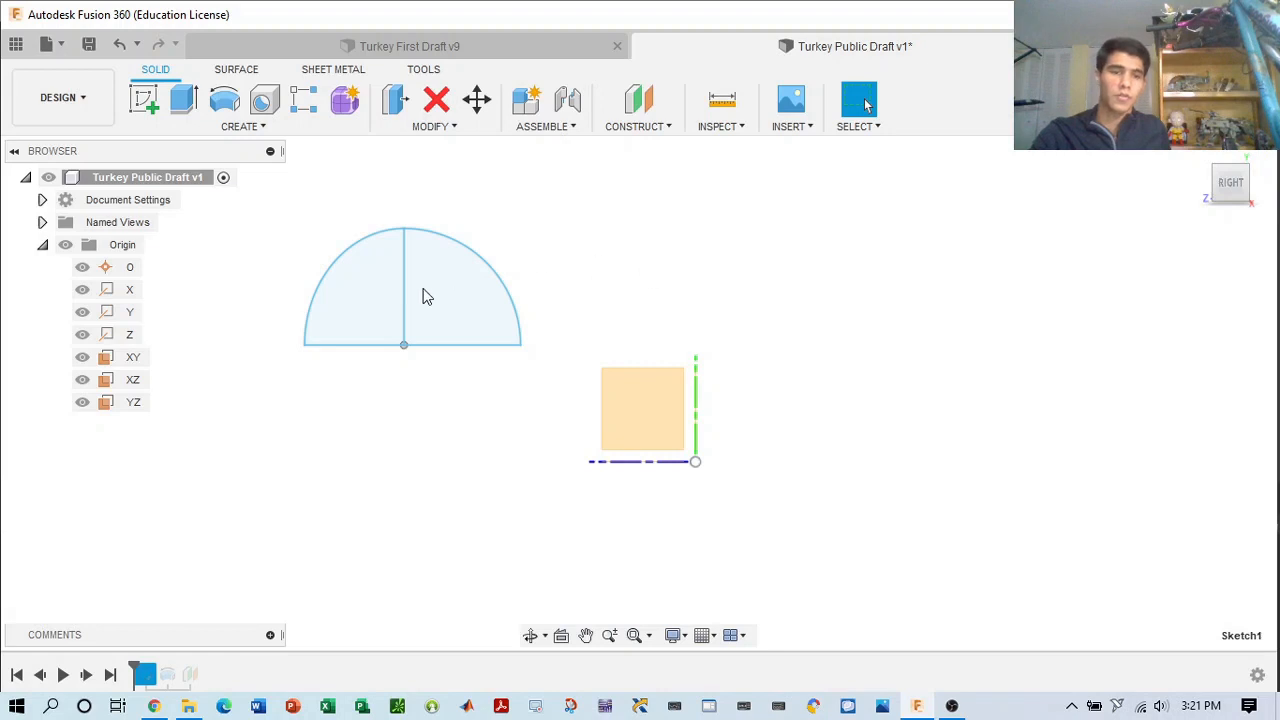
- Expand the document settings to show the units, and roll the timeline history marker to just after Sketch1
click(42, 222)
click(42, 222)
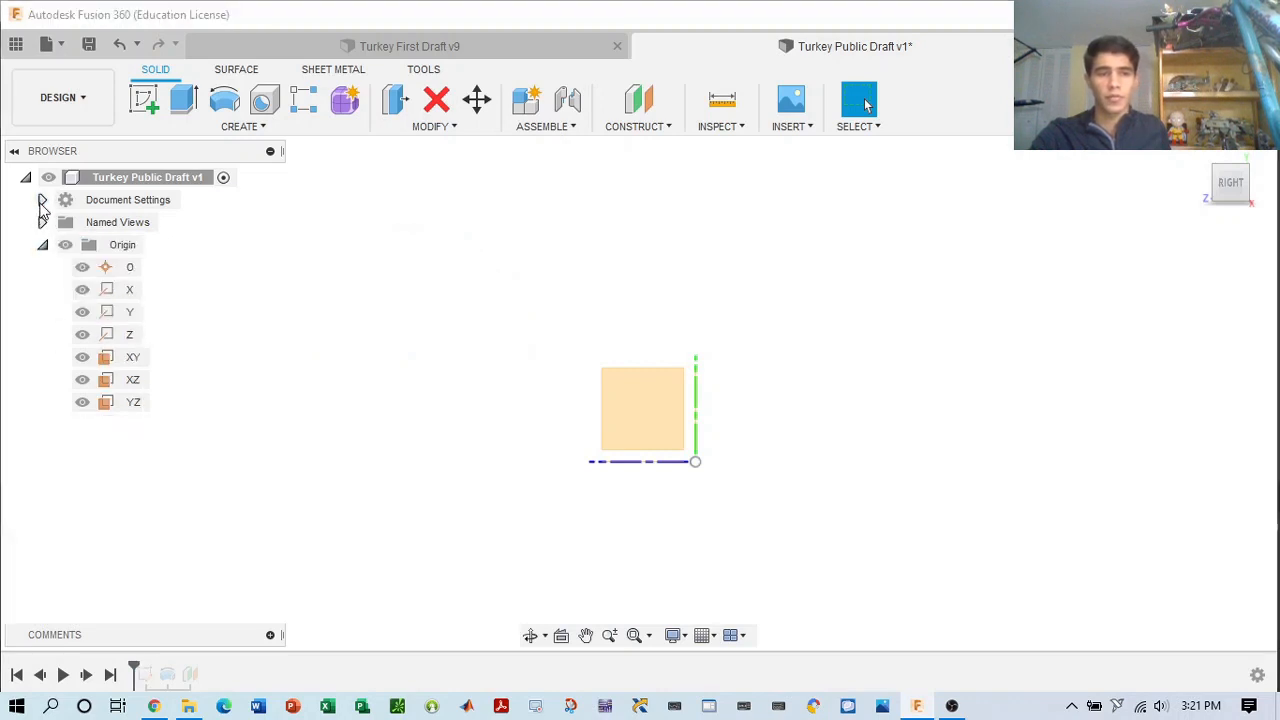
click(42, 201)
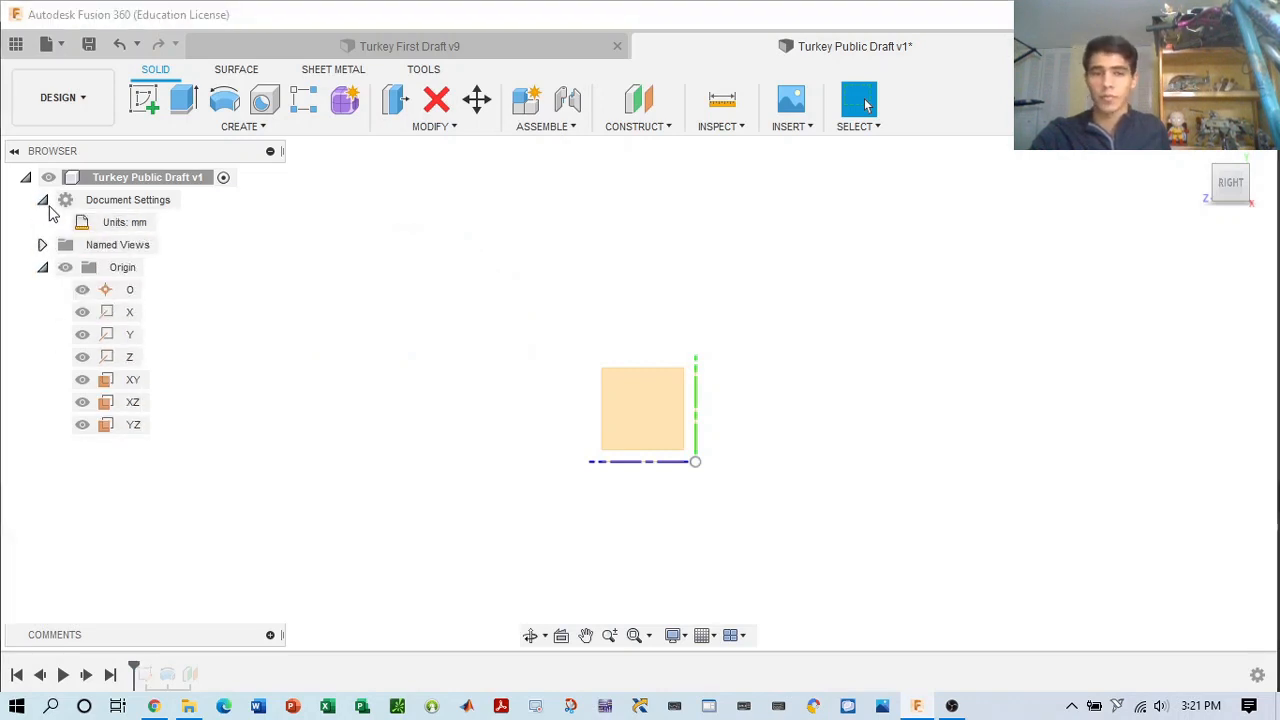
drag(136, 666, 155, 668)
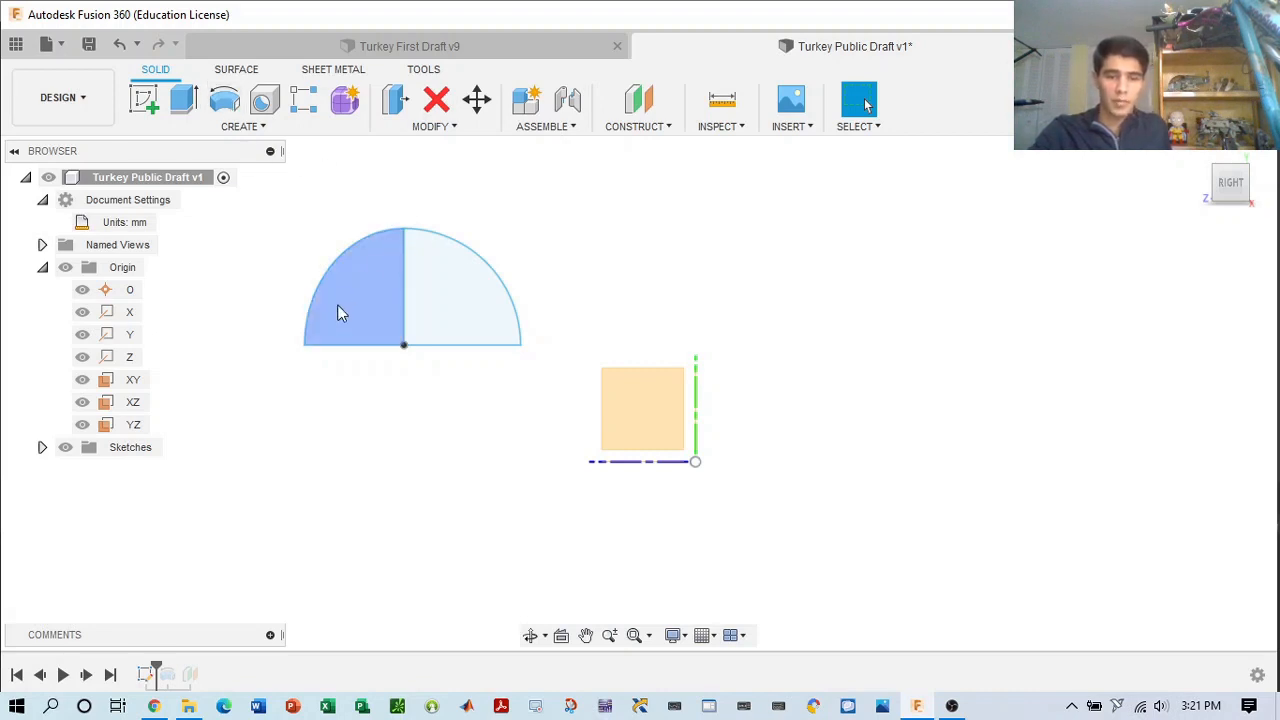
click(160, 103)
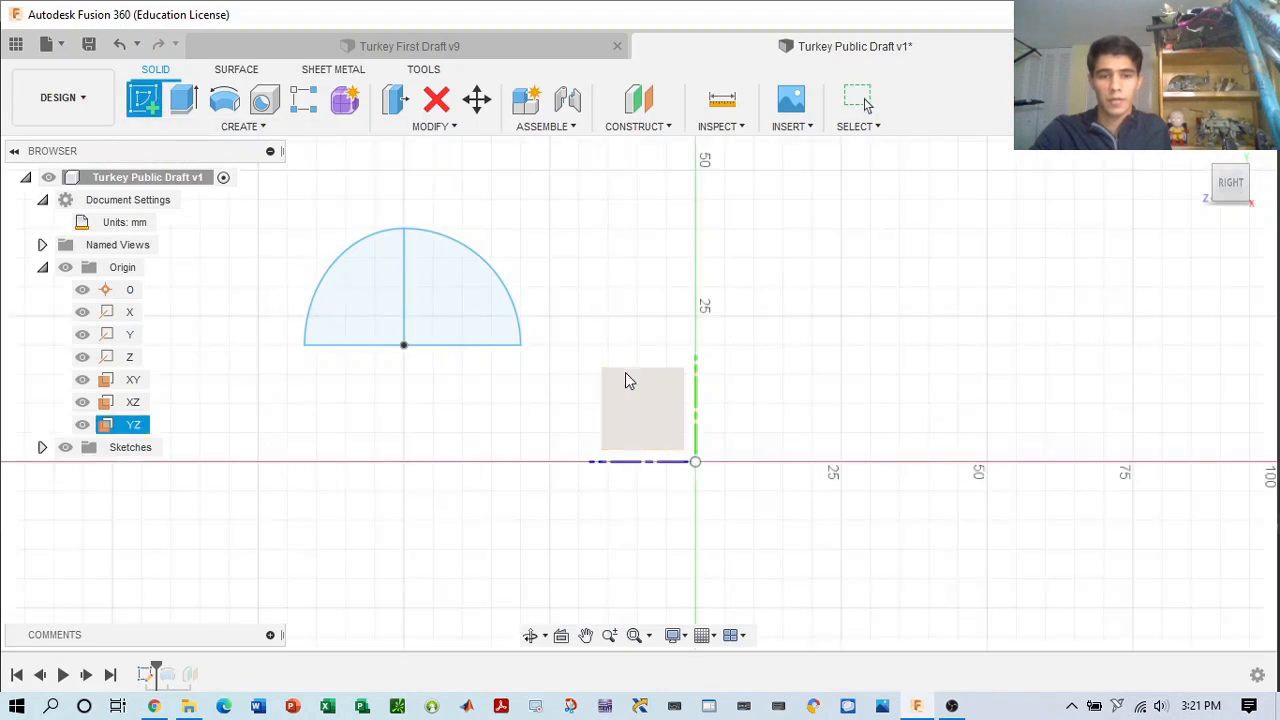
click(1214, 167)
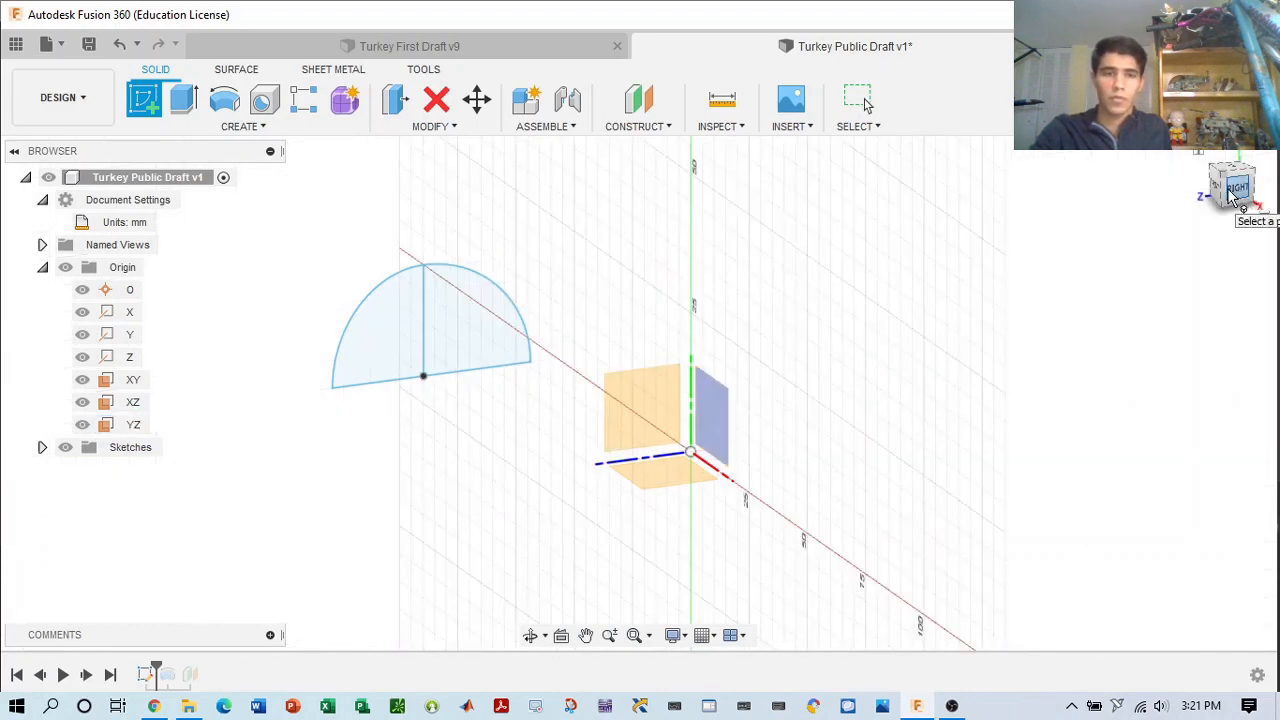
drag(1234, 194, 1187, 183)
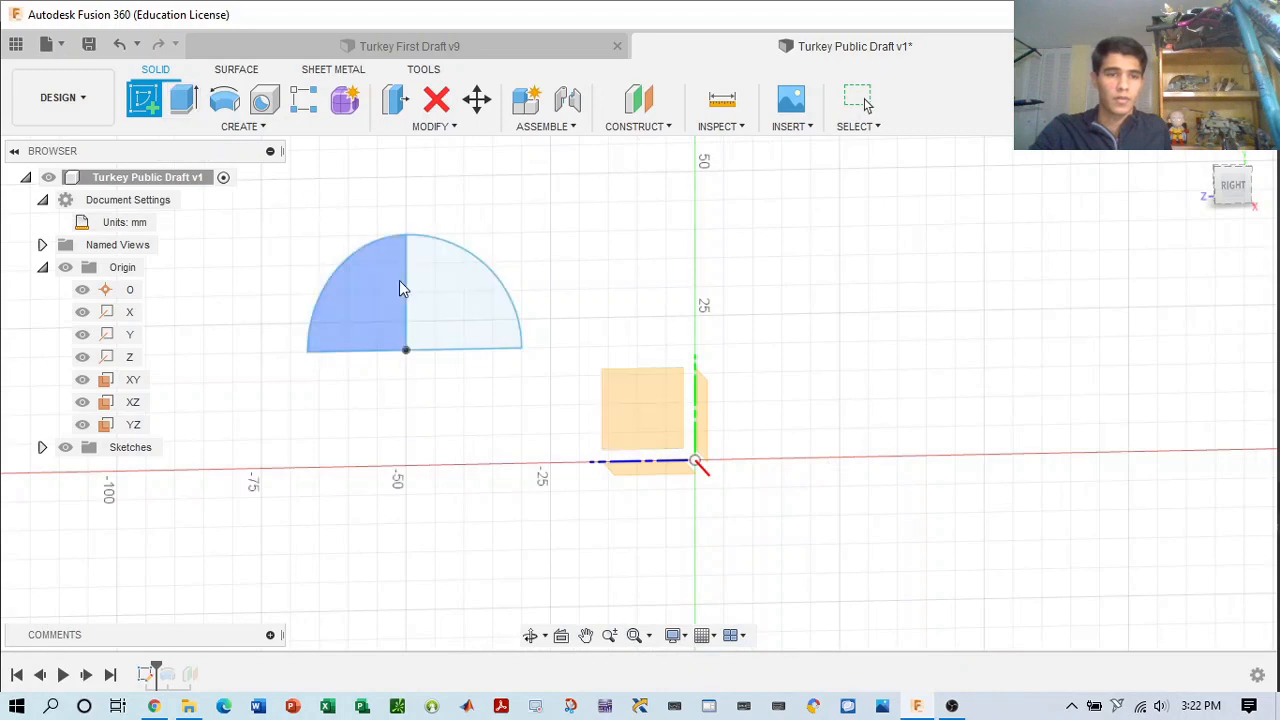
click(147, 672)
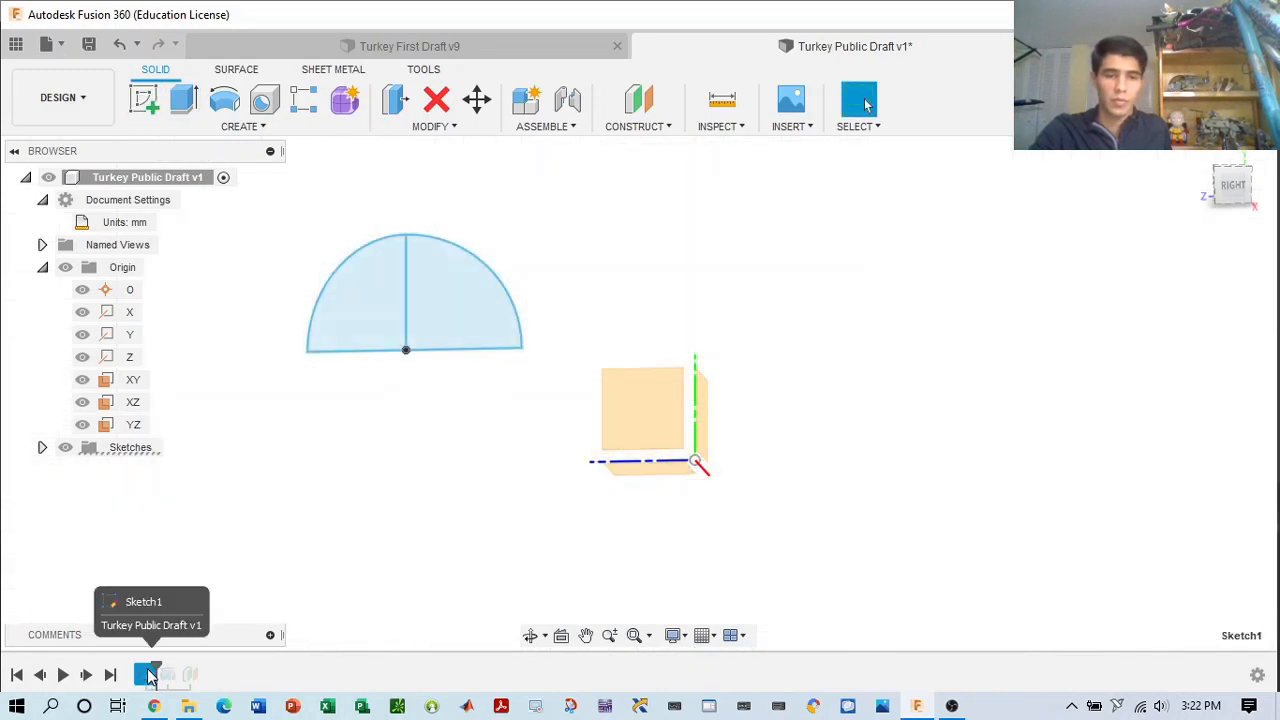
click(146, 102)
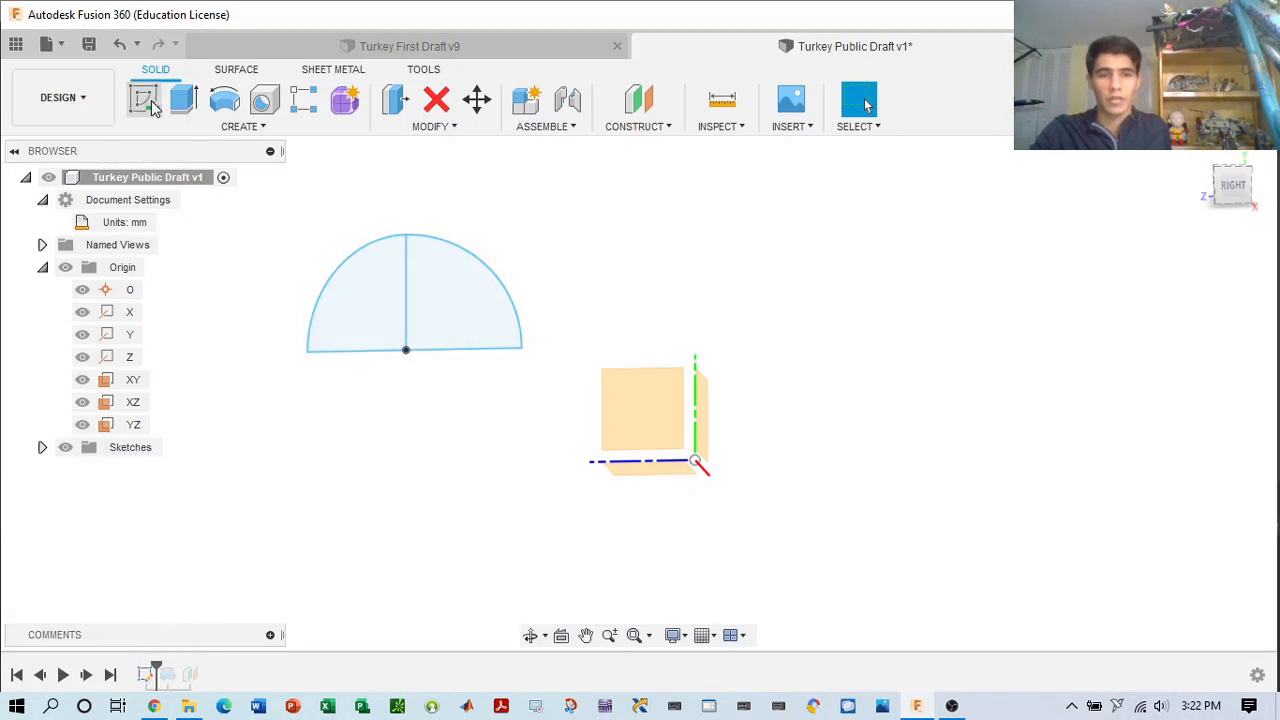
- Open the existing dome-shaped Sketch1 for editing
click(148, 672)
right_click(148, 672)
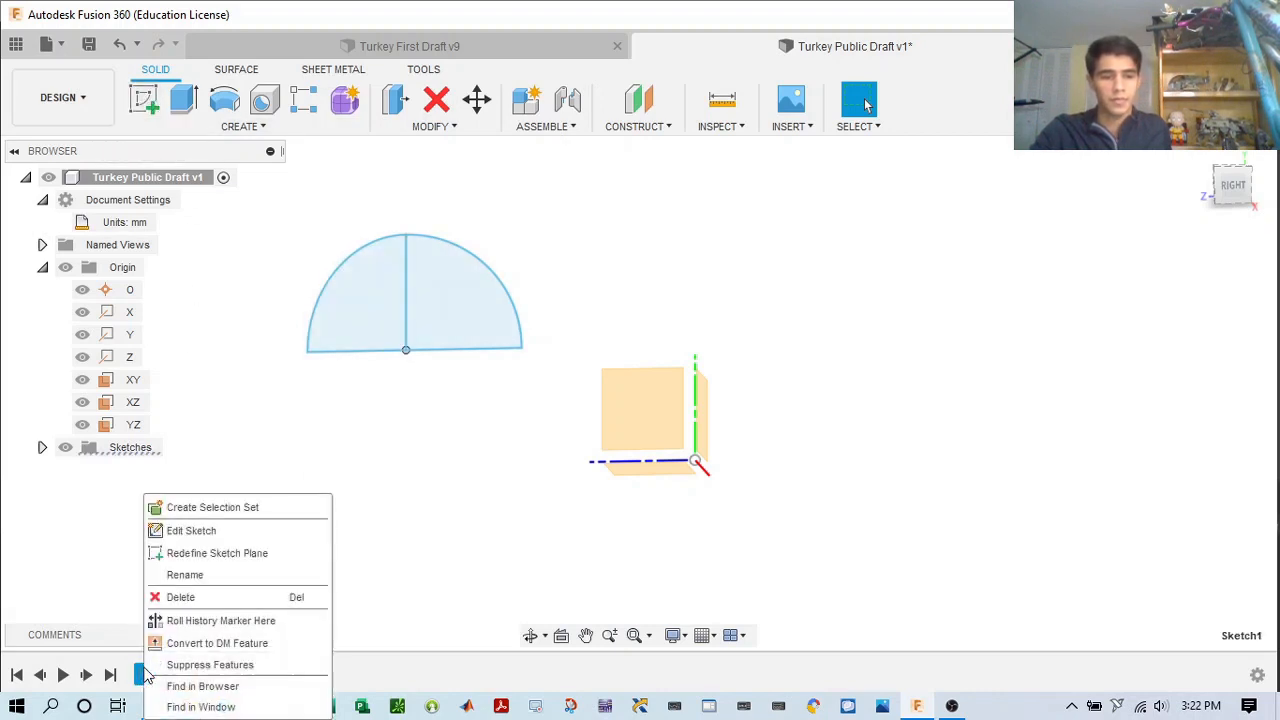
click(198, 531)
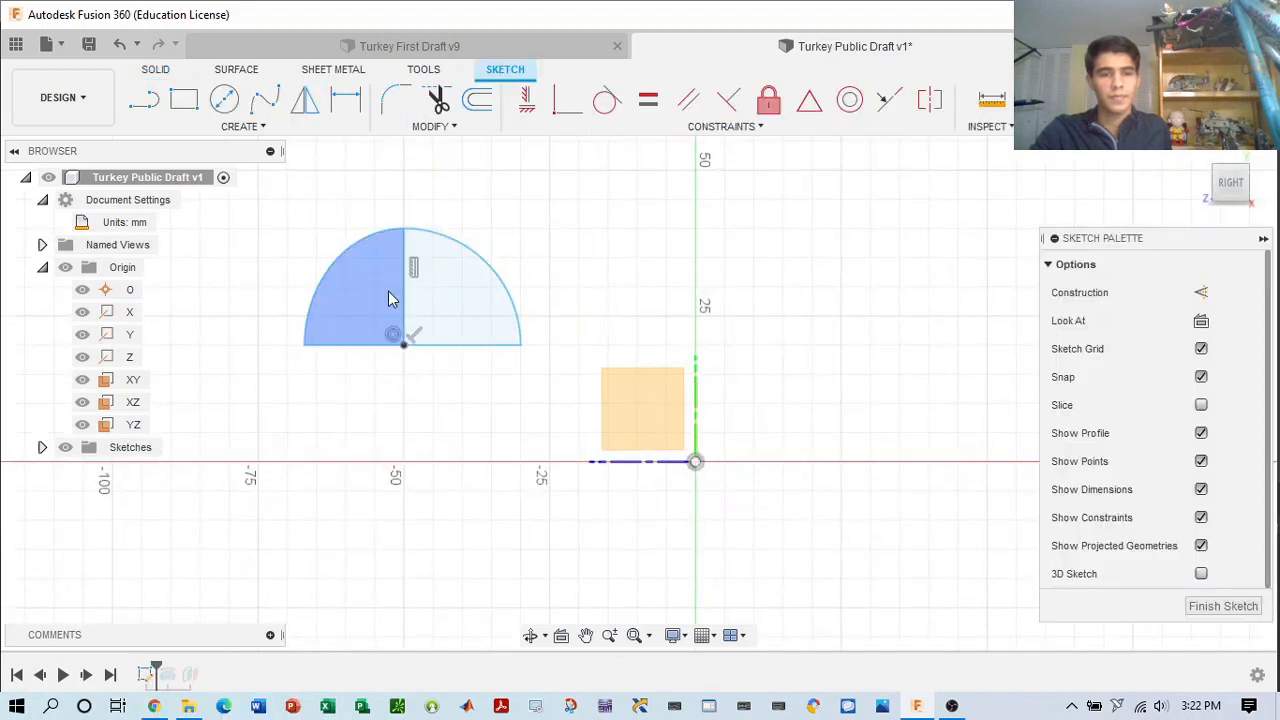
- Draw an ellipse centred at the foot of the vertical line, reaching the line's upper end and the left end of the base line
click(264, 127)
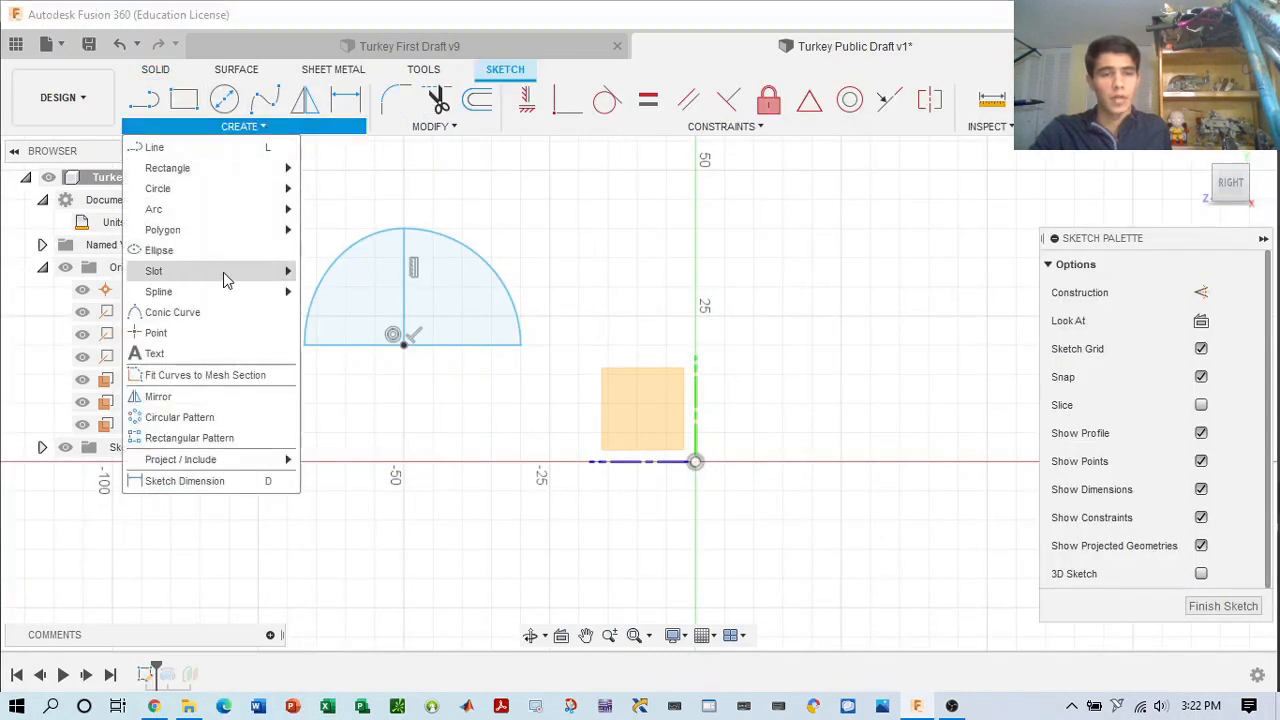
click(204, 256)
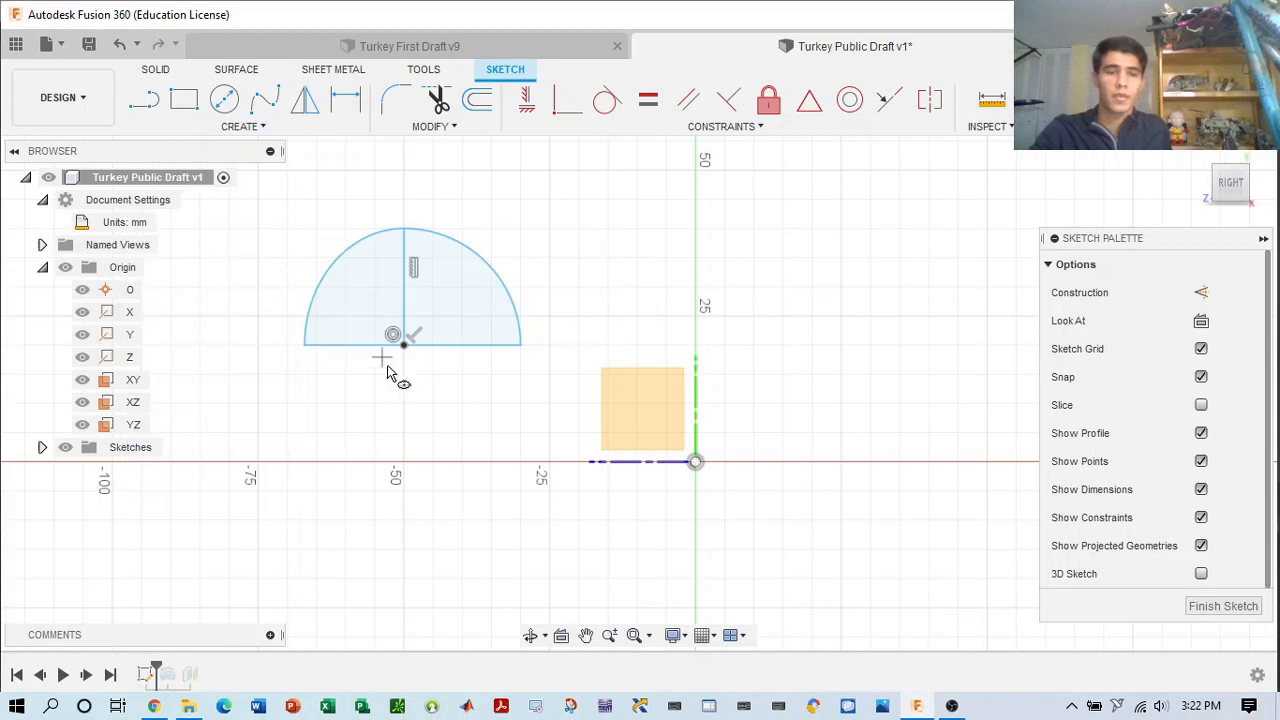
click(401, 347)
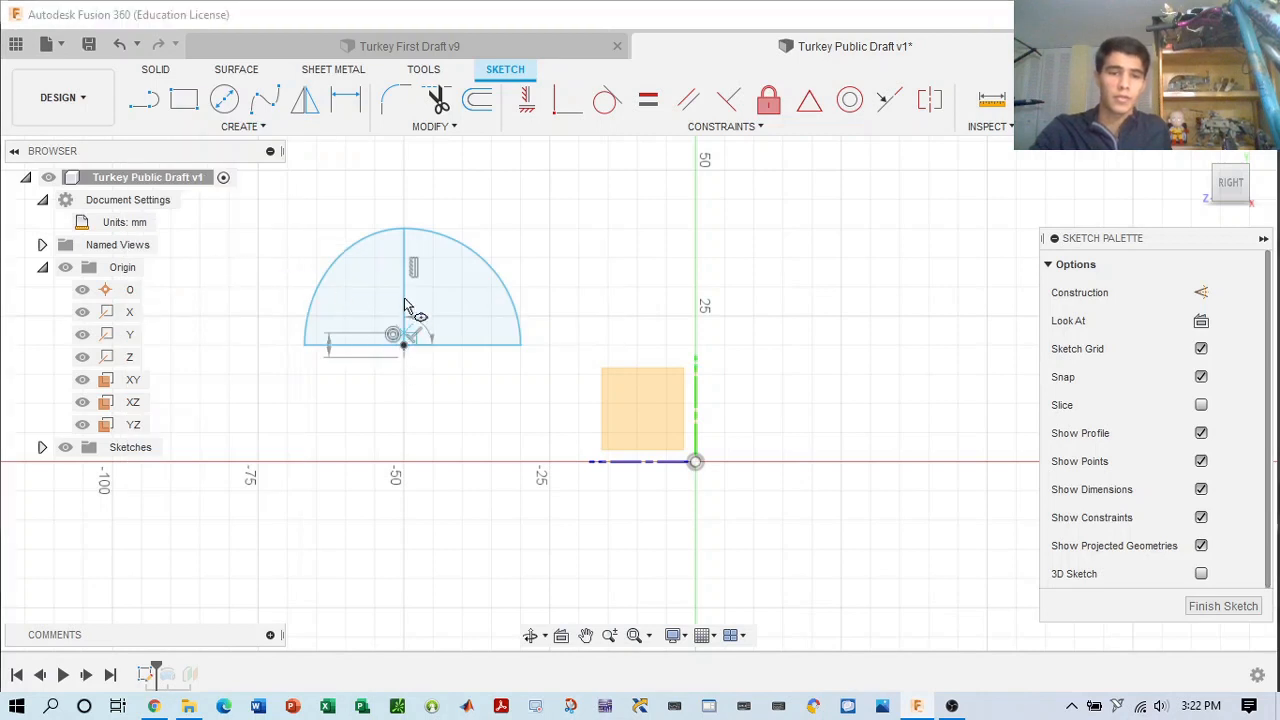
click(406, 231)
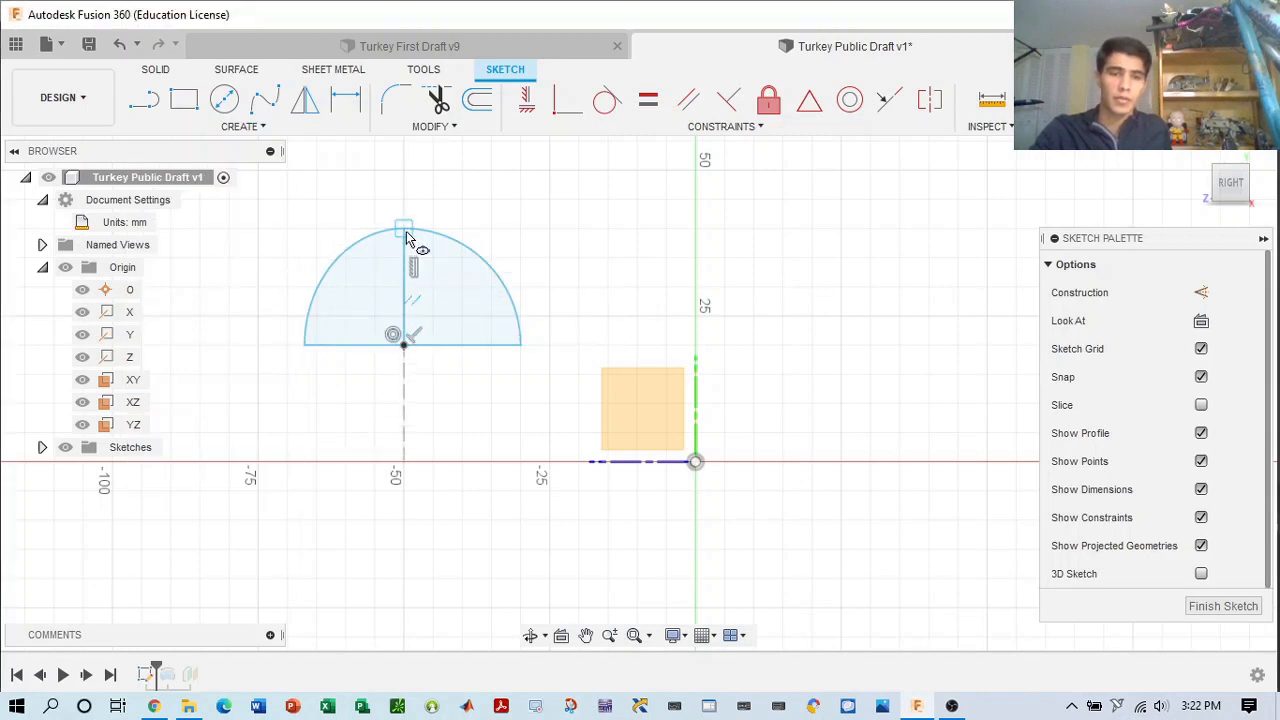
click(308, 352)
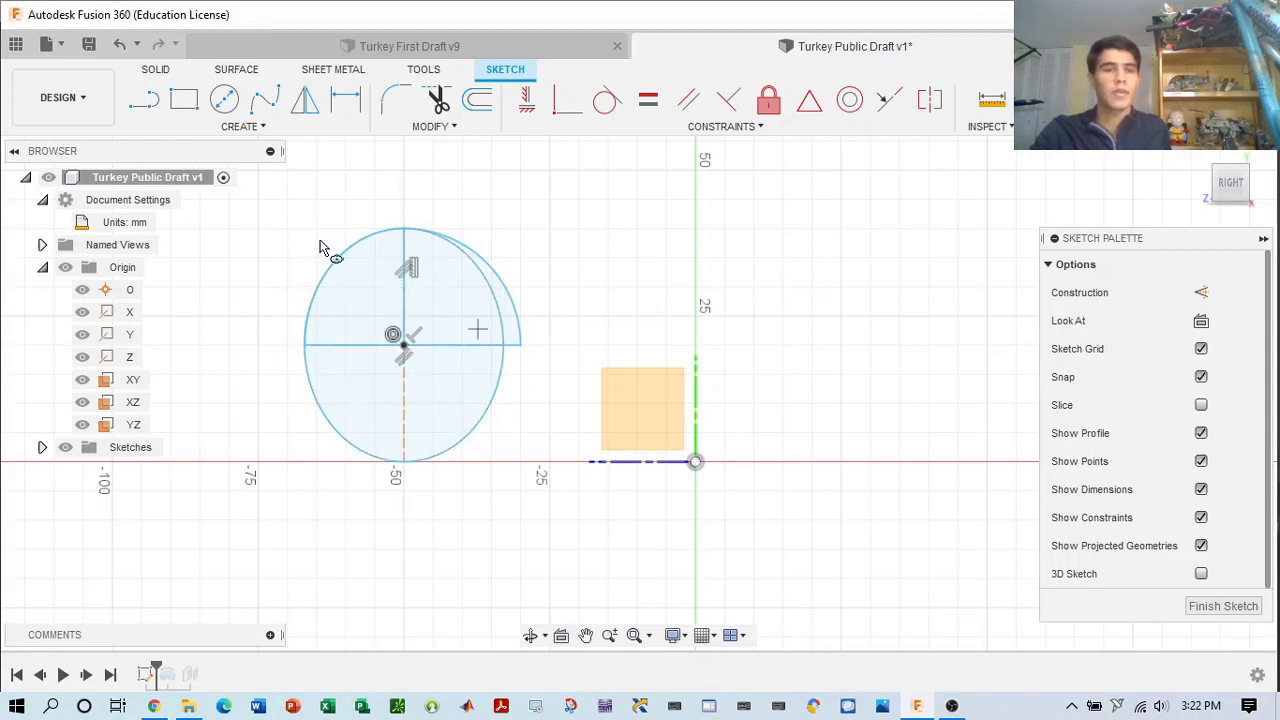
- Draw a circle centred on the ellipse's centre and passing through the right end of the base line
click(224, 99)
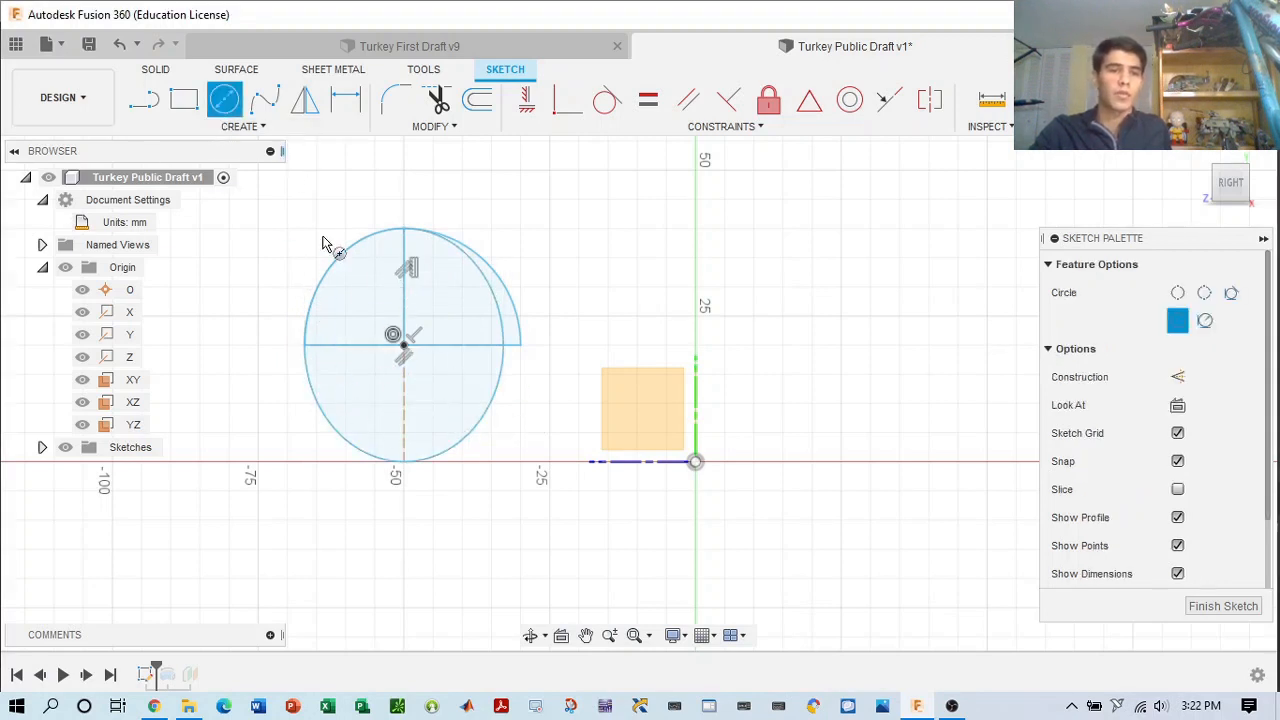
click(405, 348)
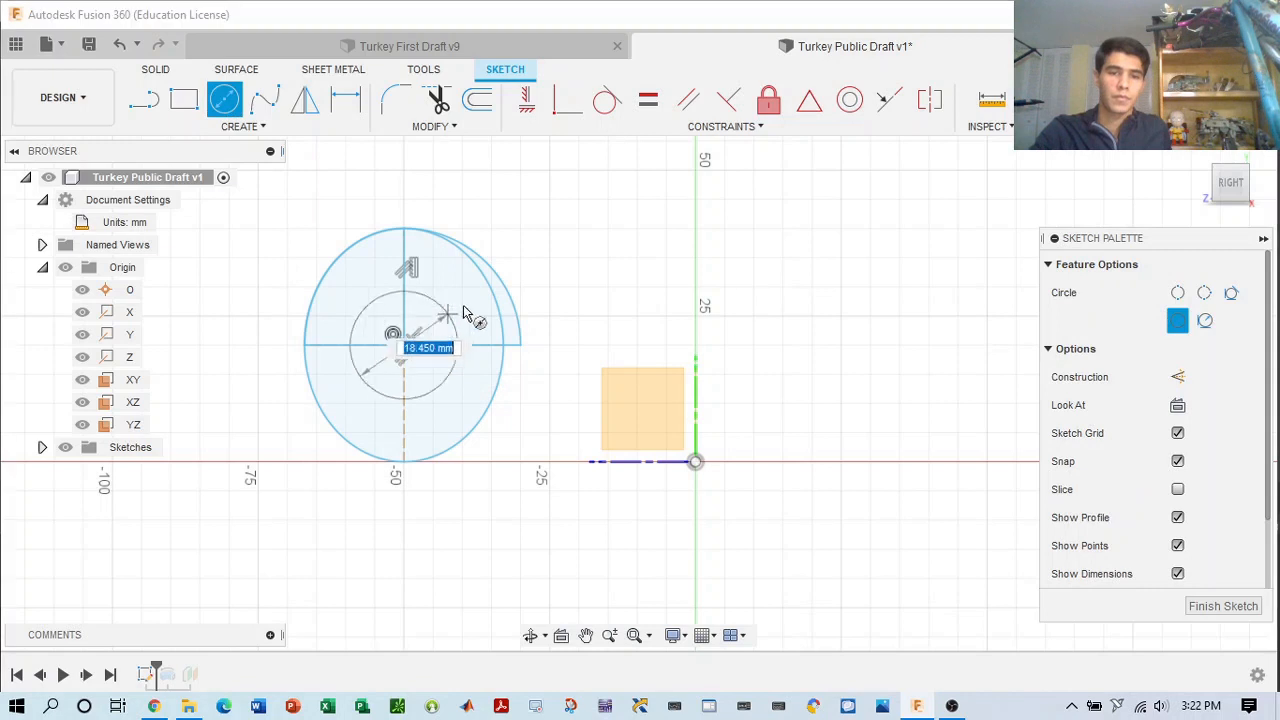
click(519, 346)
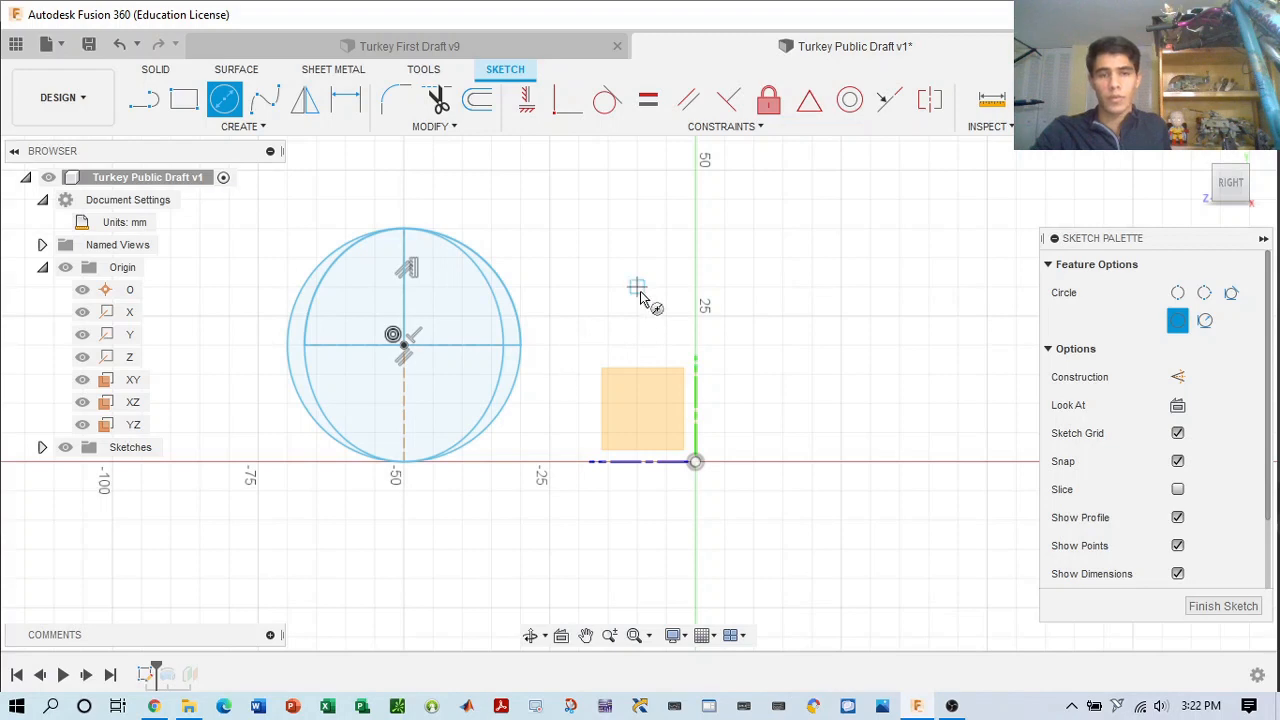
- Trim the circle's left arc outside the ellipse and the ellipse's upper-right arc inside the circle
key(t)
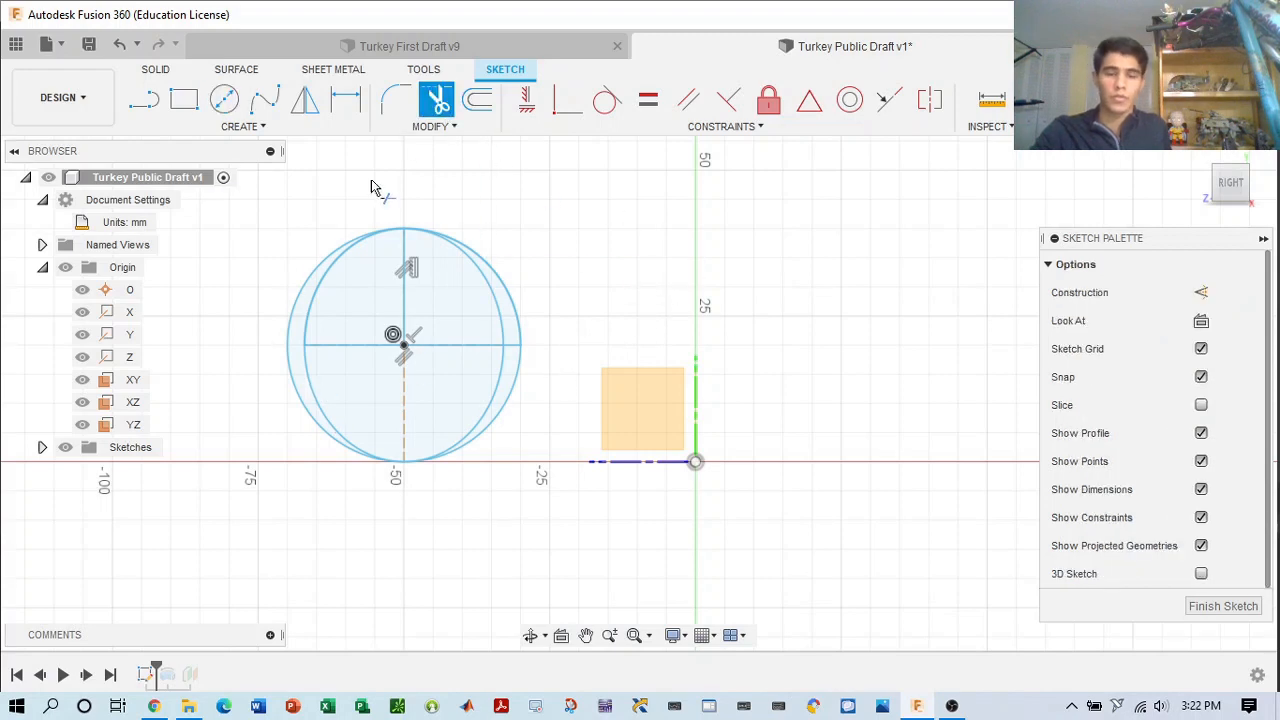
scroll(392, 347, up, 3)
middle_drag(453, 342, 522, 340)
click(305, 304)
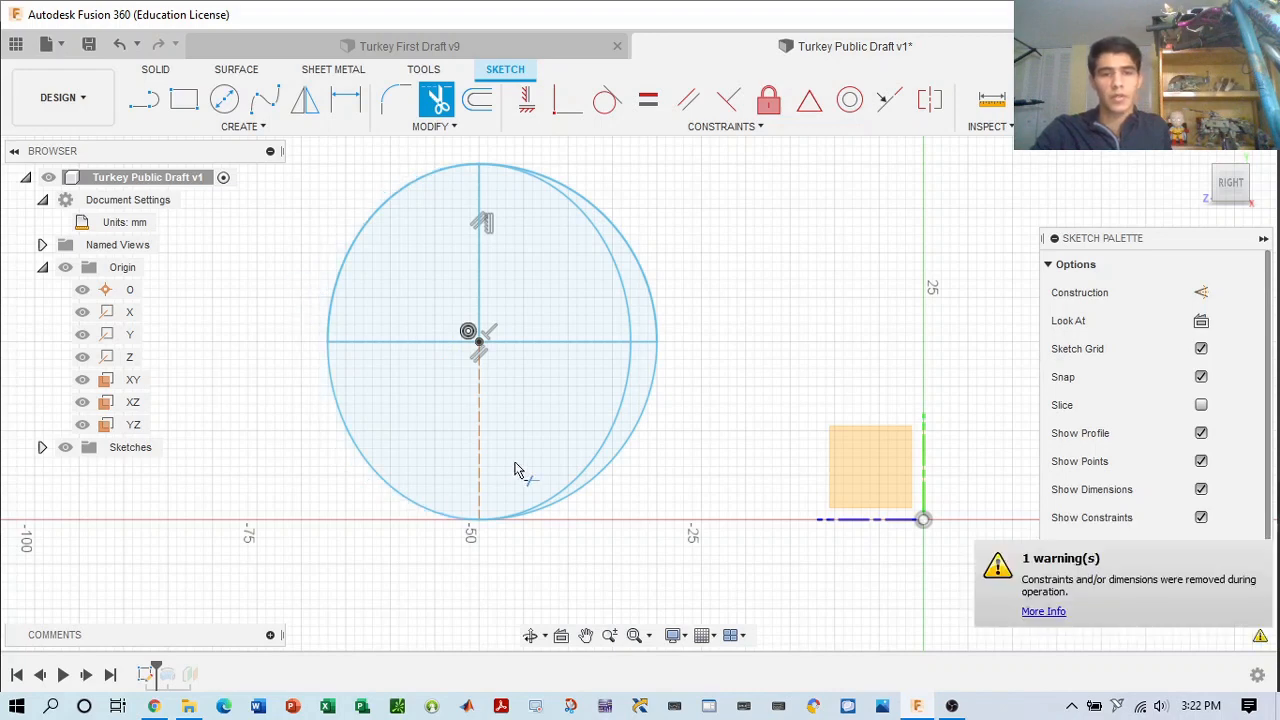
click(616, 292)
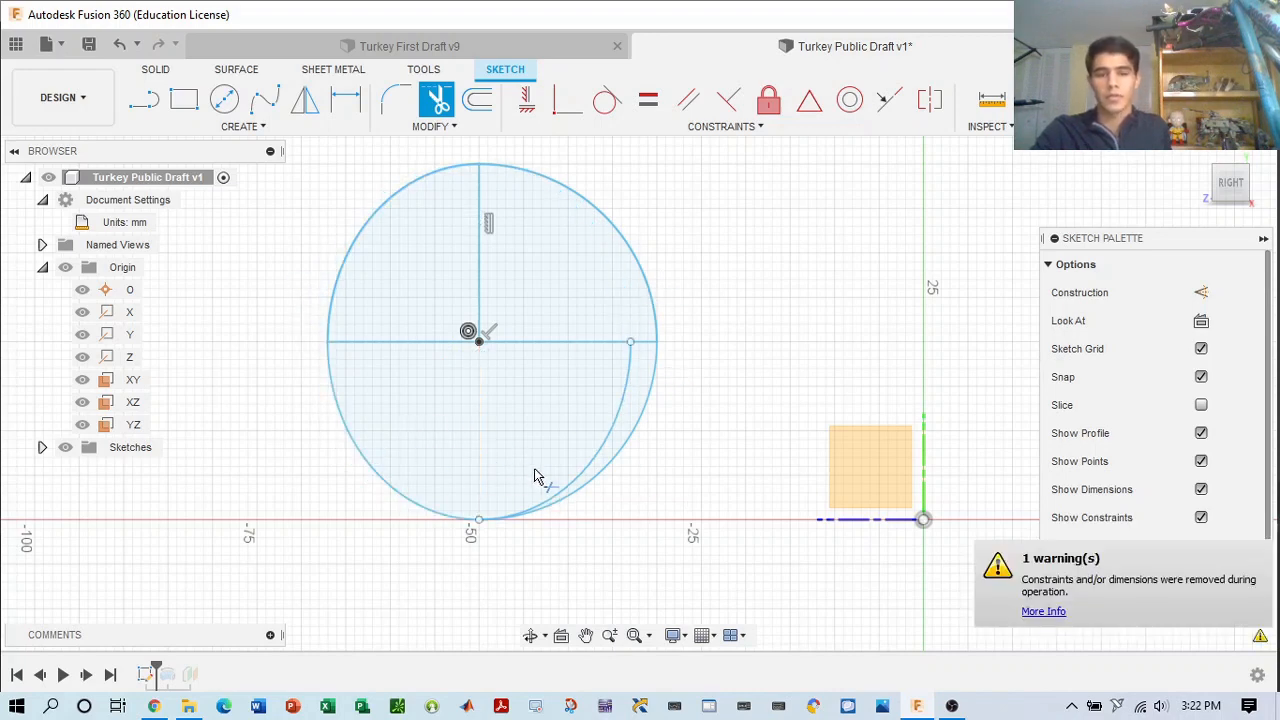
- Draw a vertical line from the outline's top to its centre and a 37.05 mm horizontal line across its full width
click(143, 100)
click(480, 166)
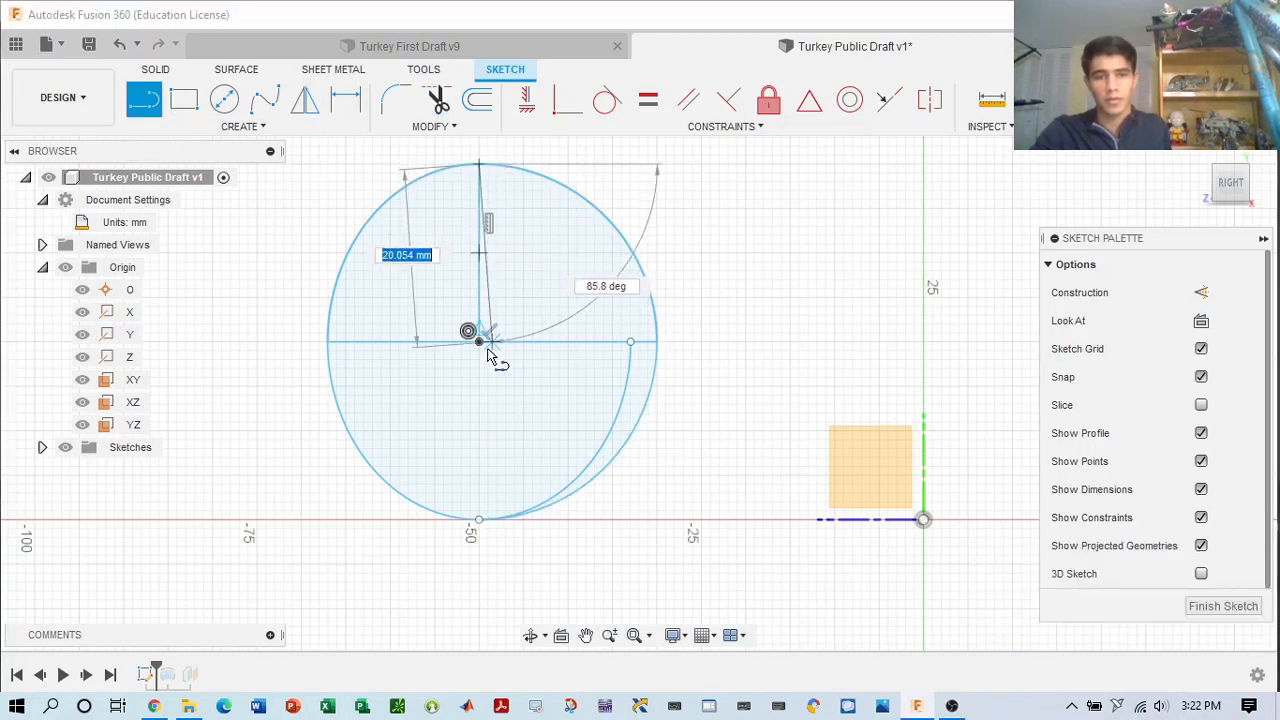
click(329, 344)
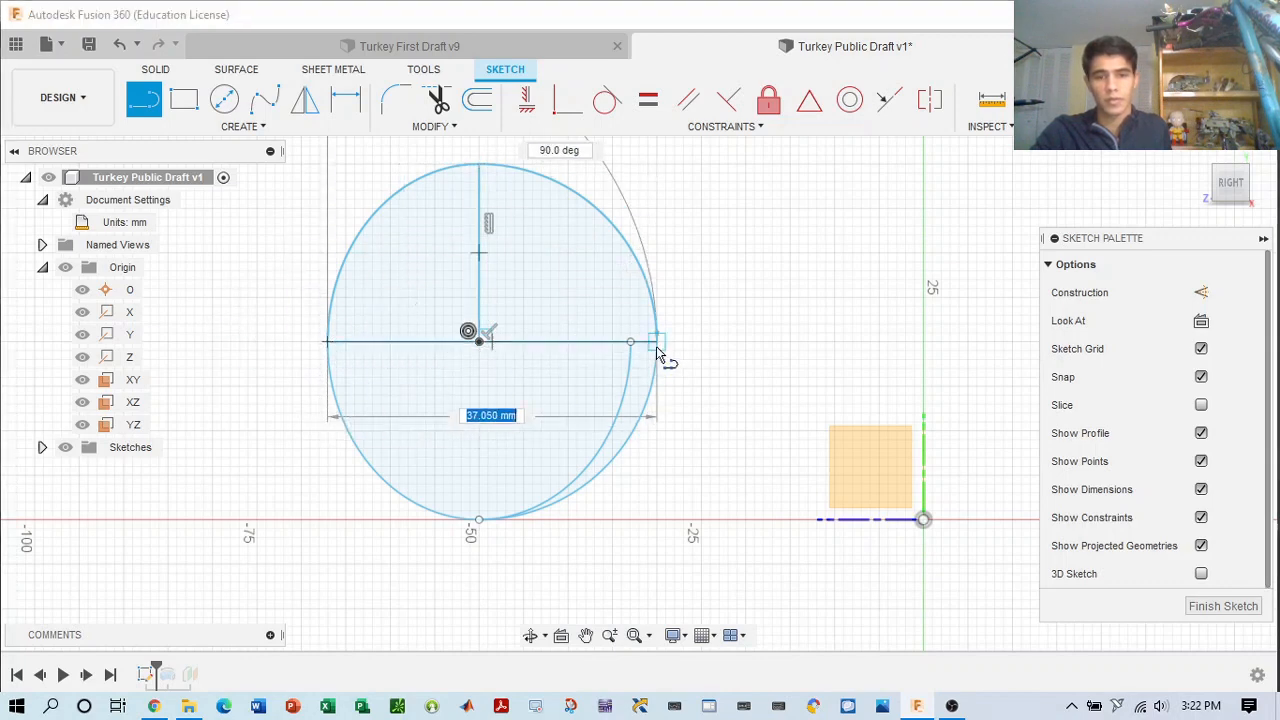
- Trim the ellipse and circle arcs below the horizontal line to leave a dome profile, and finish the sketch
click(438, 101)
click(313, 420)
click(603, 428)
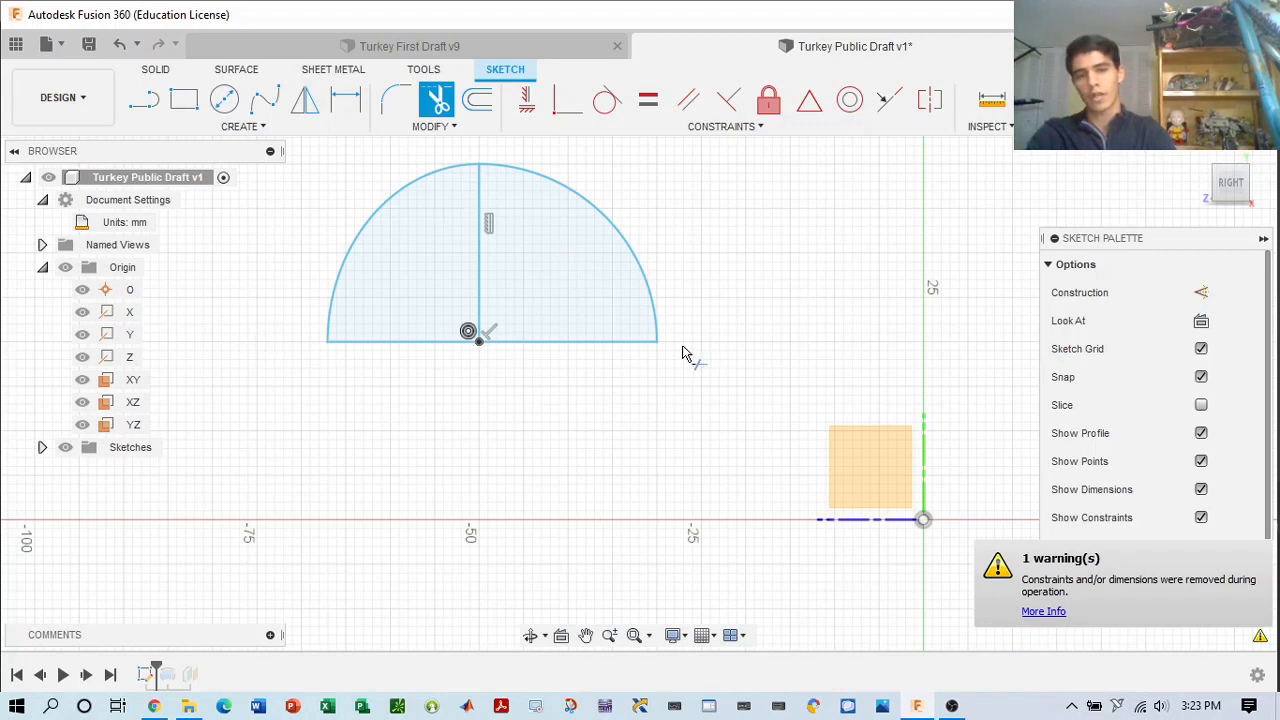
scroll(702, 289, down, 2)
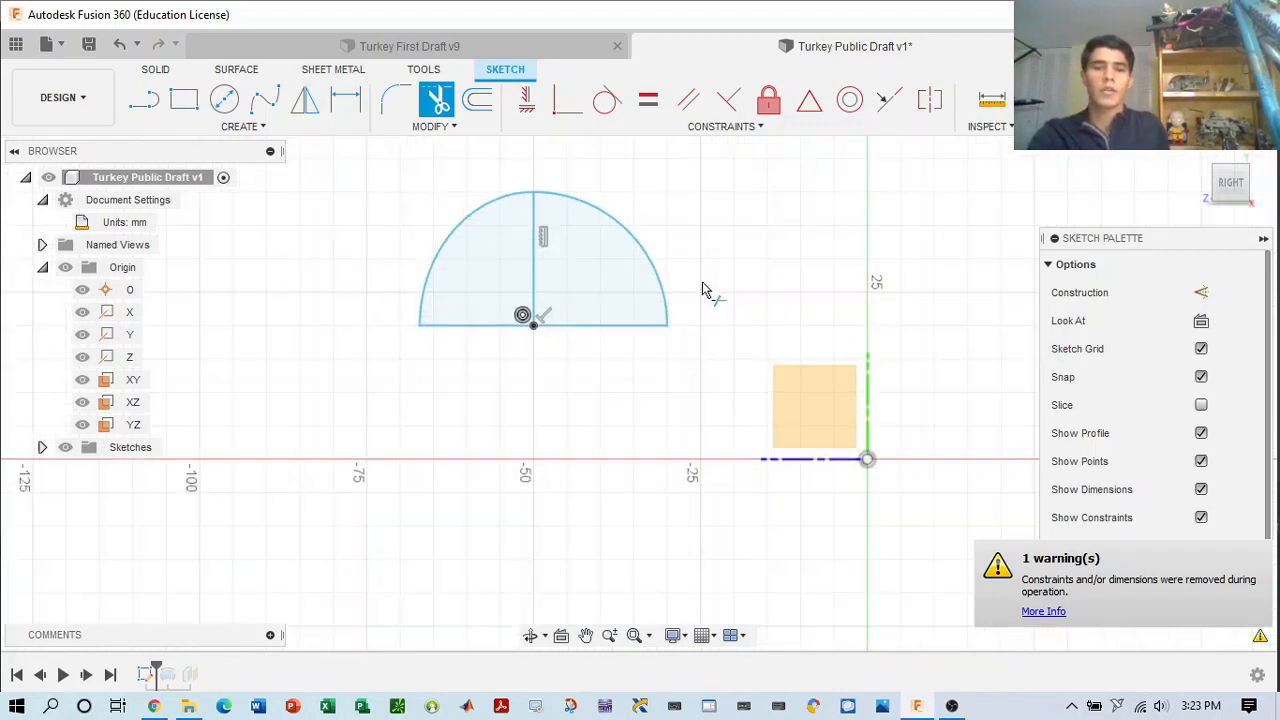
click(1206, 100)
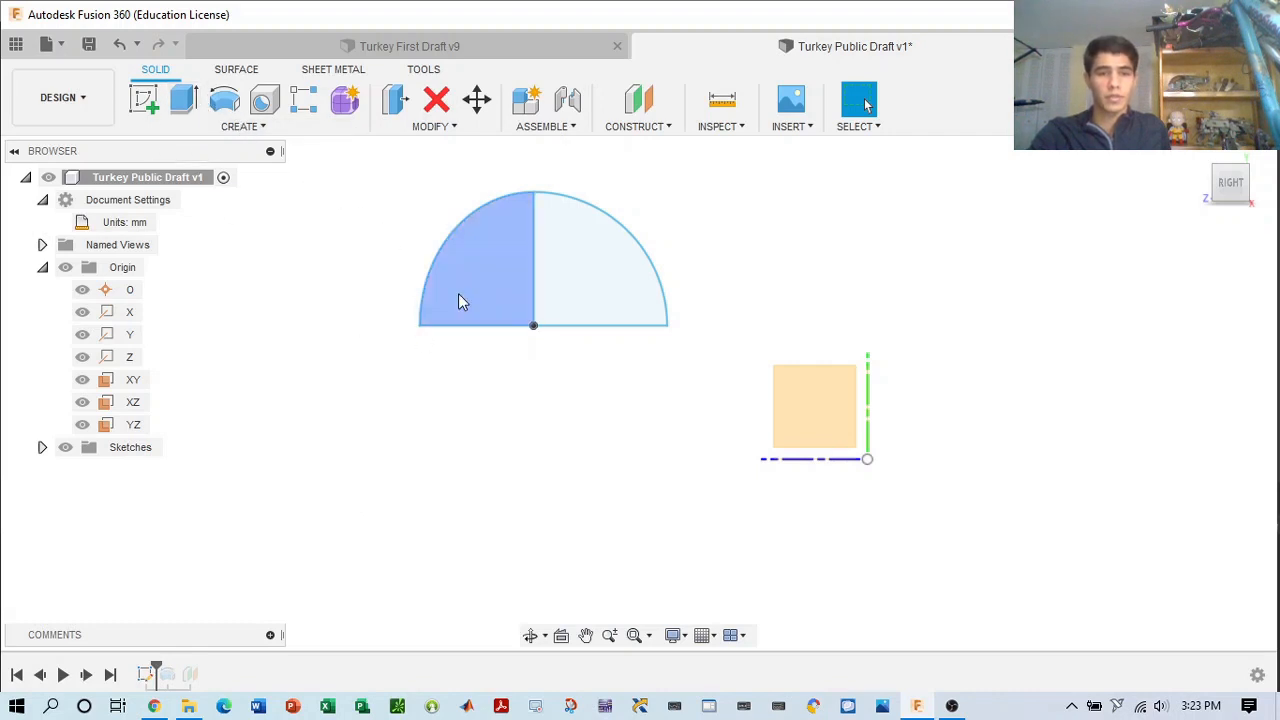
- Revolve both halves of the dome profile 360 degrees about the horizontal base line as a new body
drag(634, 382, 488, 247)
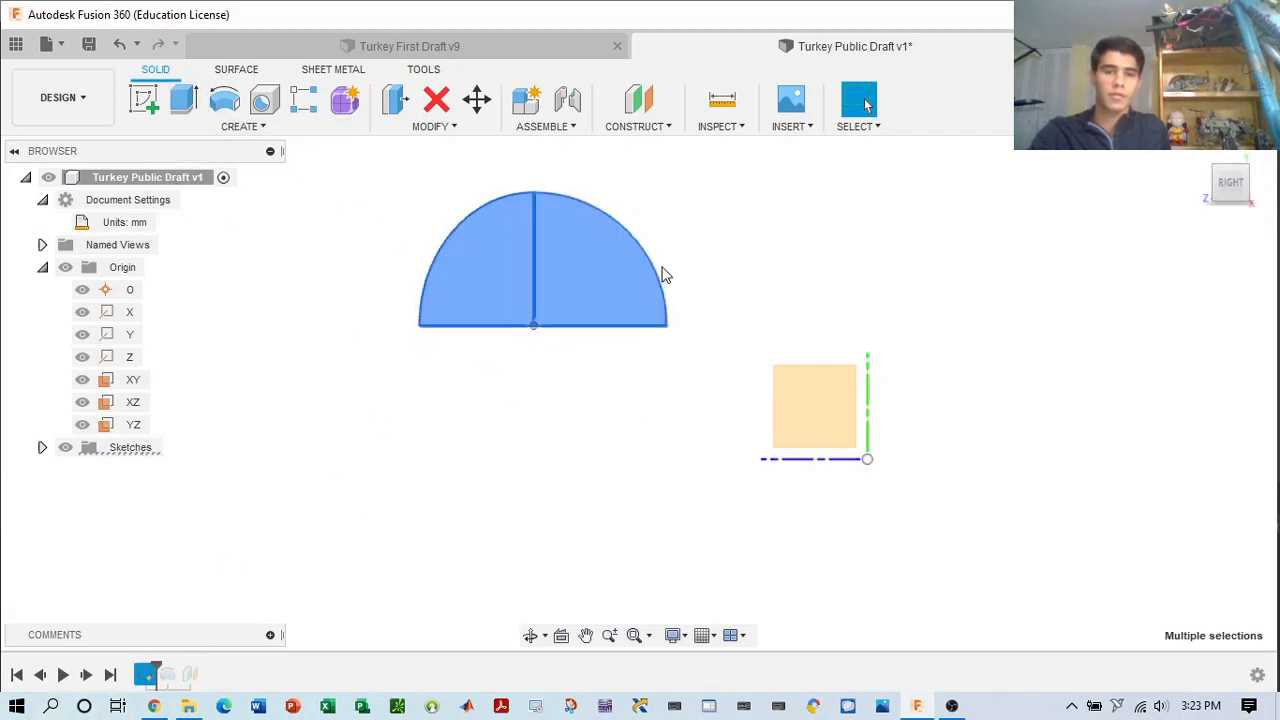
click(225, 100)
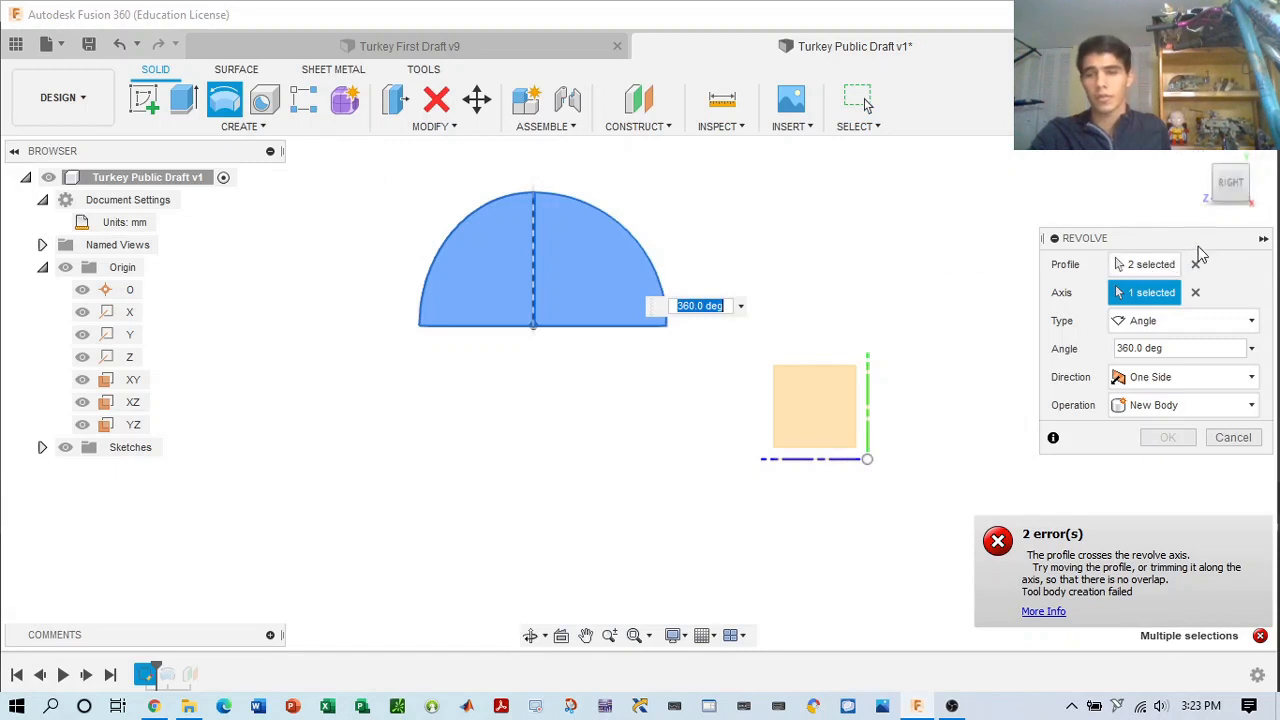
click(1160, 264)
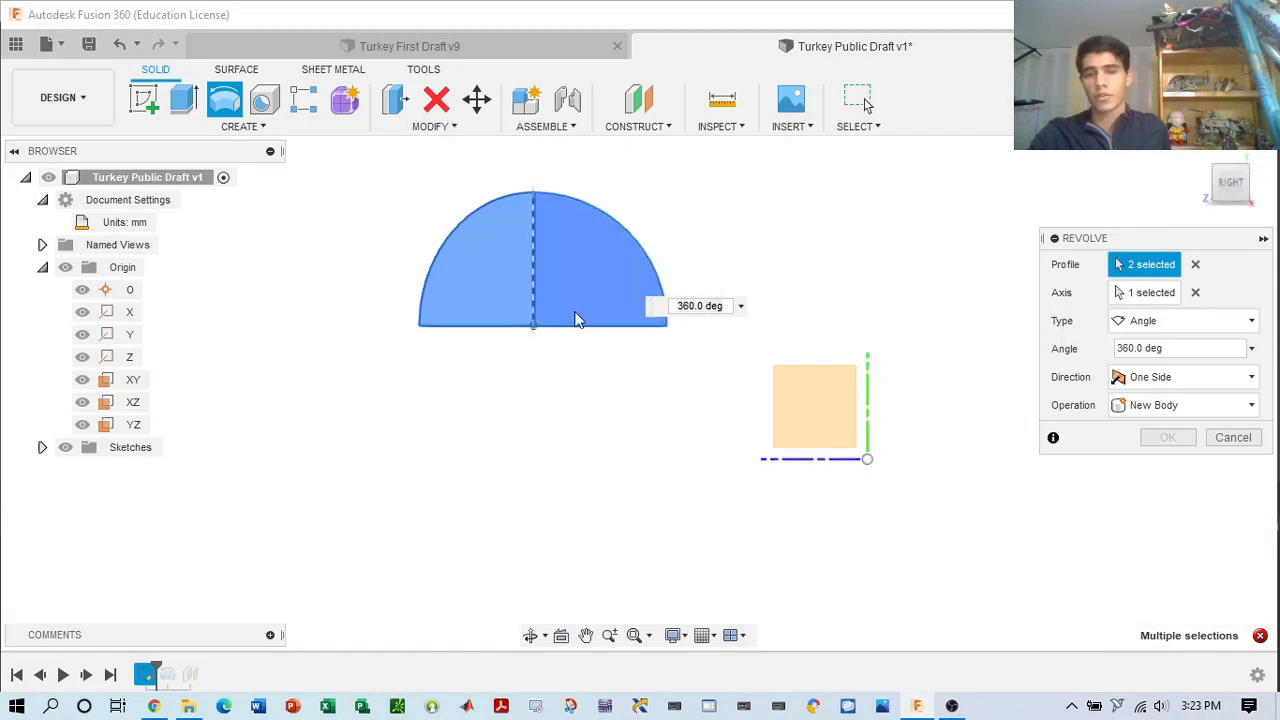
click(1155, 294)
click(560, 327)
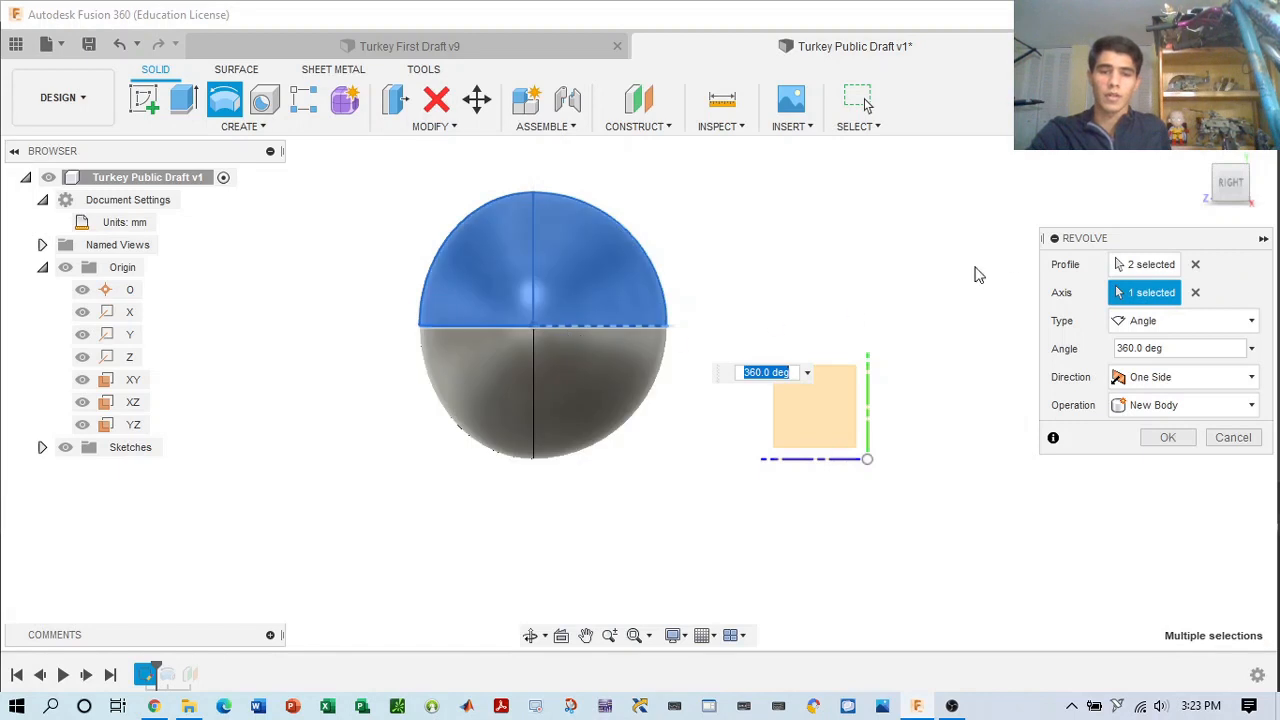
mouse_move(1234, 184)
mouse_down()
mouse_move(1268, 191)
mouse_move(1228, 188)
mouse_up()
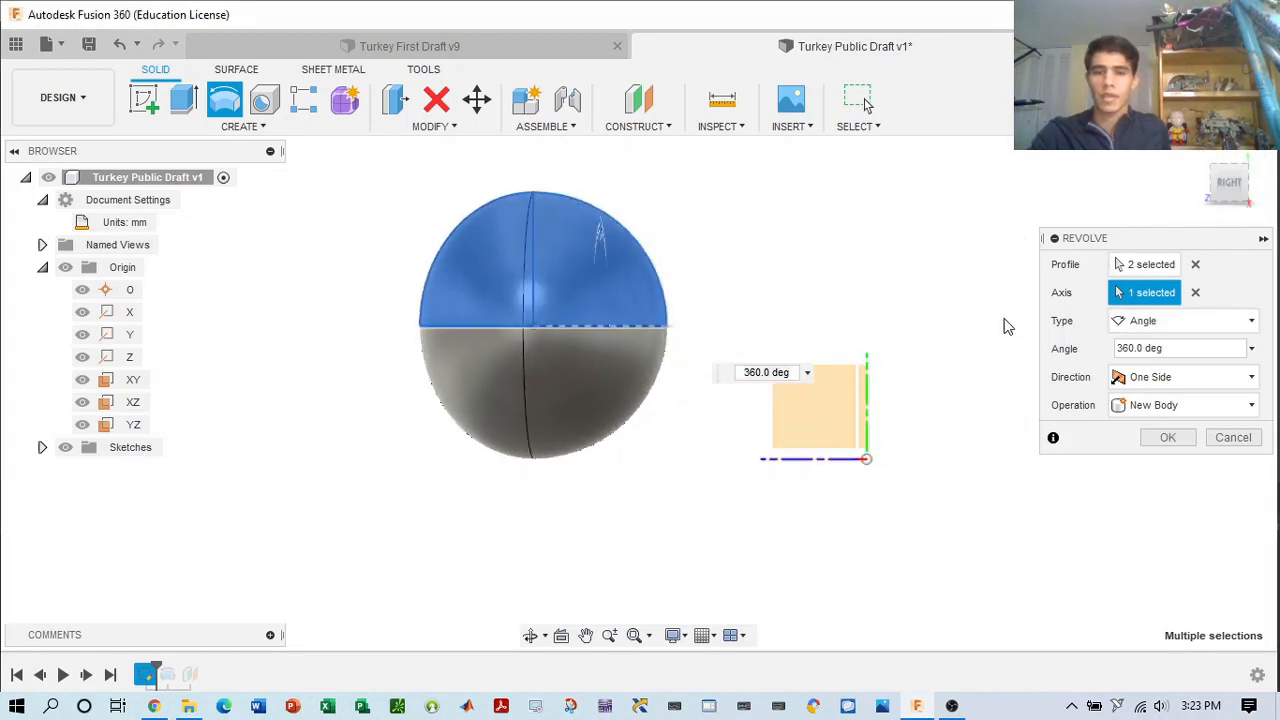
click(1160, 321)
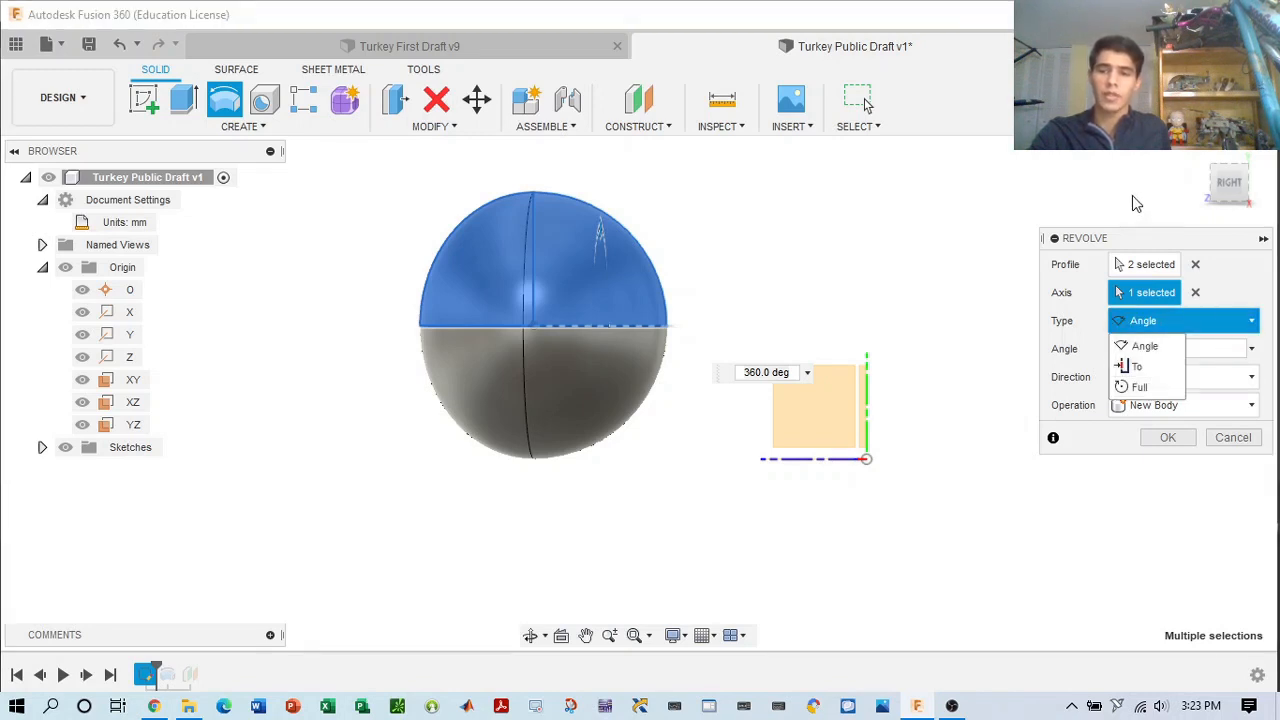
click(1240, 197)
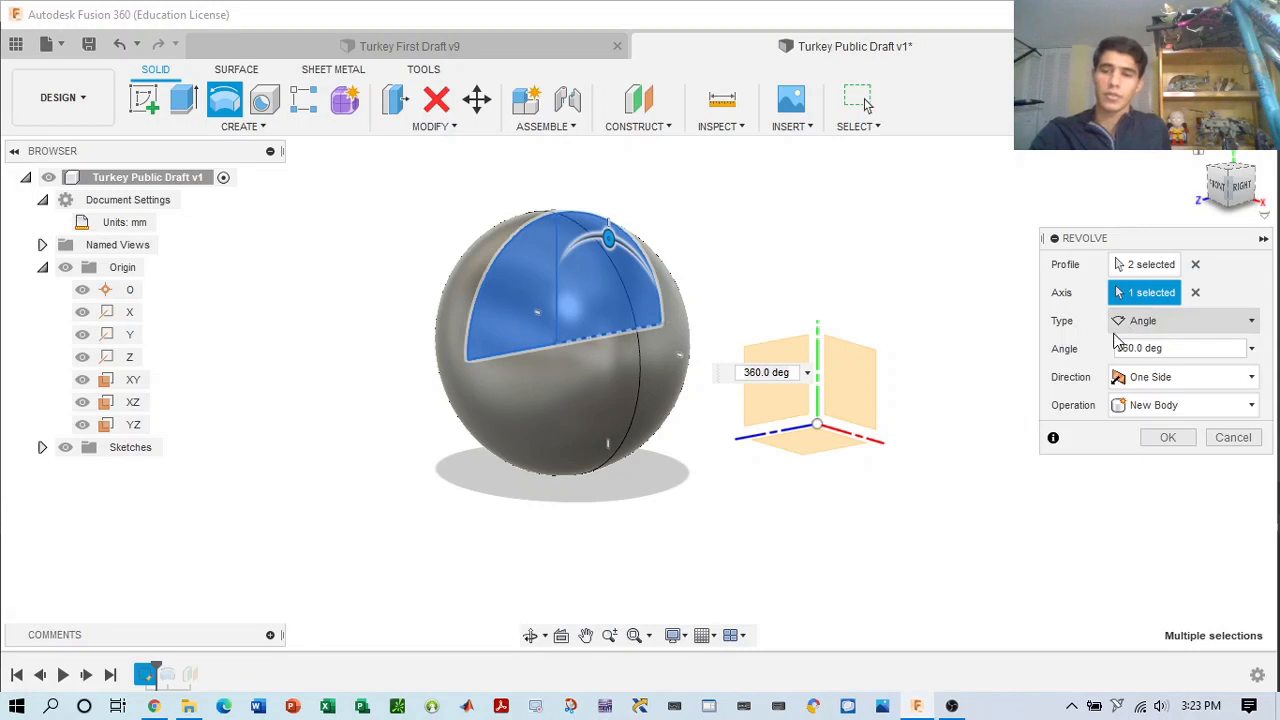
drag(1231, 203, 1211, 202)
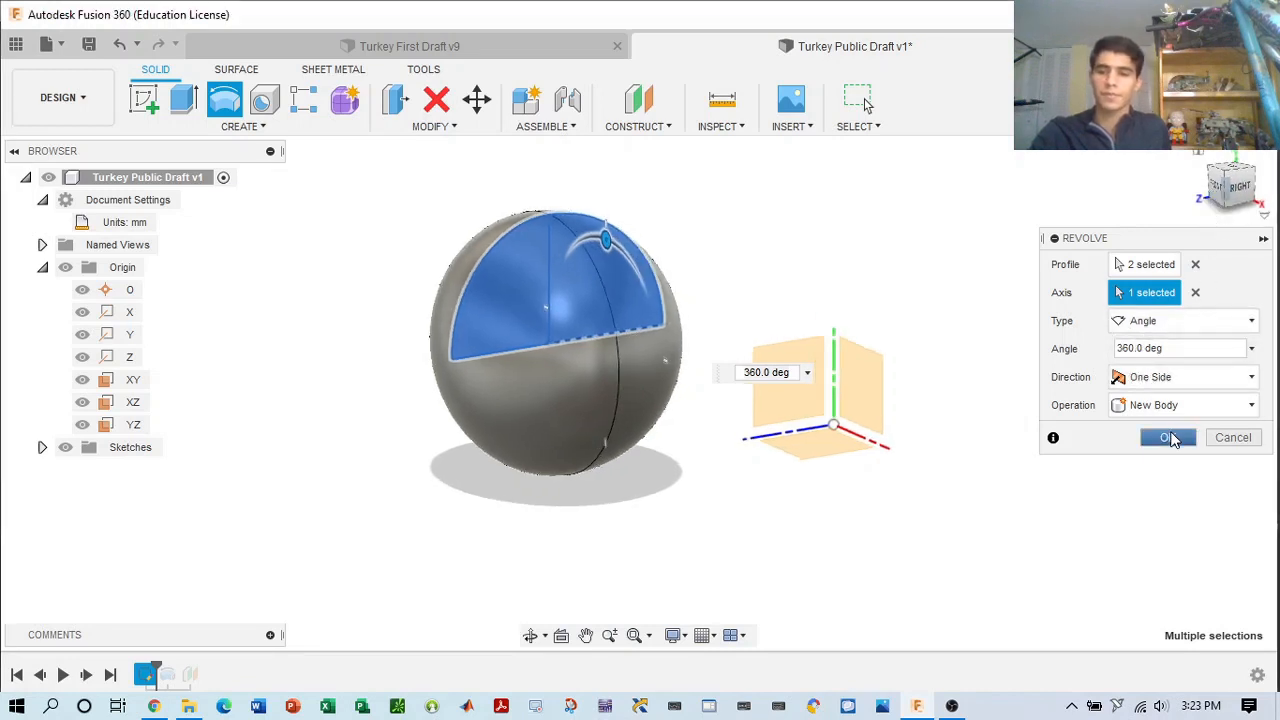
click(1168, 438)
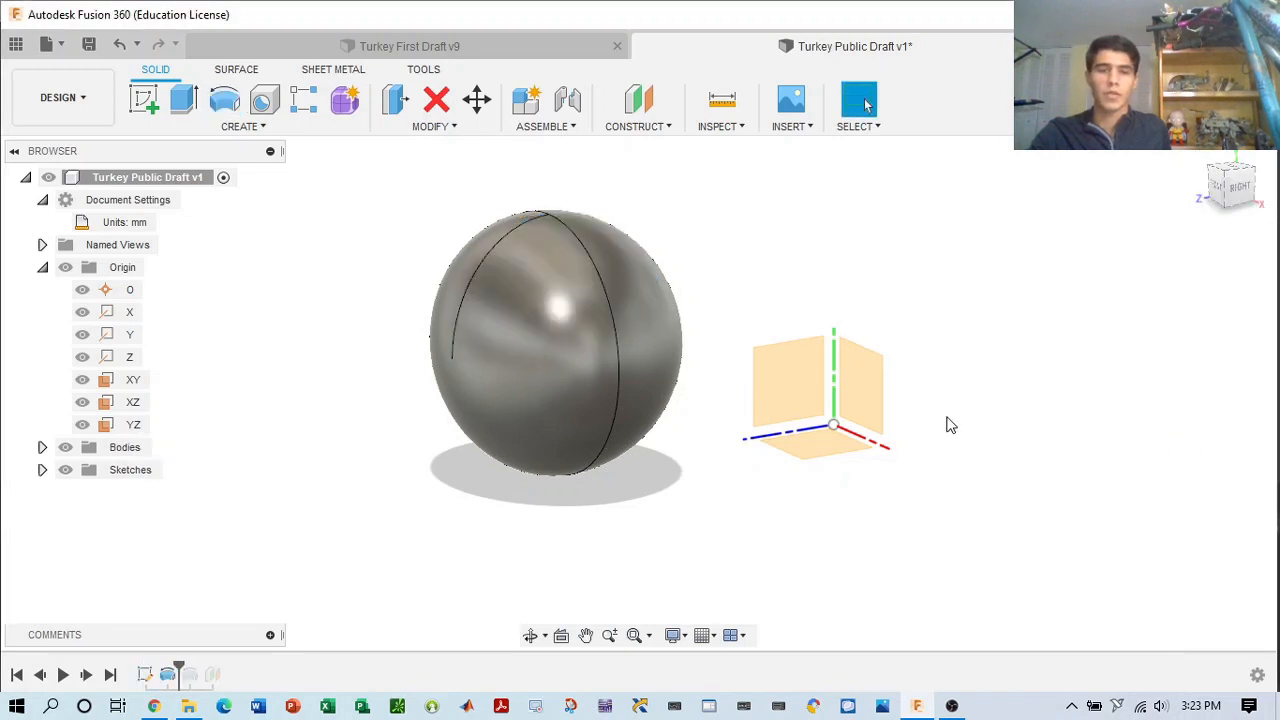
- Start an offset plane from the XY plane and pull it 70 mm towards the front of the body
mouse_move(1250, 199)
mouse_down()
mouse_move(1257, 234)
mouse_move(1264, 190)
mouse_move(1246, 199)
mouse_up()
click(1232, 181)
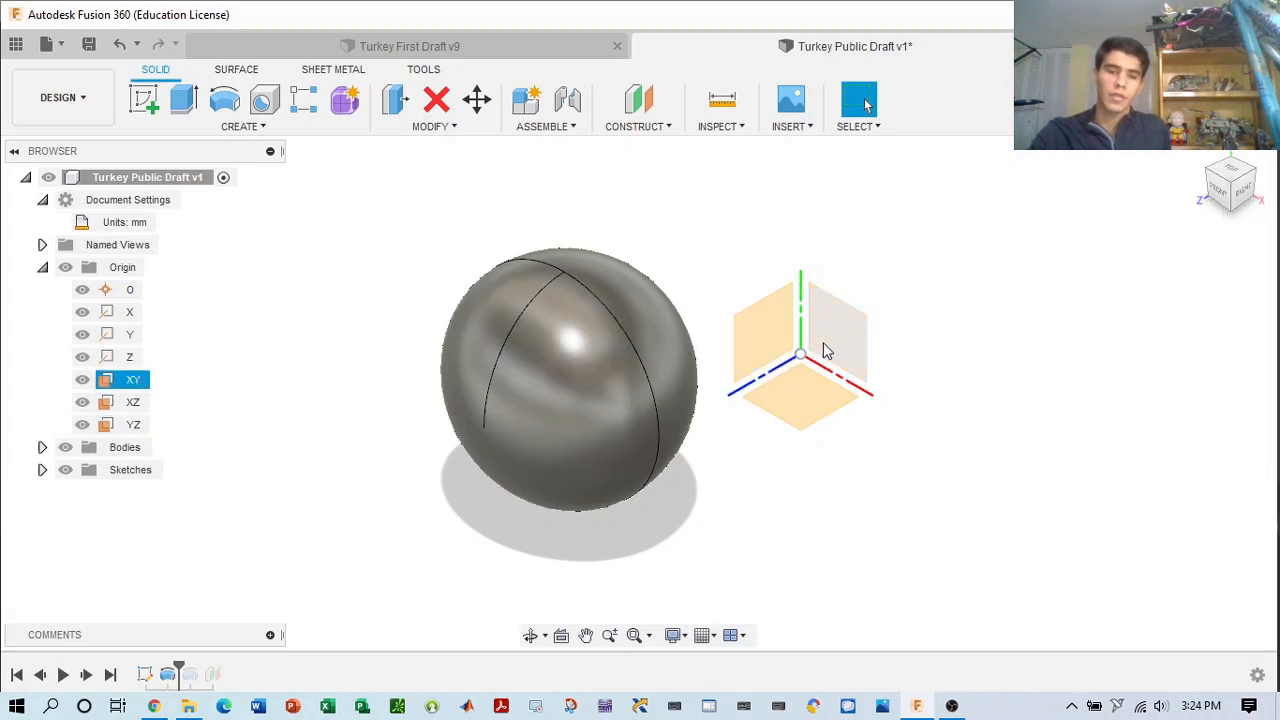
click(638, 126)
click(649, 149)
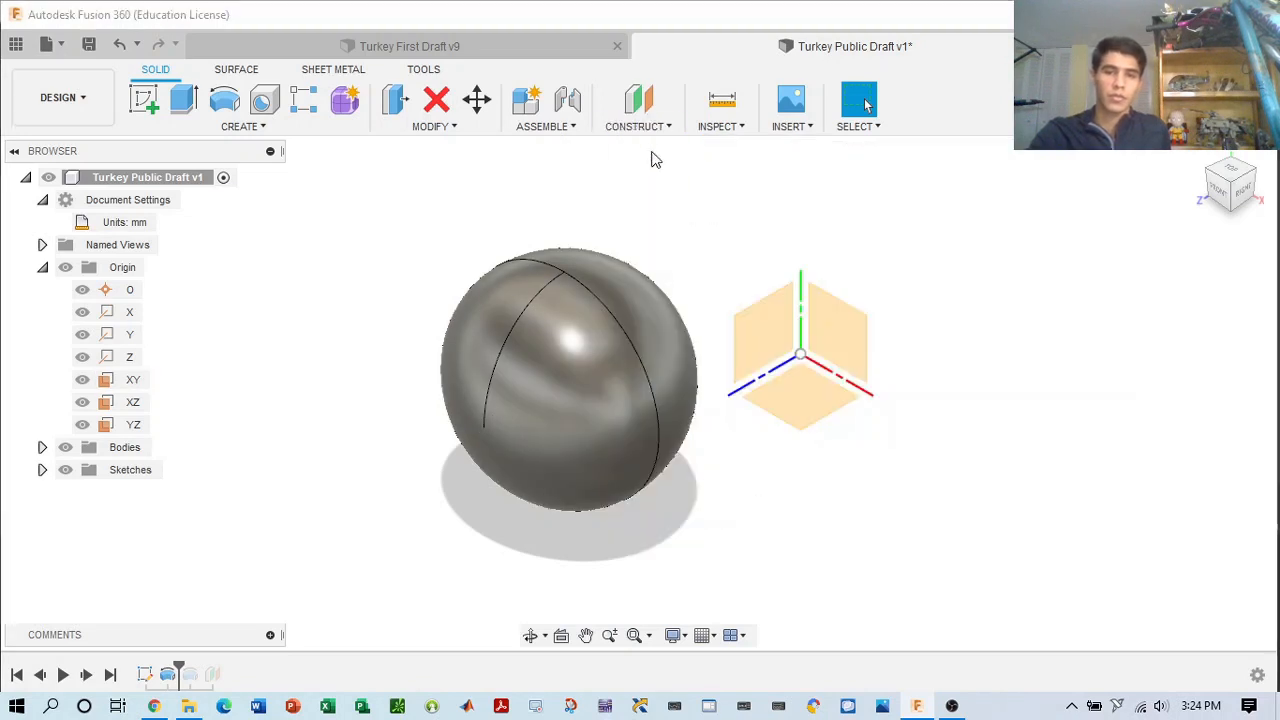
click(843, 332)
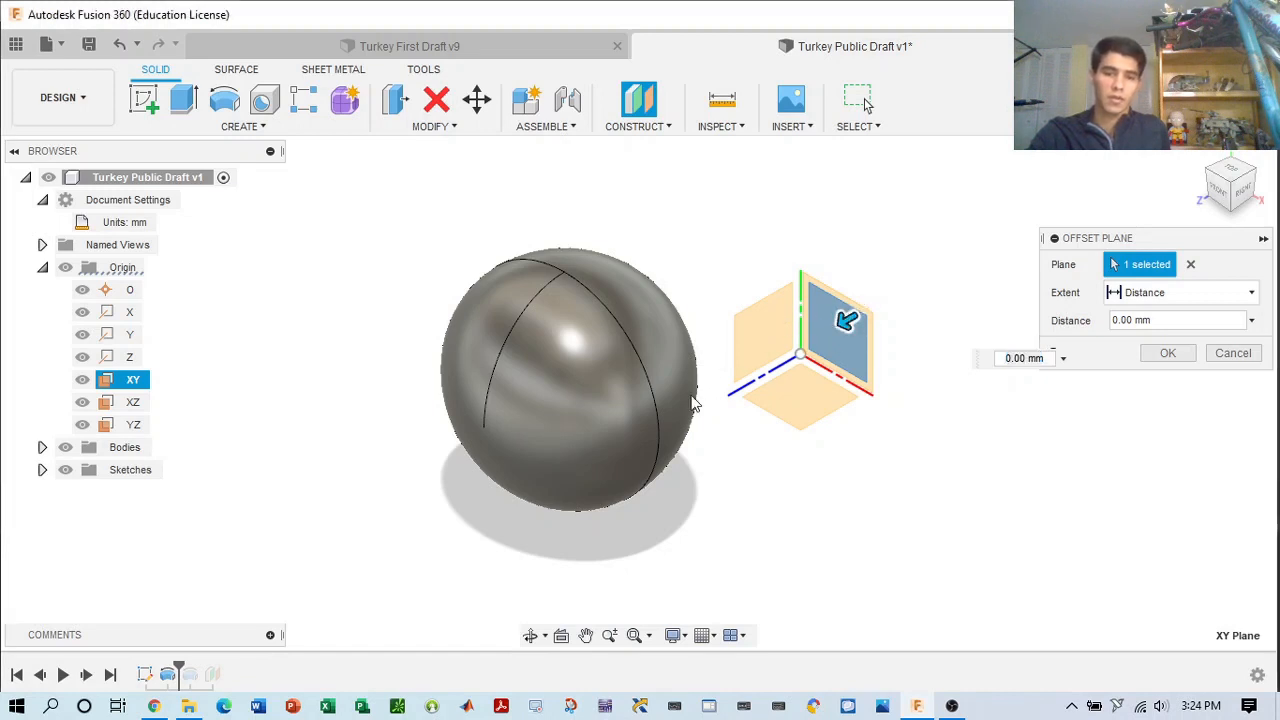
mouse_move(846, 320)
mouse_down()
mouse_move(660, 435)
mouse_move(602, 446)
mouse_move(546, 484)
mouse_up()
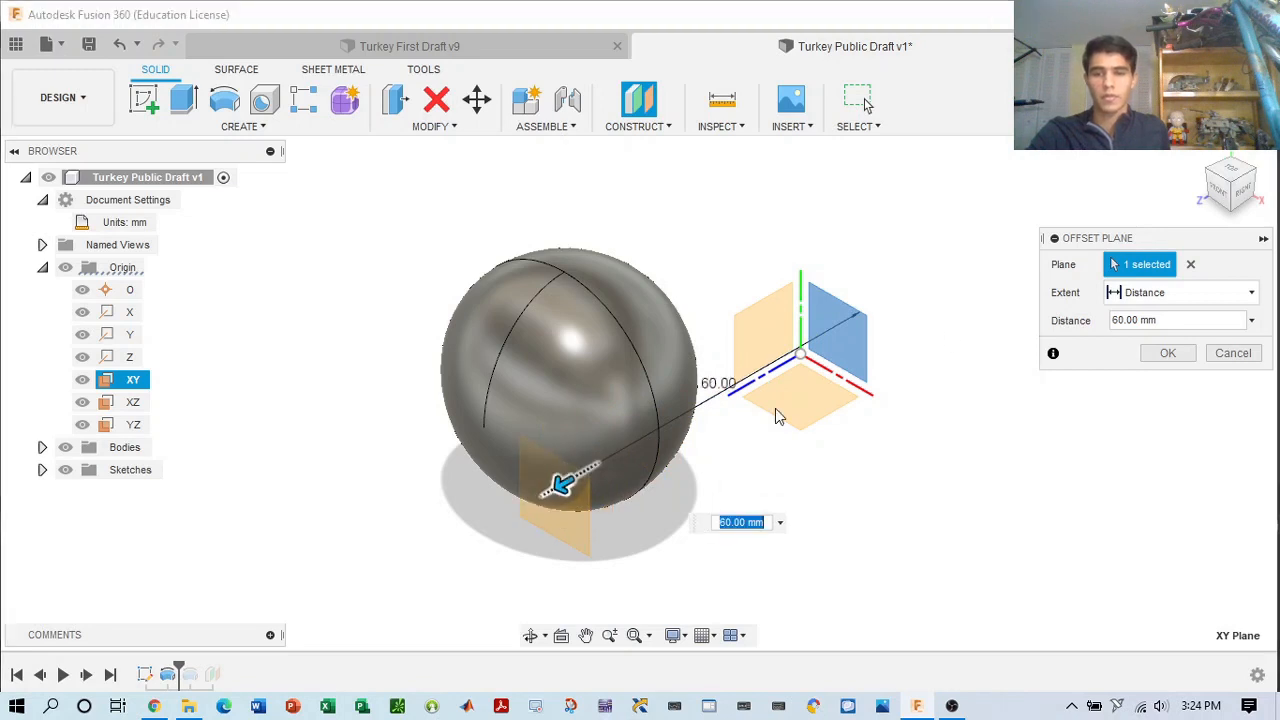
mouse_move(1226, 196)
mouse_down()
mouse_move(1192, 184)
mouse_move(1194, 170)
mouse_move(1199, 182)
mouse_up()
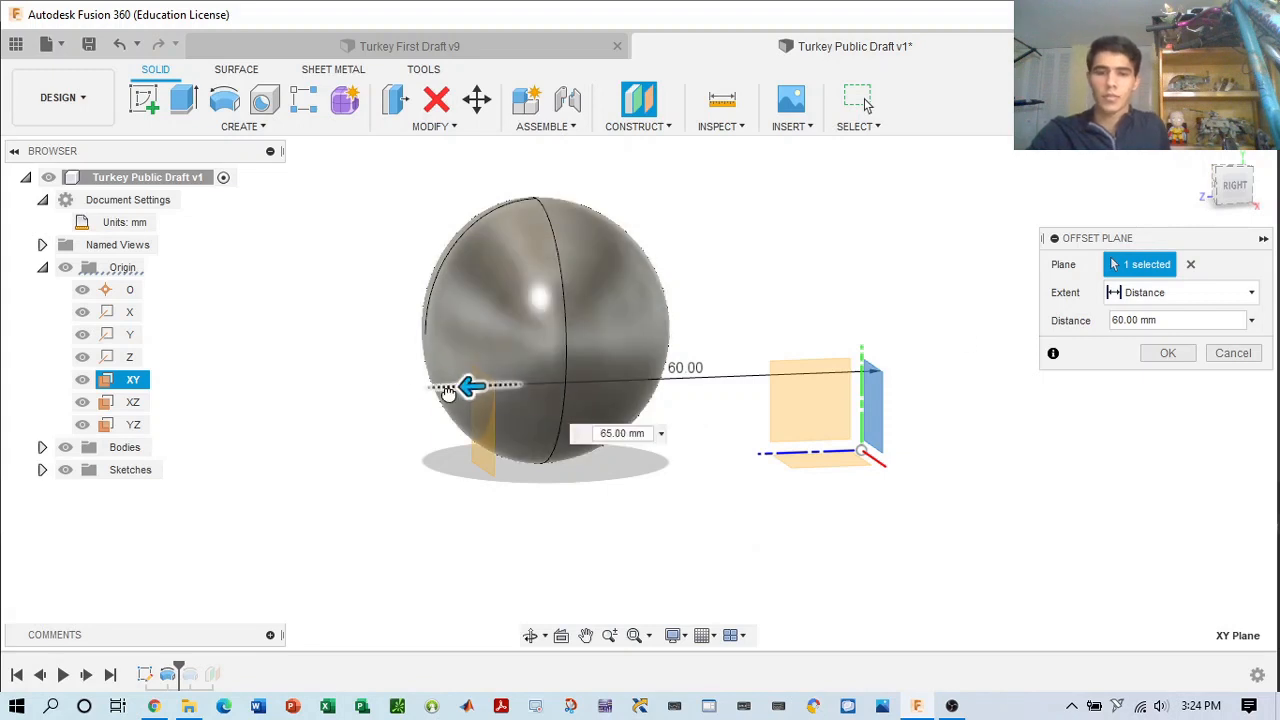
drag(468, 386, 401, 392)
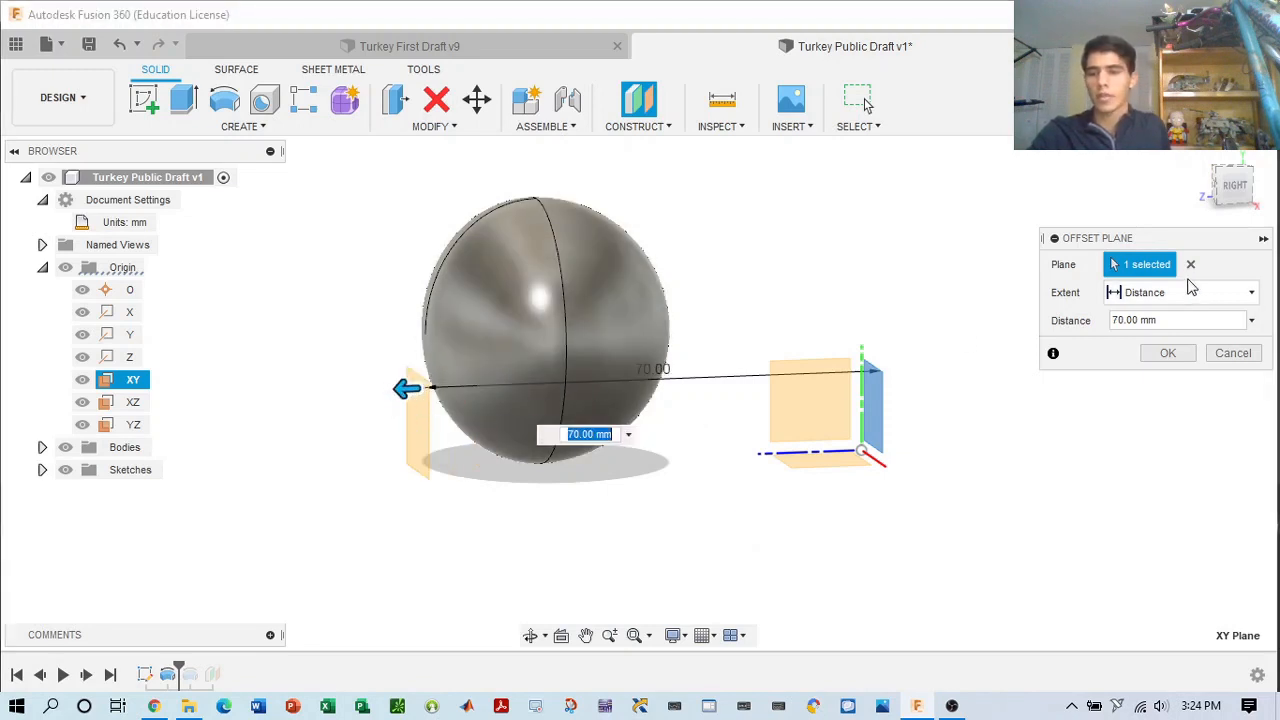
- Set the offset plane's extent to To Object, using the vertex at the body's front end, and create the plane
click(1240, 293)
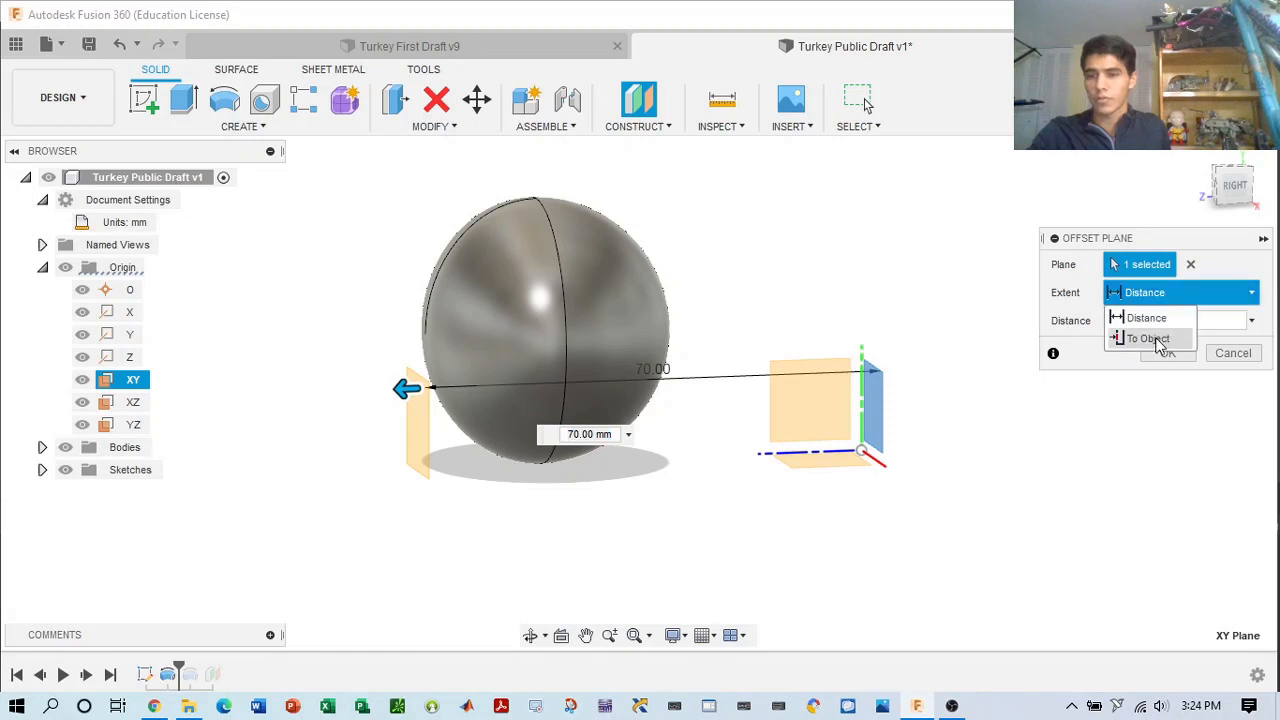
click(1149, 339)
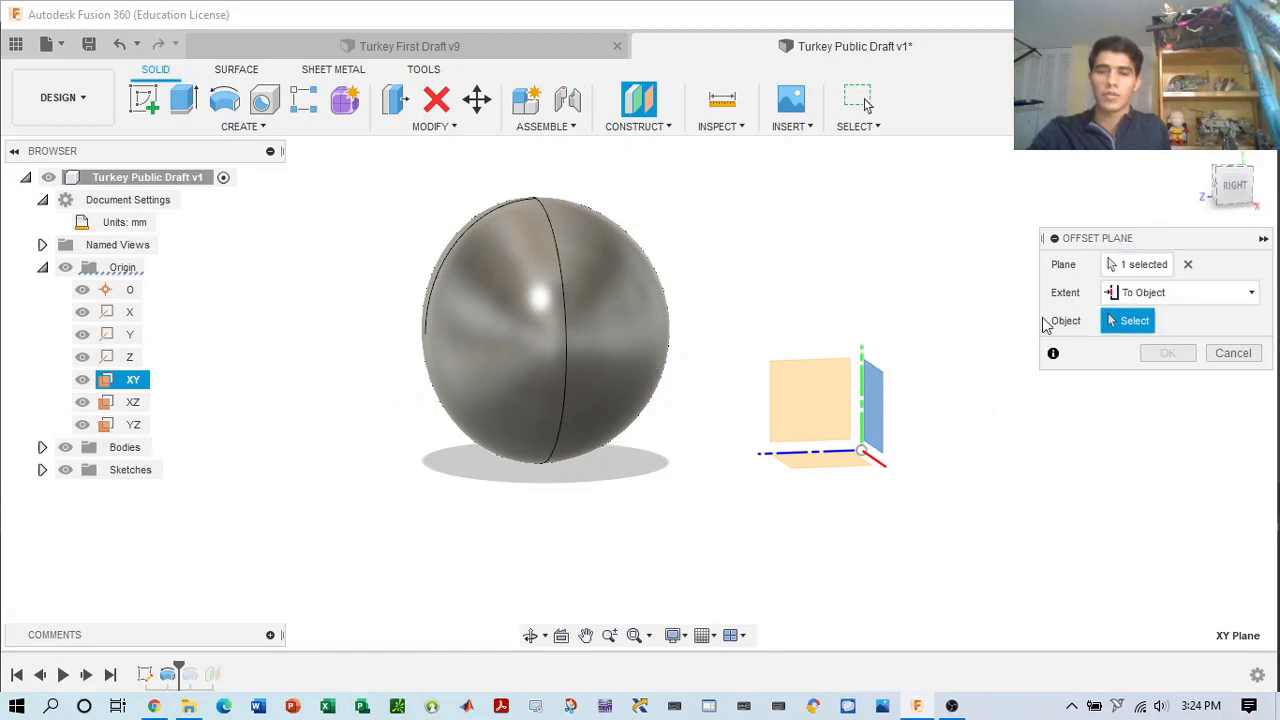
click(426, 333)
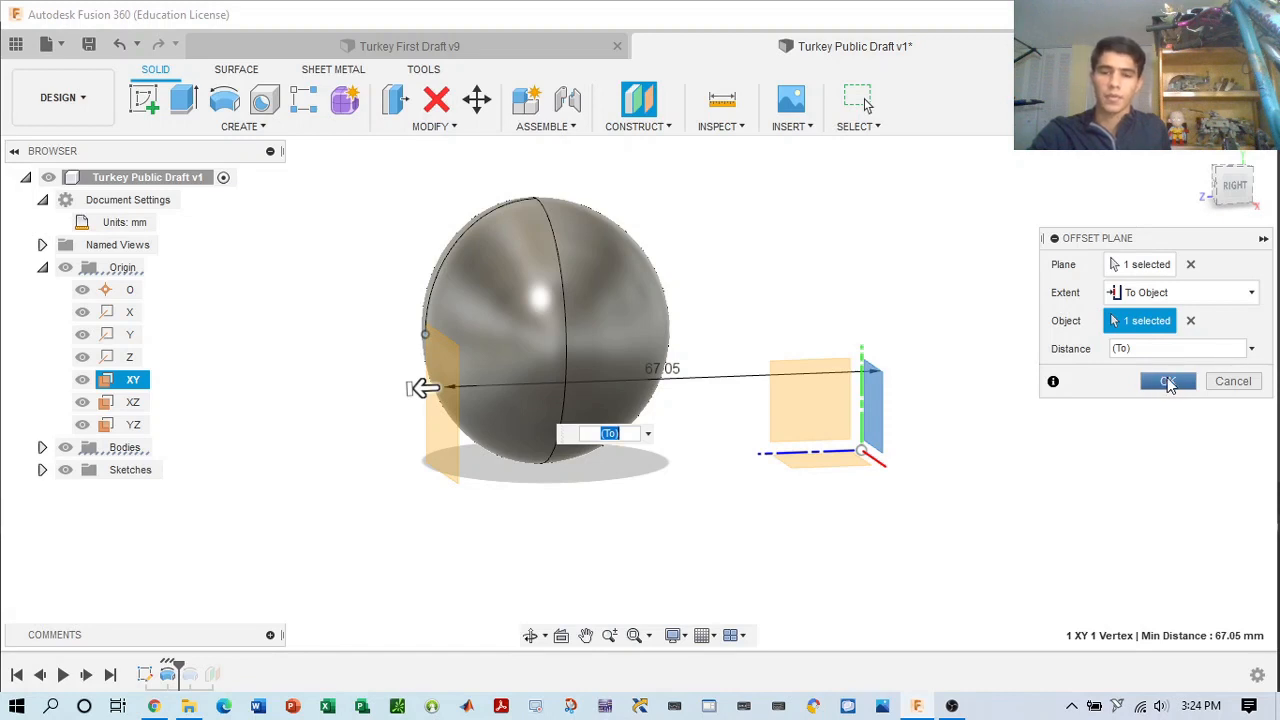
click(1168, 383)
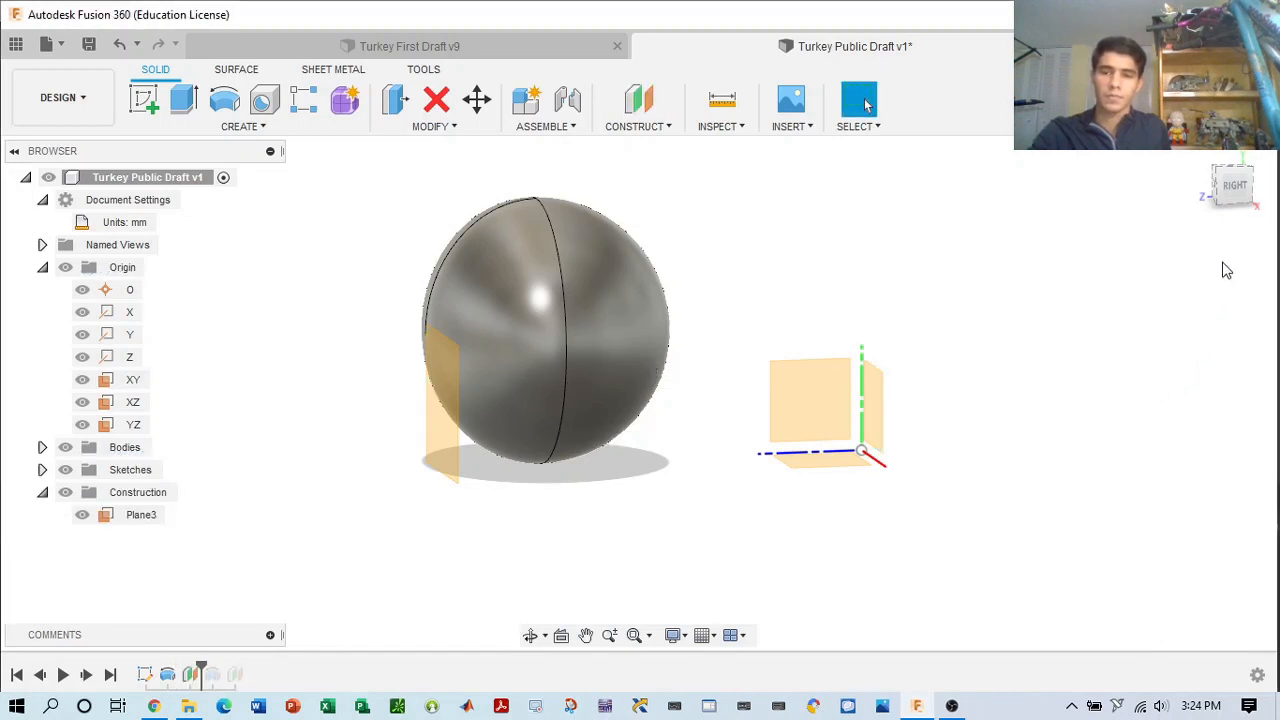
- Start a sketch on the new offset plane at the front of the body
mouse_move(638, 392)
shift+middle_down()
mouse_move(800, 400)
mouse_move(510, 435)
shift+middle_up()
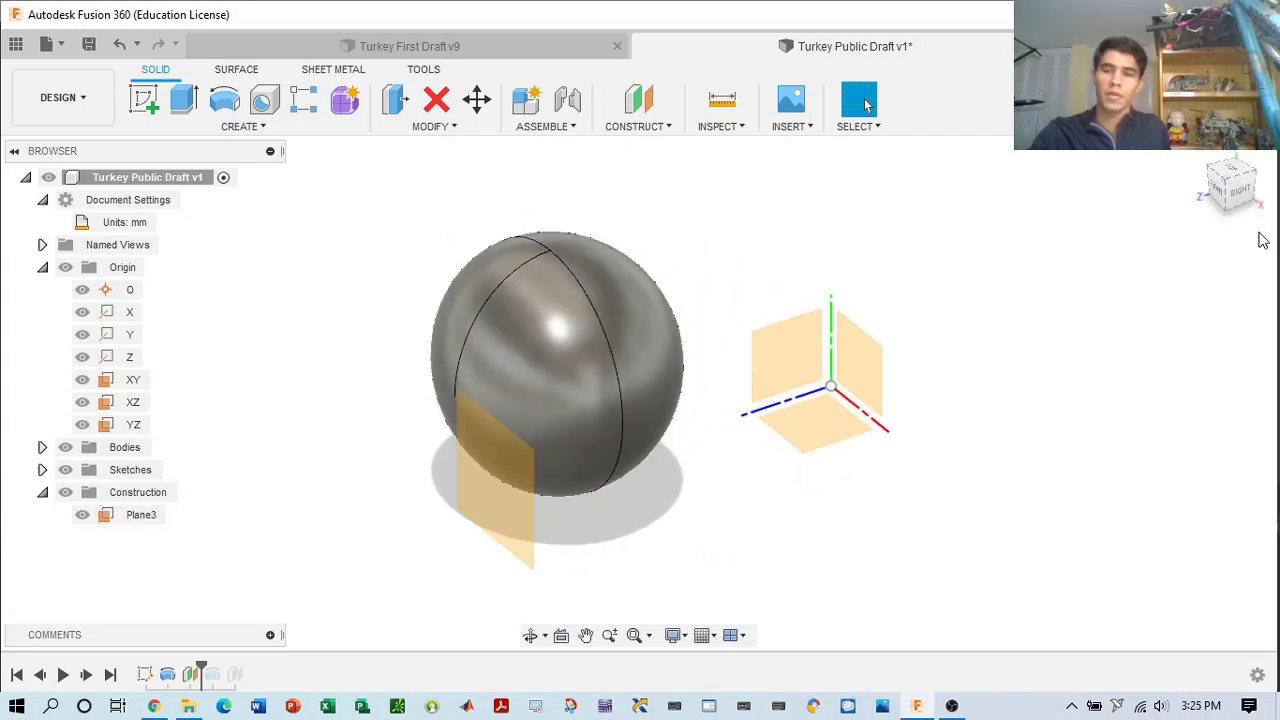
drag(1238, 193, 1270, 187)
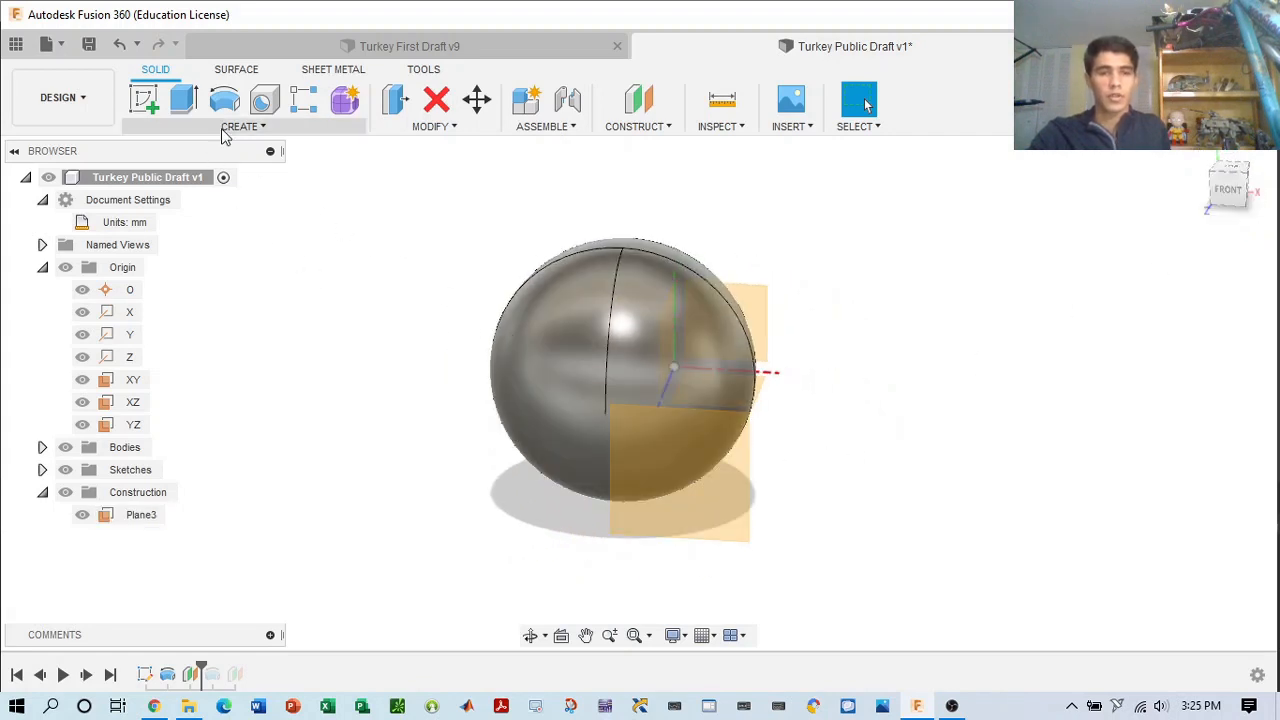
click(152, 106)
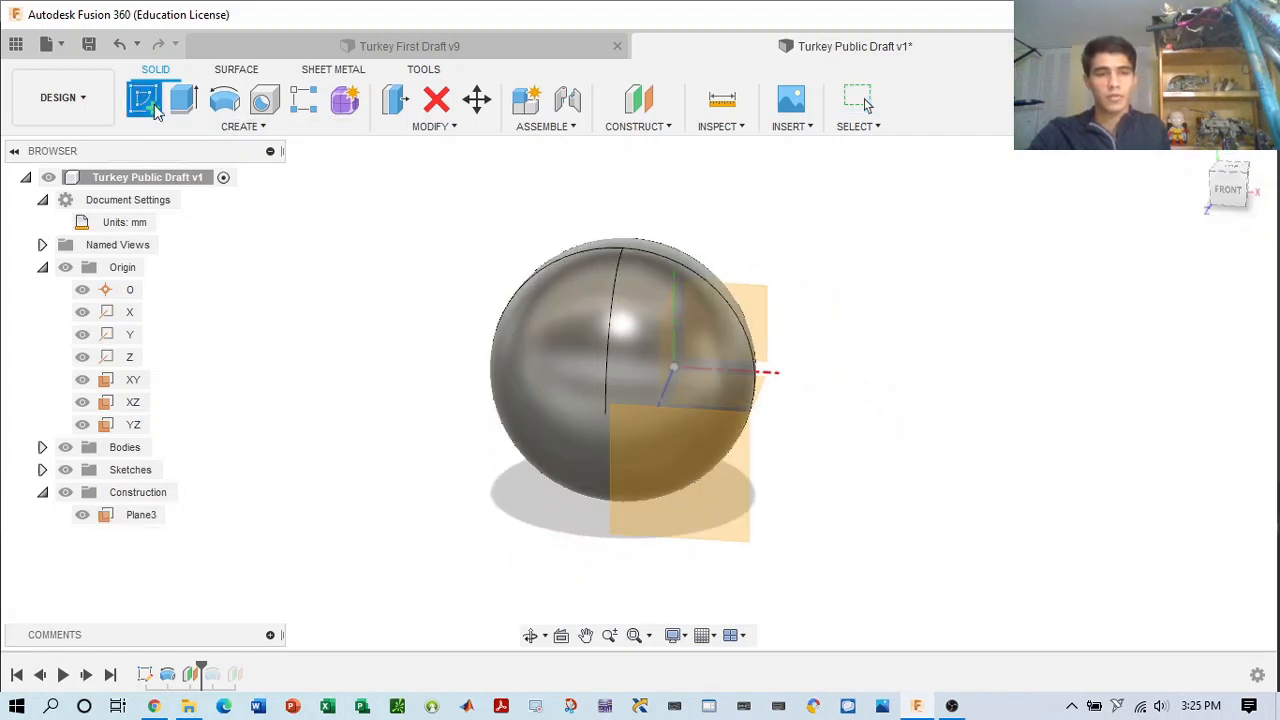
click(732, 450)
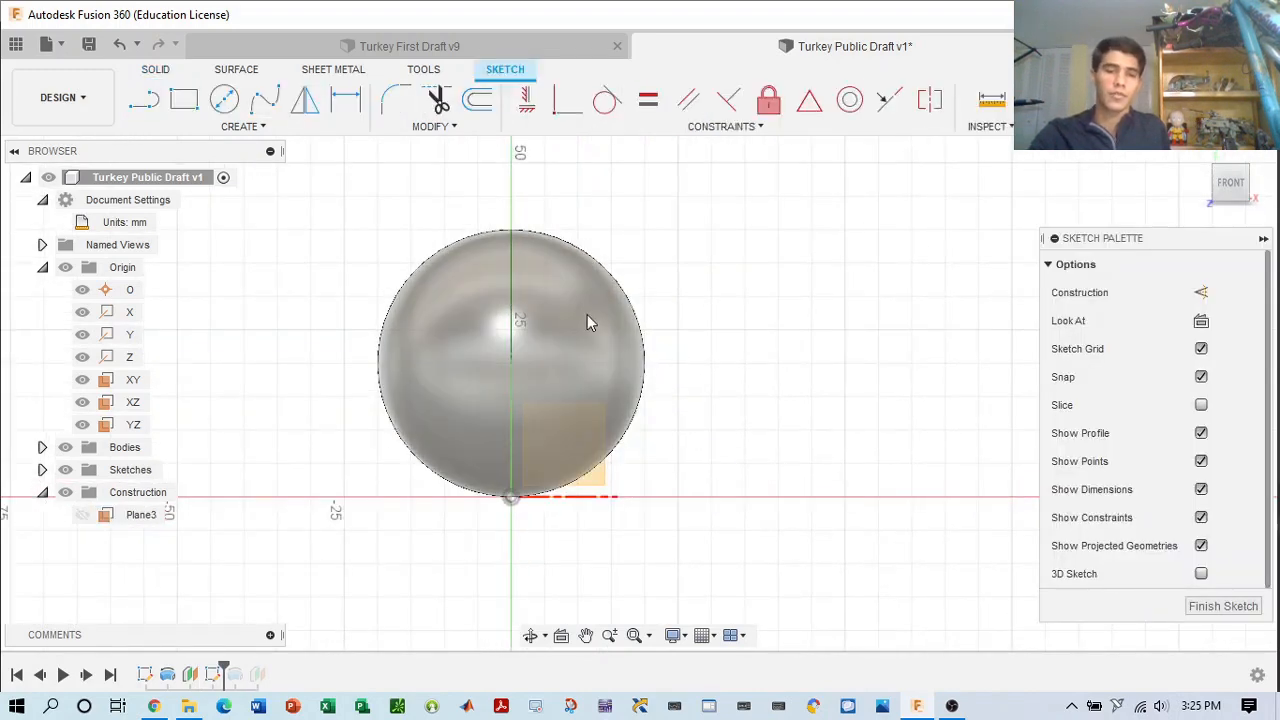
- Draw a circle about 4 mm in diameter on the vertical axis, slightly above the body's centre
middle_drag(677, 249, 823, 279)
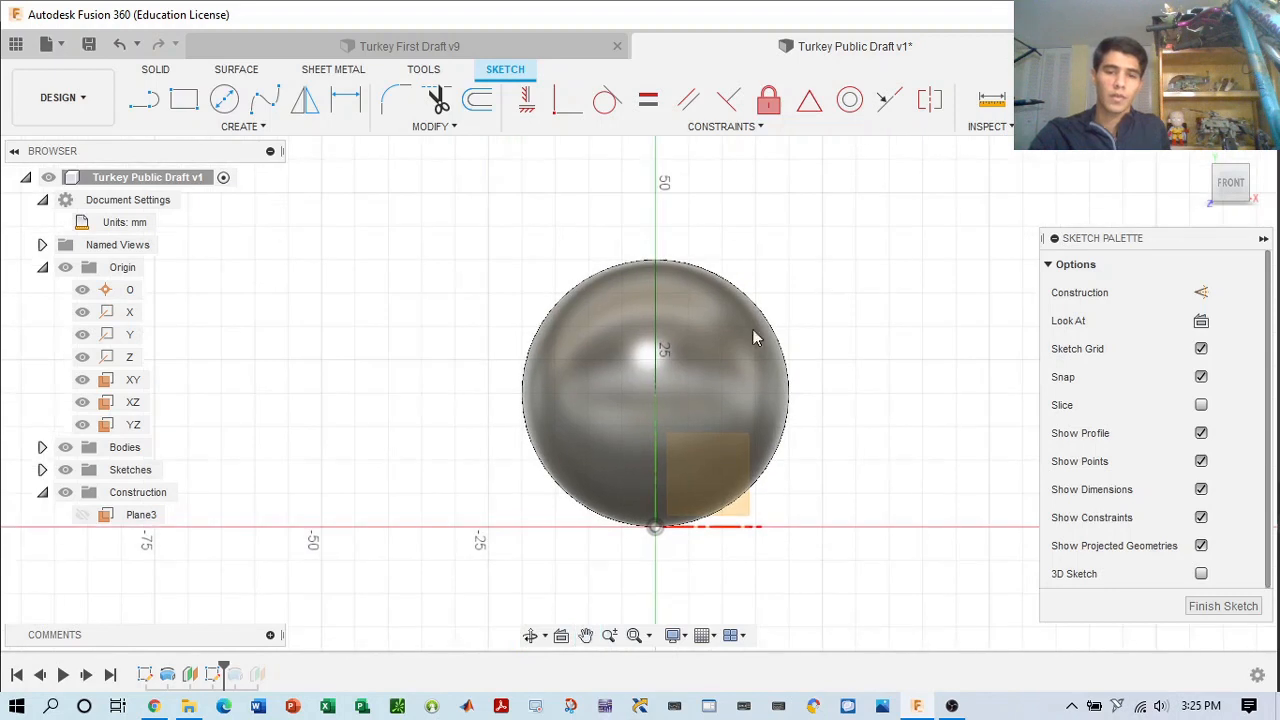
click(225, 100)
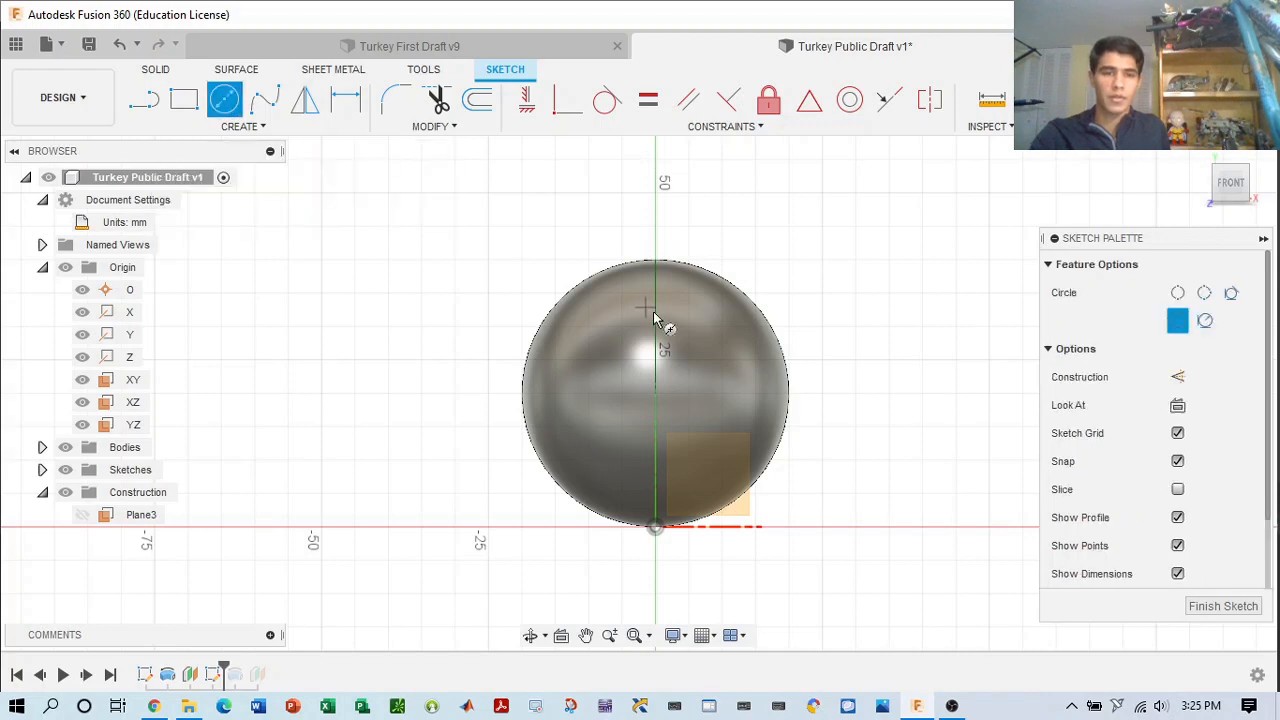
scroll(682, 338, up, 1)
scroll(652, 371, down, 1)
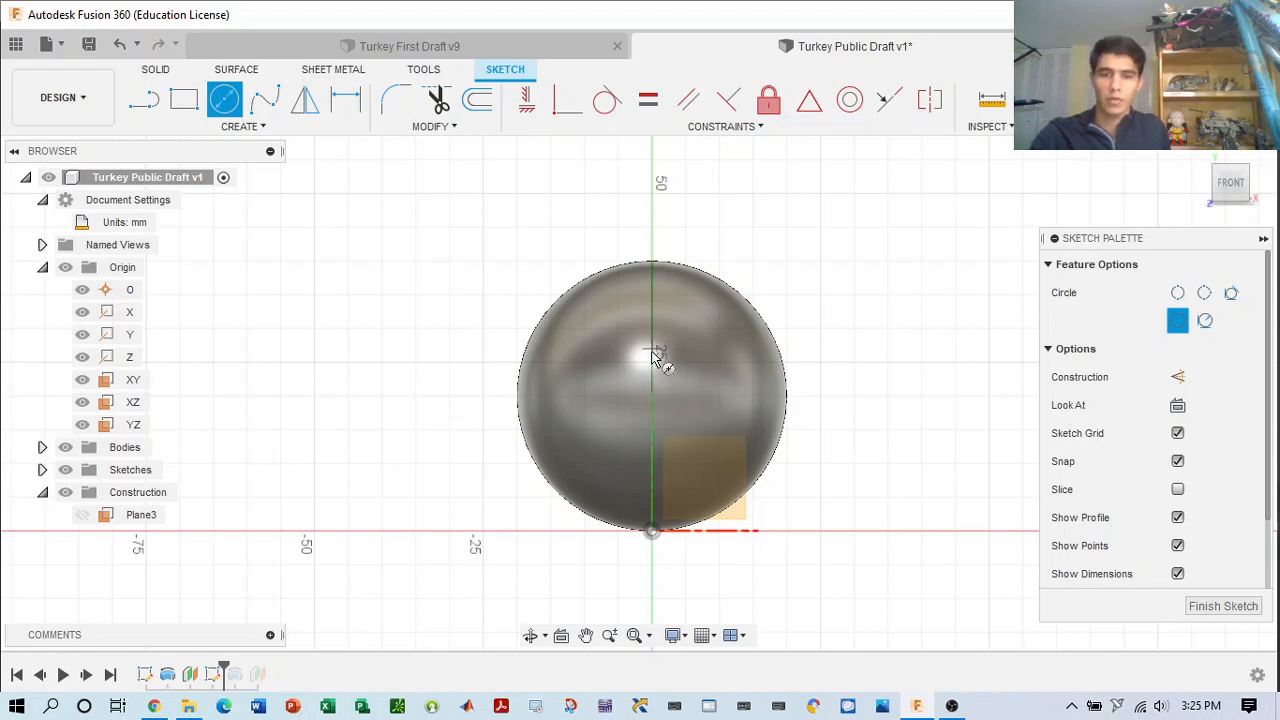
scroll(655, 348, up, 1)
scroll(655, 348, up, 2)
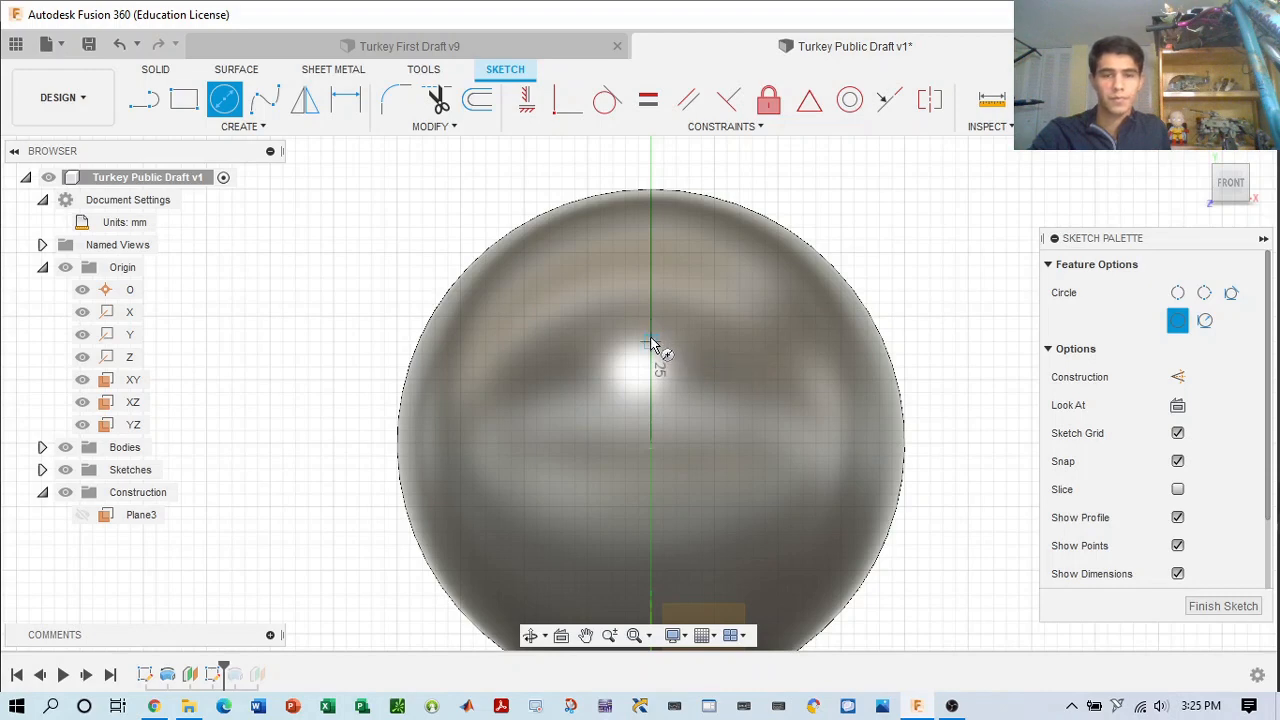
click(650, 342)
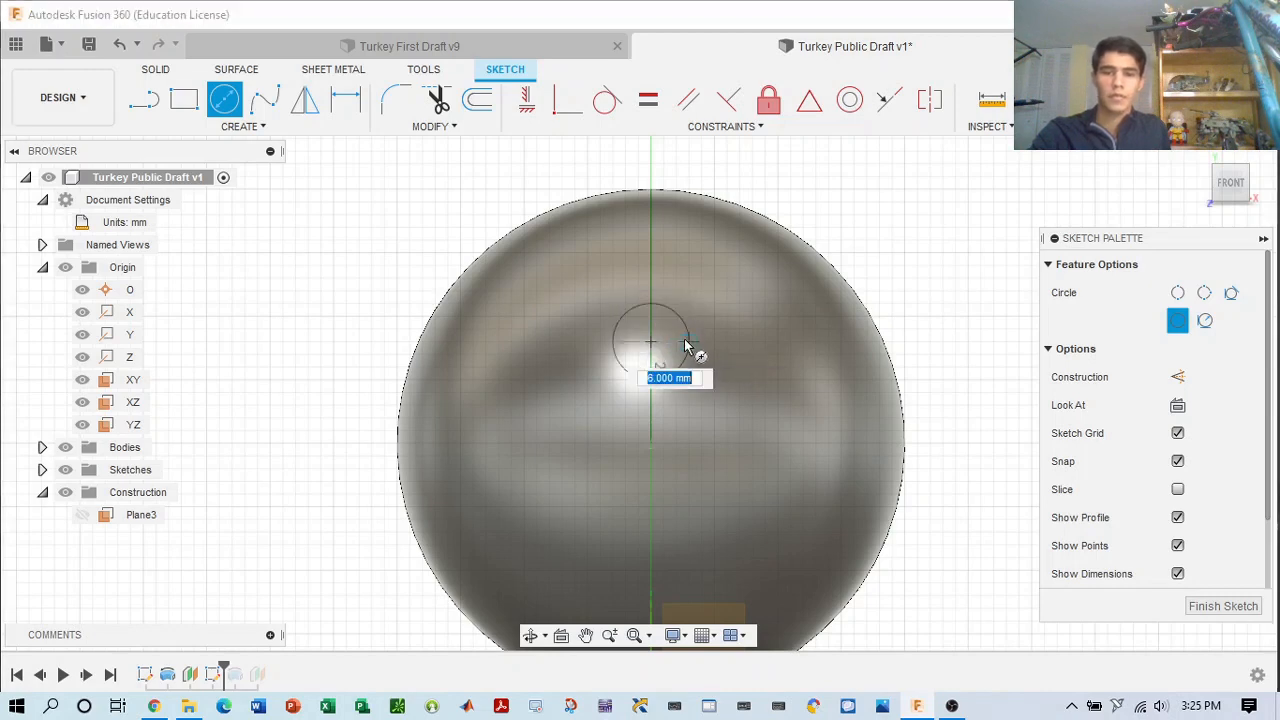
click(681, 345)
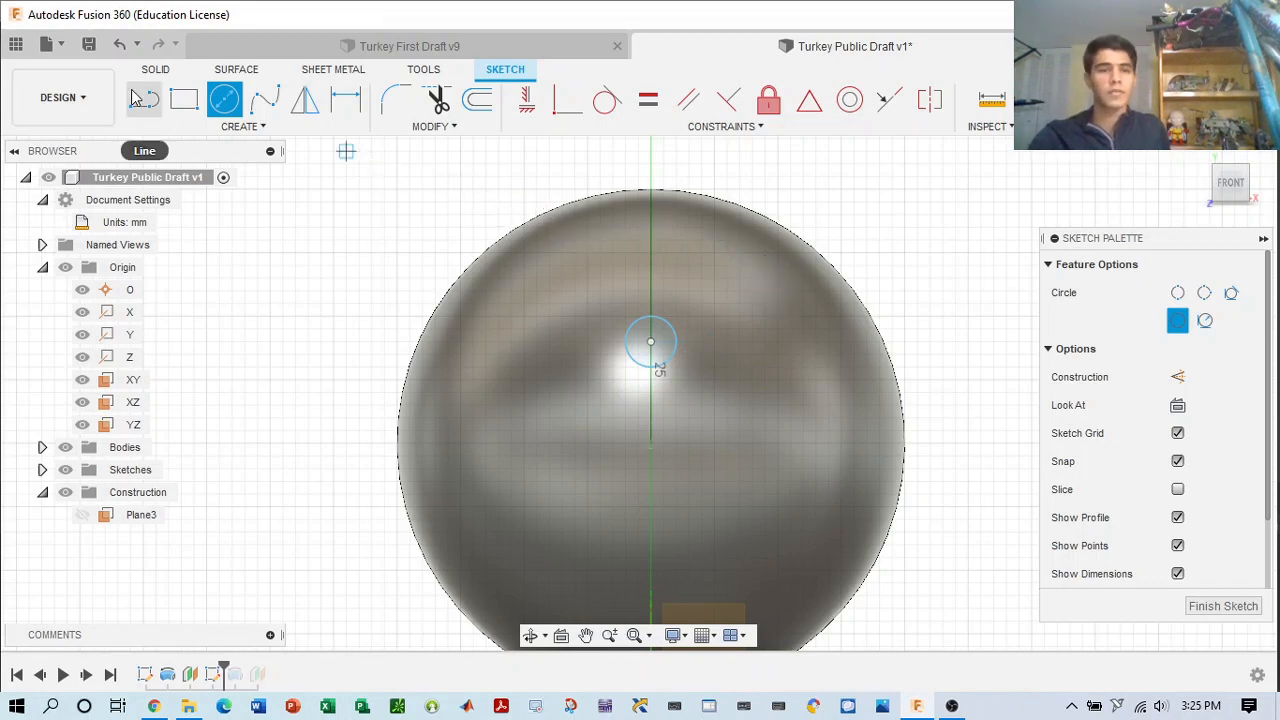
- Examine the chest ornament on the finished turkey in Turkey First Draft v9, and return to the Turkey Public Draft sketch
click(242, 126)
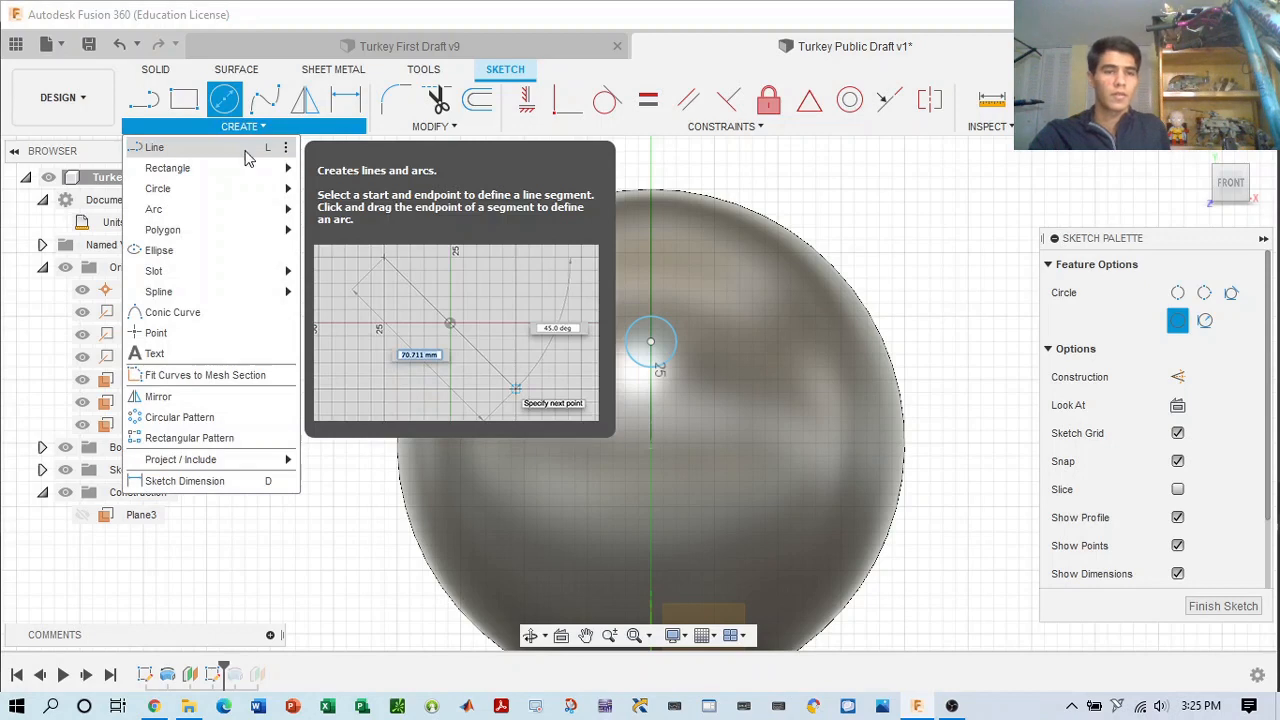
click(420, 46)
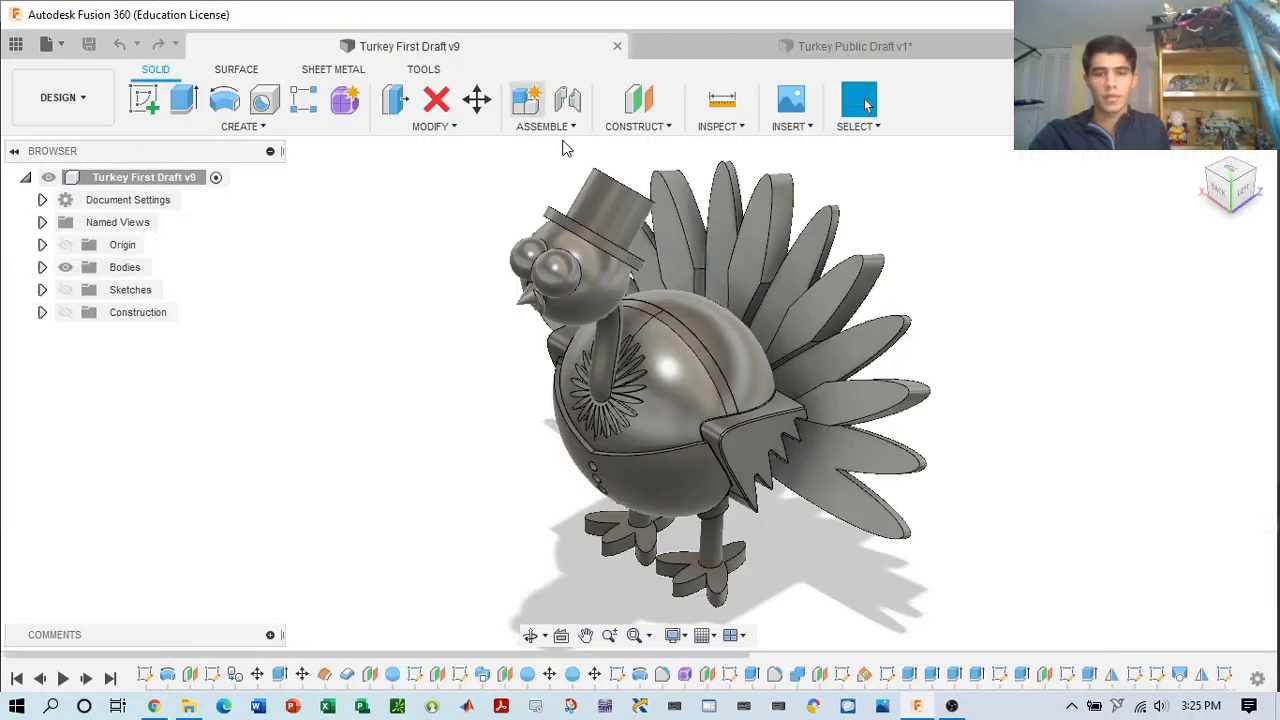
middle_drag(671, 285, 747, 263)
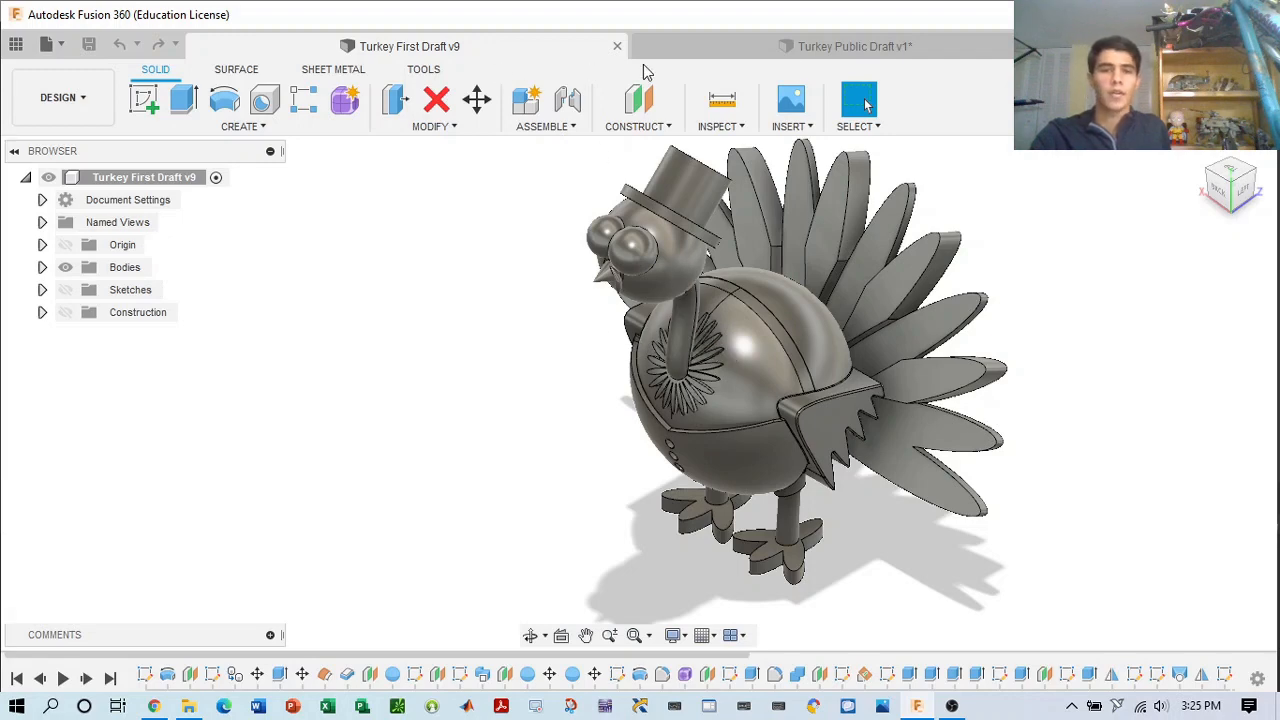
click(770, 48)
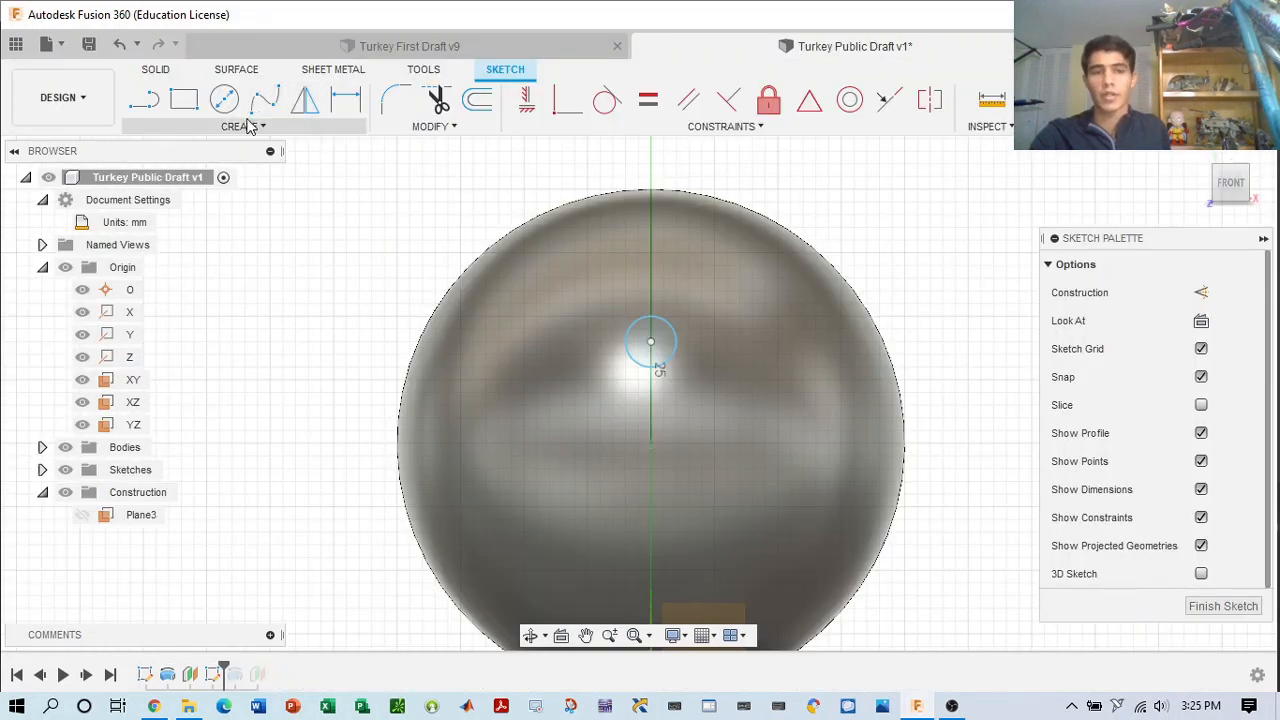
- Draw a vertical ellipse 7 mm long and 1 mm wide centred on the circle's top point, and stretch it to reach the circle's lowest point
click(218, 129)
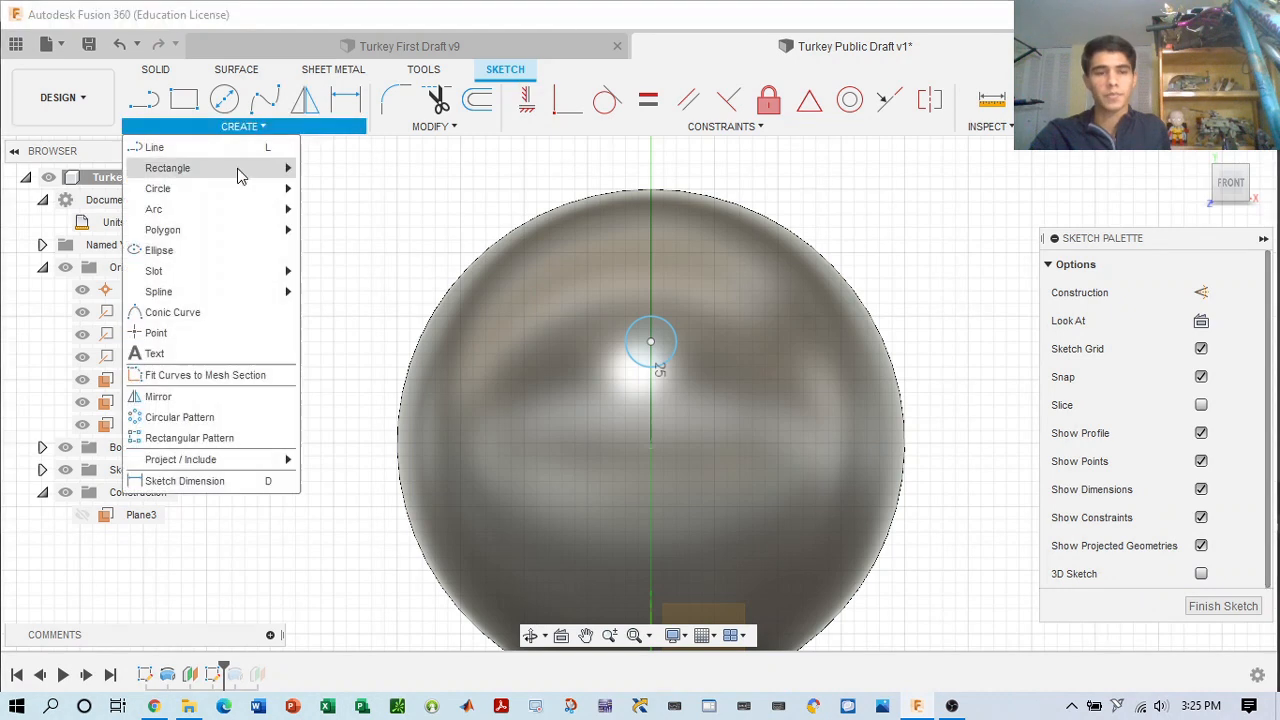
click(224, 259)
scroll(653, 315, up, 4)
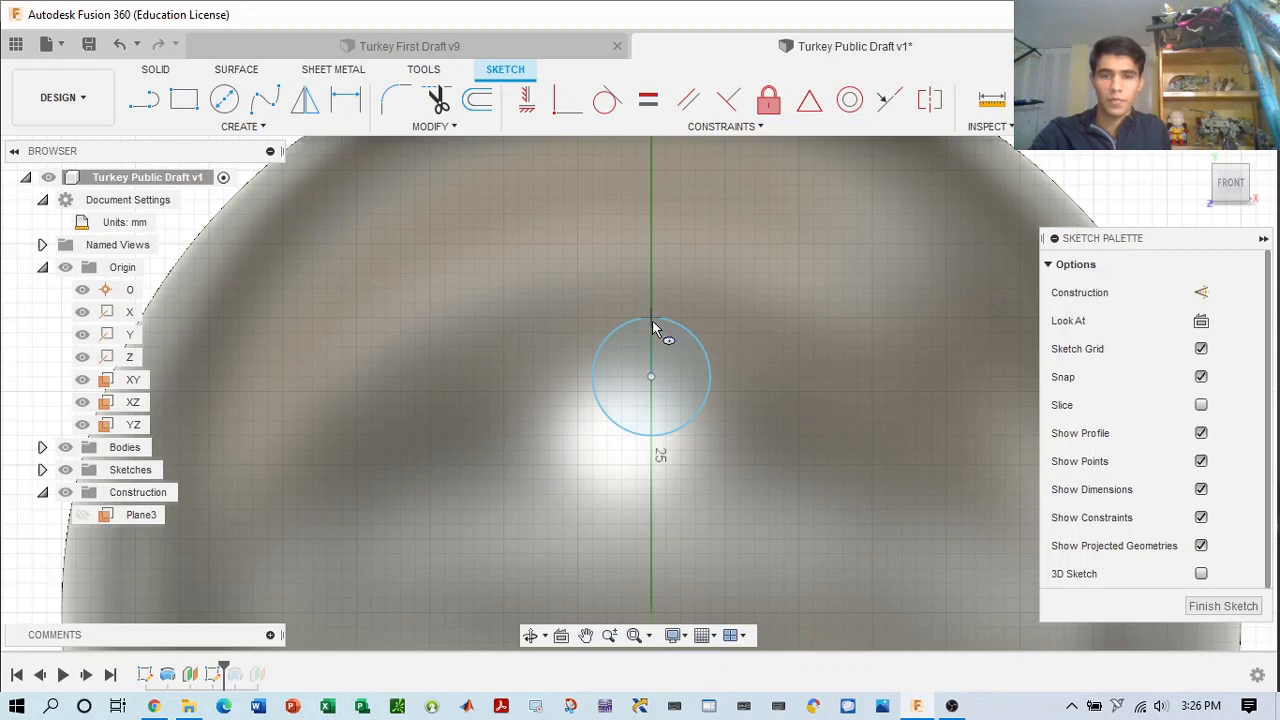
click(652, 327)
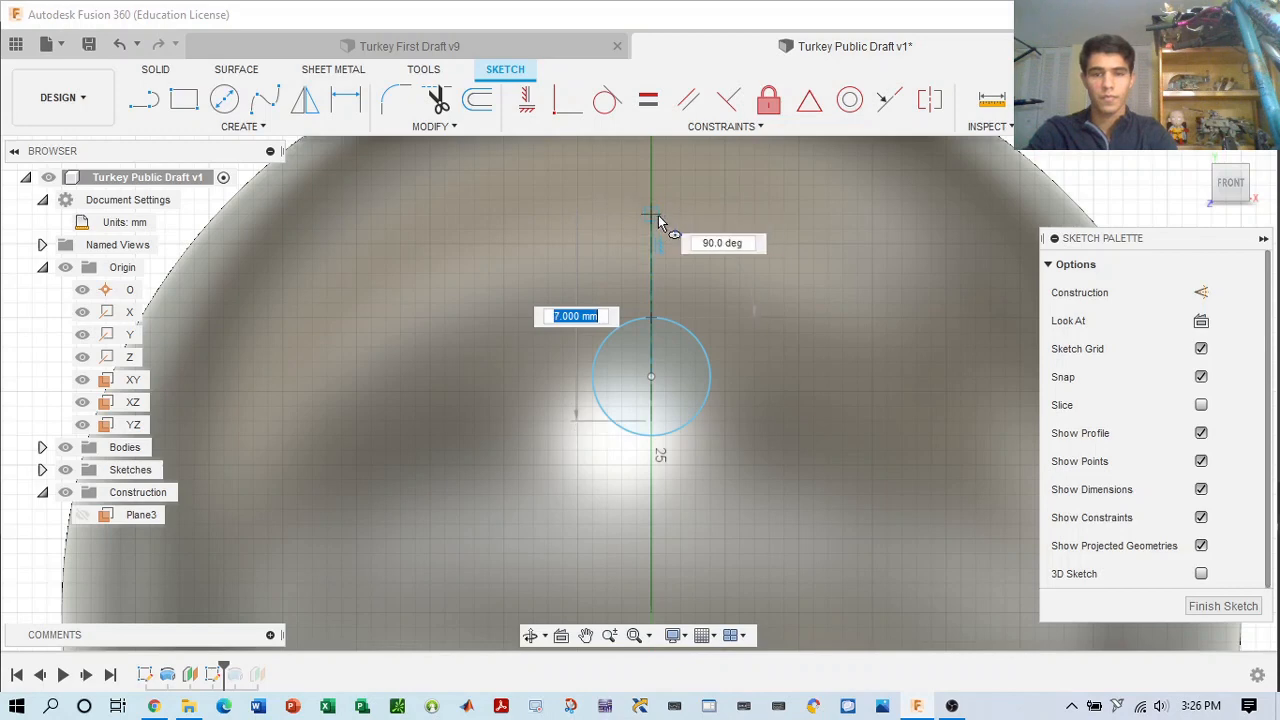
click(658, 215)
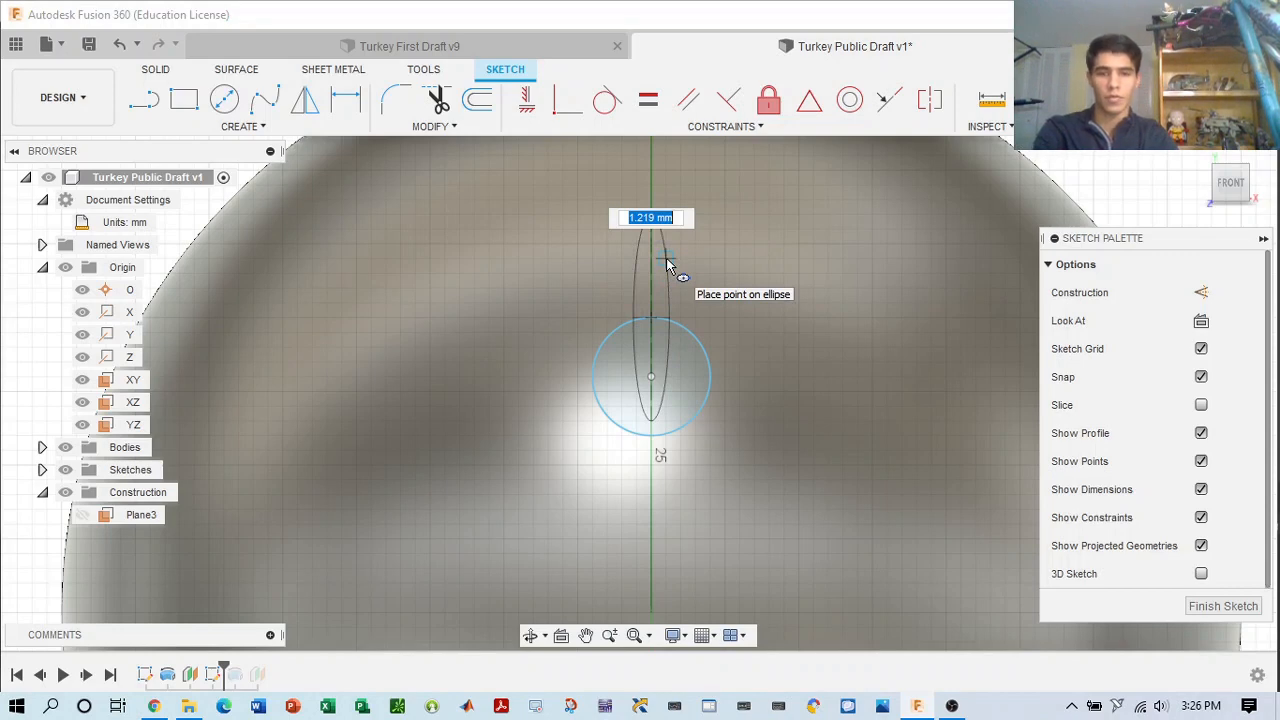
text(1)
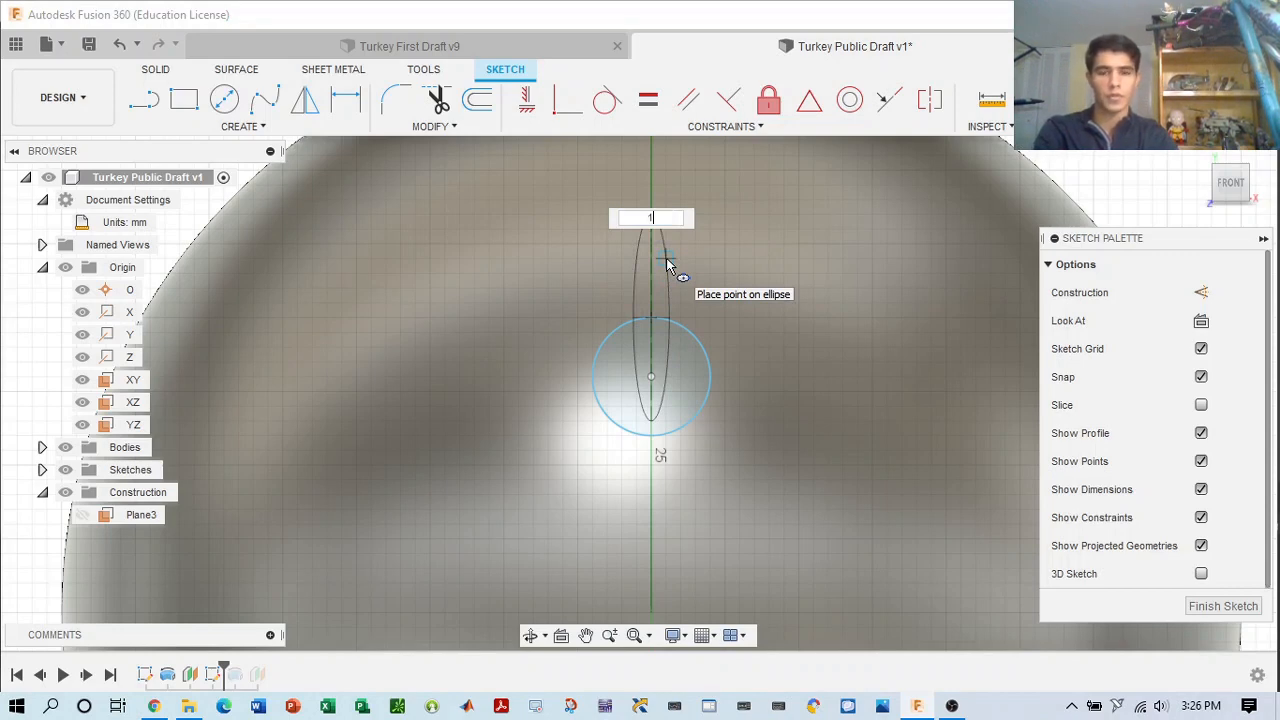
key(Return)
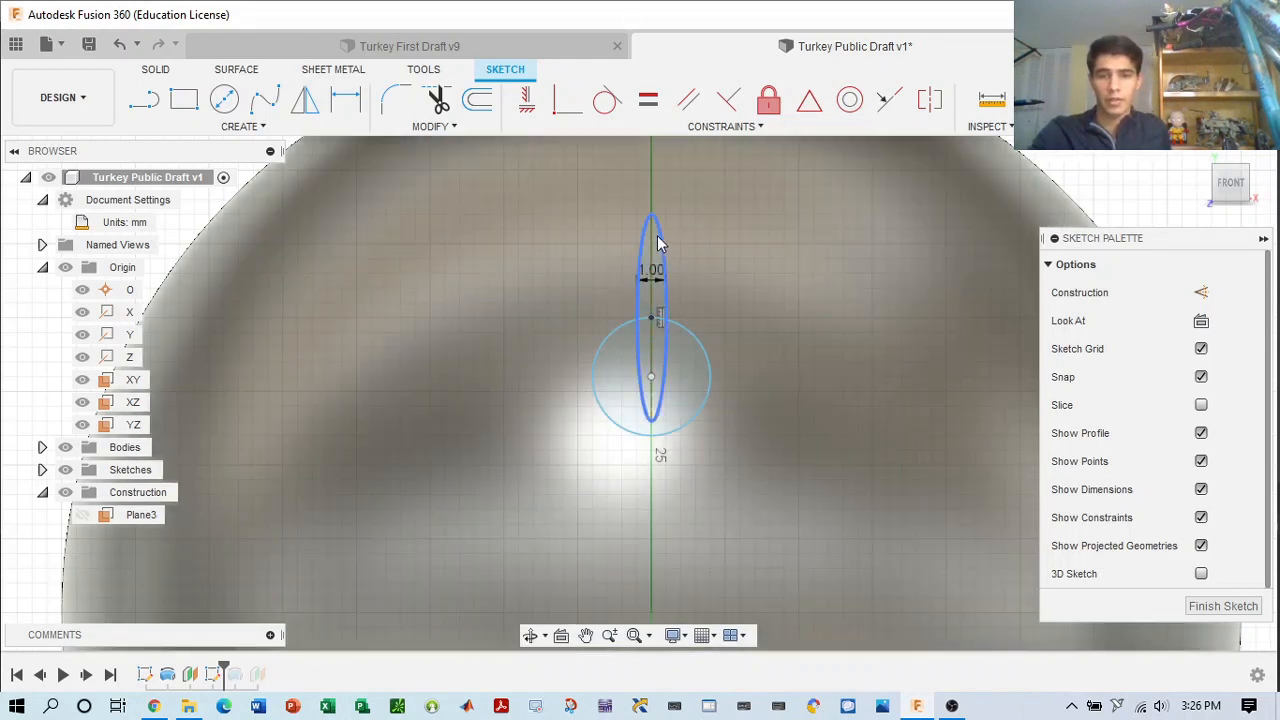
click(657, 237)
mouse_move(658, 235)
mouse_down()
mouse_move(663, 189)
mouse_move(668, 233)
mouse_up()
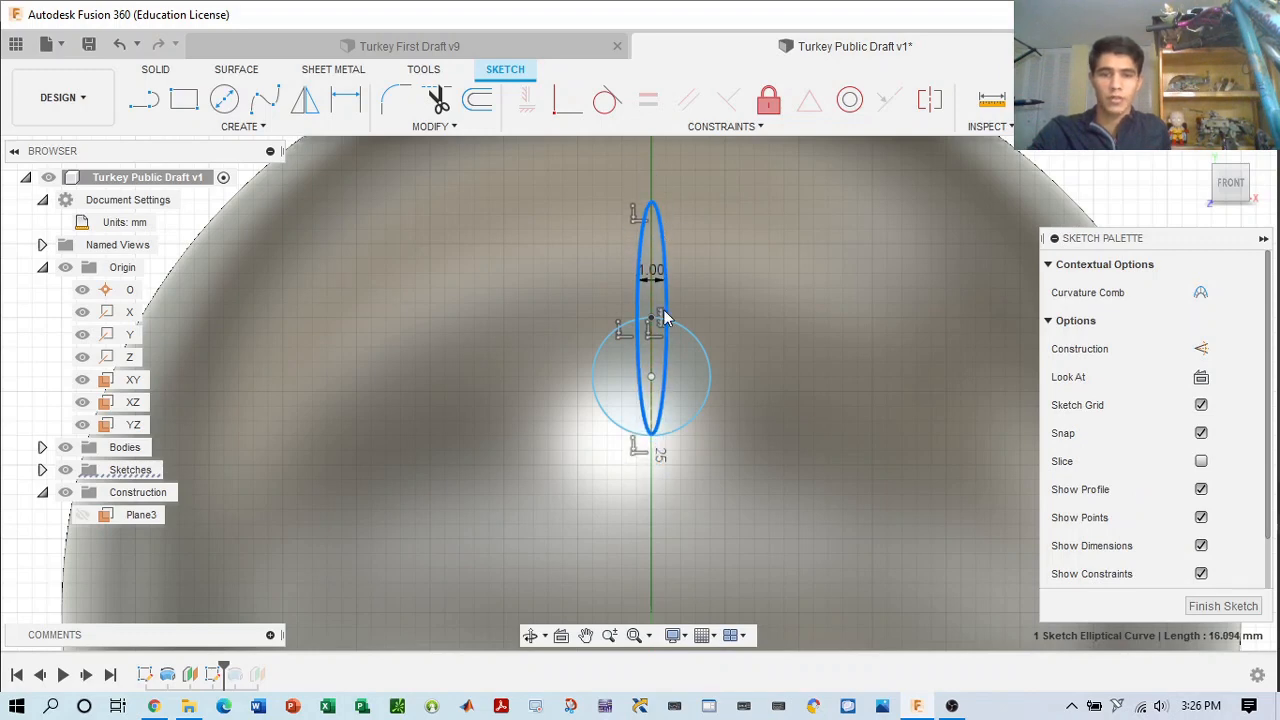
drag(651, 387, 656, 358)
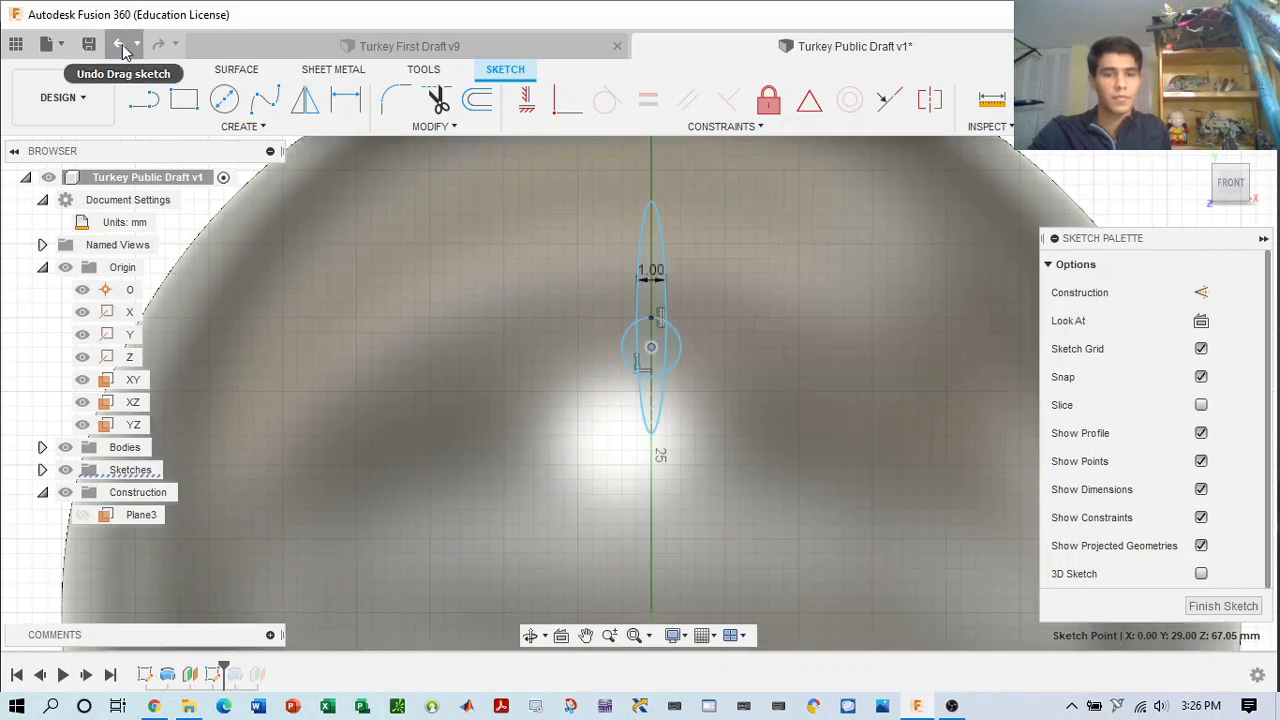
click(119, 44)
click(771, 267)
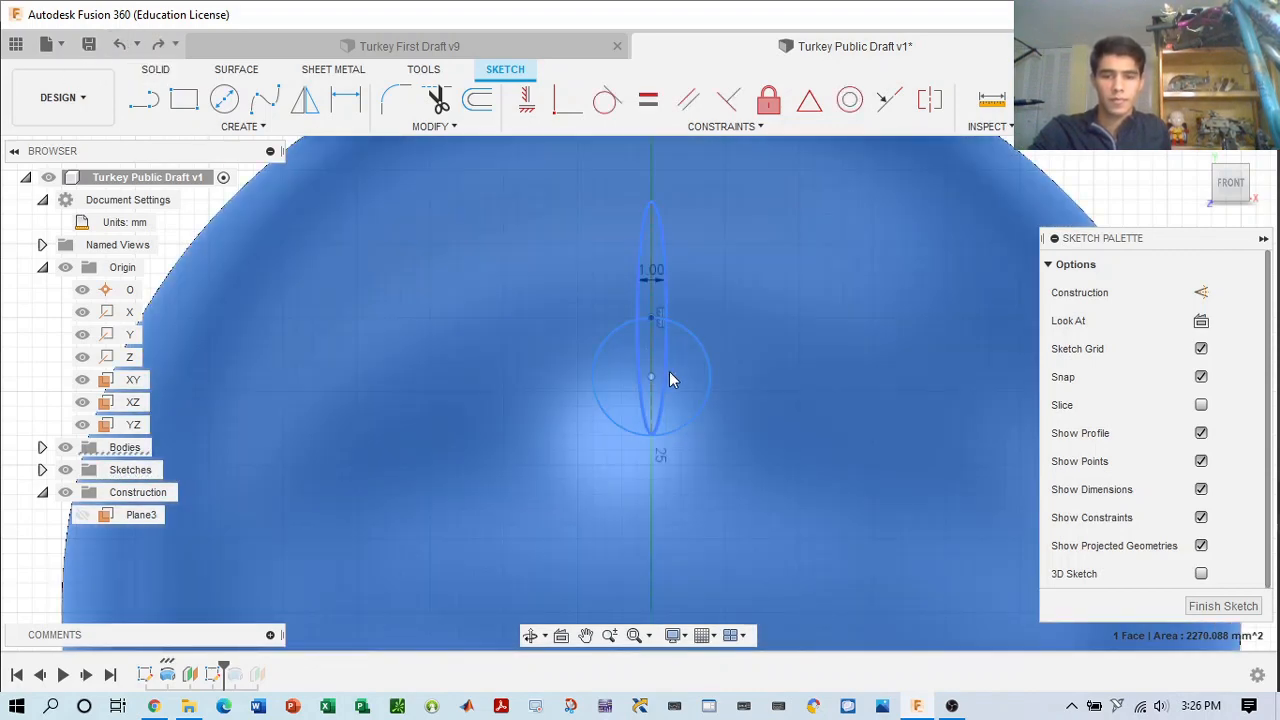
- Move the ellipse's centre point slightly upward along the vertical axis, carrying the circle with it
click(667, 371)
scroll(750, 342, up, 2)
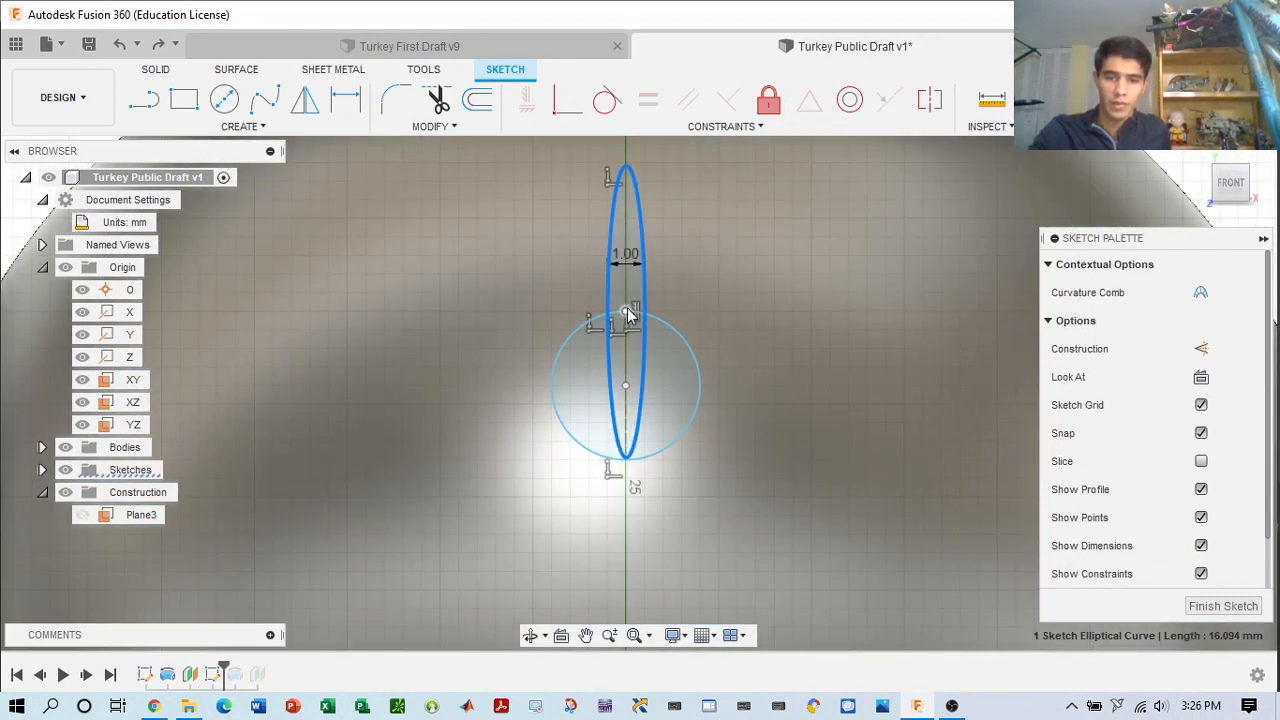
mouse_move(627, 312)
mouse_down()
mouse_move(628, 283)
mouse_move(626, 294)
mouse_up()
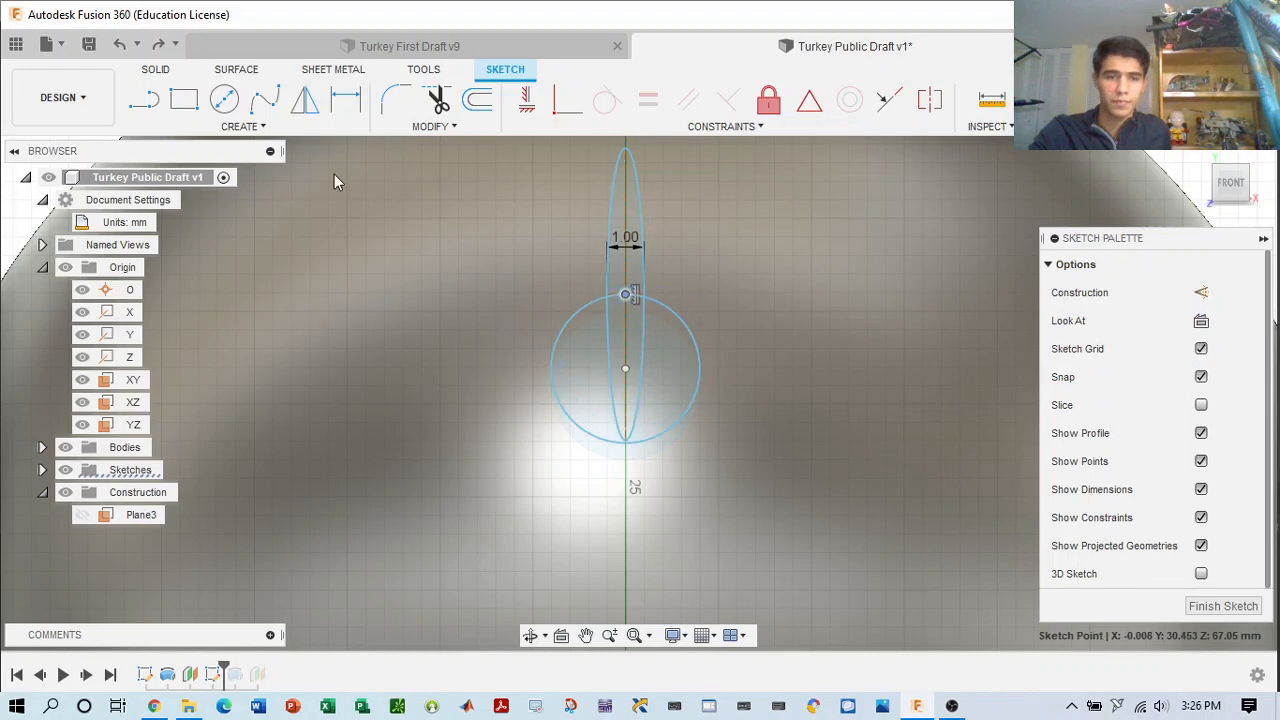
- Undo the last move of the ellipse's centre point, and shorten the ellipse so its lower end sits just below the circle's centre
click(117, 49)
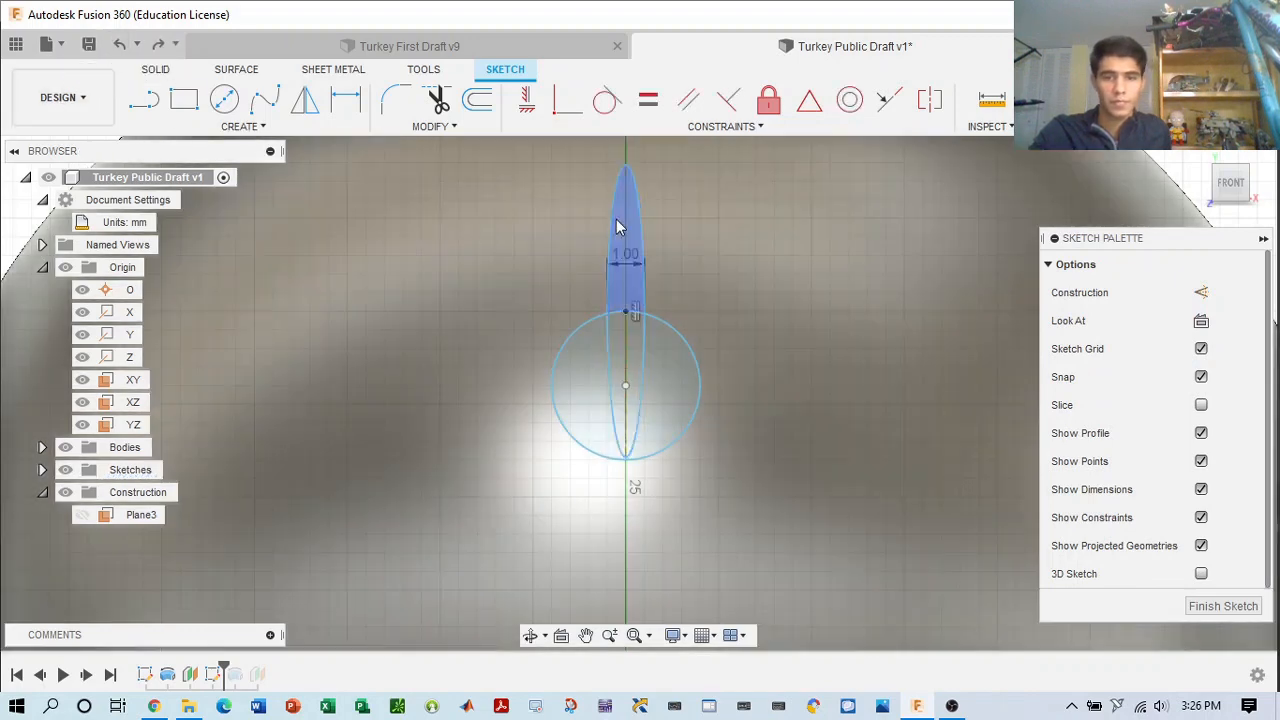
click(621, 264)
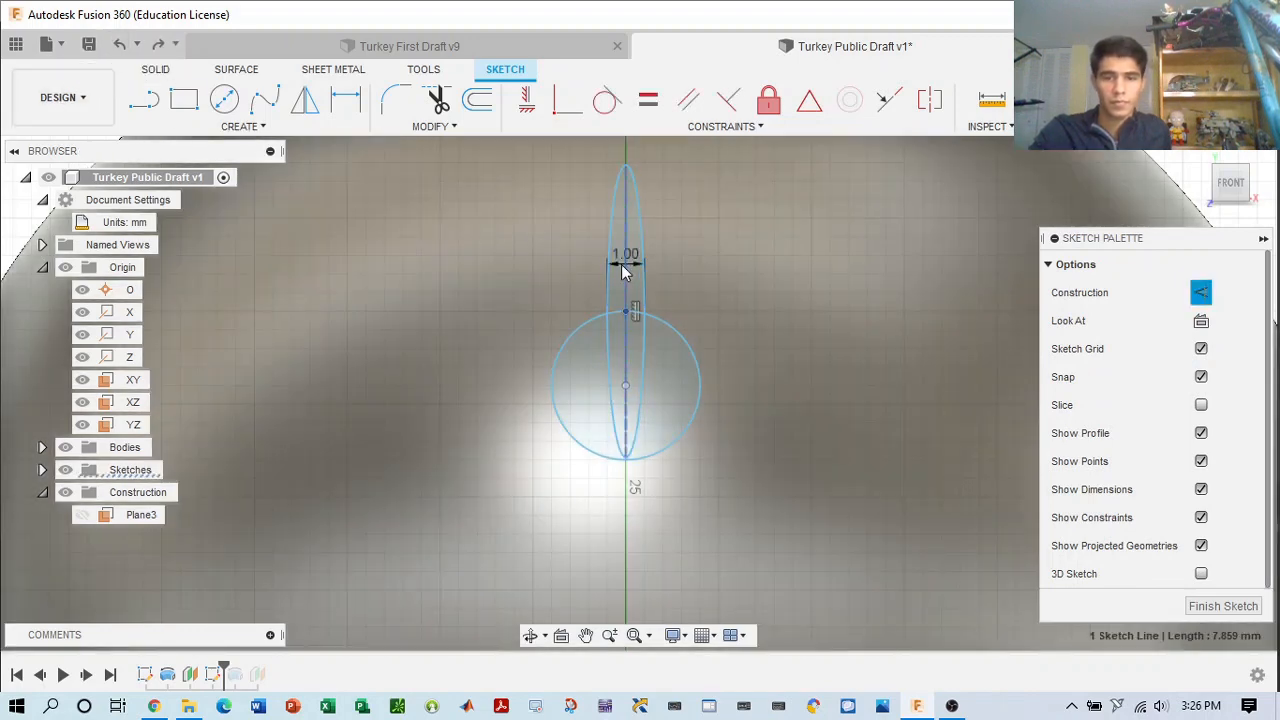
click(608, 264)
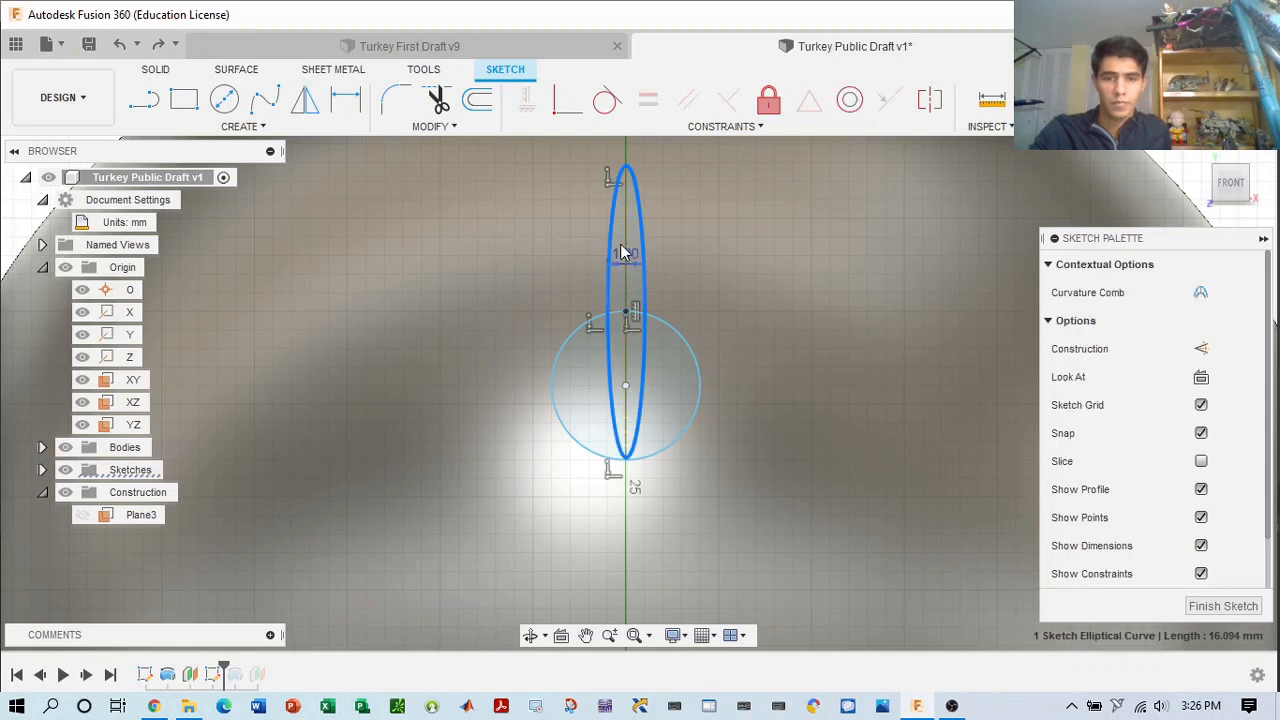
drag(636, 198, 603, 176)
scroll(637, 315, up, 1)
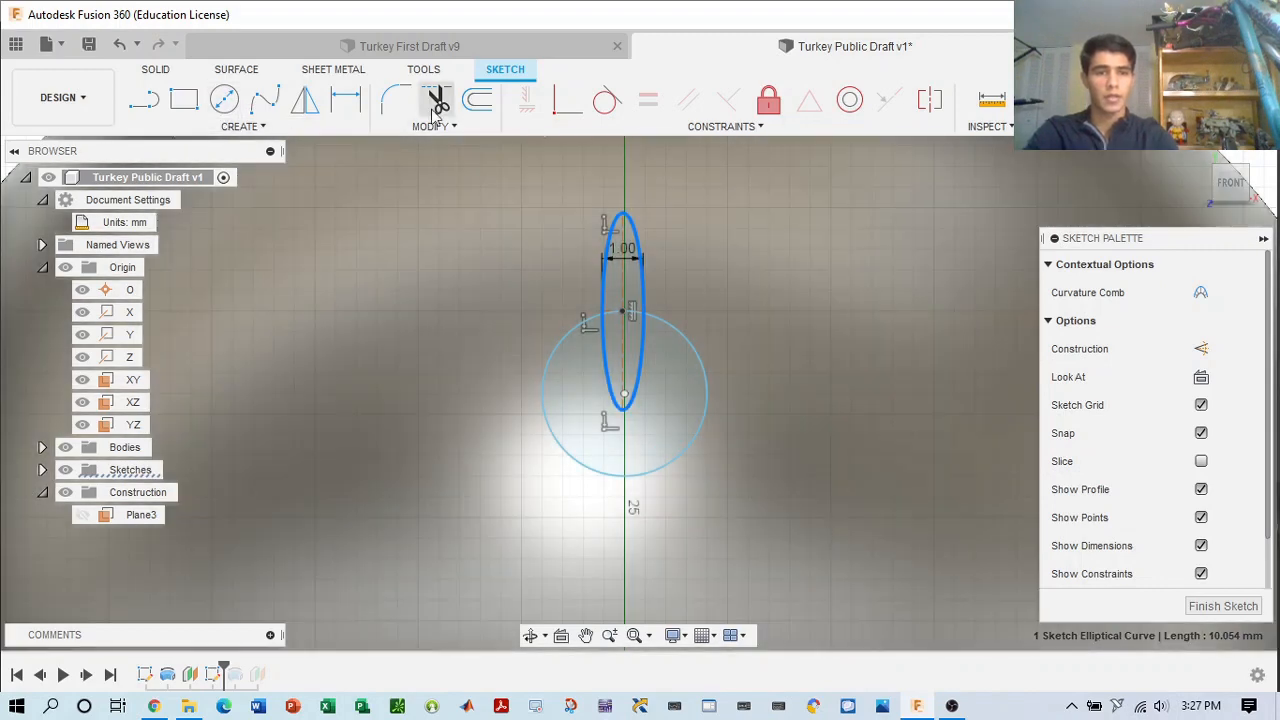
- Trim away the whole ellipse, leaving only the circle in the sketch
click(437, 99)
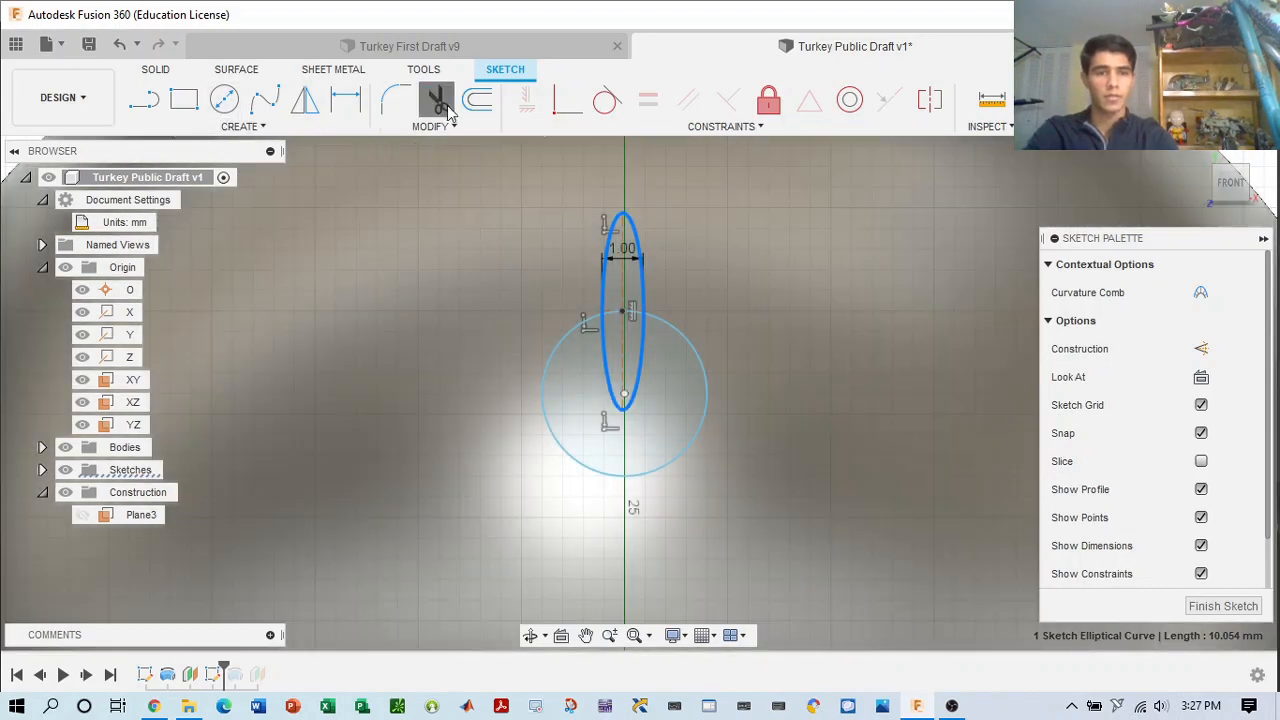
click(623, 228)
click(612, 370)
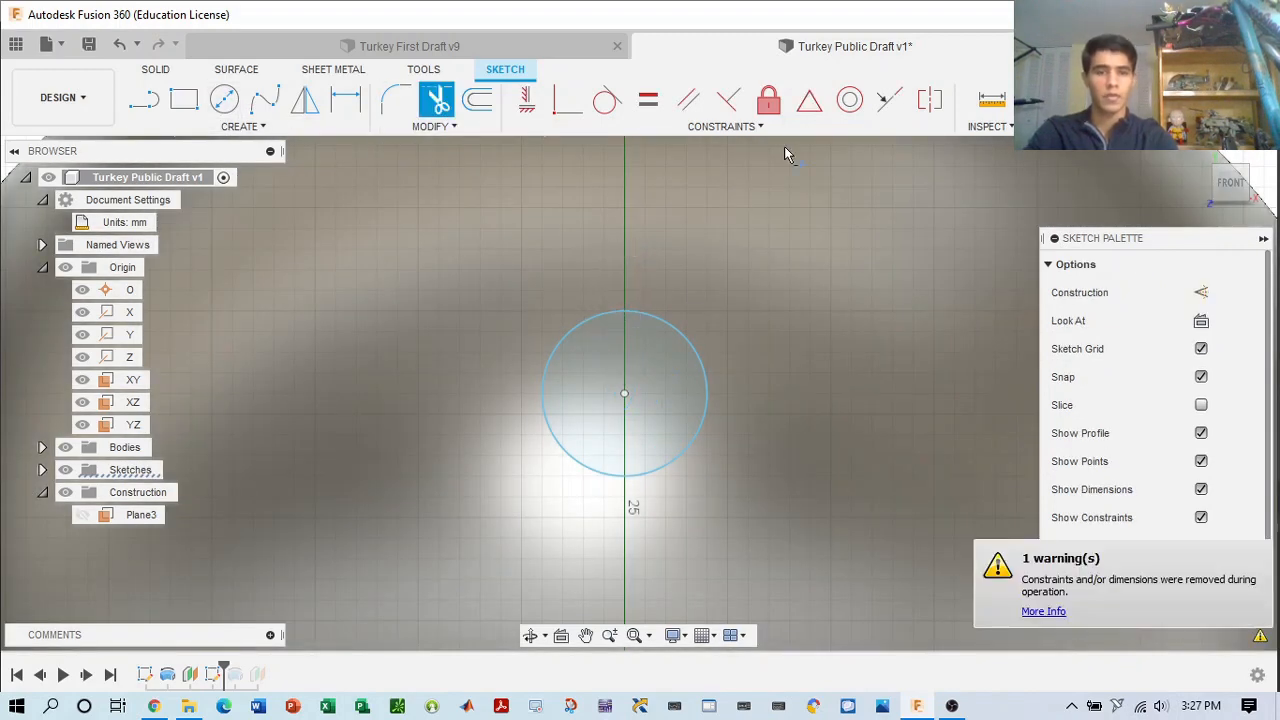
- Draw a slender vertical ellipse 1 mm wide, centred on the vertical axis above the circle, with its lower tip reaching inside the circle
click(236, 128)
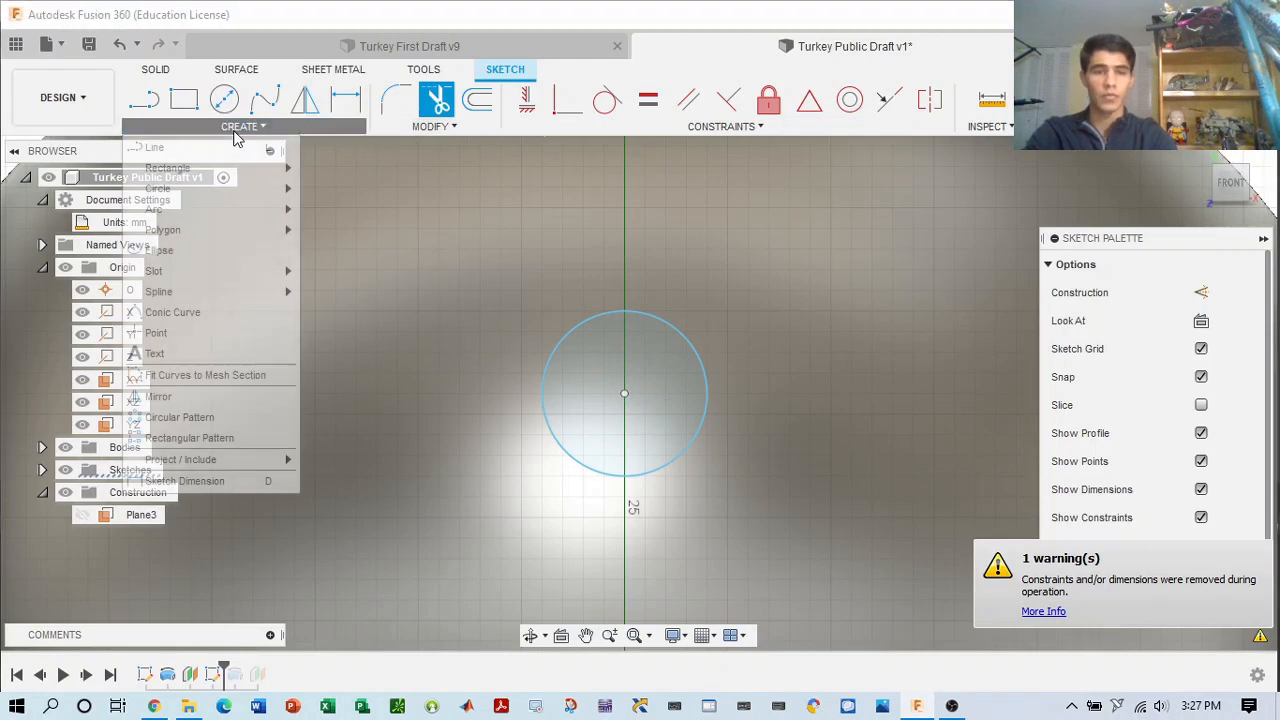
click(215, 250)
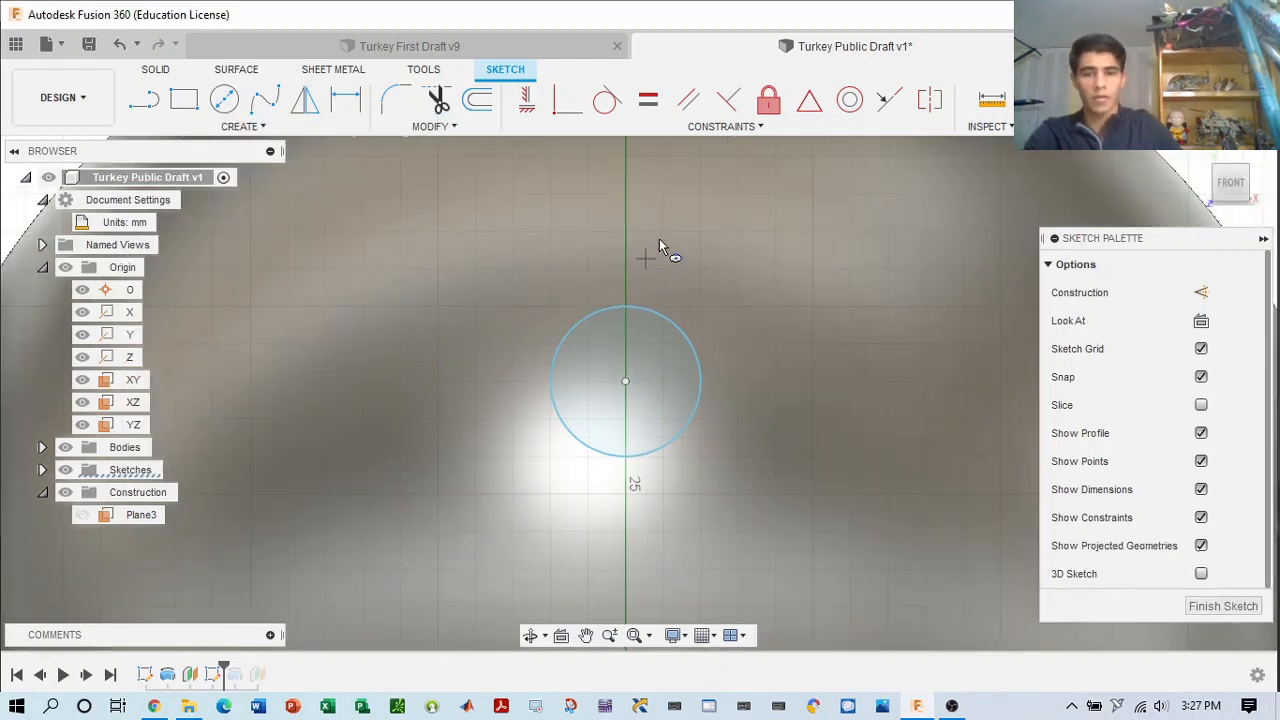
scroll(650, 262, down, 2)
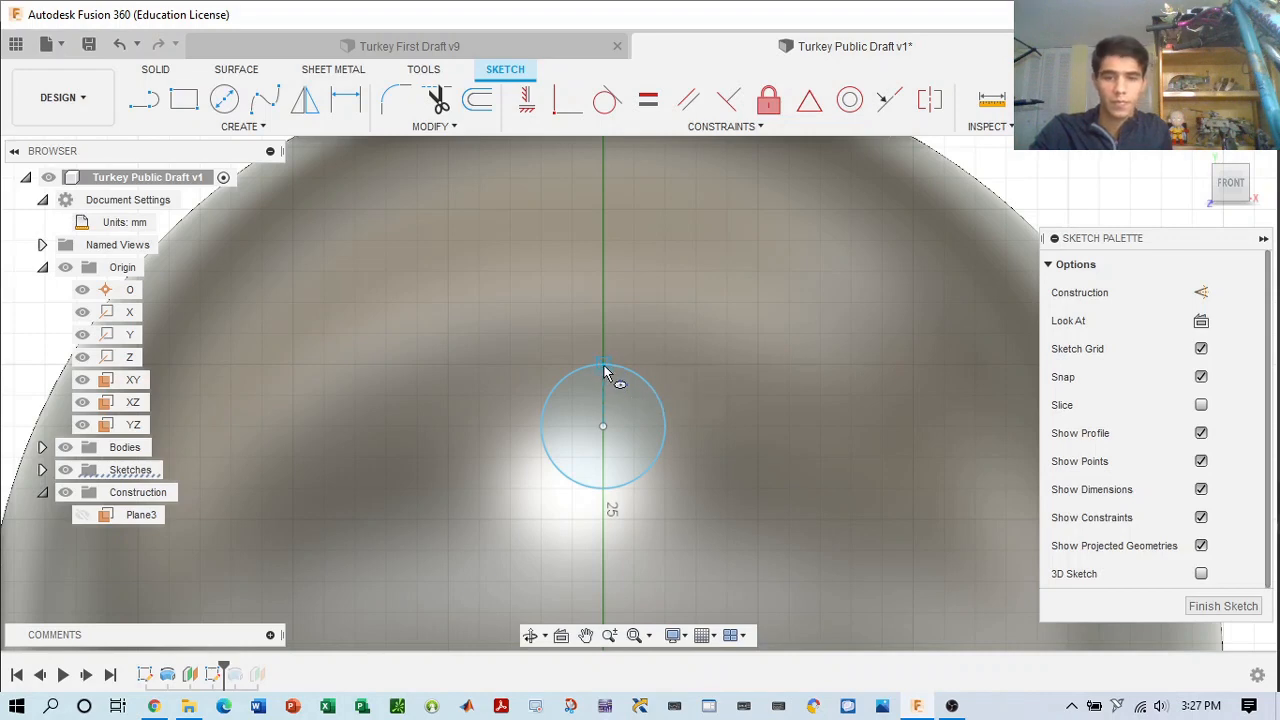
click(603, 268)
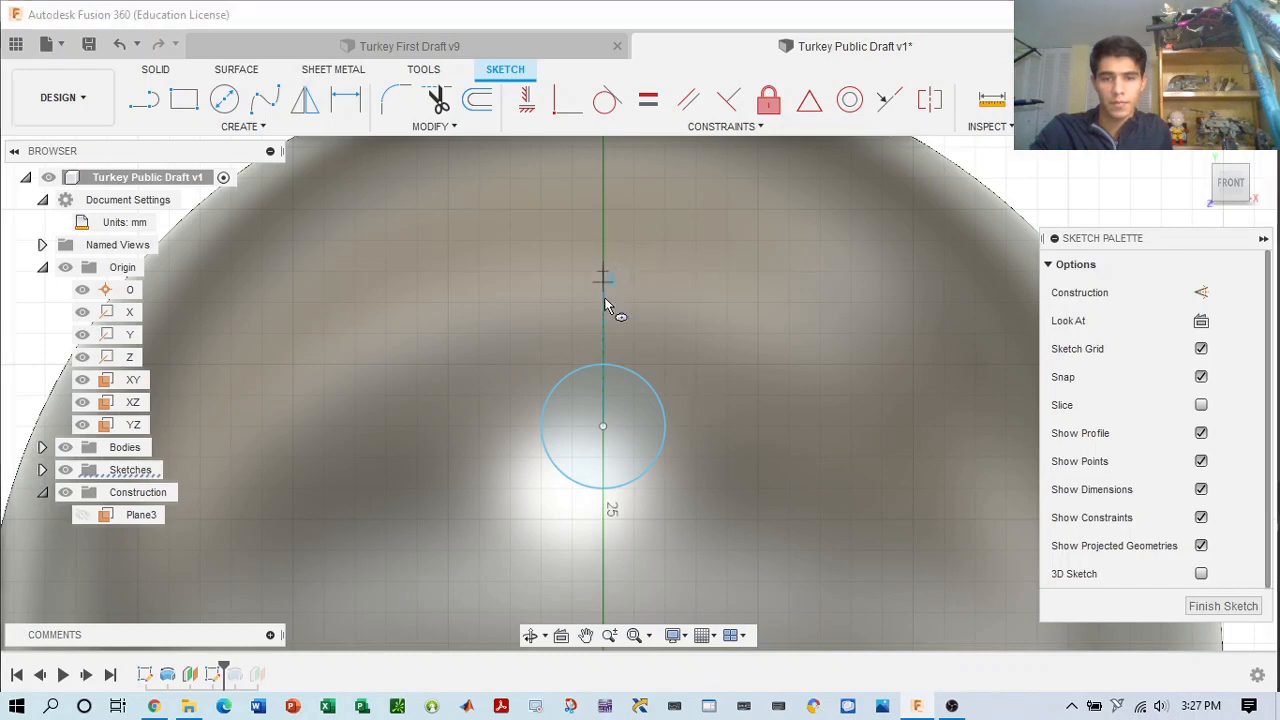
click(604, 393)
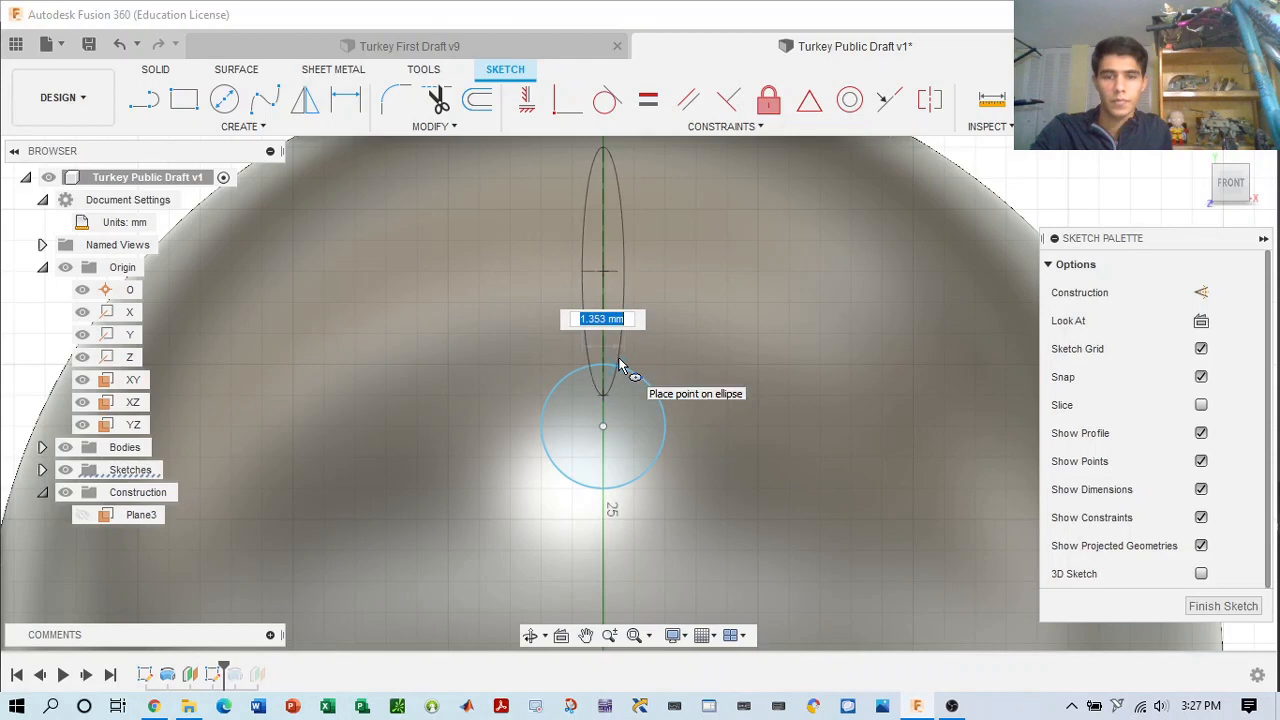
text(1)
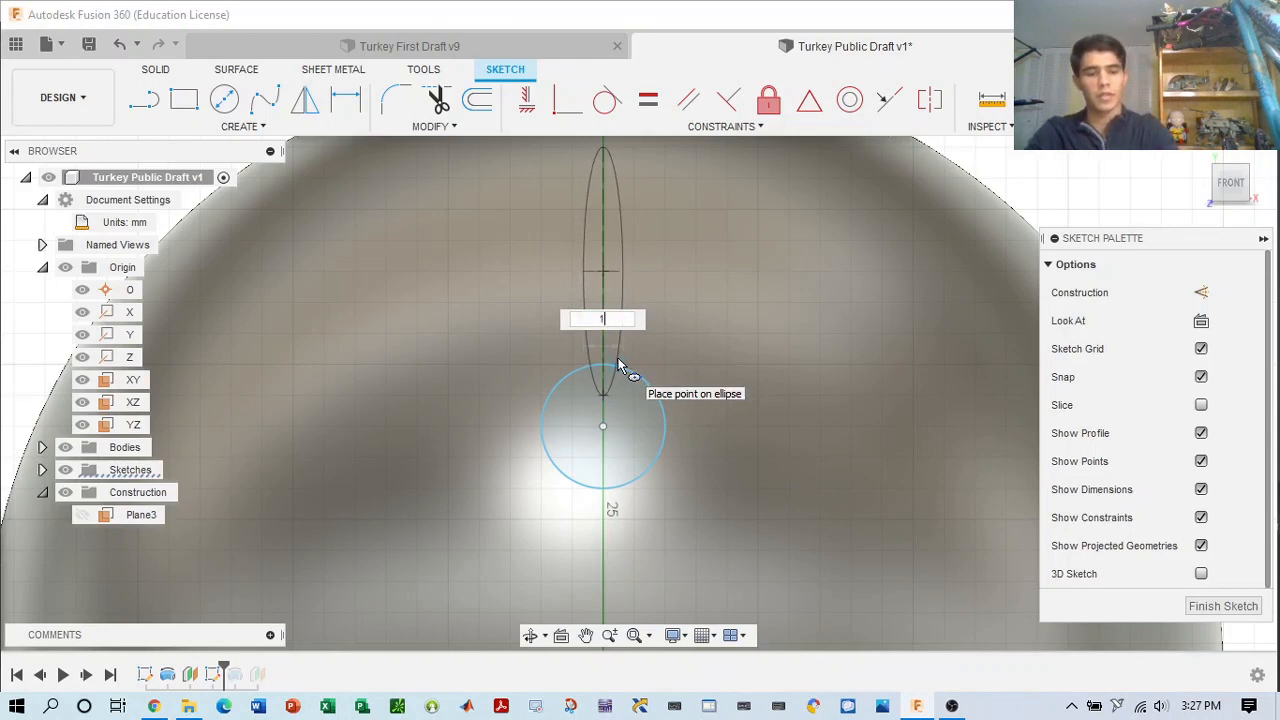
key(Return)
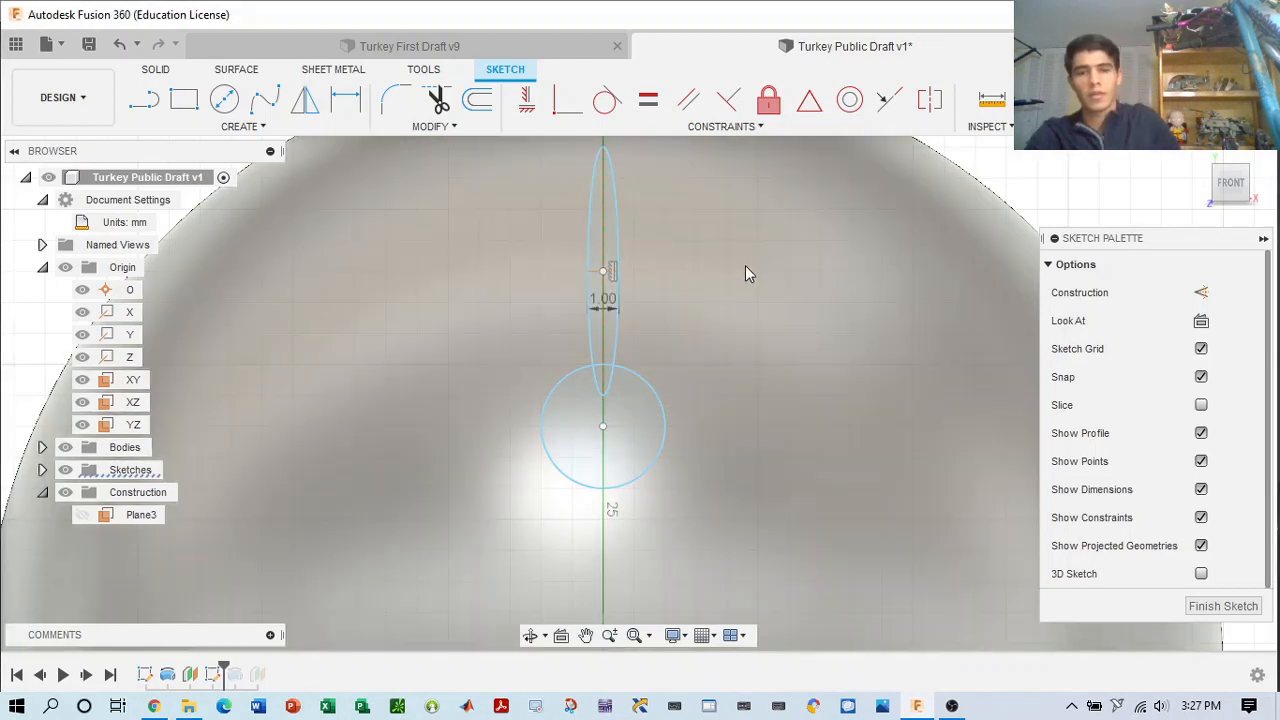
- Trim the ellipse's tip inside the circle and the short circle arc between the ellipse's sides, joining both shapes into one outline
scroll(749, 271, down, 2)
mouse_move(734, 291)
middle_down()
mouse_move(677, 361)
mouse_move(703, 303)
middle_up()
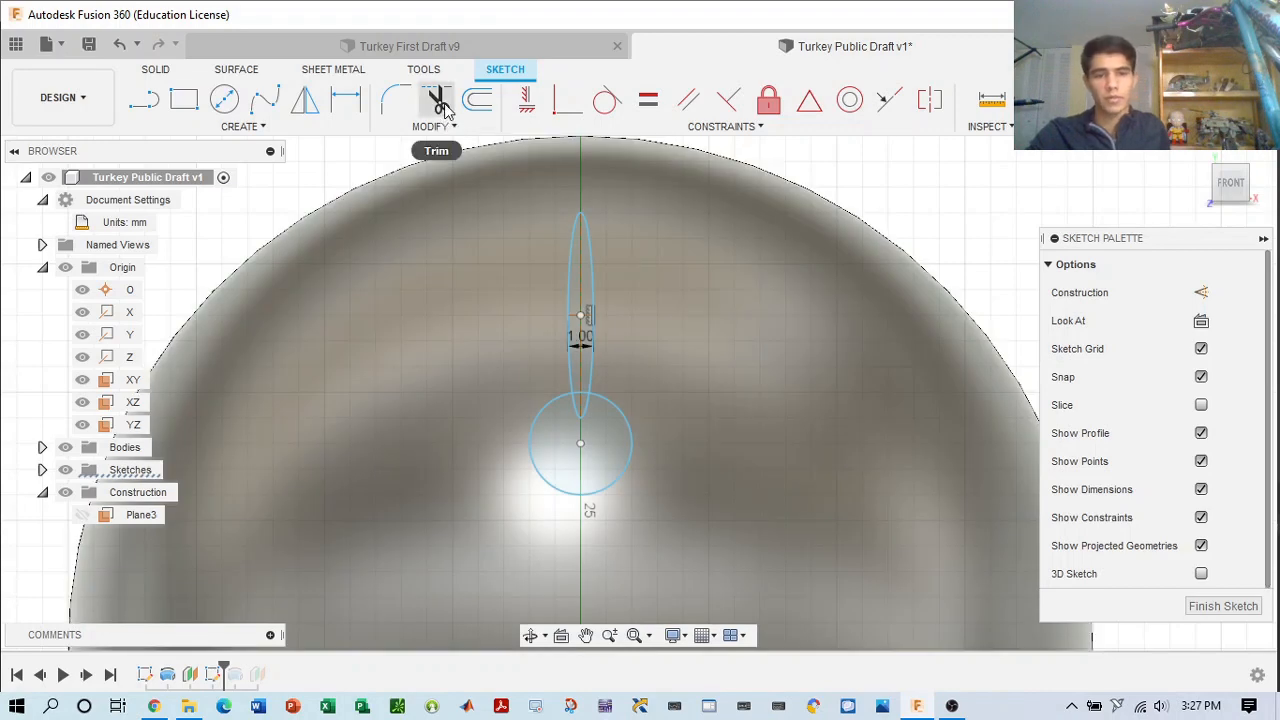
click(444, 105)
scroll(894, 458, up, 2)
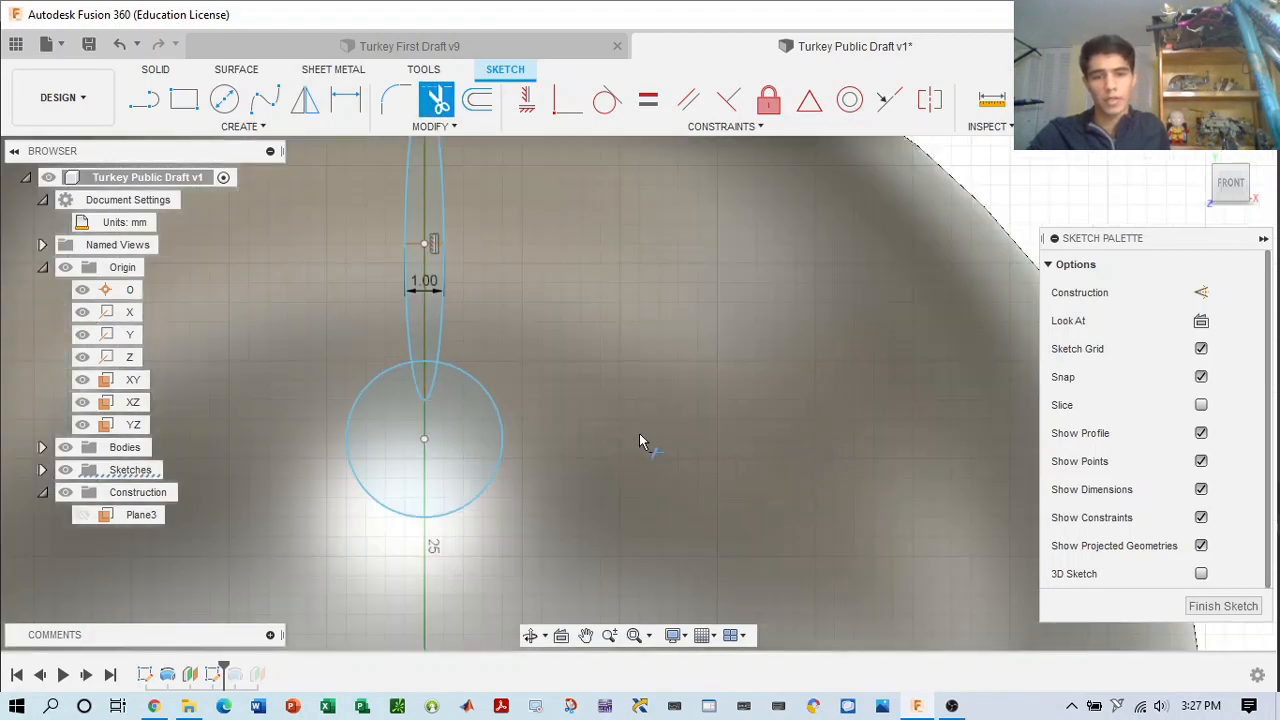
middle_drag(411, 419, 638, 400)
click(661, 382)
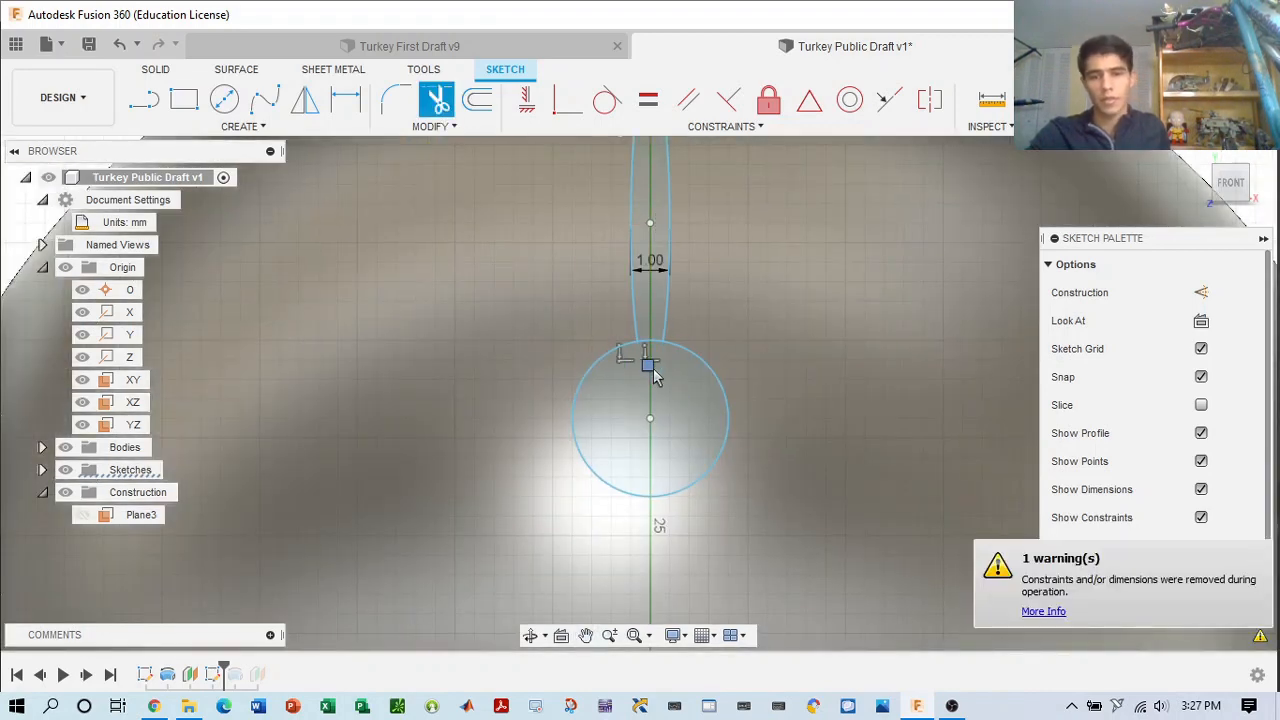
scroll(676, 400, up, 4)
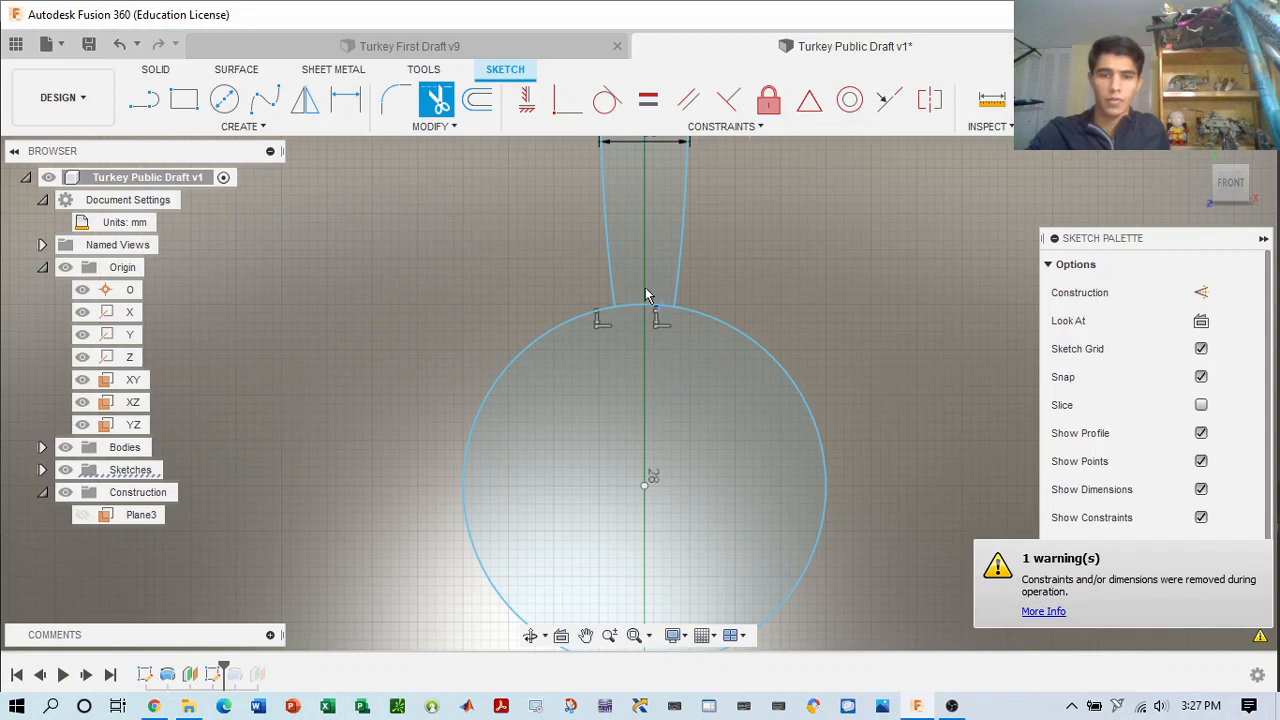
scroll(671, 335, down, 5)
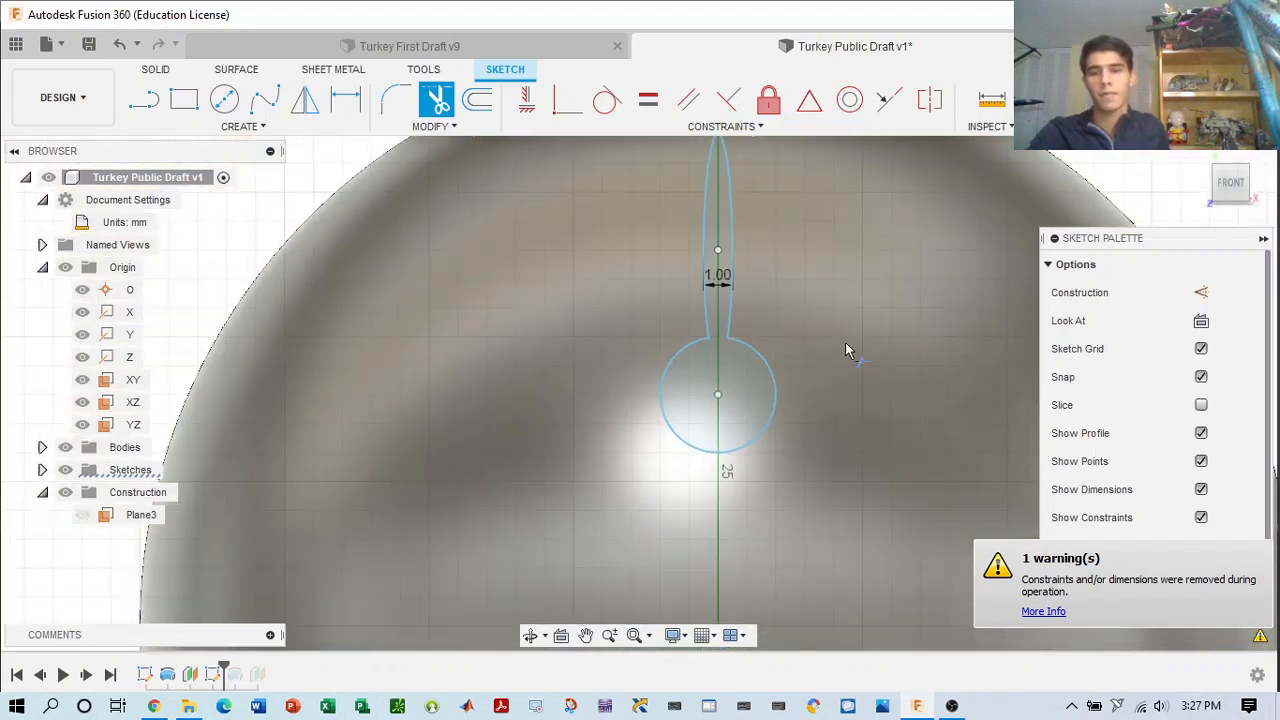
middle_drag(842, 339, 727, 377)
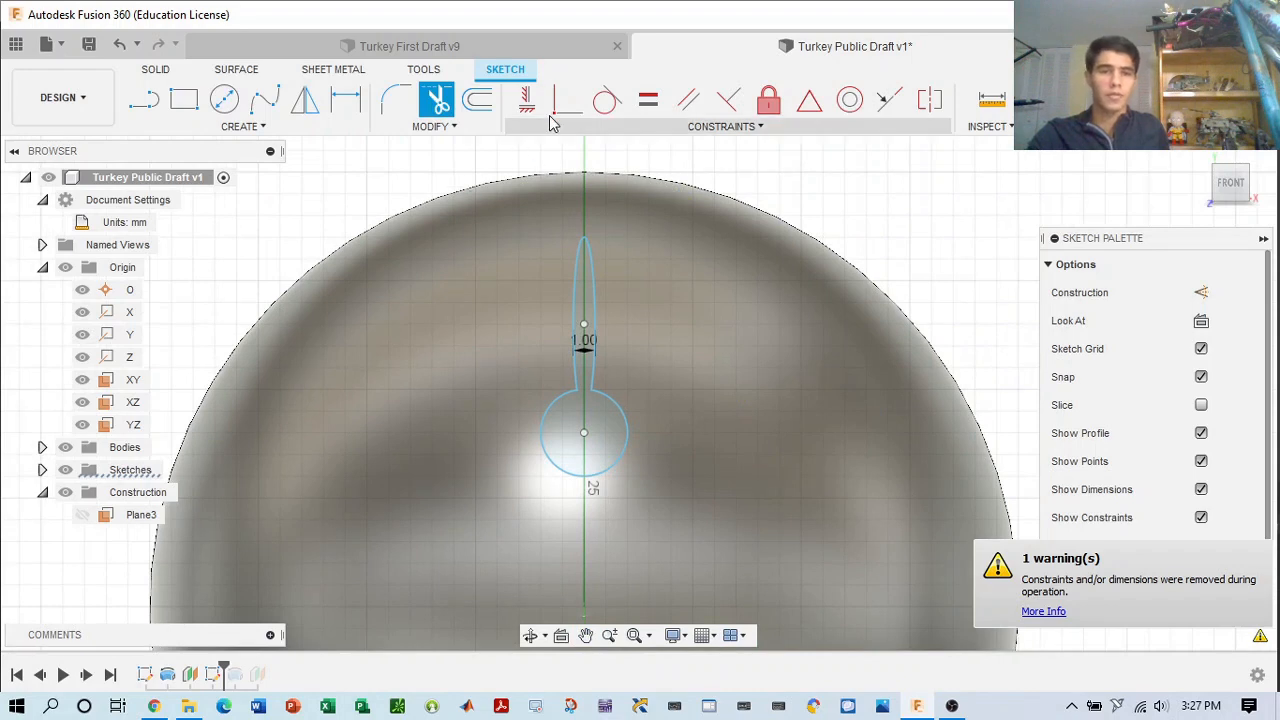
- Start a circular pattern of the trimmed ellipse curve, using the circle's centre as the pattern's centre point
click(238, 126)
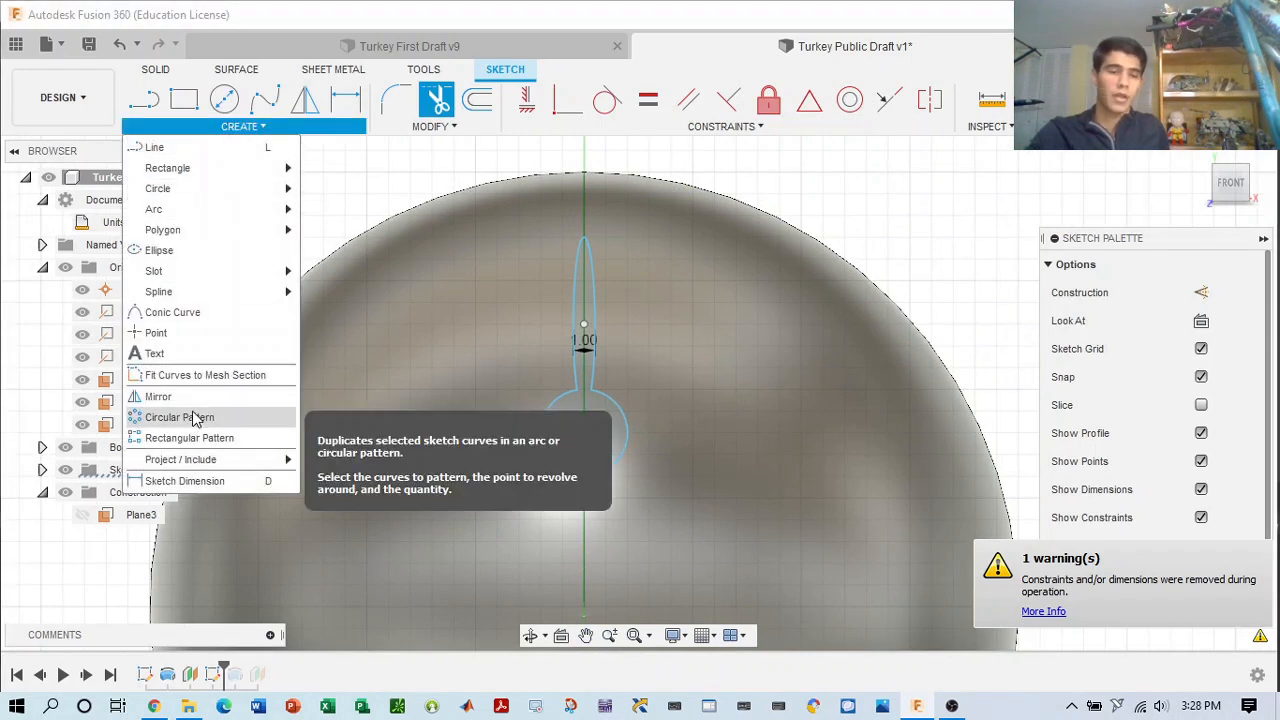
click(182, 419)
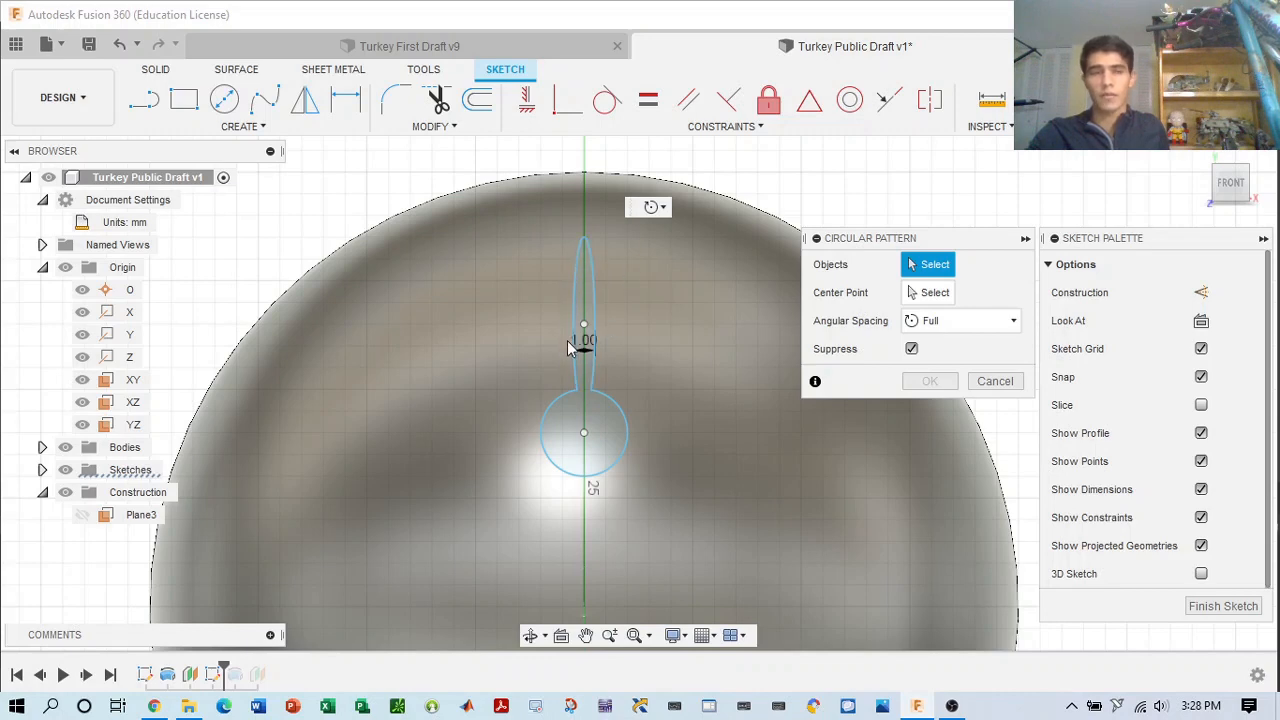
scroll(619, 257, up, 2)
middle_drag(661, 304, 640, 286)
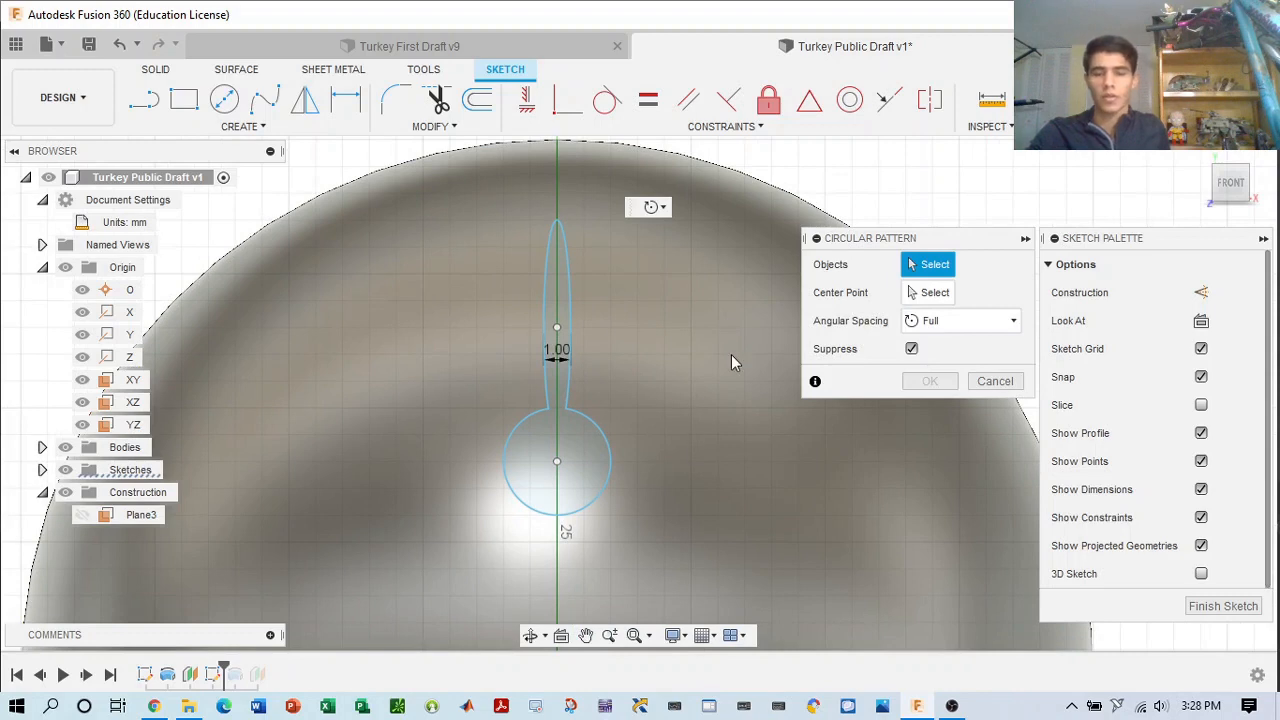
click(566, 282)
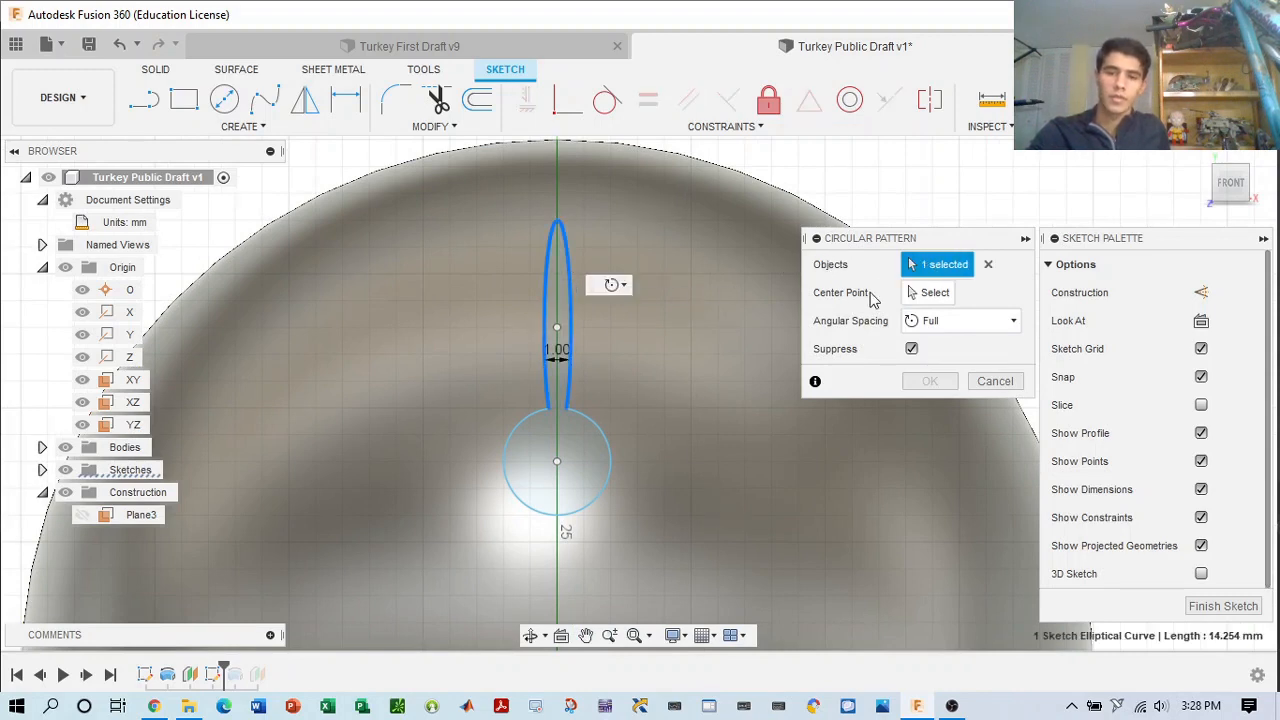
click(933, 292)
scroll(560, 370, up, 2)
middle_drag(600, 418, 567, 323)
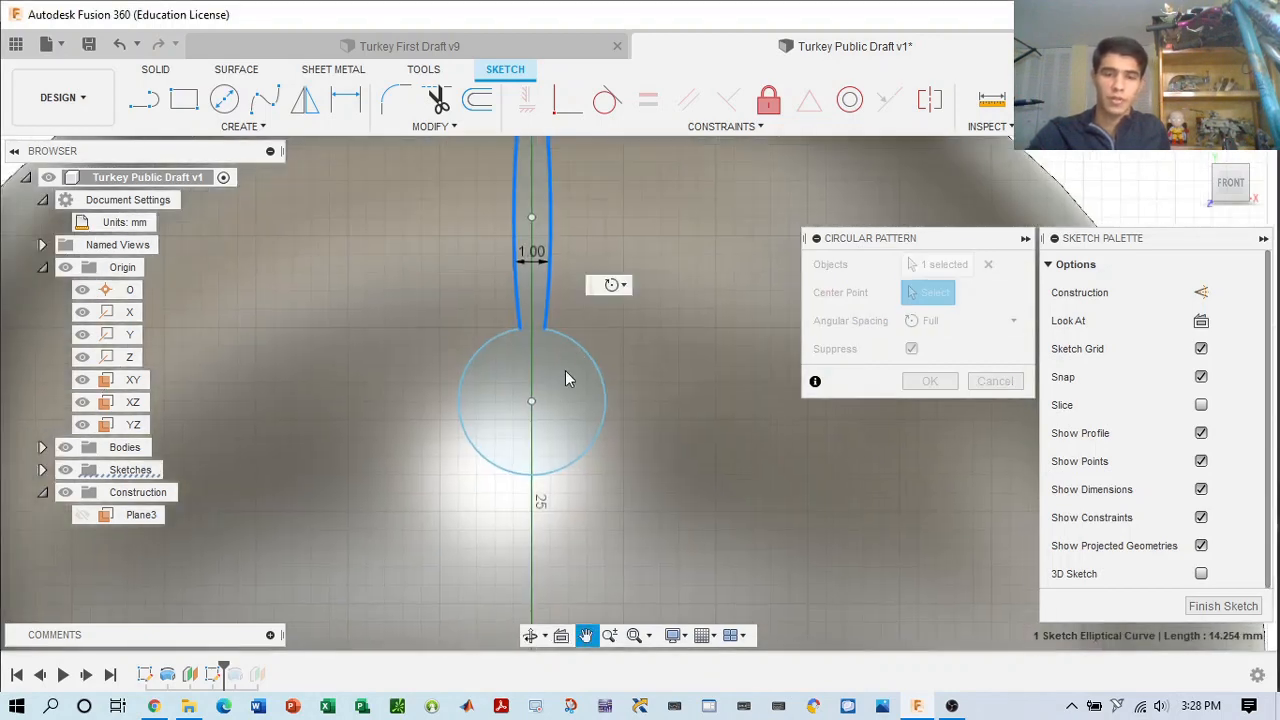
click(532, 402)
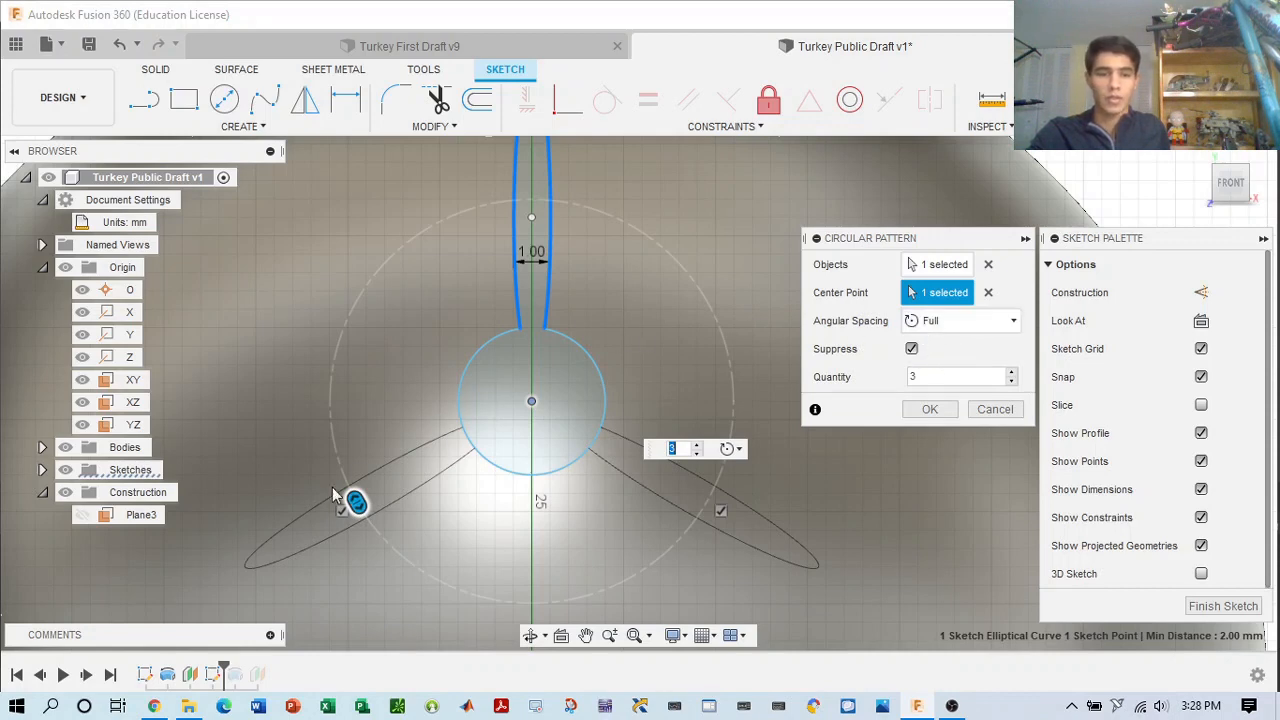
- Set the circular pattern's quantity to 22 with full angular spacing, and create the ring of petals
drag(355, 502, 560, 210)
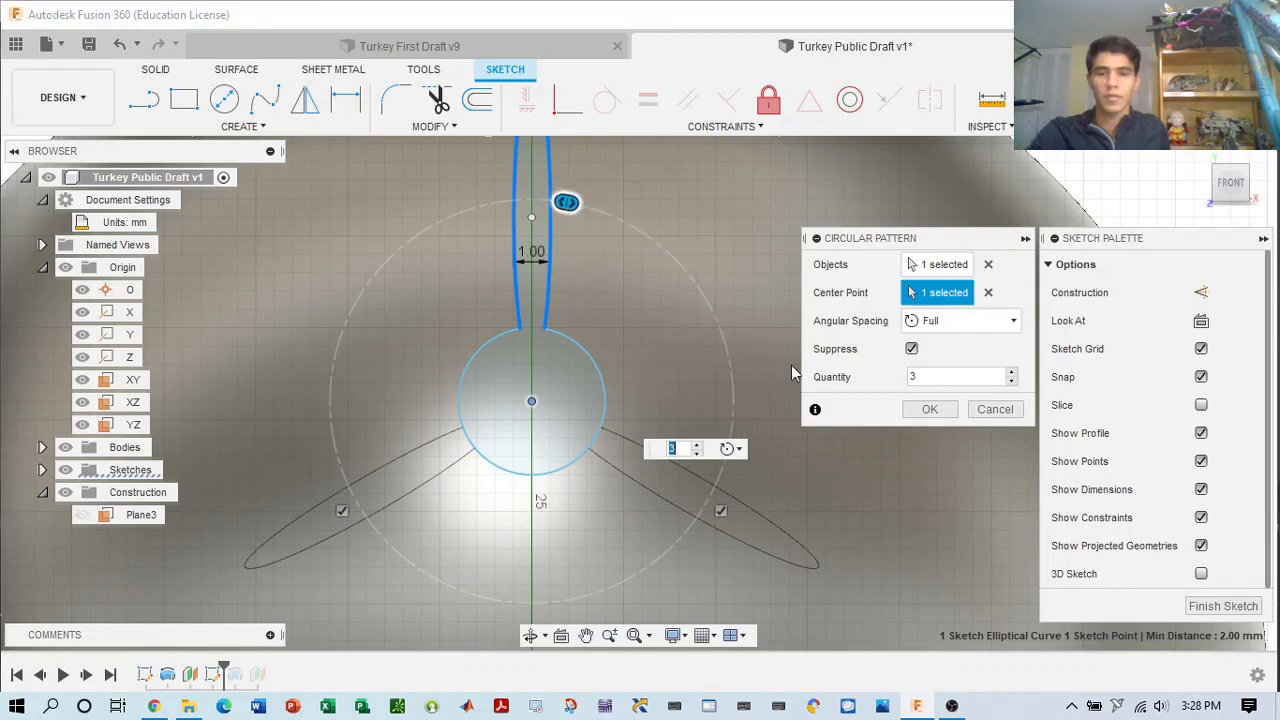
click(1012, 372)
click(1012, 373)
click(1012, 373)
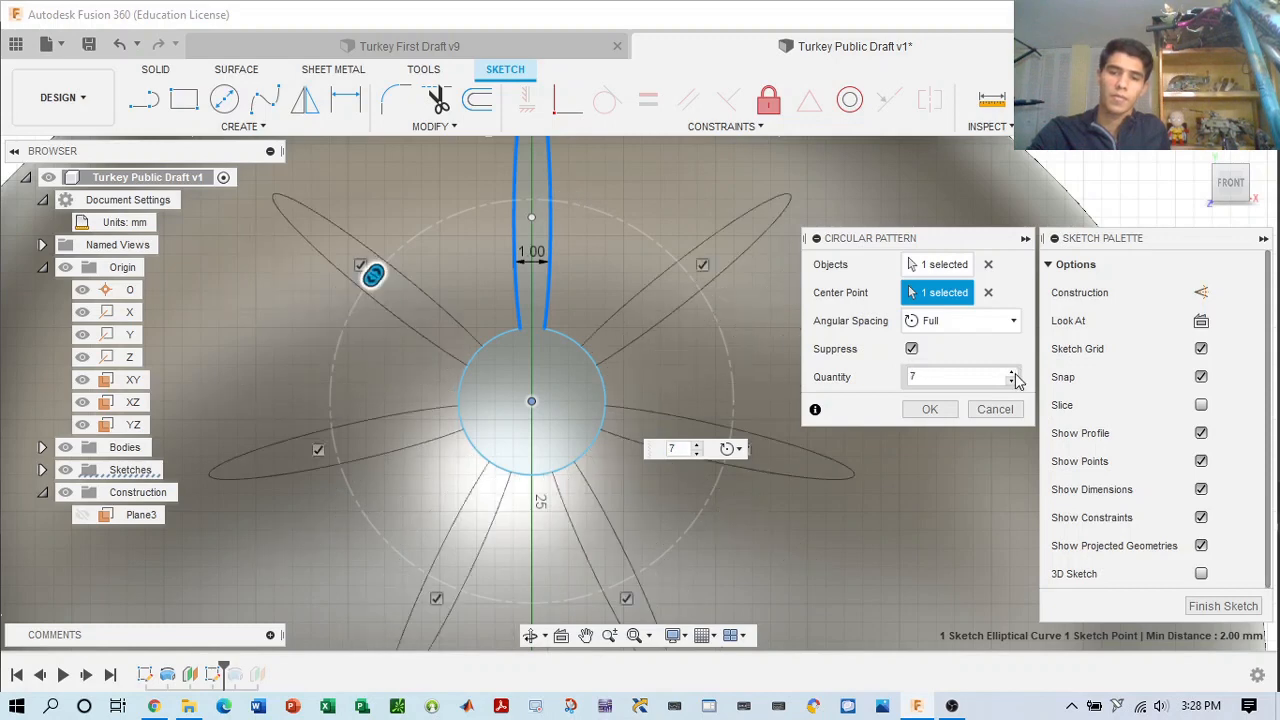
click(1012, 373)
click(962, 378)
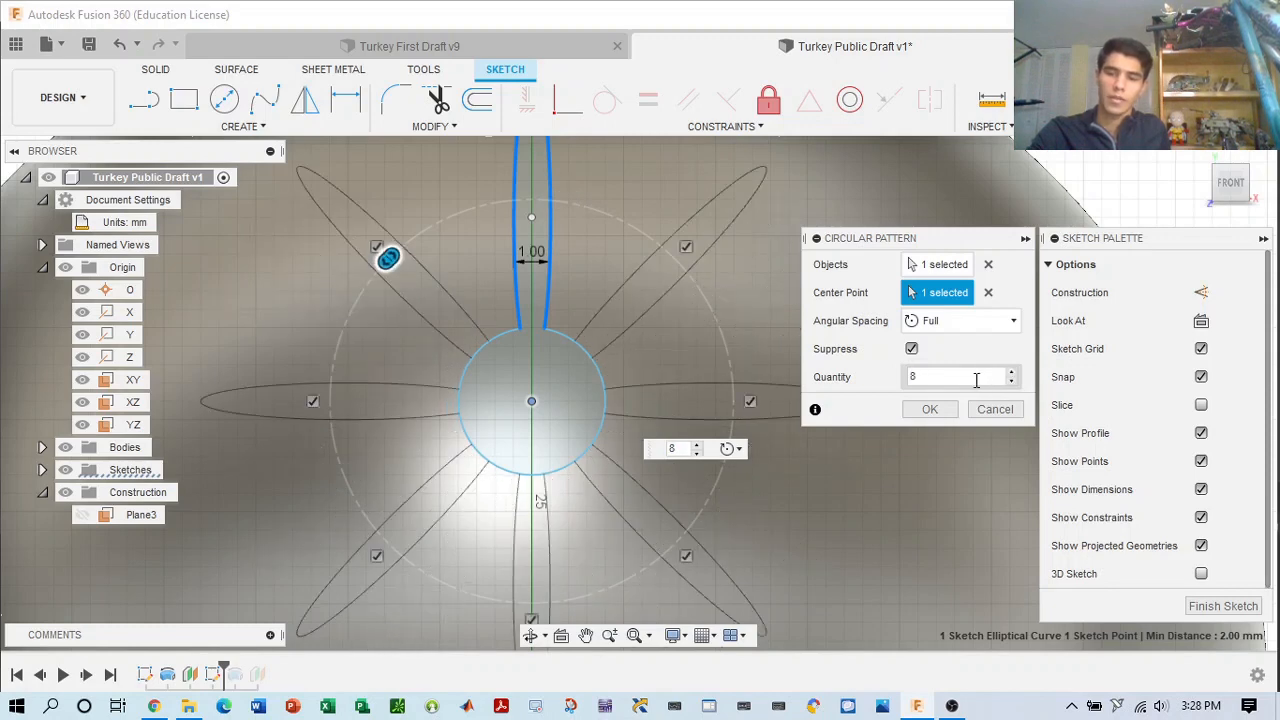
key(Return)
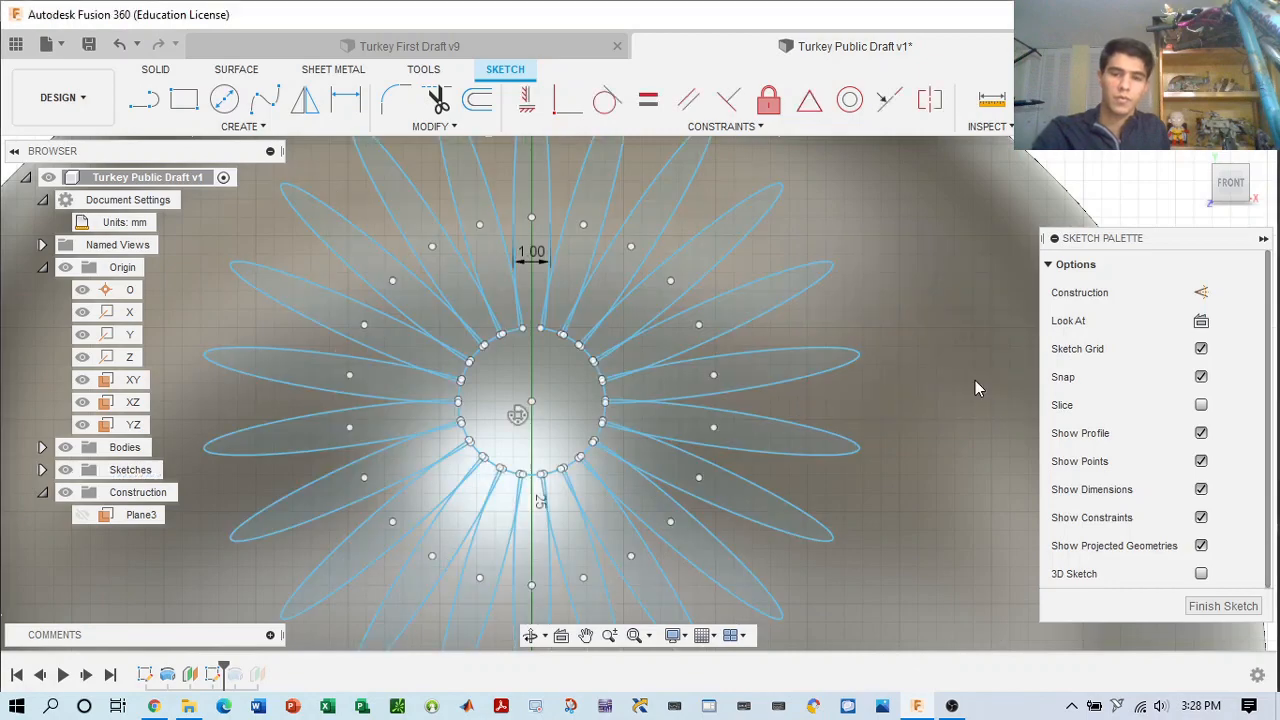
- Examine the bases of the patterned petals around the circle, checking the closed profiles and the overlaps between neighbouring petals
scroll(880, 370, down, 3)
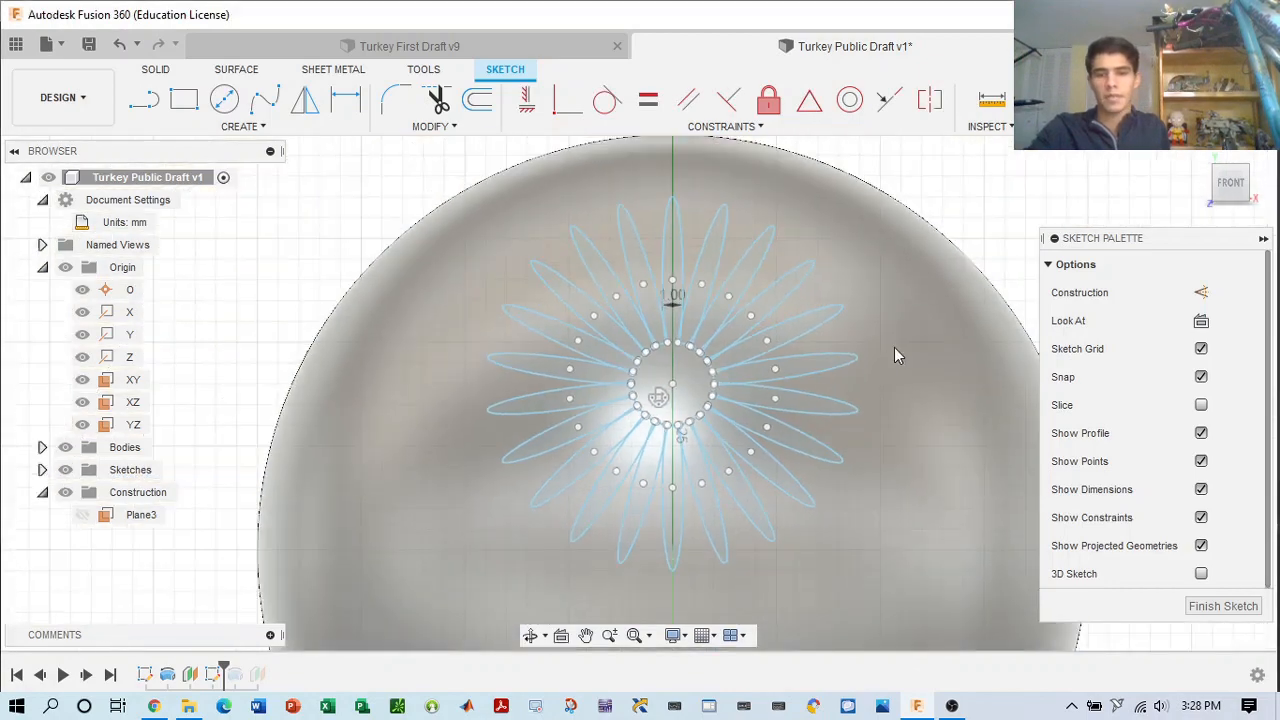
scroll(896, 346, down, 1)
scroll(778, 335, up, 4)
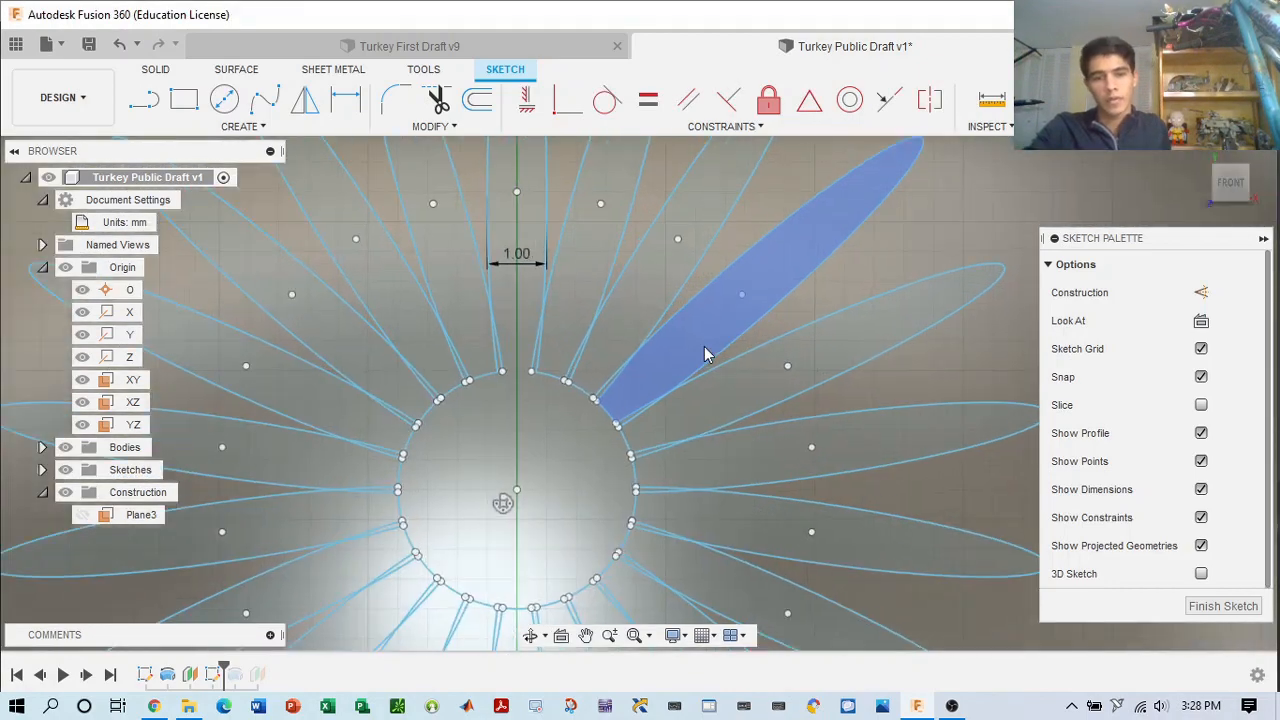
scroll(600, 365, up, 1)
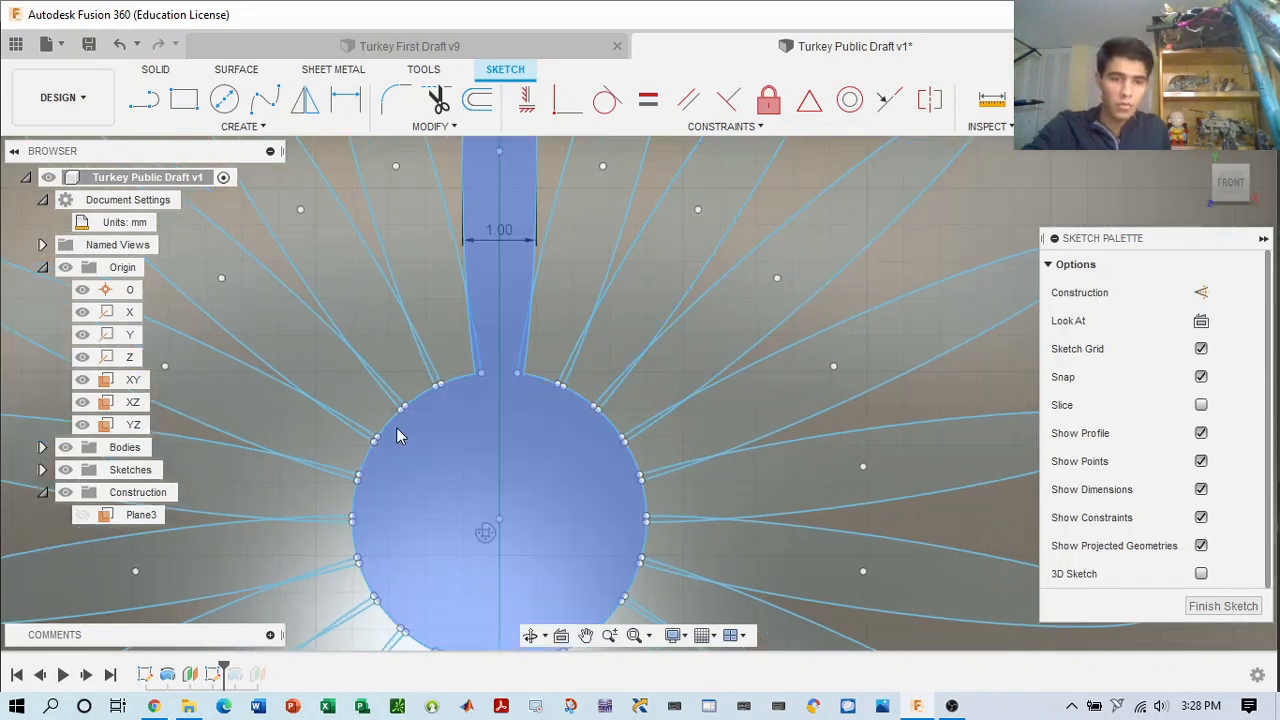
scroll(717, 410, down, 4)
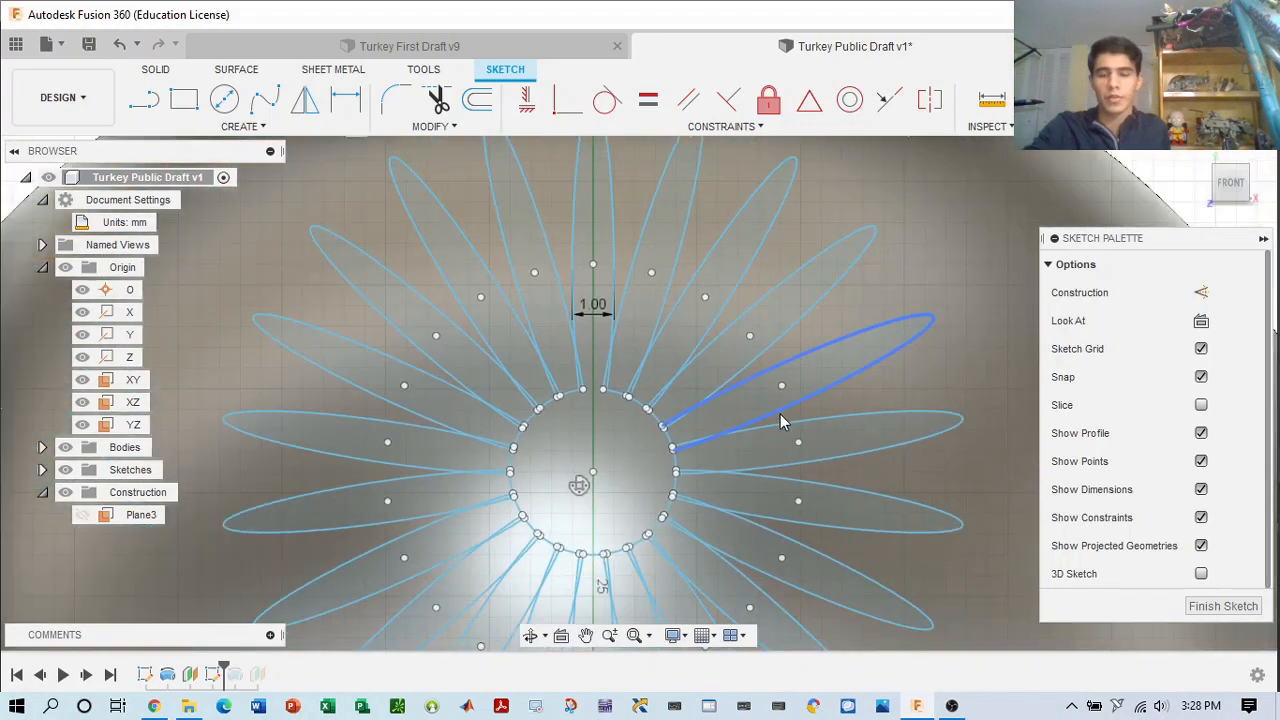
middle_drag(821, 415, 758, 348)
scroll(768, 368, down, 1)
click(903, 300)
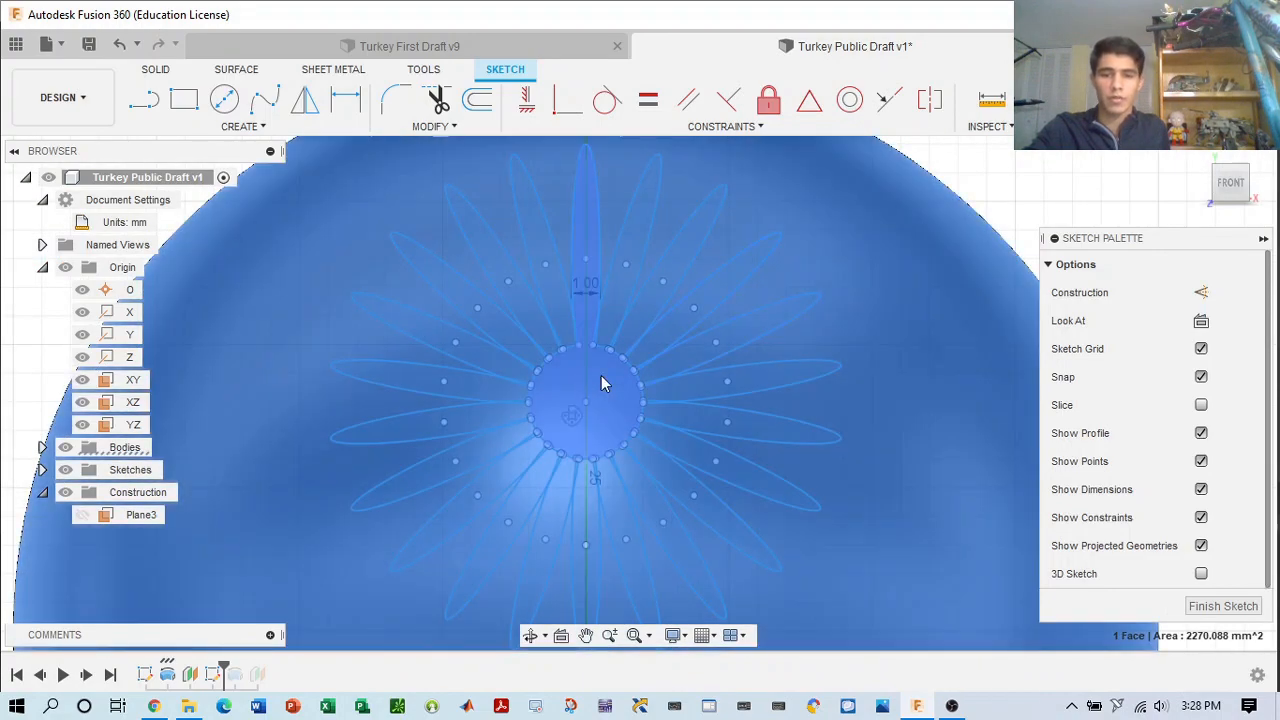
click(600, 385)
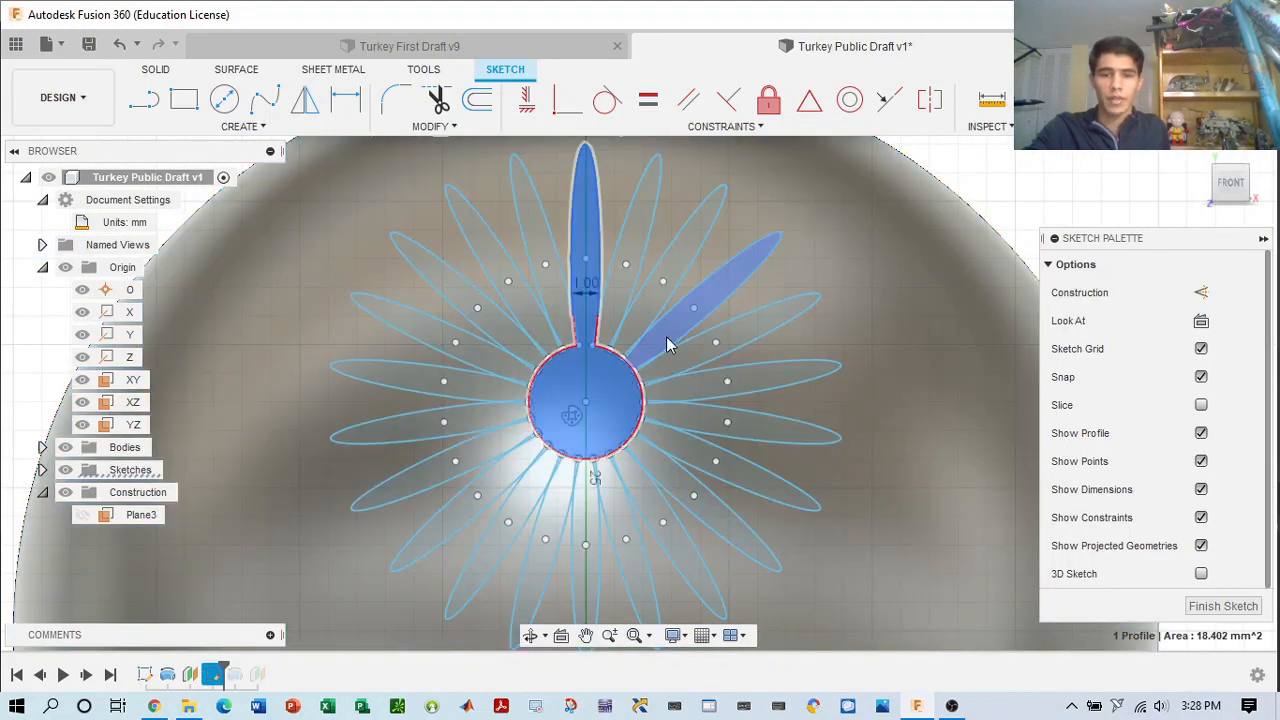
scroll(668, 296, up, 5)
scroll(600, 331, up, 3)
middle_drag(494, 421, 682, 256)
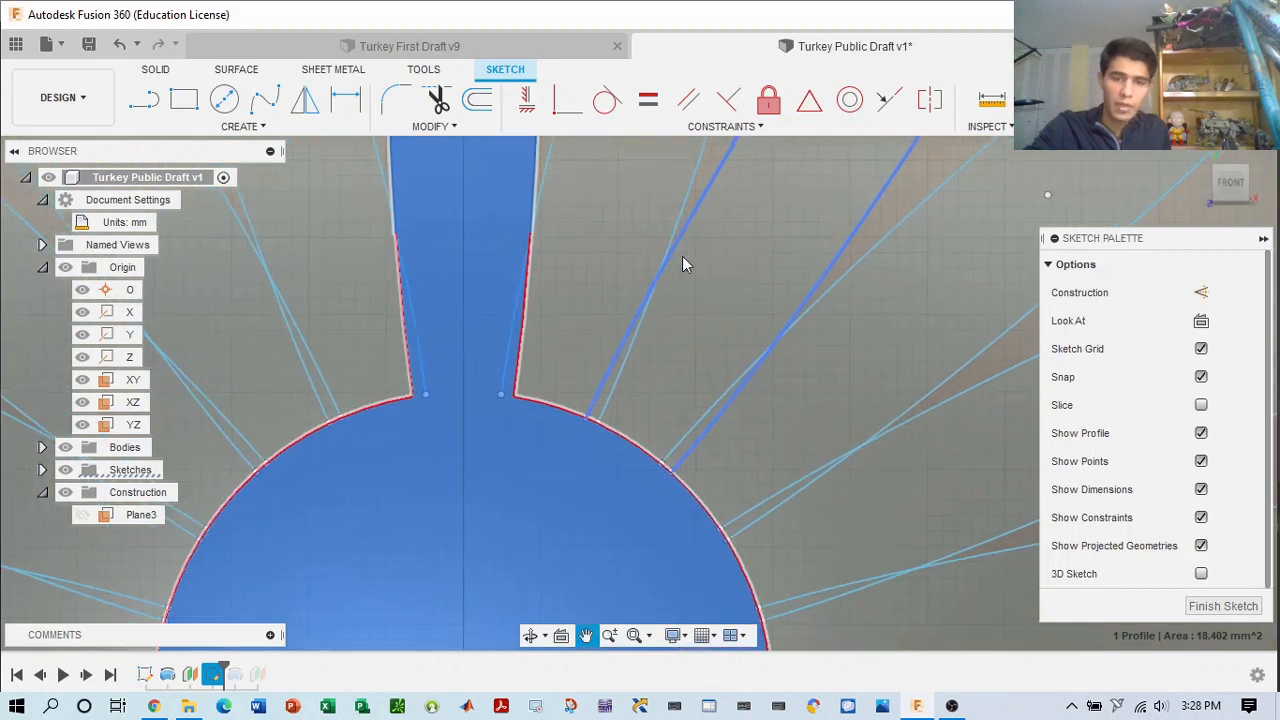
scroll(675, 300, up, 4)
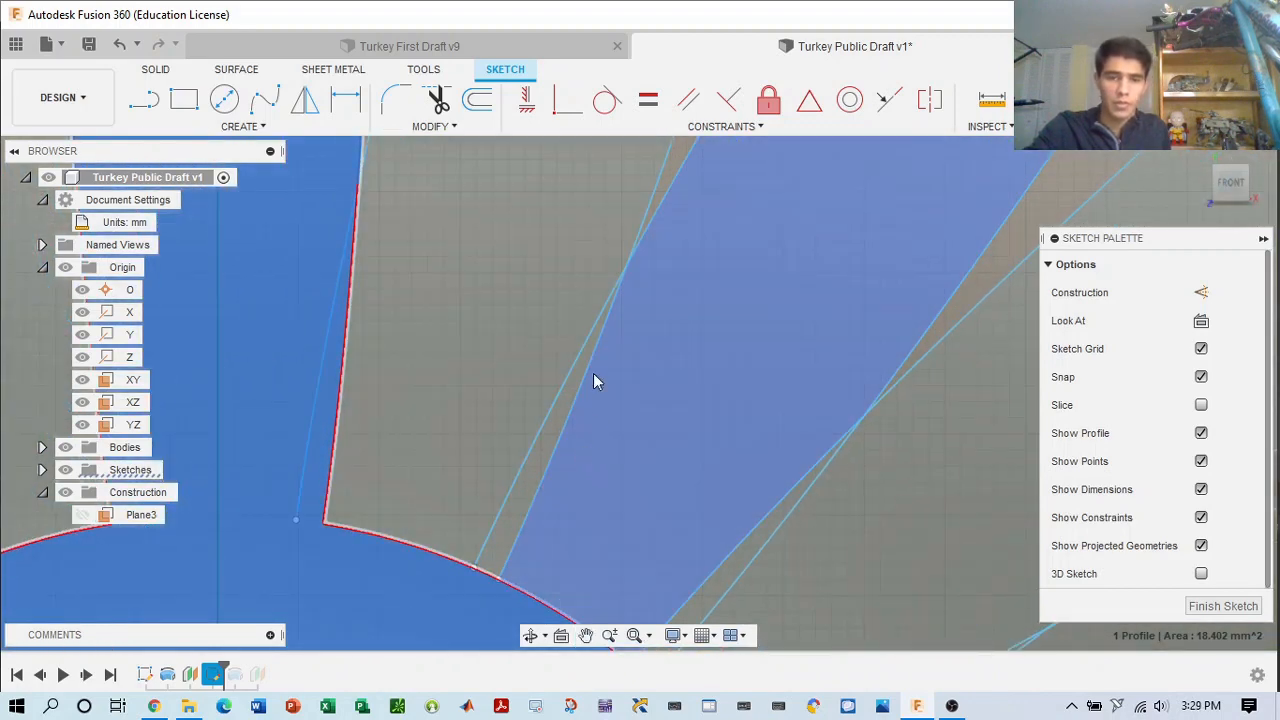
- Try to trim the overlapping base of a petal beside the vertical one, and undo that trim
click(437, 100)
click(549, 423)
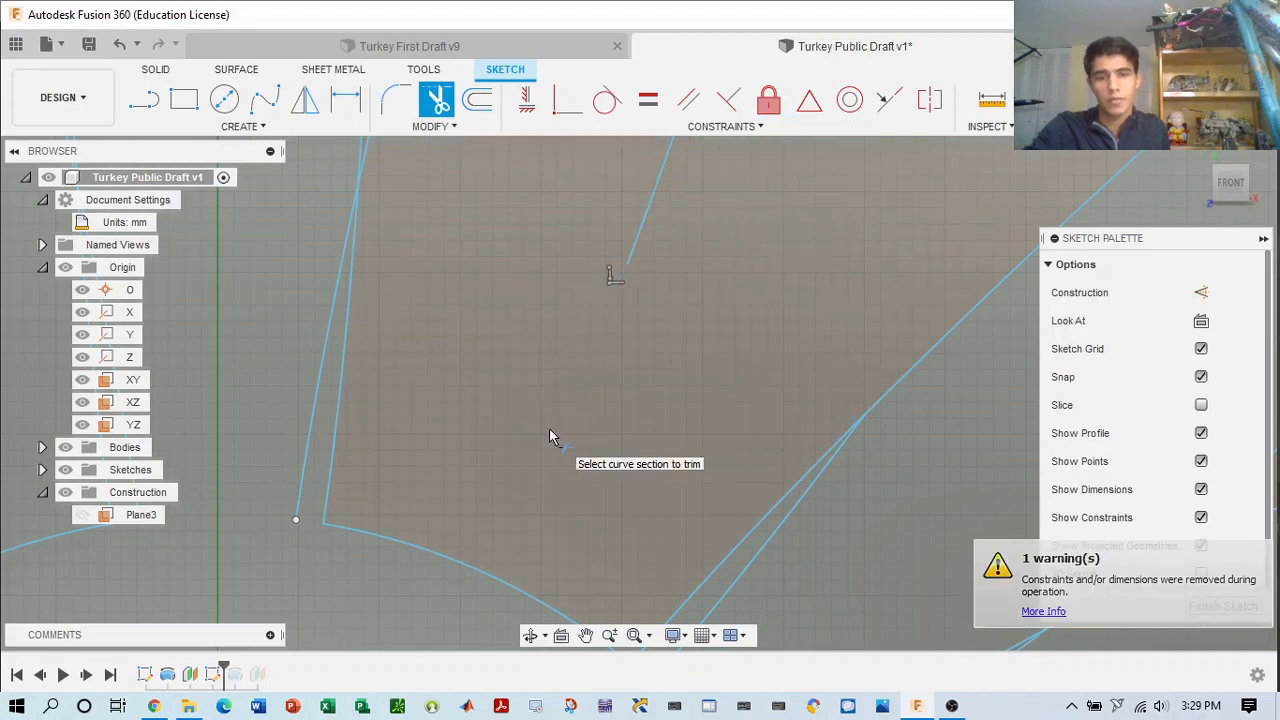
scroll(651, 397, down, 4)
scroll(670, 398, down, 4)
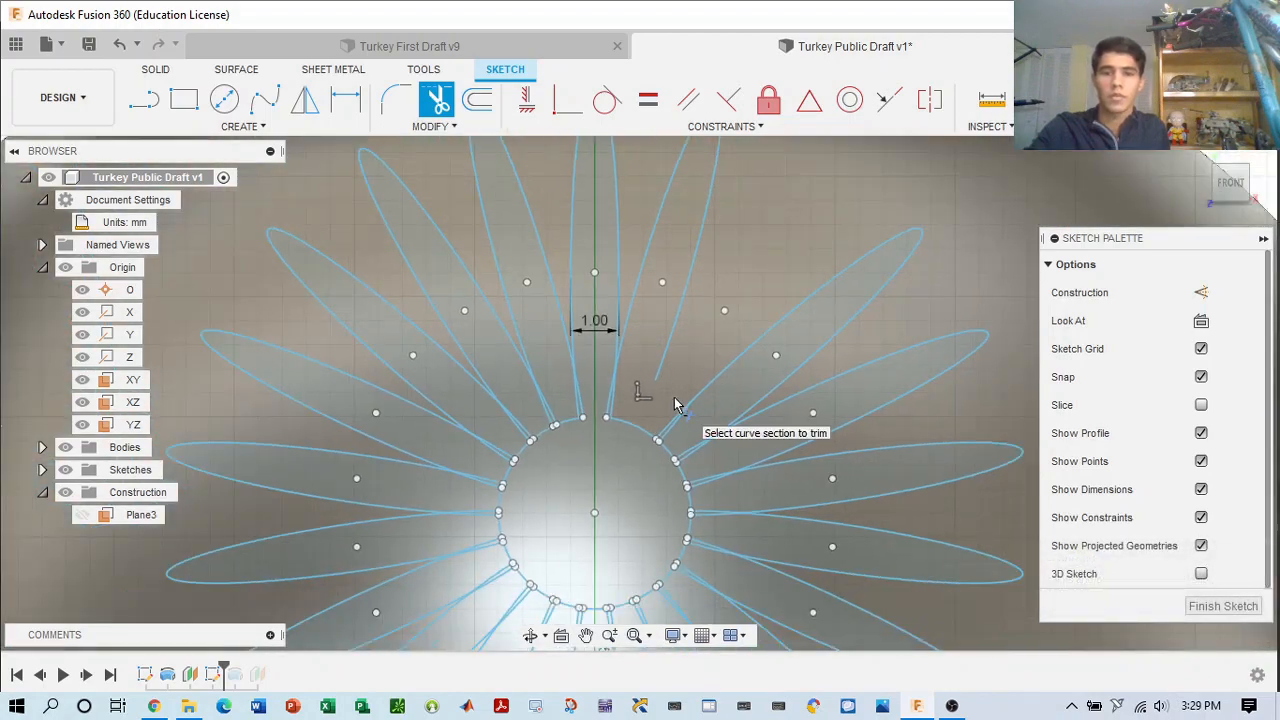
click(120, 46)
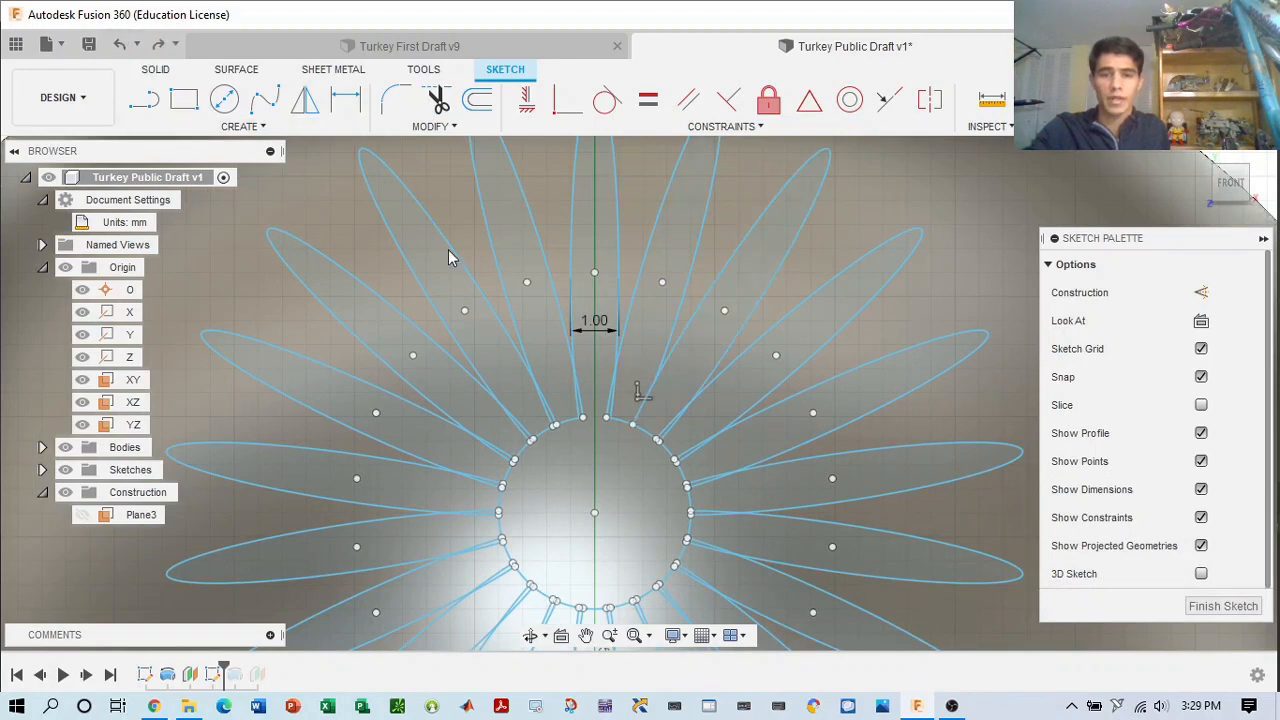
- Undo the 22-petal circular pattern, going back to the single trimmed ellipse joined to the circle
scroll(666, 316, up, 2)
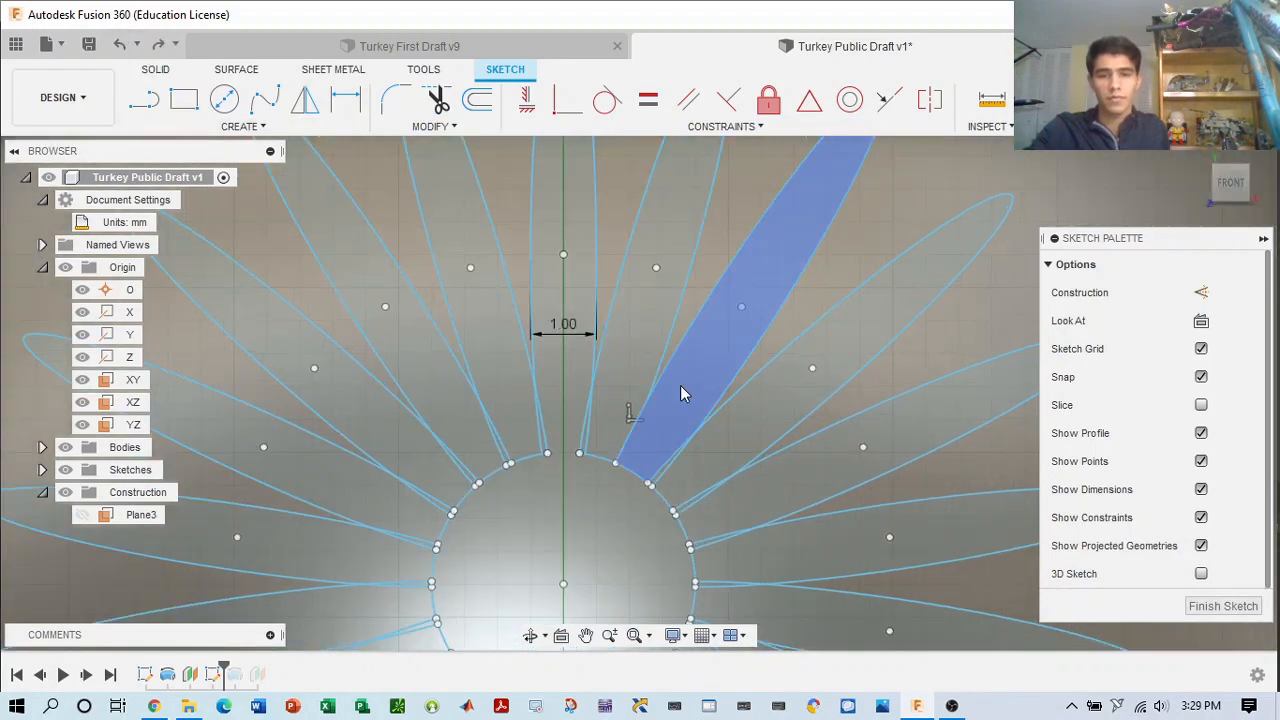
scroll(645, 425, down, 3)
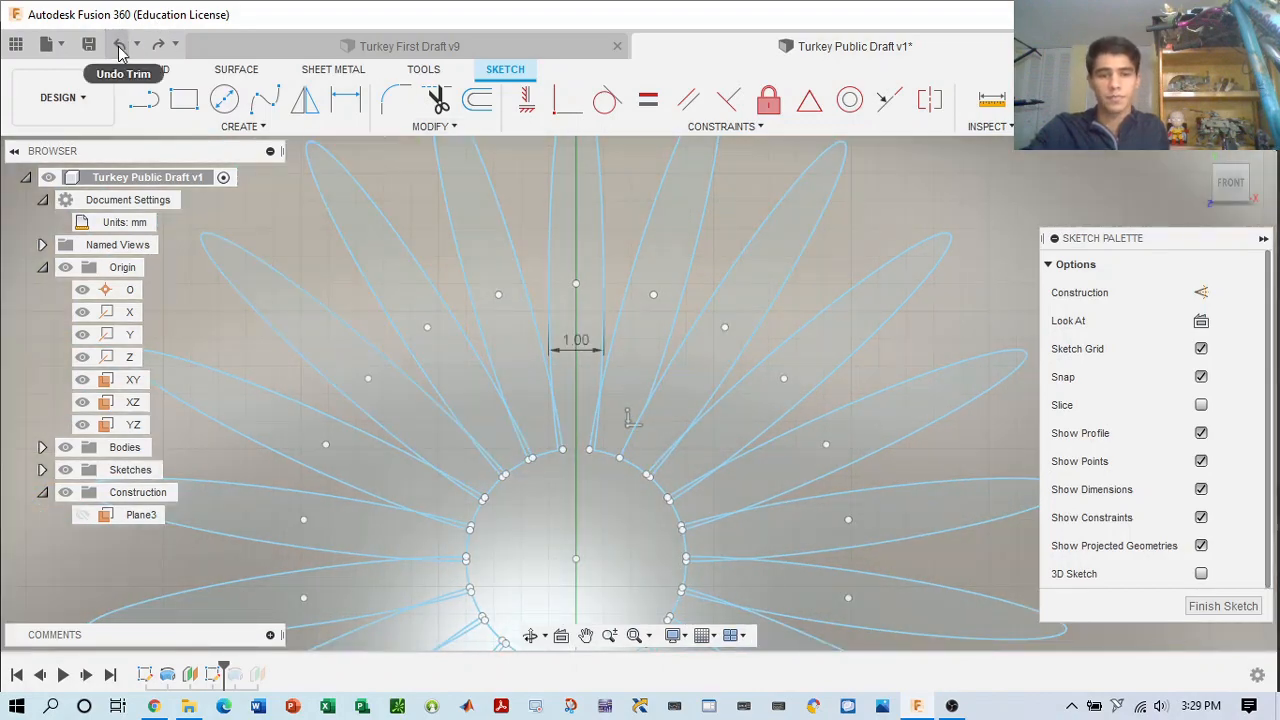
click(118, 47)
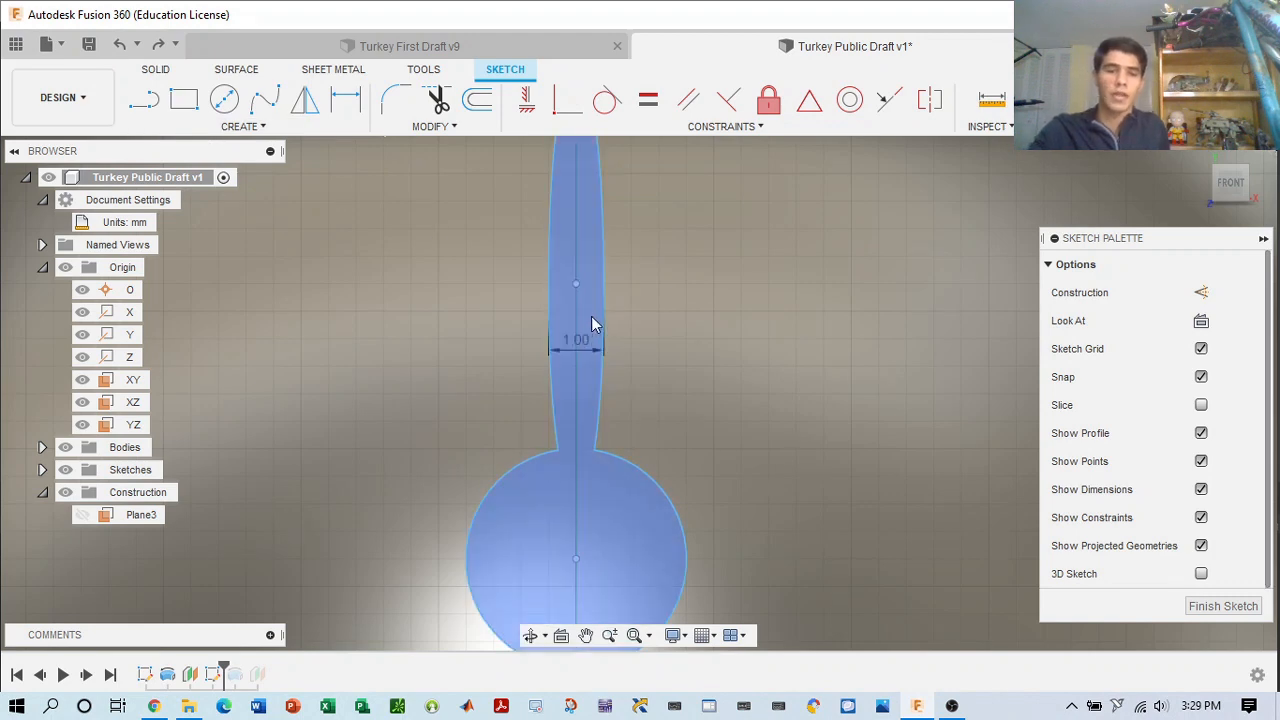
scroll(620, 308, down, 1)
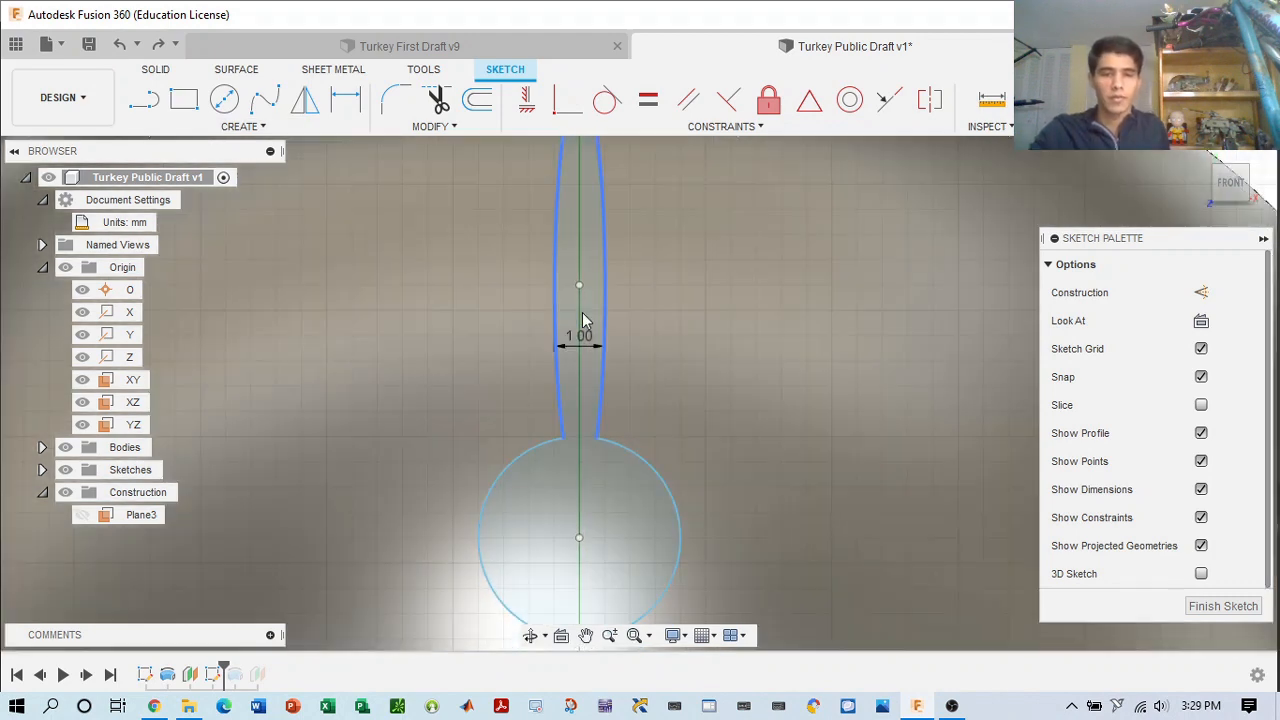
- Start a new circular pattern of the trimmed ellipse curve about the circle's centre point
click(262, 128)
click(192, 418)
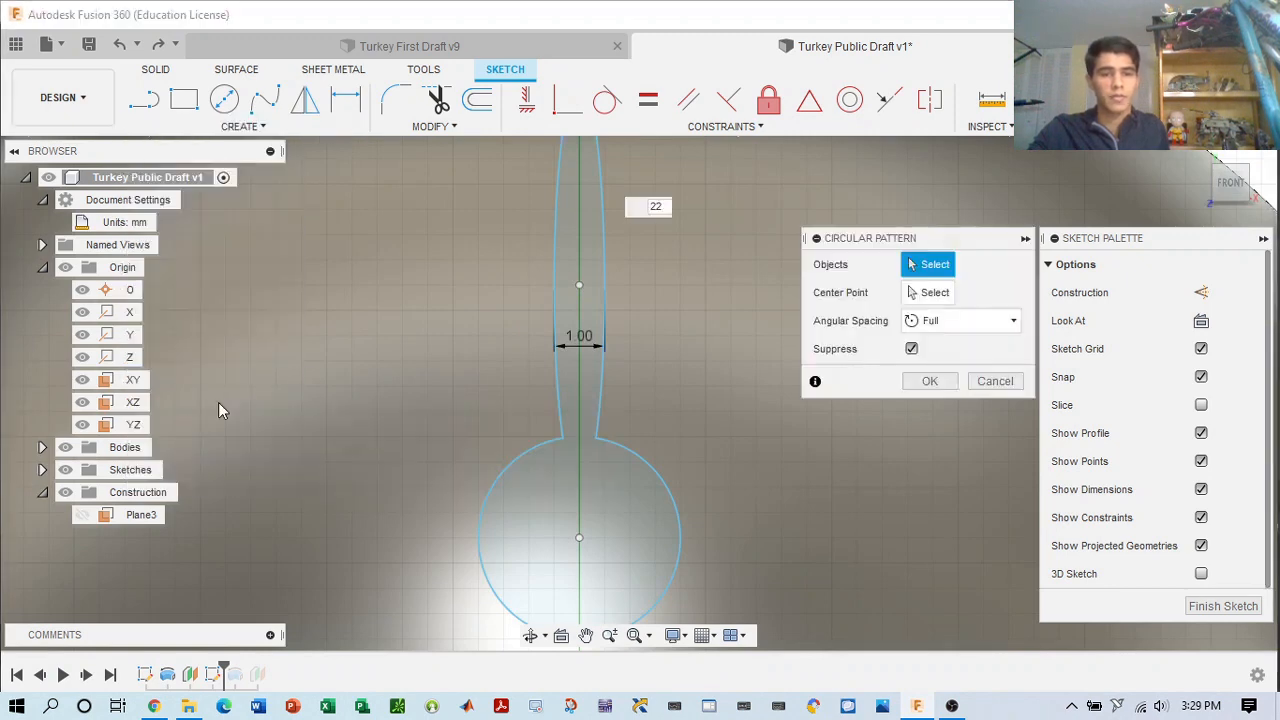
click(604, 285)
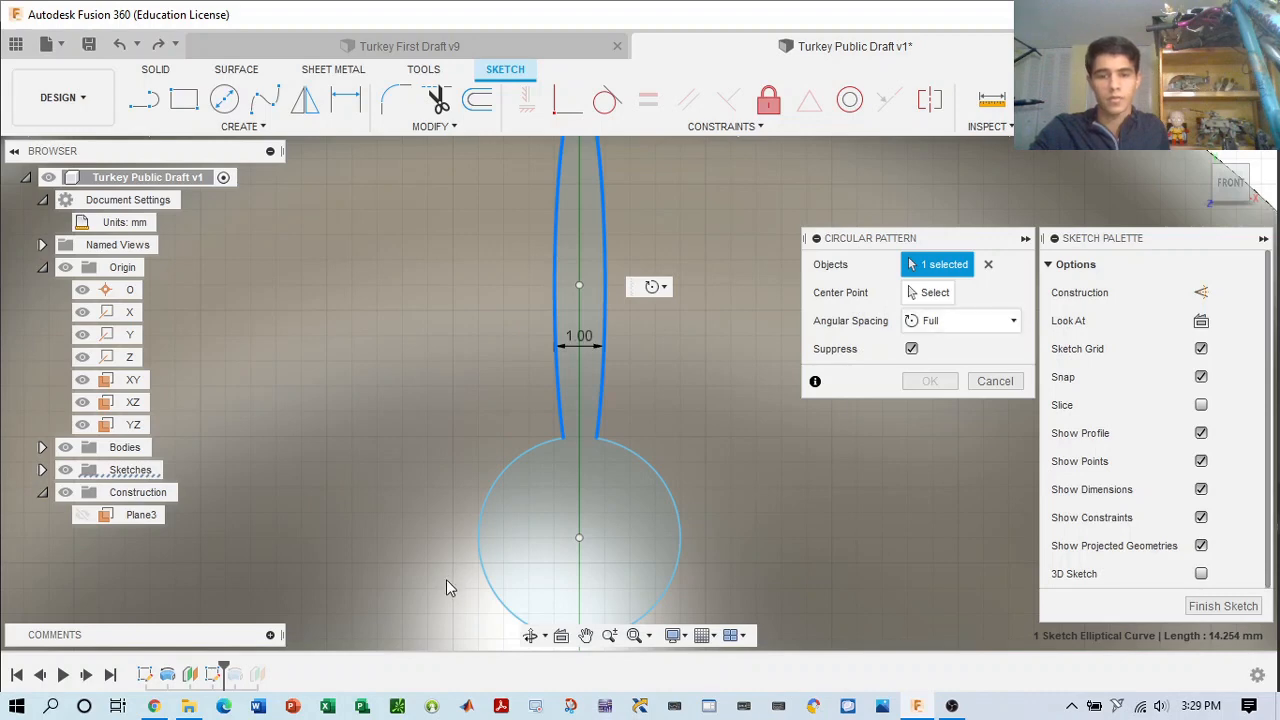
click(928, 292)
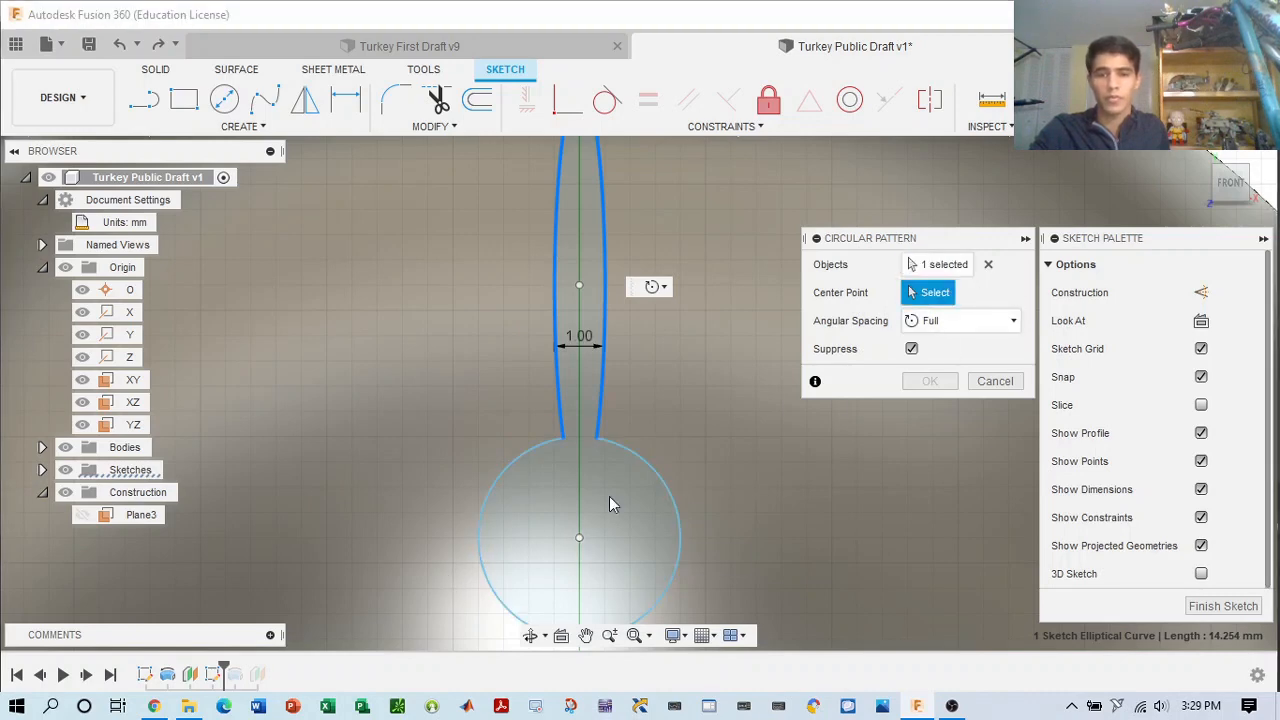
click(580, 536)
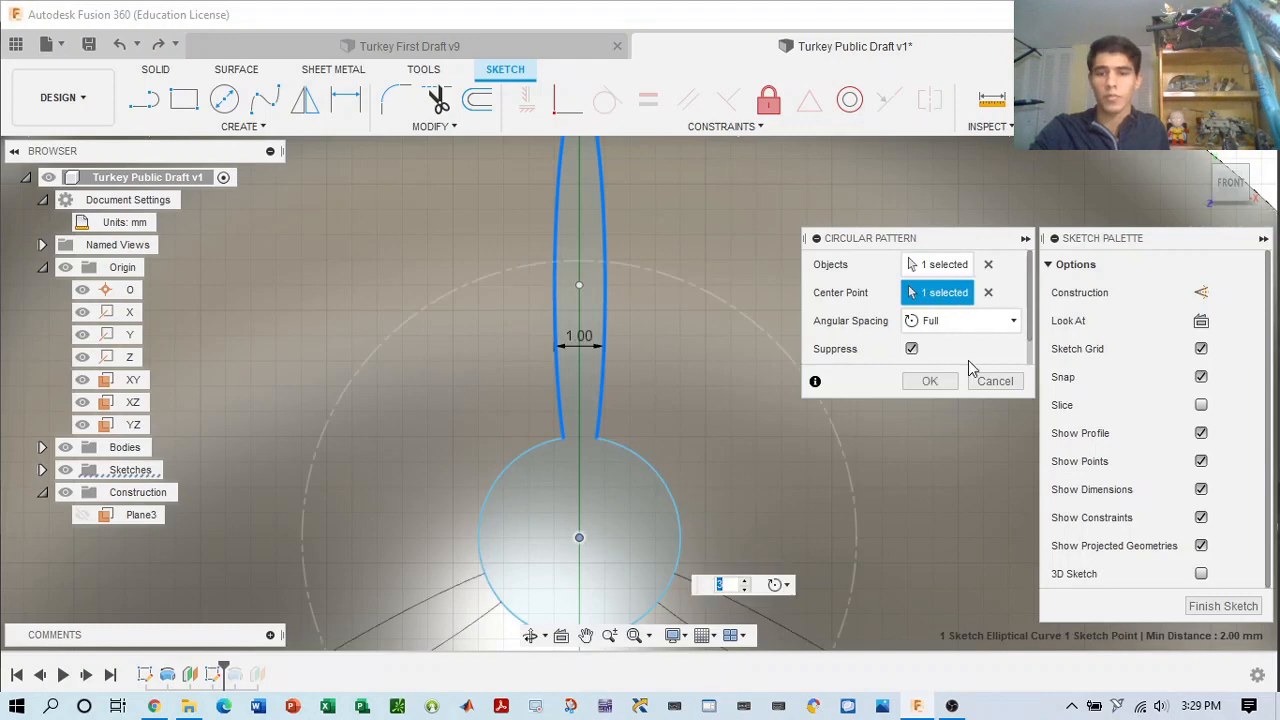
- Use full angular spacing and try pattern quantities of 21 and 20 before setting the quantity to 19
click(995, 322)
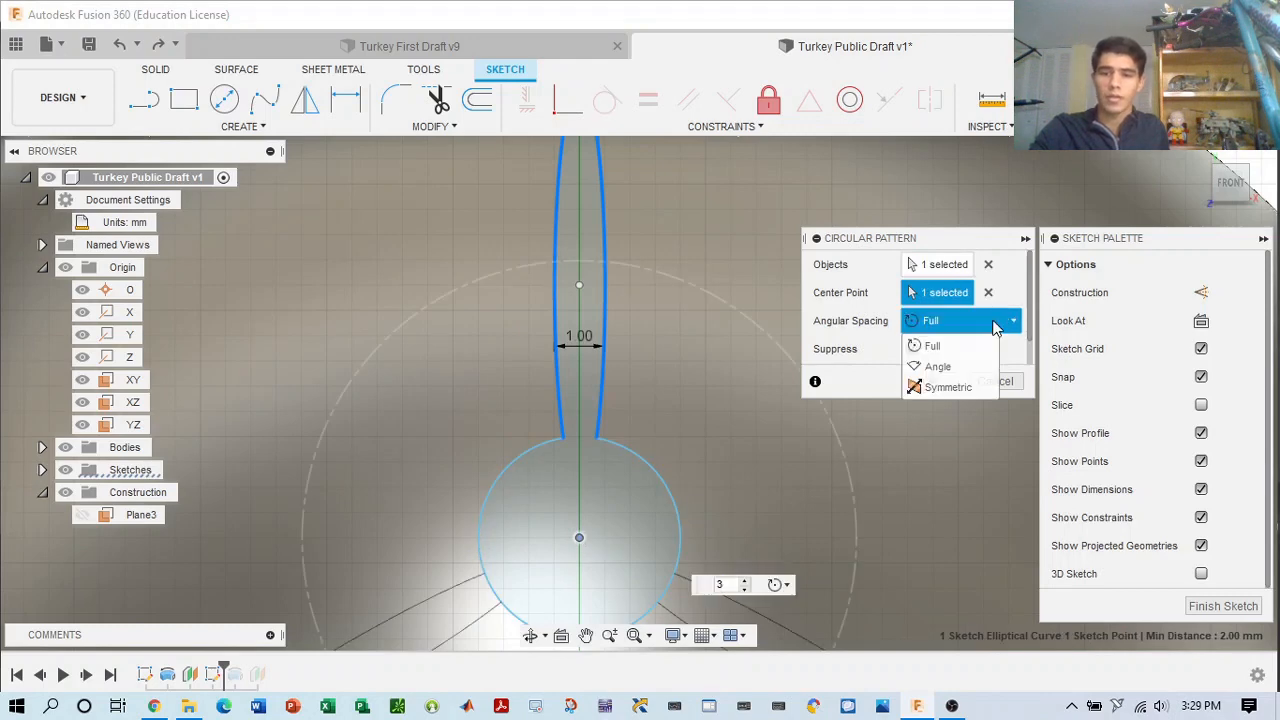
click(962, 349)
scroll(697, 387, down, 2)
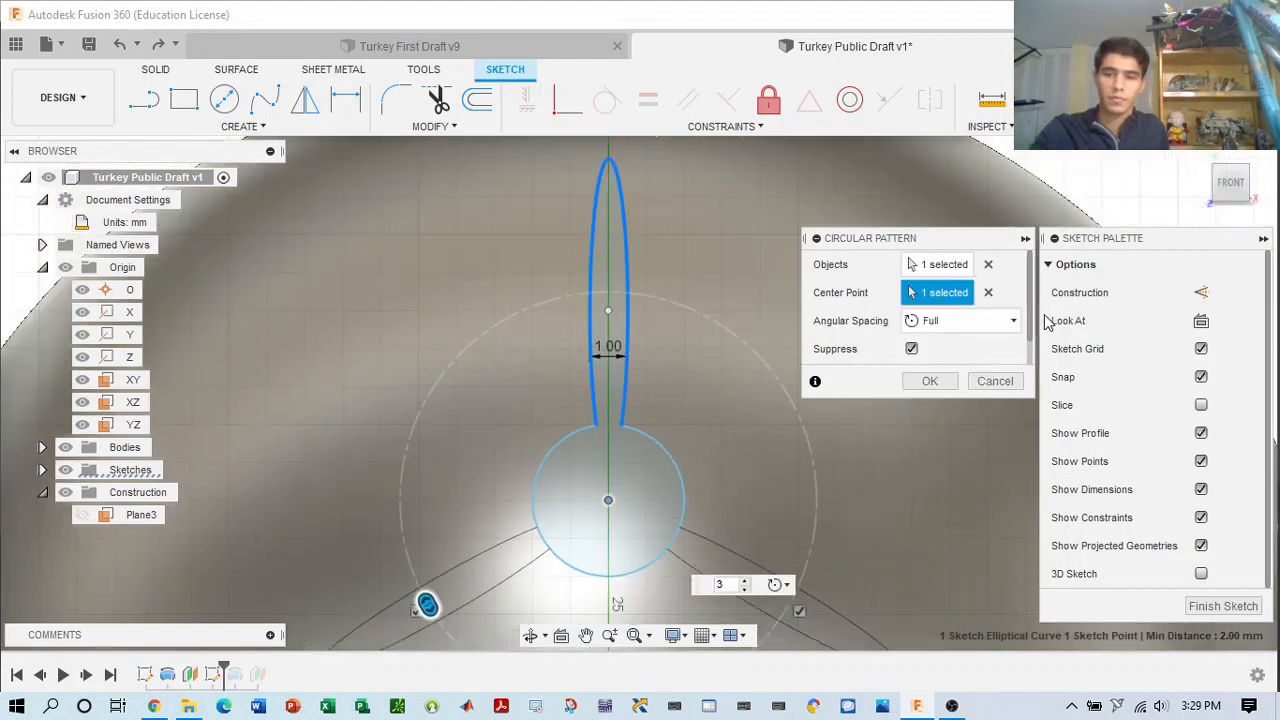
drag(1035, 318, 1035, 362)
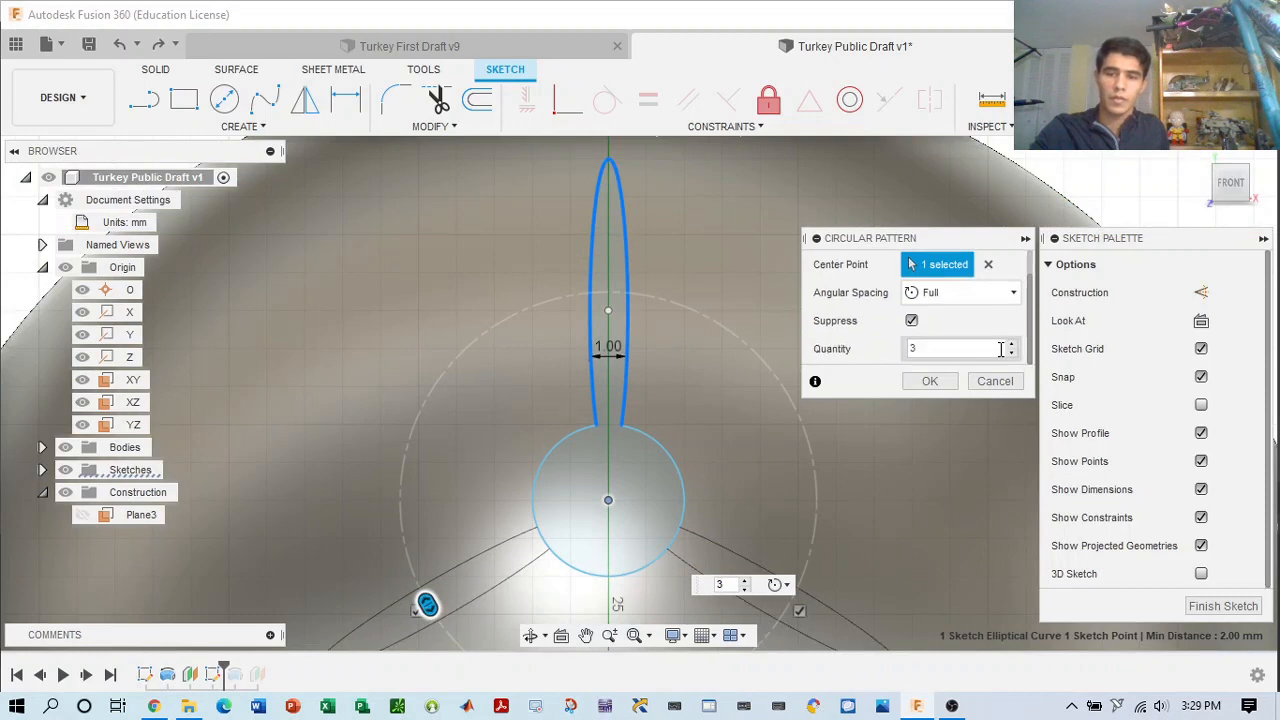
double_click(1000, 349)
text(21)
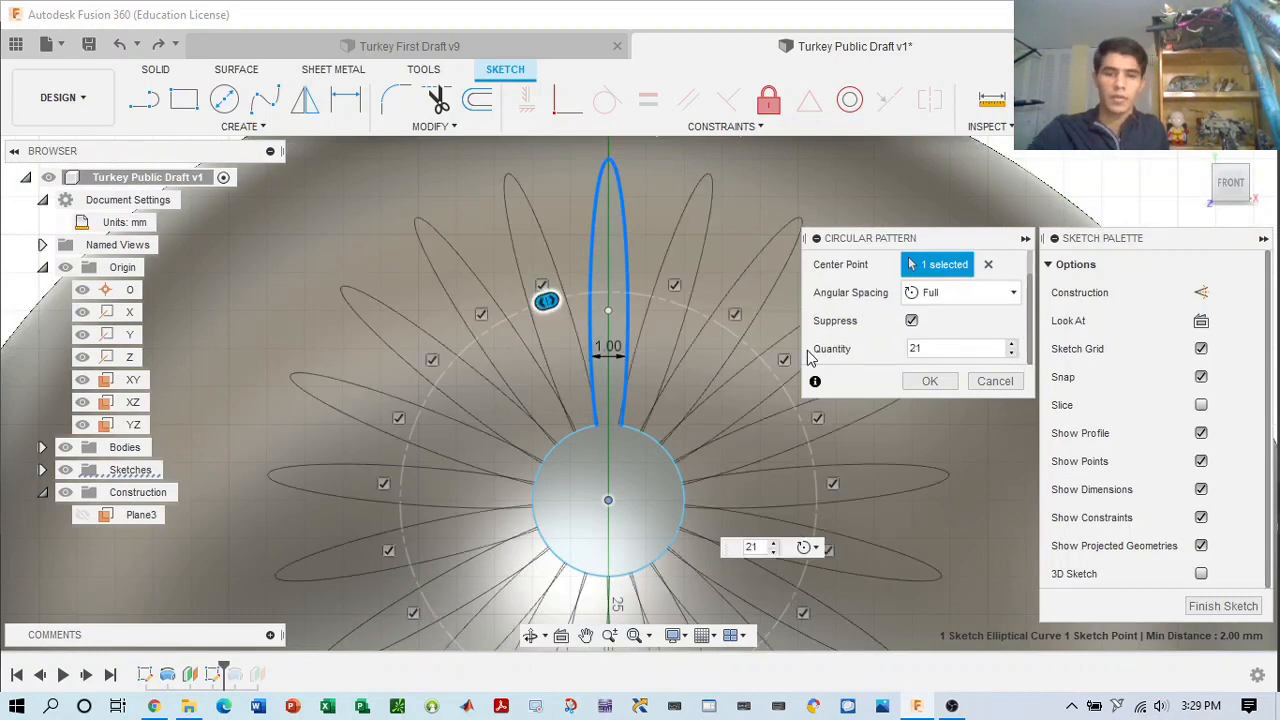
scroll(649, 431, up, 8)
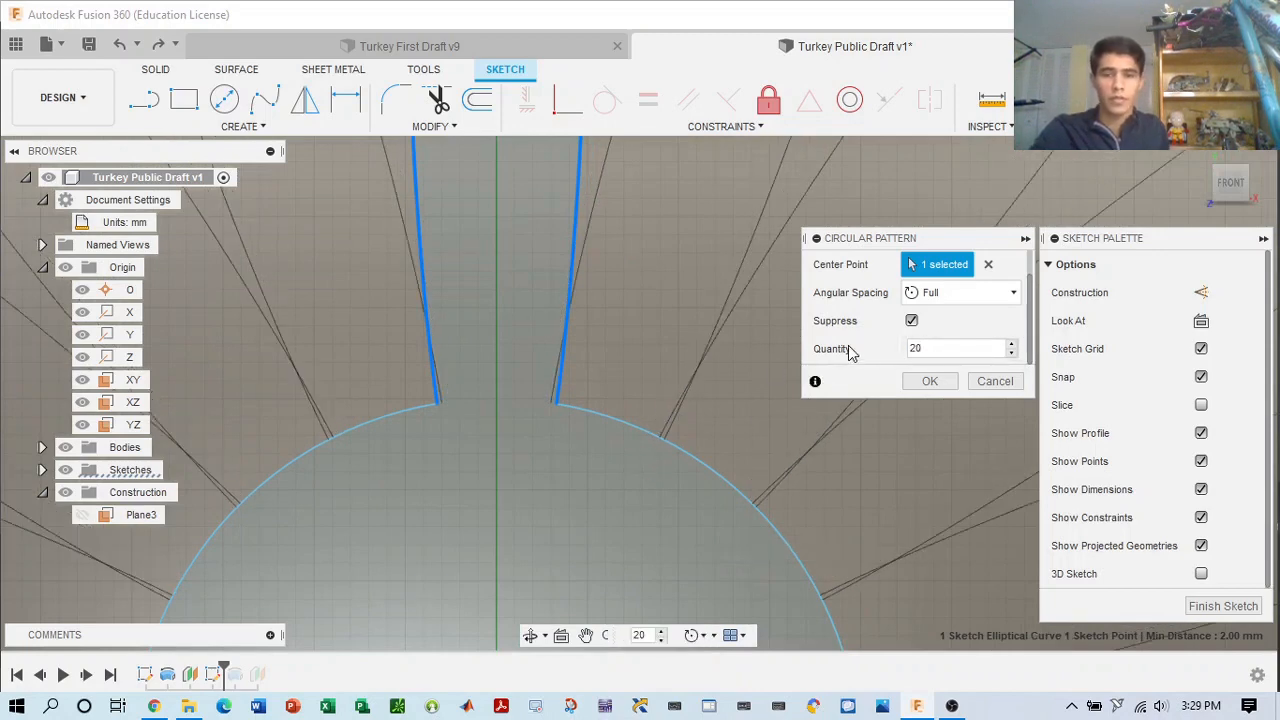
key(BackSpace)
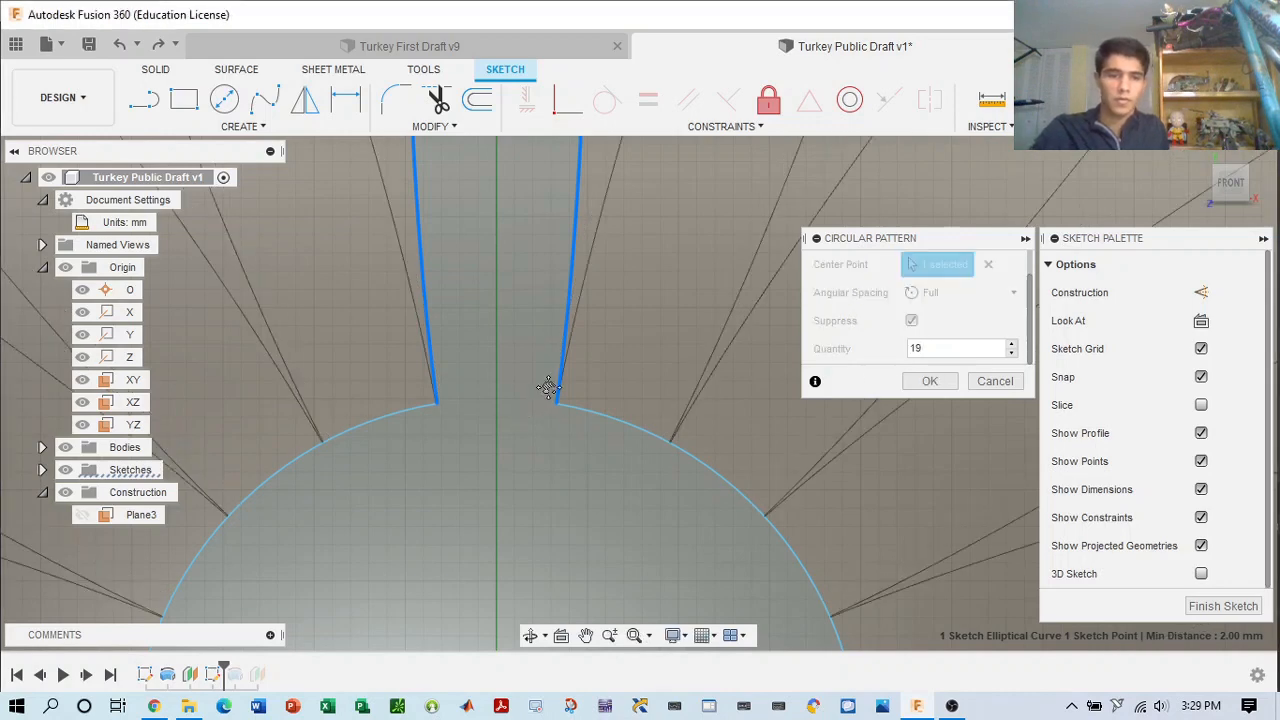
- Inspect where neighbouring preview petals meet on the circle's edge, and create the 19-petal circular pattern
scroll(580, 380, down, 5)
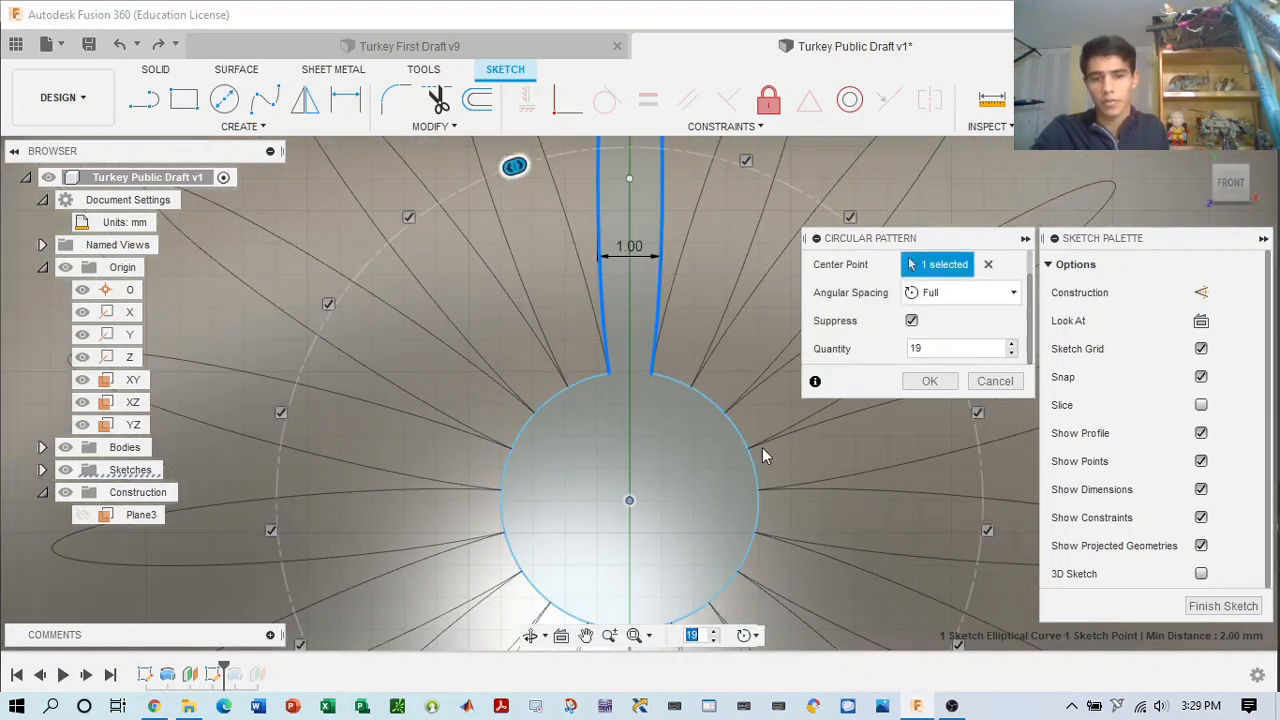
scroll(762, 447, up, 4)
scroll(706, 397, up, 3)
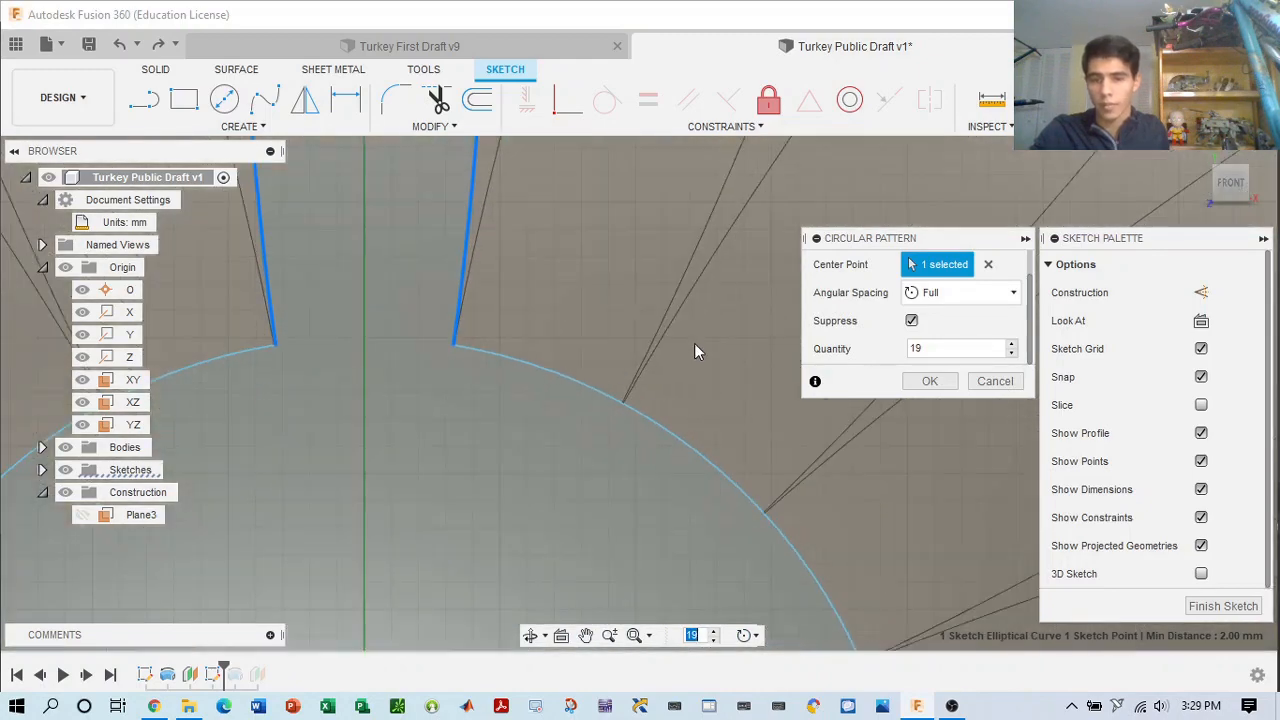
scroll(665, 421, down, 4)
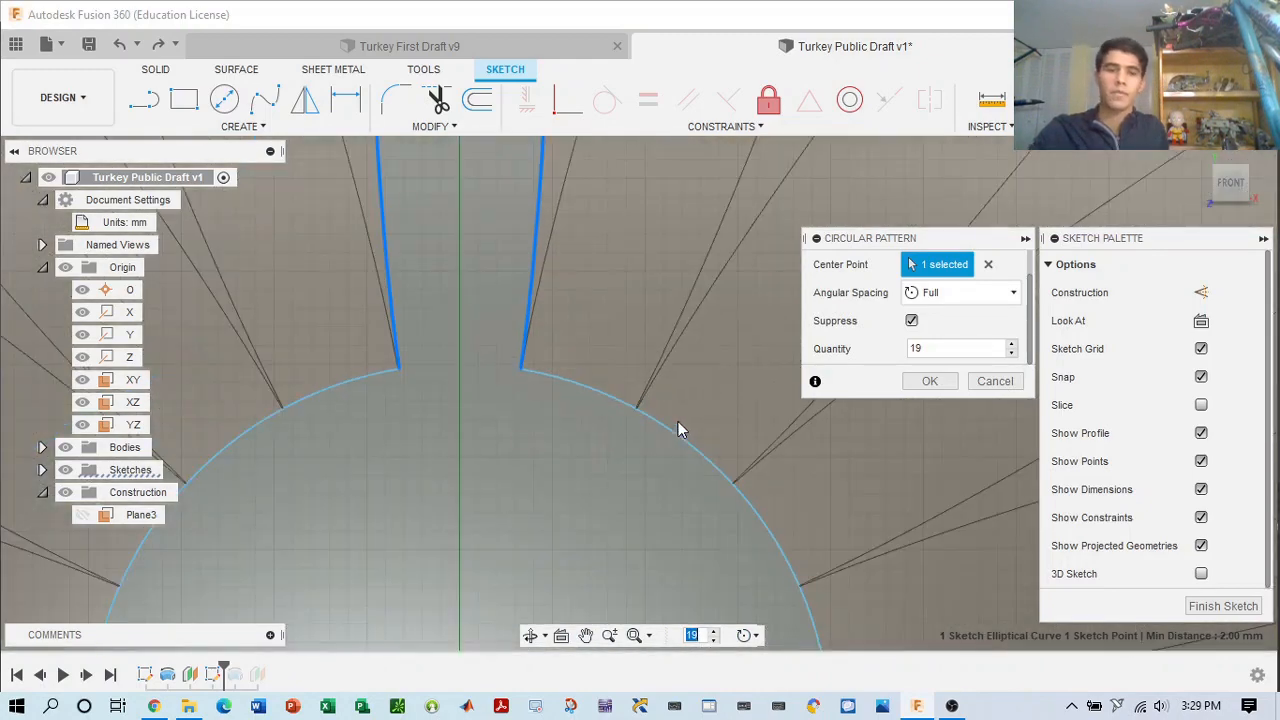
scroll(684, 422, down, 4)
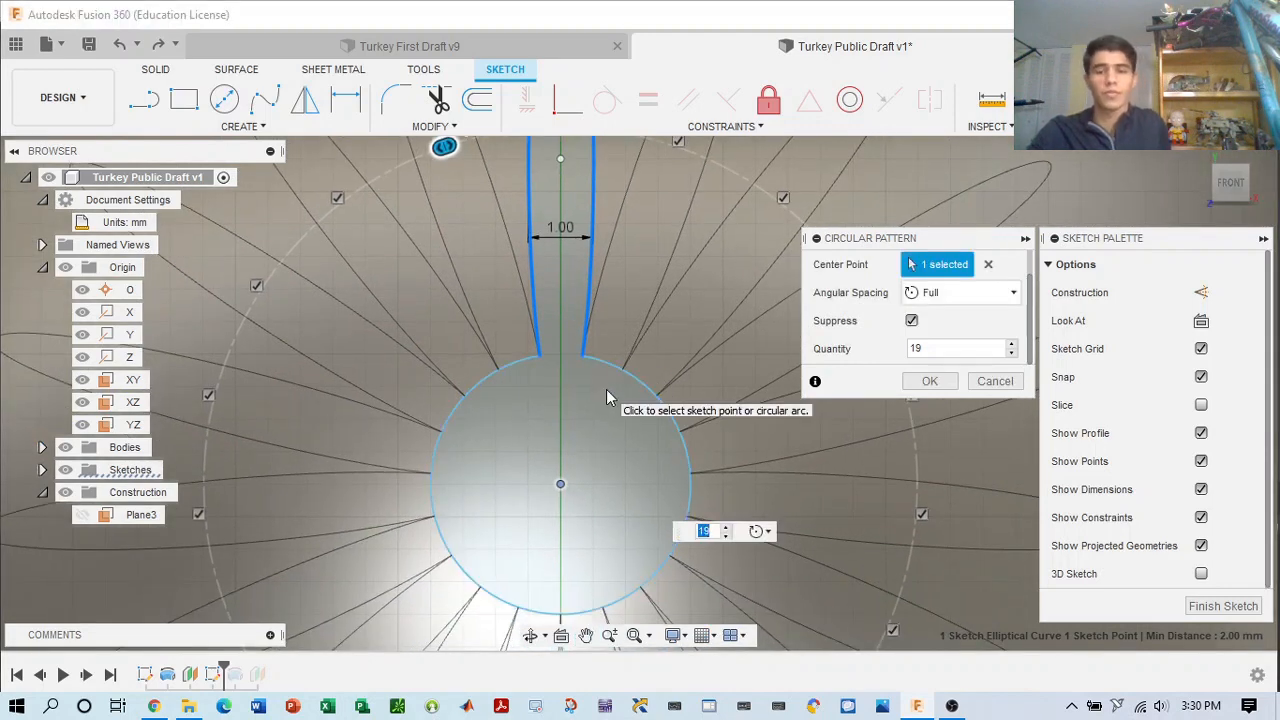
scroll(606, 385, down, 4)
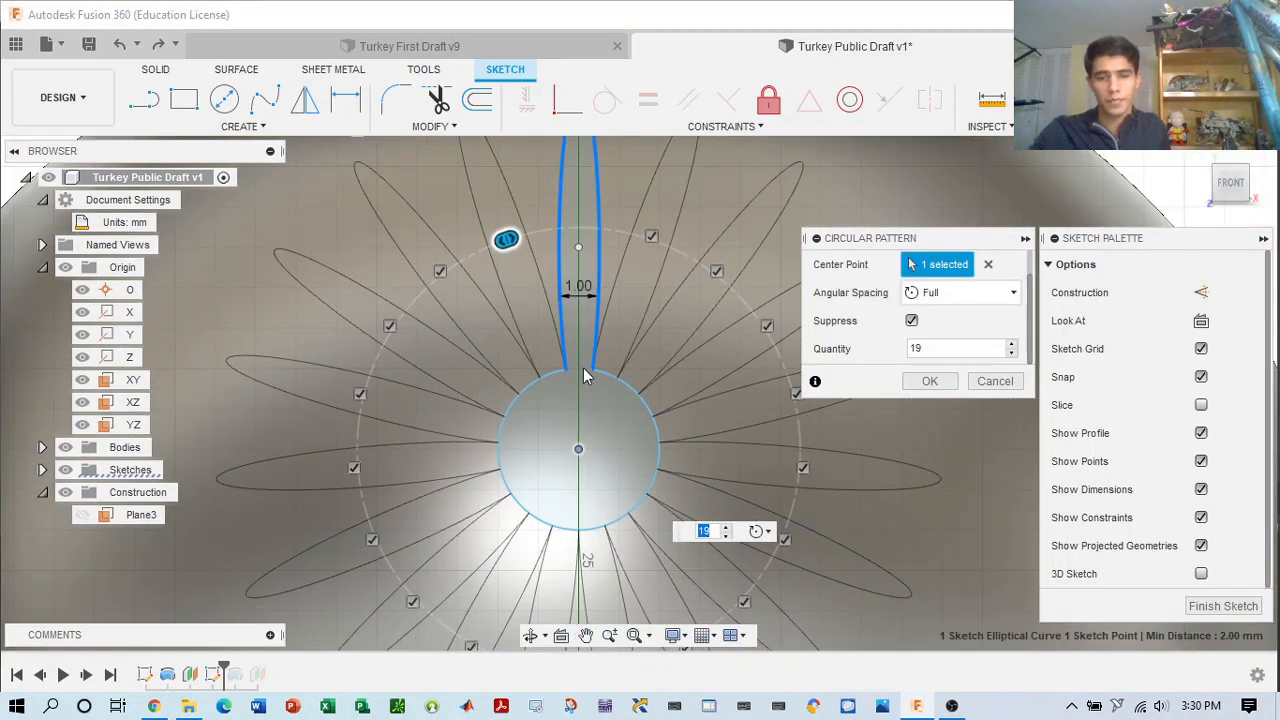
scroll(600, 355, up, 8)
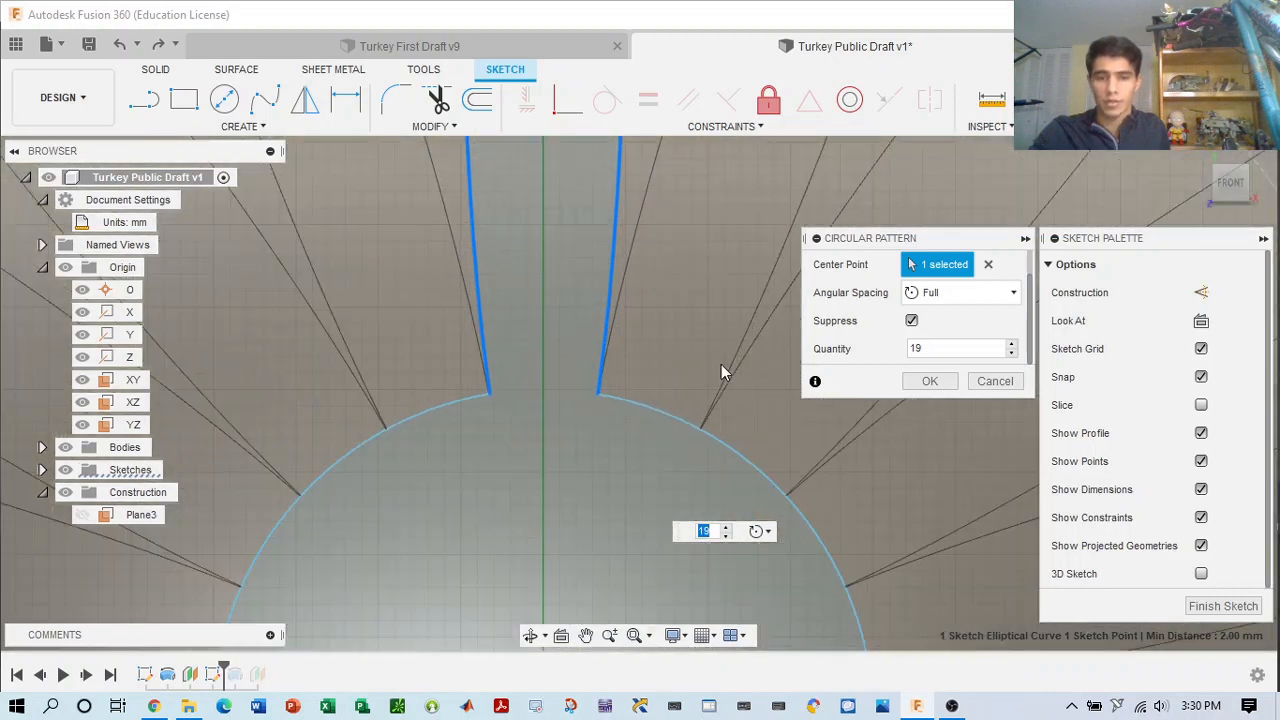
middle_drag(713, 381, 547, 385)
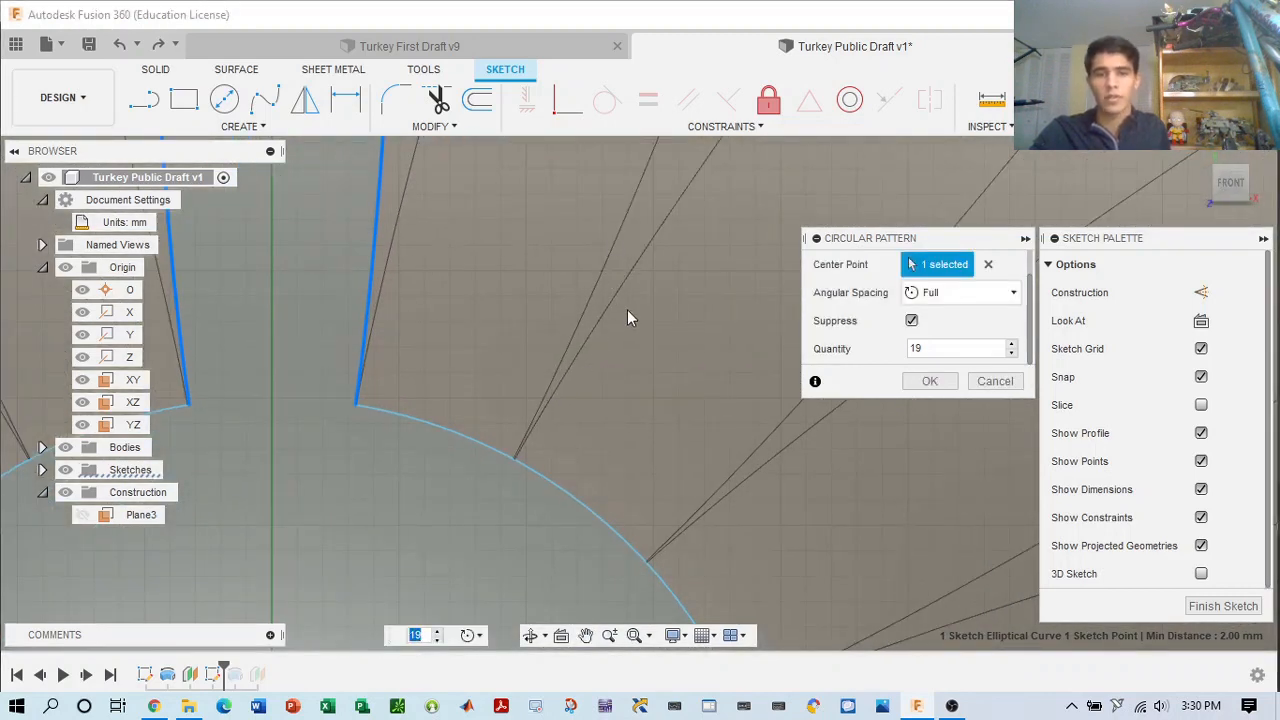
scroll(627, 318, down, 8)
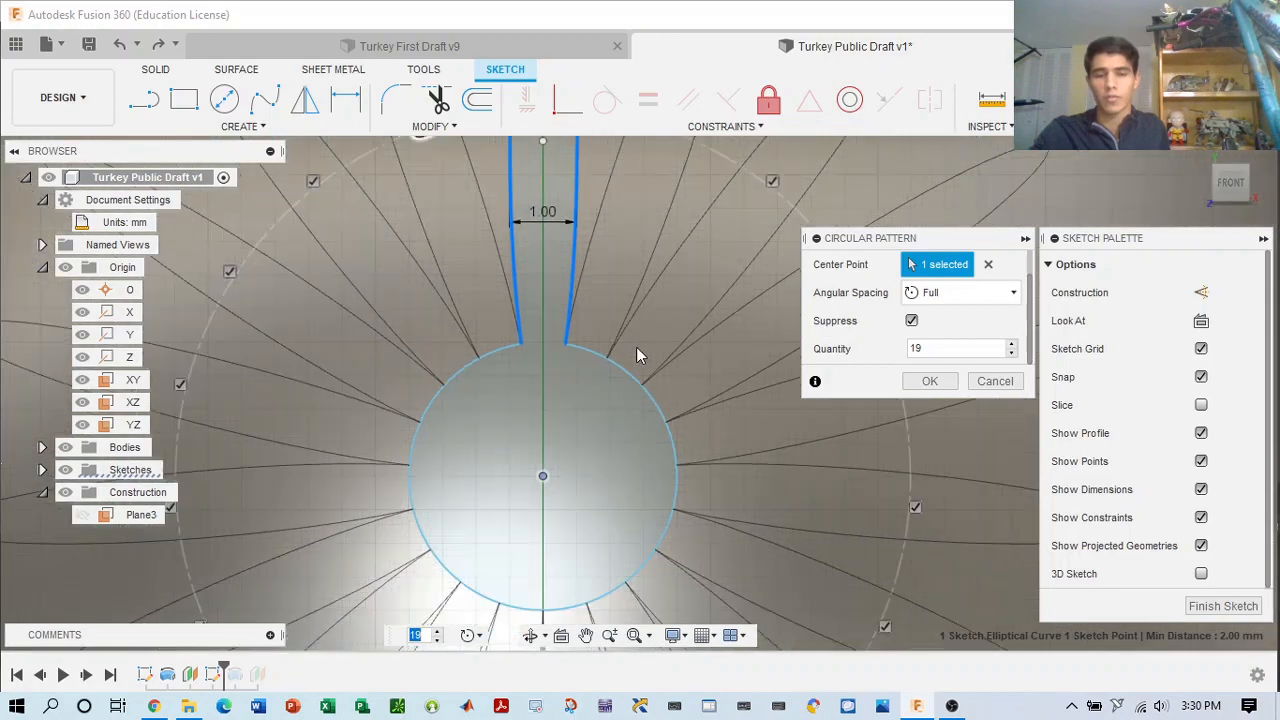
scroll(636, 355, down, 3)
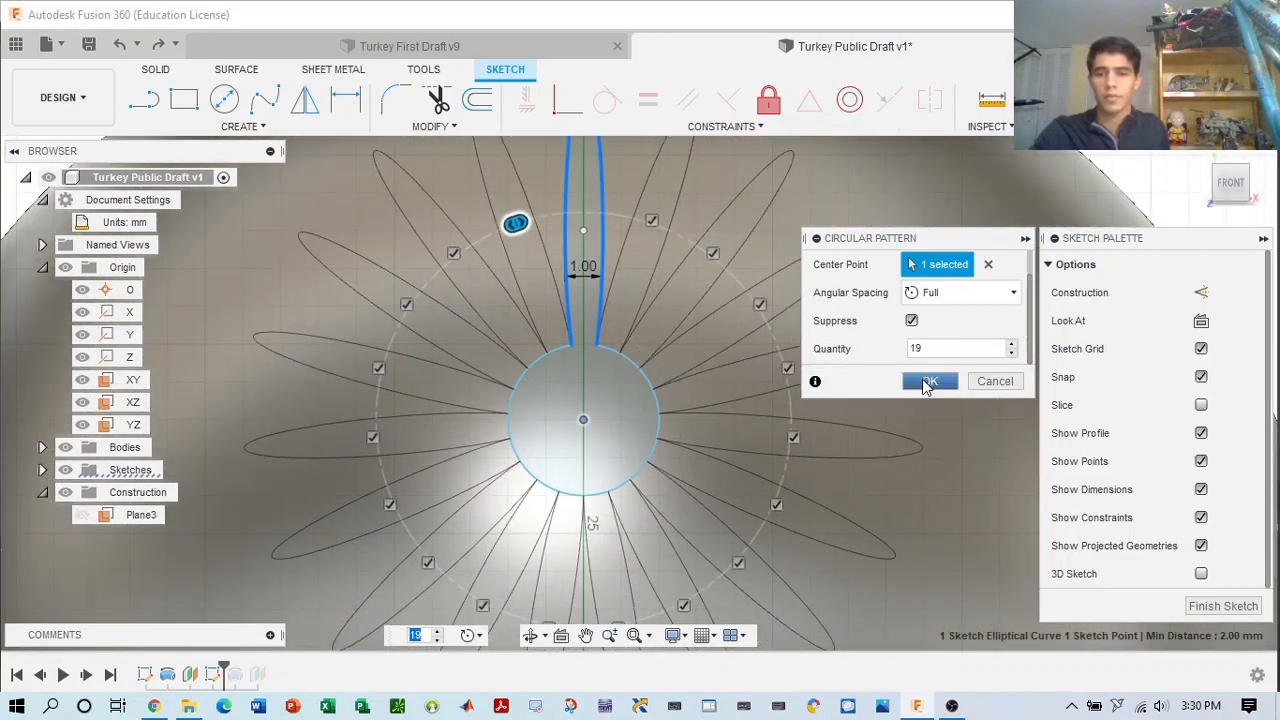
click(927, 383)
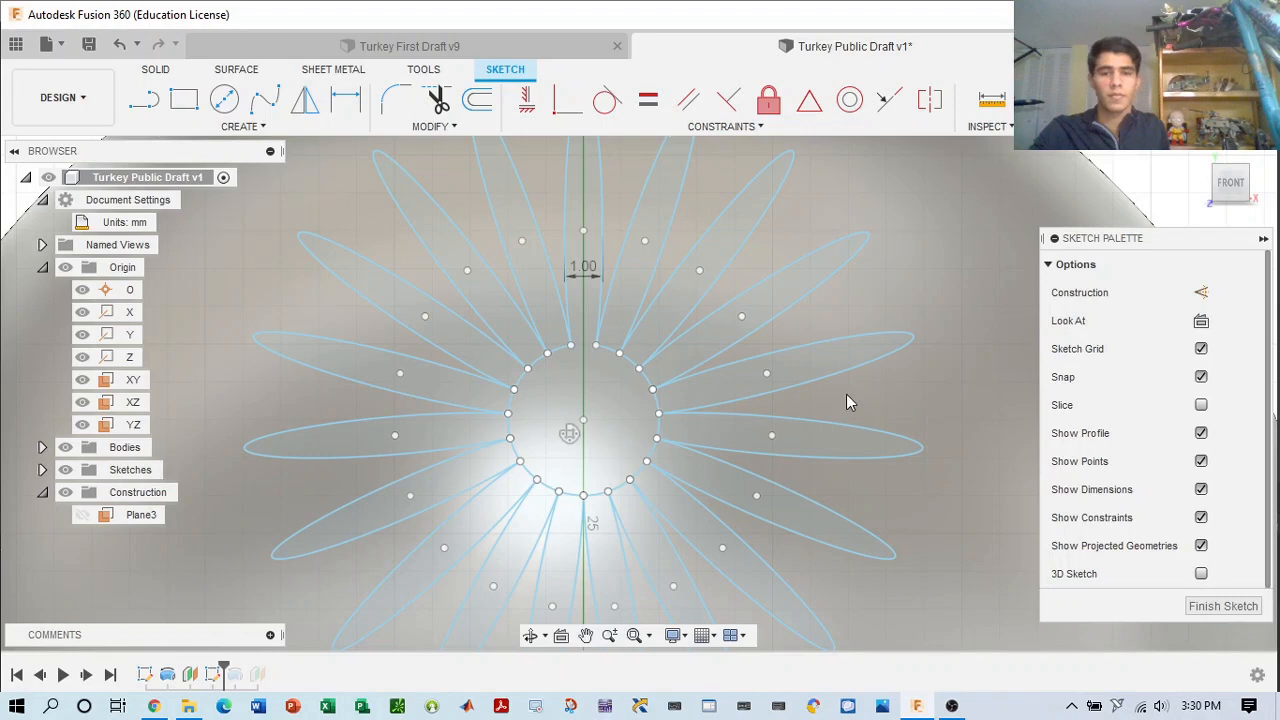
- Finish the petal ornament sketch and turn the model to show the rounded body from the side
scroll(846, 394, down, 8)
scroll(791, 371, up, 4)
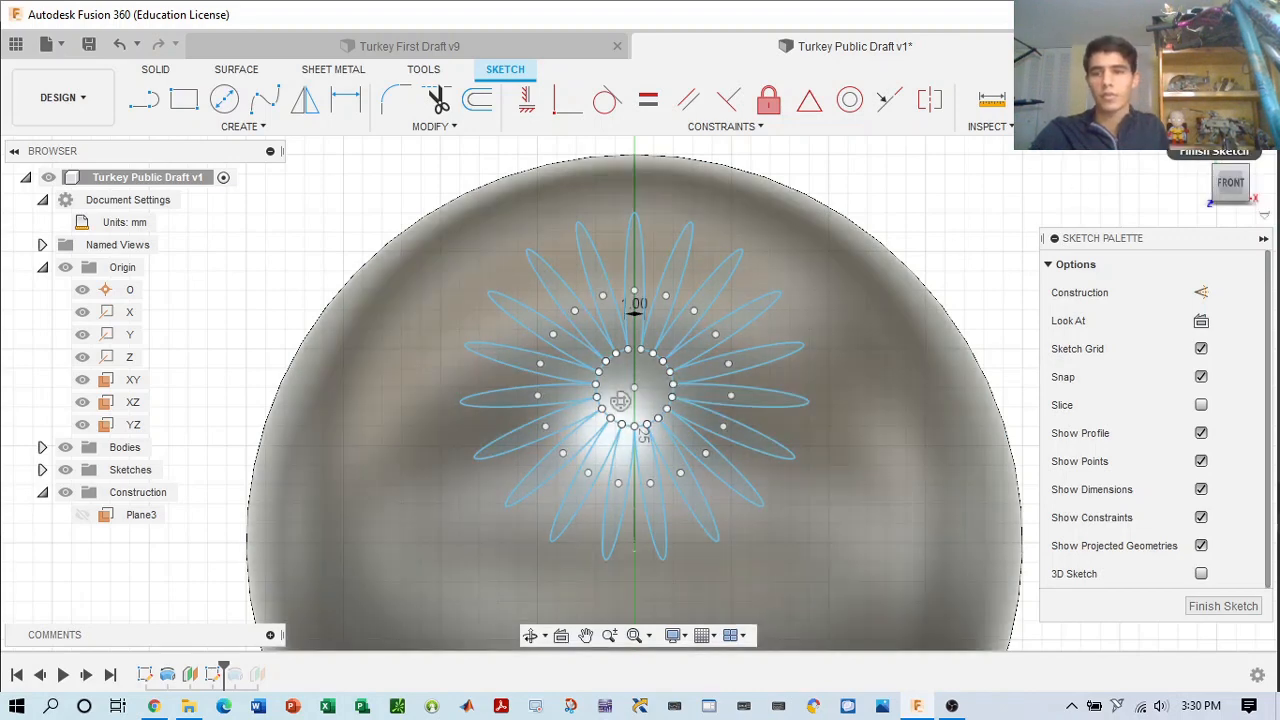
click(1214, 152)
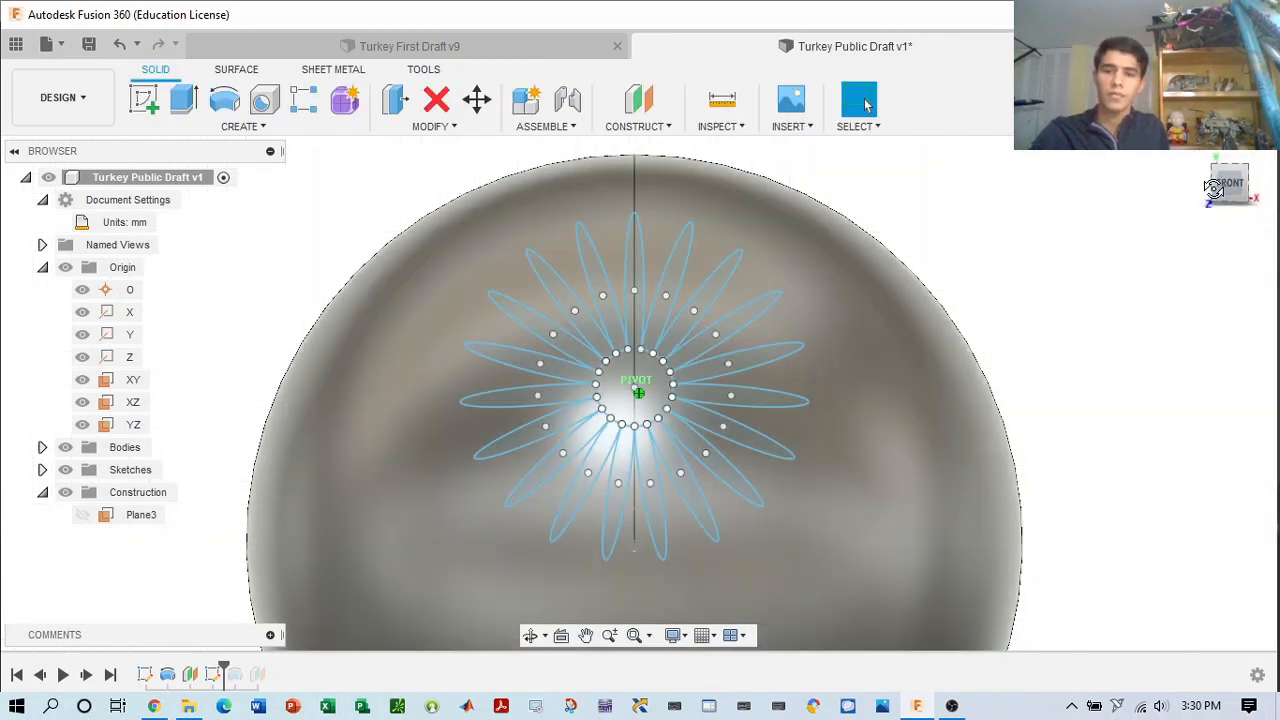
drag(1214, 189, 963, 289)
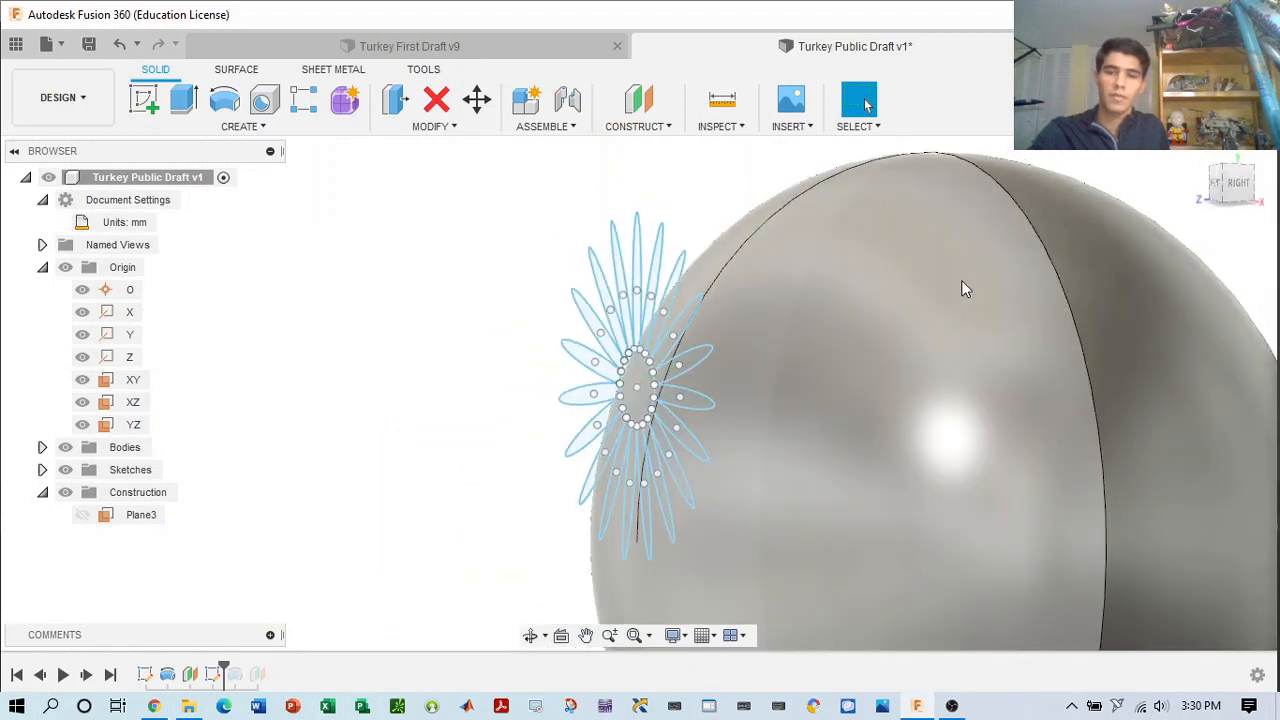
middle_drag(963, 289, 878, 240)
scroll(980, 277, down, 3)
middle_drag(980, 277, 867, 357)
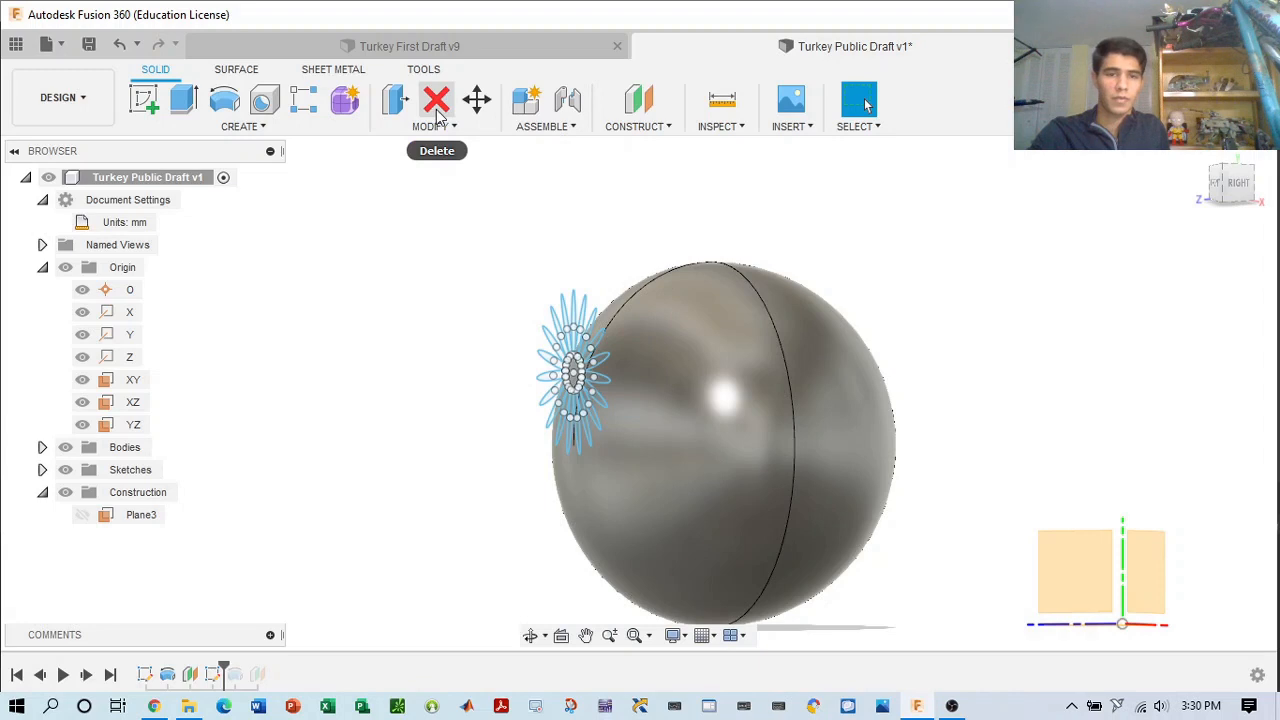
- Start a Move/Copy of bodies, select the rounded body, and enable Create Copy
click(477, 99)
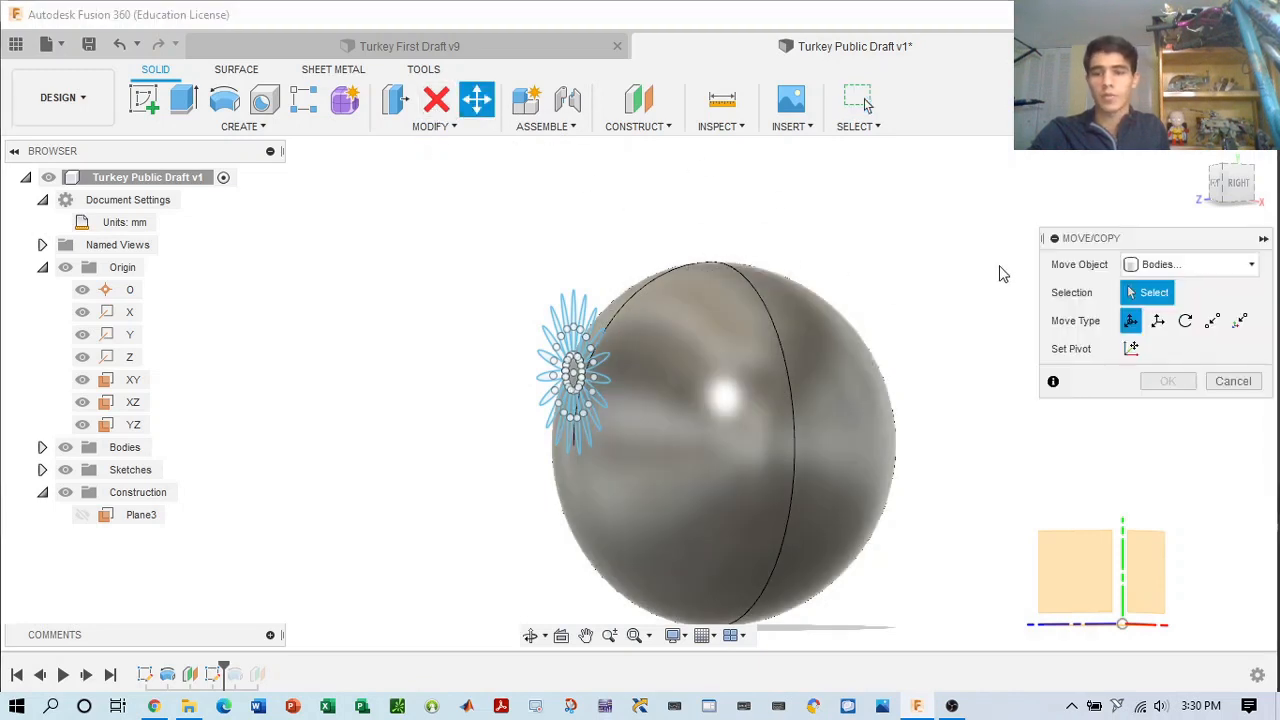
click(1157, 265)
click(1160, 310)
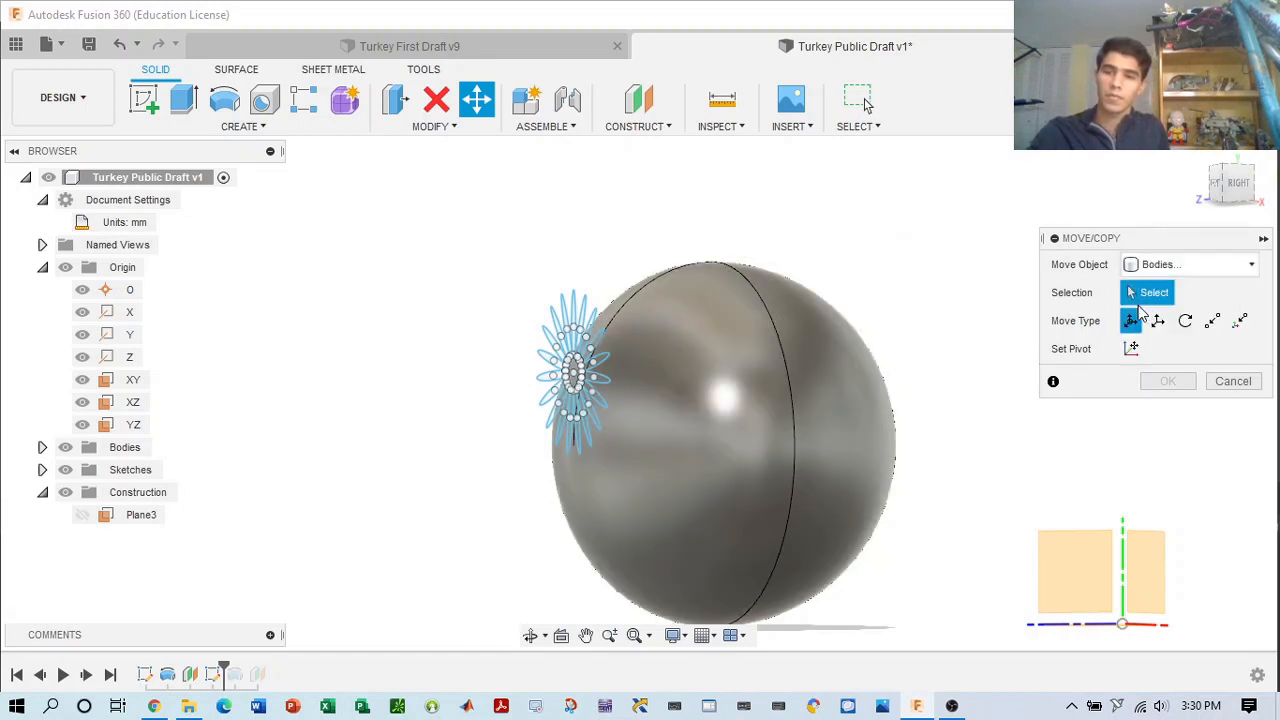
click(714, 304)
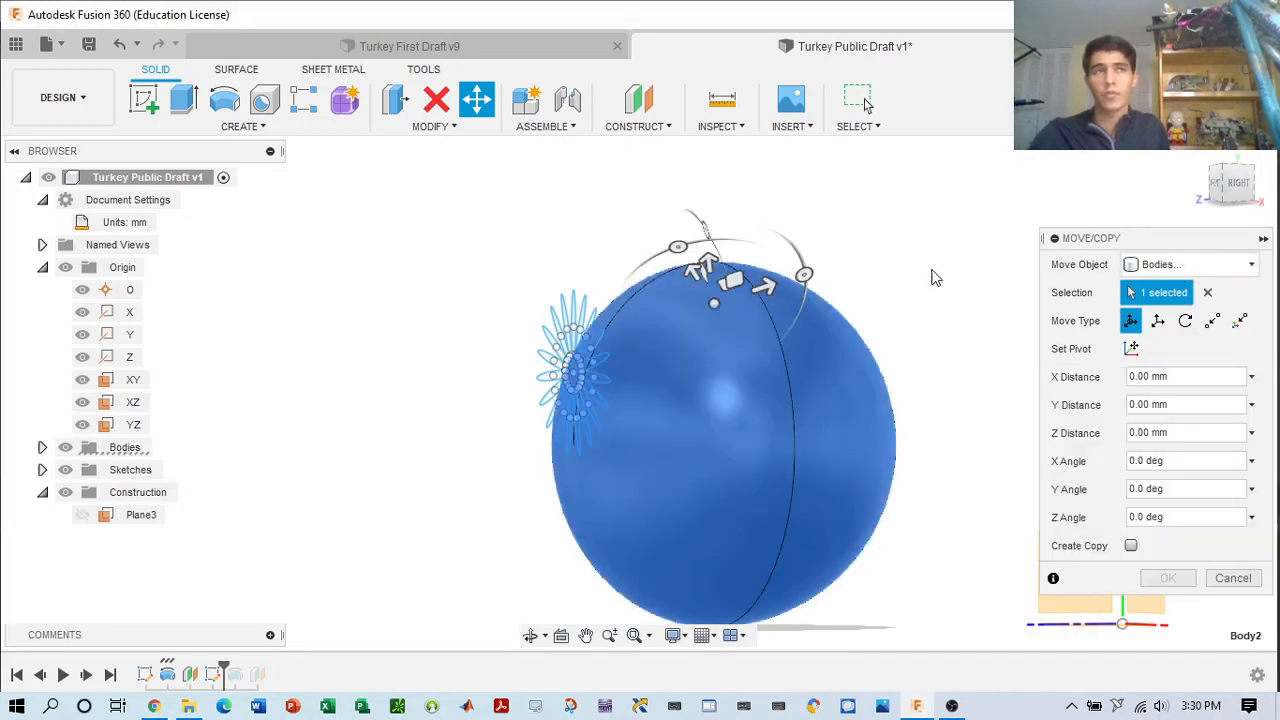
click(1131, 545)
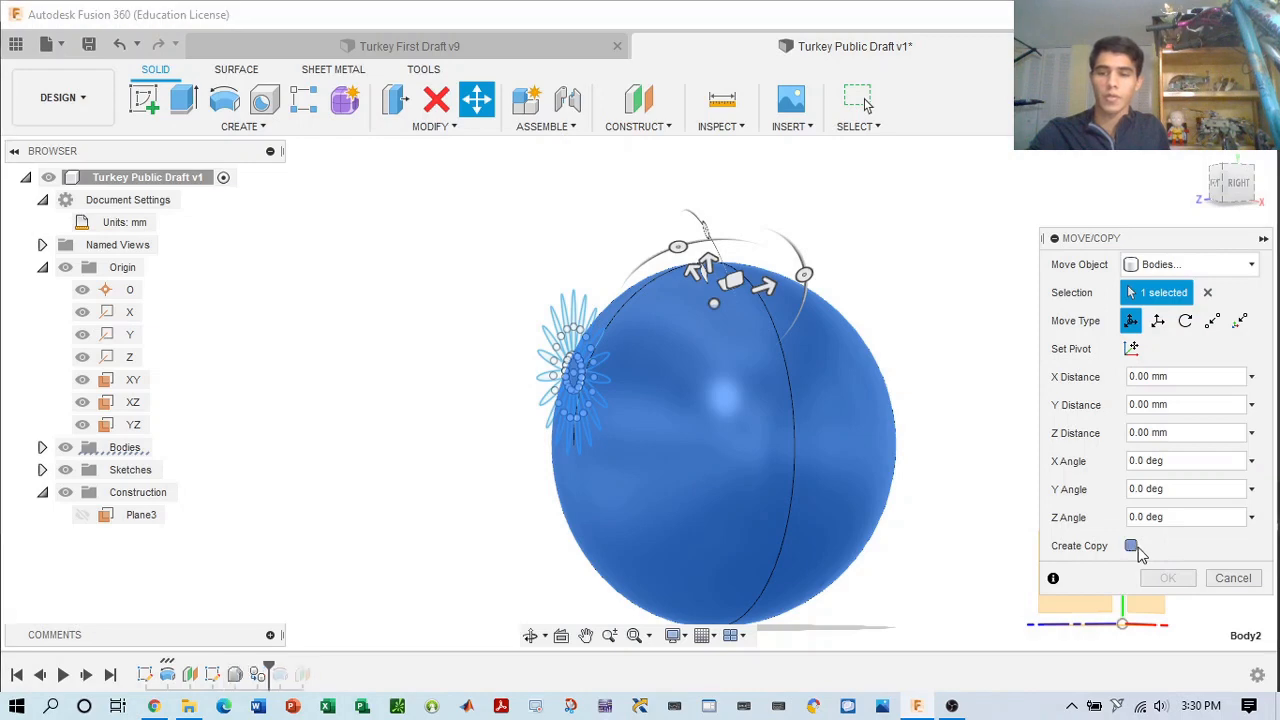
mouse_move(1235, 204)
mouse_down()
mouse_move(1180, 166)
mouse_move(1150, 118)
mouse_move(1200, 147)
mouse_move(1233, 193)
mouse_up()
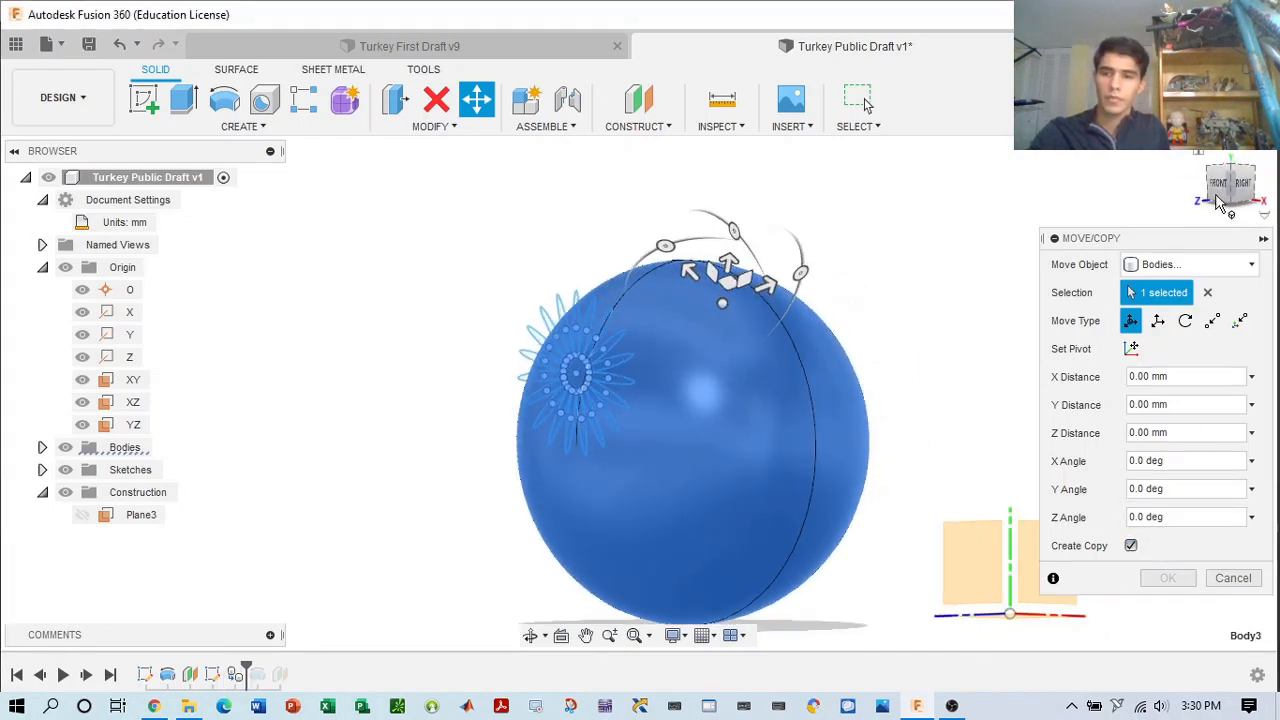
click(1201, 154)
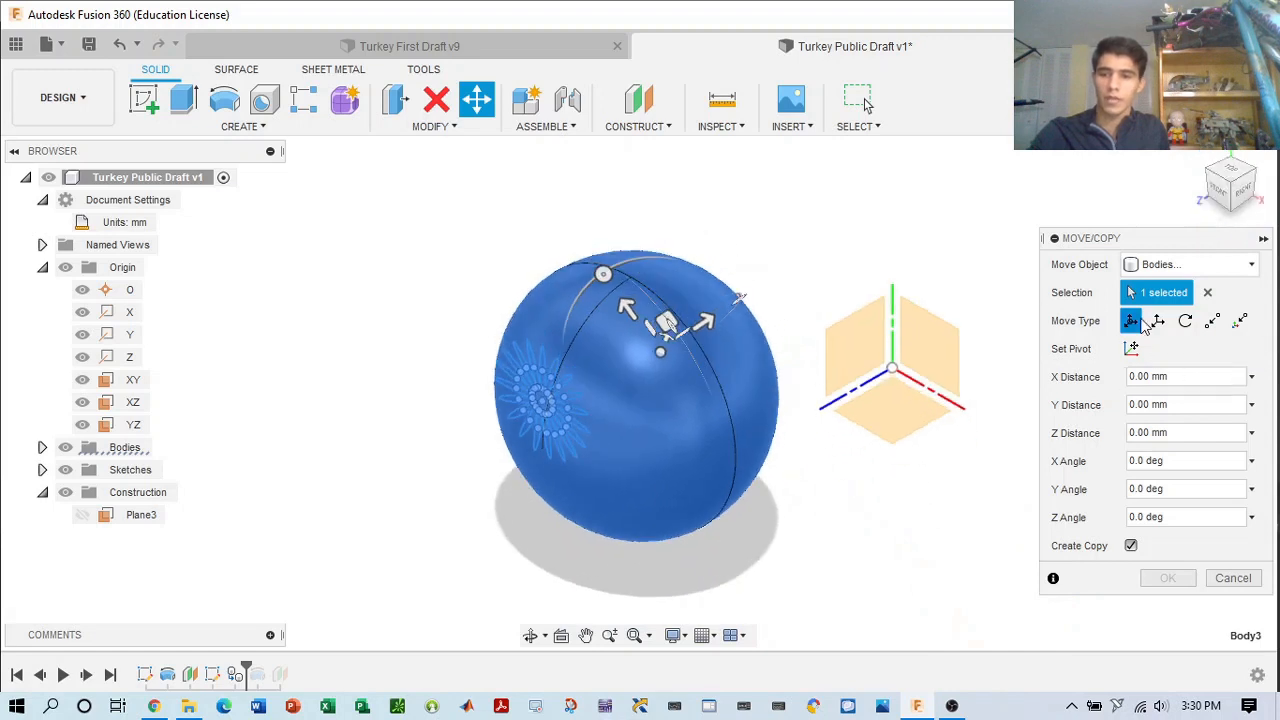
- Switch the move type to Translate, shift the rounded body -36 mm along Y, and enable Create Copy
click(1155, 321)
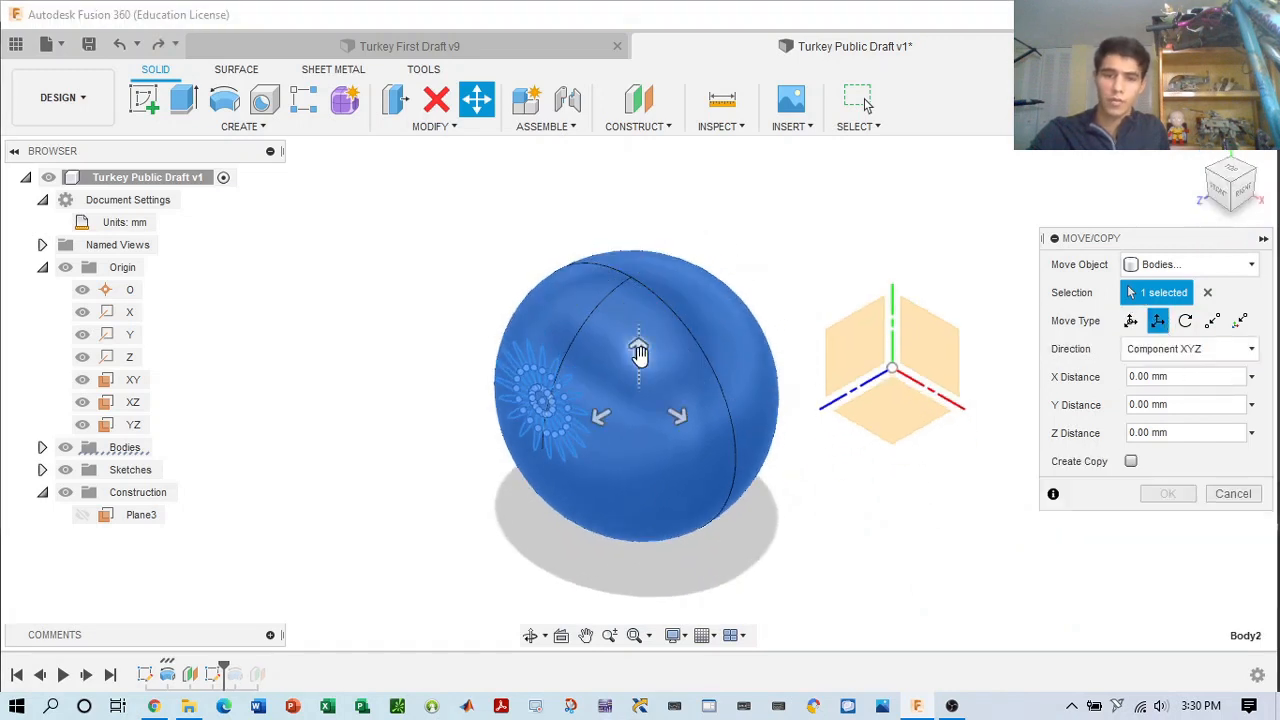
drag(639, 353, 654, 577)
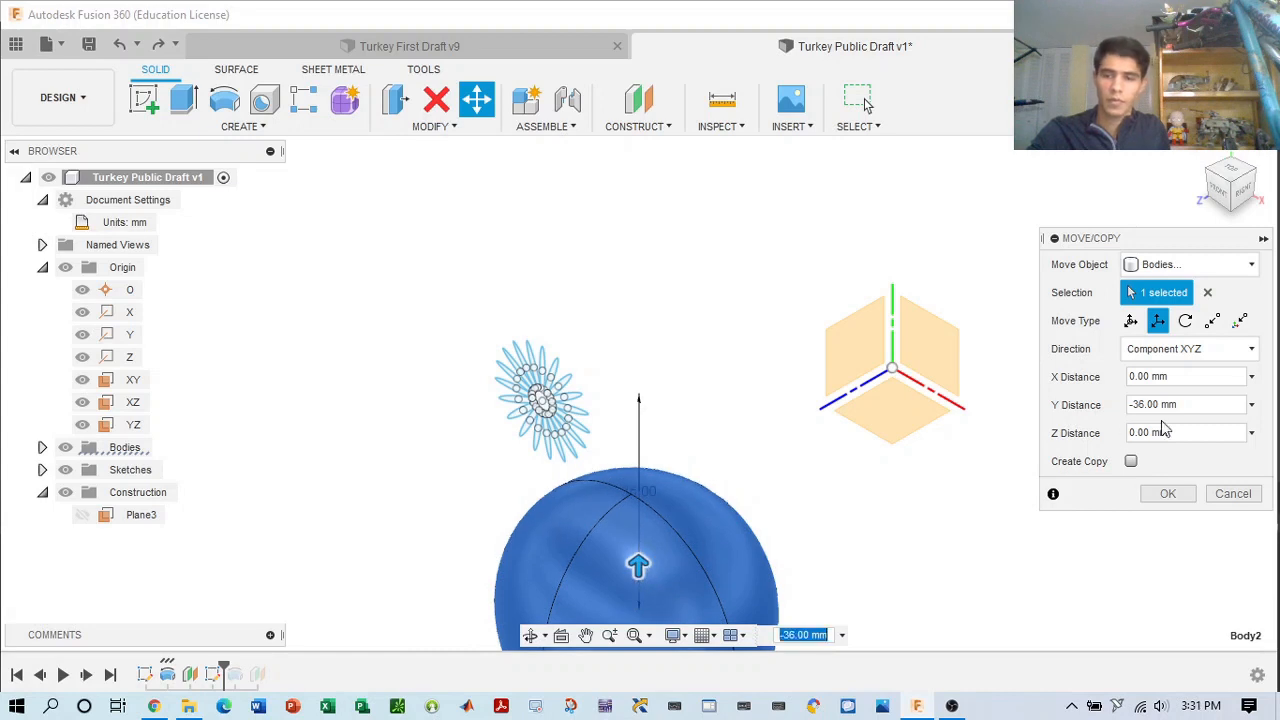
click(1130, 461)
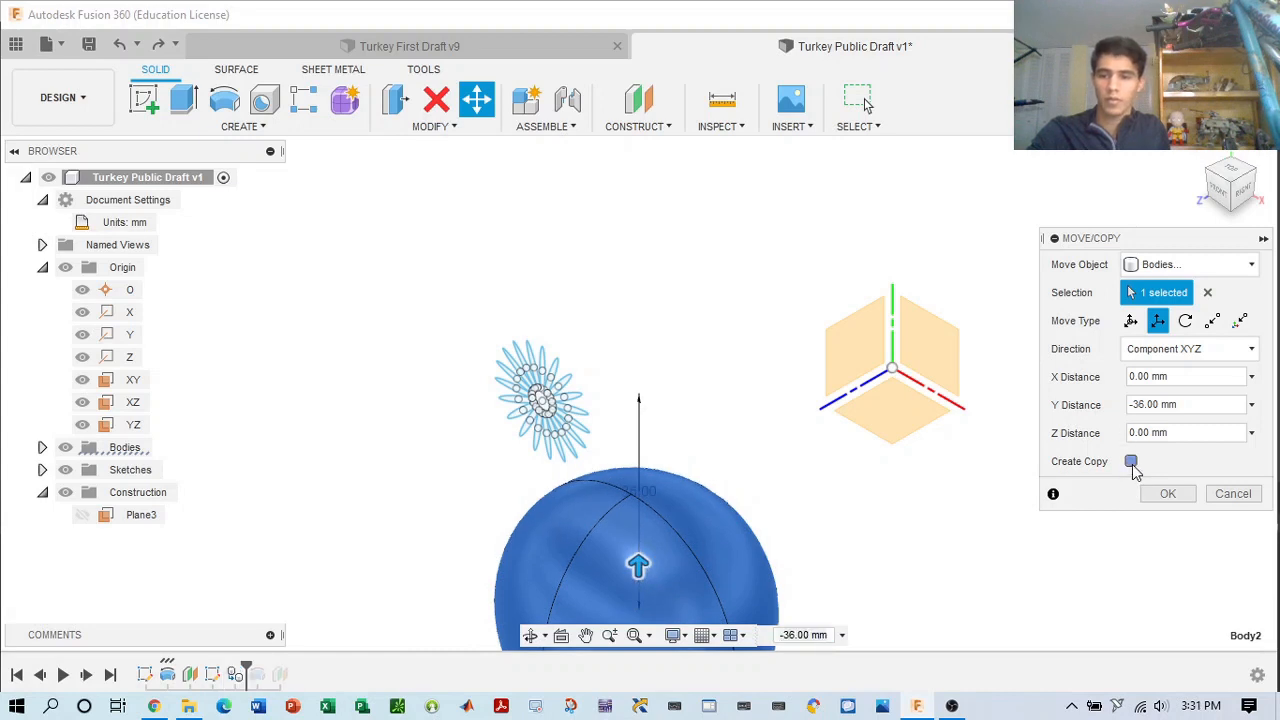
- Extend the copied body's Y distance to -45 mm and create the copy below the original
click(1241, 190)
drag(1226, 182, 1257, 188)
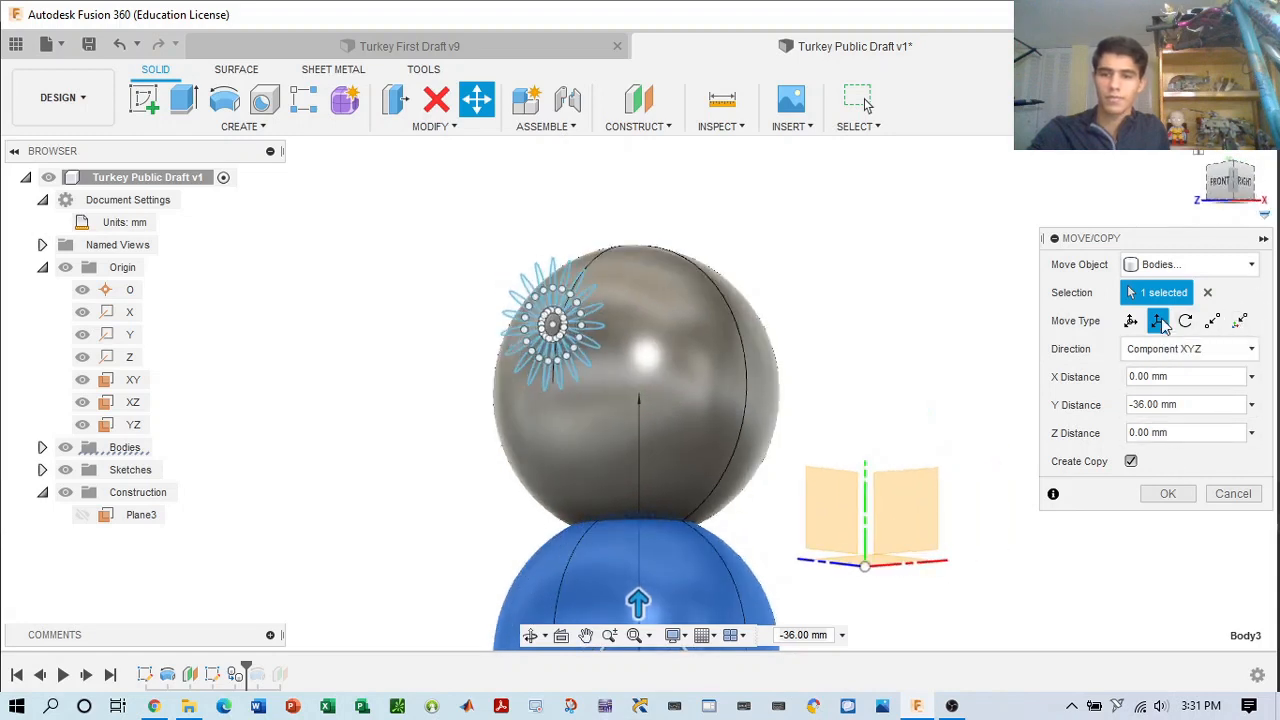
scroll(925, 350, down, 3)
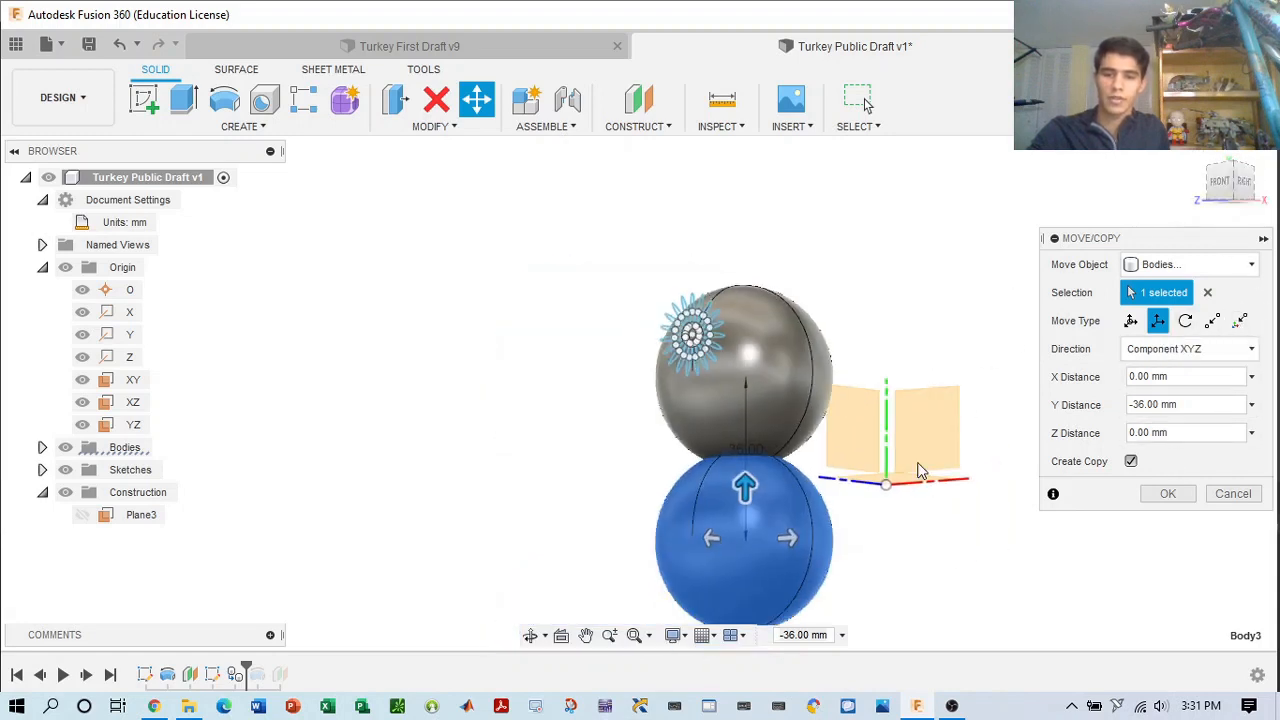
drag(745, 499, 745, 527)
scroll(995, 315, down, 3)
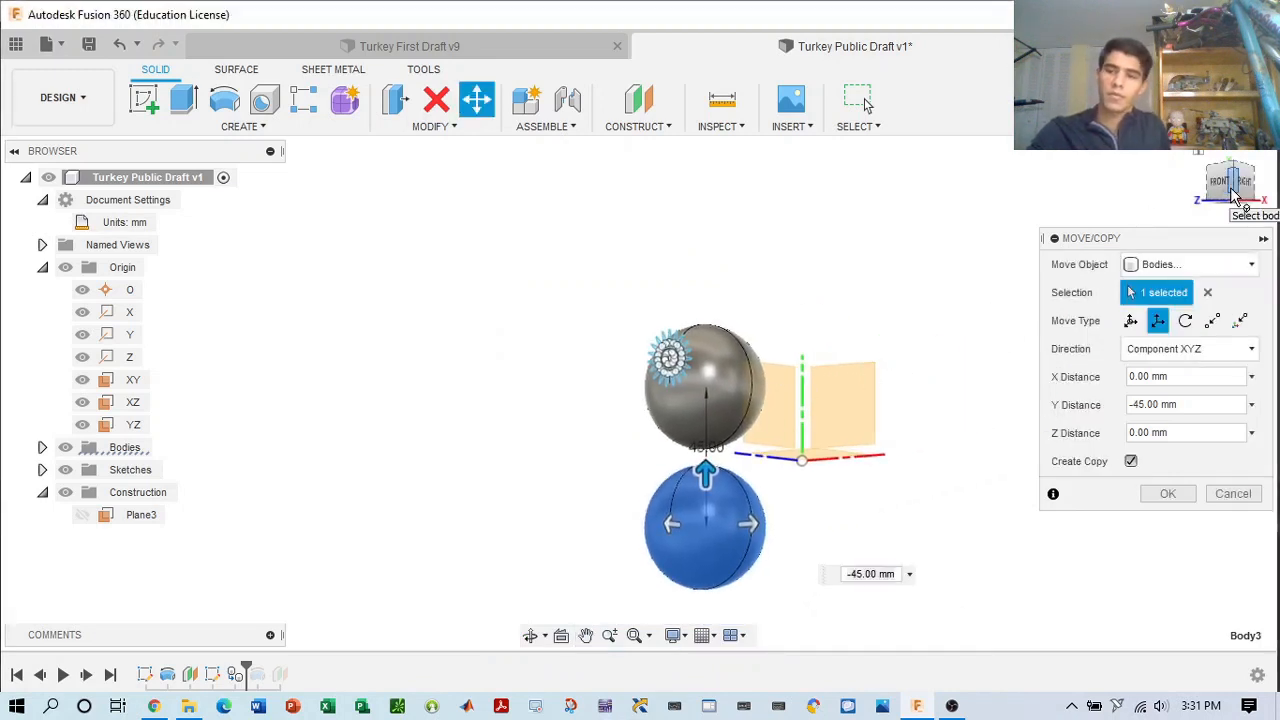
drag(1229, 171, 1220, 214)
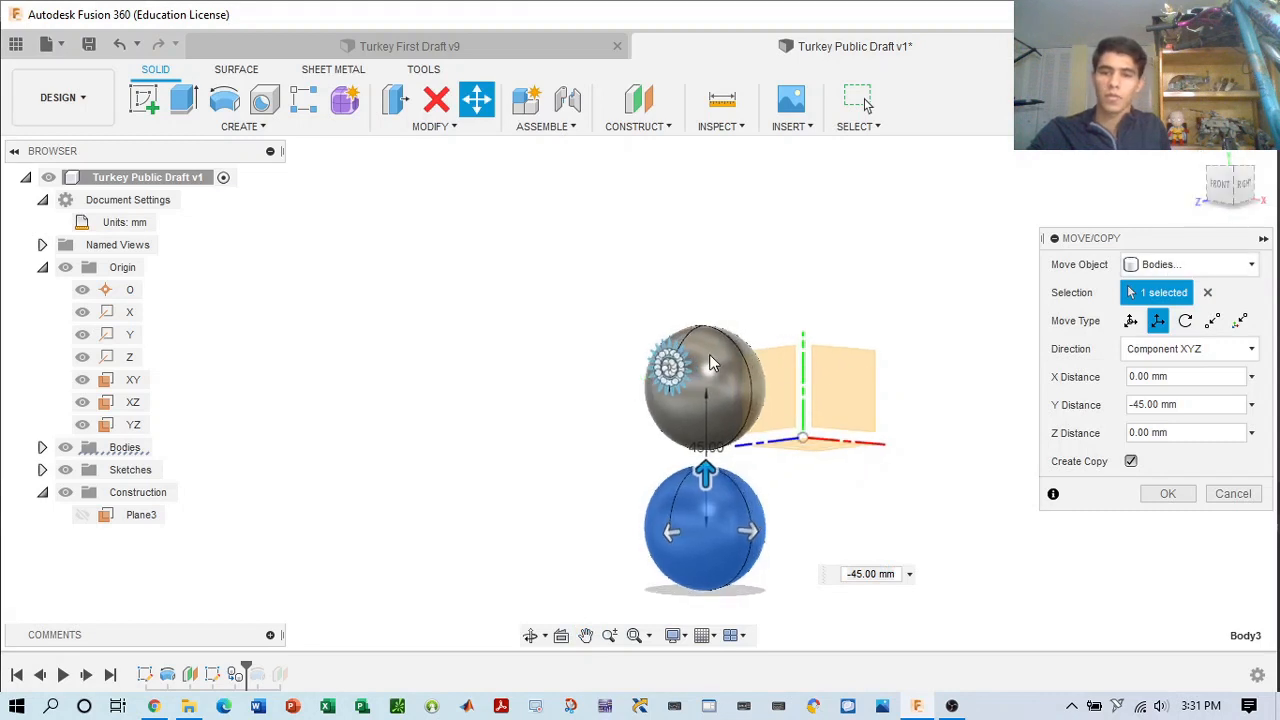
click(1168, 494)
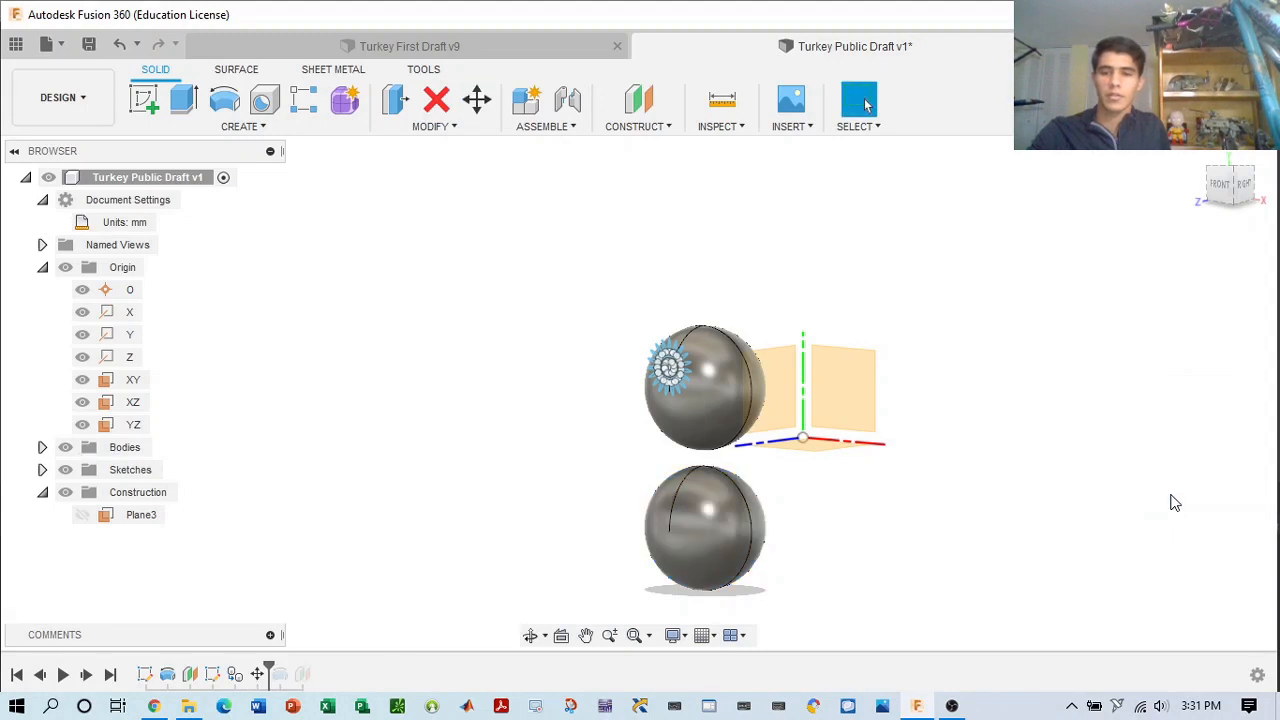
- Select the petal ornament sketch from the model history and start an Extrude
scroll(1014, 320, up, 2)
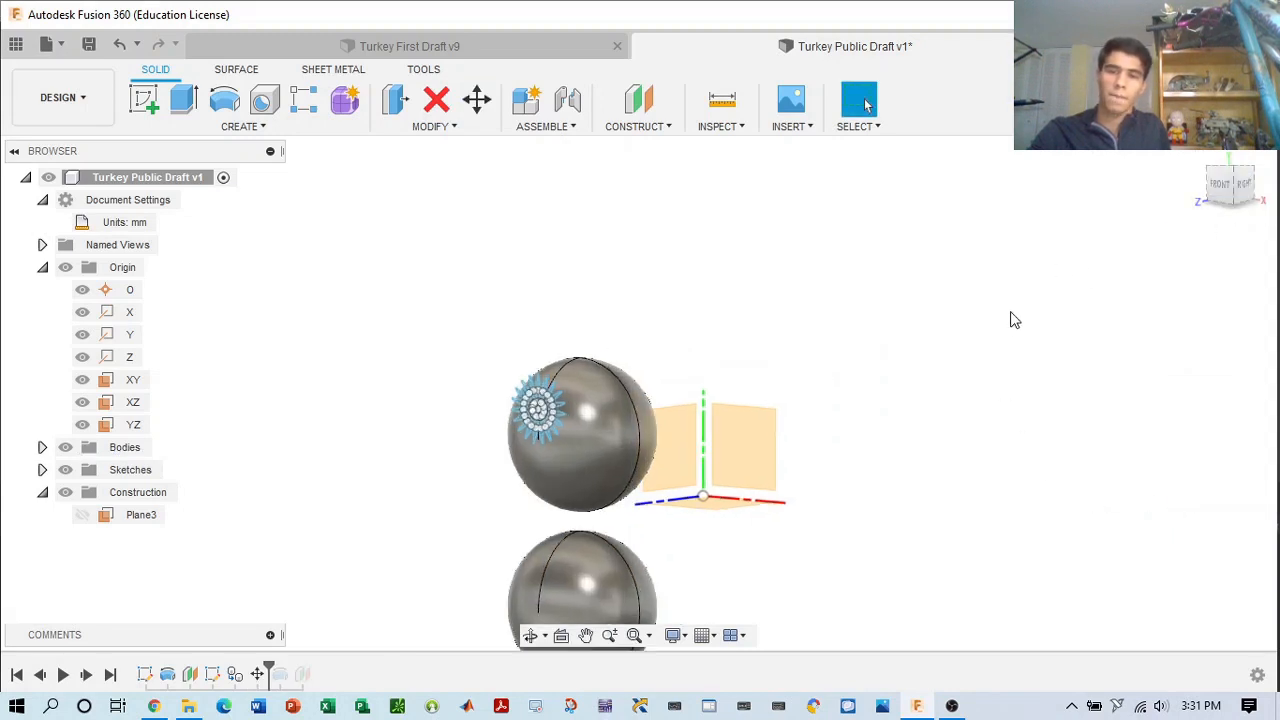
click(1219, 184)
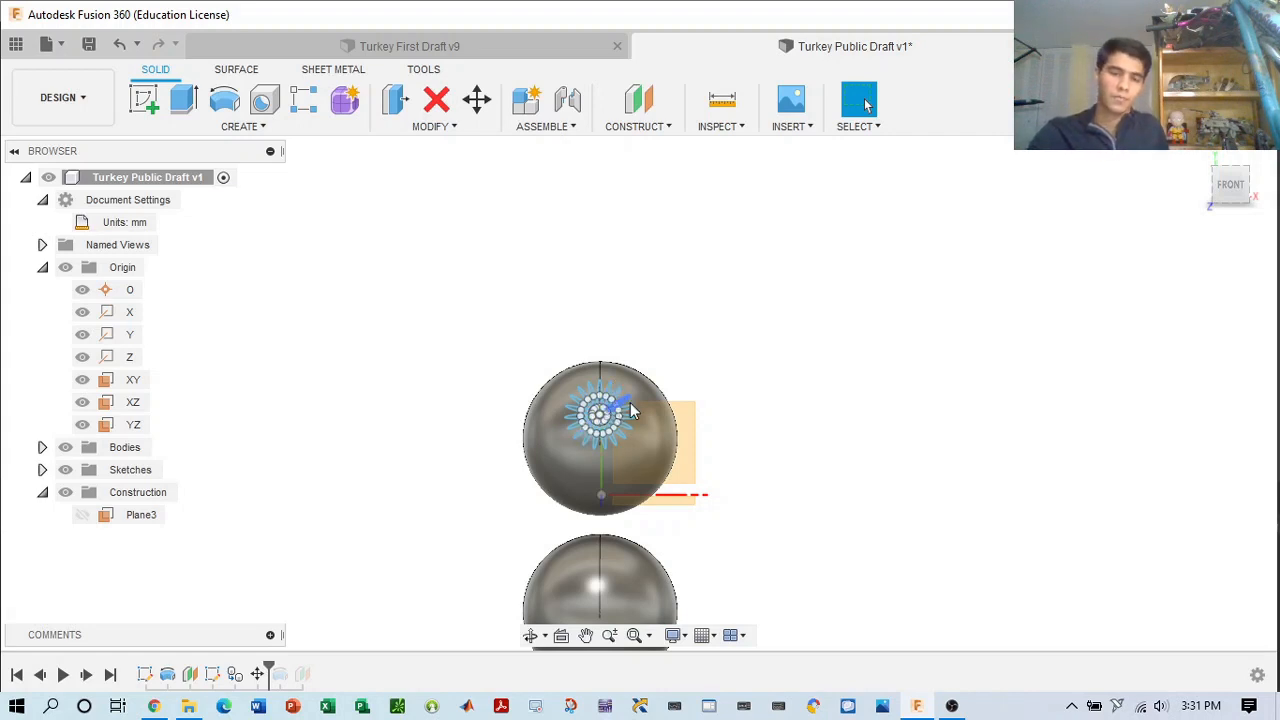
click(1228, 188)
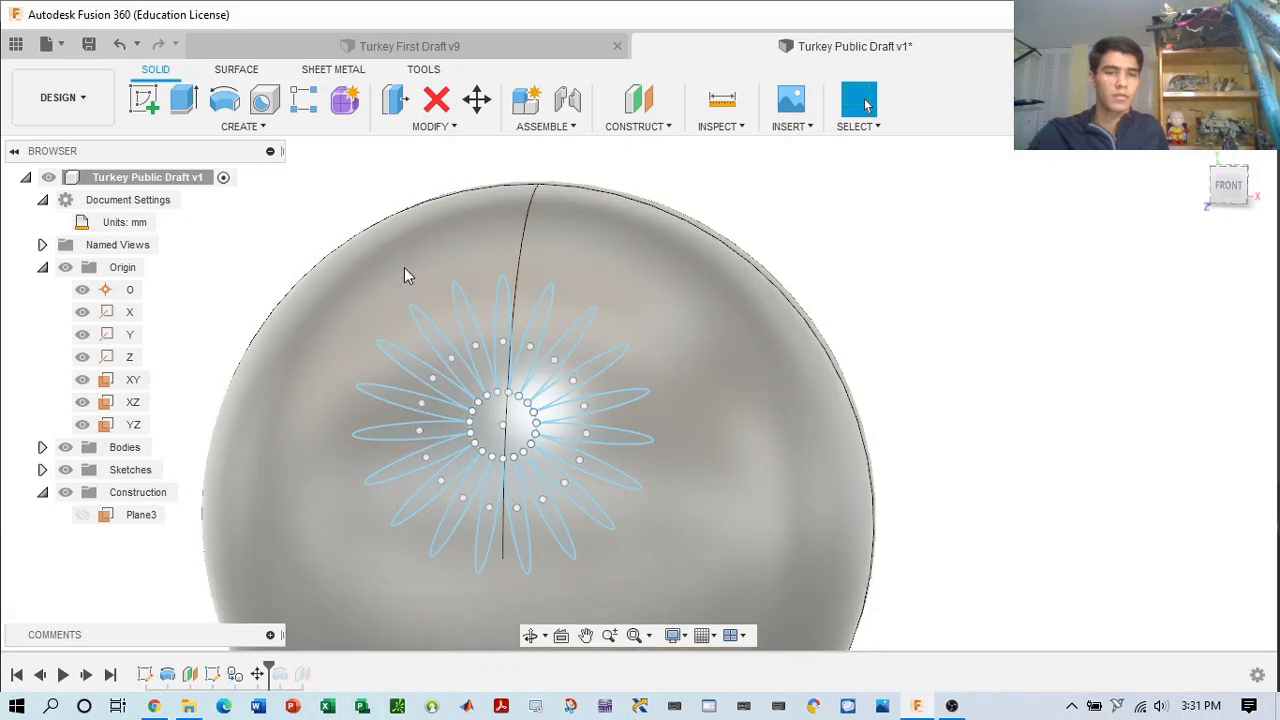
click(528, 385)
click(660, 336)
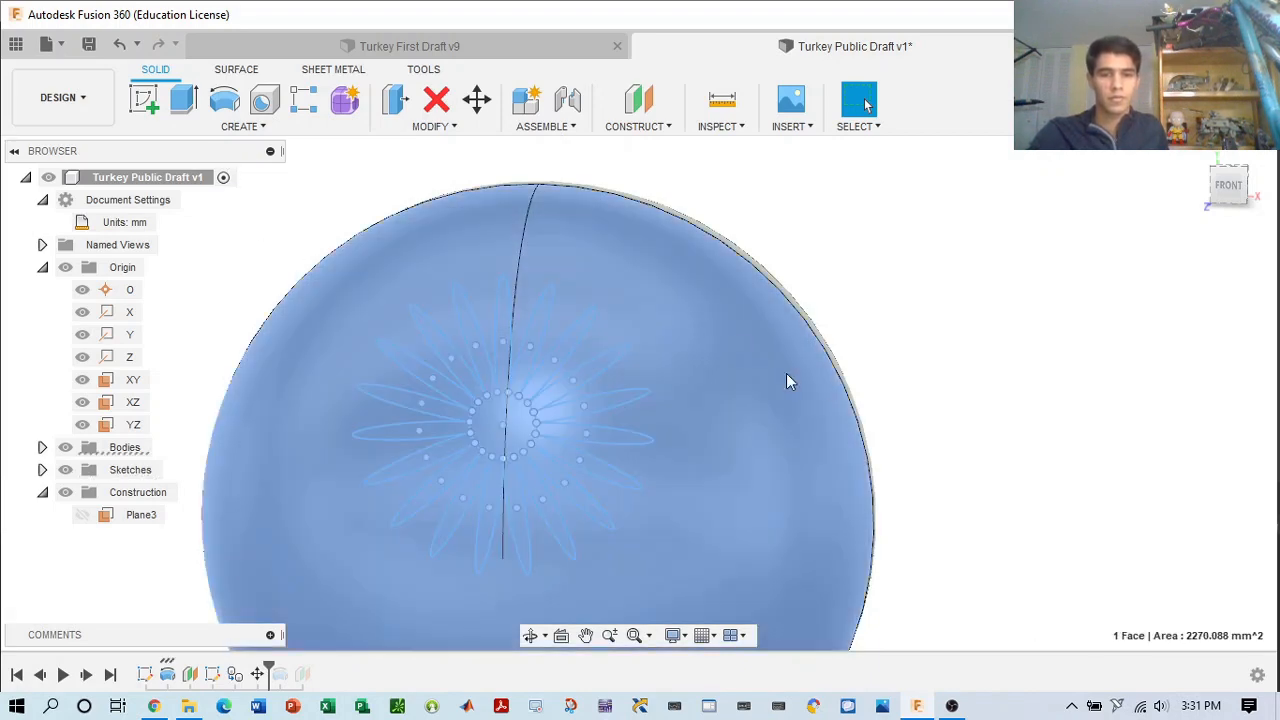
click(216, 674)
click(193, 129)
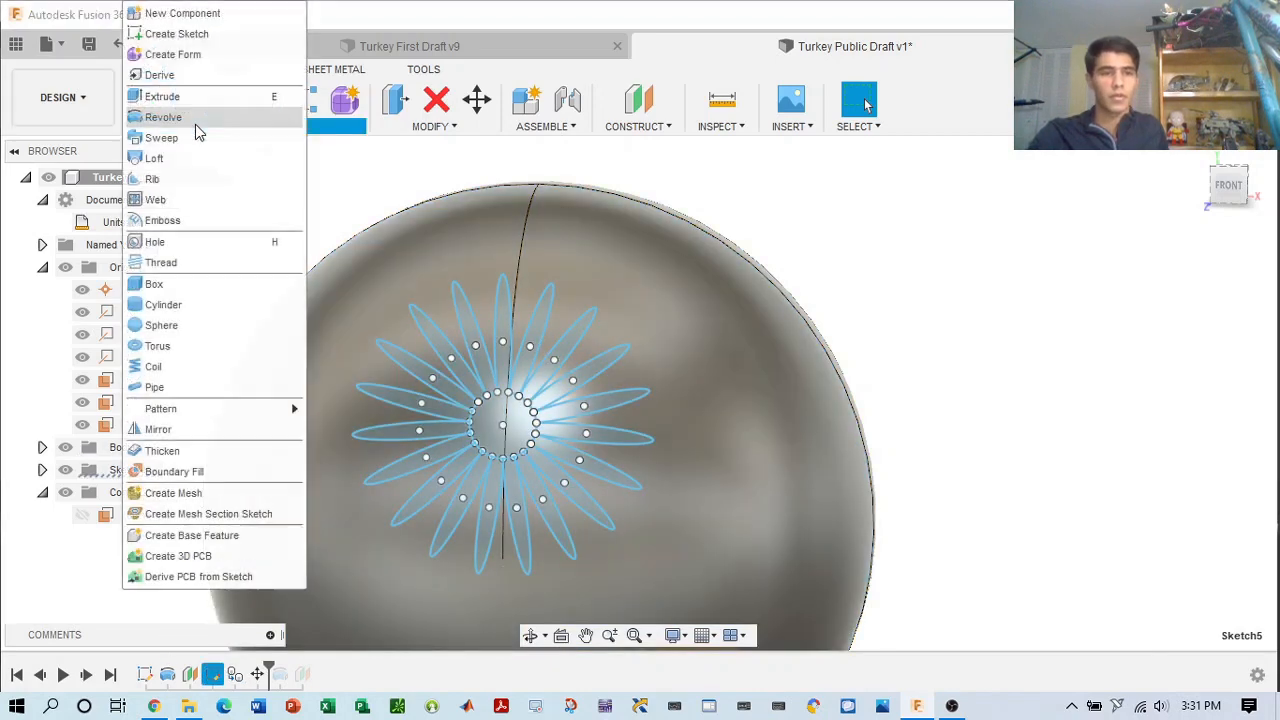
click(180, 97)
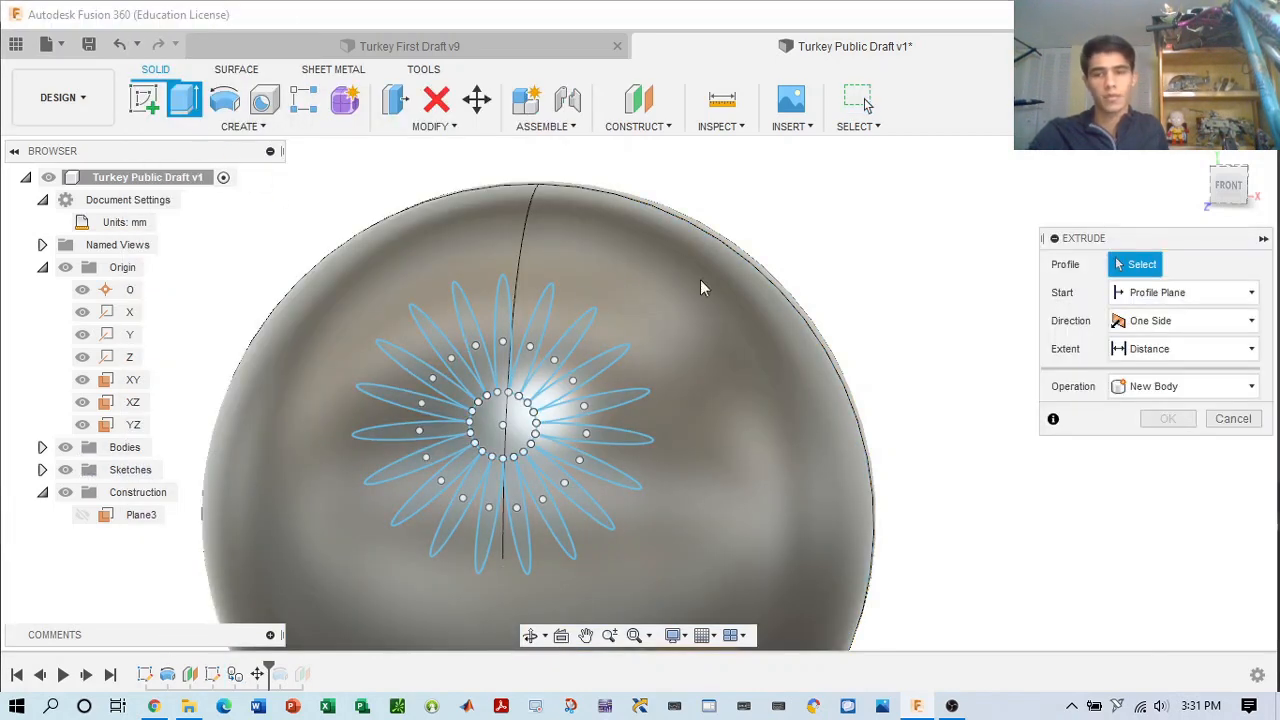
- Select the central circle and all petals as profiles and extrude them about 17 mm into the rounded body
click(1260, 185)
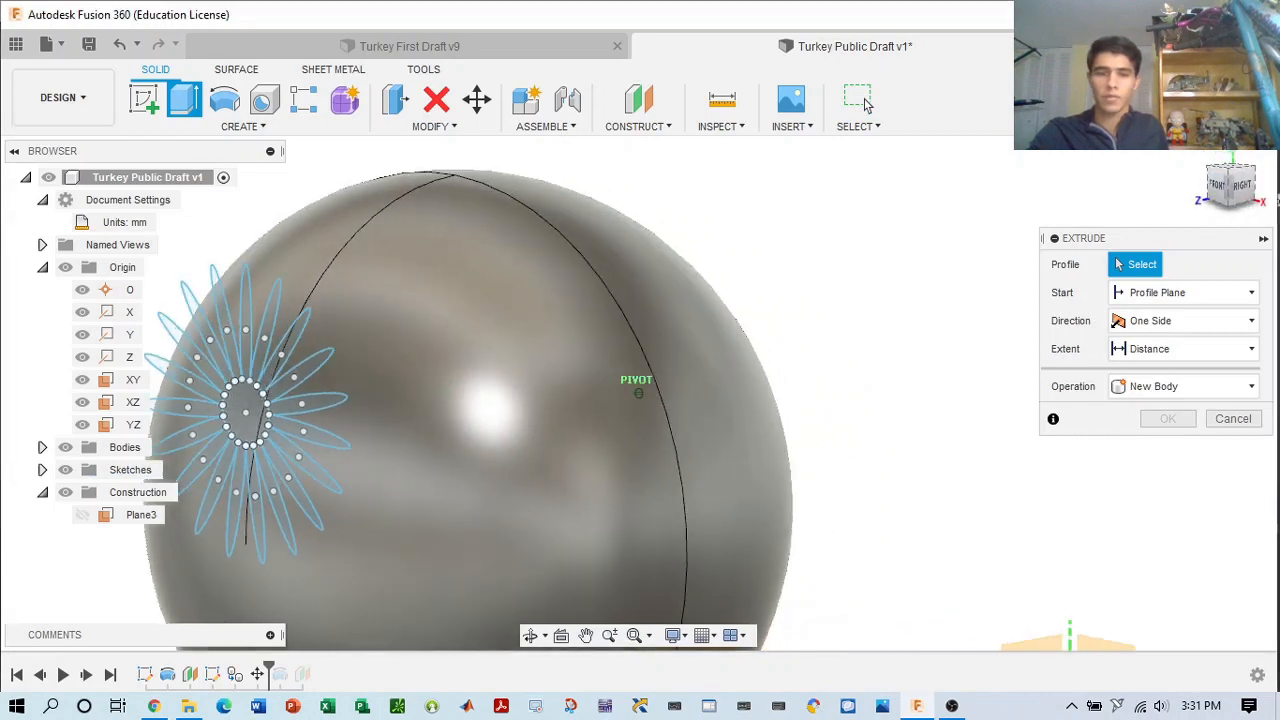
middle_drag(550, 305, 812, 295)
scroll(812, 295, up, 1)
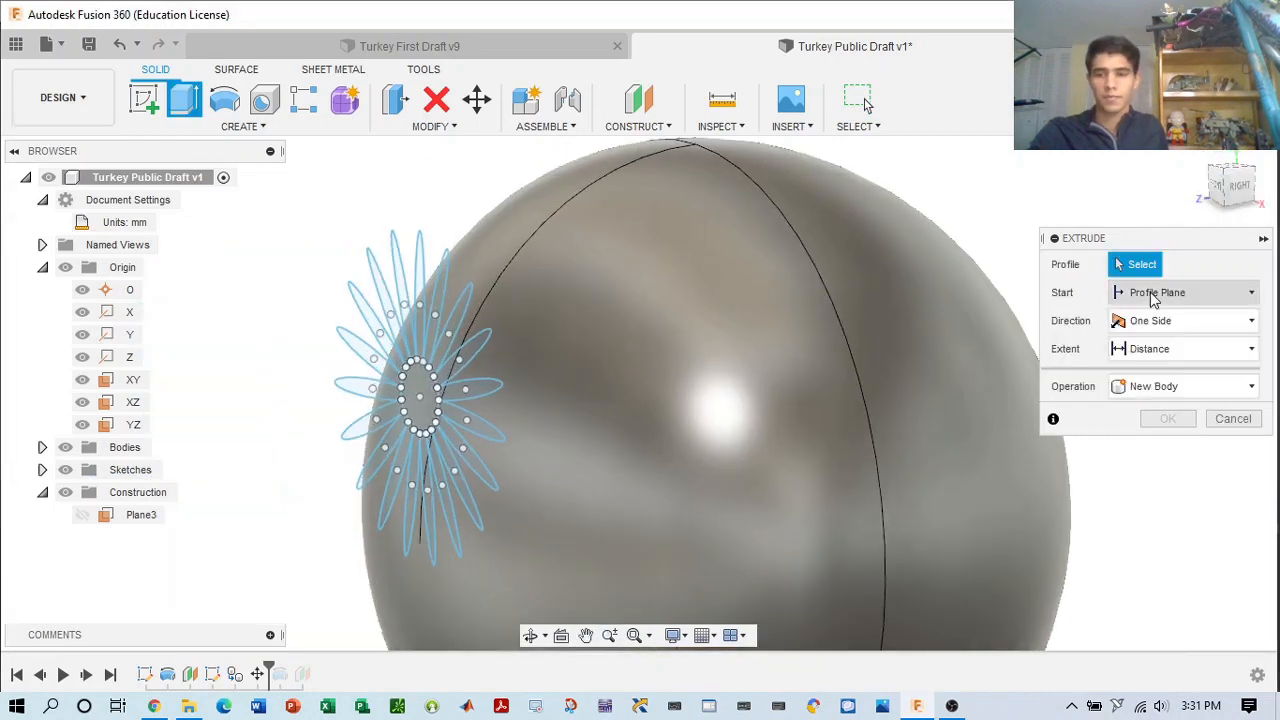
scroll(833, 350, down, 2)
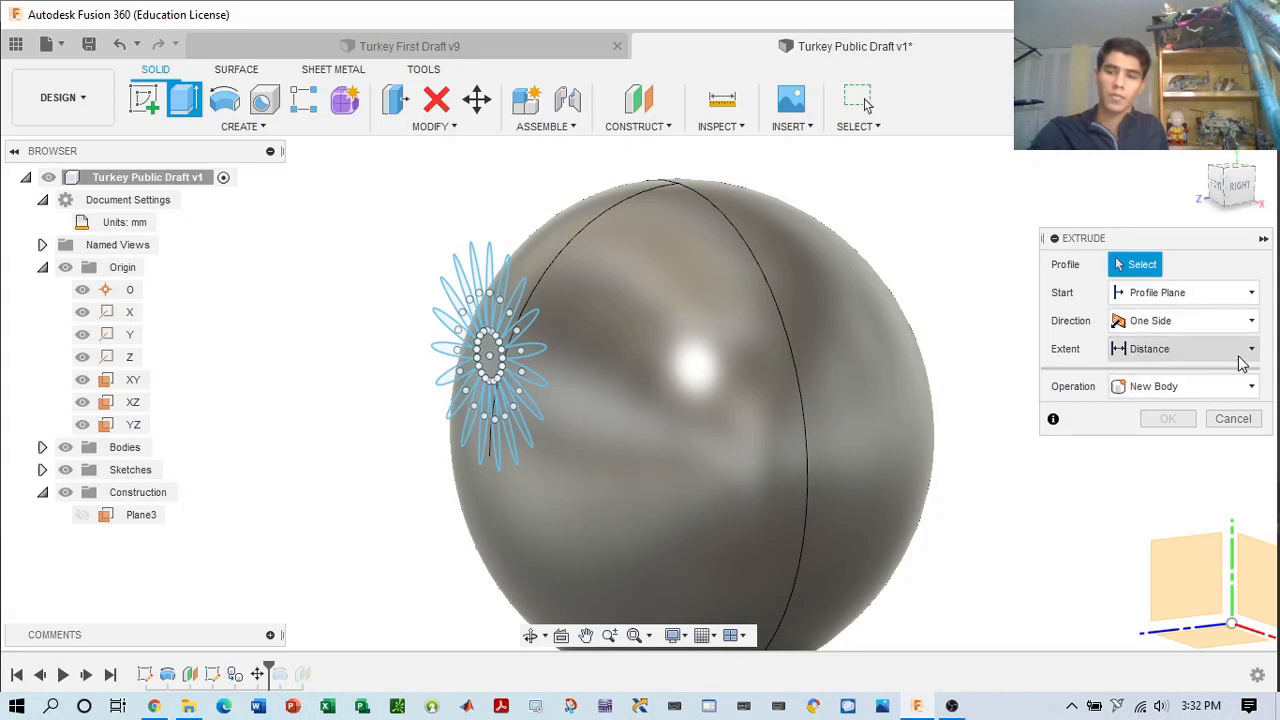
click(488, 356)
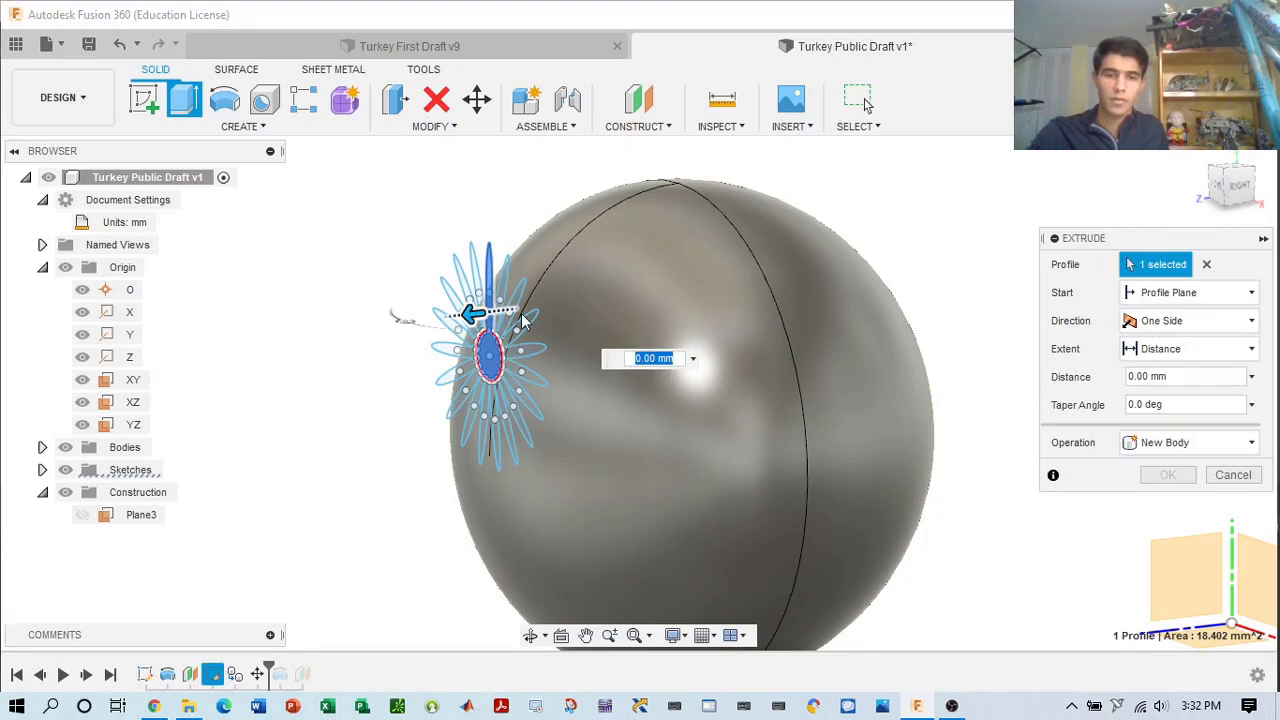
click(1212, 188)
drag(688, 430, 428, 228)
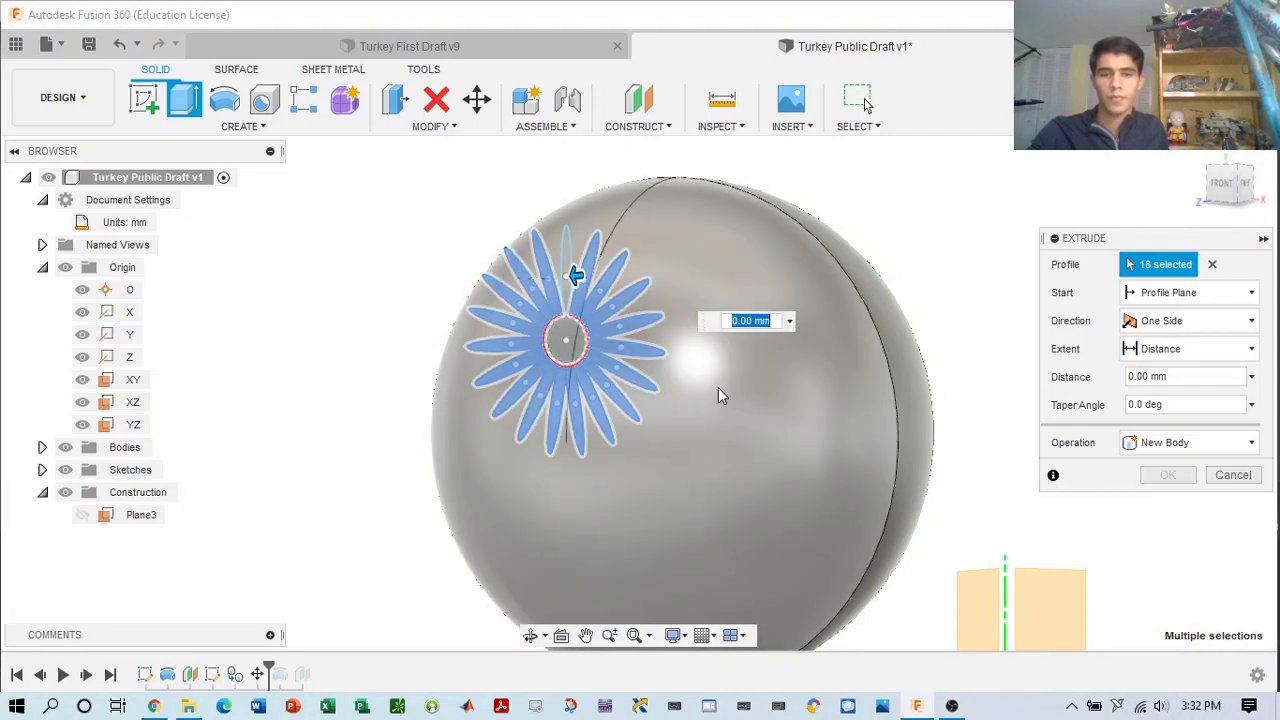
drag(575, 275, 735, 337)
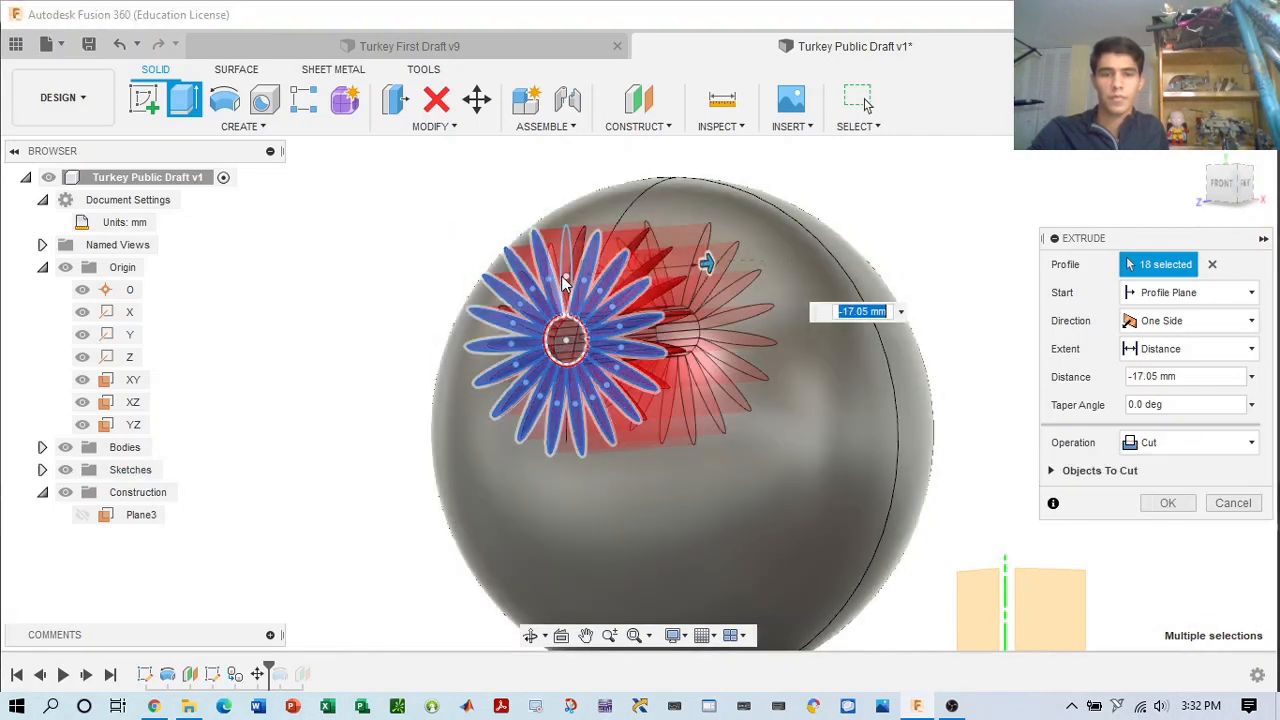
click(566, 338)
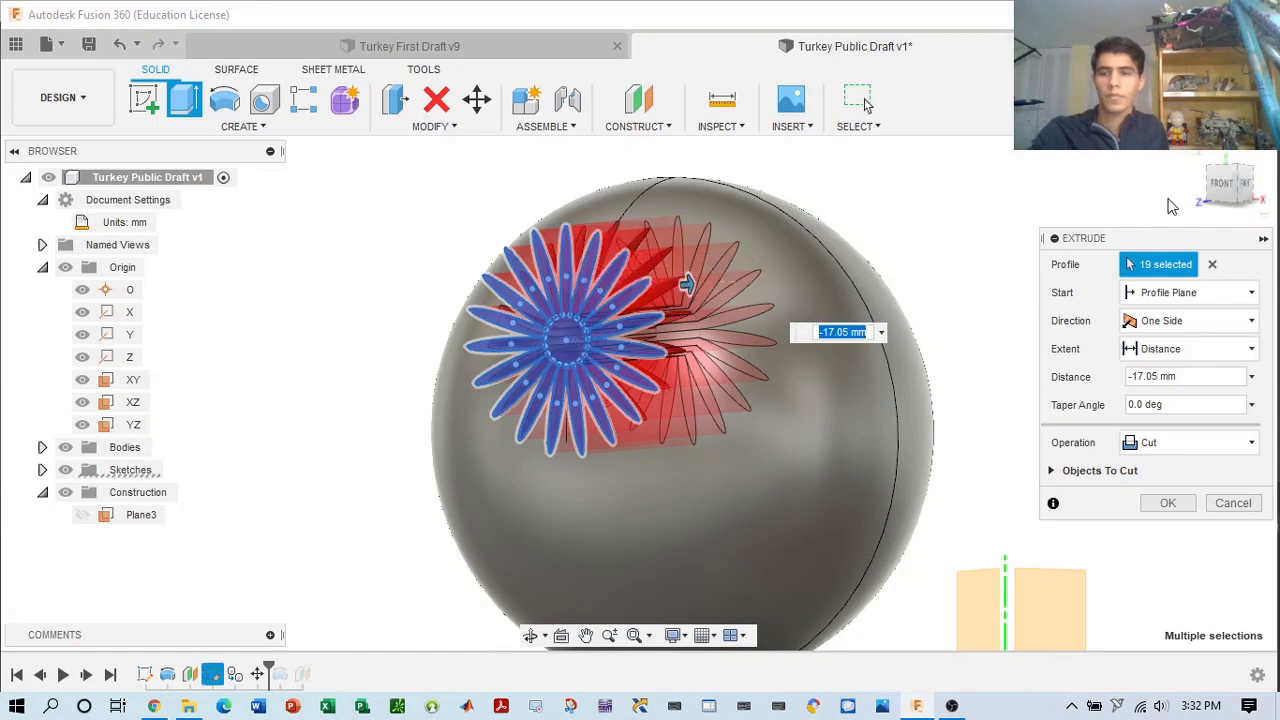
- Set the petal extrusion's operation to Intersect and complete it so the ornament takes the rounded body's curvature
click(1245, 185)
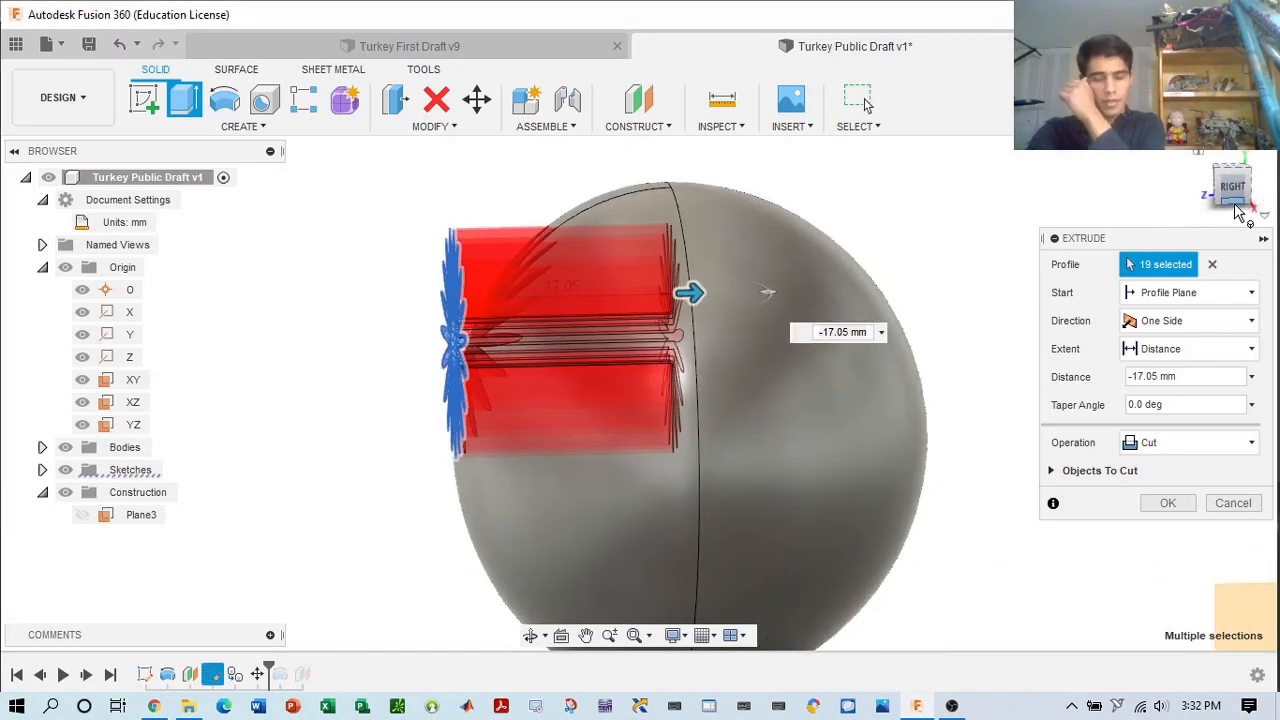
click(1193, 443)
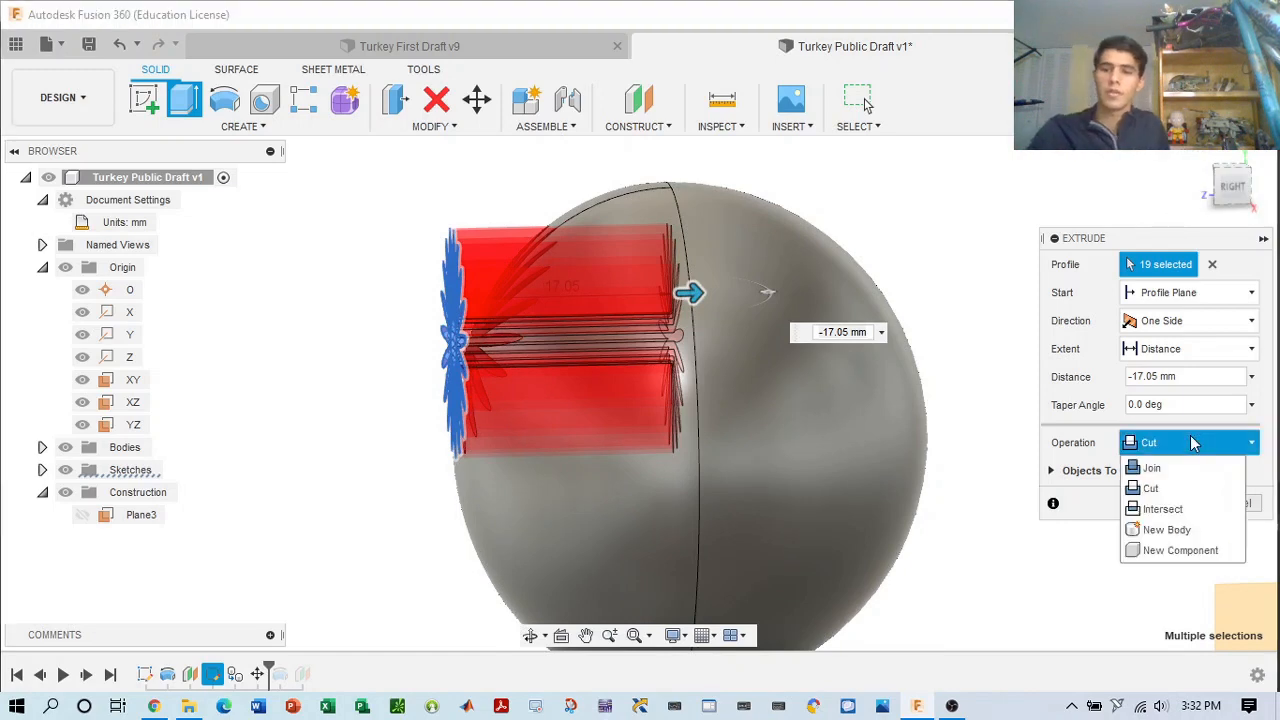
click(1165, 509)
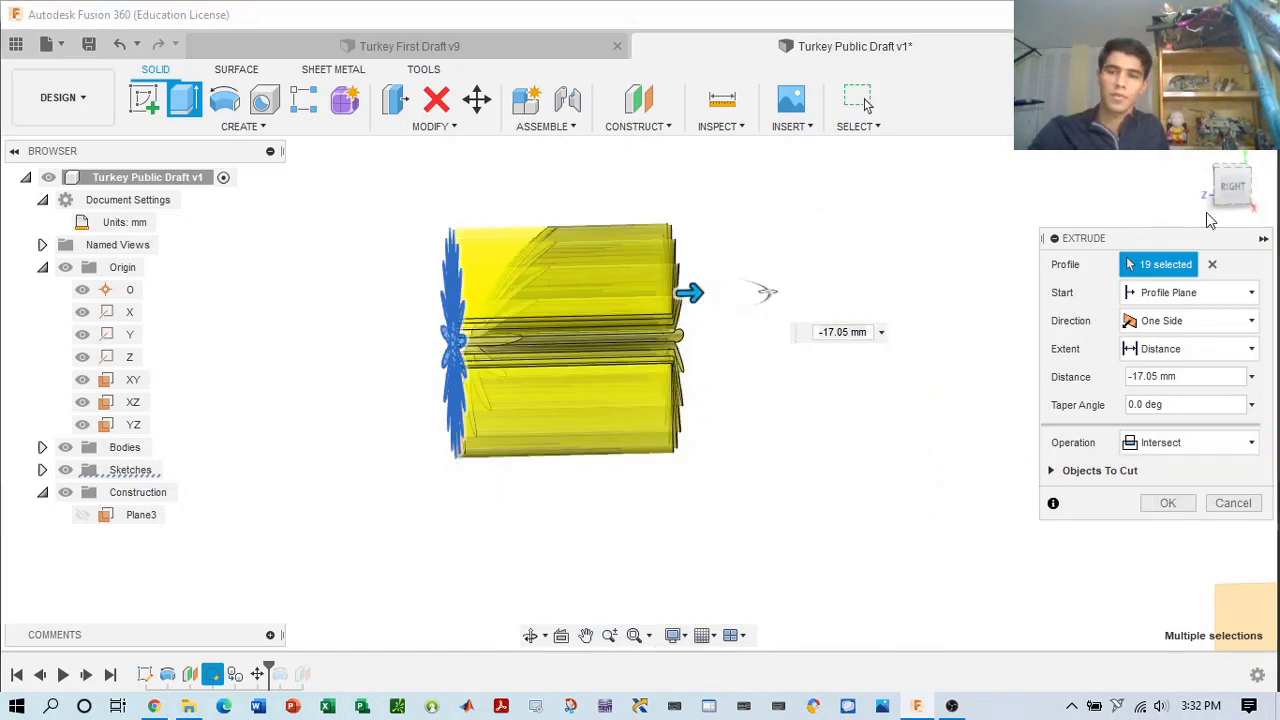
mouse_move(1228, 192)
mouse_down()
mouse_move(1279, 214)
mouse_move(1276, 235)
mouse_move(1233, 190)
mouse_move(1195, 243)
mouse_up()
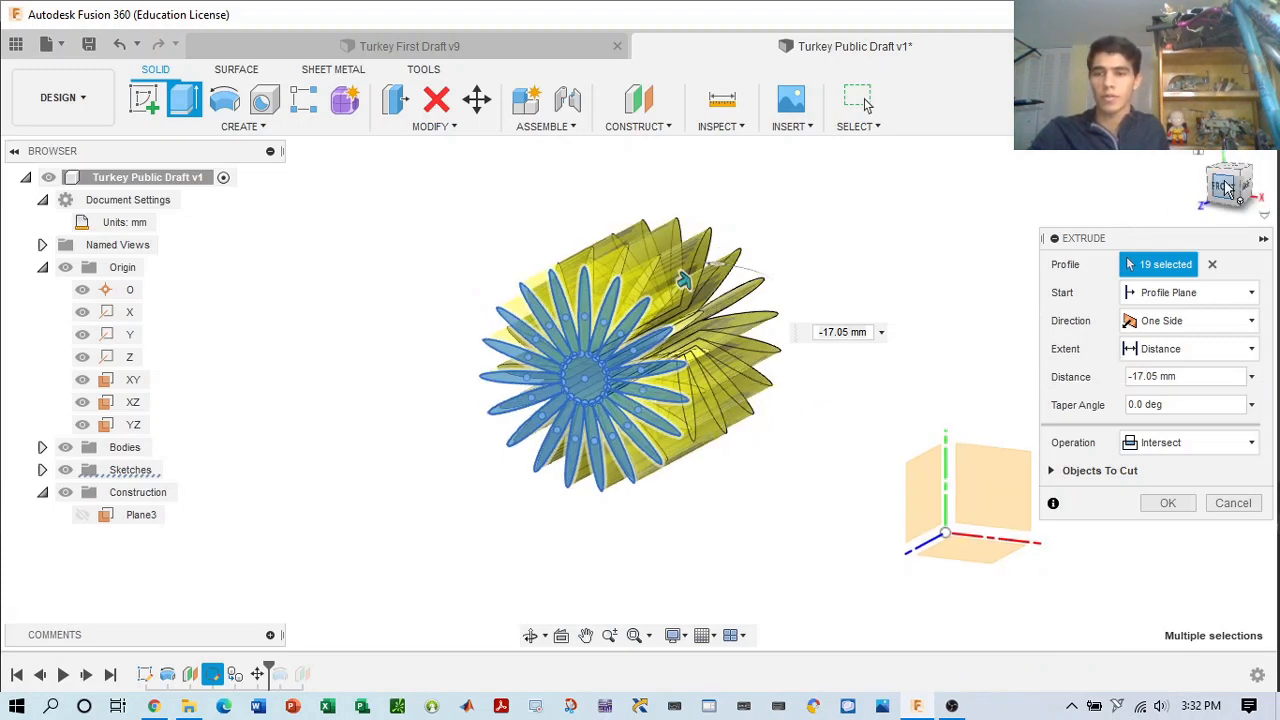
drag(1226, 190, 1183, 172)
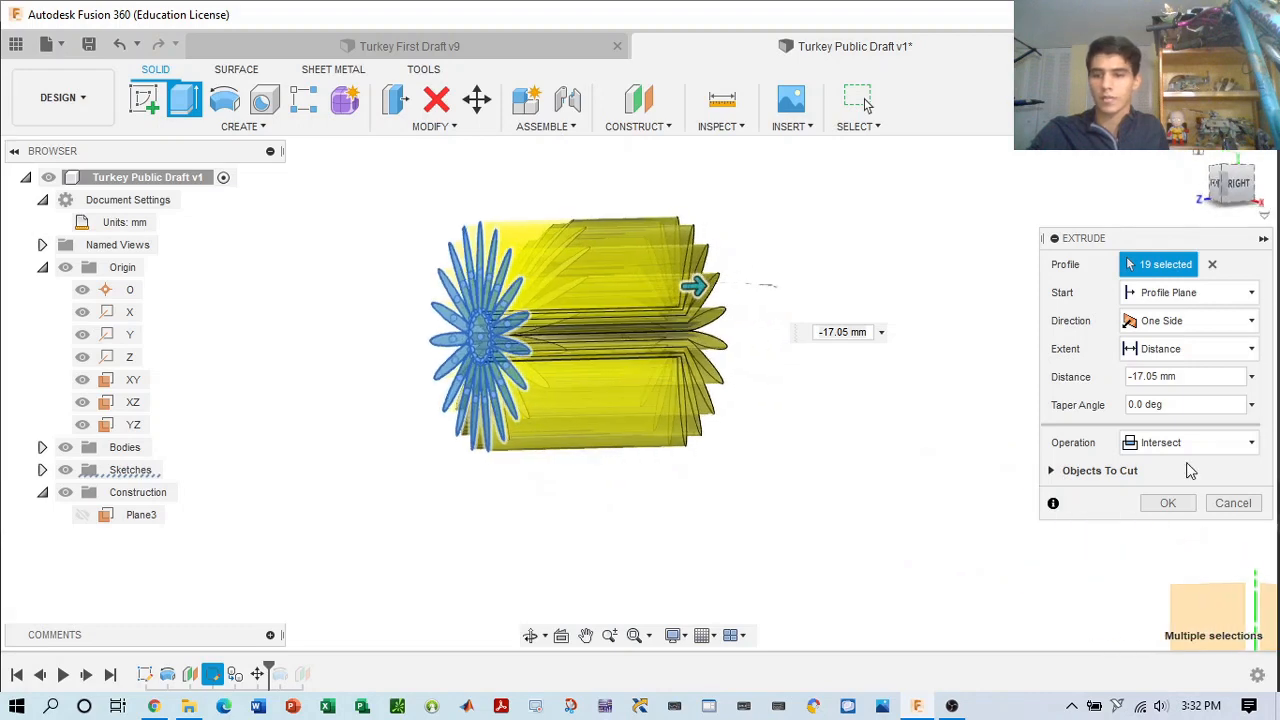
click(1176, 505)
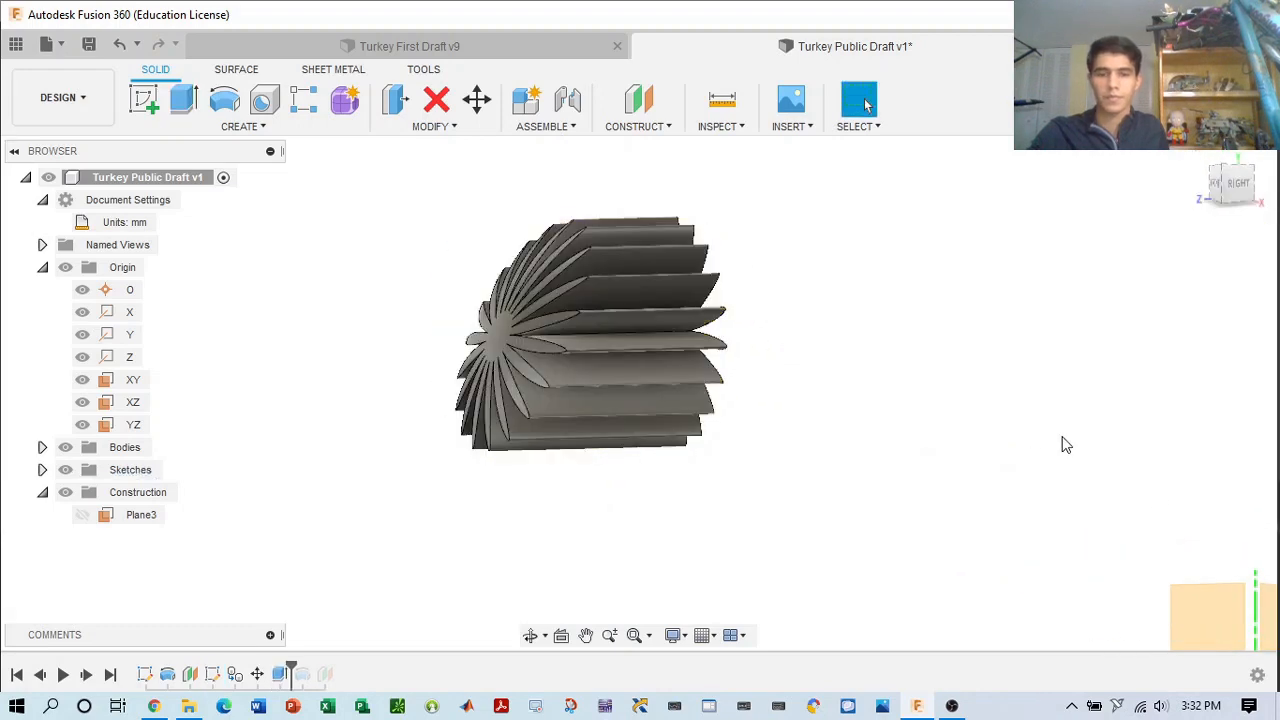
- Select the curved front face of the petal-shaped body and start a surface Offset from it
mouse_move(1229, 190)
mouse_down()
mouse_move(1277, 189)
mouse_move(1197, 204)
mouse_up()
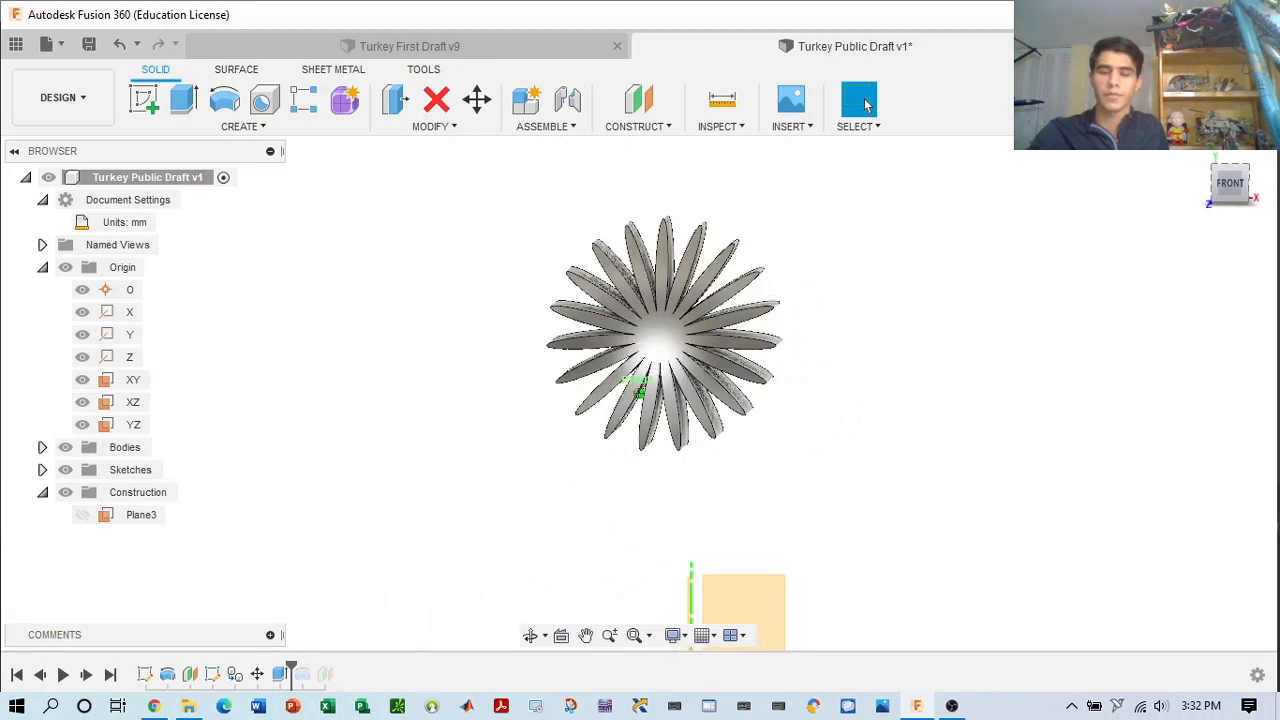
click(1234, 182)
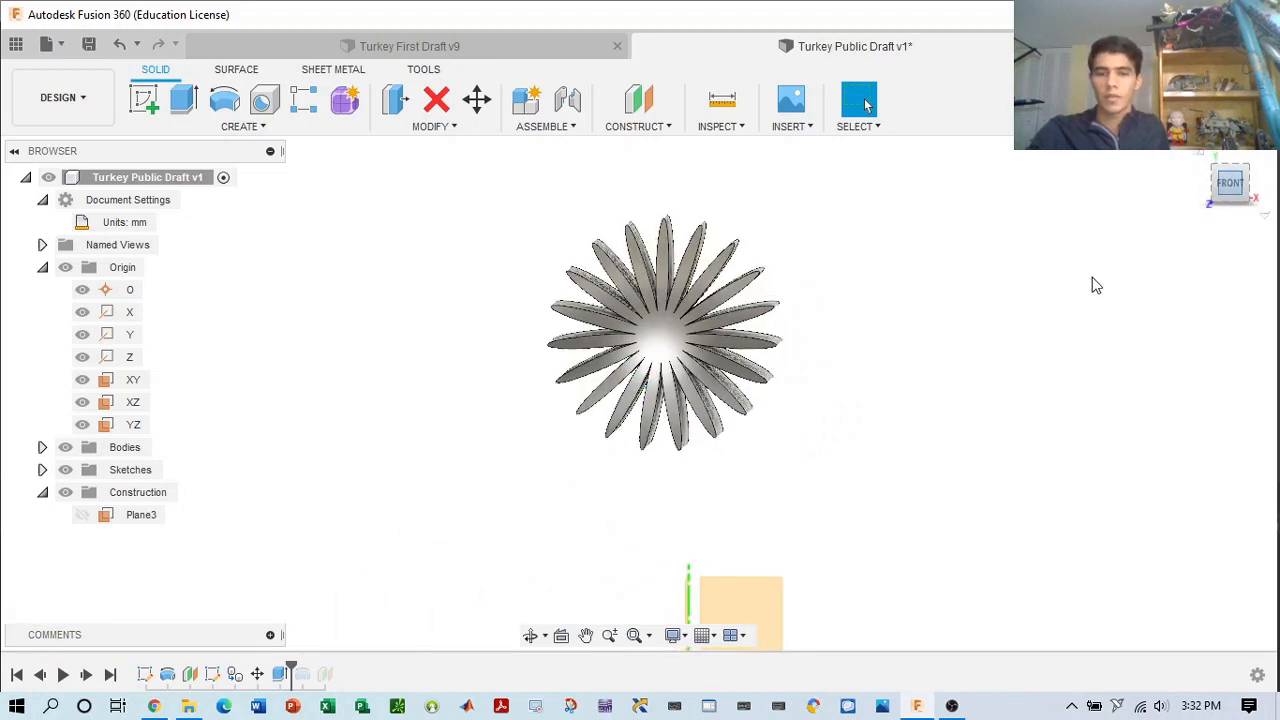
scroll(1062, 345, down, 4)
middle_drag(1108, 332, 931, 335)
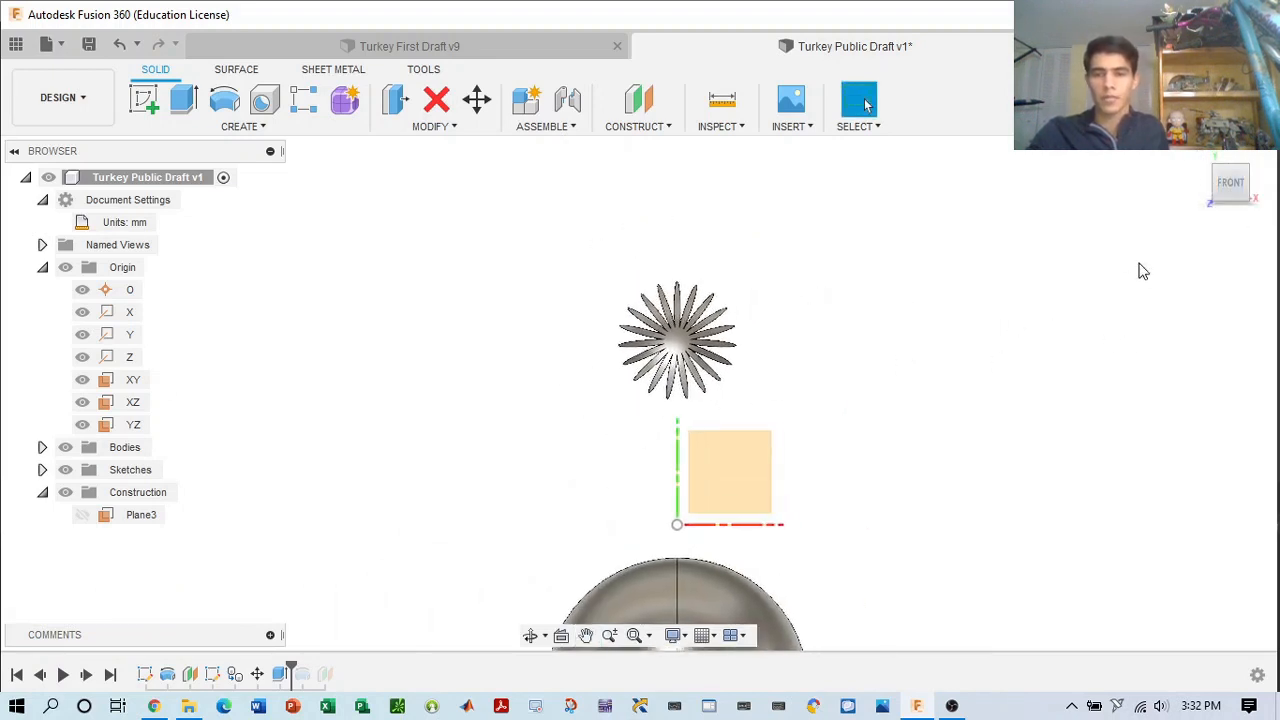
drag(1232, 190, 1170, 238)
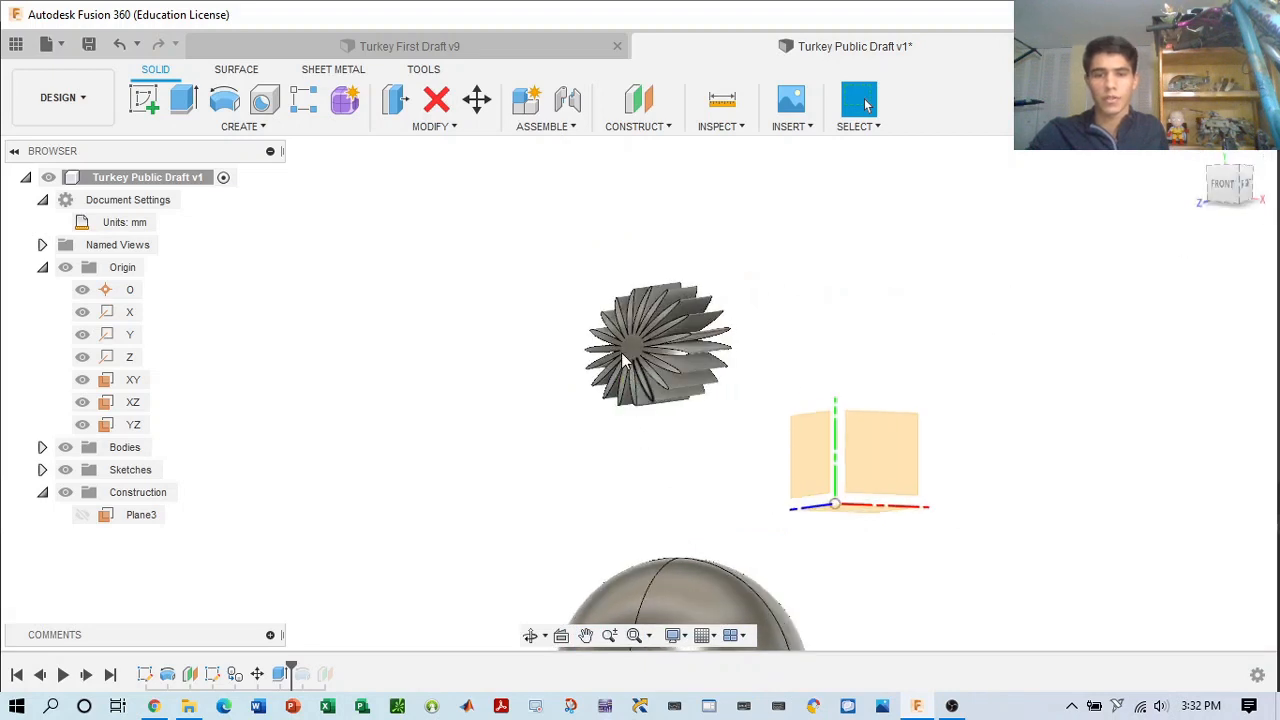
click(614, 385)
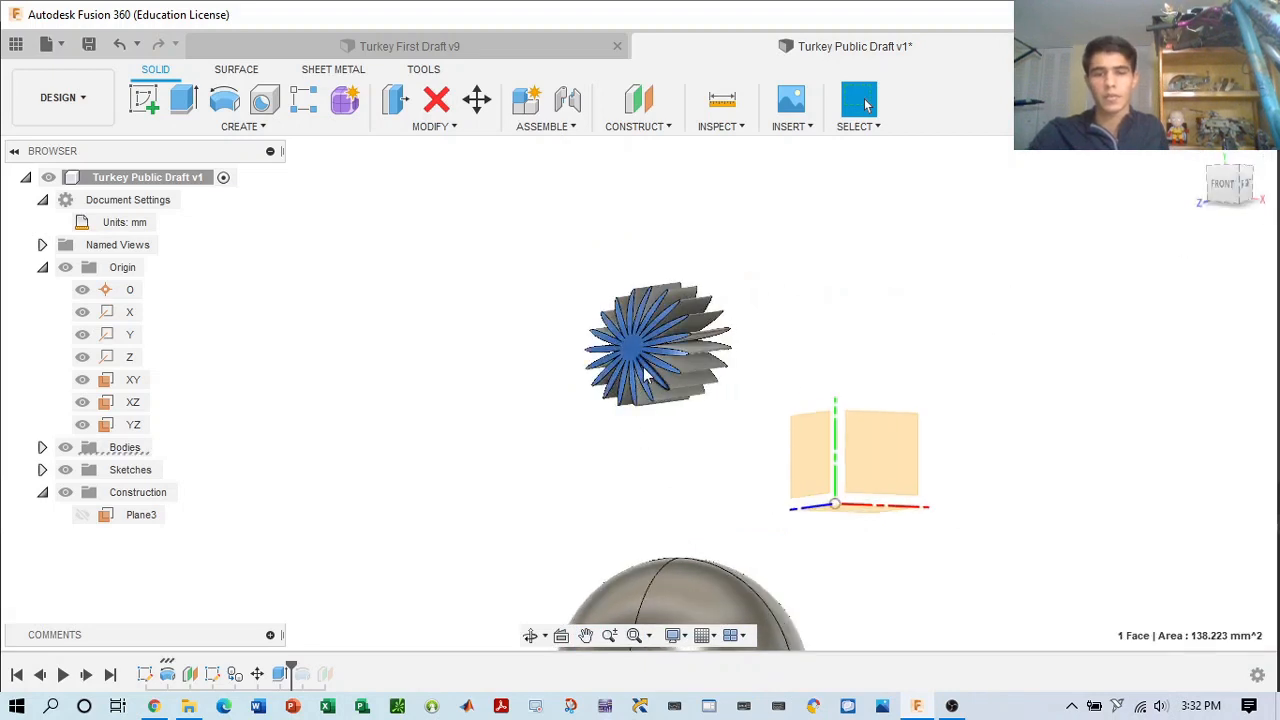
scroll(659, 355, up, 5)
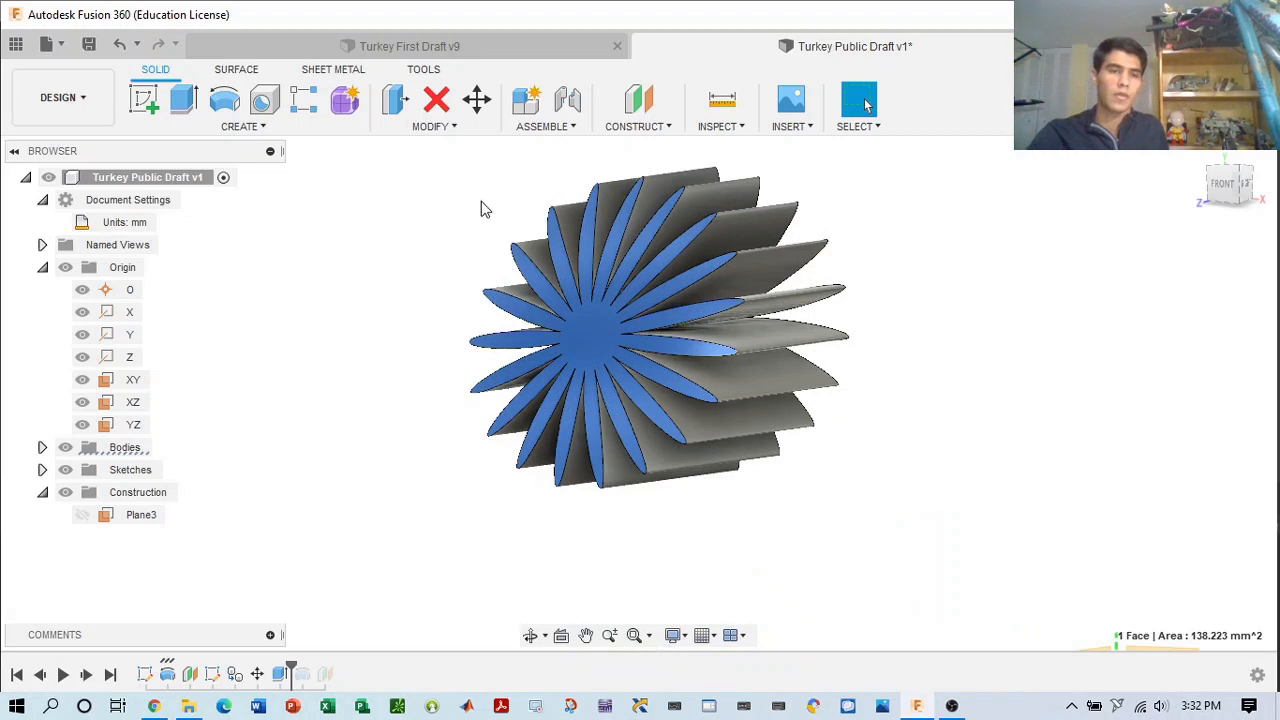
click(239, 127)
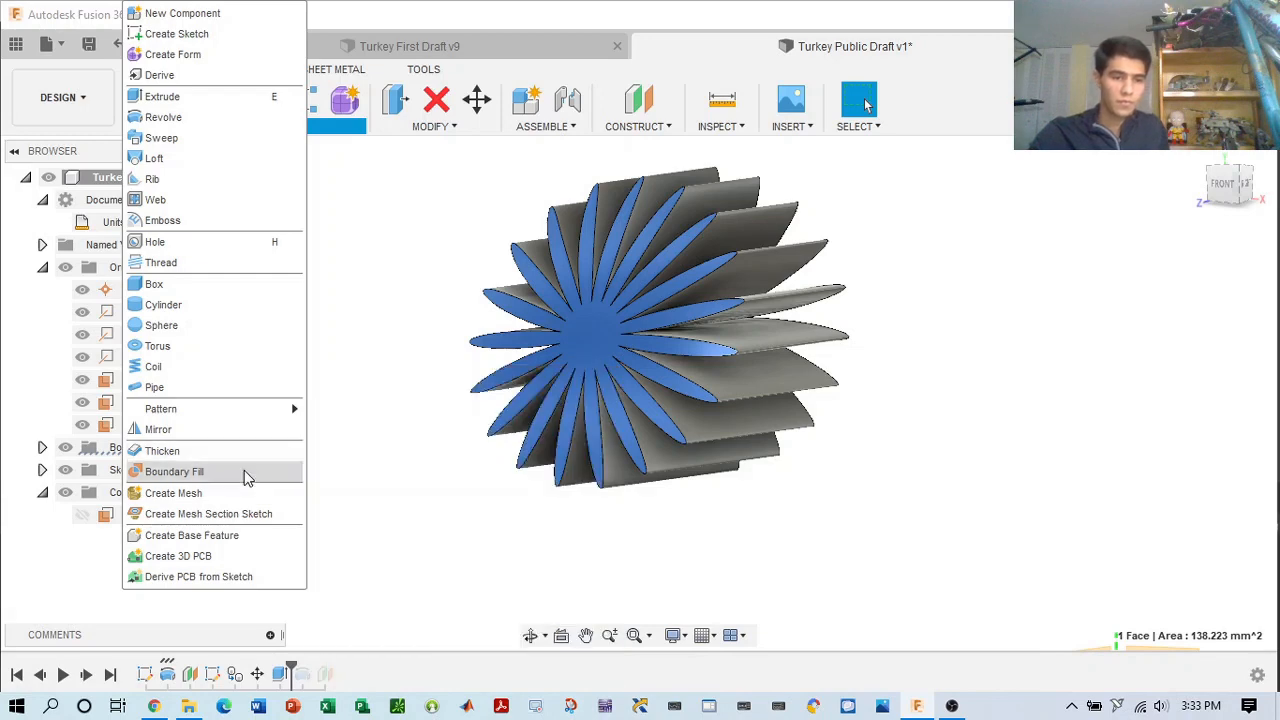
click(427, 131)
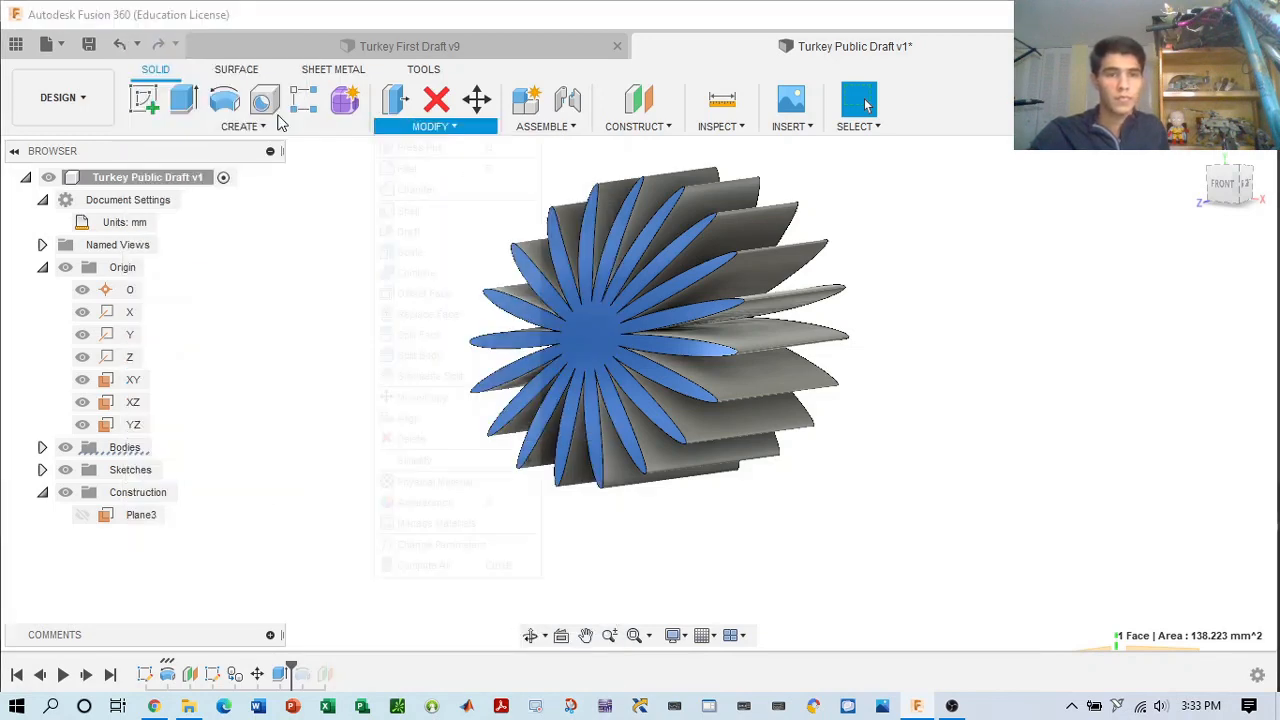
click(236, 69)
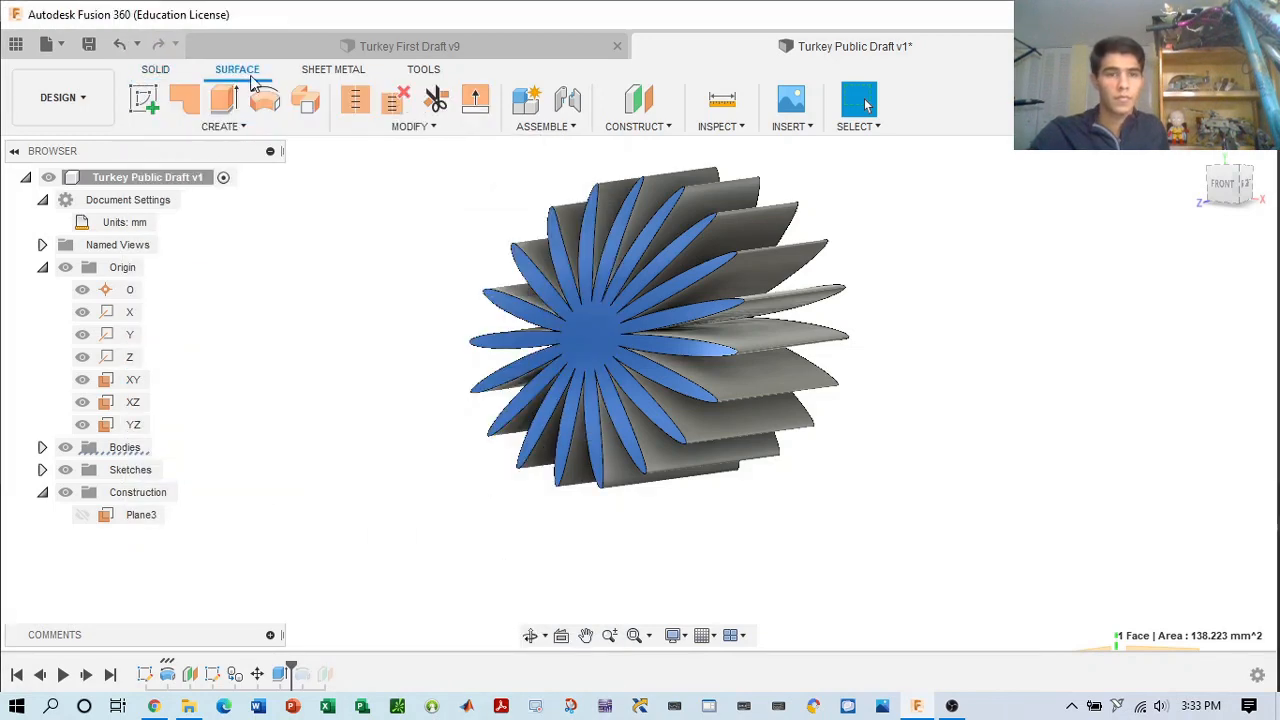
click(256, 125)
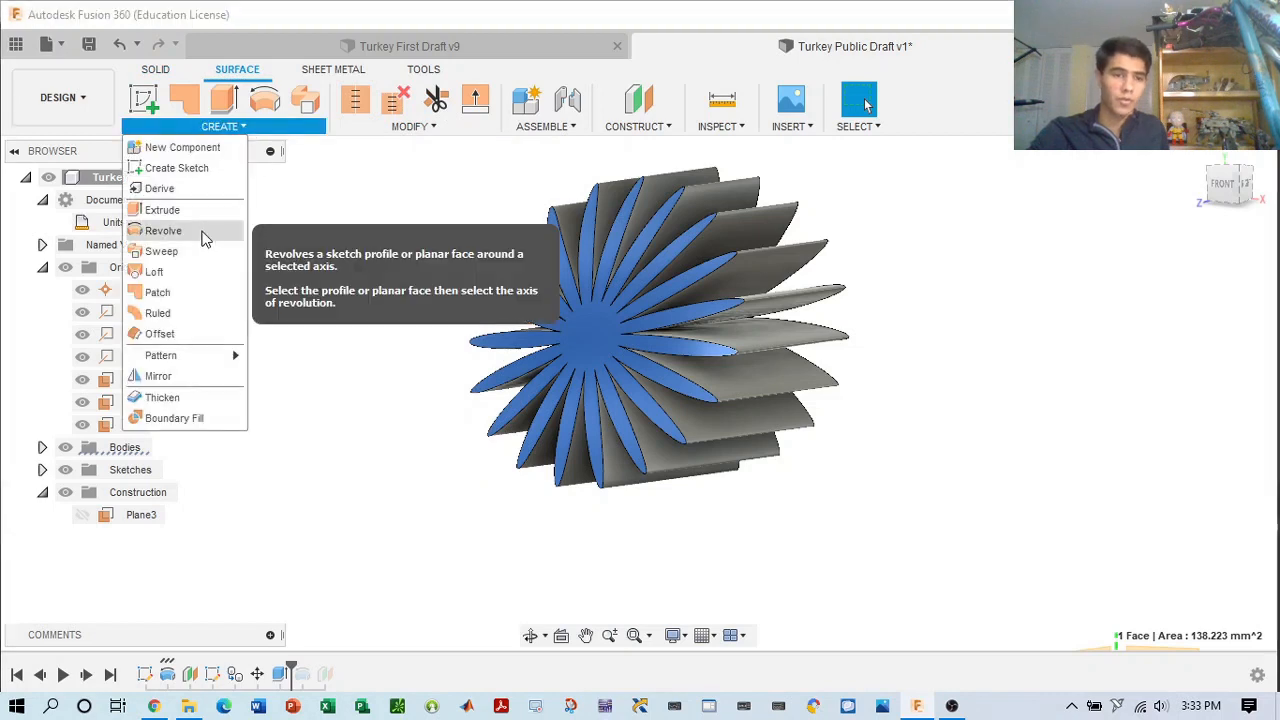
click(160, 334)
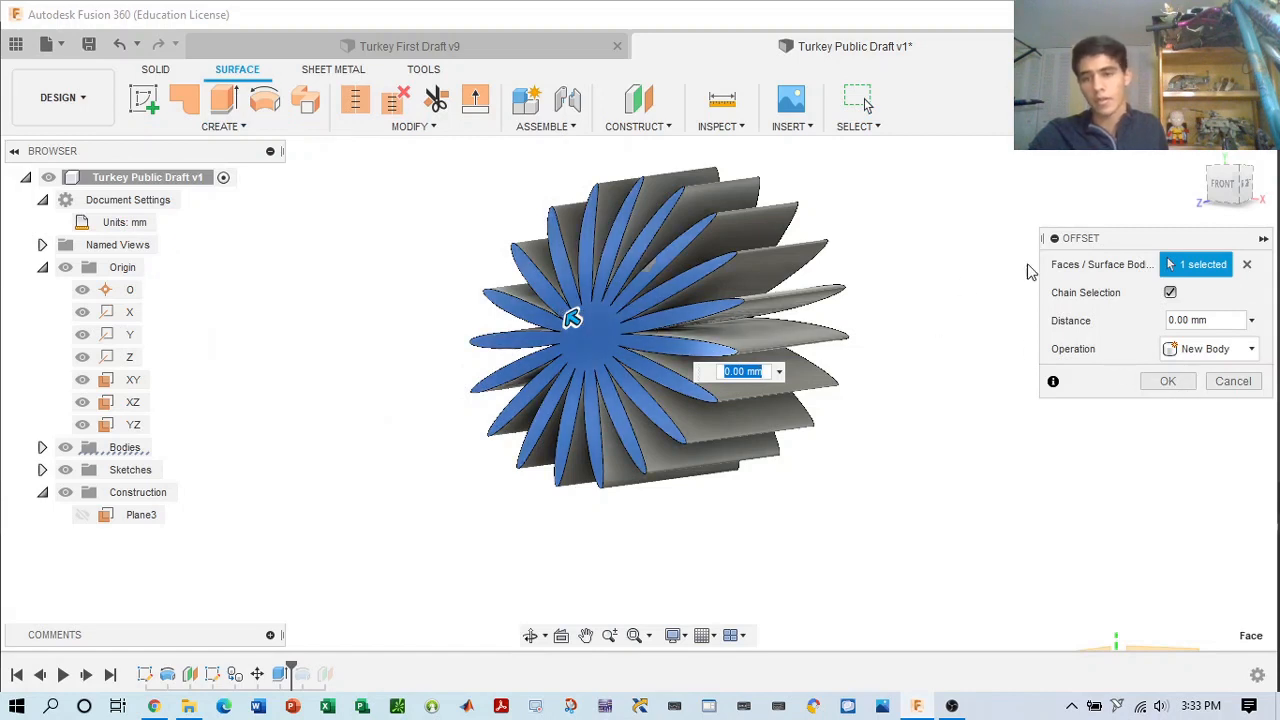
- Preview the petal face offset at 8 mm, set the distance to 0 mm, and create the surface as a new body
click(1246, 188)
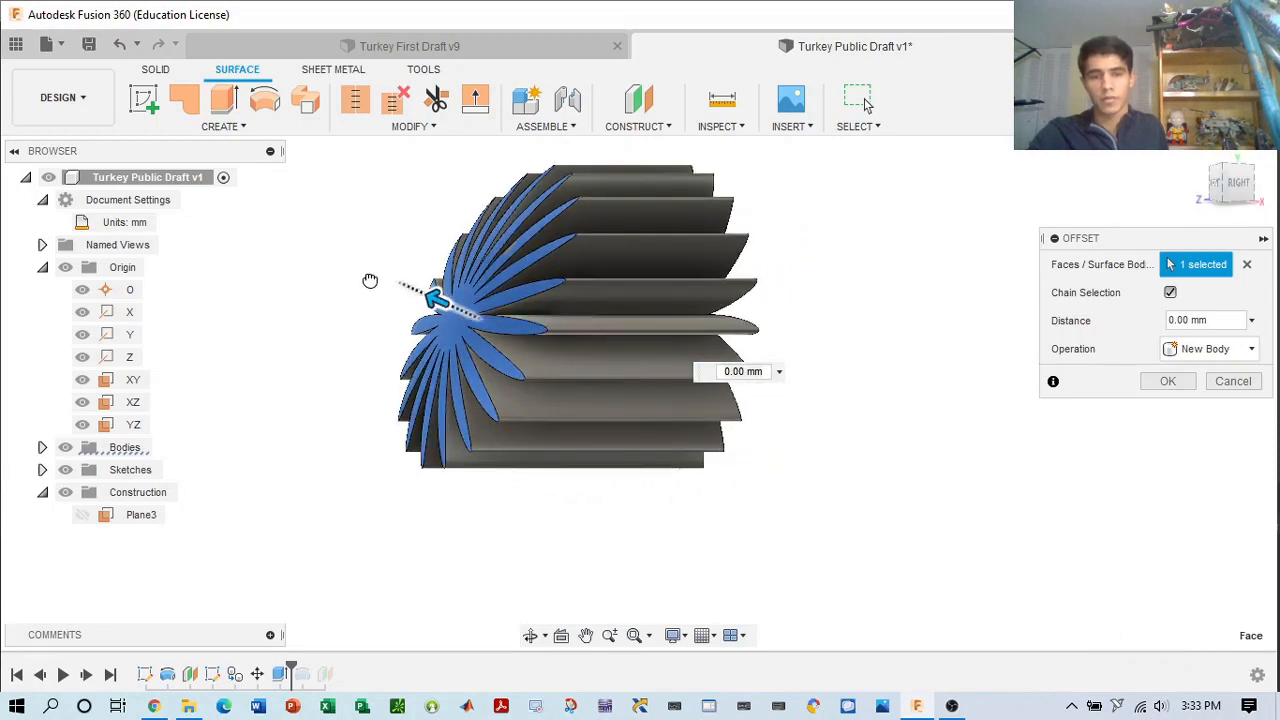
drag(370, 280, 322, 249)
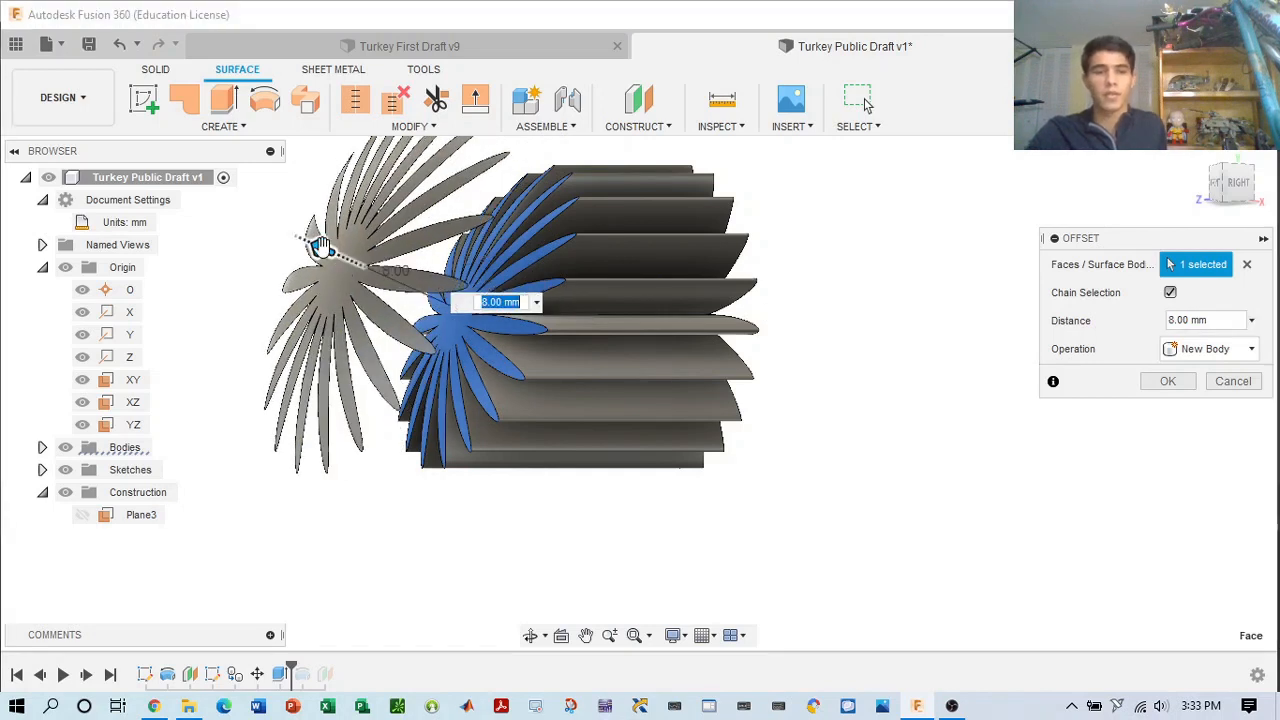
drag(1236, 320, 1090, 315)
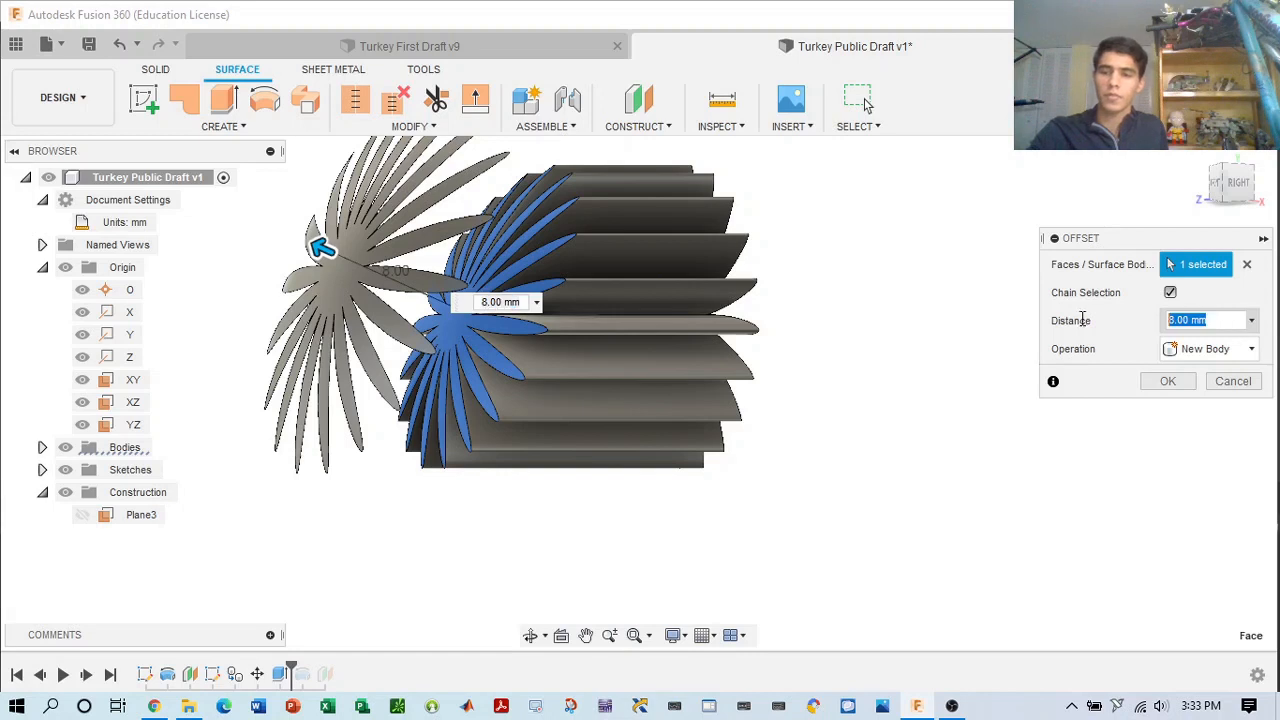
text(0)
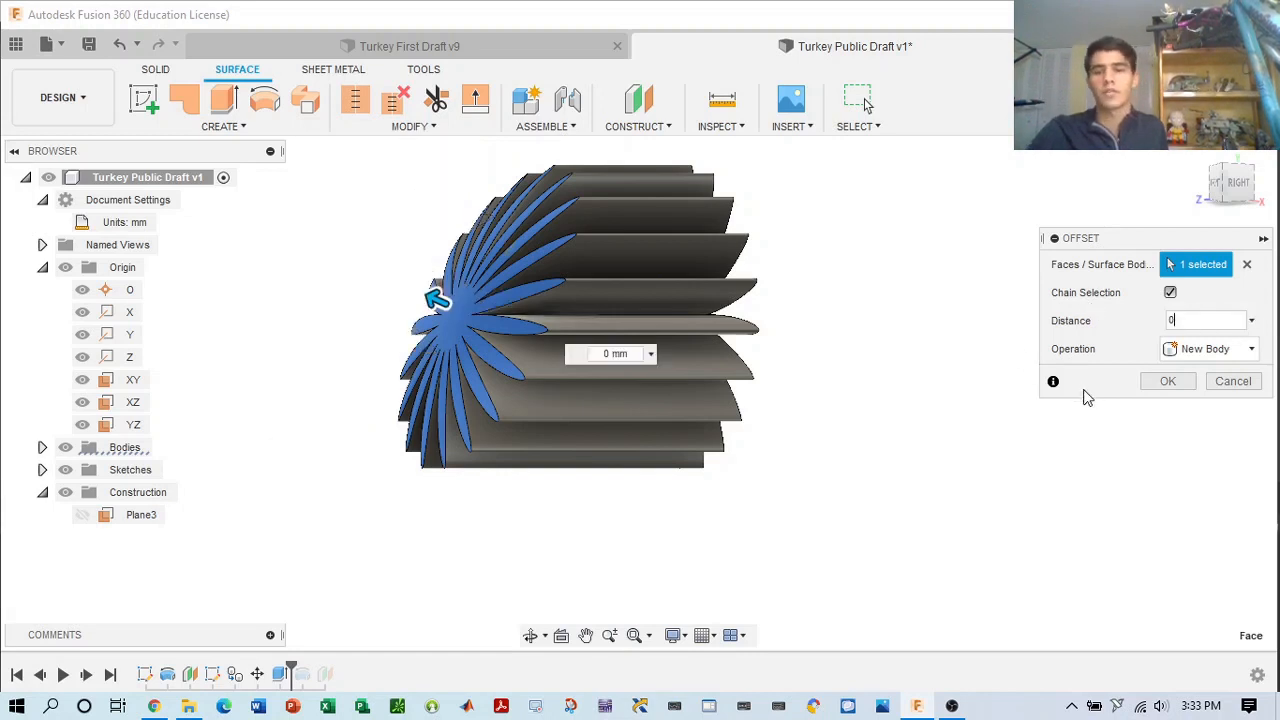
click(1164, 386)
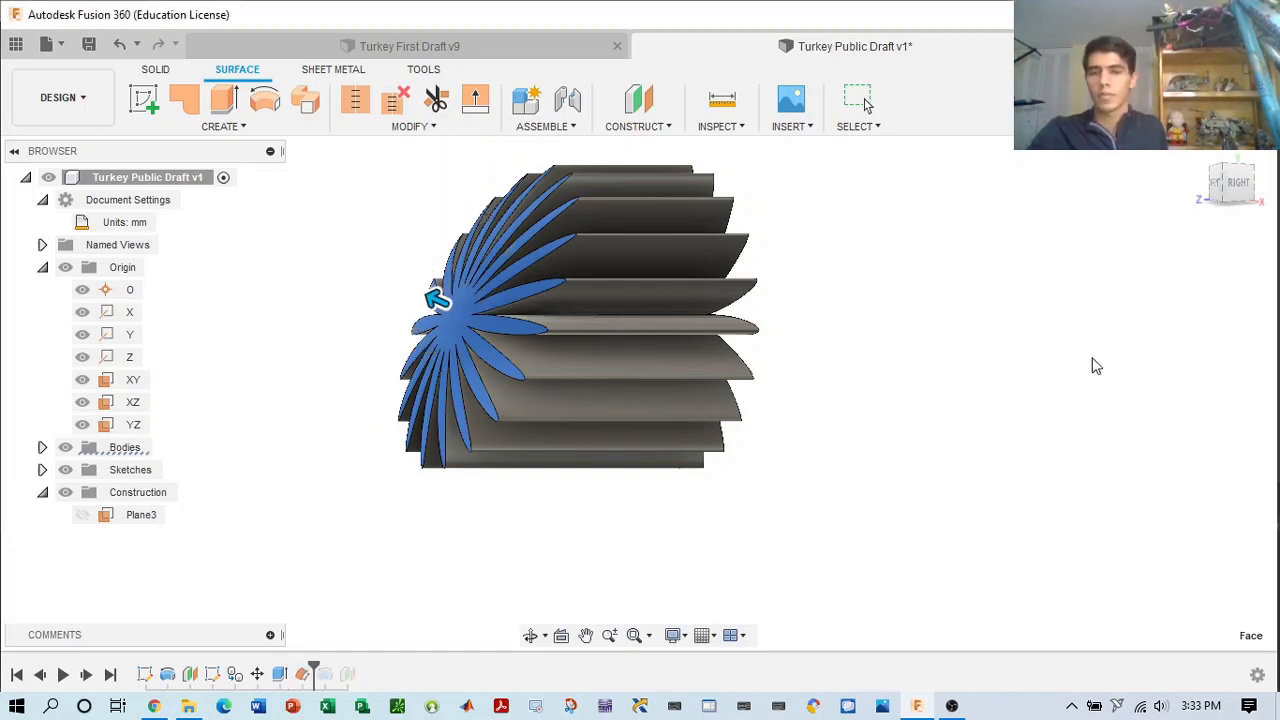
- Start a Thicken on the curved petal surface and set its thickness to 1 mm
drag(1242, 192, 1272, 192)
scroll(946, 289, down, 2)
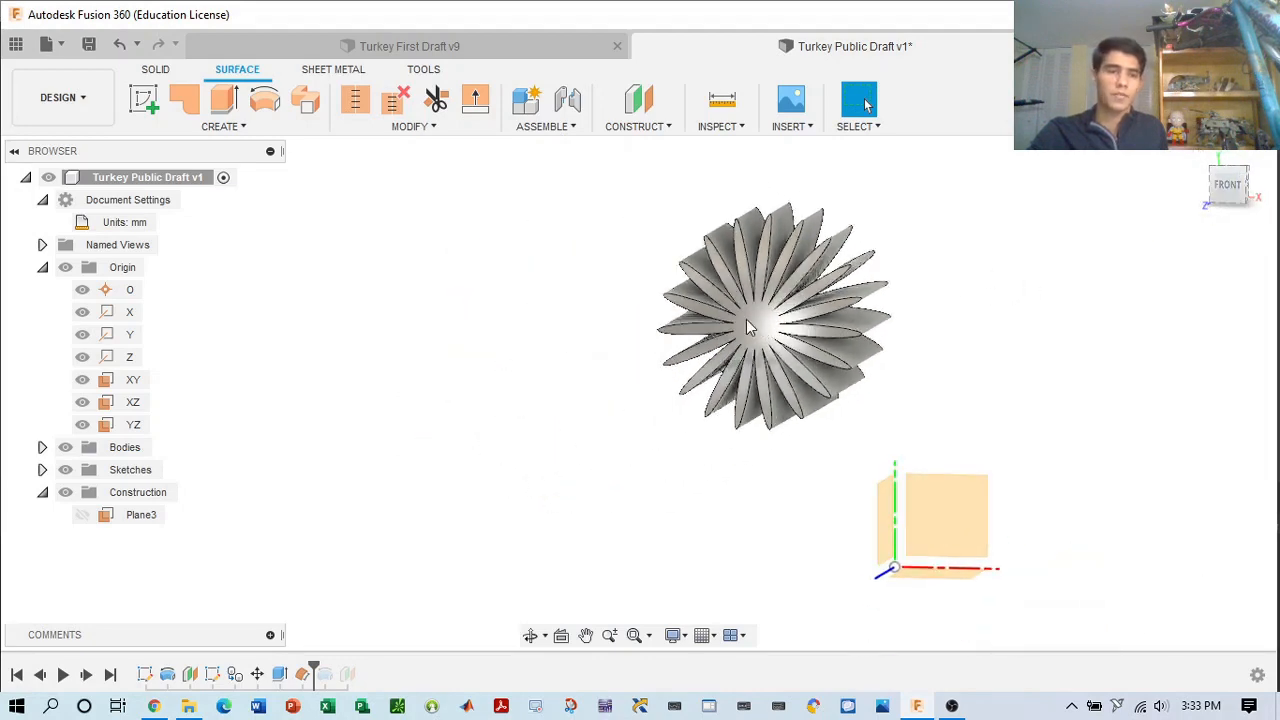
click(166, 72)
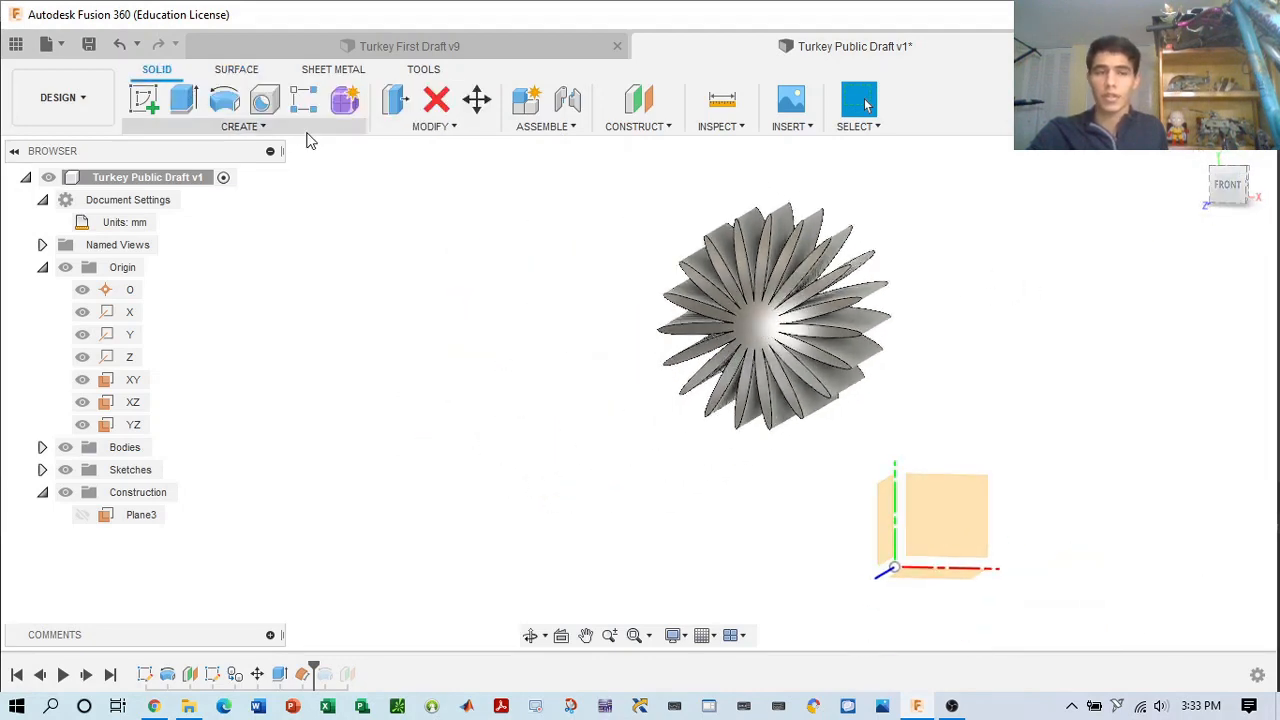
click(299, 130)
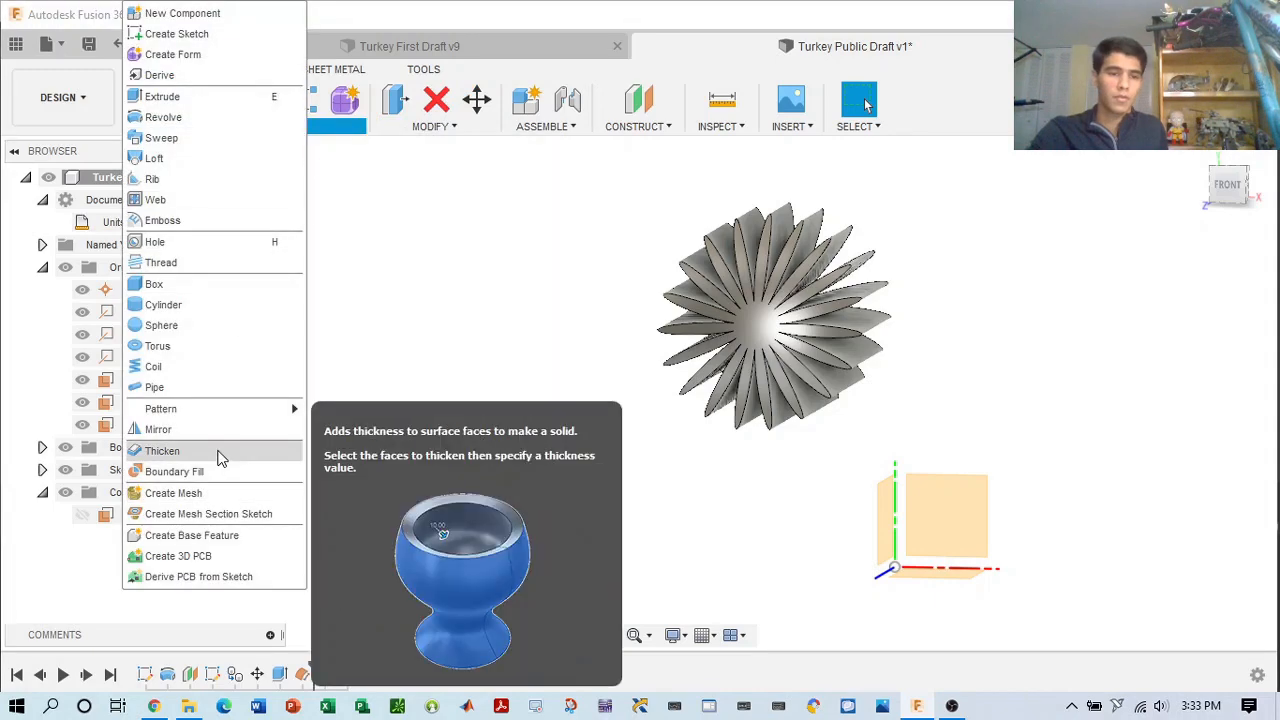
click(220, 450)
click(775, 316)
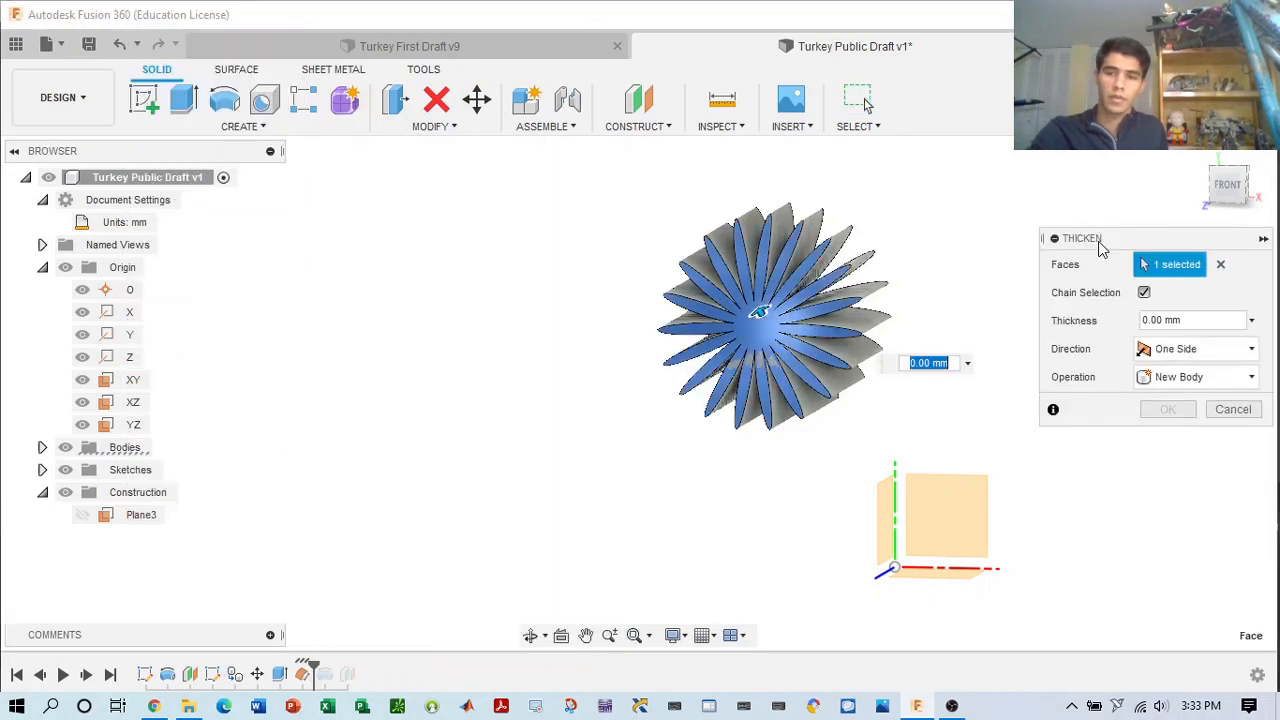
shift+middle_drag(775, 316, 954, 278)
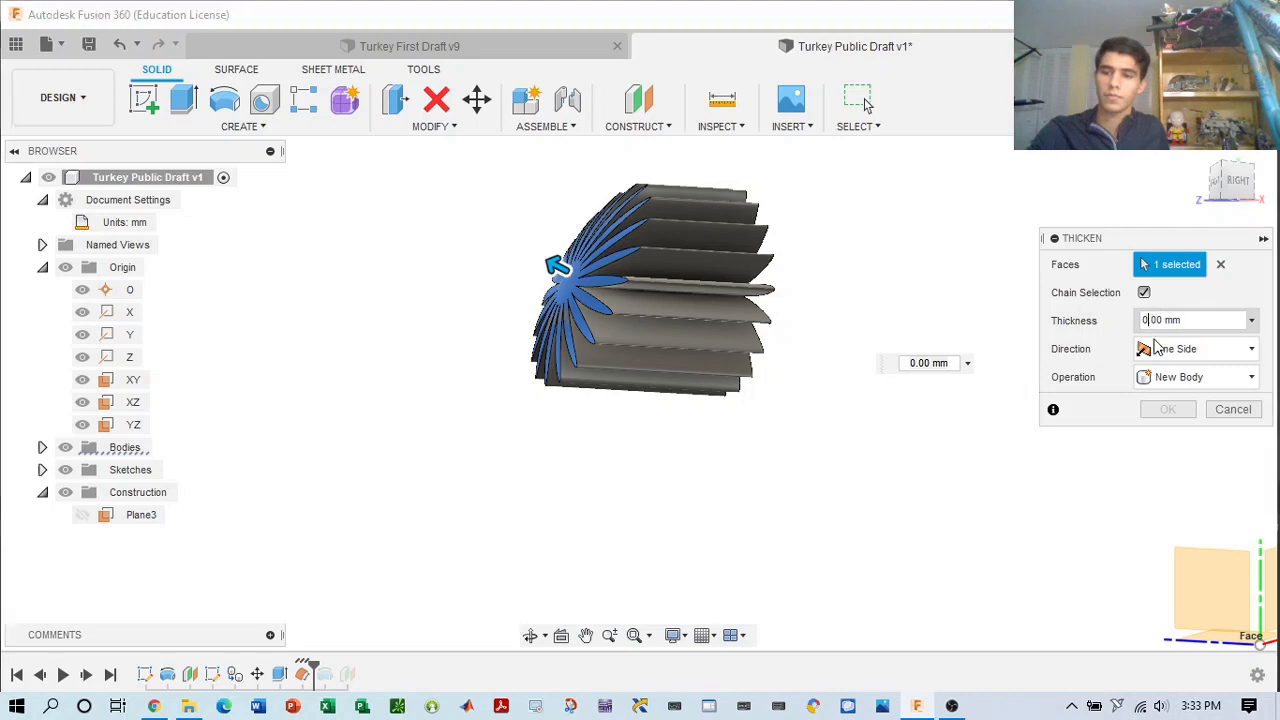
text(1)
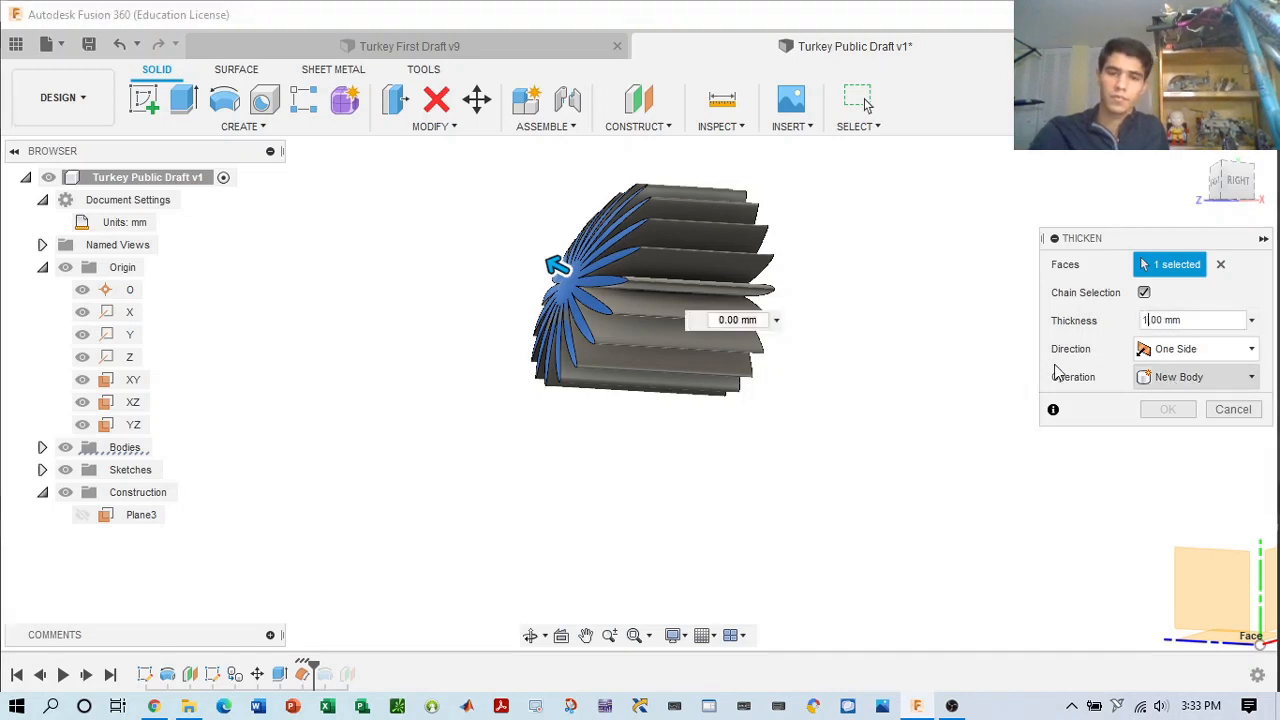
- Try a 2 mm thickness, return it to 1 mm, and create the one-sided thickened petals as a new body
mouse_move(1240, 184)
mouse_down()
mouse_move(1215, 187)
mouse_move(1204, 206)
mouse_up()
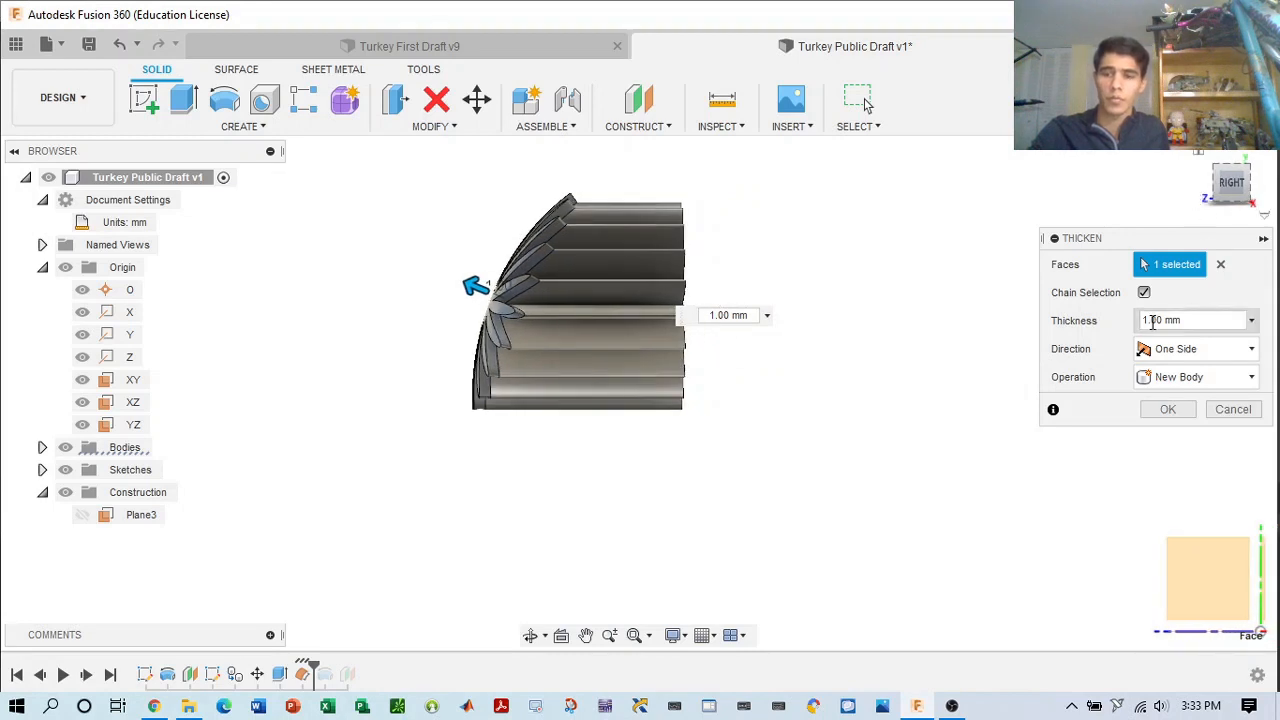
drag(1156, 322, 1149, 321)
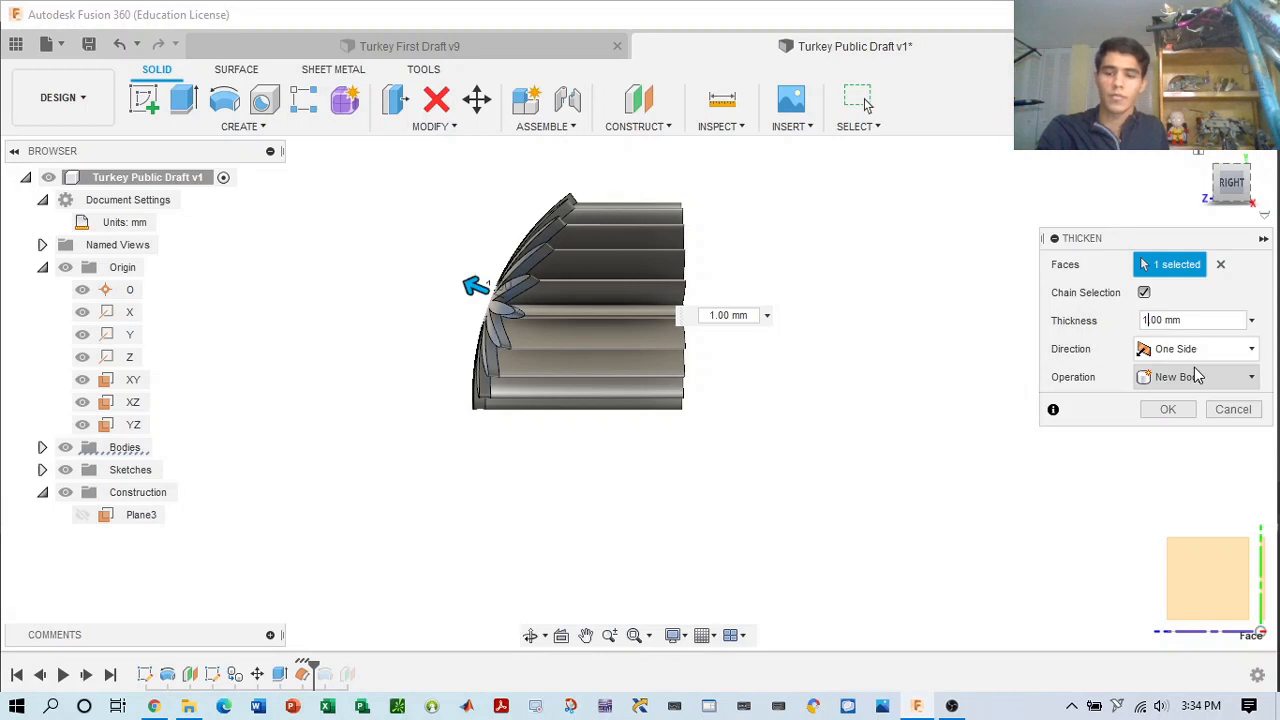
text(2.)
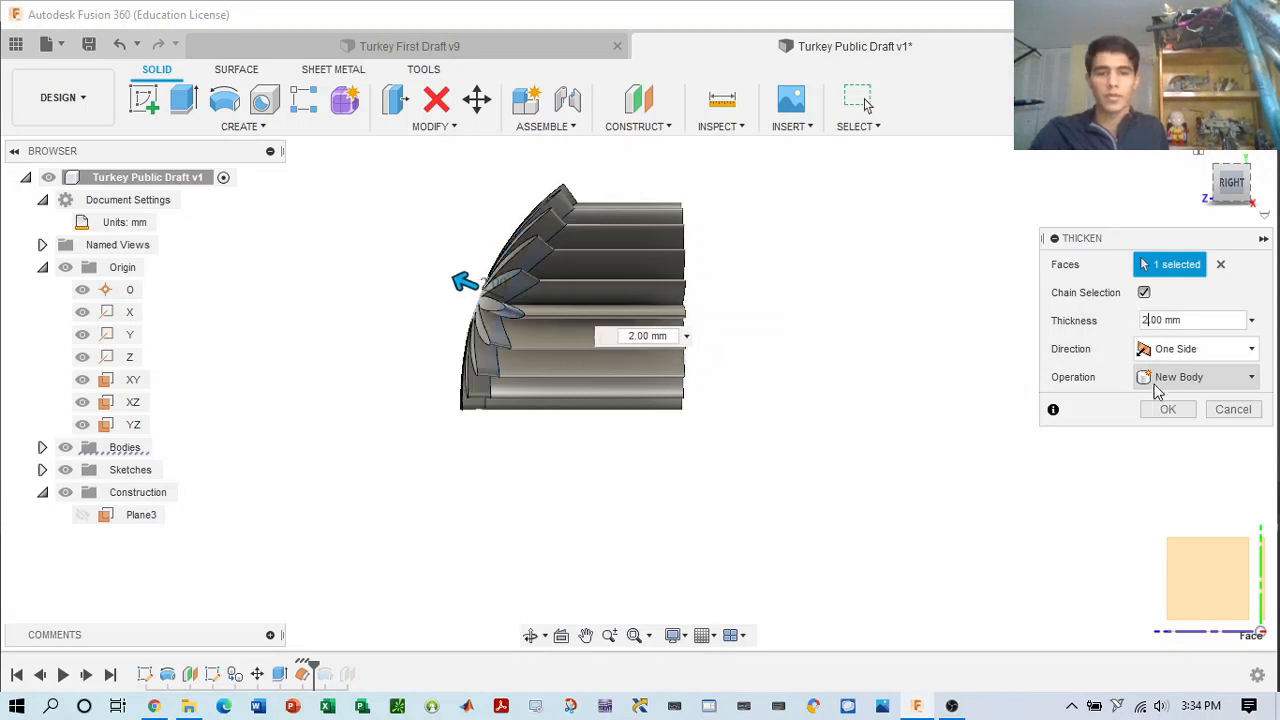
key(BackSpace)
text(1)
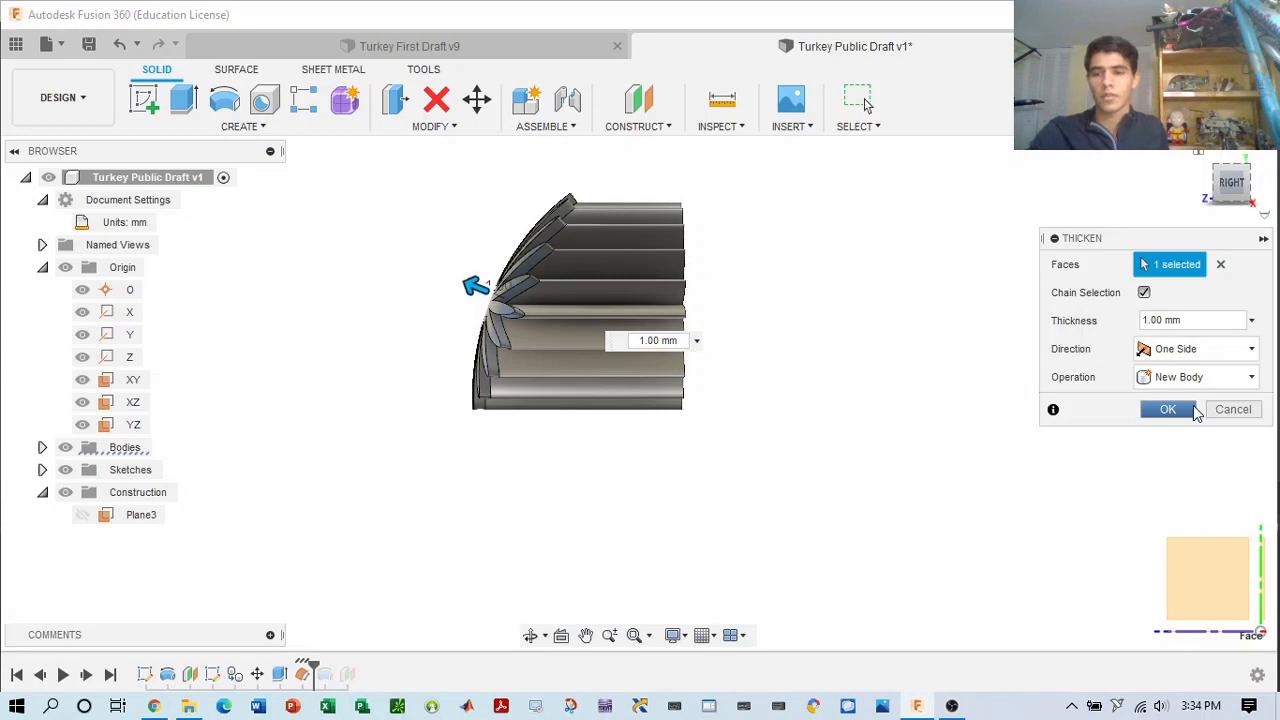
click(1197, 413)
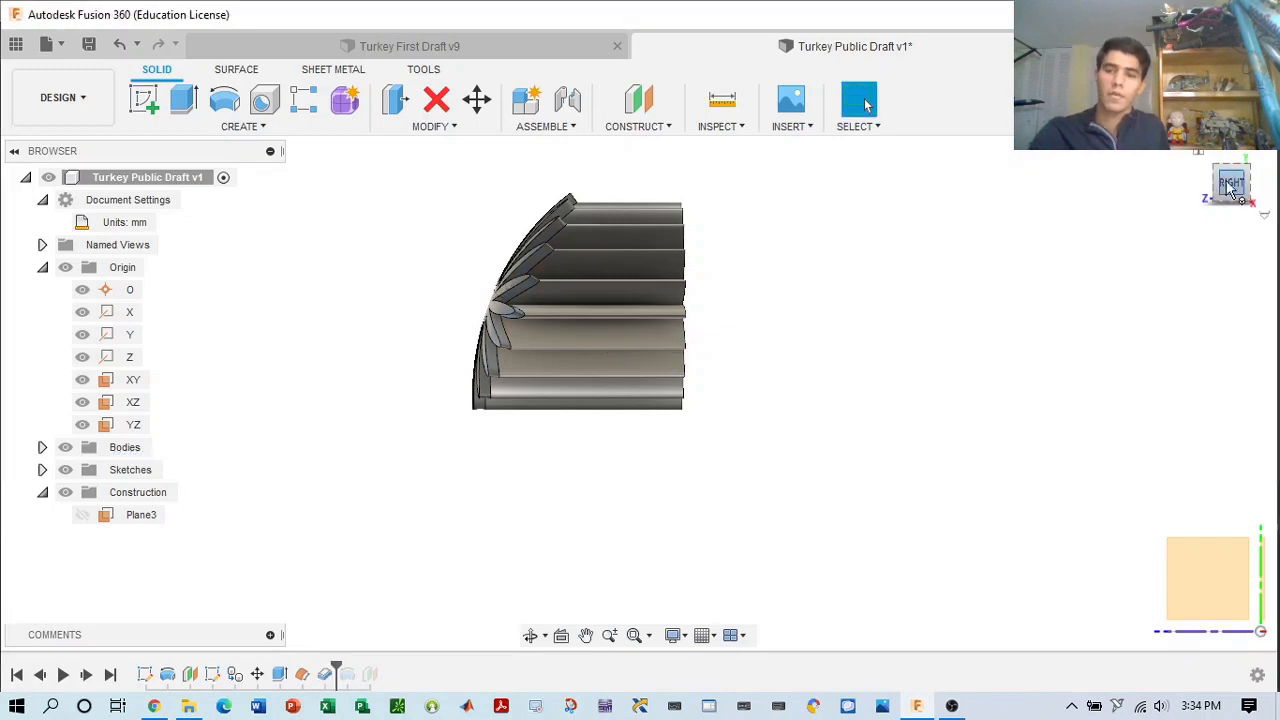
drag(1230, 190, 1258, 197)
scroll(1071, 306, down, 4)
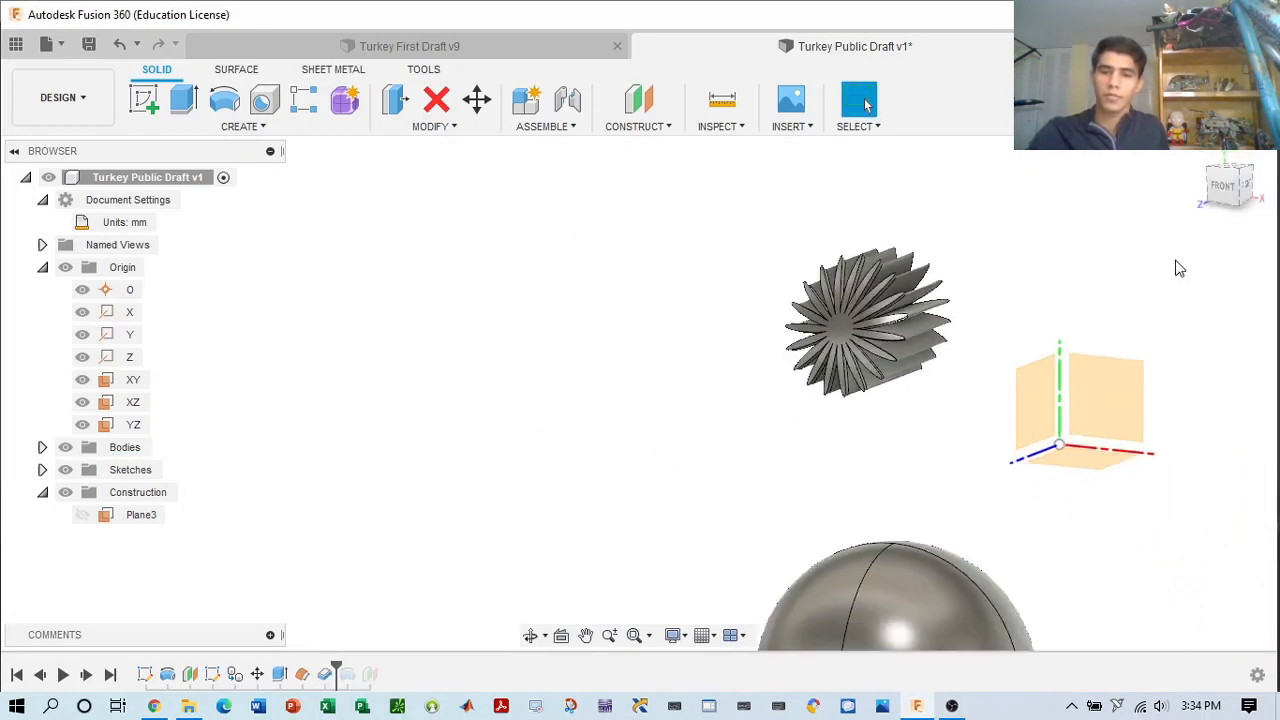
click(1249, 194)
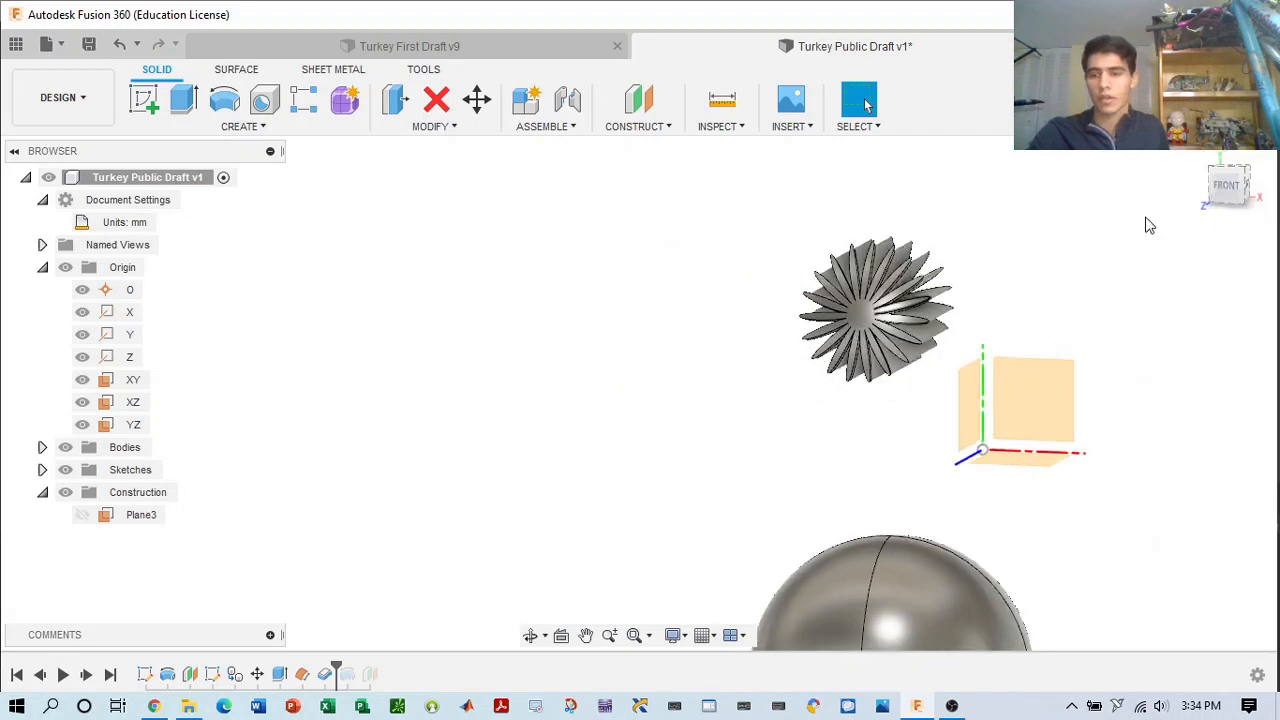
drag(1230, 194, 1214, 192)
scroll(1146, 374, down, 2)
middle_drag(1094, 389, 1051, 377)
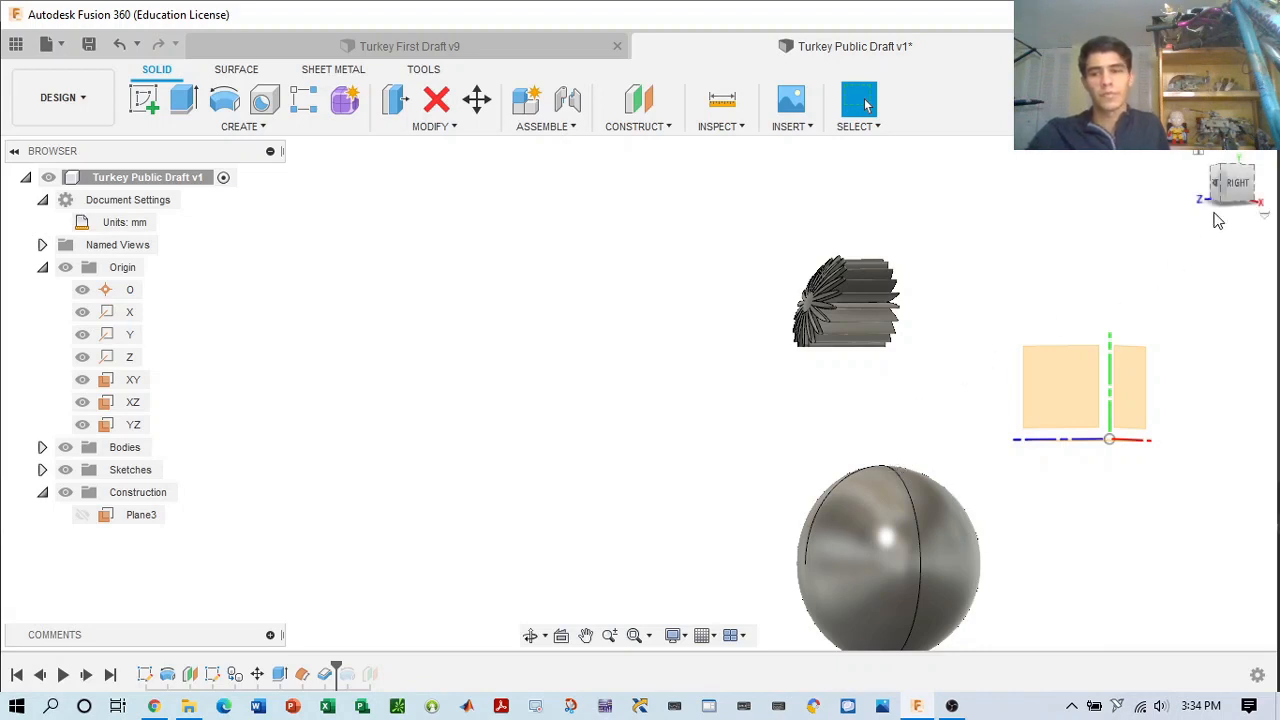
mouse_move(1237, 188)
mouse_down()
mouse_move(1270, 189)
mouse_move(1228, 192)
mouse_up()
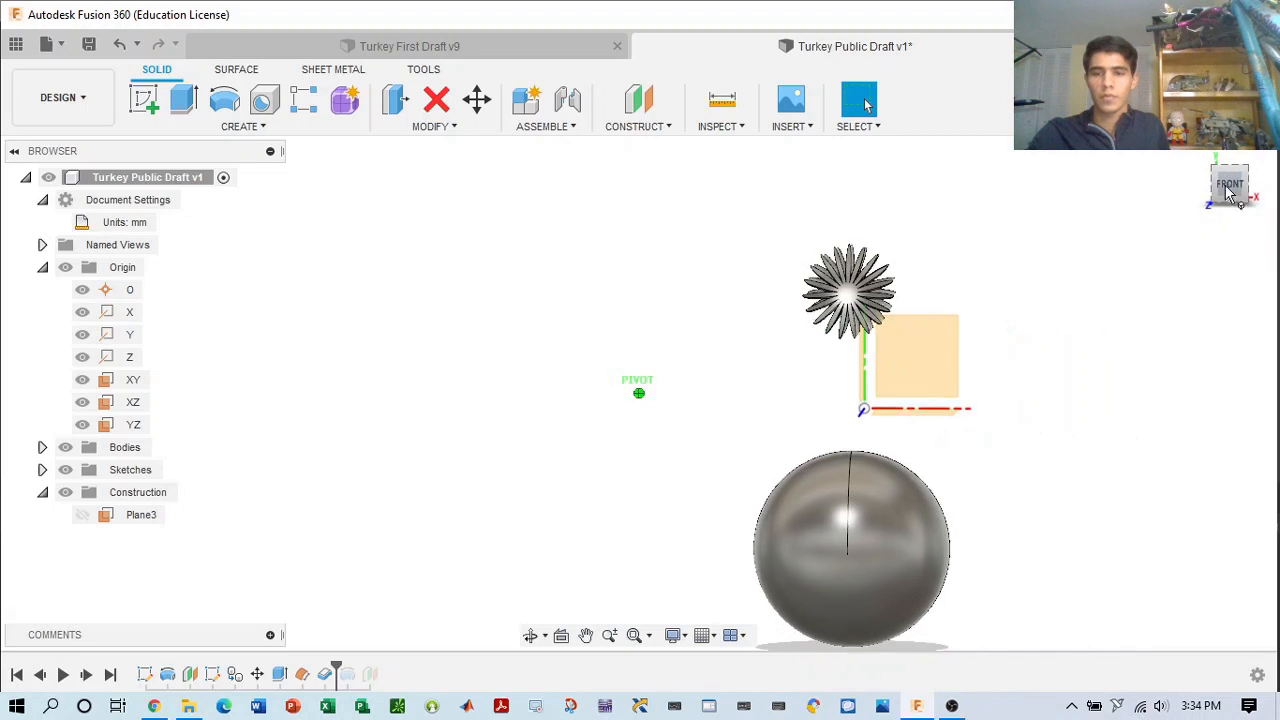
click(901, 496)
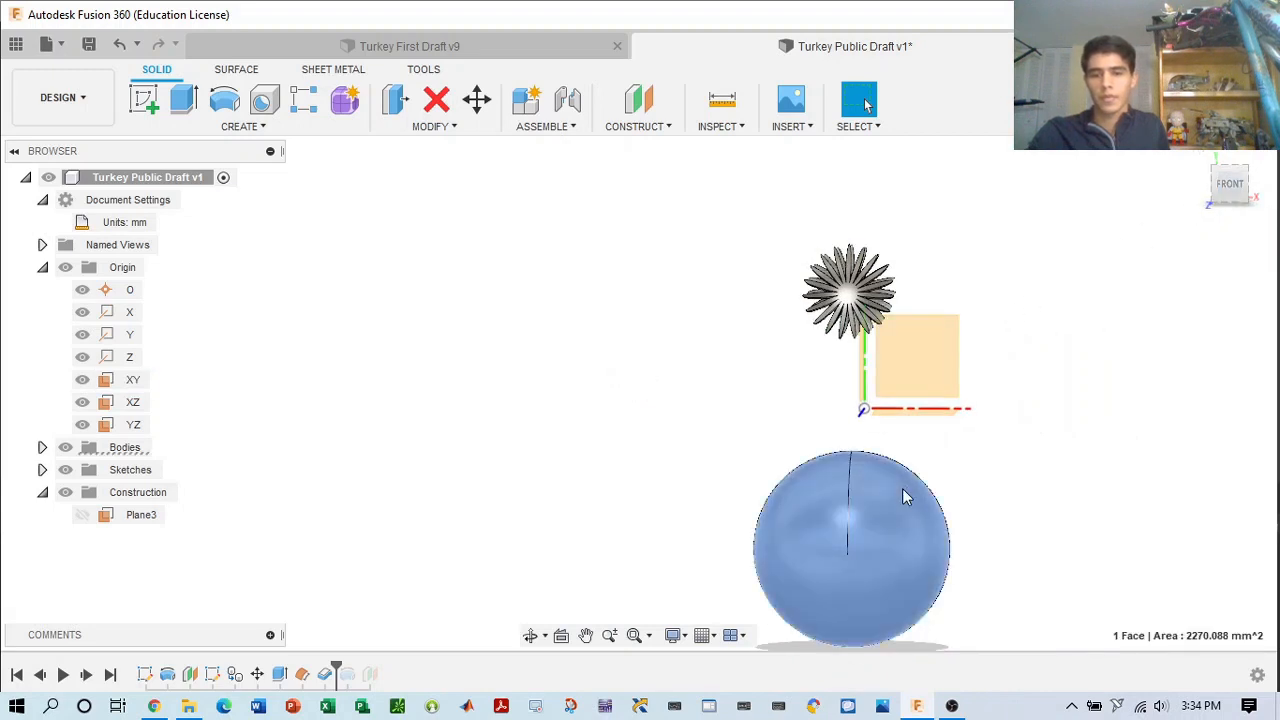
click(1237, 190)
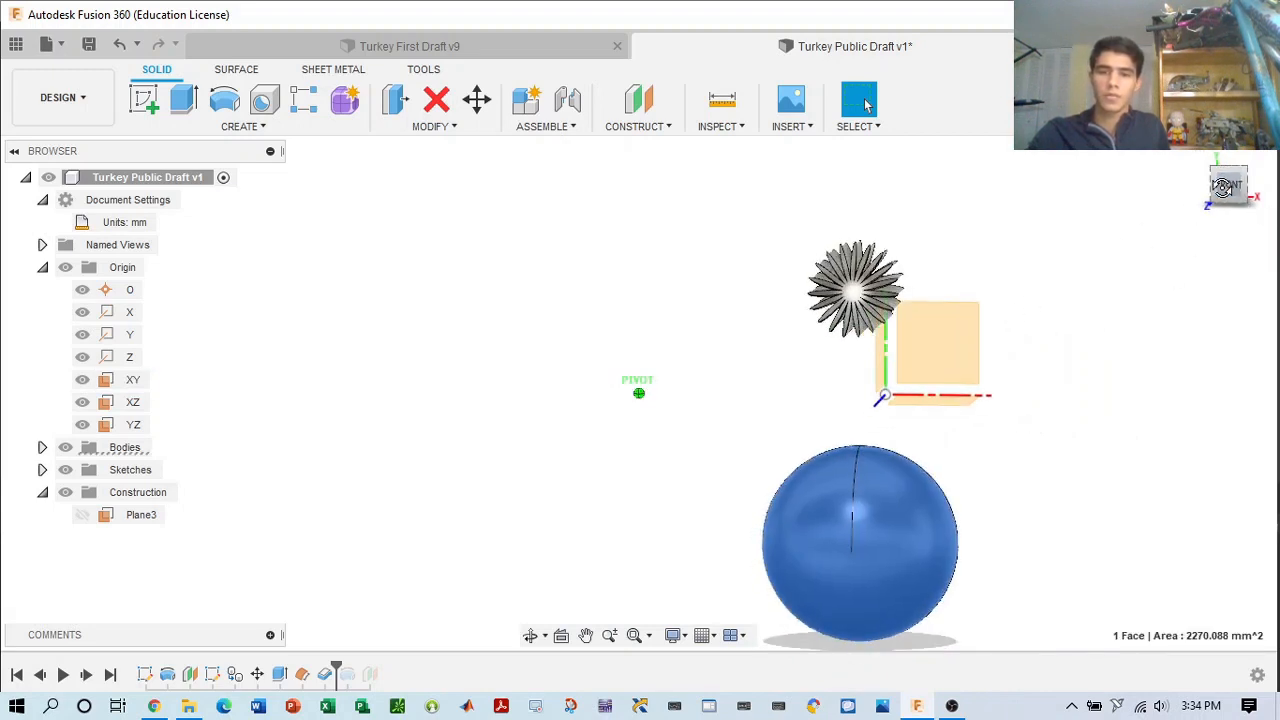
click(448, 130)
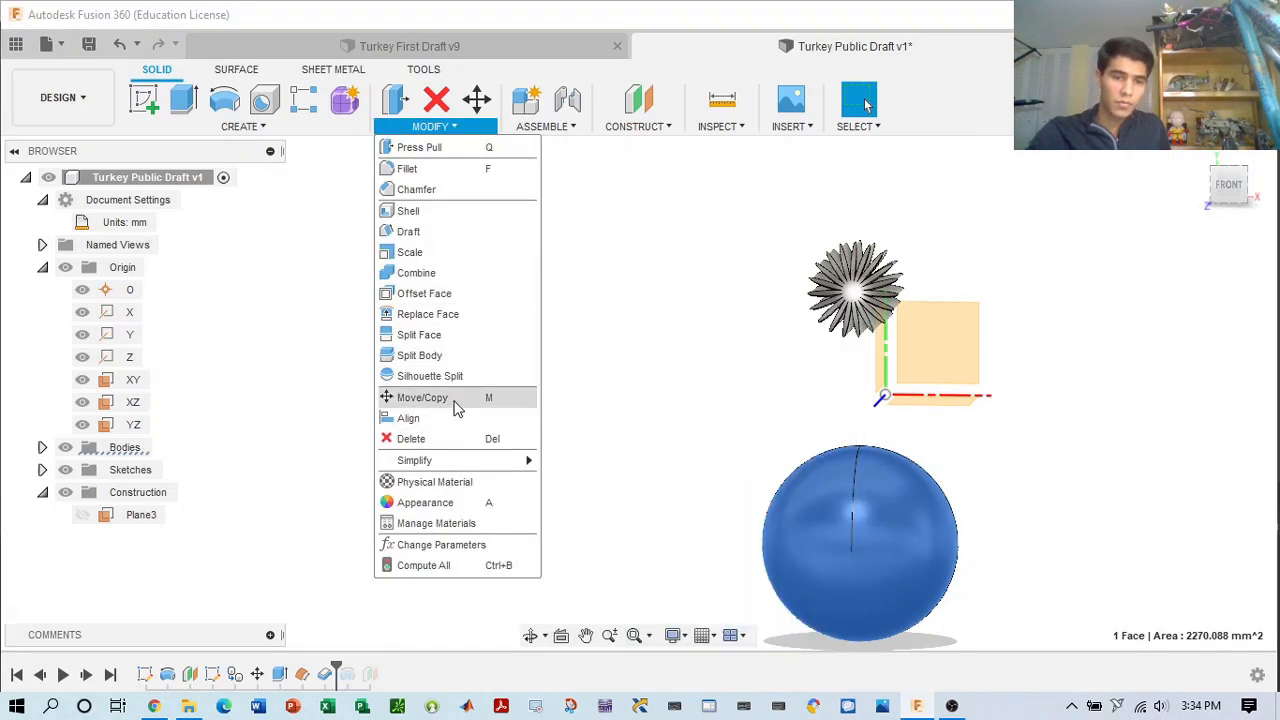
click(458, 274)
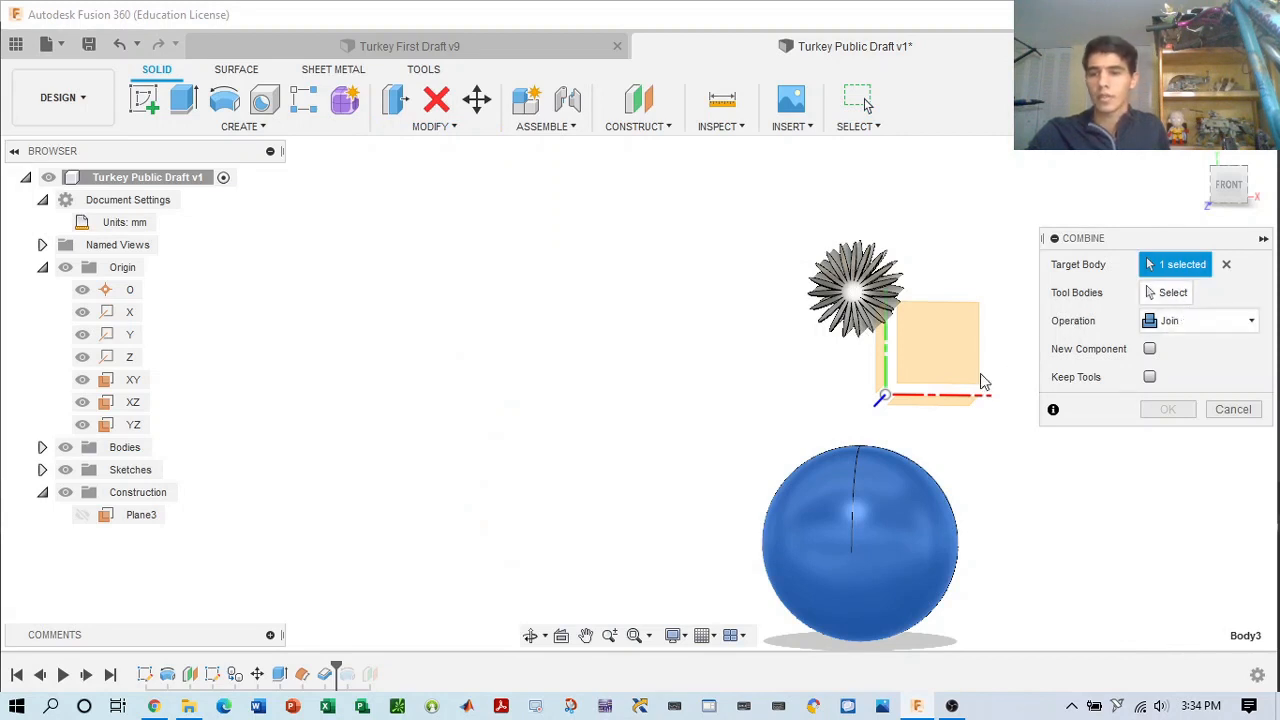
click(1175, 293)
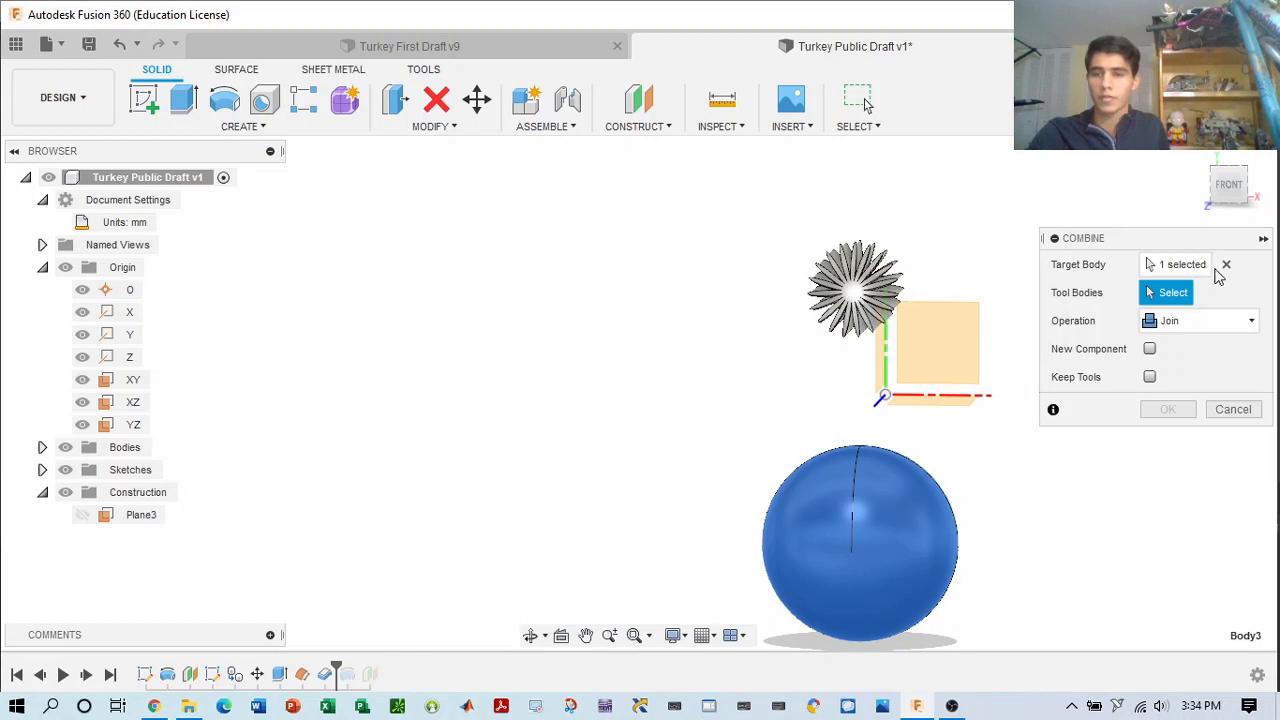
click(1203, 269)
click(869, 470)
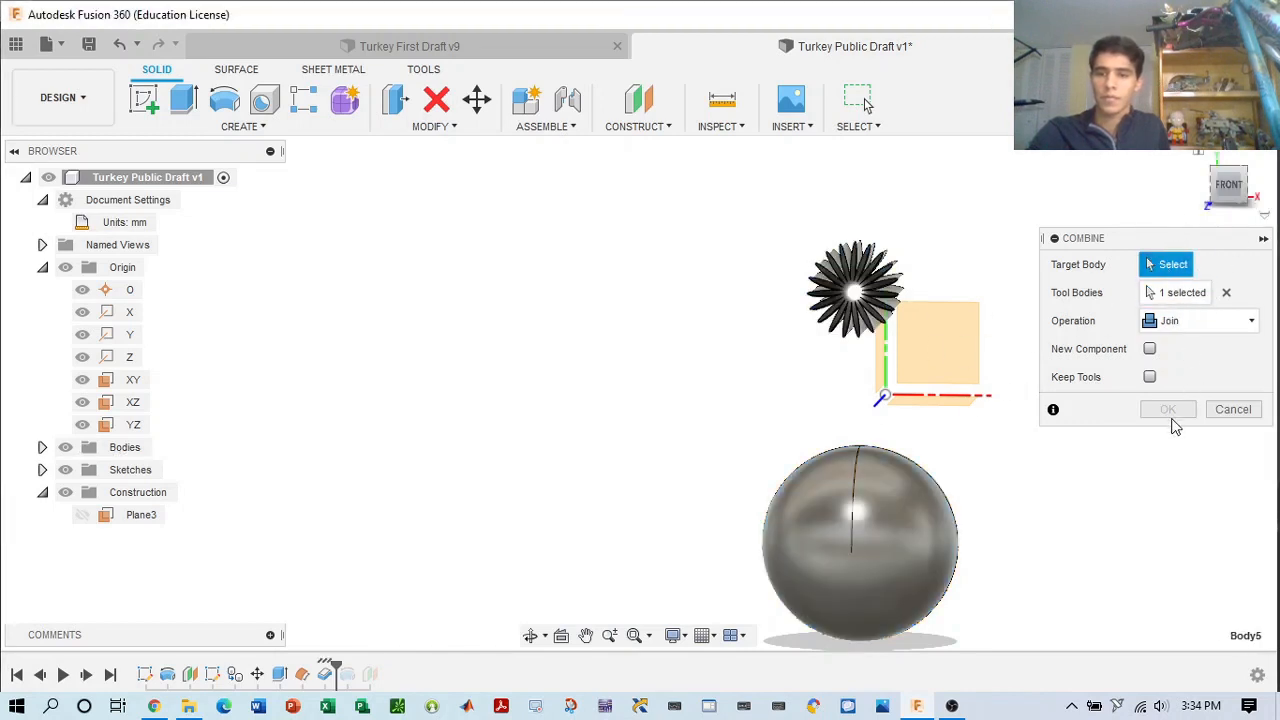
click(1183, 292)
click(873, 295)
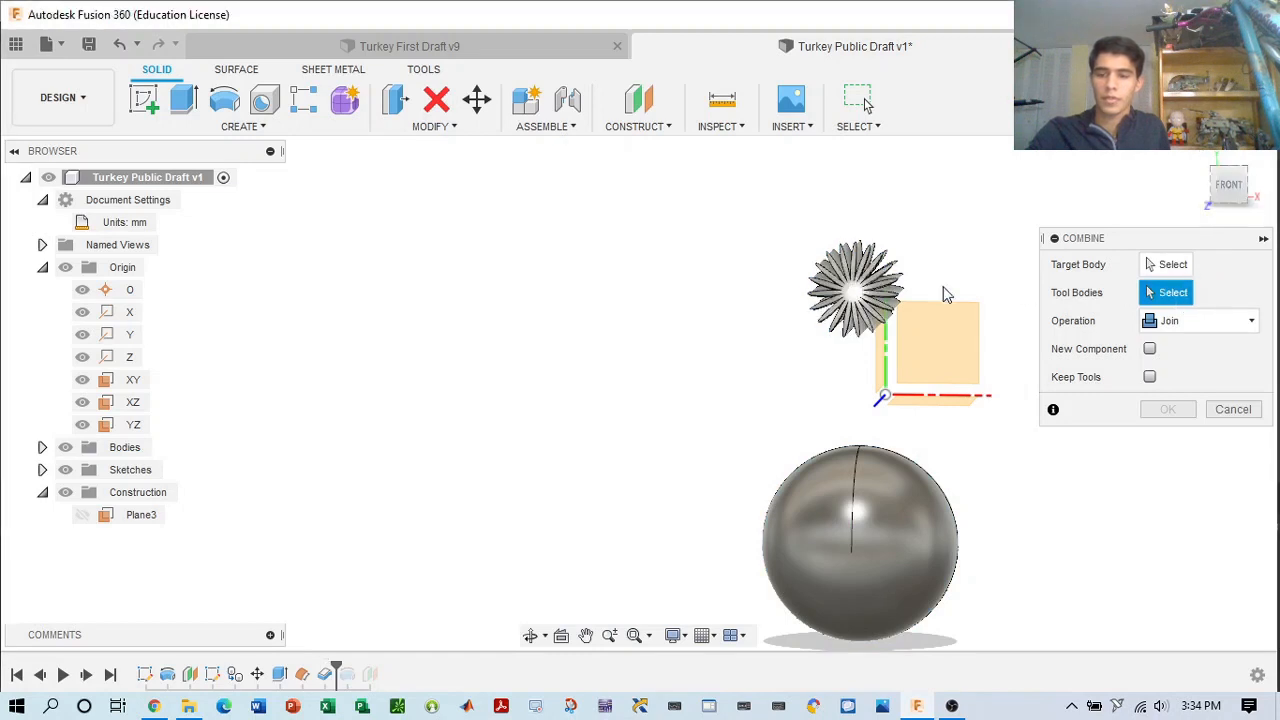
click(1246, 186)
click(1227, 409)
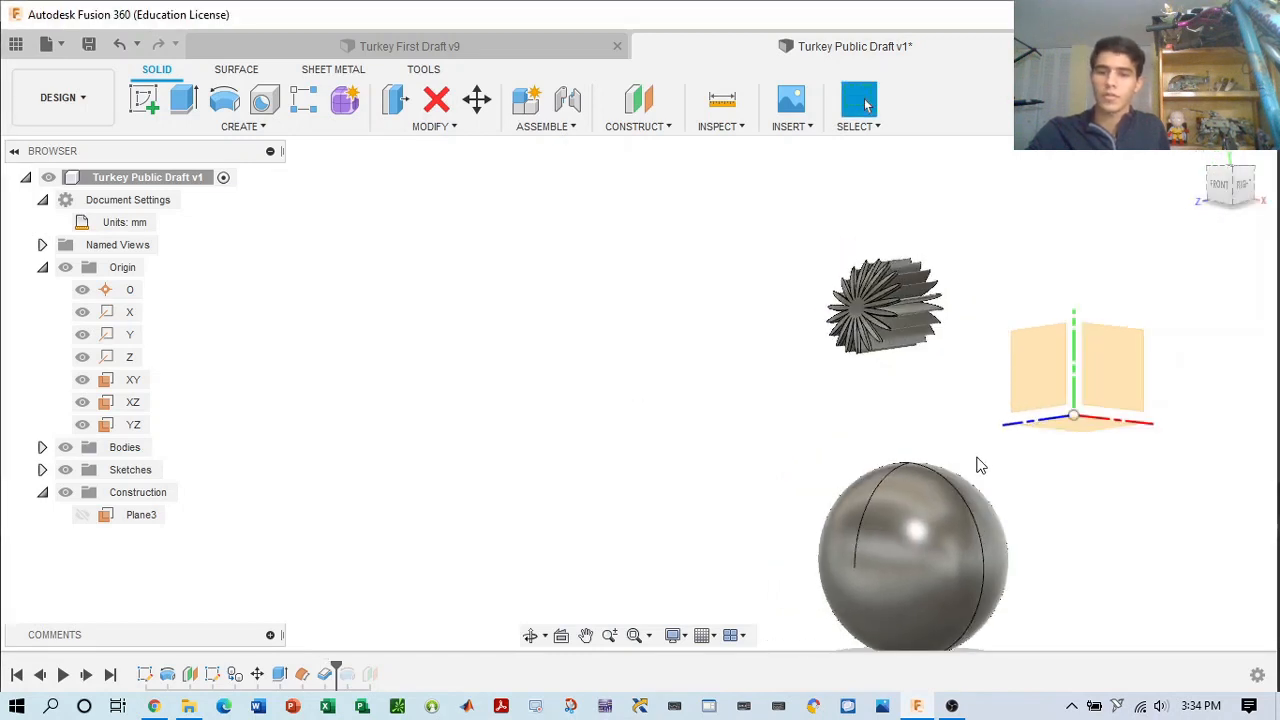
- Move the whole round body 45 mm up along Y so it sits behind the petal ornament
click(908, 496)
click(472, 108)
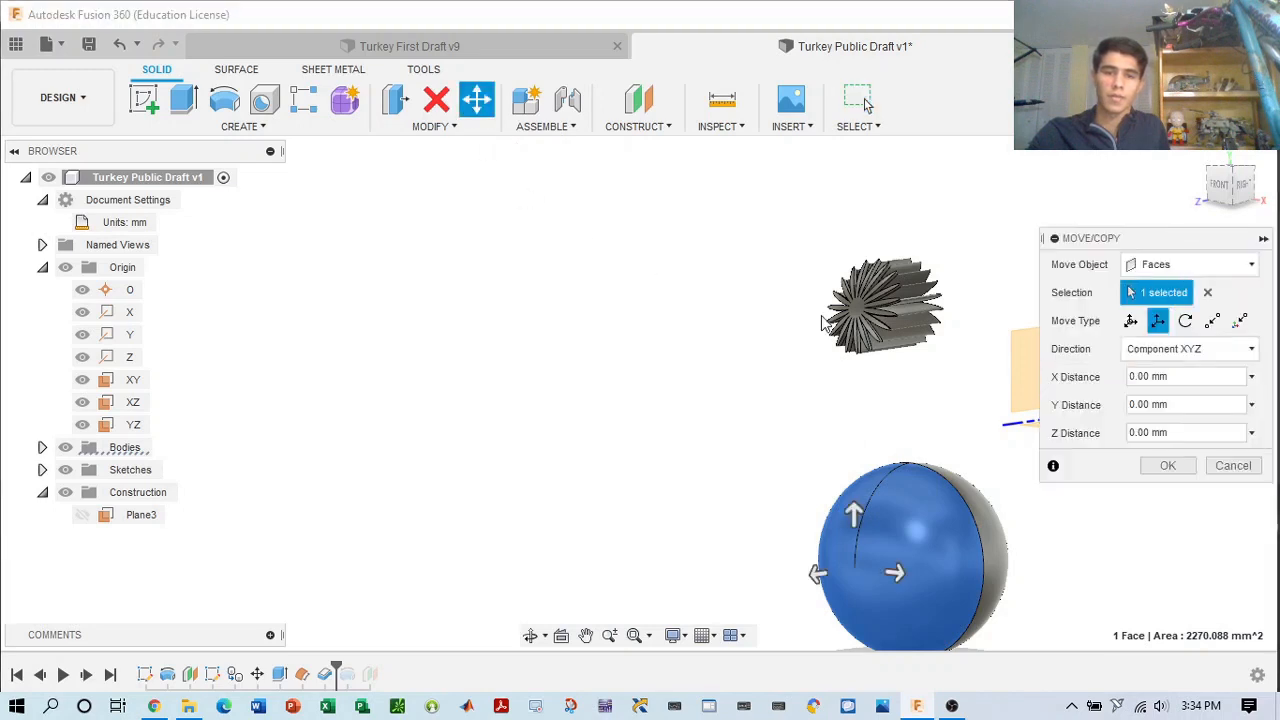
click(1195, 264)
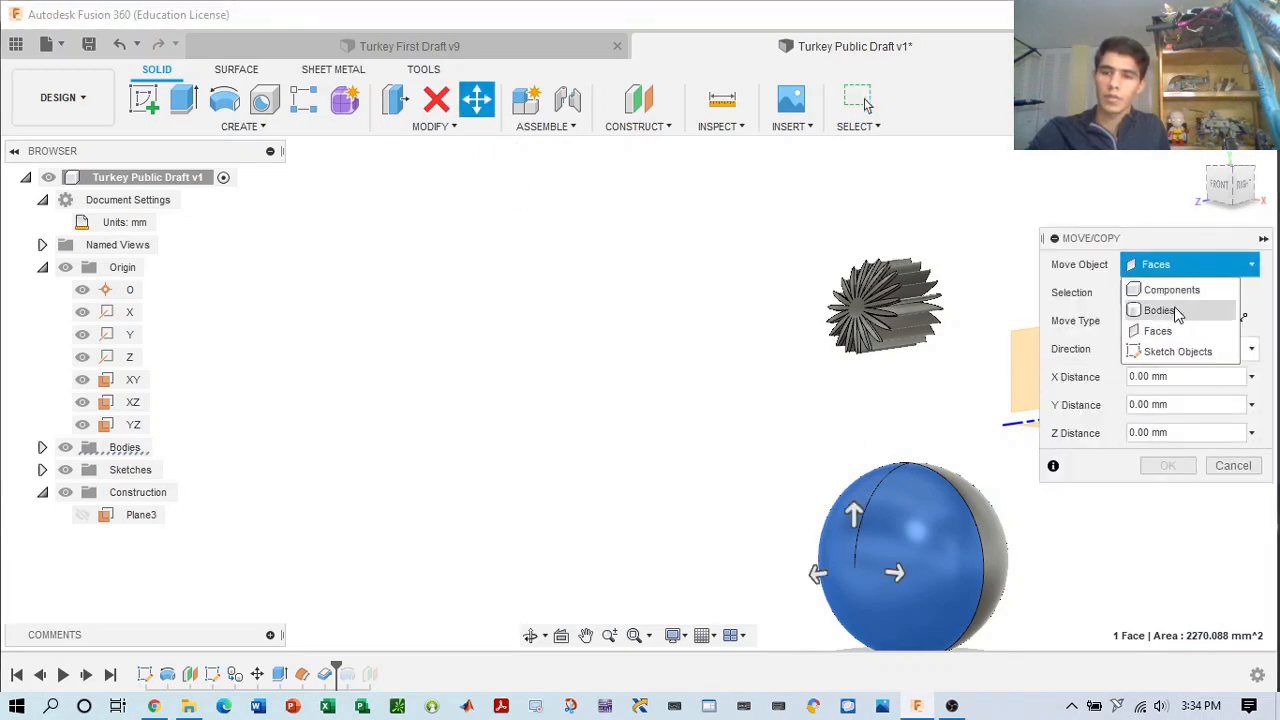
click(1165, 310)
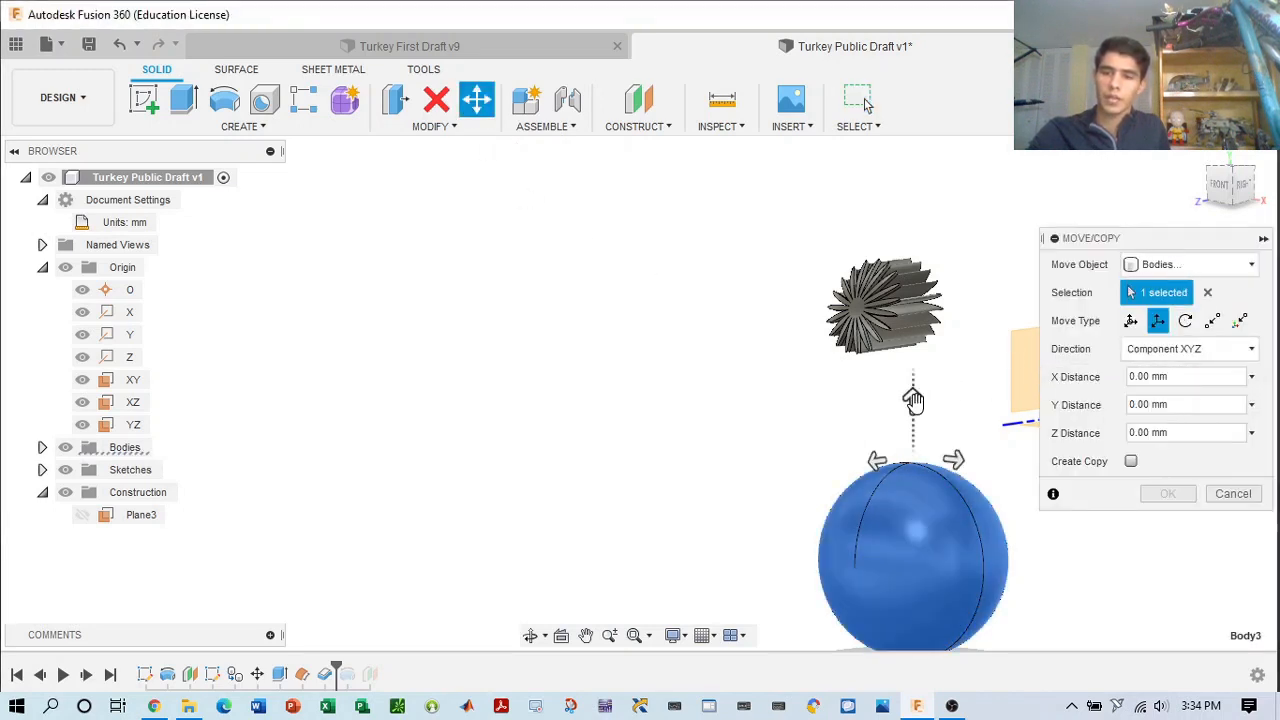
drag(910, 410, 910, 197)
click(1220, 190)
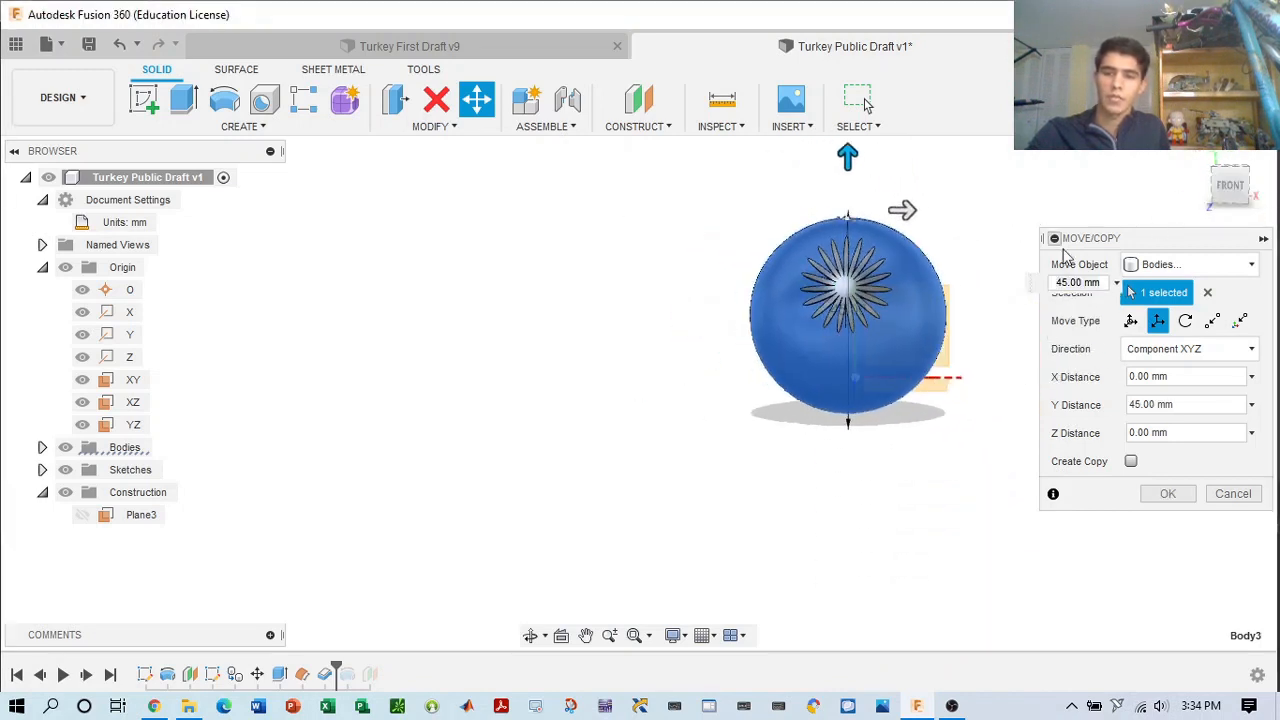
click(1165, 493)
middle_drag(1133, 313, 1058, 384)
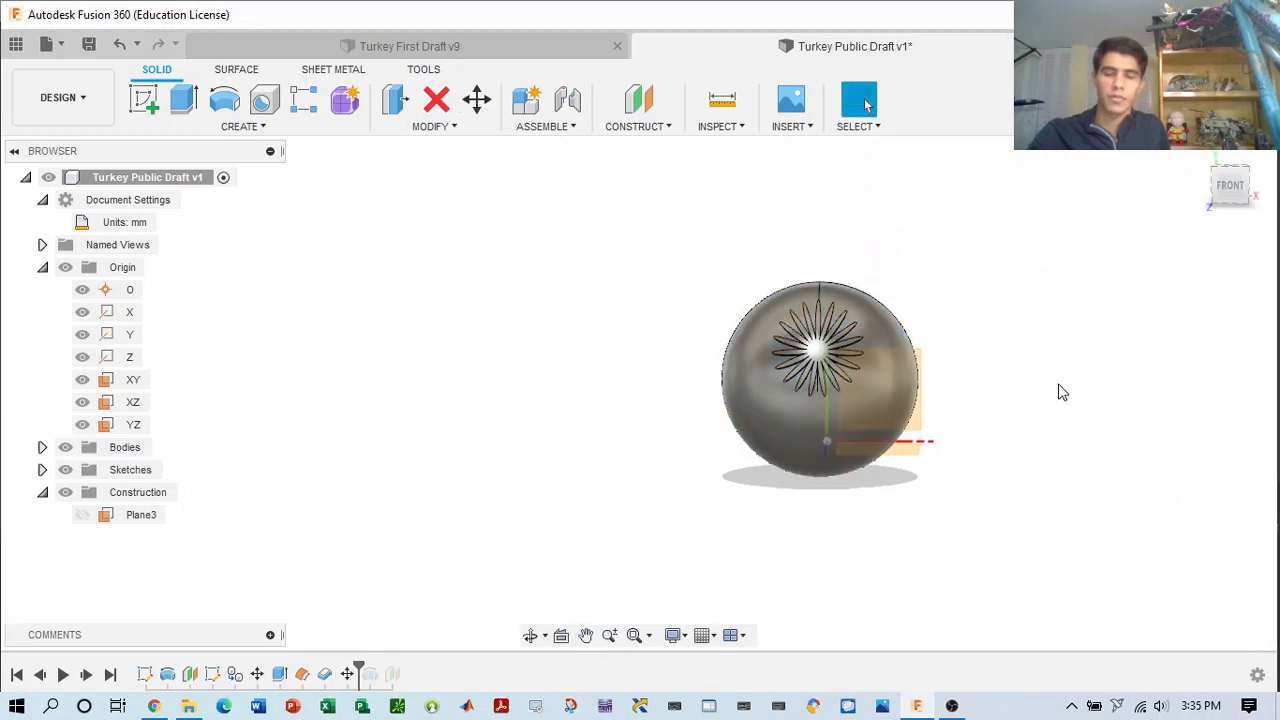
- Examine the chest and vest outline on the completed turkey in the Turkey First Draft v9 design, then return to Turkey Public Draft v1
click(1252, 188)
drag(1251, 186, 1200, 196)
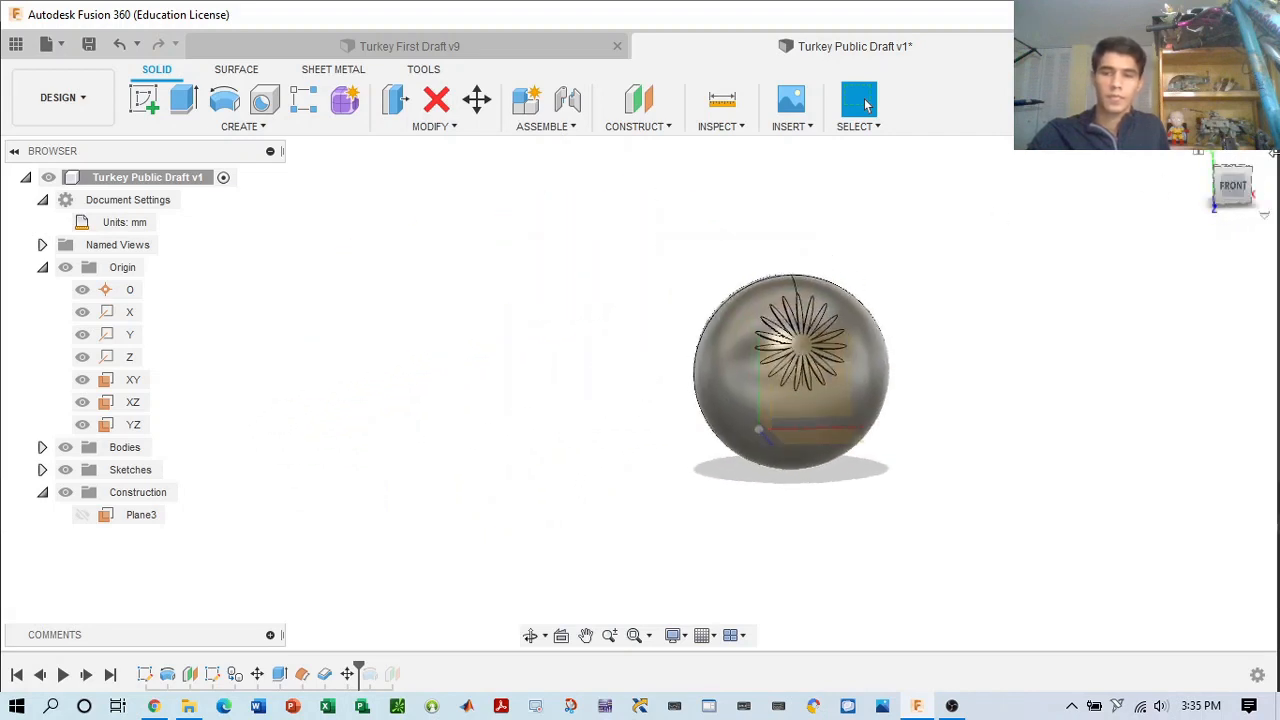
click(1236, 190)
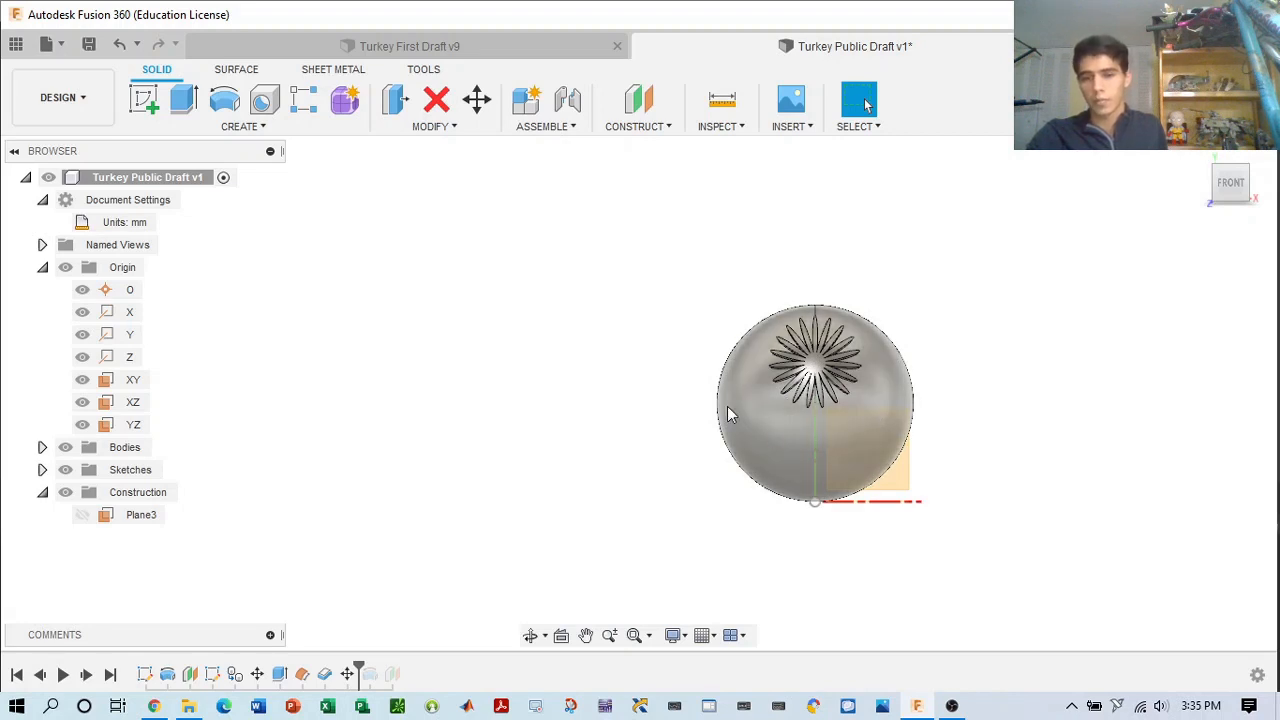
click(465, 53)
click(1222, 197)
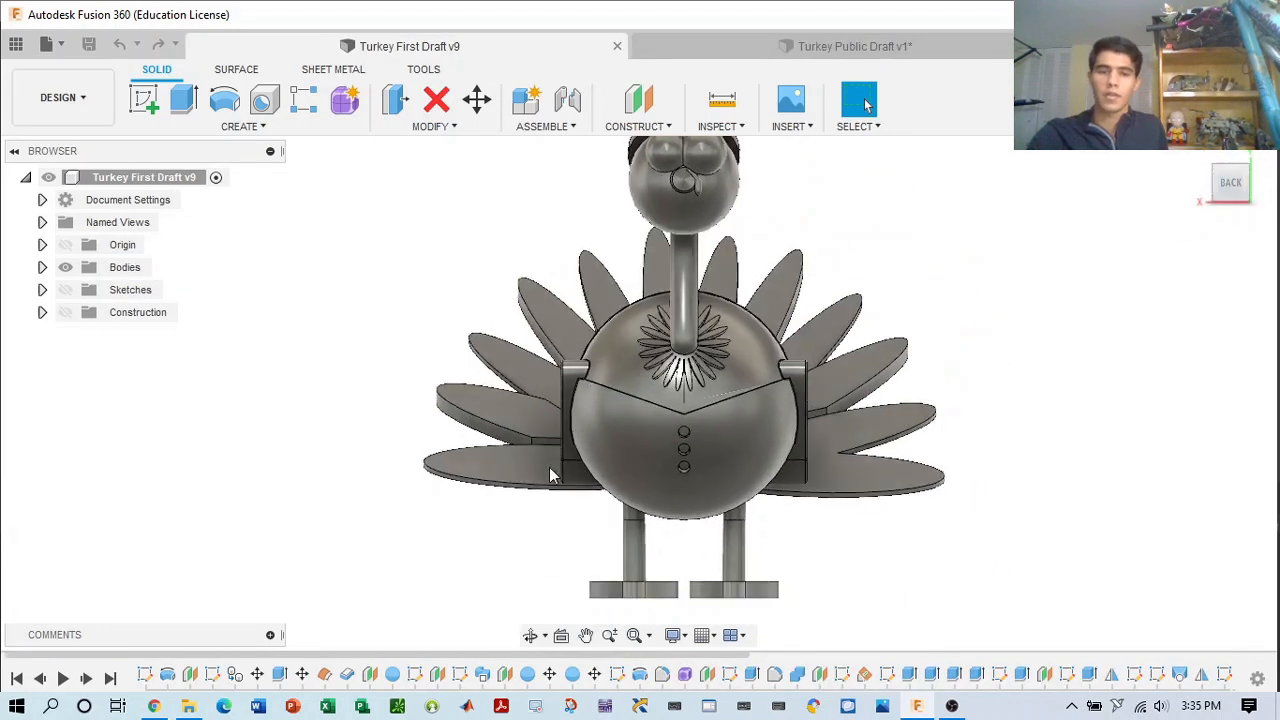
click(885, 47)
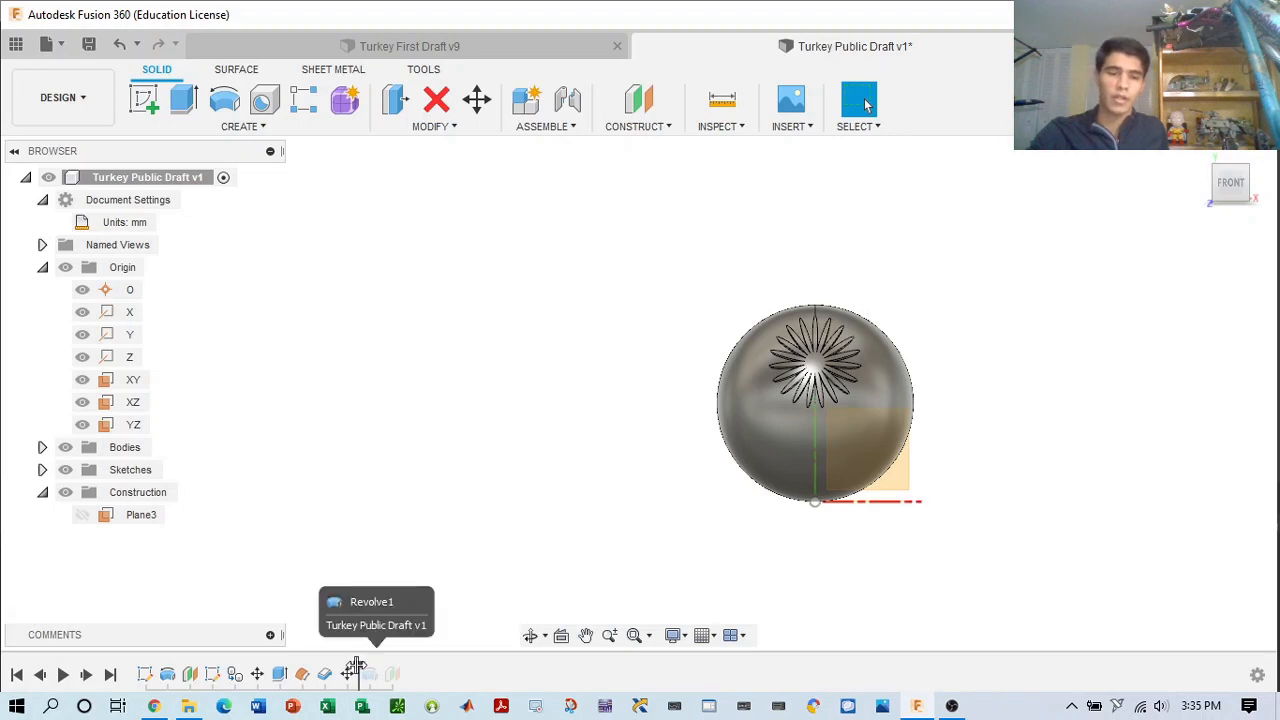
- Open the existing petal sketch, Sketch5, for editing
drag(355, 668, 338, 668)
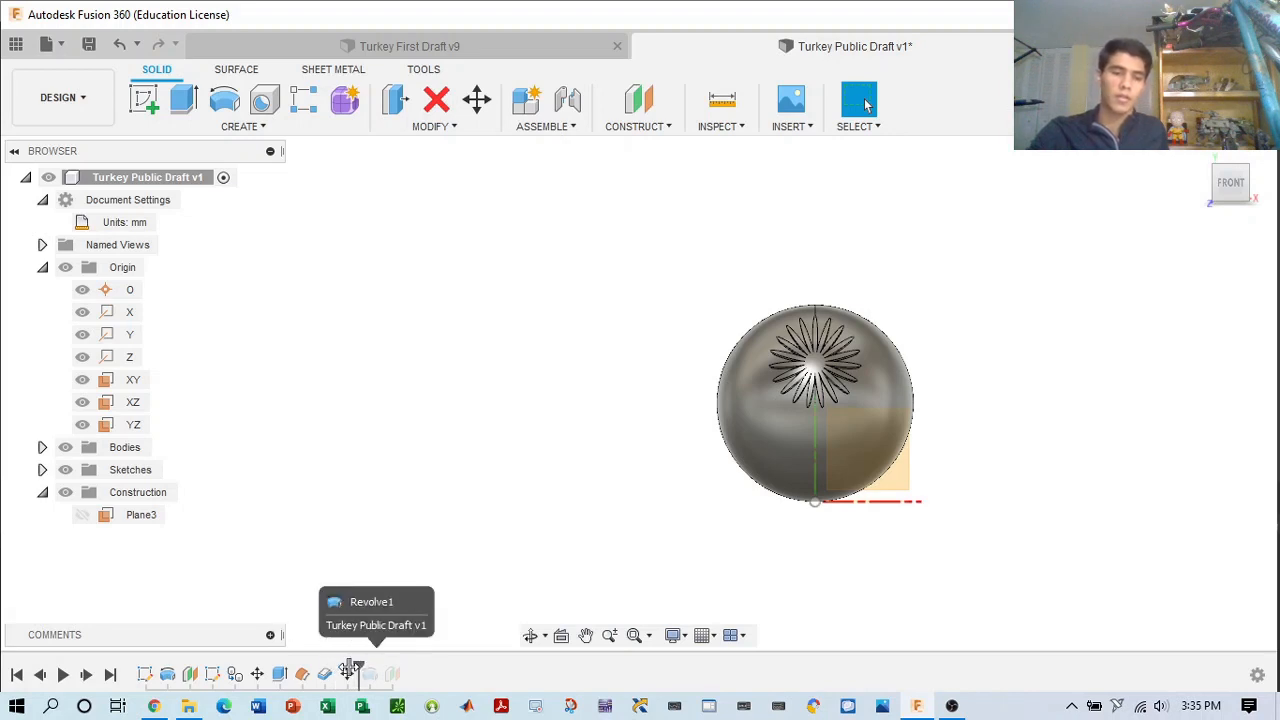
drag(338, 668, 368, 668)
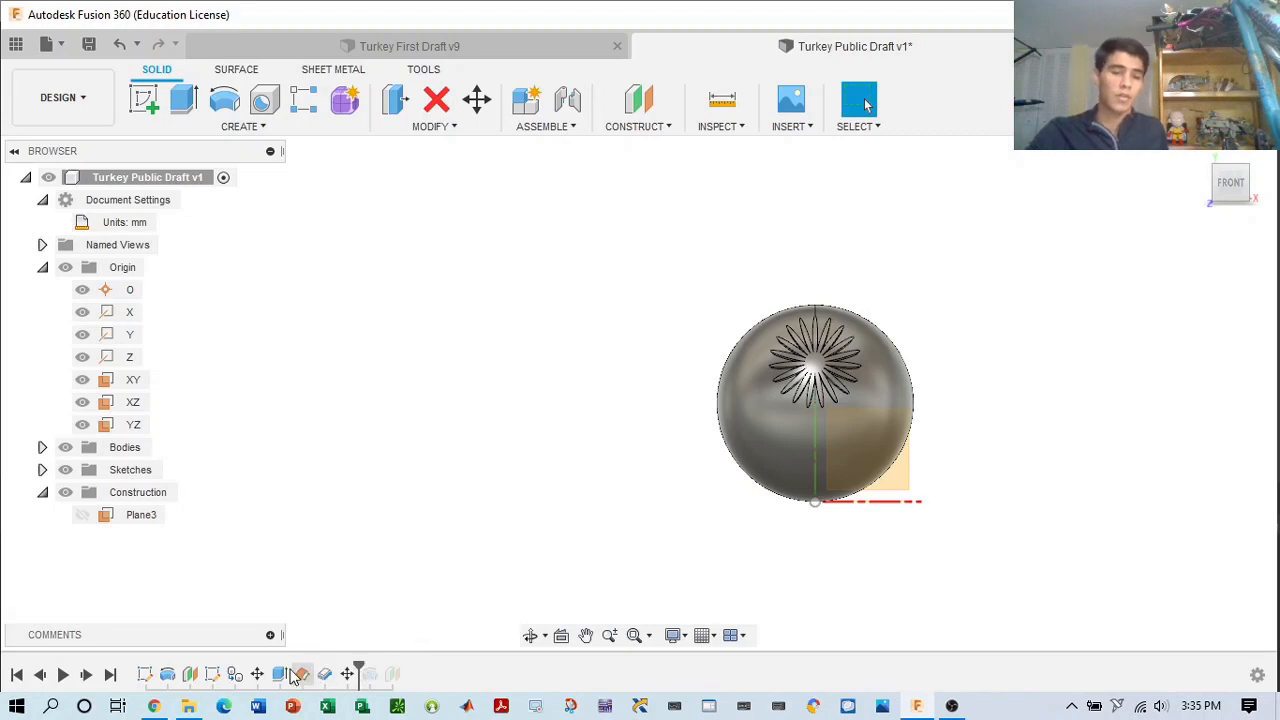
click(214, 675)
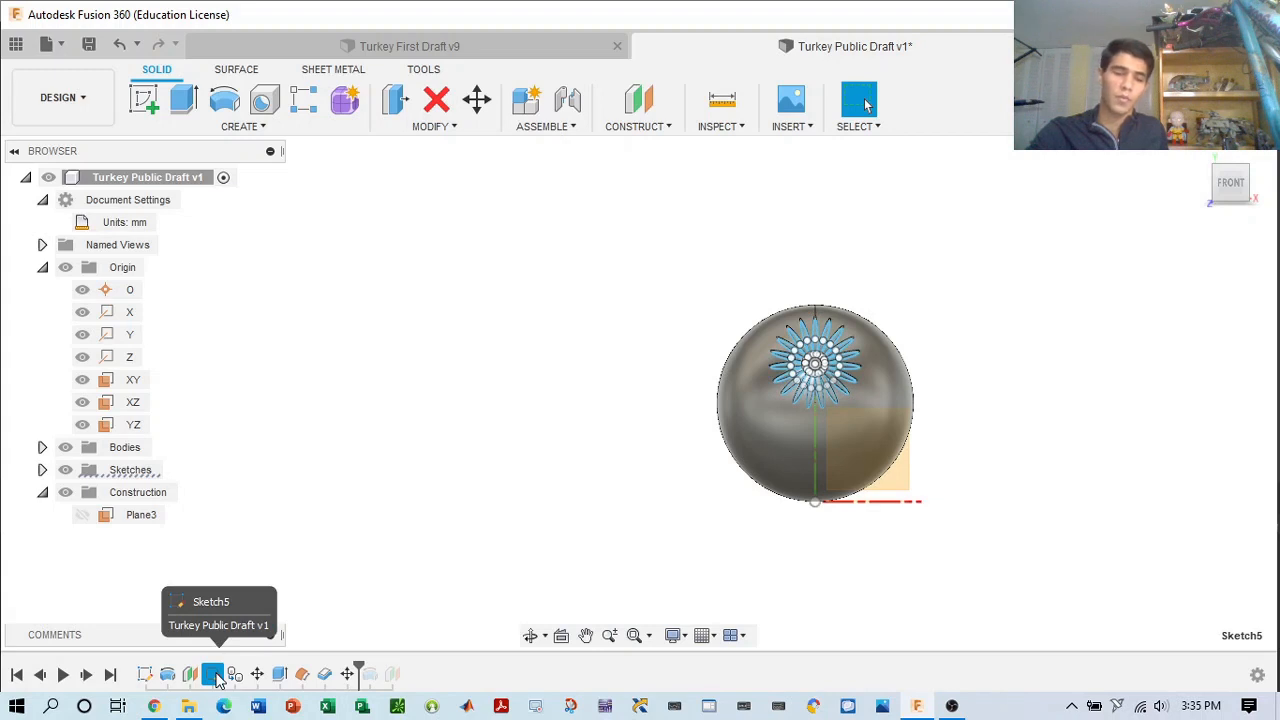
double_click(219, 680)
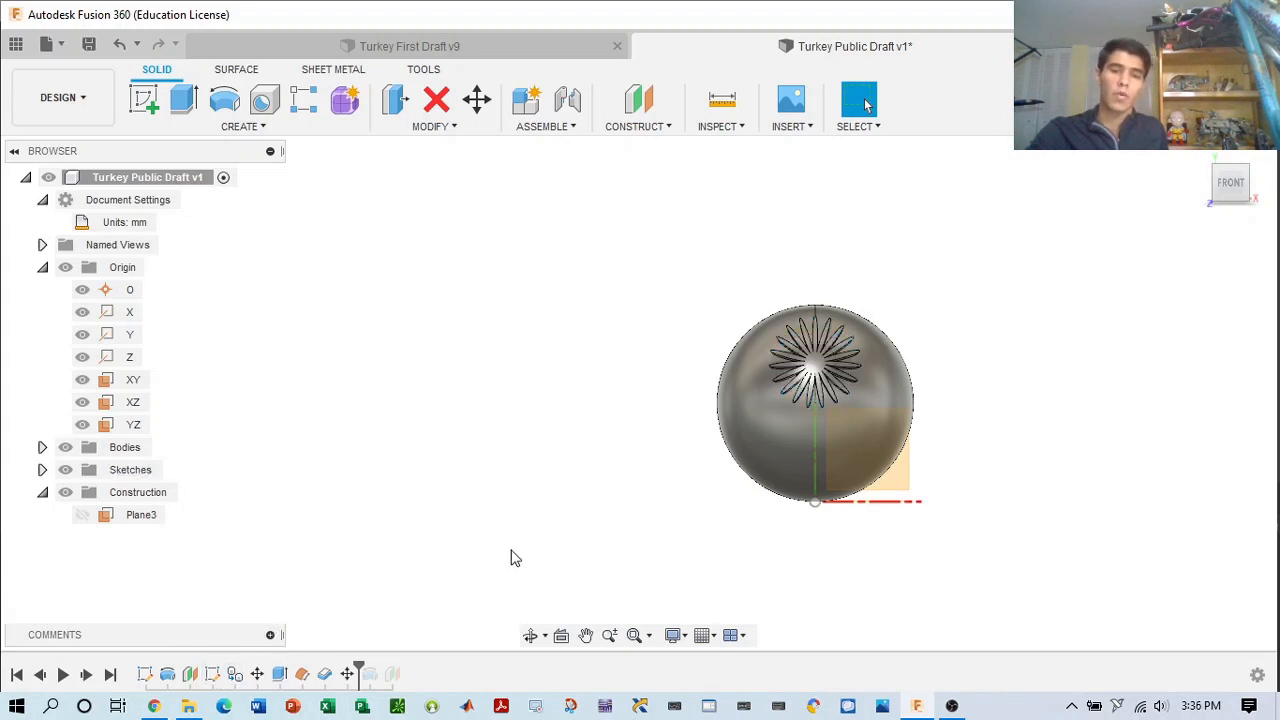
click(222, 676)
right_click(222, 676)
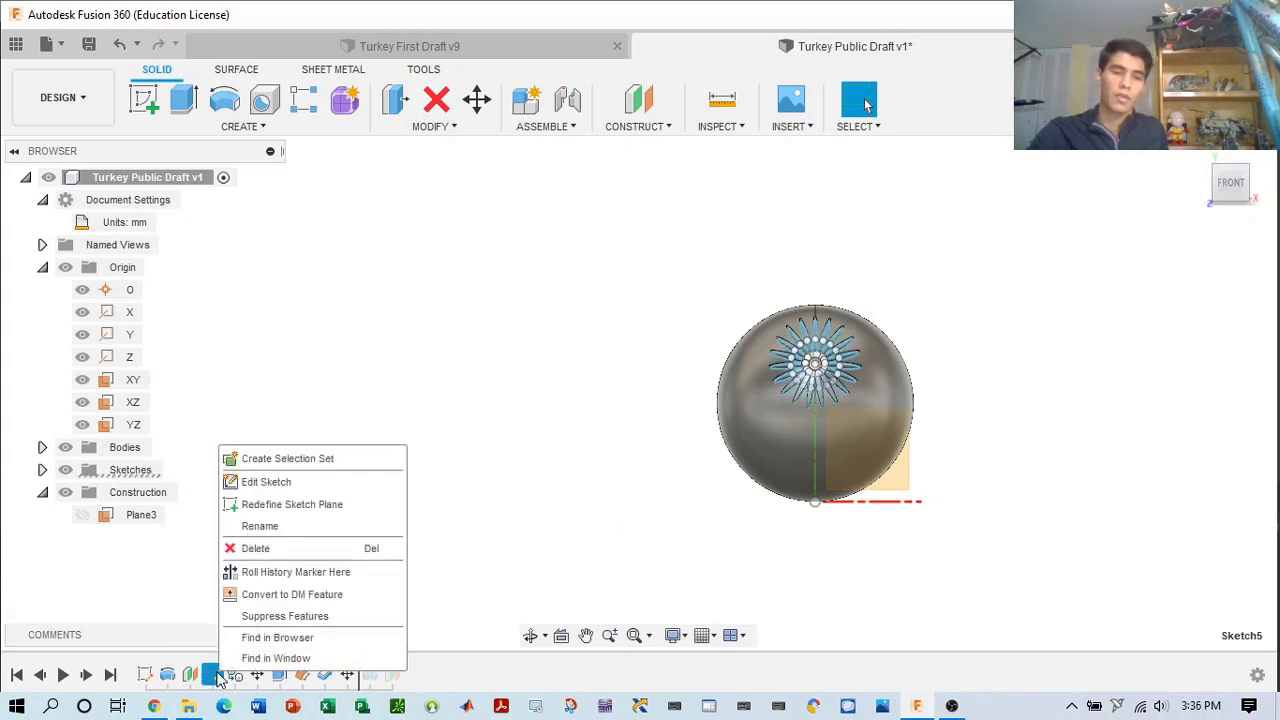
click(266, 482)
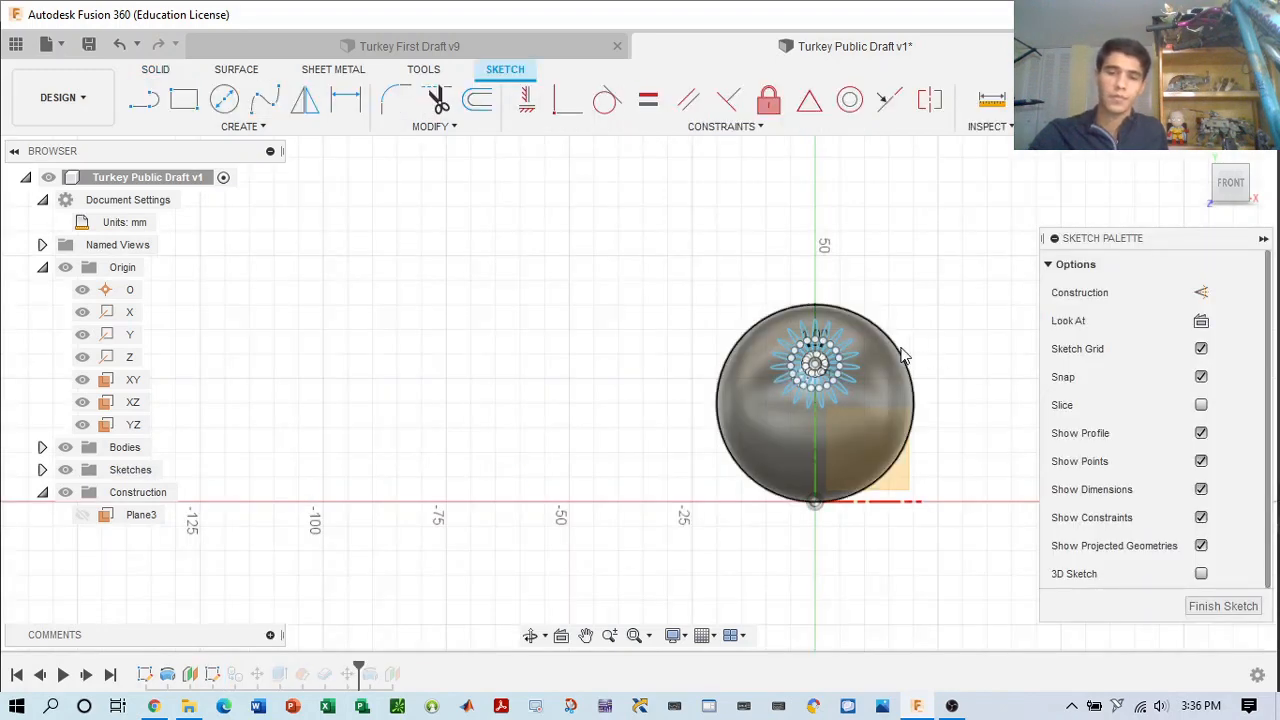
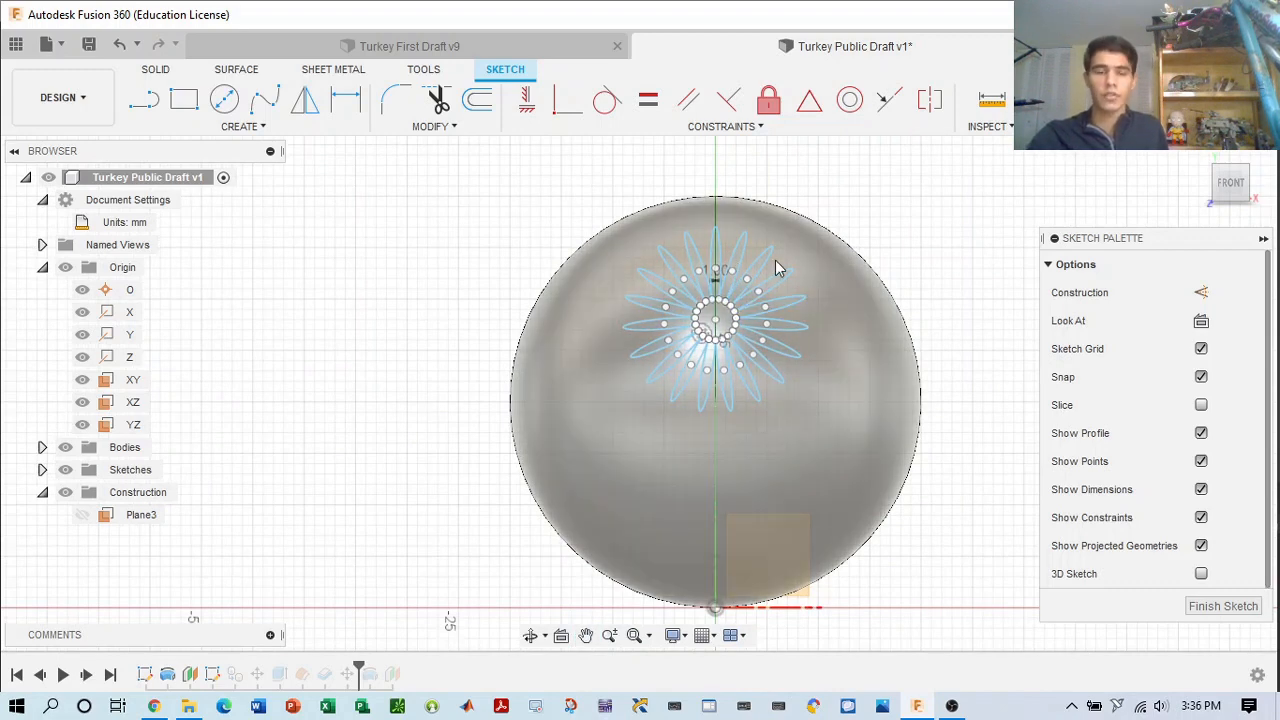
- Draw a sloped line about 17.5 mm long from the vertical axis below the petals, continued by a horizontal segment about 3.4 mm long crossing the body's left edge
click(146, 107)
scroll(730, 420, up, 1)
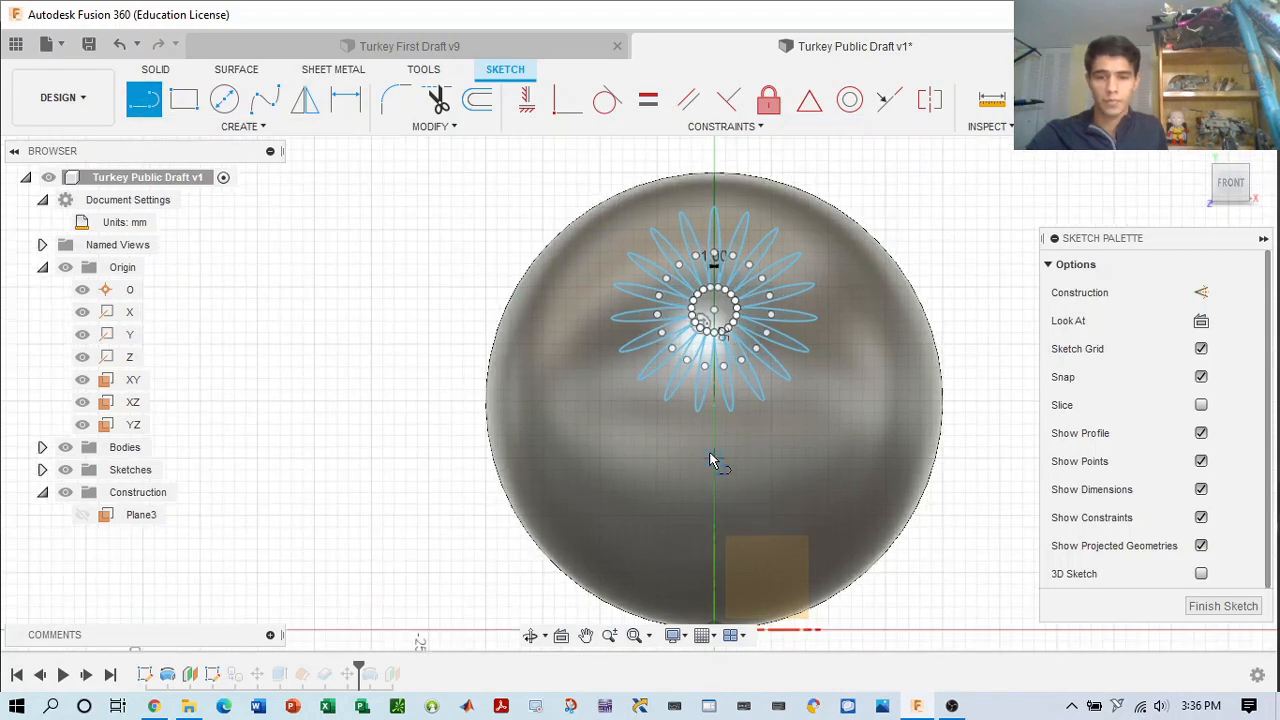
scroll(717, 464, up, 1)
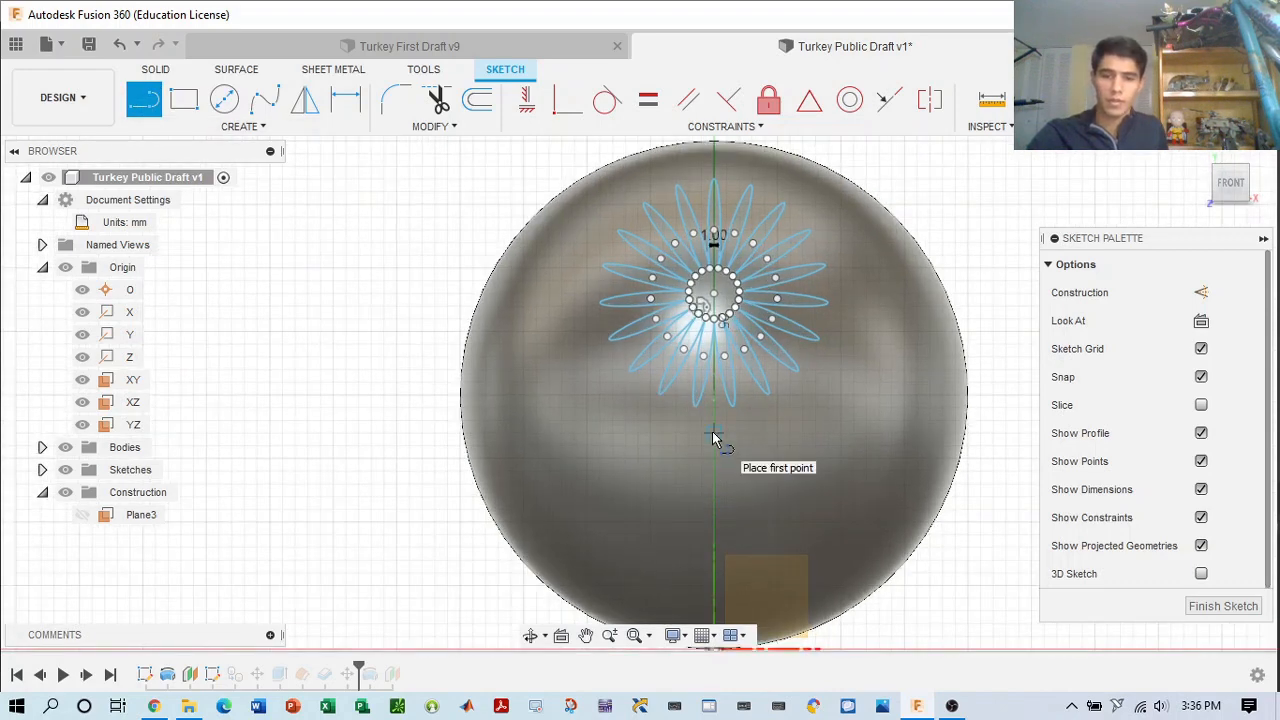
click(713, 443)
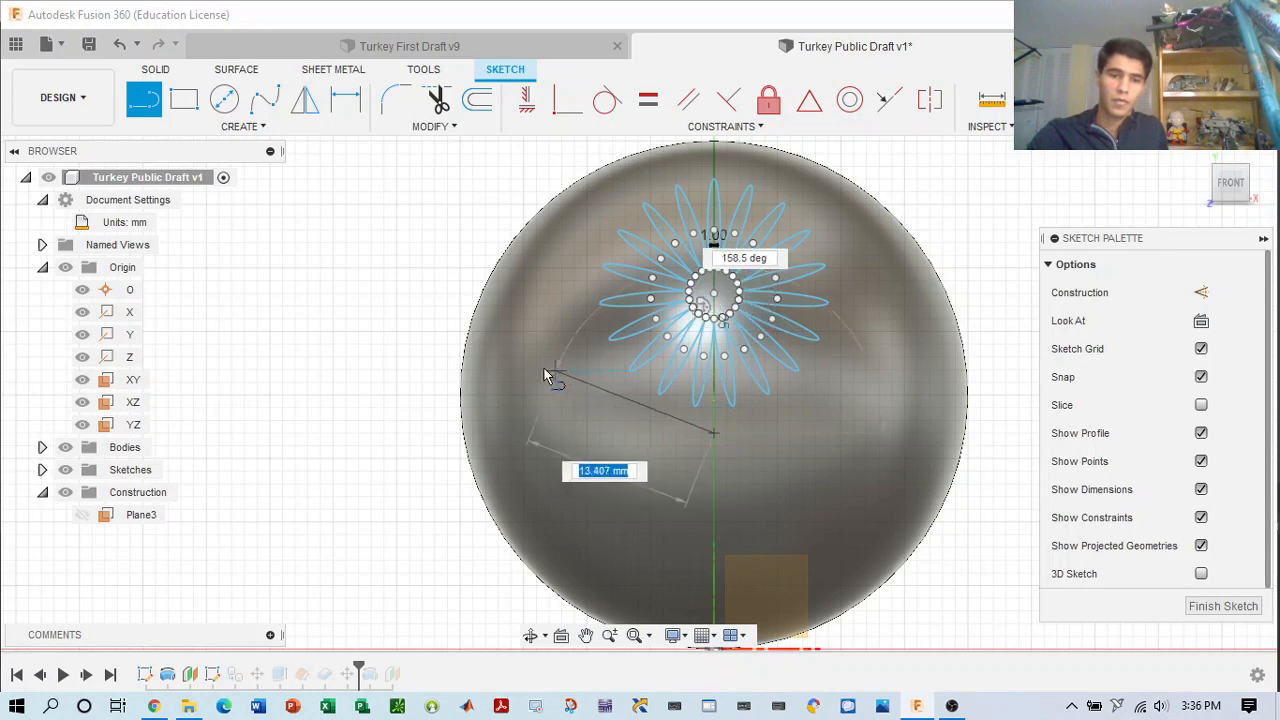
scroll(540, 372, down, 2)
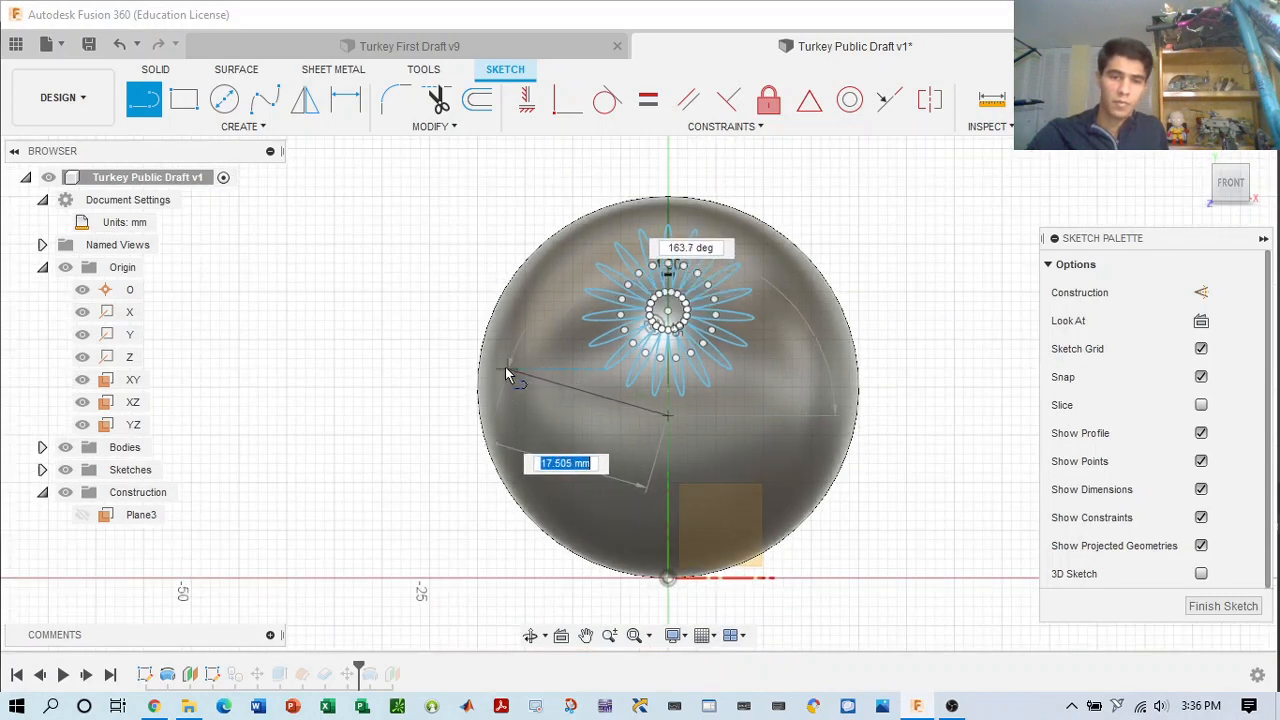
scroll(500, 372, up, 1)
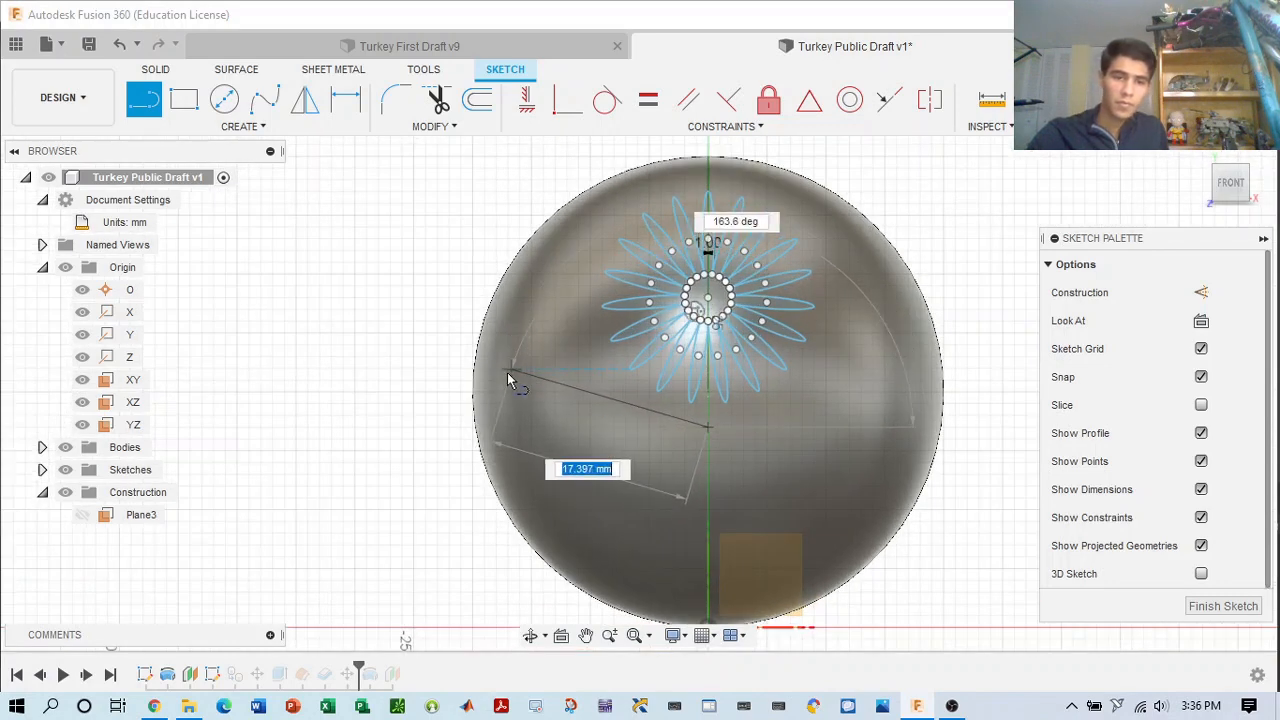
click(505, 370)
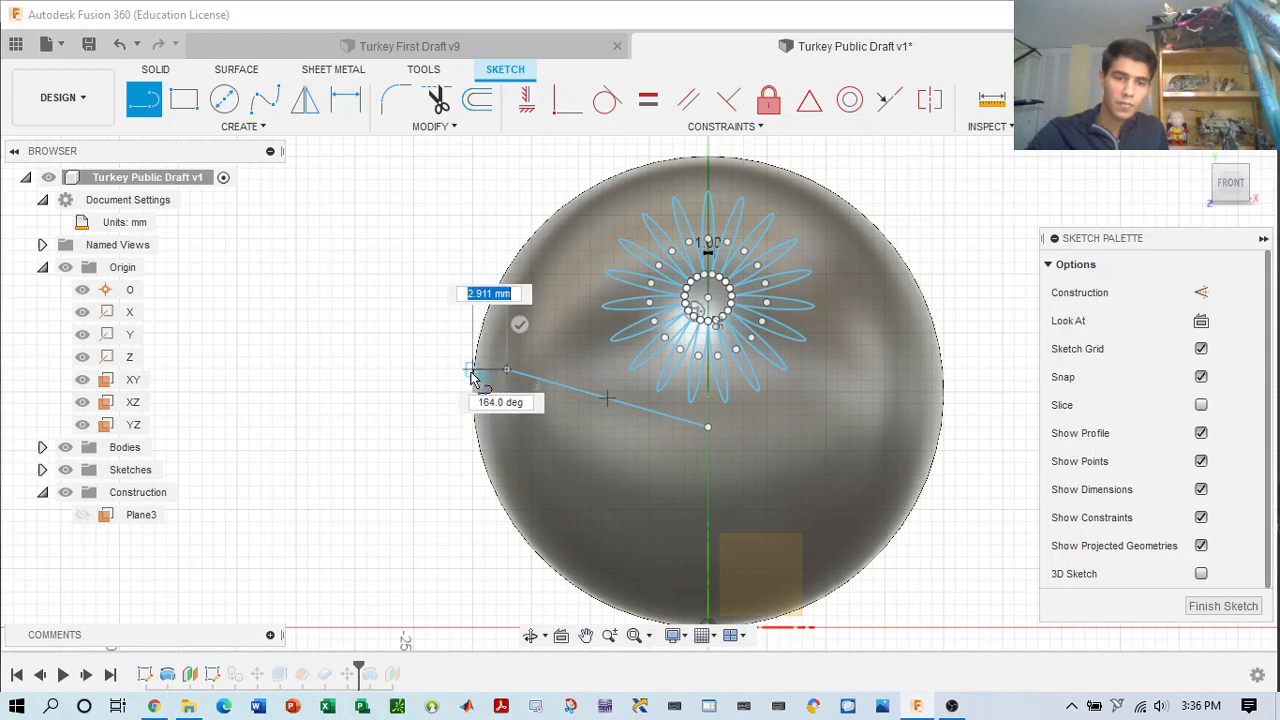
scroll(474, 378, up, 4)
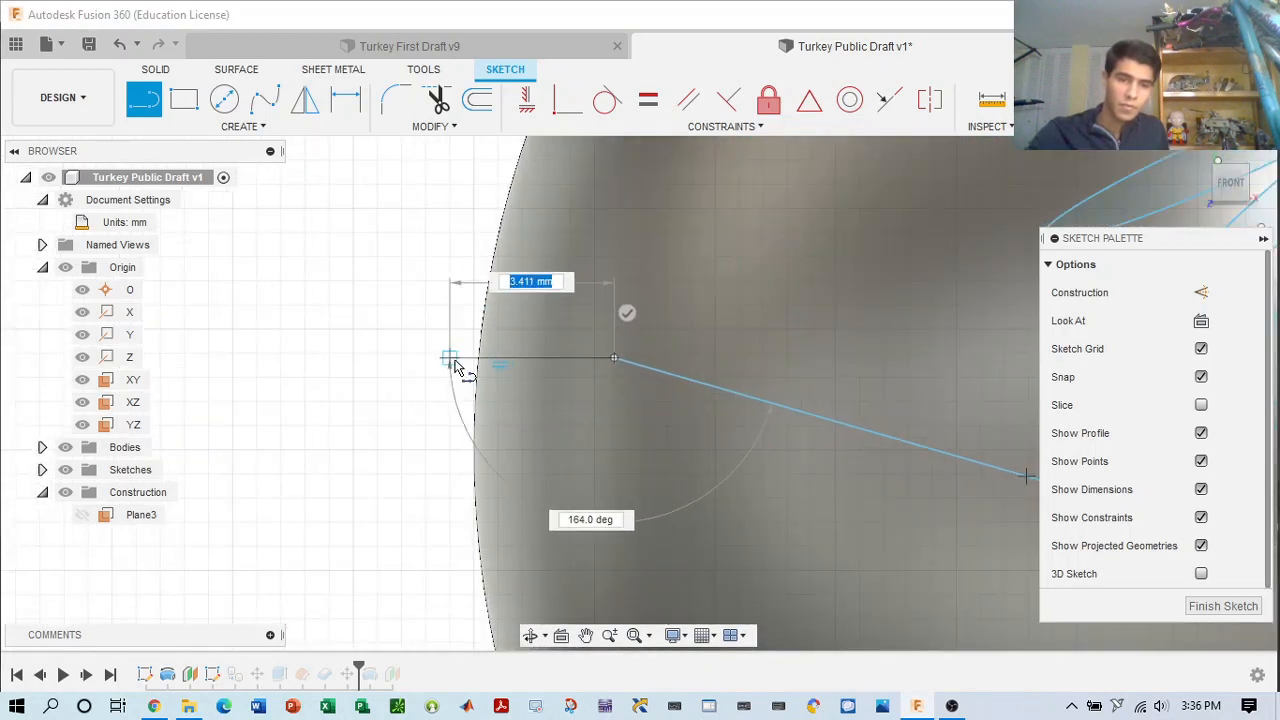
click(452, 360)
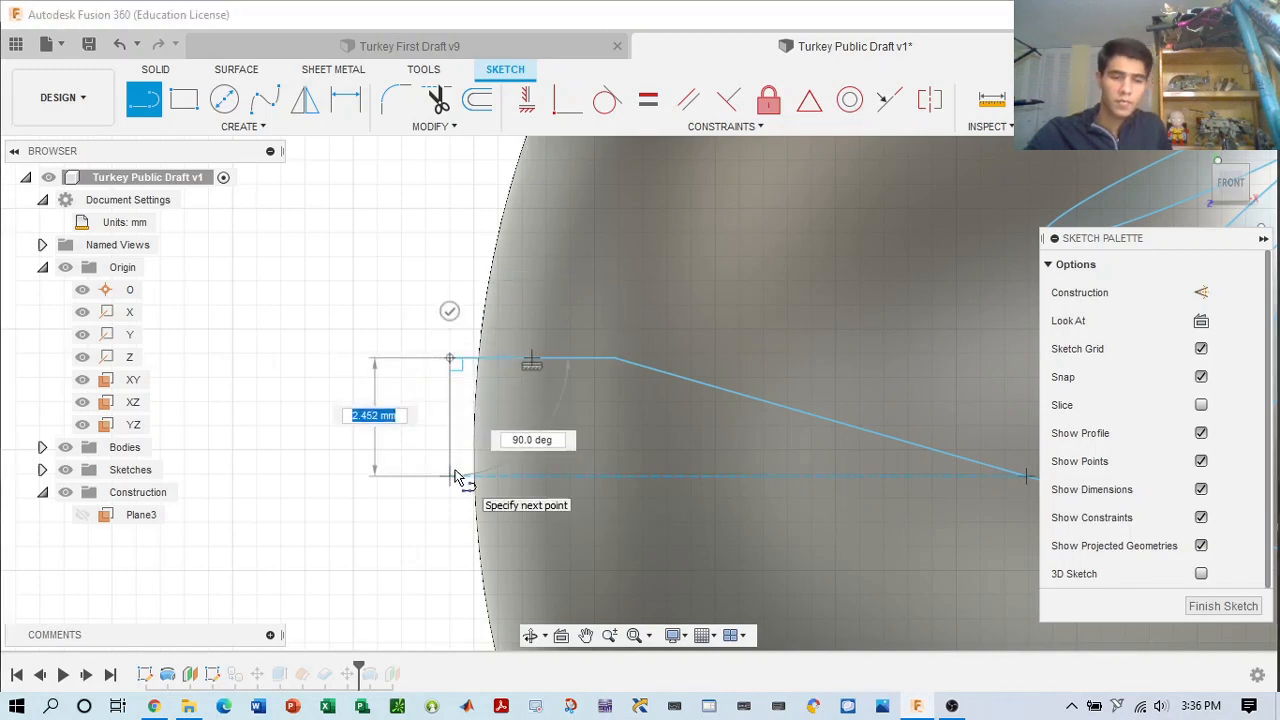
key(Escape)
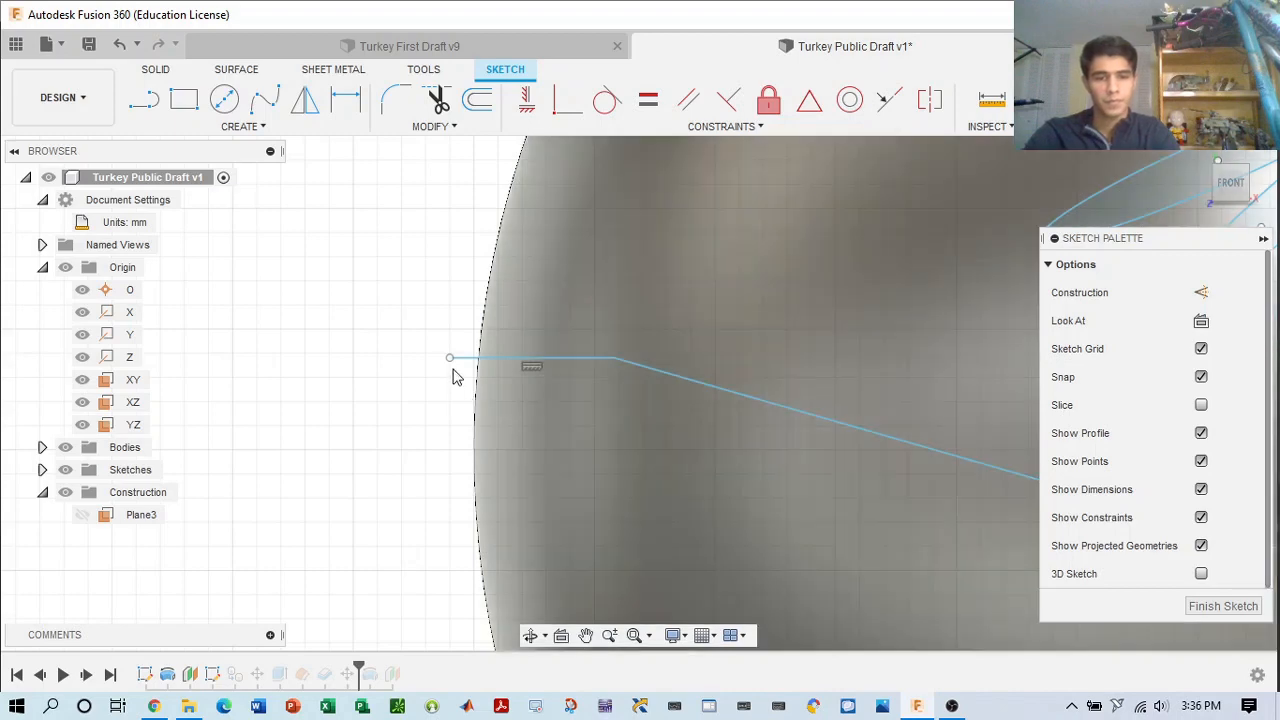
- Shorten the horizontal segment of the vest outline, placing its outer endpoint at X -20 mm just outside the body's left edge
click(451, 361)
drag(456, 370, 466, 368)
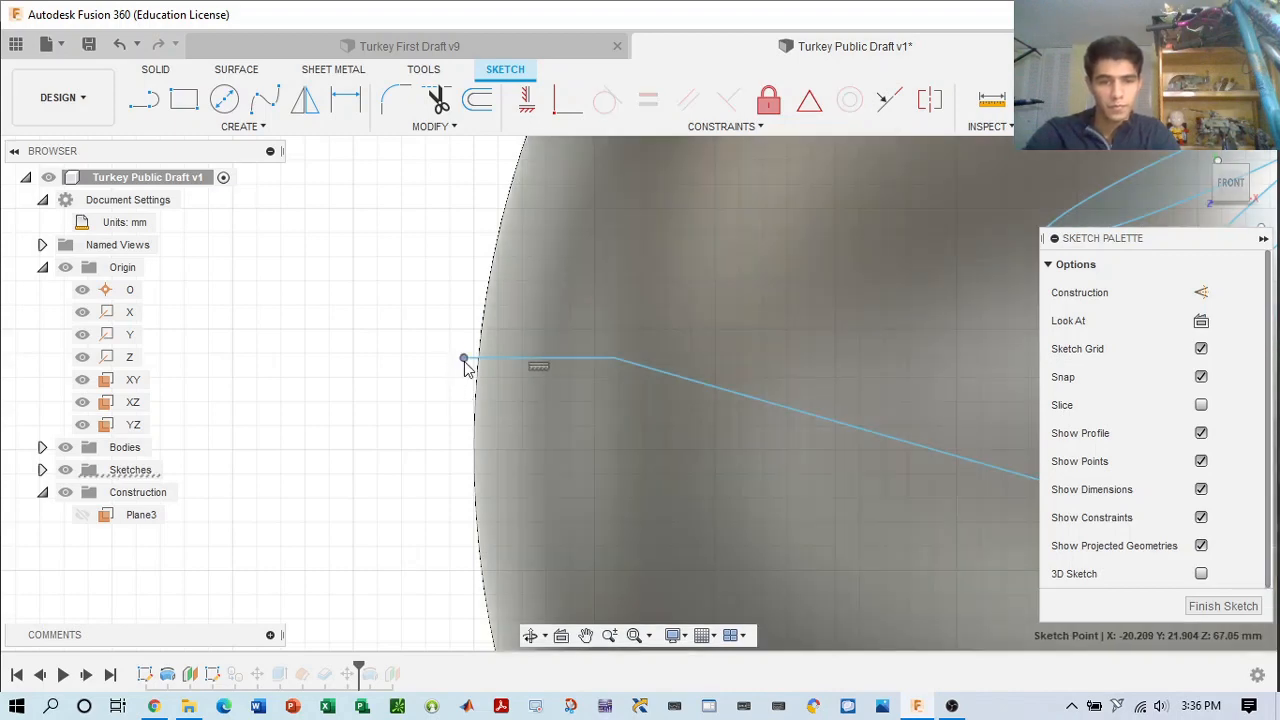
scroll(466, 361, up, 5)
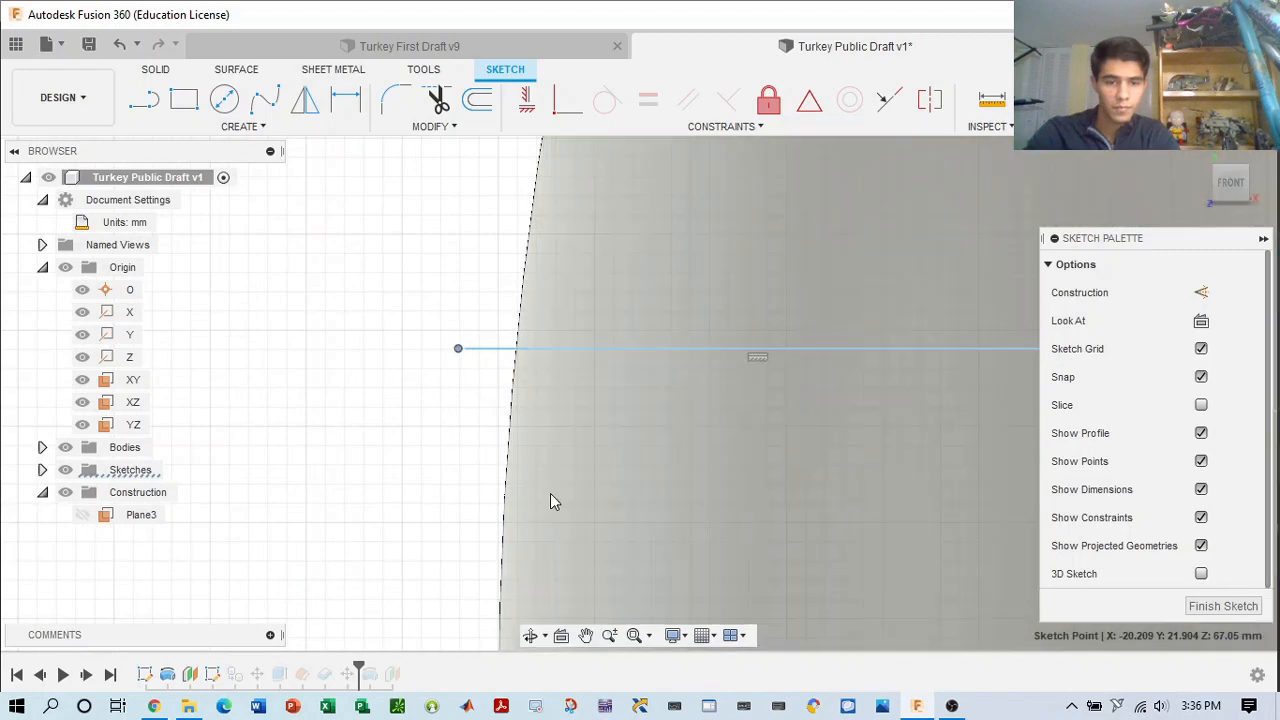
mouse_move(547, 512)
middle_down()
mouse_move(537, 248)
mouse_move(526, 263)
mouse_move(535, 331)
middle_up()
scroll(528, 273, down, 1)
scroll(528, 273, down, 1)
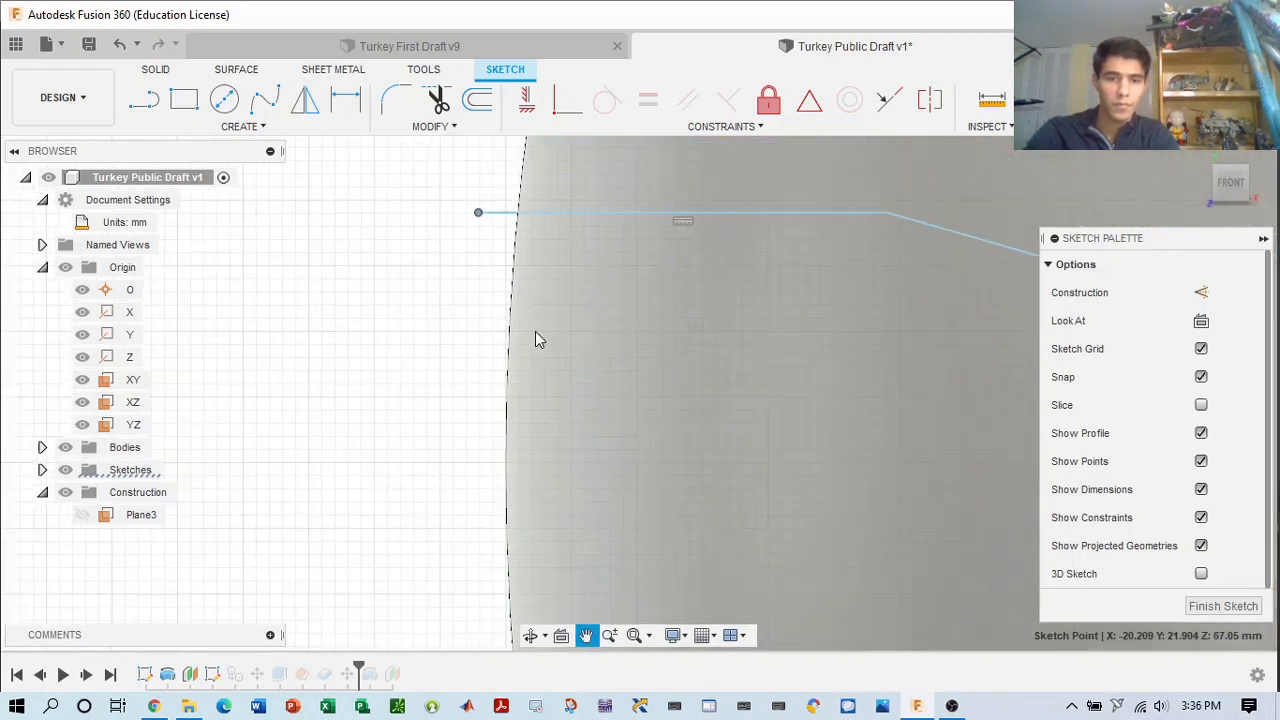
scroll(525, 306, up, 1)
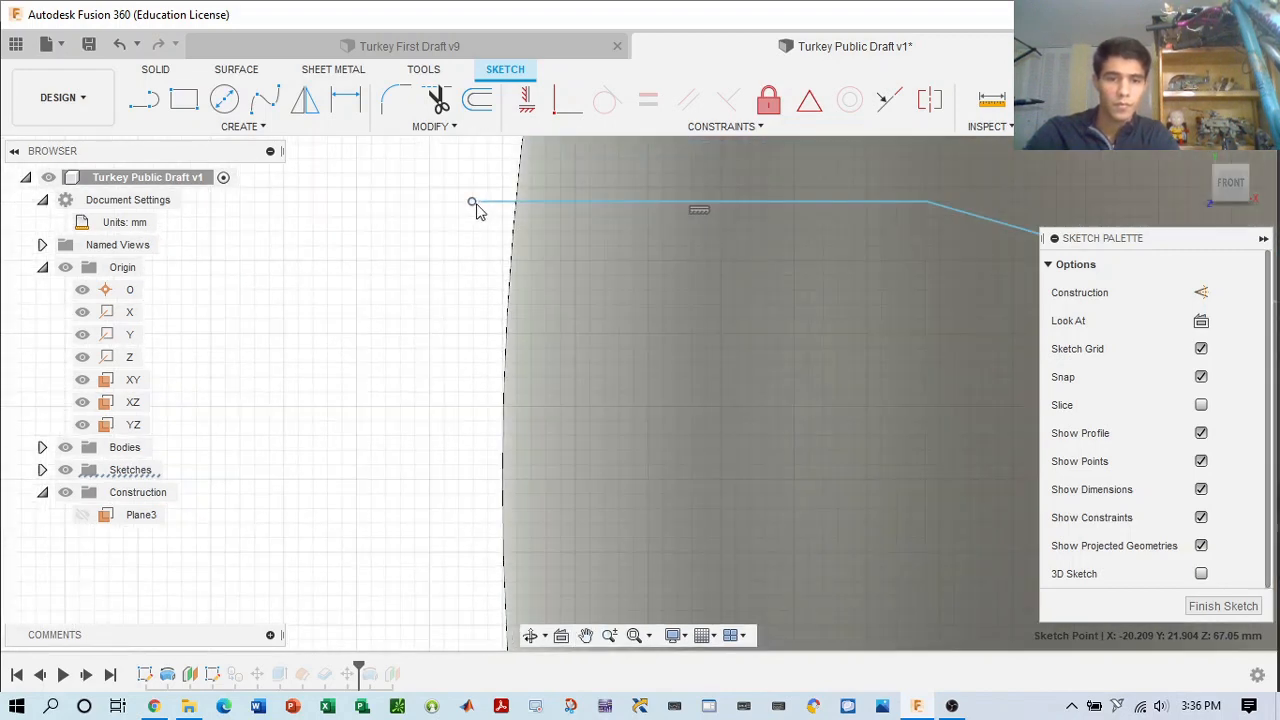
drag(474, 203, 489, 203)
scroll(547, 262, down, 8)
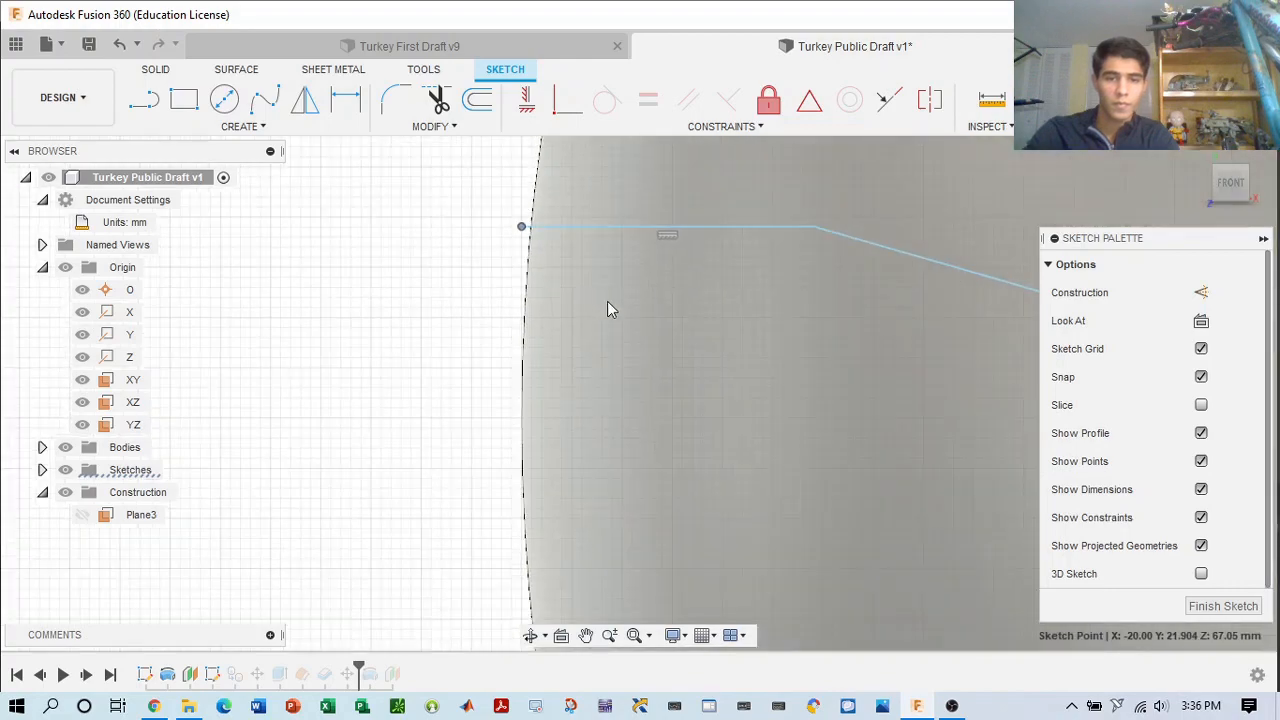
middle_drag(824, 437, 382, 313)
scroll(600, 305, down, 4)
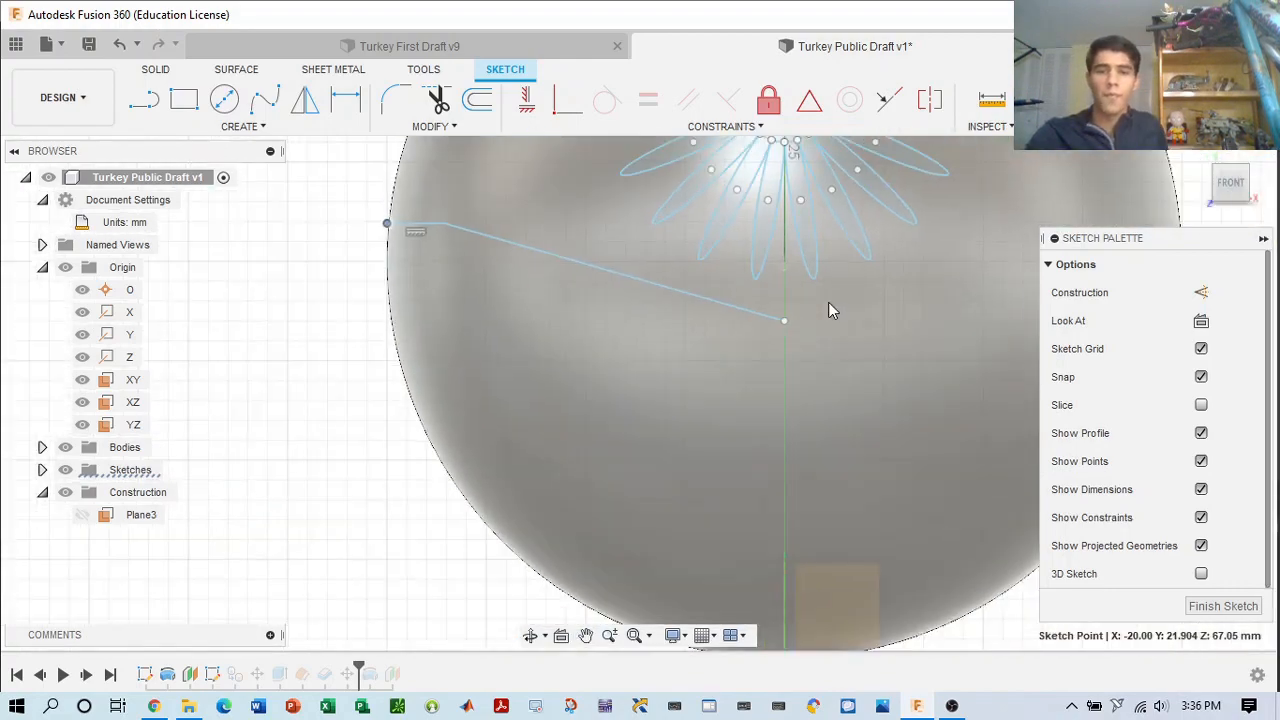
scroll(857, 320, up, 3)
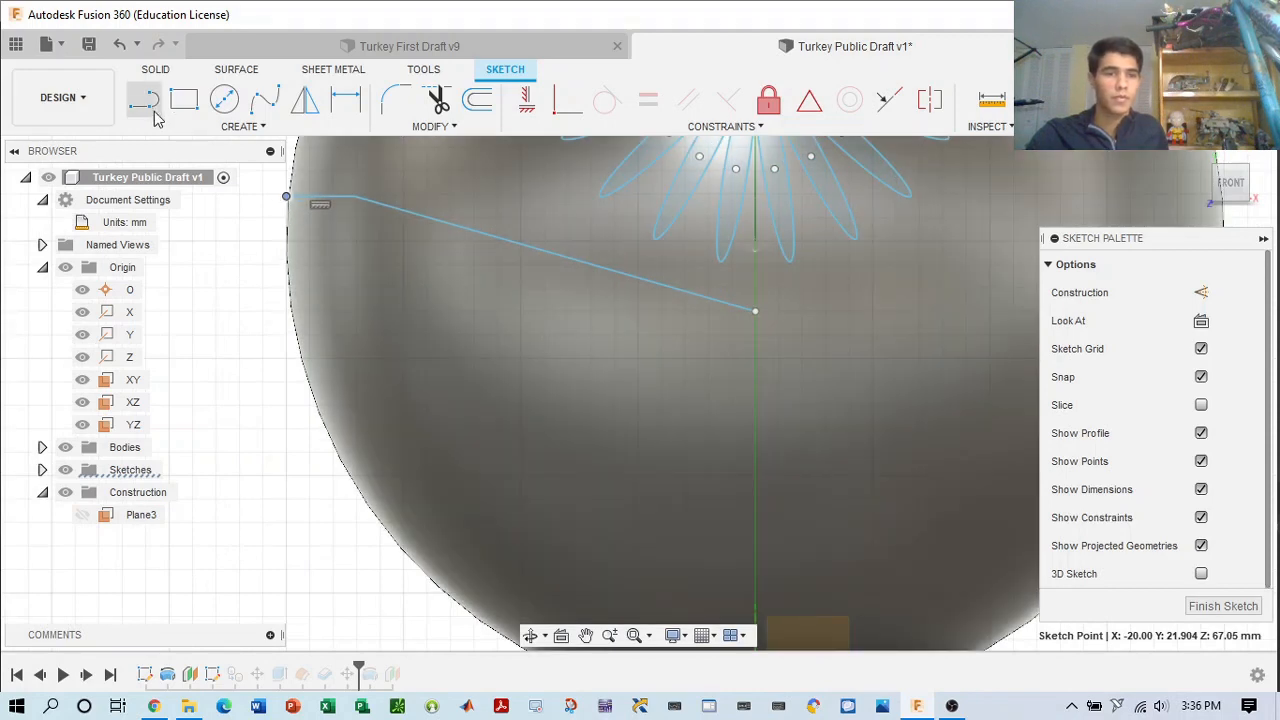
- Close the left vest outline with a vertical line about 11.9 mm down, a sloped line to the horizontal axis, and lines through the origin to the V-tip
click(143, 98)
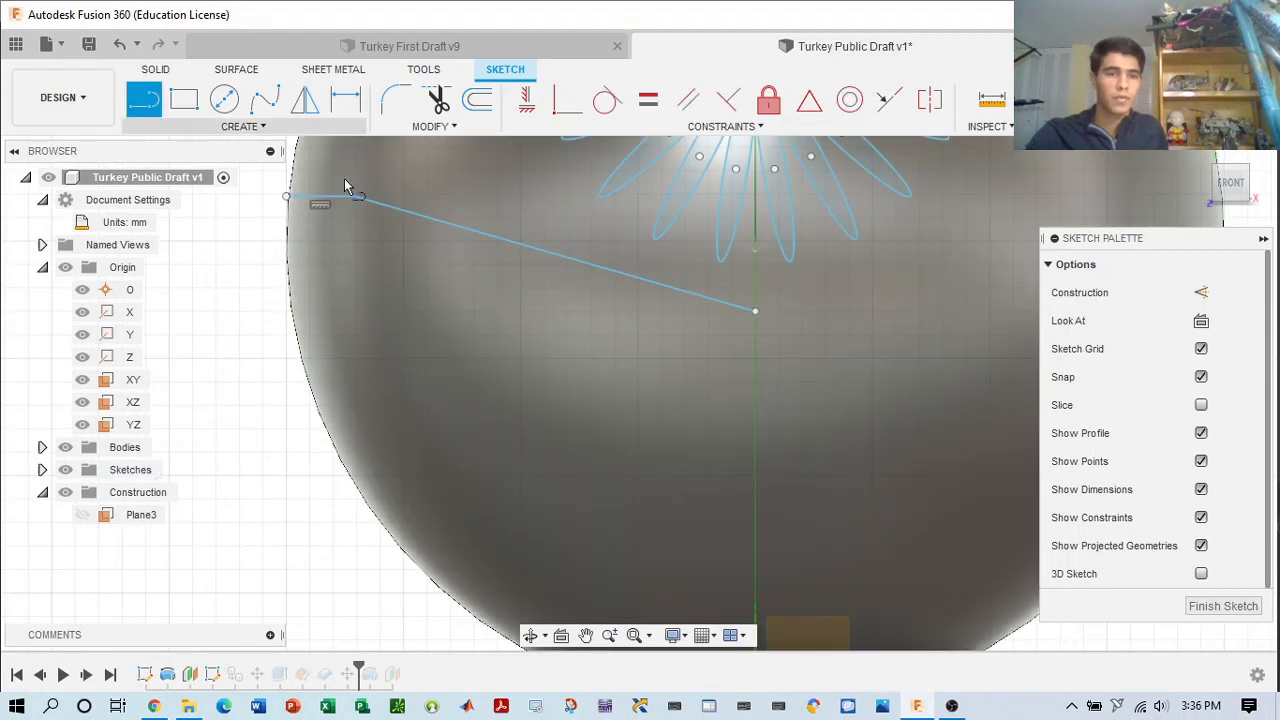
click(288, 198)
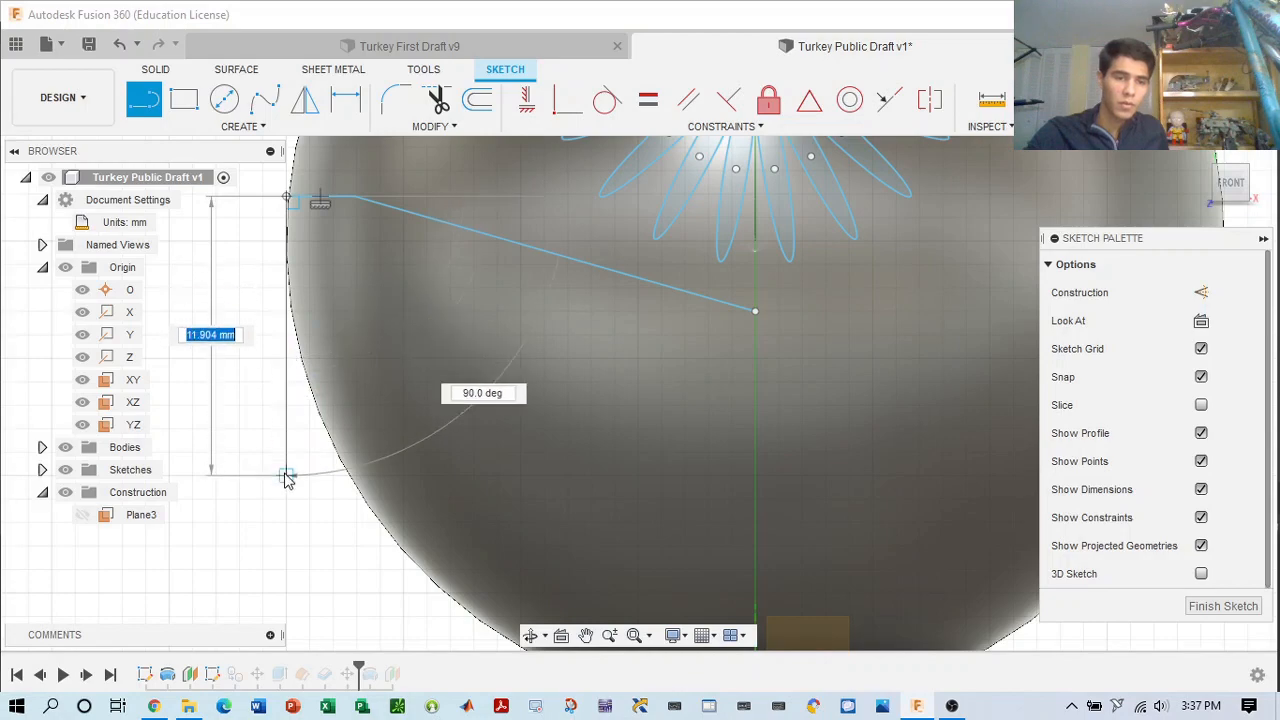
click(287, 476)
scroll(502, 474, down, 5)
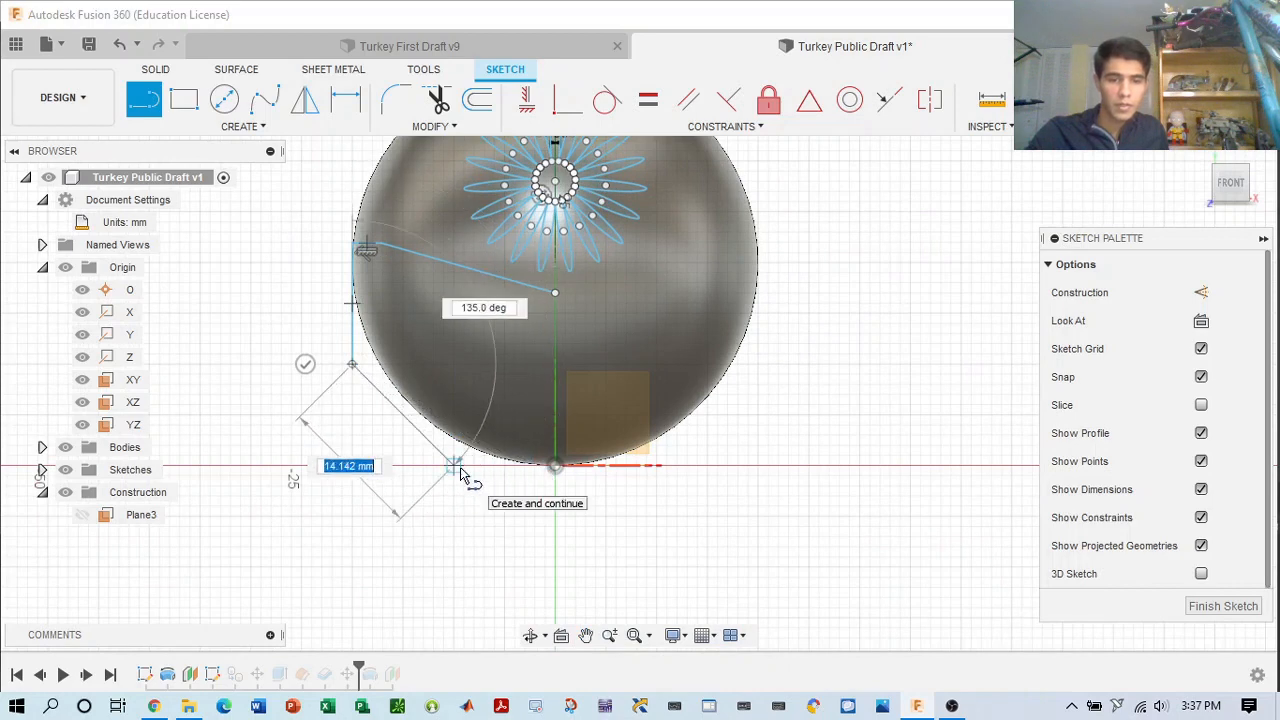
click(463, 466)
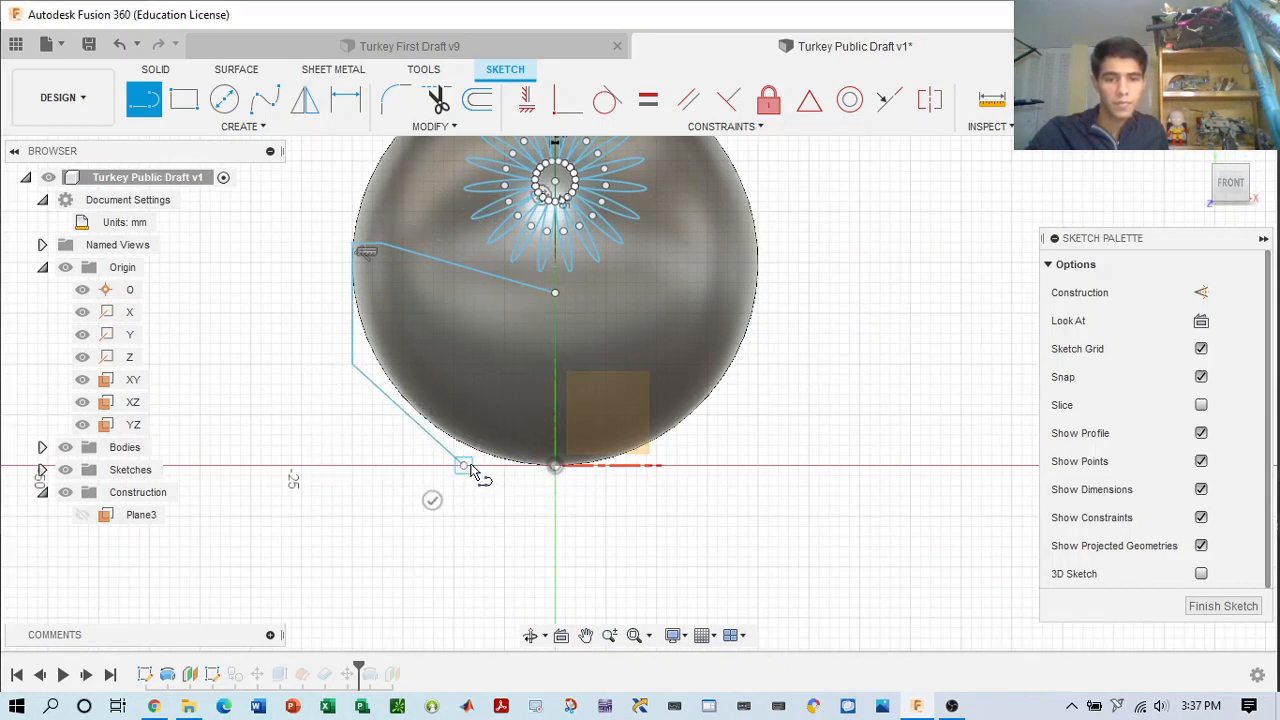
click(555, 465)
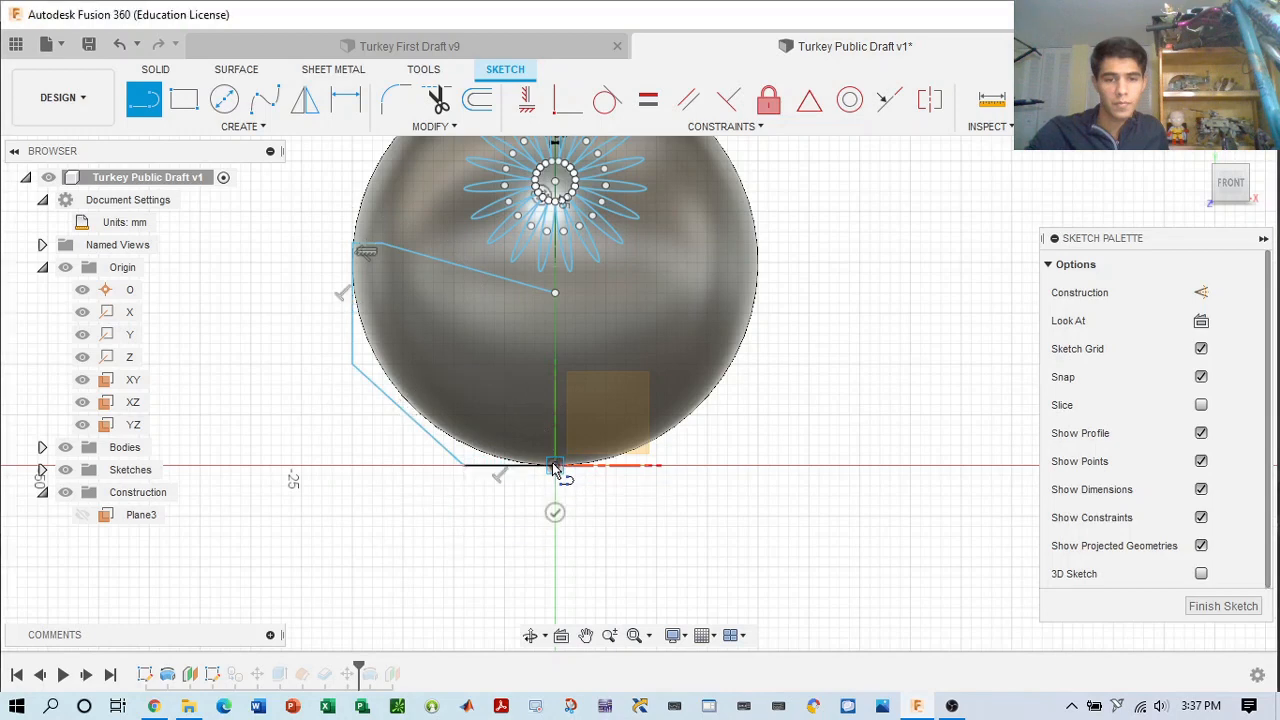
click(555, 294)
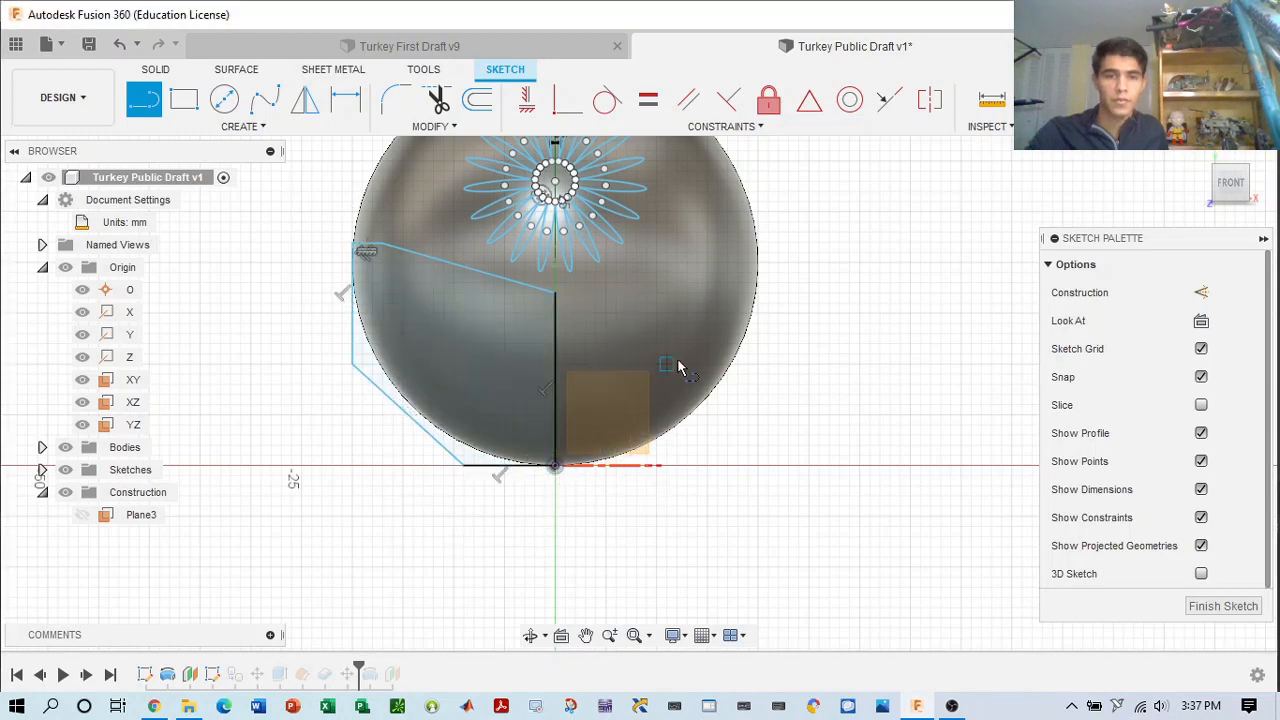
- Draw two equal circles about 2 mm in diameter, centred on the vertical line below the vest's V-tip
scroll(697, 350, up, 5)
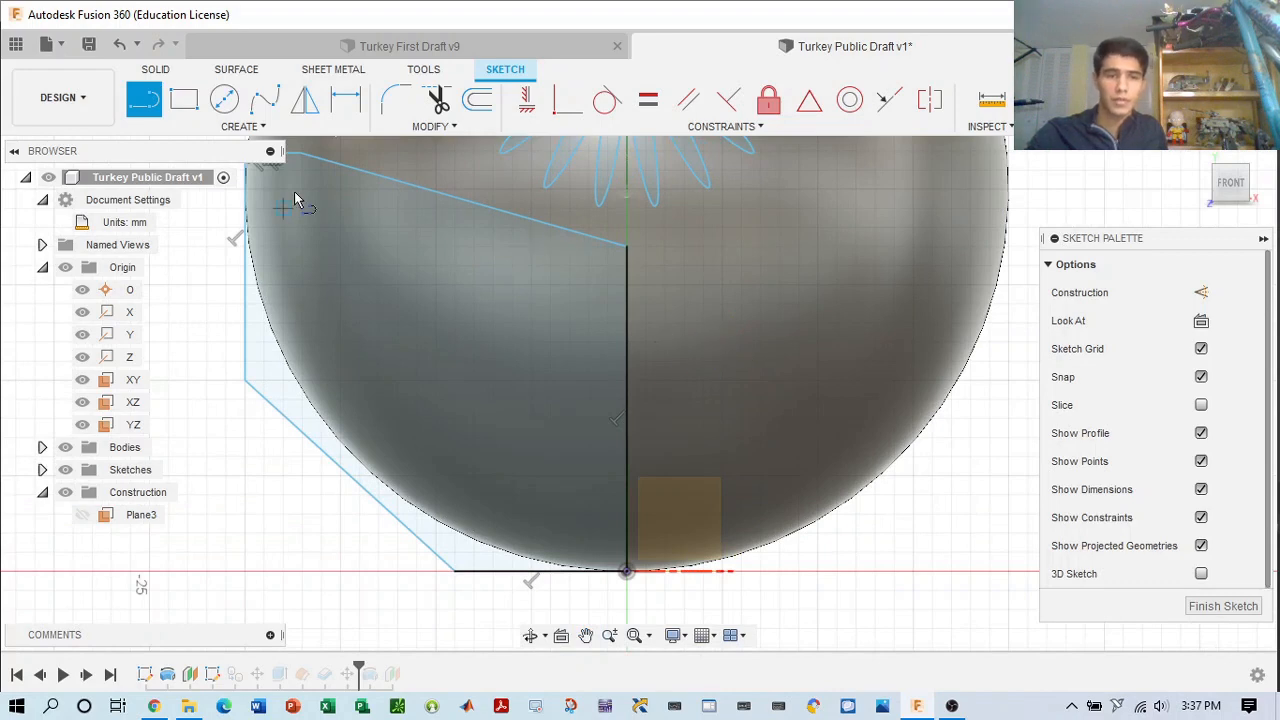
scroll(661, 518, down, 2)
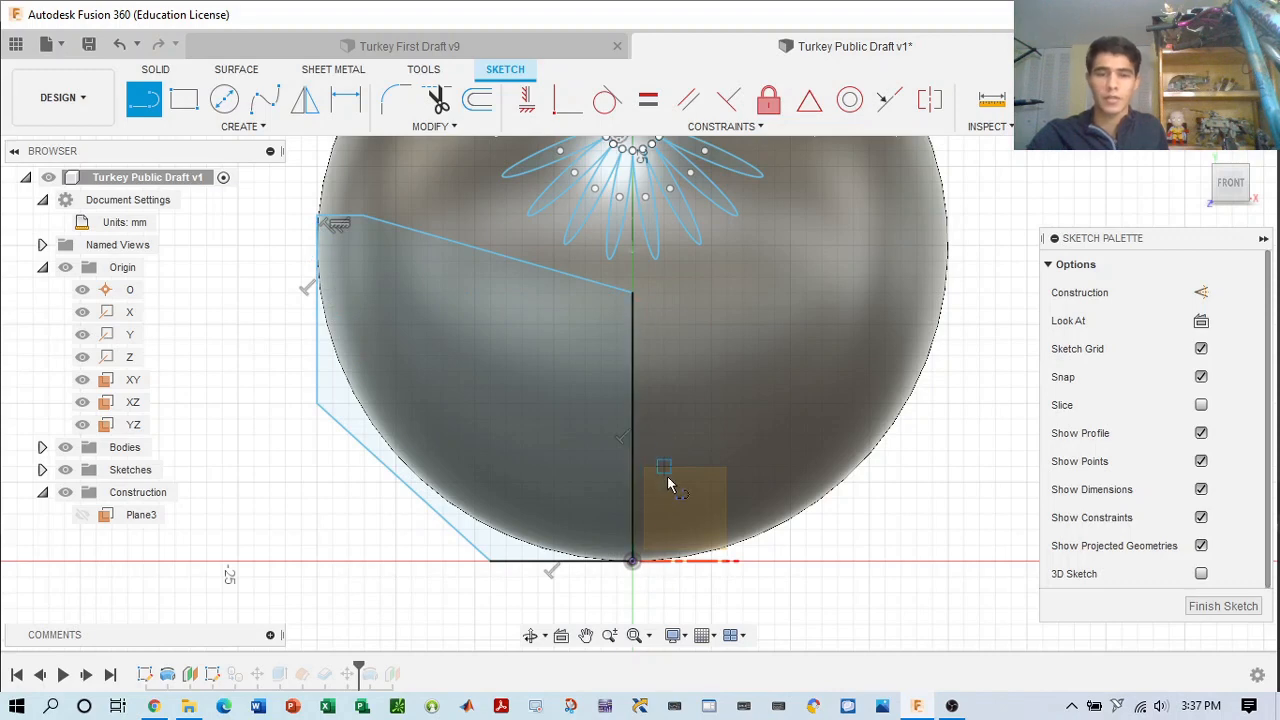
scroll(820, 324, down, 4)
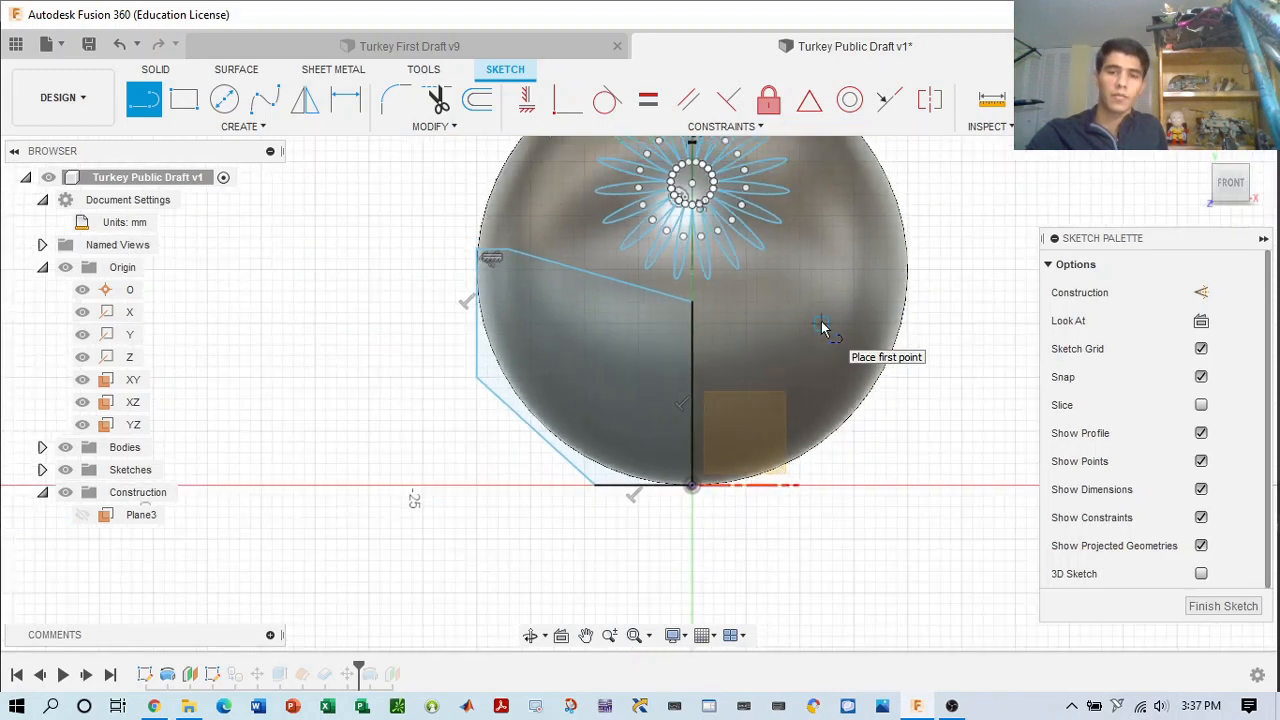
scroll(785, 291, up, 4)
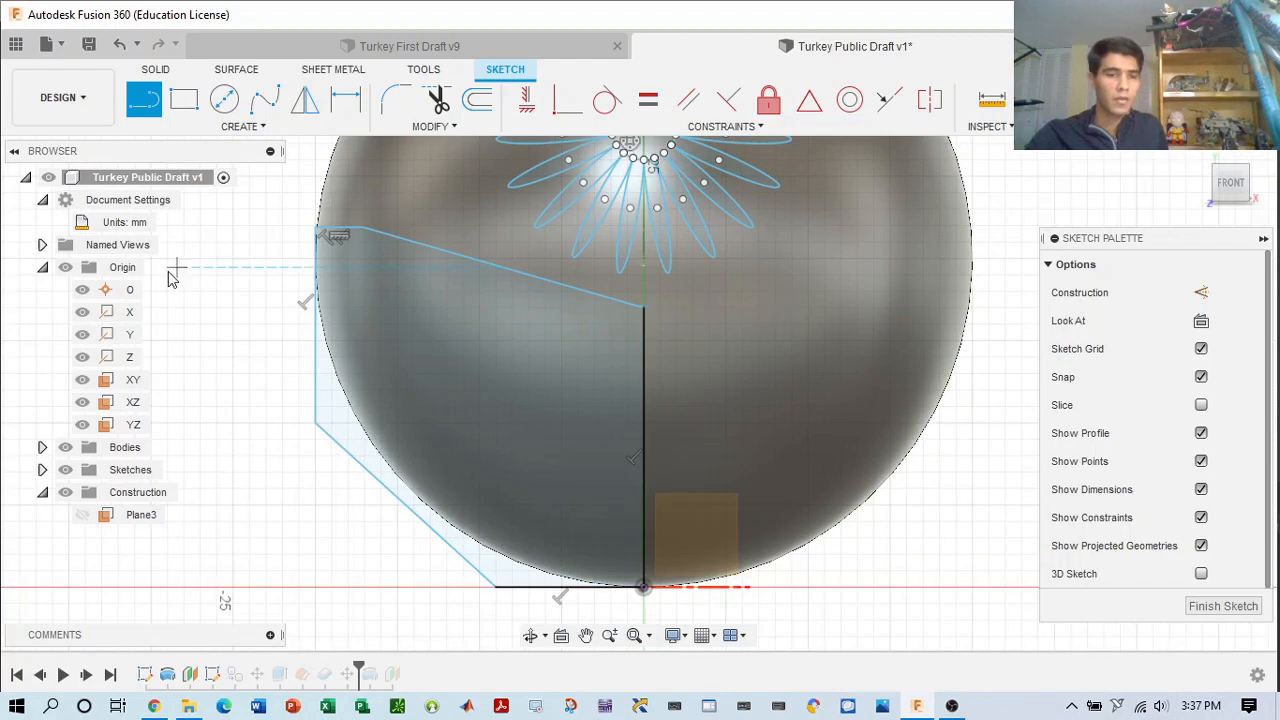
click(224, 98)
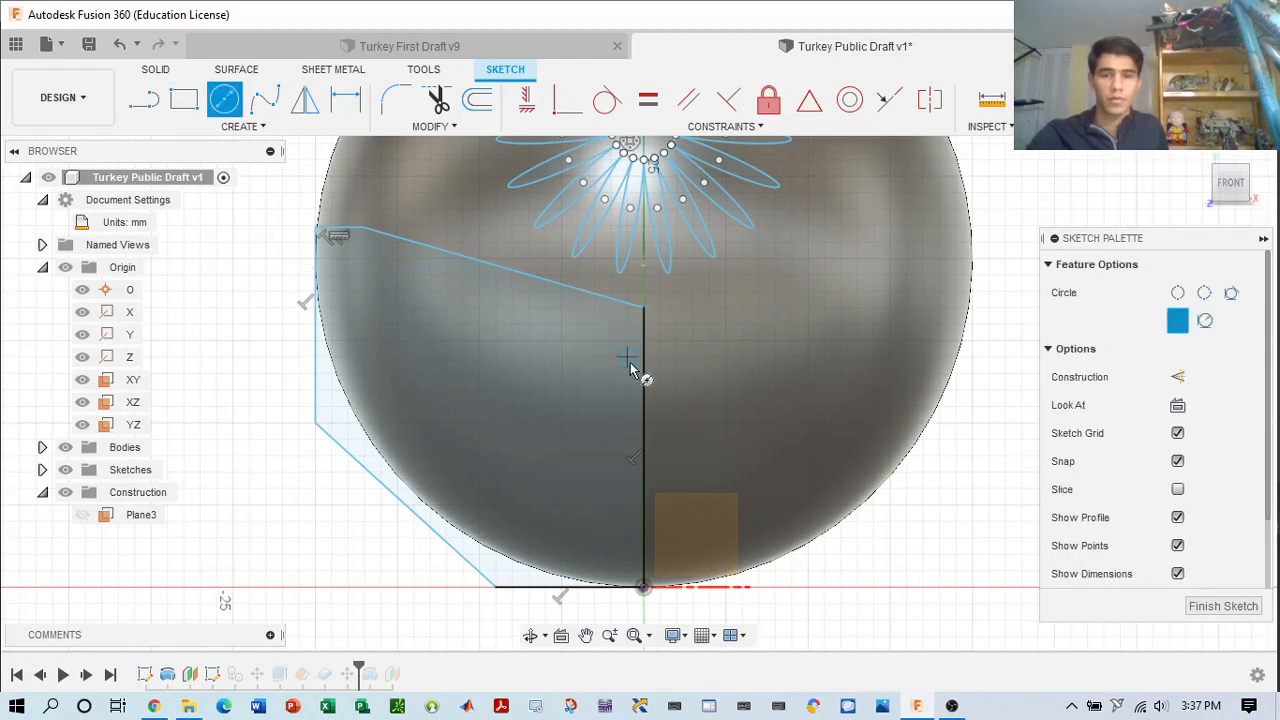
scroll(648, 362, up, 2)
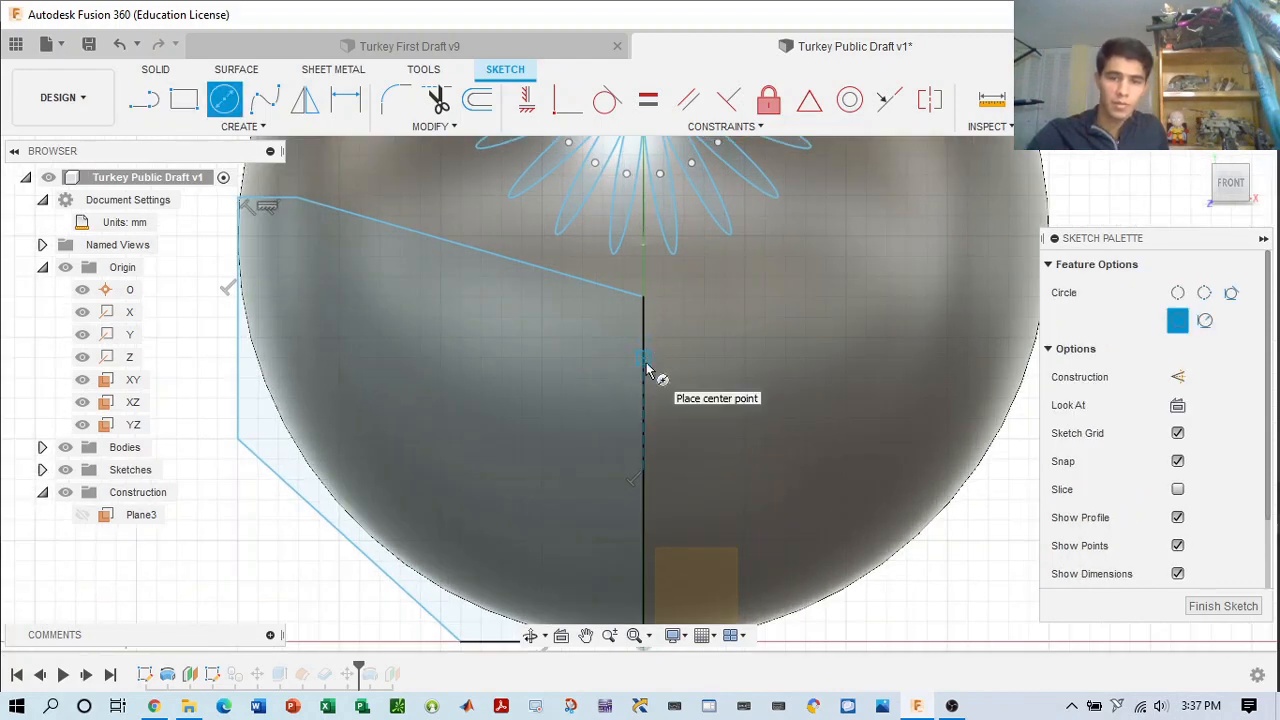
click(644, 359)
click(660, 366)
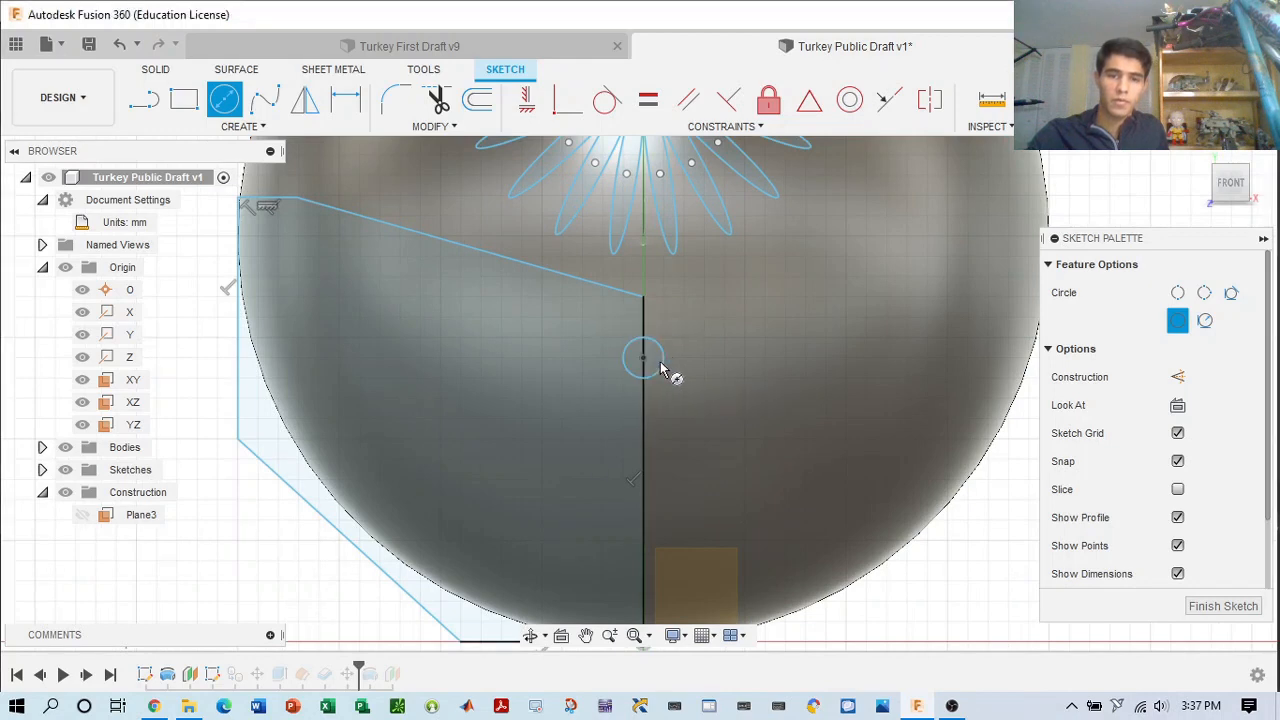
click(646, 420)
key(Return)
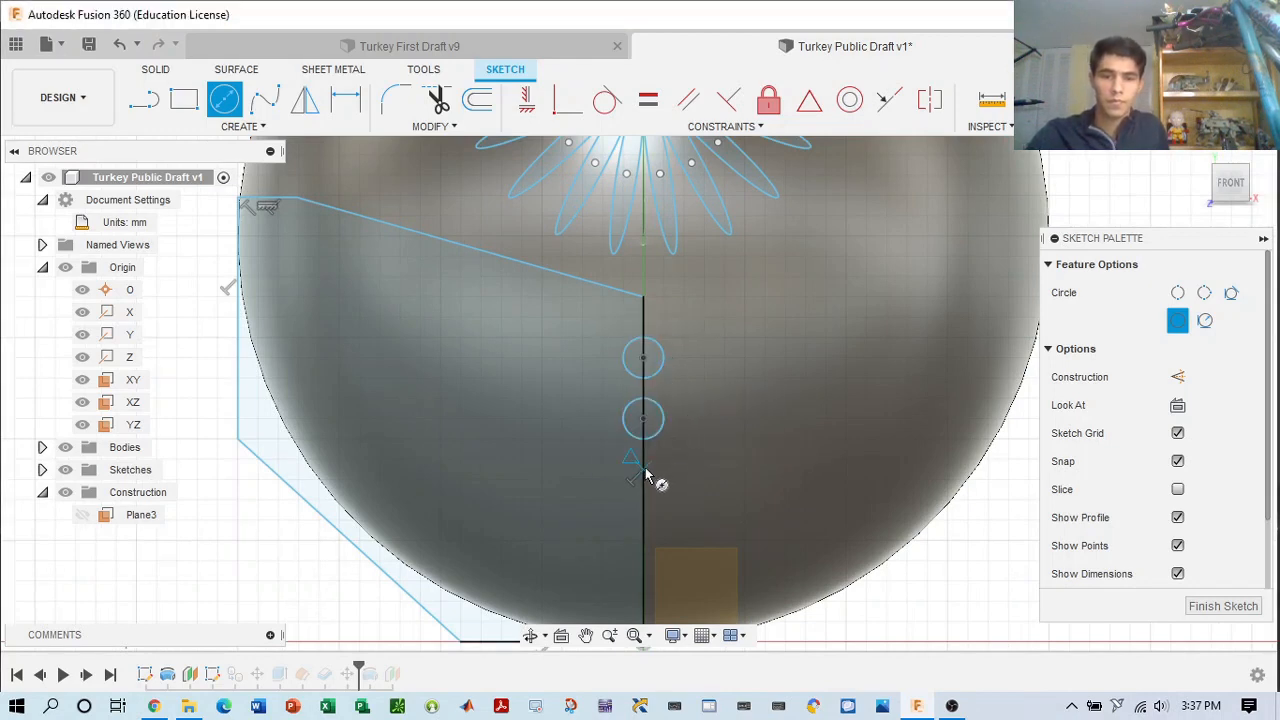
- Add a third 2 mm diameter circle on the vertical line, evenly spaced below the other two
click(644, 470)
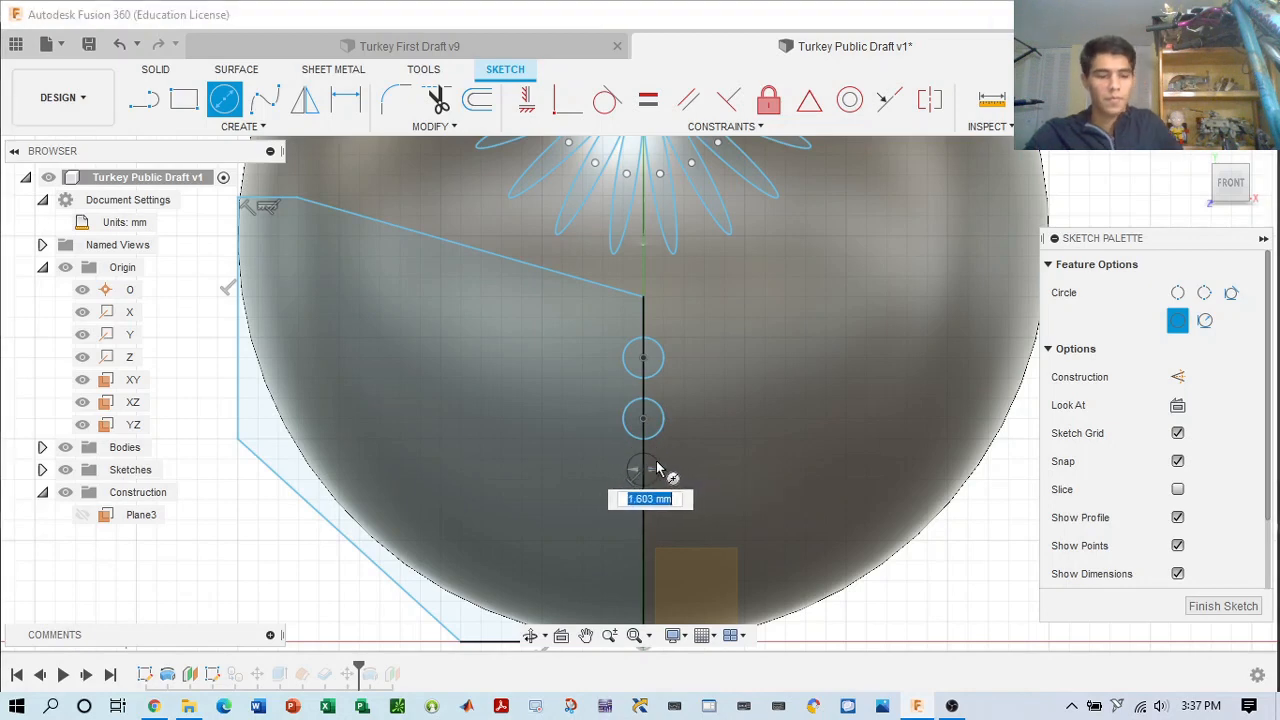
key(Escape)
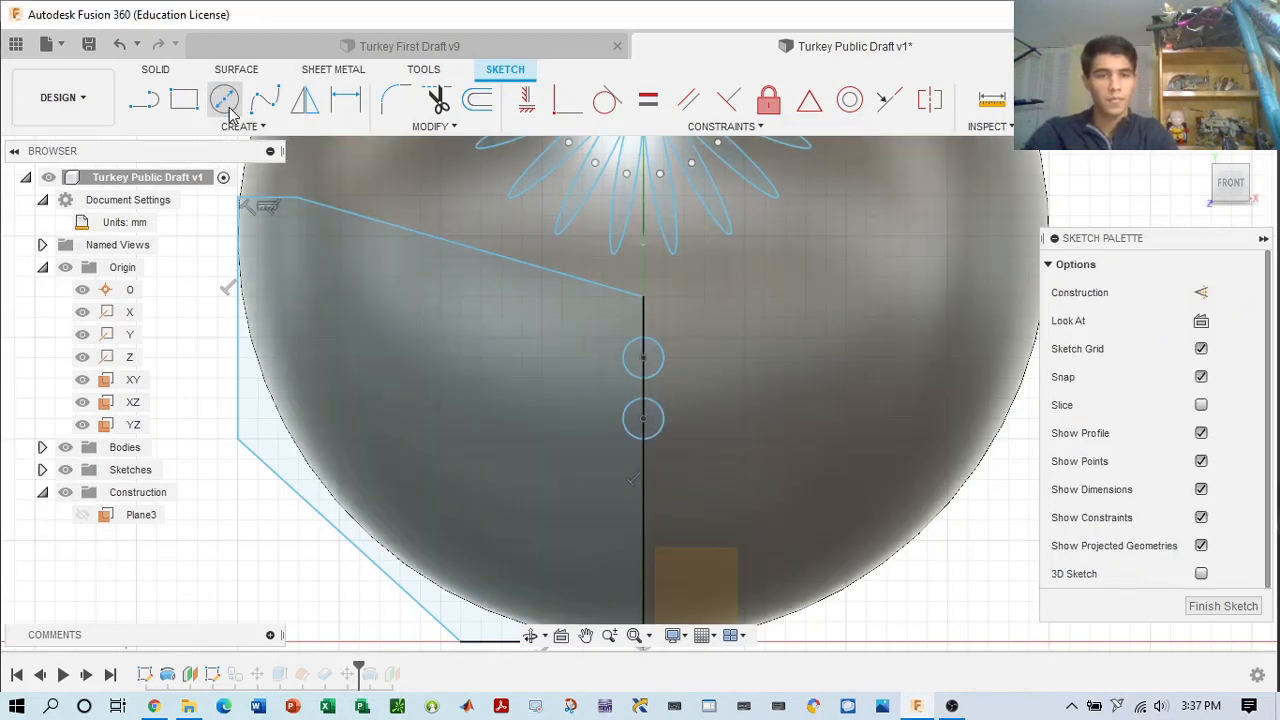
click(225, 100)
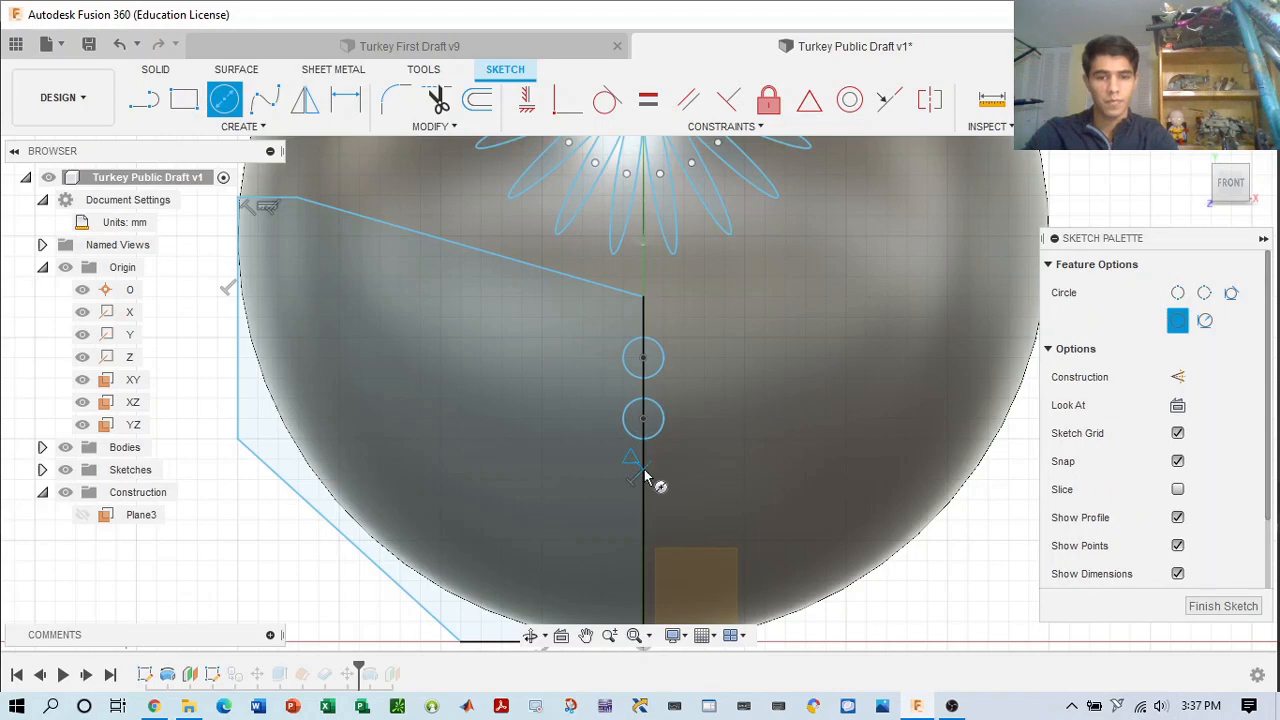
click(643, 480)
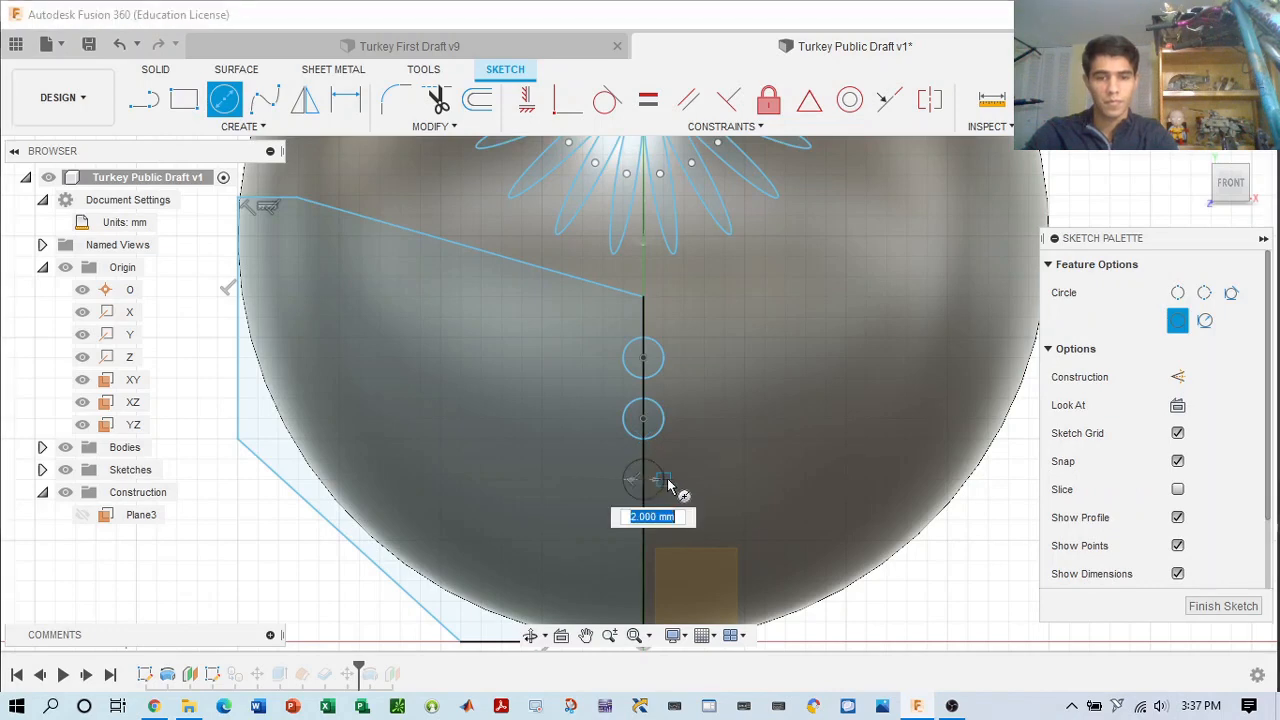
key(Return)
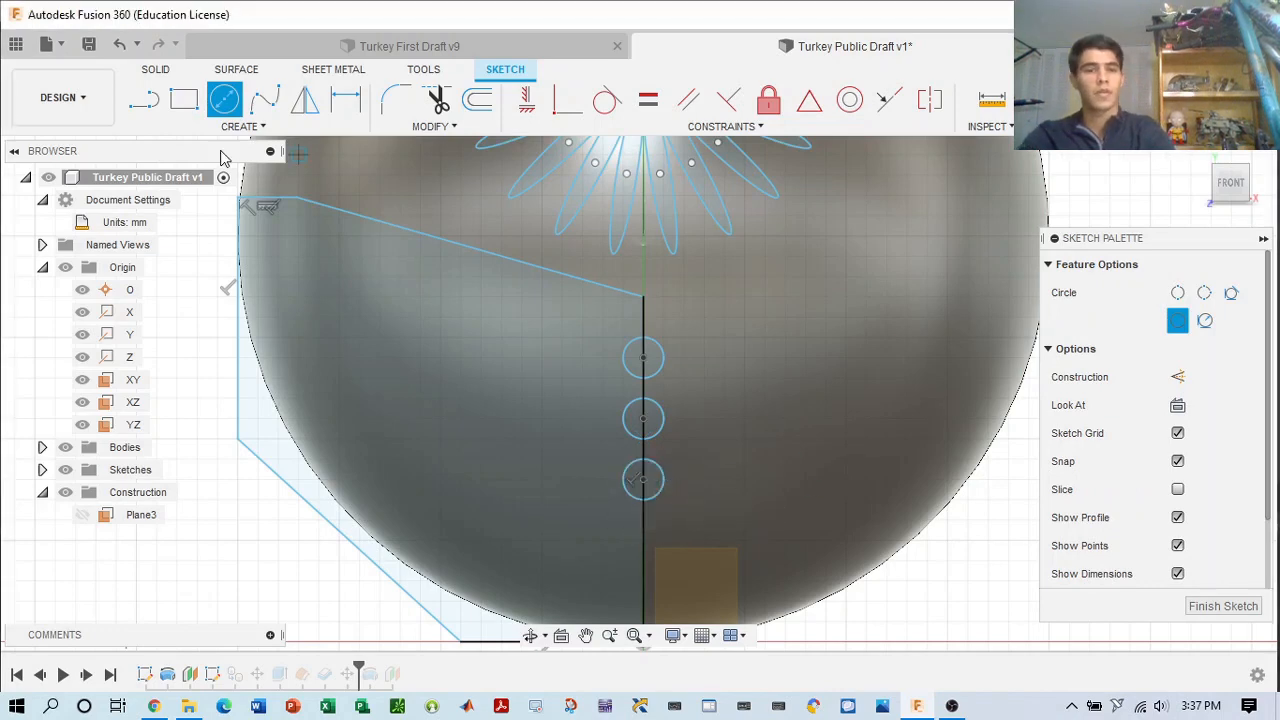
scroll(680, 355, down, 3)
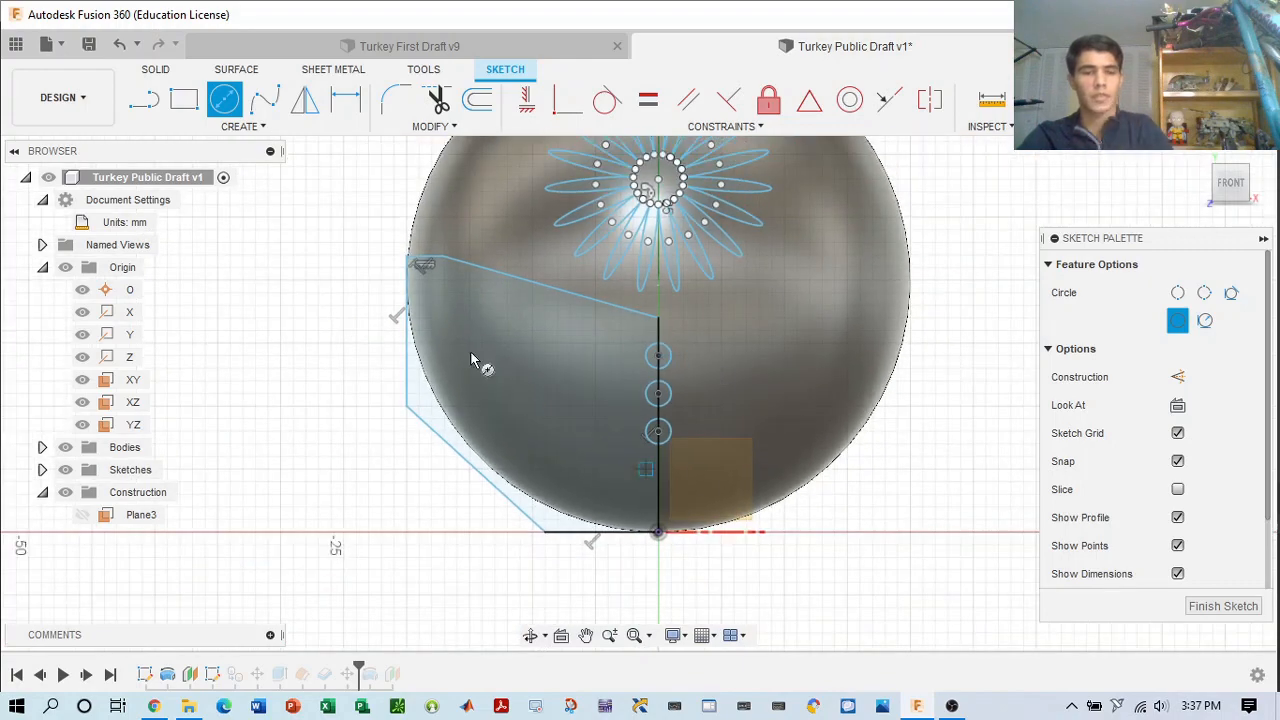
click(143, 98)
scroll(690, 335, up, 5)
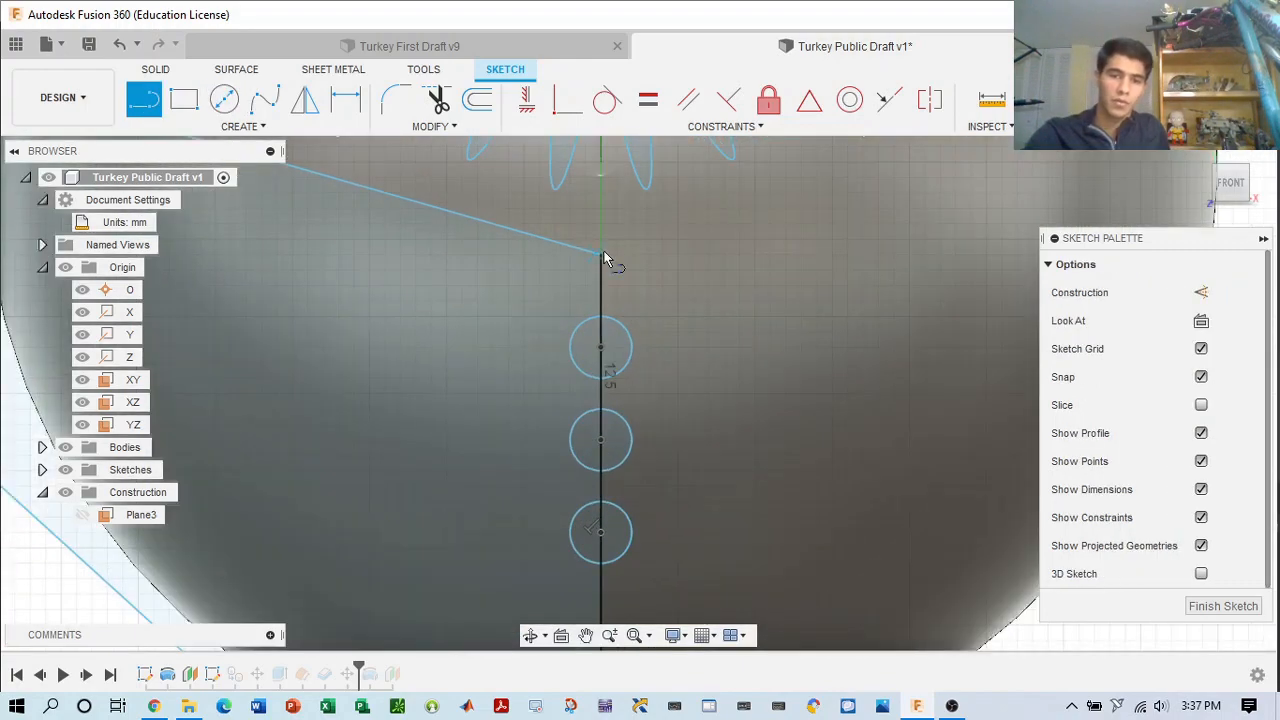
click(604, 264)
scroll(660, 505, down, 5)
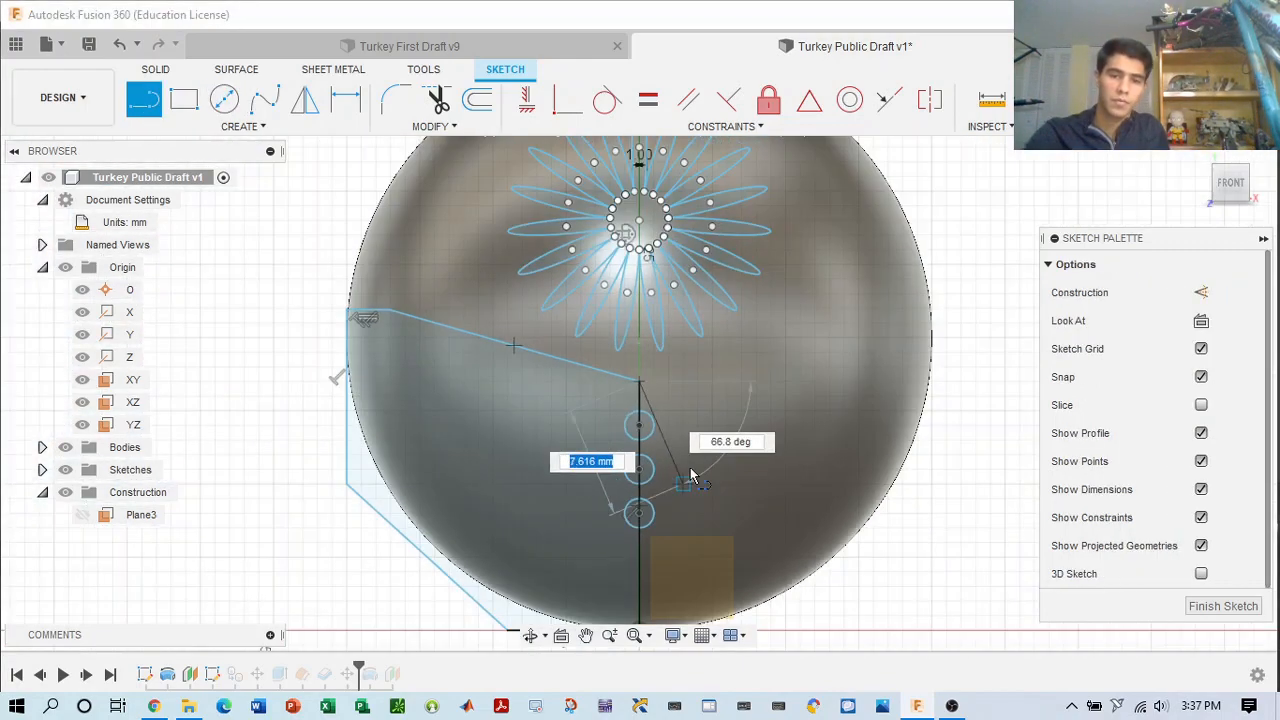
mouse_move(699, 521)
middle_down()
mouse_move(655, 279)
mouse_move(640, 526)
middle_up()
scroll(588, 370, up, 3)
click(586, 376)
scroll(655, 267, down, 3)
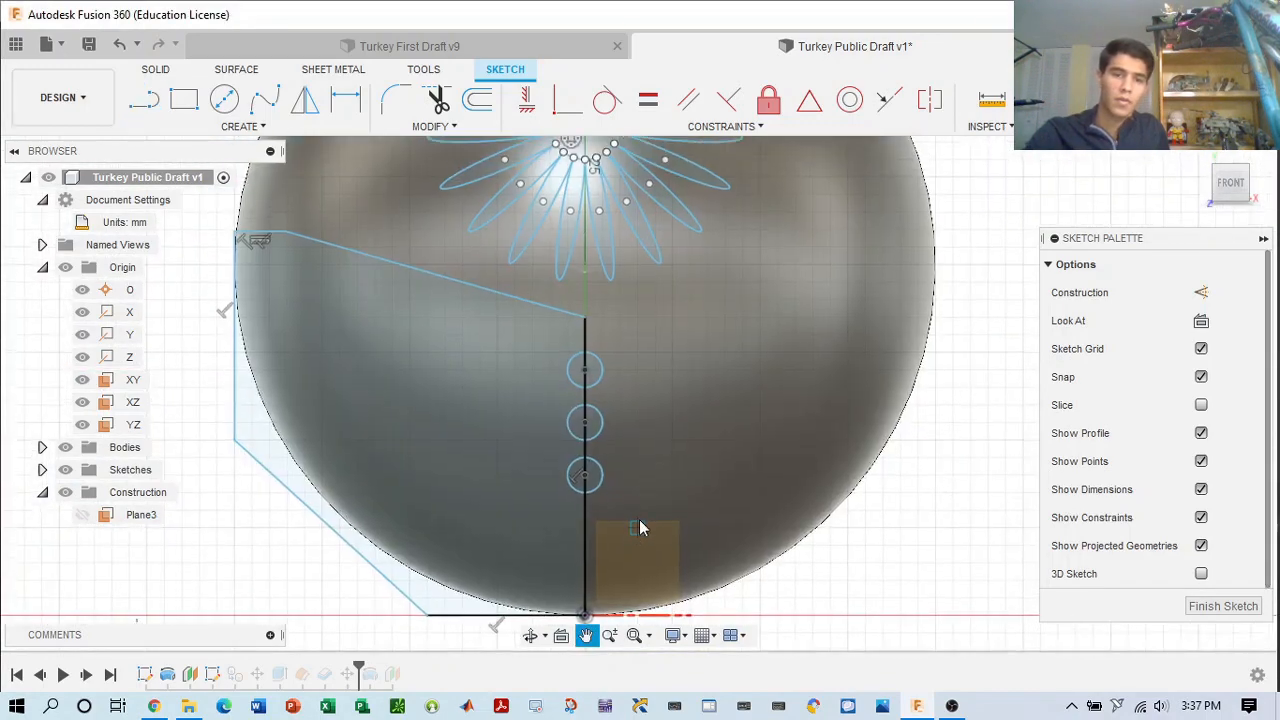
- Trim away the right halves of the three button circles, leaving semicircles on the left of the vertical line
scroll(605, 255, down, 1)
click(437, 100)
scroll(665, 362, up, 5)
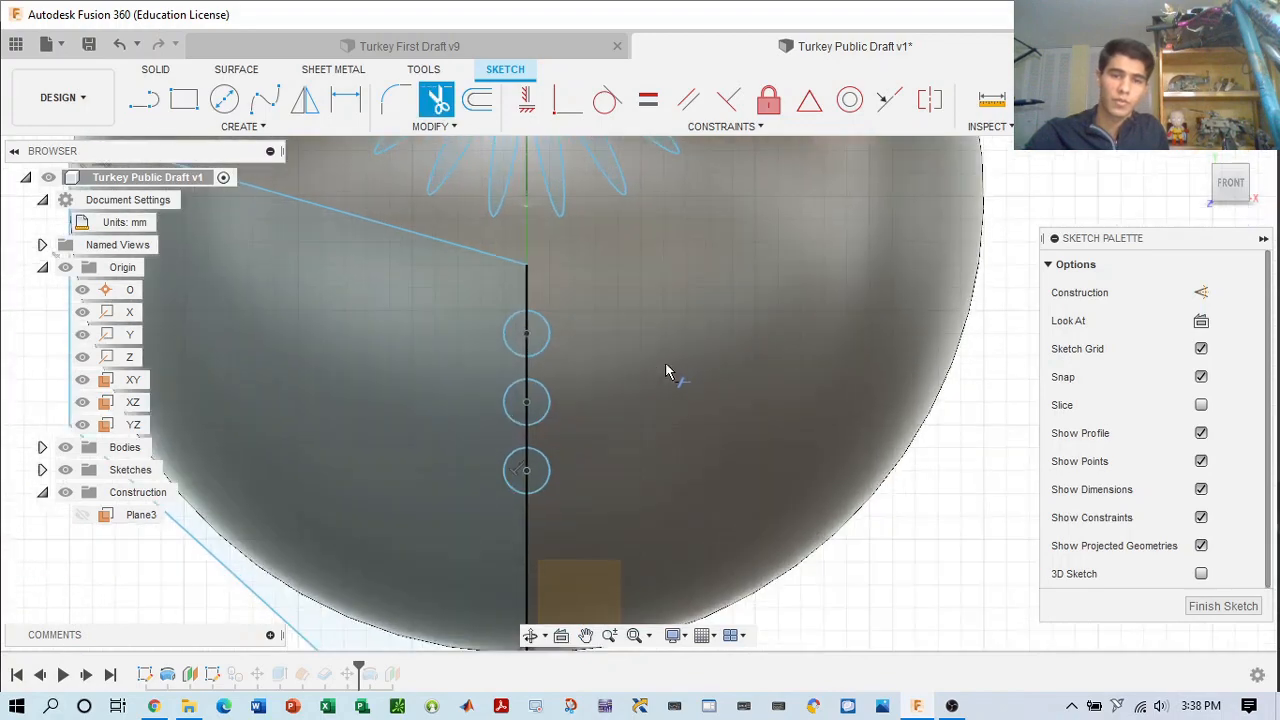
click(496, 428)
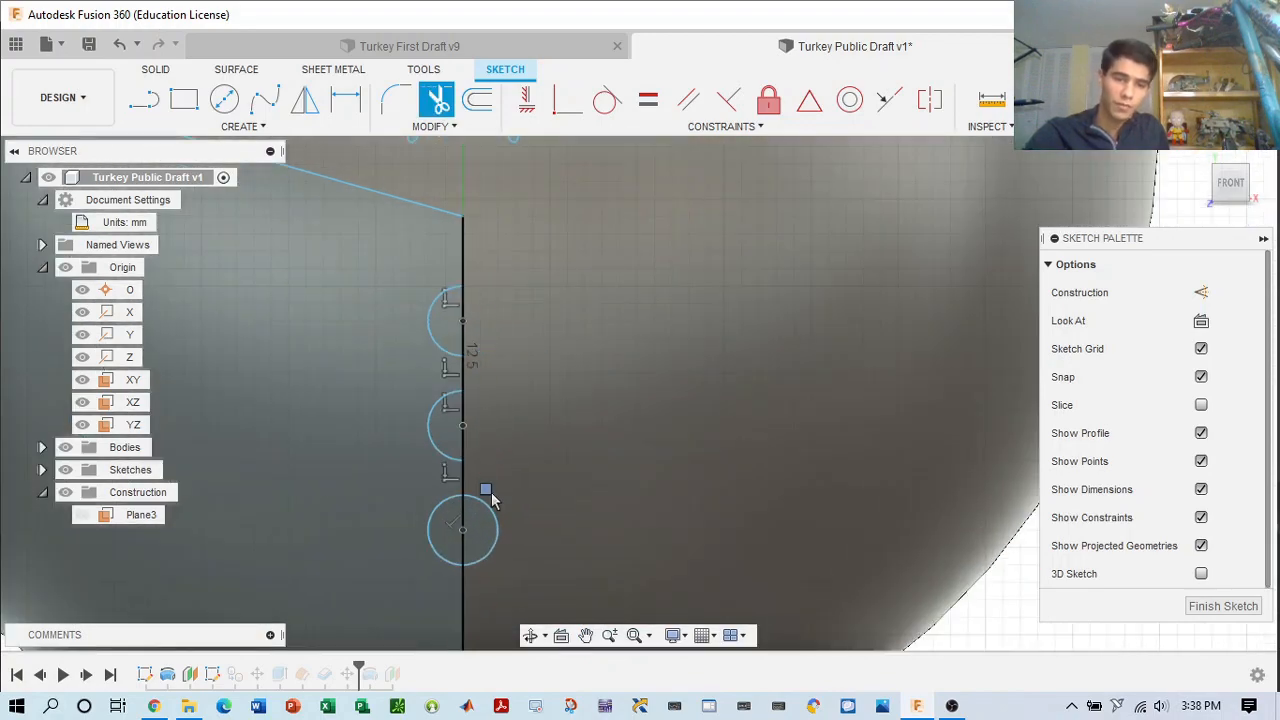
click(497, 525)
- Trim away the vertical line segments that span the three button semicircles, leaving an open scalloped front edge on the half-vest
scroll(617, 414, down, 5)
middle_drag(617, 414, 655, 410)
scroll(688, 401, up, 6)
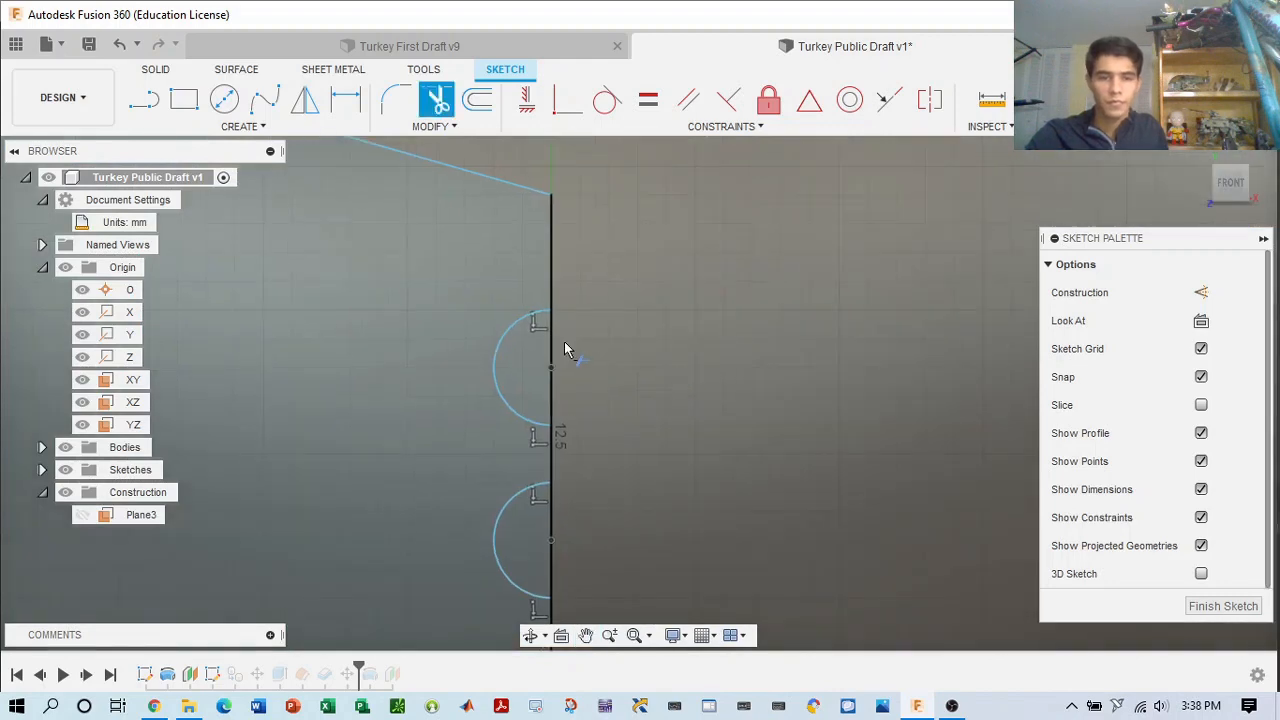
click(564, 342)
scroll(675, 415, down, 1)
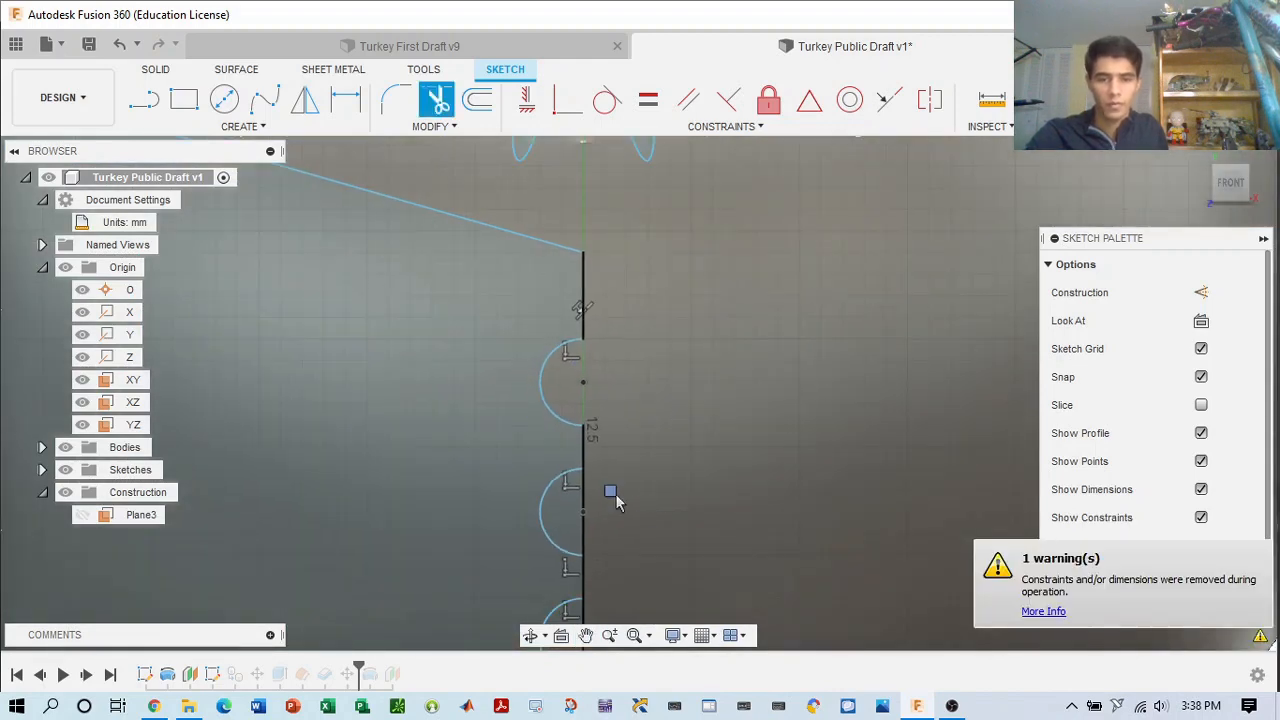
middle_drag(689, 549, 680, 363)
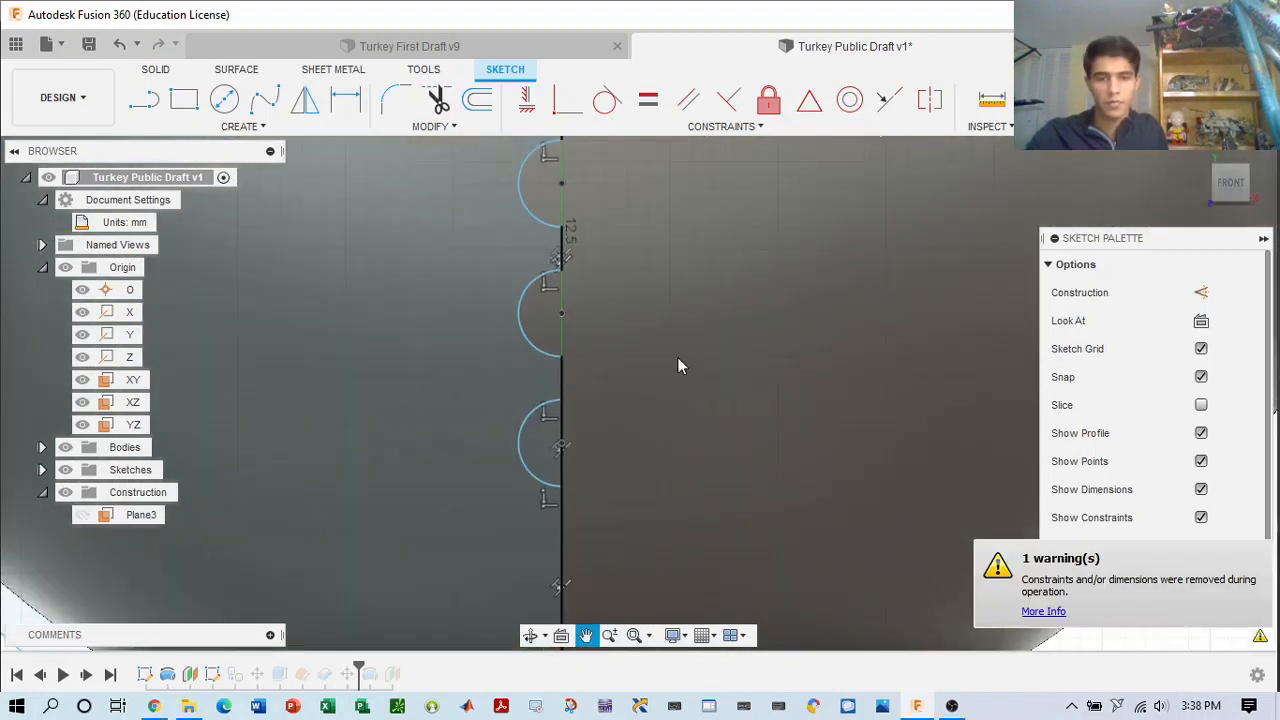
click(562, 450)
scroll(780, 414, down, 5)
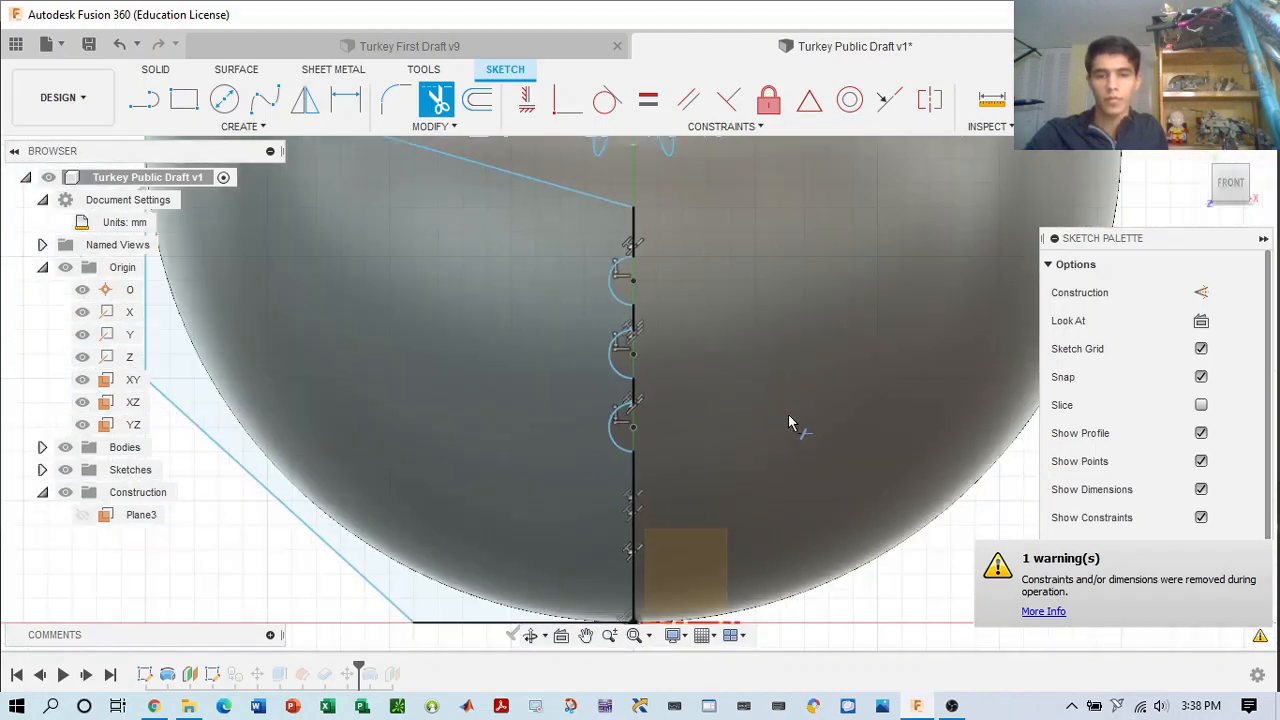
middle_drag(801, 437, 745, 438)
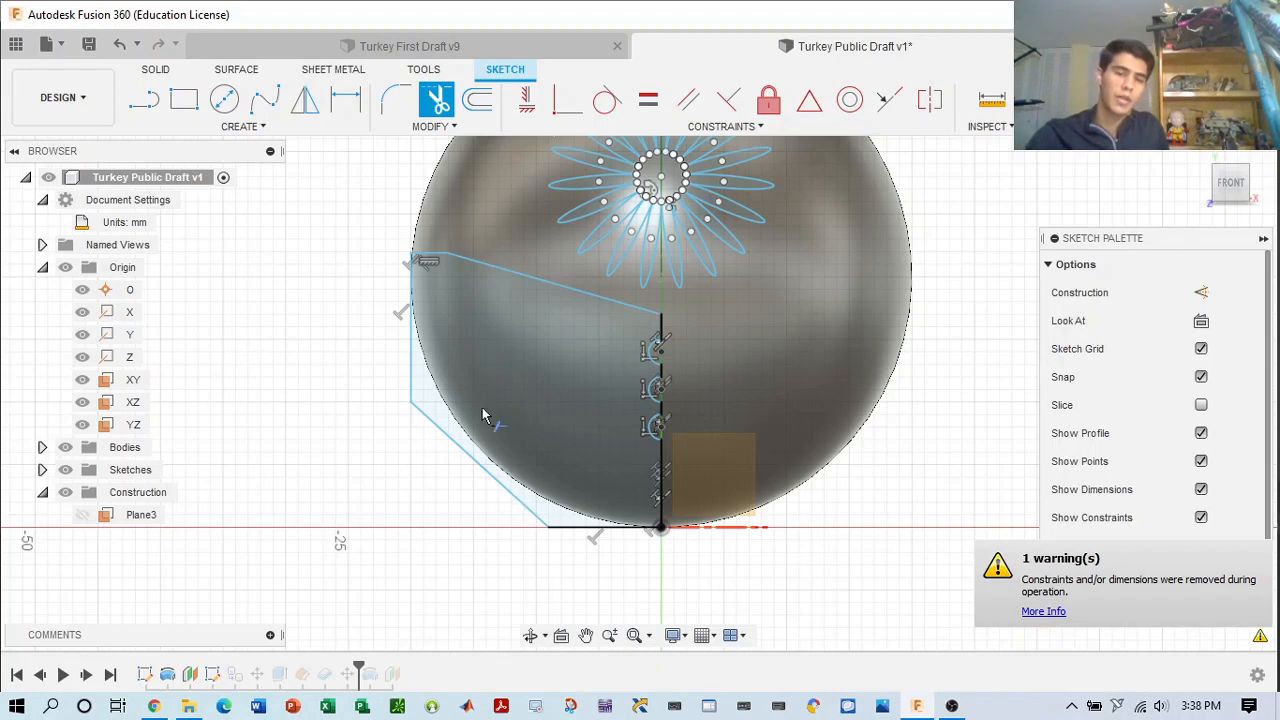
- Start a sketch Mirror with the left vest's outline lines, three button semicircles and vertical front-edge segments as its objects
click(243, 126)
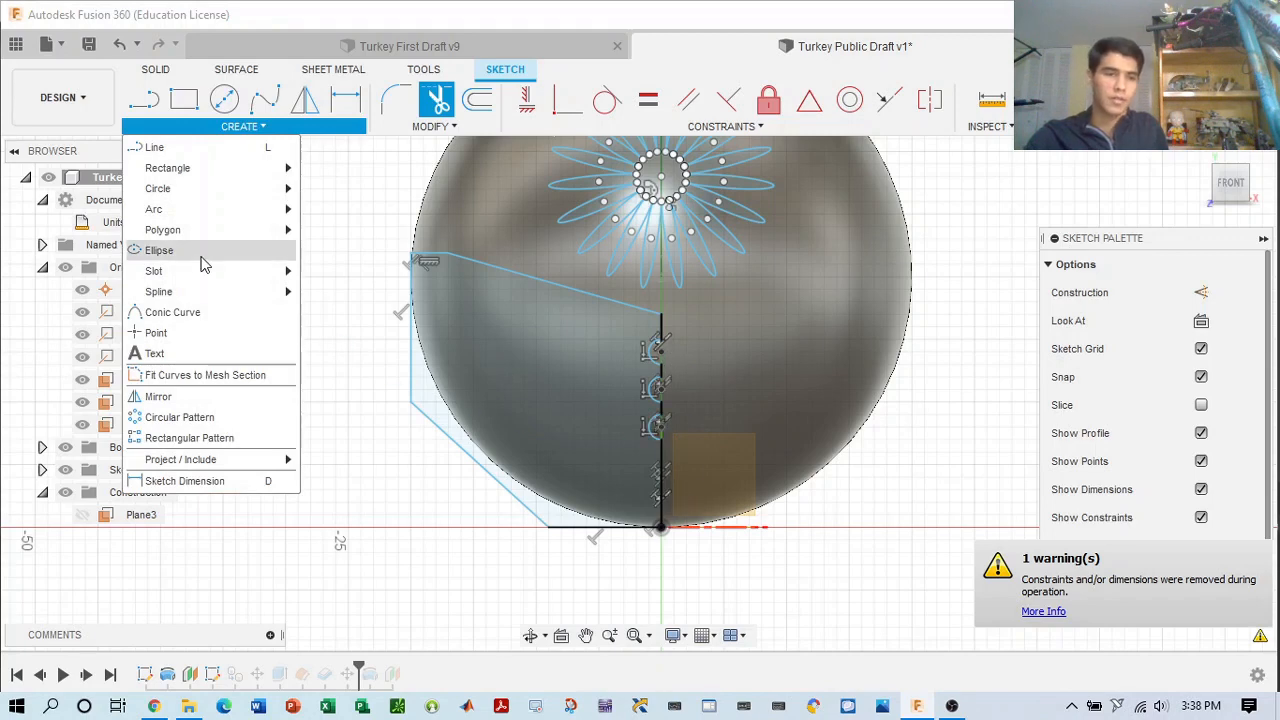
click(200, 403)
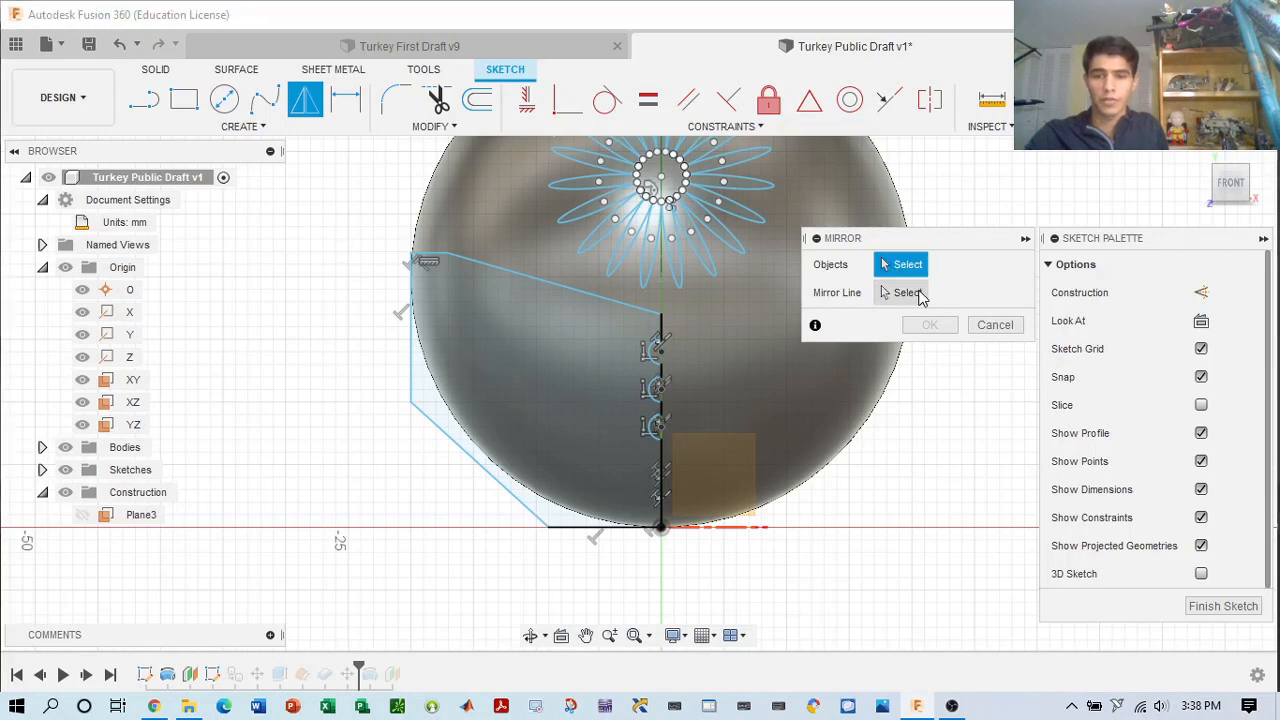
click(446, 258)
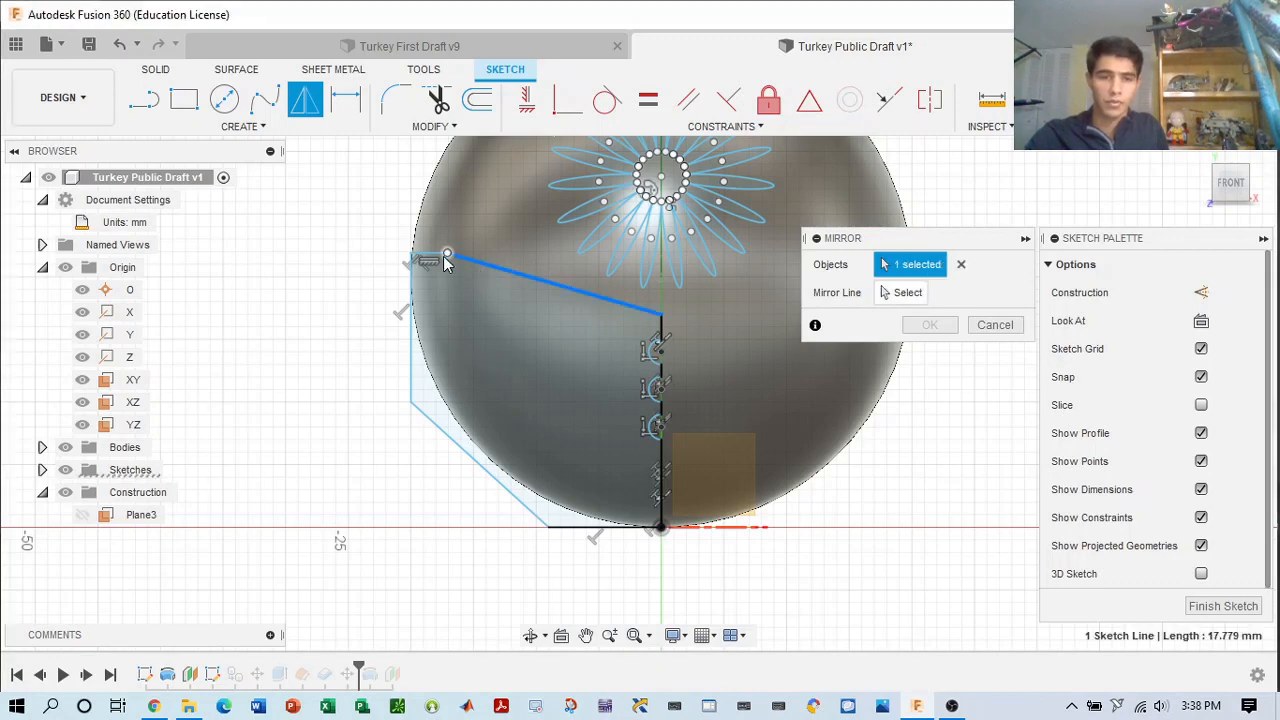
click(426, 256)
click(411, 300)
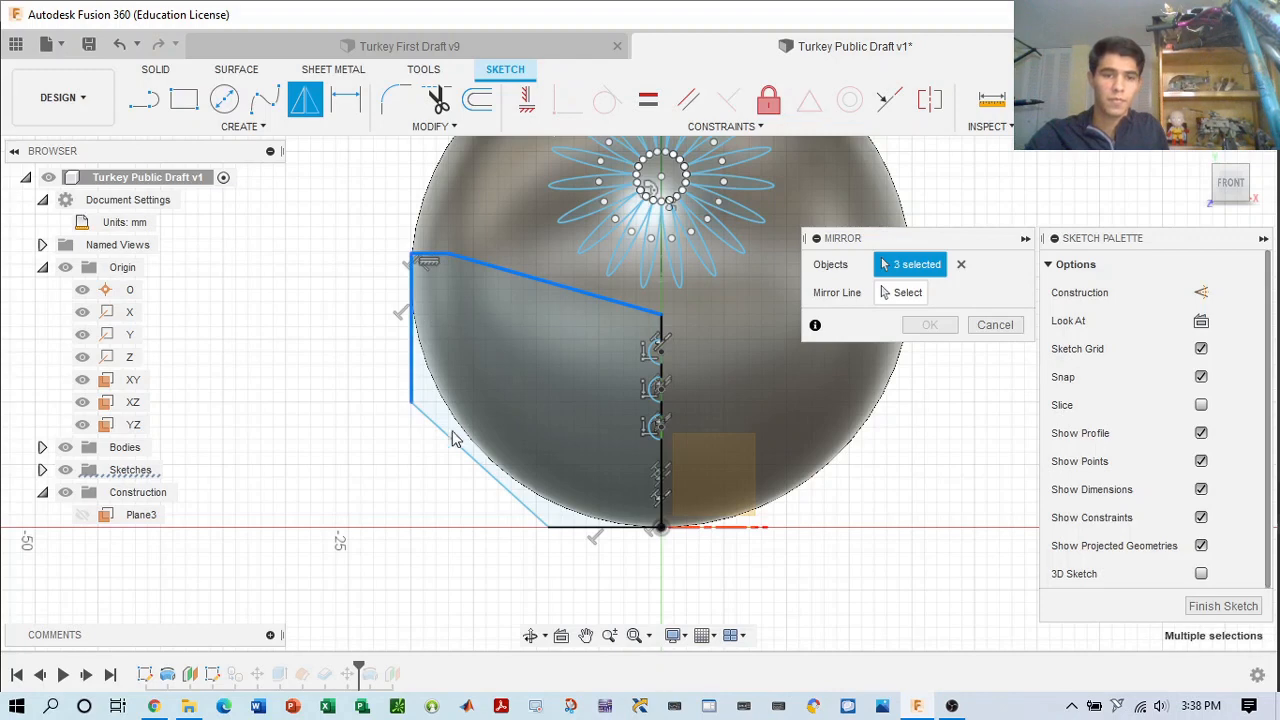
scroll(704, 492, up, 4)
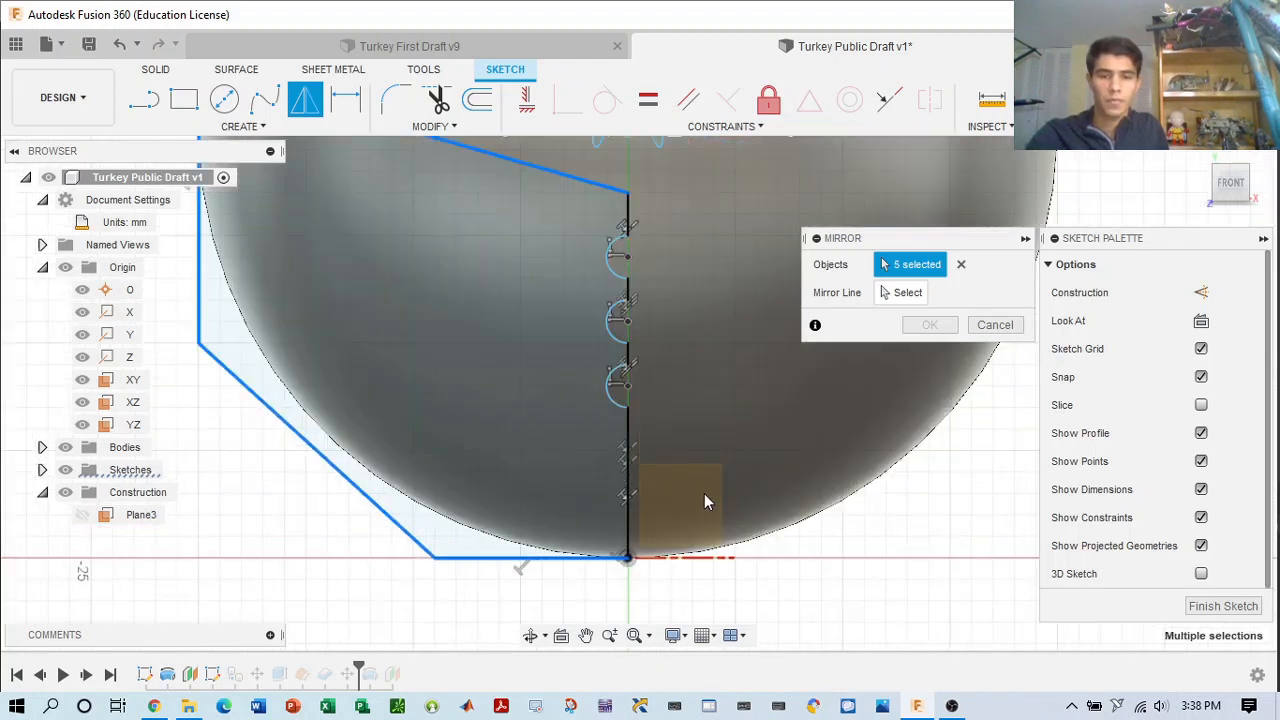
click(557, 340)
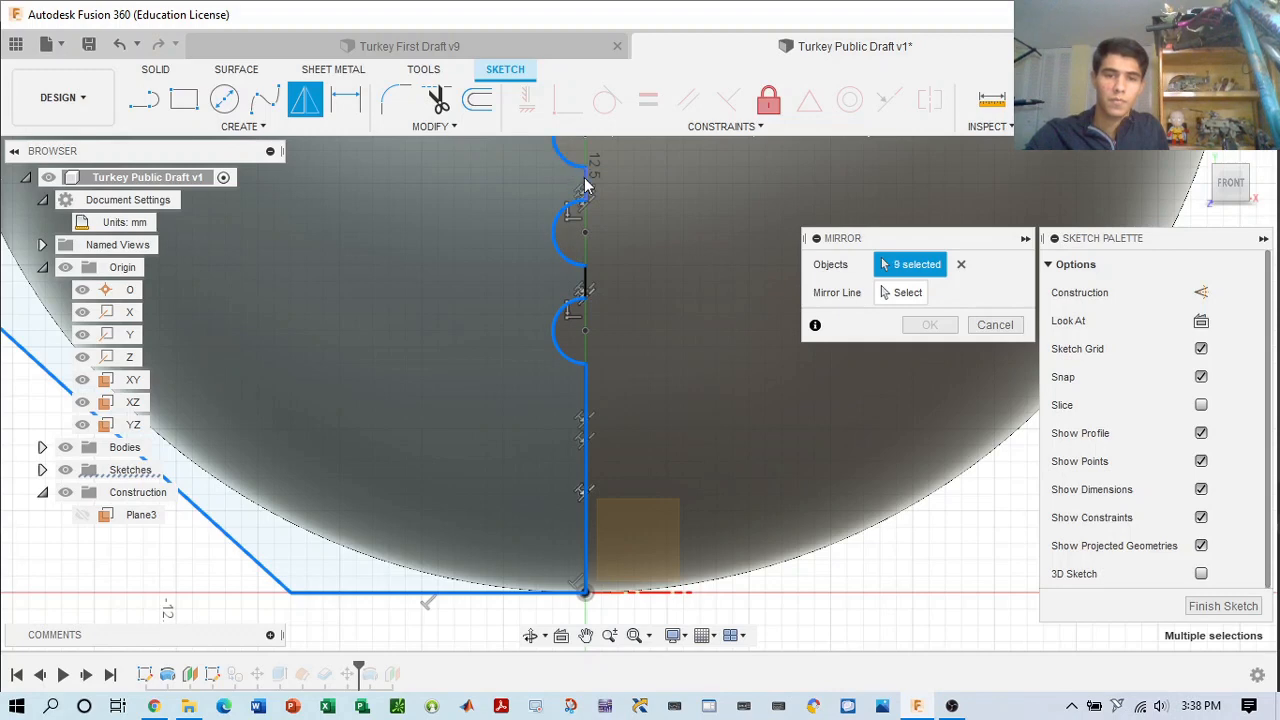
click(587, 282)
middle_drag(605, 100, 619, 250)
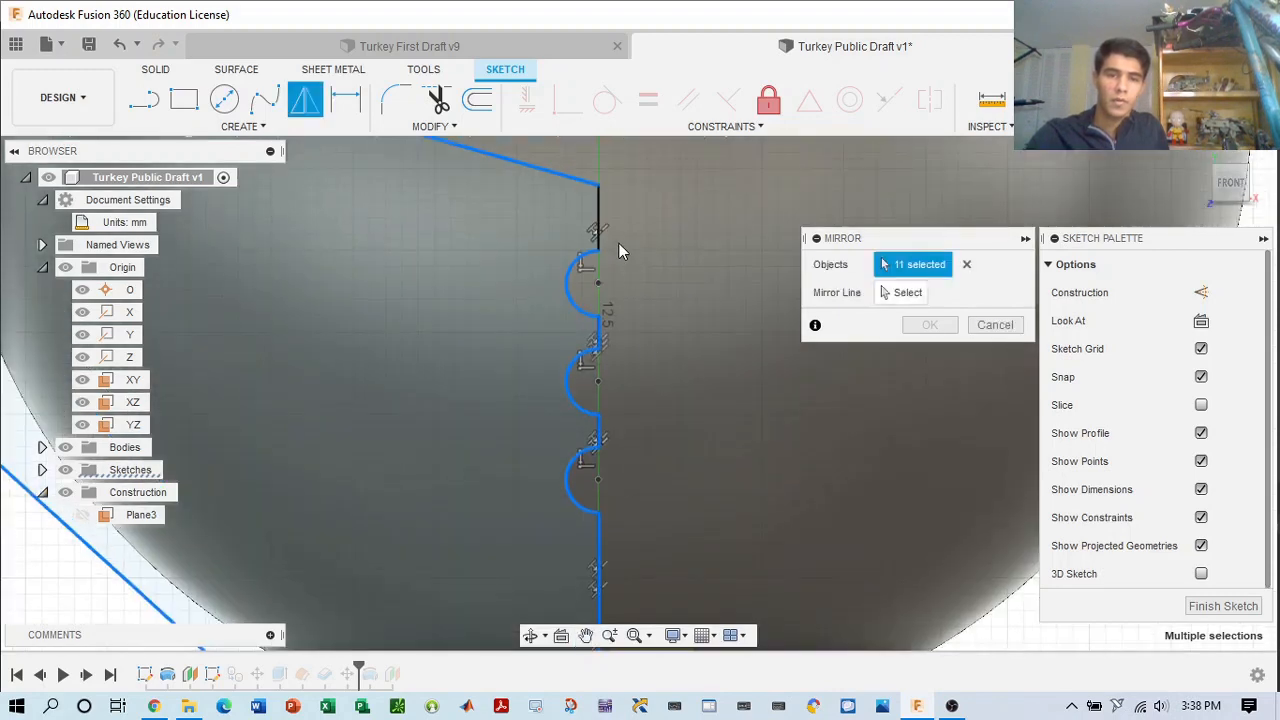
- Exclude the vertical segment between the lower two buttons from the objects and mirror the half-vest about that segment
click(912, 296)
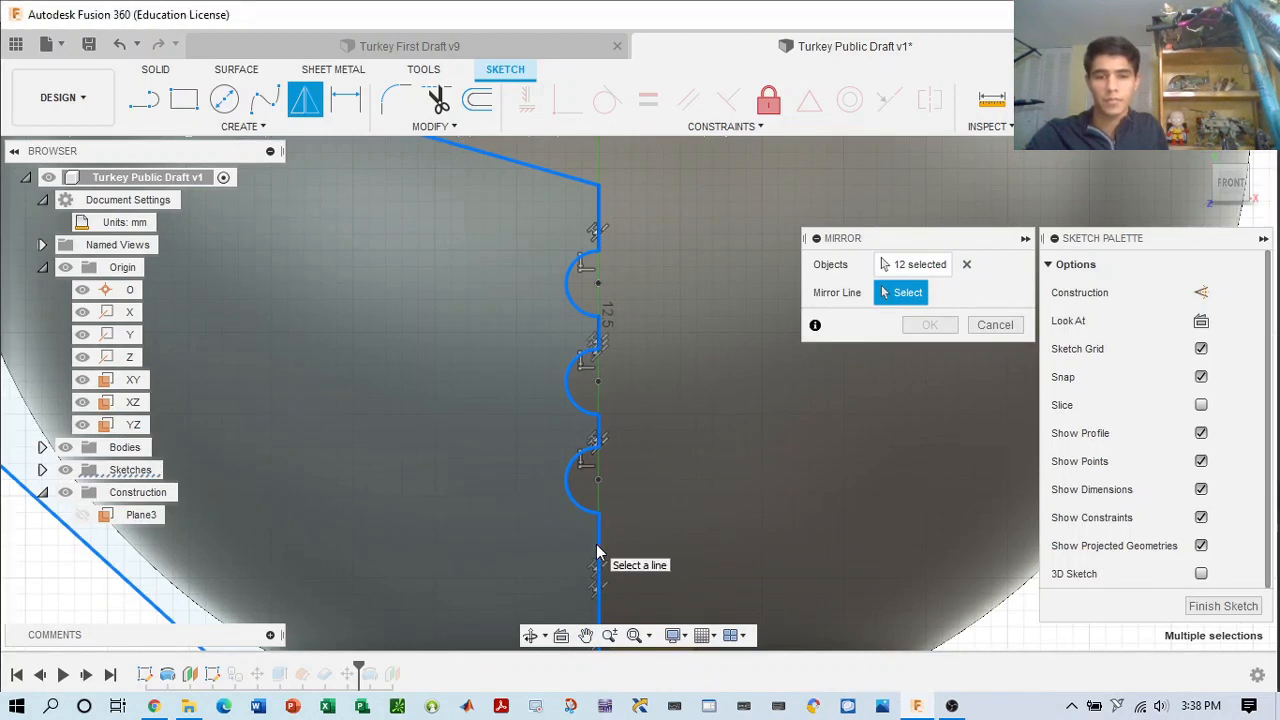
scroll(776, 440, down, 4)
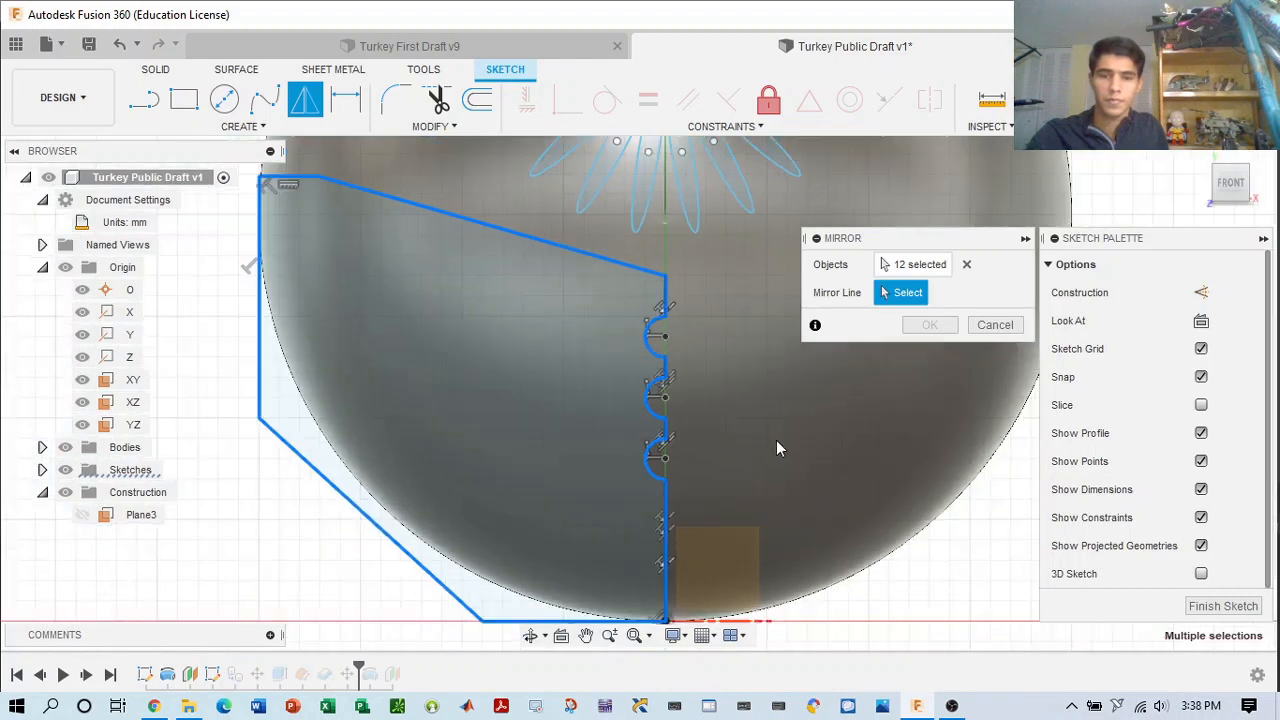
scroll(901, 346, up, 4)
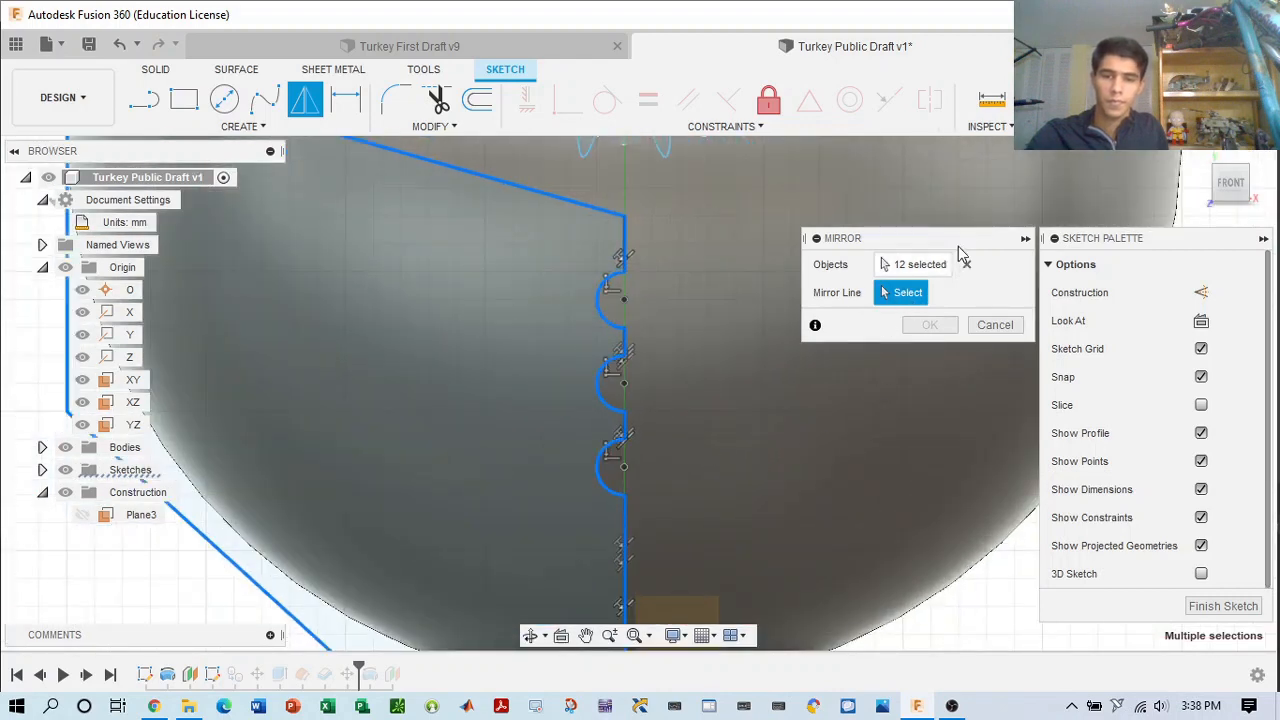
click(918, 266)
click(626, 432)
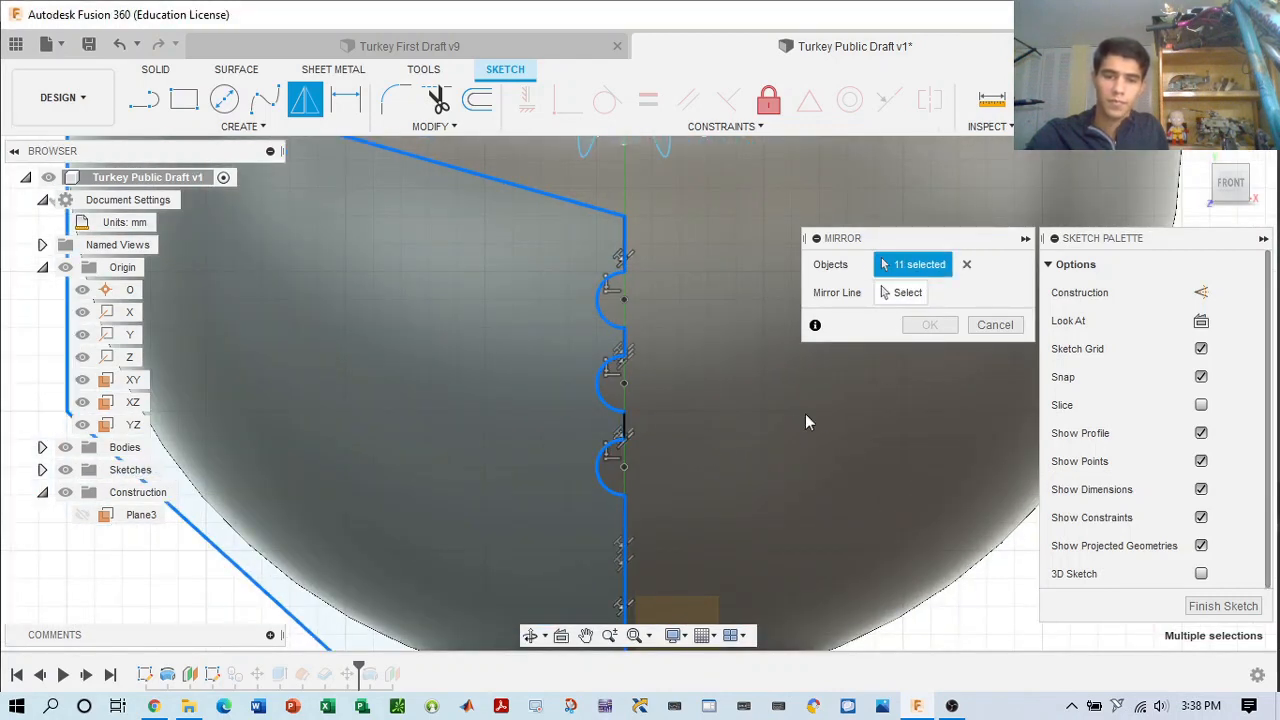
click(884, 291)
click(626, 429)
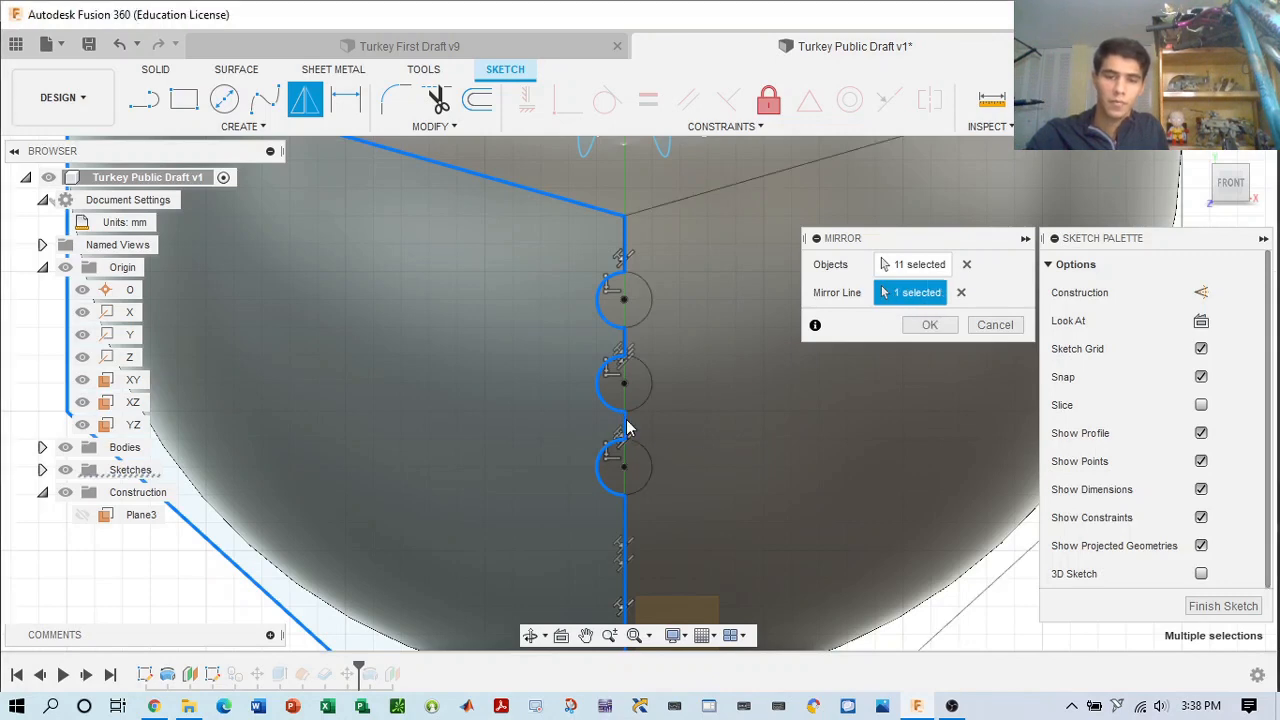
scroll(817, 437, down, 3)
middle_drag(856, 433, 684, 424)
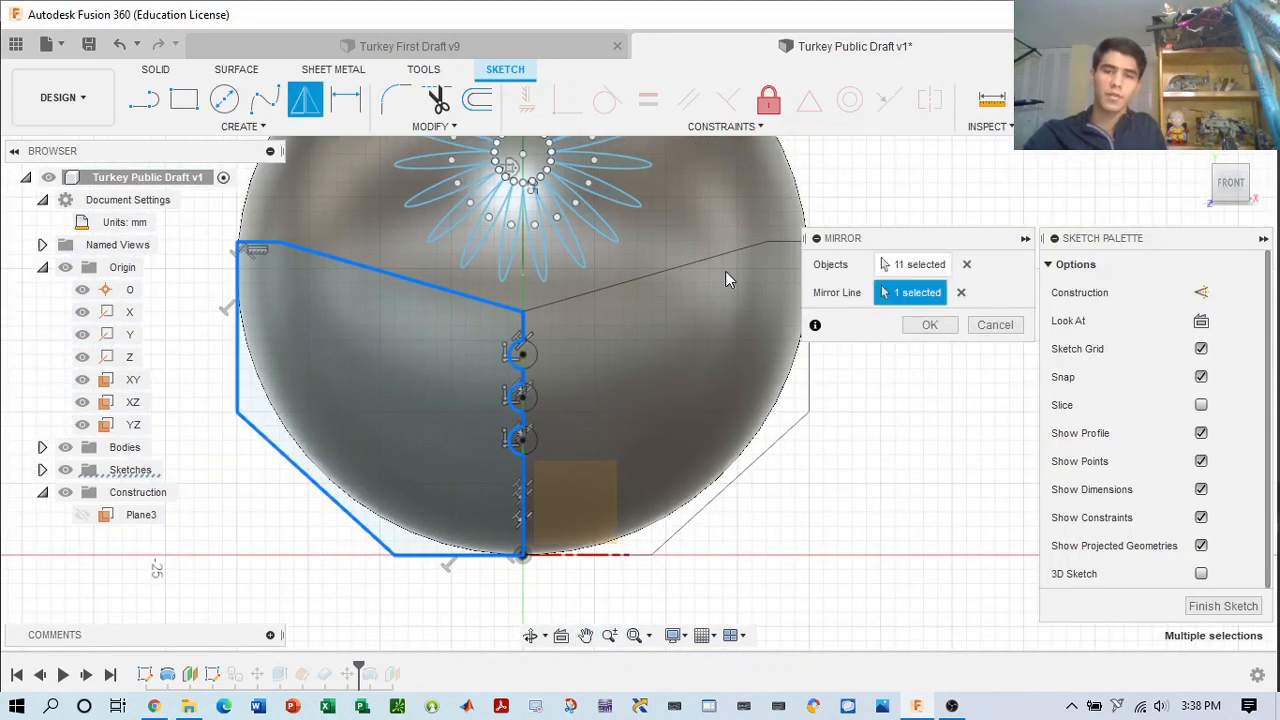
click(922, 324)
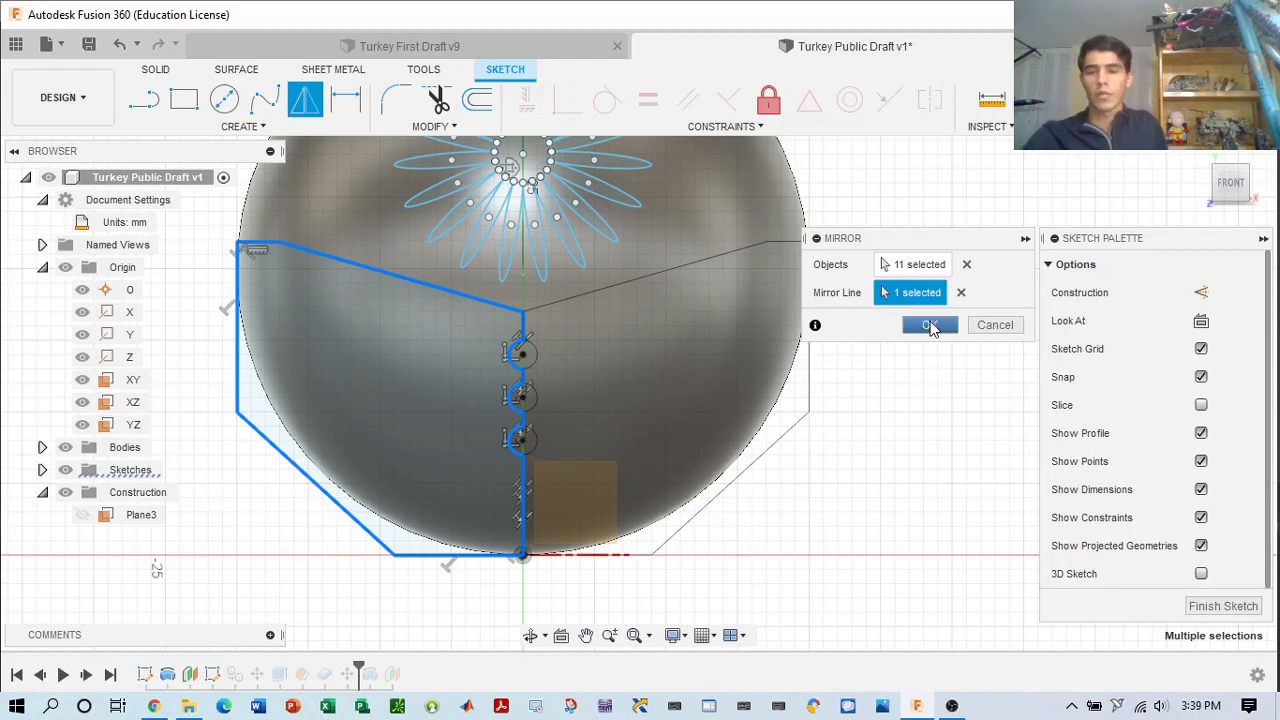
- Finish the sketch containing the mirrored vest and button outlines
scroll(930, 332, down, 3)
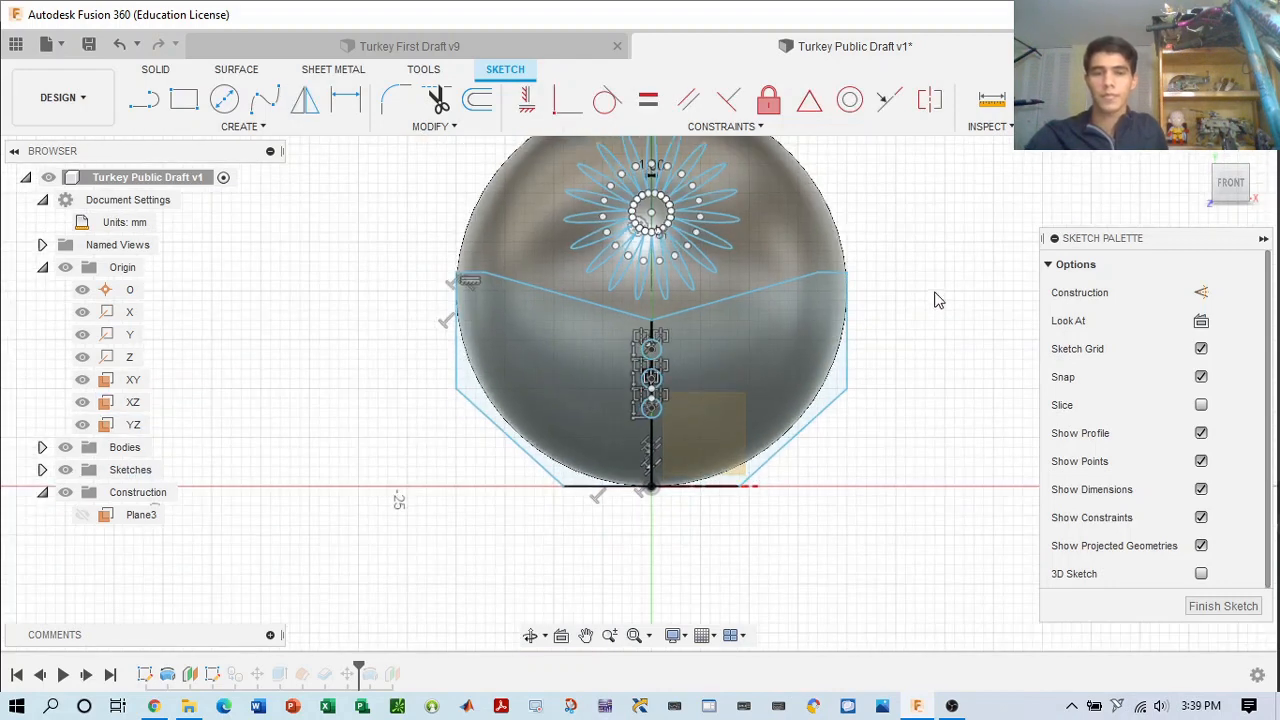
middle_drag(930, 332, 883, 349)
scroll(883, 349, up, 1)
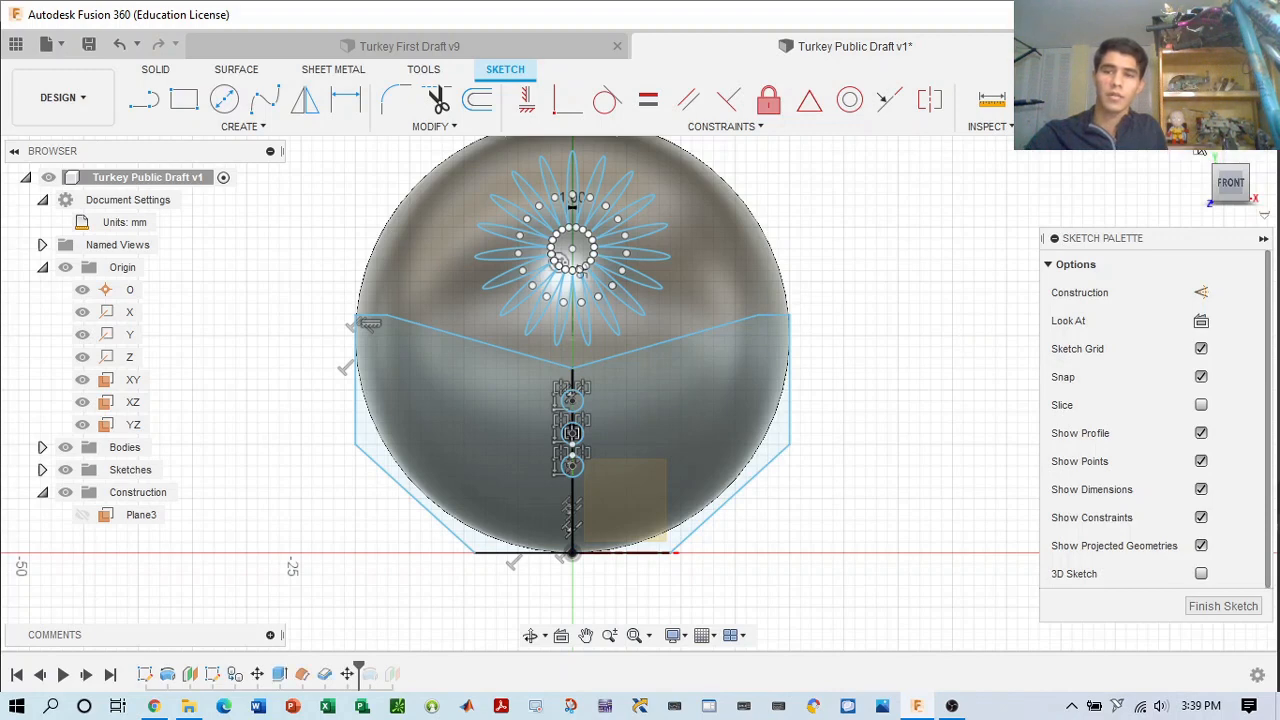
click(1205, 100)
mouse_move(1231, 184)
mouse_down()
mouse_move(1165, 186)
mouse_move(1226, 200)
mouse_up()
scroll(1134, 256, down, 3)
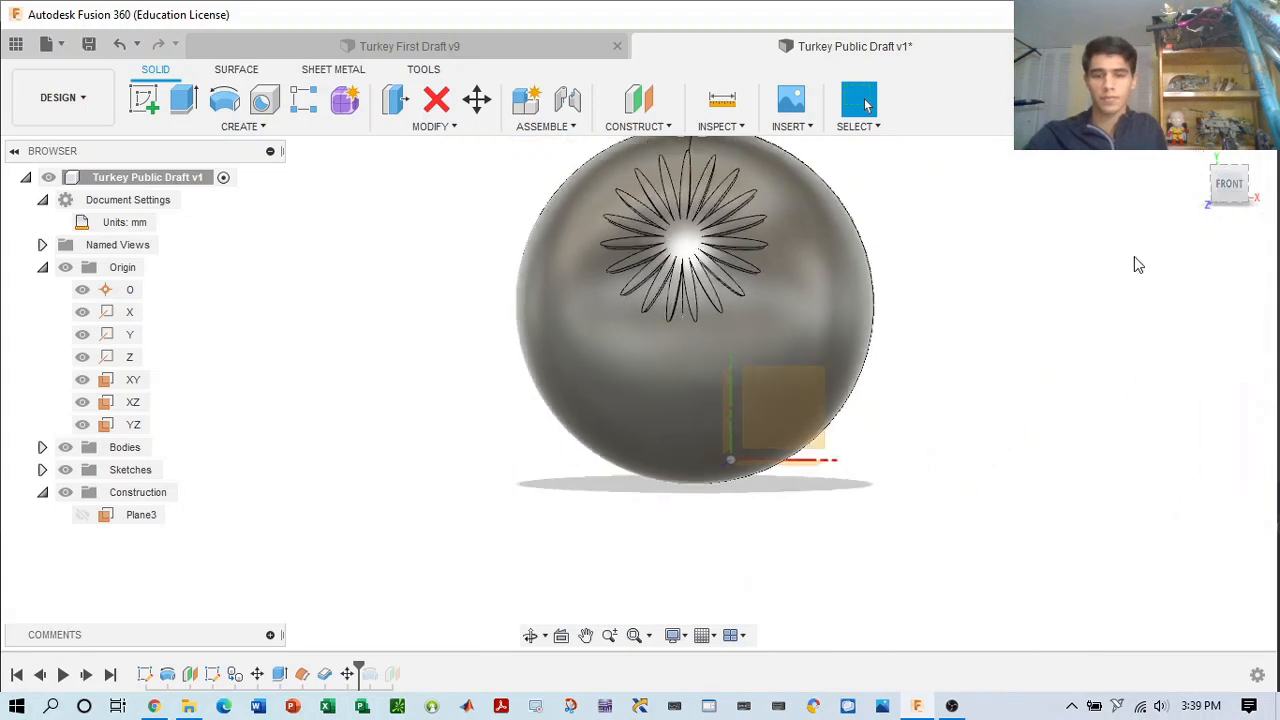
middle_drag(1104, 307, 1108, 286)
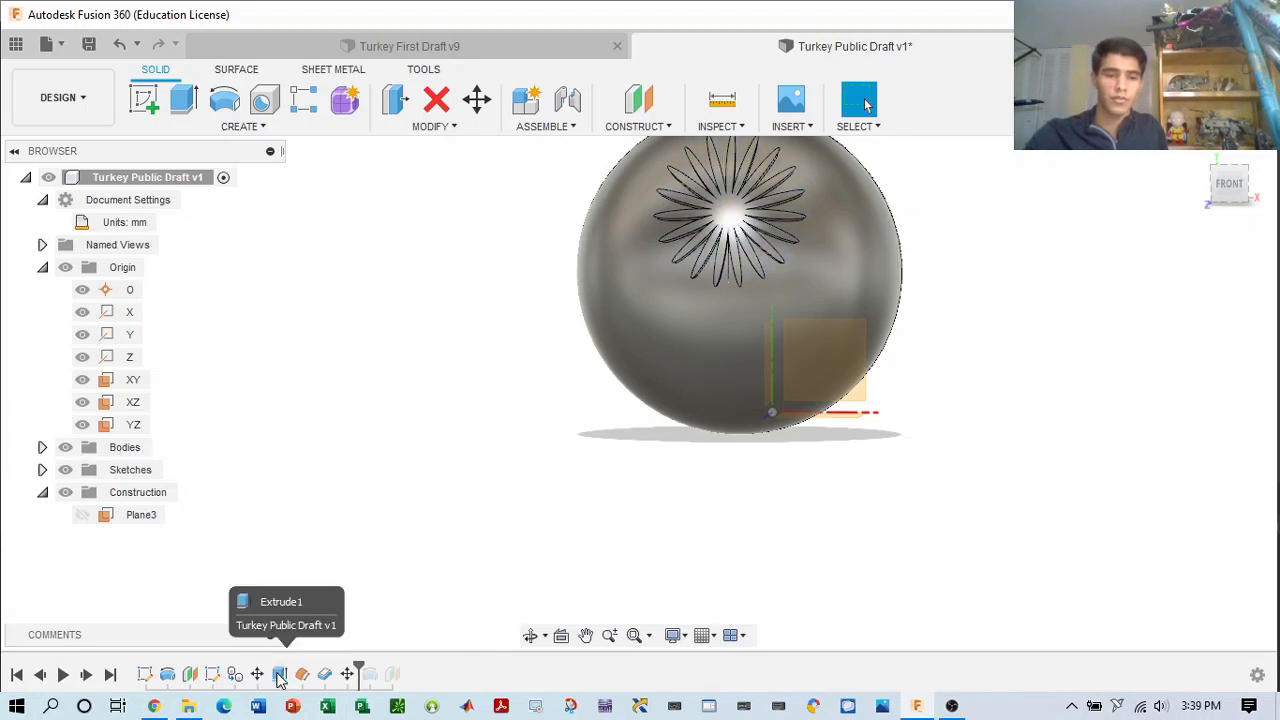
- Edit the flower's intersect extrude to add both vest halves and the three button circles to its profiles
right_click(280, 675)
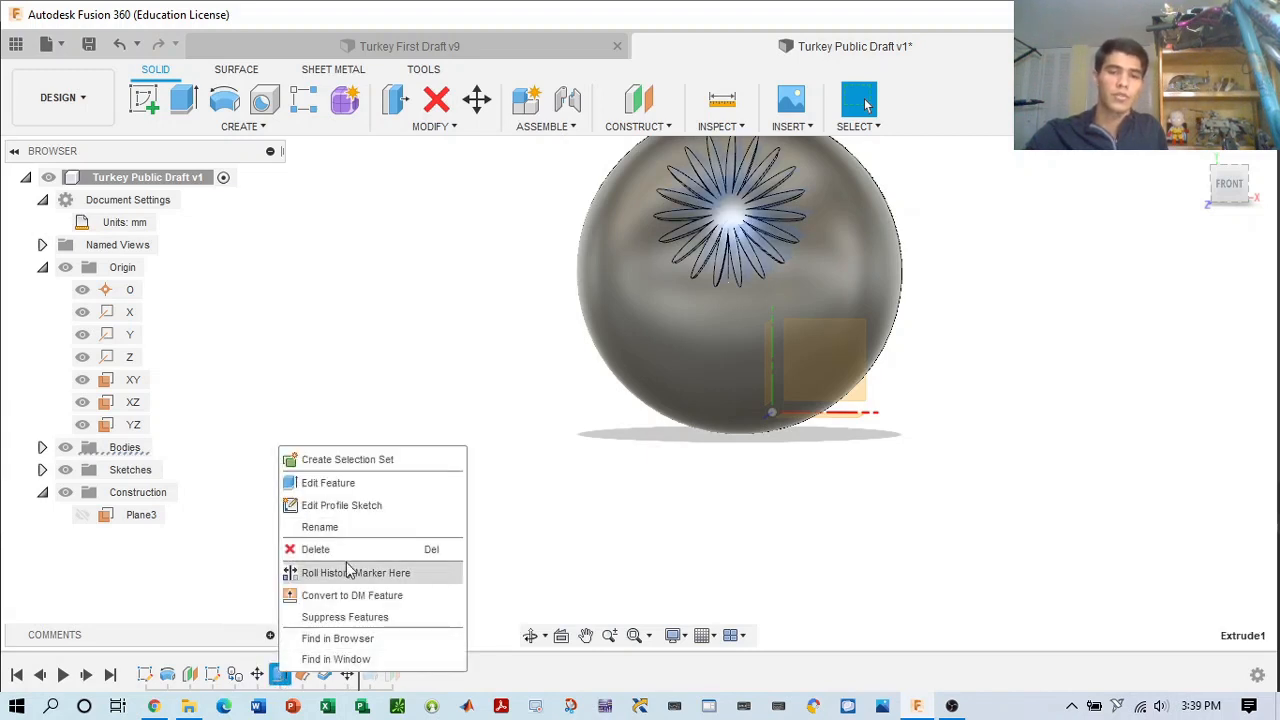
click(366, 483)
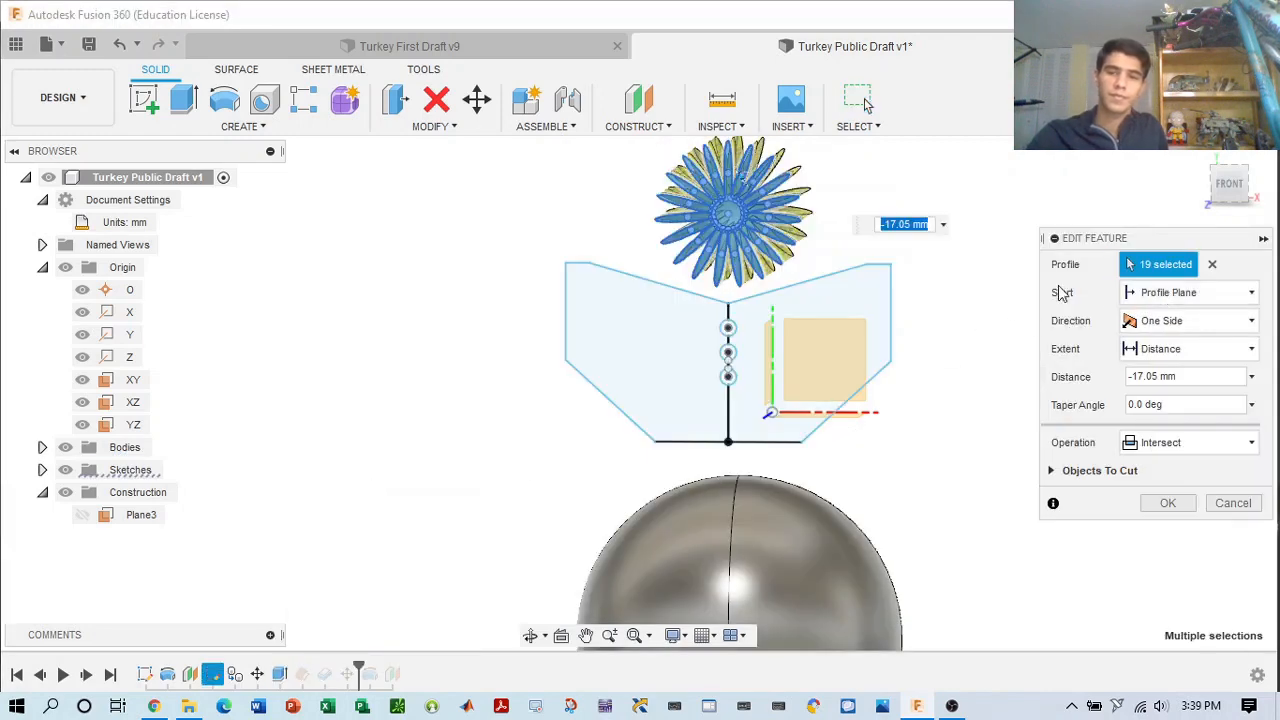
mouse_move(1230, 186)
mouse_down()
mouse_move(1162, 190)
mouse_move(1218, 210)
mouse_move(1212, 232)
mouse_up()
mouse_move(874, 416)
mouse_down()
mouse_move(805, 420)
mouse_move(605, 317)
mouse_move(546, 324)
mouse_up()
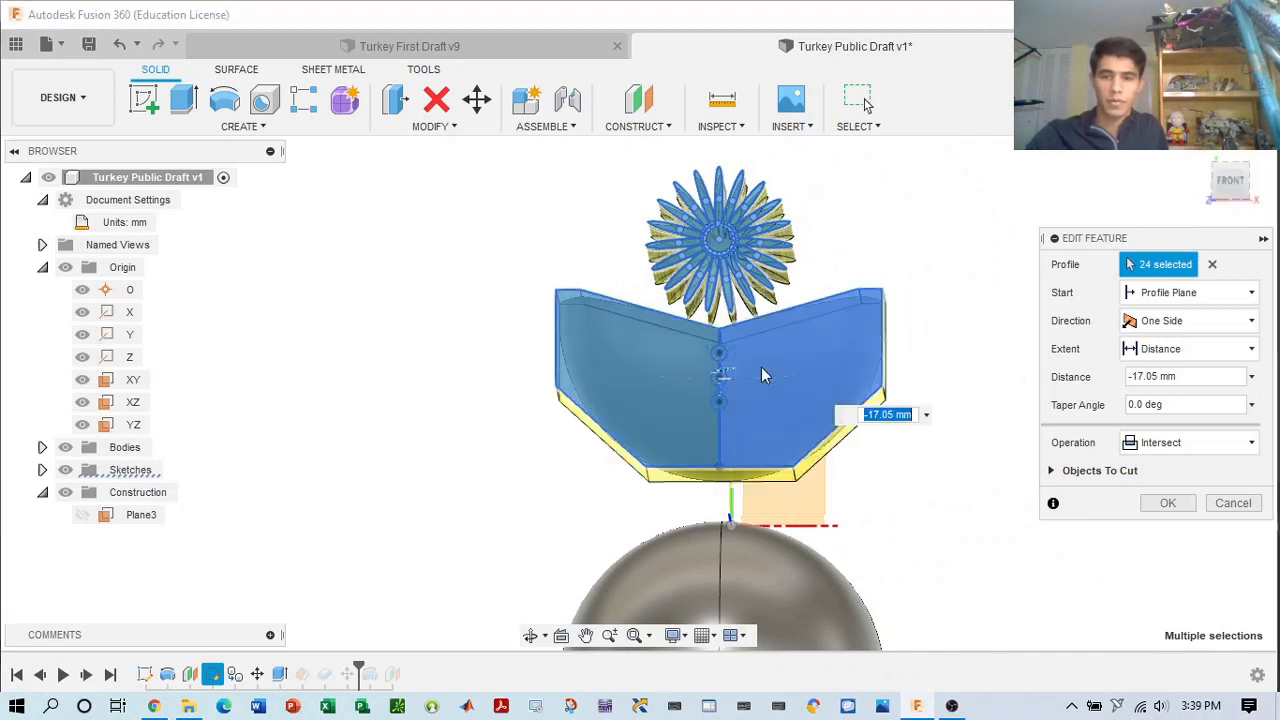
mouse_move(1236, 184)
mouse_down()
mouse_move(1162, 185)
mouse_move(1228, 190)
mouse_up()
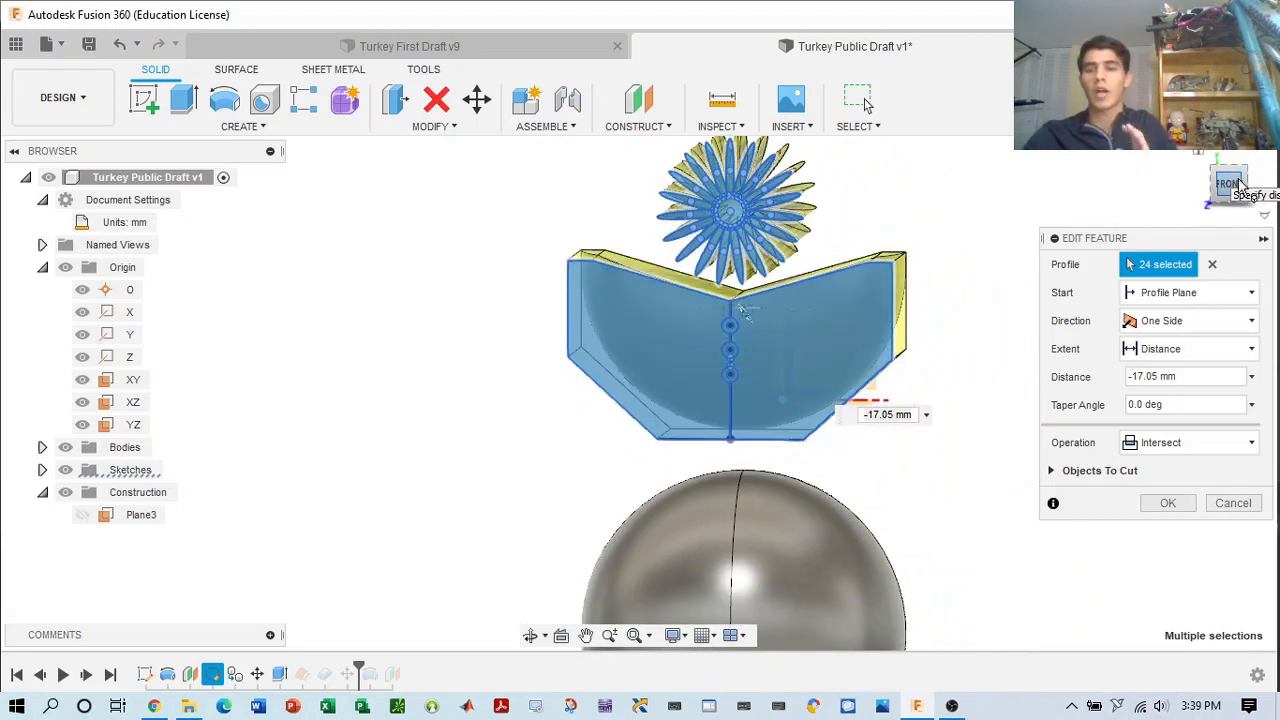
scroll(1228, 190, down, 1)
middle_drag(989, 280, 866, 257)
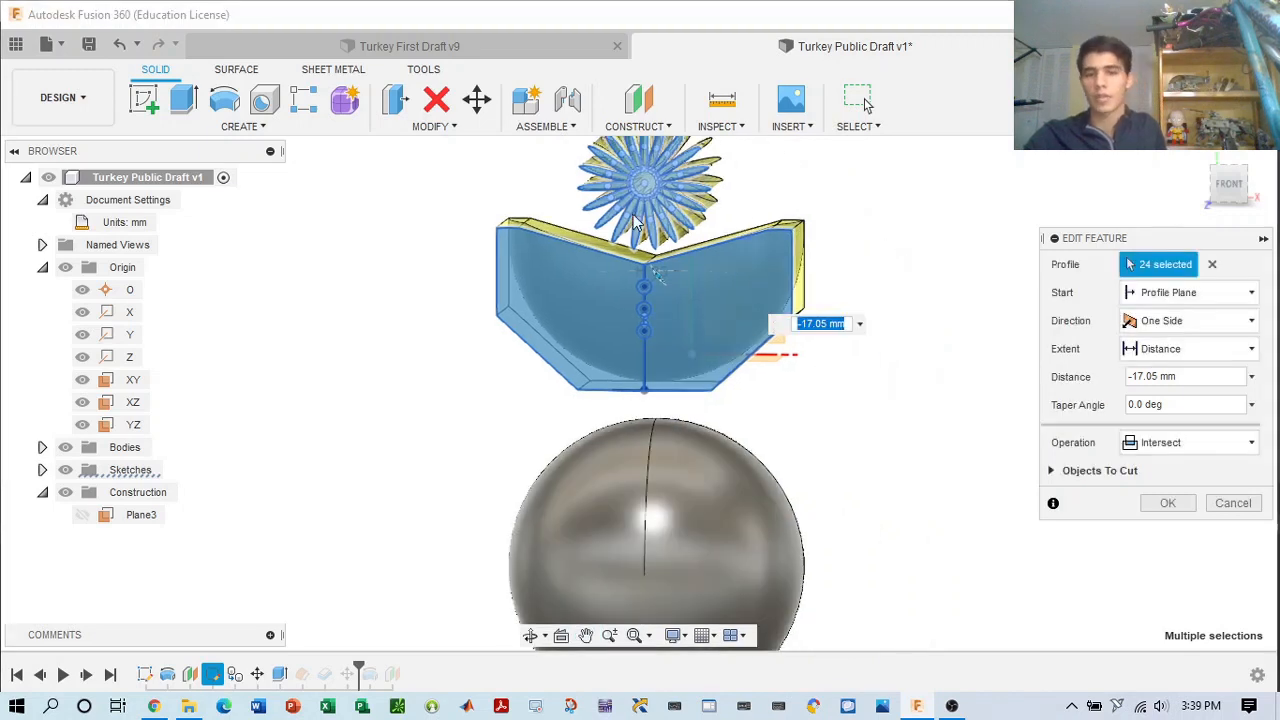
middle_drag(928, 332, 943, 397)
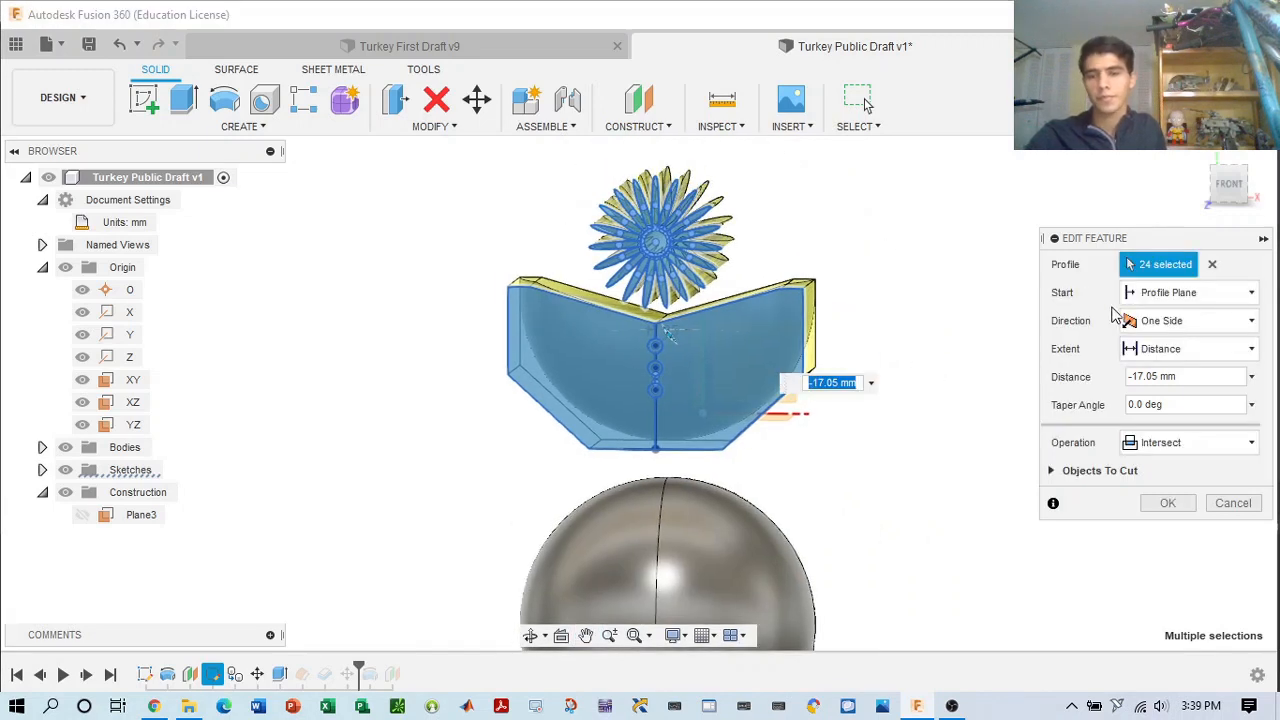
click(1184, 503)
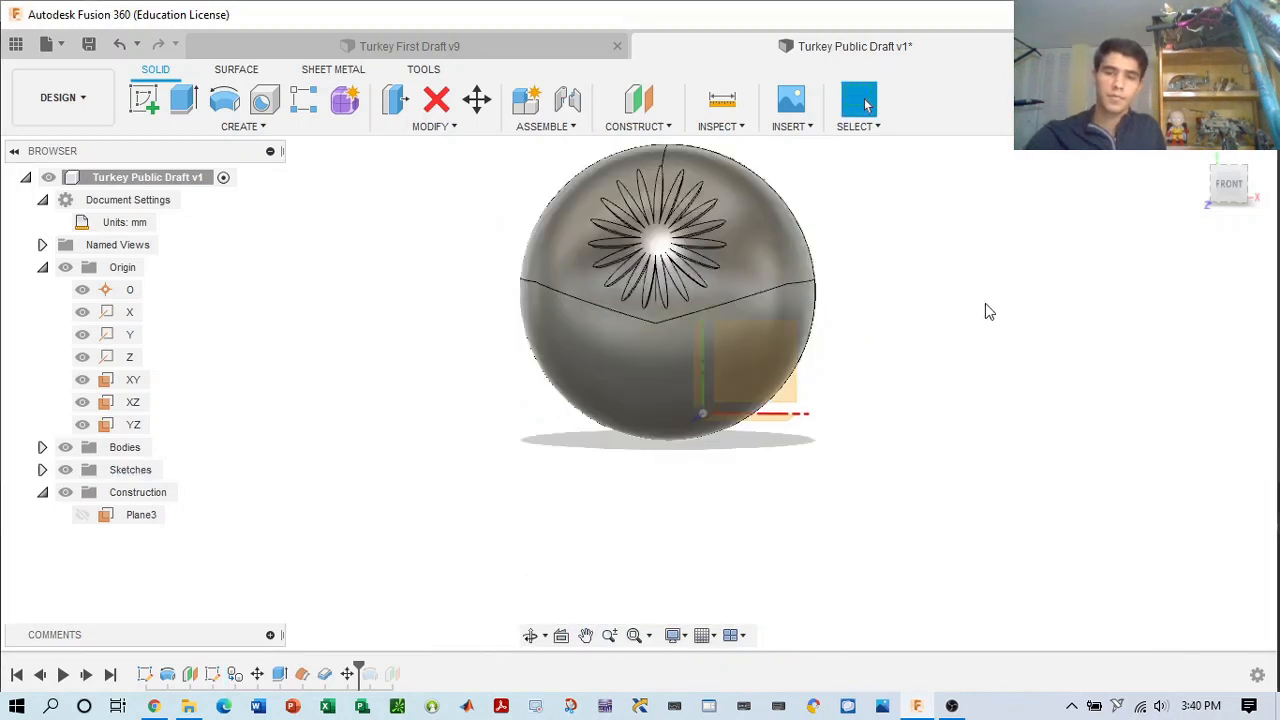
- Edit the intersect extrude to remove the three button circles from its profiles, keeping both vest halves and the flower
mouse_move(1229, 184)
mouse_down()
mouse_move(940, 160)
mouse_move(978, 145)
mouse_up()
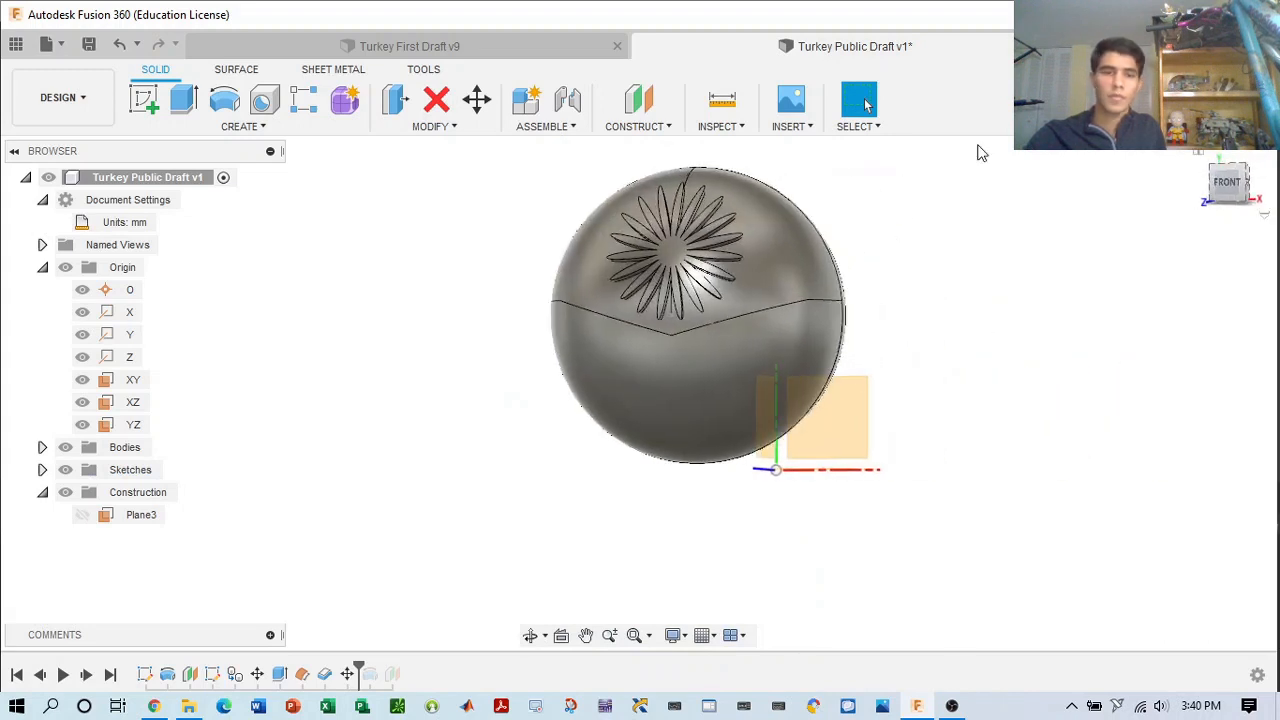
click(324, 676)
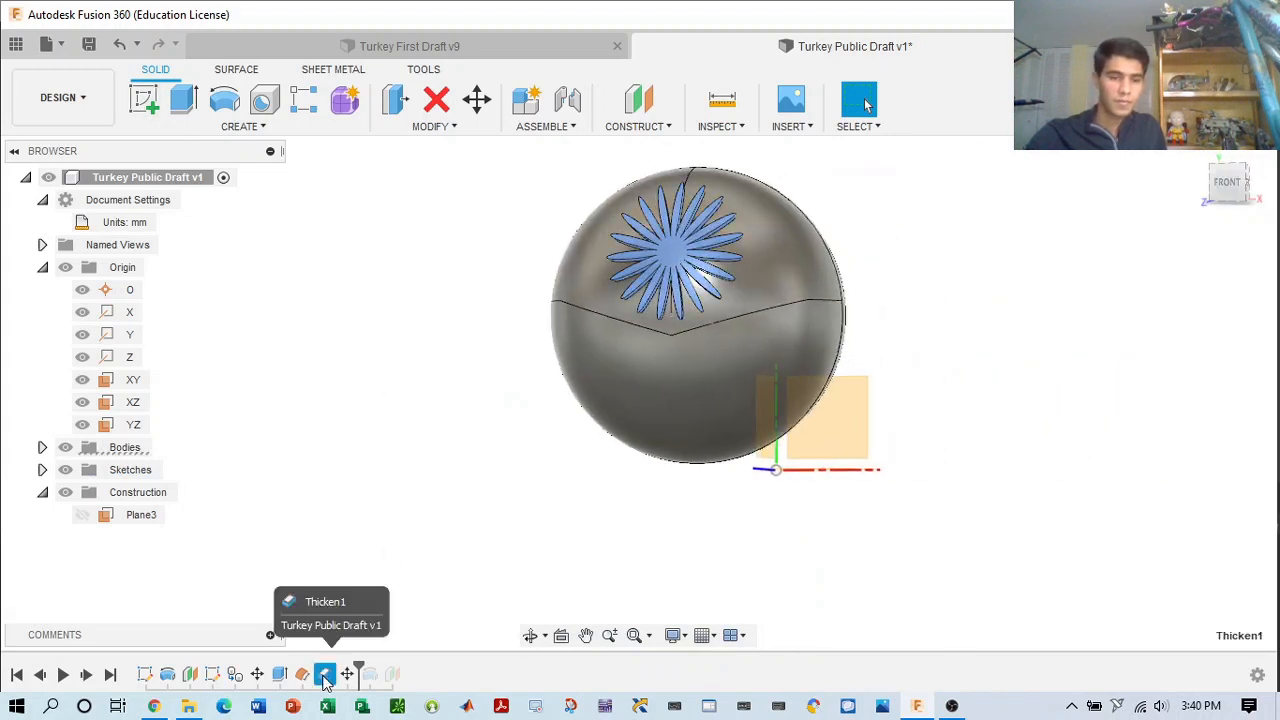
click(280, 676)
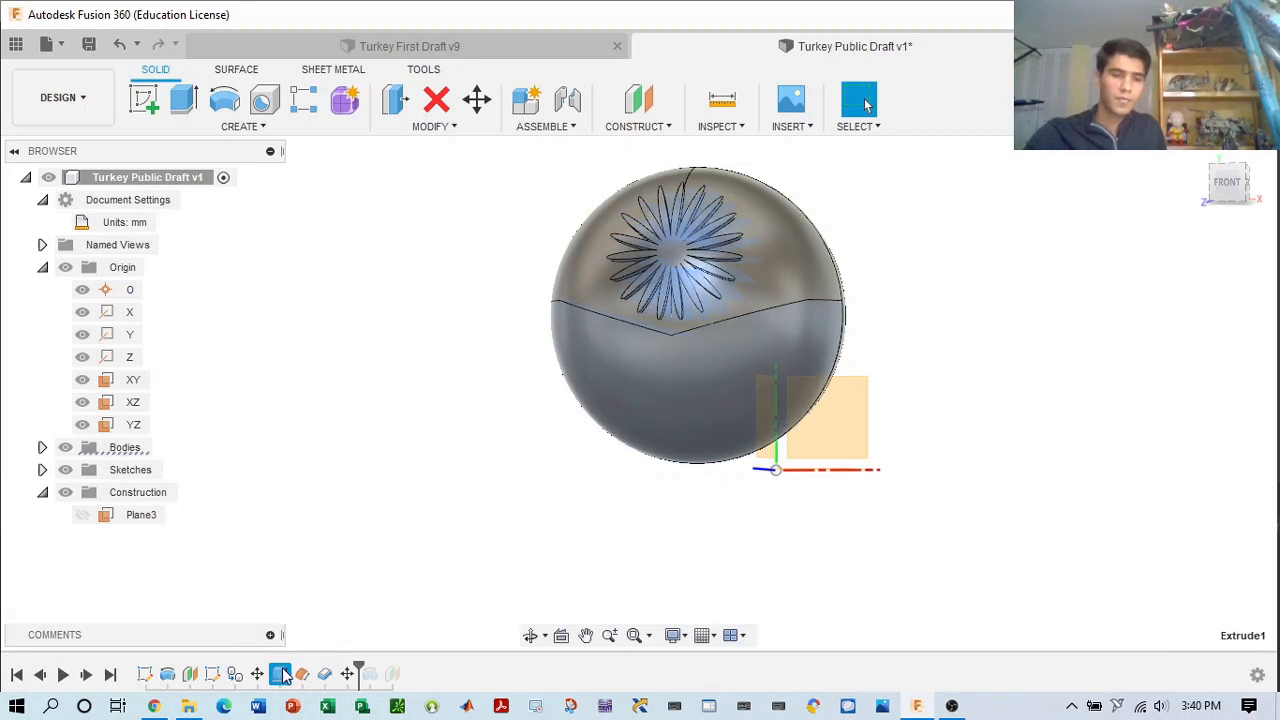
right_click(281, 675)
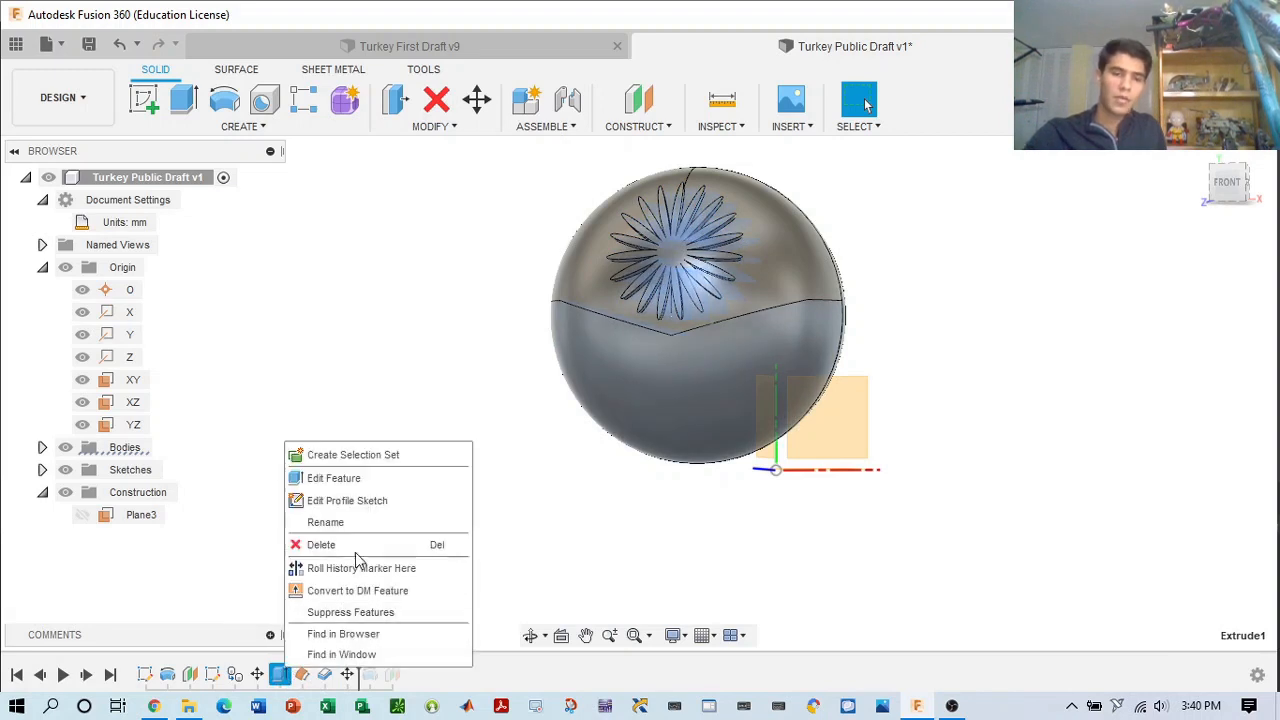
click(388, 480)
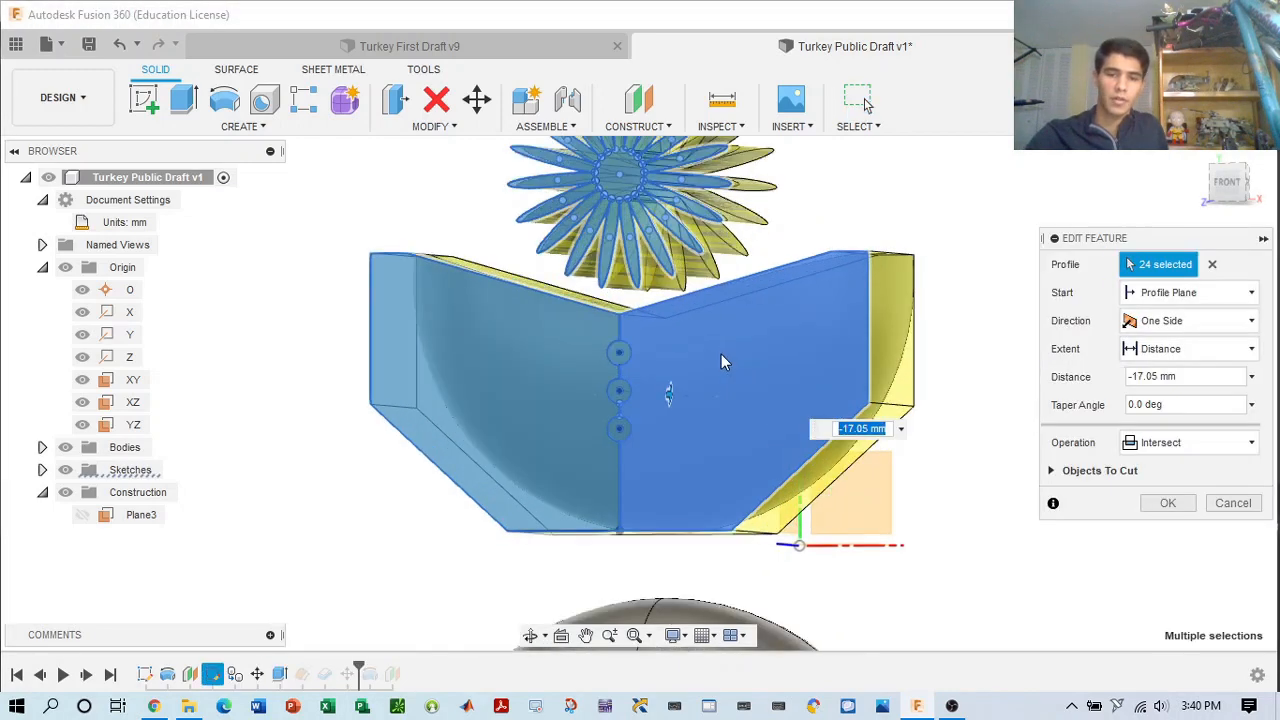
scroll(622, 351, up, 10)
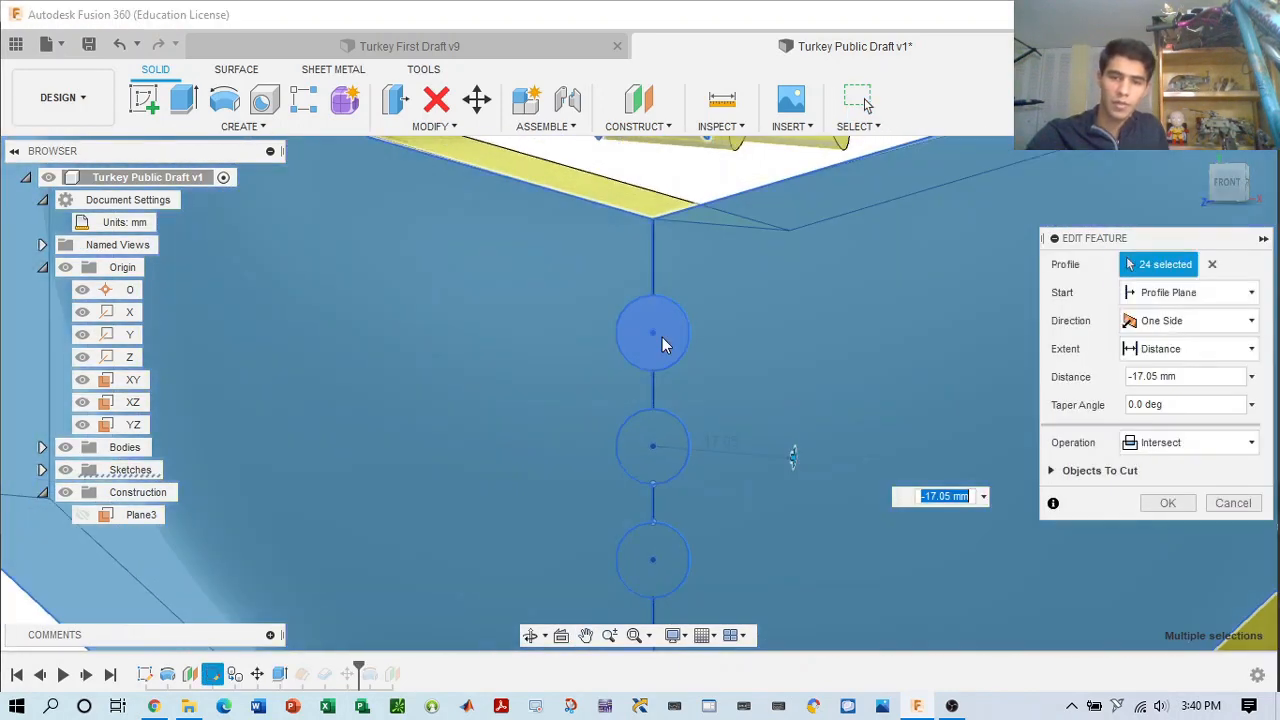
click(662, 337)
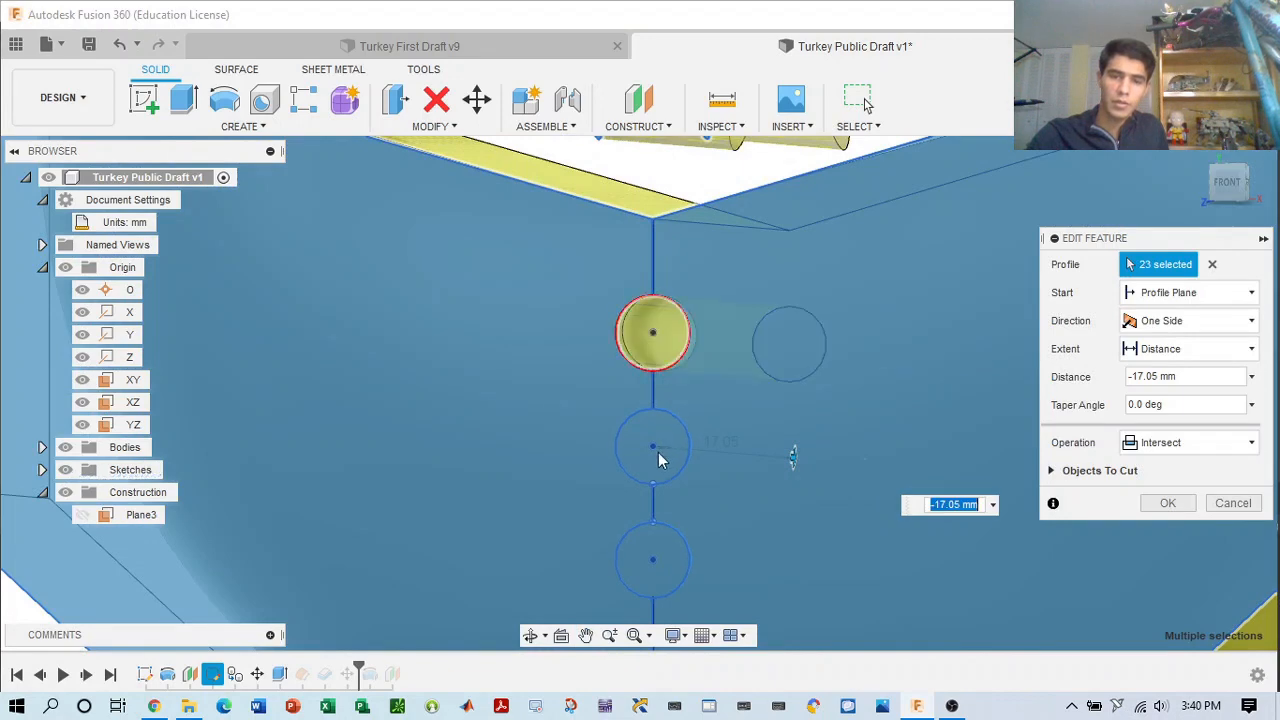
click(658, 567)
scroll(860, 494, down, 5)
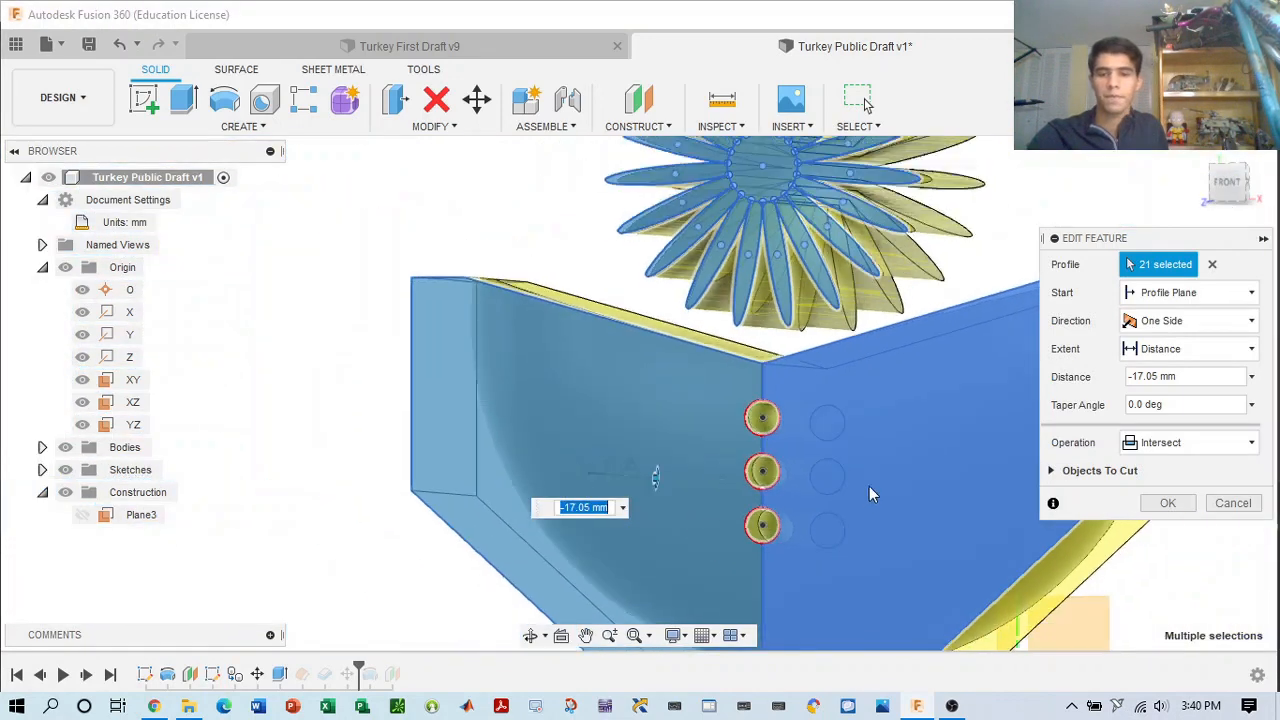
scroll(869, 494, down, 3)
click(1176, 508)
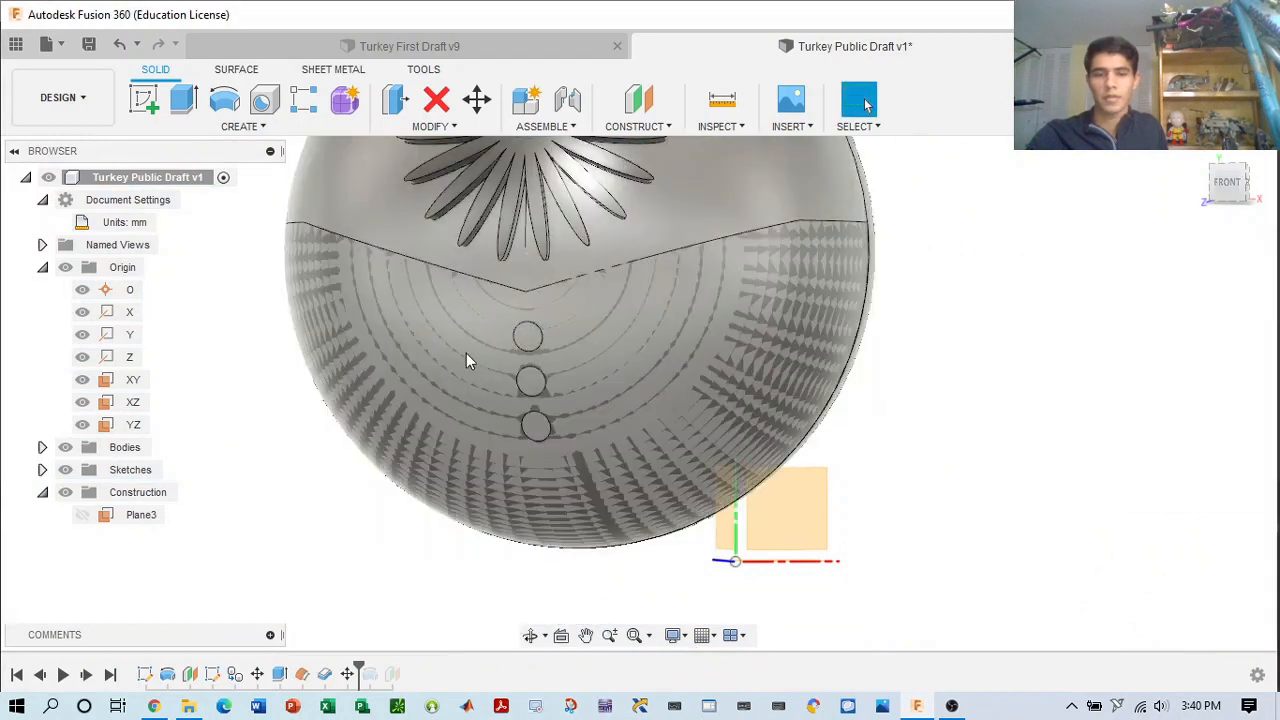
- Edit the flower's surface offset to add the vest's curved outer face, keeping the distance at 0 mm
scroll(1134, 331, down, 3)
middle_drag(1134, 331, 1044, 386)
scroll(1044, 386, up, 1)
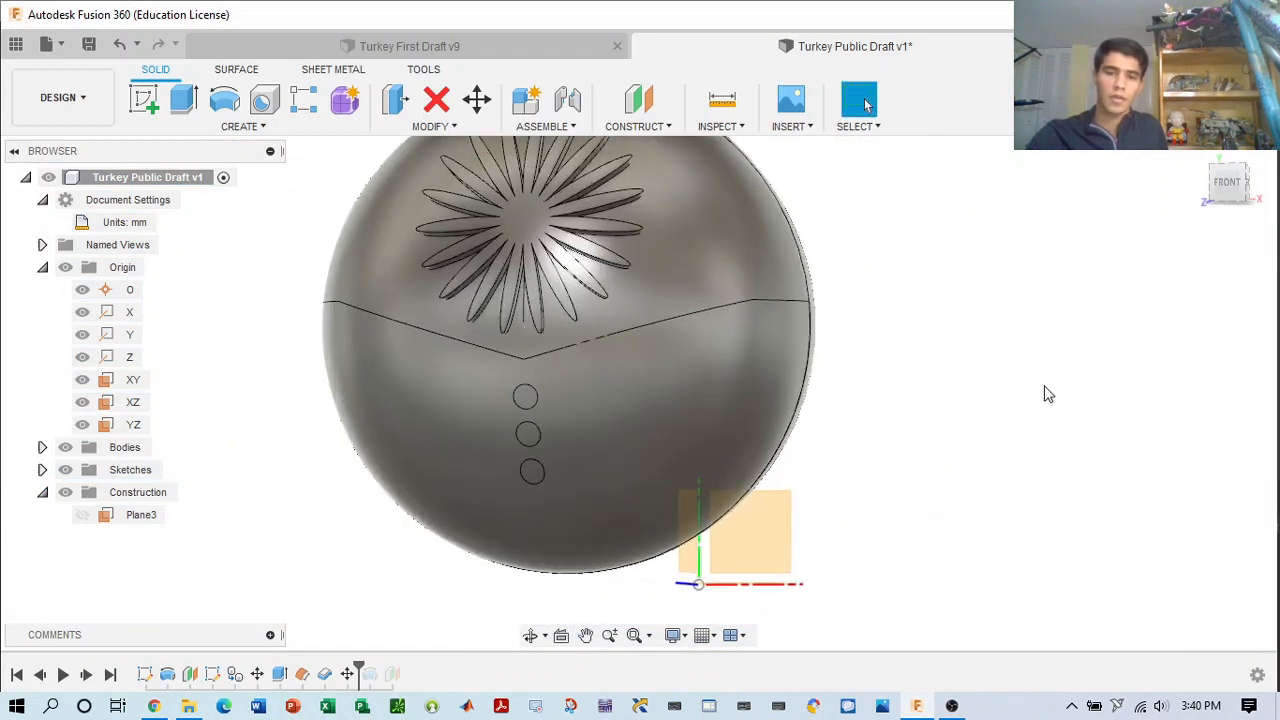
mouse_move(1146, 240)
shift+middle_down()
mouse_move(1010, 363)
mouse_move(891, 429)
mouse_move(893, 390)
shift+middle_up()
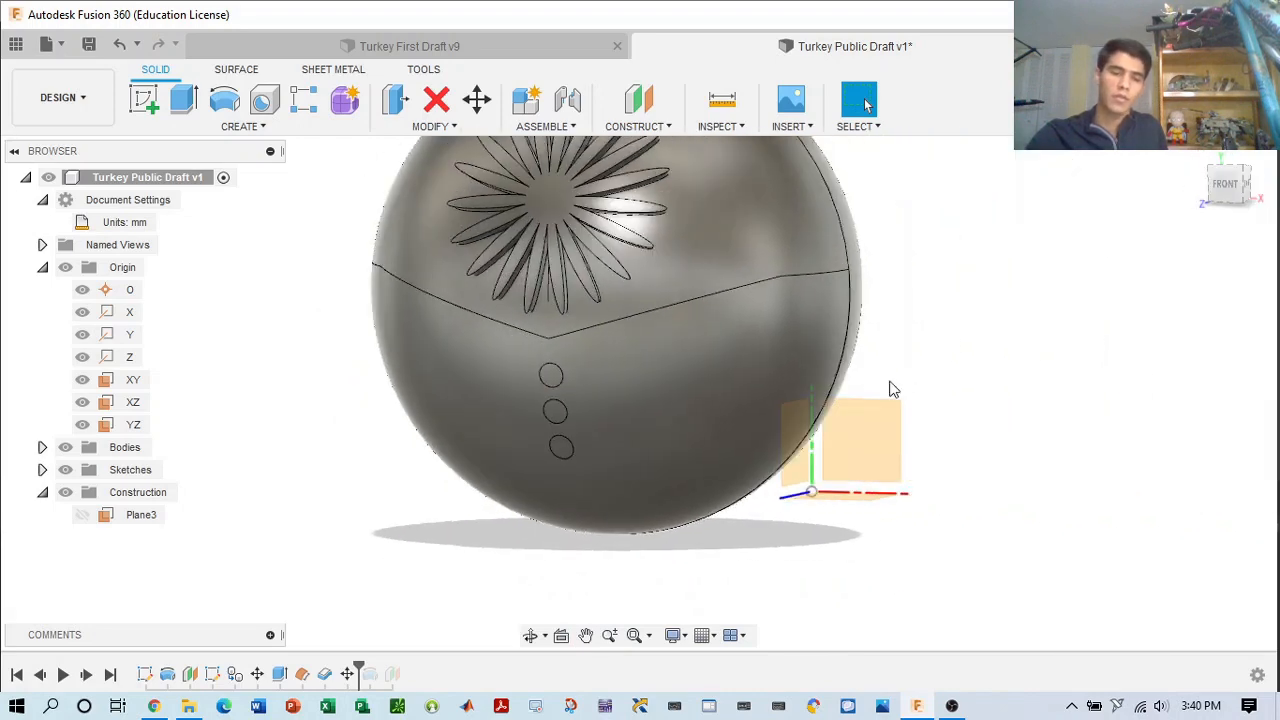
click(325, 675)
click(303, 675)
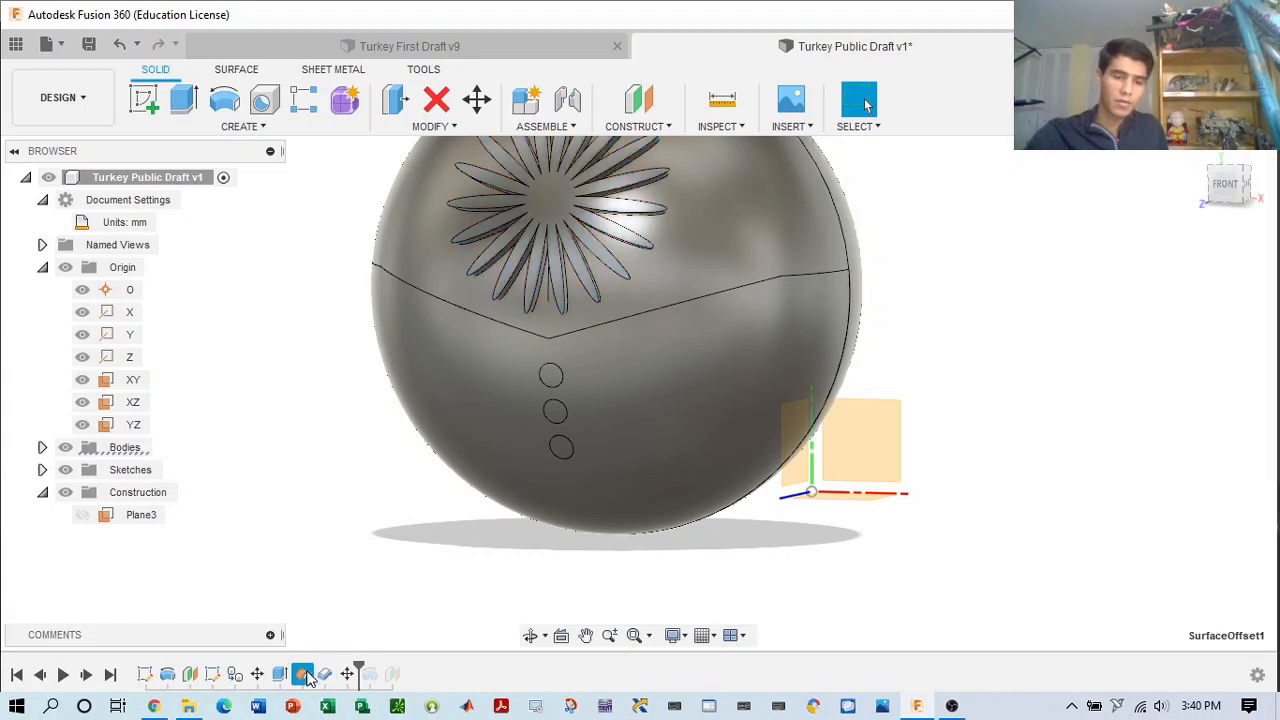
right_click(305, 675)
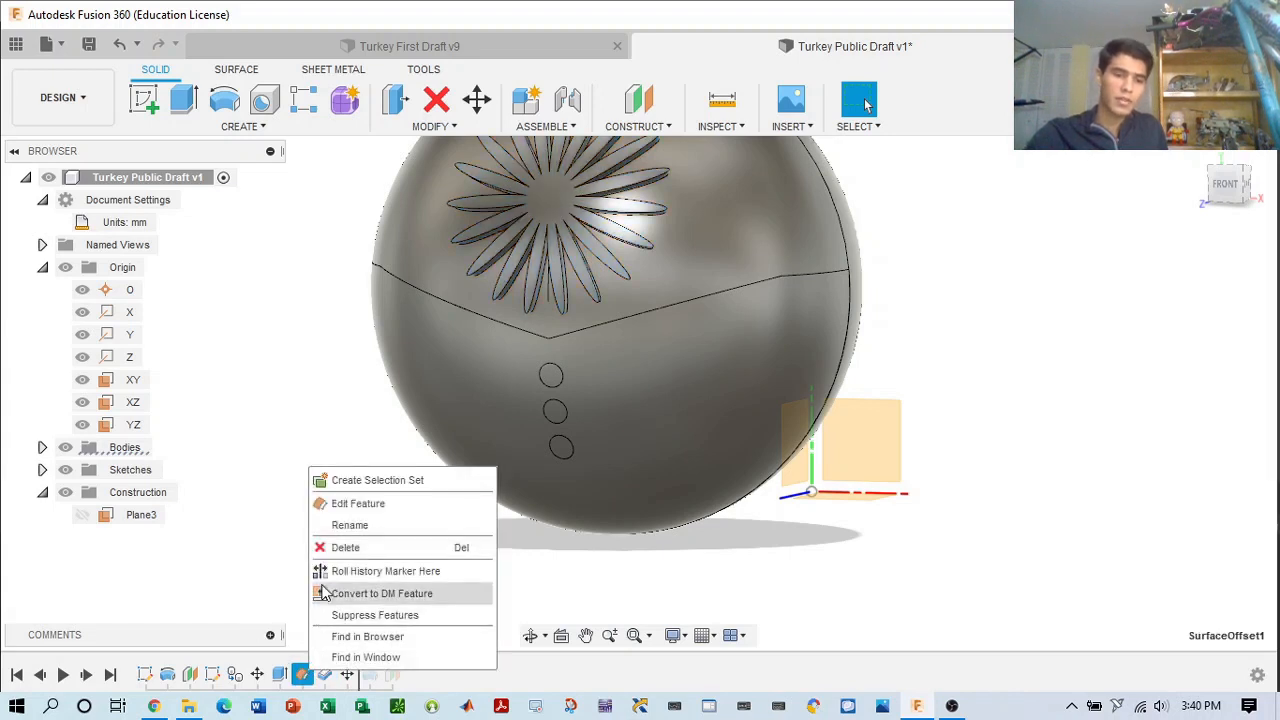
click(355, 501)
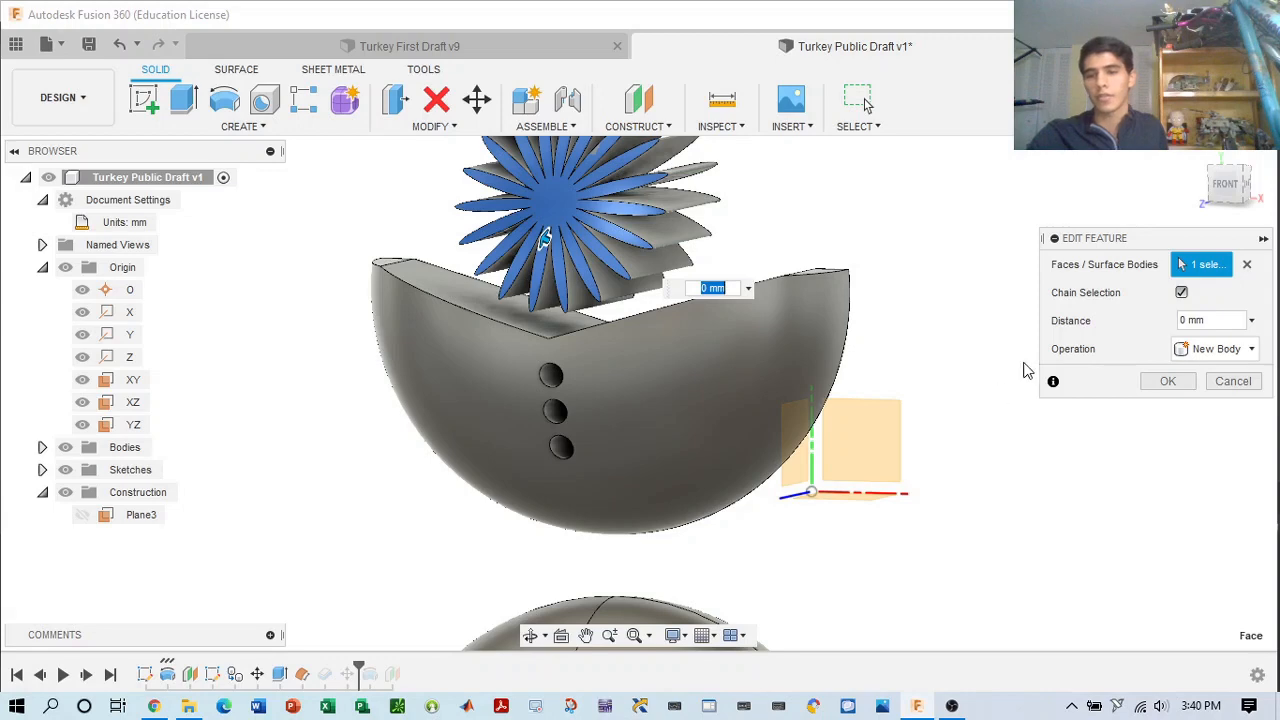
mouse_move(1208, 187)
mouse_down()
mouse_move(1140, 182)
mouse_move(1152, 188)
mouse_up()
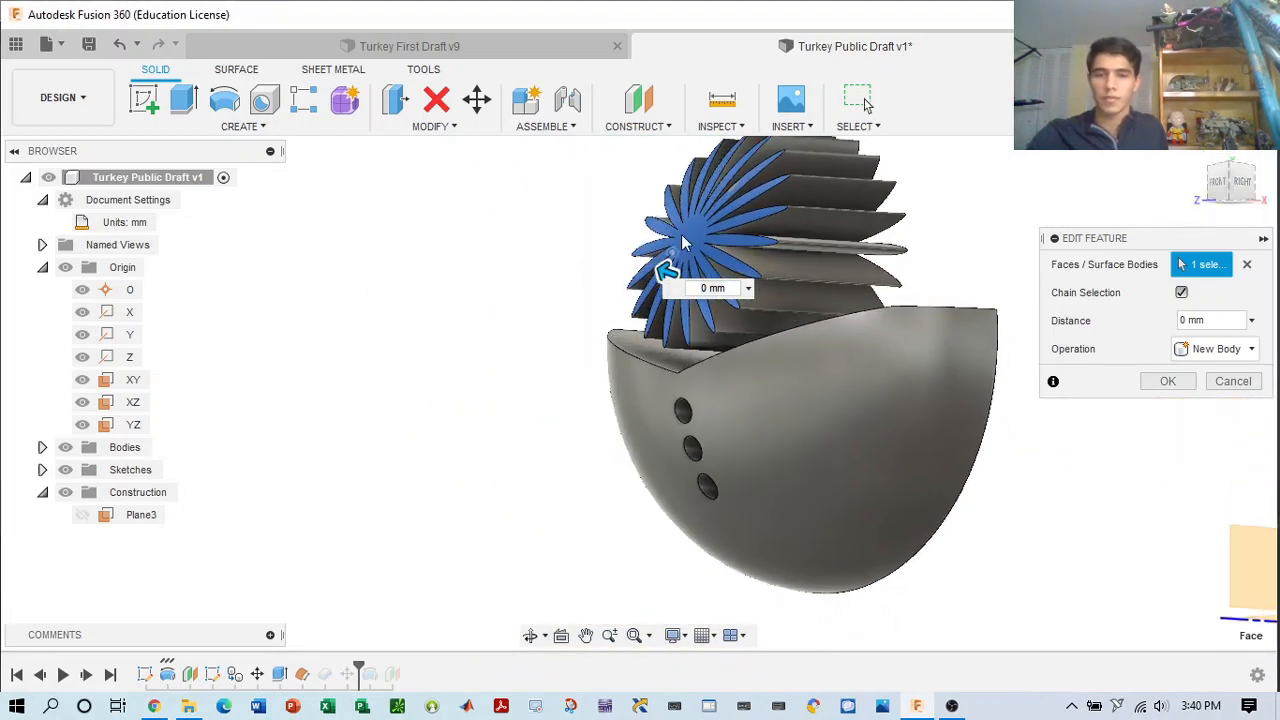
click(837, 418)
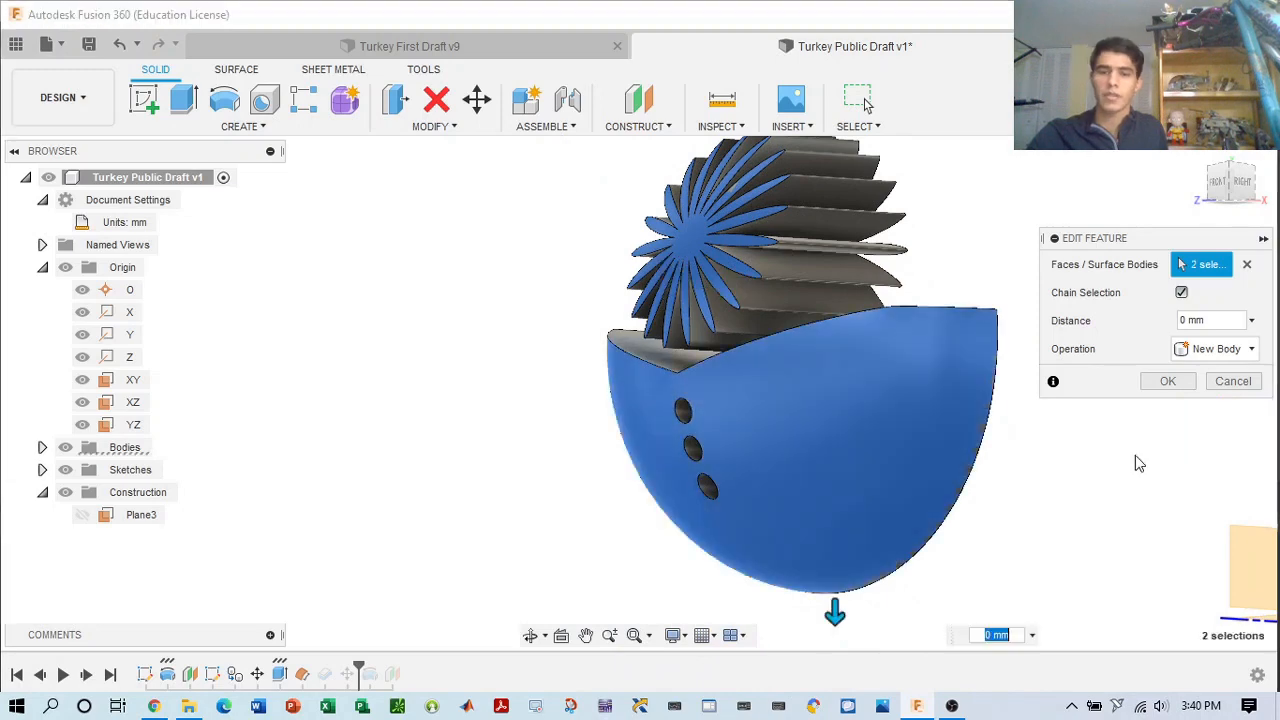
click(1168, 381)
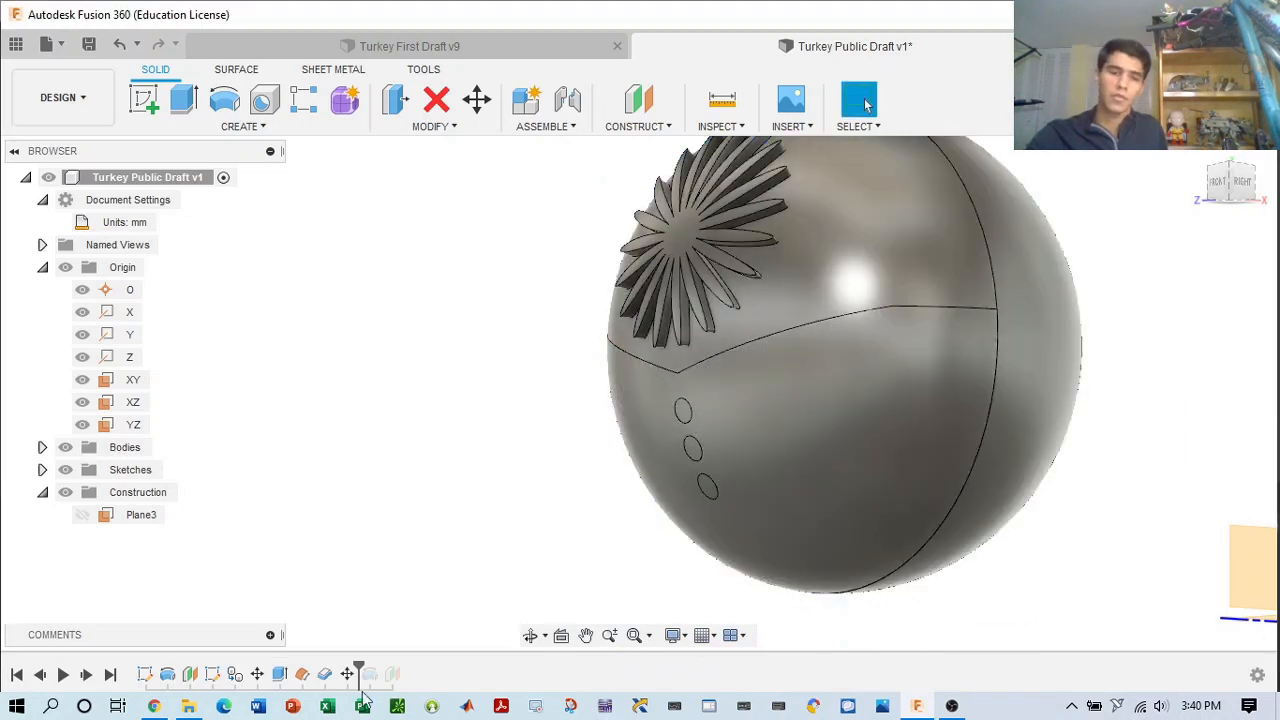
- Edit the flower's Thicken feature to add the vest surface to its faces, keeping the 1.00 mm thickness
right_click(326, 676)
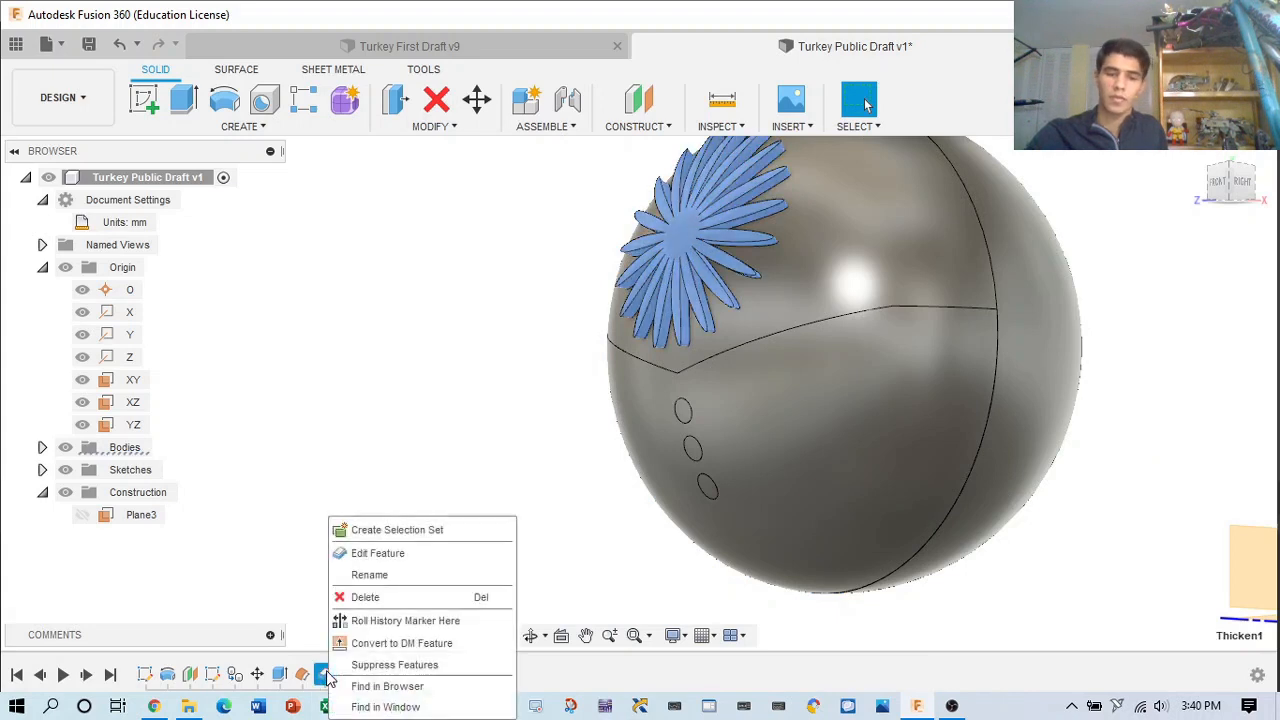
click(404, 554)
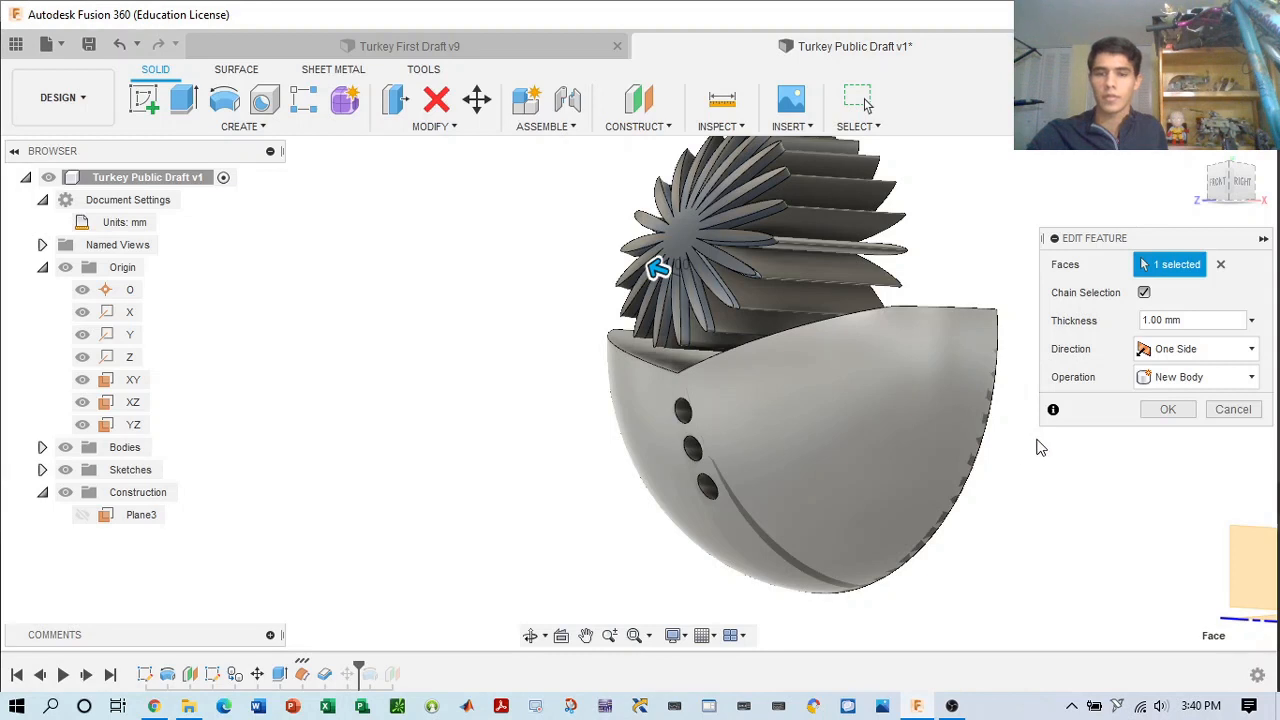
click(1007, 452)
click(1170, 410)
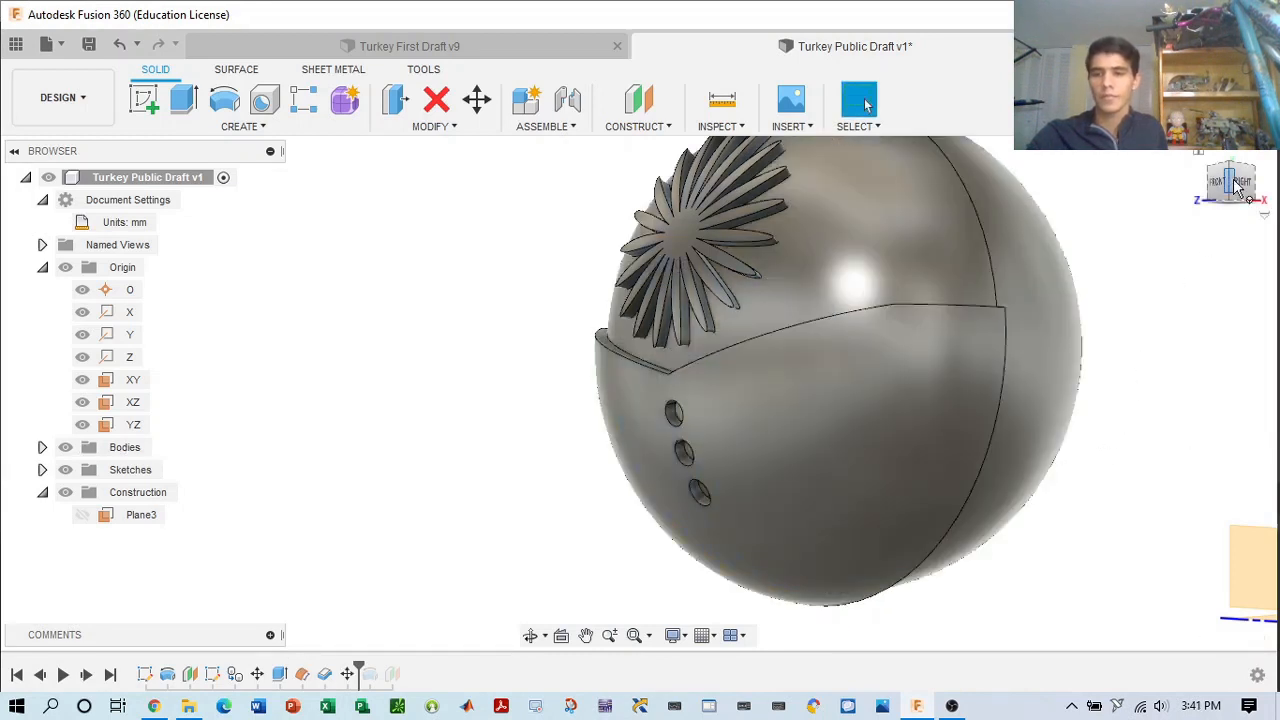
- Combine the round body as target with the thickened vest as tool body, using the Join operation
mouse_move(1233, 185)
mouse_down()
mouse_move(1170, 180)
mouse_move(1248, 205)
mouse_move(1222, 195)
mouse_up()
scroll(1120, 310, down, 2)
middle_drag(1088, 359, 984, 428)
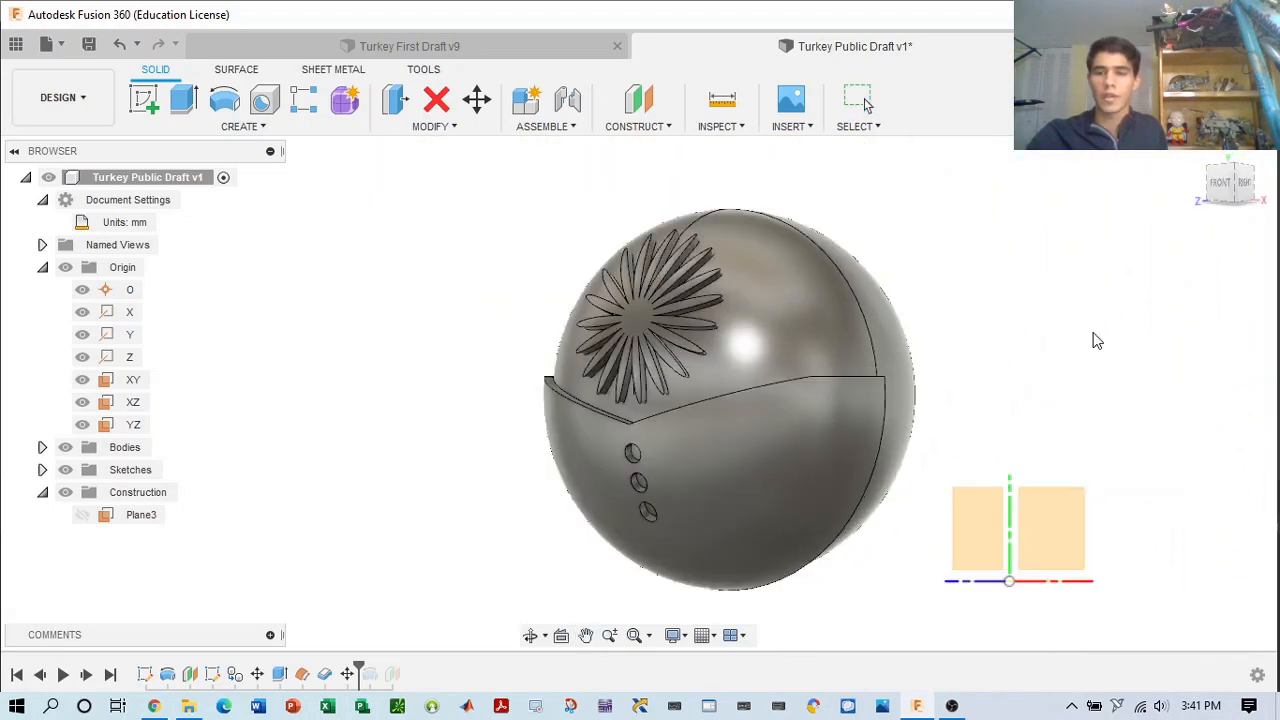
drag(1233, 184, 1173, 188)
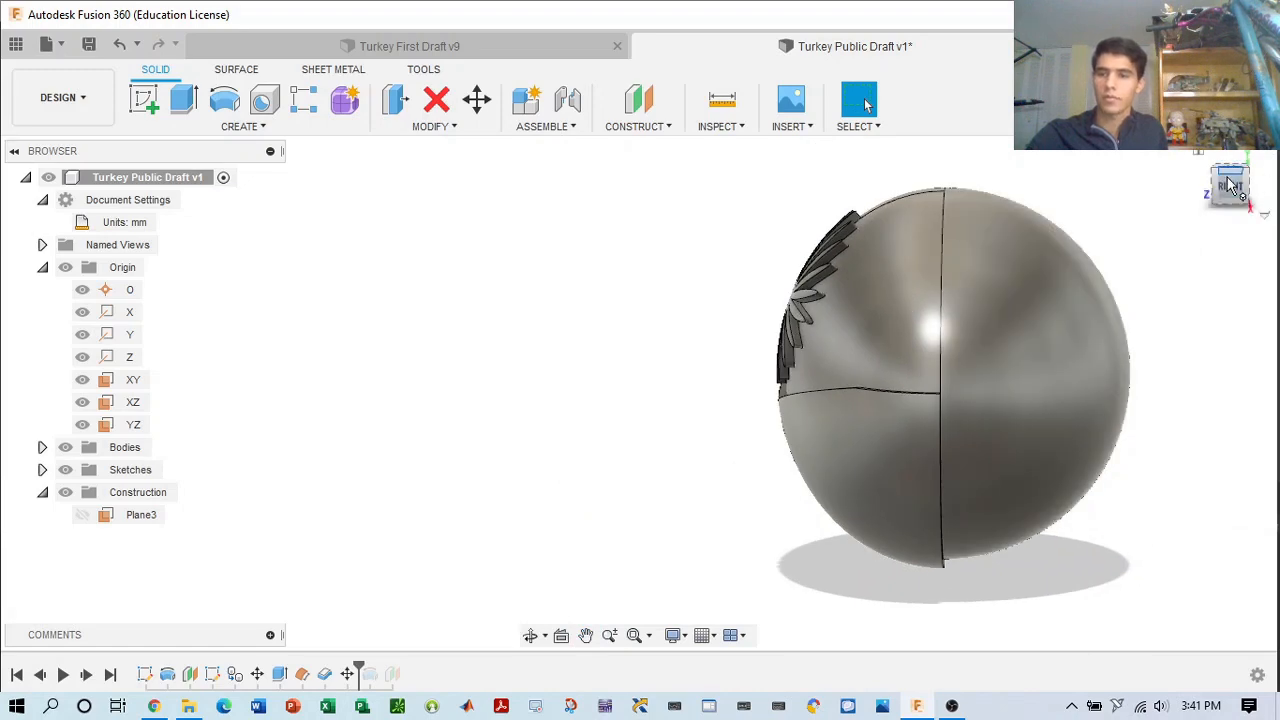
click(1205, 200)
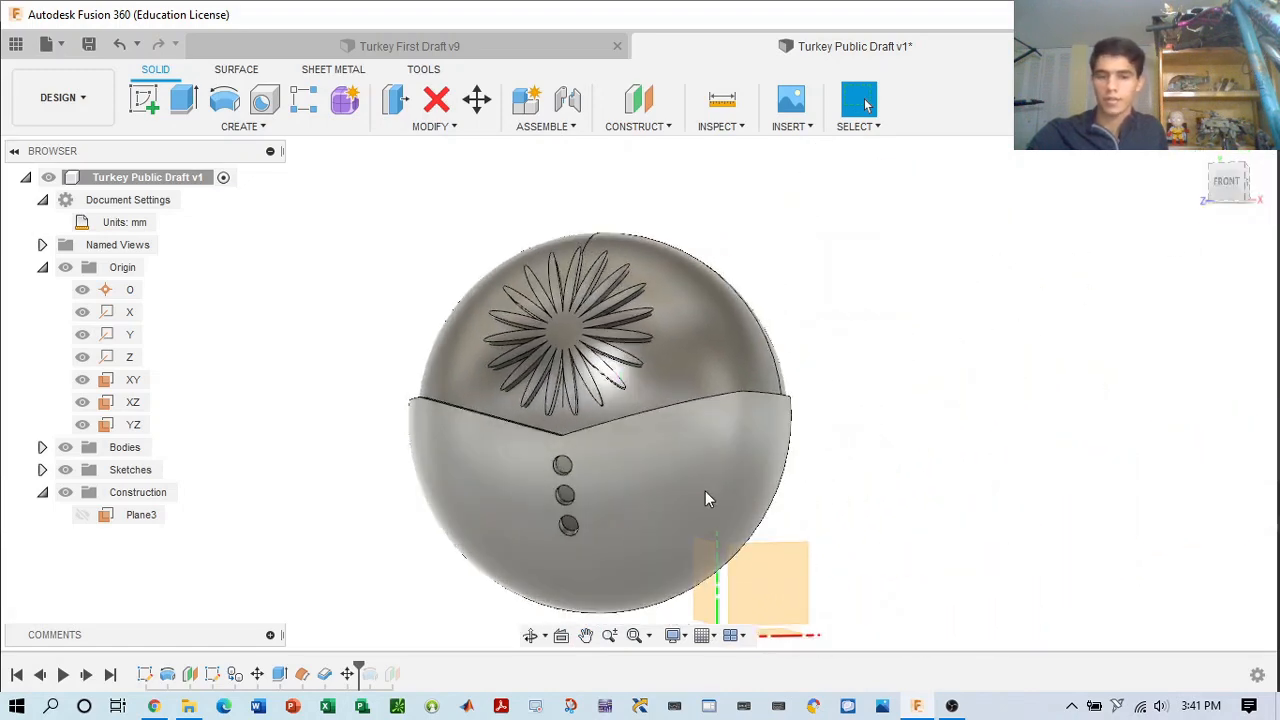
mouse_move(1246, 182)
mouse_down()
mouse_move(1258, 183)
mouse_move(1234, 184)
mouse_up()
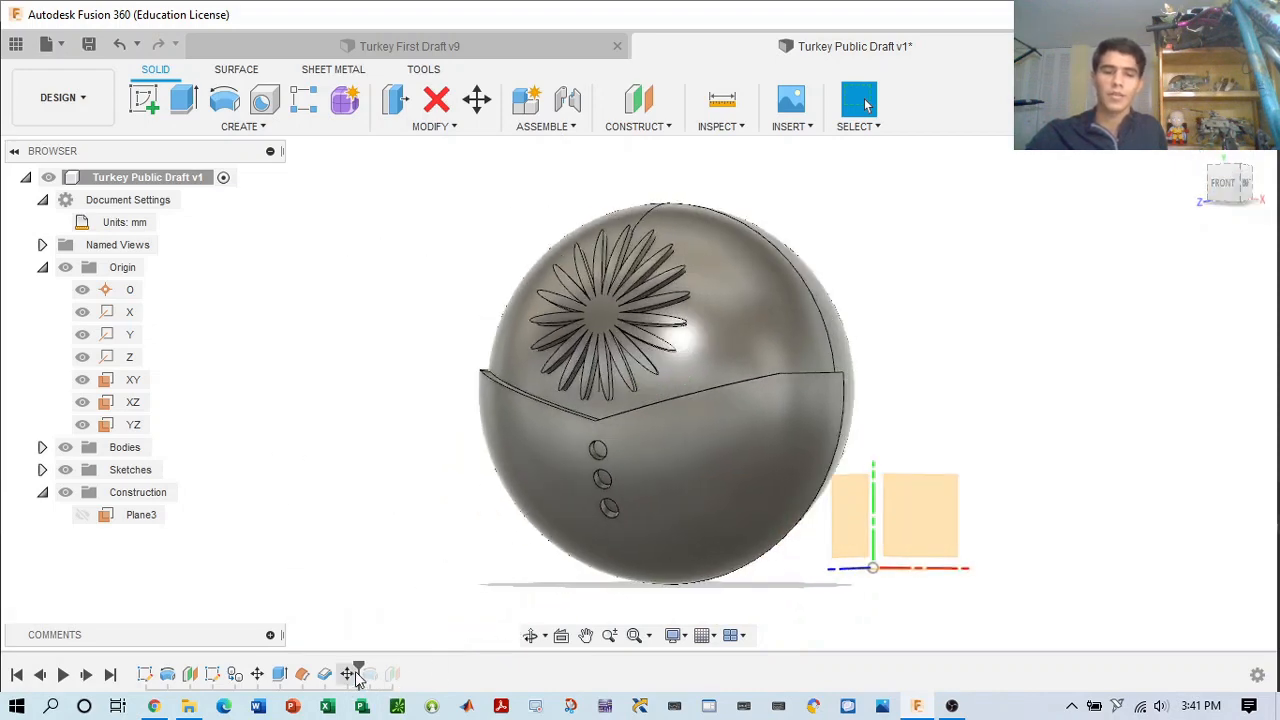
click(449, 127)
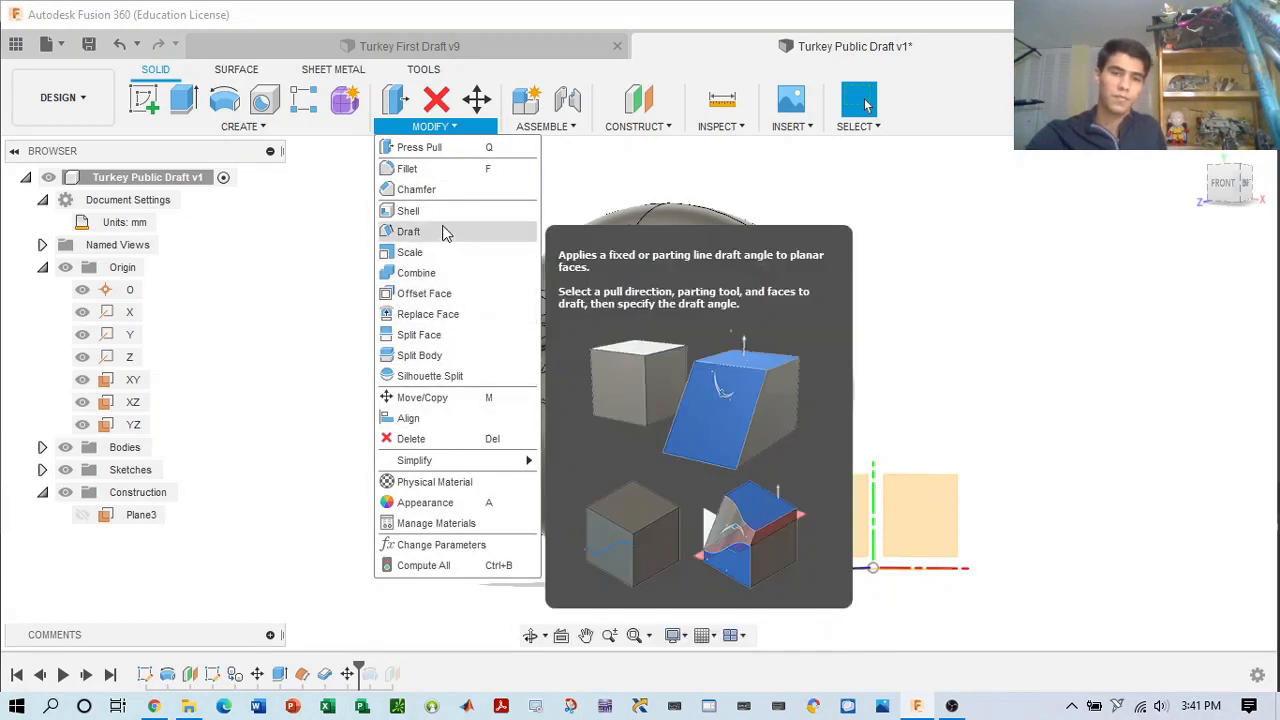
click(444, 272)
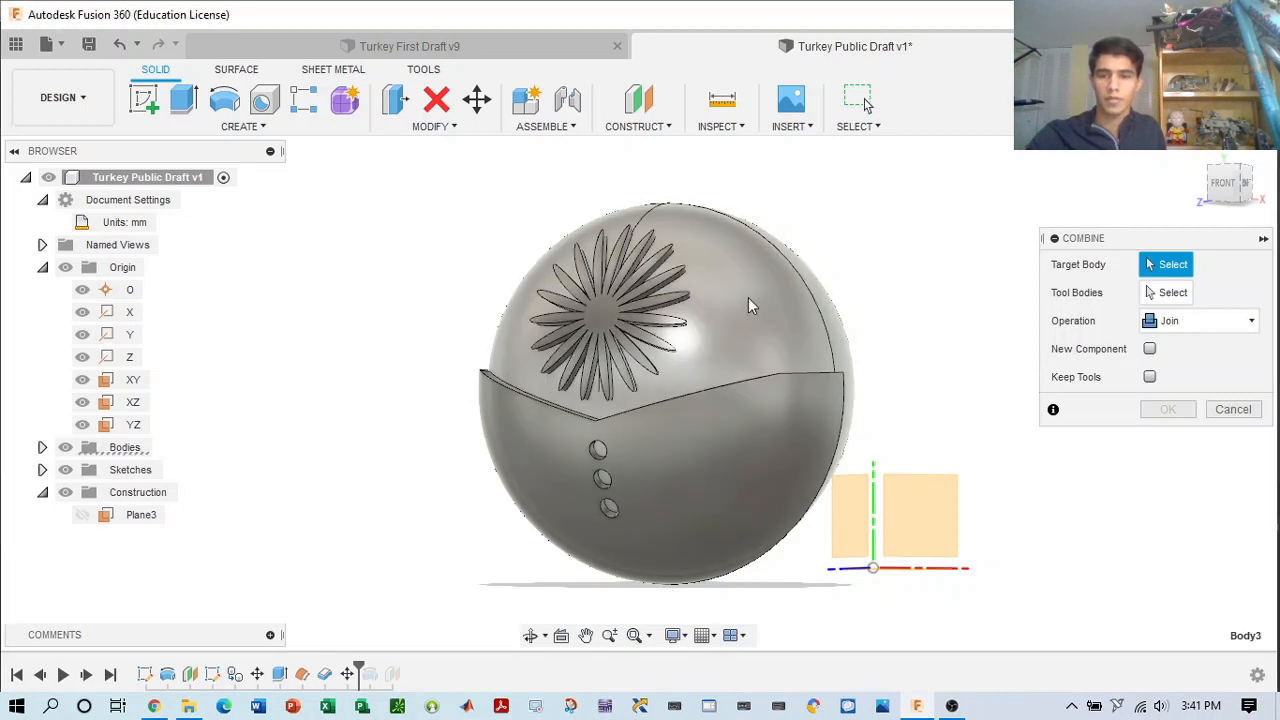
click(748, 297)
click(729, 435)
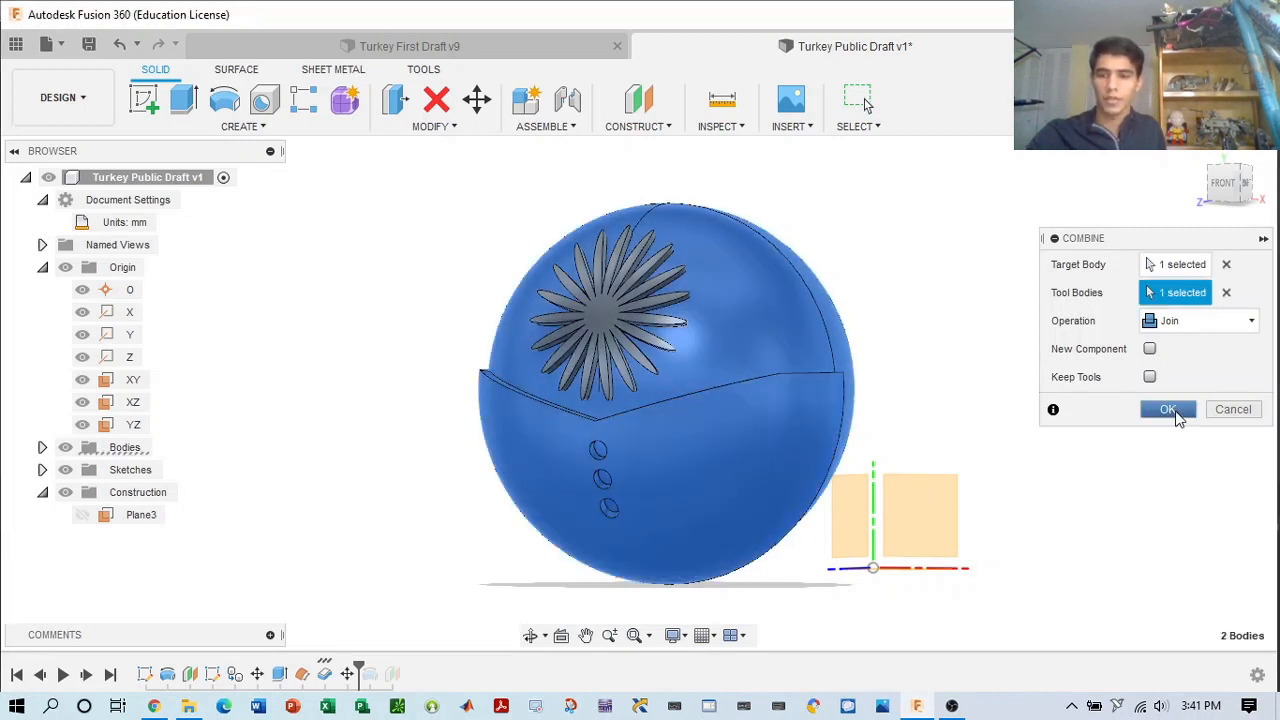
click(1168, 410)
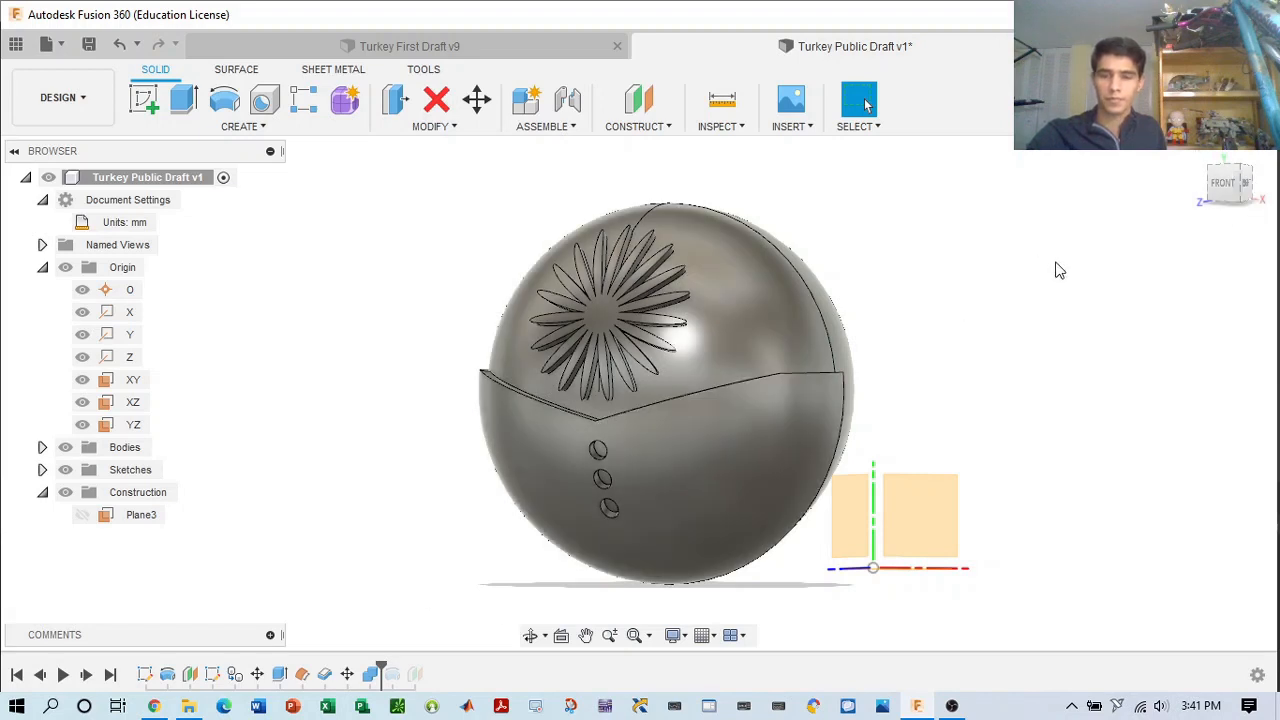
- Create a new sketch on the YZ origin plane
scroll(1060, 270, down, 2)
click(1199, 153)
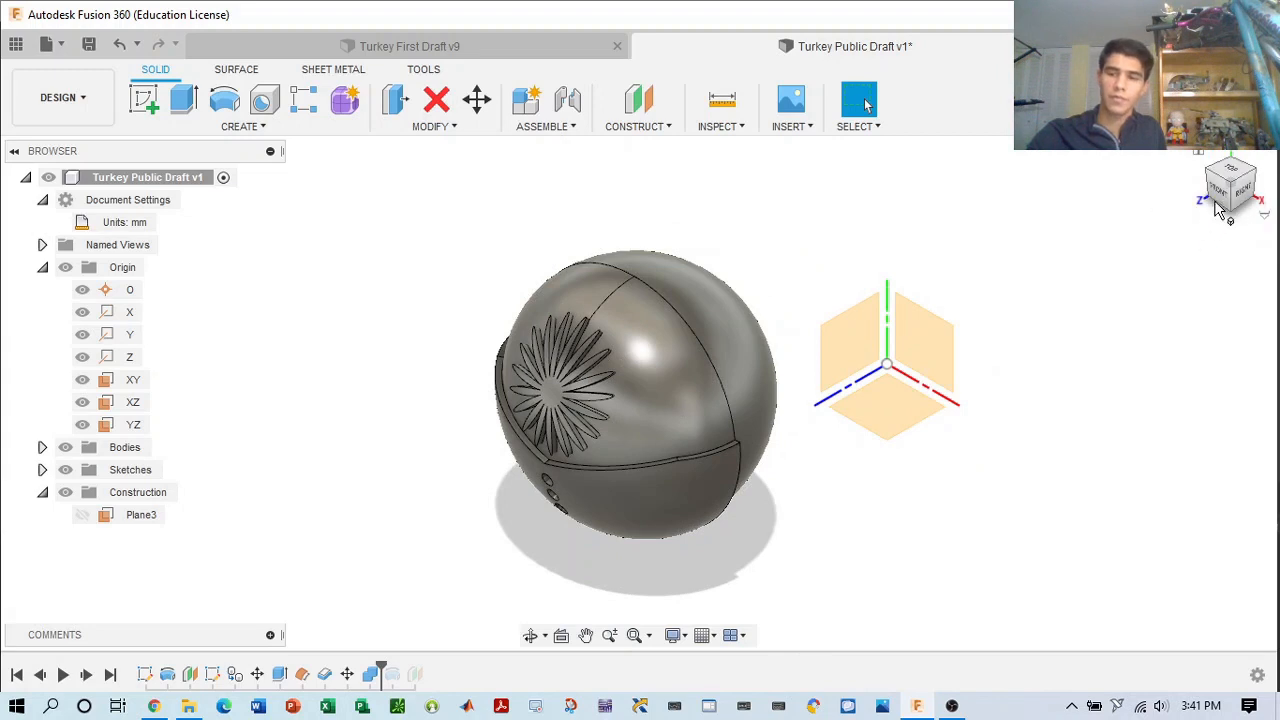
middle_drag(992, 332, 1024, 284)
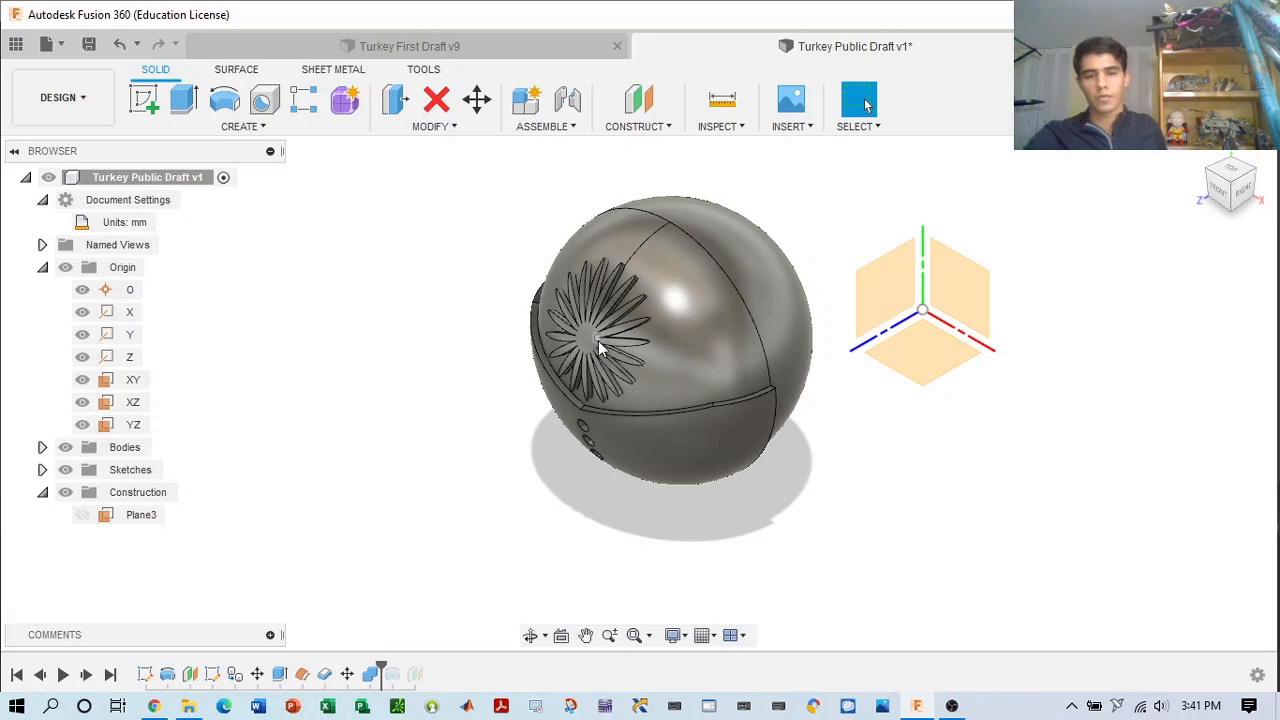
scroll(600, 347, up, 2)
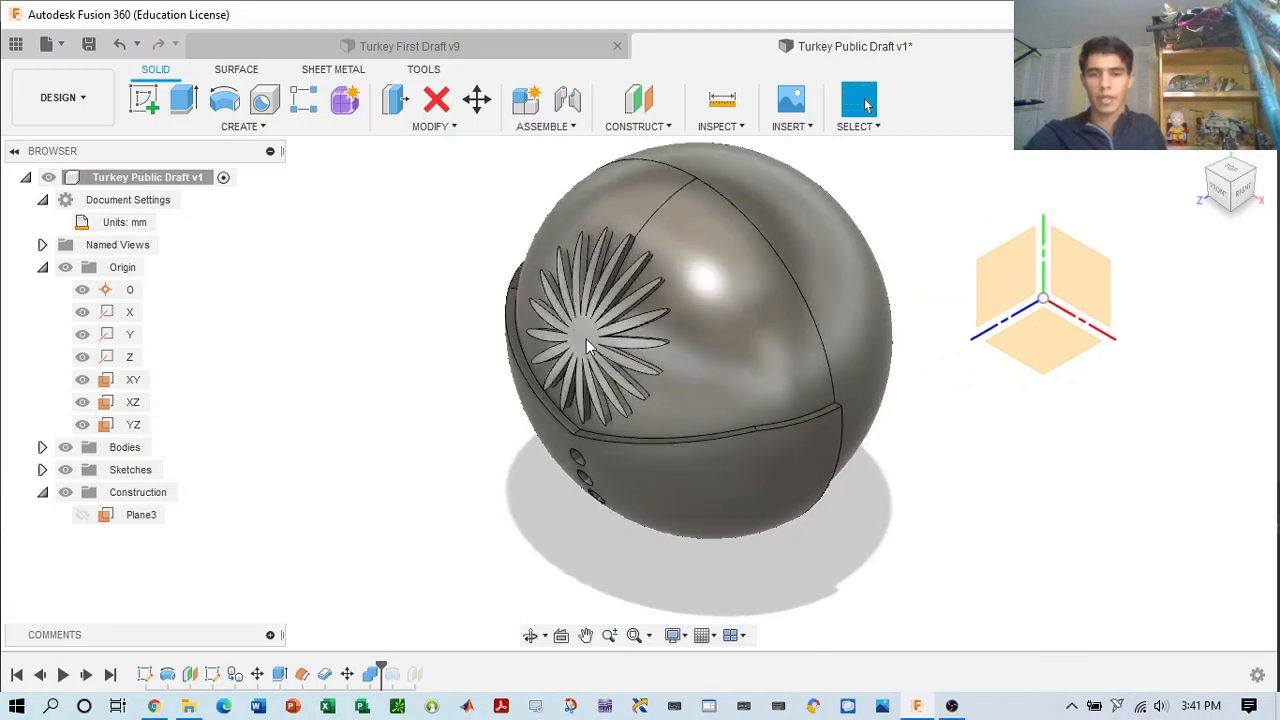
scroll(1265, 190, down, 1)
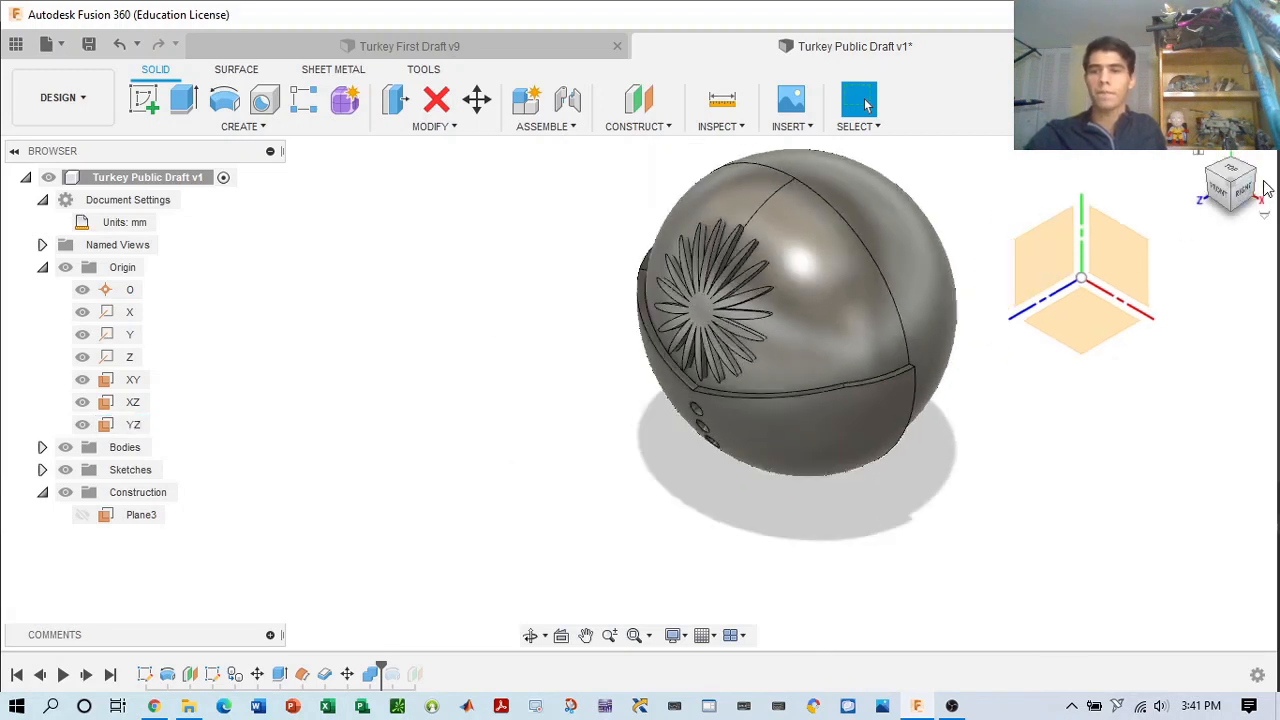
scroll(1262, 192, down, 1)
middle_drag(1212, 261, 1000, 304)
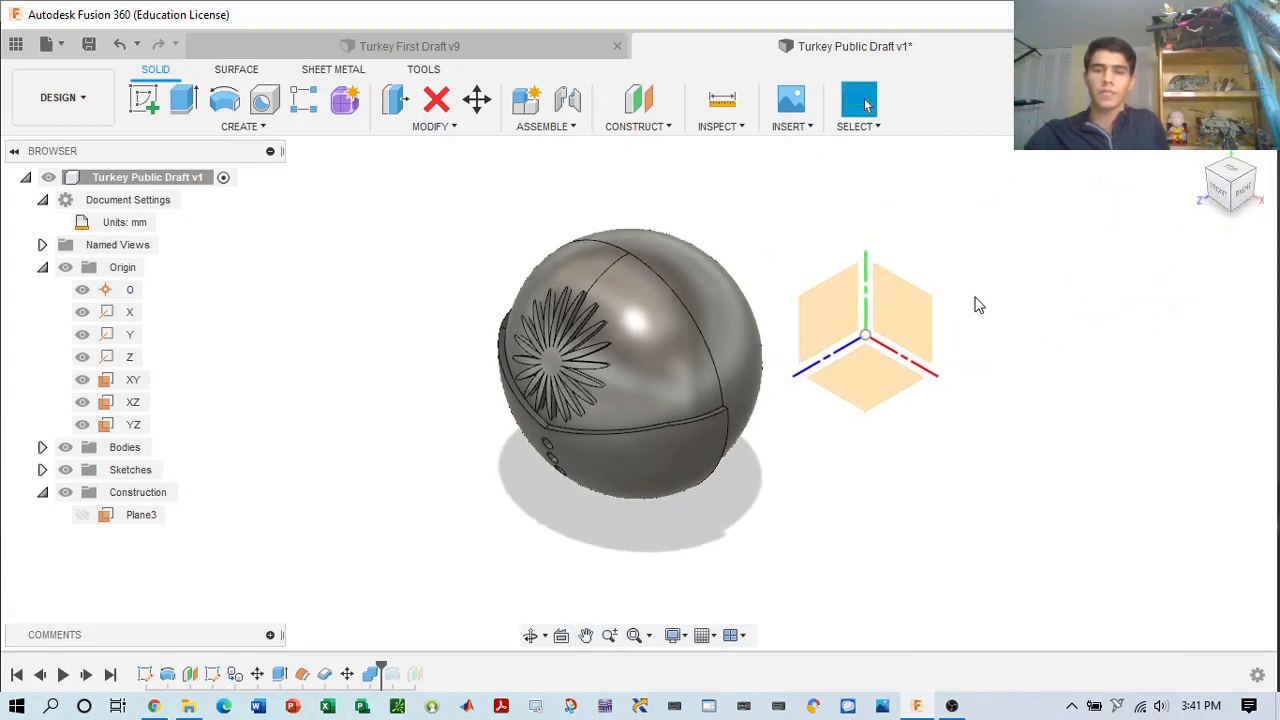
click(845, 315)
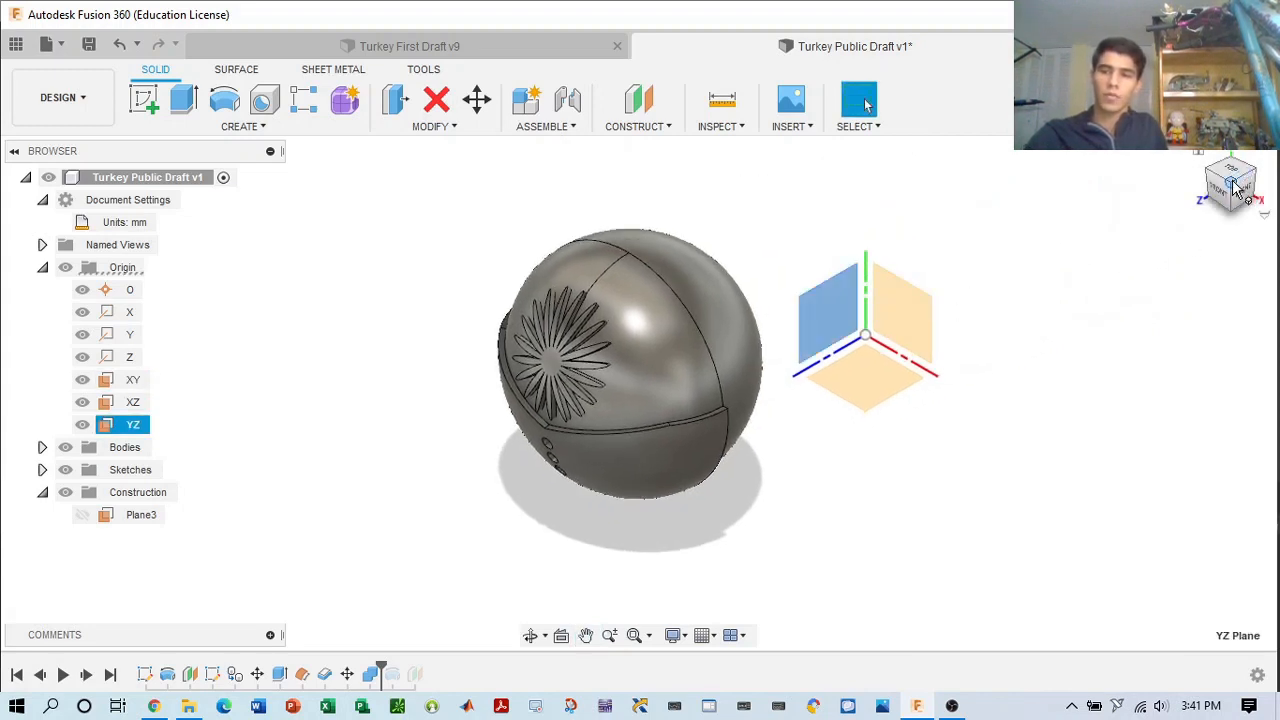
click(680, 128)
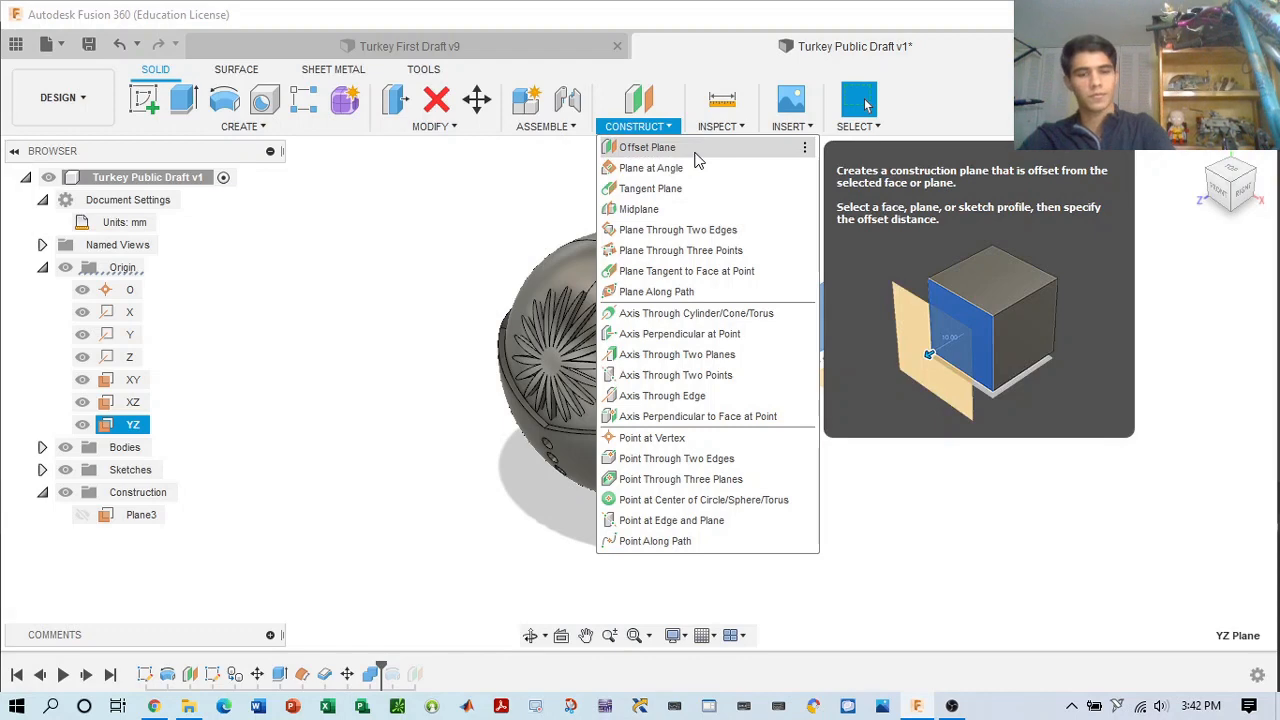
key(Escape)
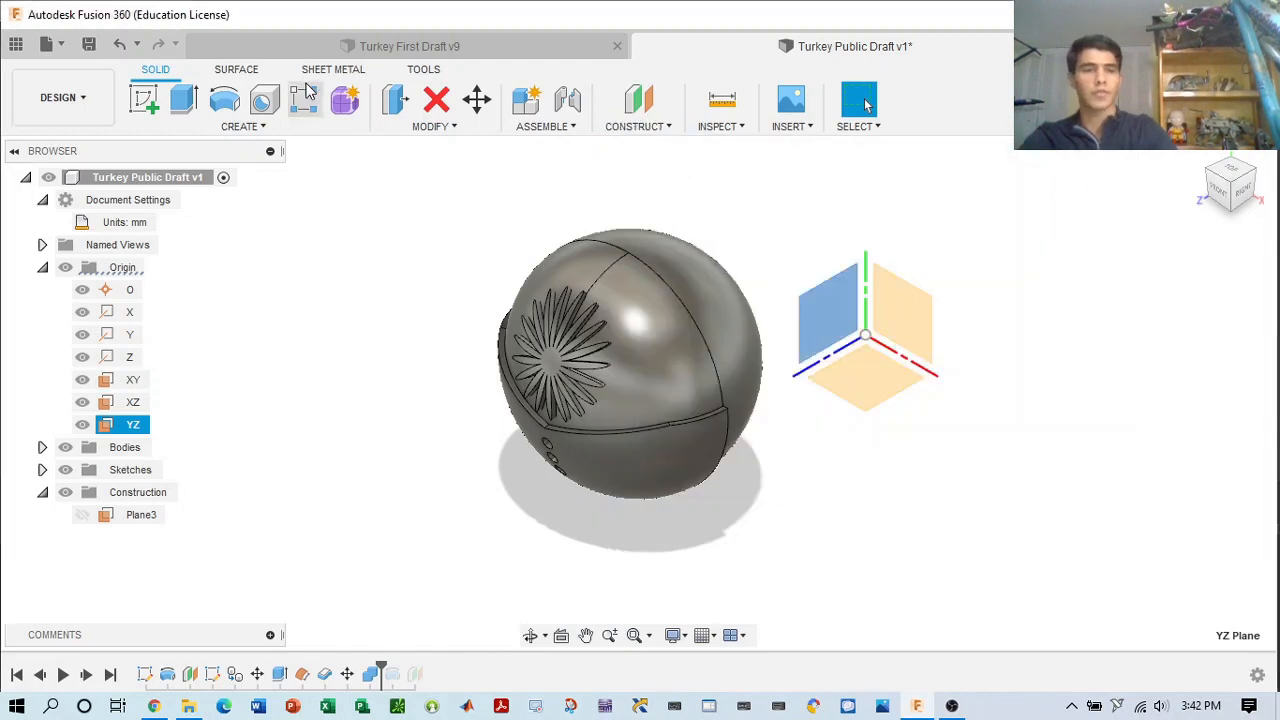
click(143, 98)
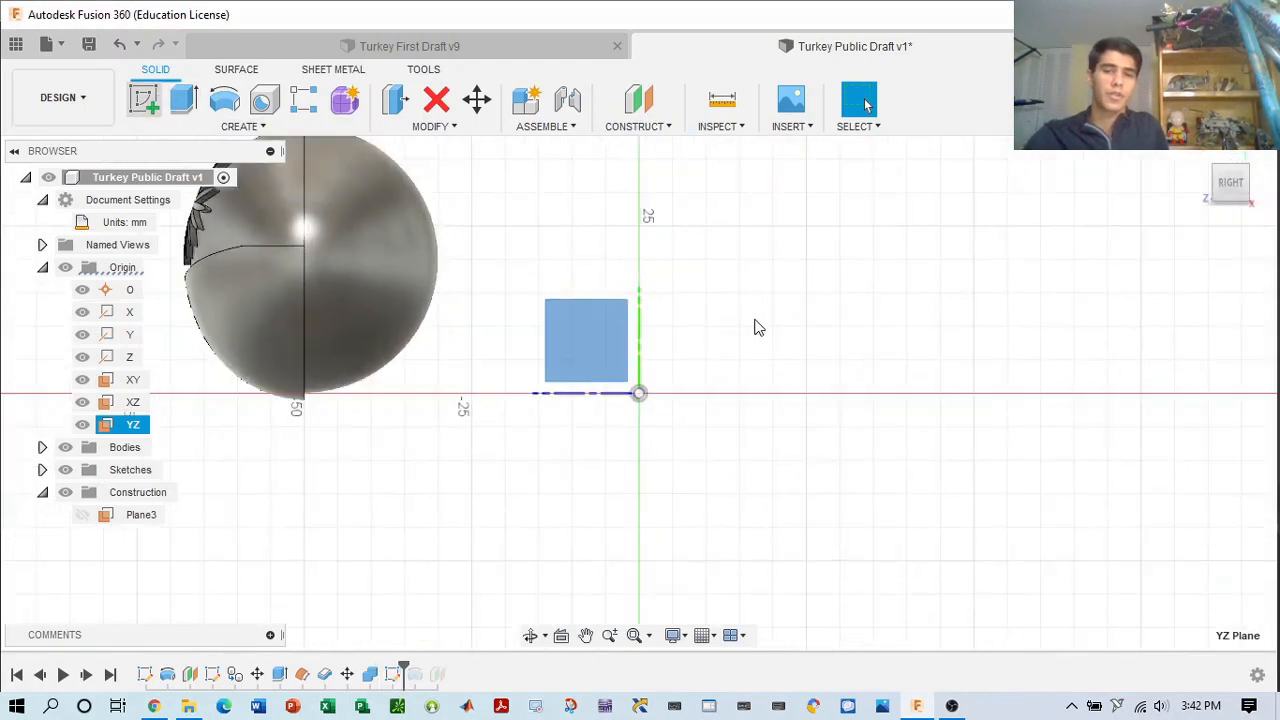
mouse_move(724, 276)
middle_down()
mouse_move(909, 294)
mouse_move(917, 311)
mouse_move(951, 317)
middle_up()
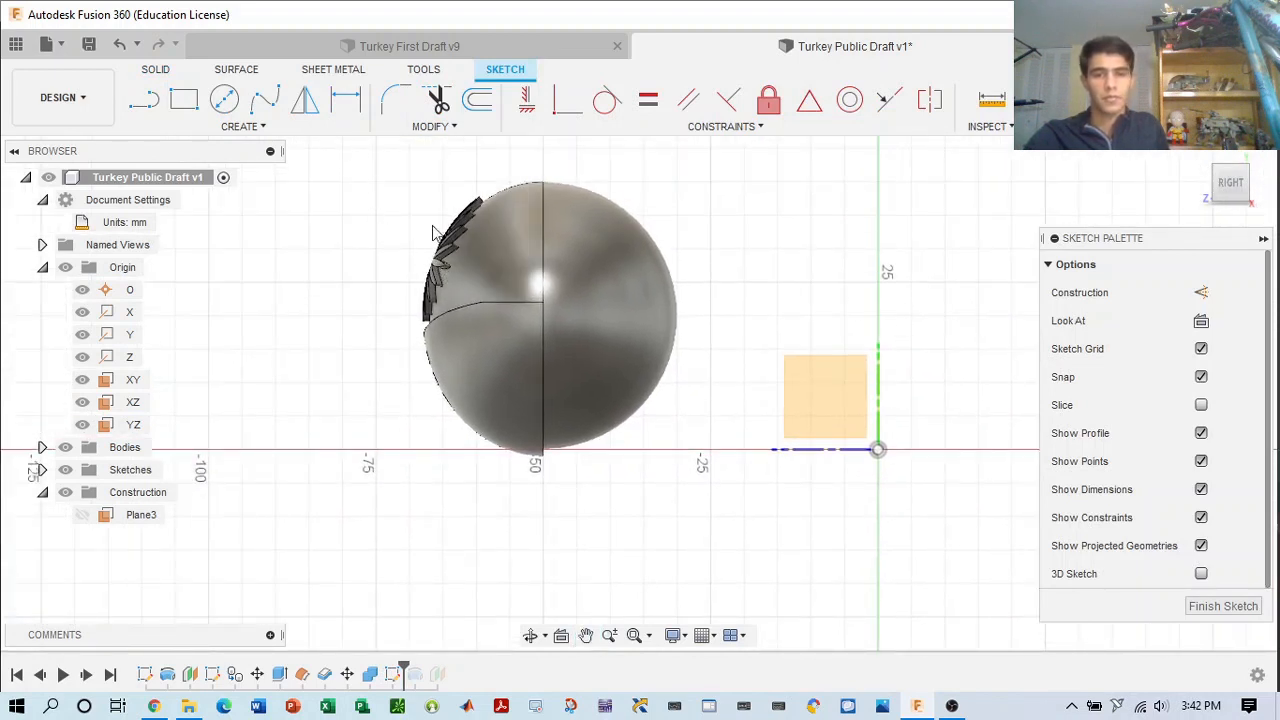
- Begin a fit point spline at the centre of the flower on the round body
click(845, 388)
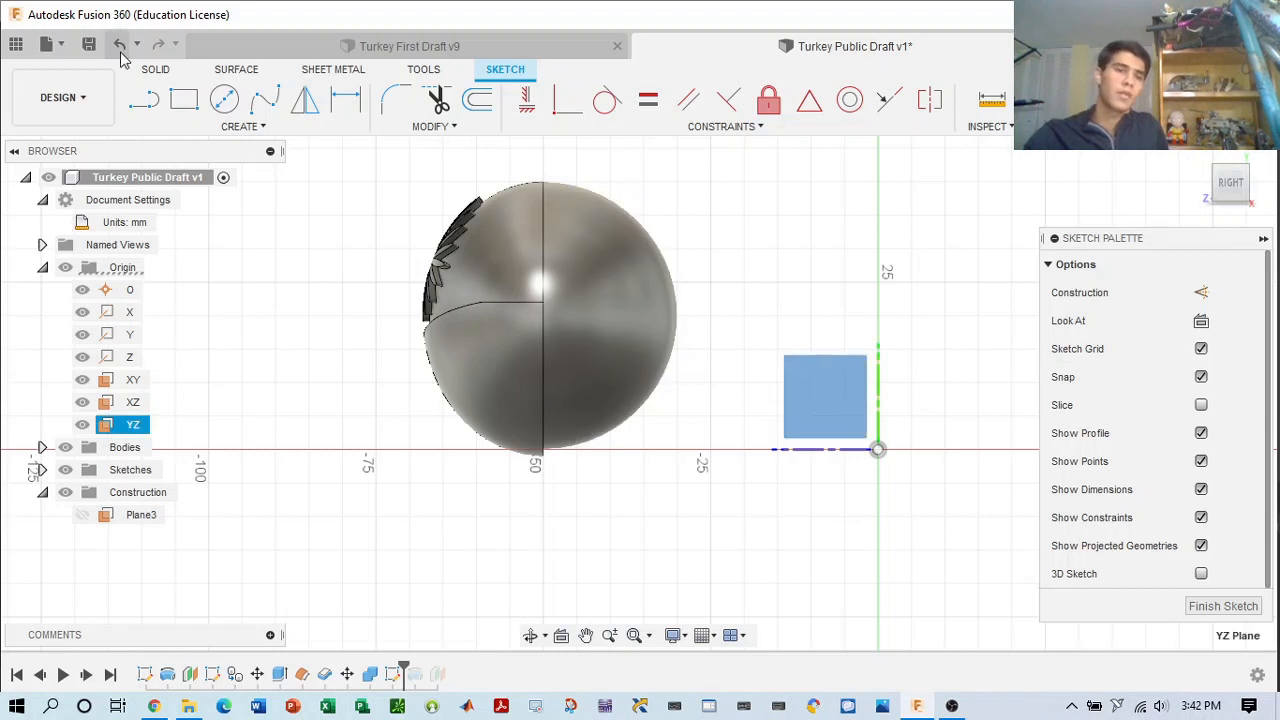
click(191, 135)
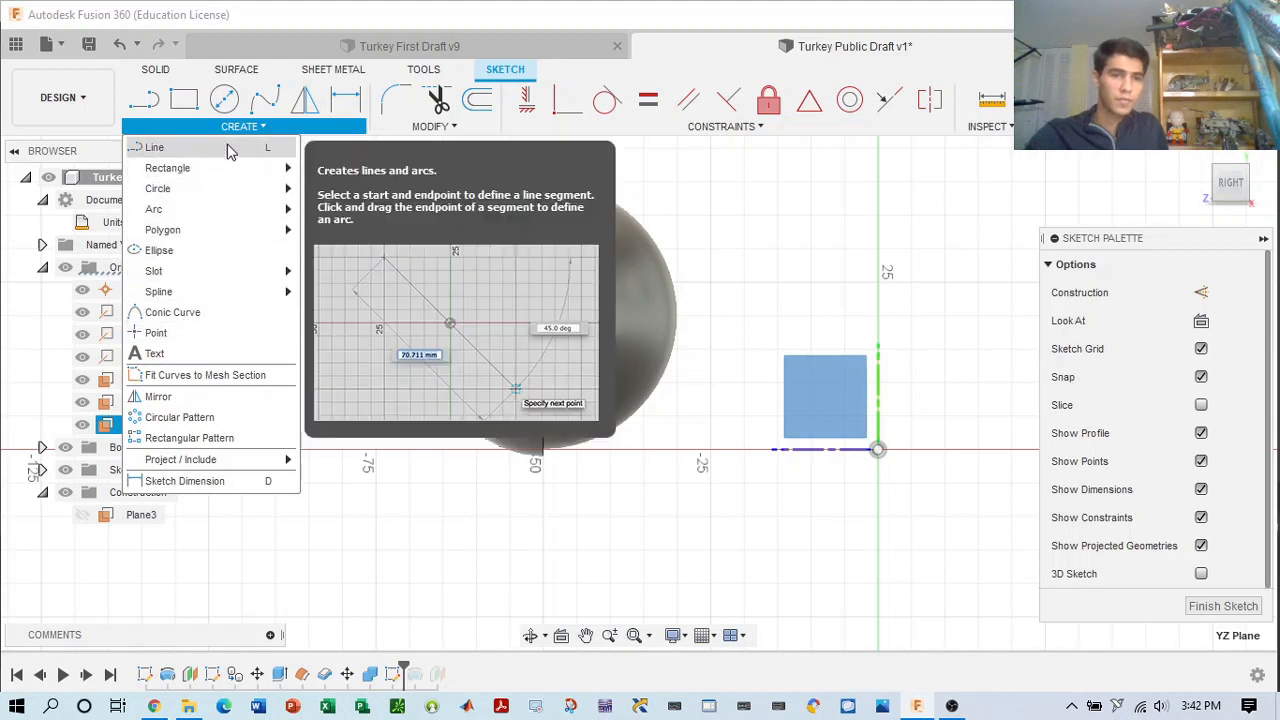
click(265, 99)
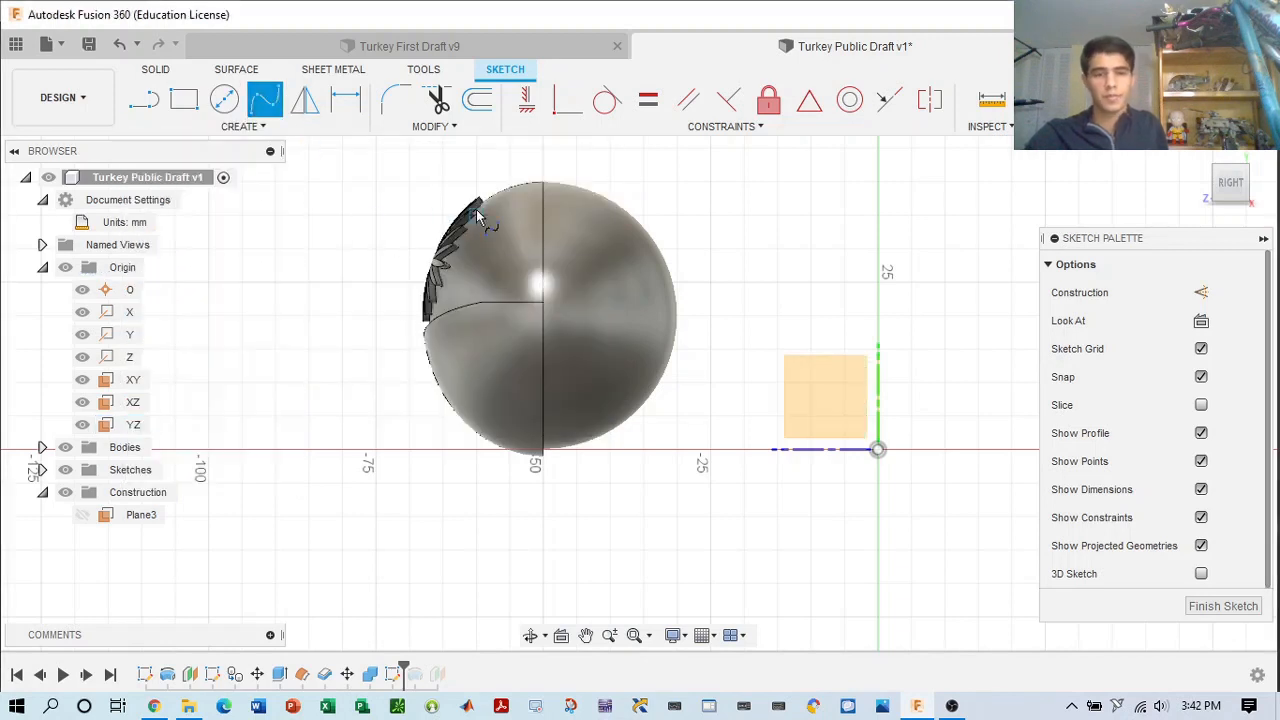
middle_drag(525, 210, 652, 245)
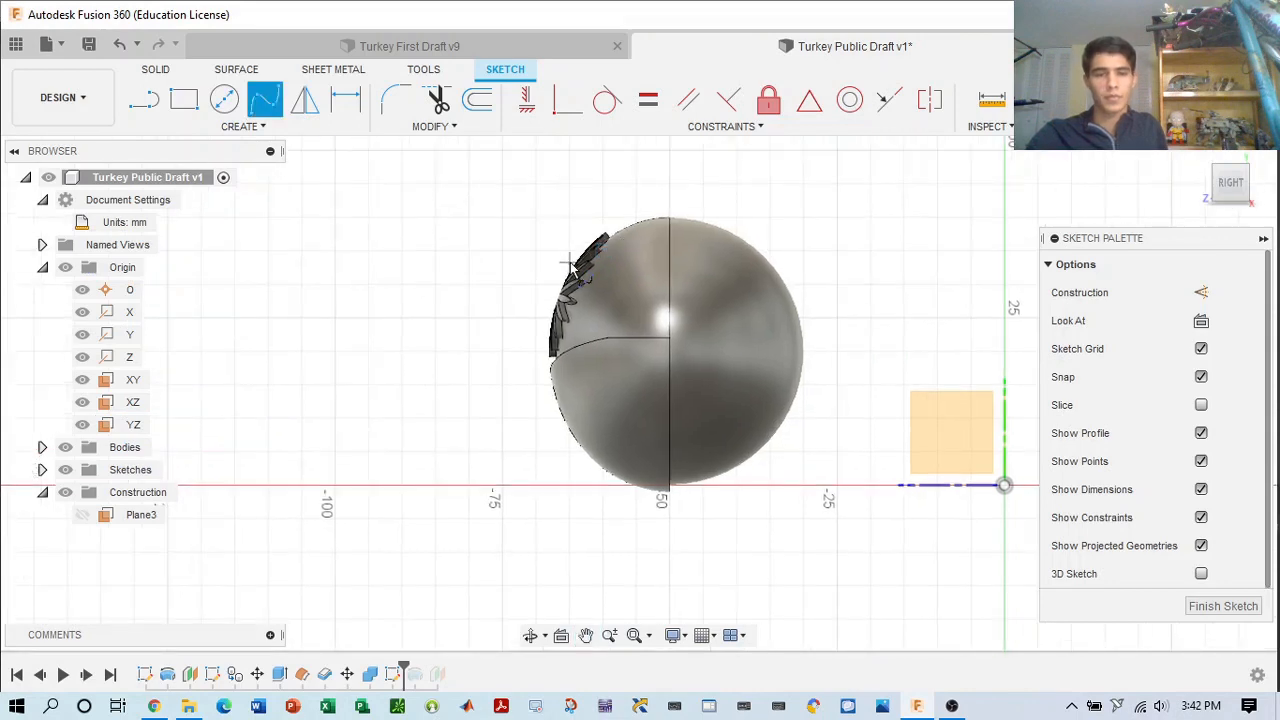
scroll(572, 265, up, 5)
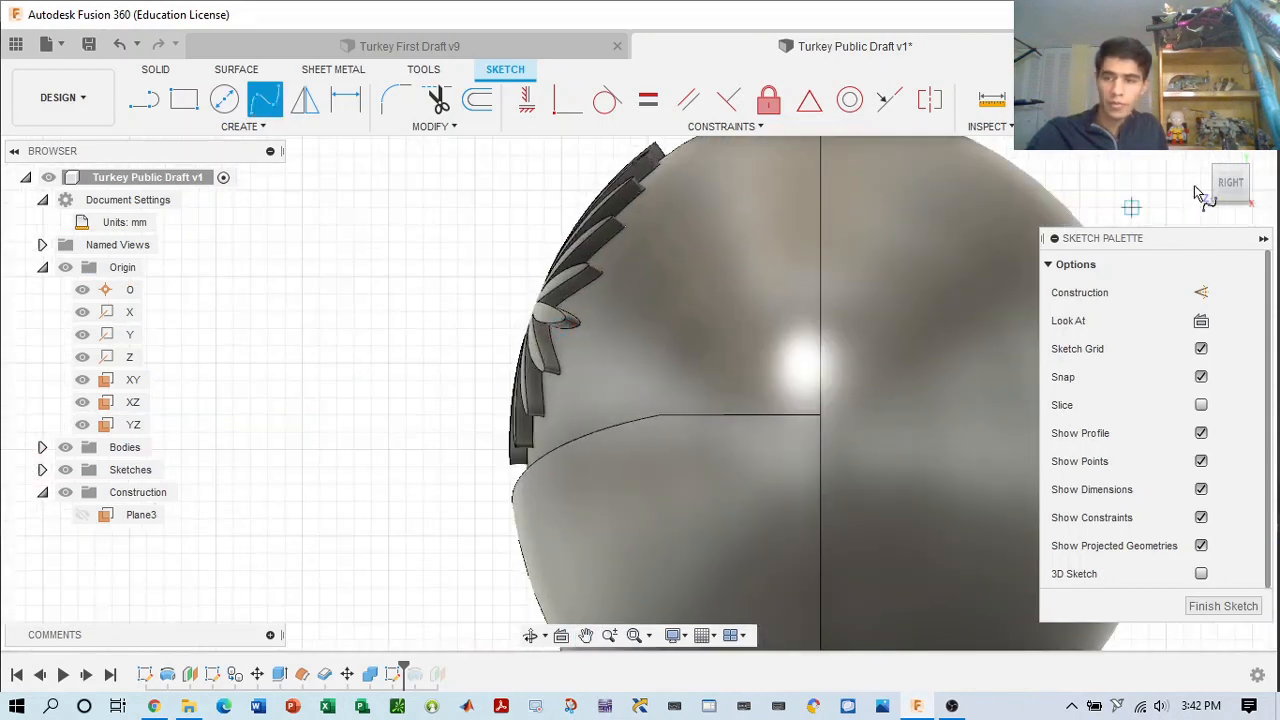
click(1200, 192)
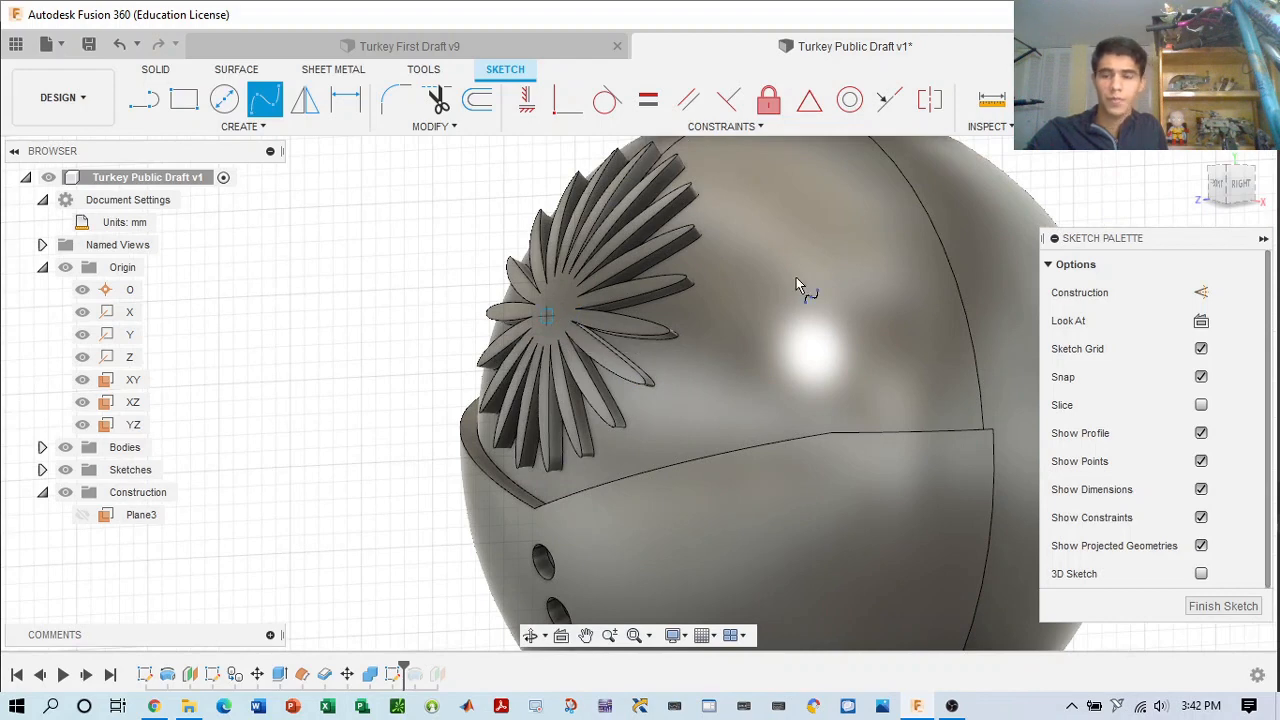
click(1229, 181)
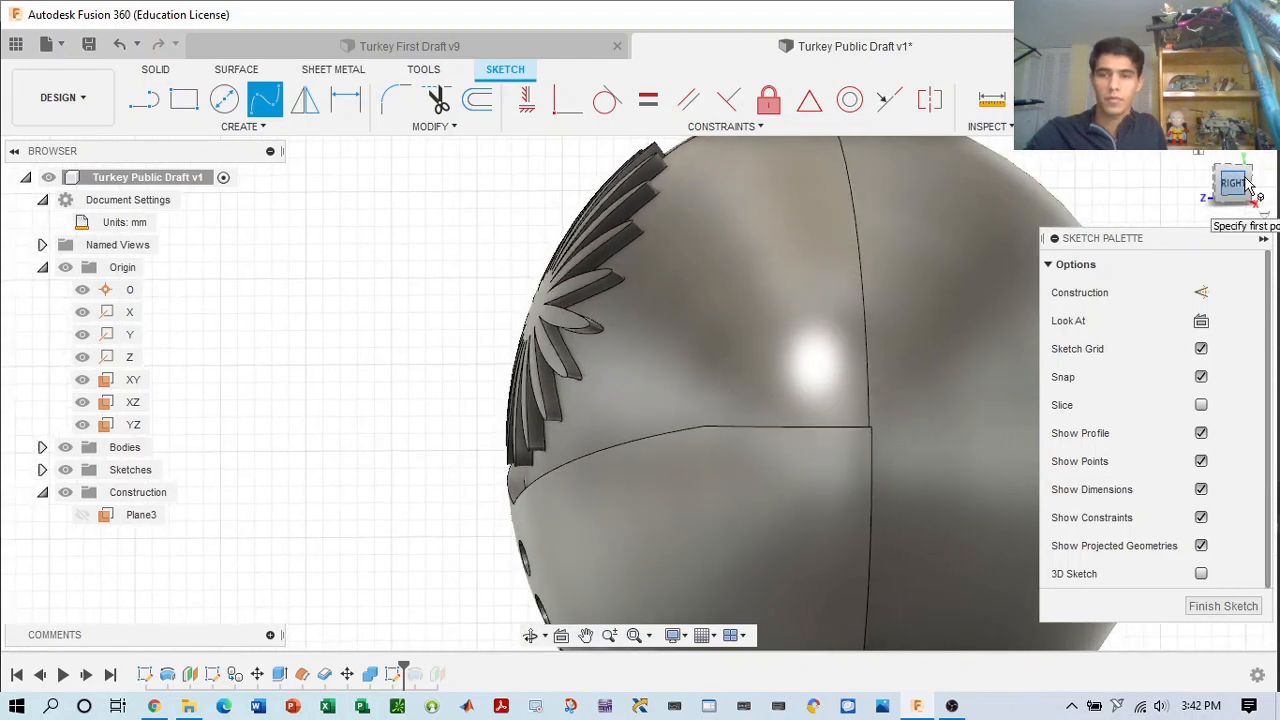
click(1218, 188)
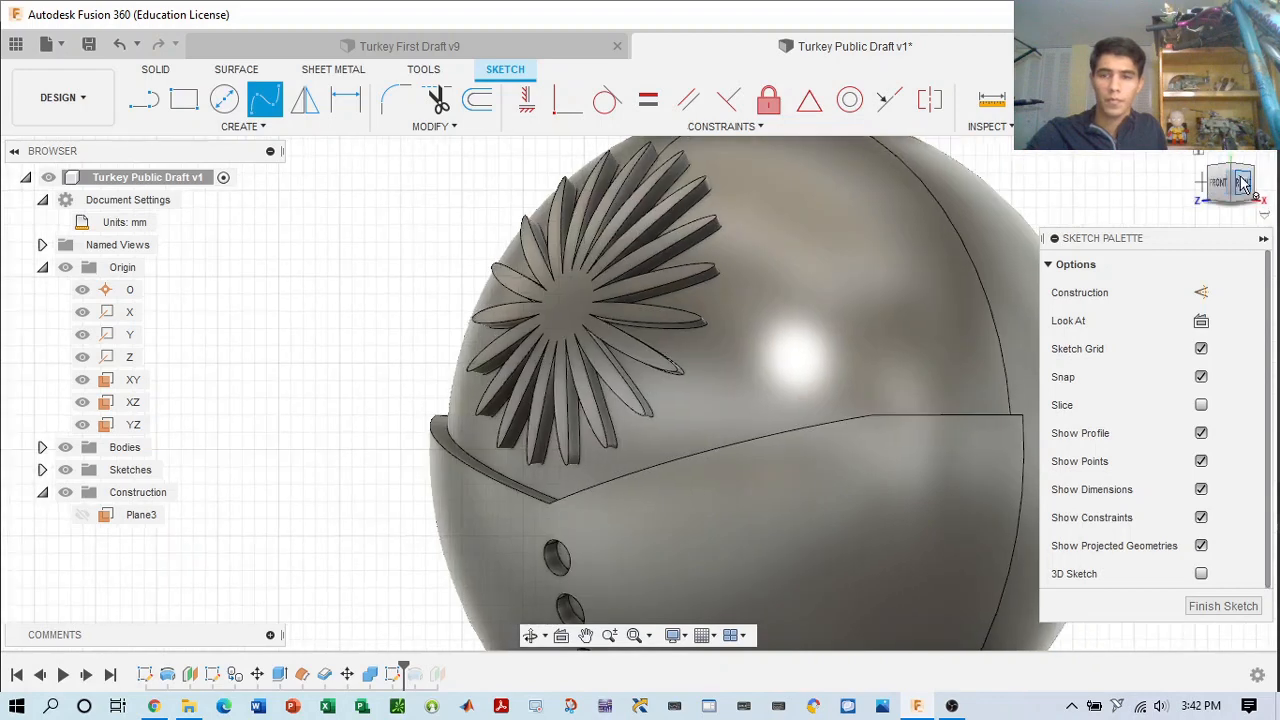
click(1243, 185)
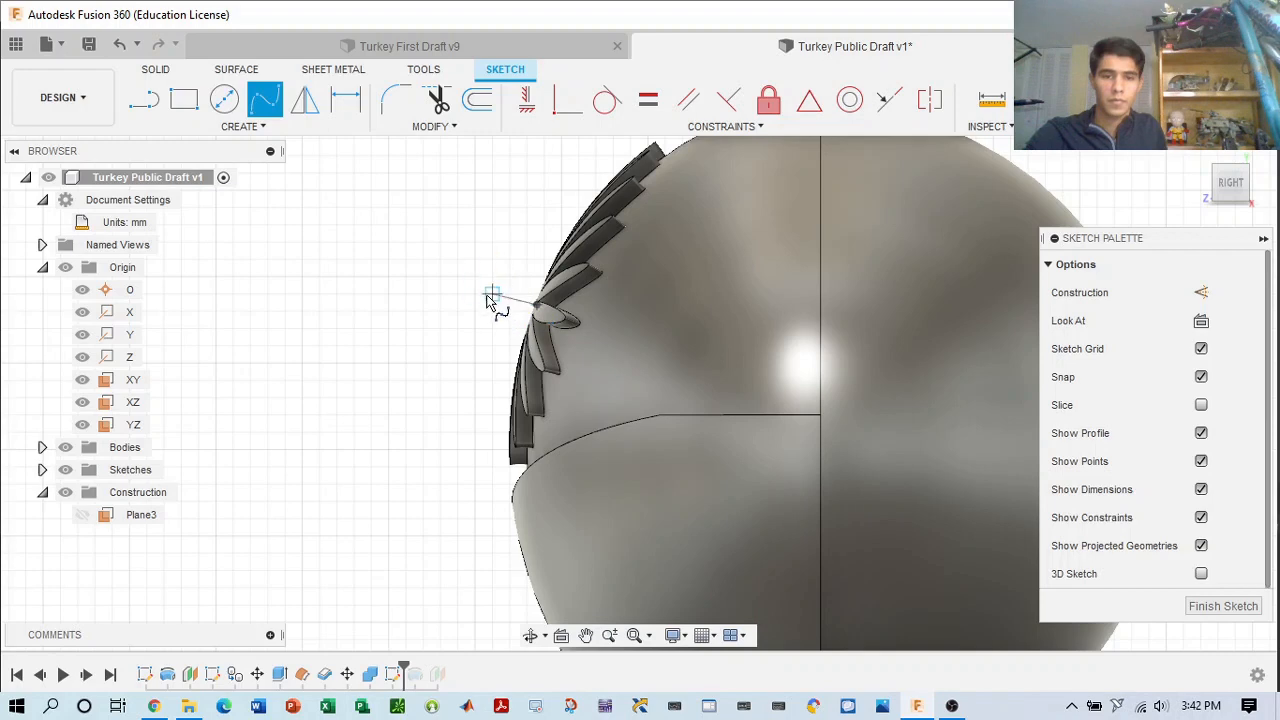
scroll(486, 290, down, 5)
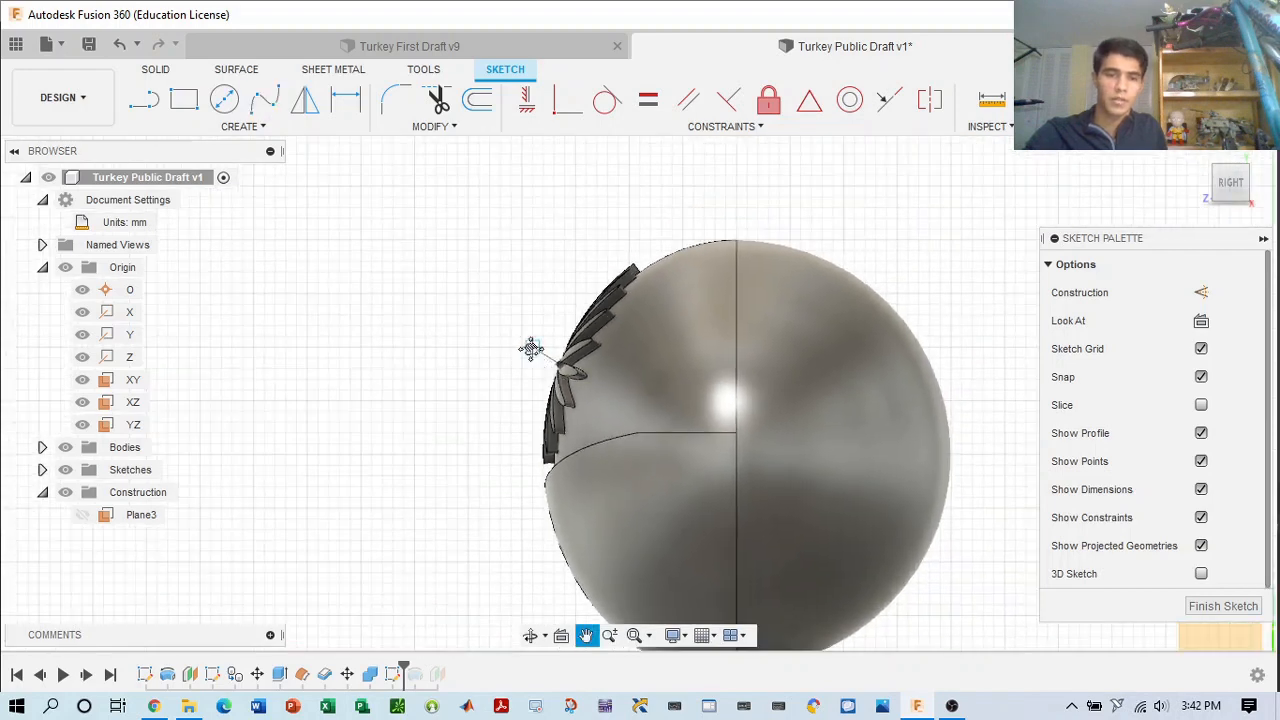
scroll(530, 349, up, 1)
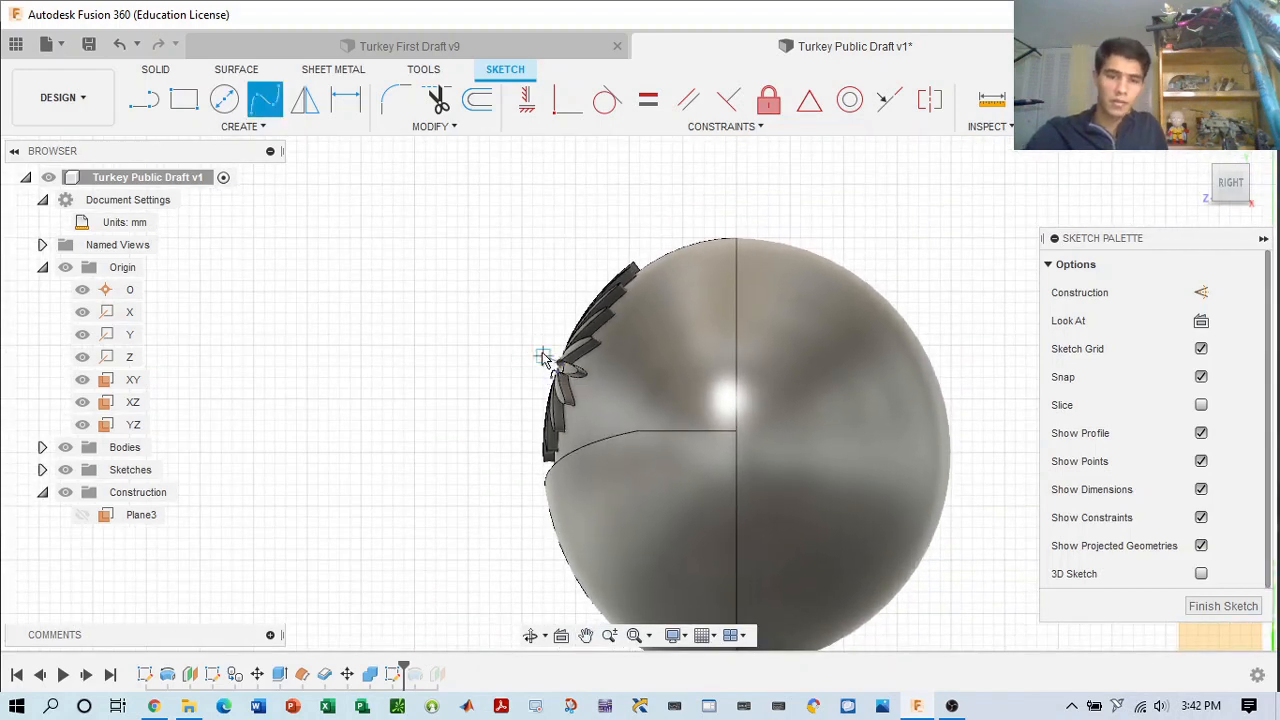
- Extend the spline through four more points, rising in an S-curve beyond the body's top and bending outward, and finish the sketch
click(532, 357)
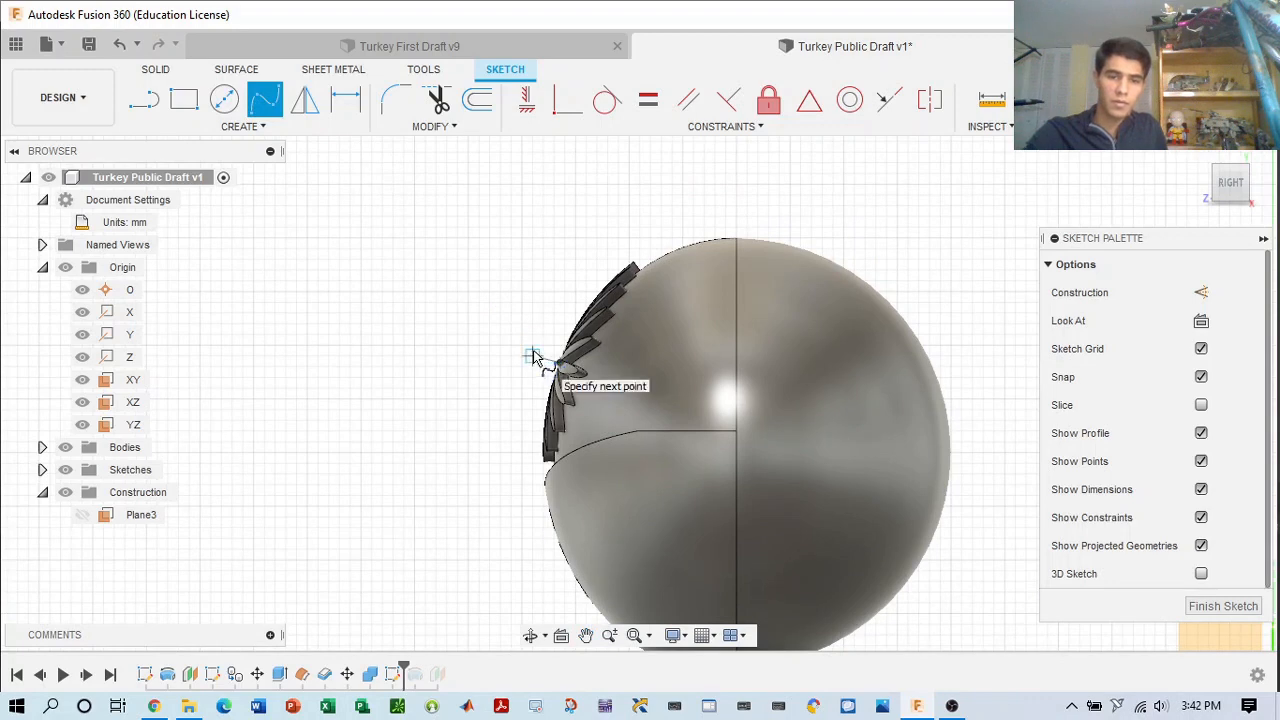
click(543, 216)
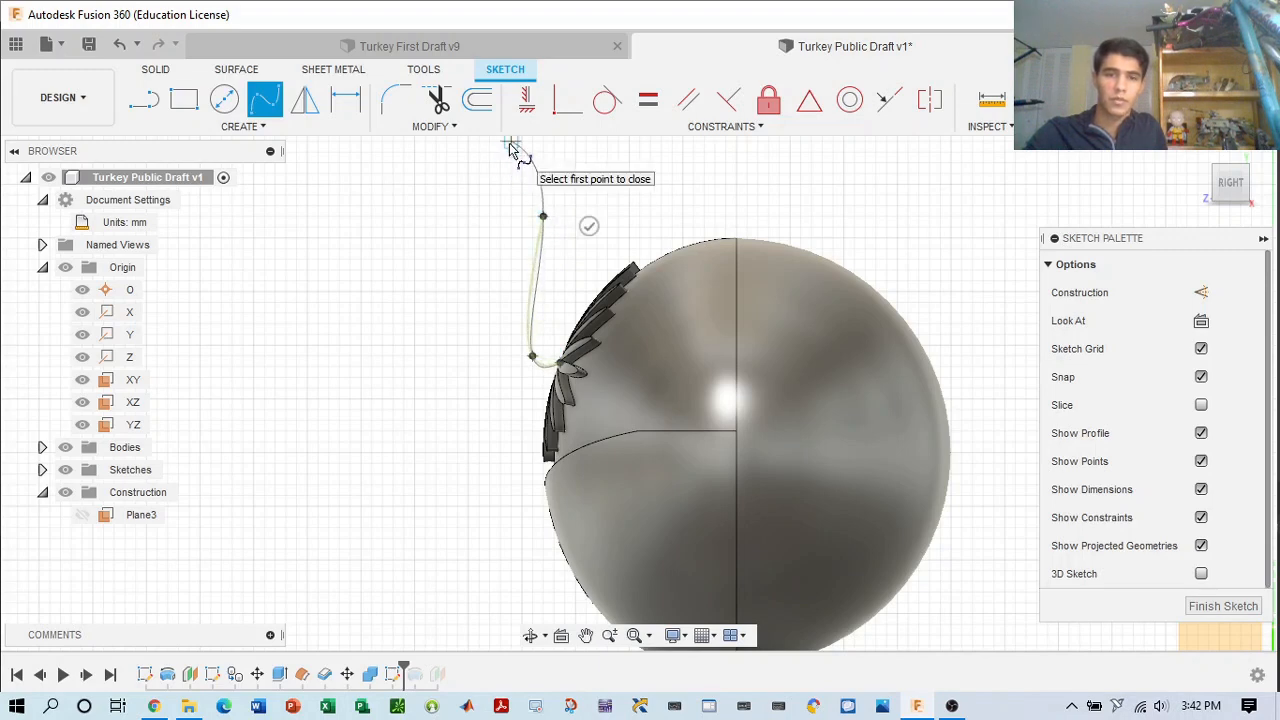
scroll(511, 147, down, 3)
middle_drag(511, 147, 537, 223)
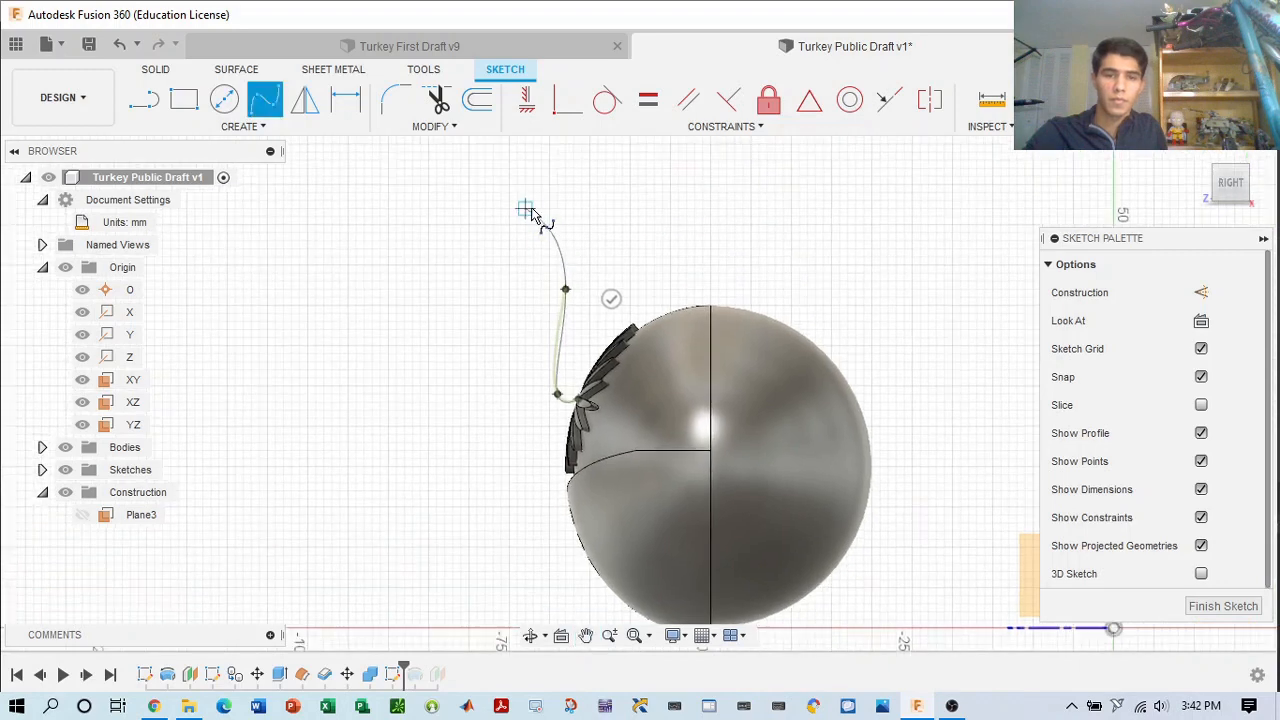
click(549, 232)
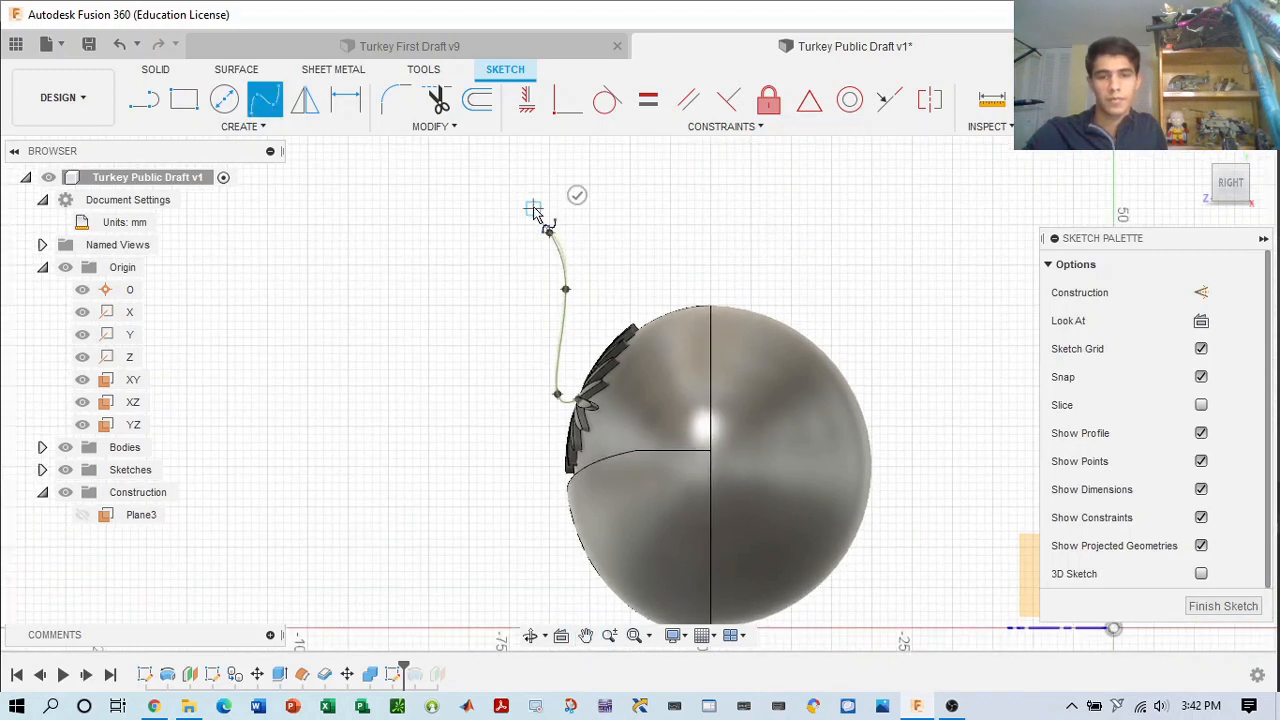
click(525, 209)
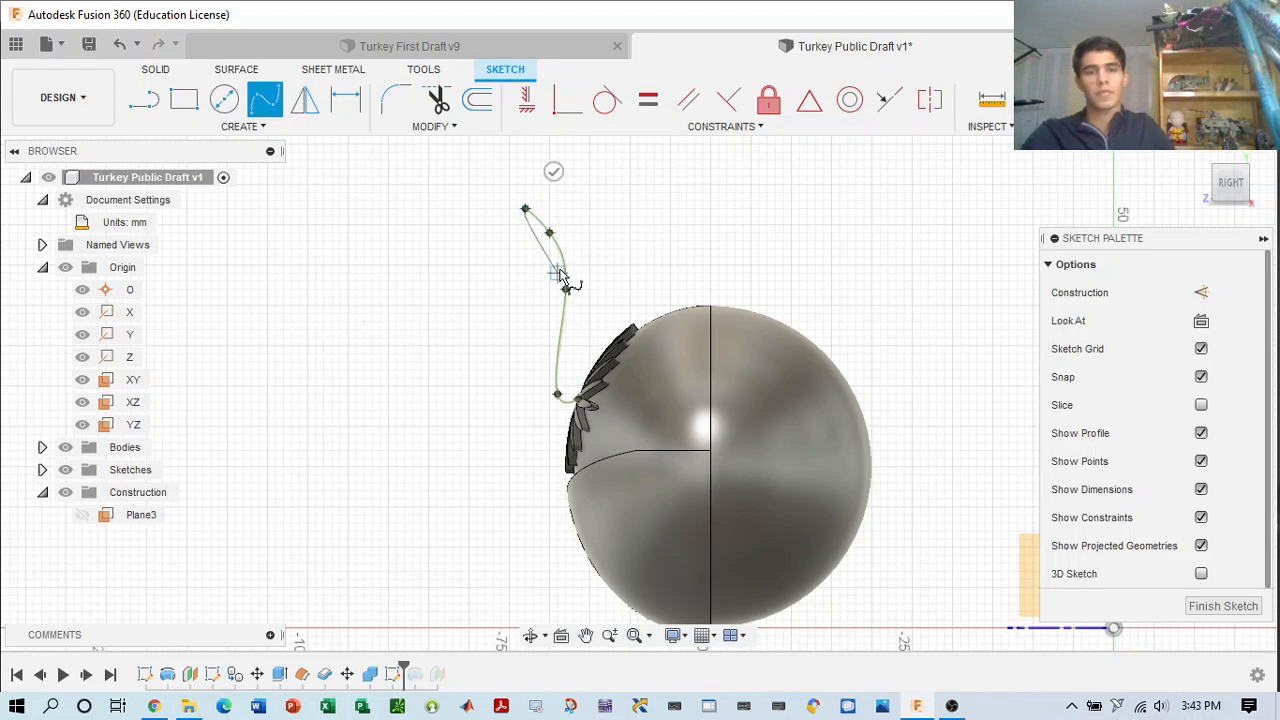
click(554, 175)
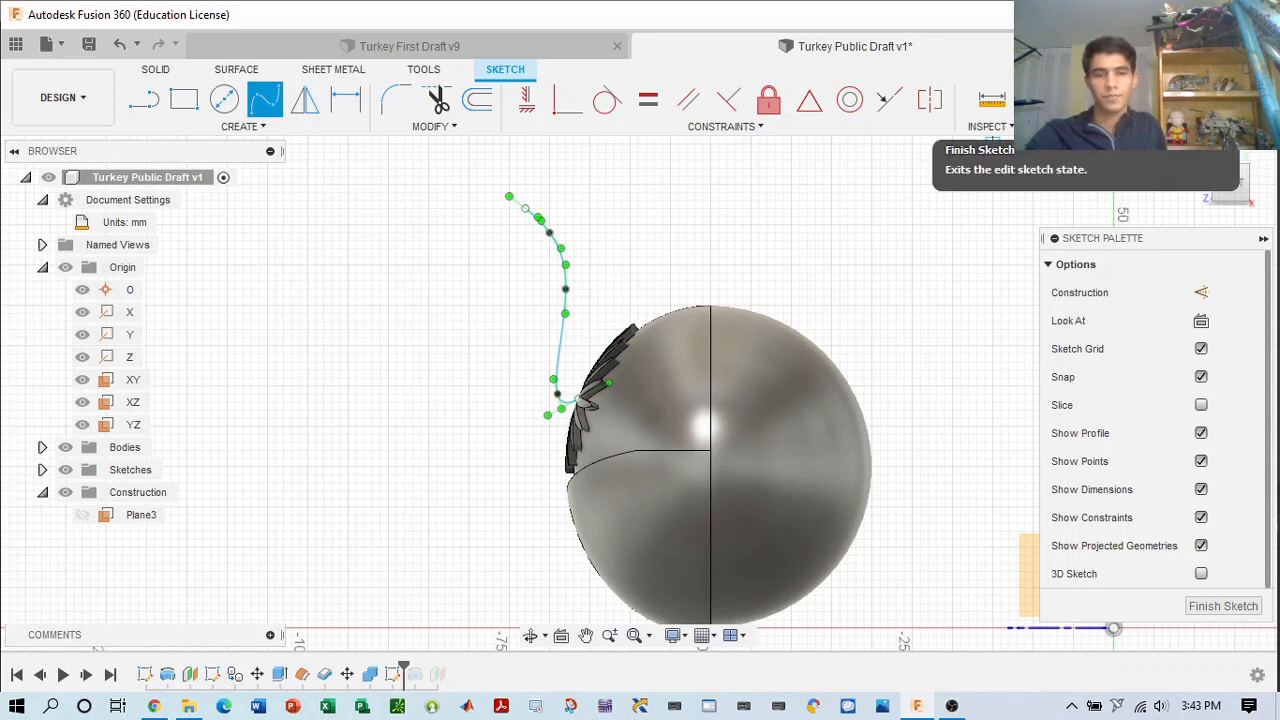
click(1040, 100)
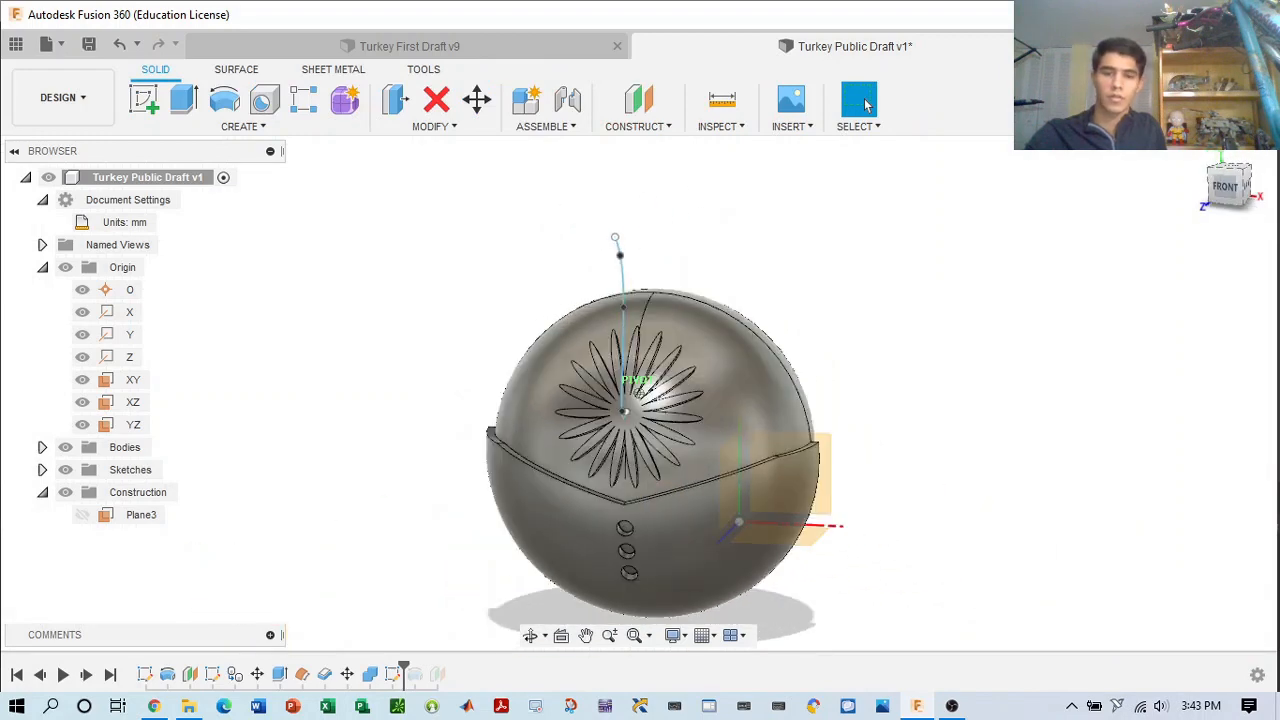
drag(1228, 187, 1180, 189)
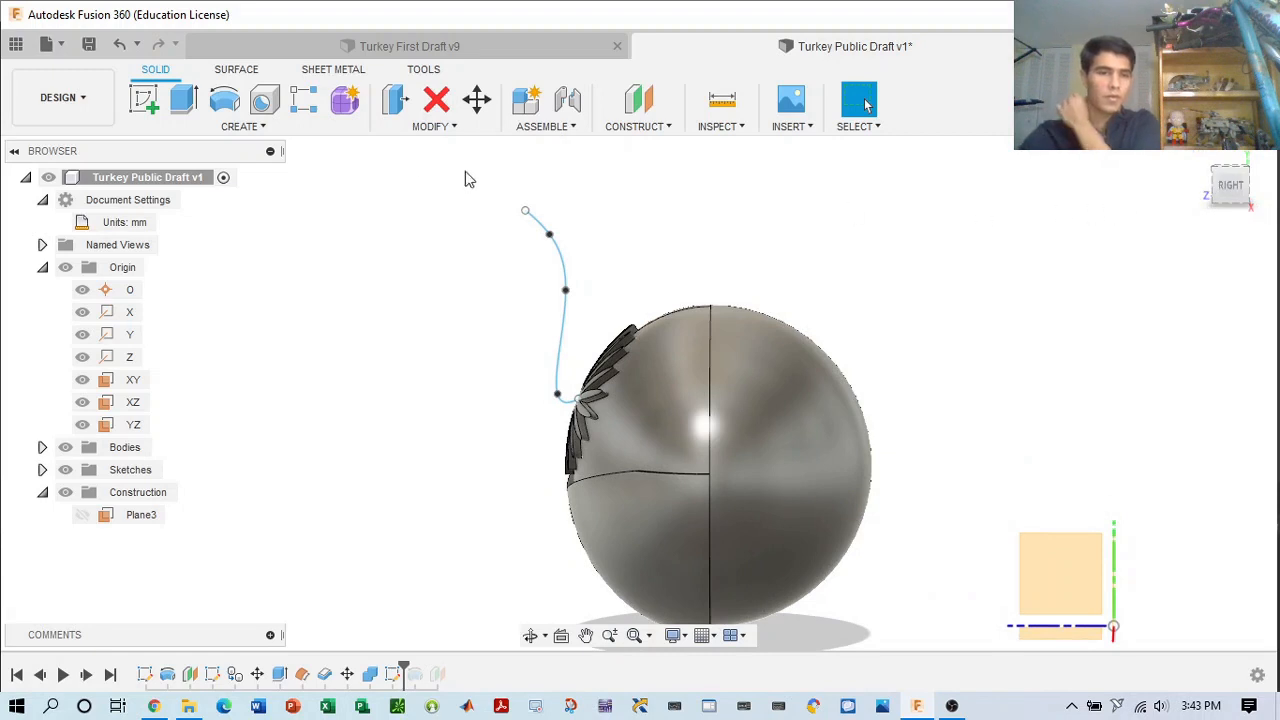
click(218, 135)
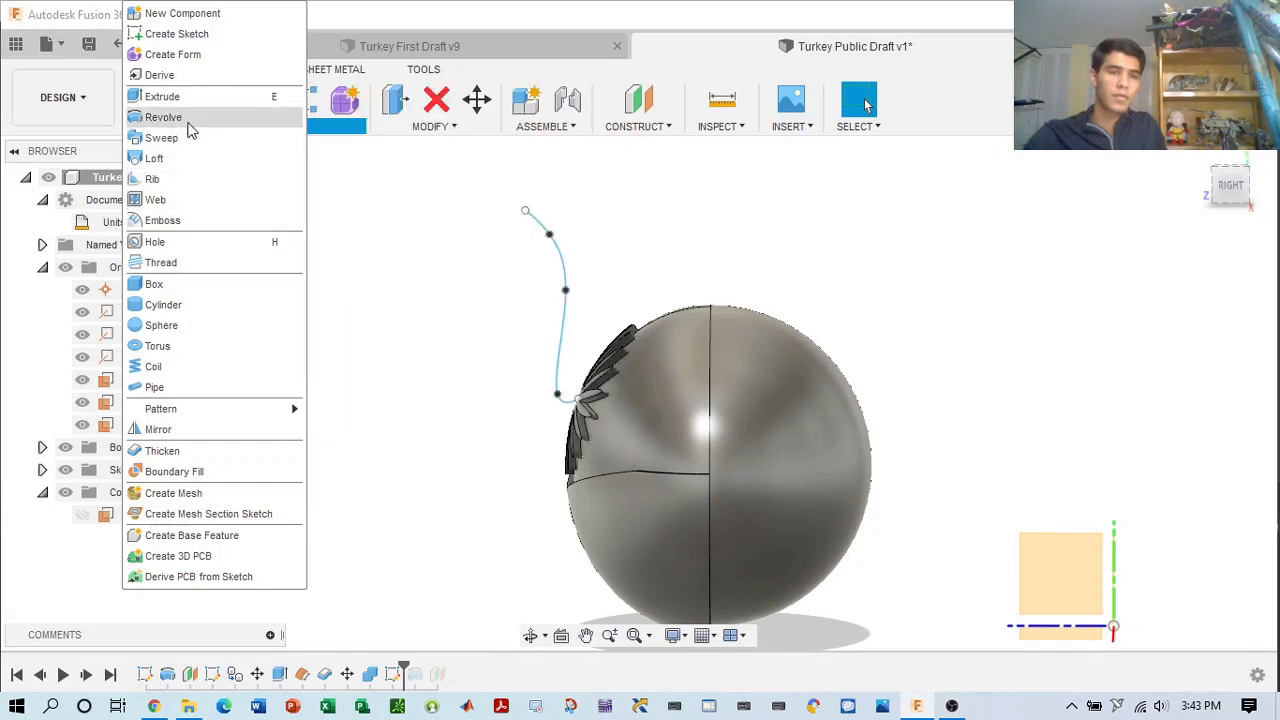
click(183, 137)
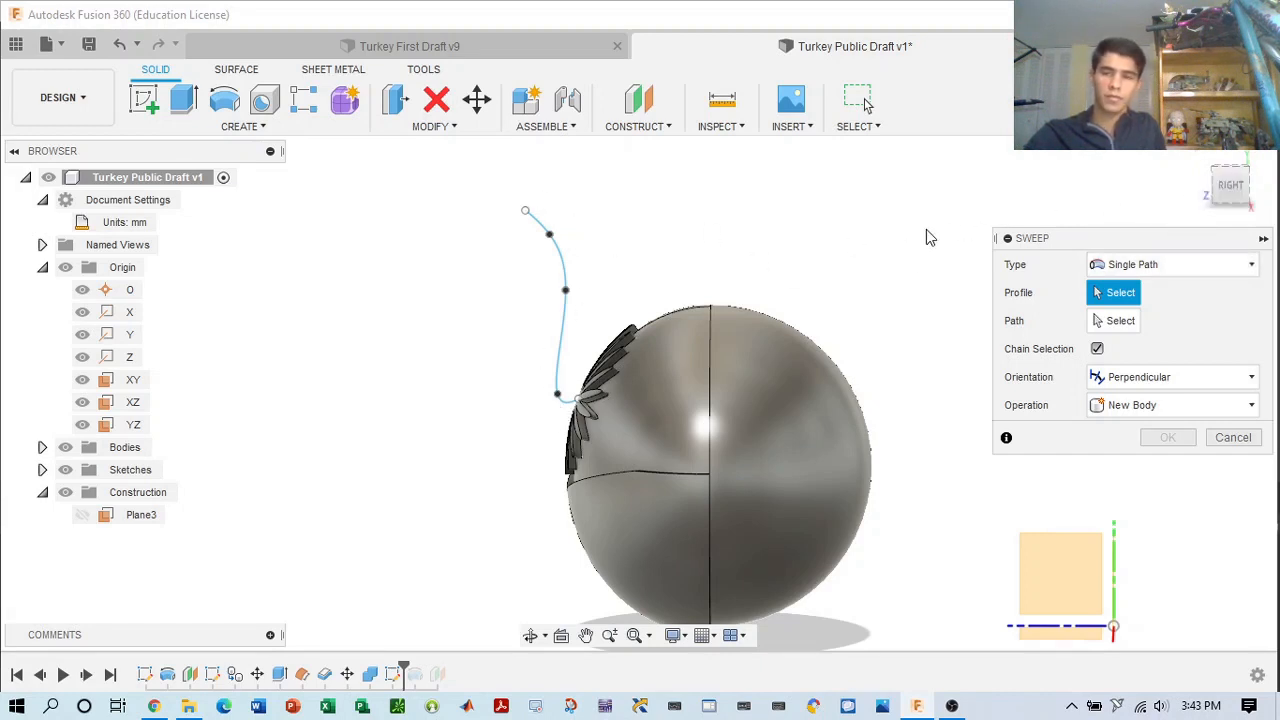
scroll(885, 254, up, 2)
middle_drag(706, 357, 831, 307)
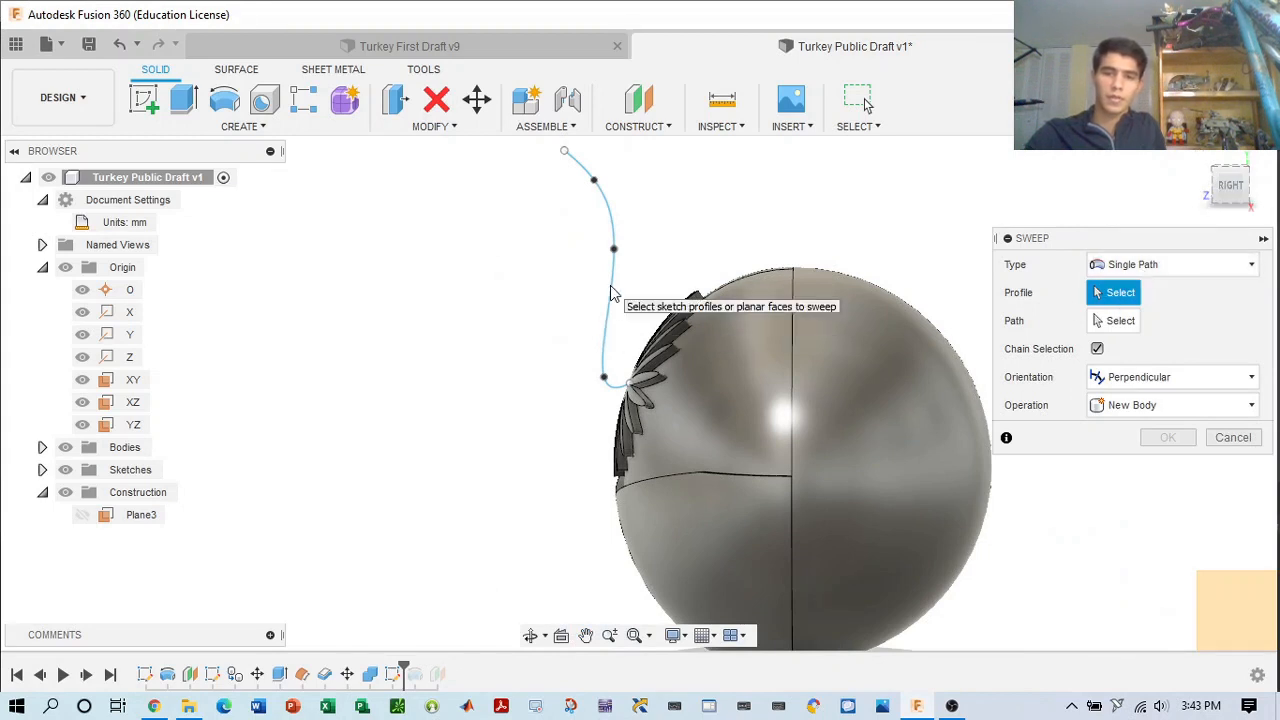
click(1115, 320)
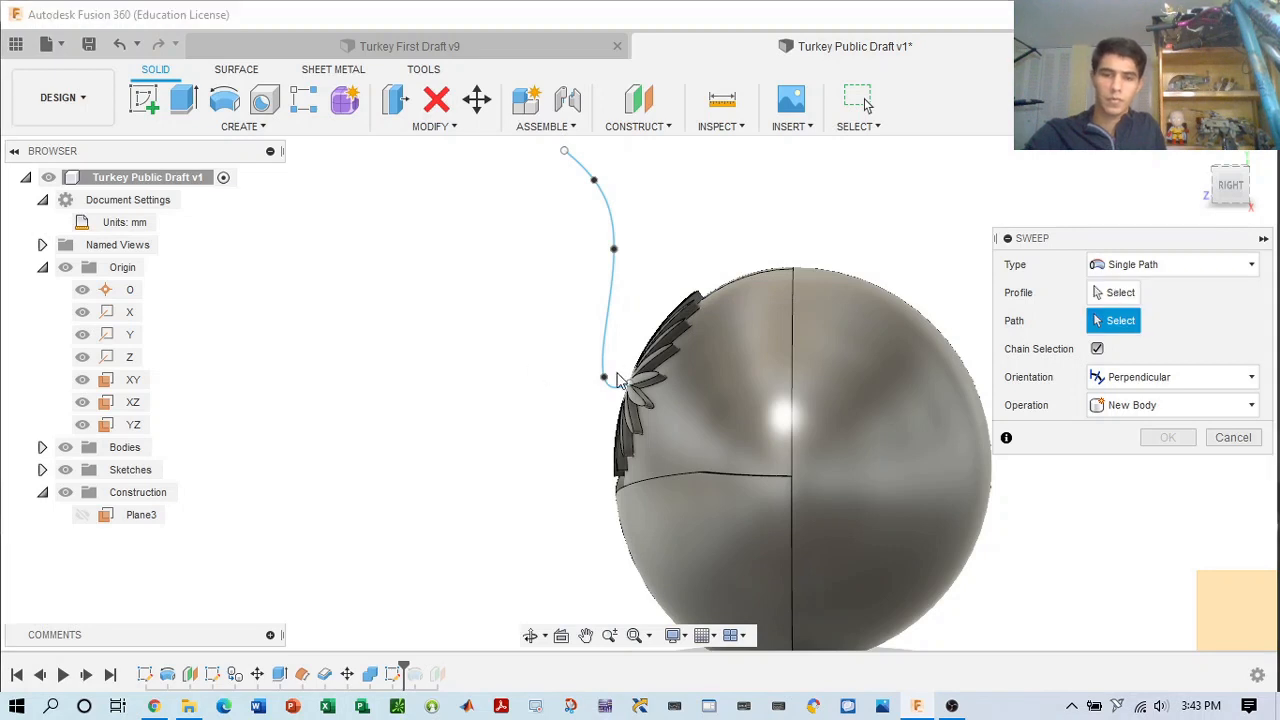
click(612, 381)
click(1115, 292)
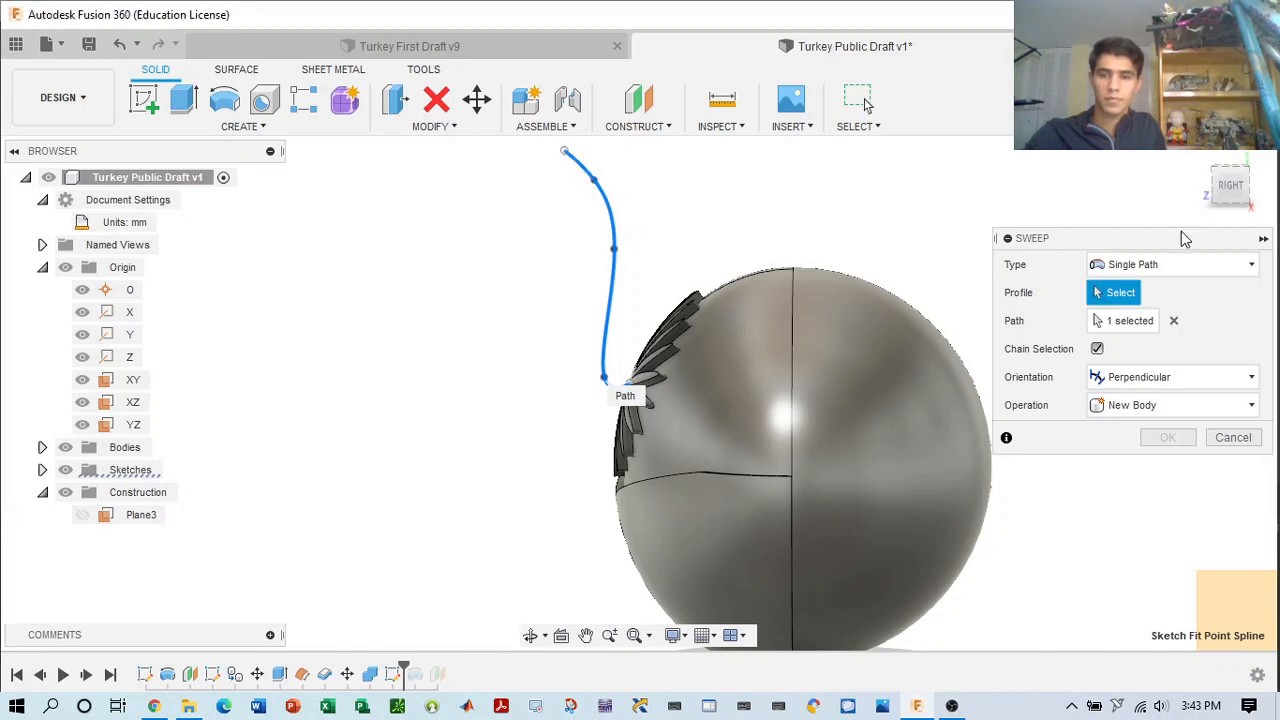
middle_drag(1185, 238, 951, 228)
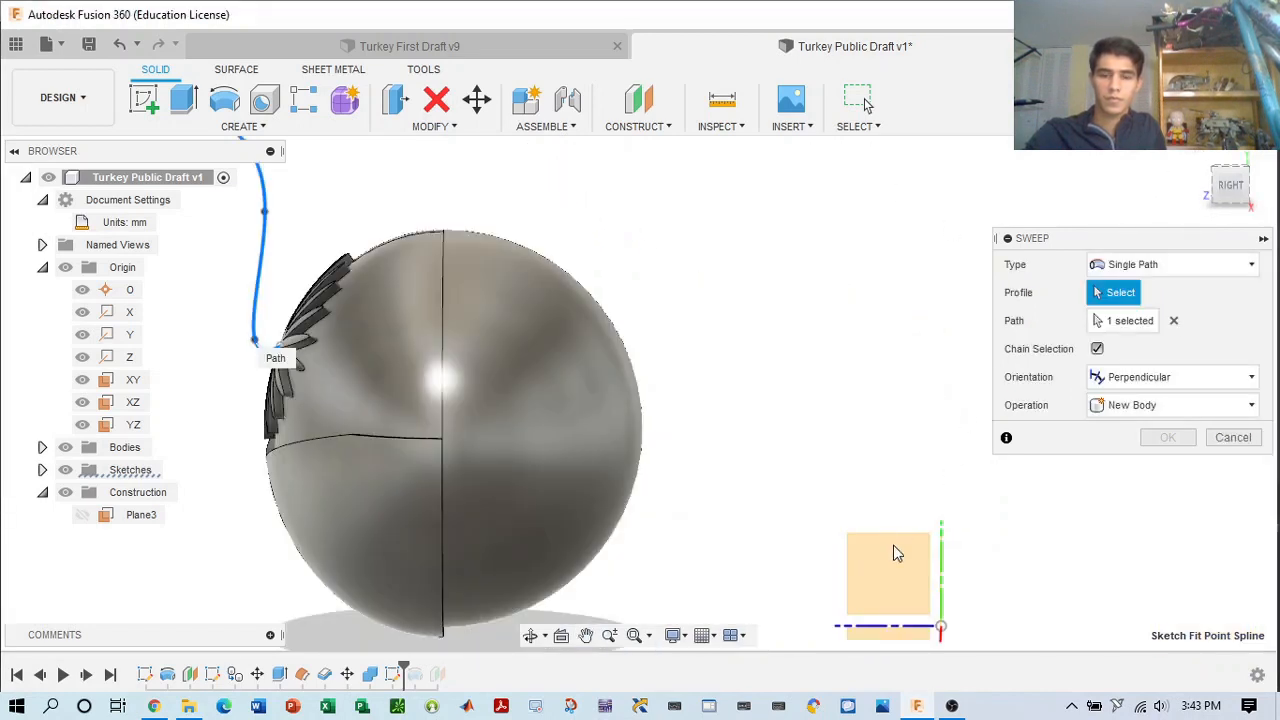
scroll(745, 345, down, 2)
shift+middle_drag(663, 293, 757, 306)
click(1228, 188)
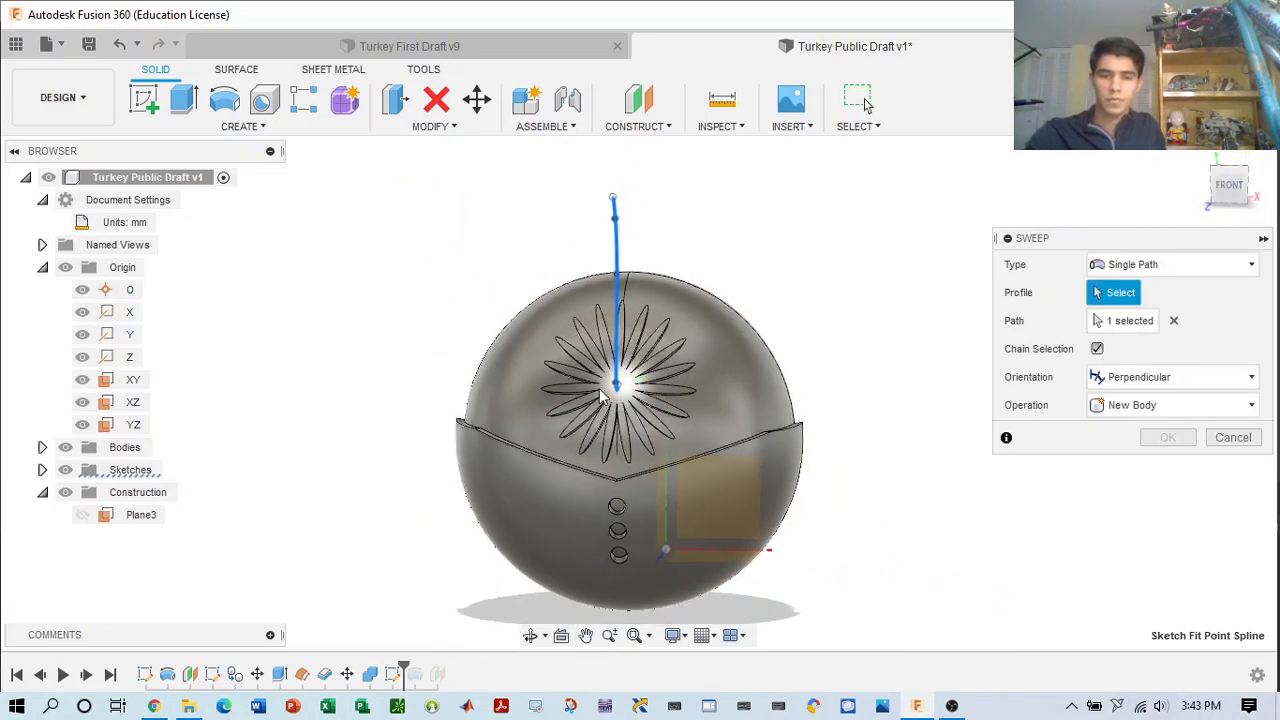
scroll(650, 390, up, 2)
click(652, 388)
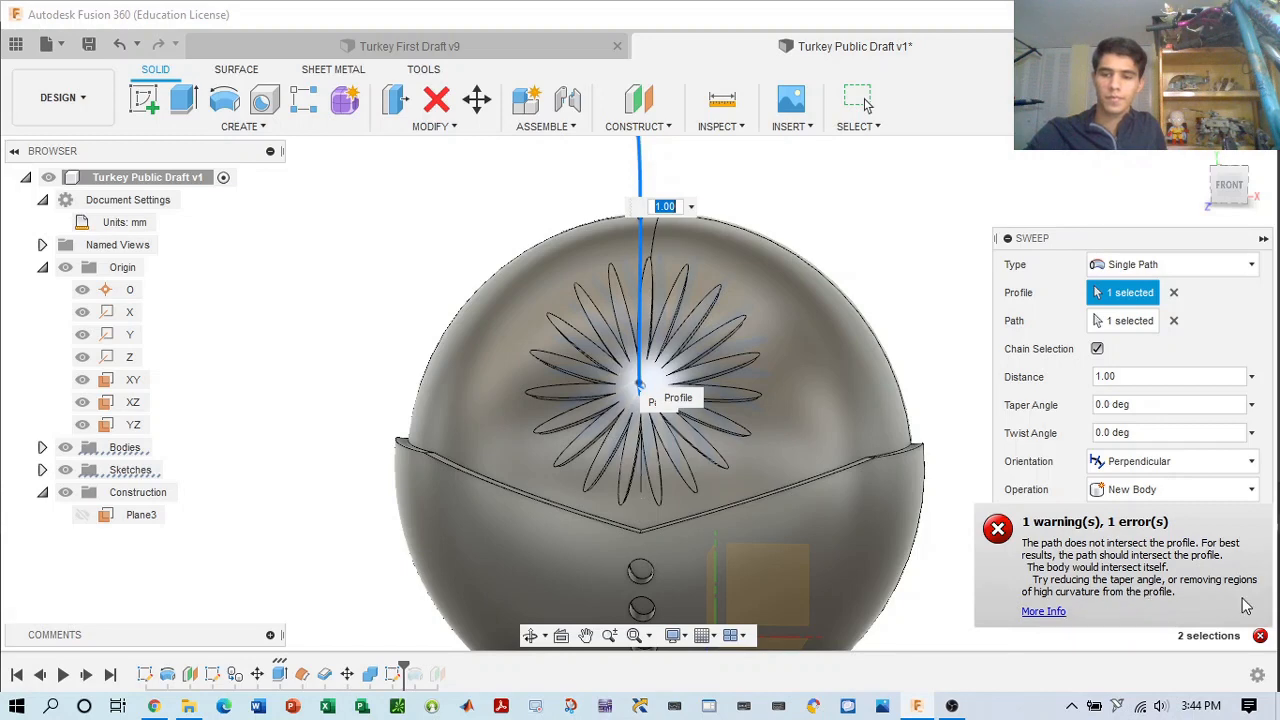
scroll(578, 380, up, 2)
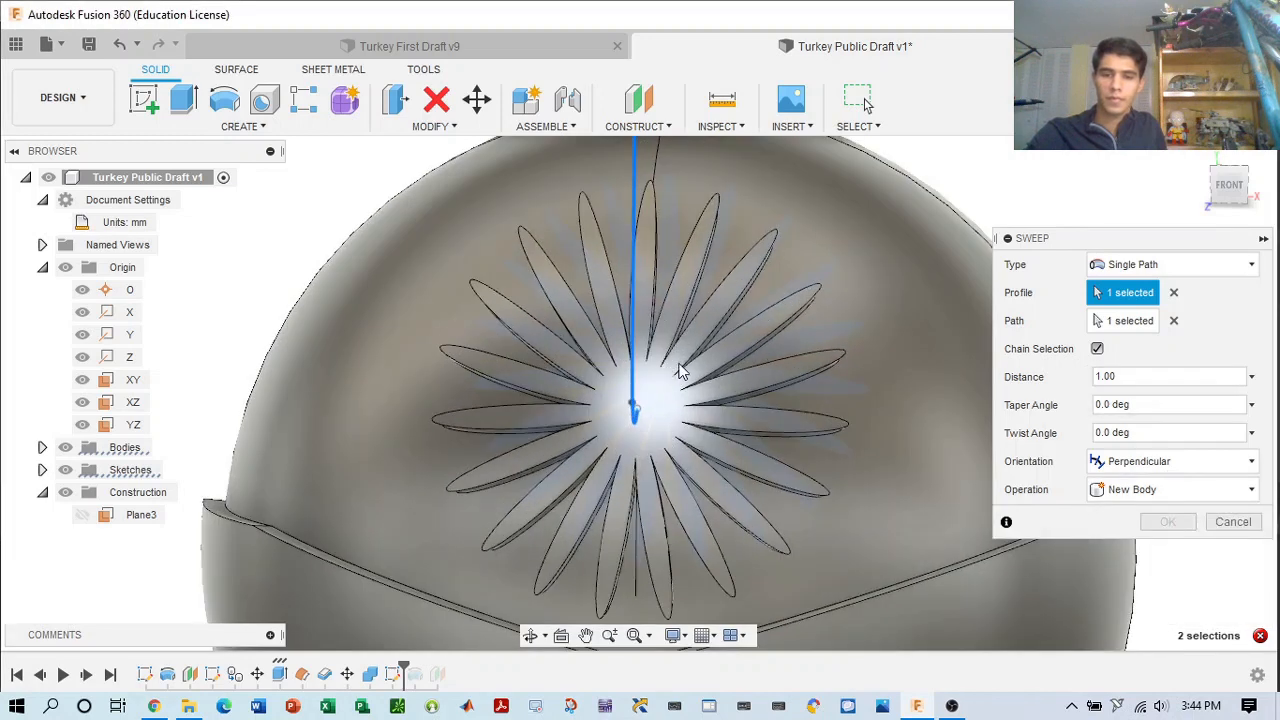
click(1220, 180)
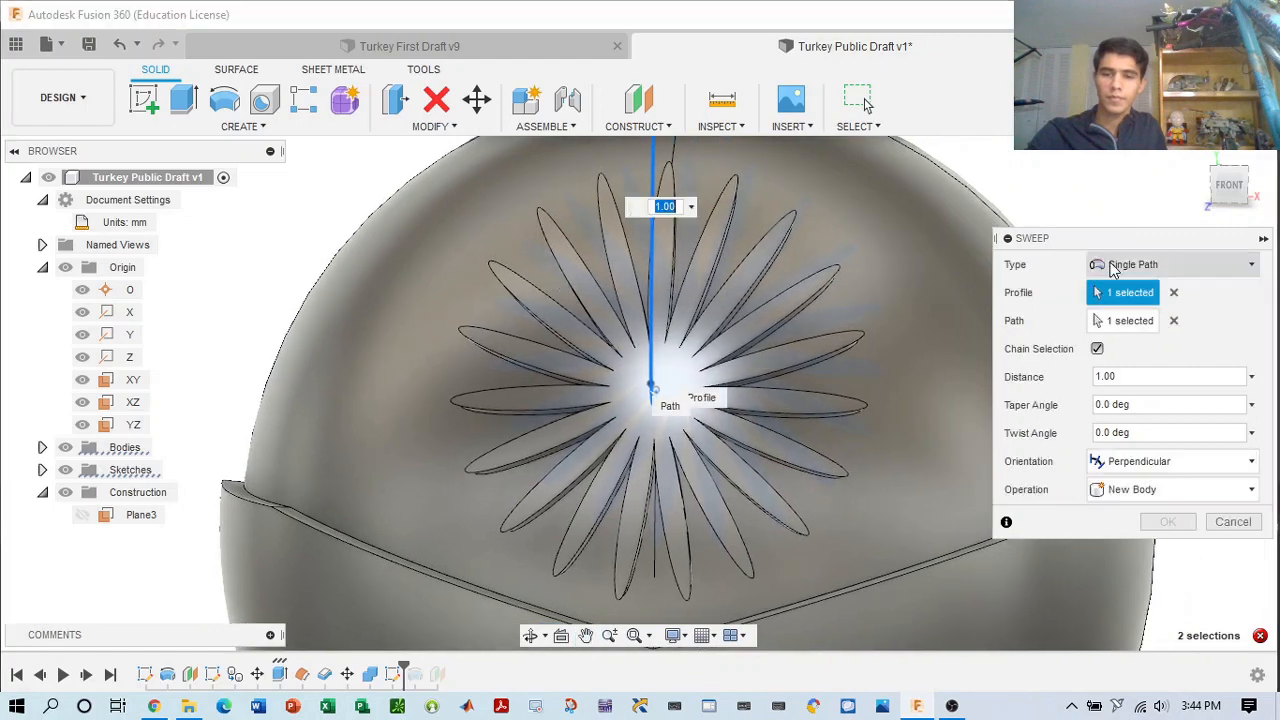
mouse_move(1238, 180)
mouse_down()
mouse_move(1190, 185)
mouse_move(1224, 184)
mouse_up()
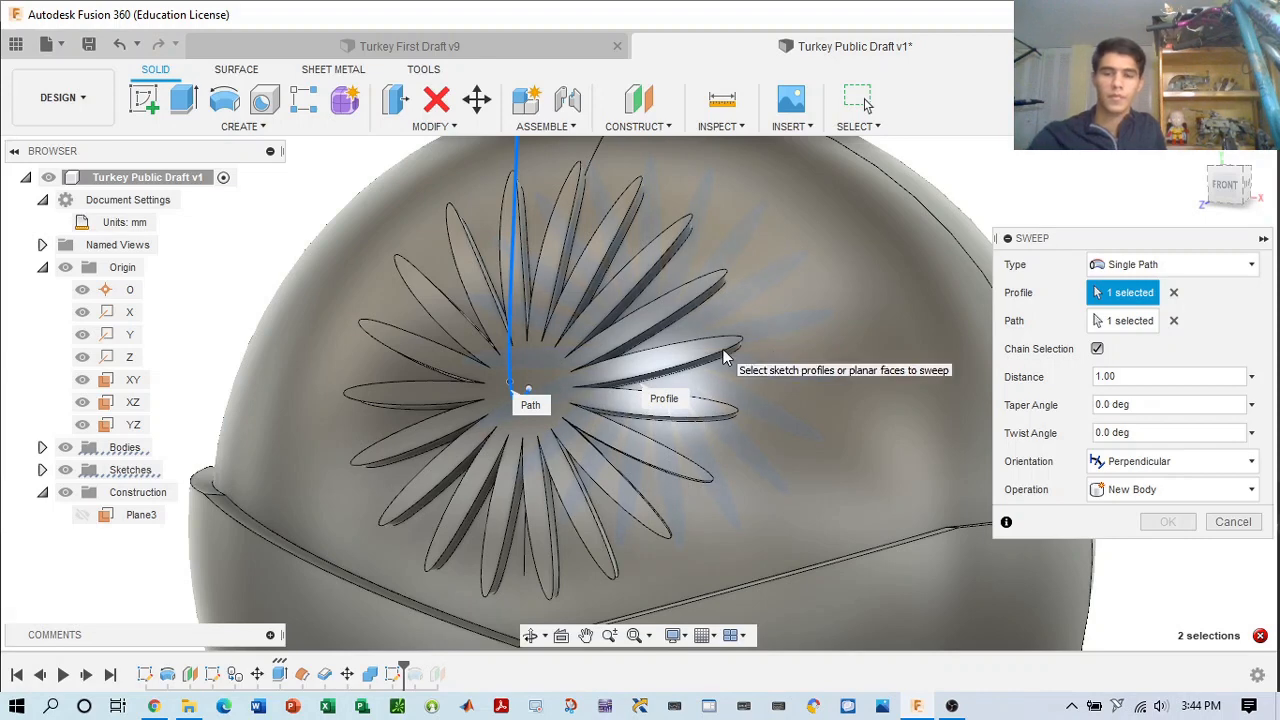
click(1234, 522)
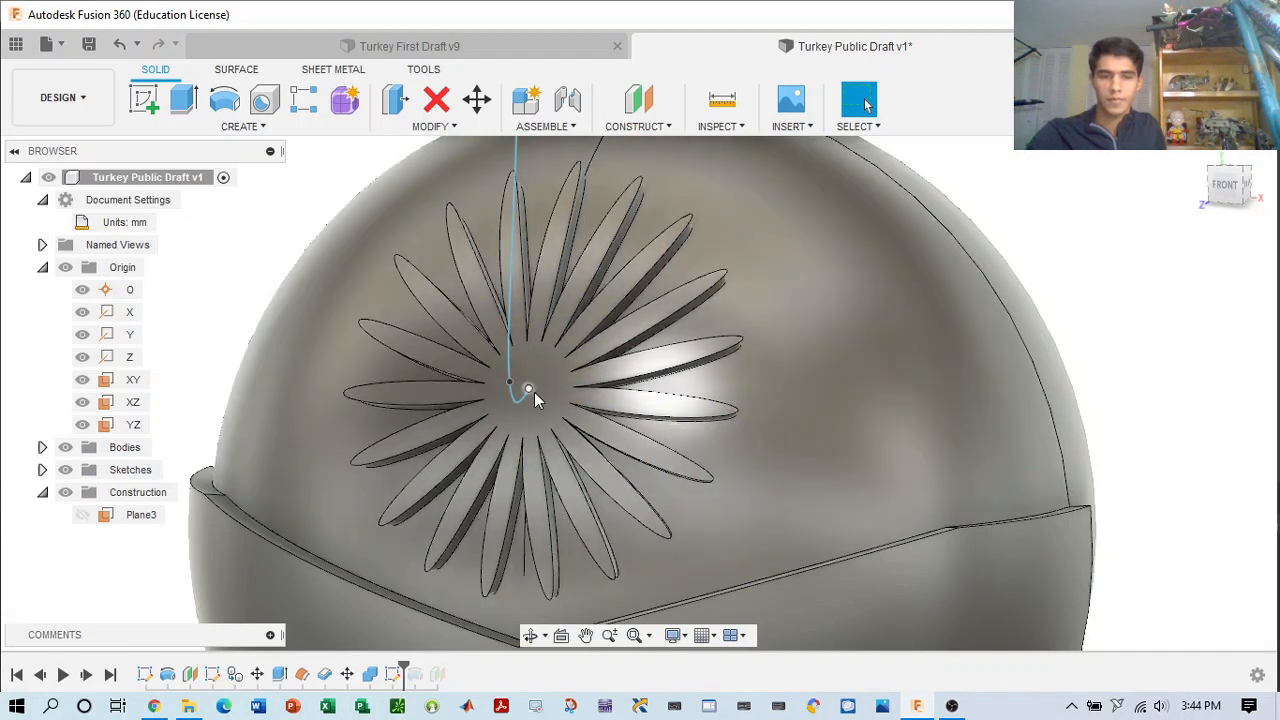
- Reopen the neck spline's sketch for editing and inspect where the curve meets the centre of the flower
click(1203, 157)
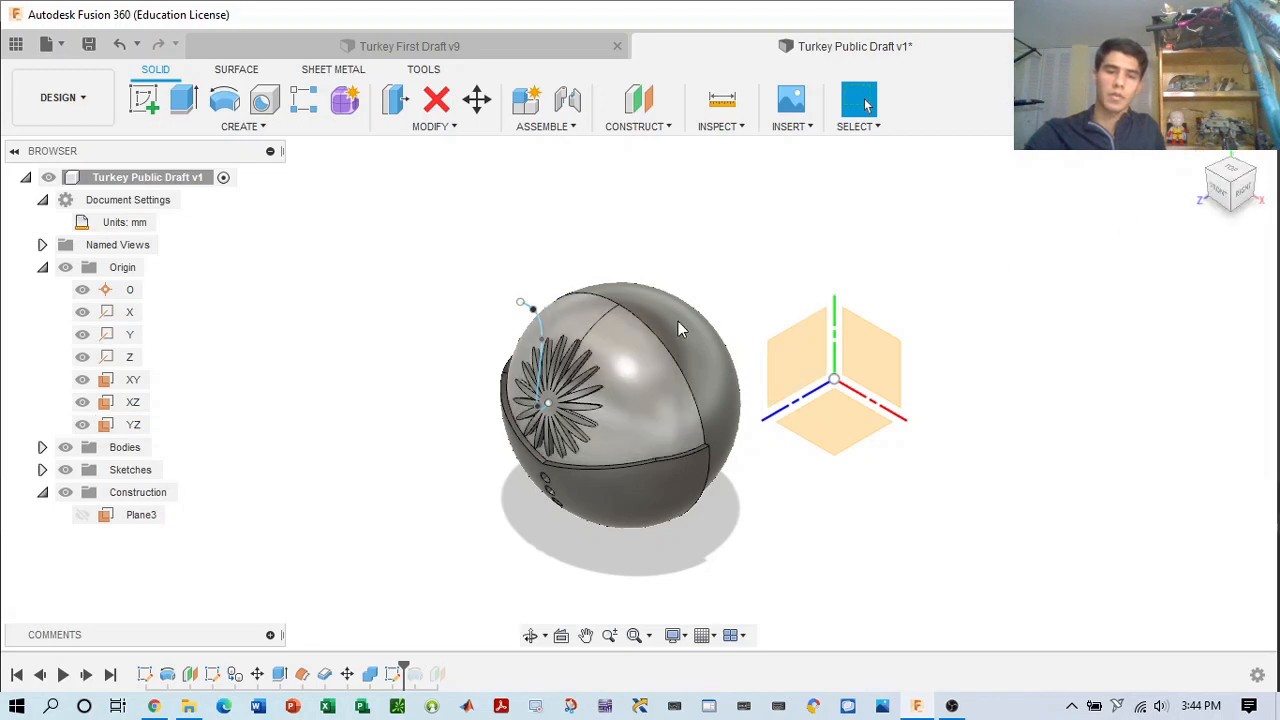
drag(1222, 183, 1050, 188)
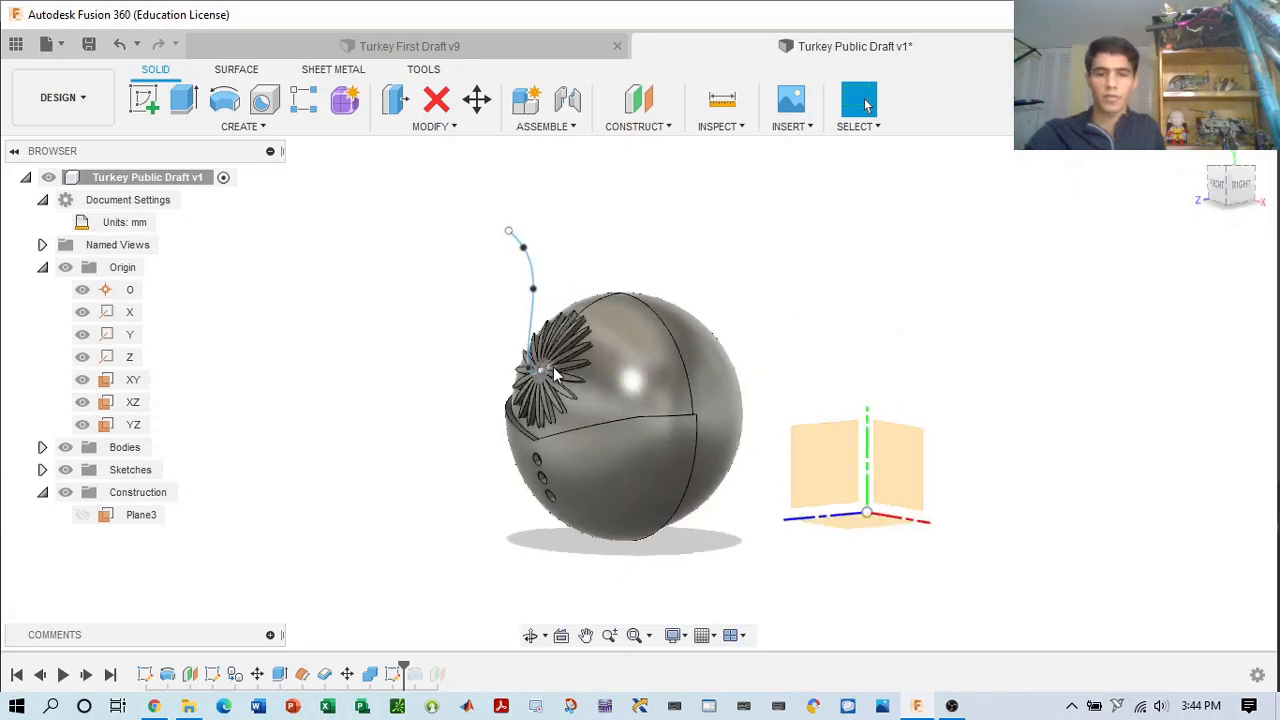
scroll(545, 380, up, 5)
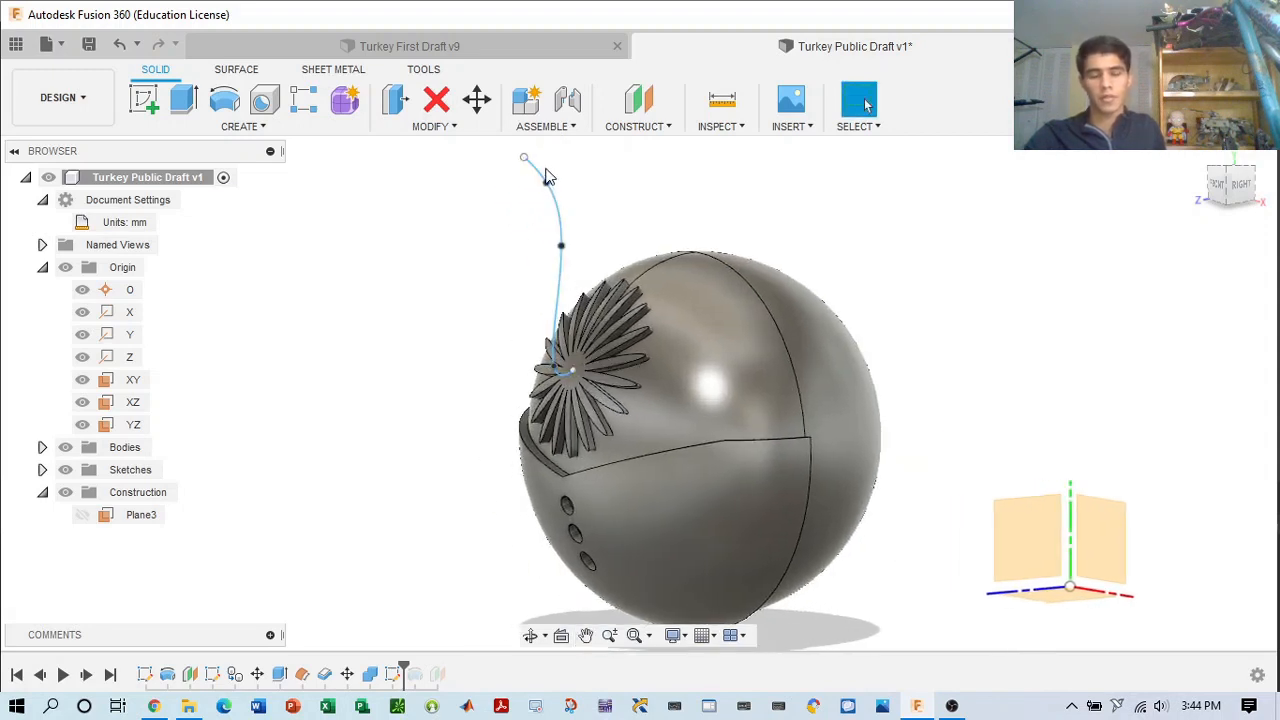
scroll(575, 368, up, 2)
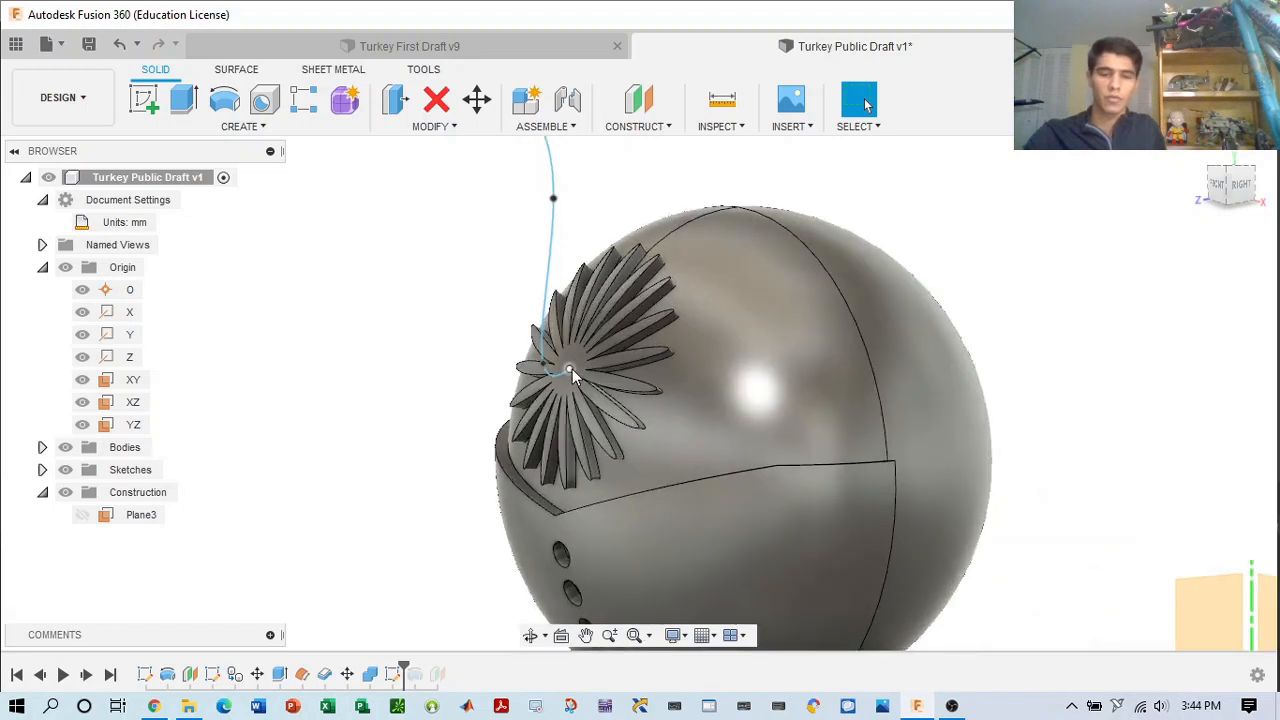
scroll(572, 370, down, 1)
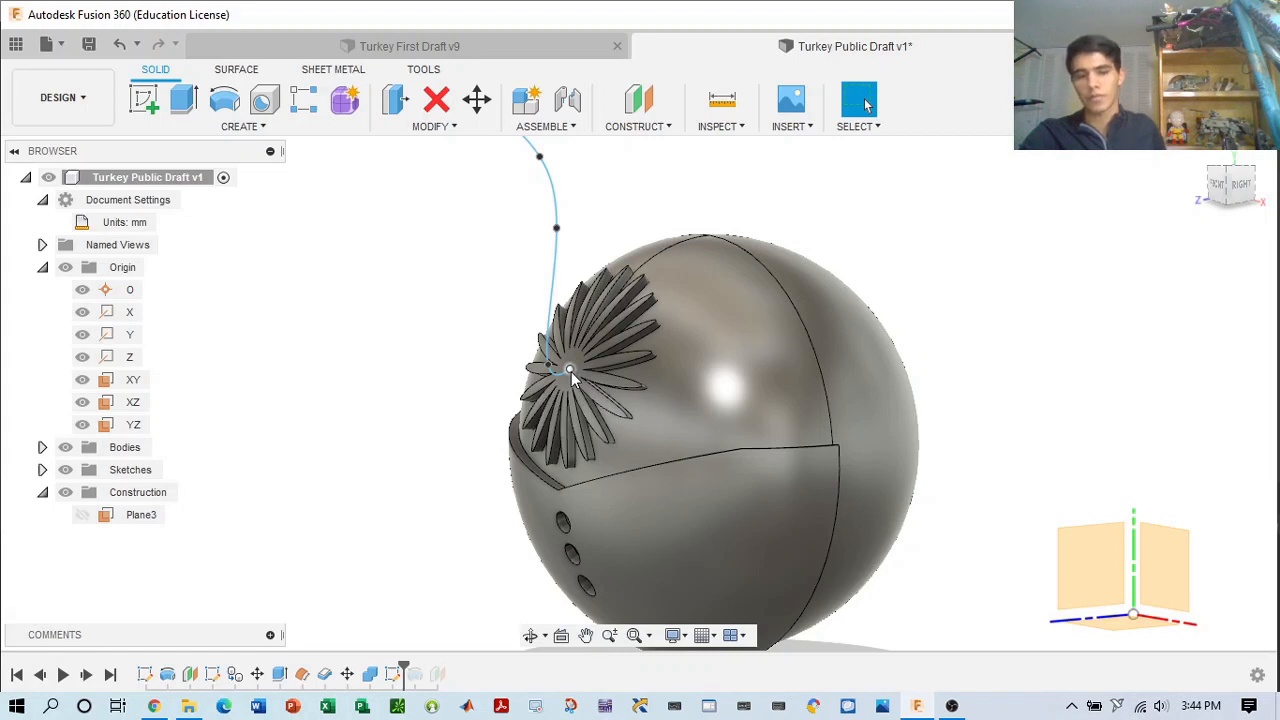
click(1232, 183)
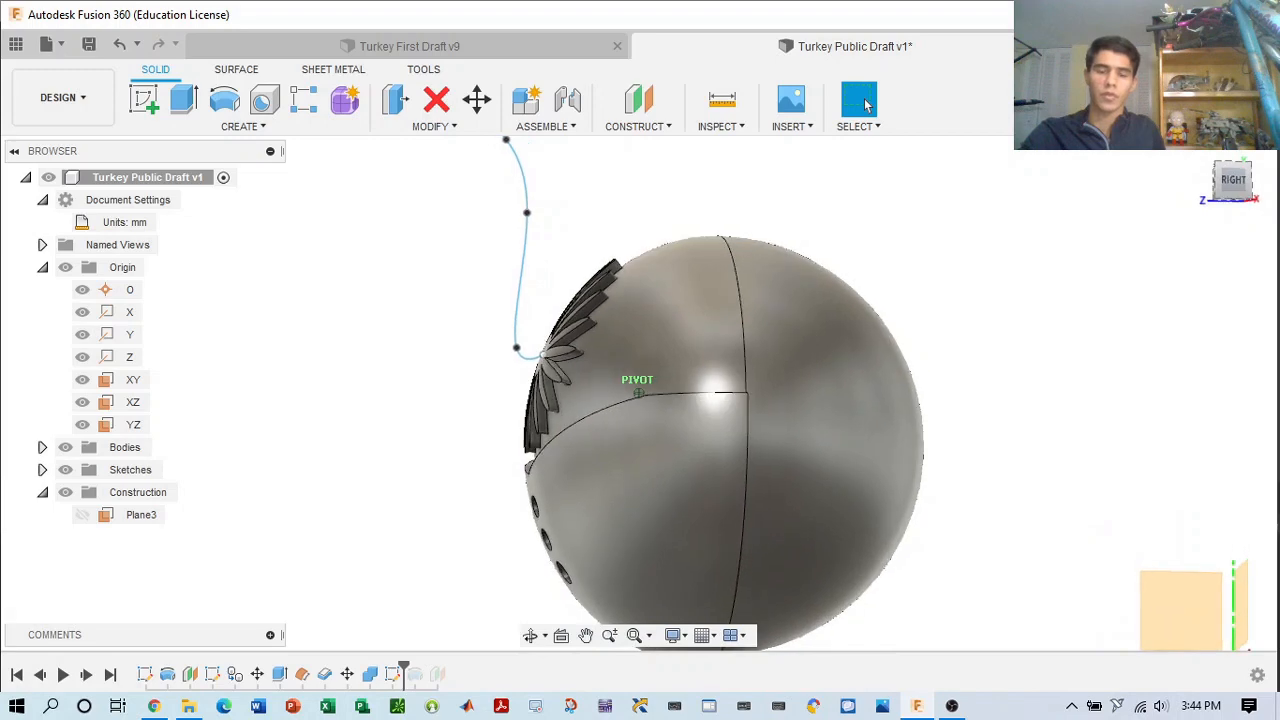
right_click(398, 674)
click(443, 531)
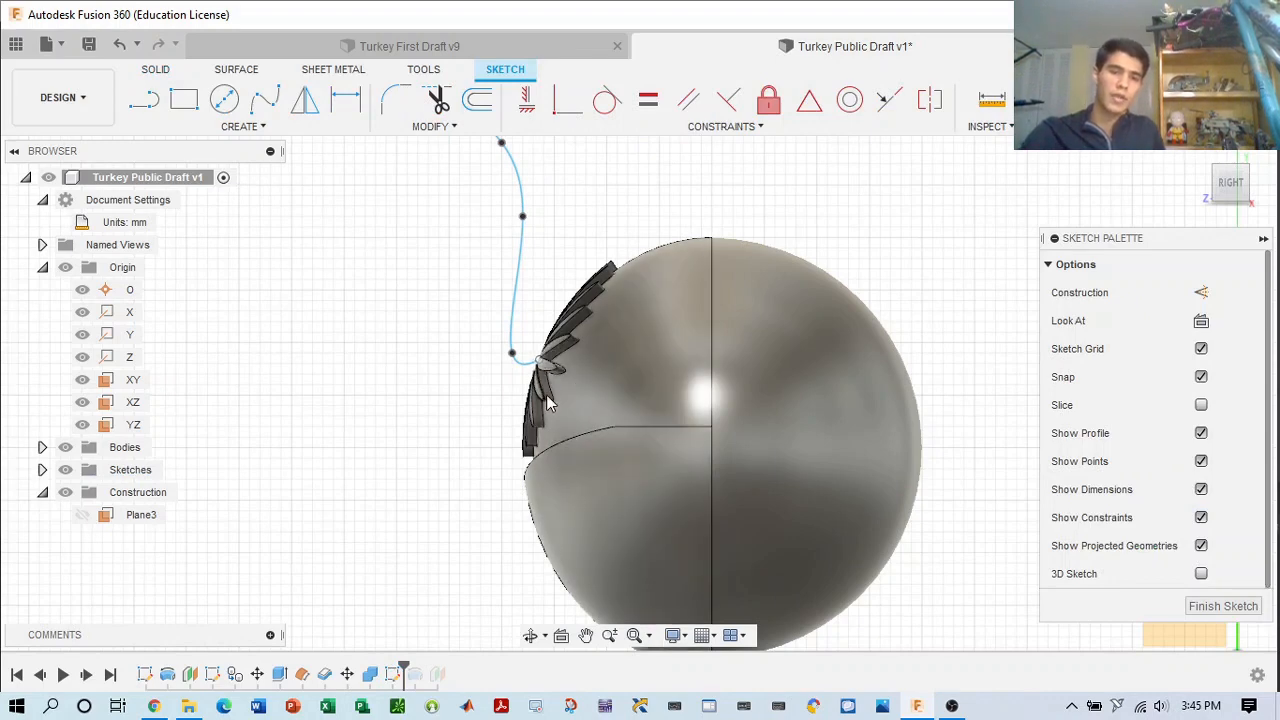
scroll(545, 367, up, 5)
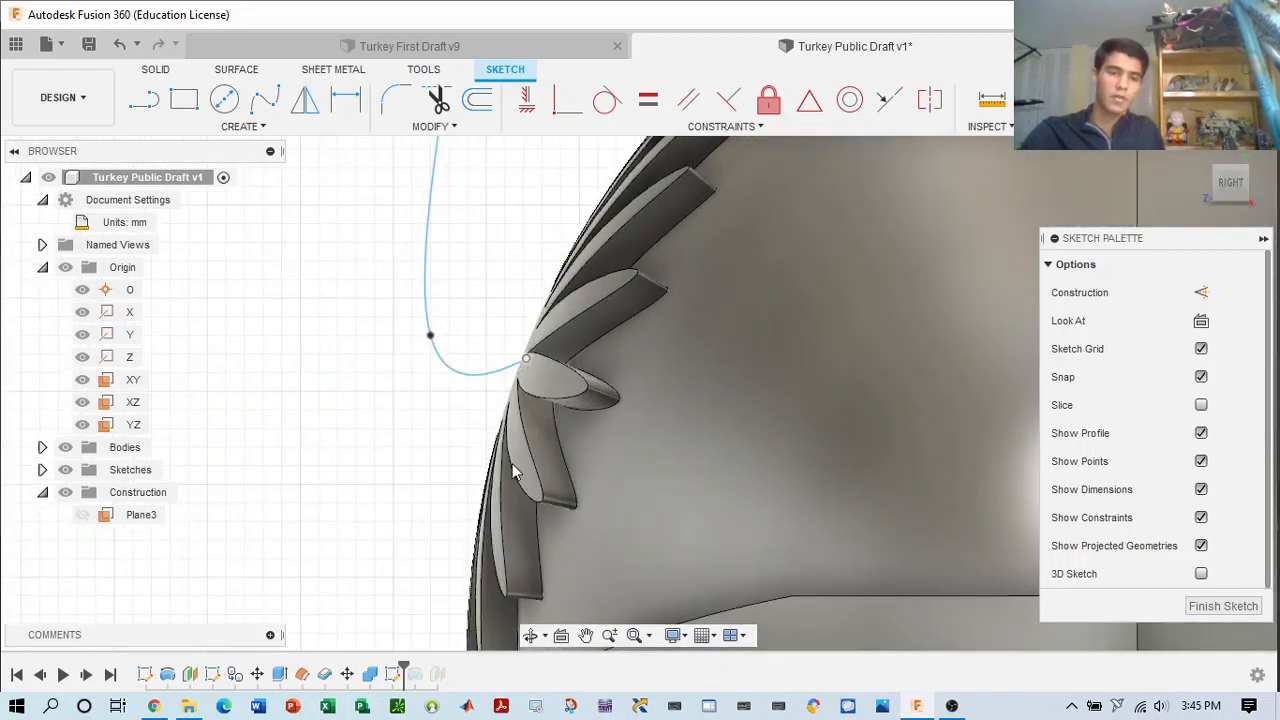
scroll(542, 367, down, 4)
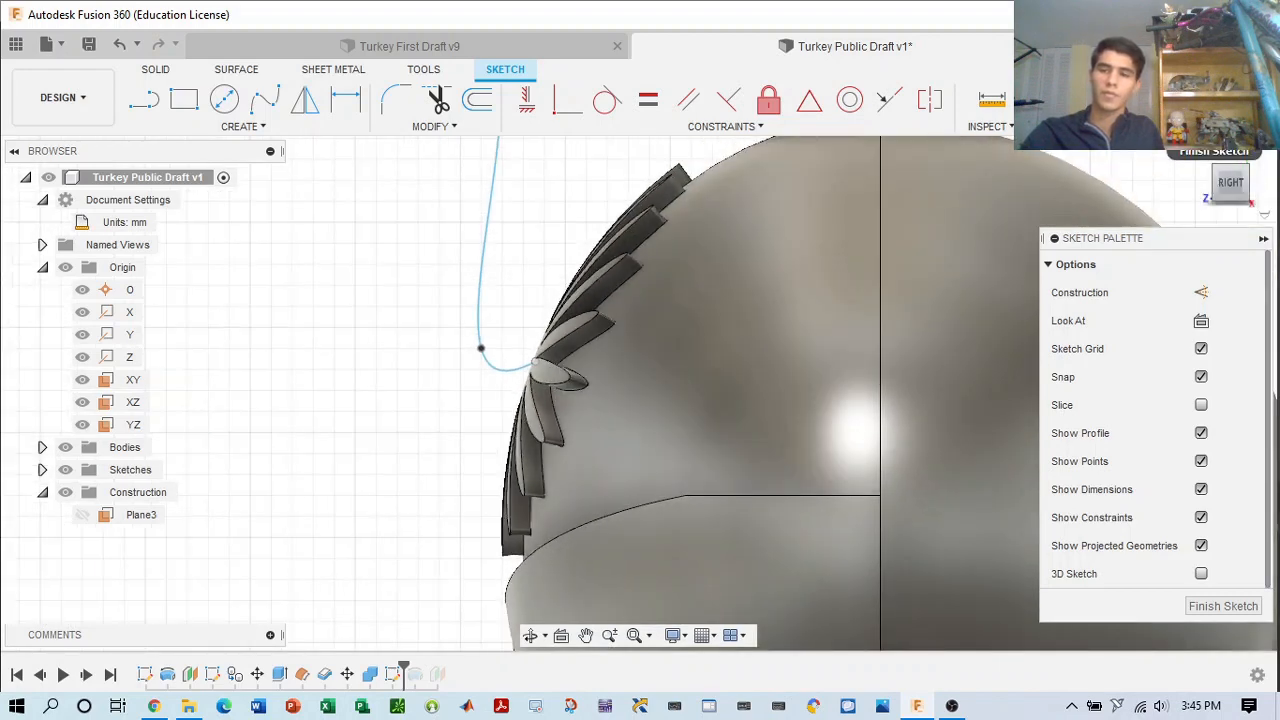
- Finish the spline sketch and set up an offset plane from the XY origin plane with its extent set to To Object
click(1214, 100)
scroll(1256, 300, down, 5)
middle_drag(1240, 309, 731, 301)
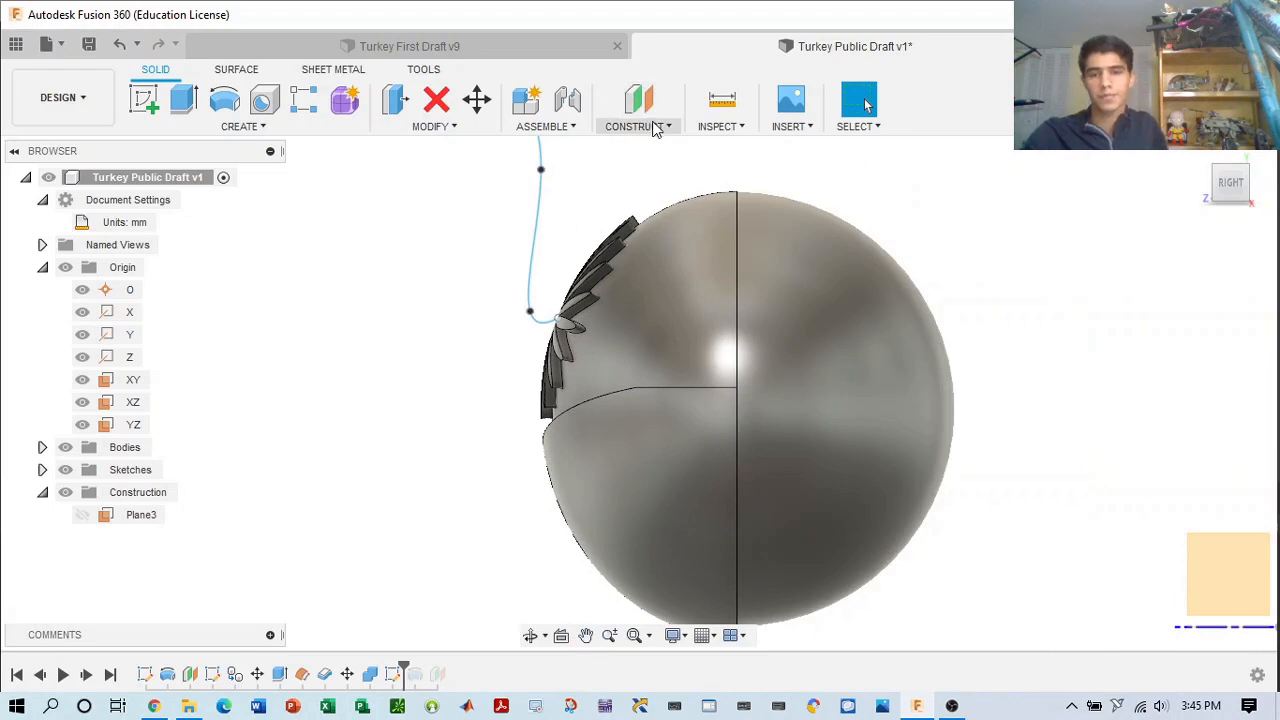
click(655, 128)
click(643, 146)
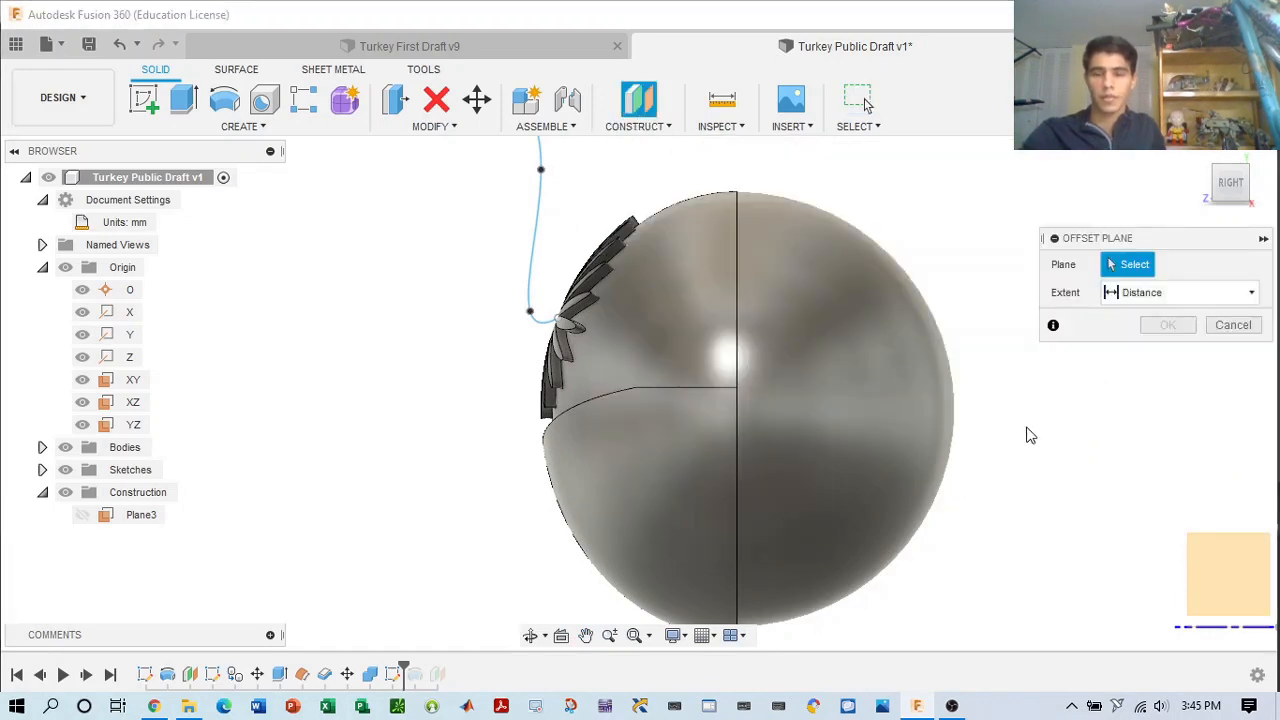
scroll(857, 351, down, 3)
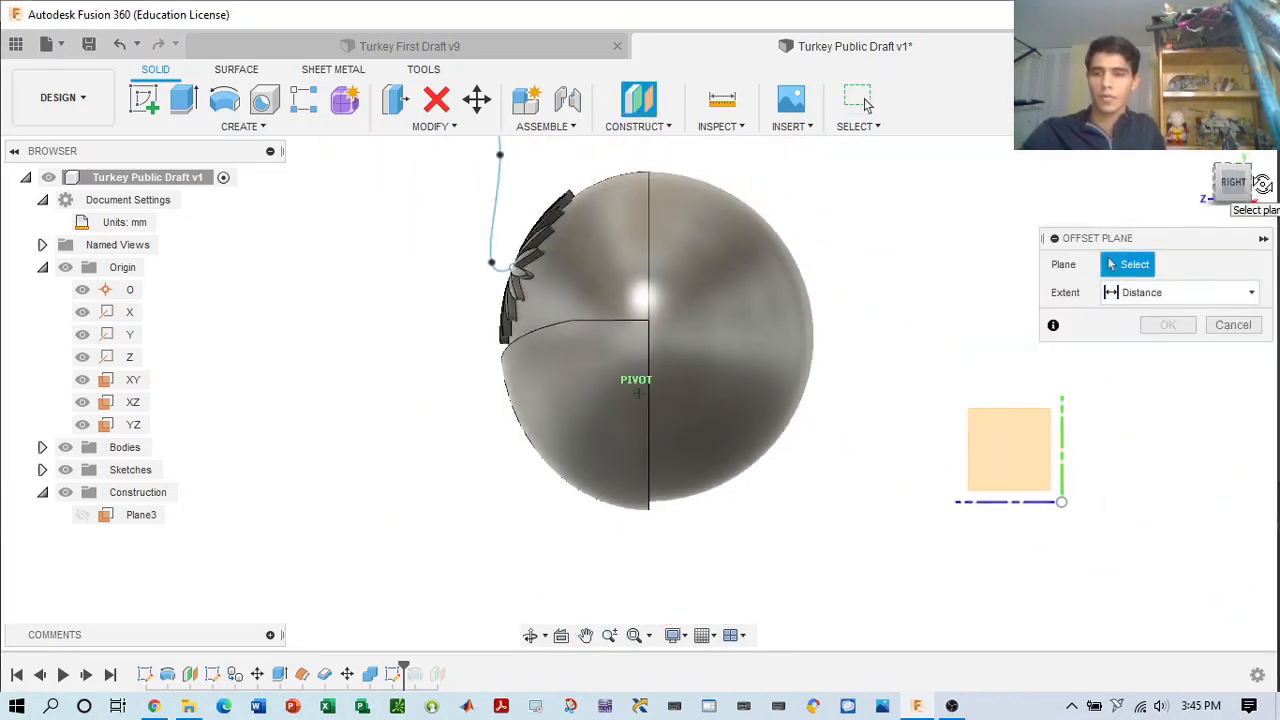
click(1205, 163)
click(1053, 425)
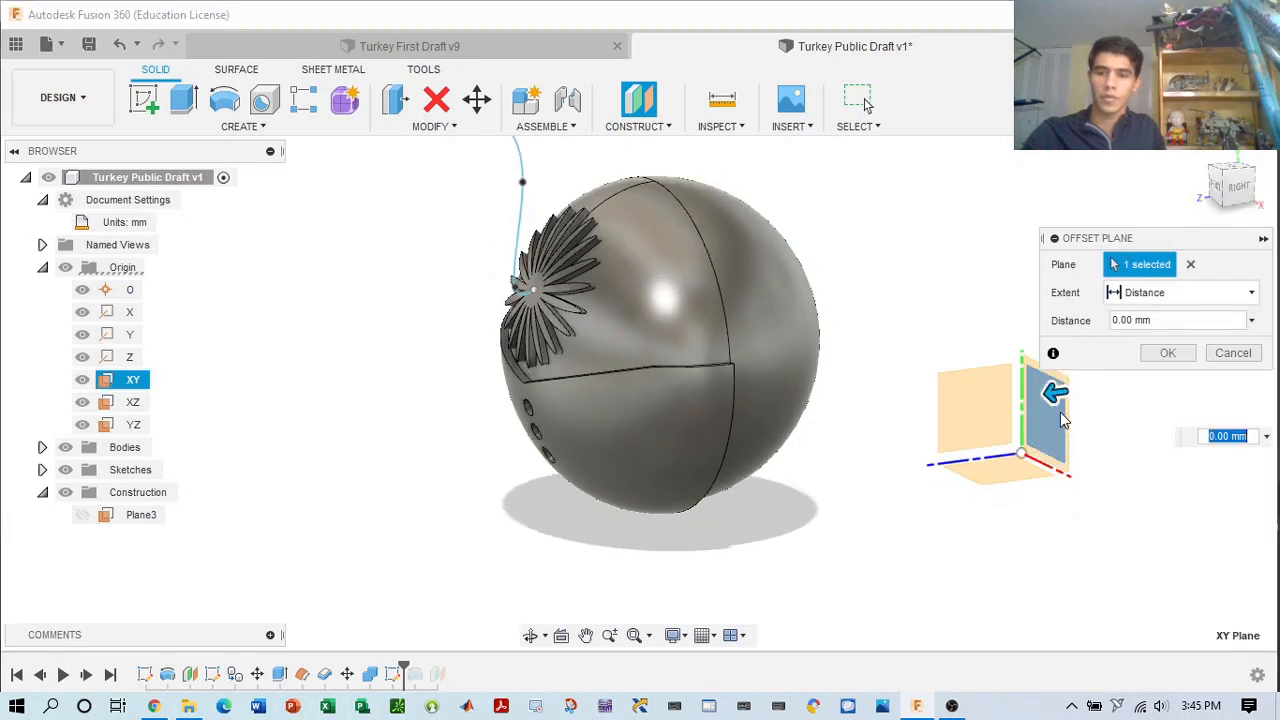
click(1186, 292)
click(1148, 338)
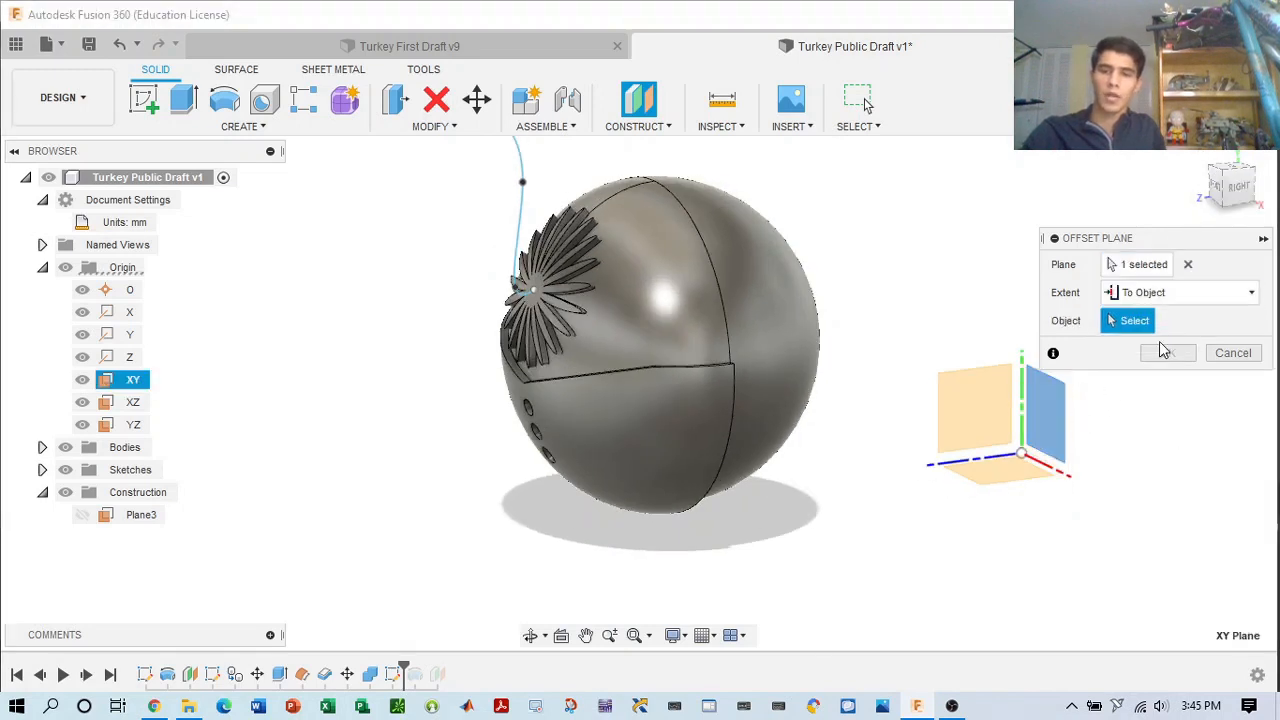
- Use the spline's end point at the centre of the feather rosette as the offset plane's target object and create the plane
click(1225, 185)
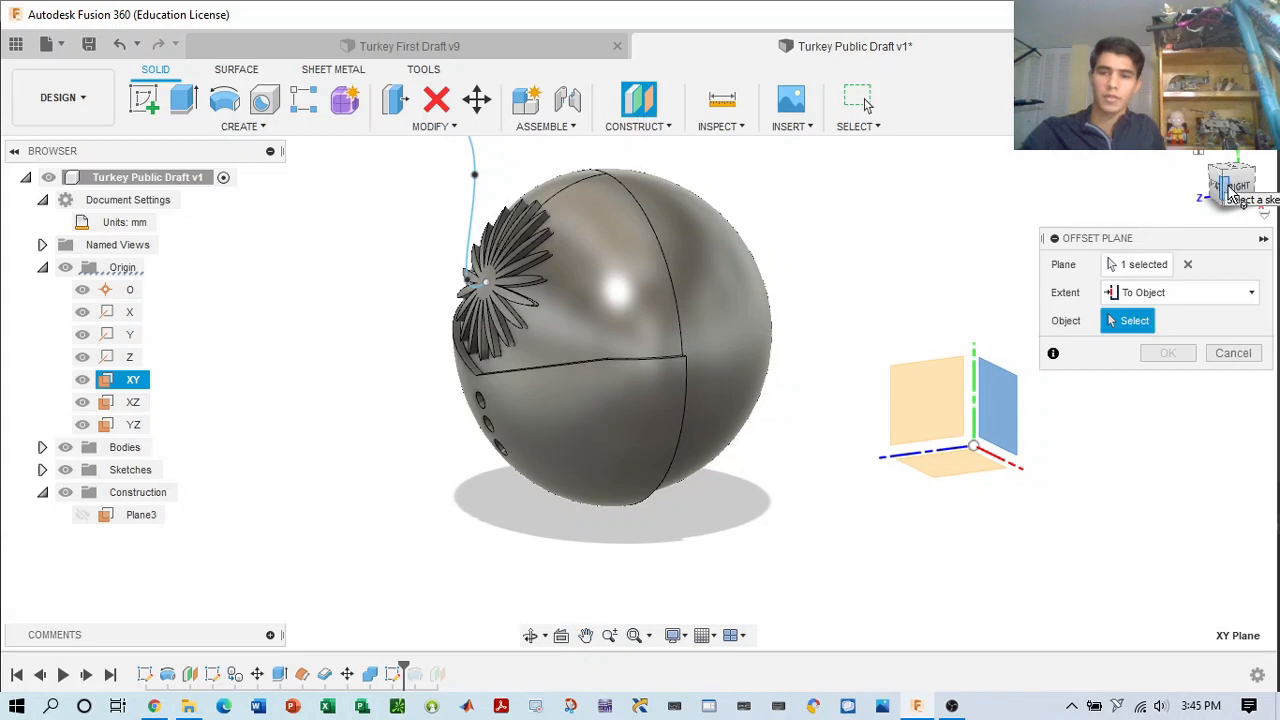
click(1235, 184)
scroll(578, 246, up, 3)
middle_drag(395, 270, 584, 268)
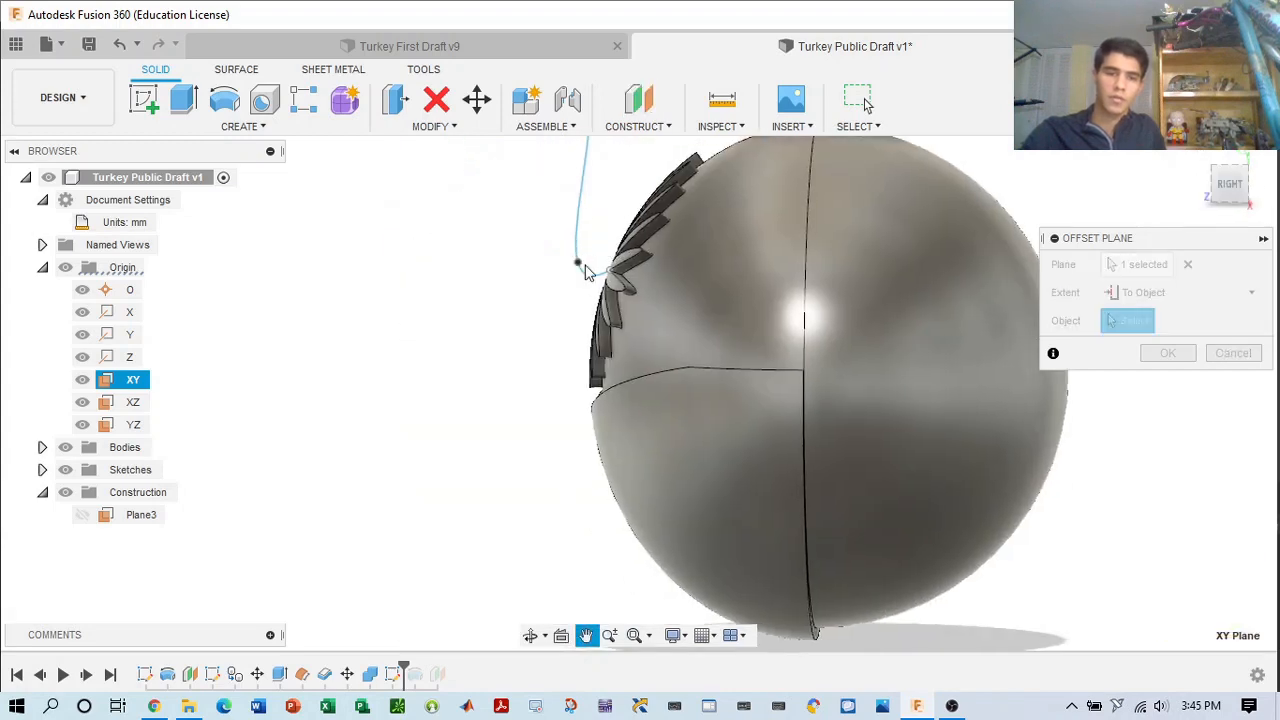
scroll(584, 258, up, 4)
middle_drag(688, 287, 744, 310)
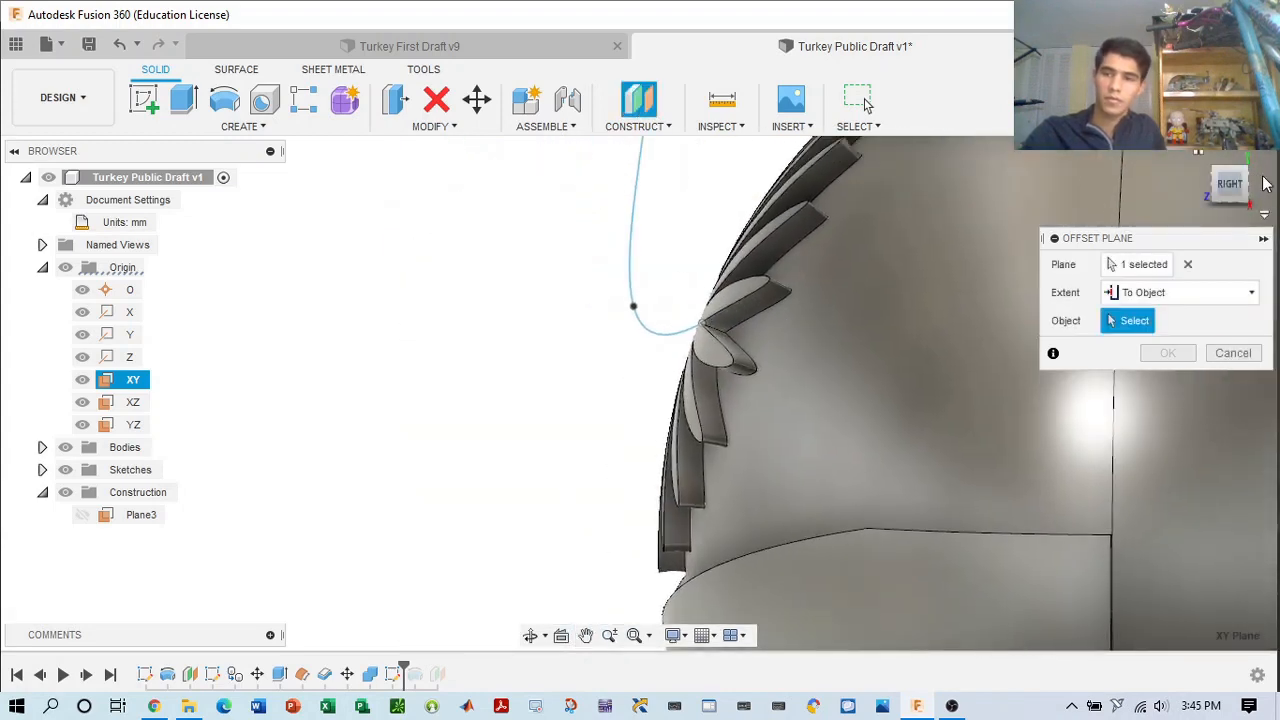
drag(1236, 186, 1252, 191)
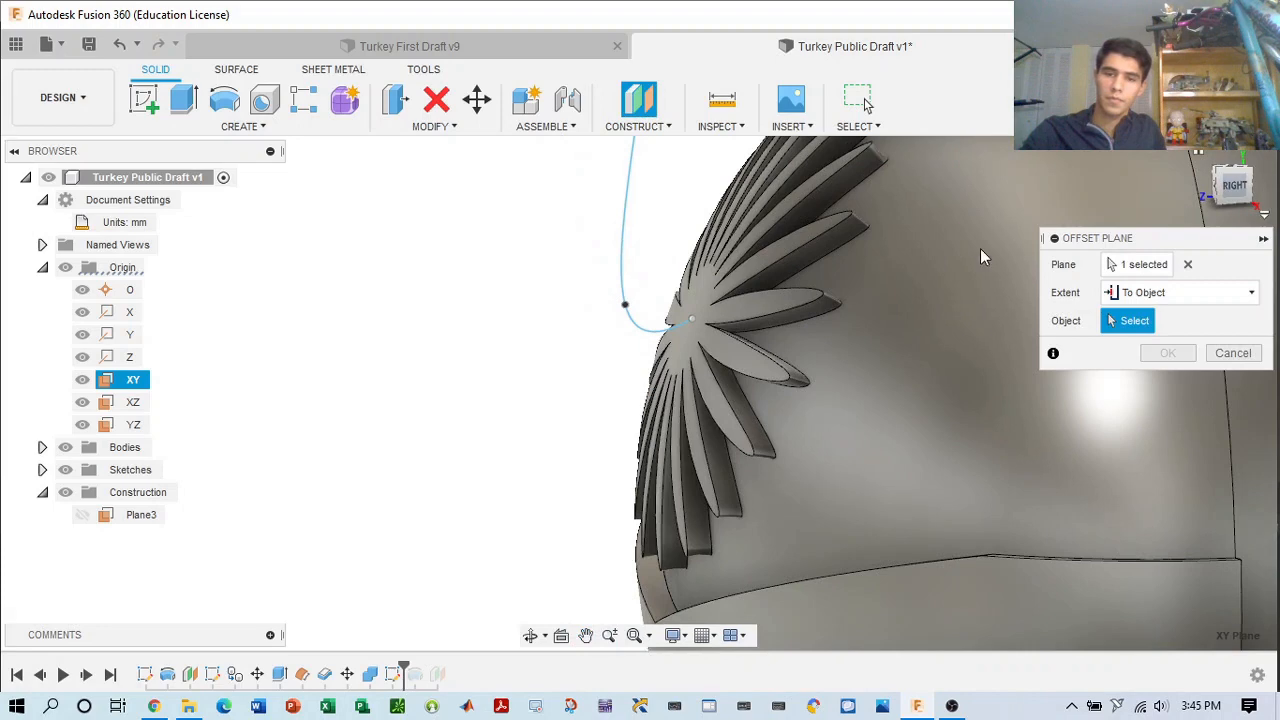
click(697, 314)
click(1228, 184)
drag(1191, 184, 1214, 186)
scroll(967, 300, down, 3)
middle_drag(953, 285, 946, 285)
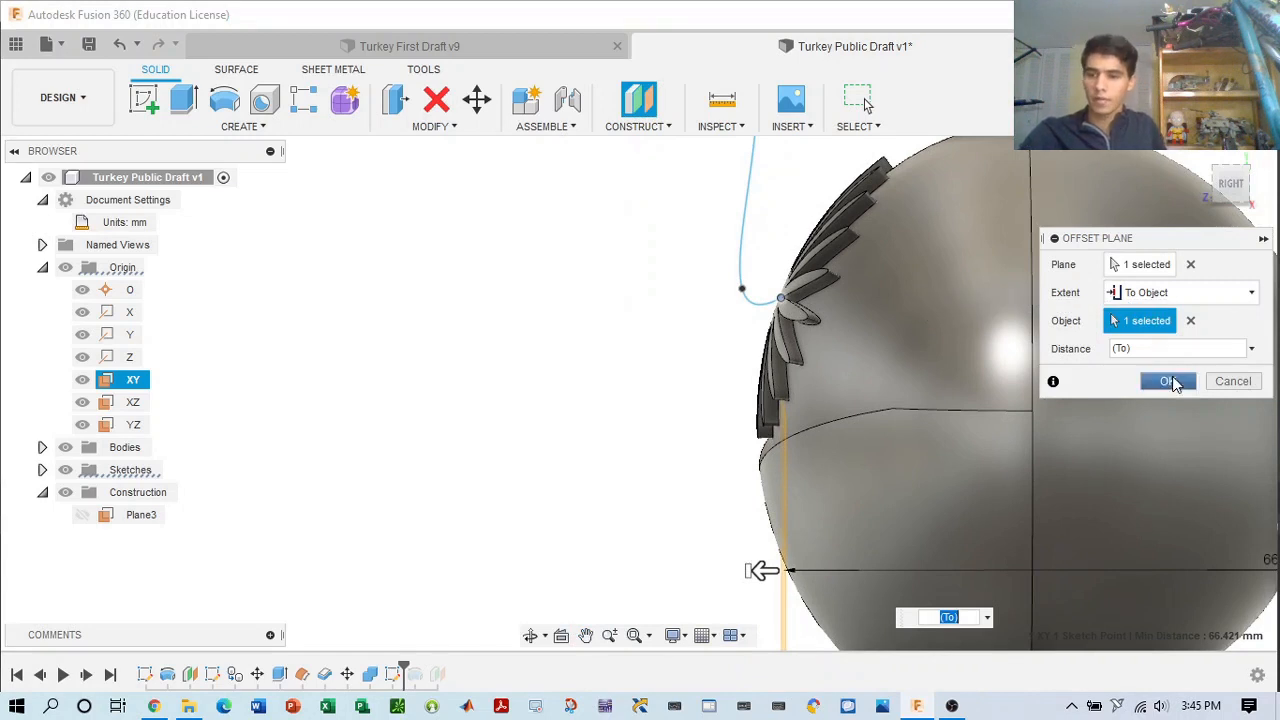
click(1174, 384)
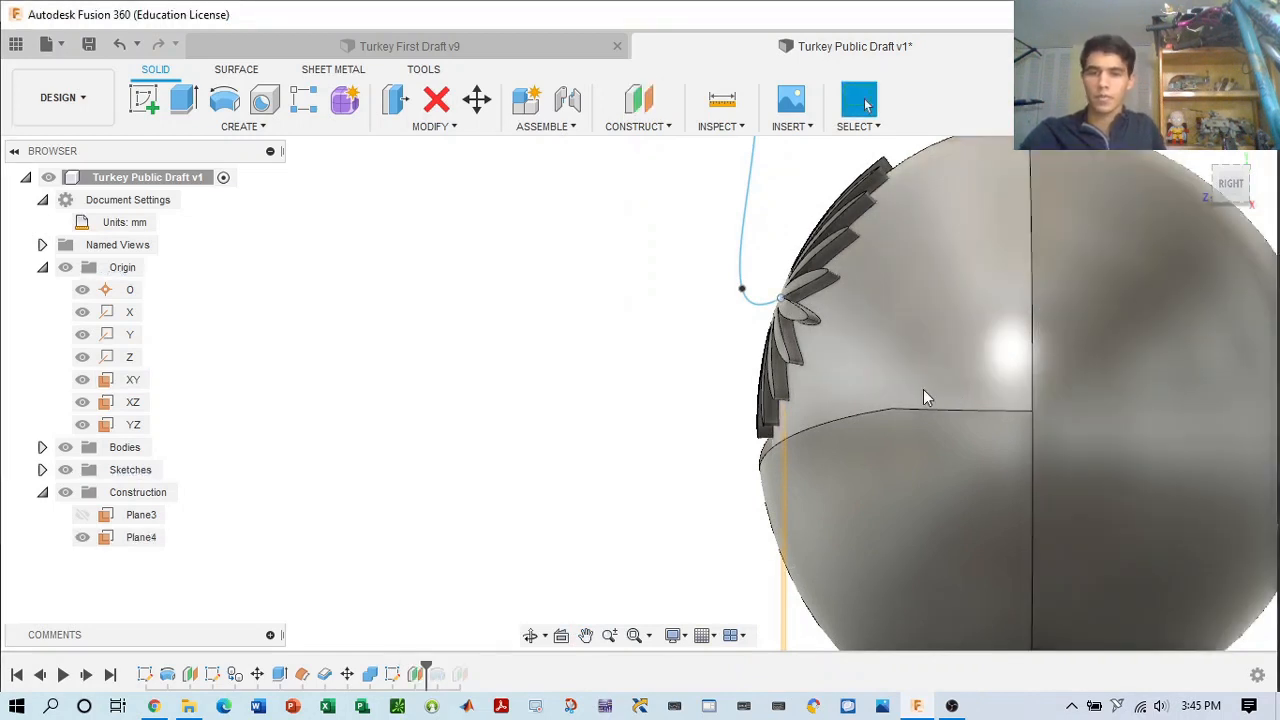
- Create a new sketch on the offset plane that passes through the spline's end point
drag(1225, 186, 1272, 200)
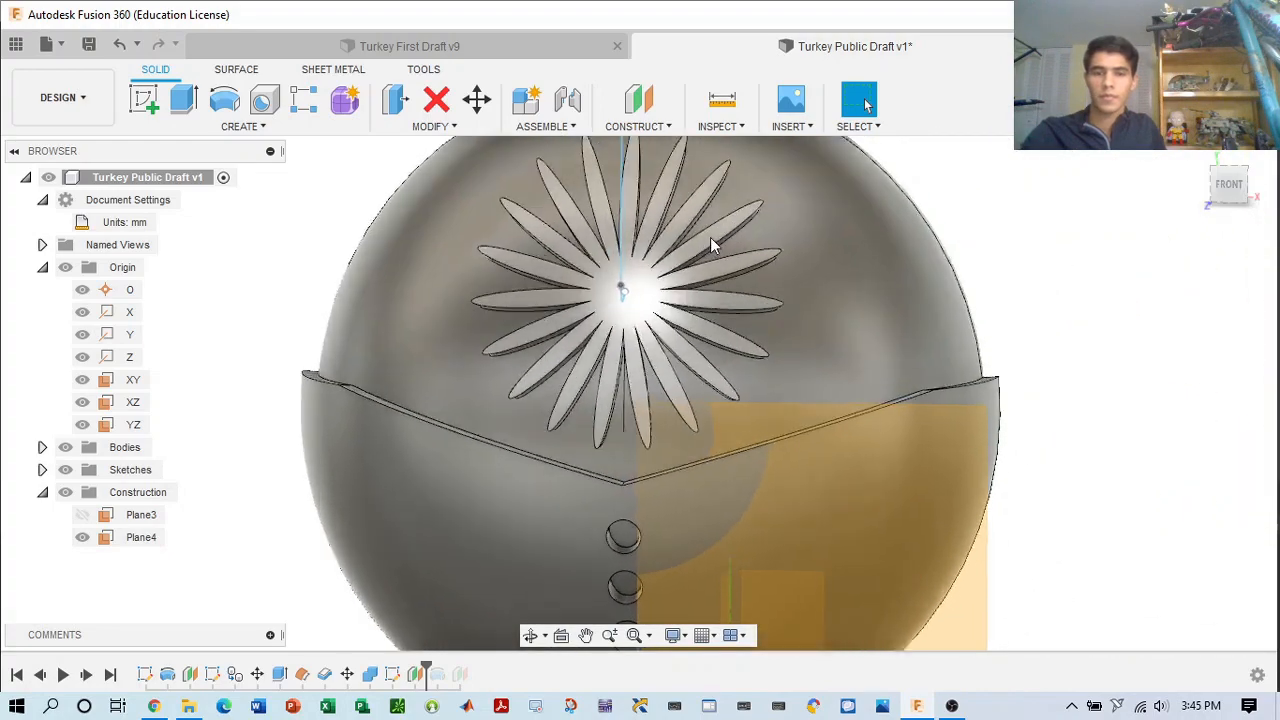
scroll(710, 237, up, 5)
scroll(710, 285, down, 5)
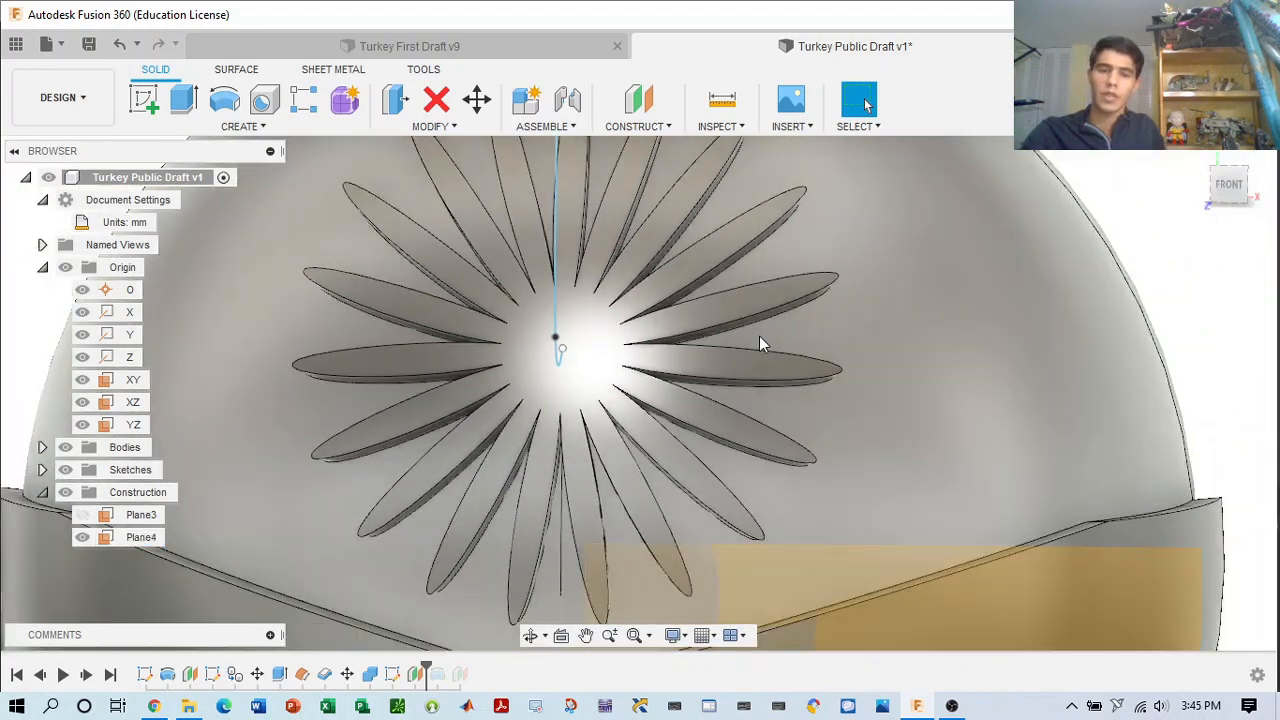
scroll(548, 302, up, 3)
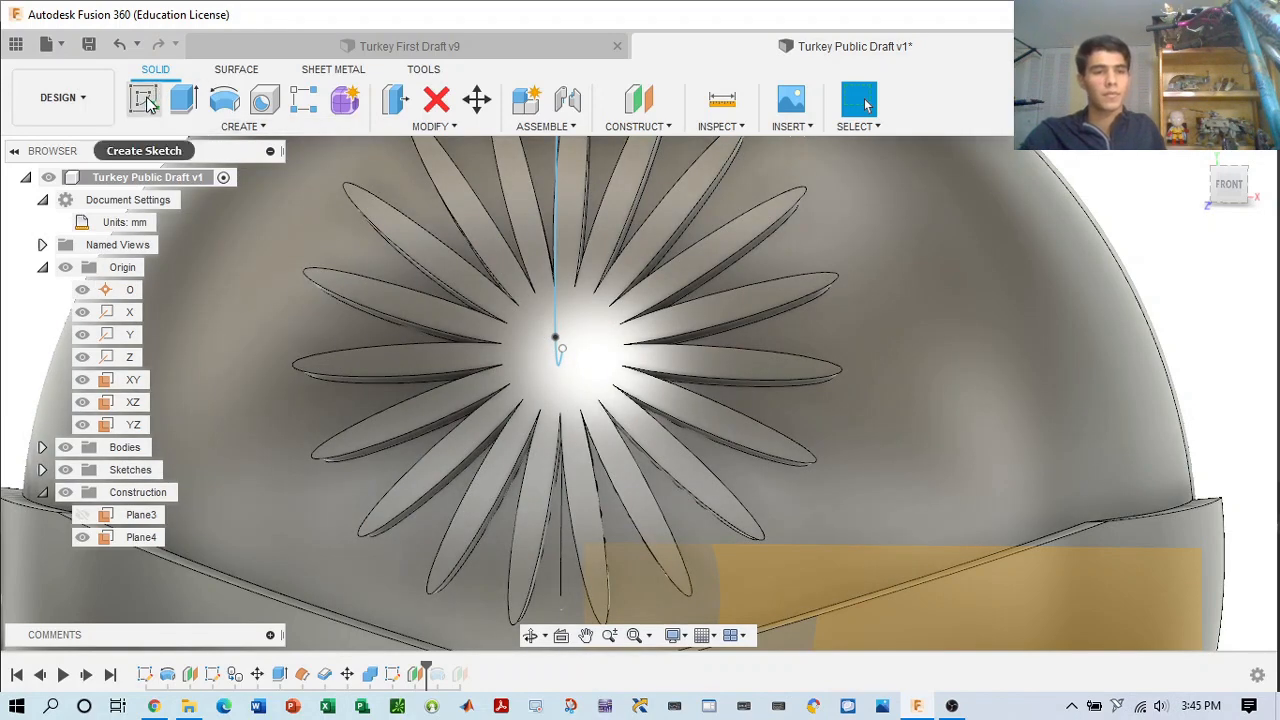
click(178, 127)
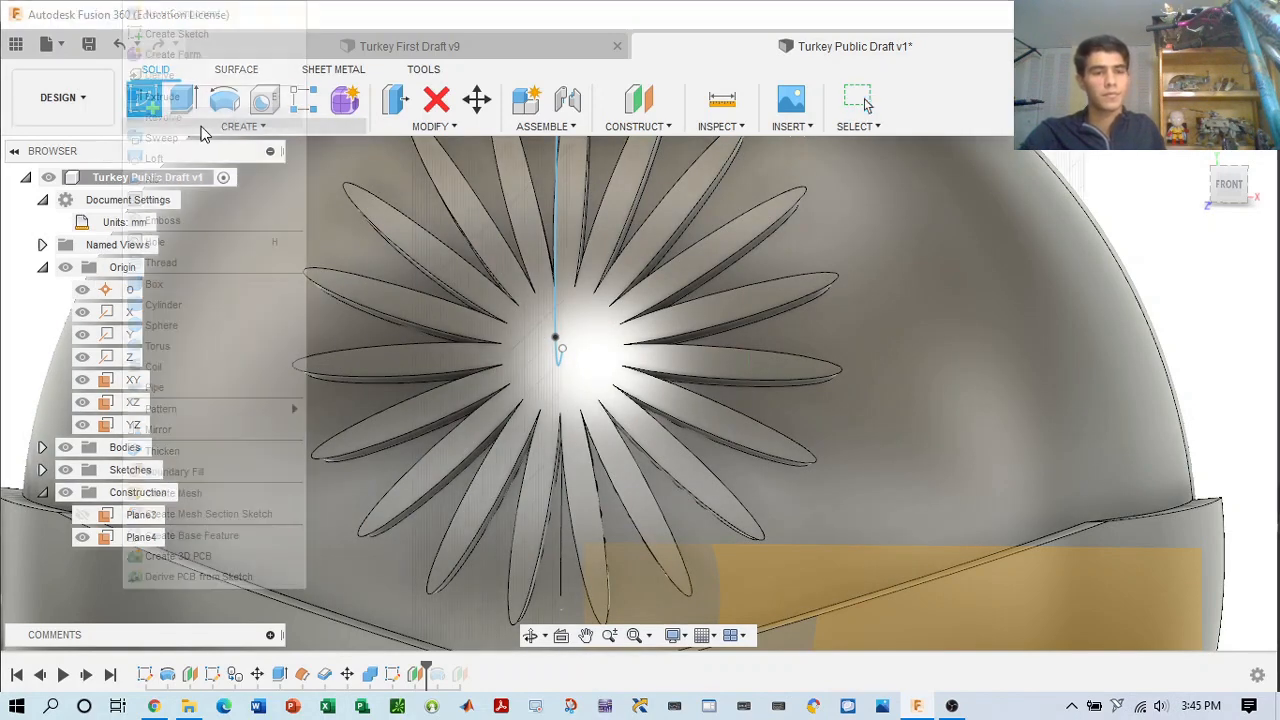
click(325, 123)
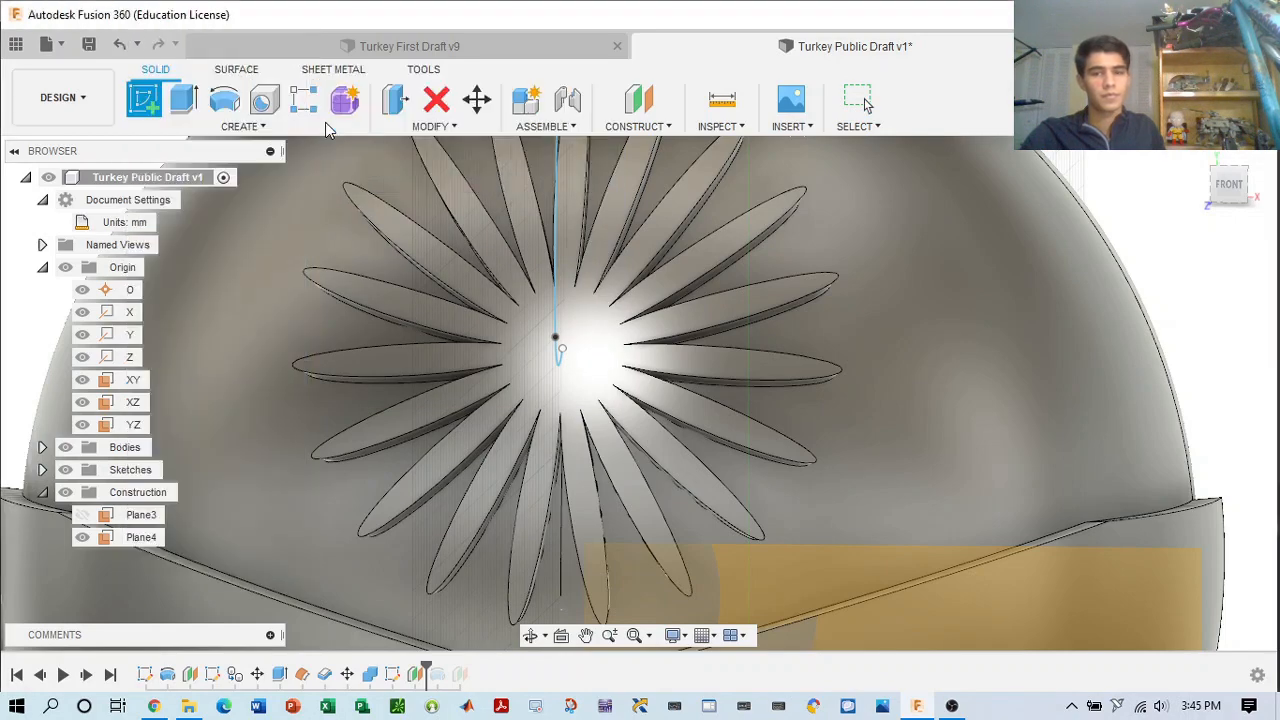
scroll(900, 410, down, 3)
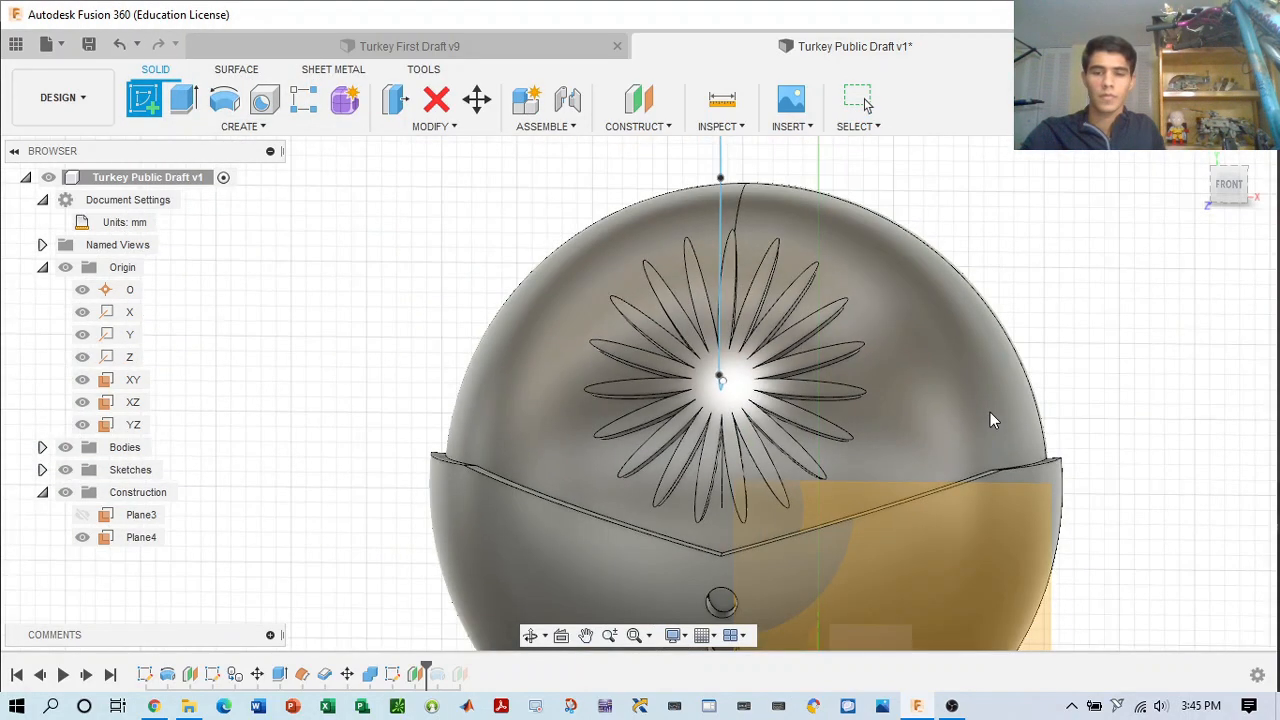
click(960, 578)
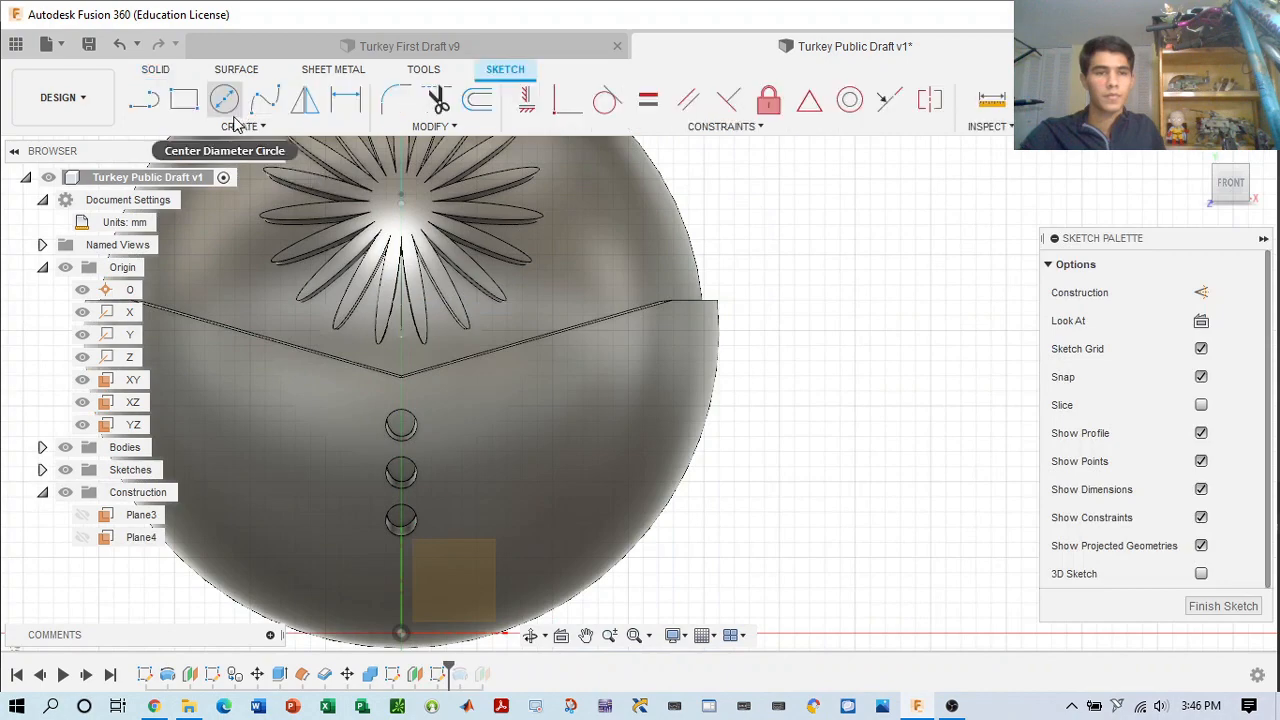
- Sketch a 4 mm diameter center-diameter circle centred on the spline's end point in the middle of the feather rosette
click(237, 103)
scroll(485, 262, up, 5)
middle_drag(460, 248, 841, 598)
scroll(735, 470, down, 2)
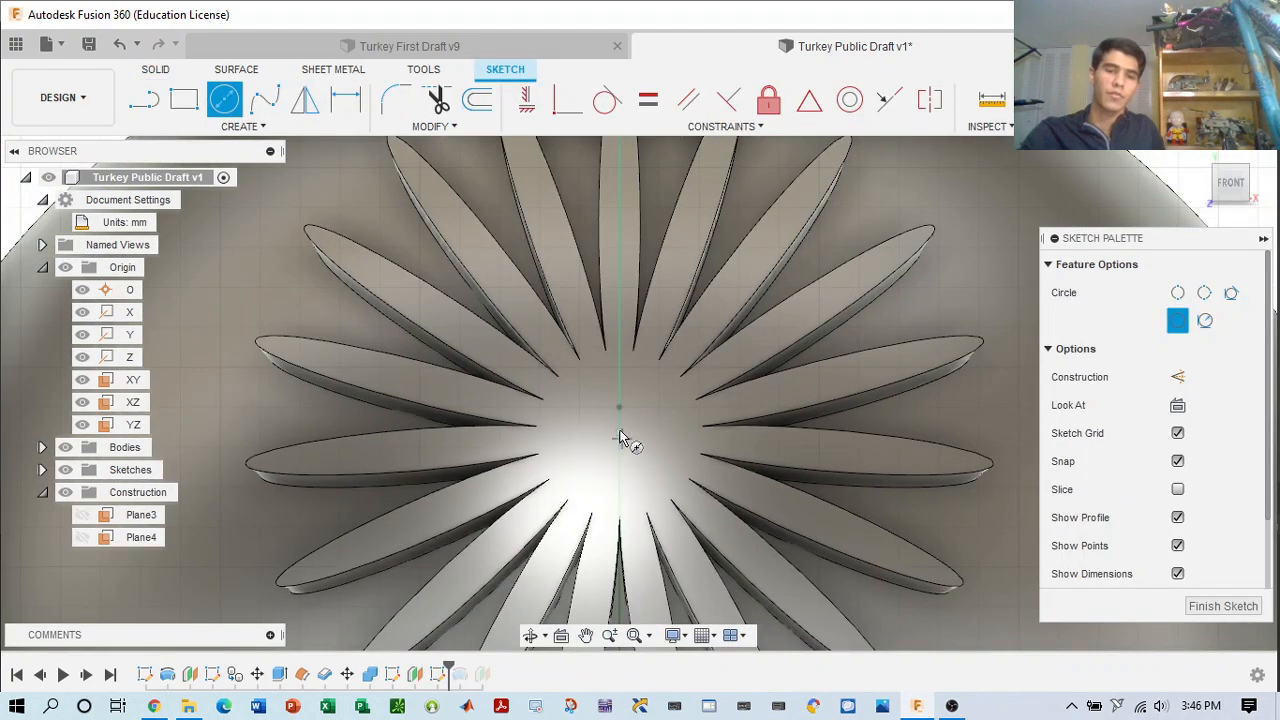
shift+middle_drag(629, 386, 837, 346)
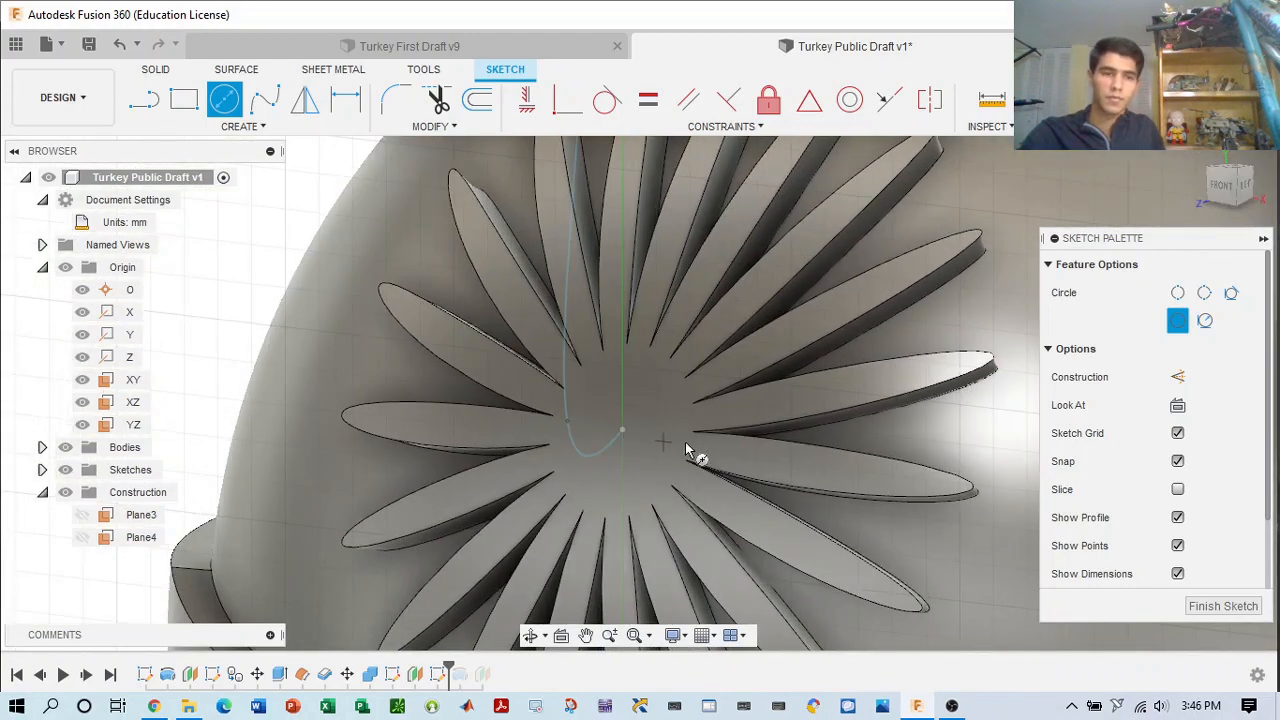
scroll(700, 444, up, 3)
mouse_move(837, 489)
middle_down()
mouse_move(853, 343)
mouse_move(822, 318)
middle_up()
scroll(915, 455, down, 5)
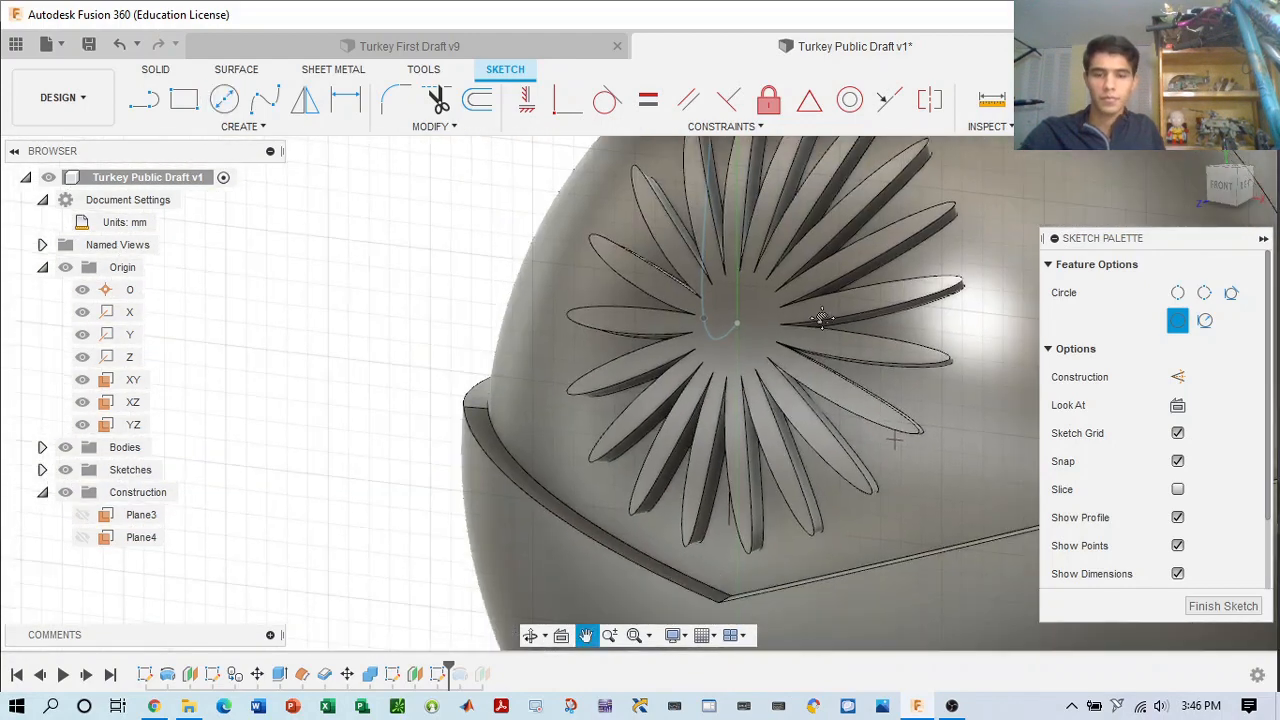
scroll(908, 429, down, 3)
scroll(857, 434, up, 3)
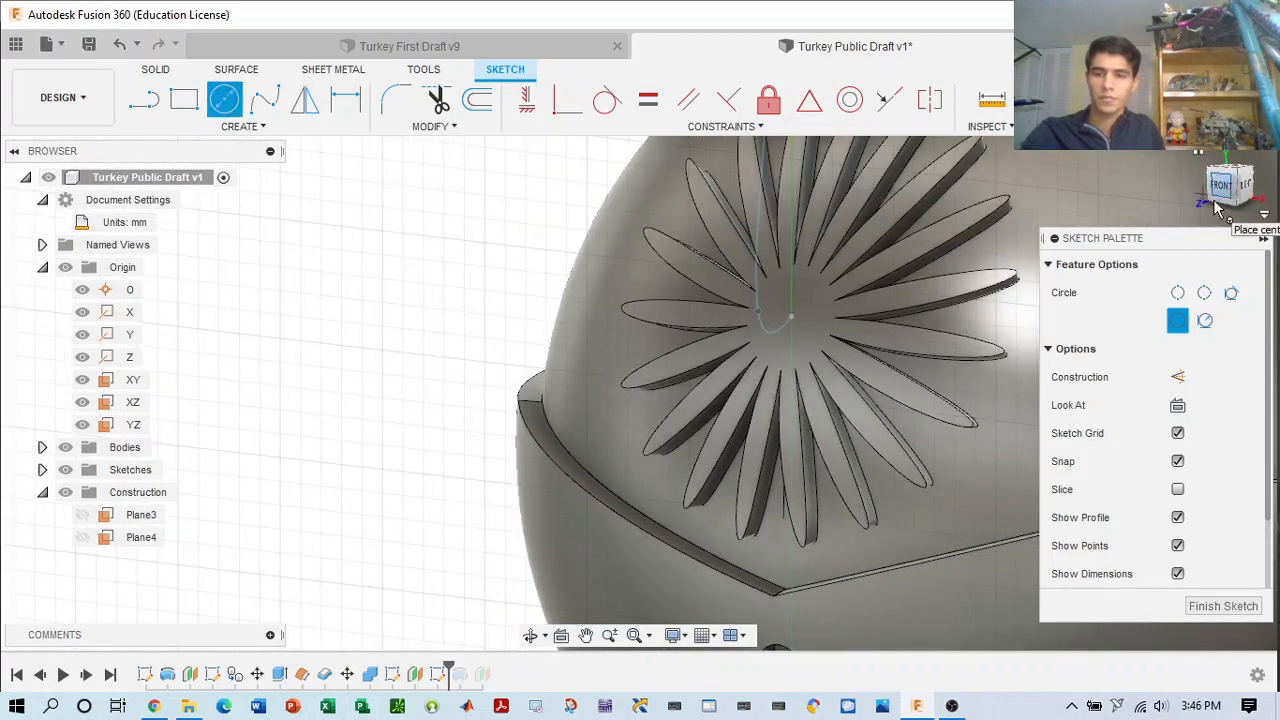
click(1220, 188)
scroll(749, 323, up, 5)
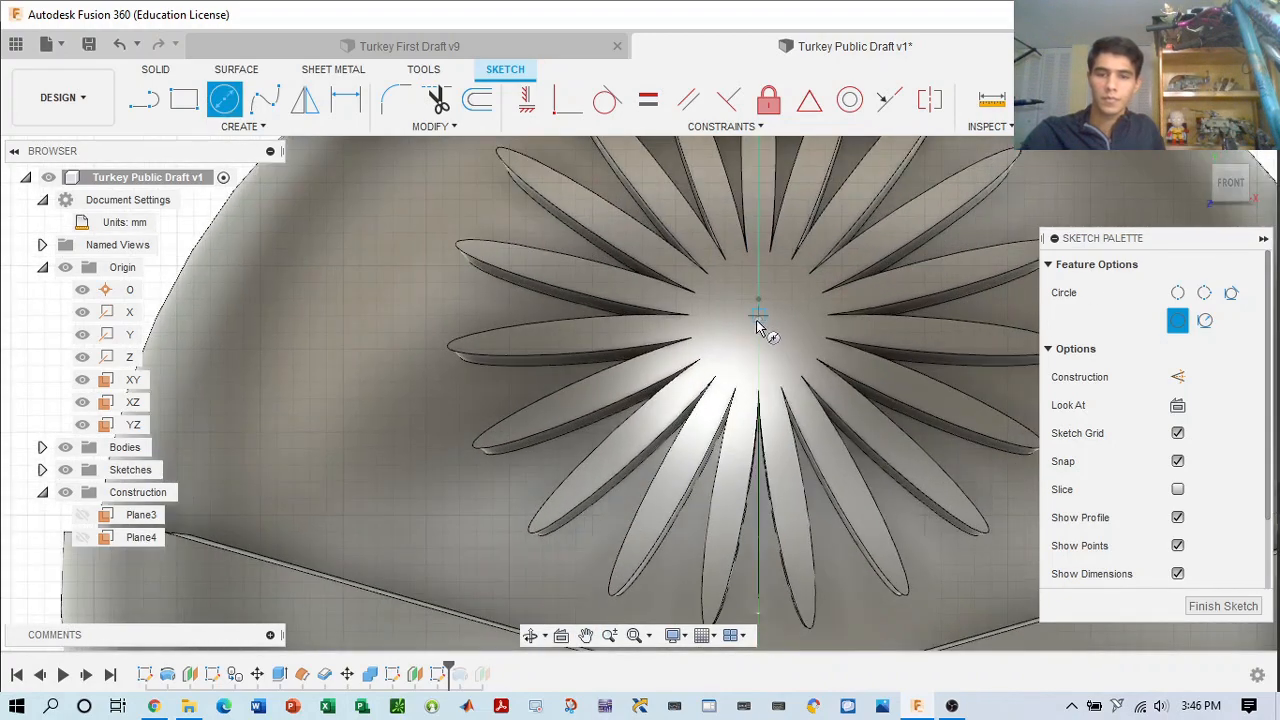
click(759, 318)
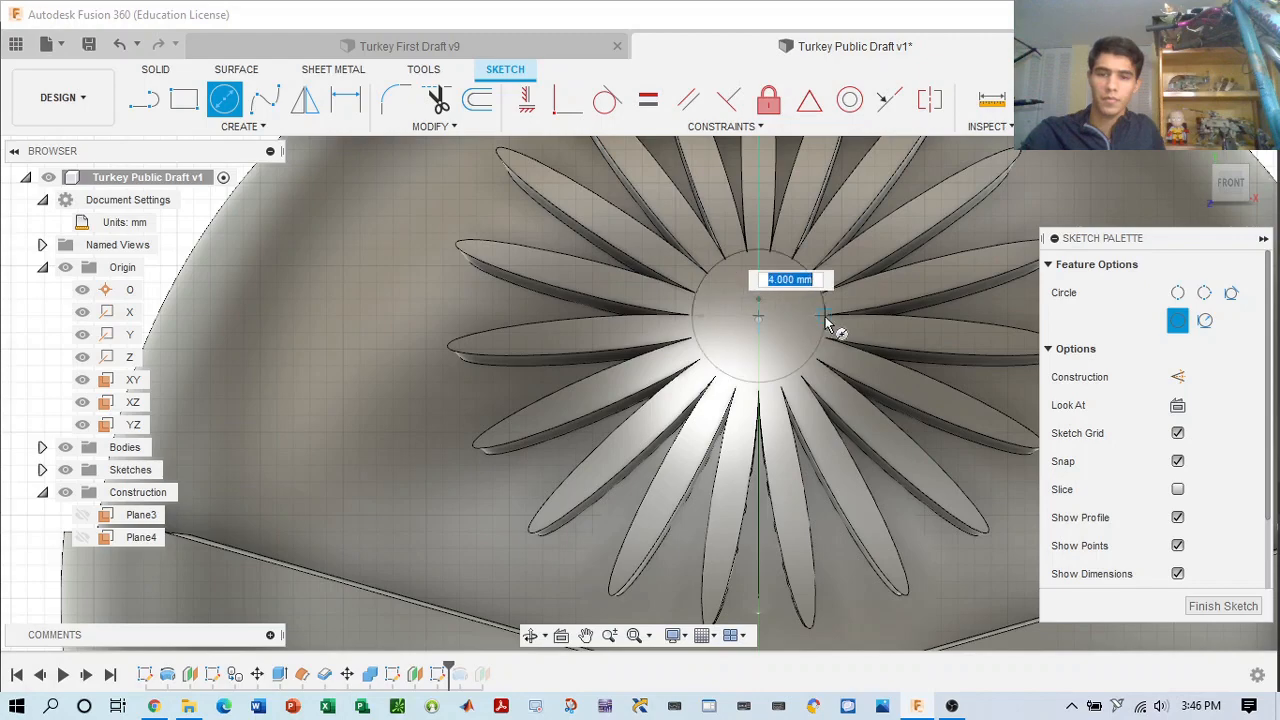
click(826, 322)
key(Escape)
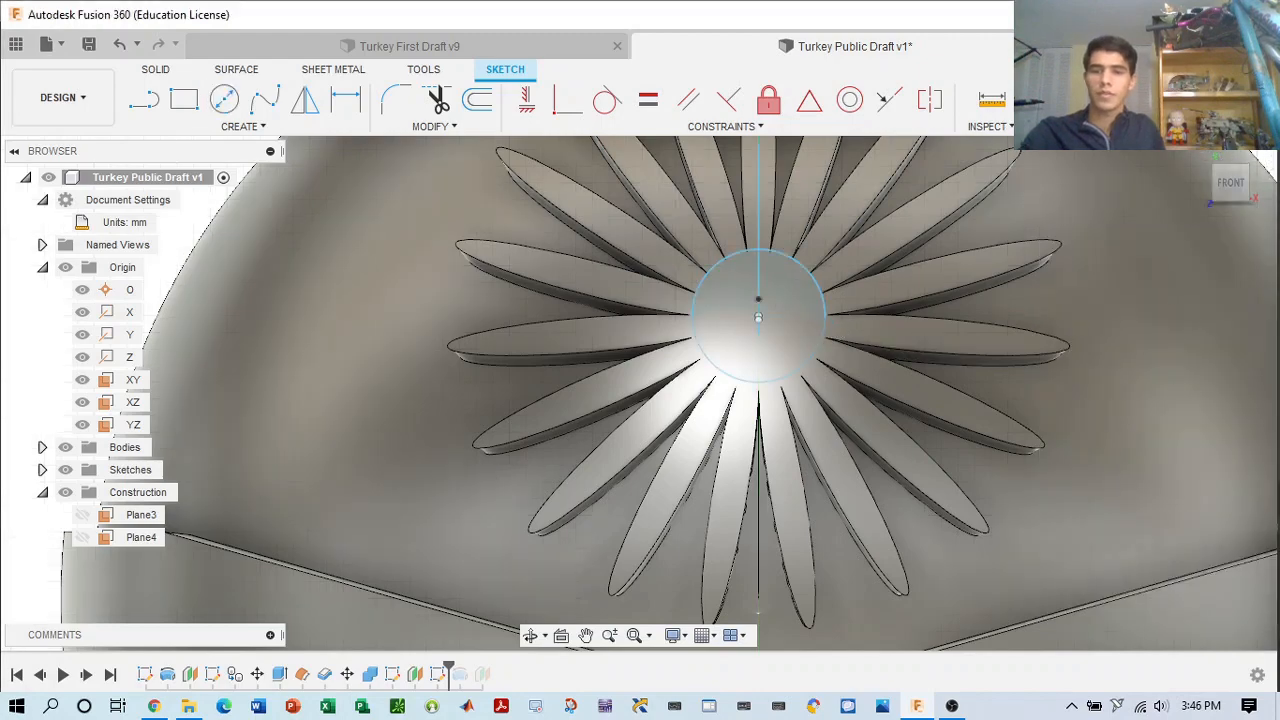
- Finish the circle sketch and show the body from the side with the spline in view
scroll(1102, 295, down, 5)
drag(1233, 188, 1186, 185)
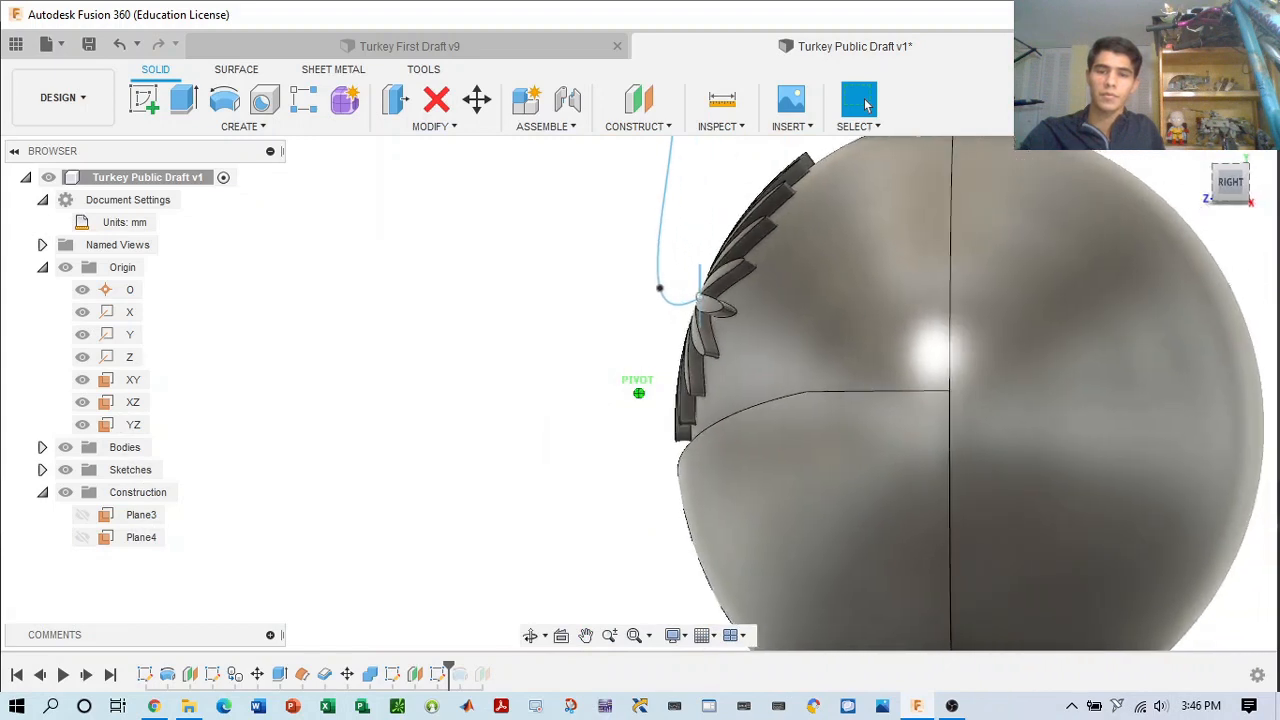
scroll(1199, 274, down, 3)
middle_drag(1202, 339, 917, 385)
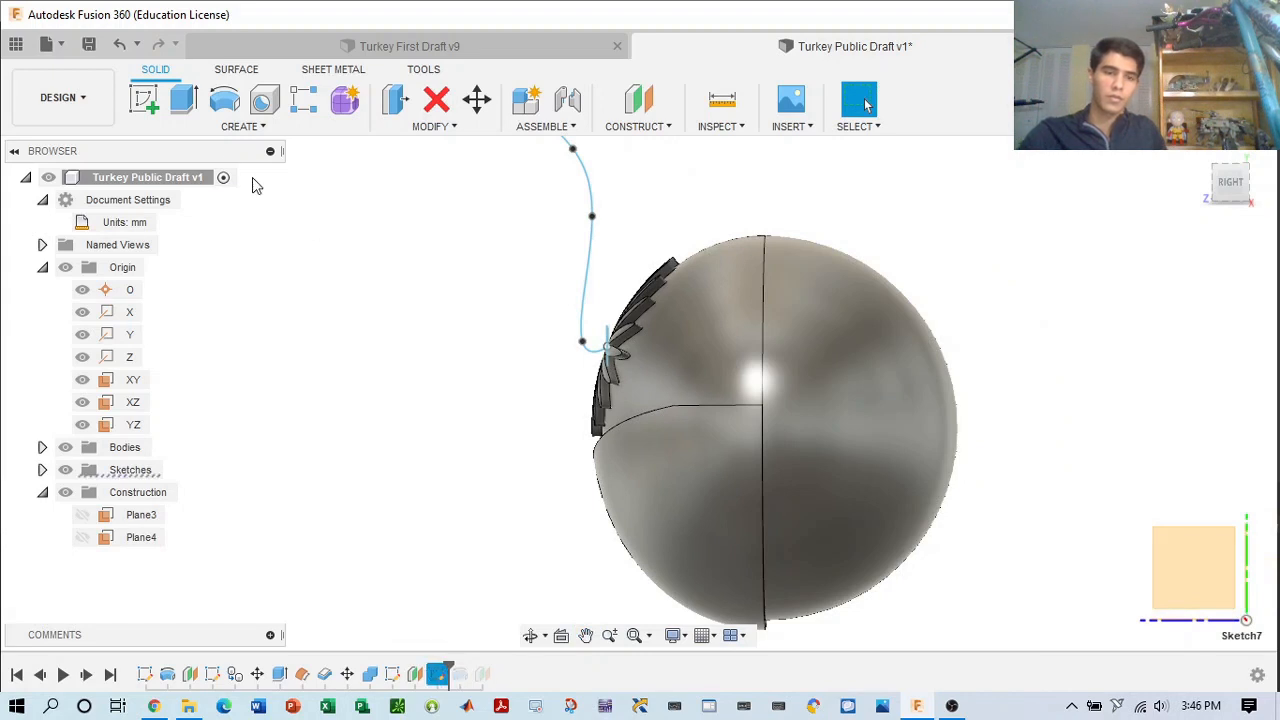
- Set up a single-path Sweep with the circle at the rosette centre as profile and the neck spline as path
click(200, 128)
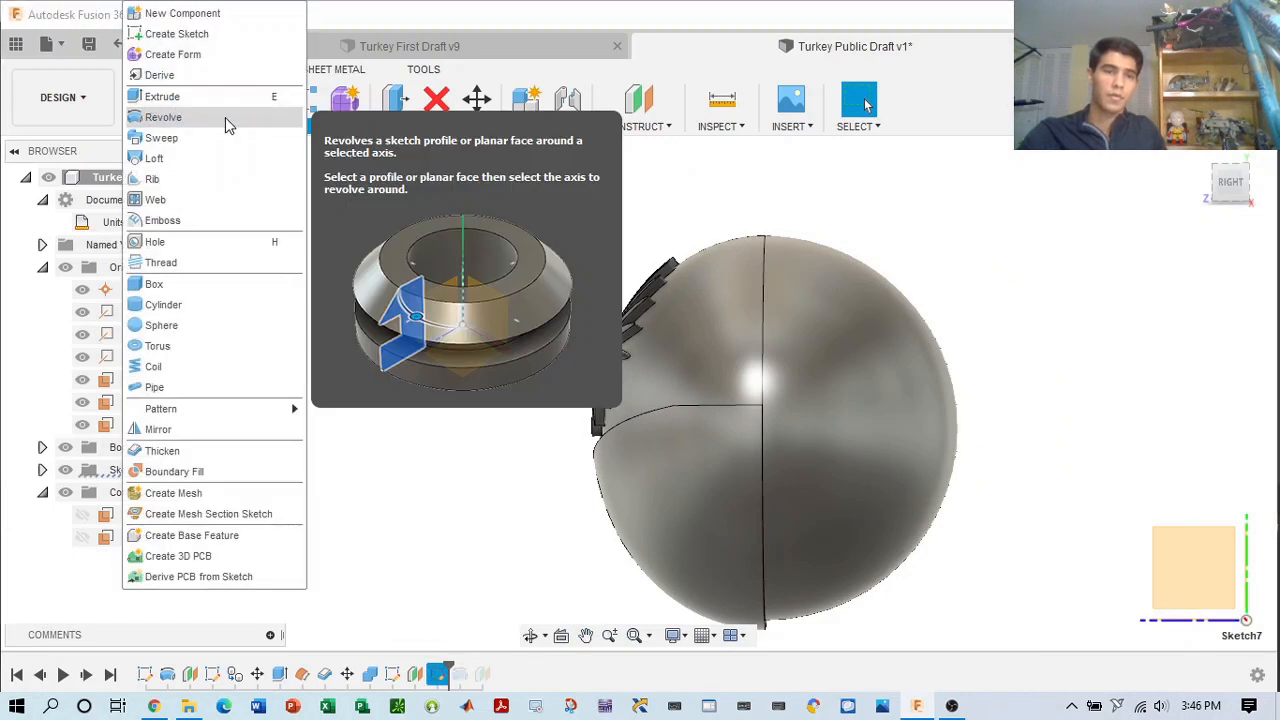
click(366, 177)
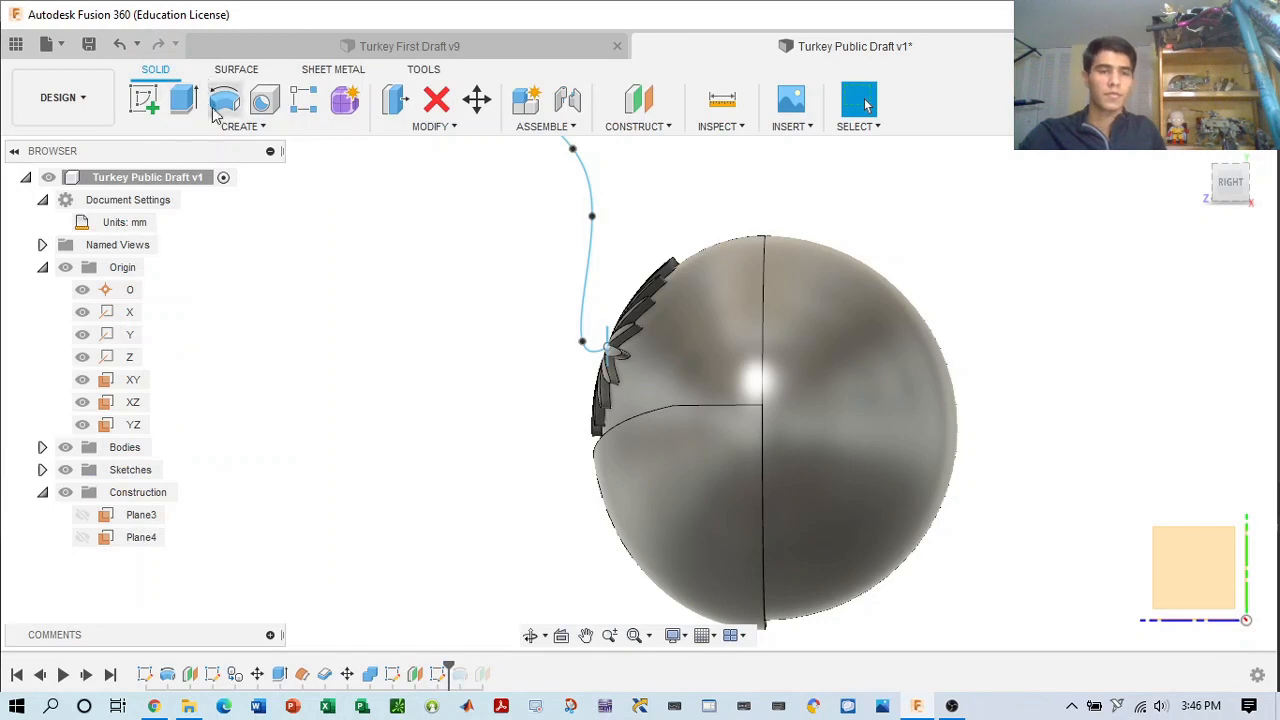
click(230, 128)
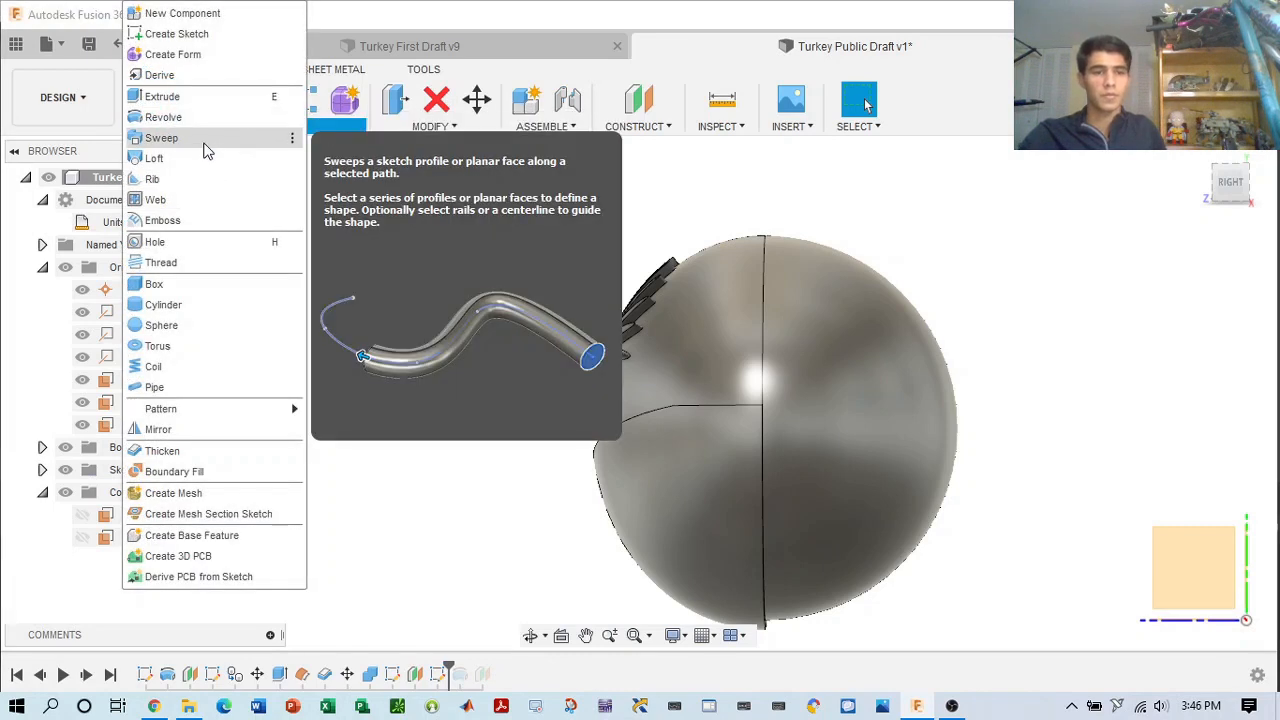
click(203, 143)
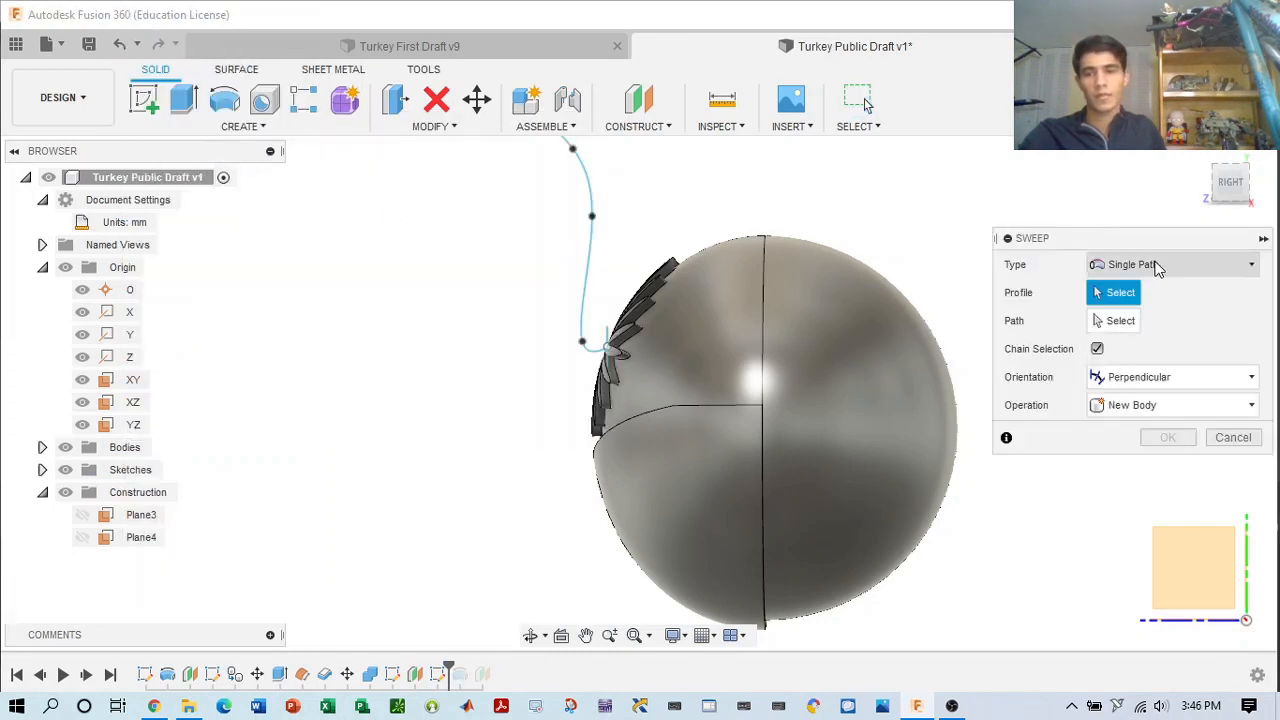
drag(1228, 183, 1256, 197)
scroll(811, 395, up, 5)
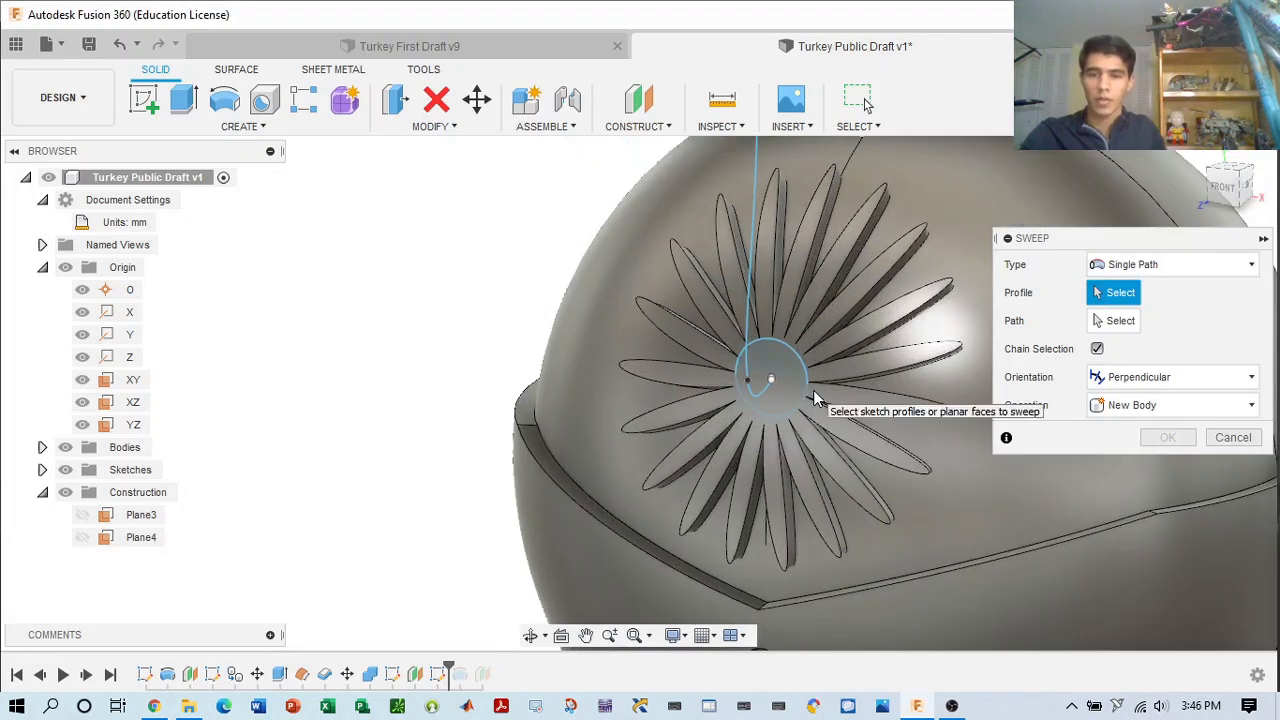
click(805, 388)
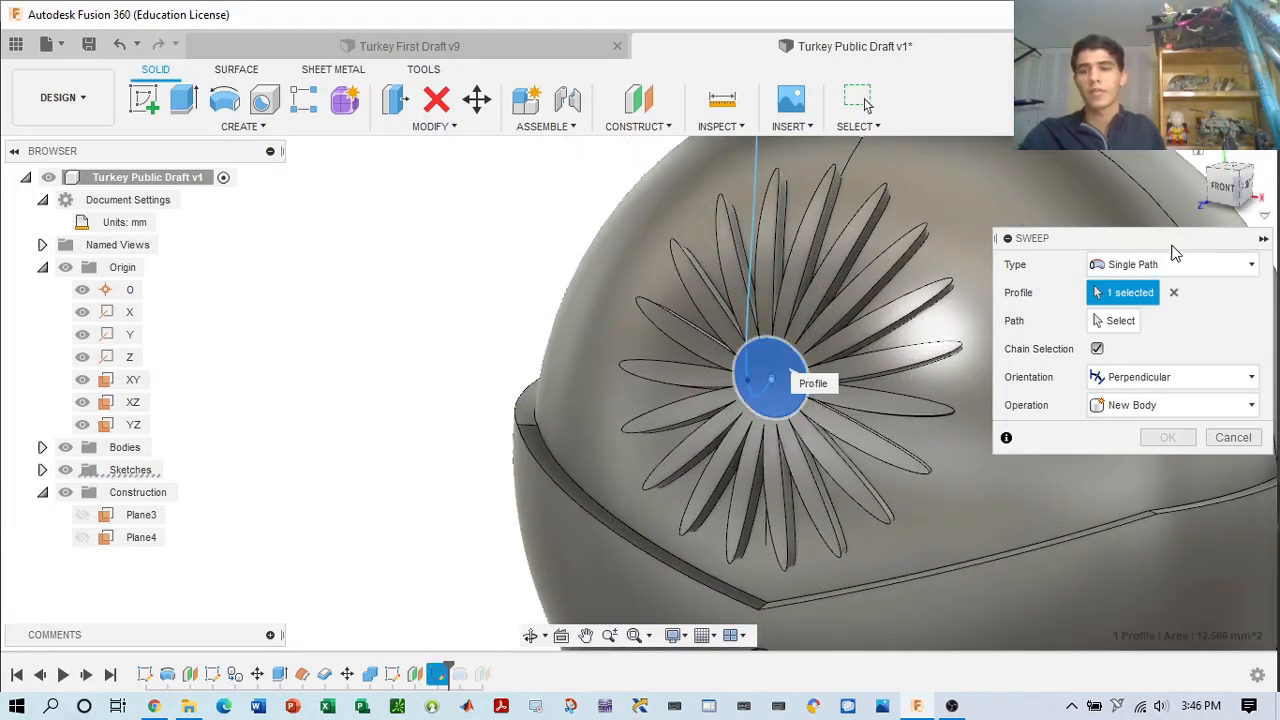
click(1117, 321)
click(757, 340)
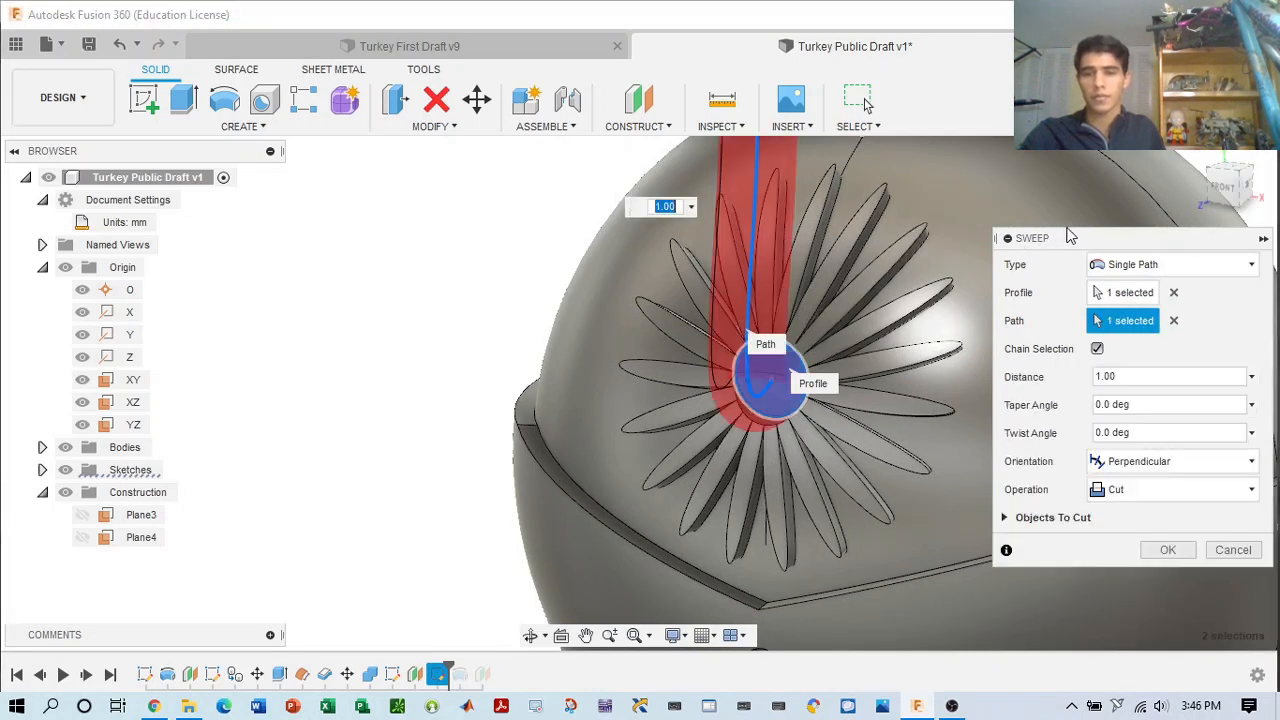
- Examine the sweep preview from several angles, especially where the neck meets the body at the feather rosette
drag(1227, 188, 1156, 192)
scroll(874, 254, down, 3)
scroll(872, 250, down, 1)
middle_drag(872, 250, 780, 388)
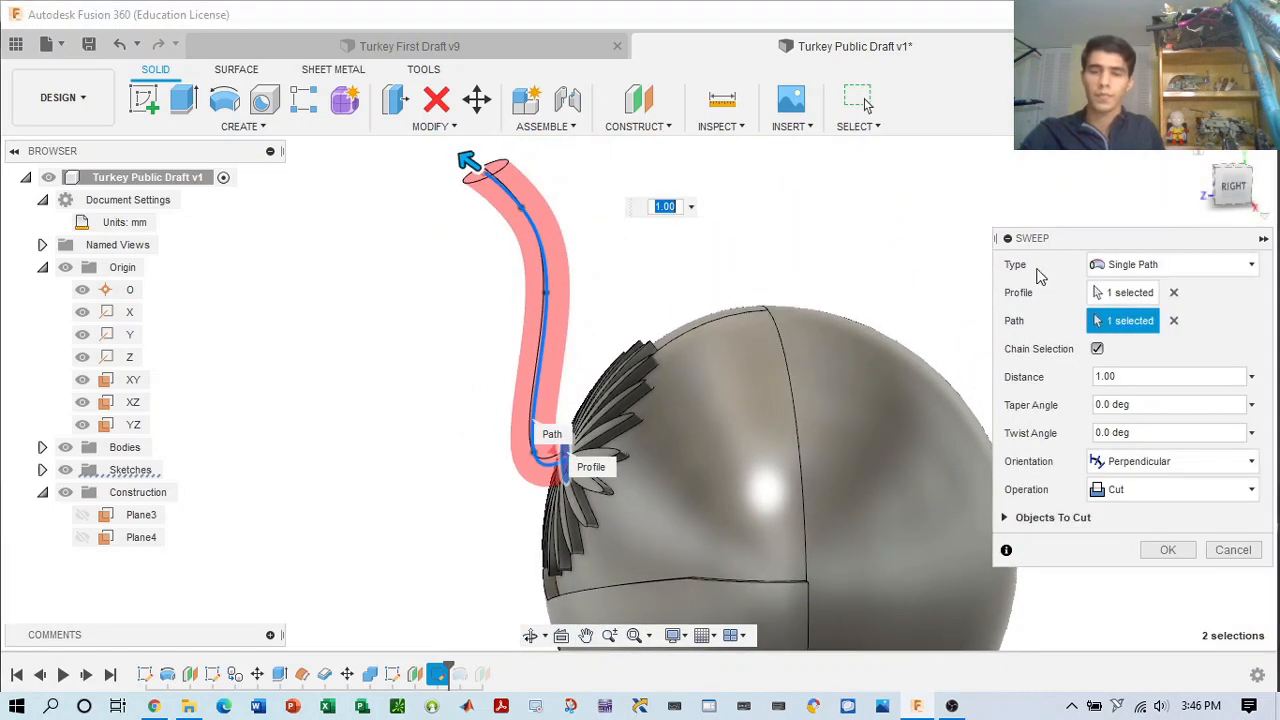
drag(1240, 194, 1262, 216)
scroll(743, 515, up, 1)
scroll(740, 512, up, 6)
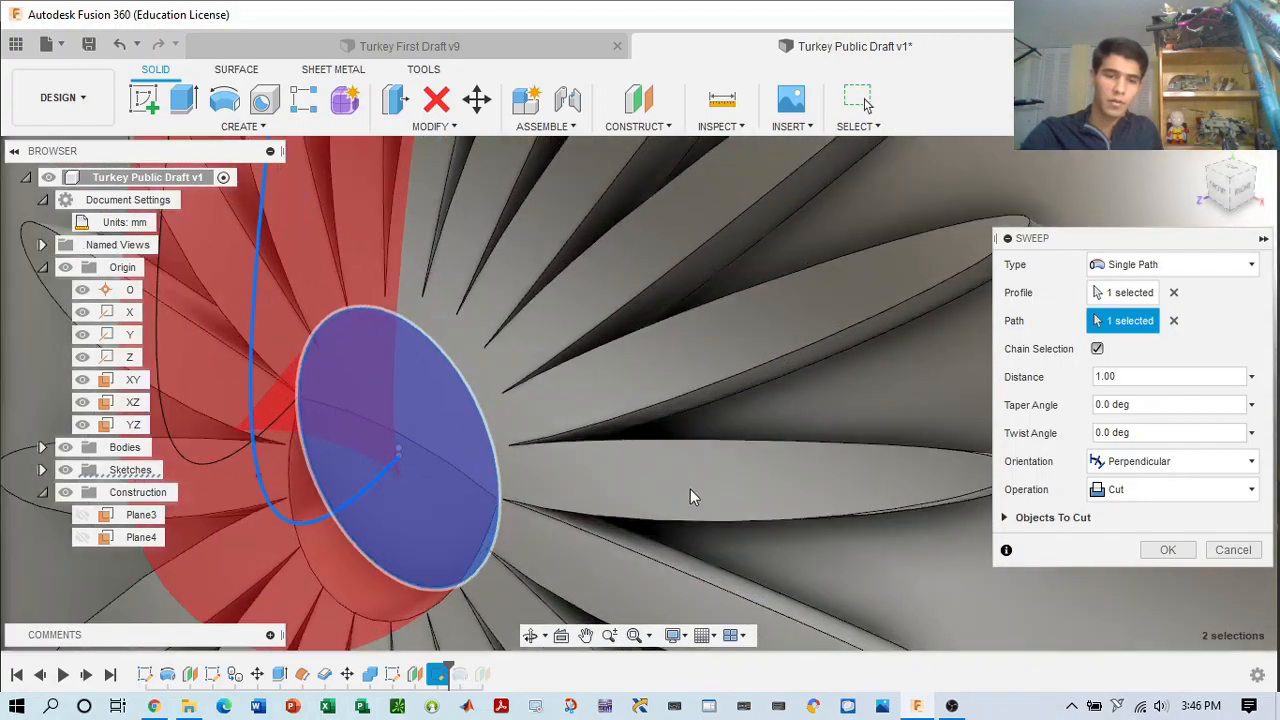
click(1238, 198)
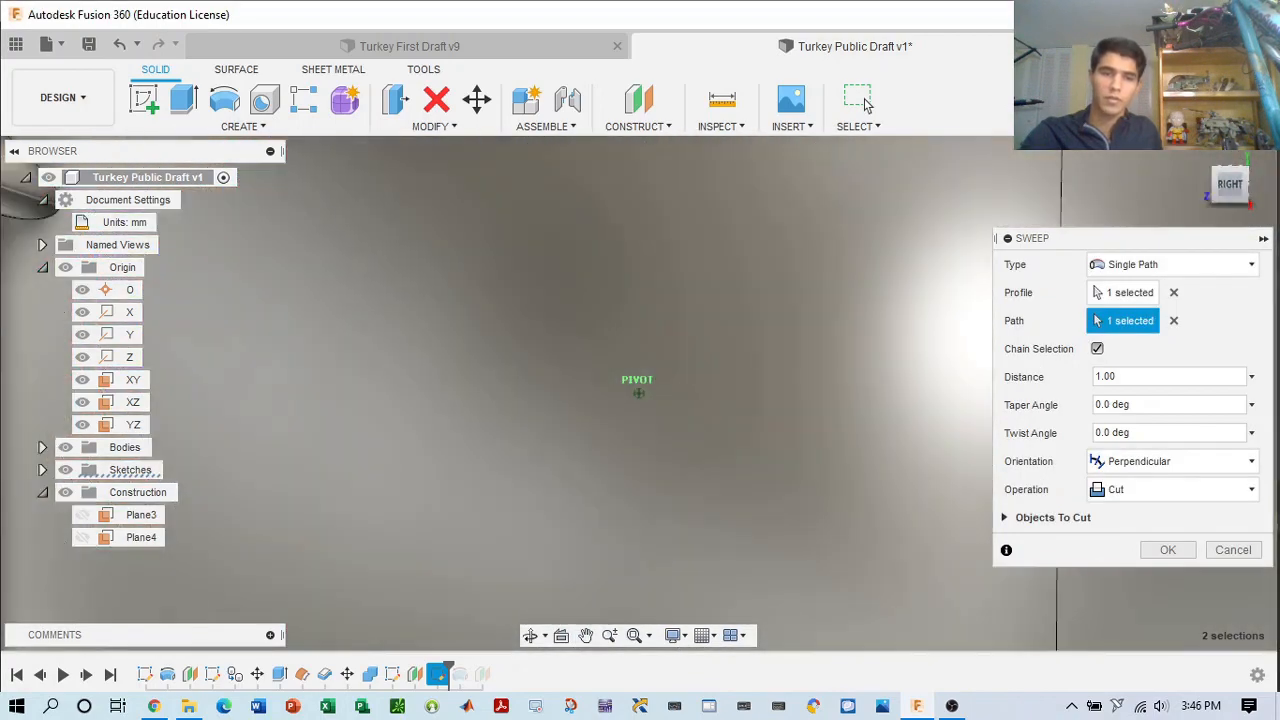
scroll(716, 252, down, 4)
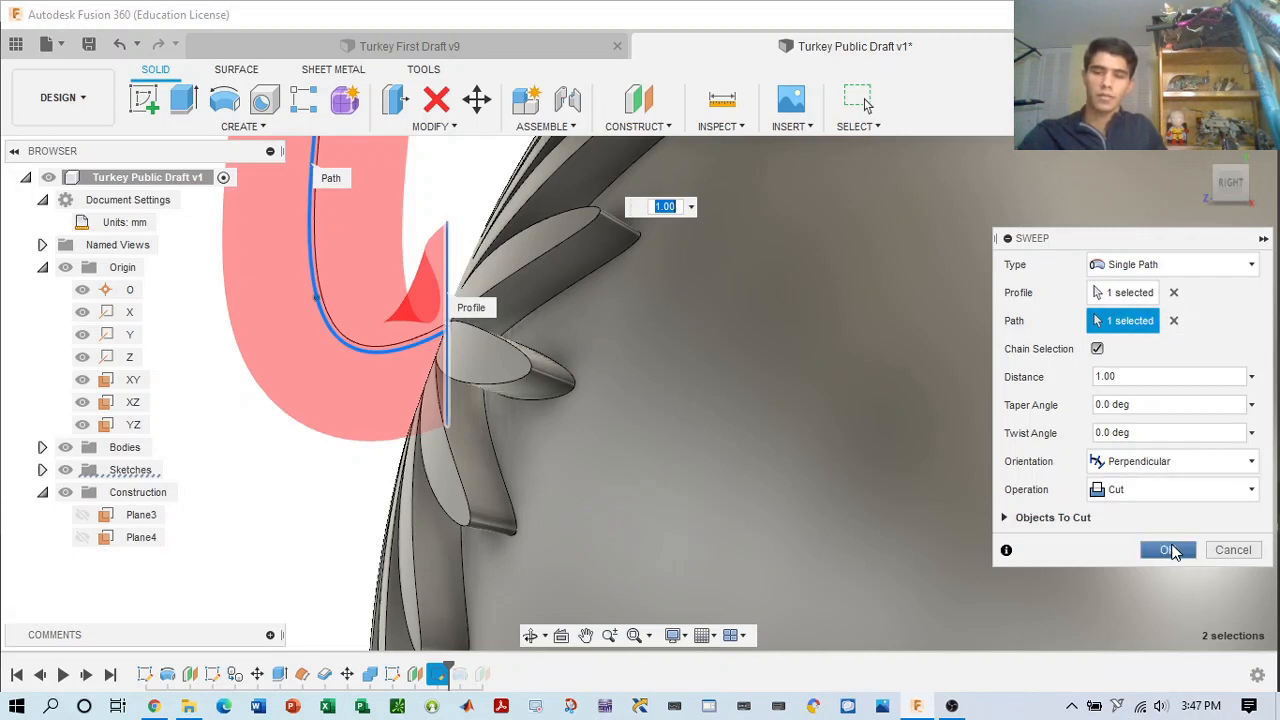
- Set the sweep's operation to Join and create the neck
click(1165, 489)
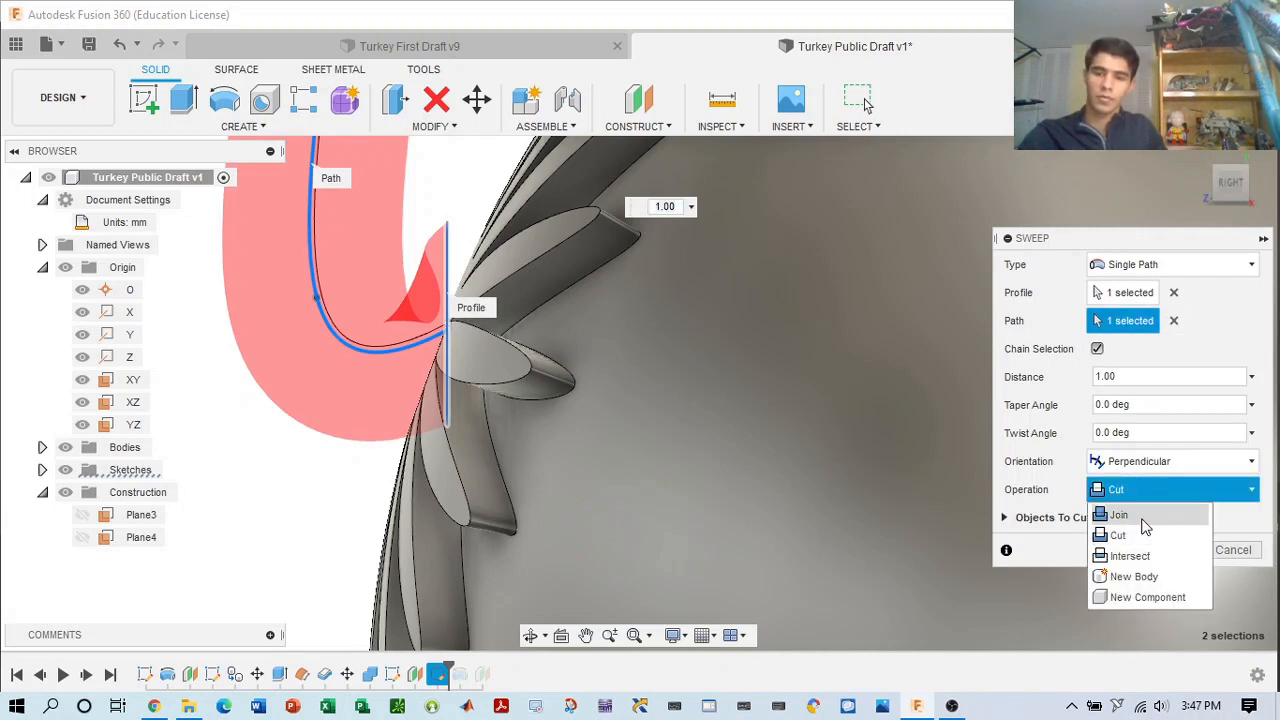
click(1145, 518)
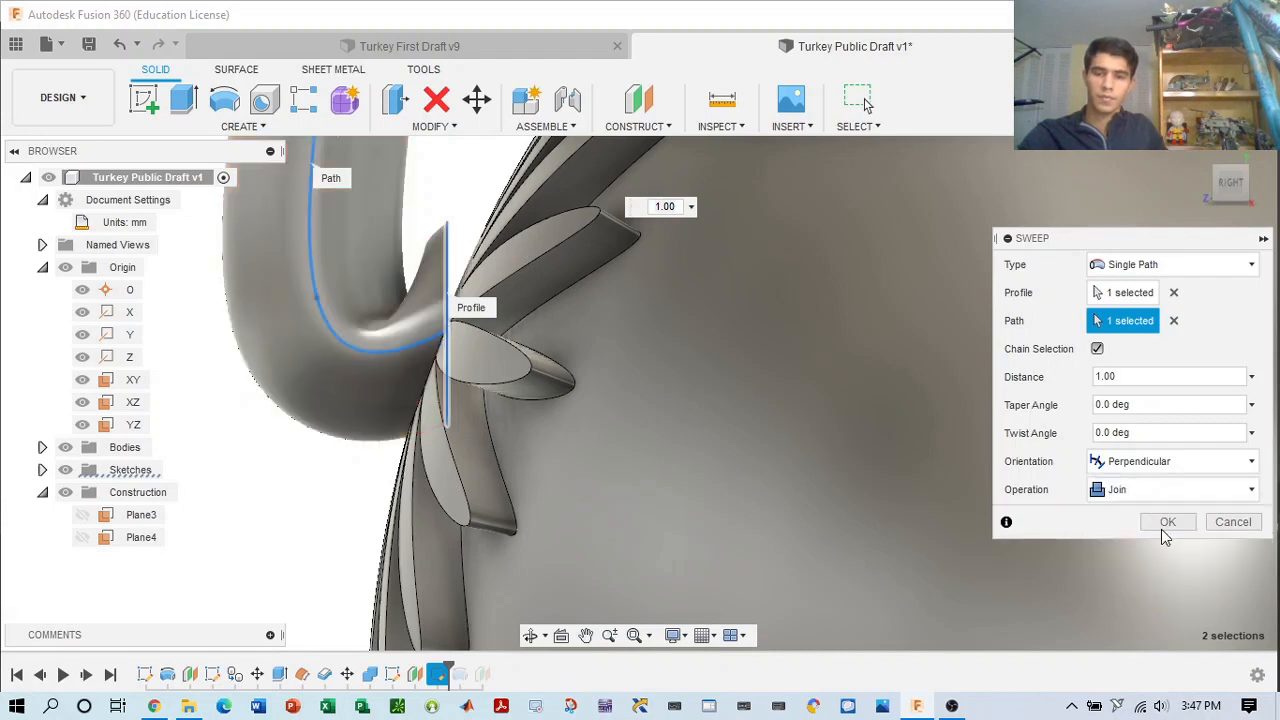
click(1163, 522)
scroll(887, 416, down, 8)
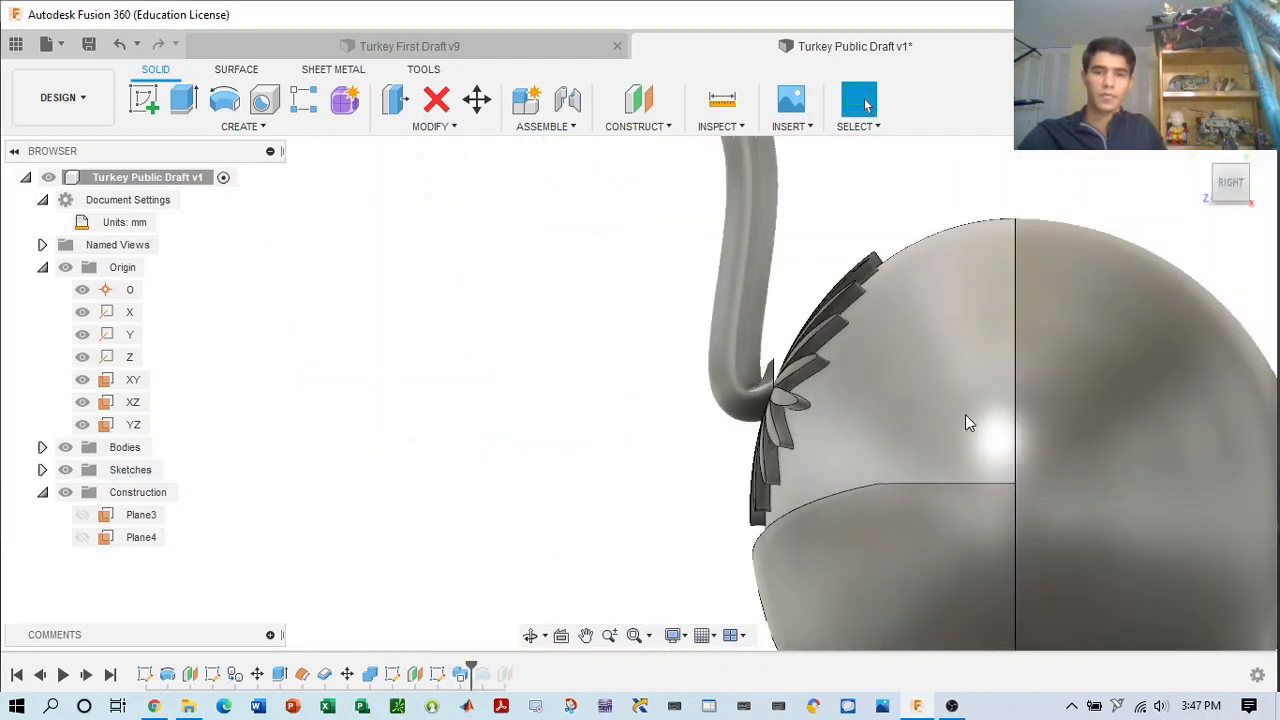
middle_drag(971, 416, 914, 423)
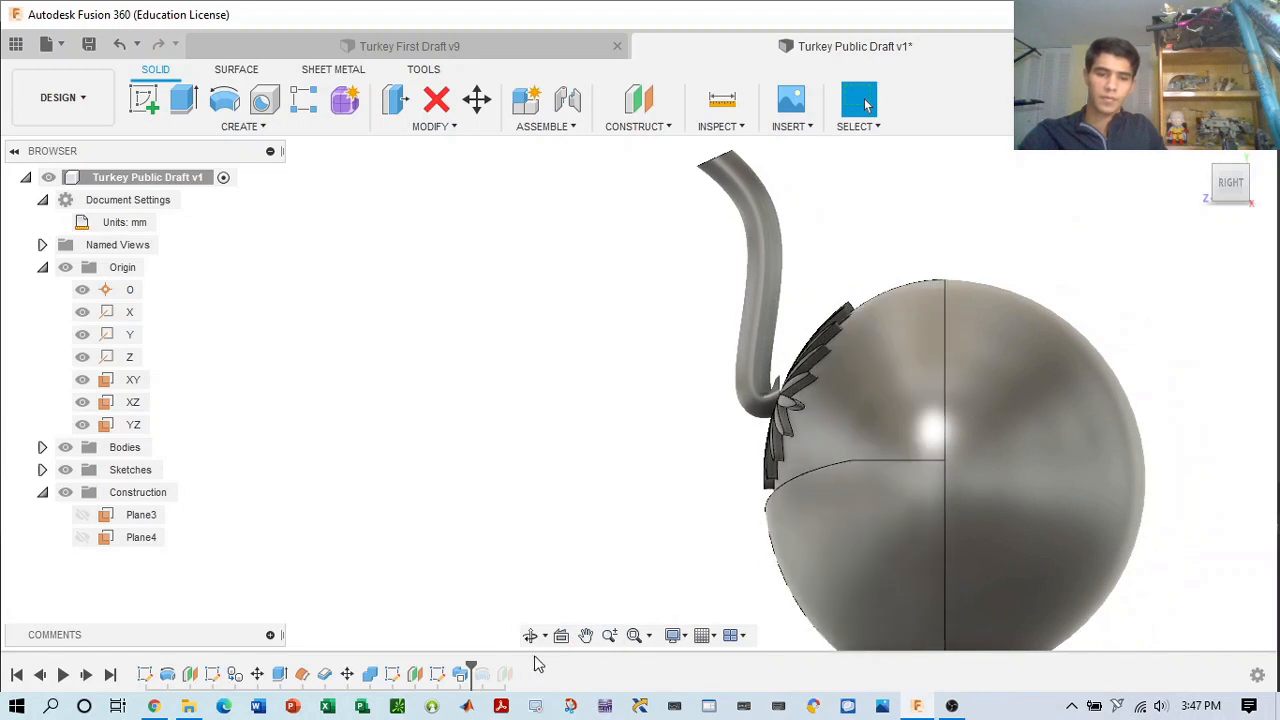
- Show the construction planes Plane3 and Plane4 and look at the model from an isometric angle
right_click(397, 677)
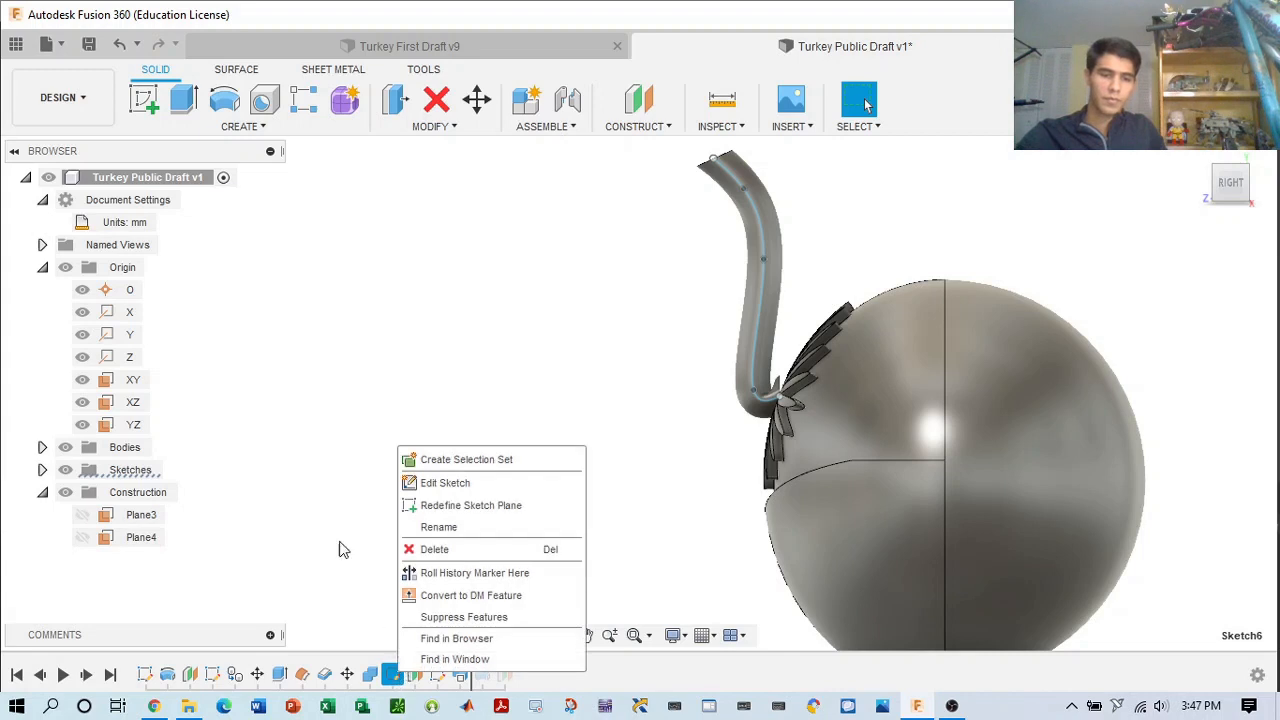
click(339, 542)
click(42, 492)
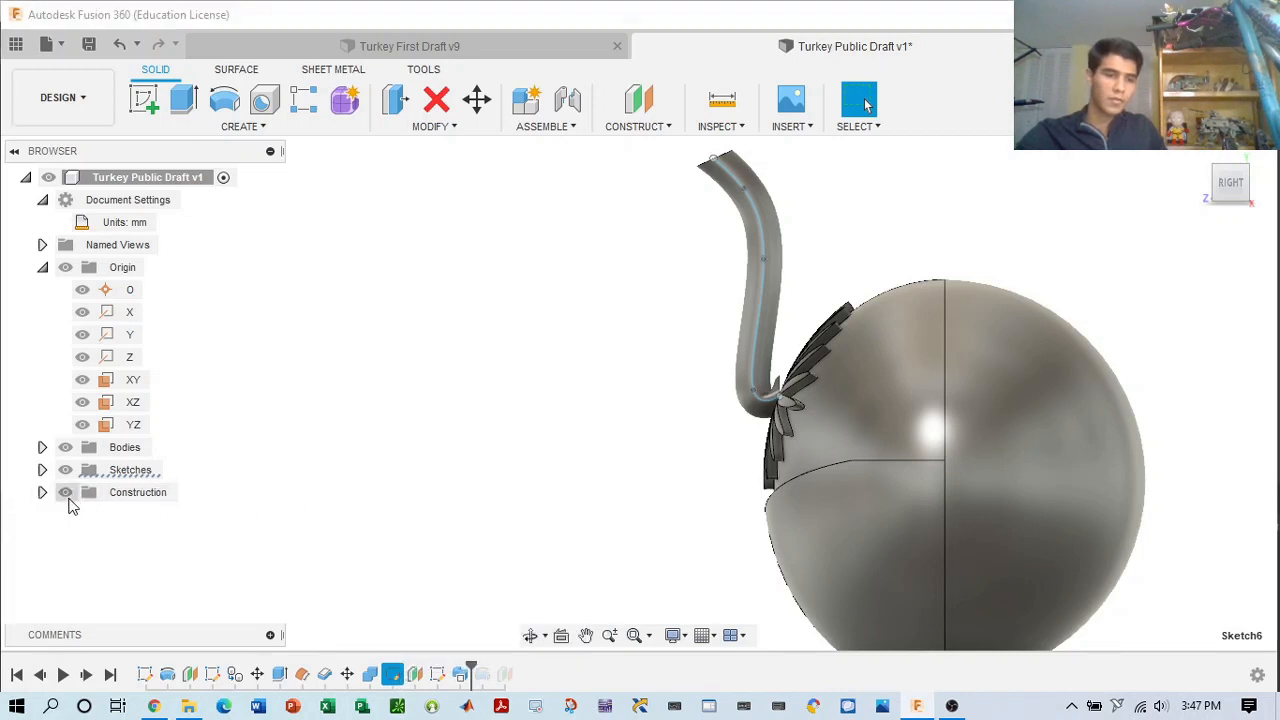
click(42, 492)
scroll(268, 500, up, 2)
scroll(461, 476, down, 2)
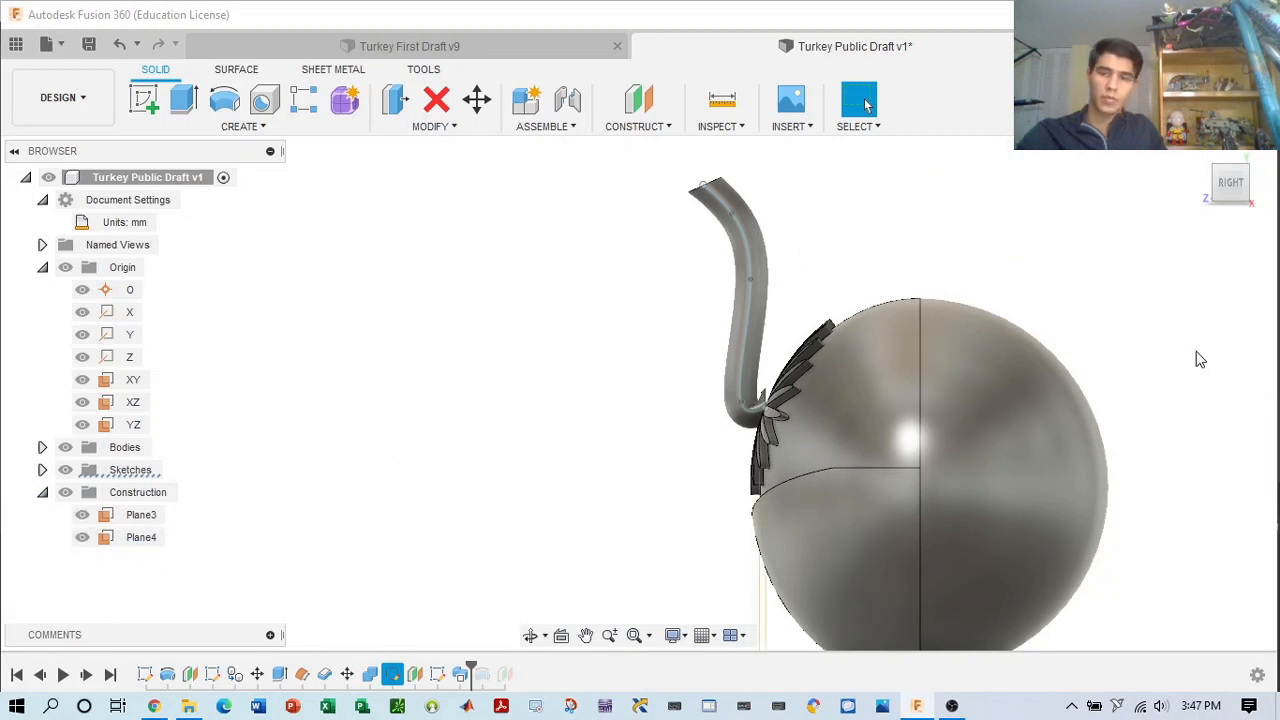
click(1202, 160)
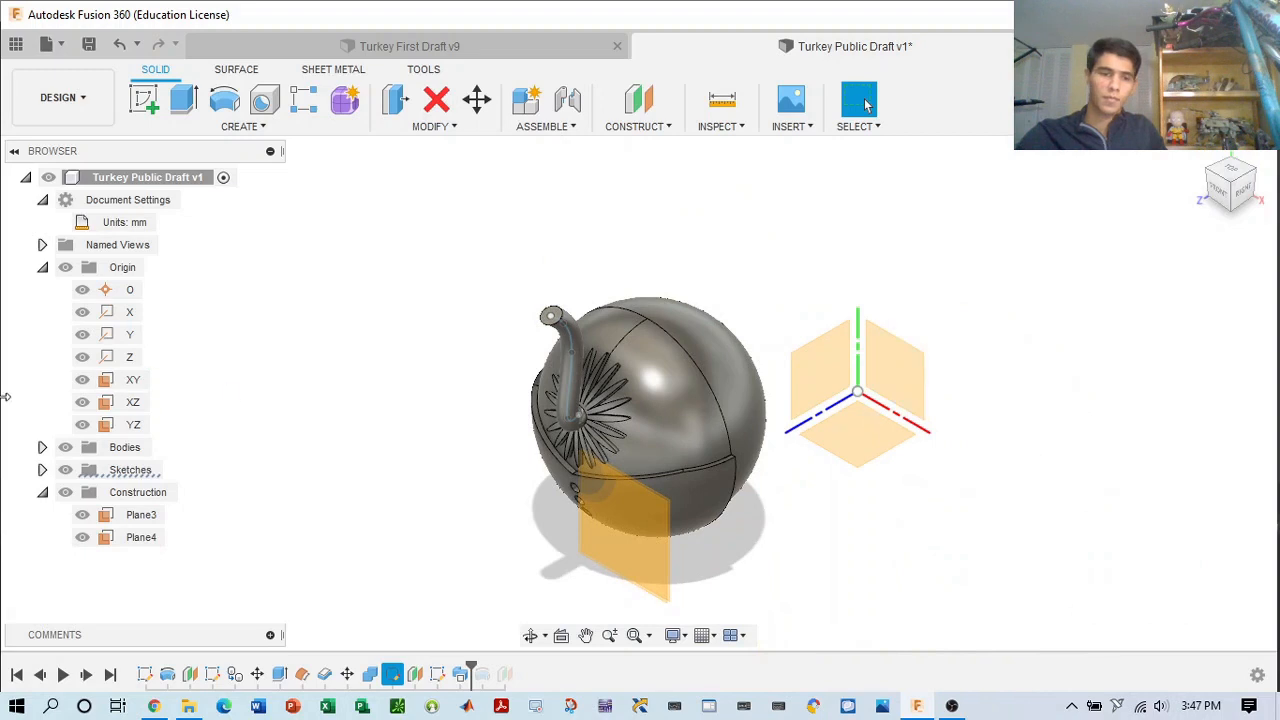
- Make Sketch1, Sketch5, Sketch6 and Sketch7 visible on the model
click(41, 472)
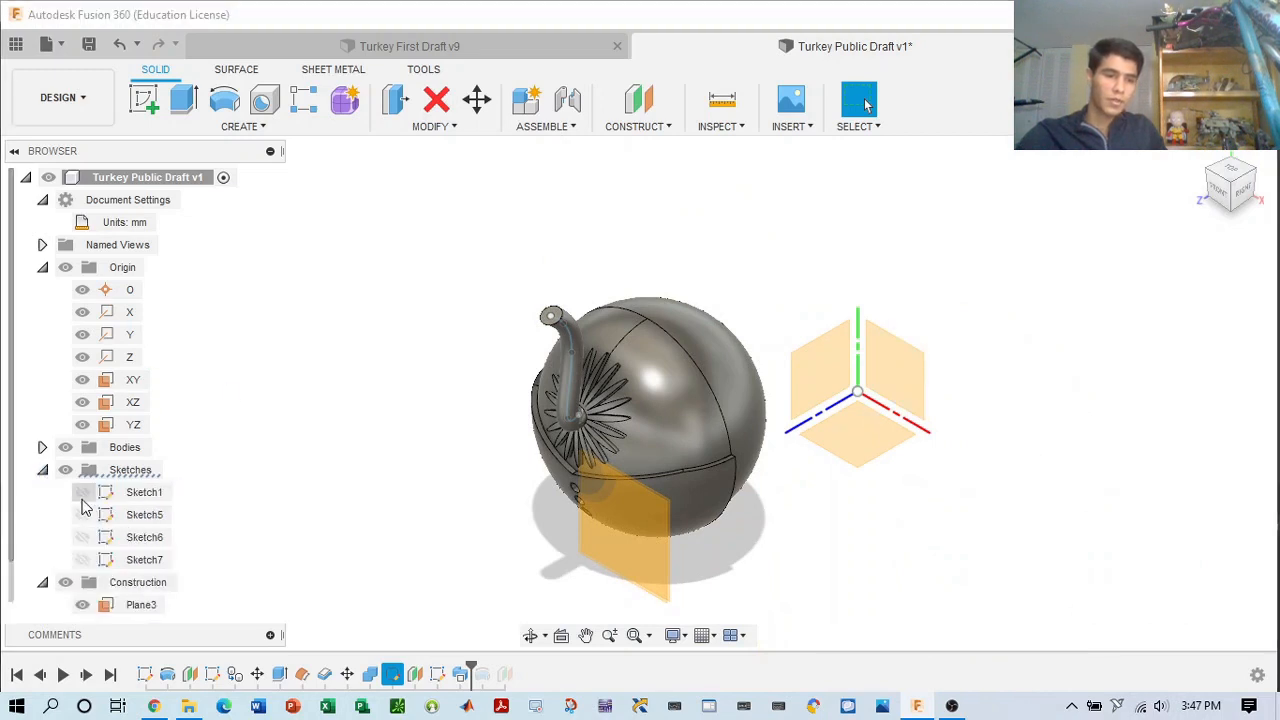
click(82, 492)
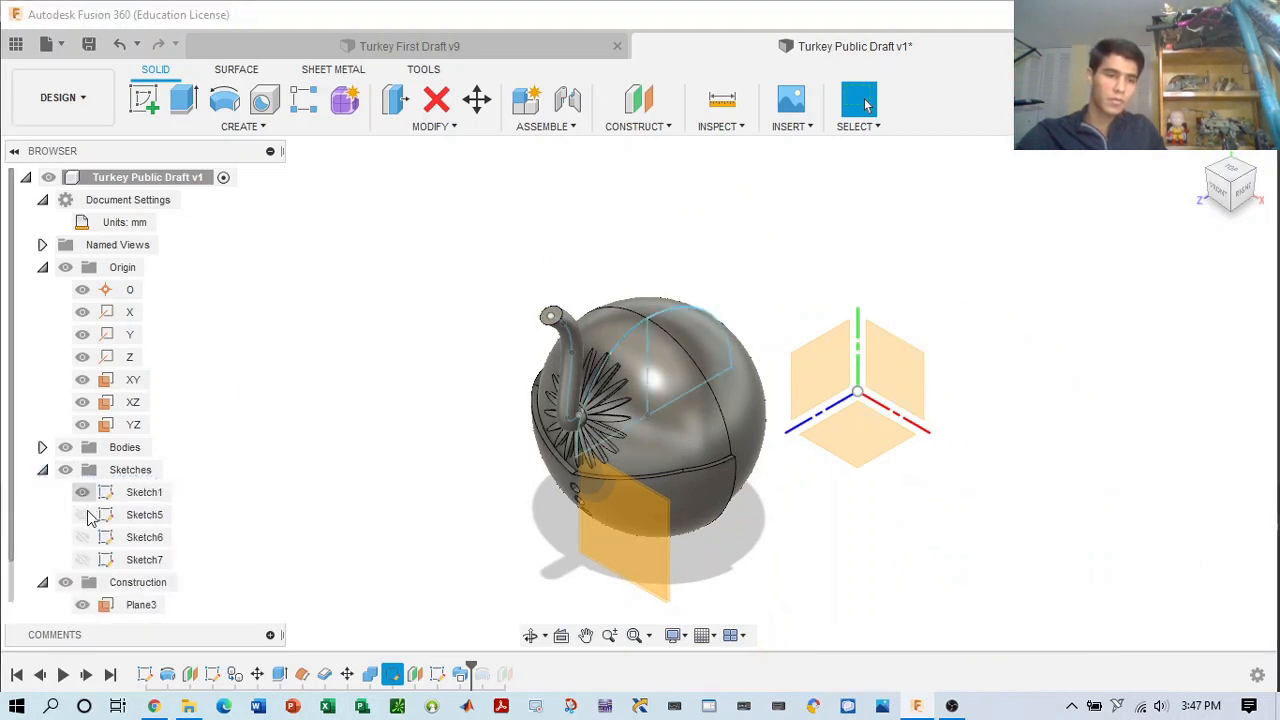
click(82, 514)
click(82, 537)
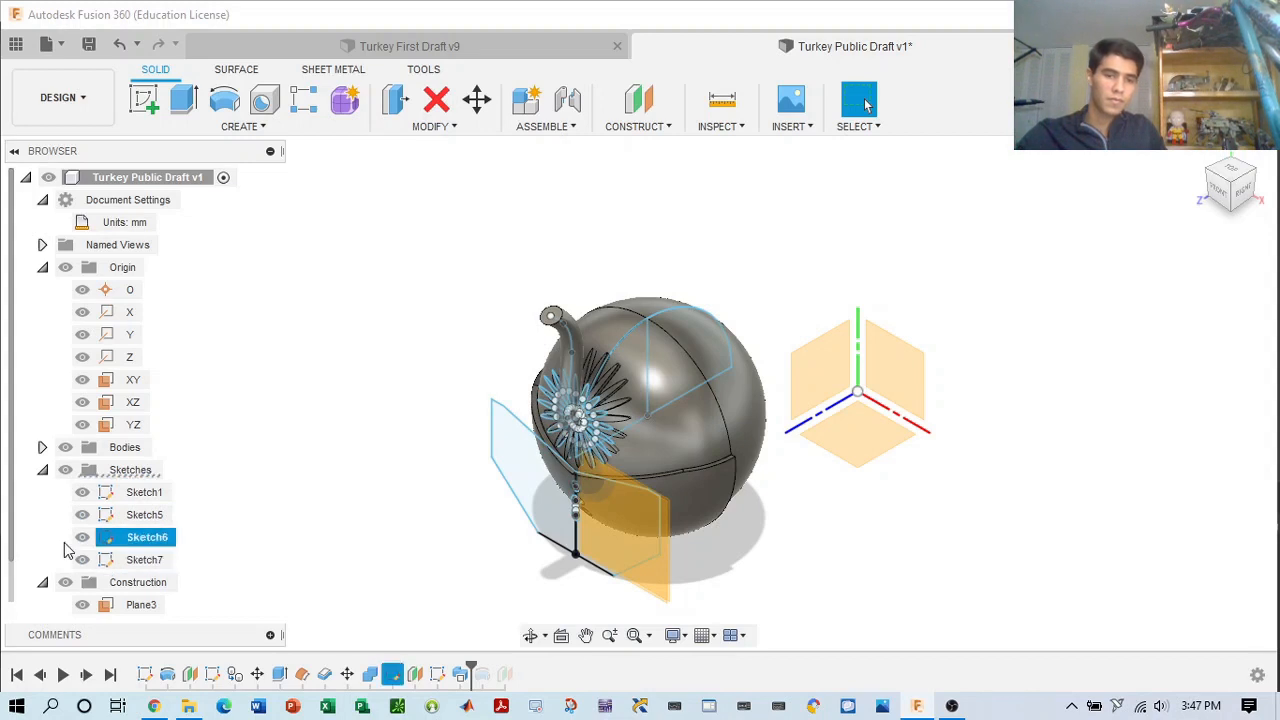
click(42, 472)
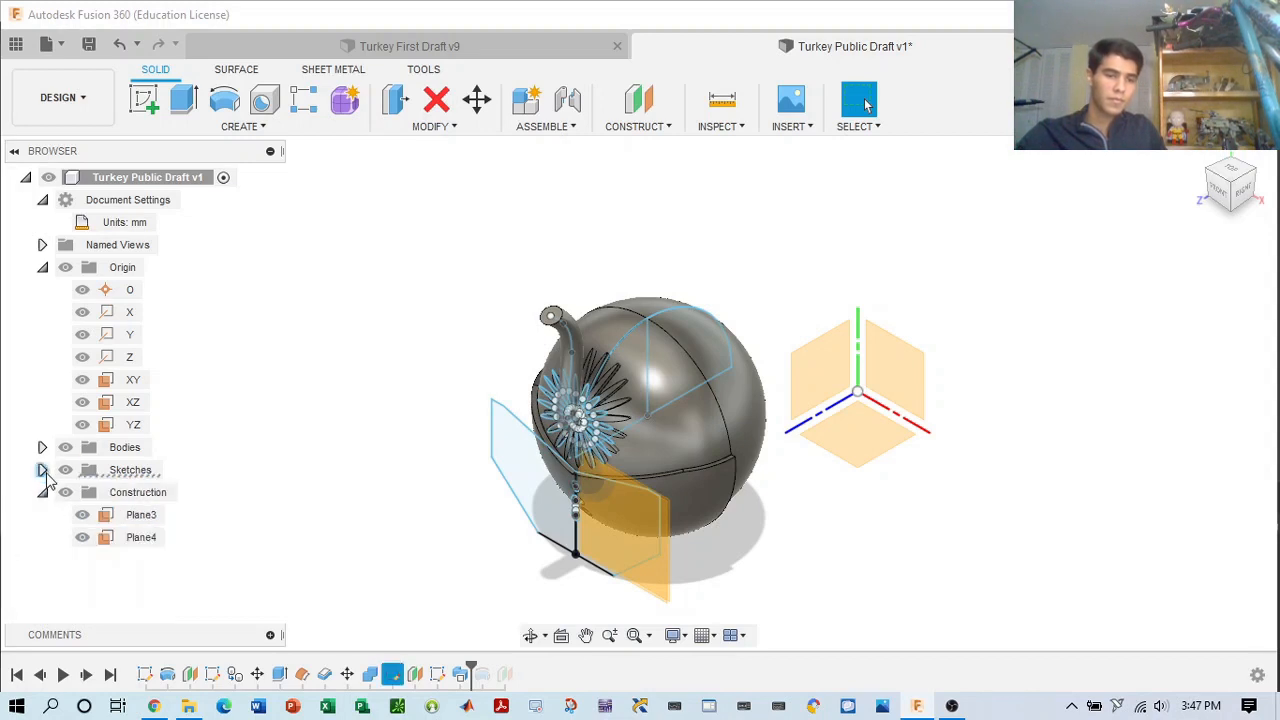
- Identify the sketch containing the neck spline, Sketch6, and open it for editing
click(1226, 191)
scroll(648, 360, up, 5)
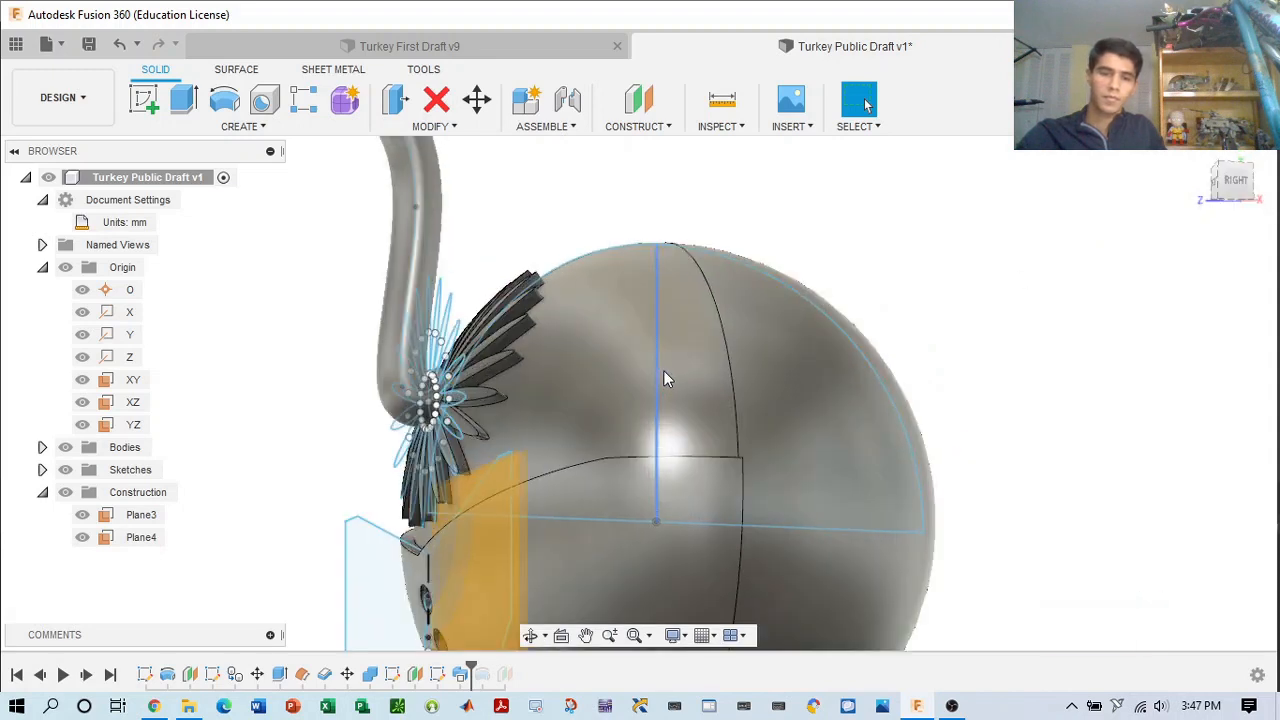
scroll(663, 370, up, 2)
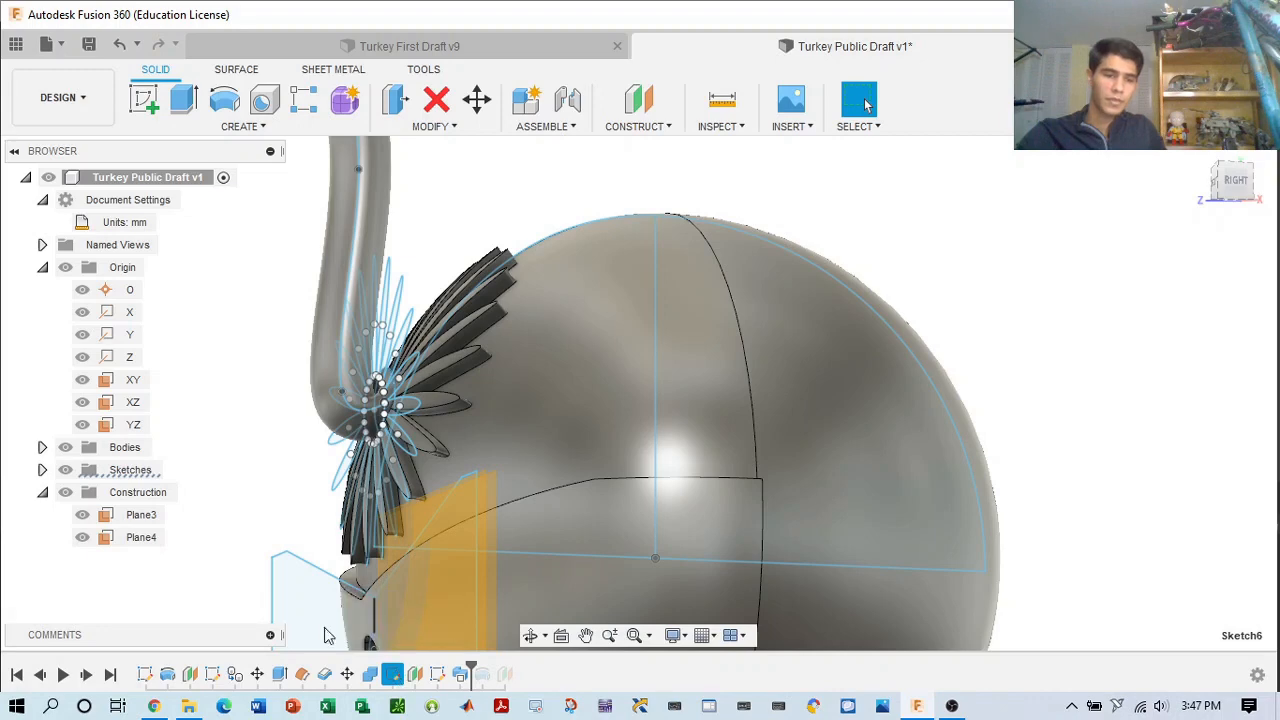
click(42, 470)
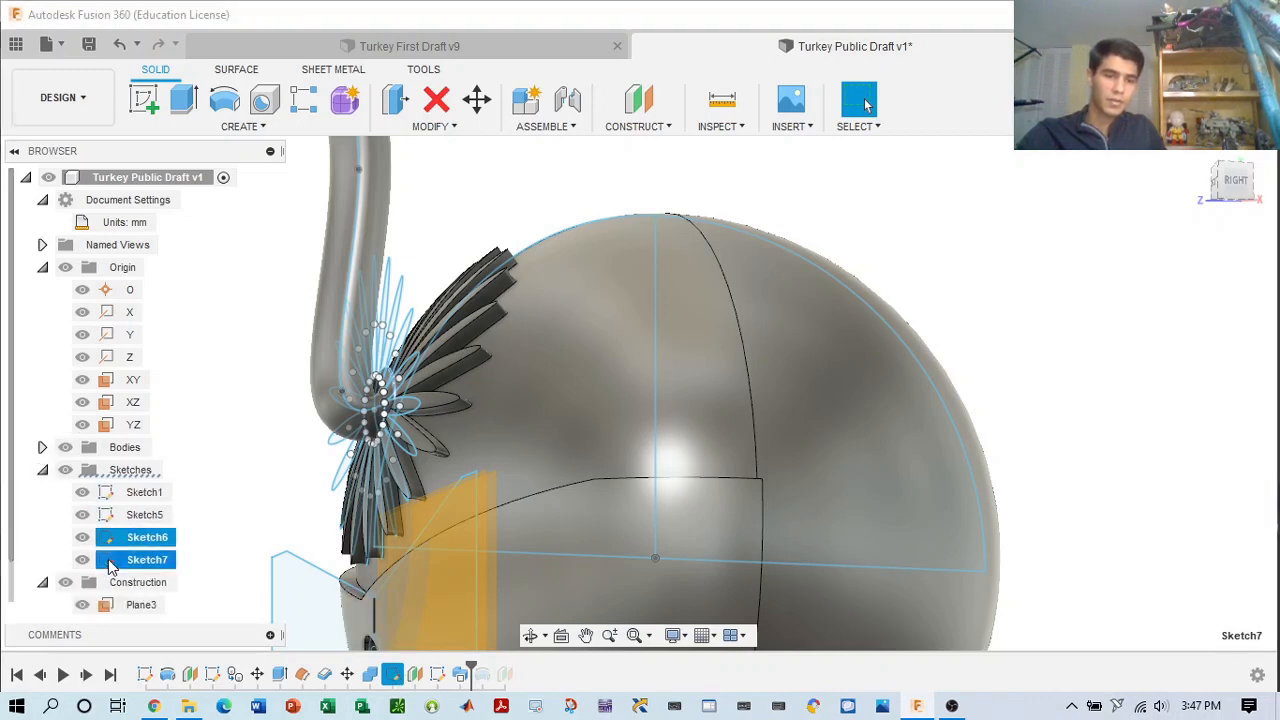
click(122, 566)
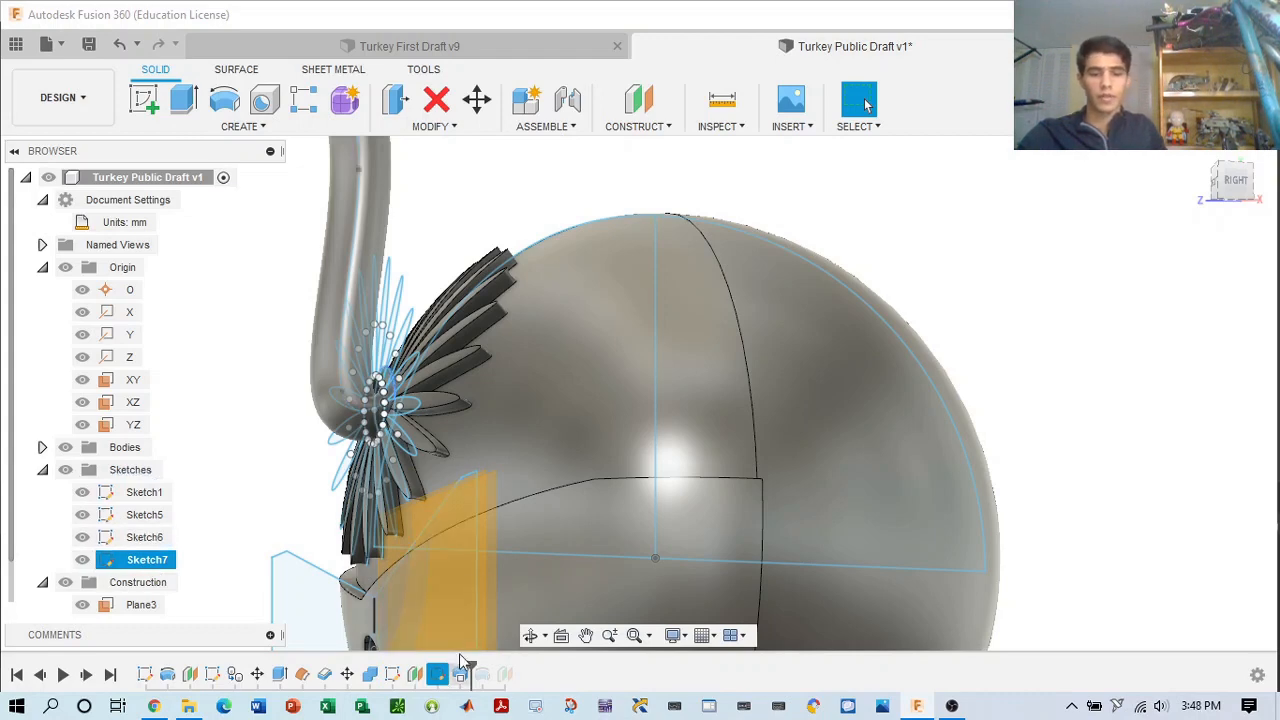
click(557, 562)
click(437, 672)
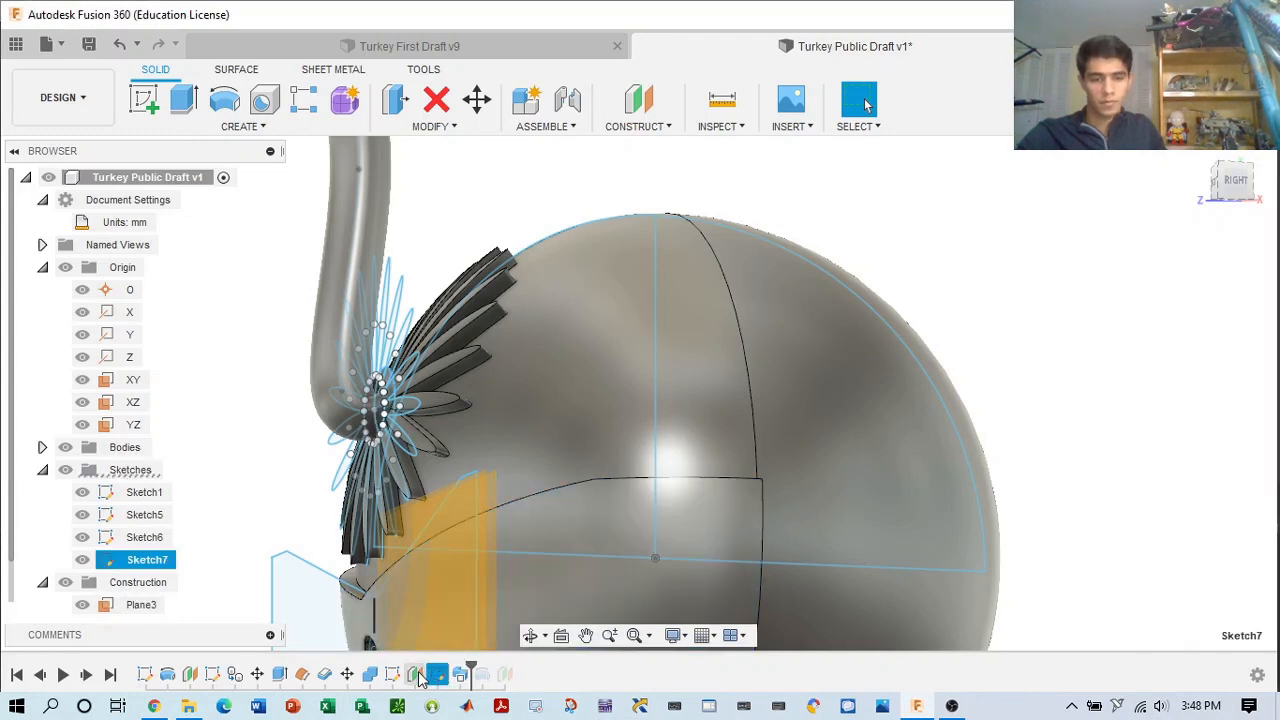
click(394, 673)
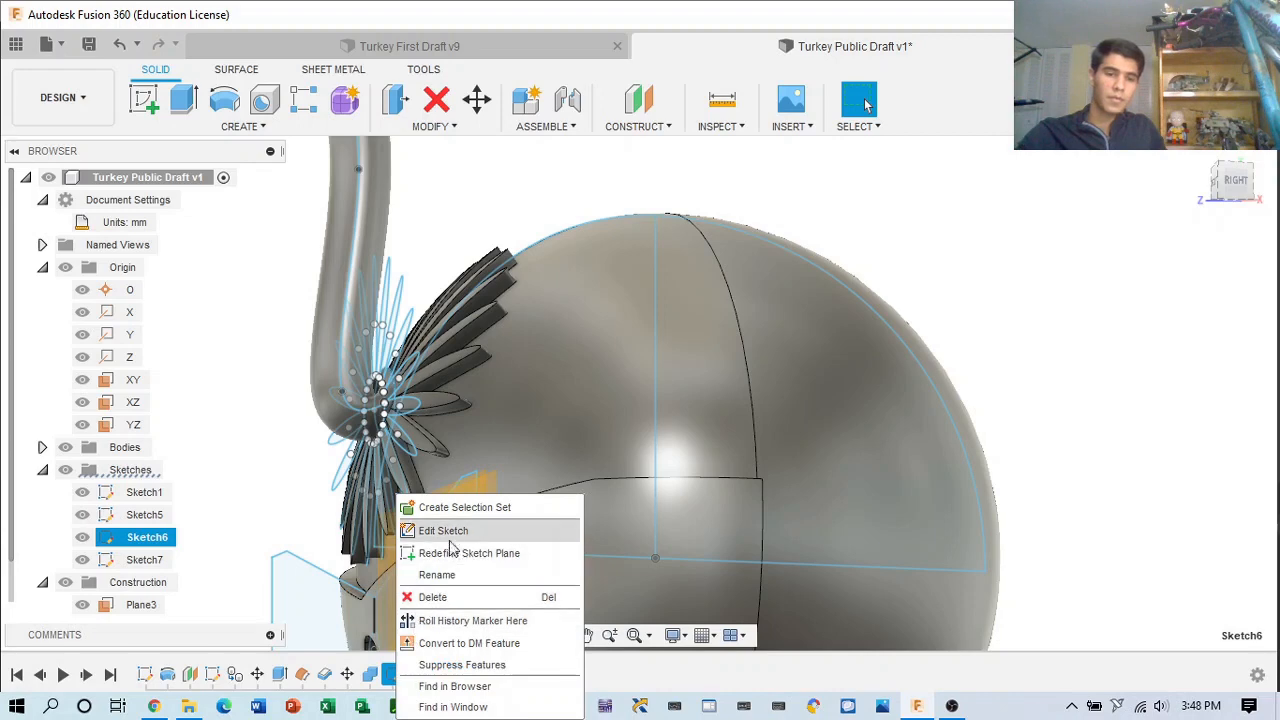
click(489, 529)
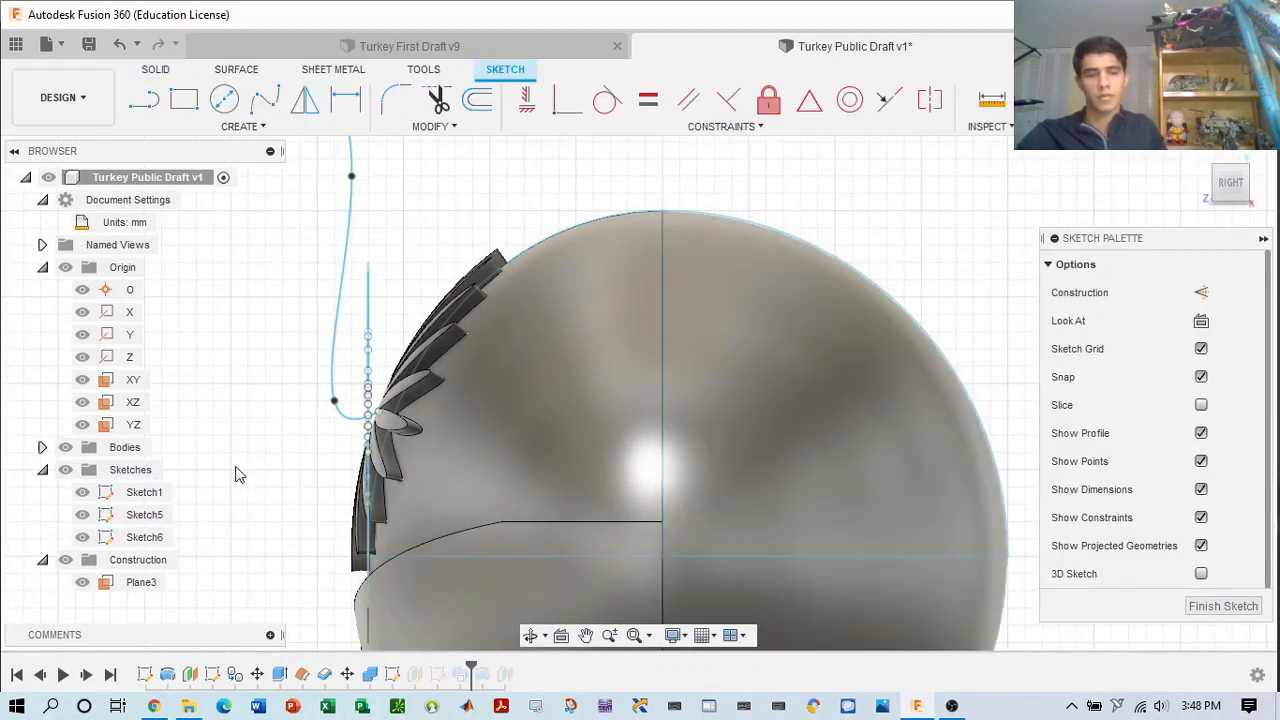
- Hide Sketch1 and Sketch5 so that only the neck spline's sketch is shown
click(68, 473)
click(66, 470)
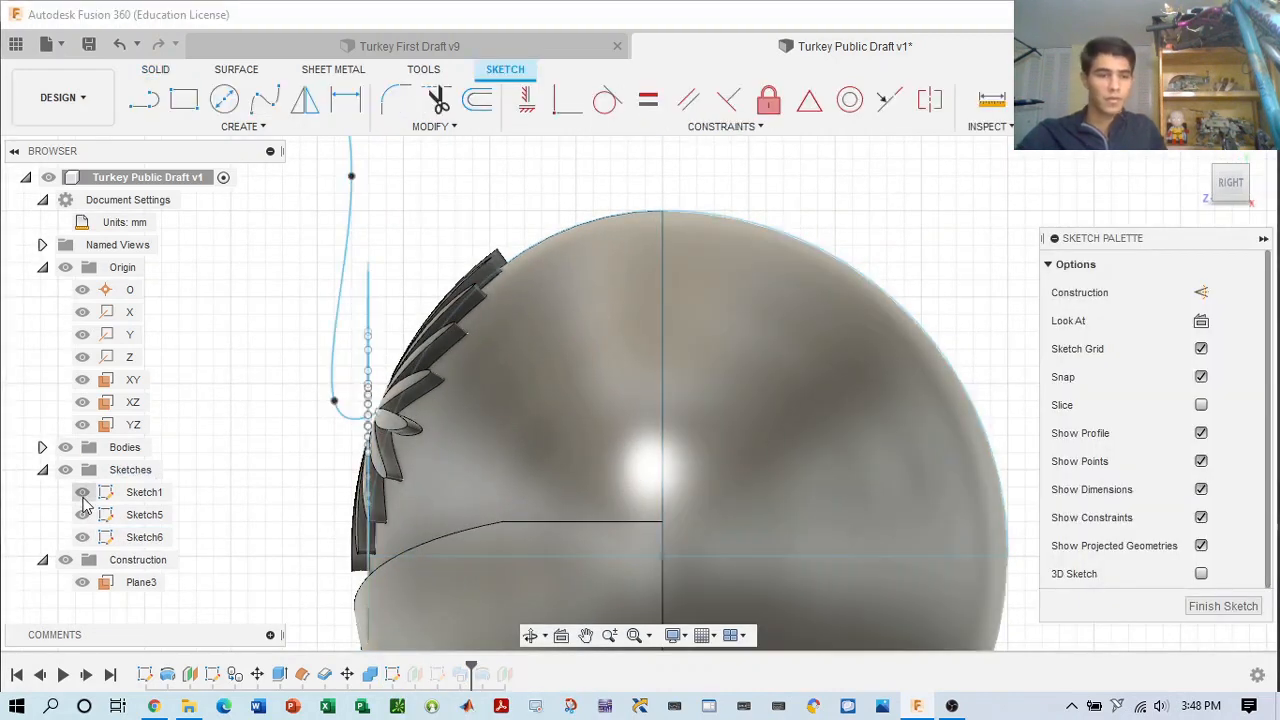
click(82, 492)
click(82, 514)
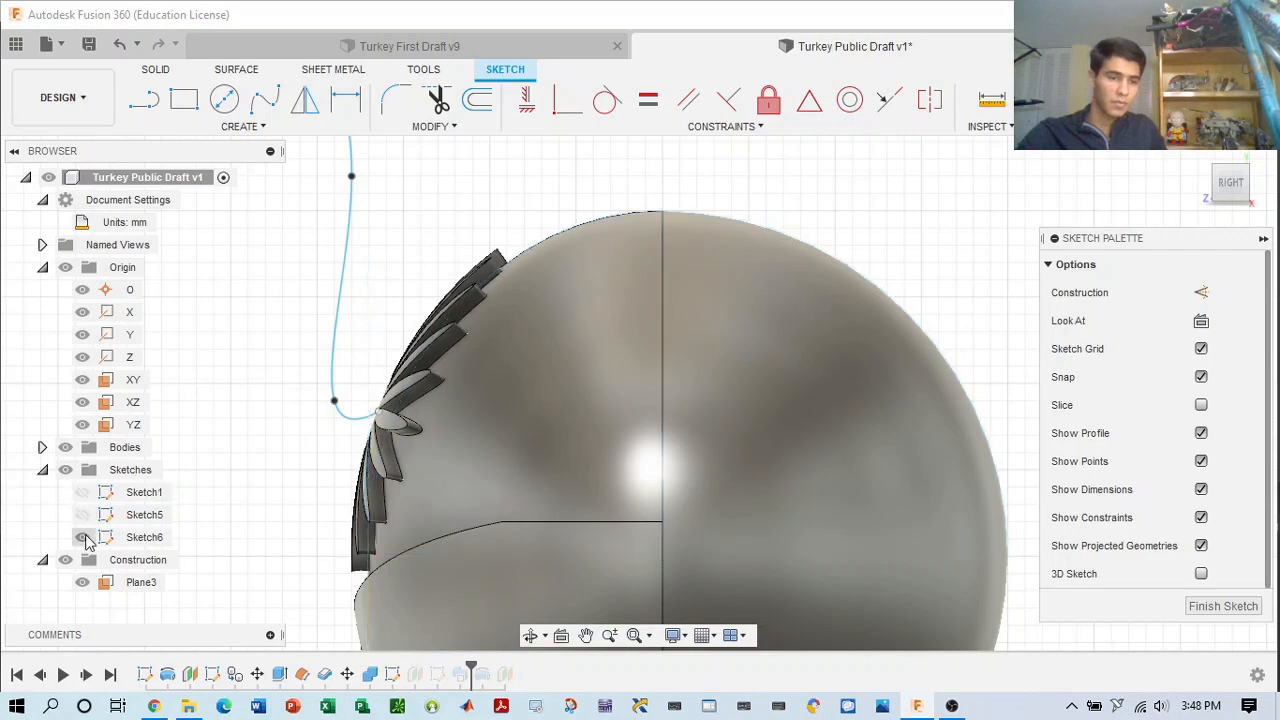
- Move the spline's lower end point from the rosette centre into the body, to about Y 29 mm, Z 62 mm
mouse_move(1220, 192)
mouse_down()
mouse_move(1262, 203)
mouse_move(1200, 190)
mouse_move(1219, 191)
mouse_up()
scroll(408, 411, up, 3)
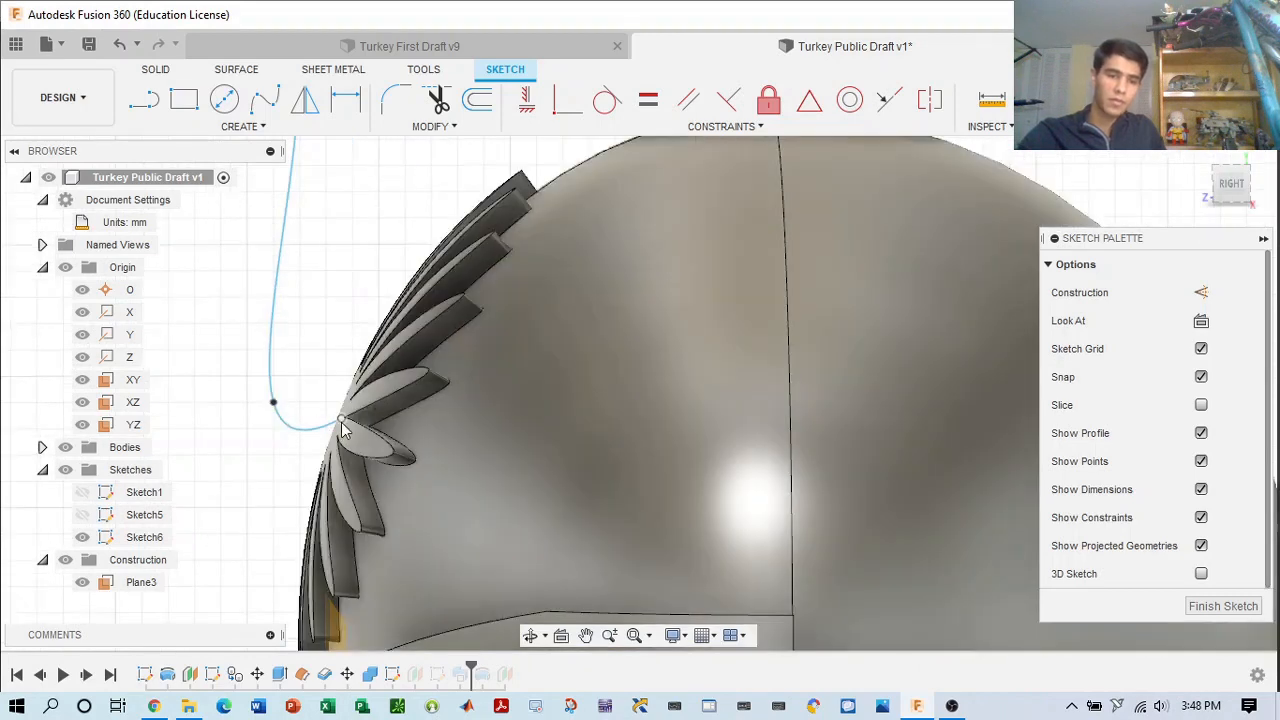
drag(345, 425, 379, 449)
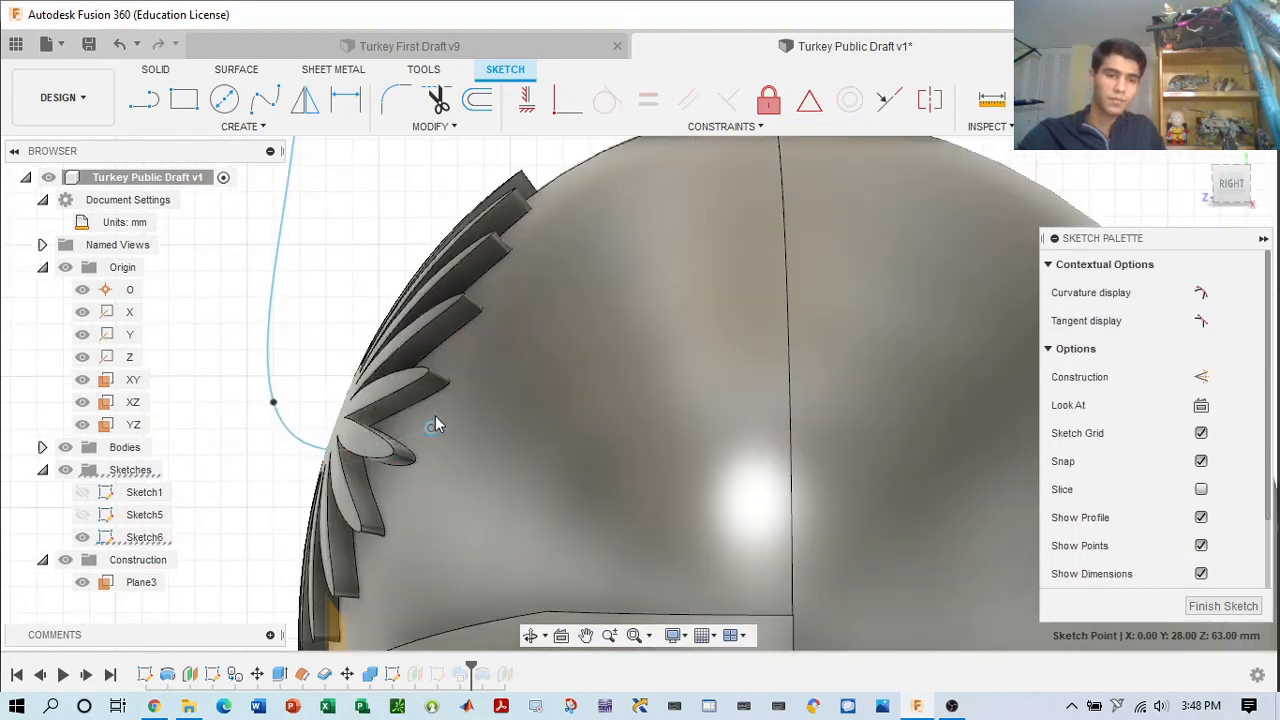
scroll(554, 387, down, 3)
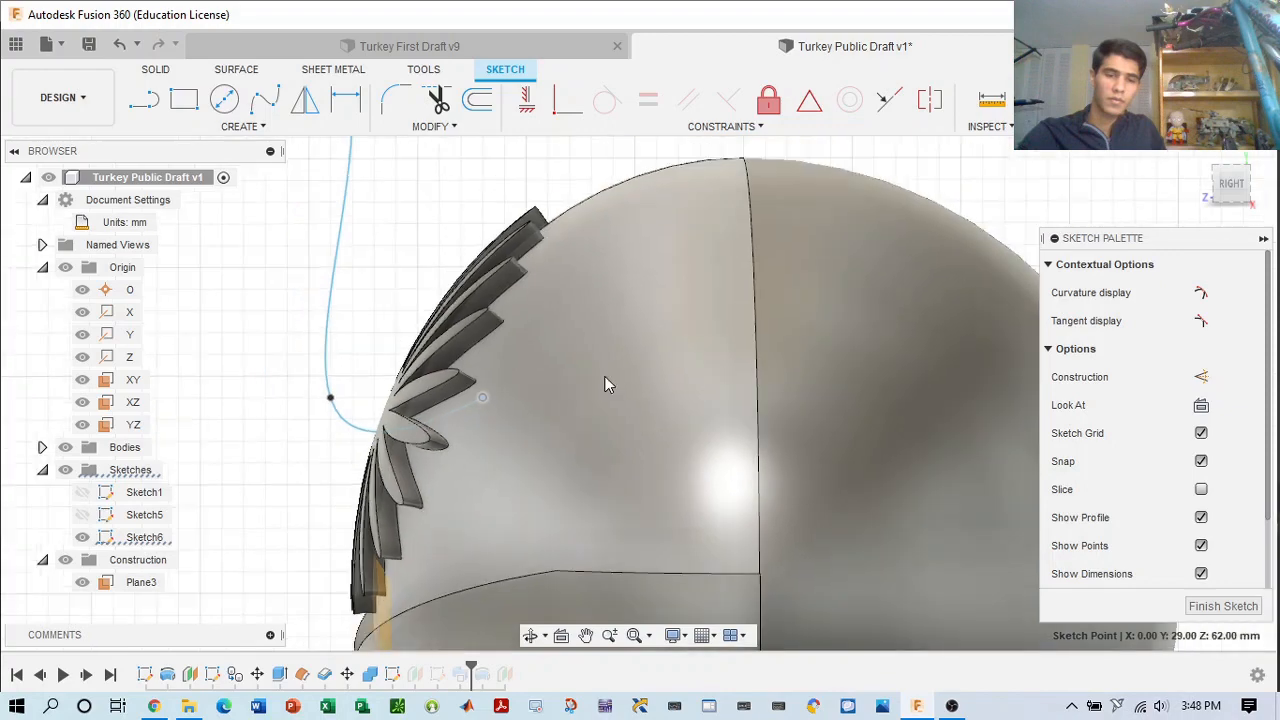
- Move the neck spline's lower end point closer to the rosette centre, to about Y 29.5 mm, Z 64.3 mm
scroll(608, 384, down, 1)
middle_drag(680, 375, 815, 365)
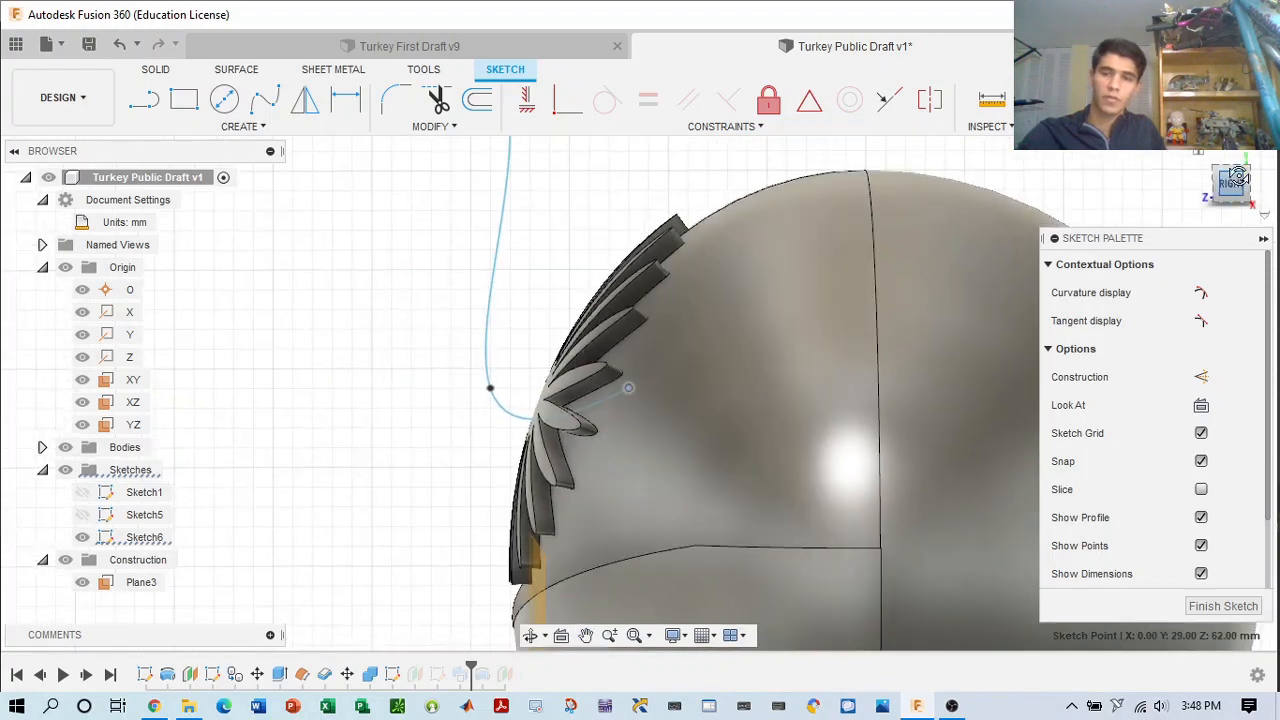
mouse_move(1239, 176)
mouse_down()
mouse_move(1028, 245)
mouse_move(1158, 222)
mouse_move(1197, 182)
mouse_up()
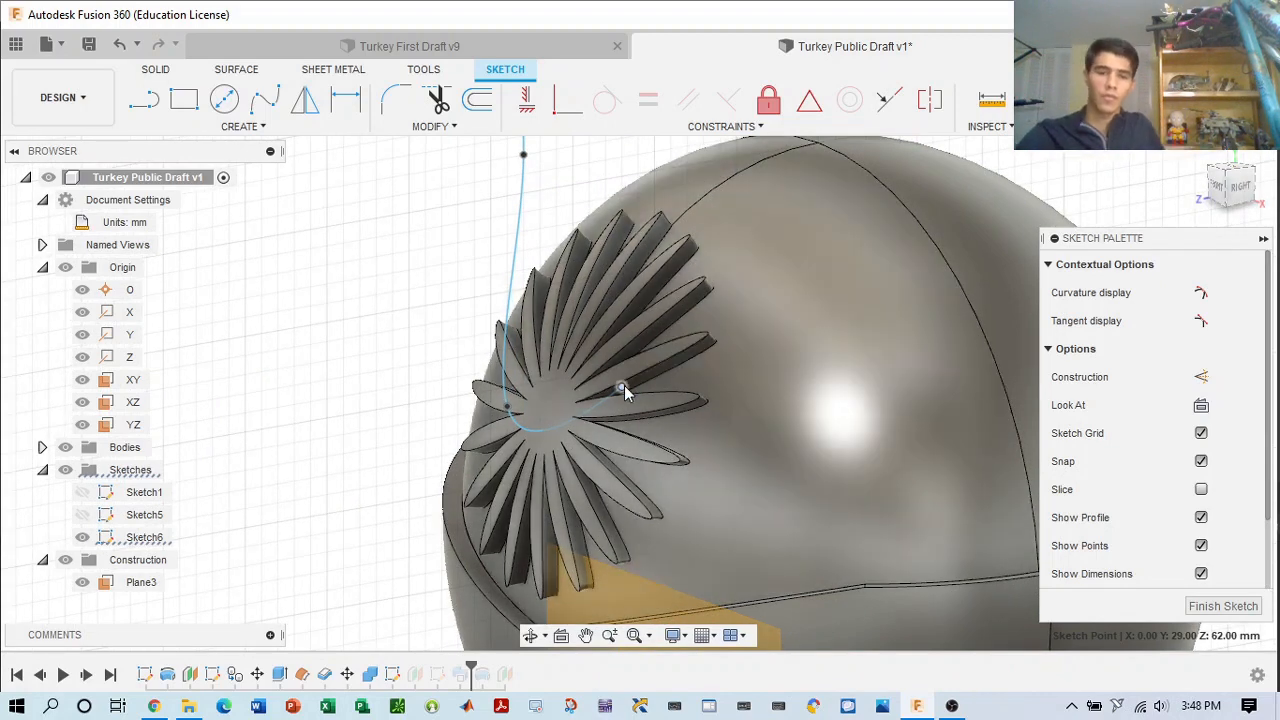
drag(624, 390, 664, 345)
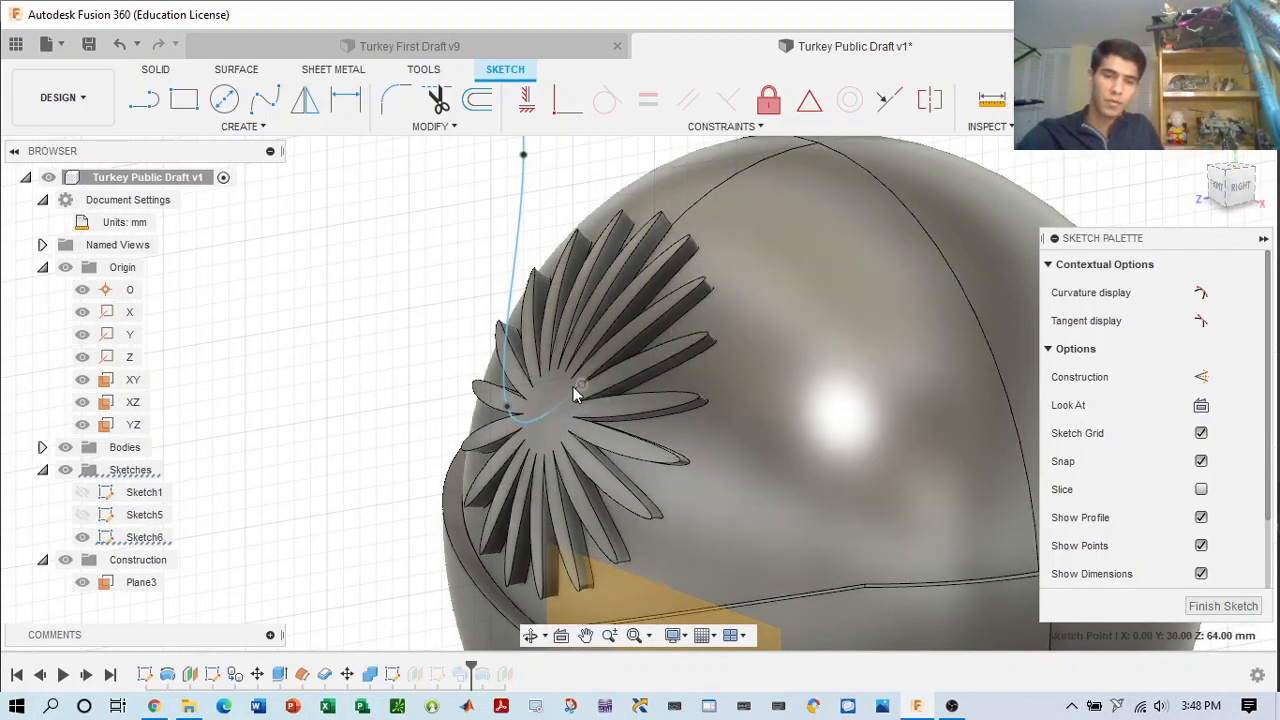
drag(584, 387, 584, 384)
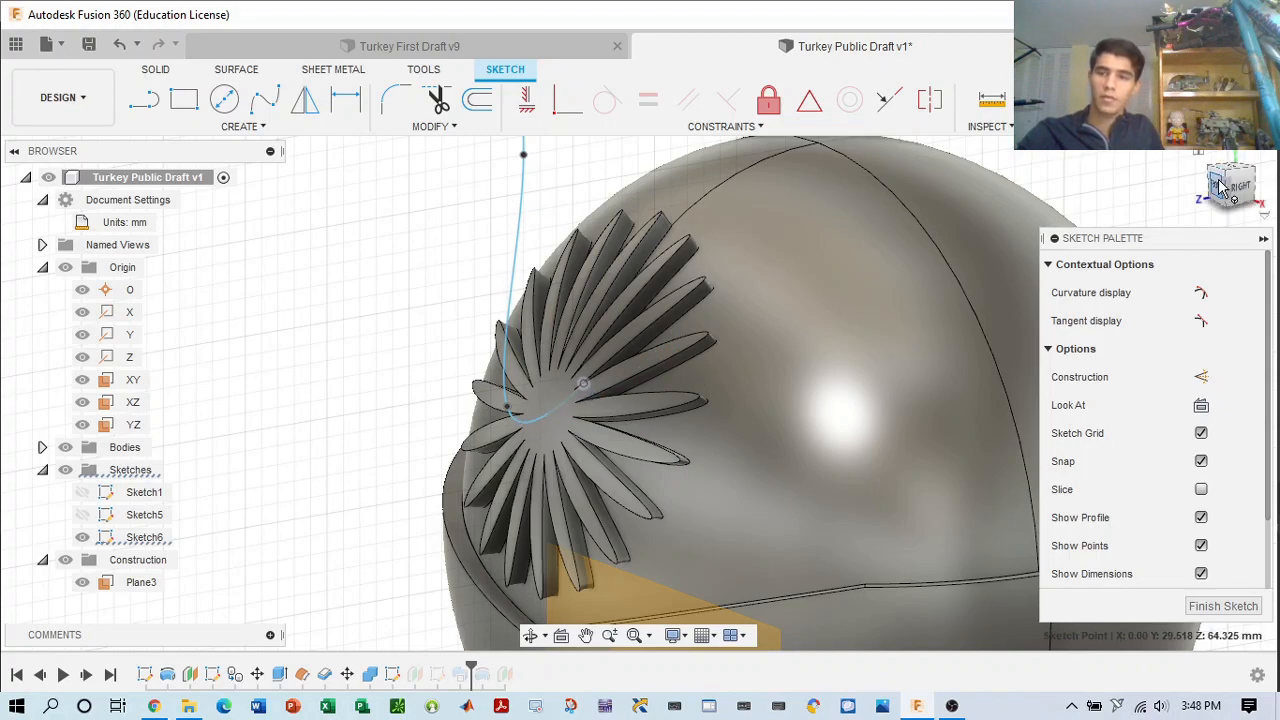
- Switch to the Turkey First Draft design and examine the curve of its neck from the side
mouse_move(694, 374)
shift+middle_down()
mouse_move(772, 374)
mouse_move(700, 376)
mouse_move(685, 360)
shift+middle_up()
middle_drag(762, 283, 760, 500)
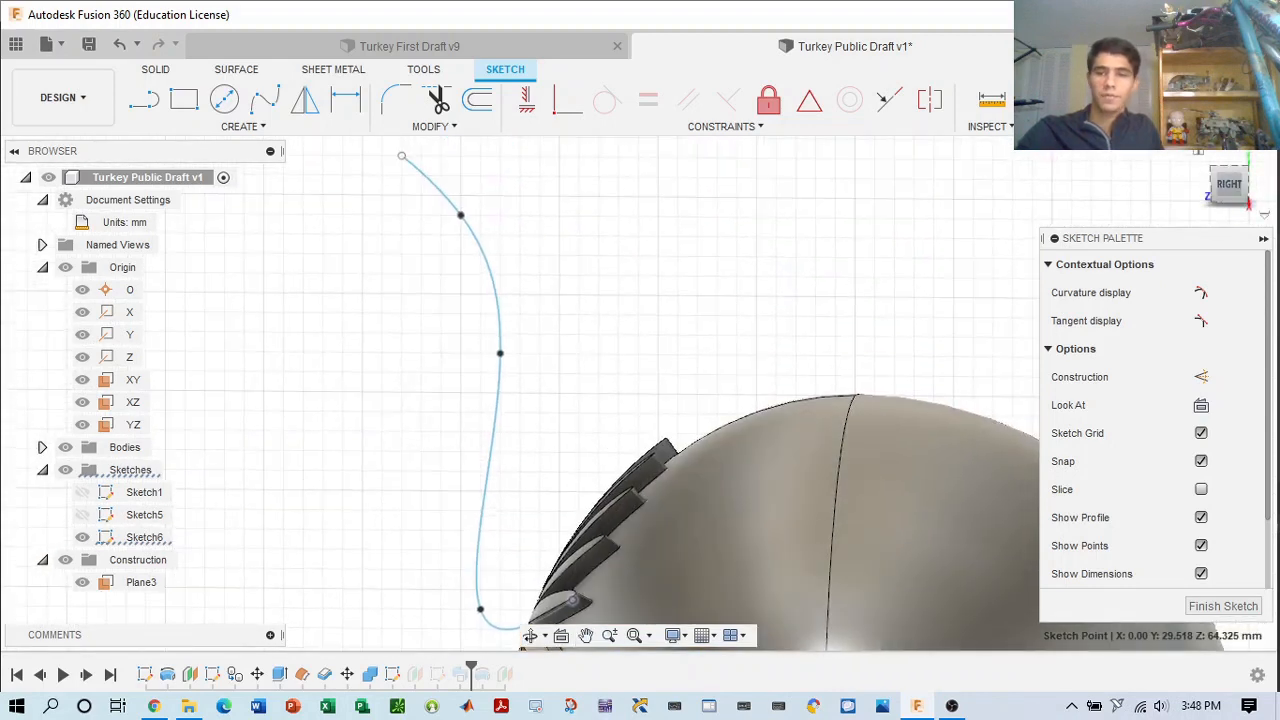
scroll(910, 280, down, 5)
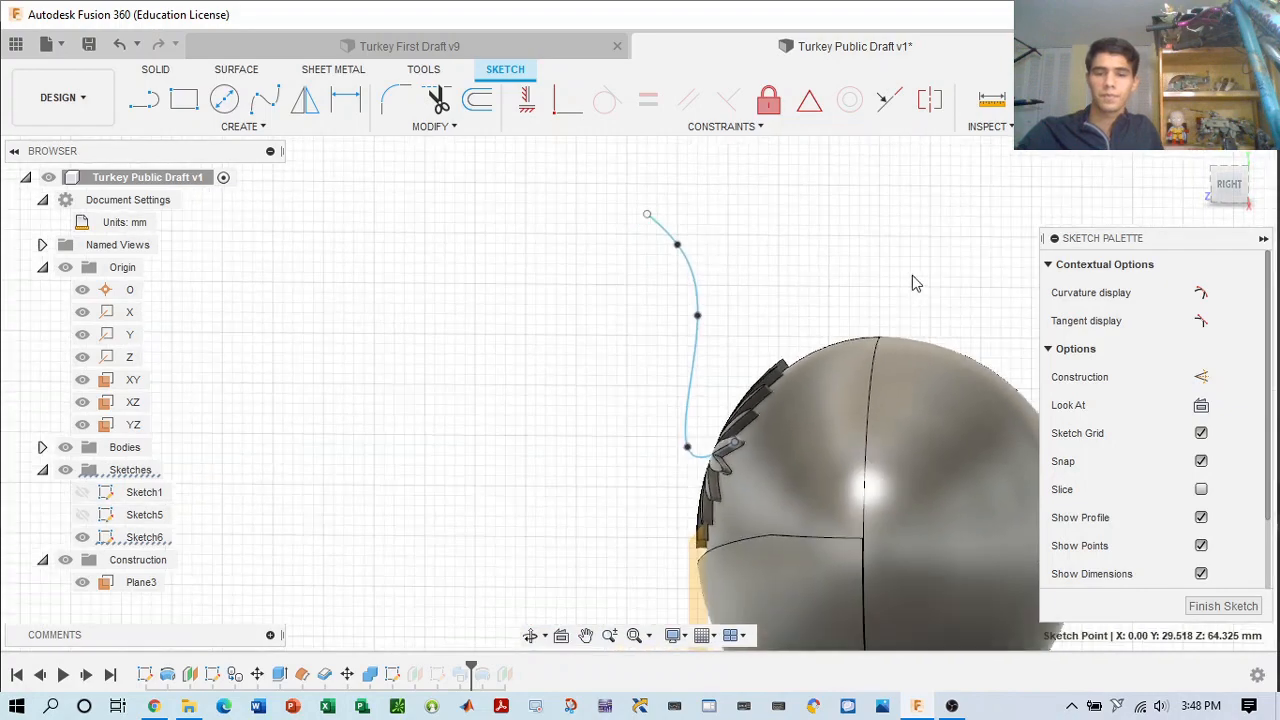
click(409, 46)
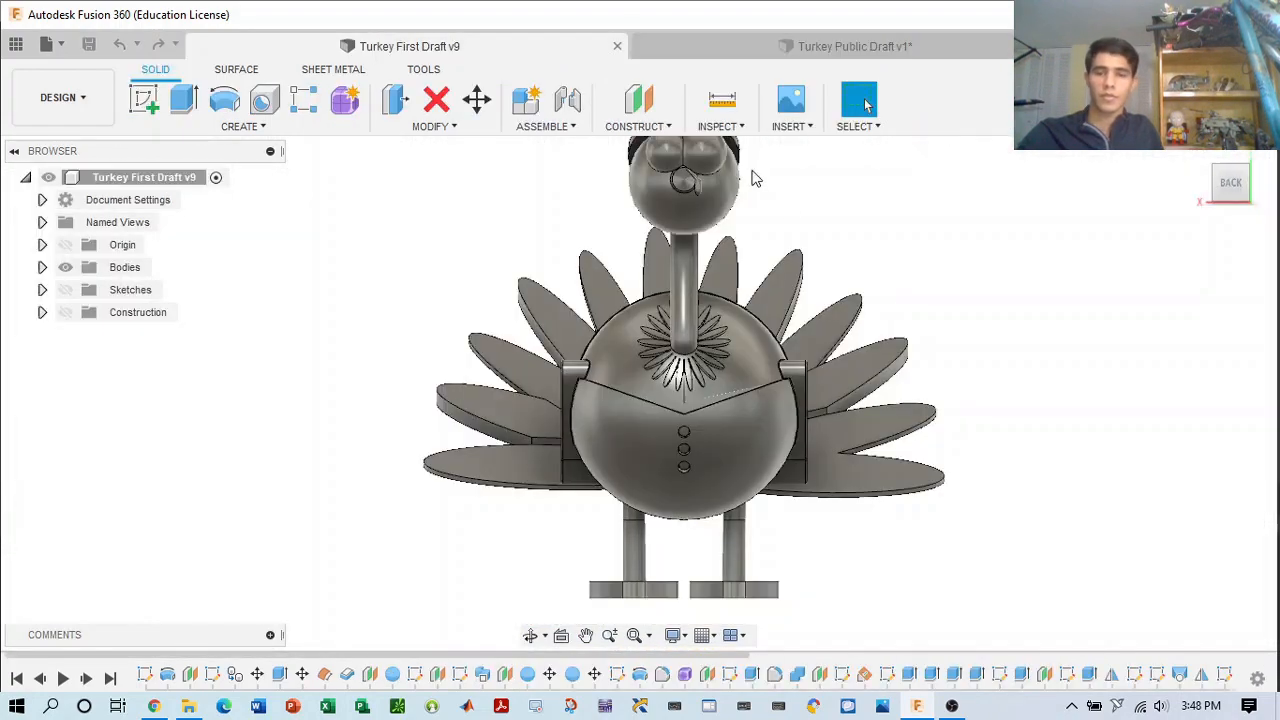
drag(1221, 190, 1144, 132)
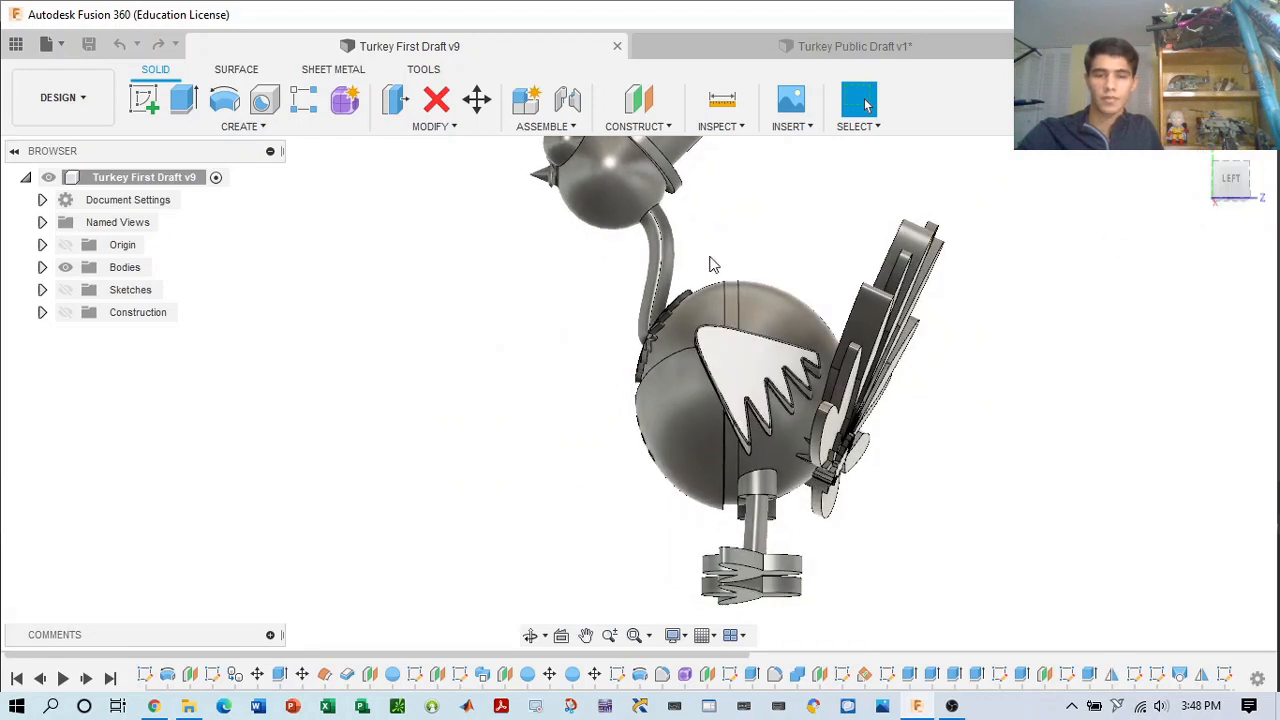
scroll(709, 264, up, 2)
scroll(633, 257, up, 2)
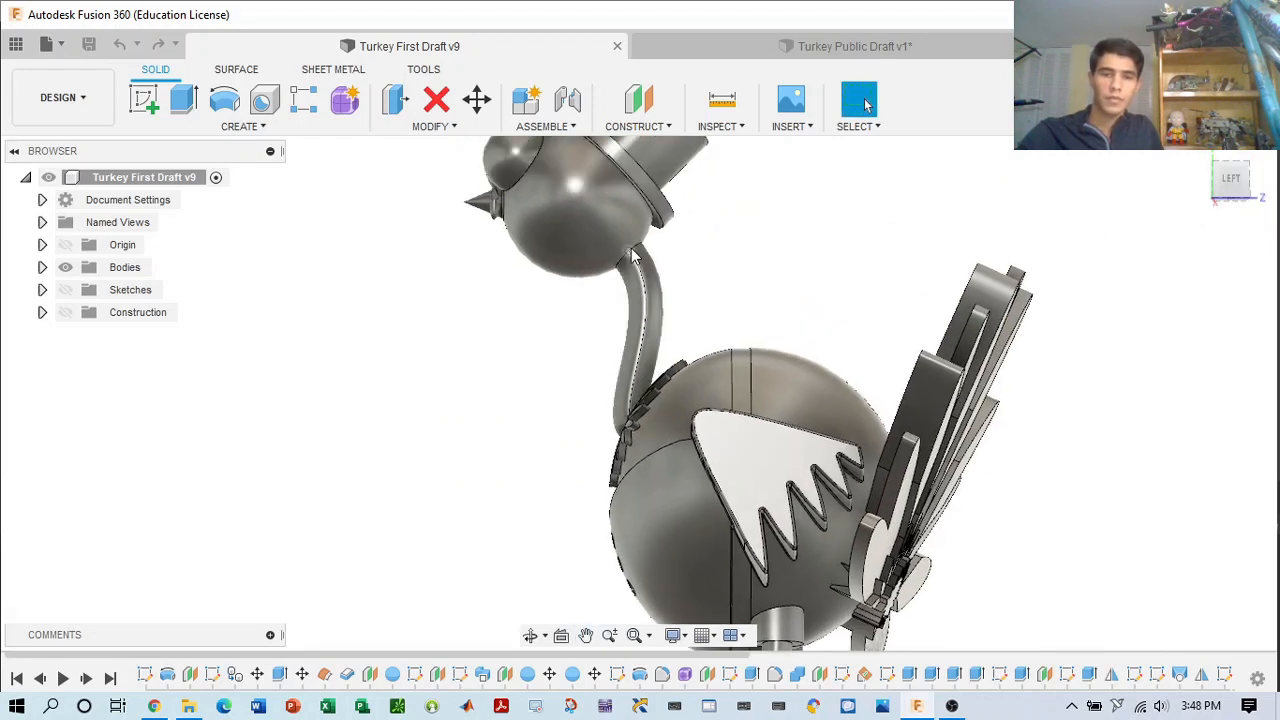
- Return to Turkey Public Draft, move the spline's upper end to Y 50 mm, Z 70 mm, shift its adjacent fit point toward the body, and finish the sketch
click(884, 46)
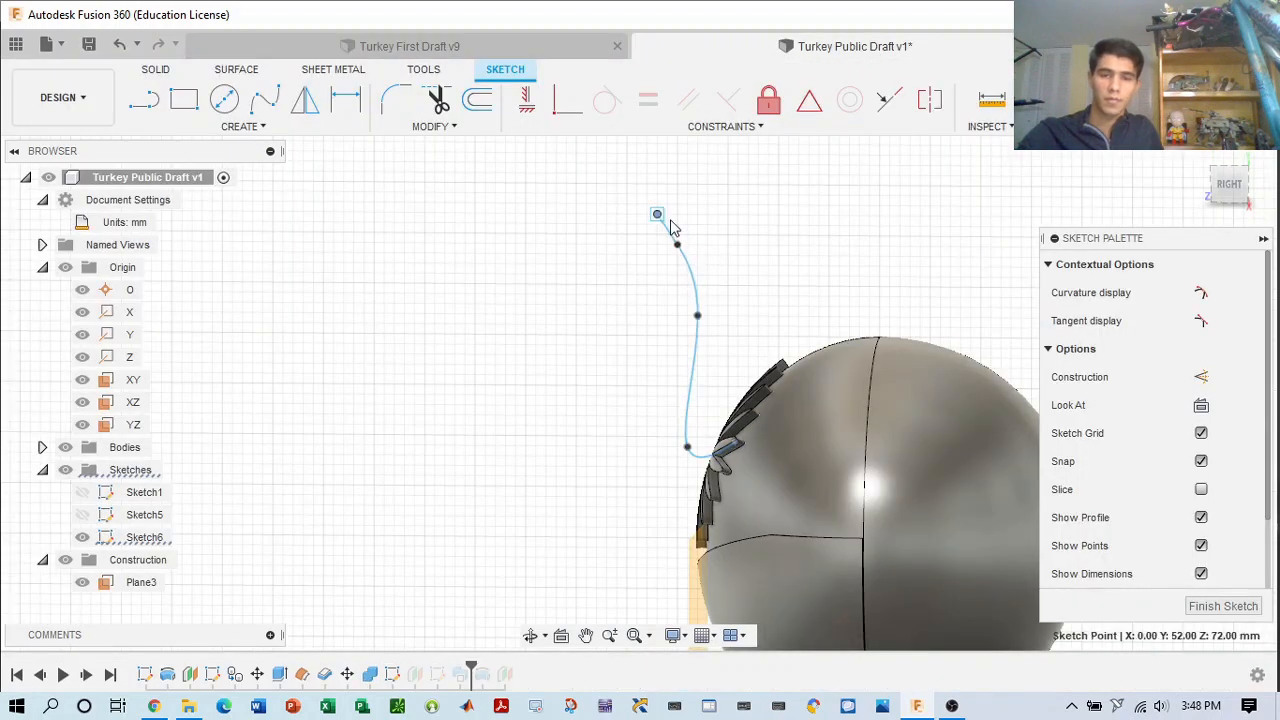
drag(676, 243, 699, 256)
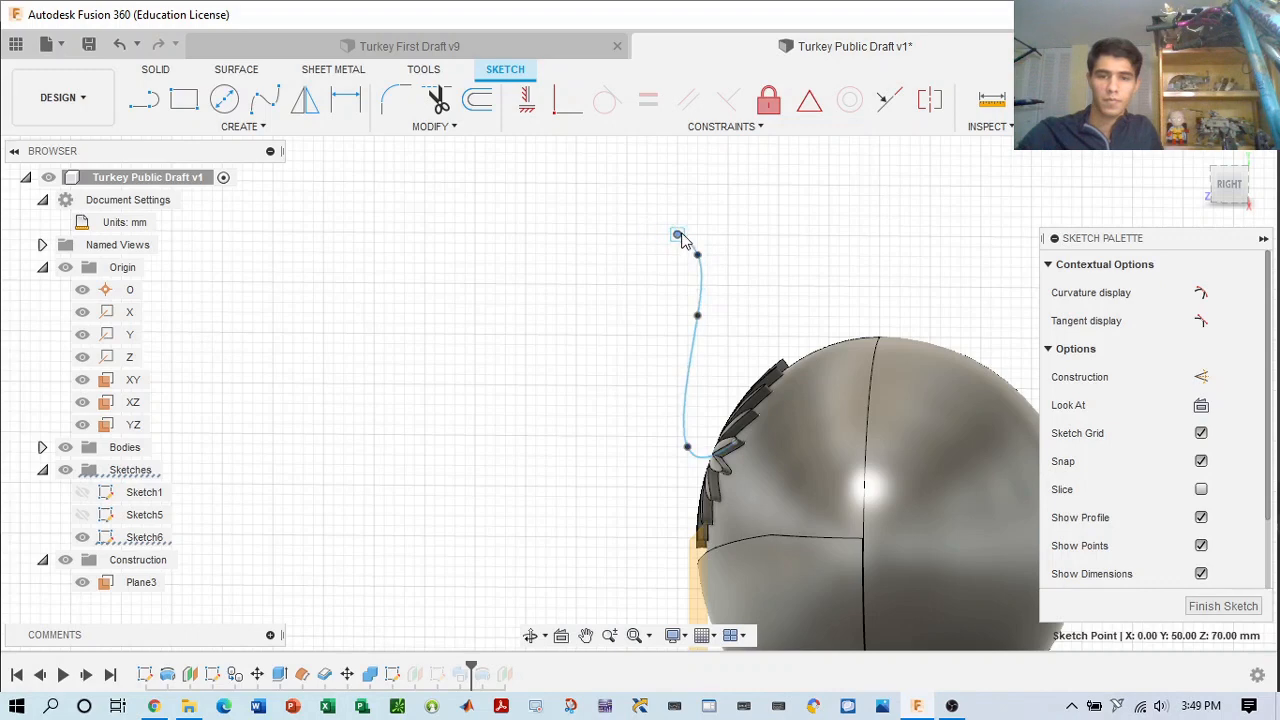
click(1200, 100)
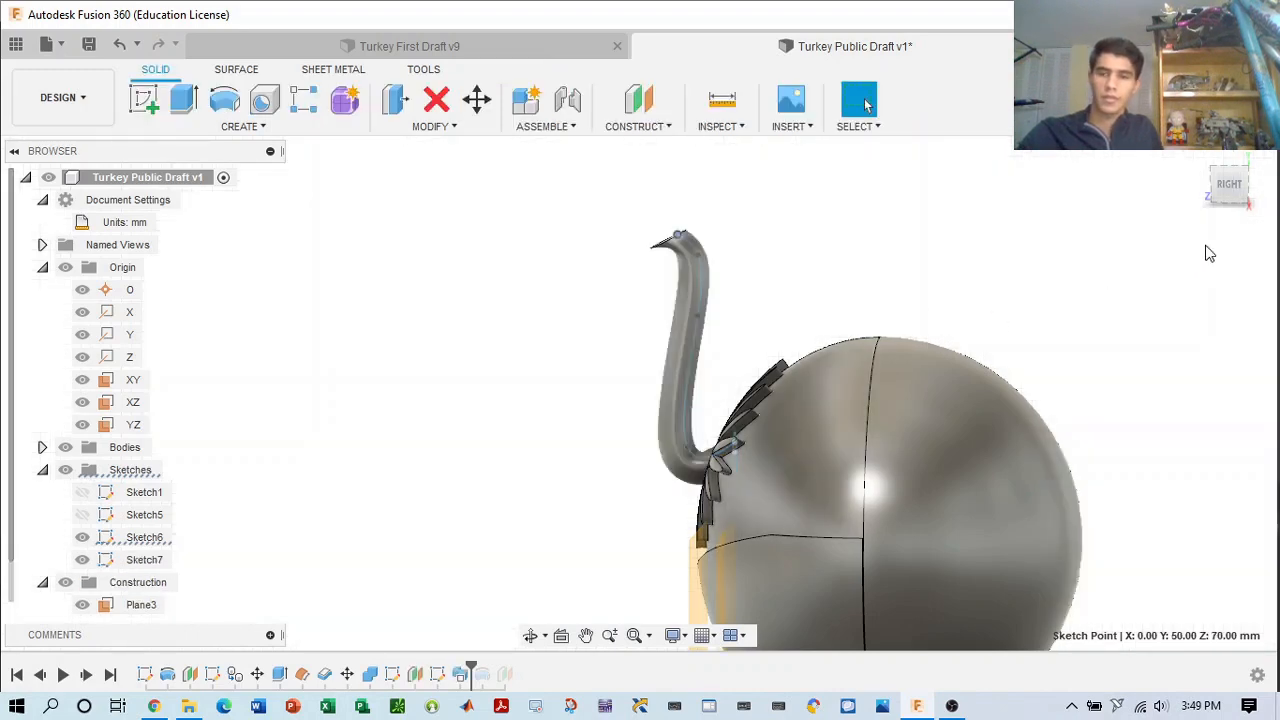
- Examine the junction between the swept neck and the feather rosette from the front and at an angle
mouse_move(1272, 190)
mouse_down()
mouse_move(1279, 205)
mouse_move(1279, 188)
mouse_move(1222, 194)
mouse_move(1245, 204)
mouse_move(1231, 186)
mouse_up()
scroll(698, 422, down, 3)
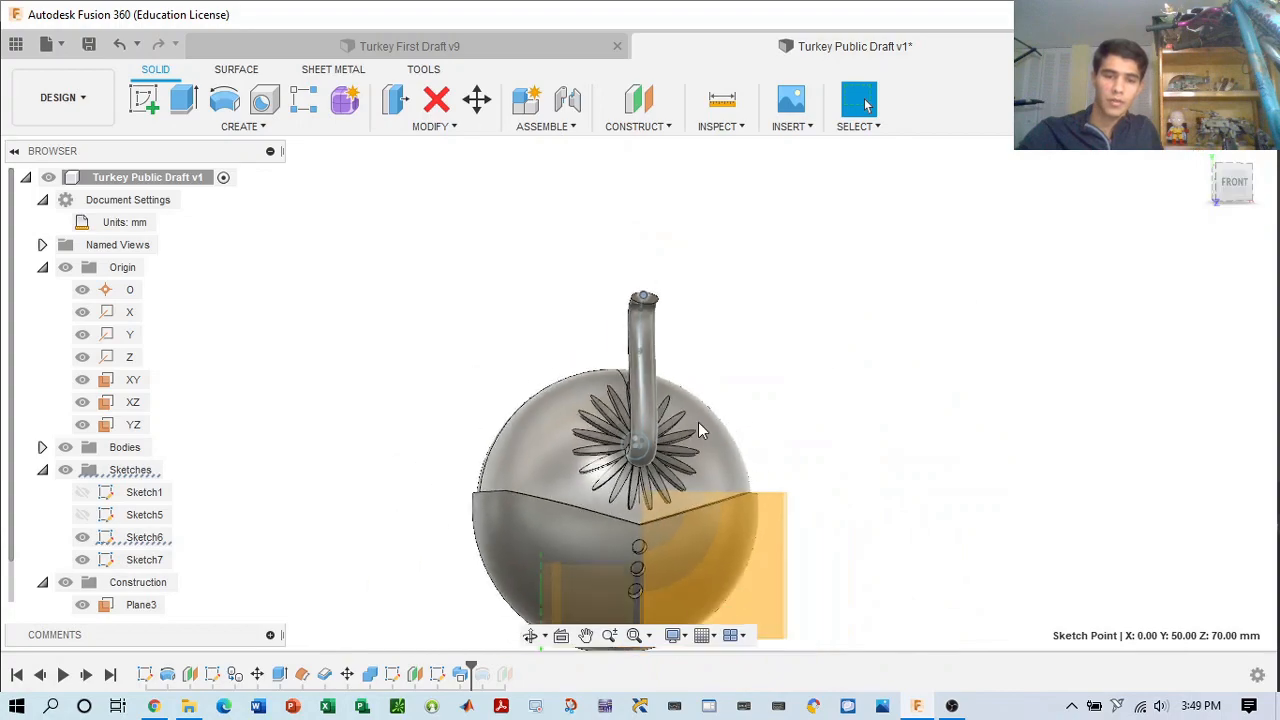
scroll(672, 426, up, 4)
scroll(645, 428, up, 4)
middle_drag(635, 432, 837, 389)
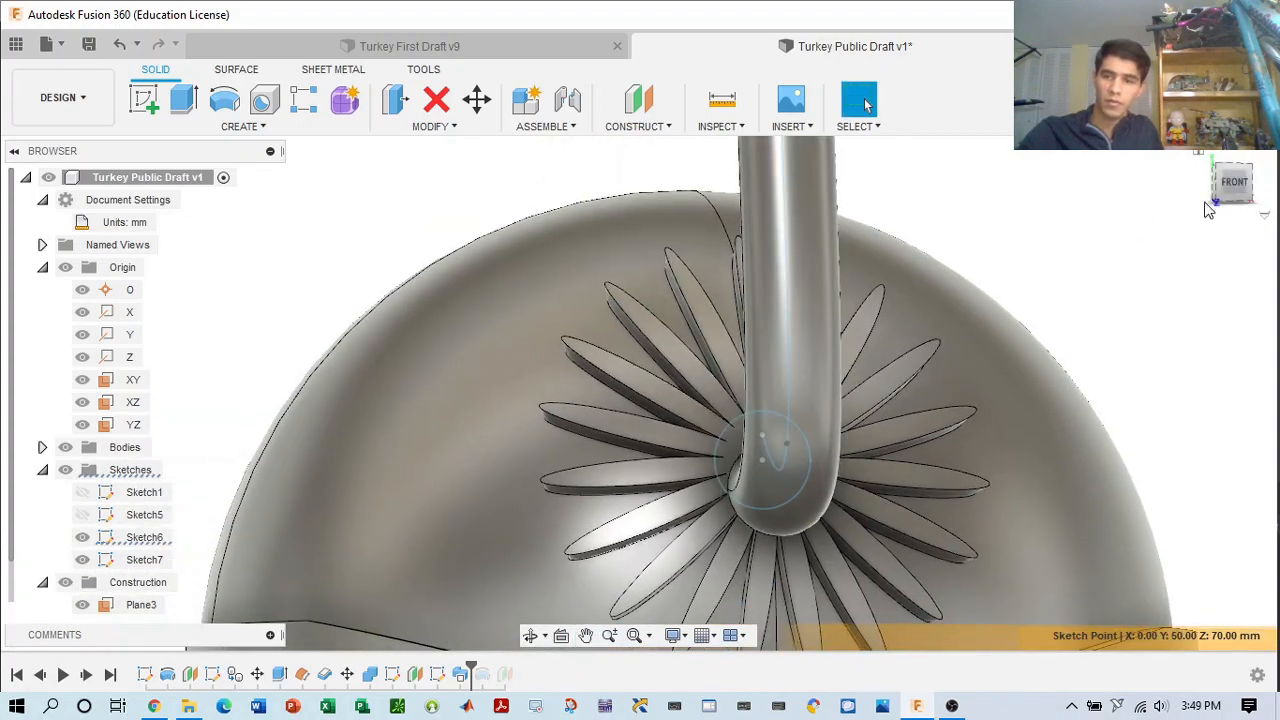
mouse_move(1232, 190)
mouse_down()
mouse_move(1279, 190)
mouse_move(1210, 187)
mouse_move(1210, 222)
mouse_up()
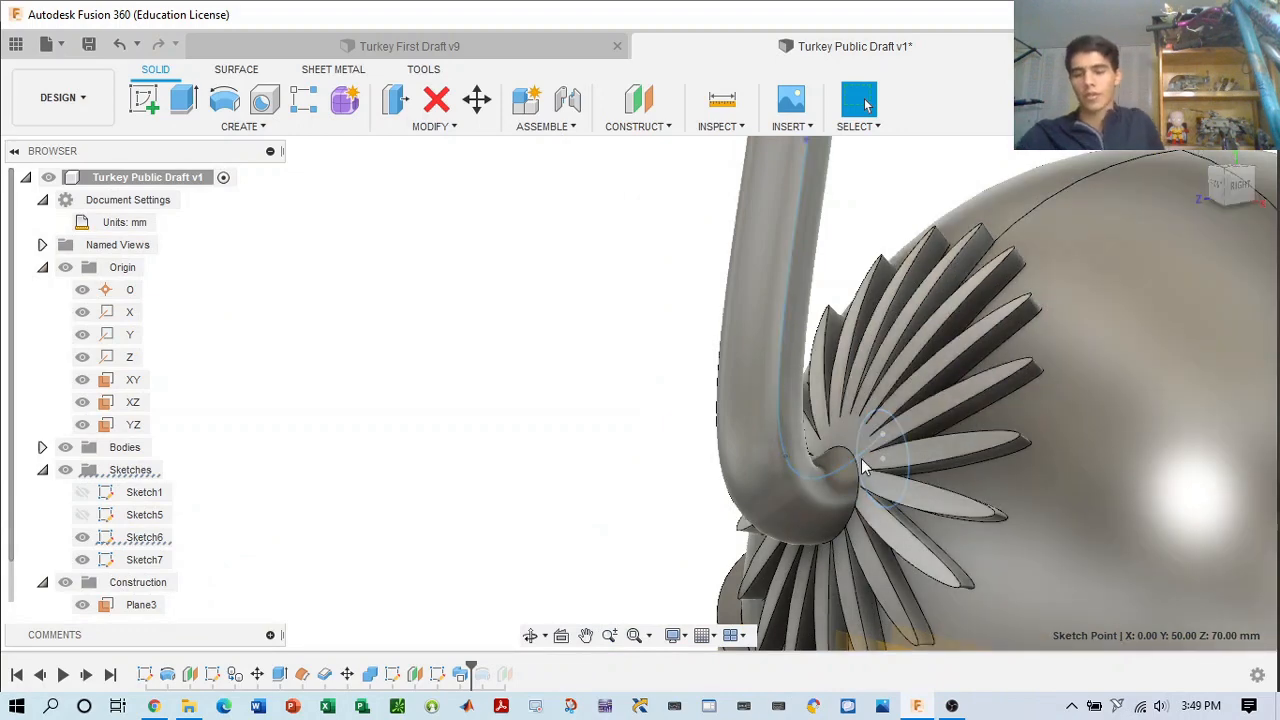
scroll(1078, 409, down, 2)
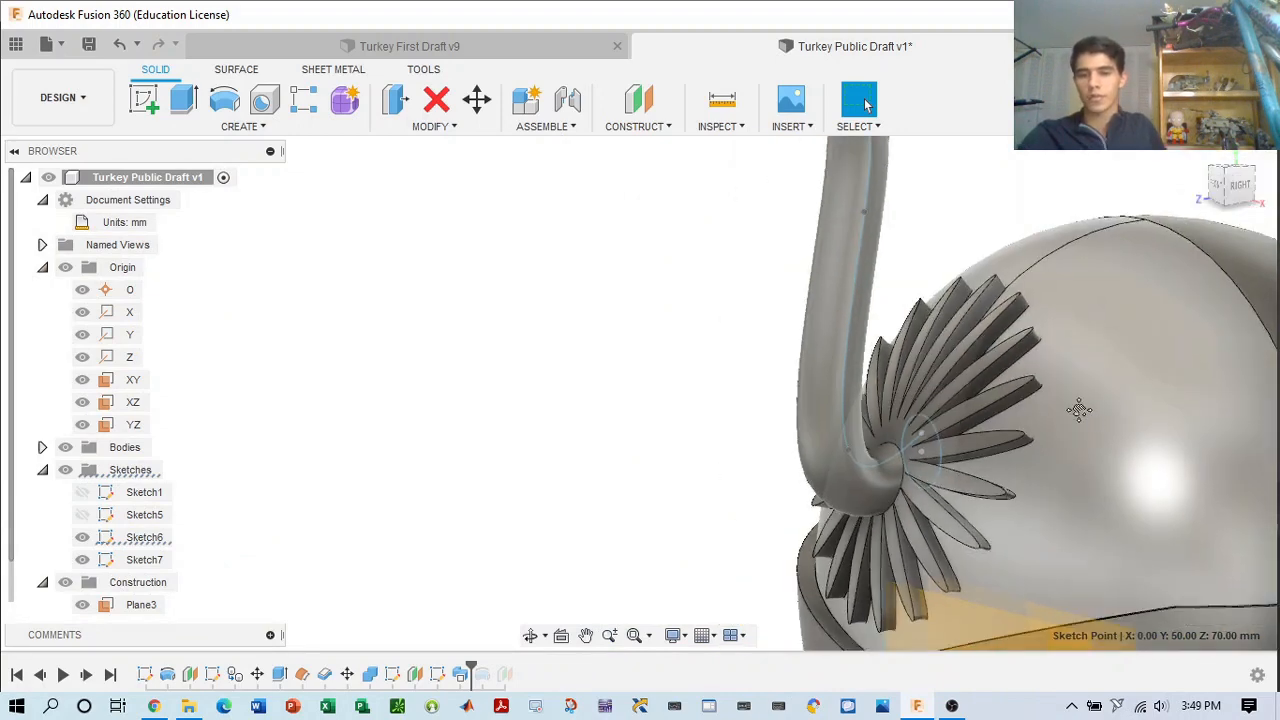
middle_drag(1079, 410, 938, 401)
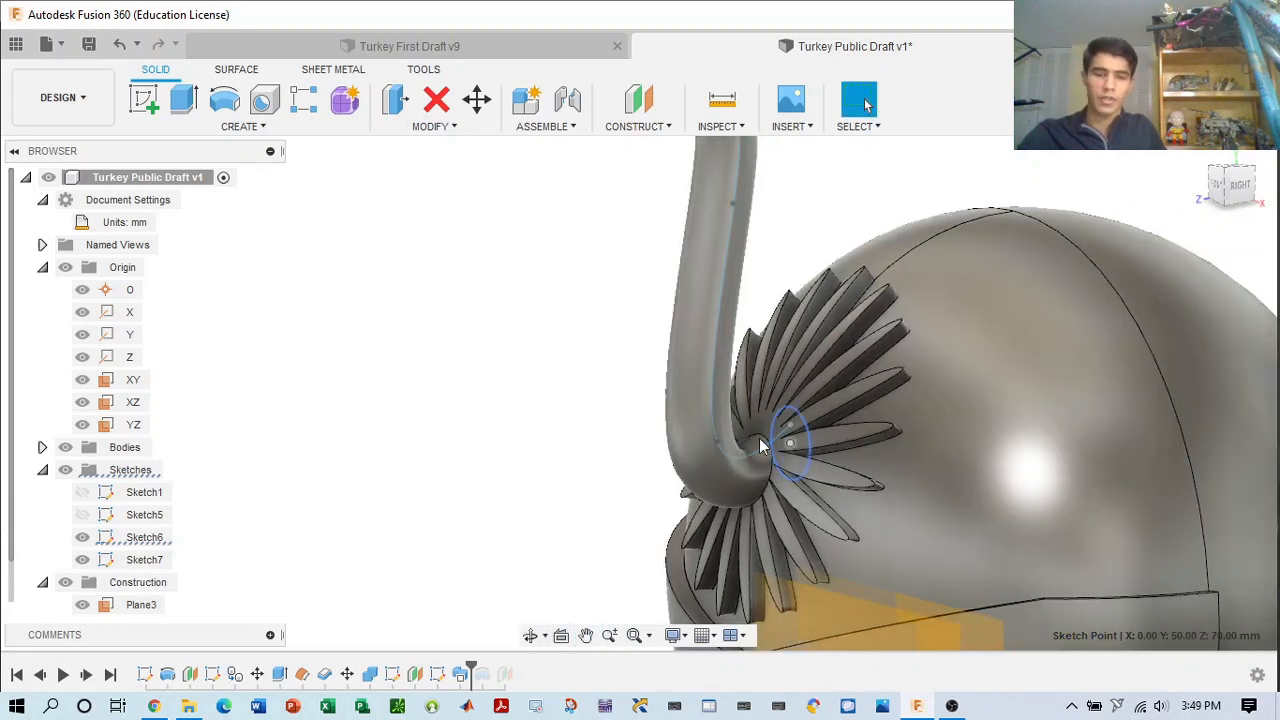
- Edit Sketch6 and move the spline's lowest intermediate fit point to about Y 30.6 mm, Z 67.7 mm, then finish the sketch
click(393, 675)
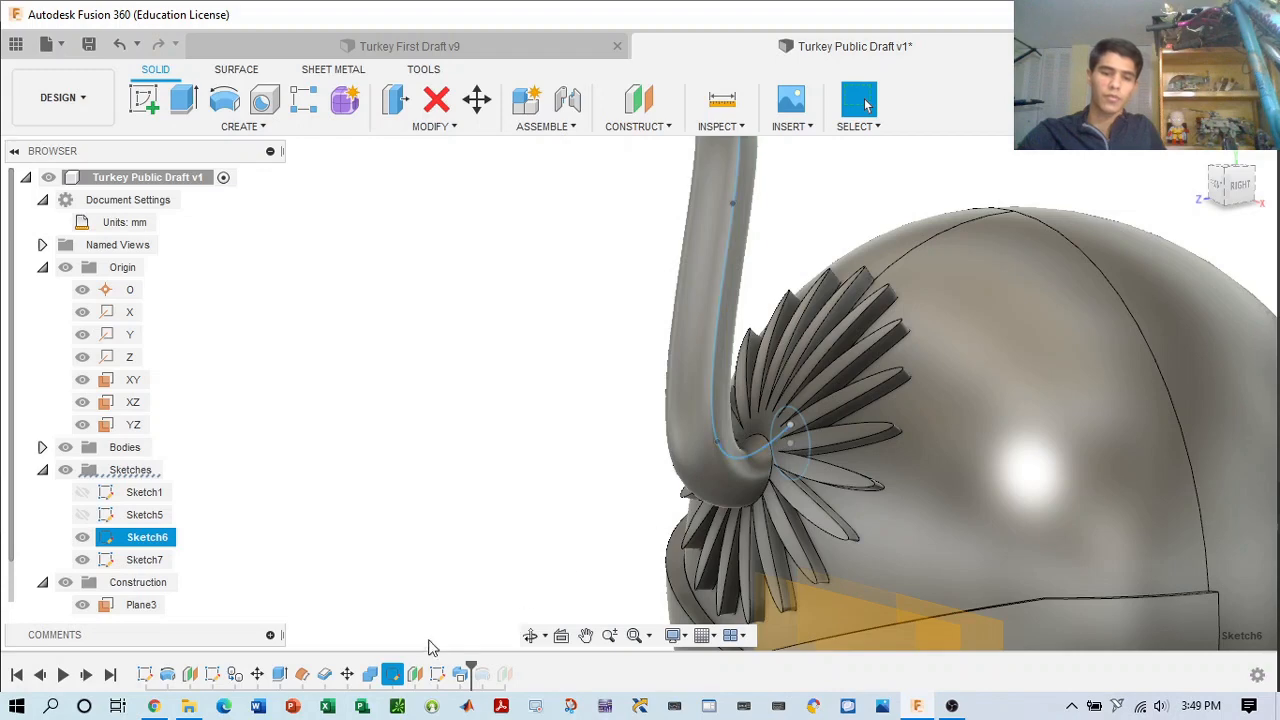
right_click(403, 673)
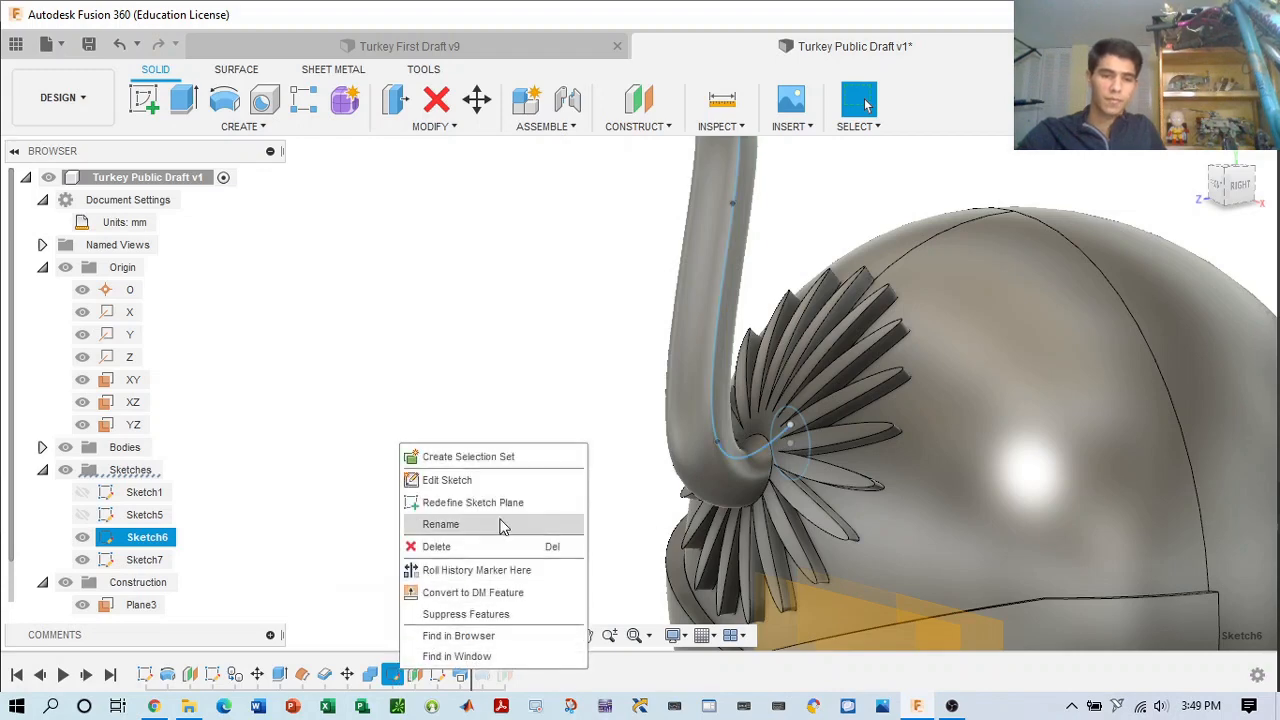
click(447, 480)
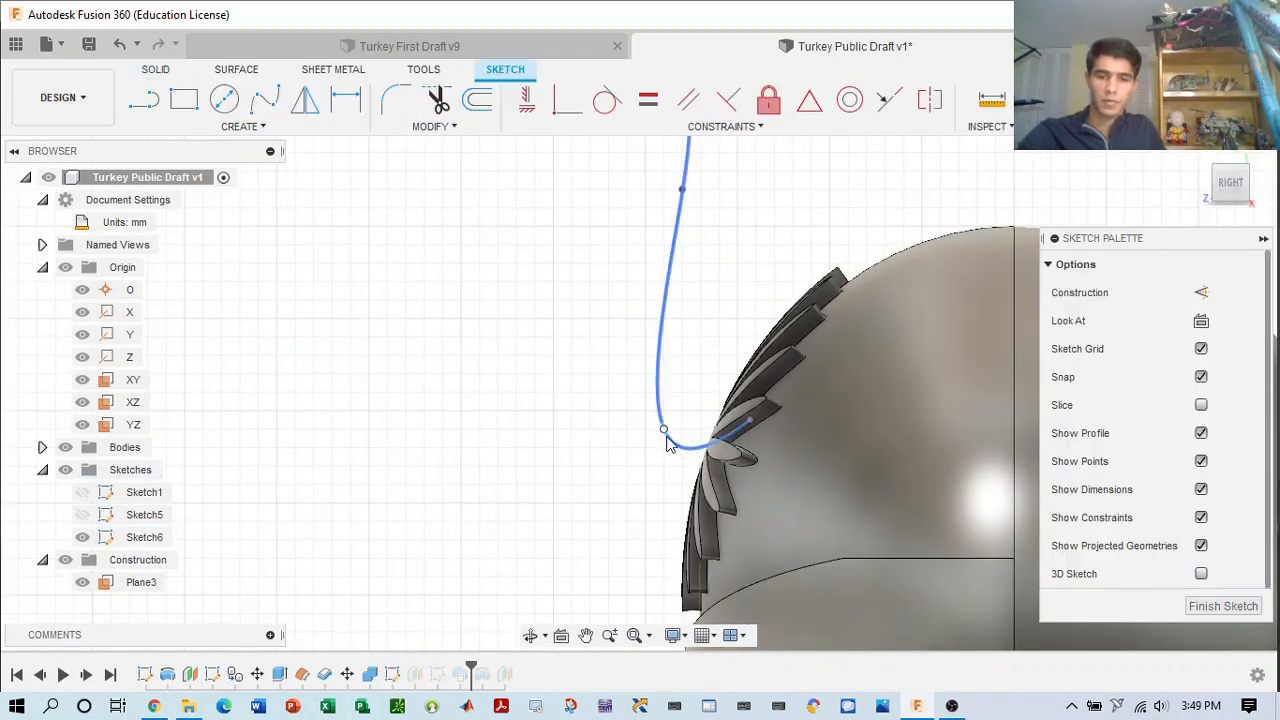
drag(683, 410, 689, 401)
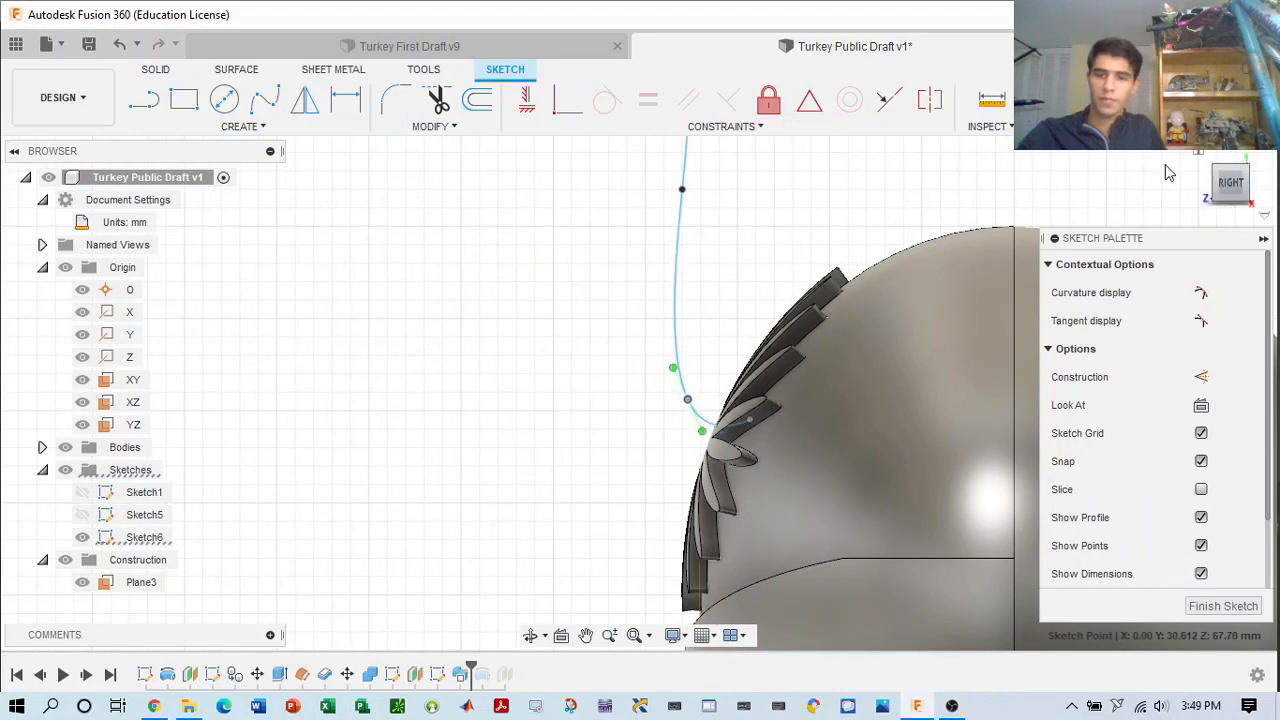
click(1195, 105)
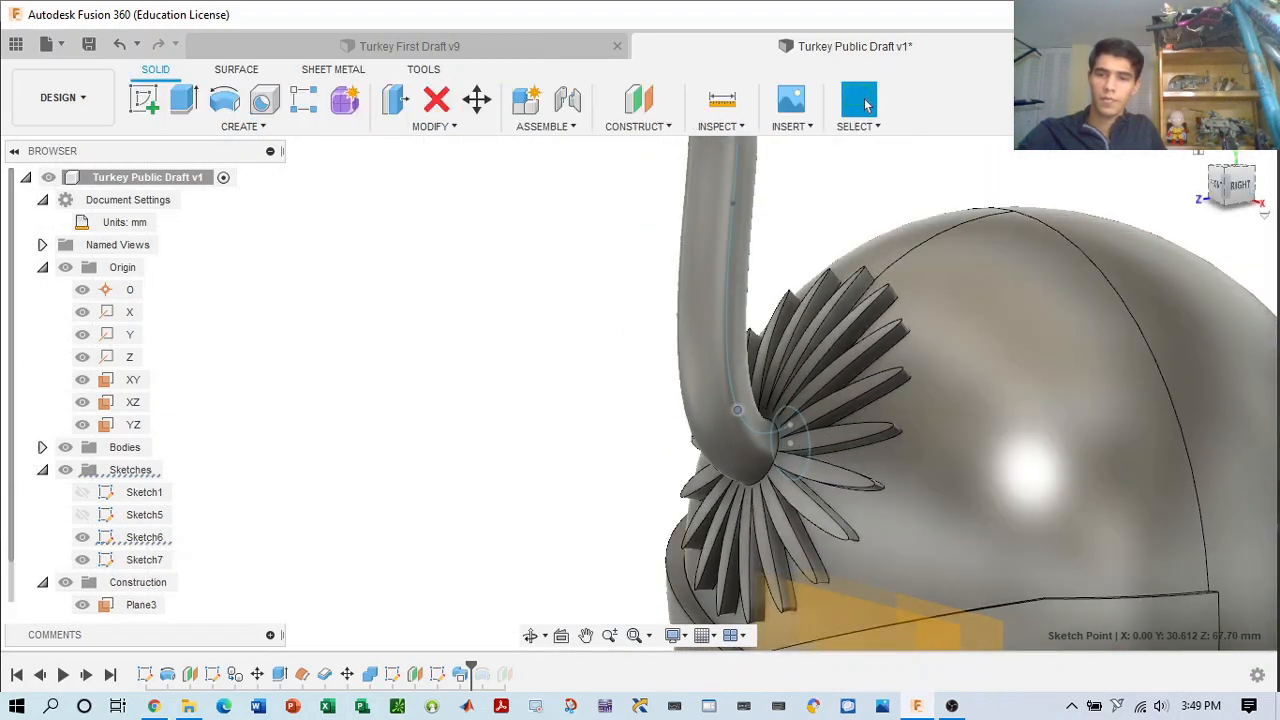
- Check the neck's junction and reposition the same fit point in Sketch6 to about Y 31.6 mm, Z 67.6 mm, finishing the sketch
mouse_move(1256, 178)
mouse_down()
mouse_move(1279, 178)
mouse_move(1279, 215)
mouse_up()
mouse_move(740, 430)
shift+middle_down()
mouse_move(620, 375)
mouse_move(495, 380)
shift+middle_up()
mouse_move(900, 496)
shift+middle_down()
mouse_move(940, 508)
mouse_move(861, 482)
shift+middle_up()
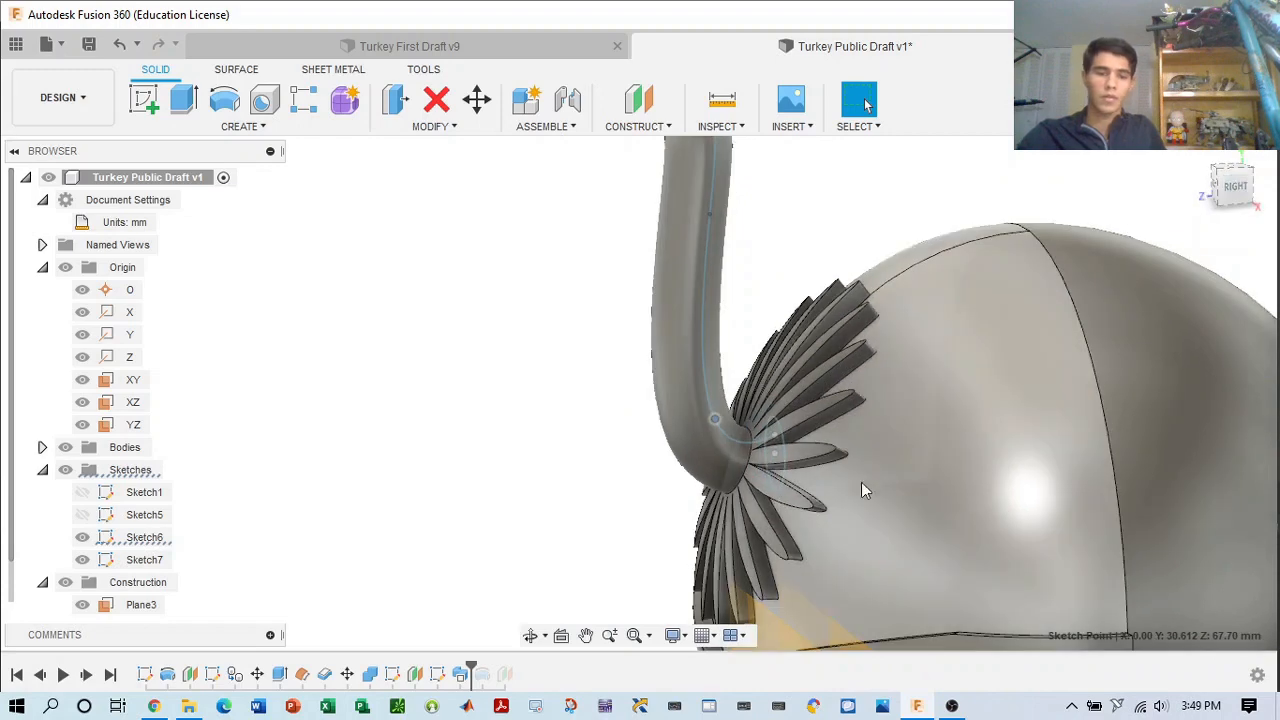
click(393, 674)
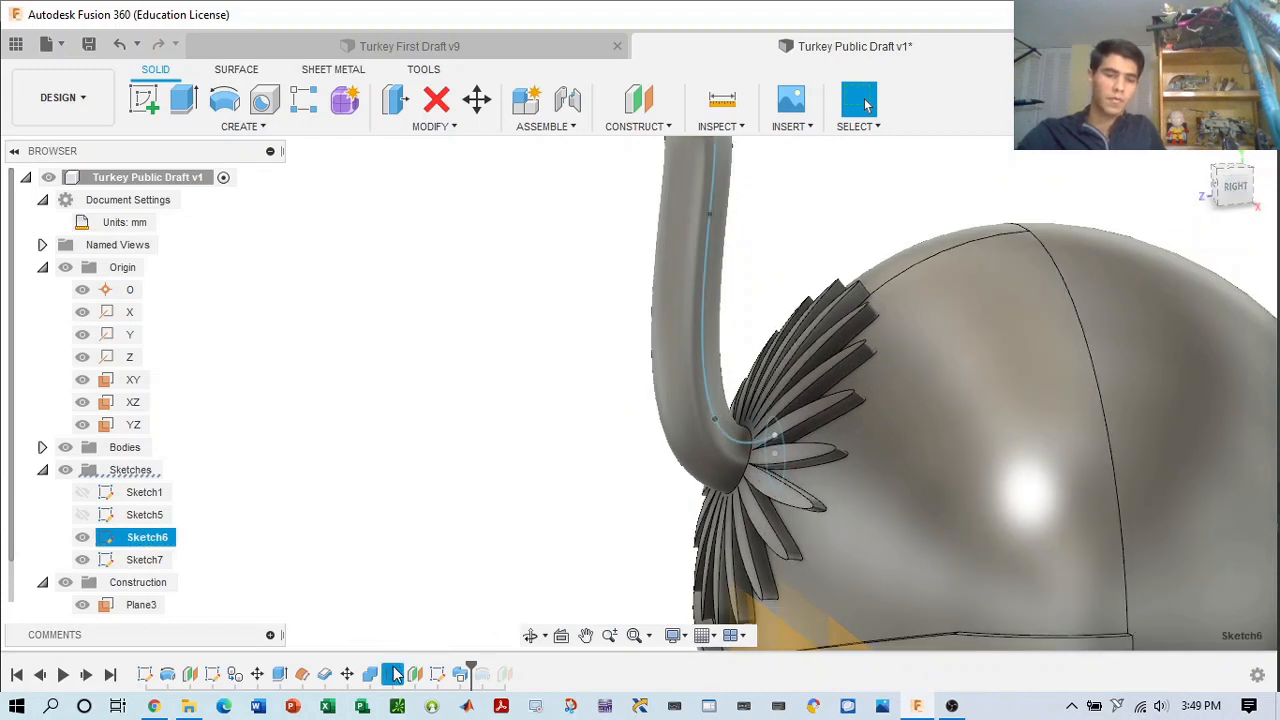
right_click(395, 674)
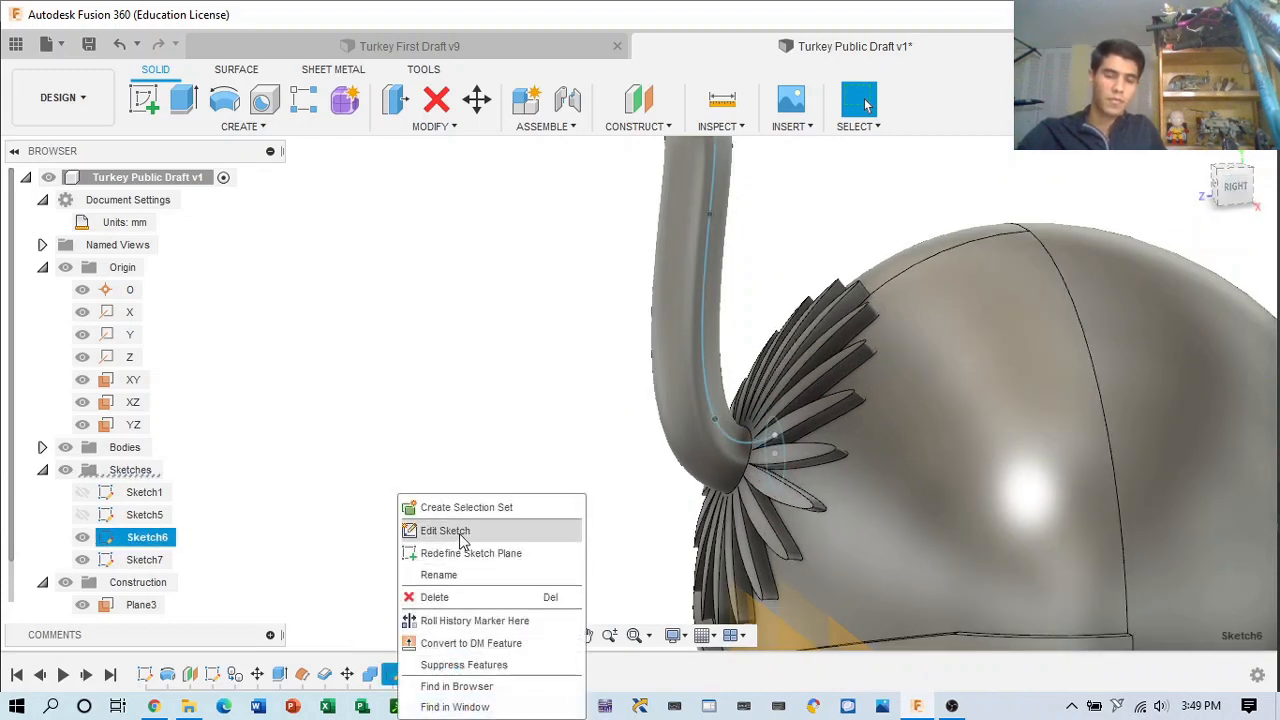
click(445, 531)
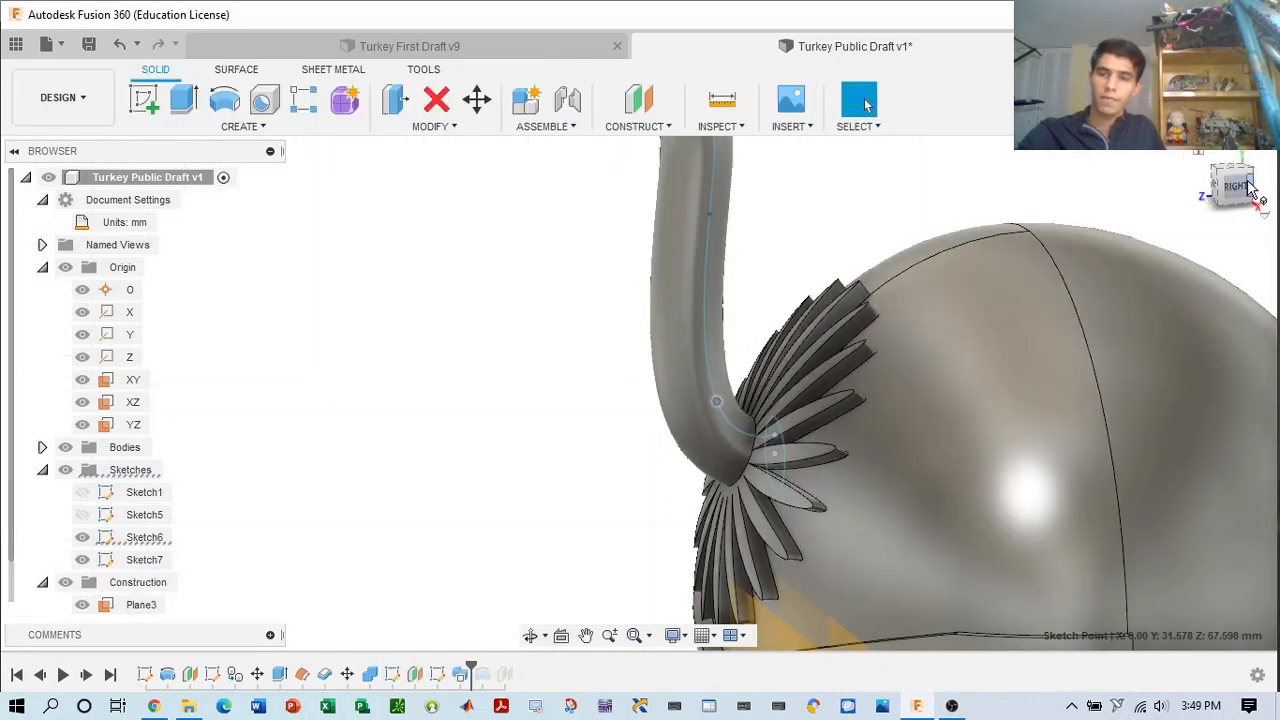
- Reopen Sketch6, place the spline's lower bend fit point at Y 31 mm, Z 68 mm, and finish the sketch
mouse_move(1250, 188)
mouse_down()
mouse_move(1278, 186)
mouse_move(1257, 190)
mouse_up()
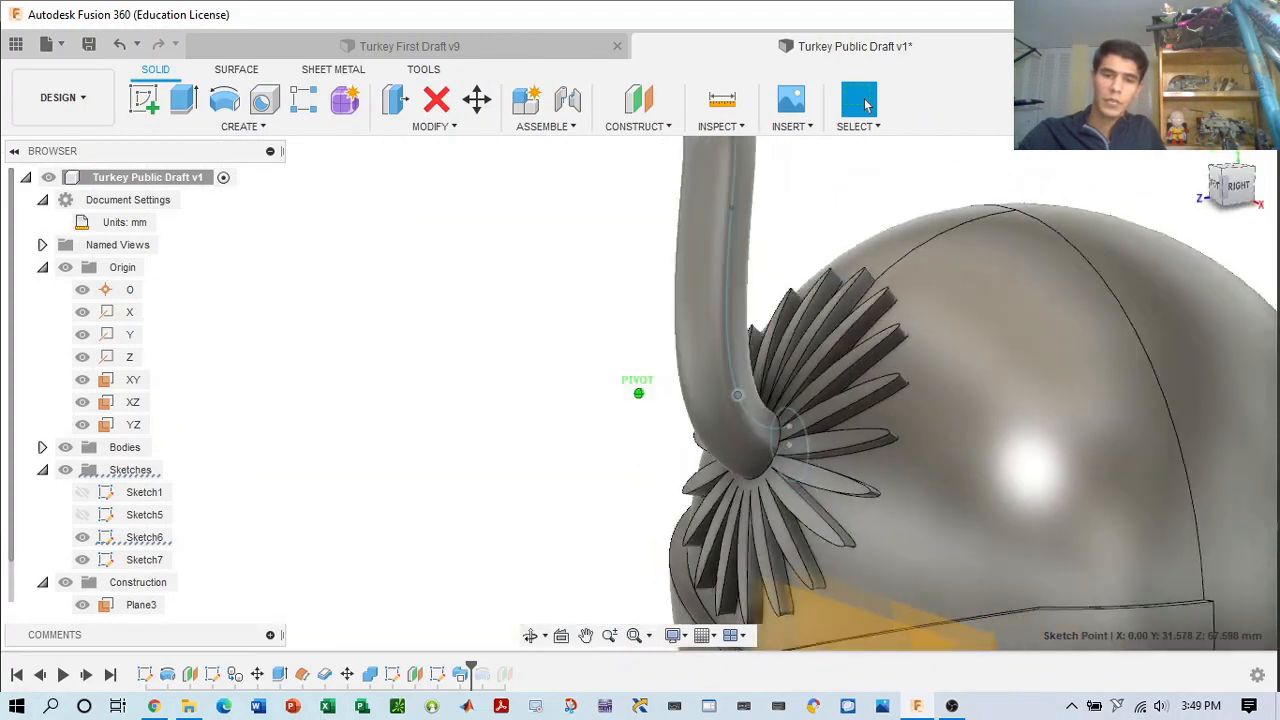
click(393, 676)
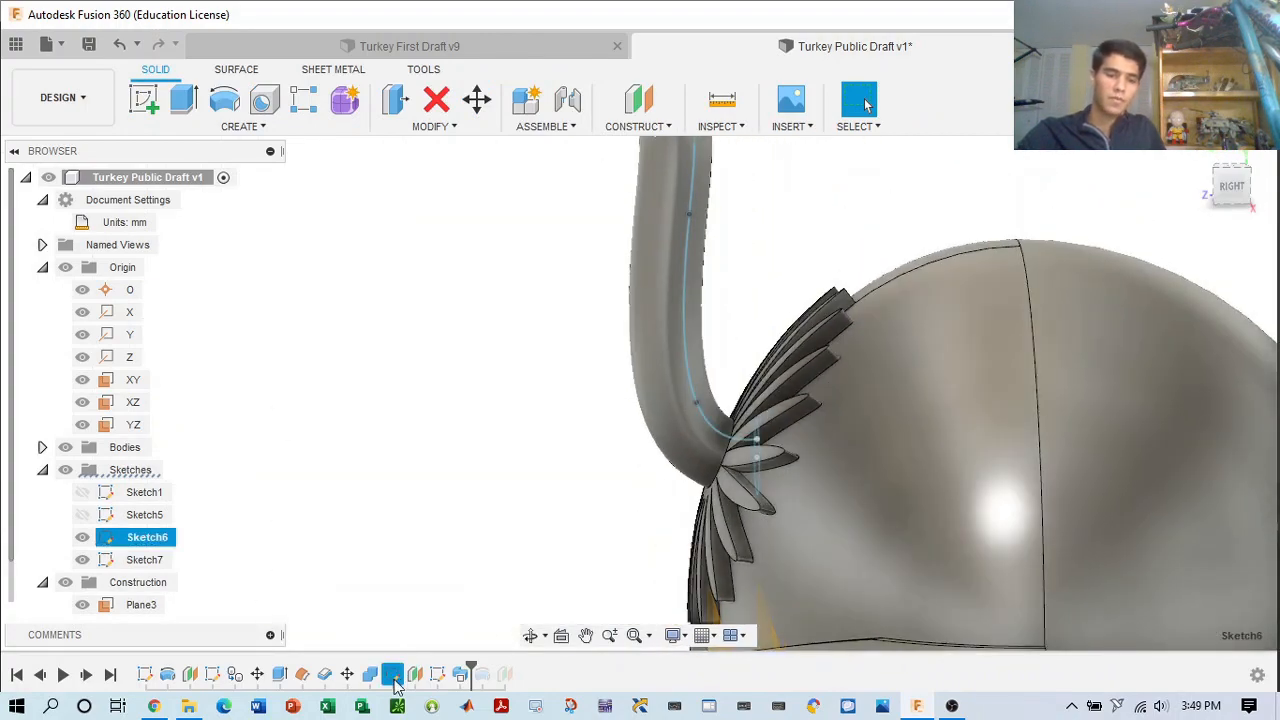
right_click(393, 676)
click(470, 490)
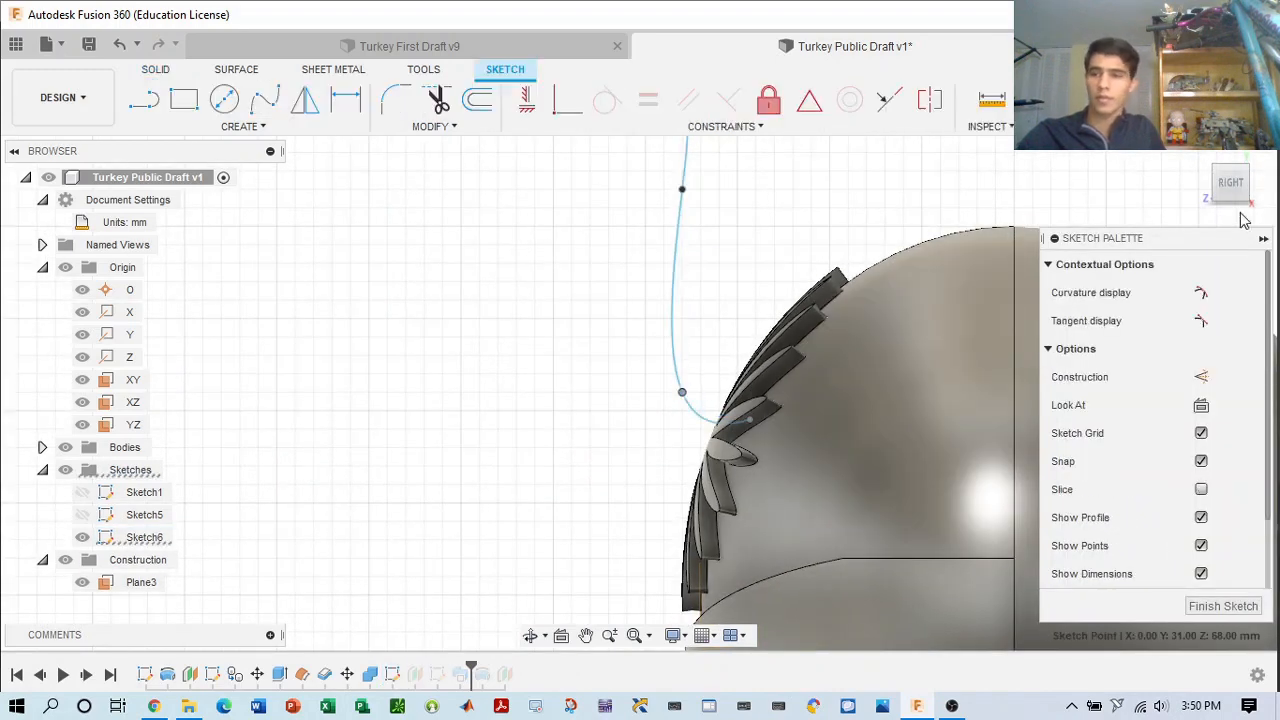
click(1206, 100)
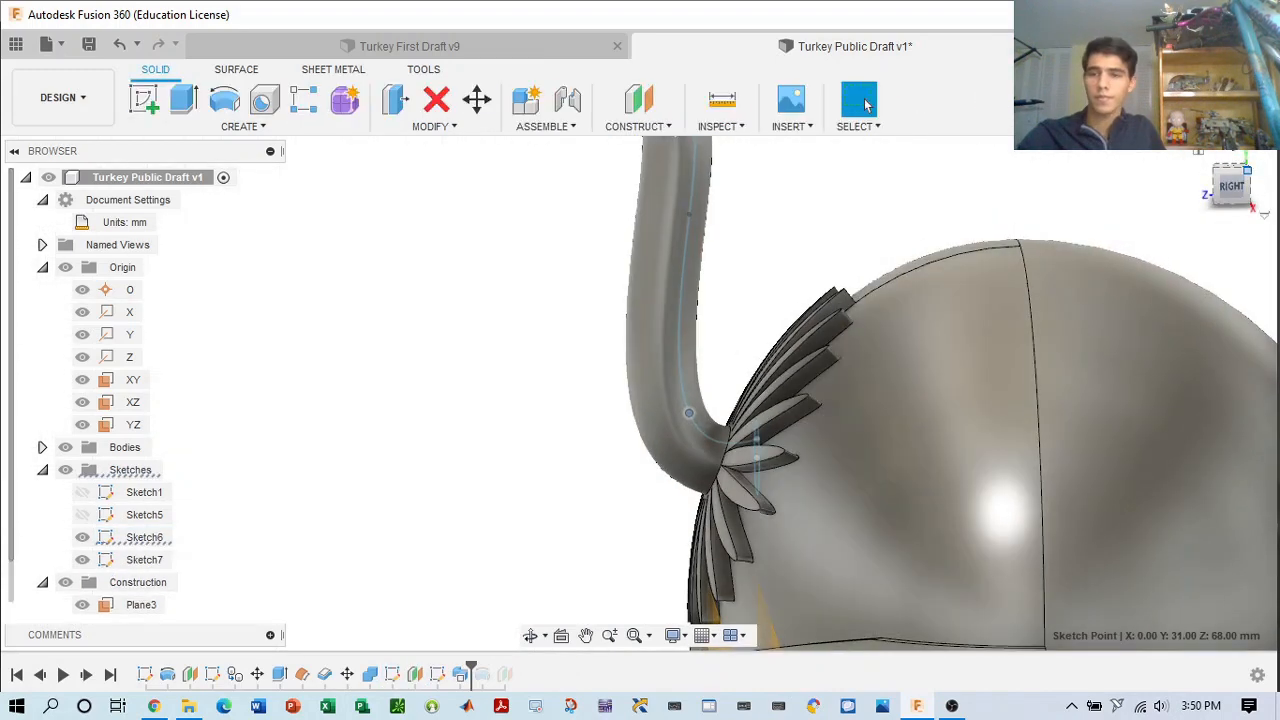
- Inspect the adjusted neck and its attachment to the body from the front, at an angle and from the right
drag(1227, 192, 1278, 184)
click(1230, 193)
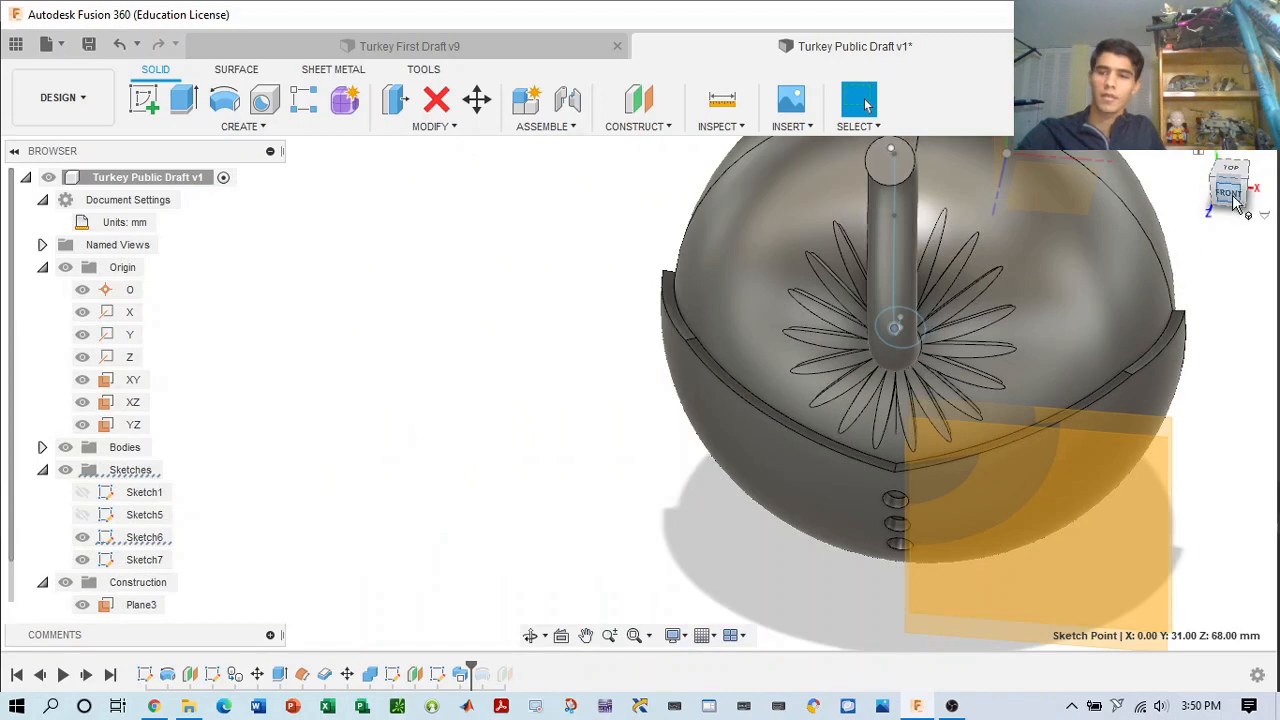
drag(1235, 201, 1211, 186)
middle_drag(1042, 337, 960, 372)
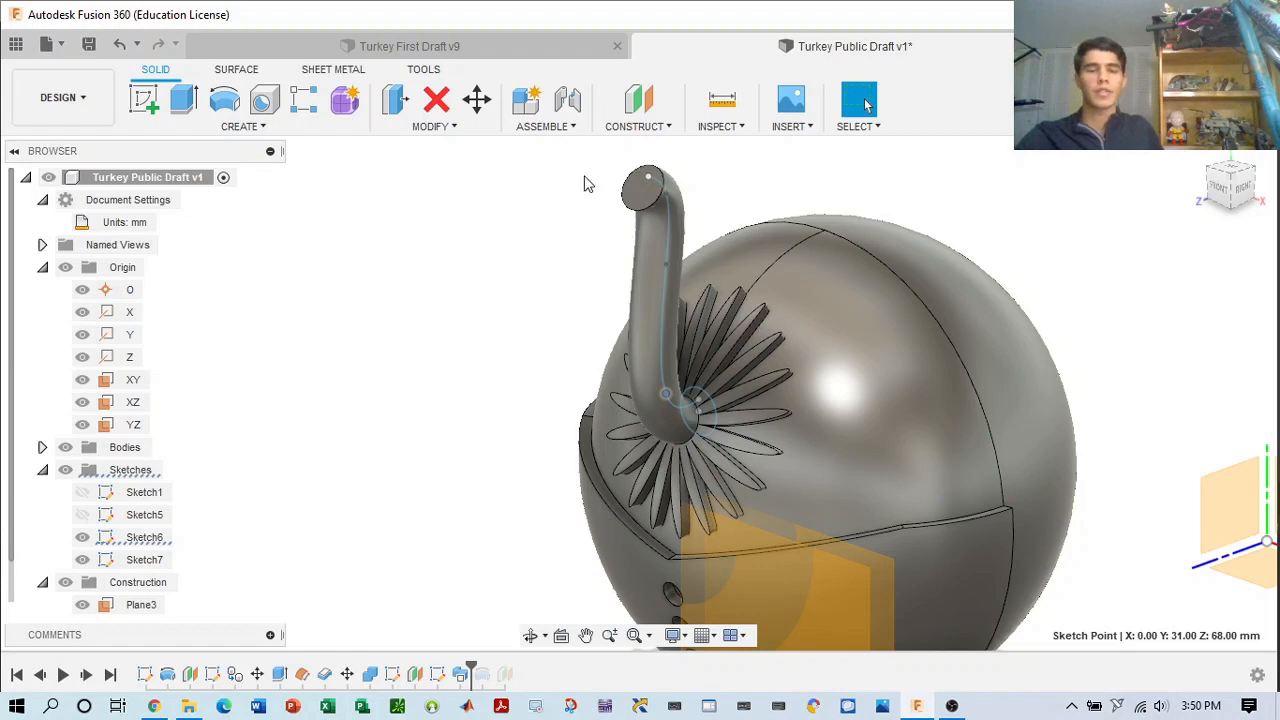
click(1232, 183)
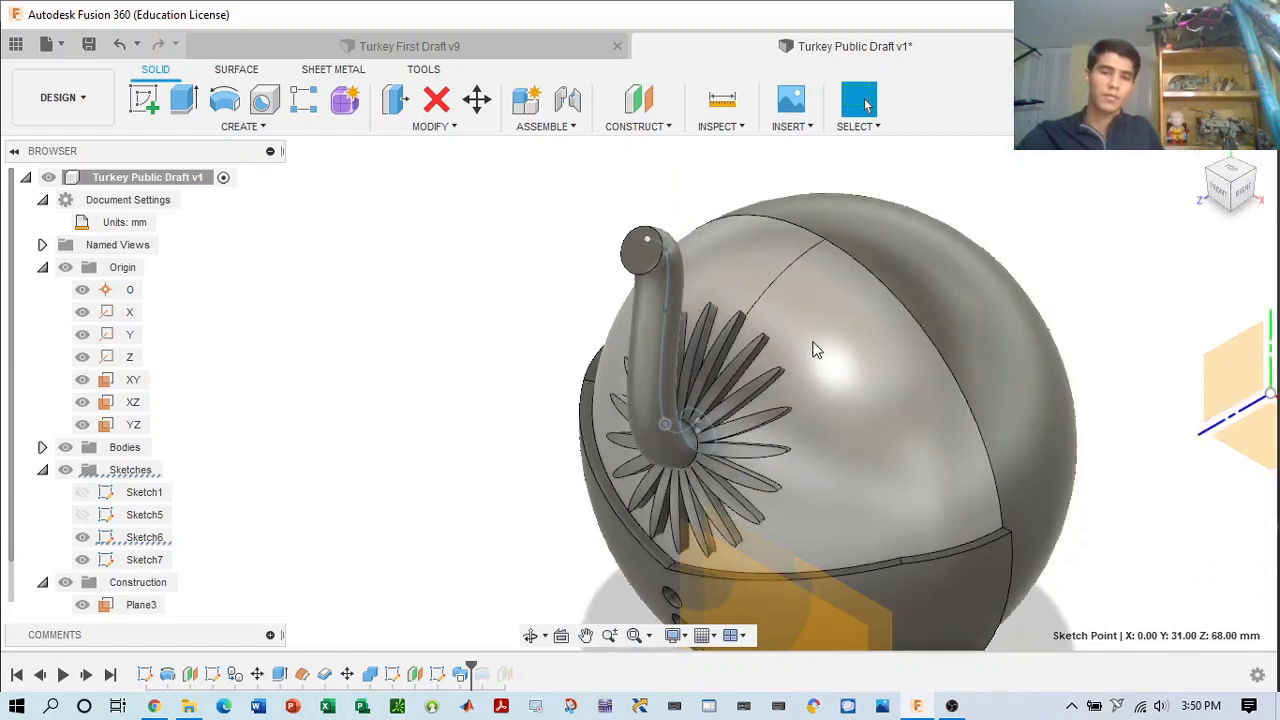
click(1240, 195)
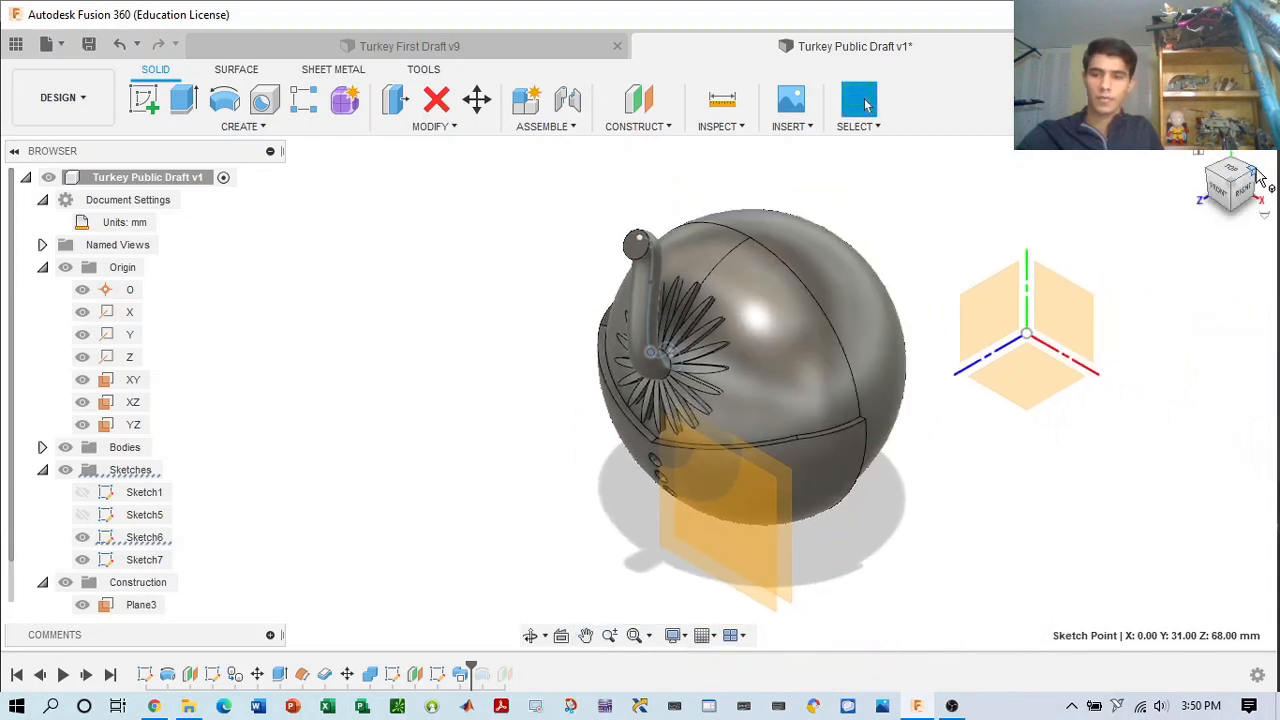
click(1240, 190)
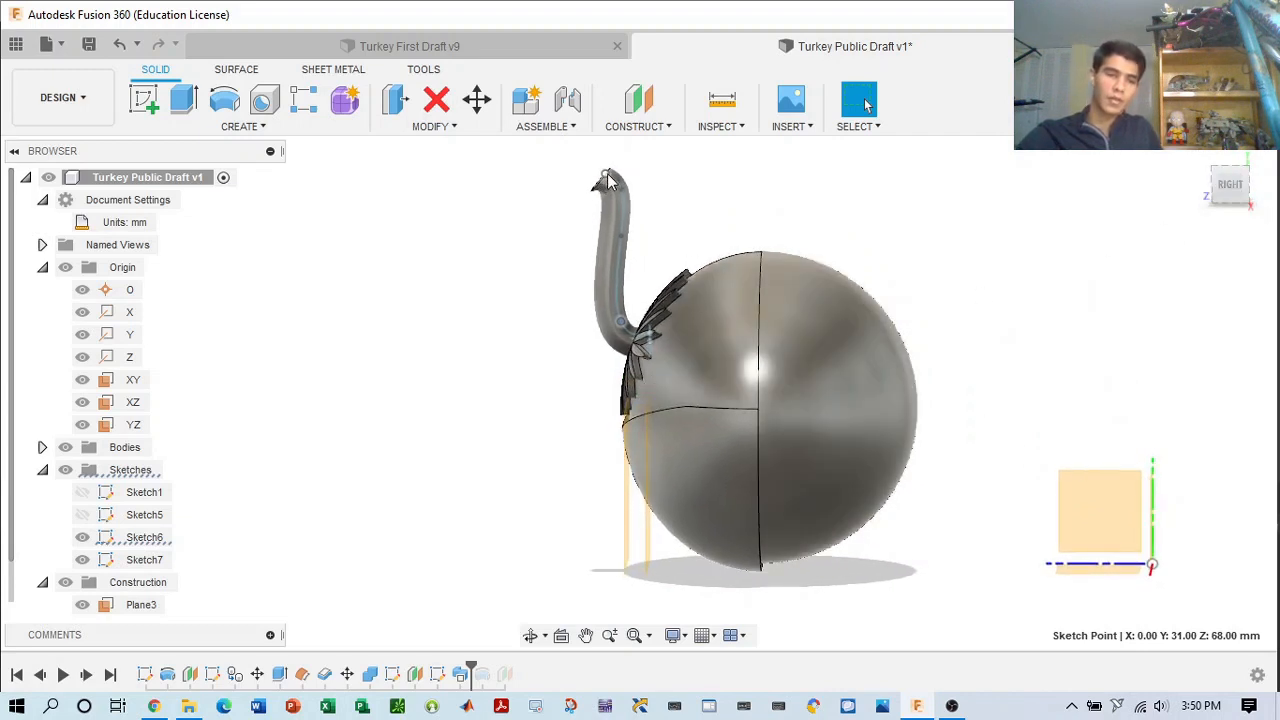
- Show Sketch1 and Sketch5 in the design
click(86, 494)
click(84, 515)
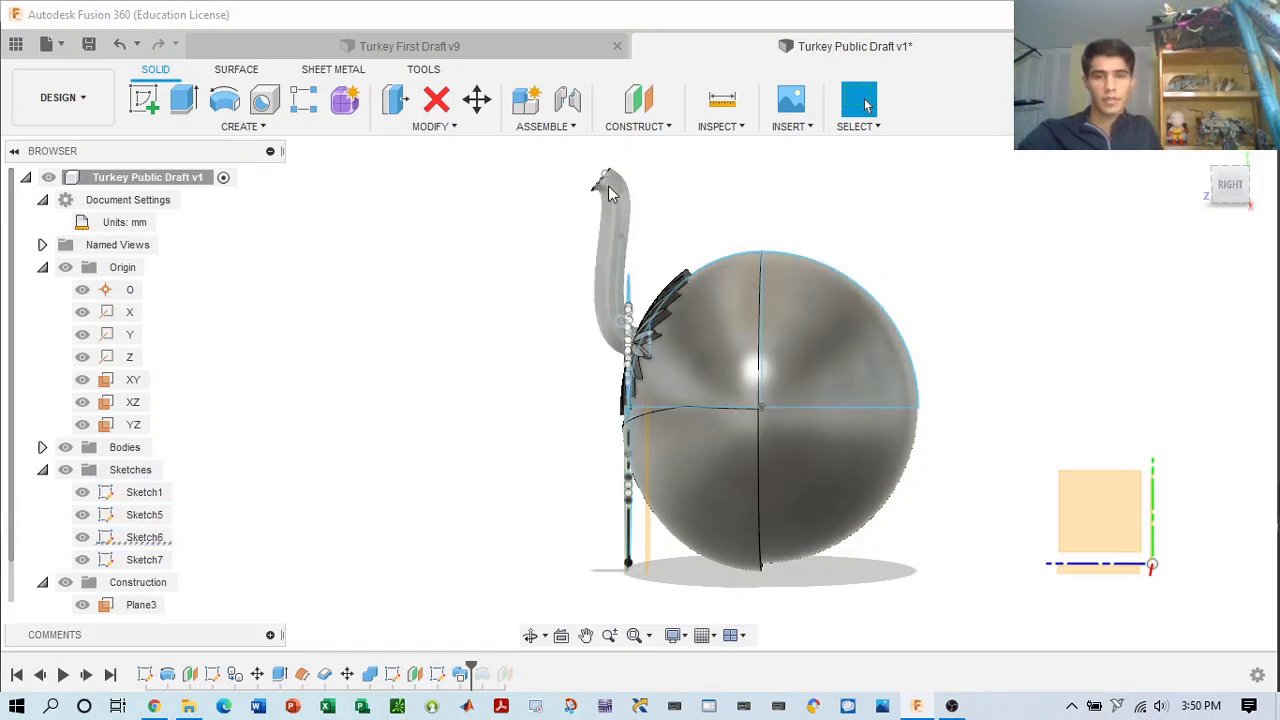
middle_drag(605, 183, 628, 243)
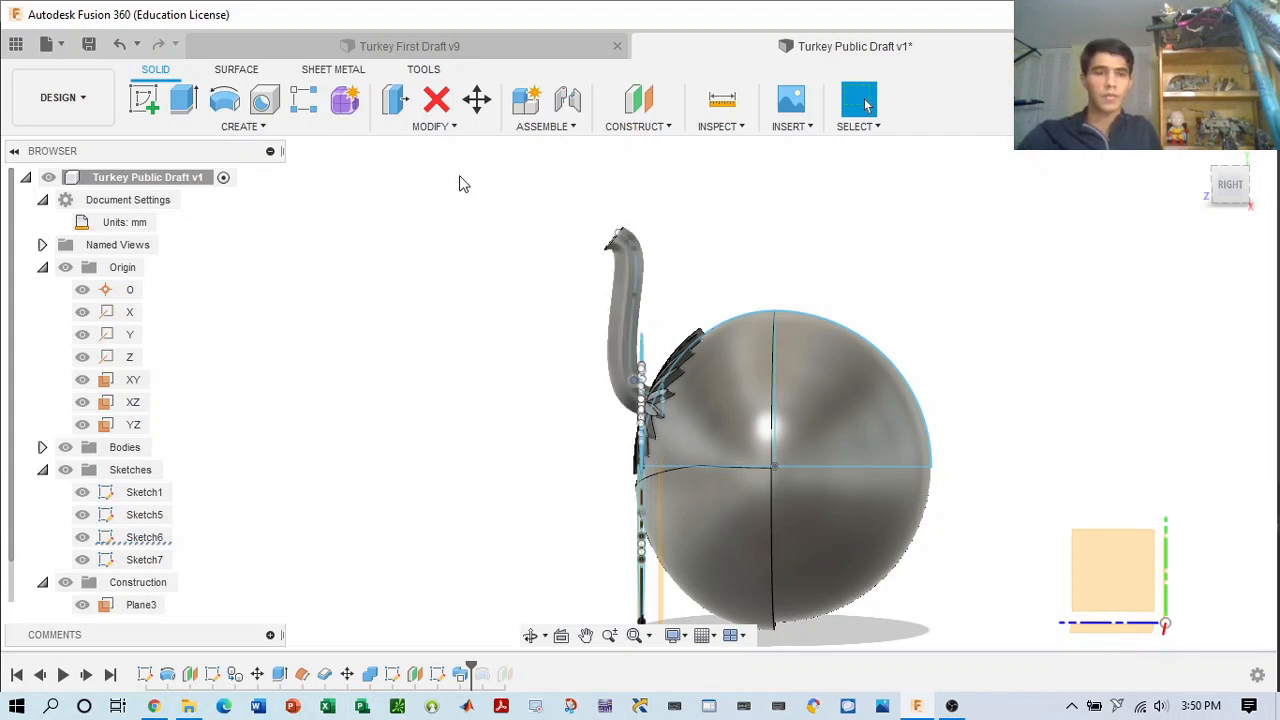
- Place a 20 mm diameter sphere for the head above the neck, centred at X 0, Y 55, Z 75 mm
click(242, 126)
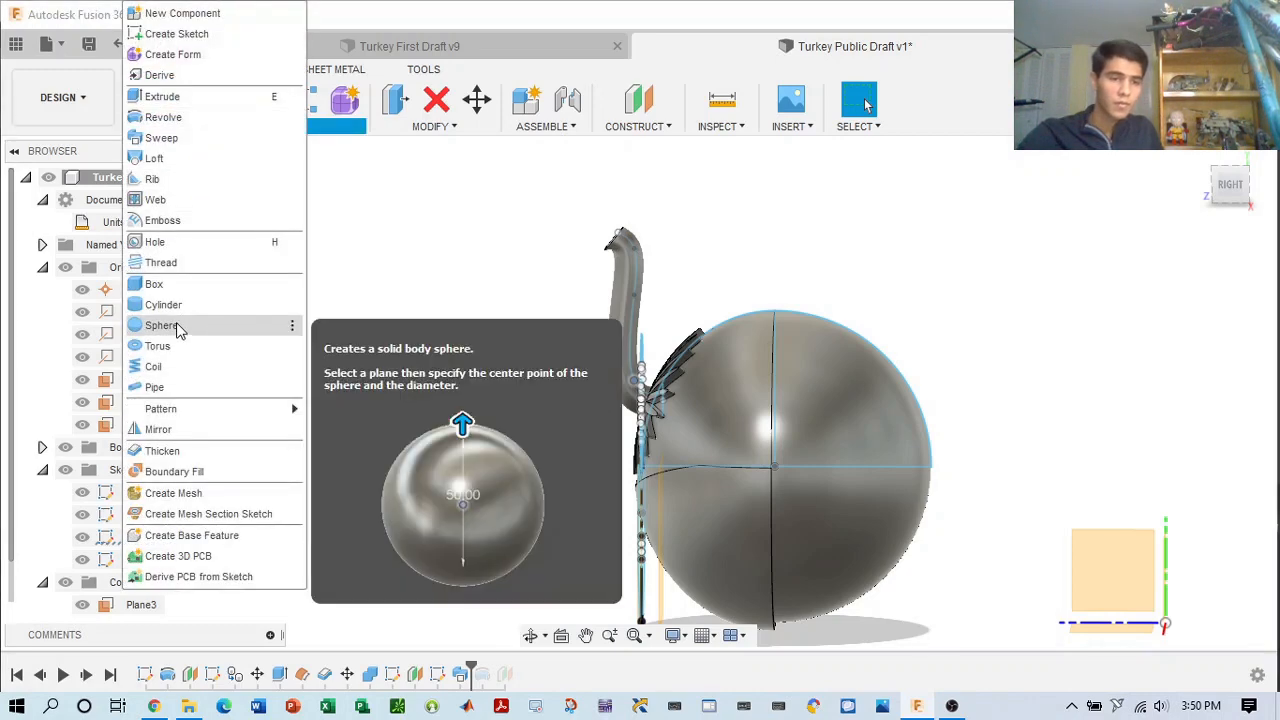
click(163, 325)
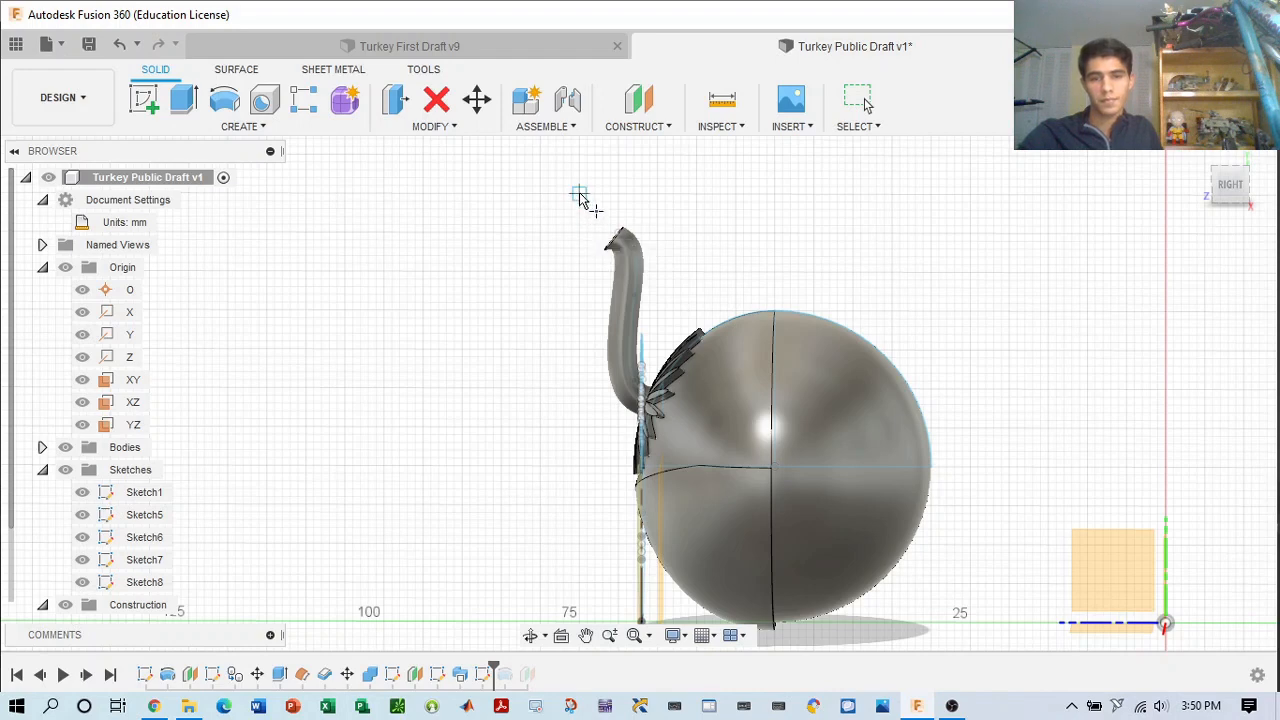
click(580, 195)
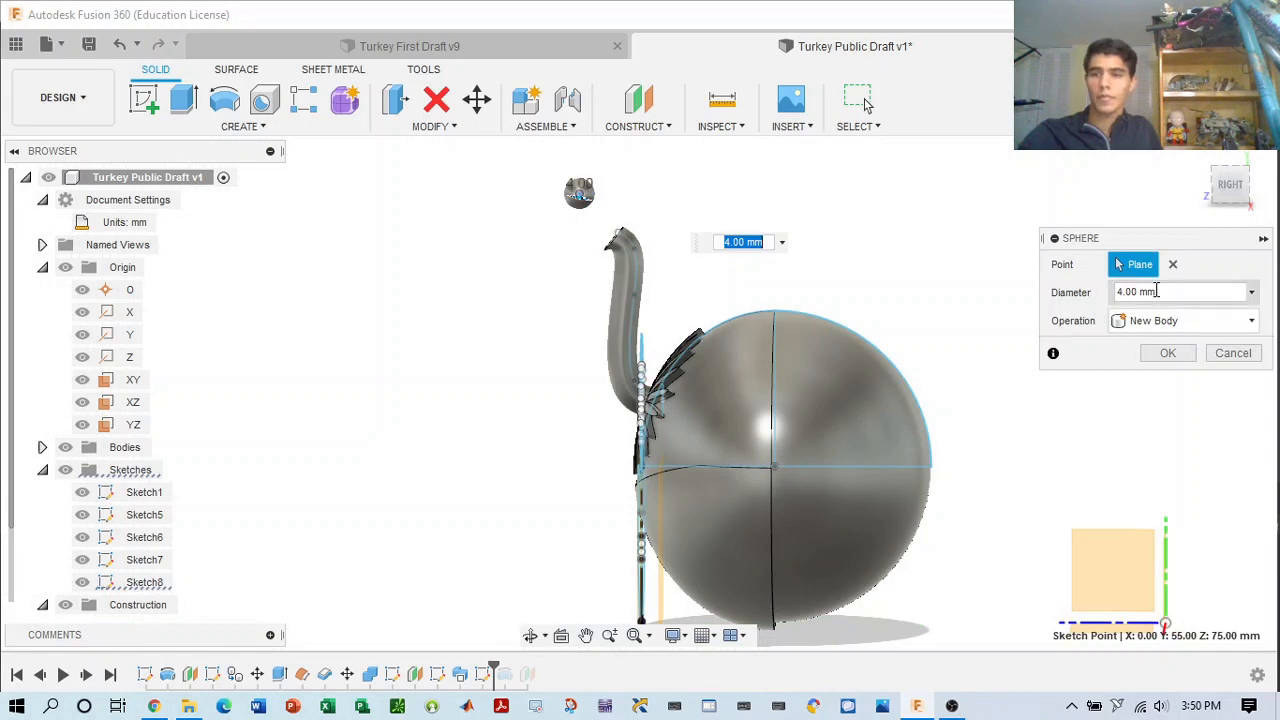
triple_click(1157, 291)
text(20)
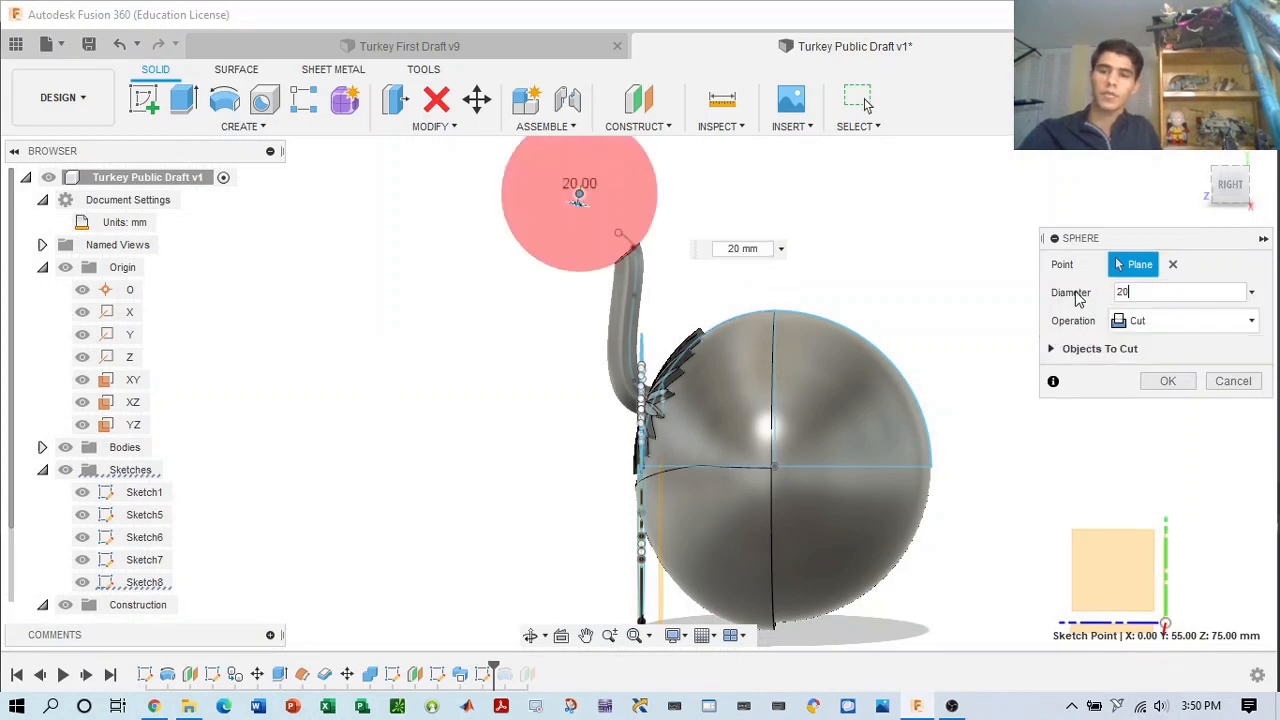
- Check the head sphere's overlap with the neck, set its operation to Join, and create it
drag(1234, 187, 1260, 195)
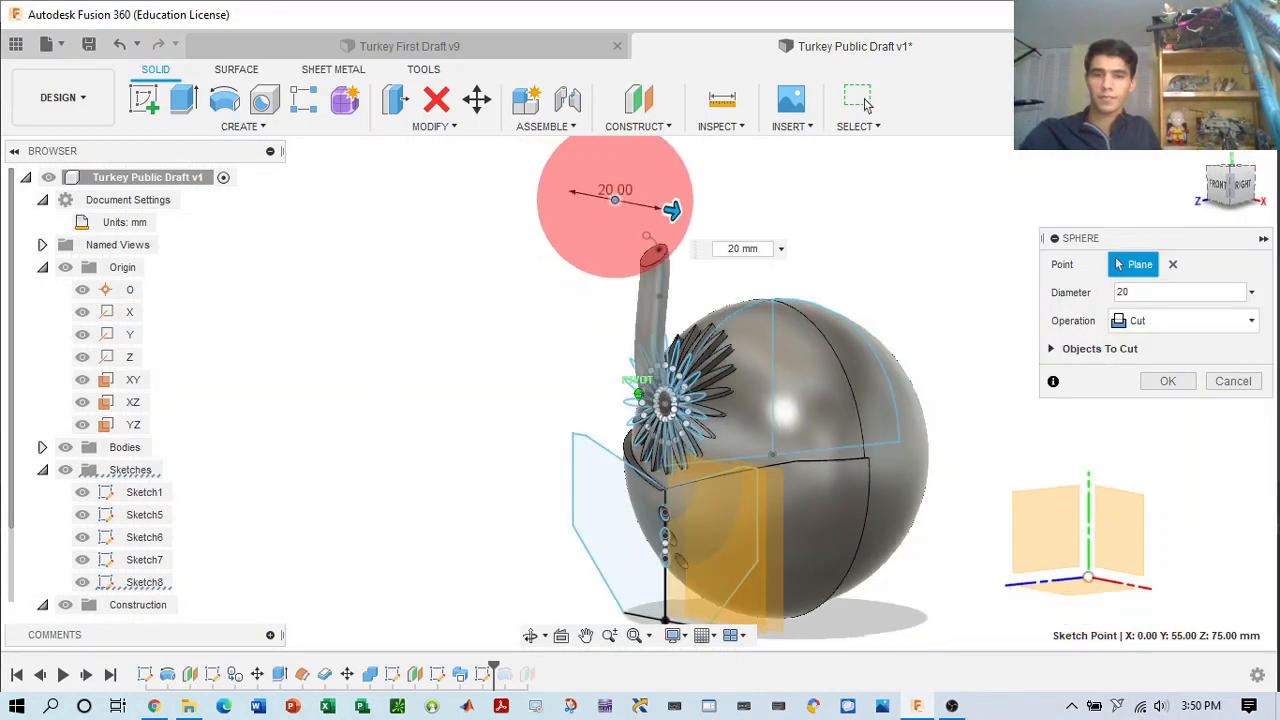
mouse_move(700, 395)
shift+middle_down()
mouse_move(775, 385)
mouse_move(765, 400)
mouse_move(680, 410)
mouse_move(620, 398)
shift+middle_up()
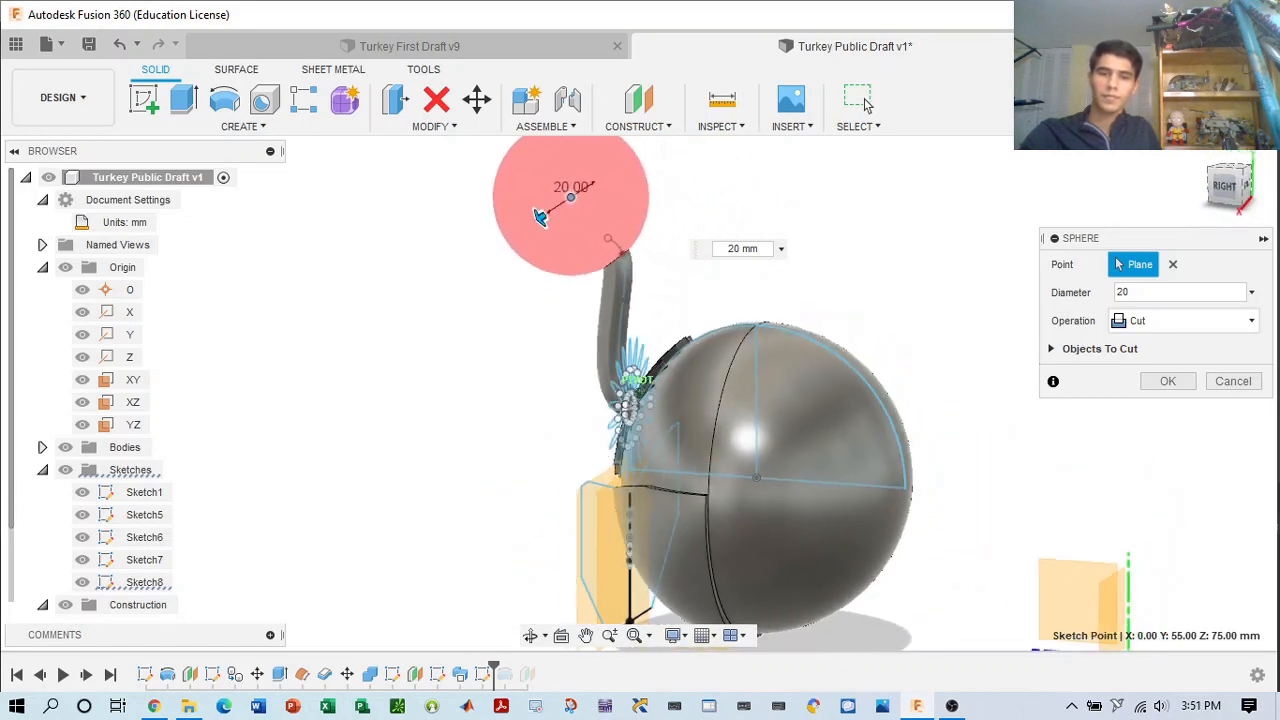
drag(1246, 200, 1268, 205)
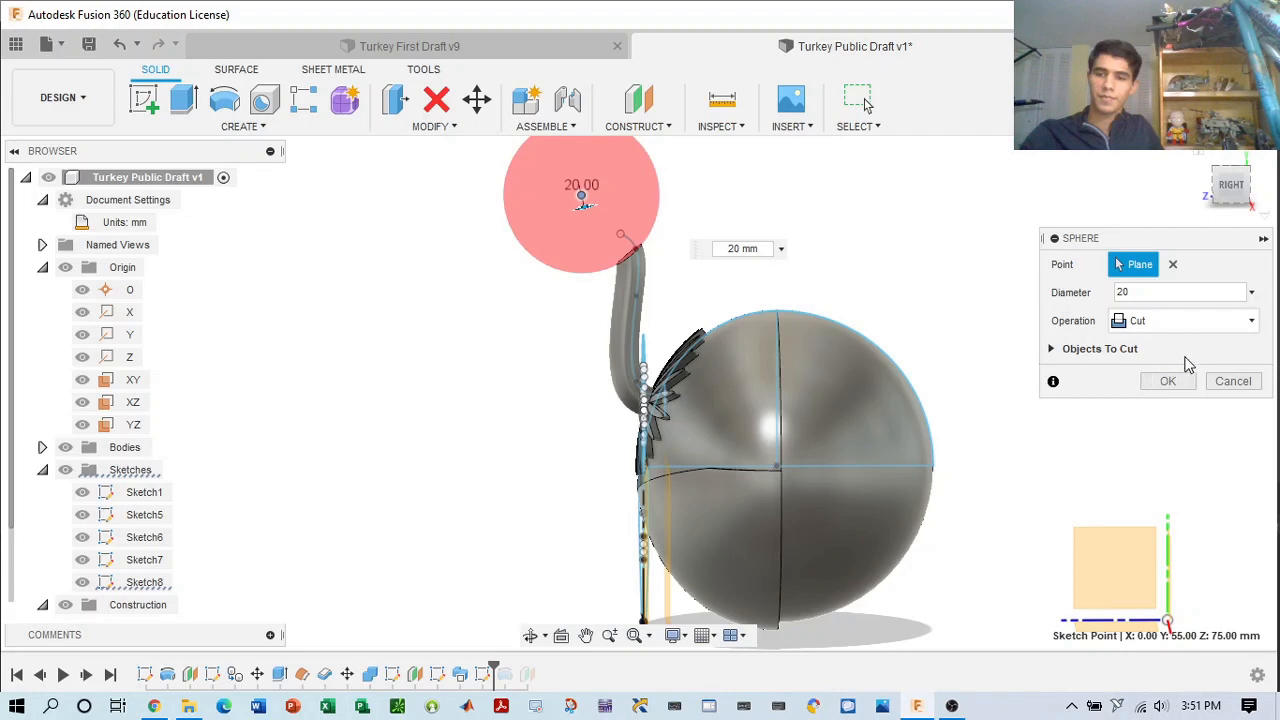
click(1180, 321)
click(1172, 340)
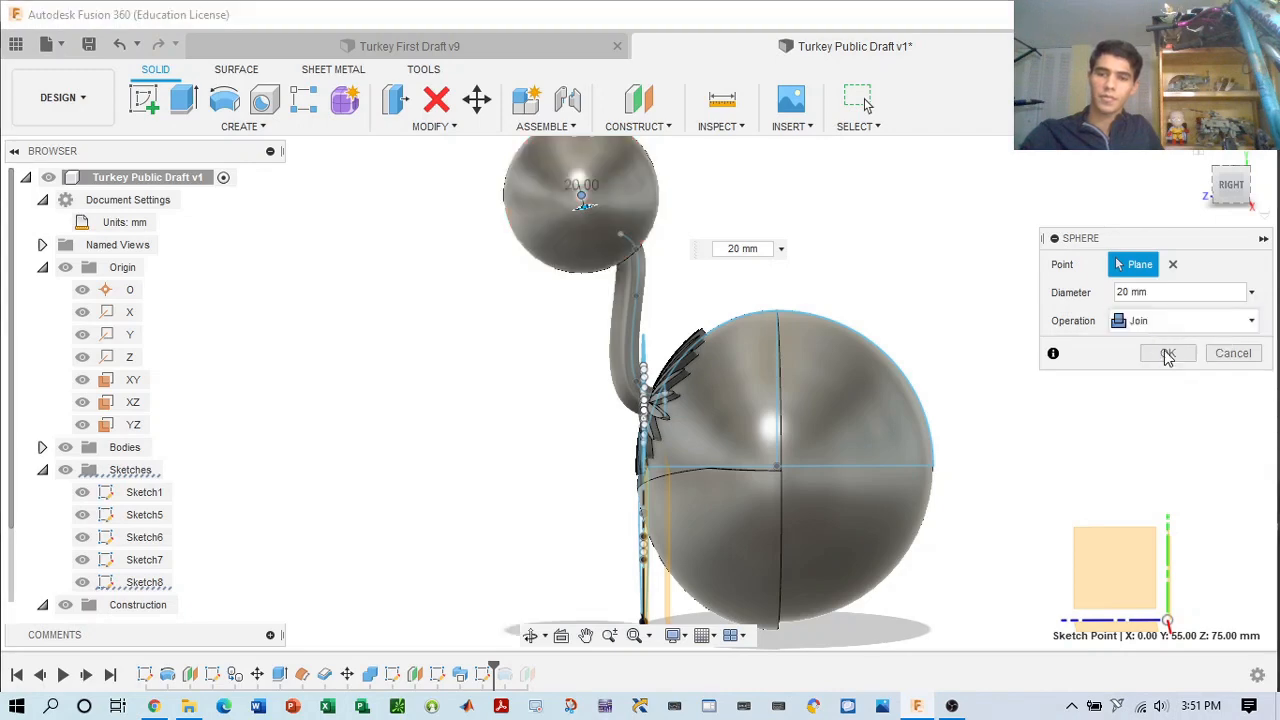
mouse_move(1238, 190)
mouse_down()
mouse_move(1275, 198)
mouse_move(1247, 196)
mouse_up()
click(1167, 353)
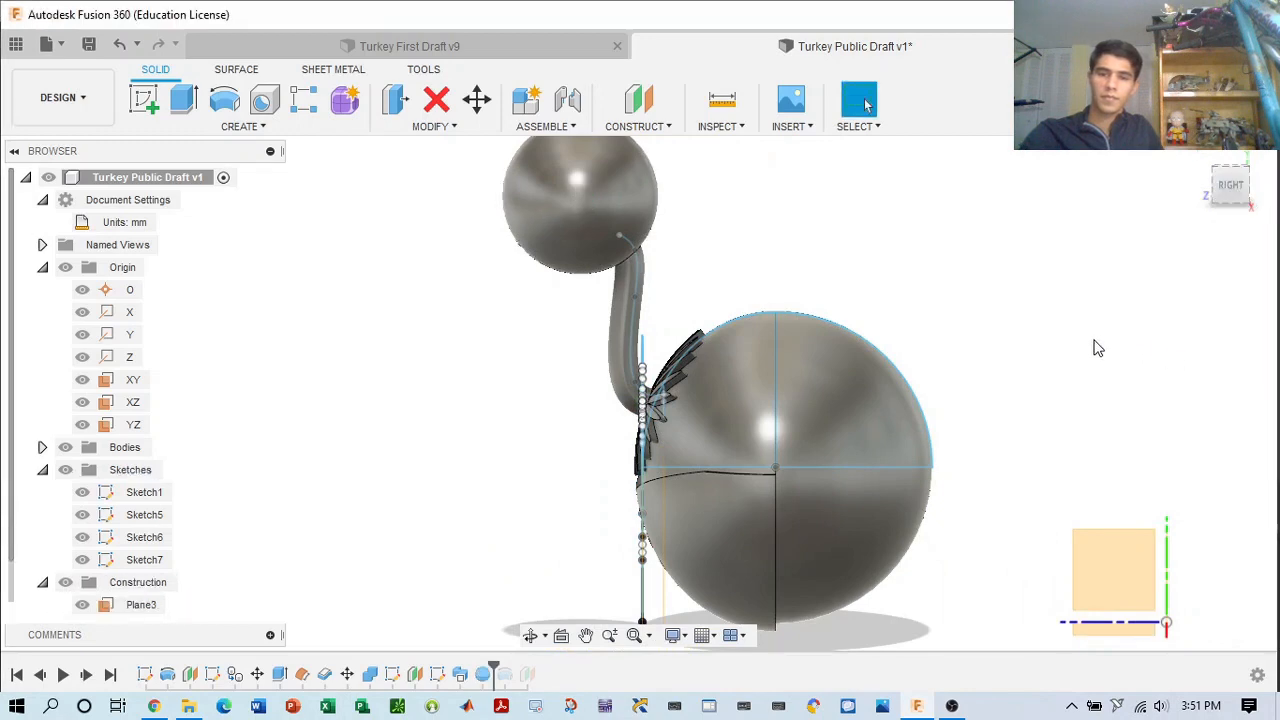
- Inspect the head and neck from the back, front and right, and compare them with the Turkey First Draft v9 model
click(1202, 187)
scroll(765, 242, up, 5)
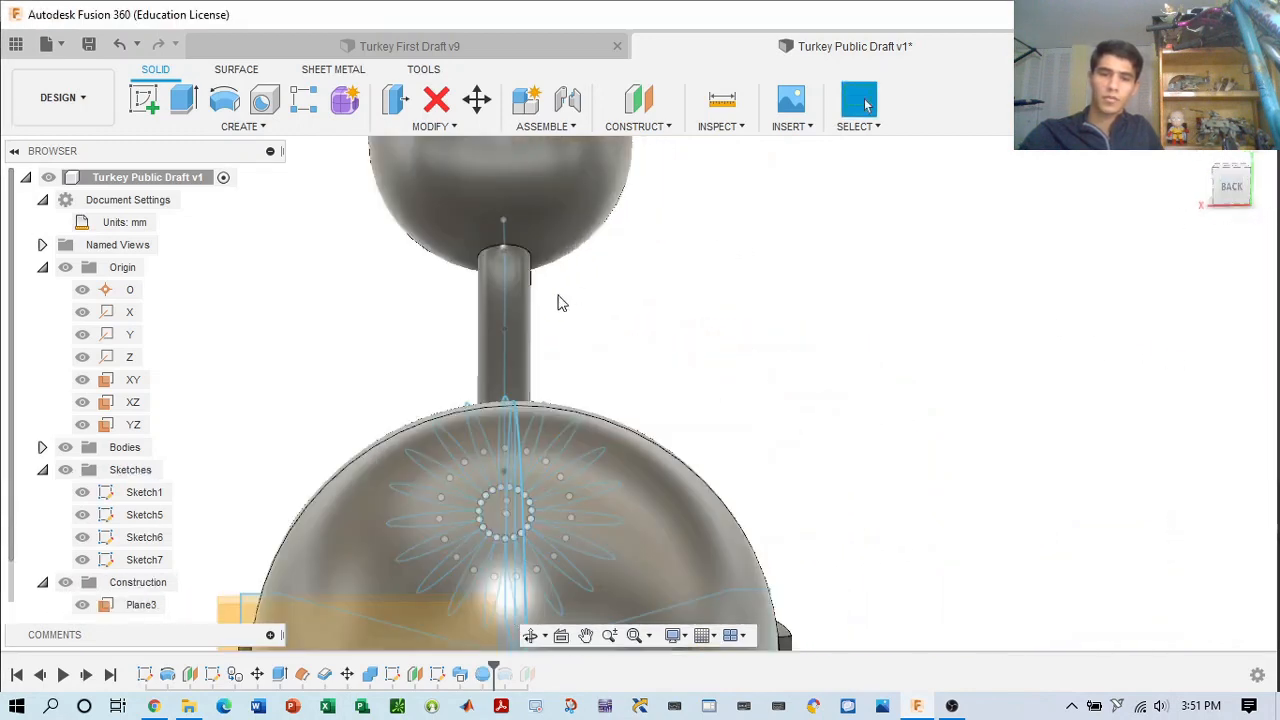
middle_drag(662, 289, 842, 296)
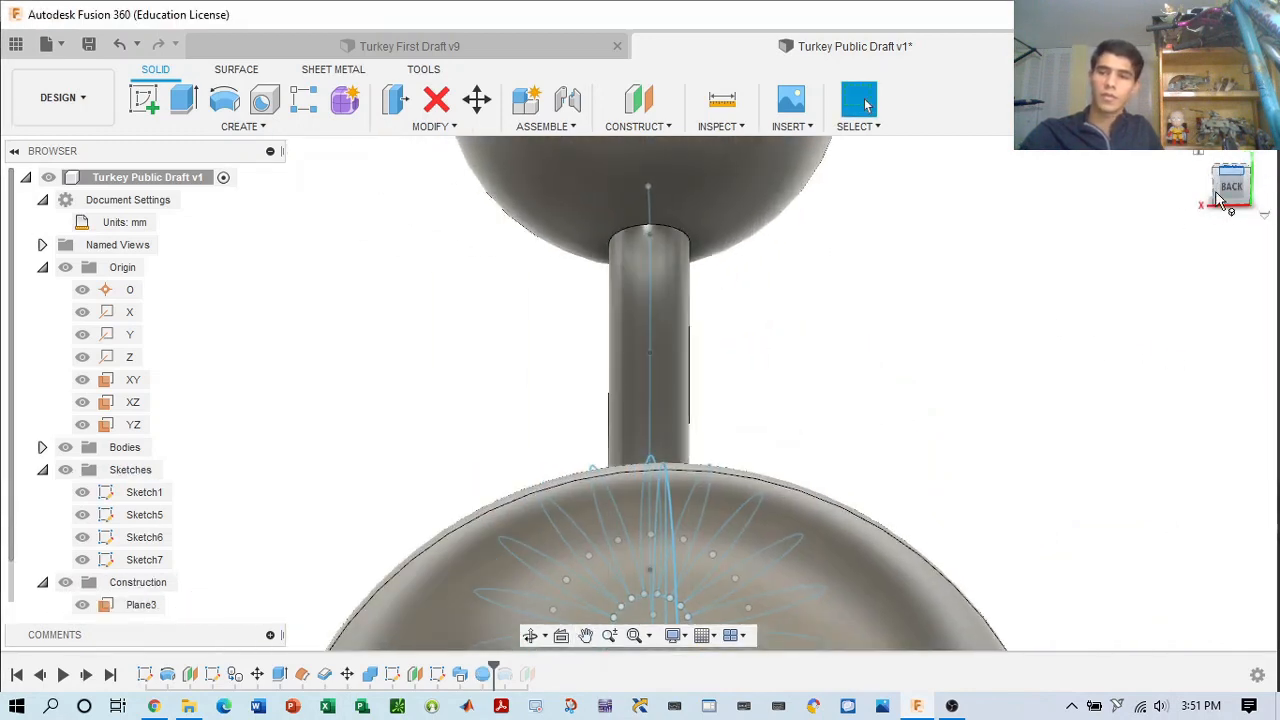
scroll(1160, 275, down, 5)
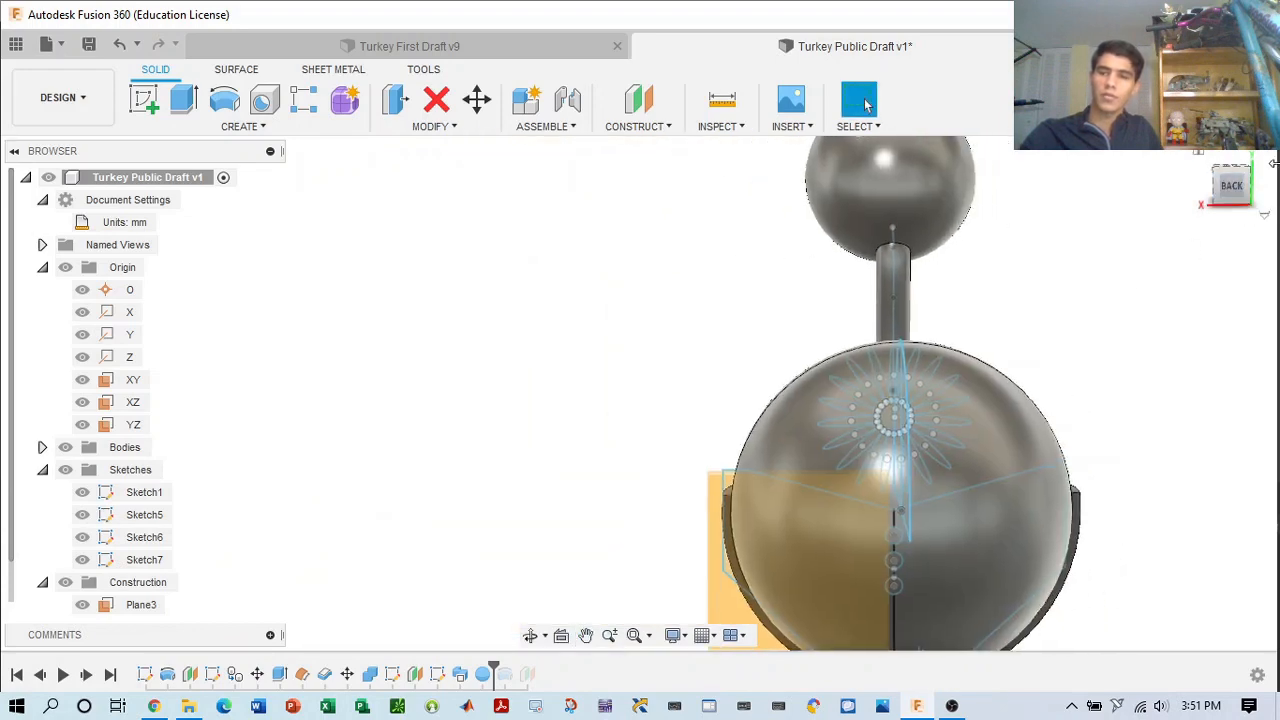
click(1208, 158)
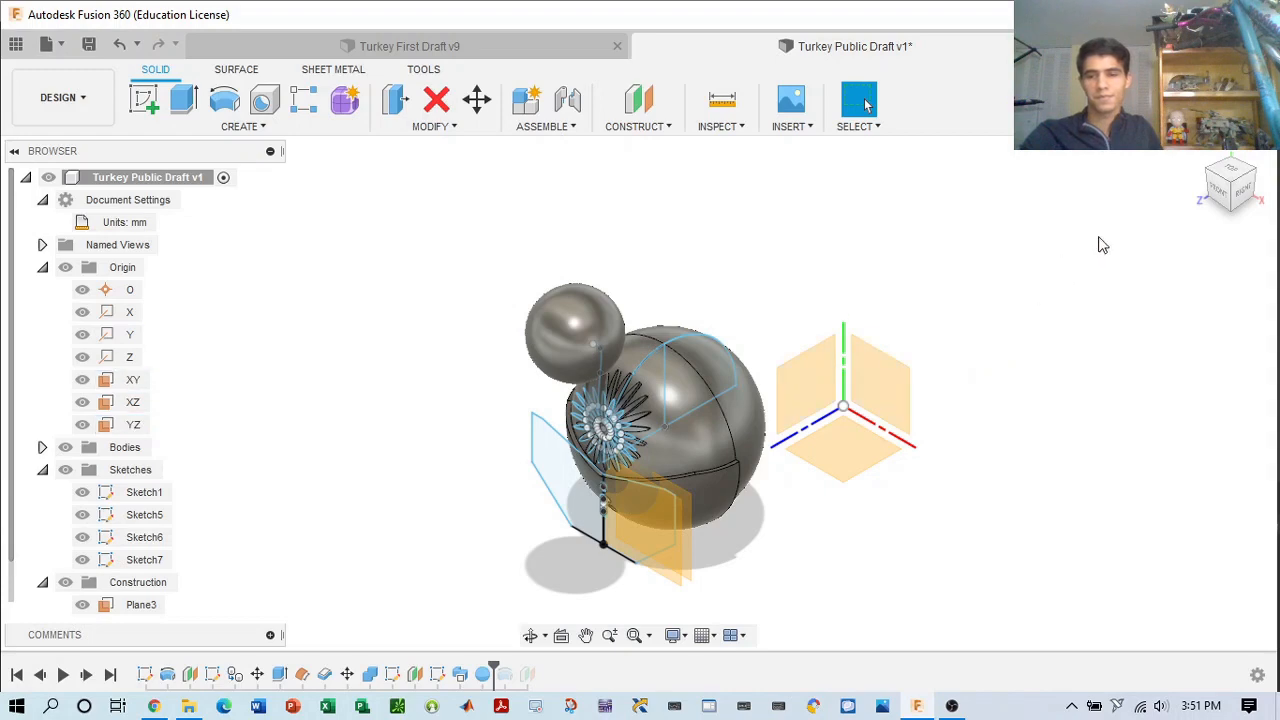
click(1243, 194)
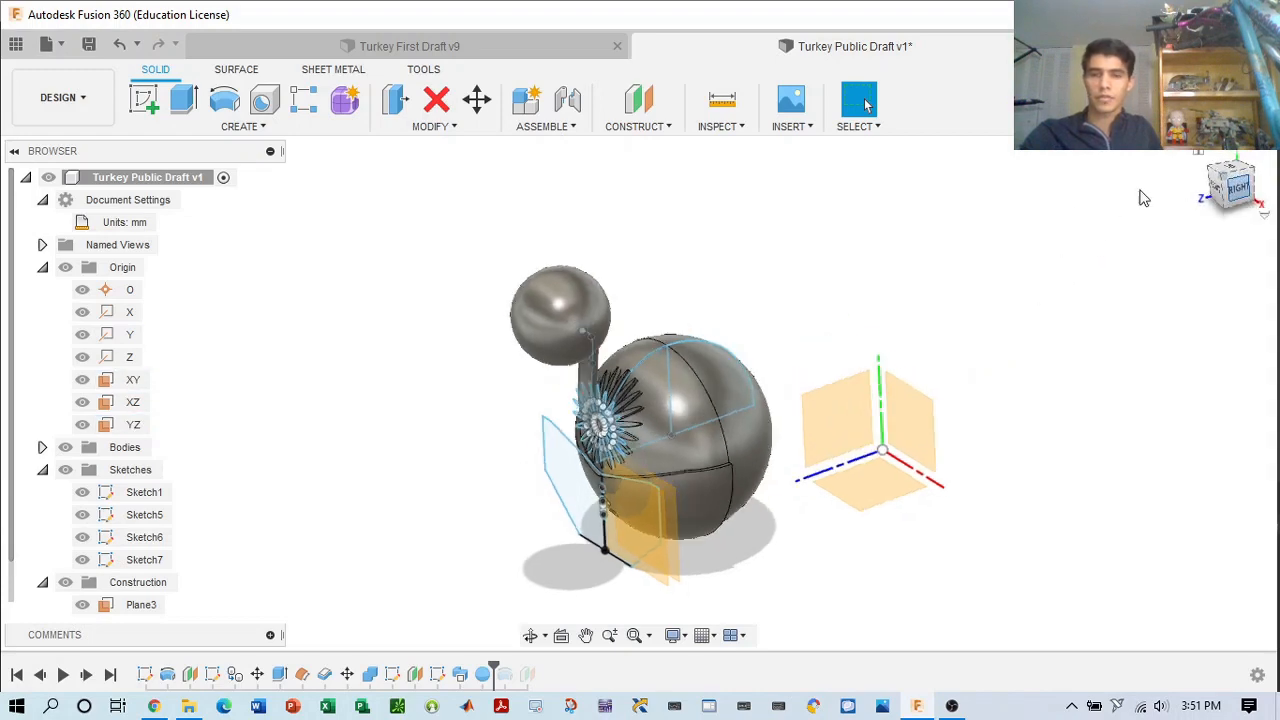
click(477, 46)
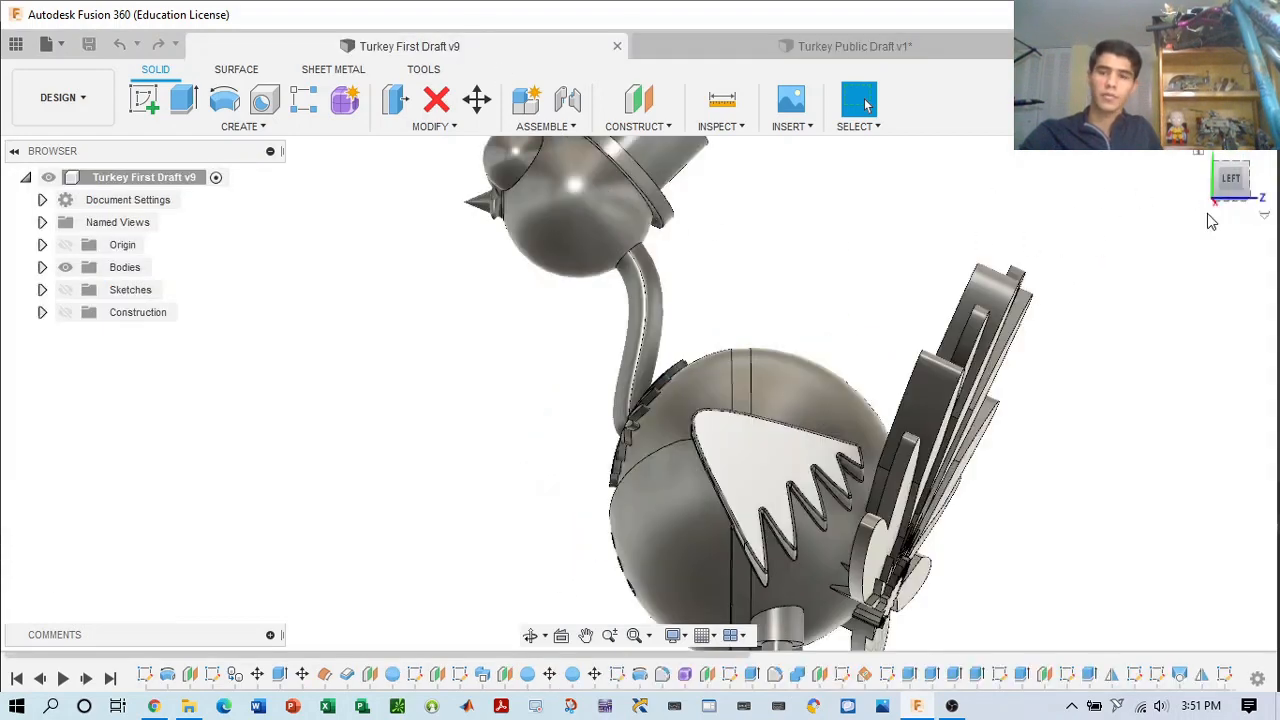
scroll(1131, 253, down, 3)
middle_drag(1120, 248, 918, 250)
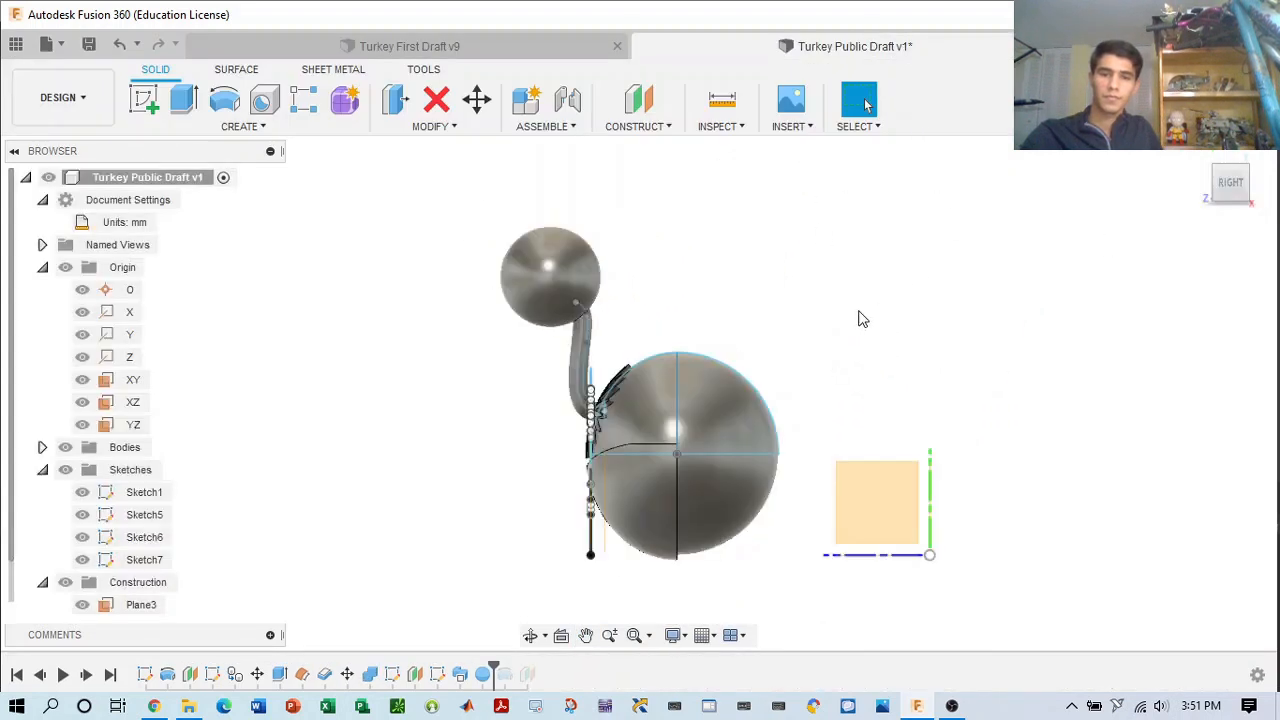
mouse_move(860, 316)
middle_down()
mouse_move(849, 309)
mouse_move(877, 306)
mouse_move(864, 310)
middle_up()
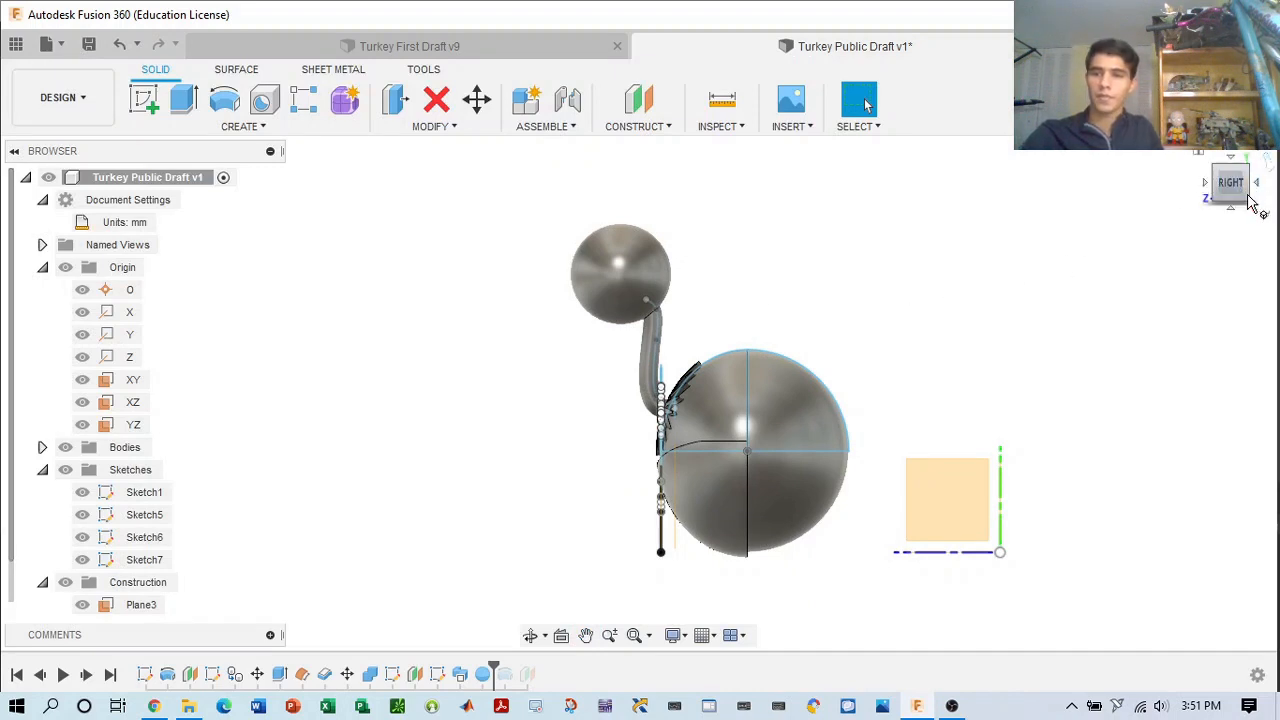
mouse_move(1238, 186)
mouse_down()
mouse_move(1268, 186)
mouse_move(1246, 187)
mouse_up()
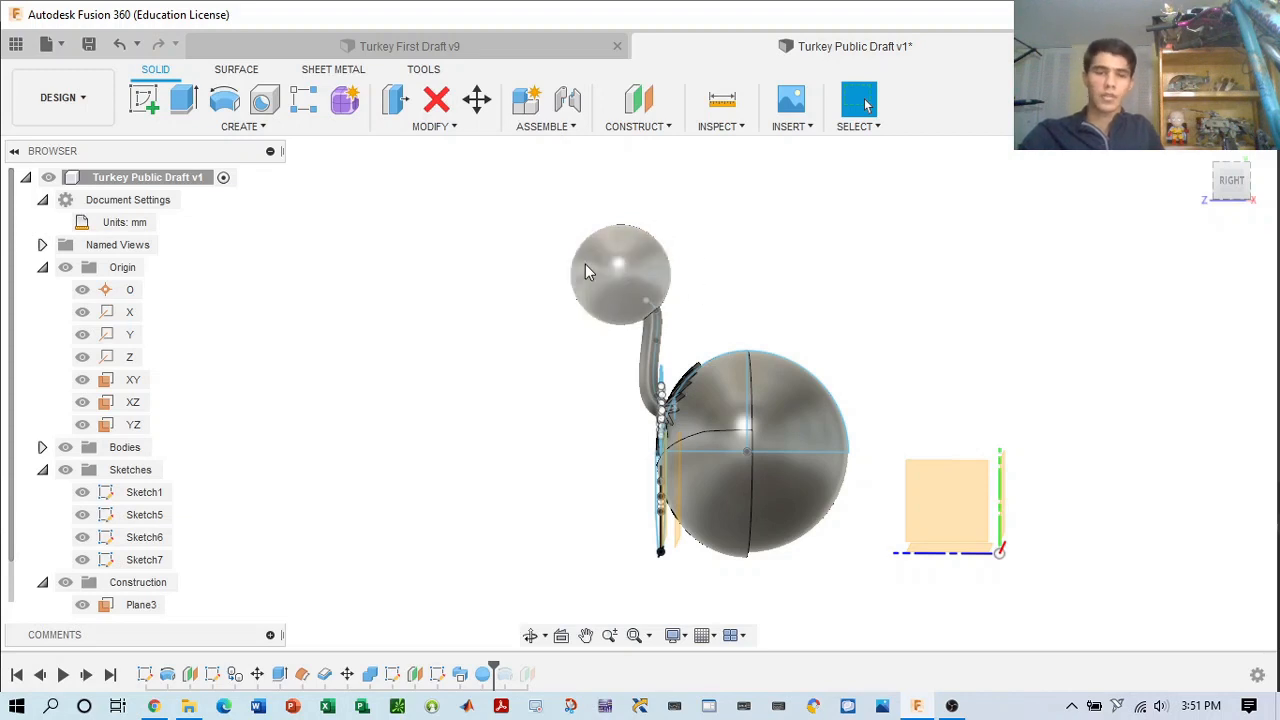
click(1240, 206)
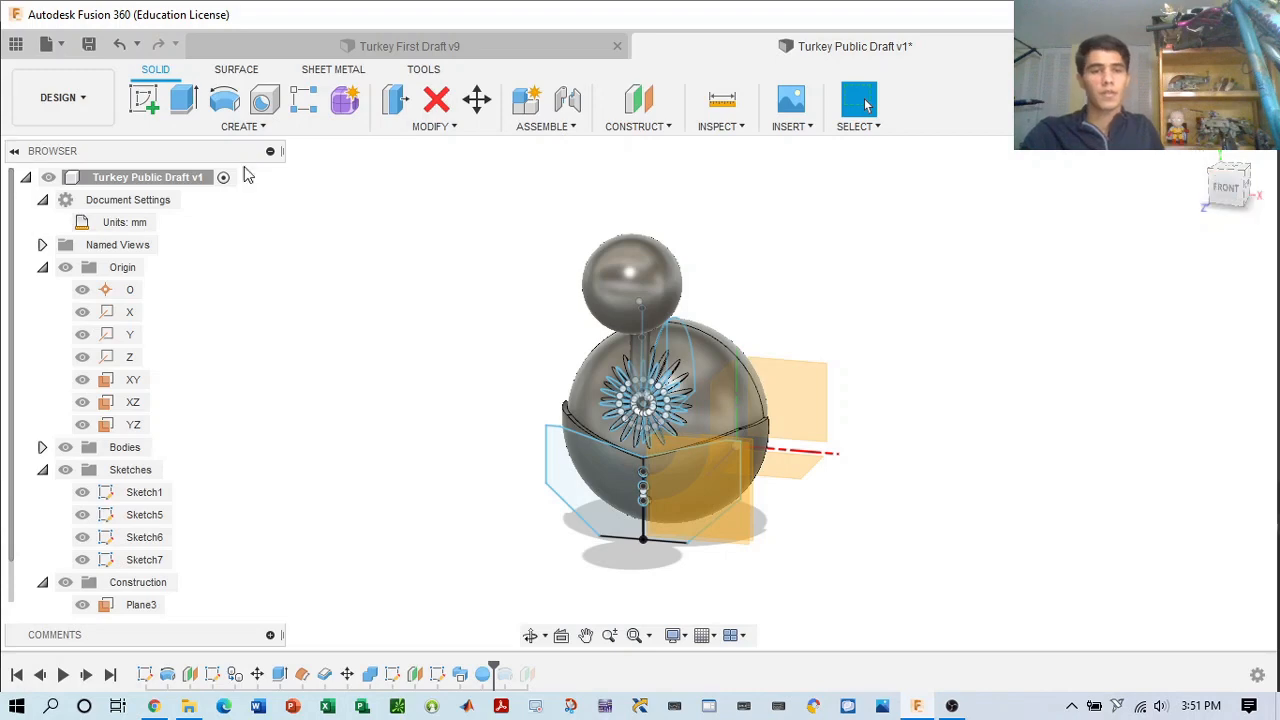
- Place an 8 mm diameter sphere on the YZ plane at the head's upper front, centred at Y 65, Z 80 mm
click(240, 126)
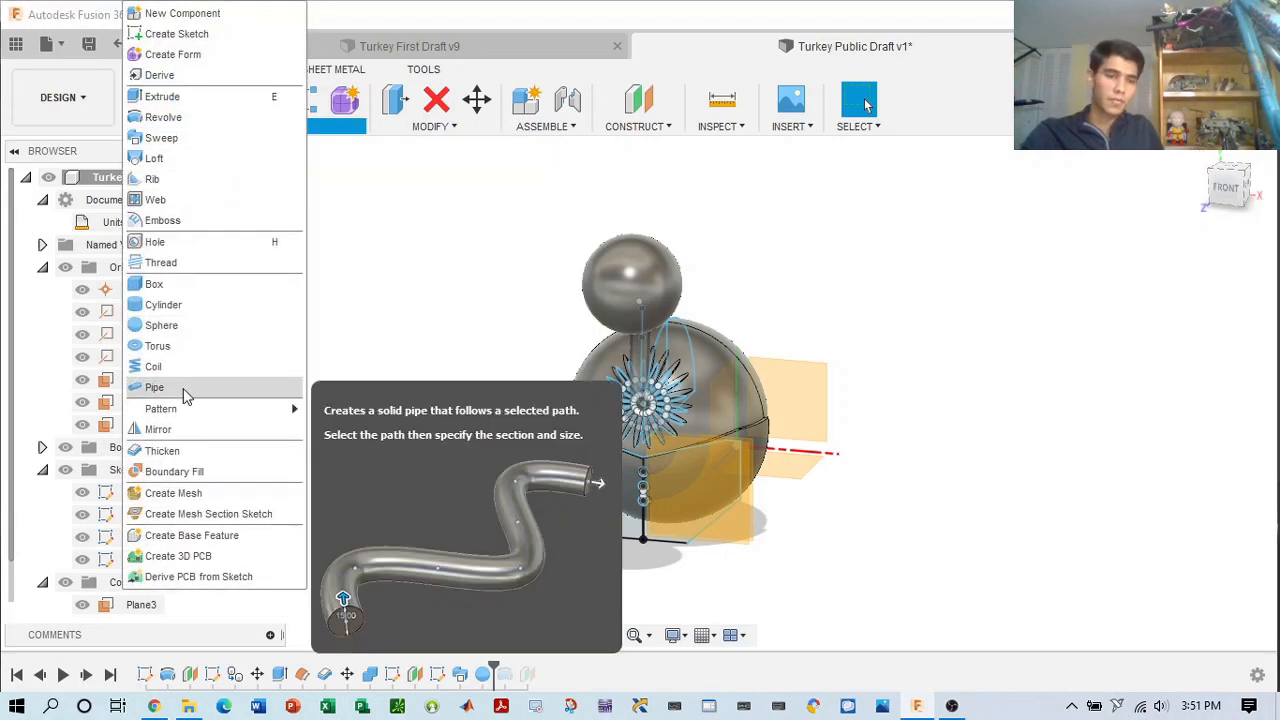
click(482, 308)
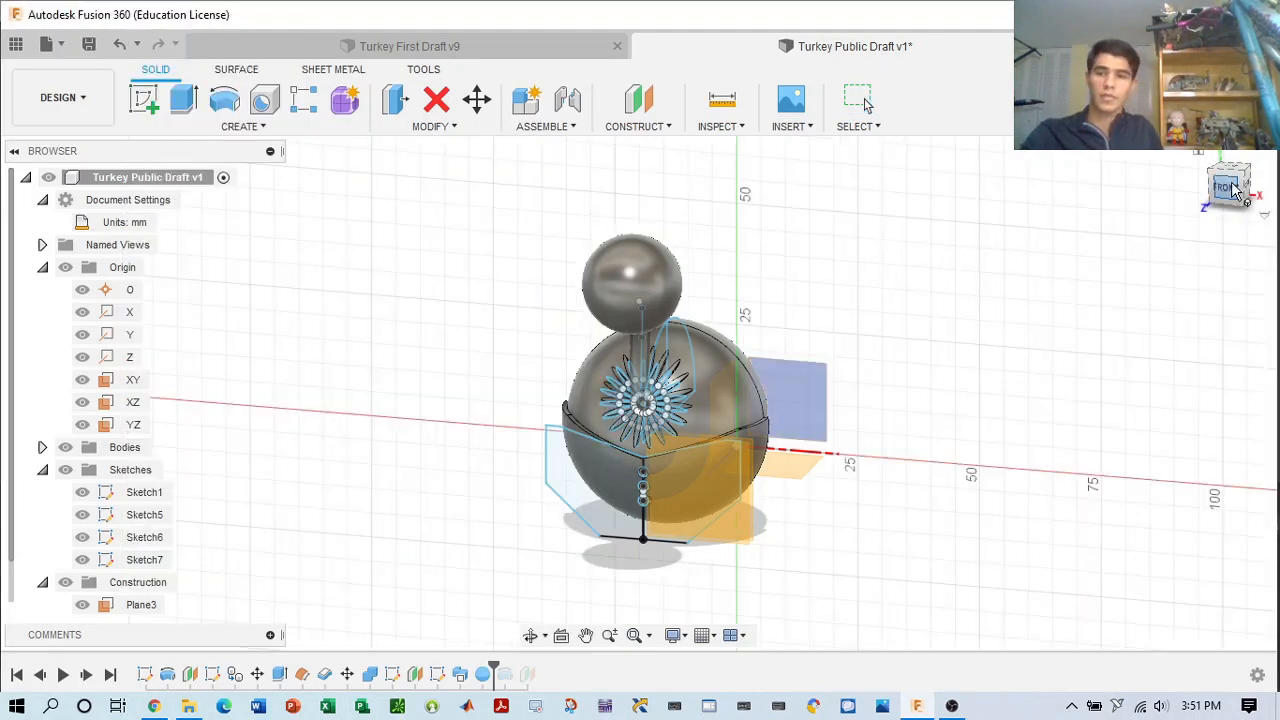
click(1247, 194)
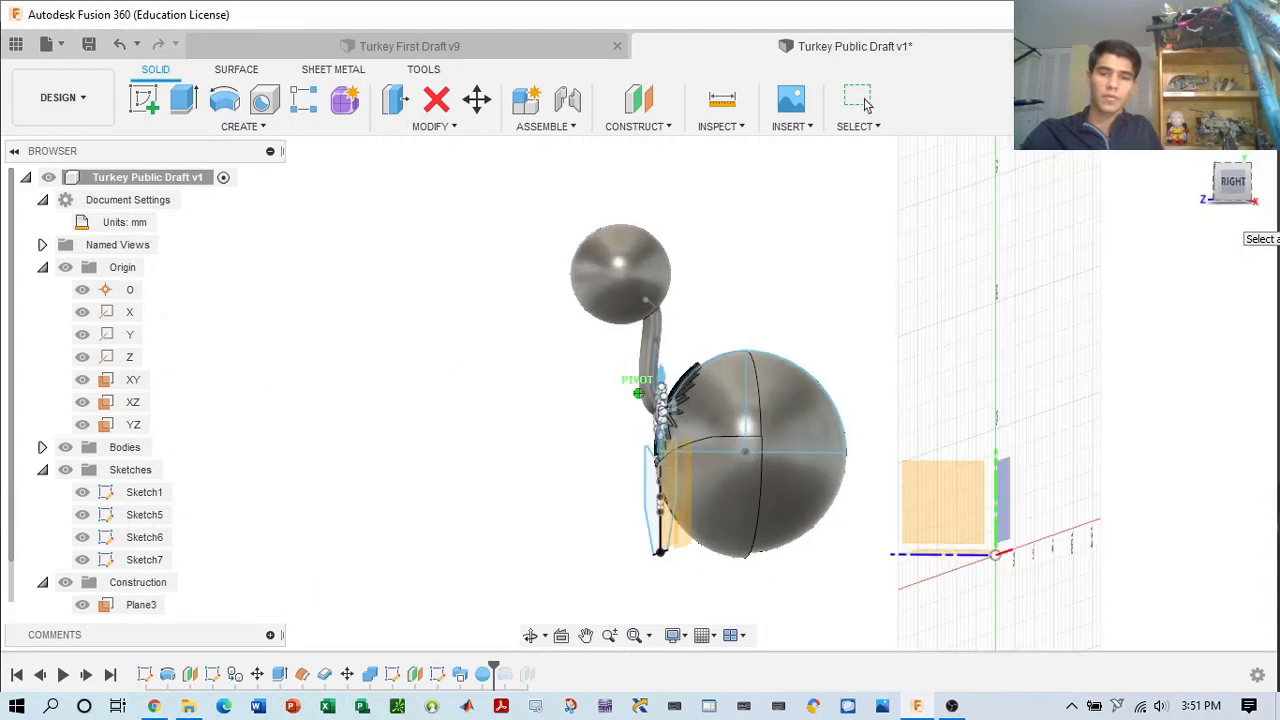
click(937, 487)
scroll(645, 262, up, 3)
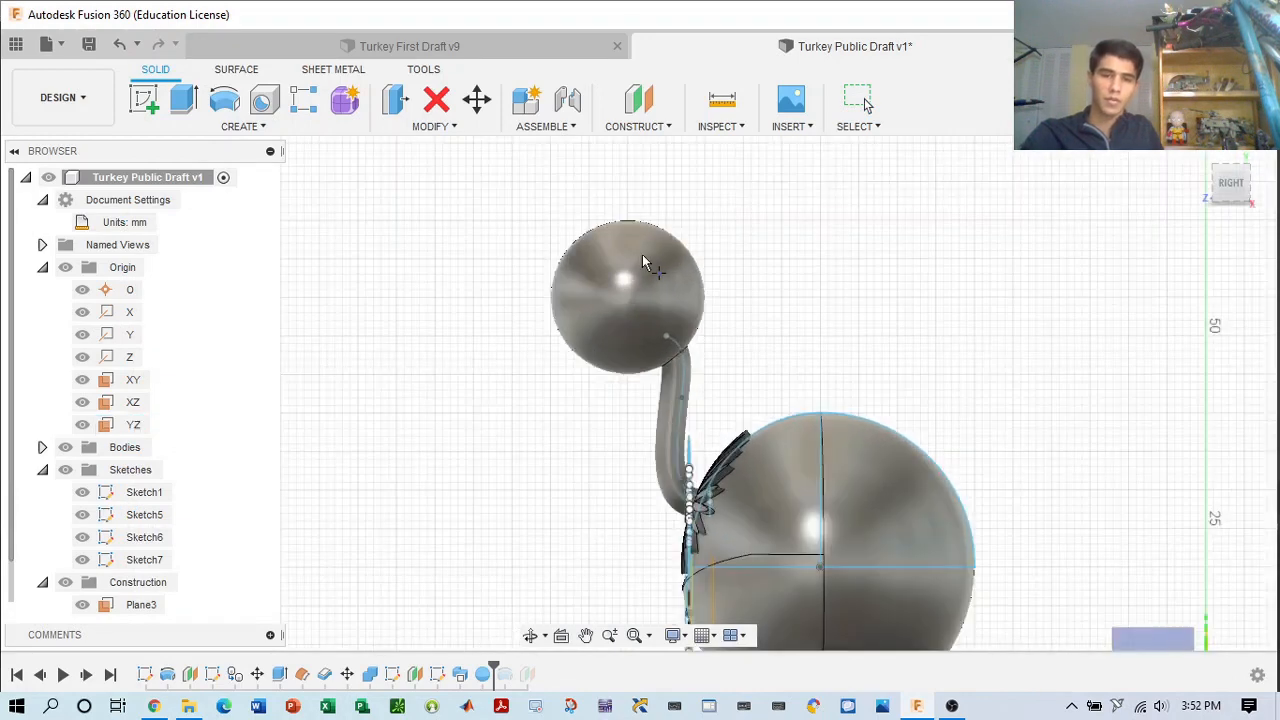
scroll(638, 253, down, 2)
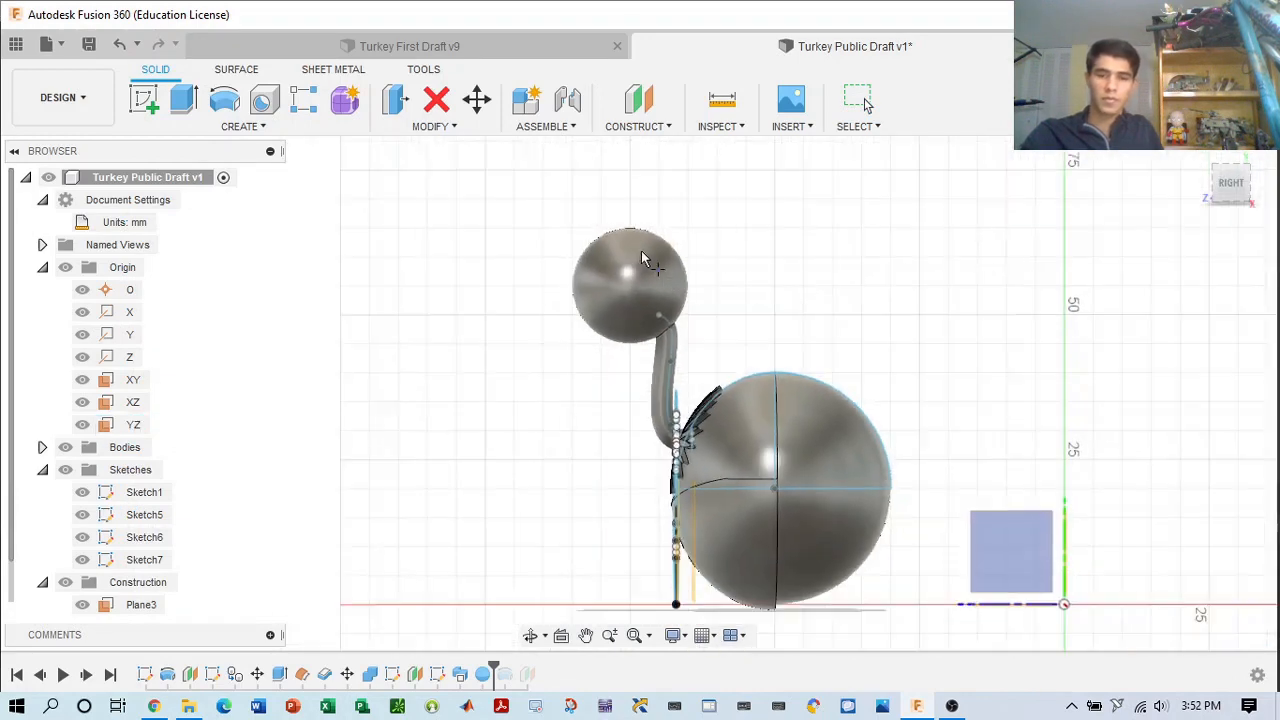
click(968, 512)
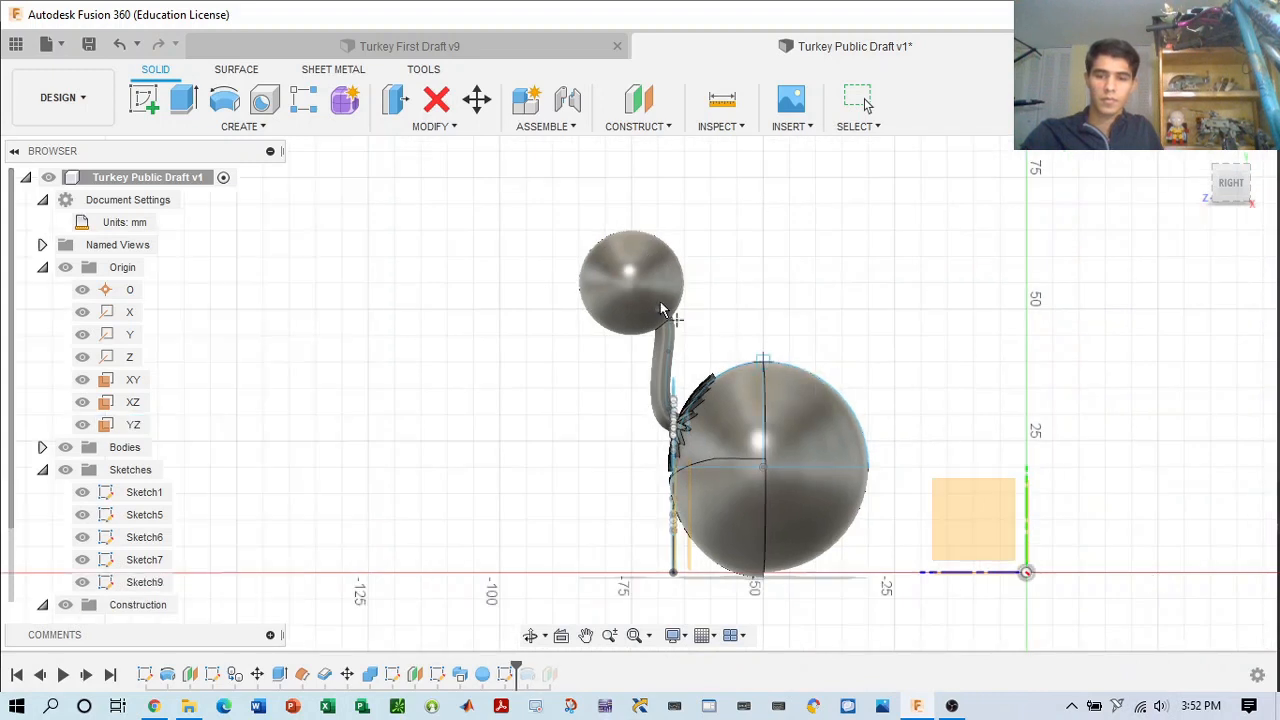
click(605, 232)
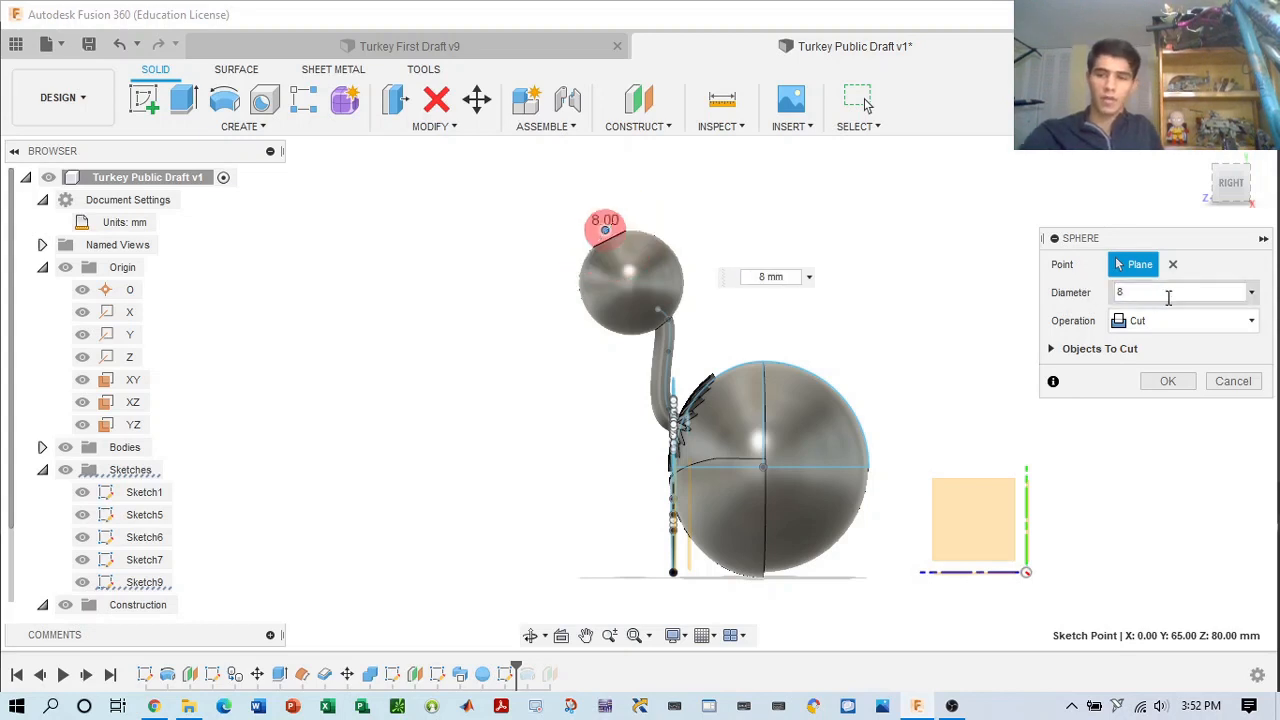
- Set the small sphere's operation to New Body and create it
click(1150, 320)
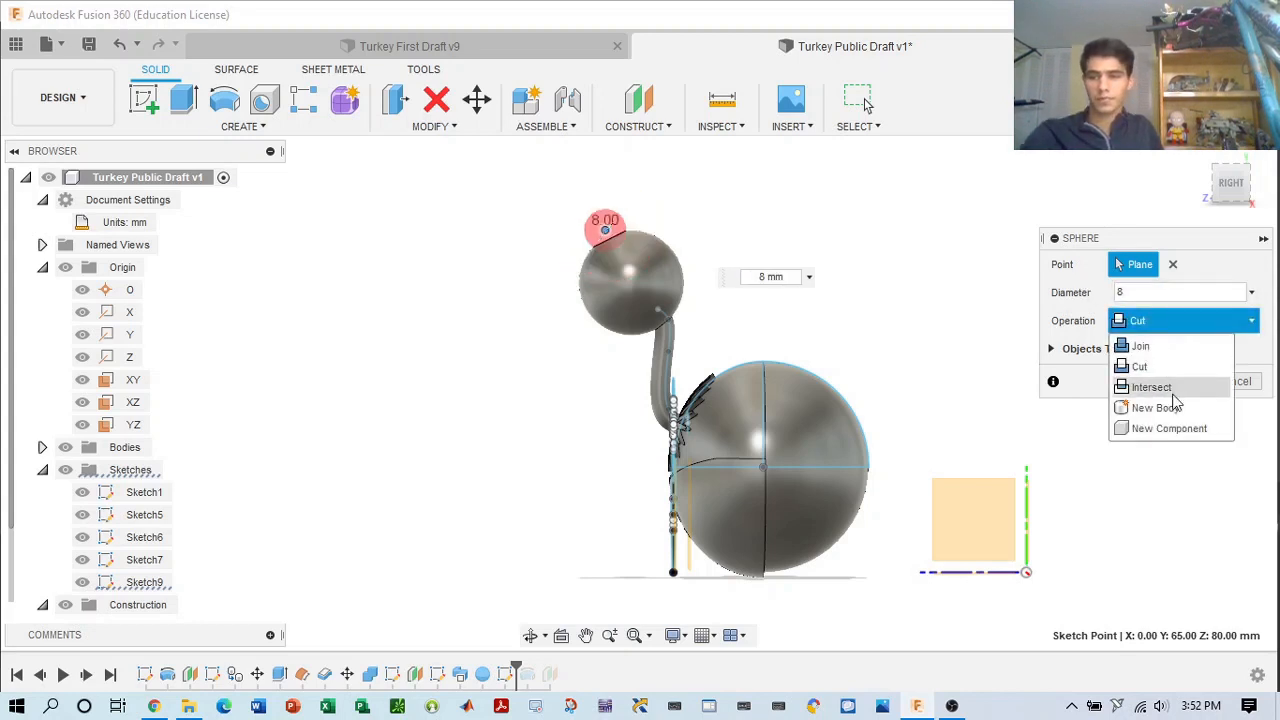
click(1187, 415)
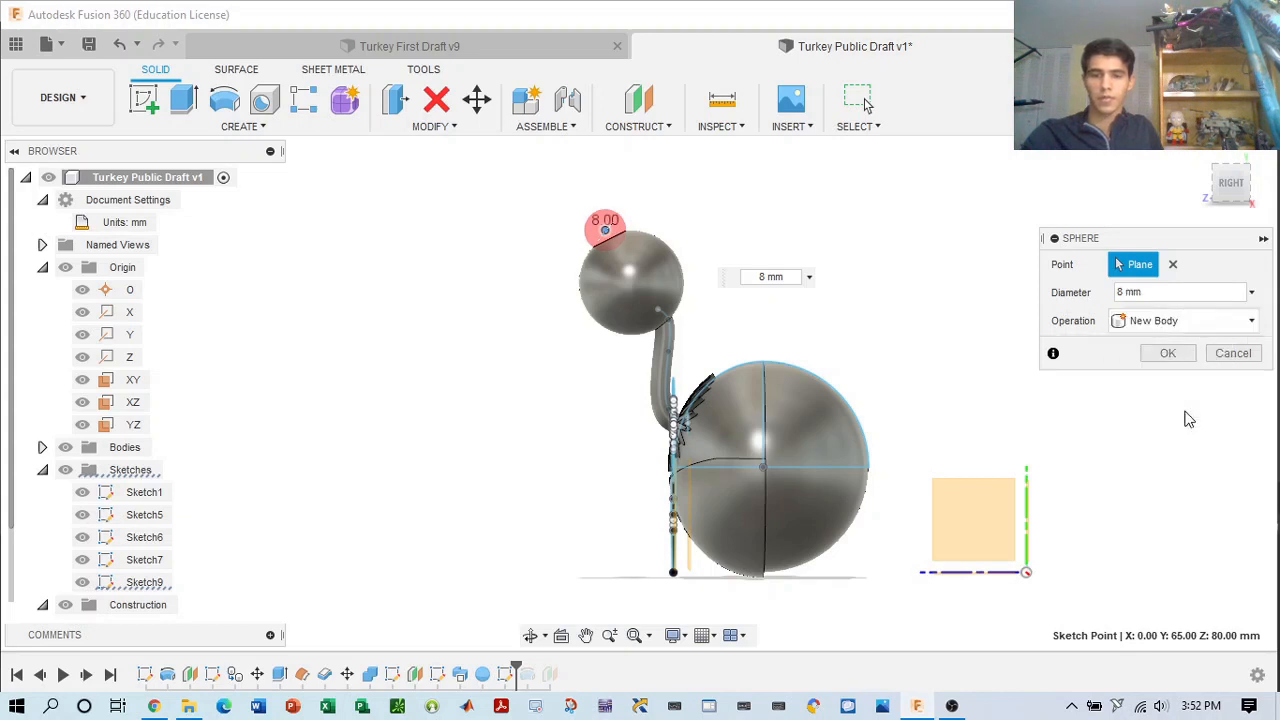
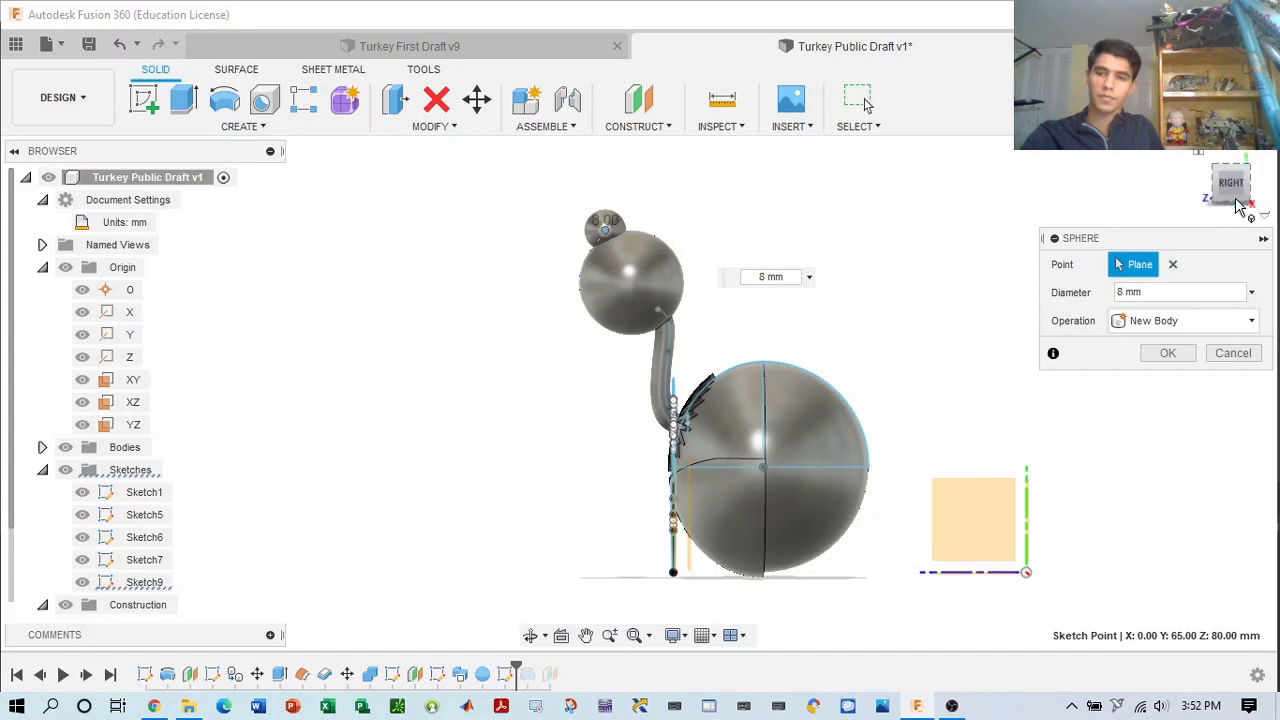
mouse_move(1238, 197)
mouse_down()
mouse_move(1274, 197)
mouse_move(1246, 197)
mouse_up()
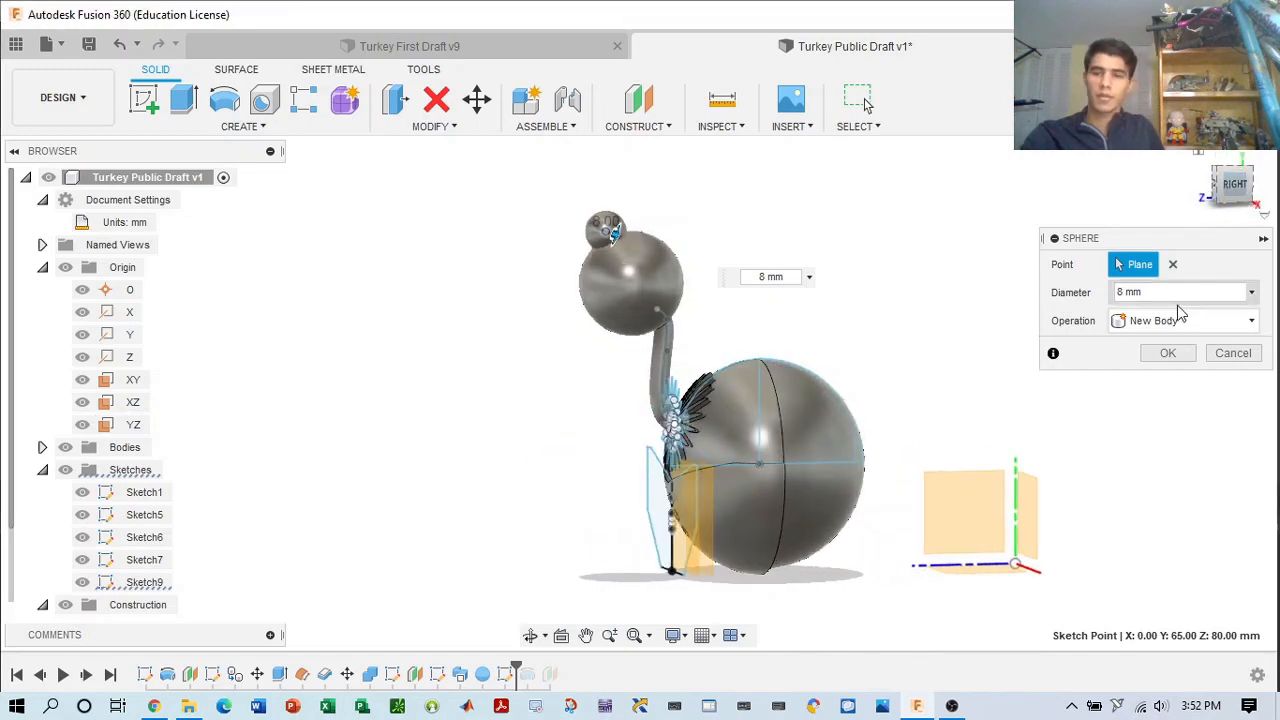
click(1167, 353)
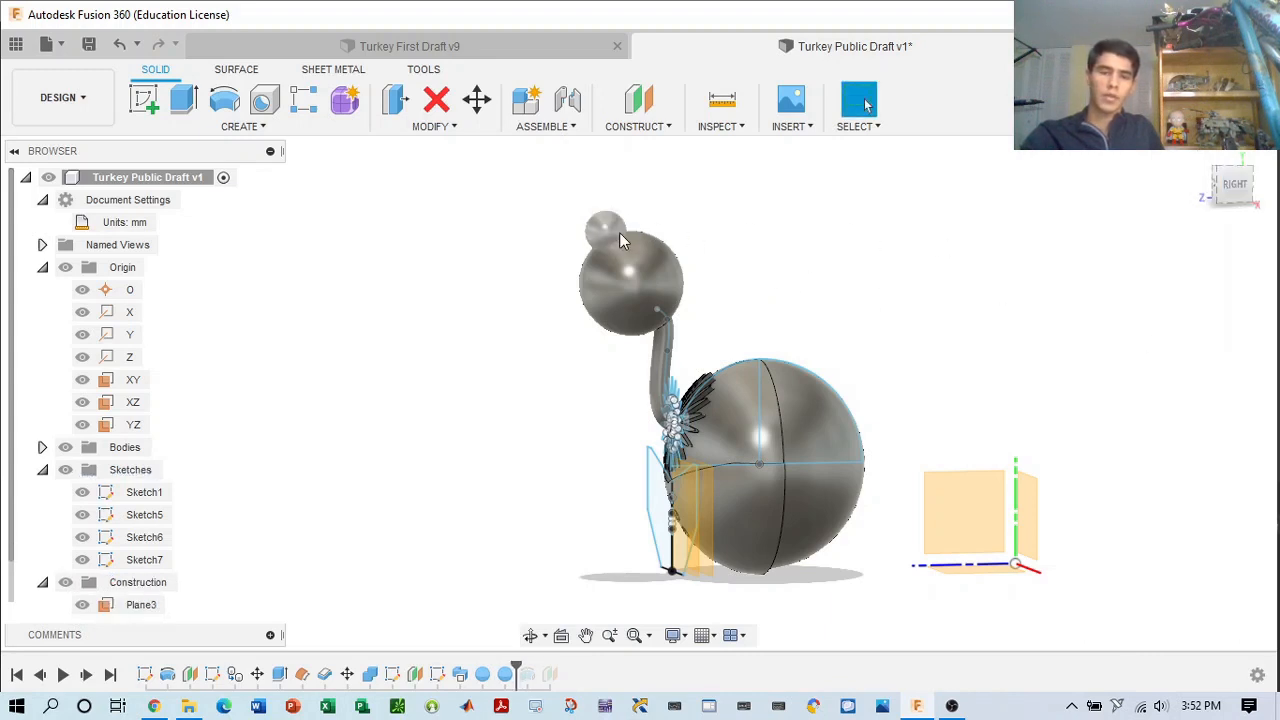
- Start a translation move of the small sphere on the head, with Bodies as the move object, viewed from the front
click(1274, 187)
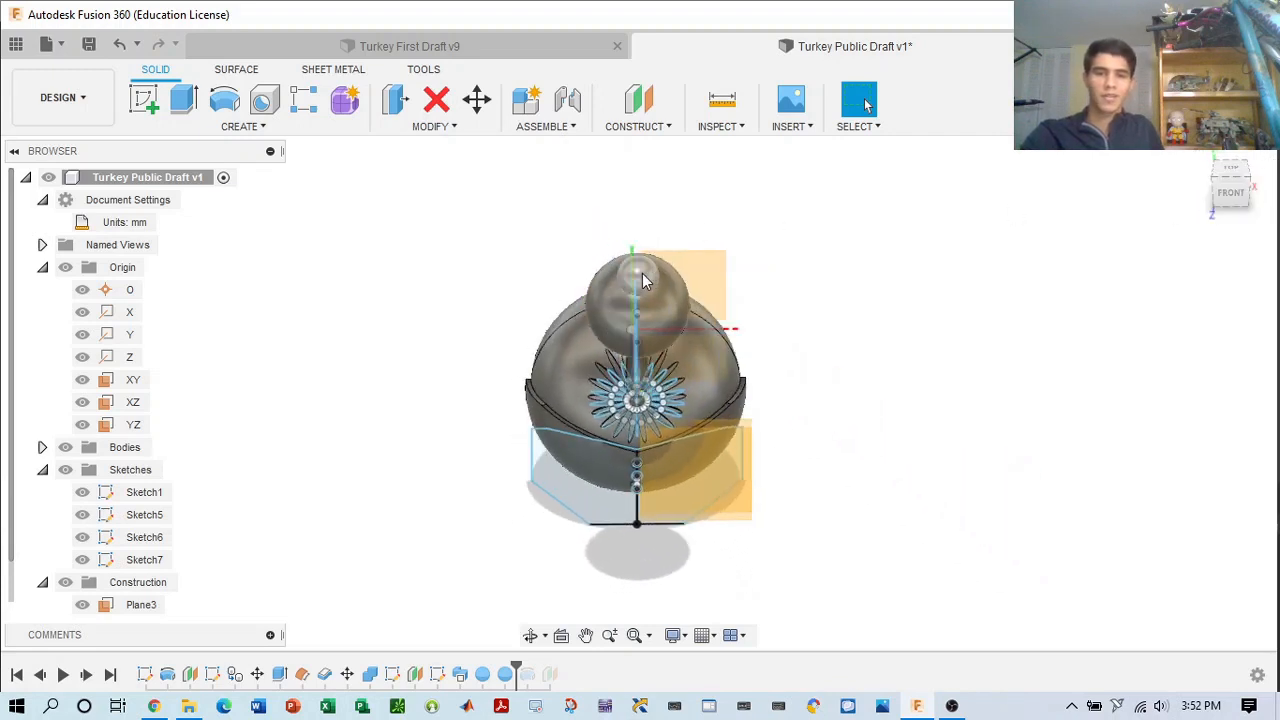
click(645, 278)
click(476, 98)
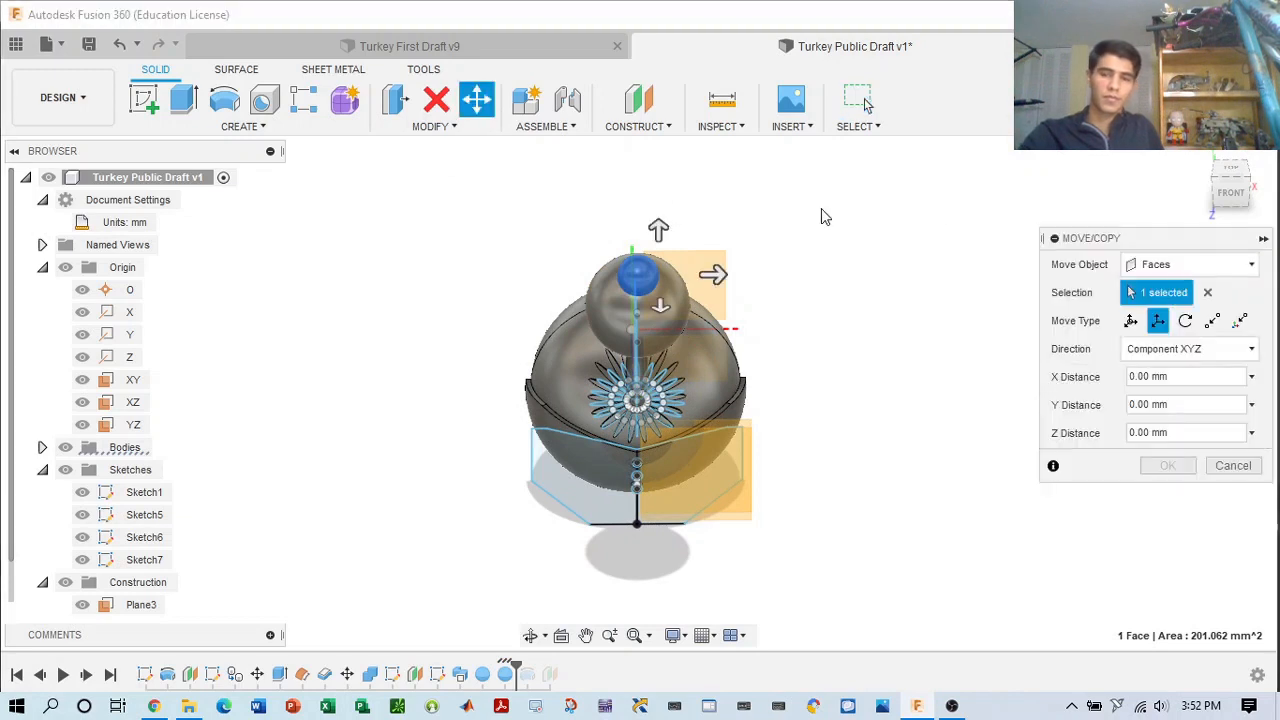
click(1172, 266)
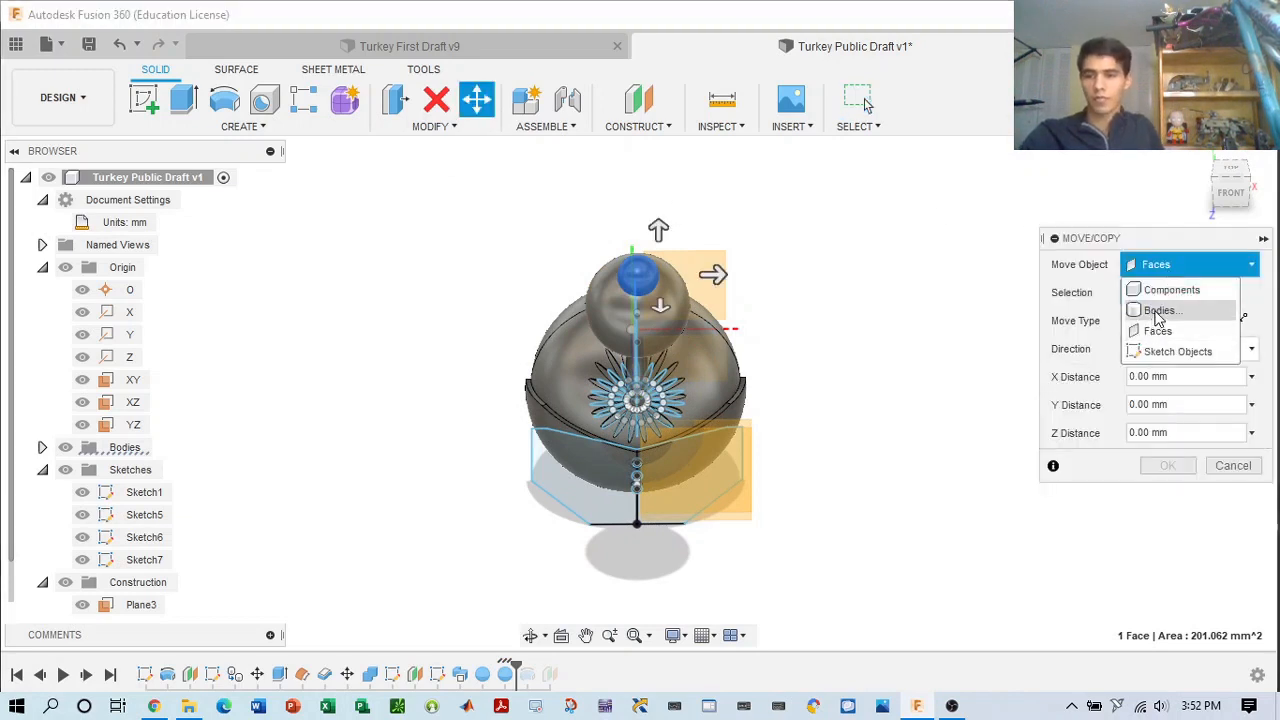
click(1160, 308)
click(641, 279)
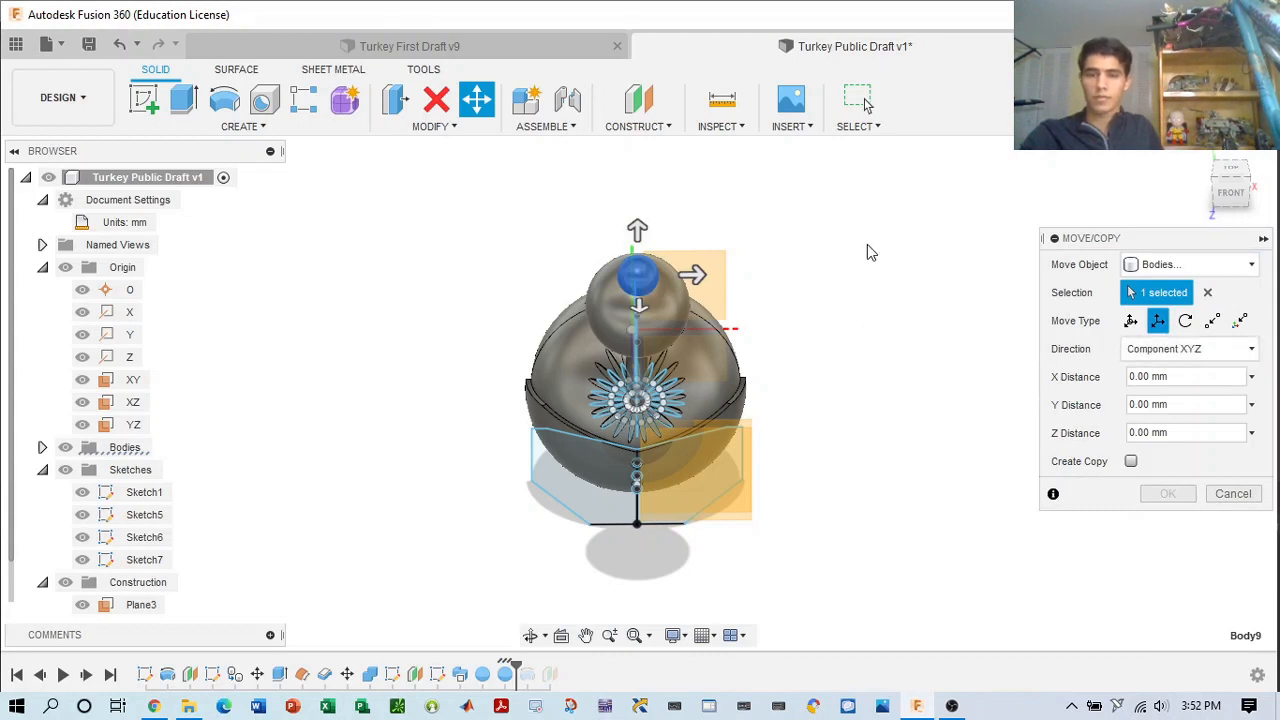
scroll(867, 252, up, 1)
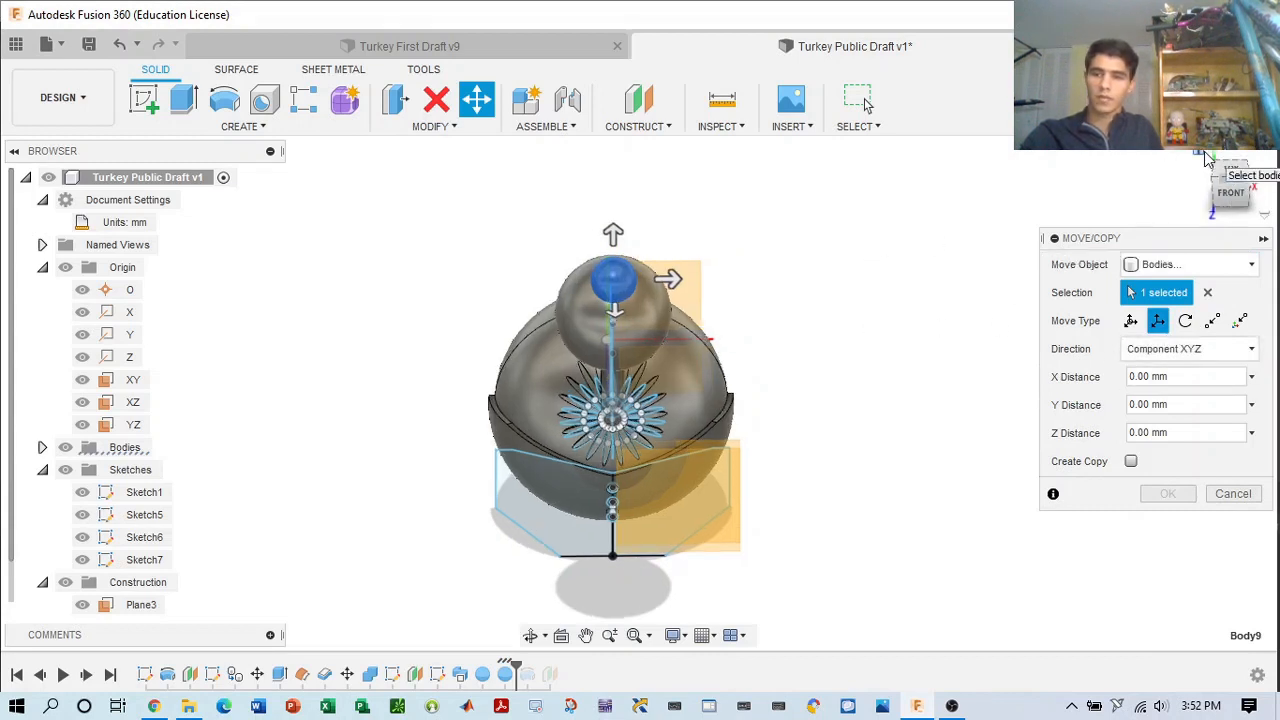
click(1225, 188)
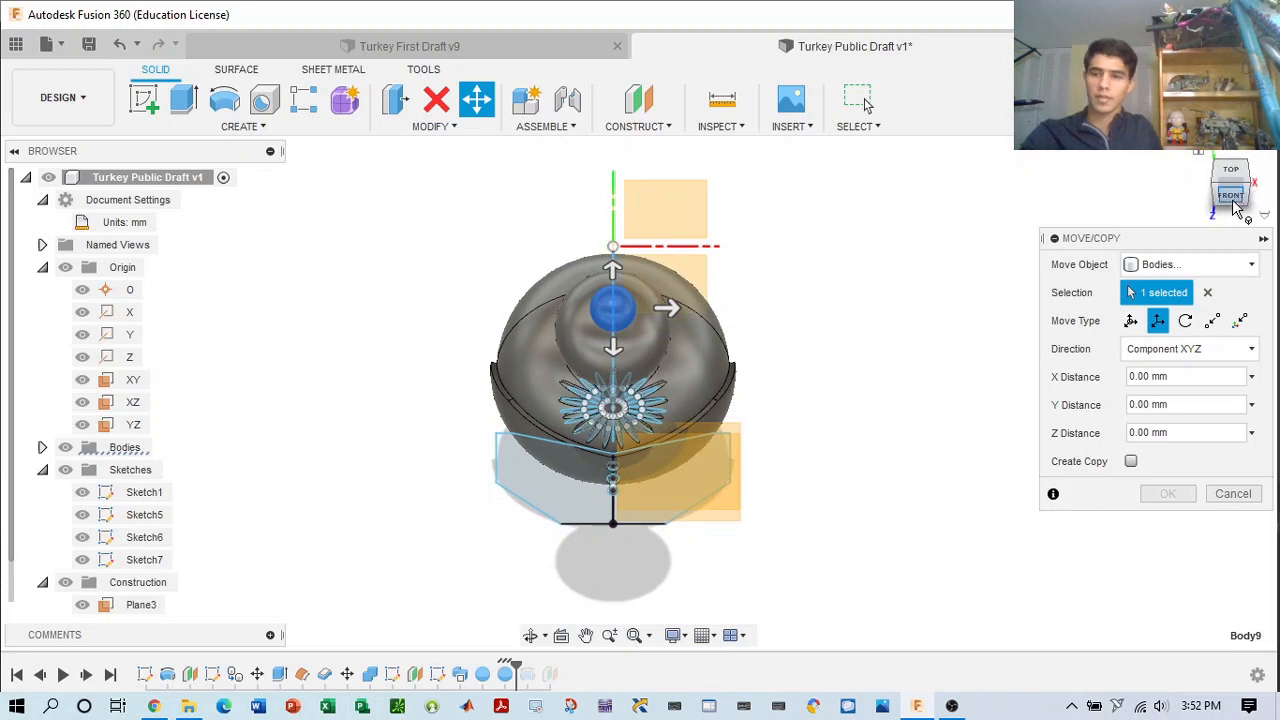
click(1228, 198)
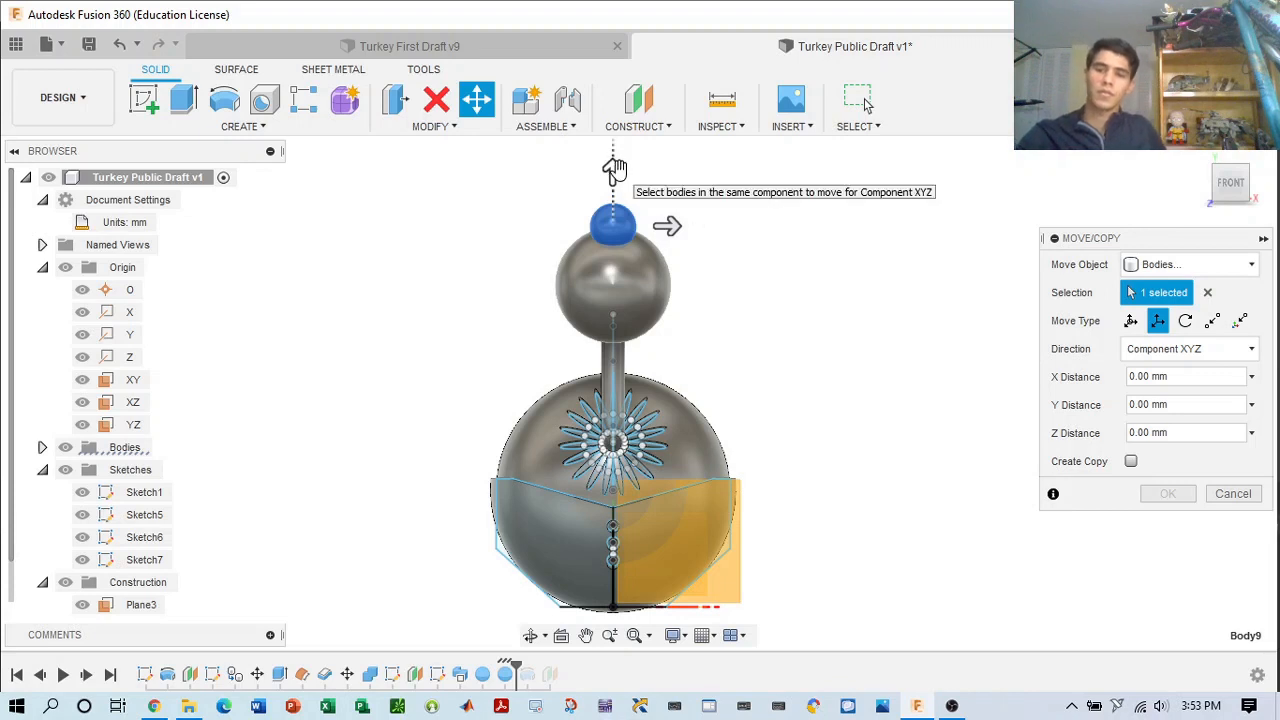
- Offset the small sphere 10 mm along Z and -5 mm along X
mouse_move(614, 168)
mouse_down()
mouse_move(614, 202)
mouse_move(613, 172)
mouse_up()
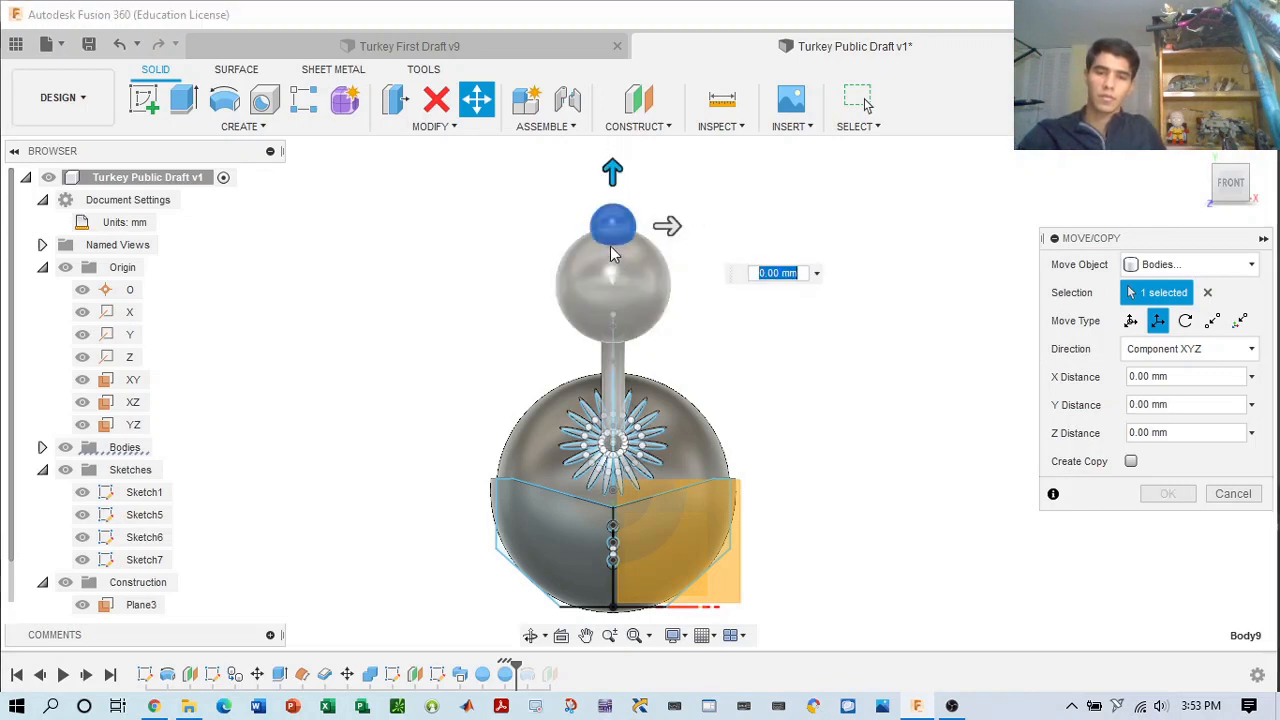
mouse_move(669, 224)
mouse_down()
mouse_move(708, 224)
mouse_move(620, 224)
mouse_move(712, 224)
mouse_move(676, 220)
mouse_up()
drag(1226, 188, 1171, 186)
drag(531, 229, 477, 228)
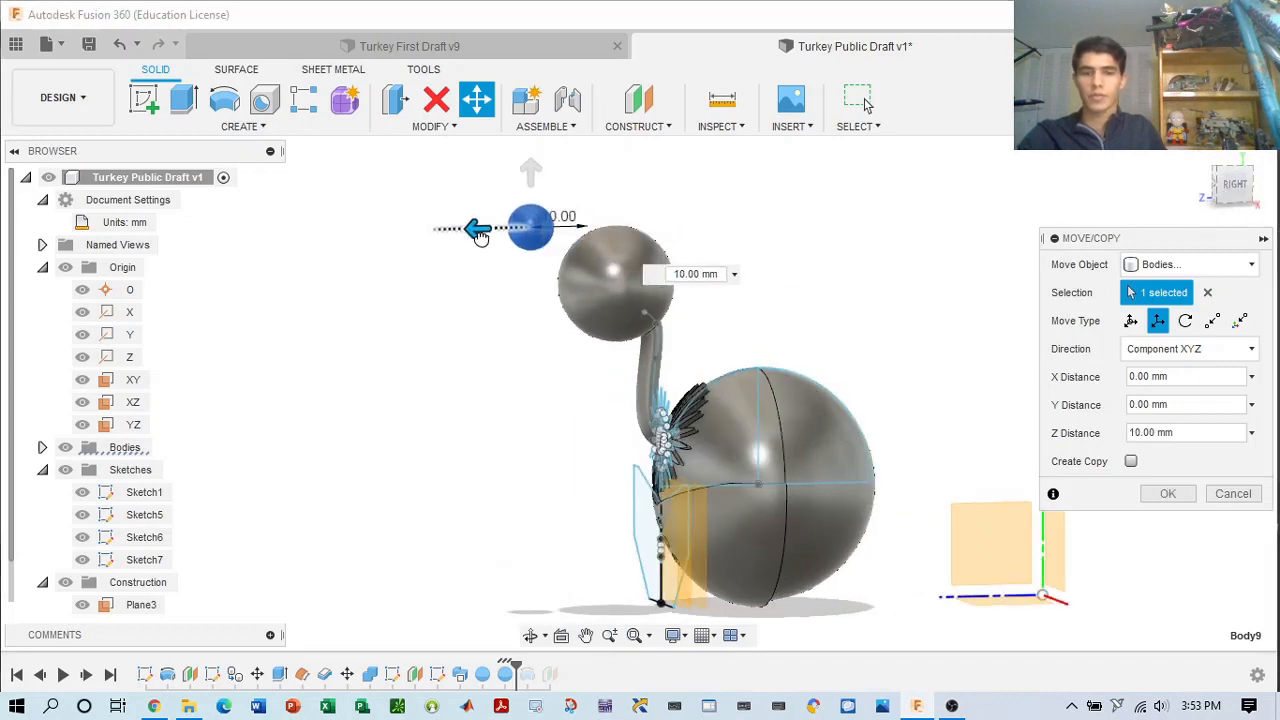
drag(1257, 188, 1276, 188)
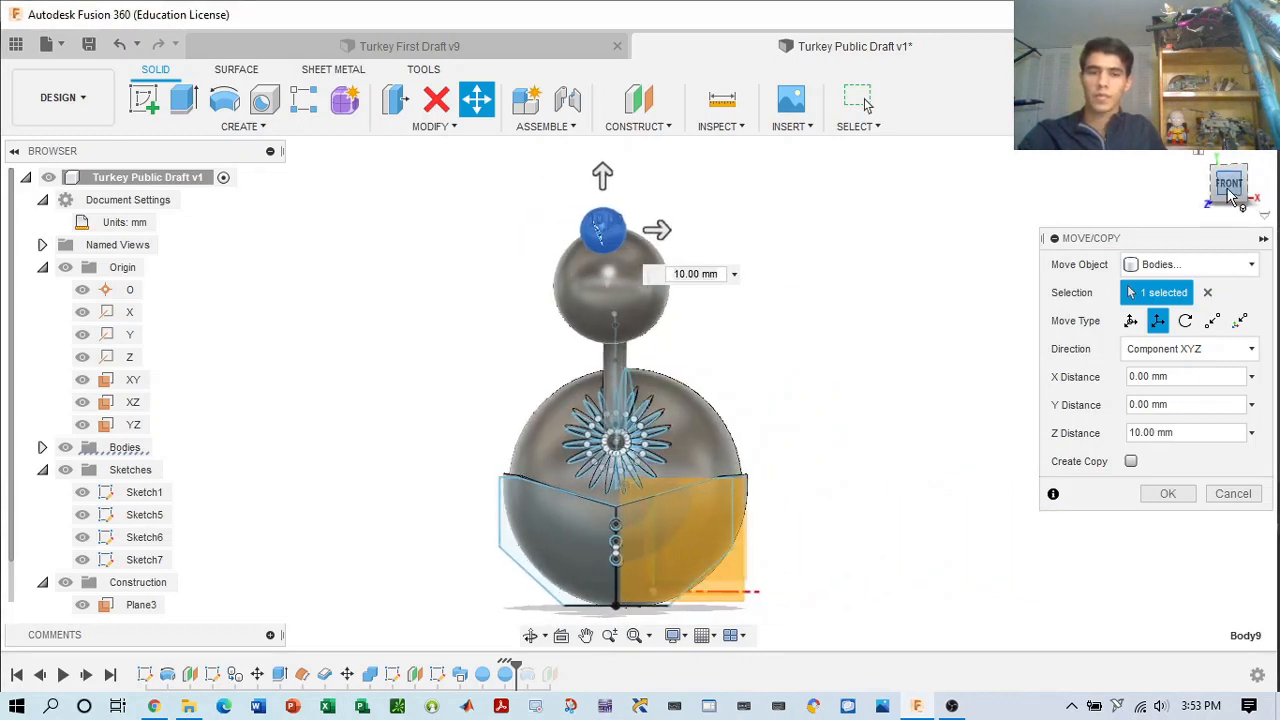
drag(662, 236, 638, 236)
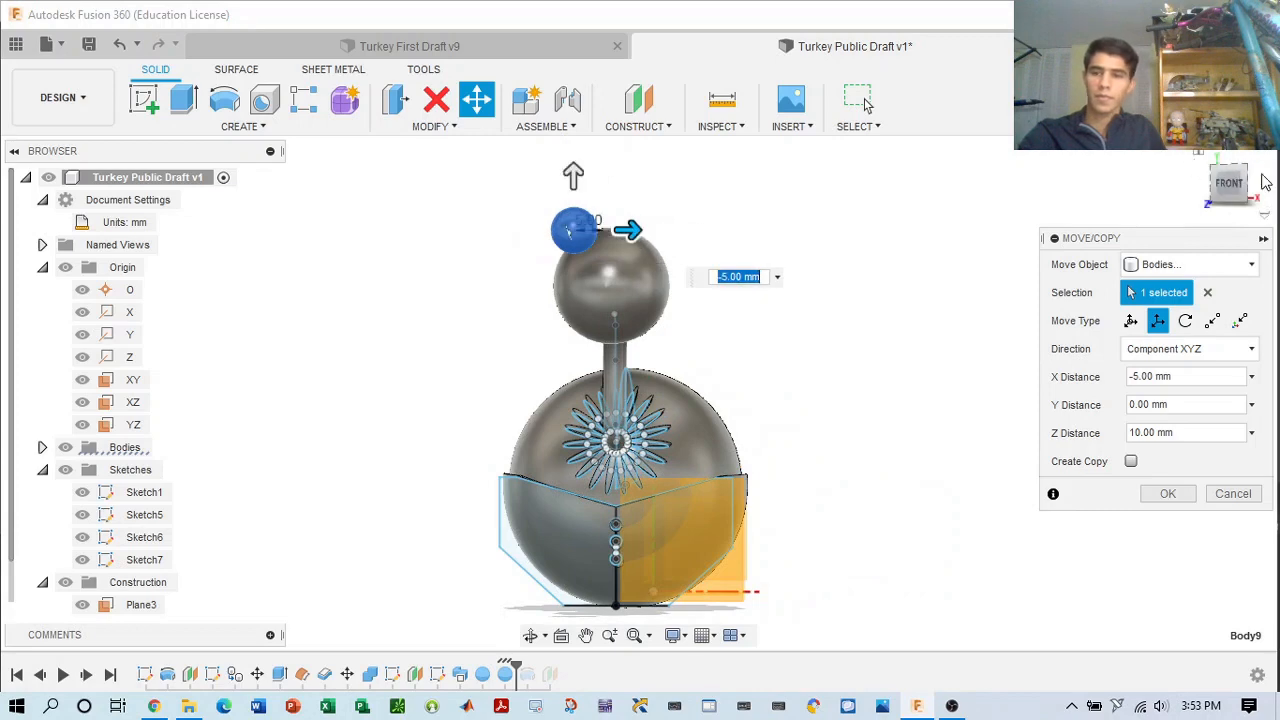
- Lower the small sphere to a Y distance of -5 mm and set its Z distance to 5 mm
drag(1242, 185, 1272, 193)
drag(563, 175, 563, 201)
mouse_move(1243, 188)
mouse_down()
mouse_move(1277, 206)
mouse_move(1243, 206)
mouse_up()
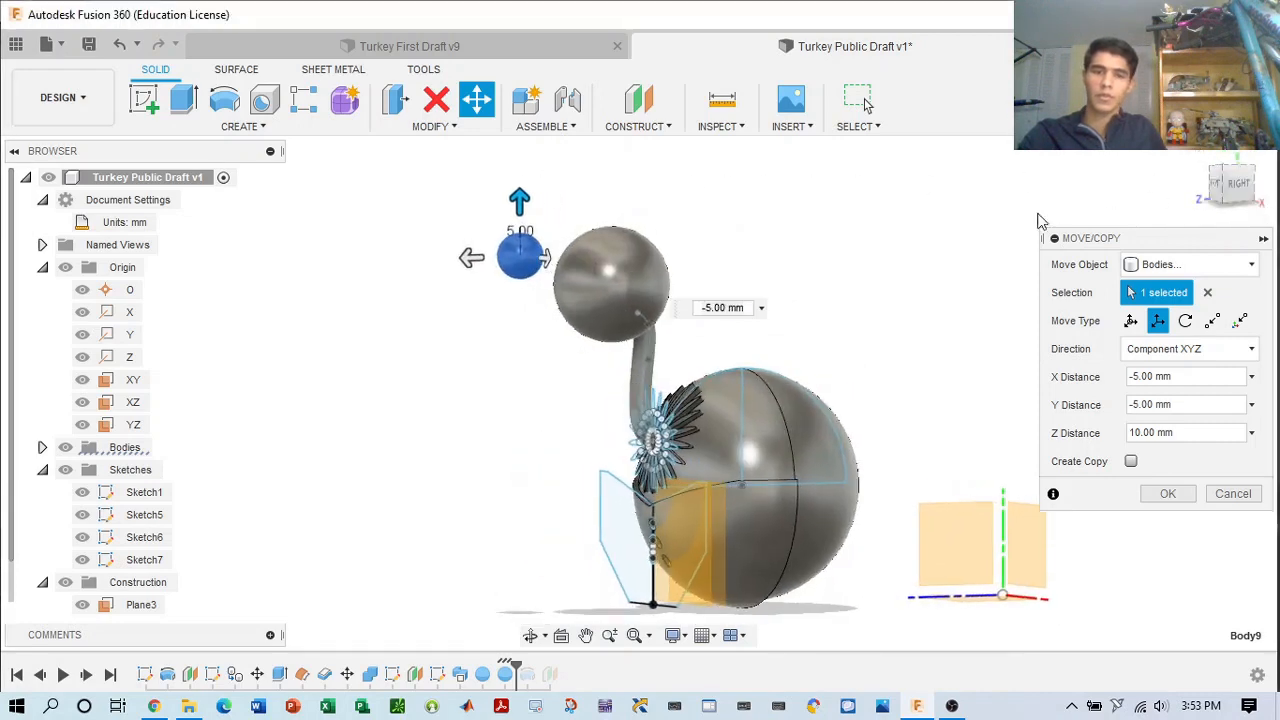
drag(549, 258, 548, 257)
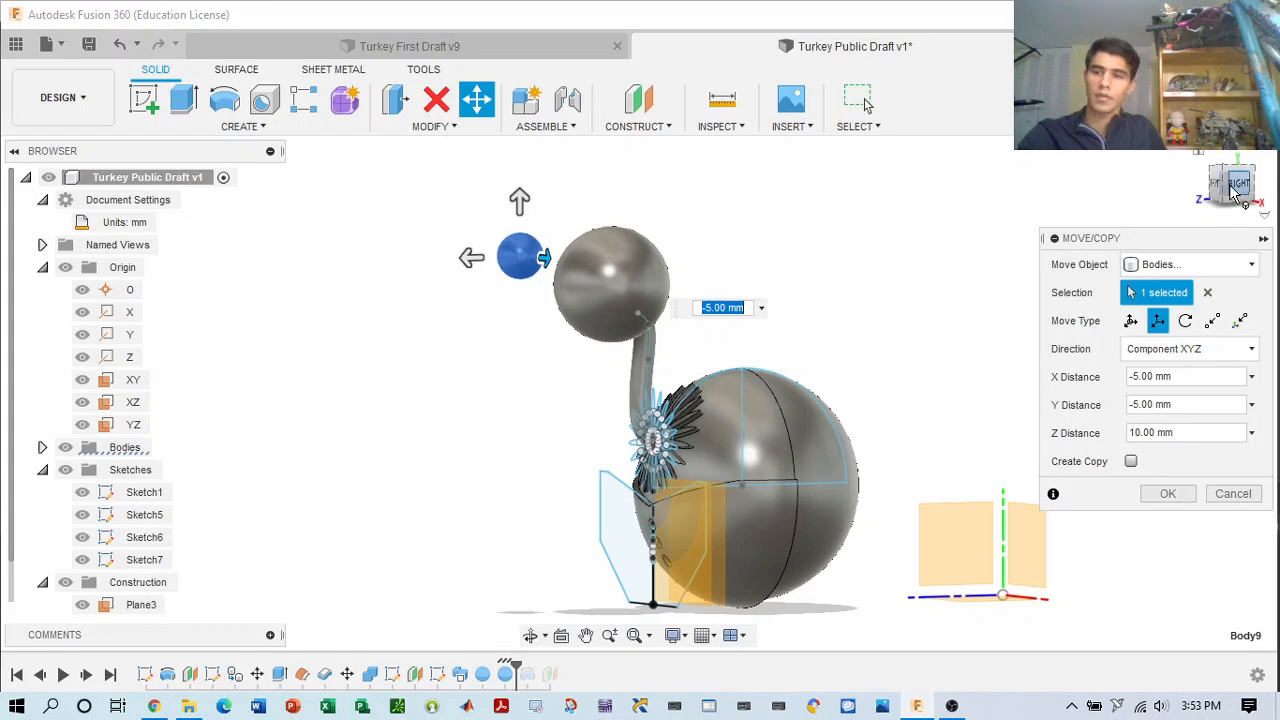
drag(1232, 190, 1272, 191)
drag(515, 257, 524, 255)
mouse_move(1243, 188)
mouse_down()
mouse_move(1215, 182)
mouse_move(1245, 186)
mouse_up()
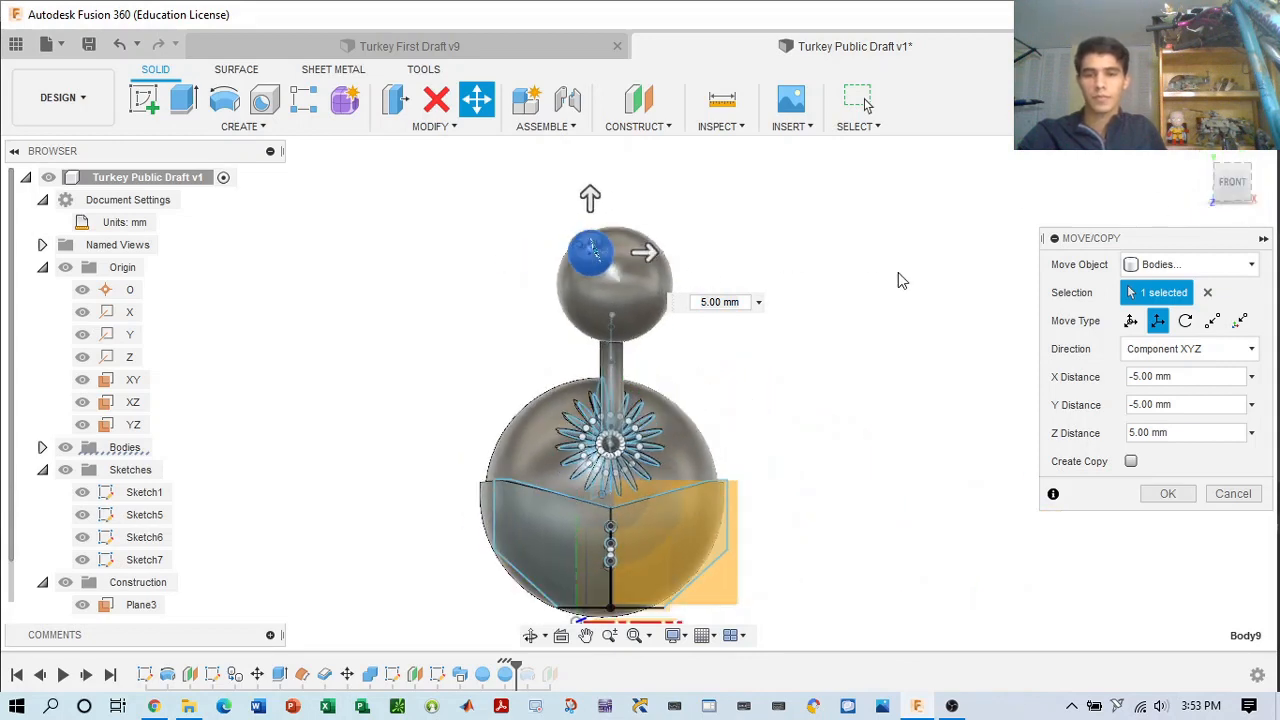
- Adjust the small sphere's offset to -4 mm in X and -3 mm in Y
scroll(699, 260, up, 2)
scroll(596, 260, up, 1)
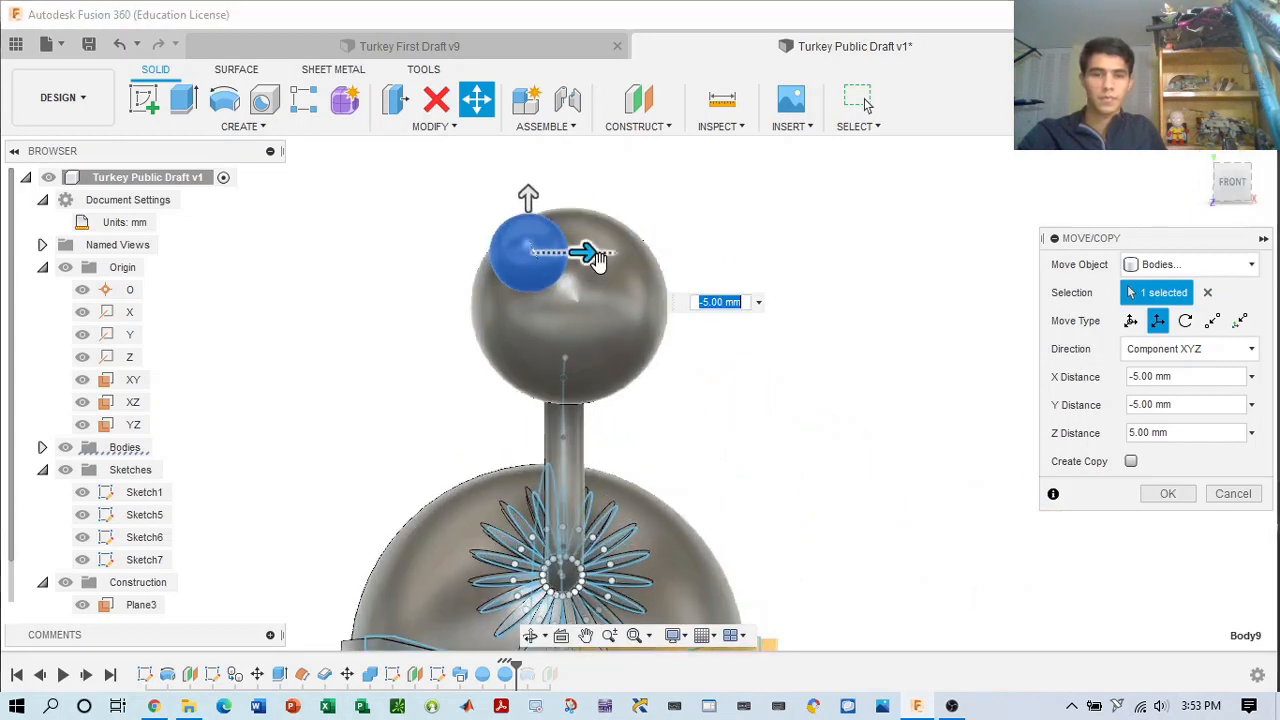
click(588, 254)
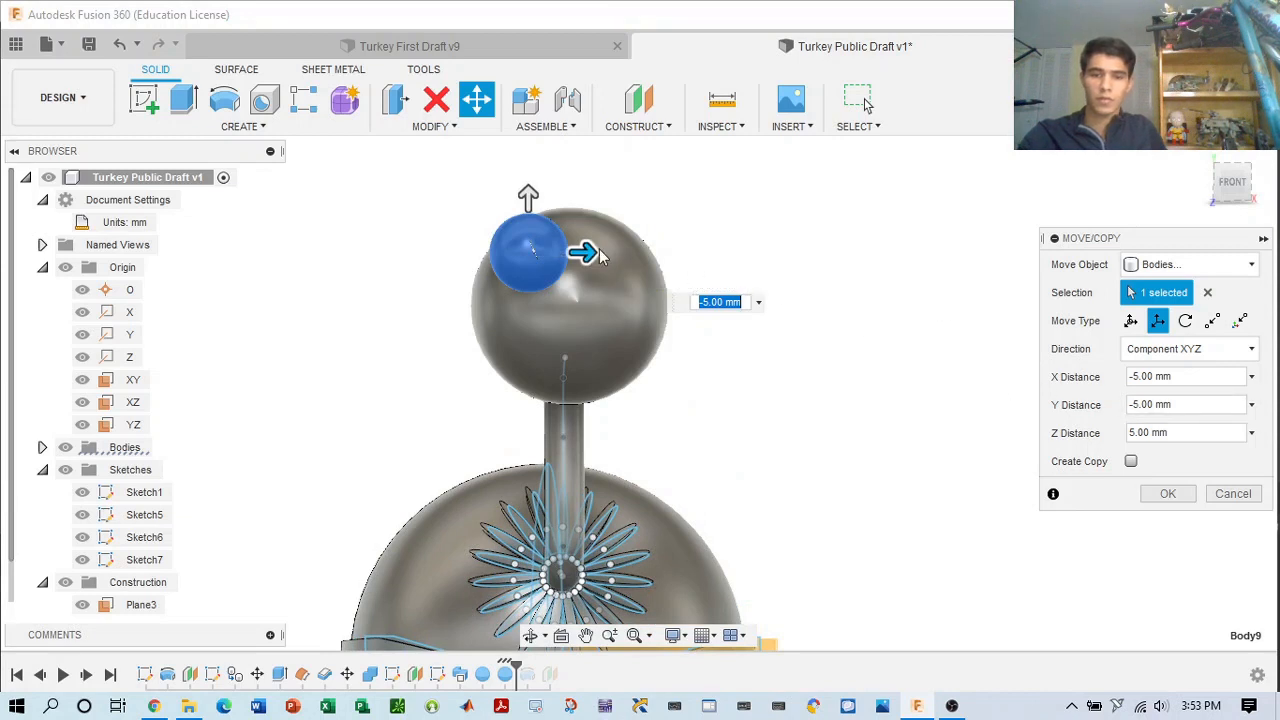
drag(598, 256, 597, 251)
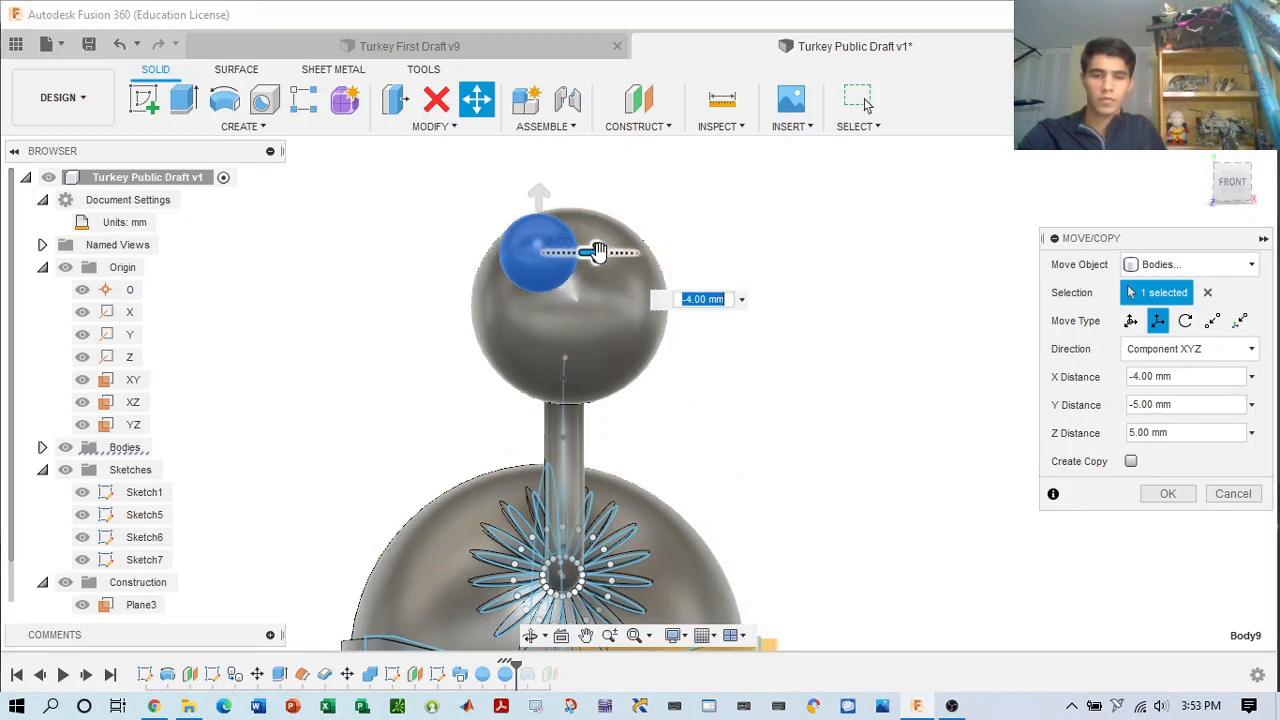
scroll(590, 251, up, 1)
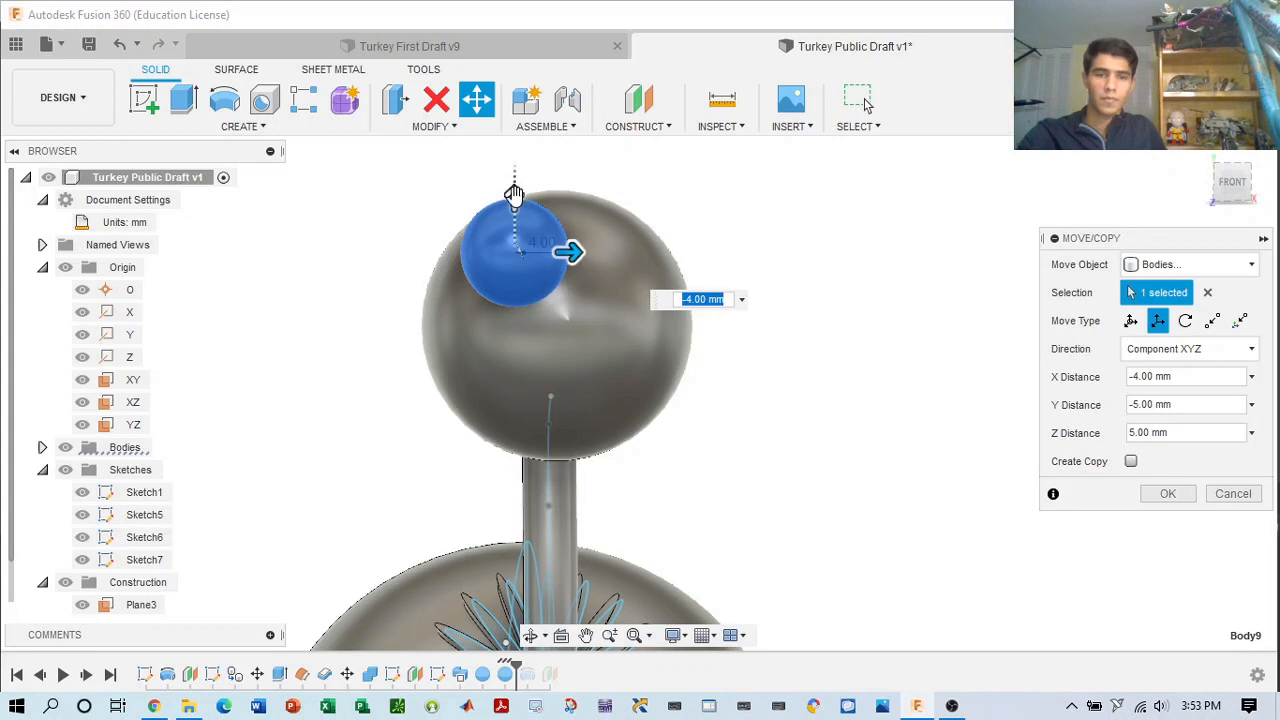
drag(514, 193, 514, 175)
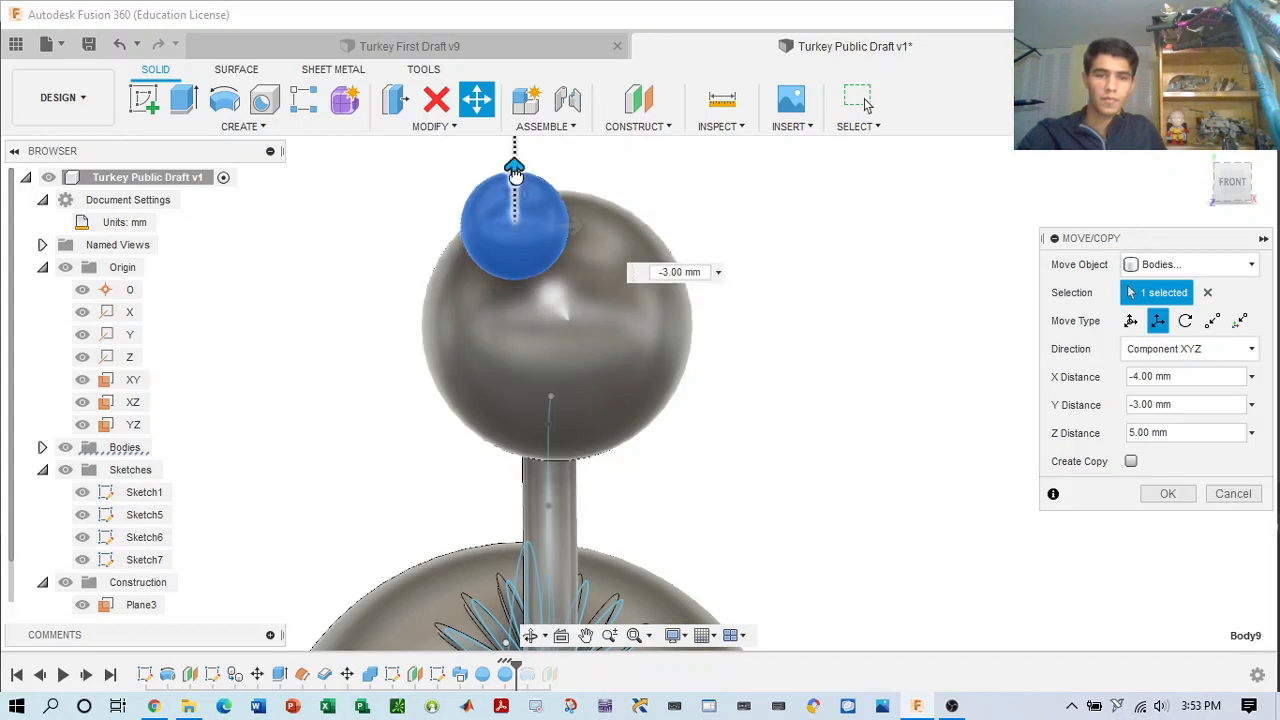
- Shift the small sphere into the head's upper front with offsets of X -3, Y -3 and Z 2 mm
click(1270, 183)
shift+middle_drag(866, 104, 787, 229)
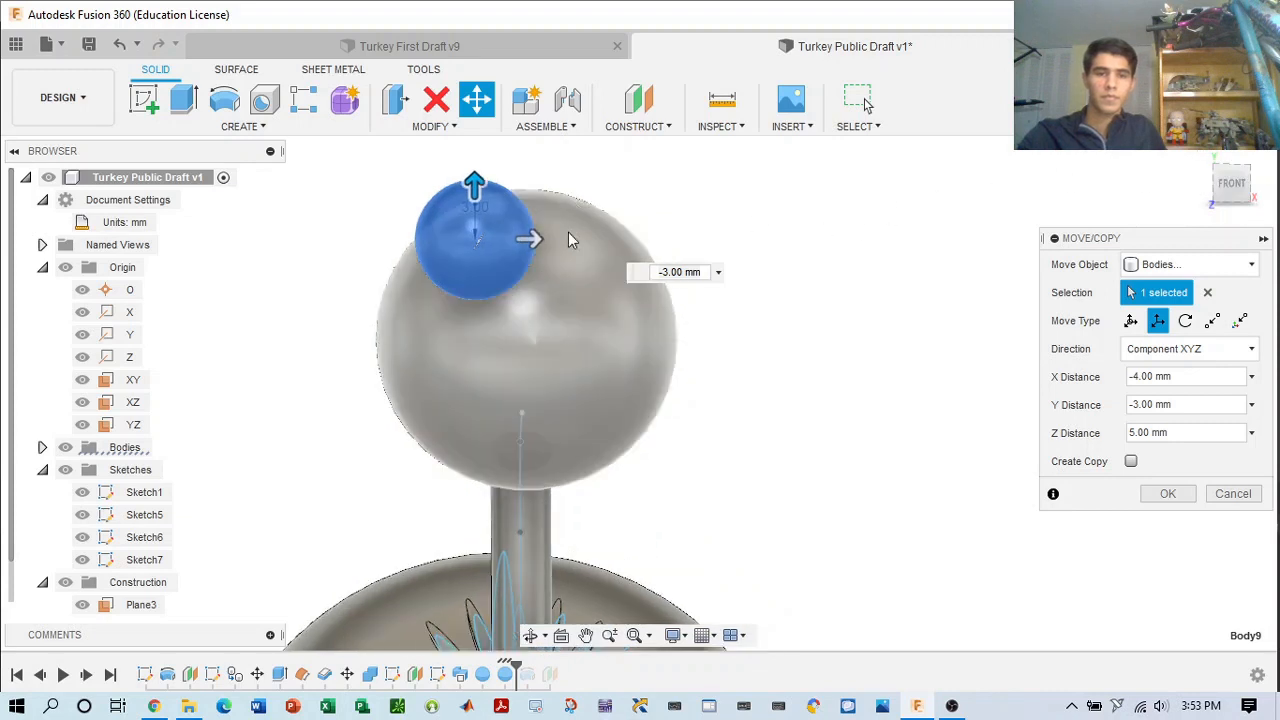
drag(523, 237, 545, 238)
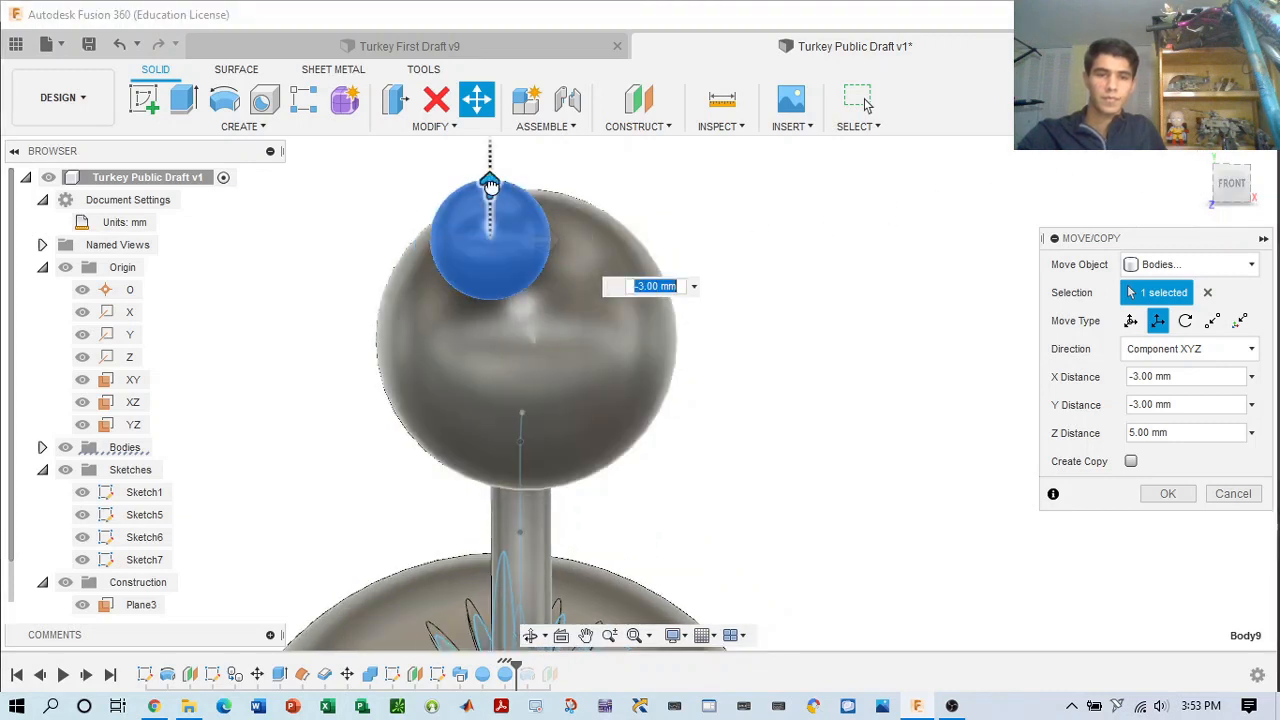
drag(490, 184, 490, 169)
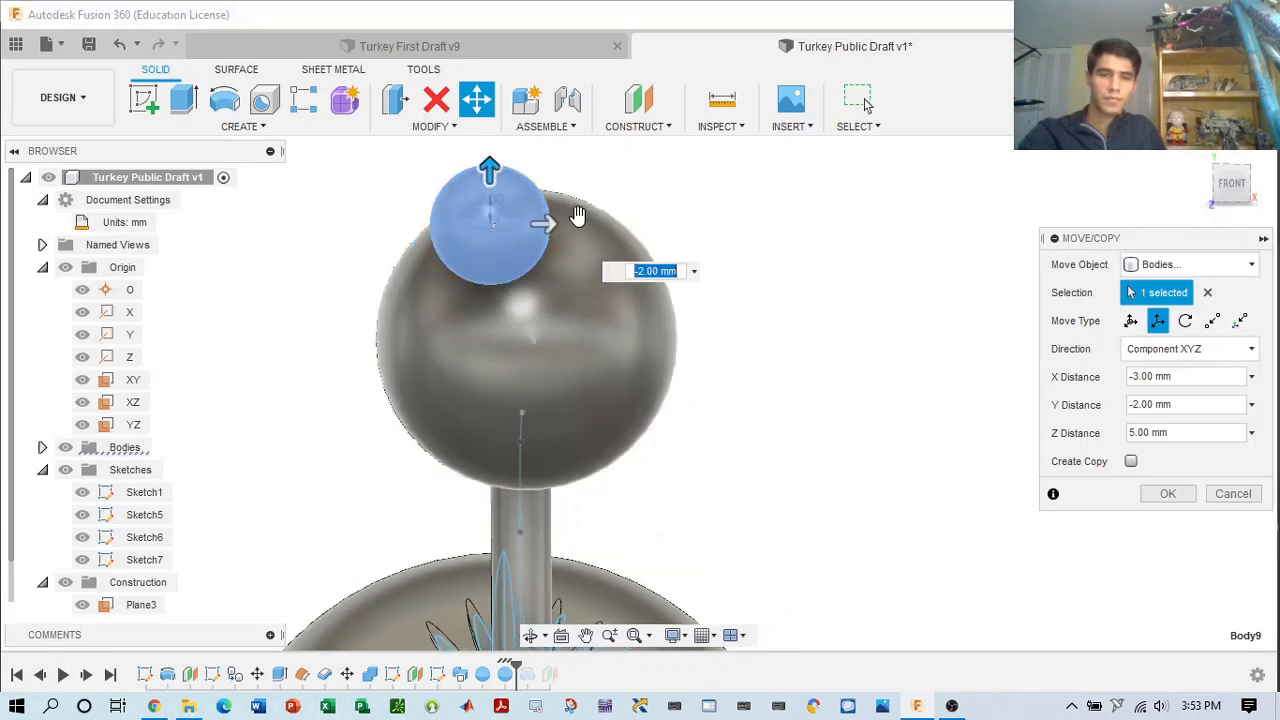
shift+middle_drag(578, 216, 388, 226)
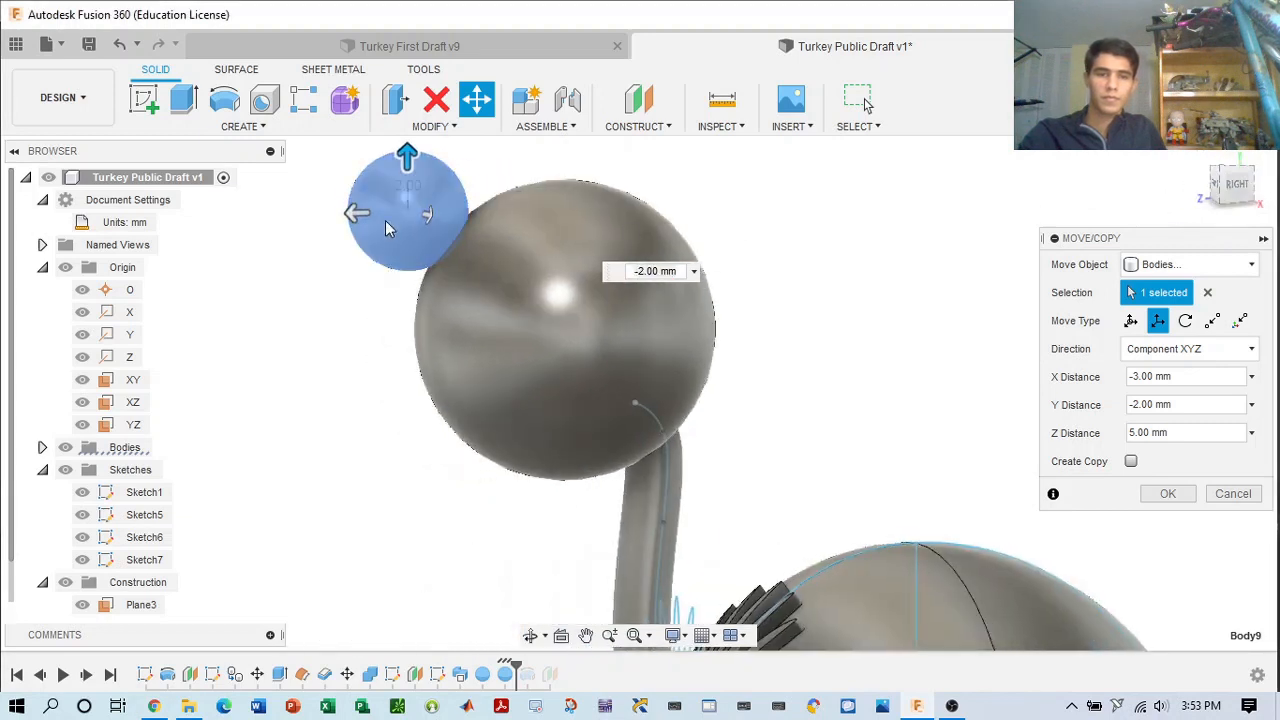
drag(359, 213, 400, 218)
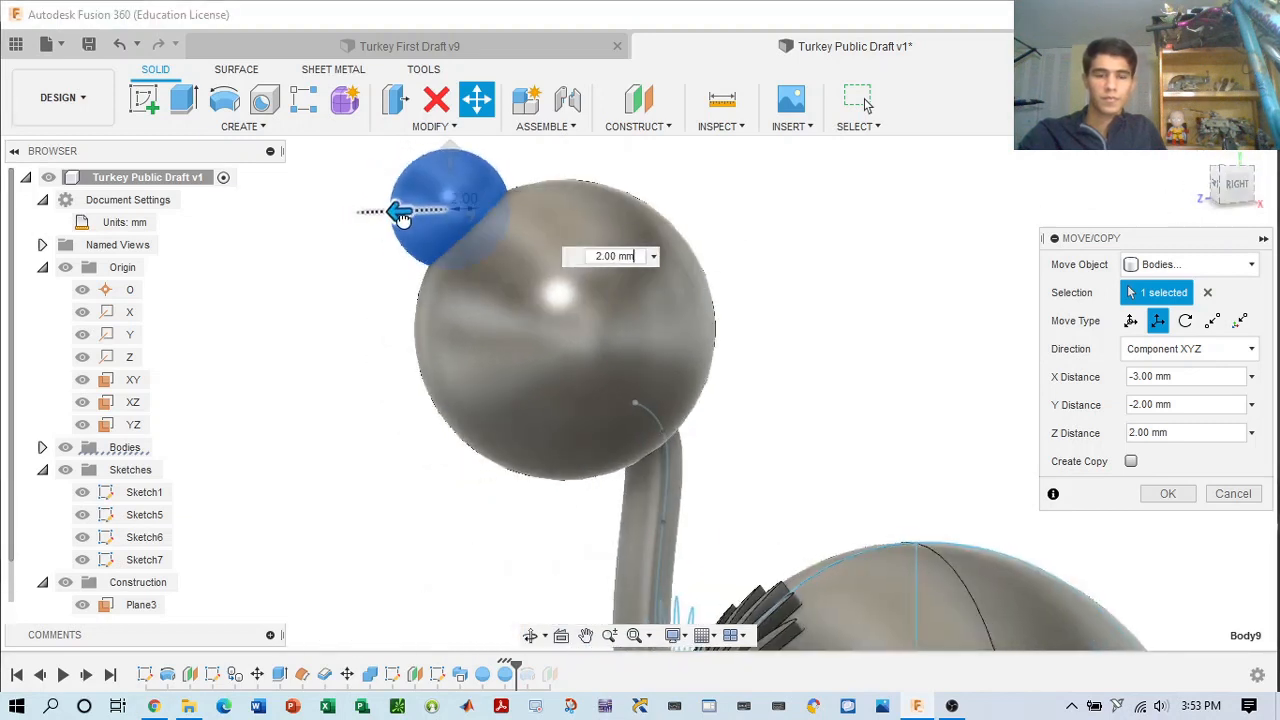
drag(452, 162, 455, 187)
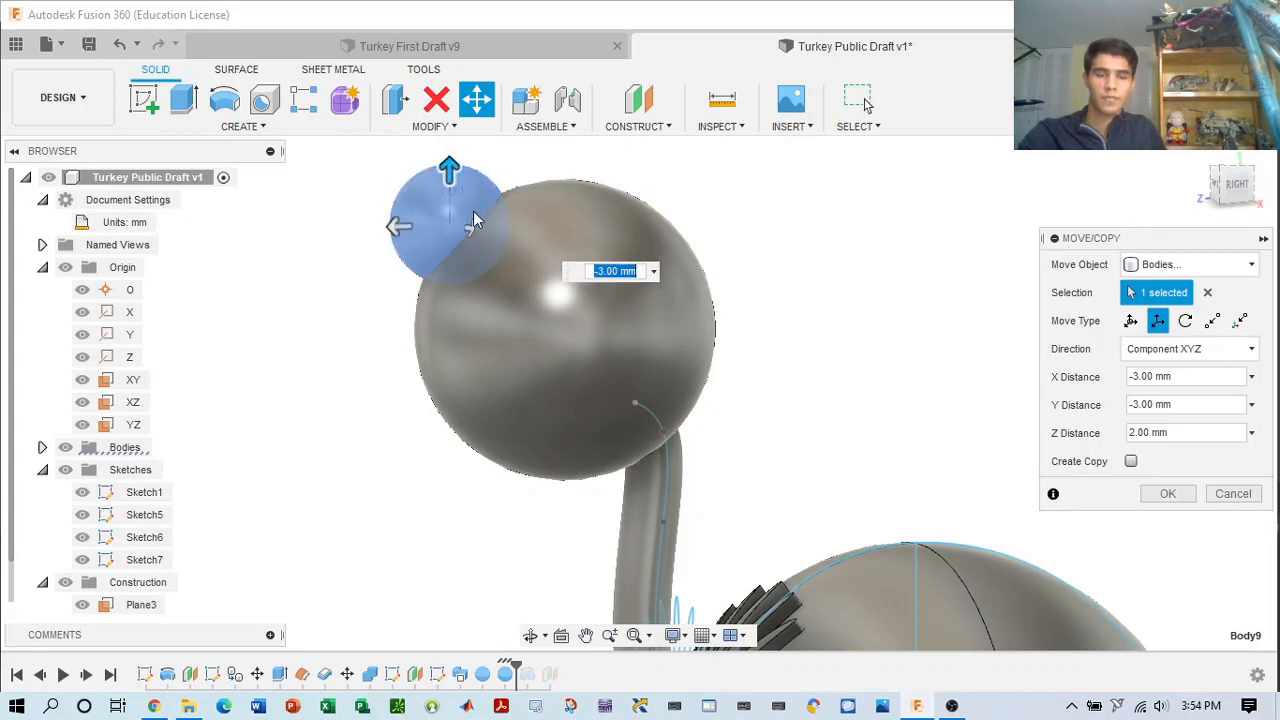
- Examine the eye spheres on the Turkey First Draft v9 head from the side and front, and return to Turkey Public Draft v1
click(474, 47)
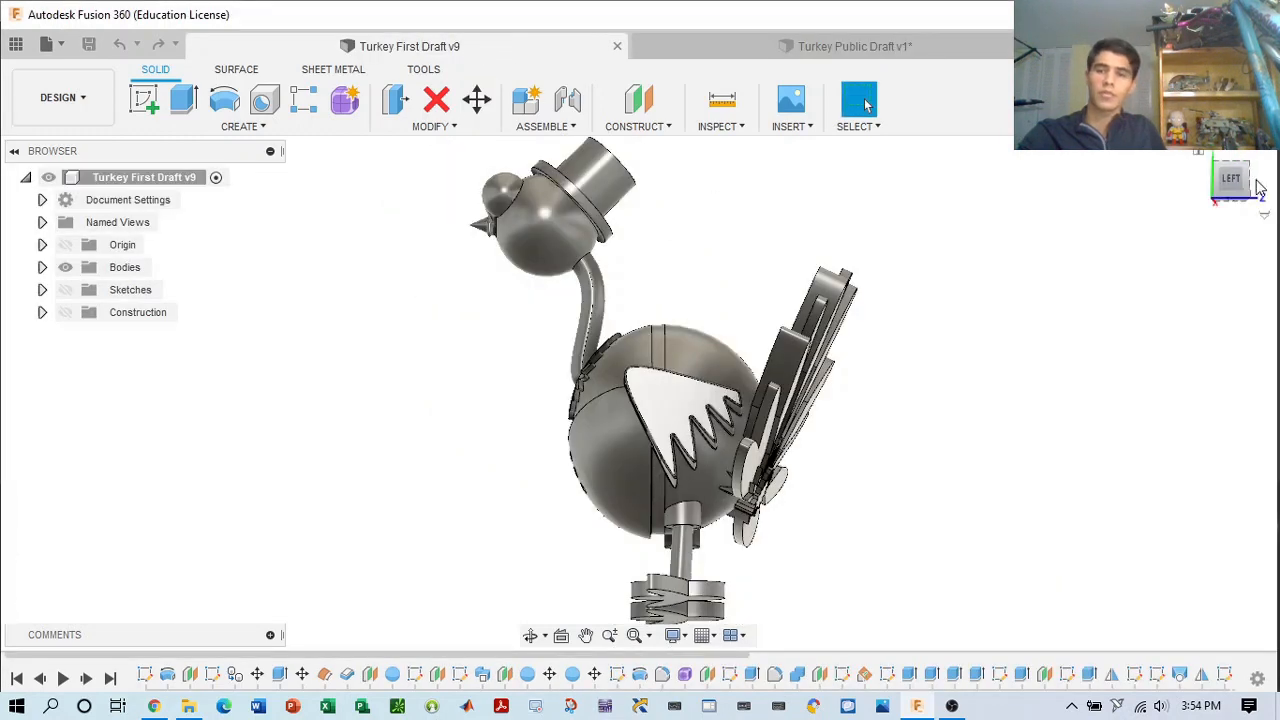
click(1258, 188)
scroll(562, 238, up, 5)
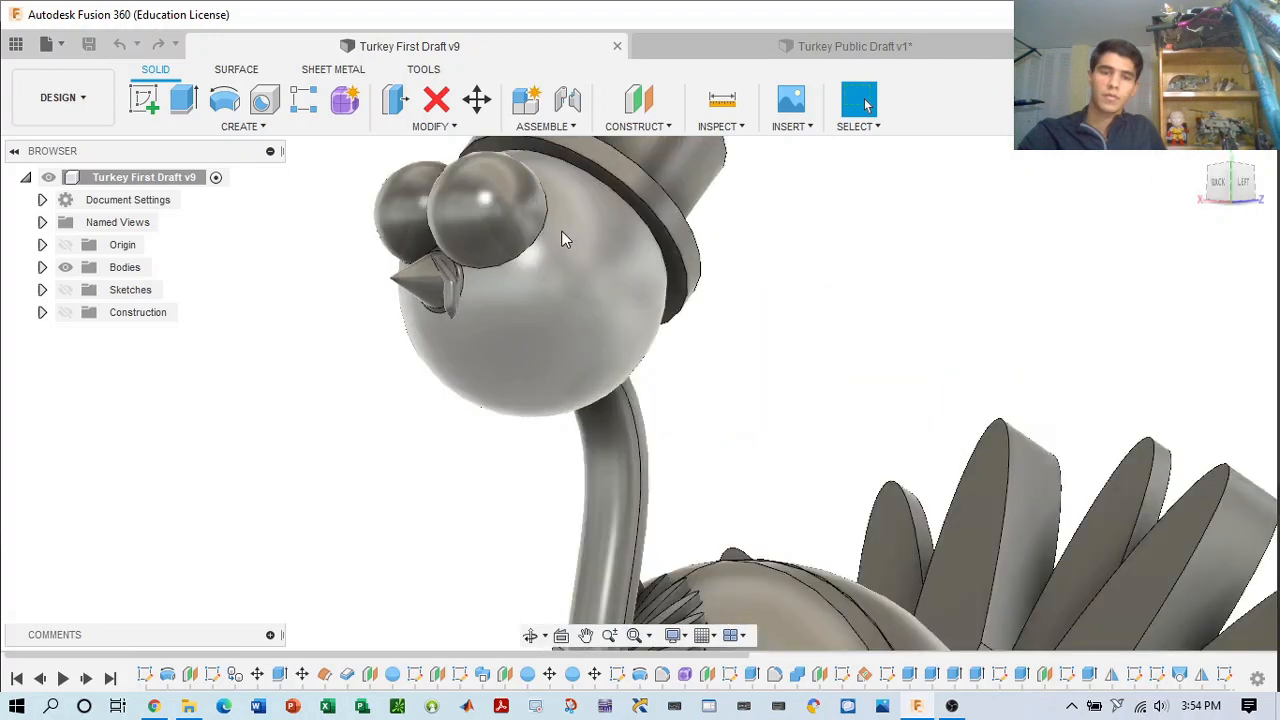
middle_drag(574, 236, 675, 257)
mouse_move(1235, 188)
mouse_down()
mouse_move(1272, 188)
mouse_move(1231, 188)
mouse_up()
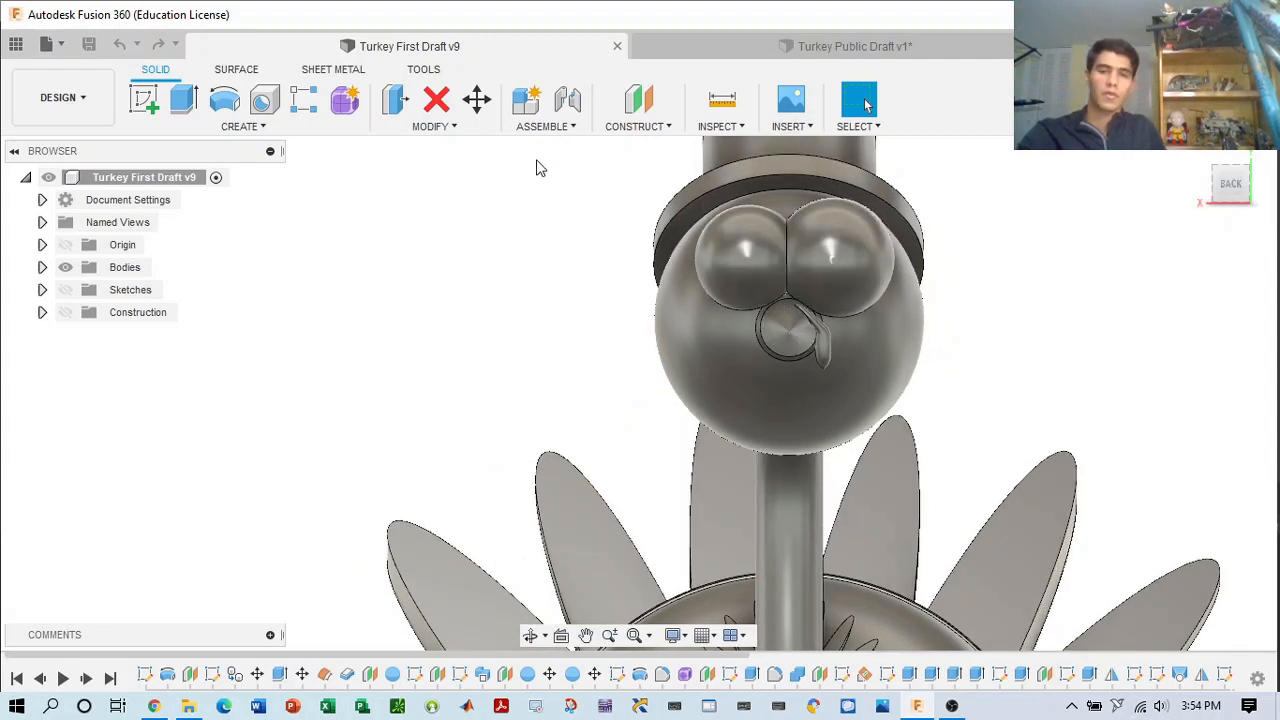
mouse_move(1224, 188)
mouse_down()
mouse_move(1254, 186)
mouse_move(1040, 187)
mouse_up()
click(805, 58)
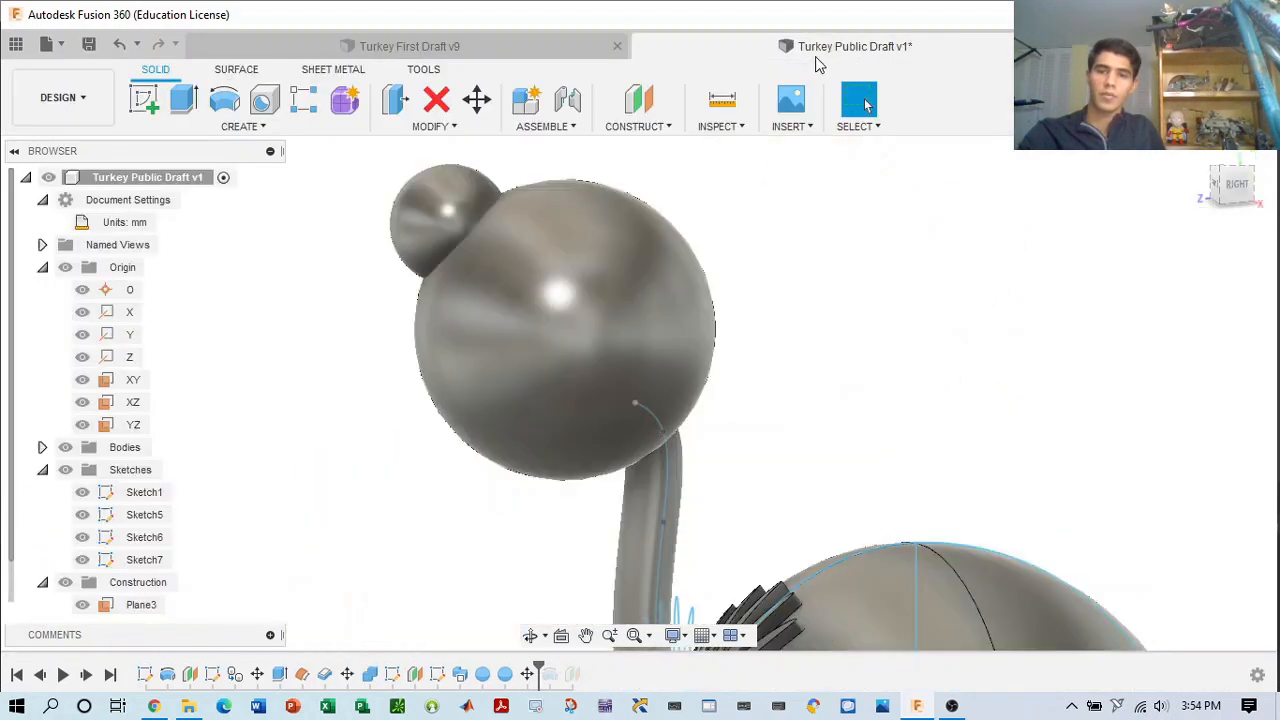
- Edit the small eye sphere's existing move so that its Y distance is -4 mm
click(1224, 190)
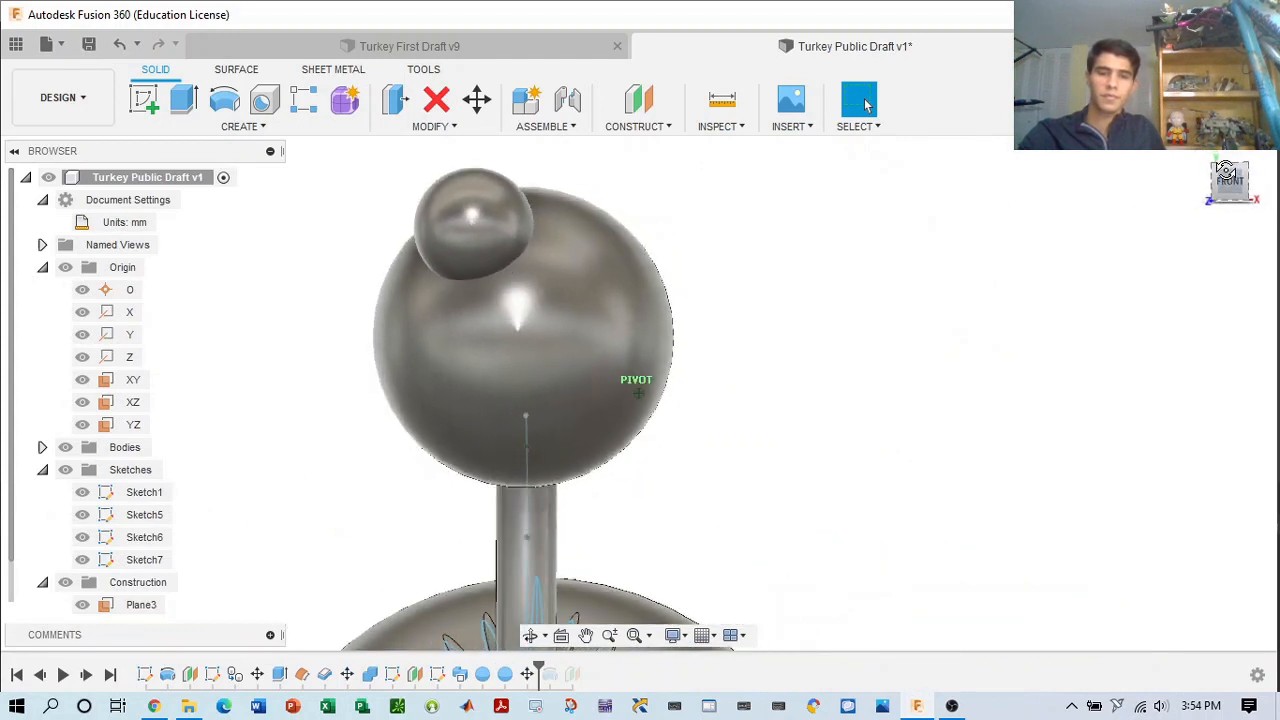
click(482, 221)
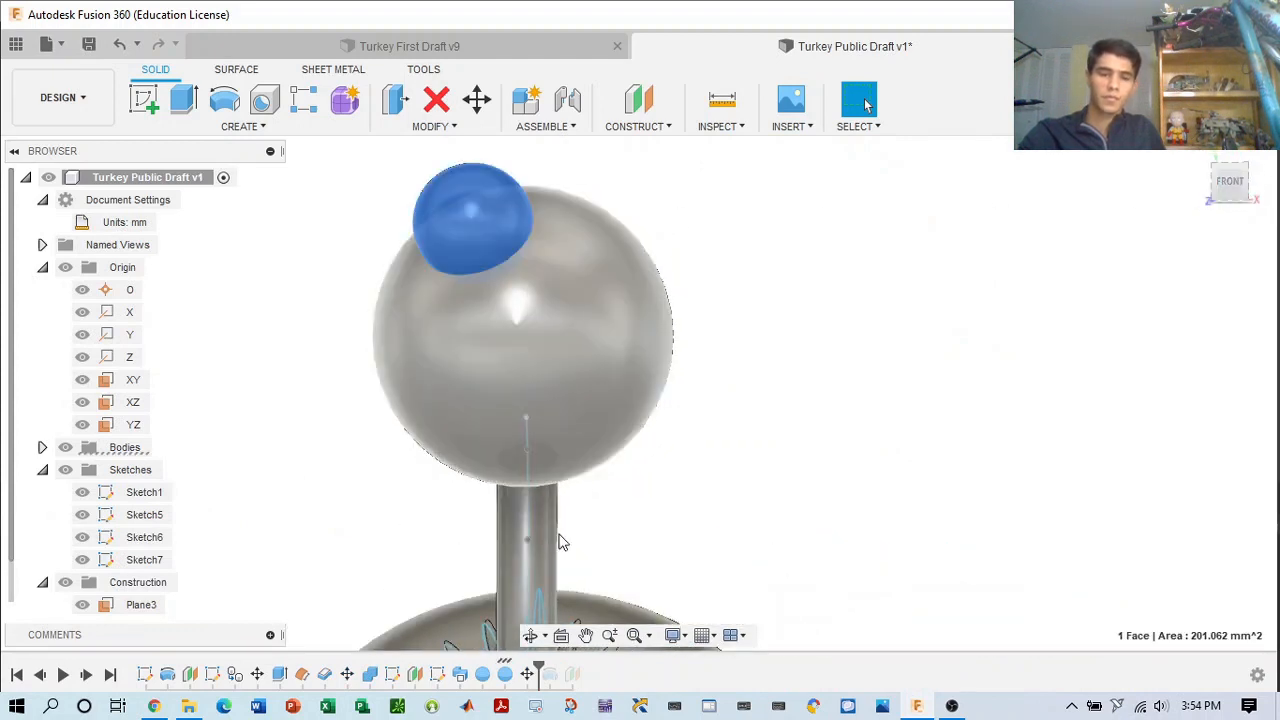
right_click(528, 675)
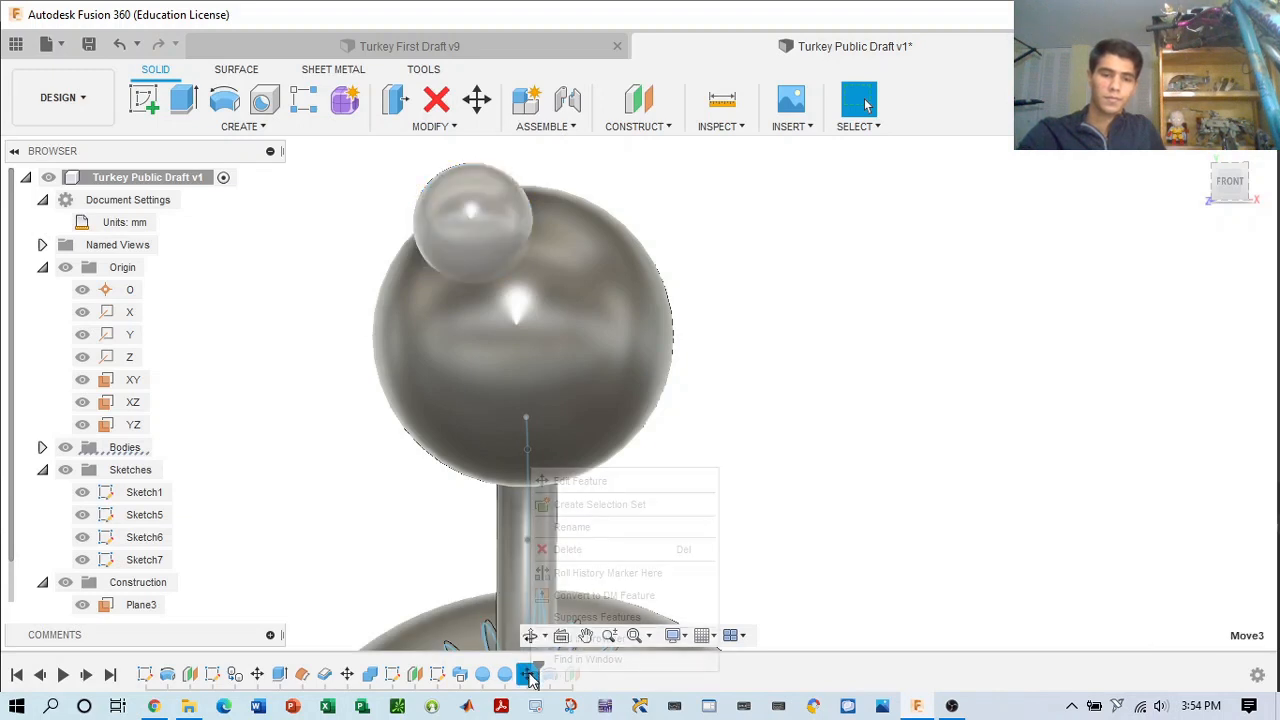
click(600, 482)
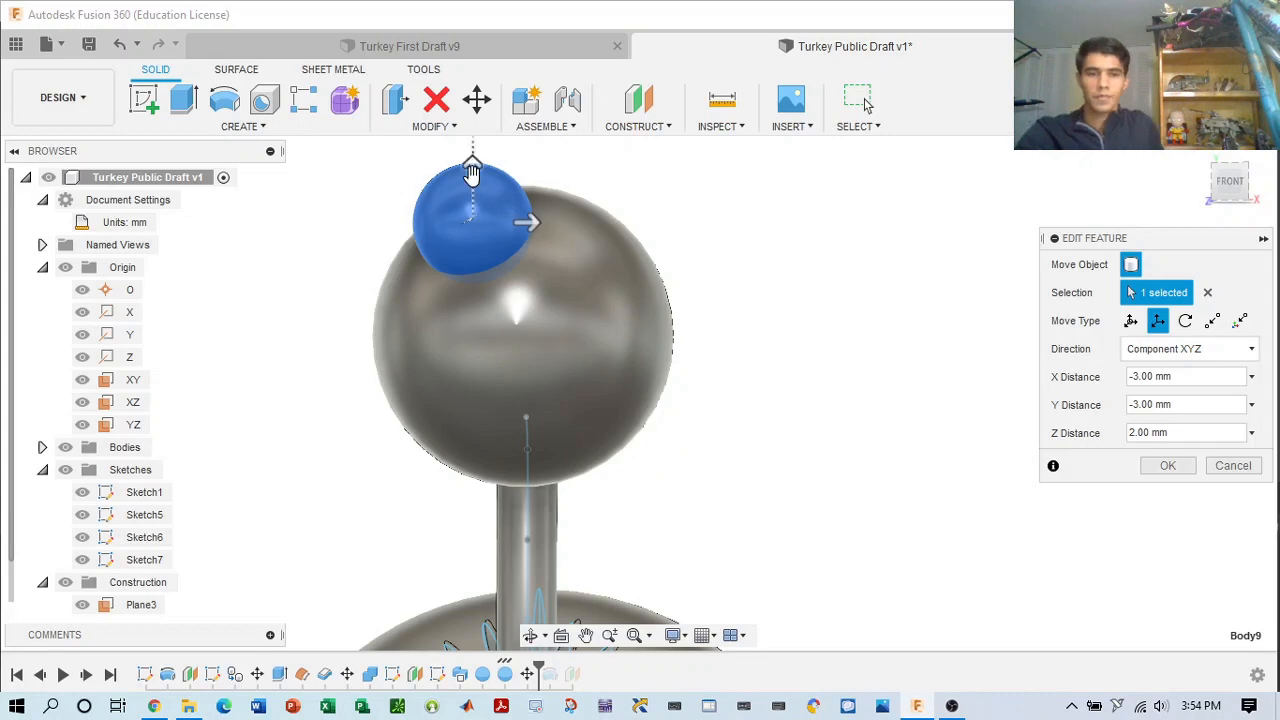
drag(471, 172, 472, 187)
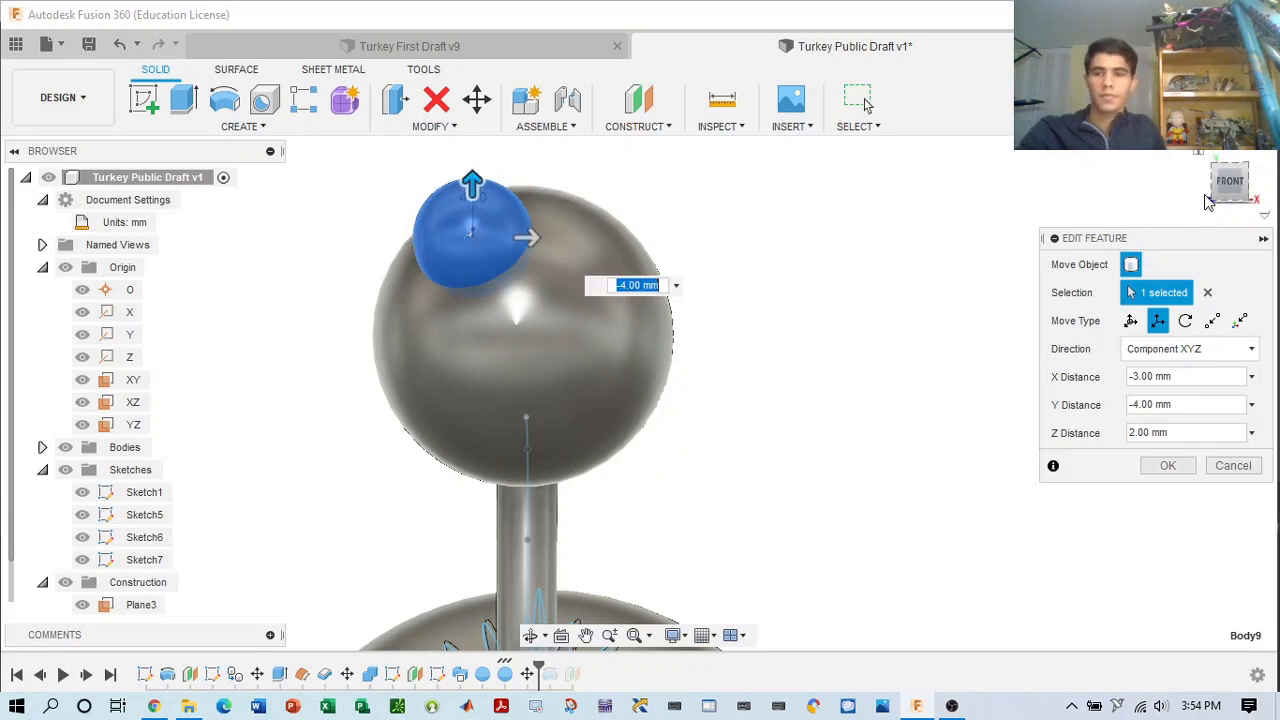
click(1255, 182)
mouse_move(1205, 188)
mouse_down()
mouse_move(1264, 188)
mouse_move(1205, 212)
mouse_up()
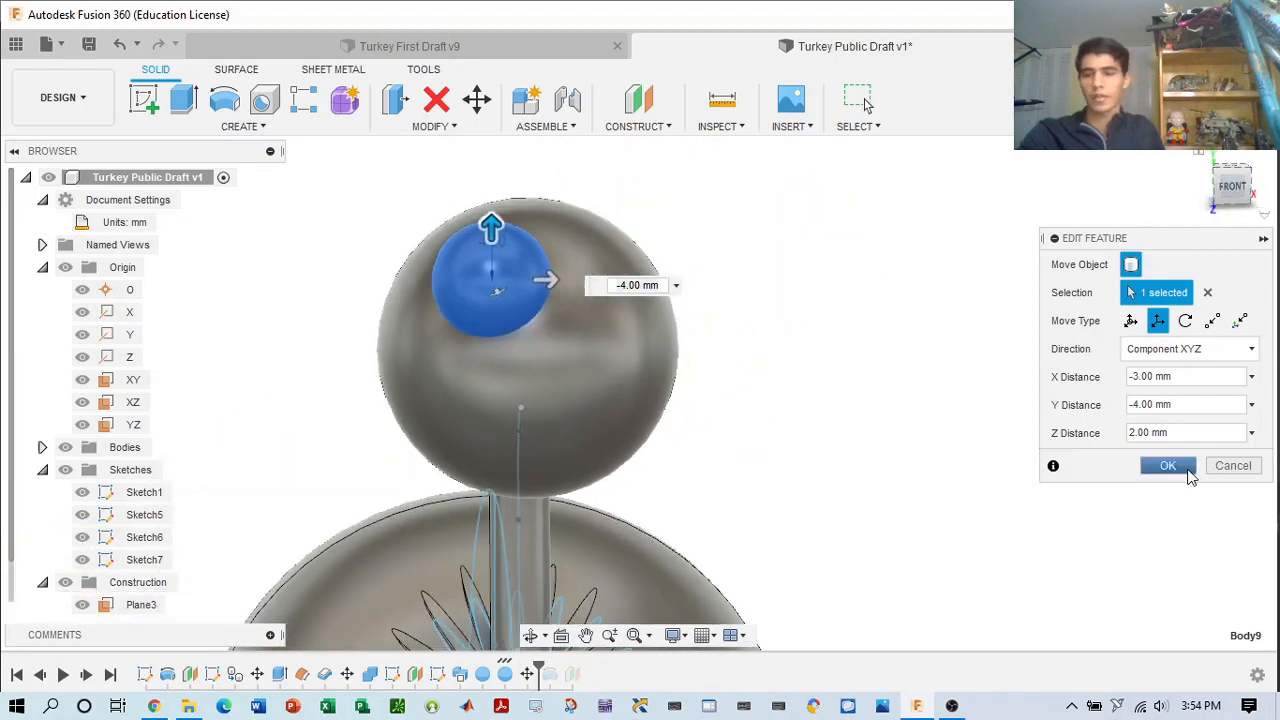
click(1188, 471)
- Start a second eye sphere on the YZ origin plane, centred where the small eye sphere meets the head in side view
drag(1236, 190, 1208, 187)
scroll(1104, 343, down, 2)
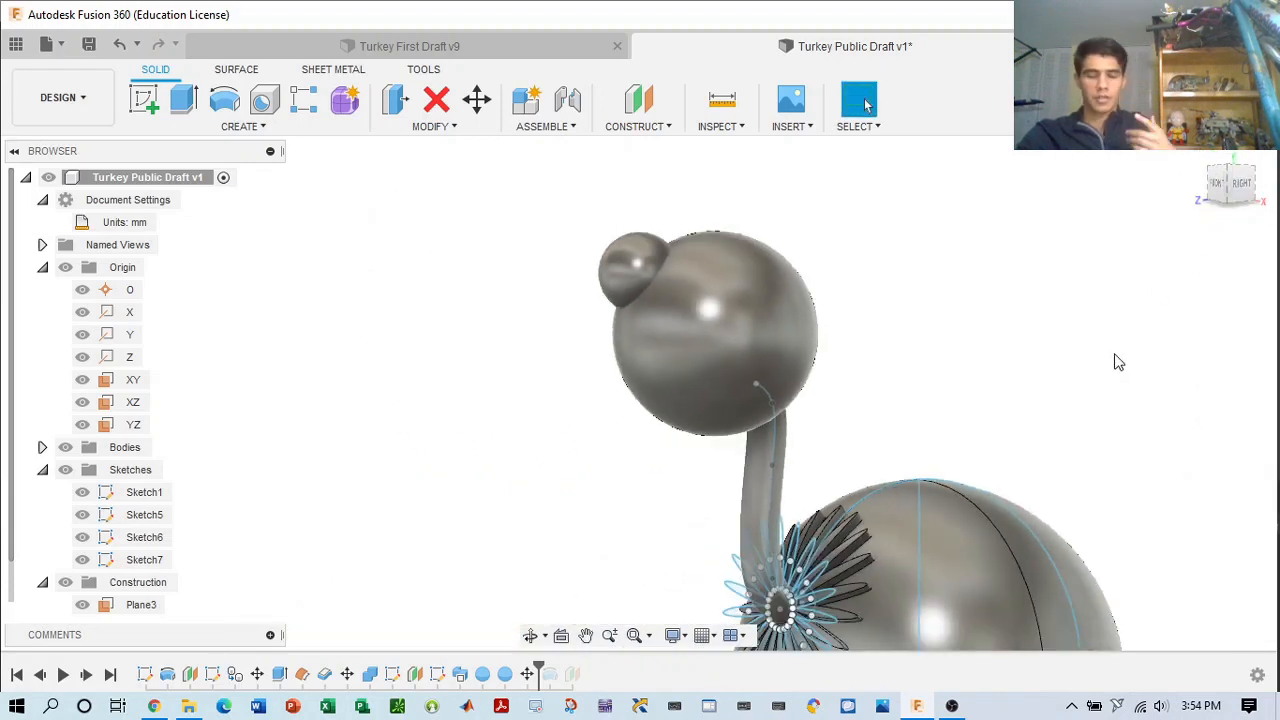
click(1232, 200)
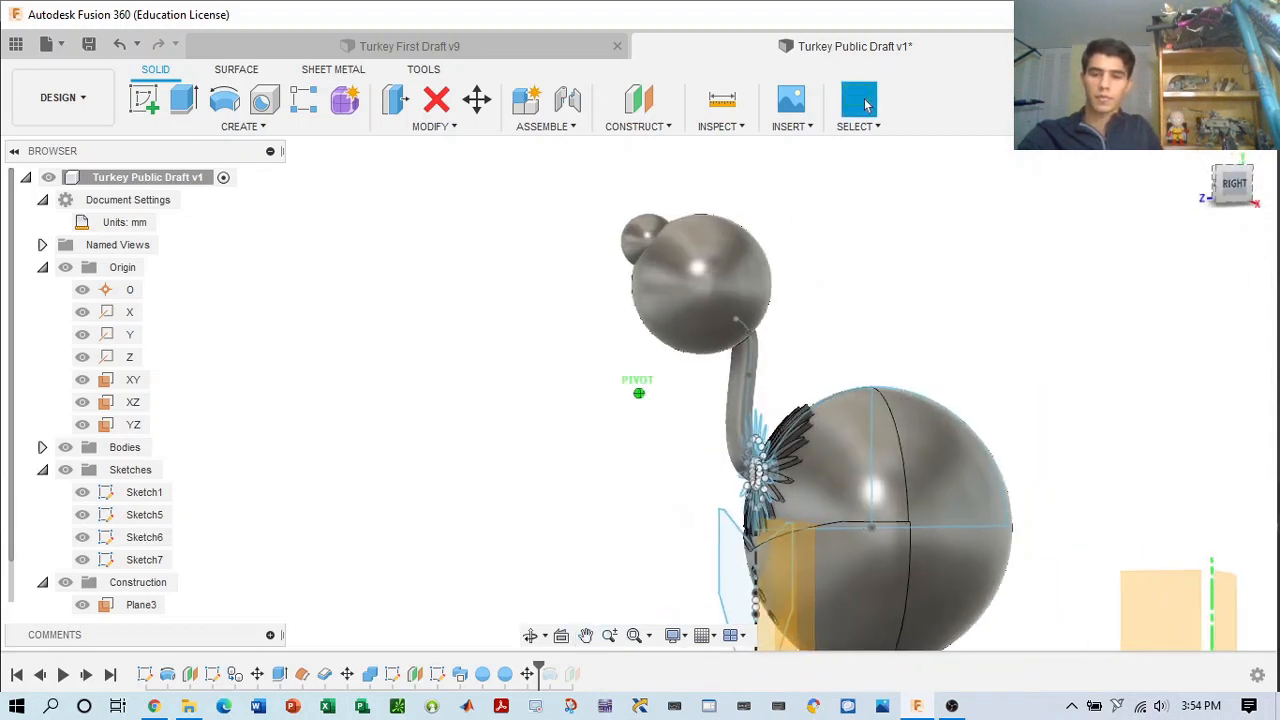
scroll(1210, 302, down, 2)
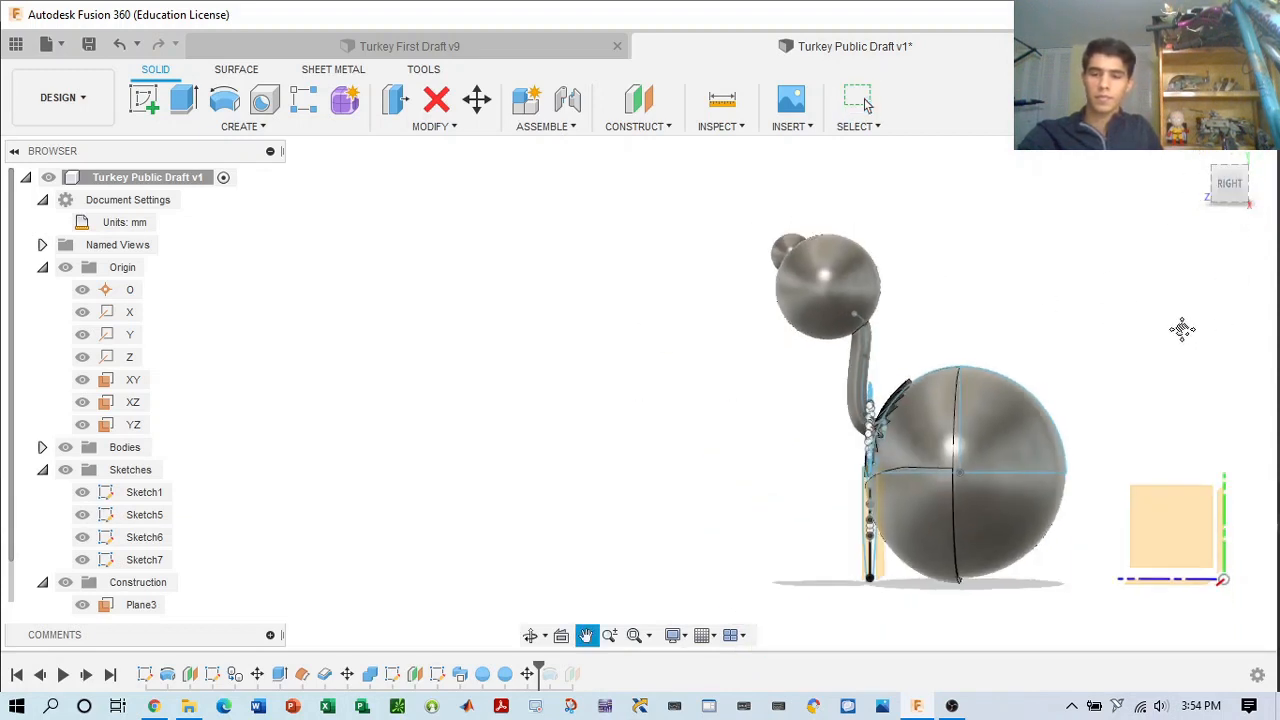
middle_drag(1182, 329, 1140, 329)
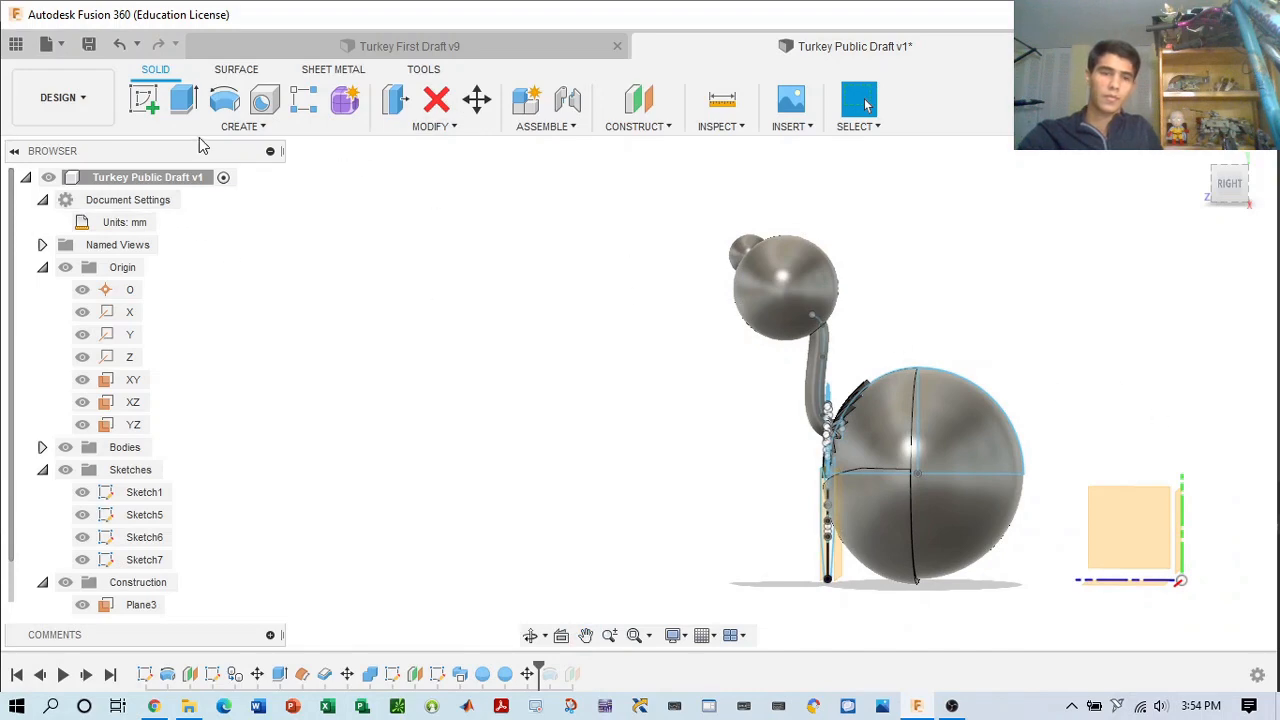
click(240, 126)
click(252, 332)
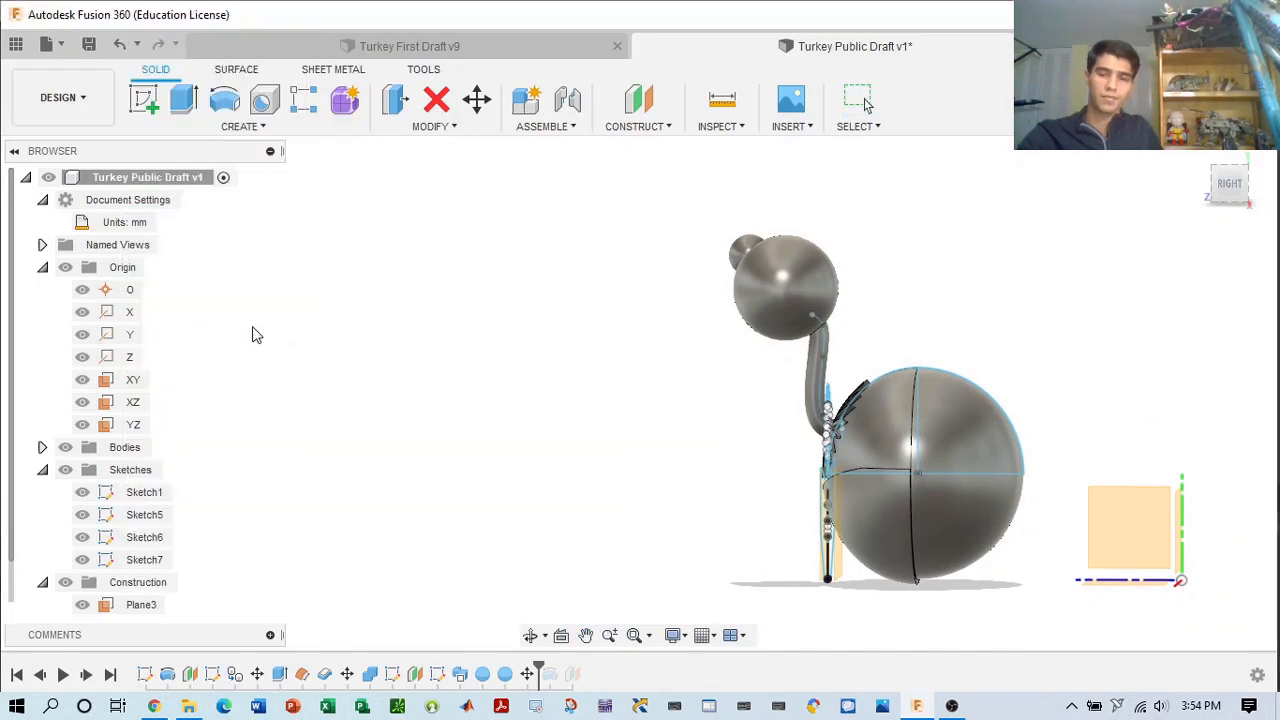
click(1135, 515)
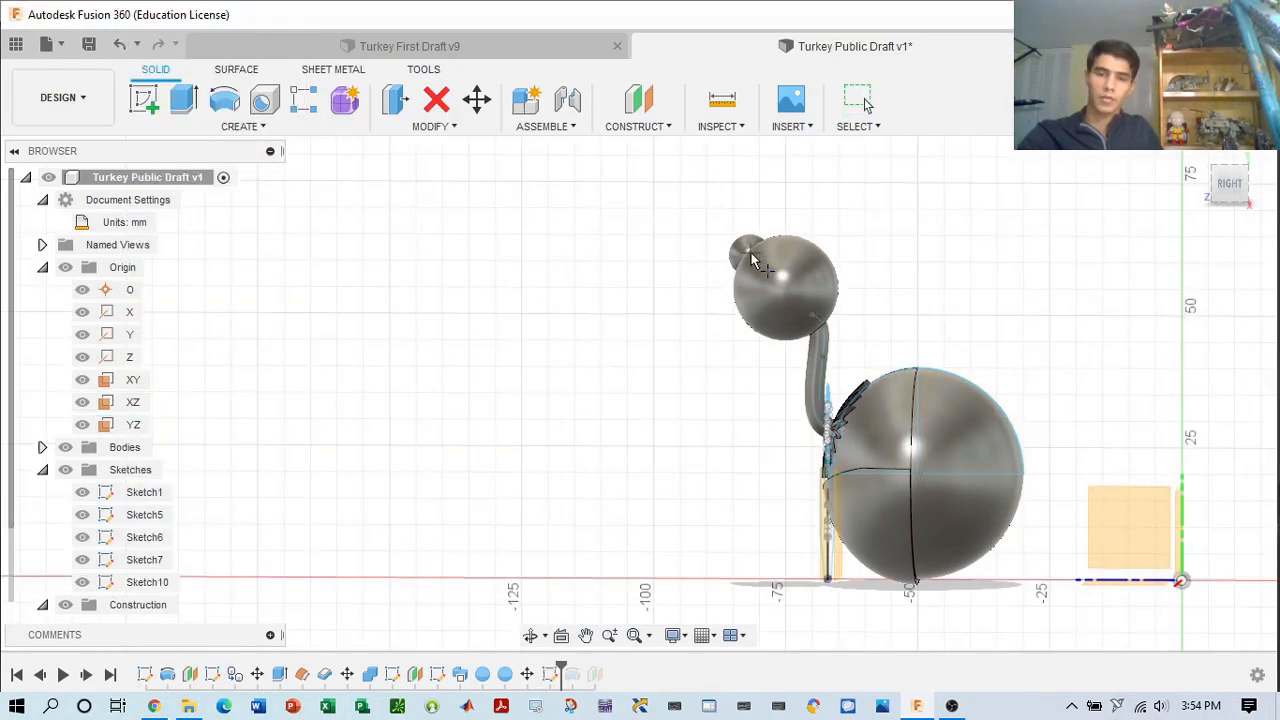
scroll(755, 261, up, 10)
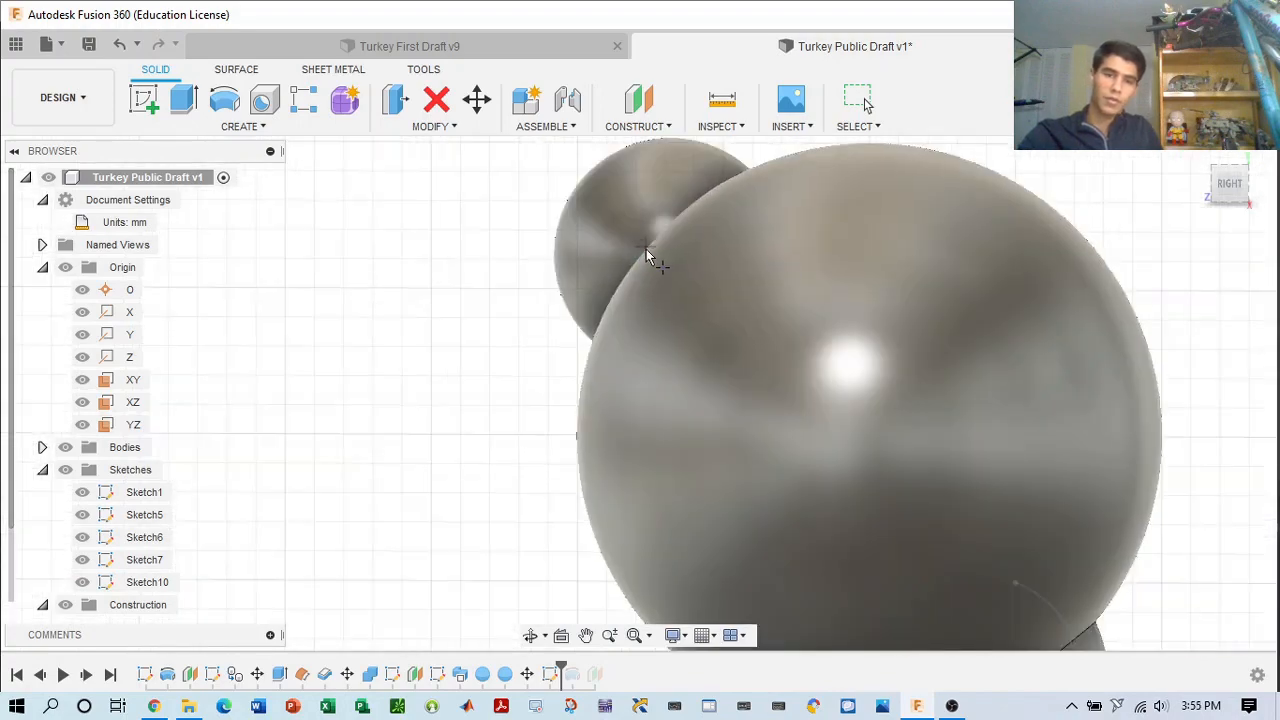
click(646, 249)
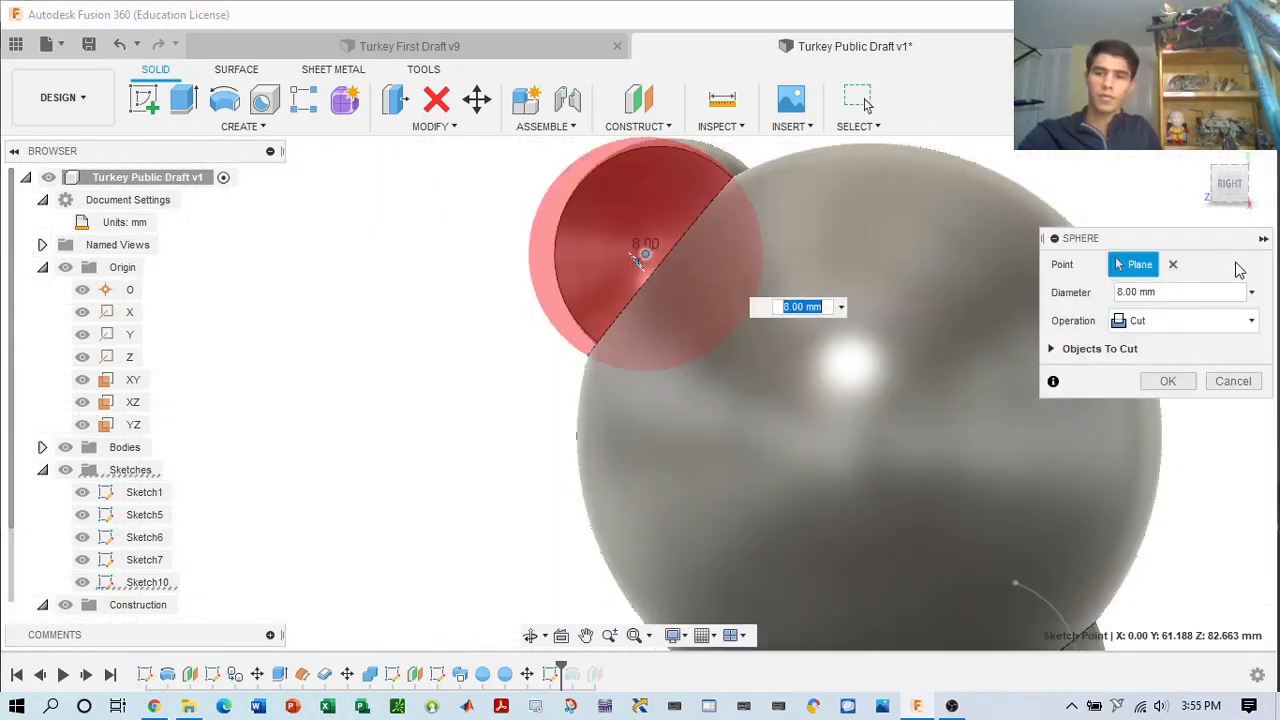
- Create the second eye sphere with a 10 mm diameter, joined to the existing body
drag(1230, 190, 1278, 198)
click(1180, 291)
text(1)
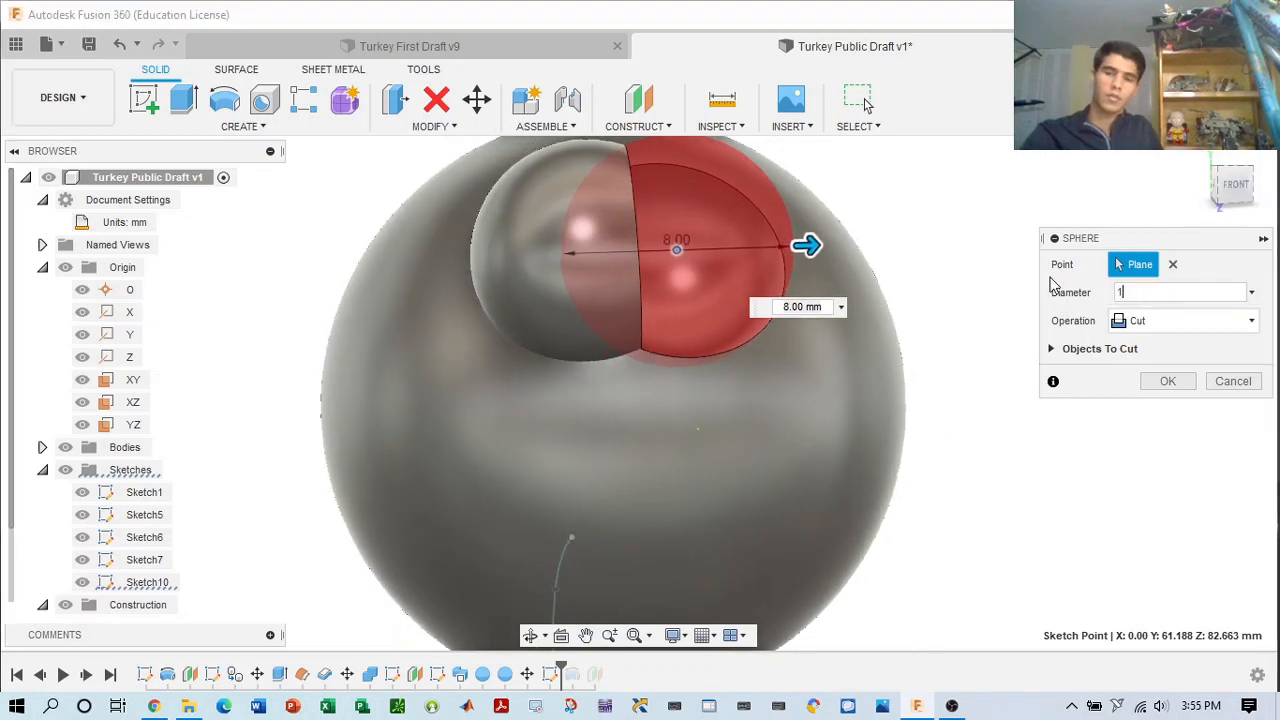
text(0mm)
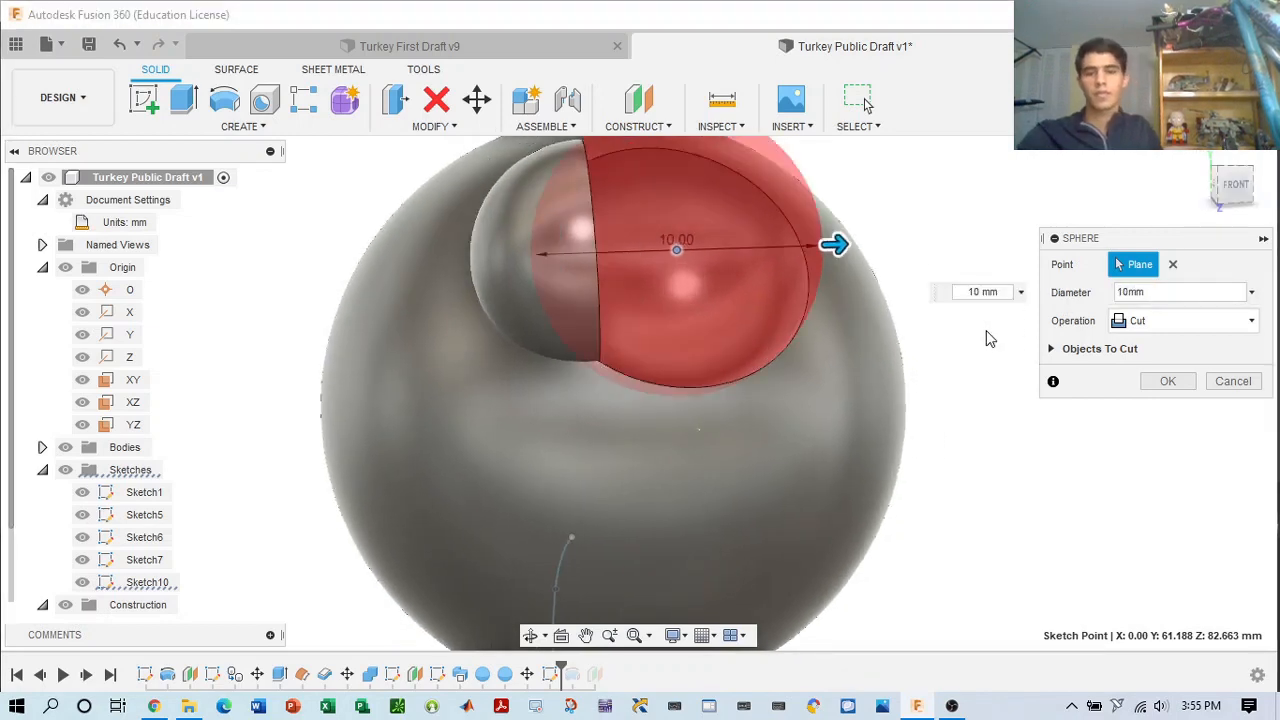
scroll(940, 296, down, 5)
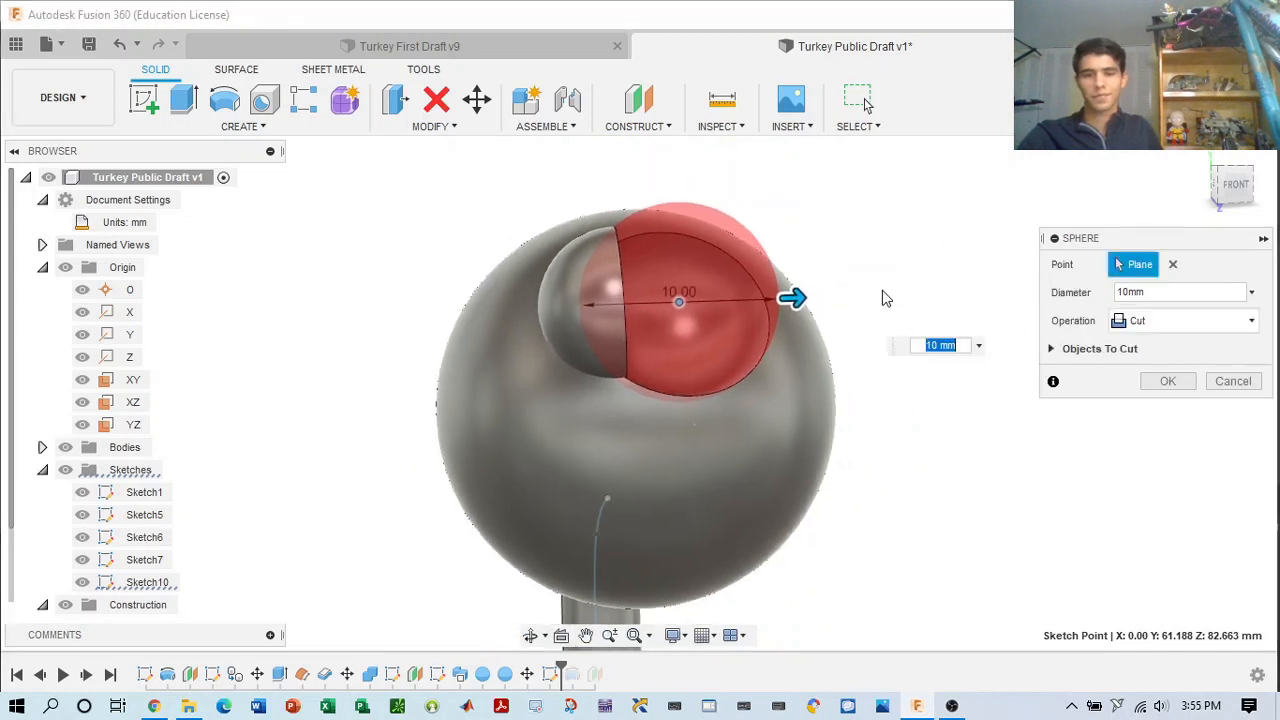
click(1180, 320)
click(1160, 347)
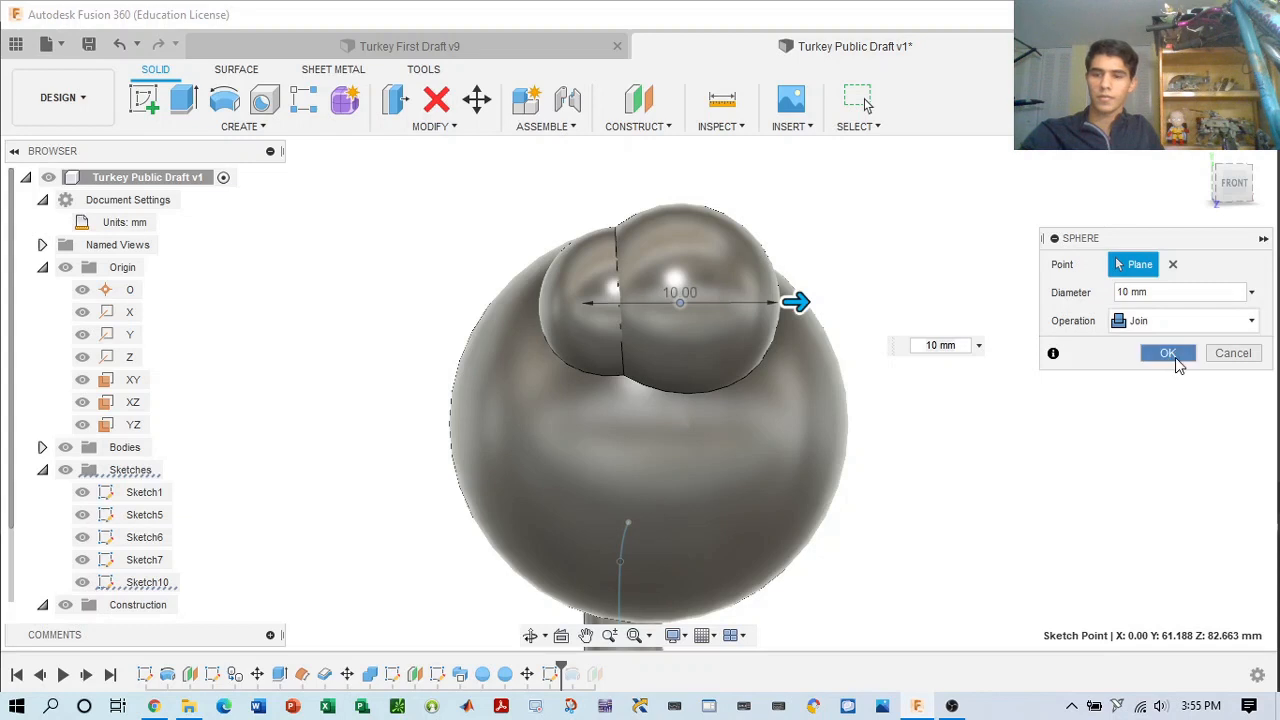
click(1170, 355)
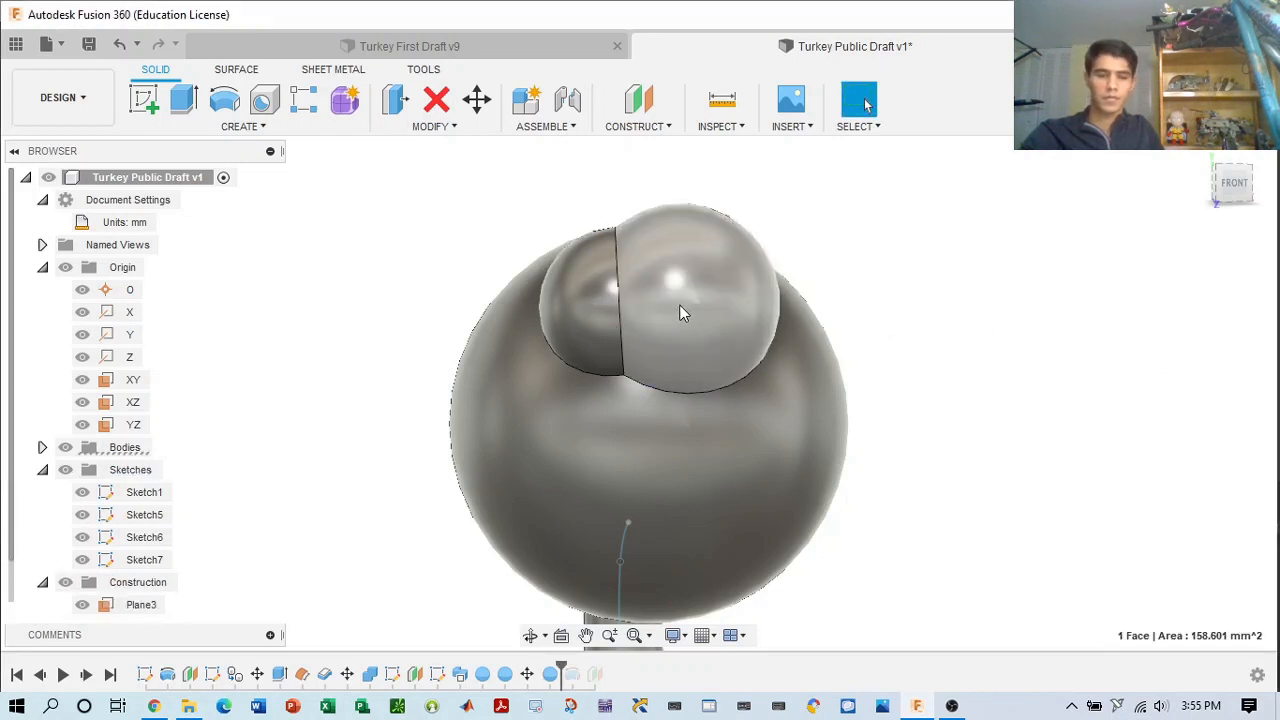
- Edit the second eye sphere's feature and reduce its diameter to 9 mm
click(680, 313)
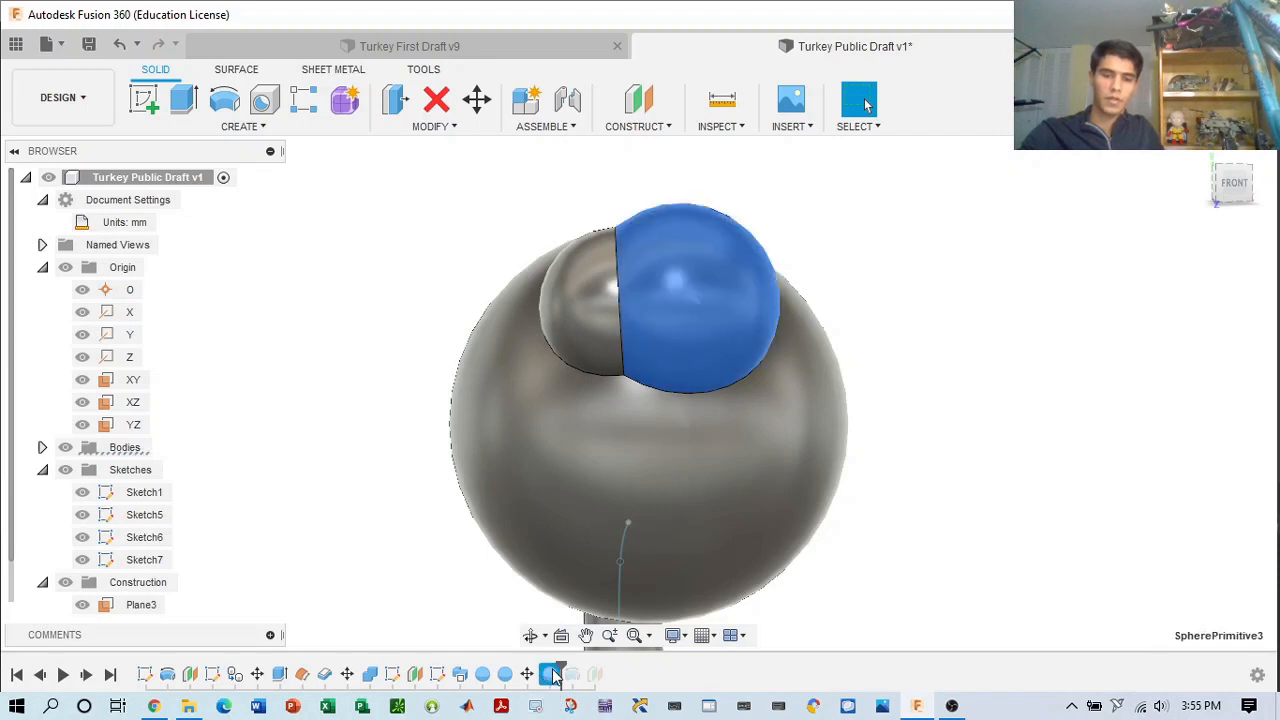
right_click(551, 674)
click(595, 500)
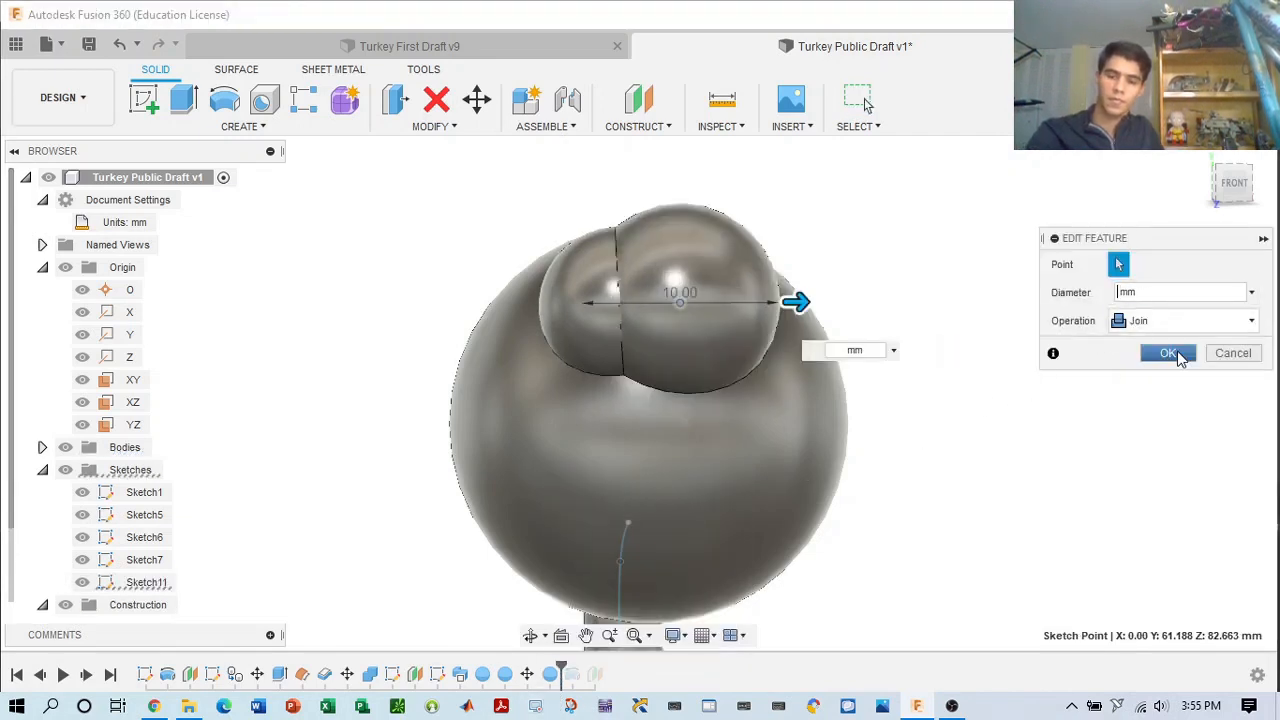
text(9)
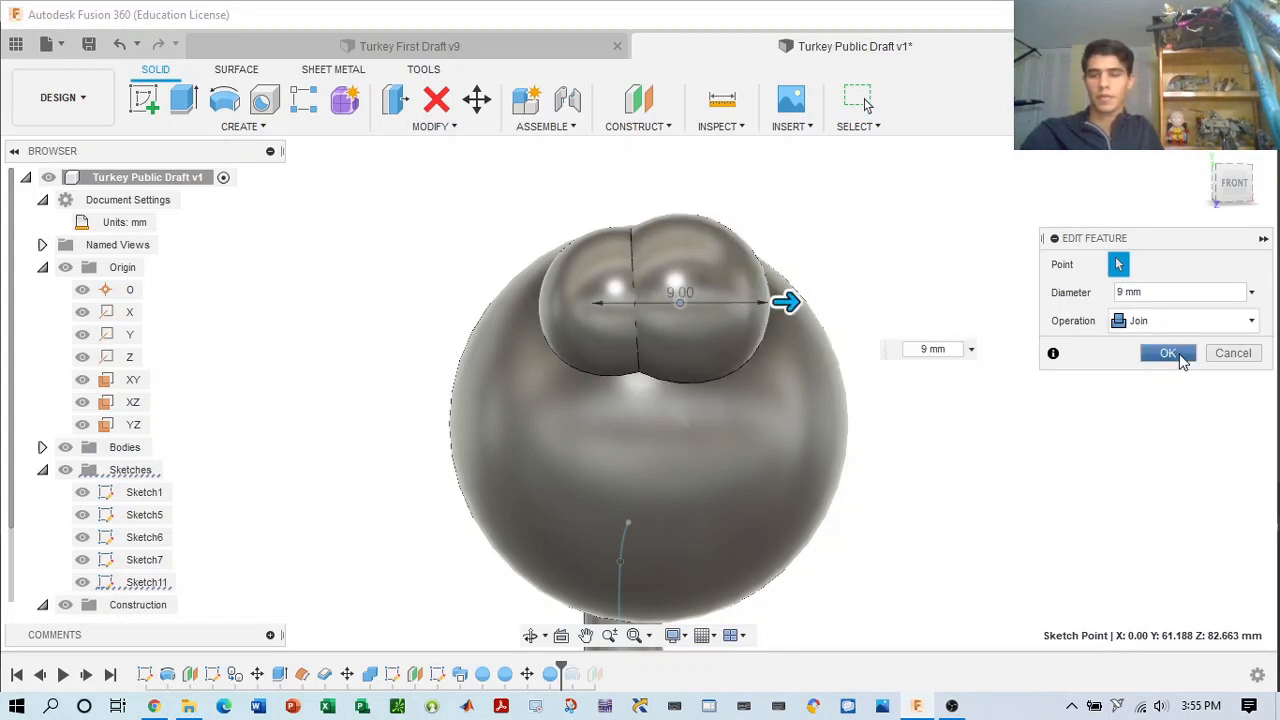
click(1170, 354)
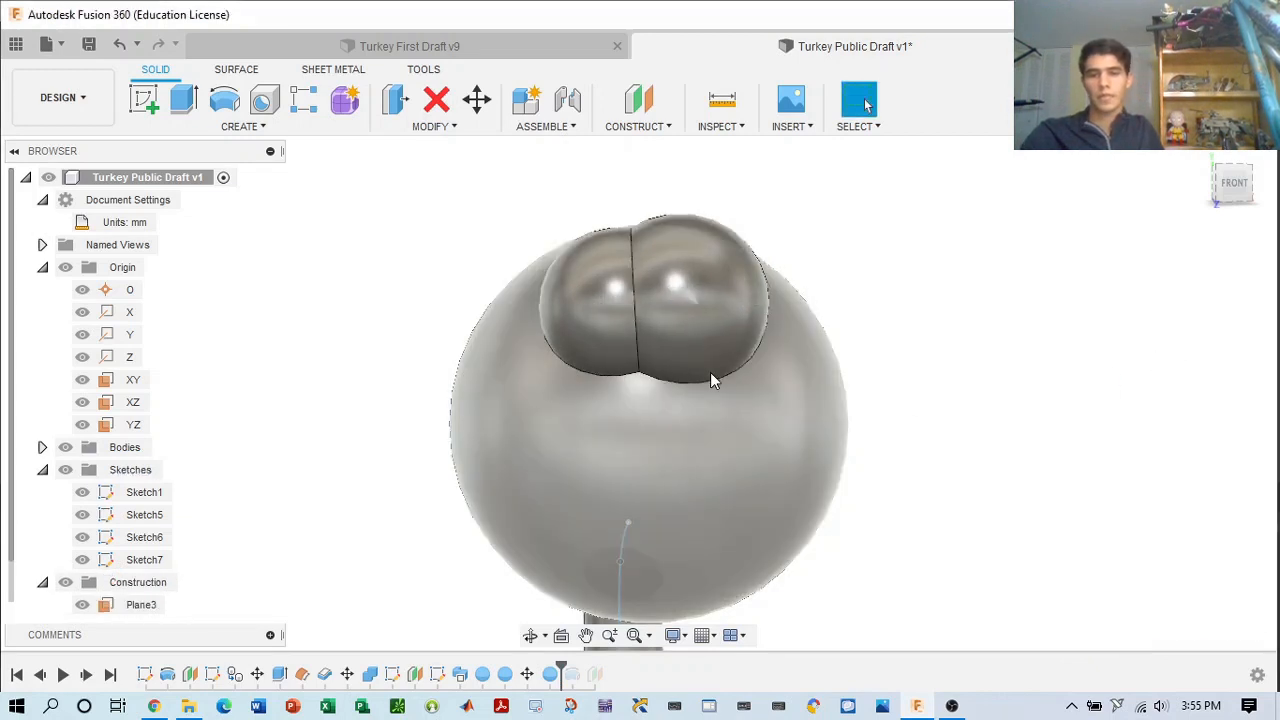
- Move the face of the 9 mm eye sphere 2.5 mm in X, away from the first eye
click(703, 326)
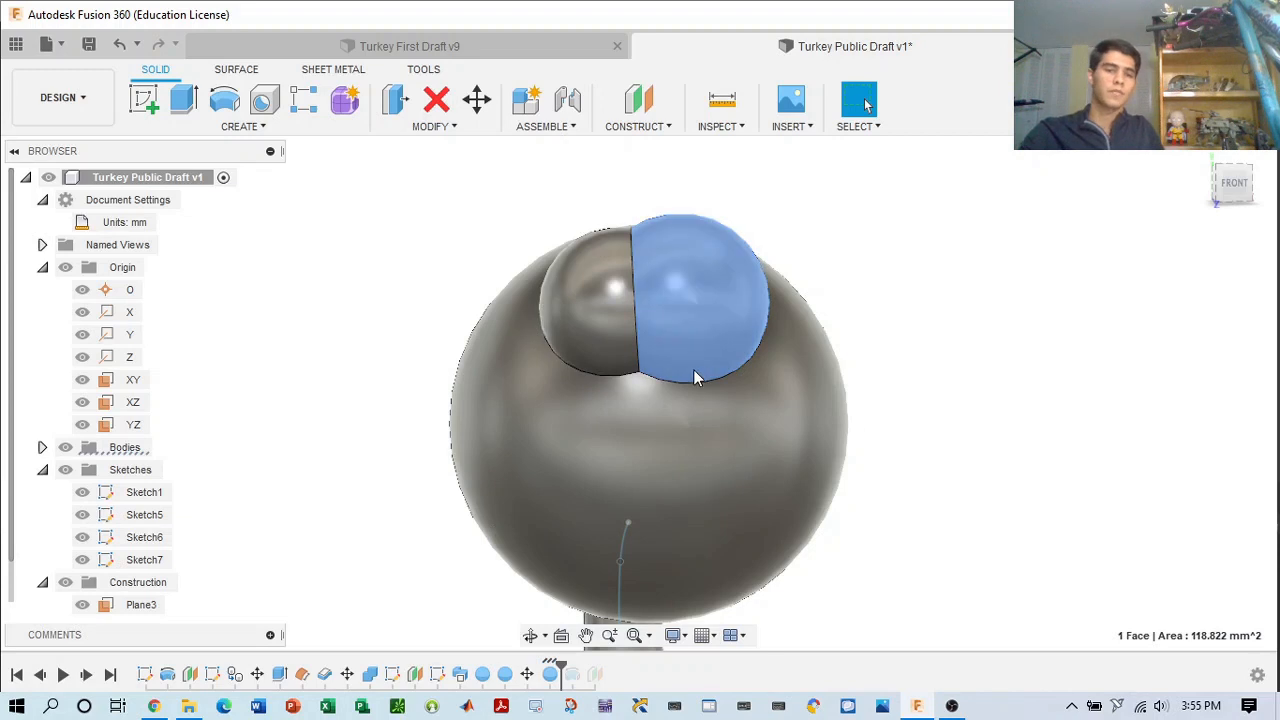
key(m)
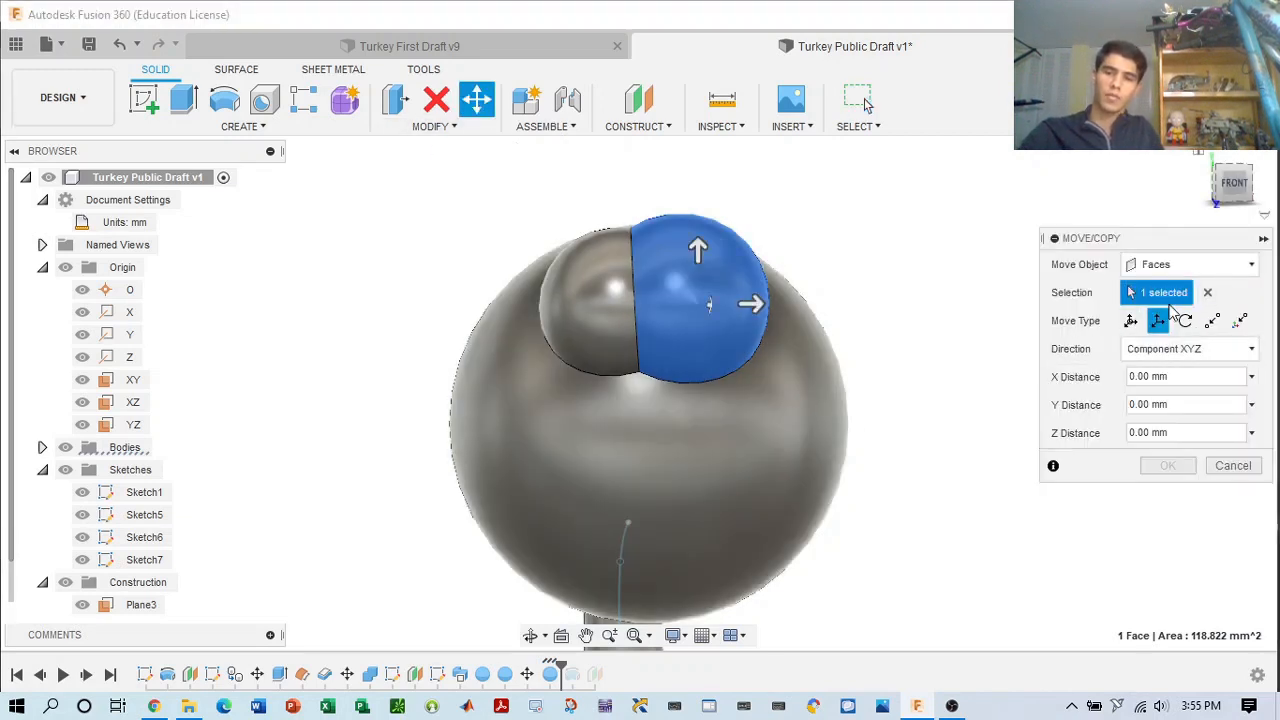
scroll(885, 330, up, 3)
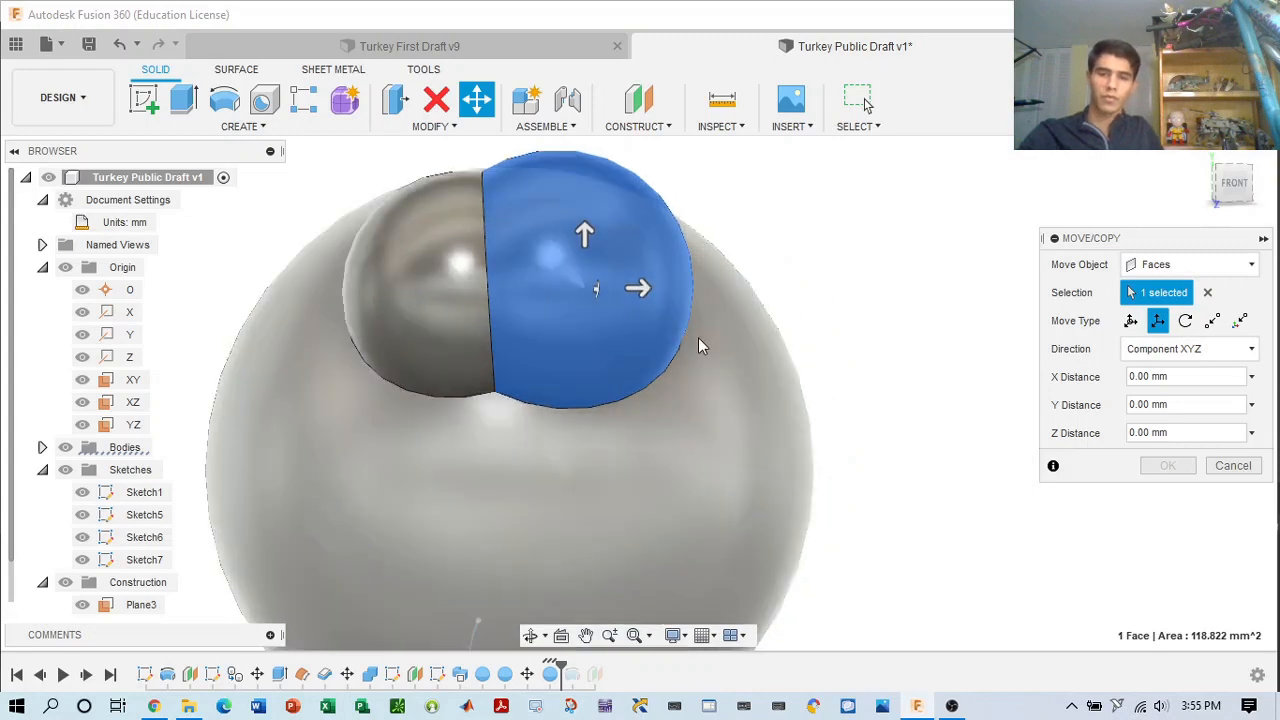
drag(1226, 186, 1180, 189)
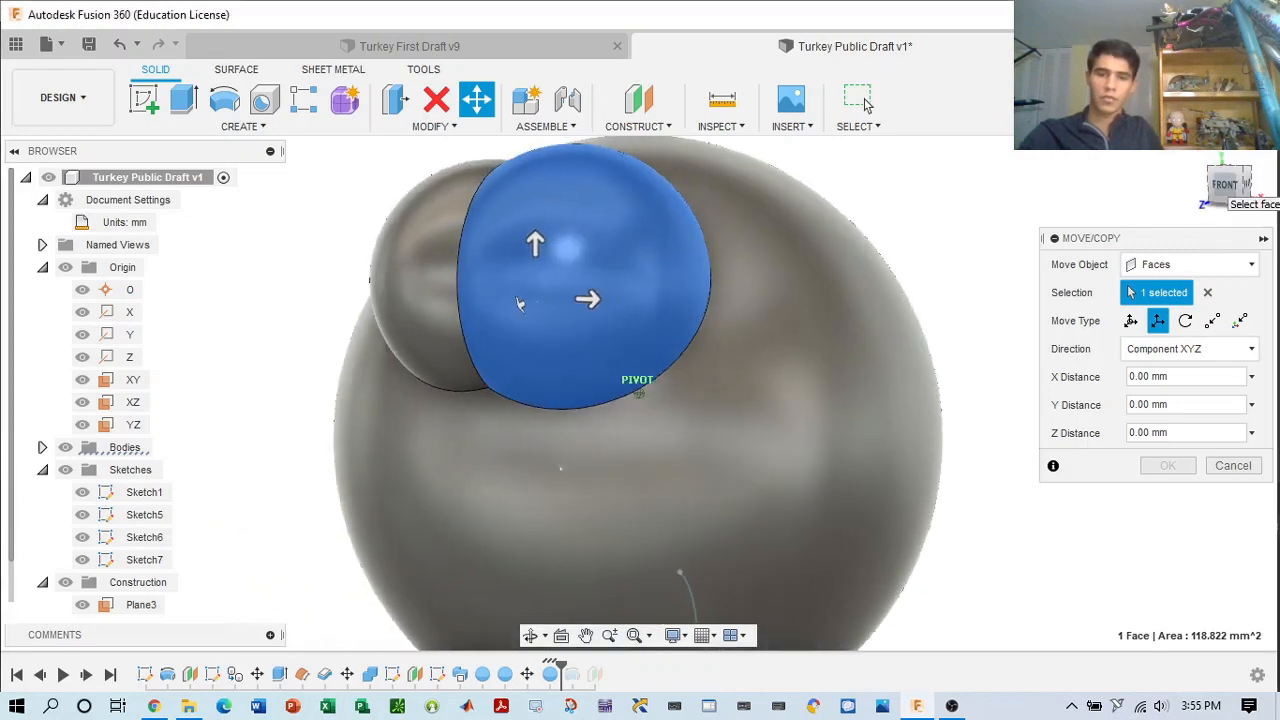
click(1228, 187)
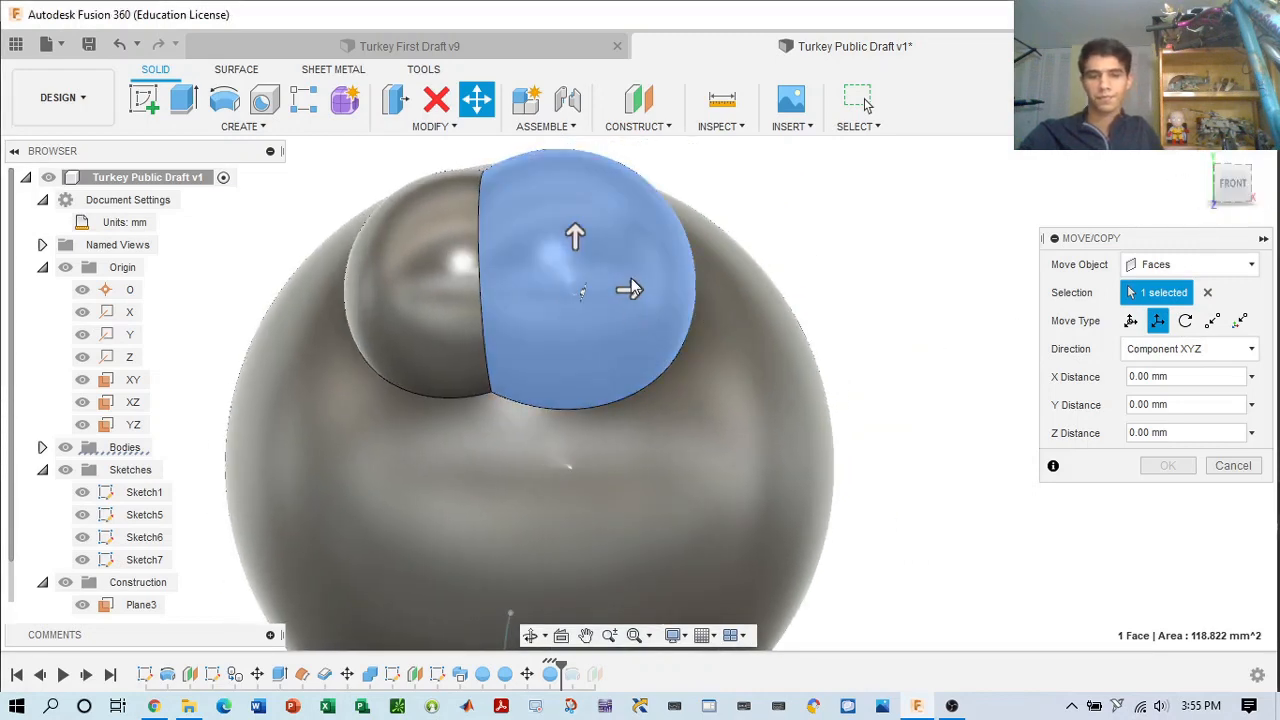
click(640, 288)
drag(643, 288, 708, 289)
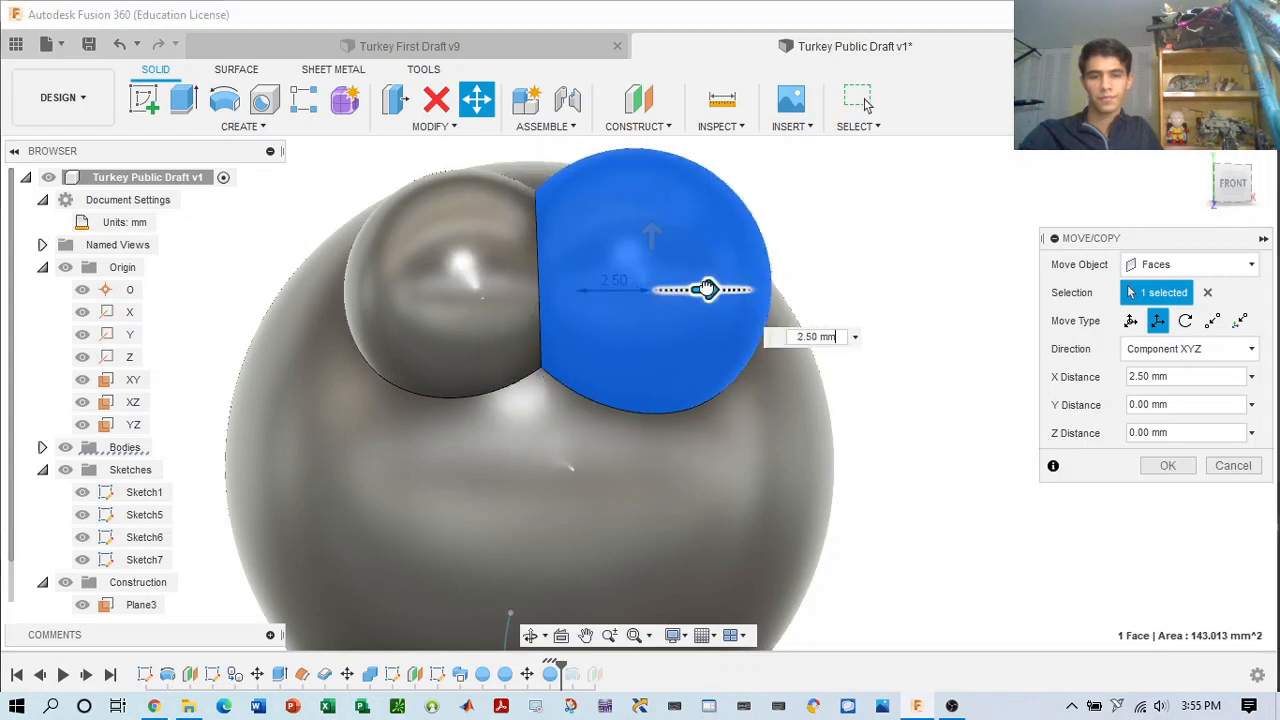
scroll(804, 286, down, 3)
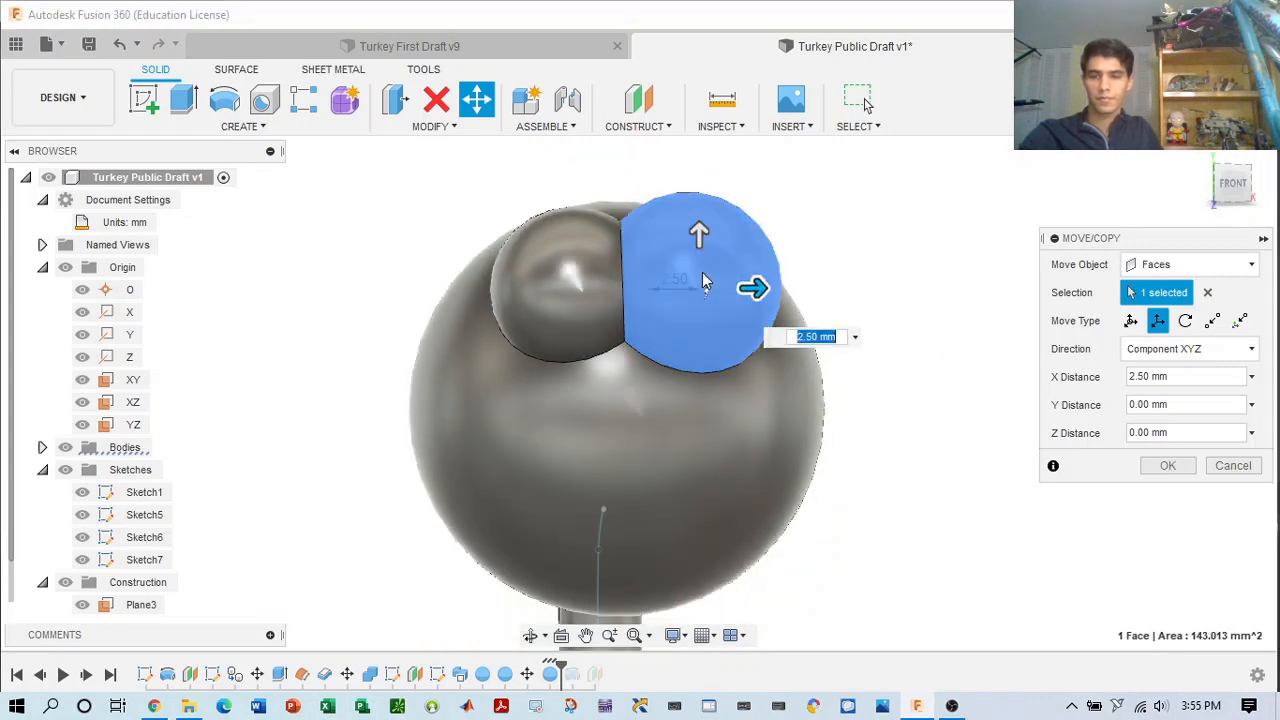
- Try raising the second eye sphere's face 1 mm in Y while keeping its 2.5 mm X offset
scroll(700, 255, up, 5)
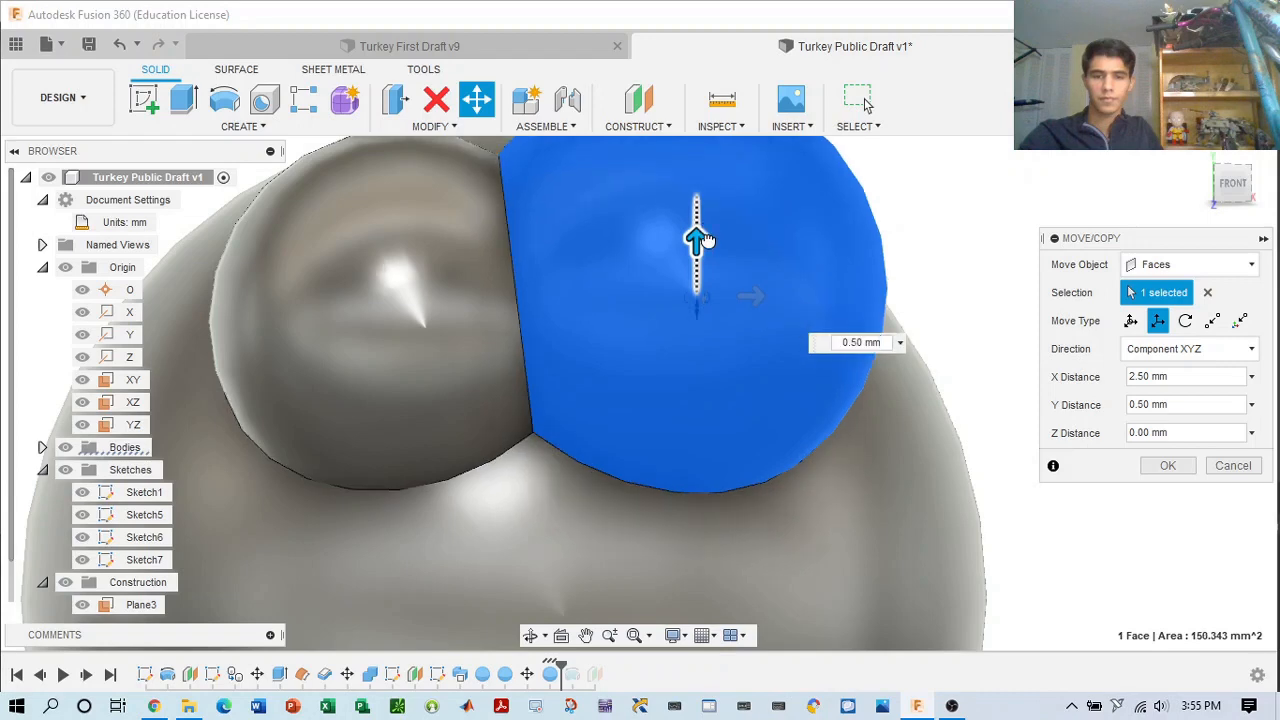
scroll(821, 293, down, 2)
middle_drag(862, 264, 711, 290)
drag(1234, 186, 1217, 187)
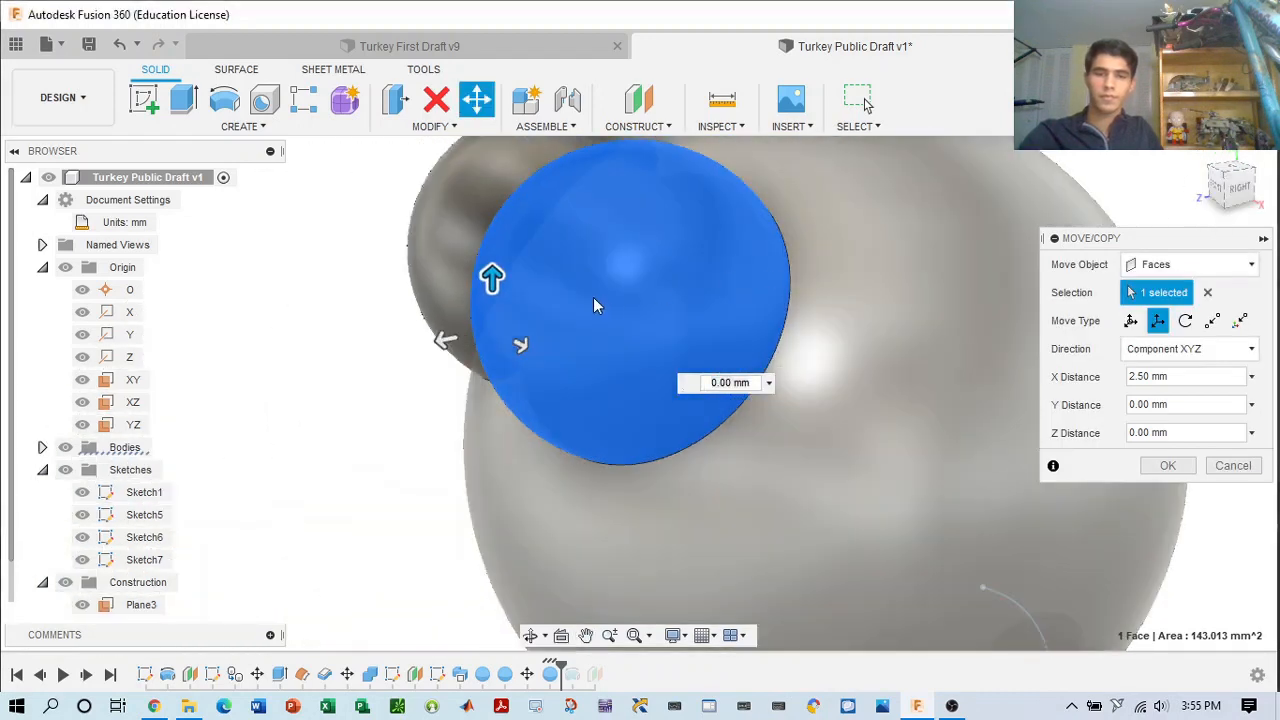
drag(494, 277, 495, 244)
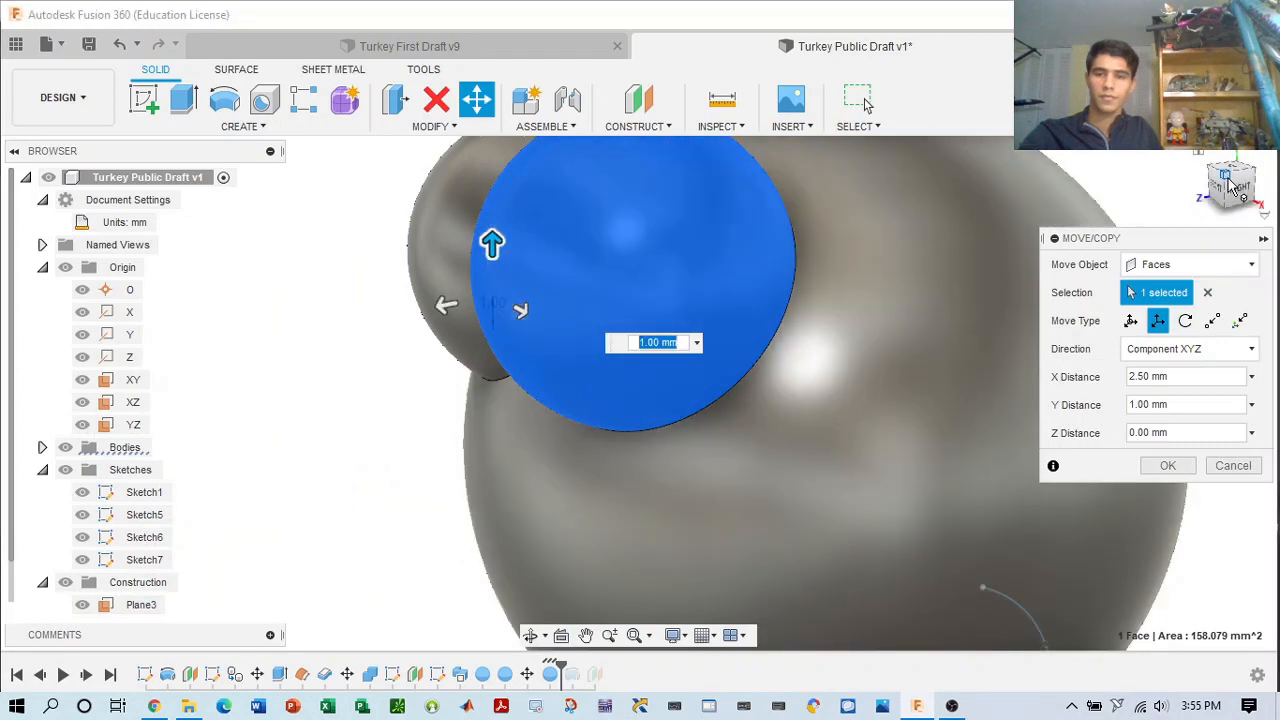
drag(1234, 188, 1279, 174)
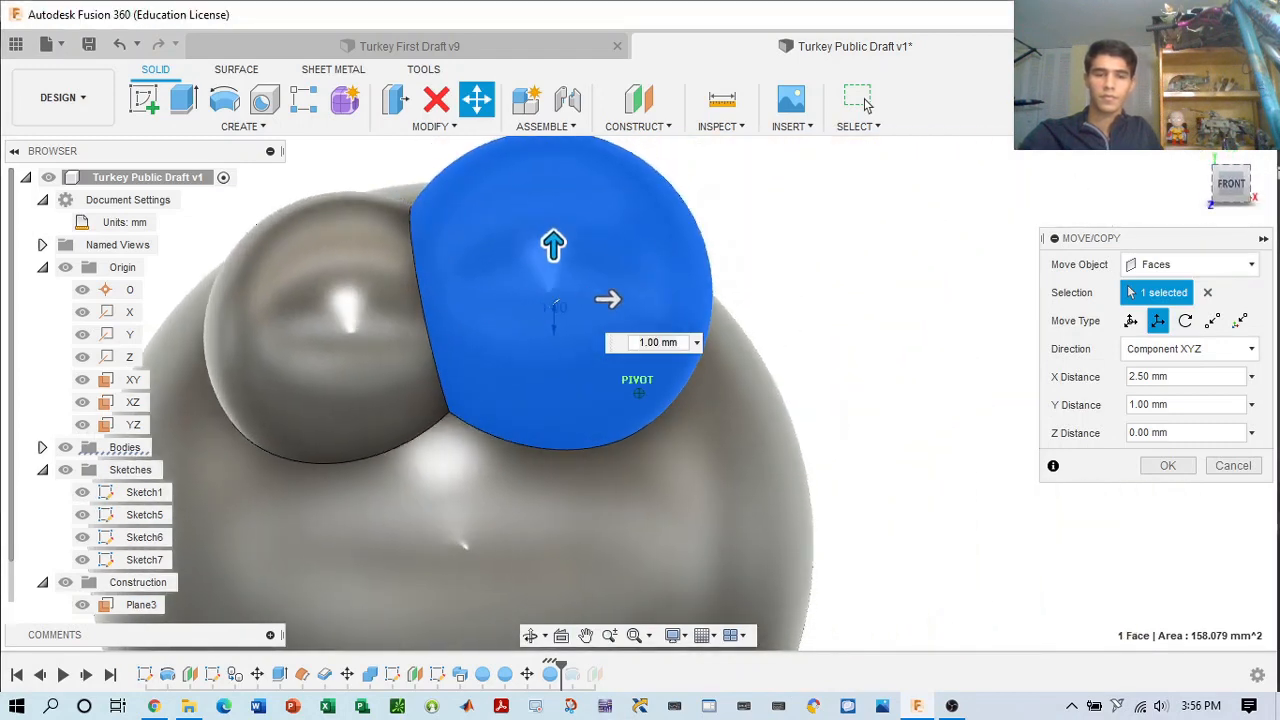
click(1248, 203)
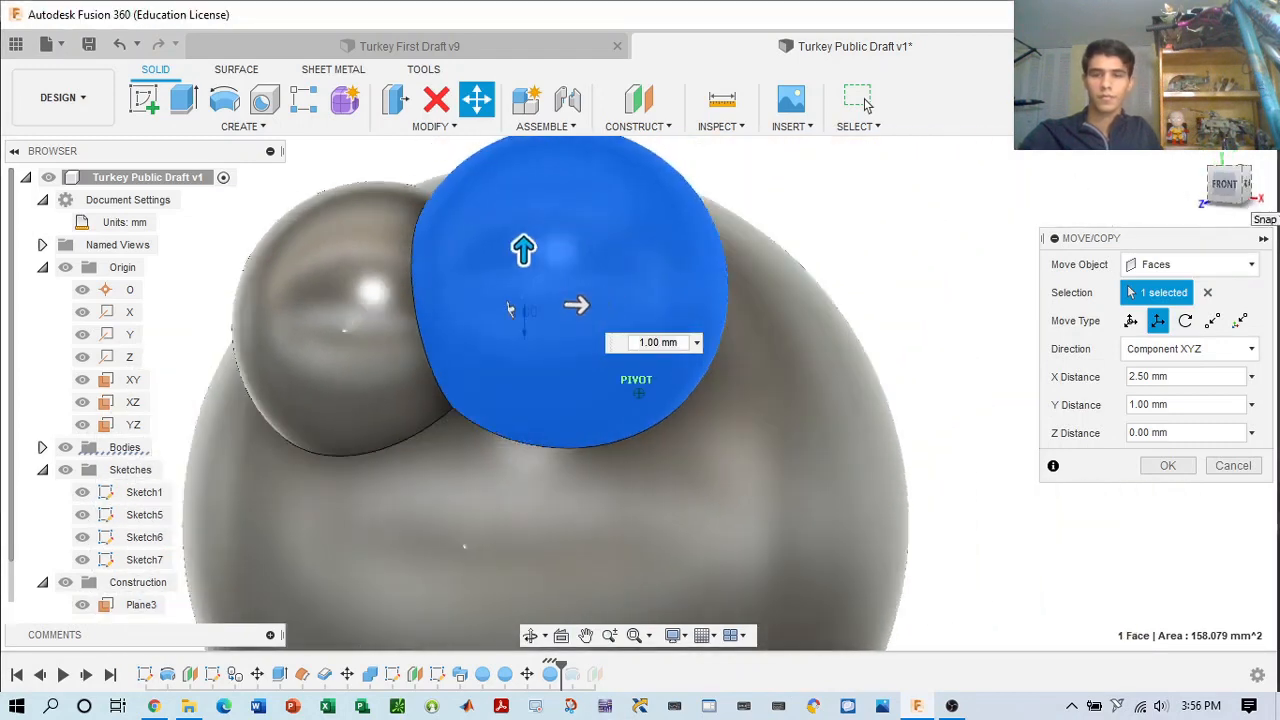
scroll(887, 288, down, 2)
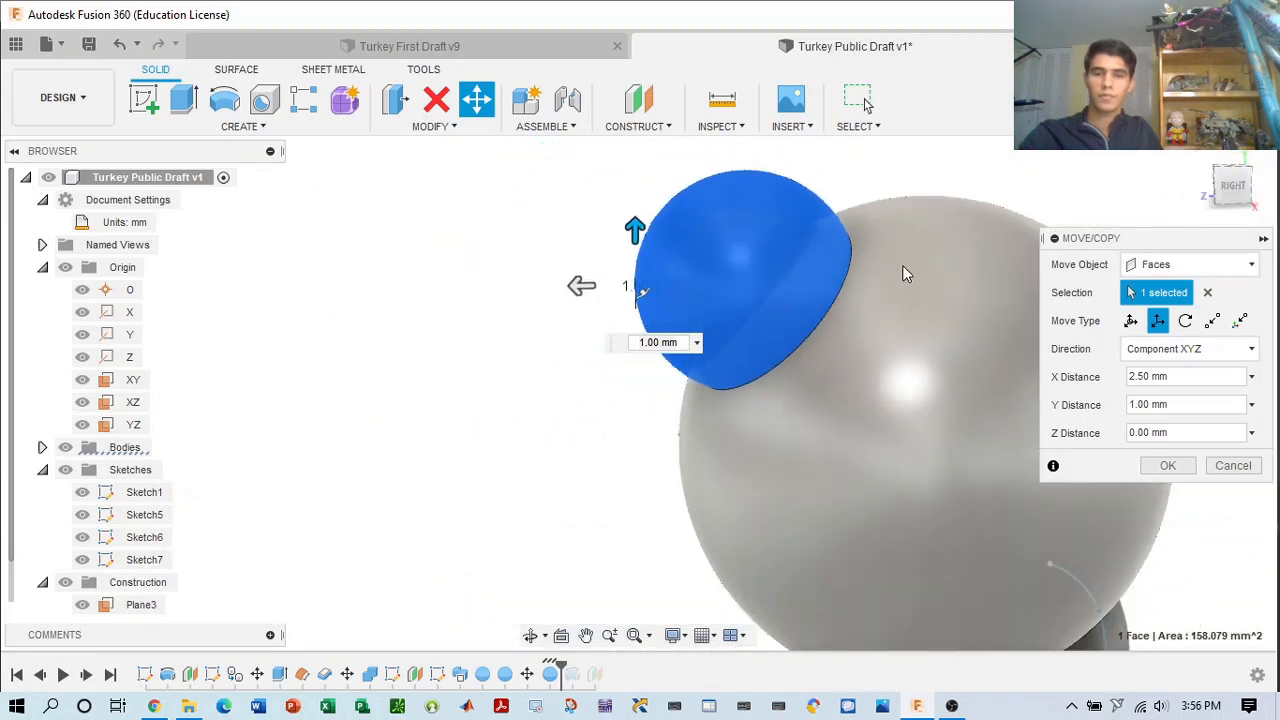
- Move the second eye sphere's face -1 mm in Z, deeper into the head, and set its Y distance to 0 mm
scroll(902, 266, up, 3)
drag(1238, 194, 1229, 198)
scroll(967, 231, down, 2)
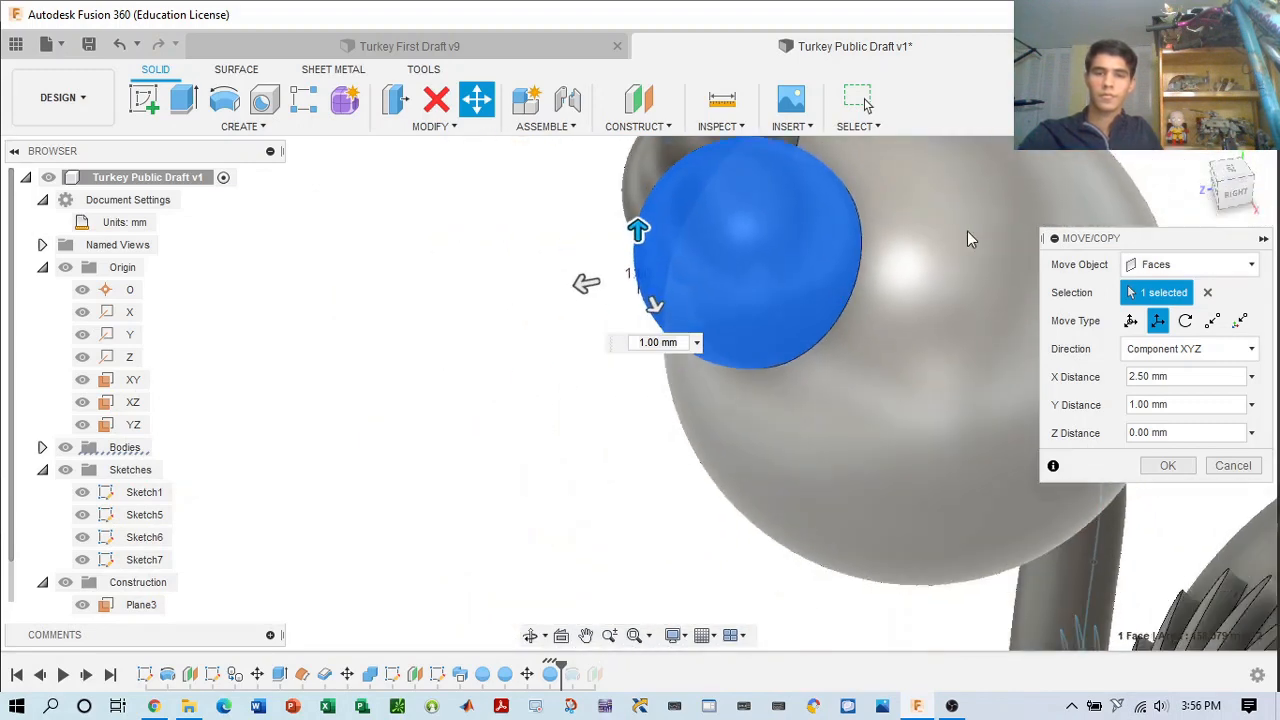
middle_drag(967, 231, 991, 295)
drag(609, 347, 637, 345)
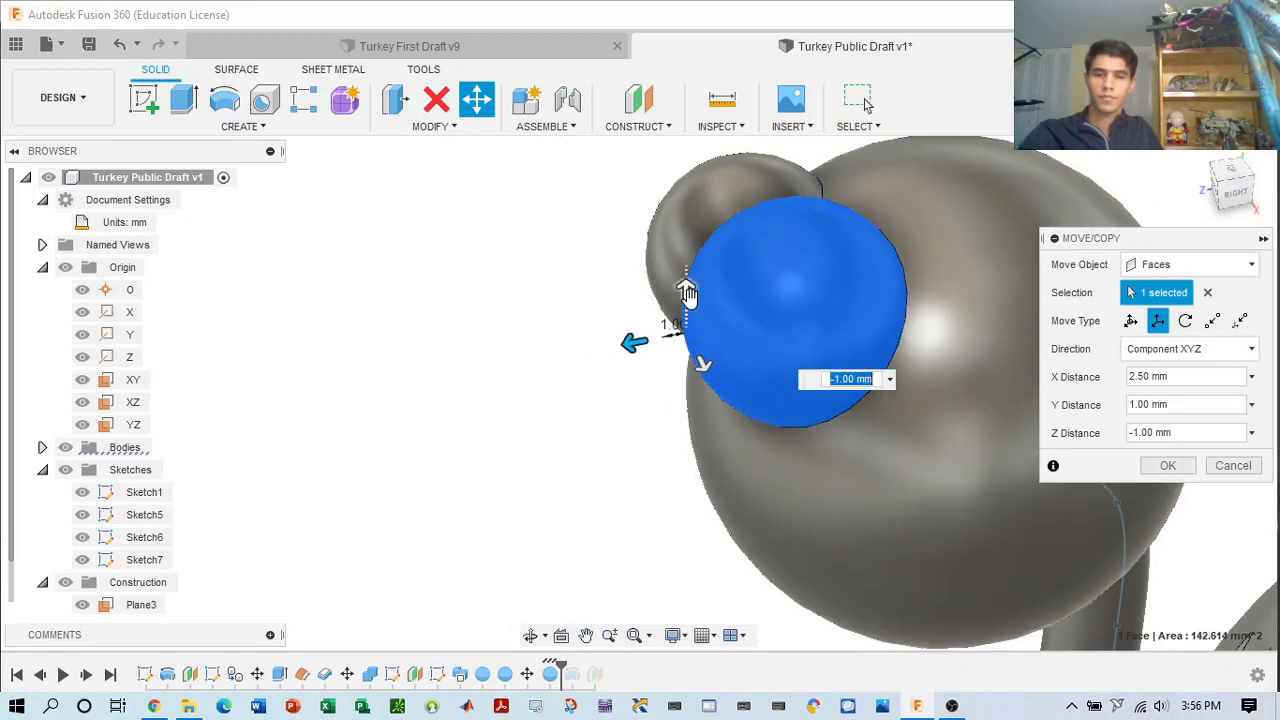
drag(686, 290, 707, 316)
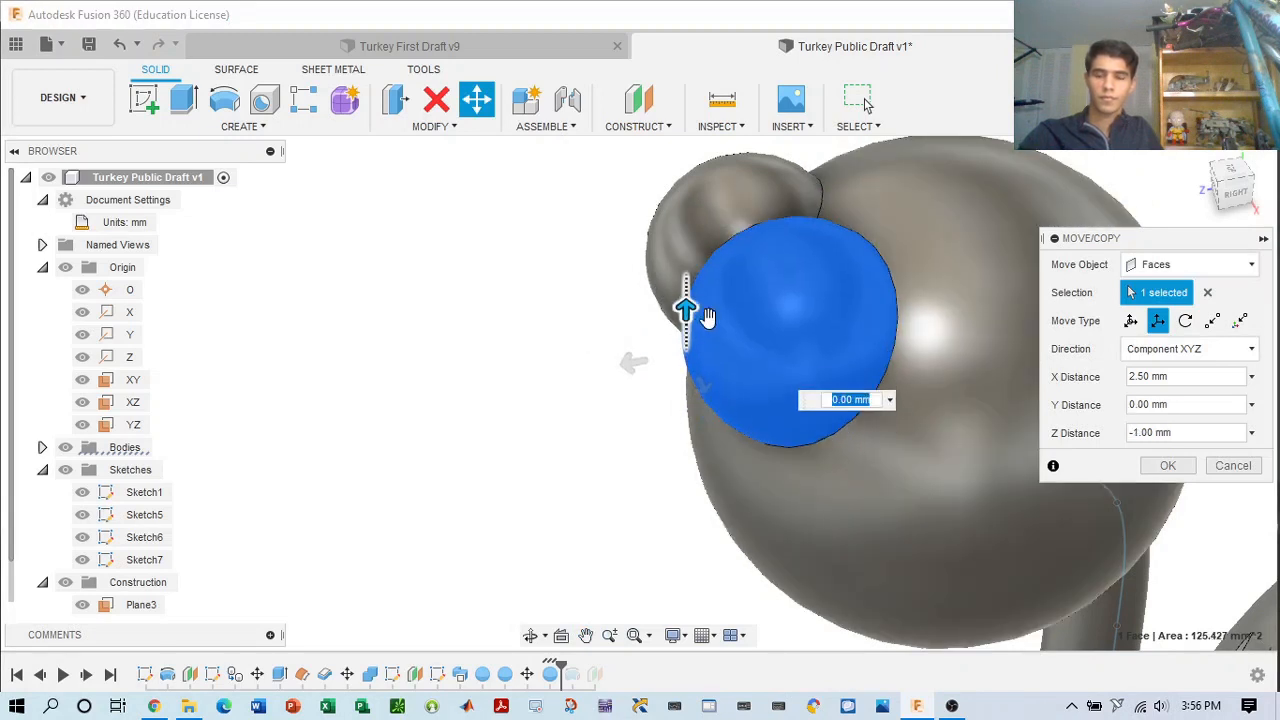
click(1229, 202)
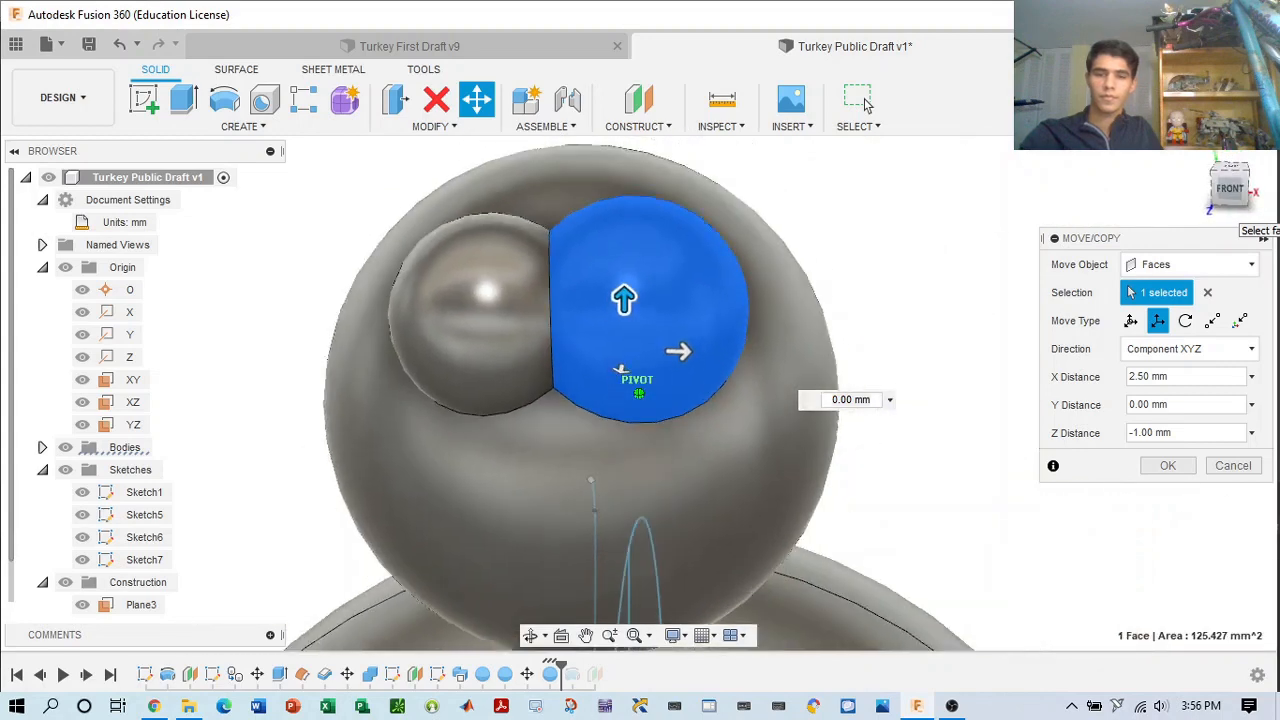
- Examine the eye placement in the Turkey First Draft document from the back and side, and return to Turkey Public Draft
click(376, 47)
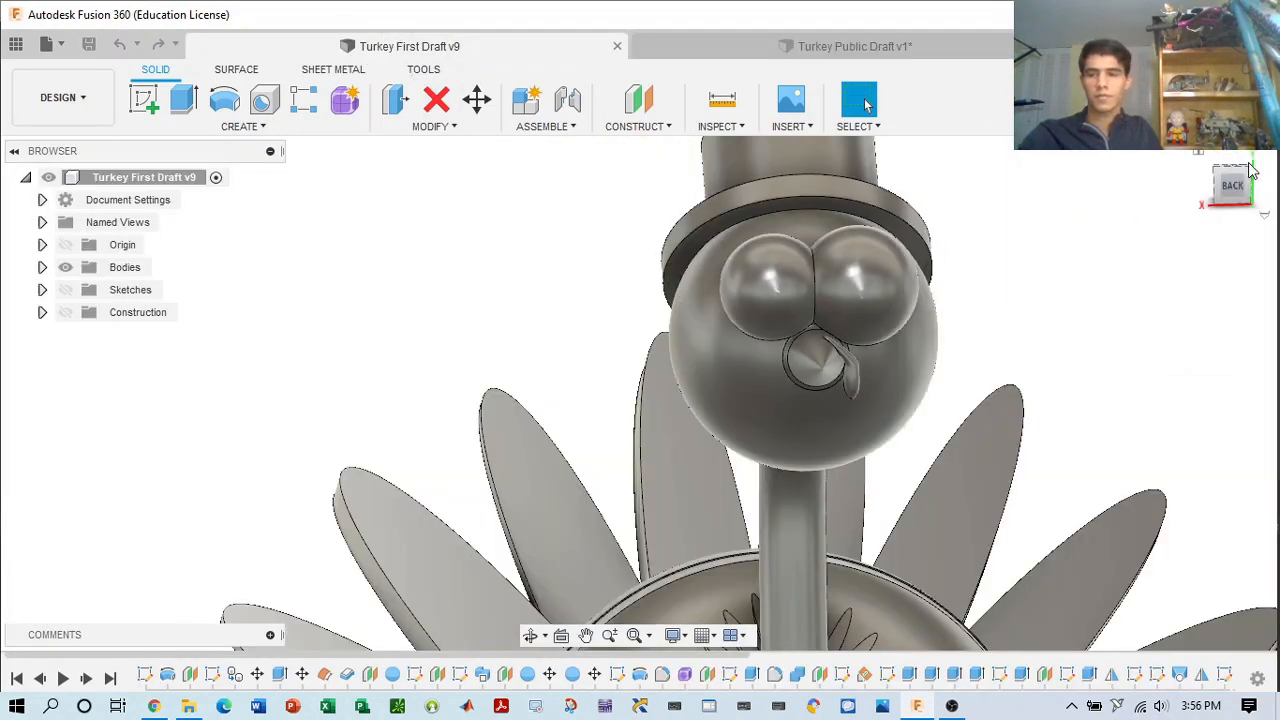
click(1250, 172)
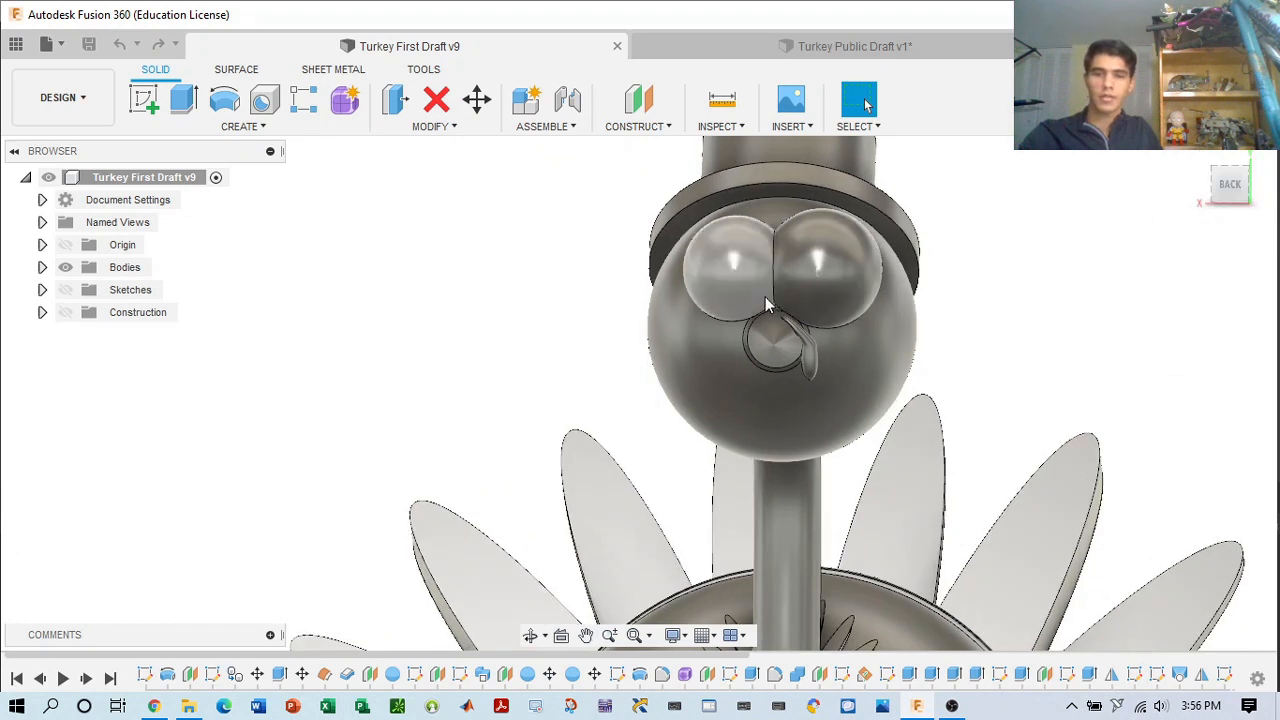
mouse_move(1209, 172)
mouse_down()
mouse_move(1090, 175)
mouse_move(1268, 175)
mouse_up()
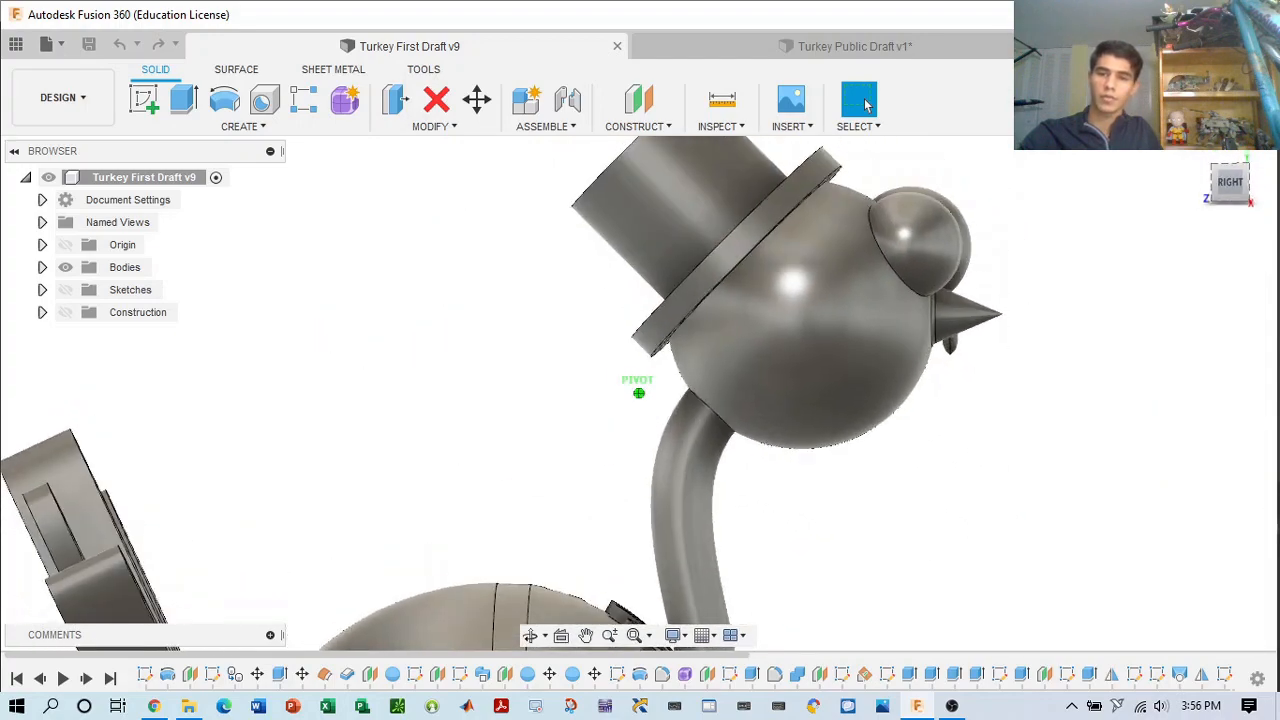
shift+middle_drag(1050, 105, 722, 95)
click(855, 46)
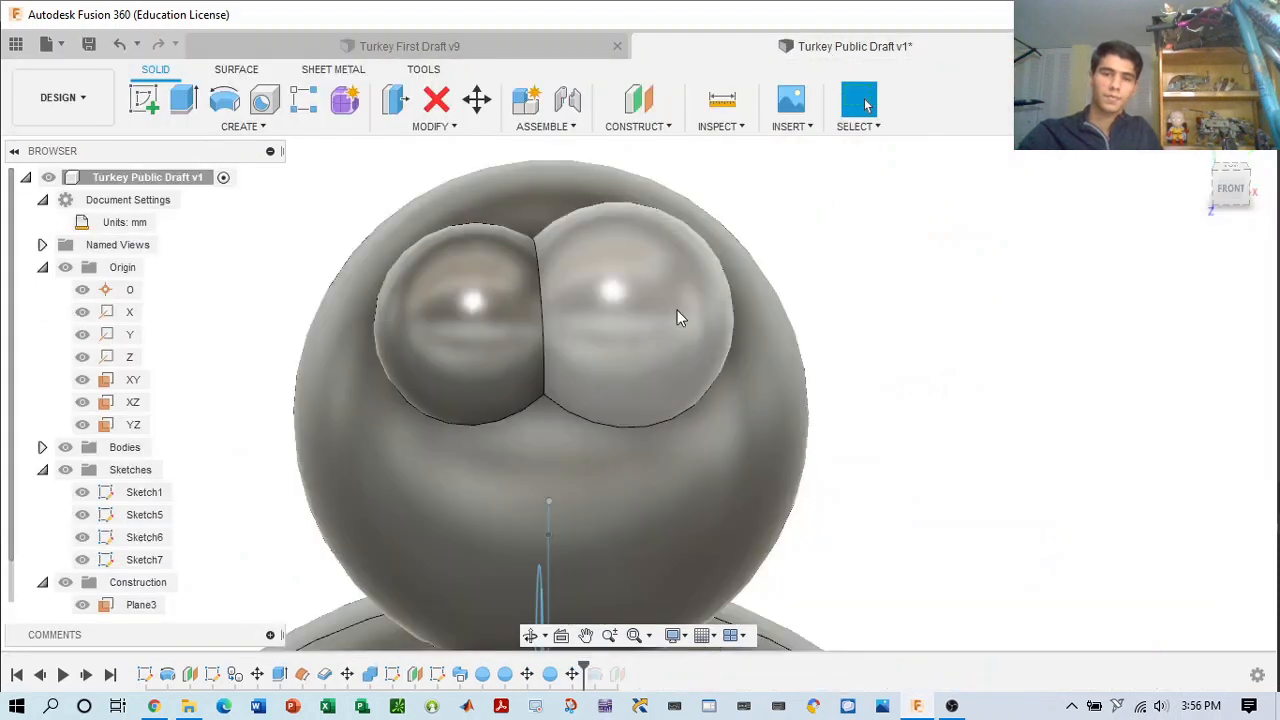
- Edit the second eye's face move and try offsets of 0 mm in Z and 0.104 mm in Y
click(621, 313)
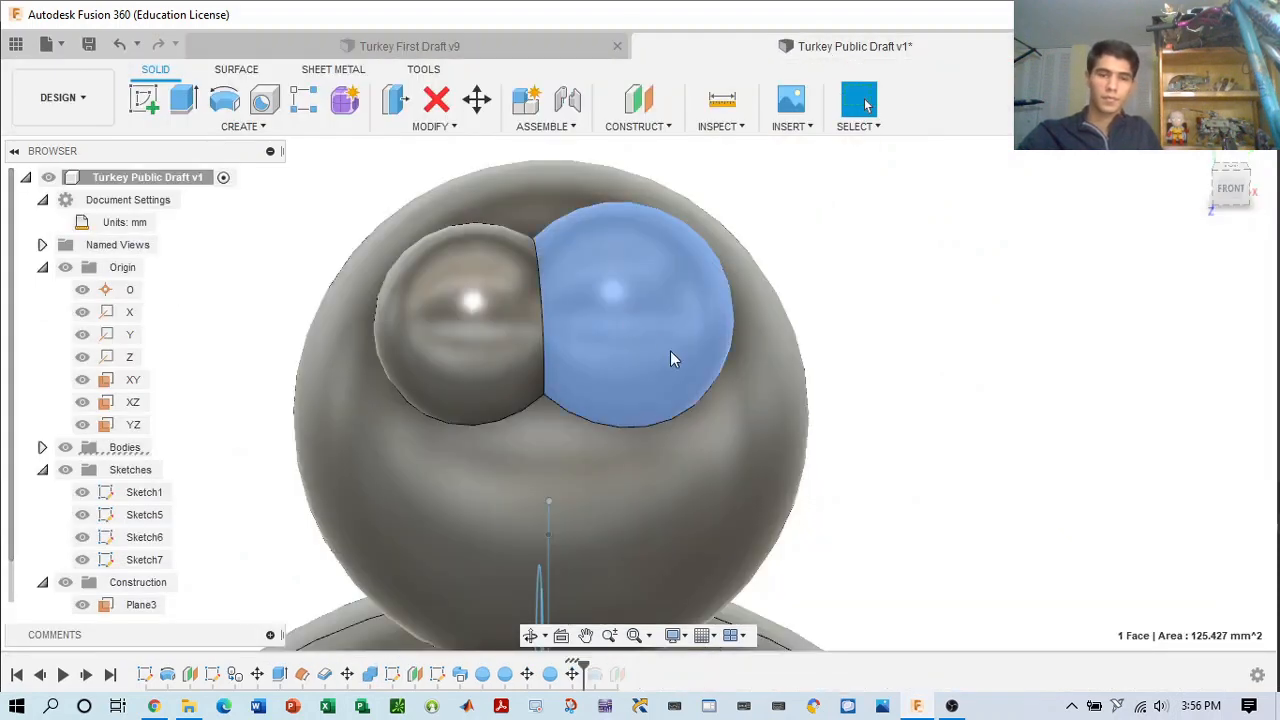
click(574, 682)
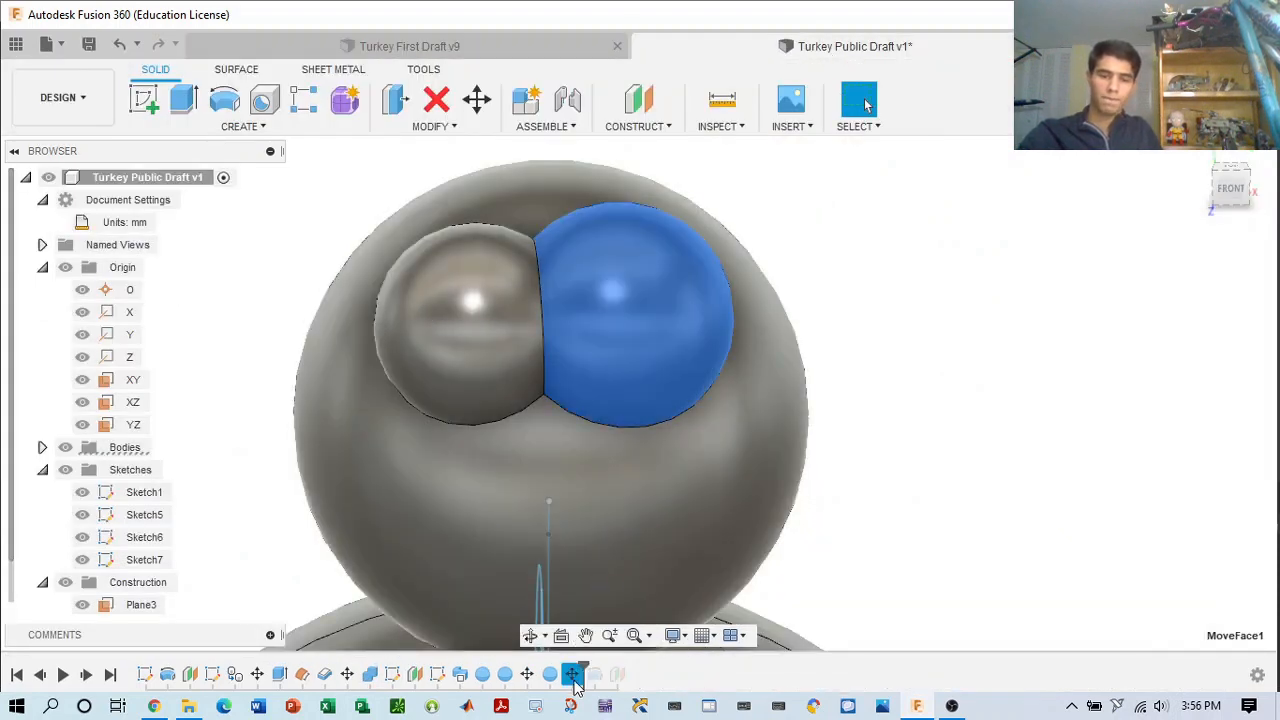
right_click(575, 682)
click(643, 494)
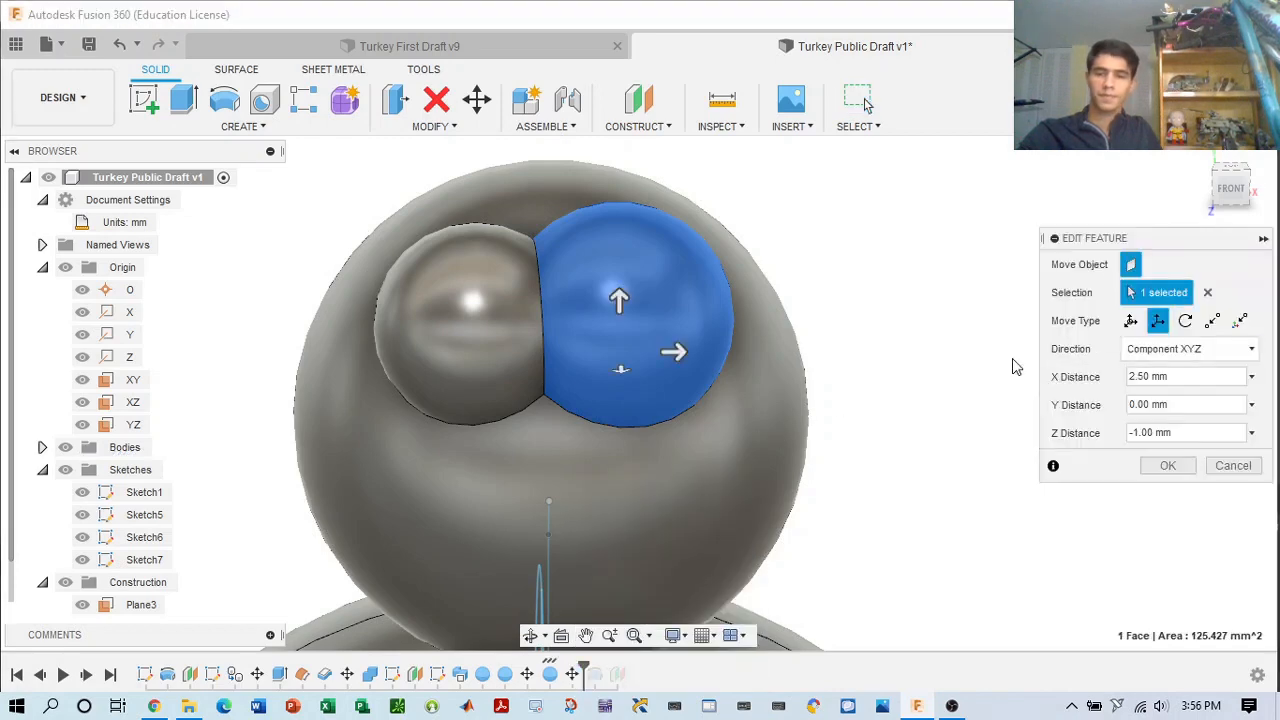
drag(1234, 203, 1198, 206)
drag(1278, 227, 1232, 213)
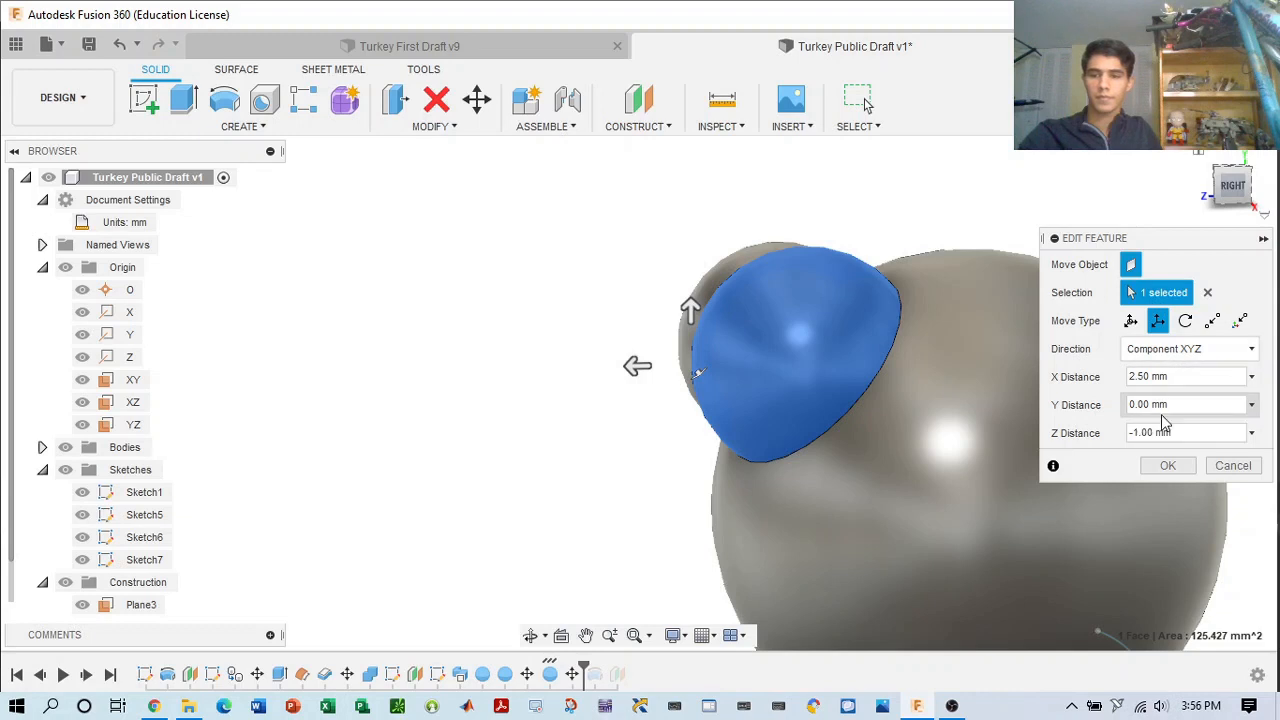
drag(634, 365, 610, 366)
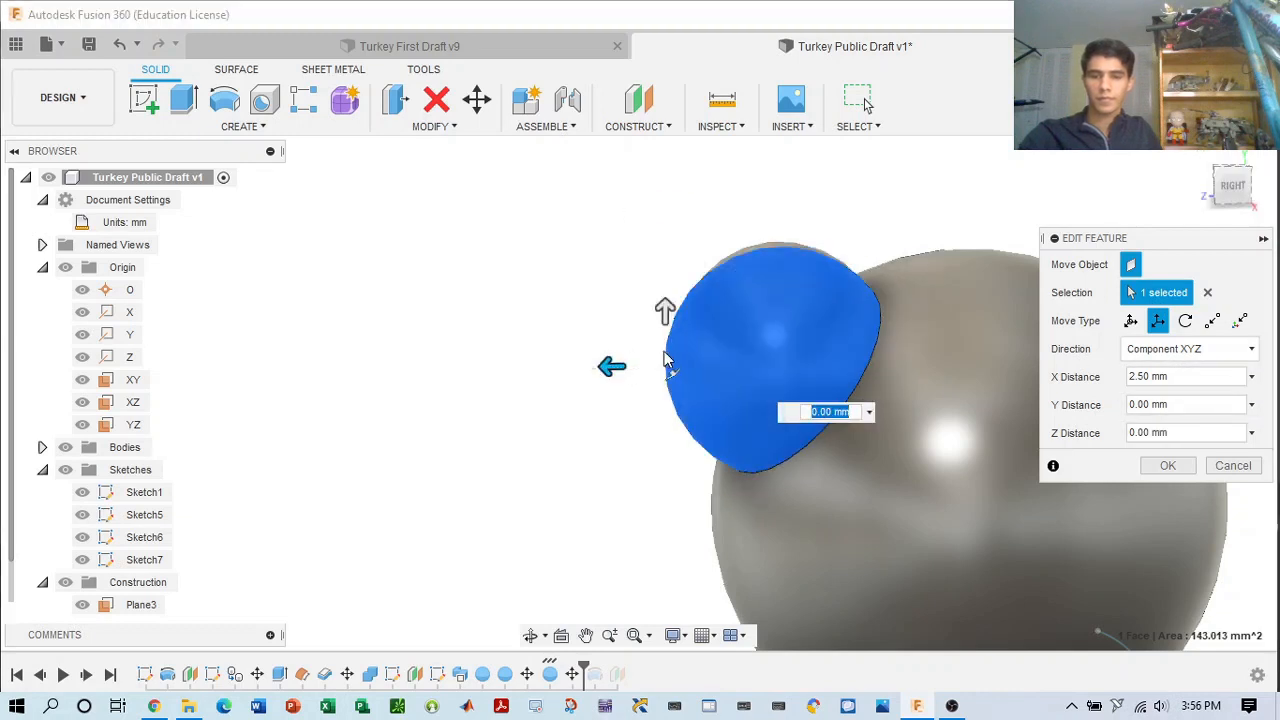
drag(664, 325, 665, 301)
drag(1252, 199, 1278, 193)
shift+middle_drag(840, 365, 677, 360)
drag(628, 358, 622, 381)
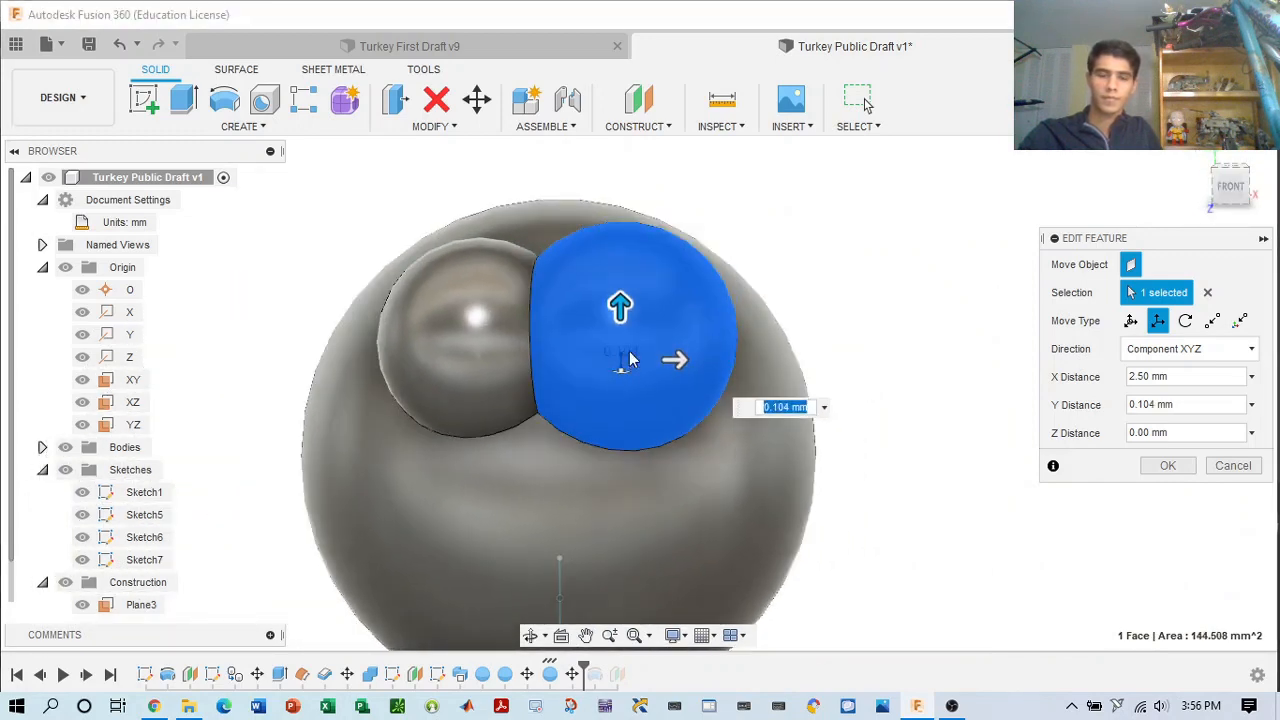
- Try a 1 mm Y offset on the second eye's face, and set its move to 0 mm in Y and -1 mm in Z
click(1230, 195)
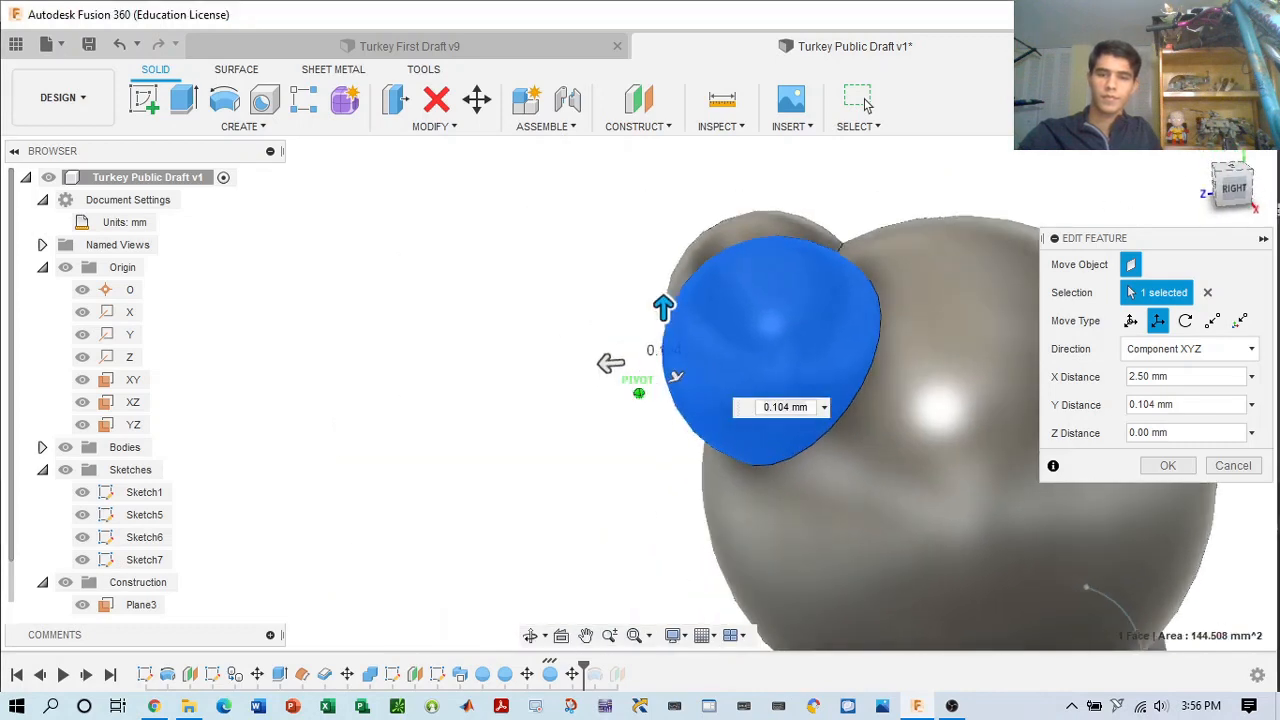
drag(660, 320, 663, 286)
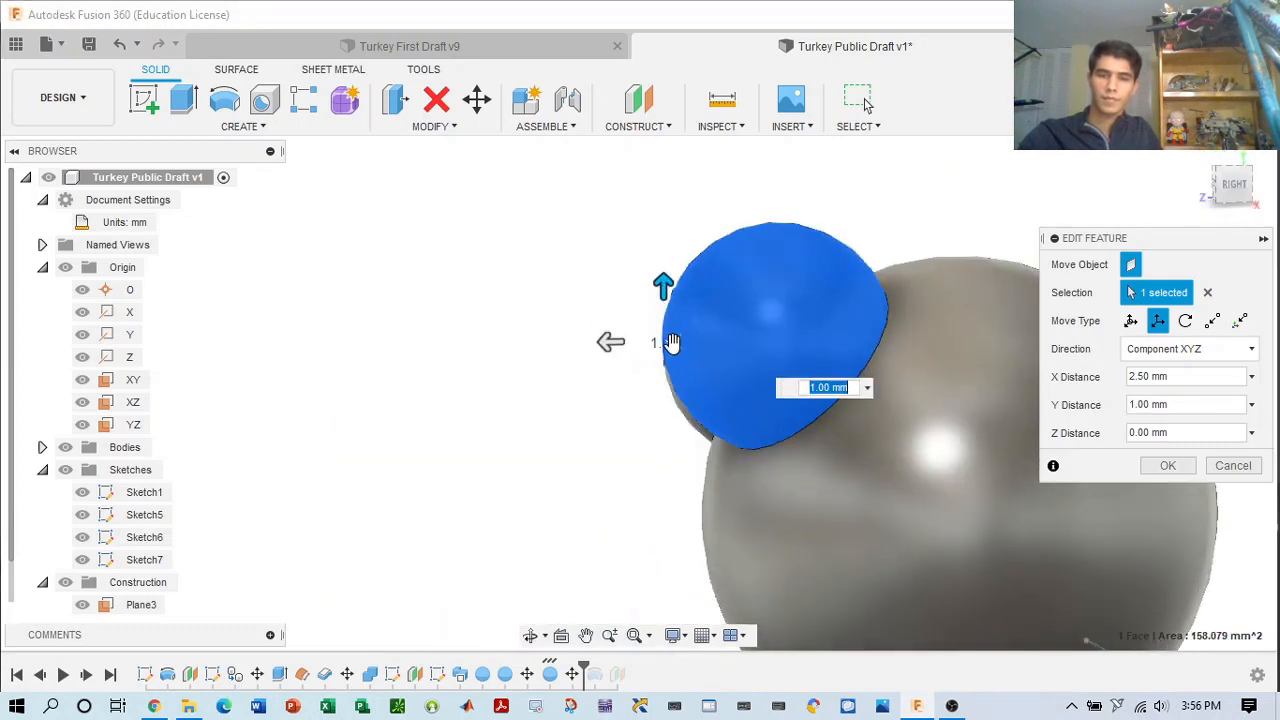
drag(613, 344, 631, 343)
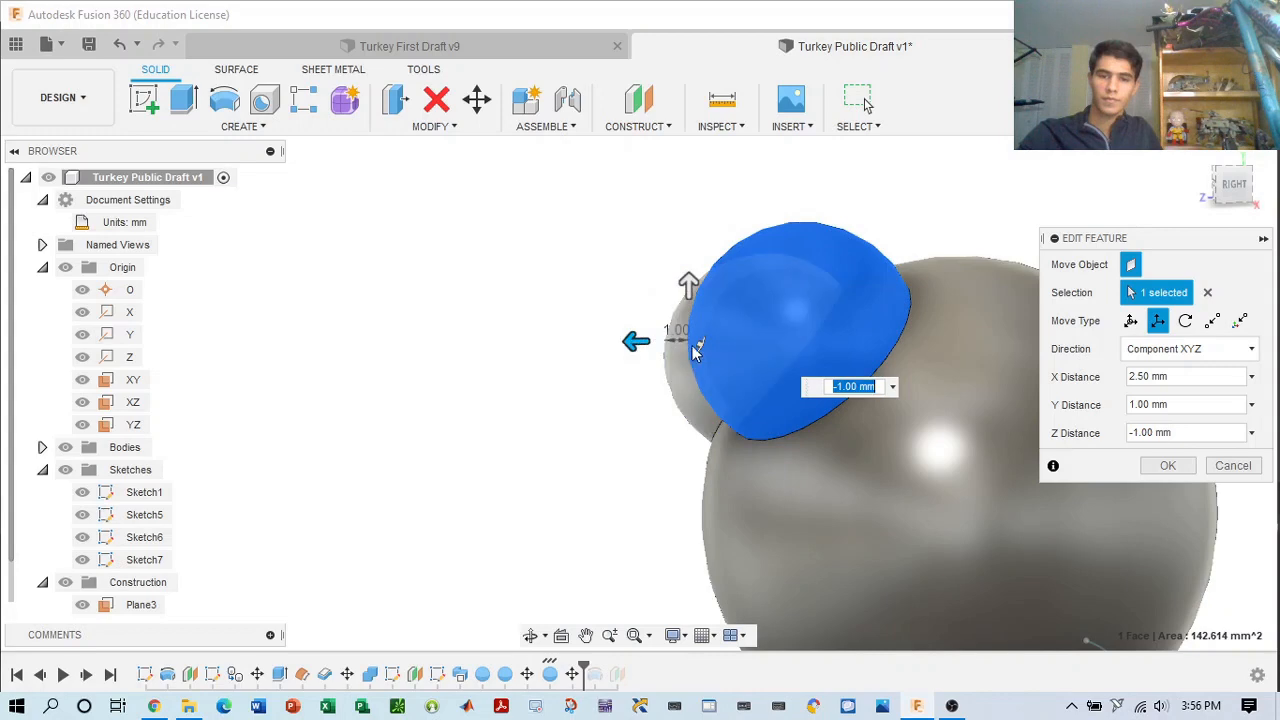
drag(694, 306, 696, 313)
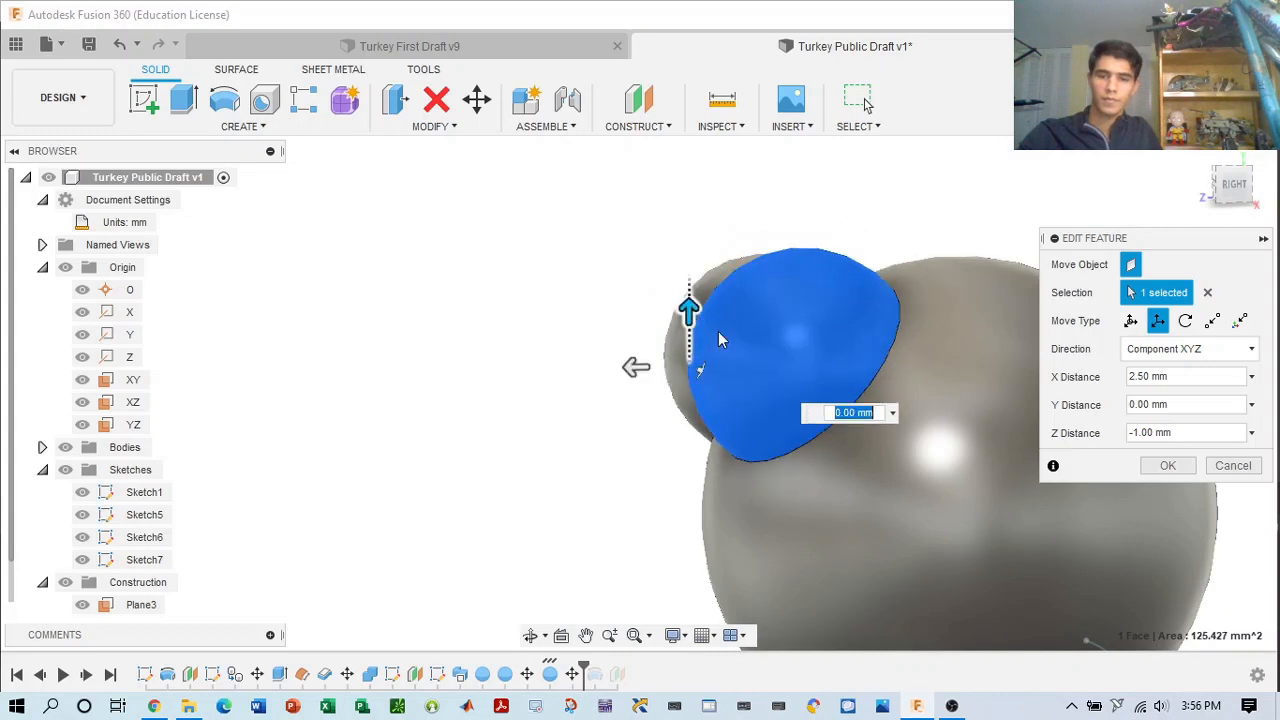
- Compare both eyes from the sides and front, and confirm the second eye's face move with 0 mm in Y
click(1234, 185)
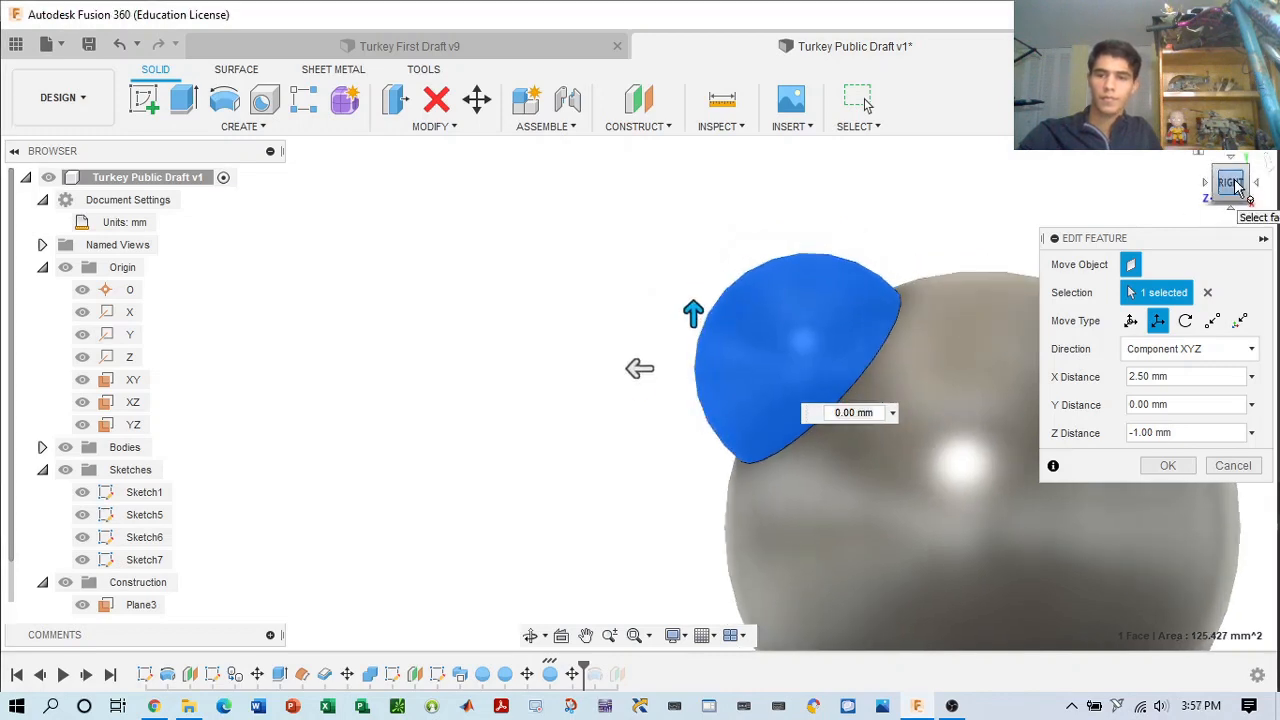
drag(1235, 181, 1223, 181)
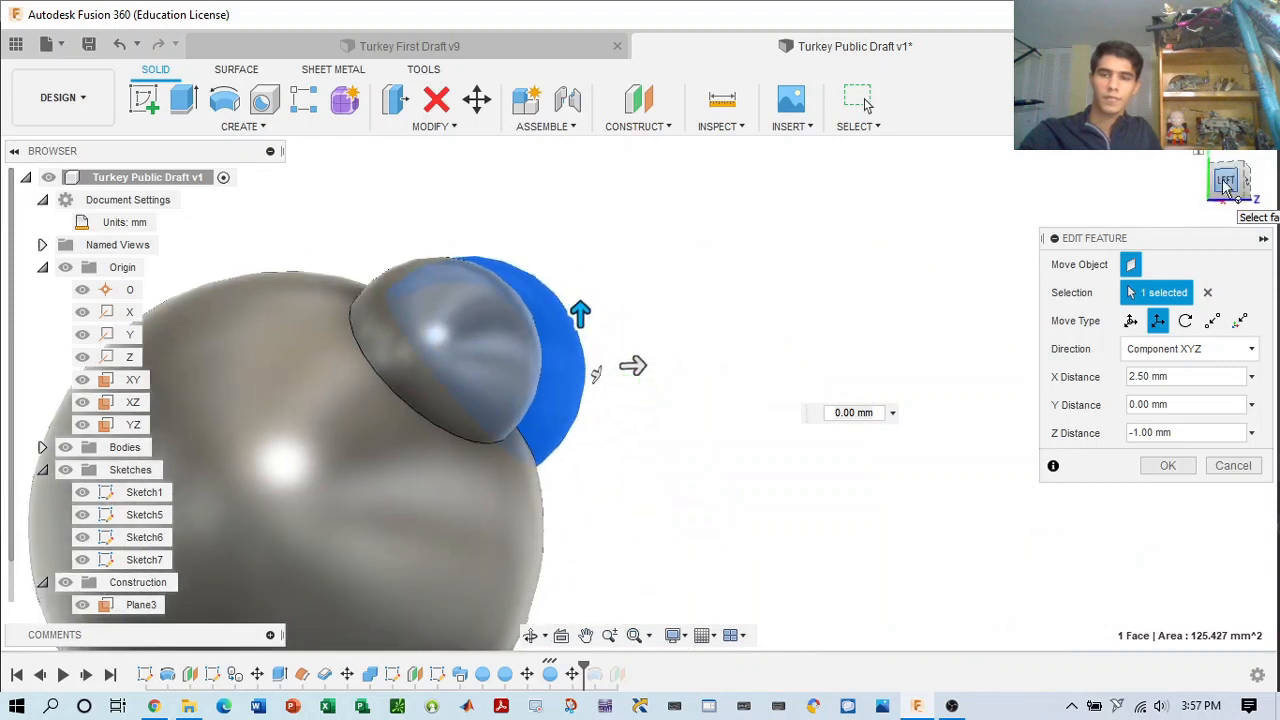
click(1226, 183)
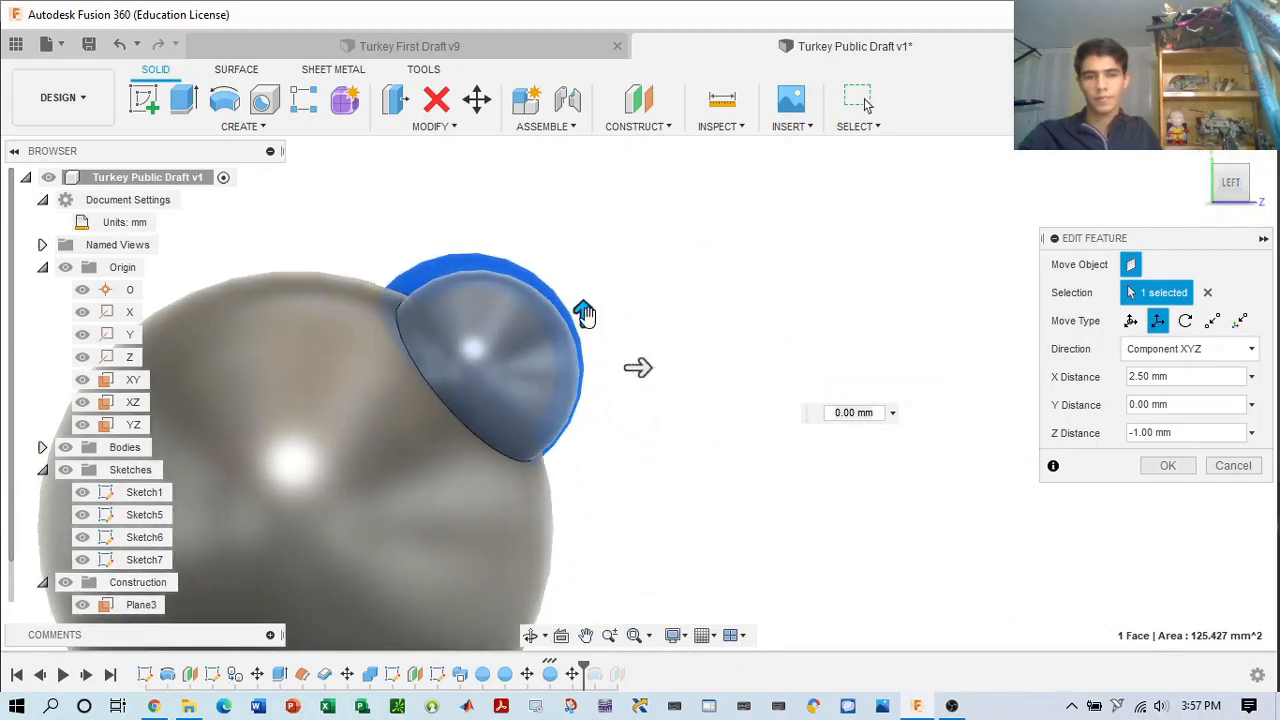
click(1240, 188)
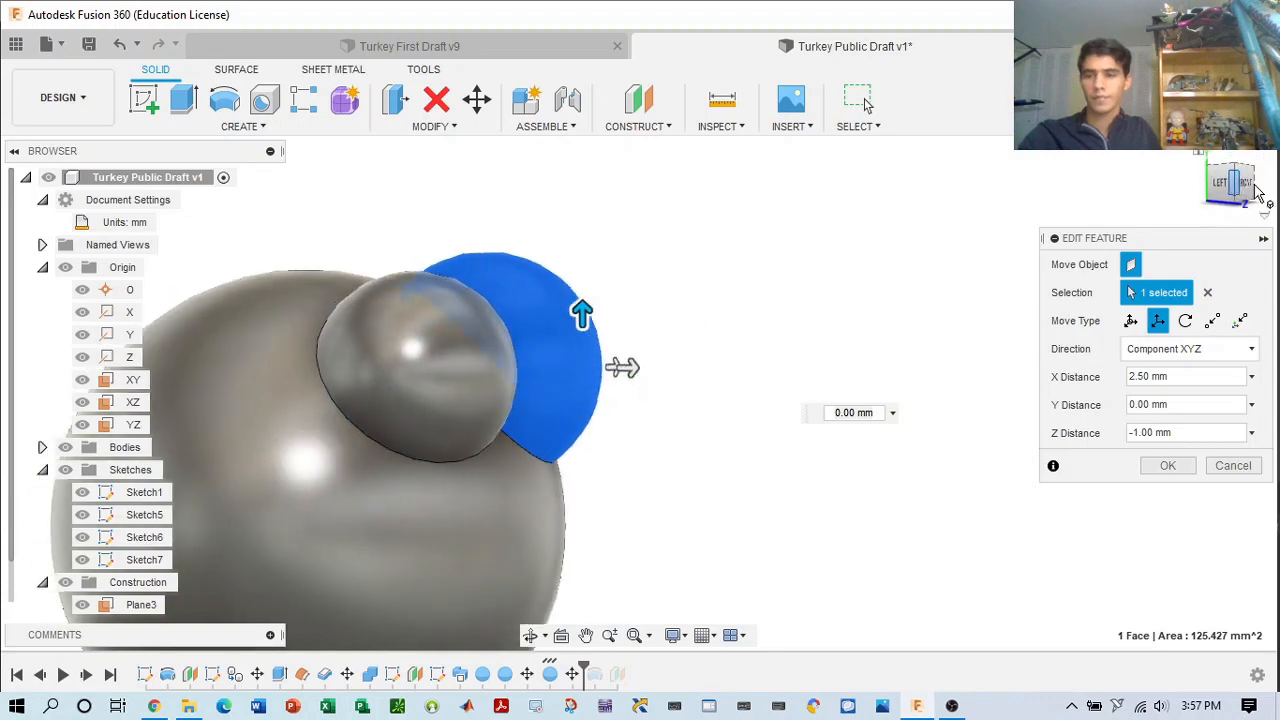
click(1241, 186)
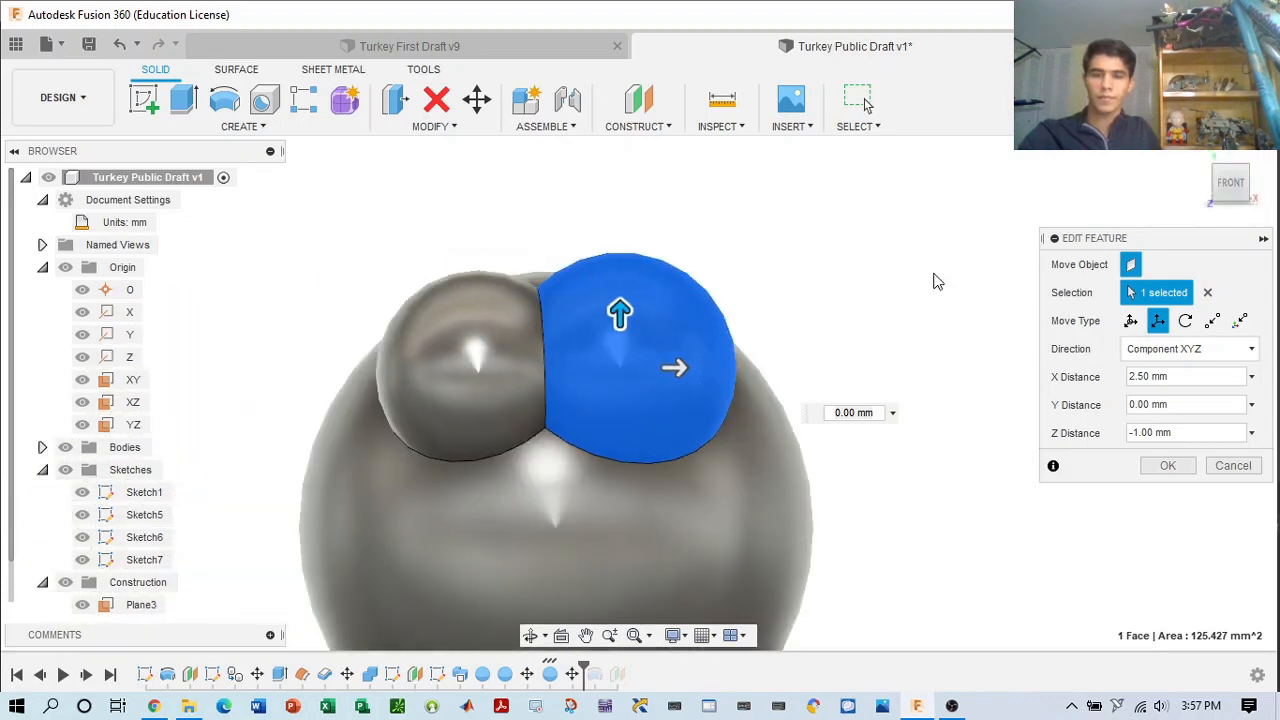
drag(1224, 213, 1228, 211)
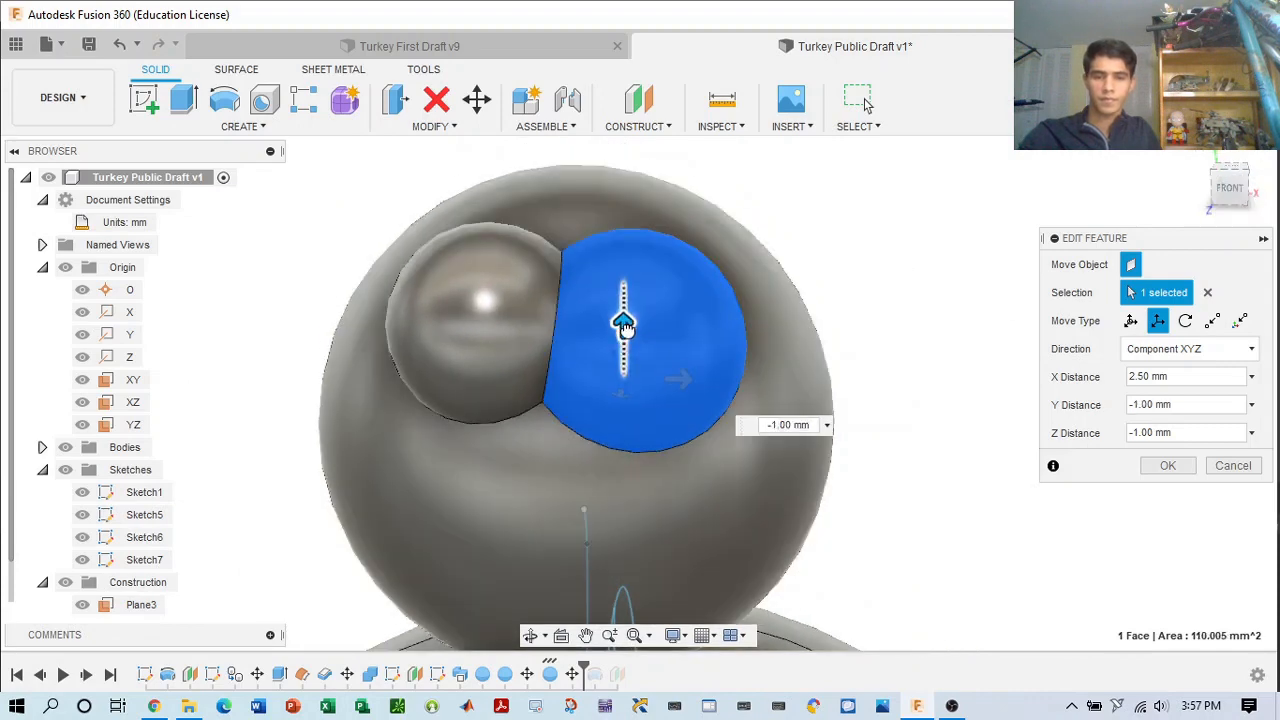
click(624, 301)
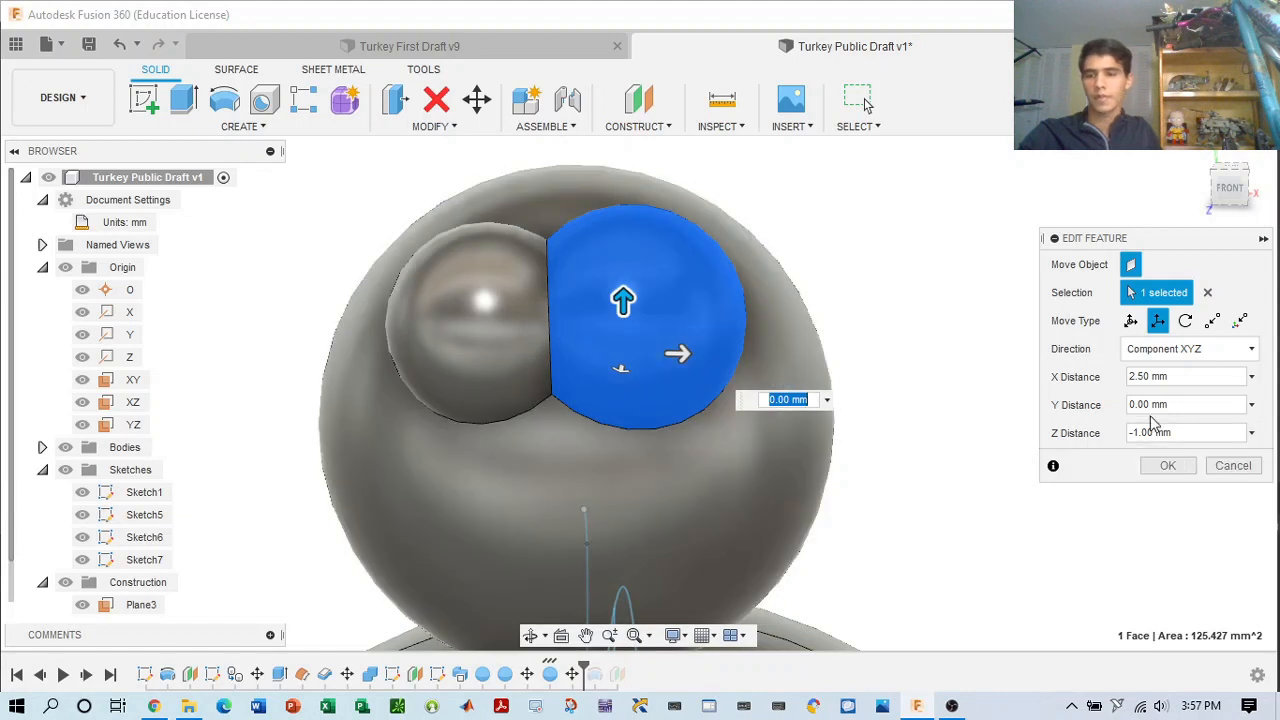
click(1168, 467)
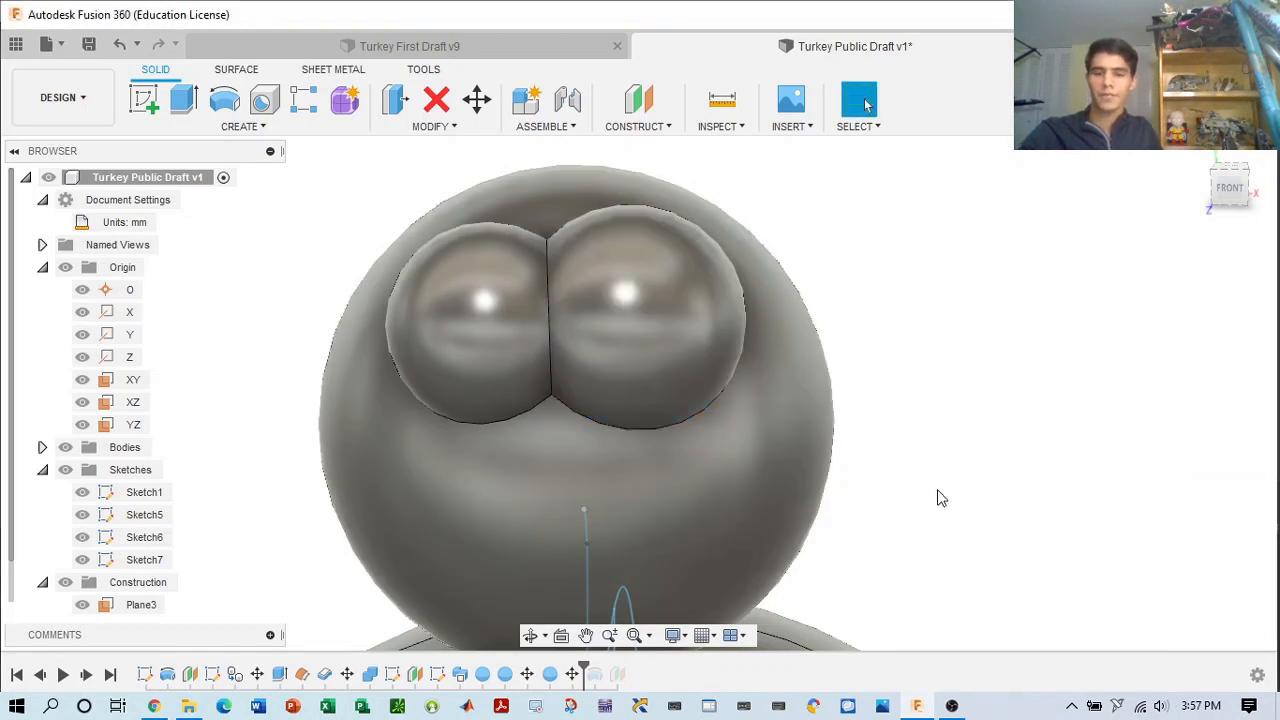
- Edit the second eye's sphere feature and set its diameter to 10 mm
right_click(556, 676)
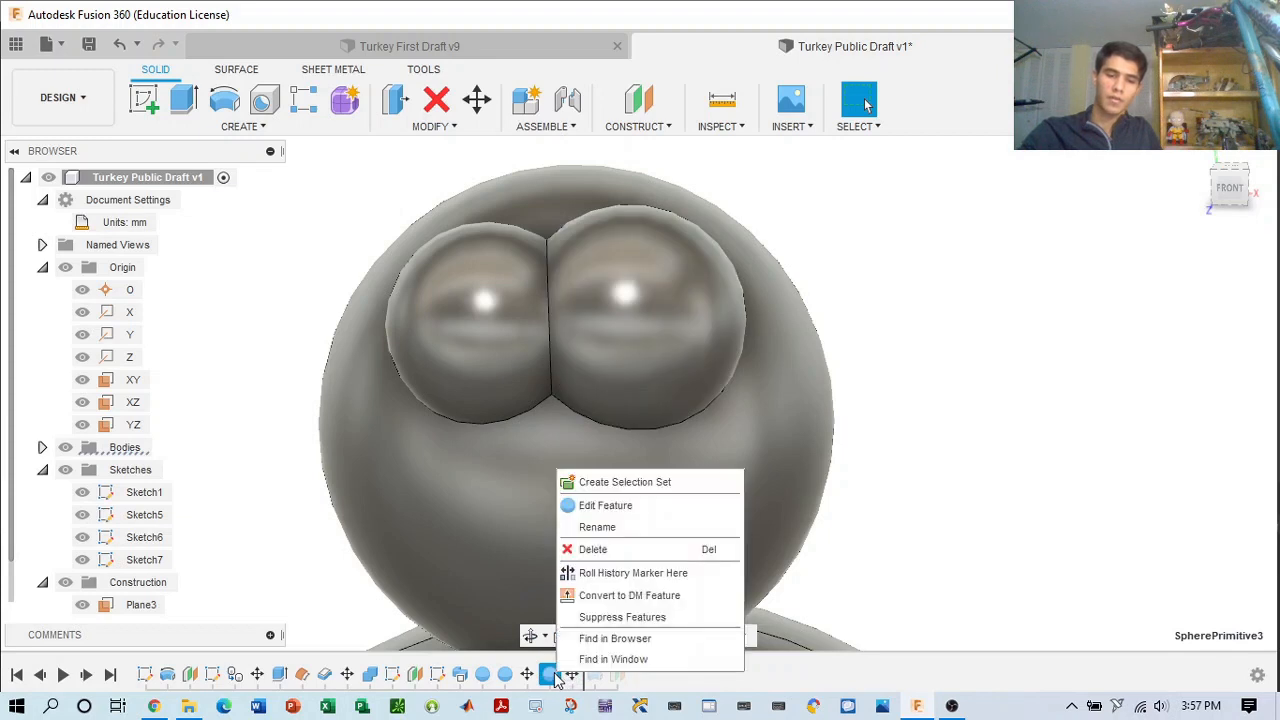
click(614, 512)
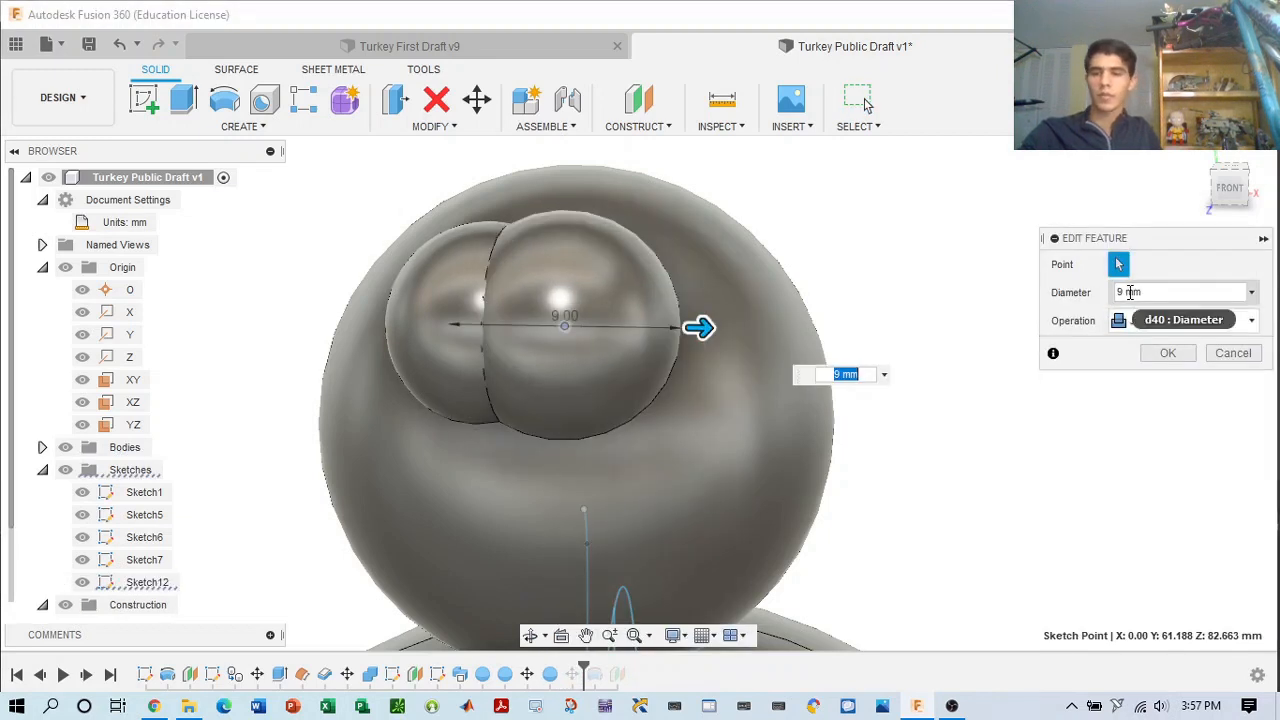
key(BackSpace)
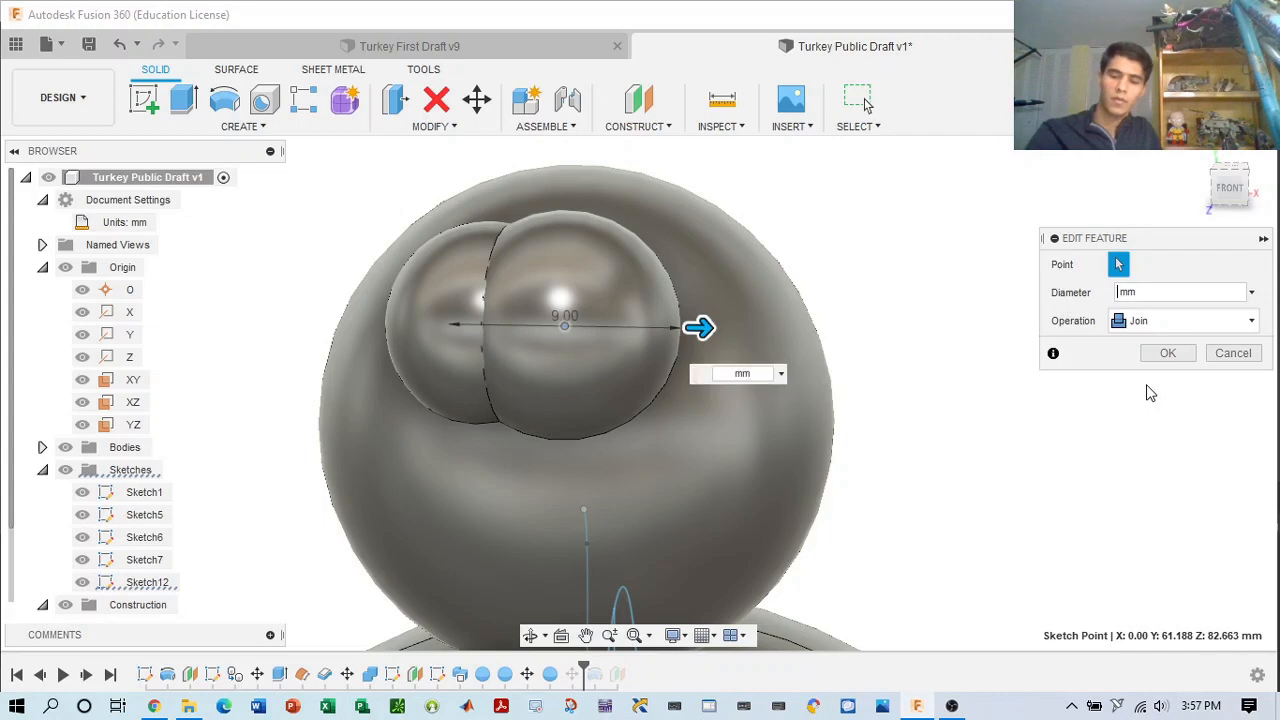
text(10)
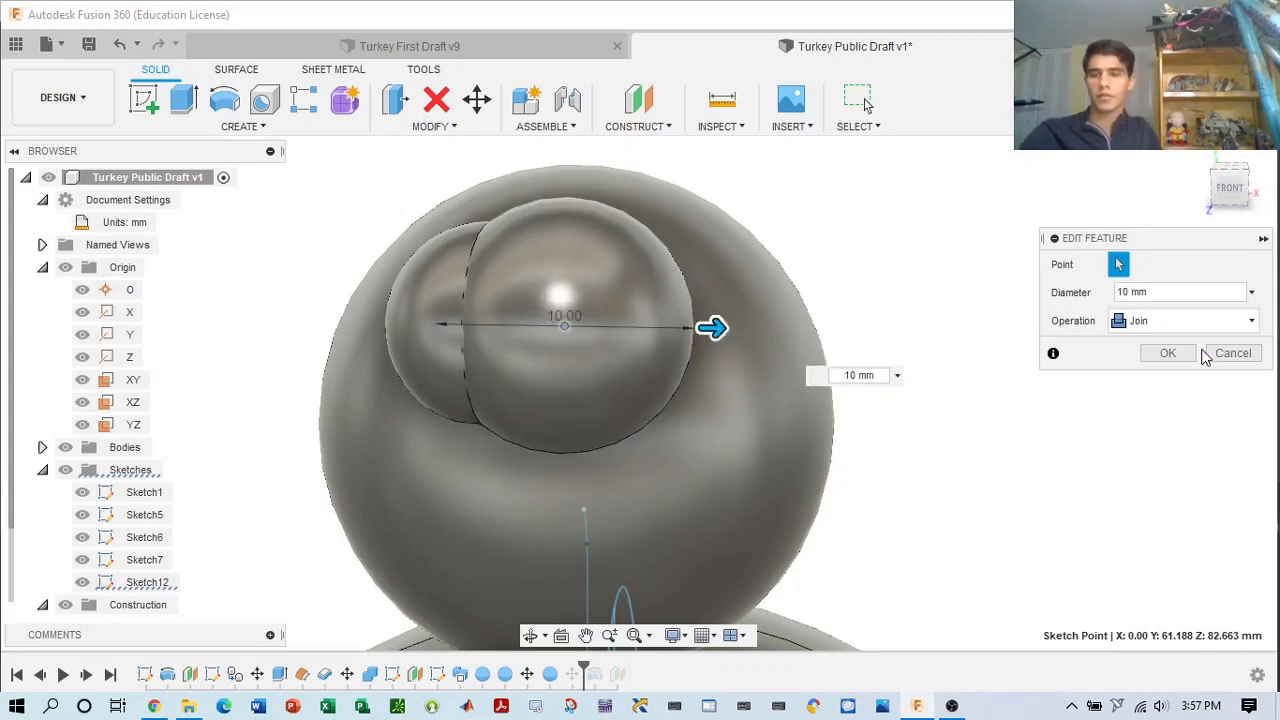
click(1168, 353)
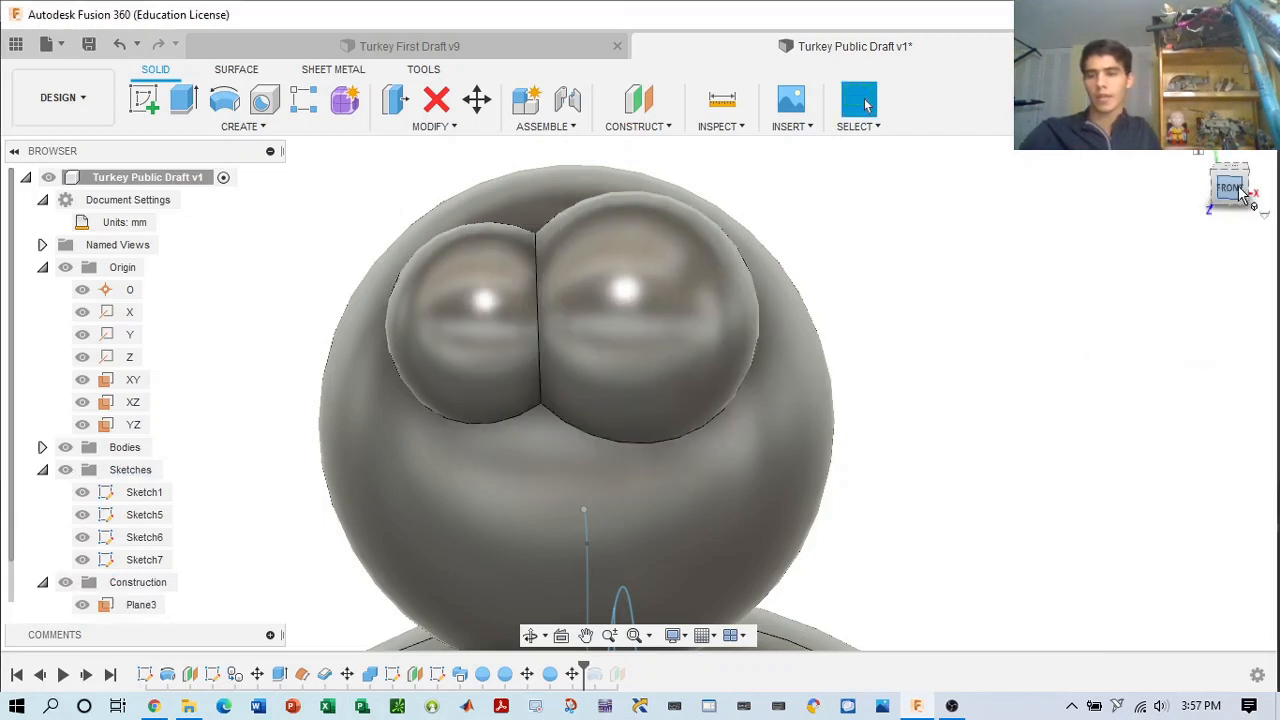
- Examine the resized eye against the head, neck and body from the right side
drag(1230, 197, 1195, 243)
scroll(1197, 248, down, 4)
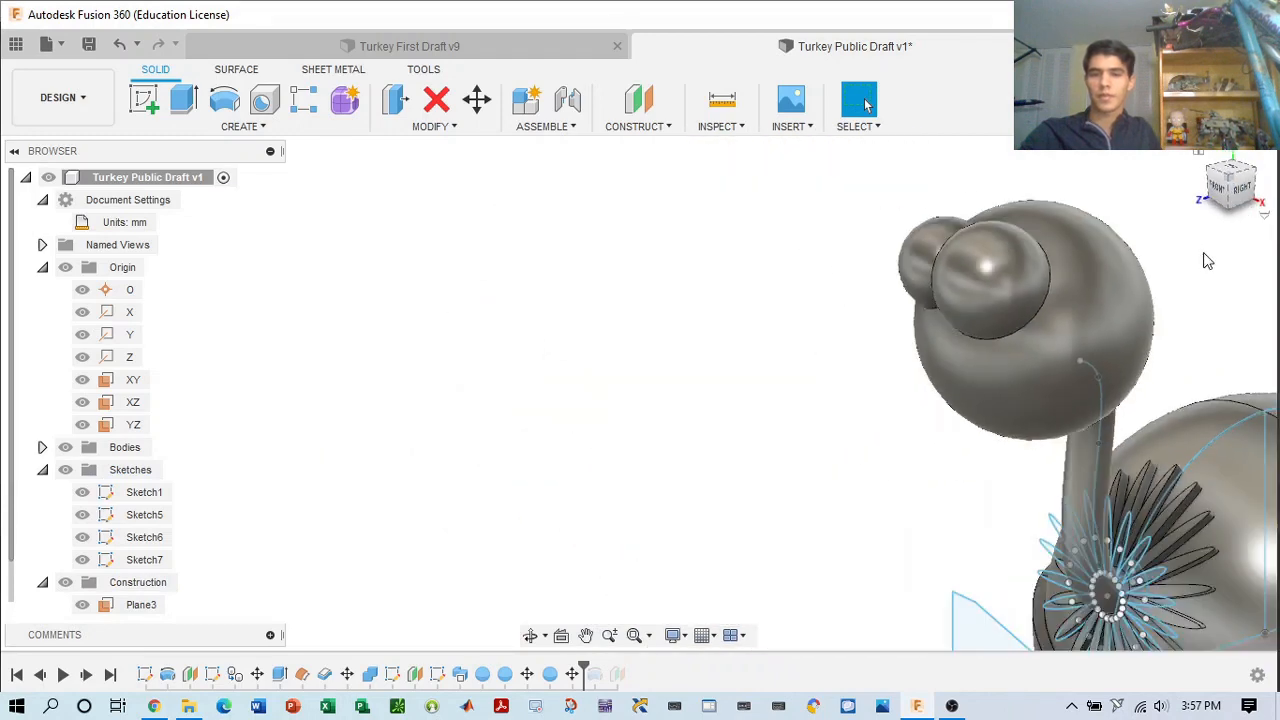
middle_drag(1100, 314, 980, 323)
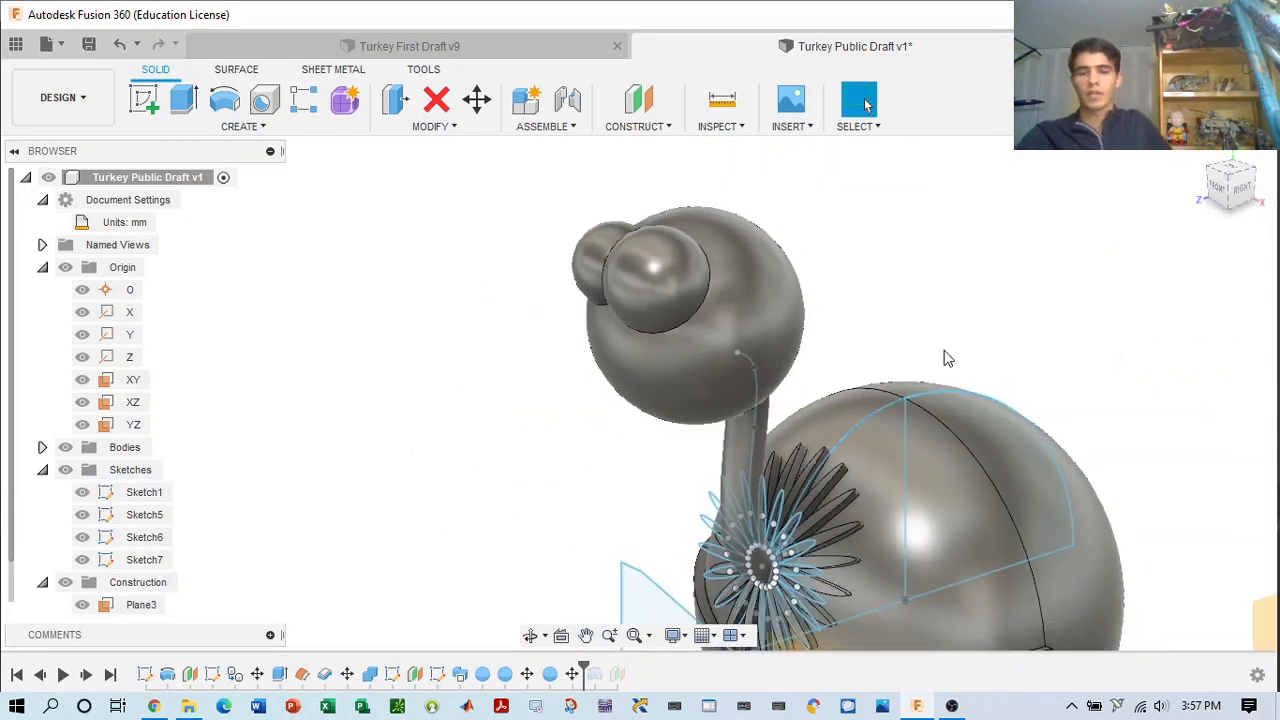
click(1236, 193)
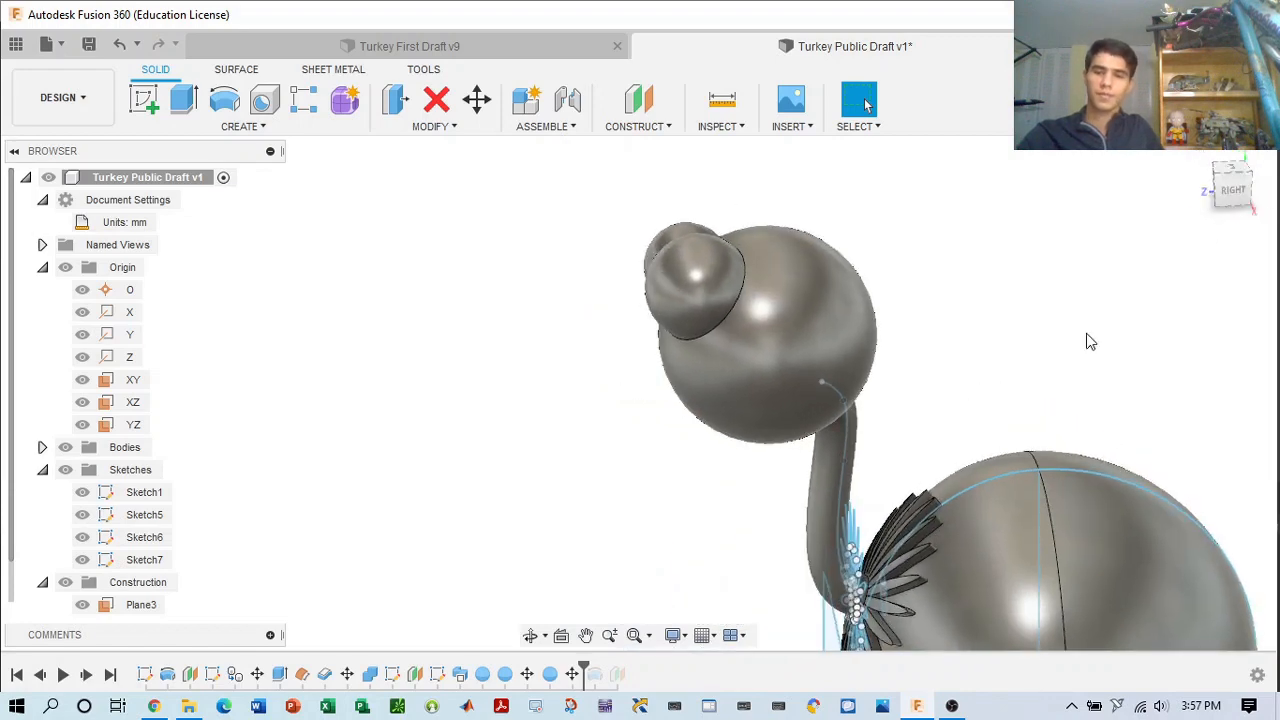
scroll(1087, 335, down, 3)
middle_drag(1084, 376, 1017, 298)
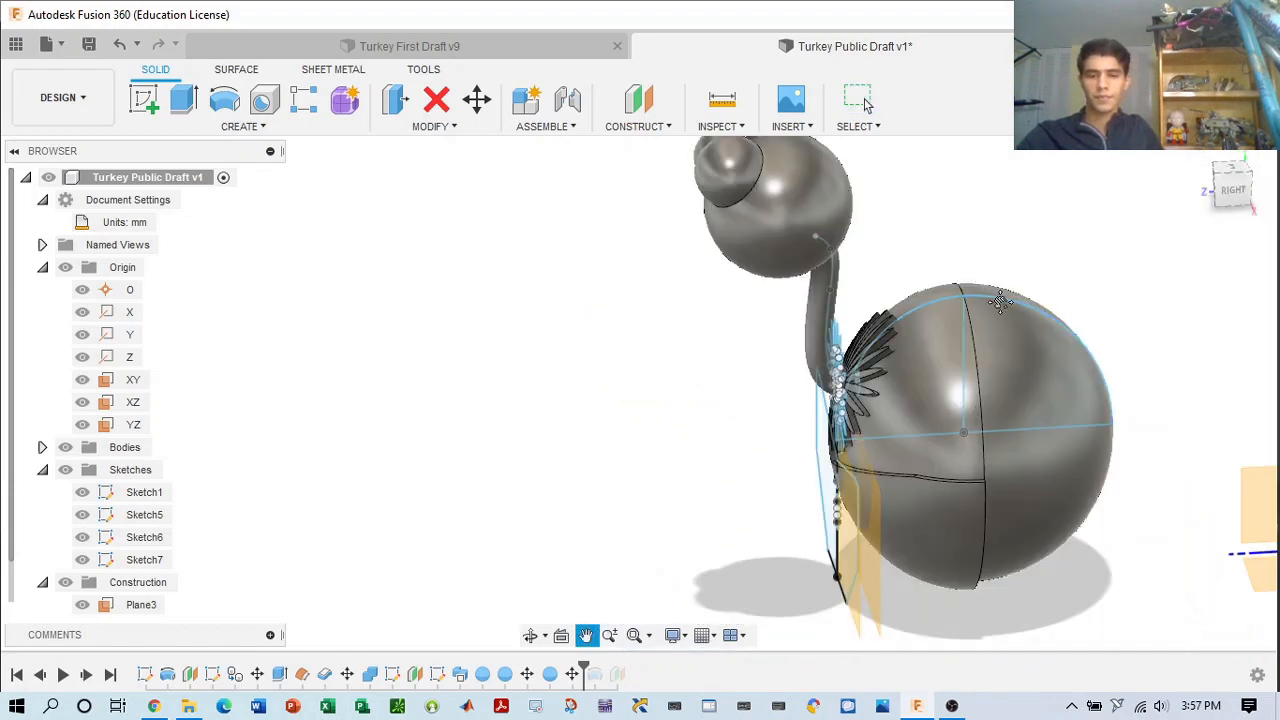
scroll(810, 250, up, 3)
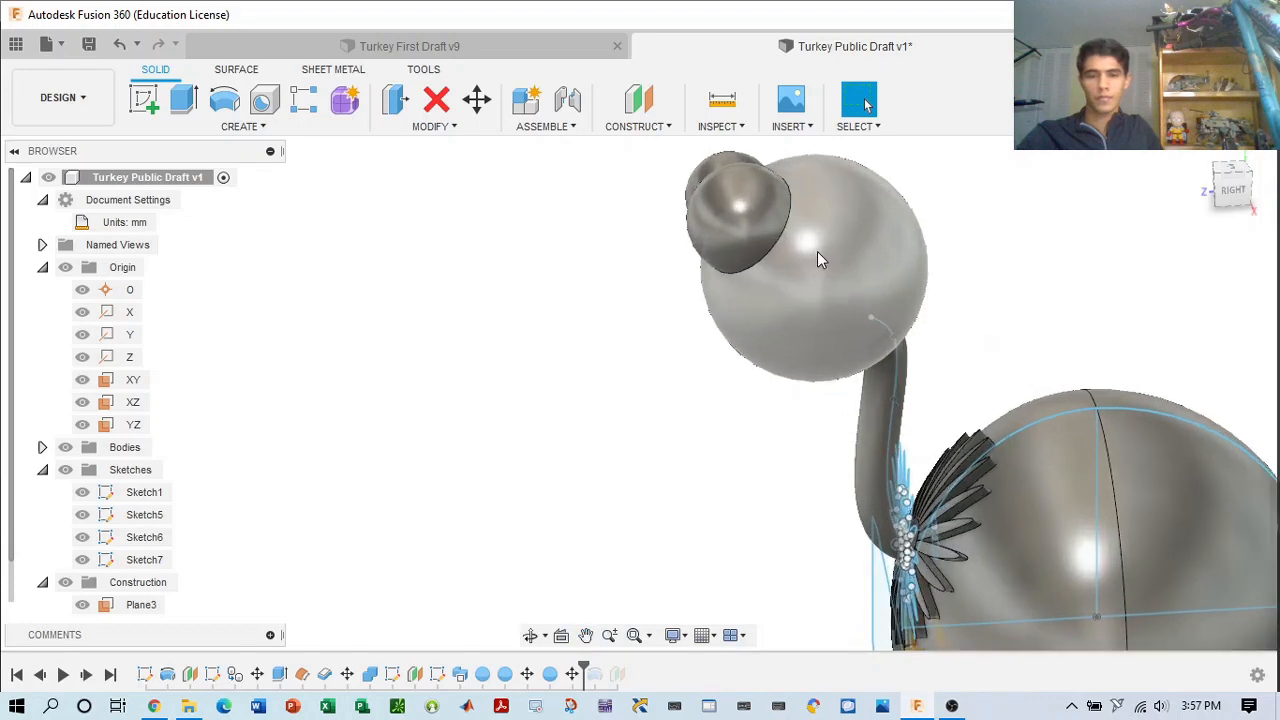
scroll(817, 258, up, 1)
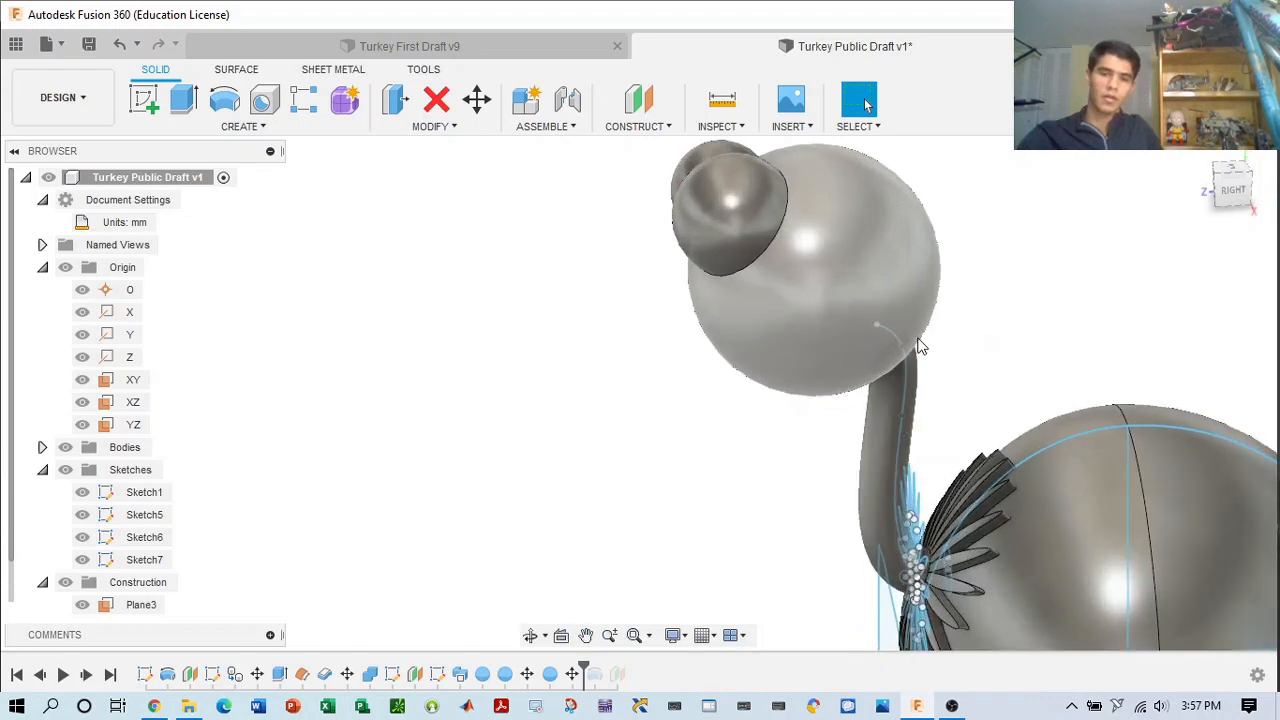
- Start a new sketch on the YZ origin plane, looking at the turkey from its right side
drag(1228, 208, 1229, 203)
scroll(1058, 394, down, 5)
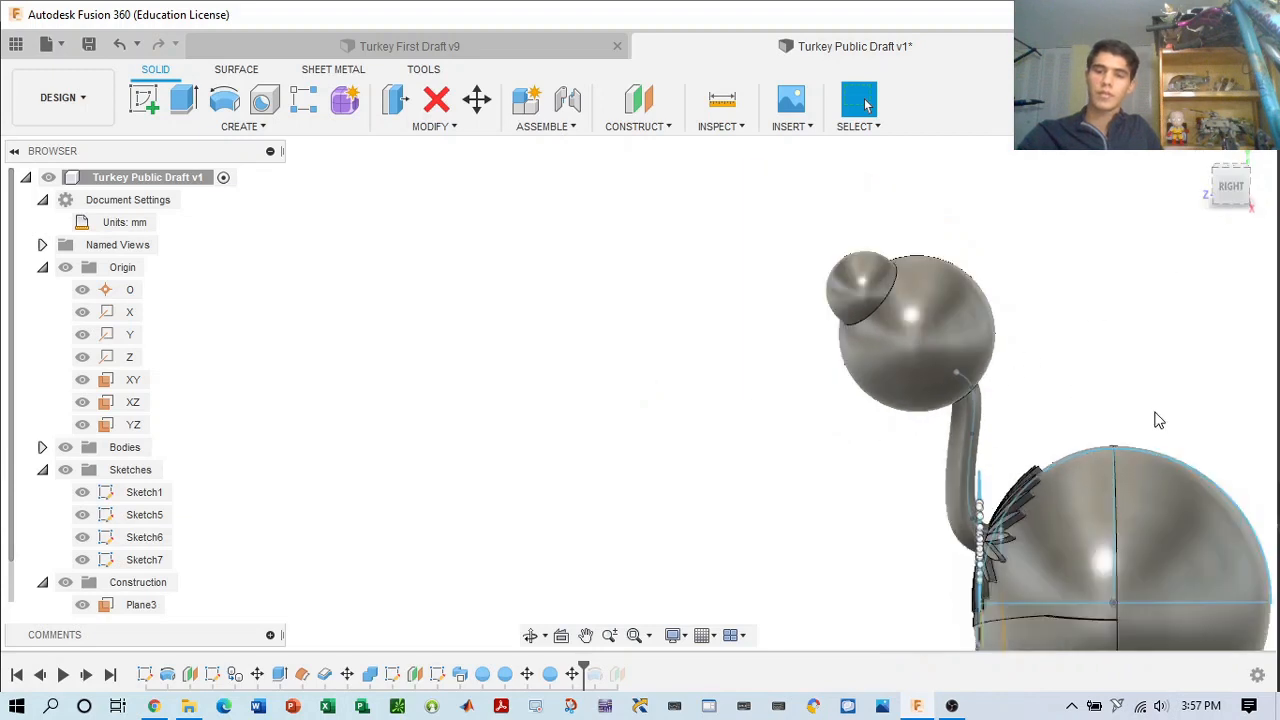
middle_drag(1138, 411, 934, 316)
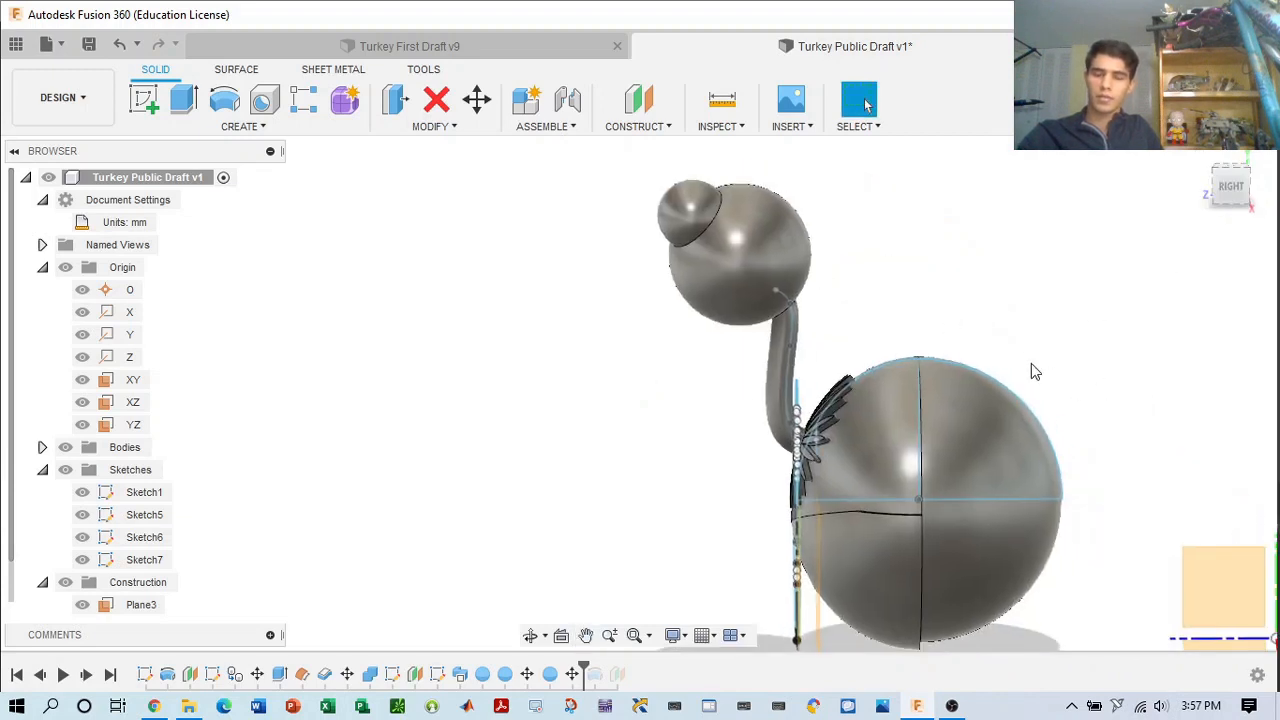
click(144, 98)
click(1222, 586)
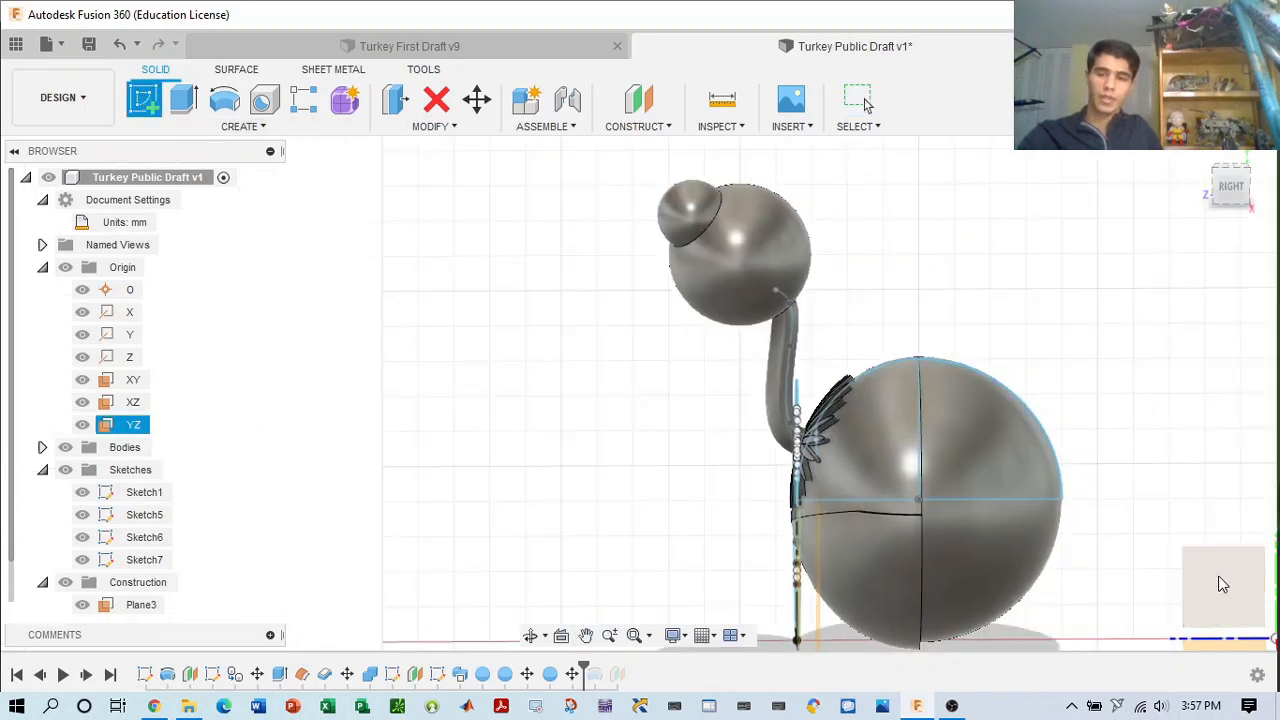
scroll(998, 483, down, 4)
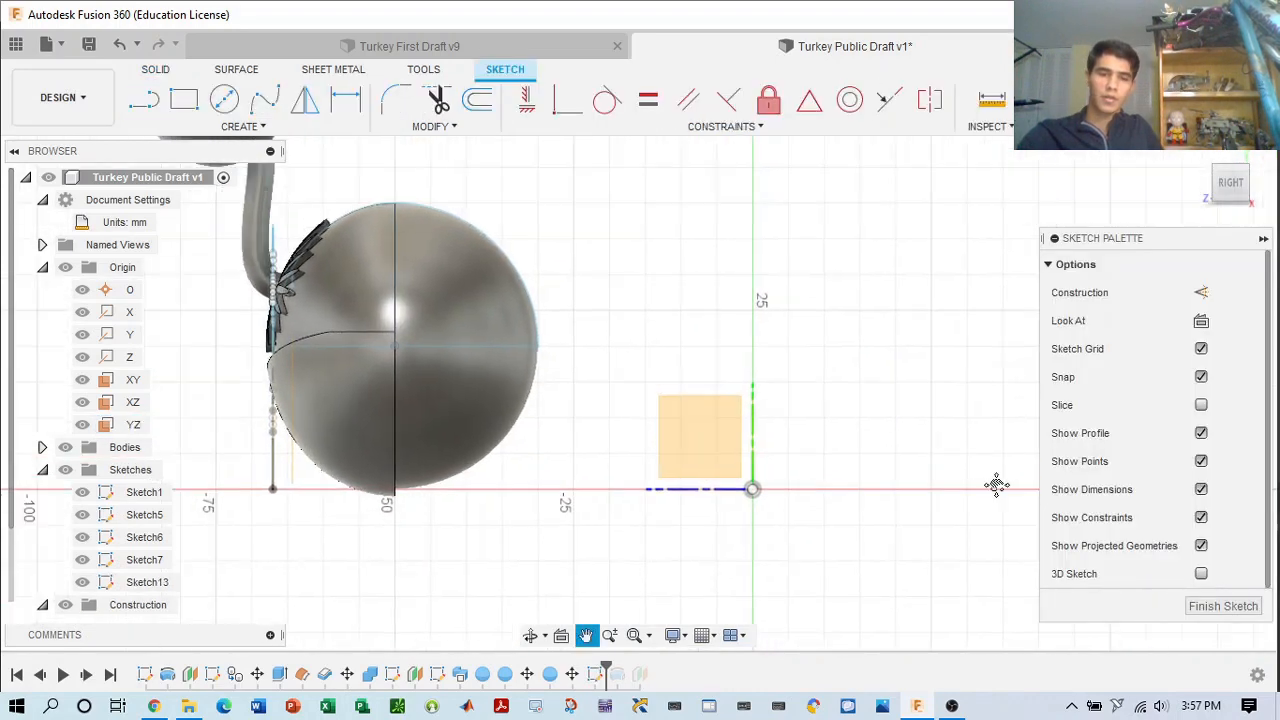
scroll(653, 292, up, 5)
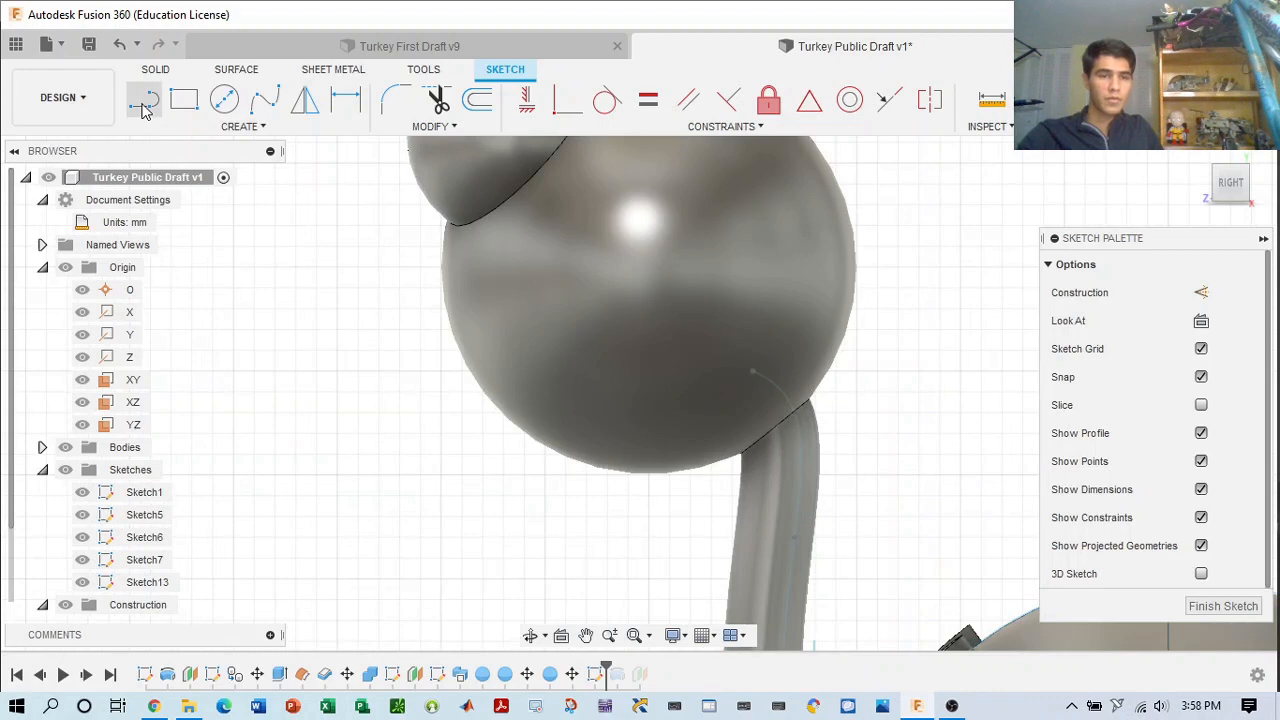
- Draw a closed right-triangle beak profile below the eye, with a 6 mm horizontal base reaching into the head and a 22.6° sloped edge
middle_drag(482, 255, 706, 306)
scroll(720, 300, up, 5)
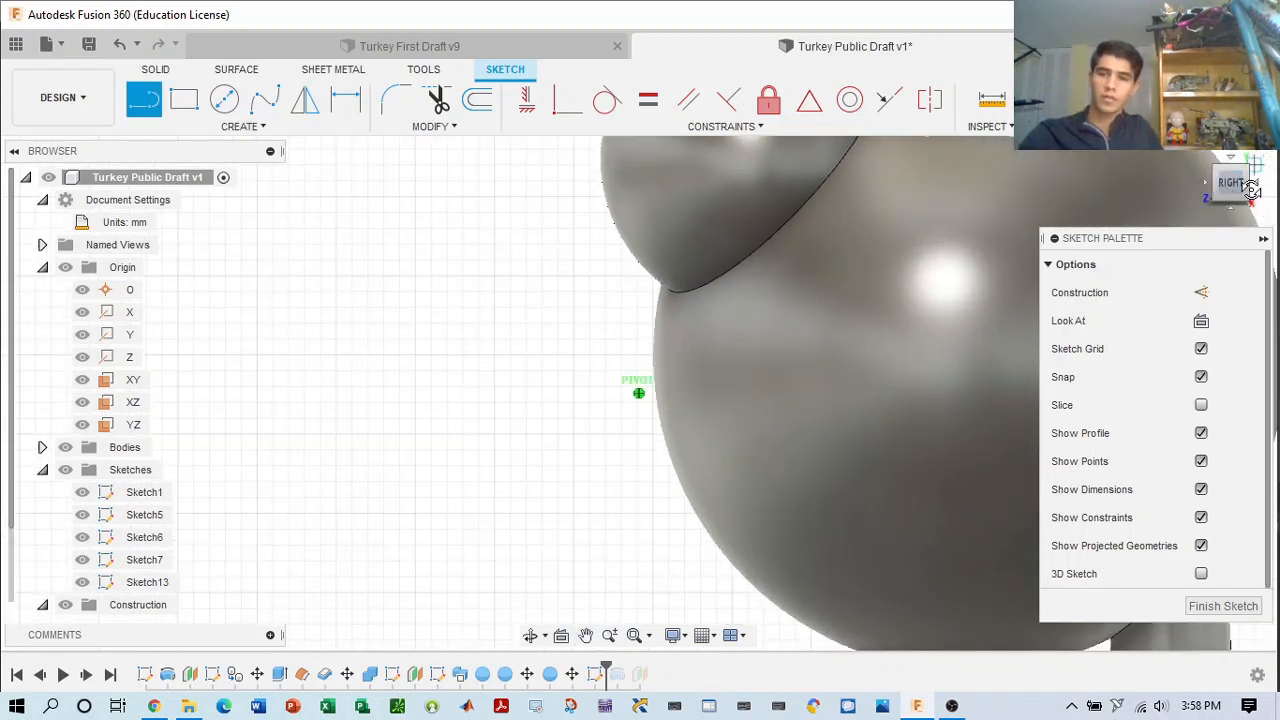
drag(1251, 188, 1254, 161)
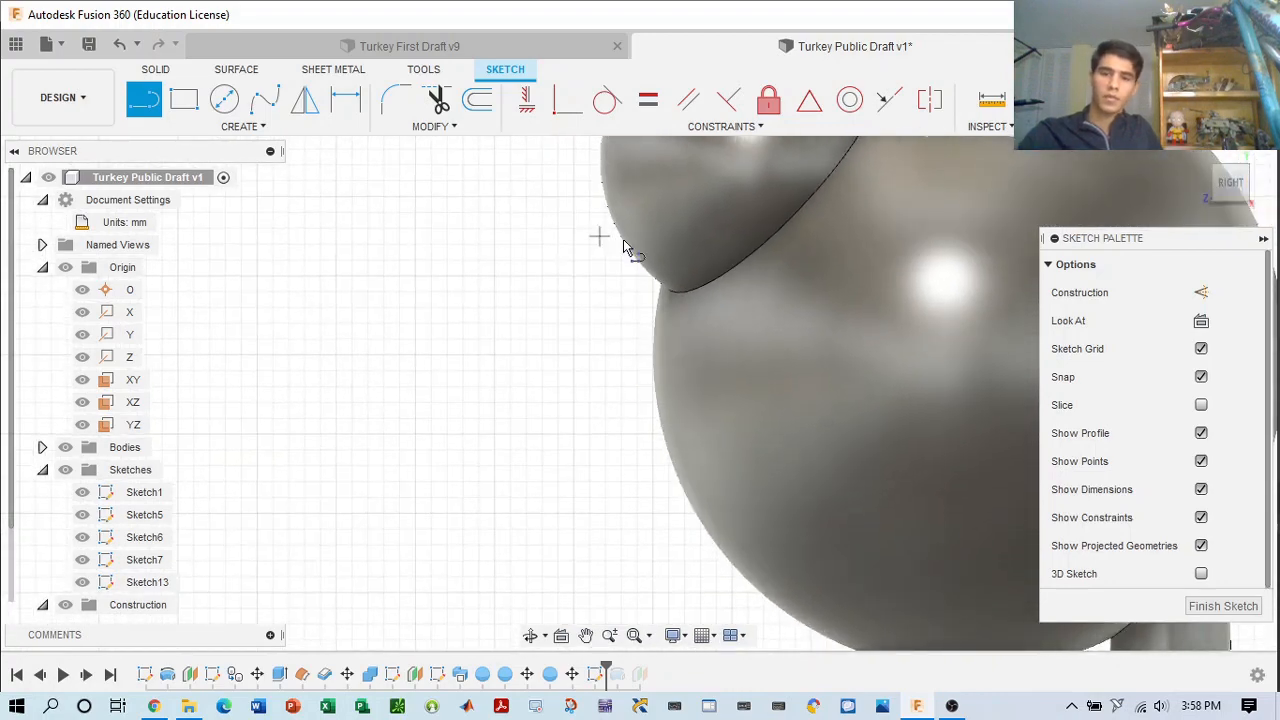
drag(683, 262, 495, 337)
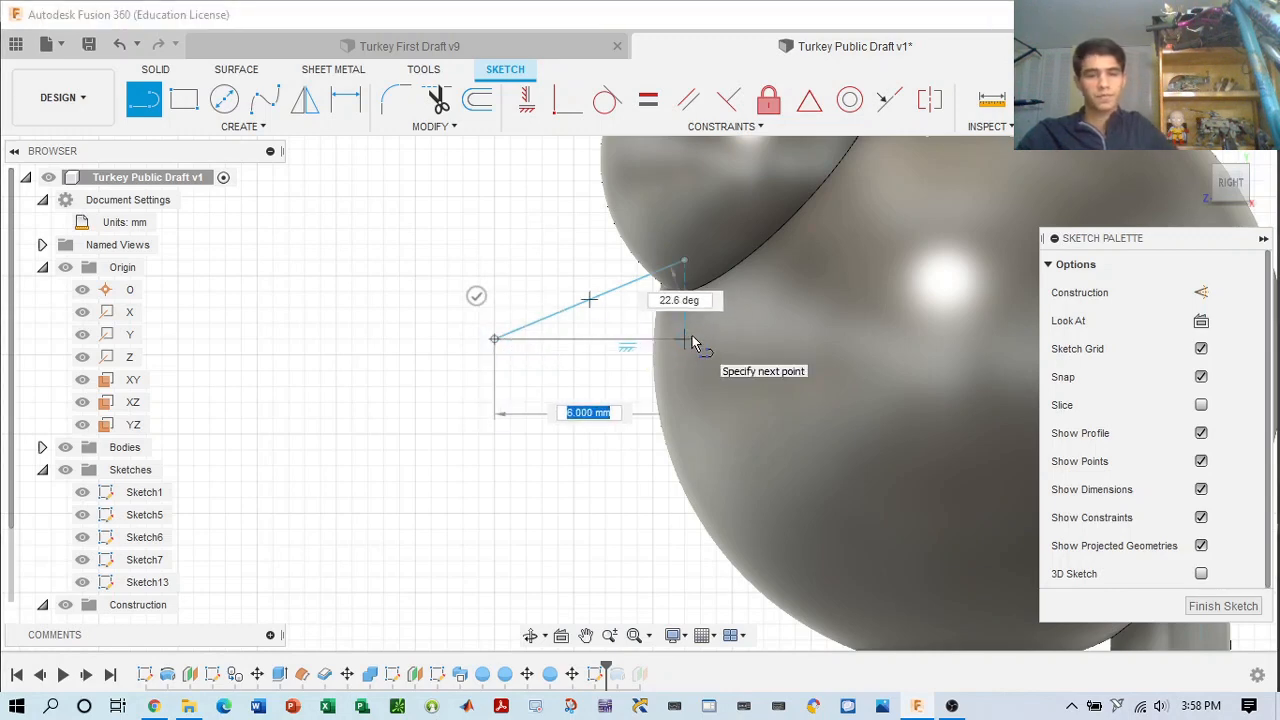
click(692, 341)
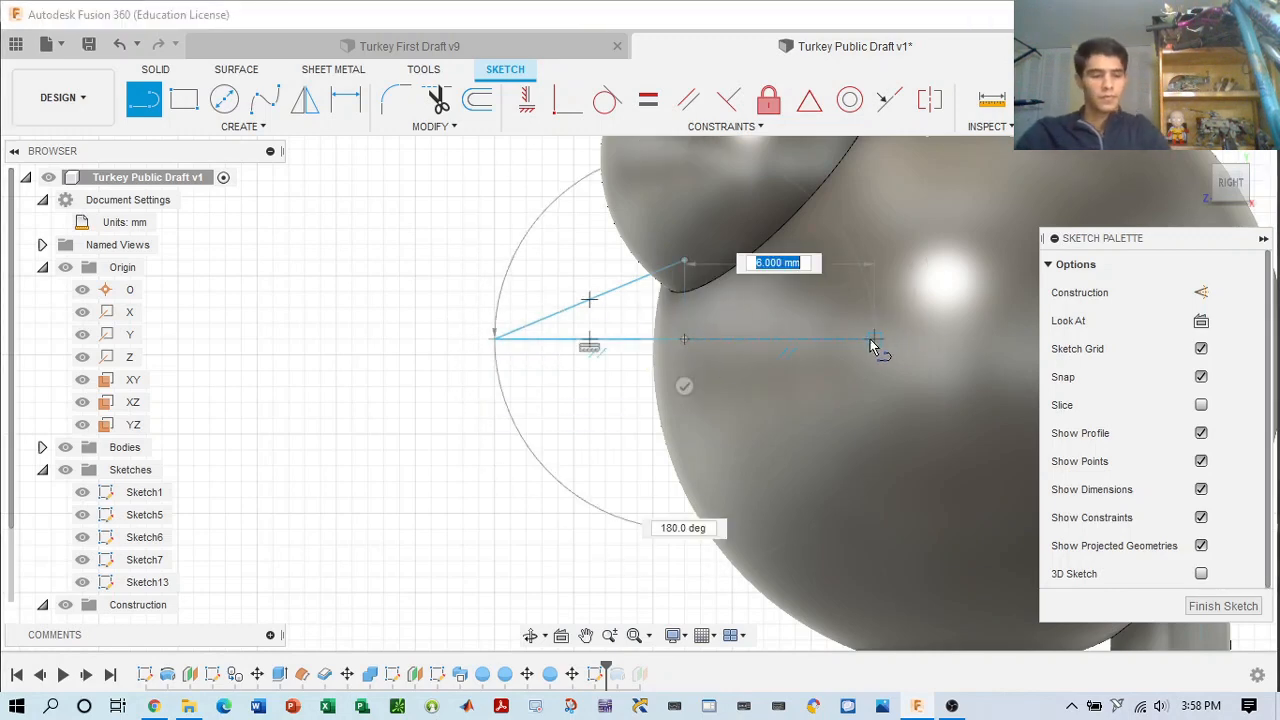
key(Escape)
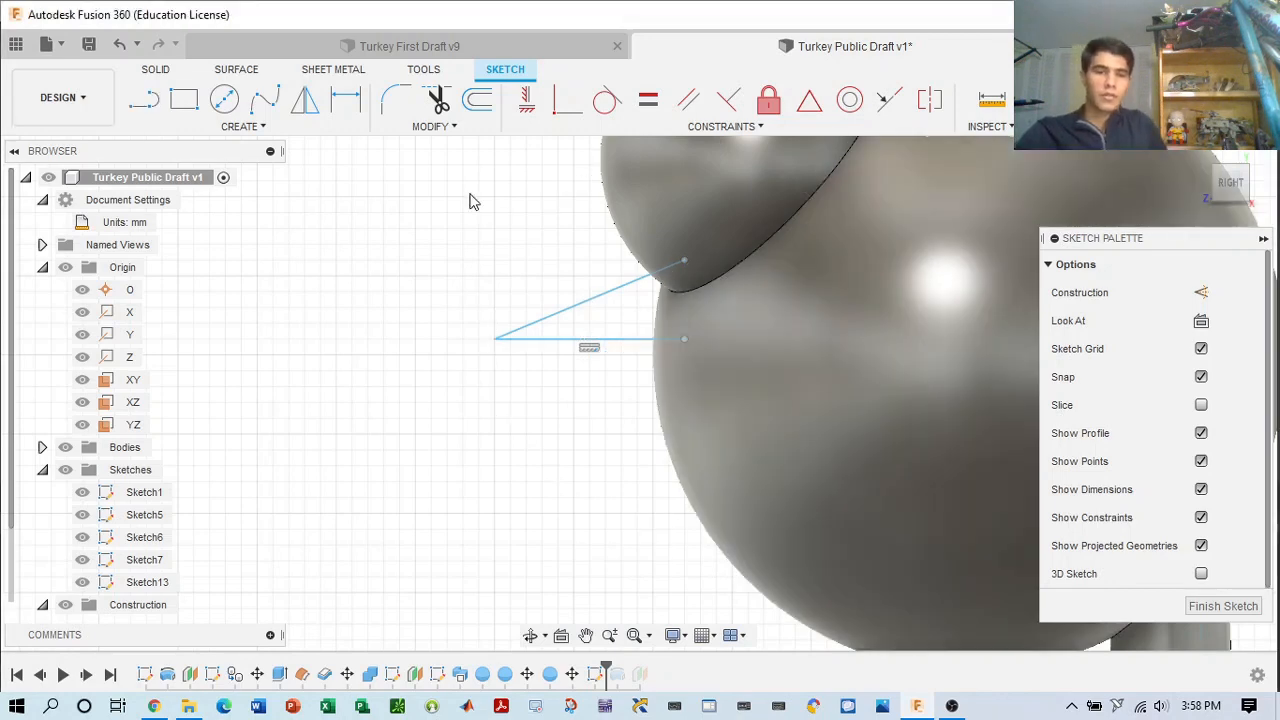
click(685, 261)
click(686, 339)
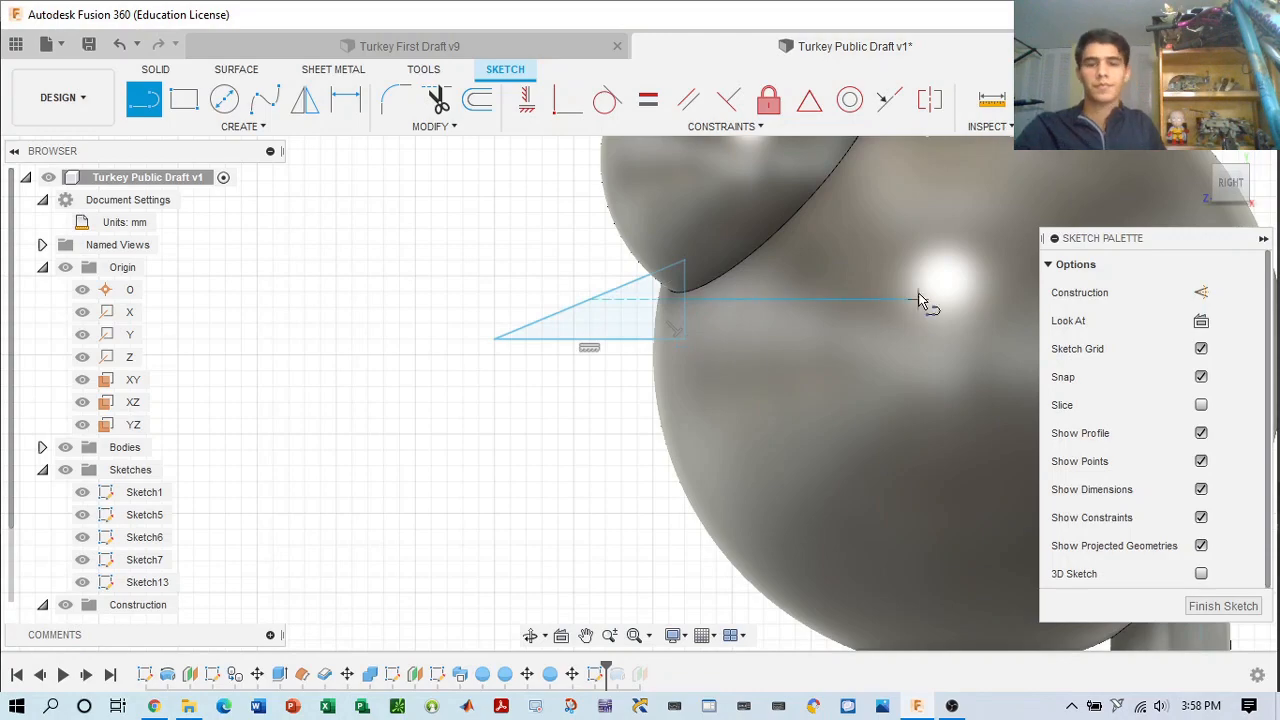
key(Escape)
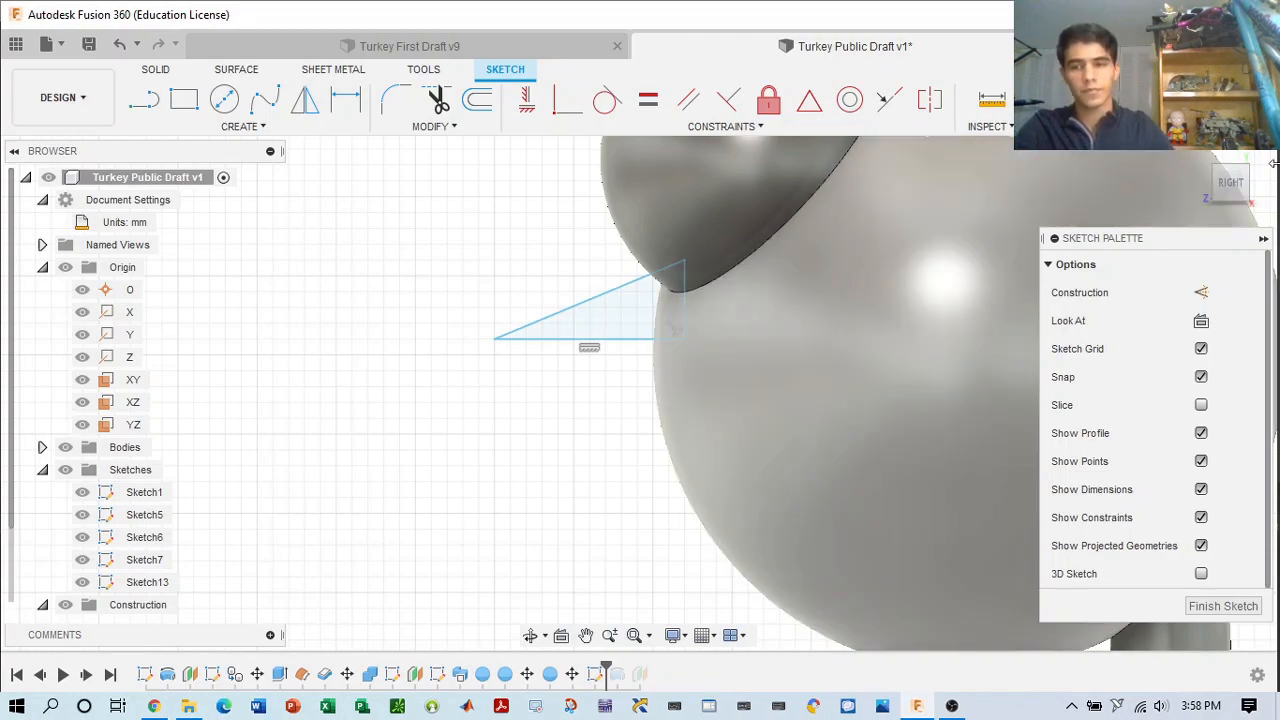
mouse_move(1234, 184)
mouse_down()
mouse_move(8, 178)
mouse_move(340, 180)
mouse_move(76, 180)
mouse_up()
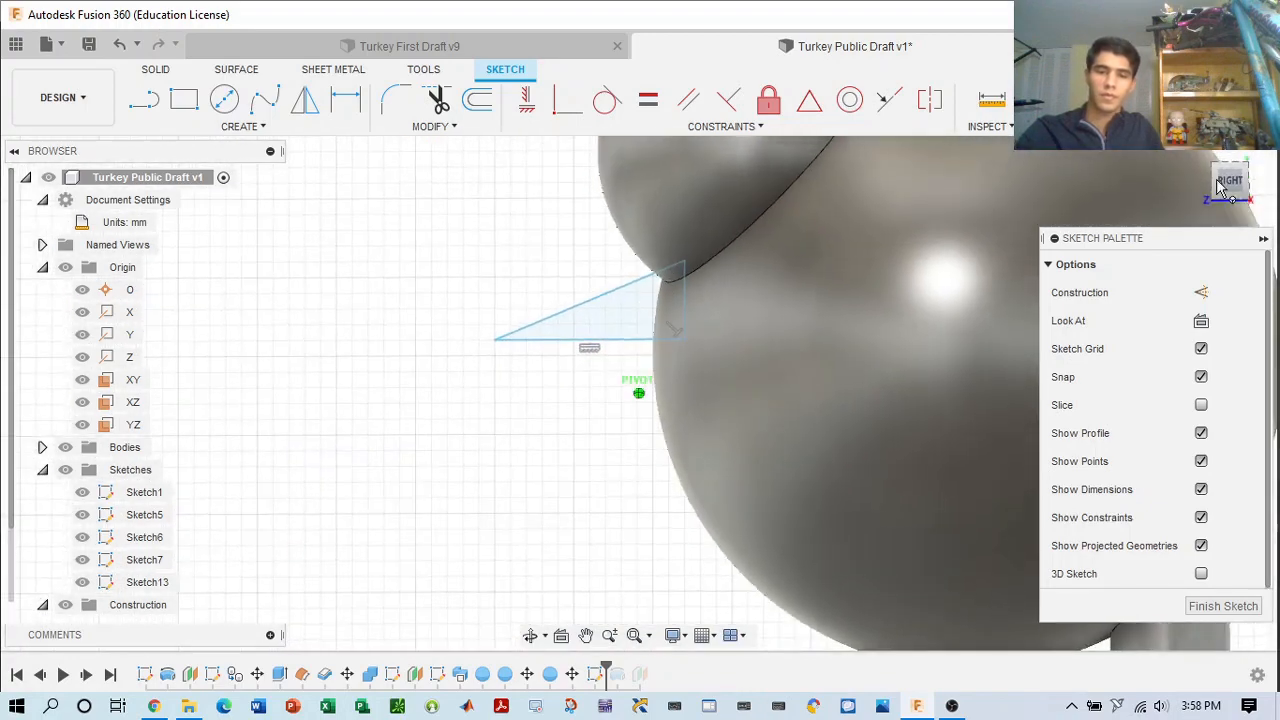
click(243, 128)
mouse_move(147, 232)
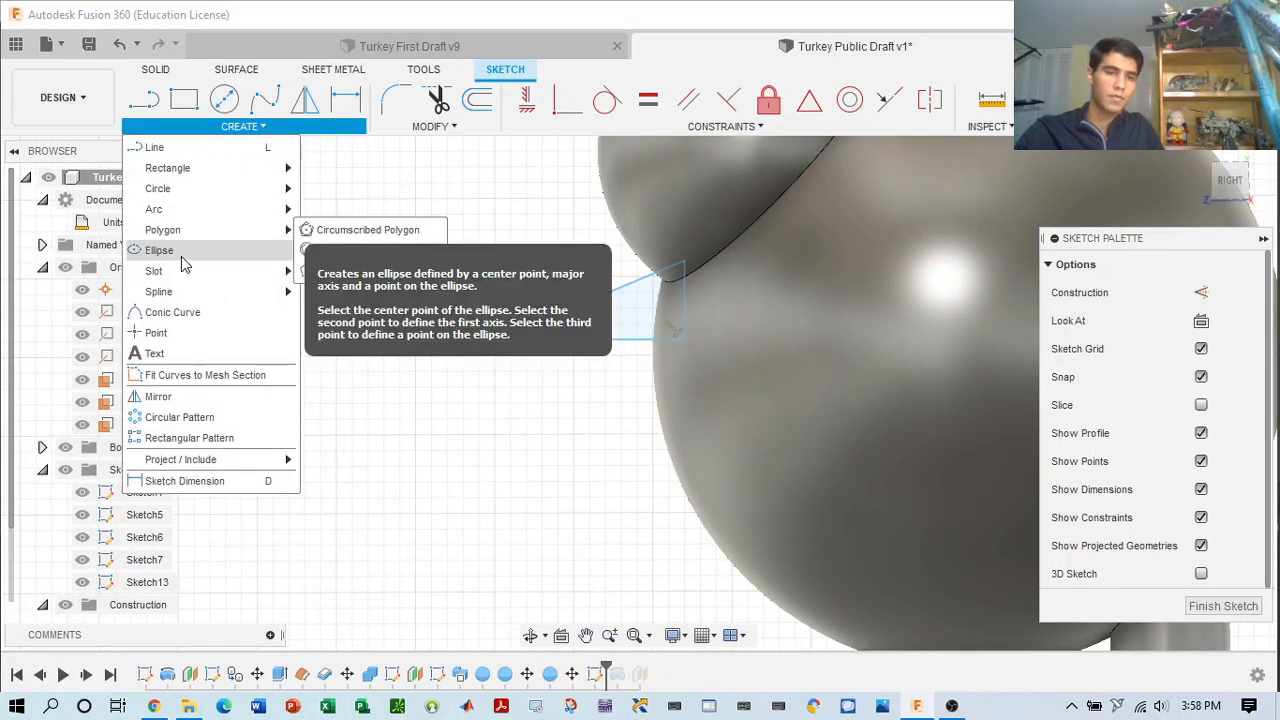
click(419, 199)
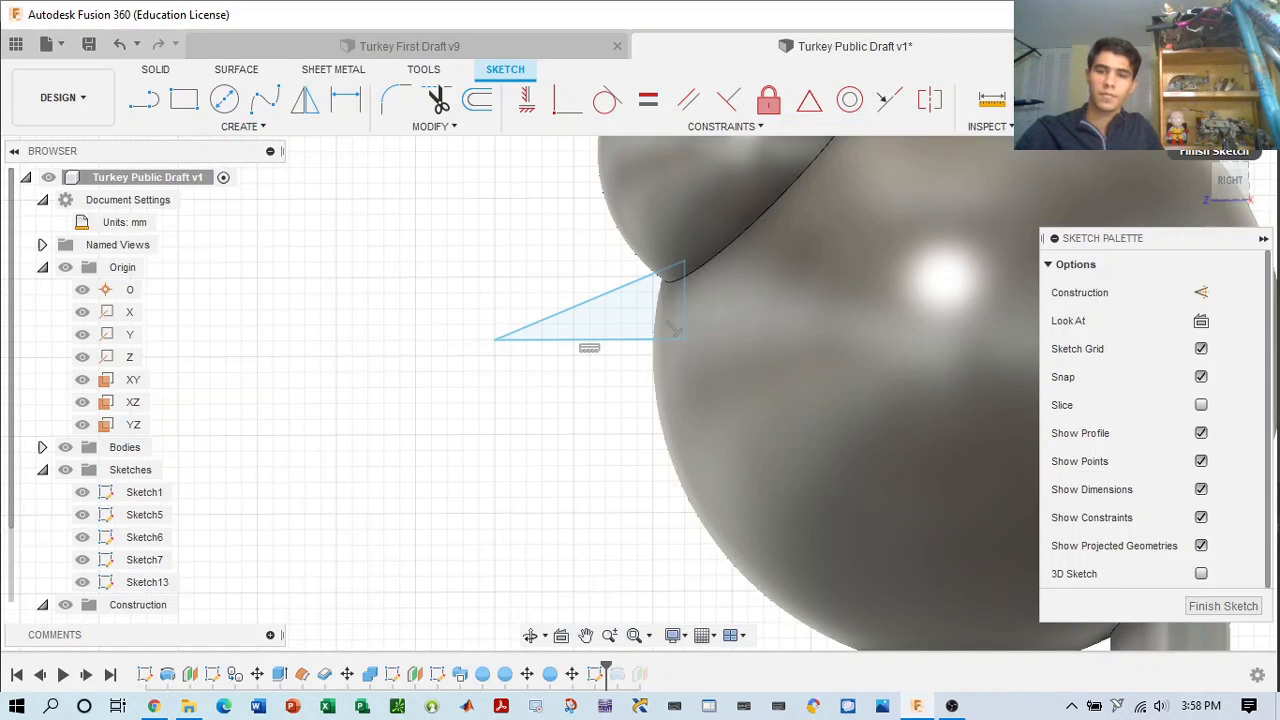
- Finish the sketch and revolve the triangular beak profile 360° around its horizontal lower edge
click(1213, 151)
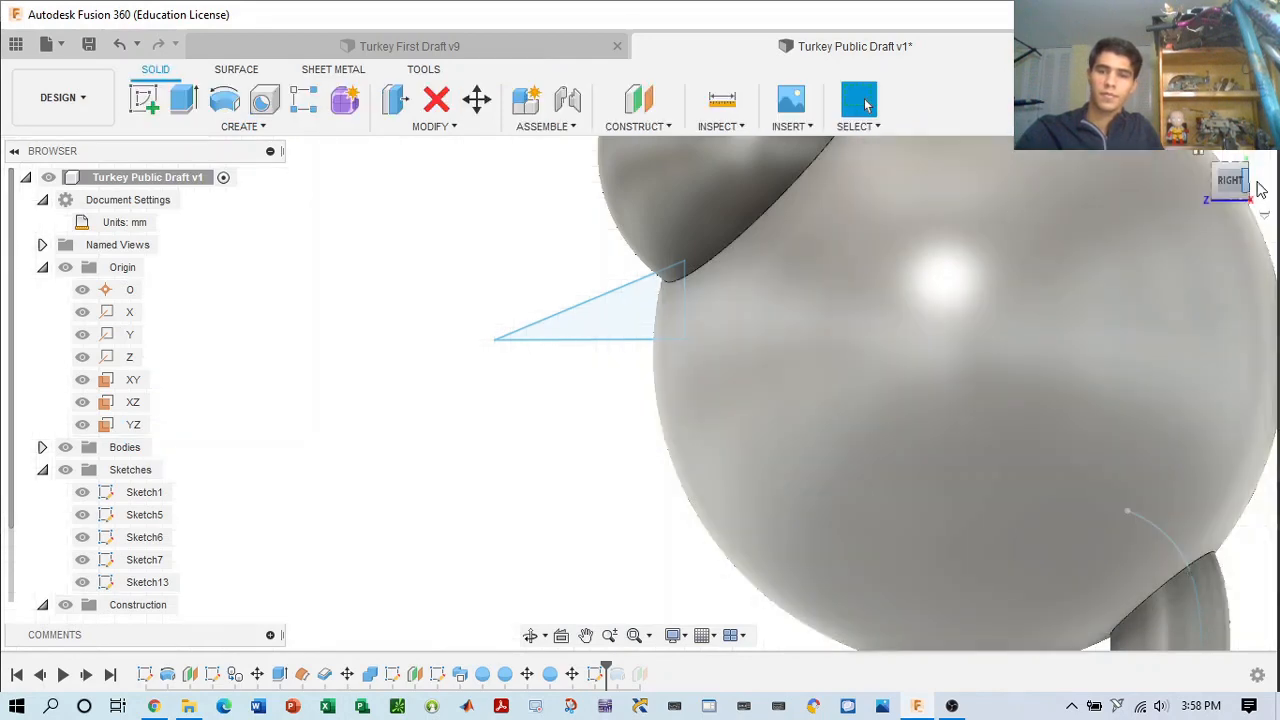
mouse_move(12, 177)
shift+middle_down()
mouse_move(714, 150)
mouse_move(930, 165)
mouse_move(205, 190)
shift+middle_up()
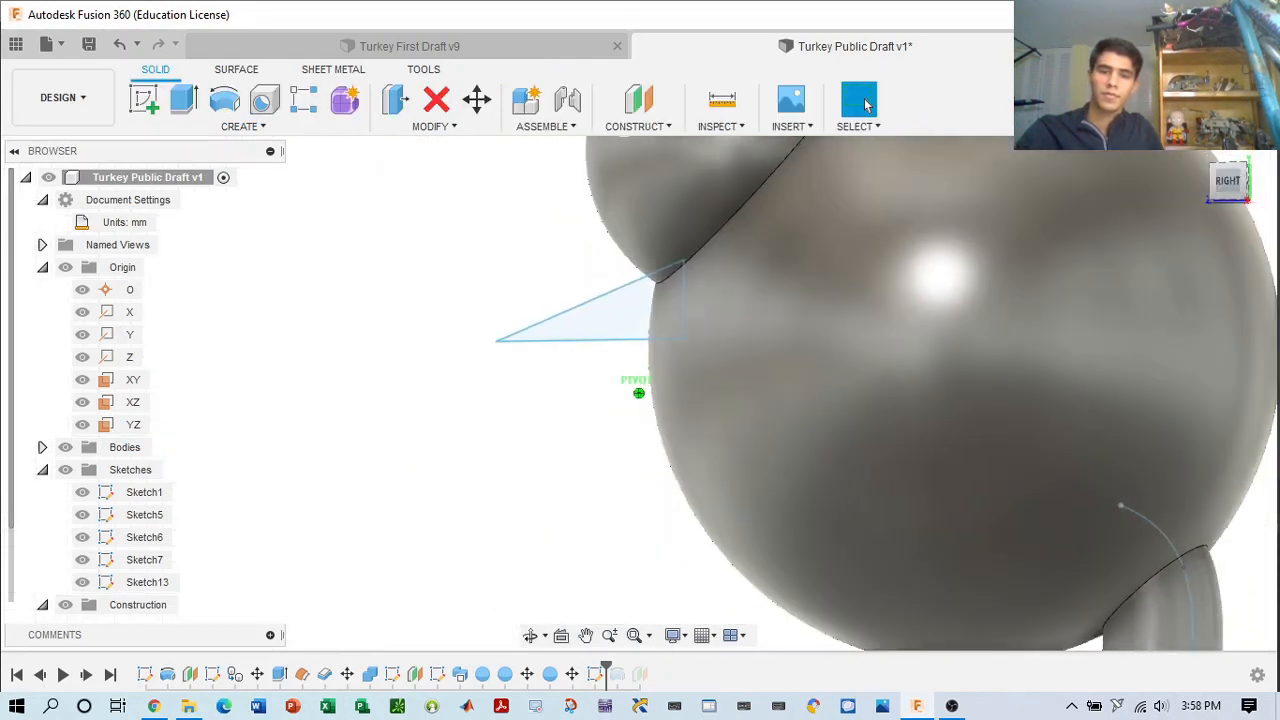
click(240, 126)
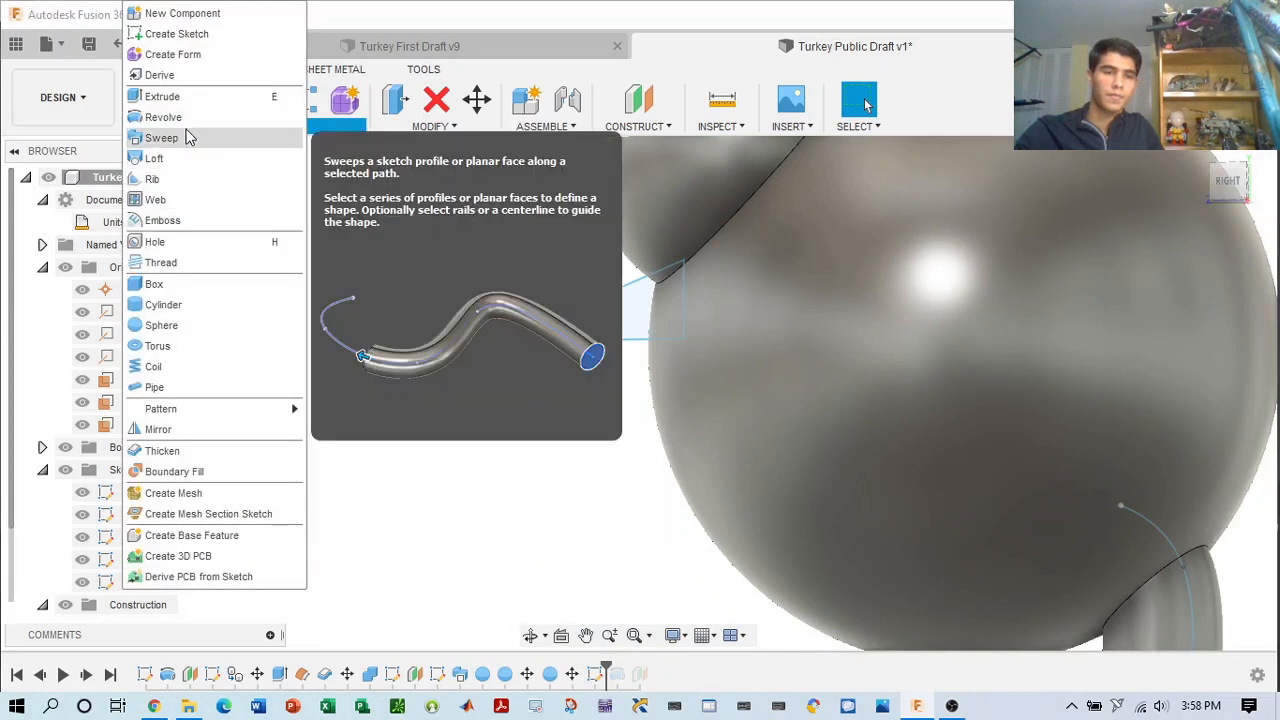
click(200, 114)
click(647, 288)
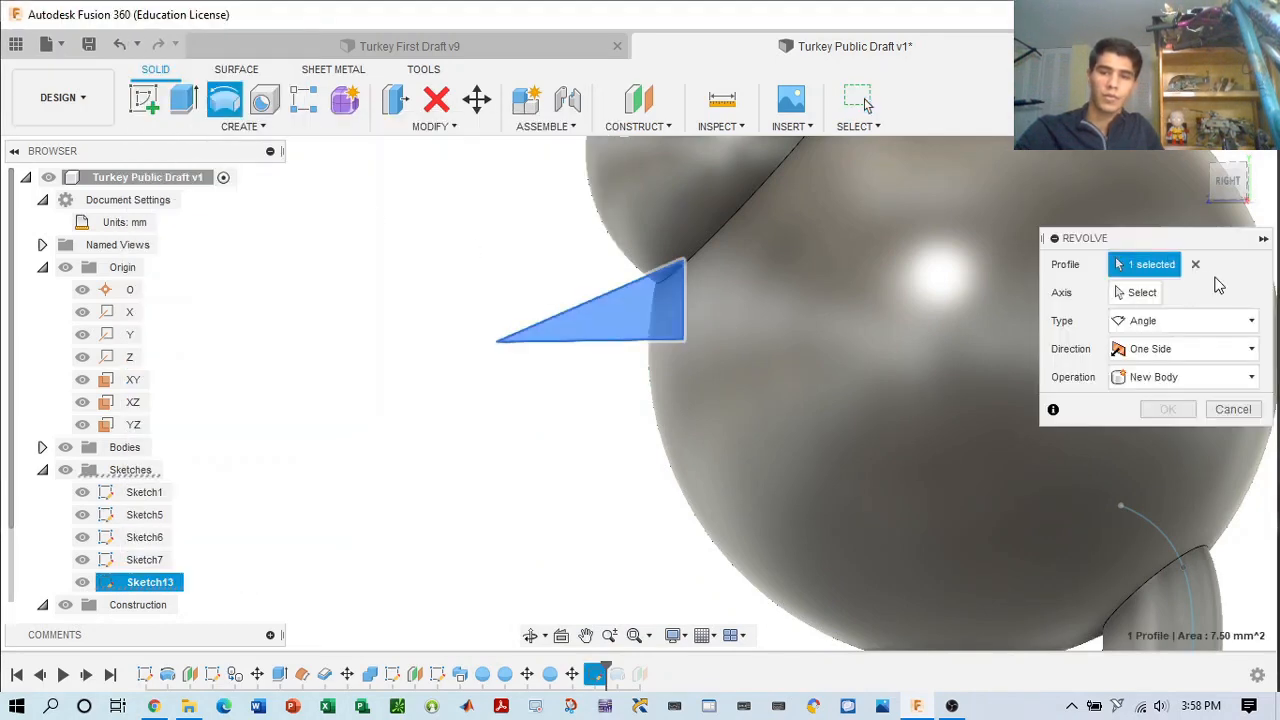
click(1155, 296)
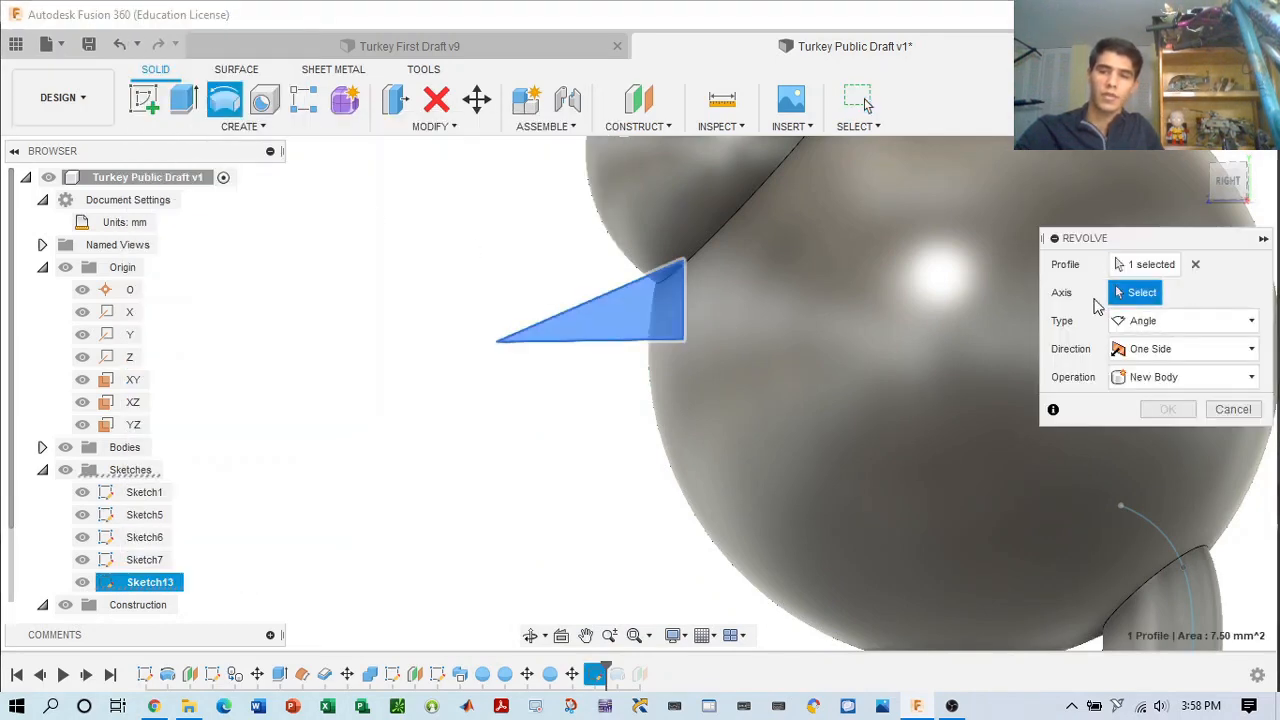
click(595, 342)
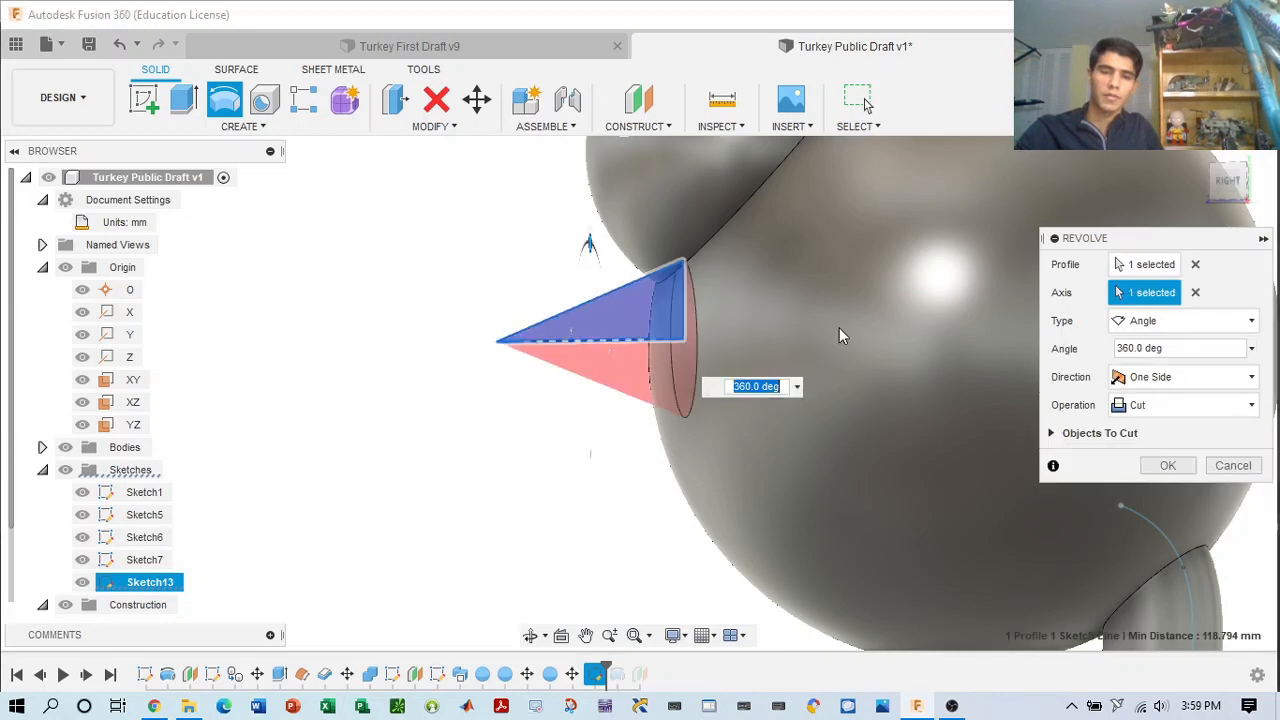
click(1240, 195)
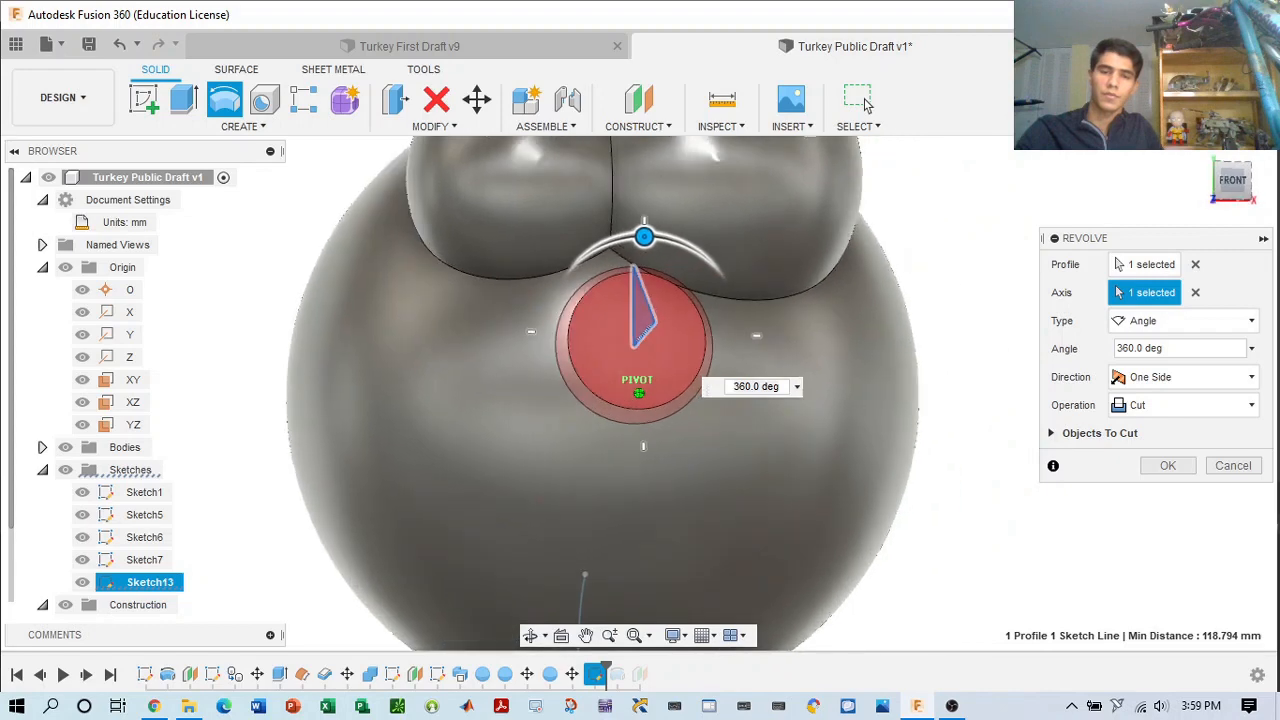
- Examine the beak below the eyes in the Turkey First Draft document, and return to Turkey Public Draft
click(447, 48)
scroll(800, 255, up, 3)
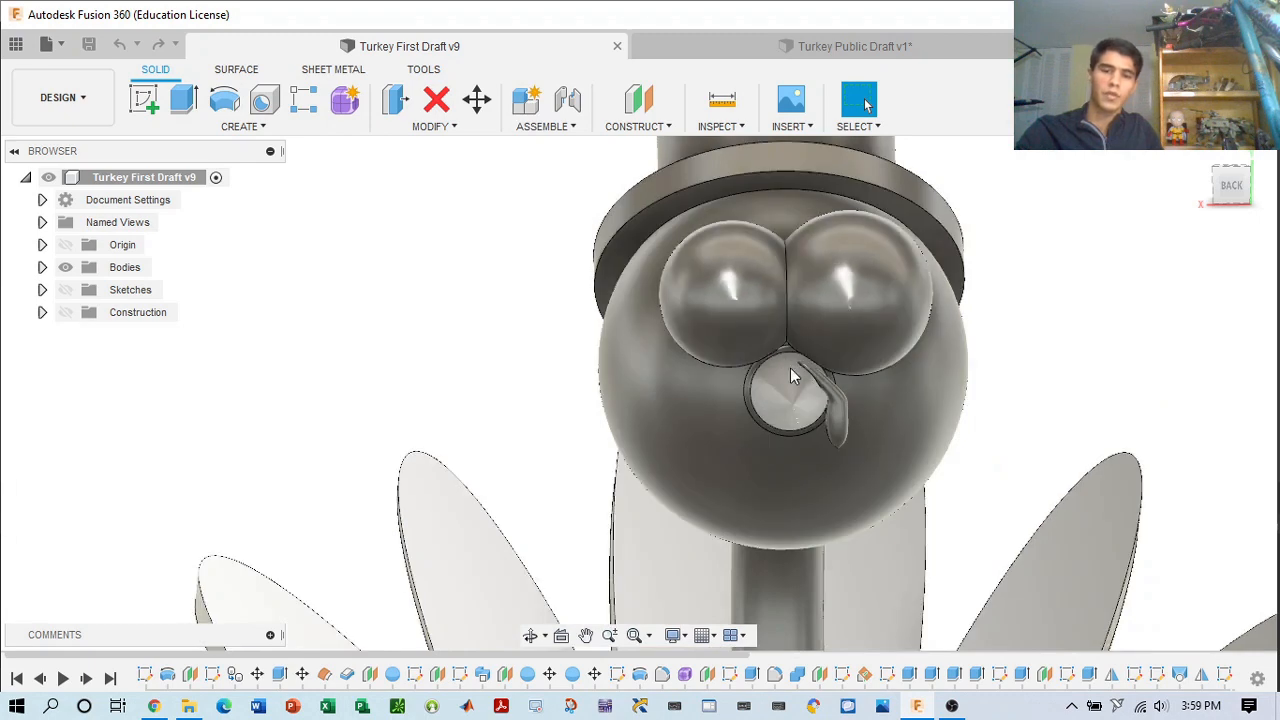
click(812, 48)
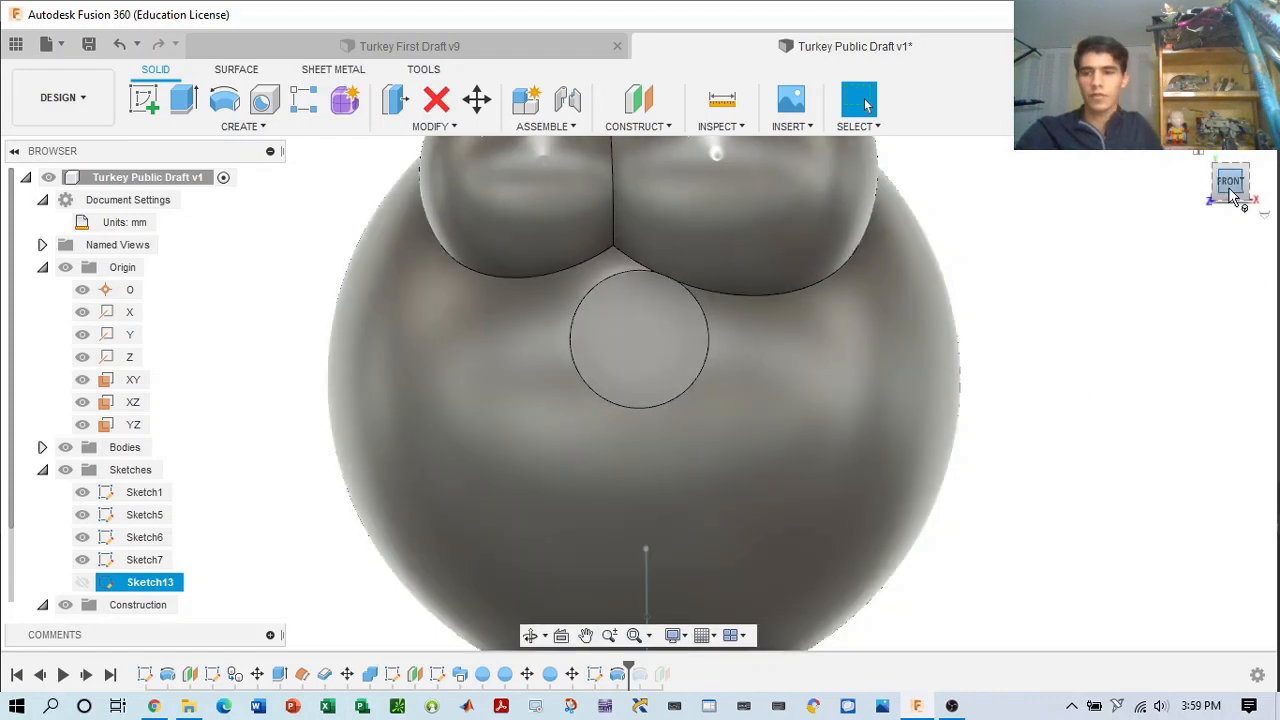
- Edit the beak's revolve feature, changing its operation from Cut to Join so the cone is added to the head
mouse_move(1232, 197)
mouse_down()
mouse_move(1180, 200)
mouse_move(1226, 203)
mouse_up()
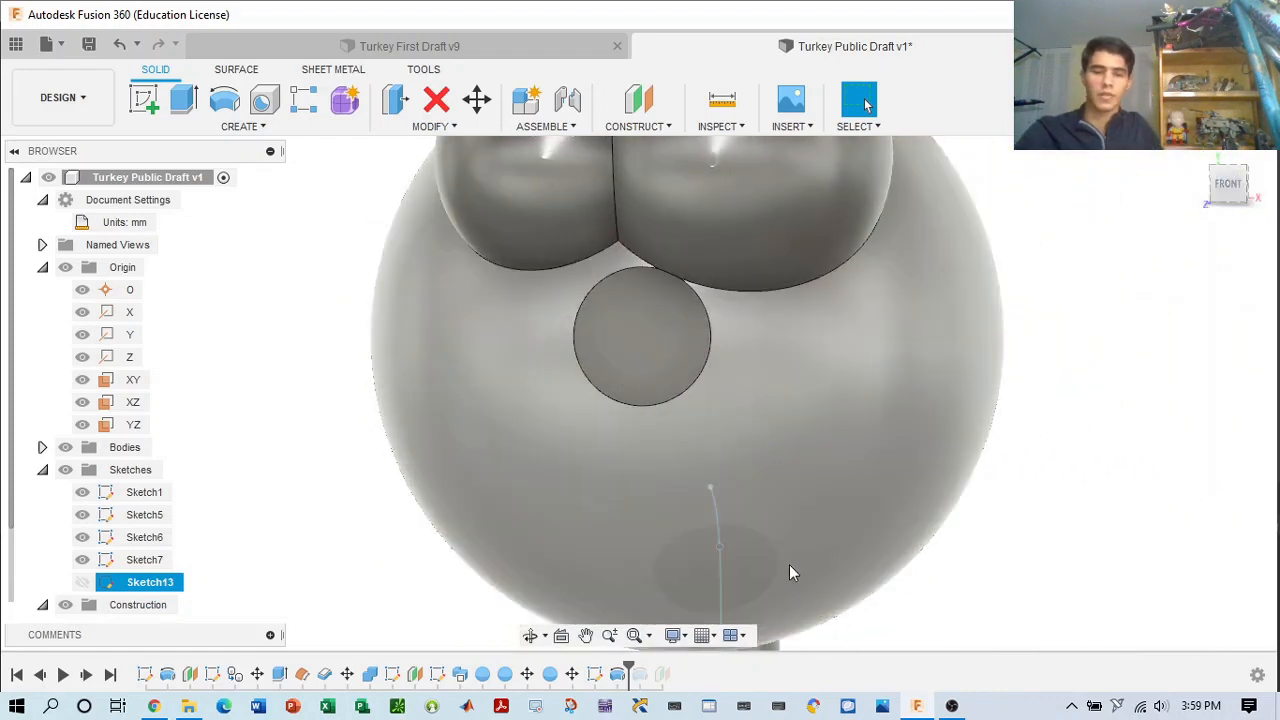
right_click(620, 678)
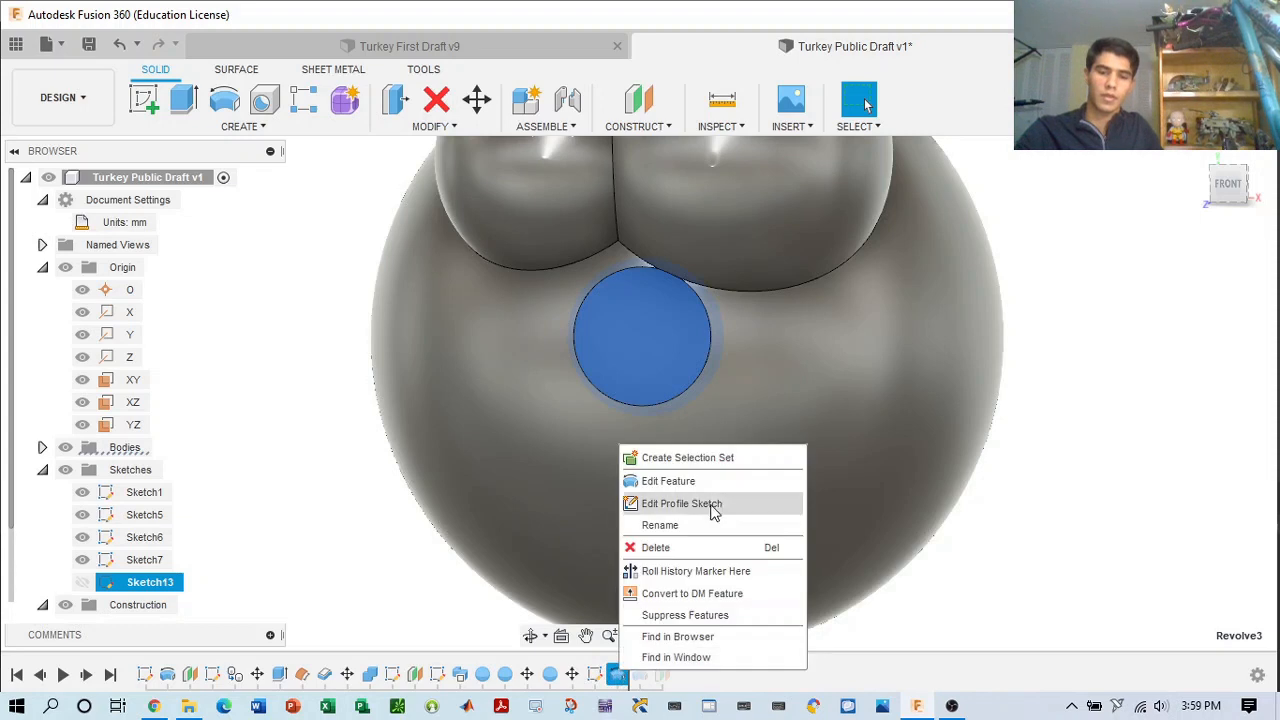
click(712, 480)
click(1205, 410)
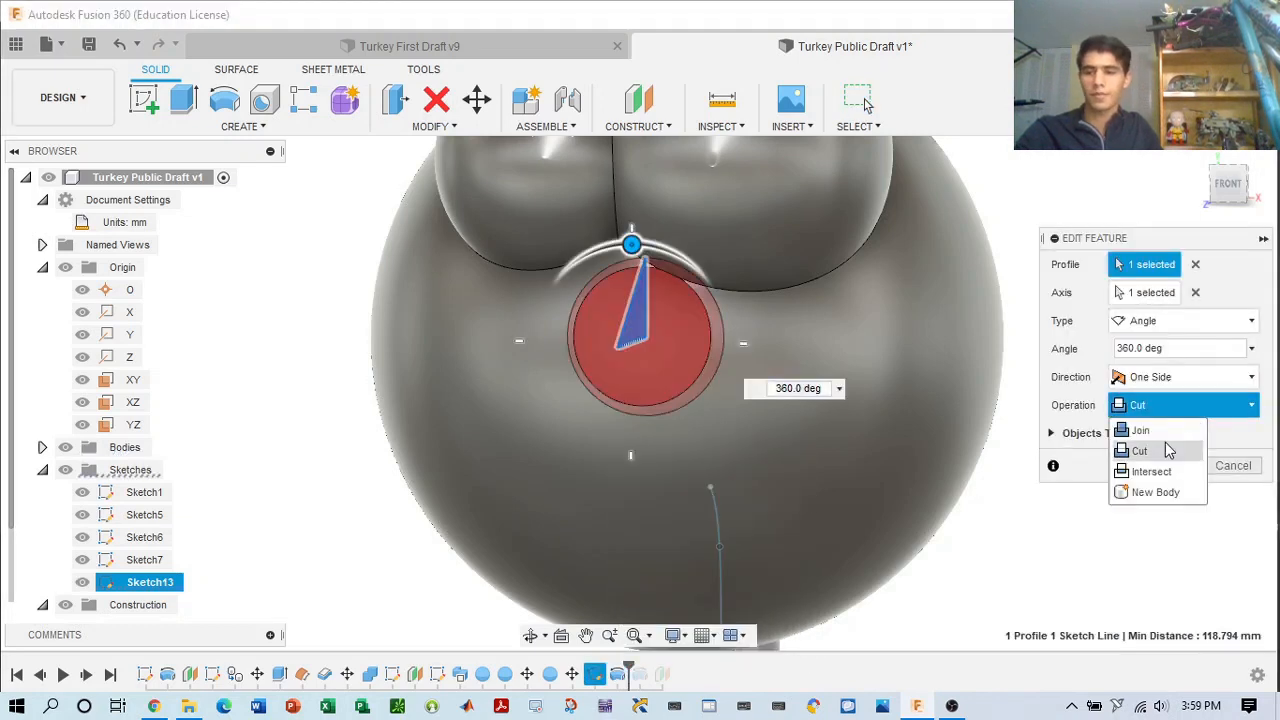
click(1167, 432)
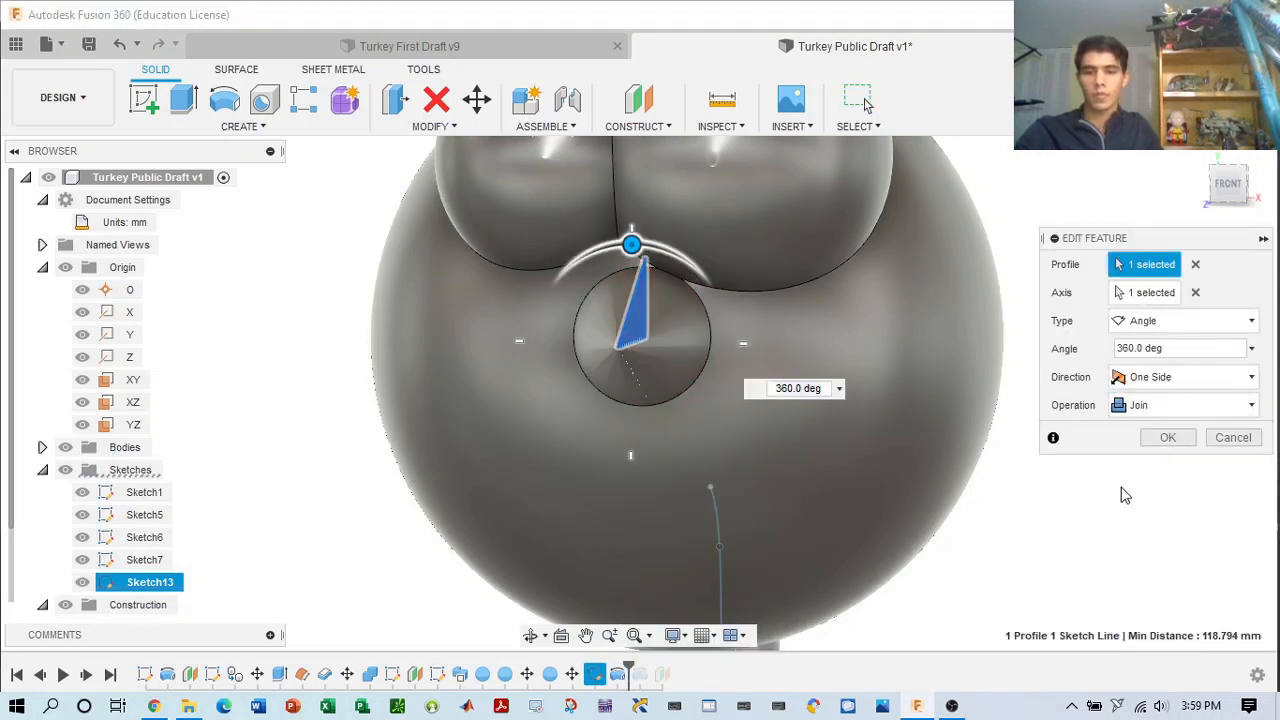
click(1165, 437)
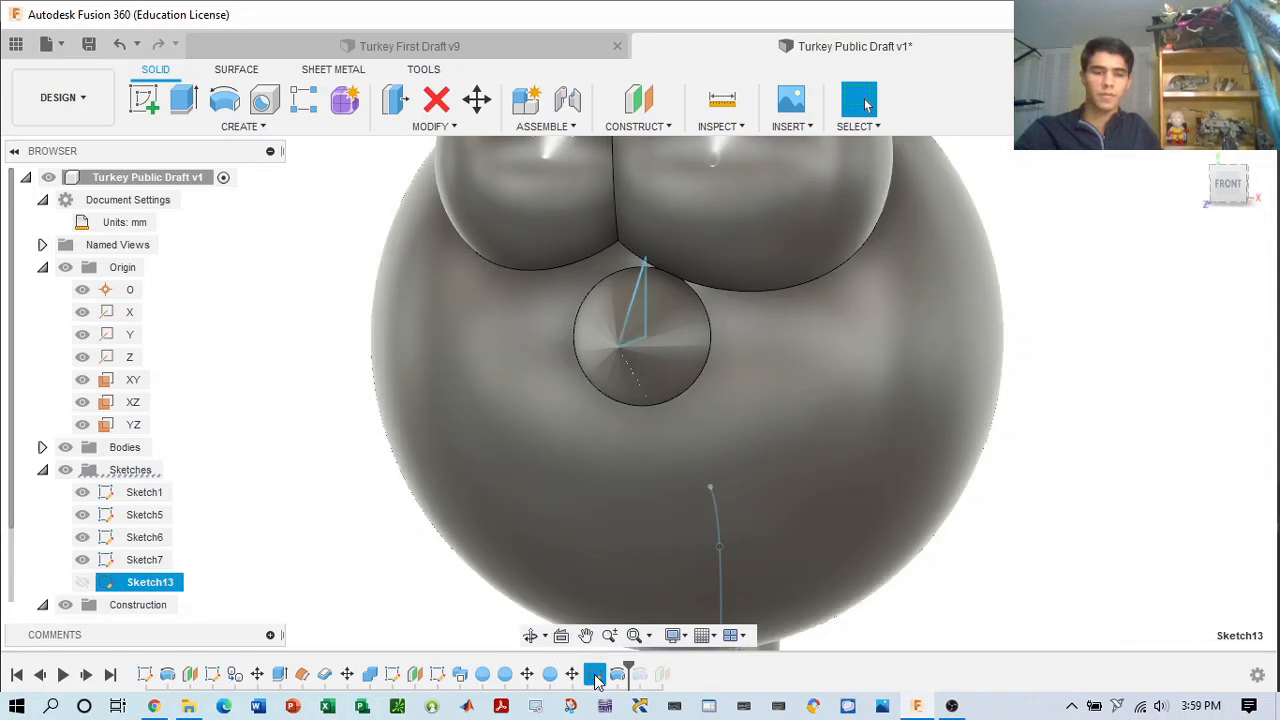
- Reopen the beak sketch, raise the triangle's upper corner to Y 59 mm at Z 84 mm, and finish the sketch
right_click(595, 676)
click(640, 487)
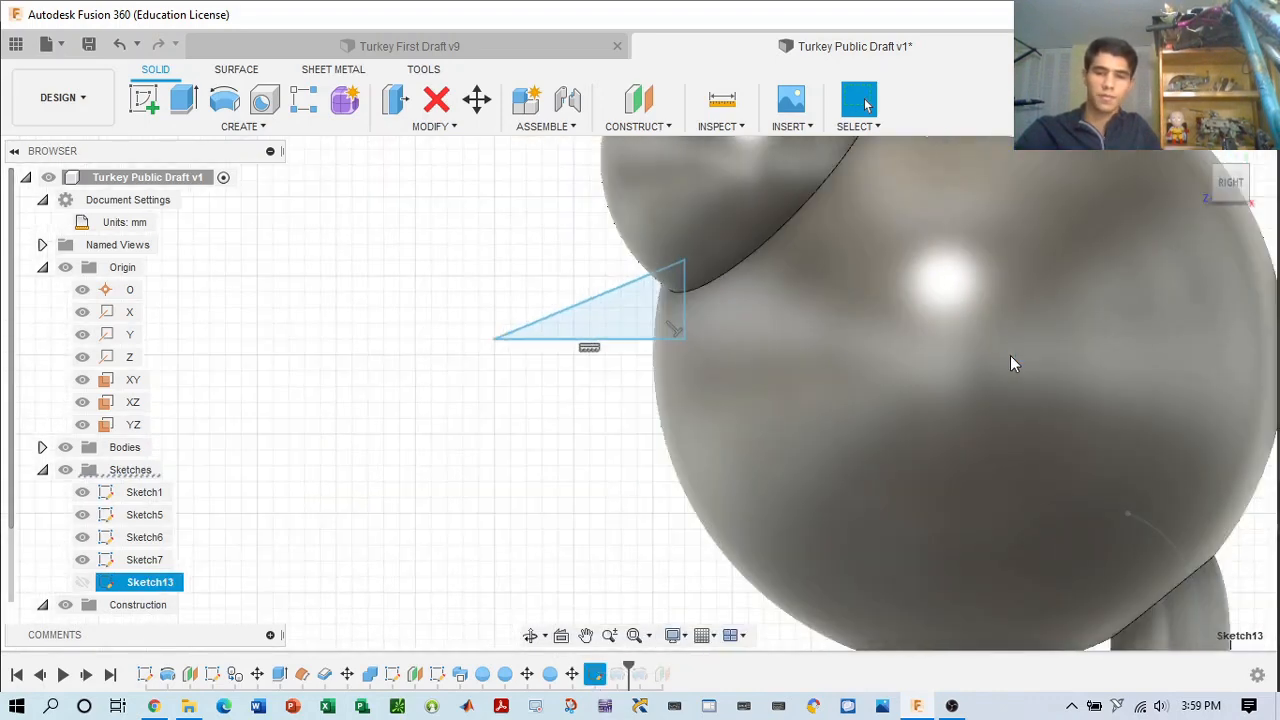
drag(1231, 184, 1244, 188)
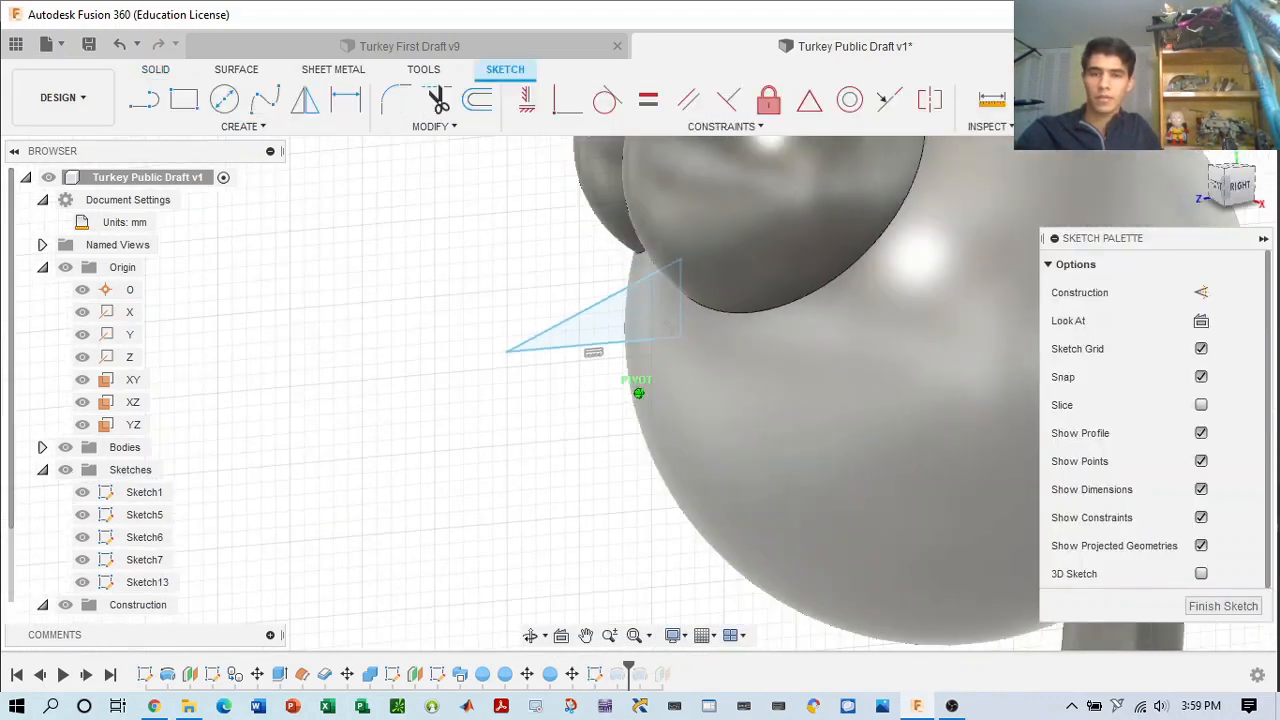
mouse_move(825, 345)
shift+middle_down()
mouse_move(900, 350)
mouse_move(782, 316)
shift+middle_up()
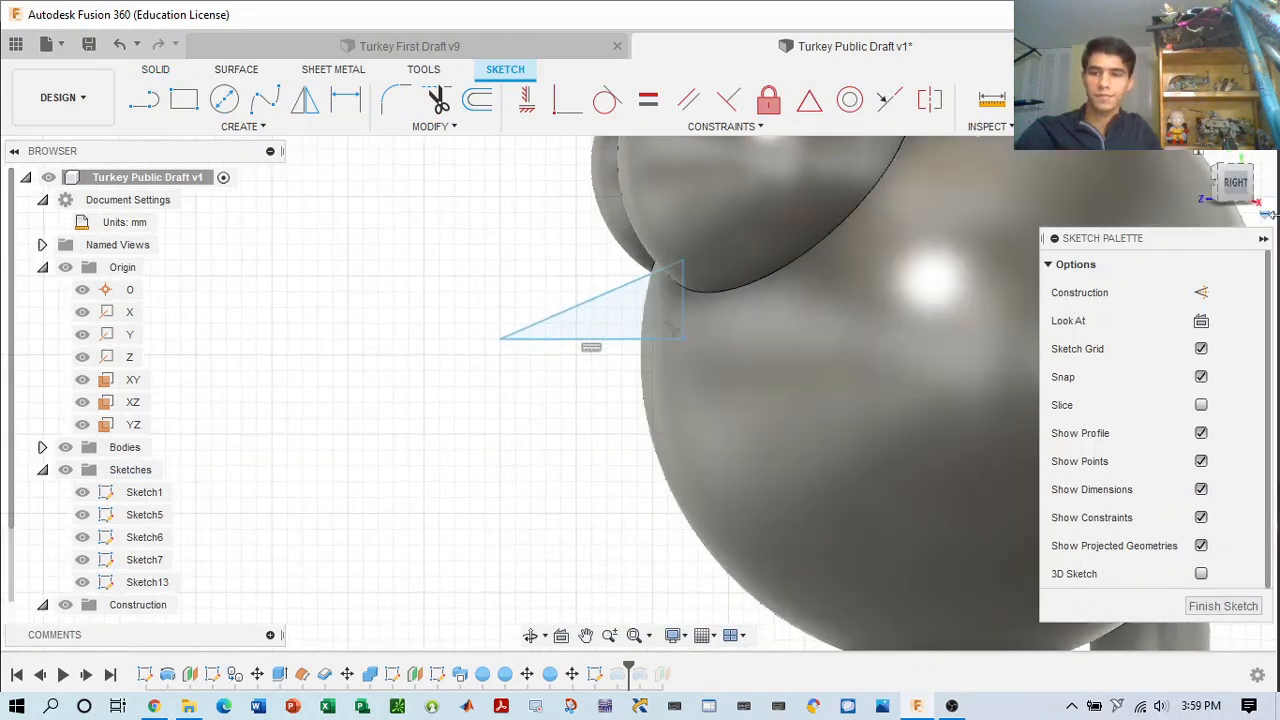
click(1235, 184)
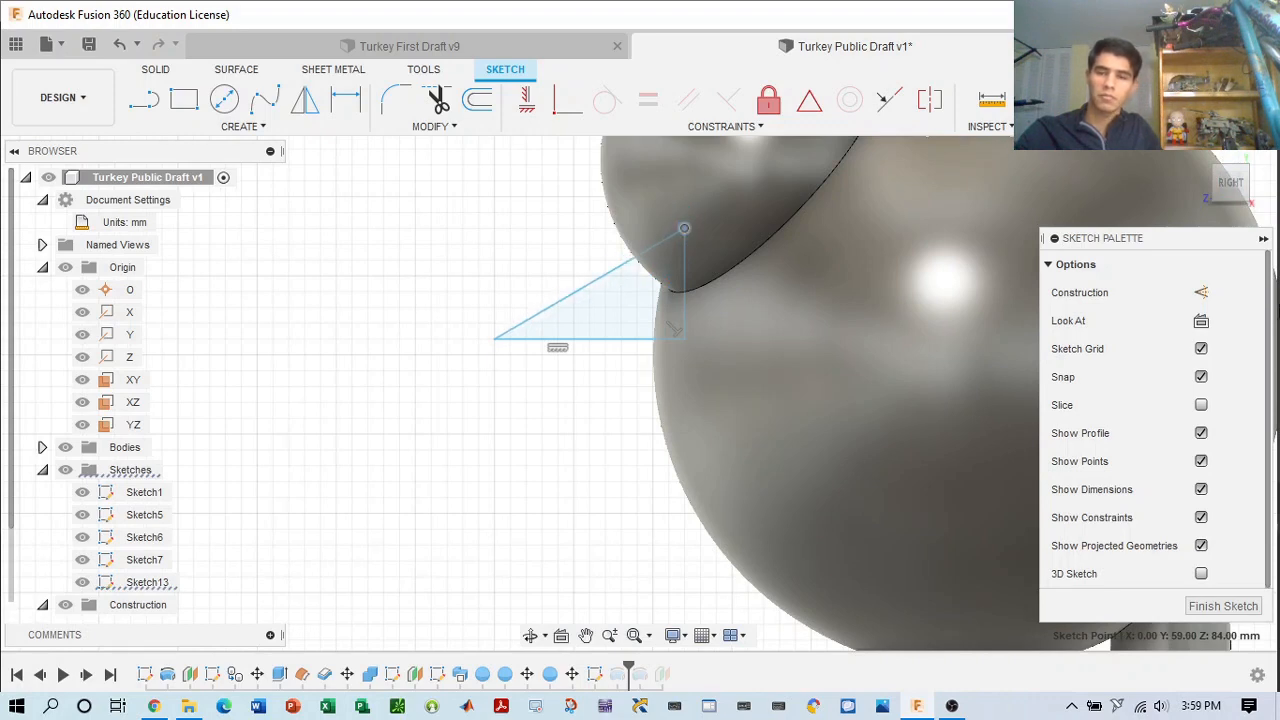
mouse_move(1254, 185)
mouse_down()
mouse_move(1279, 187)
mouse_move(1255, 186)
mouse_up()
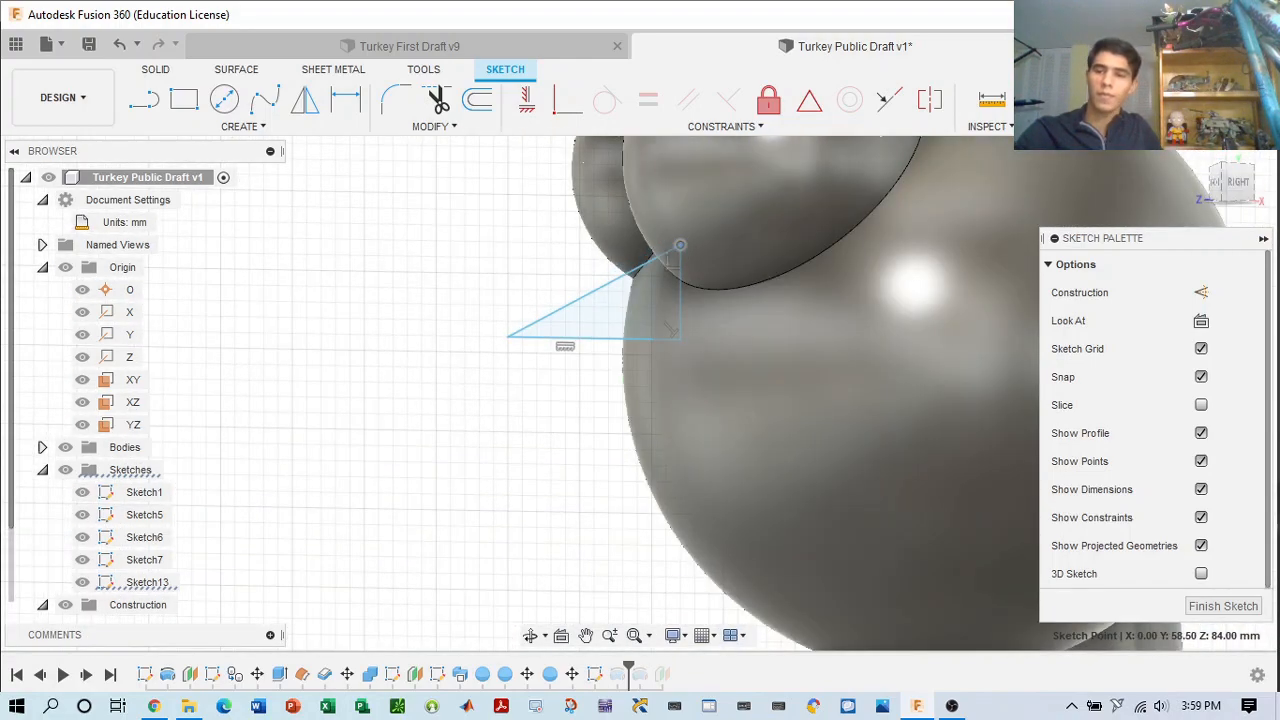
click(1237, 180)
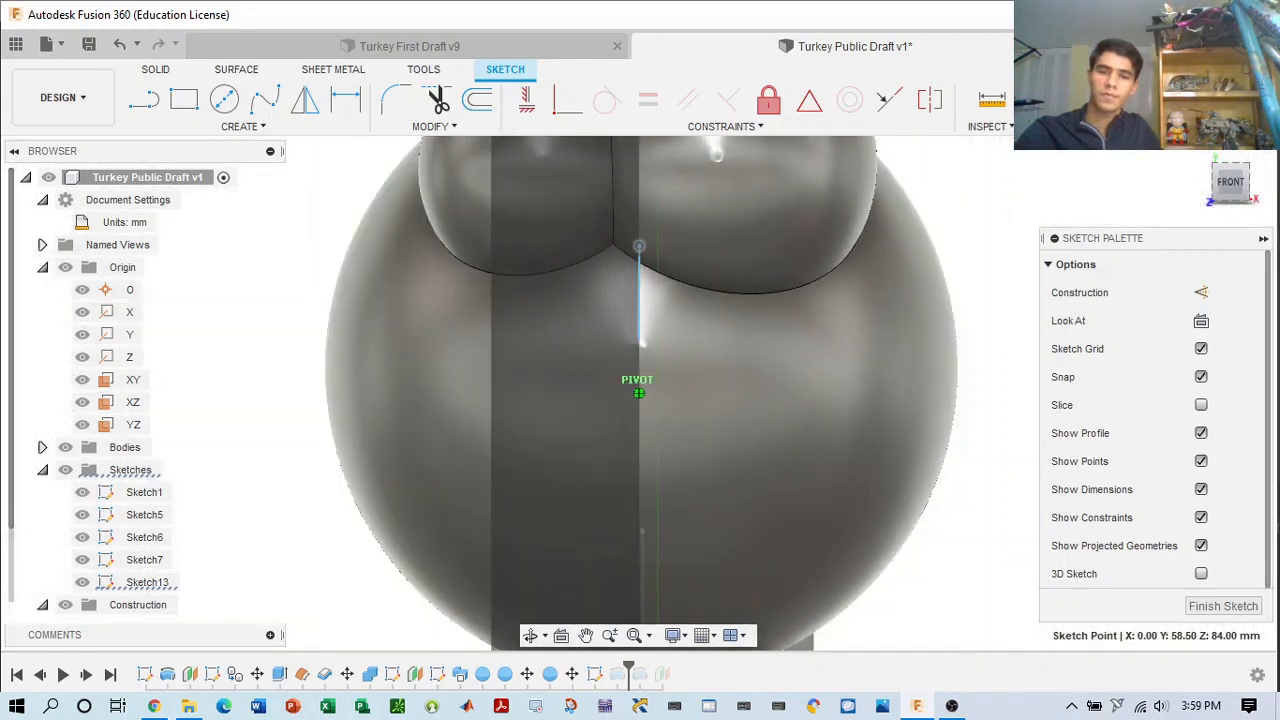
shift+middle_drag(640, 393, 360, 393)
click(1240, 183)
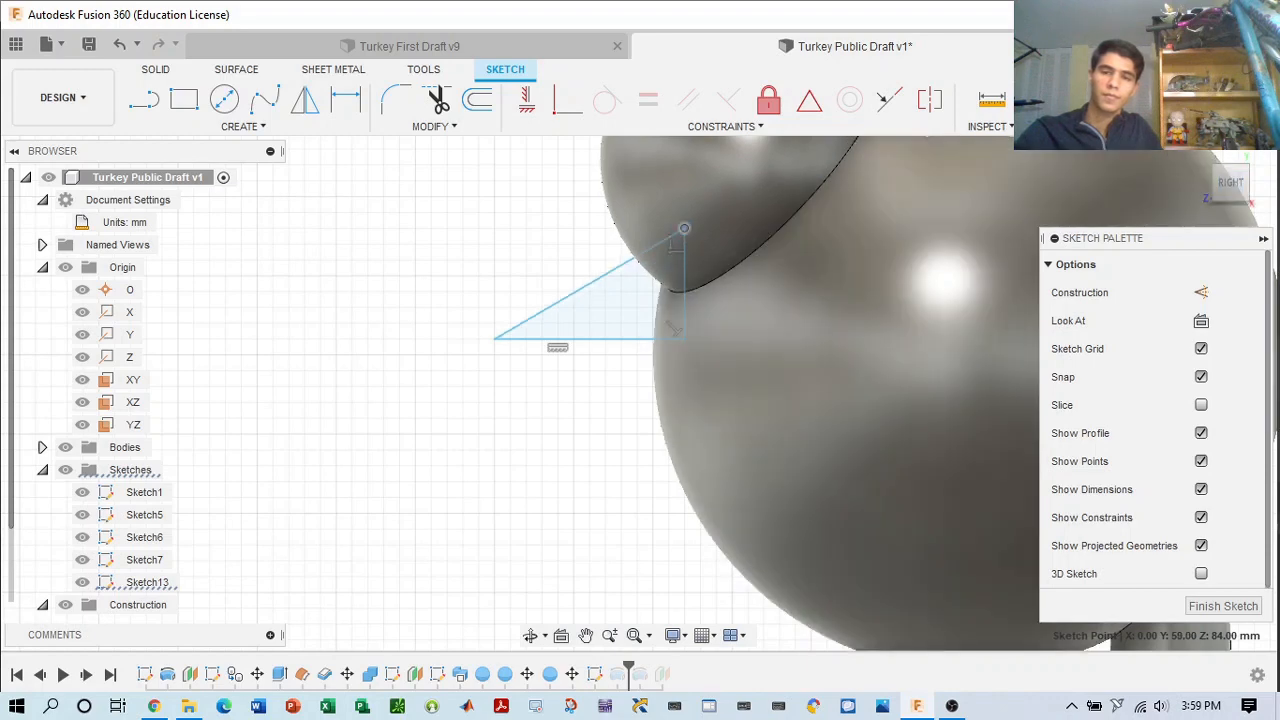
click(1198, 100)
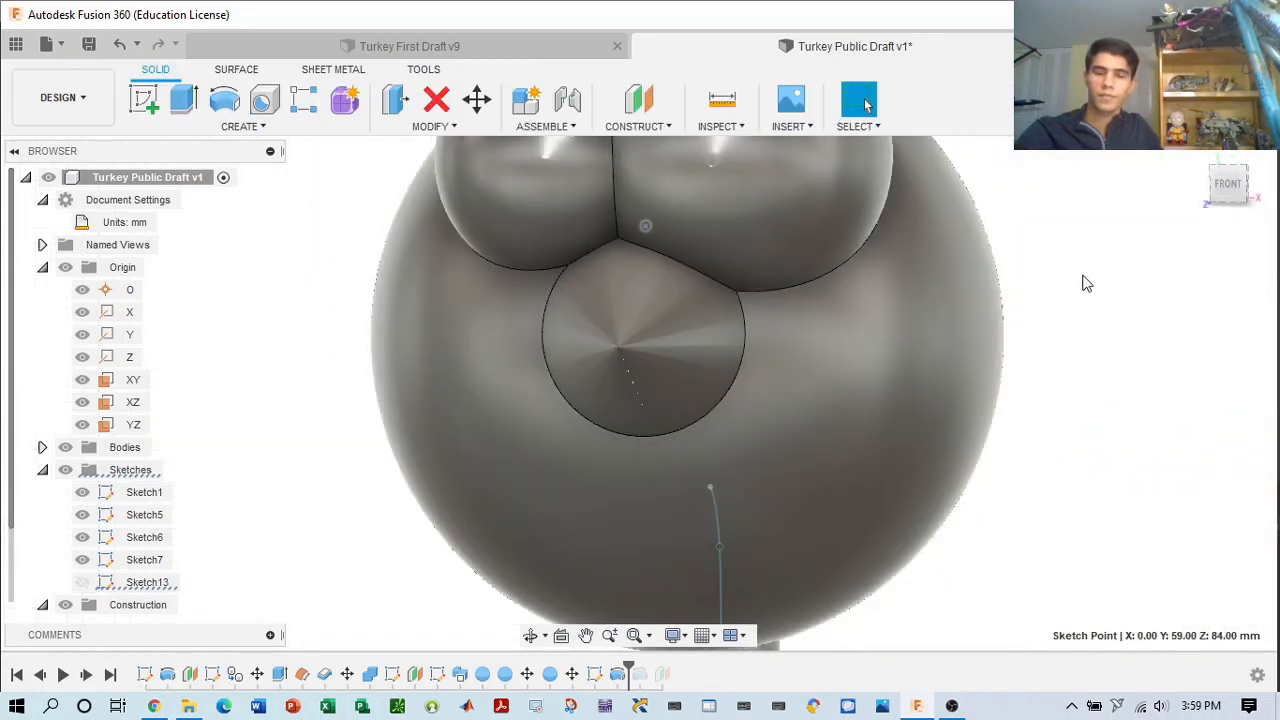
- Edit the beak sketch again, lower the triangle's upper corner to Y 58 mm at Z 84 mm, and finish the sketch
drag(1240, 183, 1198, 190)
scroll(1053, 284, down, 3)
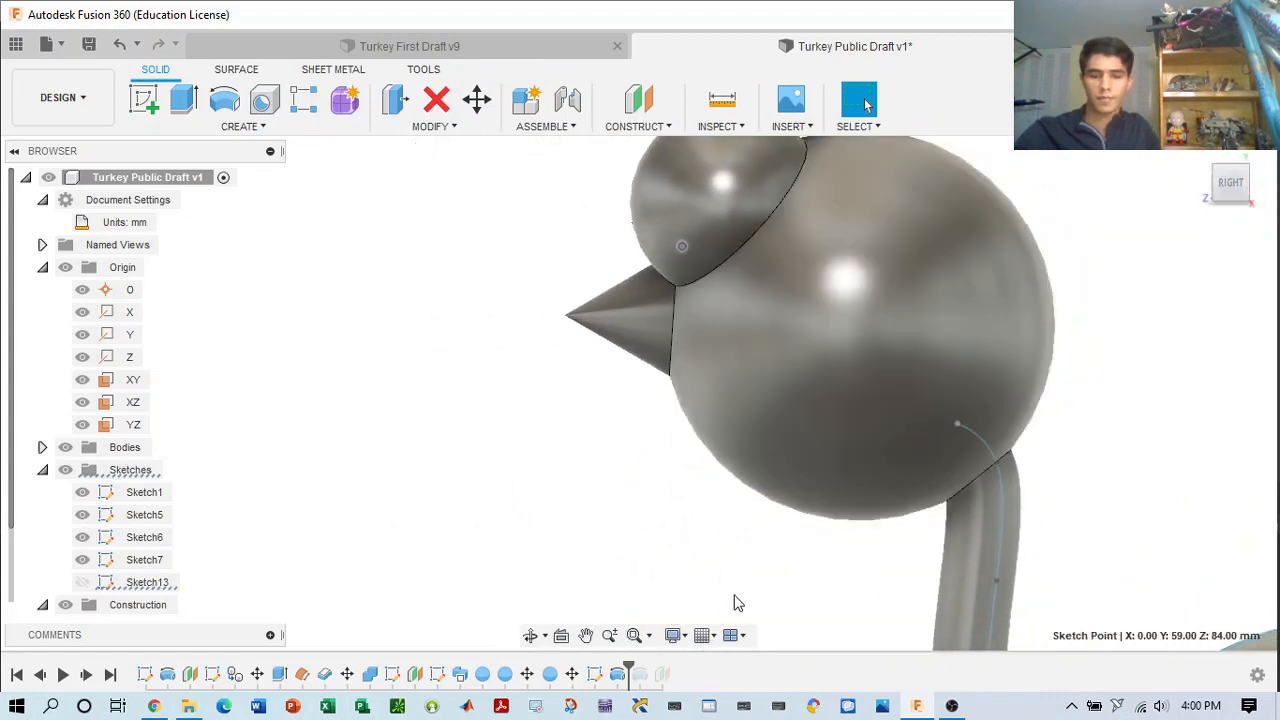
click(596, 672)
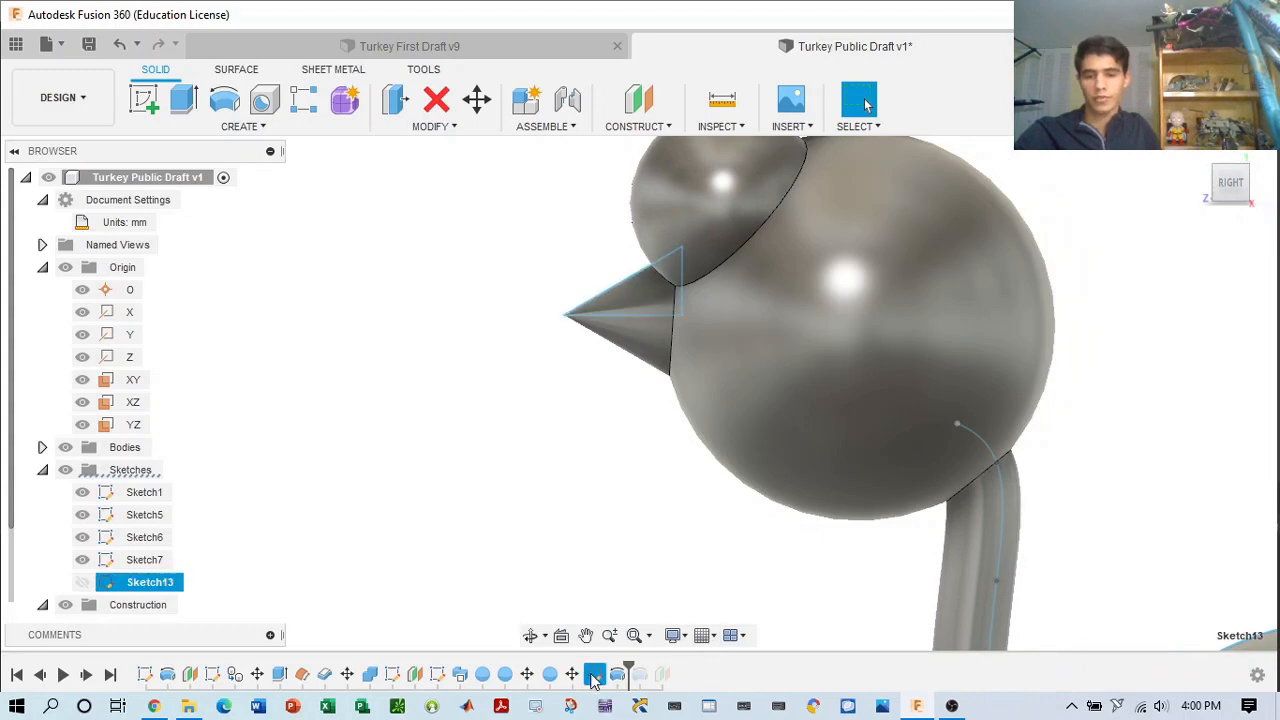
right_click(593, 679)
click(632, 526)
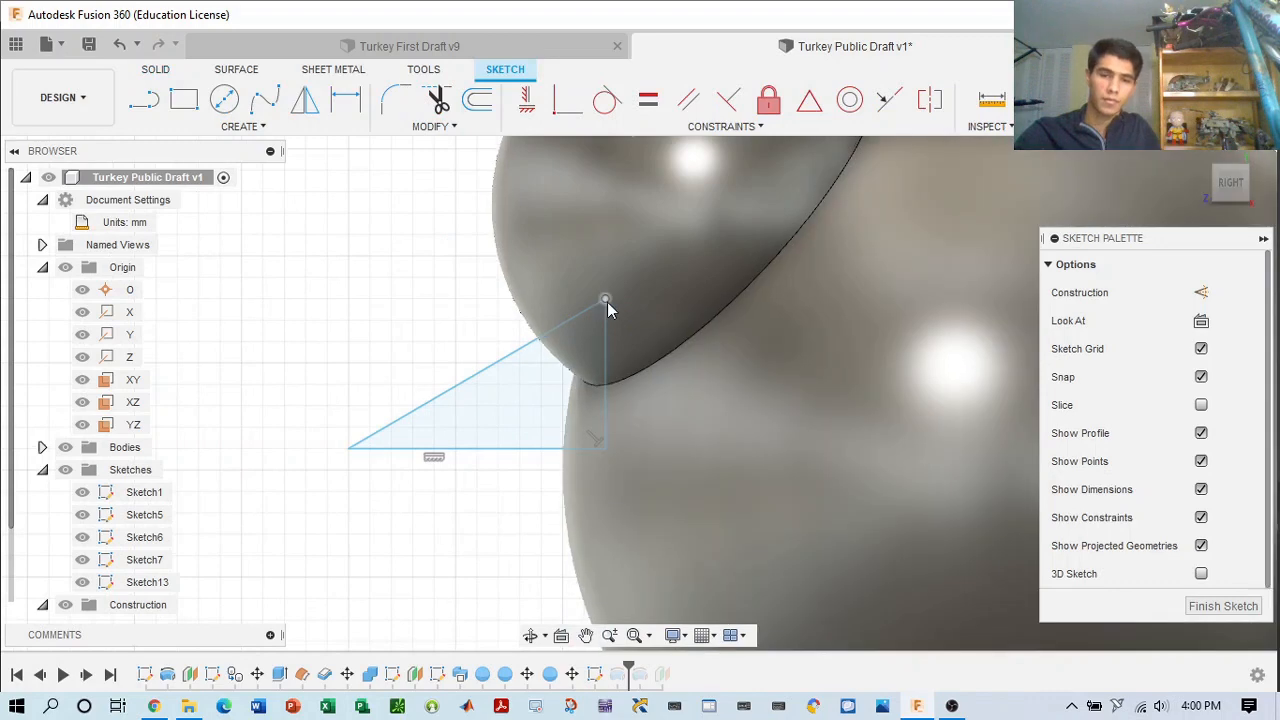
drag(607, 303, 603, 326)
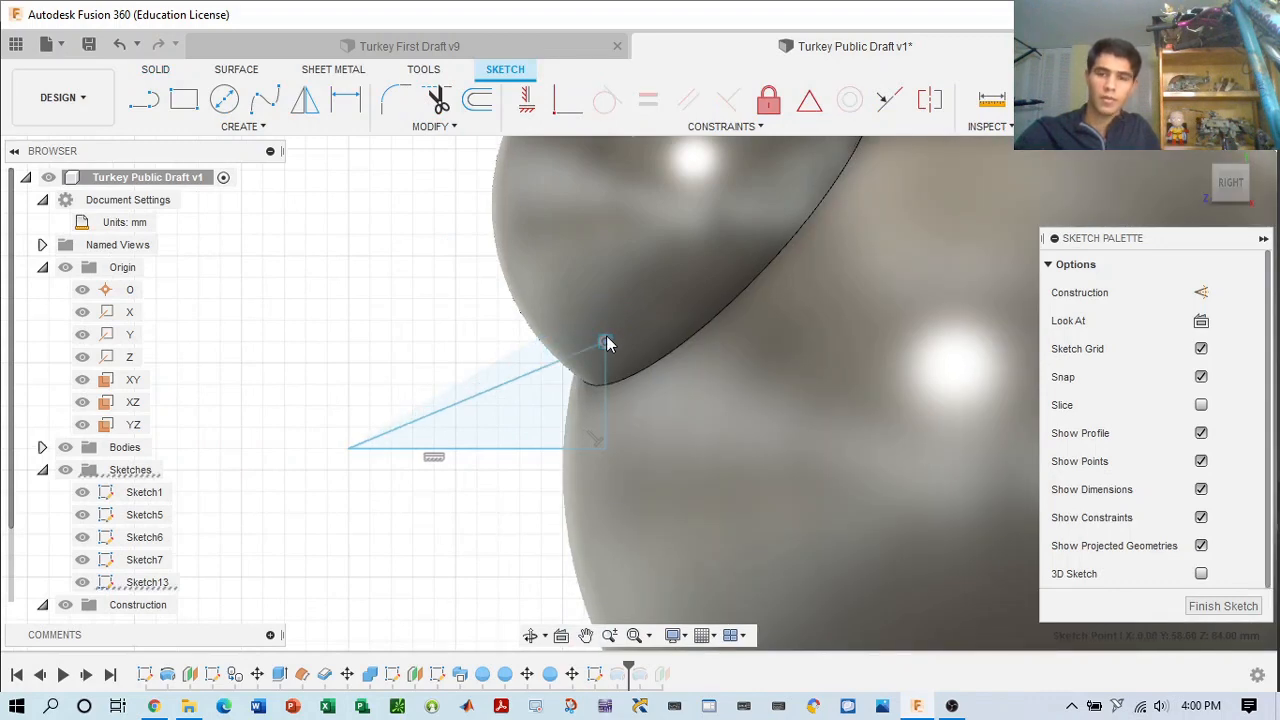
click(1208, 100)
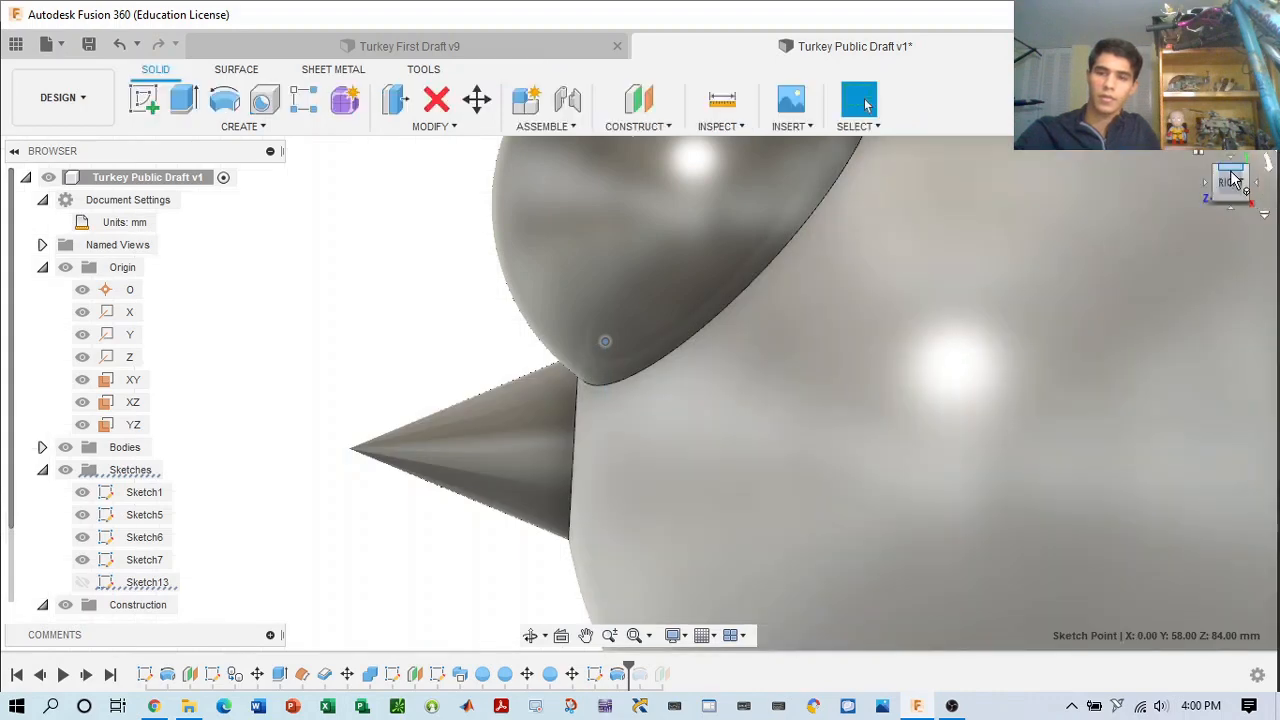
- Edit the sphere feature of the larger eye and set its diameter to 9 mm
click(1231, 180)
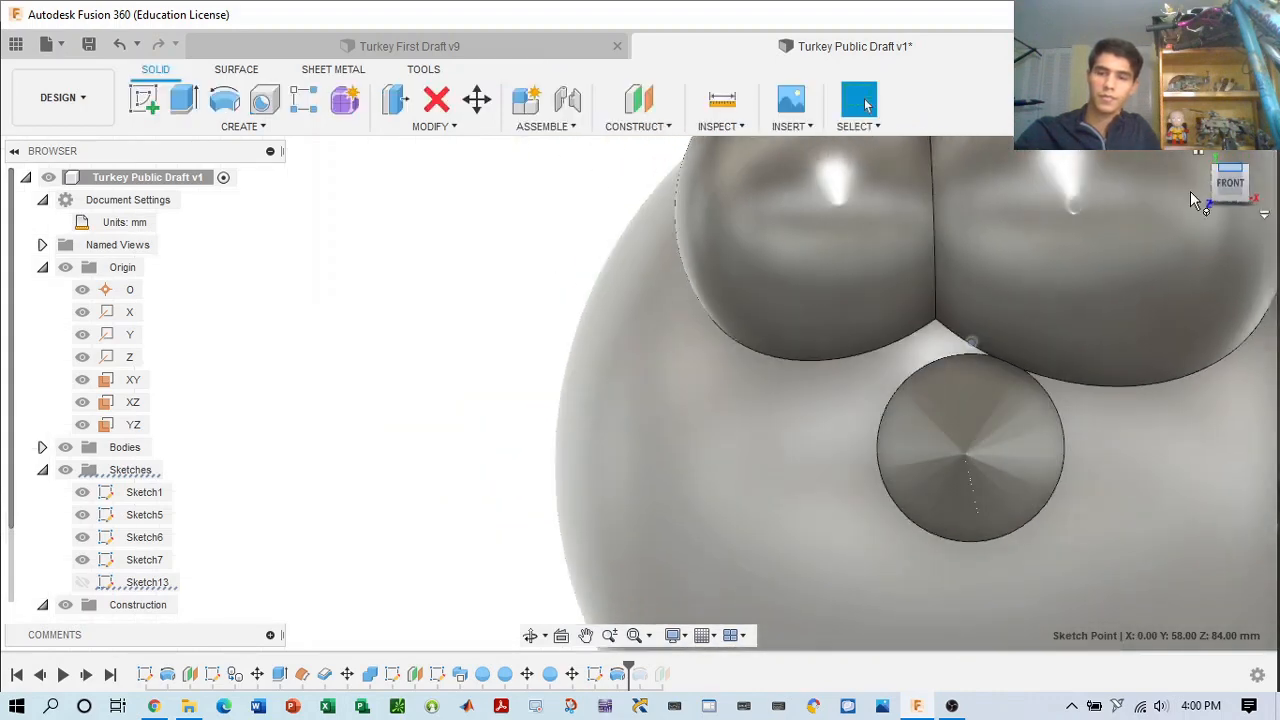
scroll(1072, 257, down, 5)
middle_drag(1074, 277, 1024, 334)
scroll(1128, 331, down, 1)
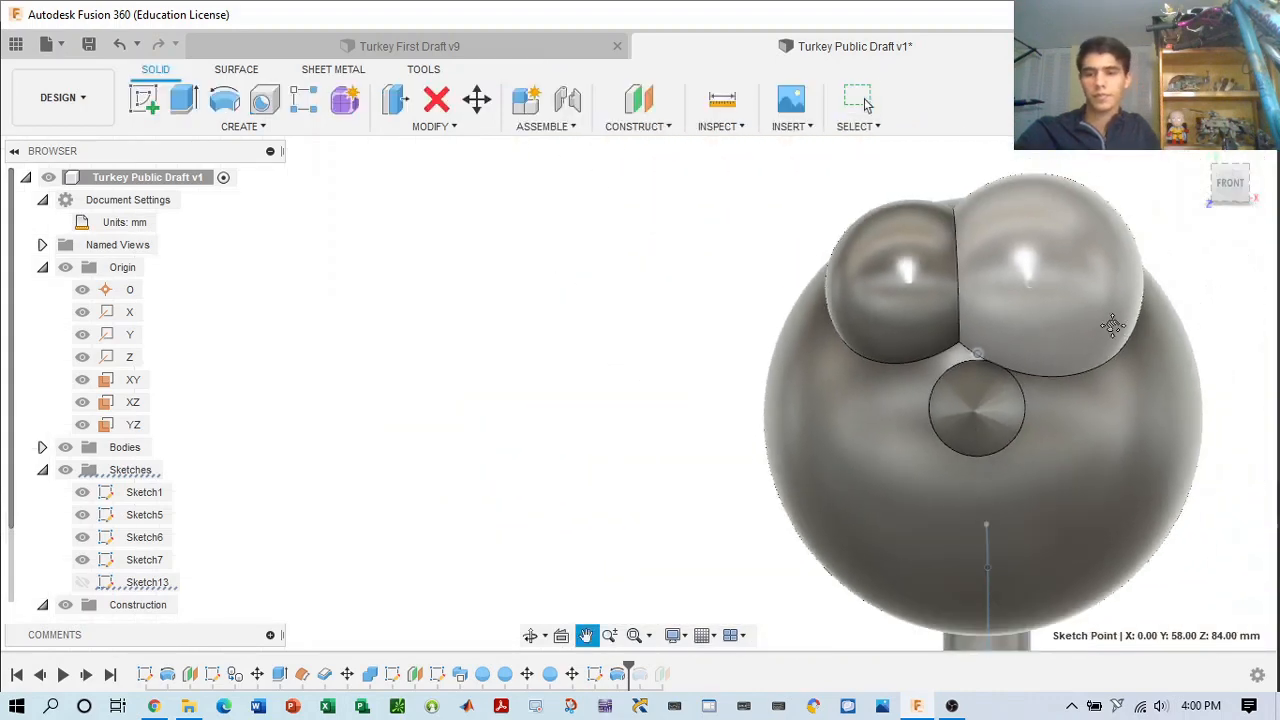
middle_drag(1113, 325, 1041, 319)
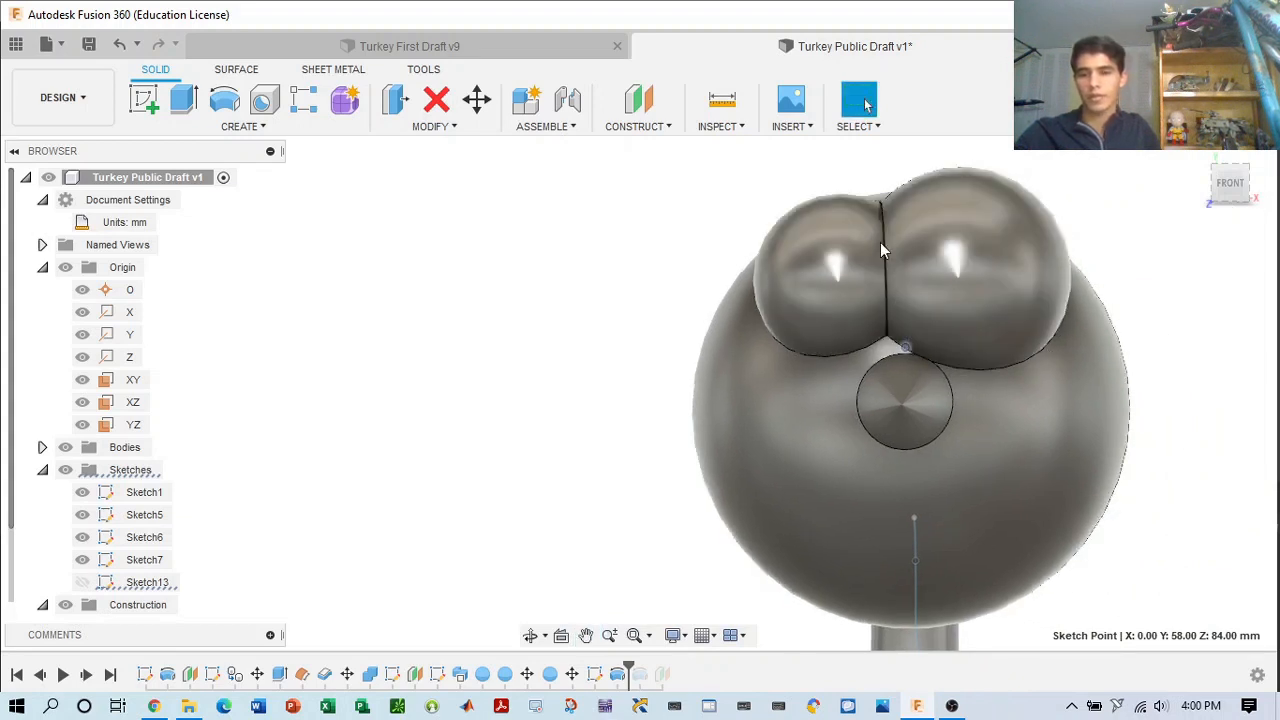
click(922, 289)
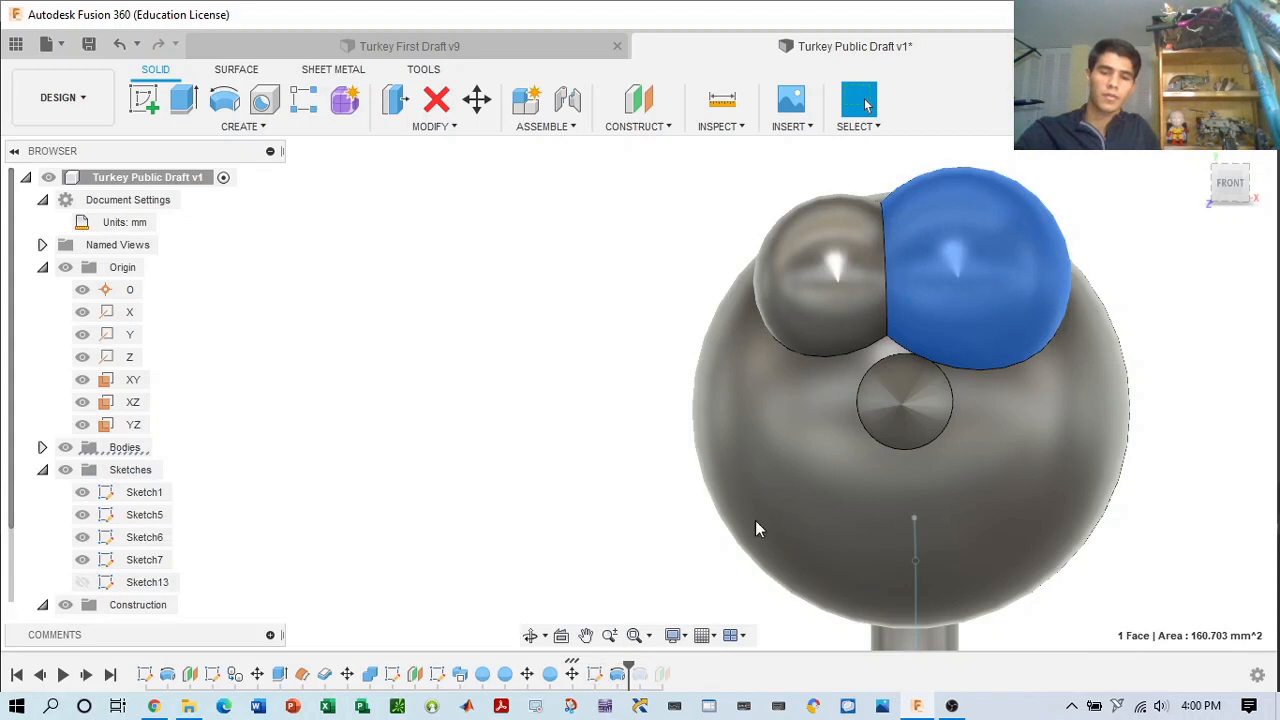
click(551, 676)
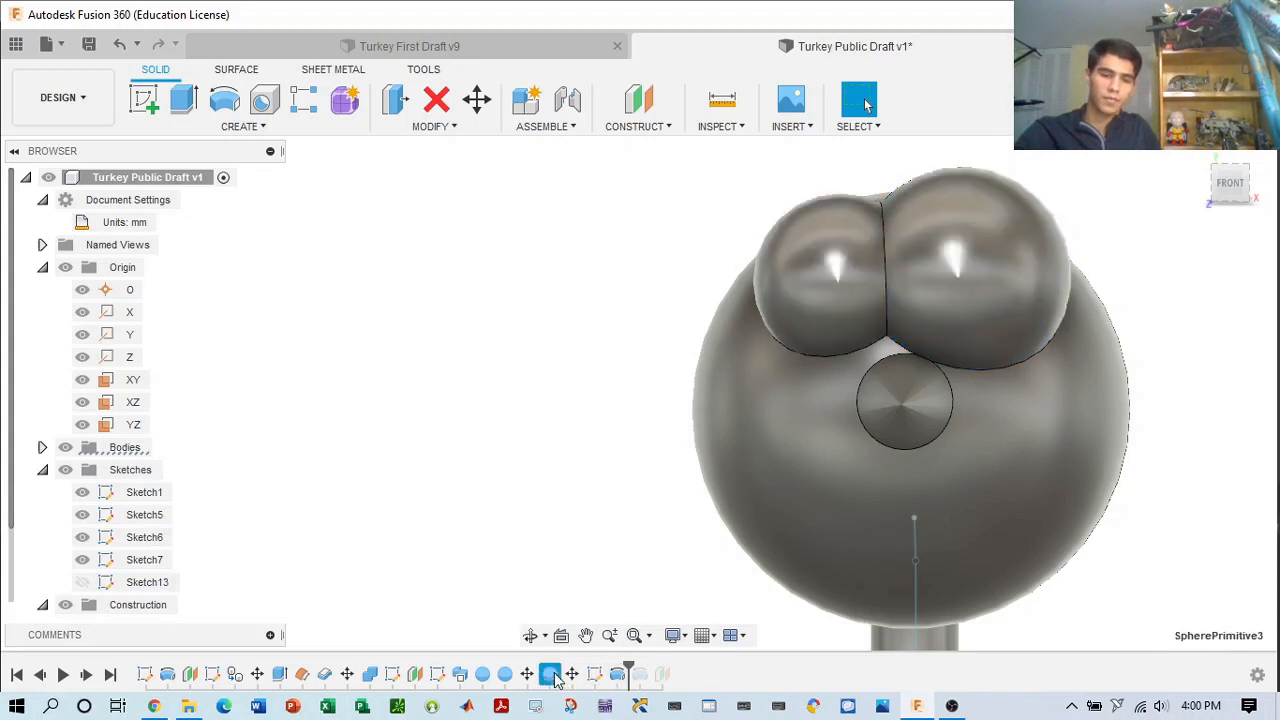
right_click(554, 676)
click(612, 551)
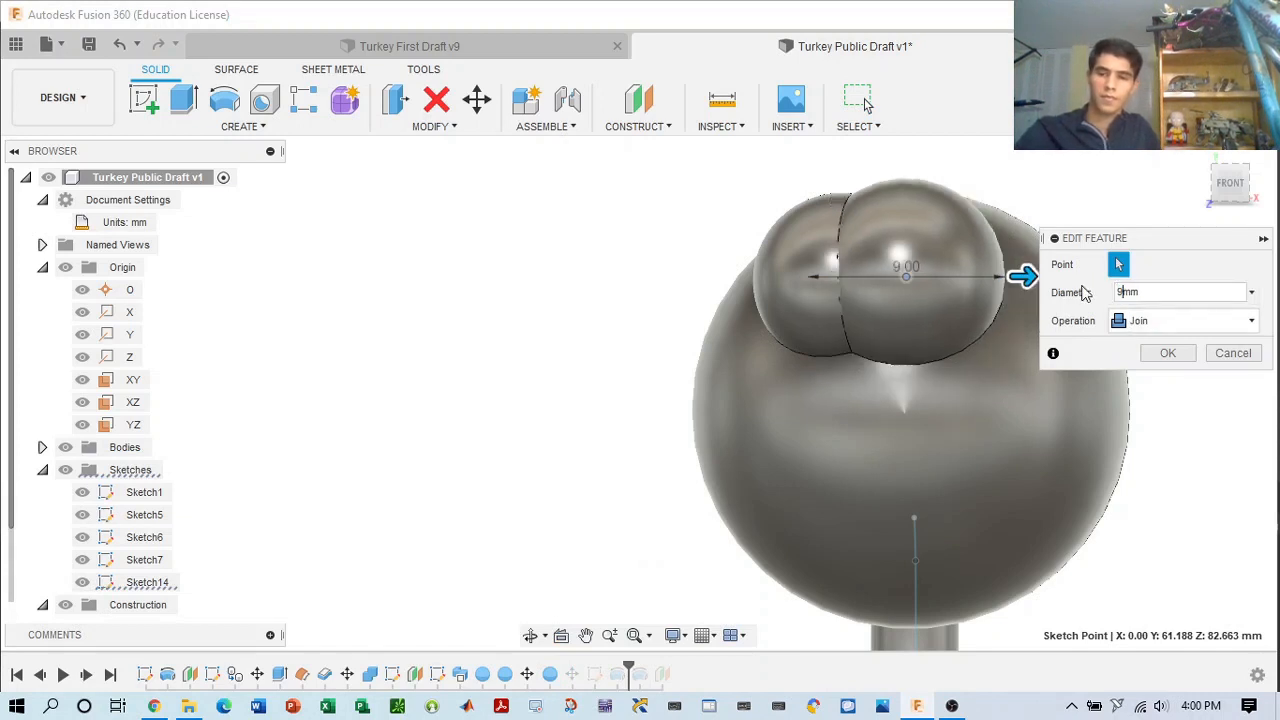
click(1185, 356)
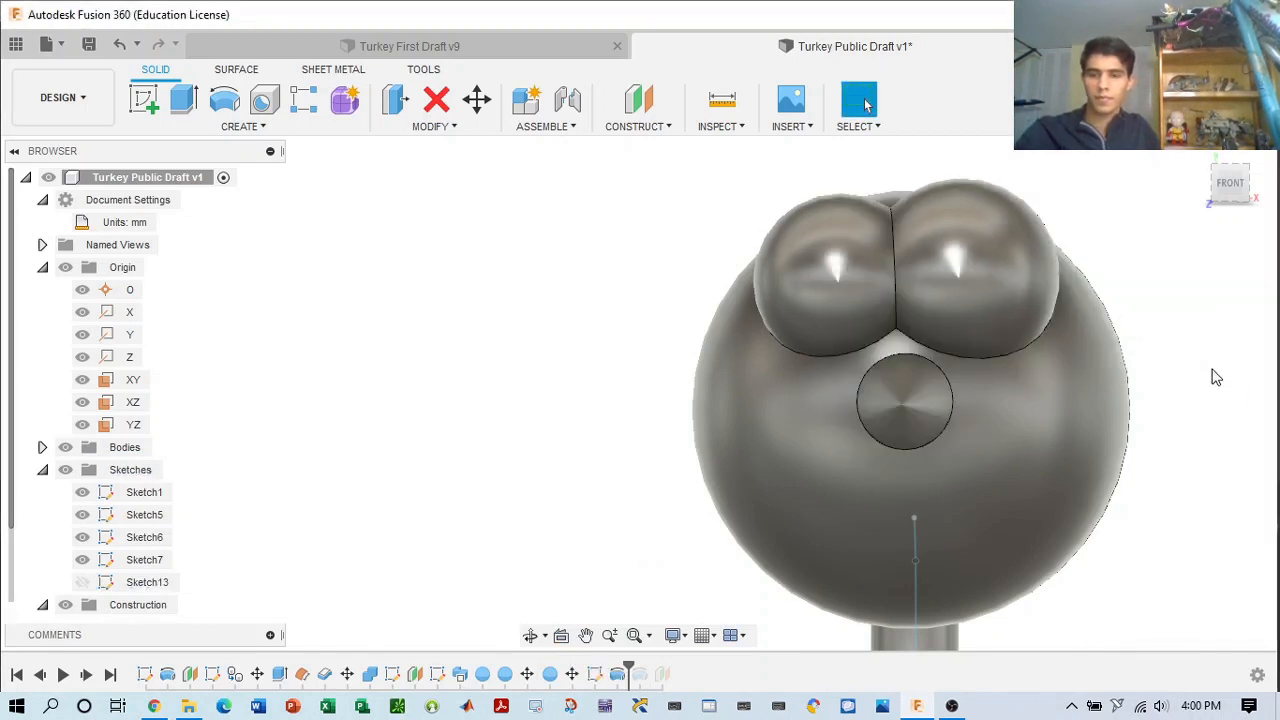
- Widen the beak slightly by moving the sketch triangle's upper corner to Y 58.5 mm at Z 84 mm, and finish the sketch
click(905, 400)
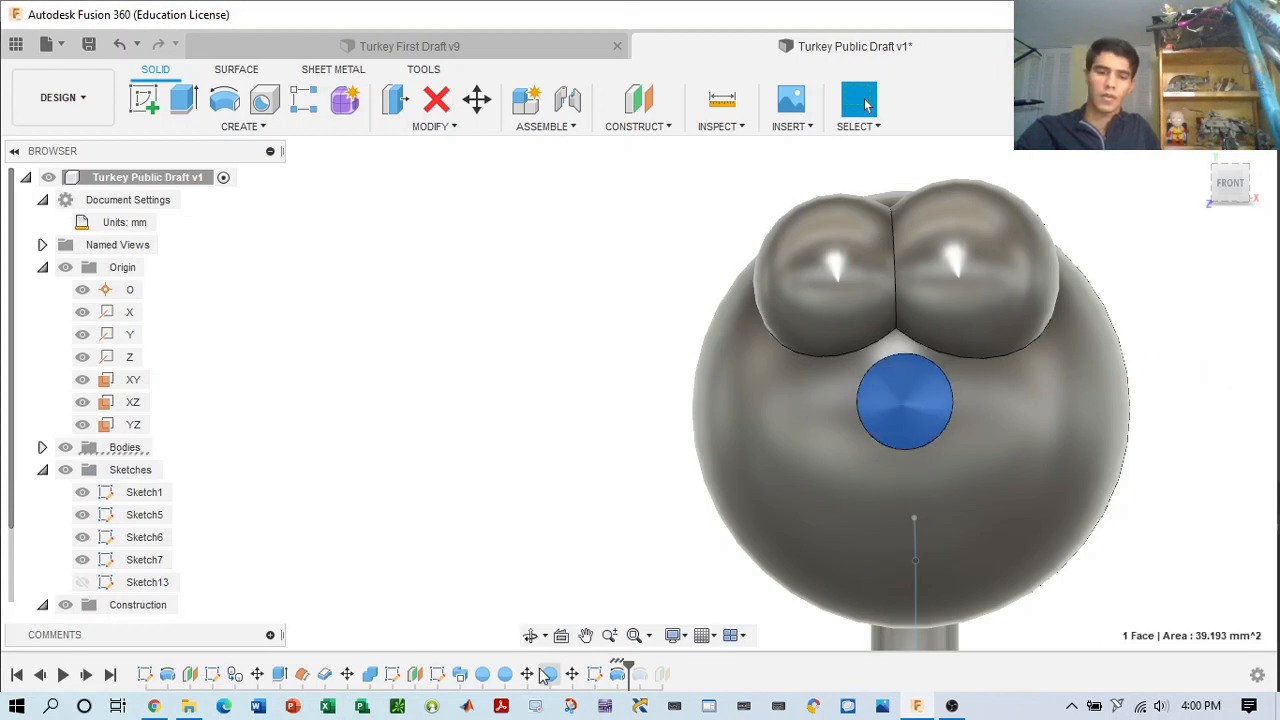
click(595, 675)
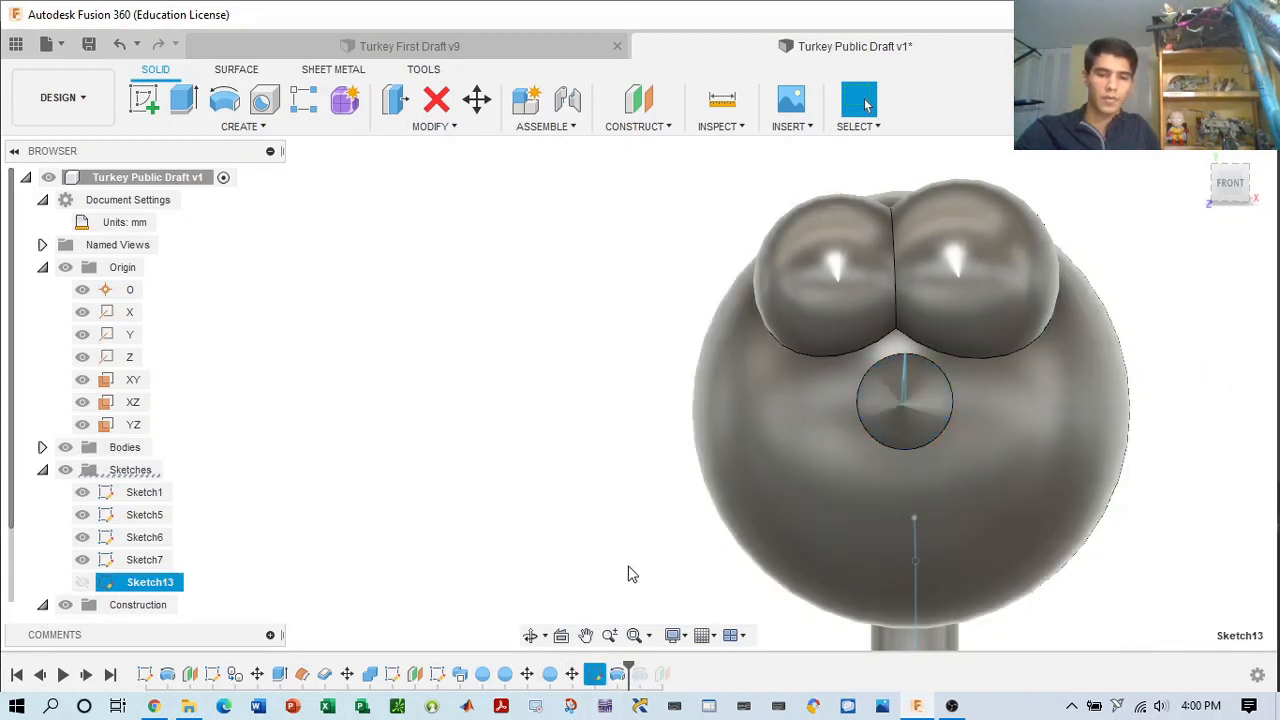
right_click(598, 678)
mouse_move(671, 503)
shift+middle_down()
mouse_move(785, 432)
mouse_move(737, 421)
shift+middle_up()
scroll(654, 377, up, 5)
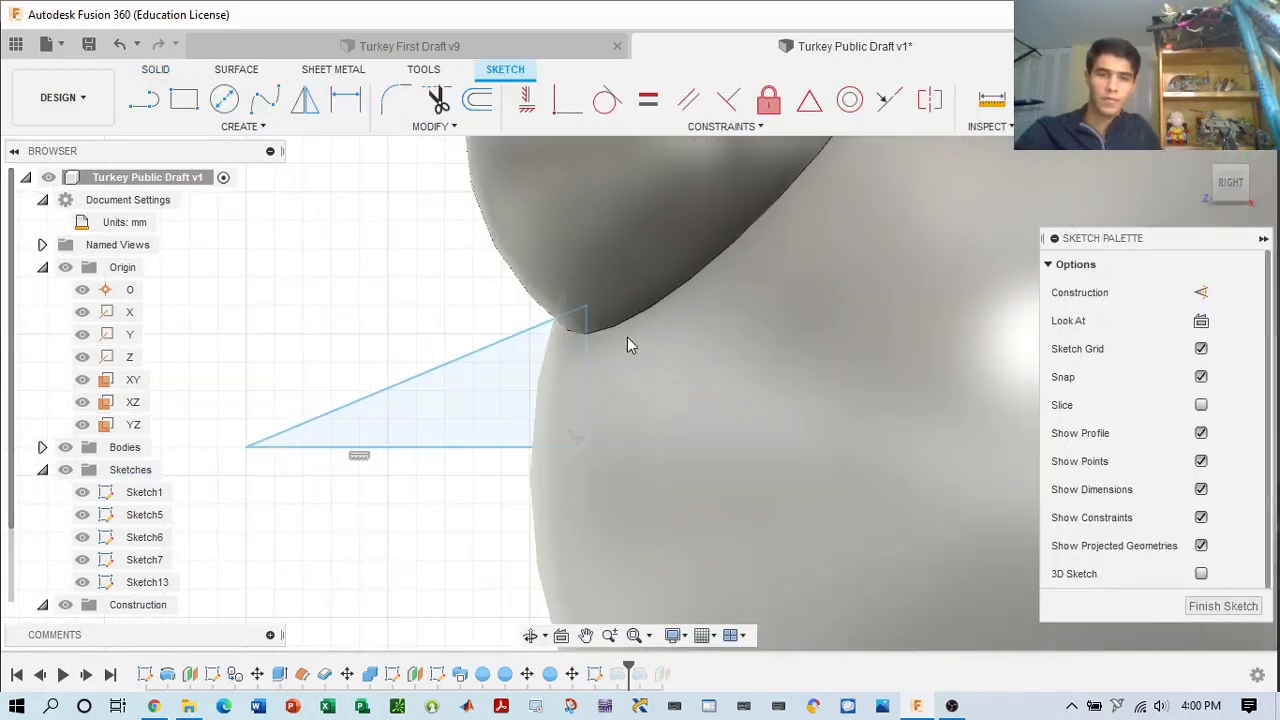
click(587, 304)
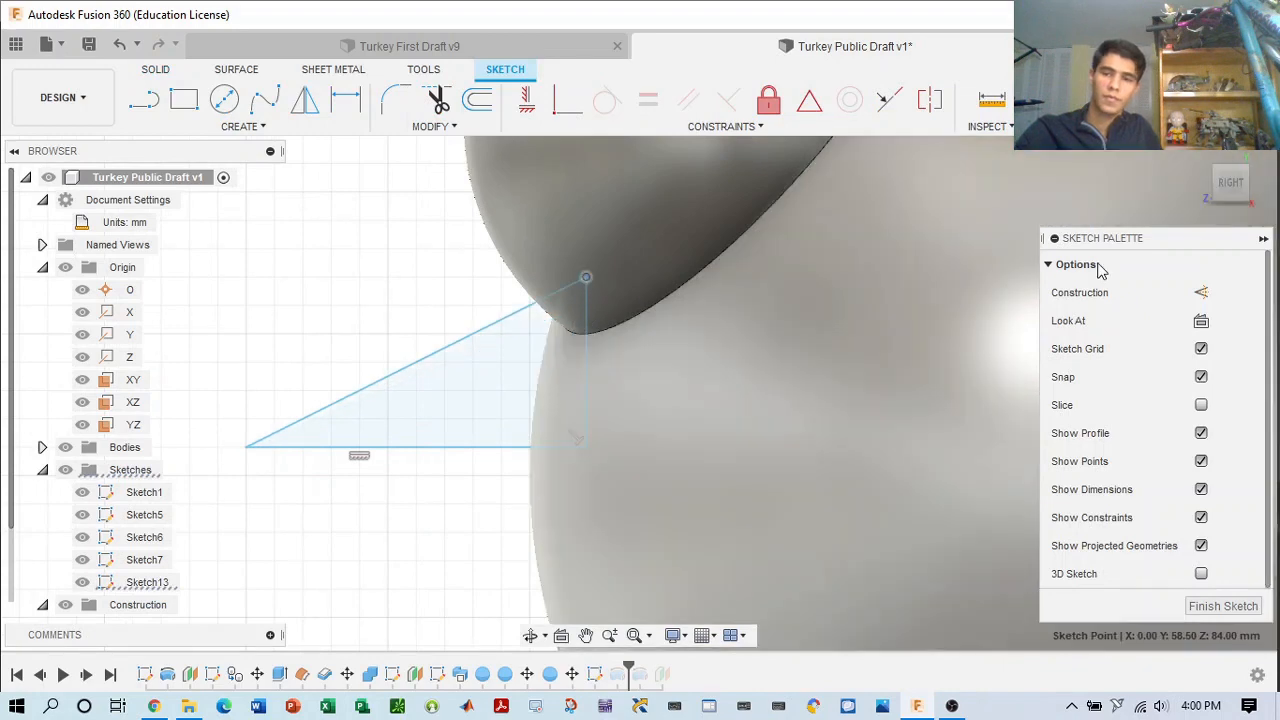
click(1110, 95)
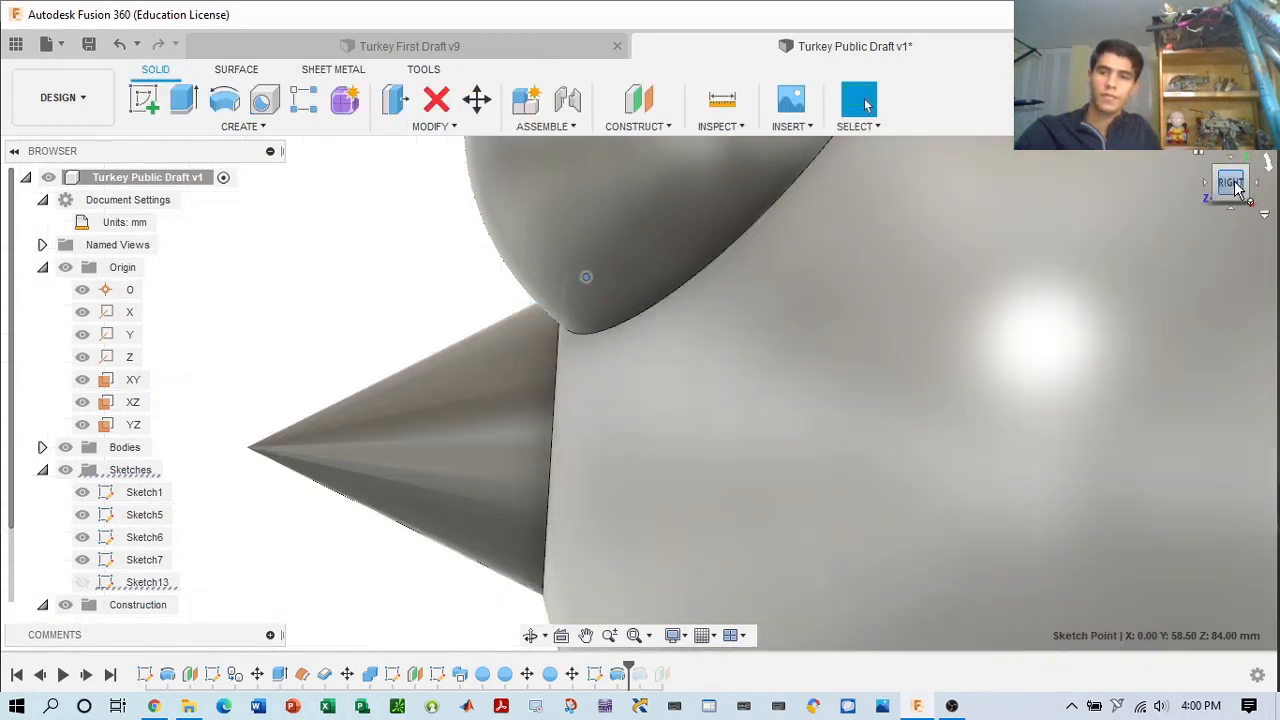
- Reopen the beak sketch, move the triangle's upper corner to Y 58.9 mm and Z 84.2 mm inside the eye, and finish the sketch
drag(1238, 188, 1262, 190)
drag(1064, 314, 1053, 320)
scroll(1053, 320, down, 3)
middle_drag(1090, 337, 1029, 337)
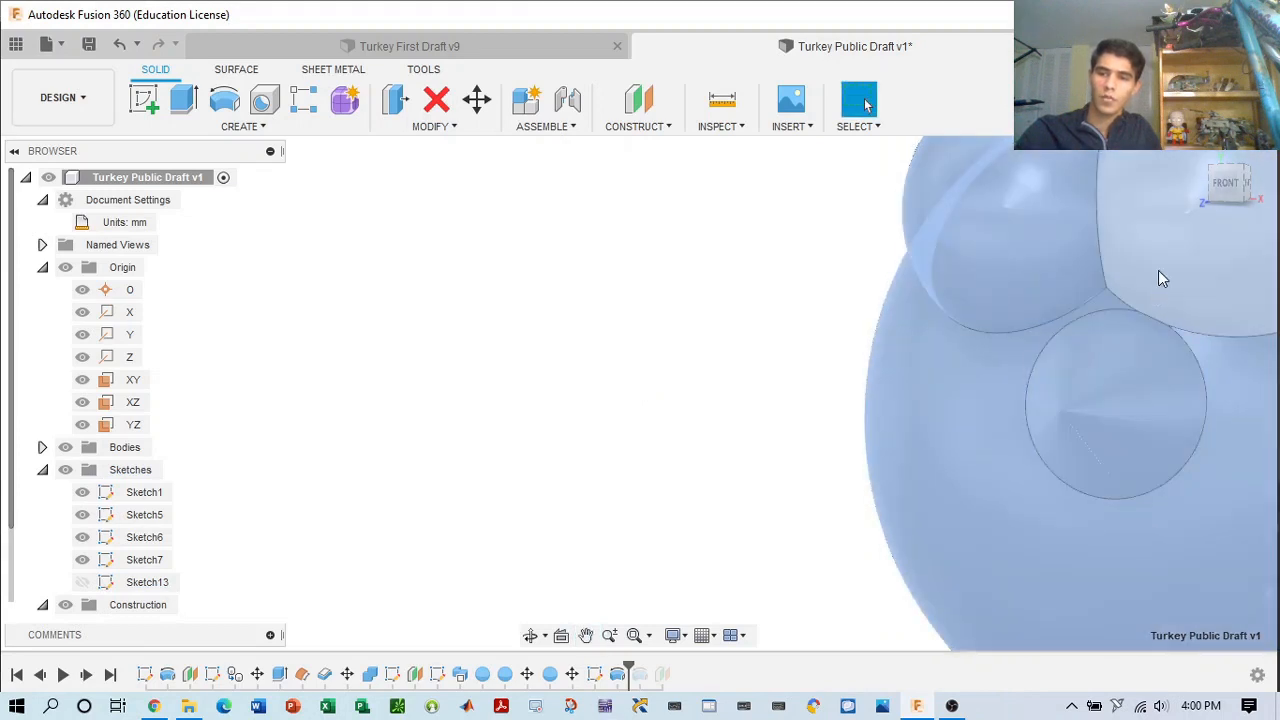
middle_drag(1060, 343, 936, 311)
click(593, 677)
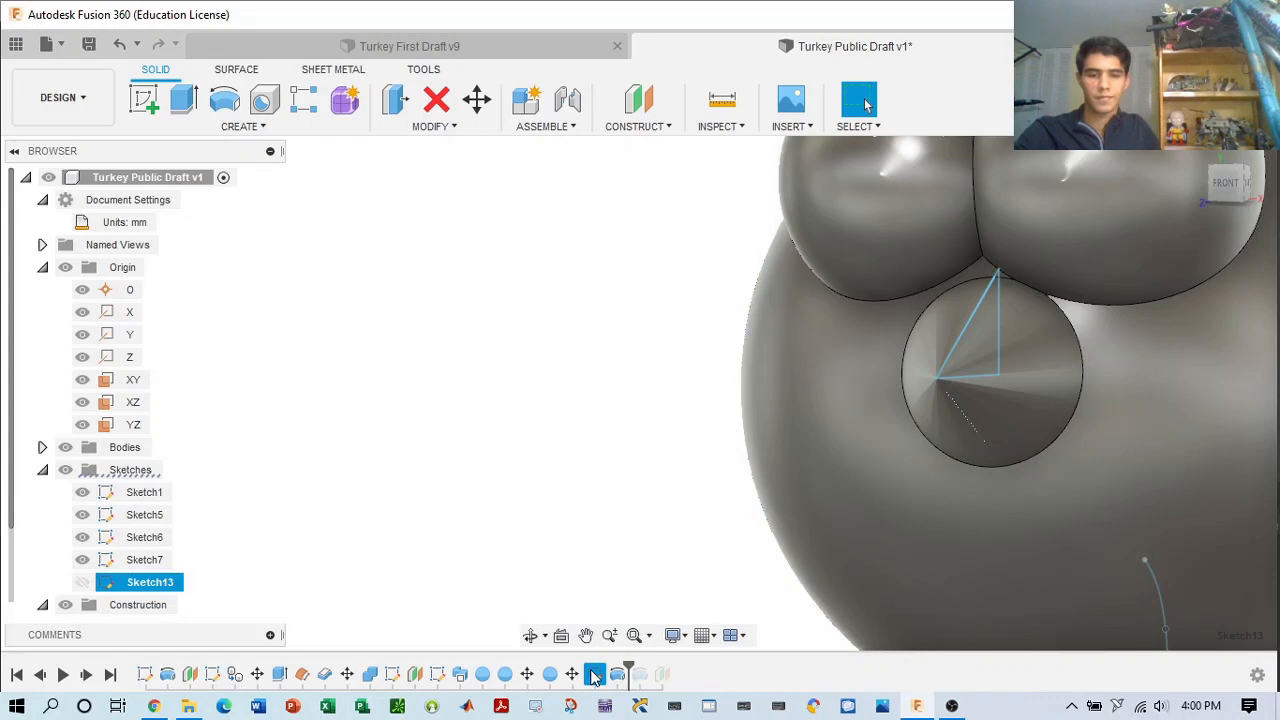
right_click(593, 676)
click(660, 479)
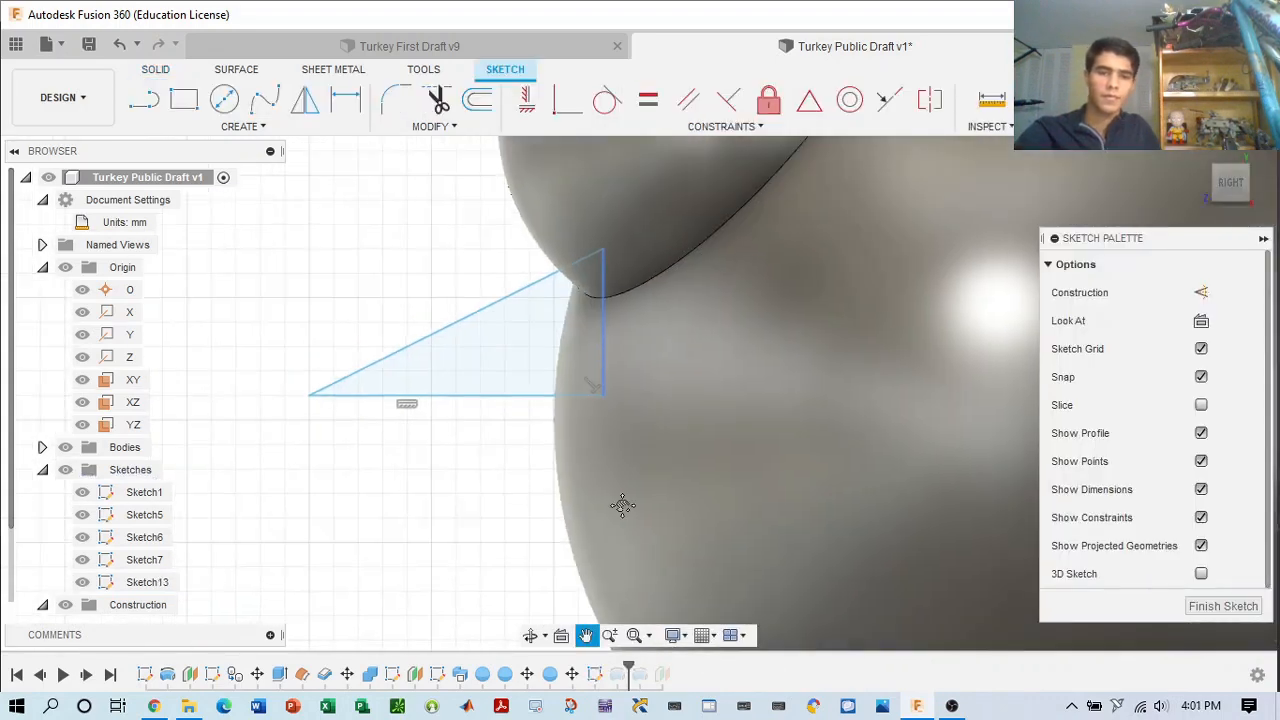
middle_drag(603, 322, 624, 506)
scroll(633, 469, up, 3)
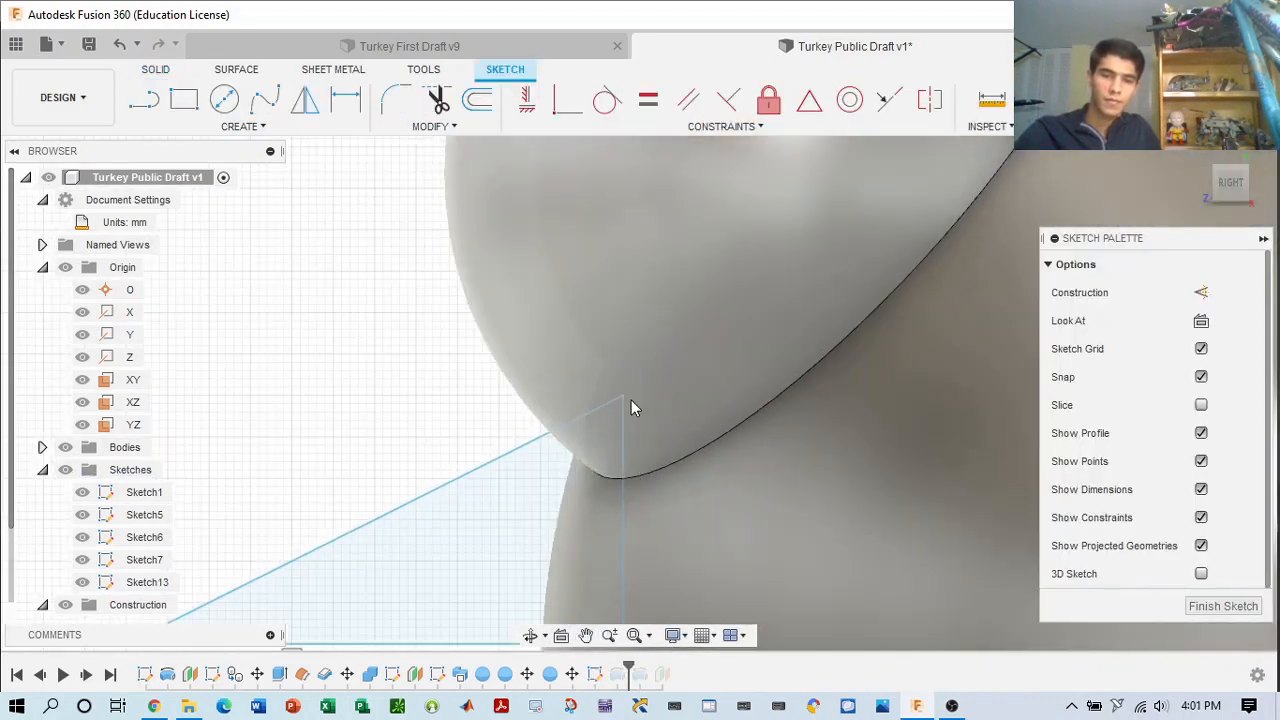
click(624, 396)
drag(624, 396, 606, 362)
click(1200, 100)
scroll(858, 424, down, 5)
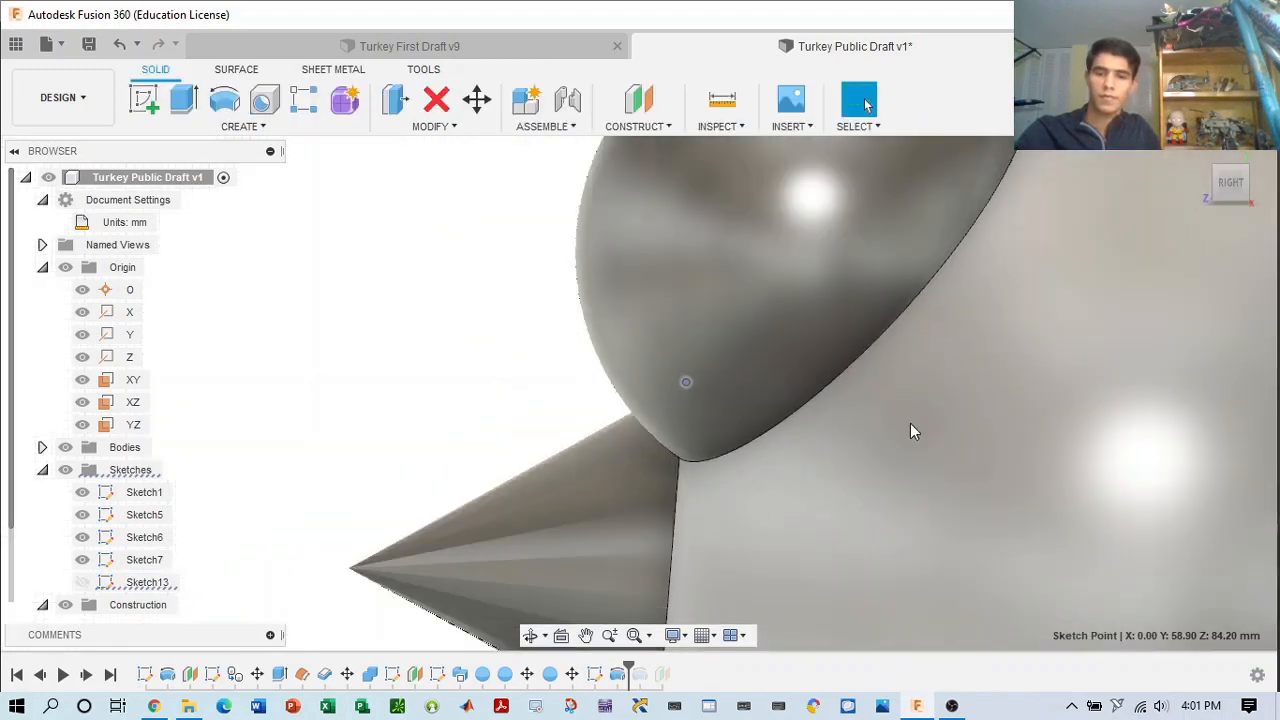
- Edit the beak sketch, lower the triangle's upper corner to Y 58.6 mm at Z 84.2 mm, and finish the sketch
drag(1232, 190, 1261, 191)
scroll(1060, 306, down, 3)
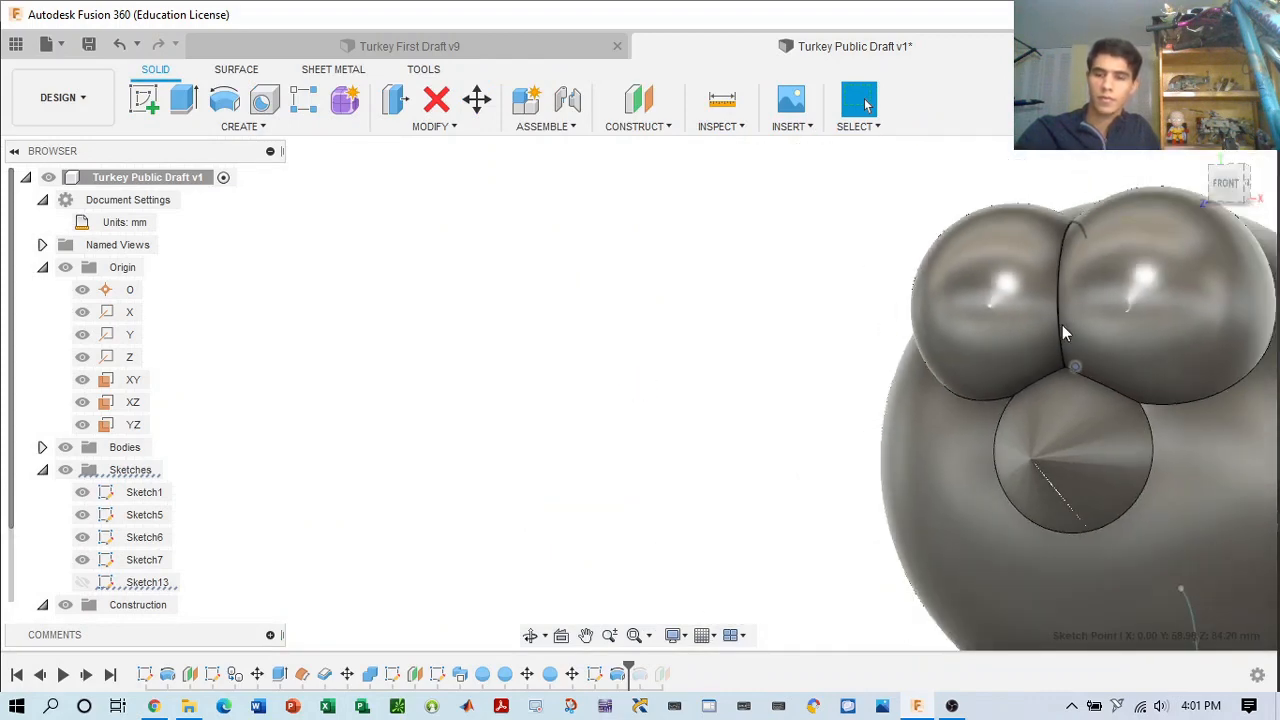
scroll(1140, 312, up, 1)
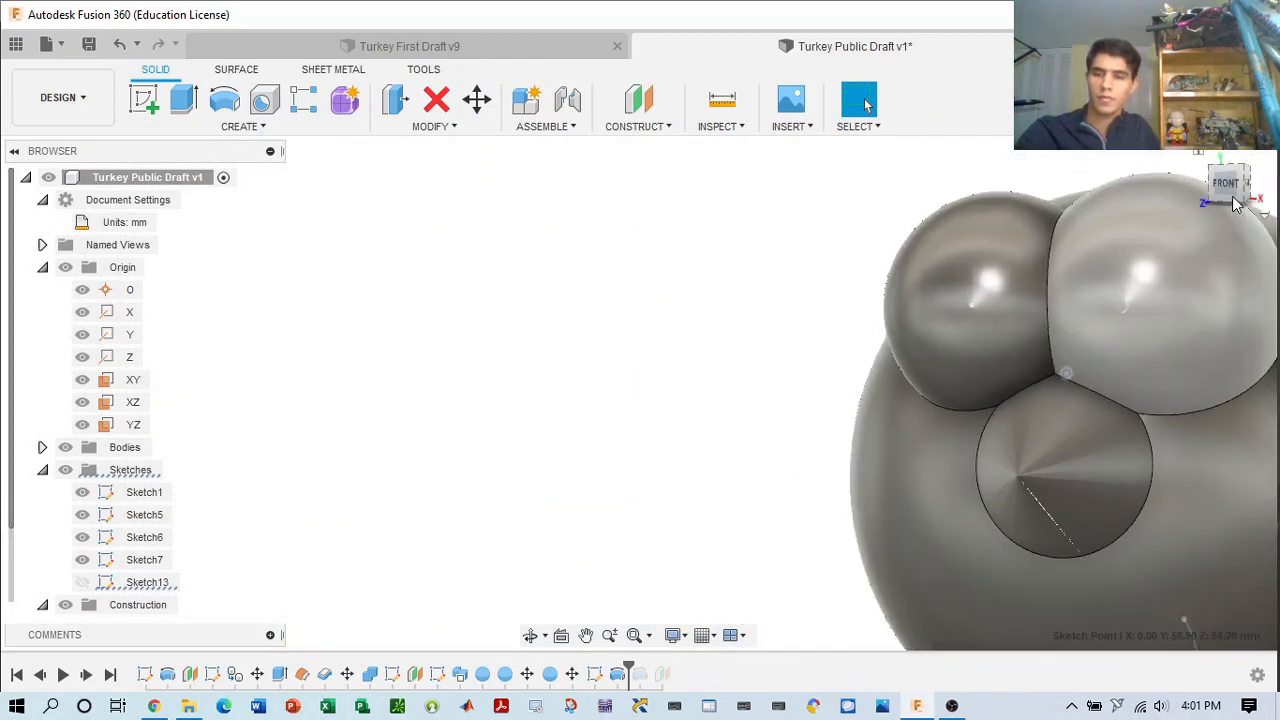
right_click(604, 669)
click(686, 528)
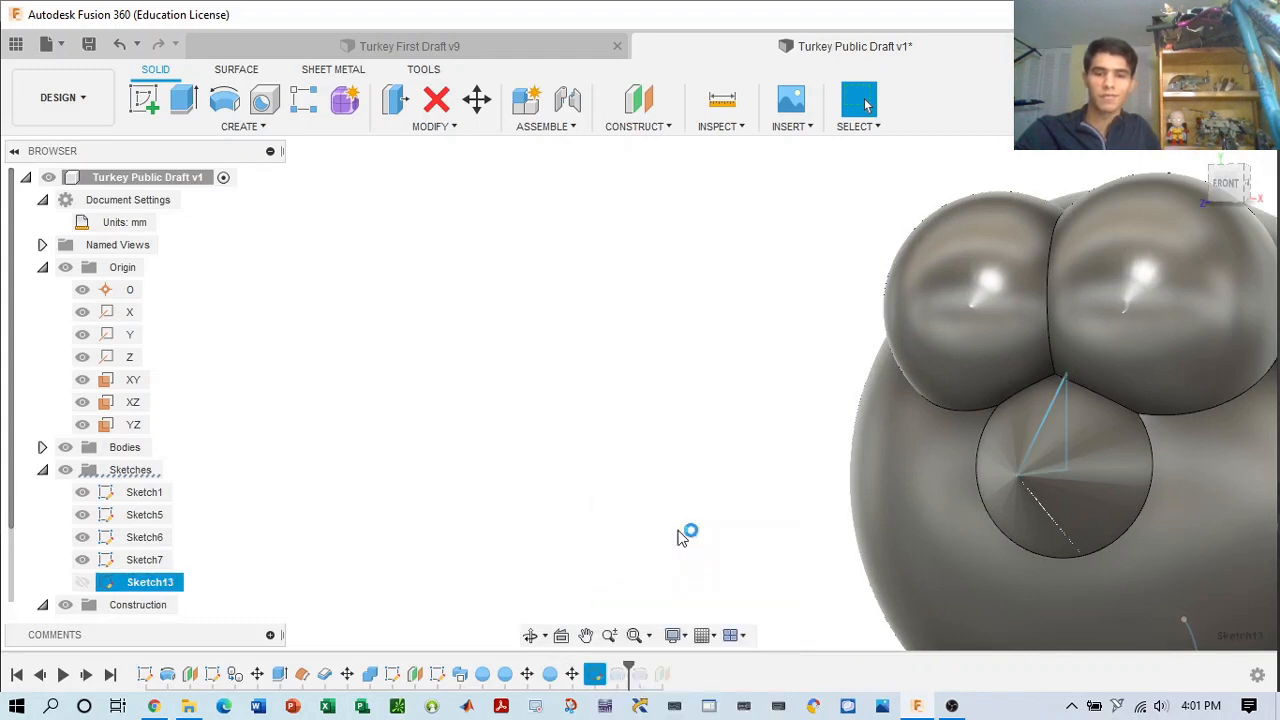
scroll(779, 375, up, 4)
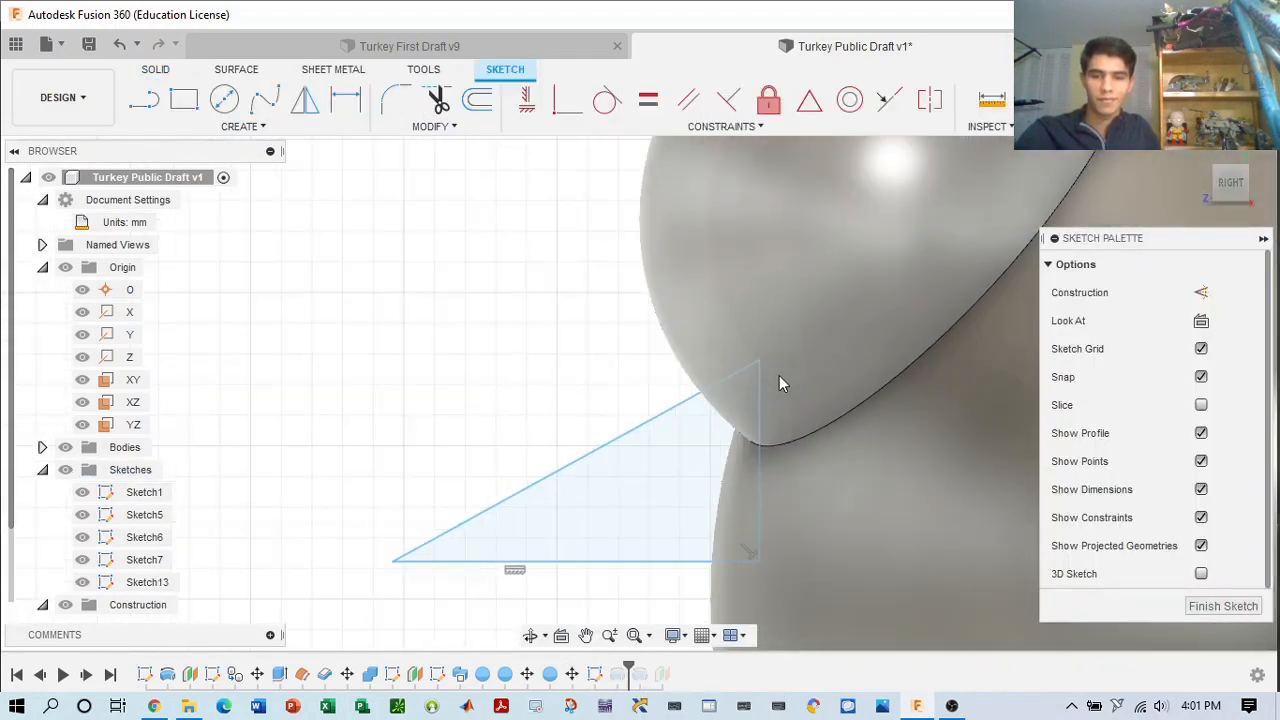
drag(752, 365, 752, 378)
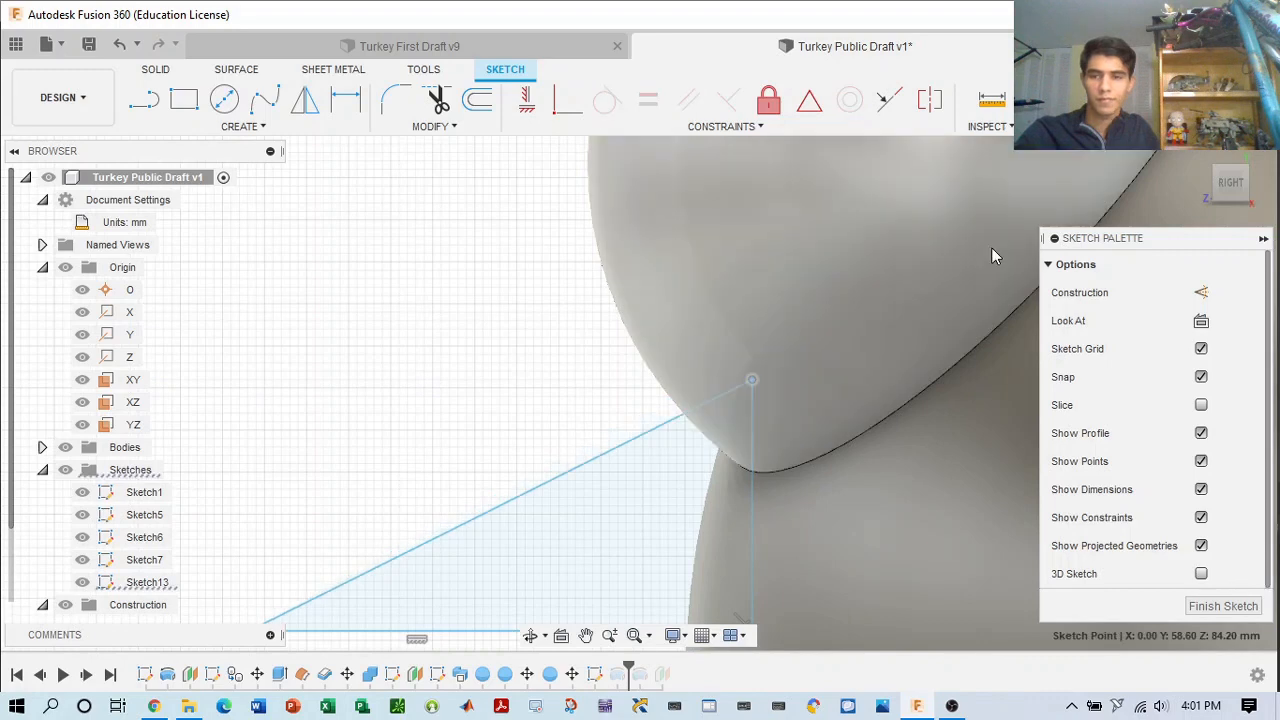
click(1199, 100)
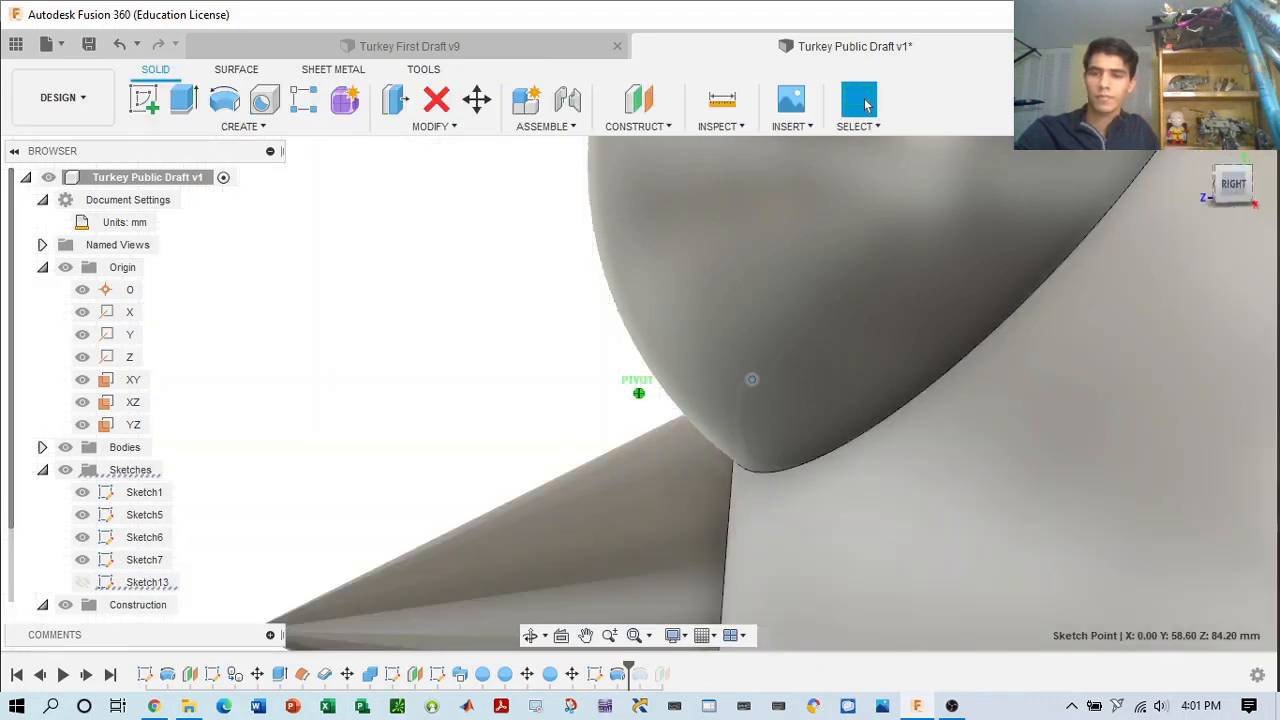
- Inspect how the beak meets the two eyes on the head from the front and from an angle
shift+middle_drag(850, 335, 697, 245)
middle_drag(1035, 322, 754, 280)
scroll(1060, 375, down, 4)
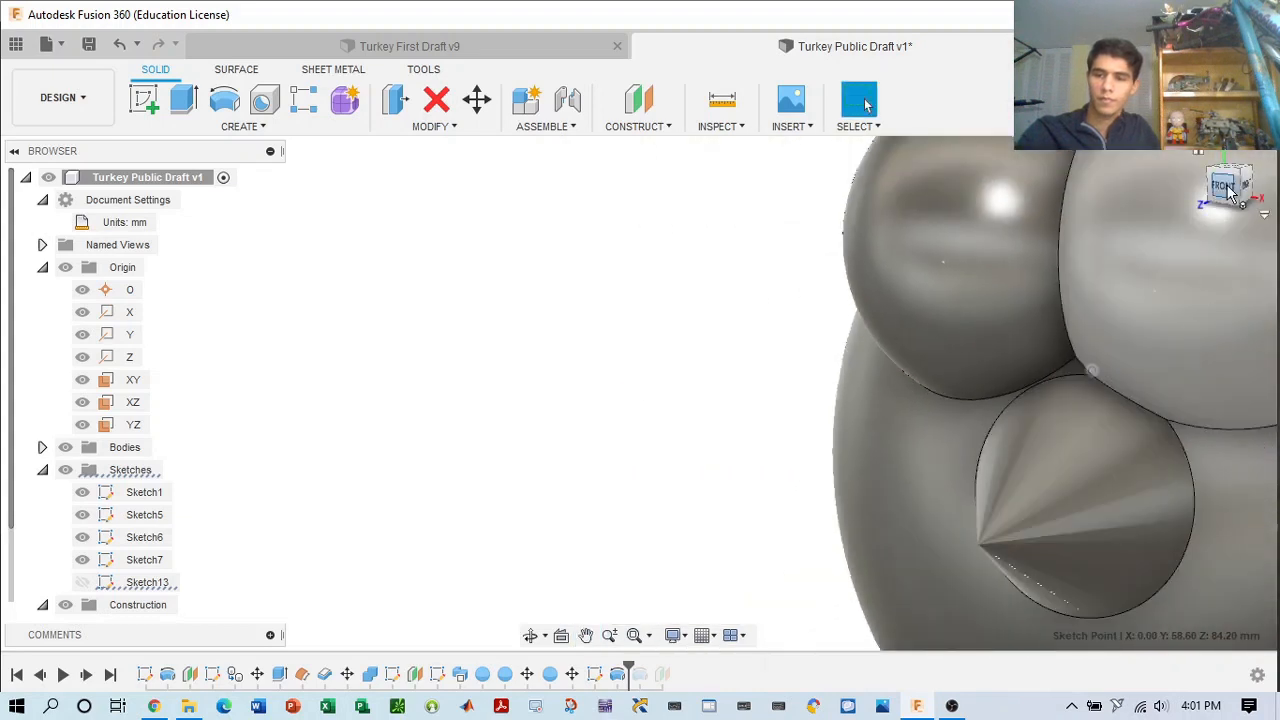
click(1229, 189)
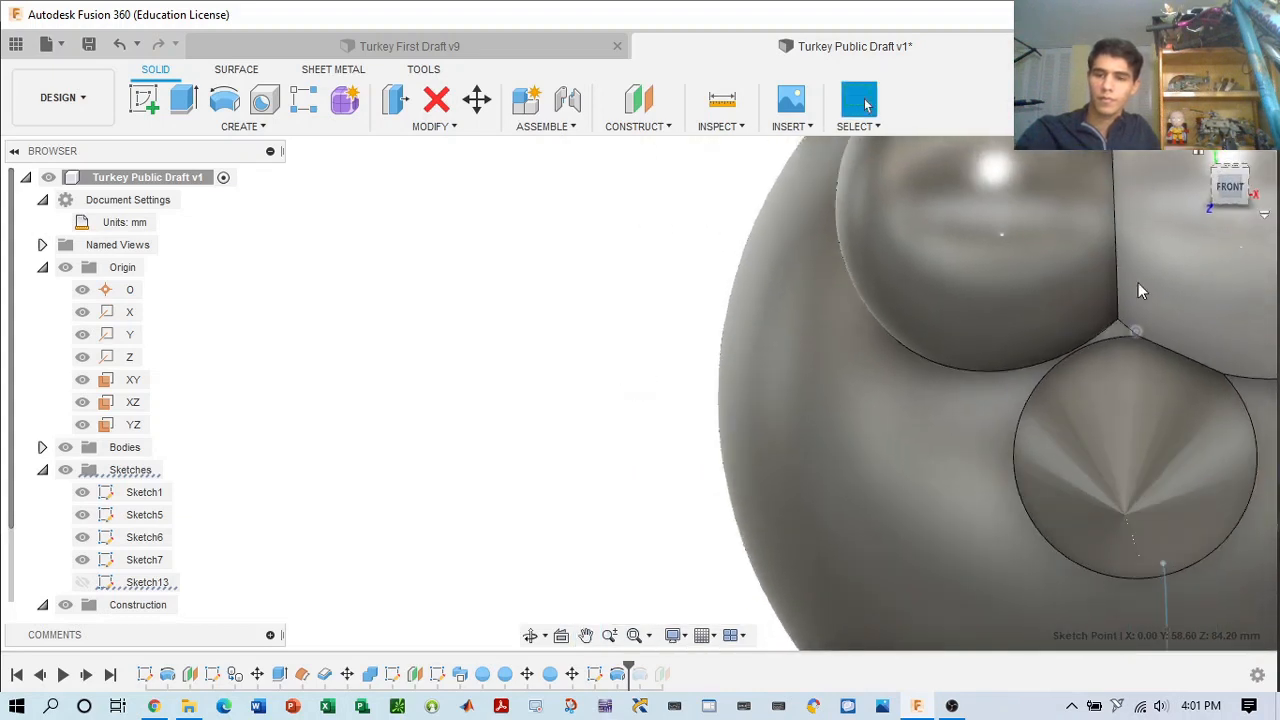
scroll(1110, 360, down, 2)
middle_drag(1110, 360, 1073, 366)
scroll(1092, 390, down, 5)
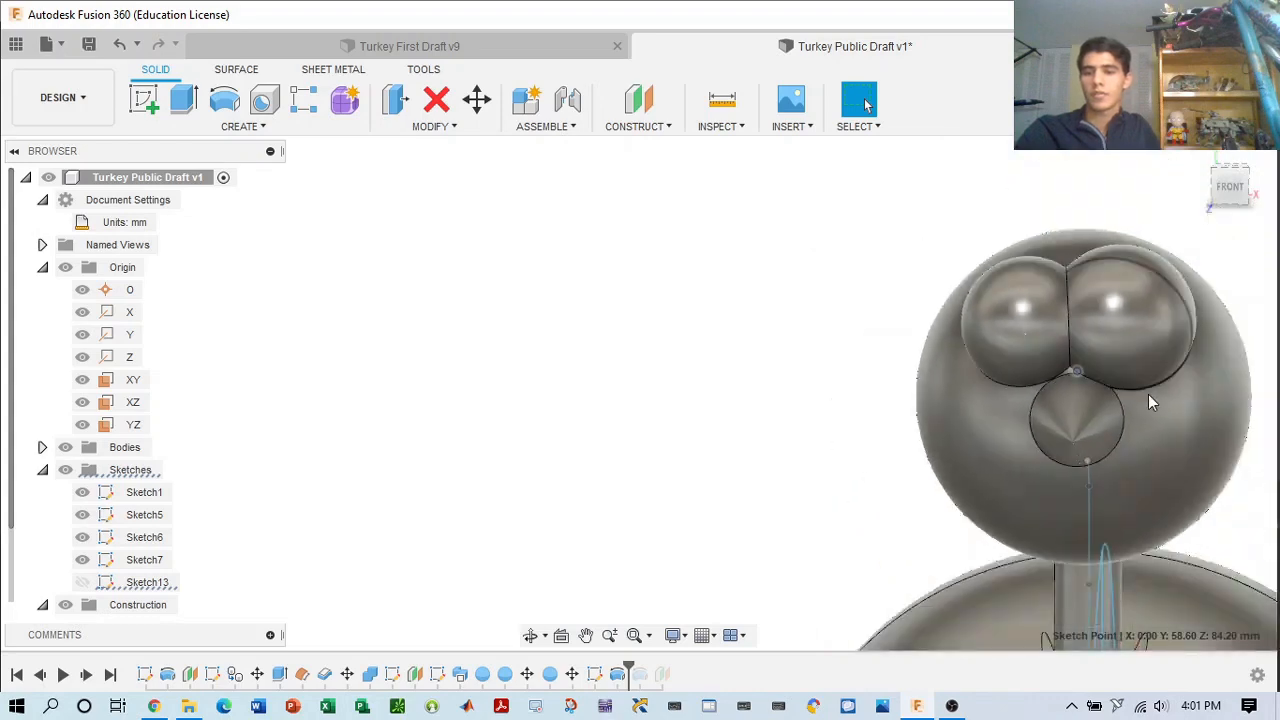
scroll(1018, 368, up, 2)
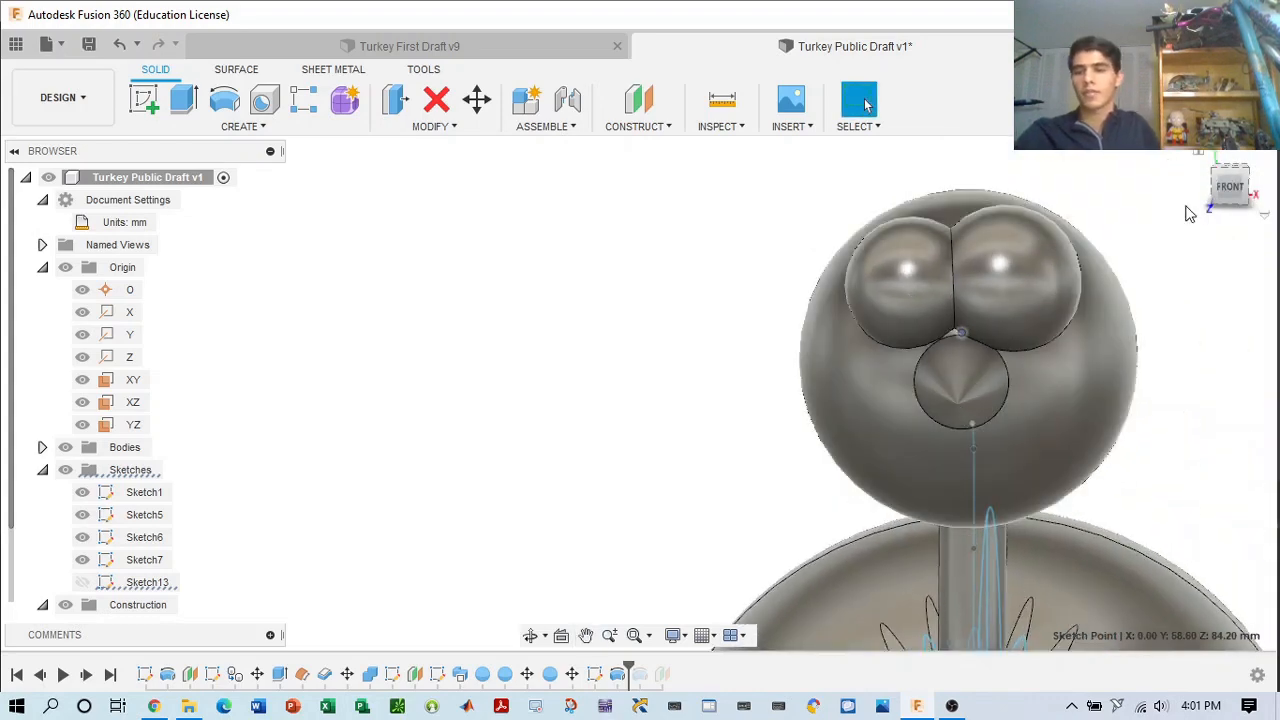
click(1205, 155)
scroll(613, 378, up, 4)
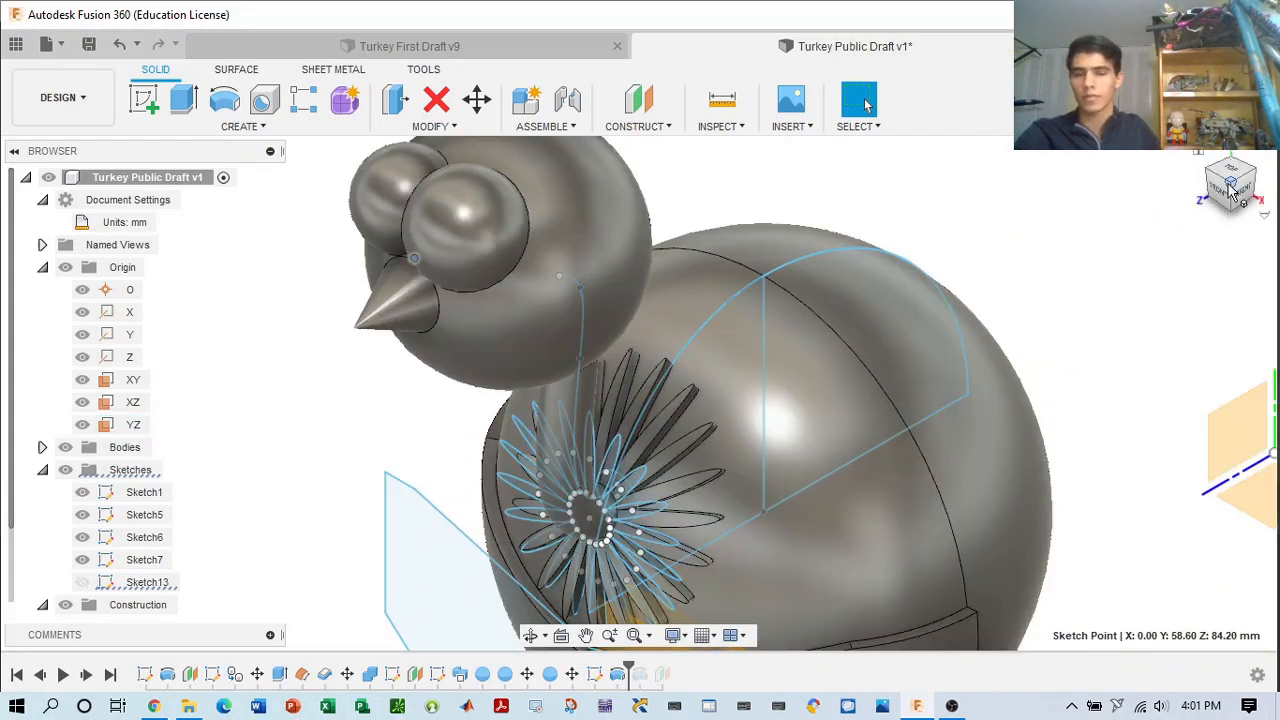
mouse_move(1231, 184)
mouse_down()
mouse_move(1207, 160)
mouse_move(1235, 182)
mouse_move(1262, 165)
mouse_move(1233, 193)
mouse_up()
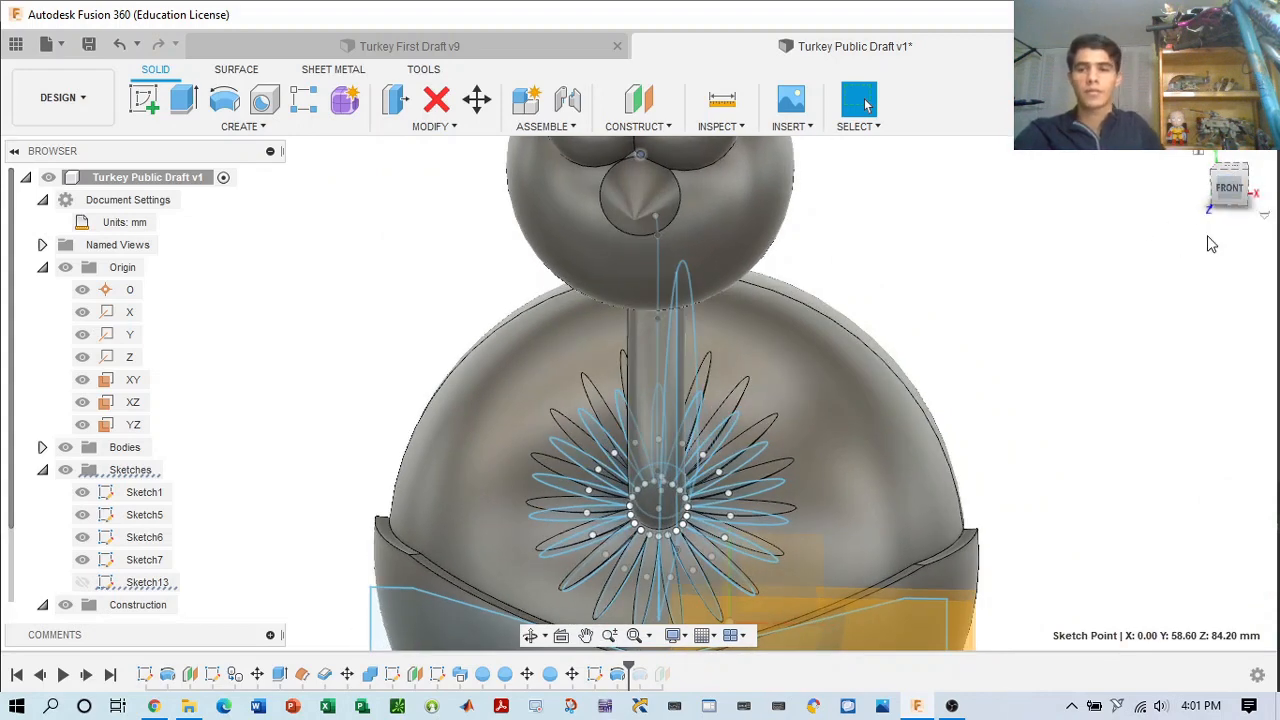
scroll(714, 250, down, 2)
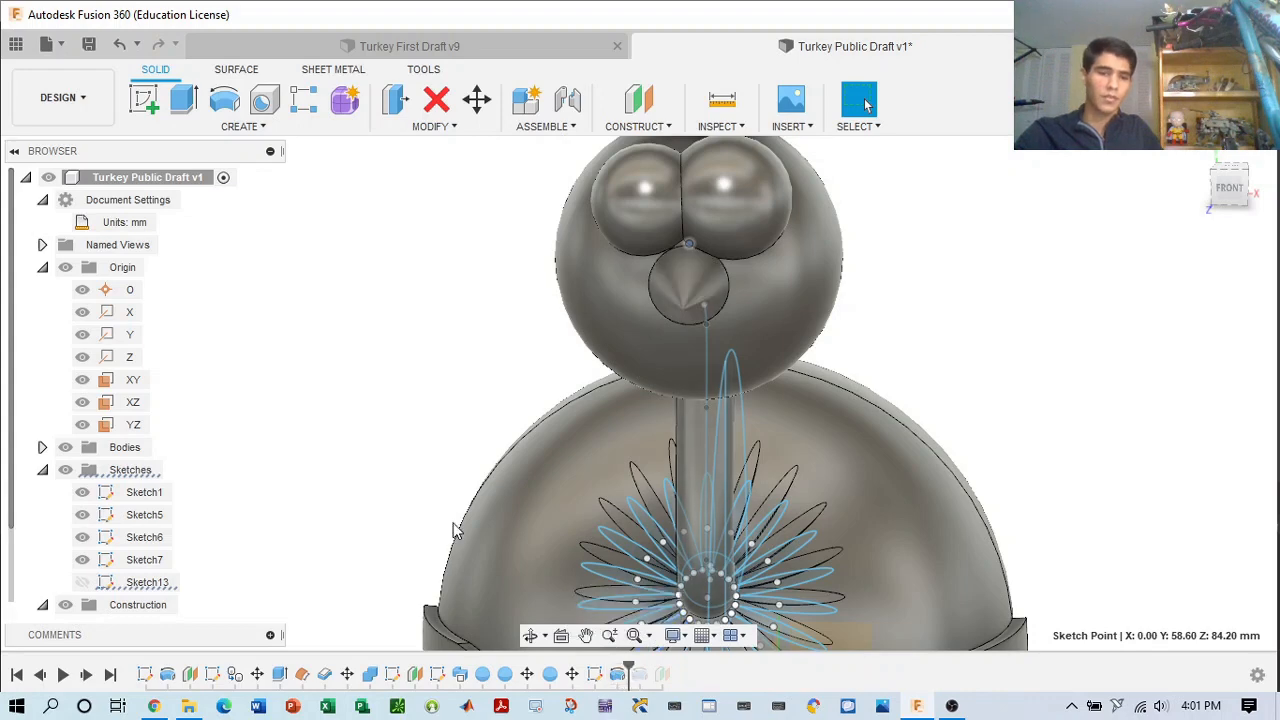
click(345, 102)
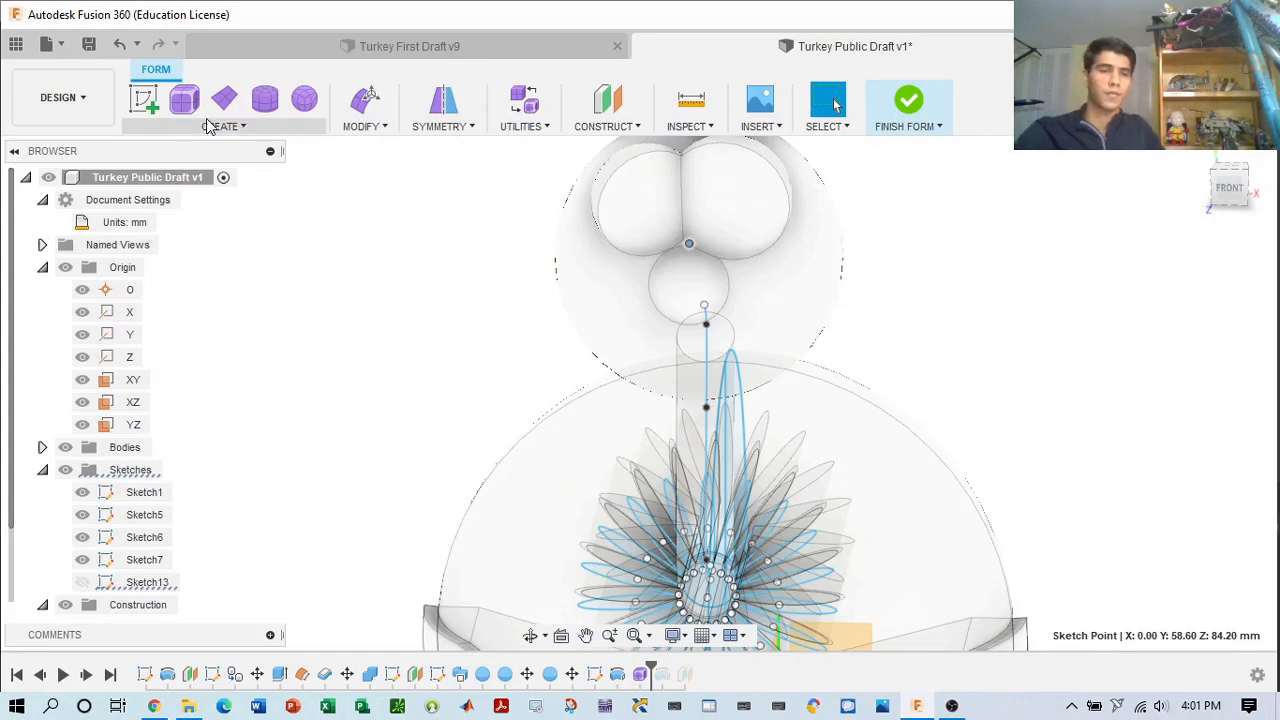
click(265, 99)
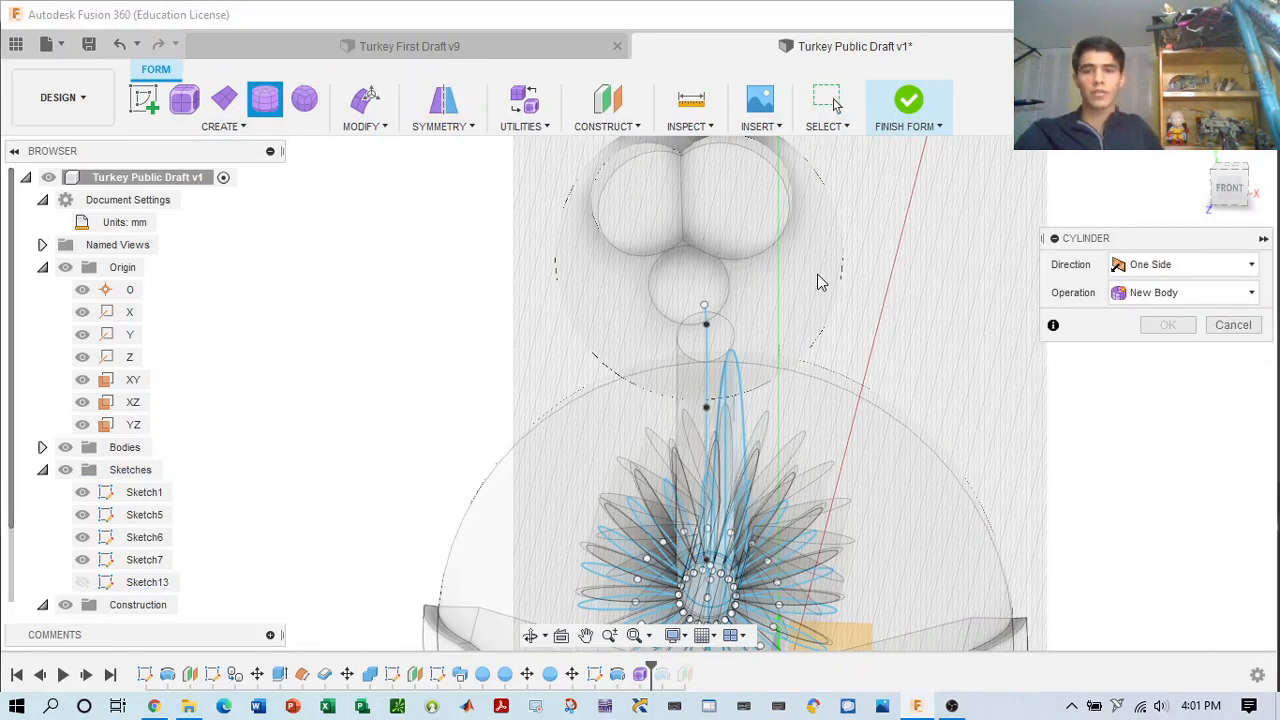
scroll(963, 248, down, 2)
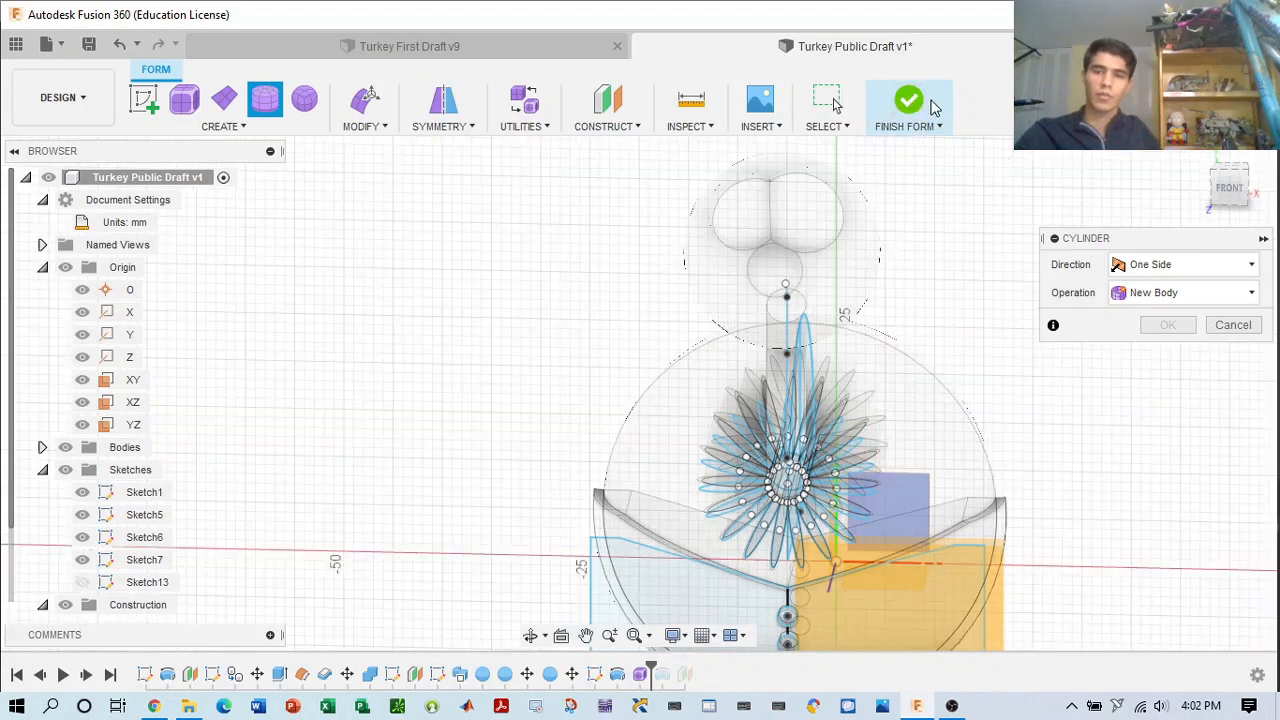
click(1240, 324)
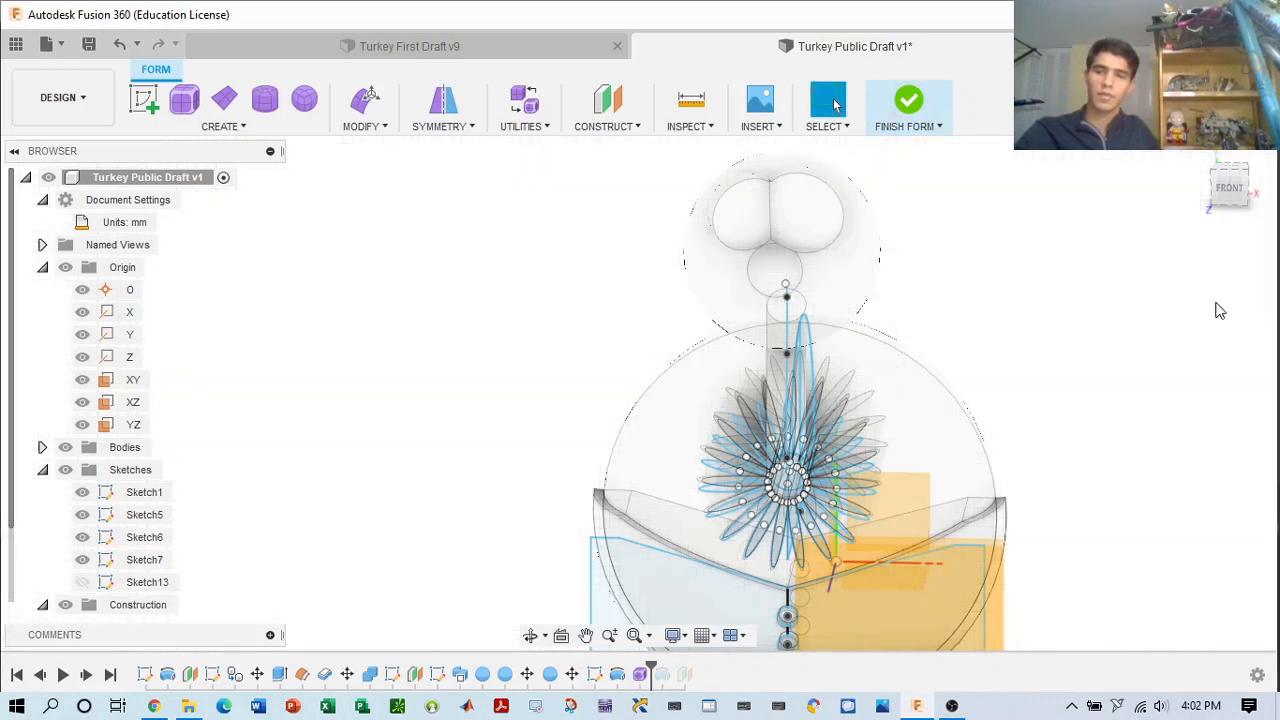
click(643, 675)
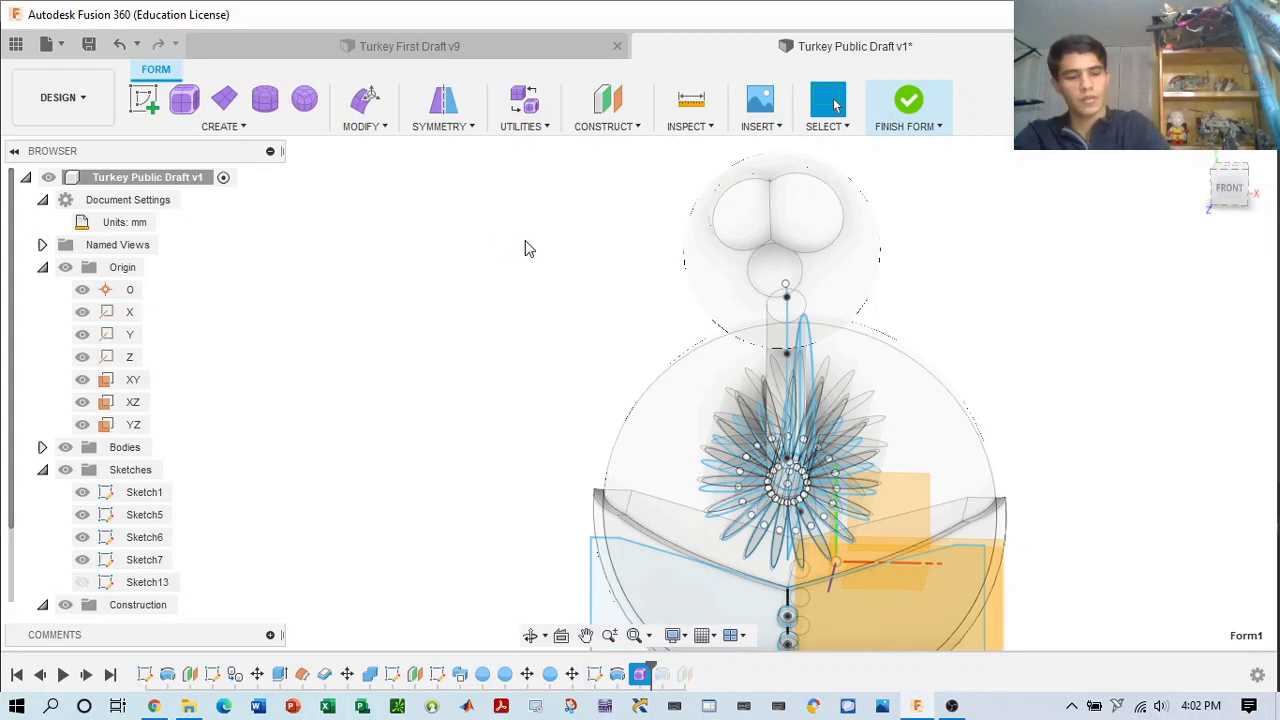
click(909, 105)
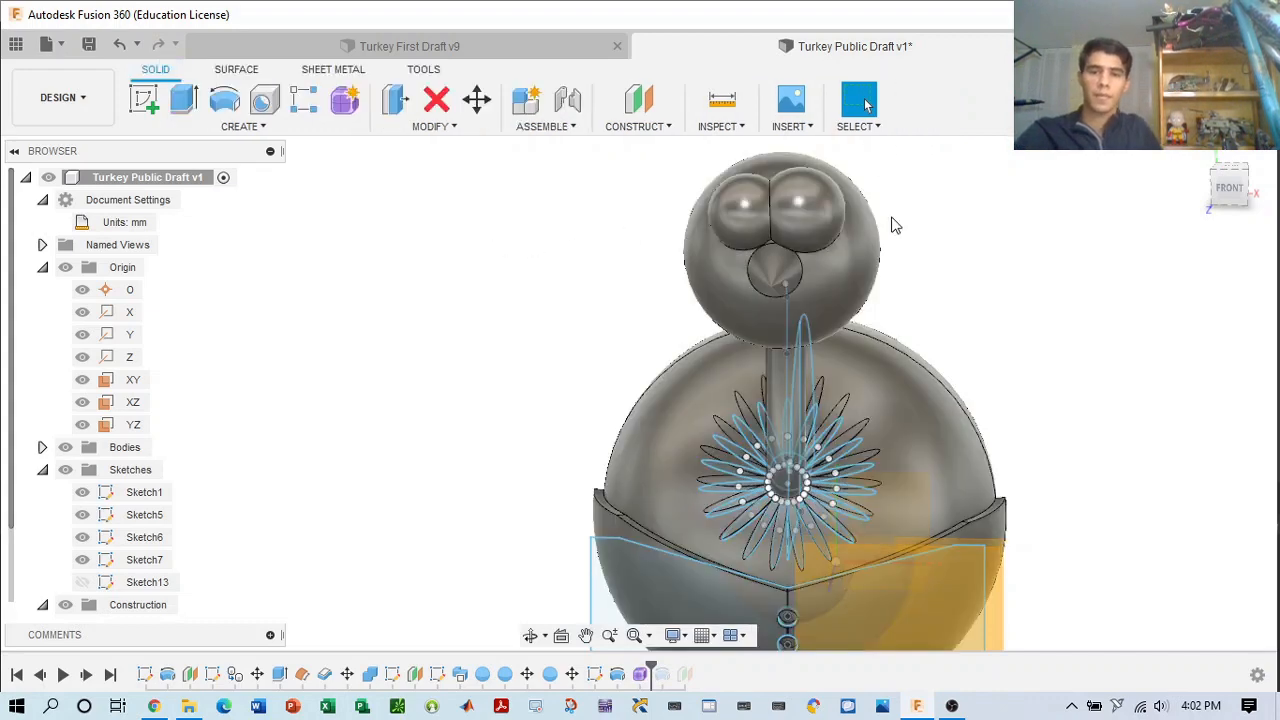
- Start an offset construction plane from the XZ origin plane and pull it up to 55 mm
click(1234, 187)
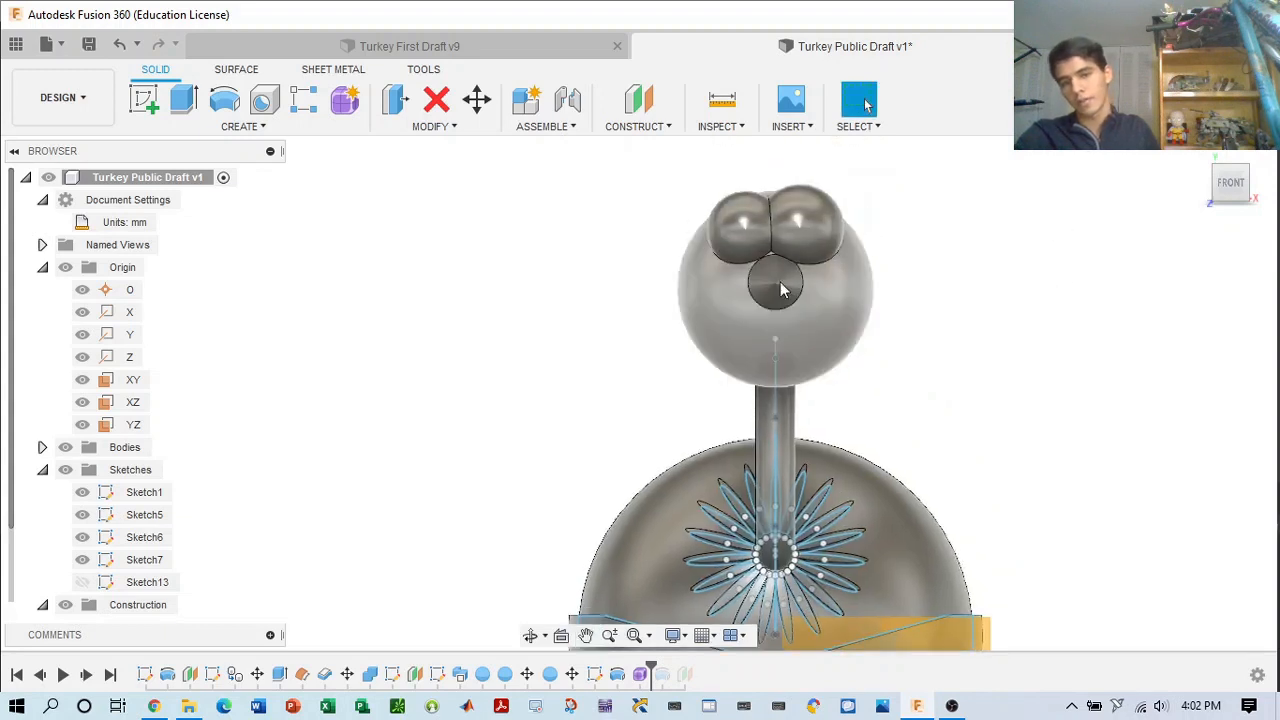
click(1258, 188)
middle_drag(775, 343, 804, 233)
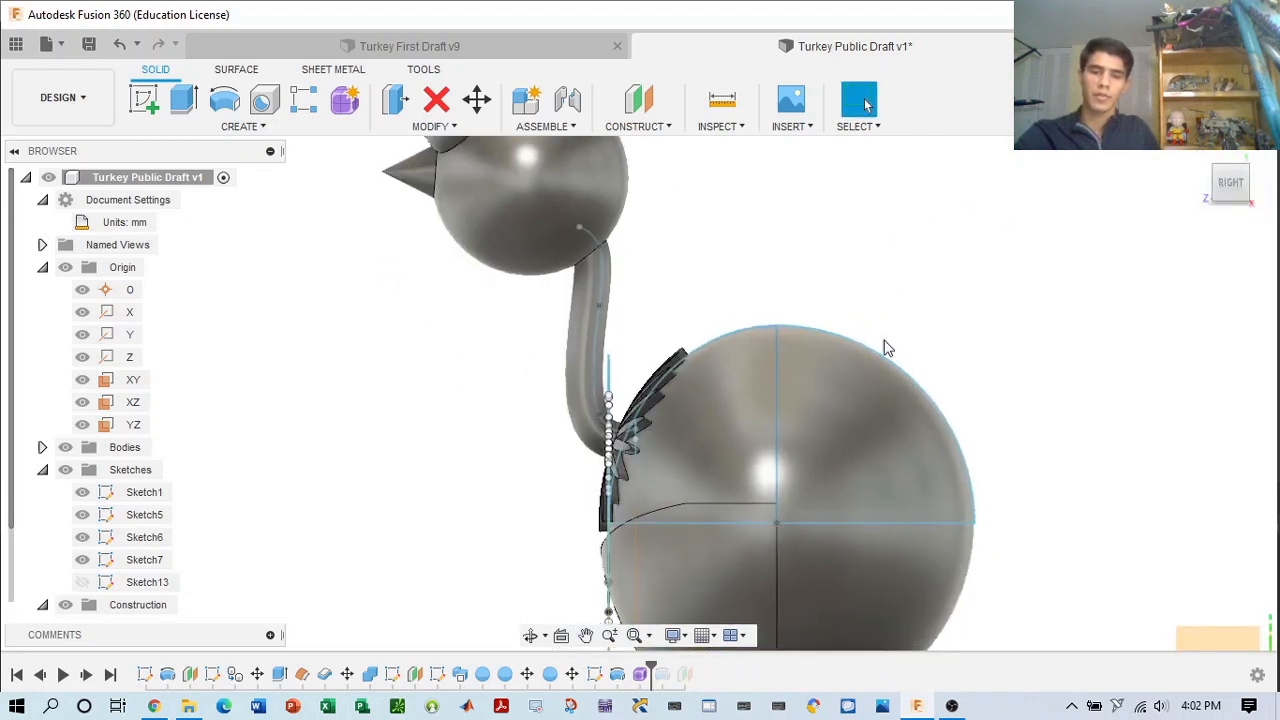
scroll(930, 350, down, 5)
click(660, 128)
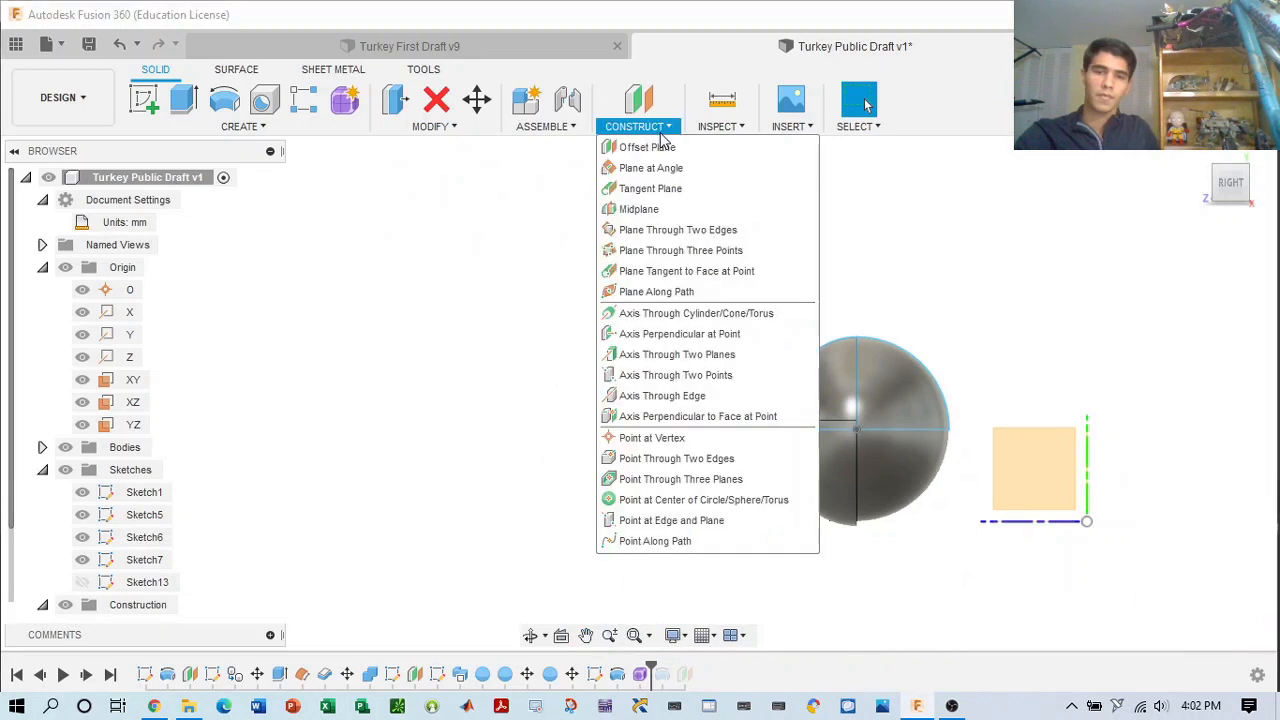
click(665, 152)
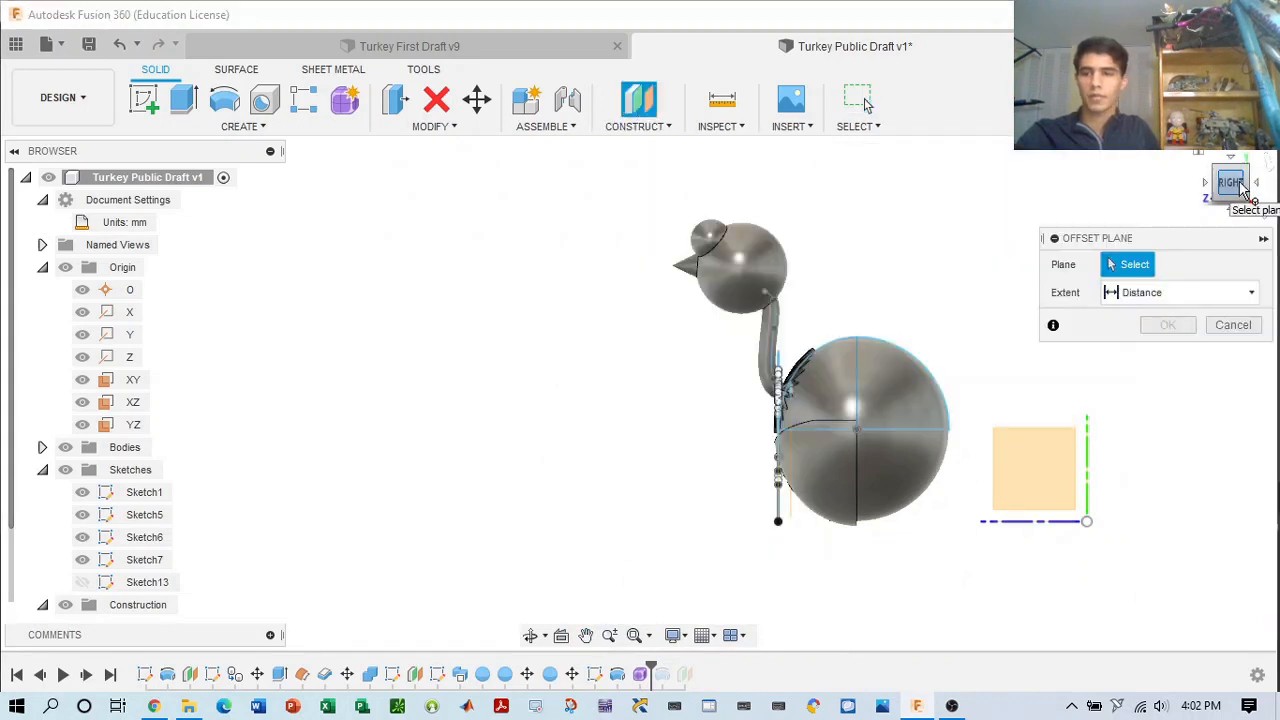
drag(1234, 187, 1240, 235)
click(1047, 565)
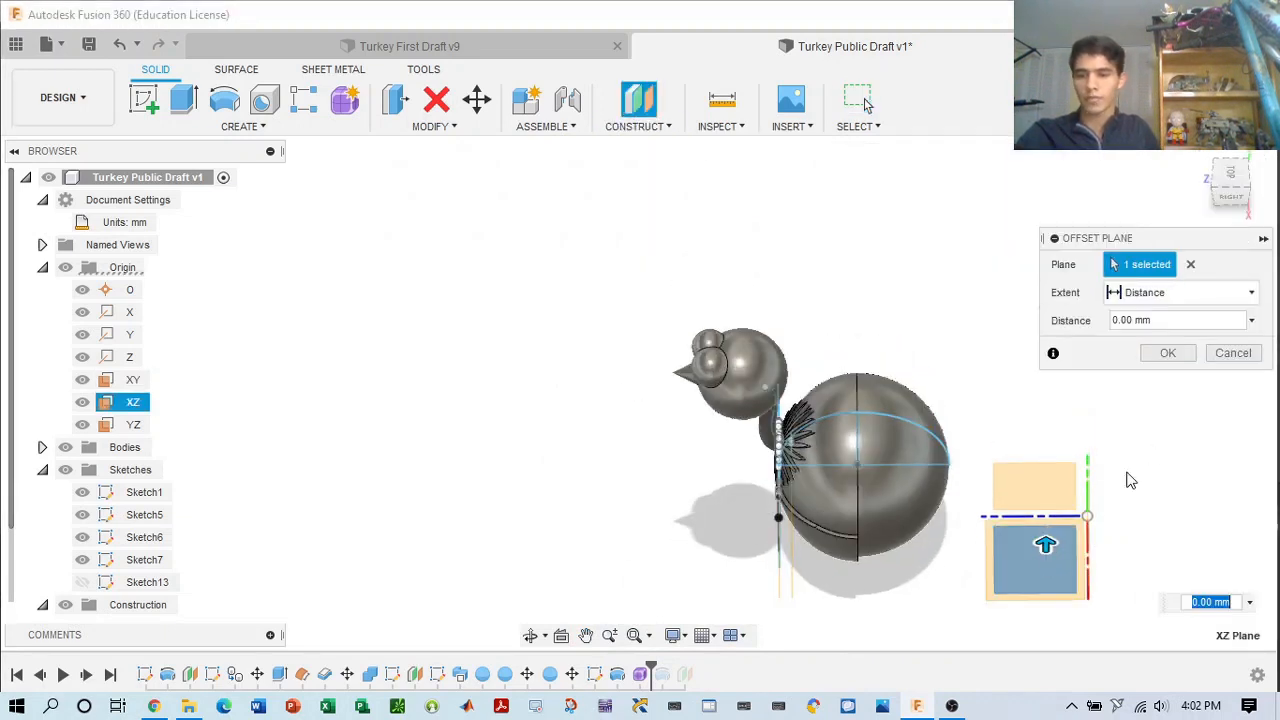
click(1232, 185)
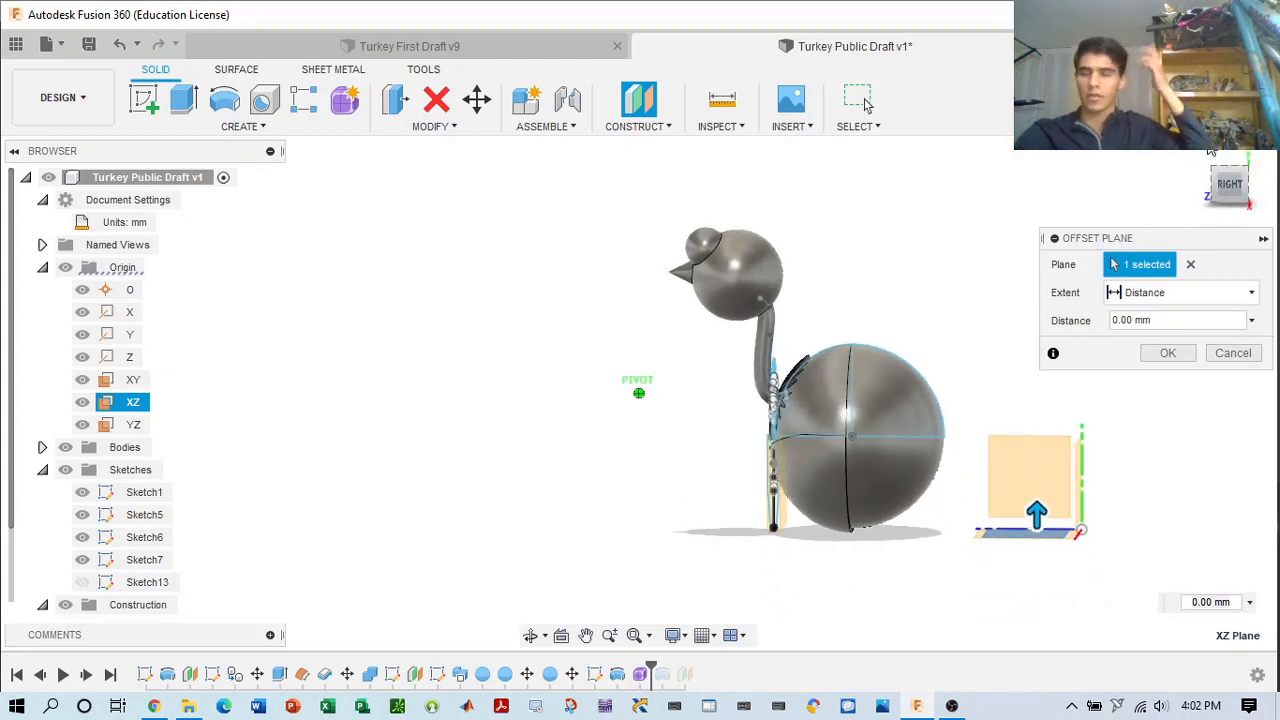
drag(1037, 511, 1035, 261)
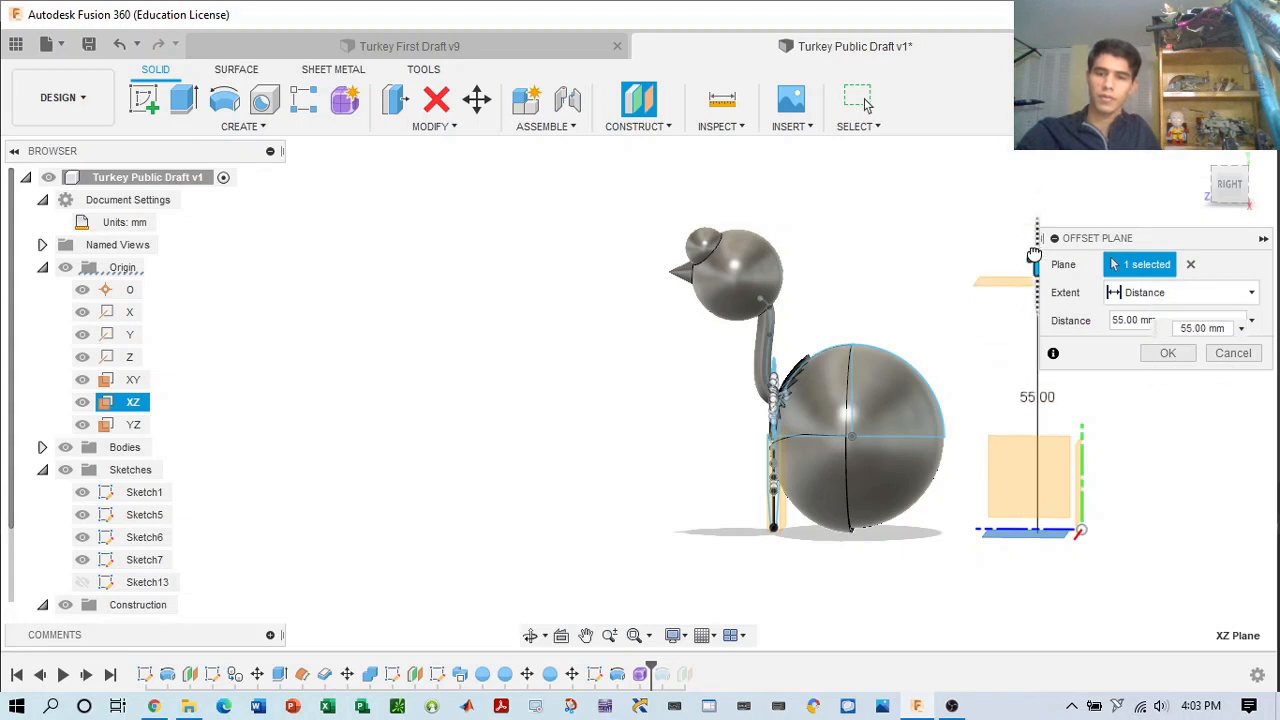
- Compare the plane with the beak's height, set its offset distance to 56 mm, and create it
scroll(1001, 343, up, 5)
scroll(1001, 343, up, 2)
middle_drag(842, 352, 1060, 361)
click(1233, 188)
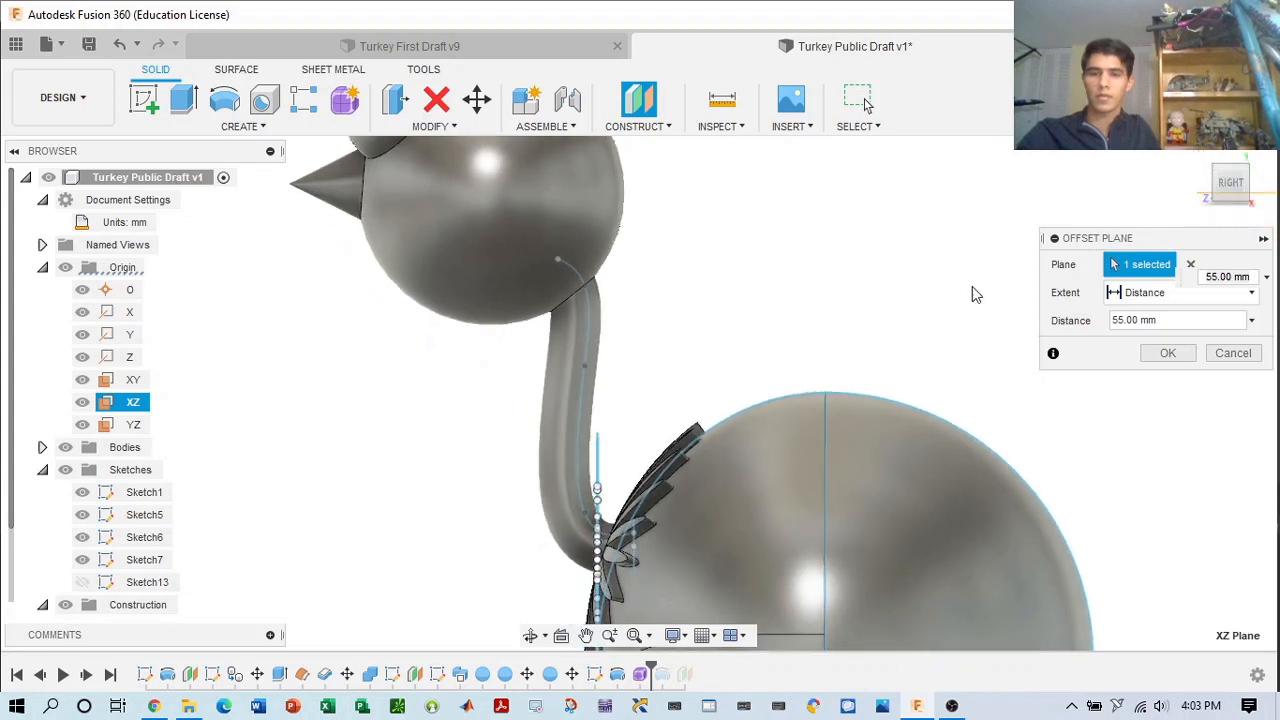
middle_drag(837, 349, 917, 439)
middle_drag(962, 307, 718, 286)
scroll(876, 285, down, 3)
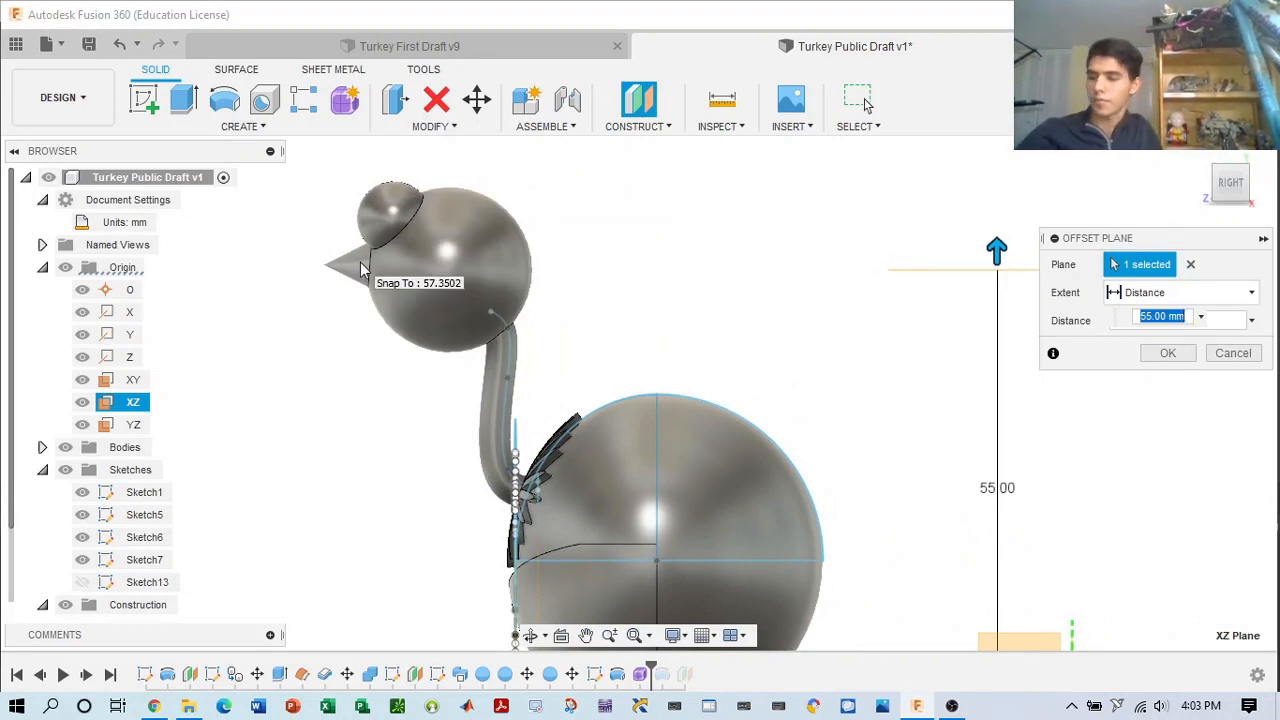
click(1155, 317)
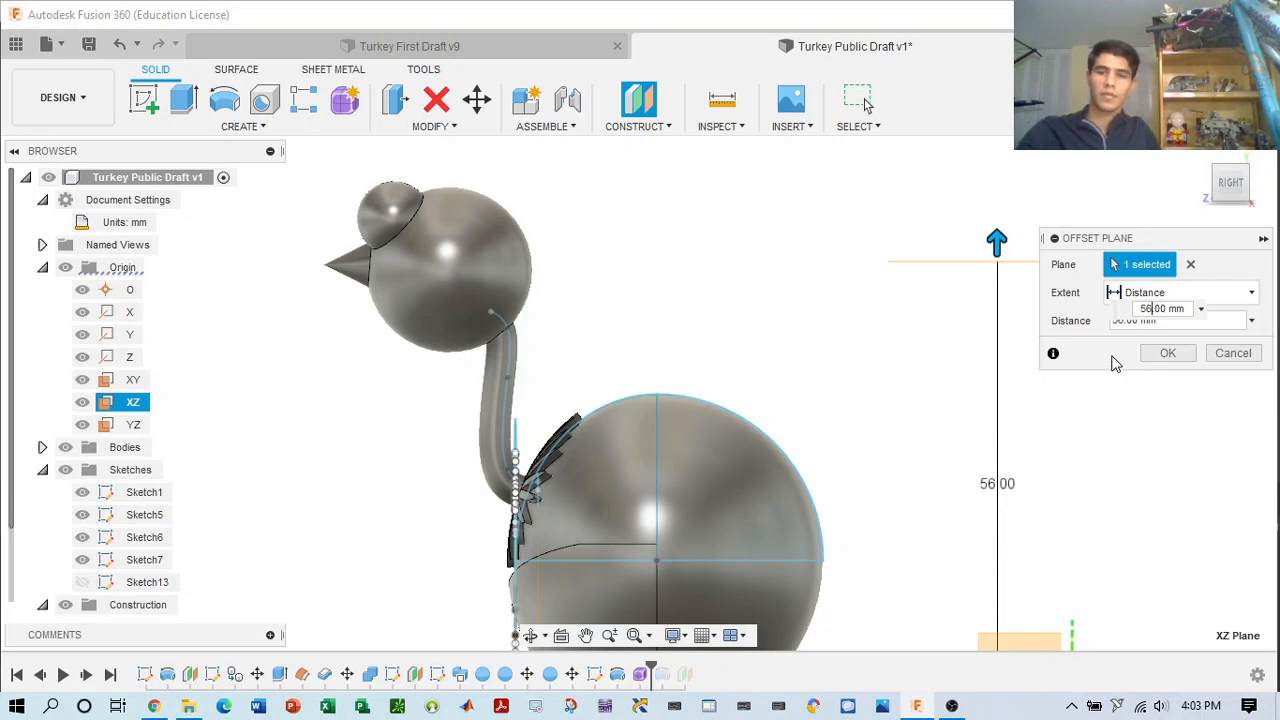
click(1170, 354)
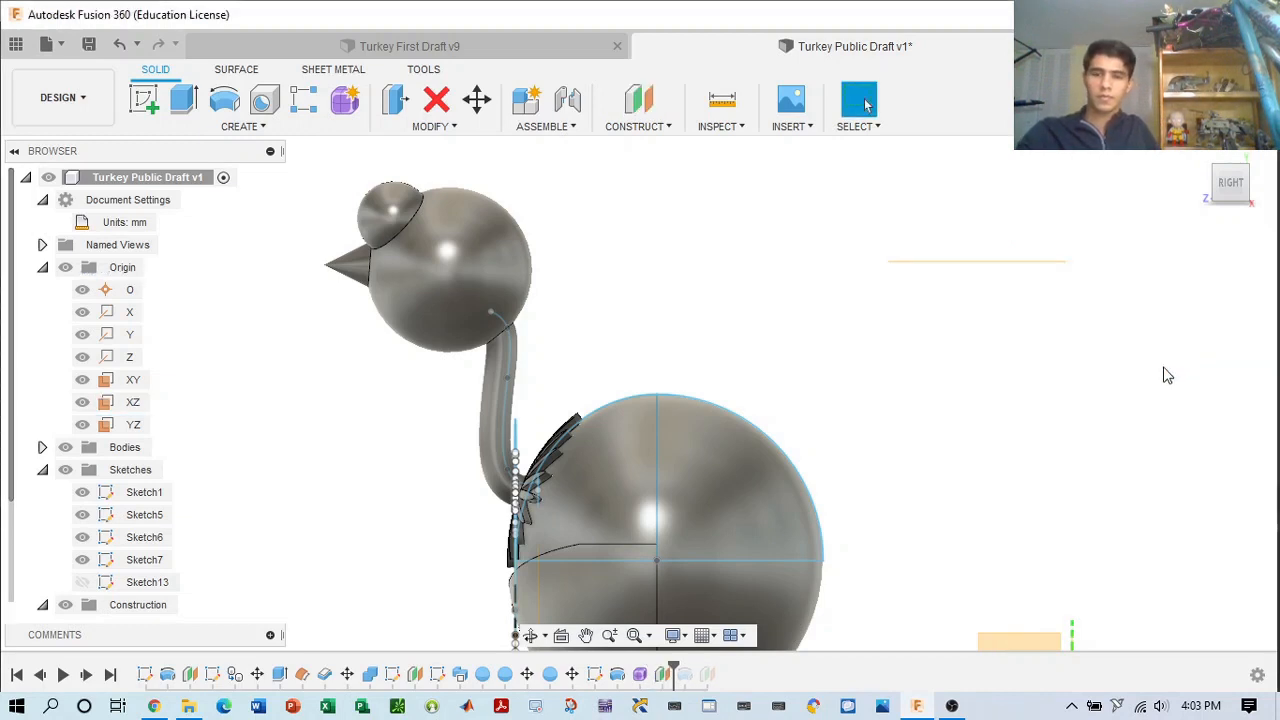
click(1231, 183)
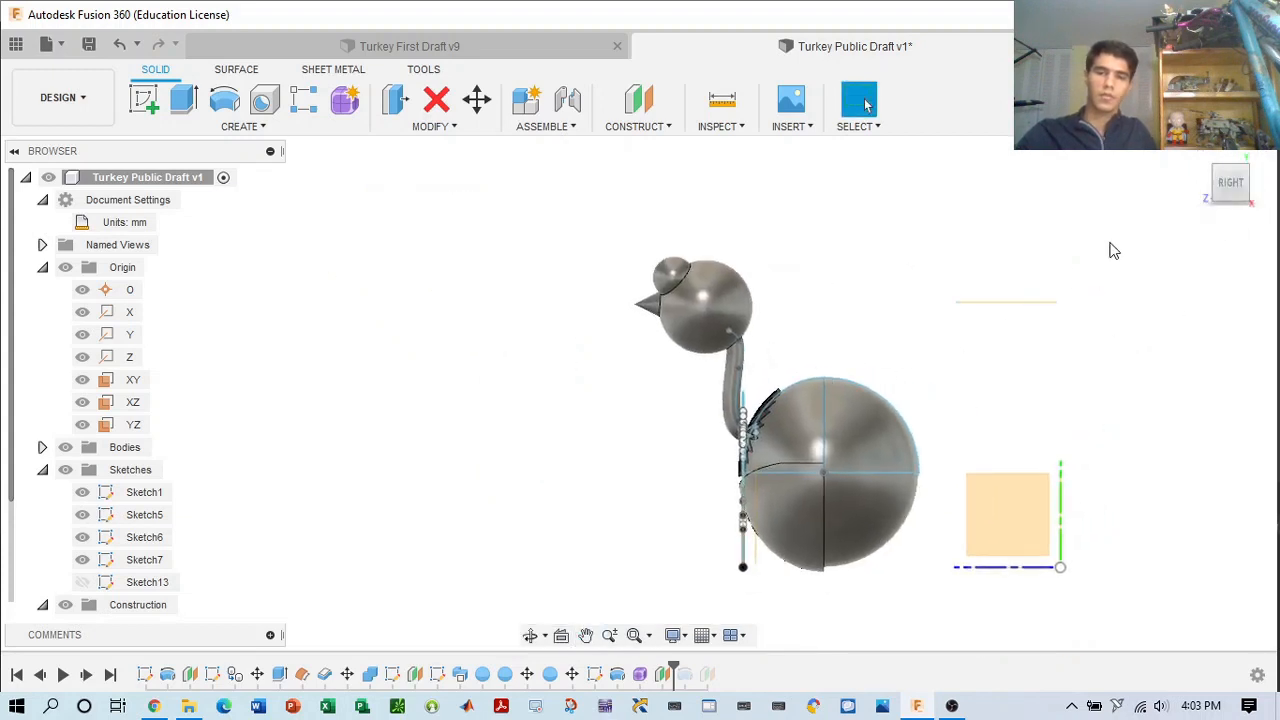
drag(1233, 201, 1236, 264)
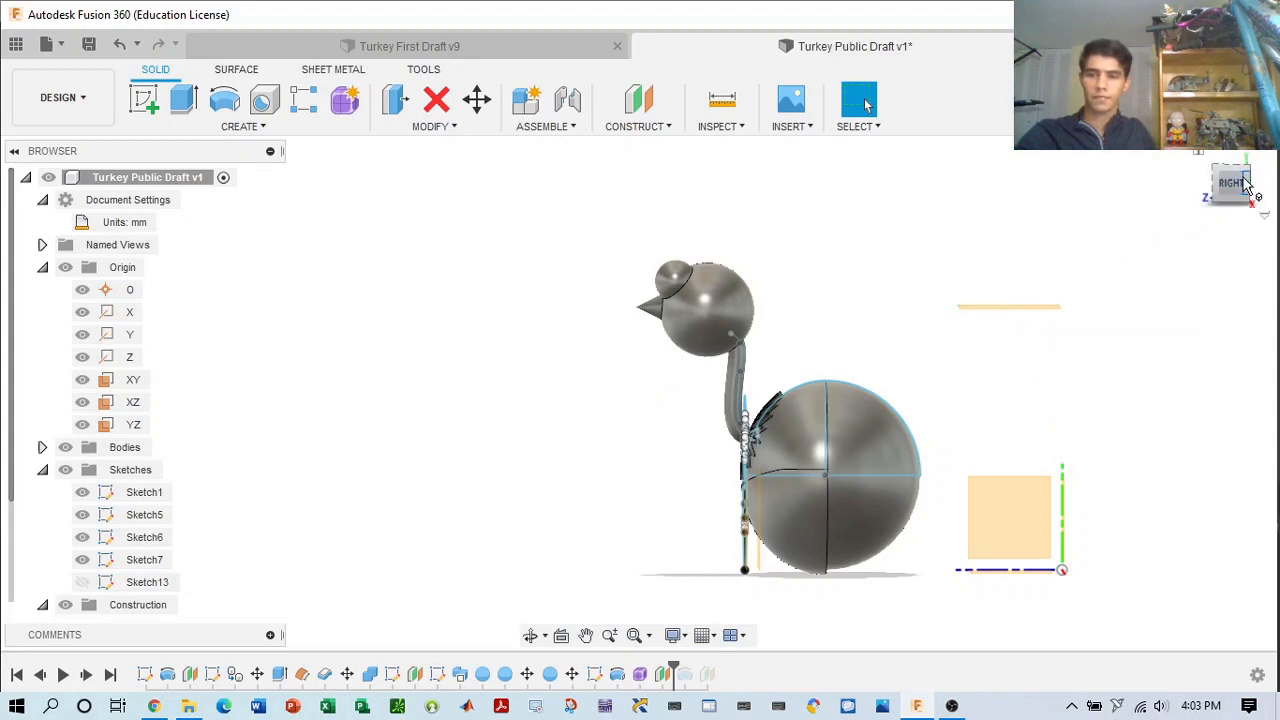
mouse_move(1239, 186)
mouse_down()
mouse_move(1195, 181)
mouse_move(1104, 212)
mouse_move(1100, 192)
mouse_up()
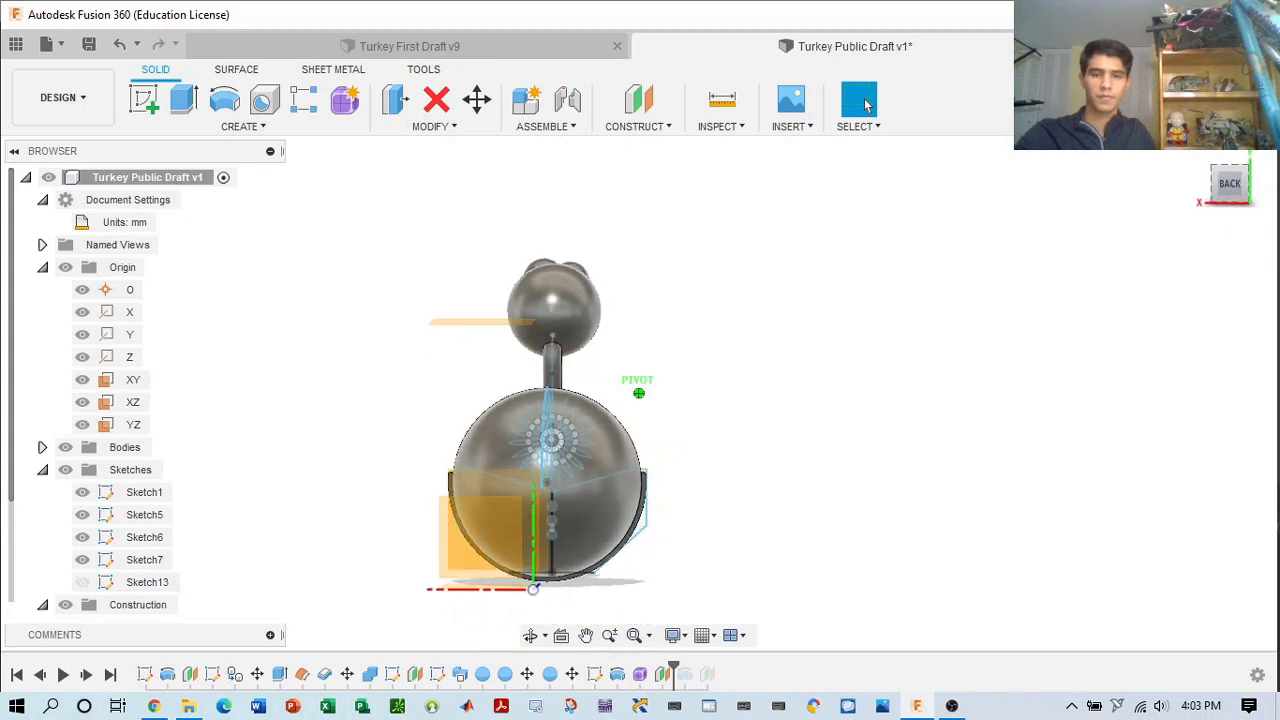
click(1245, 188)
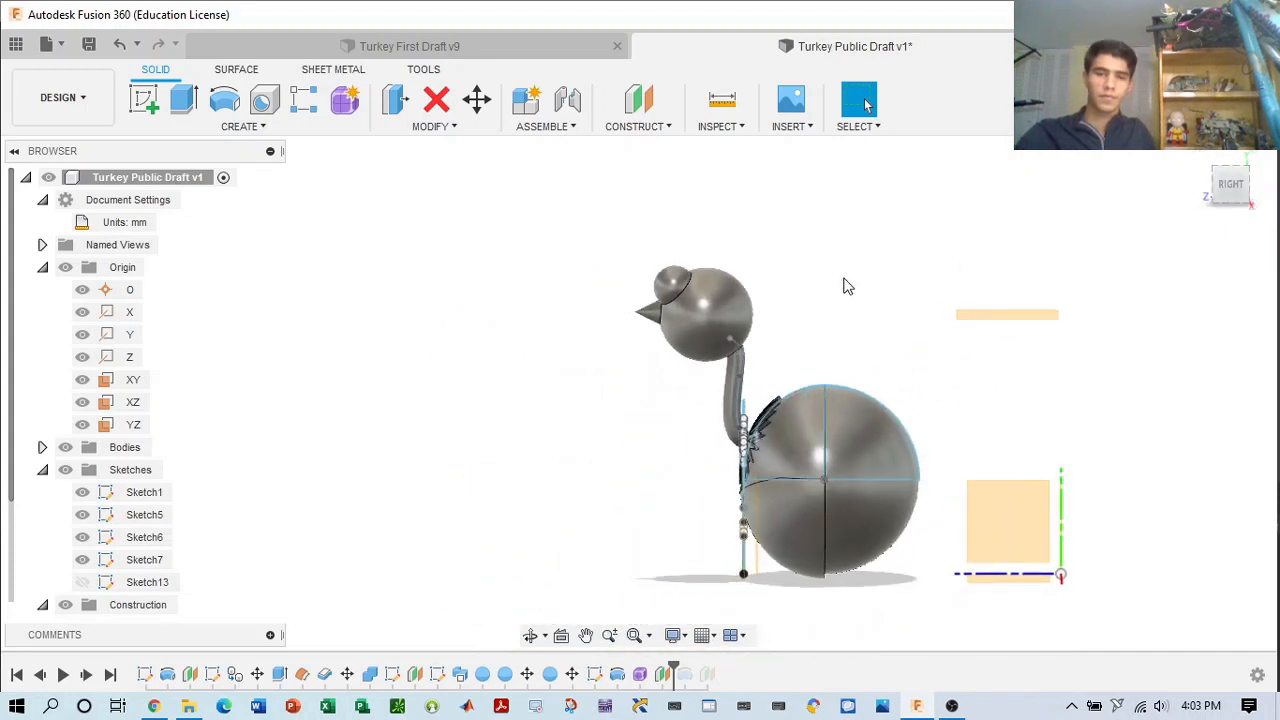
click(1013, 535)
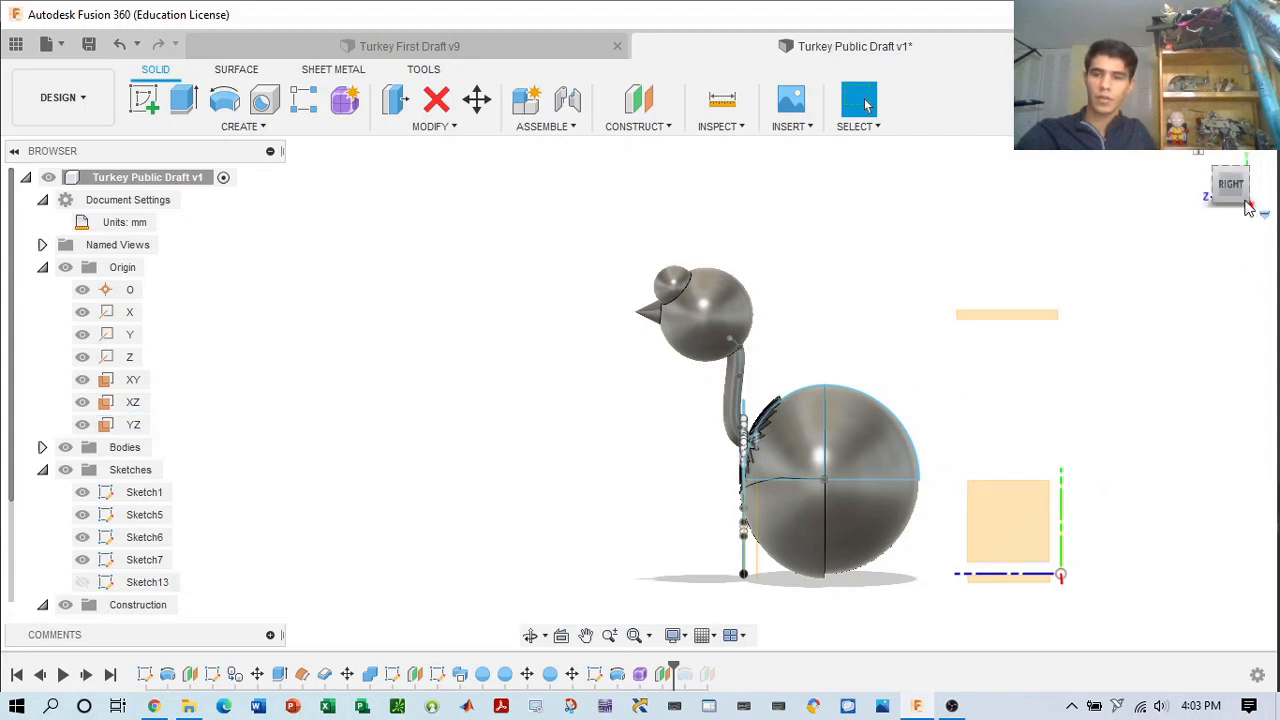
- Start an offset construction plane from the XY origin plane
drag(1232, 186, 1222, 196)
click(952, 569)
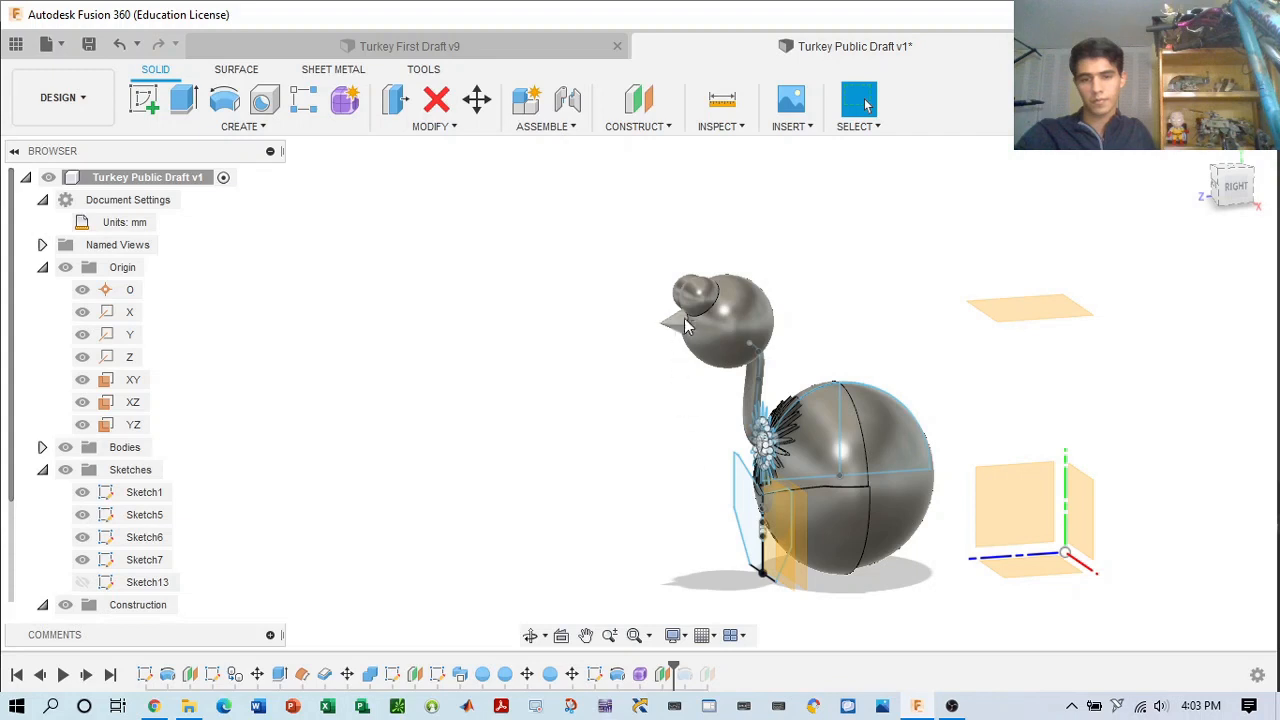
drag(1238, 200, 1236, 198)
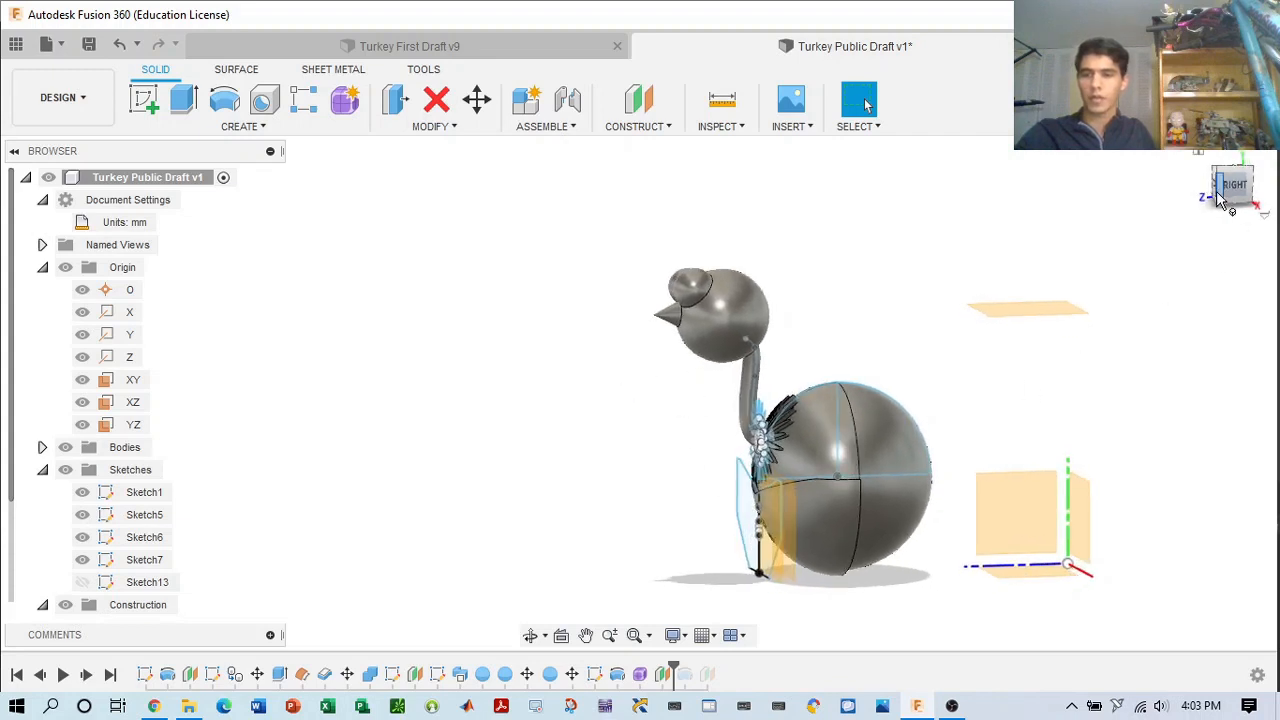
click(639, 98)
click(1155, 293)
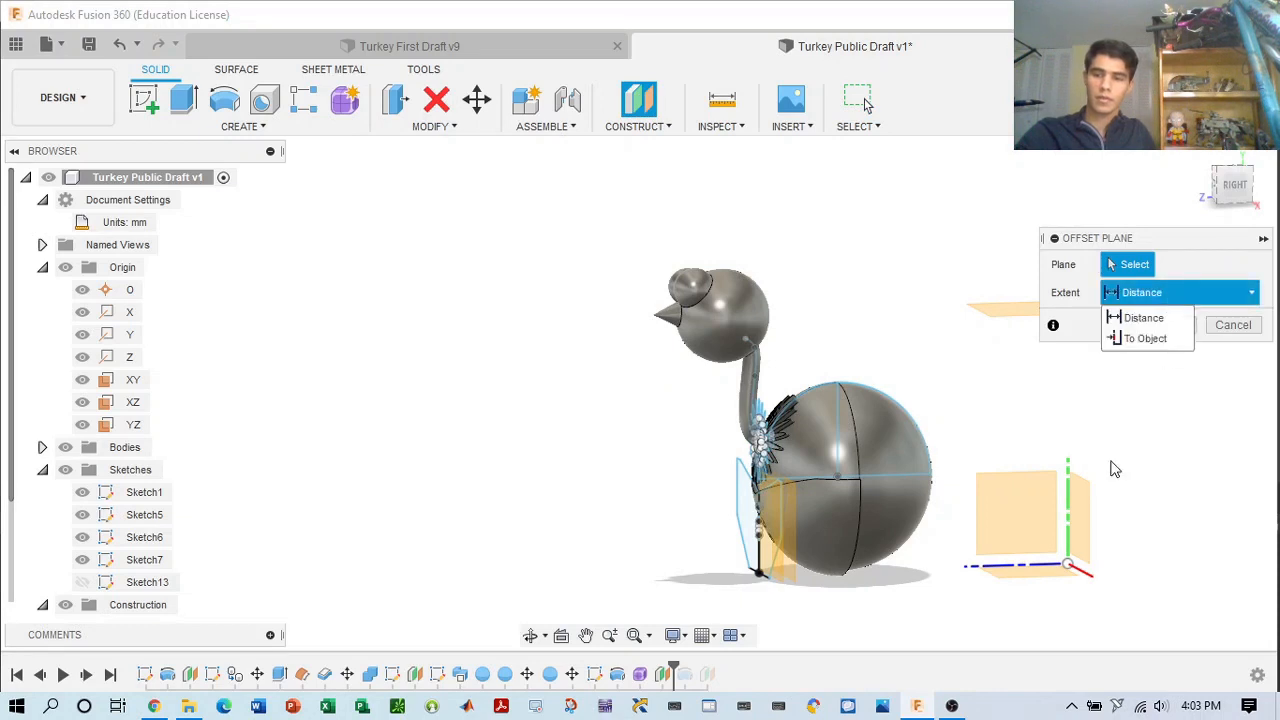
click(132, 379)
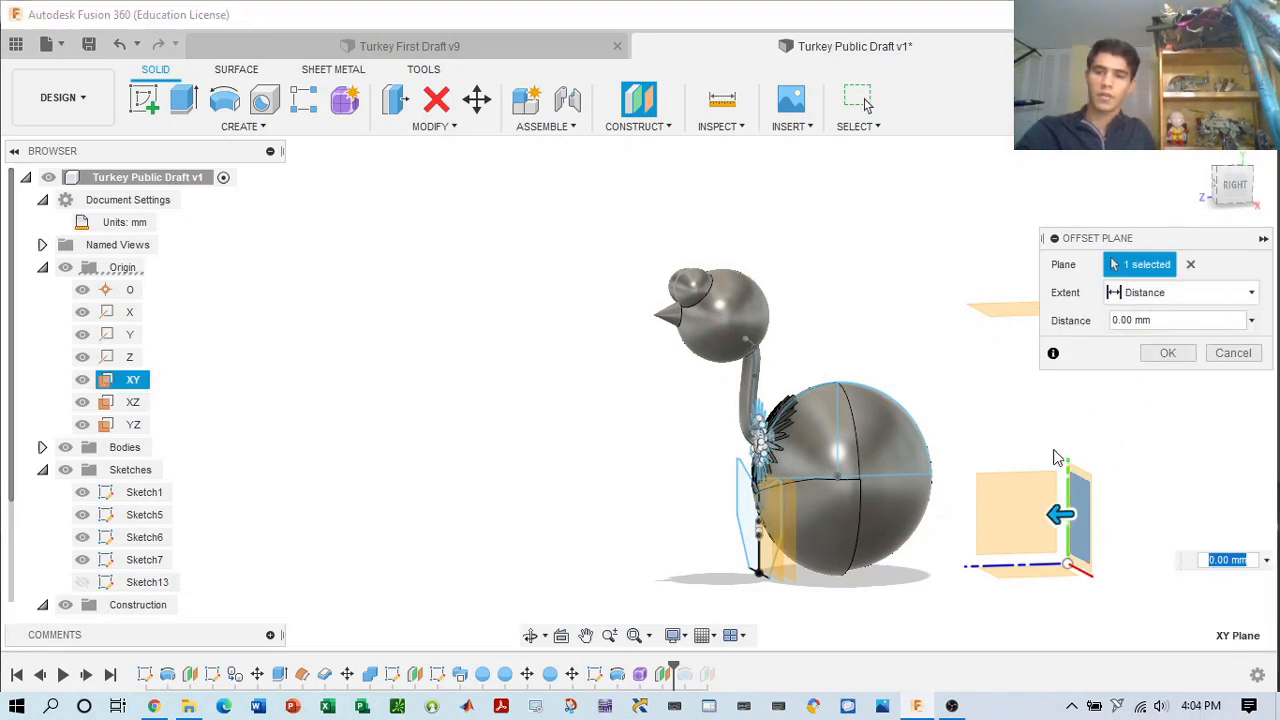
click(1120, 292)
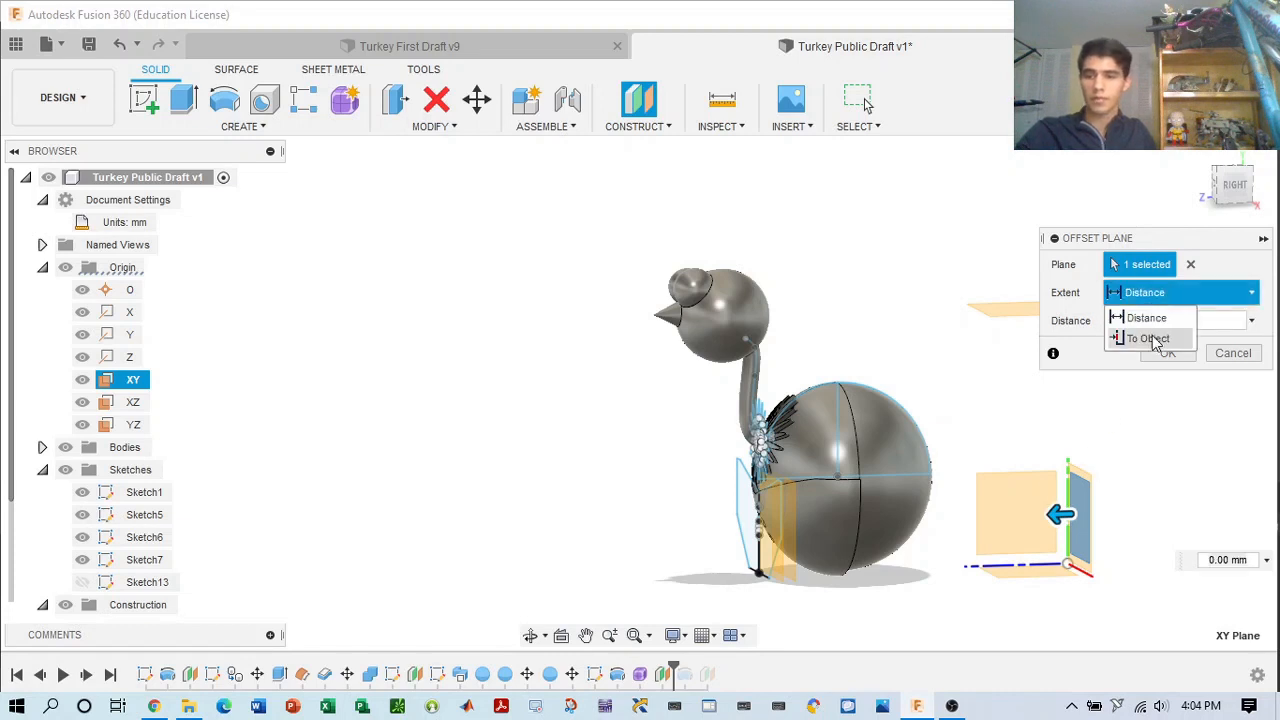
click(1100, 338)
scroll(757, 337, up, 5)
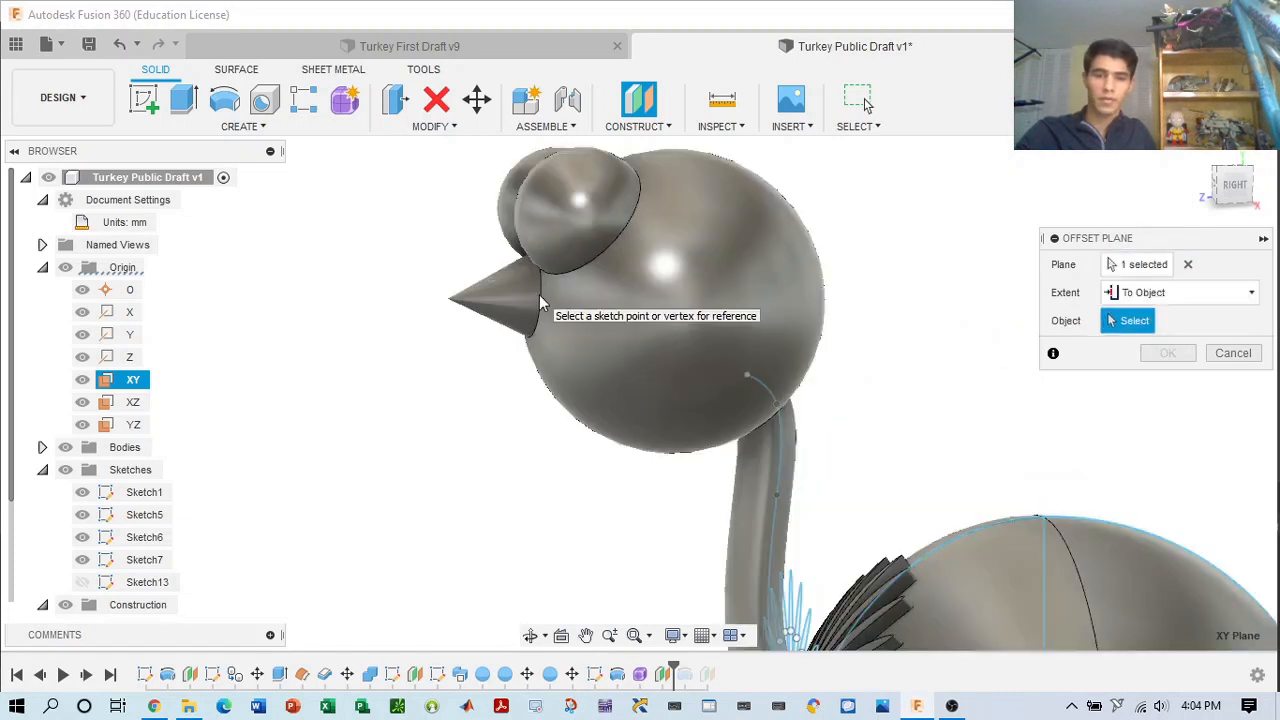
scroll(910, 316, down, 4)
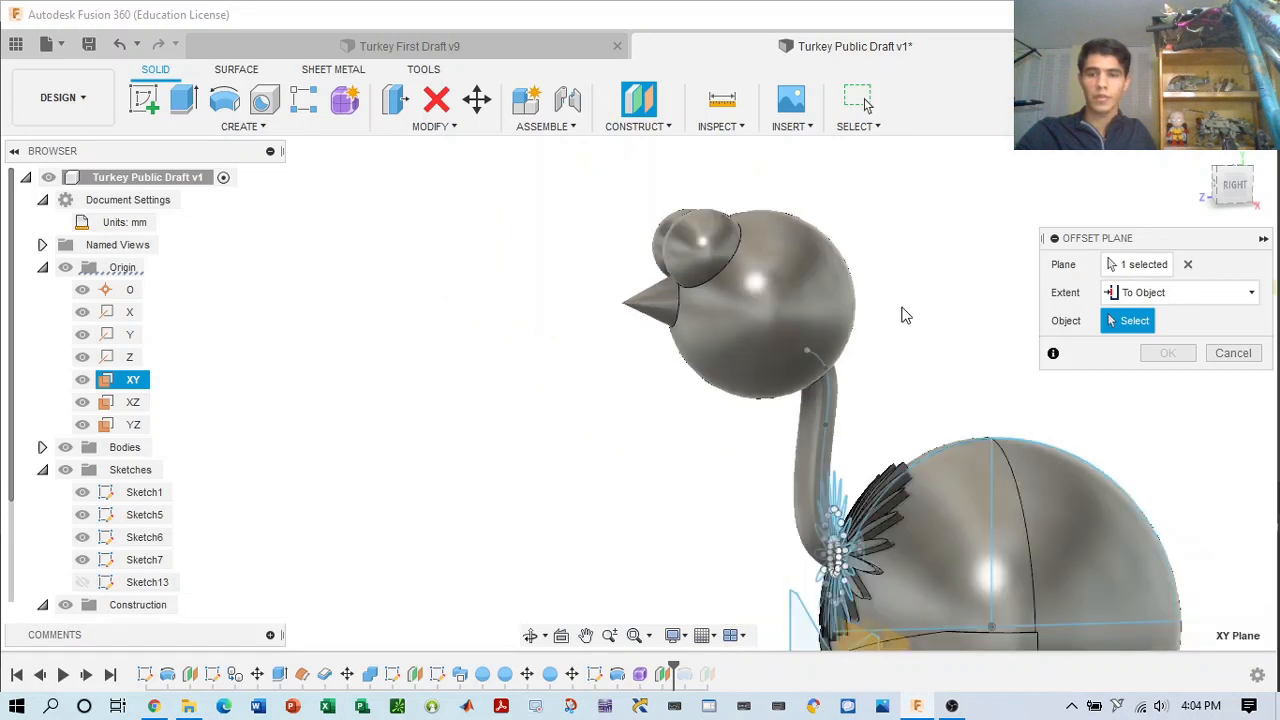
mouse_move(924, 319)
middle_down()
mouse_move(854, 266)
mouse_move(867, 292)
mouse_move(825, 292)
middle_up()
mouse_move(1212, 193)
mouse_down()
mouse_move(1191, 184)
mouse_move(1198, 192)
mouse_up()
click(1170, 292)
click(1143, 318)
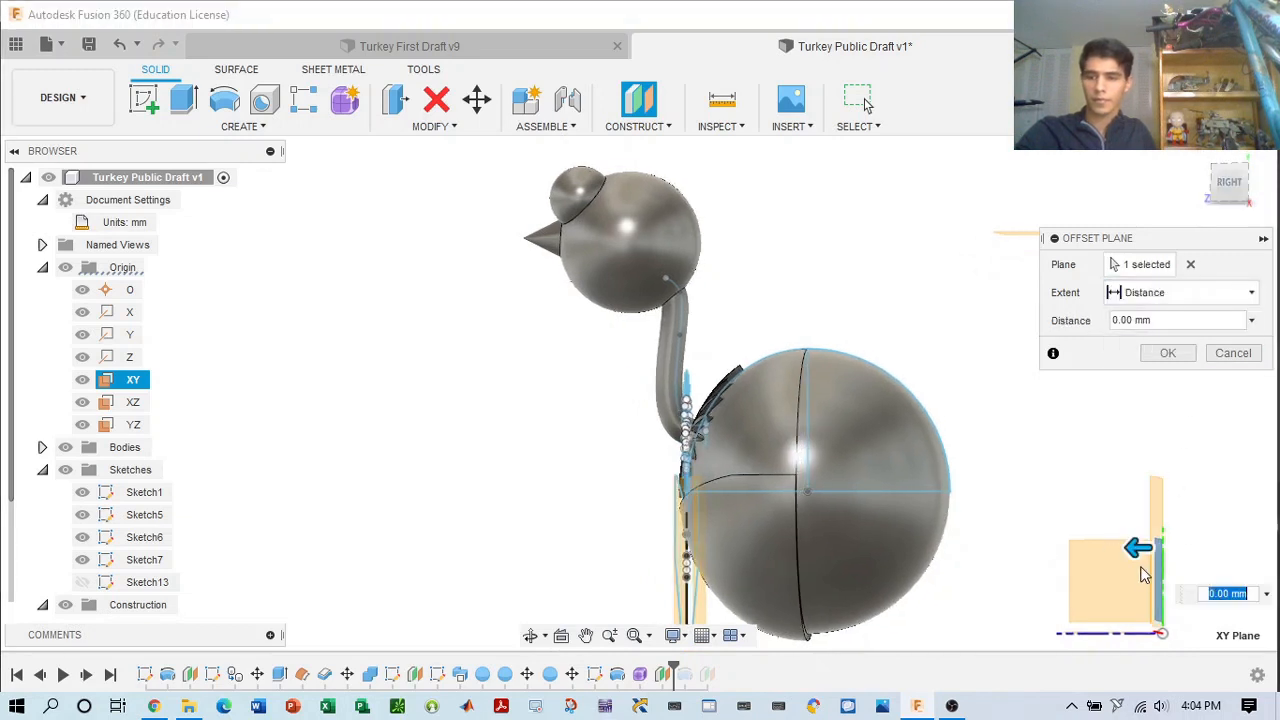
- Pull the XY offset plane forward to a distance of 85 mm, just behind the beak tip, and create it
drag(1135, 548, 565, 556)
scroll(808, 404, up, 2)
middle_drag(808, 404, 954, 427)
click(1229, 184)
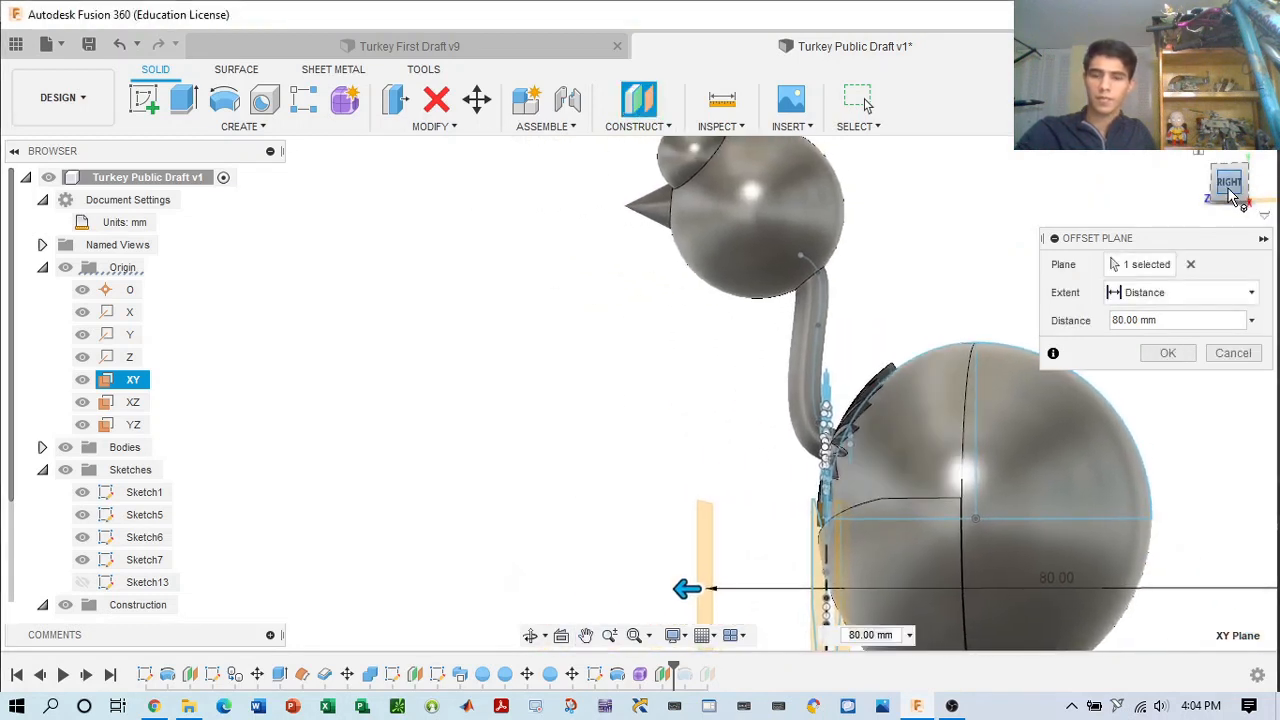
drag(713, 590, 660, 591)
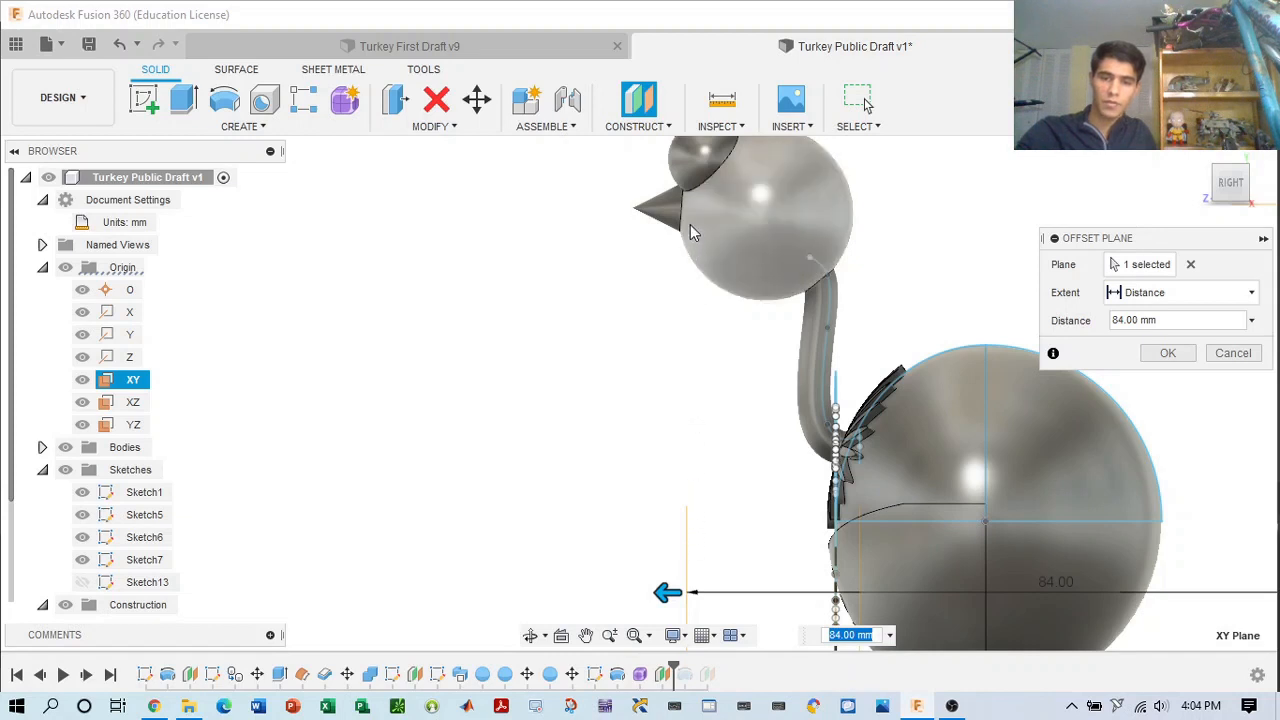
drag(668, 592, 658, 591)
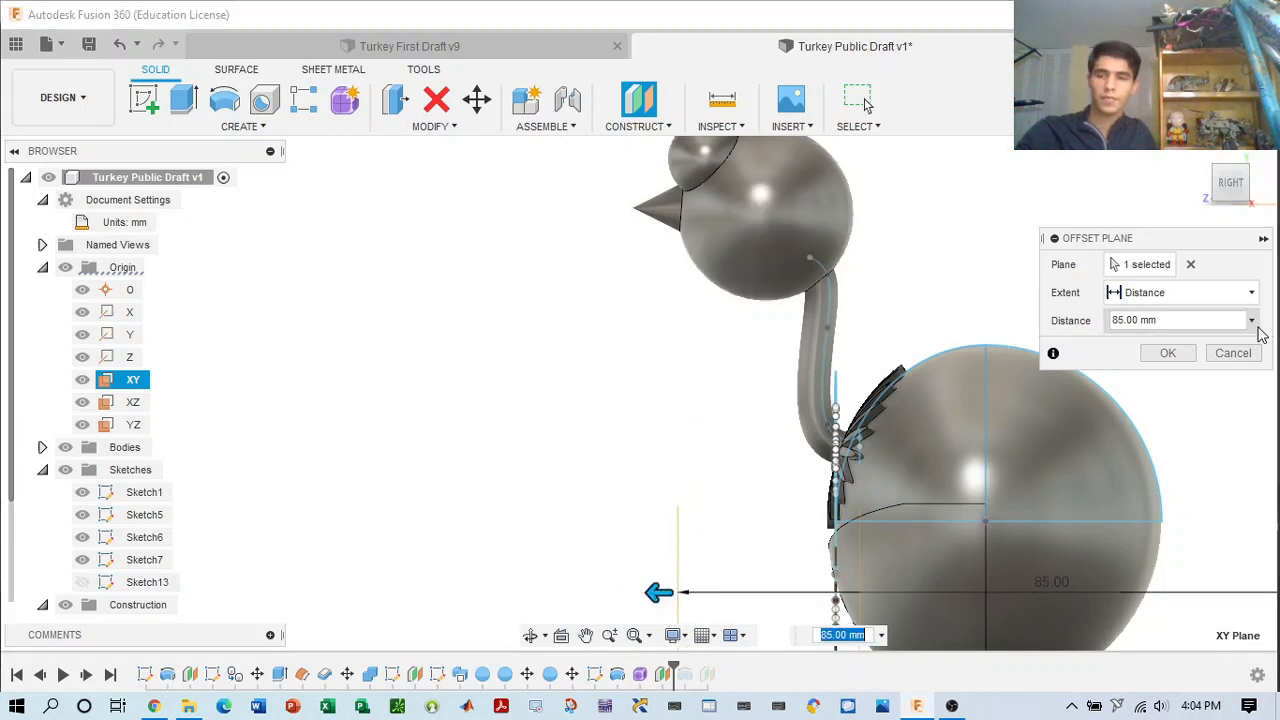
click(1164, 355)
- Delete the old form feature that precedes the two new construction planes in the timeline
scroll(1182, 403, down, 4)
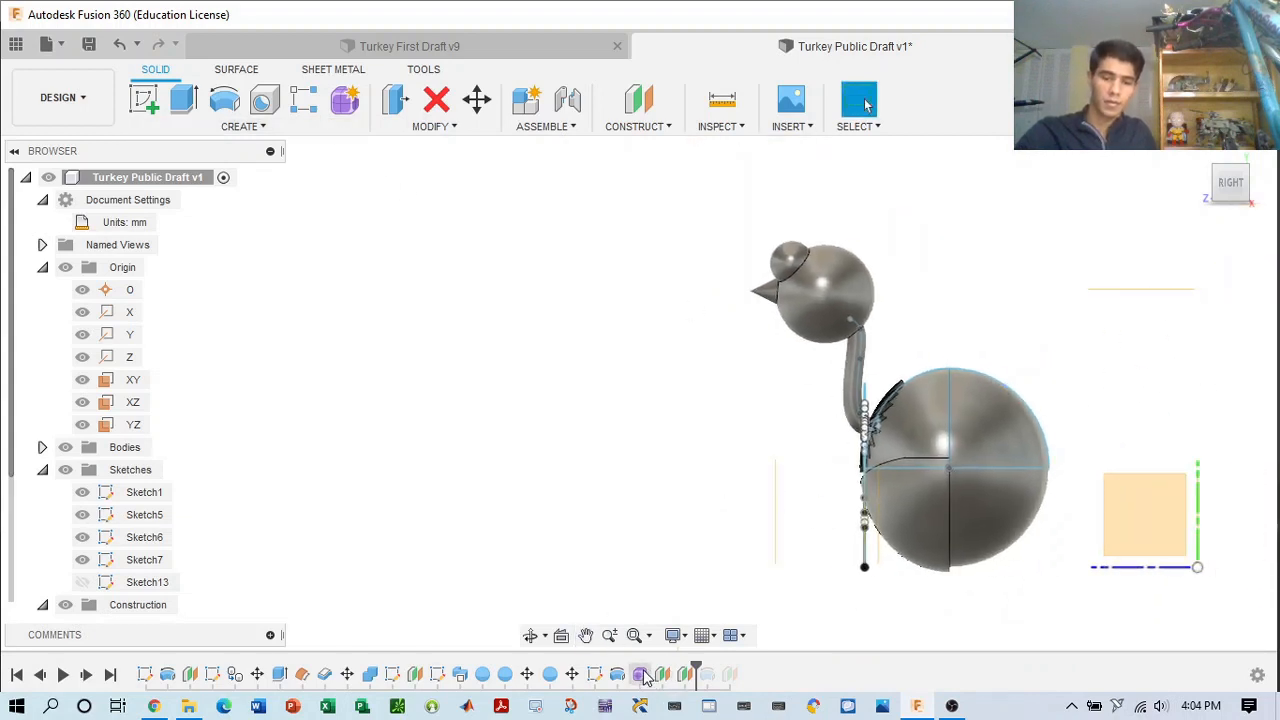
right_click(645, 676)
click(625, 541)
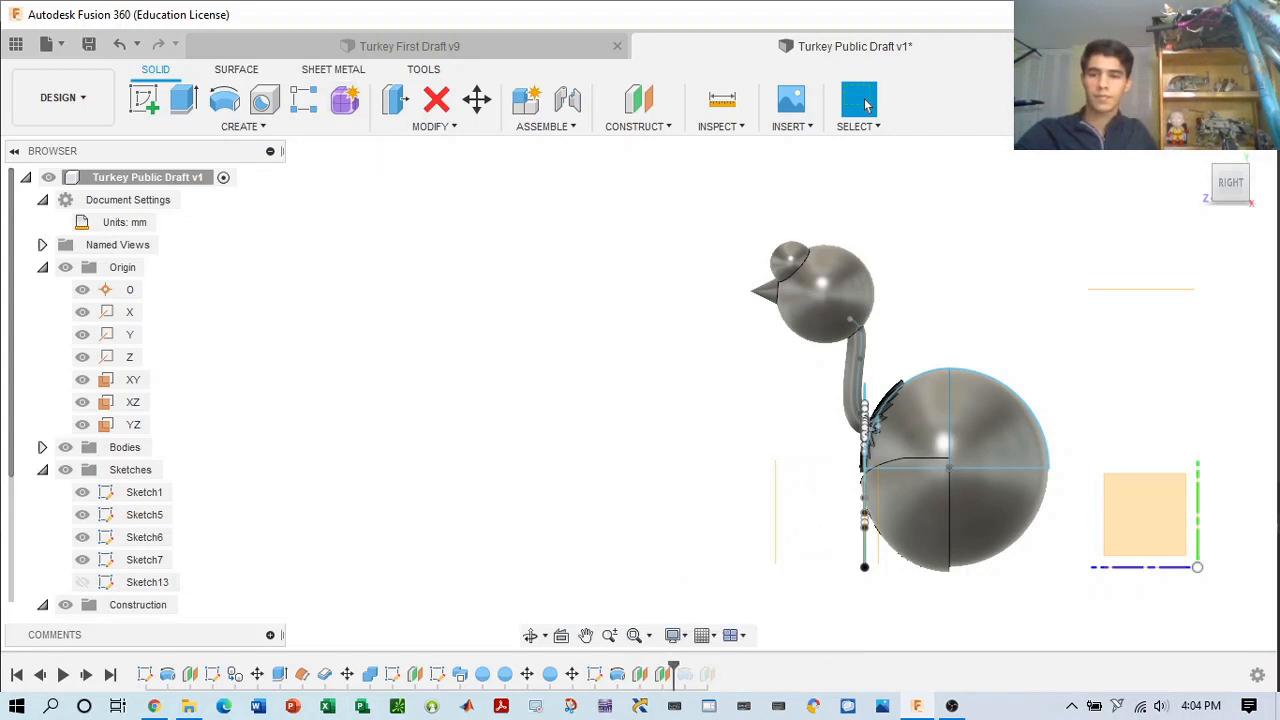
click(1194, 14)
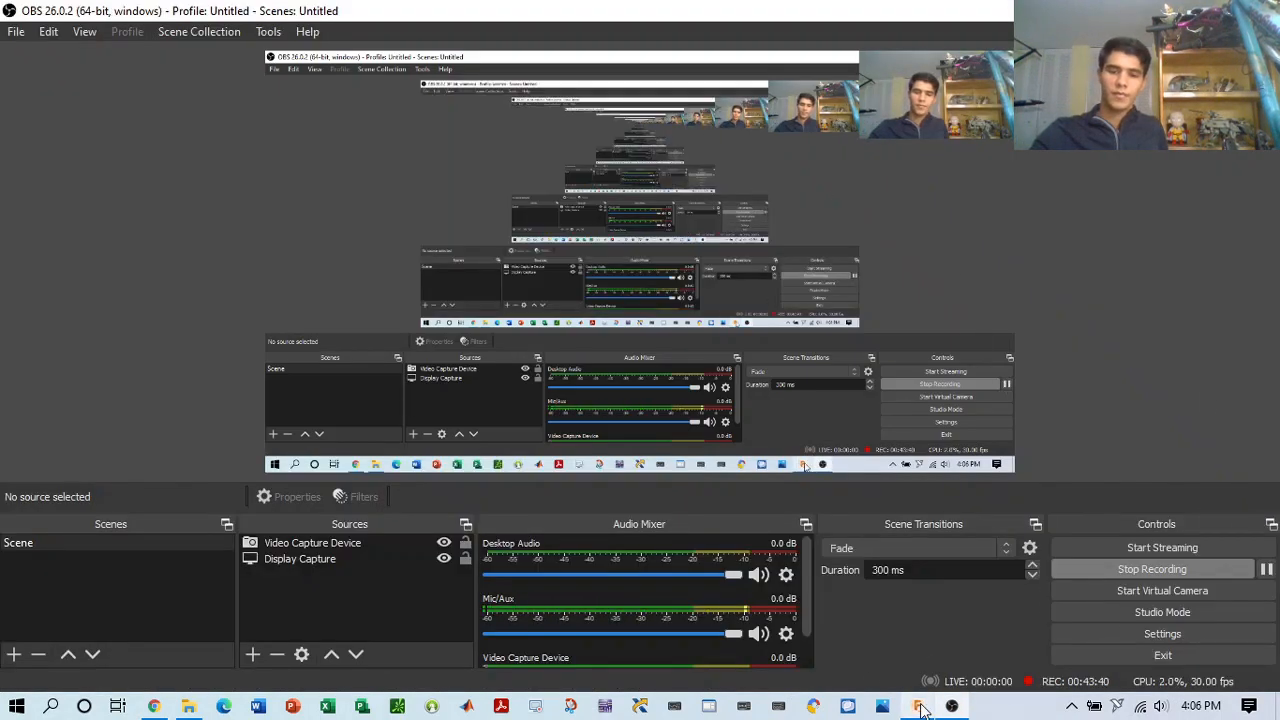
click(918, 706)
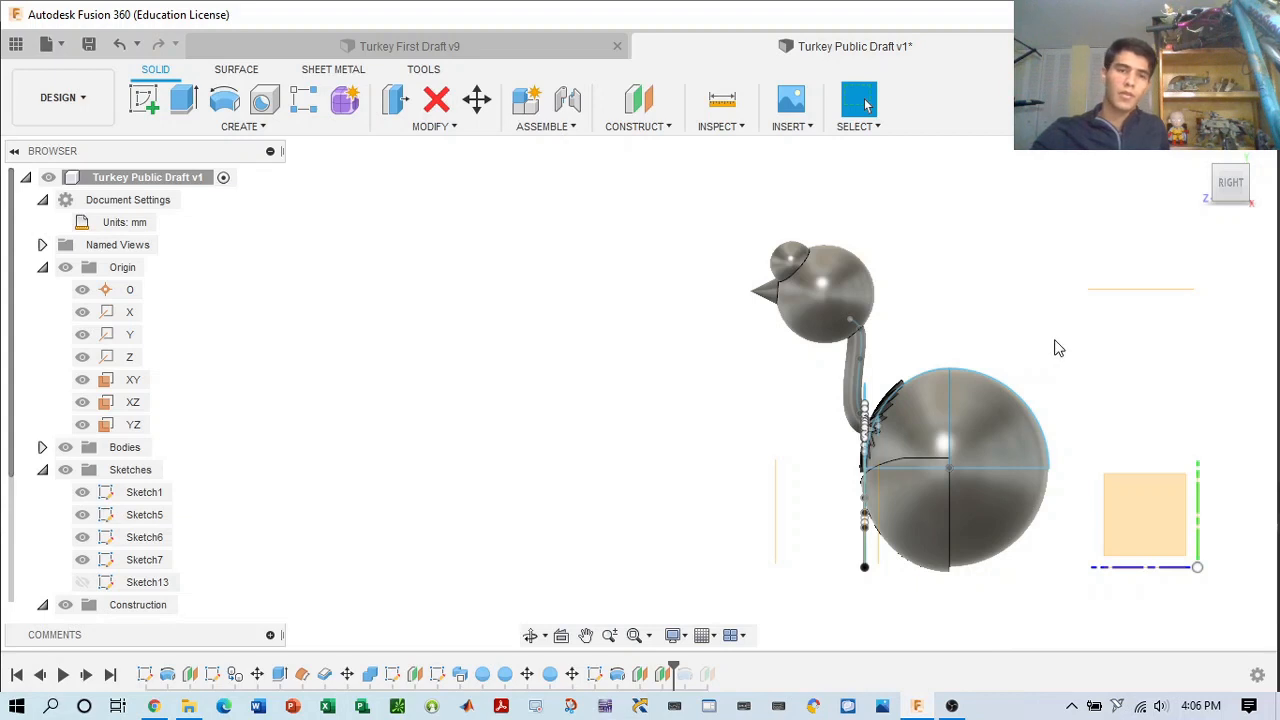
drag(1077, 340, 1006, 326)
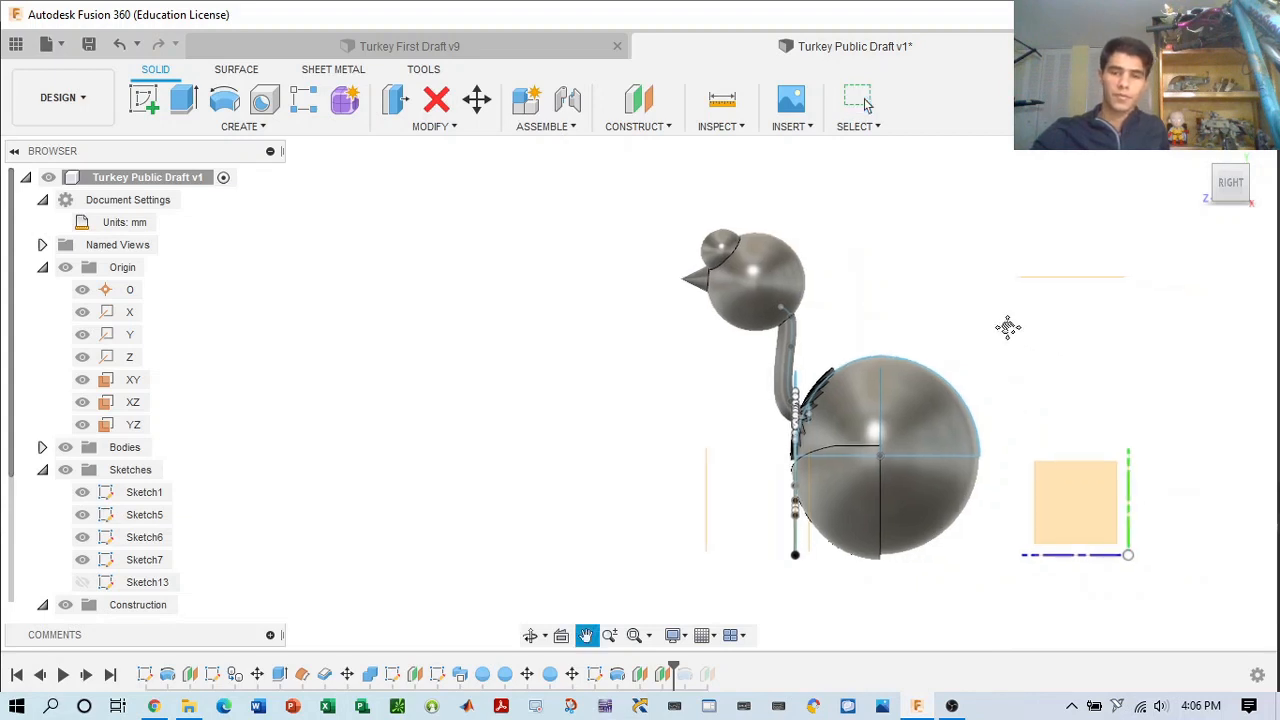
key(Escape)
- Create a new form and start its Cylinder tool, viewing the beak area from the front and at an angle
click(344, 99)
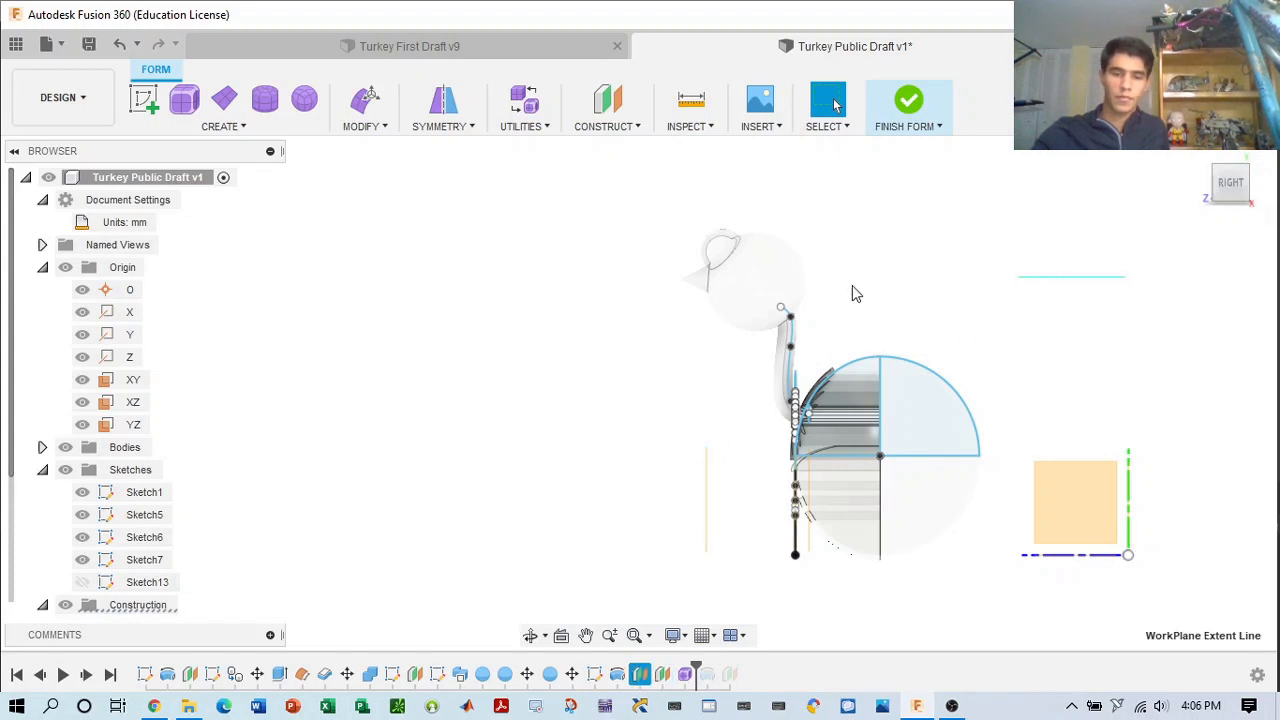
click(263, 100)
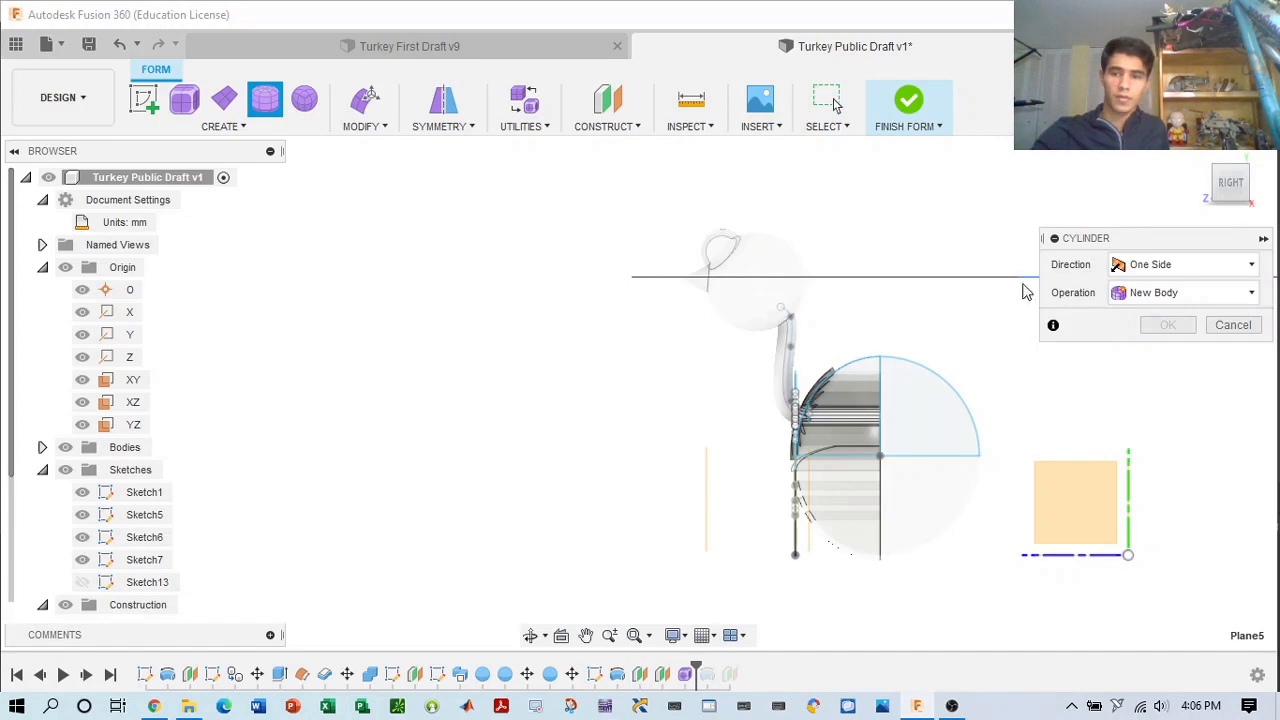
mouse_move(1238, 203)
mouse_down()
mouse_move(1254, 200)
mouse_move(1006, 161)
mouse_up()
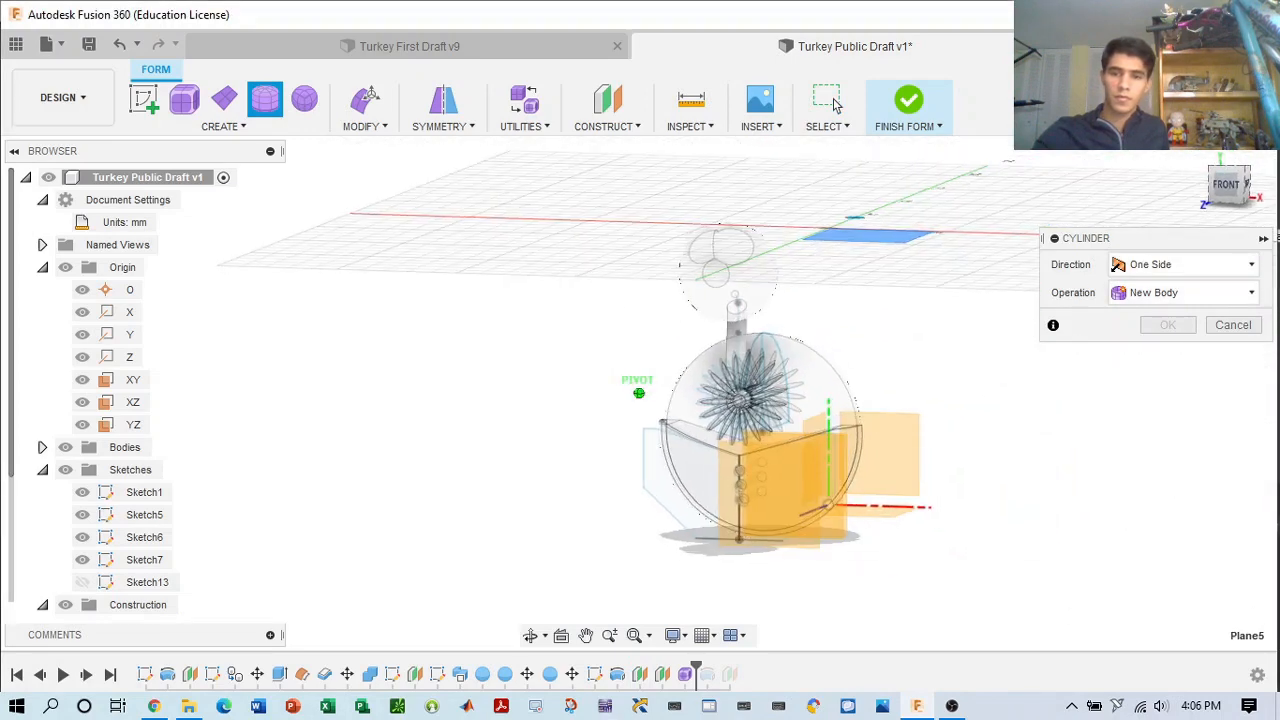
click(1228, 184)
scroll(823, 251, up, 5)
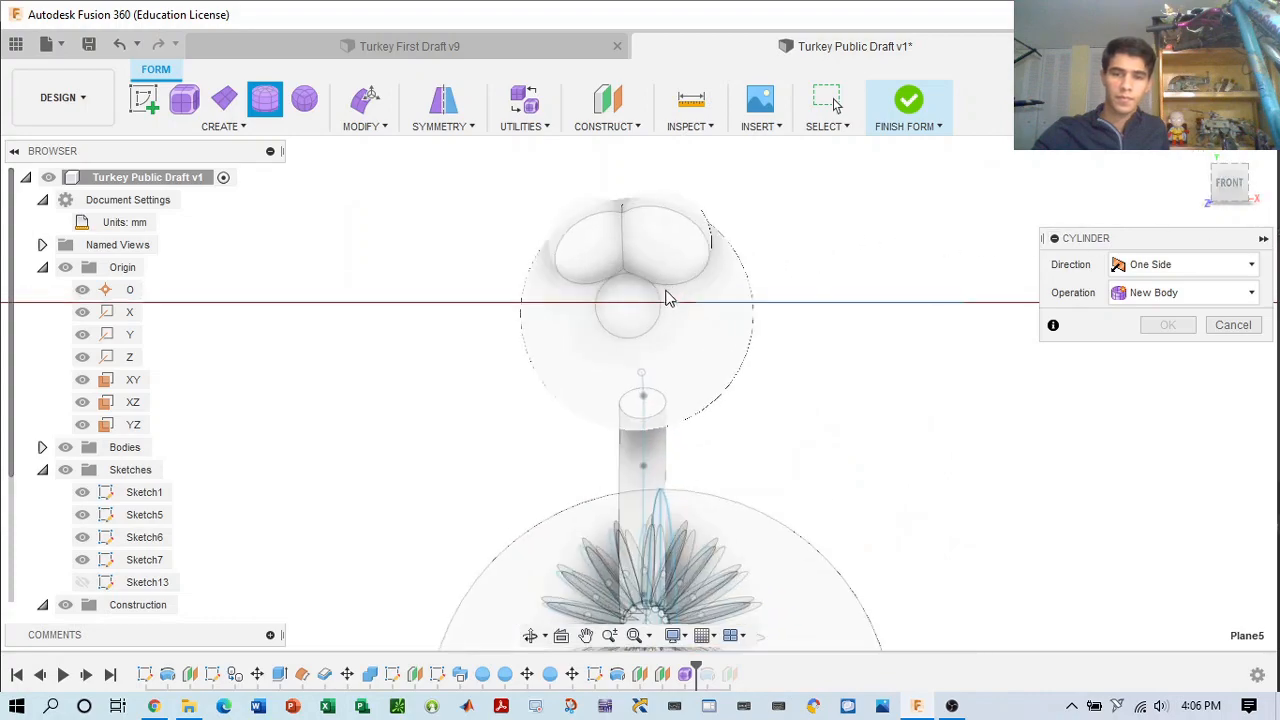
drag(1232, 192, 1164, 197)
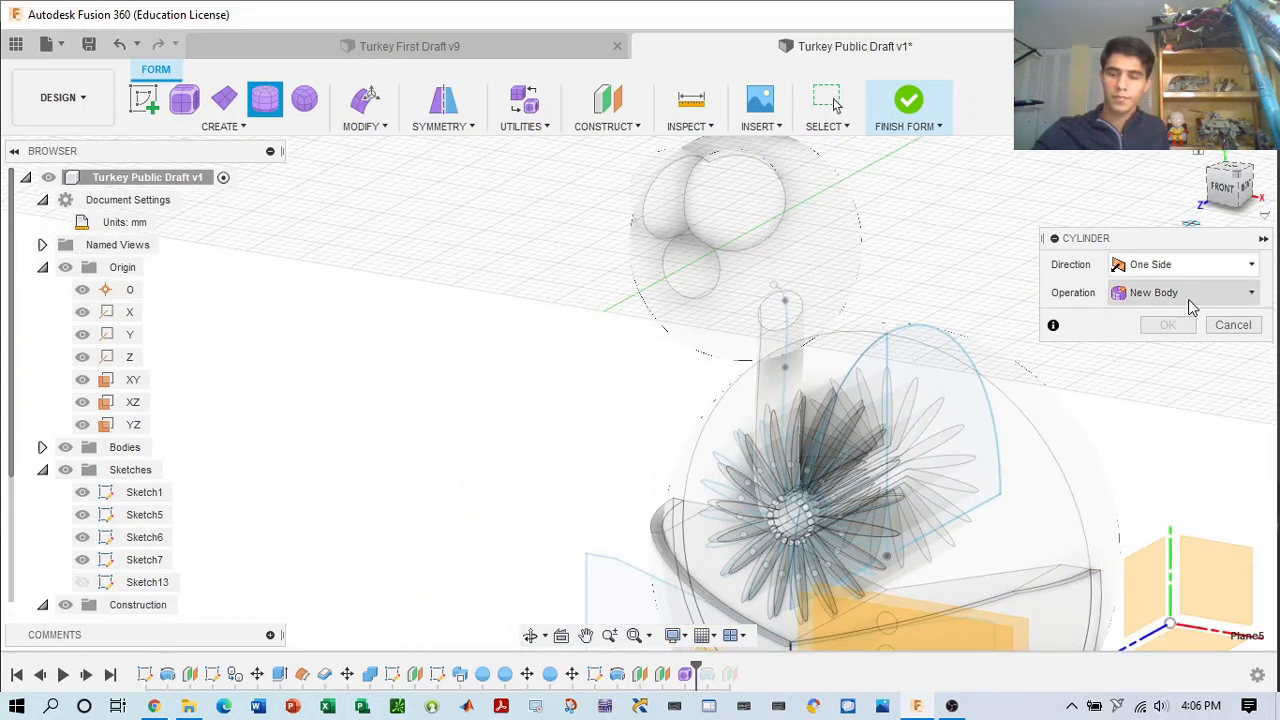
click(265, 100)
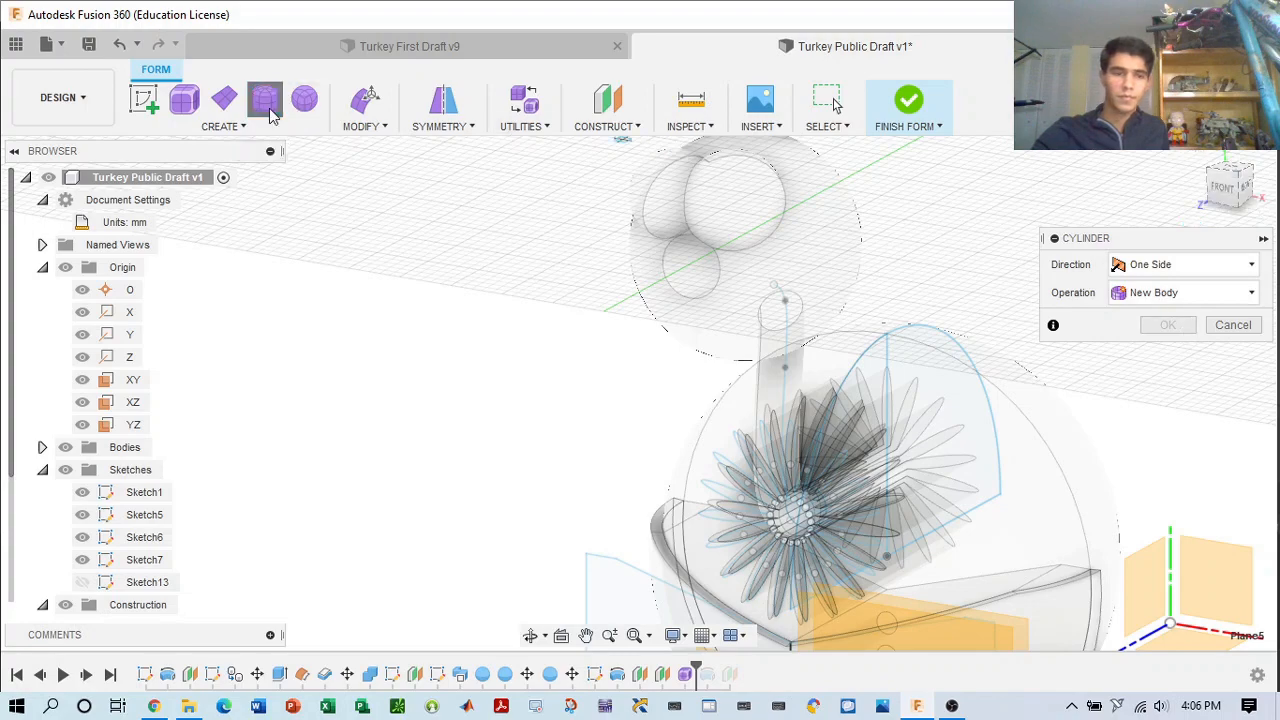
- Show Sketch13 with the beak triangle and toggle Plane5's visibility to identify the plane at beak height
scroll(945, 272, down, 5)
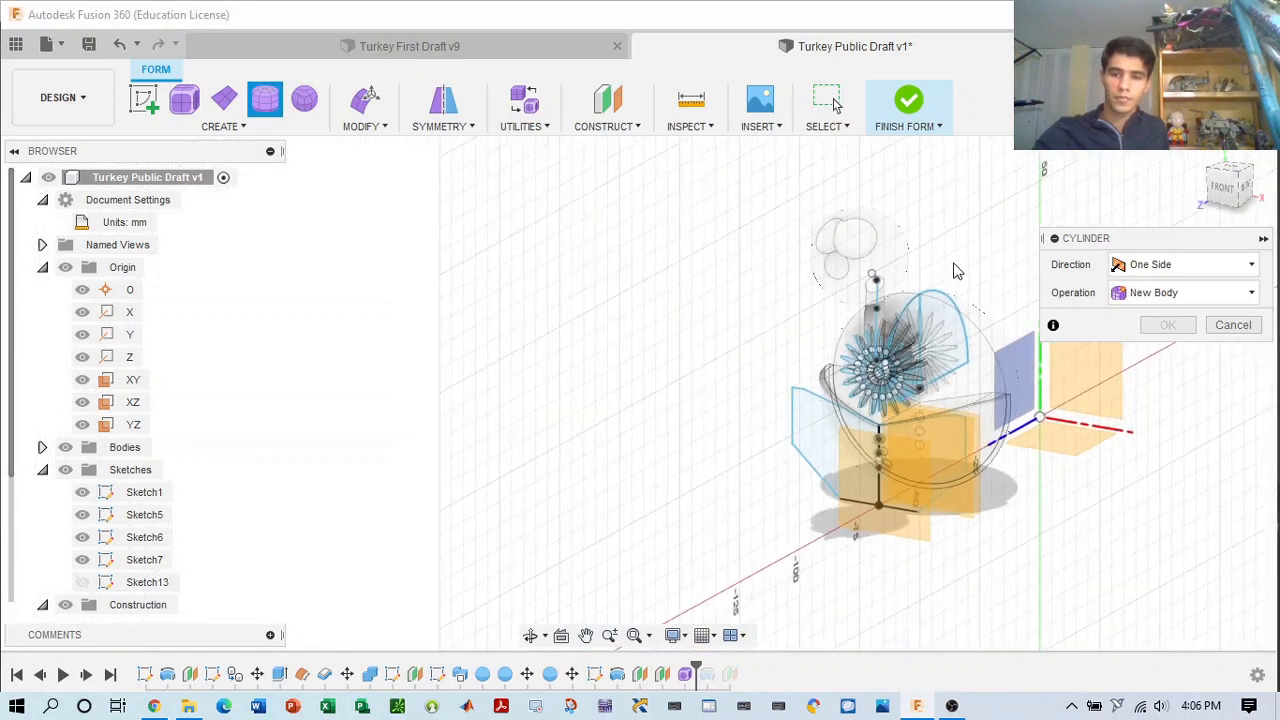
middle_drag(954, 271, 806, 374)
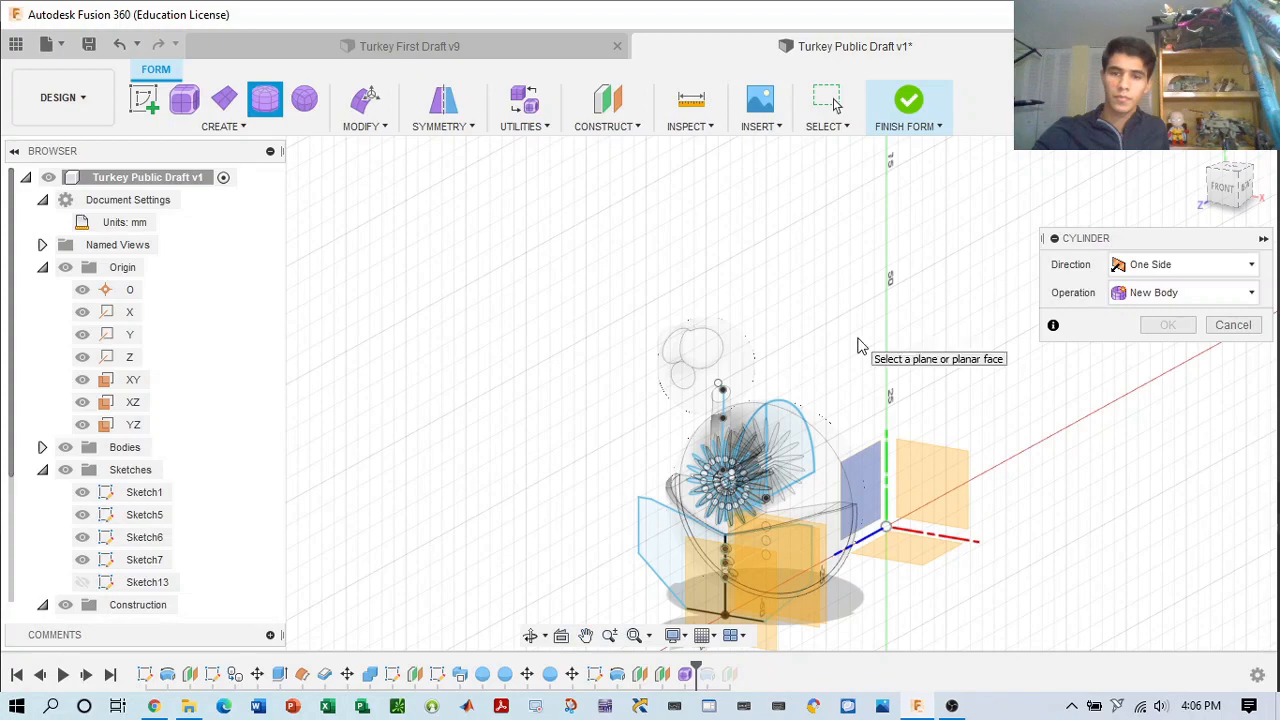
scroll(746, 346, up, 3)
scroll(675, 411, up, 2)
middle_drag(714, 391, 749, 397)
scroll(910, 276, down, 5)
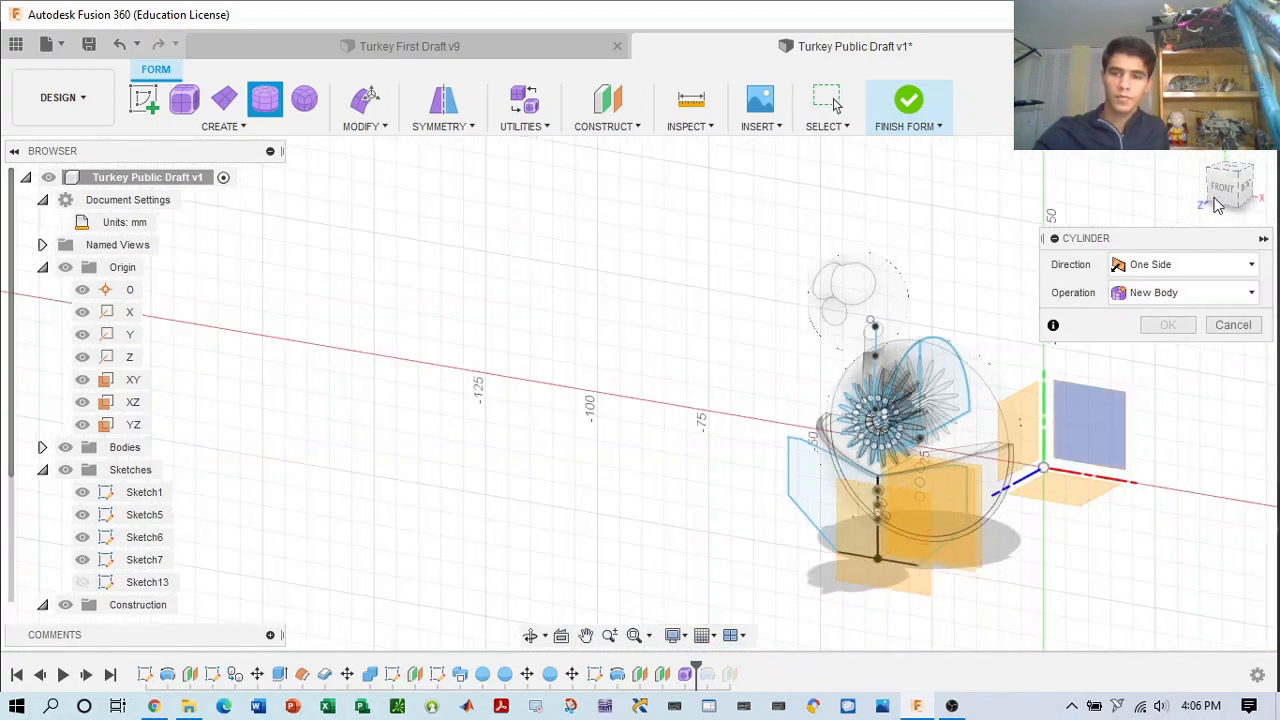
mouse_move(1226, 188)
mouse_down()
mouse_move(600, 420)
mouse_move(179, 552)
mouse_up()
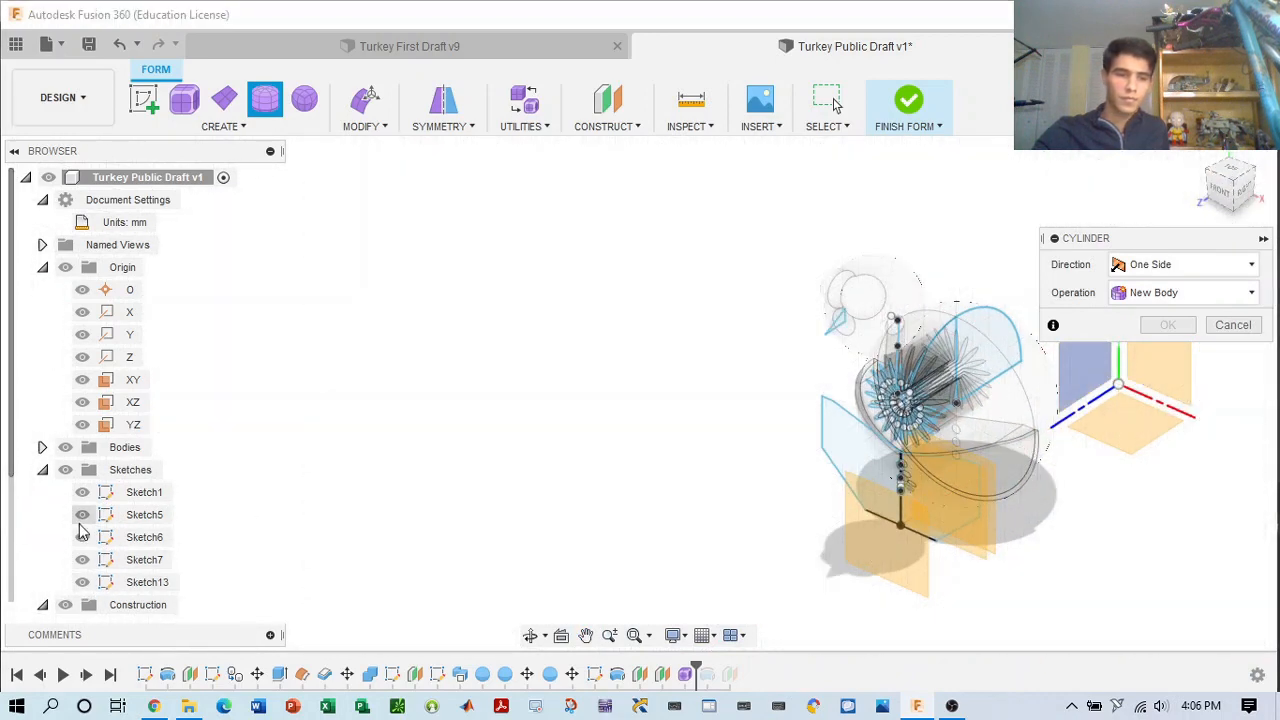
scroll(110, 585, down, 1)
scroll(115, 578, down, 1)
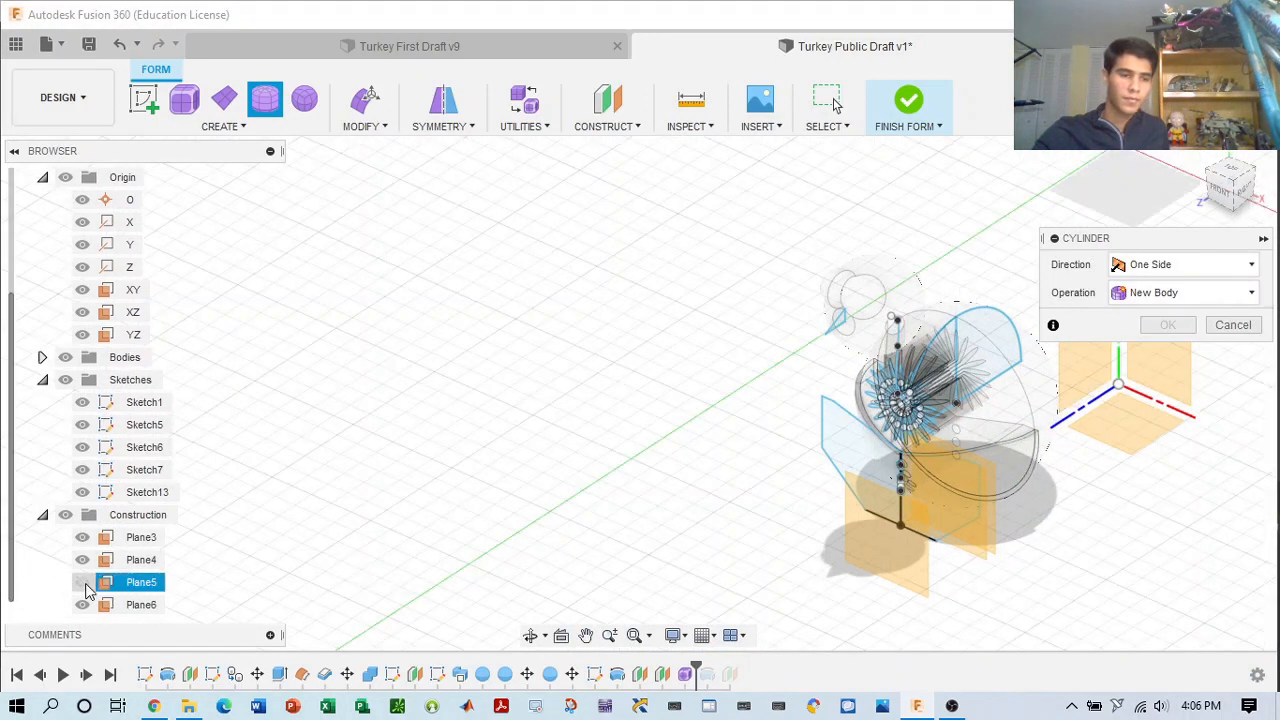
click(88, 586)
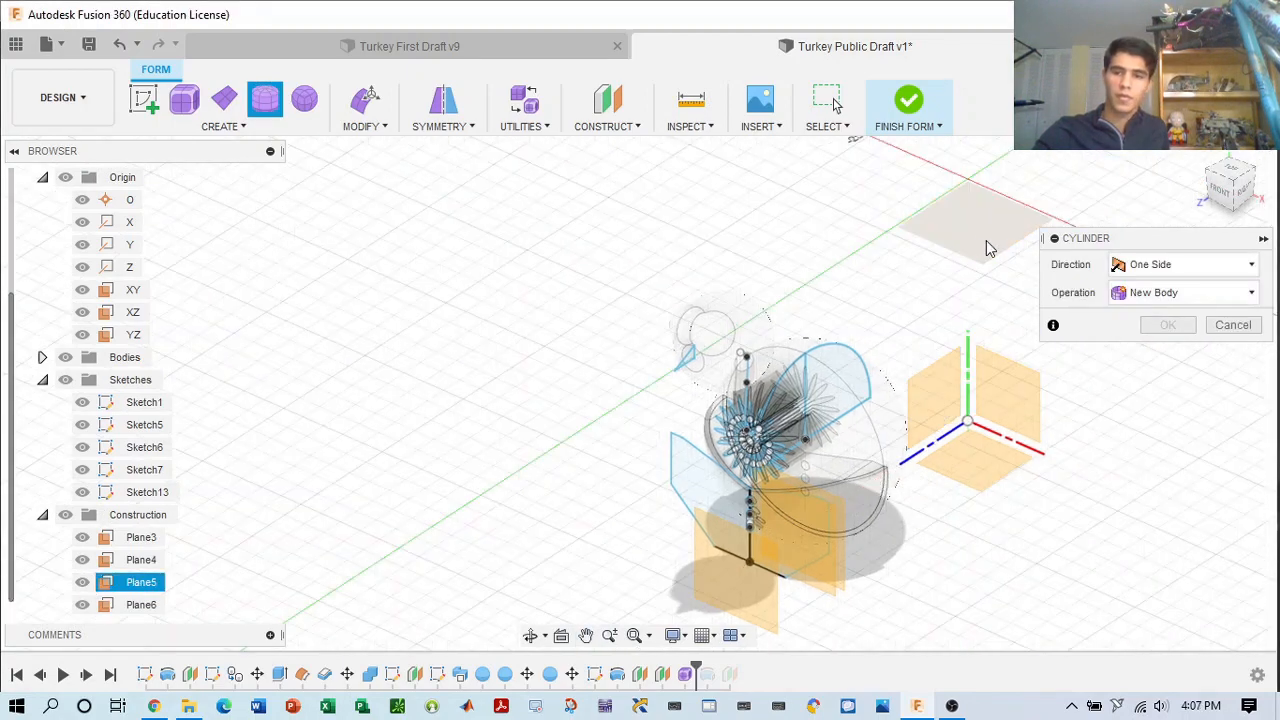
- Place a form cylinder with a 3 mm diameter on the beak-height plane, centred just beside the beak
scroll(705, 362, up, 5)
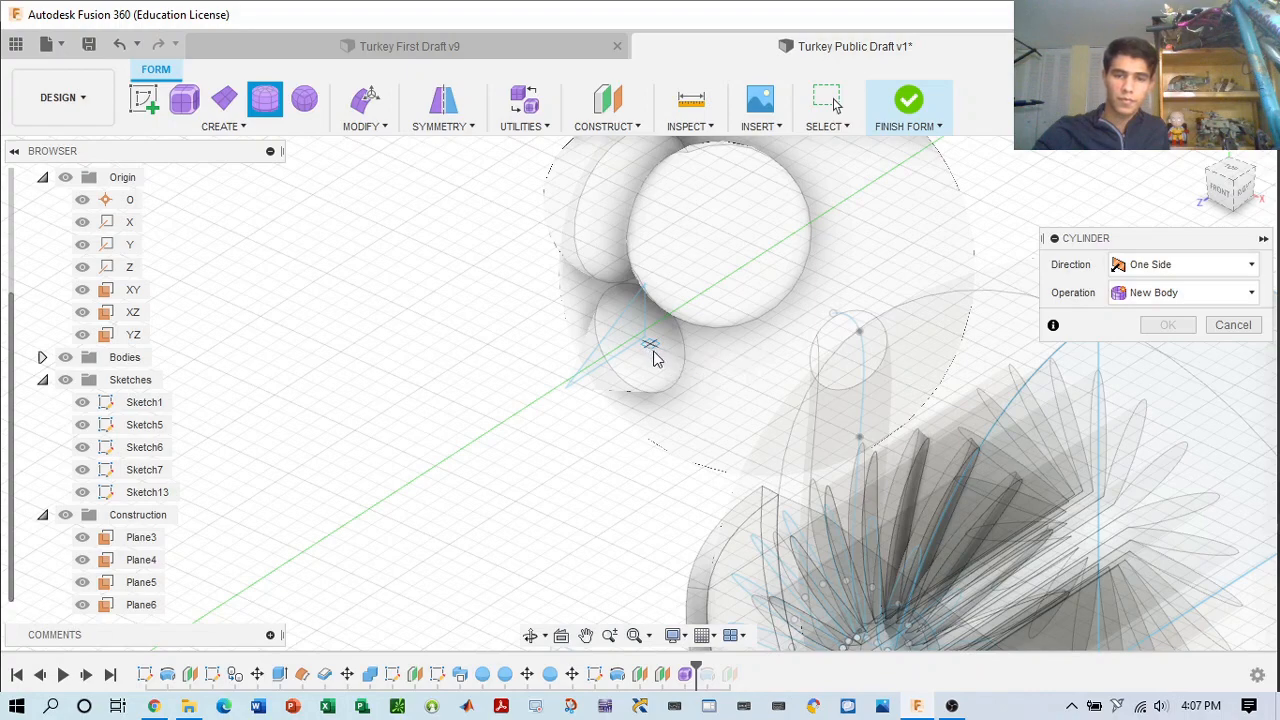
scroll(650, 352, up, 2)
click(1228, 197)
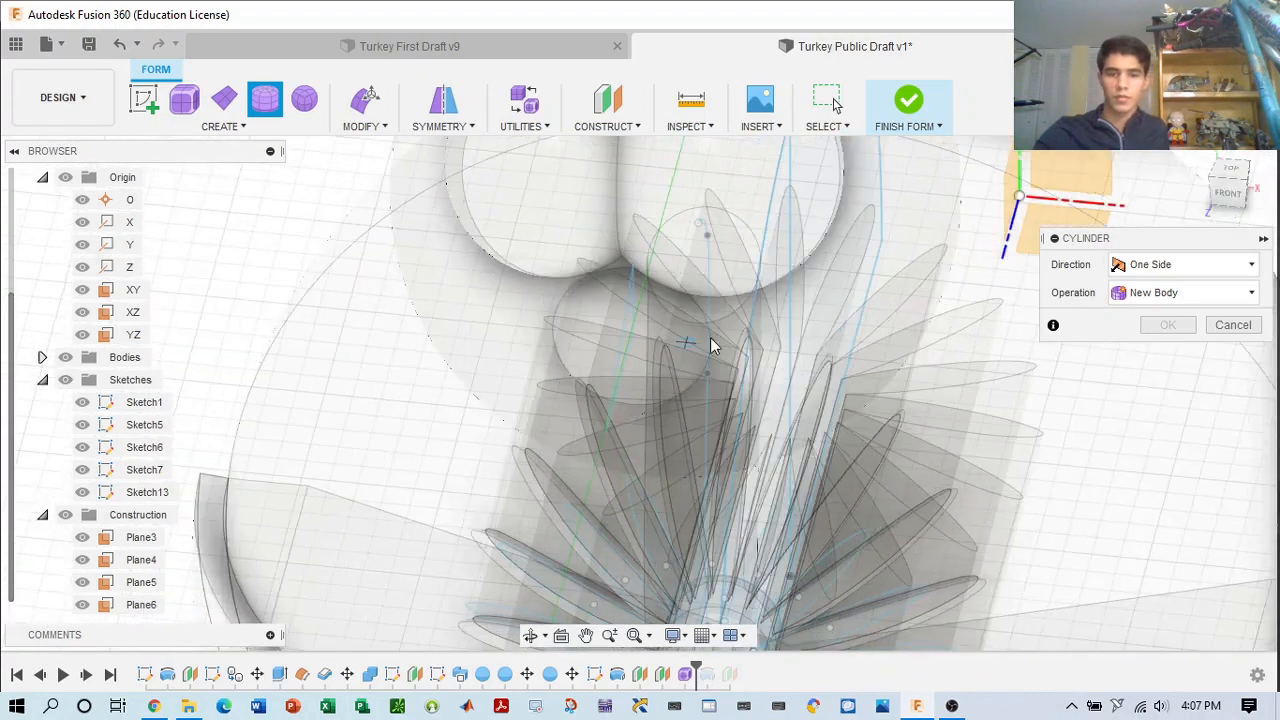
shift+middle_drag(640, 389, 770, 357)
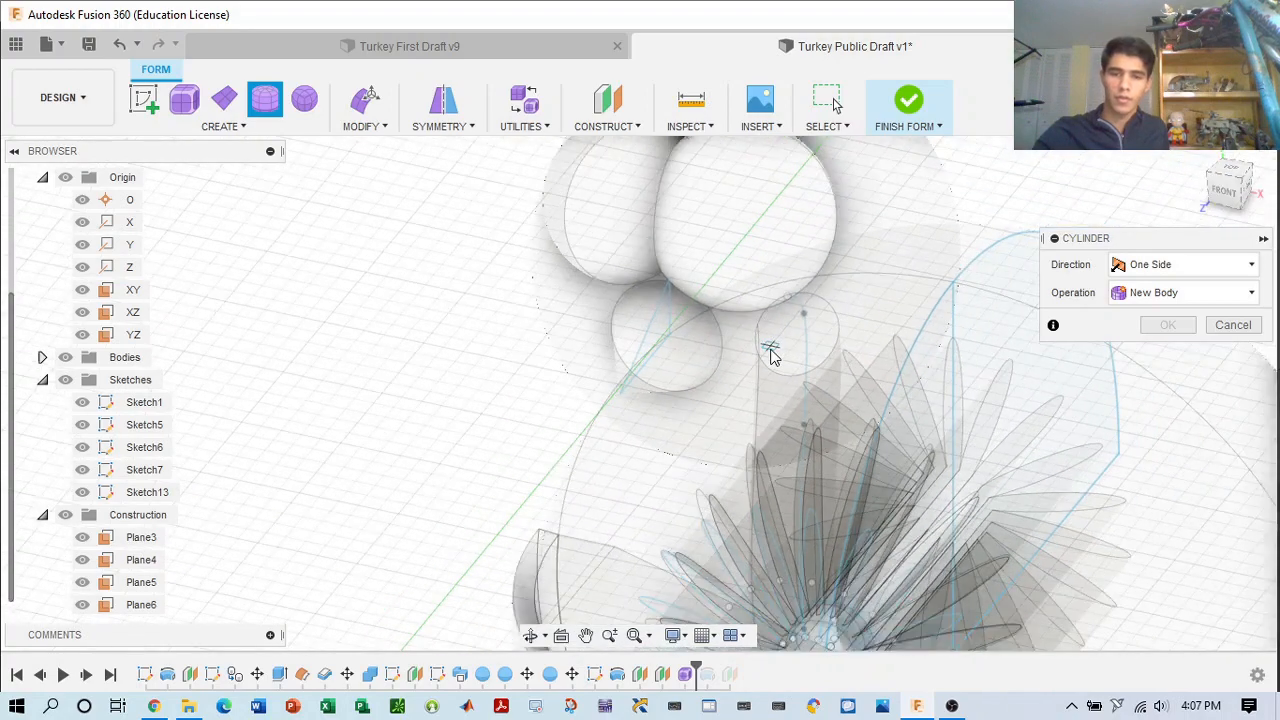
click(704, 343)
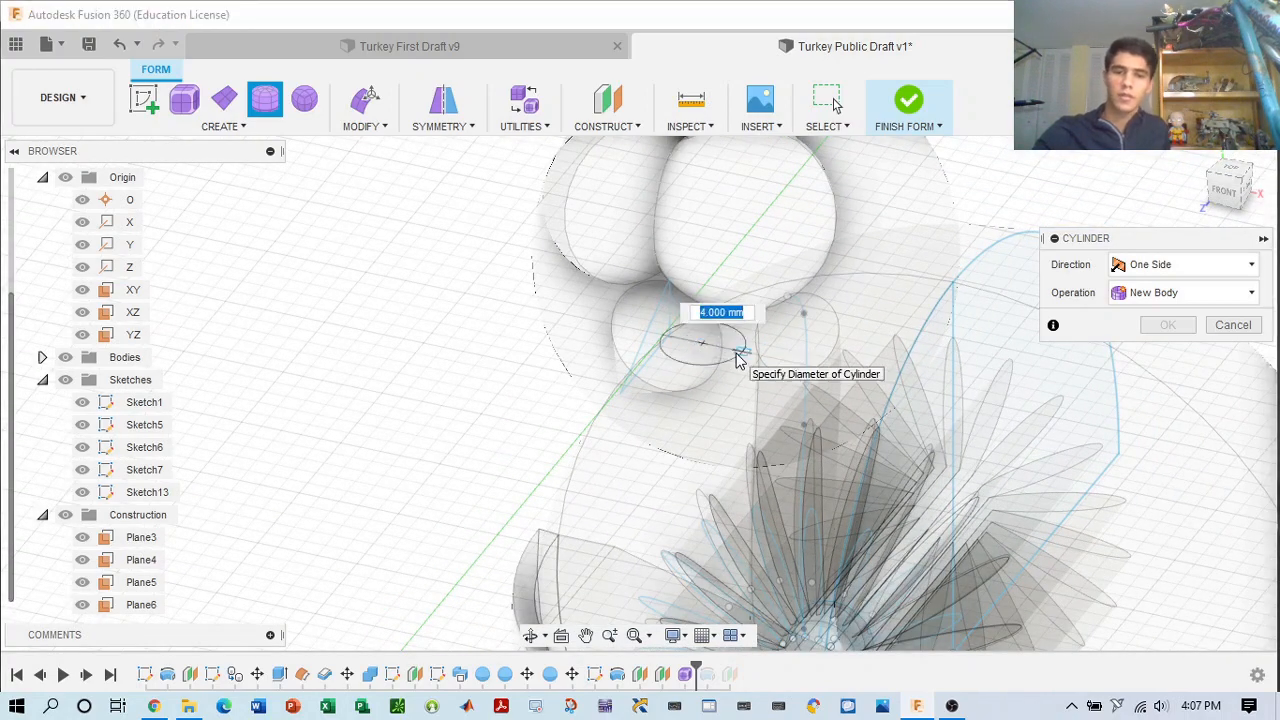
scroll(728, 357, up, 2)
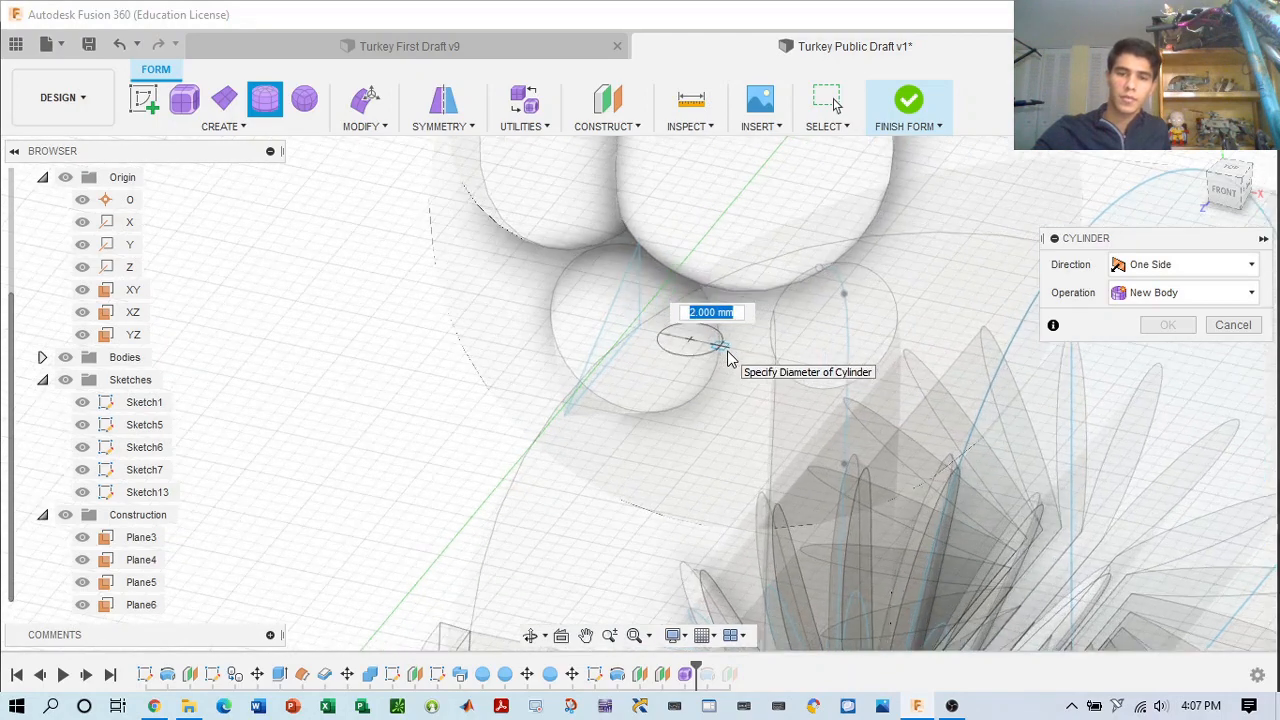
click(729, 350)
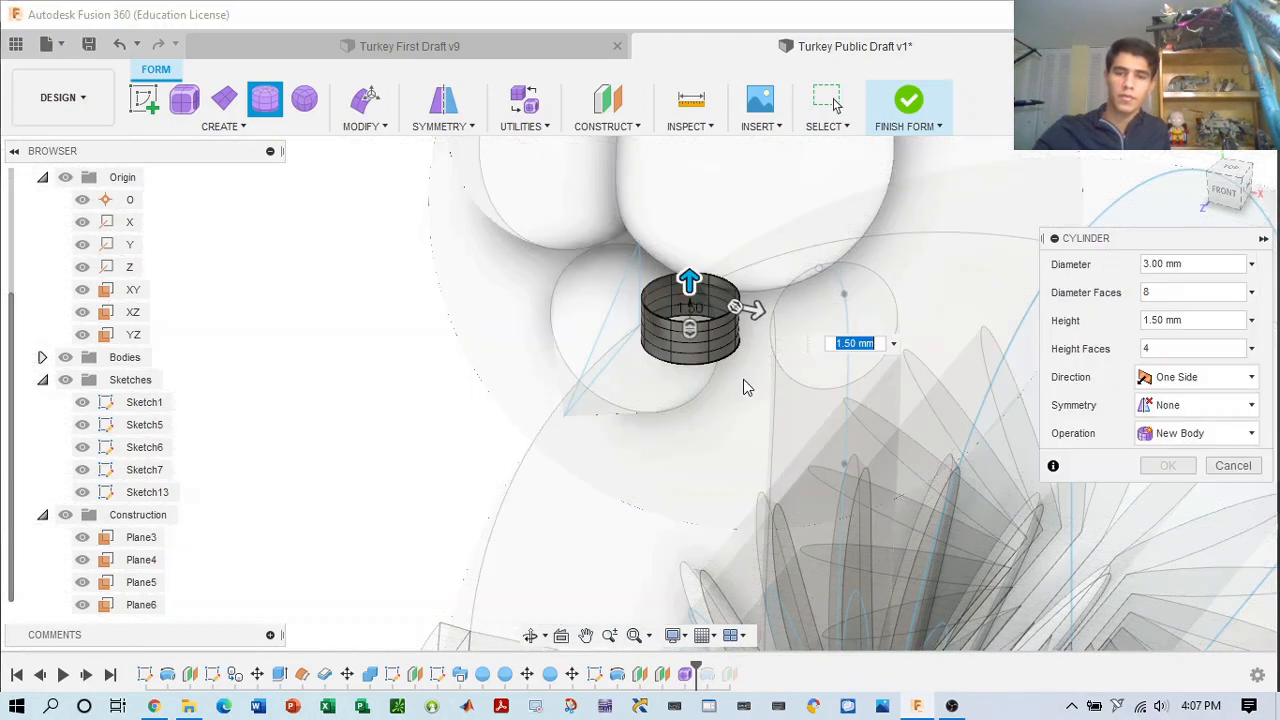
- Extend the cylinder downward from the plane and shorten its height to -3 mm, checking it from the front and at an angle
click(1225, 200)
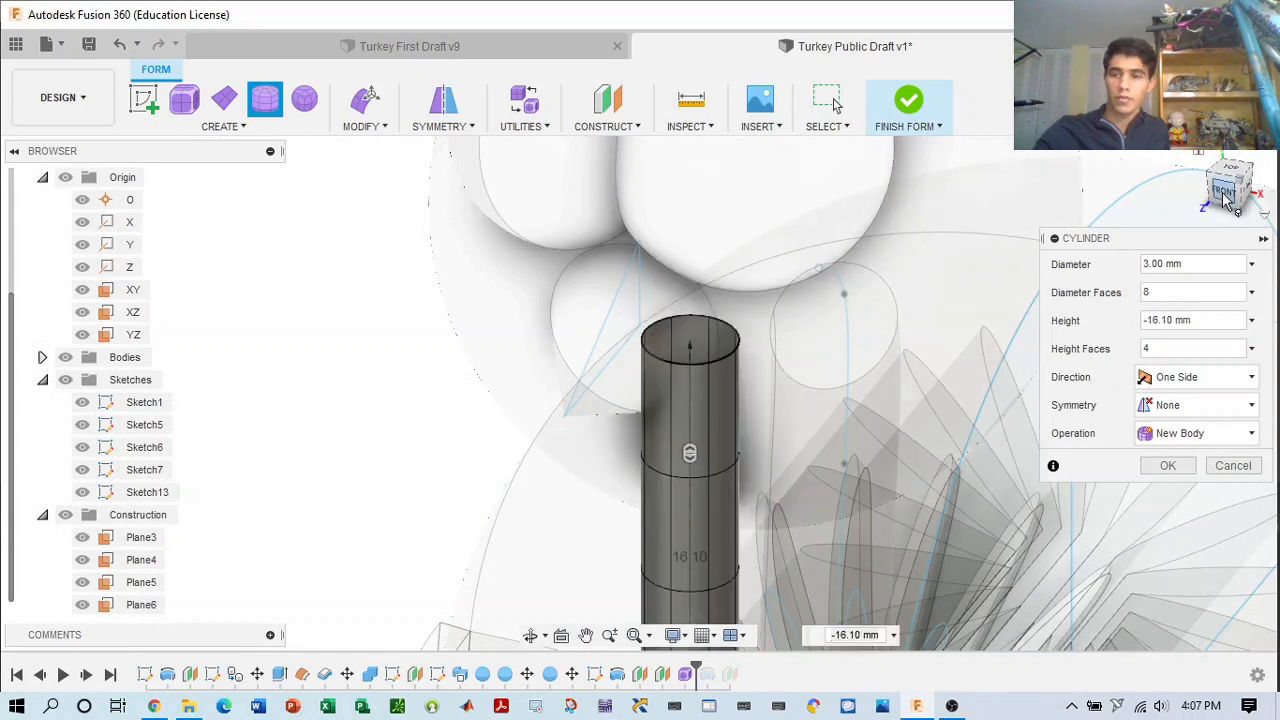
click(1222, 200)
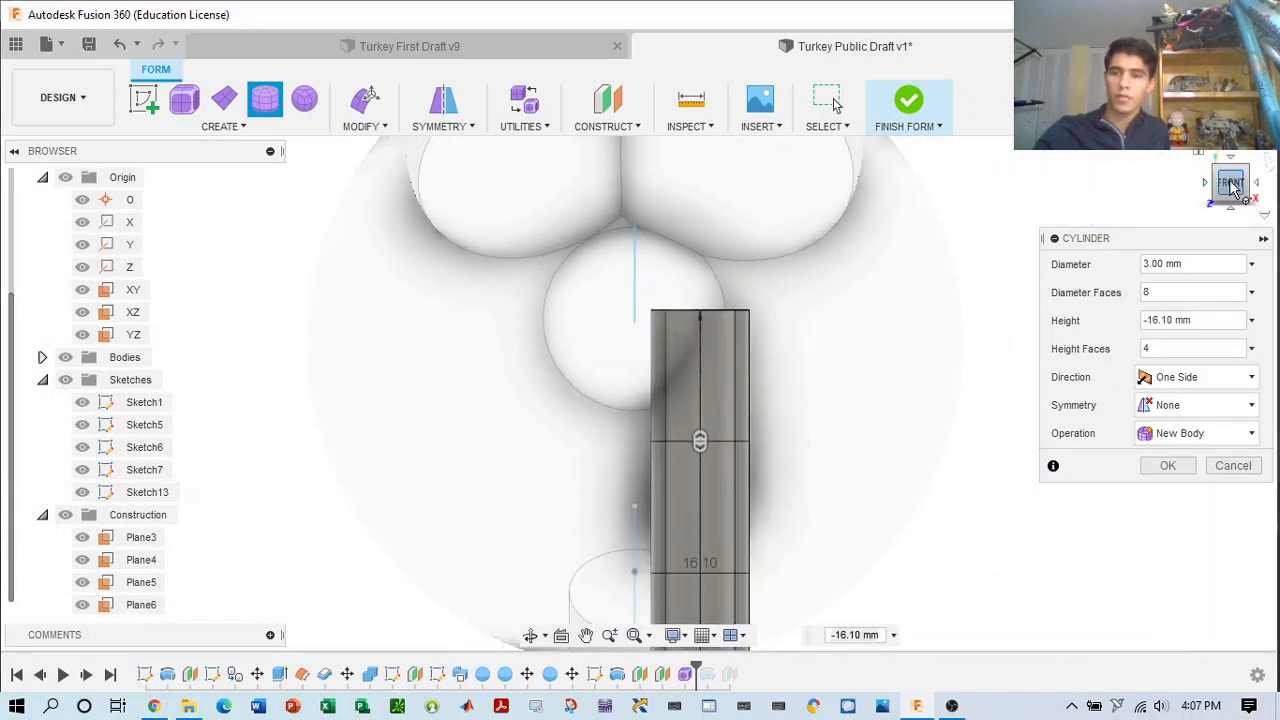
drag(1234, 187, 1166, 187)
scroll(948, 340, down, 4)
middle_drag(962, 358, 912, 350)
mouse_move(1232, 203)
mouse_down()
mouse_move(1274, 212)
mouse_move(1238, 203)
mouse_up()
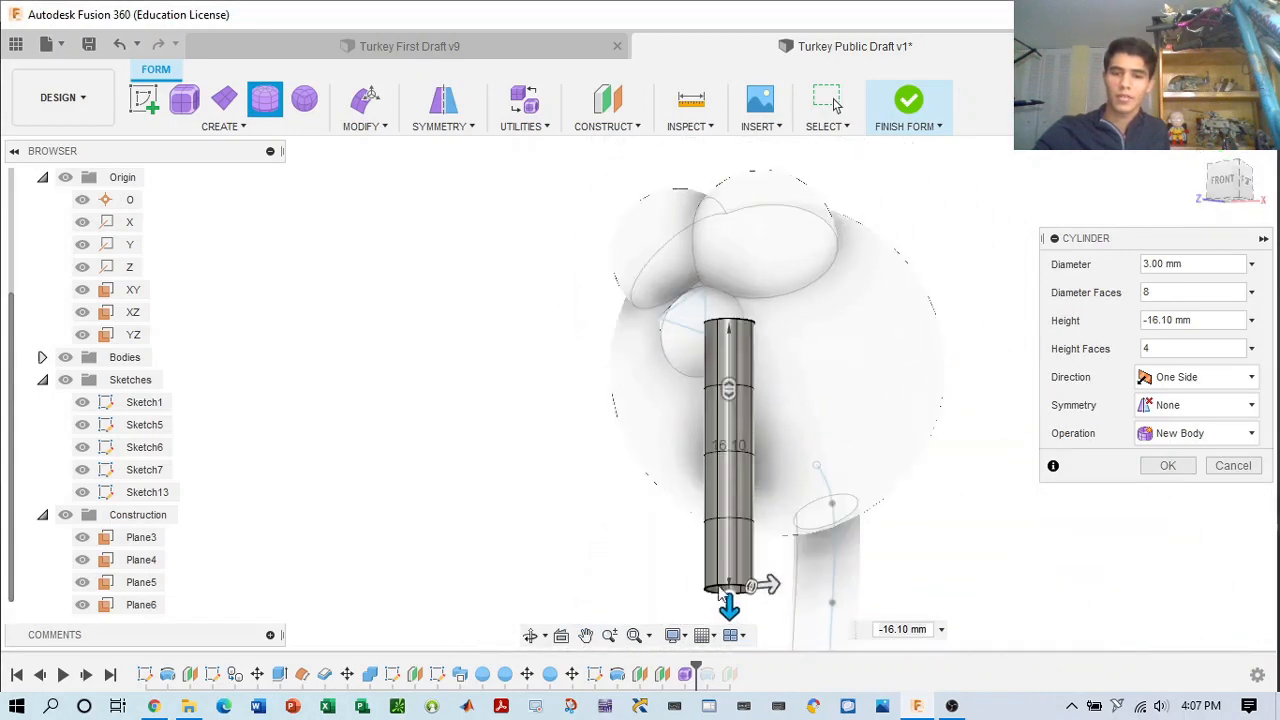
drag(731, 601, 764, 387)
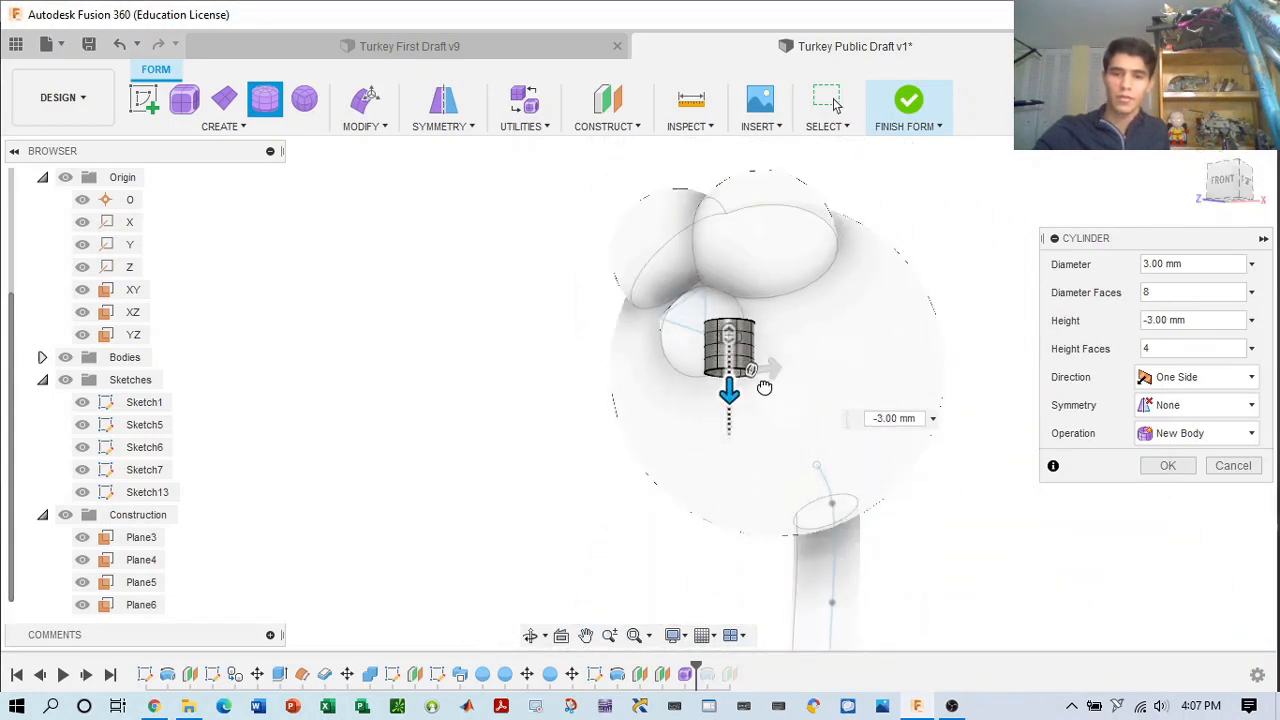
shift+middle_drag(764, 387, 732, 356)
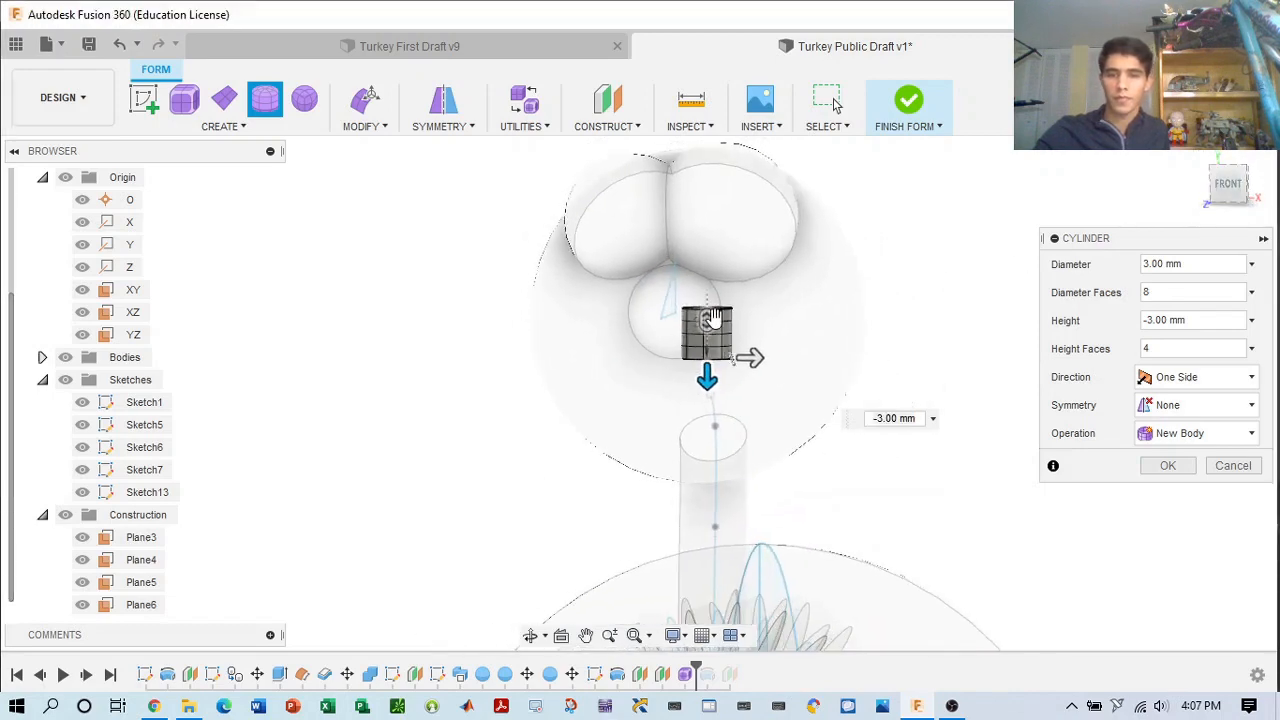
scroll(790, 350, up, 4)
click(1220, 377)
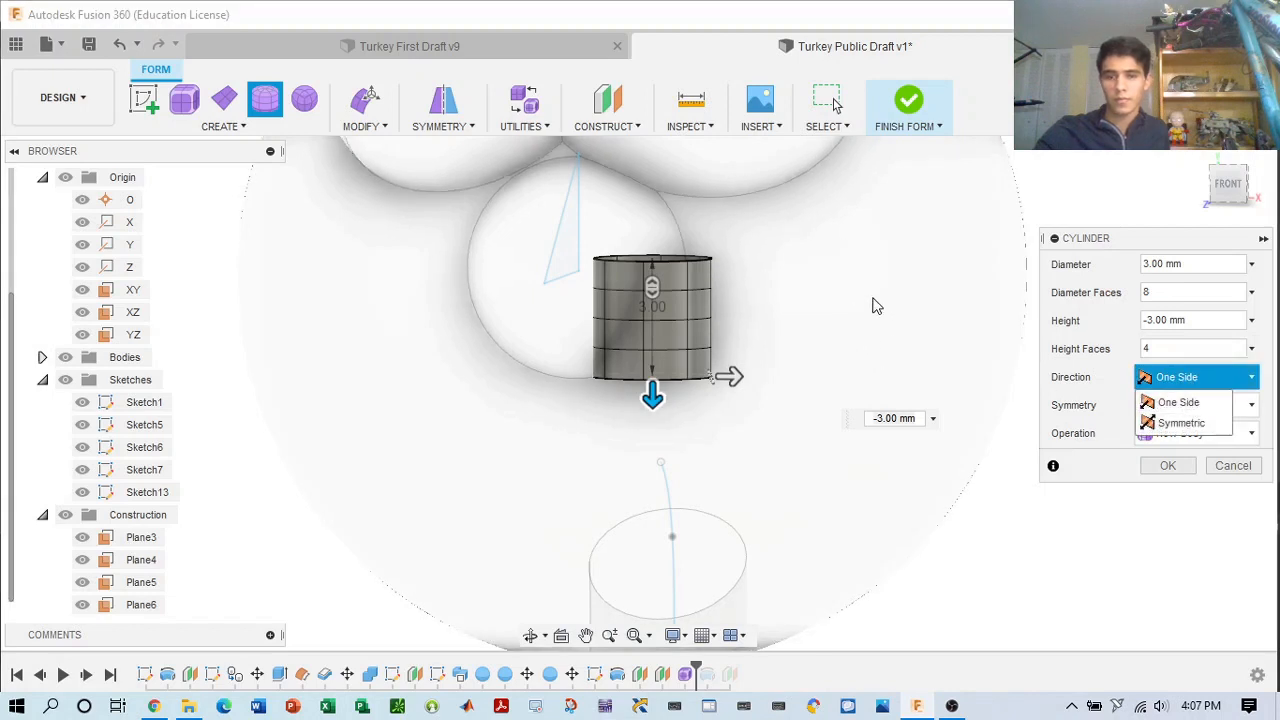
click(909, 283)
drag(652, 394, 660, 291)
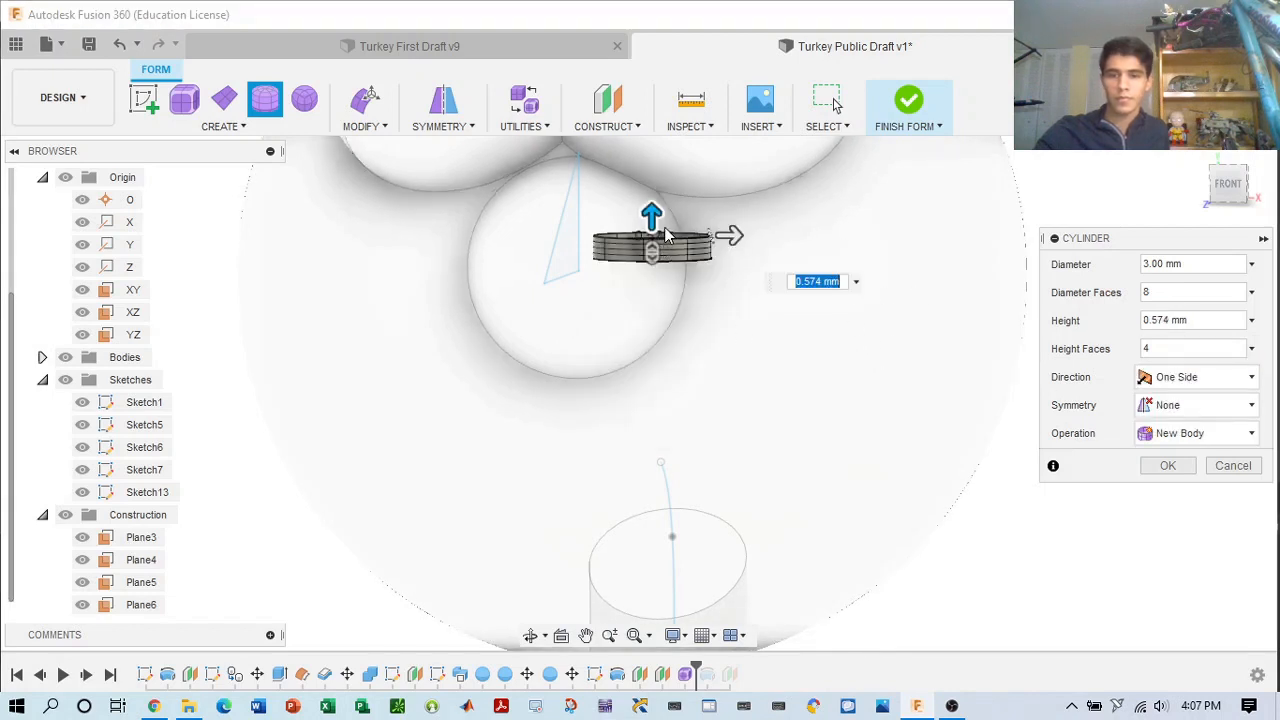
drag(667, 234, 692, 362)
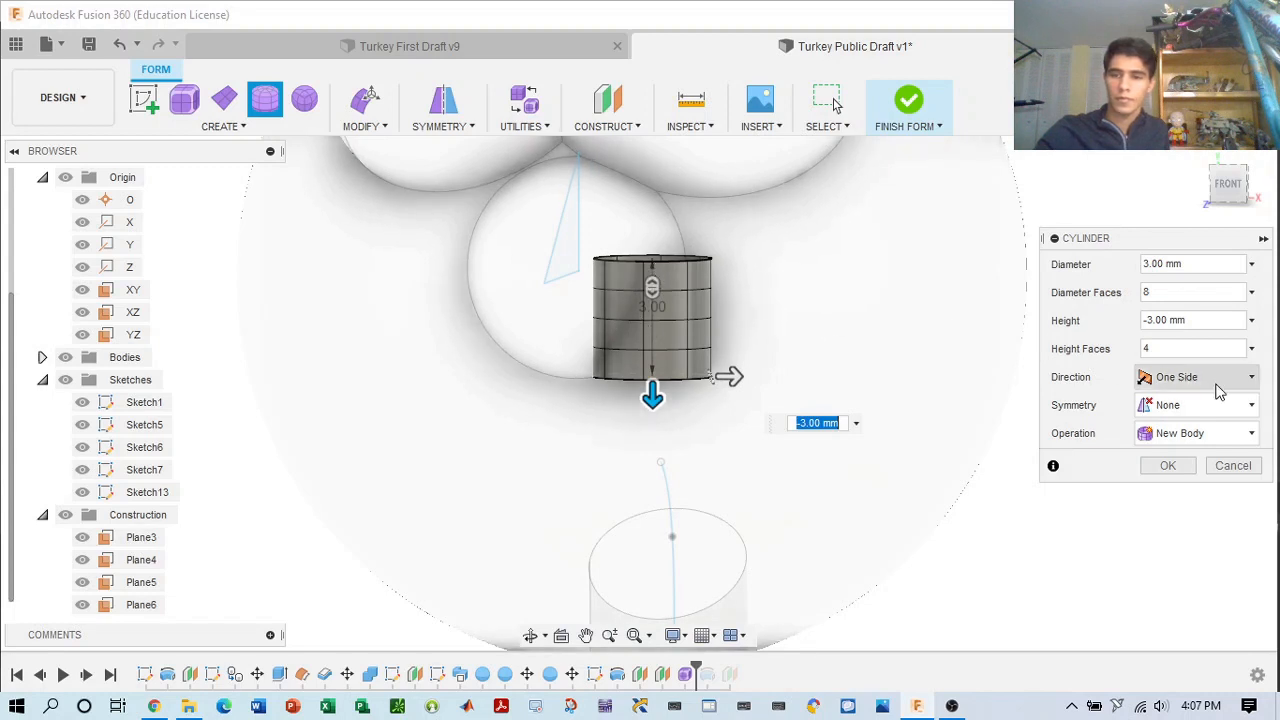
- Make the cylinder extend symmetrically about its plane and adjust its height to -4 mm
click(1200, 377)
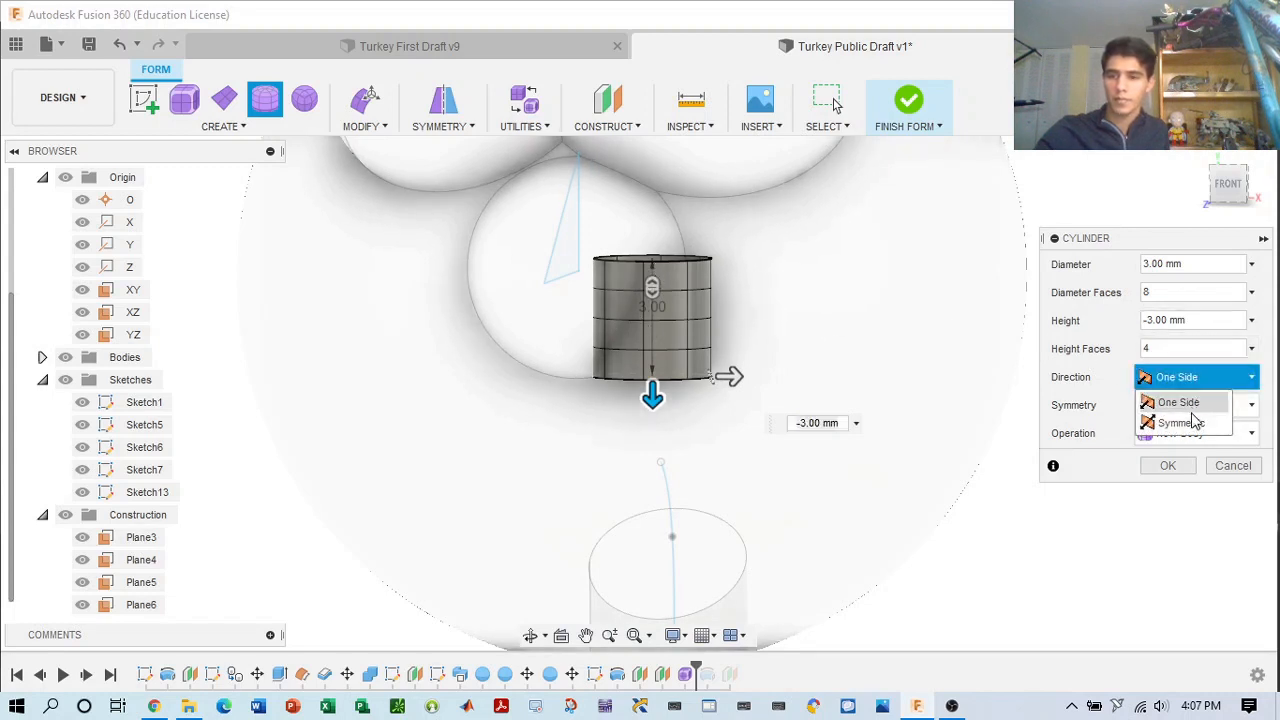
click(1190, 421)
scroll(823, 232, down, 2)
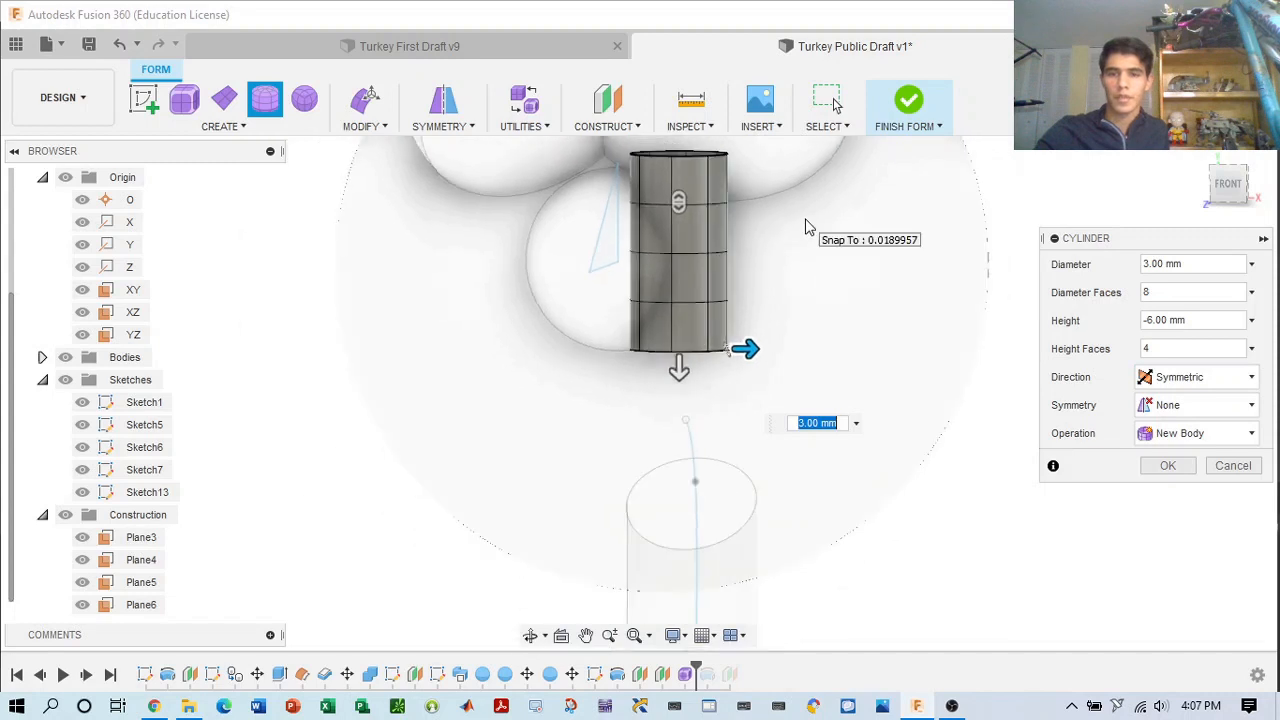
drag(679, 366, 679, 337)
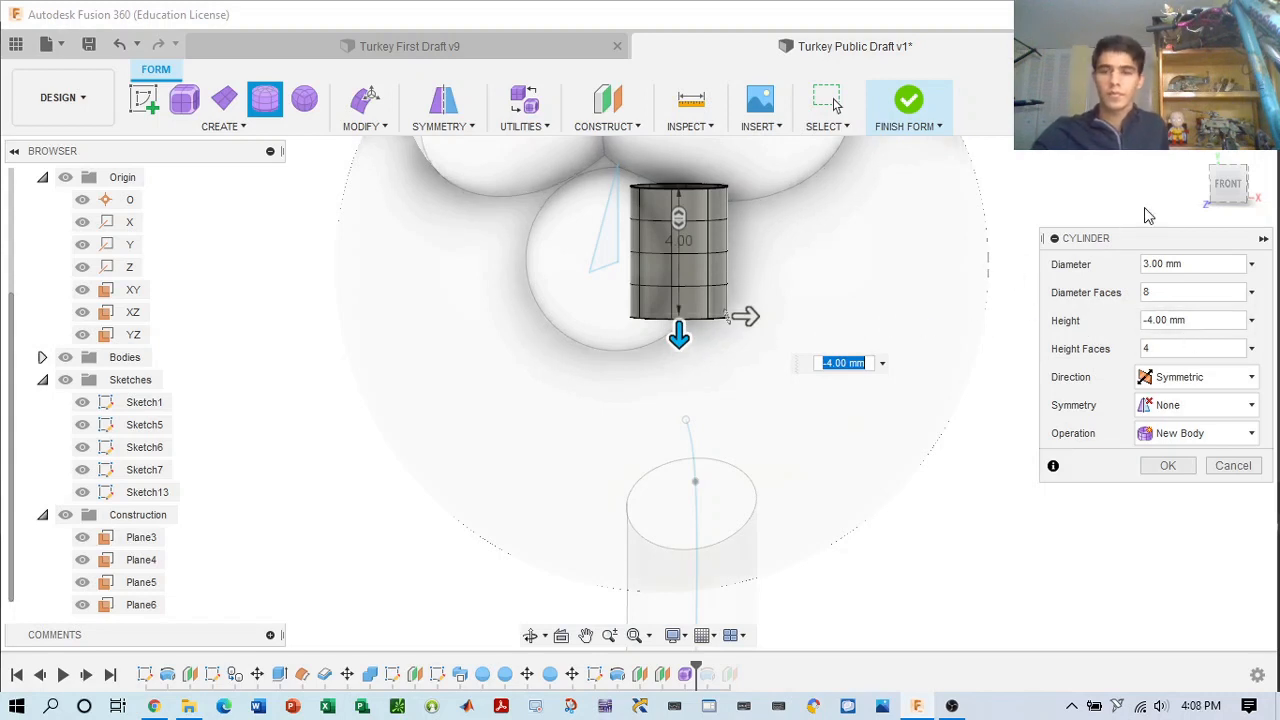
- Set the cylinder's height faces to 8, viewing it from the side against the beak triangle
drag(1228, 187, 1278, 196)
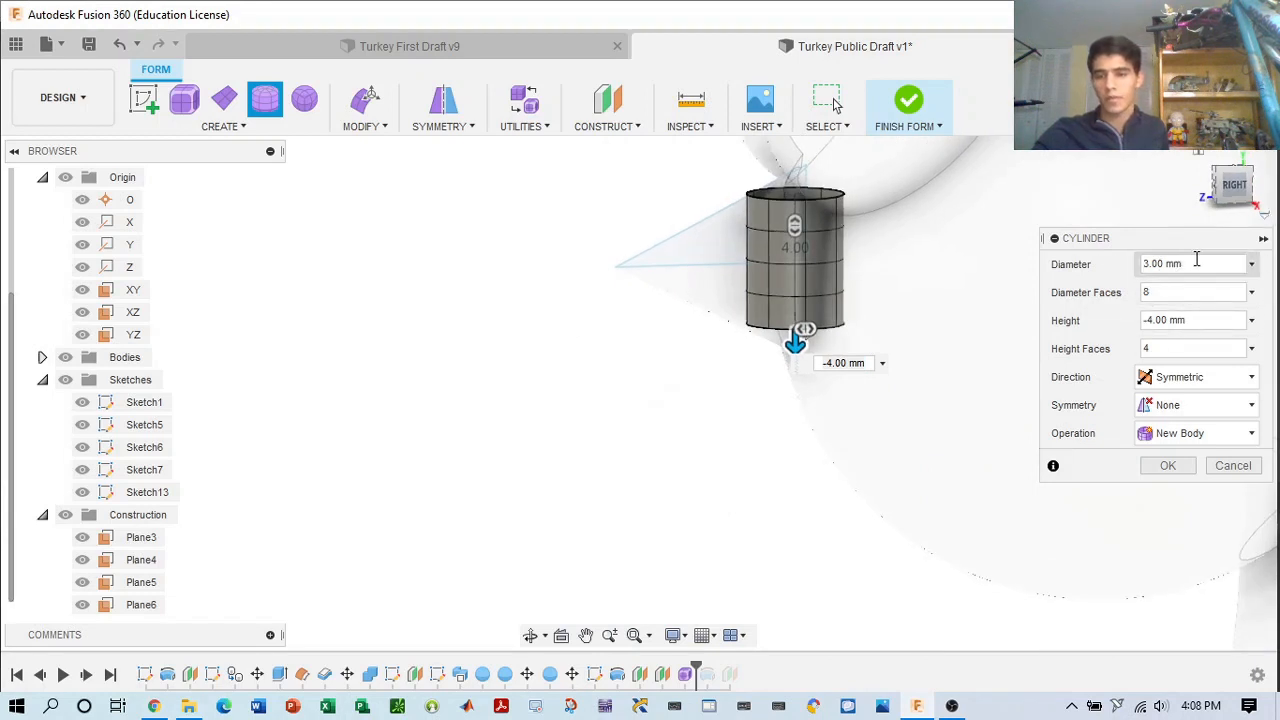
click(1171, 349)
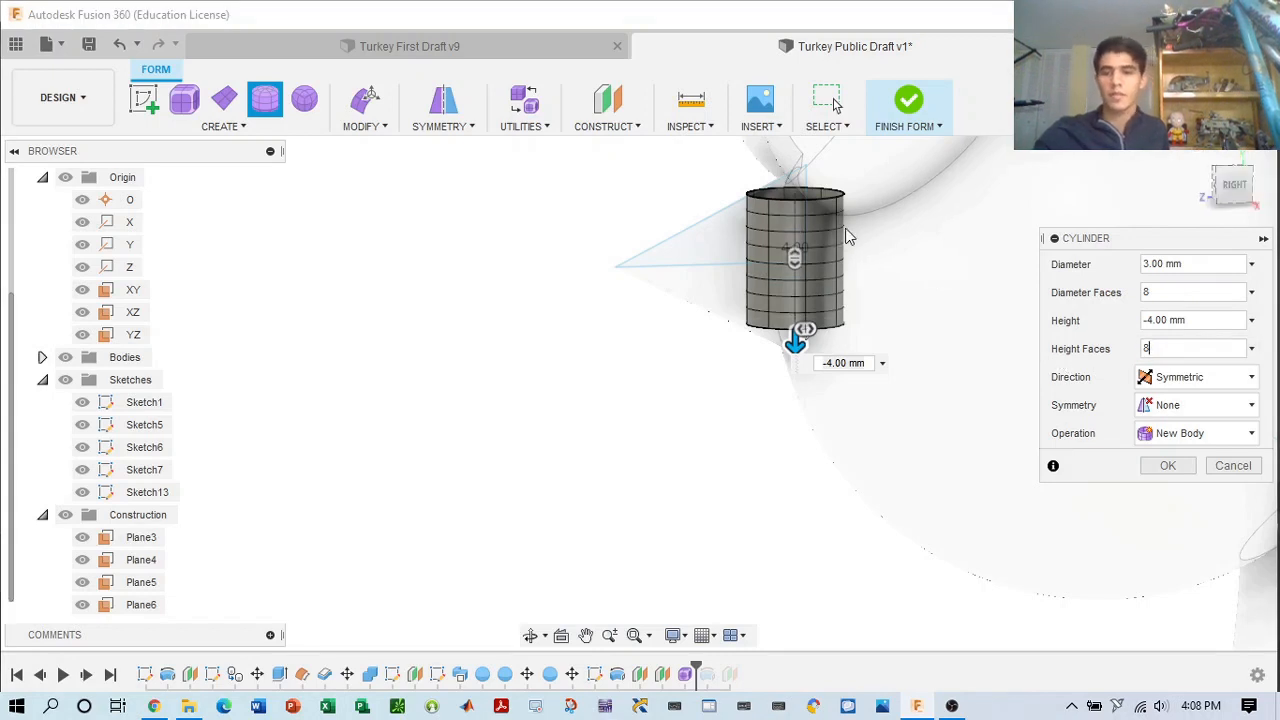
scroll(784, 212, up, 3)
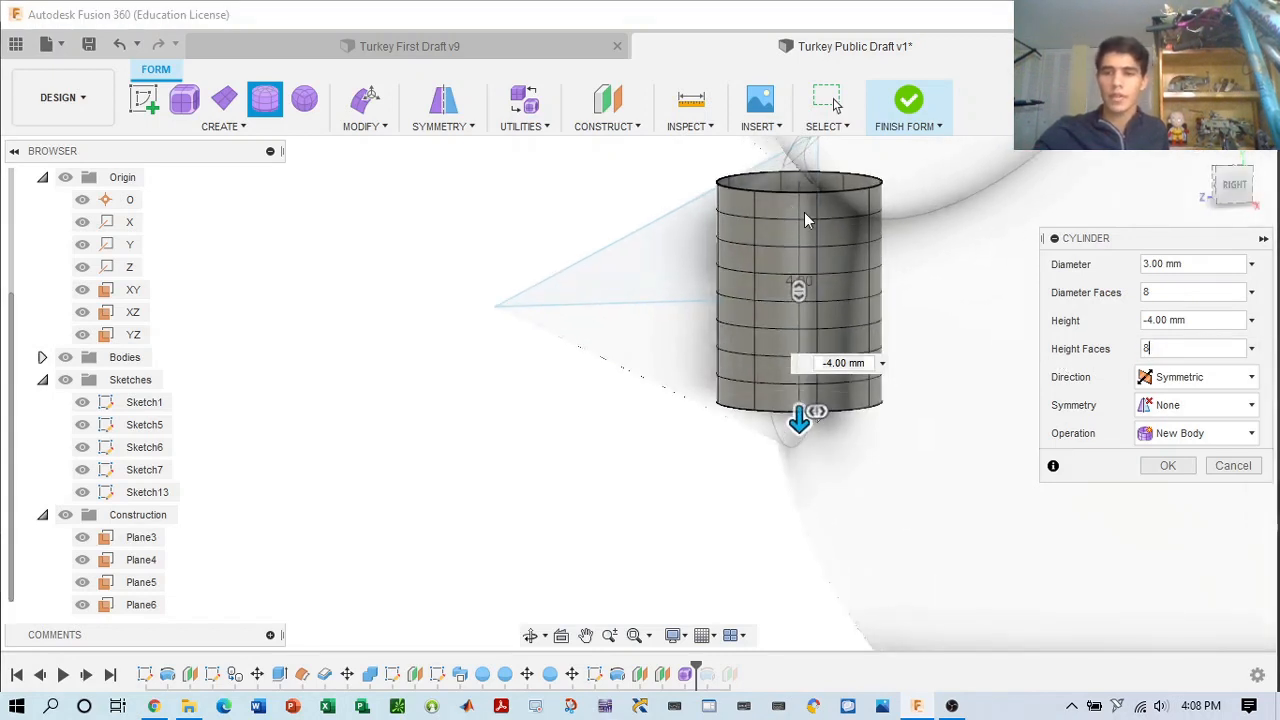
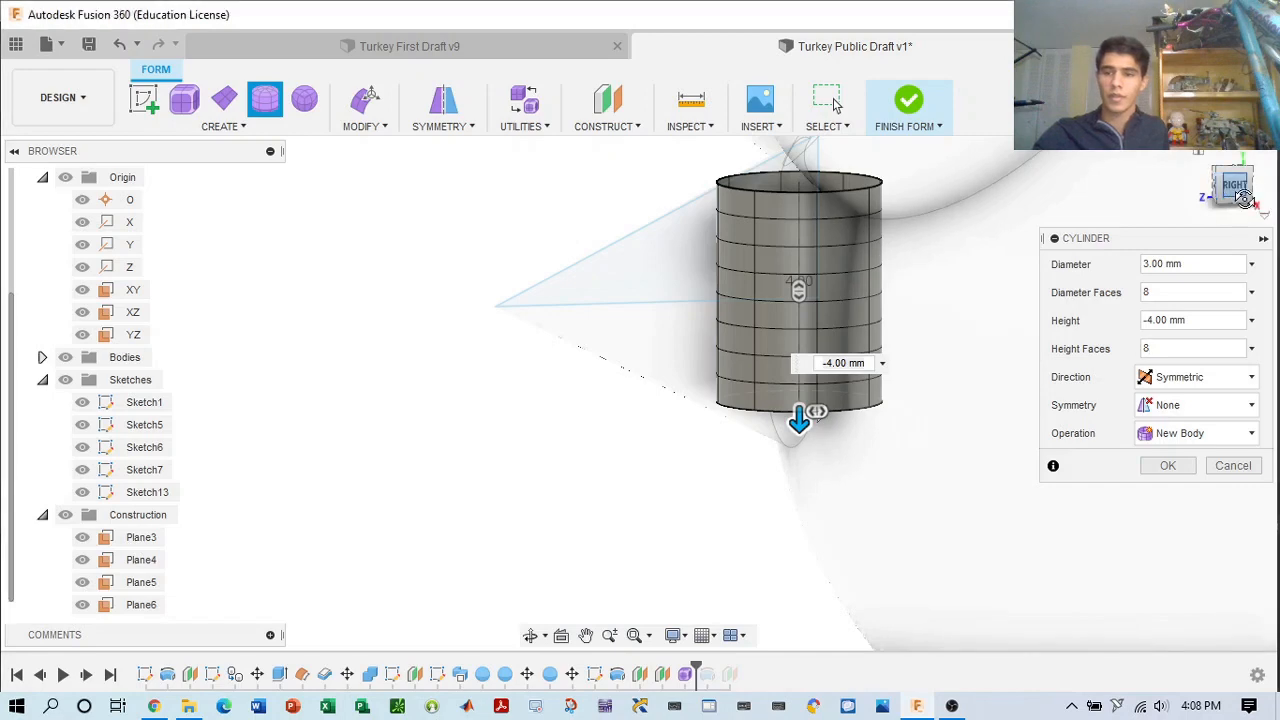
- Create the form cylinder as a new body with 3 mm diameter, -4 mm symmetric height, and 8 diameter and 8 height faces
drag(1236, 192, 1248, 262)
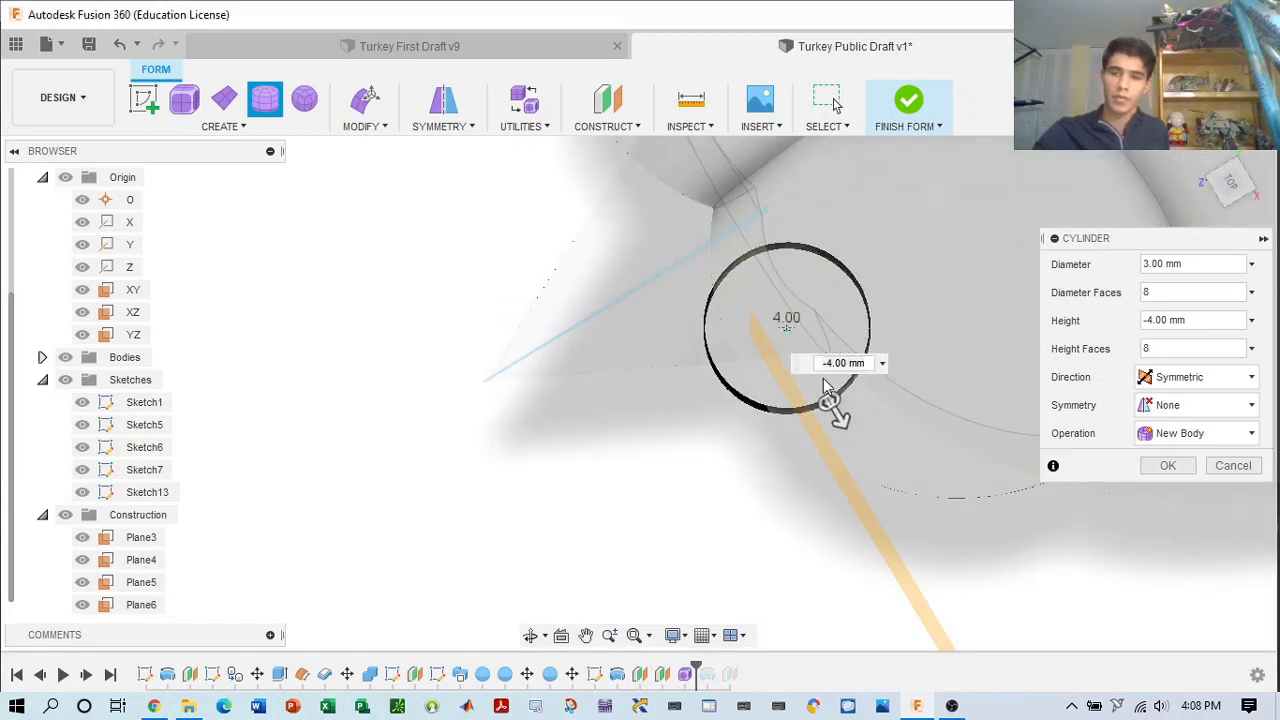
click(1240, 195)
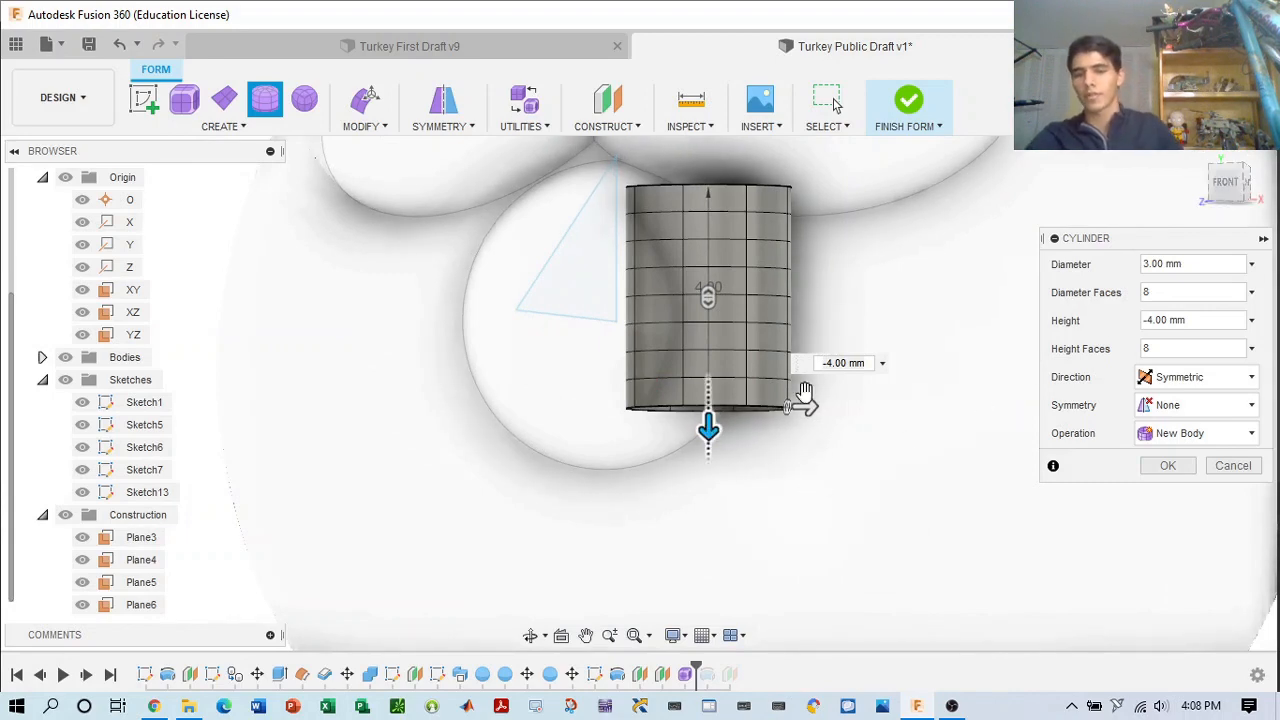
scroll(925, 331, down, 2)
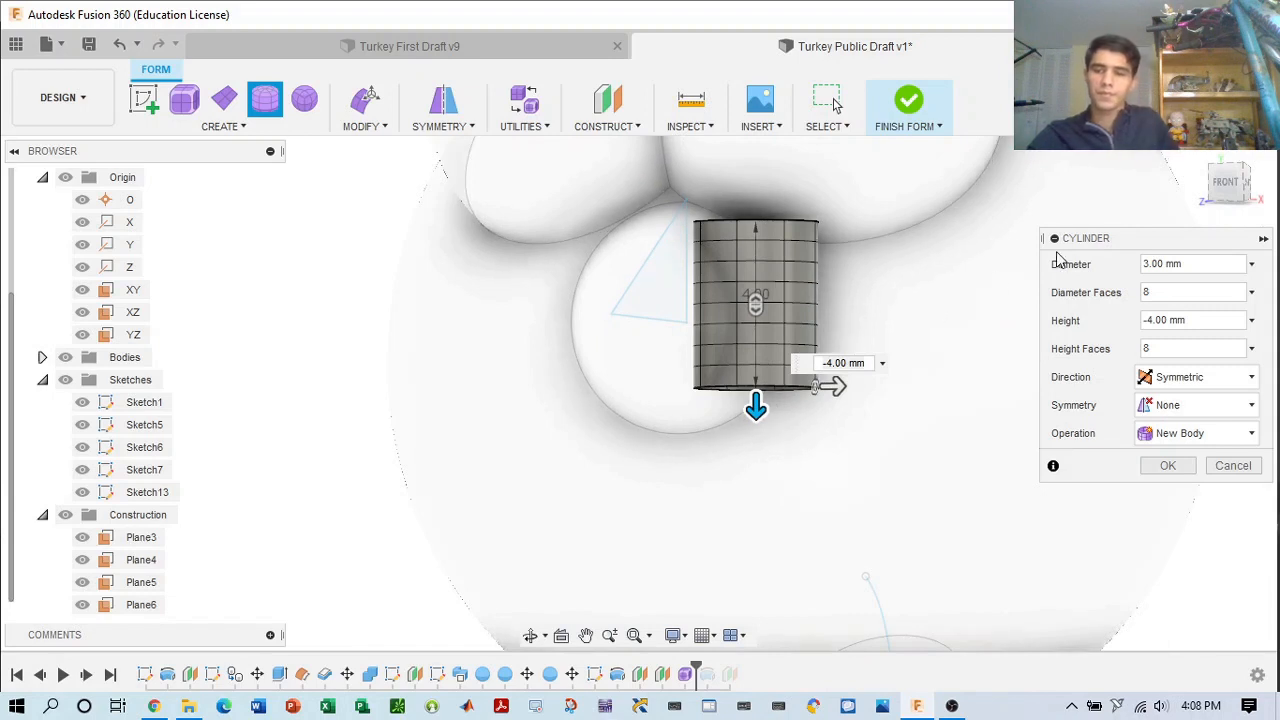
middle_drag(1017, 240, 898, 241)
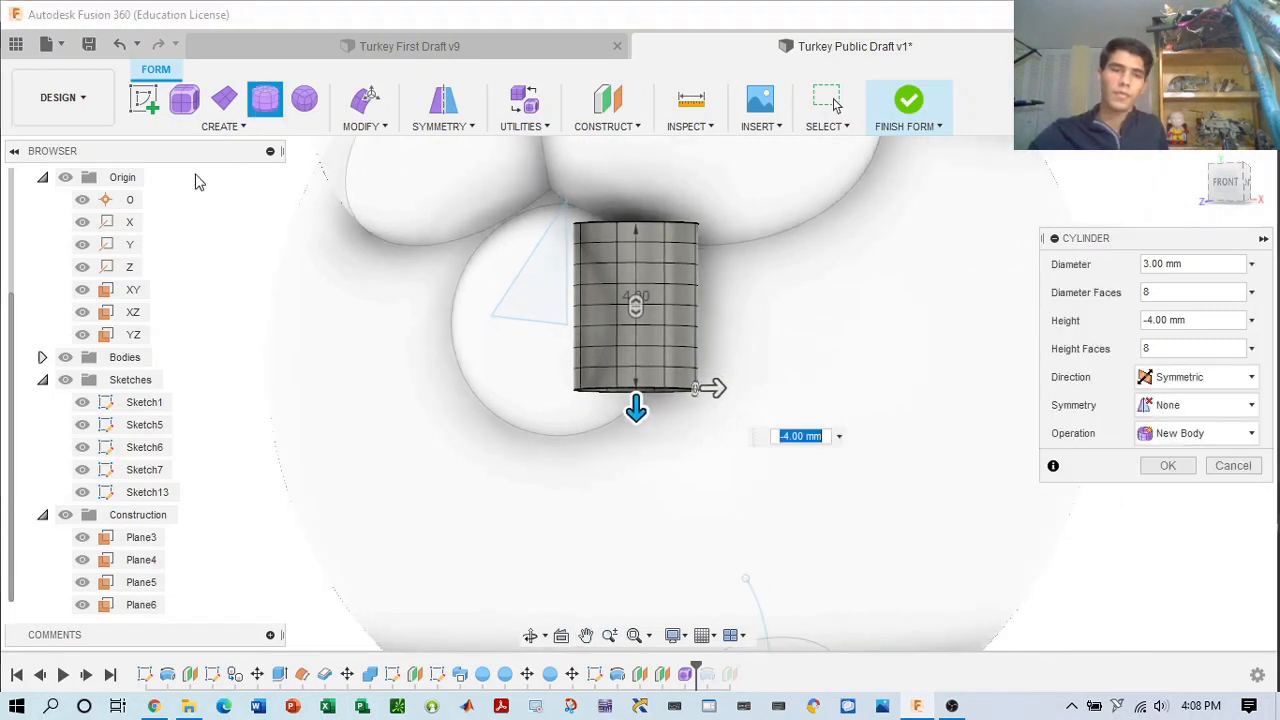
click(1168, 472)
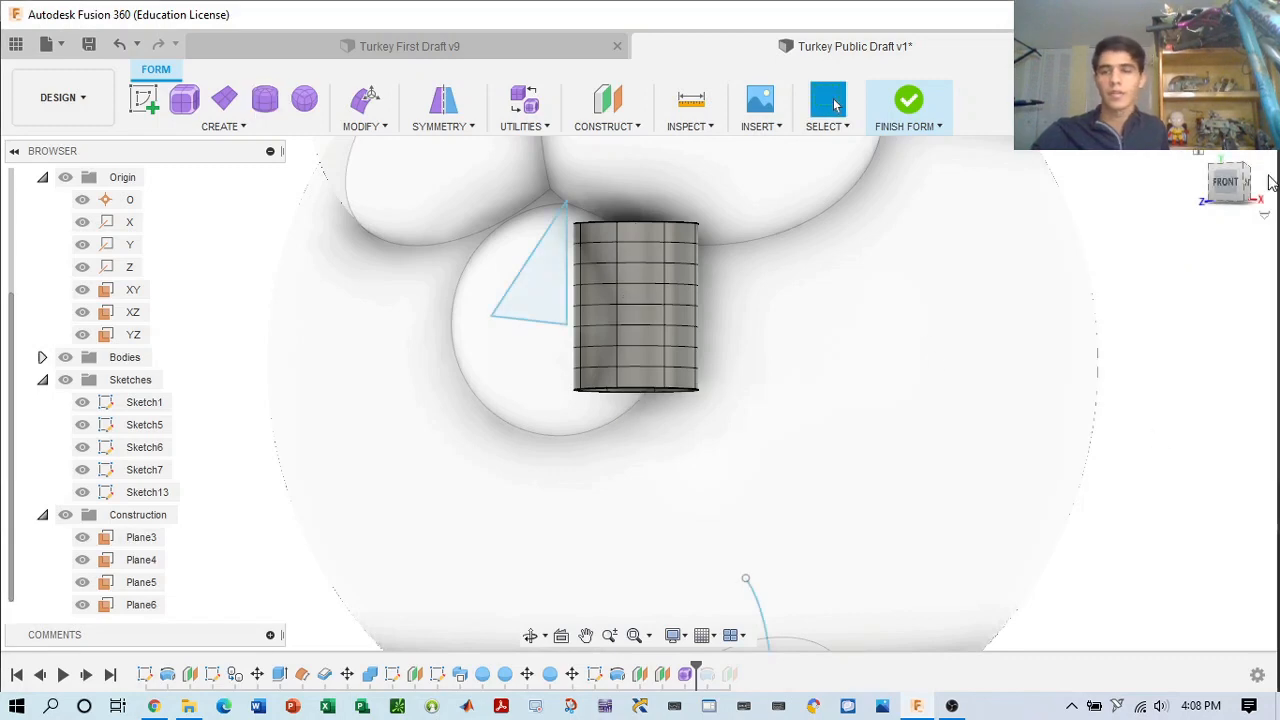
- Check the Select Through setting in the selection filters
mouse_move(1233, 183)
mouse_down()
mouse_move(1211, 206)
mouse_move(1216, 182)
mouse_up()
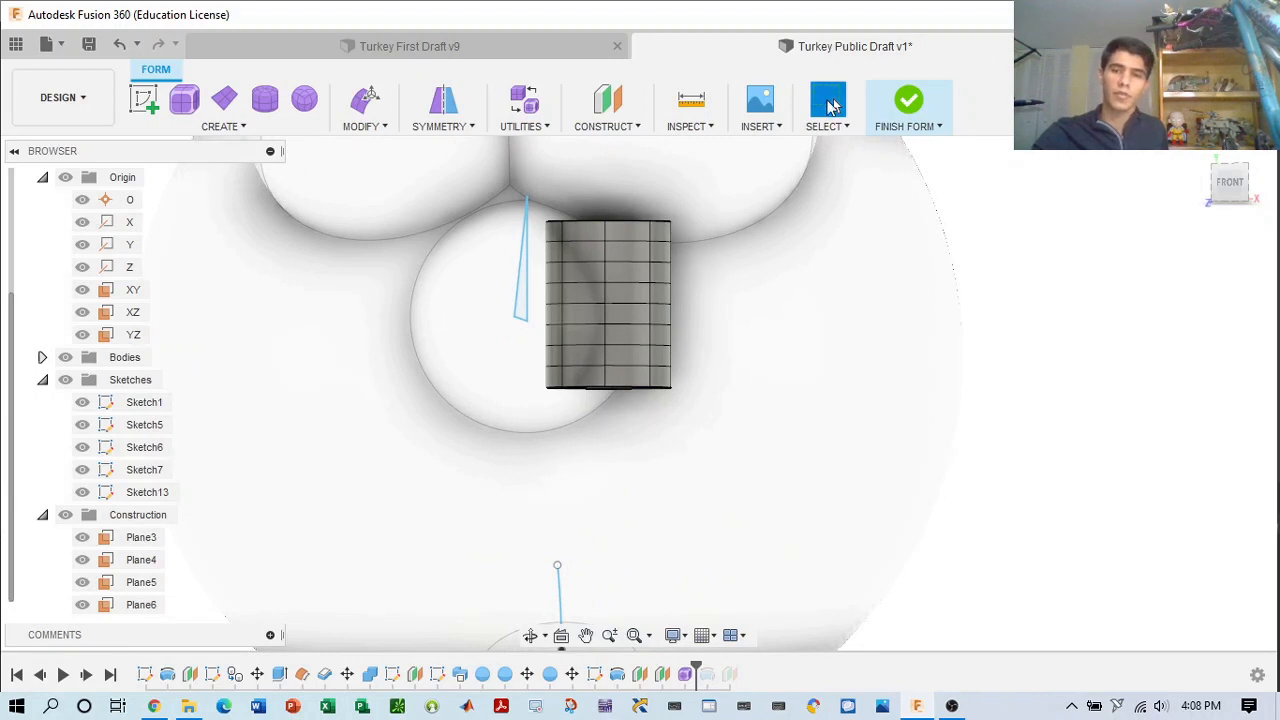
click(848, 130)
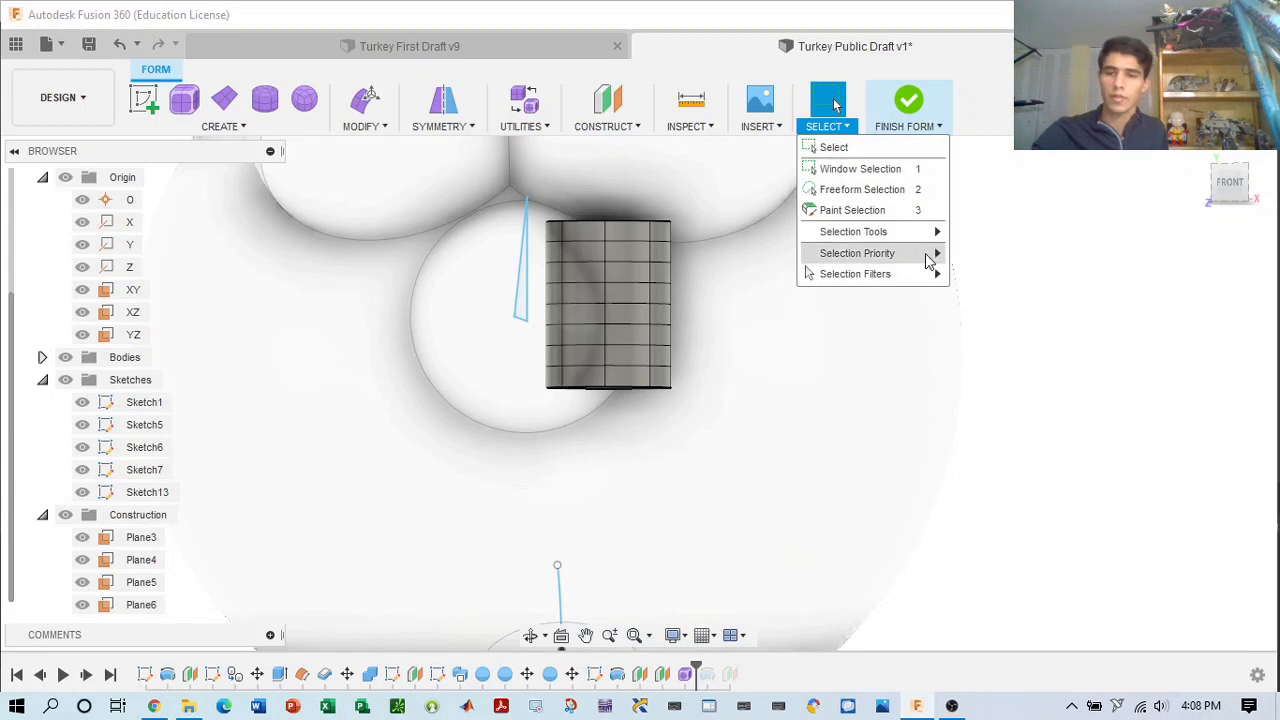
mouse_move(937, 276)
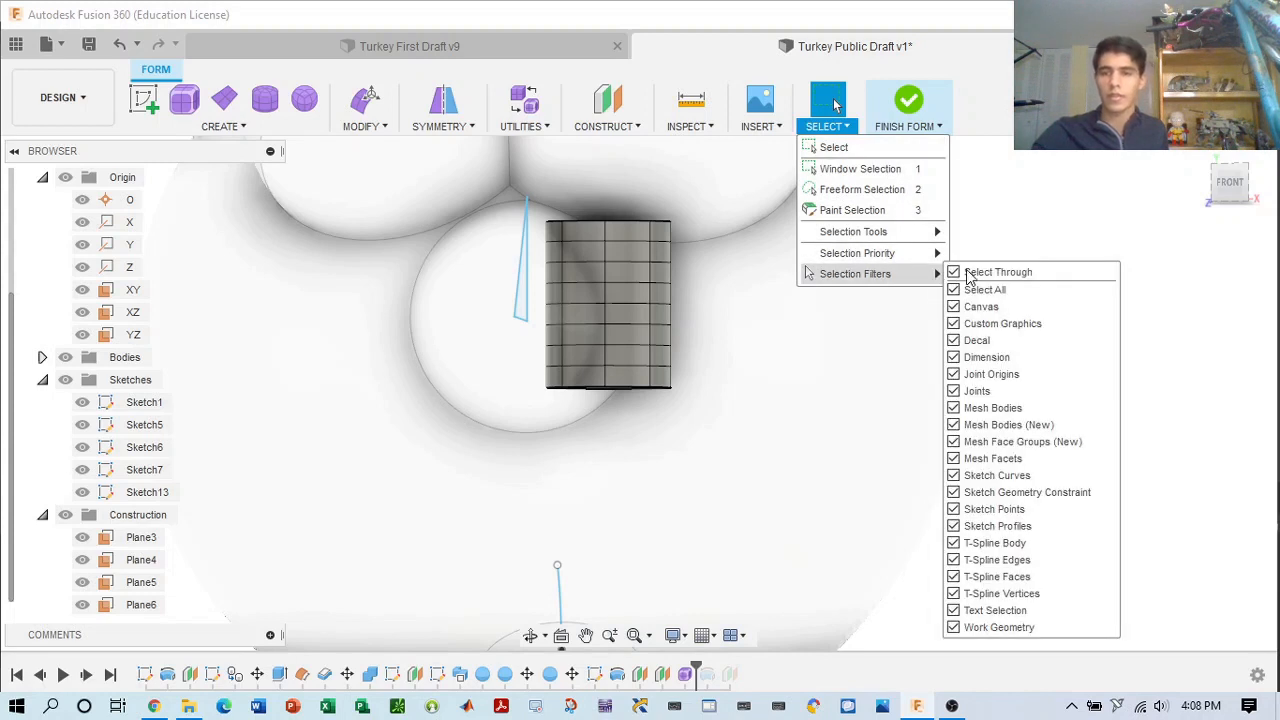
click(921, 317)
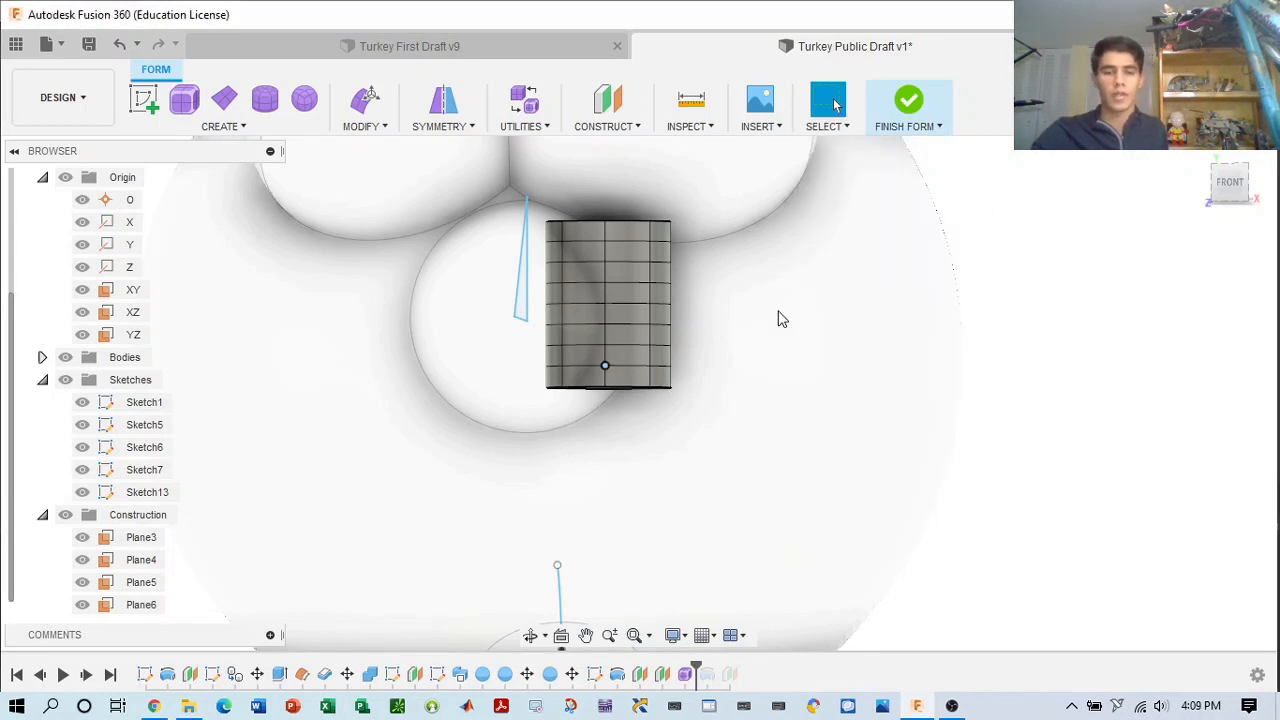
click(846, 127)
mouse_move(943, 280)
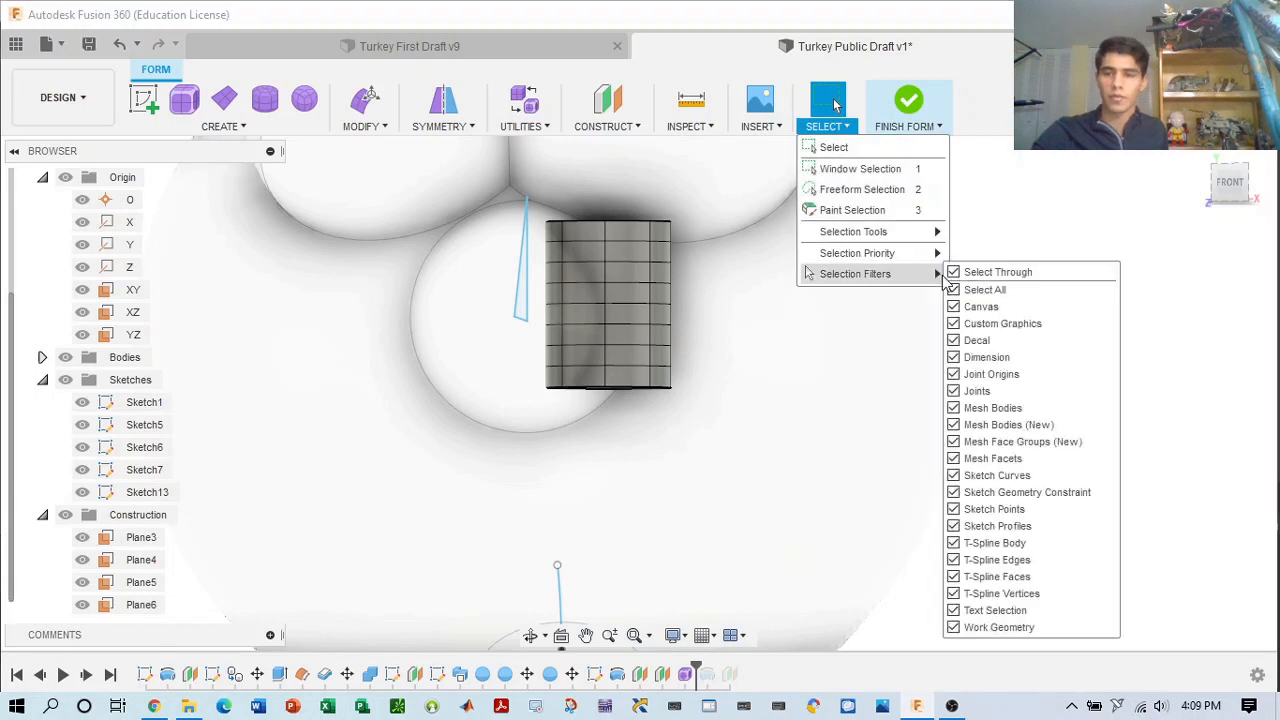
- Select the whole edge loop at the cylinder's lower end and scale it uniformly to 0 with Edit Form
scroll(638, 398, up, 2)
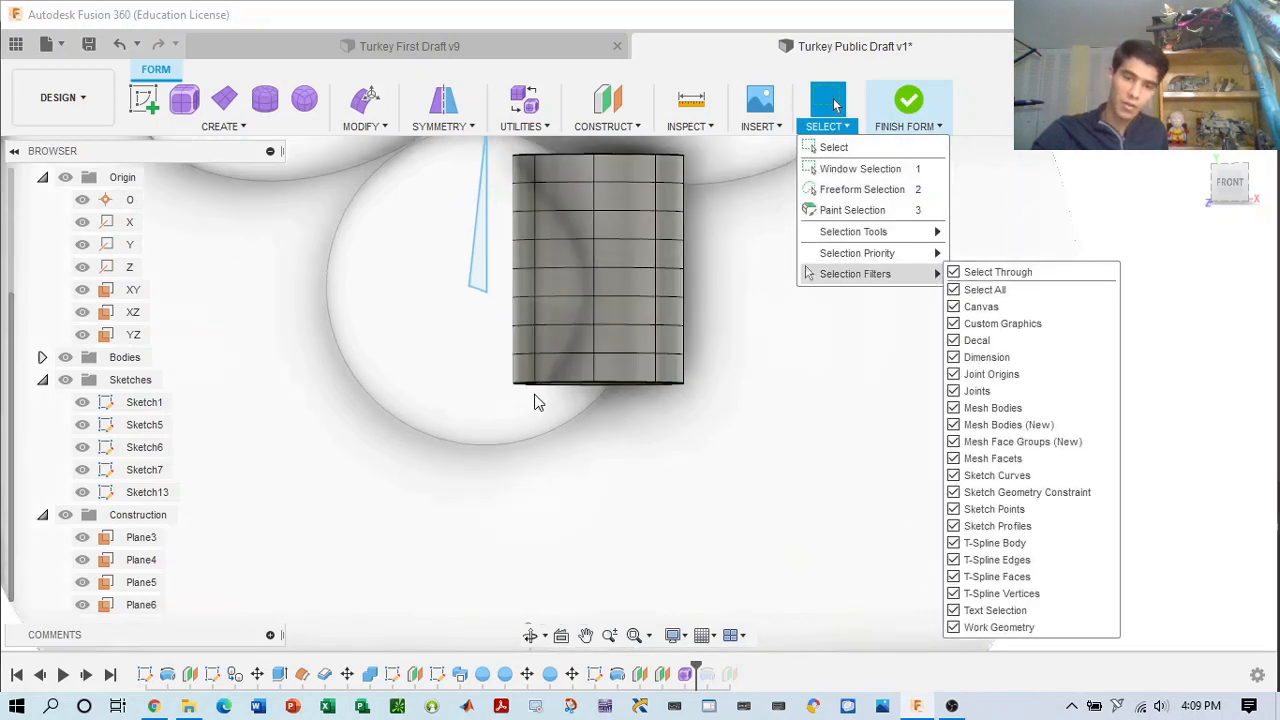
click(507, 383)
drag(506, 374, 719, 414)
shift+middle_drag(719, 408, 533, 448)
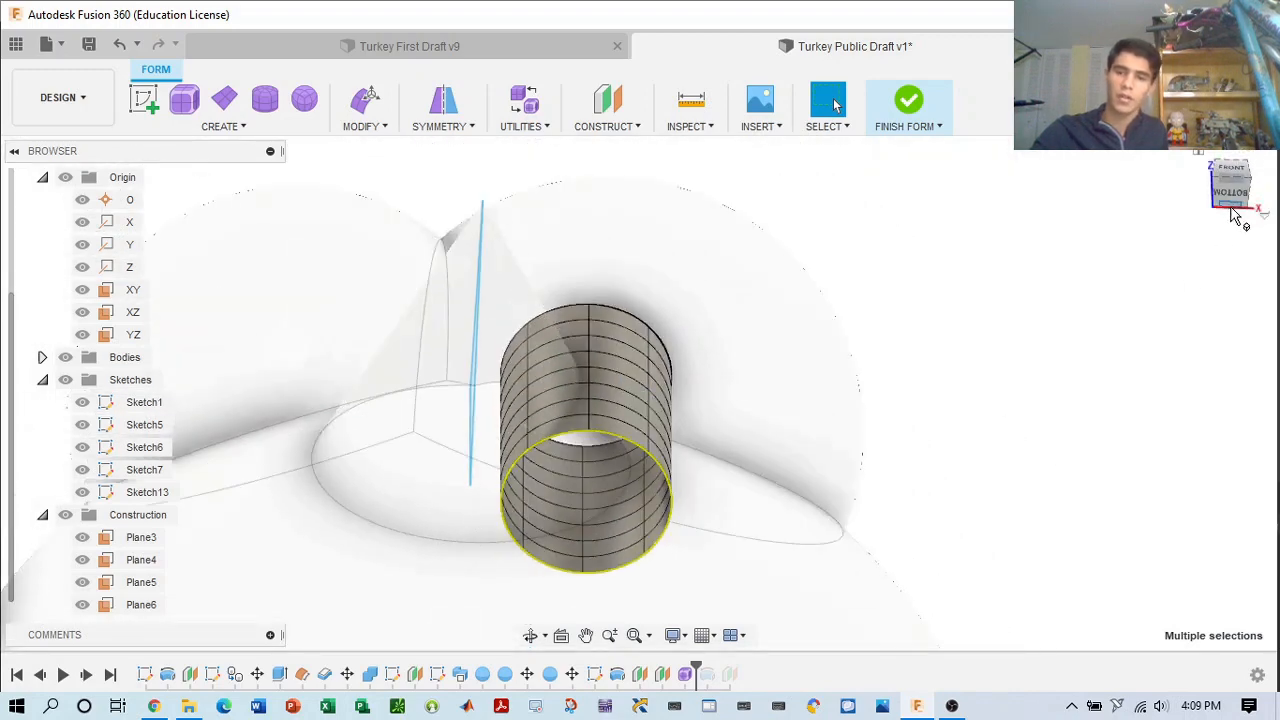
drag(1232, 211, 1235, 250)
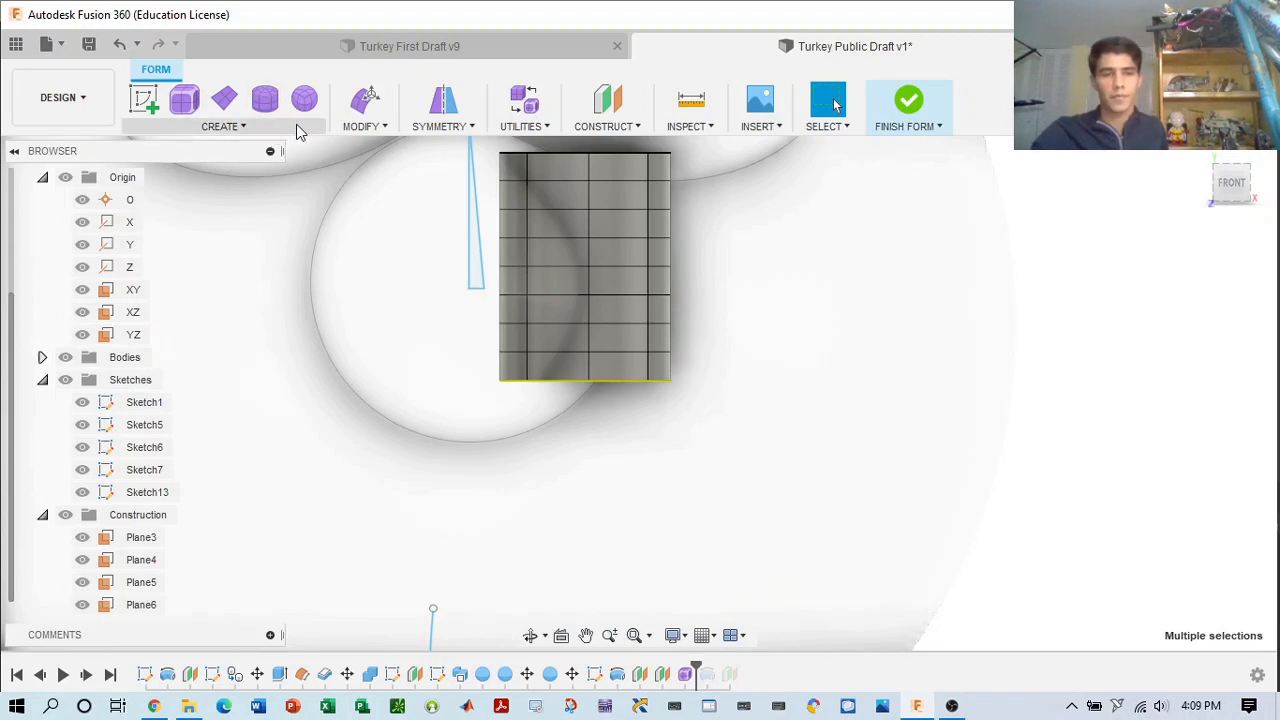
click(365, 115)
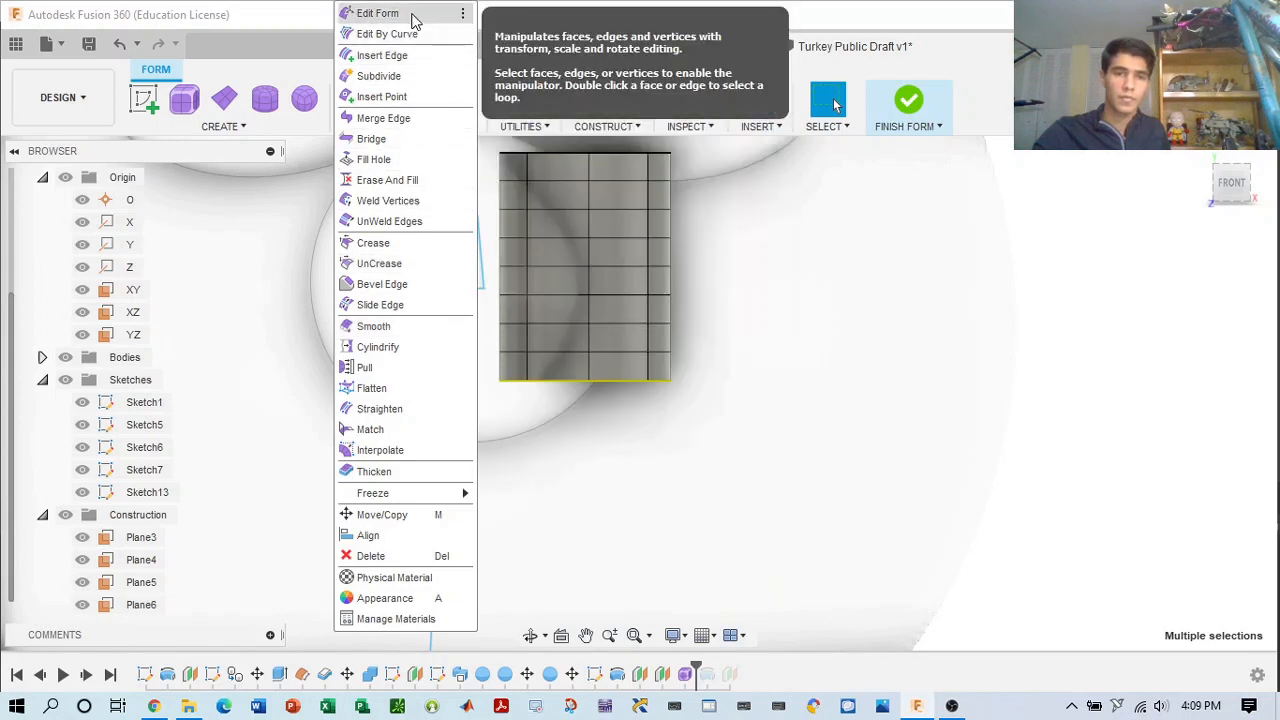
click(298, 164)
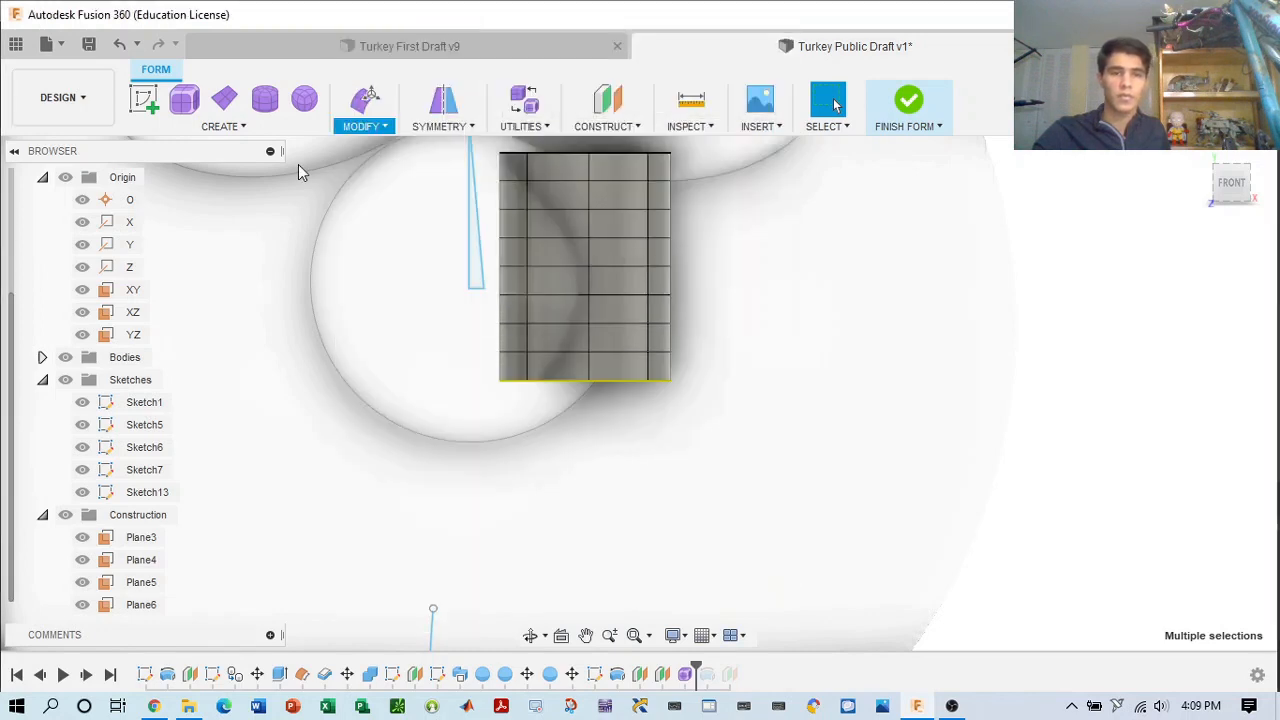
click(363, 127)
click(378, 13)
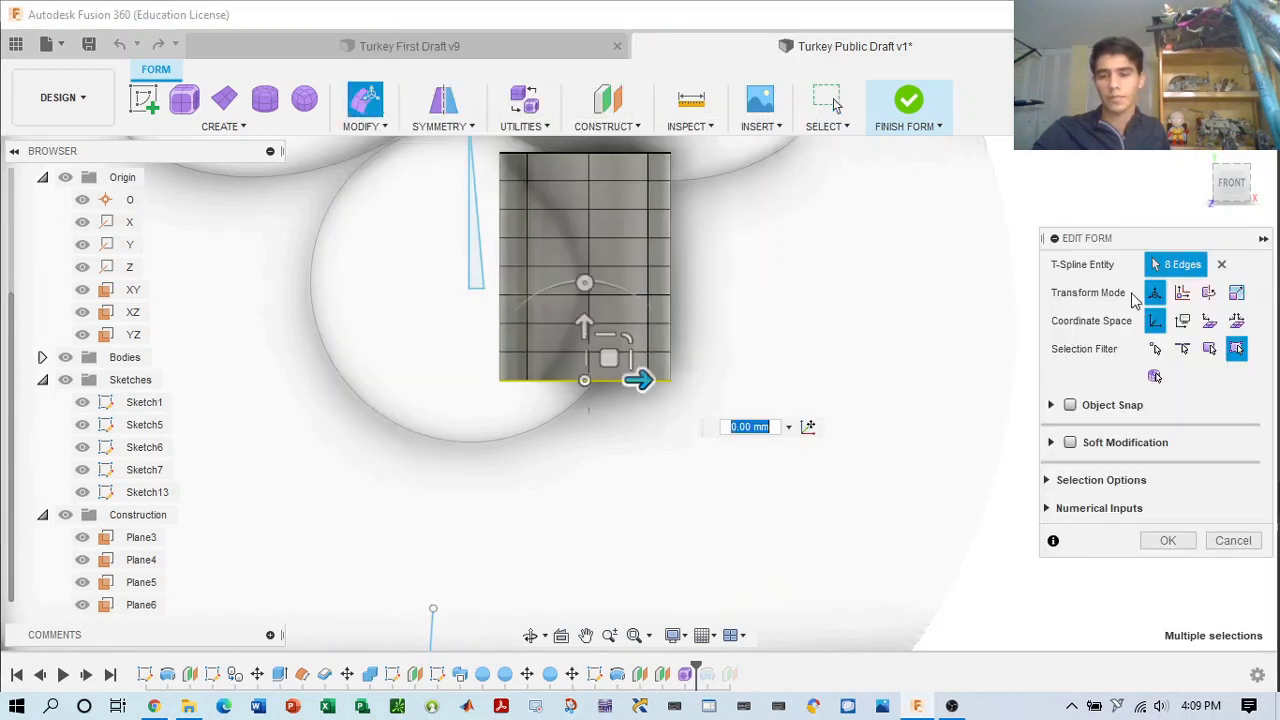
click(1075, 484)
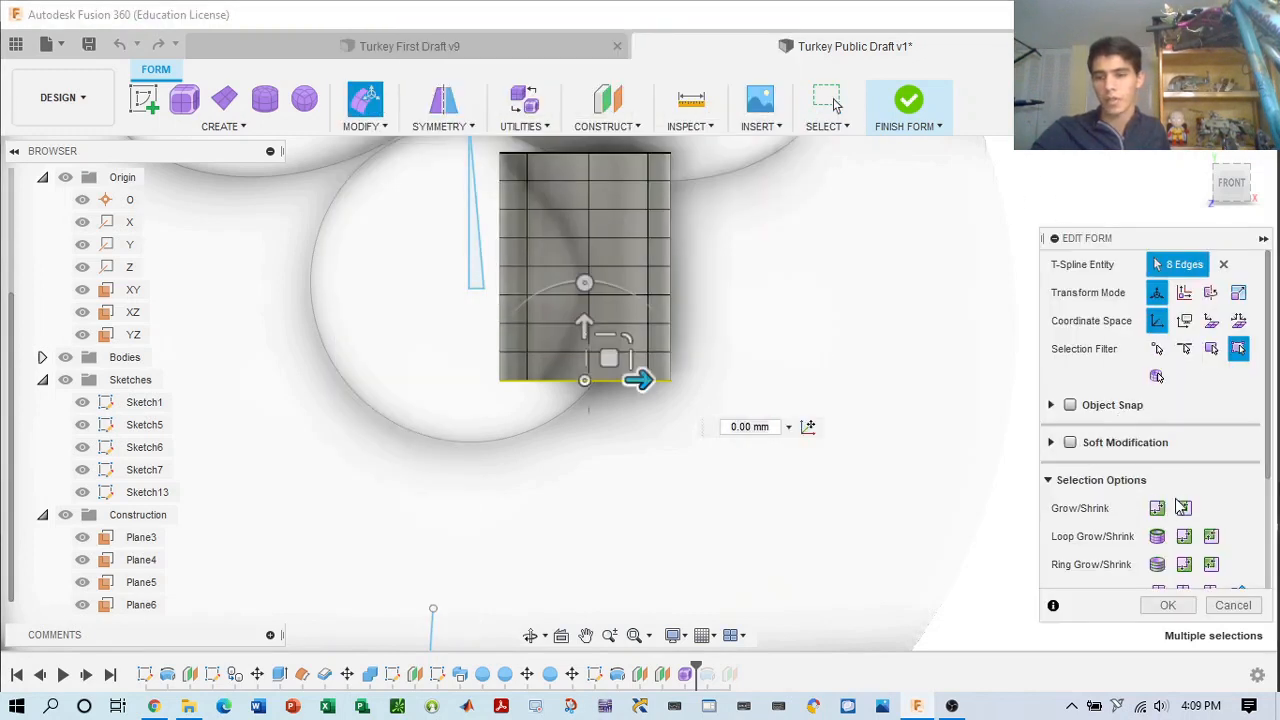
scroll(1190, 495, down, 2)
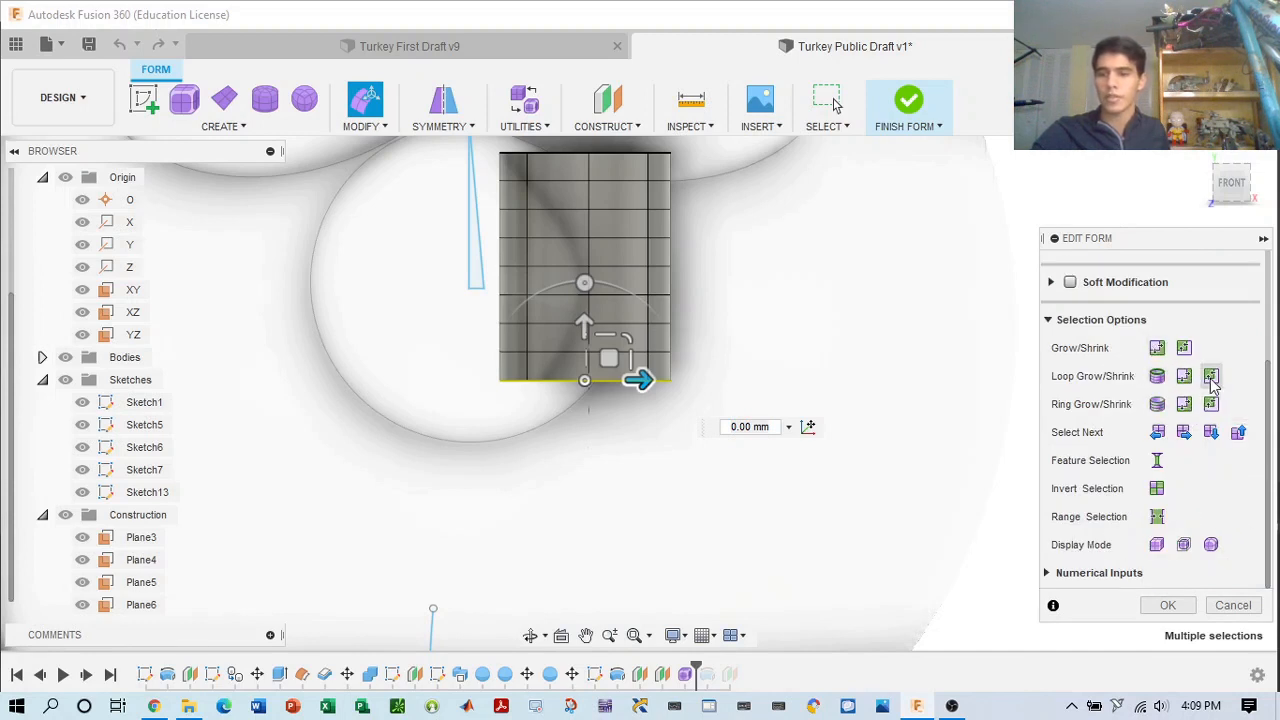
mouse_move(640, 380)
mouse_down()
mouse_move(586, 380)
mouse_move(640, 380)
mouse_up()
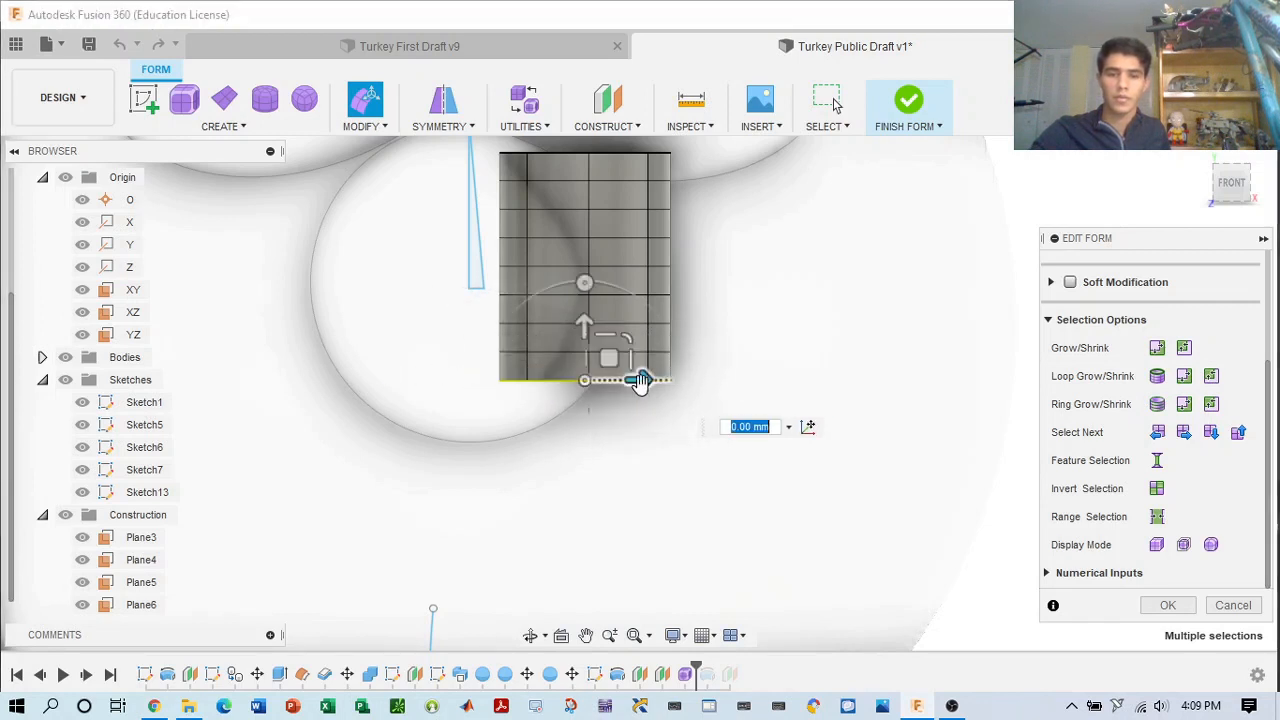
click(586, 382)
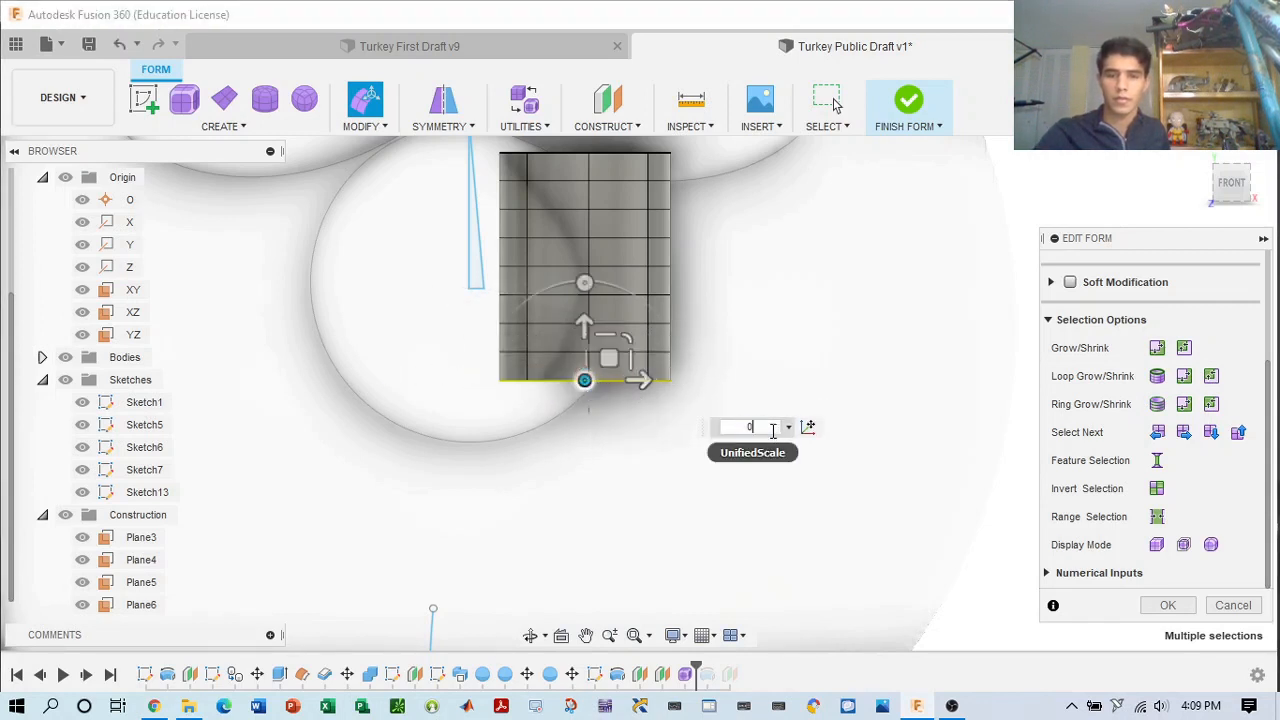
key(Return)
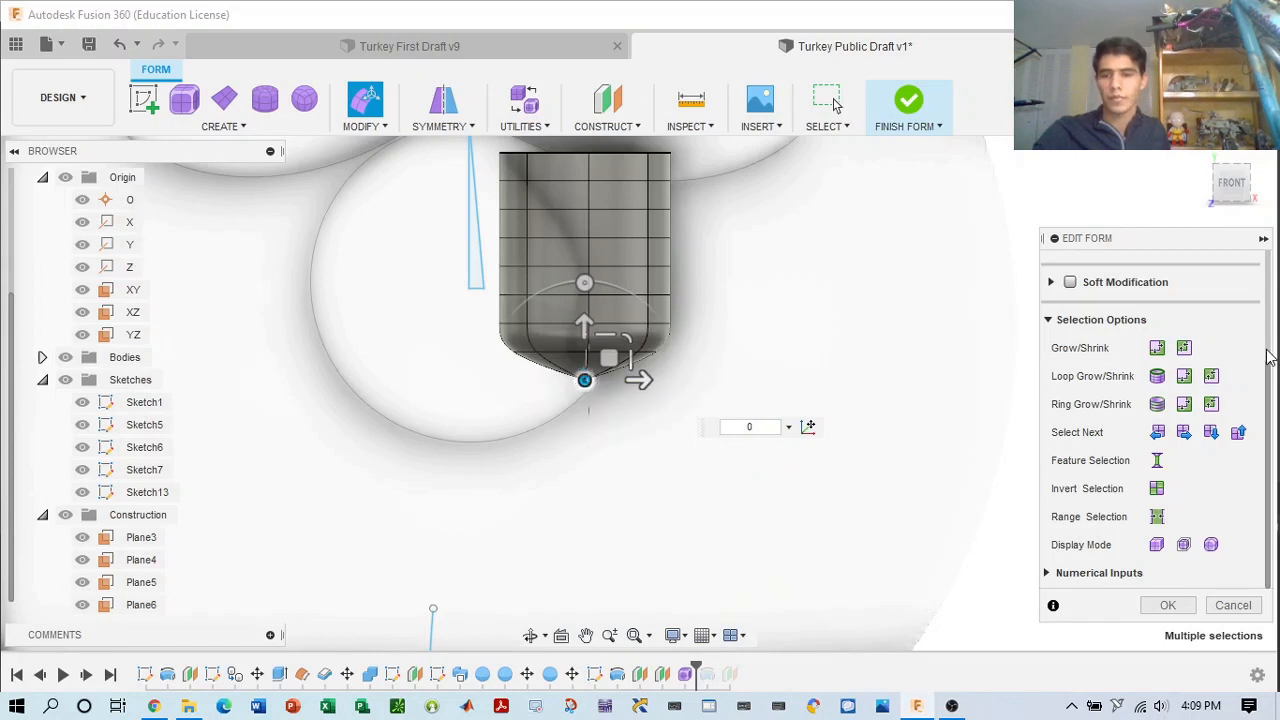
scroll(770, 373, up, 3)
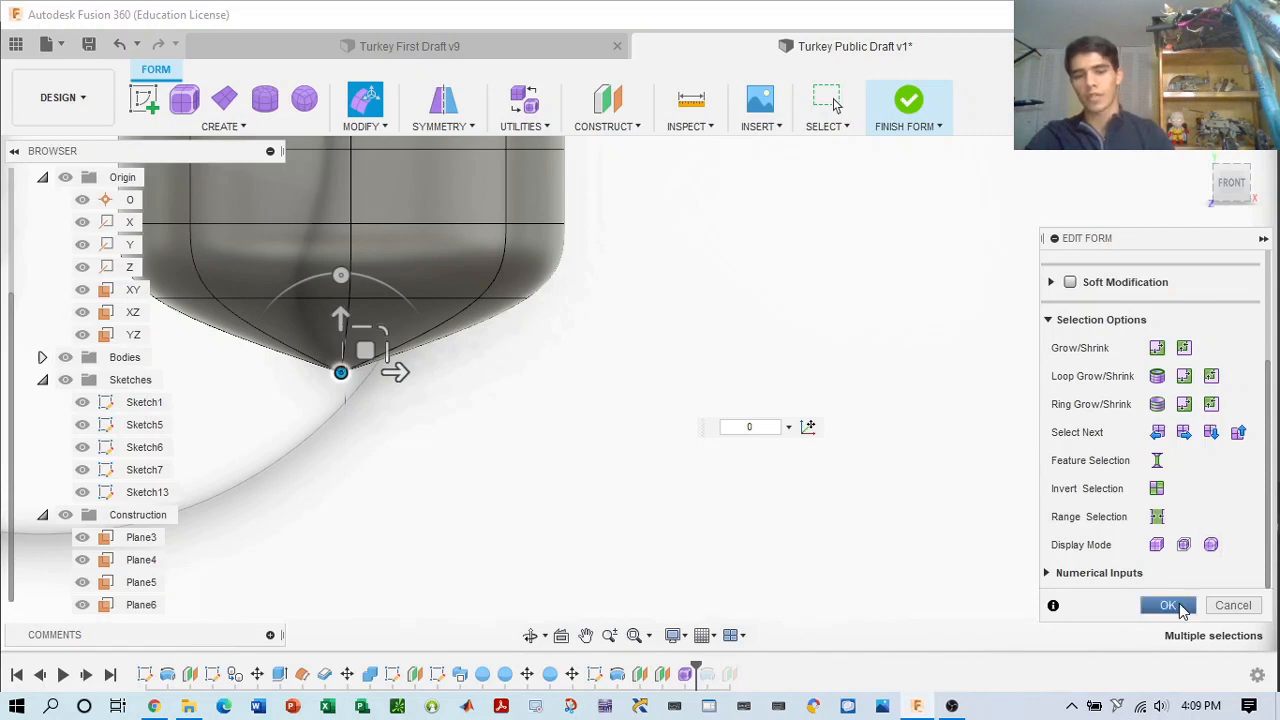
click(1168, 605)
- Select the whole edge loop at the cylinder's upper end and scale it uniformly to 0 with Edit Form
scroll(702, 378, down, 4)
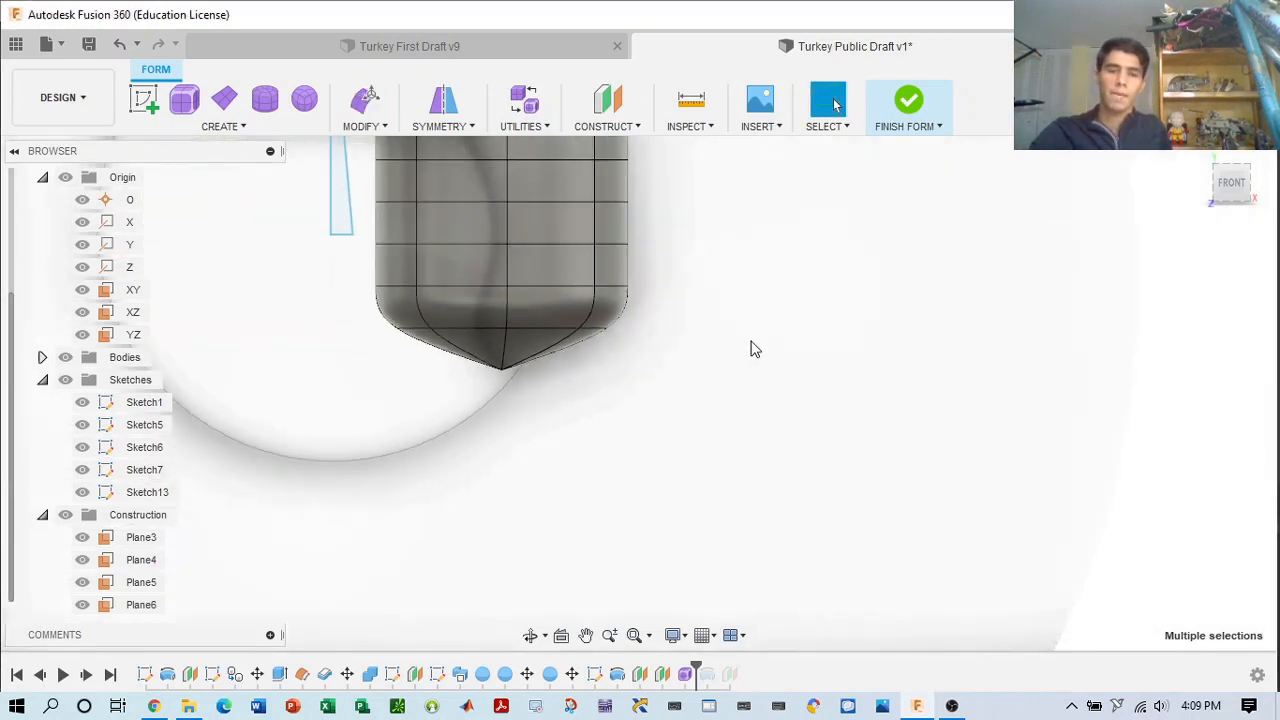
middle_drag(754, 349, 755, 489)
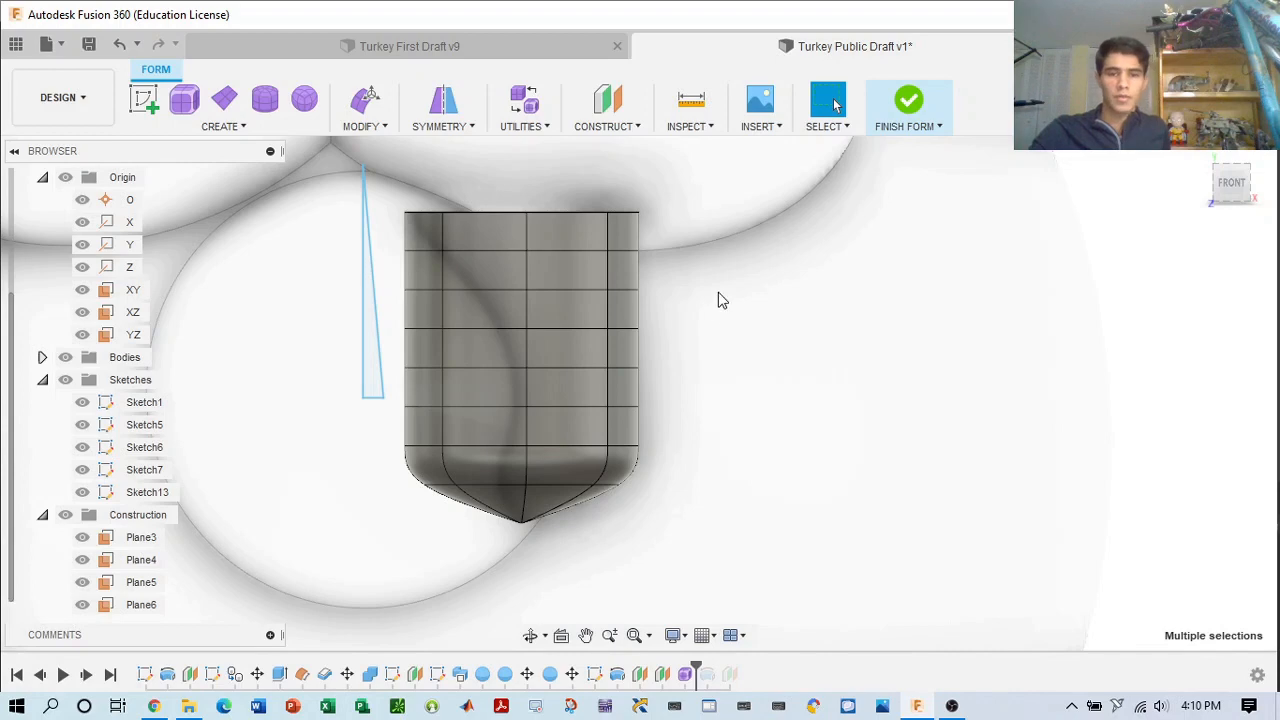
middle_drag(718, 300, 712, 378)
drag(380, 271, 665, 311)
mouse_move(1243, 190)
mouse_down()
mouse_move(1254, 215)
mouse_move(1240, 173)
mouse_up()
click(1238, 186)
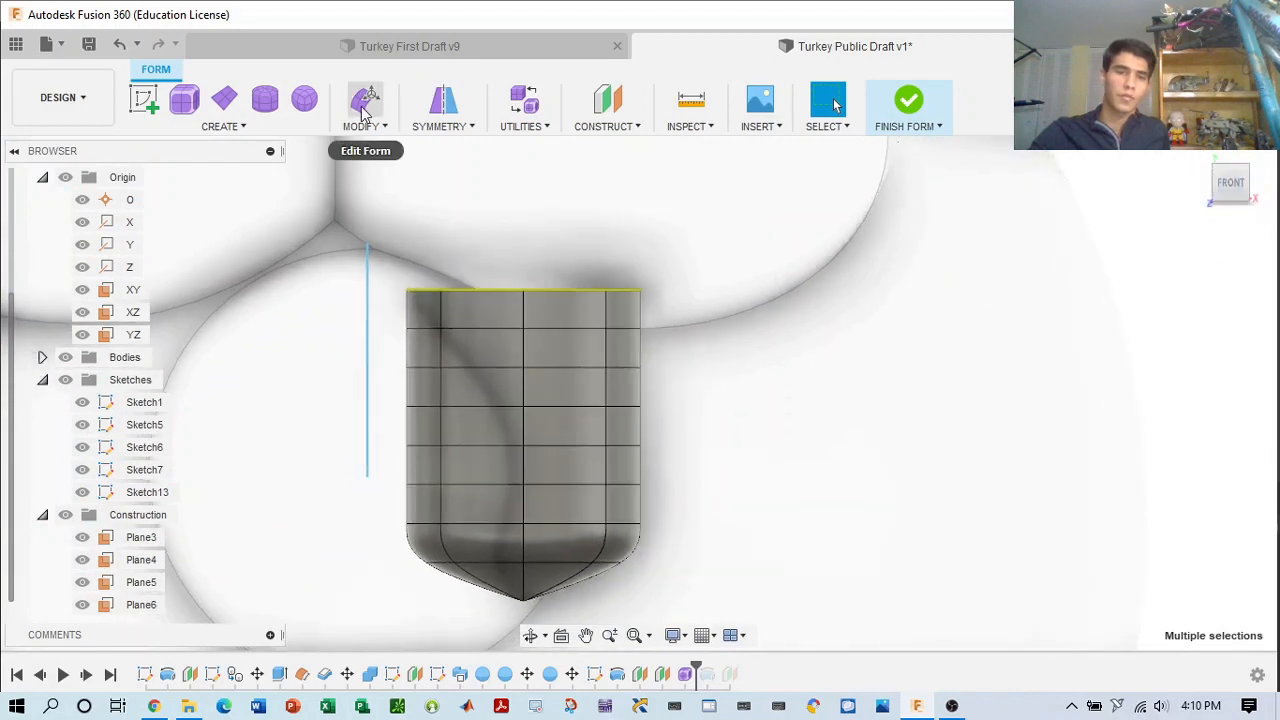
click(365, 100)
click(1100, 480)
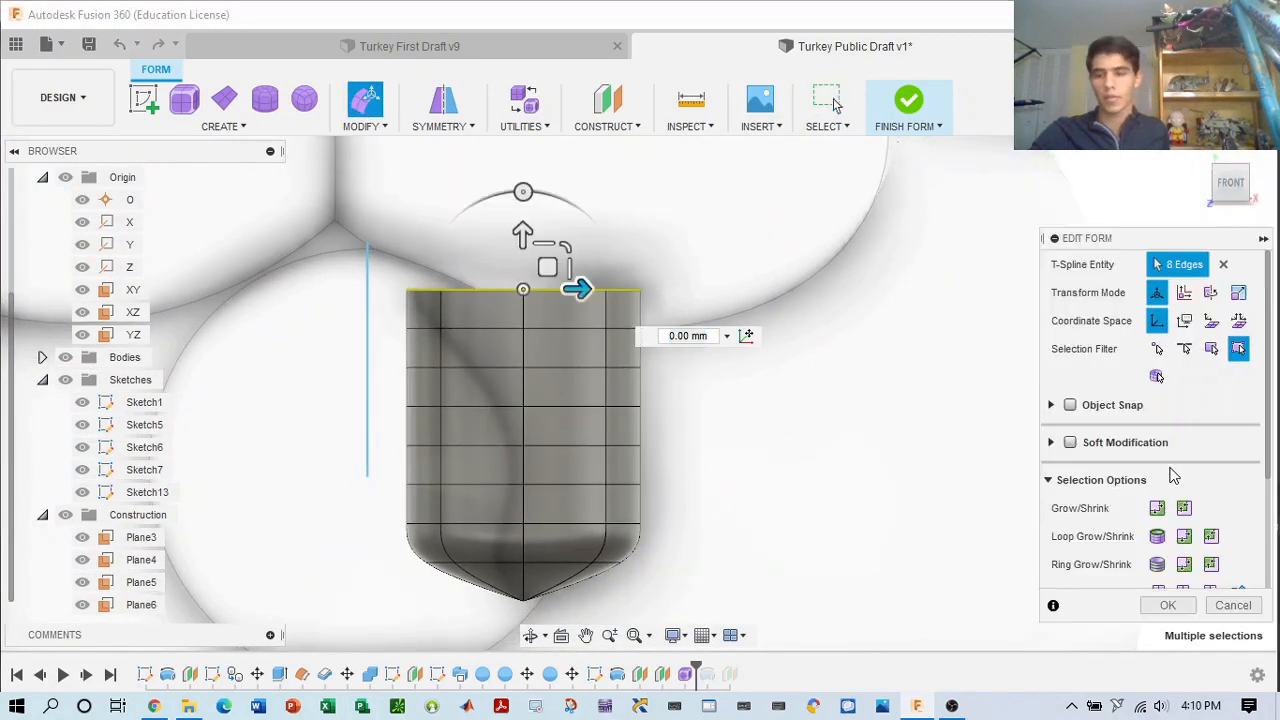
scroll(1187, 467, down, 2)
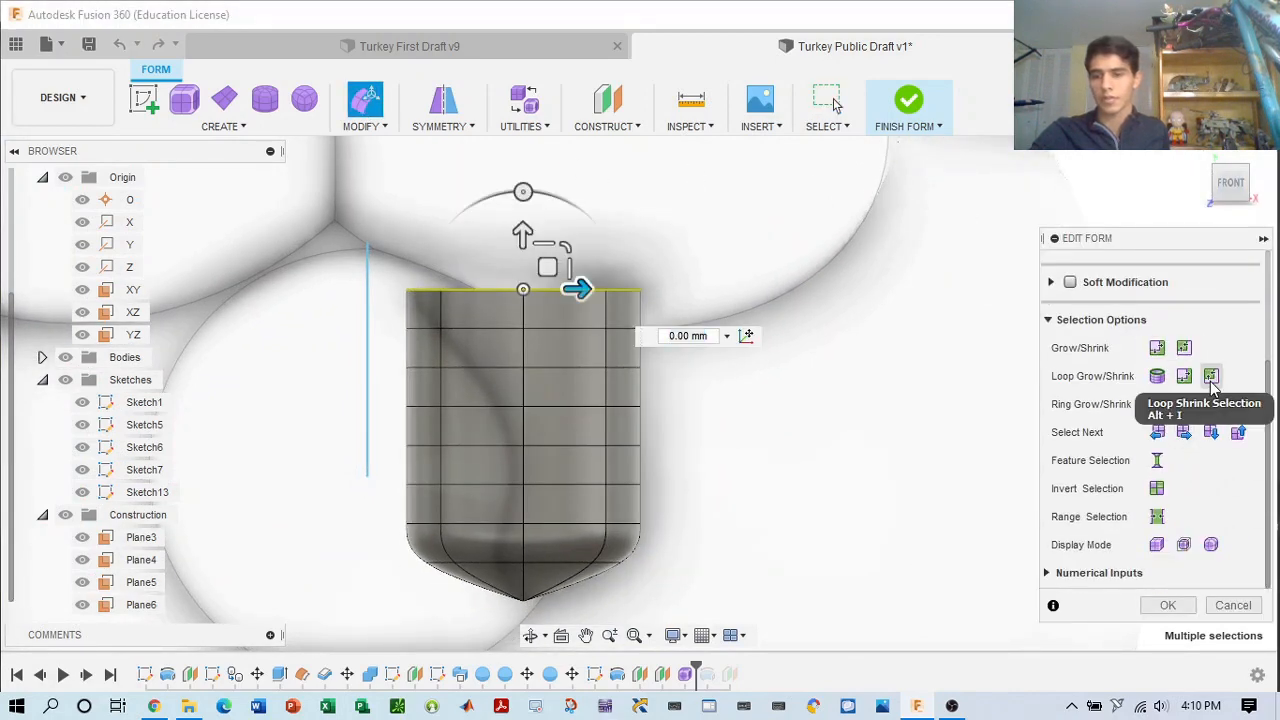
click(524, 287)
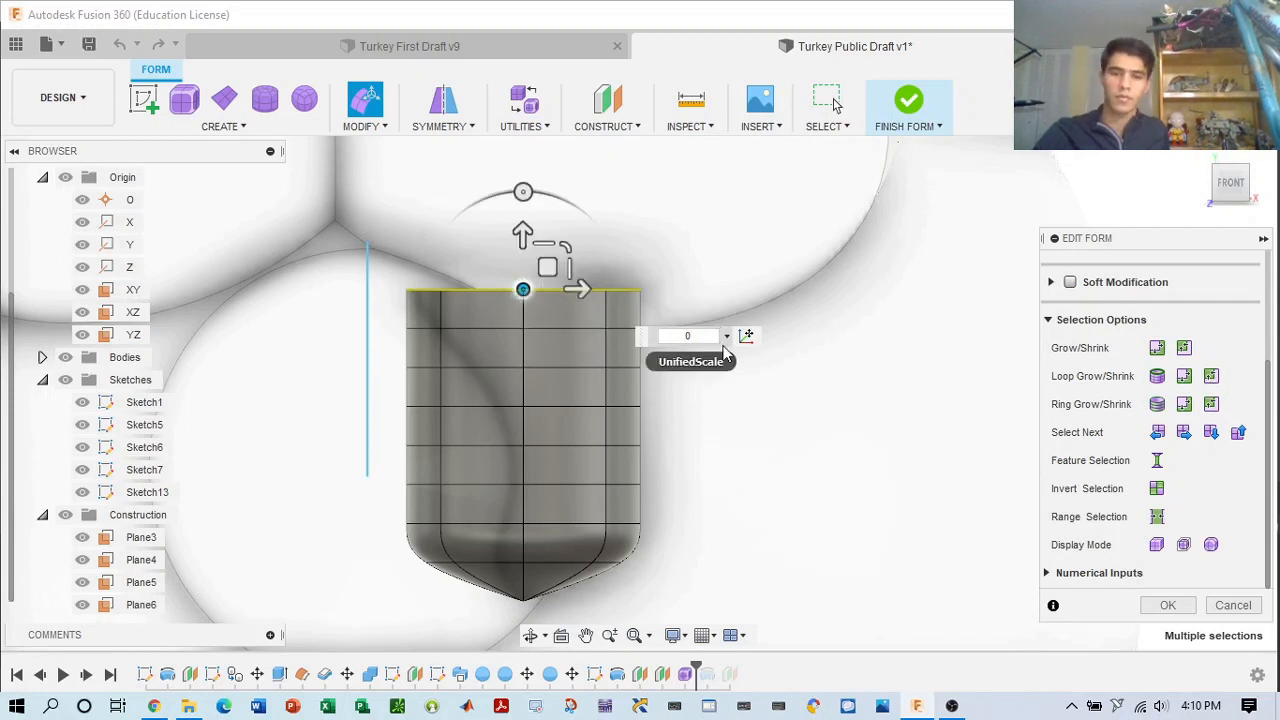
key(Escape)
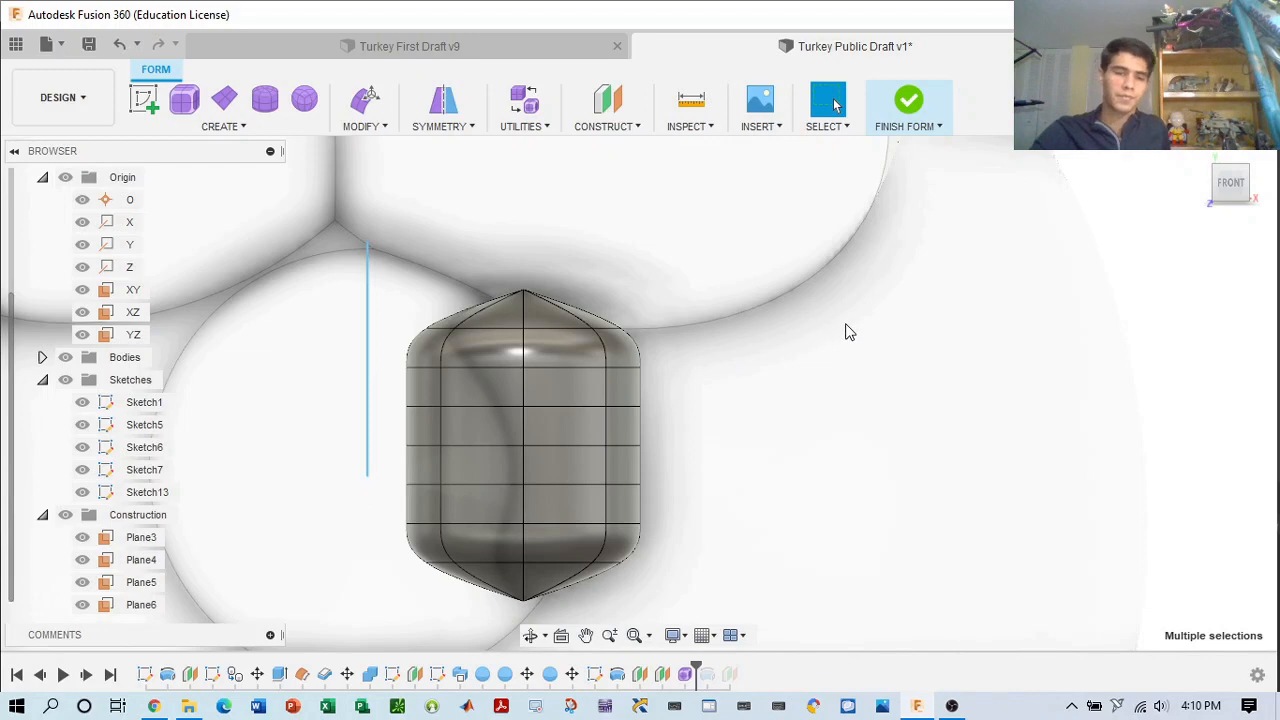
mouse_move(1232, 186)
mouse_down()
mouse_move(1125, 188)
mouse_move(1242, 200)
mouse_move(1241, 188)
mouse_up()
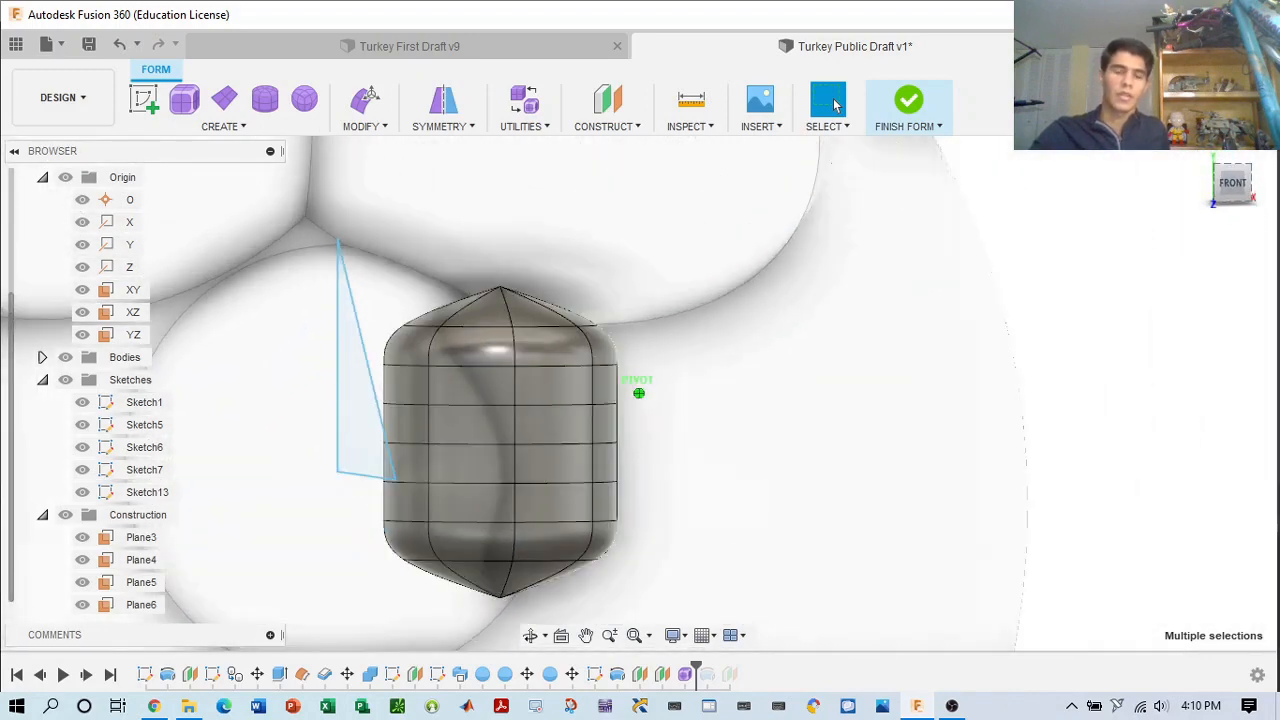
click(1232, 184)
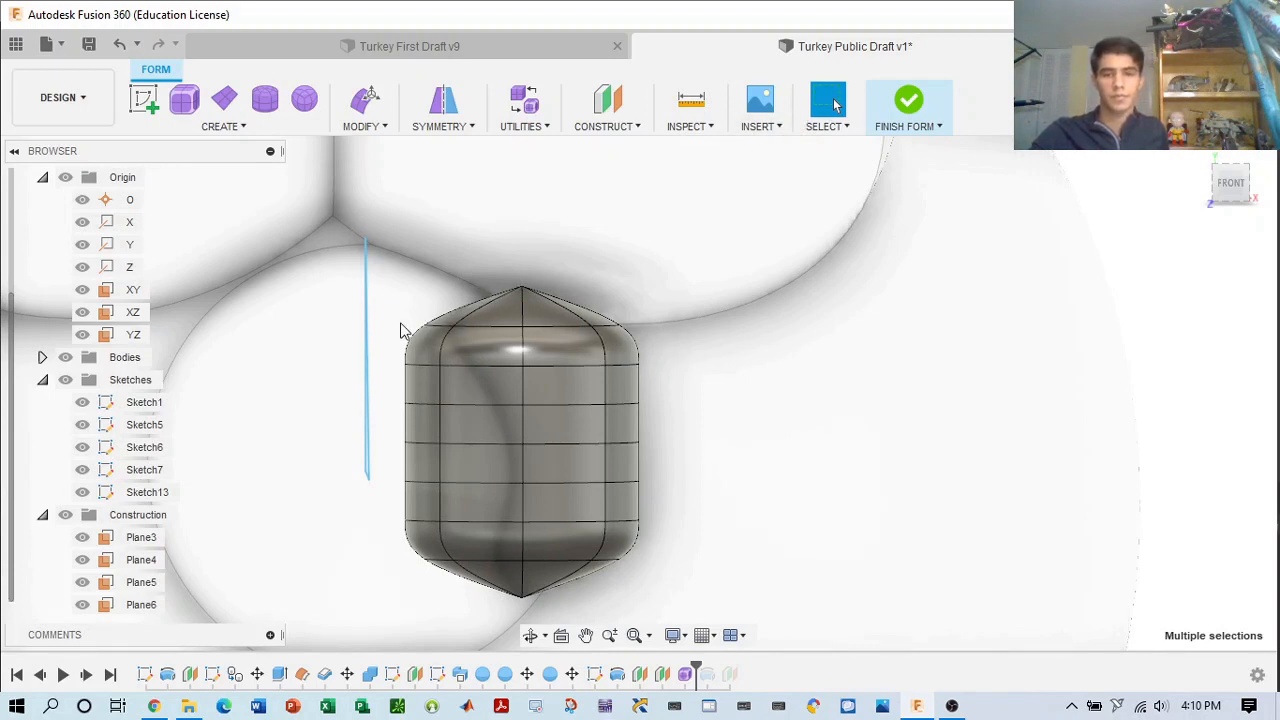
drag(556, 346, 657, 341)
mouse_move(1220, 189)
mouse_down()
mouse_move(1208, 196)
mouse_move(1215, 187)
mouse_up()
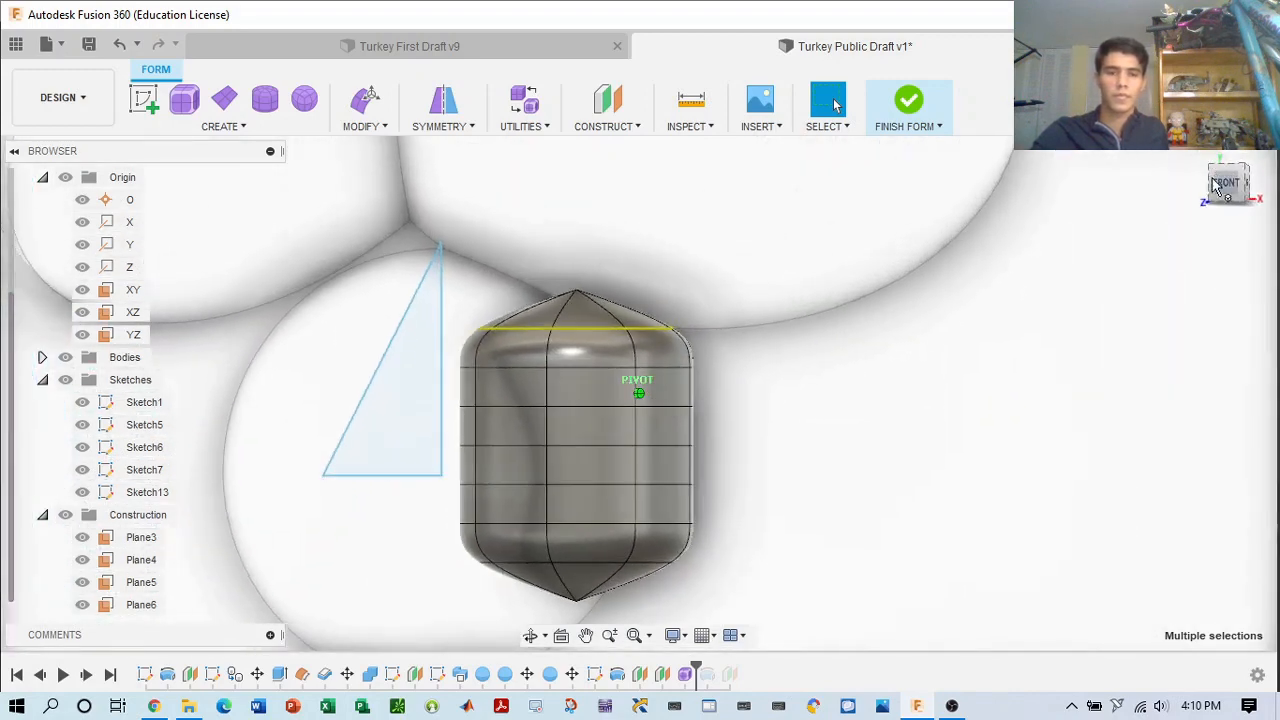
click(366, 100)
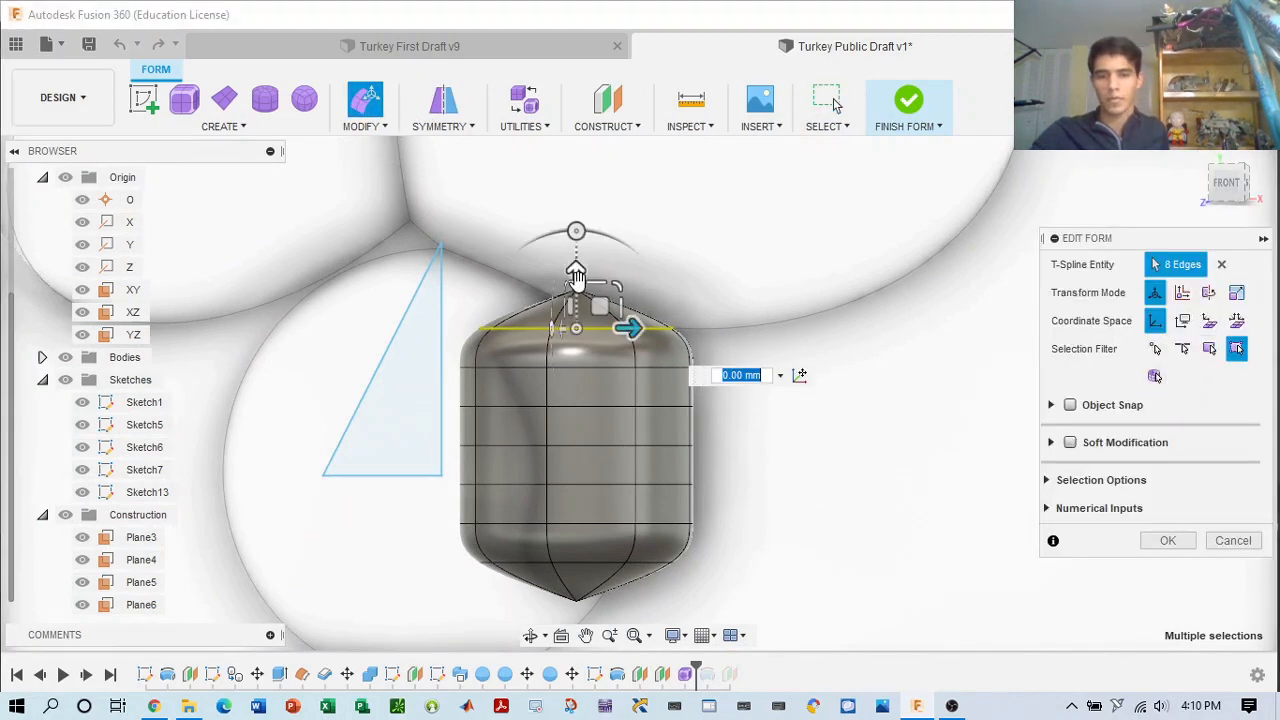
mouse_move(576, 275)
mouse_down()
mouse_move(575, 218)
mouse_move(577, 278)
mouse_up()
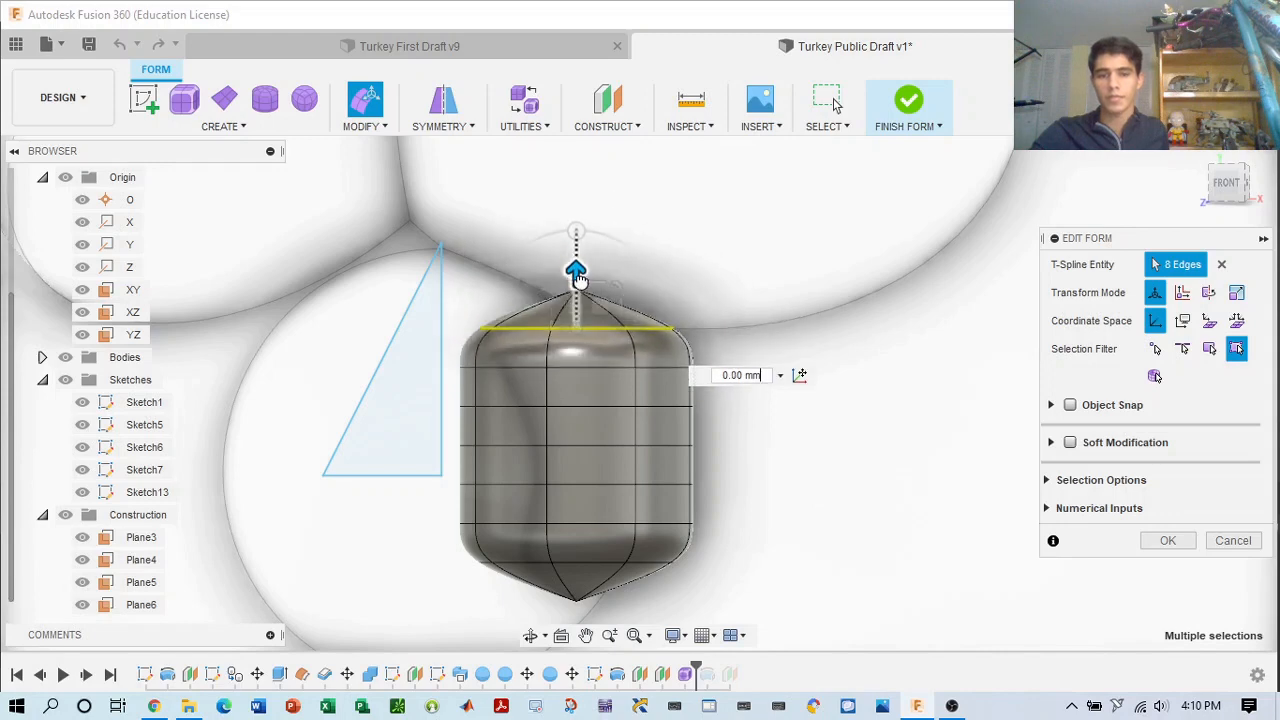
click(728, 252)
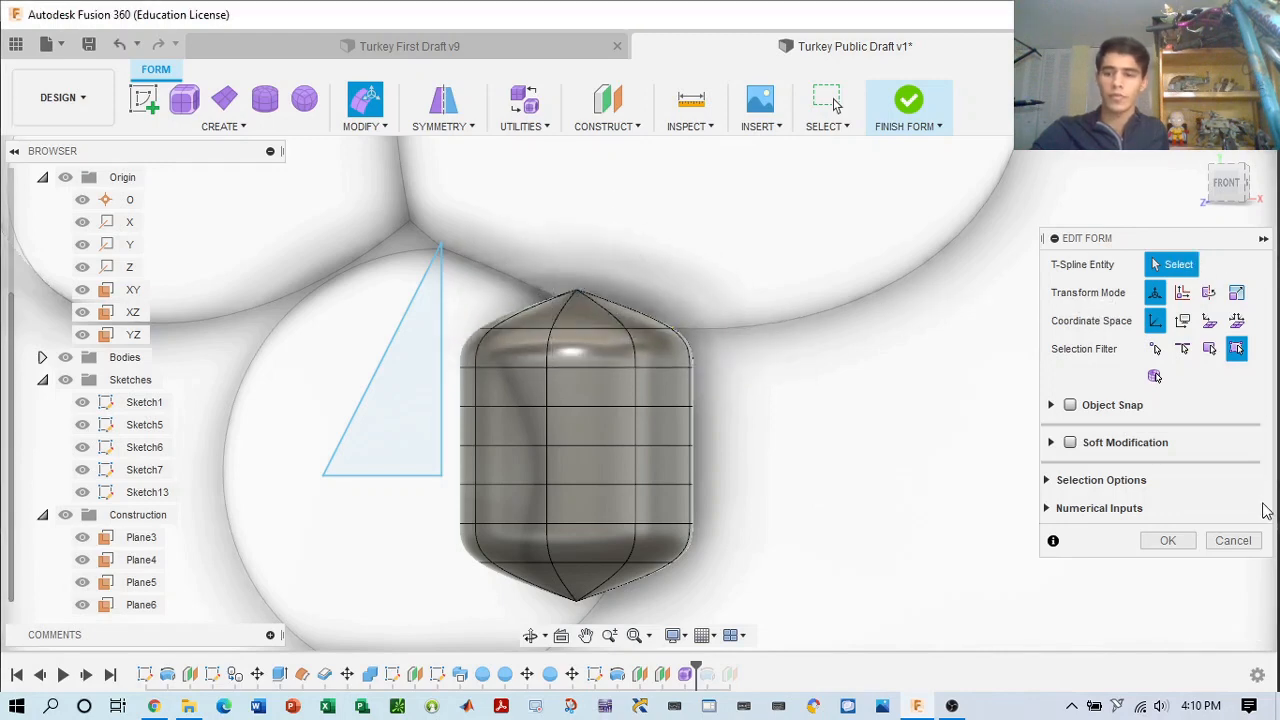
click(1233, 540)
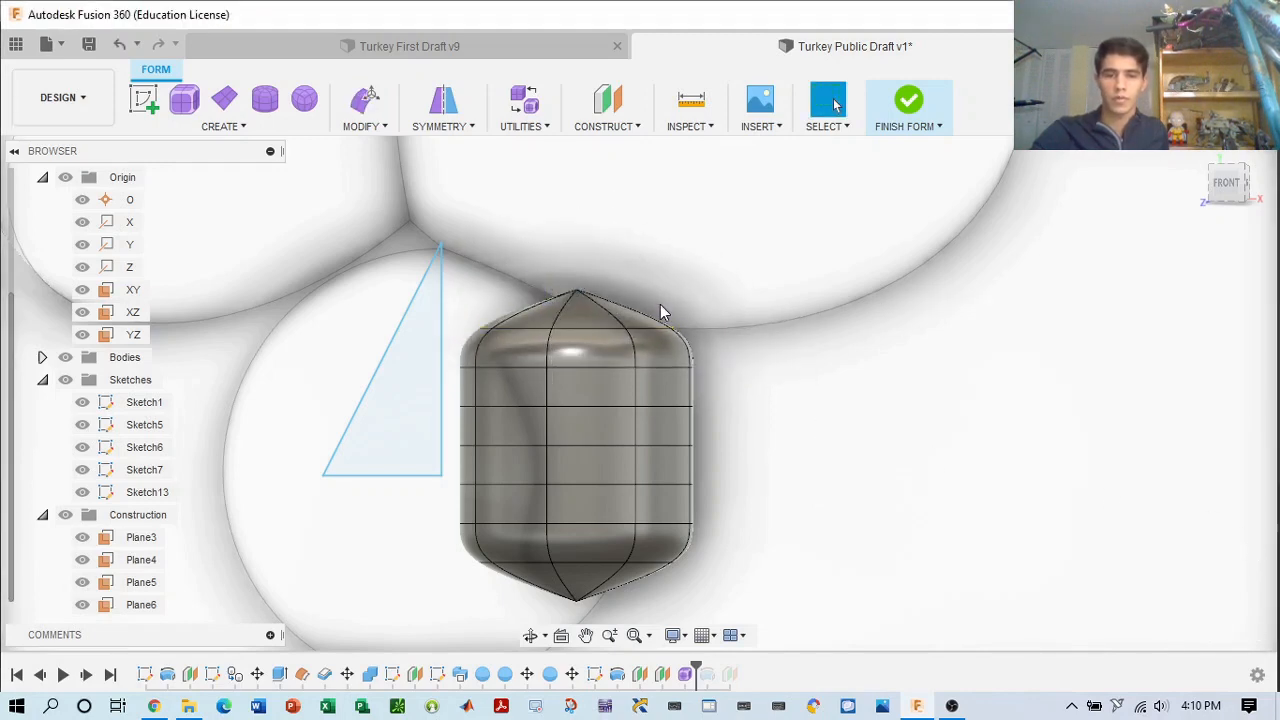
- Select the cap faces at the cylinder's upper end and raise them 0.2 mm and a further 0.3 mm with Edit Form
drag(1241, 188, 1255, 218)
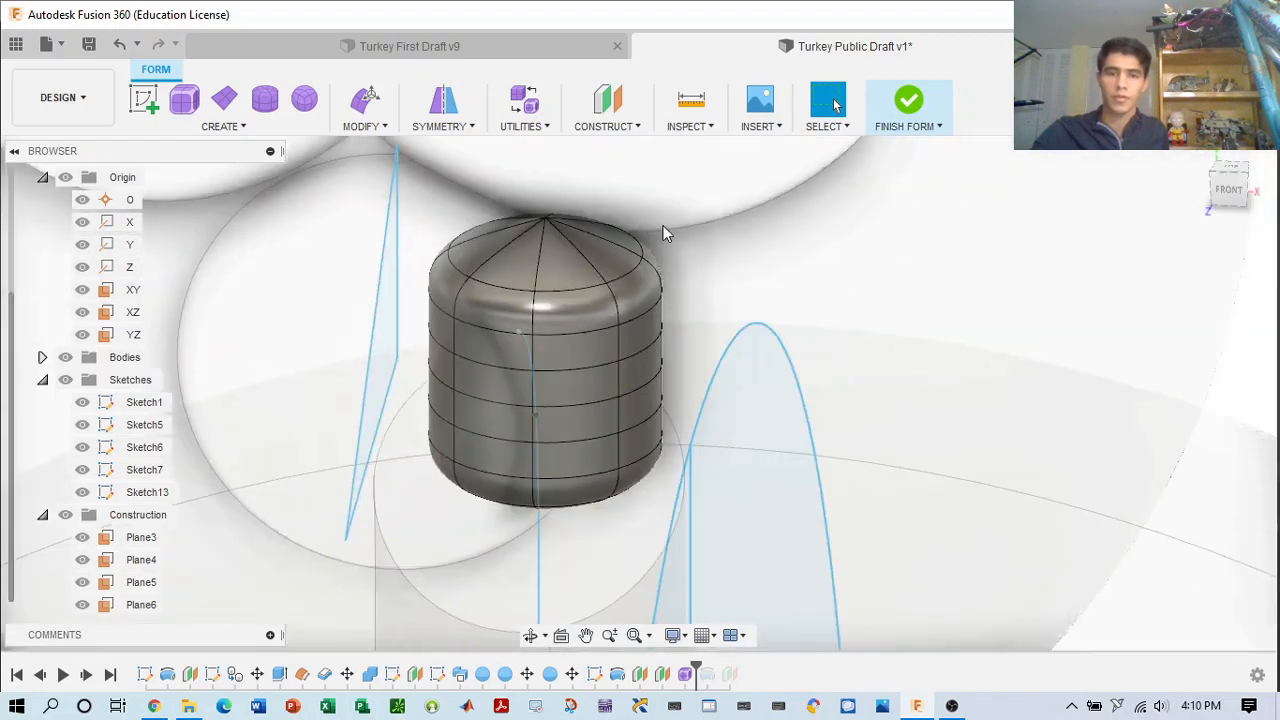
click(1231, 190)
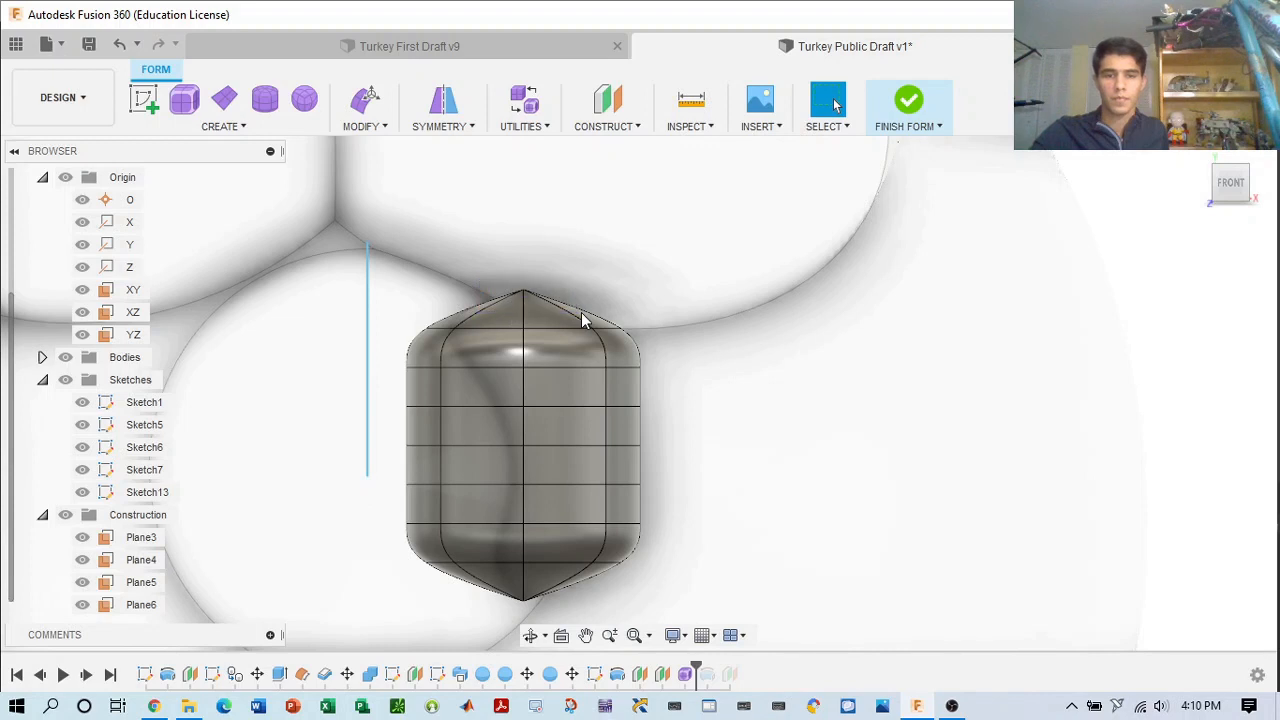
double_click(487, 299)
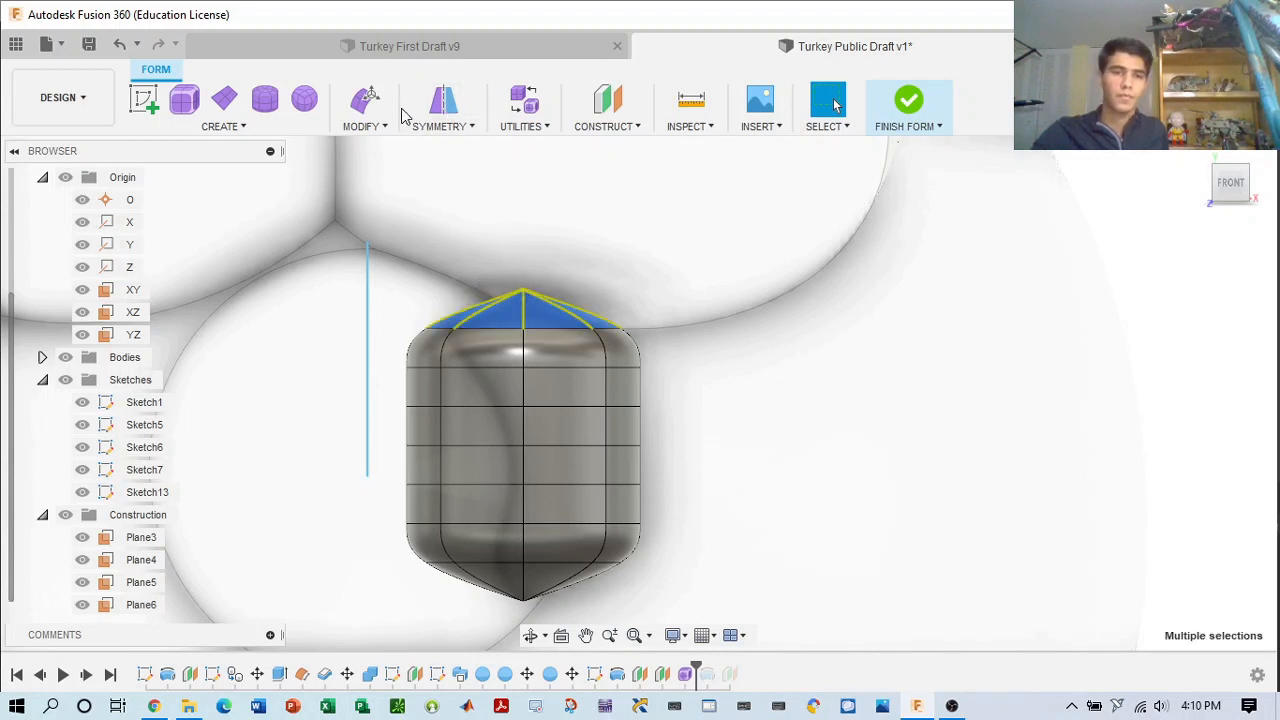
click(365, 100)
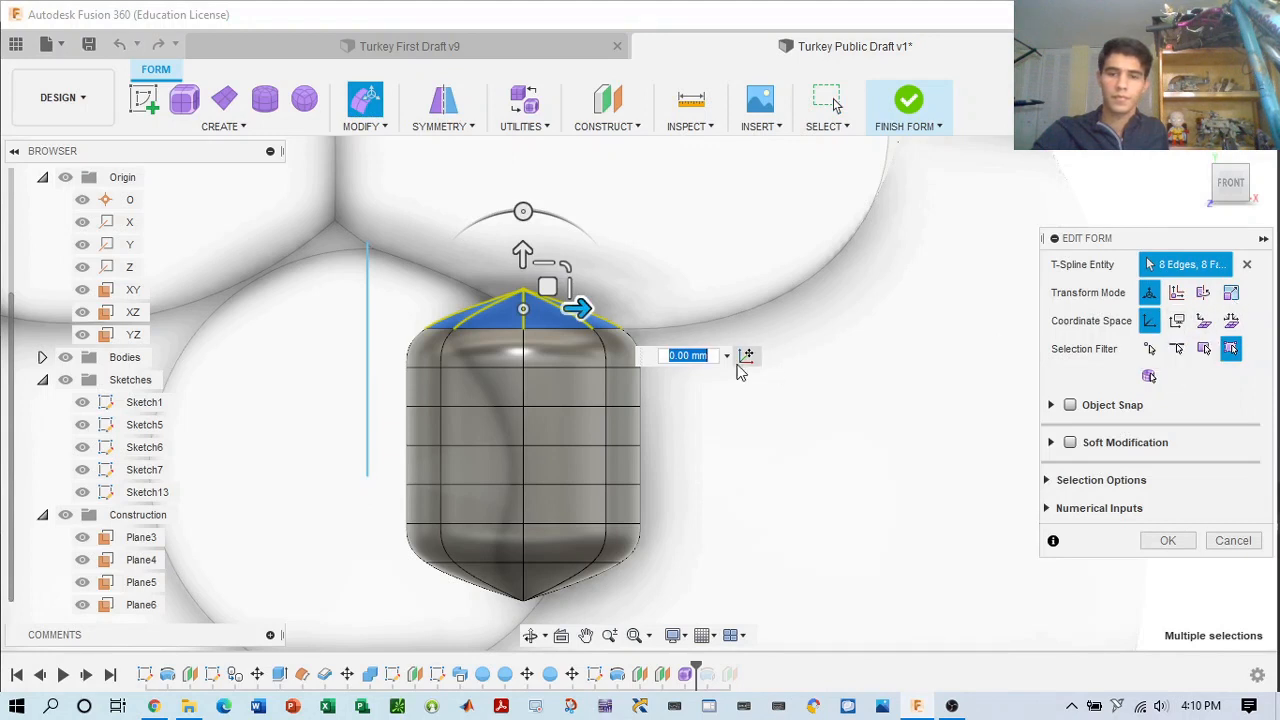
mouse_move(522, 262)
mouse_down()
mouse_move(522, 218)
mouse_move(522, 252)
mouse_up()
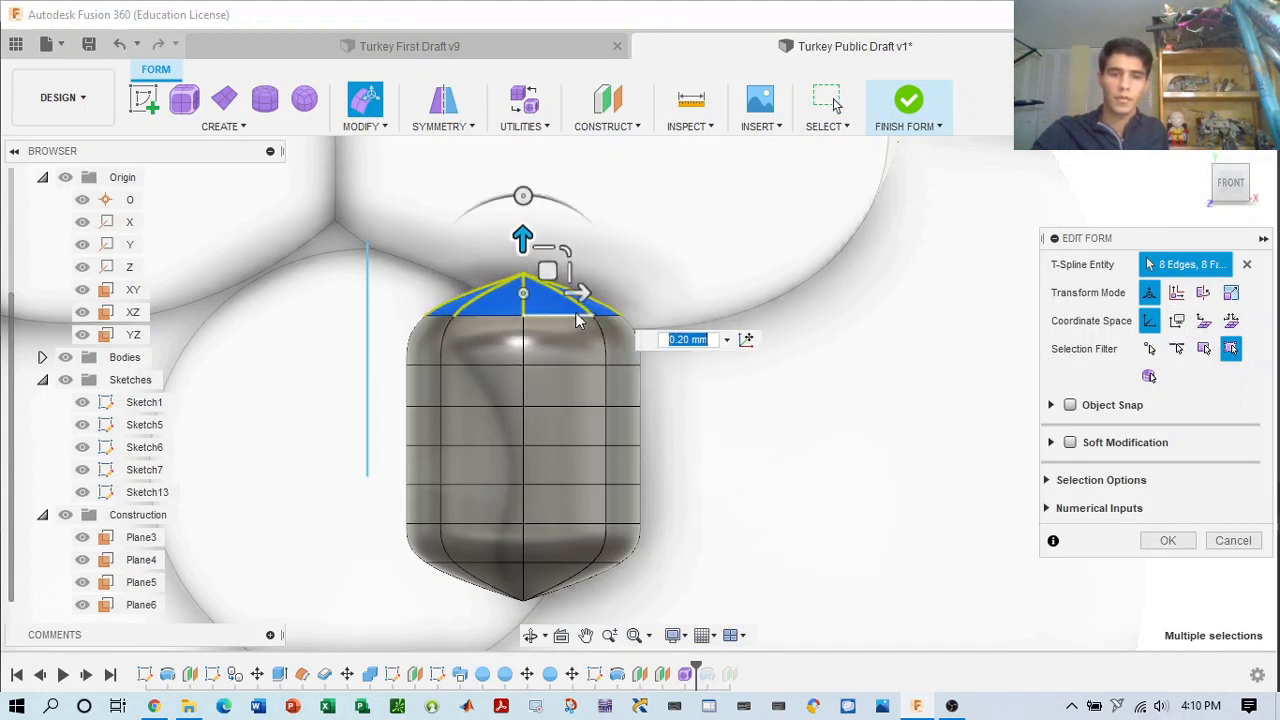
mouse_move(583, 293)
mouse_down()
mouse_move(563, 289)
mouse_move(580, 293)
mouse_up()
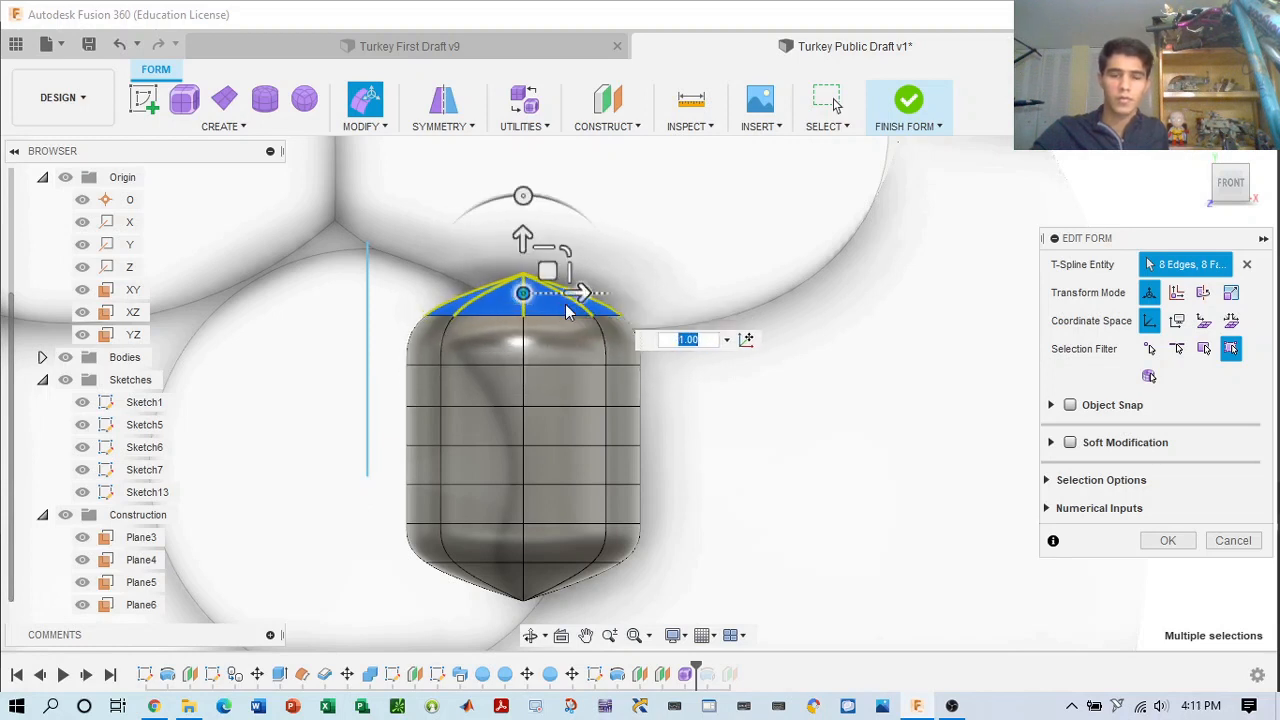
drag(522, 238, 524, 216)
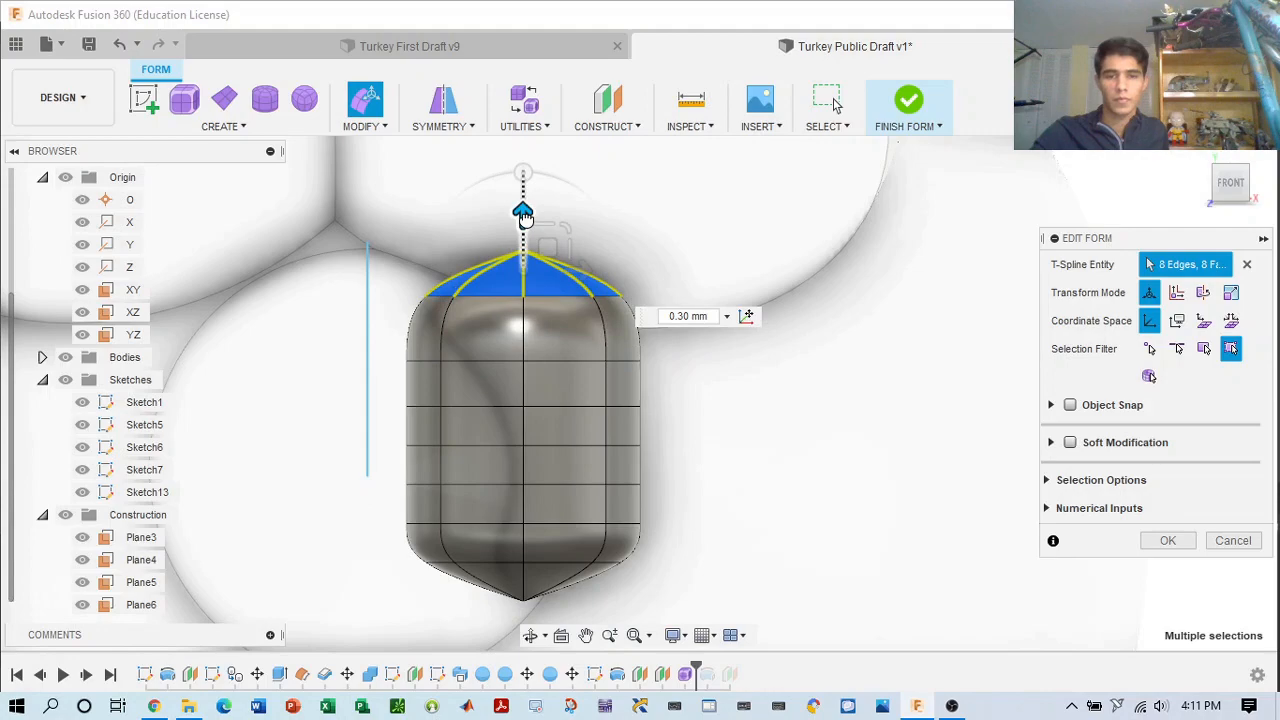
- Shift the upper cap -0.8 mm towards the rear side of the body and scale it down uniformly to a narrow tip
mouse_move(1230, 183)
mouse_down()
mouse_move(1214, 200)
mouse_move(1172, 194)
mouse_move(1234, 184)
mouse_move(1172, 194)
mouse_up()
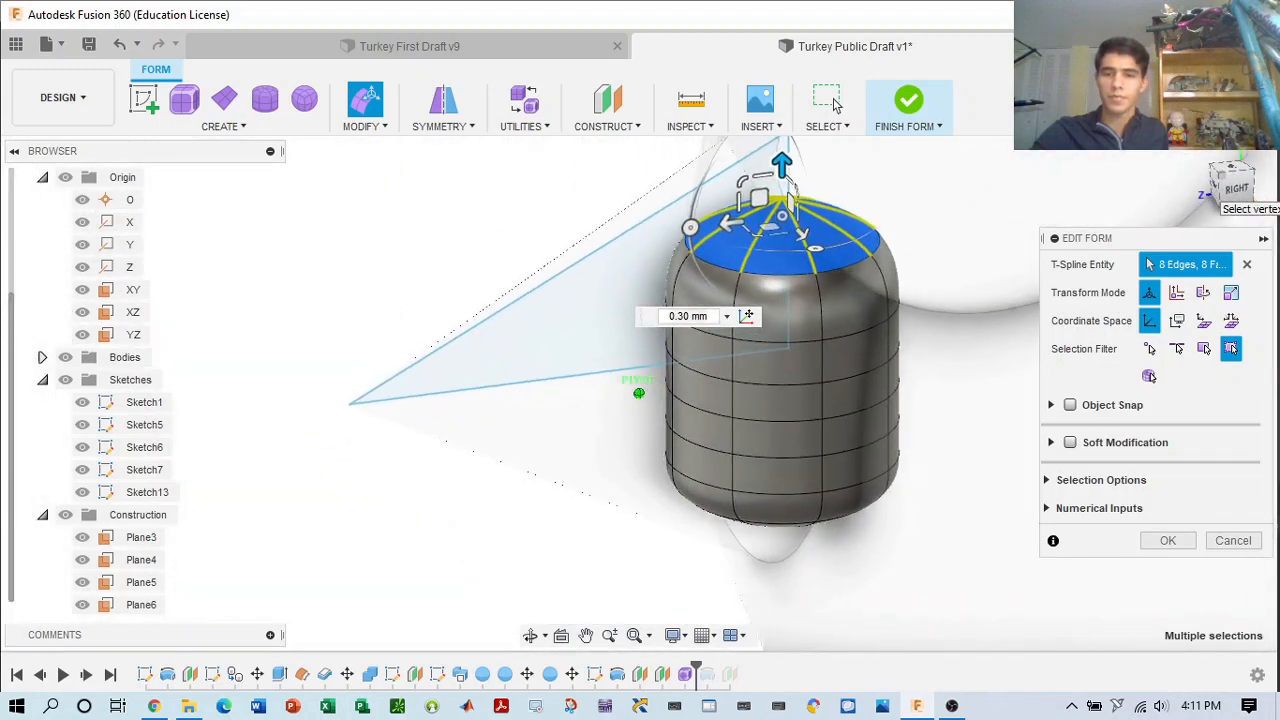
drag(862, 246, 842, 226)
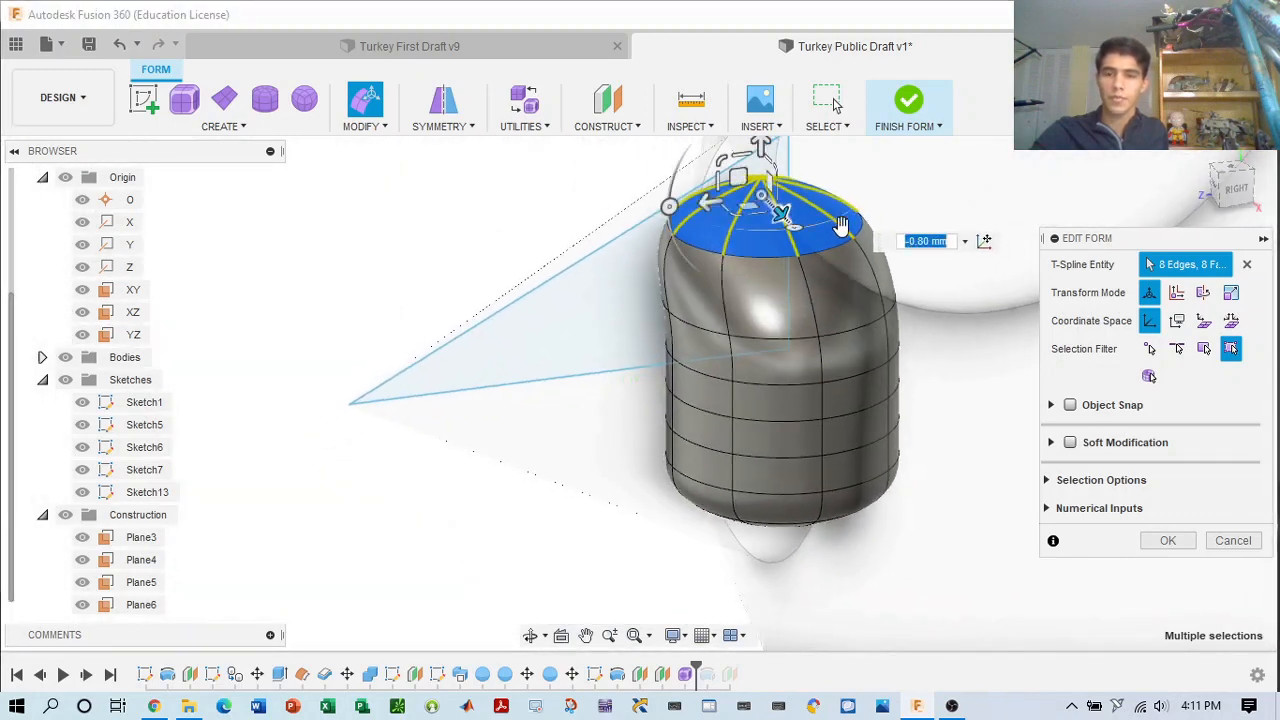
drag(1232, 188, 1264, 184)
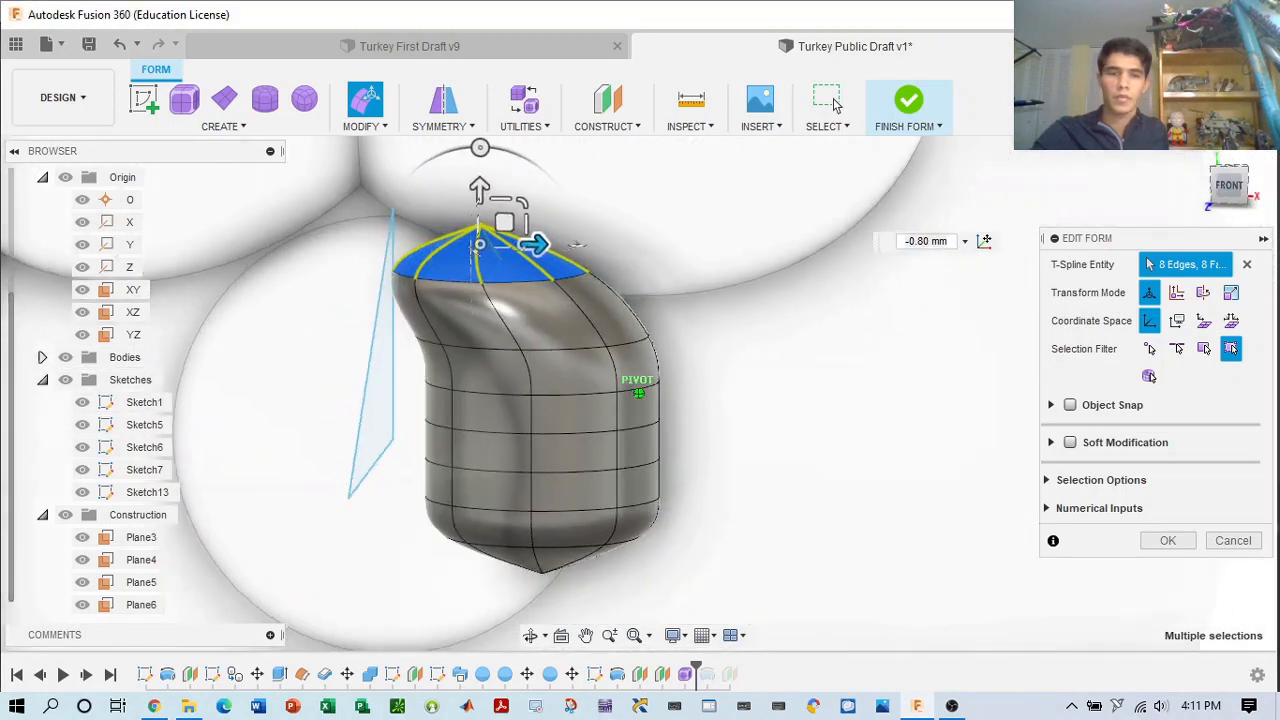
drag(480, 242, 423, 240)
click(478, 180)
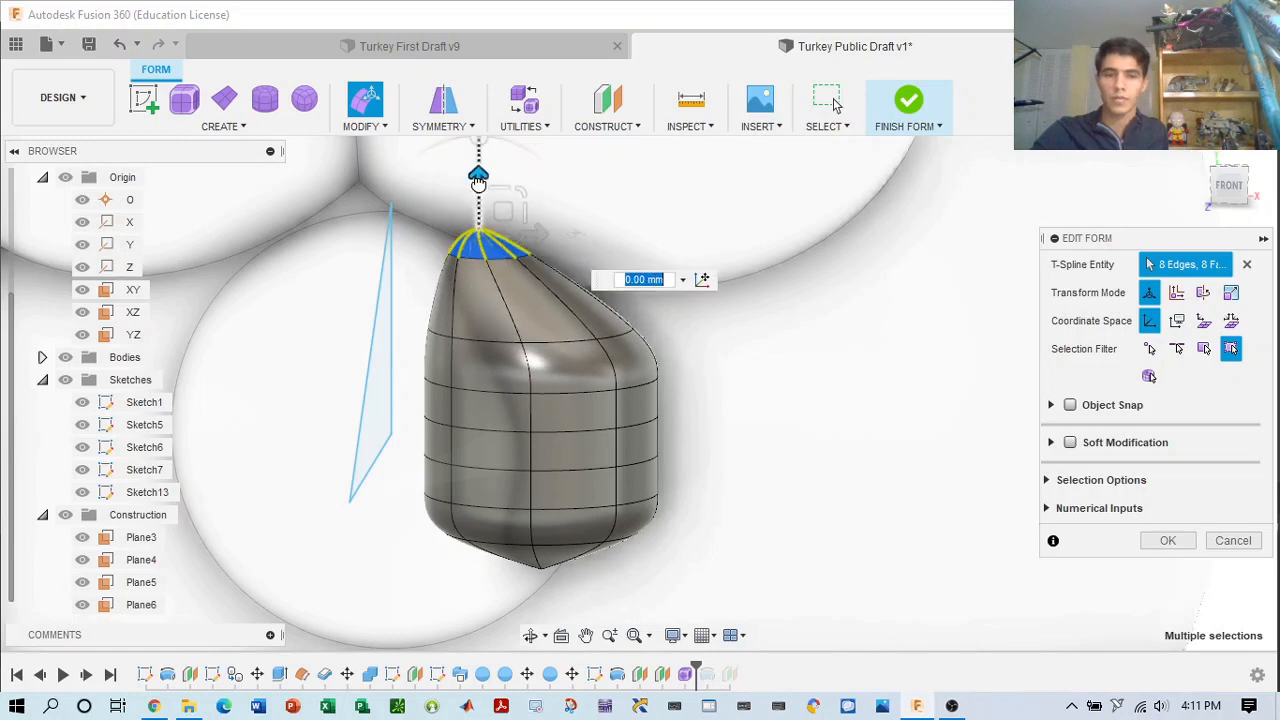
drag(478, 183, 478, 175)
mouse_move(1226, 197)
mouse_down()
mouse_move(1273, 195)
mouse_move(1278, 222)
mouse_move(1278, 206)
mouse_up()
middle_drag(409, 320, 537, 397)
click(539, 250)
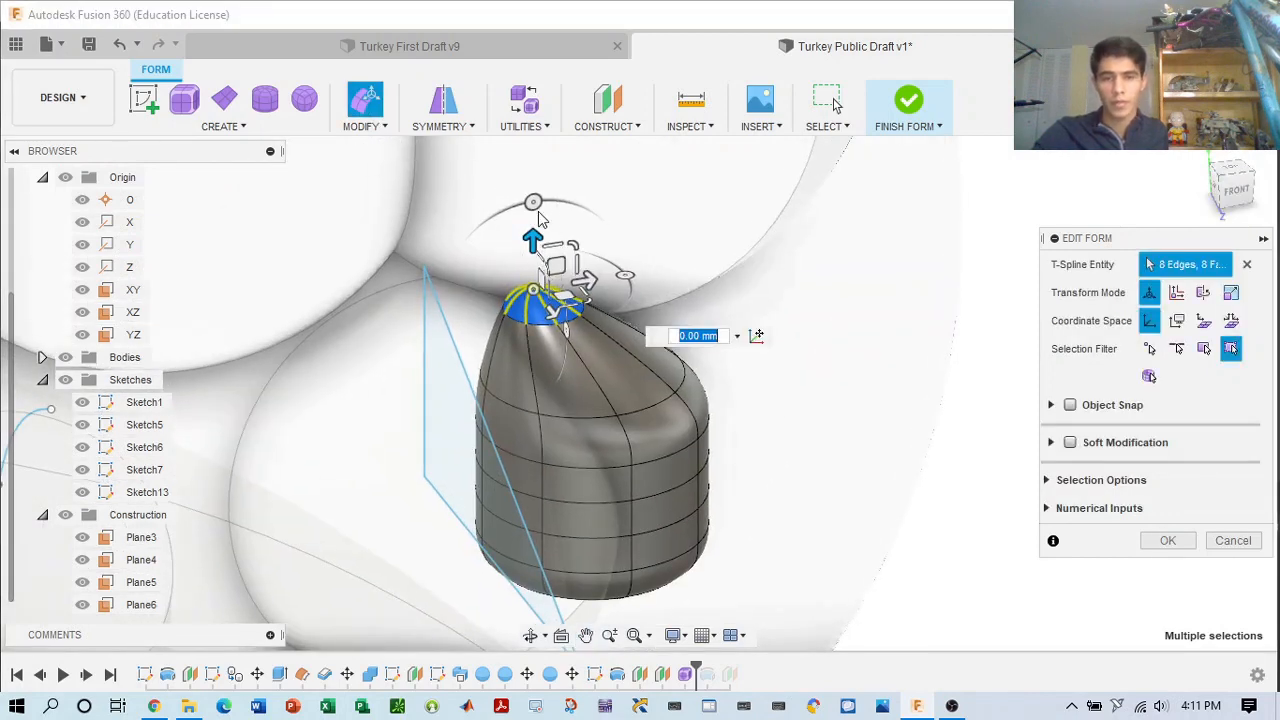
click(534, 203)
click(542, 207)
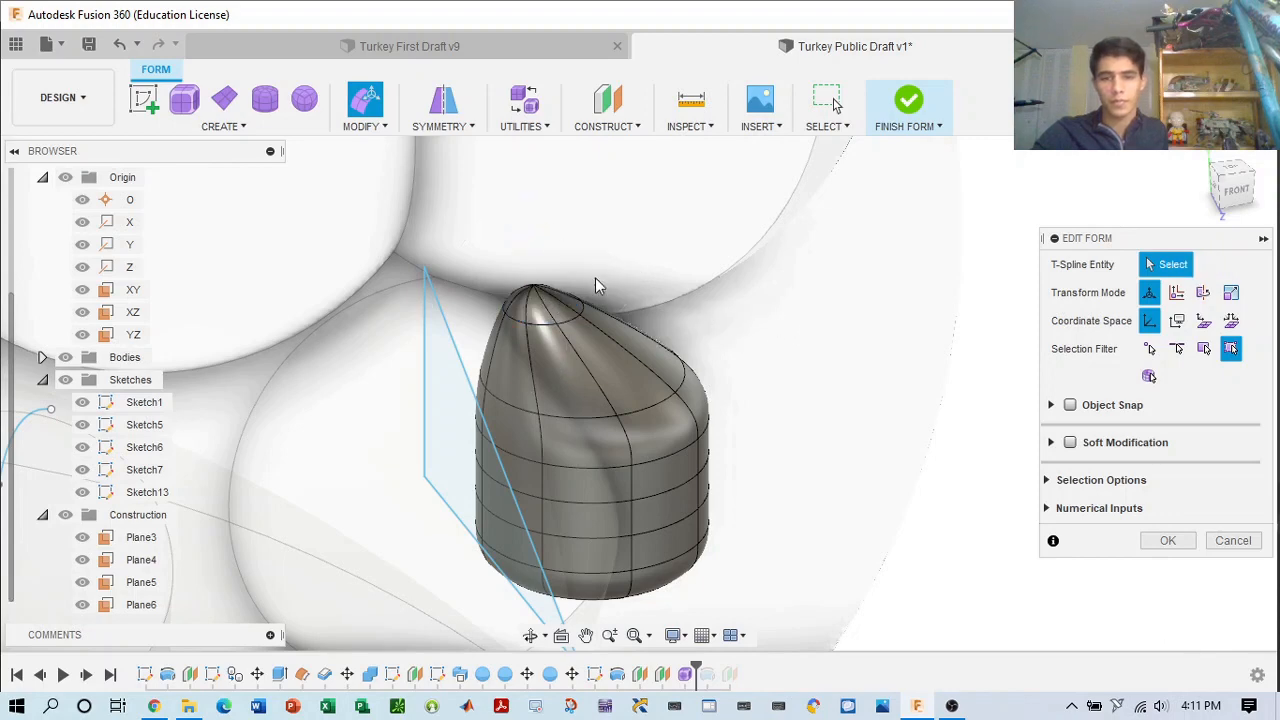
double_click(532, 295)
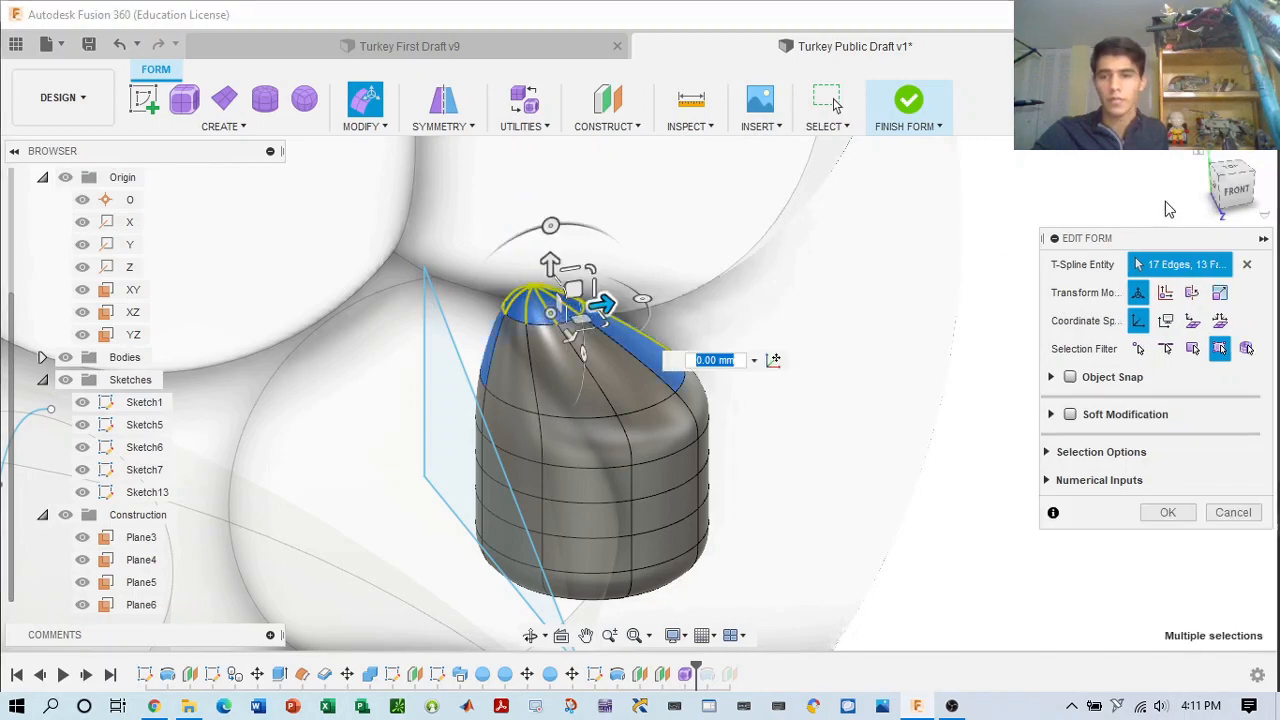
click(848, 257)
- Reselect only the narrow tip's faces, rotate them 55 degrees in the front view, and shift them horizontally by -0.4 mm
click(1237, 189)
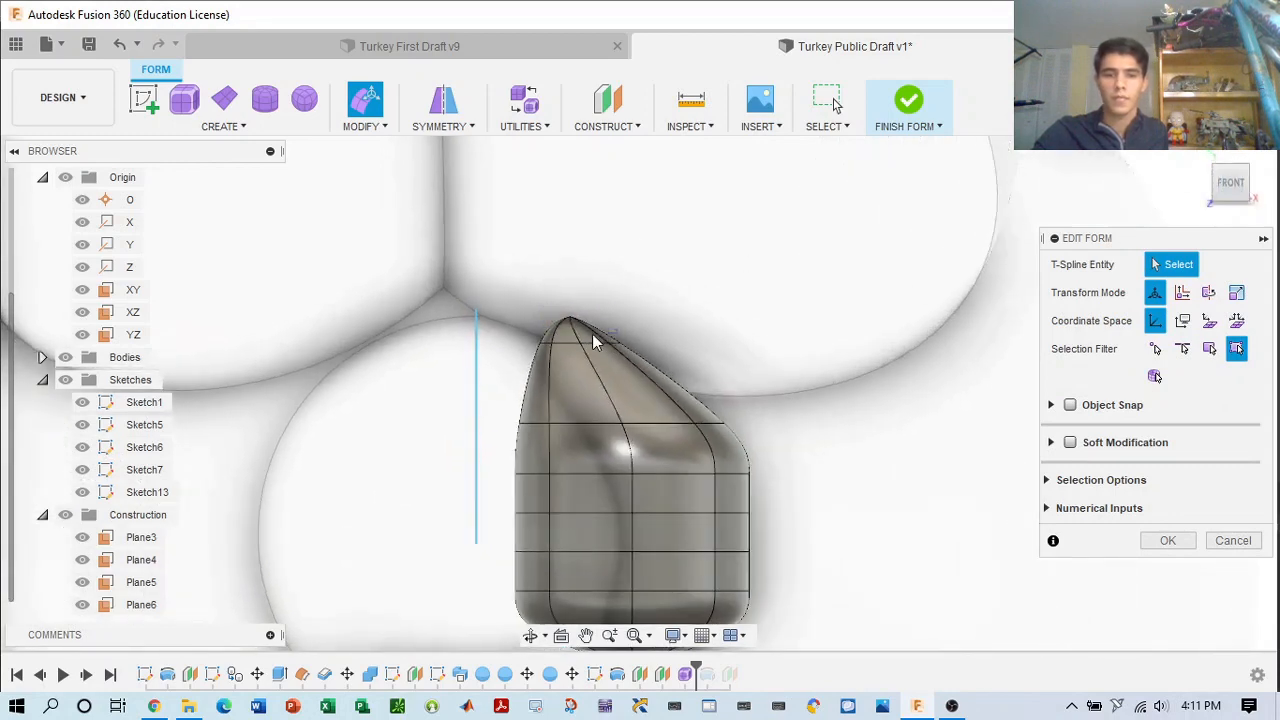
double_click(566, 326)
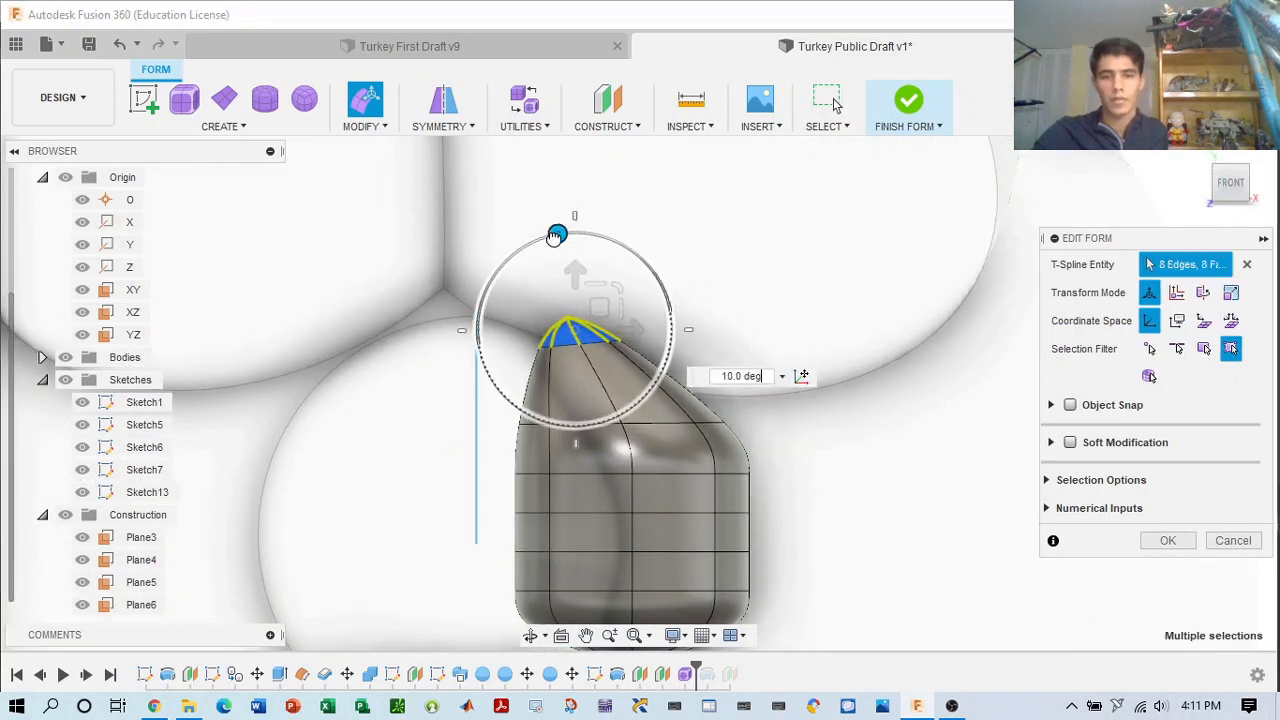
drag(556, 235, 495, 274)
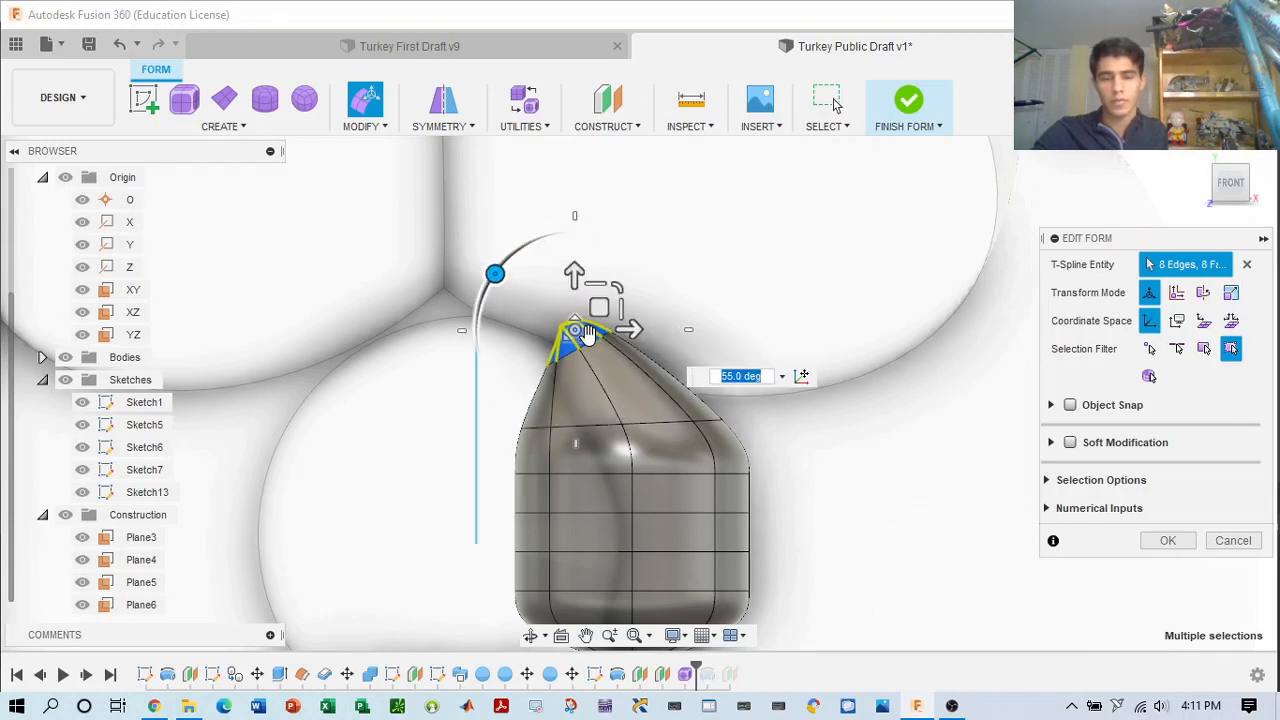
drag(1215, 205, 1237, 198)
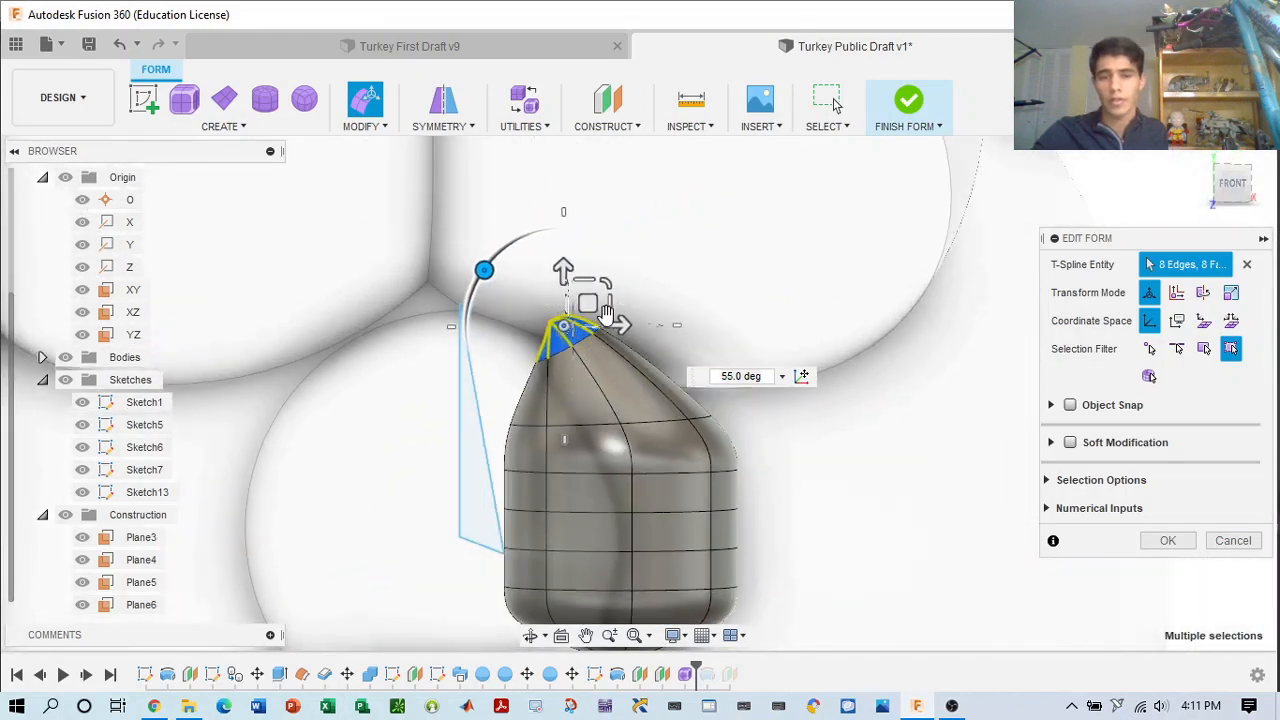
drag(615, 324, 586, 323)
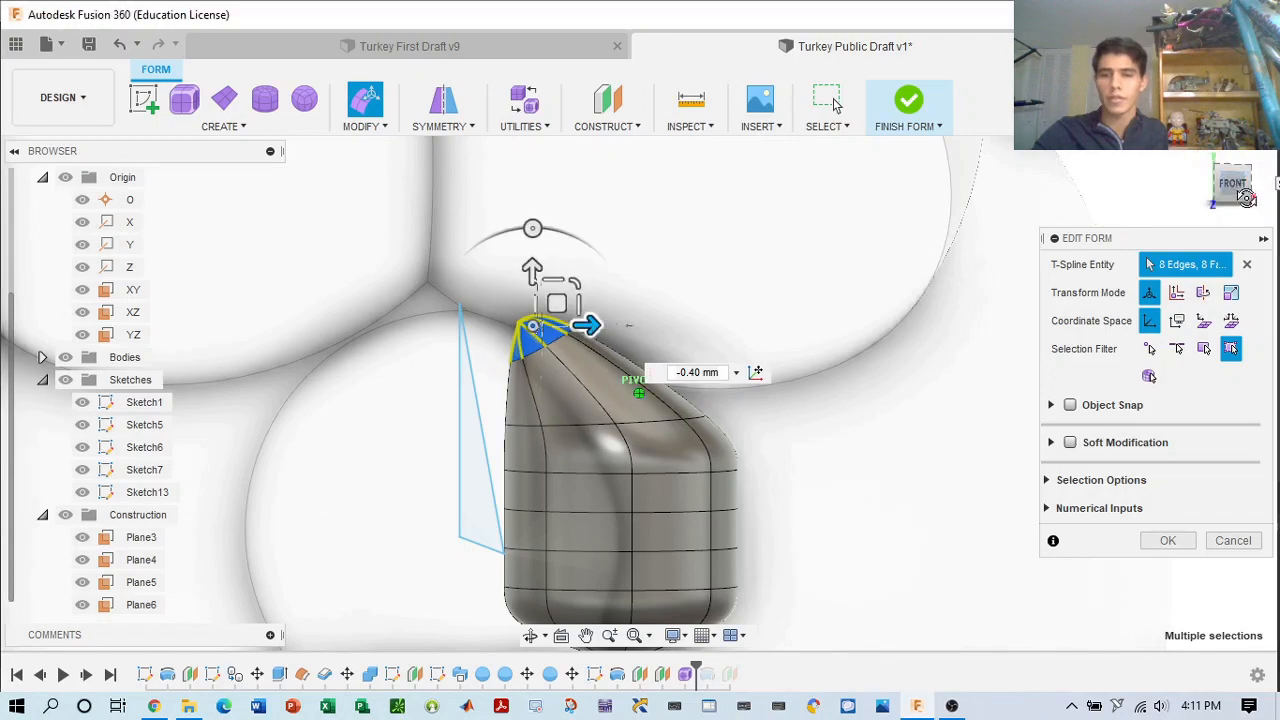
- Lower the selected tip by 0.1 mm, scale it uniformly to 0, and finish the form edit
drag(1268, 168, 1220, 195)
mouse_move(598, 245)
mouse_down()
mouse_move(598, 232)
mouse_move(598, 255)
mouse_up()
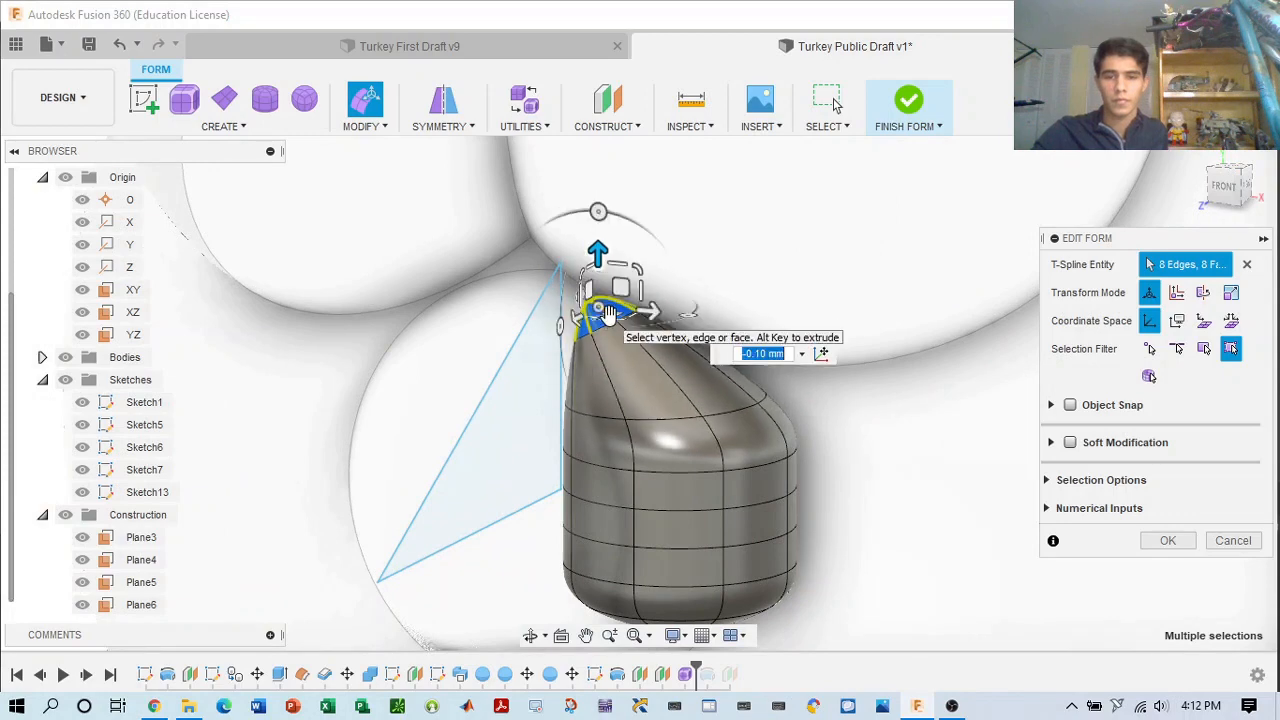
scroll(604, 312, up, 4)
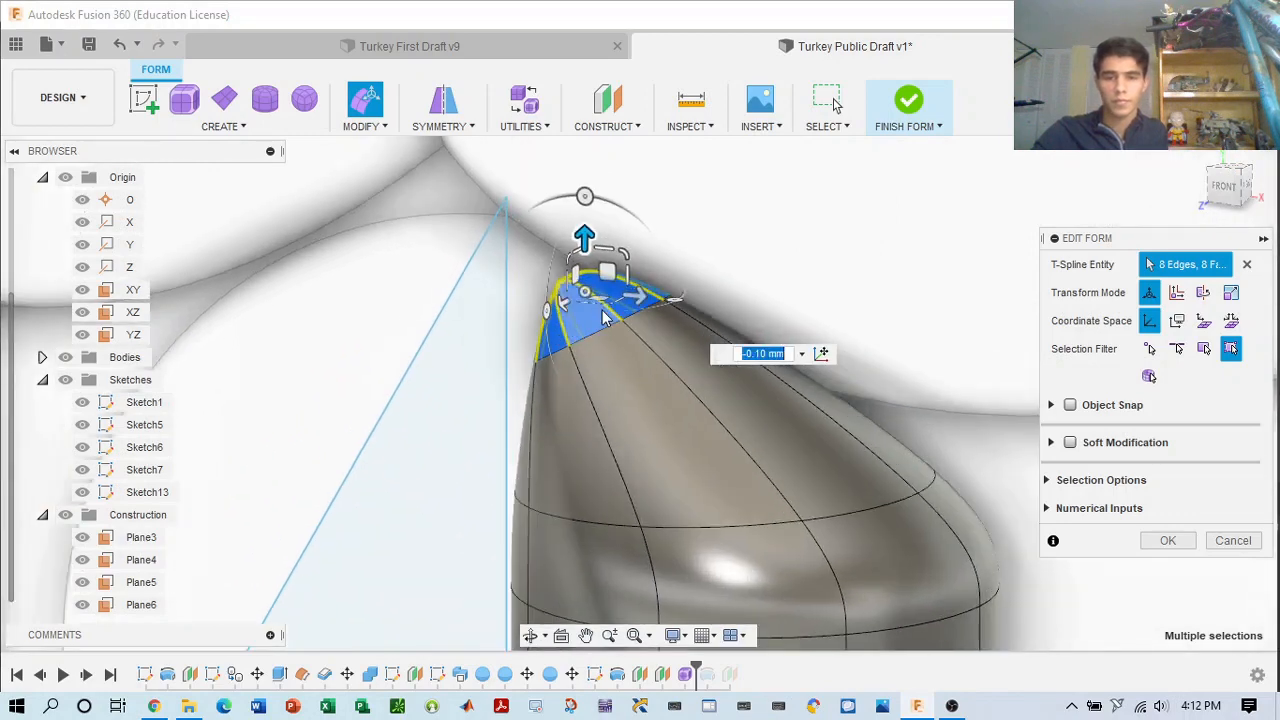
drag(587, 297, 507, 382)
key(BackSpace)
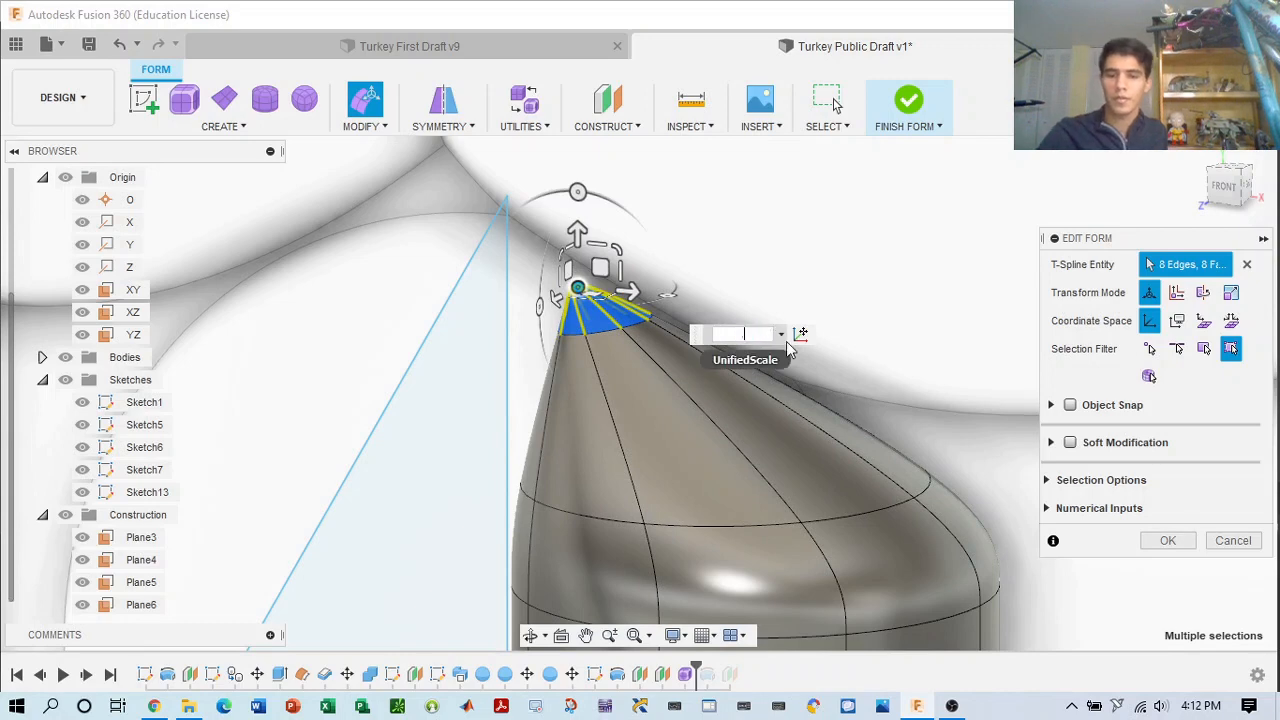
text(0)
key(Return)
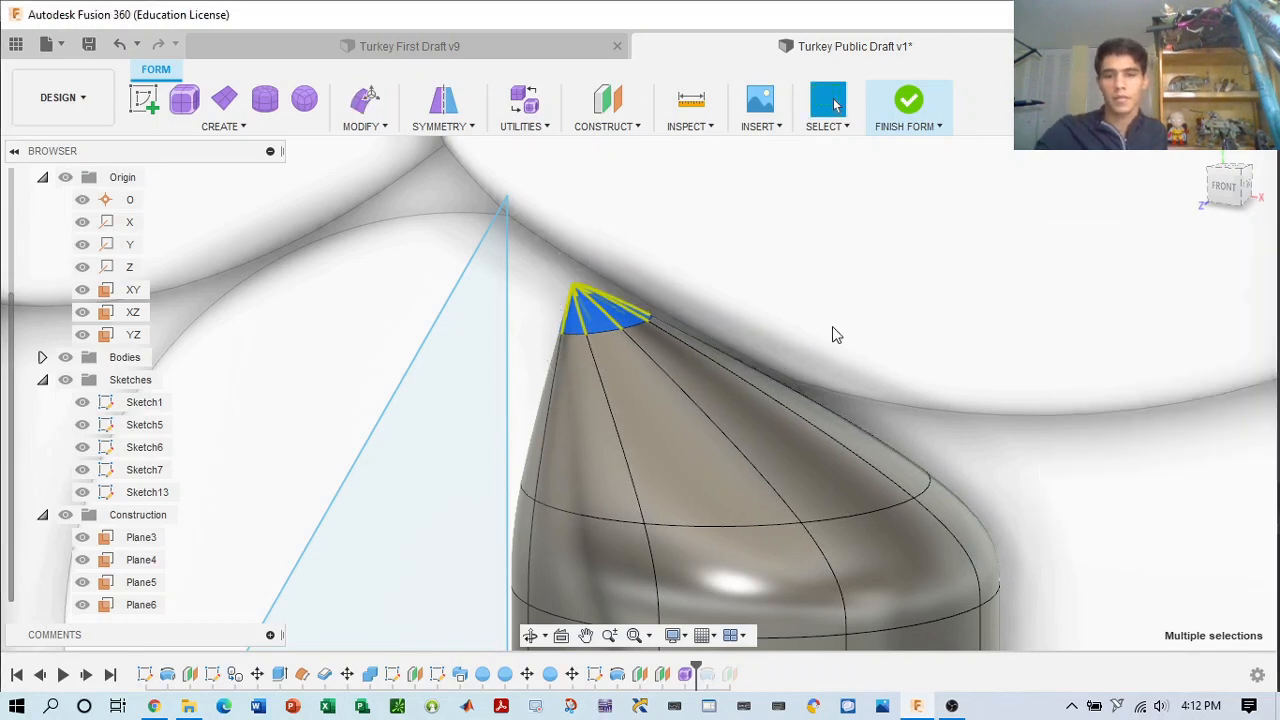
click(850, 322)
scroll(1035, 342, down, 2)
scroll(1040, 351, down, 1)
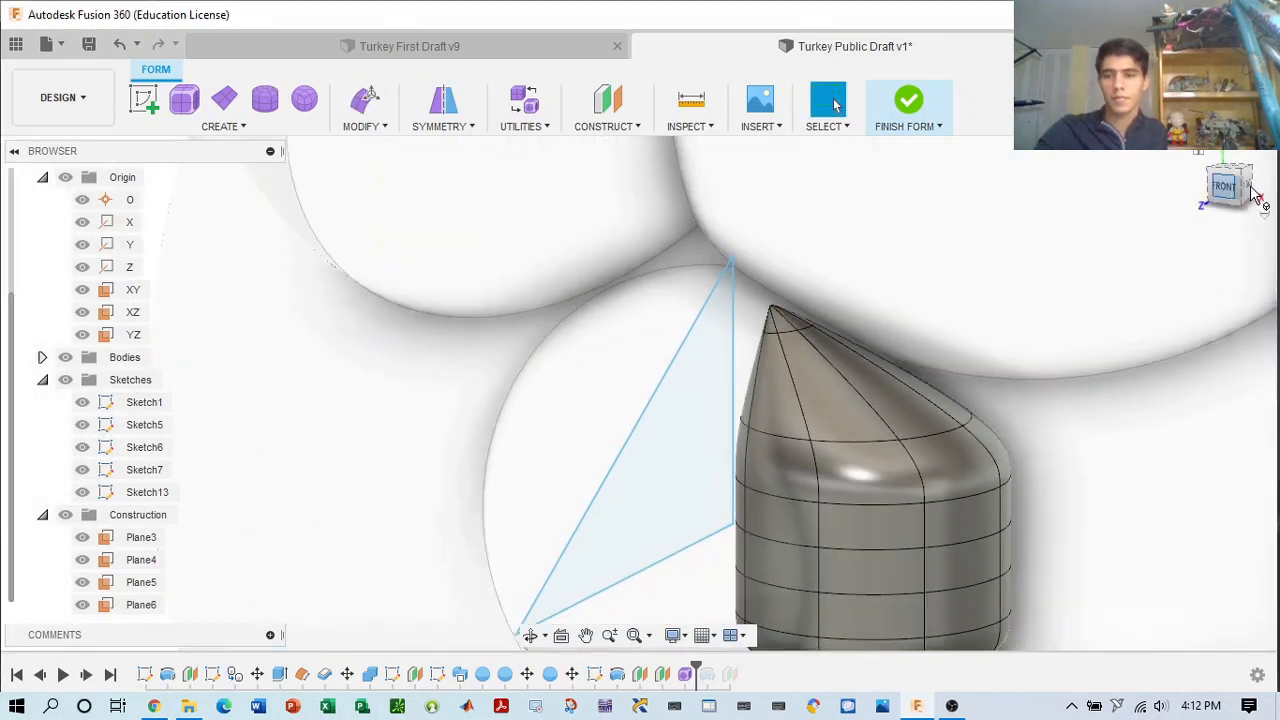
mouse_move(1230, 192)
mouse_down()
mouse_move(1246, 218)
mouse_move(1262, 202)
mouse_move(1172, 182)
mouse_up()
click(1214, 186)
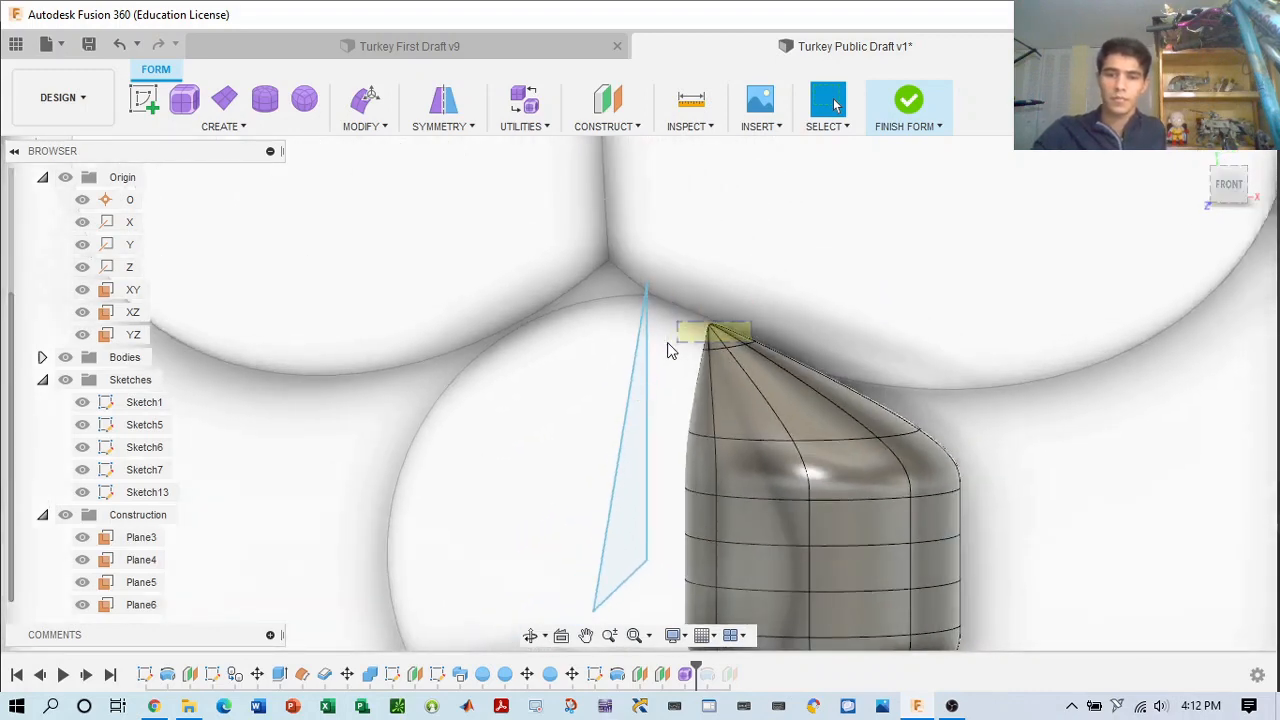
drag(670, 350, 687, 345)
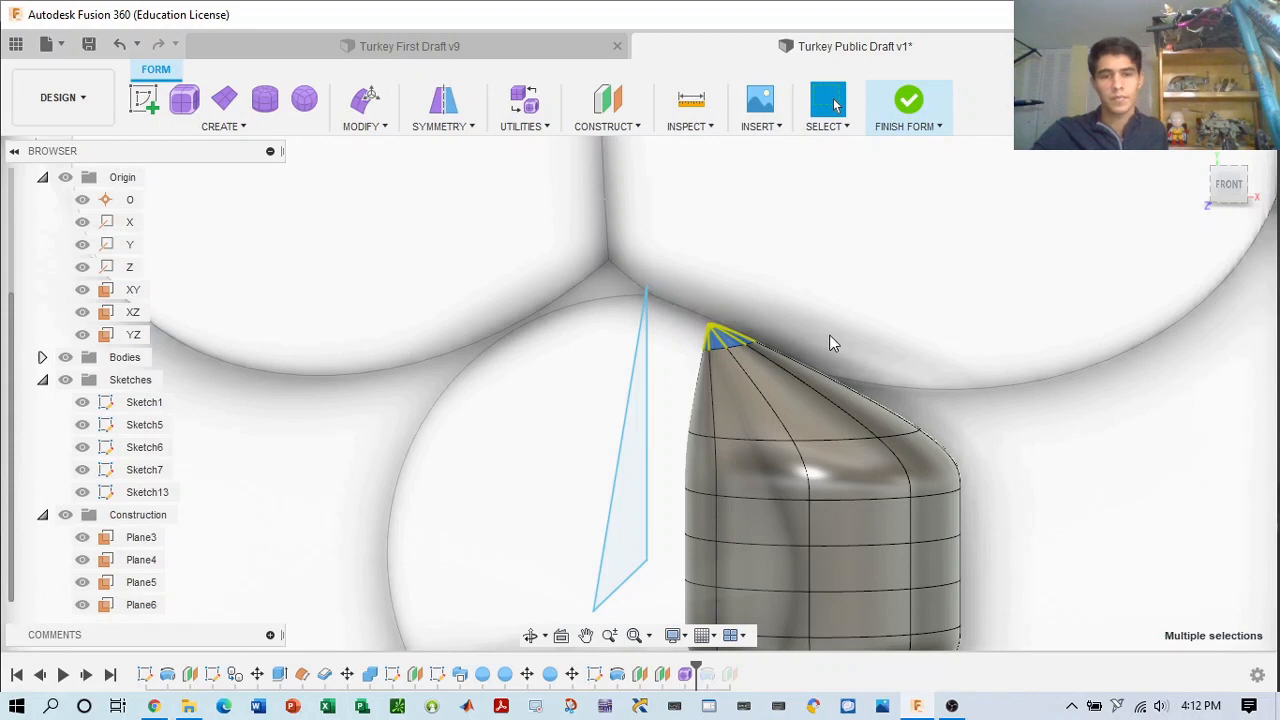
click(365, 100)
mouse_move(718, 277)
mouse_down()
mouse_move(728, 268)
mouse_move(720, 280)
mouse_up()
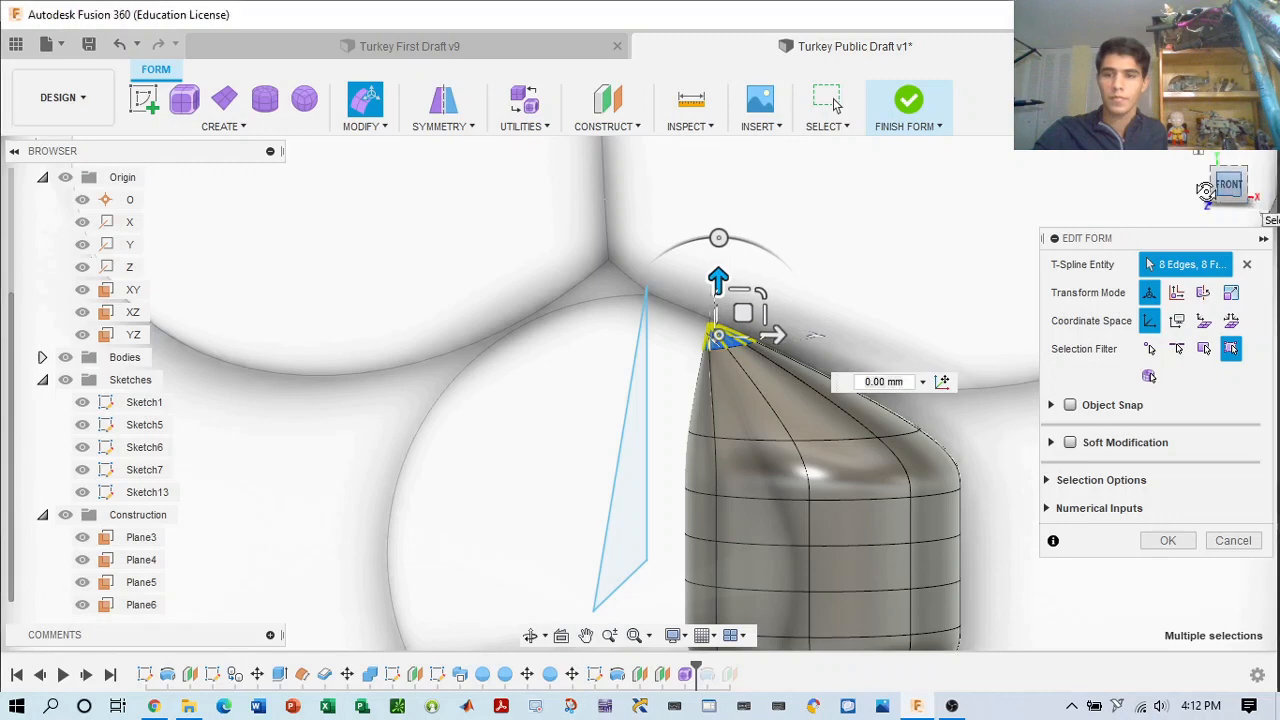
click(1234, 216)
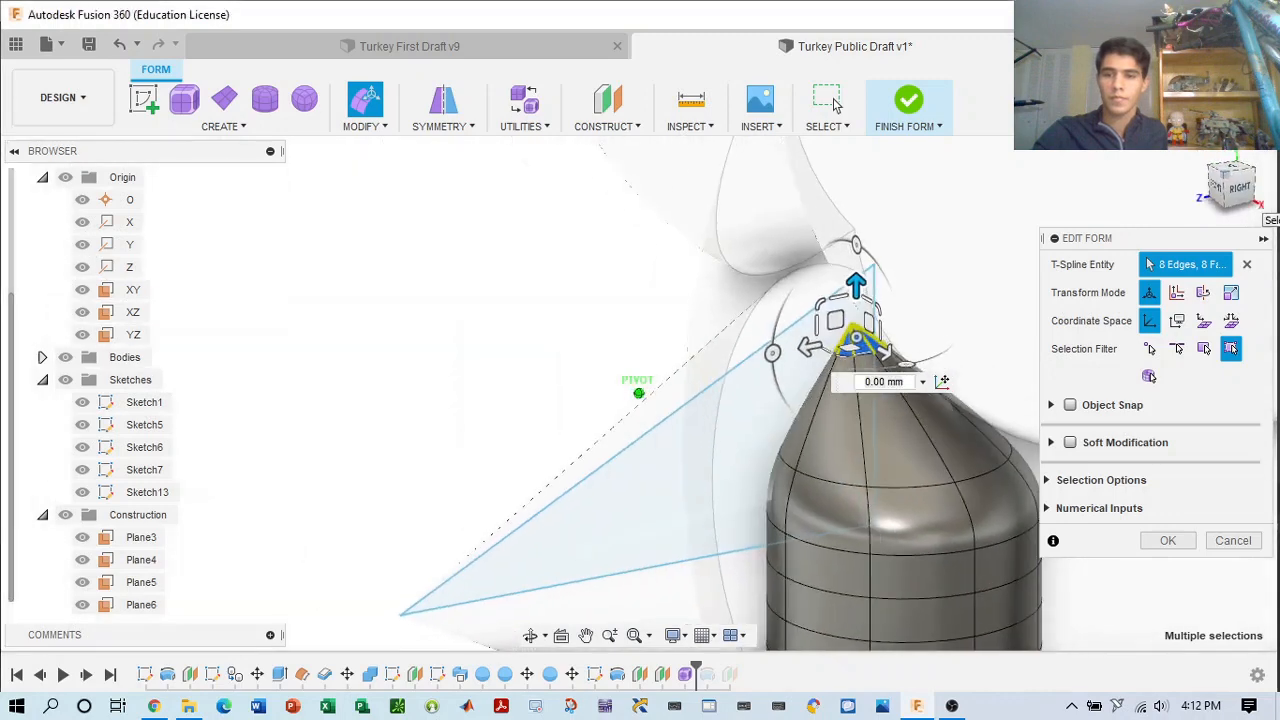
click(1238, 545)
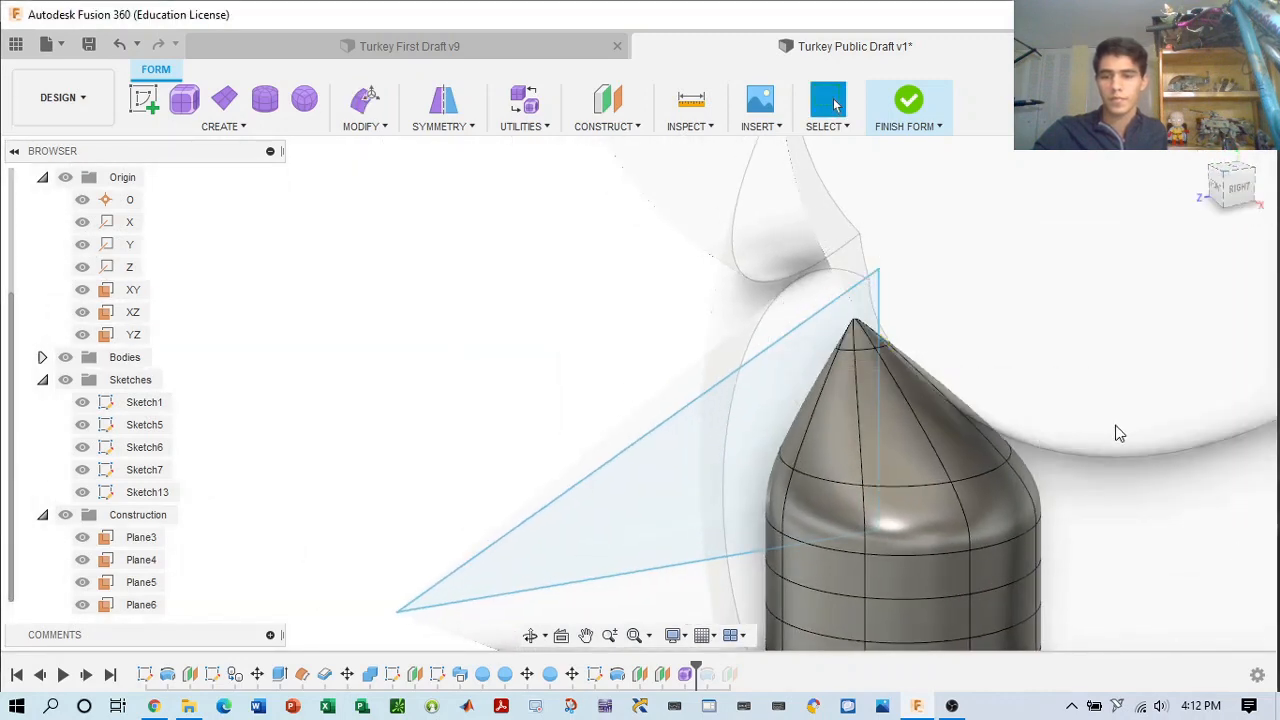
- Scale down the horizontal edge loop at the neck below the tip with Edit Form in the front view, and undo the last excess scaling
middle_drag(1114, 434, 1132, 415)
middle_drag(1275, 348, 1274, 340)
mouse_move(1230, 188)
mouse_down()
mouse_move(1277, 202)
mouse_move(1223, 189)
mouse_up()
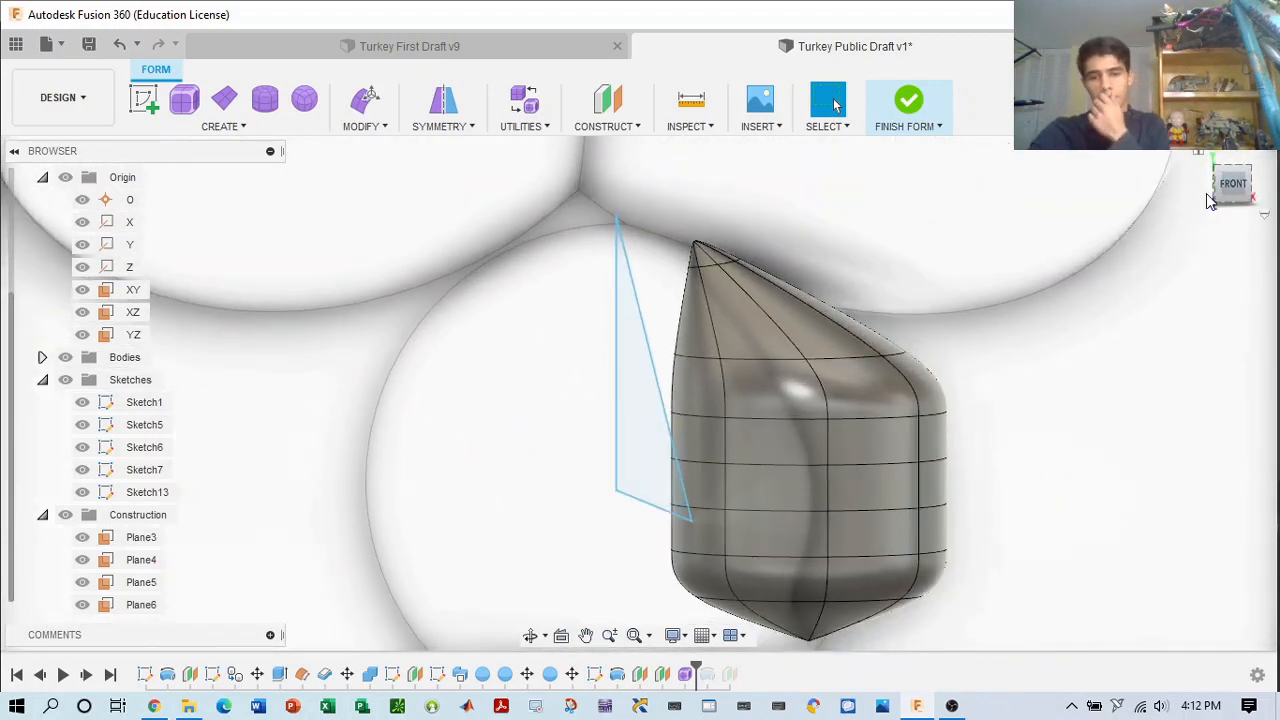
click(1234, 188)
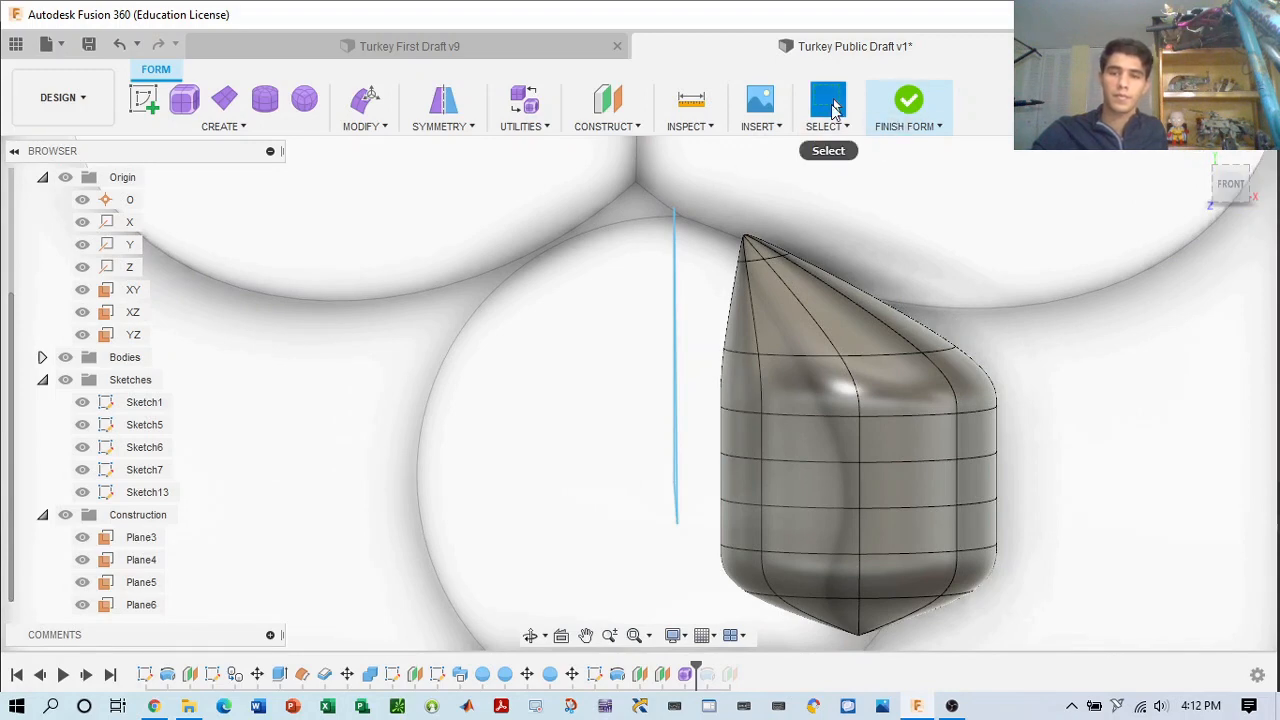
click(1232, 186)
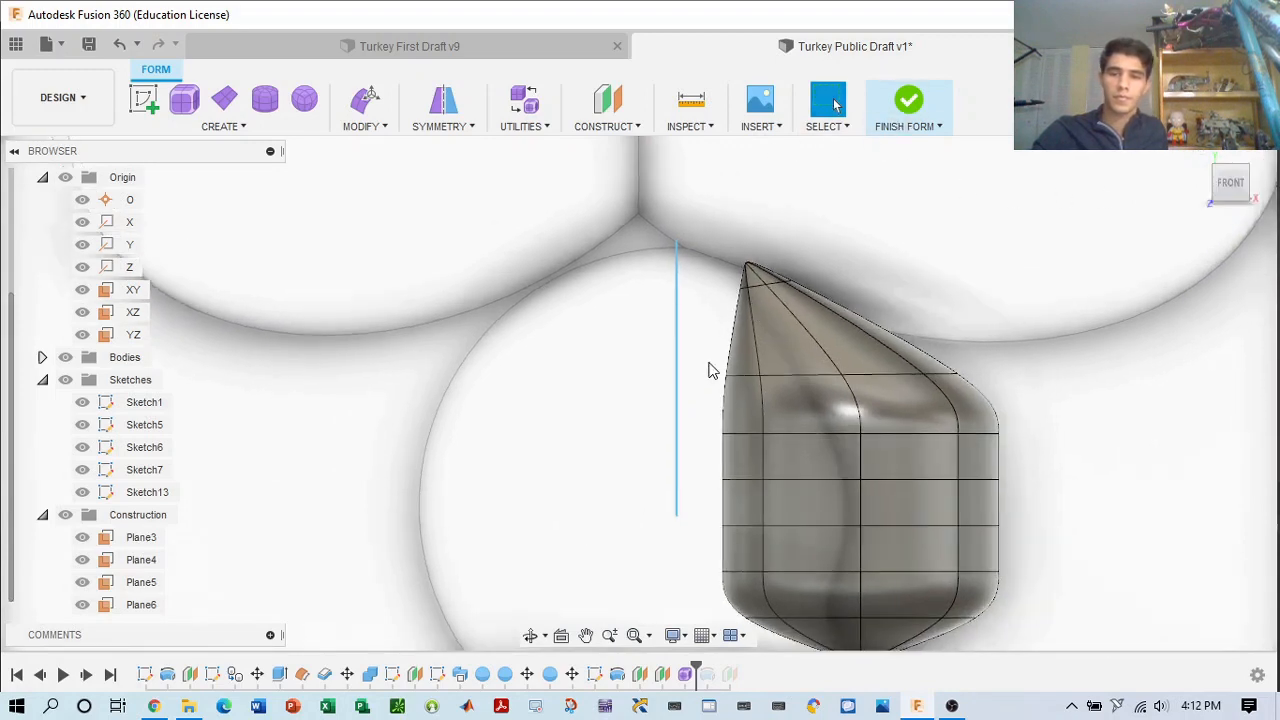
drag(830, 390, 1000, 390)
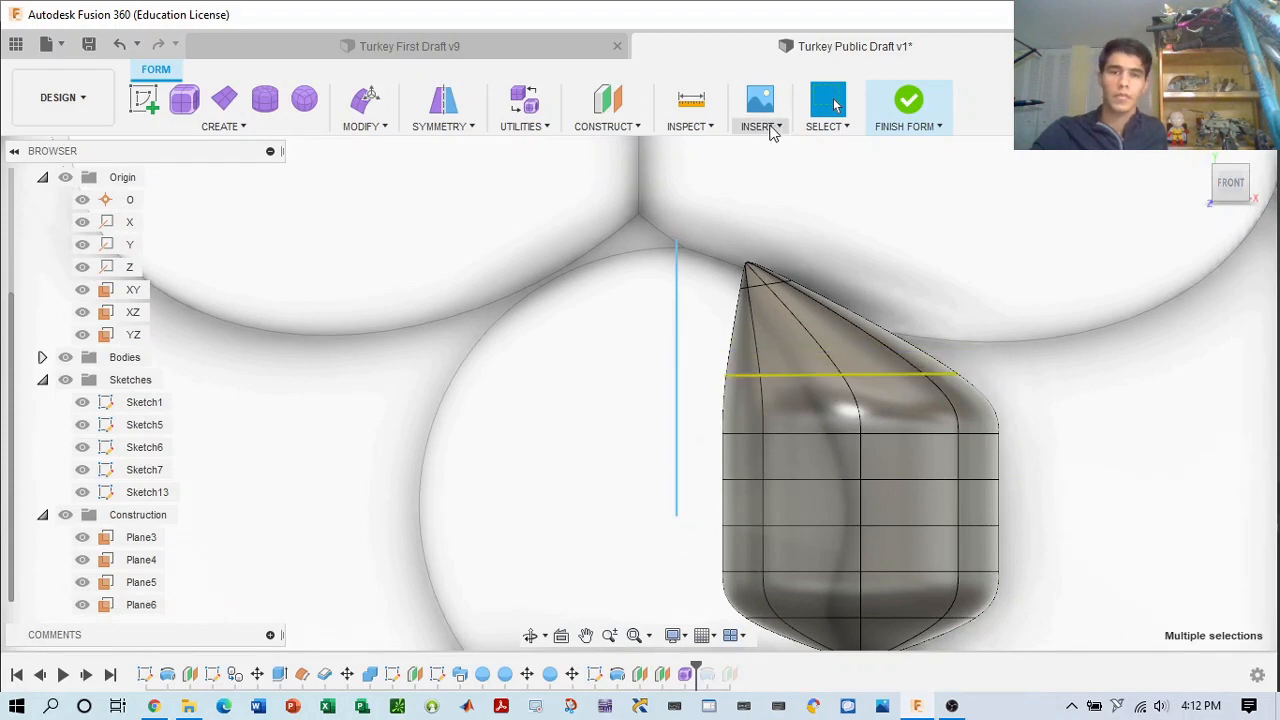
click(365, 100)
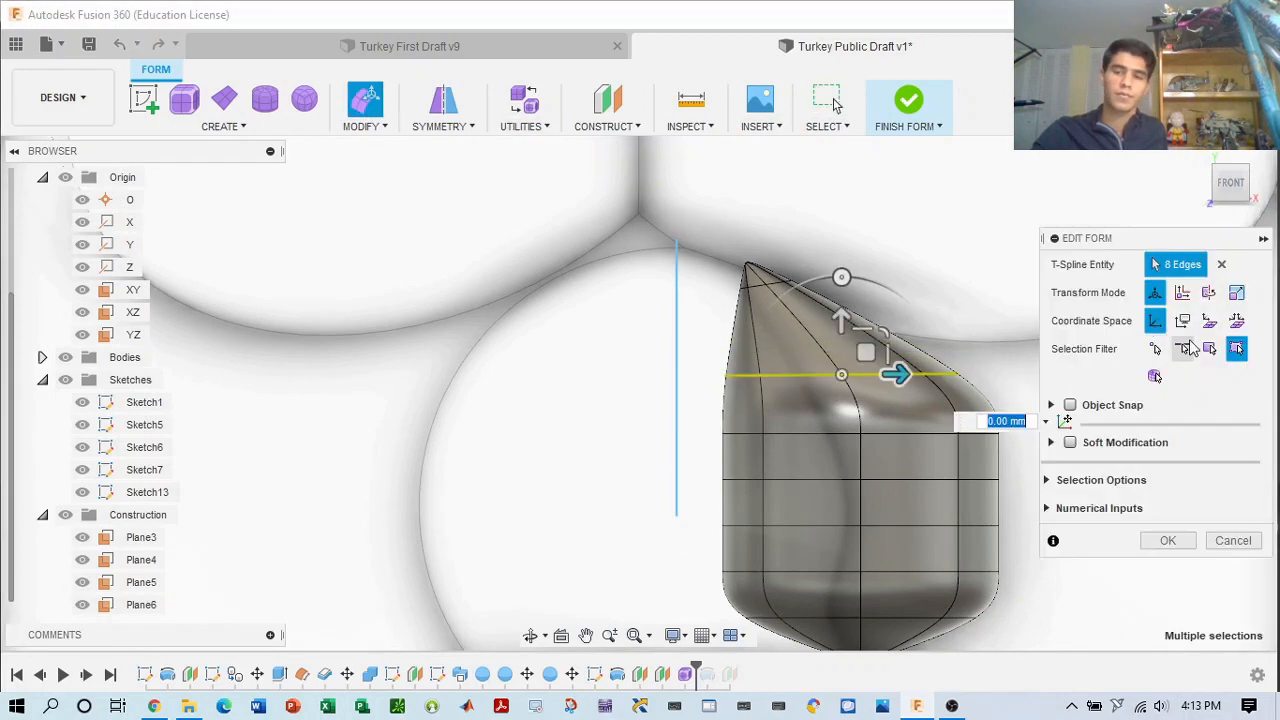
click(1127, 484)
scroll(1205, 455, down, 2)
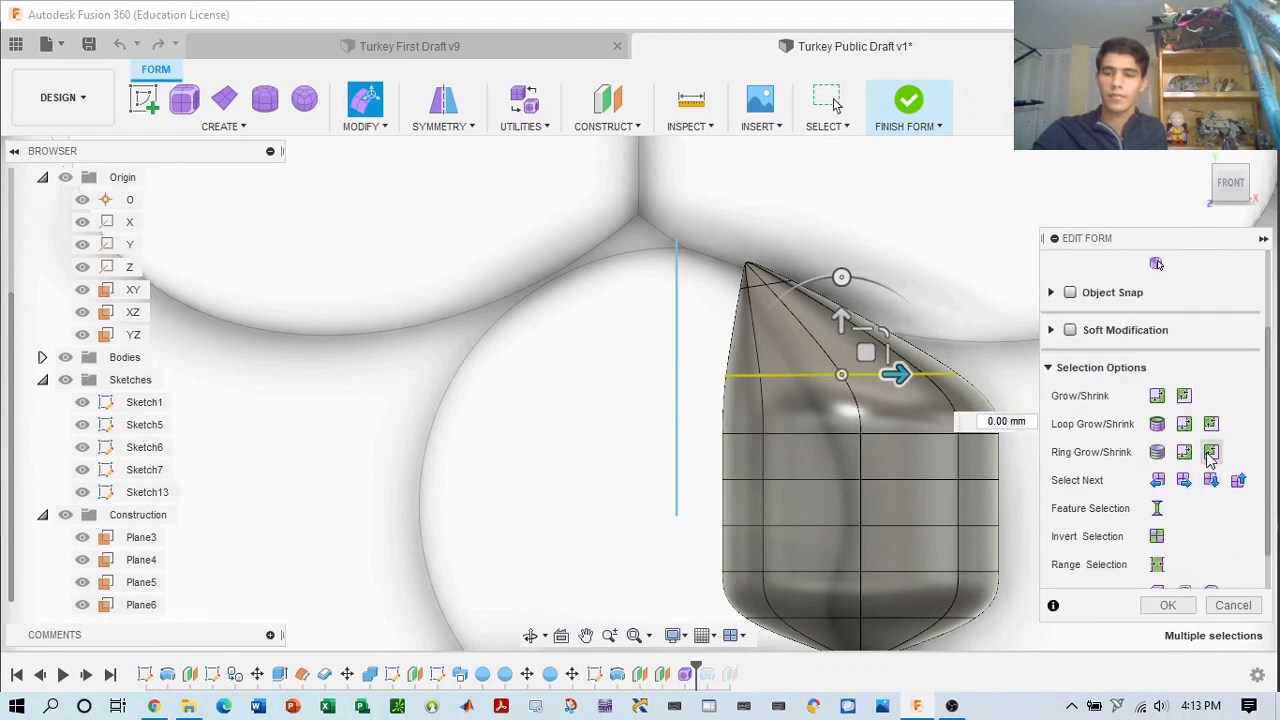
drag(885, 375, 802, 387)
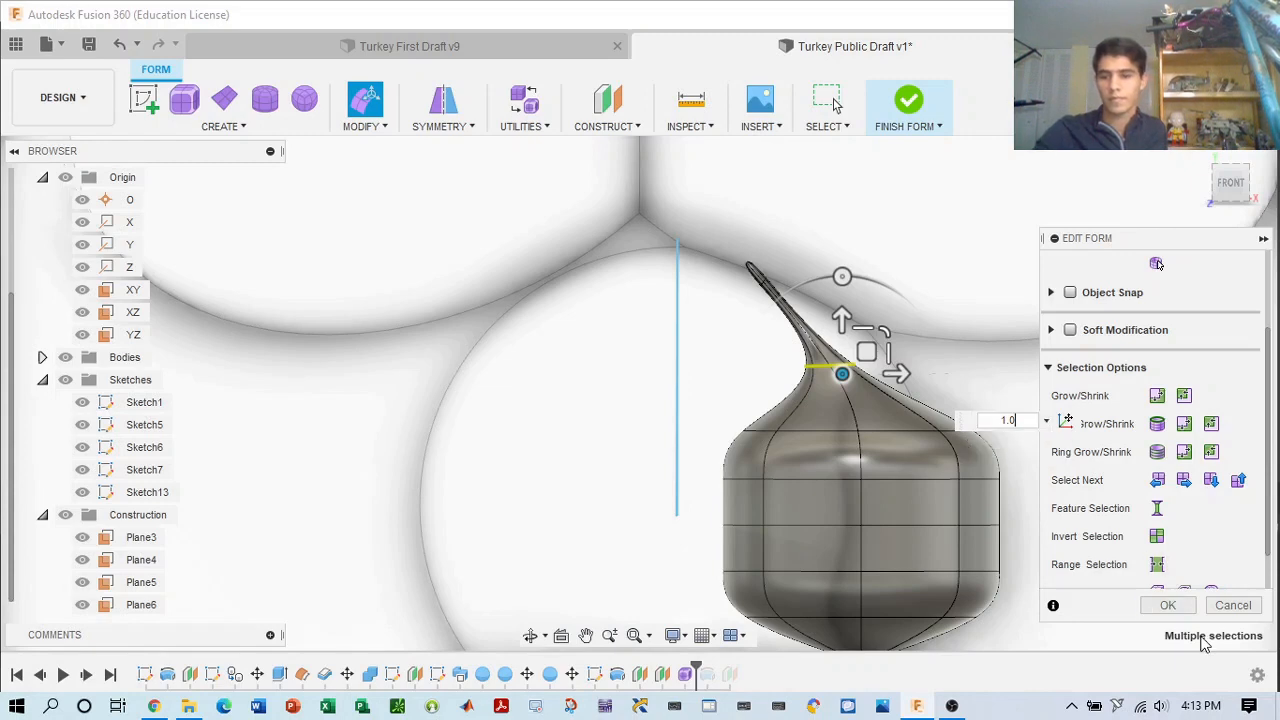
click(1167, 605)
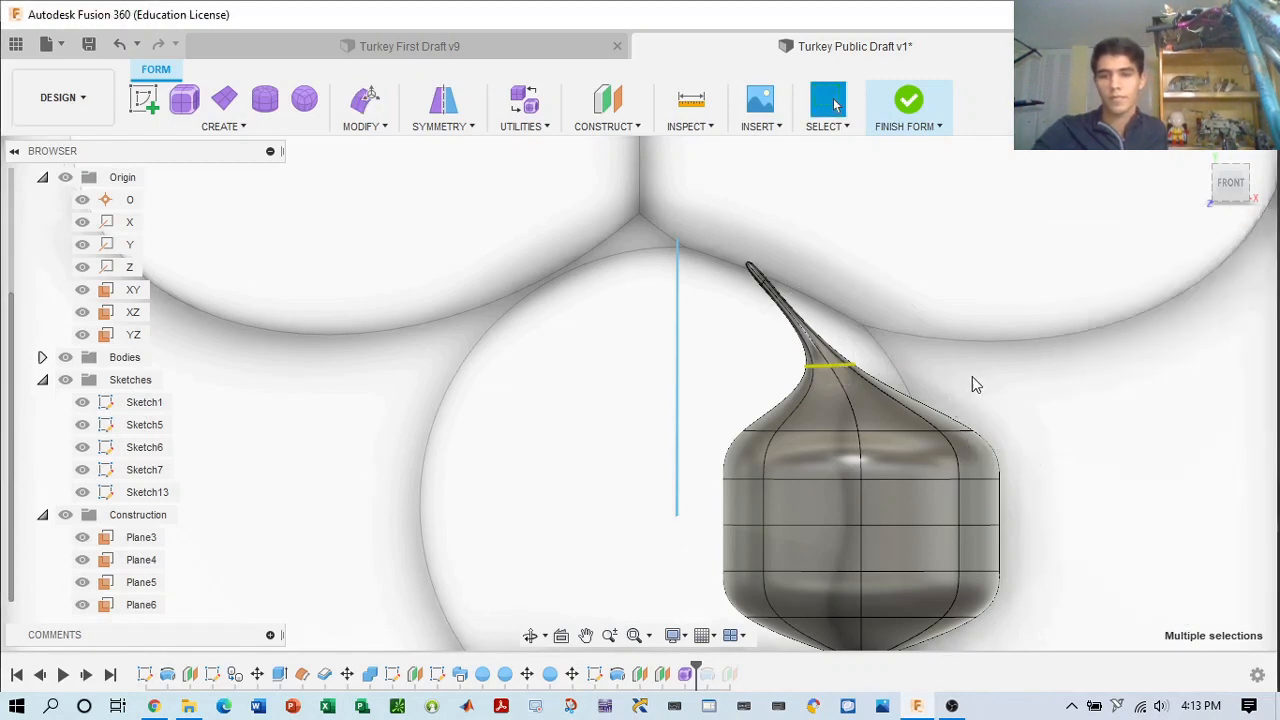
click(124, 50)
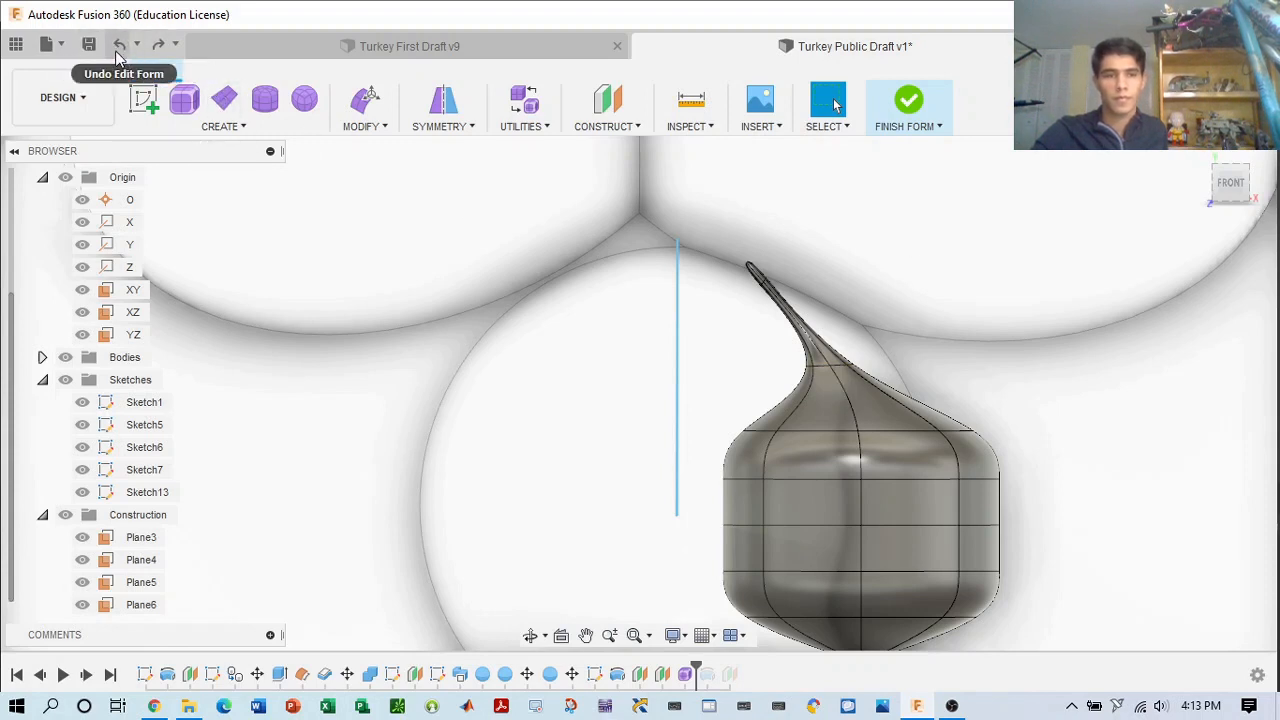
click(117, 52)
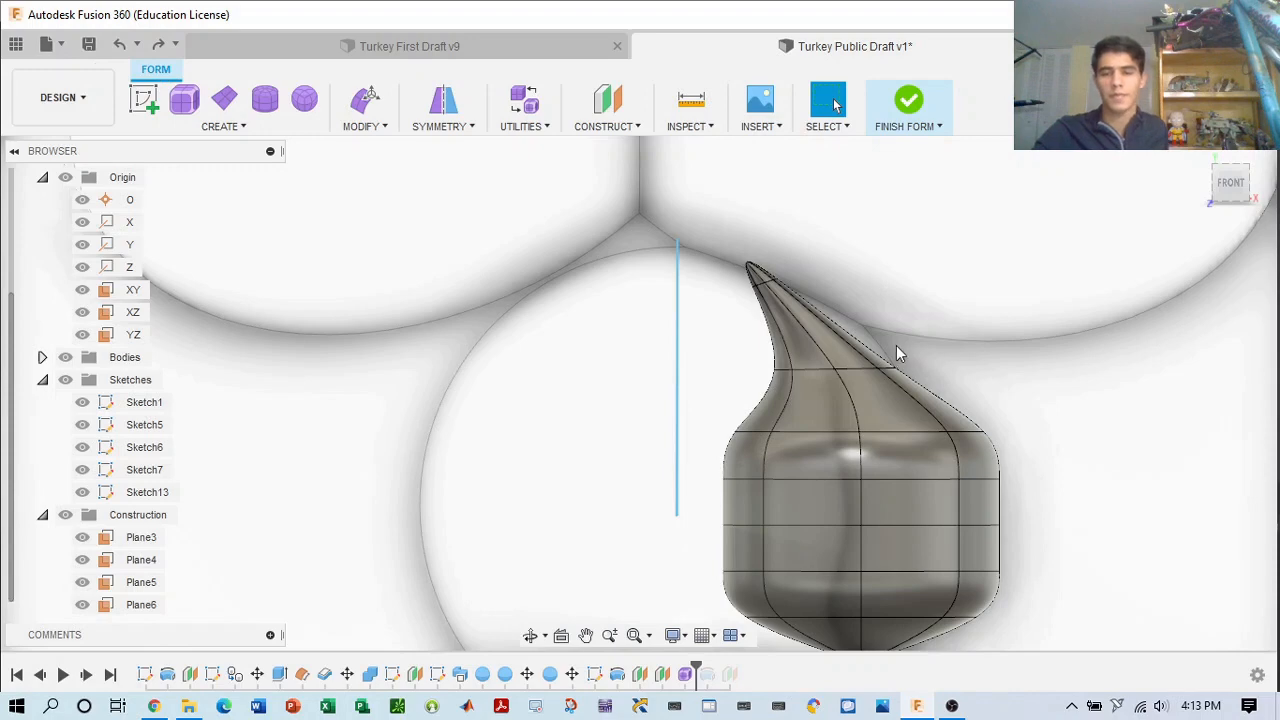
- Select the horizontal edge loop at the body's shoulder, just below the neck, and scale it uniformly to 0.8 with Edit Form
double_click(1004, 437)
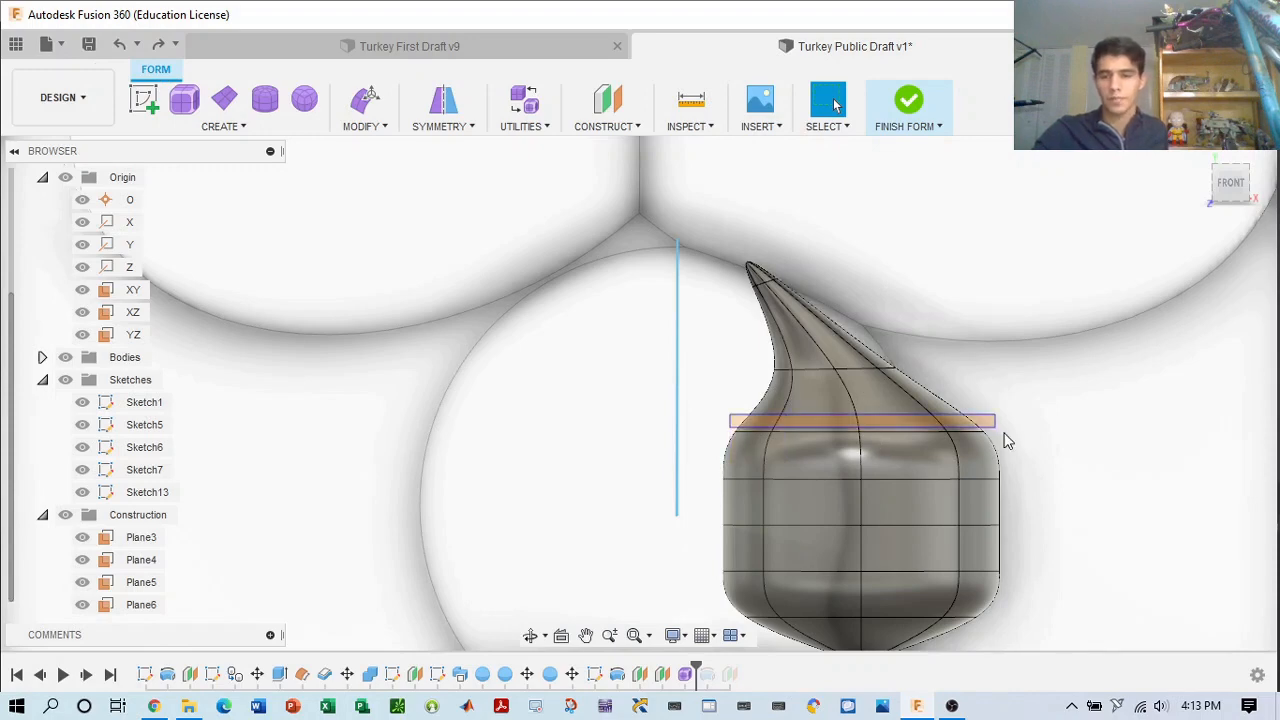
click(364, 104)
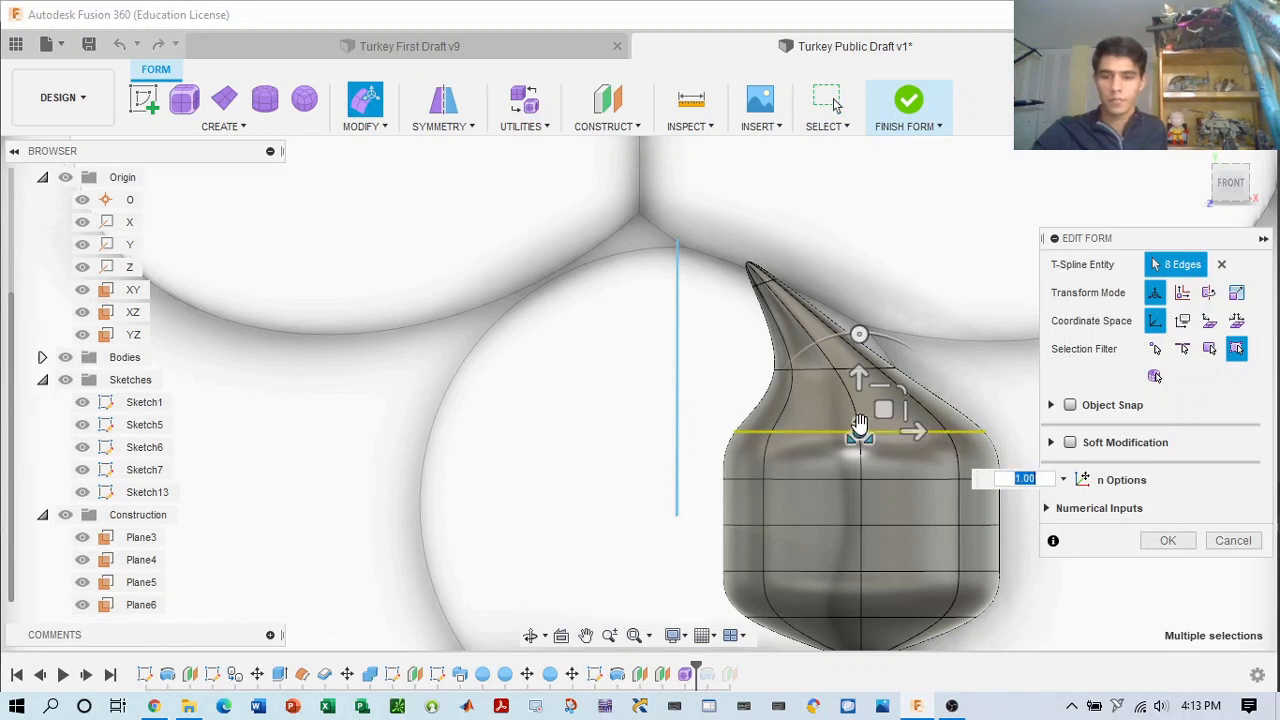
mouse_move(865, 428)
mouse_down()
mouse_move(827, 440)
mouse_move(845, 437)
mouse_up()
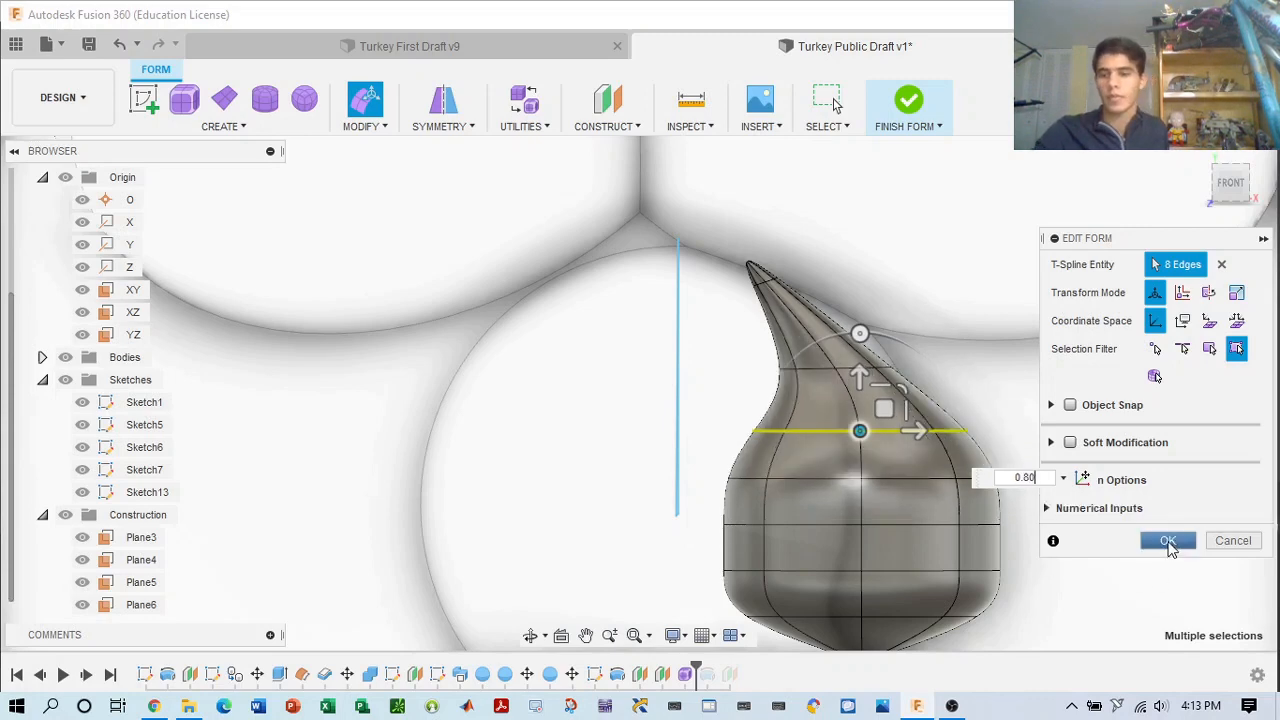
click(1166, 540)
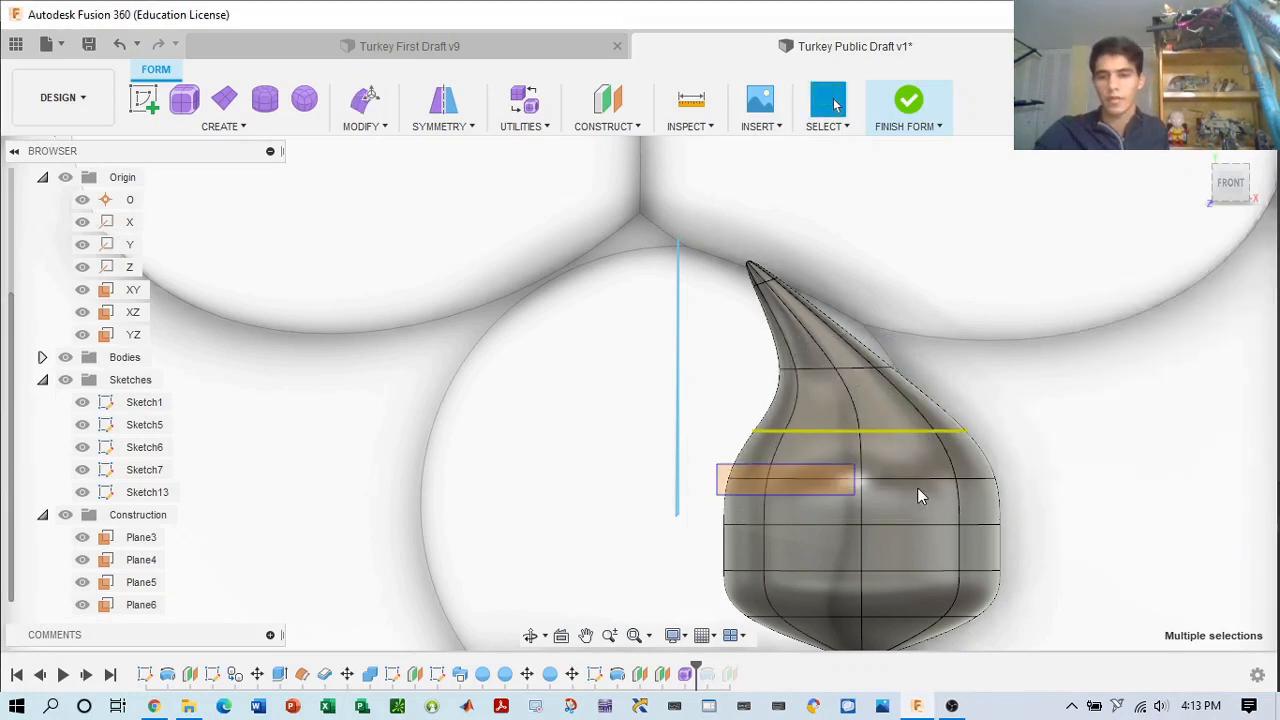
- Select the mid-body edge loop directly below the shoulder loop and scale it uniformly to 0.8 with Edit Form
drag(917, 487, 1031, 486)
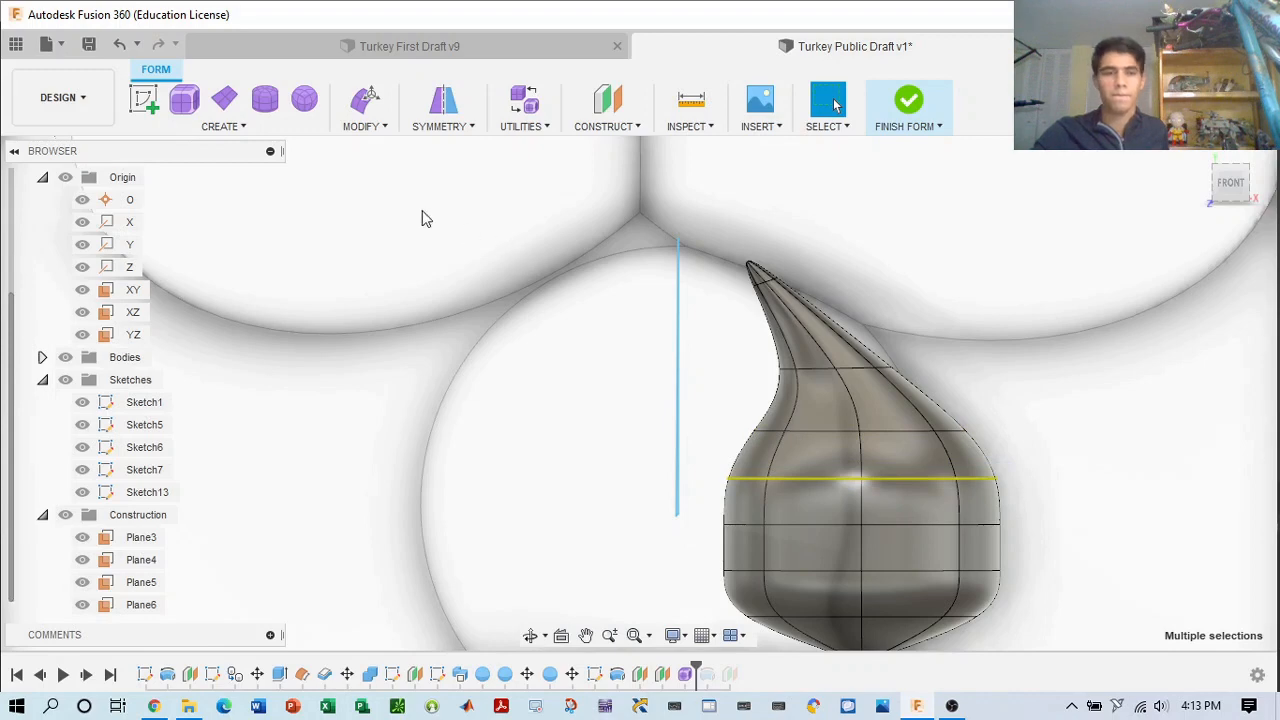
click(366, 100)
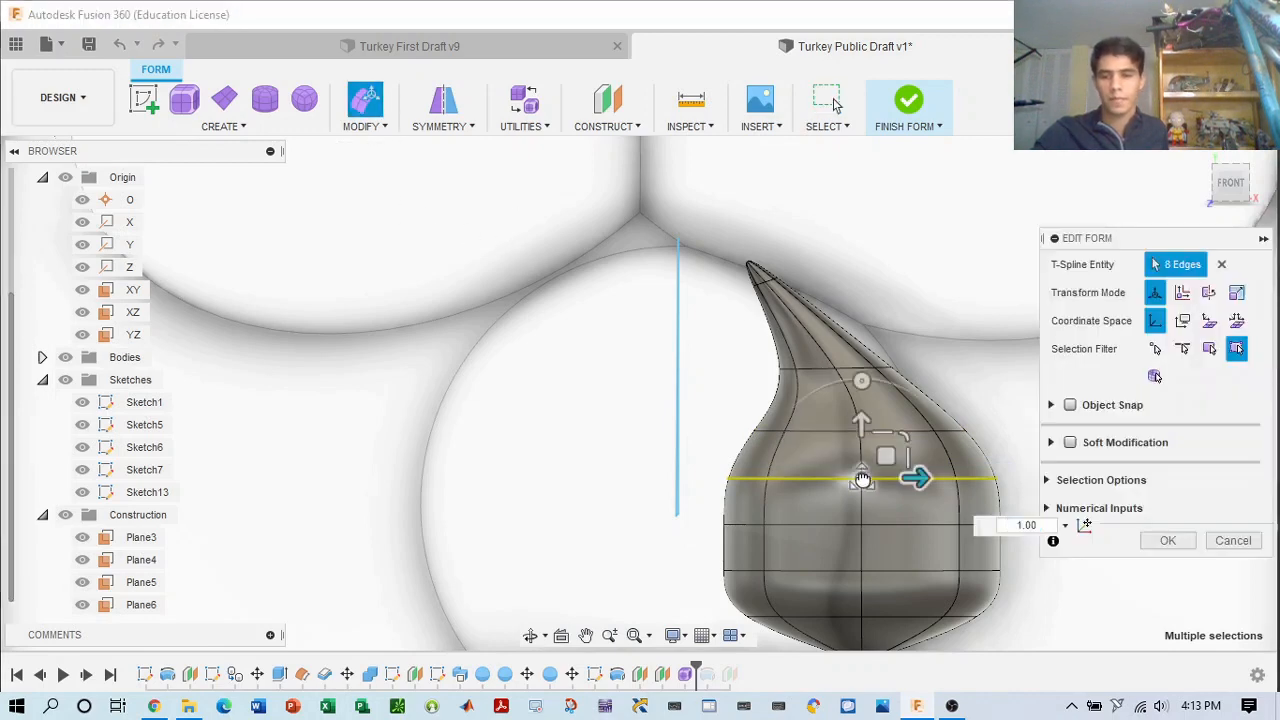
drag(862, 480, 851, 480)
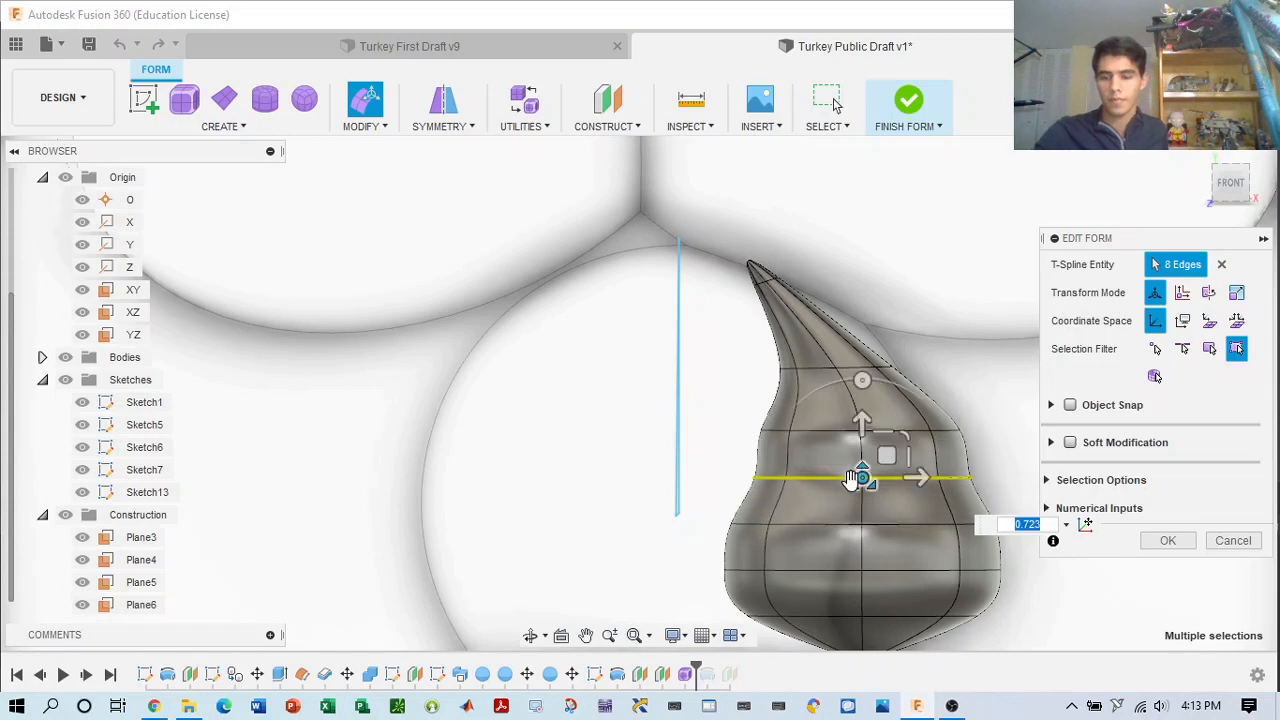
text(0.8)
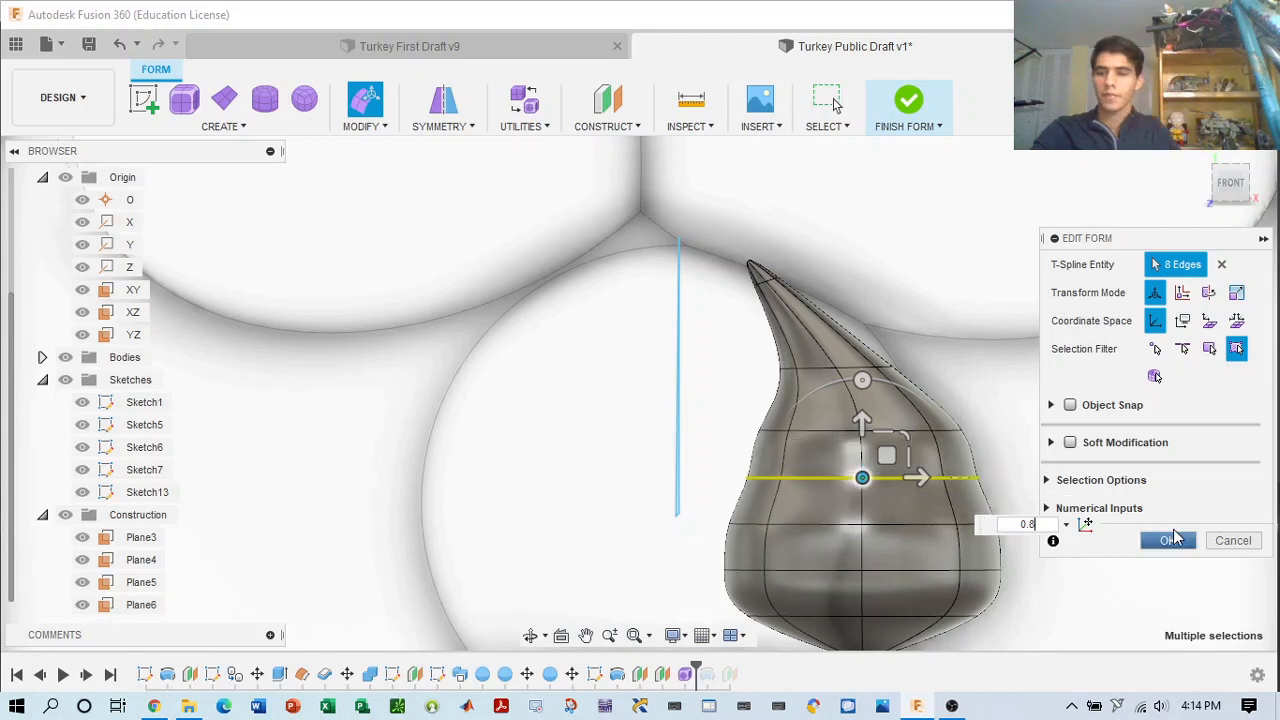
click(1172, 539)
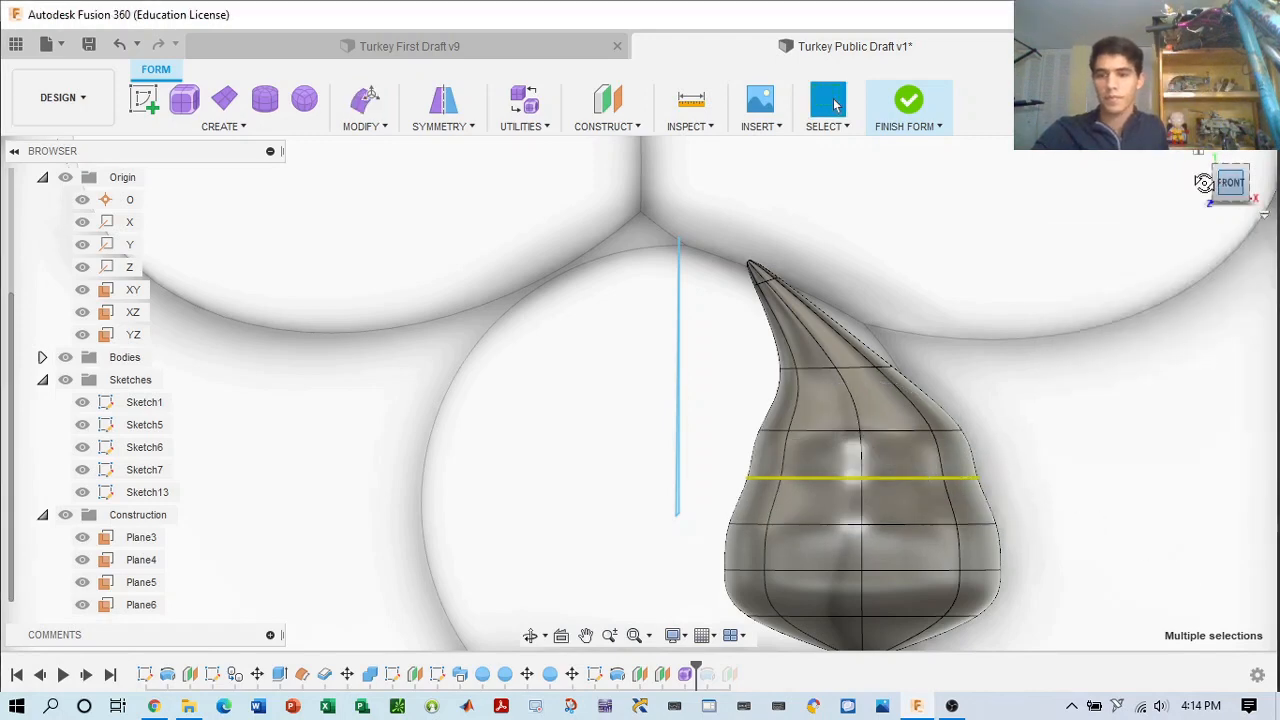
- Select the third horizontal edge loop up from the pointed base in the front view and narrow it uniformly with Edit Form
mouse_move(1204, 183)
mouse_down()
mouse_move(1130, 192)
mouse_move(1207, 184)
mouse_move(1208, 197)
mouse_move(1217, 173)
mouse_move(1216, 184)
mouse_up()
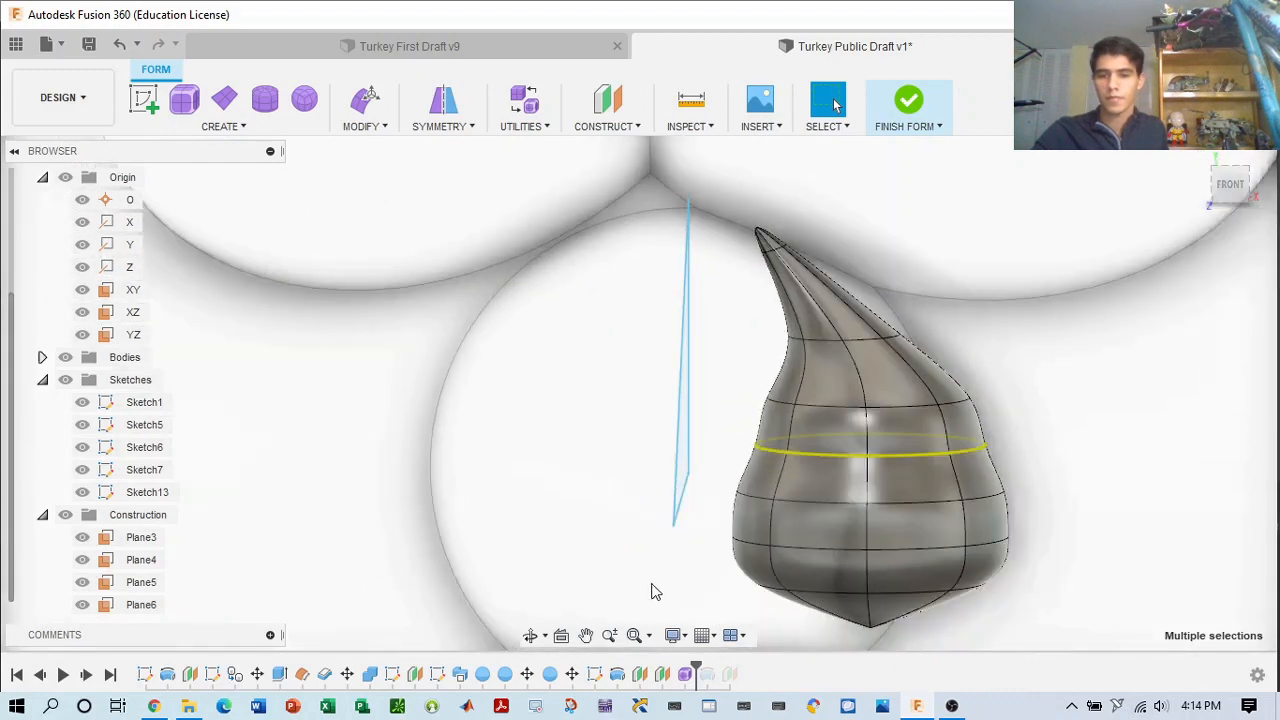
click(1230, 187)
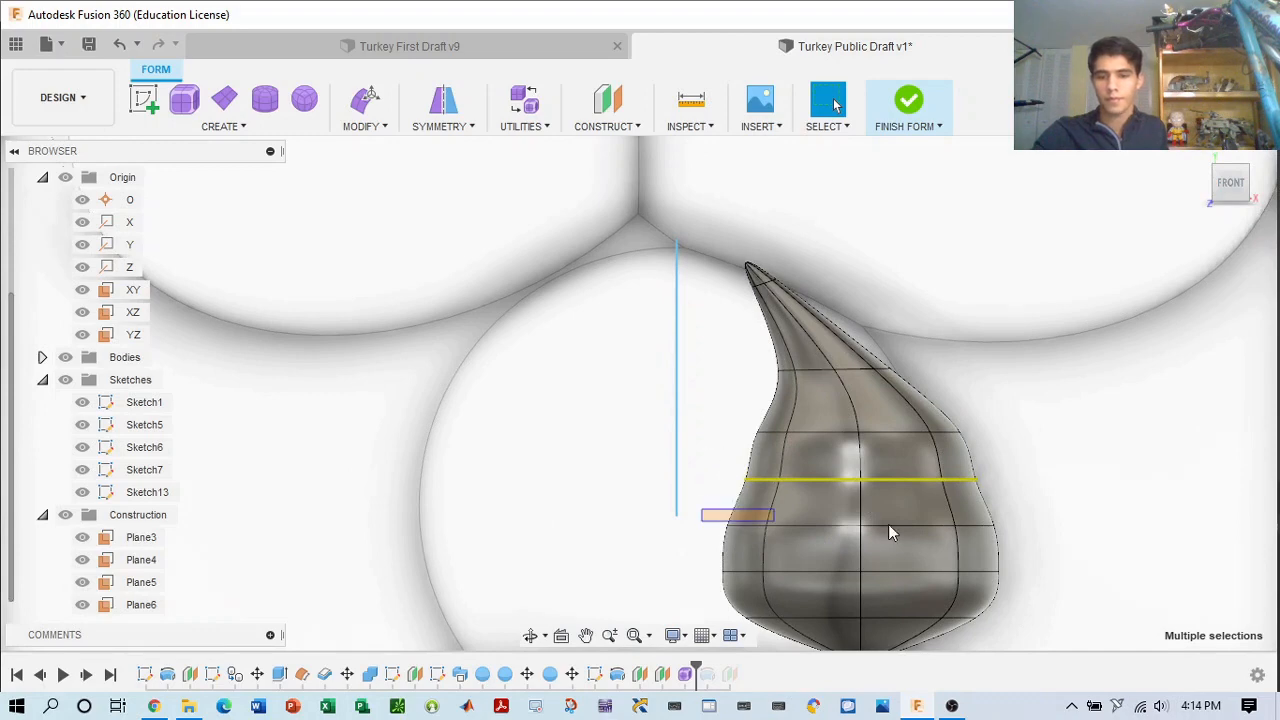
drag(888, 524, 1046, 540)
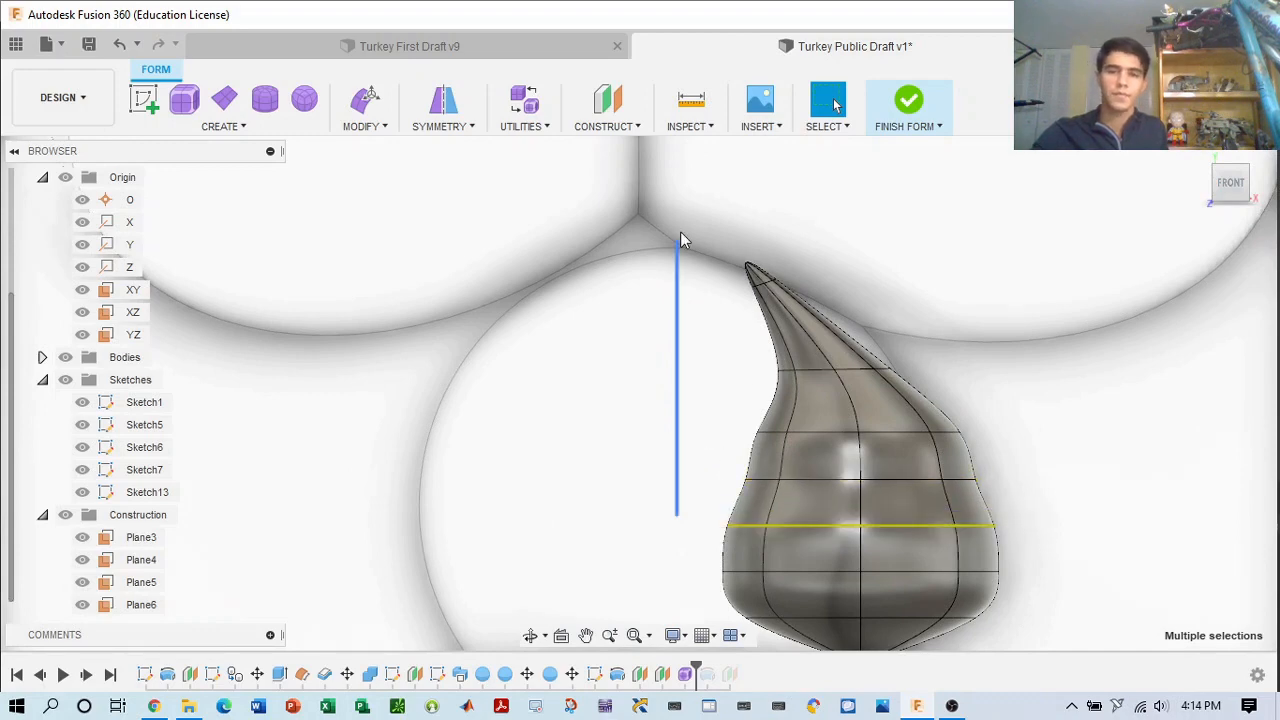
click(365, 100)
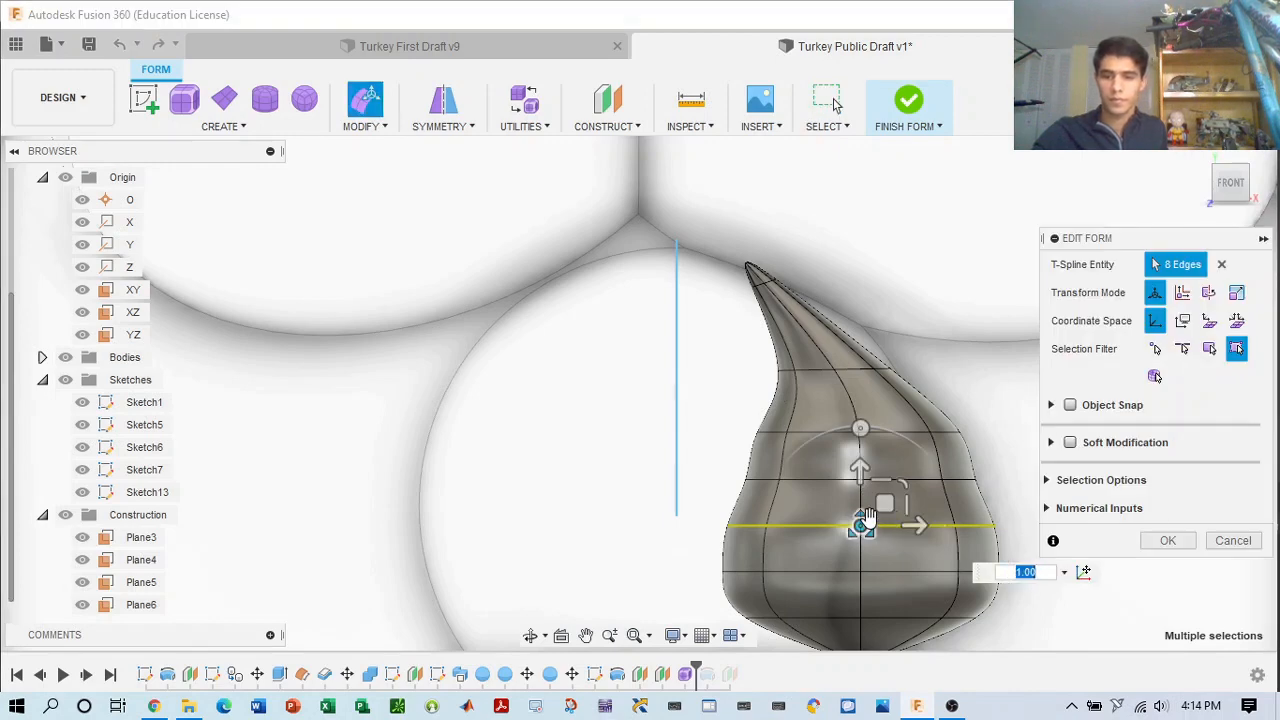
mouse_move(861, 527)
mouse_down()
mouse_move(834, 532)
mouse_move(858, 532)
mouse_up()
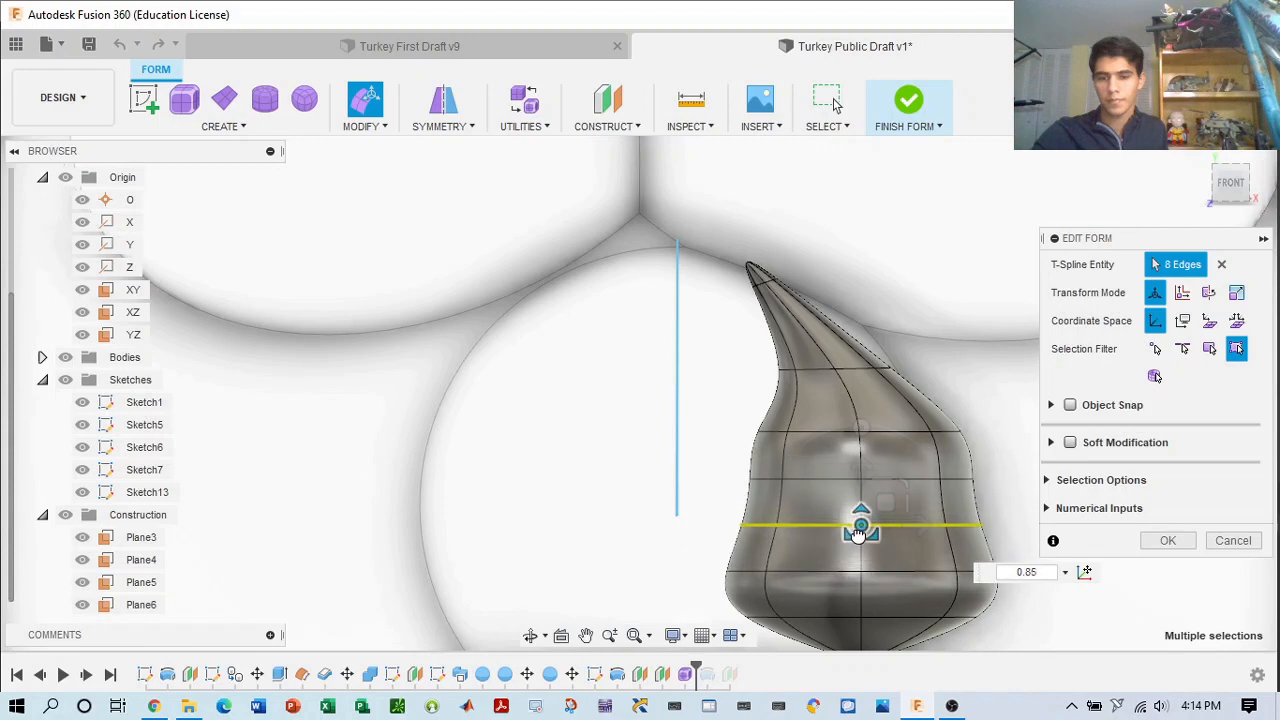
click(1168, 540)
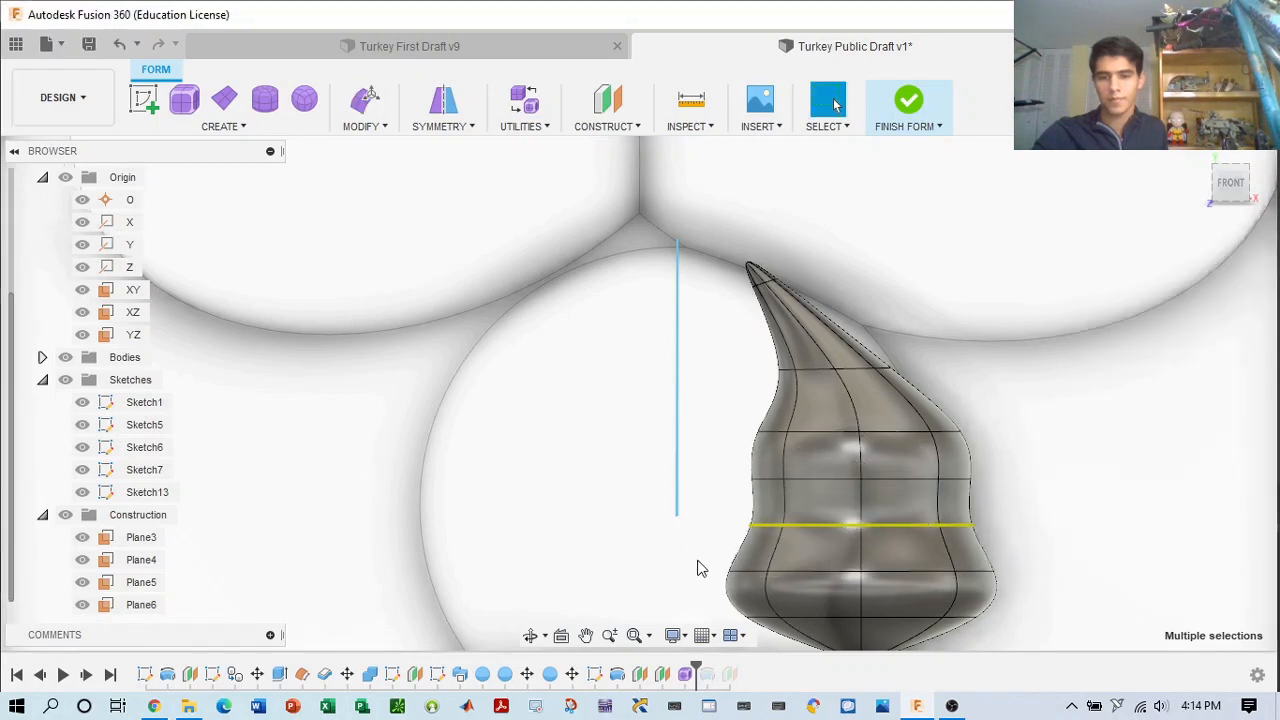
- Select the second horizontal edge loop up from the pointed base and scale it uniformly to about 0.49 with Edit Form
drag(698, 560, 1028, 587)
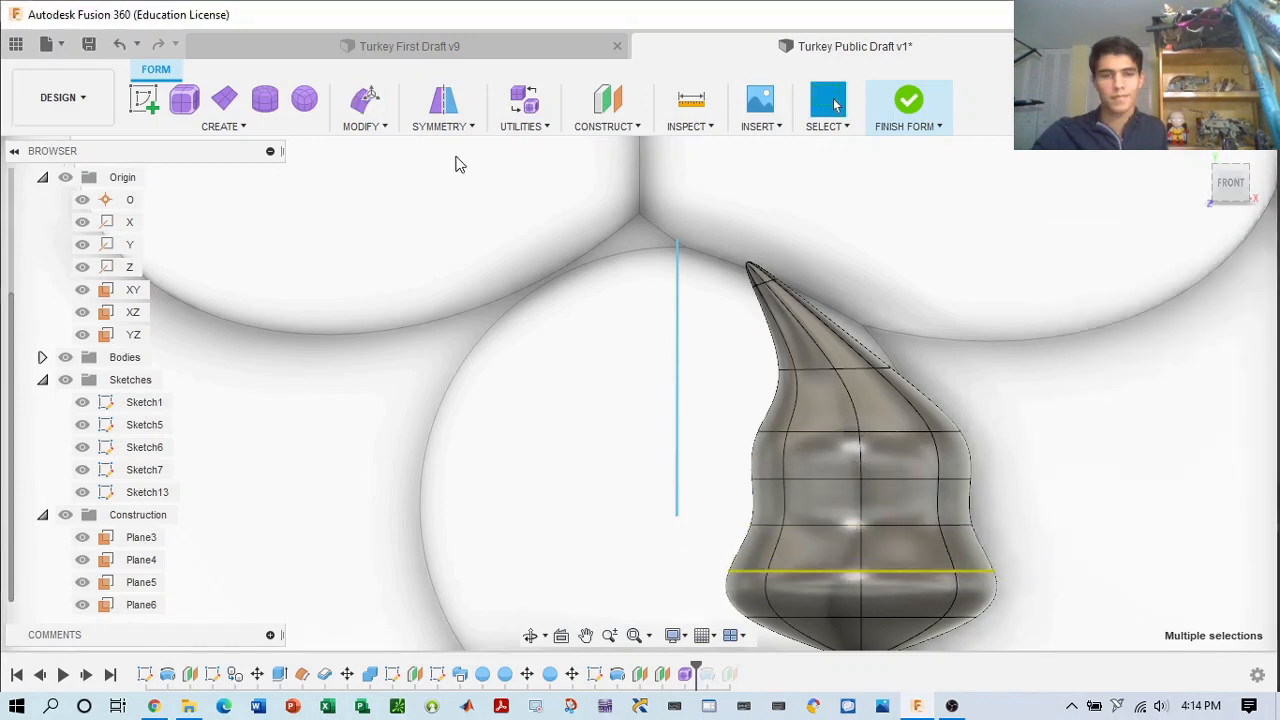
click(365, 98)
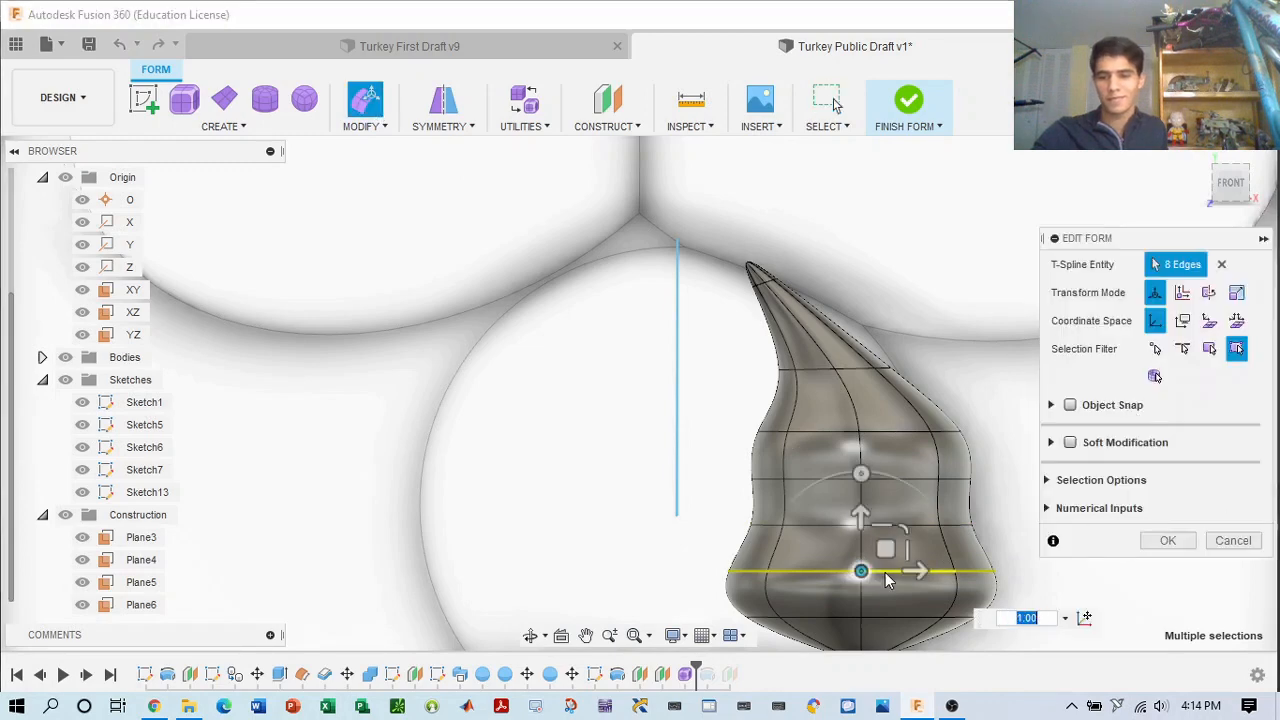
drag(857, 571, 835, 581)
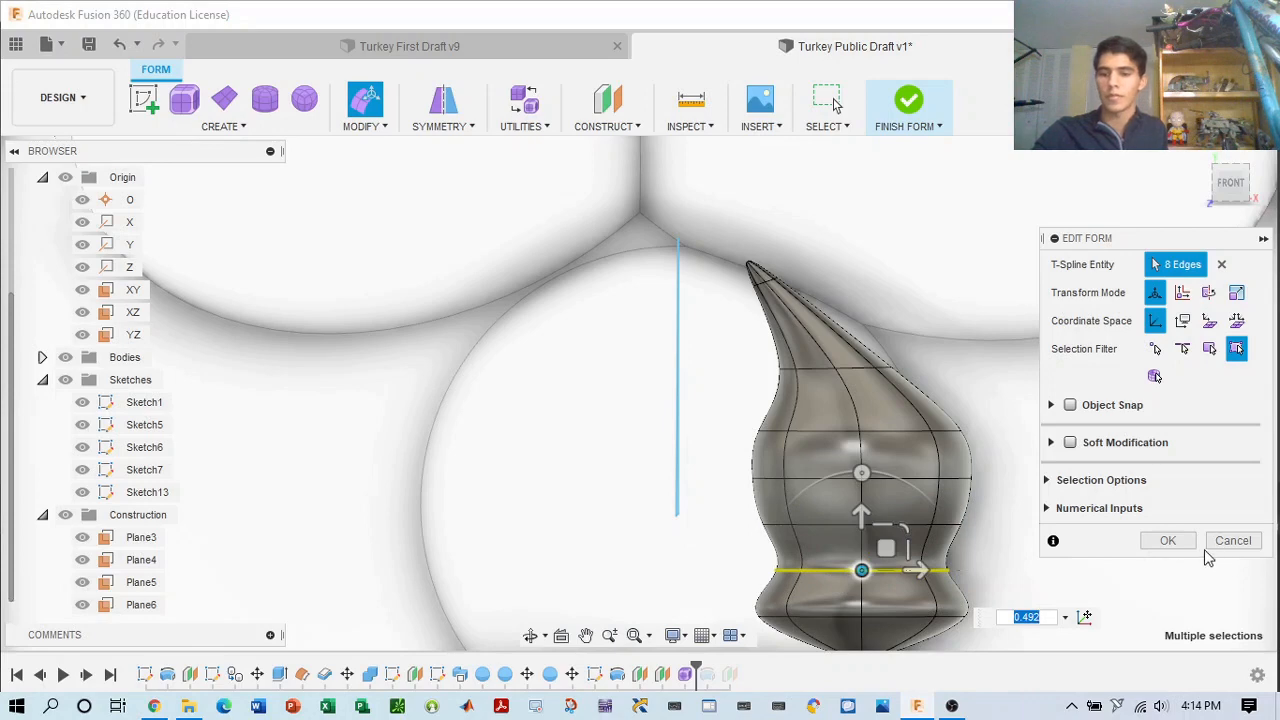
middle_drag(902, 362, 814, 203)
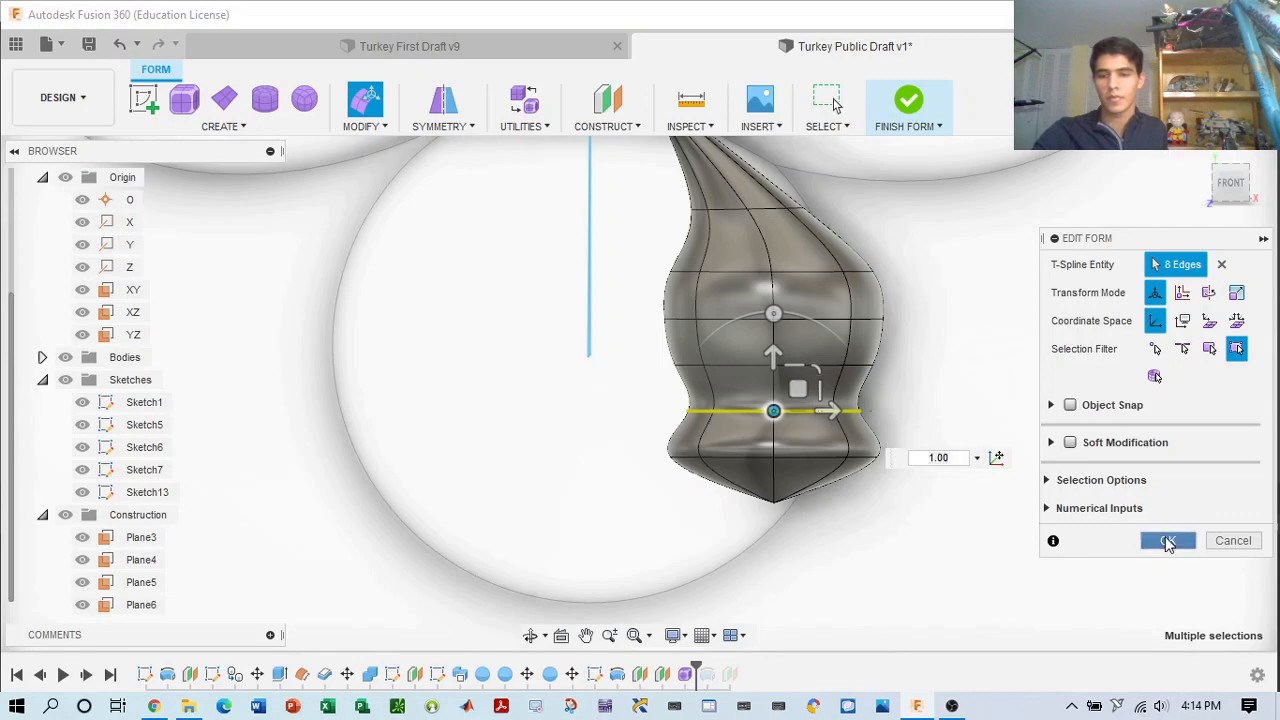
click(1168, 540)
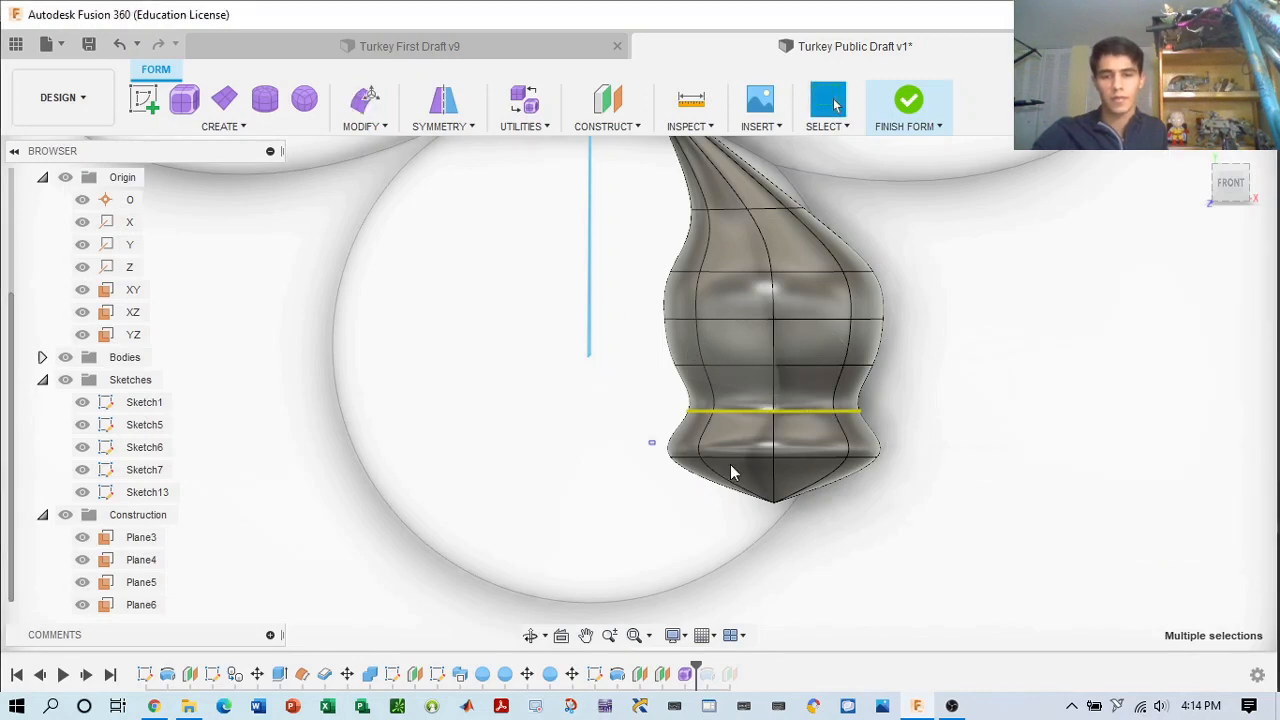
- Select the lowest horizontal edge loop just above the pointed base and scale it uniformly to about 0.48 with Edit Form
drag(730, 465, 909, 467)
click(369, 97)
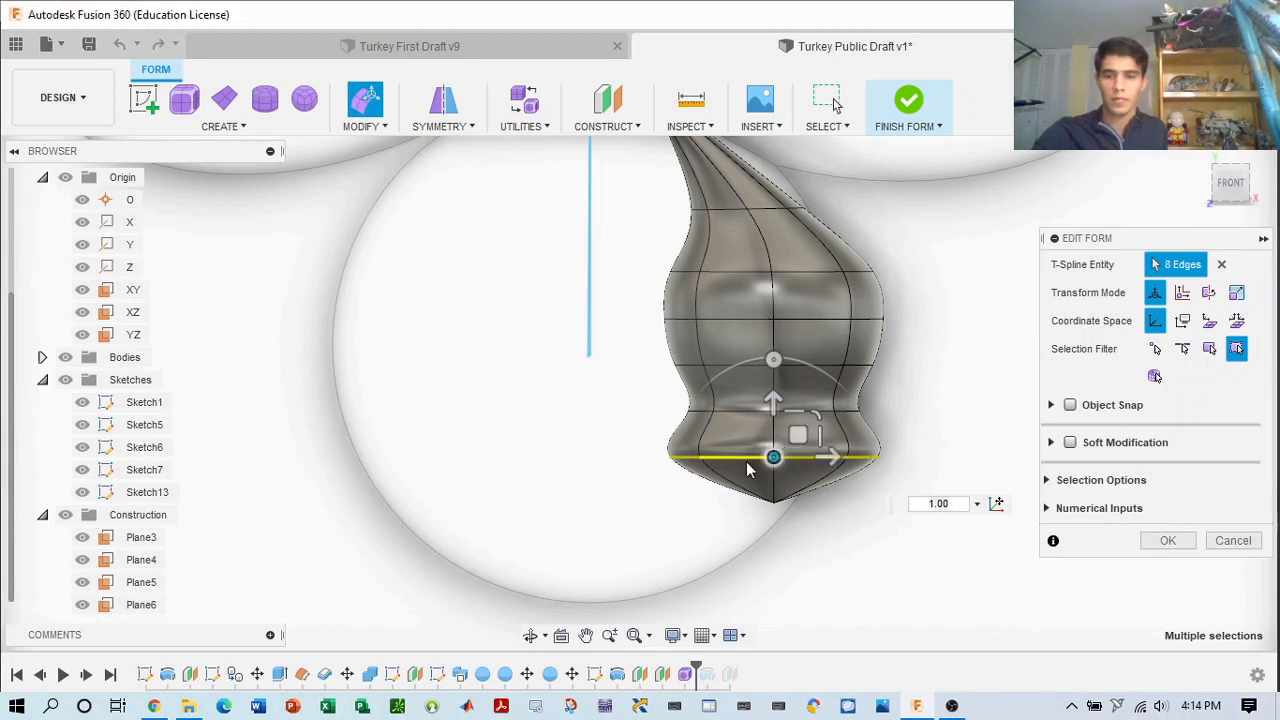
mouse_move(760, 458)
mouse_down()
mouse_move(710, 461)
mouse_move(744, 461)
mouse_up()
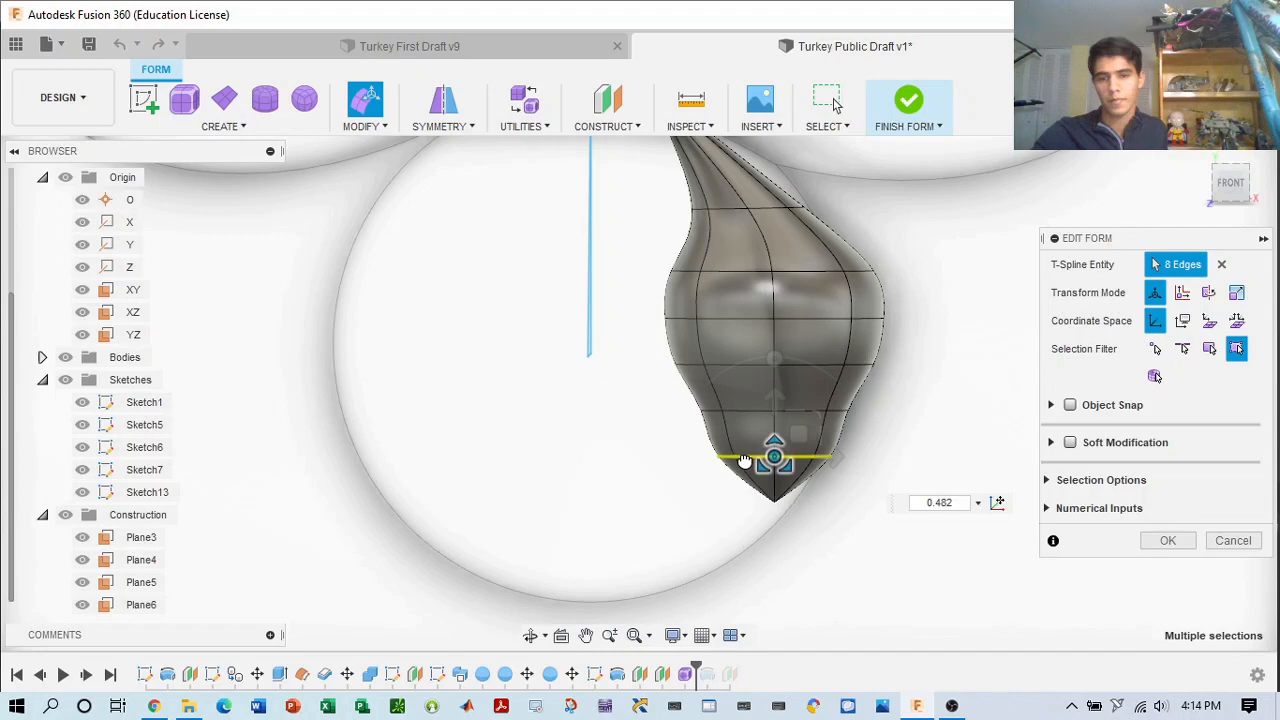
click(1168, 541)
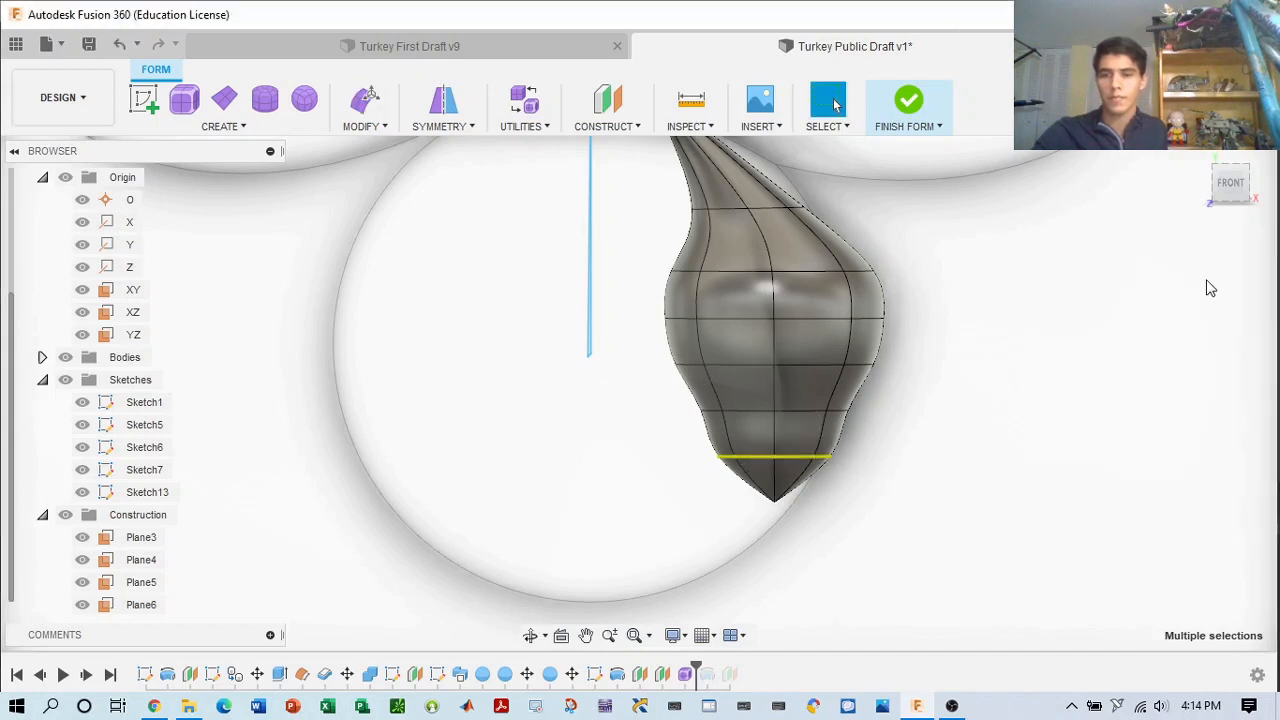
- Finish the form and examine from the front how the tapered body emerges from the cone's side
click(1231, 190)
mouse_move(1165, 190)
mouse_down()
mouse_move(1212, 172)
mouse_move(1231, 190)
mouse_up()
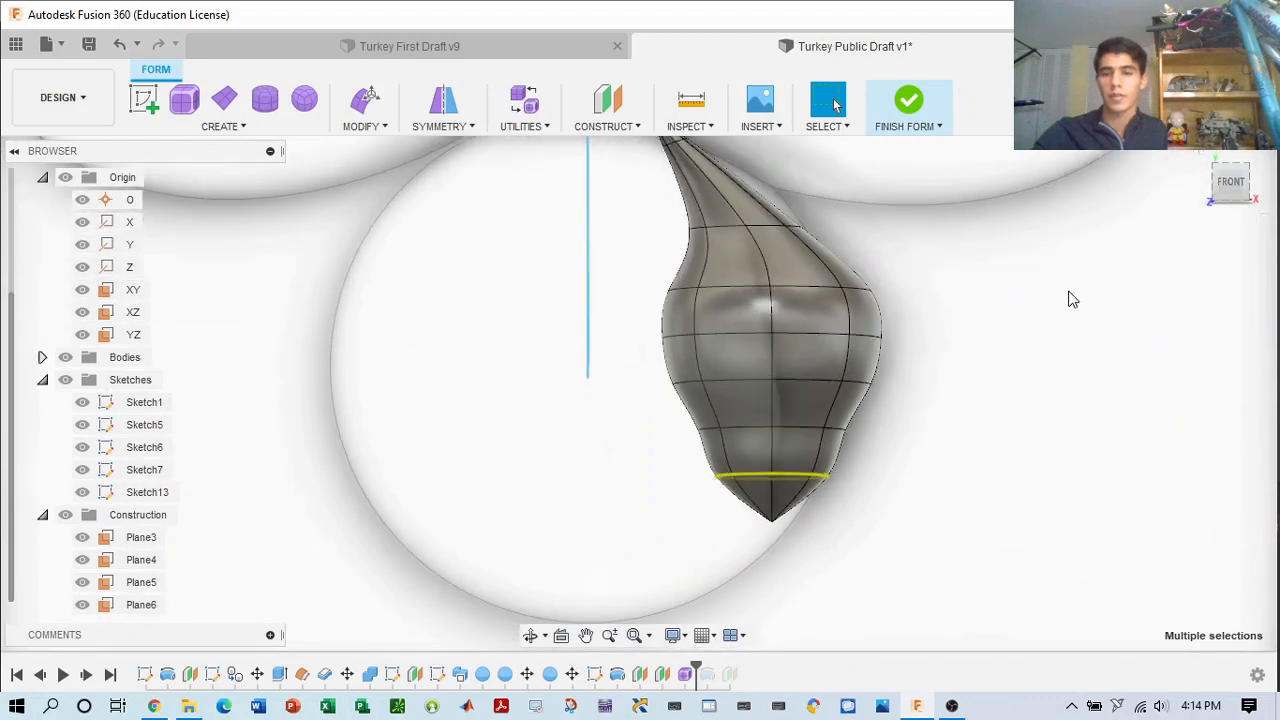
scroll(1071, 297, down, 3)
middle_drag(1003, 306, 891, 352)
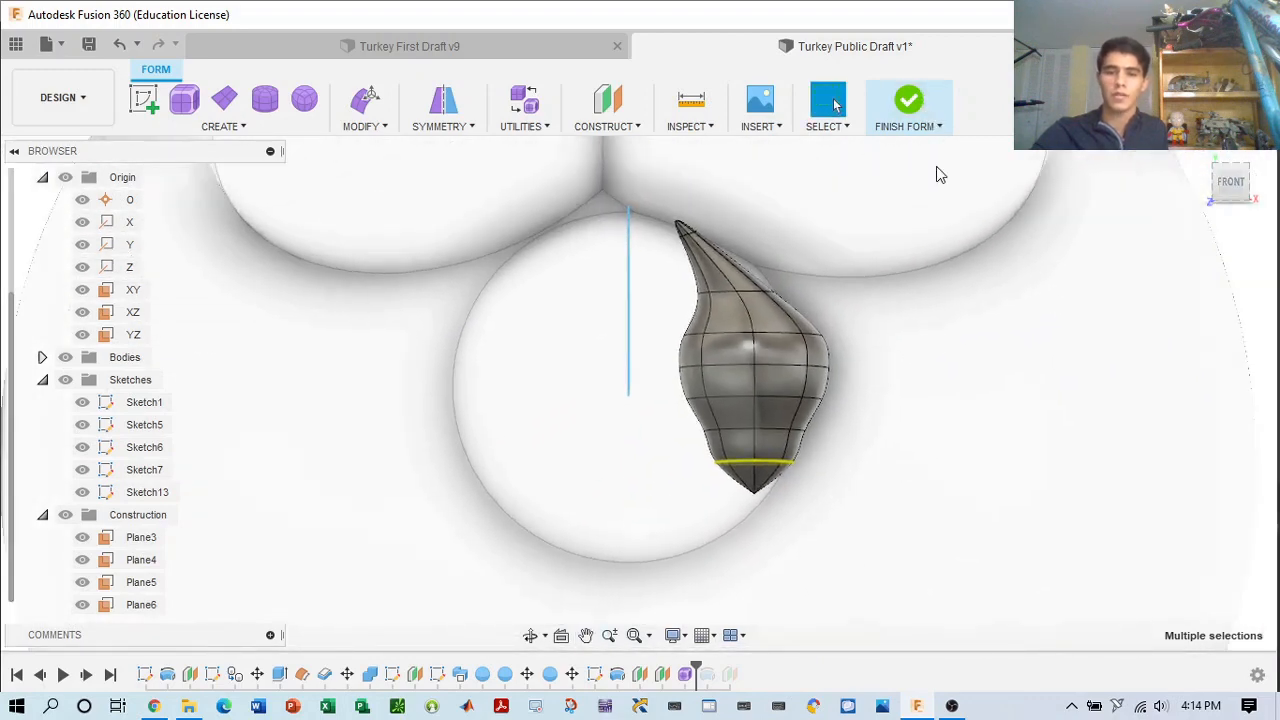
click(922, 113)
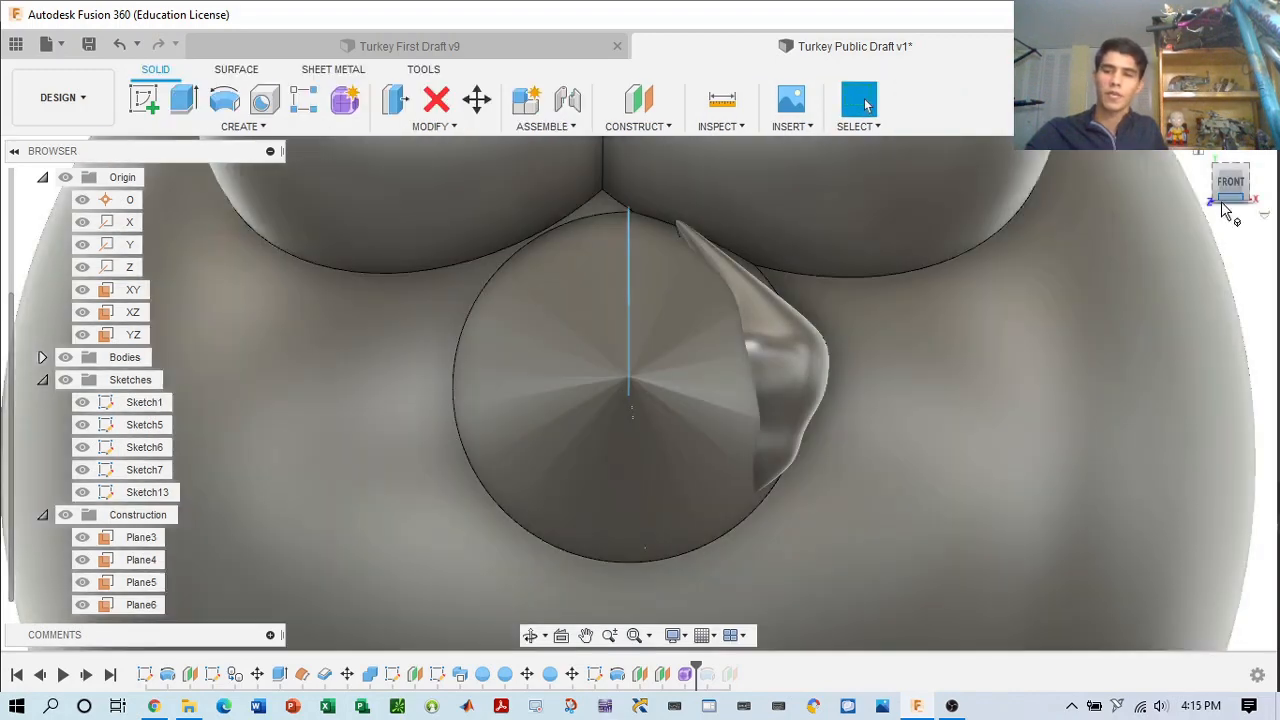
click(1232, 184)
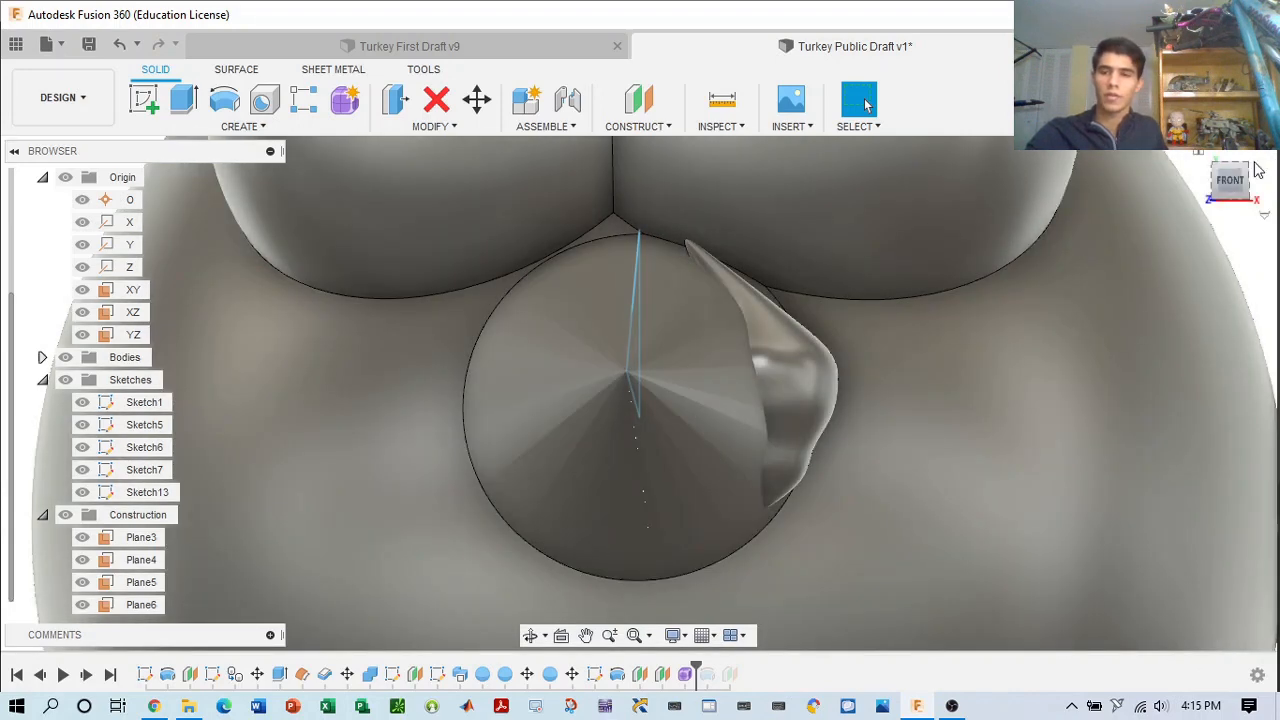
scroll(1112, 252, down, 2)
scroll(1112, 252, down, 1)
middle_drag(1112, 256, 1100, 324)
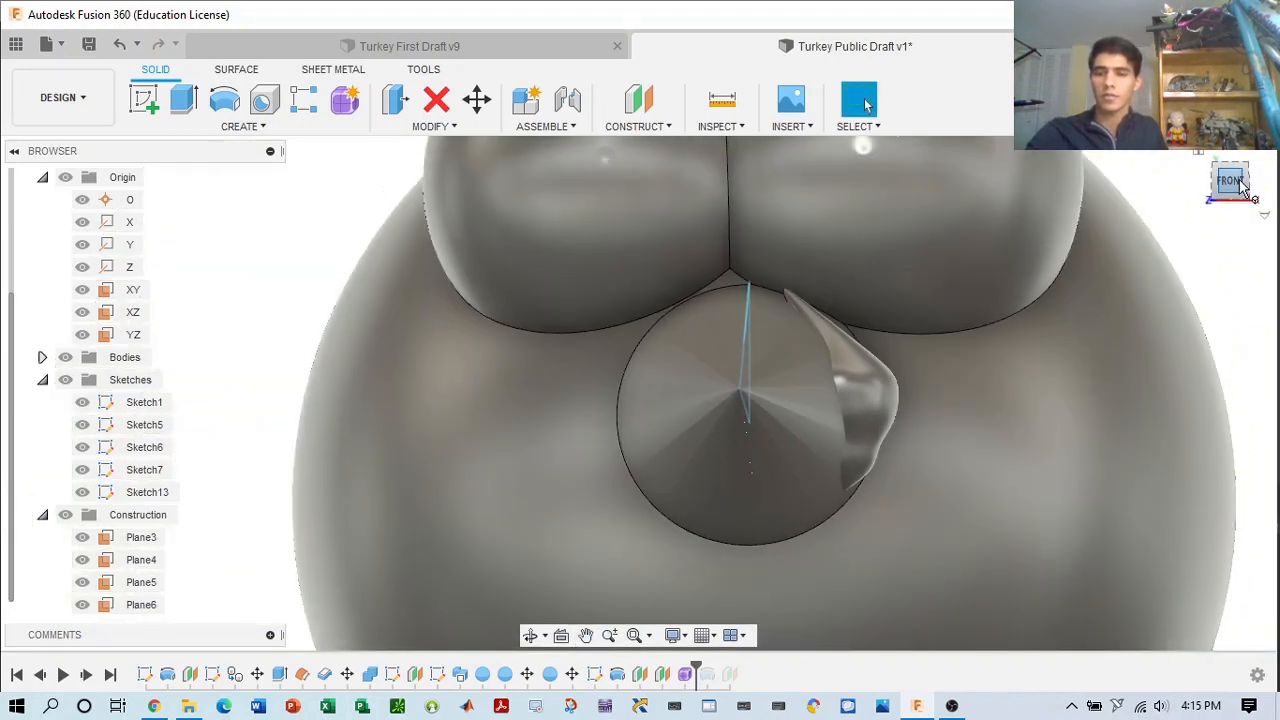
click(1236, 186)
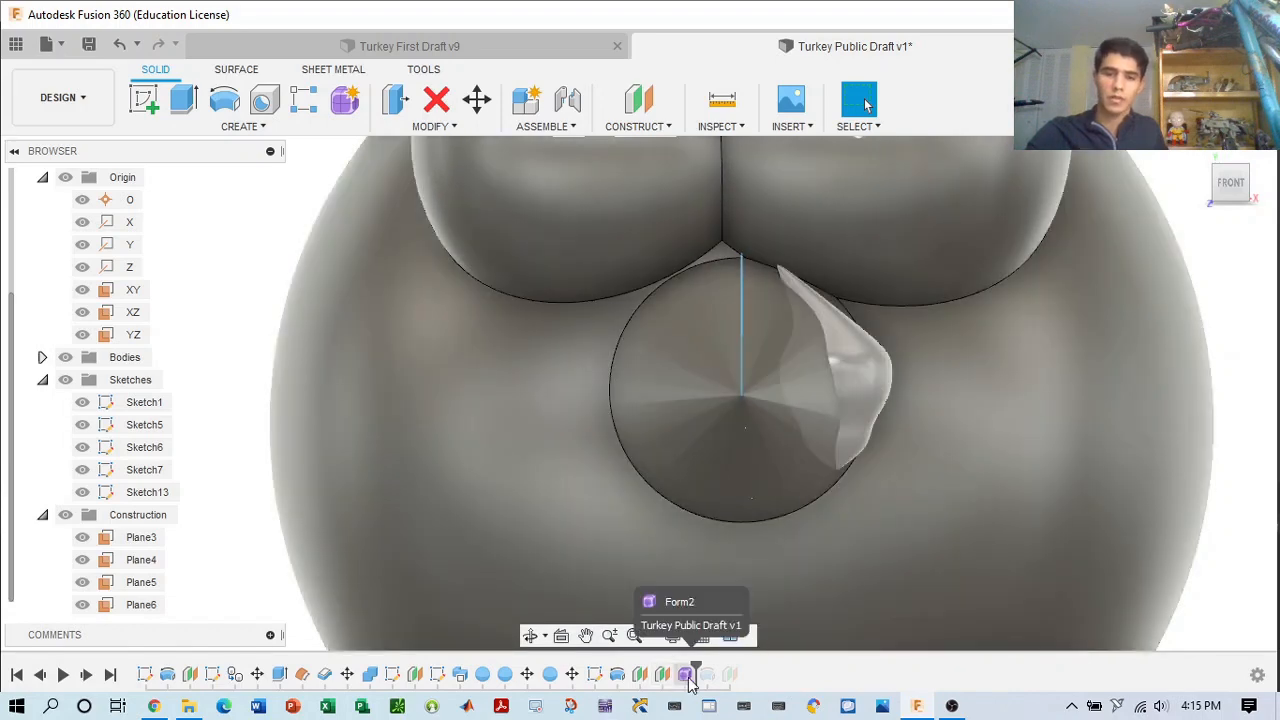
- Reopen Form2 for editing, select all faces from the shoulder loop down to the base, and move them outward along X with Edit Form
click(686, 676)
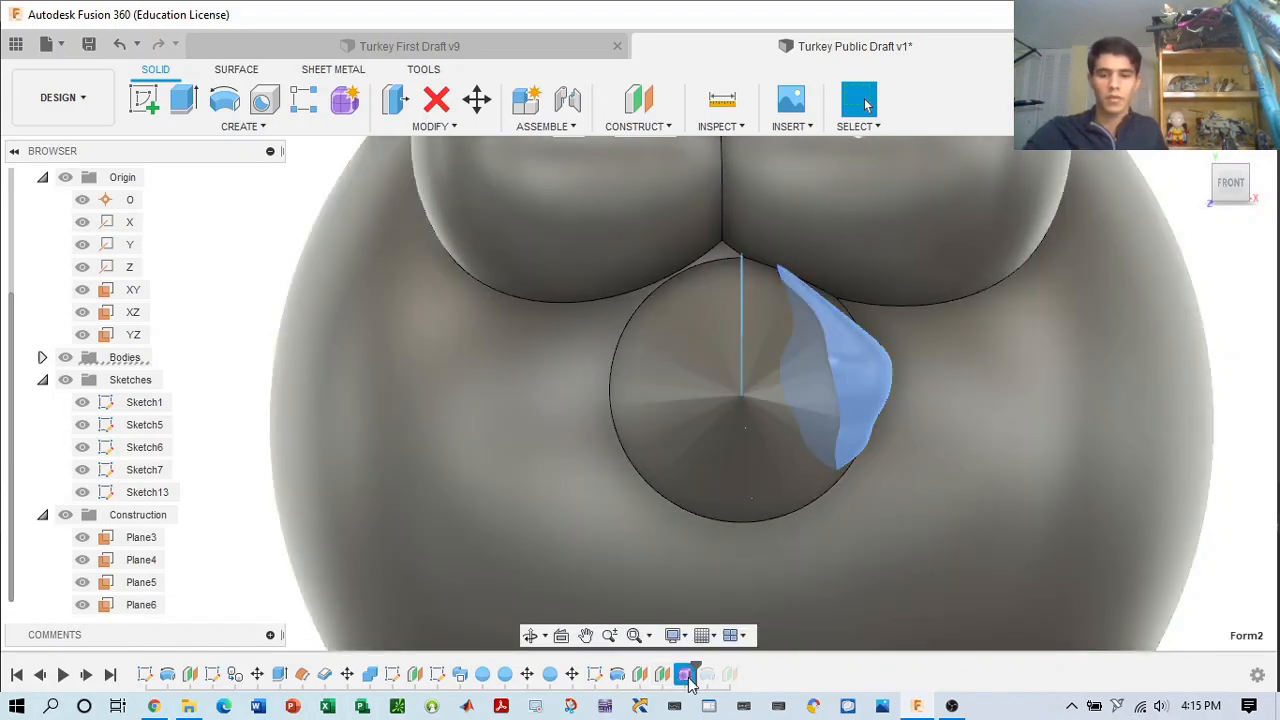
right_click(686, 676)
click(762, 512)
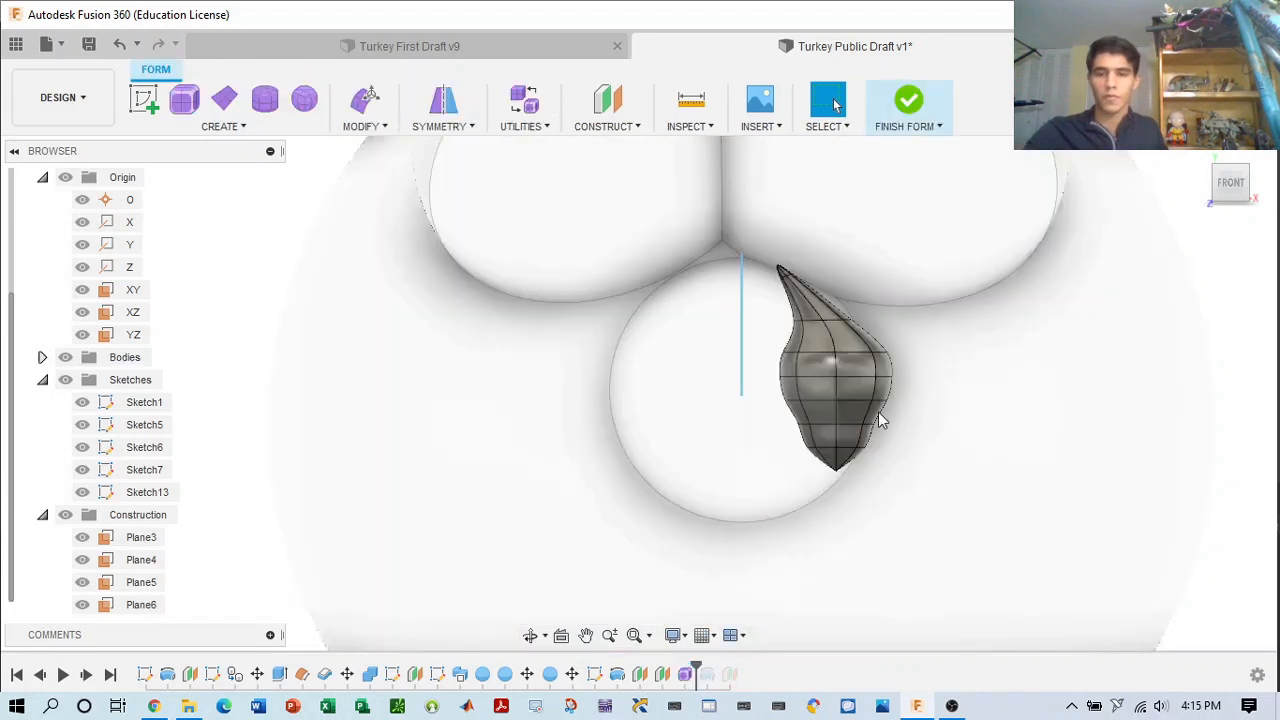
scroll(940, 370, up, 5)
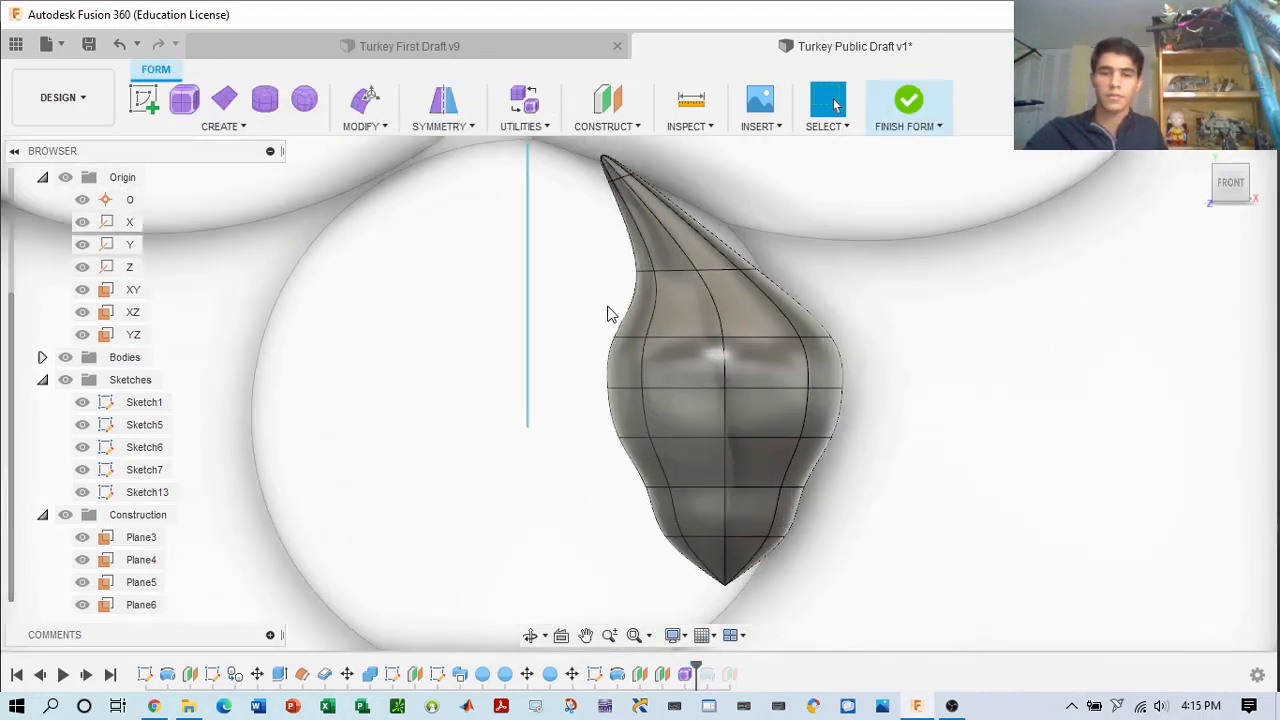
drag(655, 400, 879, 586)
drag(574, 337, 895, 586)
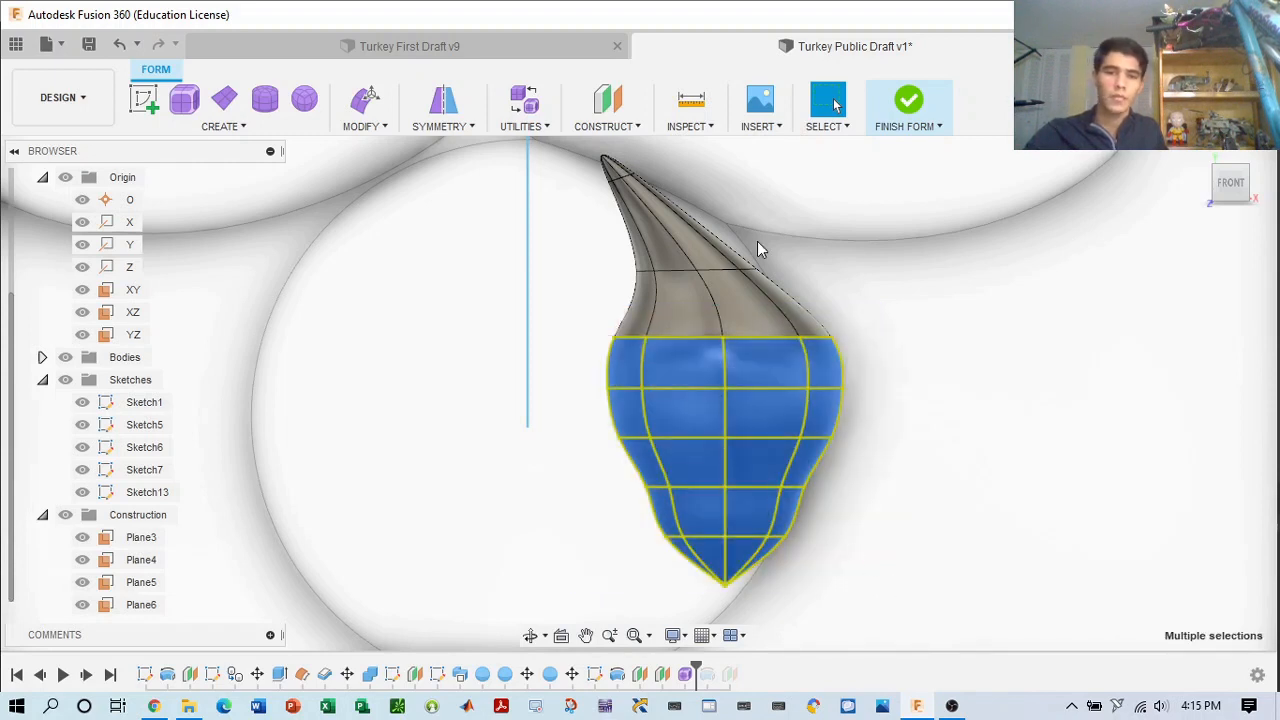
click(366, 100)
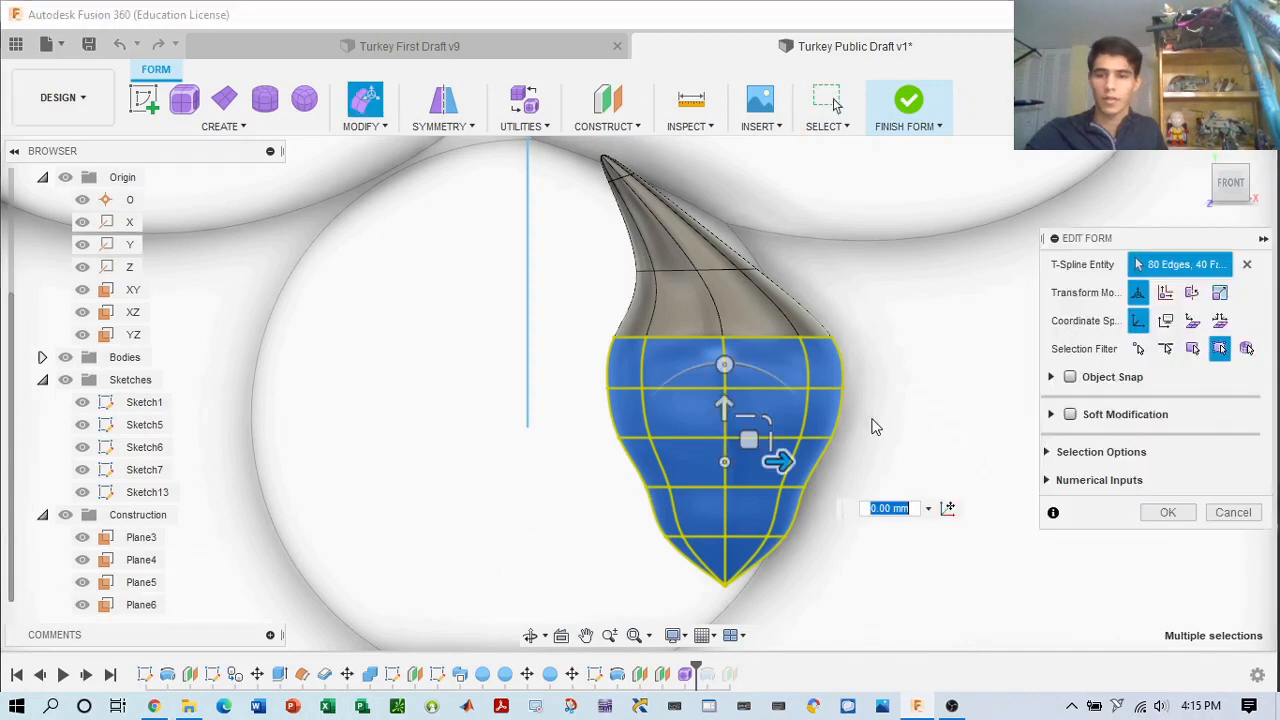
drag(768, 466, 826, 462)
click(945, 338)
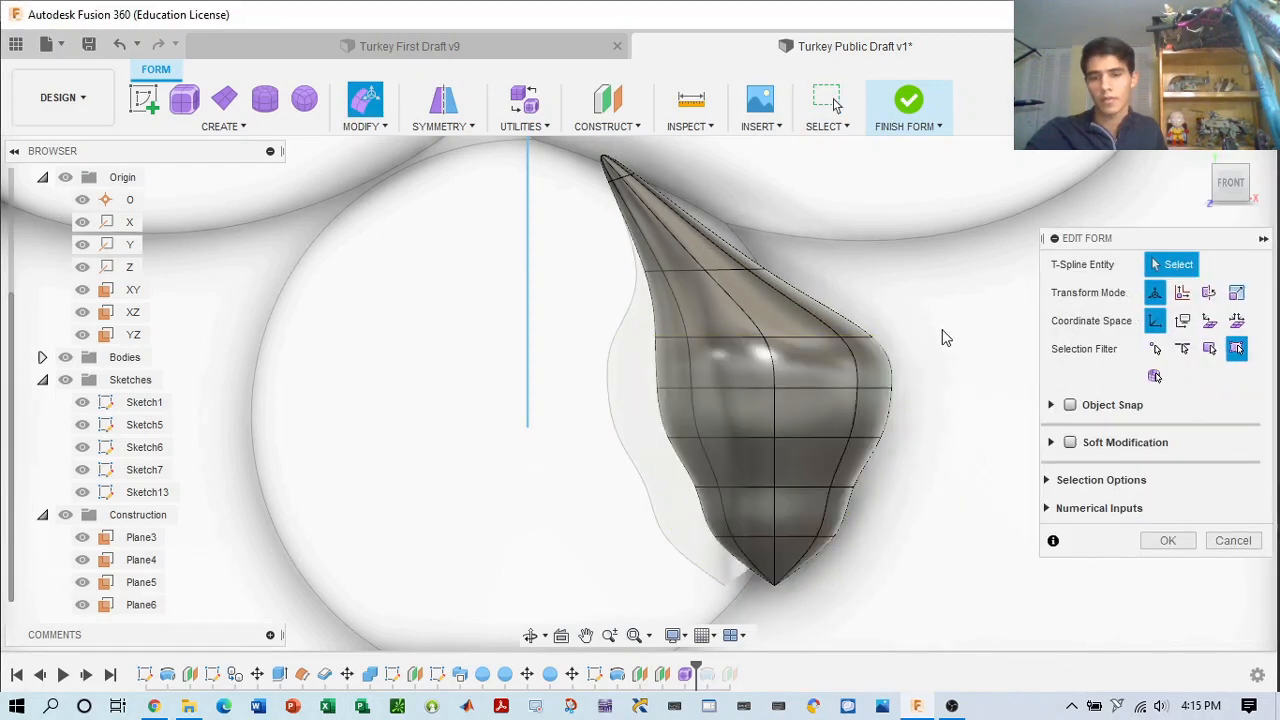
- Select the face bands above and below the shoulder loop and move them -0.10 mm along X
drag(790, 352, 621, 362)
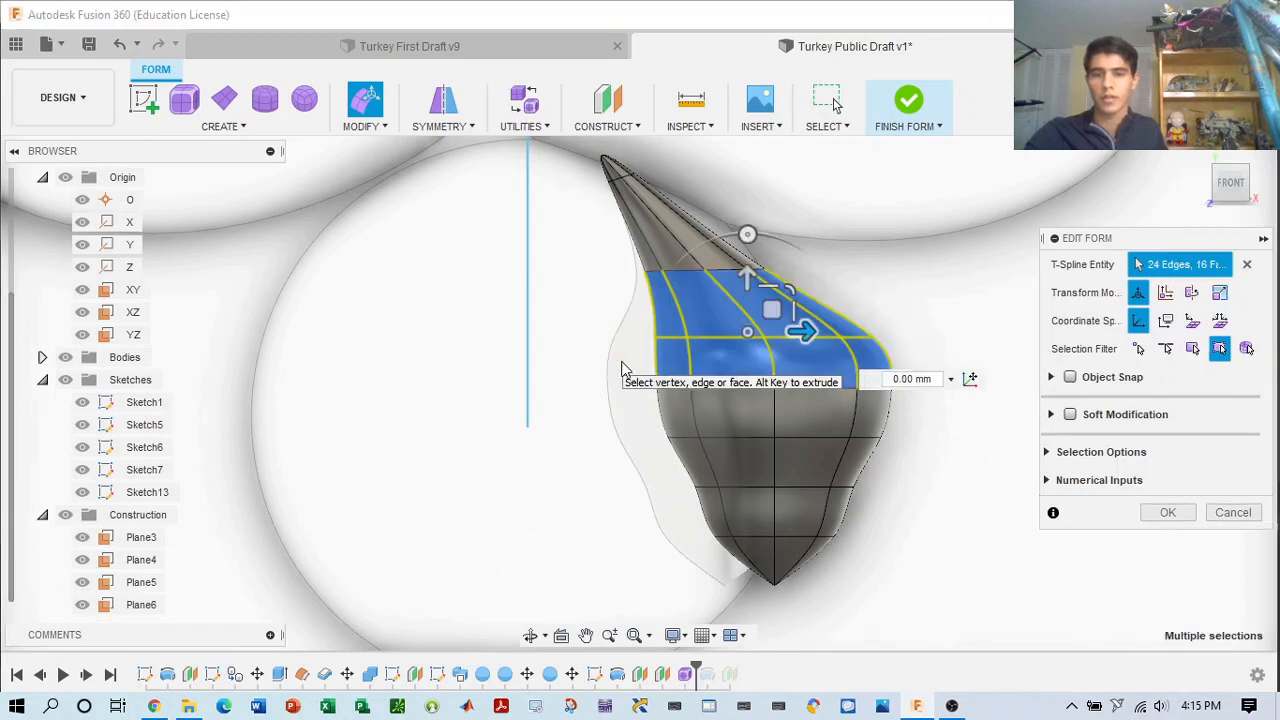
mouse_move(803, 337)
mouse_down()
mouse_move(761, 344)
mouse_move(788, 341)
mouse_up()
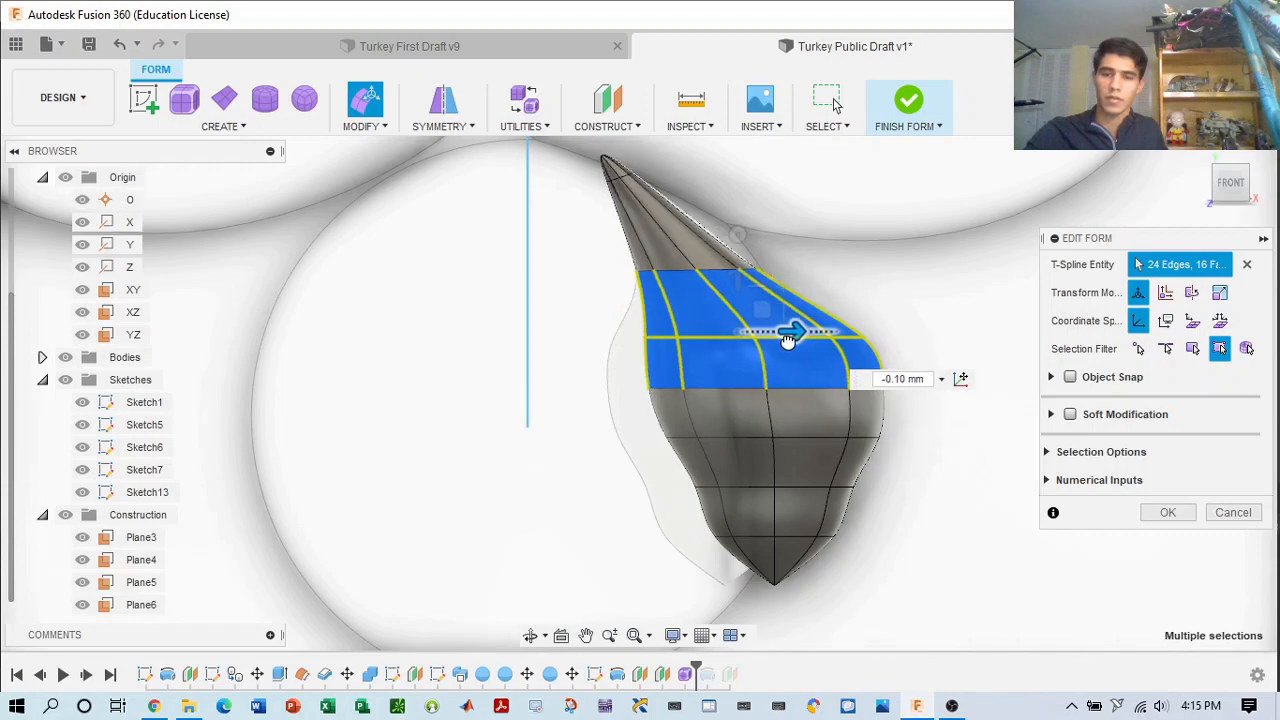
click(946, 334)
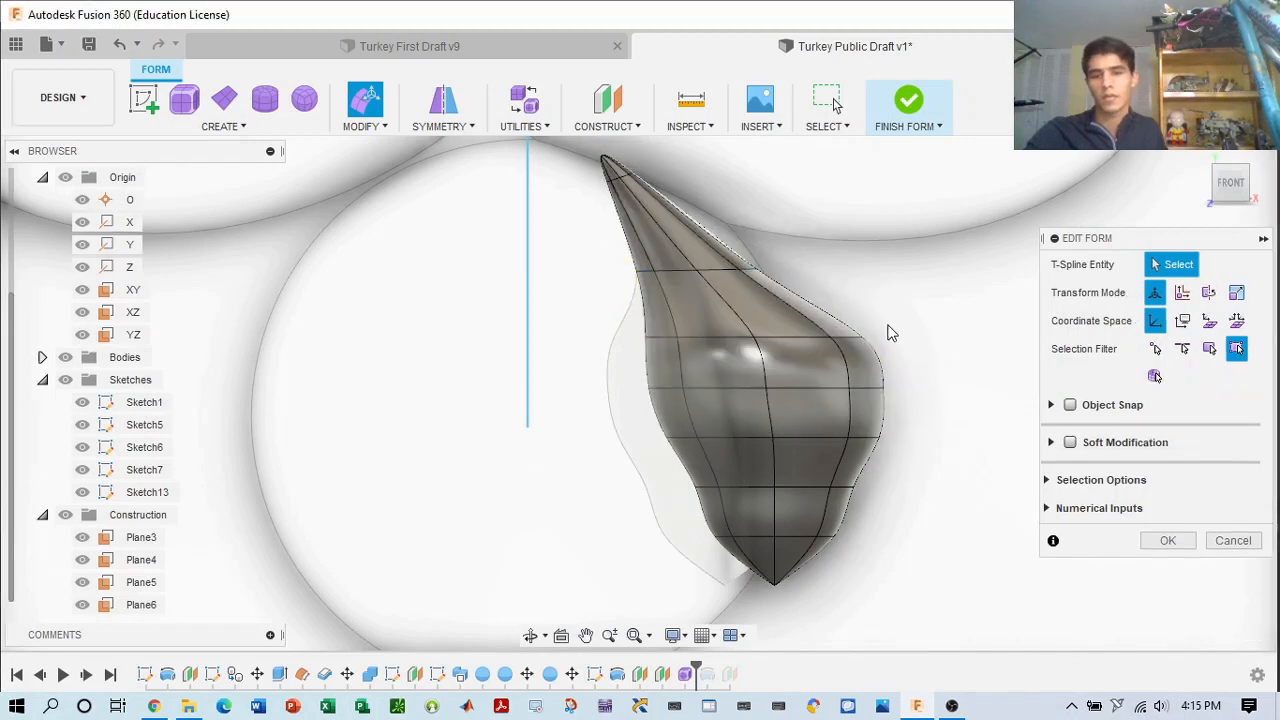
- Select the two face bands around the mid-body loop below the shoulder and scale them down uniformly
drag(912, 380, 624, 403)
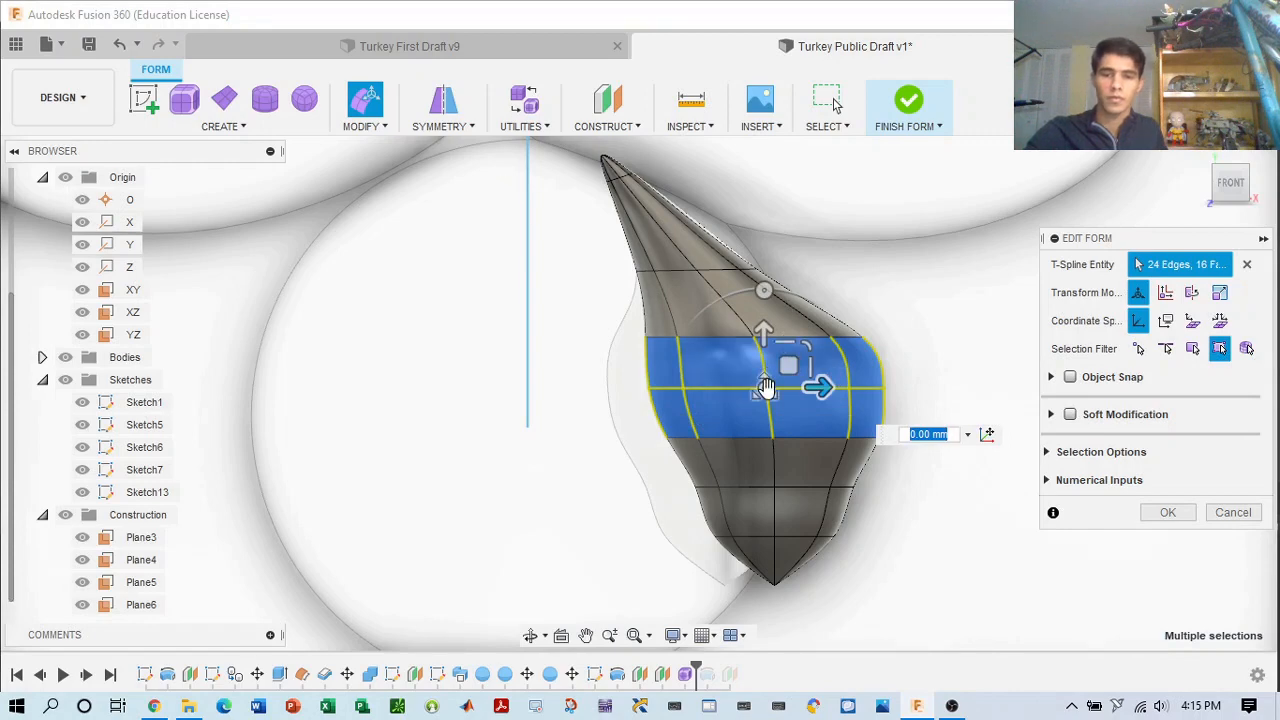
drag(775, 393, 757, 395)
click(873, 333)
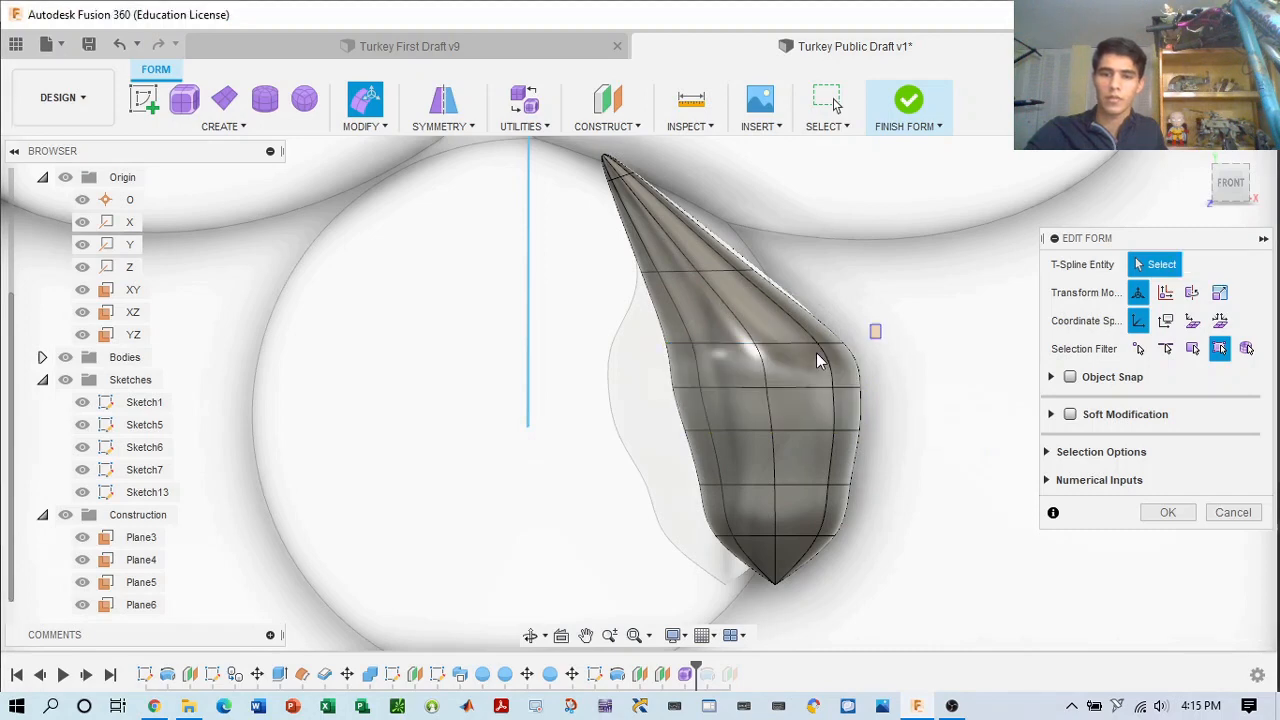
- Select the face bands around the shoulder loop, scale them down uniformly, and accept the form edit
double_click(703, 345)
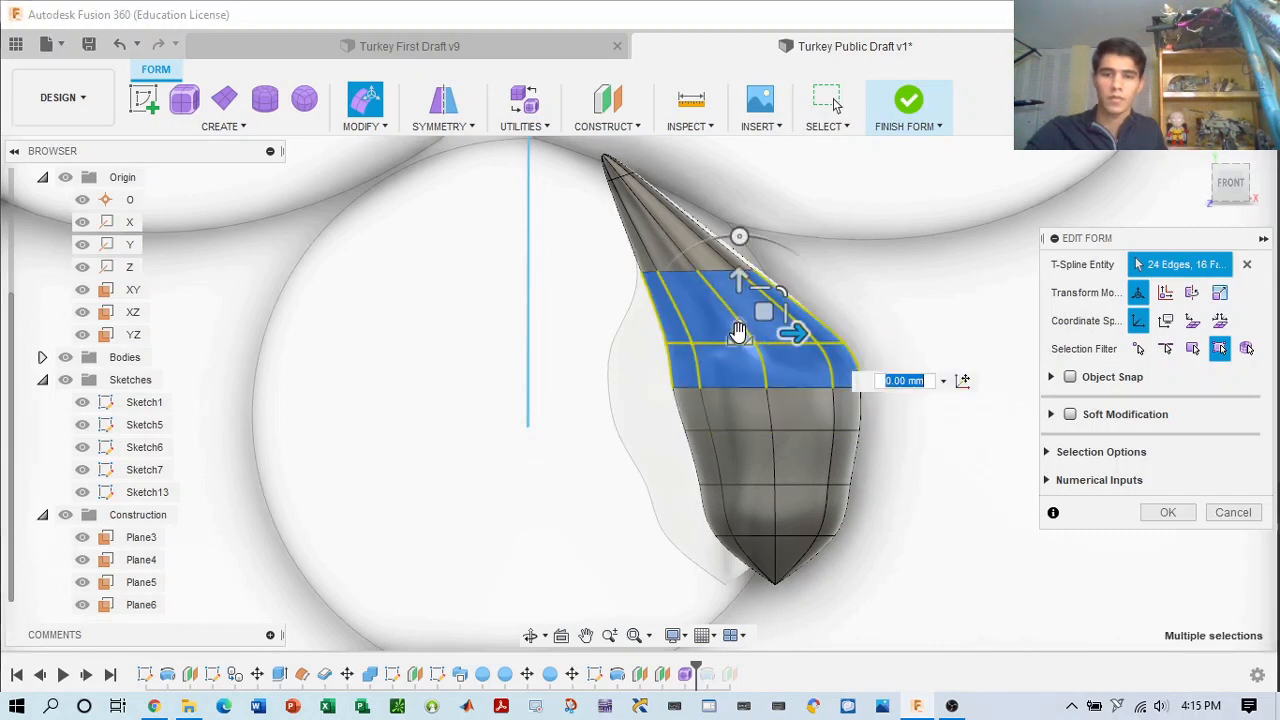
drag(737, 331, 743, 337)
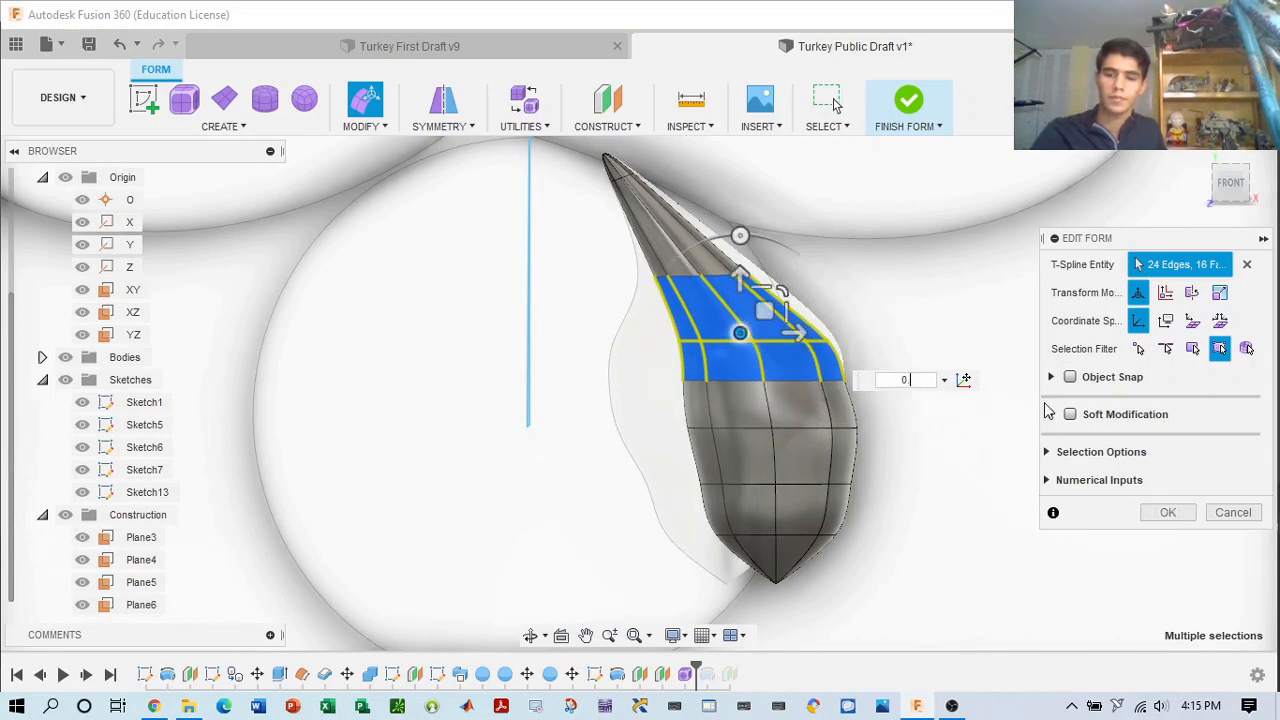
click(1185, 514)
- Finish the form and examine the reshaped body where it meets the cone from front and slightly turned views
click(908, 100)
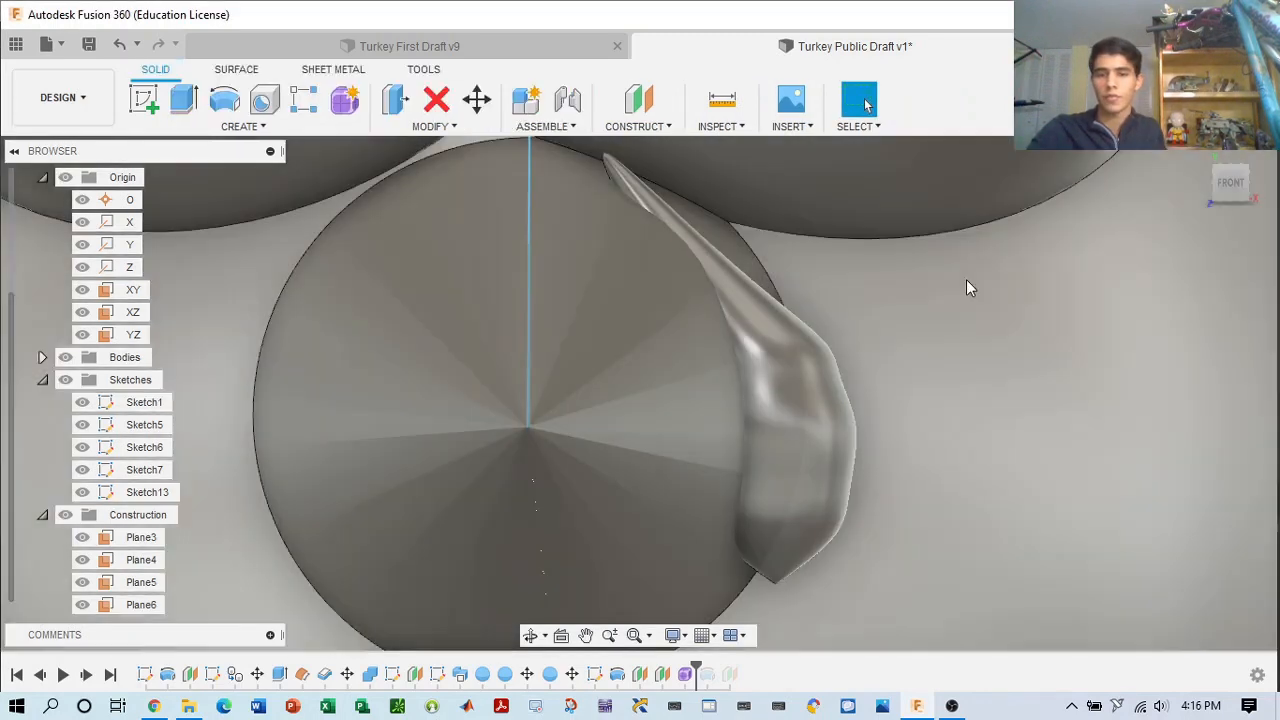
scroll(1088, 232, down, 3)
middle_drag(1046, 273, 945, 304)
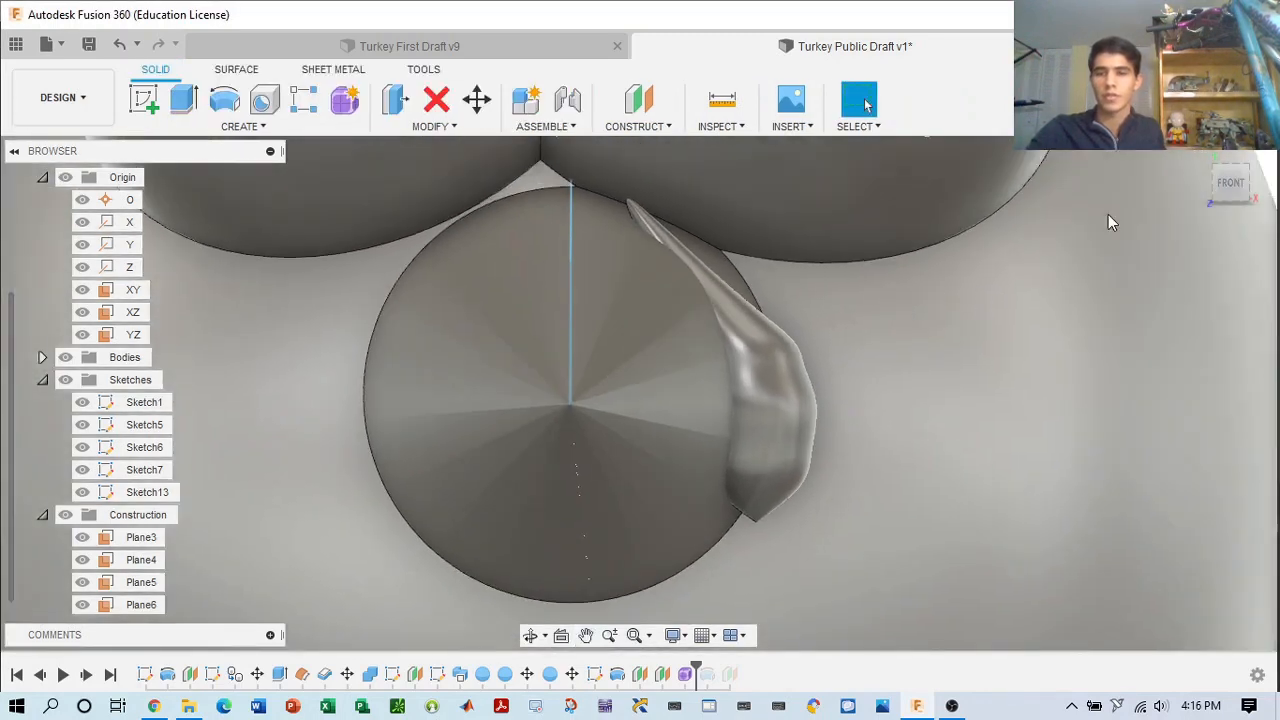
mouse_move(1237, 193)
mouse_down()
mouse_move(1178, 192)
mouse_move(1246, 194)
mouse_up()
scroll(866, 252, up, 2)
middle_drag(876, 272, 894, 298)
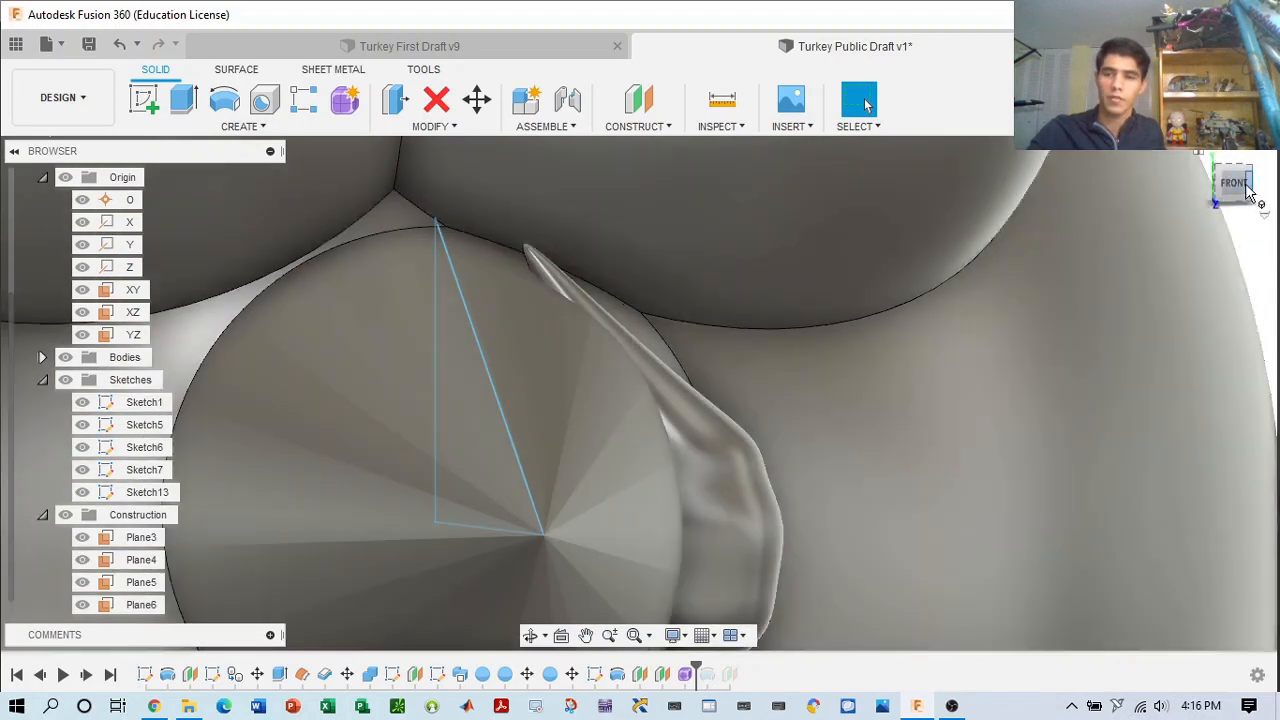
shift+middle_drag(659, 253, 266, 234)
click(1210, 190)
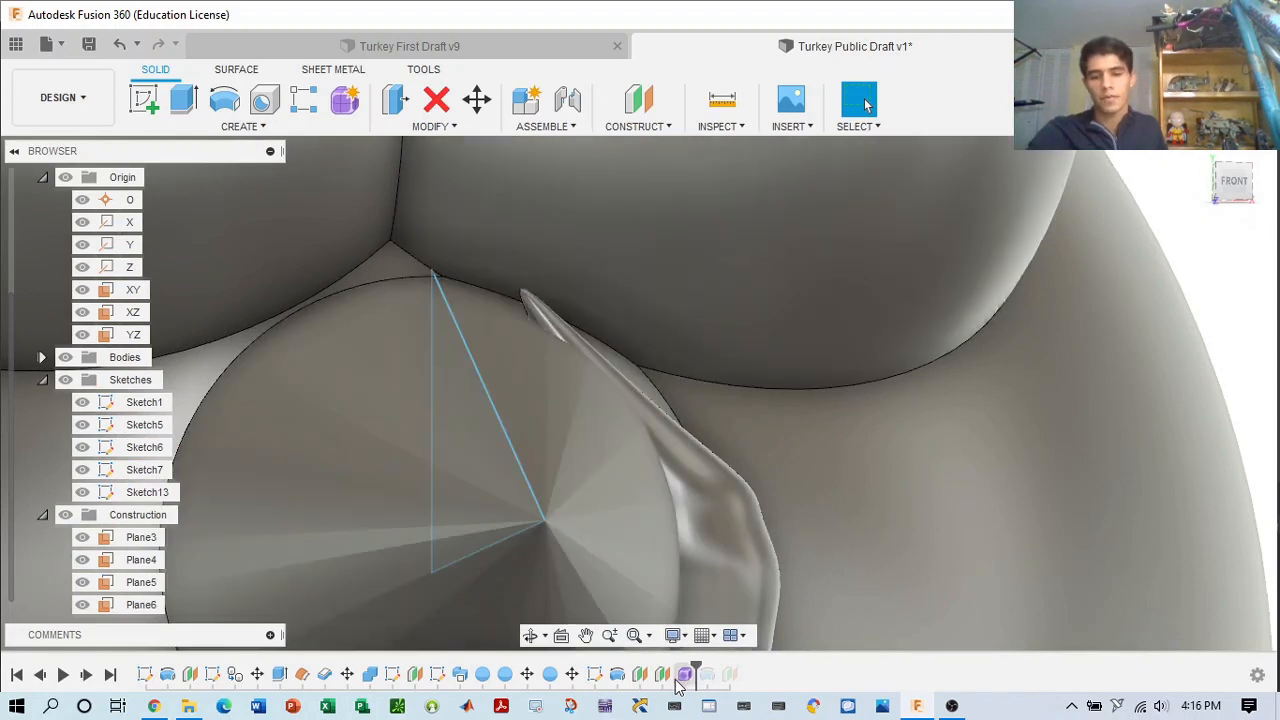
- Reopen the form for editing and try scaling the face band just below the pointed tip uniformly to about 0.93 with Edit Form
right_click(684, 674)
click(724, 553)
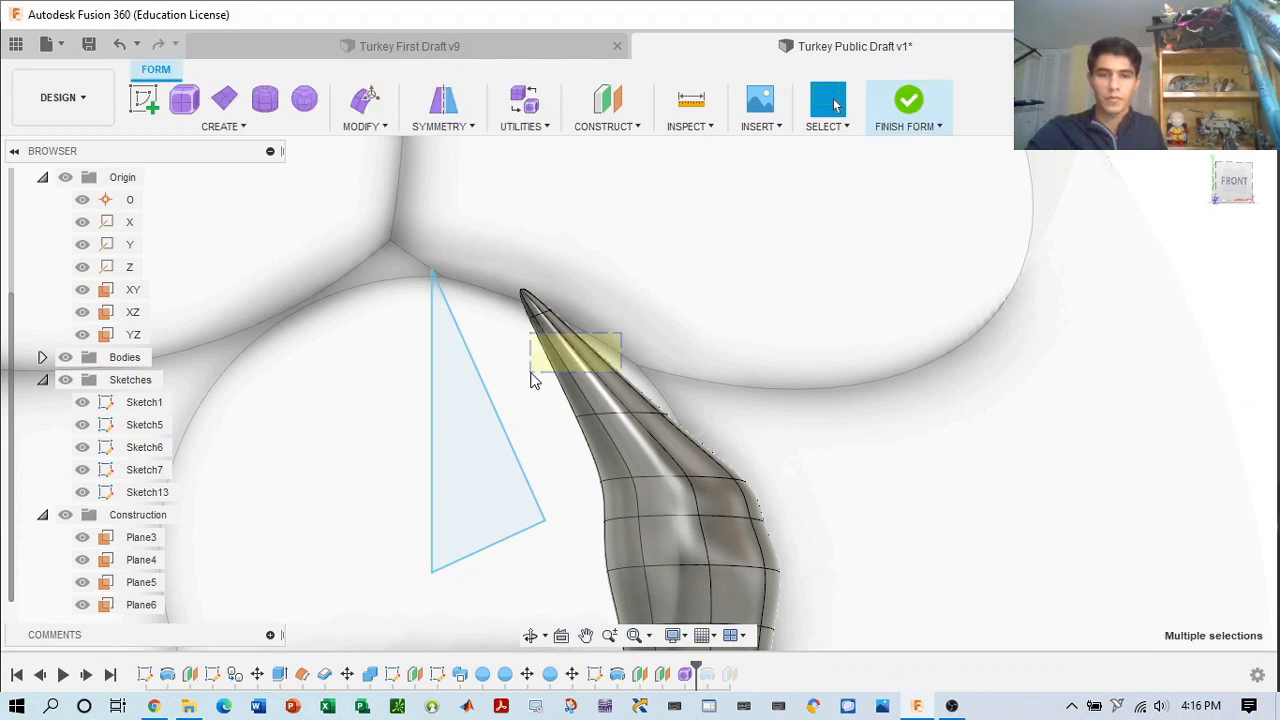
drag(533, 380, 535, 381)
click(365, 100)
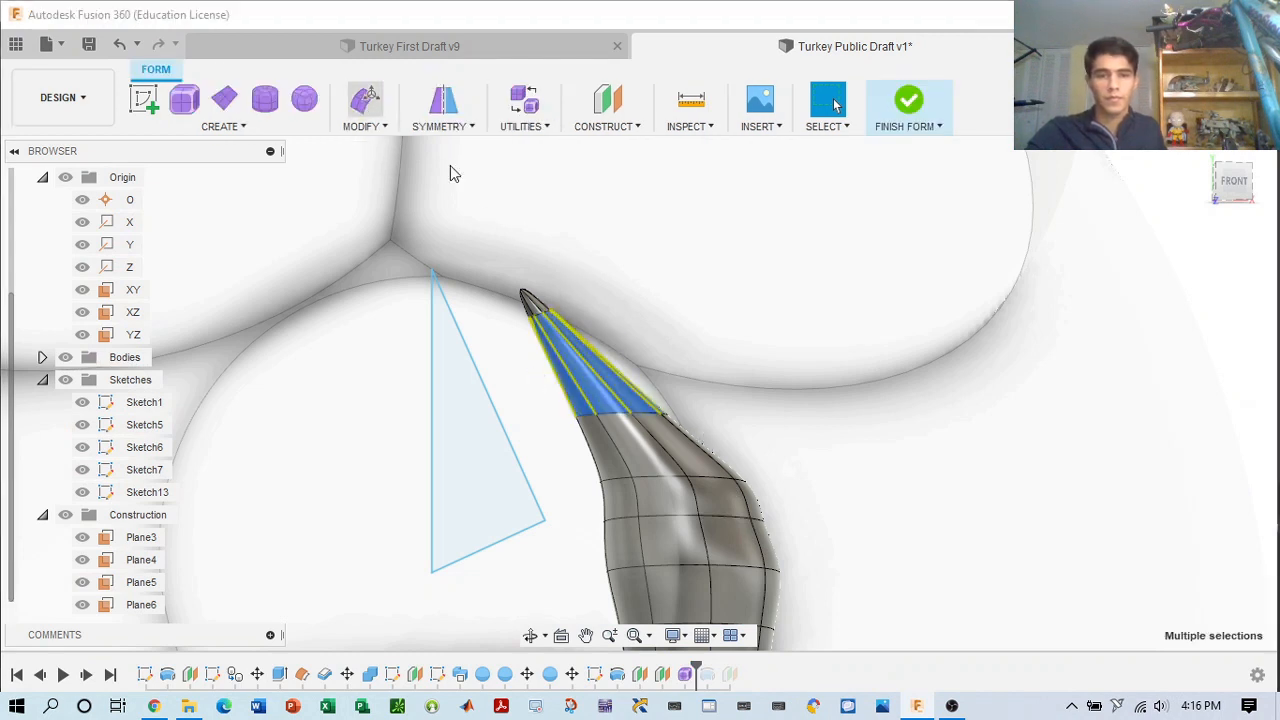
mouse_move(576, 369)
mouse_down()
mouse_move(606, 357)
mouse_move(581, 372)
mouse_up()
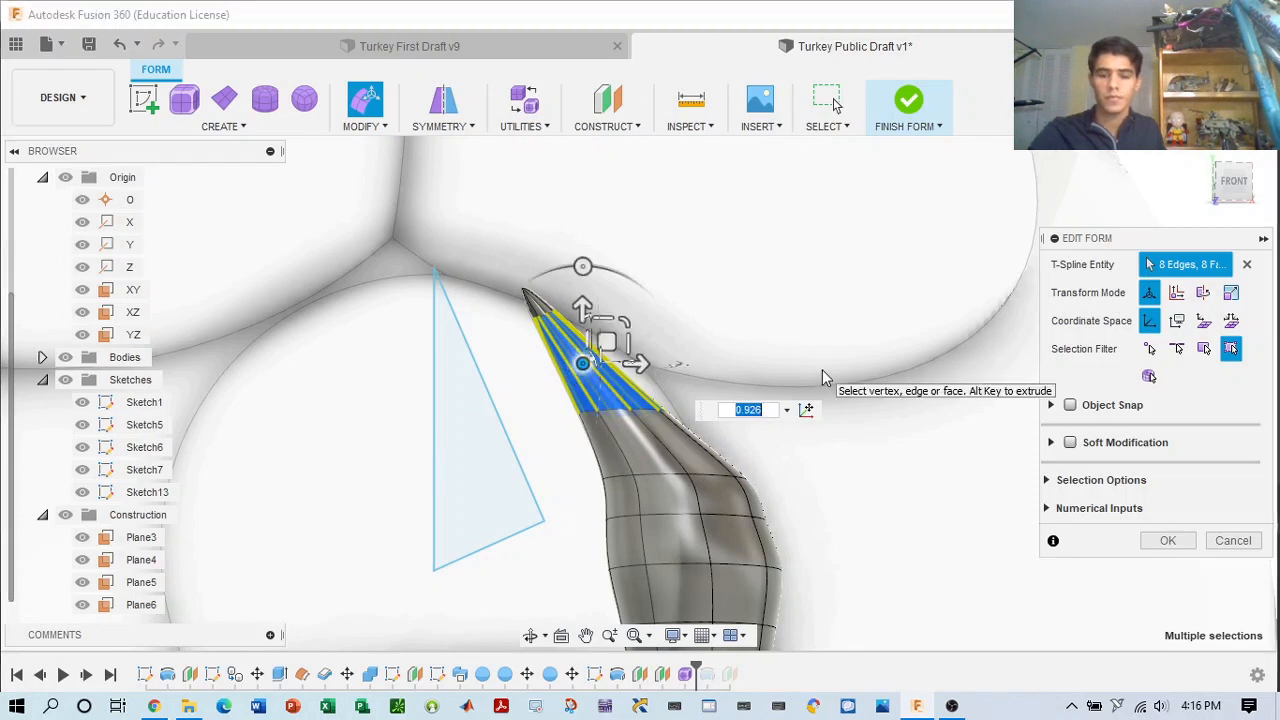
key(Return)
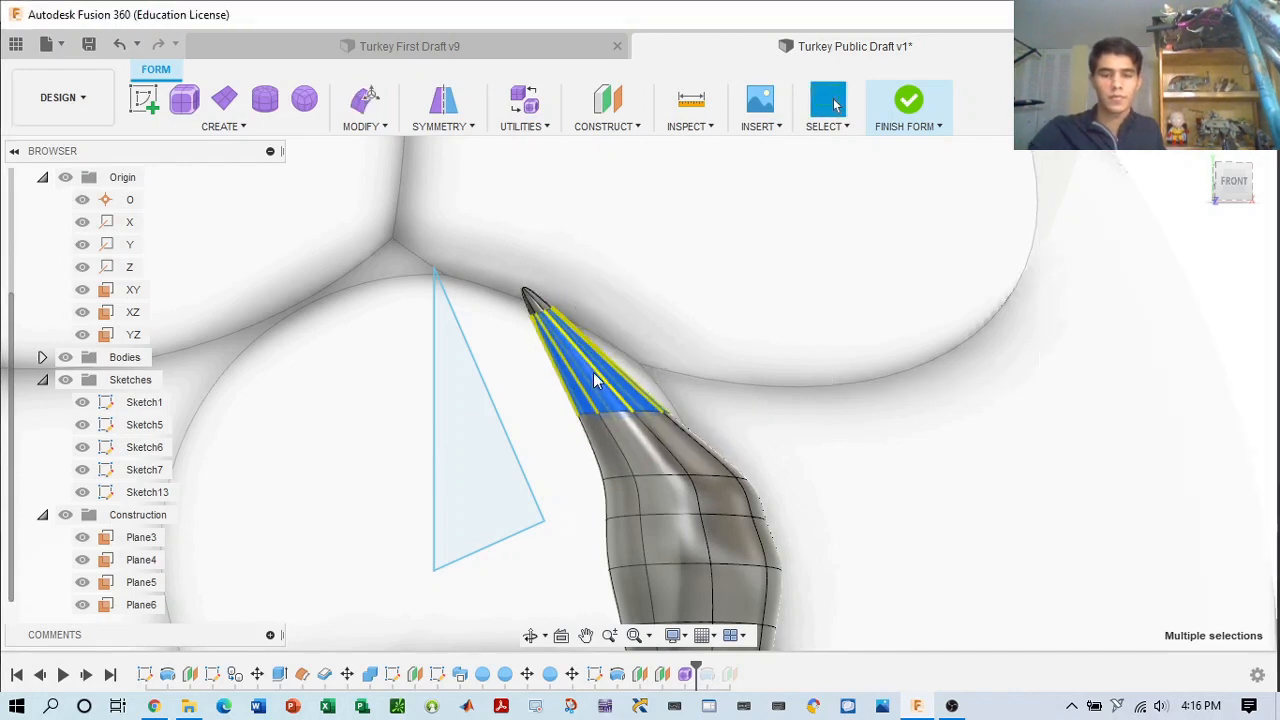
- Try to scale the face band just below the pointed tip uniformly to about 0.89 with Edit Form
click(366, 100)
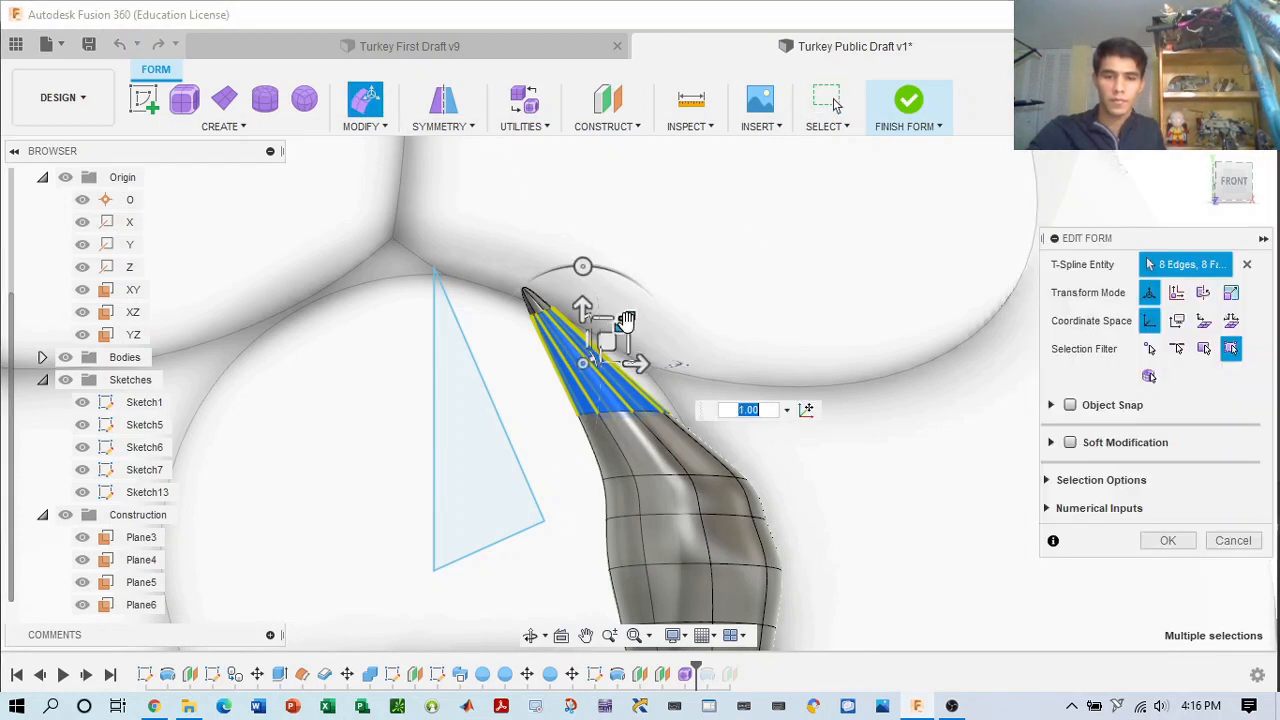
drag(626, 319, 624, 322)
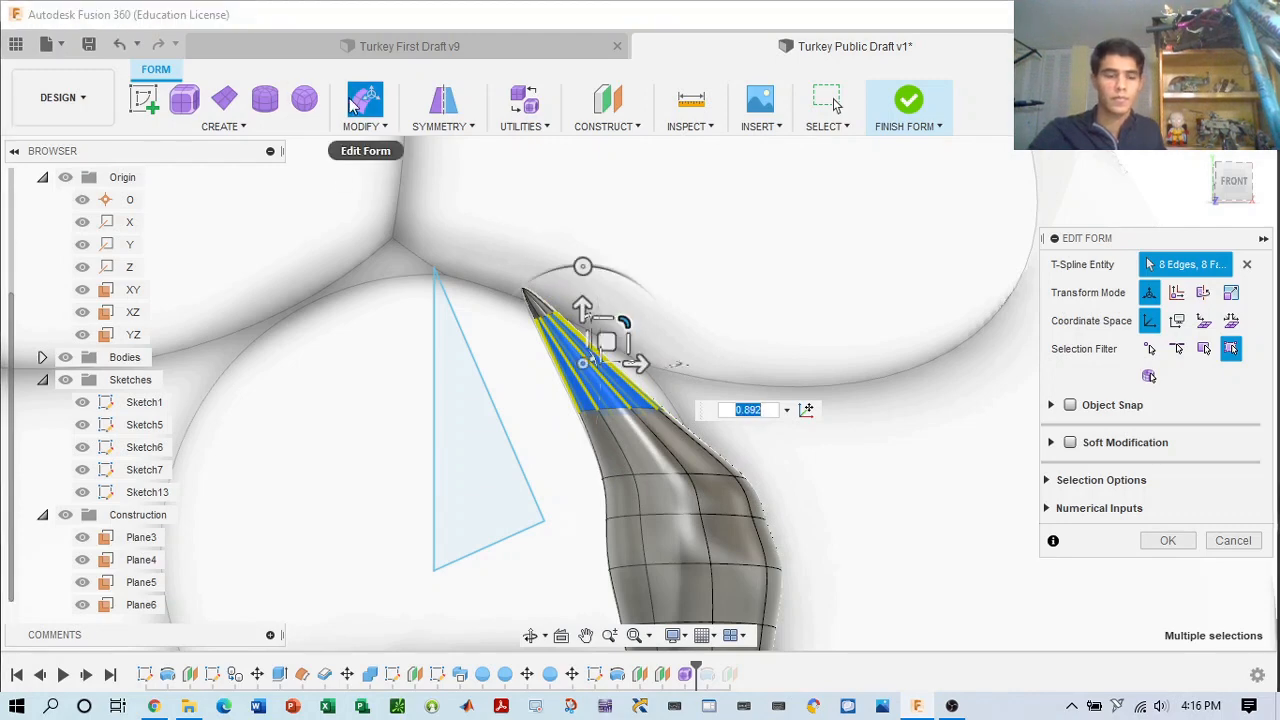
key(Escape)
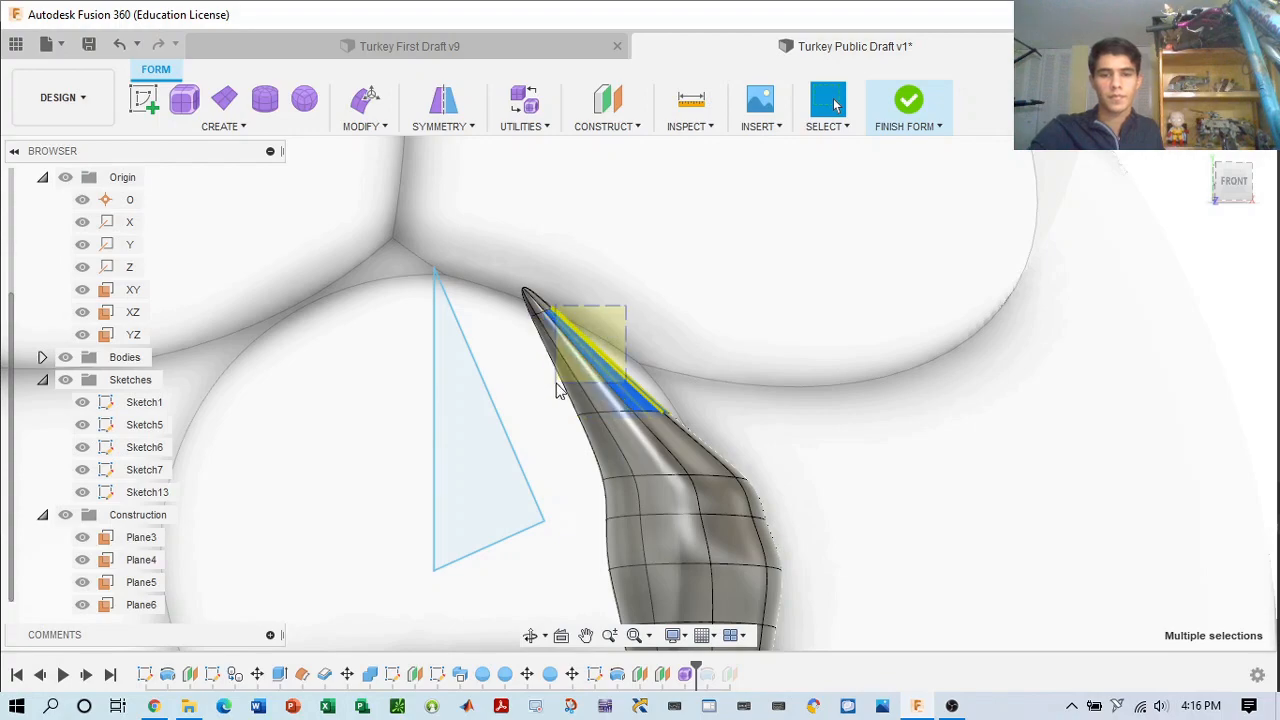
- Select the face band below the pointed tip, move it 0.4 mm sideways away from the cone's centre, and finish the form
drag(558, 392, 556, 394)
click(366, 98)
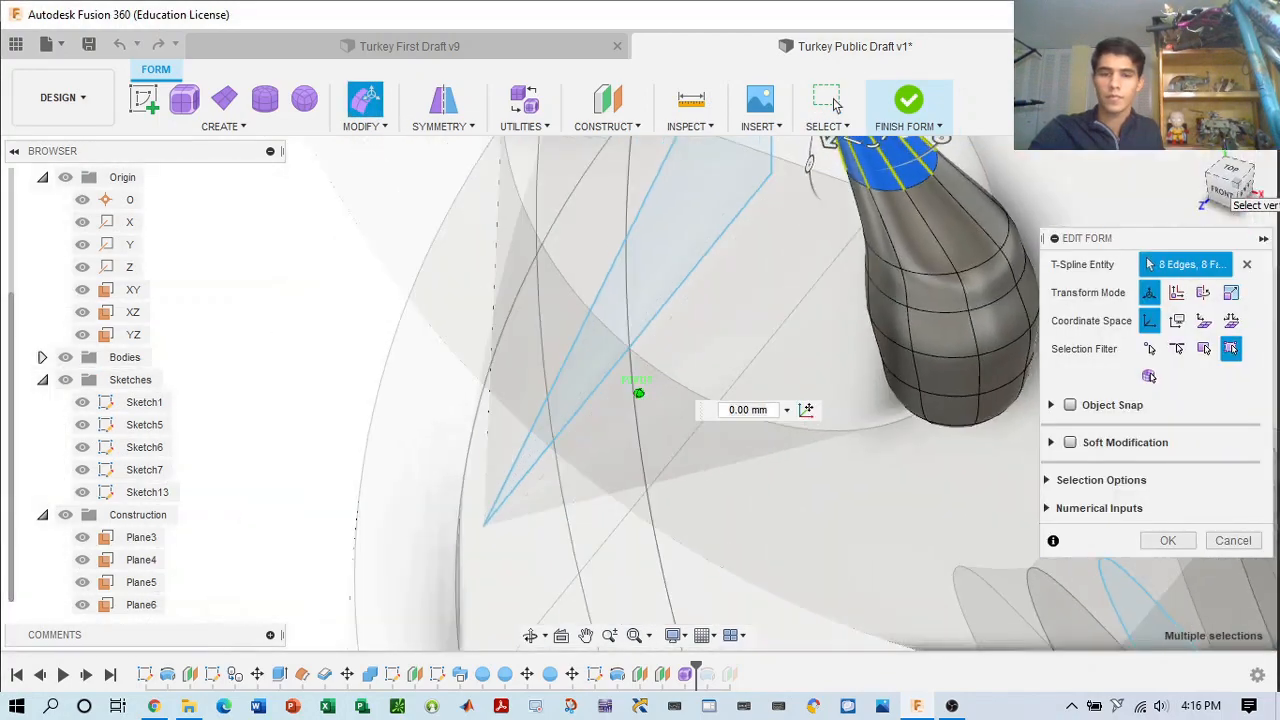
drag(1222, 190, 1229, 166)
drag(790, 248, 829, 252)
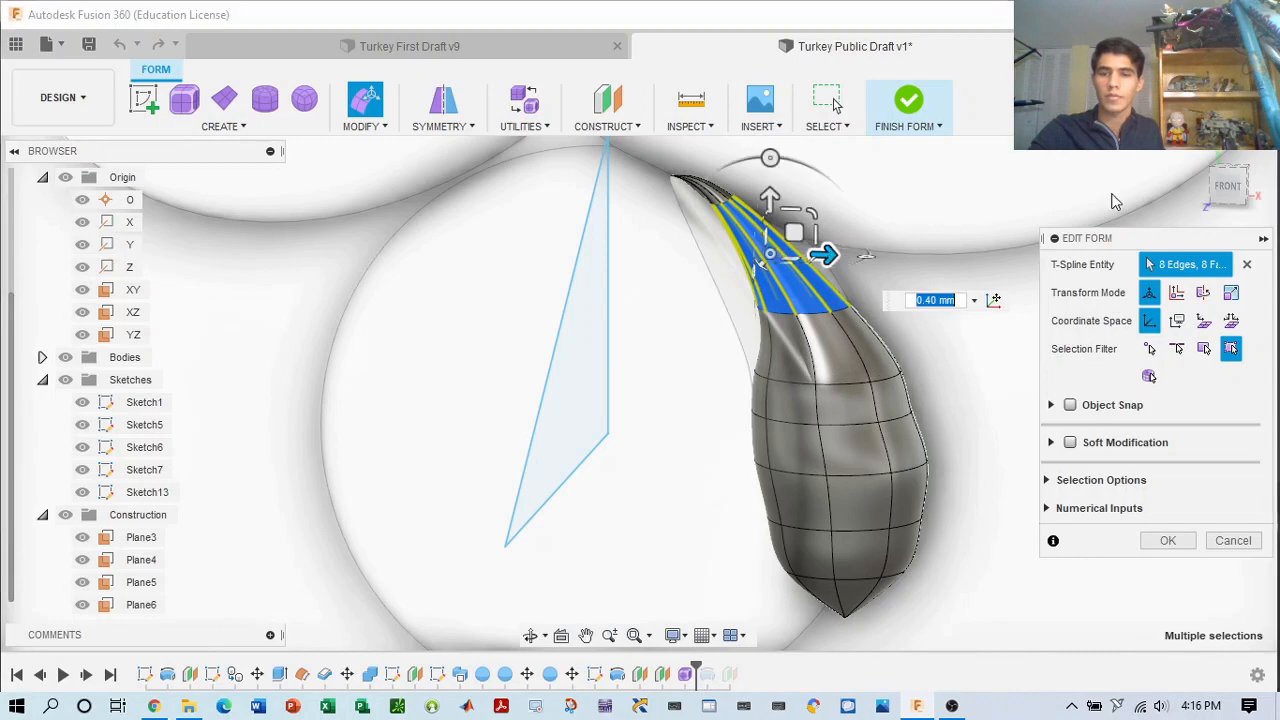
click(1170, 541)
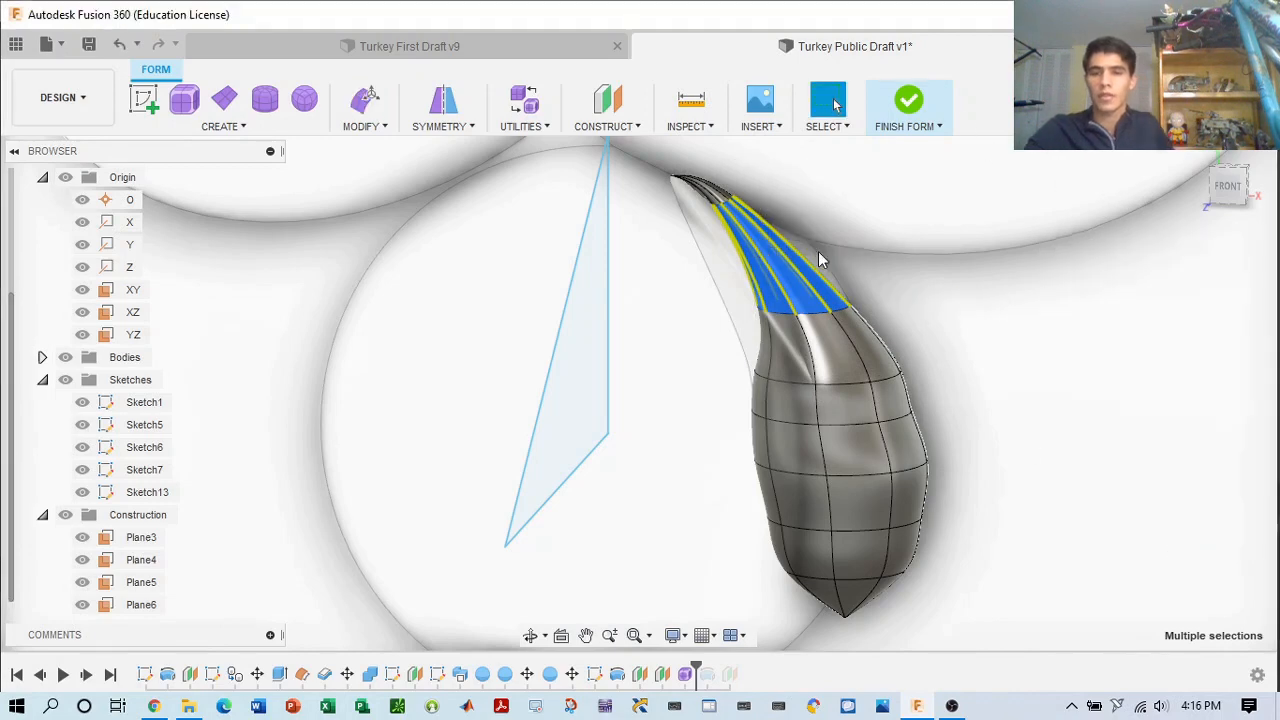
click(910, 110)
mouse_move(1236, 188)
mouse_down()
mouse_move(1264, 186)
mouse_move(1196, 187)
mouse_move(1271, 192)
mouse_move(1241, 192)
mouse_up()
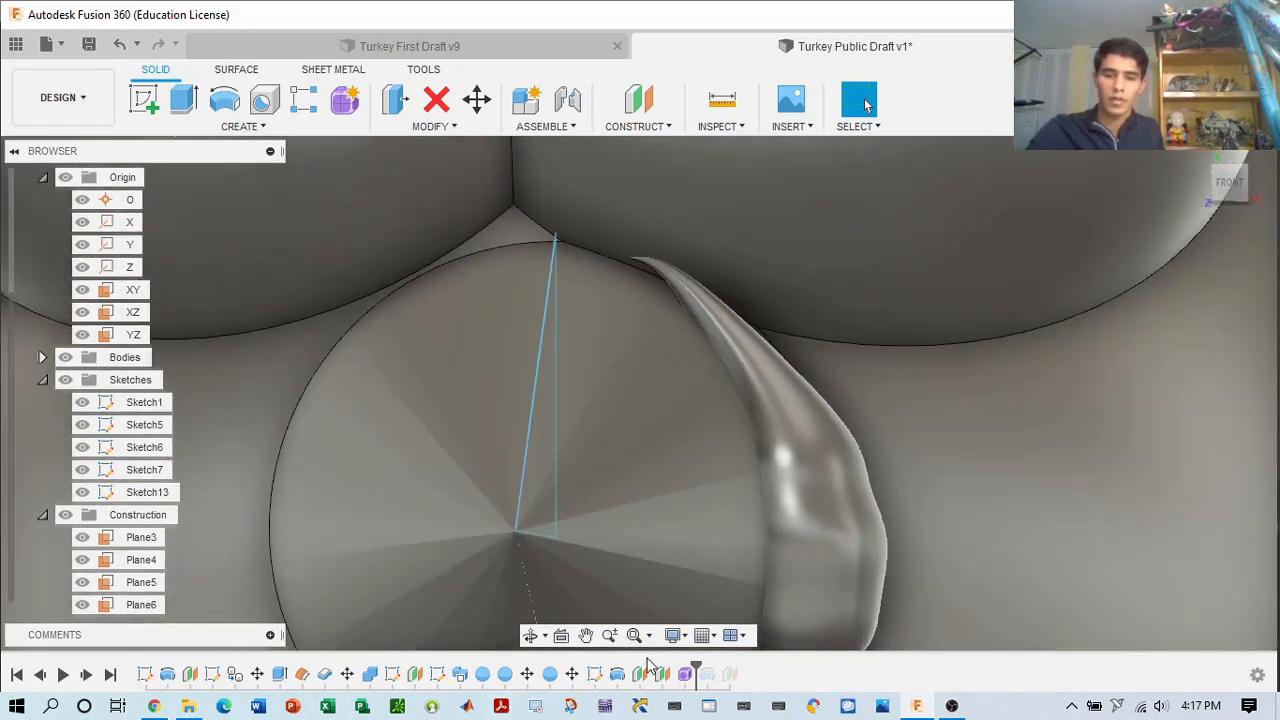
- Reopen the form, move the tip's face band 0.1 mm toward the cone's centre and 0.1 mm down, and finish the form
click(686, 677)
right_click(686, 677)
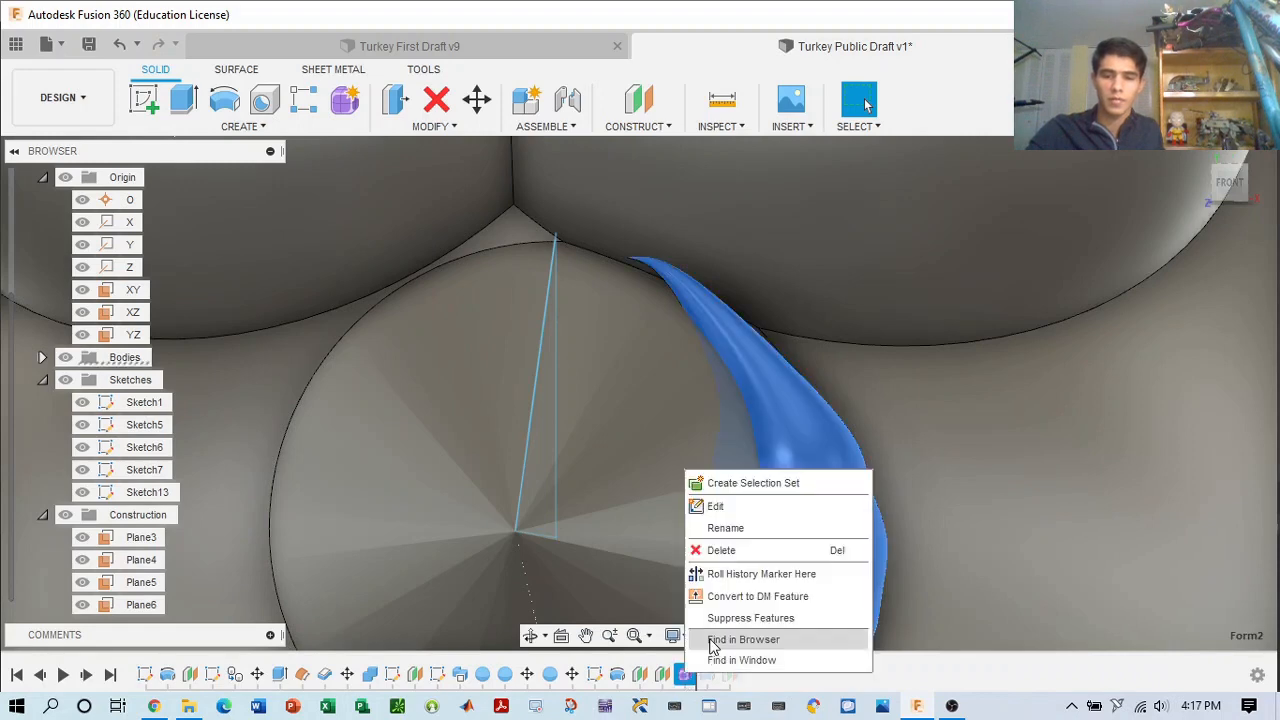
click(748, 516)
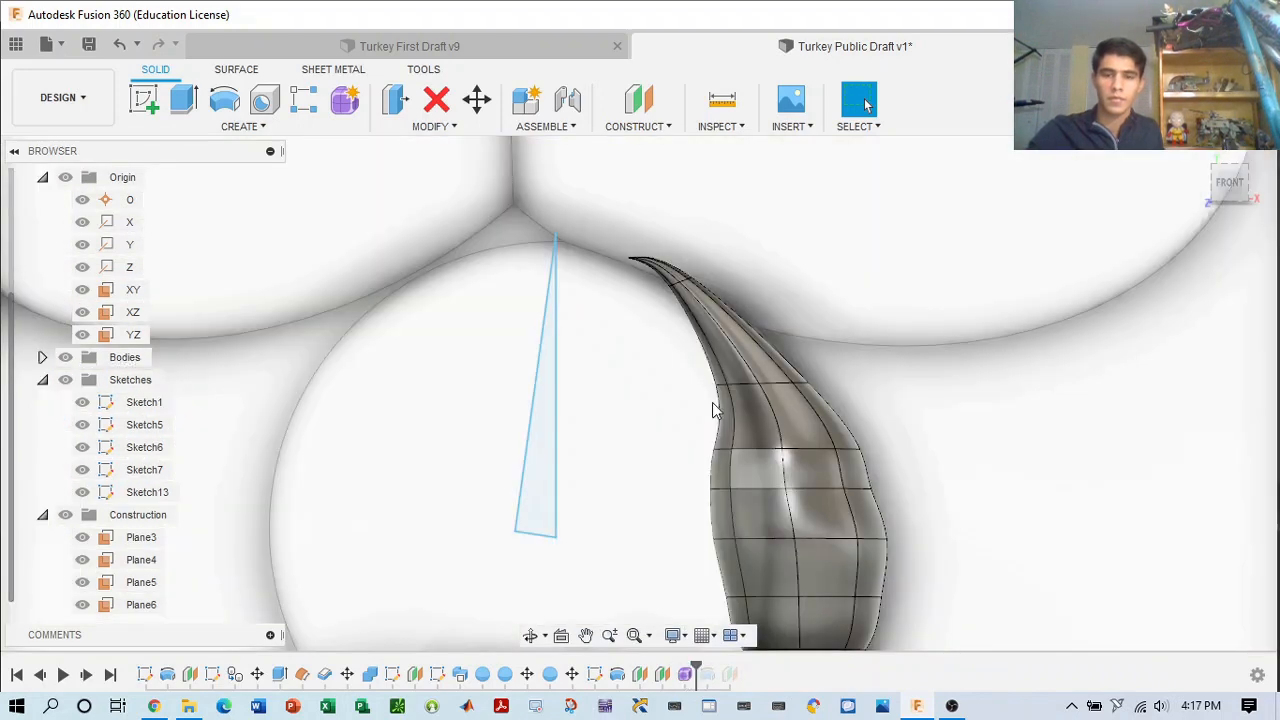
double_click(637, 277)
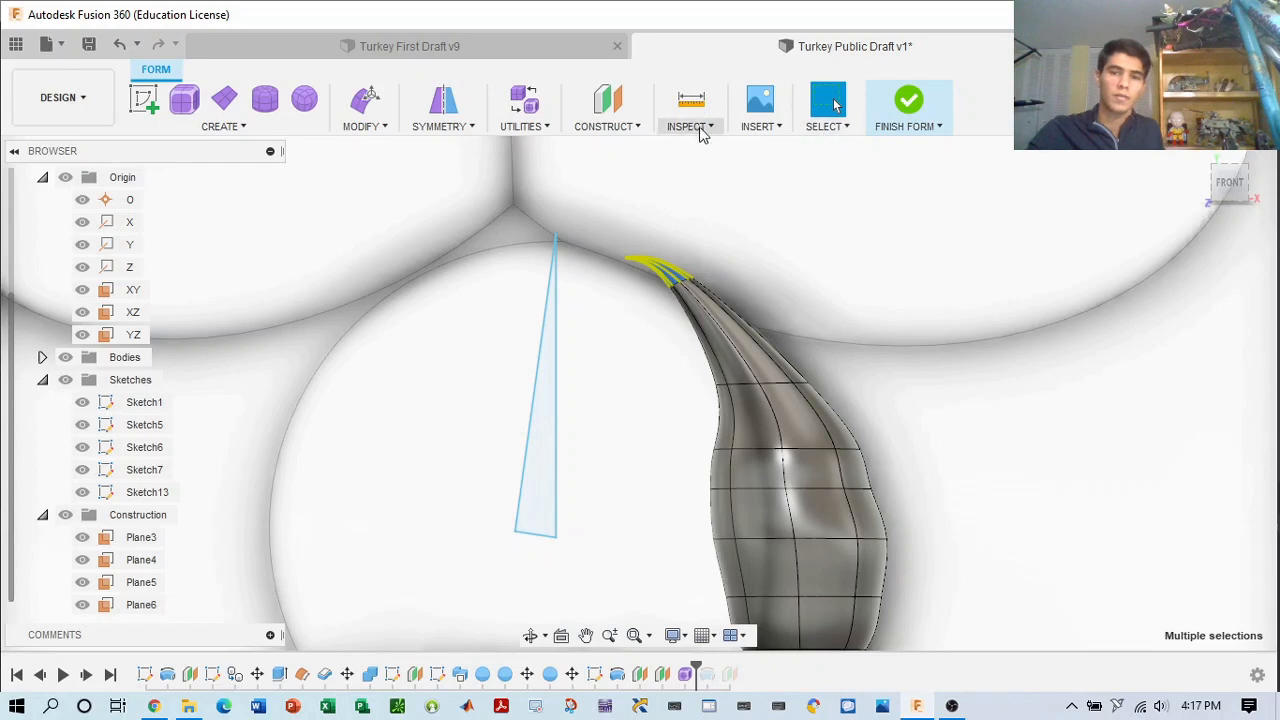
click(365, 100)
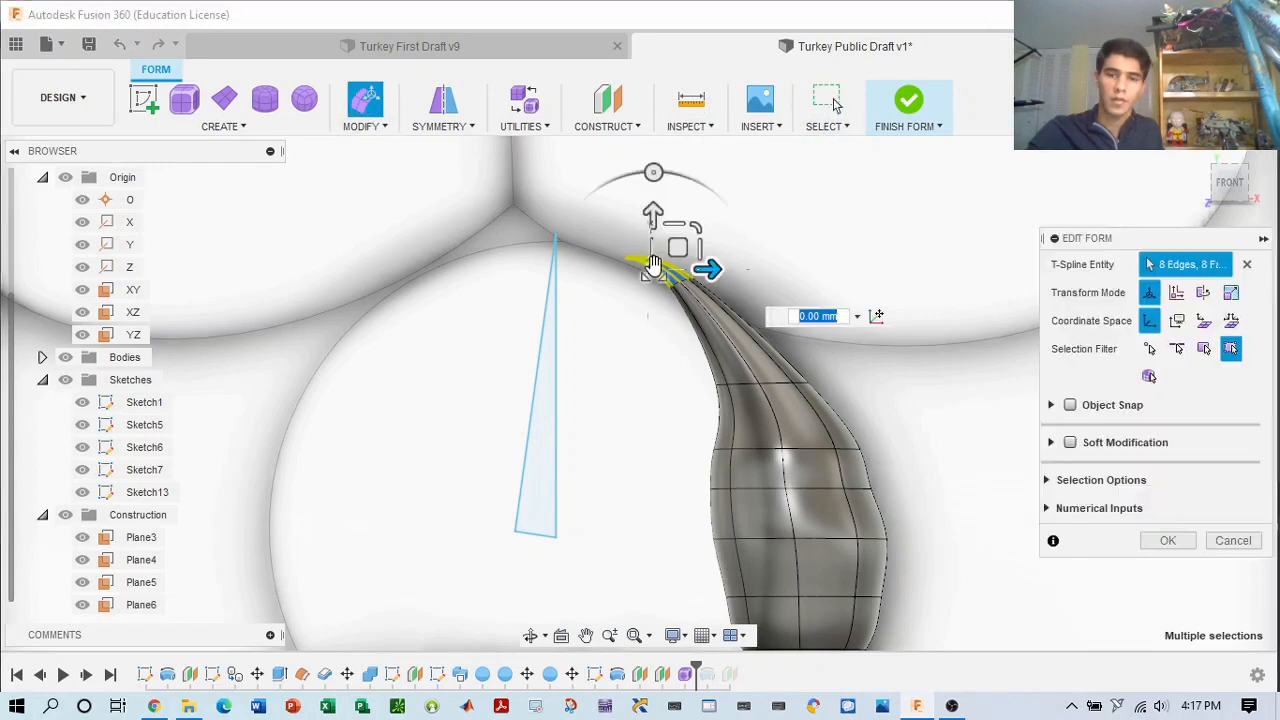
mouse_move(704, 270)
mouse_down()
mouse_move(674, 269)
mouse_move(696, 271)
mouse_up()
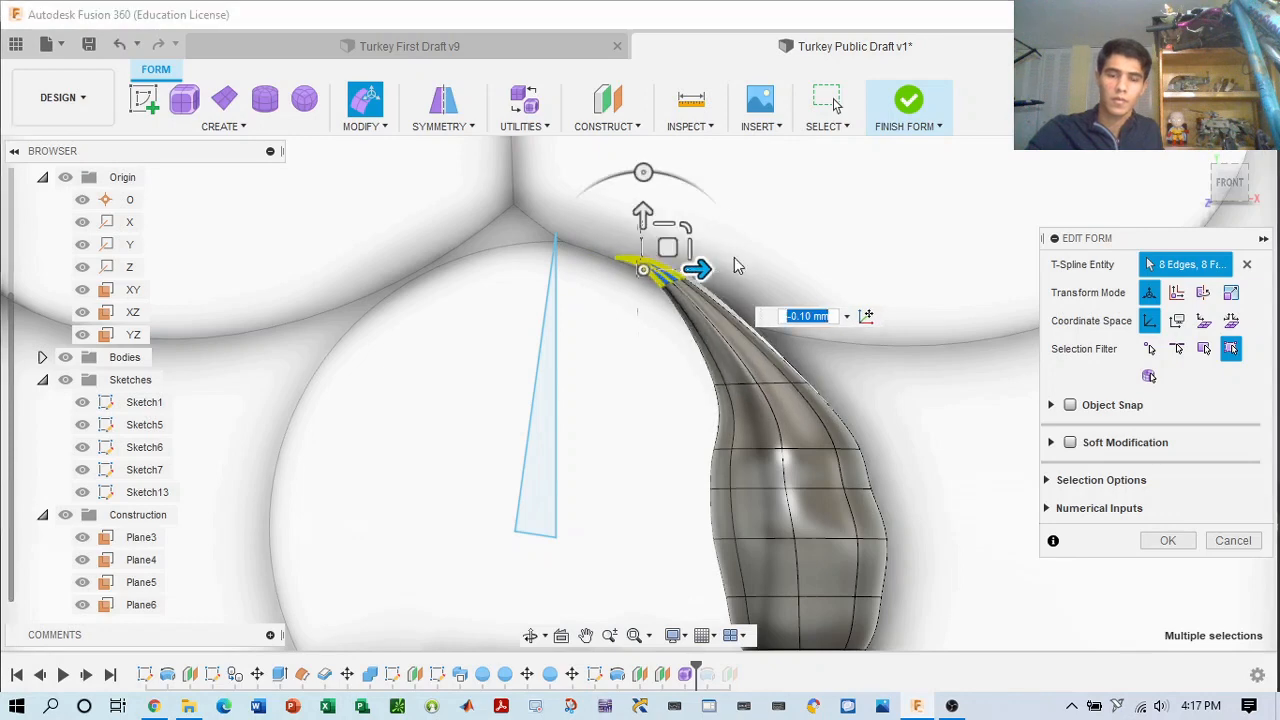
scroll(740, 260, up, 3)
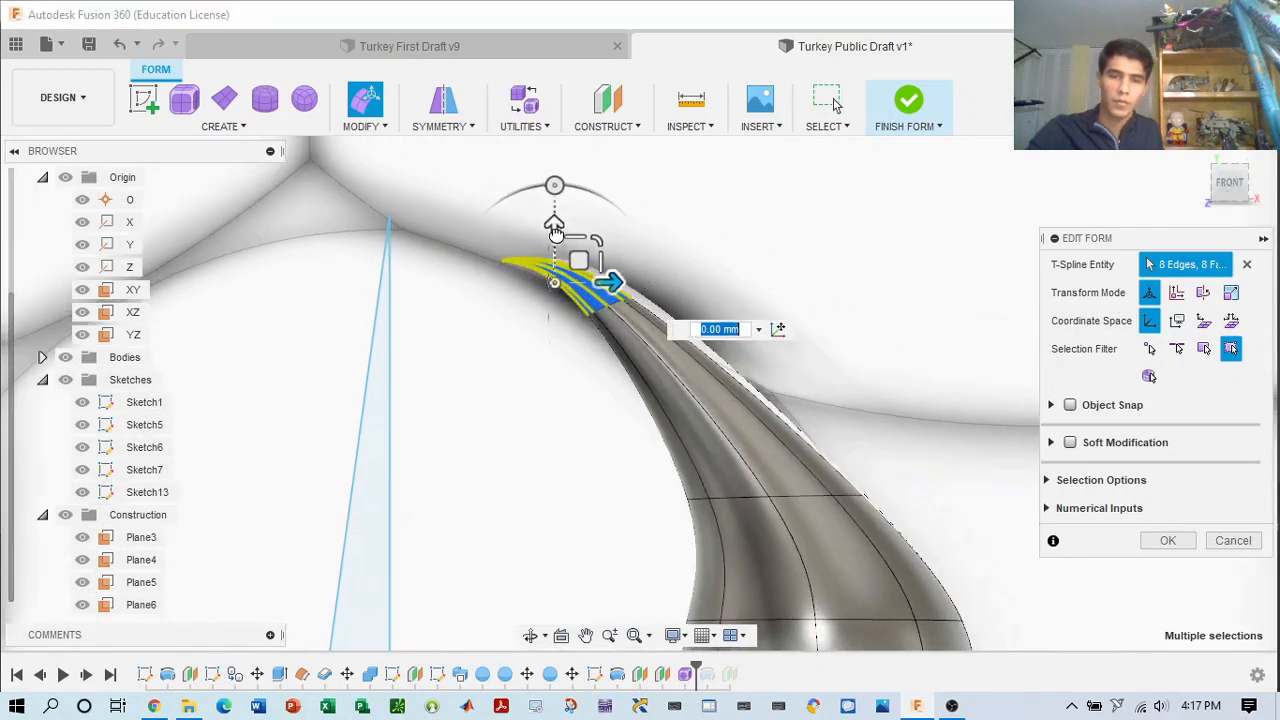
drag(555, 232, 557, 251)
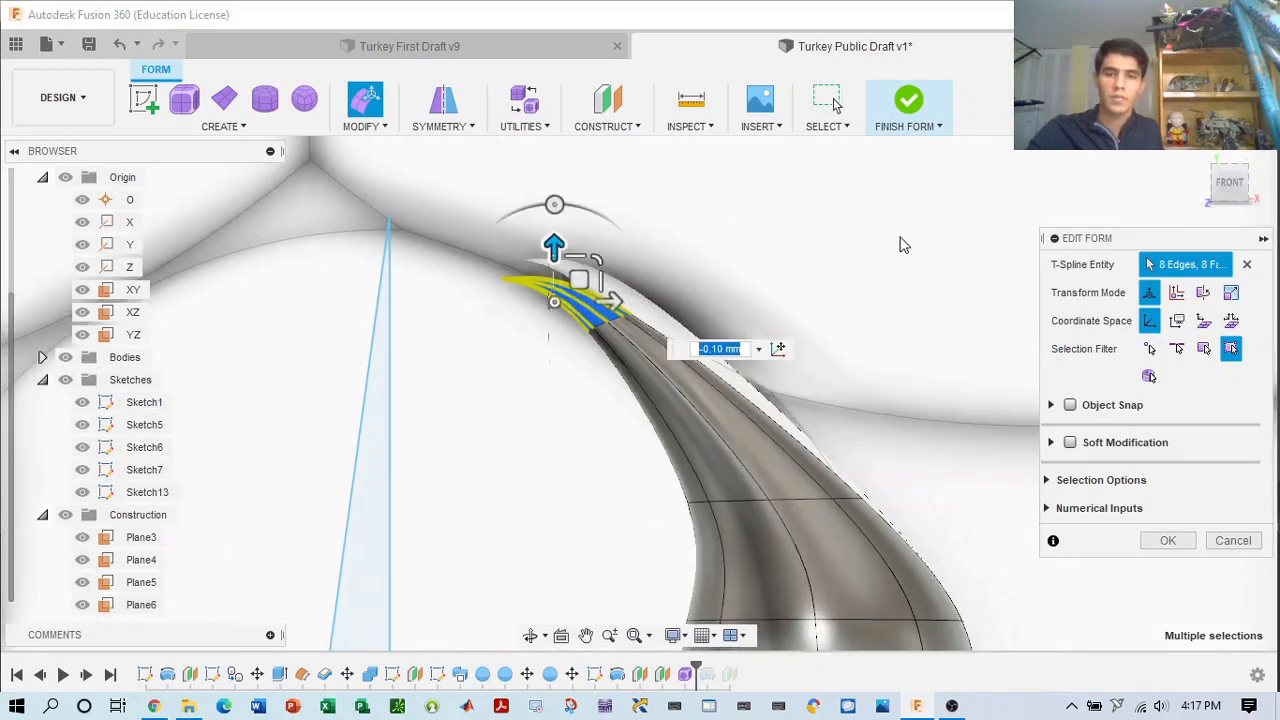
click(907, 105)
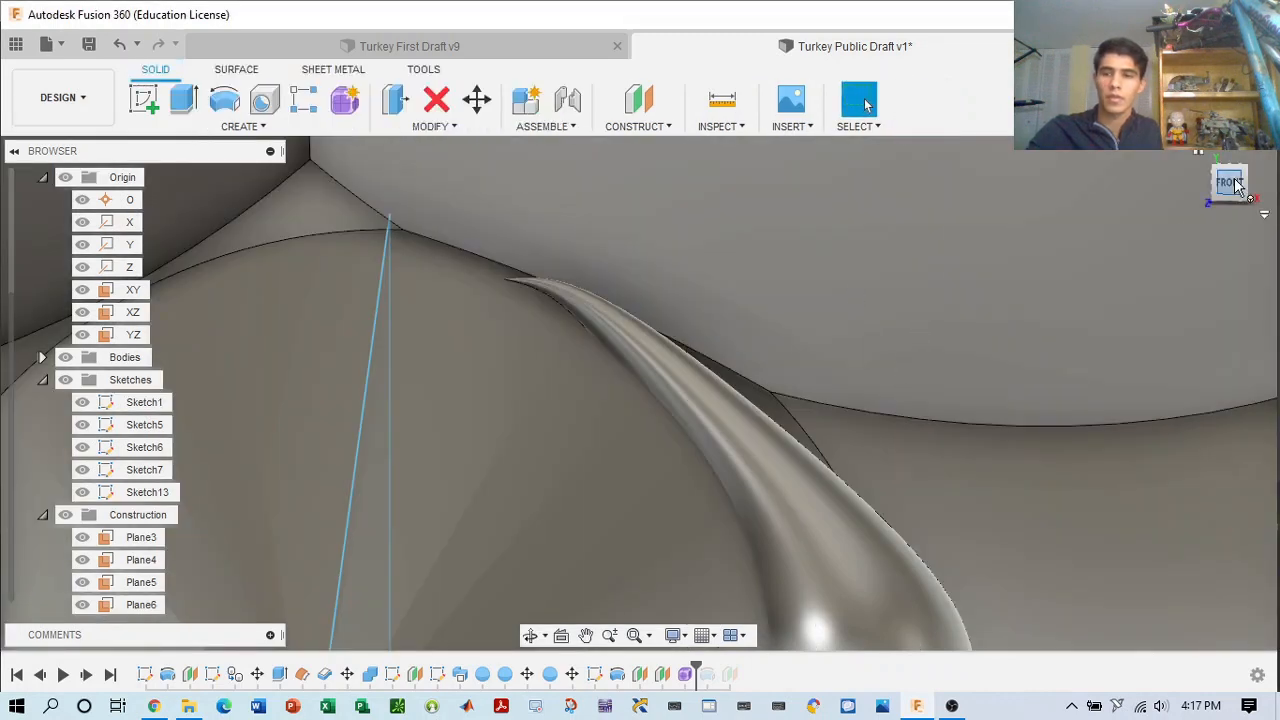
- Check the tip from the side, reopen the form, move the tip's face band another 0.1 mm down, and finish the form
drag(1238, 187, 1260, 188)
middle_drag(193, 423, 790, 393)
middle_drag(543, 343, 604, 418)
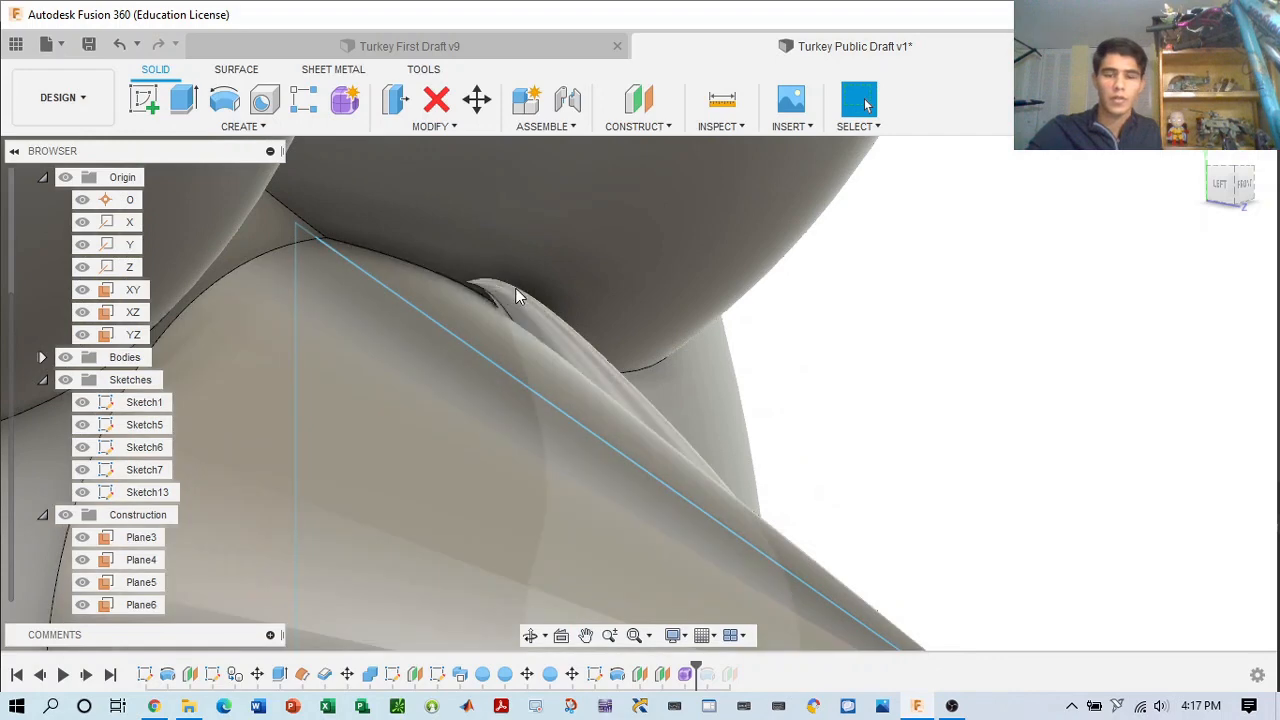
right_click(685, 674)
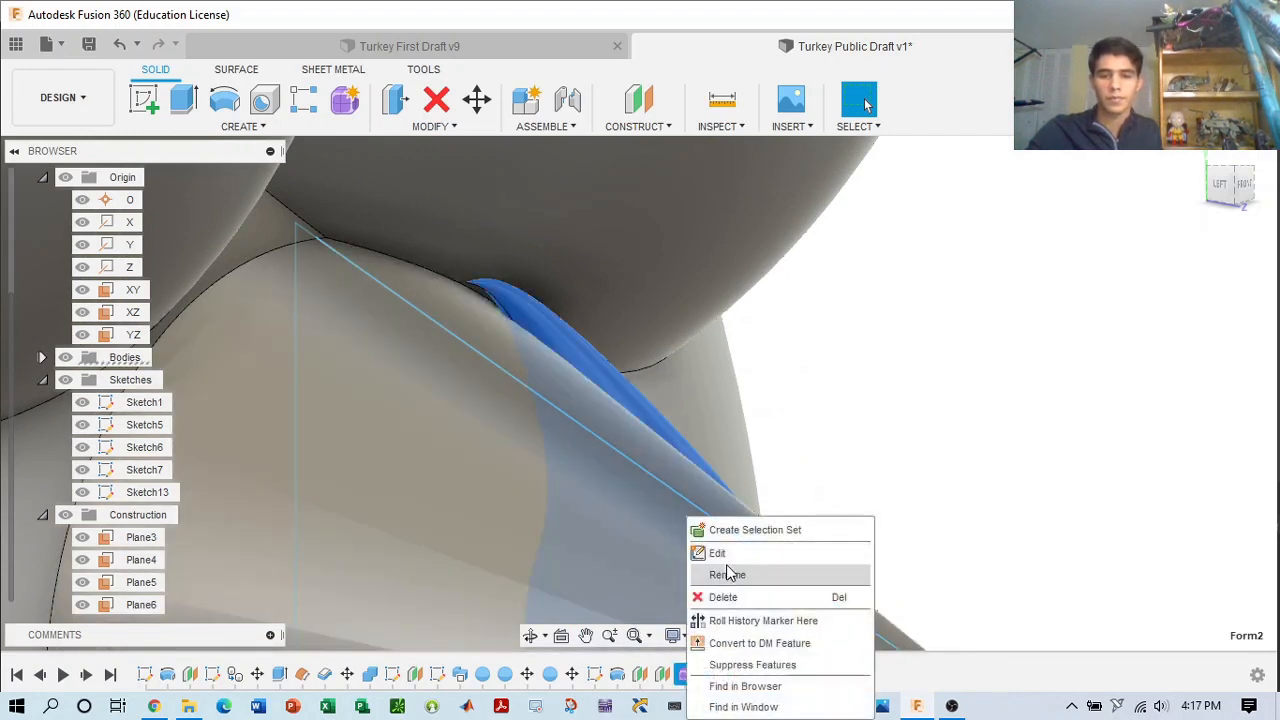
click(732, 556)
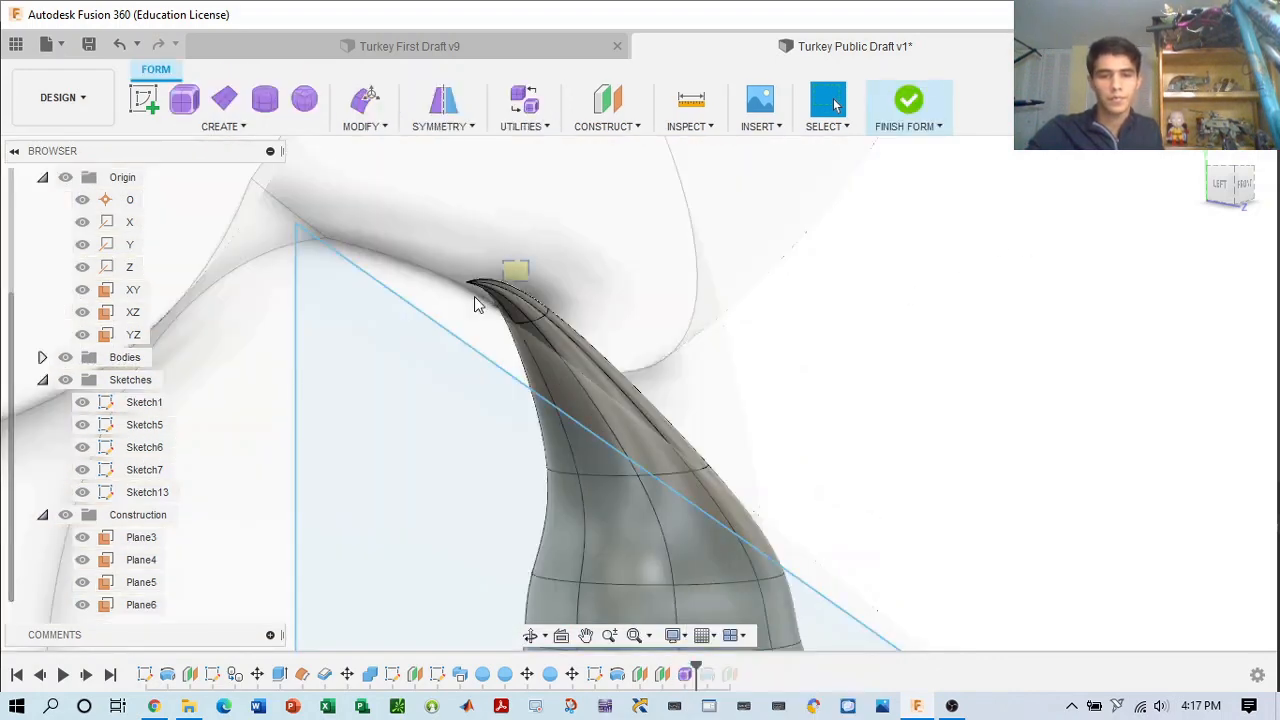
double_click(472, 300)
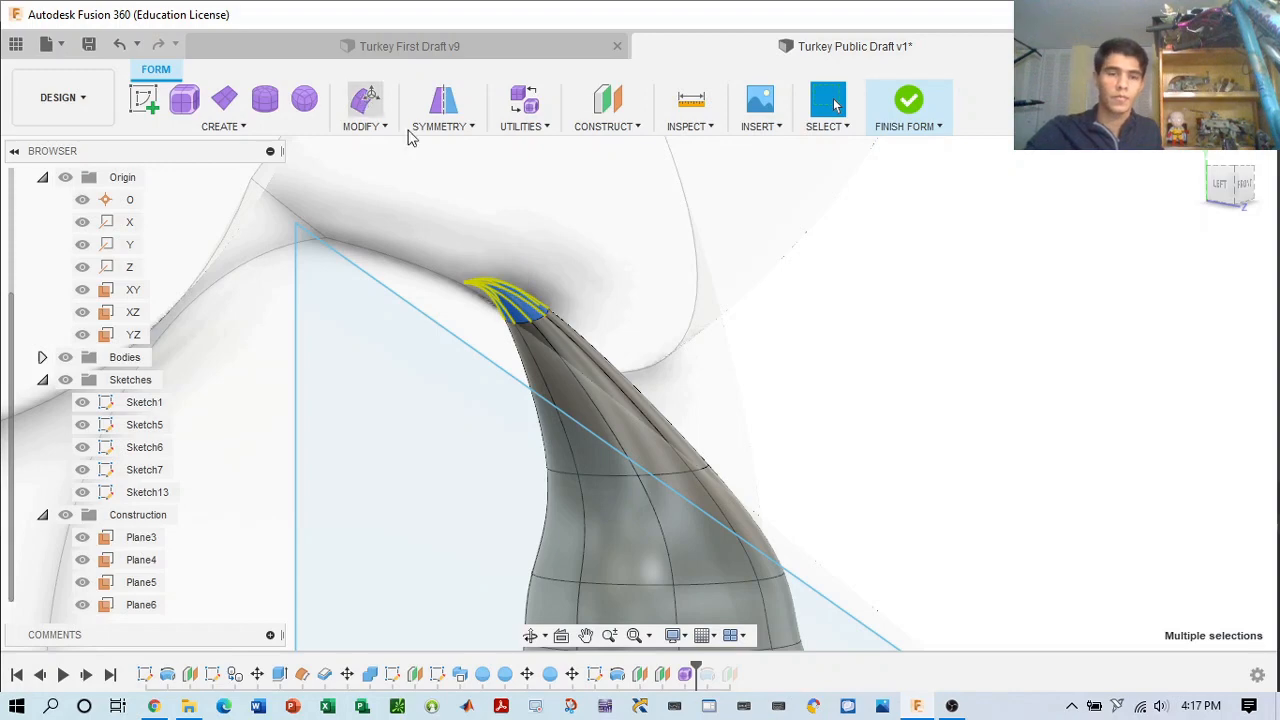
click(365, 100)
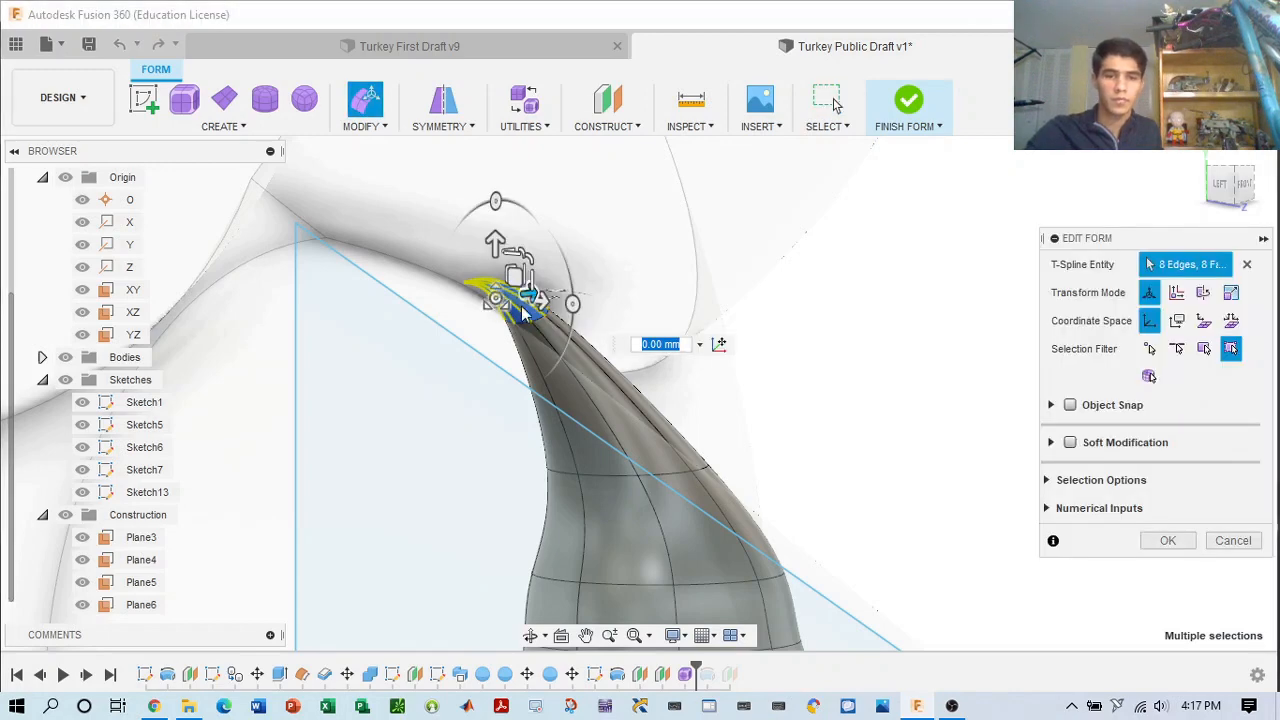
click(1238, 185)
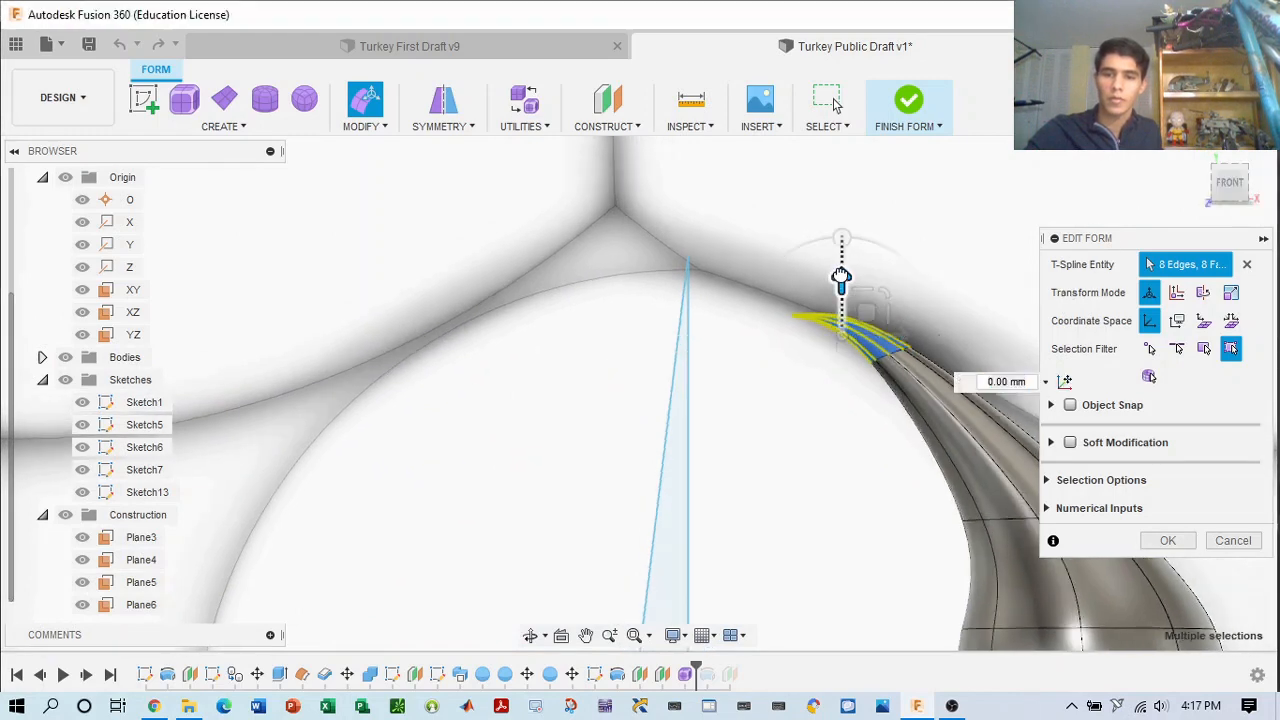
mouse_move(840, 276)
mouse_down()
mouse_move(841, 310)
mouse_move(841, 293)
mouse_up()
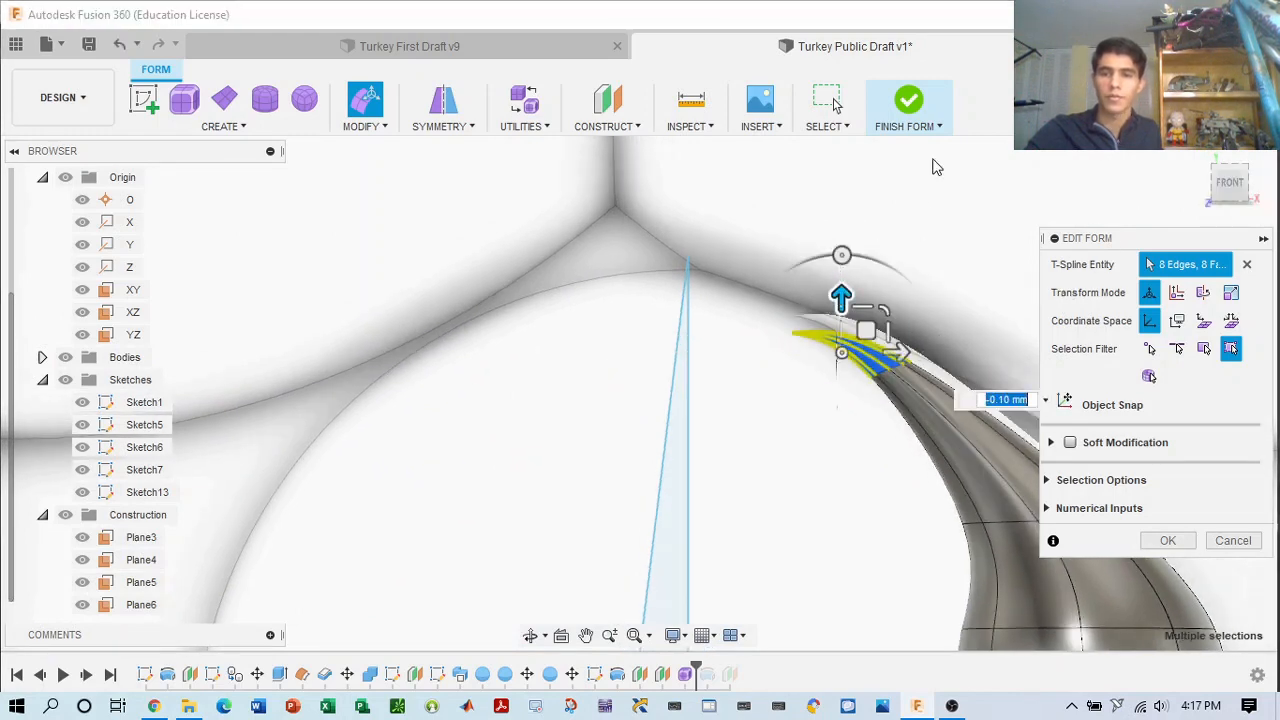
click(908, 118)
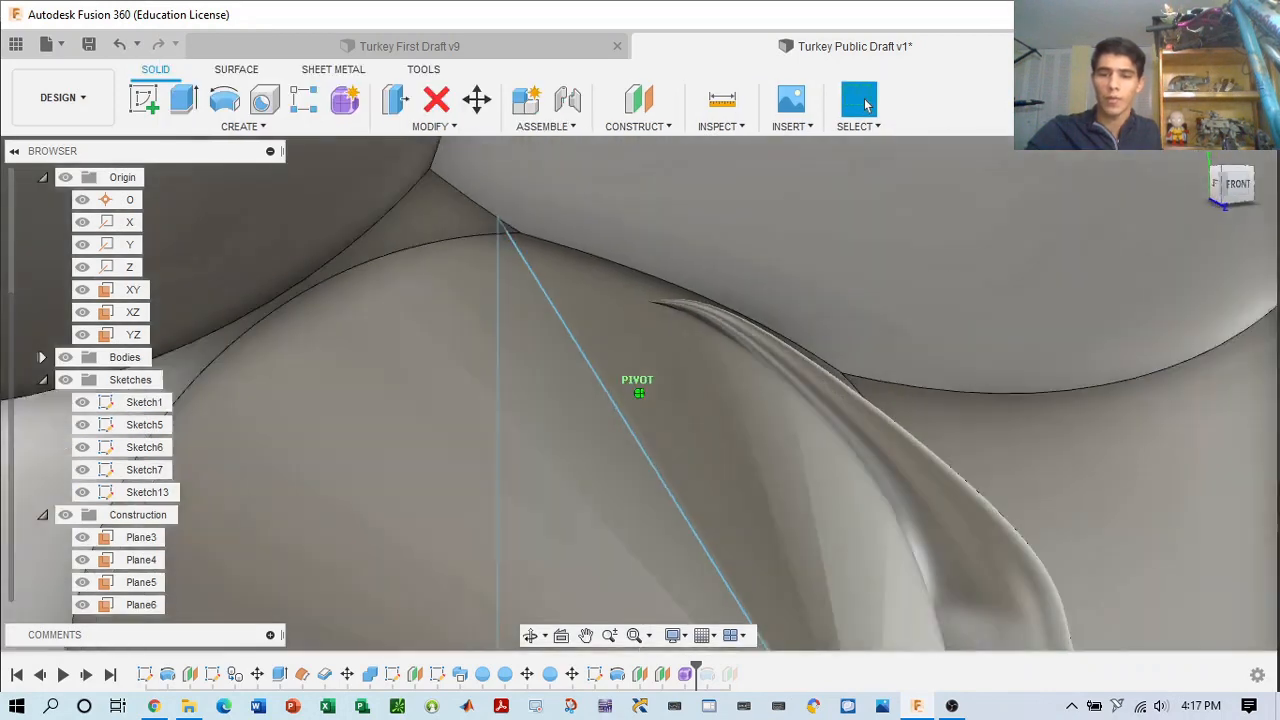
- Examine how the reshaped body and its tip sit against the cone from angled, front and right side views
drag(770, 222, 871, 226)
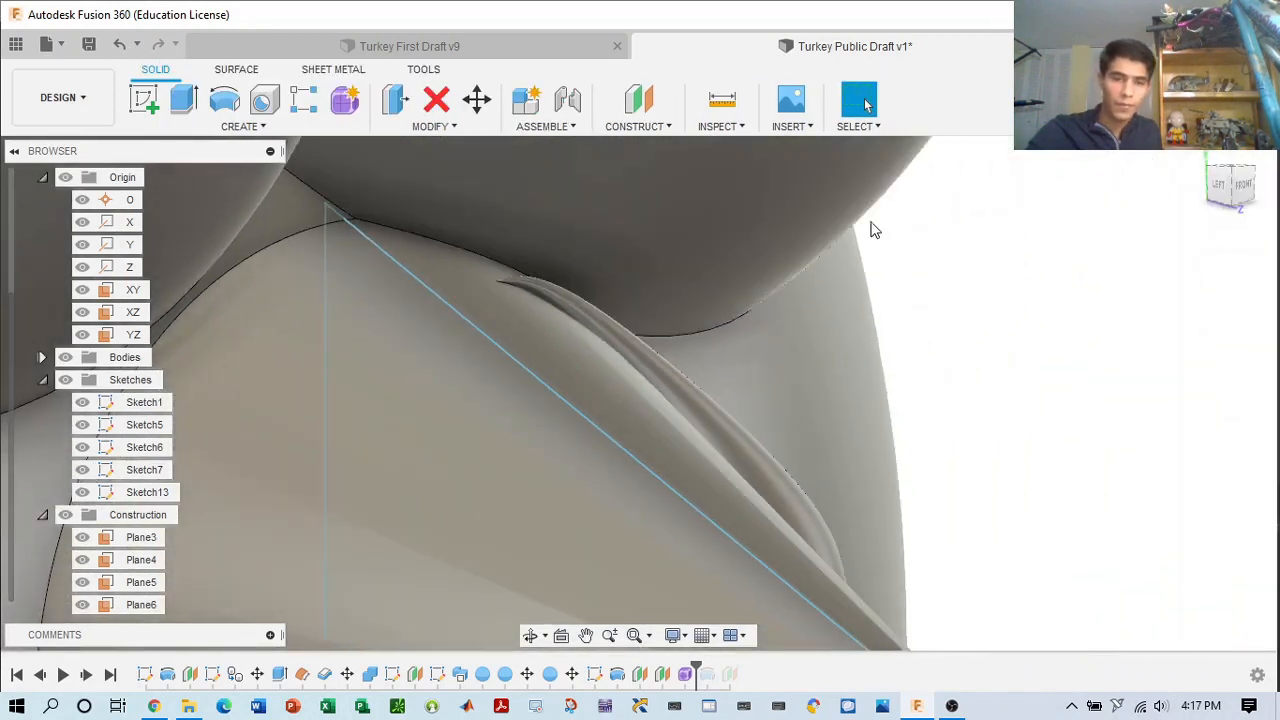
mouse_move(1237, 205)
mouse_down()
mouse_move(1277, 202)
mouse_move(1234, 199)
mouse_up()
scroll(1139, 284, down, 10)
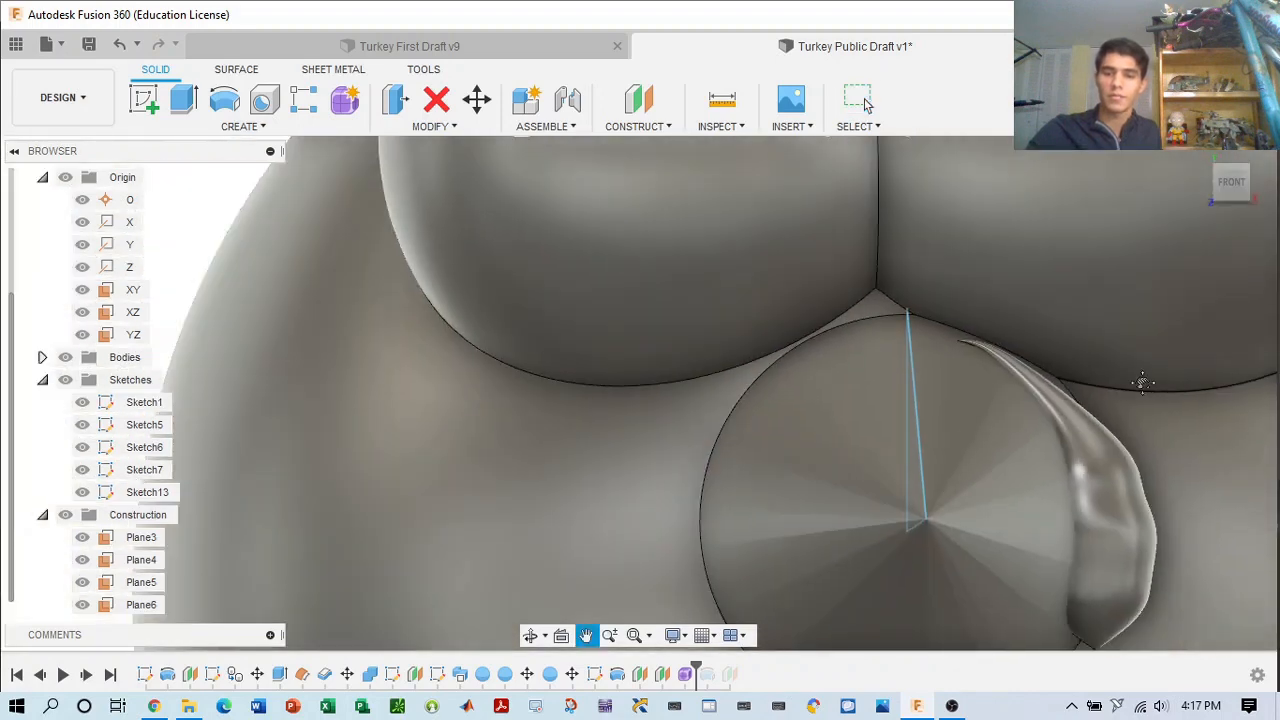
scroll(1020, 369, down, 8)
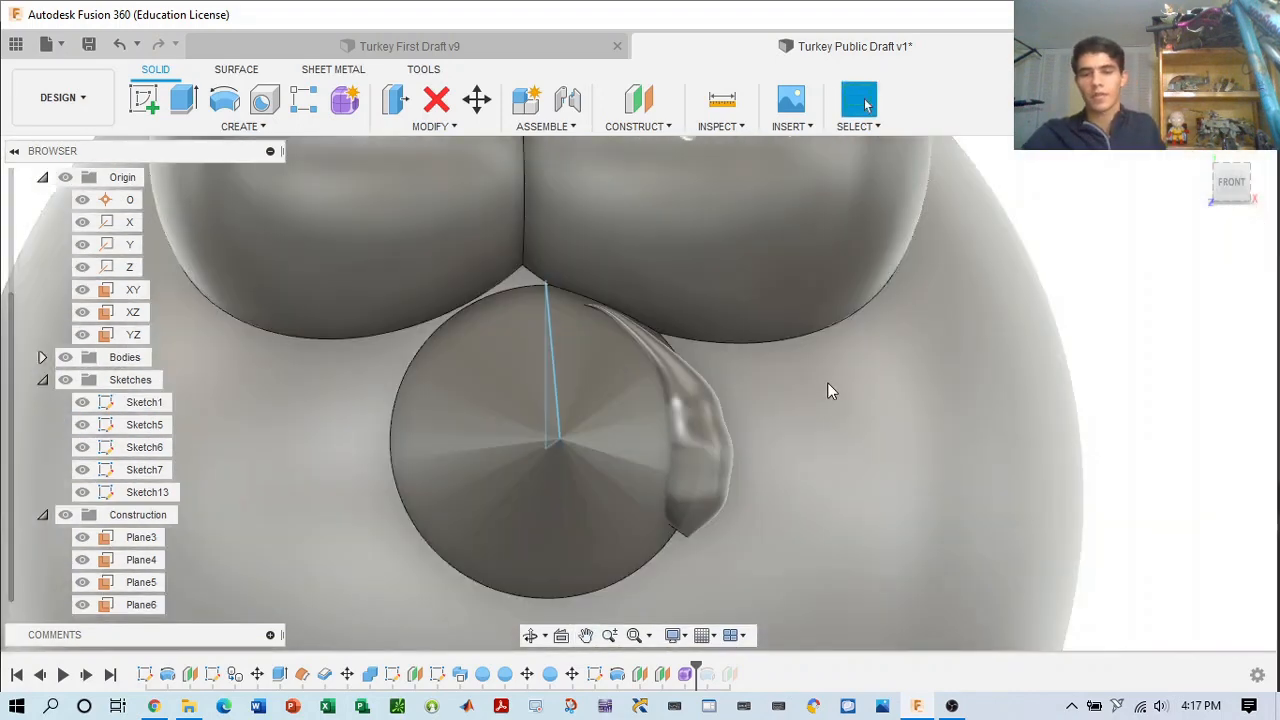
middle_drag(994, 400, 851, 404)
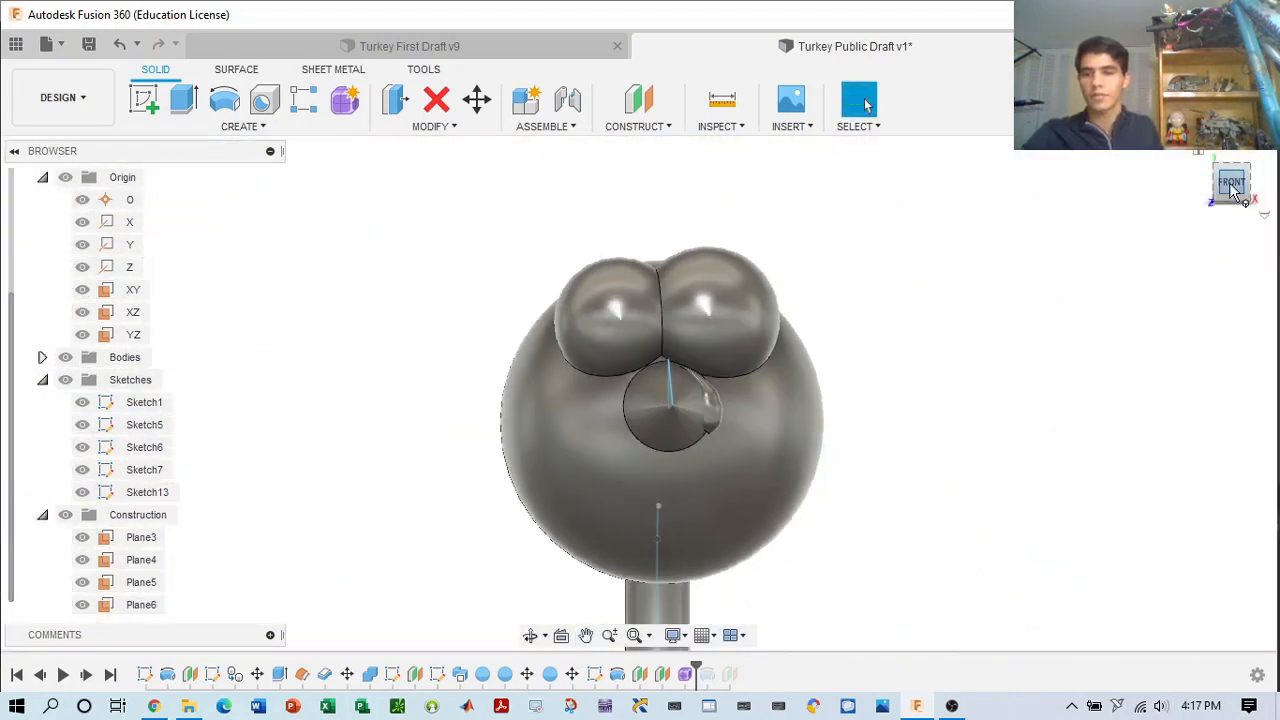
mouse_move(1231, 187)
mouse_down()
mouse_move(1156, 194)
mouse_move(1152, 179)
mouse_up()
scroll(702, 379, up, 5)
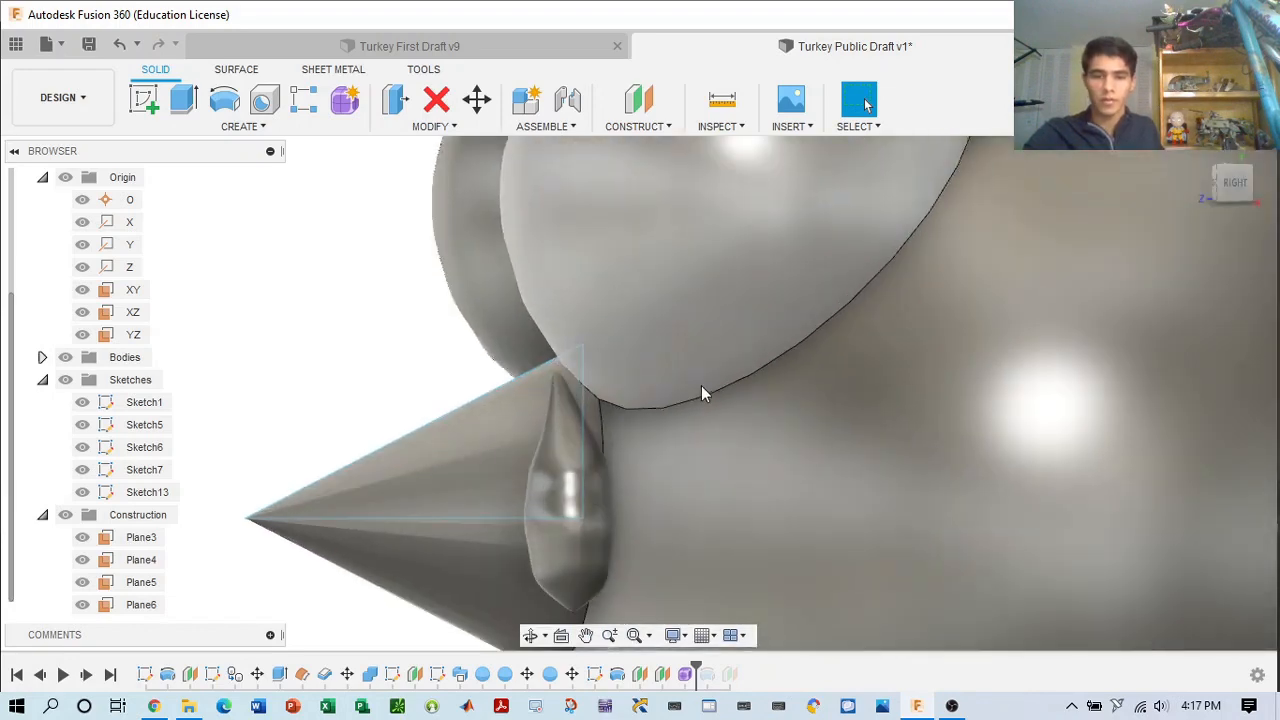
- Examine the turkey's head, neck and body together with the construction planes in a full right side view
scroll(699, 388, down, 3)
scroll(908, 324, down, 3)
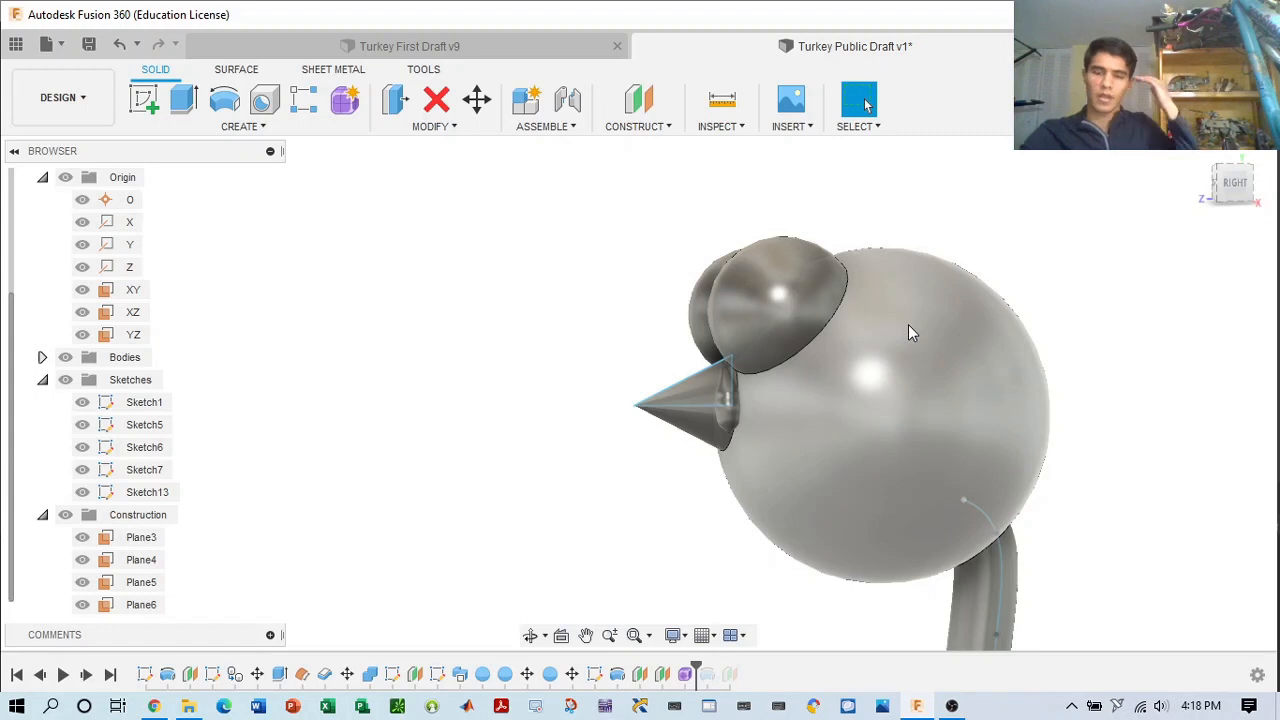
scroll(990, 322, down, 4)
scroll(1127, 413, down, 5)
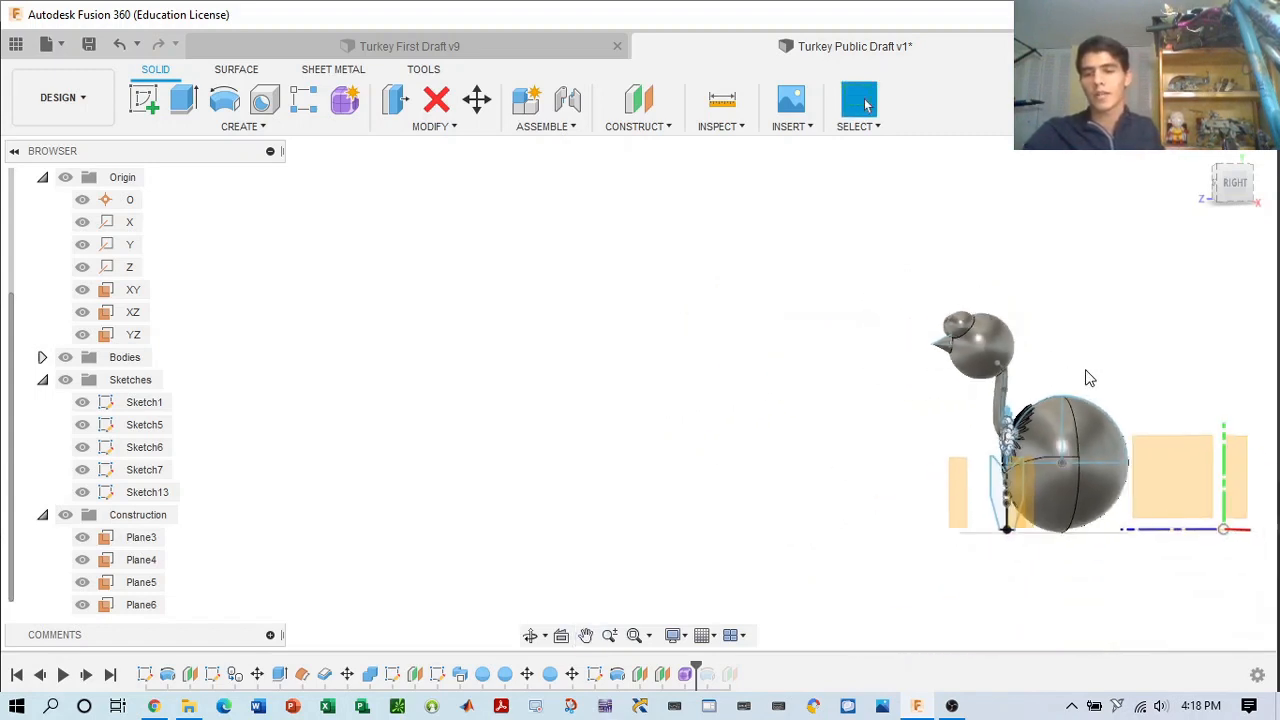
scroll(951, 423, up, 4)
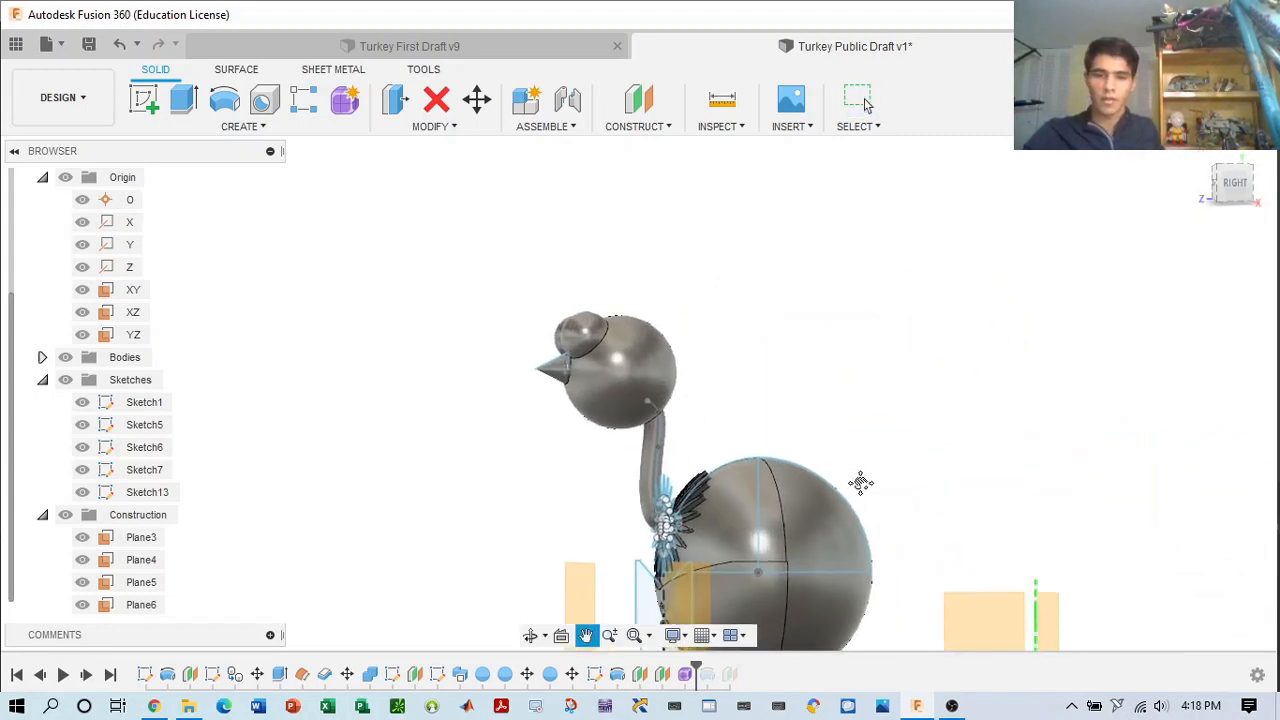
mouse_move(1231, 195)
mouse_down()
mouse_move(1197, 181)
mouse_move(1231, 193)
mouse_up()
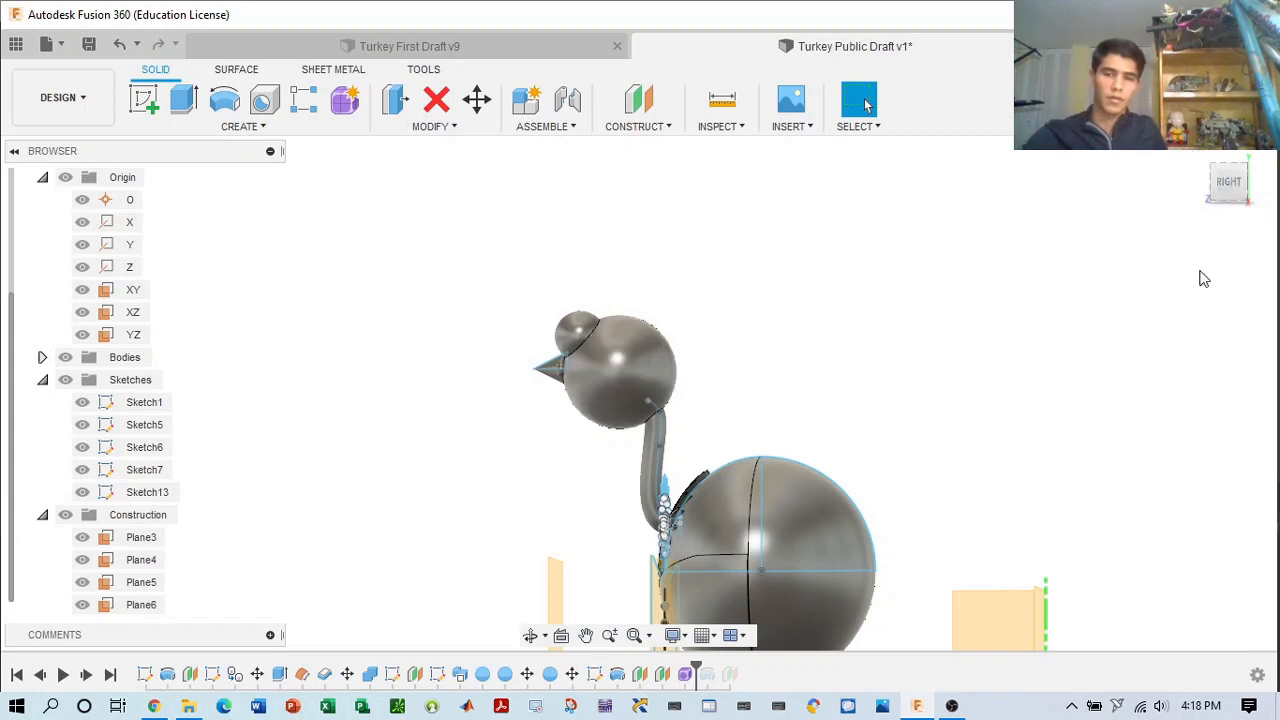
drag(1242, 198, 1250, 190)
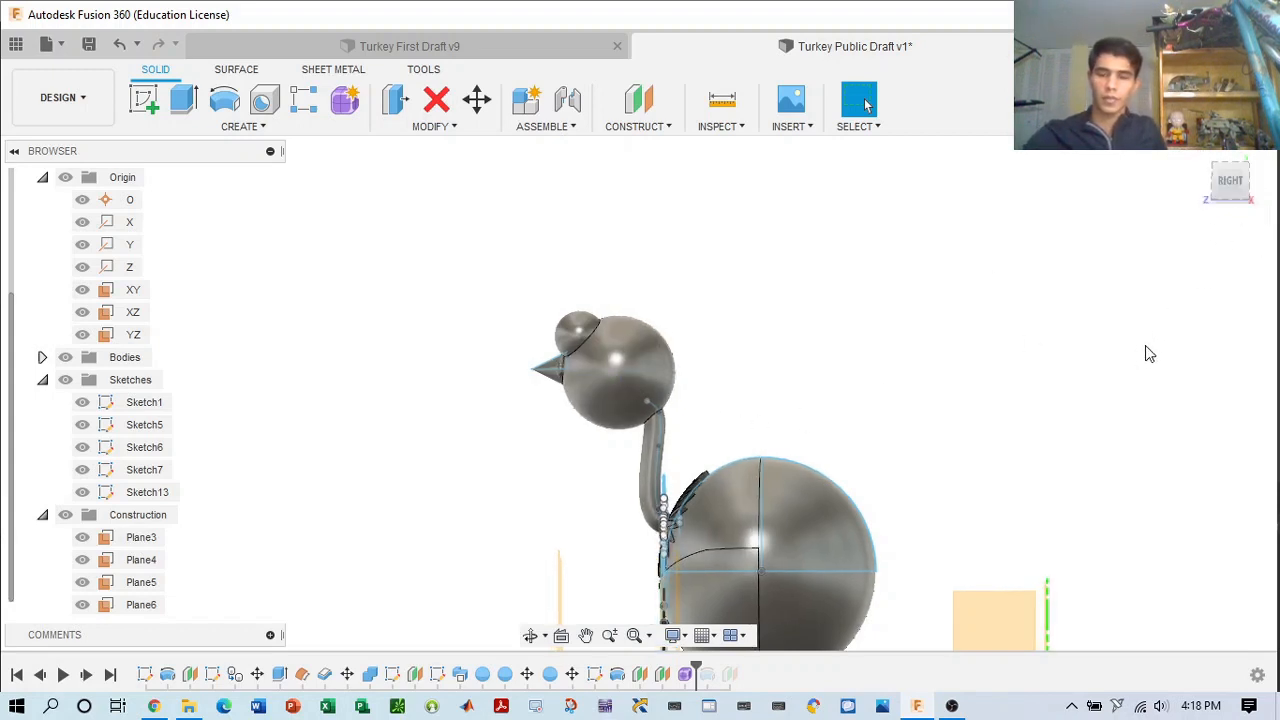
middle_drag(1080, 391, 1094, 328)
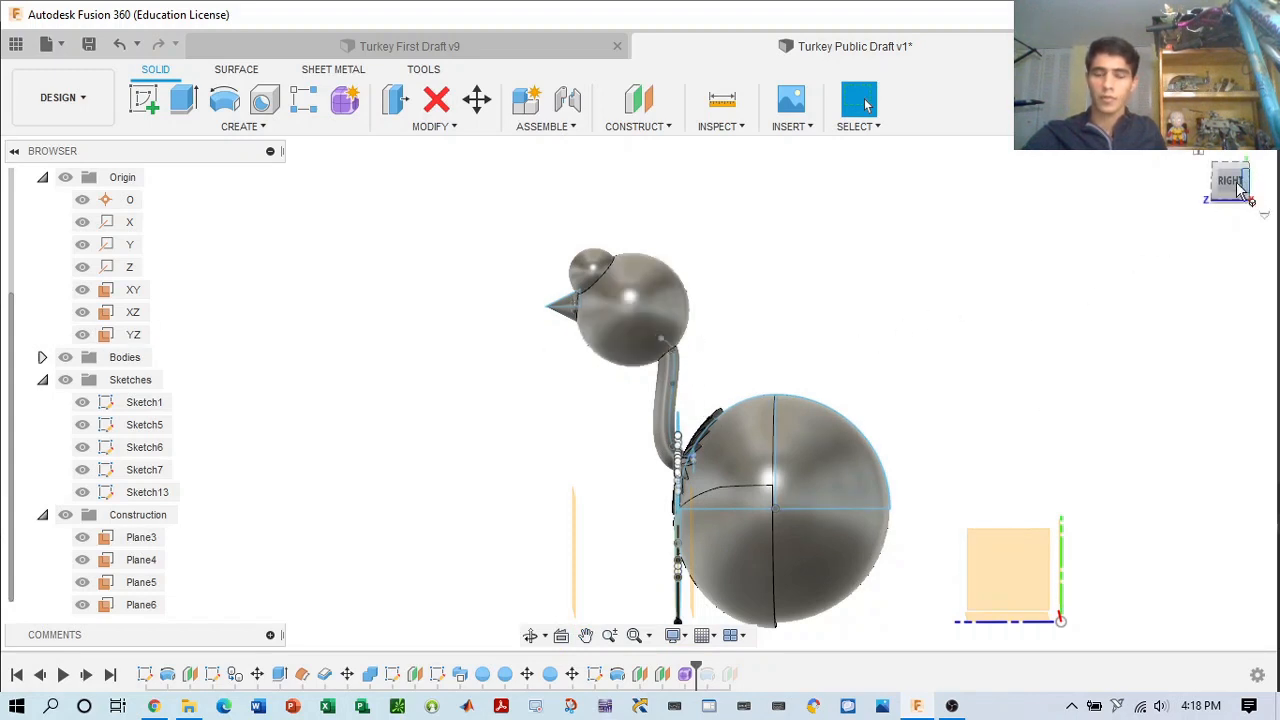
- Start an offset plane from the XY plane and pull it about 65 mm to the turkey body's front
click(657, 126)
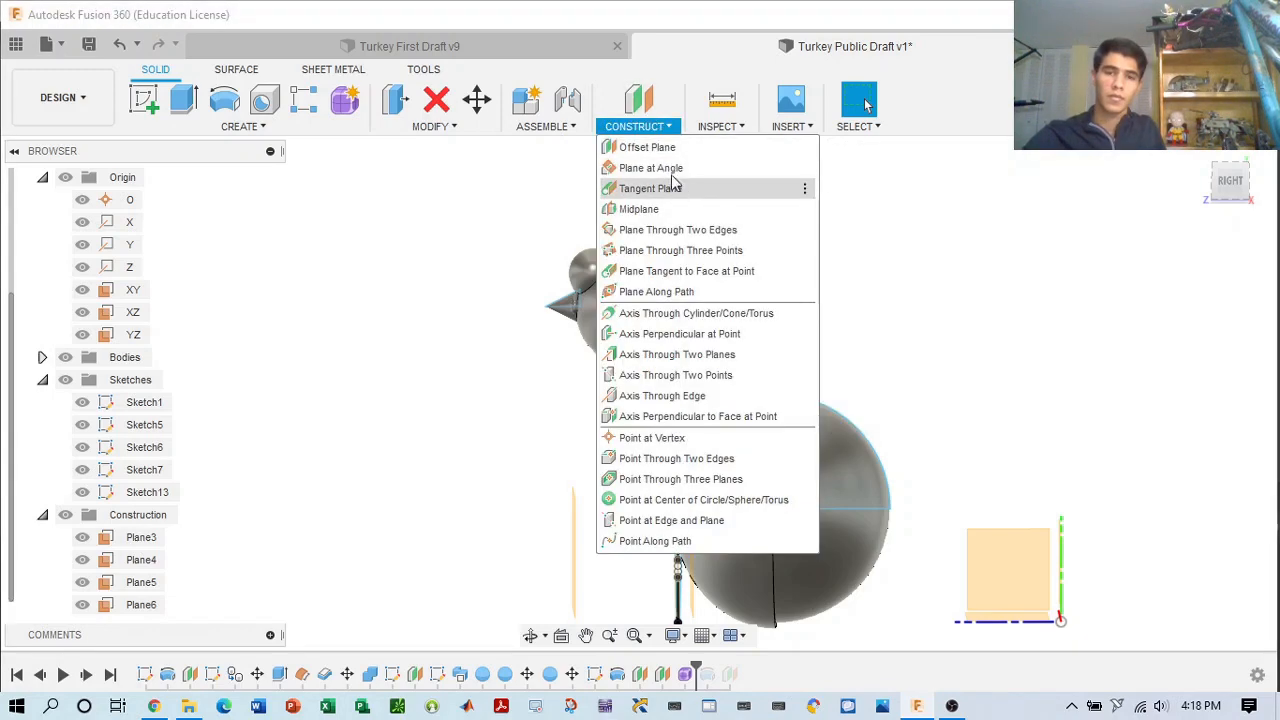
click(612, 148)
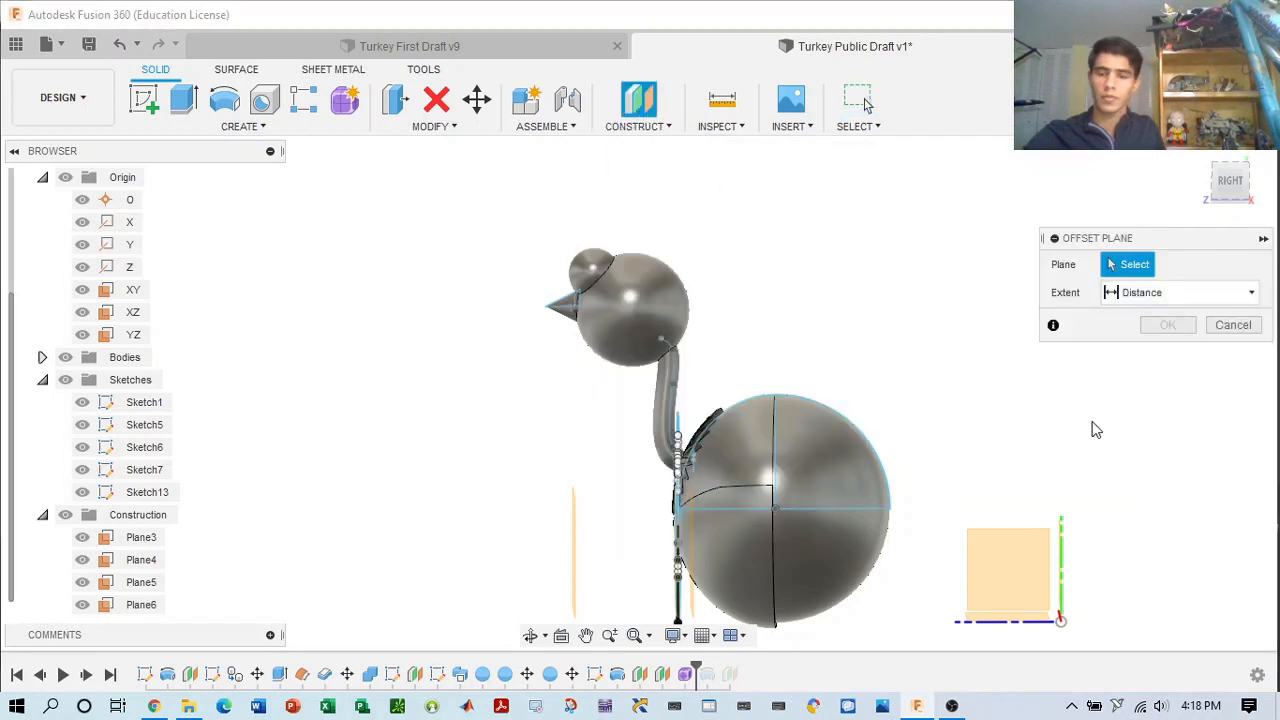
middle_drag(1083, 408, 1087, 384)
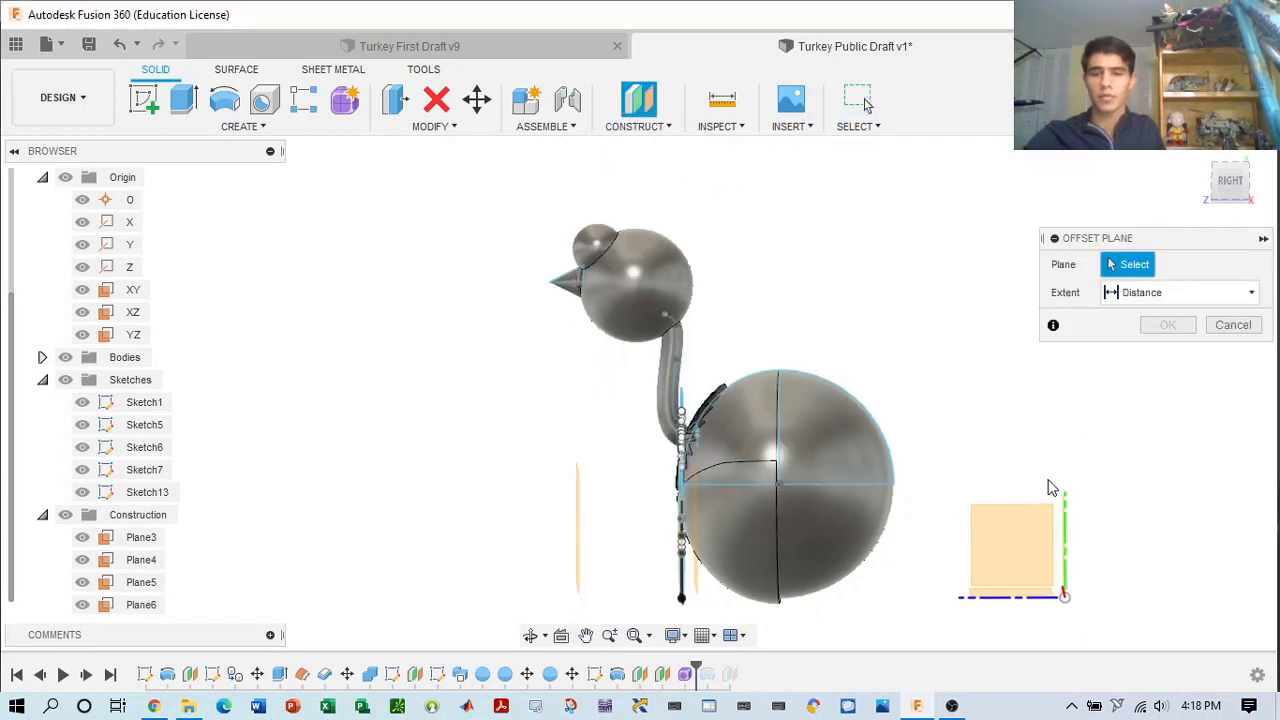
drag(1231, 189, 1247, 192)
click(1040, 558)
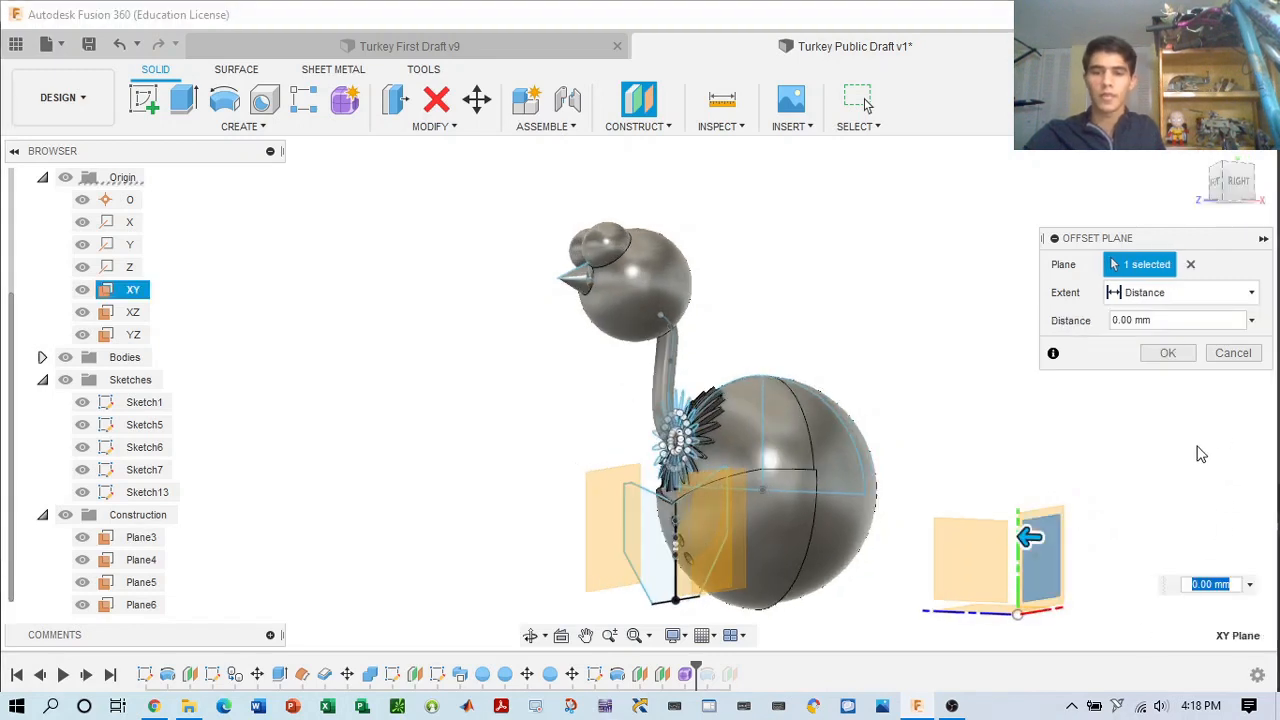
click(1238, 192)
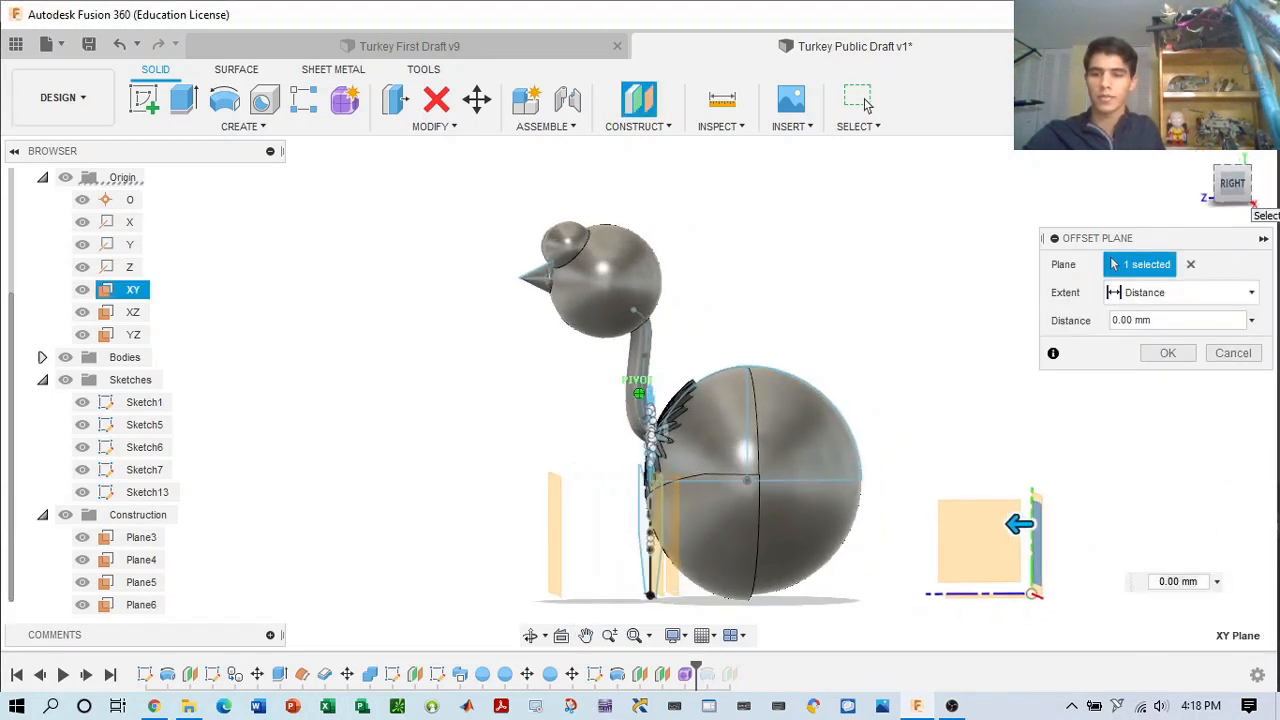
scroll(694, 303, up, 5)
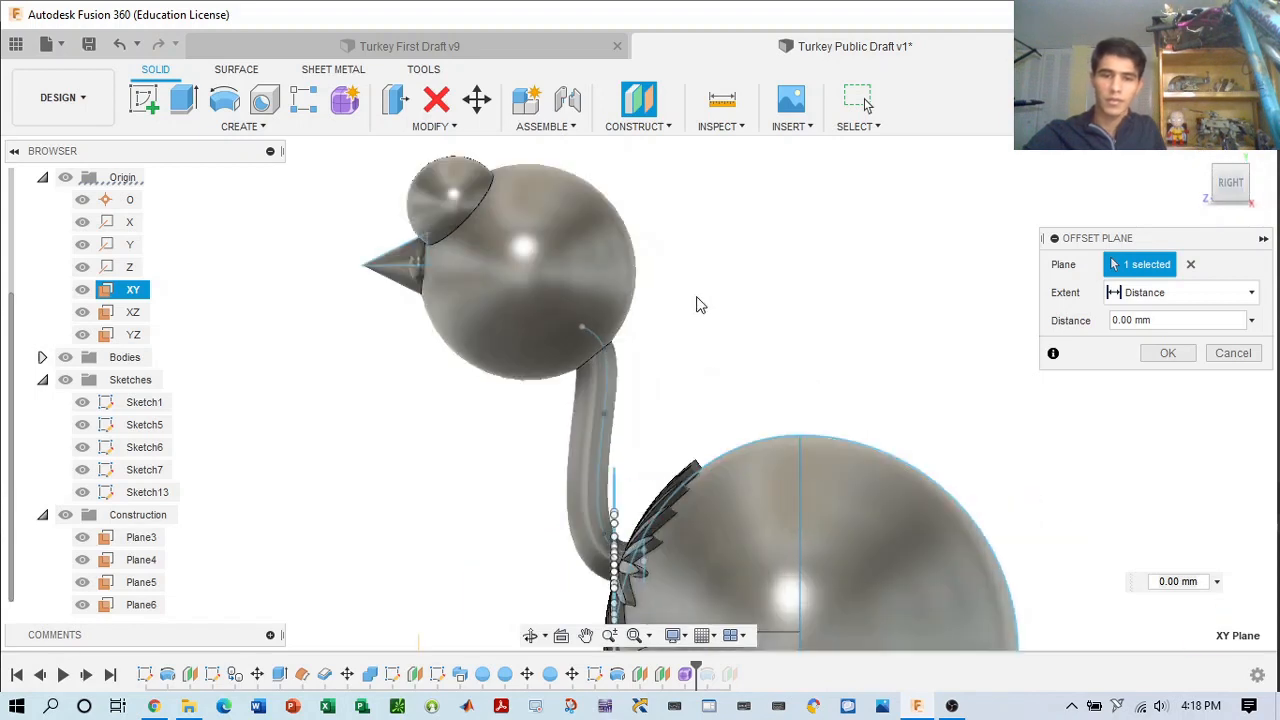
scroll(817, 486, down, 4)
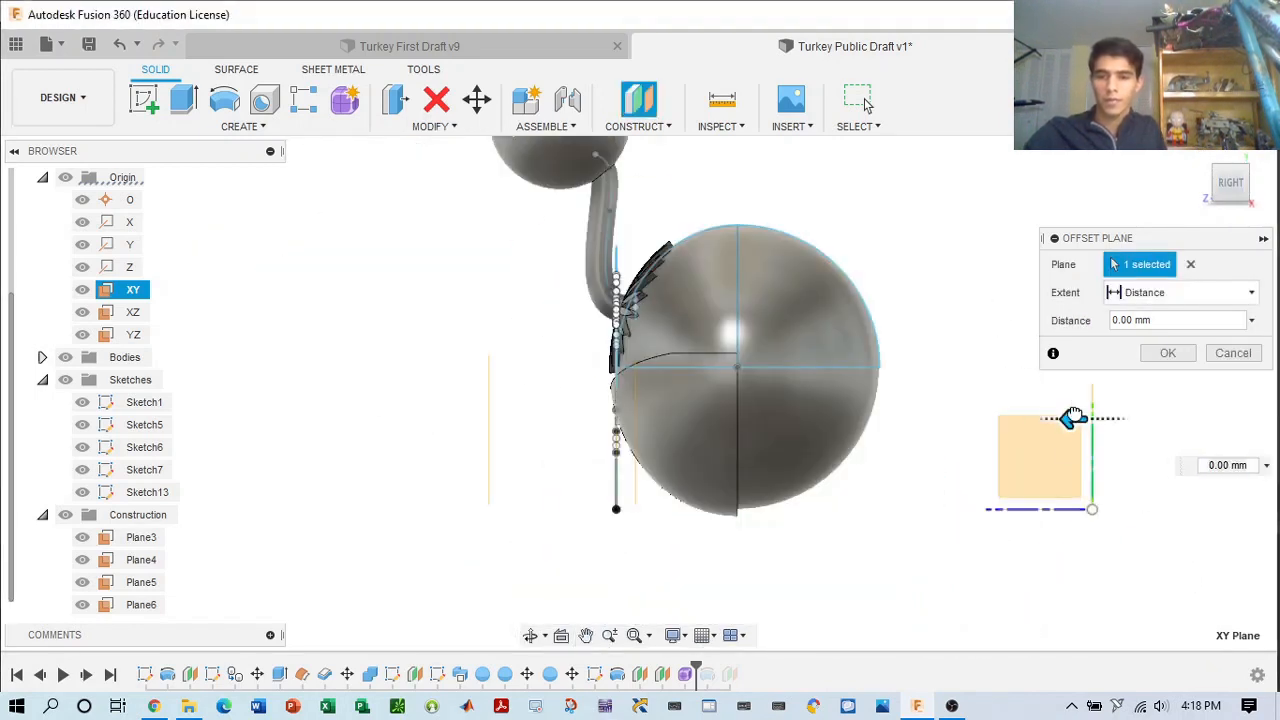
drag(1071, 423, 627, 452)
- Adjust the offset plane's distance from the XY plane to 66 mm and create the plane
scroll(700, 470, up, 5)
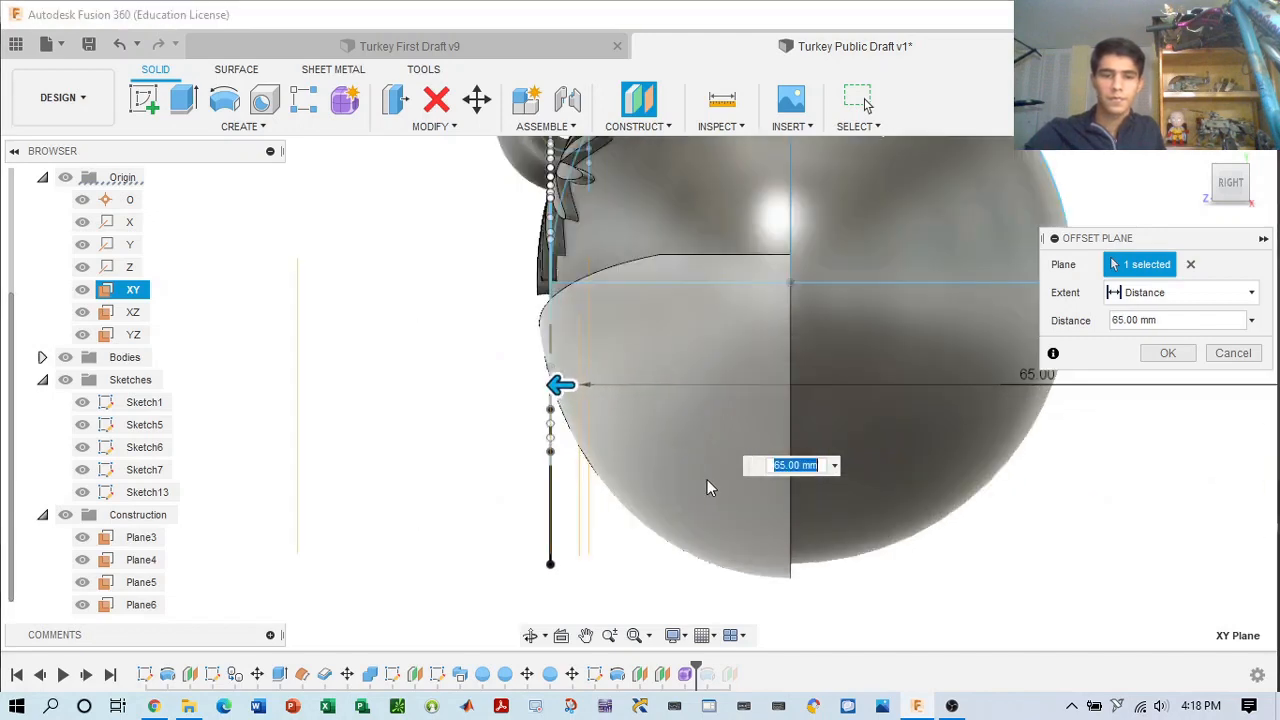
middle_drag(760, 374, 893, 623)
scroll(800, 560, down, 5)
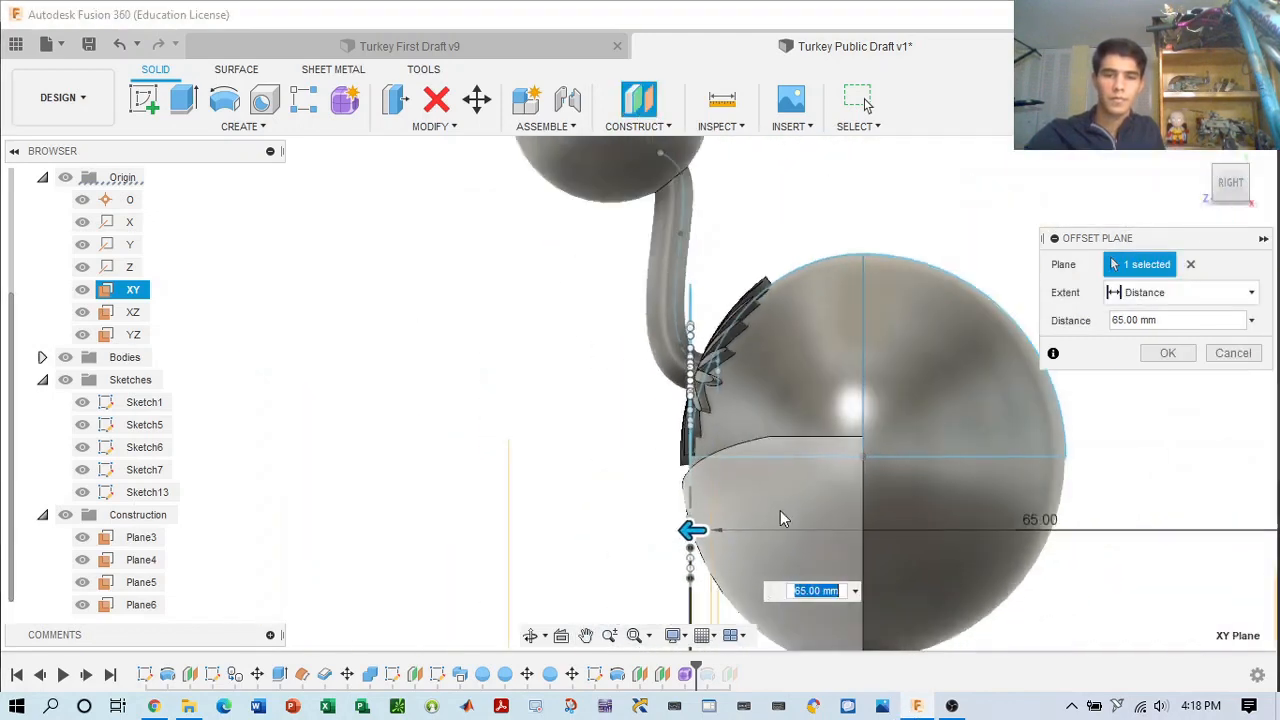
scroll(784, 493, up, 1)
scroll(784, 488, down, 1)
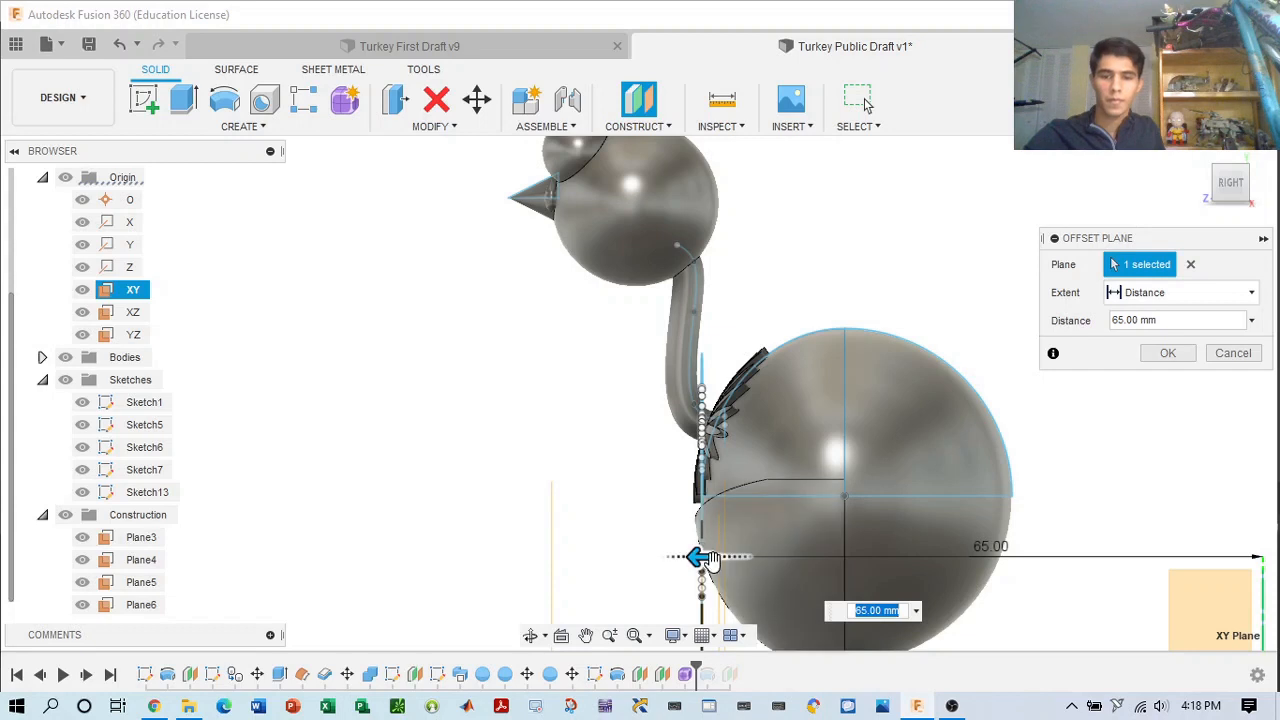
drag(708, 564, 705, 564)
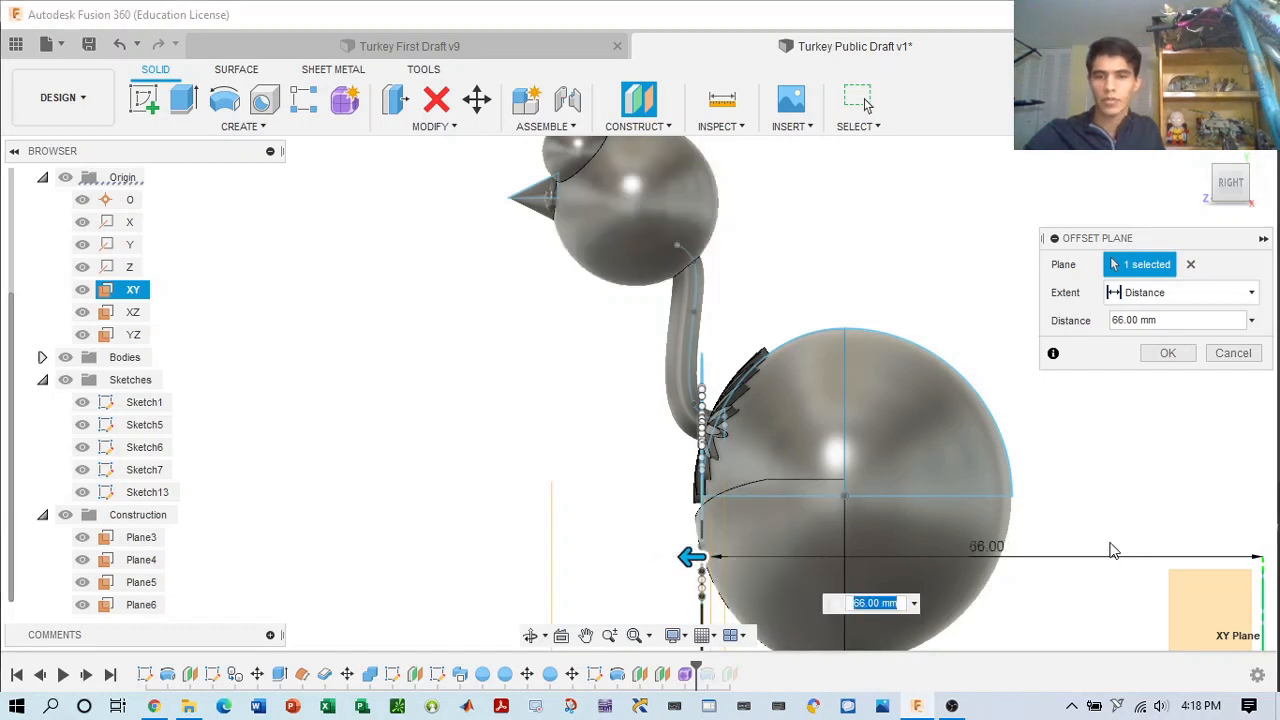
scroll(1150, 522, down, 1)
middle_drag(1136, 506, 1115, 487)
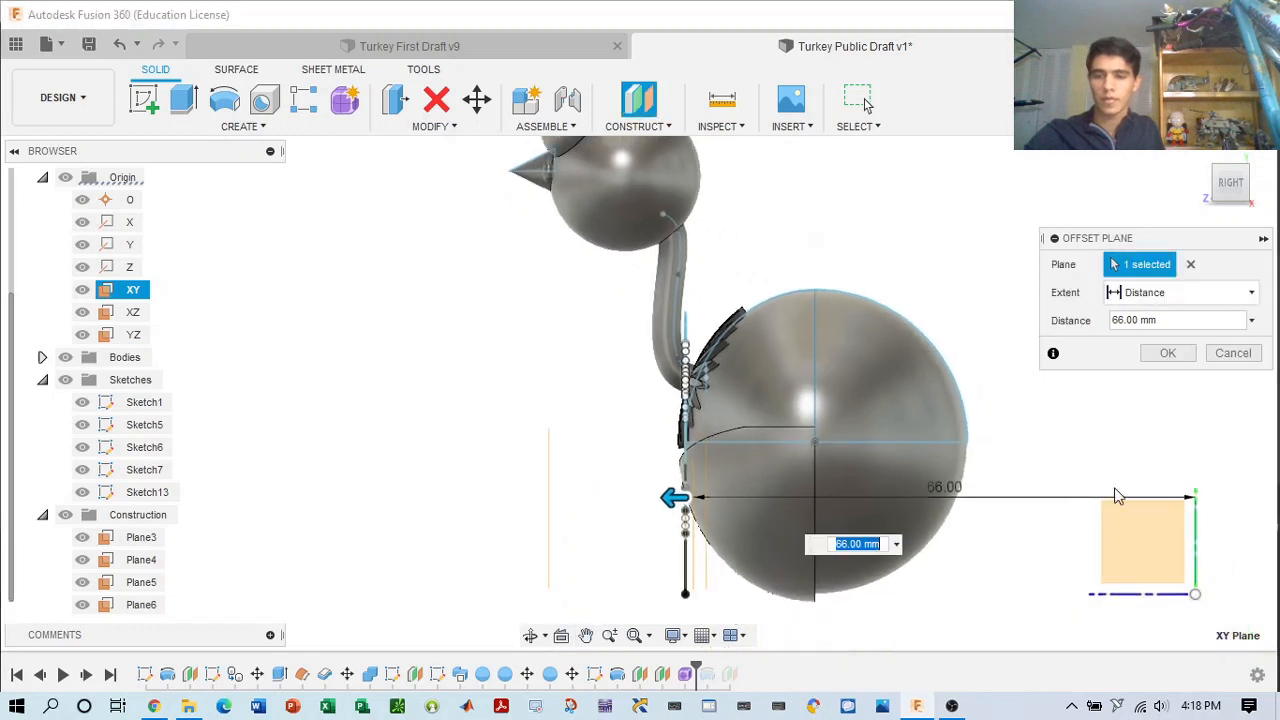
click(1168, 354)
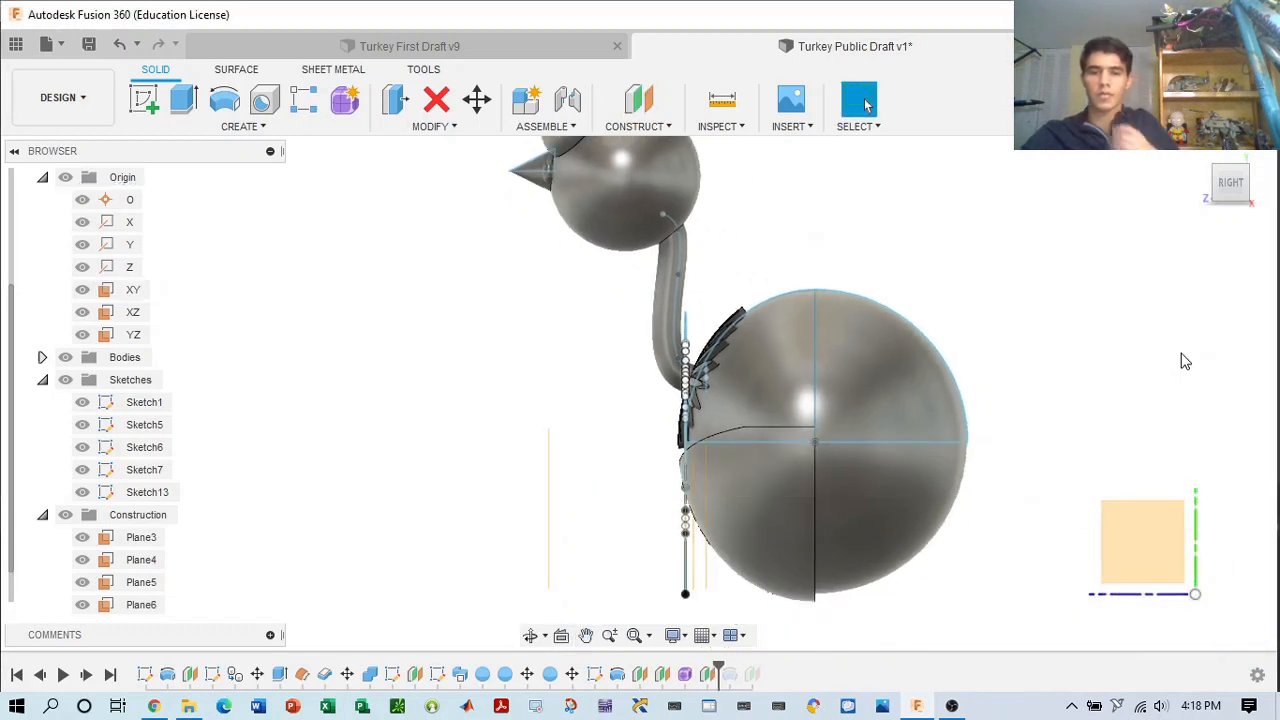
- Hide the older construction planes Plane3, Plane4, Plane5 and Plane6, keeping the new offset plane shown
scroll(118, 543, down, 1)
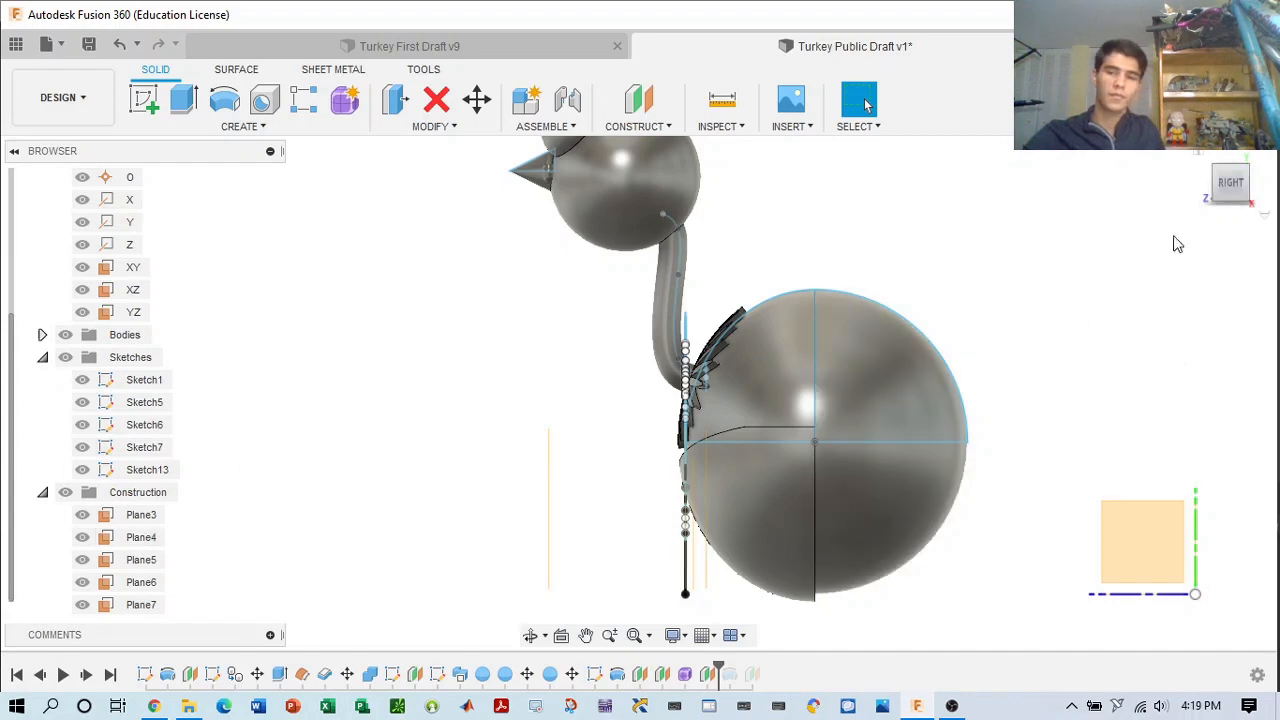
drag(1230, 193, 1068, 257)
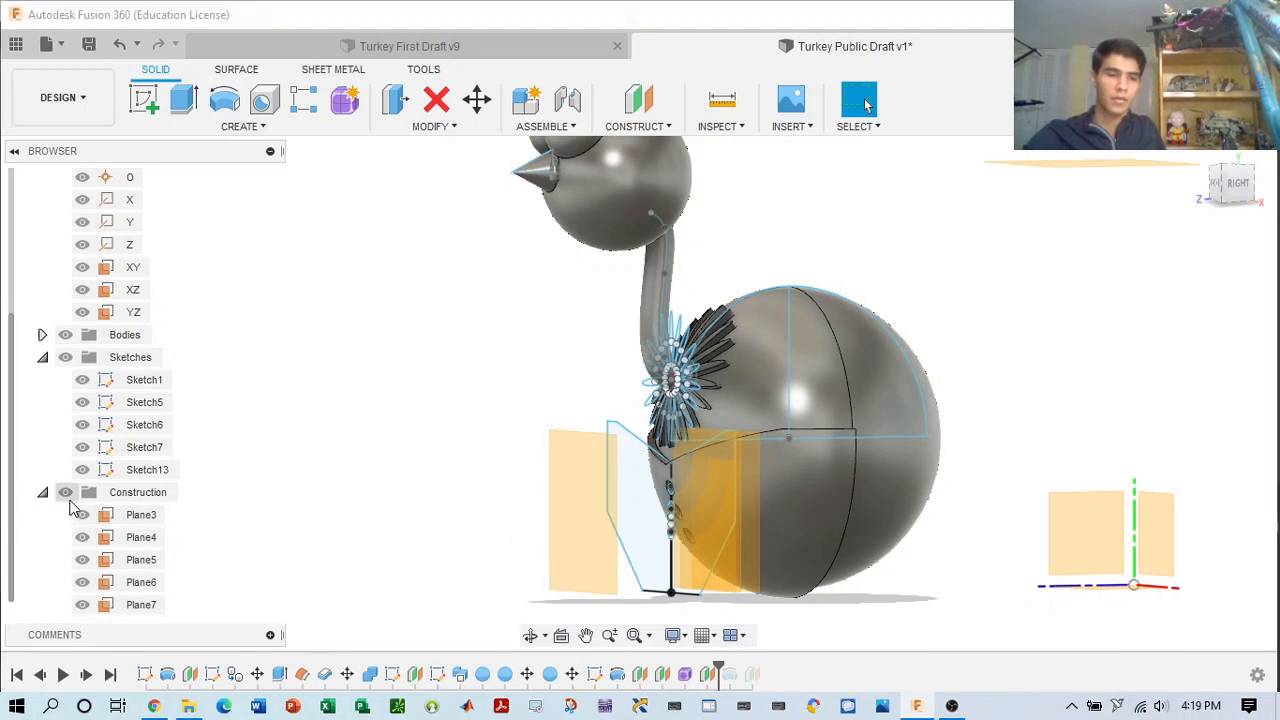
click(66, 494)
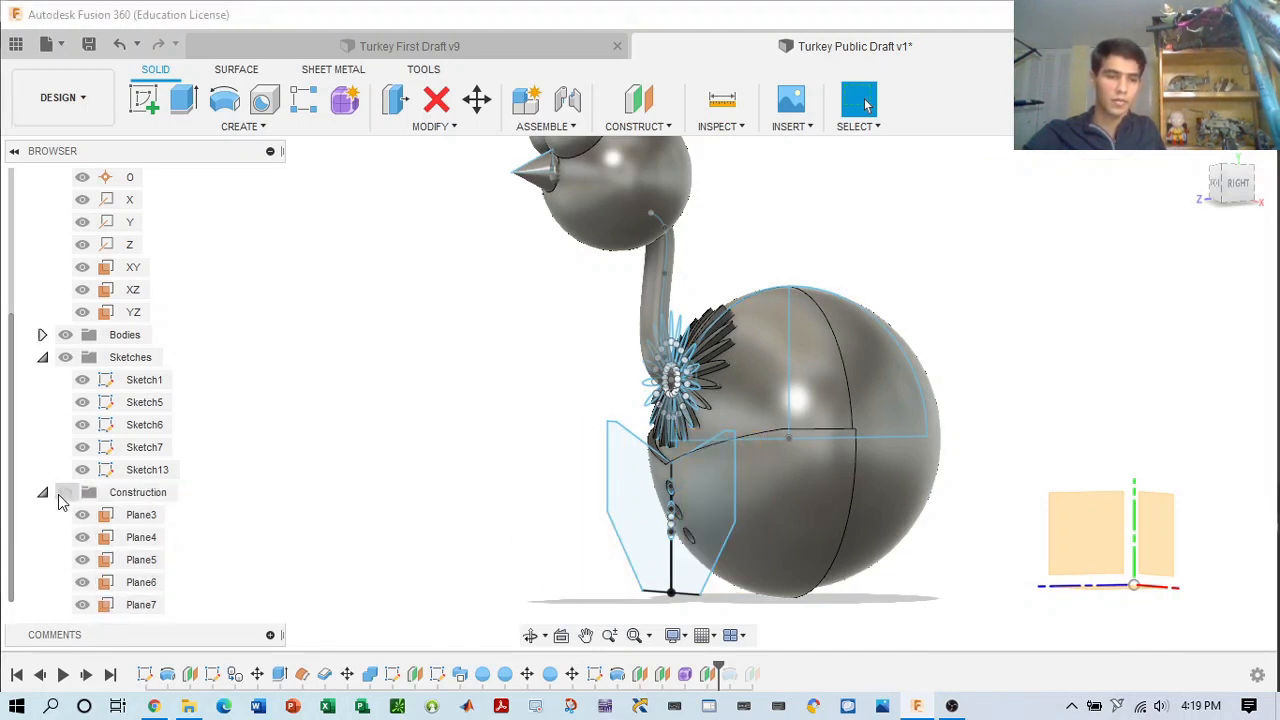
click(64, 495)
click(82, 516)
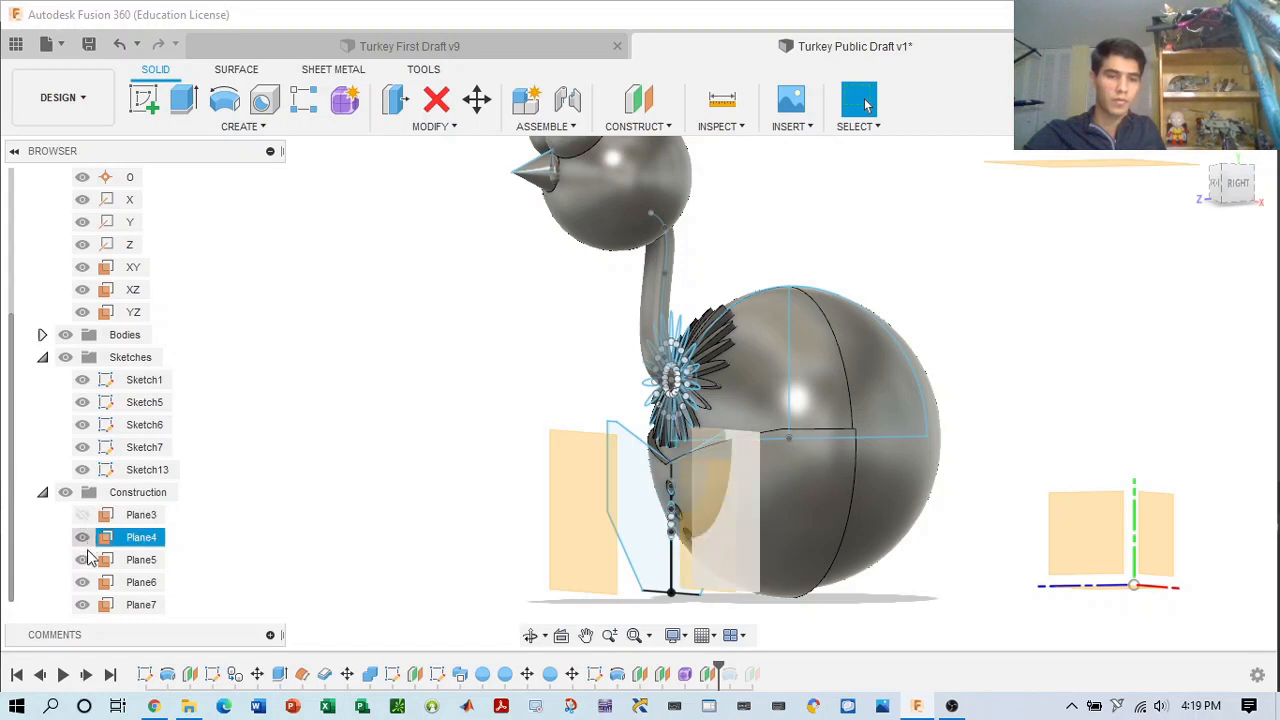
click(83, 538)
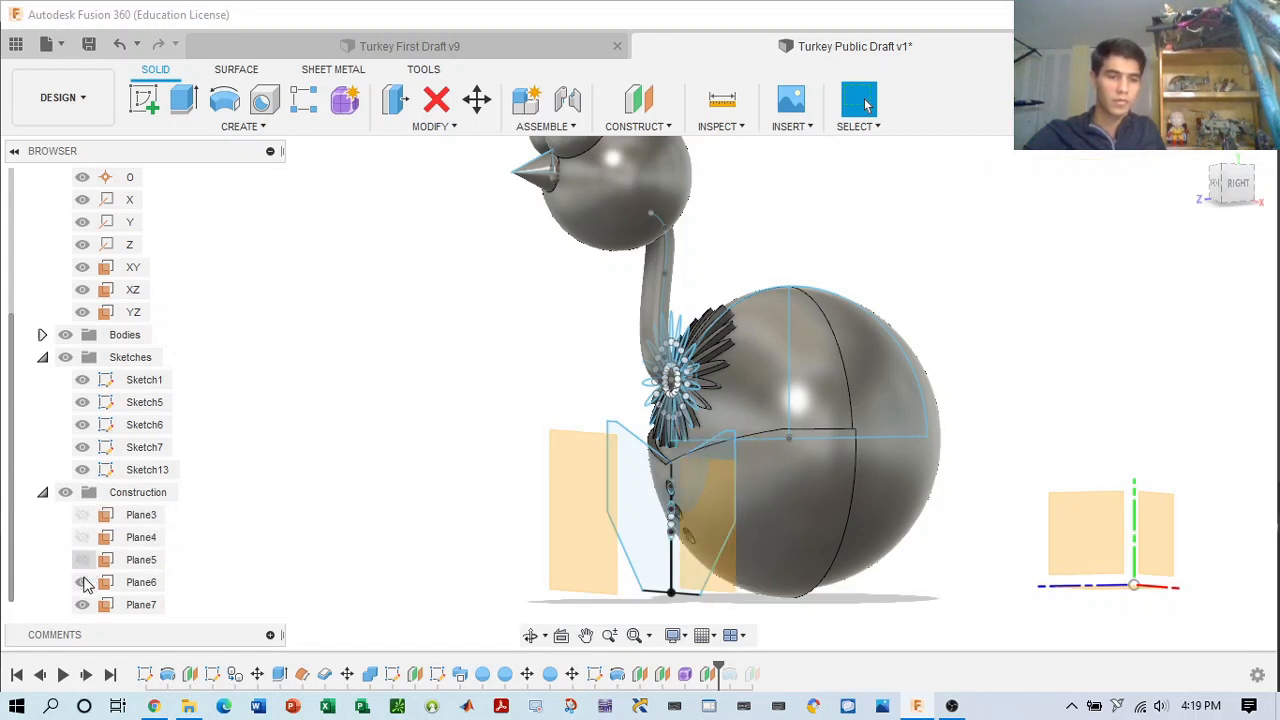
click(82, 560)
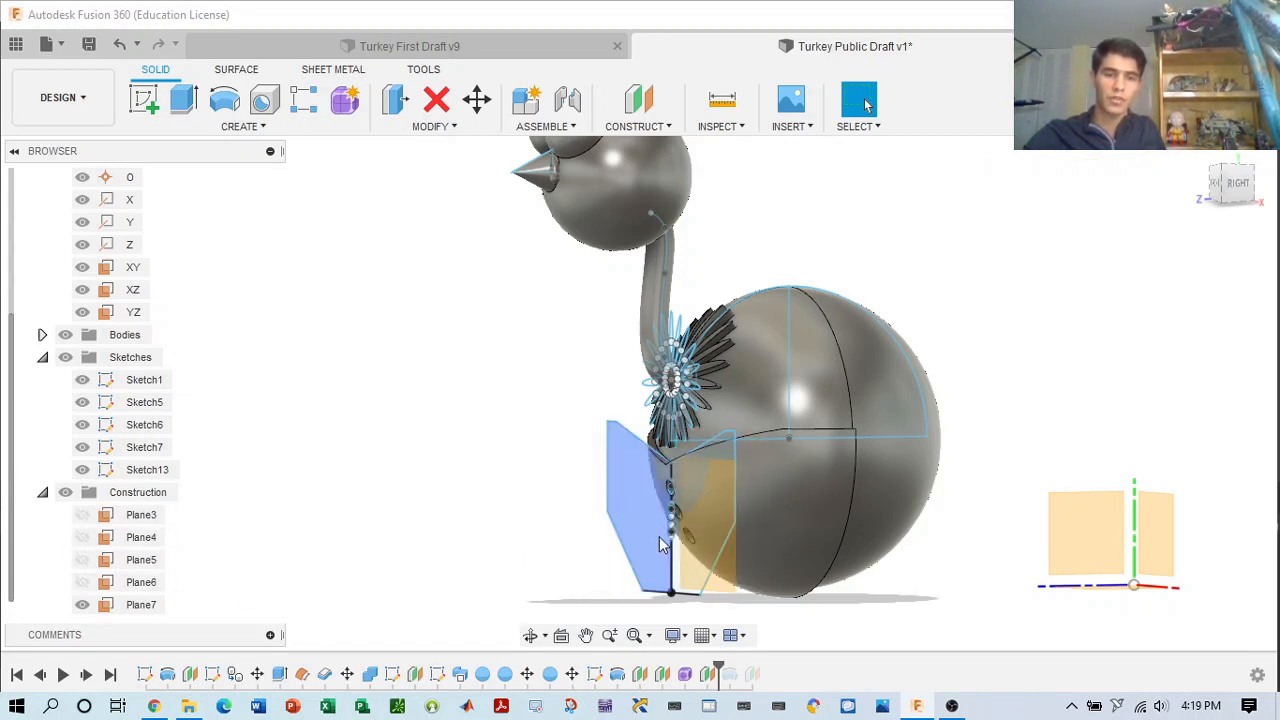
- Start a new sketch on the 66 mm offset plane, Plane7, at the front of the turkey's body
drag(1242, 187, 1193, 183)
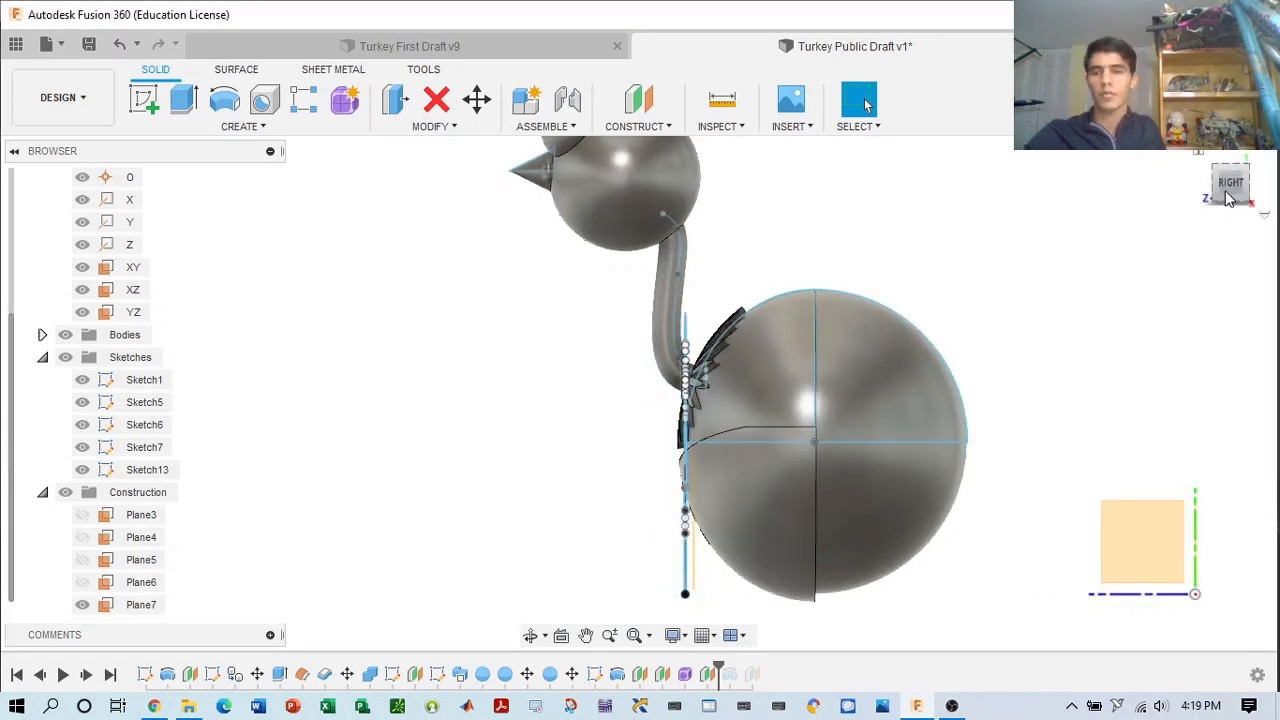
shift+middle_drag(700, 370, 920, 365)
click(830, 622)
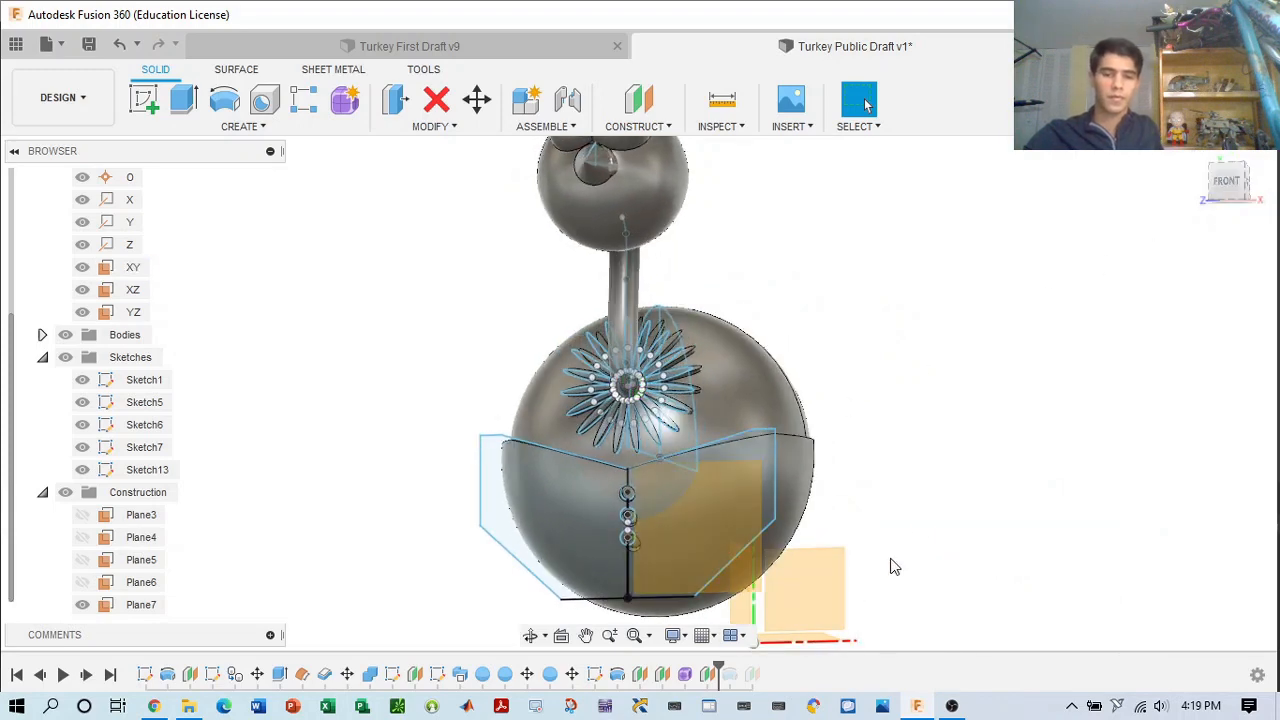
click(146, 101)
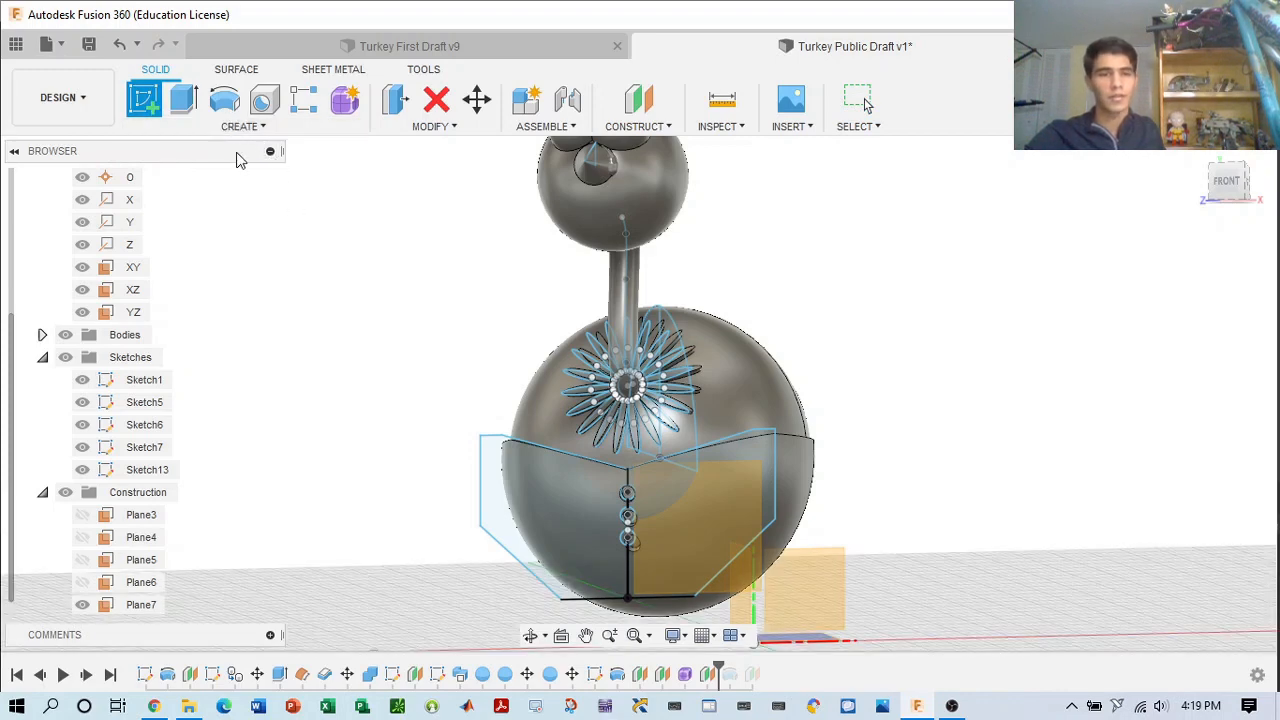
click(240, 126)
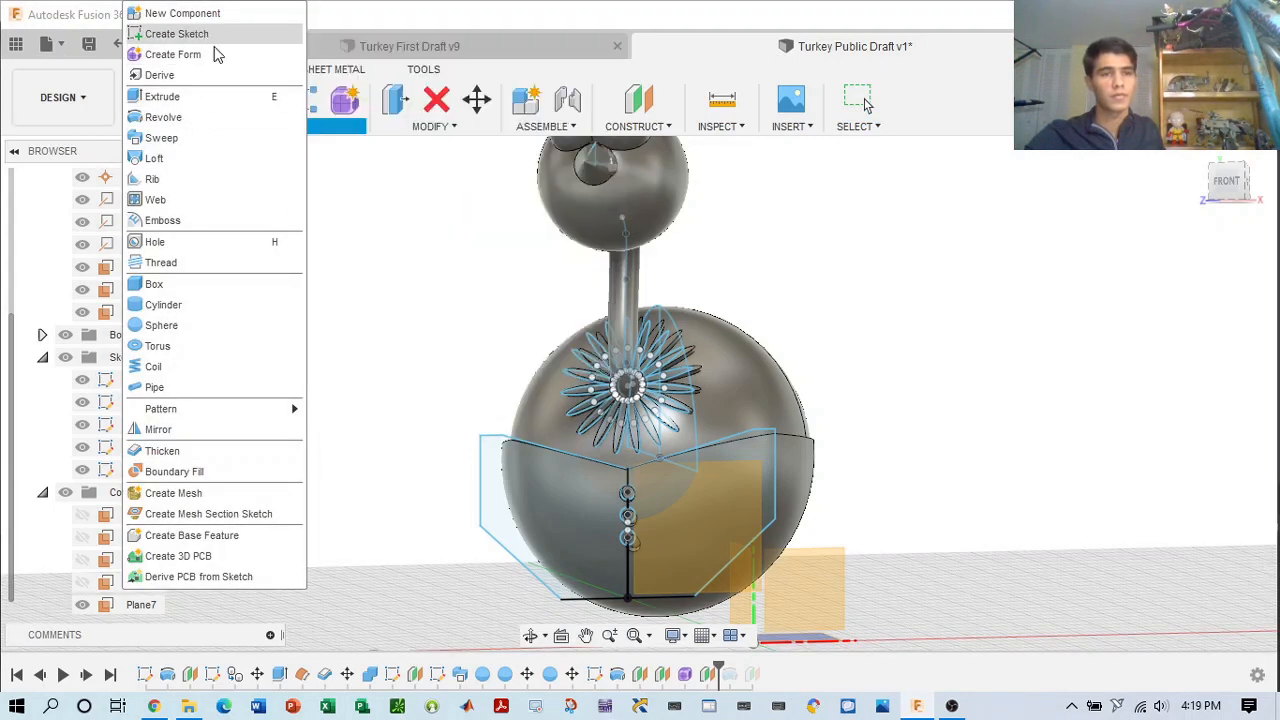
click(351, 17)
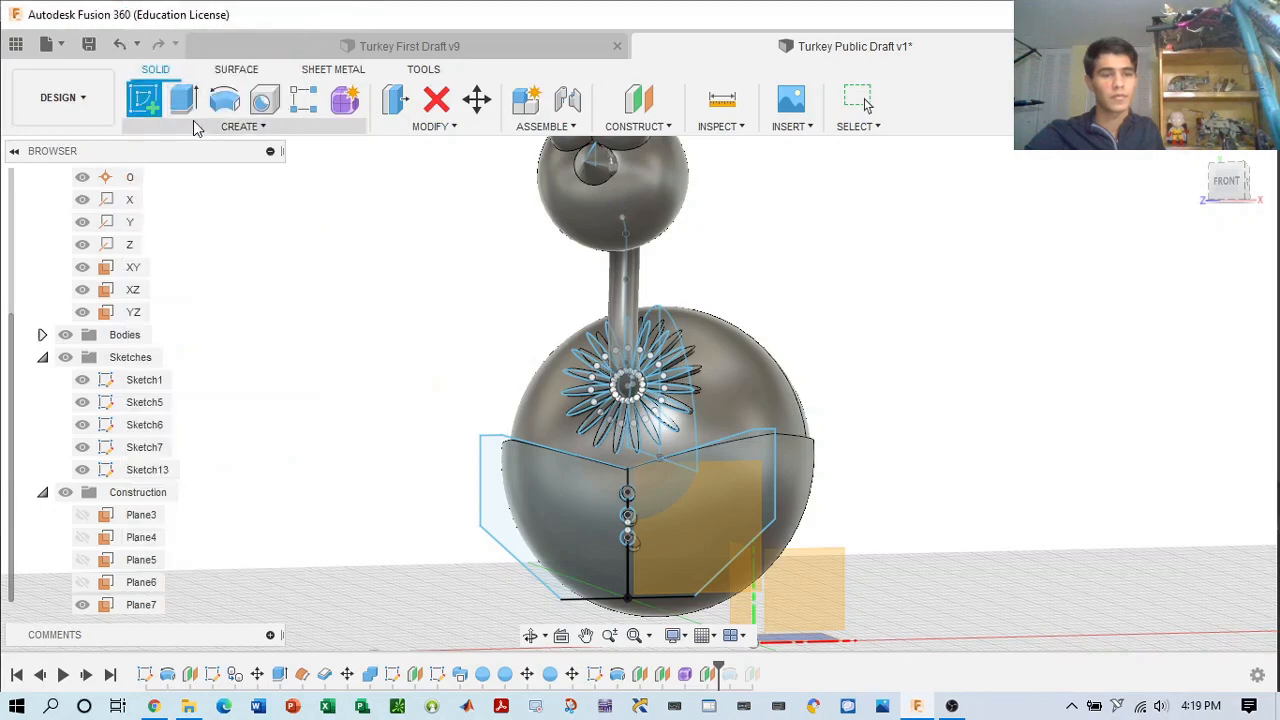
click(143, 97)
click(738, 576)
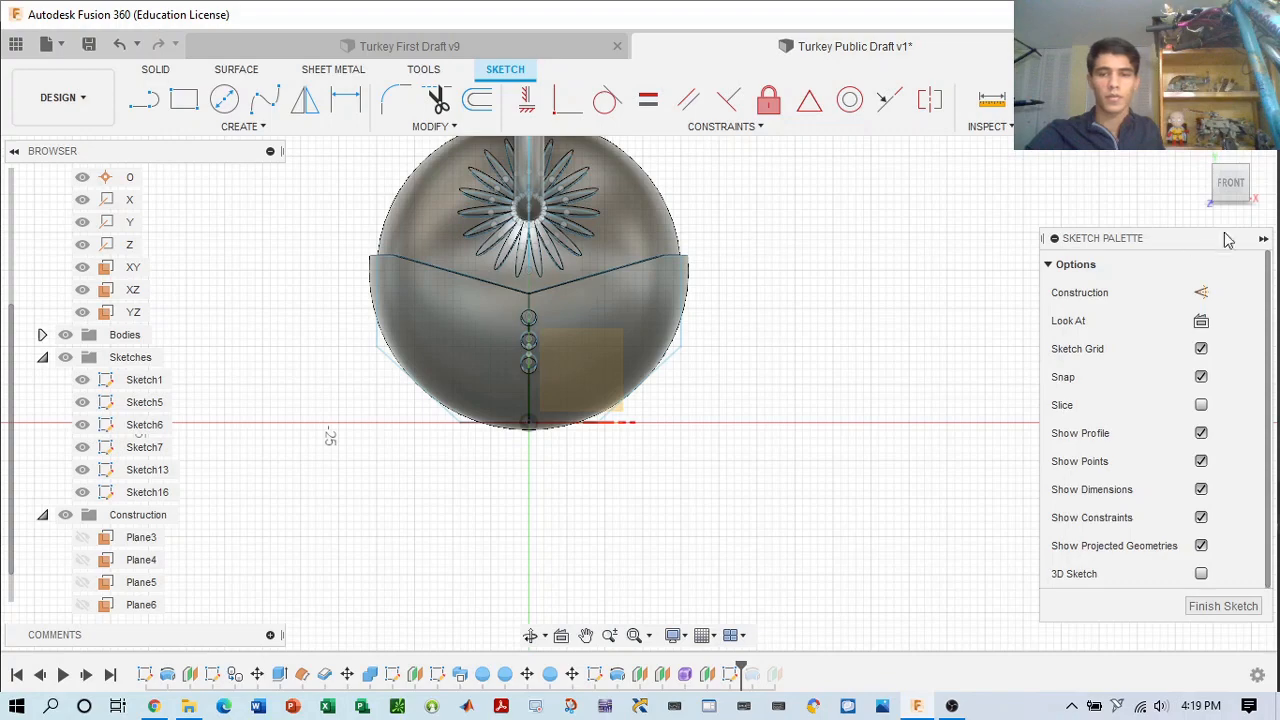
- Sketch a single horizontal line across the back of the turkey's head, centred on the vertical axis
scroll(805, 235, down, 2)
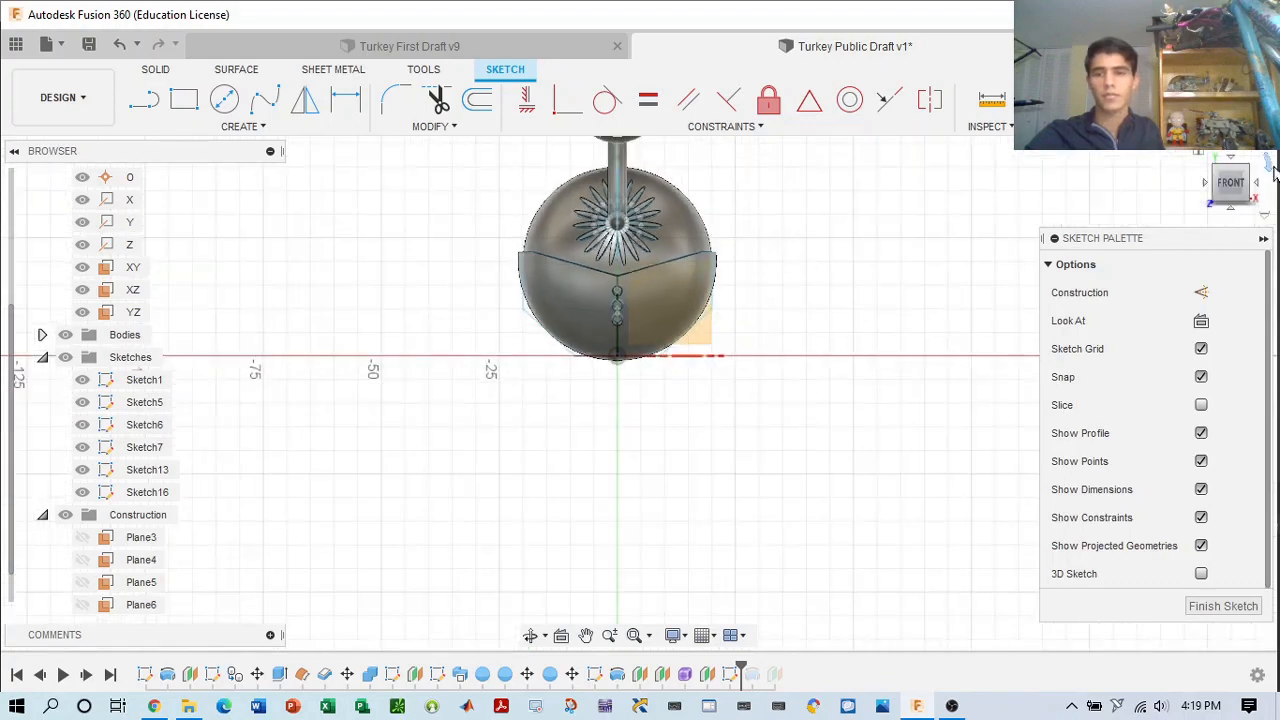
mouse_move(1246, 183)
mouse_down()
mouse_move(1182, 183)
mouse_move(1192, 194)
mouse_move(1243, 184)
mouse_up()
middle_drag(869, 362, 1032, 532)
mouse_move(1243, 192)
mouse_down()
mouse_move(1271, 199)
mouse_move(1220, 184)
mouse_up()
scroll(908, 236, up, 6)
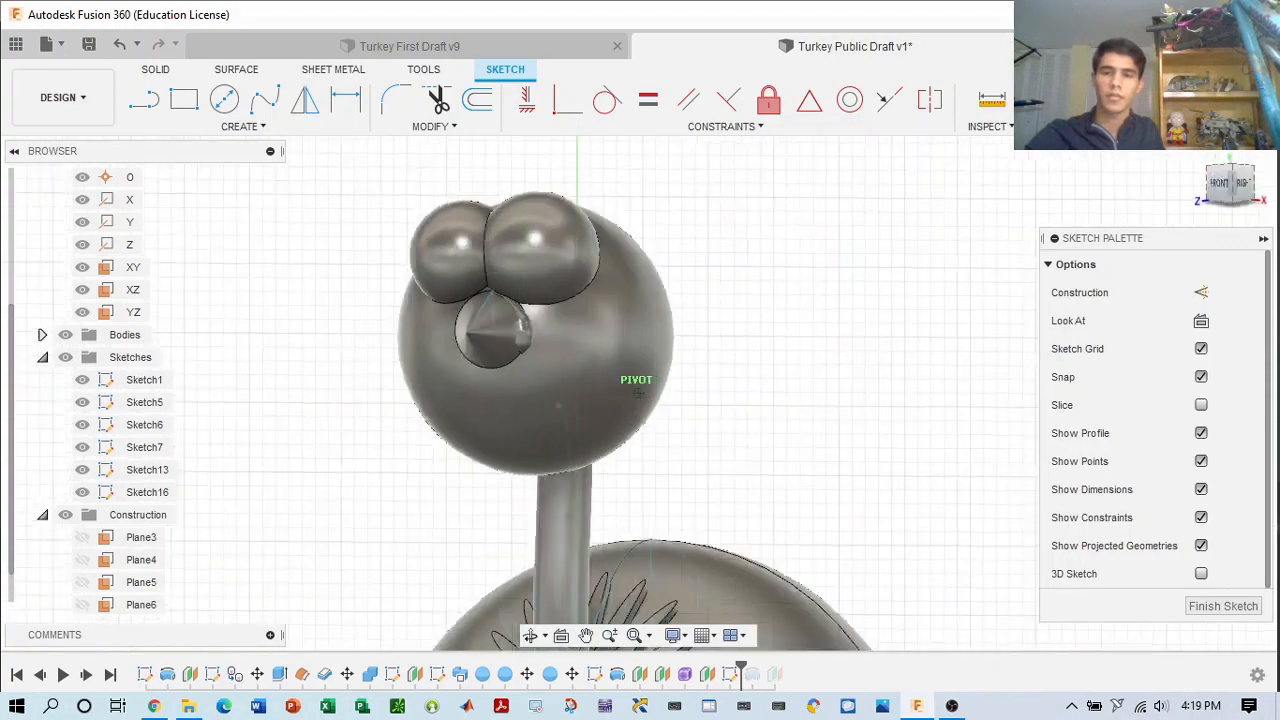
mouse_move(840, 250)
shift+middle_down()
mouse_move(705, 305)
mouse_move(684, 290)
mouse_move(683, 267)
shift+middle_up()
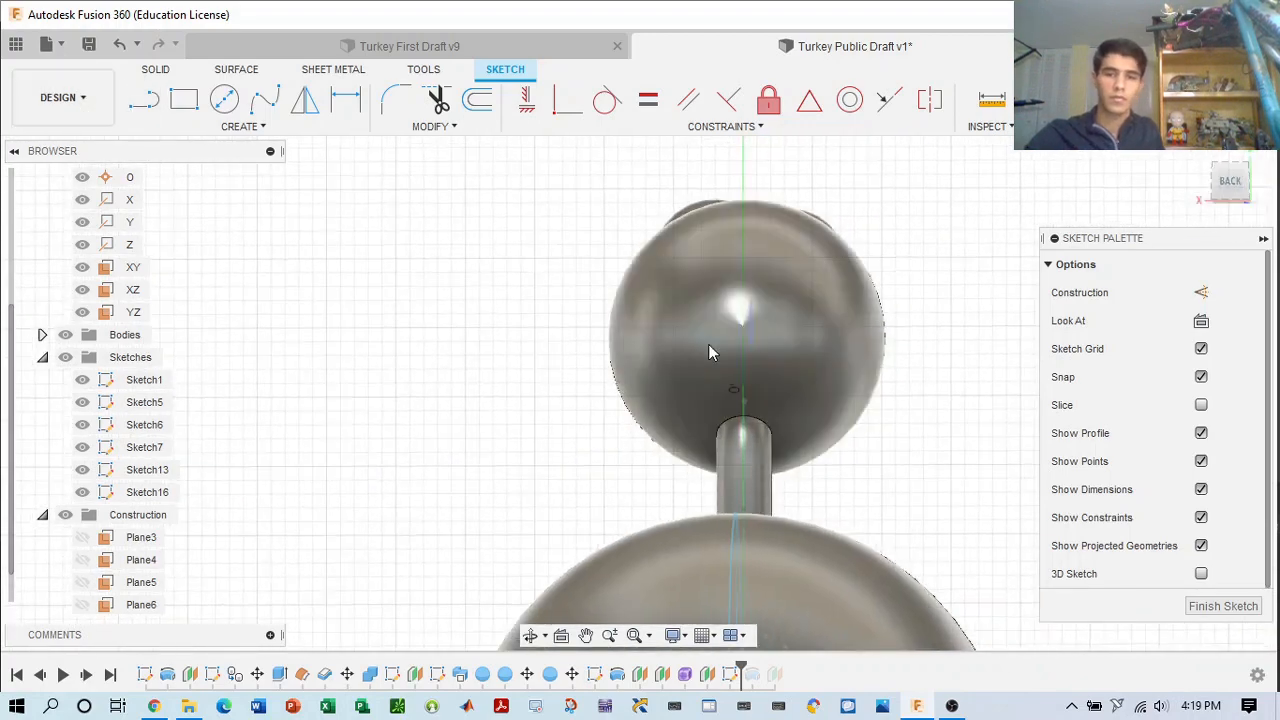
scroll(691, 346, up, 3)
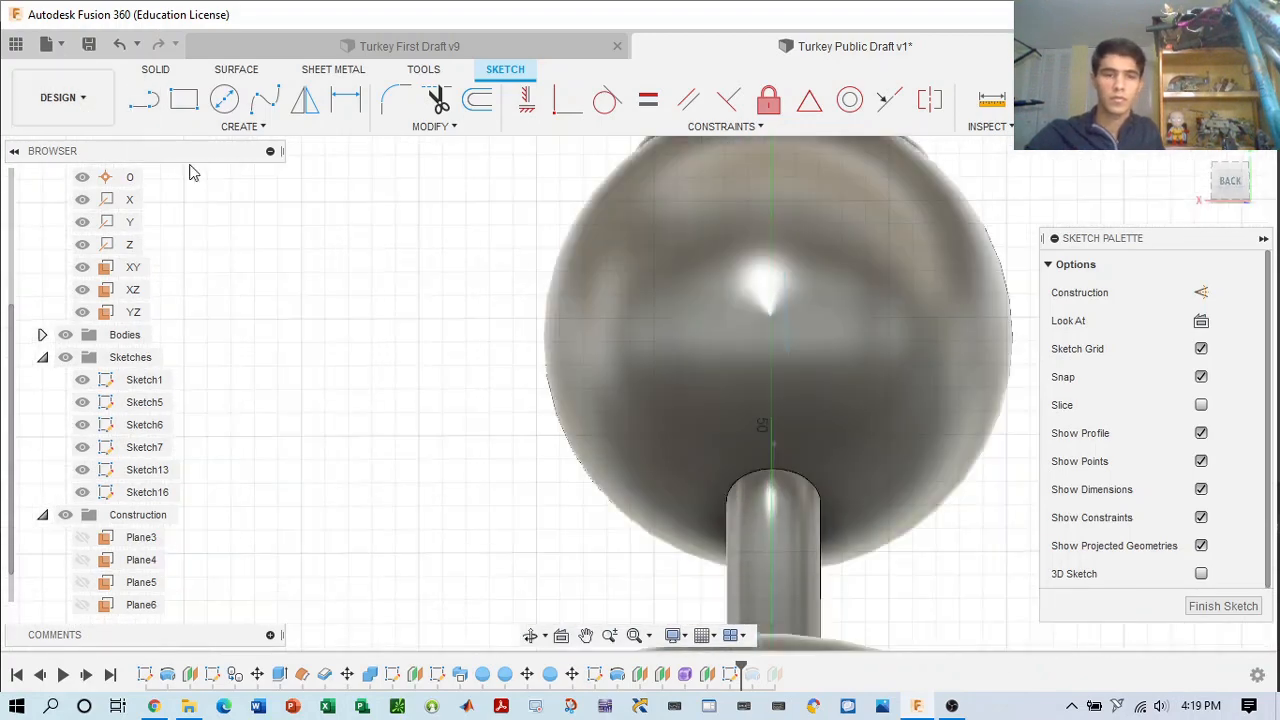
click(146, 100)
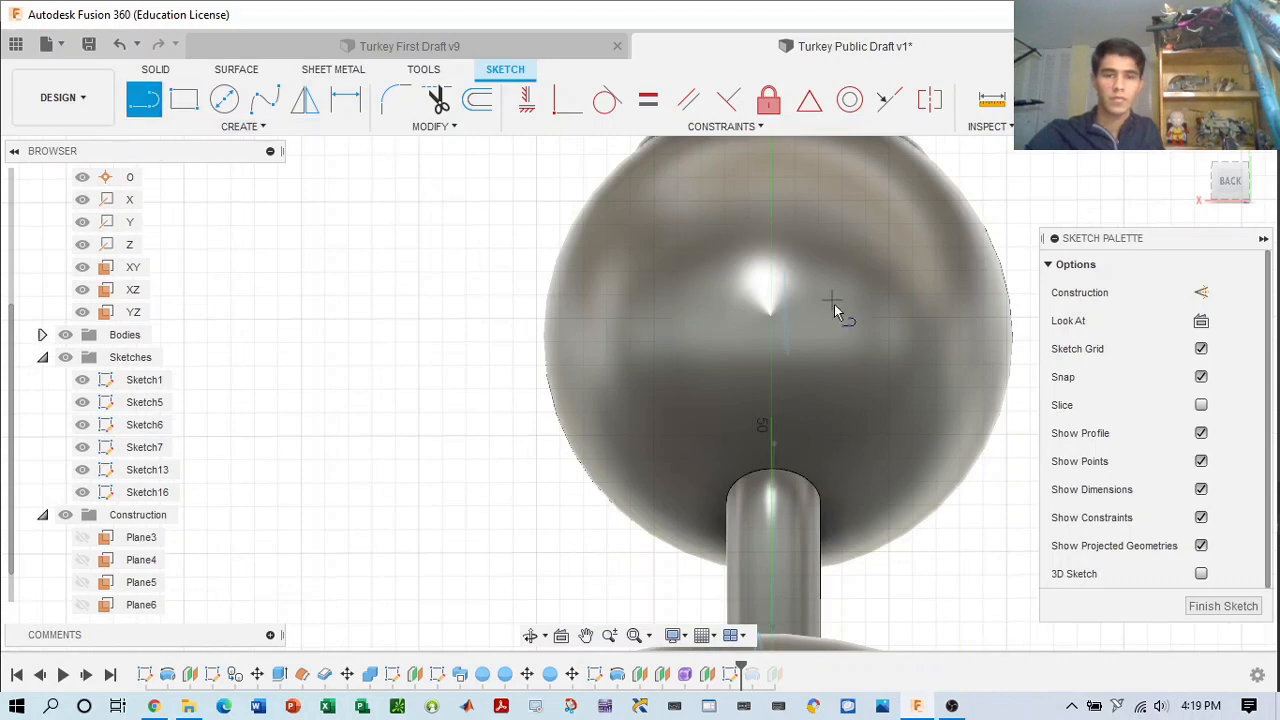
click(653, 318)
click(889, 317)
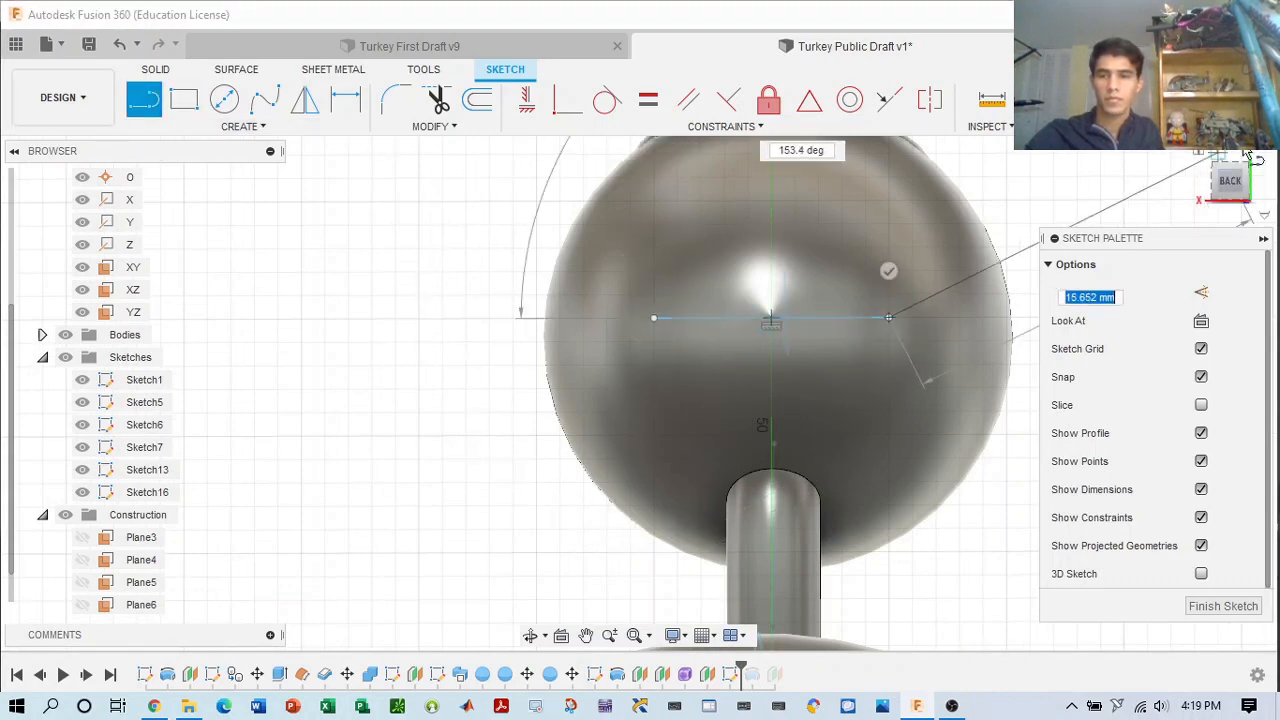
key(Escape)
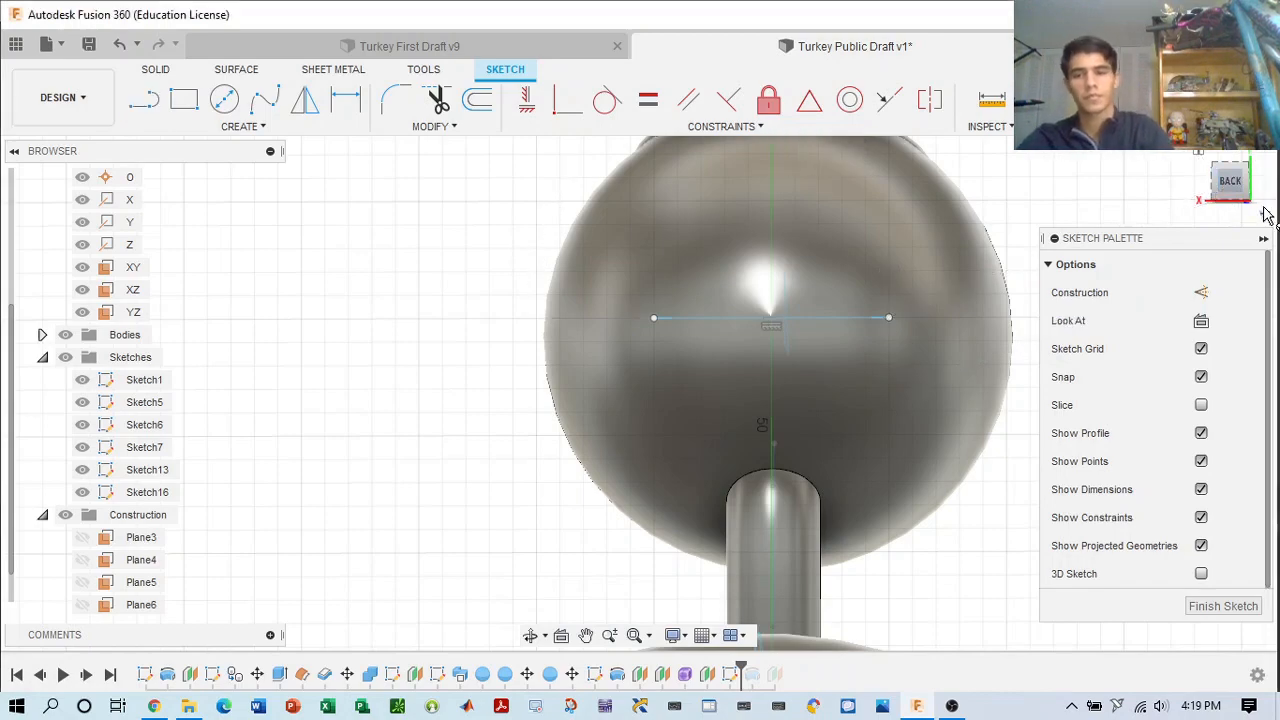
- Examine how the new line and its sketch plane sit against the head and neck in the right side view
mouse_move(1238, 190)
mouse_down()
mouse_move(1279, 182)
mouse_move(1255, 218)
mouse_up()
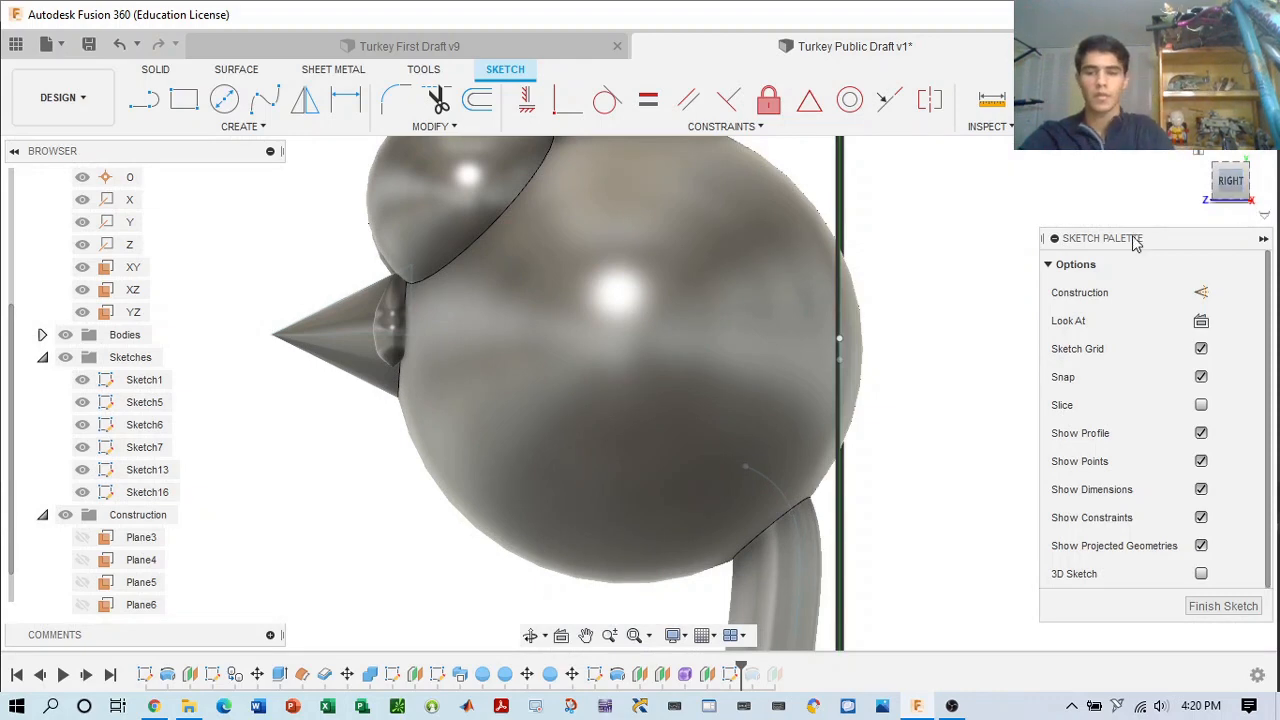
scroll(980, 295, down, 5)
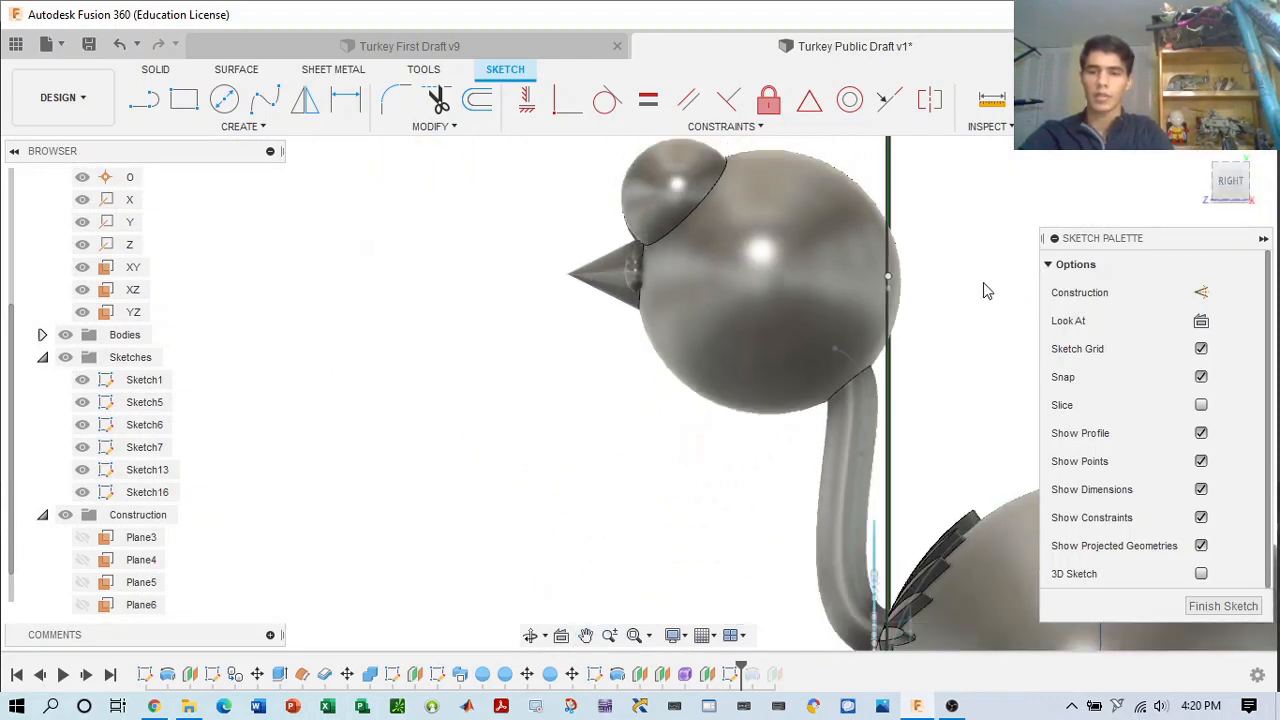
scroll(983, 290, down, 4)
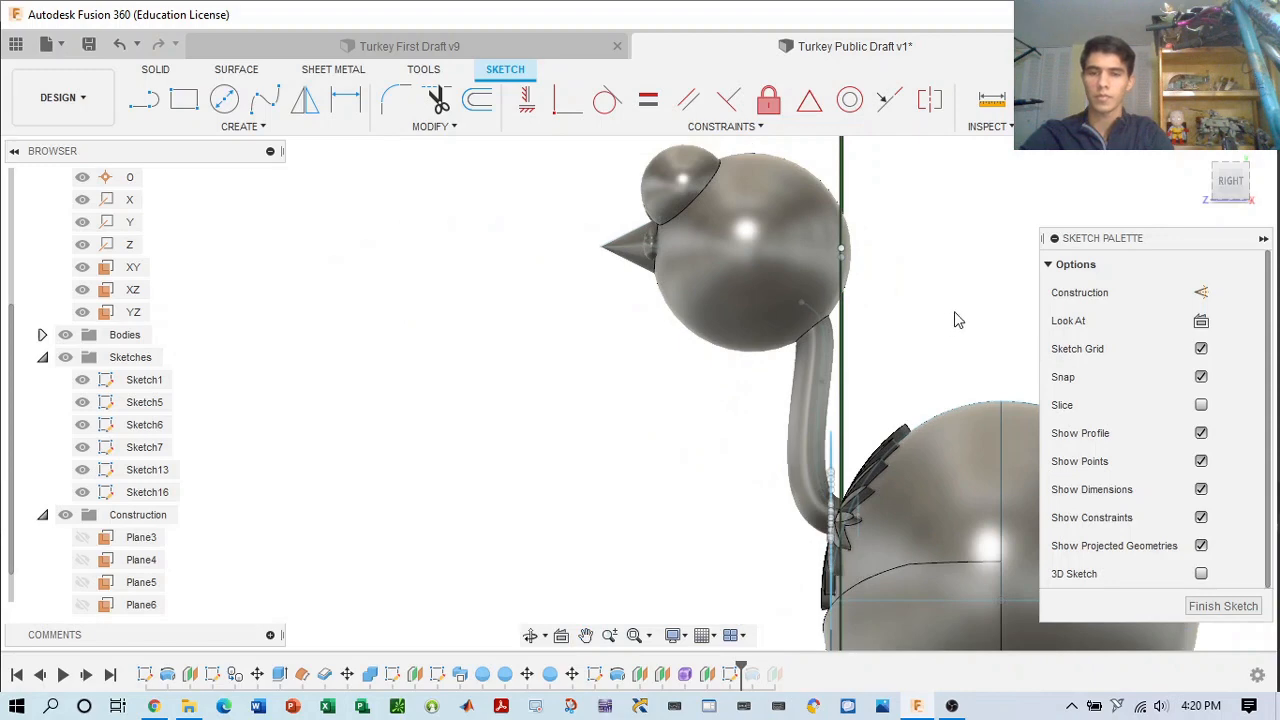
- Check the line against the back of the head from the right side and finish the sketch
middle_drag(954, 312, 922, 258)
scroll(930, 267, down, 2)
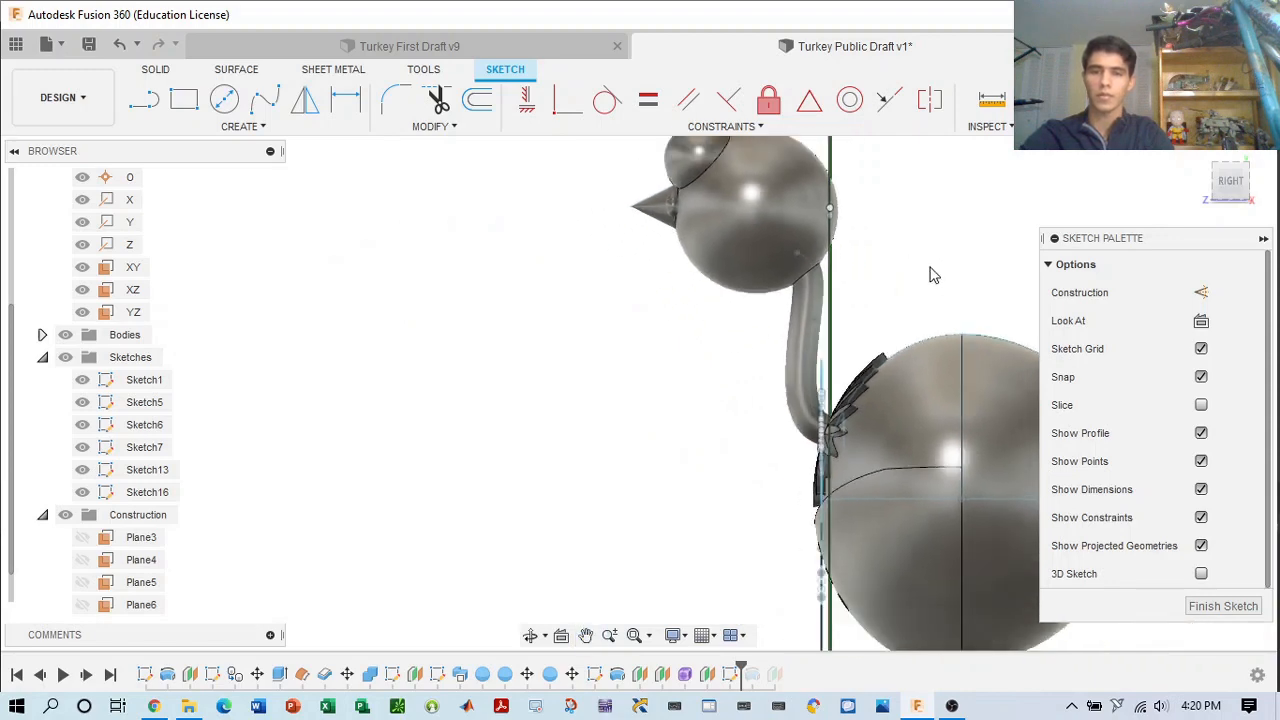
mouse_move(1231, 183)
mouse_down()
mouse_move(1253, 173)
mouse_move(1235, 181)
mouse_up()
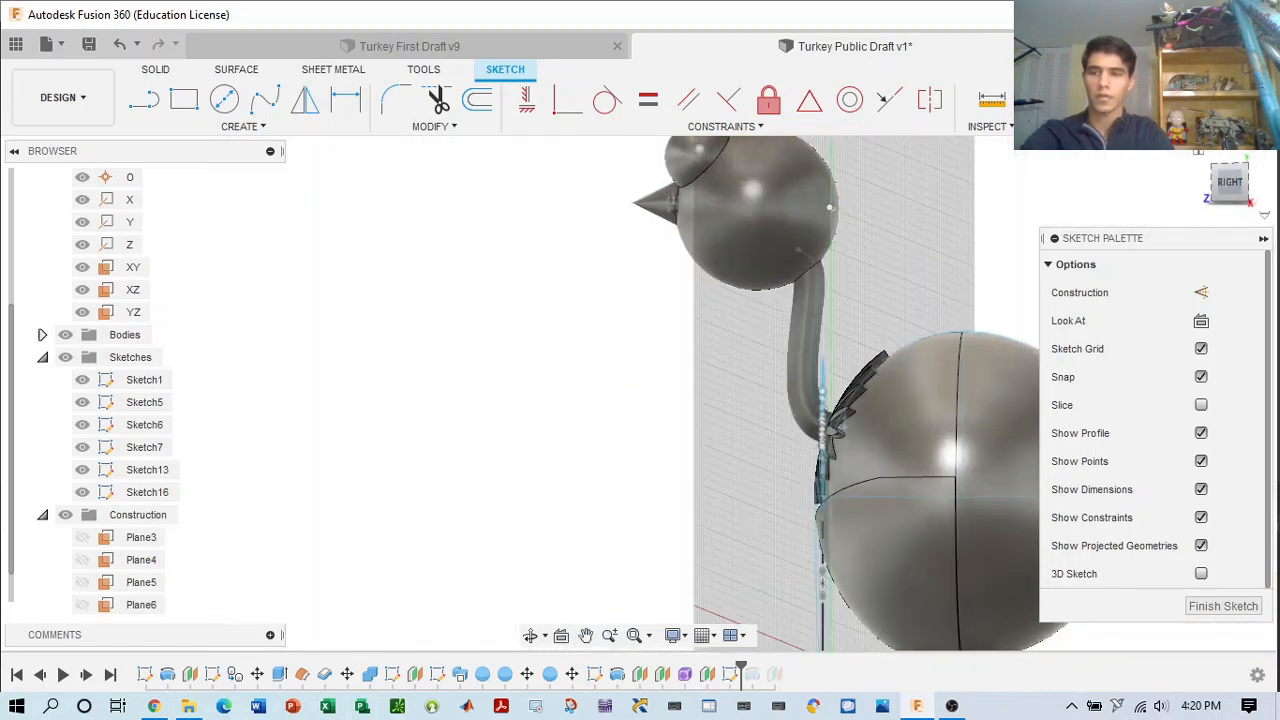
click(1203, 101)
- Hide all sketches and change the offset distance of Plane7, the construction plane carrying the head line, to 65 mm
click(730, 676)
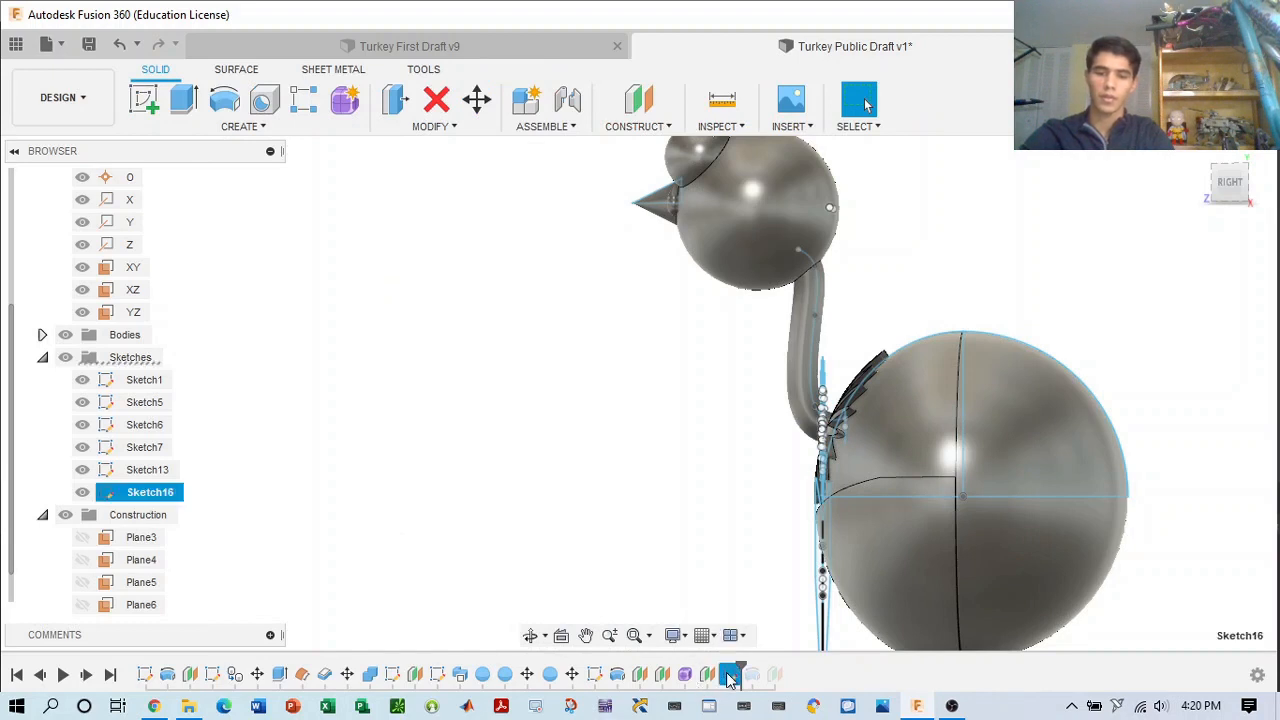
right_click(730, 676)
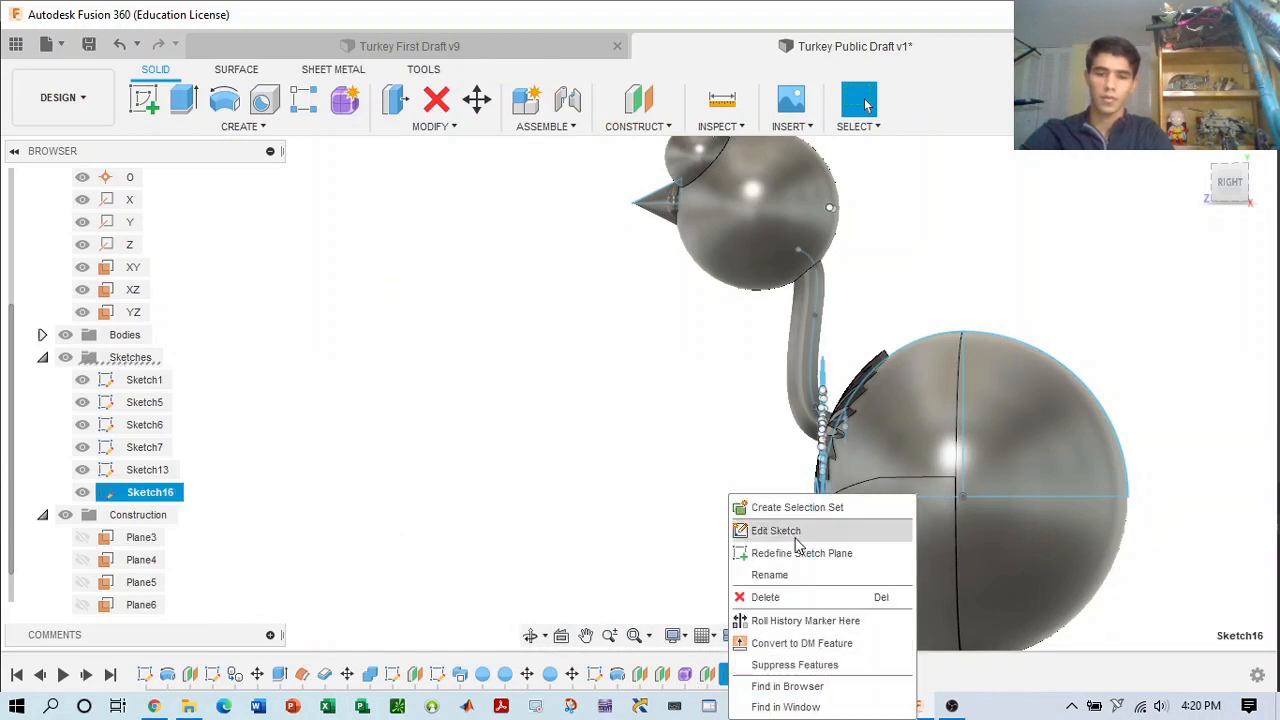
click(708, 675)
right_click(710, 676)
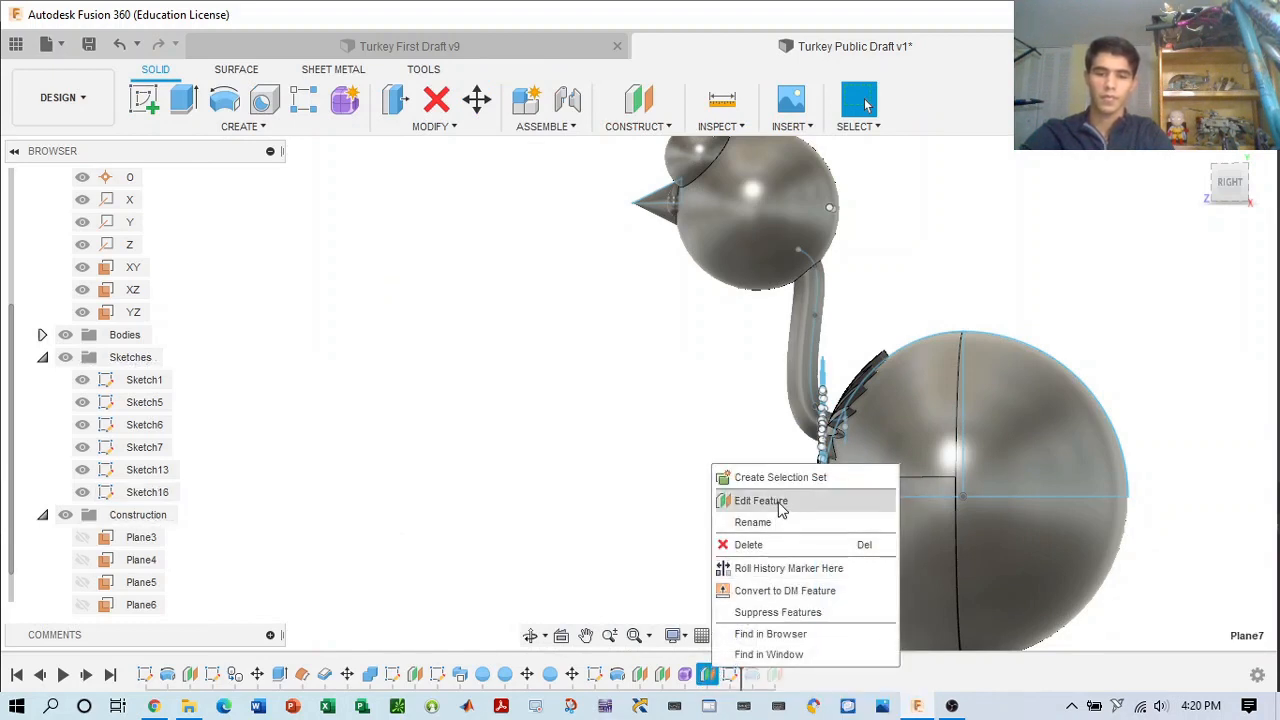
click(745, 499)
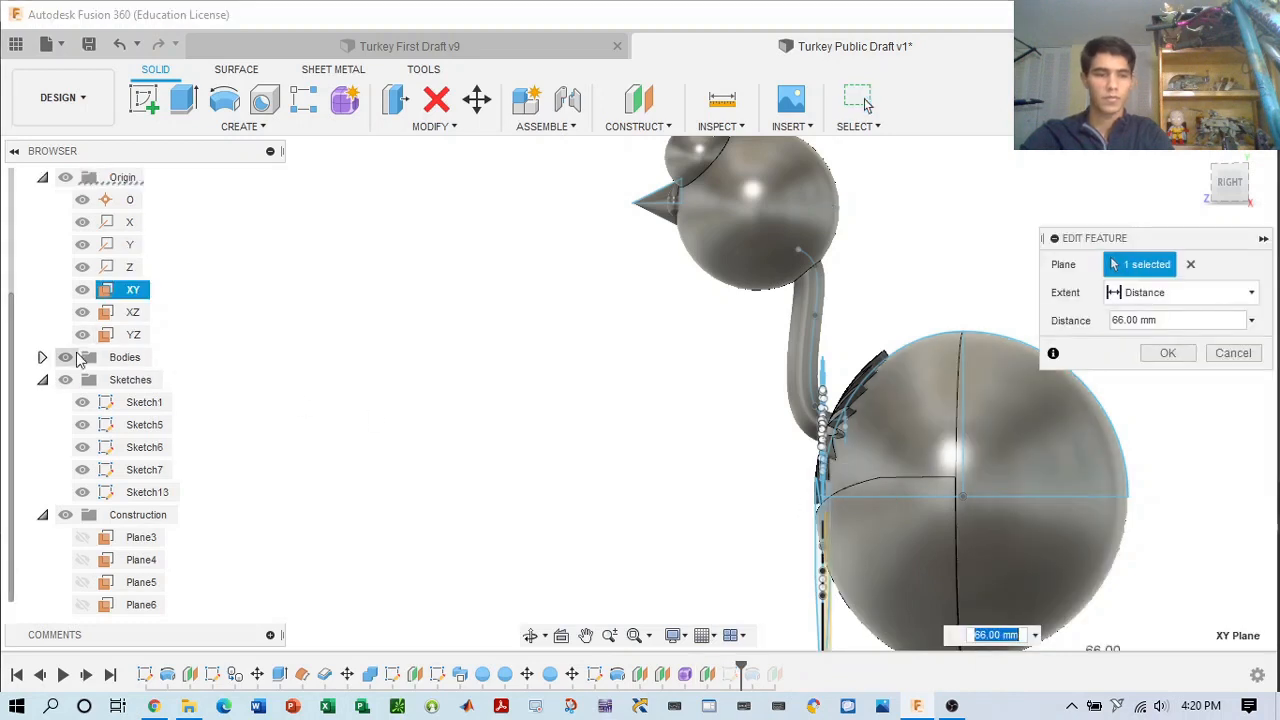
click(69, 383)
middle_drag(957, 410, 847, 304)
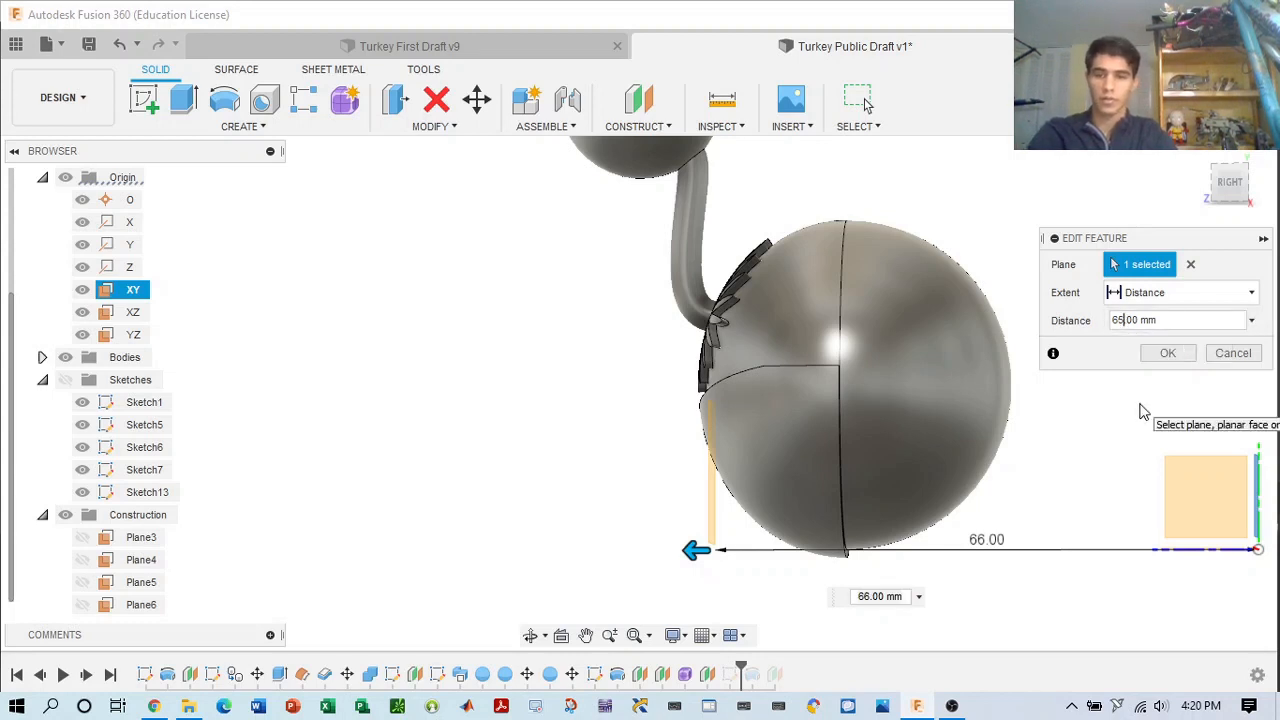
key(Return)
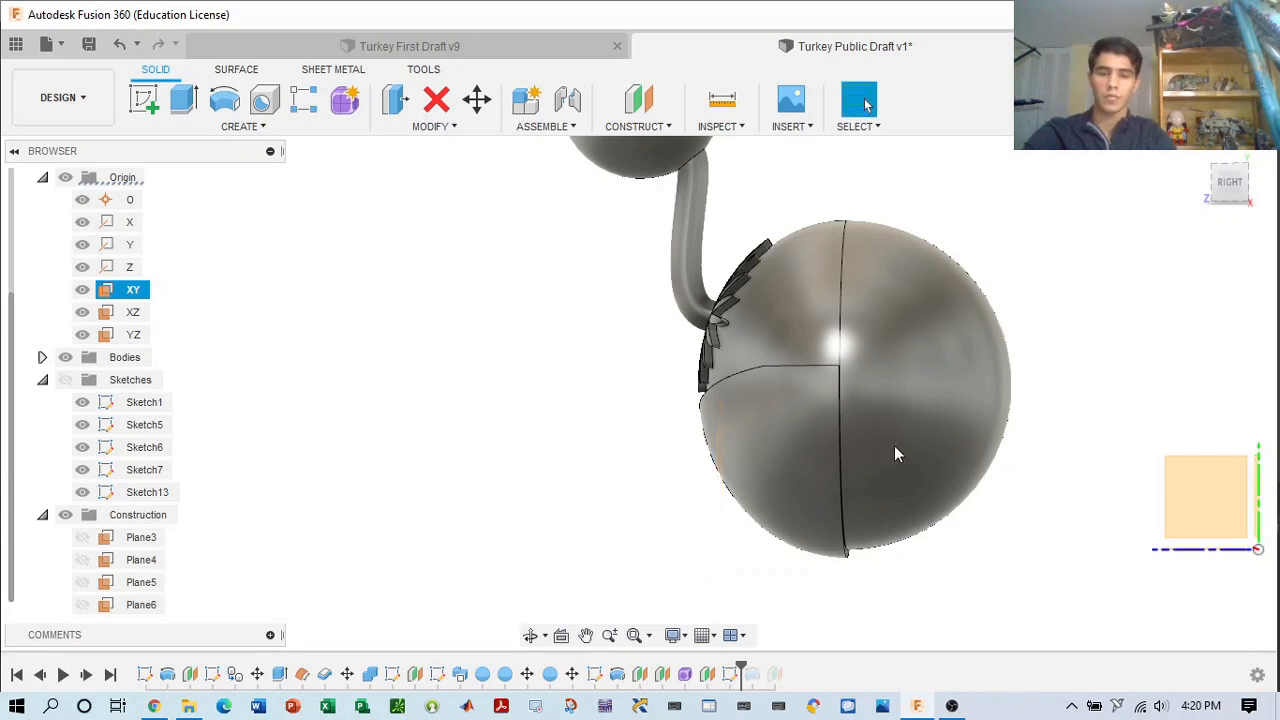
- Turn the visibility of all sketches back on
key(q)
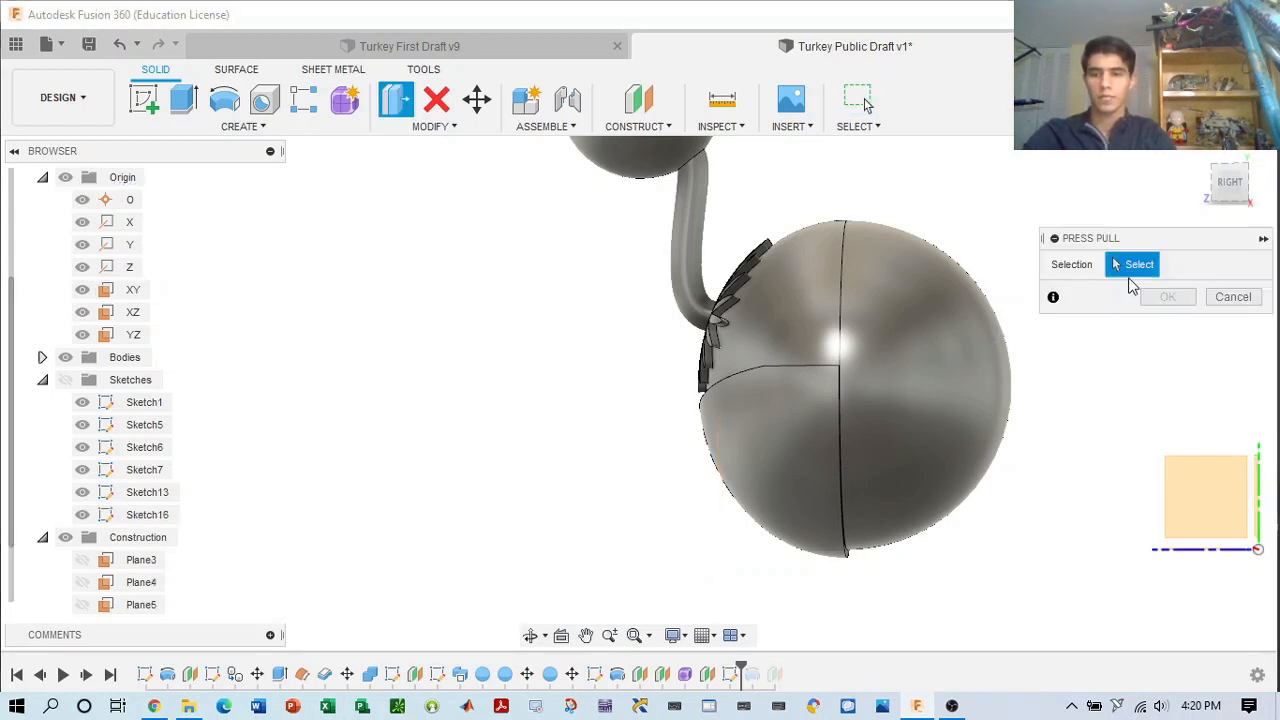
click(1233, 297)
middle_drag(971, 266, 1054, 380)
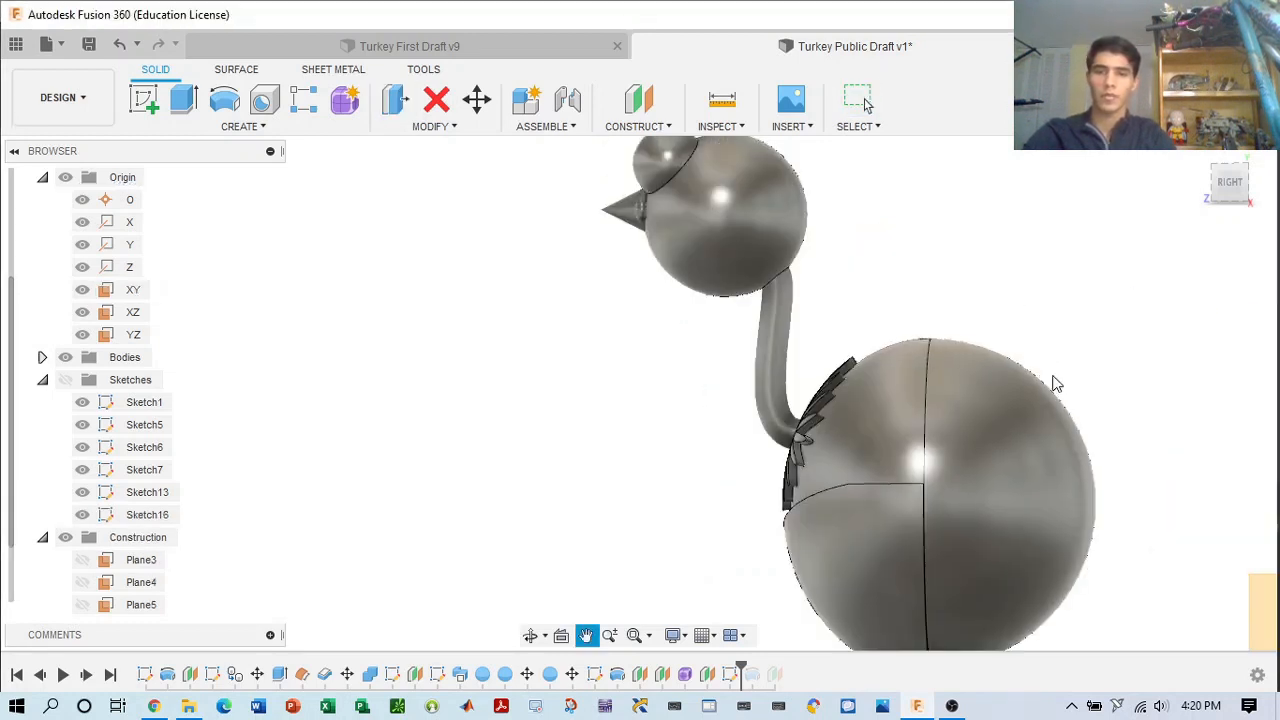
click(66, 380)
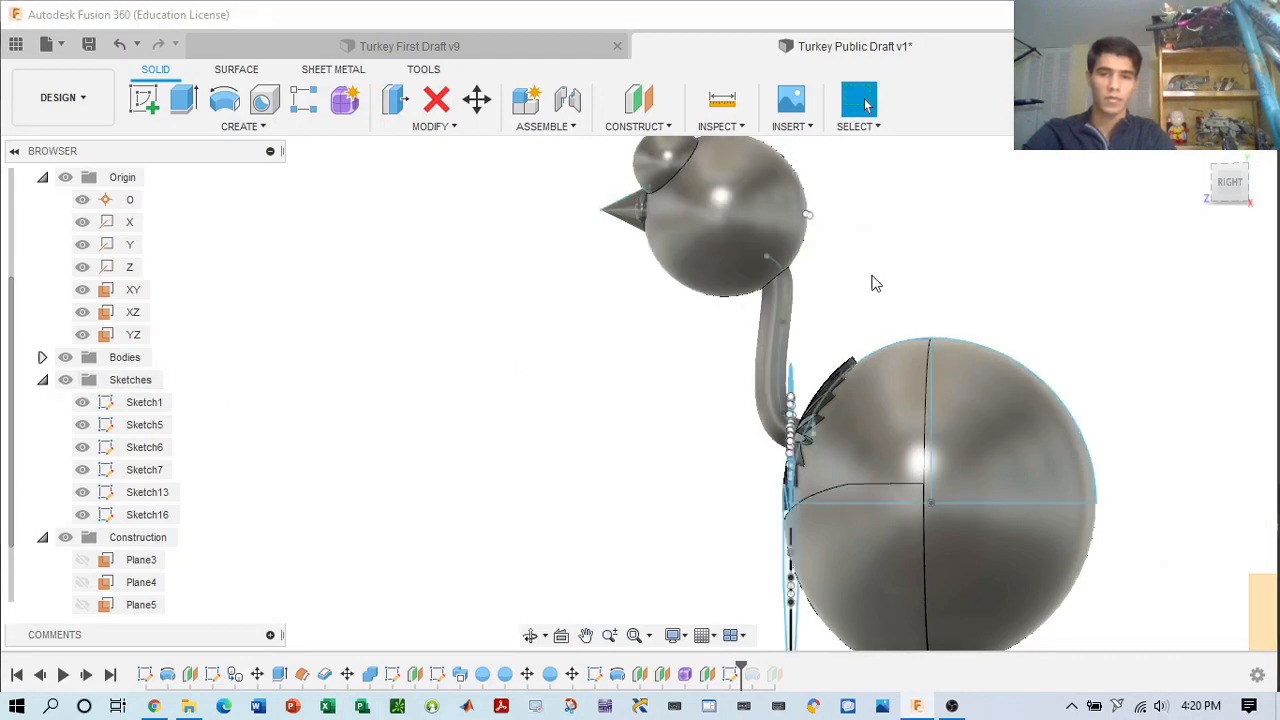
- Examine from the right side how the line on the moved plane sits against the back of the head
mouse_move(1086, 220)
shift+middle_down()
mouse_move(1044, 190)
mouse_move(1025, 220)
shift+middle_up()
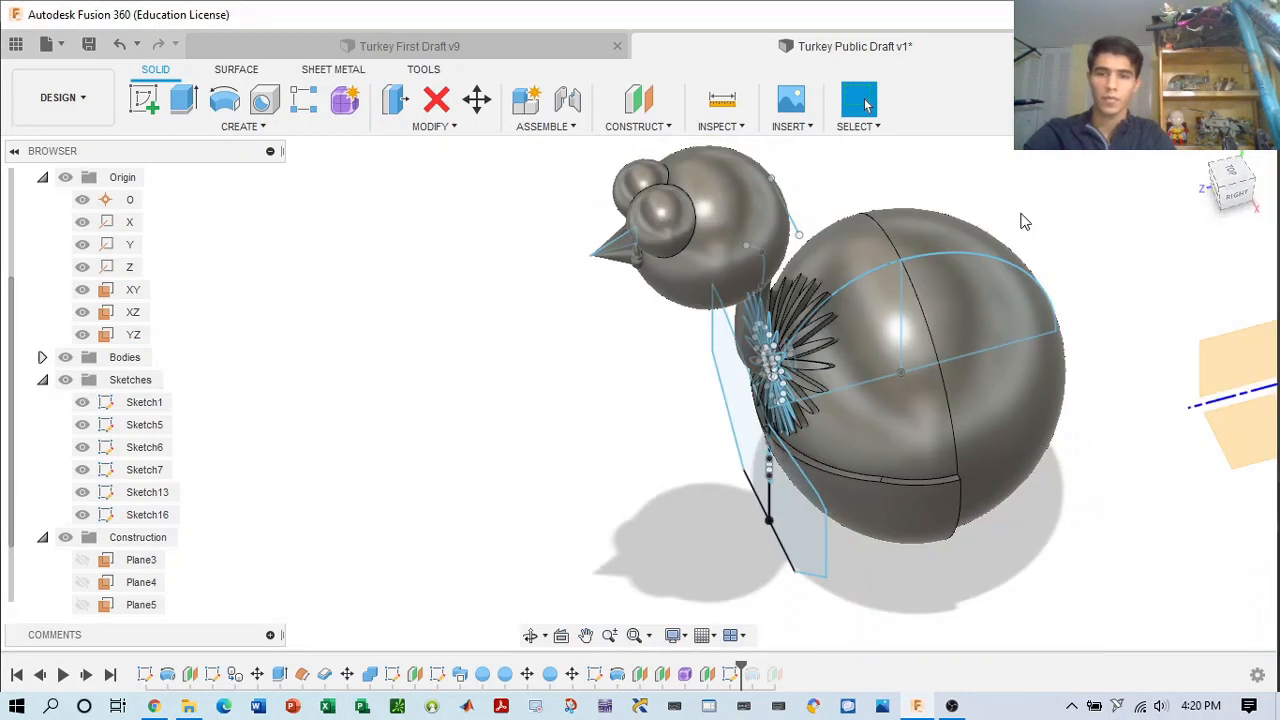
click(1236, 198)
scroll(850, 216, up, 5)
scroll(837, 235, up, 4)
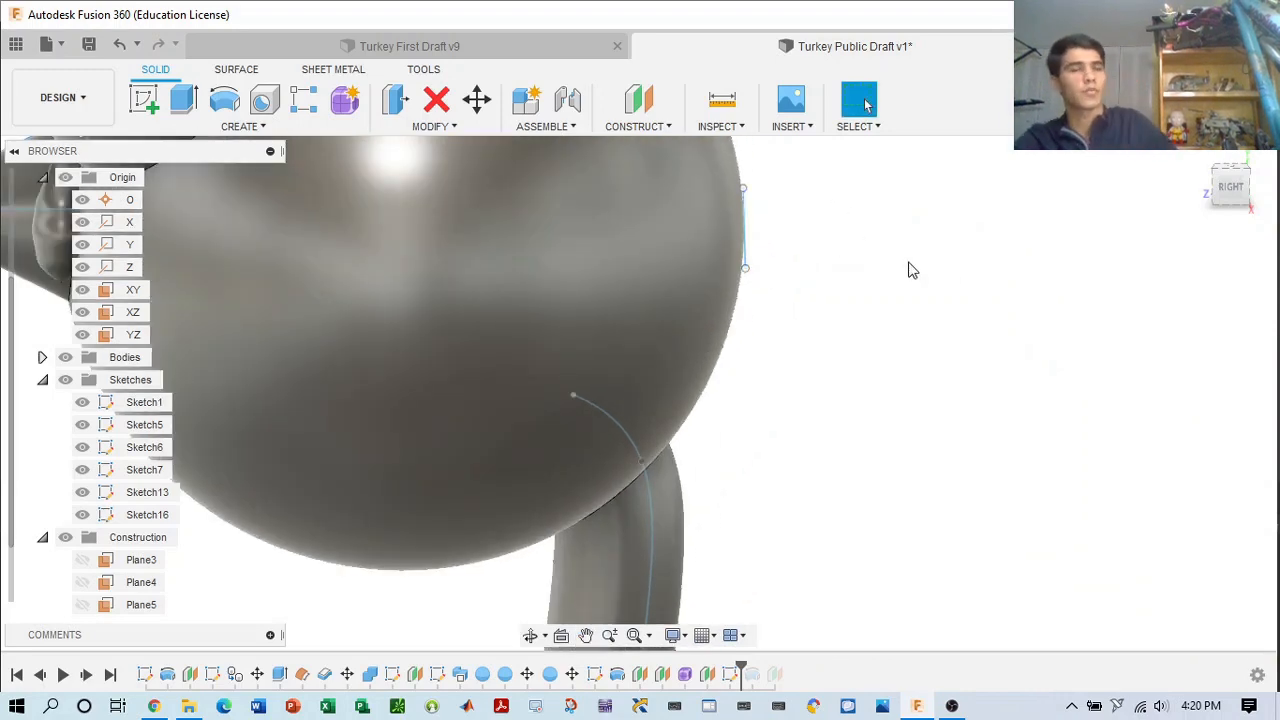
click(1202, 155)
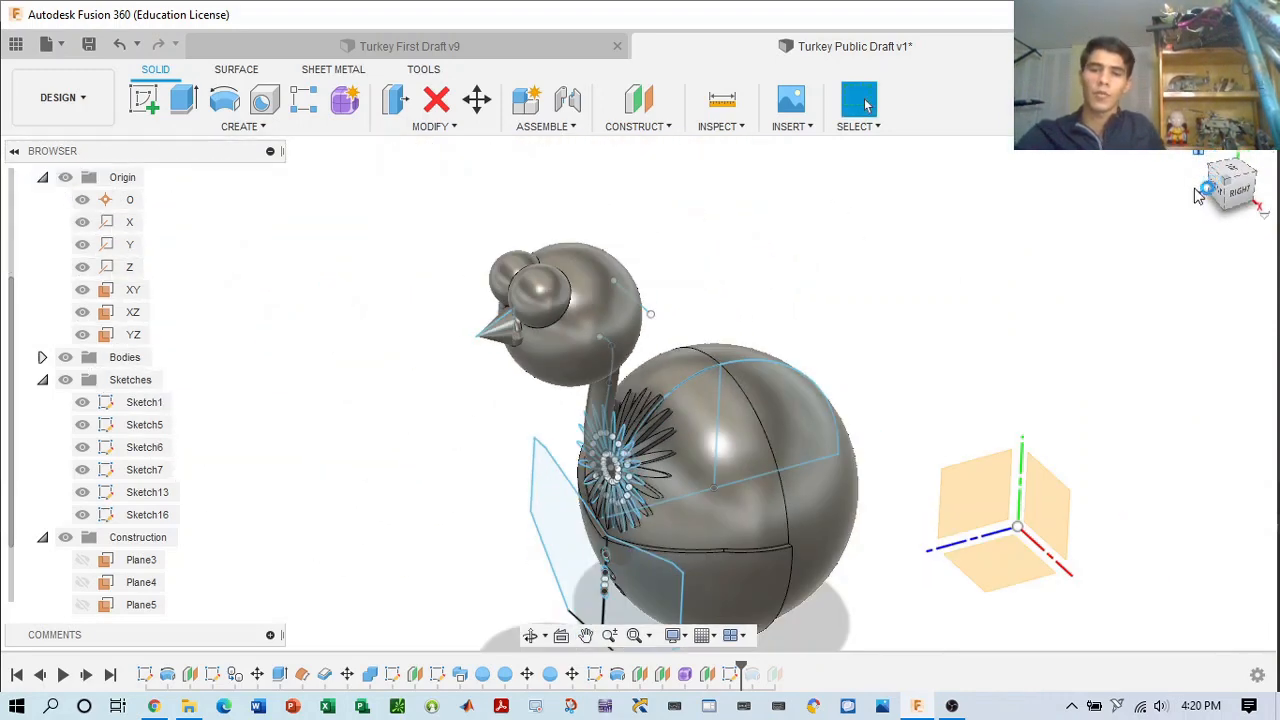
click(1230, 188)
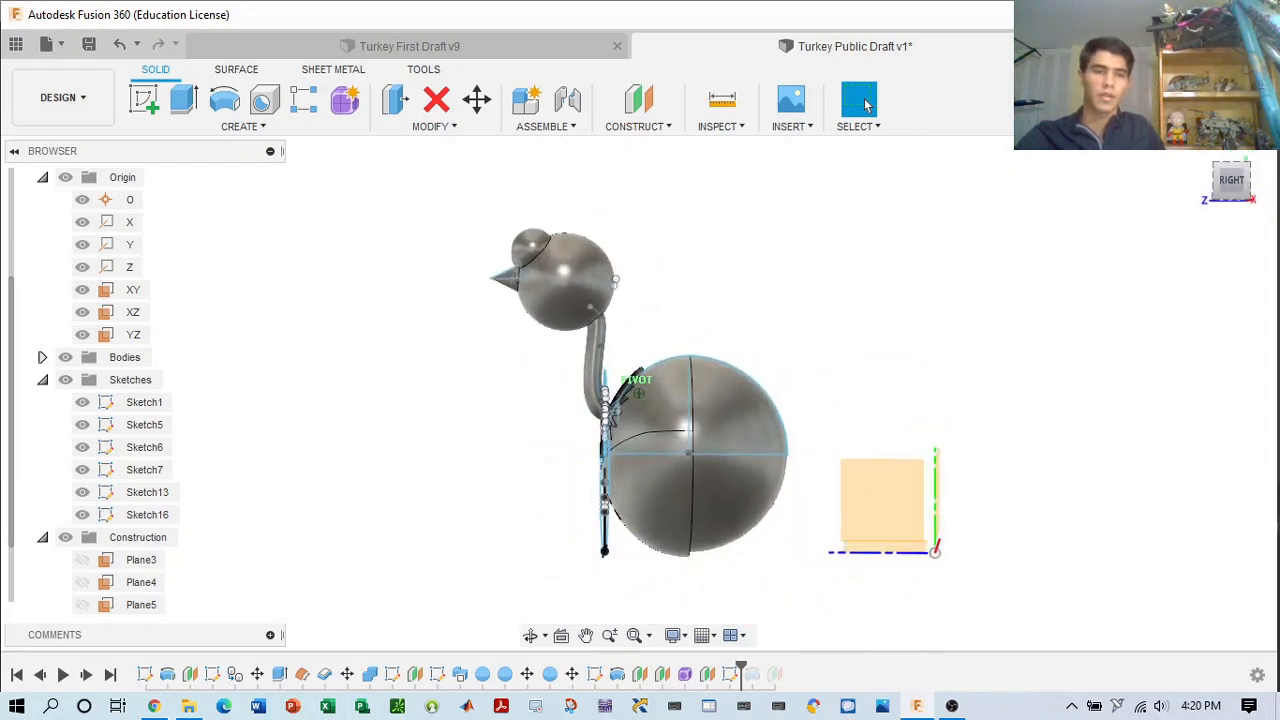
scroll(794, 277, up, 5)
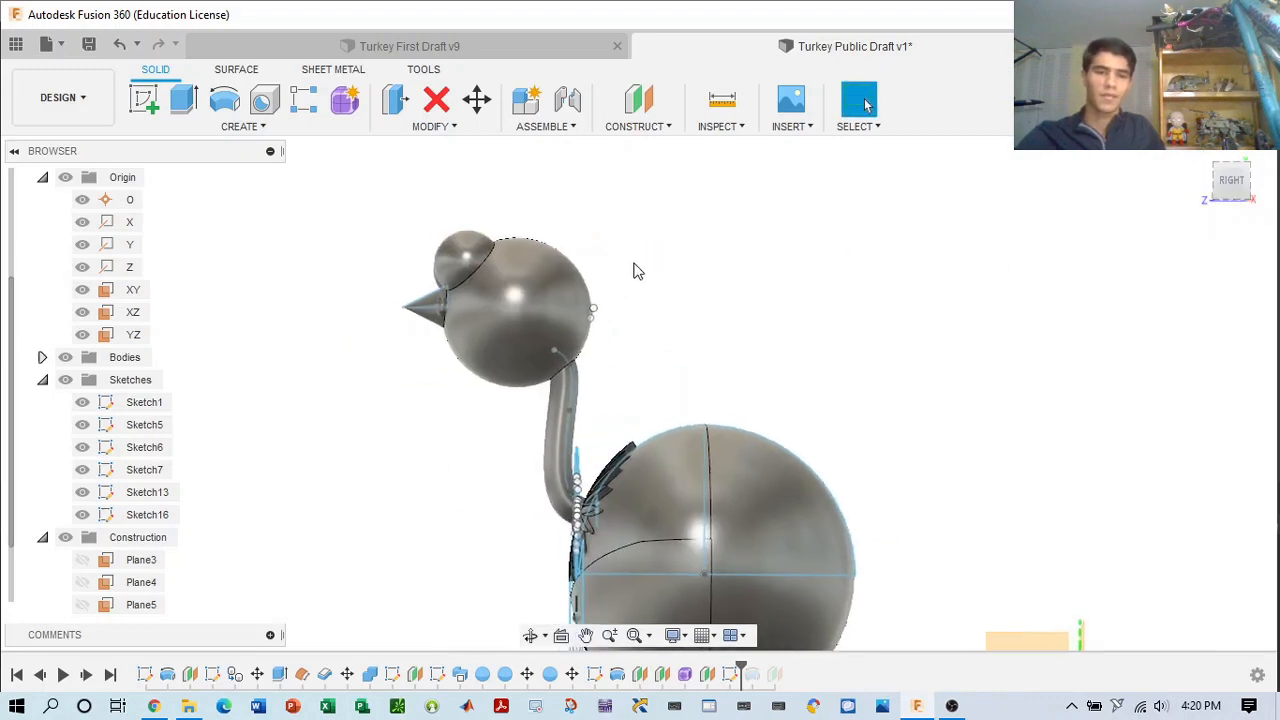
- Create a construction plane at an angle of -45 degrees through the horizontal line at the back of the head
click(672, 124)
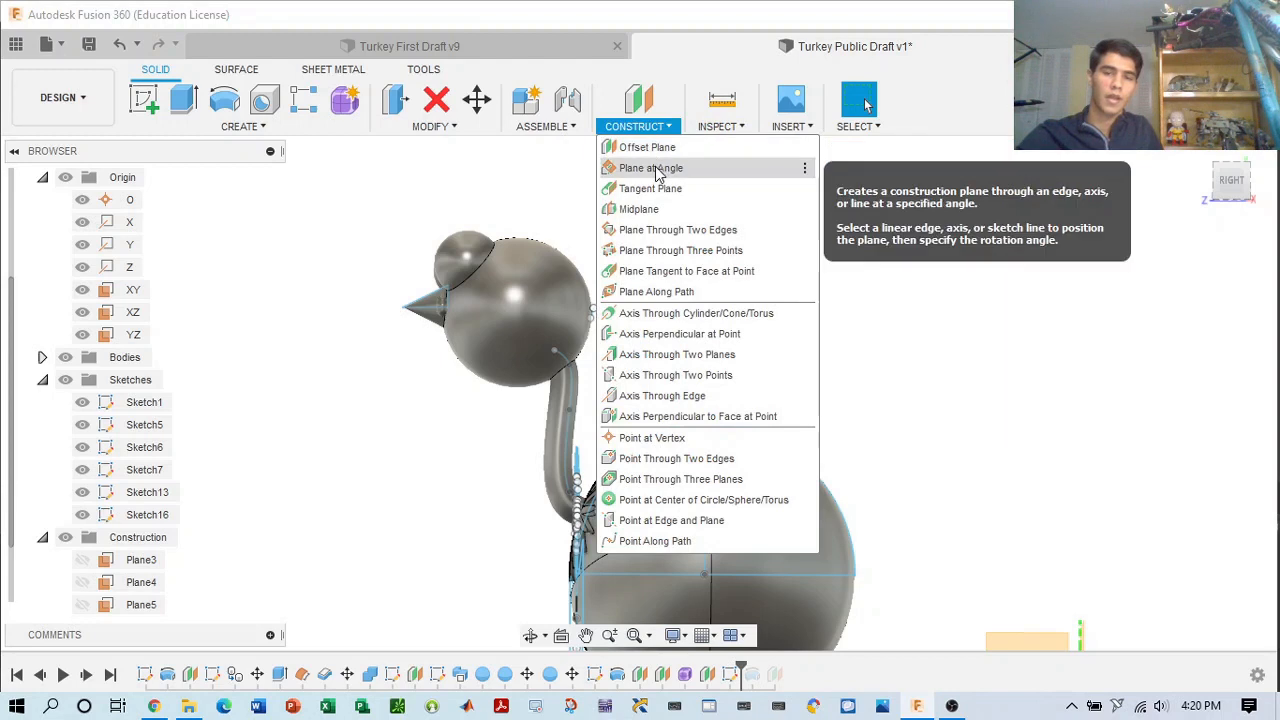
click(660, 172)
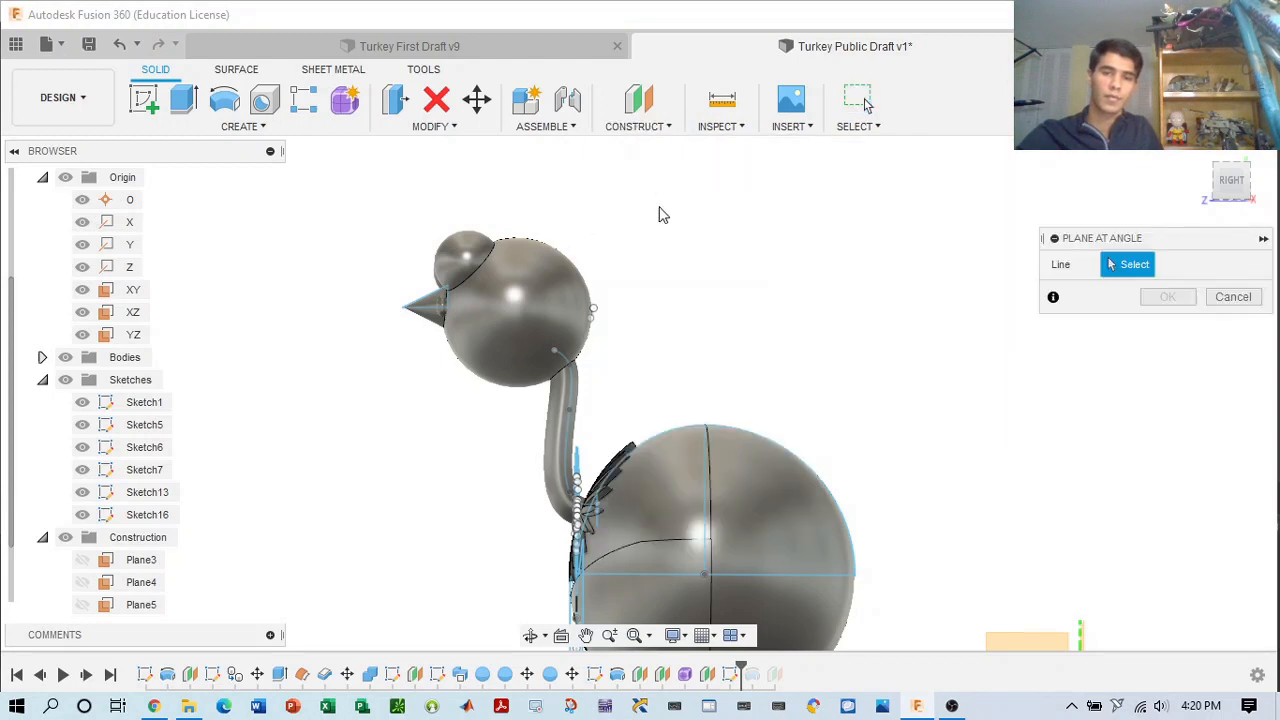
click(1238, 184)
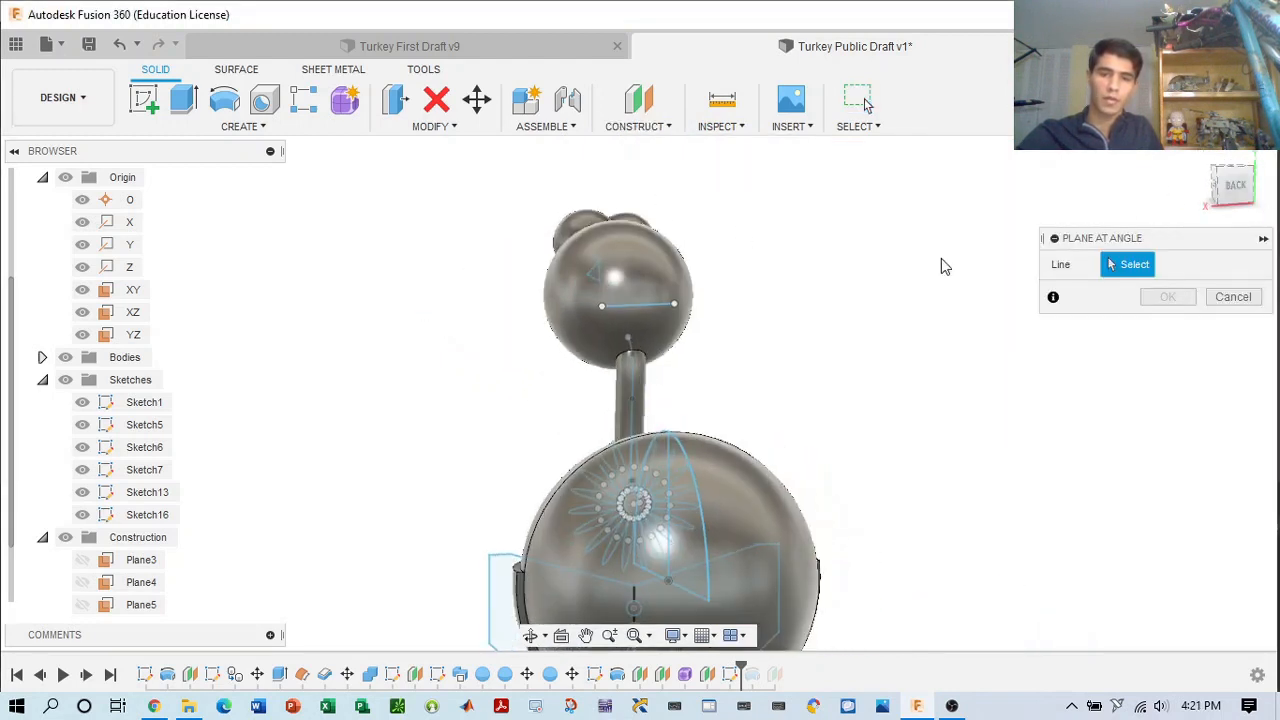
click(646, 303)
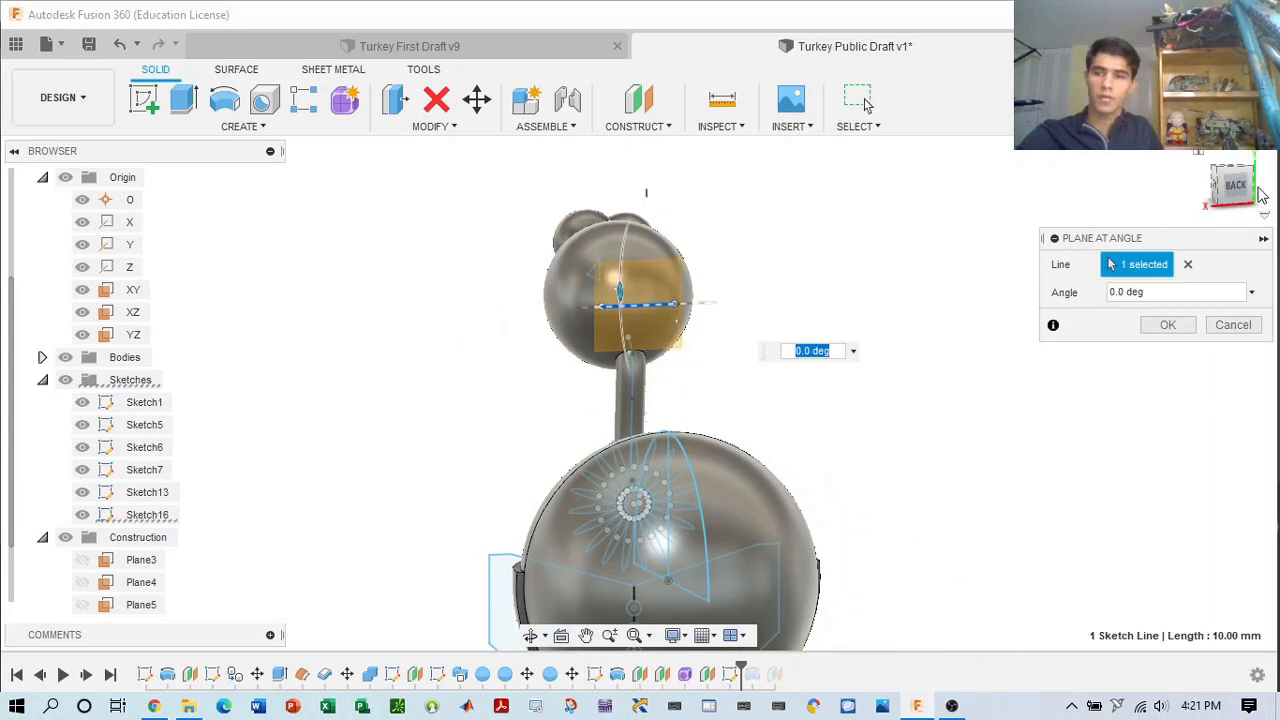
drag(1223, 182, 1237, 186)
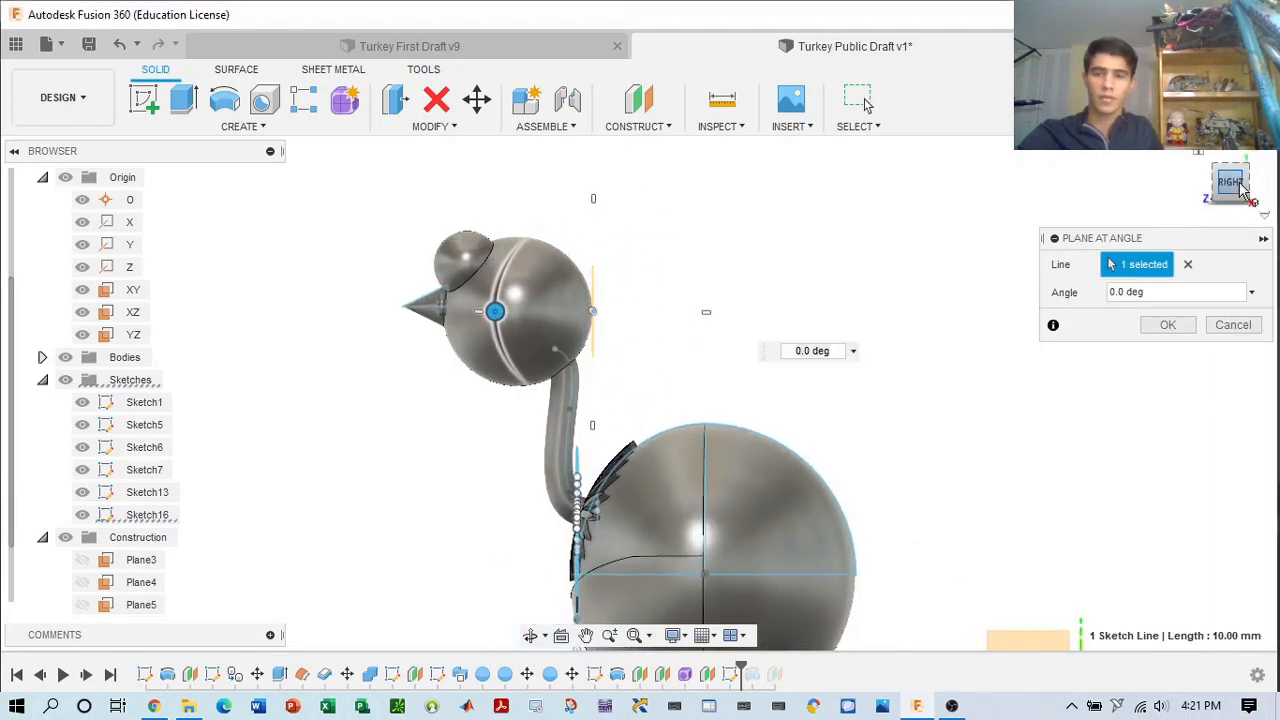
click(1155, 296)
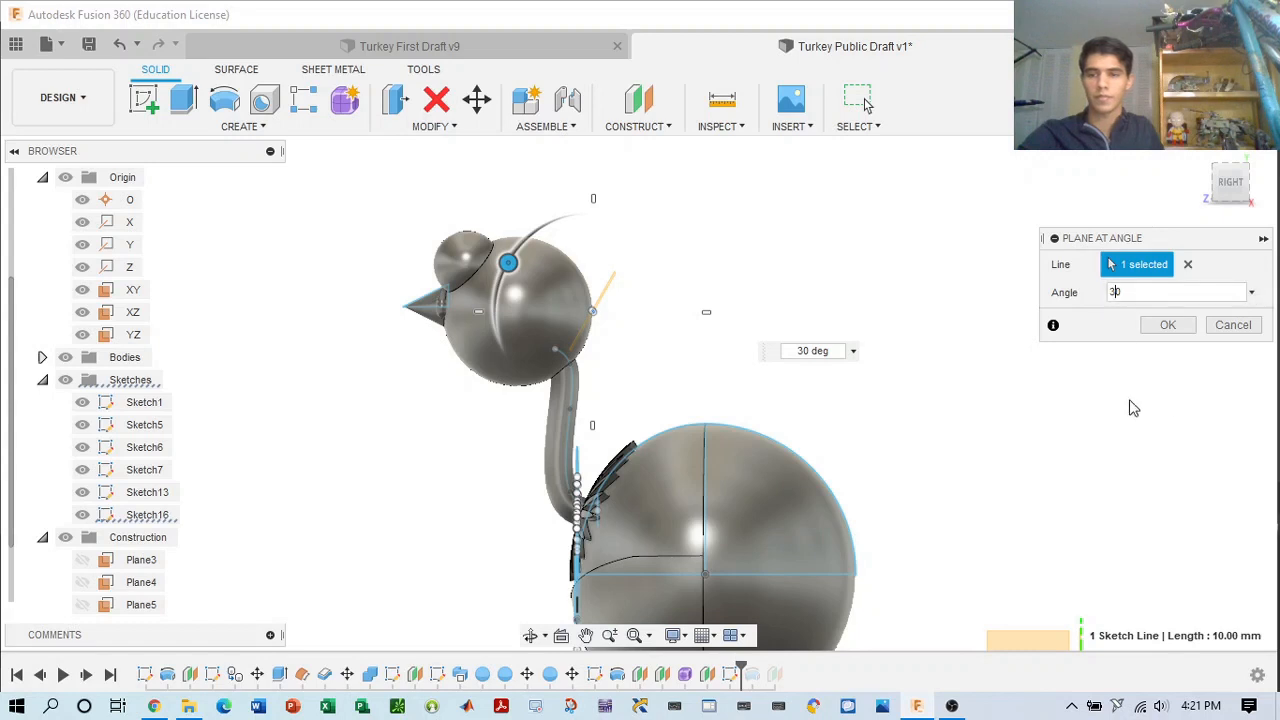
text(-45)
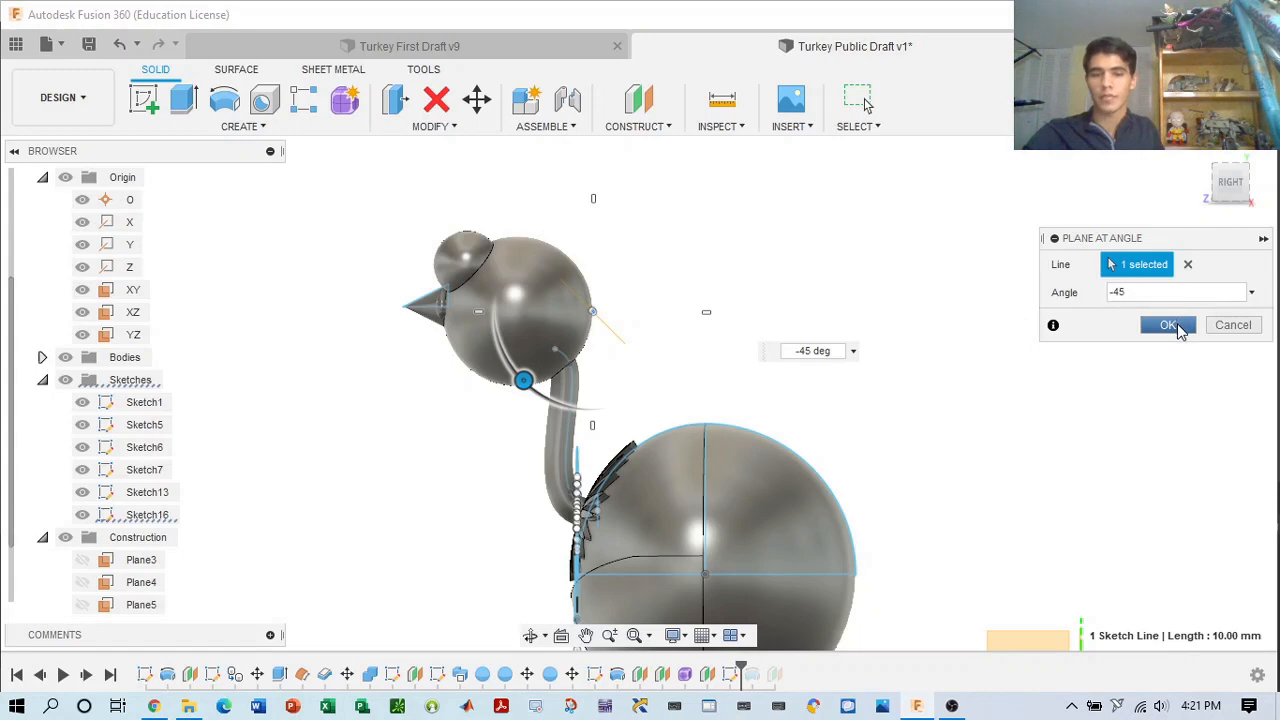
click(1178, 330)
- Start a new sketch on the angled construction plane at the back of the head
drag(1231, 188, 1221, 188)
mouse_move(540, 383)
shift+middle_down()
mouse_move(385, 396)
mouse_move(370, 410)
mouse_move(424, 403)
shift+middle_up()
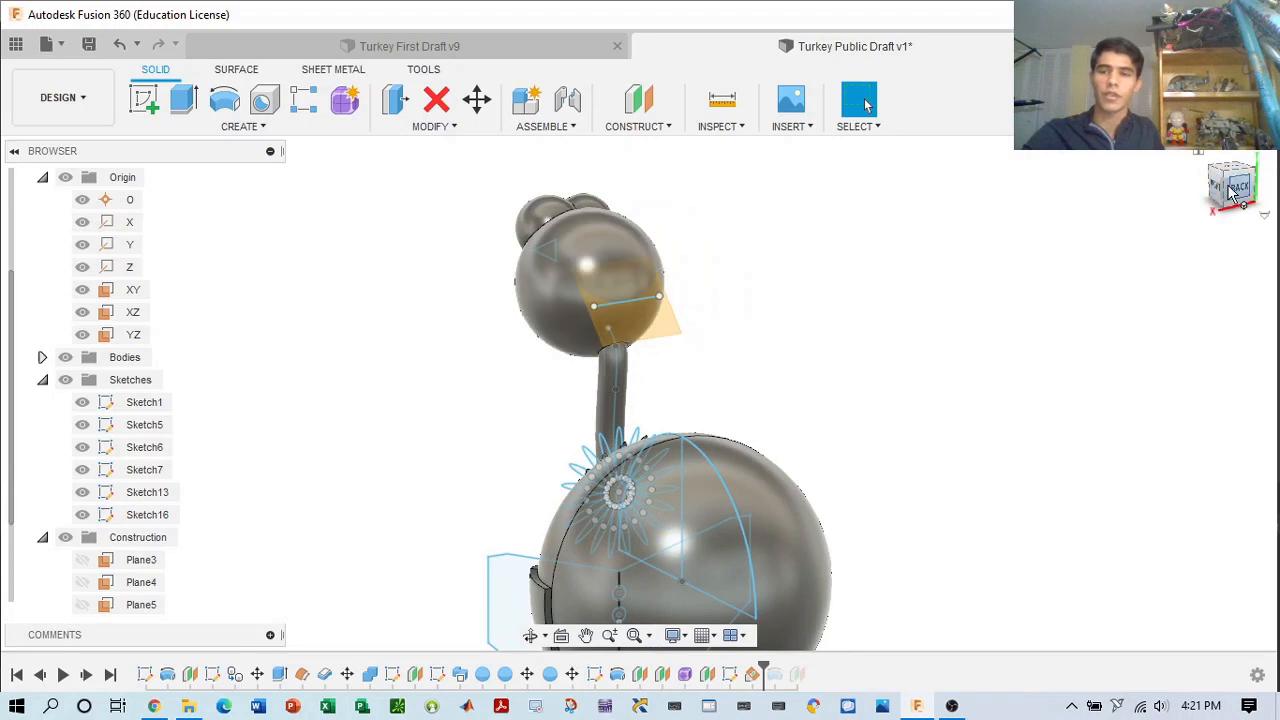
drag(1230, 188, 1232, 192)
scroll(930, 270, up, 5)
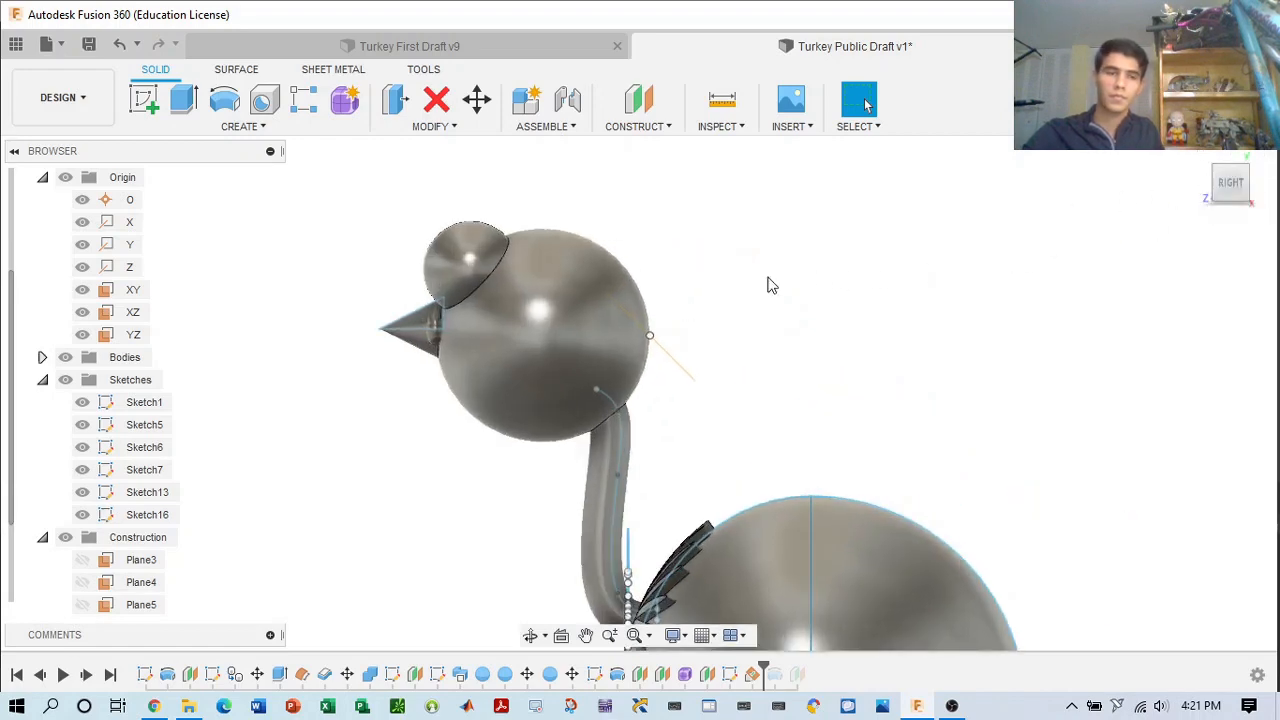
click(196, 126)
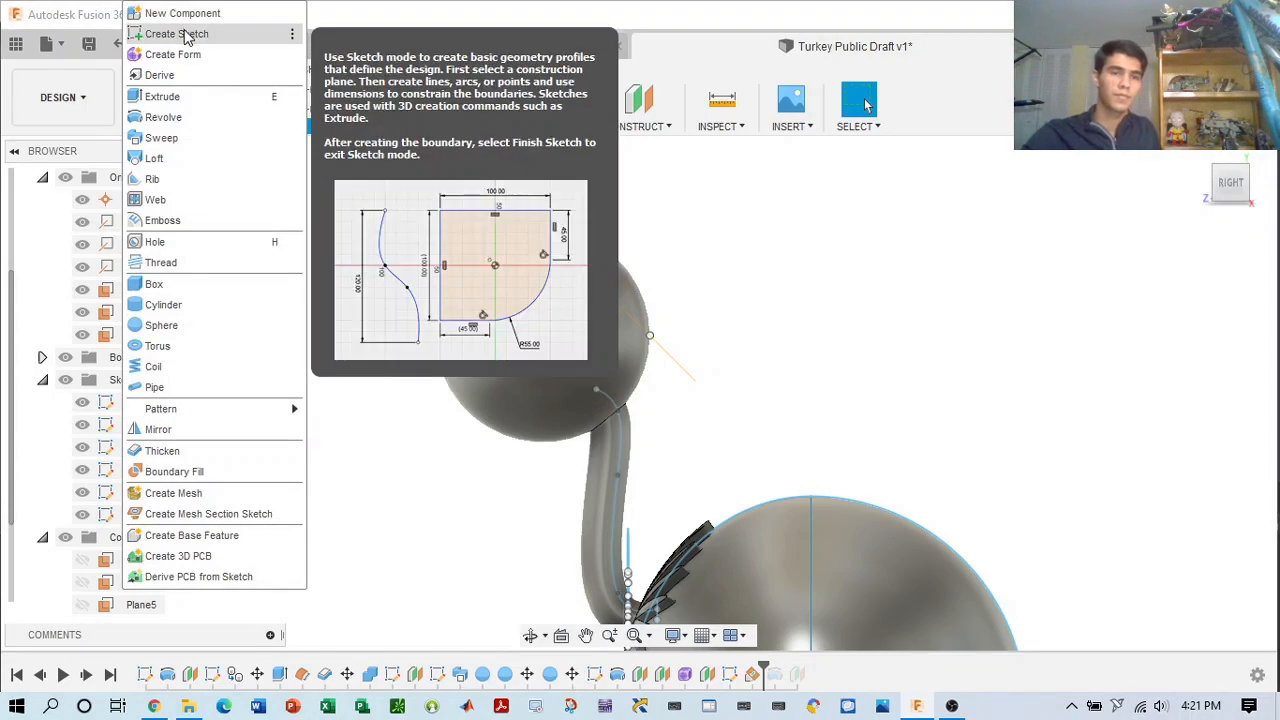
click(185, 35)
drag(1229, 183, 1213, 196)
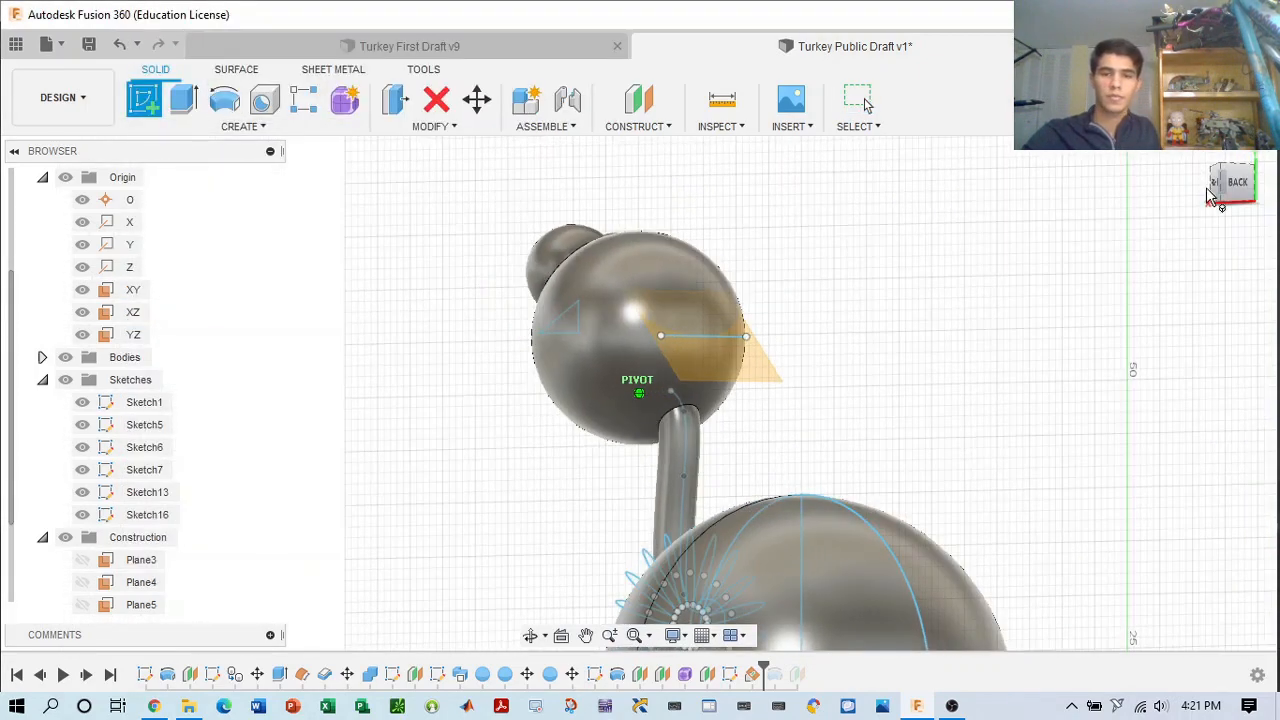
click(758, 352)
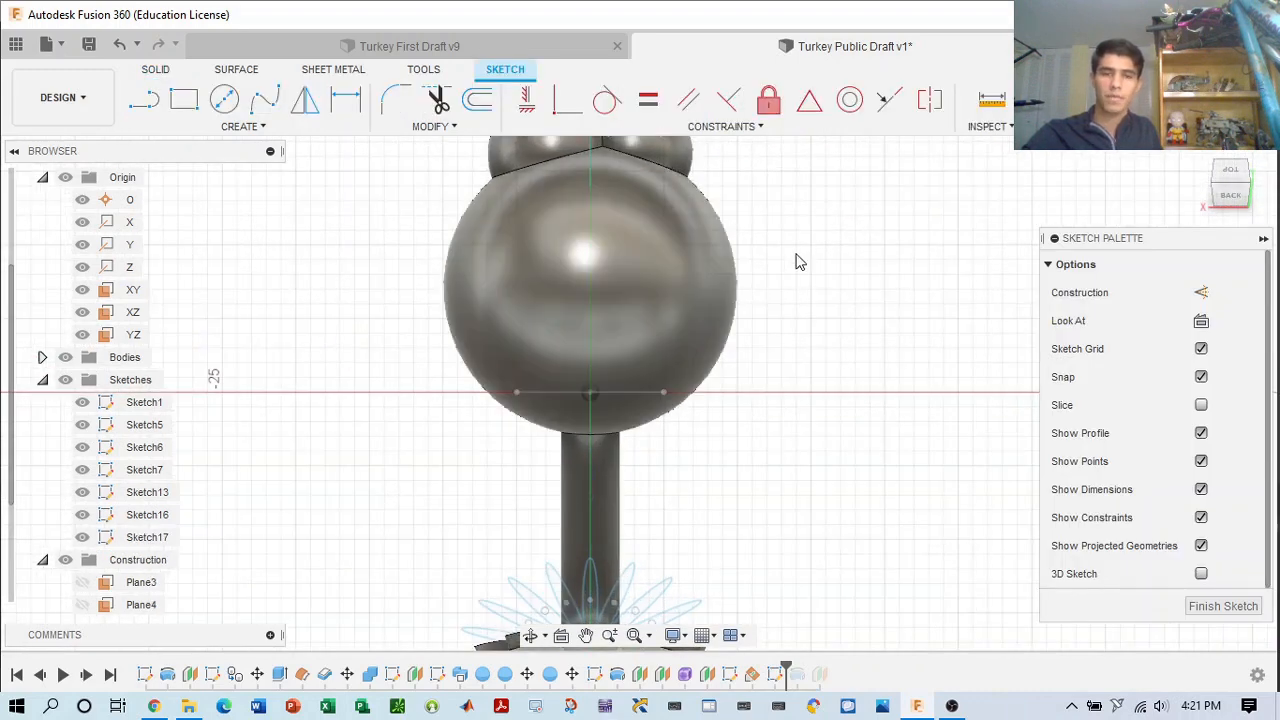
- Sketch a 20 mm diameter circle centred on the vertical axis above the line, around the head's outline, and finish the sketch
click(224, 98)
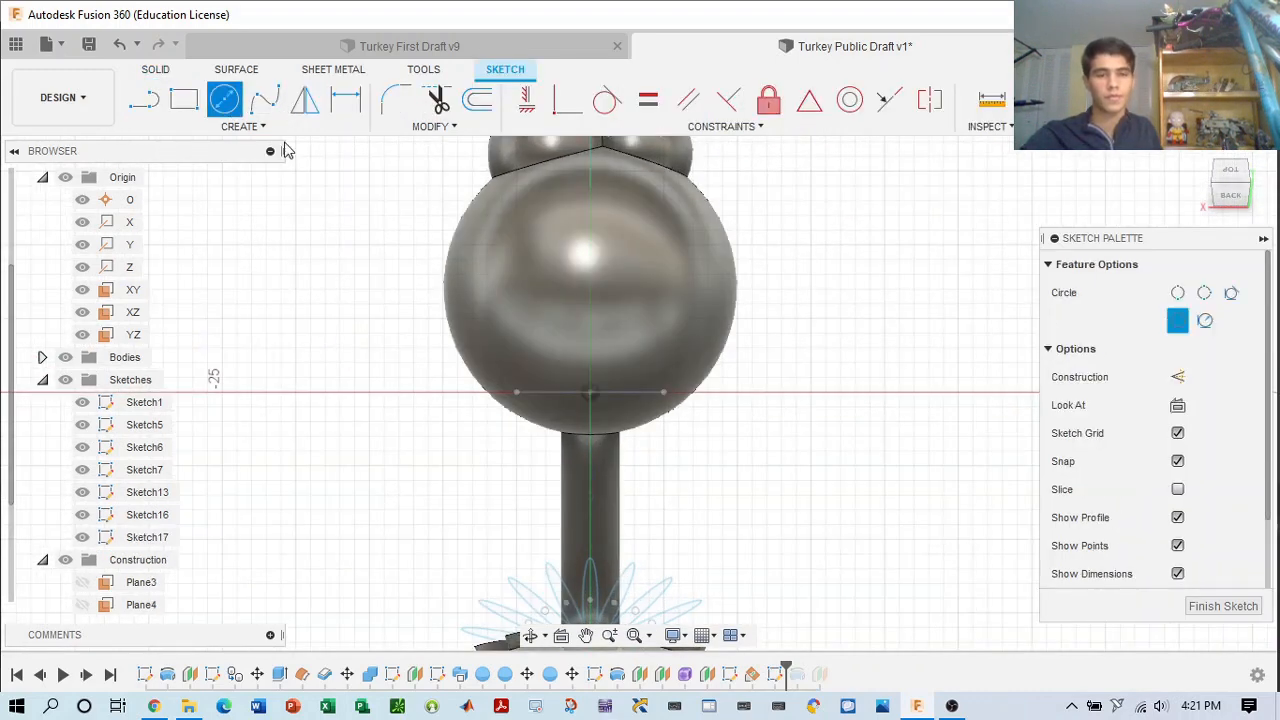
click(590, 289)
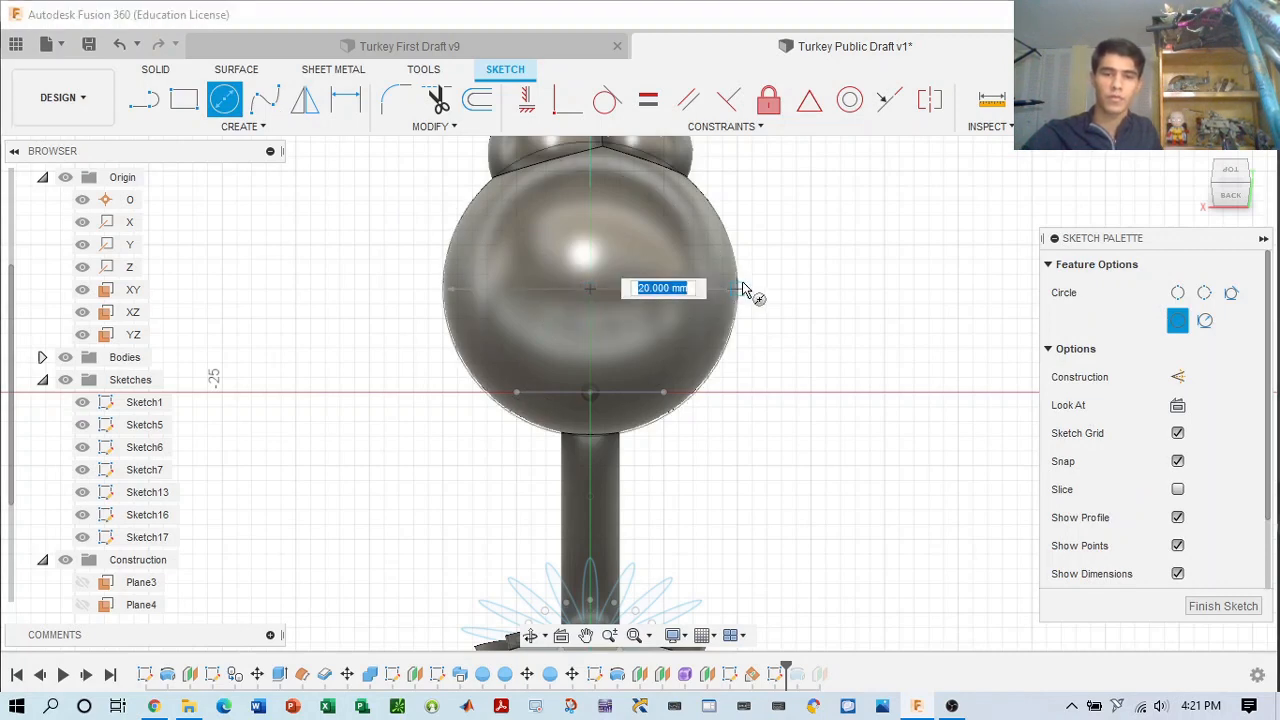
click(743, 289)
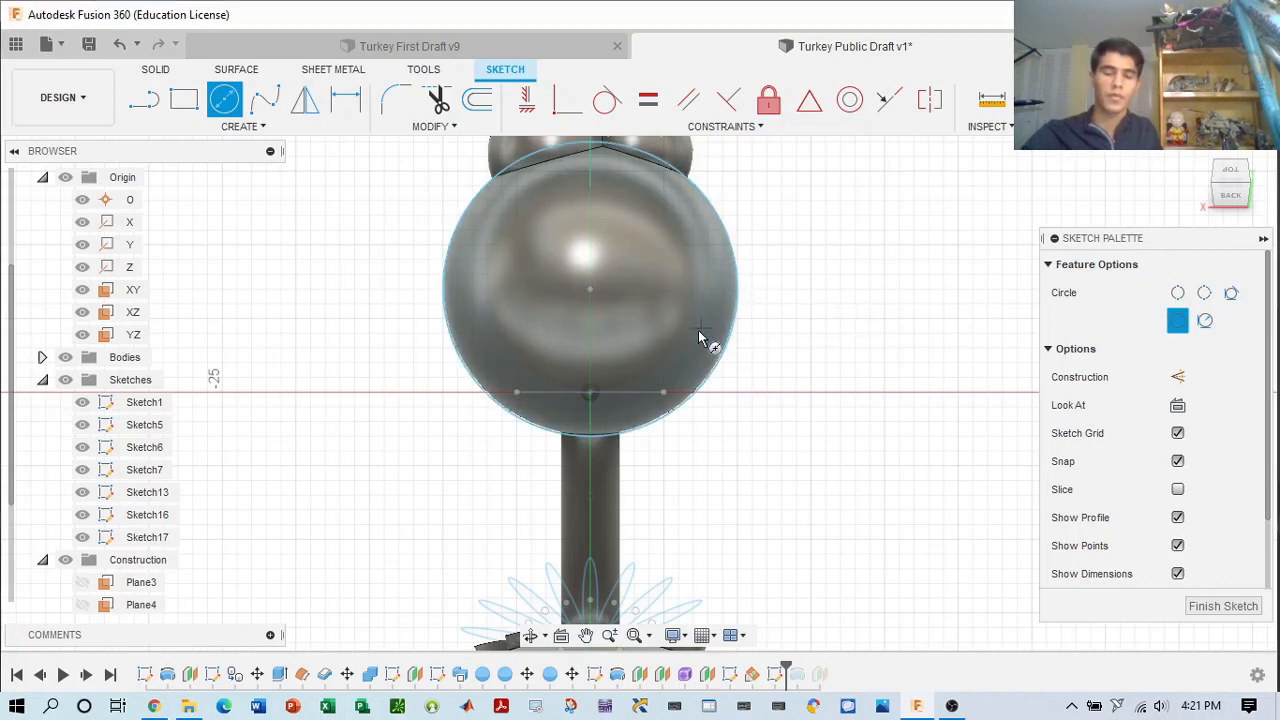
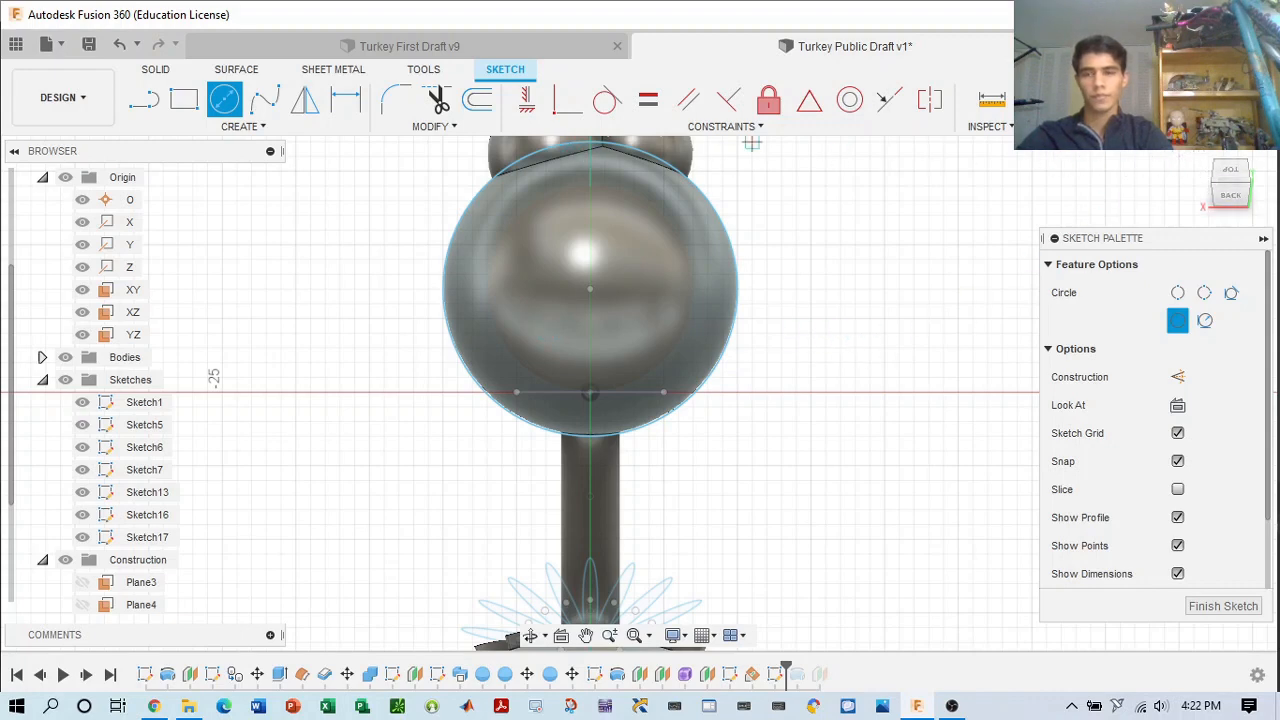
click(1214, 151)
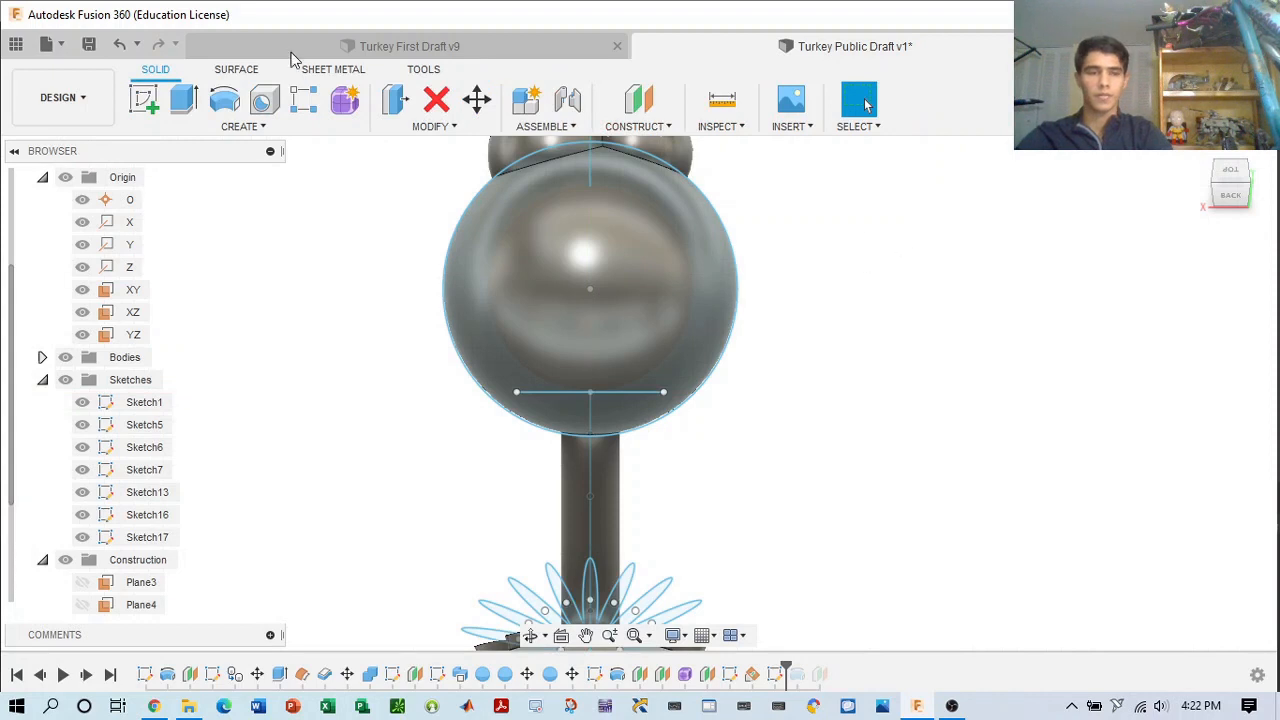
- Extrude the 20 mm circle at the back of the head by -2 mm, outward from the head
click(184, 101)
click(690, 214)
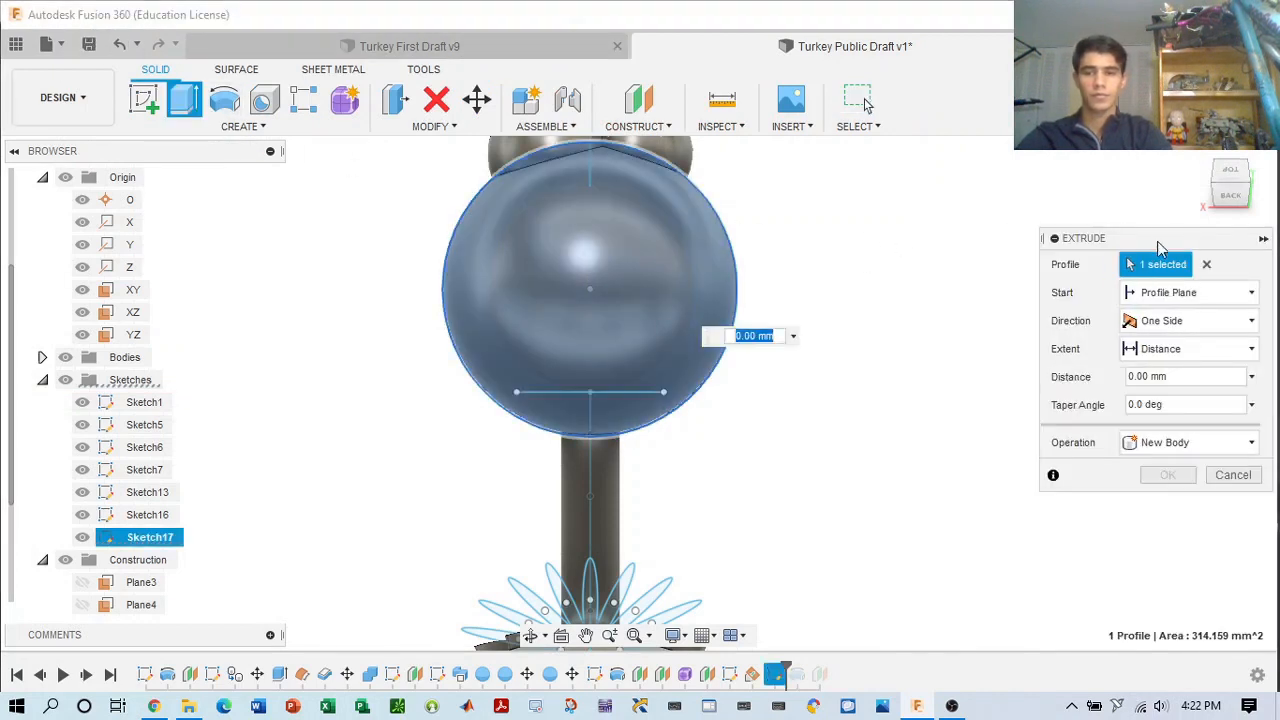
drag(1230, 184, 1277, 210)
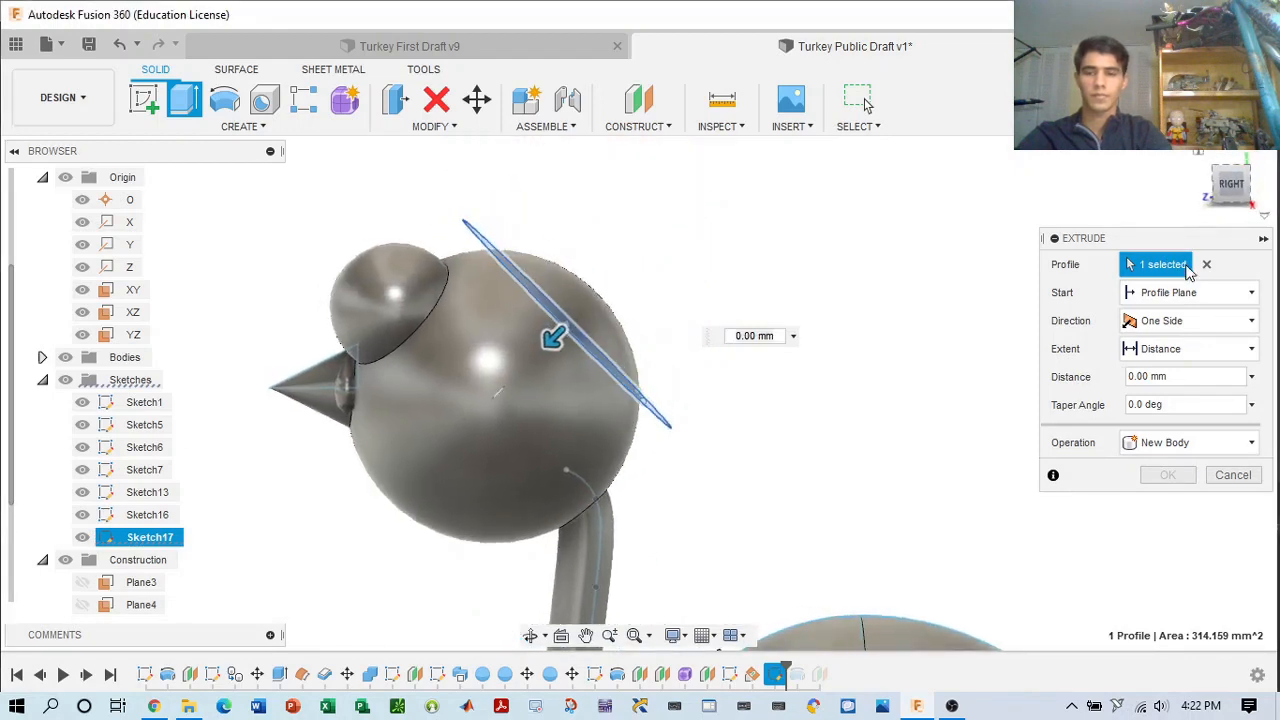
scroll(930, 314, down, 2)
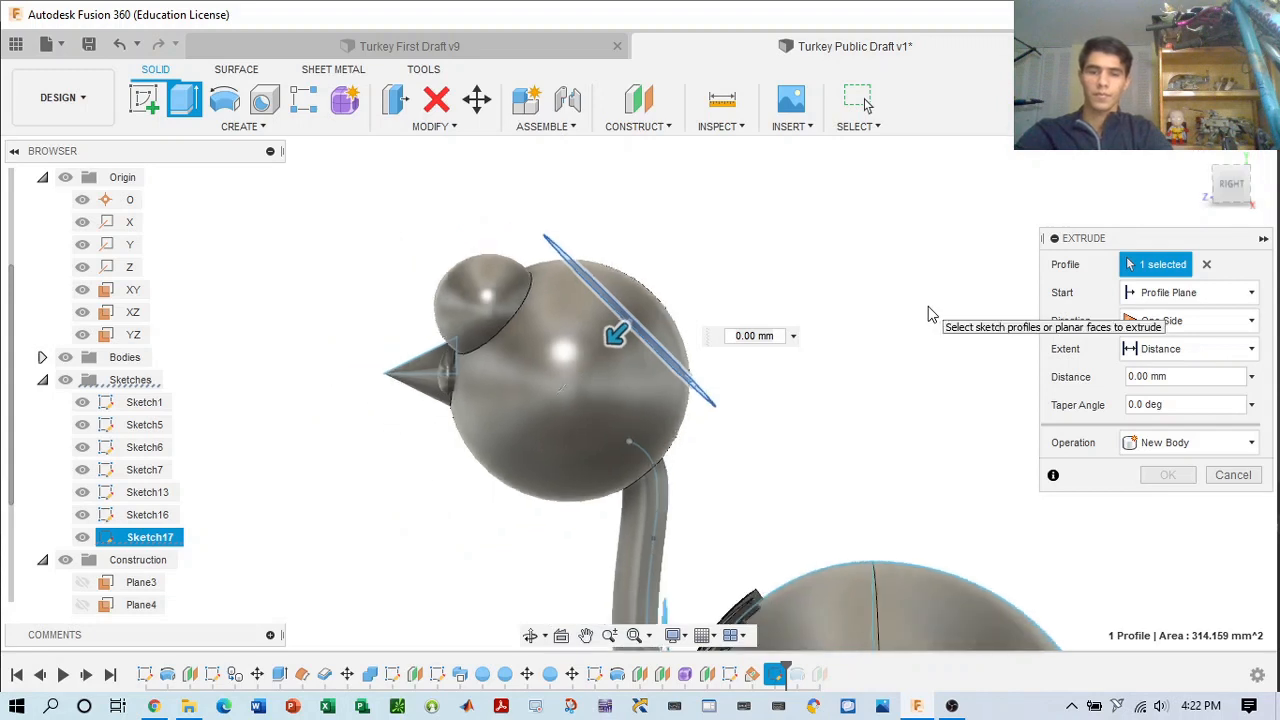
middle_drag(930, 314, 894, 291)
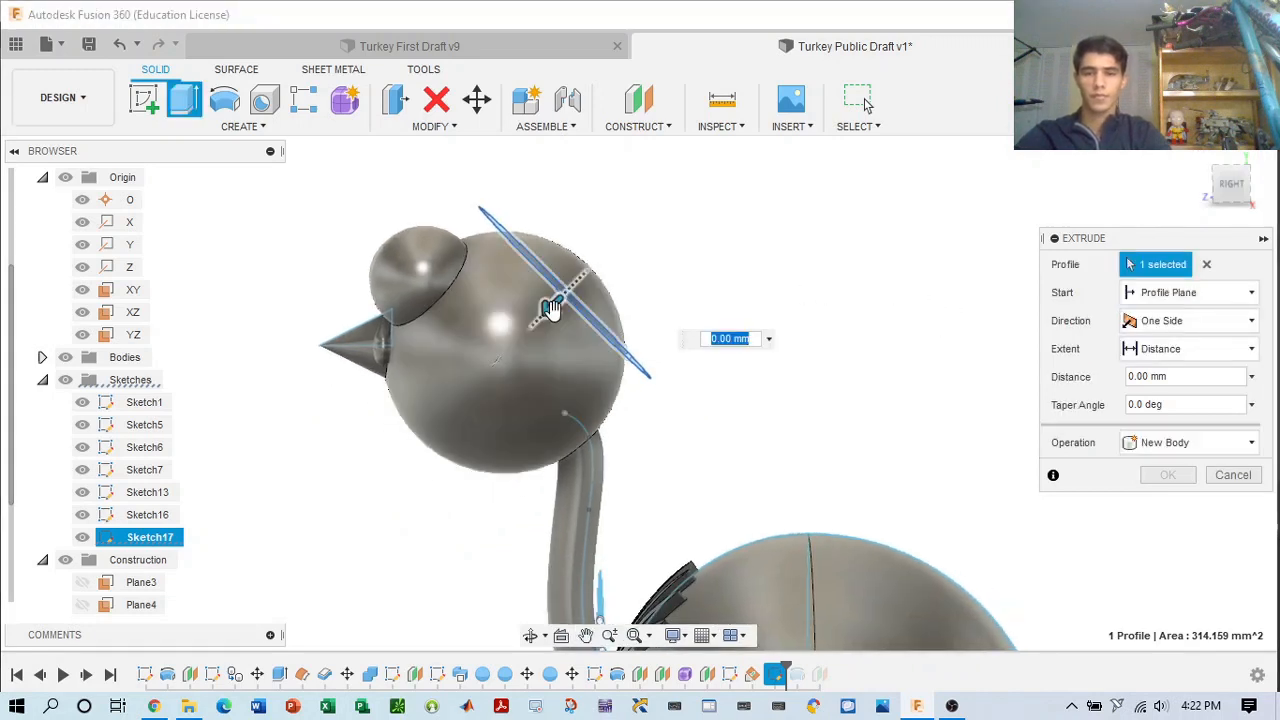
mouse_move(551, 308)
mouse_down()
mouse_move(604, 292)
mouse_move(572, 311)
mouse_up()
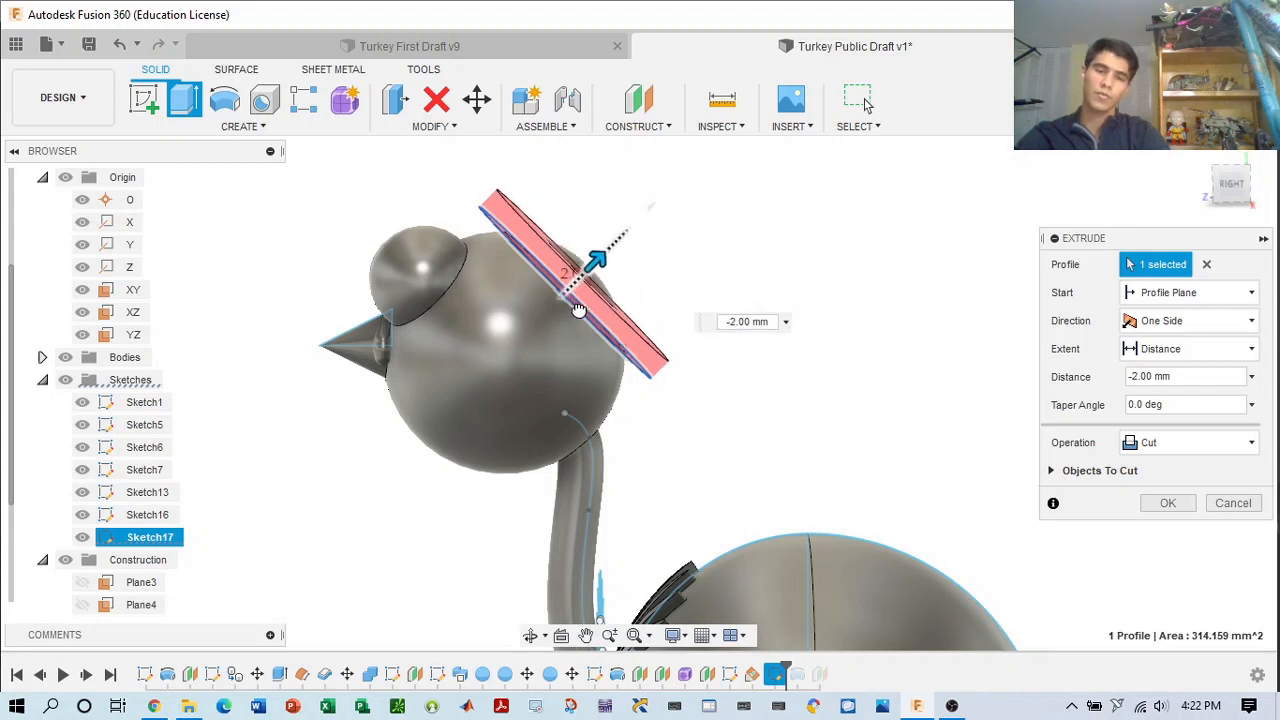
- Set the circle extrusion's operation to Join so the hat brim merges with the head
click(1185, 453)
click(1180, 503)
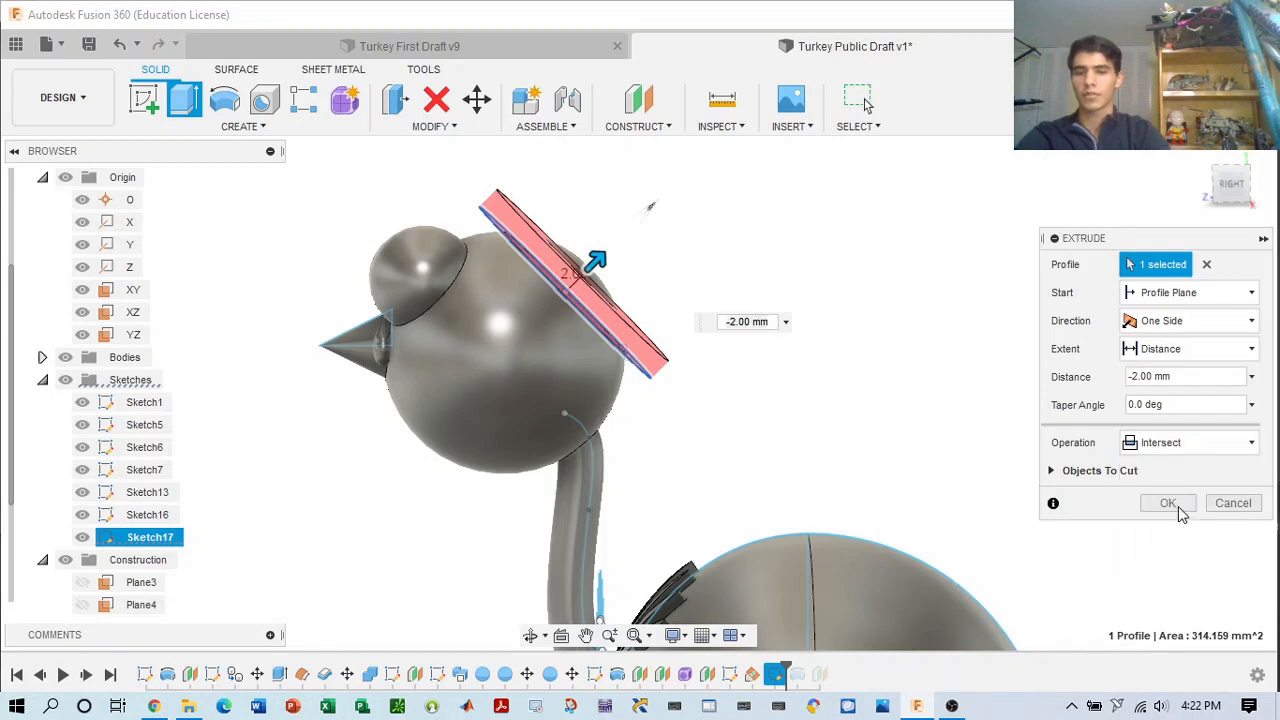
click(1188, 443)
click(1160, 463)
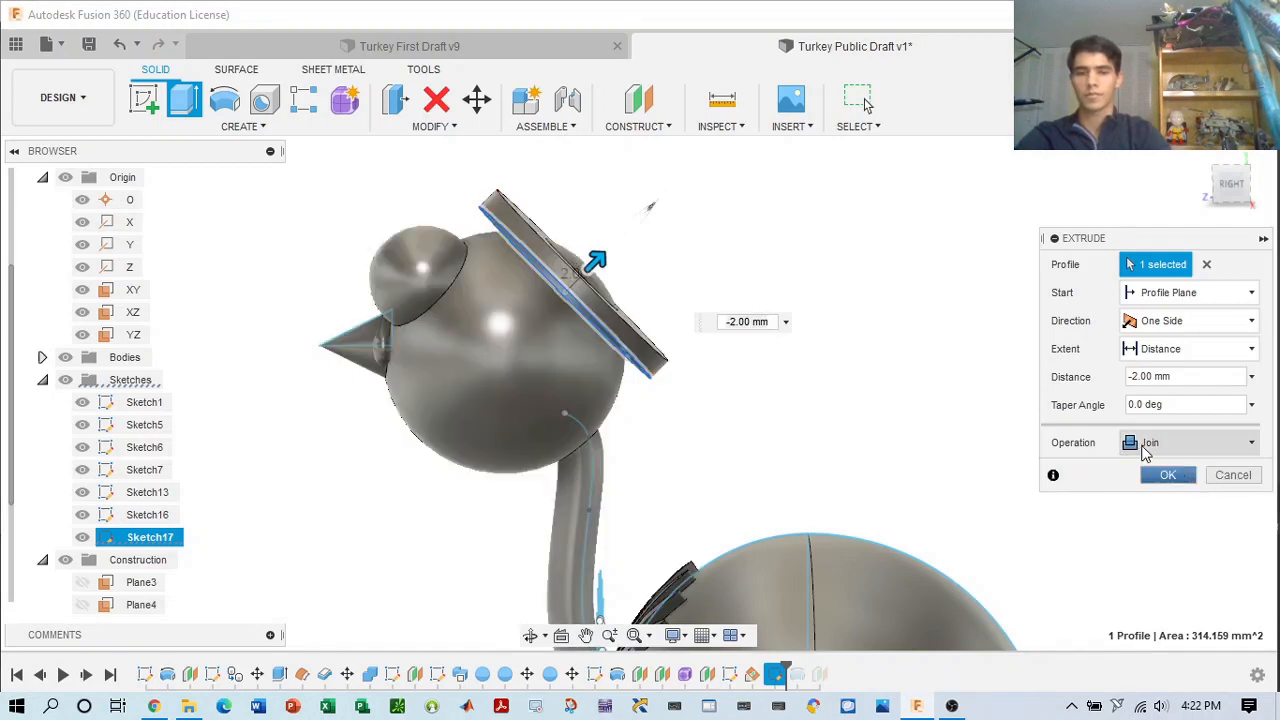
- Set the brim extrusion's distance to -1 mm, check it from the back and side, and complete the extrusion
drag(1225, 186, 1150, 198)
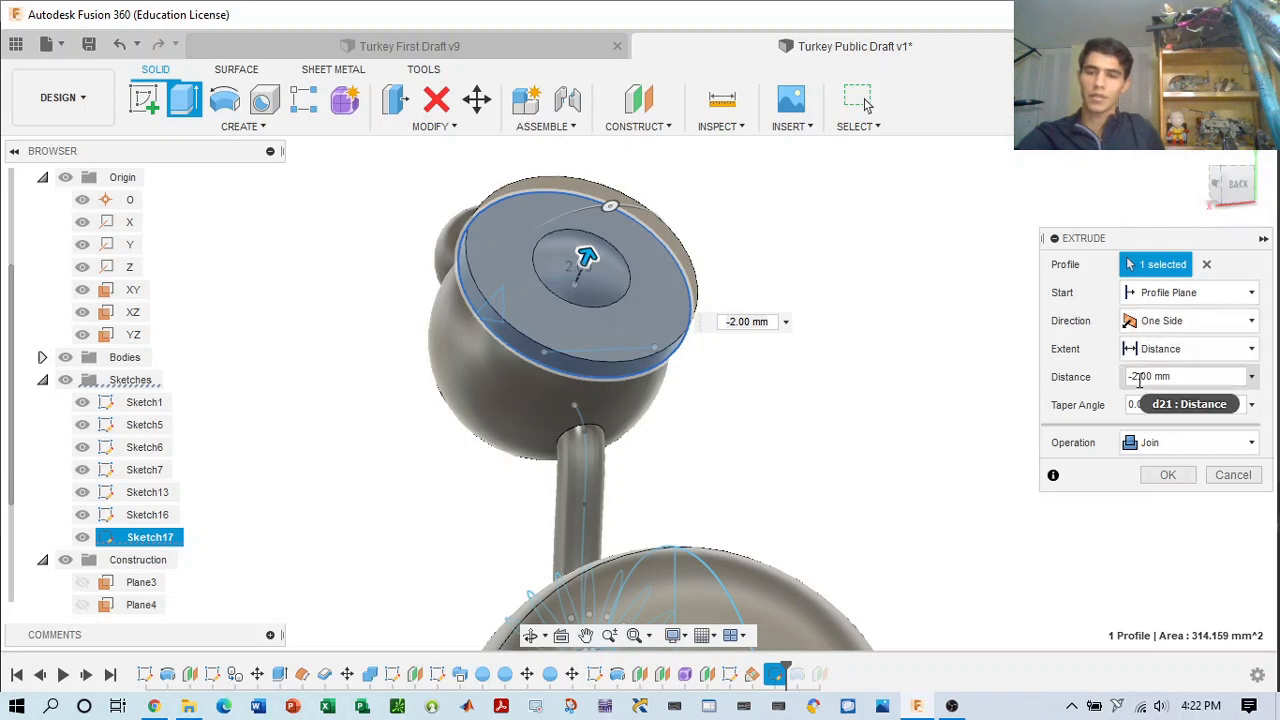
click(1139, 380)
key(BackSpace)
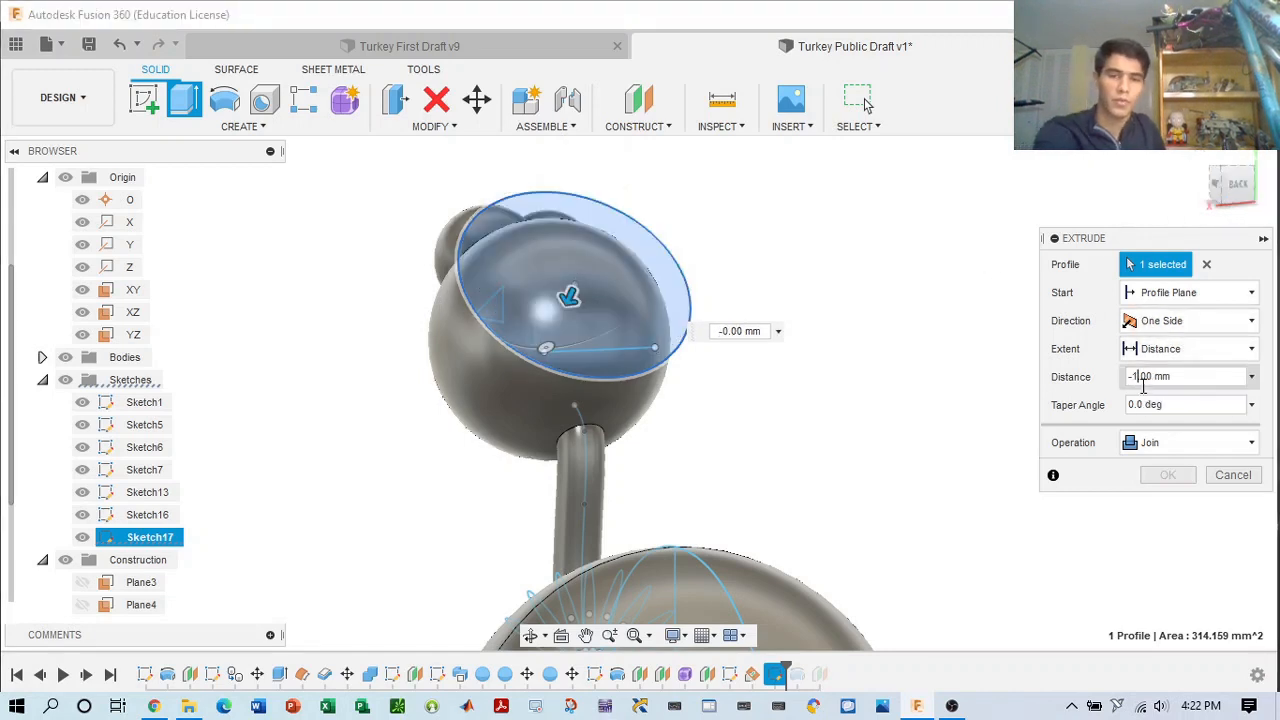
text(1)
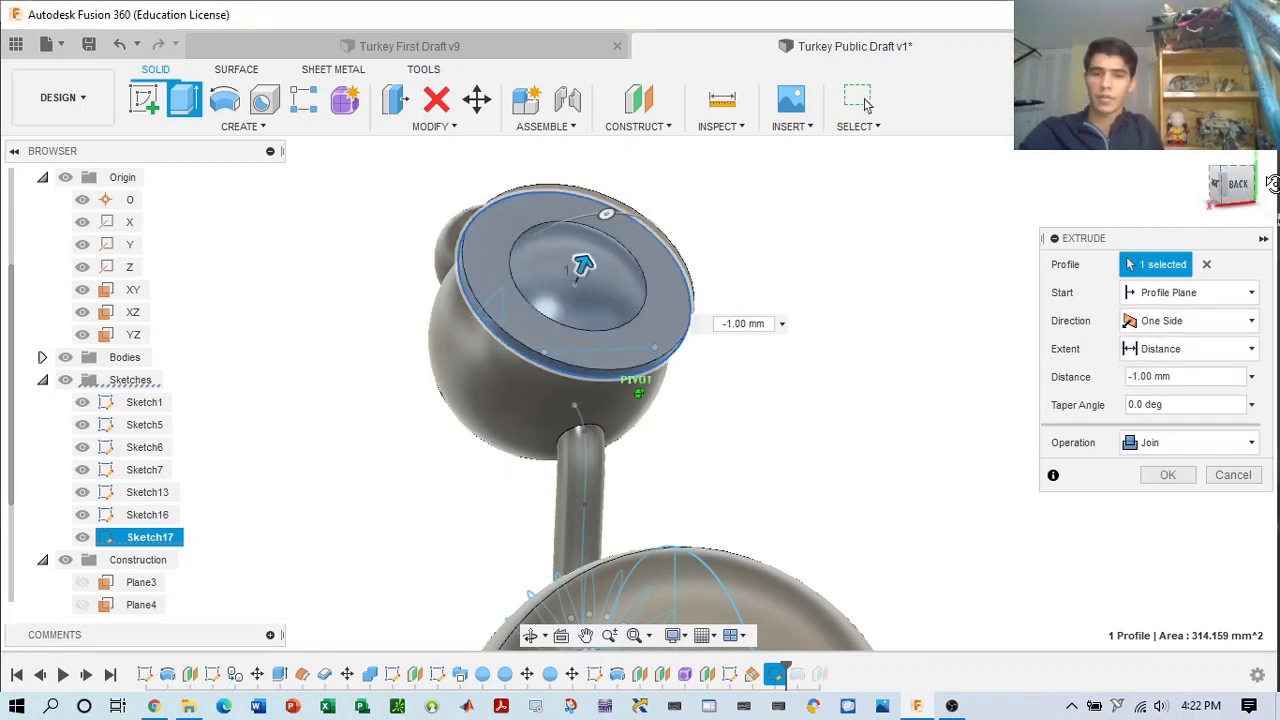
click(1272, 183)
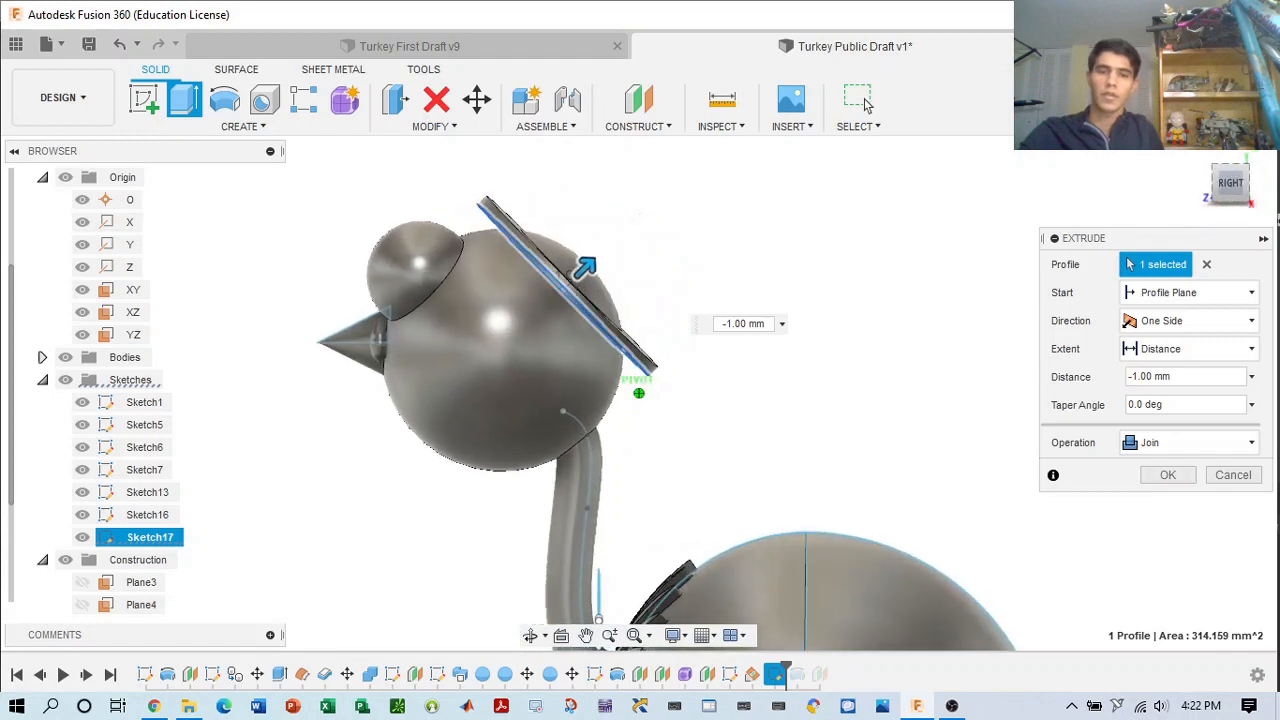
drag(1233, 184, 1115, 203)
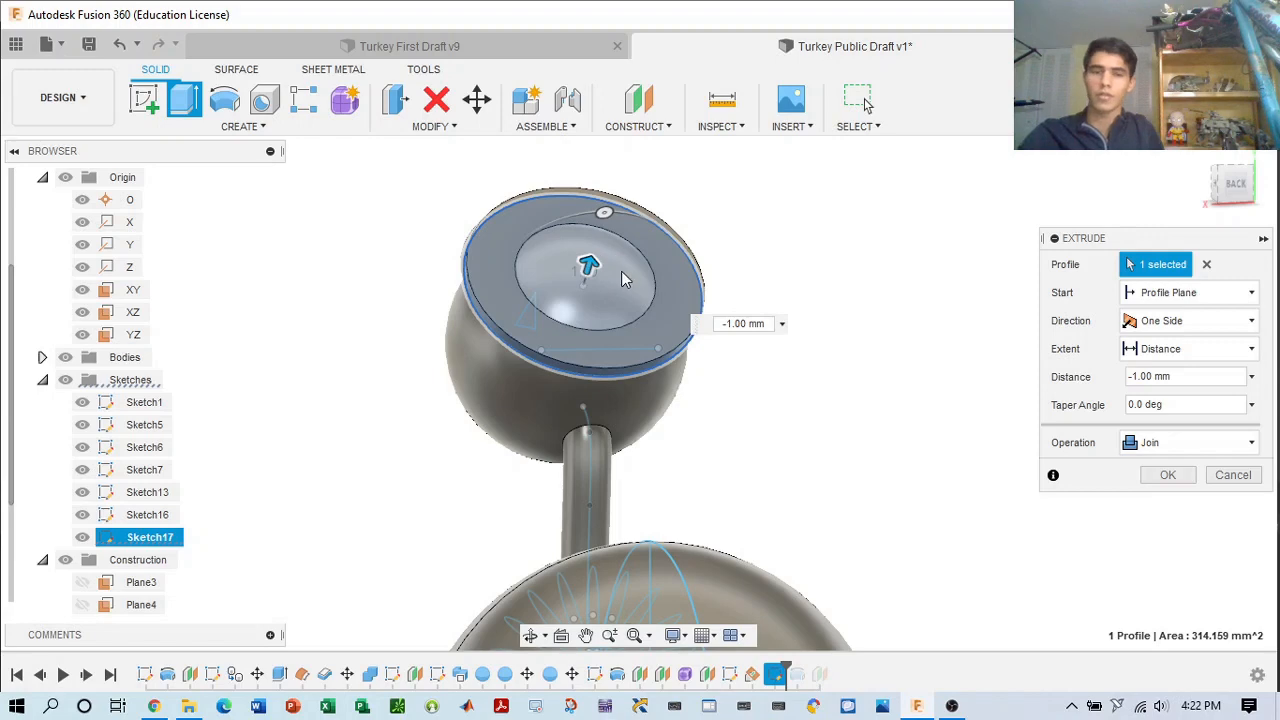
drag(1226, 186, 1247, 184)
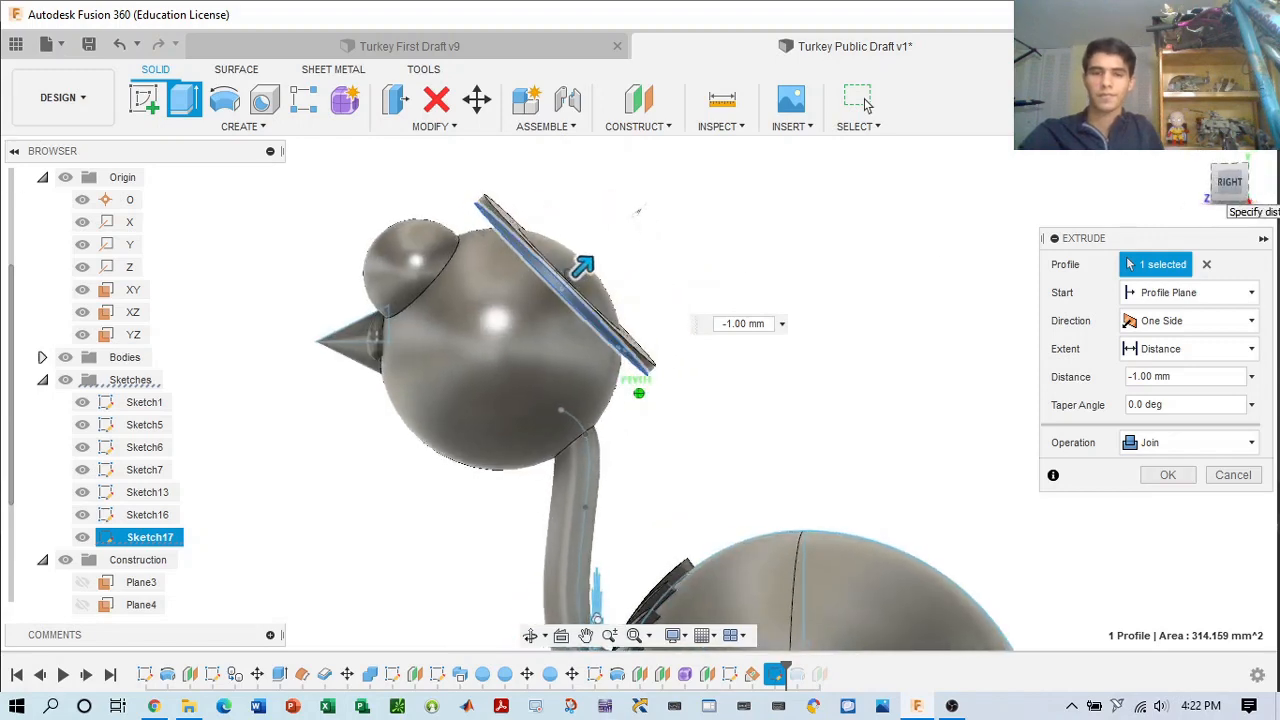
click(1166, 477)
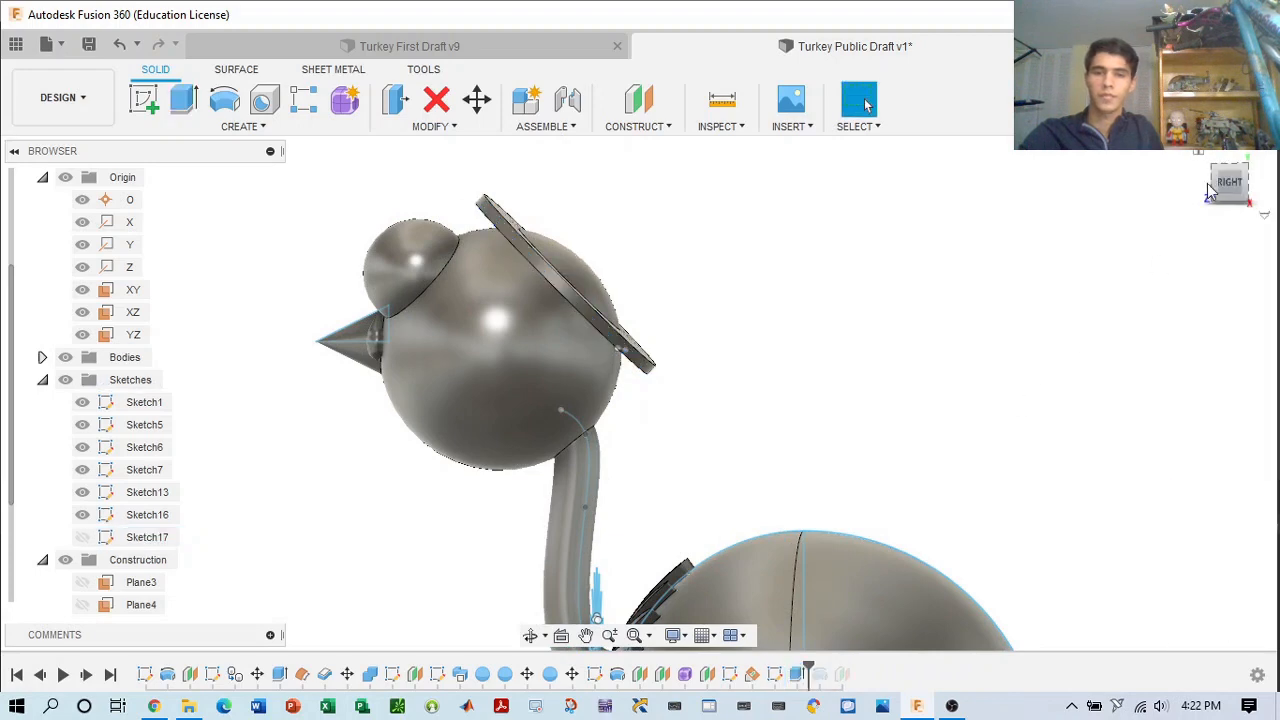
- Compare the brim with the hat in the Turkey First Draft v9 design from the side, and return to Turkey Public Draft v1
drag(1230, 184, 1232, 183)
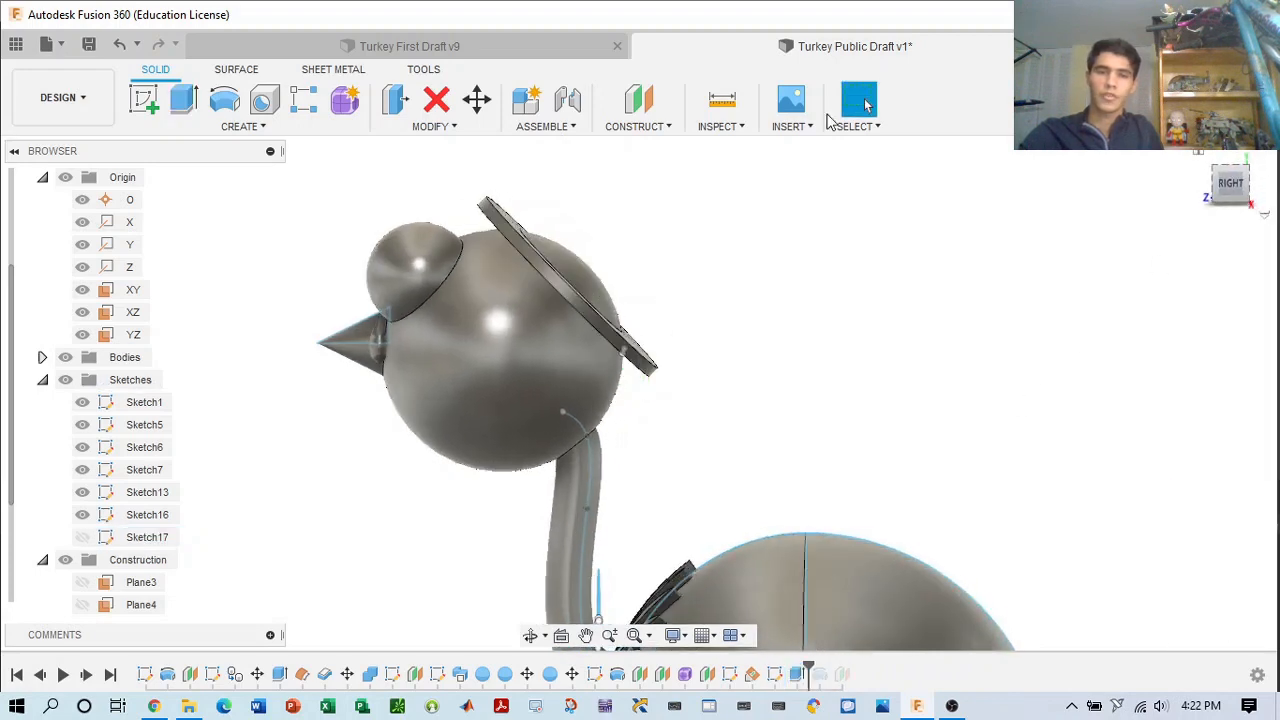
click(378, 46)
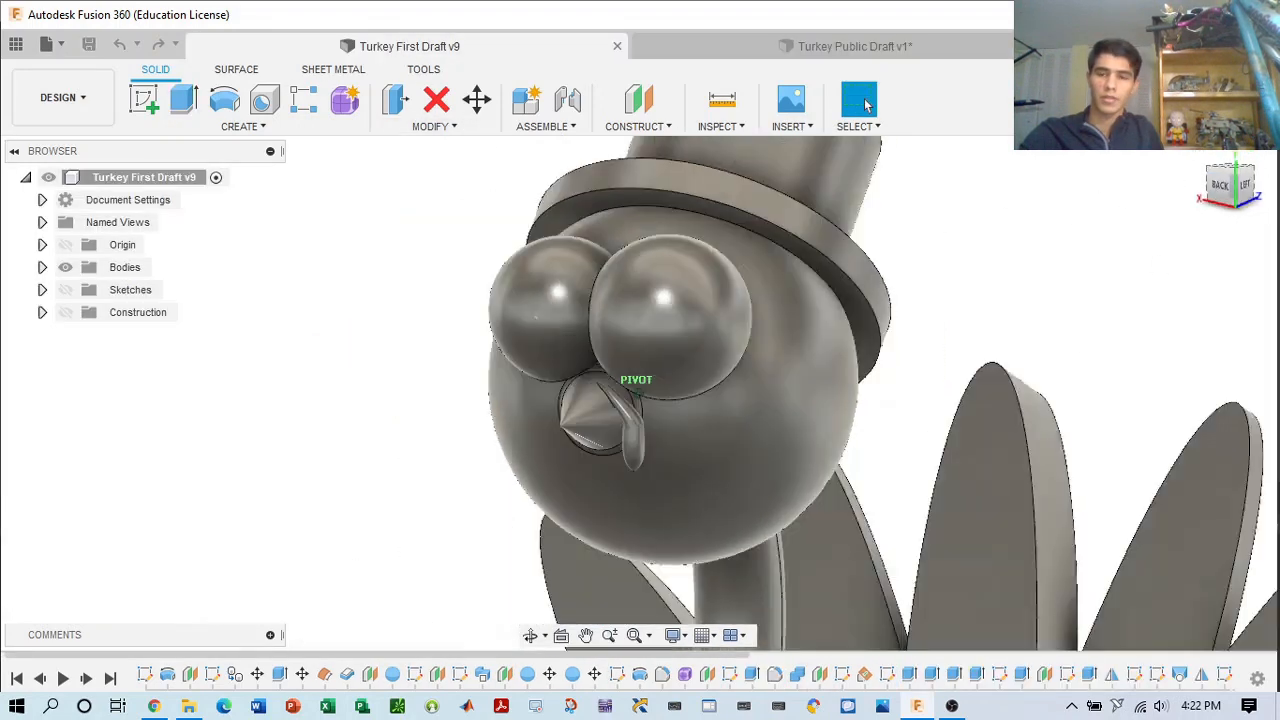
click(903, 48)
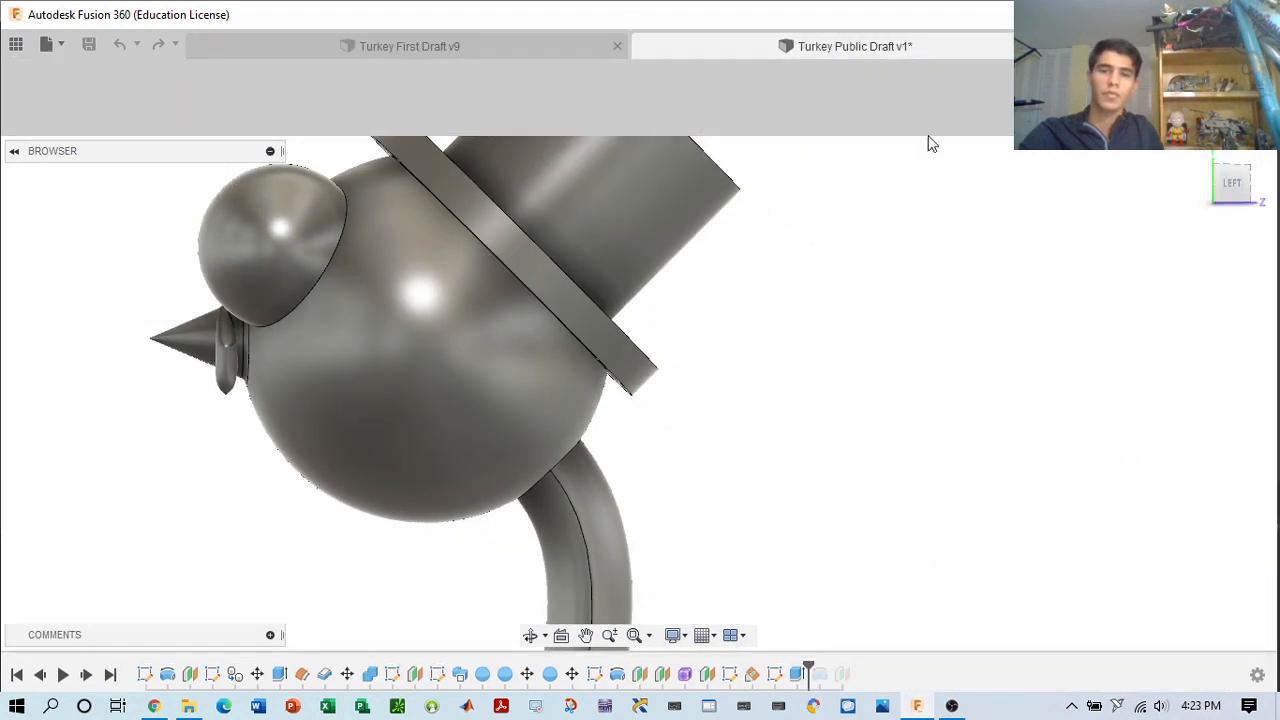
right_click(777, 674)
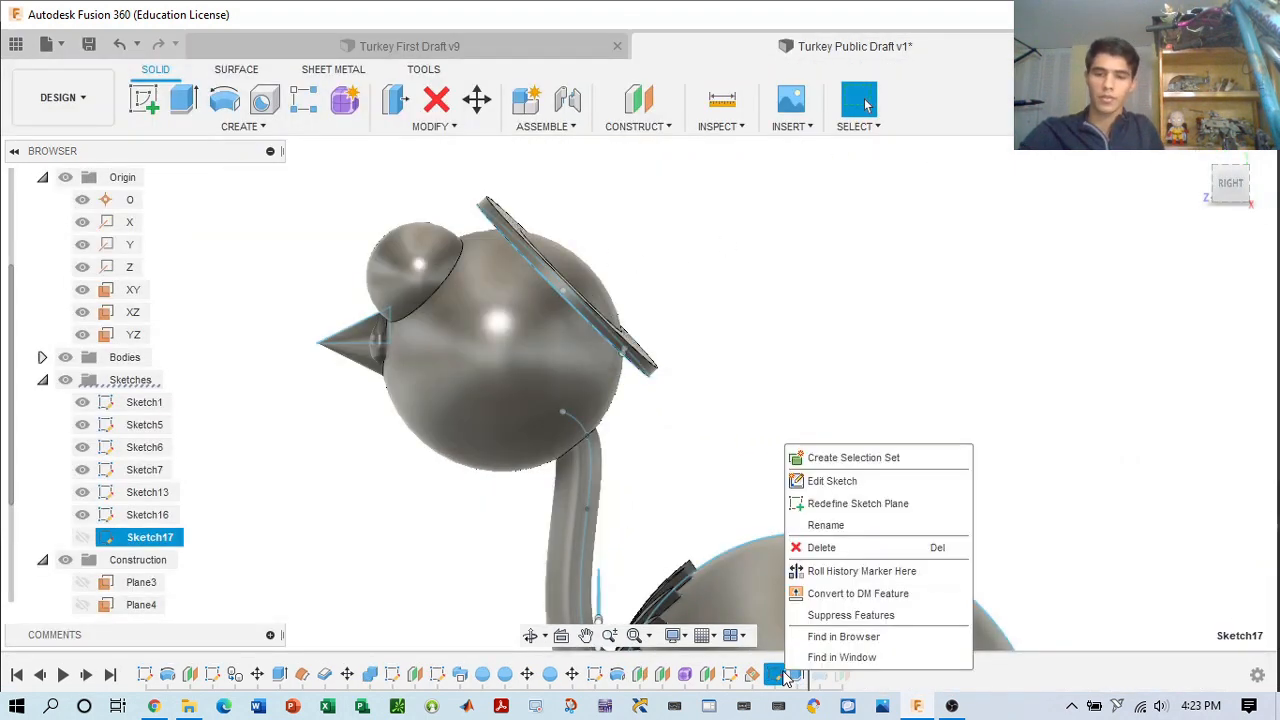
click(832, 481)
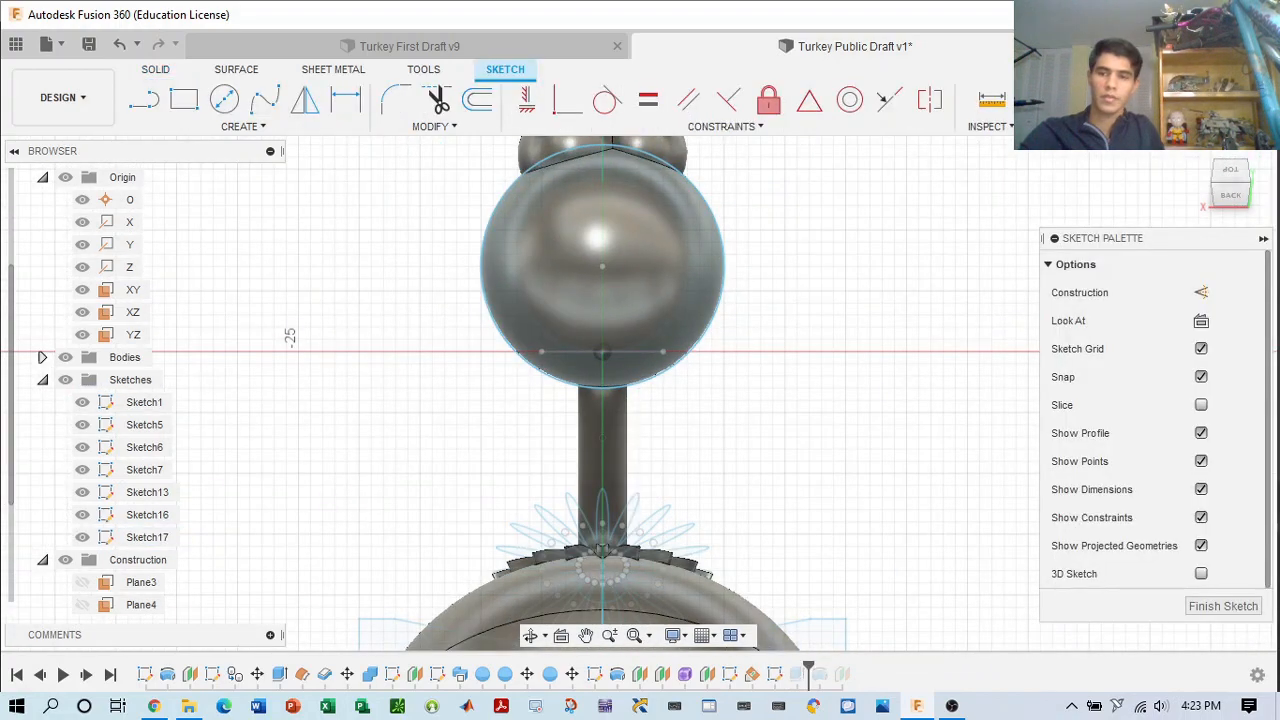
click(1203, 100)
- Edit the hat brim's extrusion and set its distance to -2 mm
right_click(797, 674)
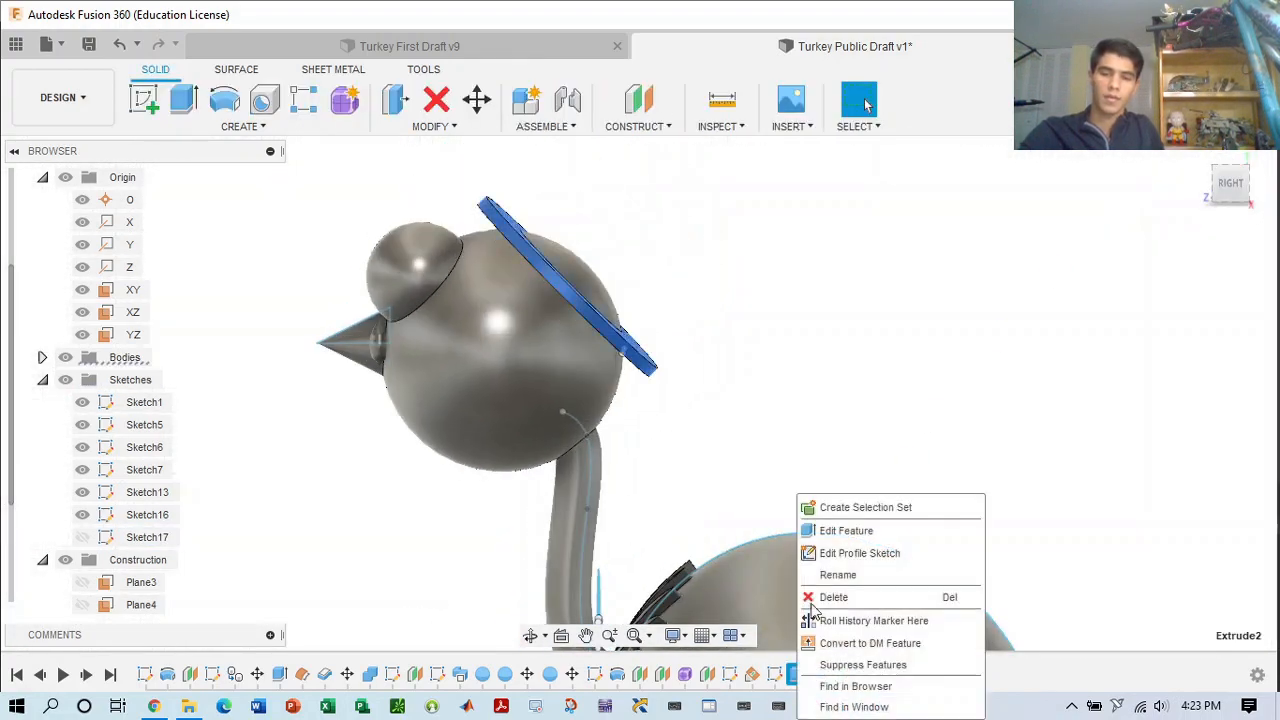
click(840, 531)
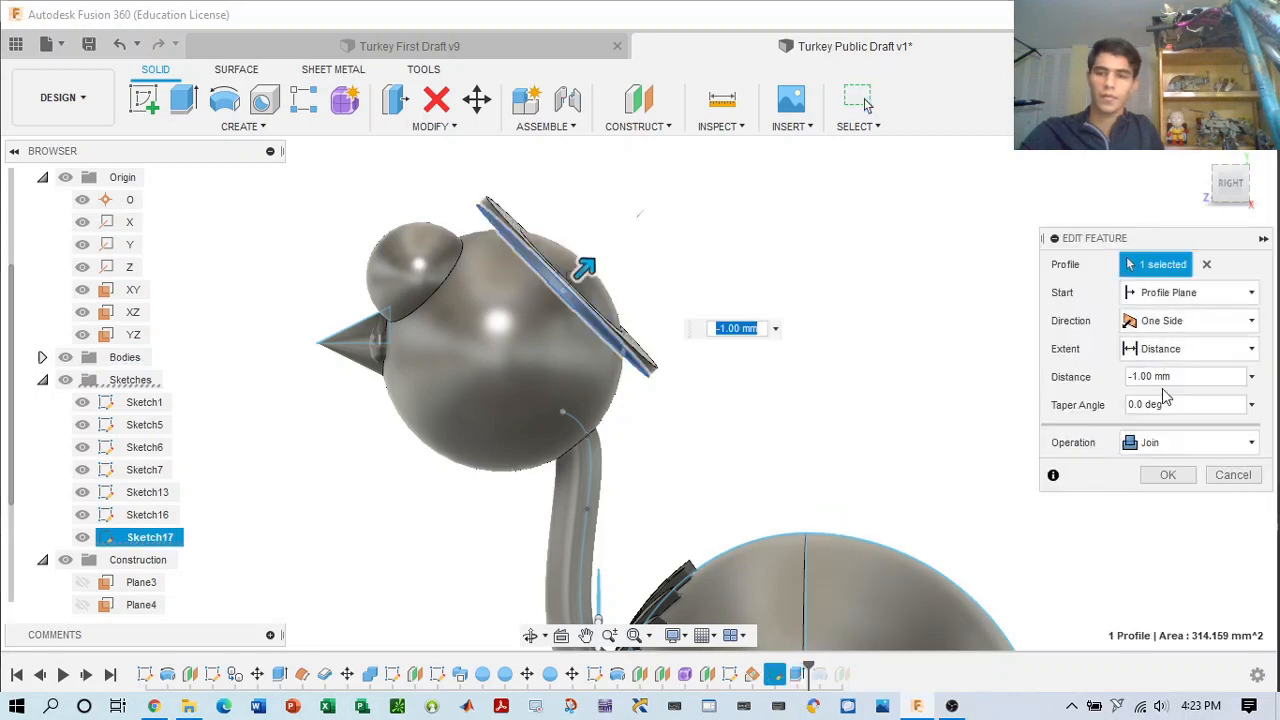
click(1160, 380)
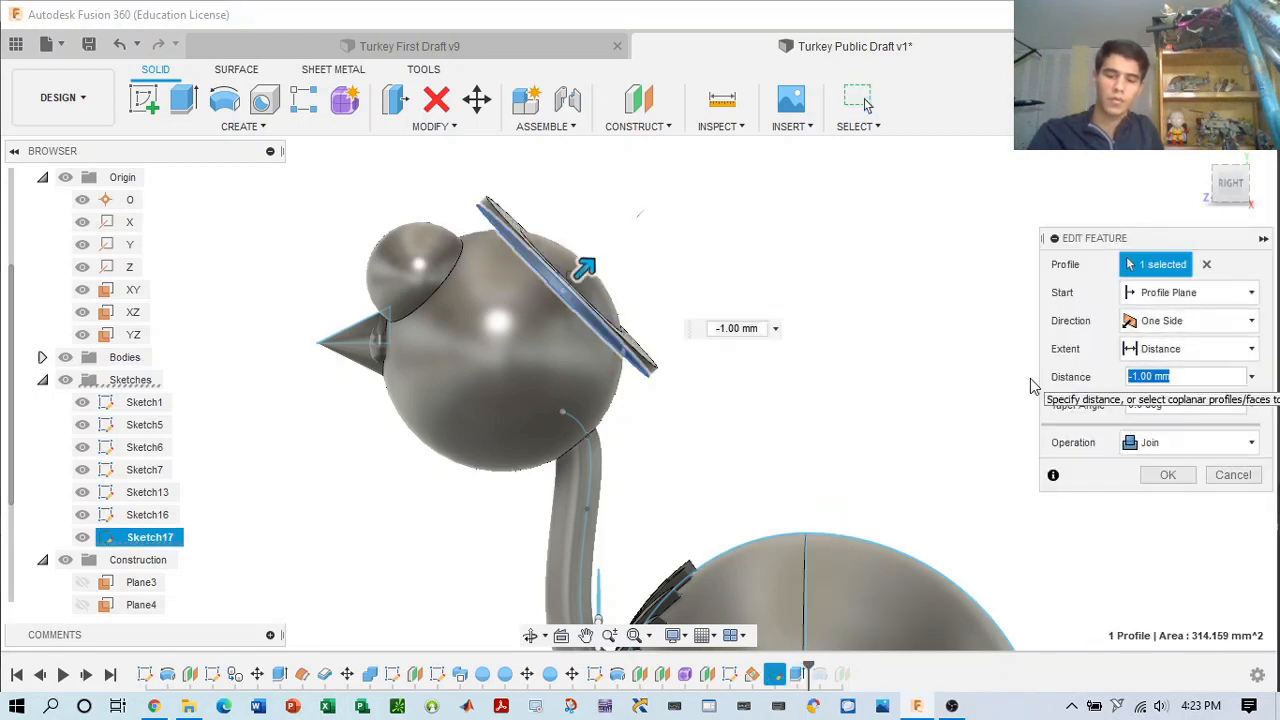
text(-2mm)
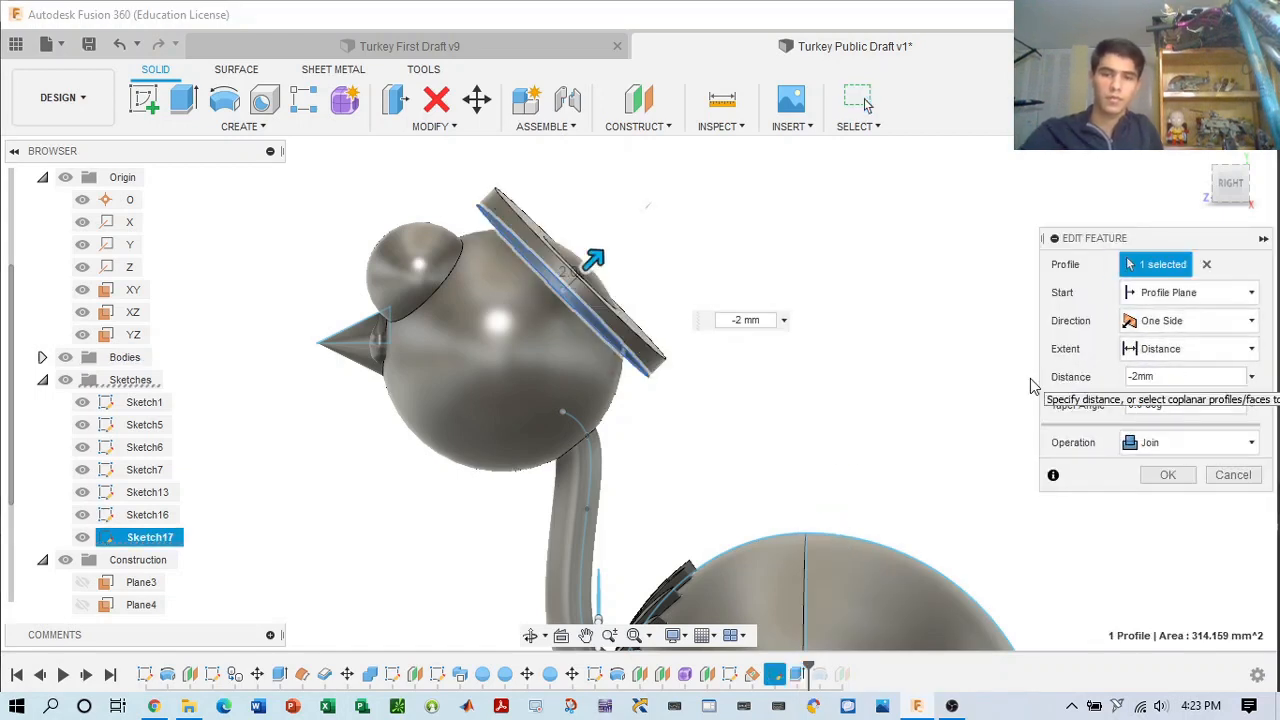
click(1168, 475)
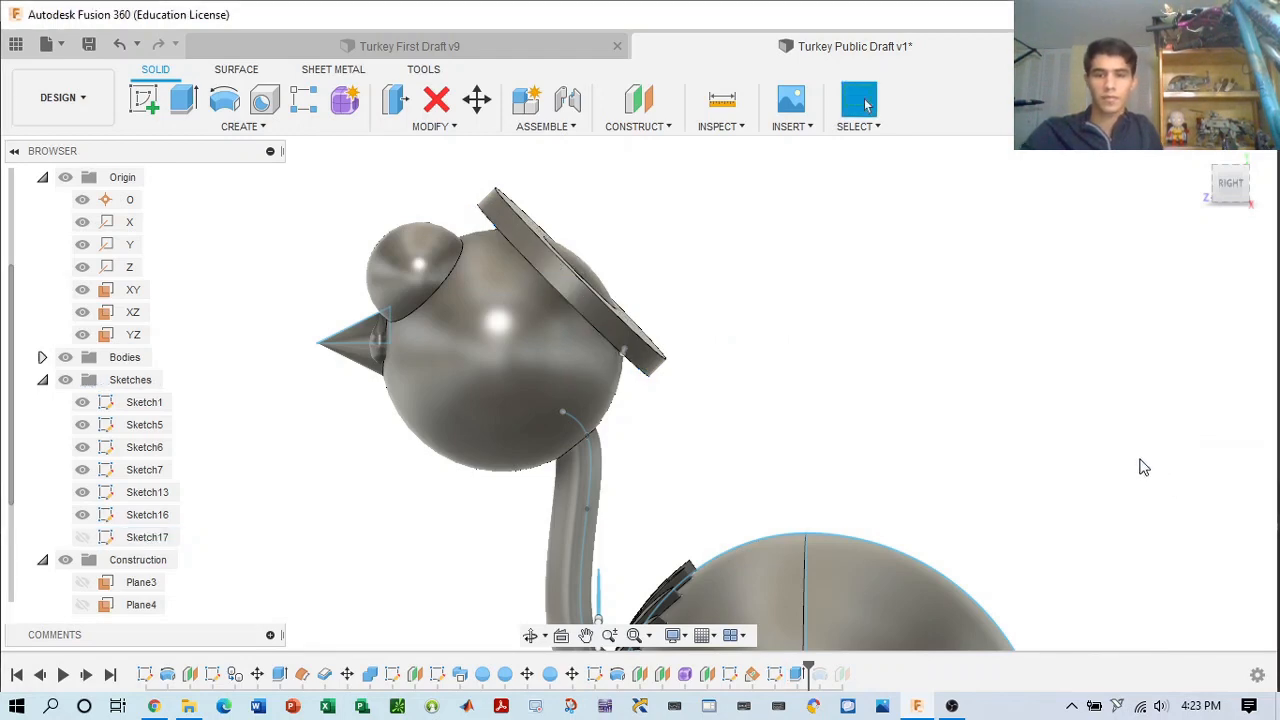
- Show the angled construction plane Plane8 at the back of the head and start a new sketch on it
drag(1228, 188, 1163, 213)
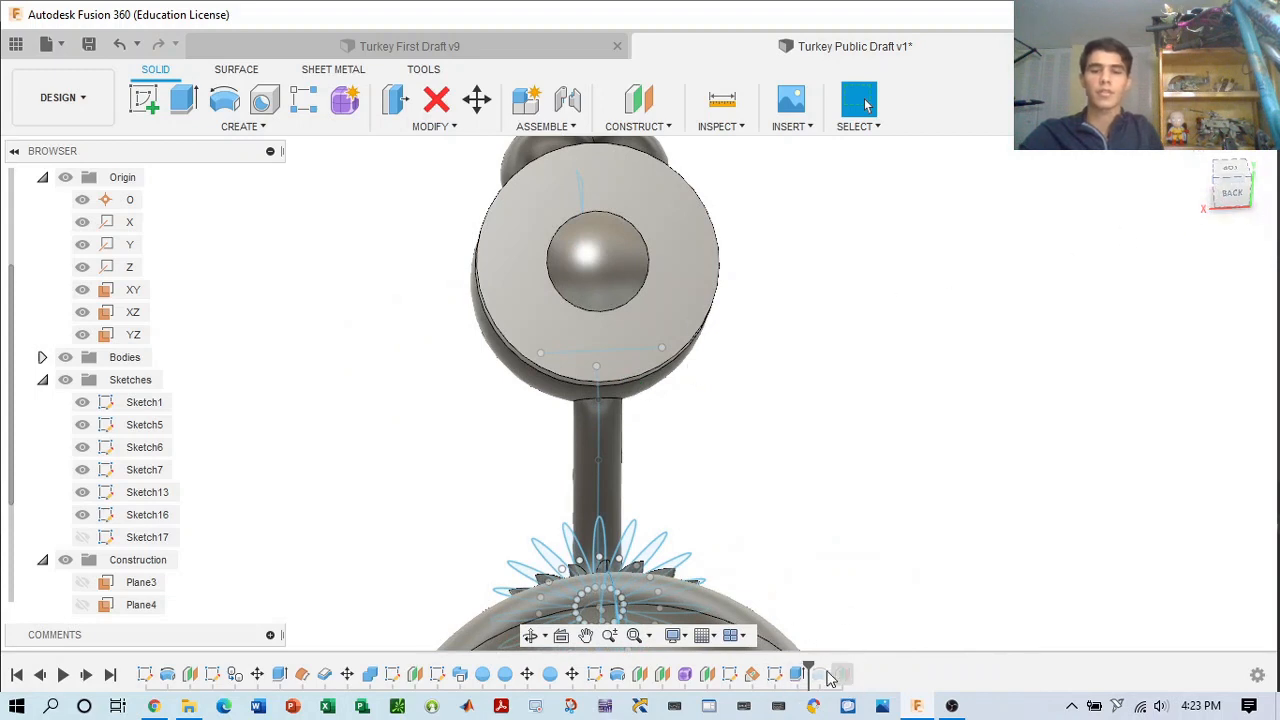
click(144, 100)
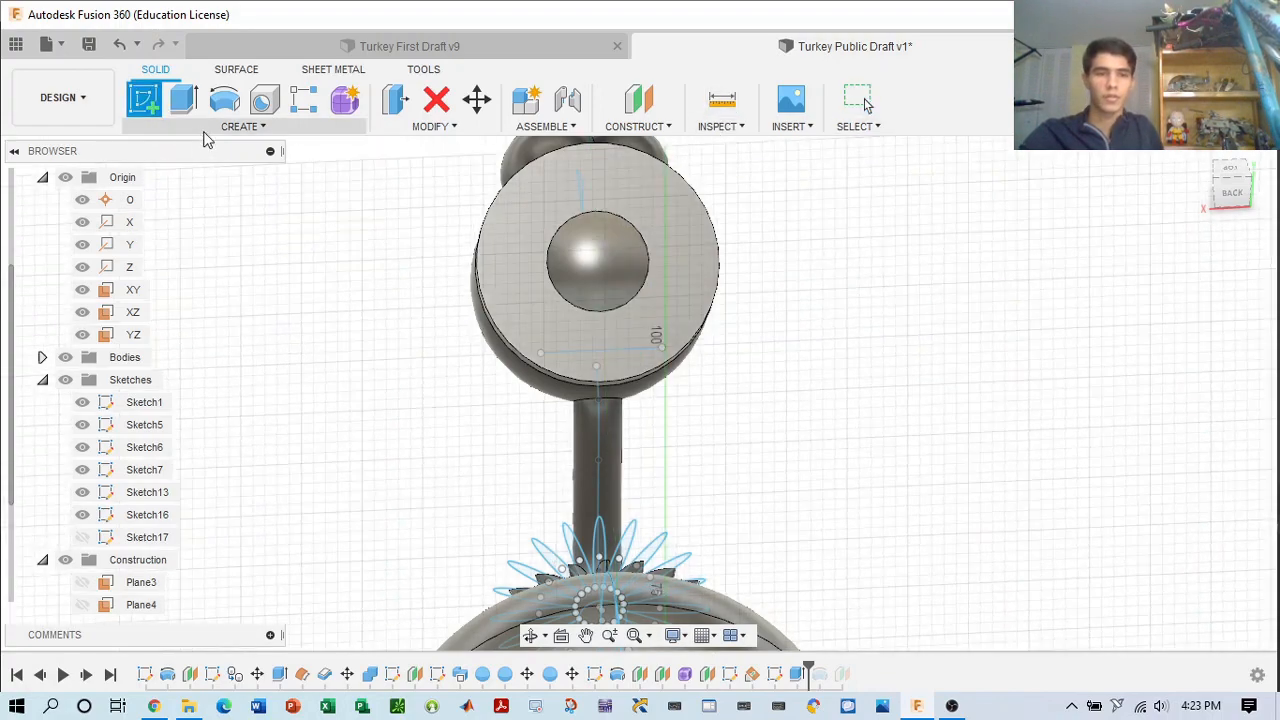
click(617, 363)
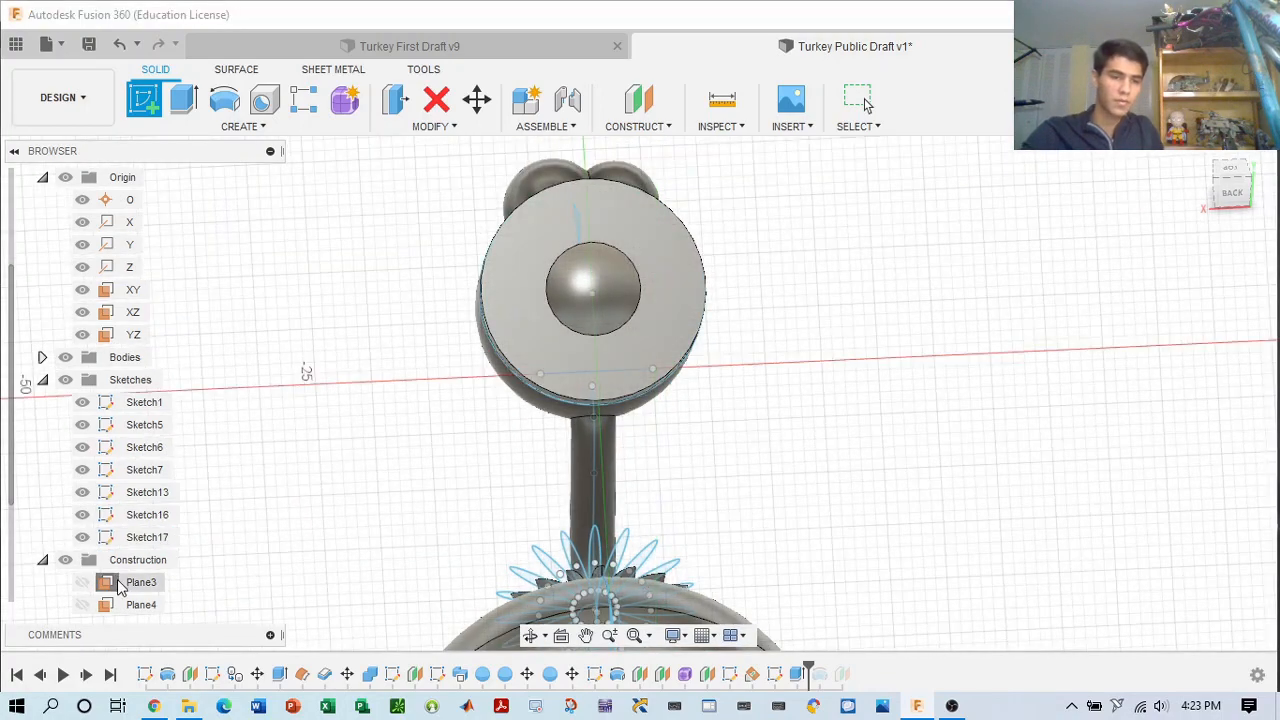
scroll(95, 530, down, 3)
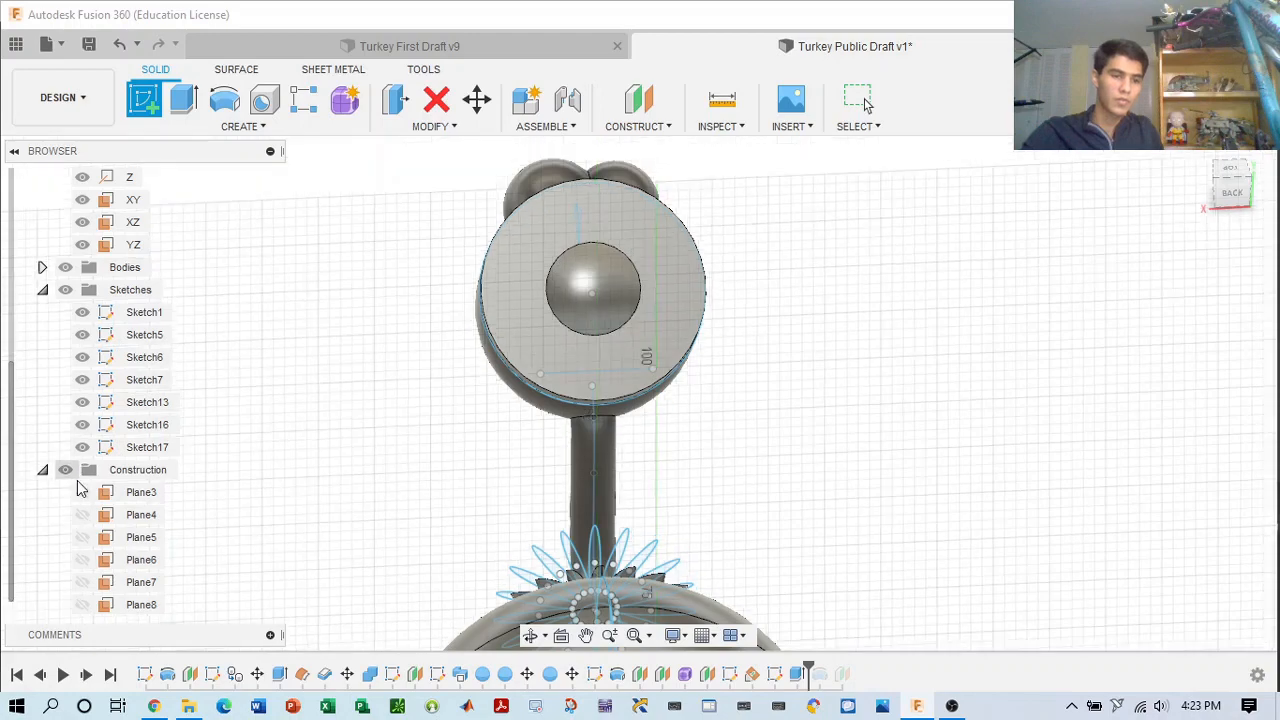
click(82, 604)
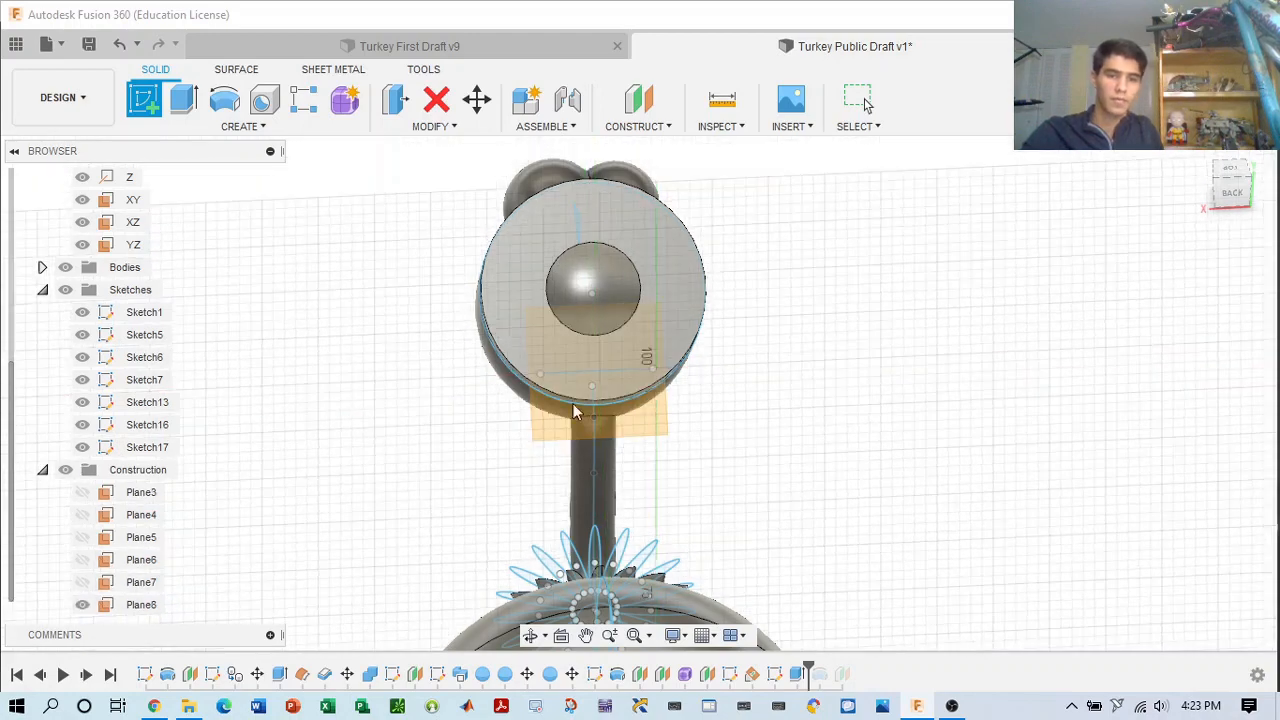
click(655, 383)
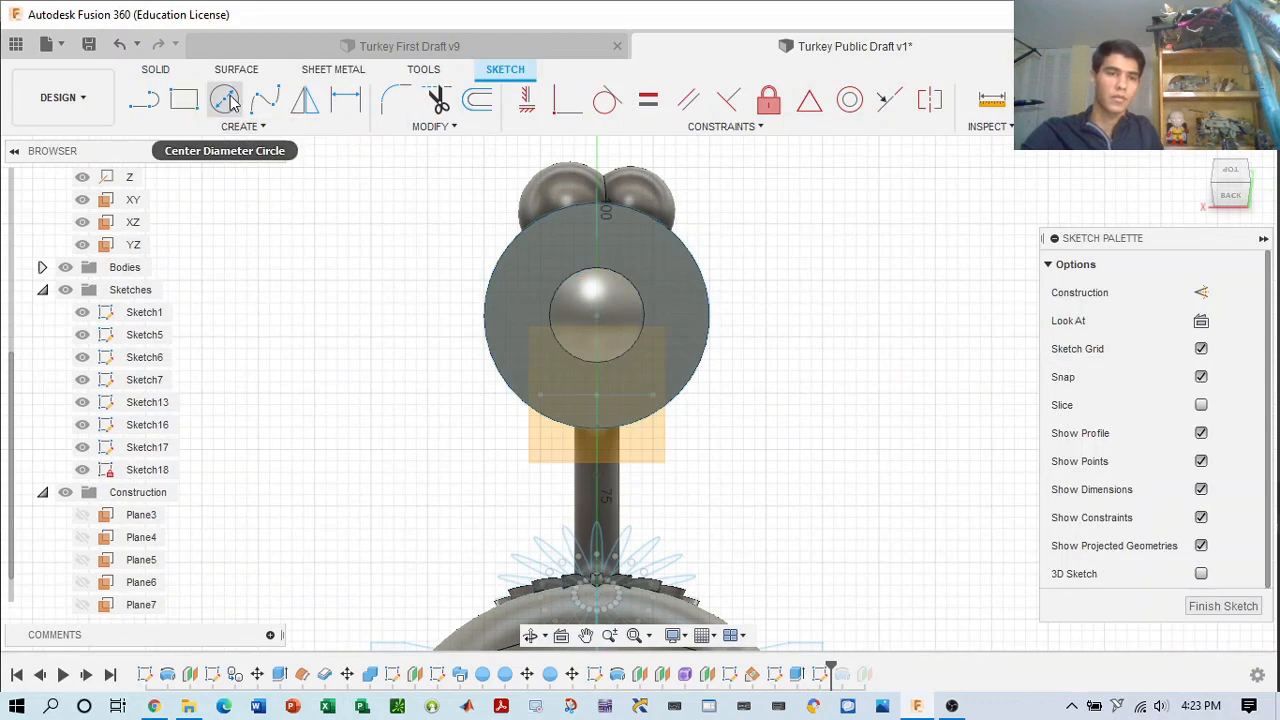
- Sketch a 15 mm diameter circle concentric with the hat brim
click(224, 99)
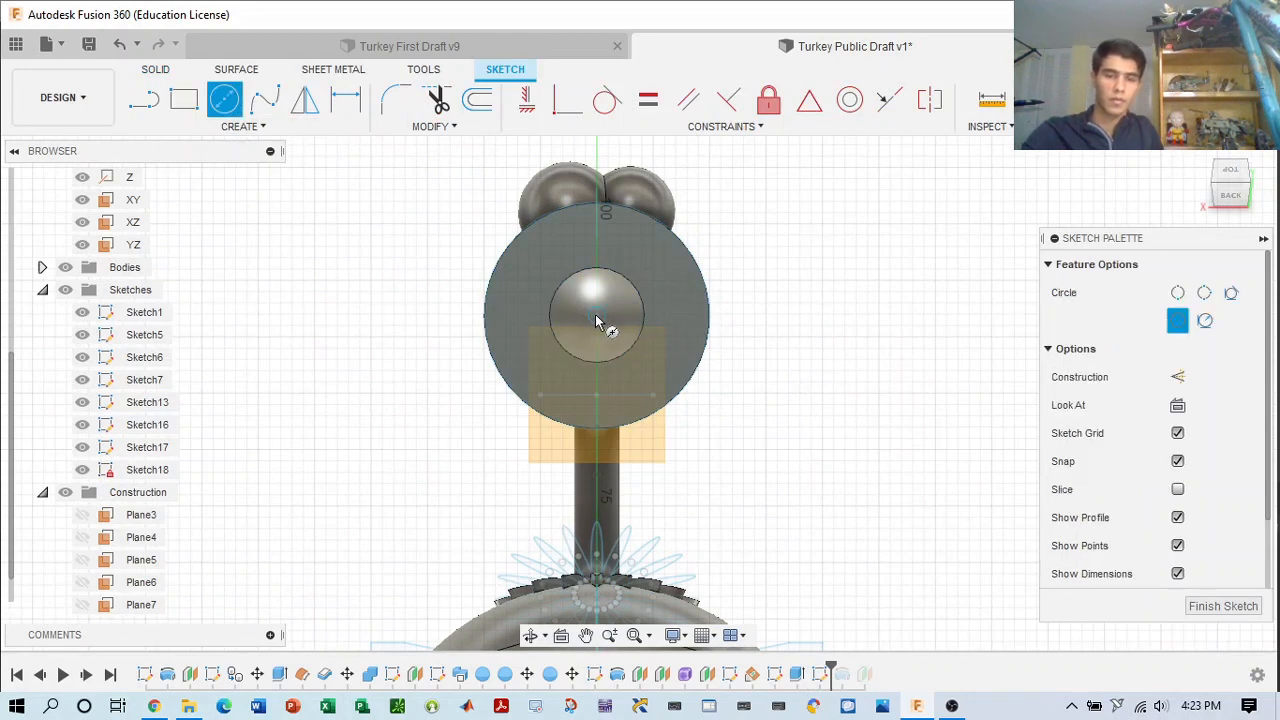
click(596, 320)
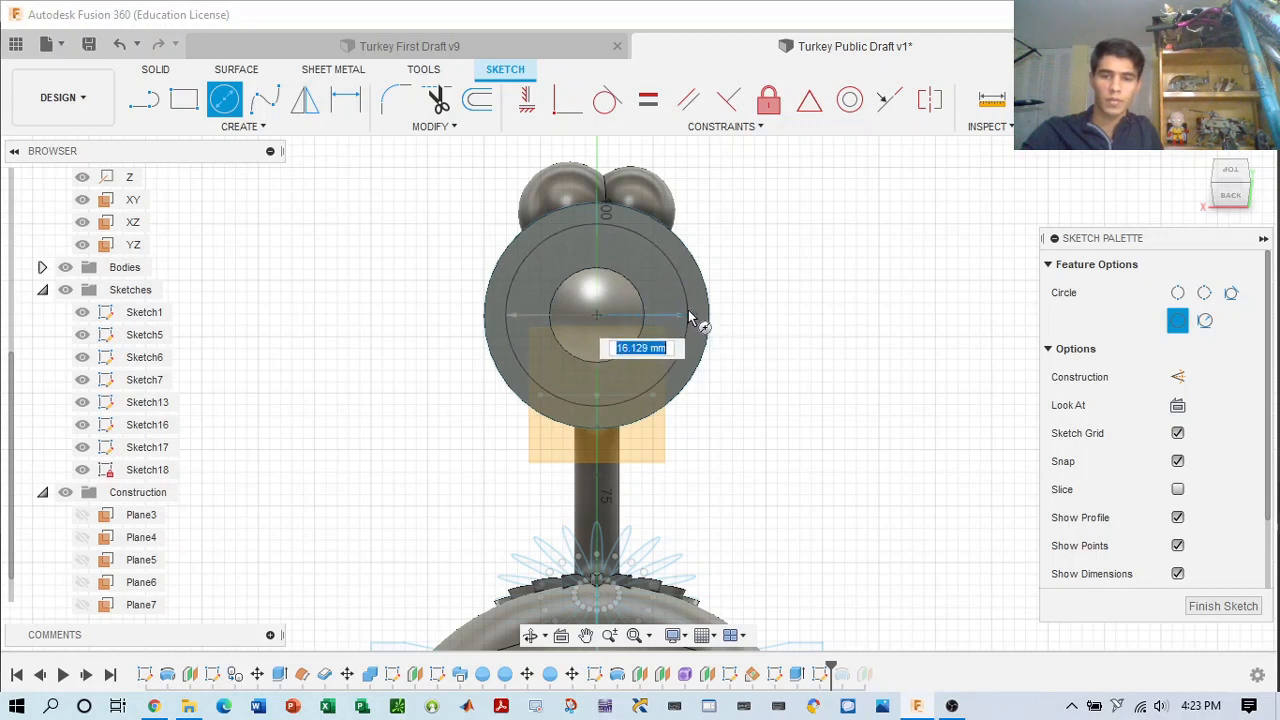
key(Tab)
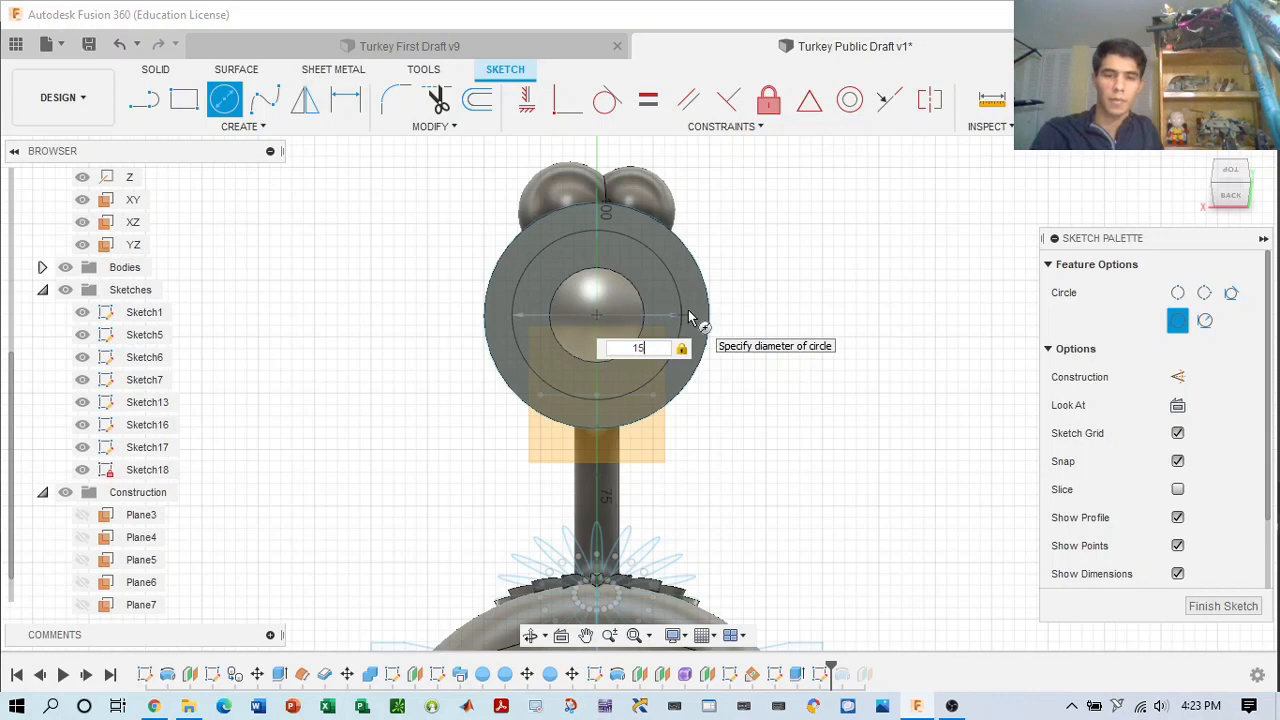
key(Return)
key(Escape)
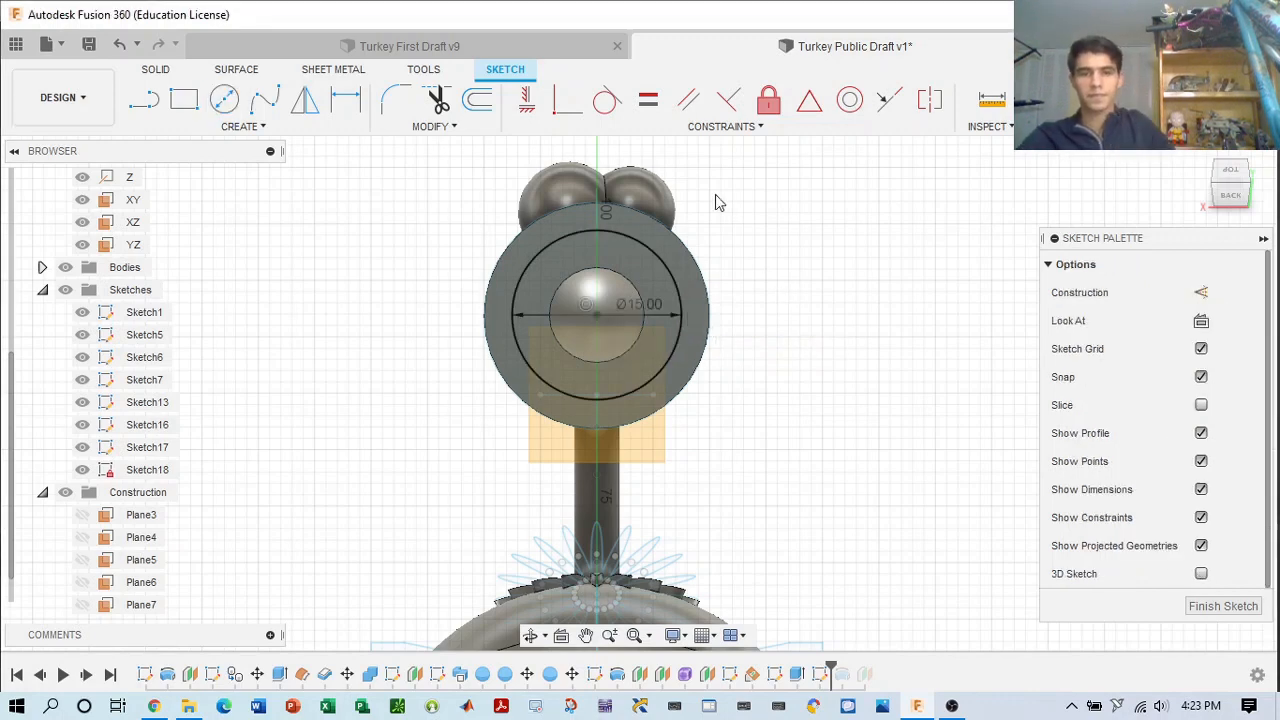
- Compare the hat's proportions with the Turkey First Draft v9 design from behind, and return to Turkey Public Draft v1
click(409, 46)
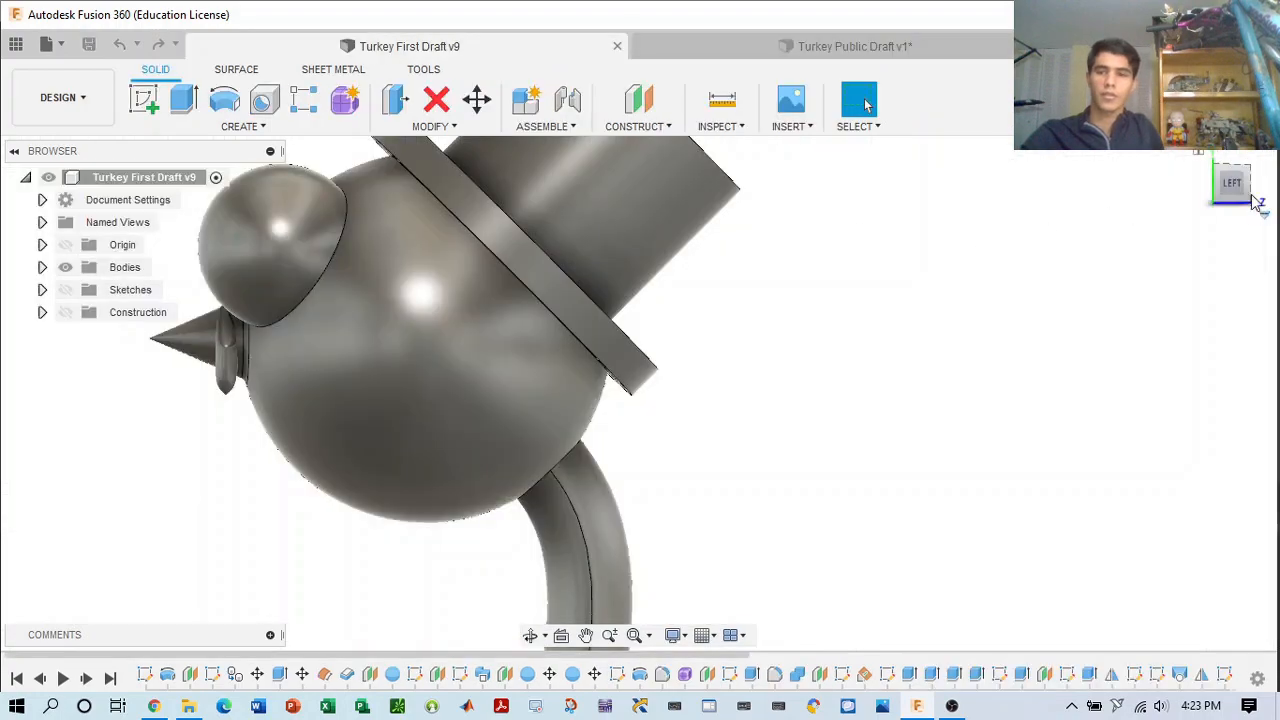
click(1258, 203)
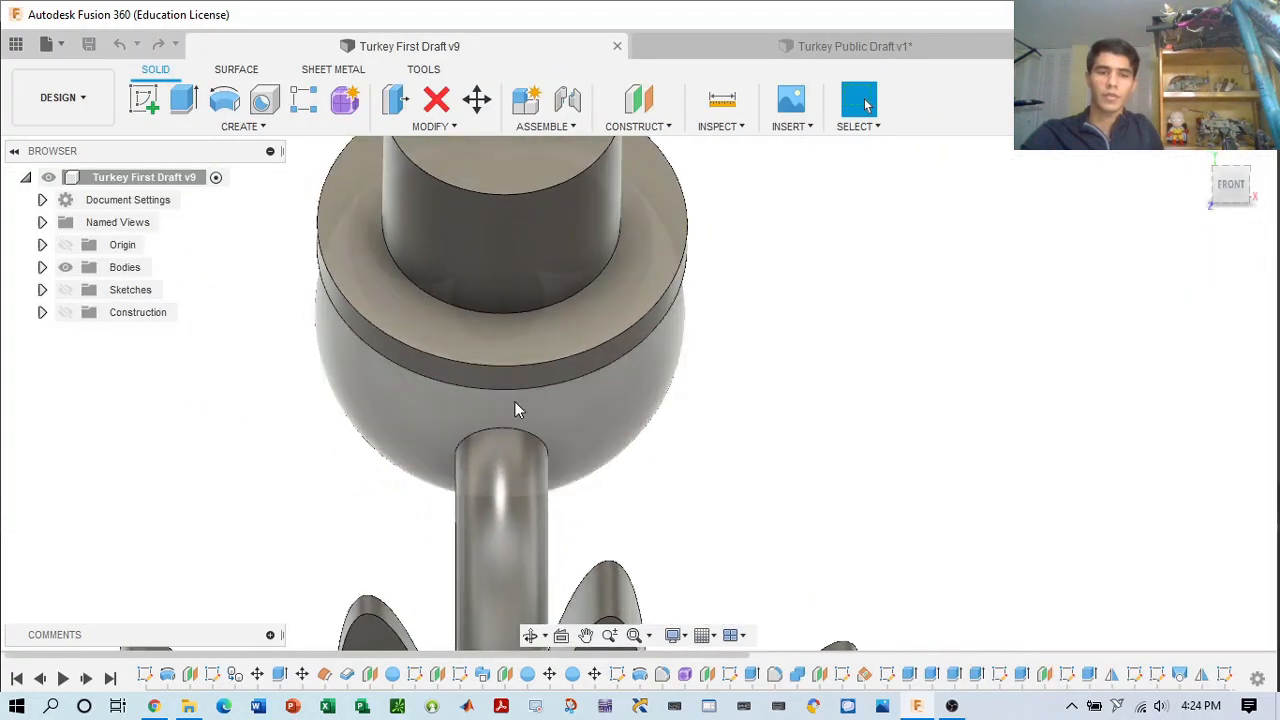
click(822, 46)
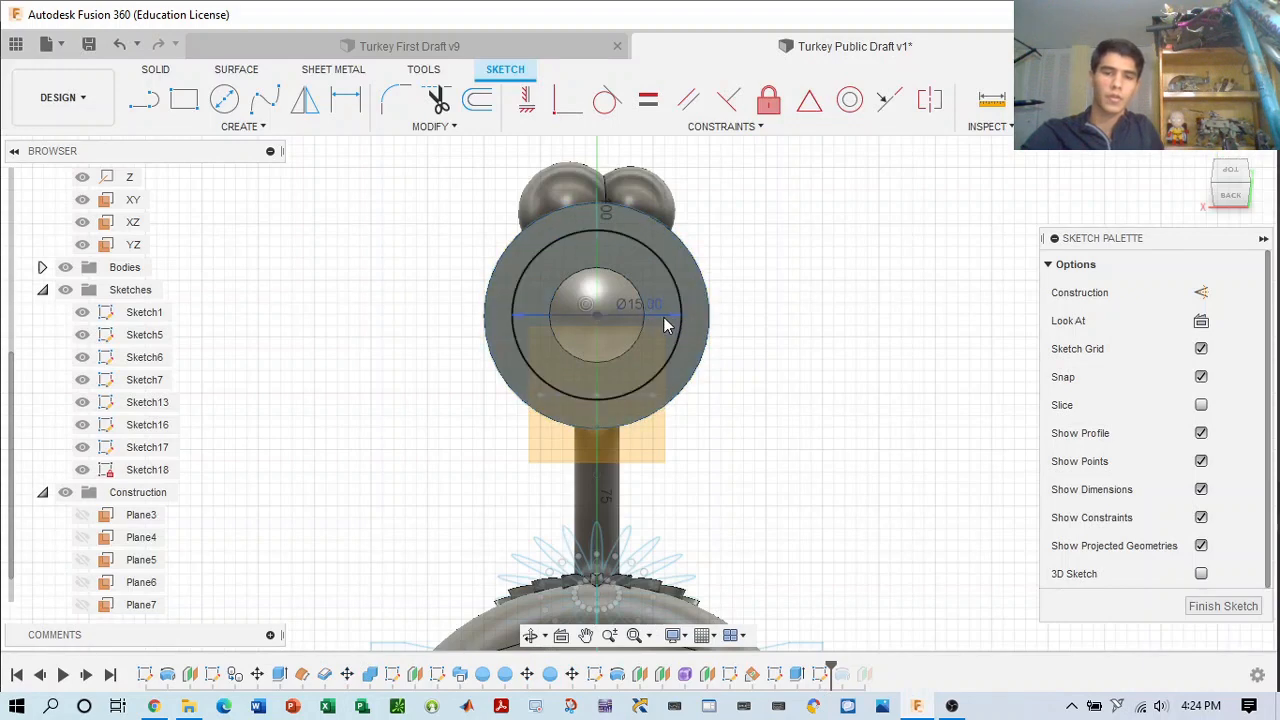
- Set the hat circle's diameter to 13 mm and finish the sketch
double_click(664, 321)
text(13)
key(Return)
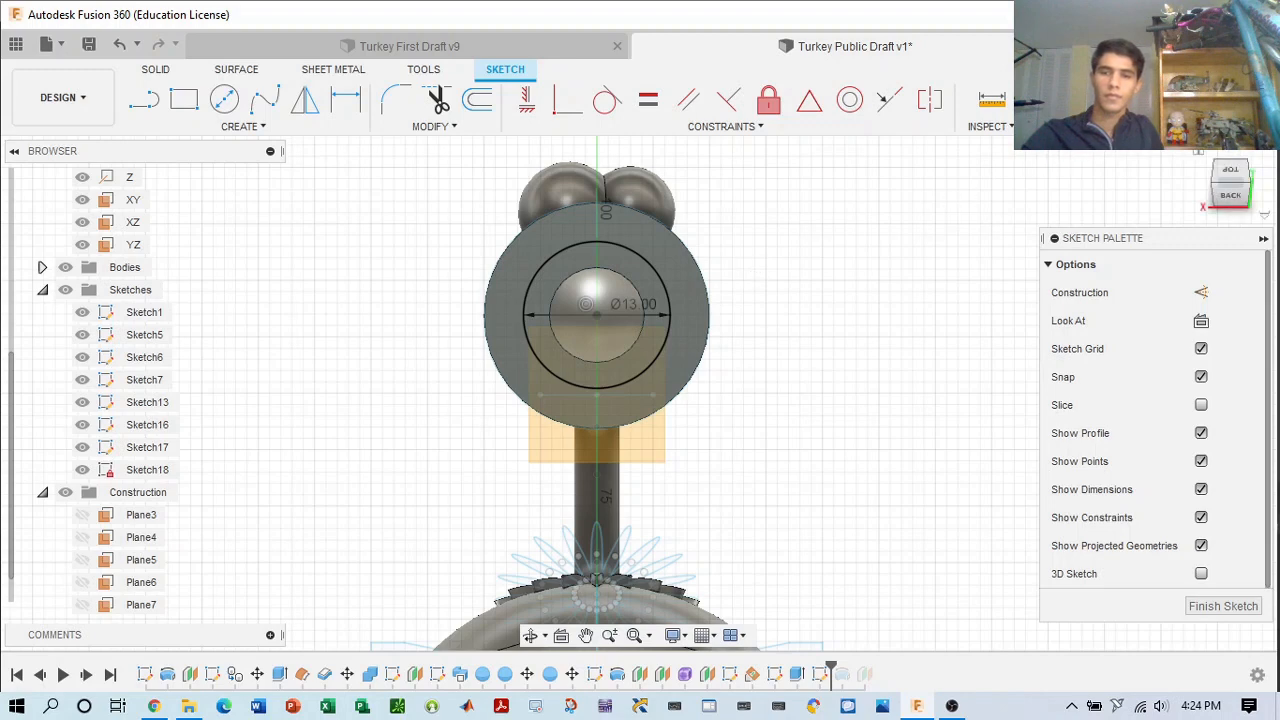
click(1205, 100)
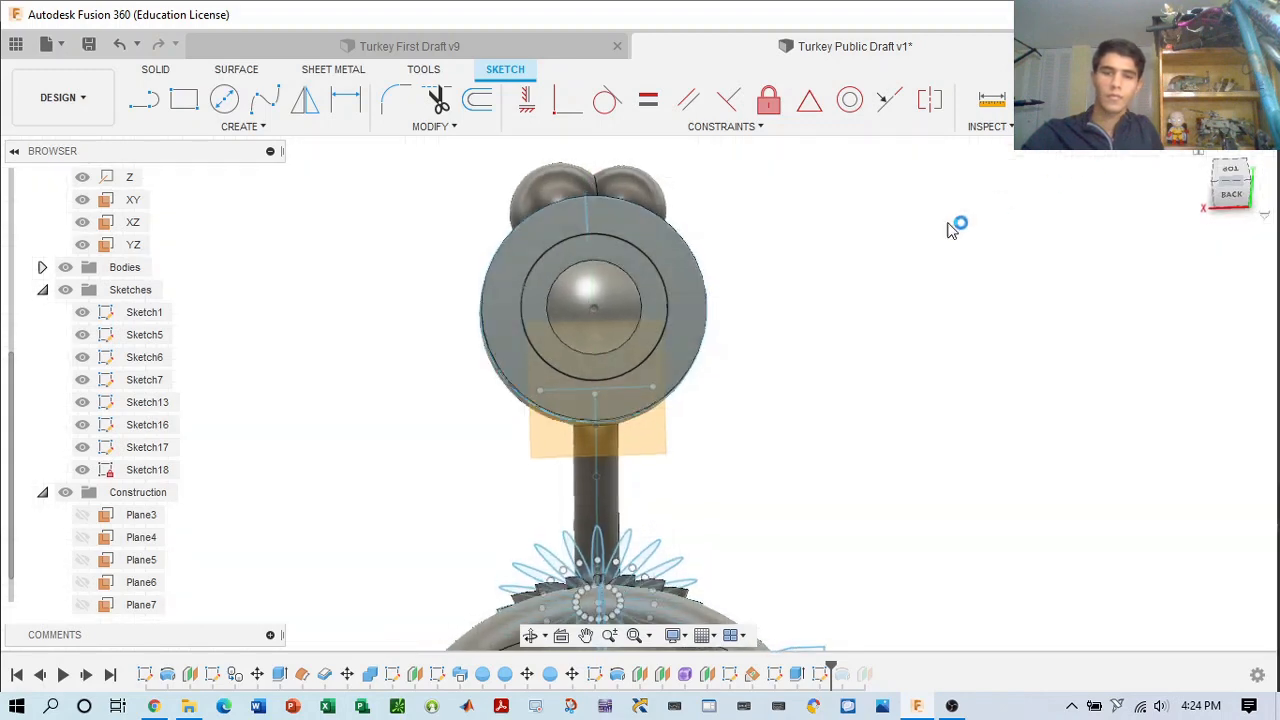
- Extrude both the ring and the inner circle profile of the hat sketch 10 mm outward from the brim
click(652, 252)
click(180, 103)
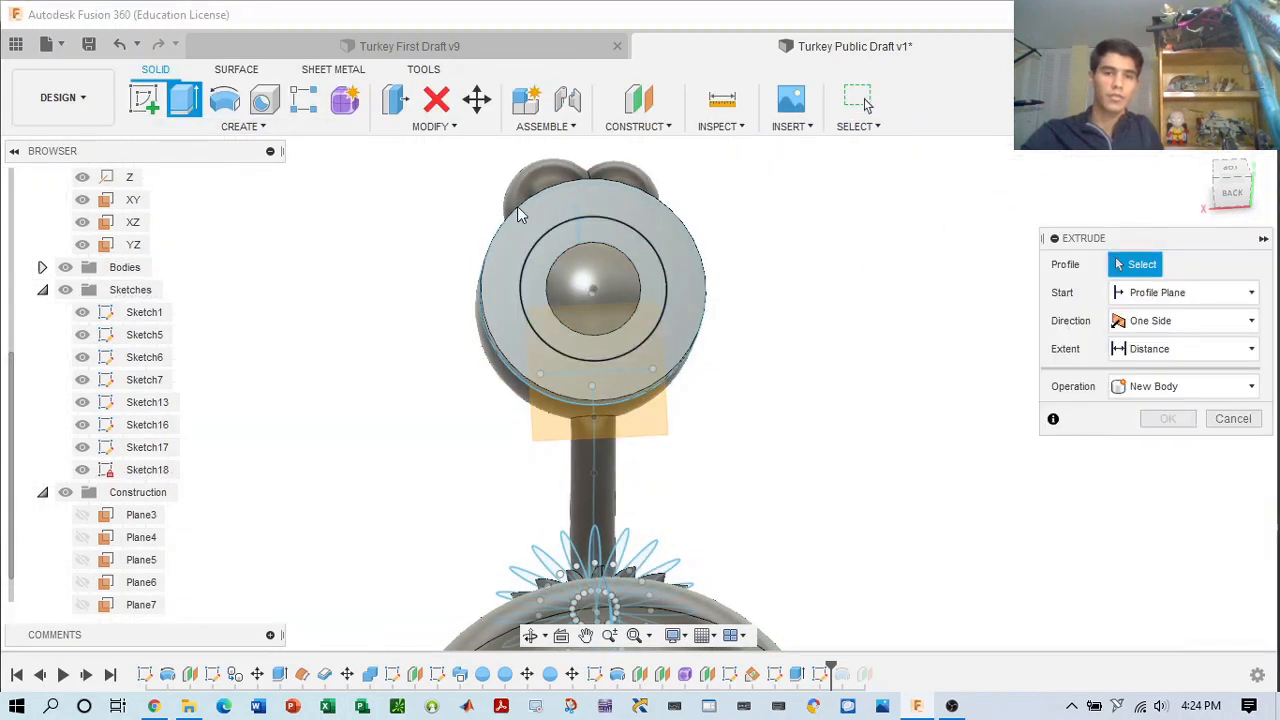
click(648, 251)
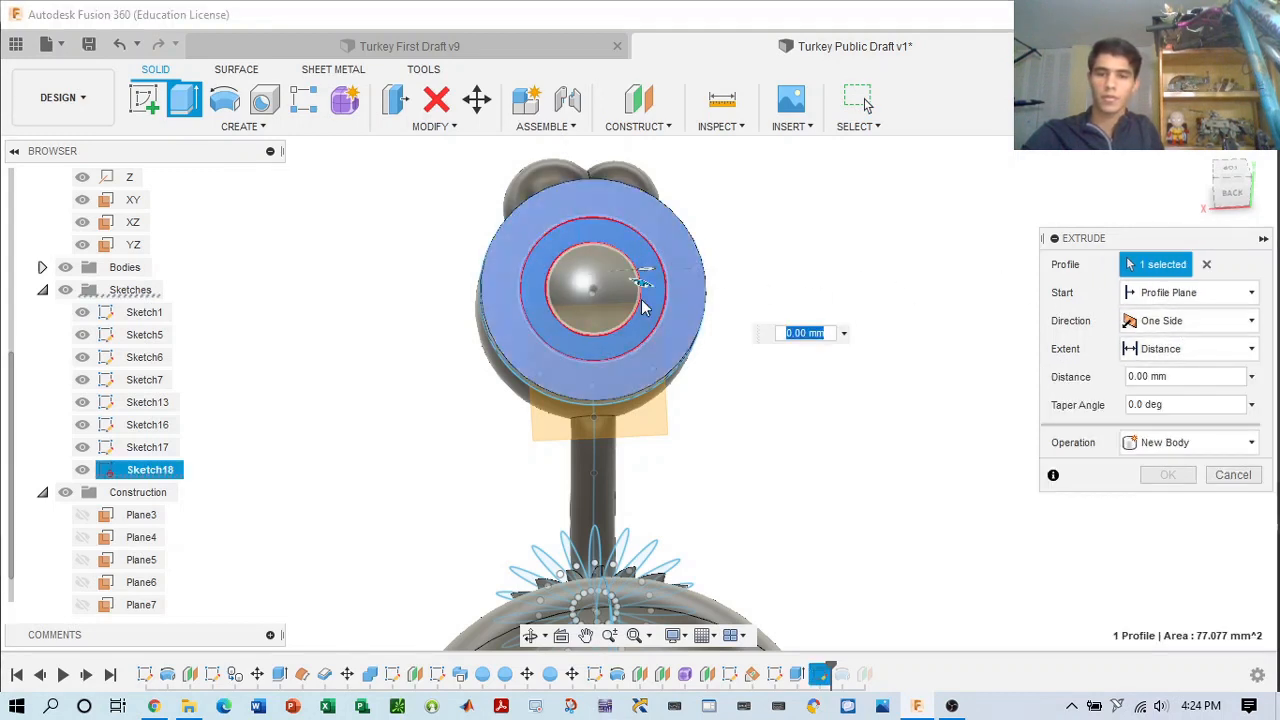
shift+middle_drag(595, 285, 640, 271)
drag(607, 290, 692, 249)
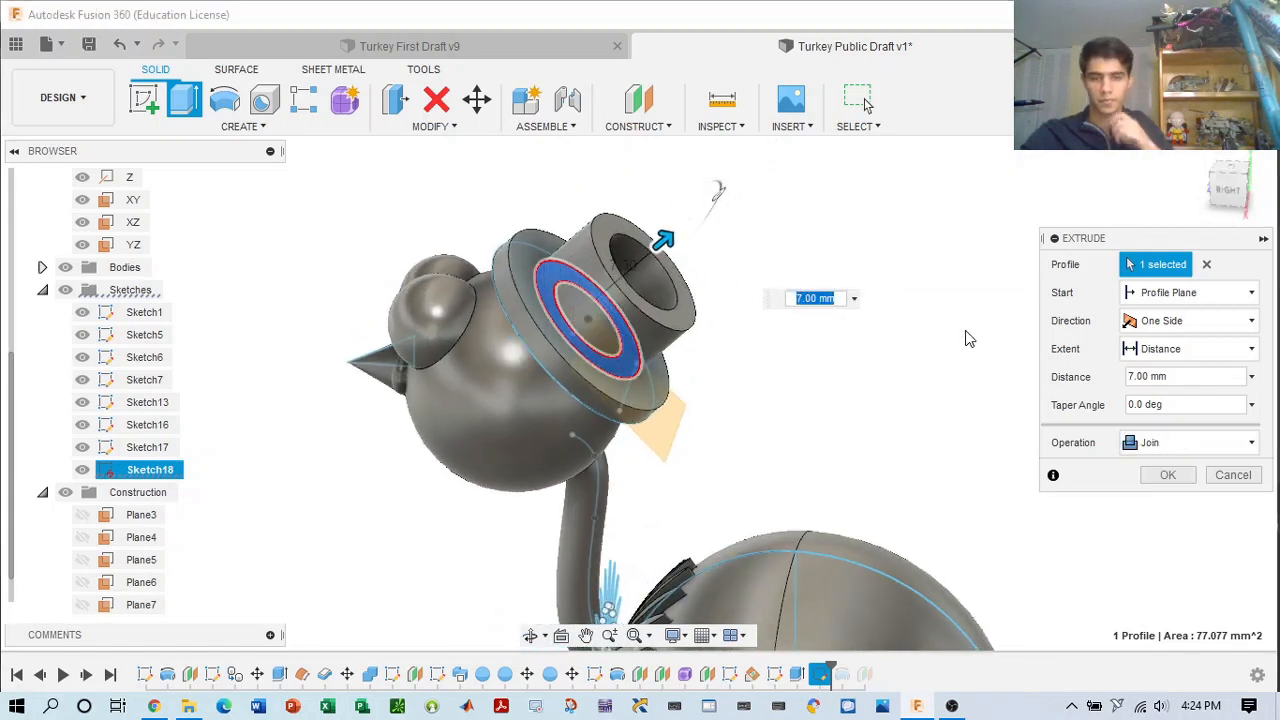
click(1214, 200)
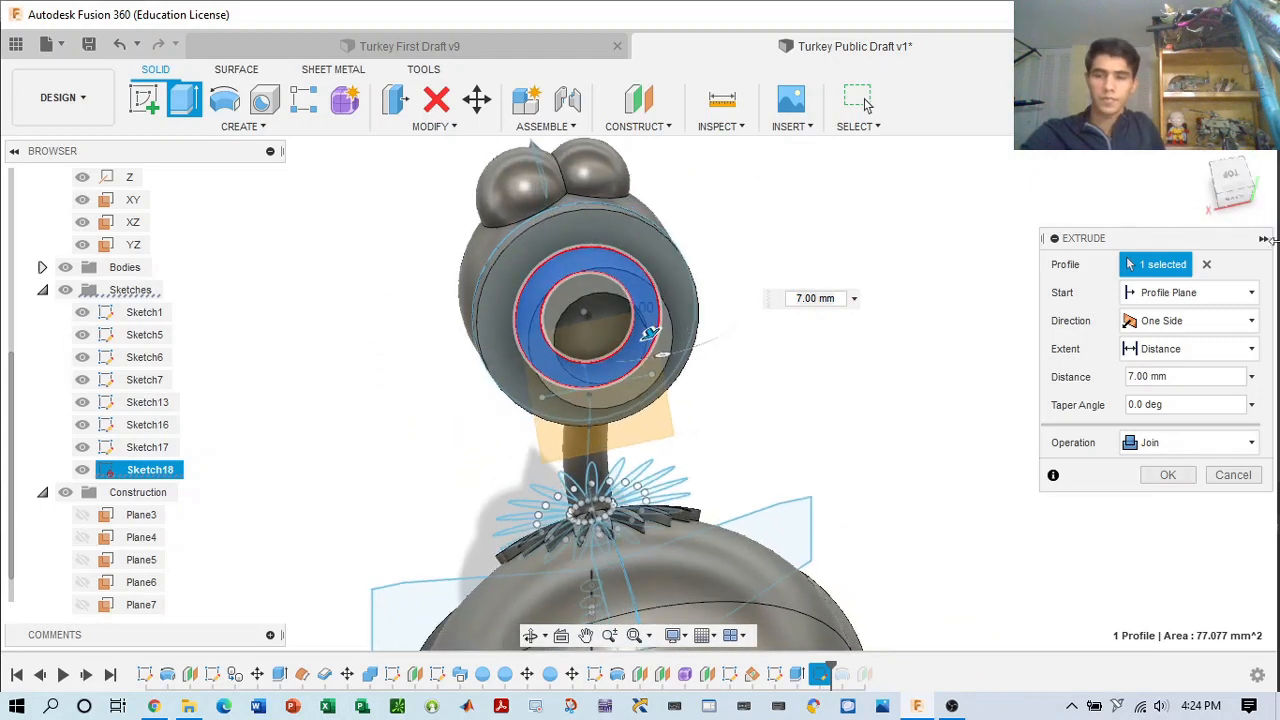
click(1243, 200)
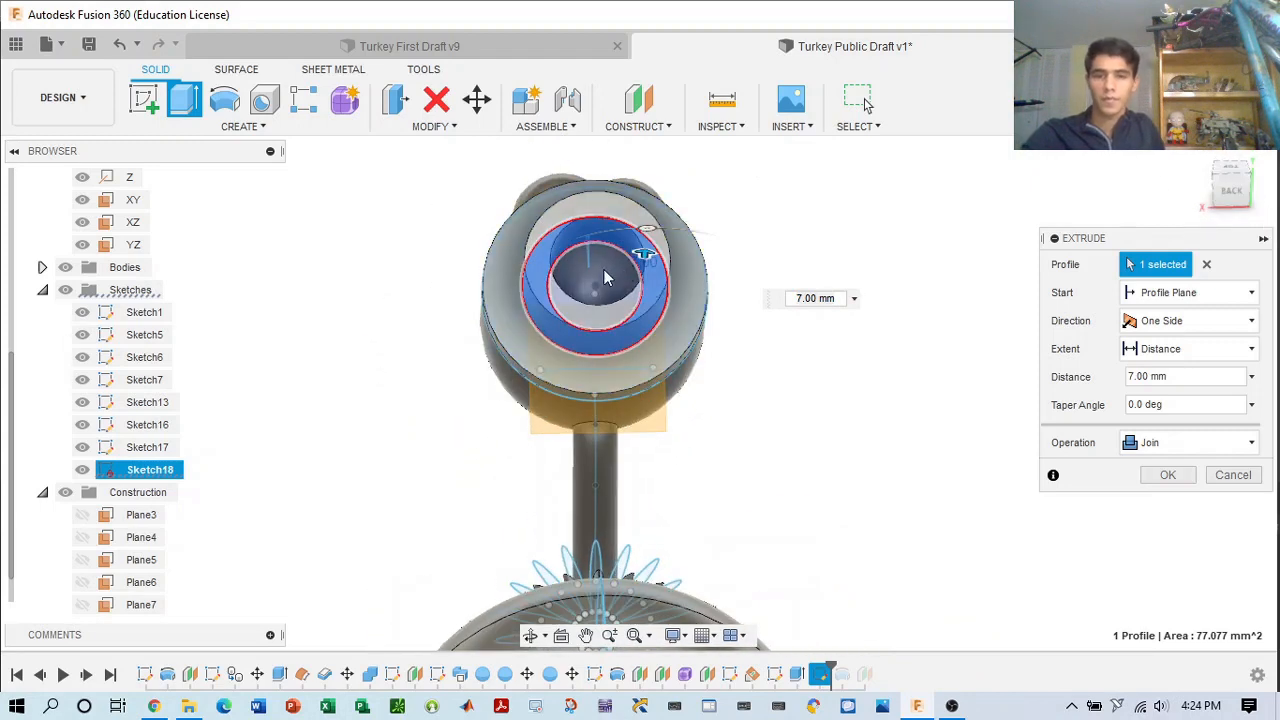
click(610, 276)
click(1228, 180)
drag(1218, 170, 1231, 172)
mouse_move(652, 238)
mouse_down()
mouse_move(756, 204)
mouse_move(709, 227)
mouse_up()
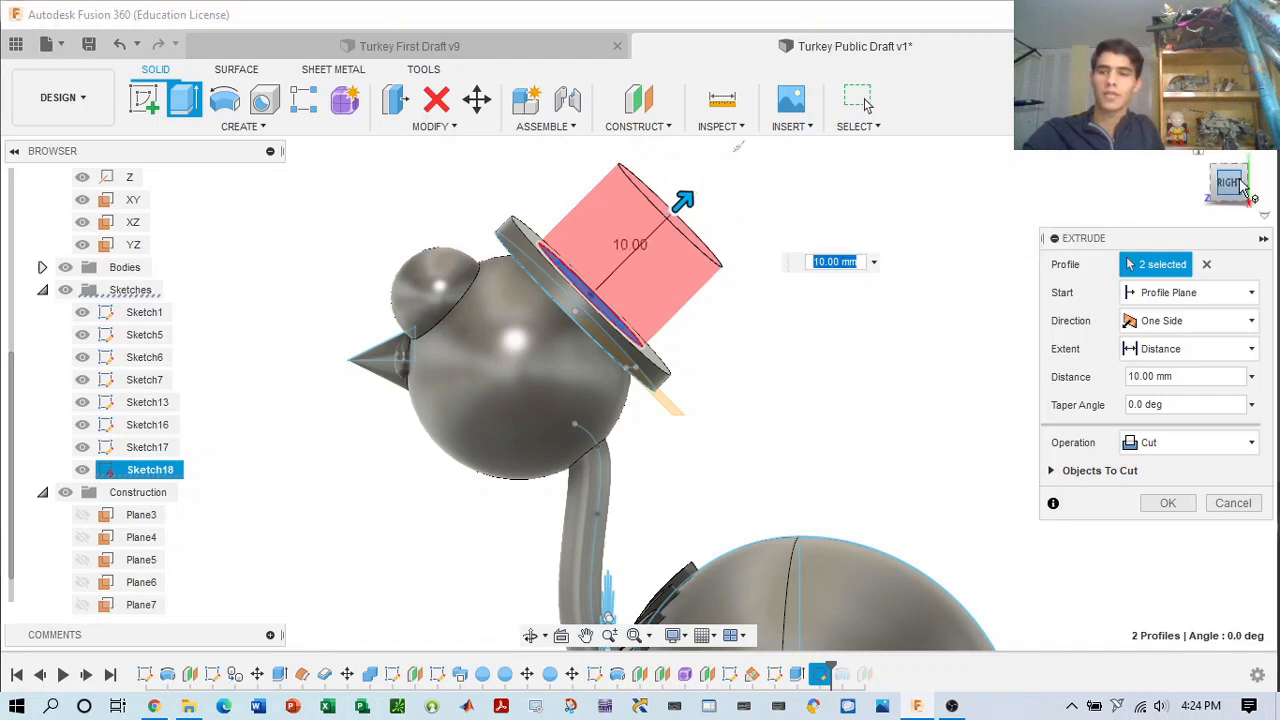
- Set the hat extrusion's operation to Join and complete it
drag(1231, 185, 1250, 187)
mouse_move(660, 393)
shift+middle_down()
mouse_move(735, 400)
mouse_move(633, 393)
shift+middle_up()
click(1190, 442)
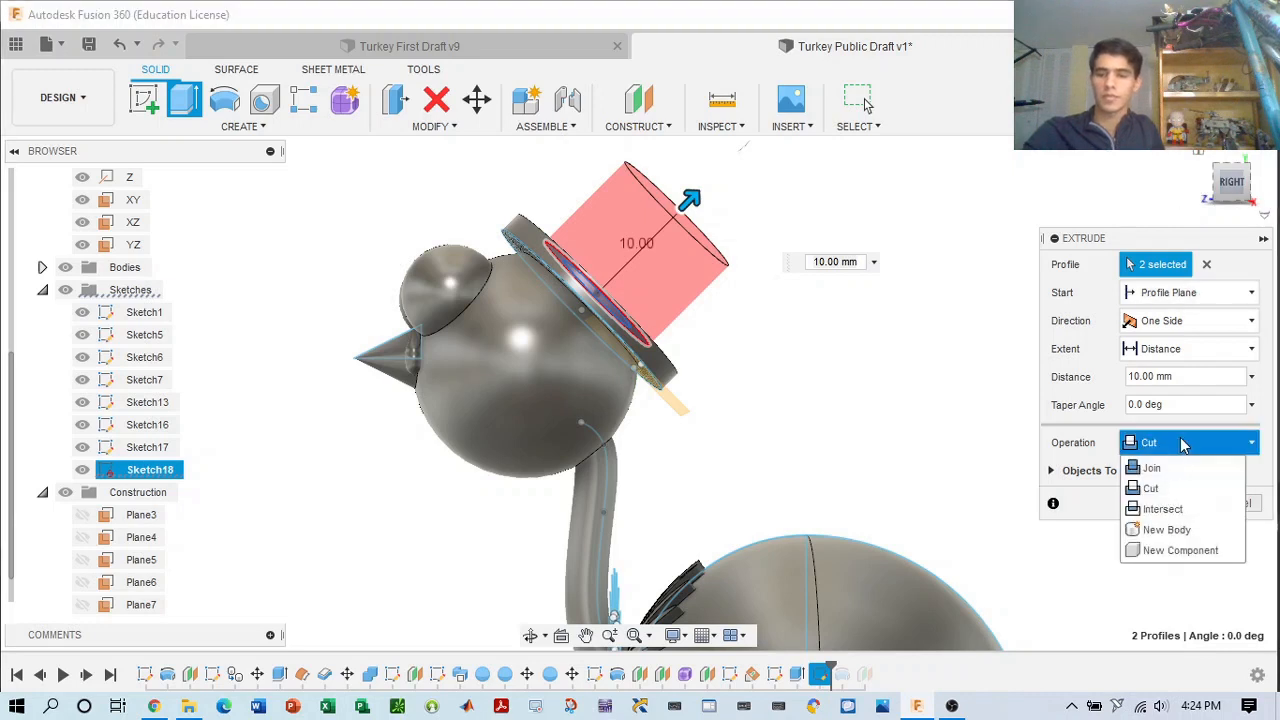
click(1160, 466)
scroll(1022, 424, down, 3)
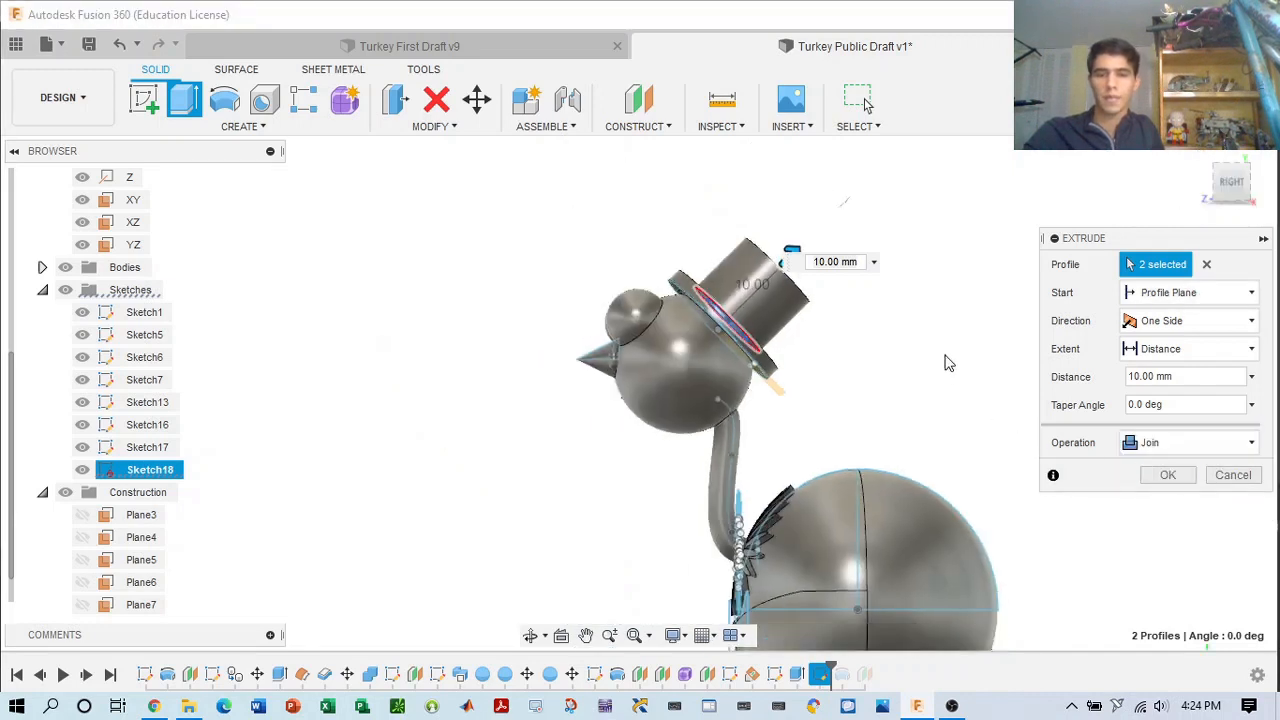
click(1180, 477)
- Examine the turkey with its hat from several angles, including the side where the body is bare
mouse_move(1232, 196)
mouse_down()
mouse_move(1050, 220)
mouse_move(985, 212)
mouse_move(973, 192)
mouse_move(948, 190)
mouse_up()
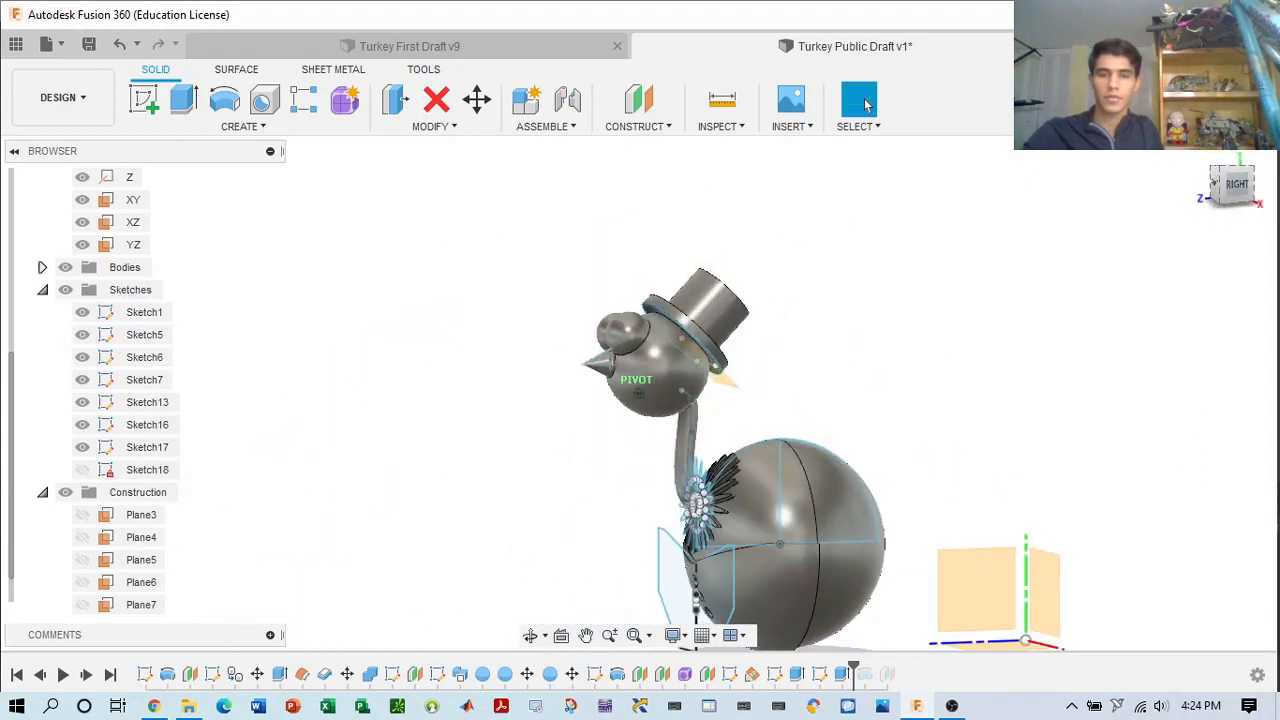
drag(1236, 185, 1190, 195)
click(1201, 159)
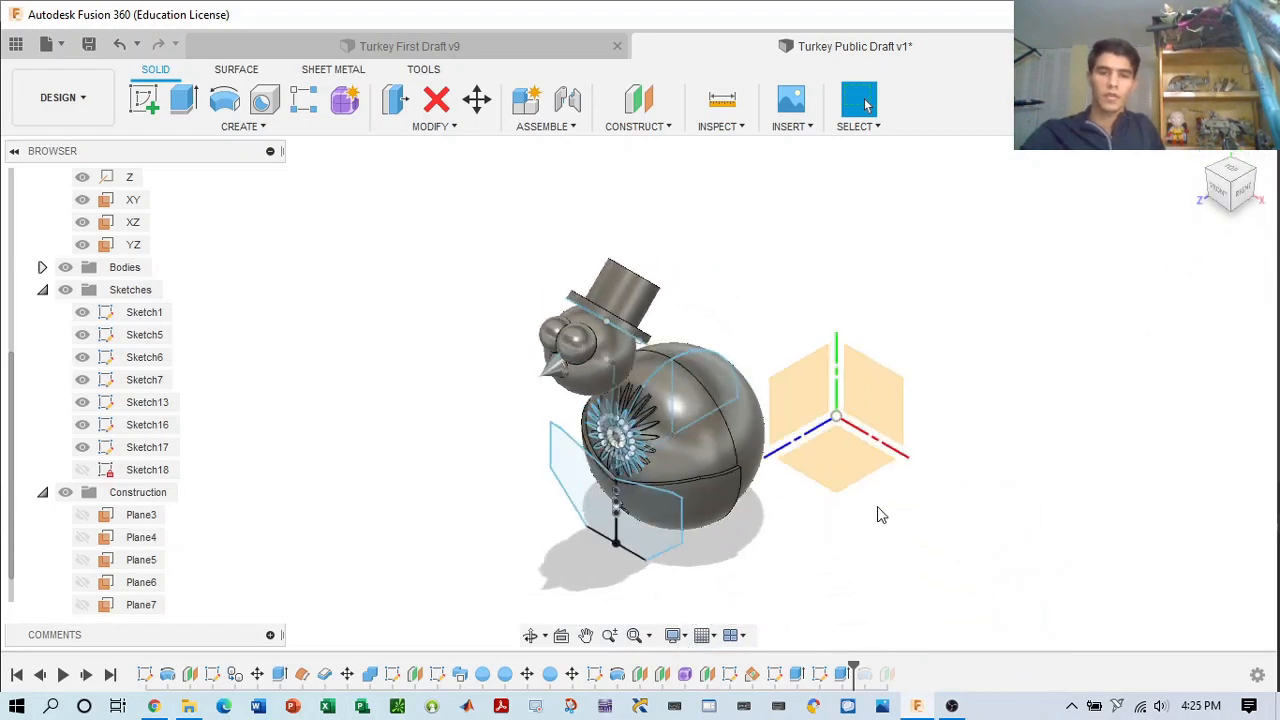
mouse_move(1231, 175)
mouse_down()
mouse_move(1232, 148)
mouse_move(1278, 172)
mouse_move(1279, 156)
mouse_move(1220, 150)
mouse_up()
drag(1264, 196, 1238, 210)
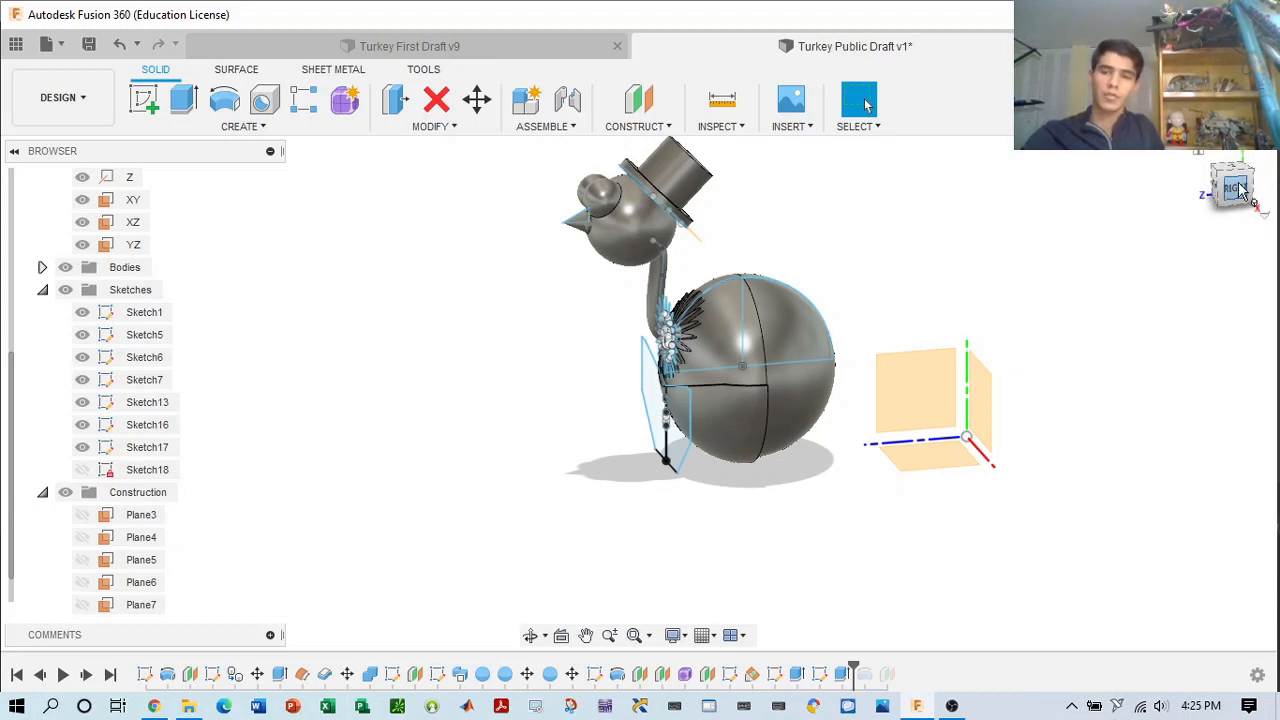
mouse_move(1240, 190)
mouse_down()
mouse_move(1198, 181)
mouse_move(1279, 176)
mouse_move(1231, 188)
mouse_up()
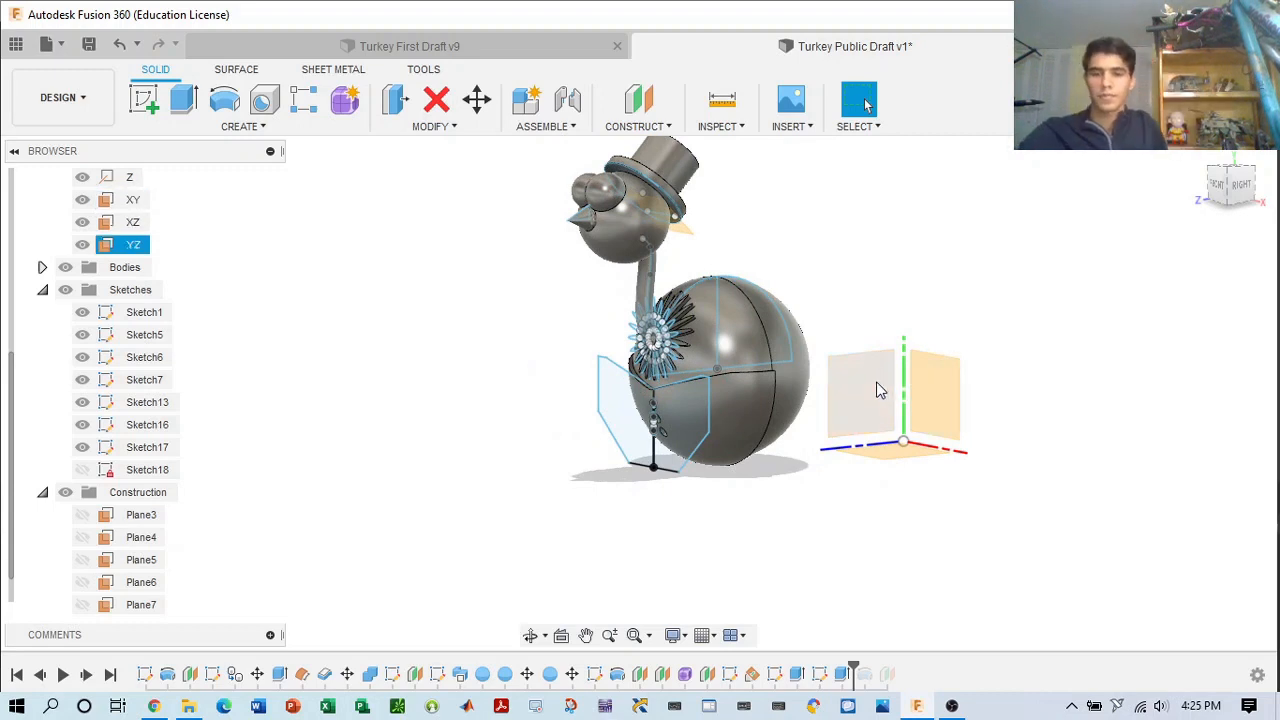
click(1207, 187)
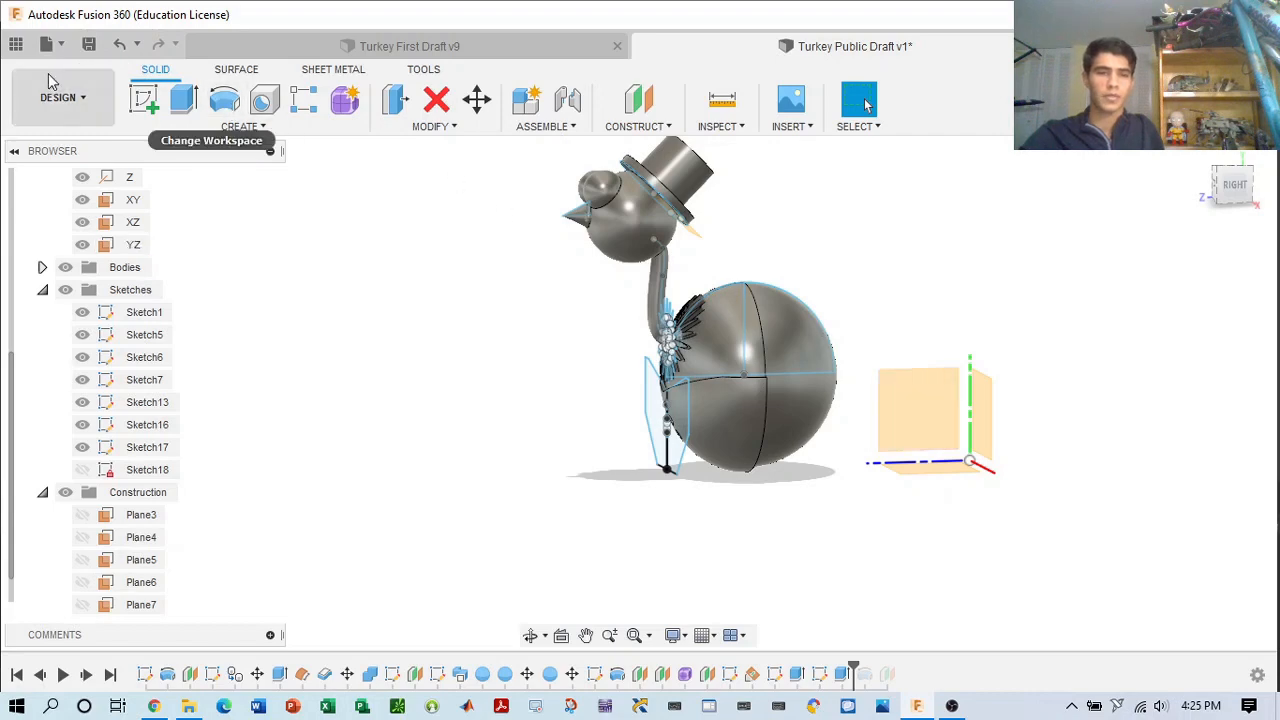
- Start a new sketch on the YZ origin plane, with the turkey's round body in view
click(238, 126)
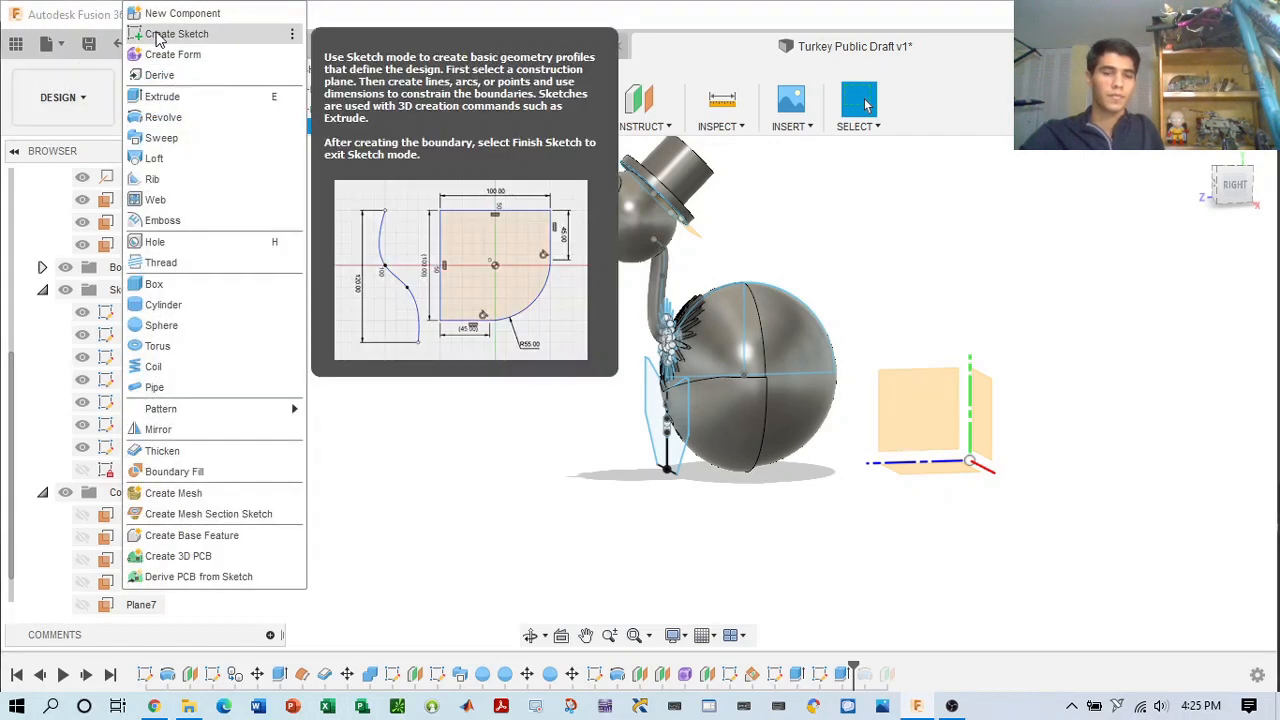
click(160, 34)
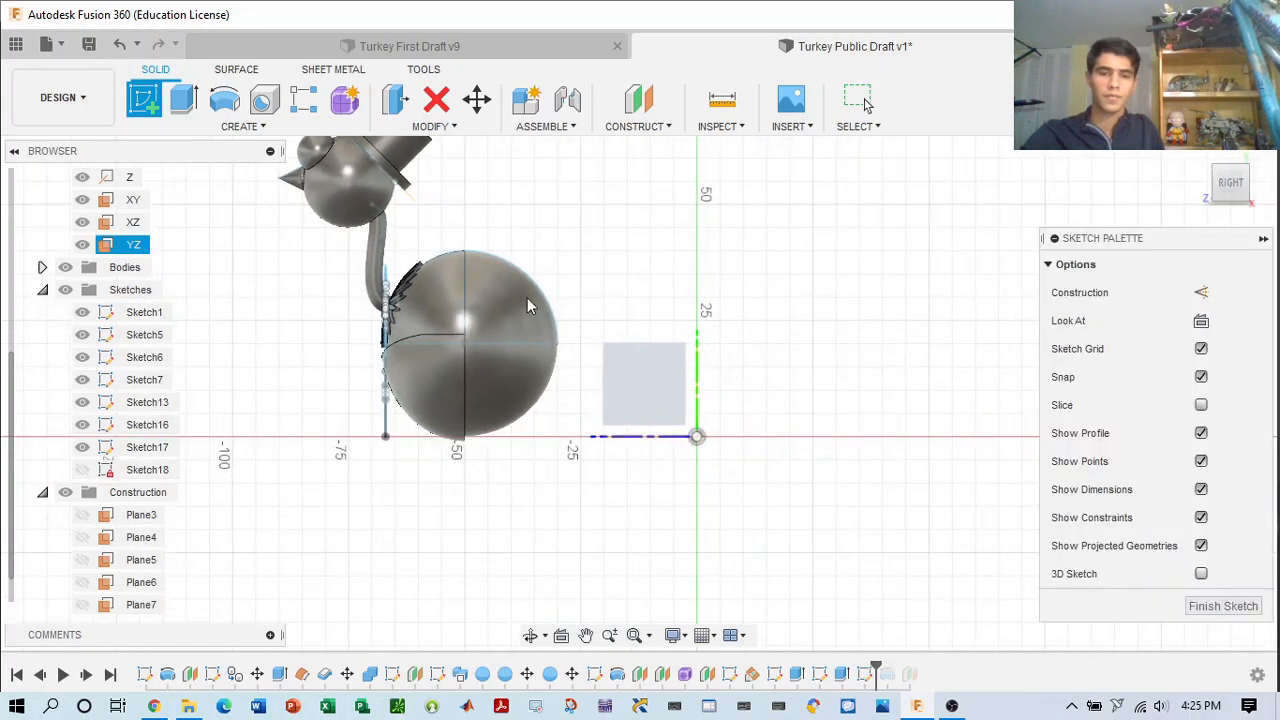
scroll(808, 332, up, 3)
middle_drag(890, 417, 829, 320)
scroll(832, 320, down, 1)
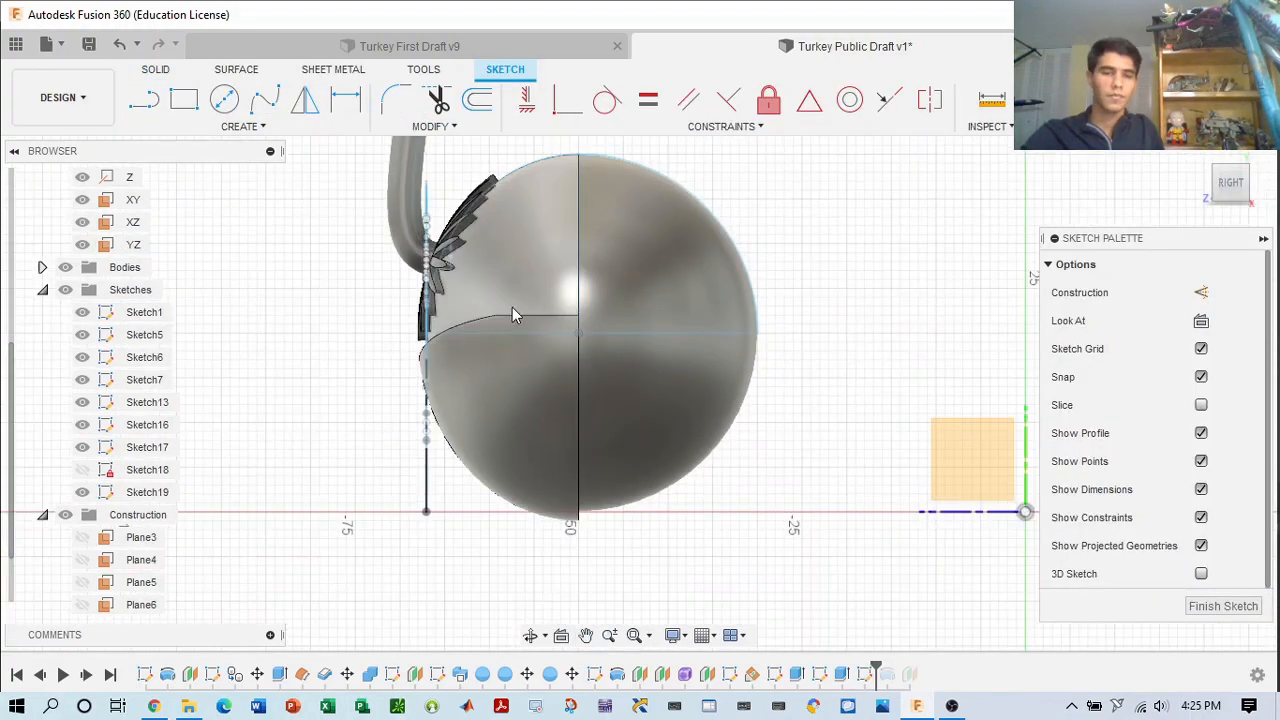
click(238, 127)
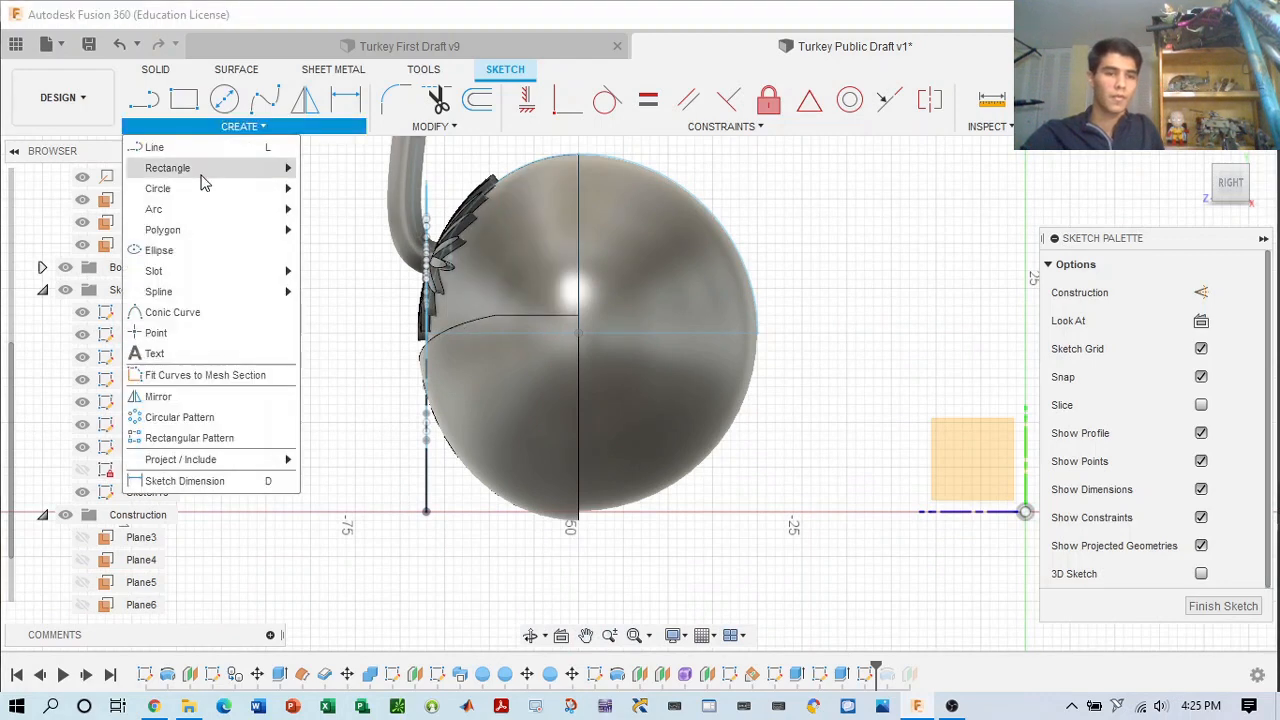
click(186, 315)
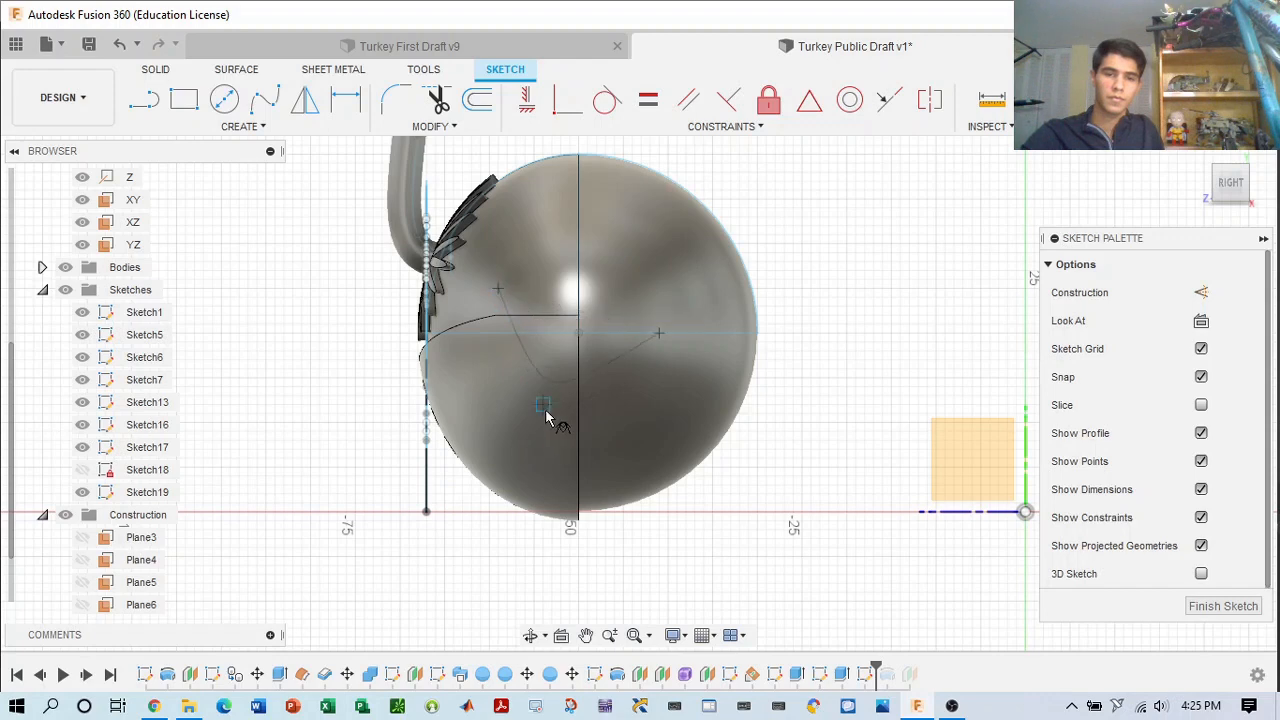
key(Escape)
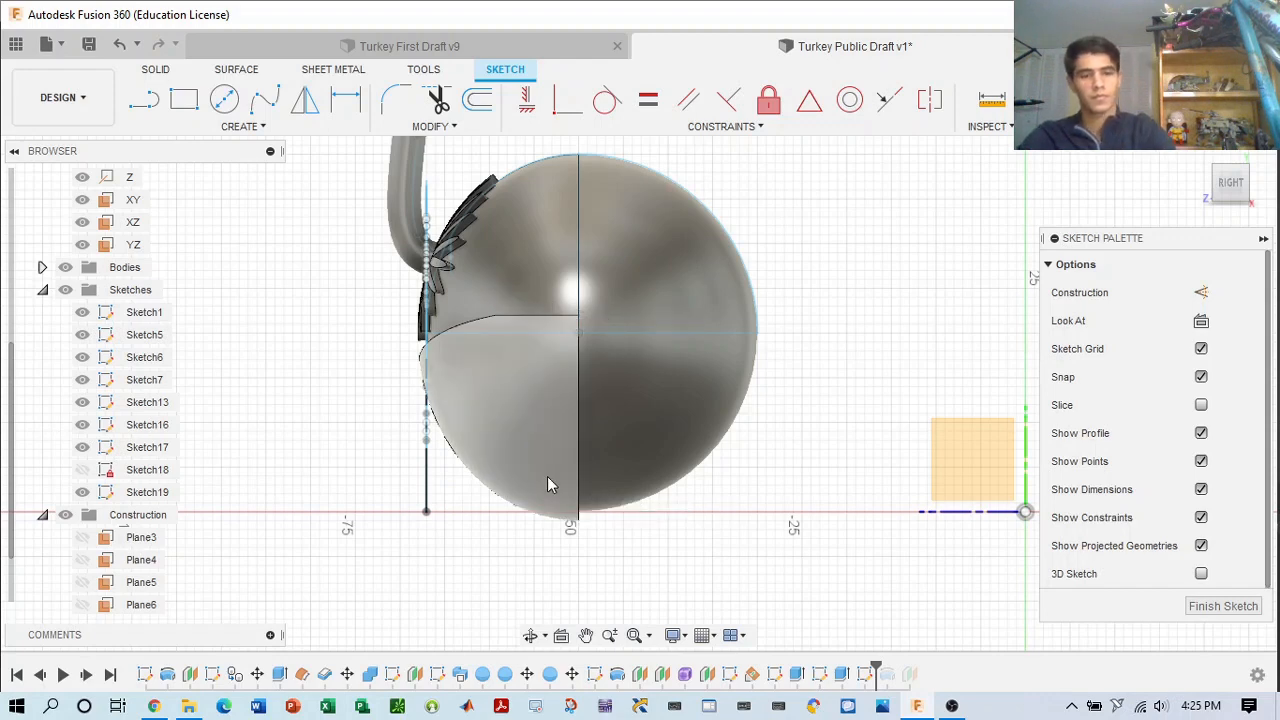
click(180, 128)
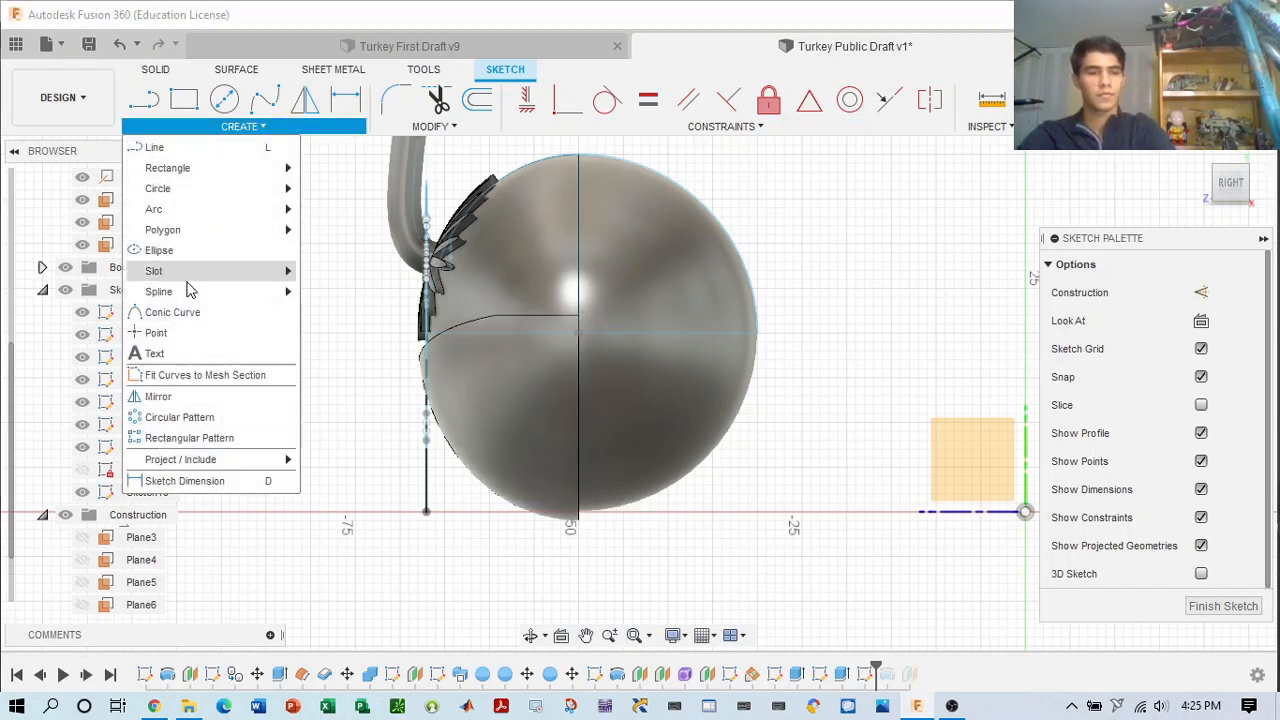
click(192, 332)
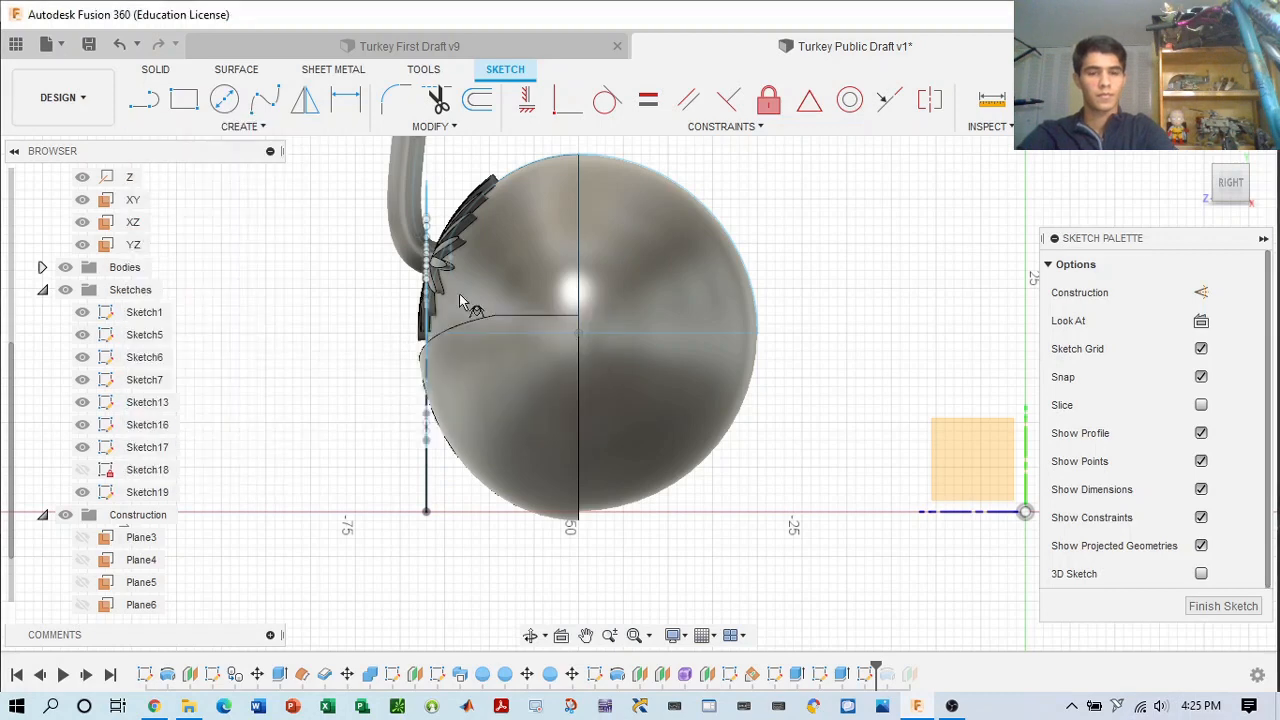
click(667, 316)
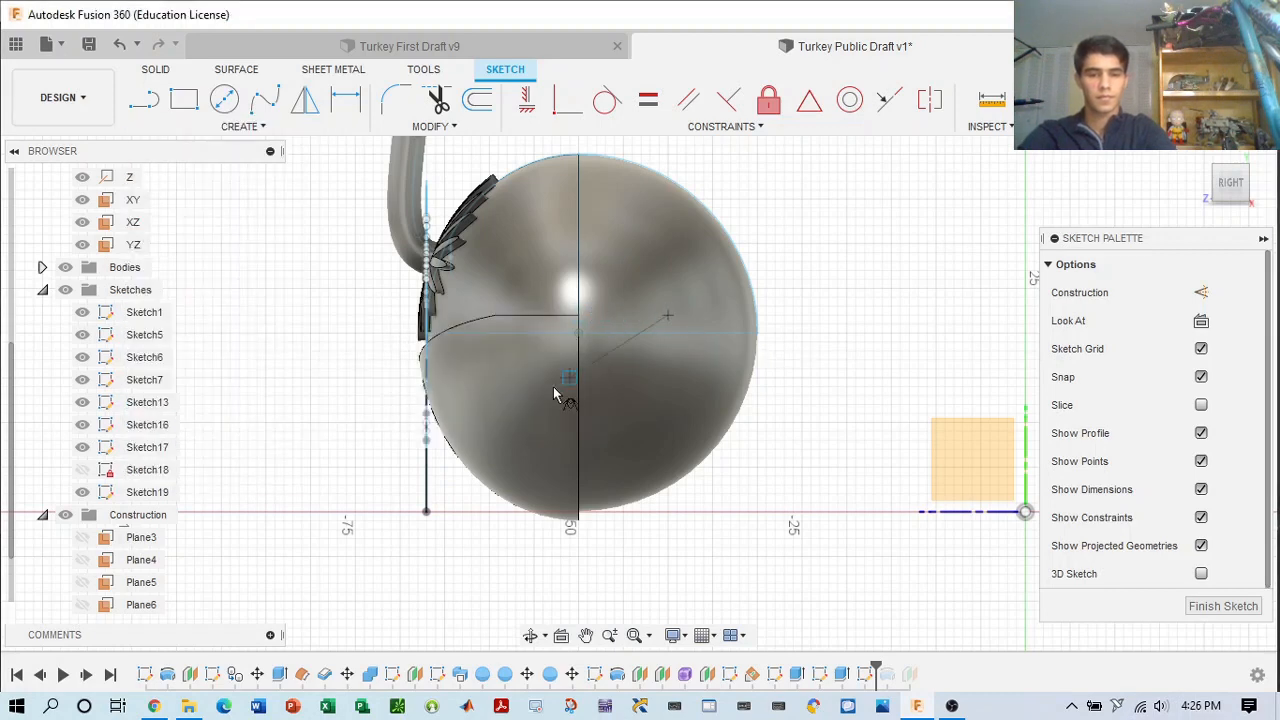
click(560, 440)
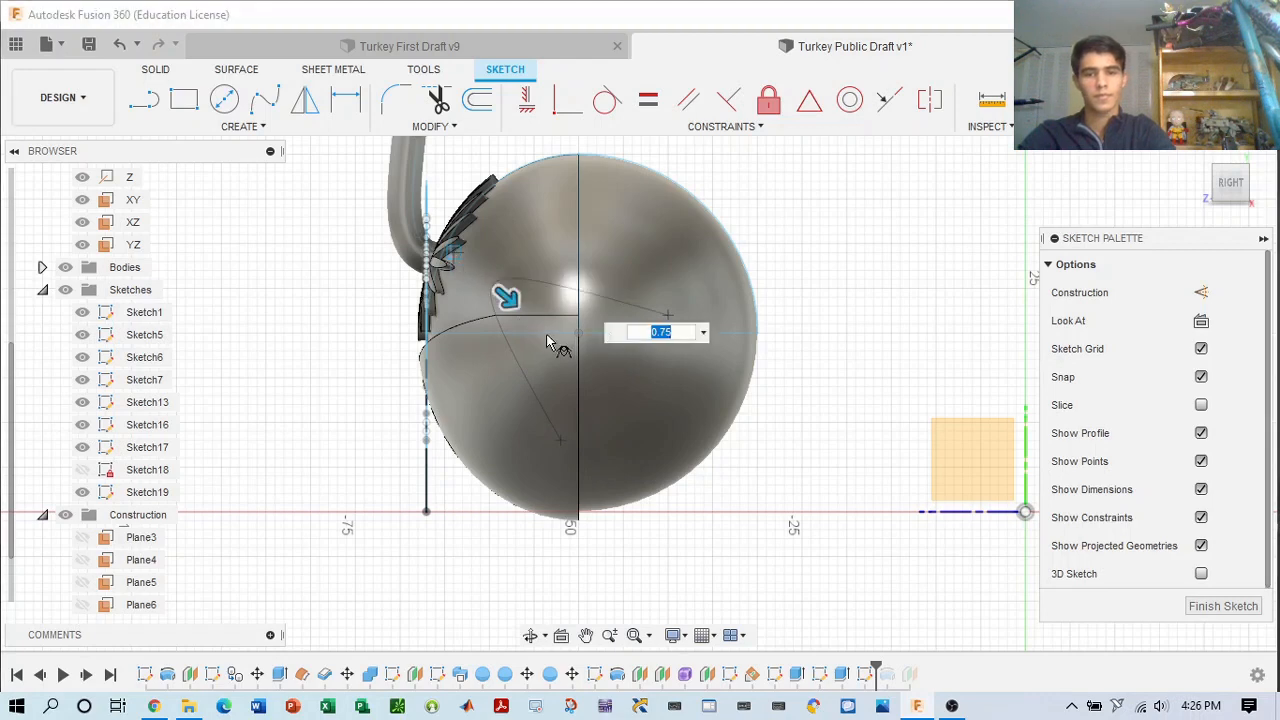
key(Escape)
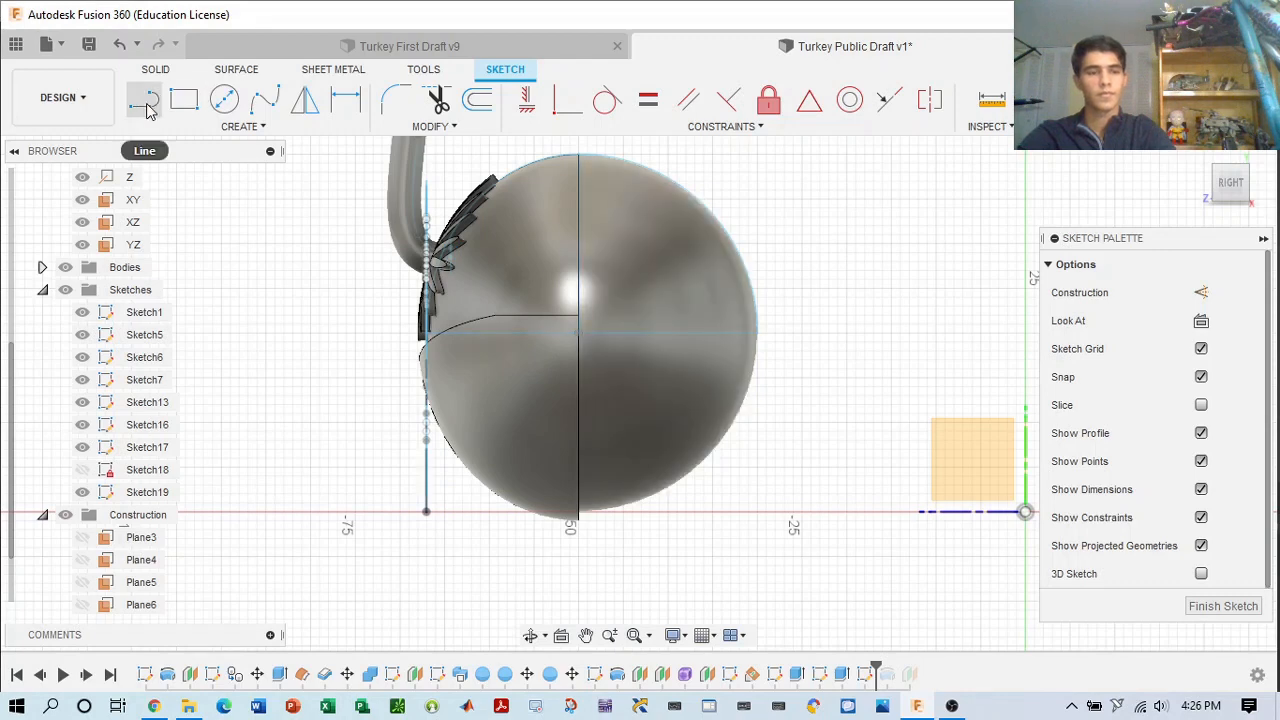
- Sketch a conic curve with rho 0.75 over the body, moving its ends to about Y 7, Z 51 mm and Y 26, Z 37 mm
click(240, 126)
click(285, 312)
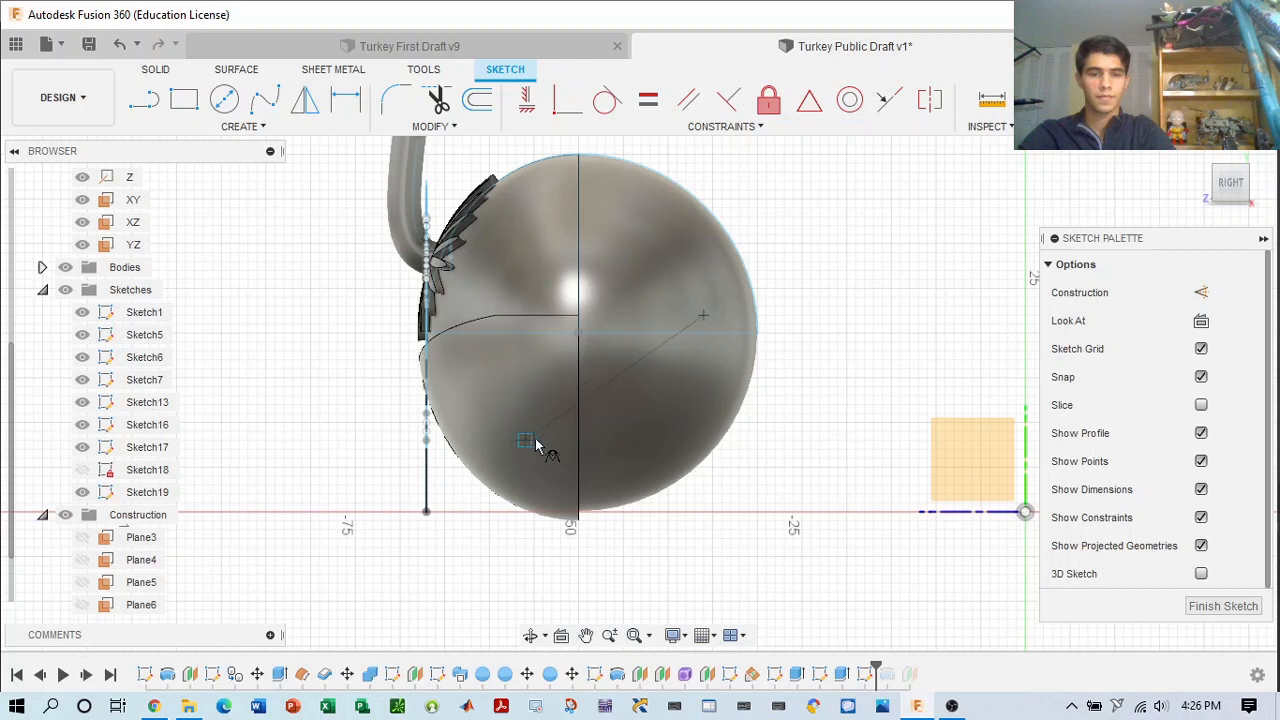
click(453, 251)
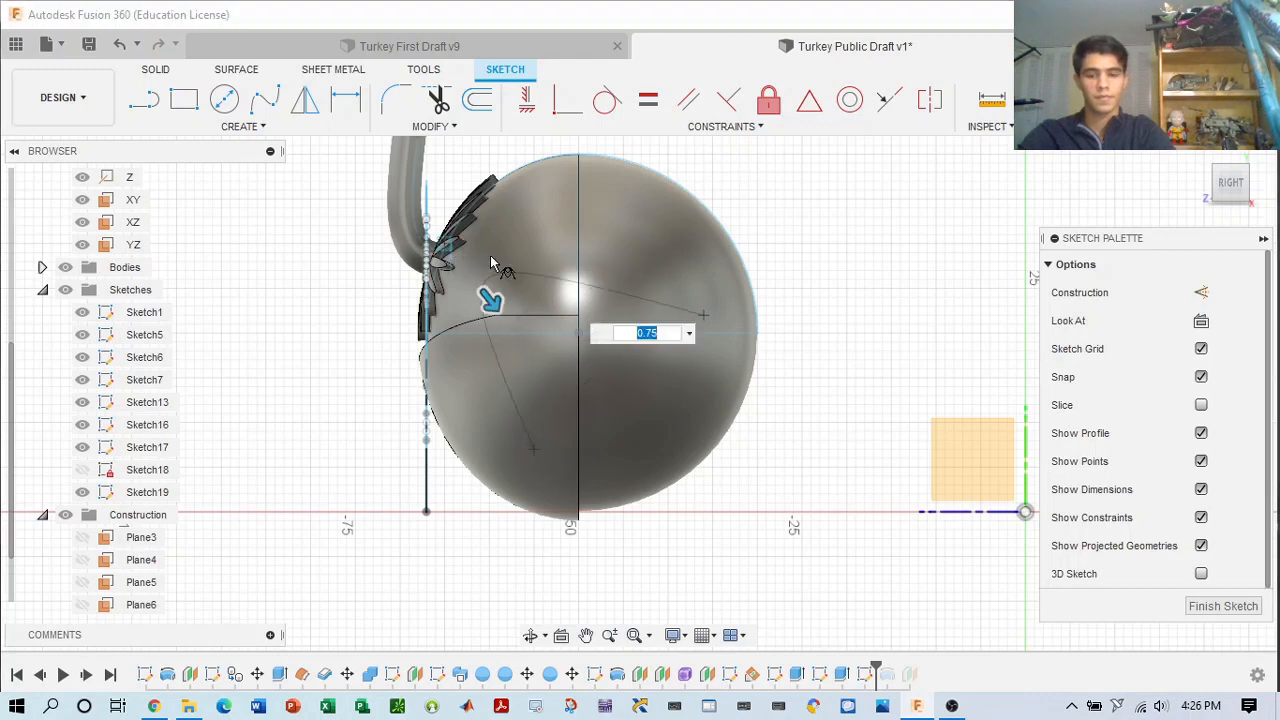
key(Return)
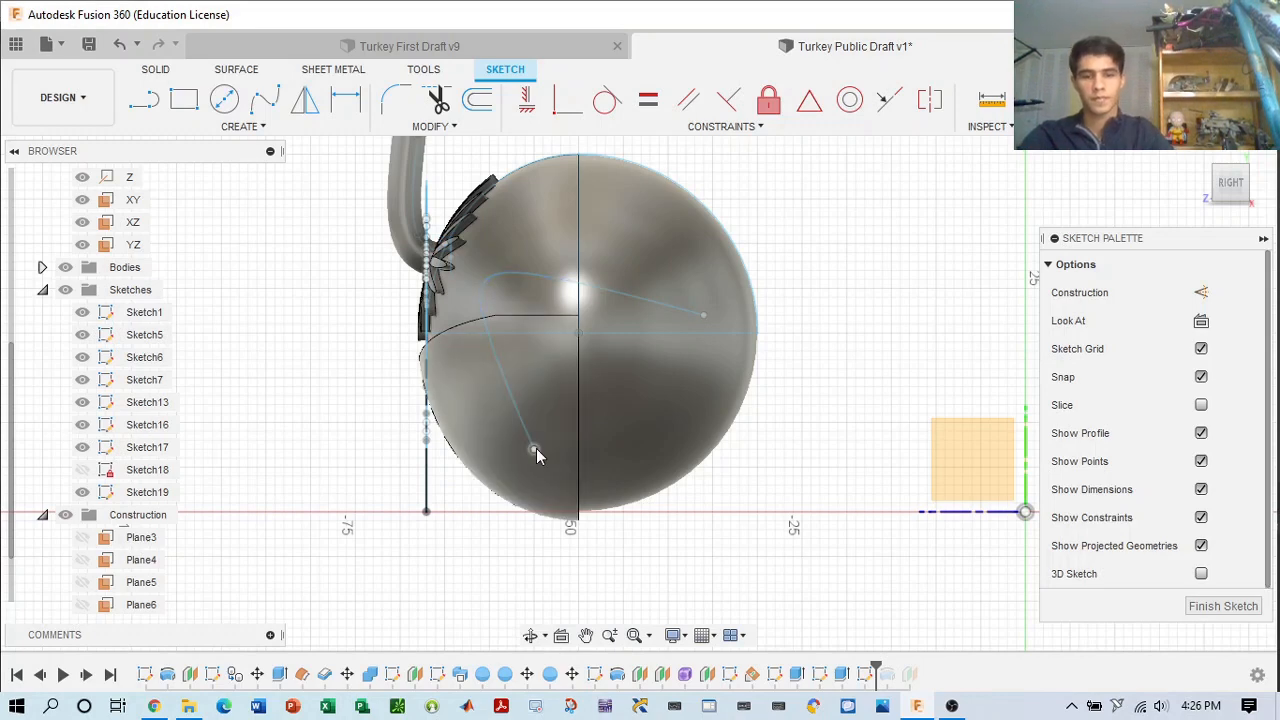
drag(535, 450, 569, 448)
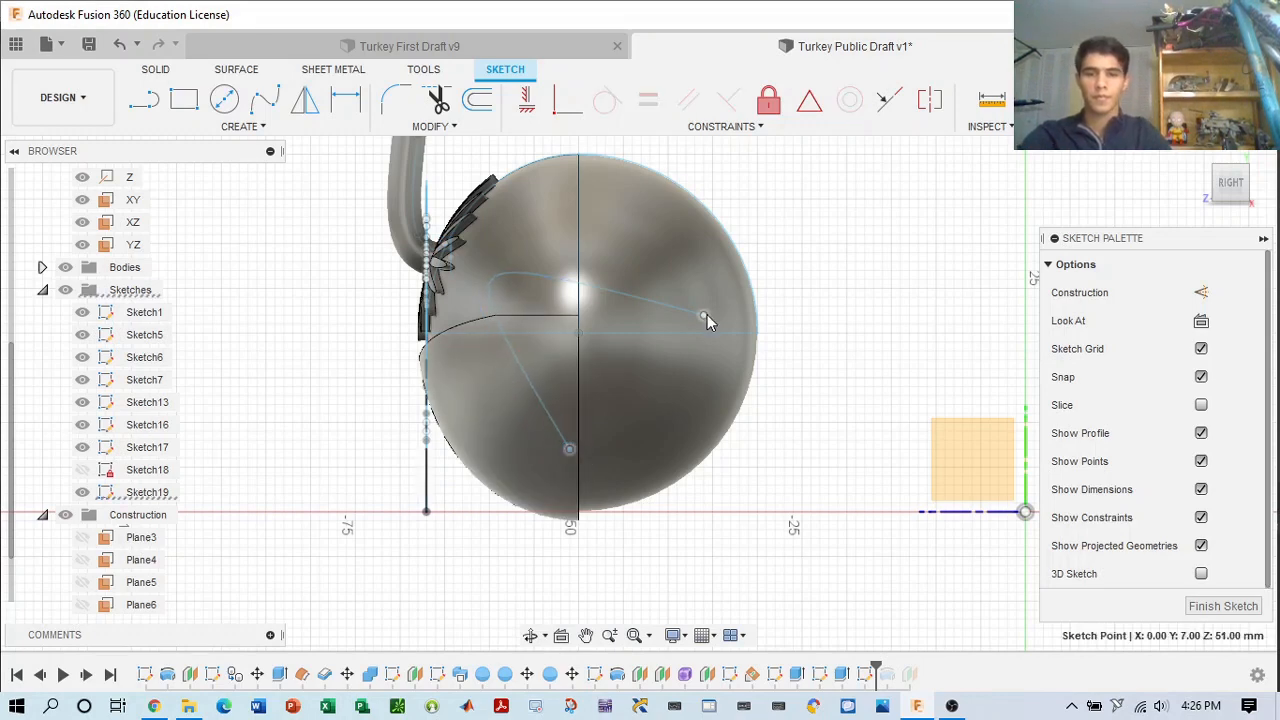
drag(707, 314, 698, 278)
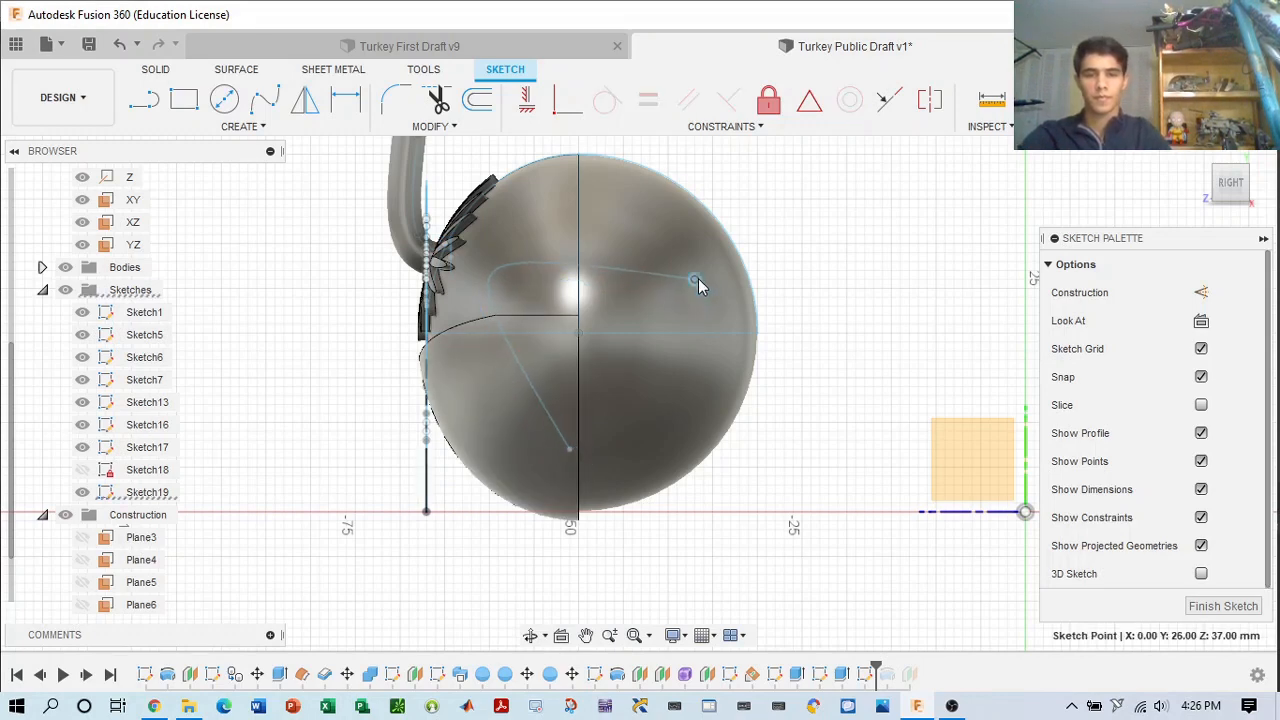
- Examine the wing on the body's side in Turkey First Draft v9 and compare its outline with the conic curve in Turkey Public Draft
click(464, 47)
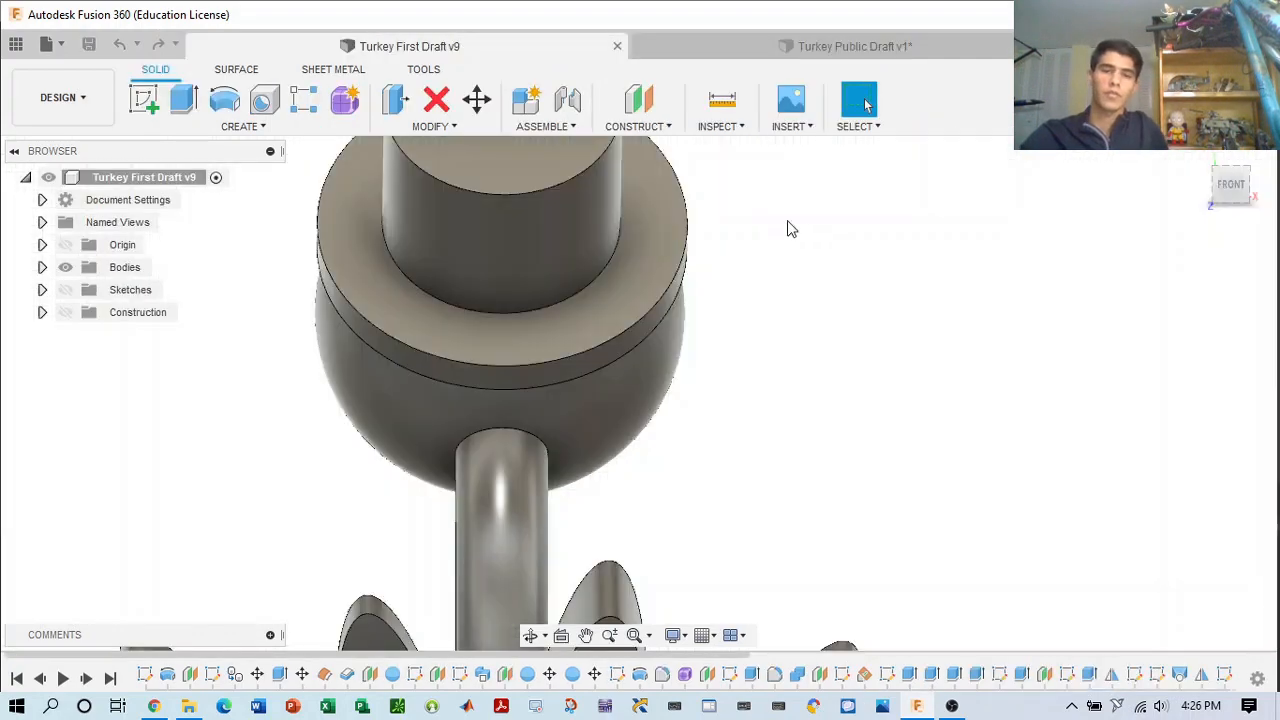
click(1231, 184)
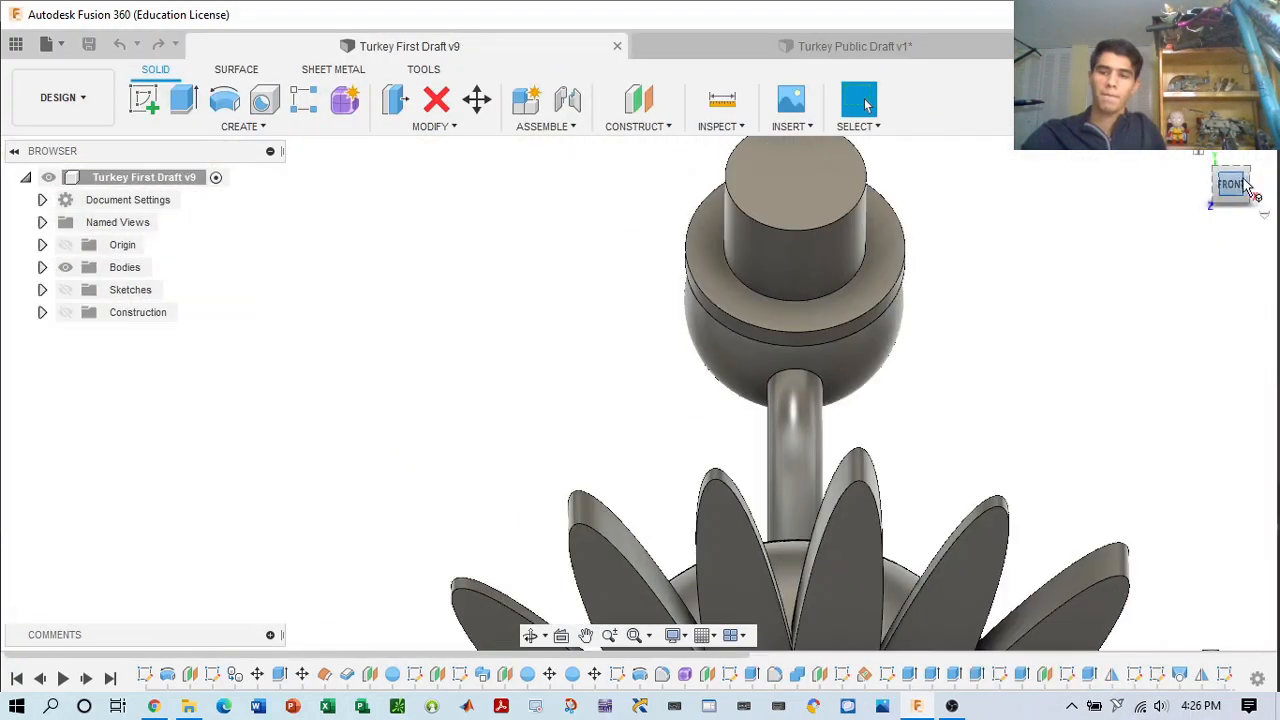
click(1246, 190)
scroll(828, 317, up, 3)
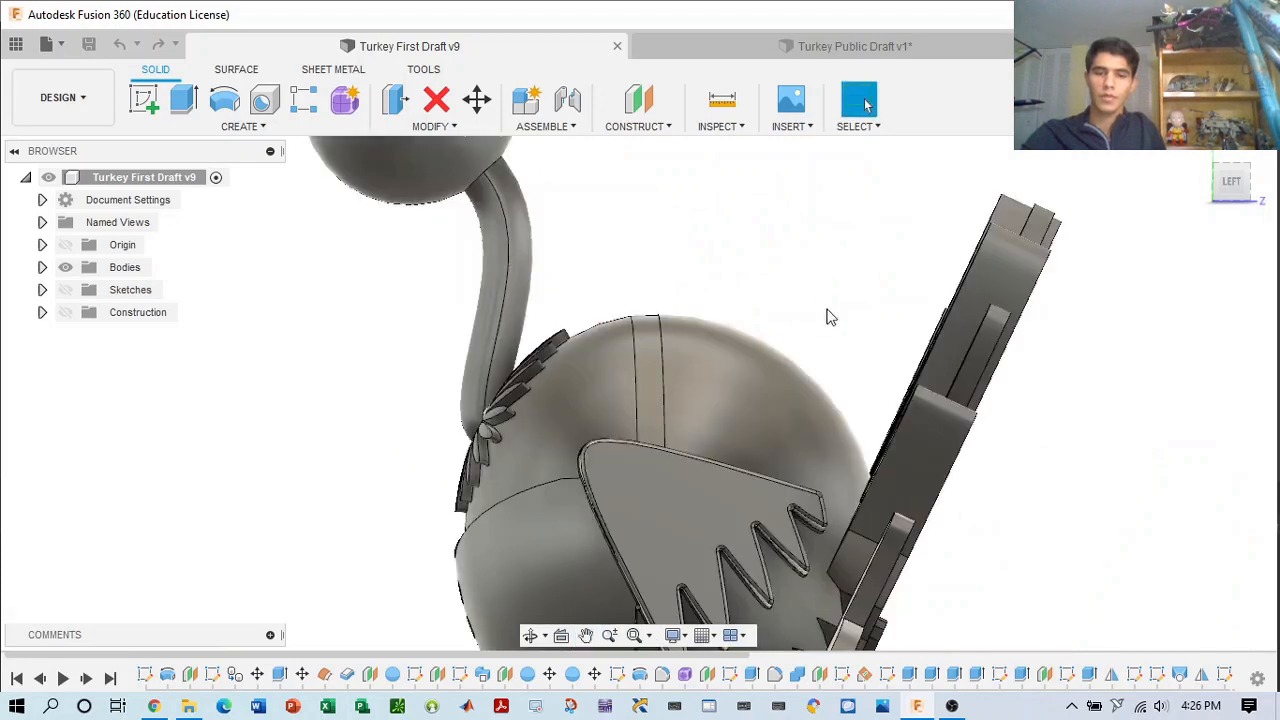
middle_drag(868, 415, 784, 340)
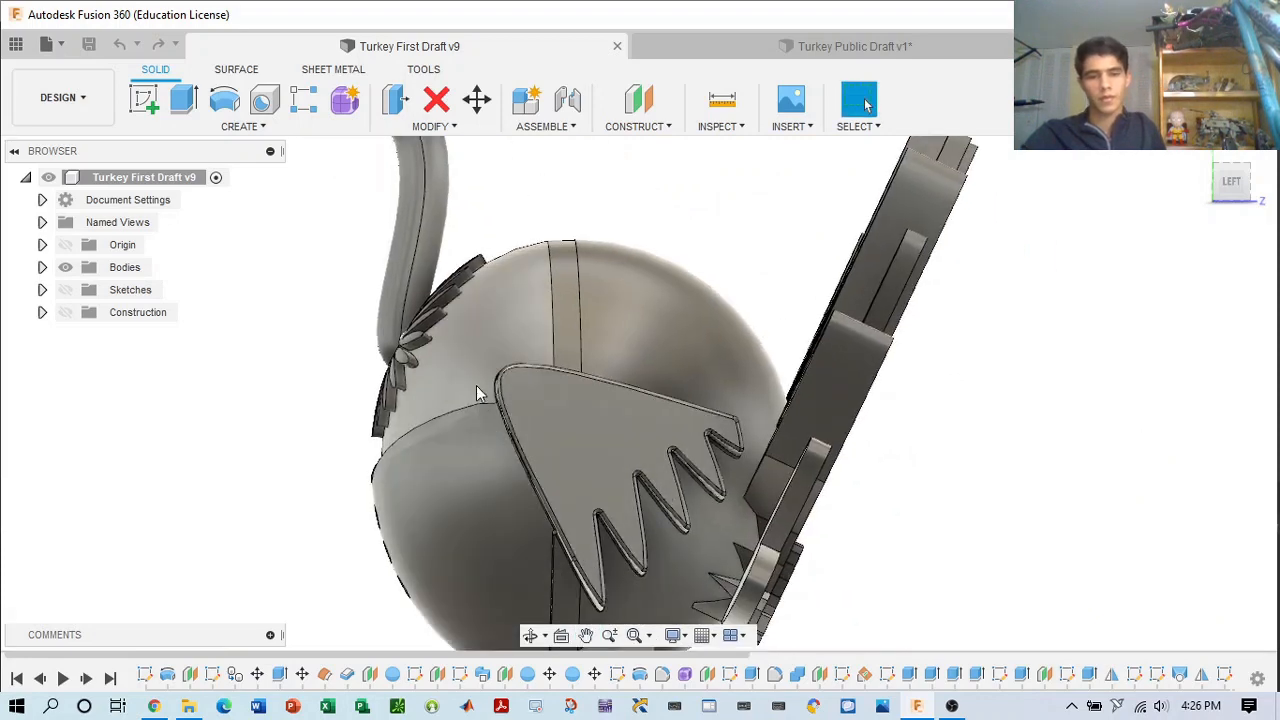
click(763, 46)
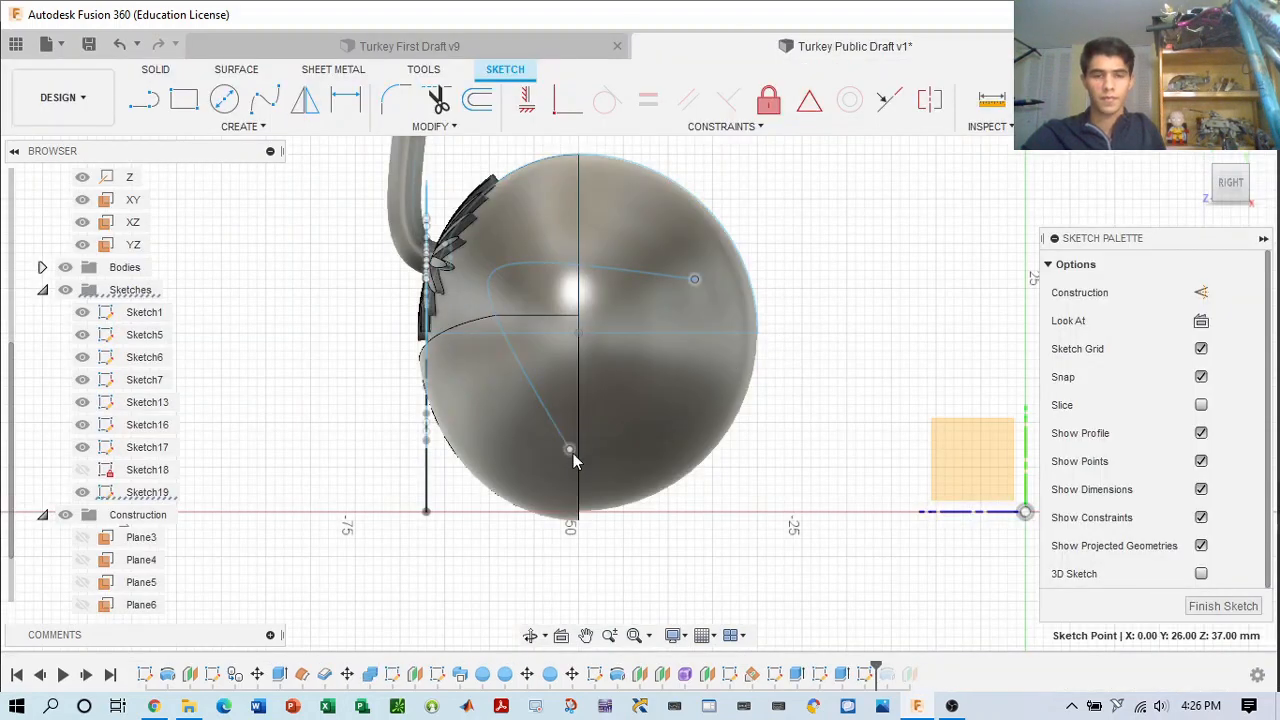
scroll(573, 453, up, 1)
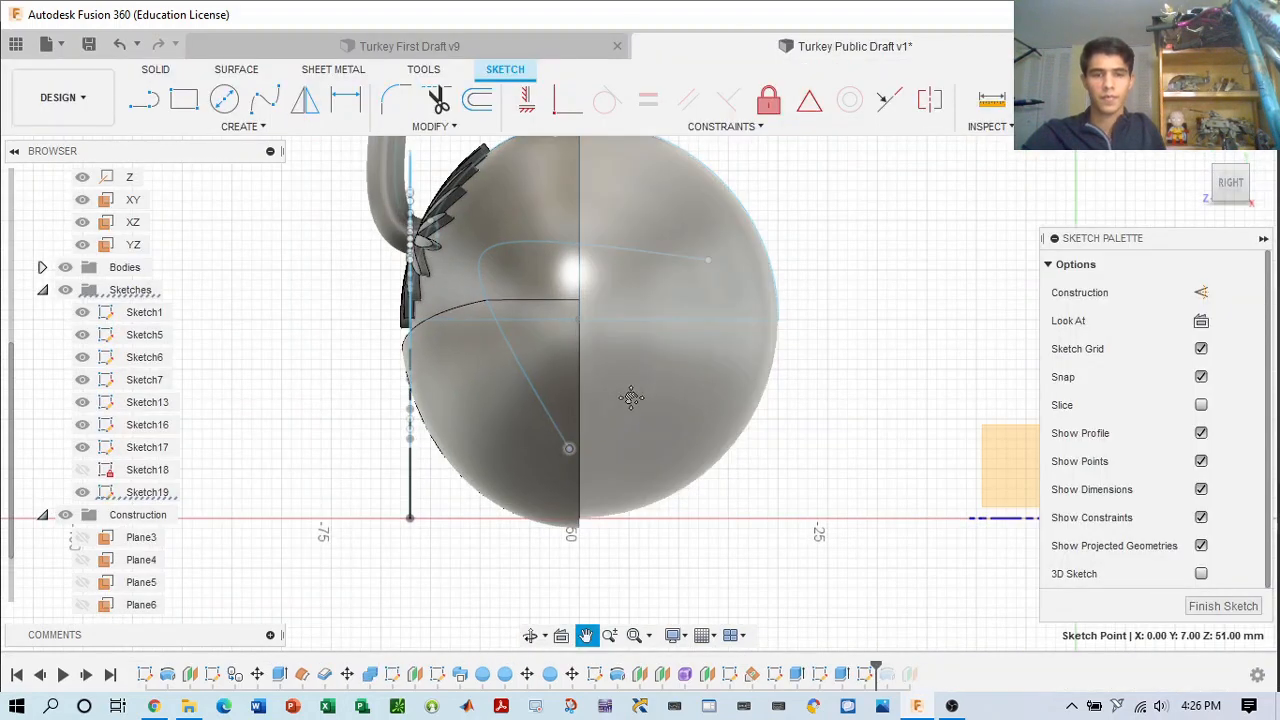
middle_drag(631, 397, 627, 433)
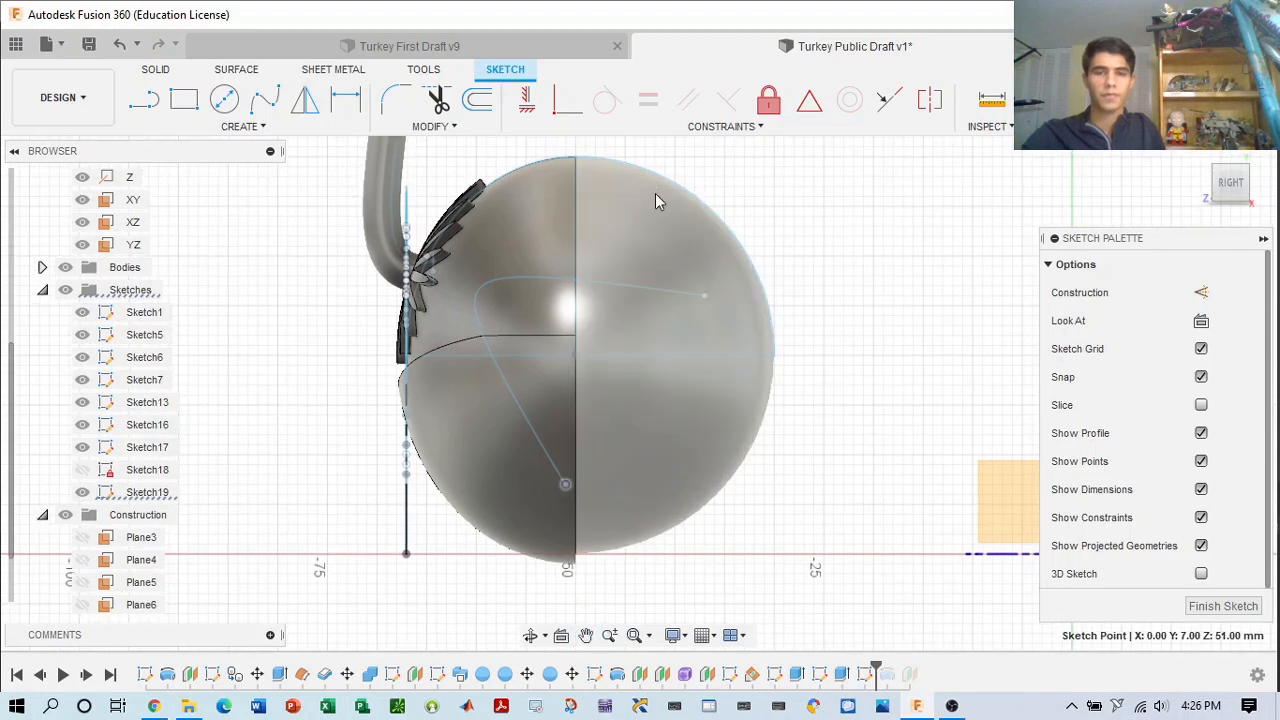
click(409, 46)
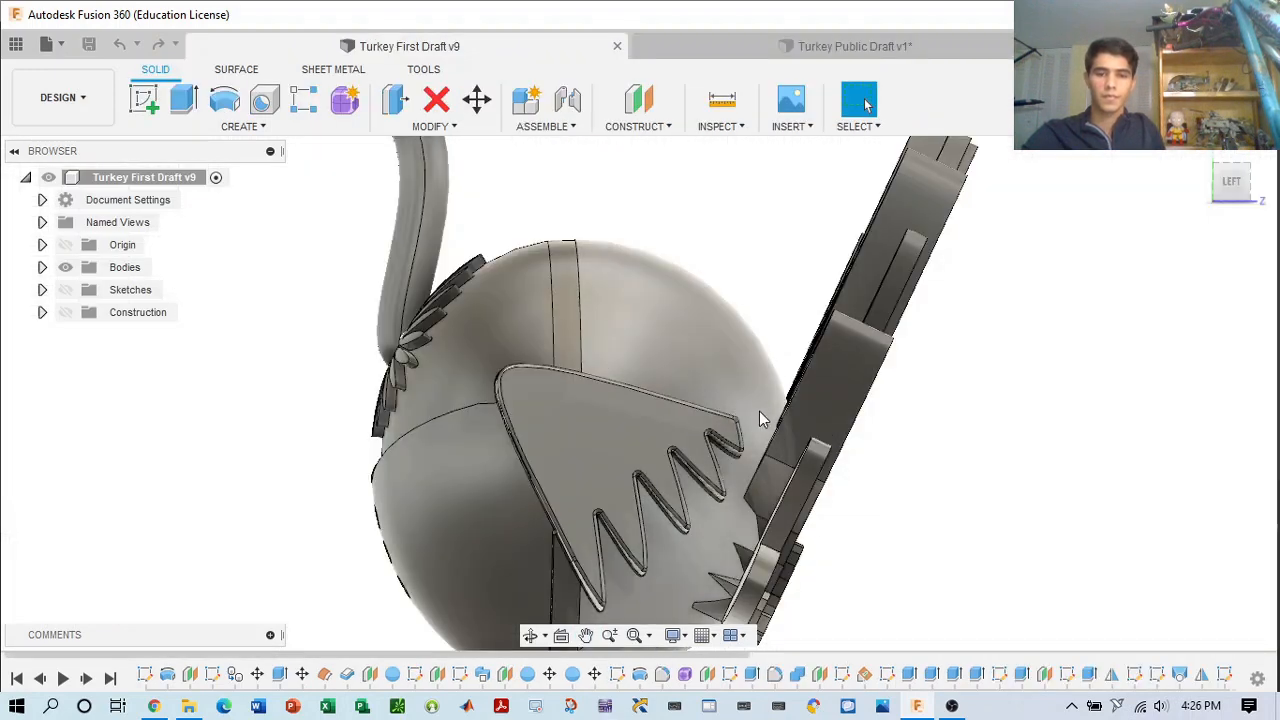
click(732, 46)
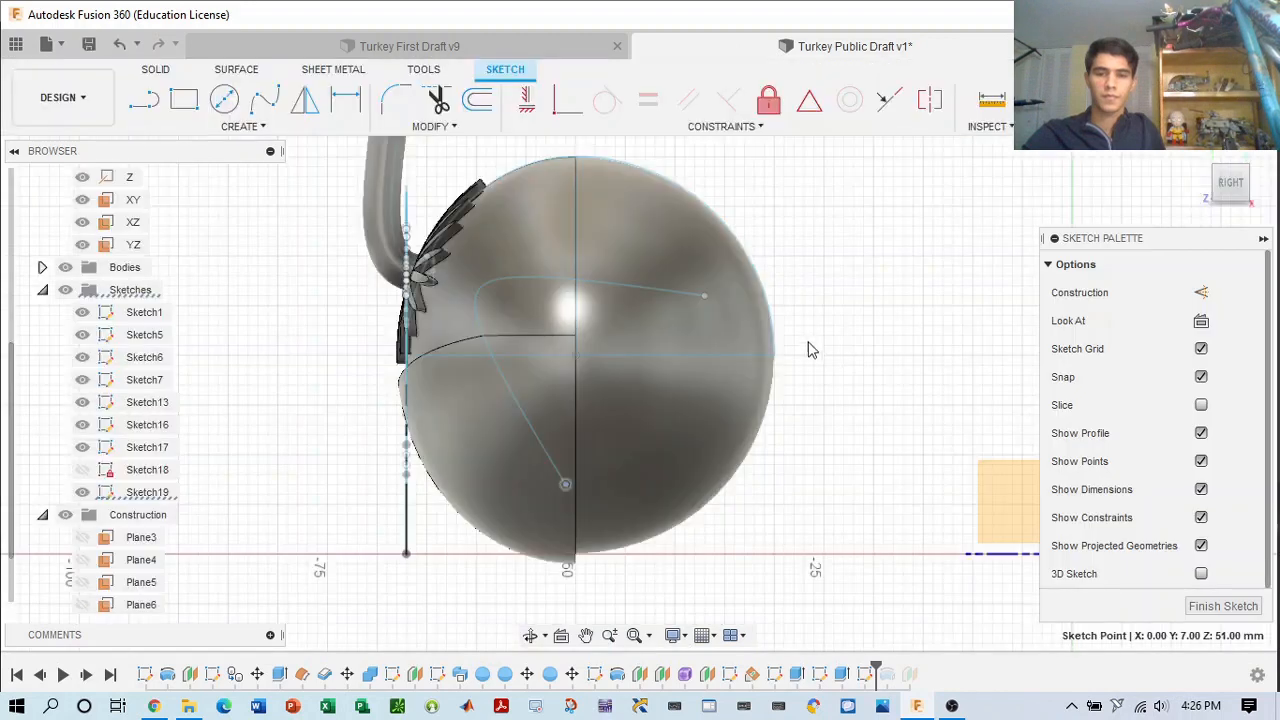
- Move the conic curve's upper end point to about Y 25.7, Z 37.7 mm
click(704, 297)
key(m)
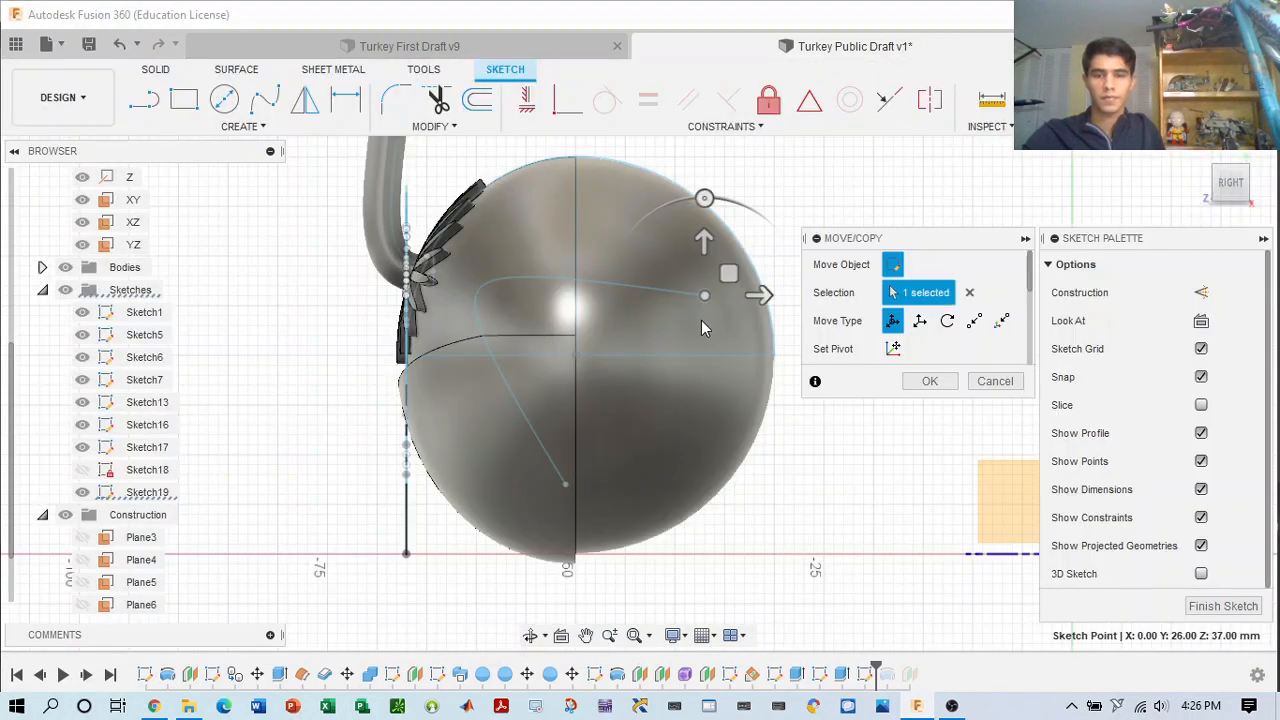
mouse_move(692, 317)
mouse_down()
mouse_move(706, 326)
mouse_move(698, 298)
mouse_up()
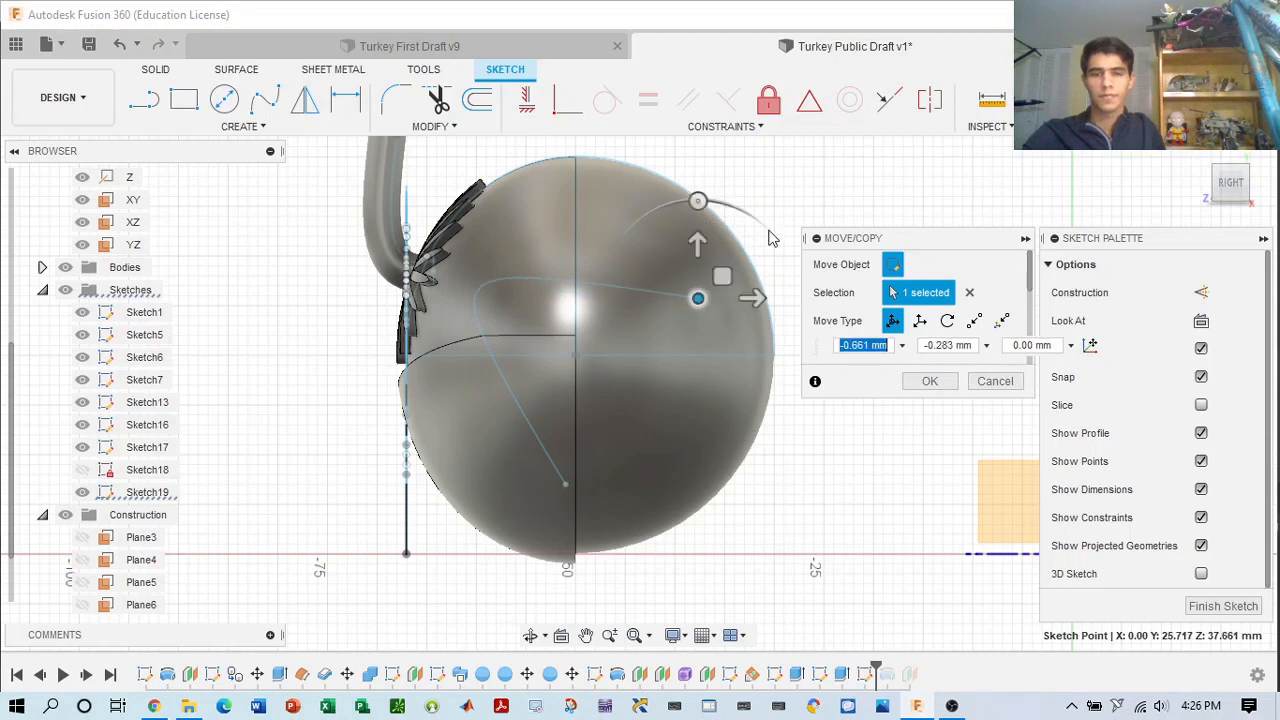
click(930, 381)
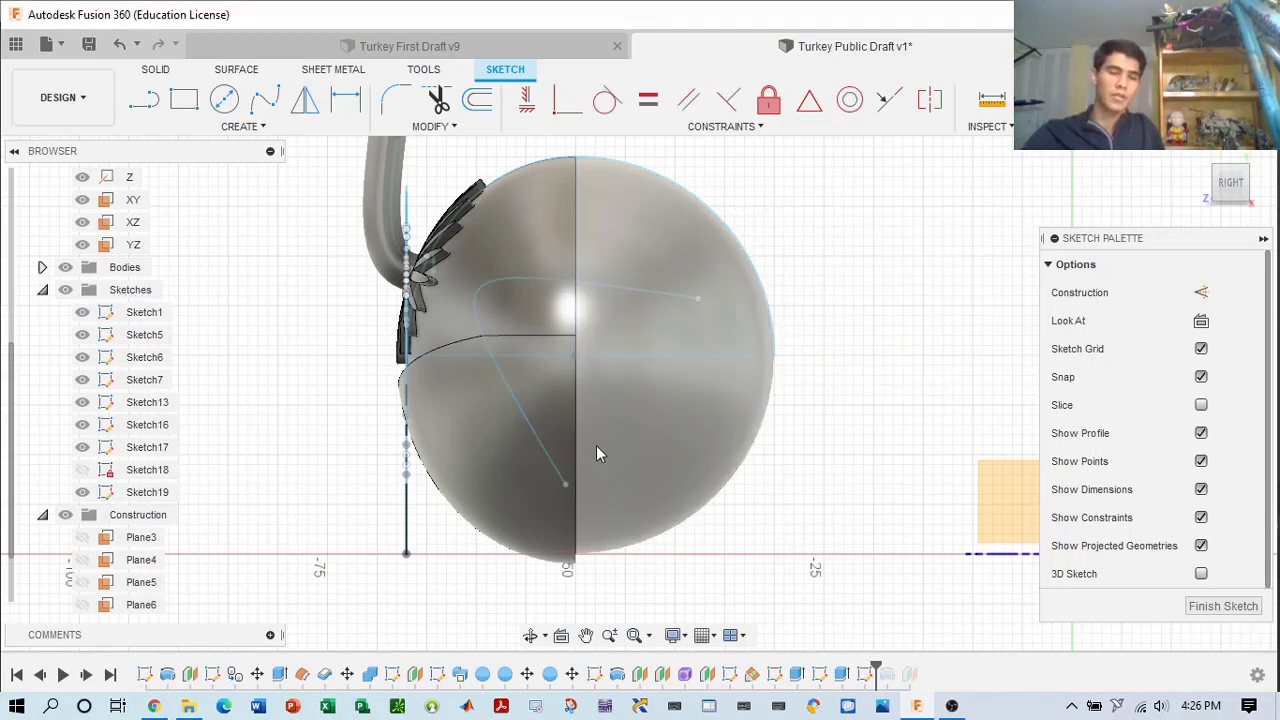
- Sketch a second conic curve with rho 0.75 from the wing outline's lower end, moving its free end to about Y 12, Z 49 mm
click(242, 126)
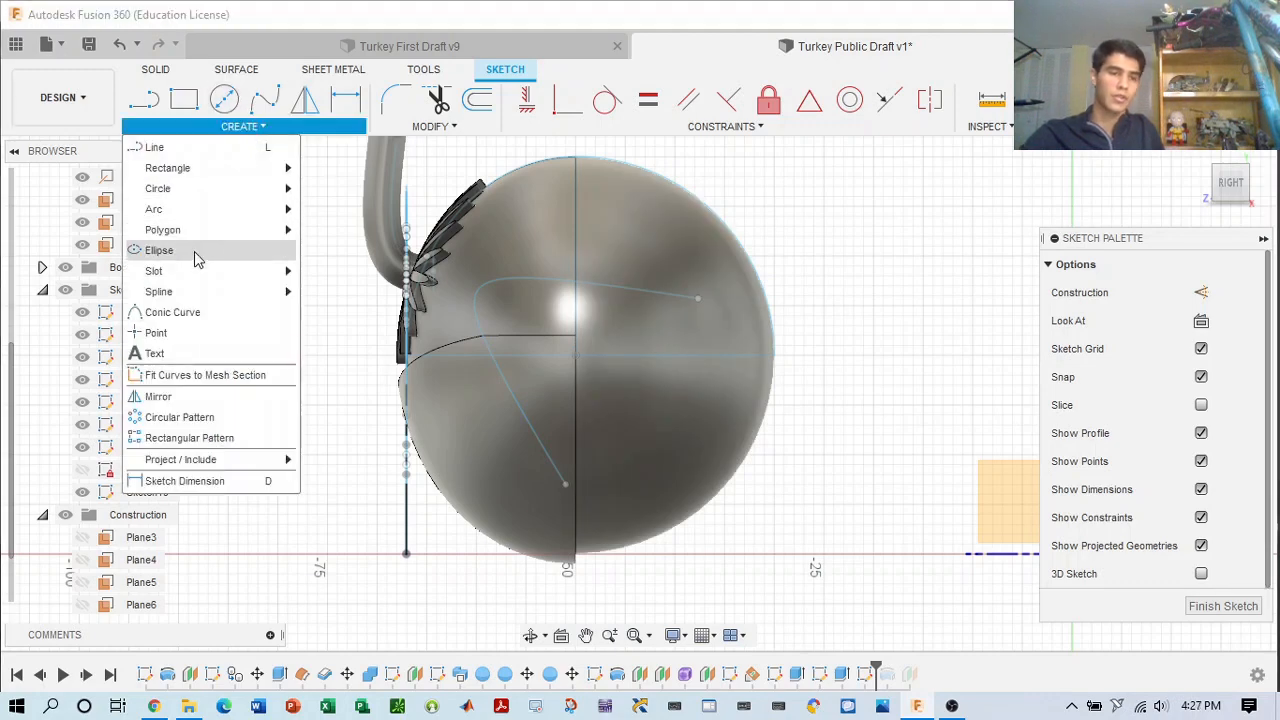
click(193, 316)
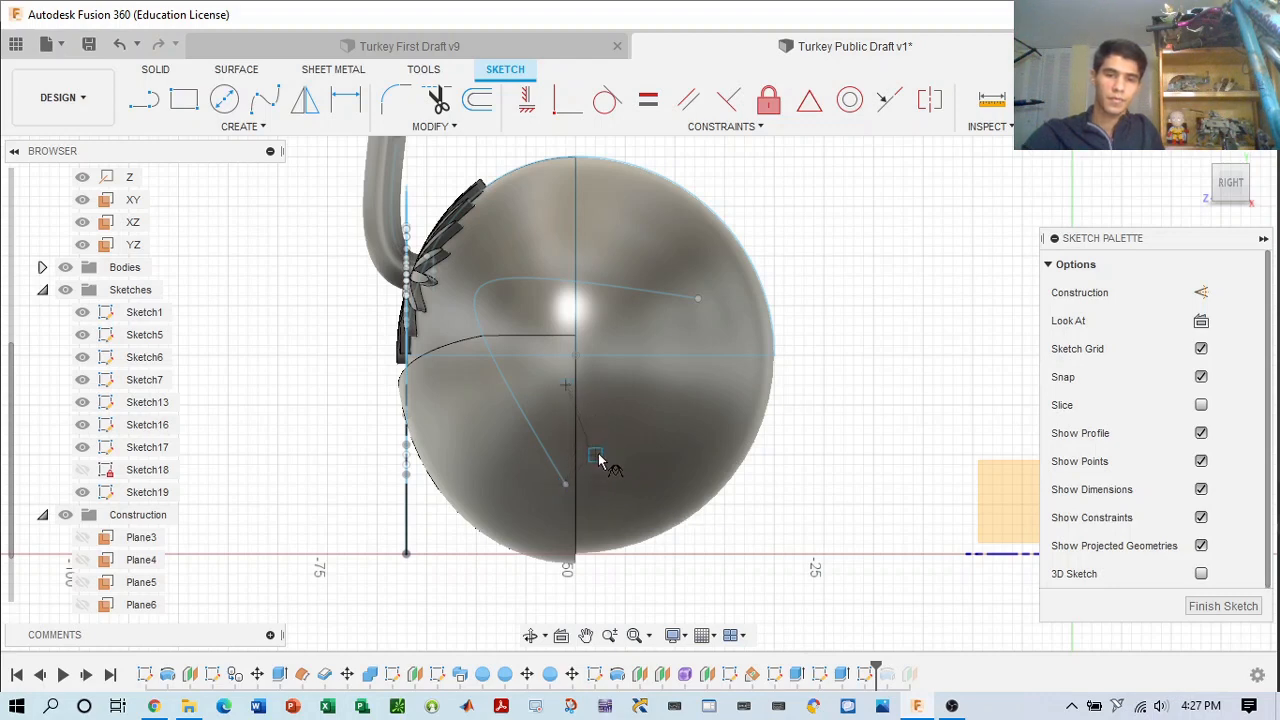
click(620, 567)
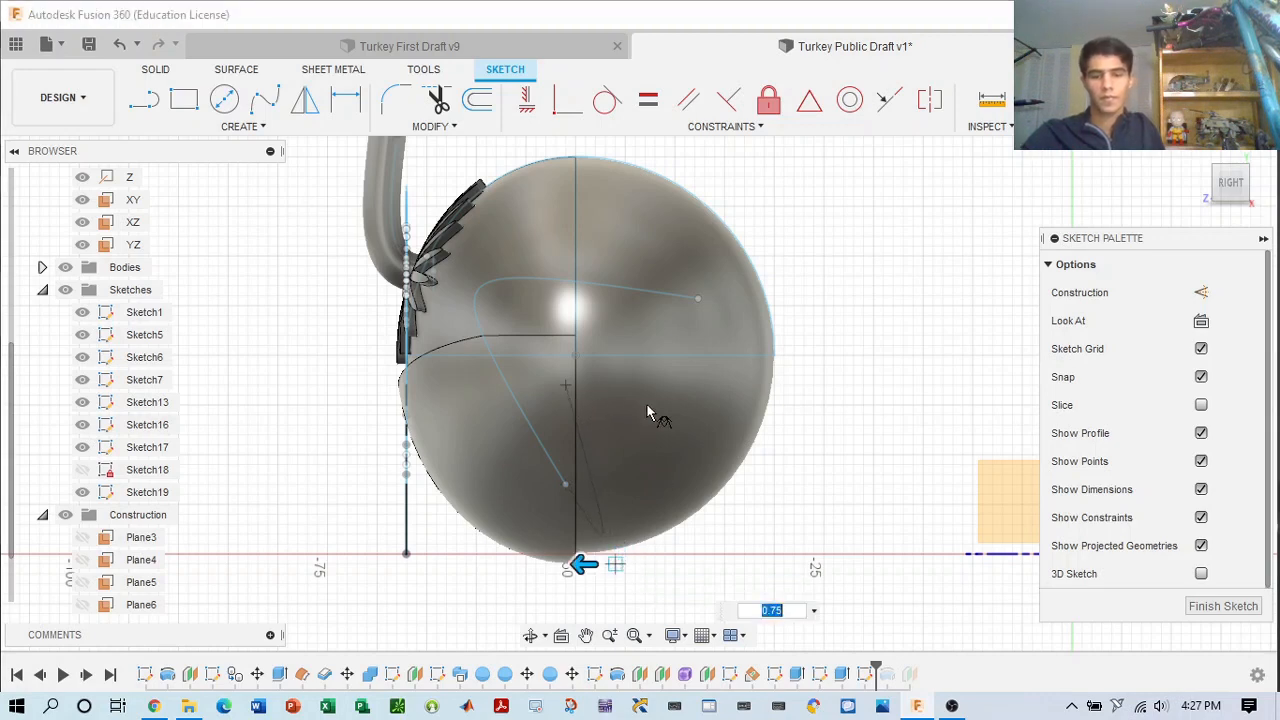
key(Return)
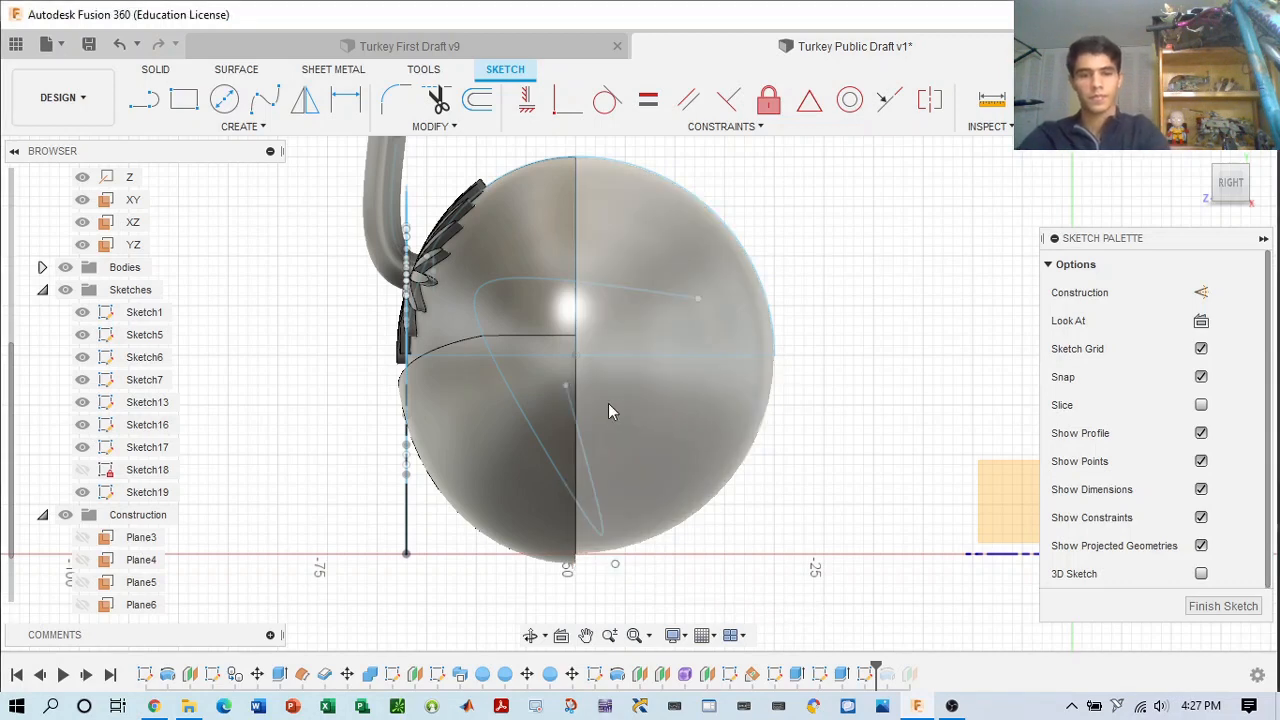
drag(588, 420, 586, 418)
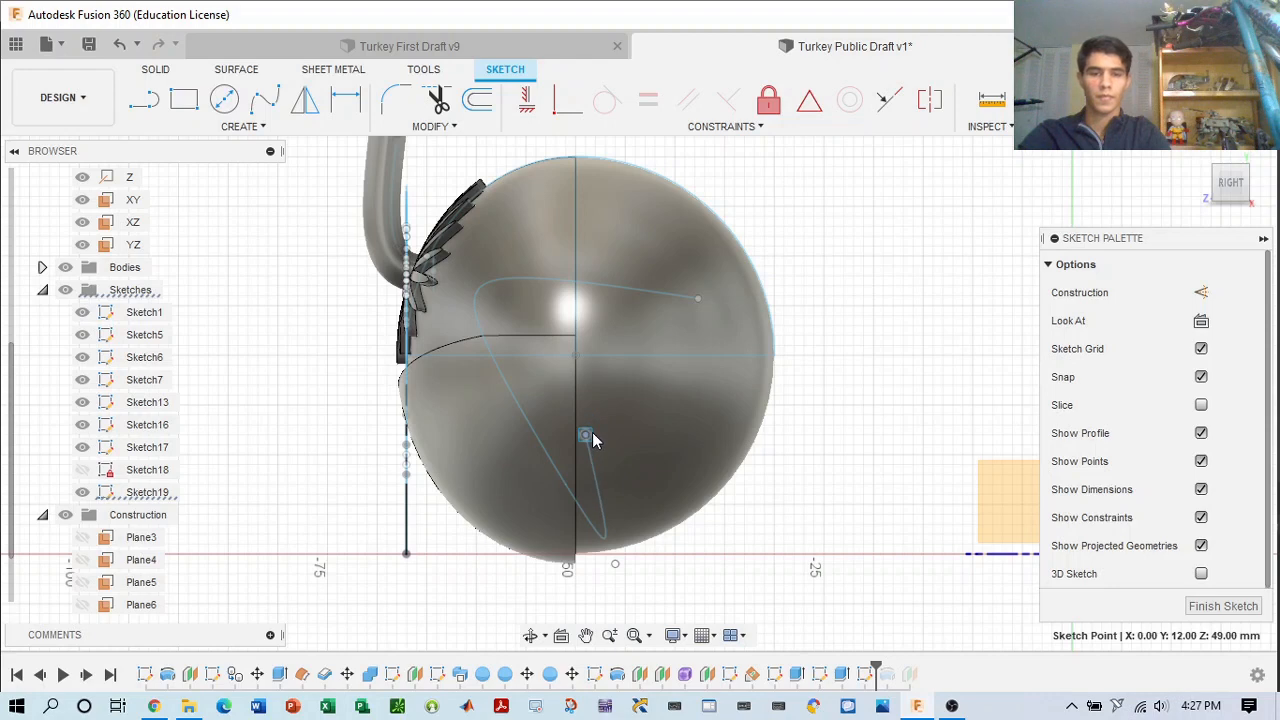
- Check the reference wing's jagged edge and sketch a matching second feather tip as a conic curve with rho 0.75 from the first tip's free end
click(532, 47)
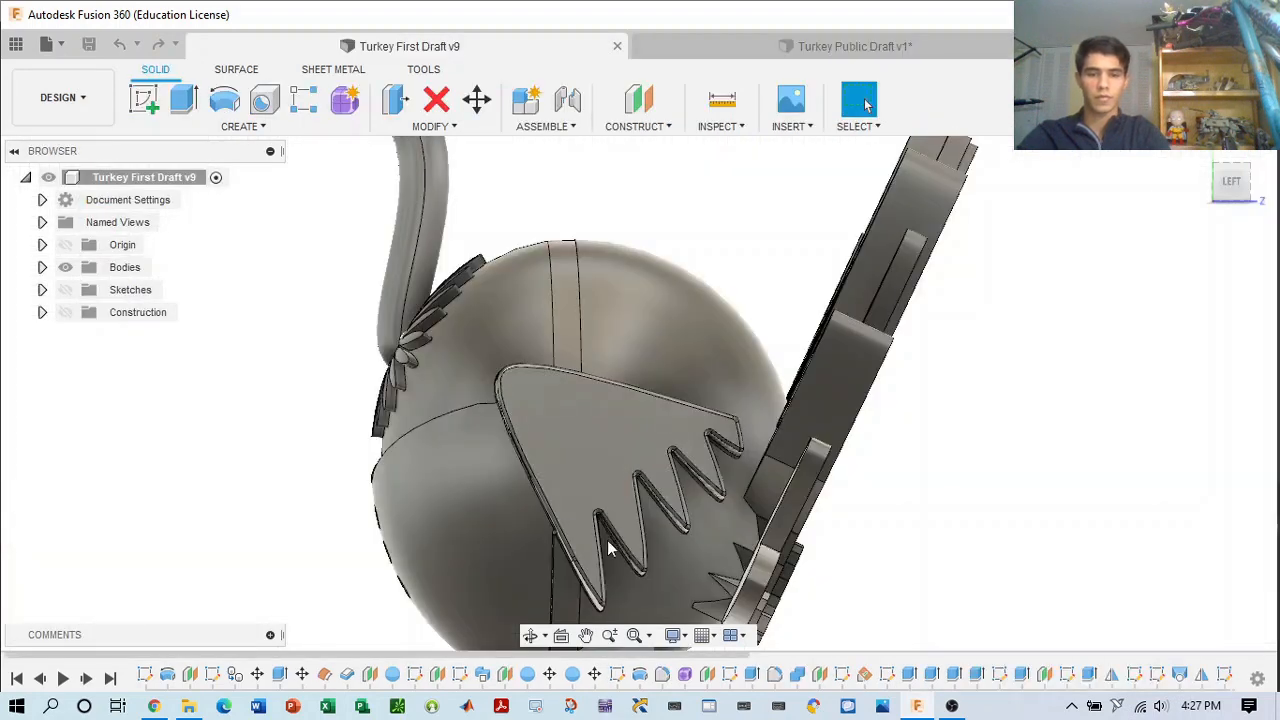
click(830, 50)
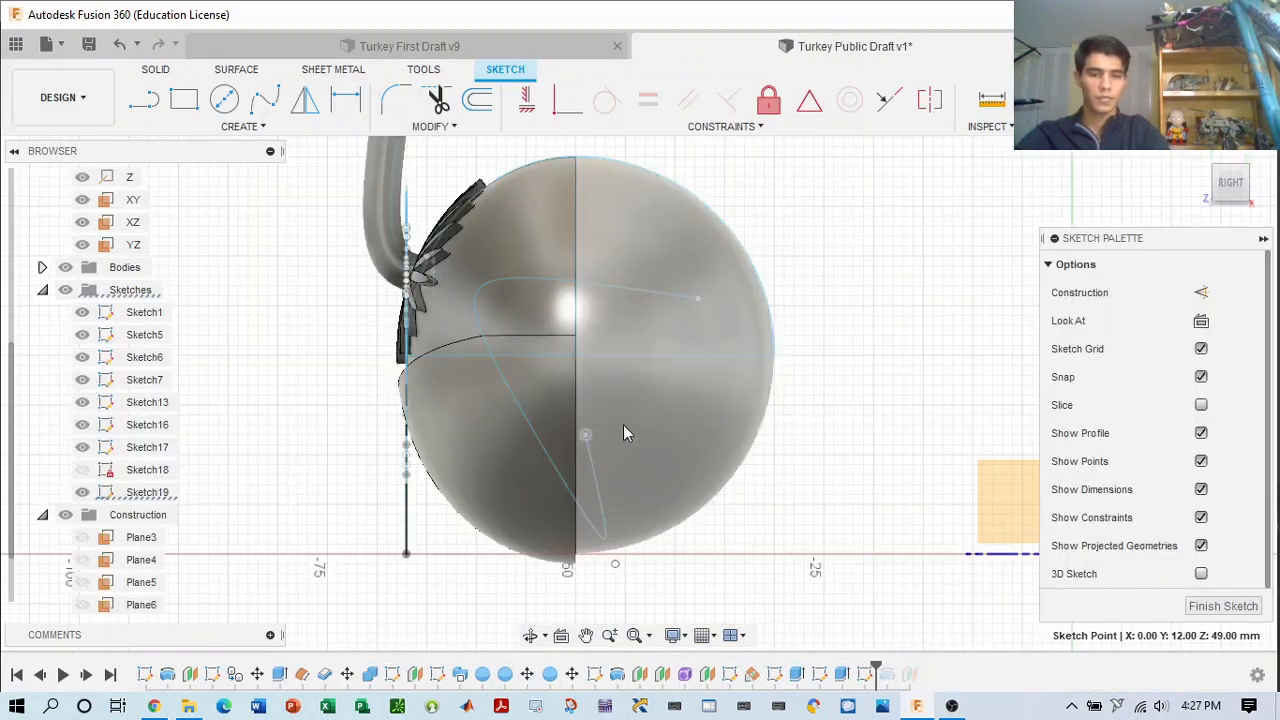
click(262, 127)
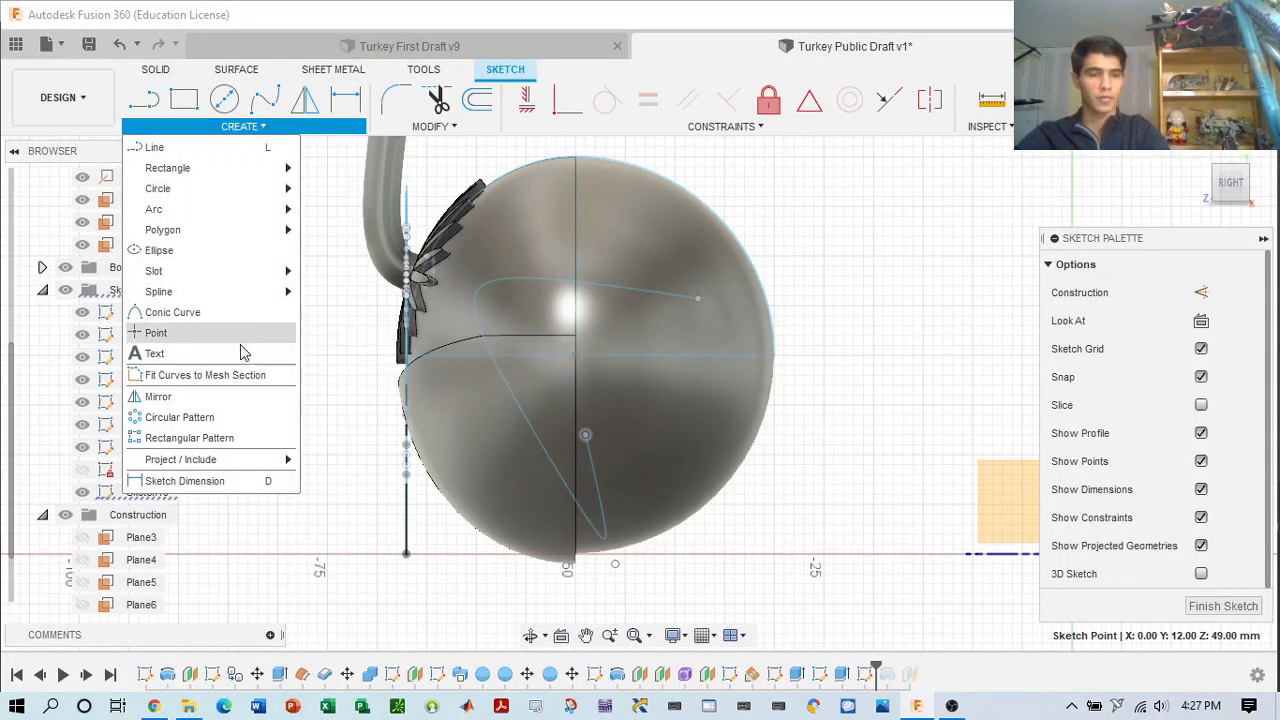
click(203, 315)
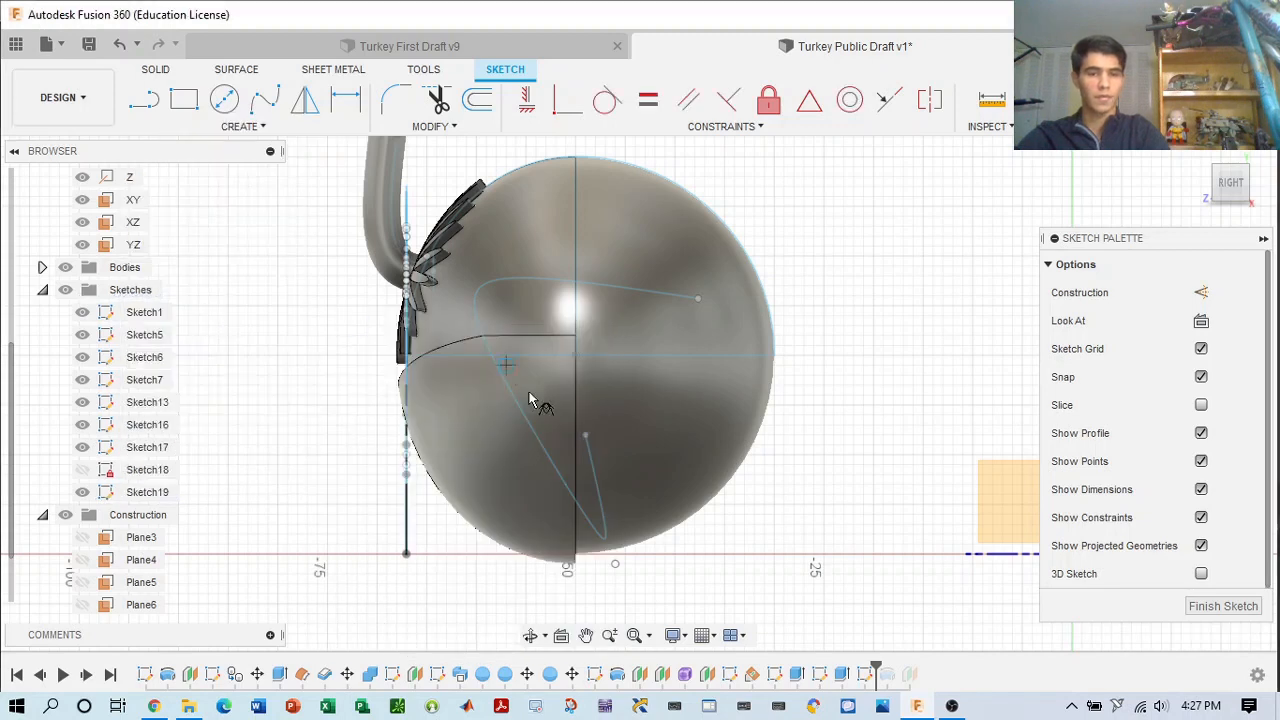
click(624, 404)
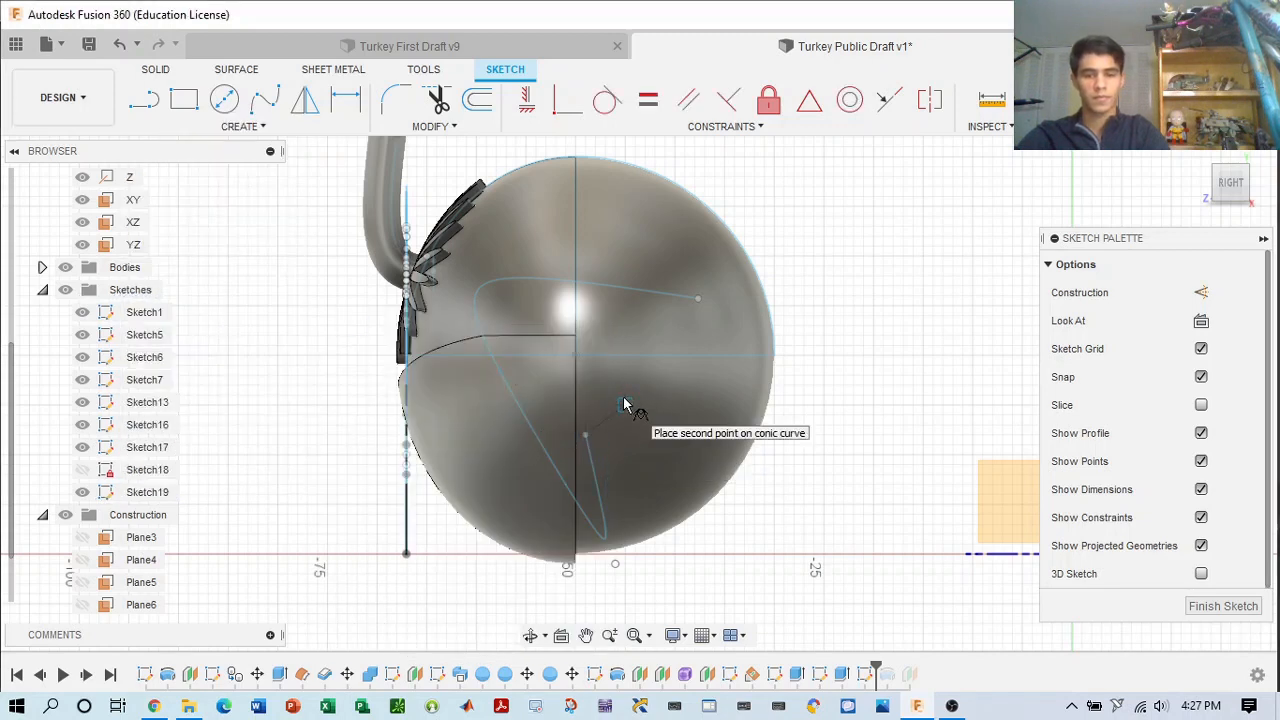
click(646, 507)
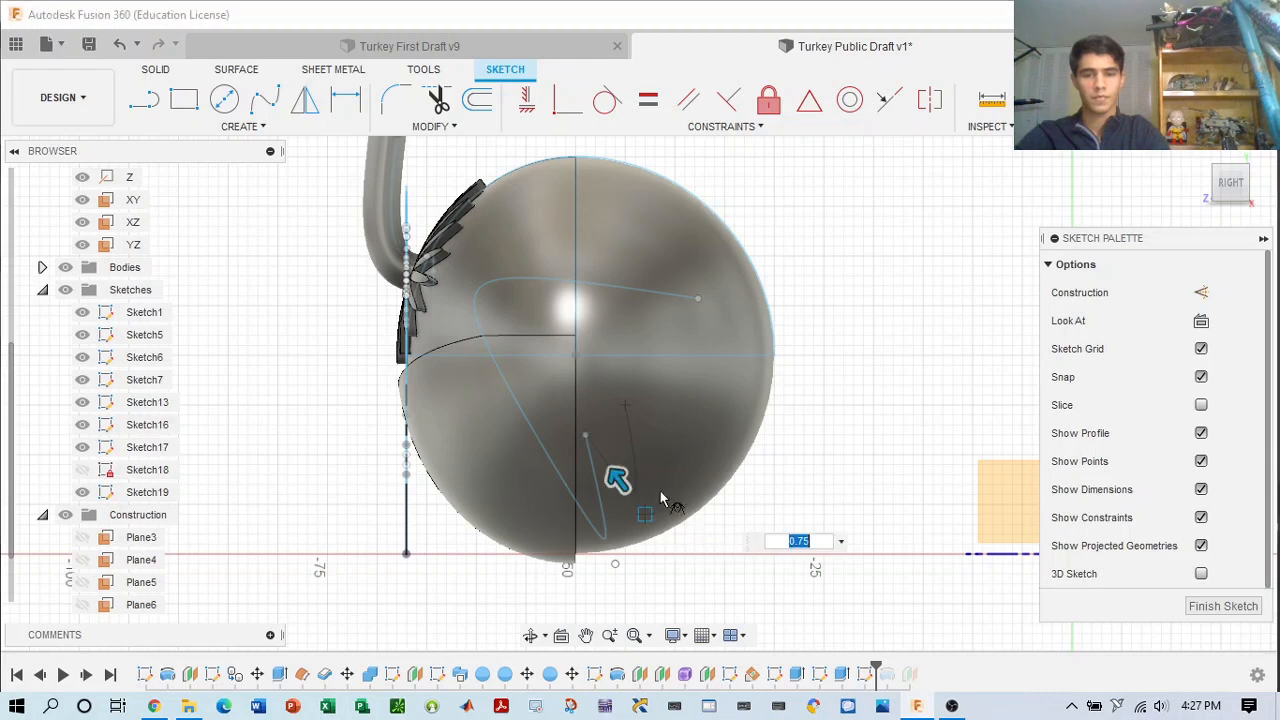
click(679, 385)
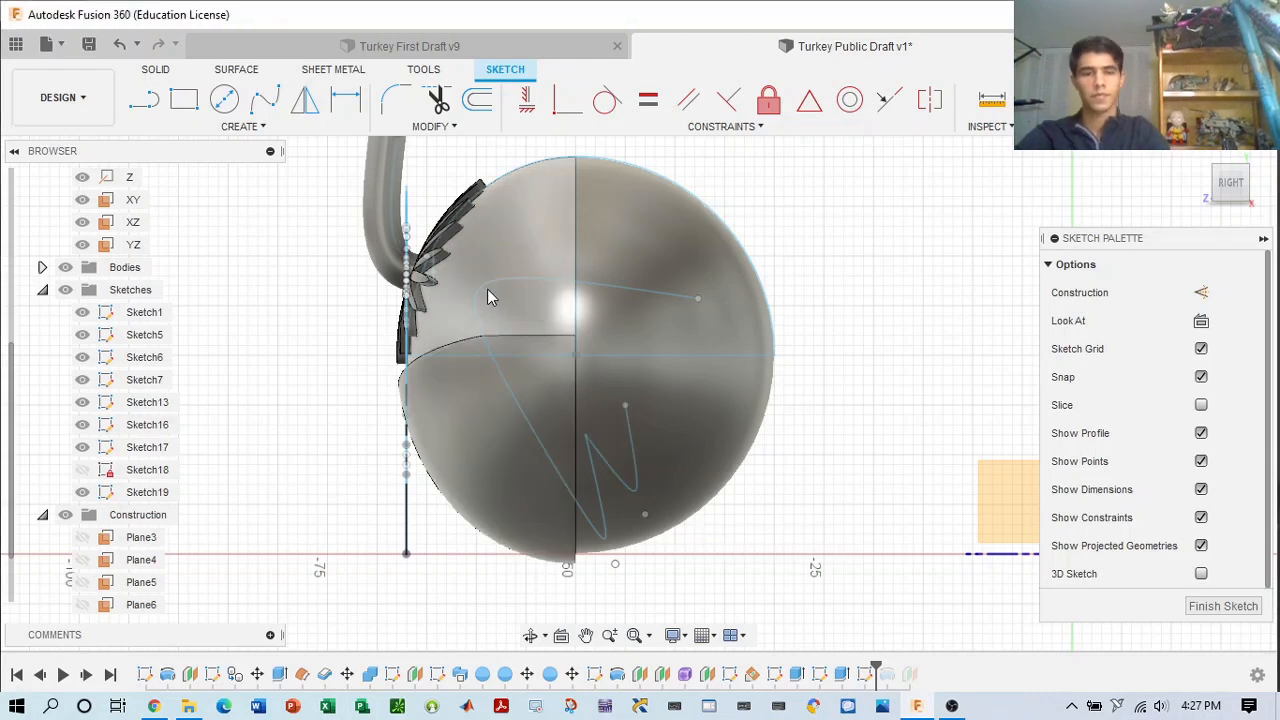
- Sketch a third feather tip as a conic curve from the second tip's free end to about Y 17, Z 42 mm
click(245, 127)
mouse_move(270, 289)
click(380, 318)
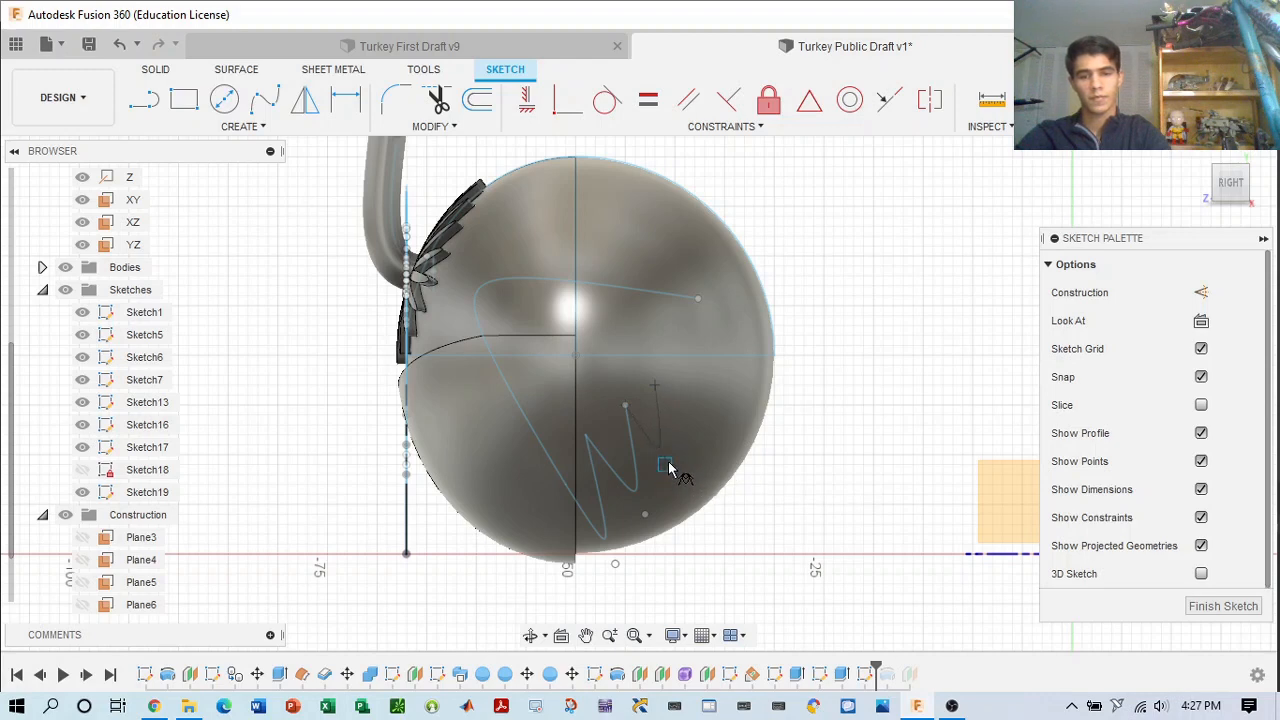
click(667, 467)
key(Return)
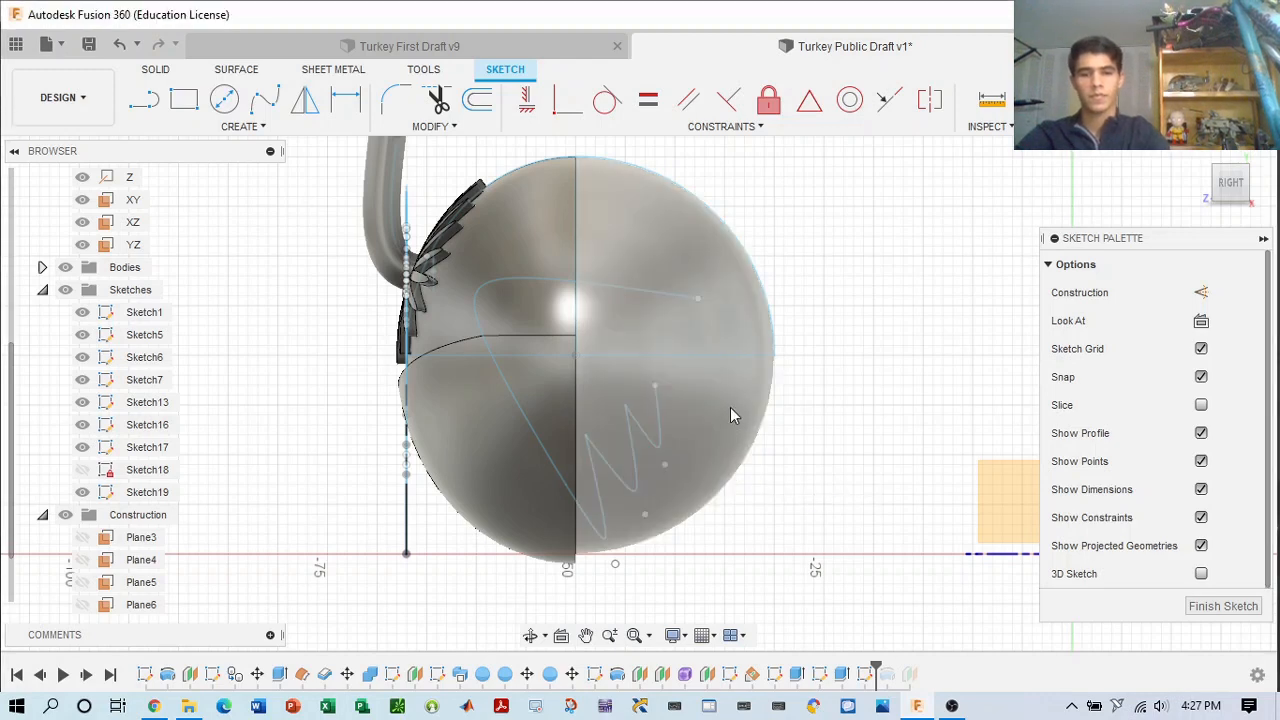
- Sketch a fourth, smaller feather tip as a conic curve with rho 0.75, continuing from the third tip's free end toward the upper curve
click(262, 127)
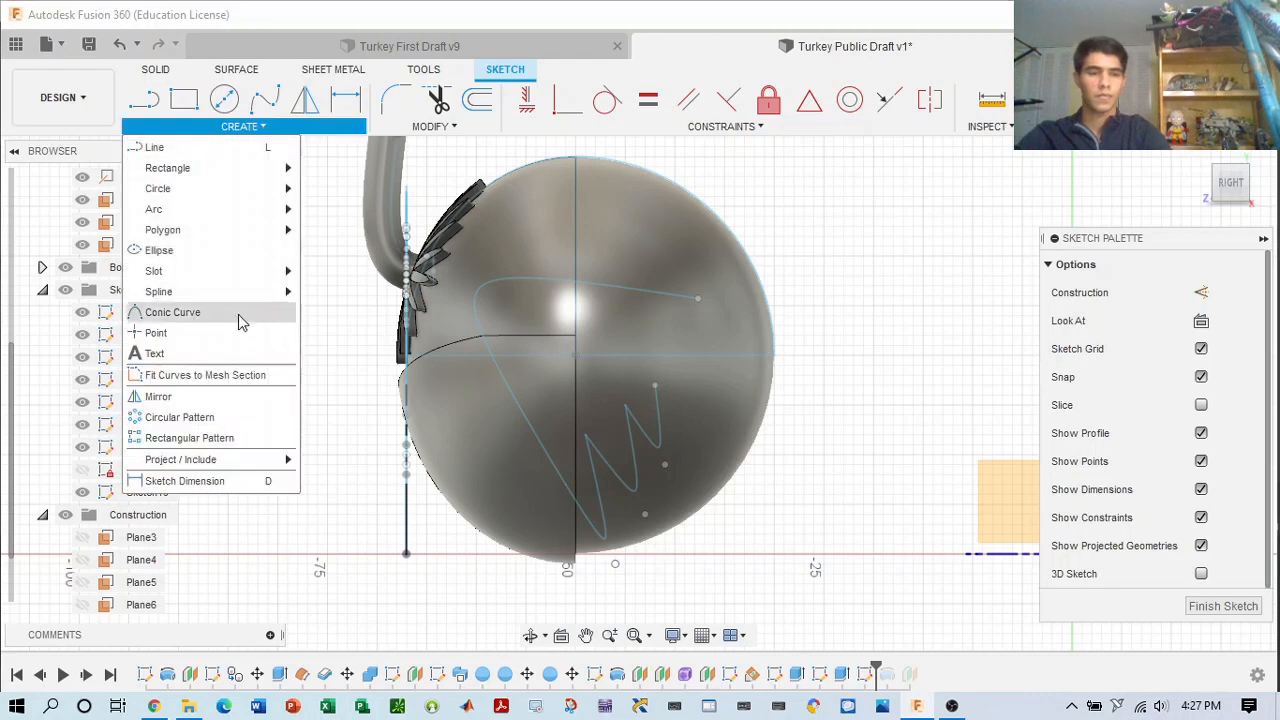
click(226, 313)
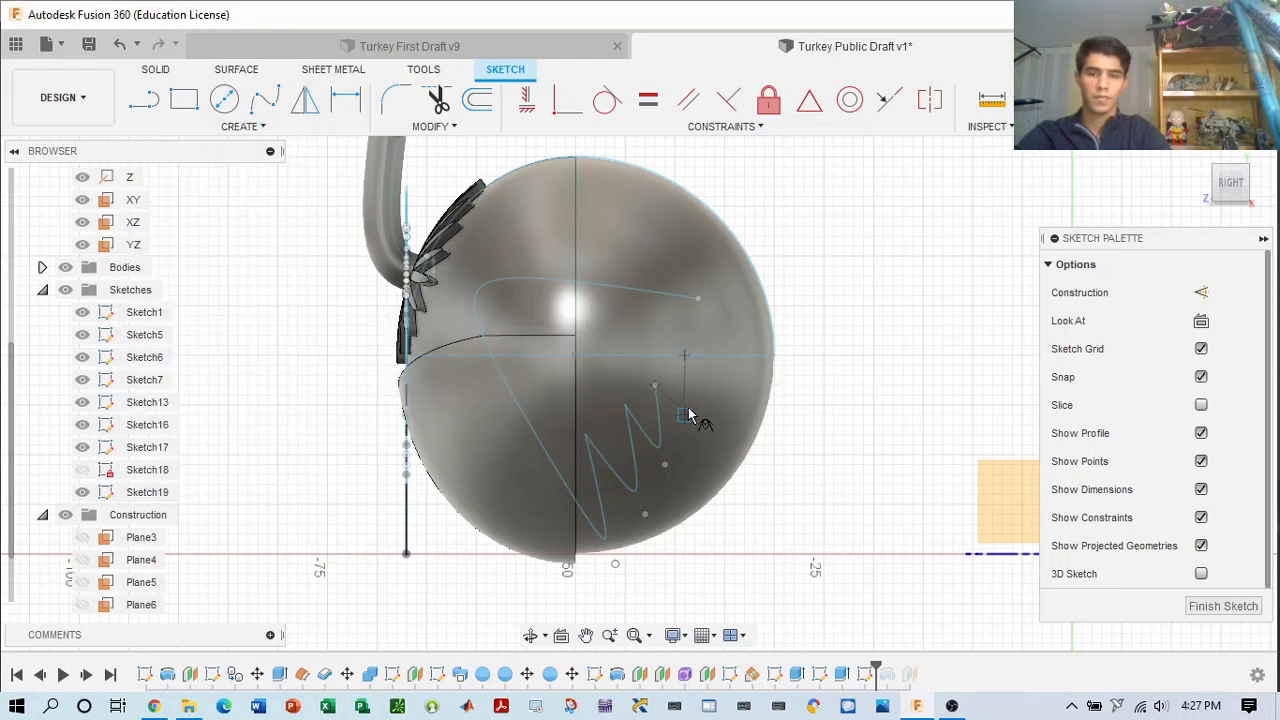
click(697, 416)
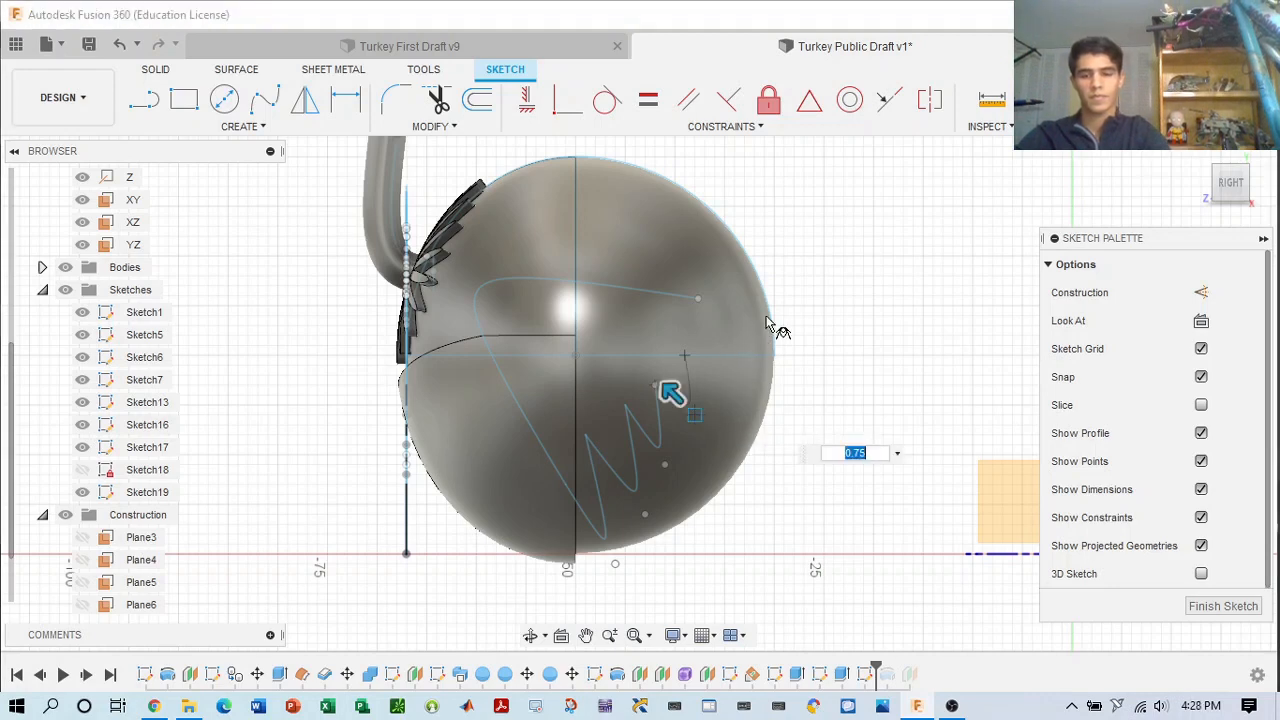
key(Return)
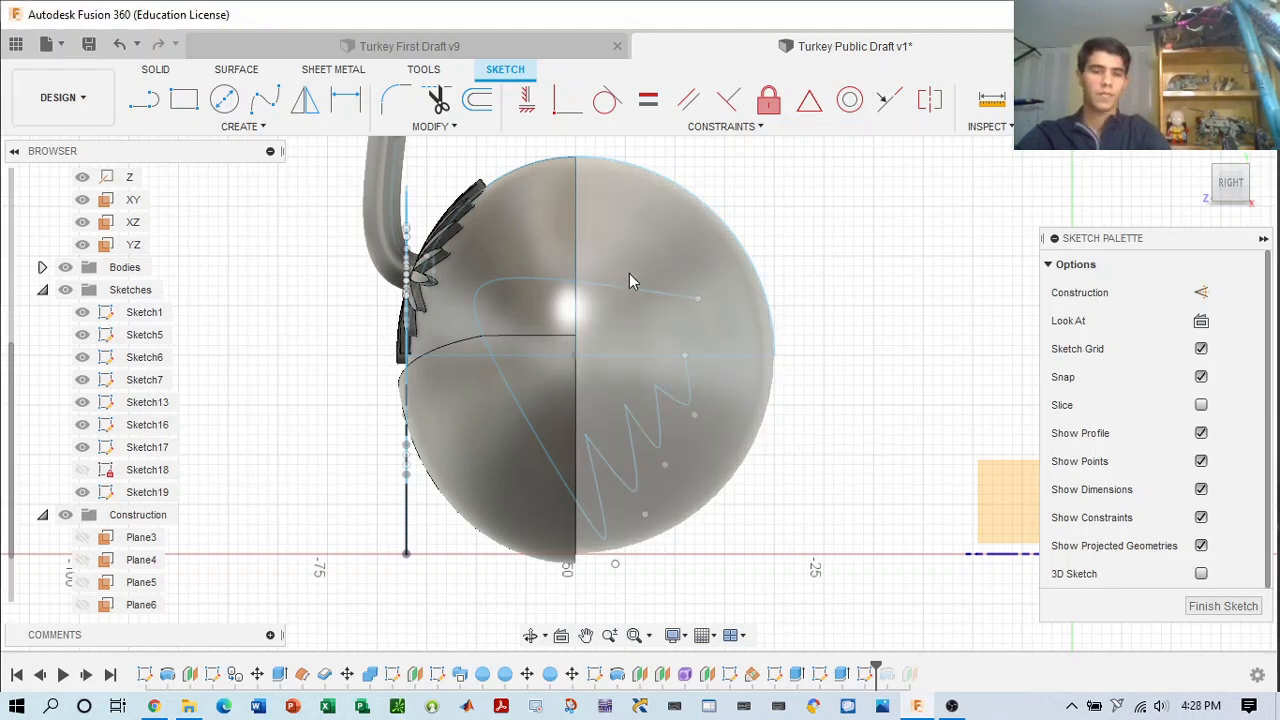
- Move the wing's second feather notch point to about Y 17.9, Z 46.6 mm and the first to about Y 12.2, Z 48.6 mm
click(655, 386)
key(m)
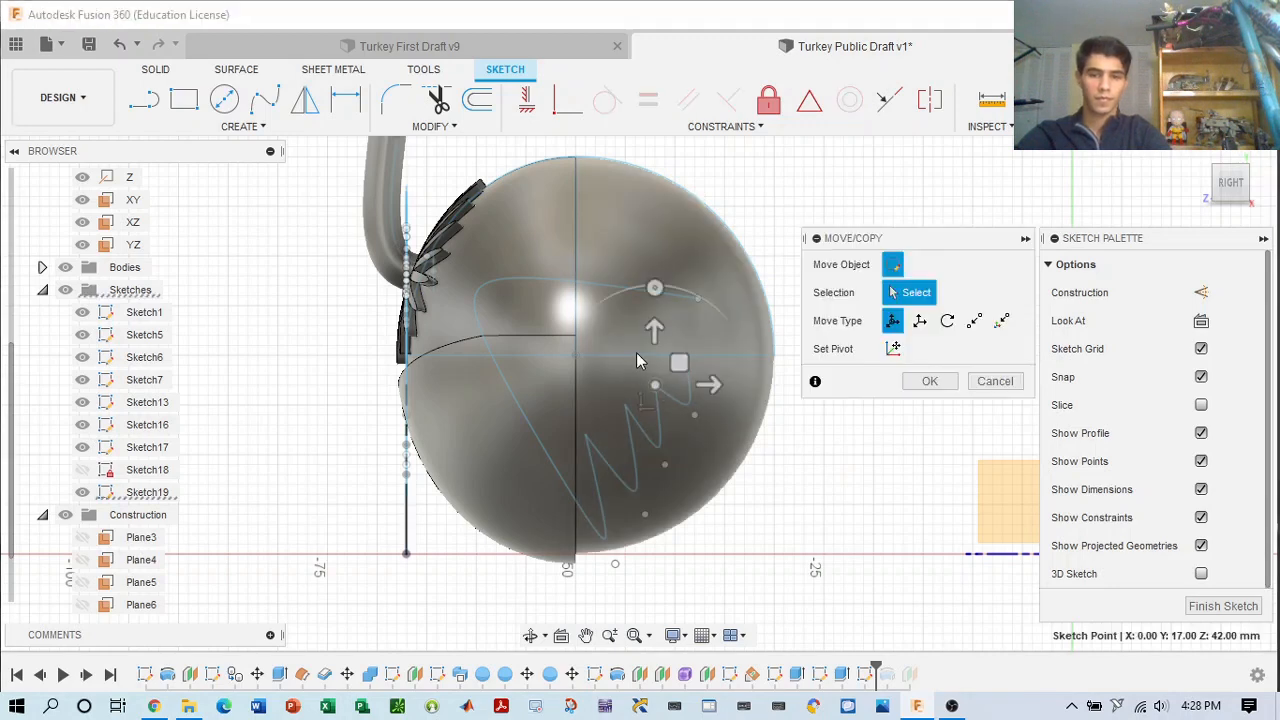
mouse_move(657, 370)
mouse_down()
mouse_move(638, 353)
mouse_move(648, 369)
mouse_move(621, 401)
mouse_move(608, 376)
mouse_up()
click(626, 403)
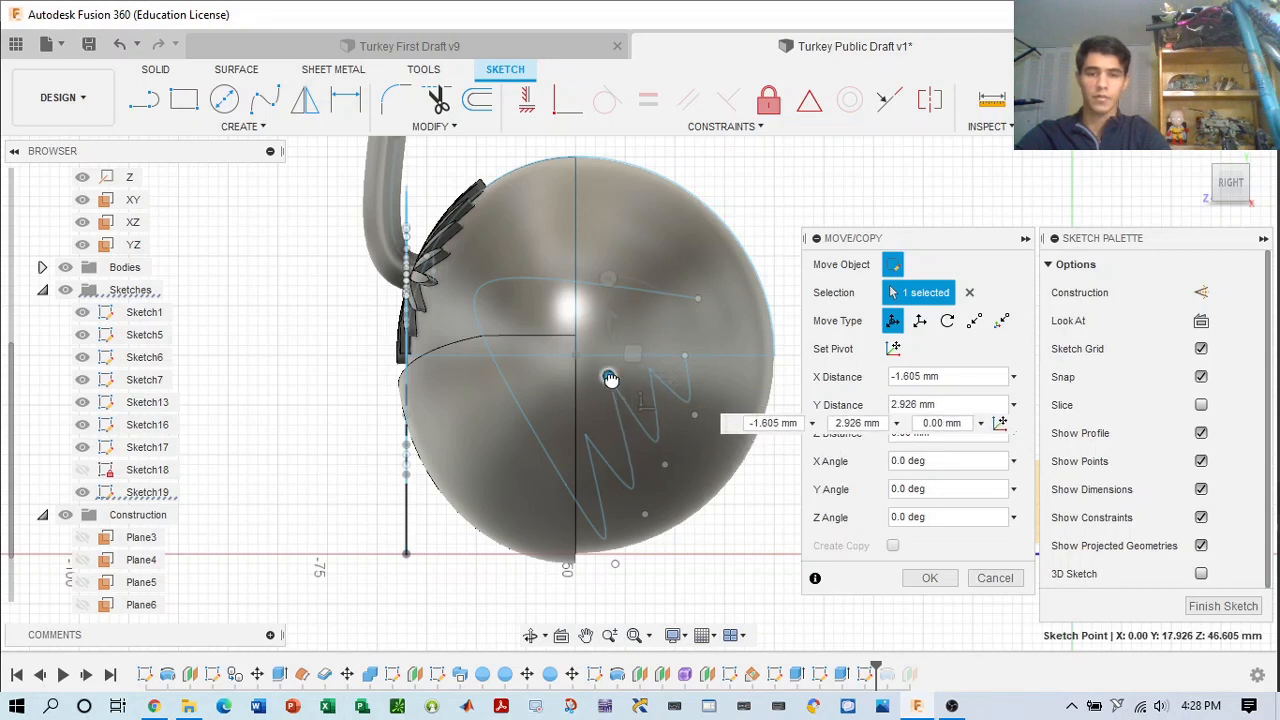
click(588, 439)
mouse_move(588, 439)
mouse_down()
mouse_move(580, 424)
mouse_move(594, 431)
mouse_up()
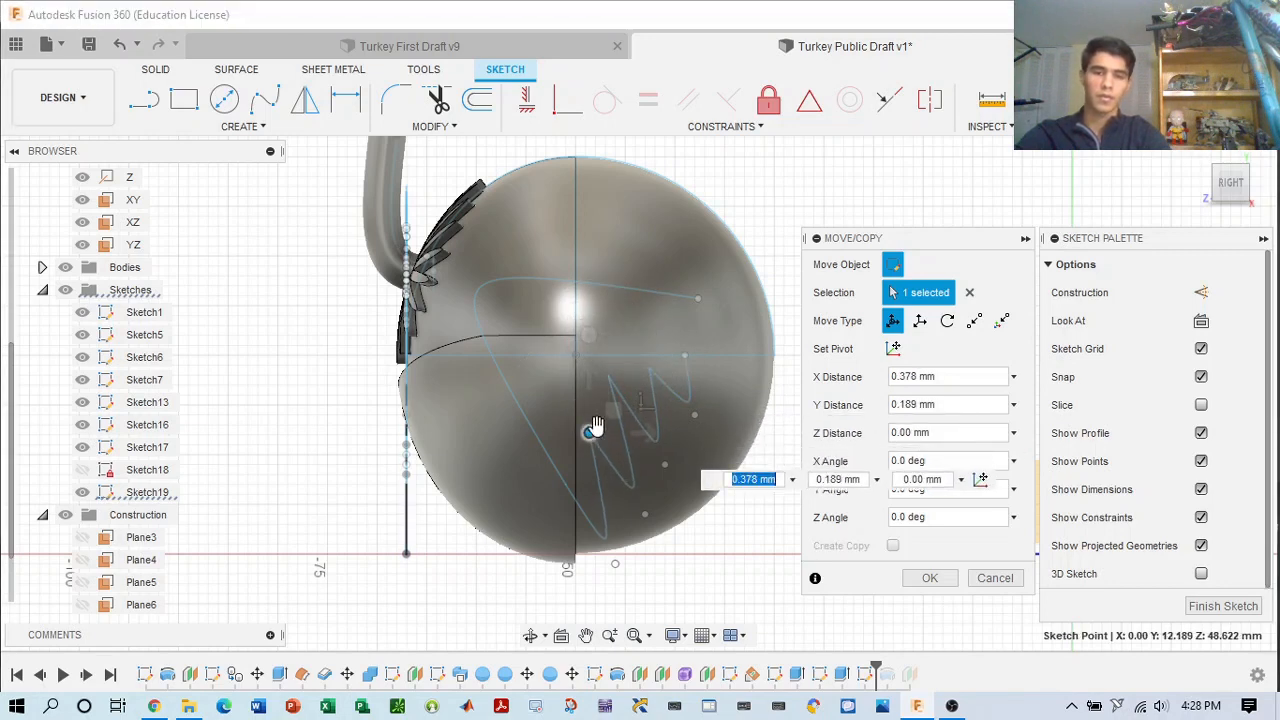
- Lower the second feather notch point with the Move tool to about Y 15.7, Z 45.7 mm
click(651, 370)
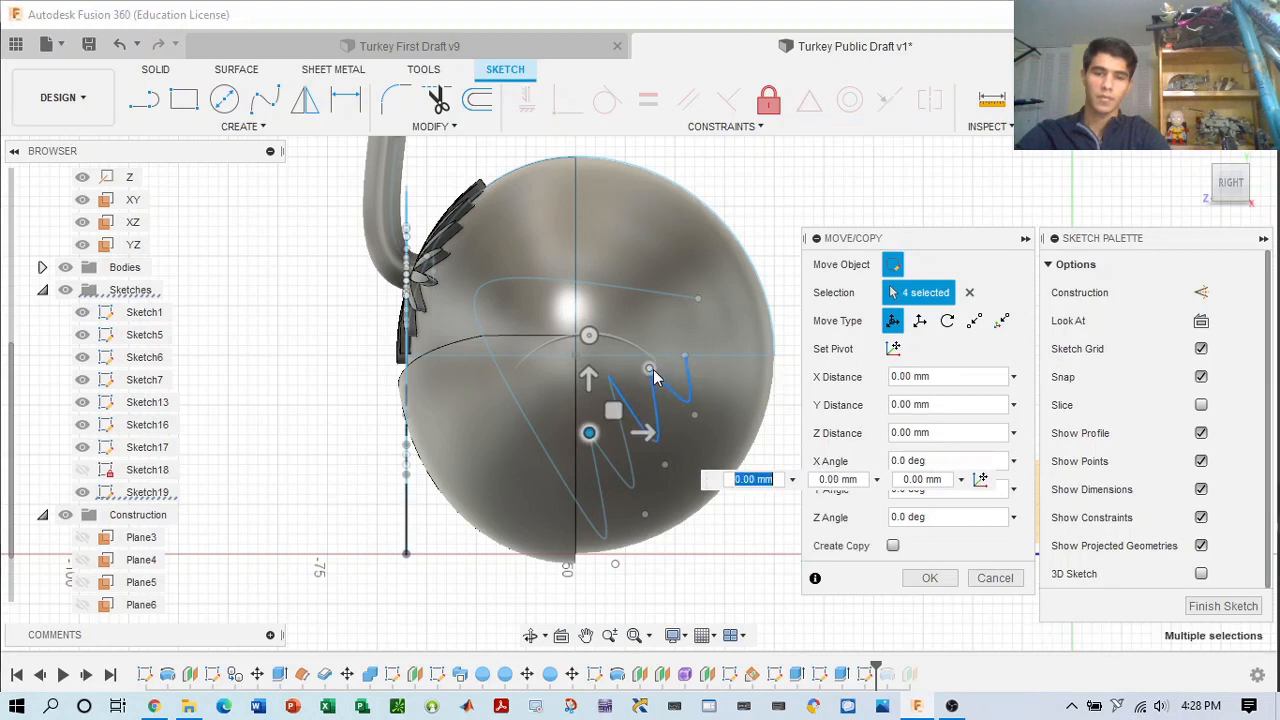
click(651, 369)
click(651, 373)
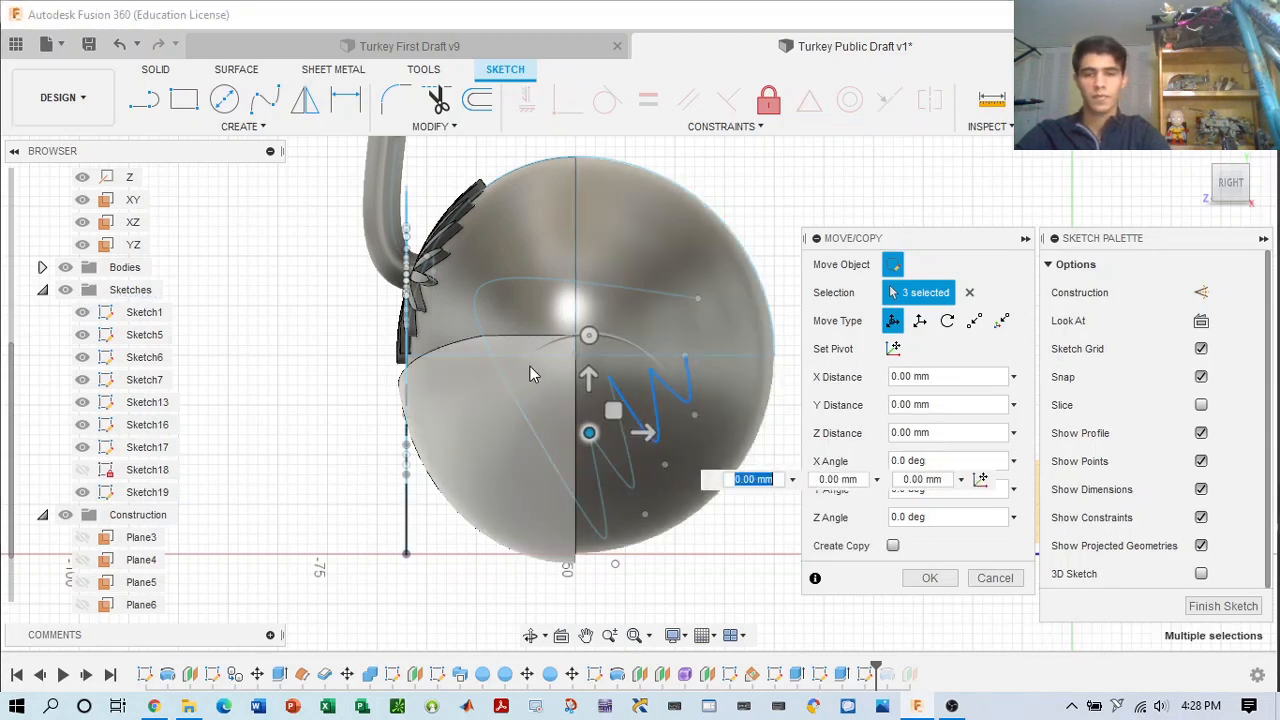
drag(532, 366, 427, 470)
scroll(607, 388, up, 2)
click(588, 379)
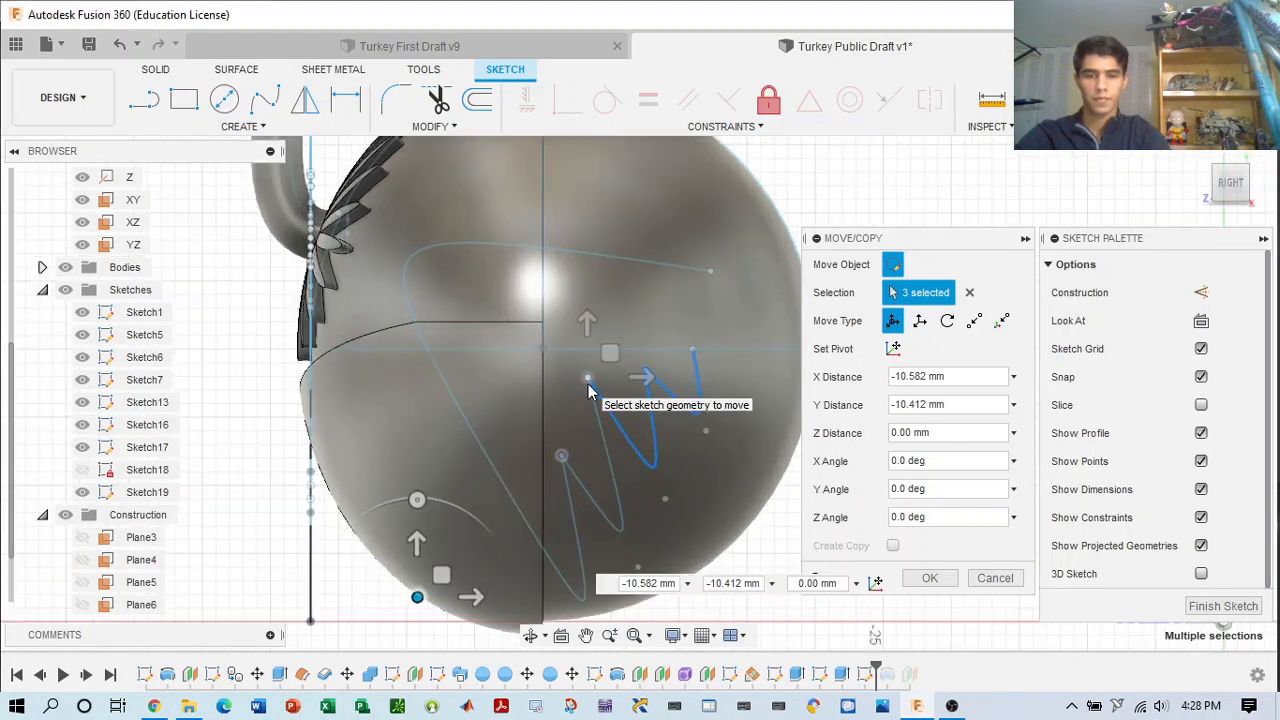
drag(588, 378, 600, 408)
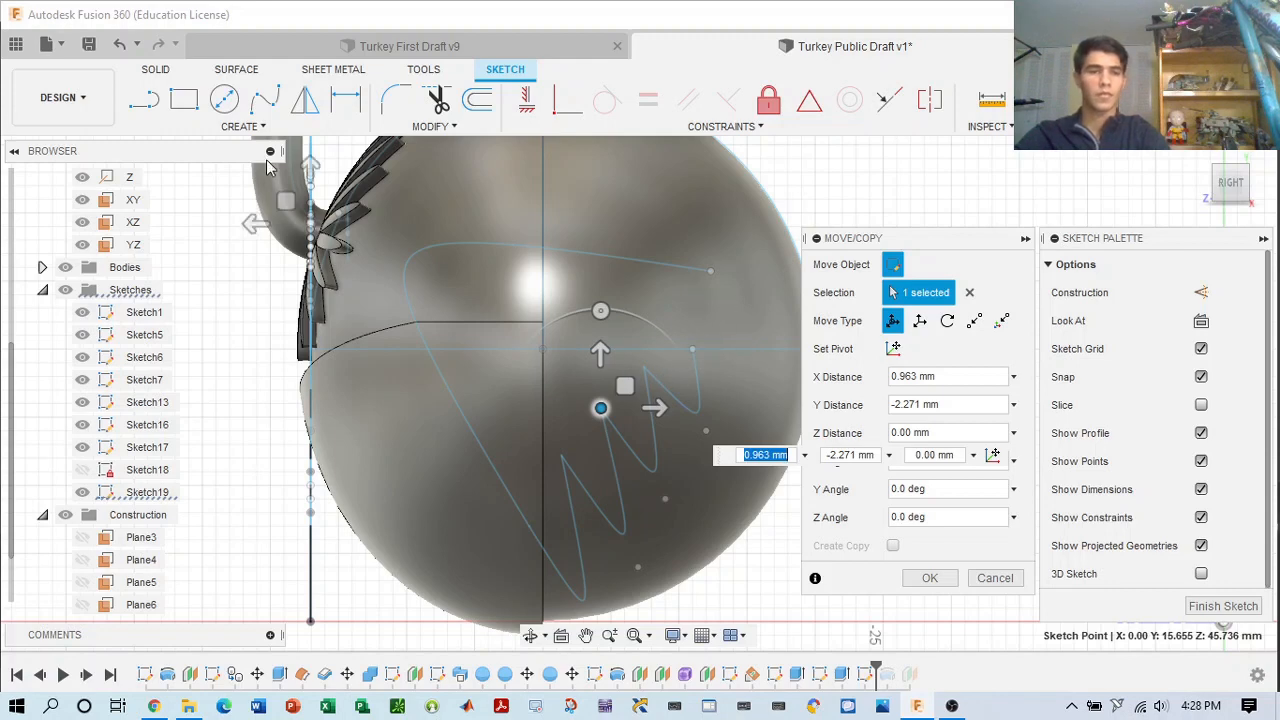
- Close the wing outline with a conic curve from the fourth feather tip to the upper curve's free end, dragging that end to Y 22, Z 37 mm
click(240, 126)
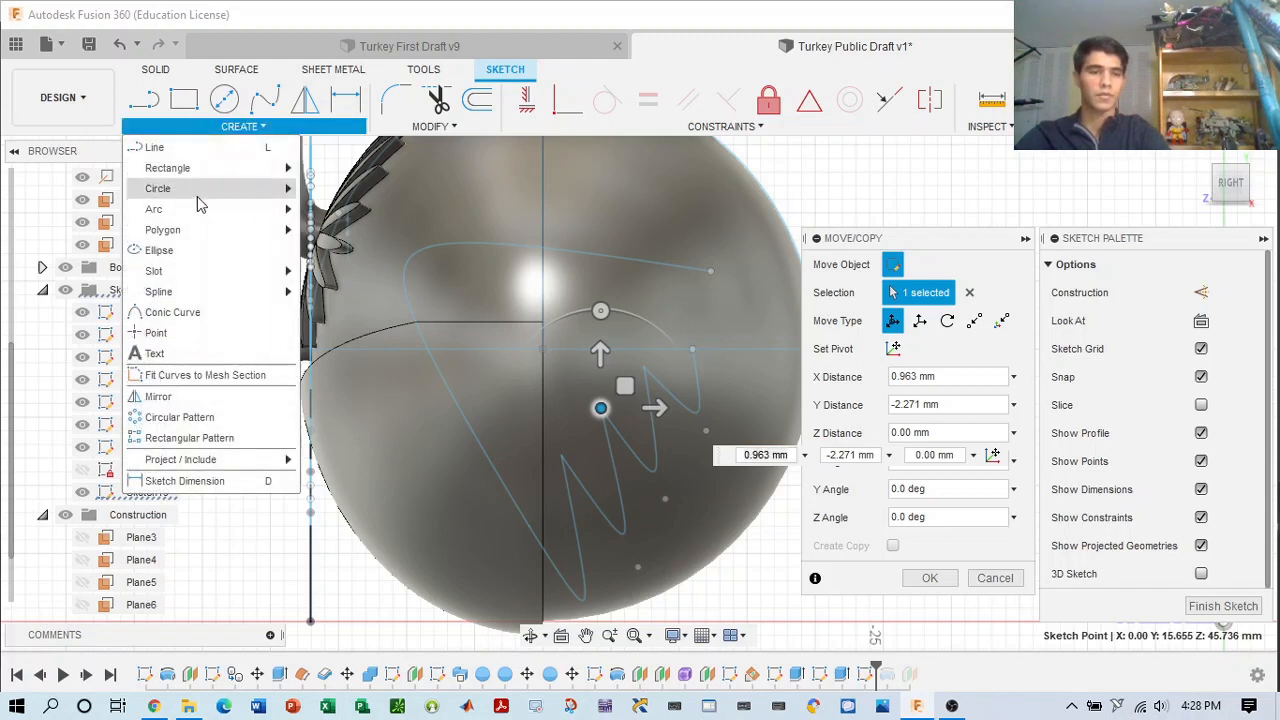
click(188, 313)
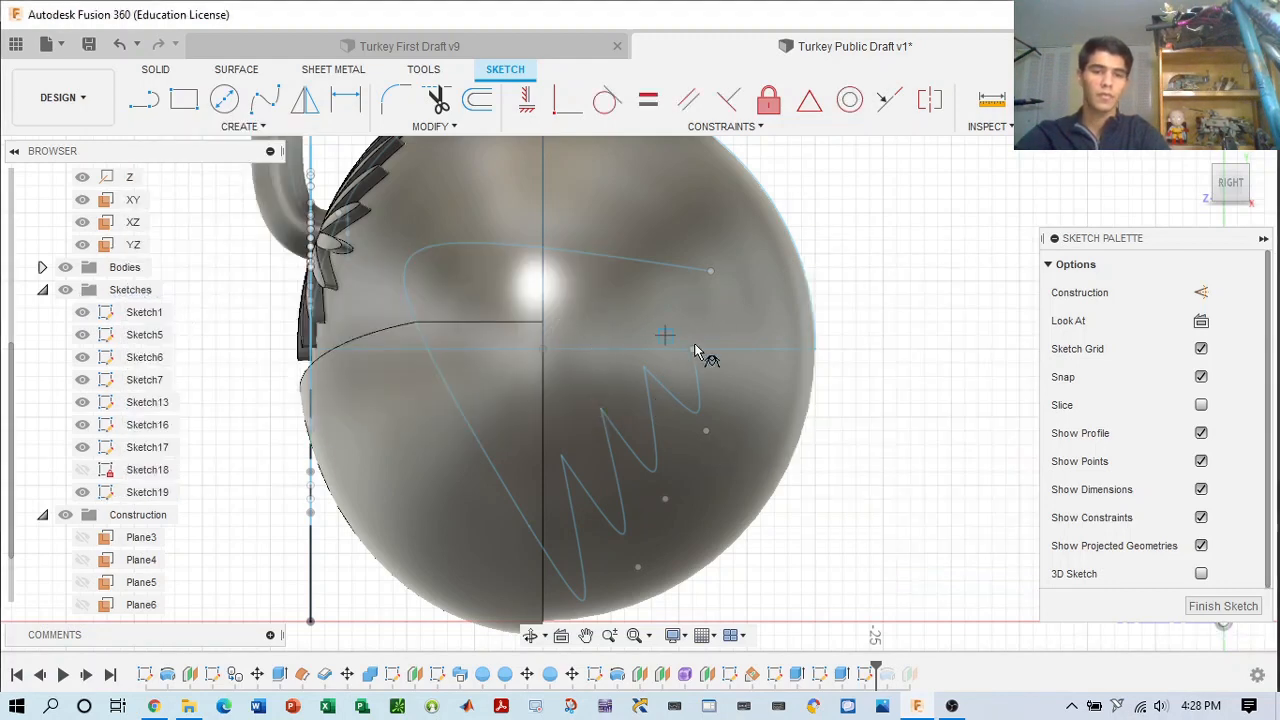
click(716, 271)
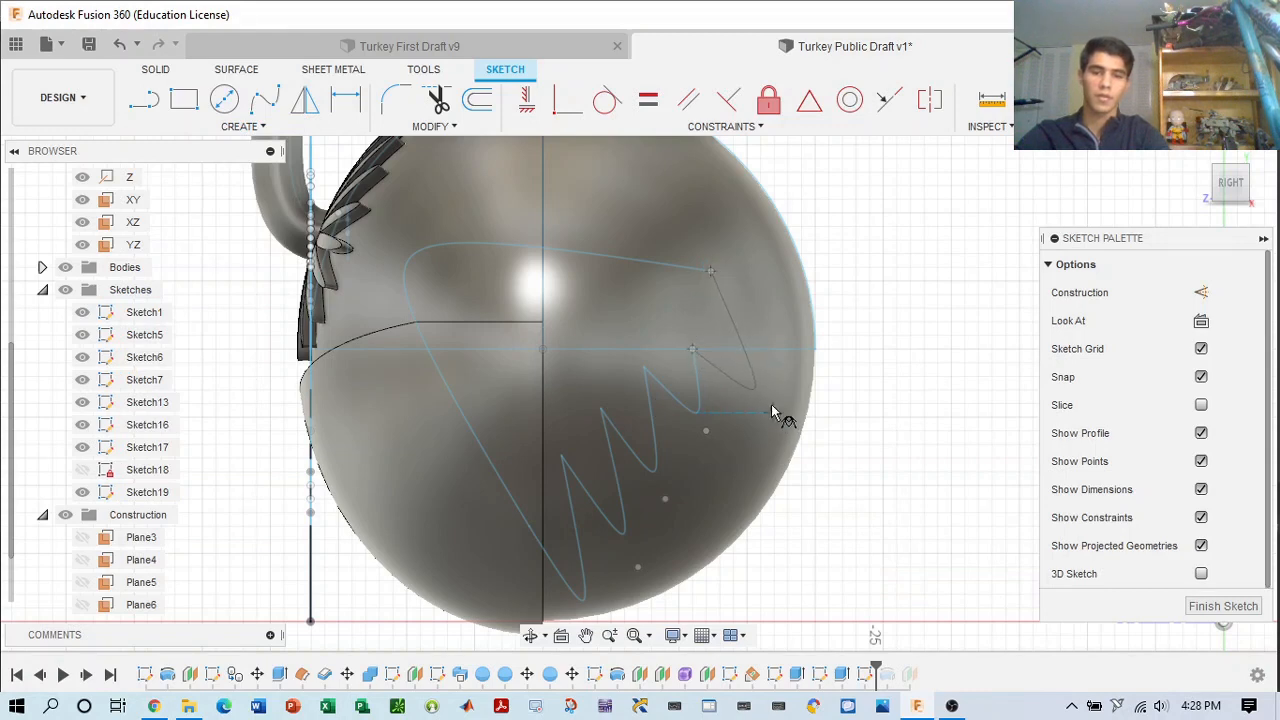
click(723, 375)
key(Return)
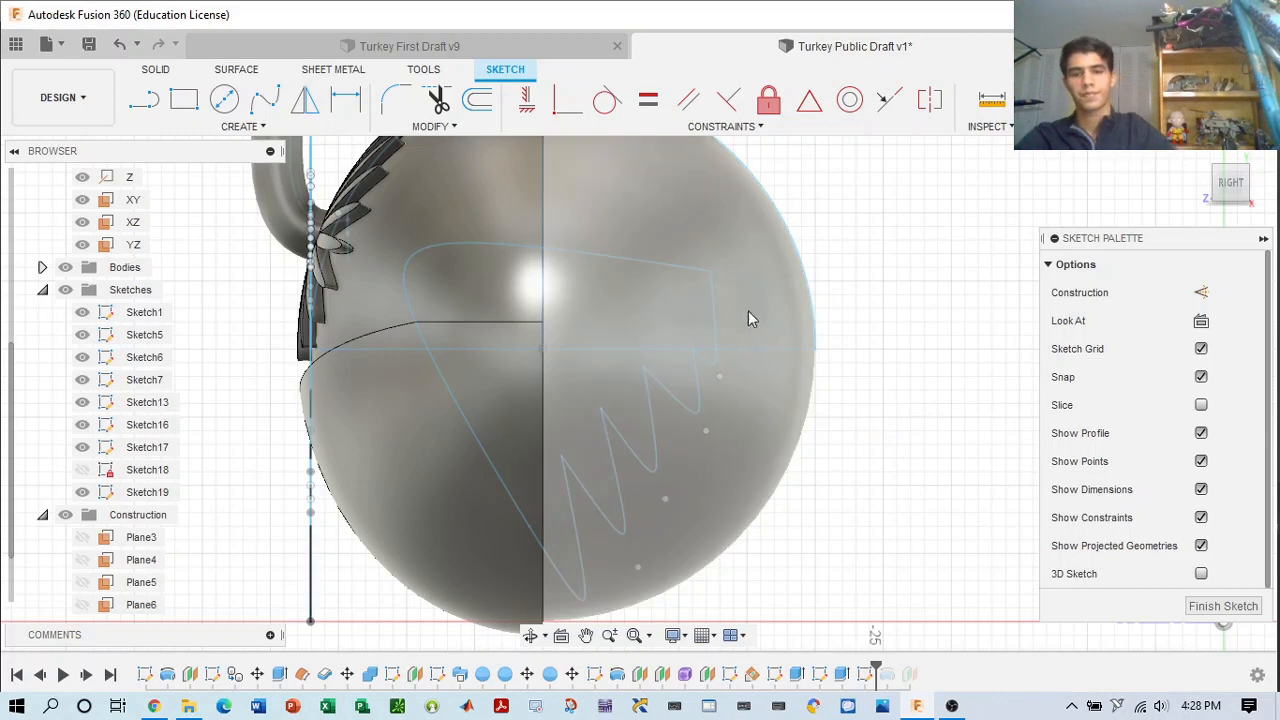
mouse_move(711, 273)
mouse_down()
mouse_move(692, 298)
mouse_move(717, 316)
mouse_up()
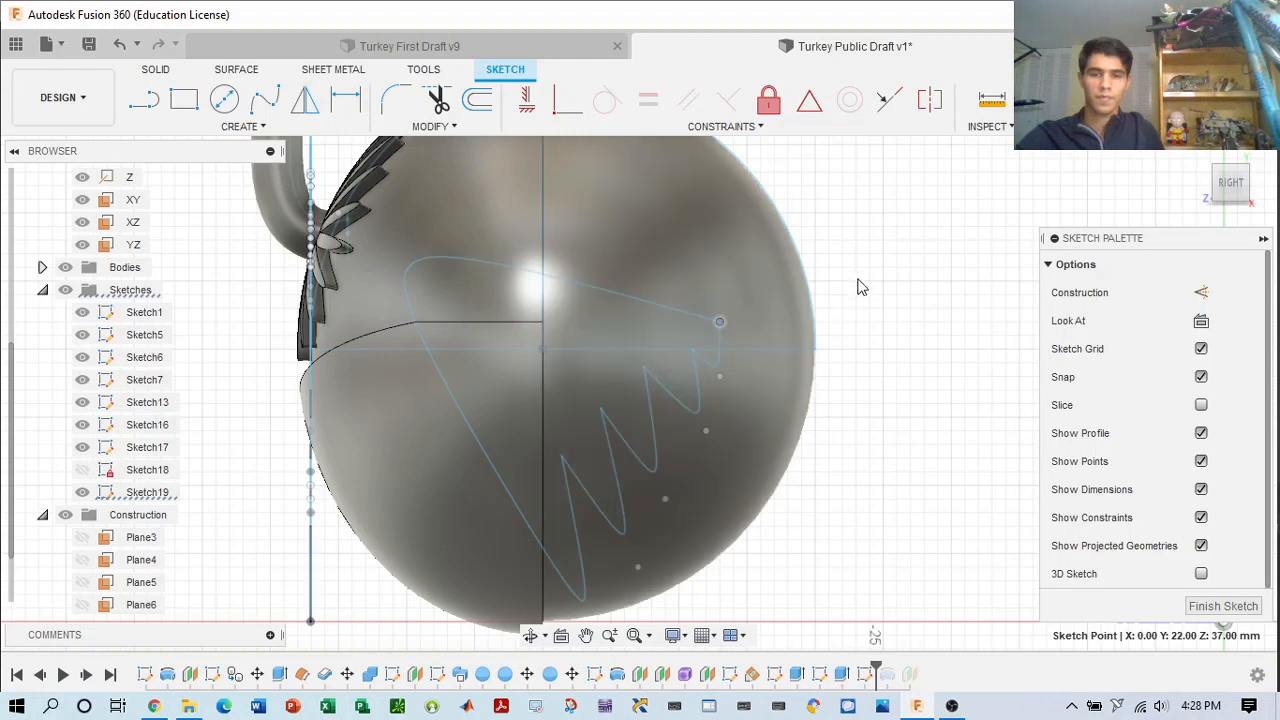
- Drag the notch points between the feather tips into an even diagonal row, placing the uppermost one at about Y 18, Z 39 mm
drag(649, 368, 597, 420)
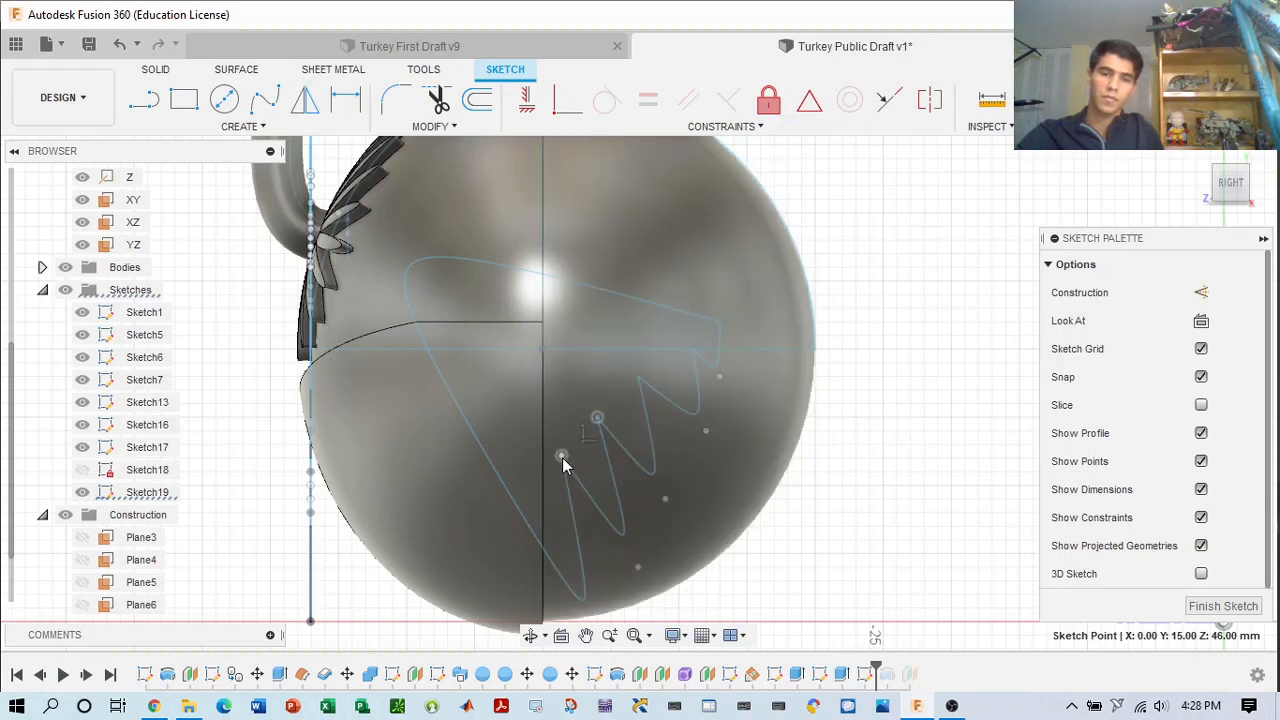
mouse_move(562, 457)
mouse_down()
mouse_move(562, 471)
mouse_move(640, 403)
mouse_up()
click(640, 389)
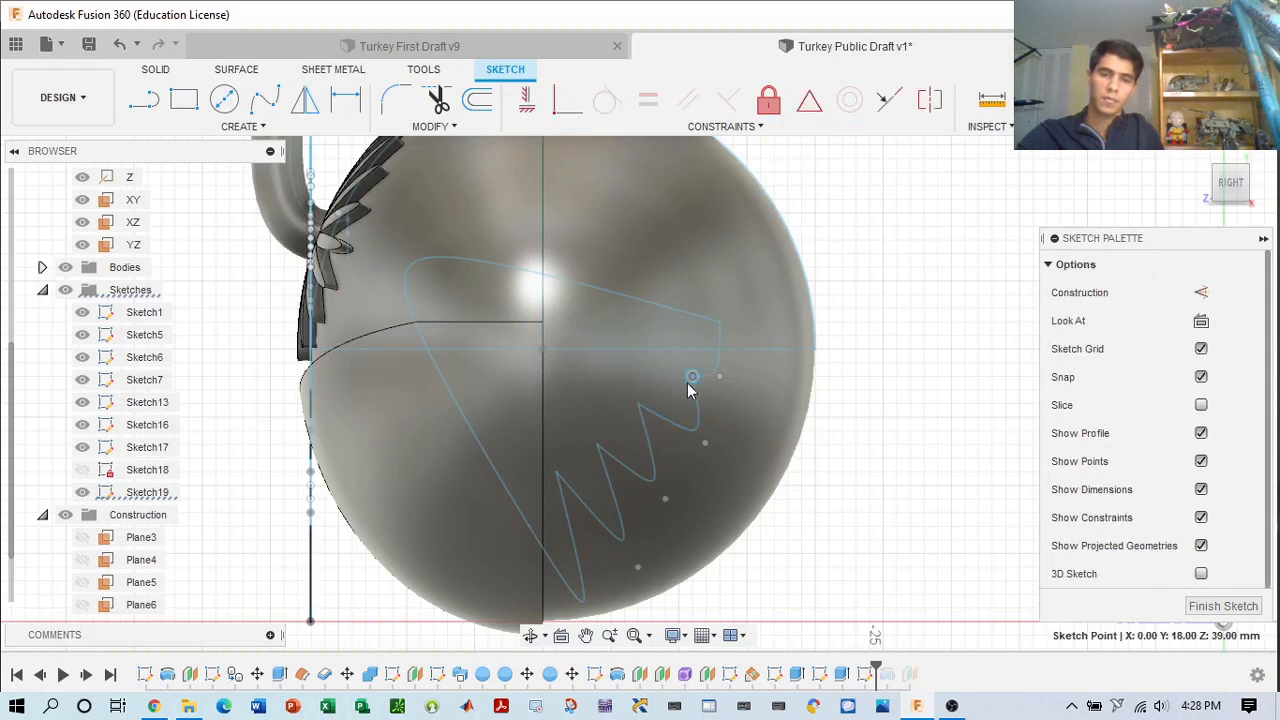
drag(559, 468, 652, 405)
click(756, 370)
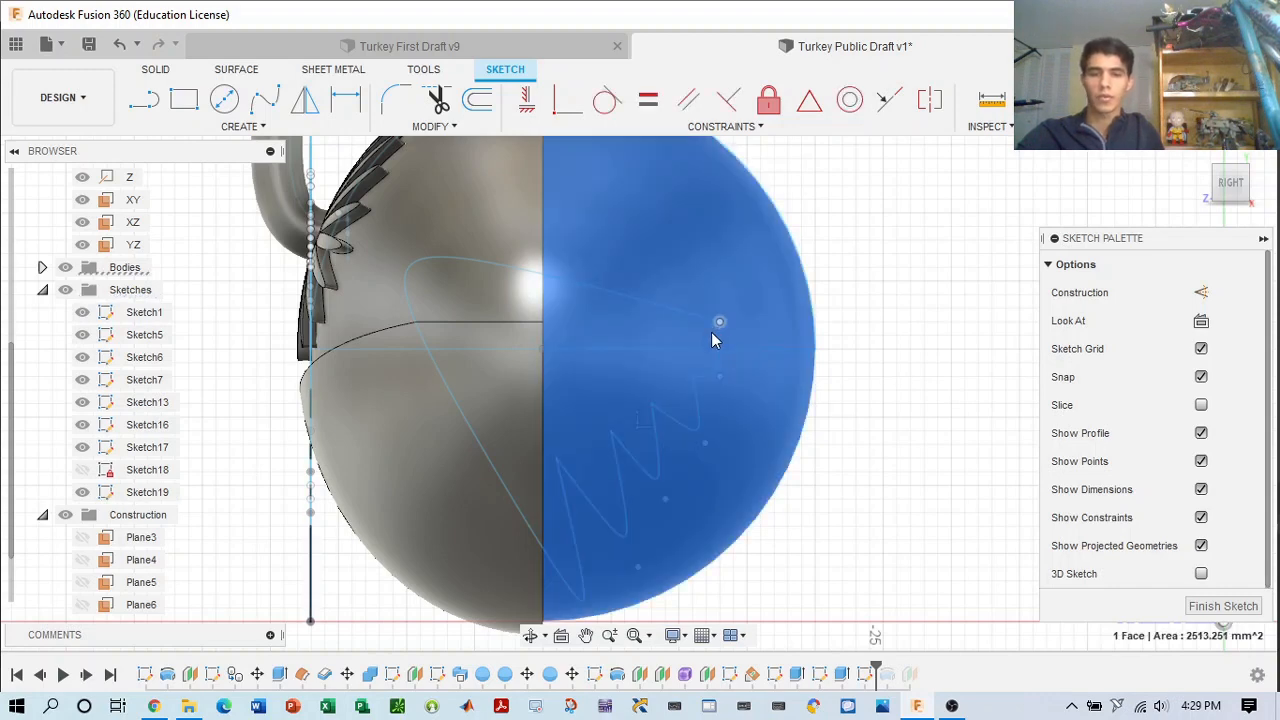
- Drag the rear end of the wing's upper curve to about Y 20, Z 36 mm and slightly adjust the curve's rounded front
click(706, 337)
scroll(925, 332, down, 4)
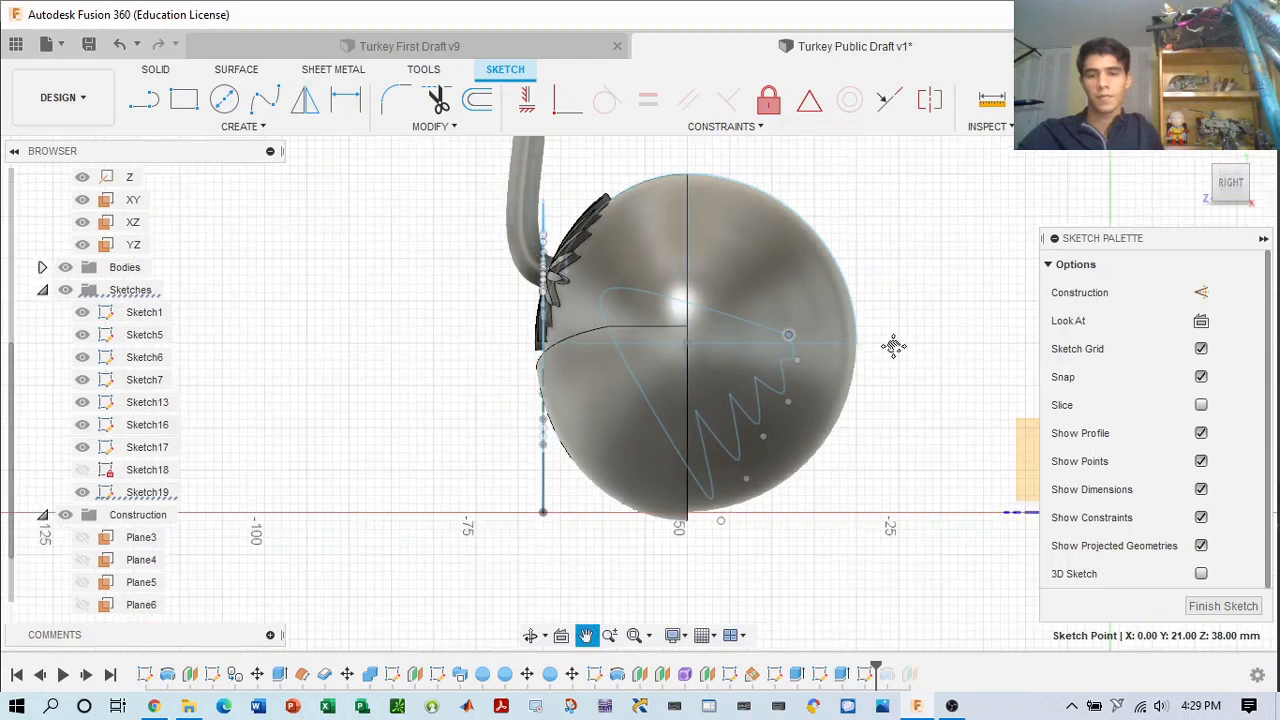
click(660, 467)
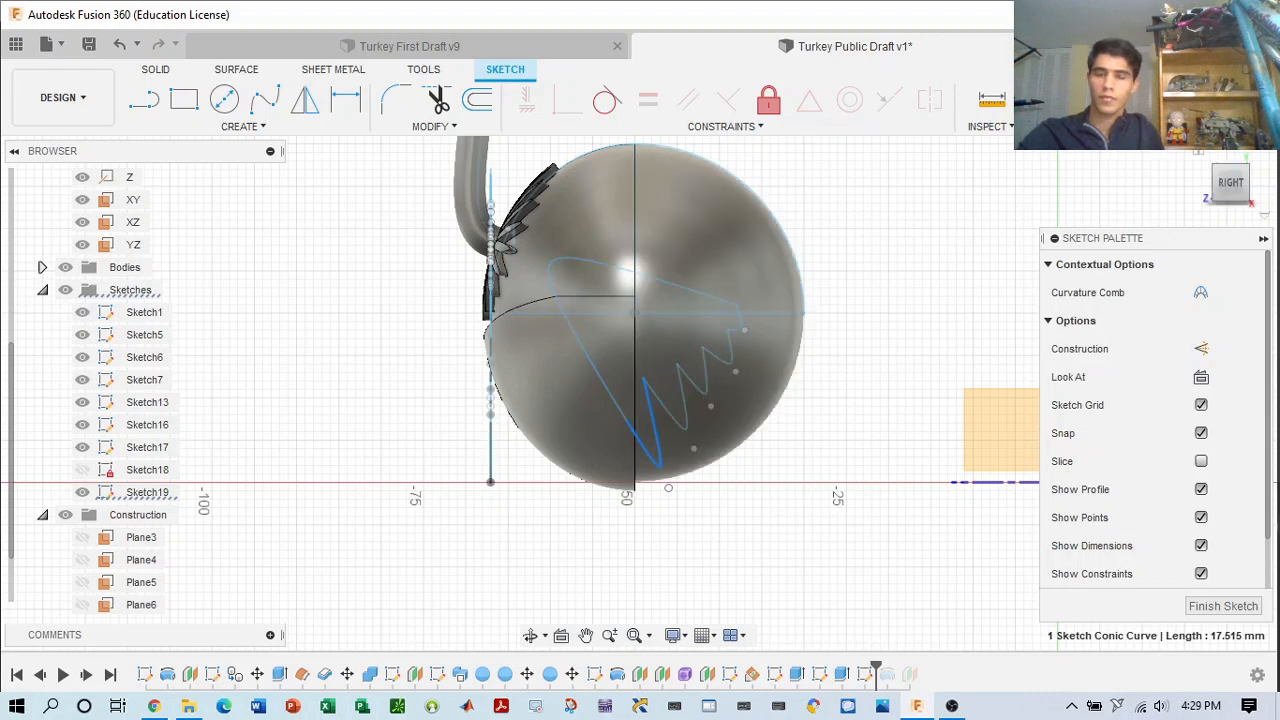
click(753, 314)
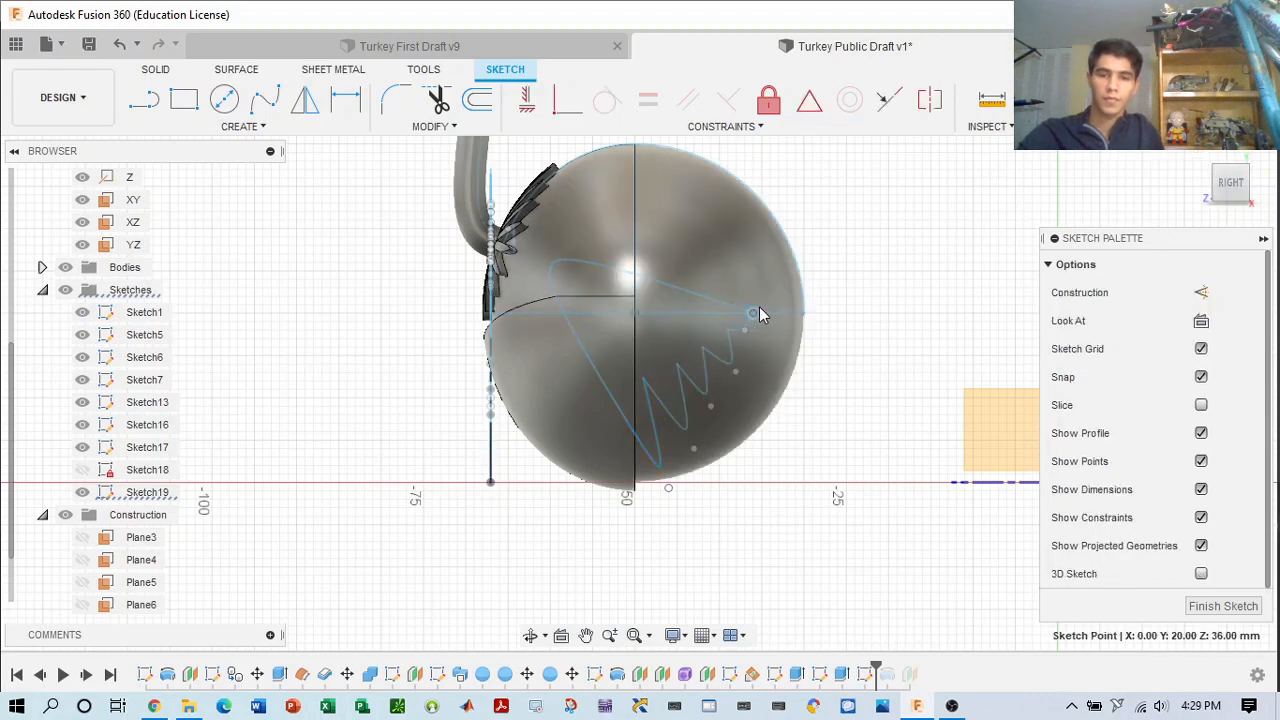
click(557, 271)
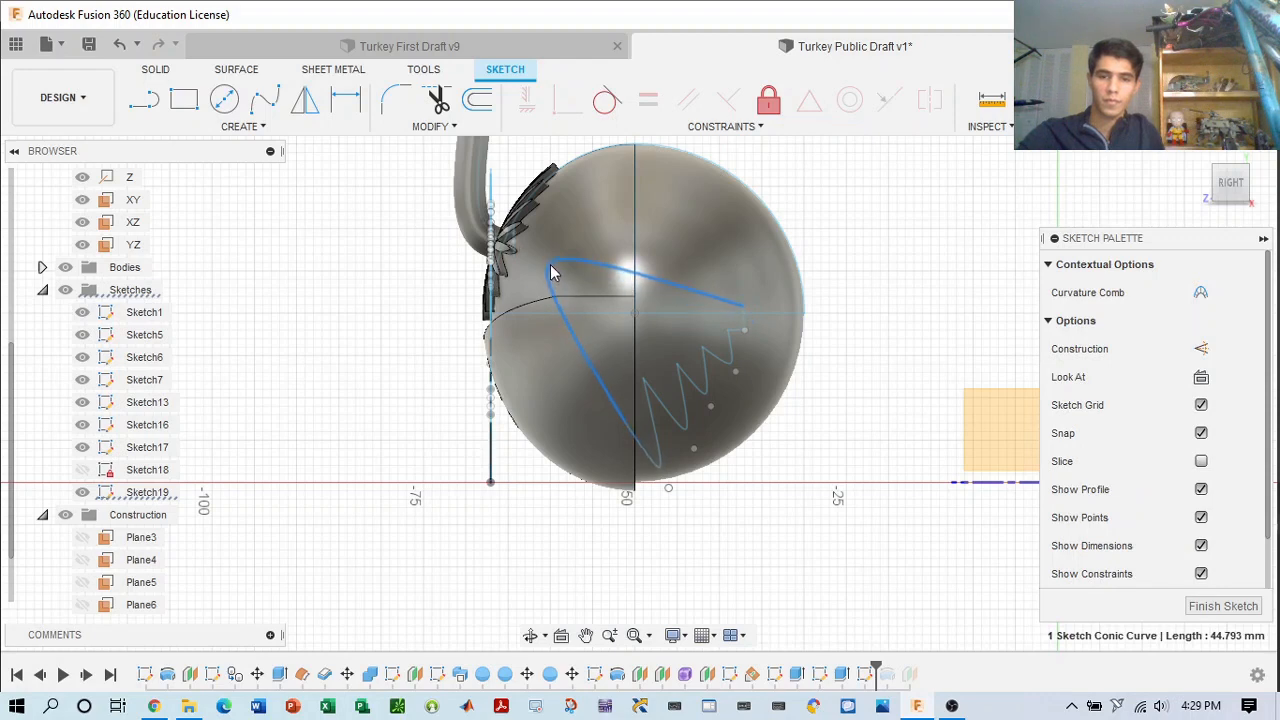
drag(553, 271, 557, 279)
click(775, 430)
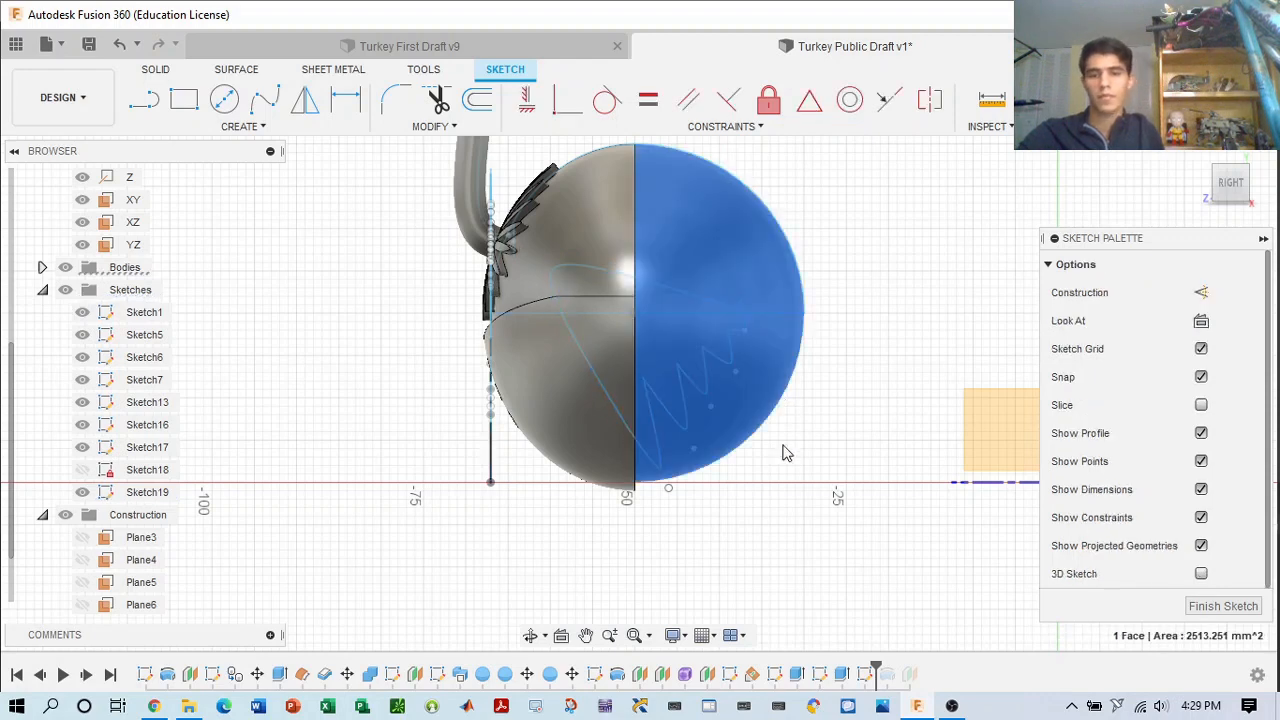
click(975, 336)
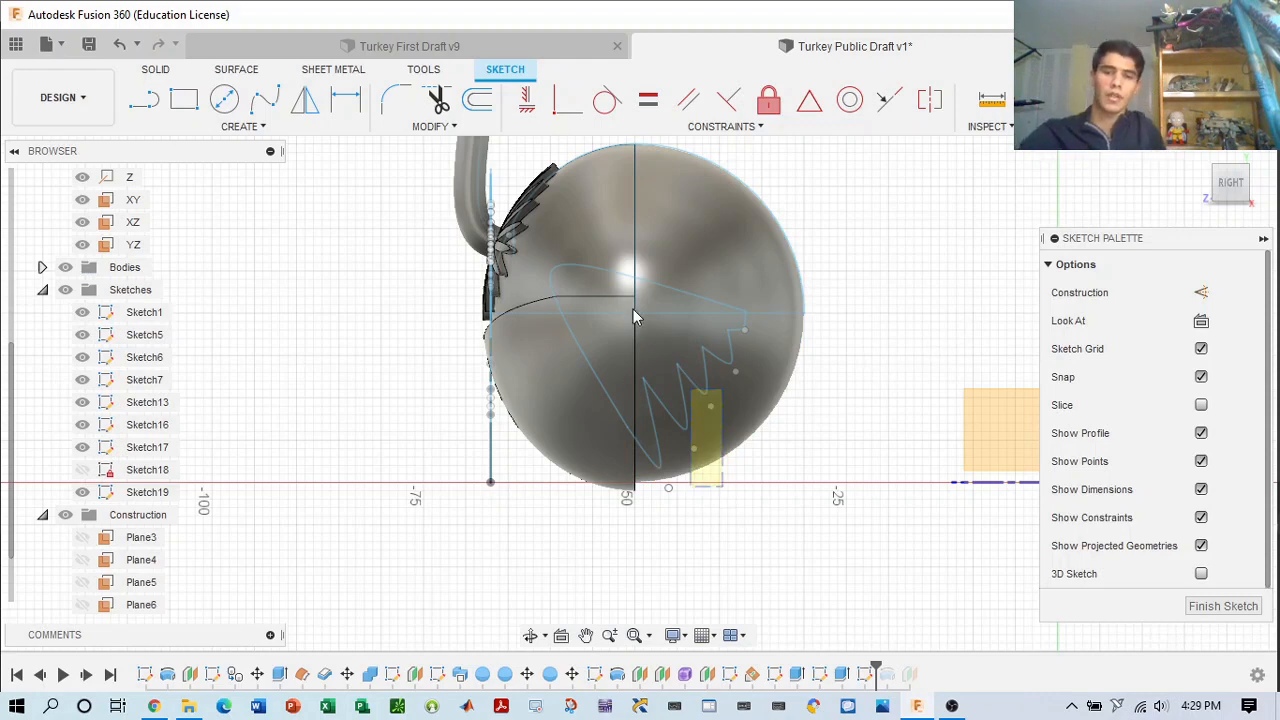
click(589, 272)
click(656, 332)
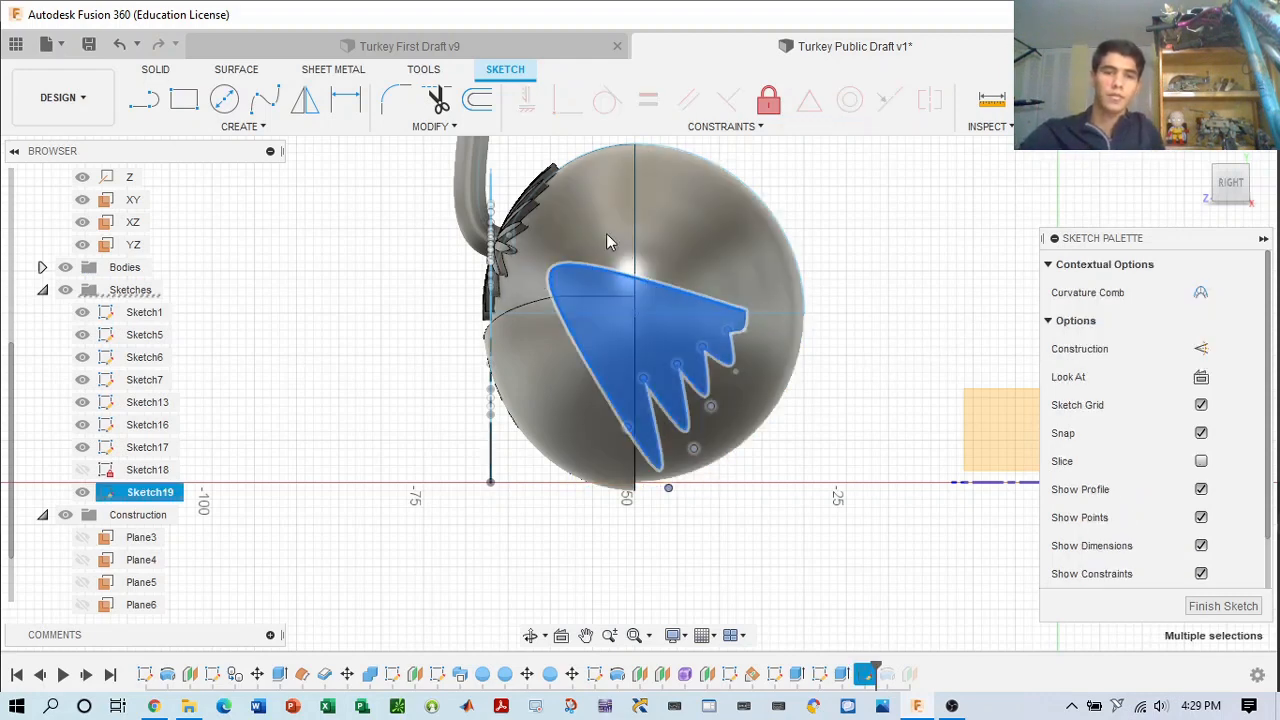
drag(681, 338, 688, 340)
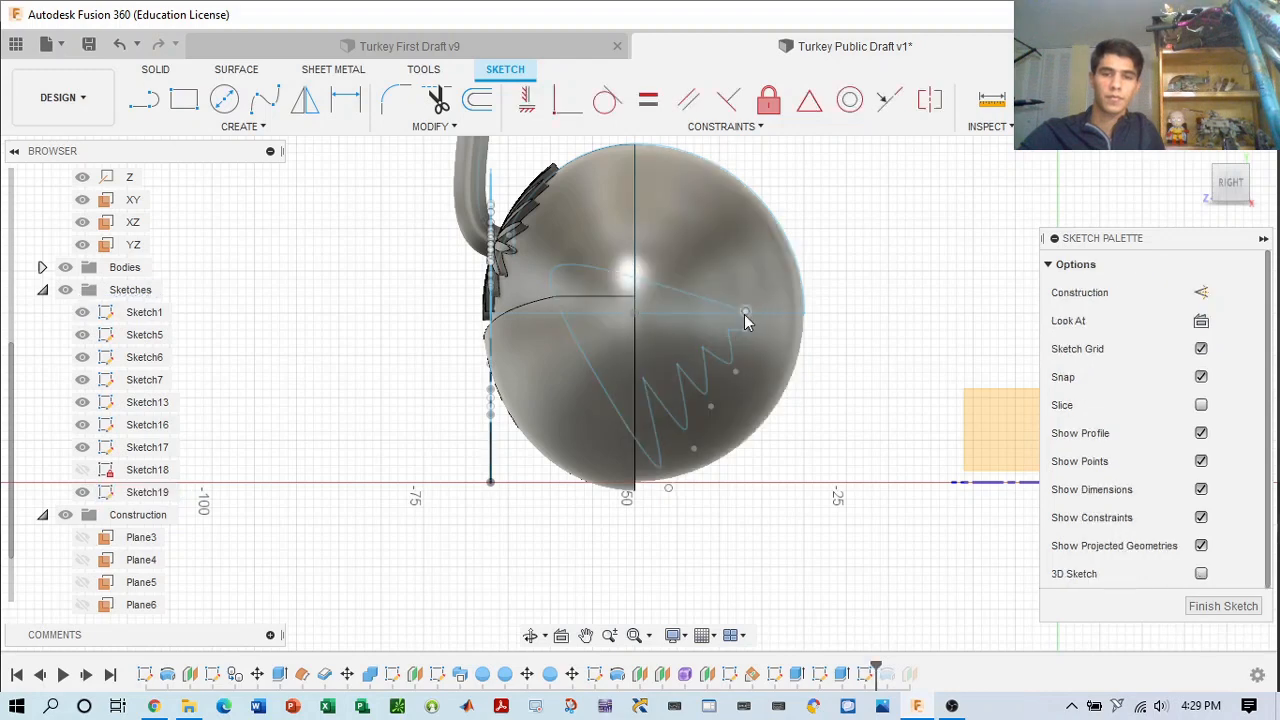
mouse_move(555, 272)
mouse_down()
mouse_move(765, 430)
mouse_move(727, 361)
mouse_move(491, 225)
mouse_up()
click(785, 385)
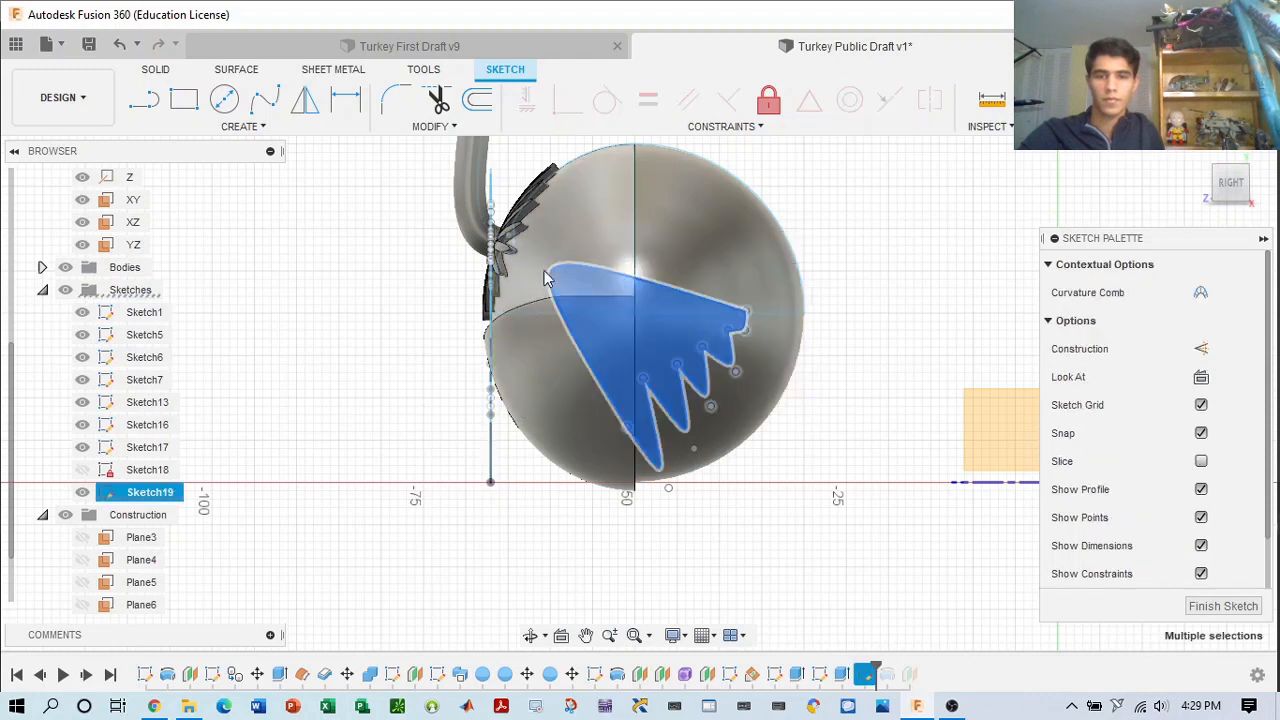
click(636, 288)
scroll(636, 288, up, 3)
drag(640, 288, 681, 293)
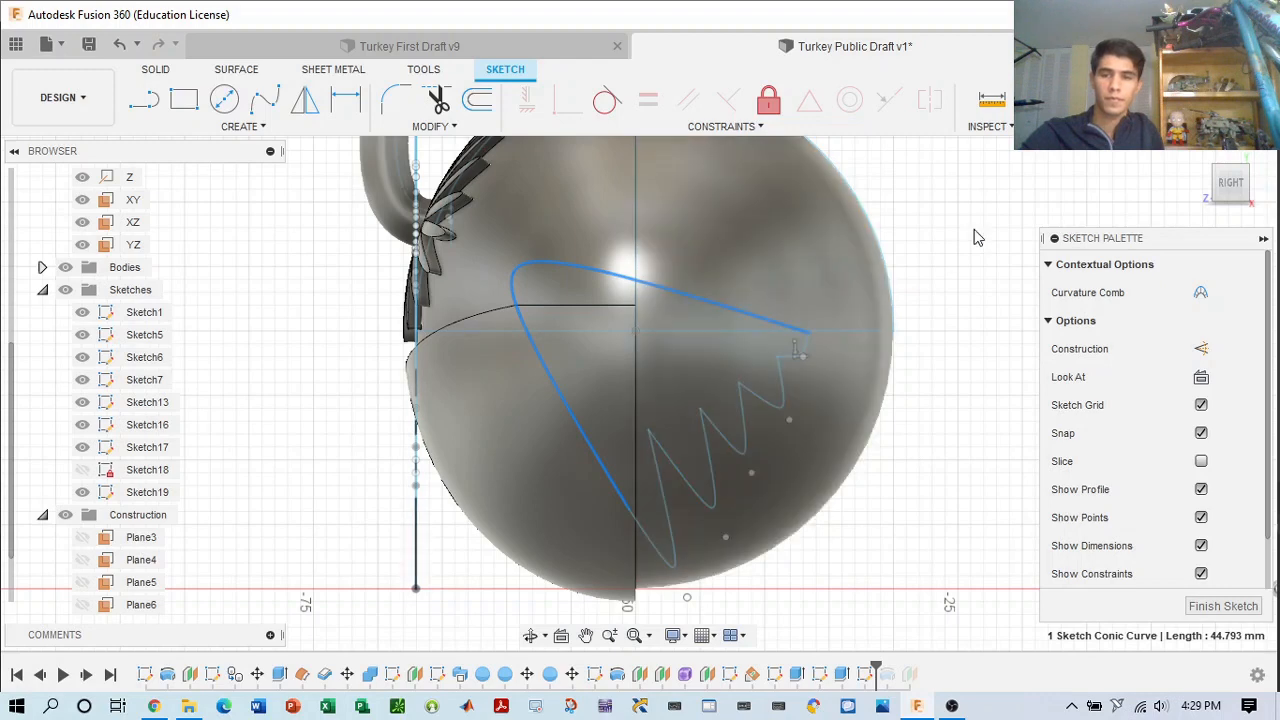
click(966, 262)
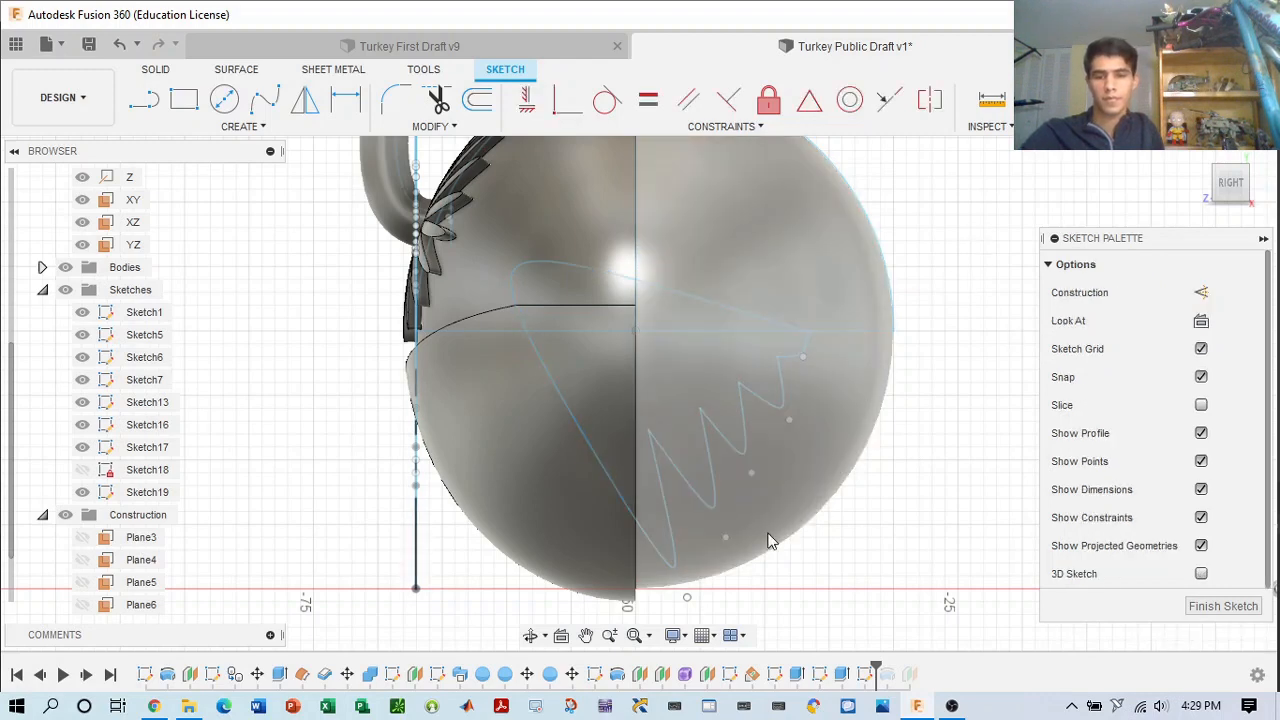
drag(607, 588, 773, 254)
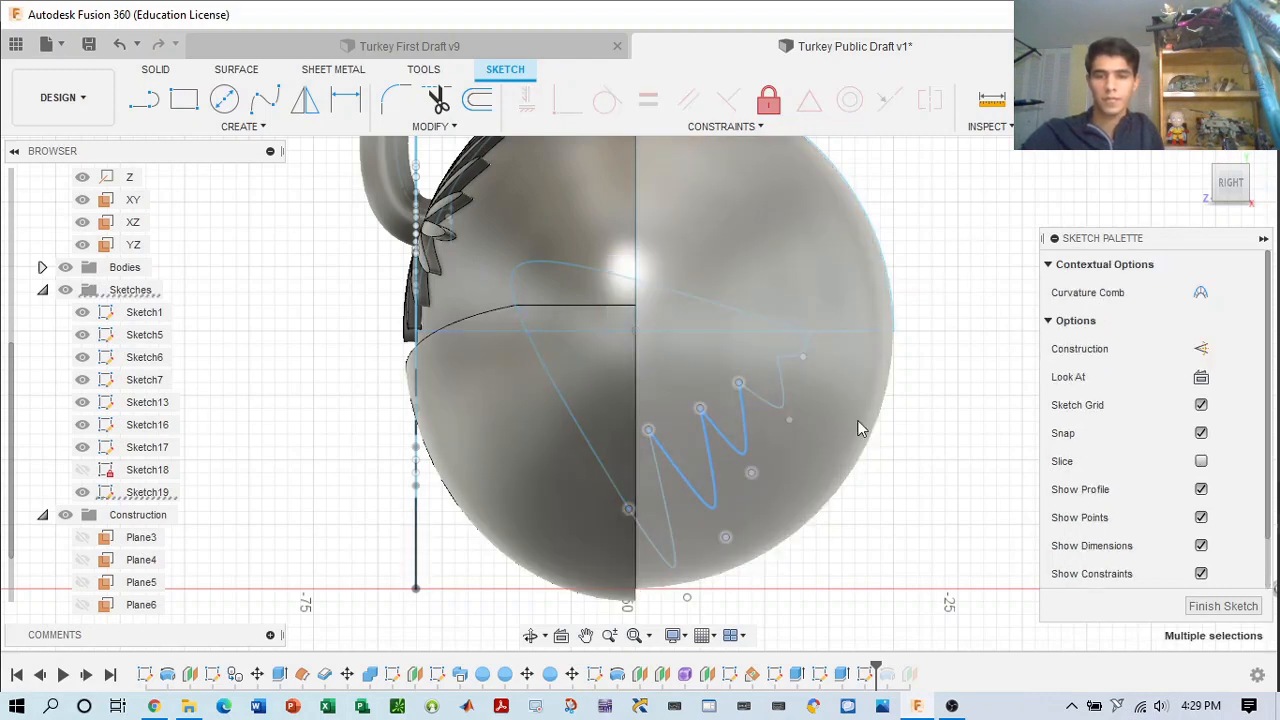
click(860, 428)
click(722, 435)
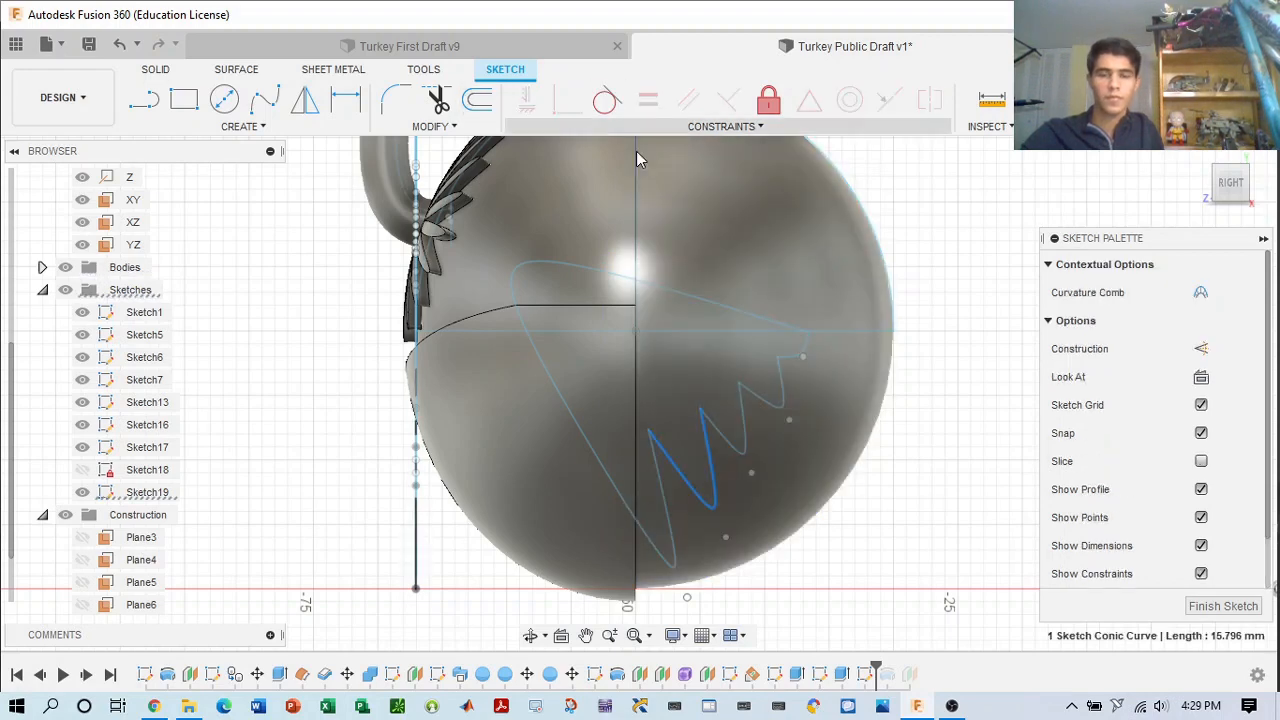
double_click(745, 461)
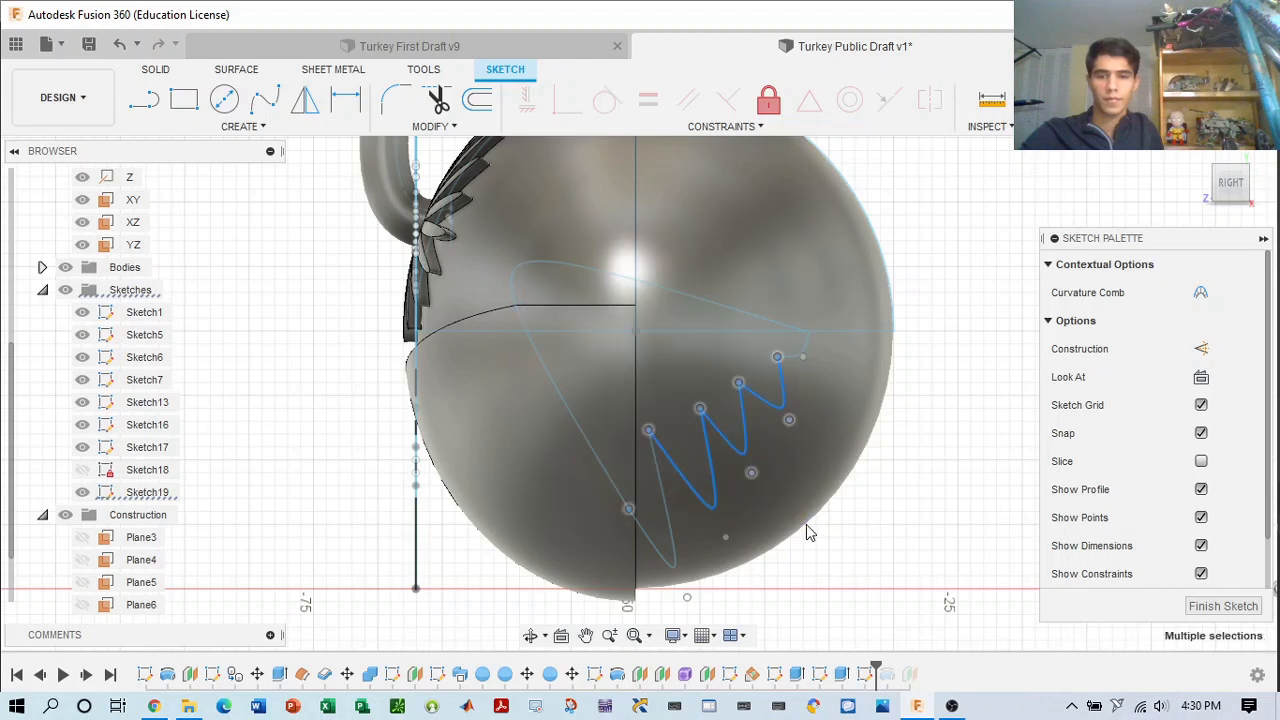
drag(655, 576, 810, 265)
click(926, 490)
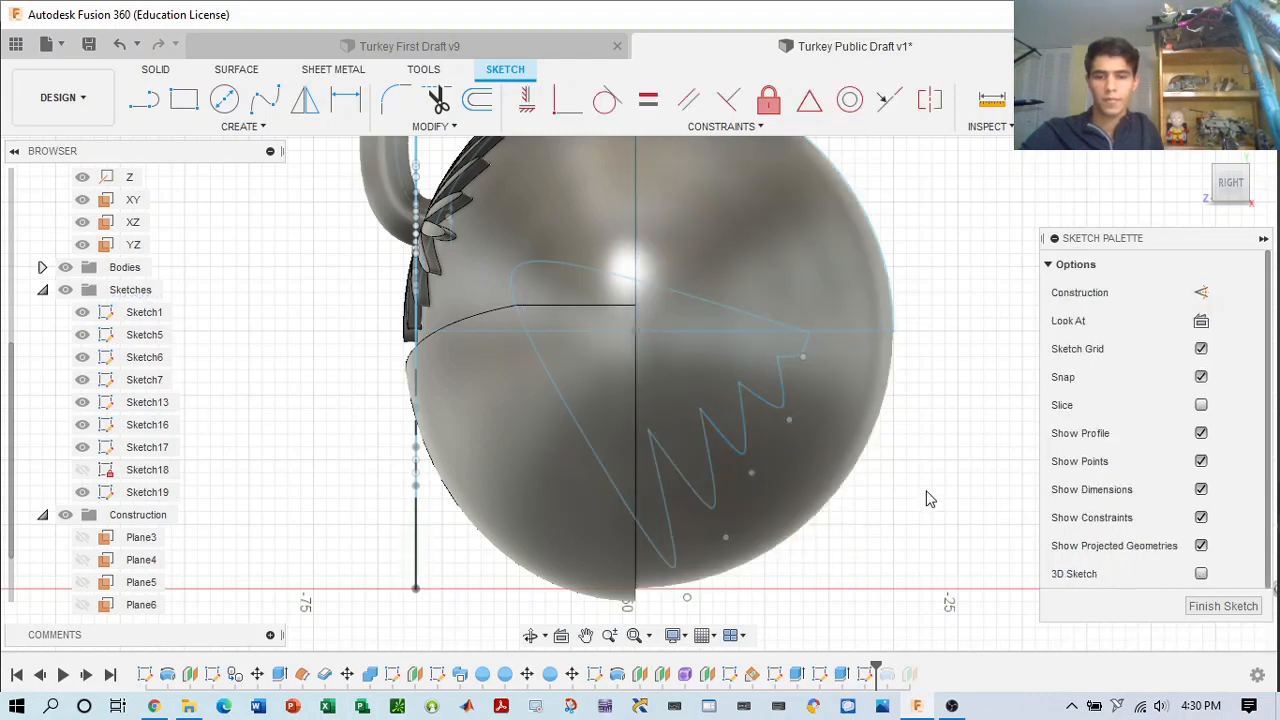
- Select the entire wing outline, raise it slightly on the body's side, and check its placement from the front and right
mouse_move(926, 490)
mouse_down()
mouse_move(651, 306)
mouse_move(501, 280)
mouse_up()
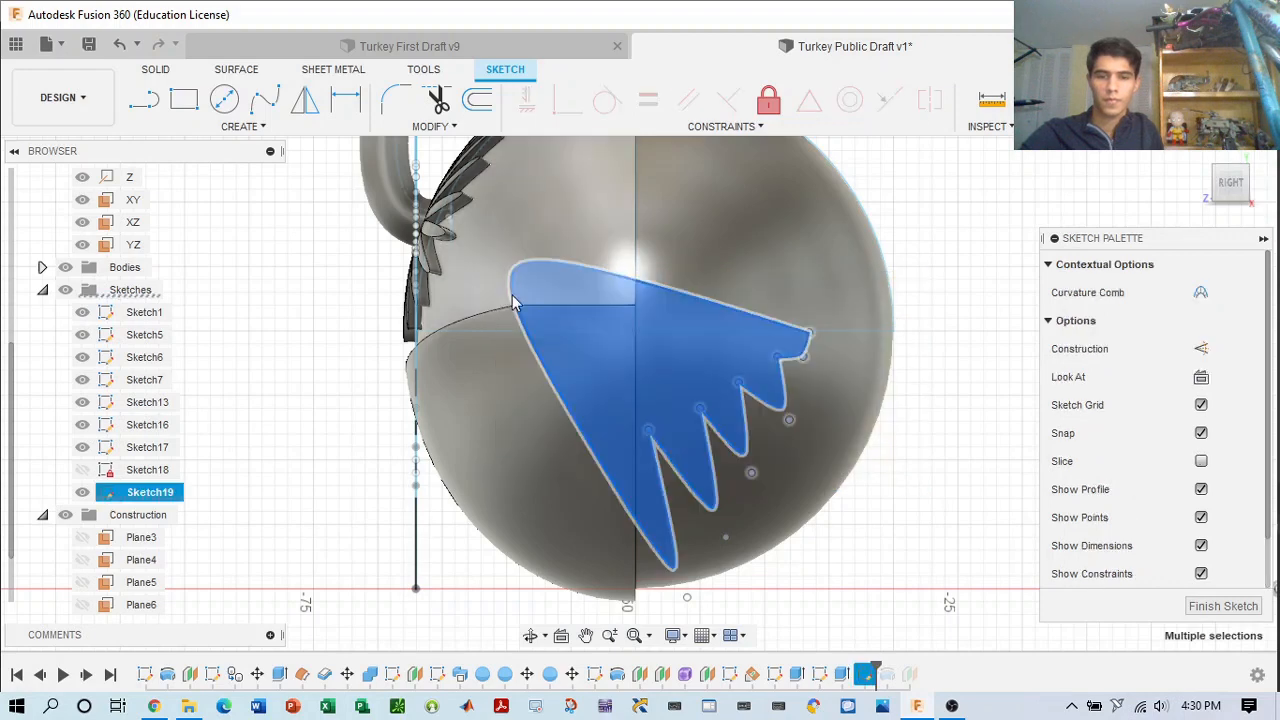
drag(810, 342, 803, 294)
scroll(990, 320, down, 2)
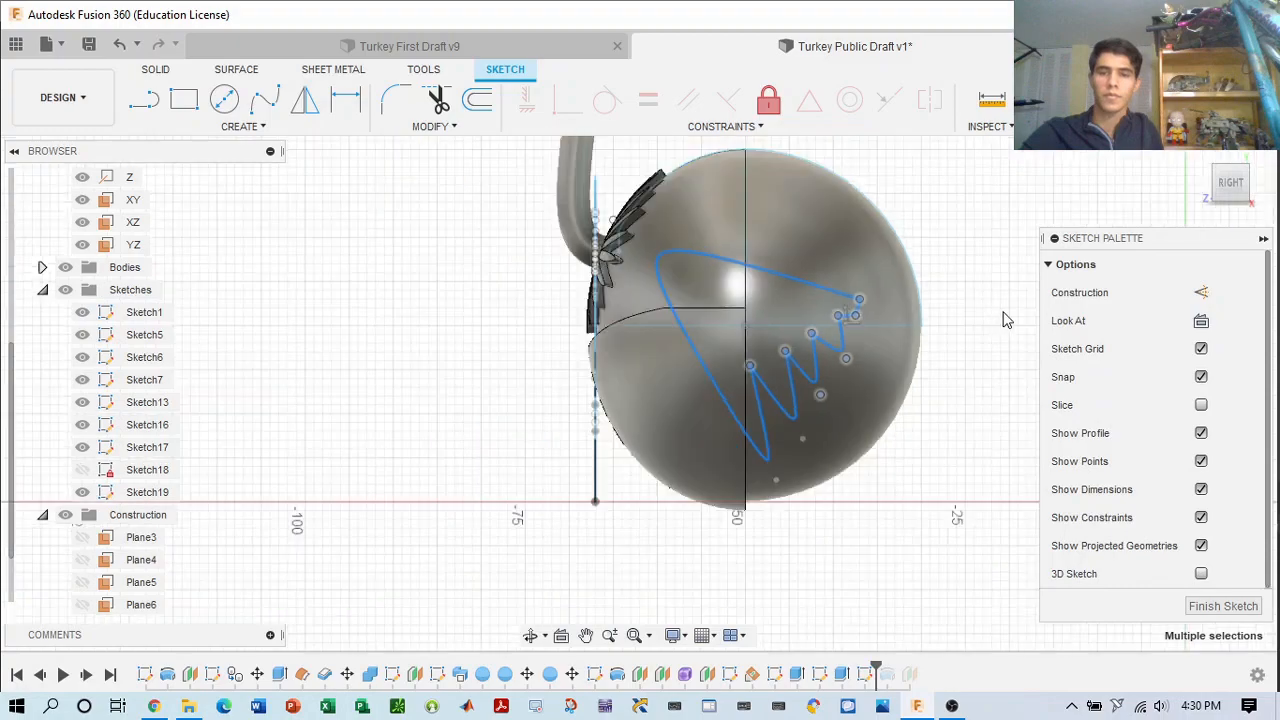
click(1226, 185)
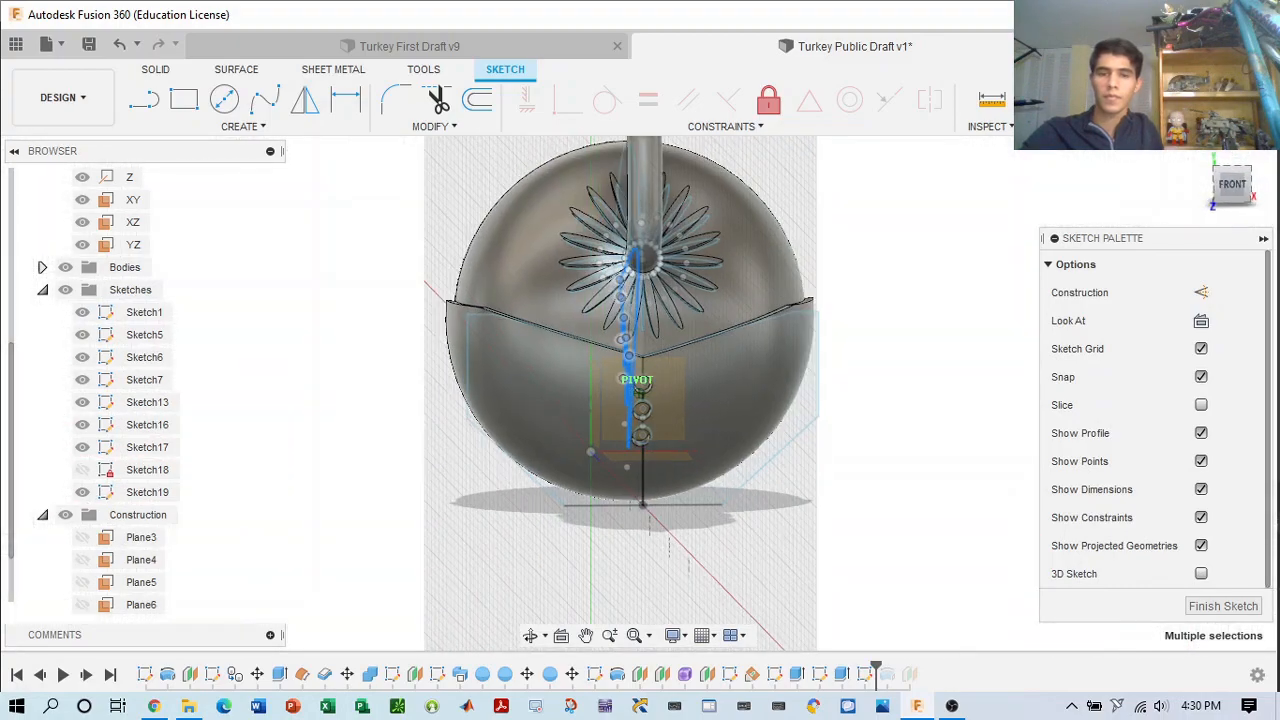
drag(1262, 186, 1222, 192)
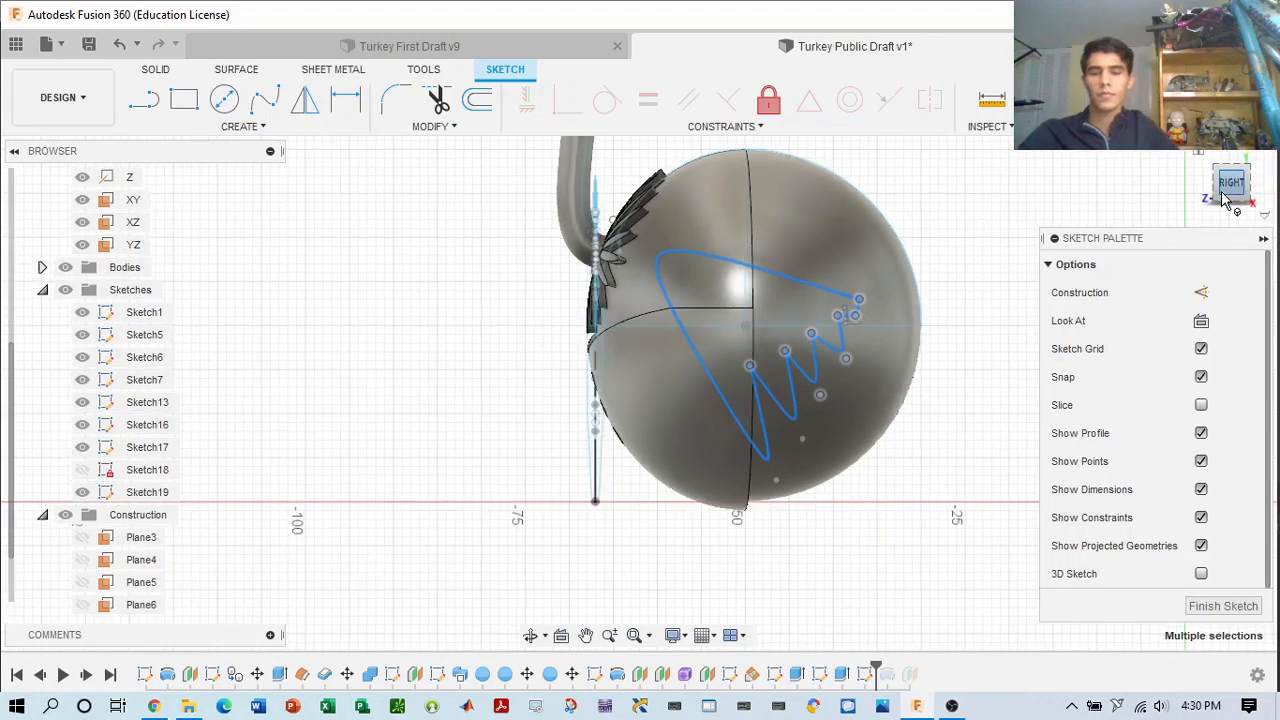
click(1224, 186)
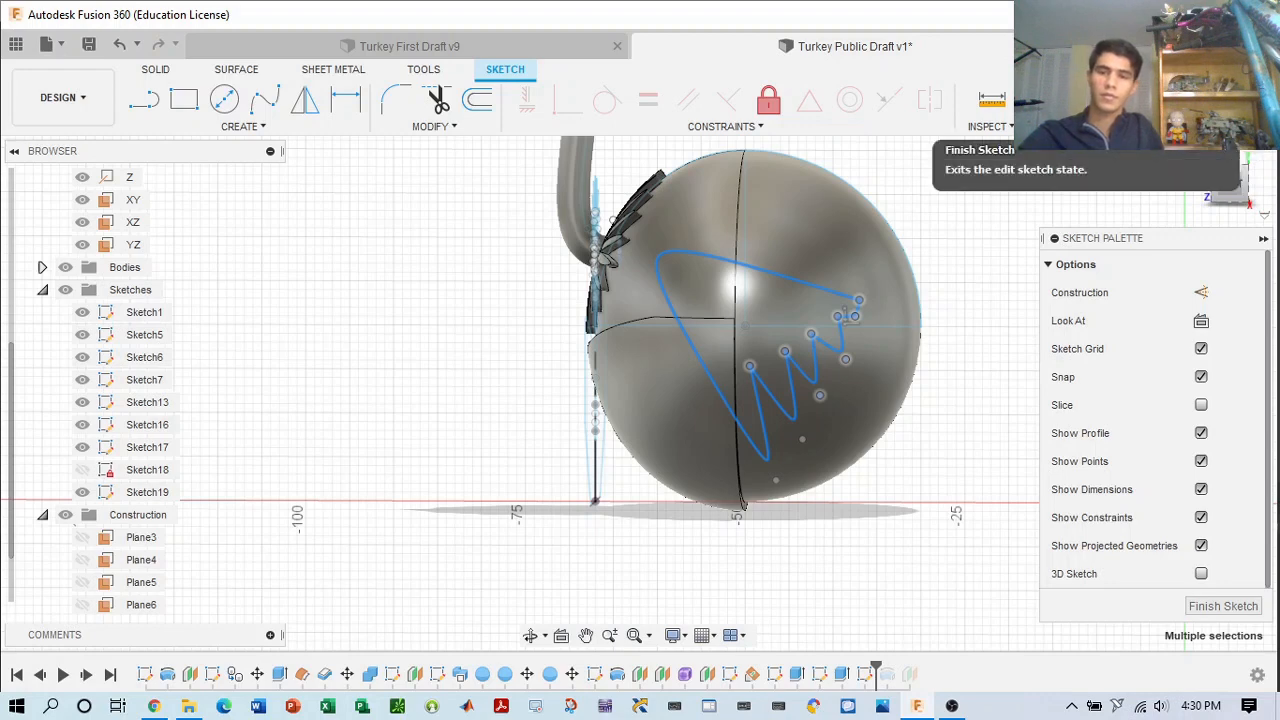
- Finish the wing sketch and set up a two-sided extrusion of the closed feathered wing profile
click(1090, 97)
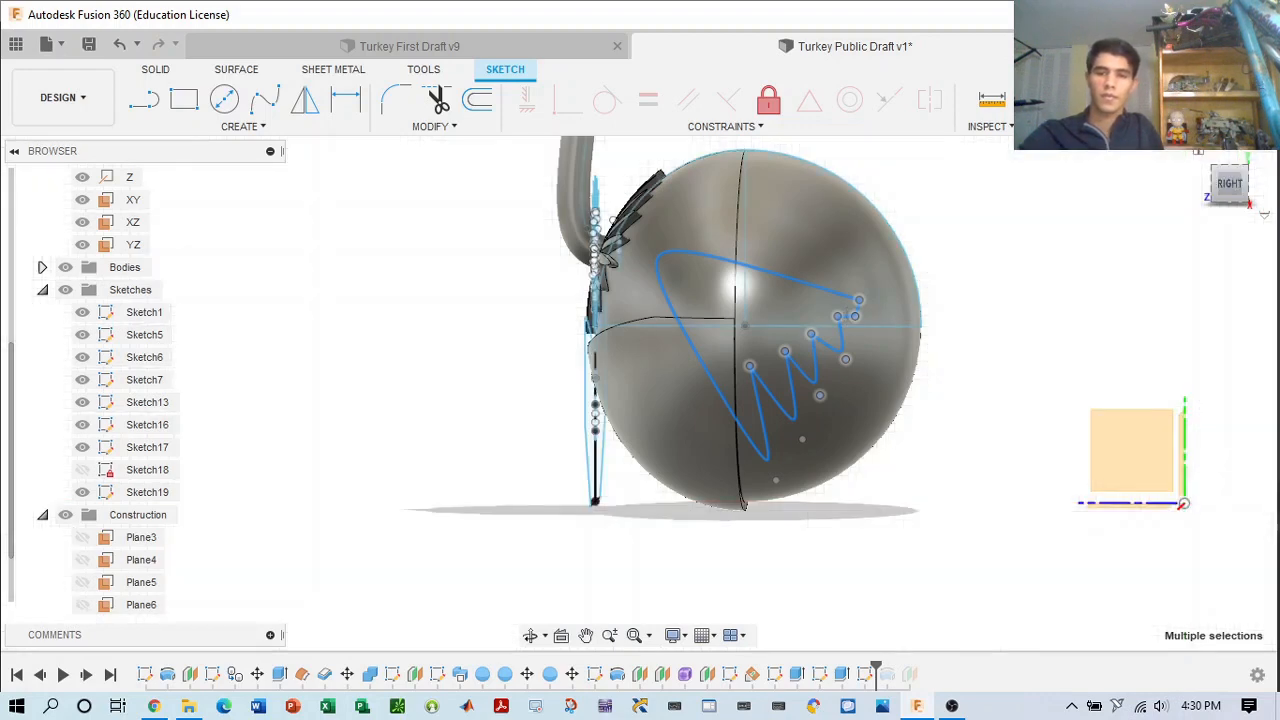
click(183, 98)
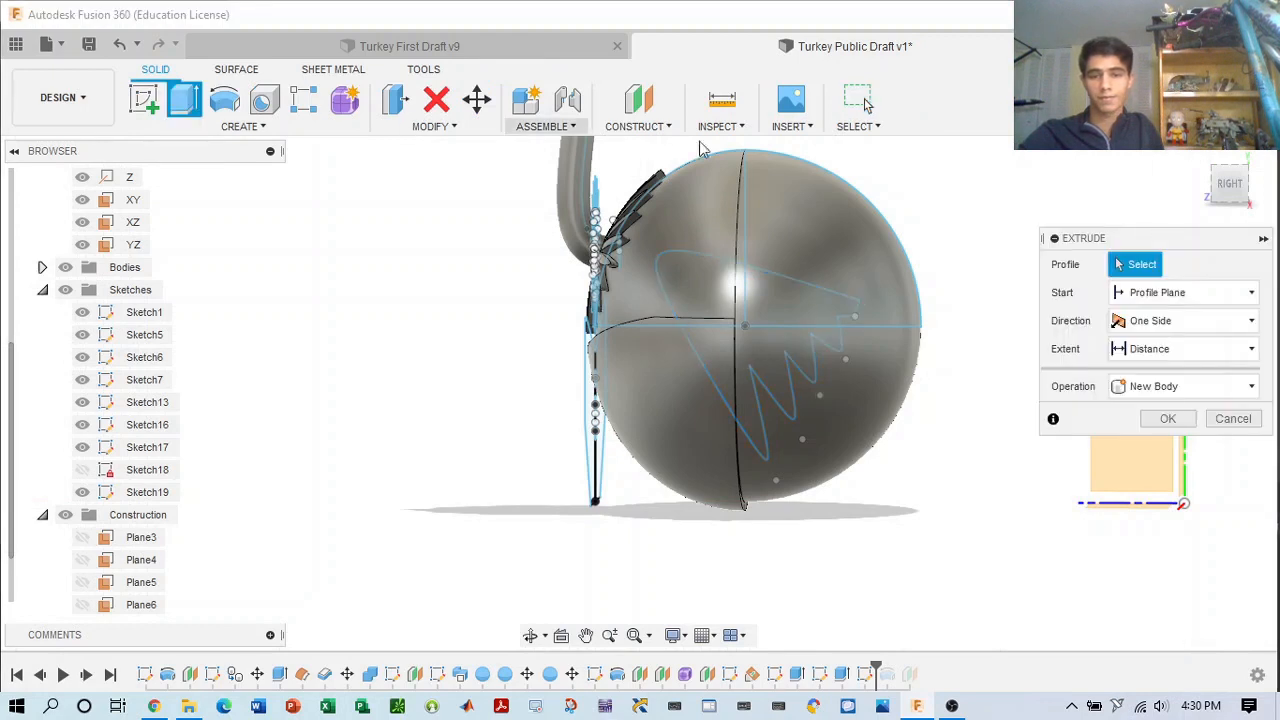
scroll(773, 291, up, 3)
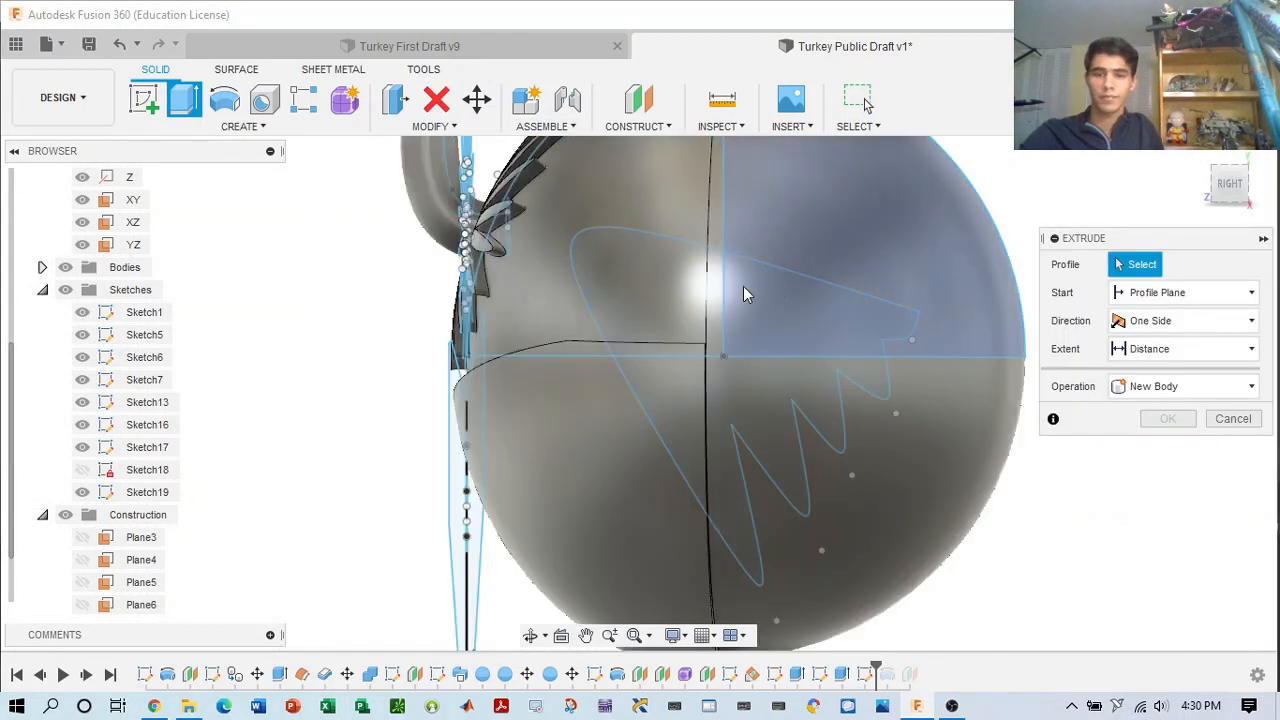
click(649, 260)
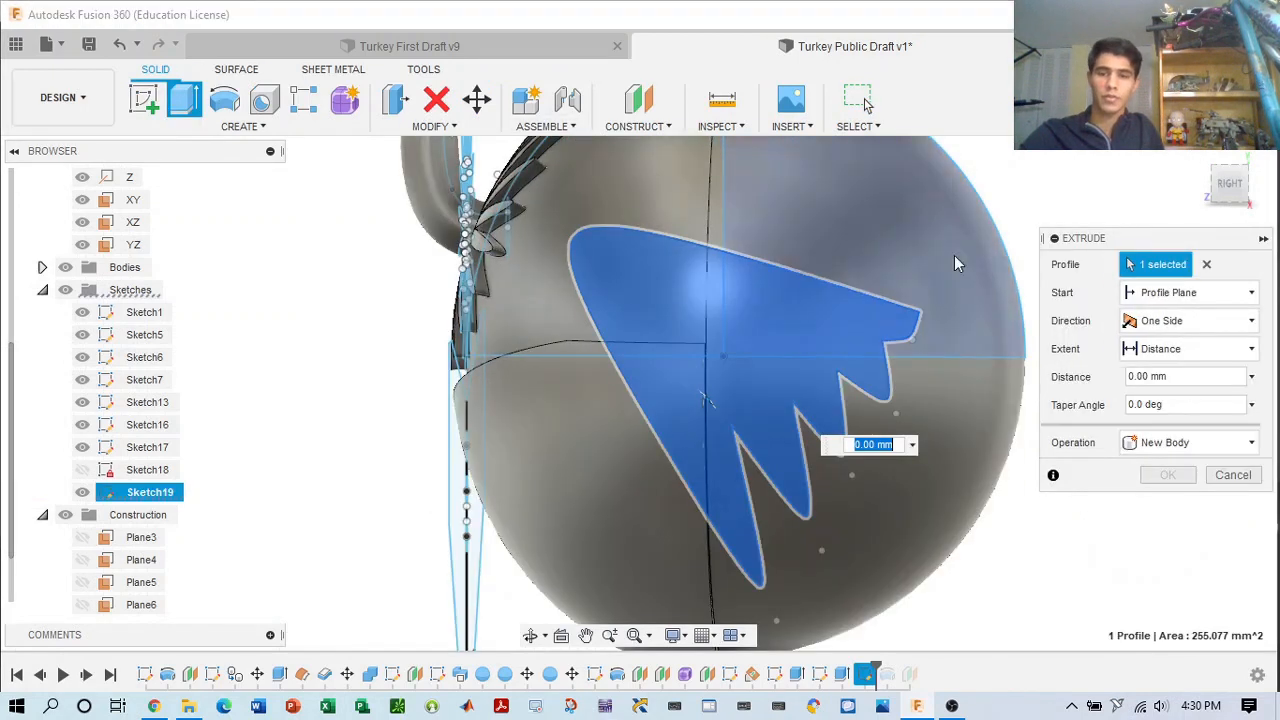
click(1232, 320)
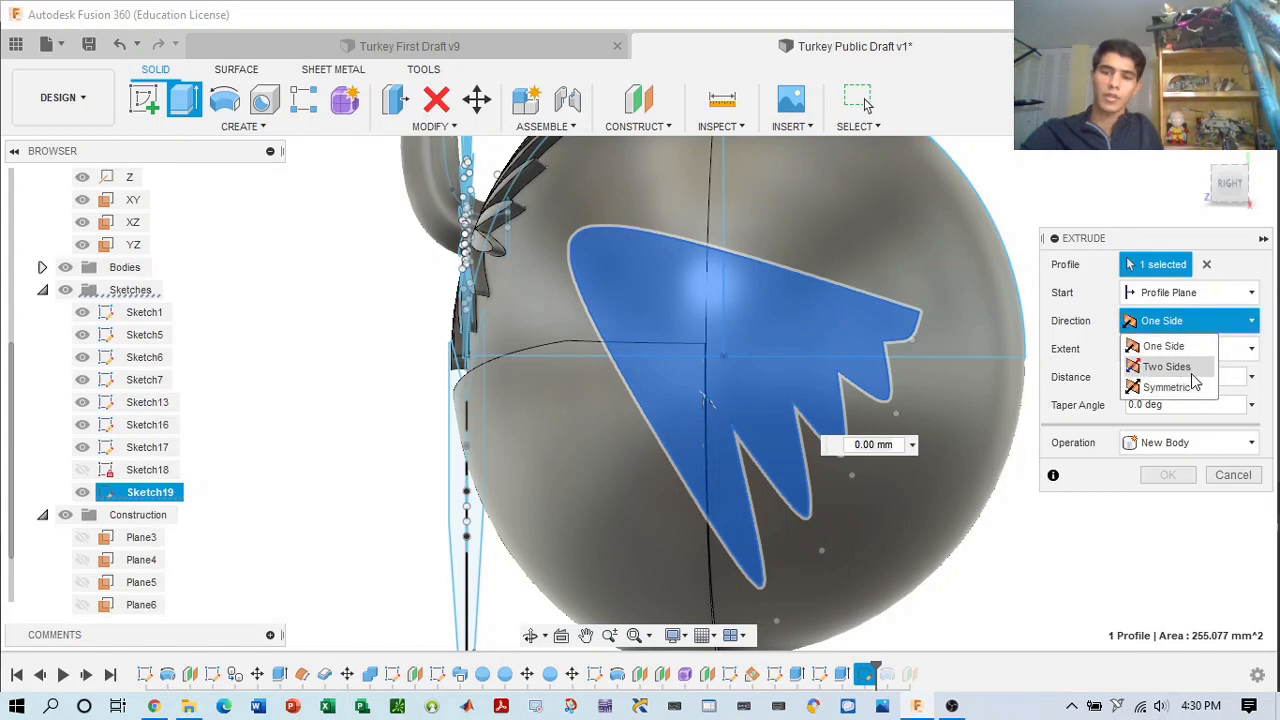
click(1191, 373)
- Extend the wing extrusion's first side to 25 mm beyond the body and set its operation to Join
middle_drag(1100, 233, 907, 232)
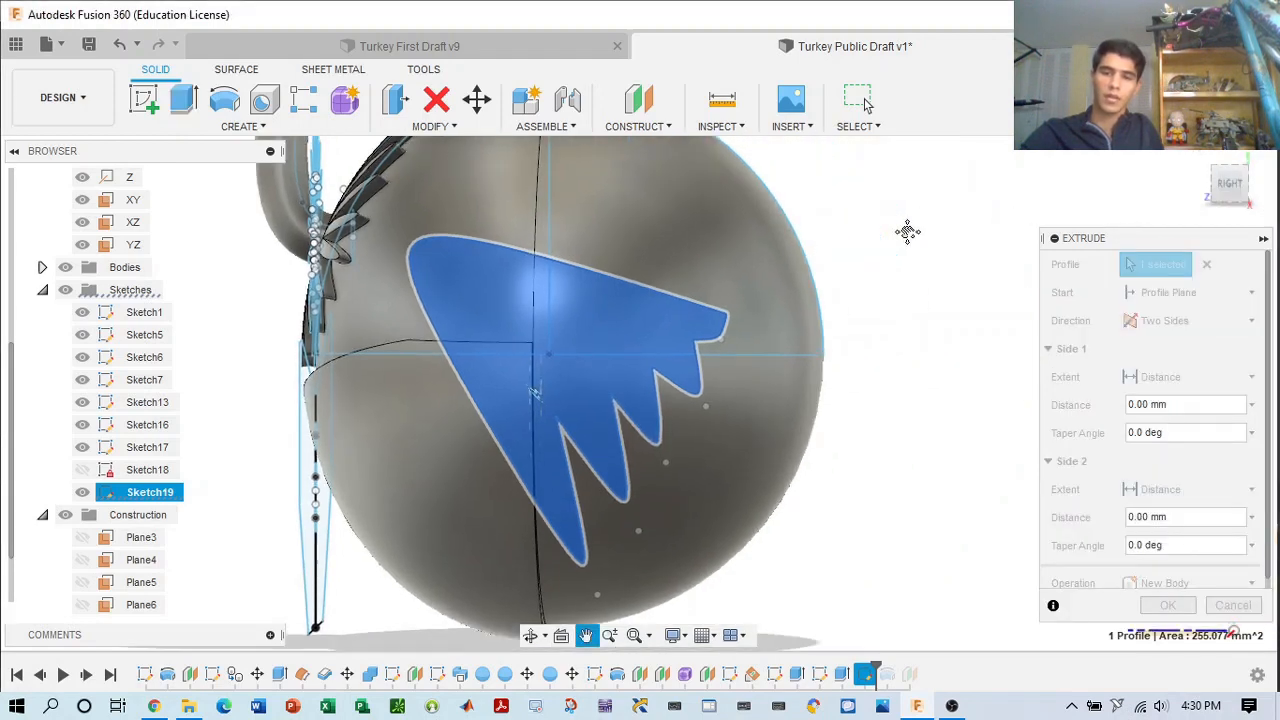
scroll(907, 232, down, 5)
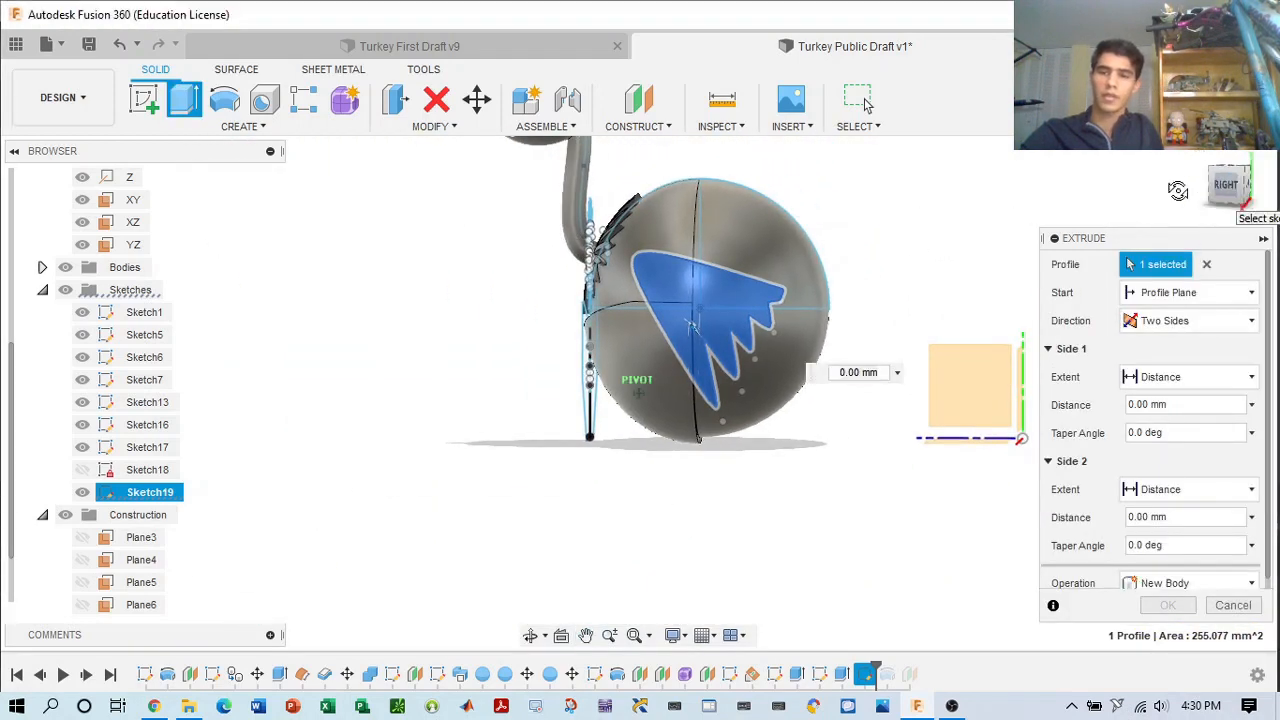
shift+middle_drag(1178, 190, 1105, 215)
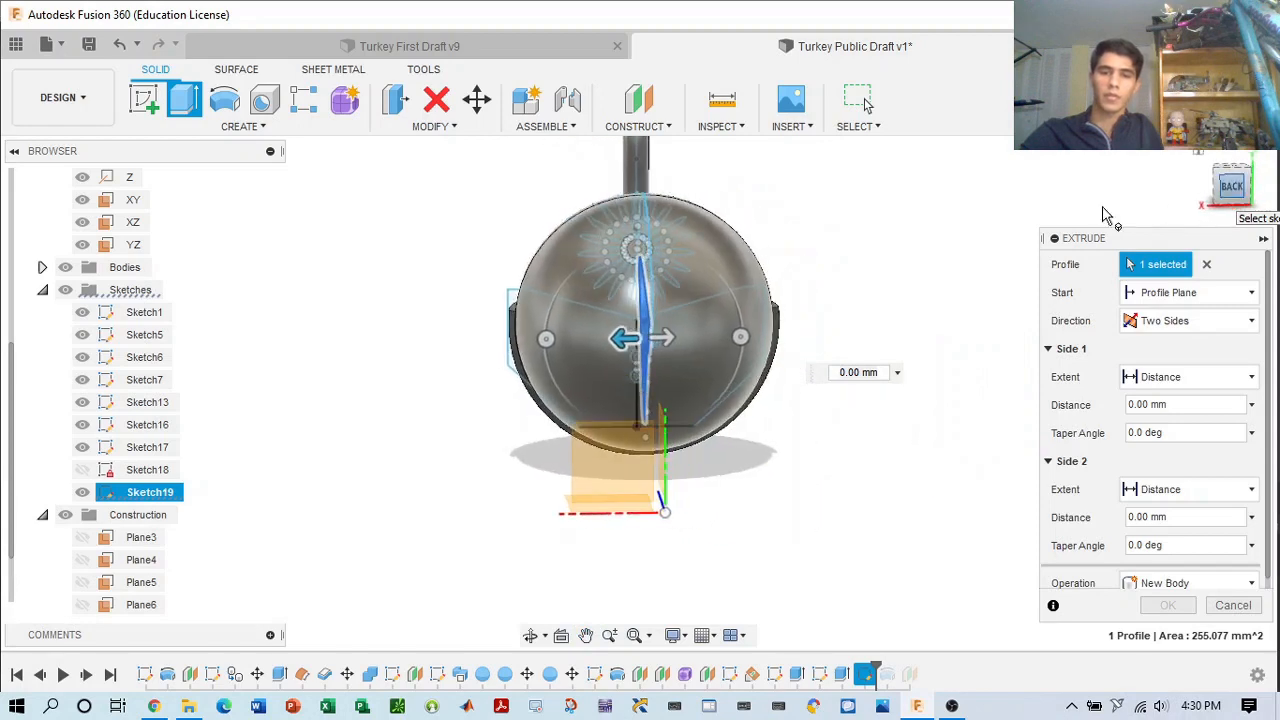
click(1231, 182)
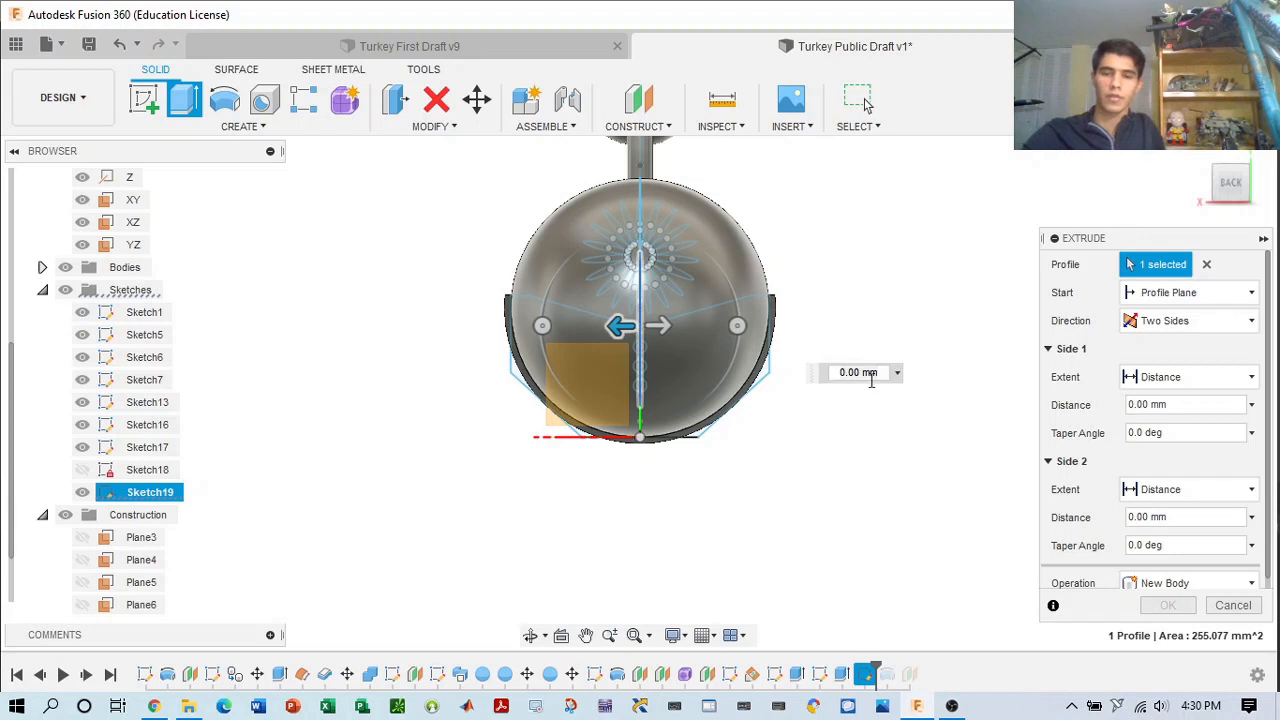
drag(624, 344, 458, 327)
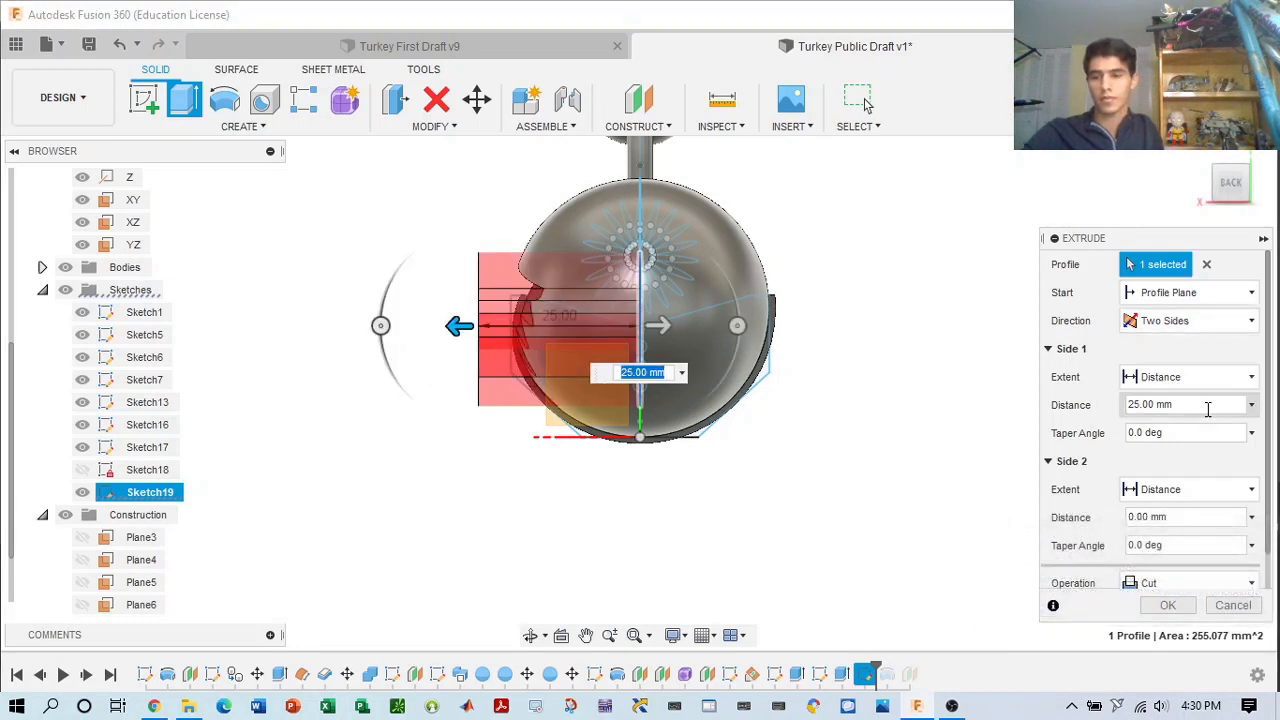
click(1176, 582)
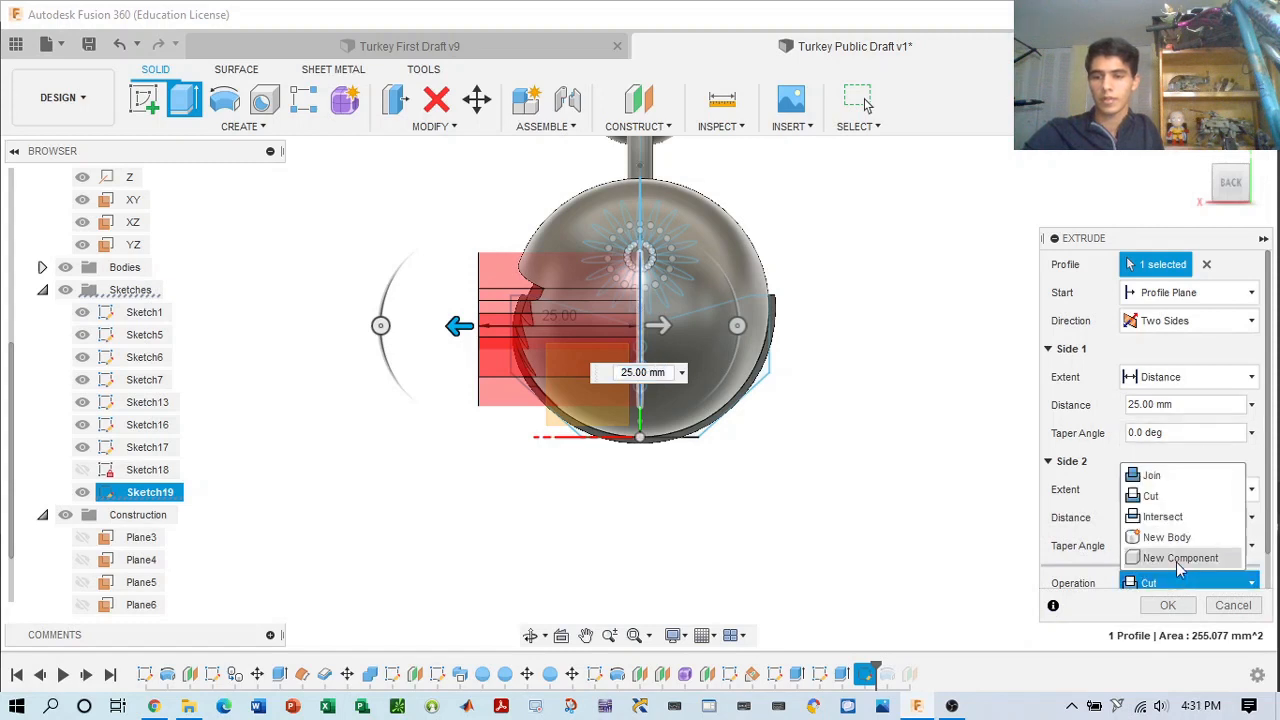
click(1163, 500)
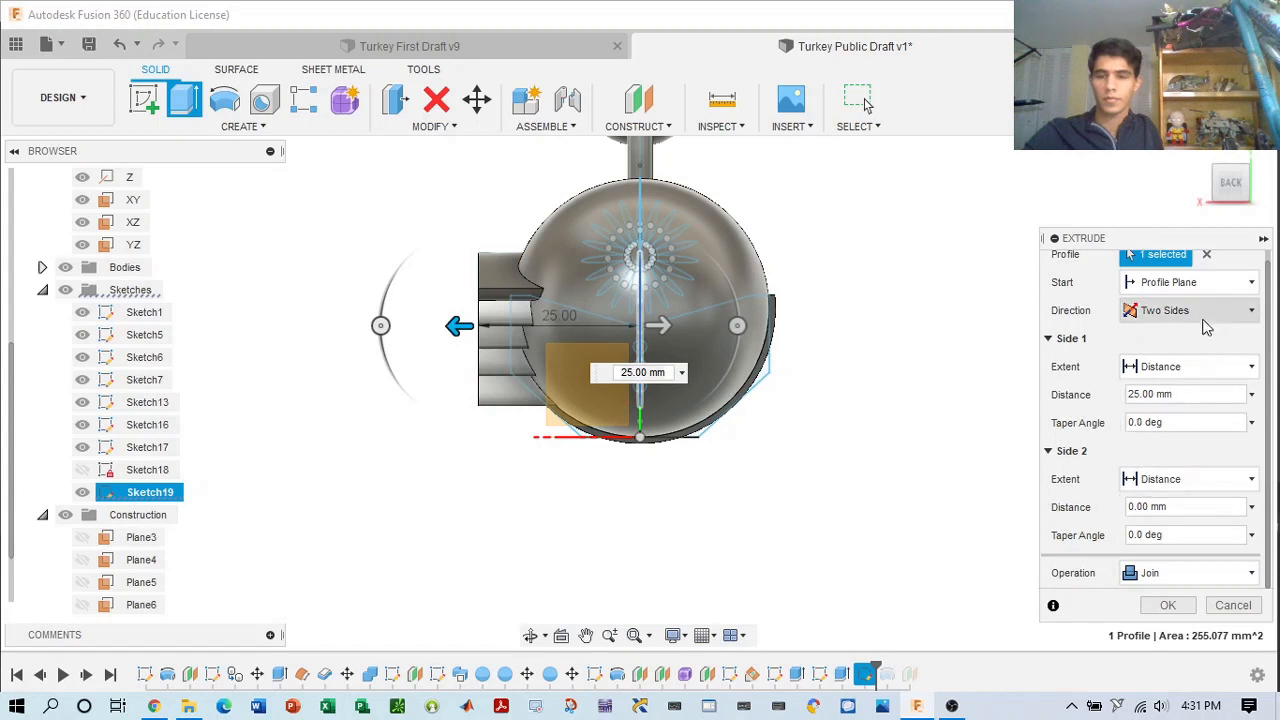
- Extend the wing extrusion's second side to 10 mm and open the choice of extrusion direction
click(660, 327)
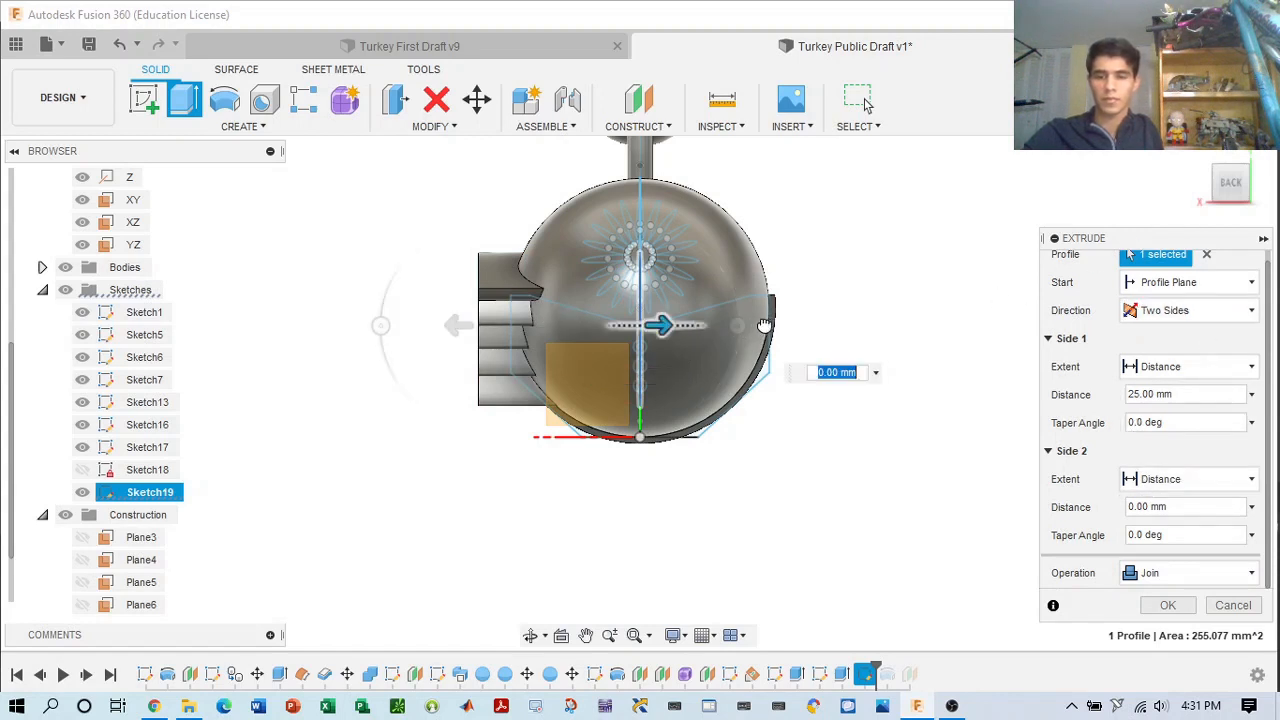
drag(764, 325, 736, 328)
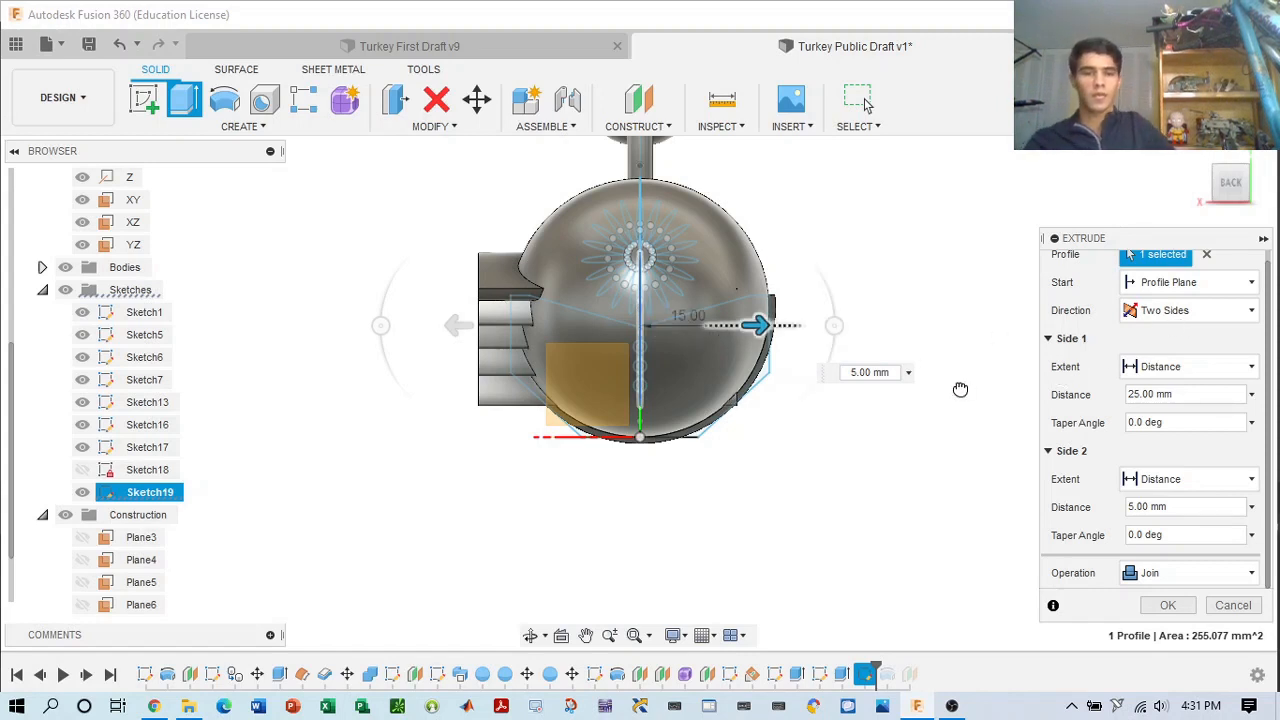
drag(960, 389, 961, 388)
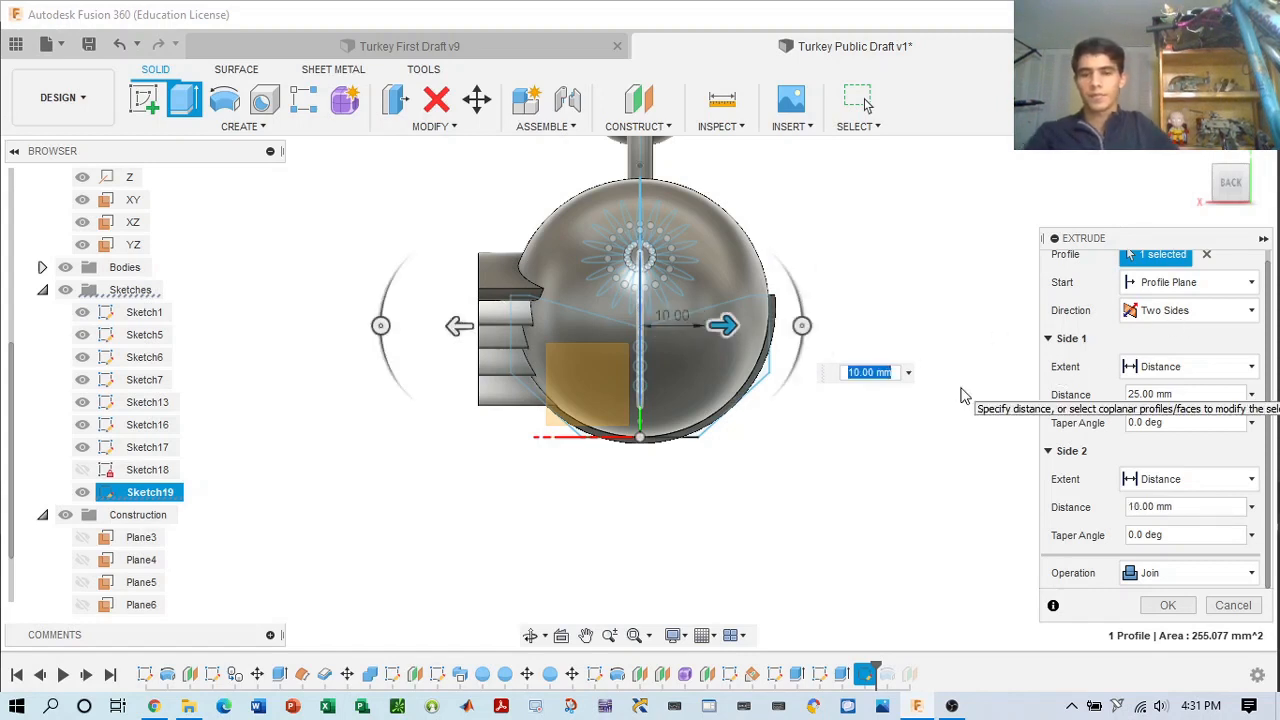
click(1148, 302)
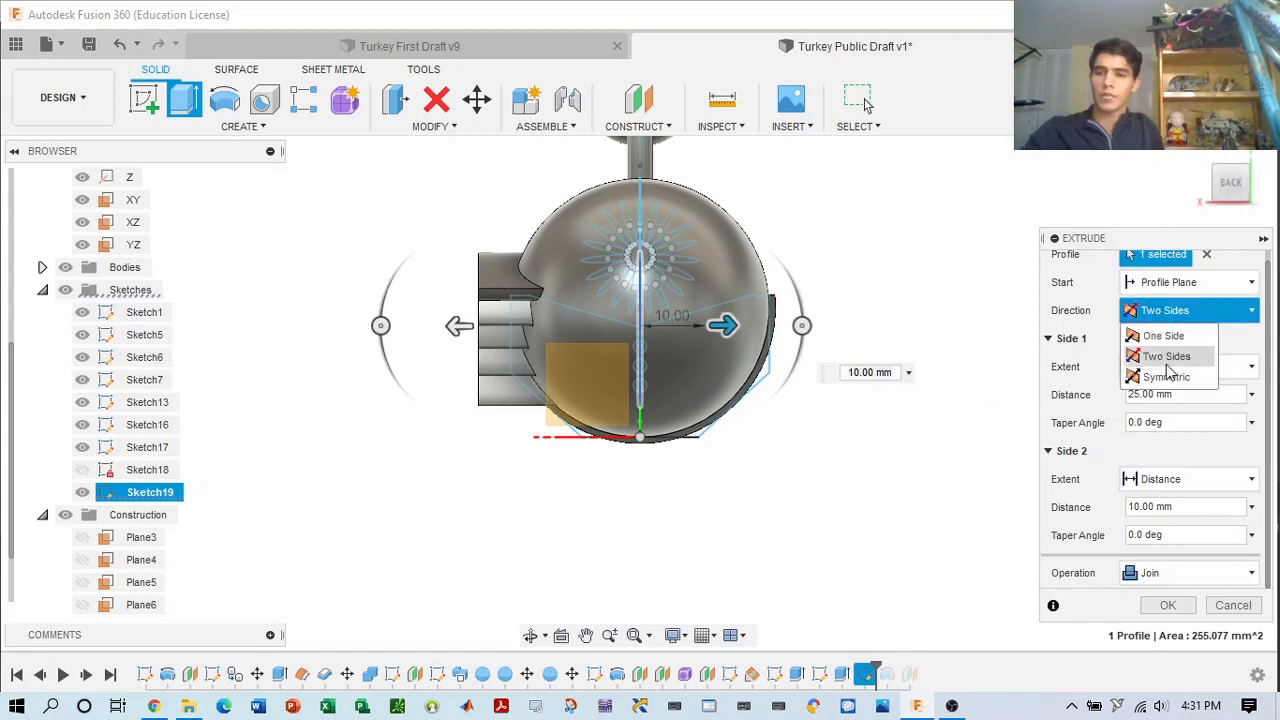
- Try to extrude the wing profile symmetrically by 20 mm as a Join with the turkey's body
click(1150, 356)
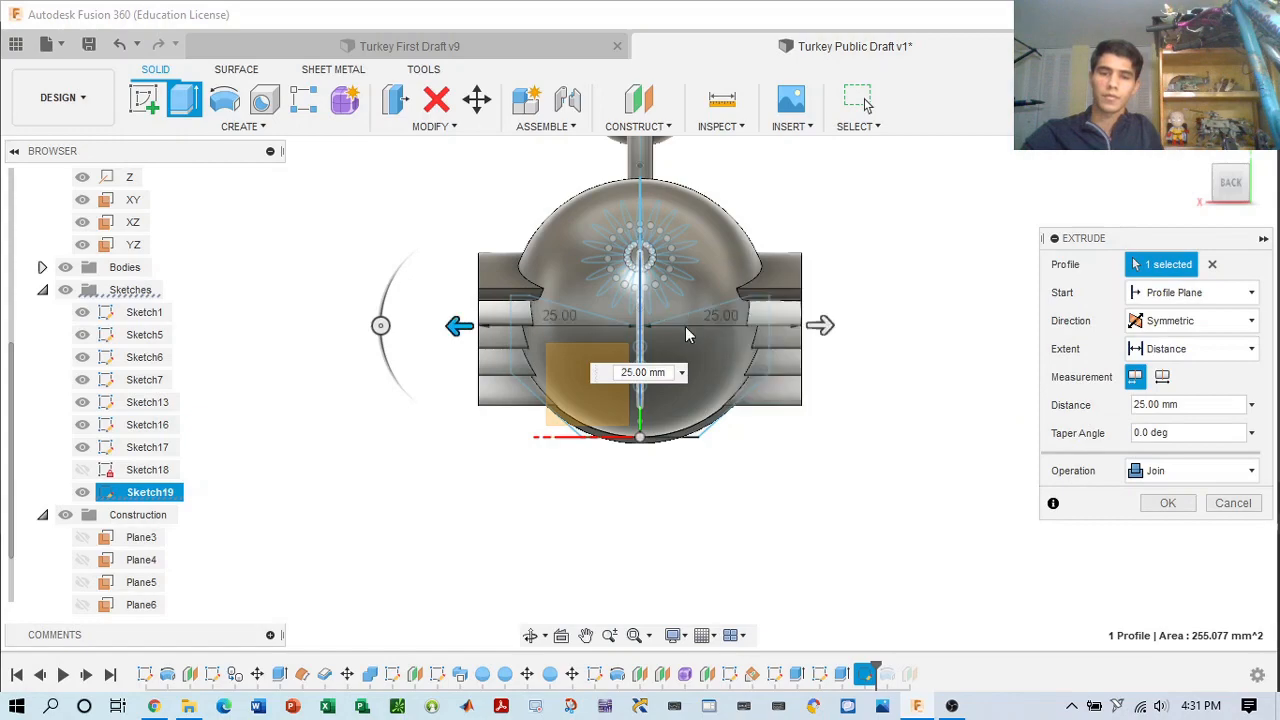
click(1233, 200)
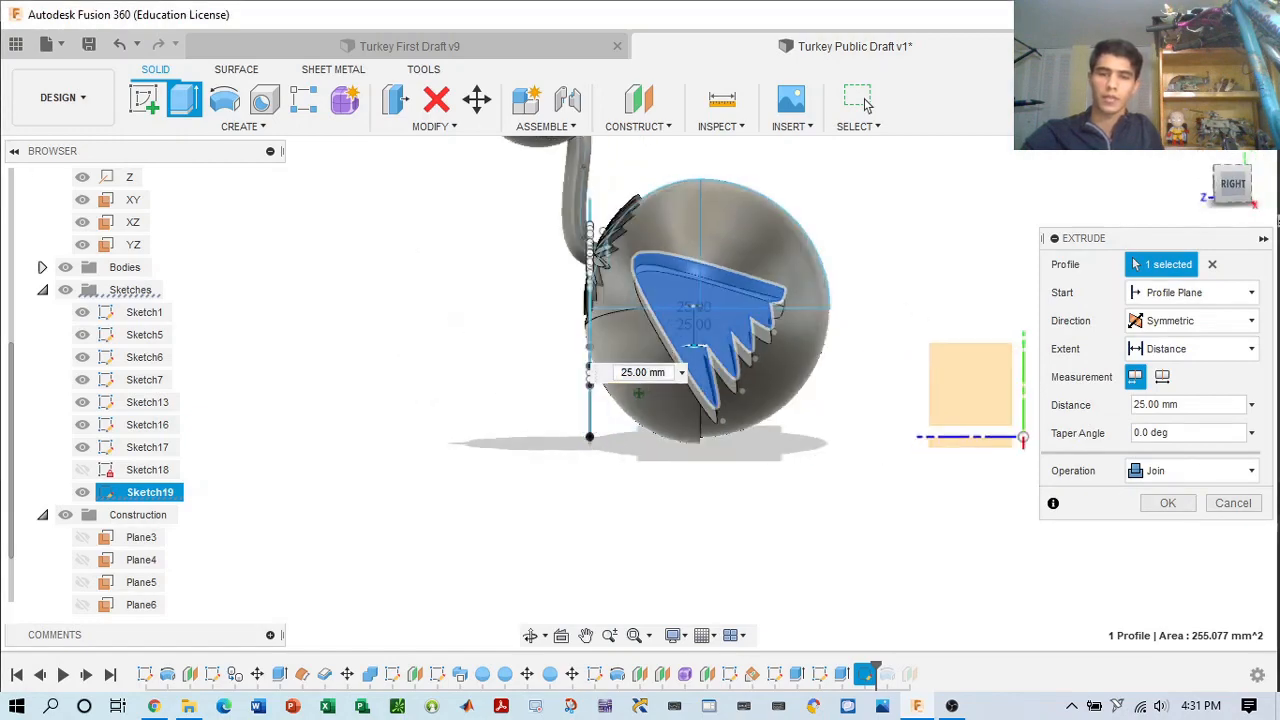
drag(1277, 221, 1232, 205)
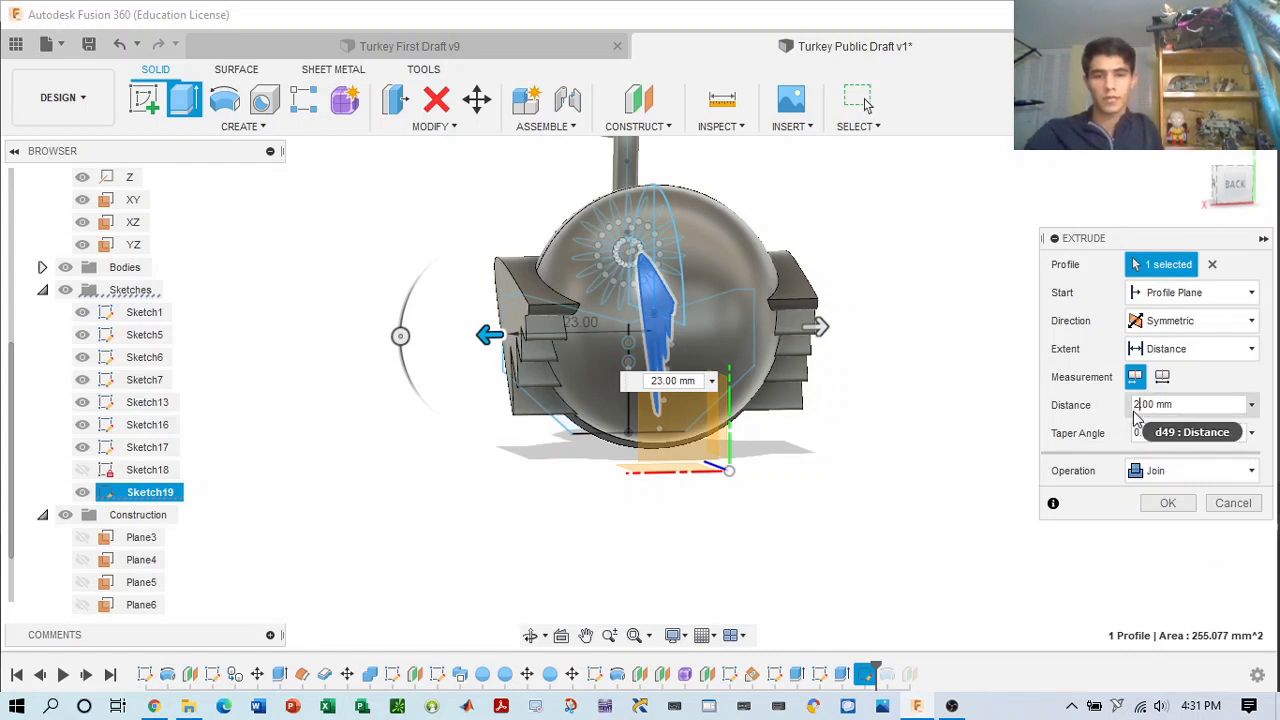
text(0)
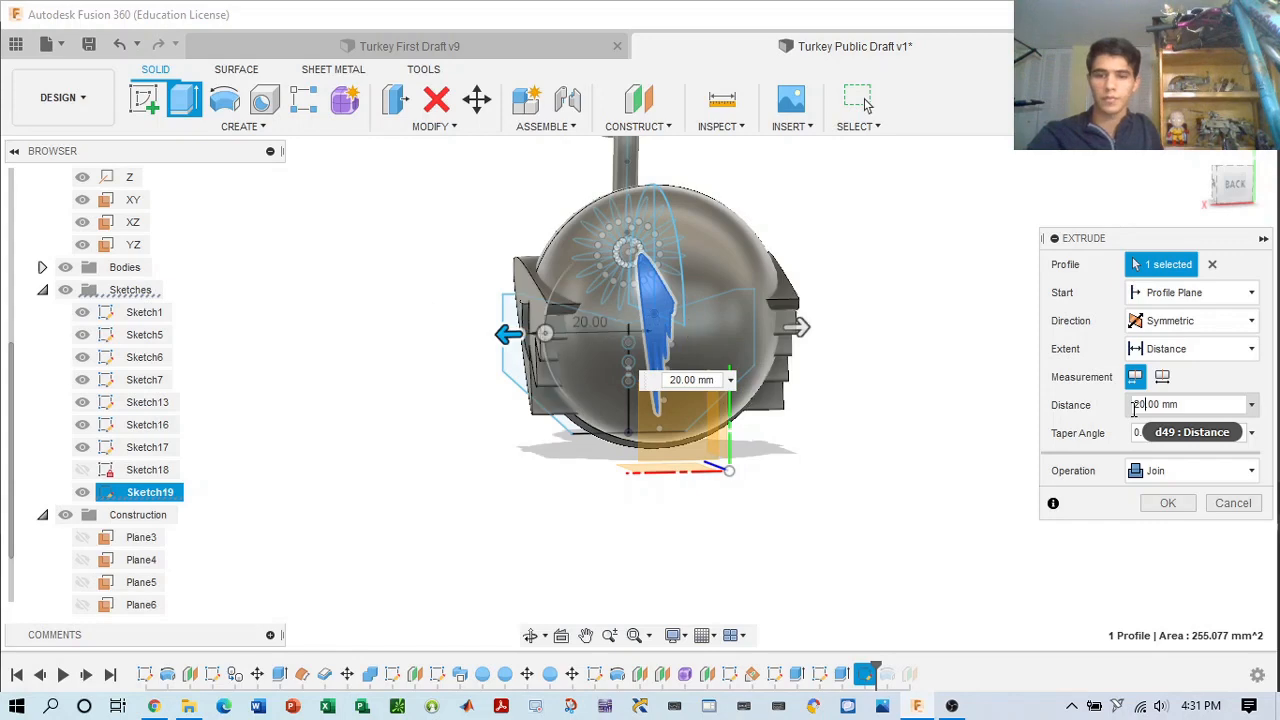
drag(1236, 191, 1279, 197)
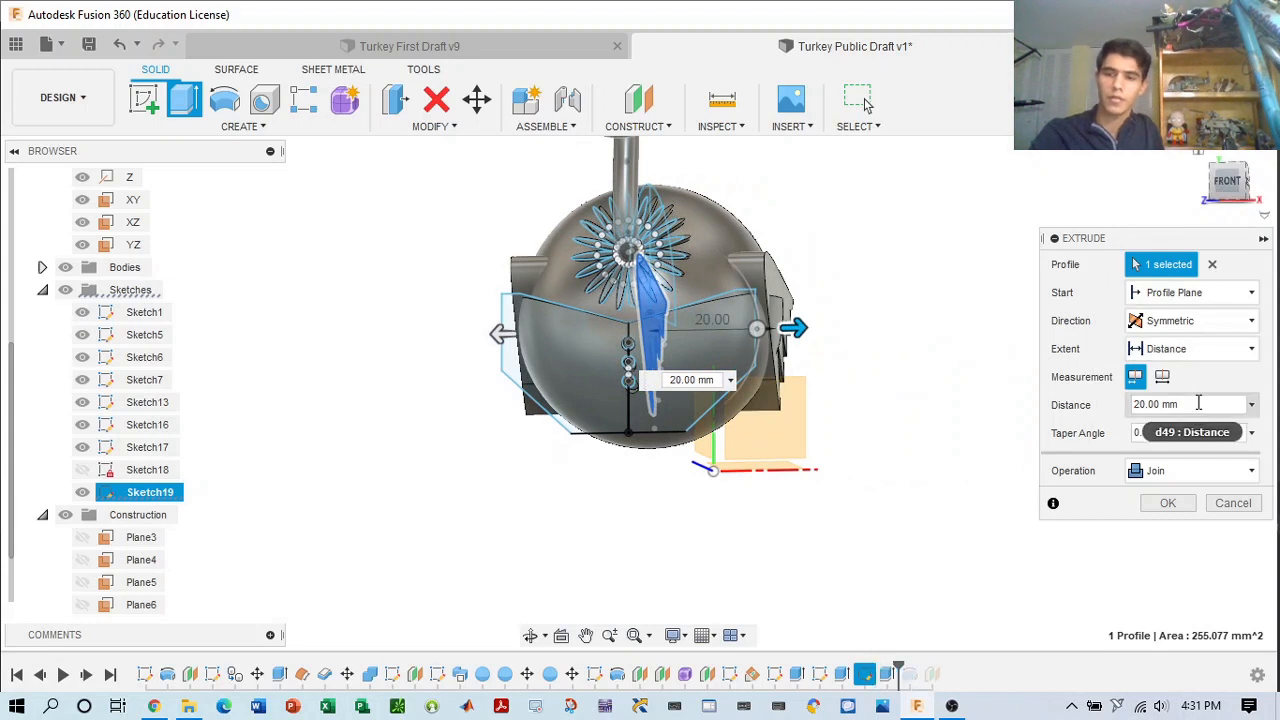
key(Return)
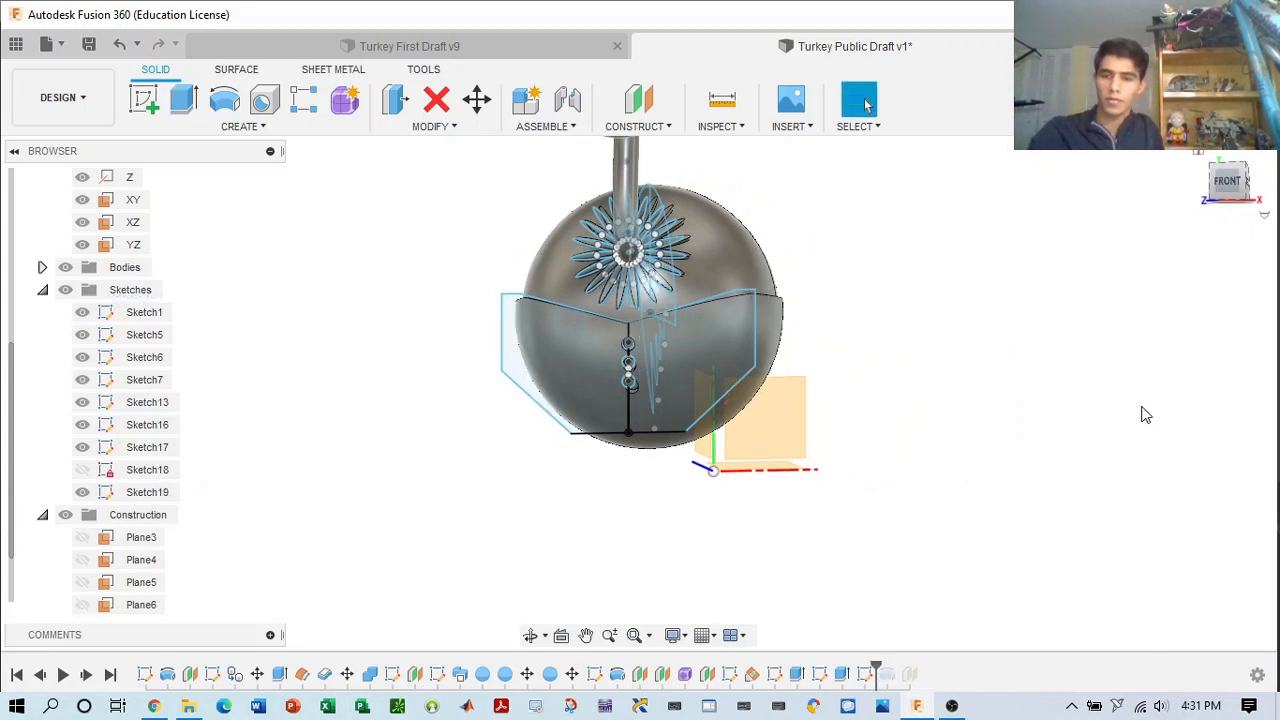
click(869, 674)
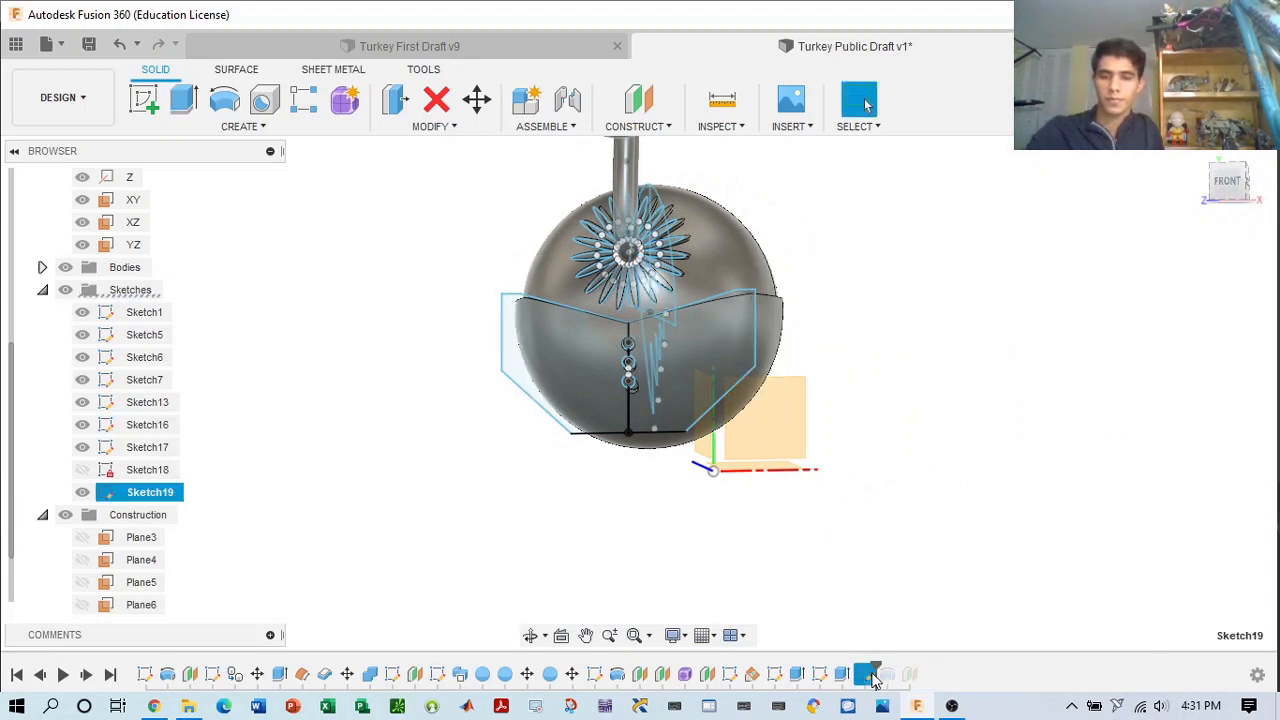
right_click(872, 677)
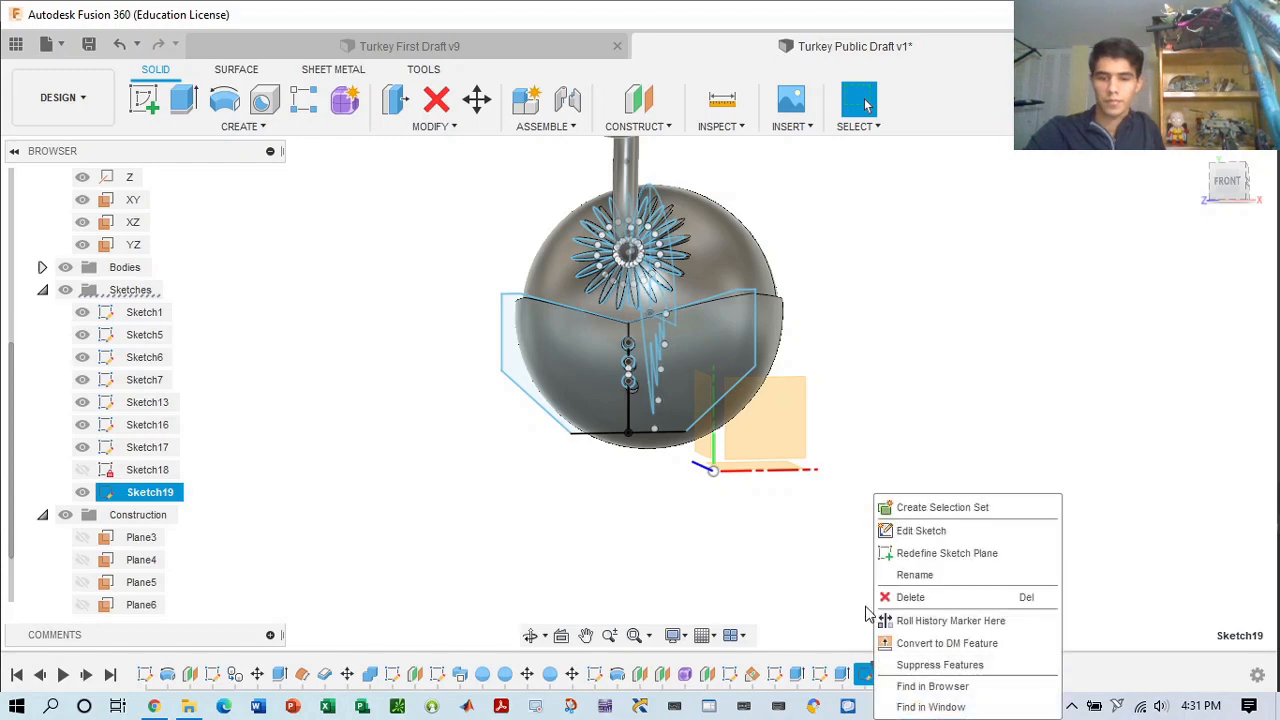
click(928, 532)
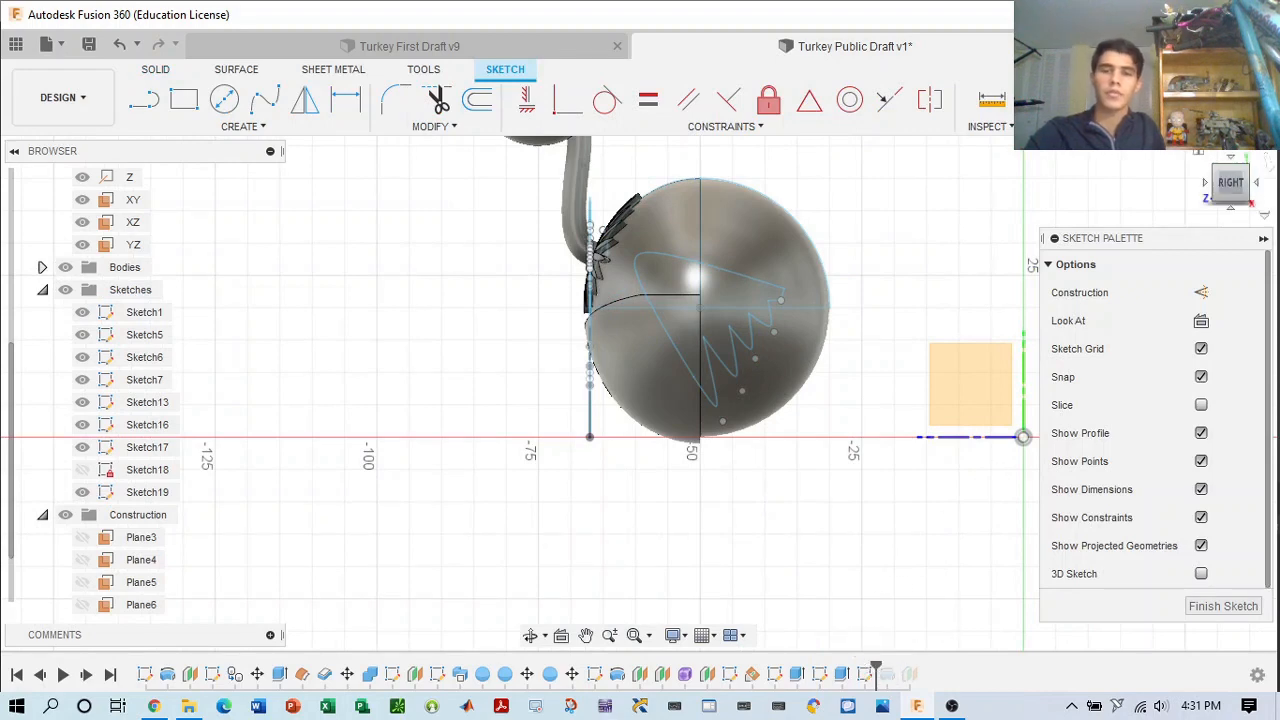
click(1190, 100)
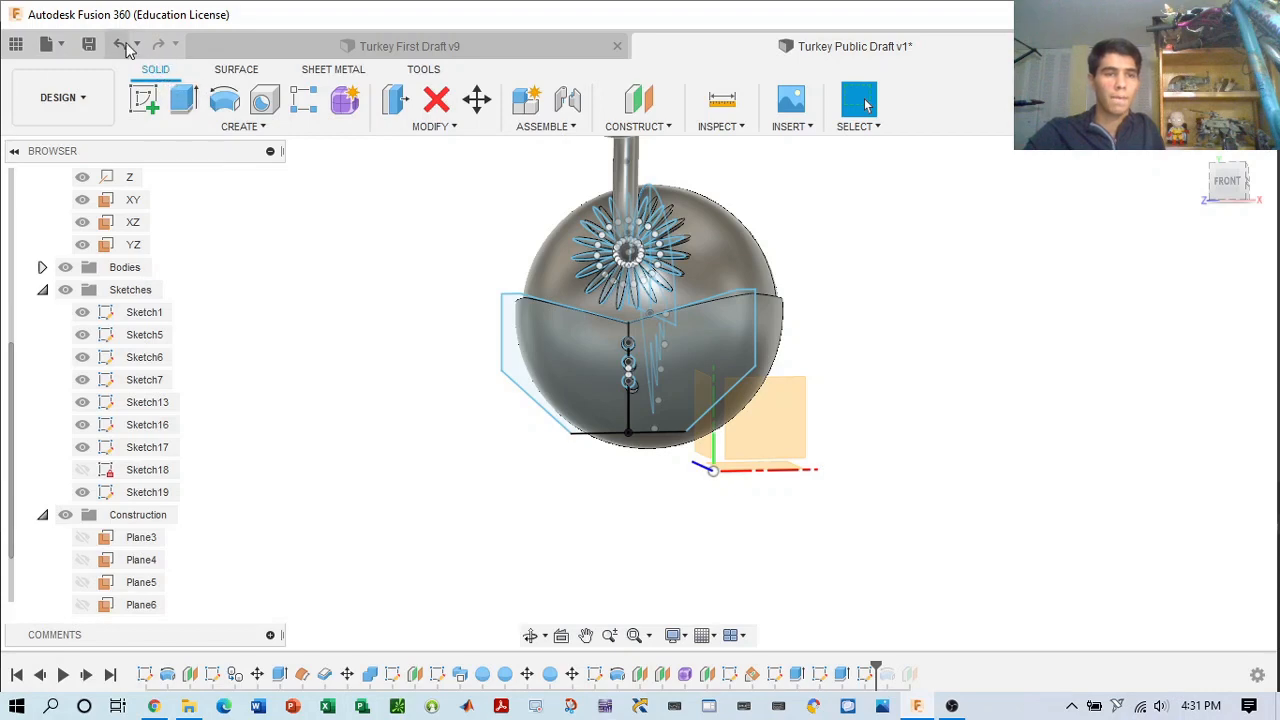
- Start an Extrude of the closed wing profile in Sketch19, replacing the wrongly picked body face, with a symmetric direction
click(183, 97)
click(1262, 182)
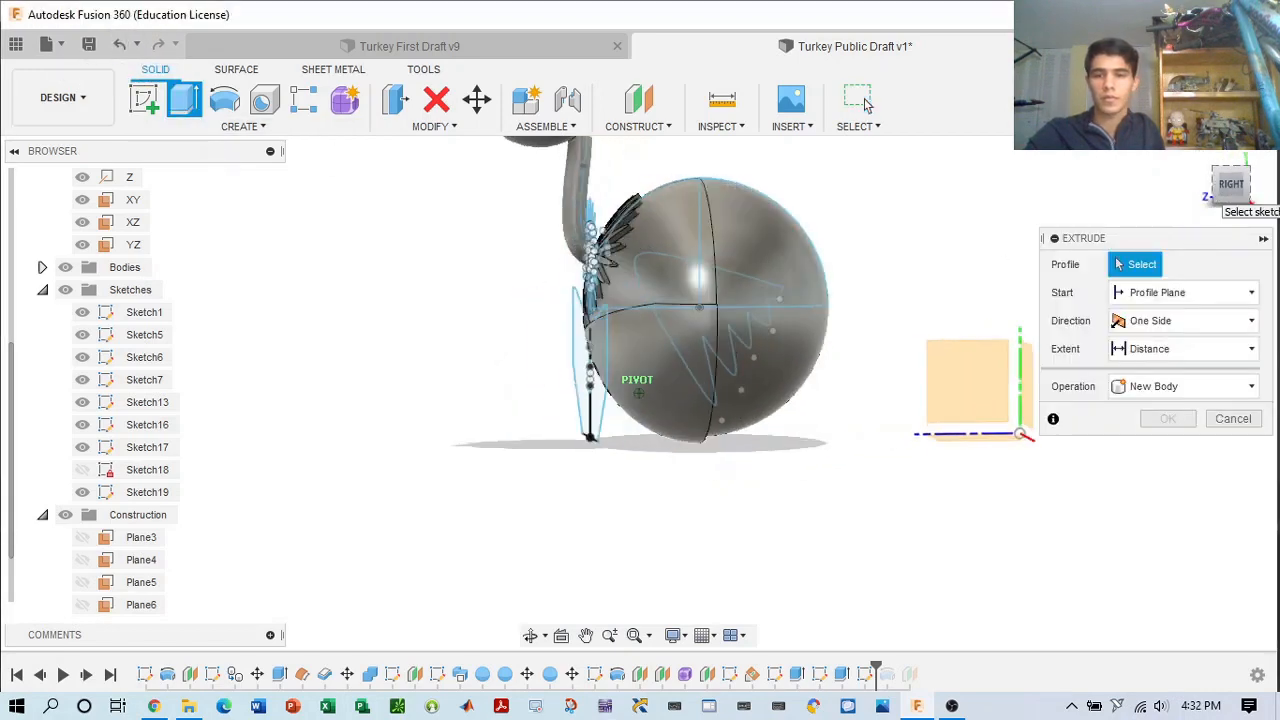
click(697, 357)
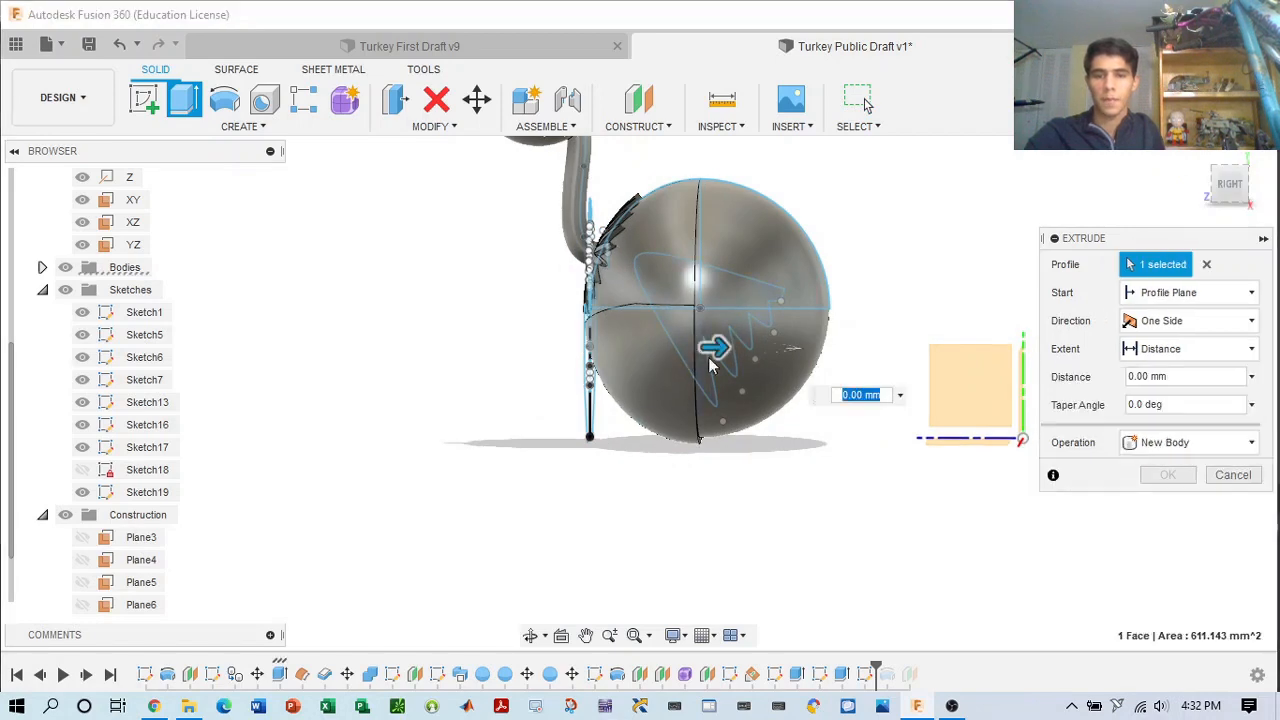
scroll(960, 320, up, 3)
scroll(575, 365, up, 3)
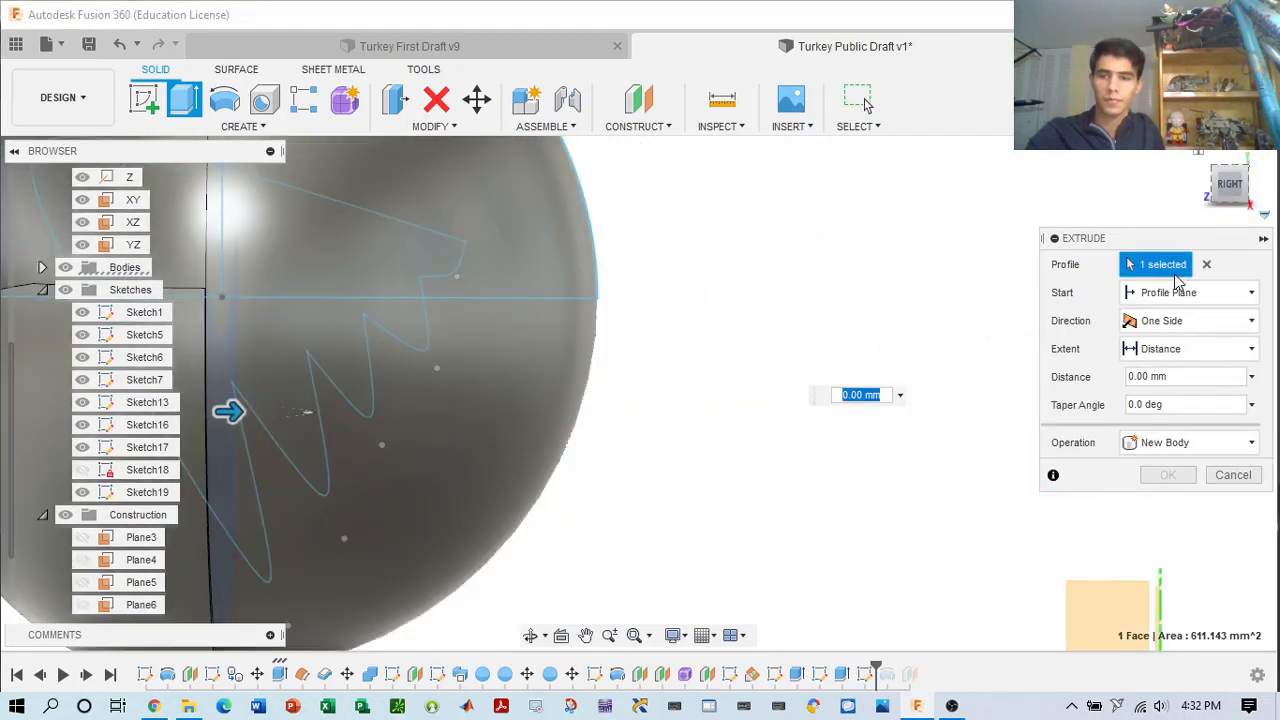
click(1206, 264)
click(281, 368)
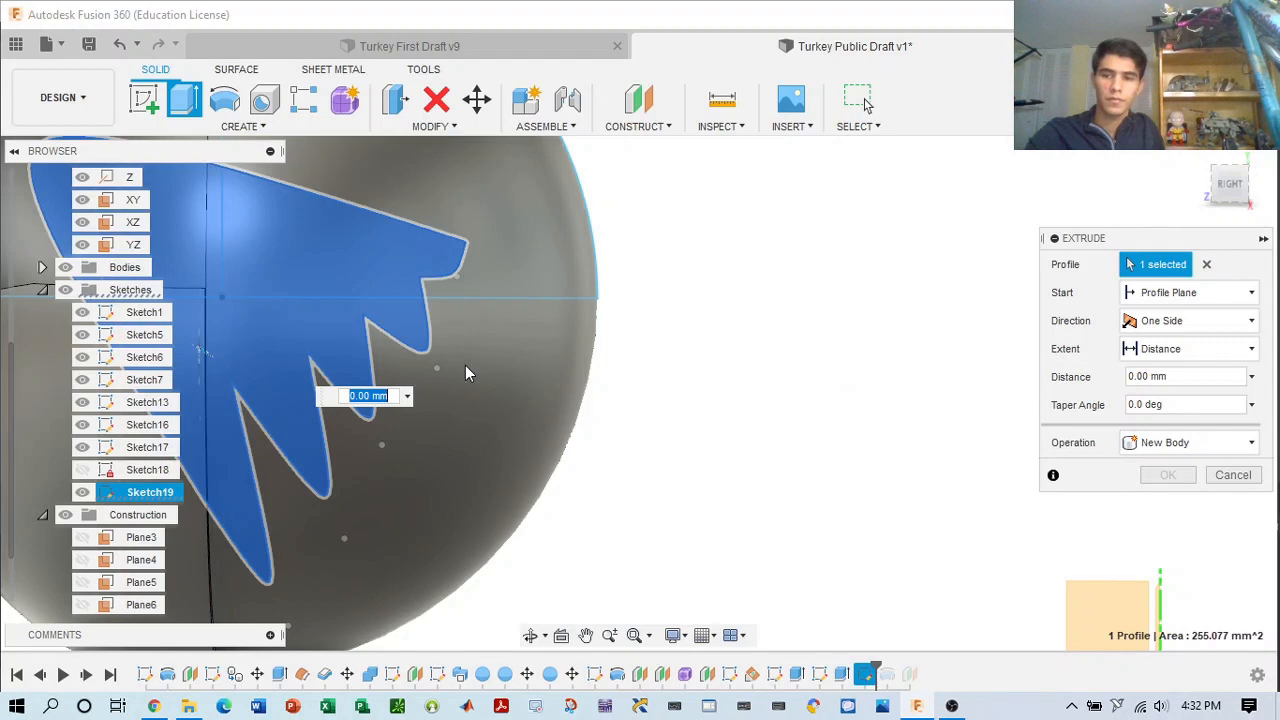
click(1175, 320)
click(1170, 387)
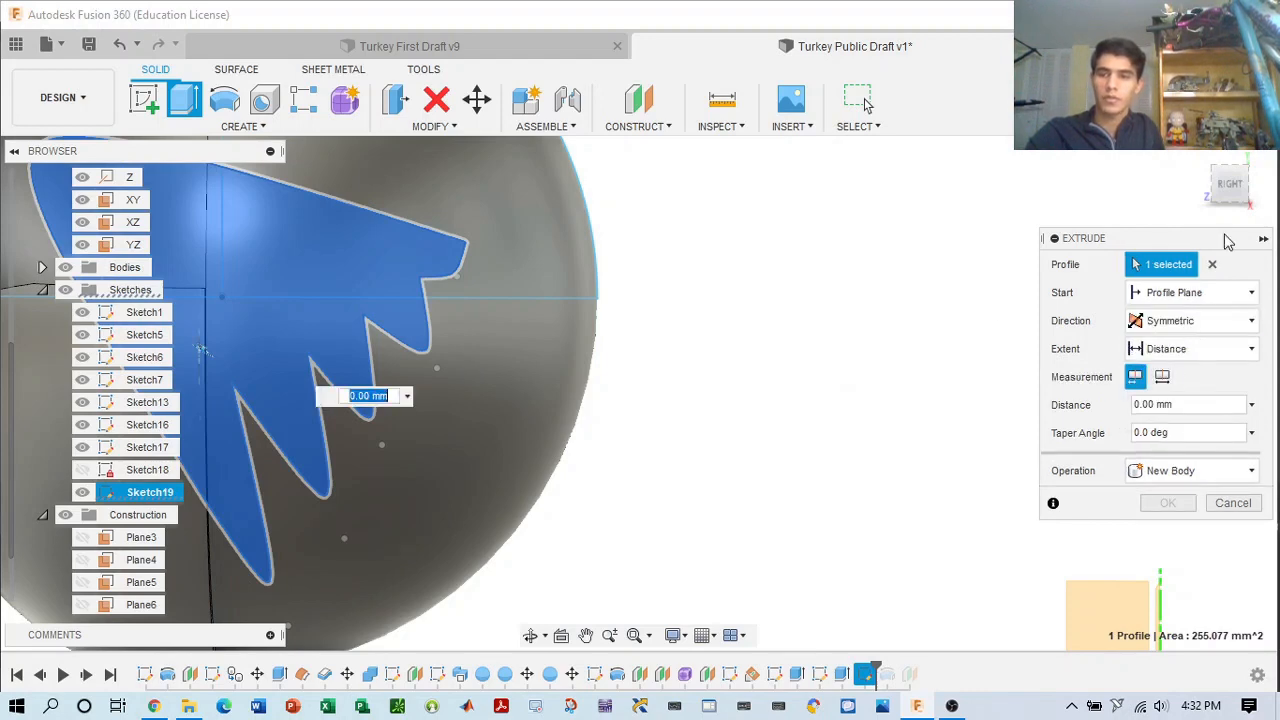
- Extrude the wing profile 22 mm to each side and join it to the turkey's body
click(1224, 180)
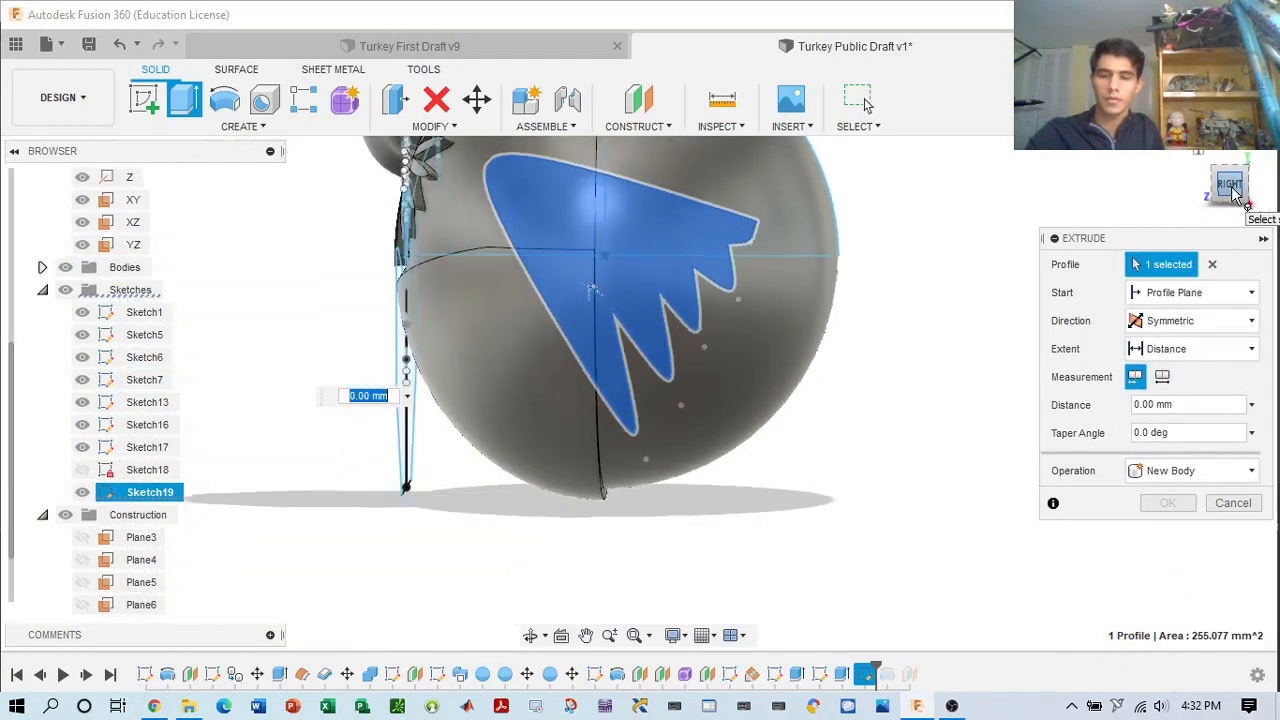
click(1188, 405)
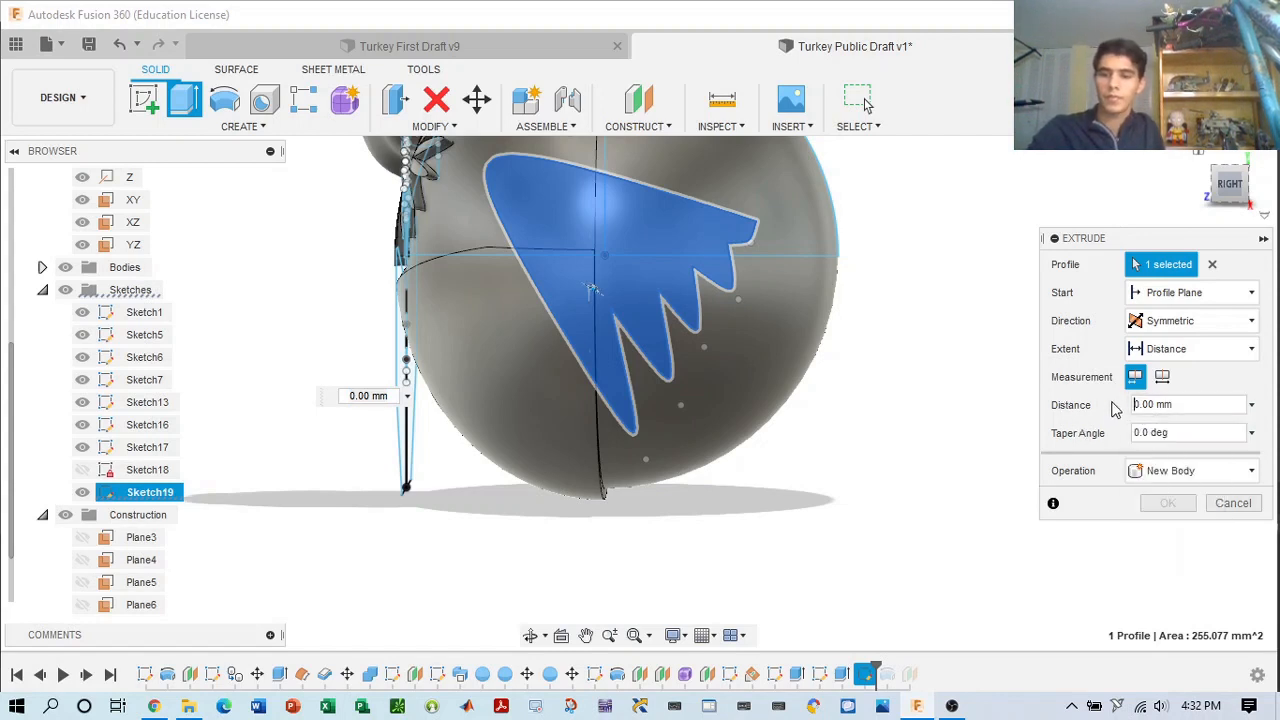
key(BackSpace)
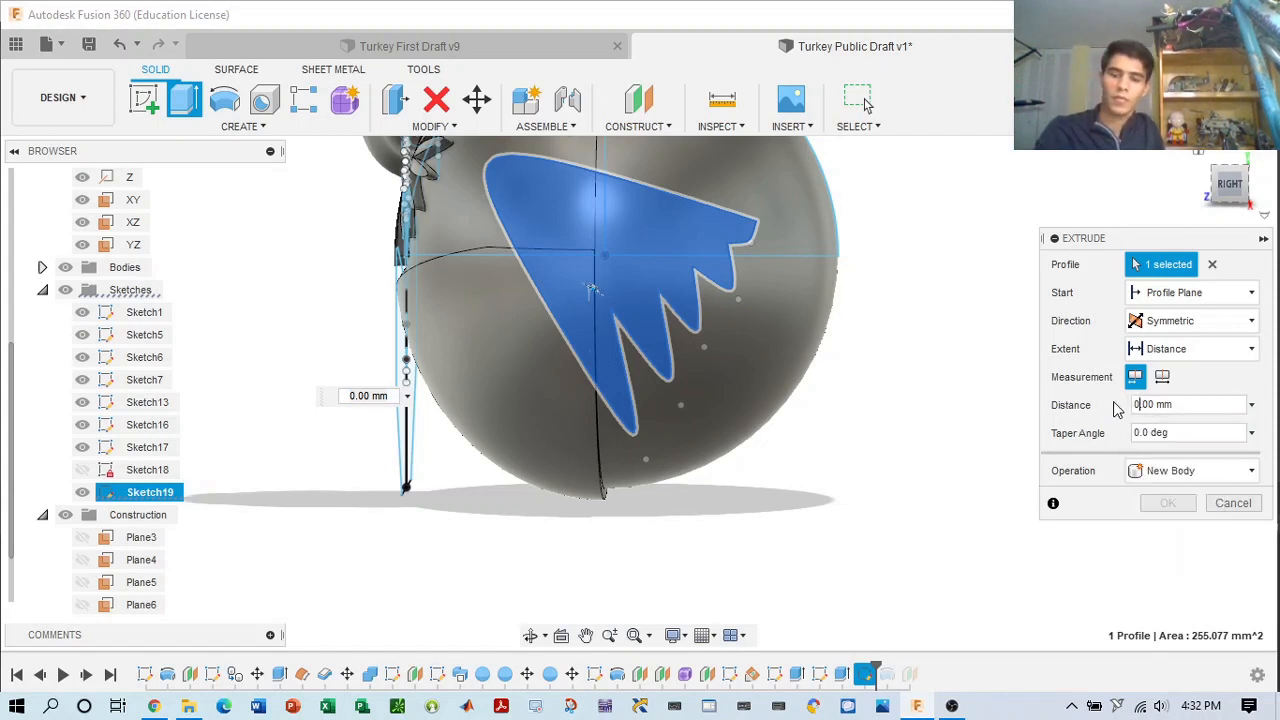
text(22)
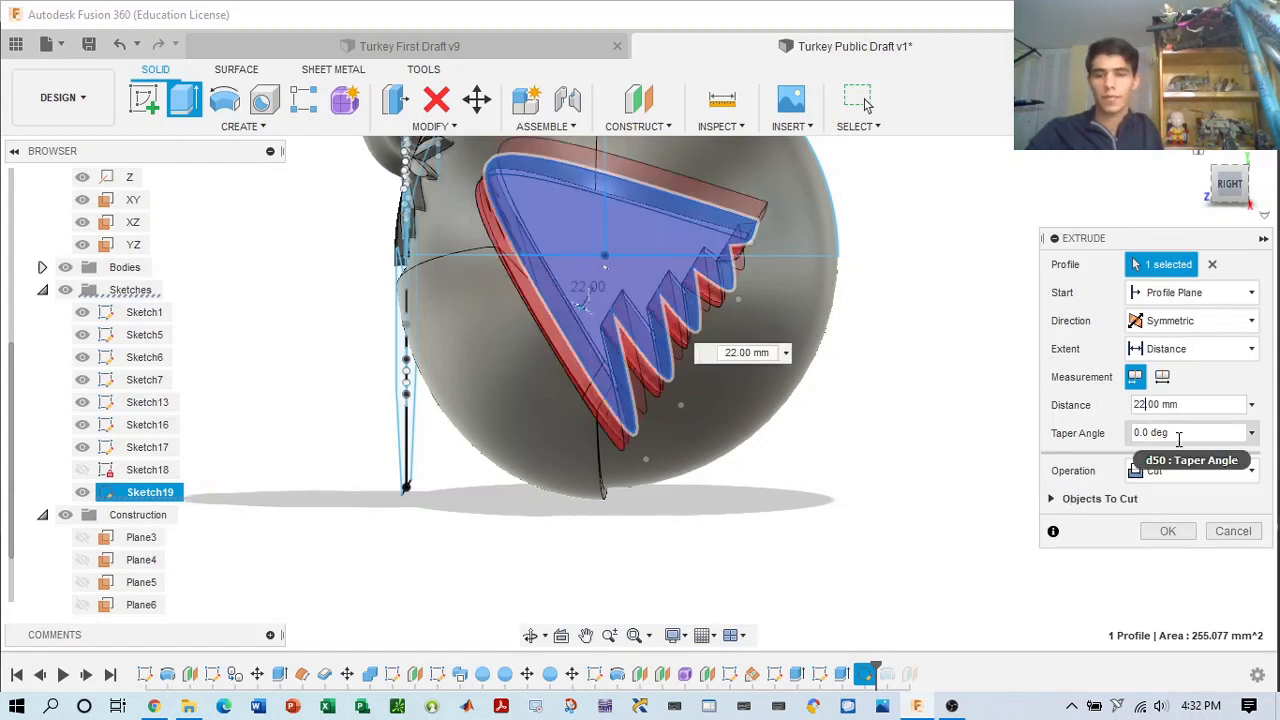
click(1208, 472)
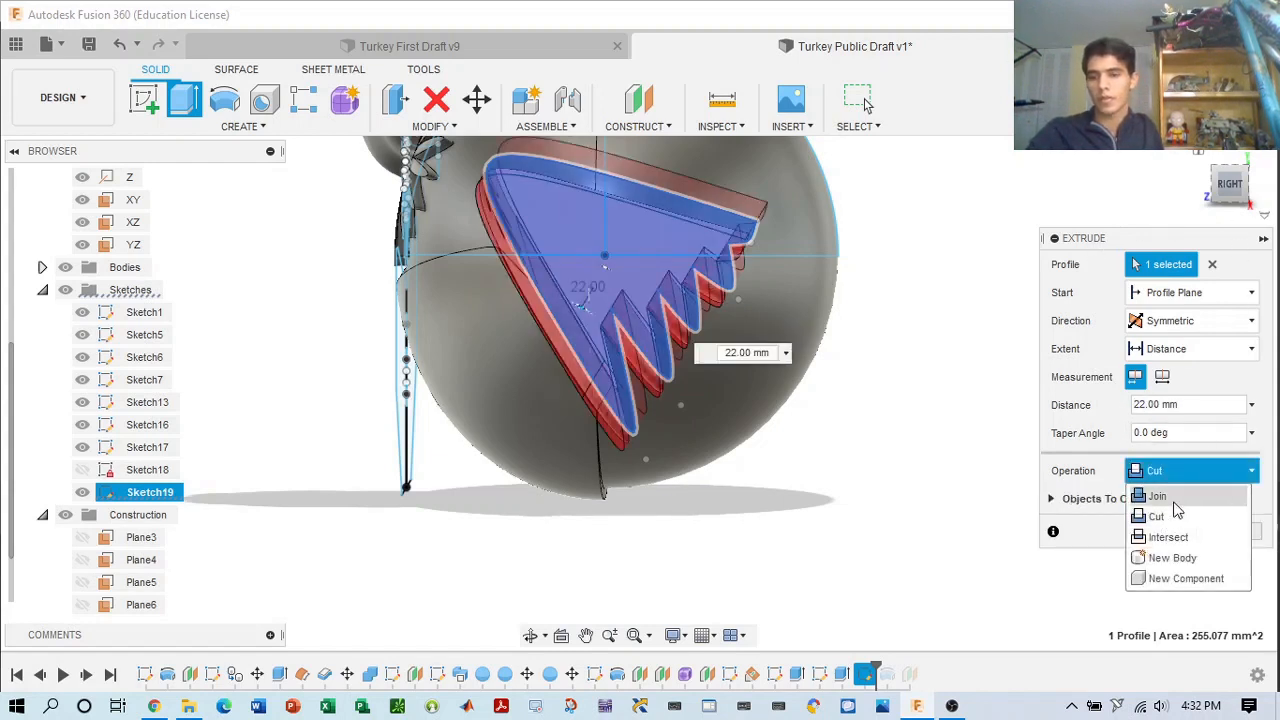
click(1176, 512)
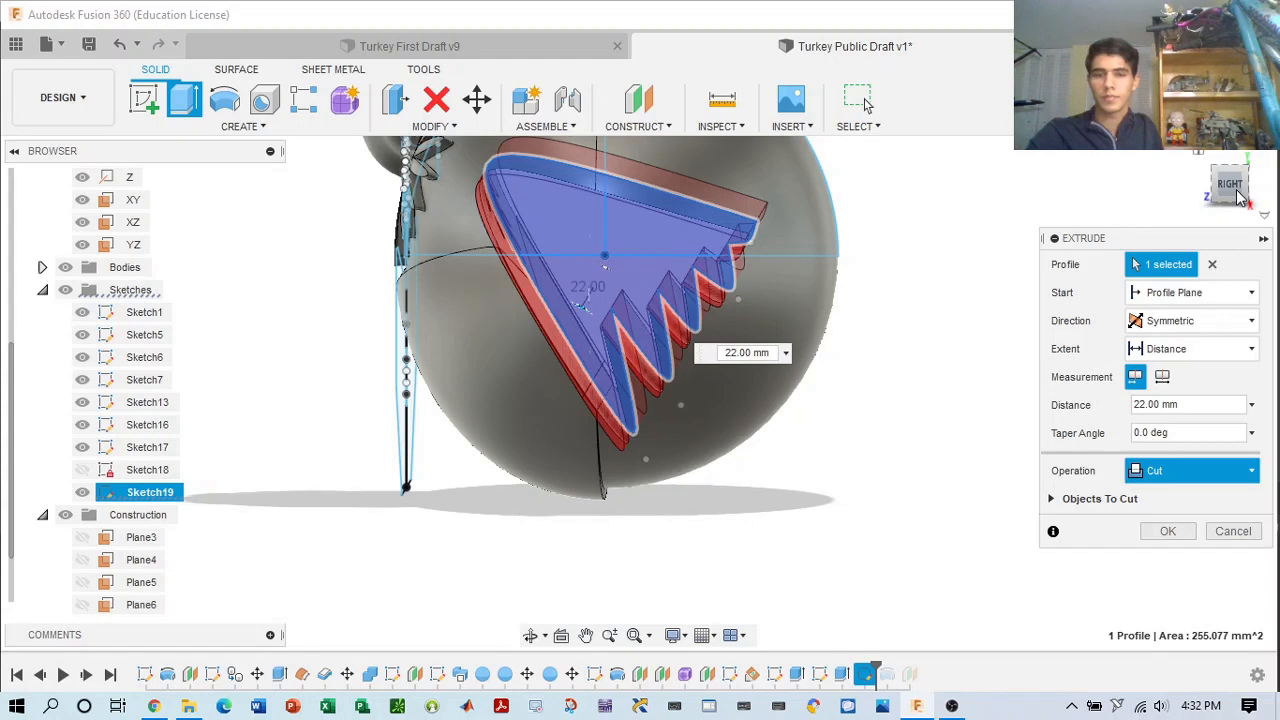
drag(1236, 208, 1219, 212)
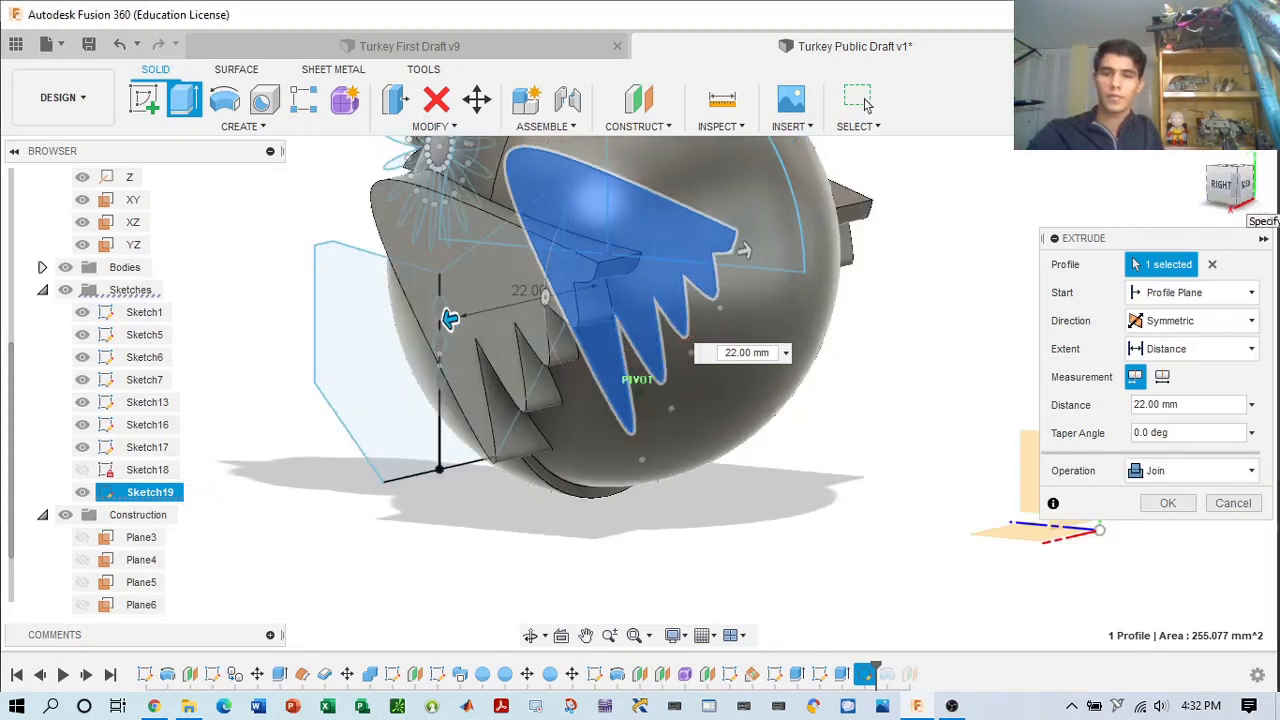
click(1242, 184)
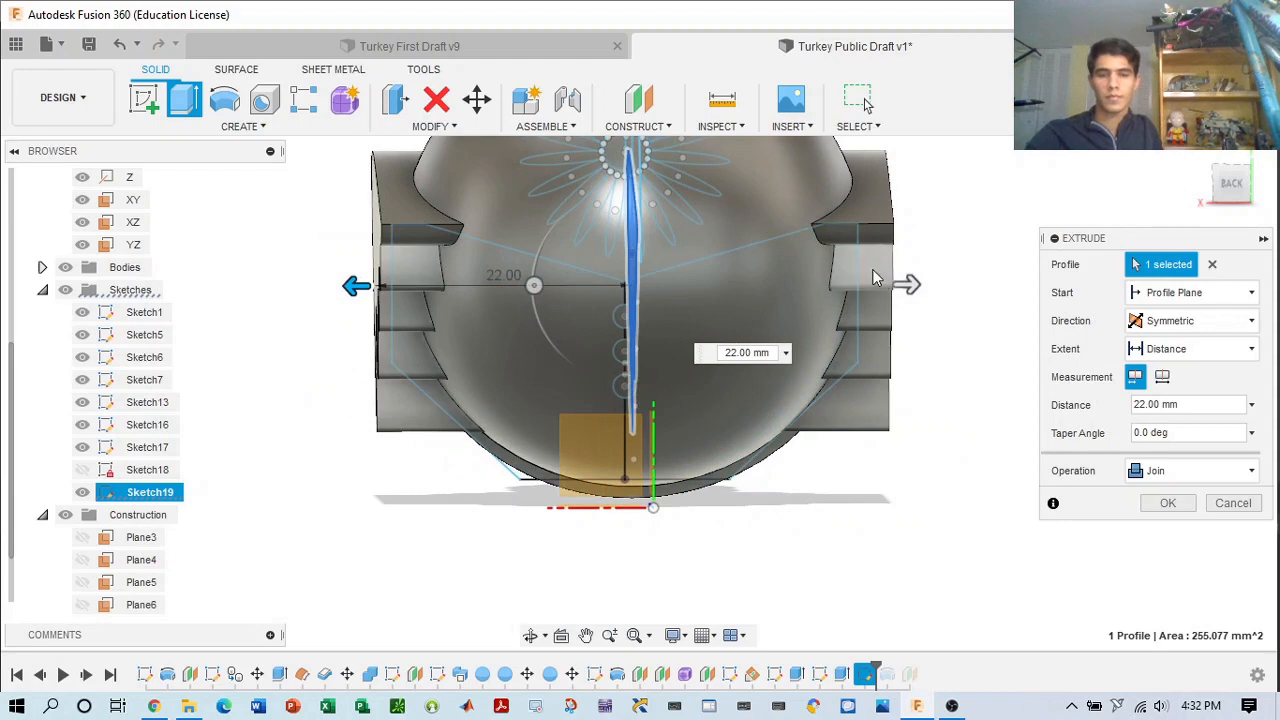
scroll(760, 240, down, 4)
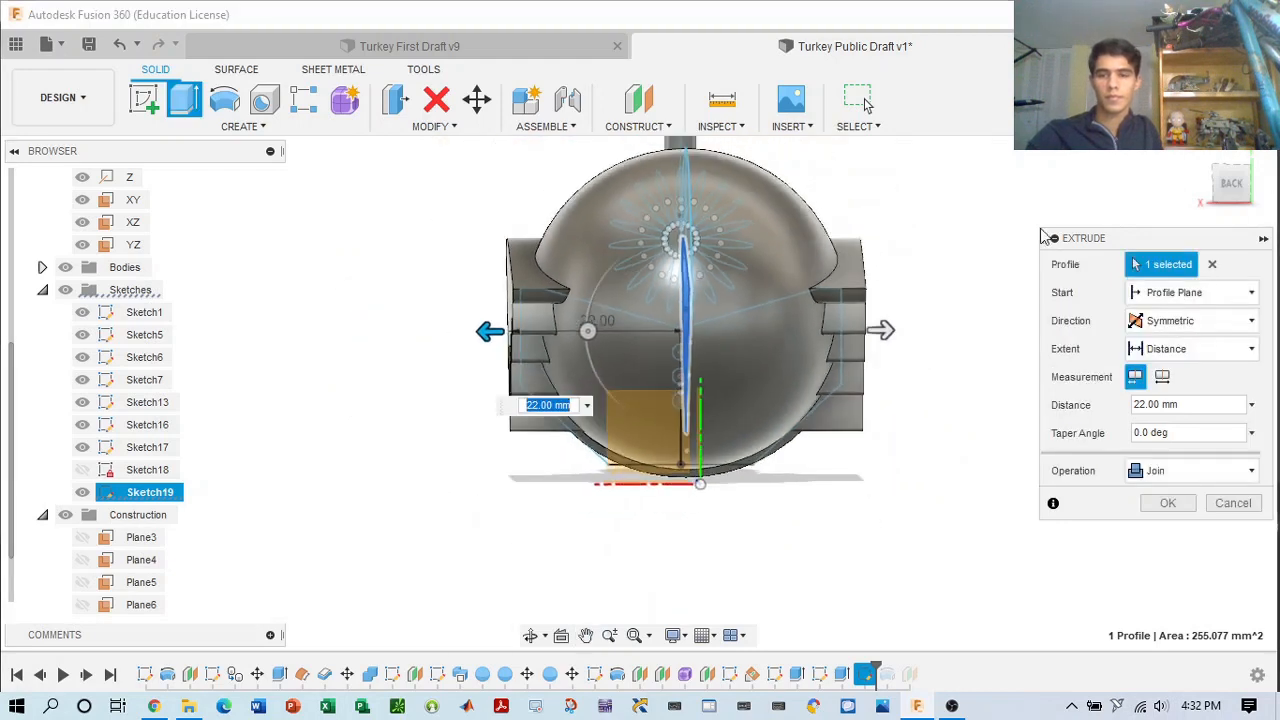
mouse_move(1242, 187)
mouse_down()
mouse_move(1277, 190)
mouse_move(1217, 188)
mouse_up()
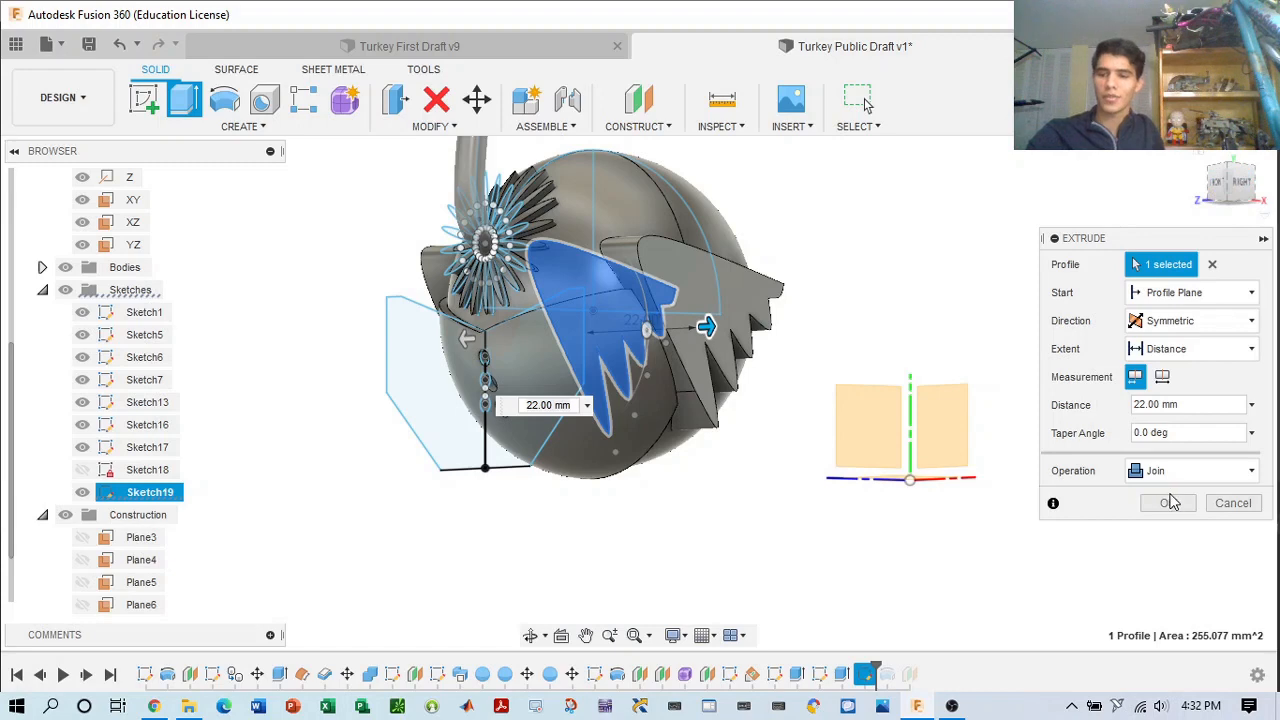
click(1168, 502)
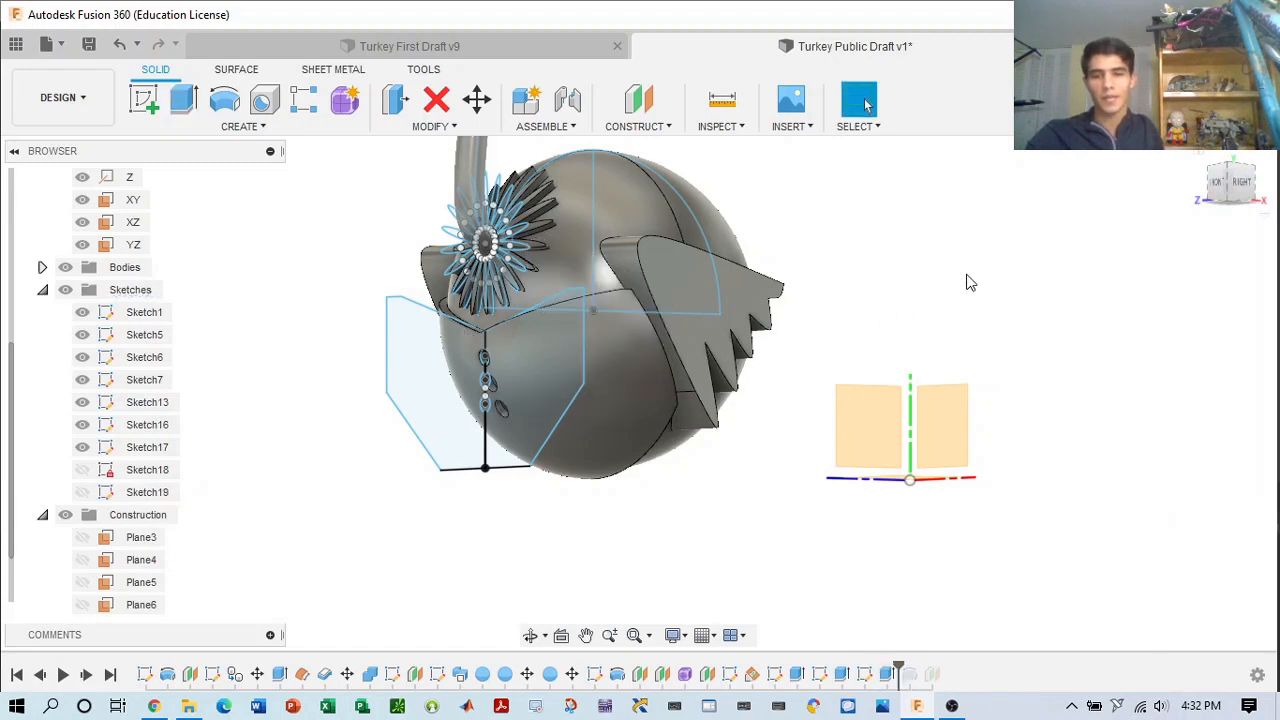
- Set up a constant-radius Fillet of 1 mm on the outer flat face of the turkey's right-side wing
drag(1232, 177, 1203, 179)
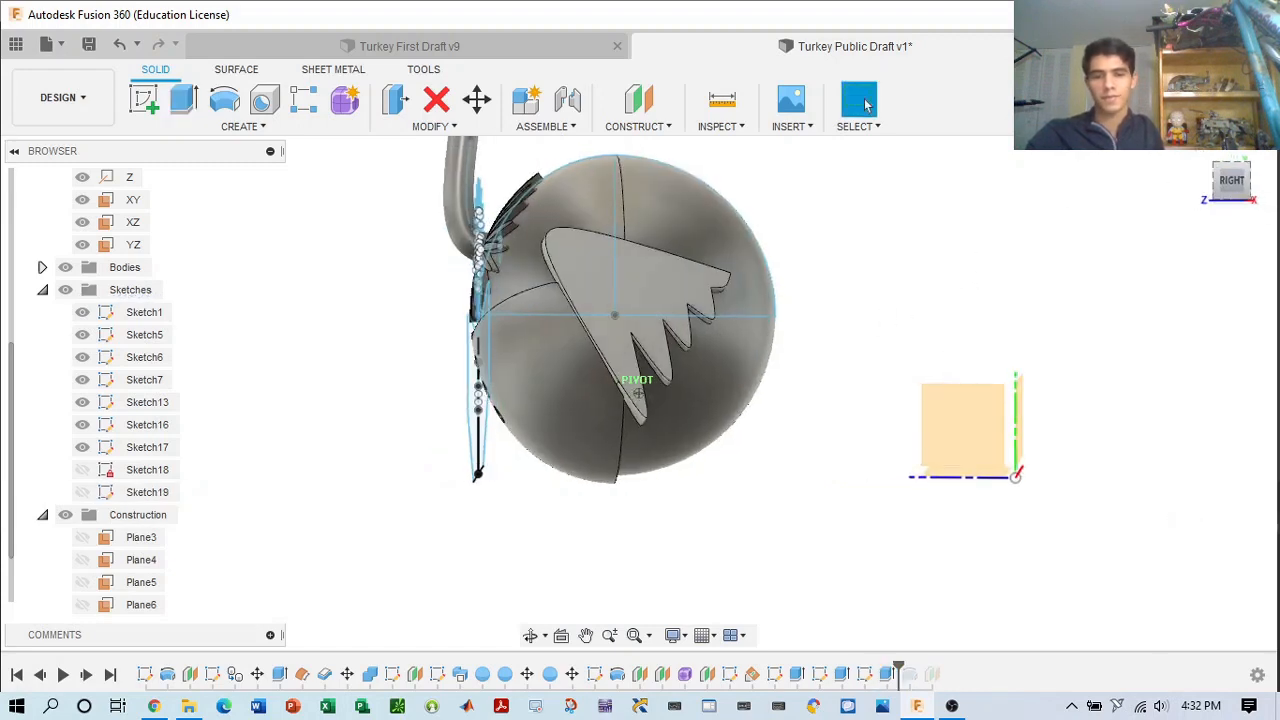
shift+middle_drag(588, 214, 587, 230)
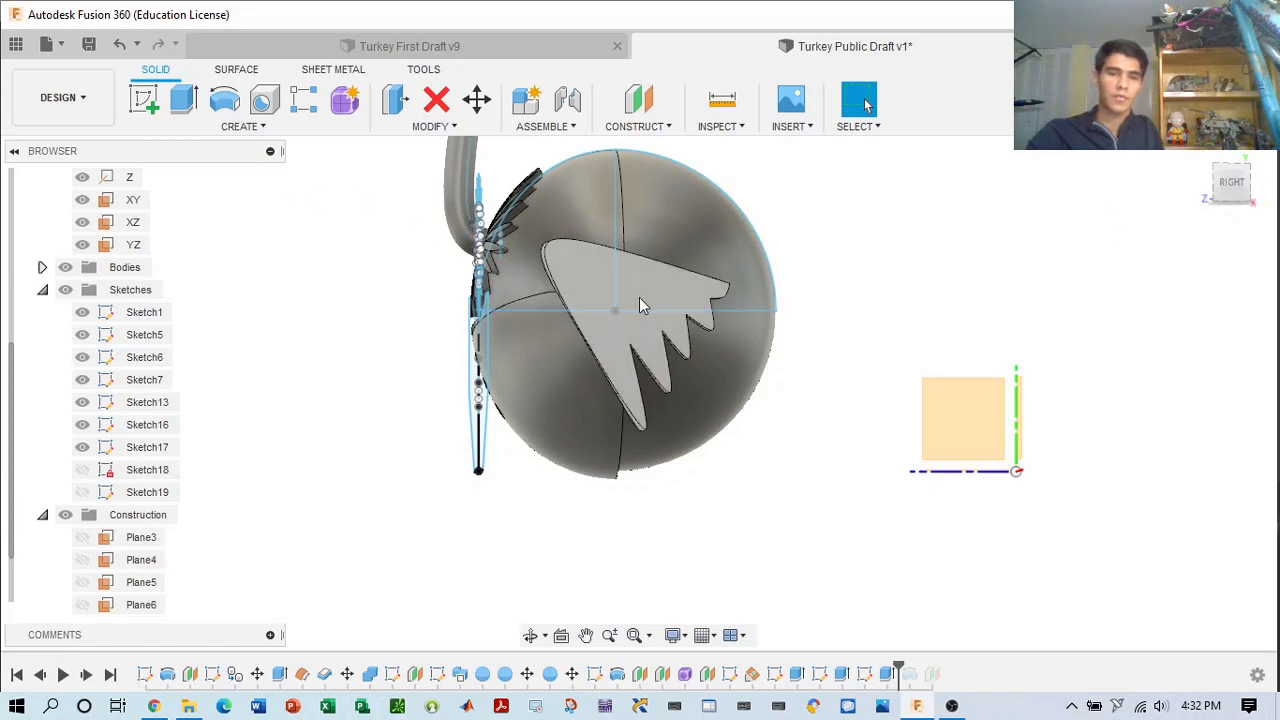
mouse_move(1221, 185)
mouse_down()
mouse_move(1200, 182)
mouse_move(1243, 194)
mouse_move(1223, 189)
mouse_up()
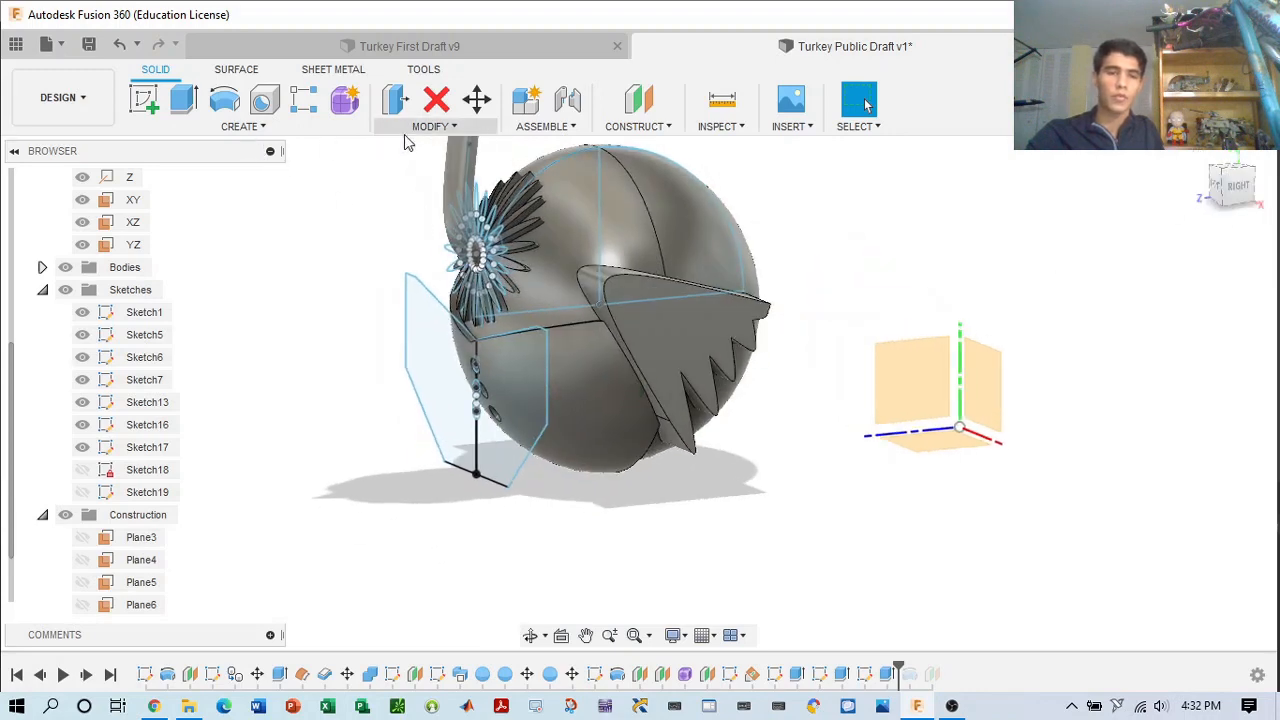
click(450, 130)
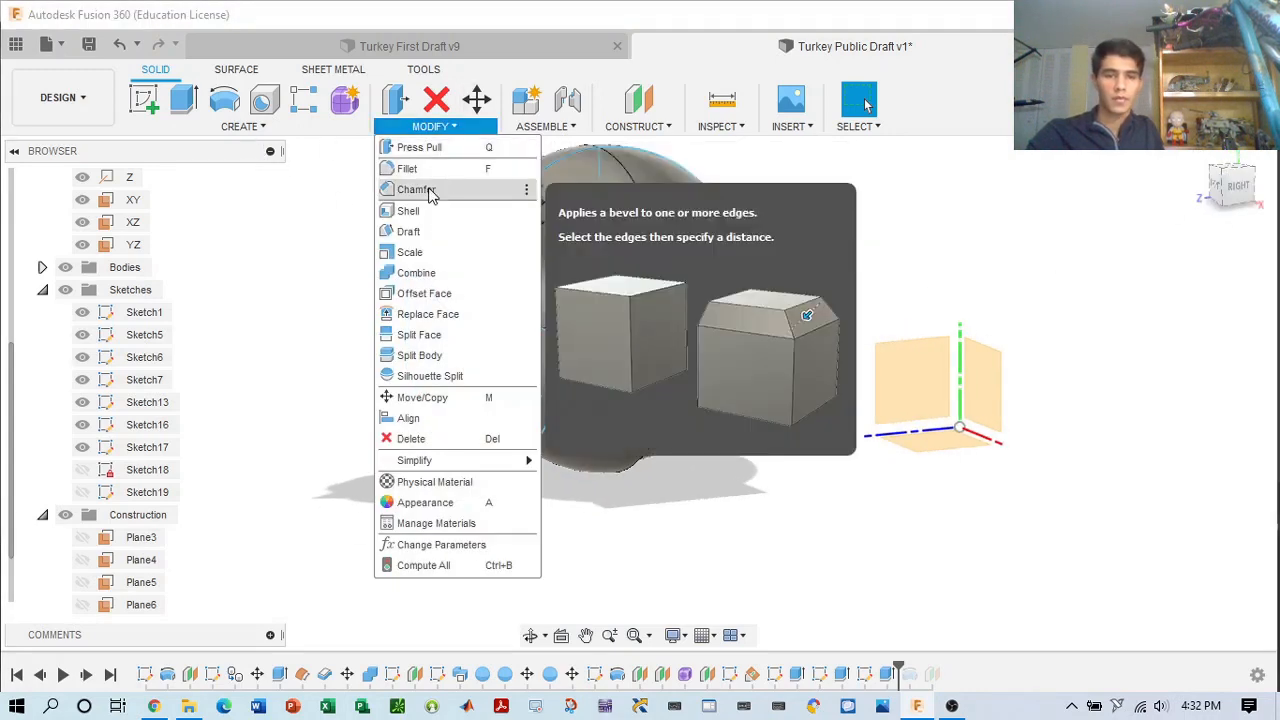
click(402, 171)
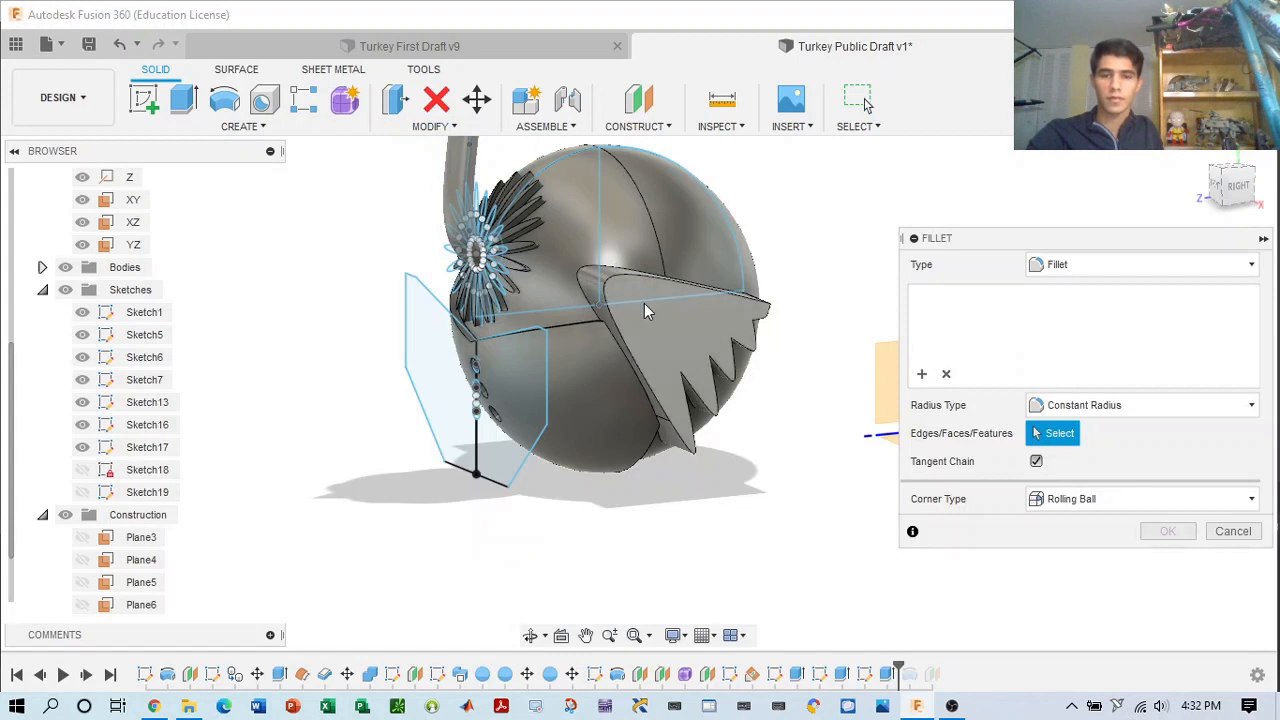
click(648, 306)
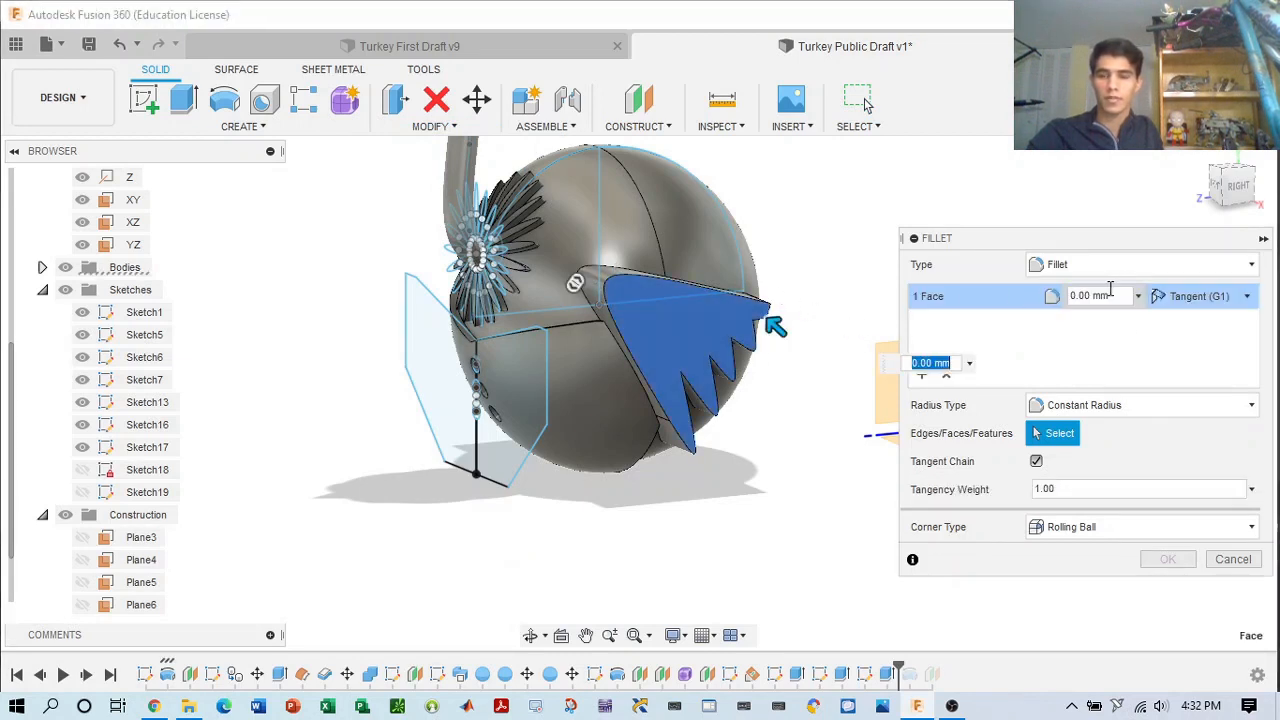
click(1078, 299)
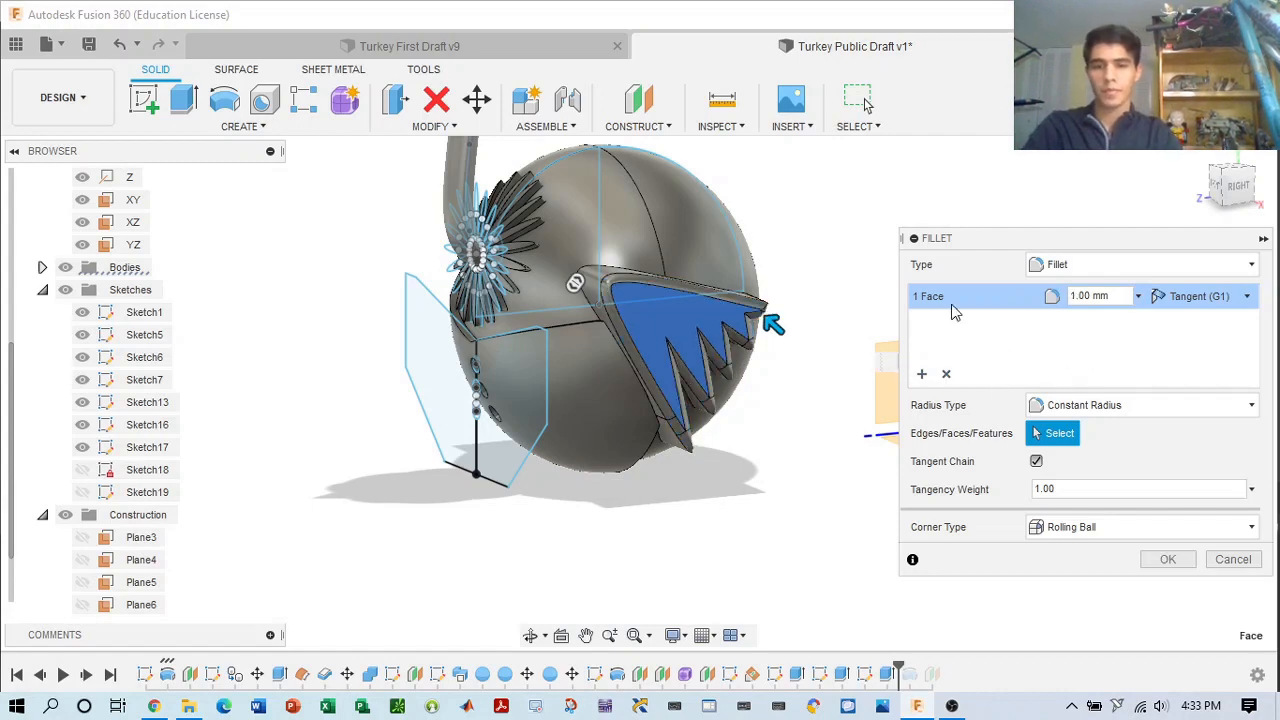
click(1239, 195)
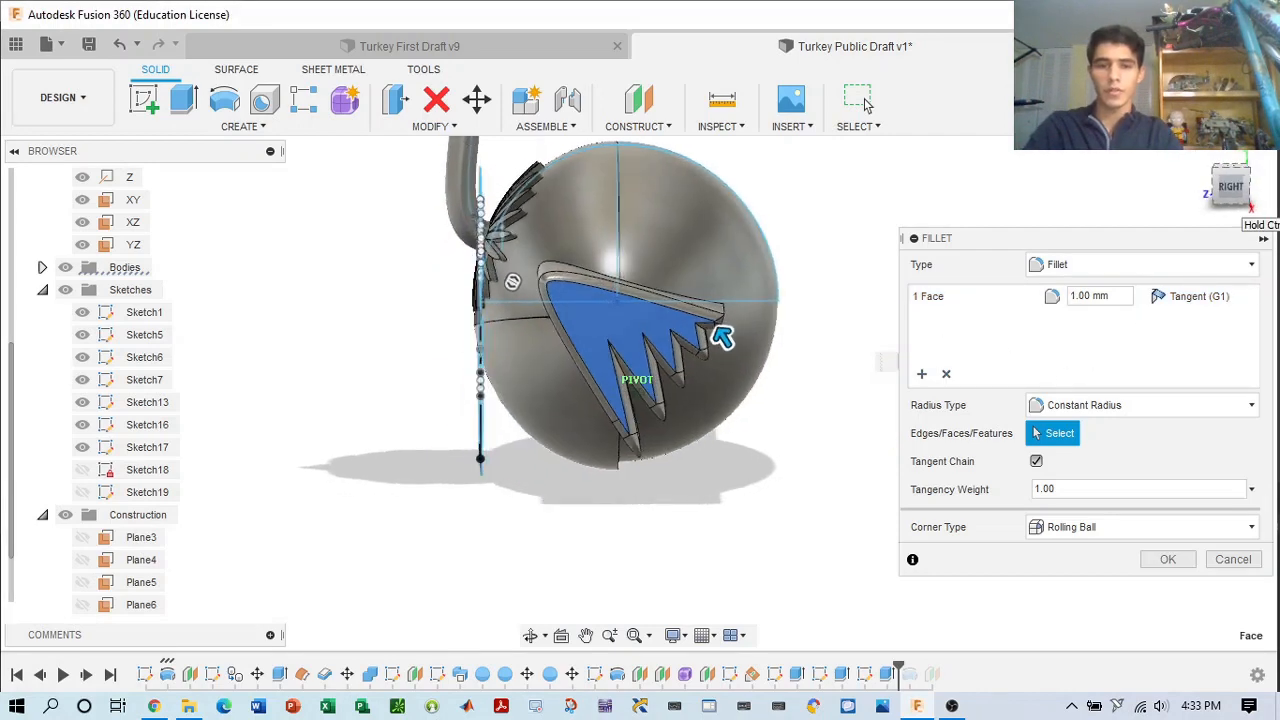
drag(1239, 195, 1257, 206)
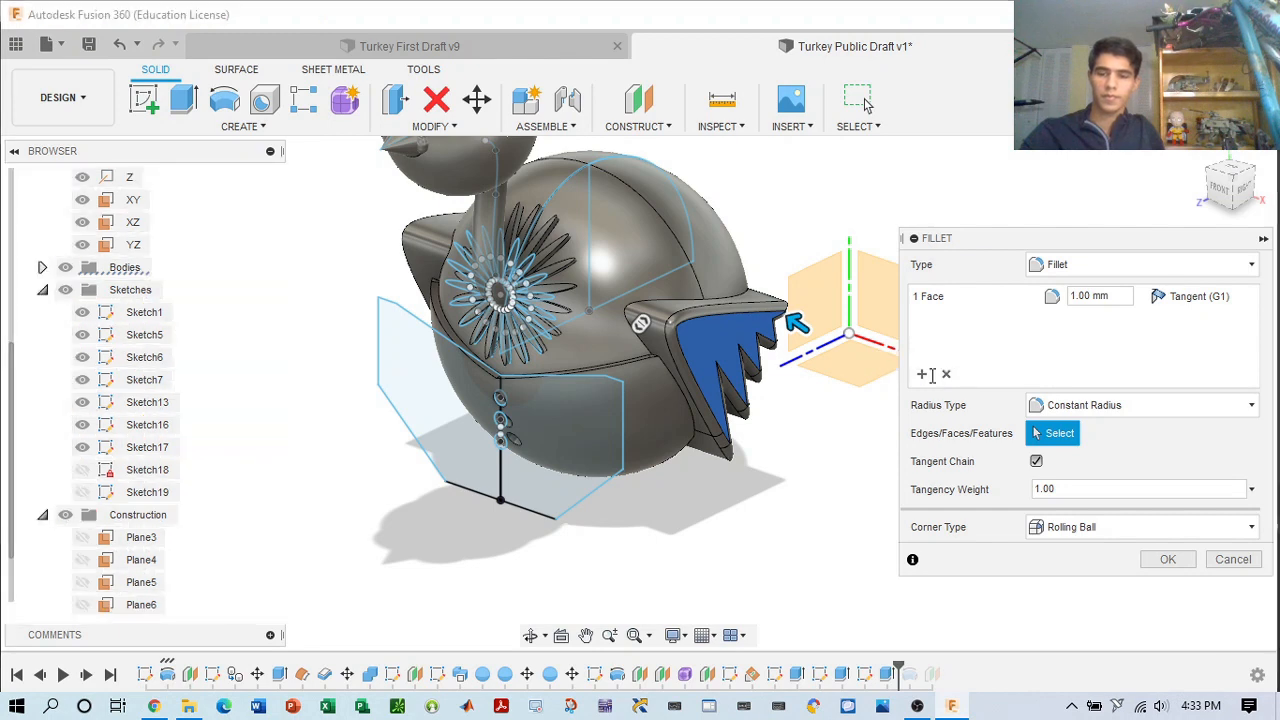
- Try to add a second fillet selection set covering the wing's front side face and the end faces of its feather points
click(930, 377)
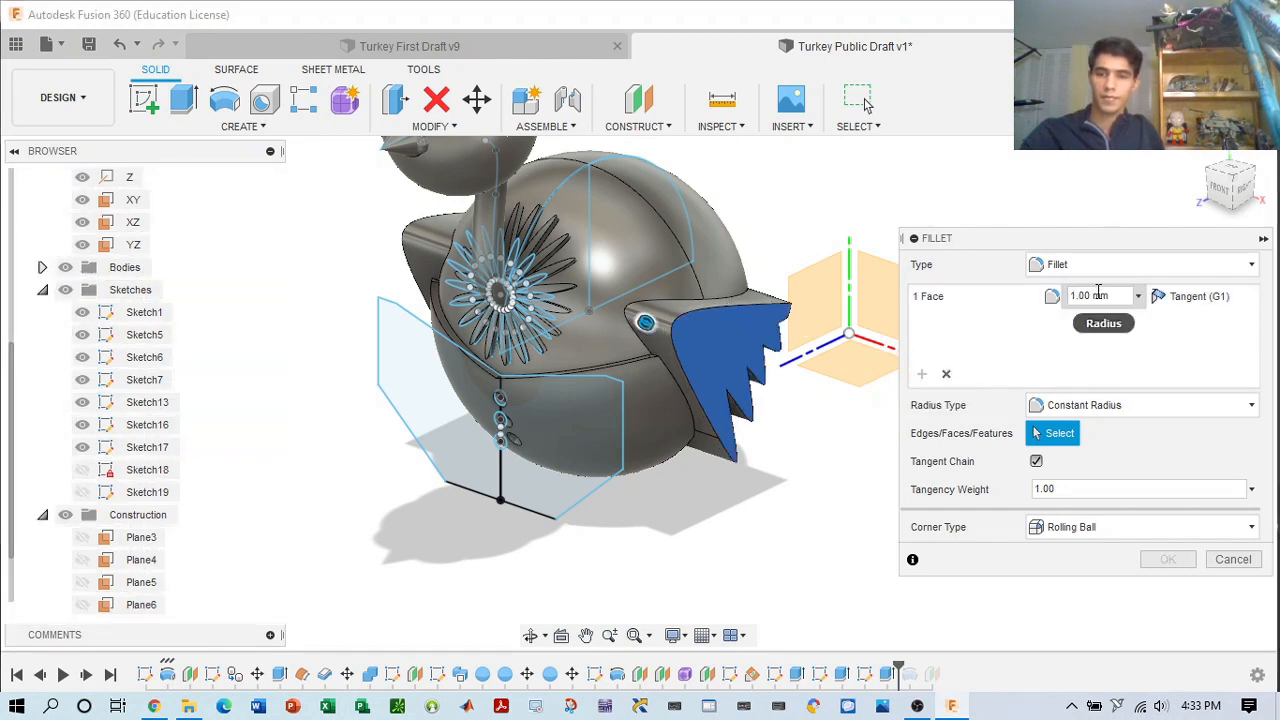
click(1081, 333)
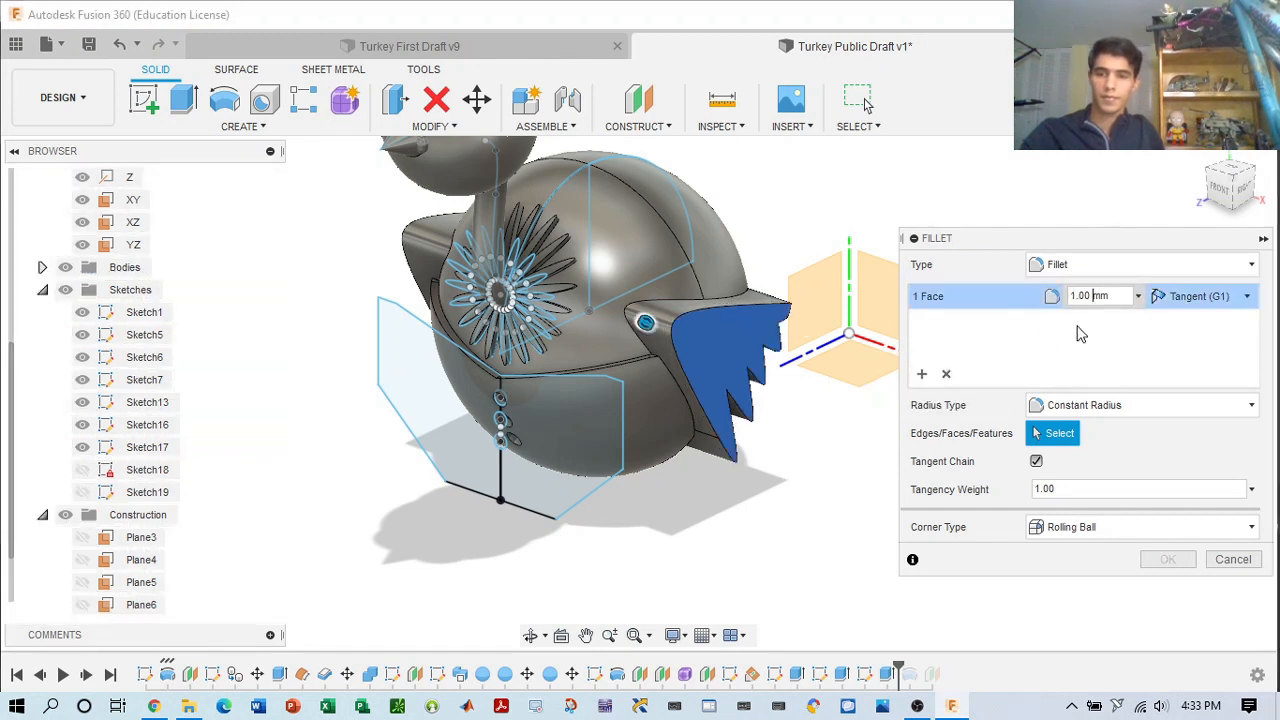
click(920, 374)
scroll(650, 320, up, 2)
click(664, 313)
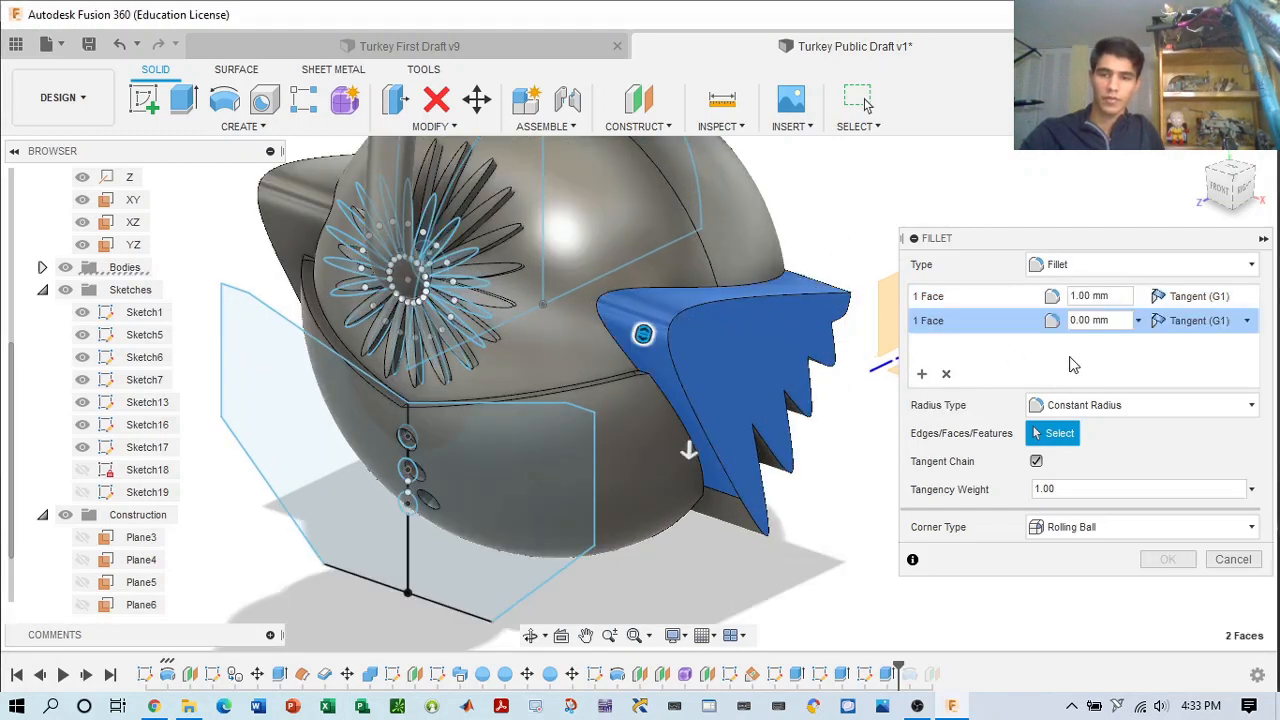
drag(1244, 194, 1210, 166)
click(667, 232)
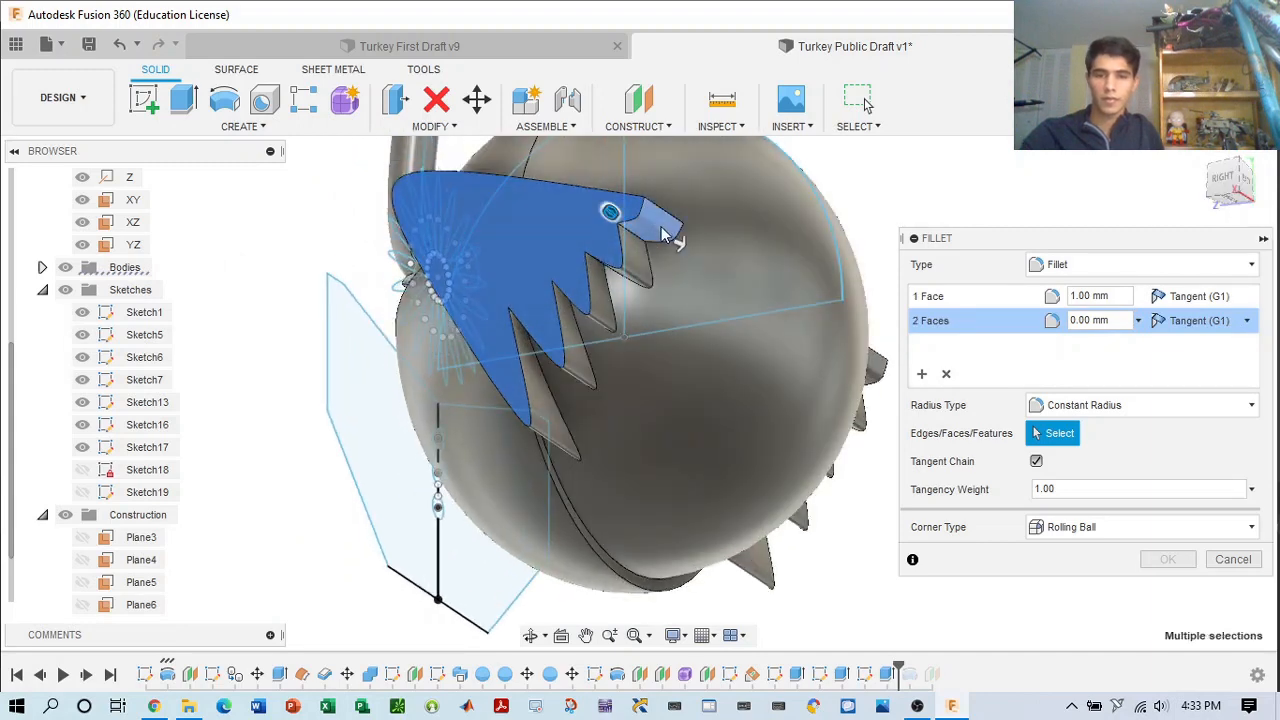
click(606, 305)
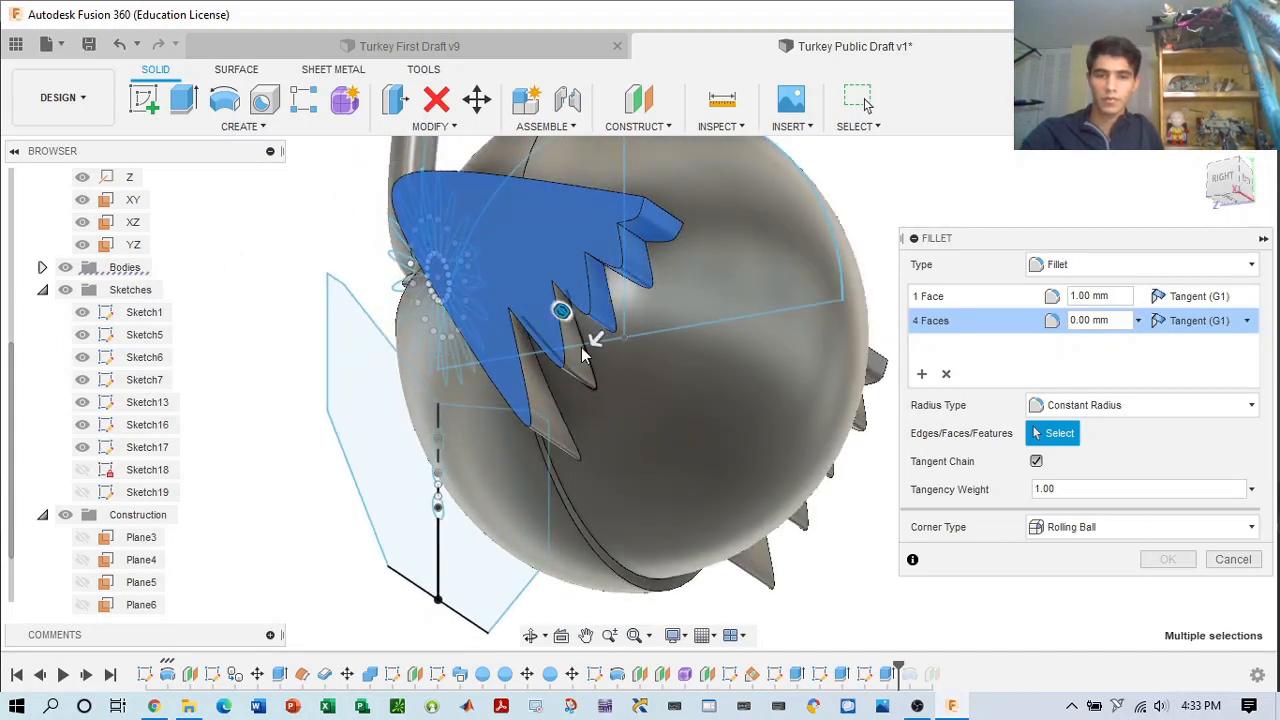
click(583, 351)
click(584, 351)
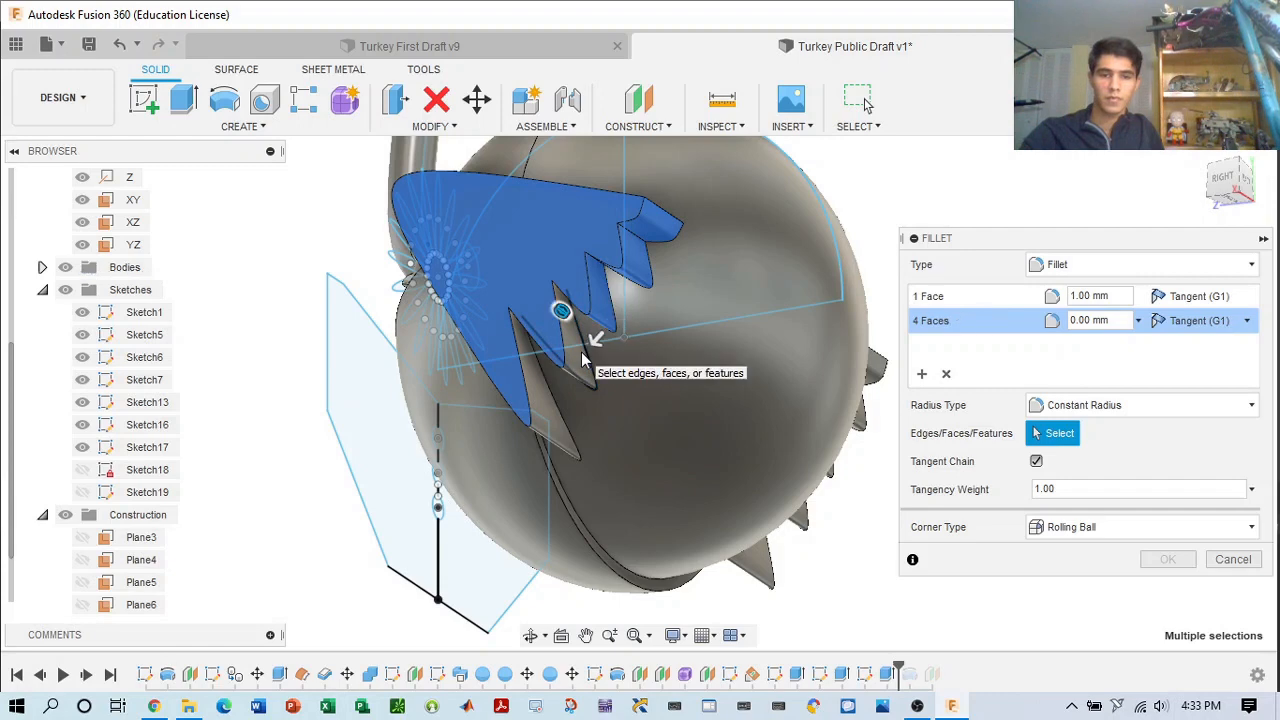
click(572, 368)
click(588, 353)
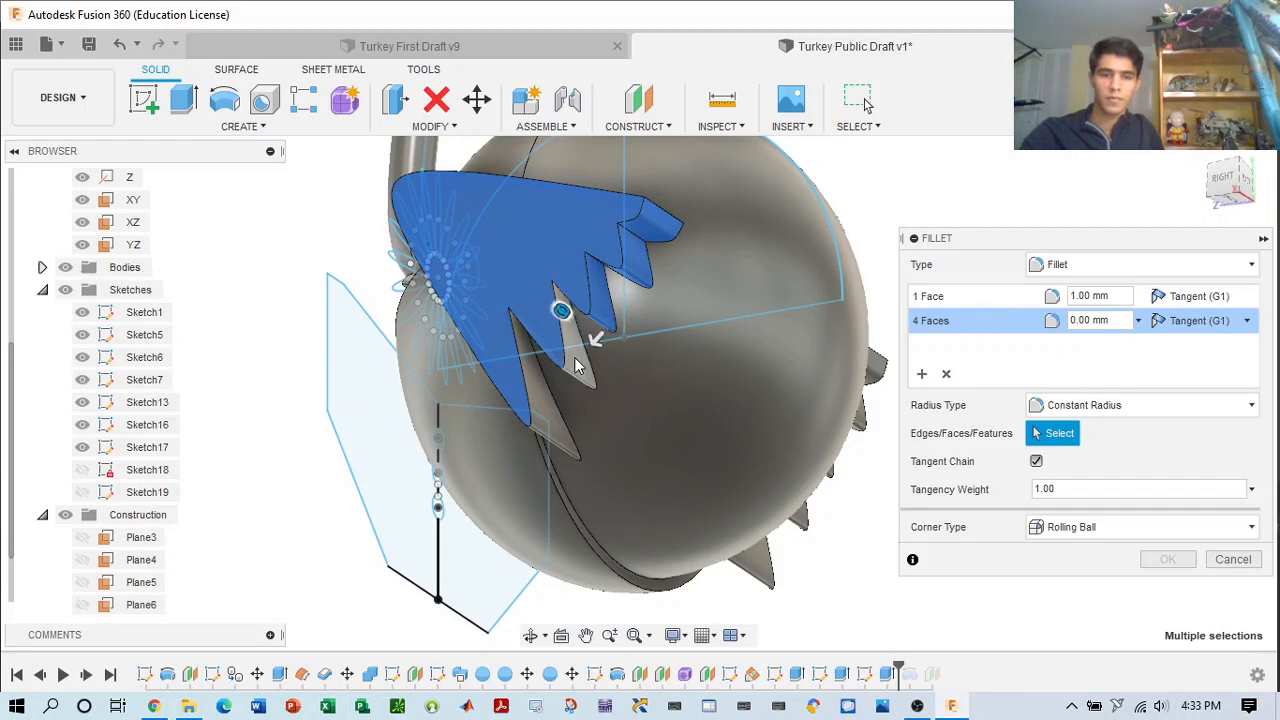
click(576, 366)
click(541, 413)
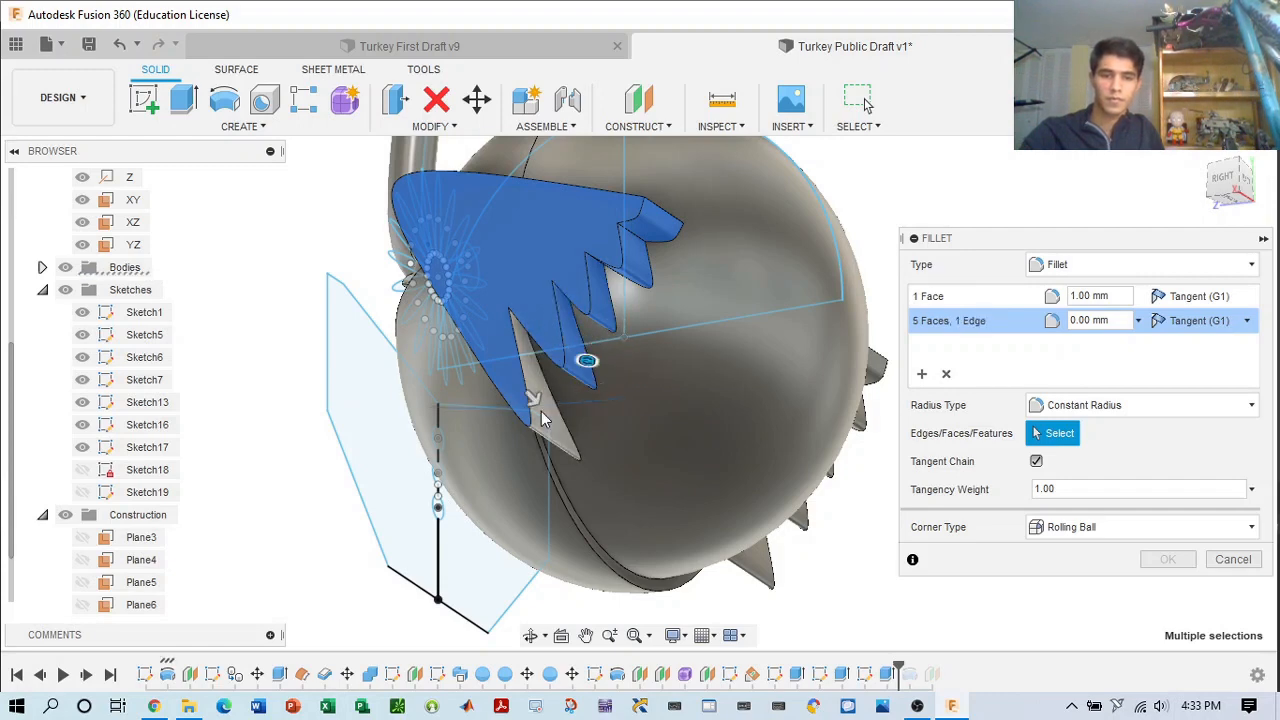
click(541, 420)
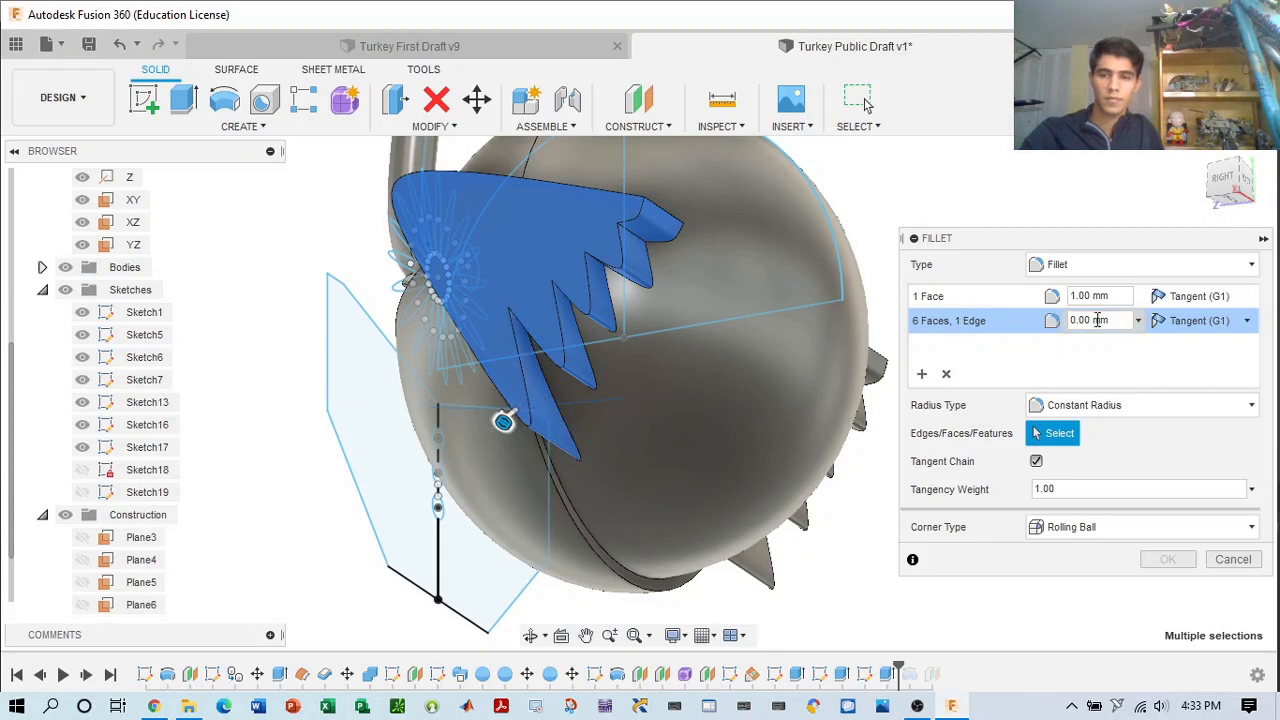
- Try radii of 1 mm and 0.5 mm for the second fillet selection set, and remove that set
click(1086, 321)
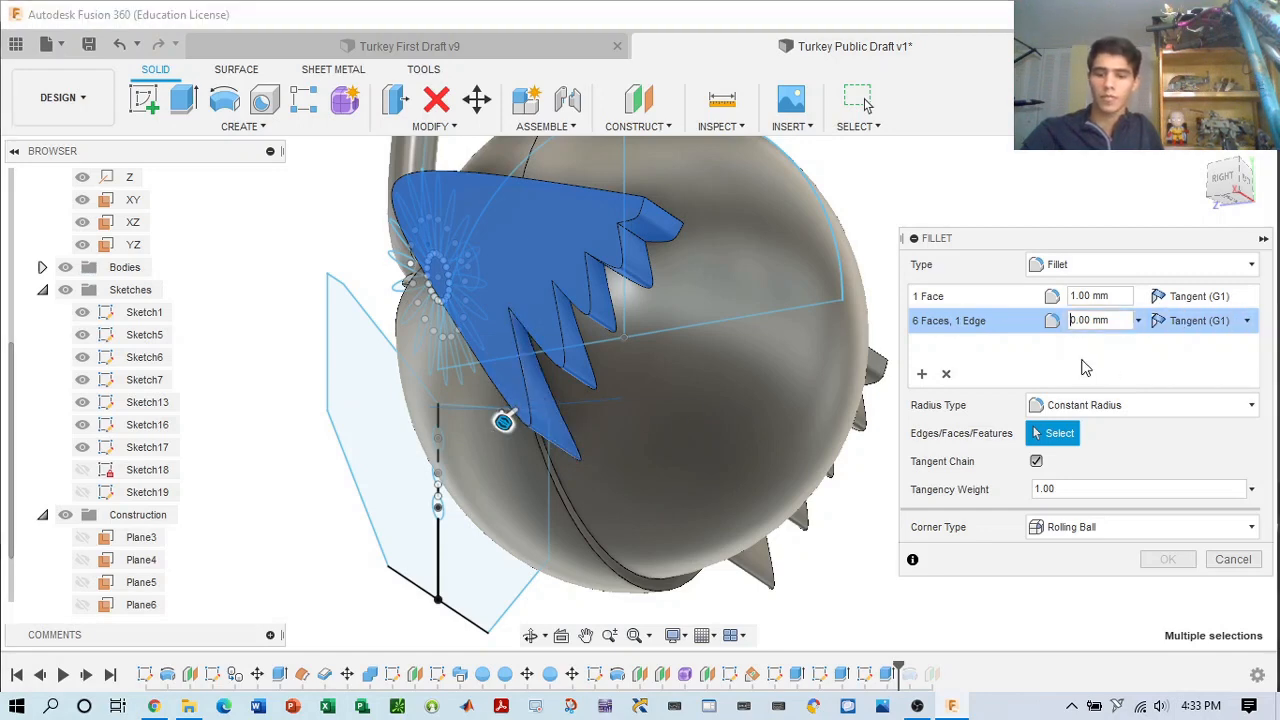
key(BackSpace)
text(1)
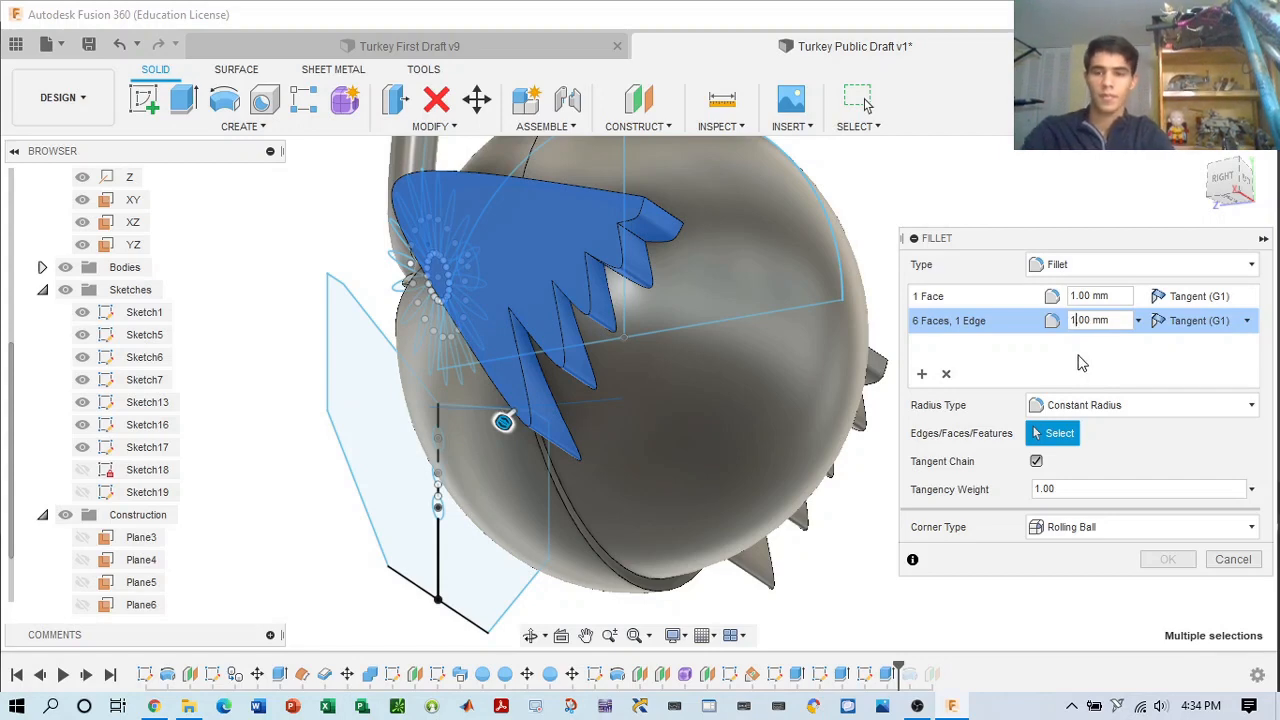
scroll(866, 332, down, 3)
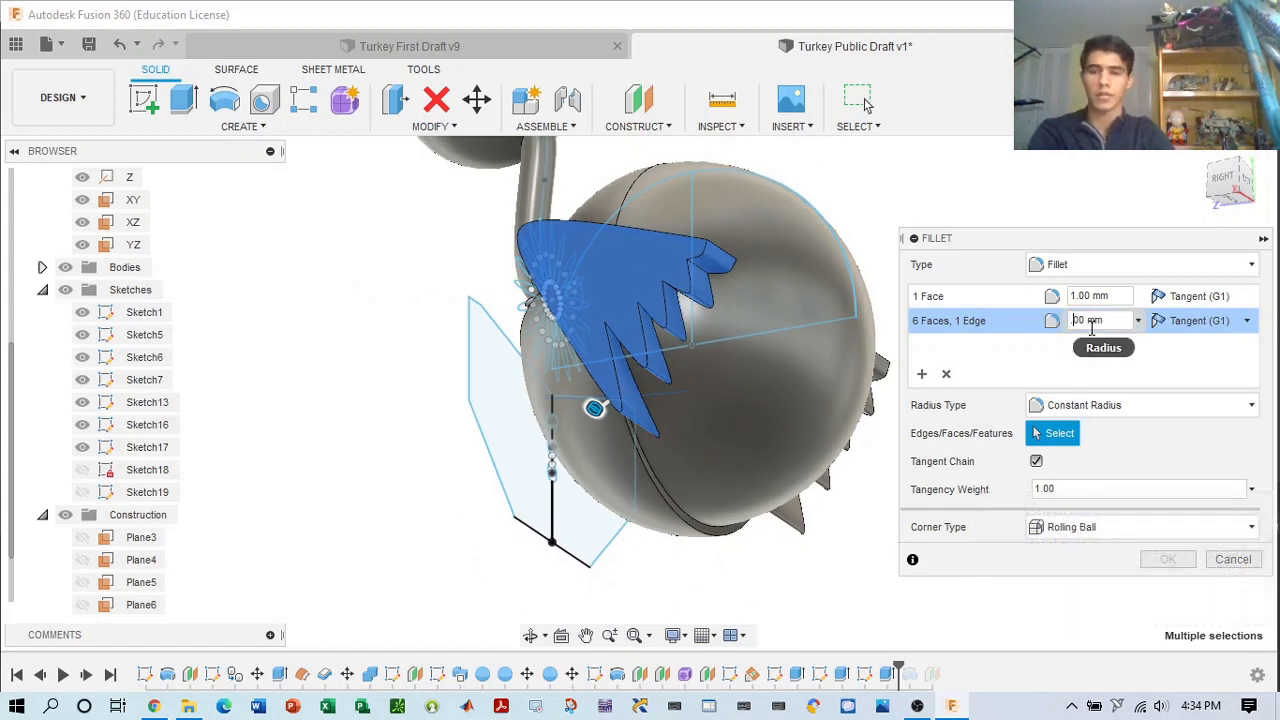
text(.5)
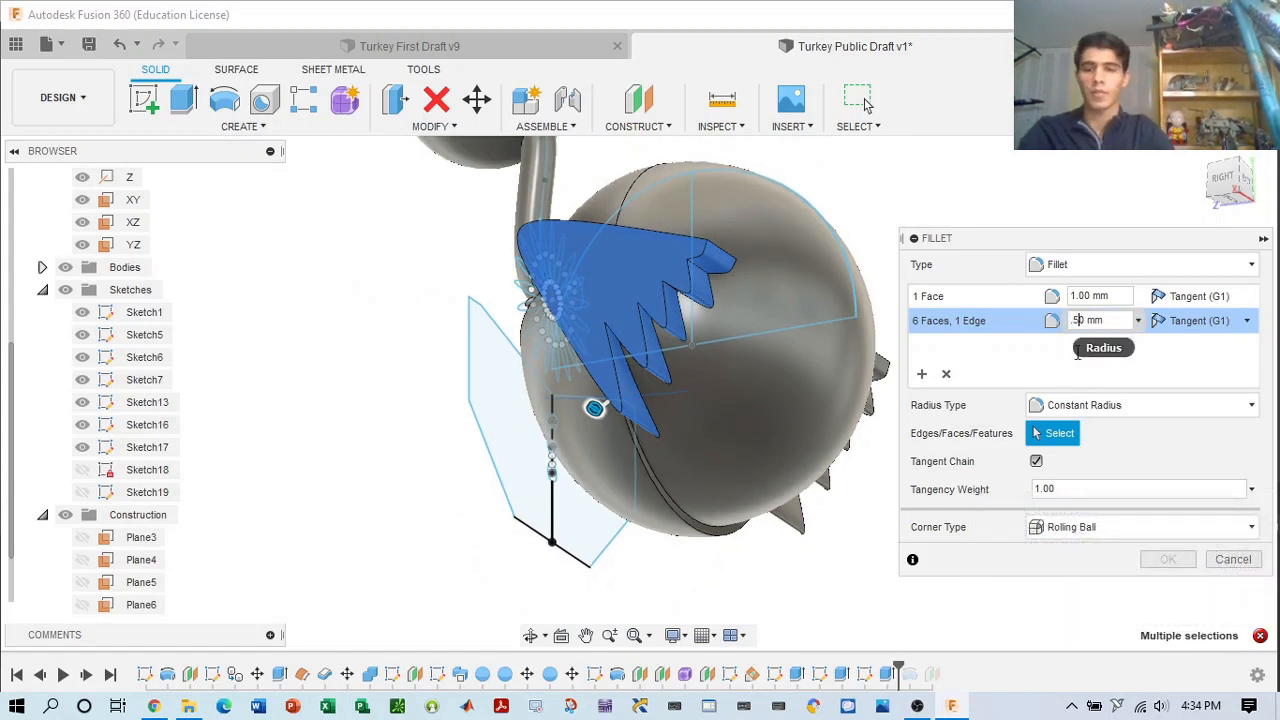
click(947, 375)
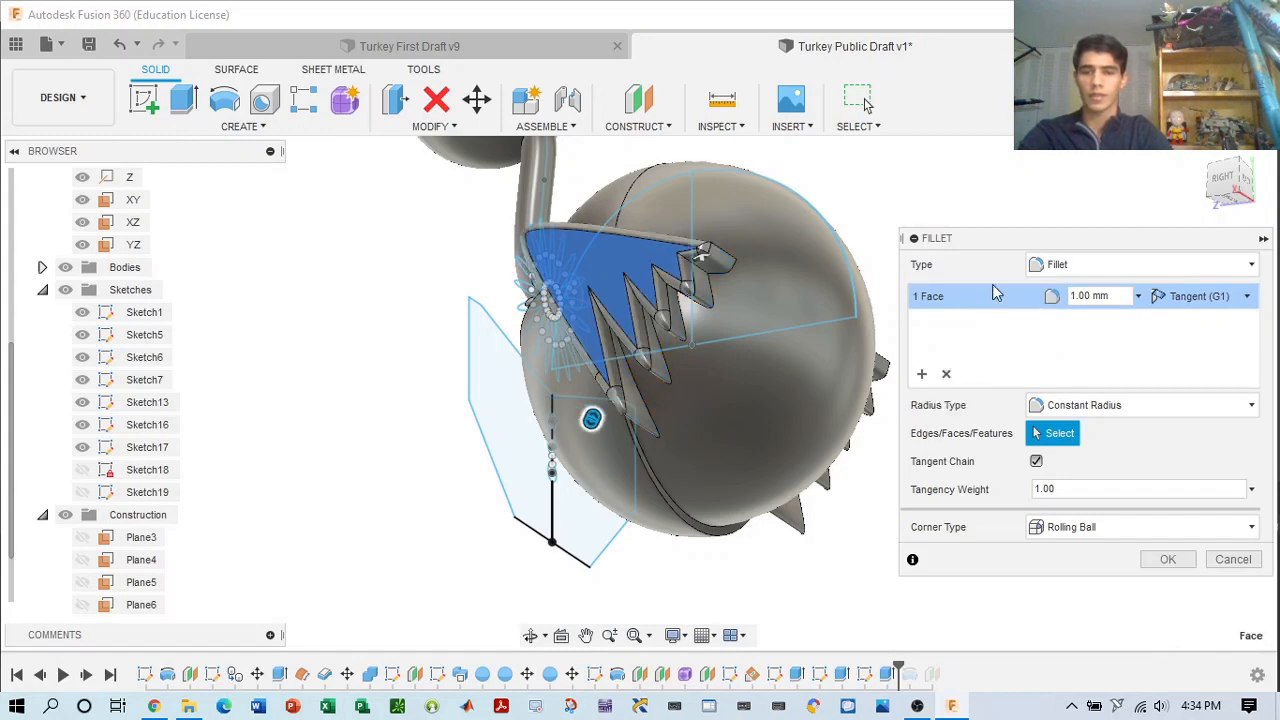
- Complete the fillet on the wing's outer face and examine the wings from below, from the side and from behind
drag(1226, 188, 1278, 219)
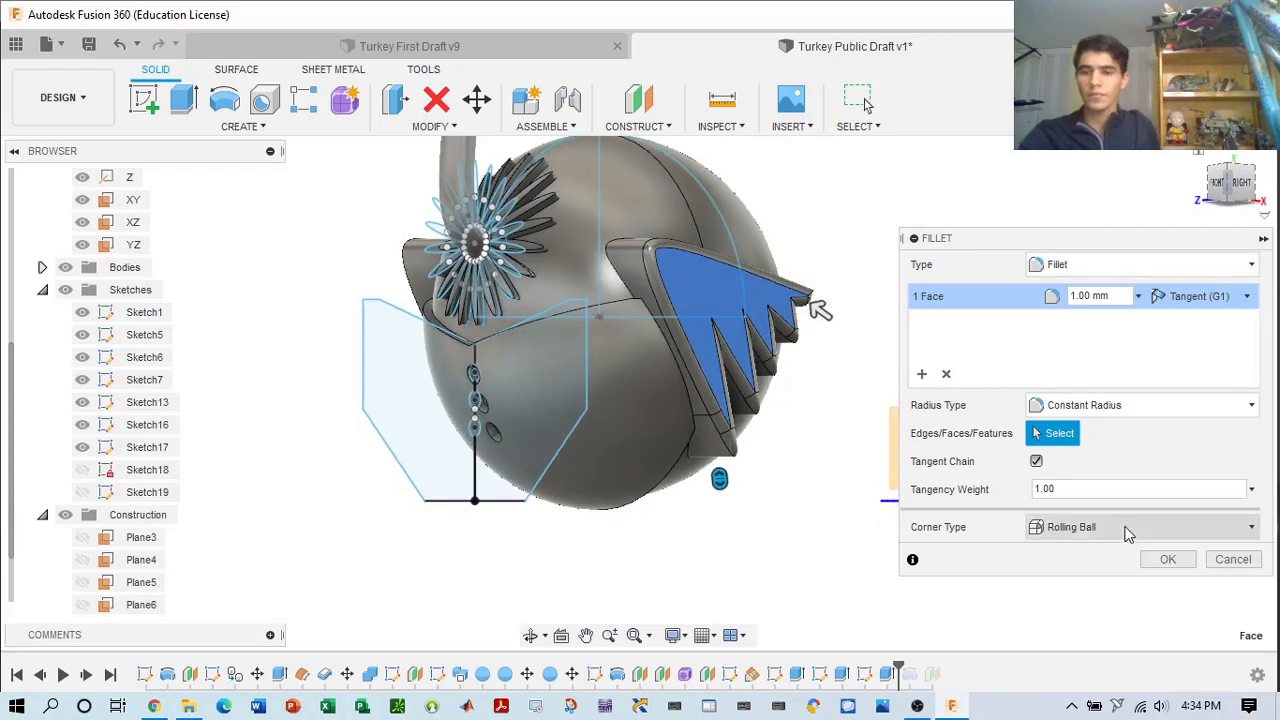
click(1165, 560)
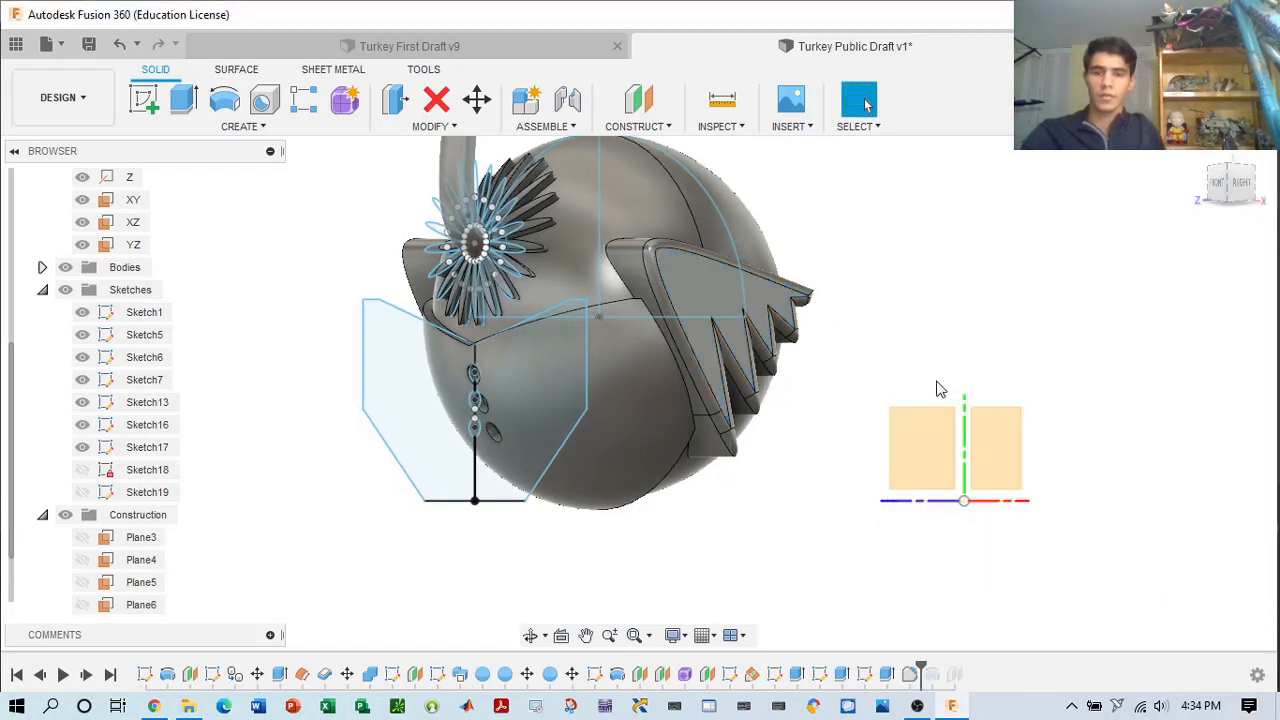
mouse_move(1224, 186)
mouse_down()
mouse_move(1250, 211)
mouse_move(1146, 179)
mouse_move(1214, 183)
mouse_up()
mouse_move(638, 440)
shift+middle_down()
mouse_move(680, 404)
mouse_move(647, 390)
shift+middle_up()
scroll(647, 390, up, 4)
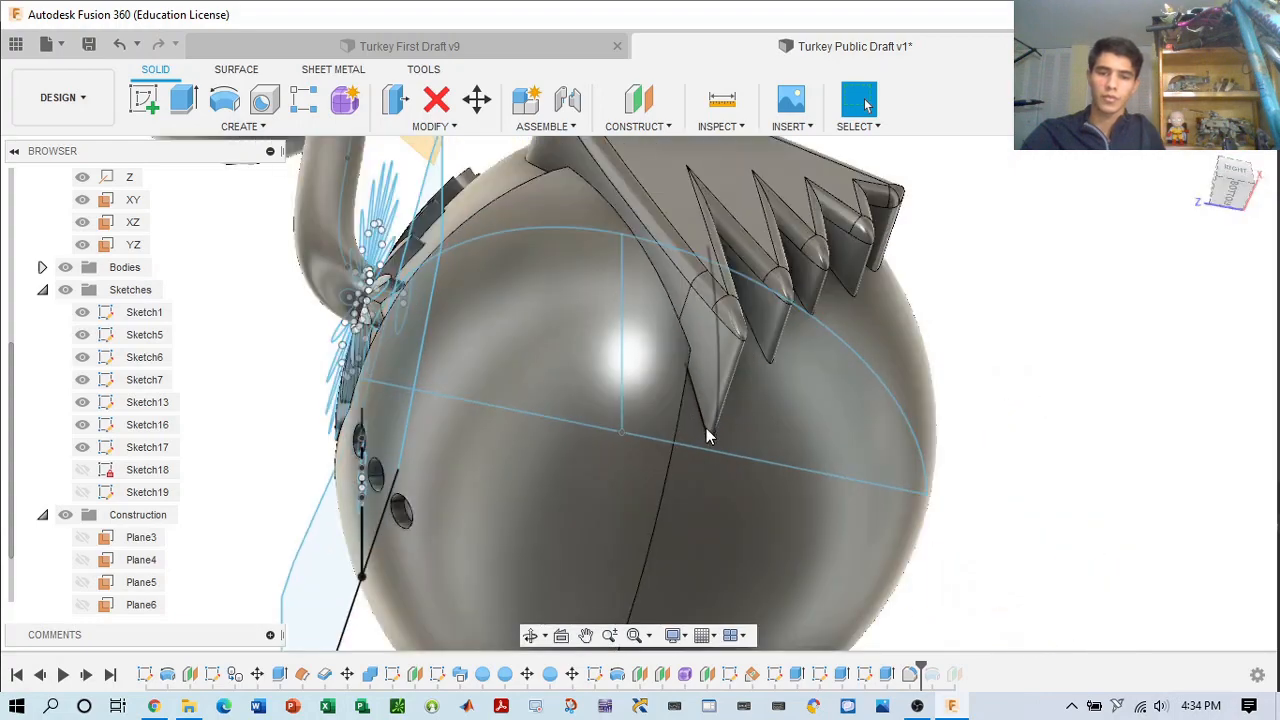
shift+middle_drag(706, 428, 895, 300)
click(1246, 195)
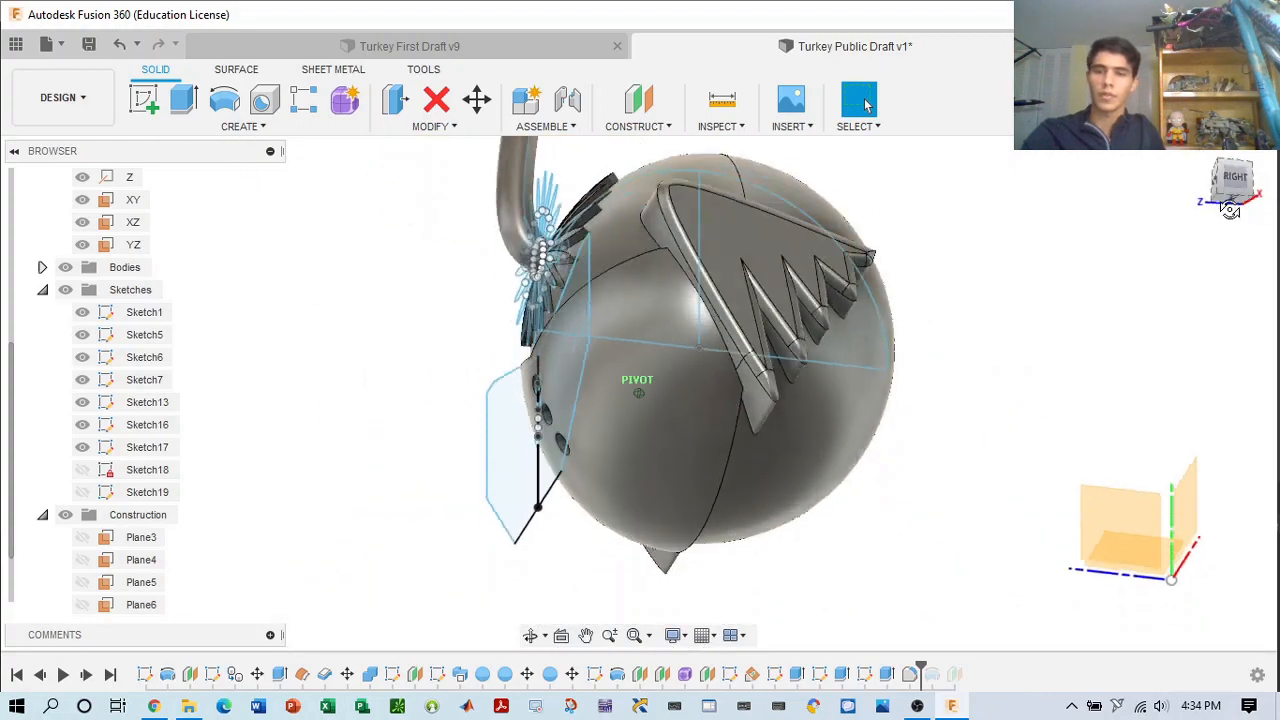
drag(963, 286, 885, 332)
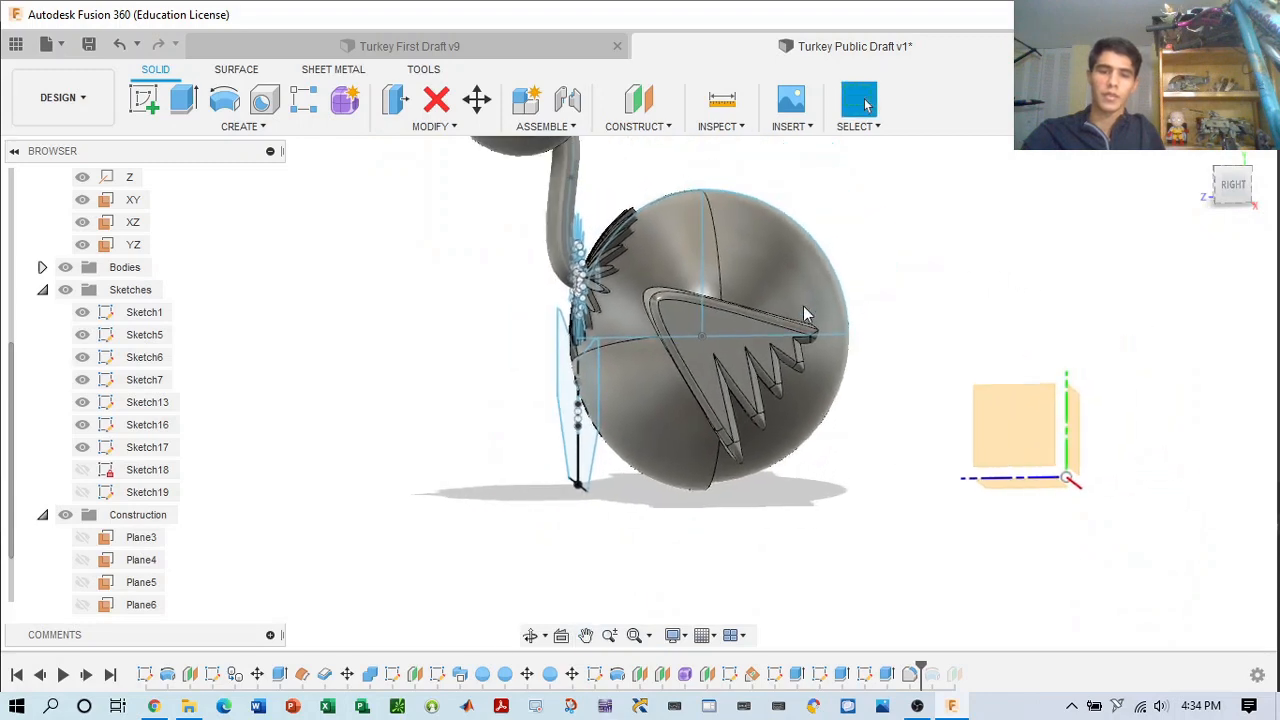
drag(1234, 187, 1055, 212)
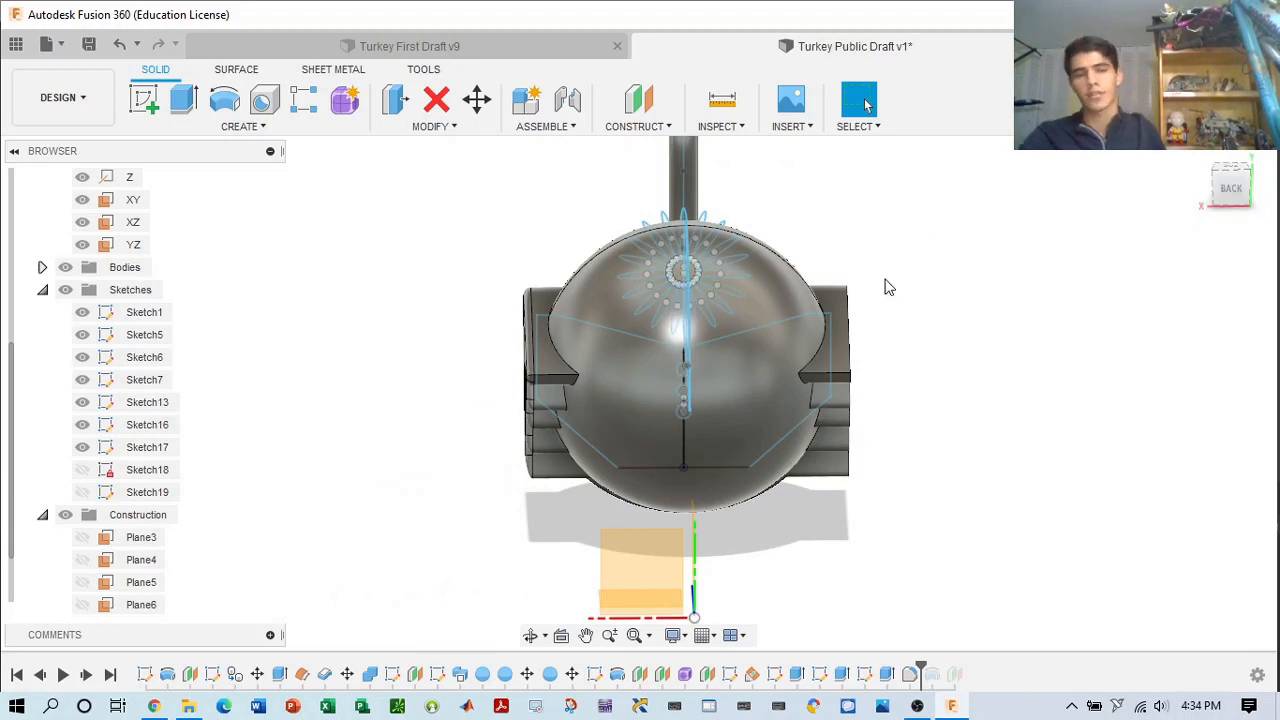
- Try to mirror the wing extrusion across the YZ plane, using the Features type and the Adjust compute option
click(236, 127)
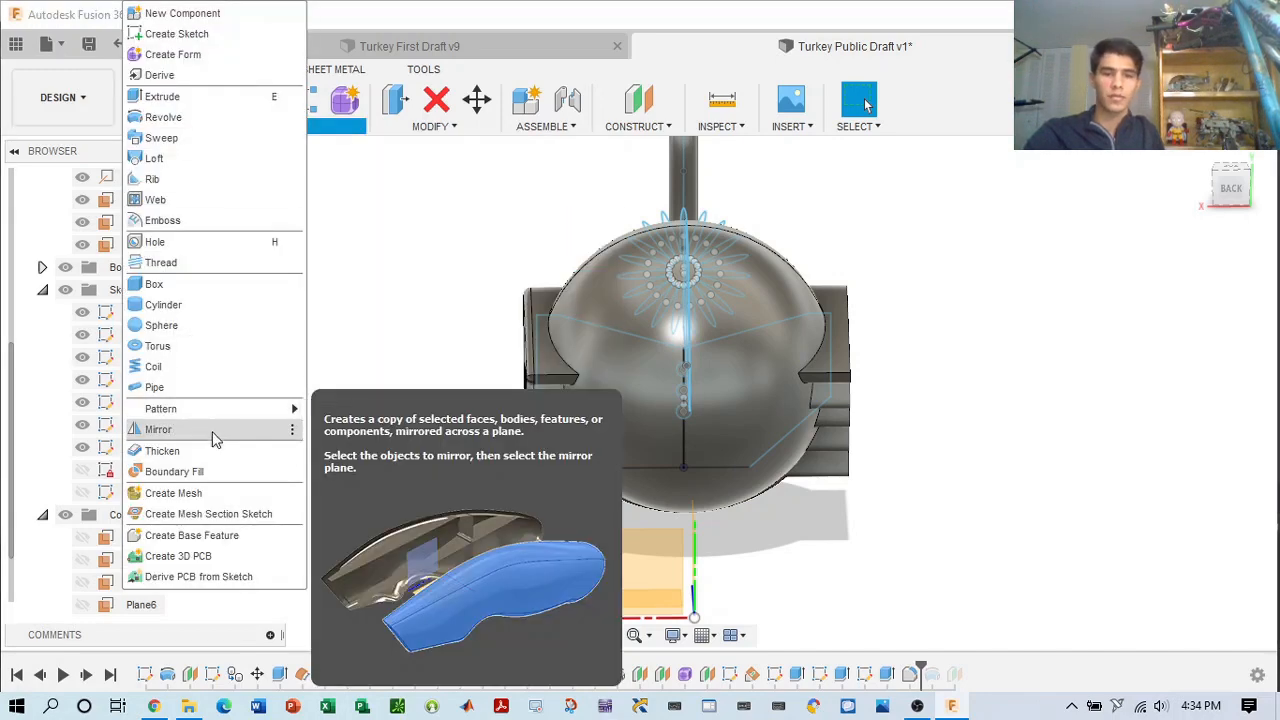
click(252, 434)
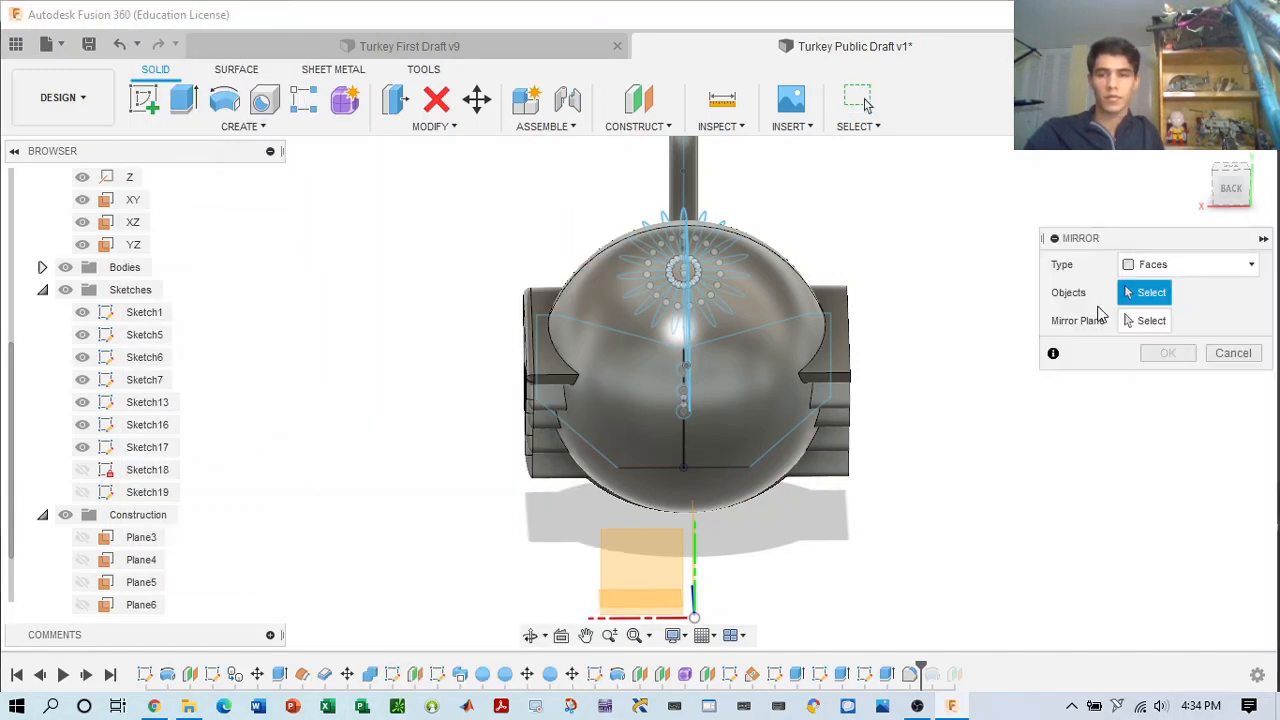
click(1179, 266)
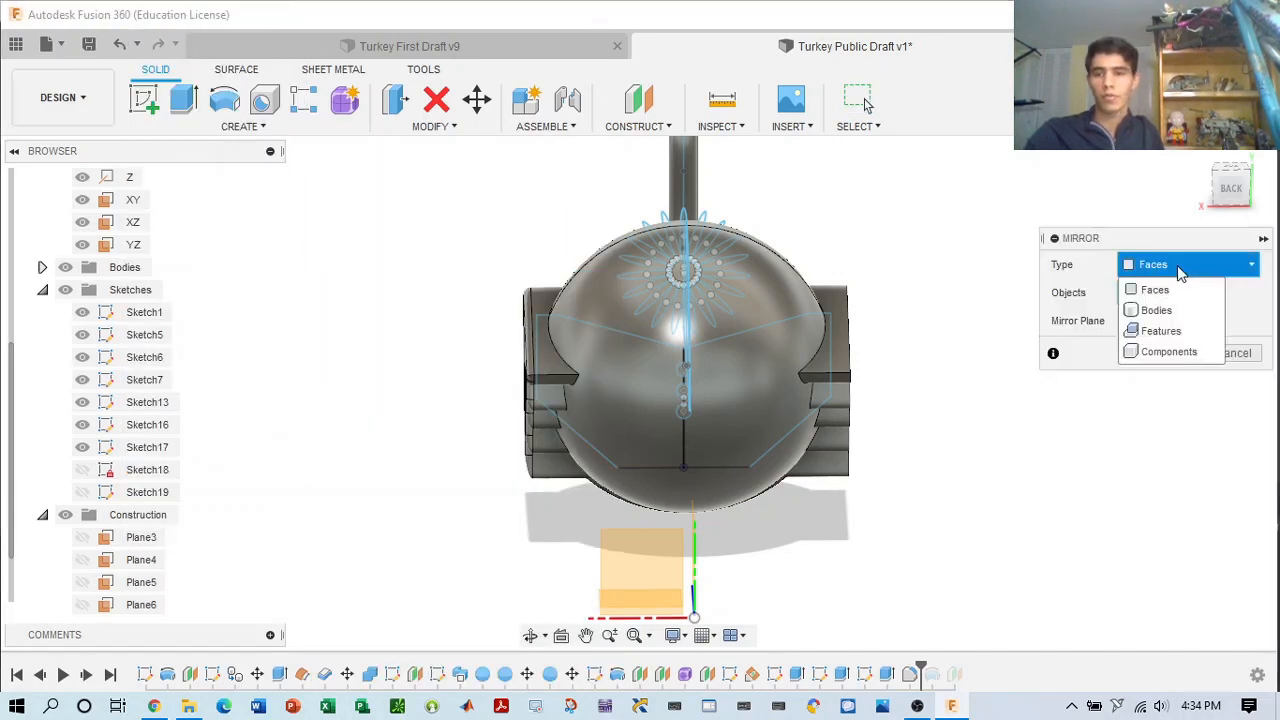
click(1180, 332)
click(1248, 190)
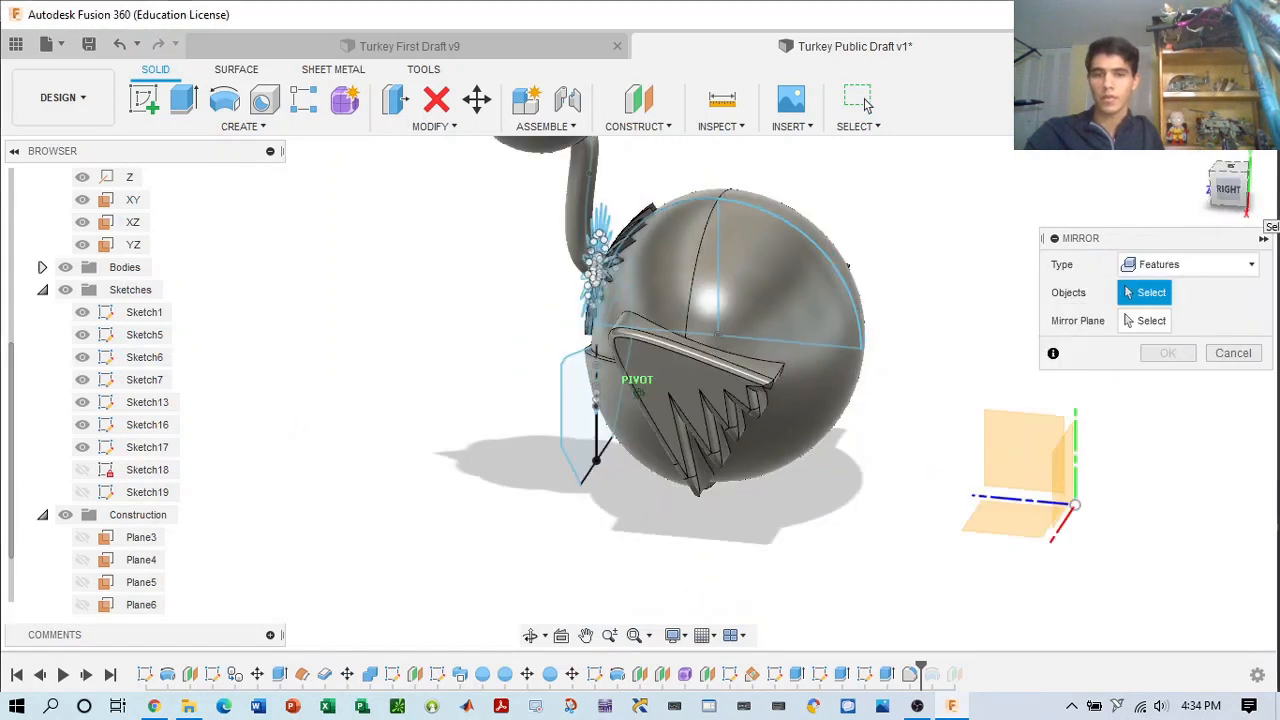
click(696, 338)
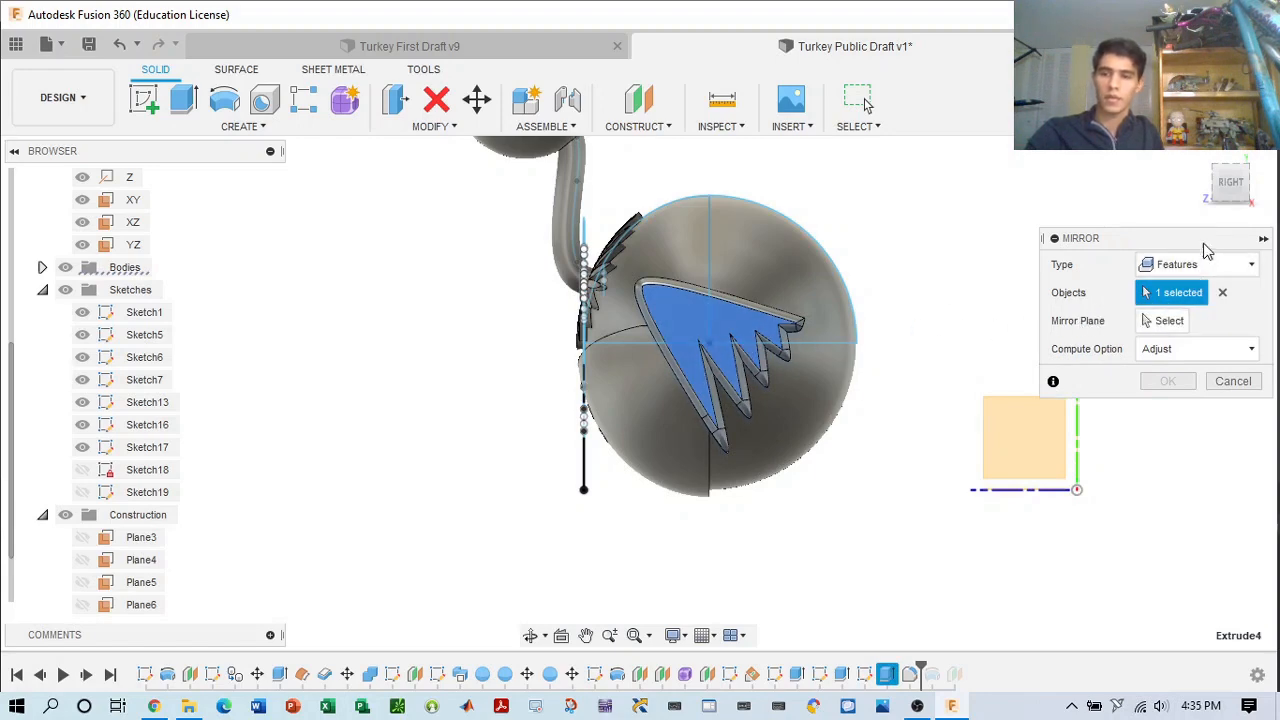
mouse_move(1228, 196)
mouse_down()
mouse_move(1180, 203)
mouse_move(935, 567)
mouse_up()
click(1163, 320)
click(900, 610)
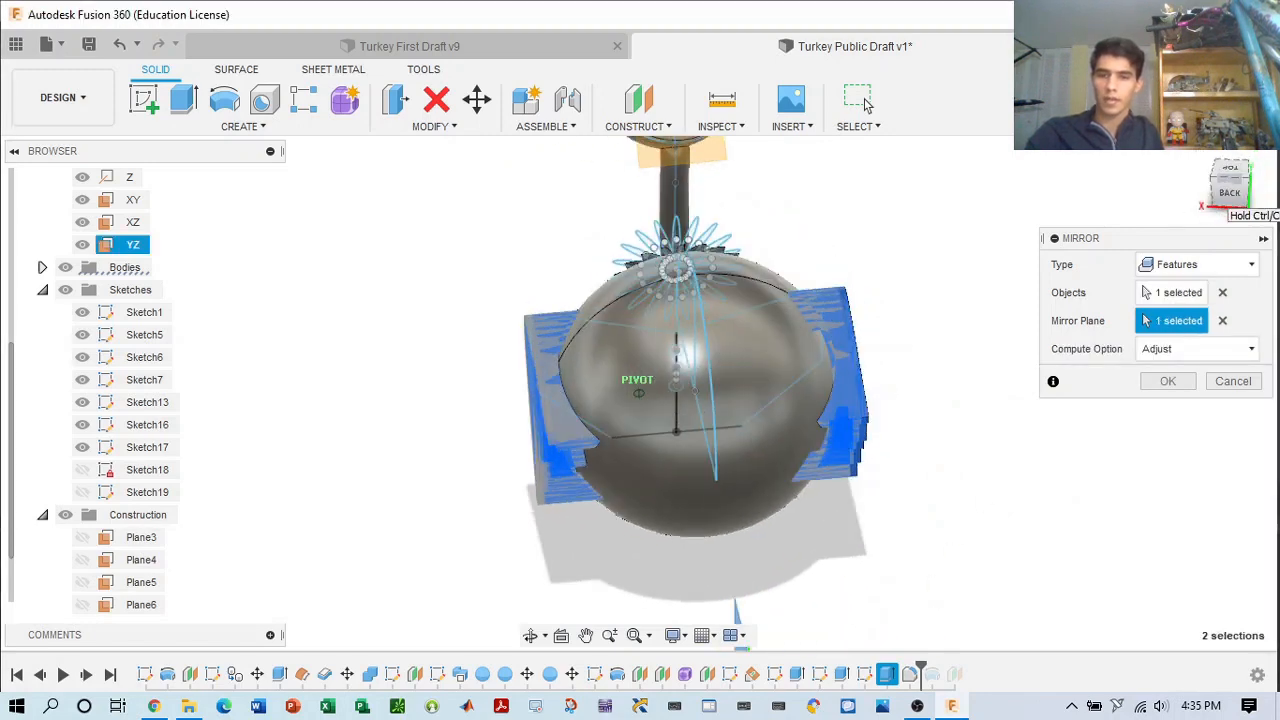
drag(1230, 185, 1180, 200)
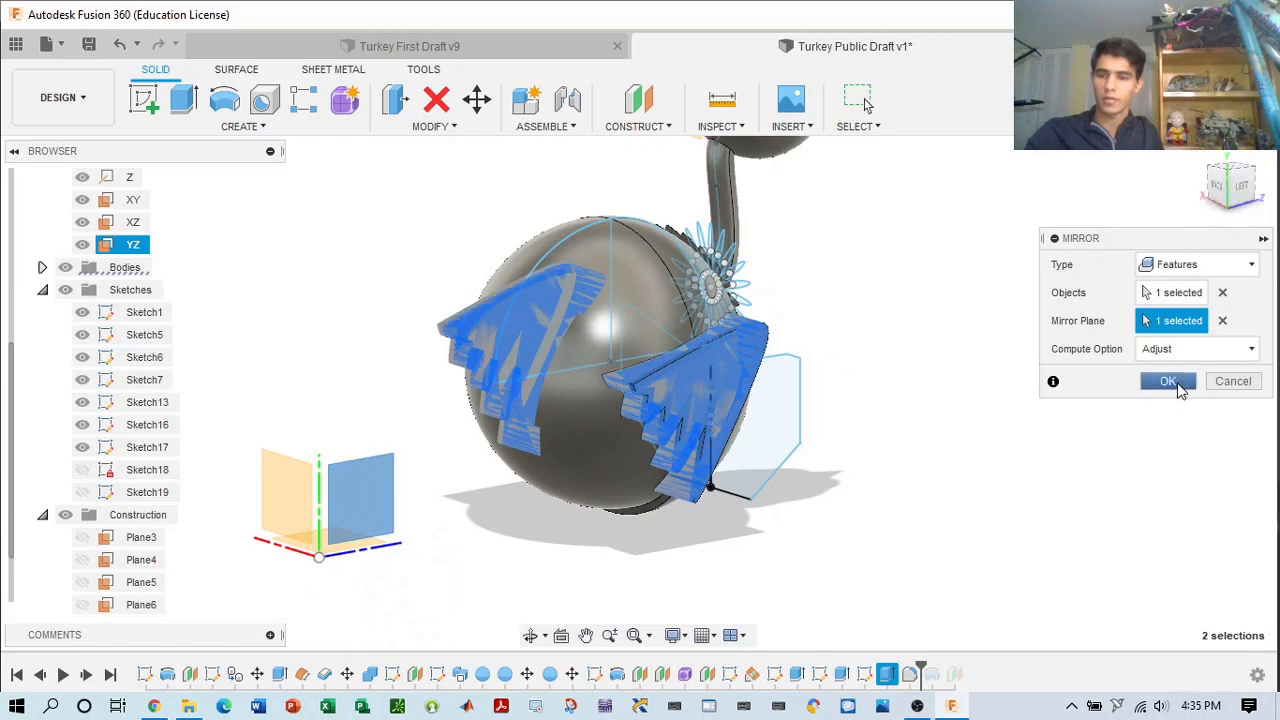
click(1167, 381)
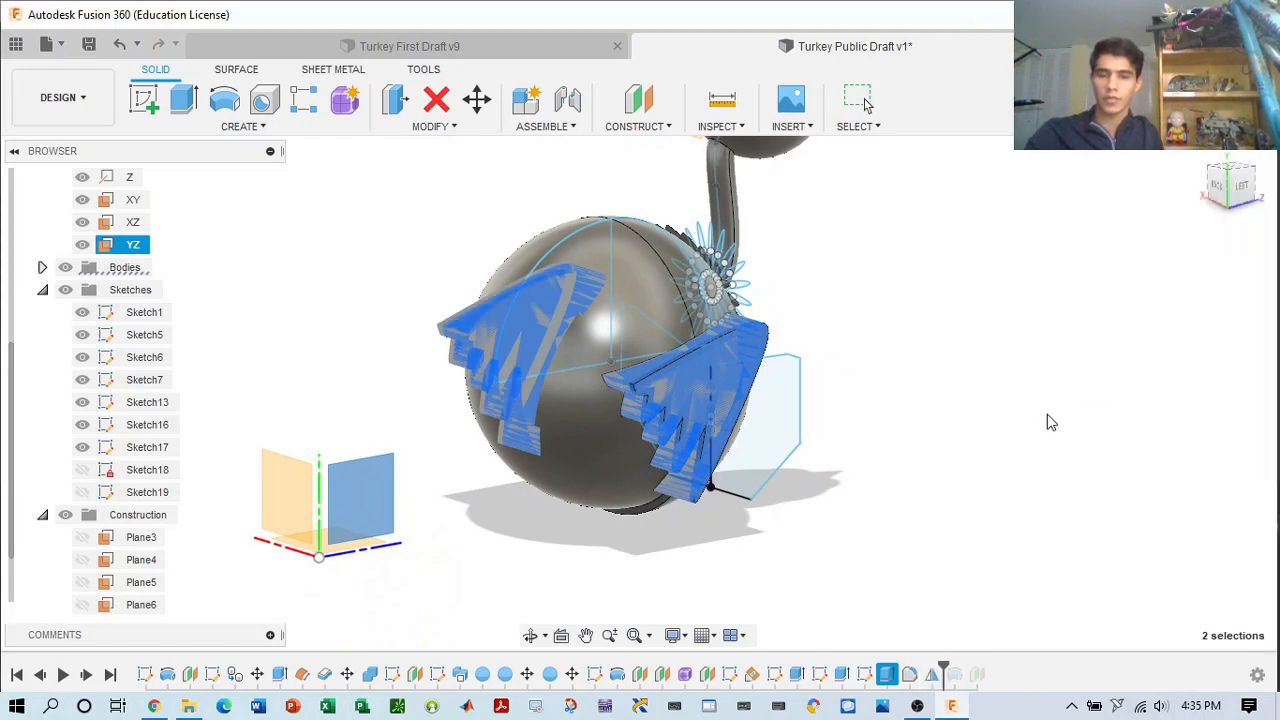
click(937, 431)
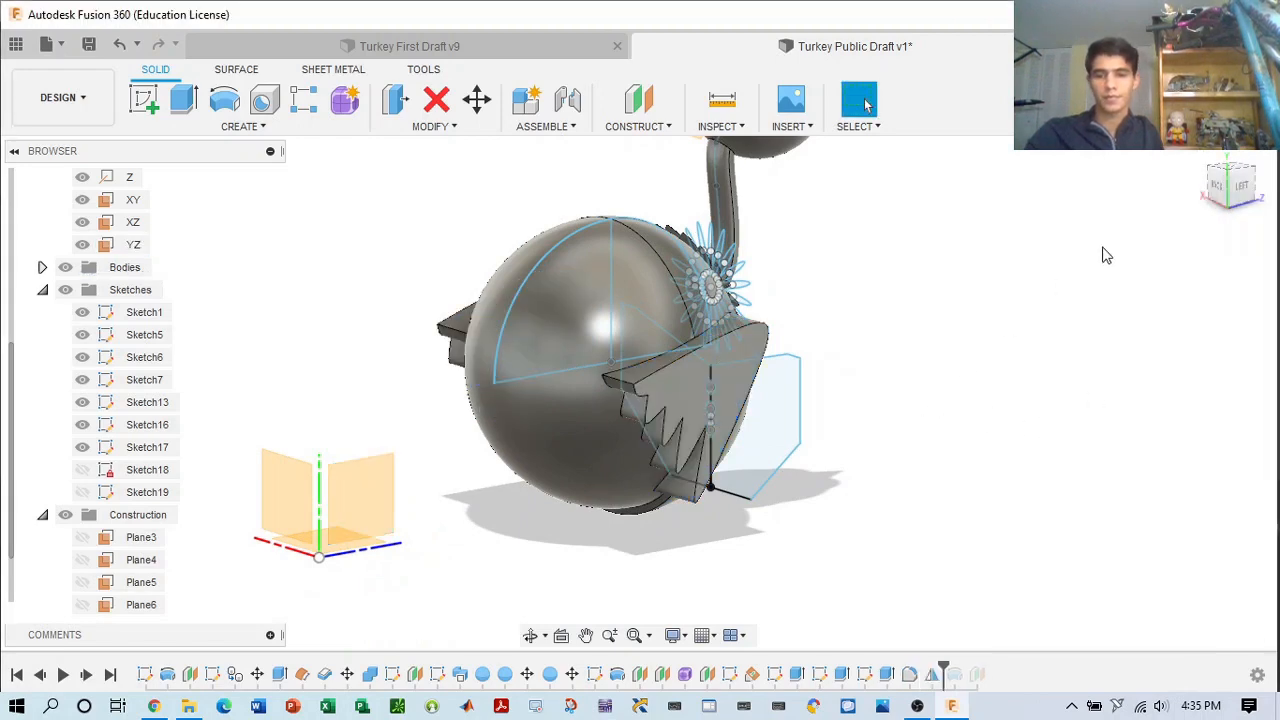
click(1215, 185)
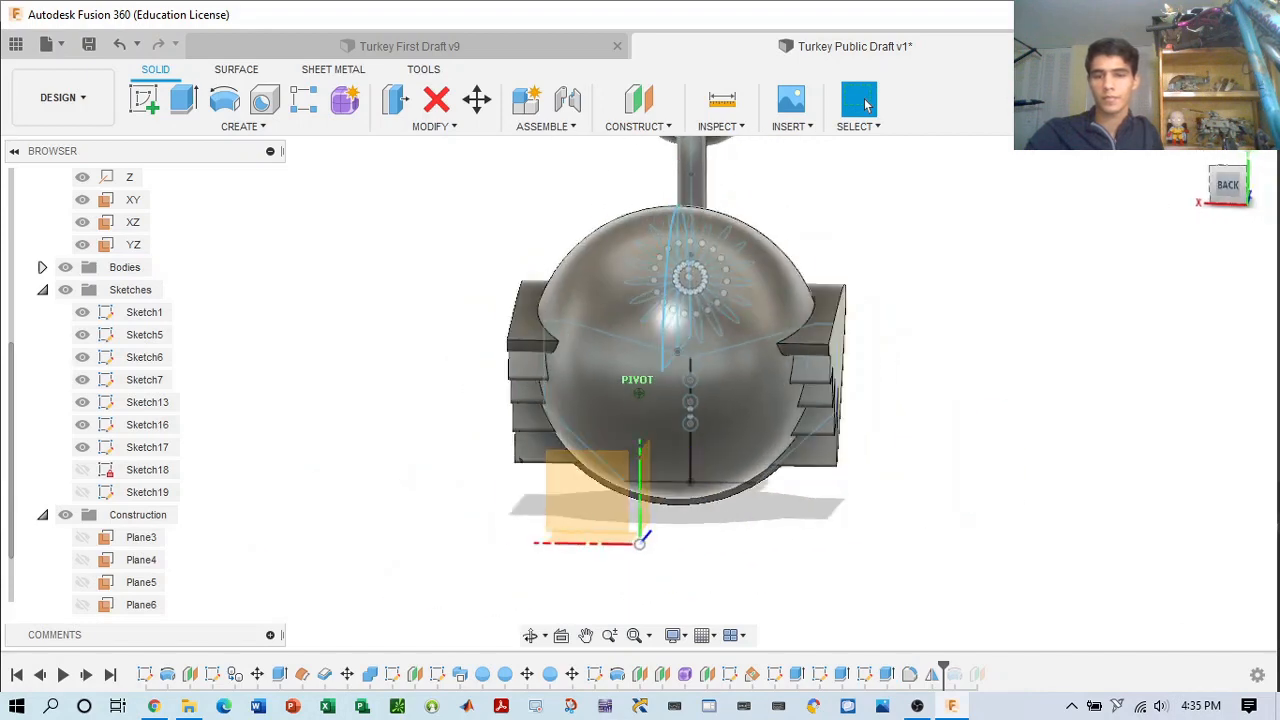
mouse_move(770, 452)
shift+middle_down()
mouse_move(630, 445)
mouse_move(925, 457)
shift+middle_up()
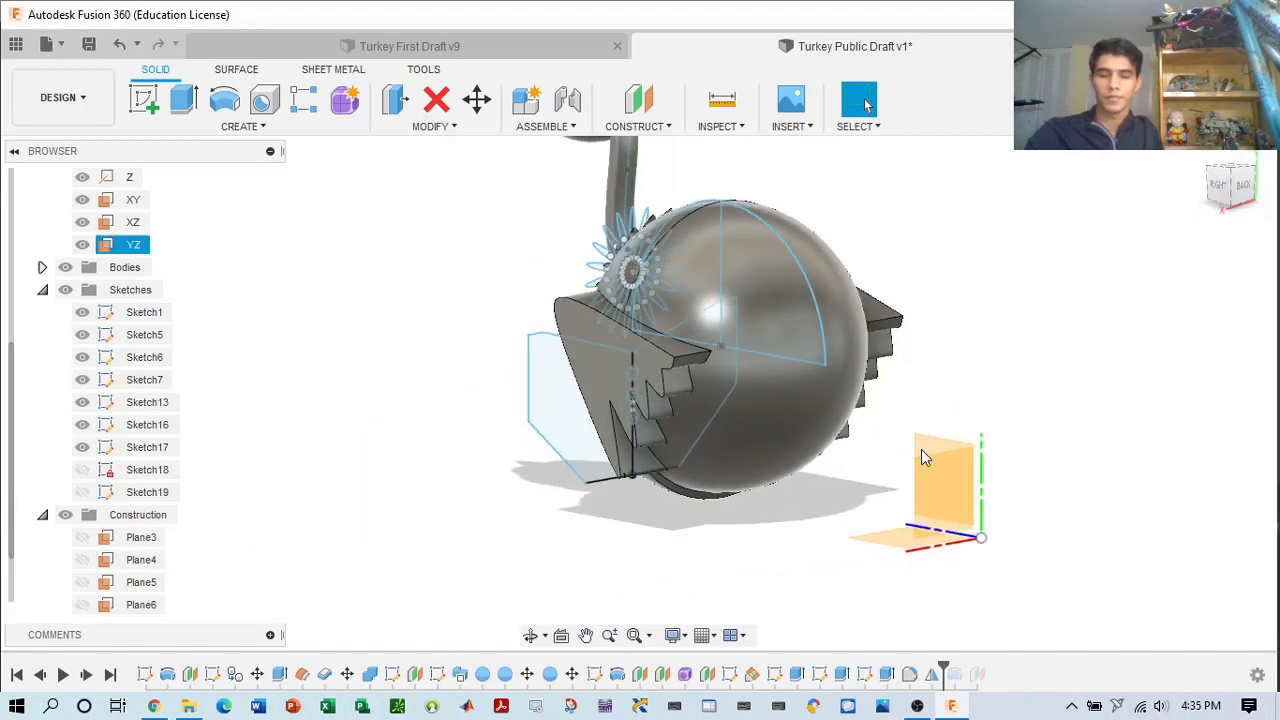
right_click(940, 672)
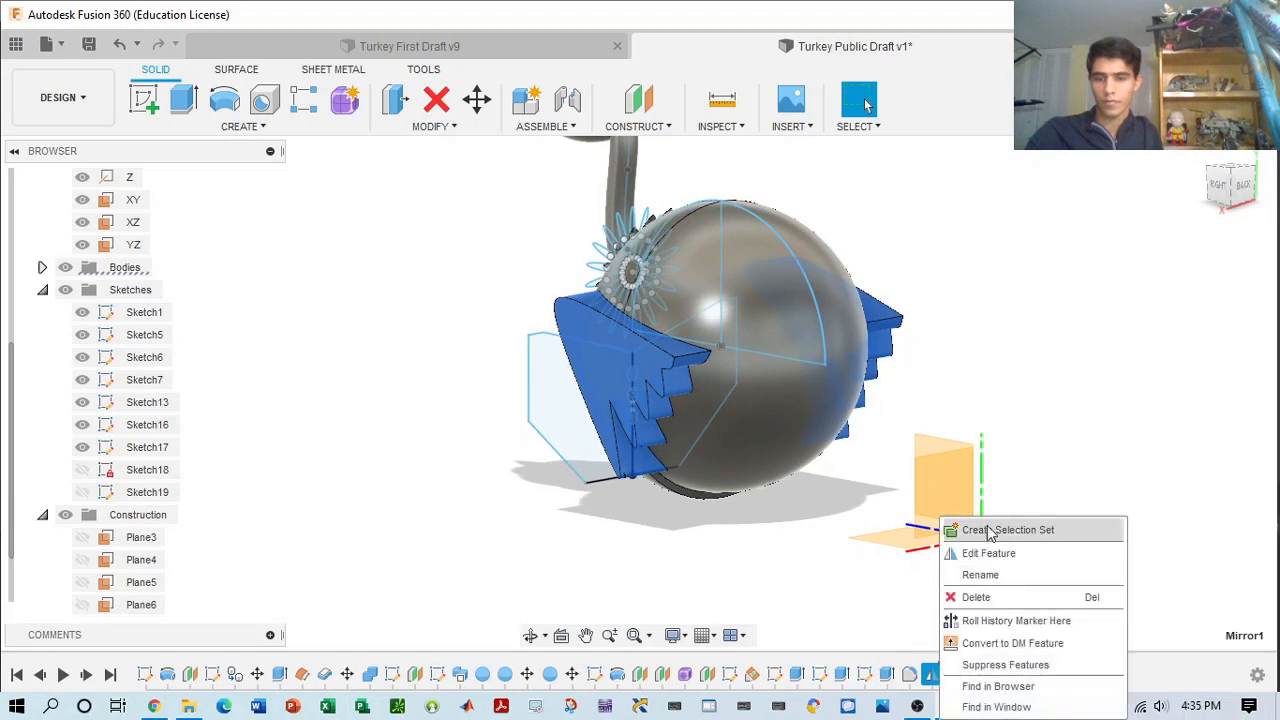
click(955, 553)
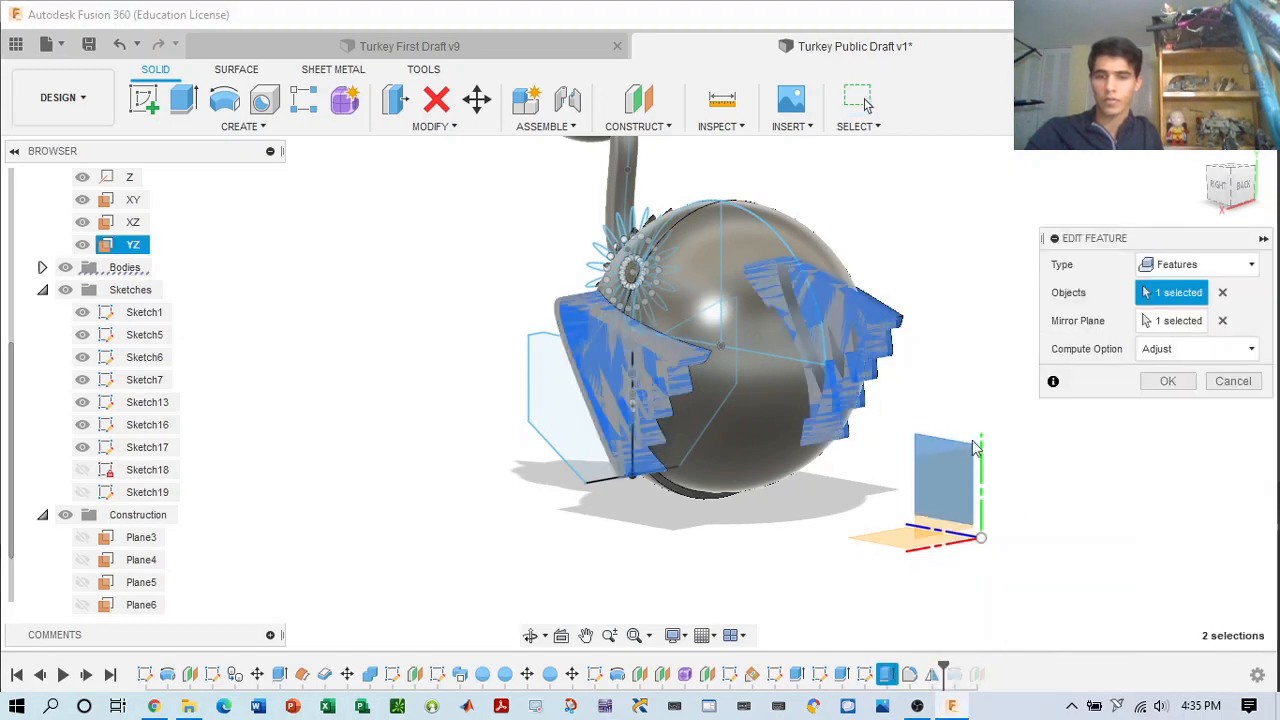
click(1235, 264)
click(1177, 326)
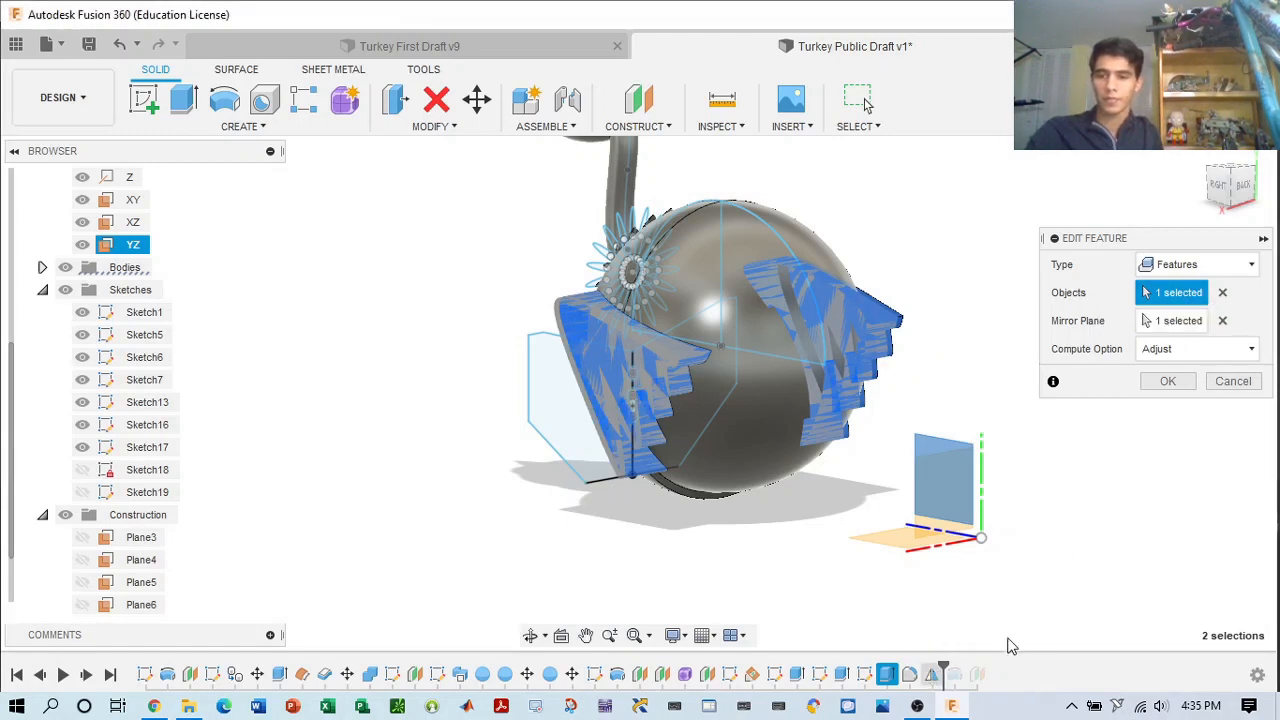
click(1233, 381)
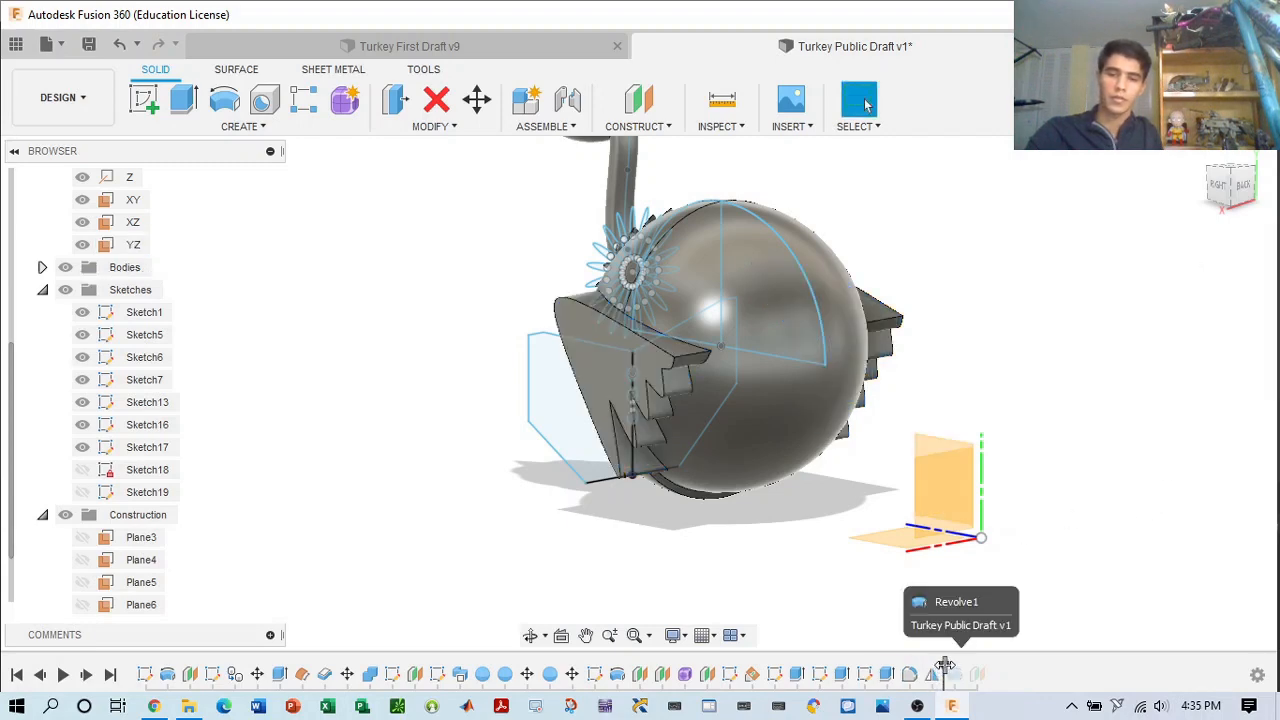
- Roll the design history back to before the mirror and add the left wing's outer face to the existing fillet with a 1 mm radius
drag(931, 668, 921, 668)
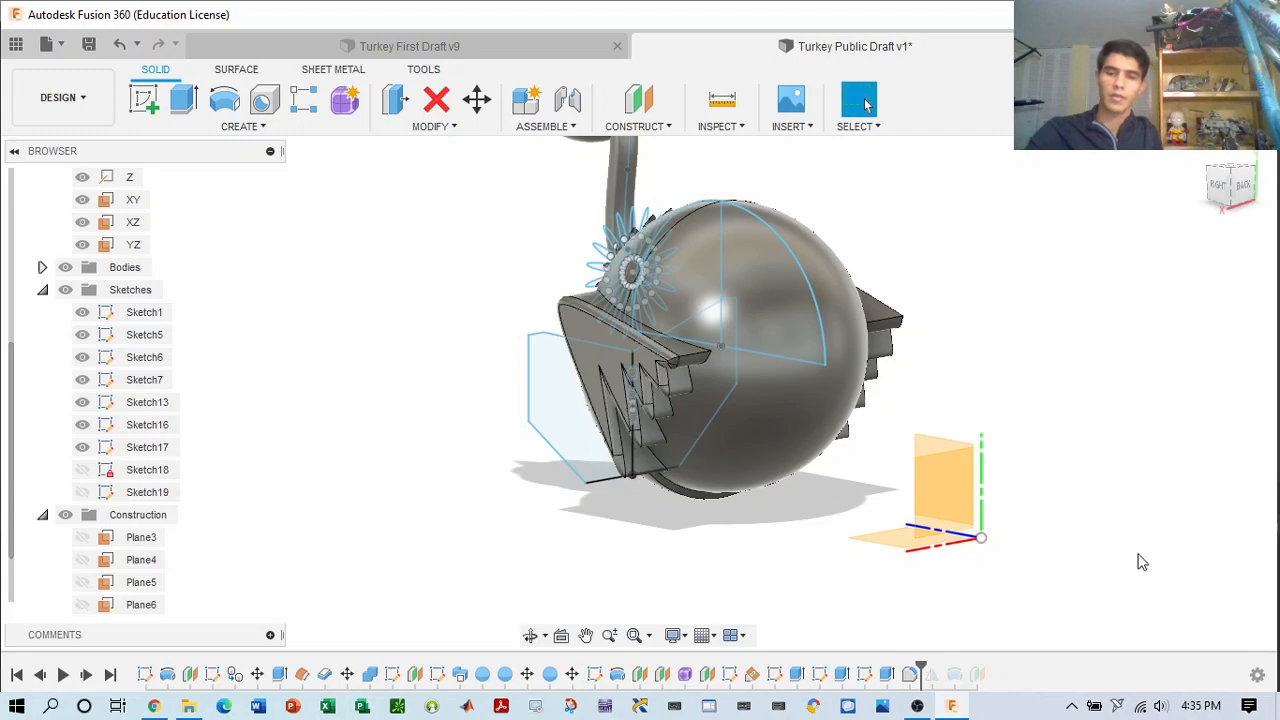
scroll(852, 478, up, 2)
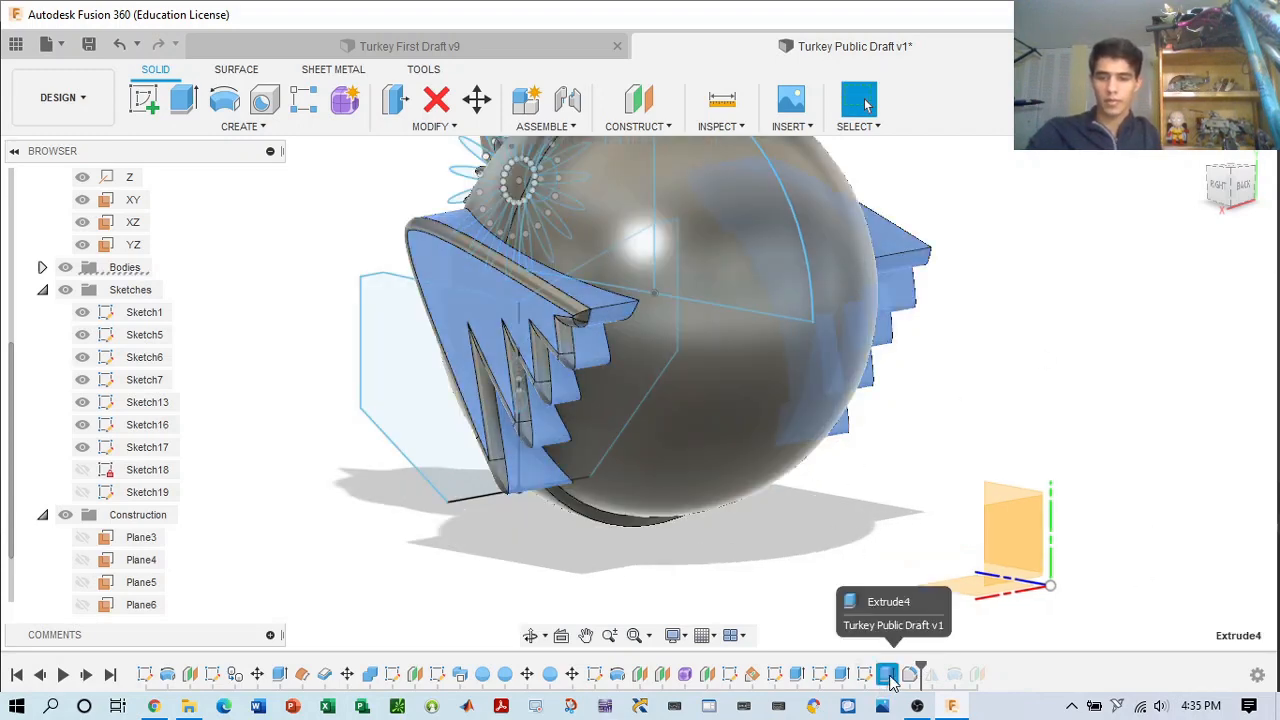
right_click(910, 673)
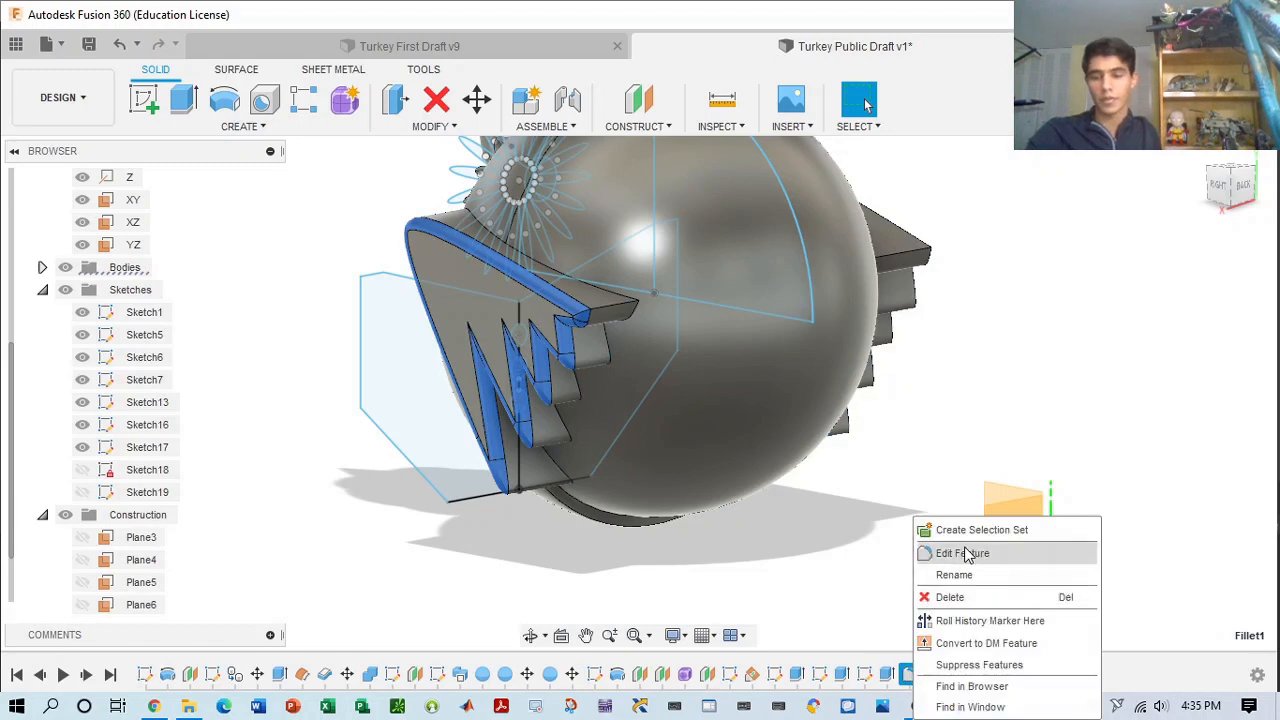
click(1123, 451)
drag(1241, 190, 1070, 200)
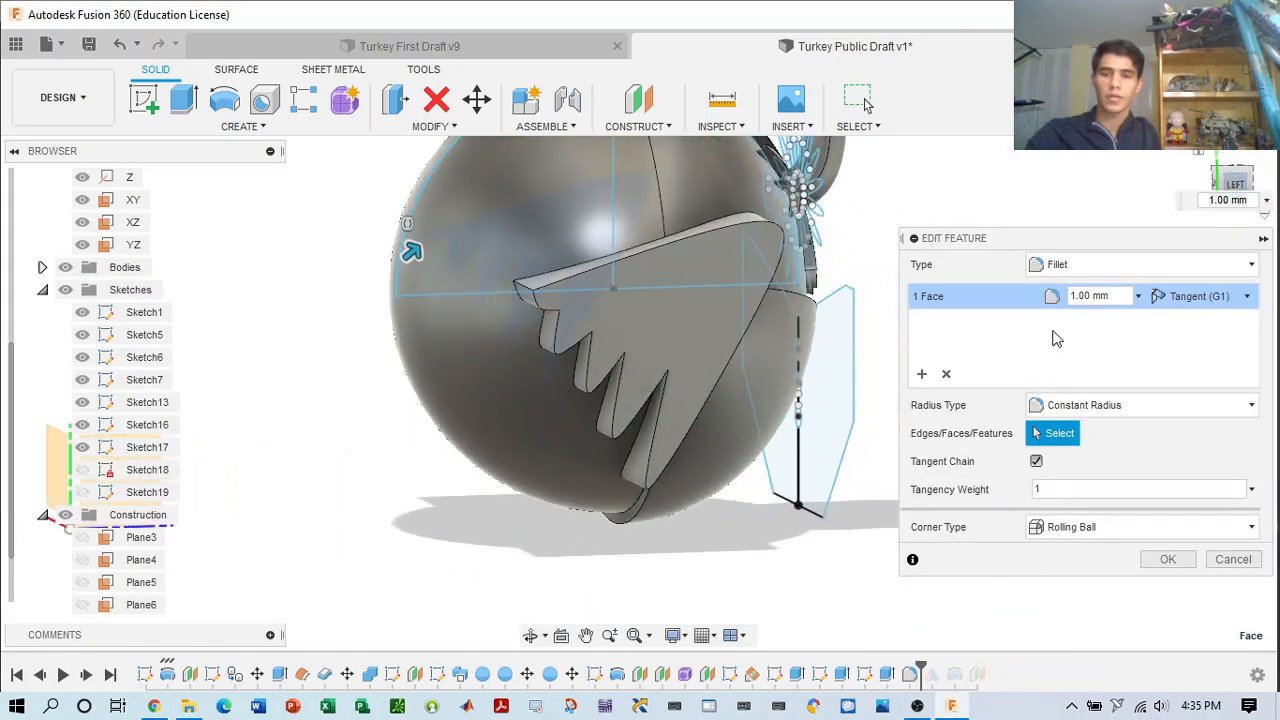
click(945, 374)
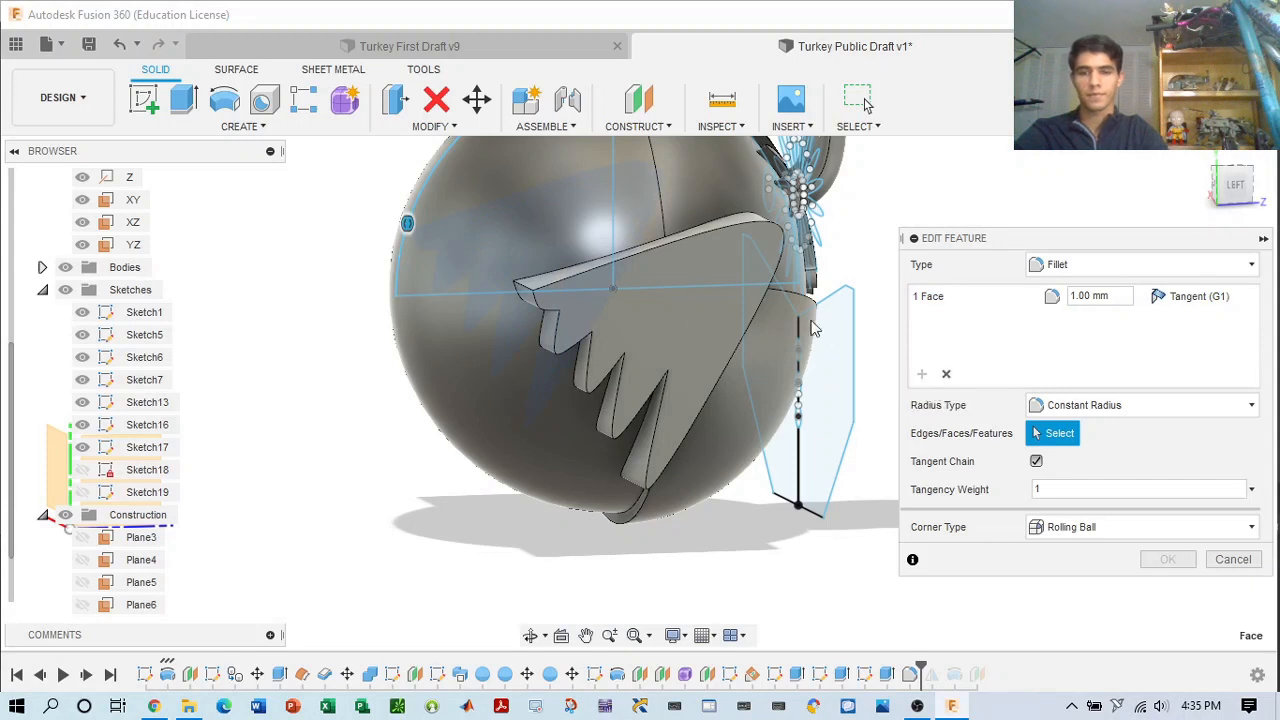
click(682, 288)
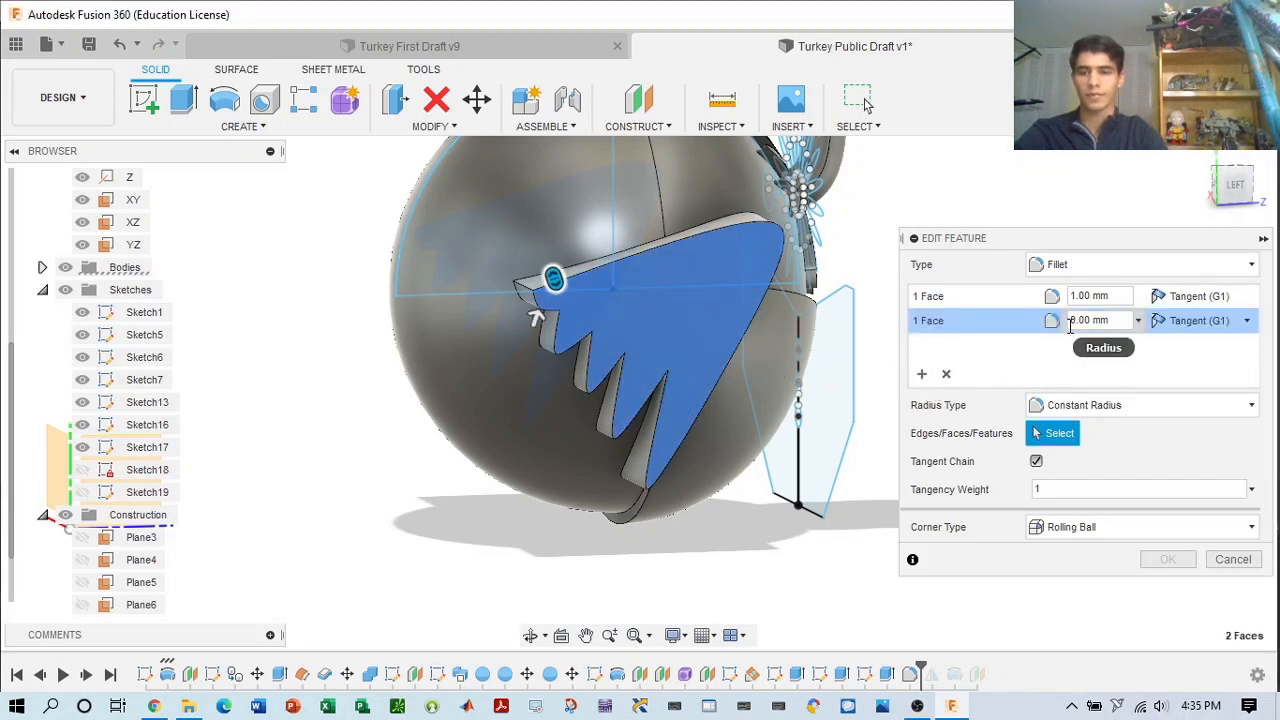
click(1076, 327)
key(BackSpace)
text(1)
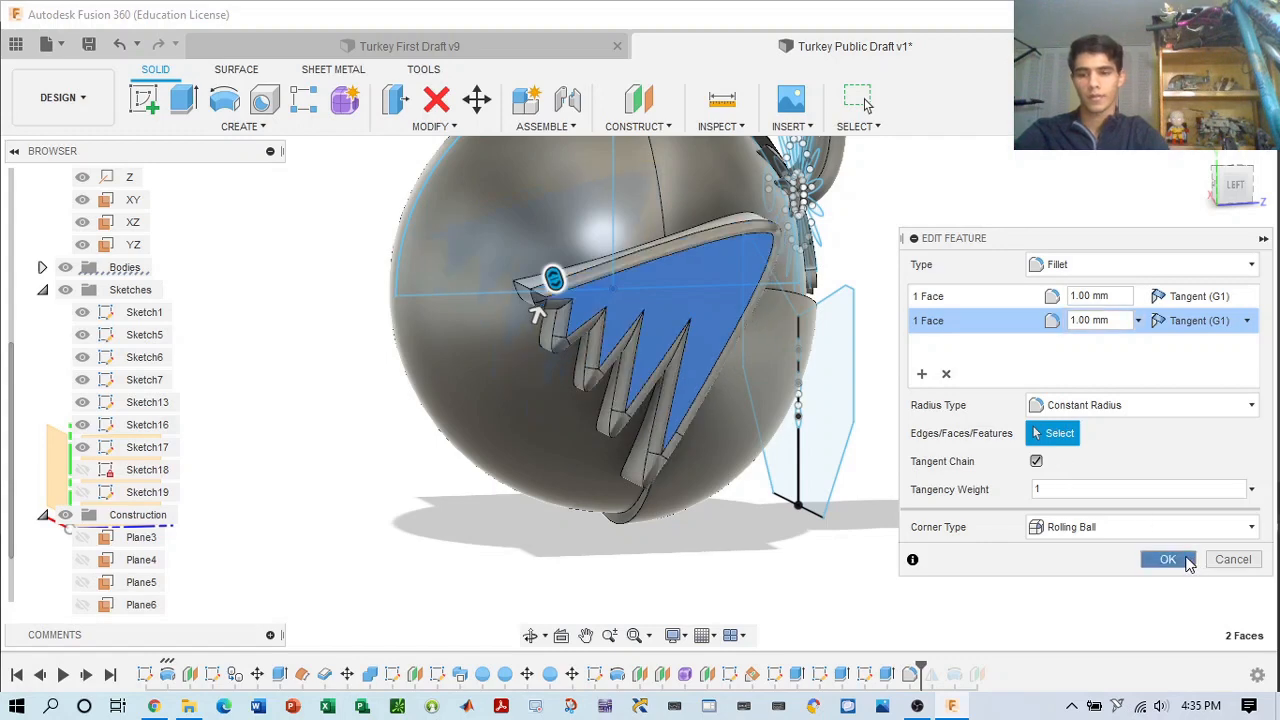
click(1168, 560)
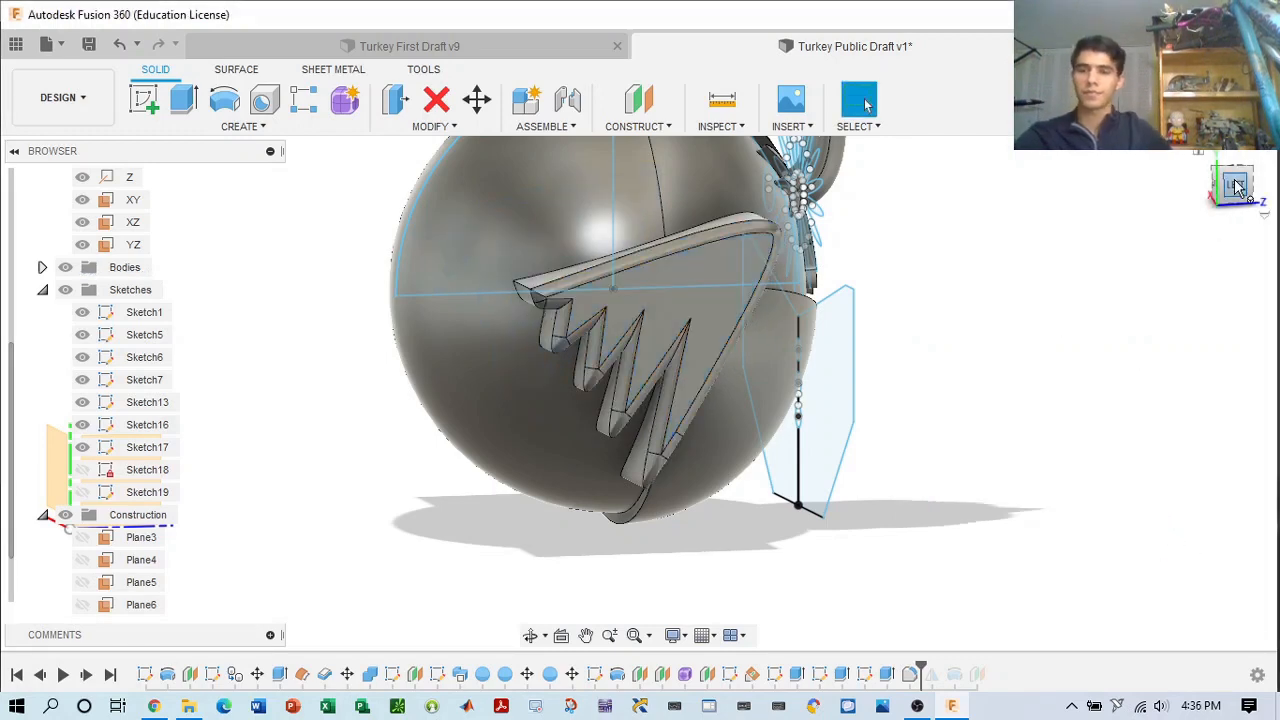
- Examine the turkey's filleted wings from several sides and compare them with the wing in the Turkey First Draft v9 design
click(1200, 155)
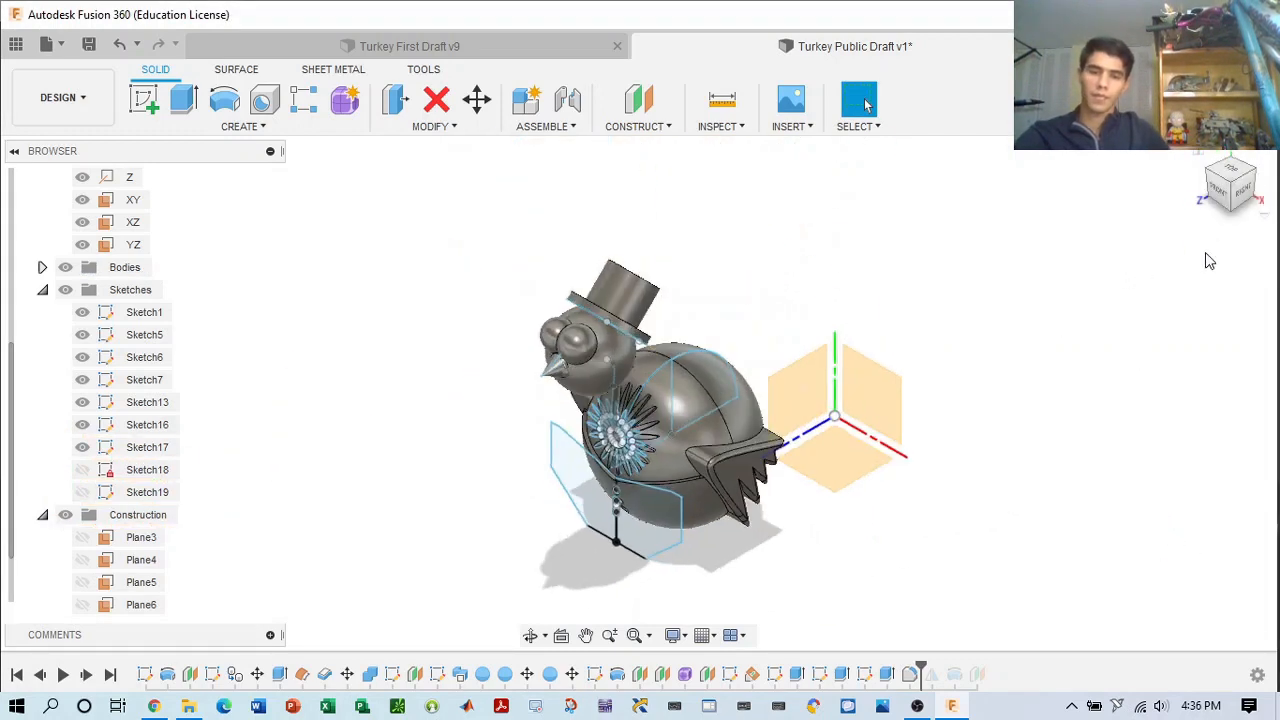
middle_drag(876, 309, 879, 303)
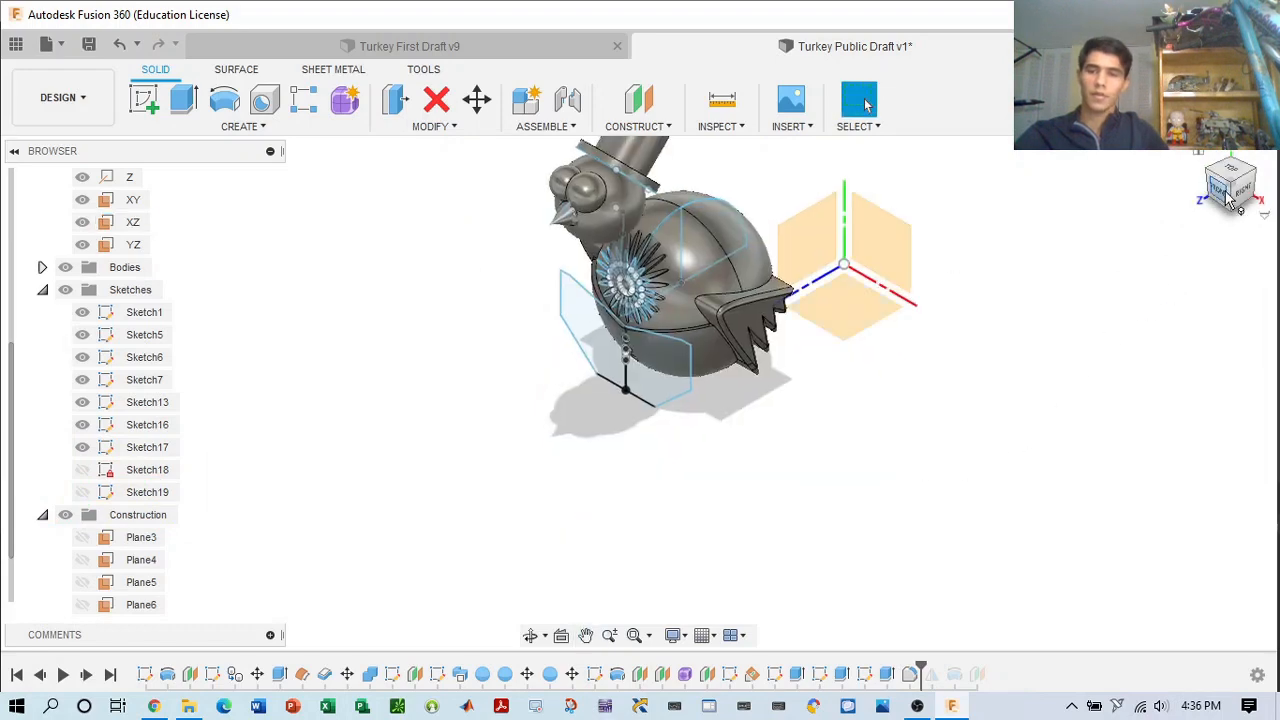
mouse_move(1230, 192)
mouse_down()
mouse_move(1236, 156)
mouse_move(1127, 146)
mouse_up()
mouse_move(638, 393)
shift+middle_down()
mouse_move(870, 388)
mouse_move(592, 390)
shift+middle_up()
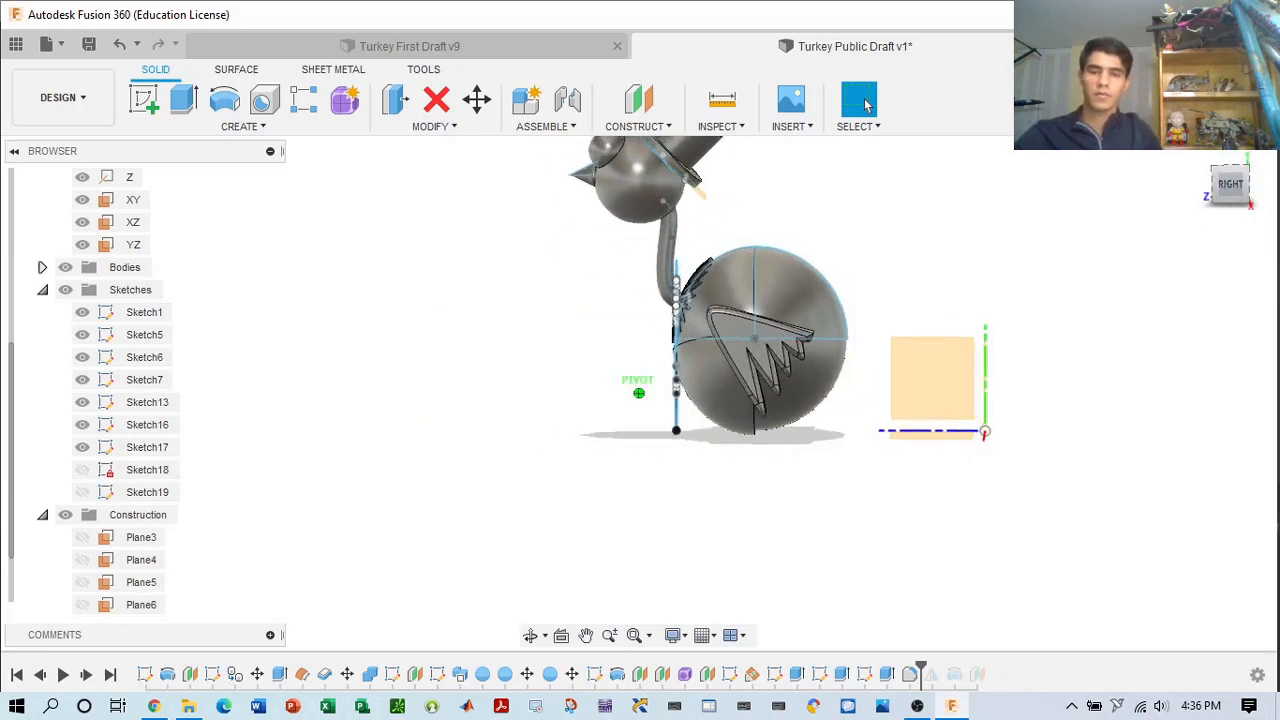
click(408, 48)
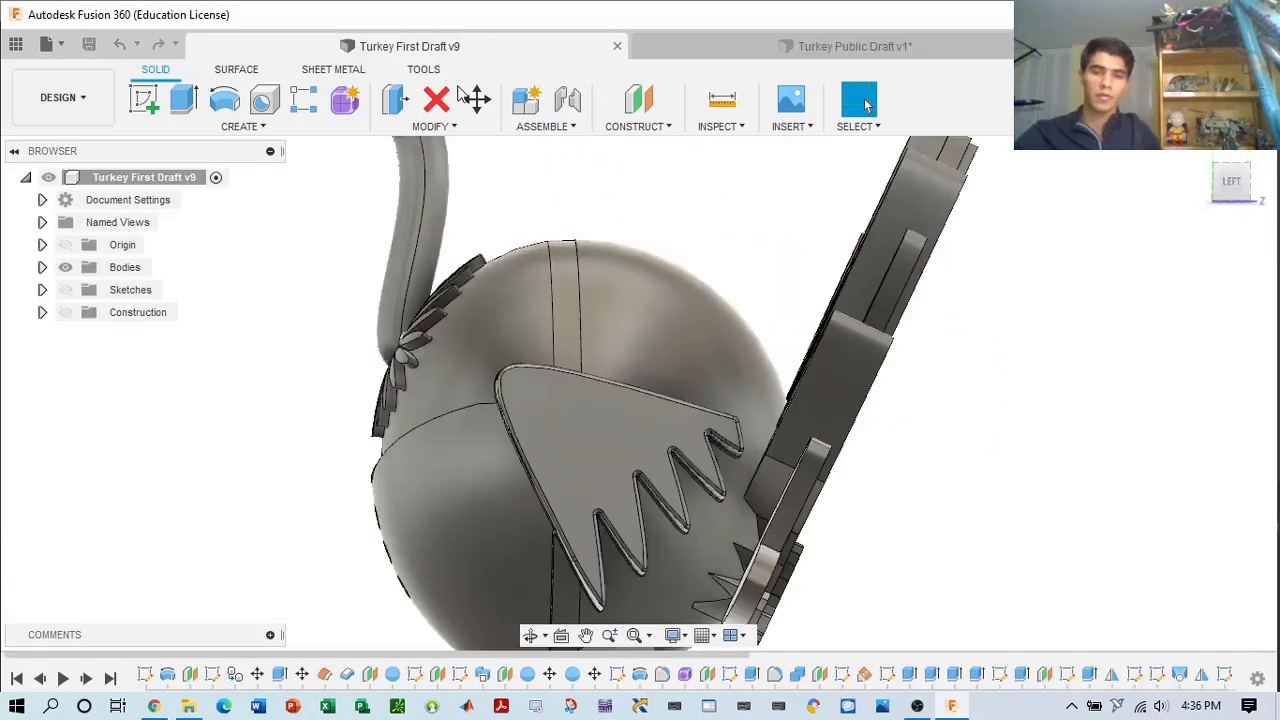
mouse_move(1237, 192)
mouse_down()
mouse_move(1223, 198)
mouse_move(1236, 193)
mouse_up()
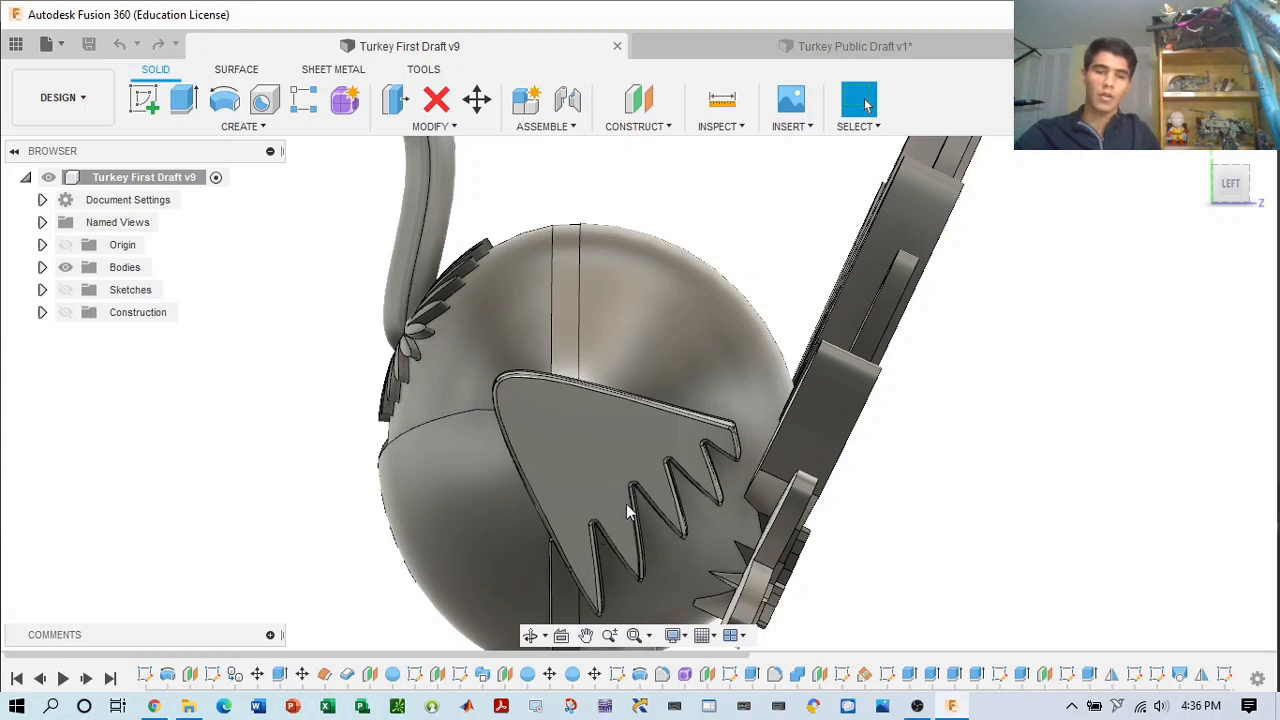
click(827, 55)
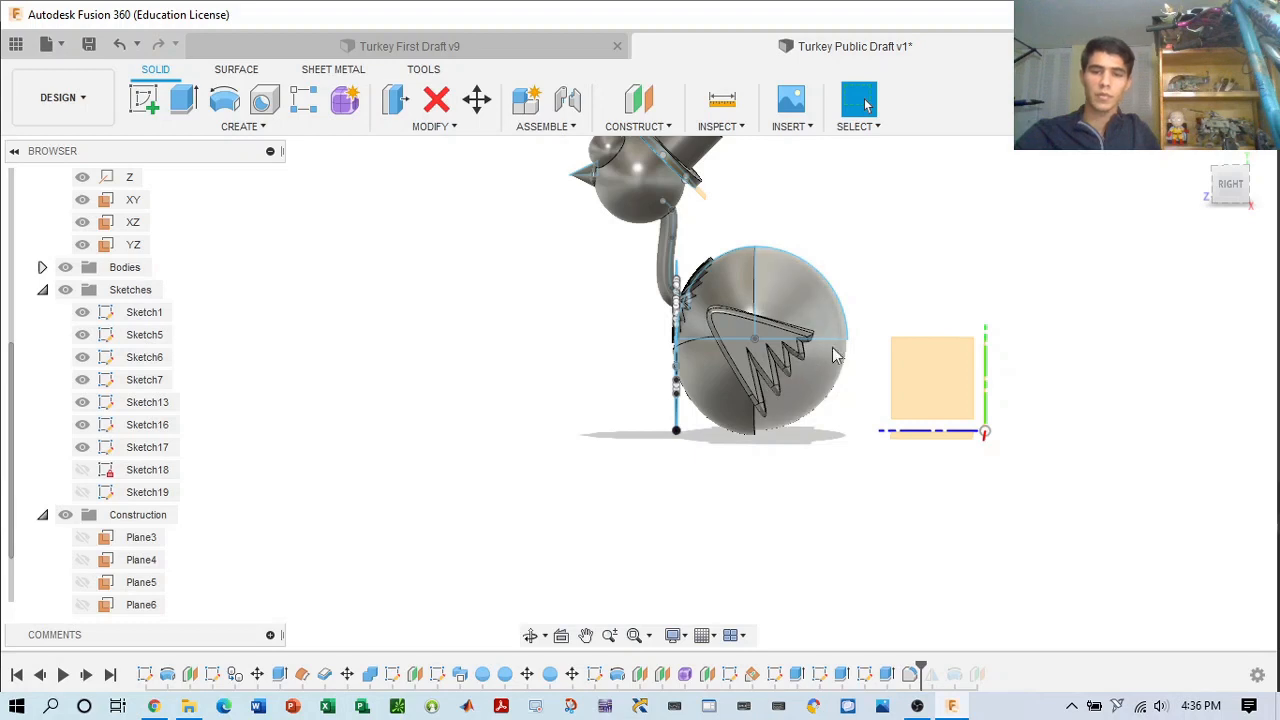
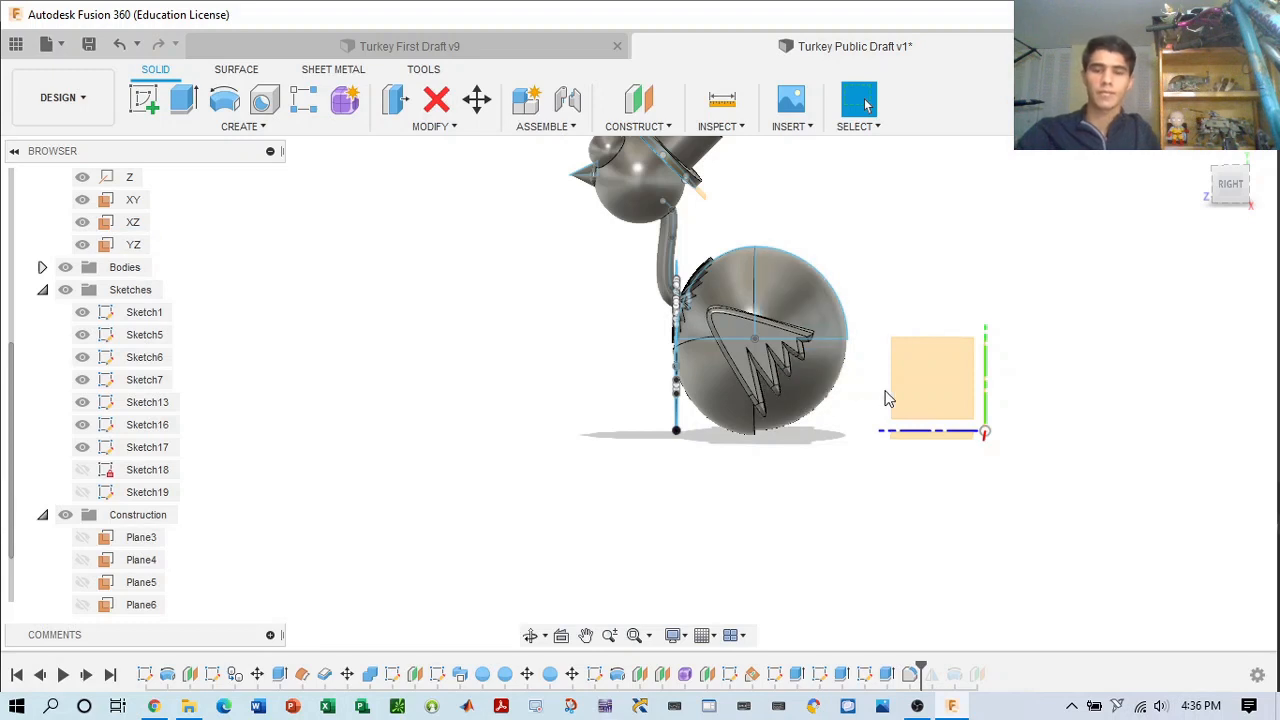
mouse_move(1220, 184)
mouse_down()
mouse_move(1190, 195)
mouse_move(1232, 189)
mouse_up()
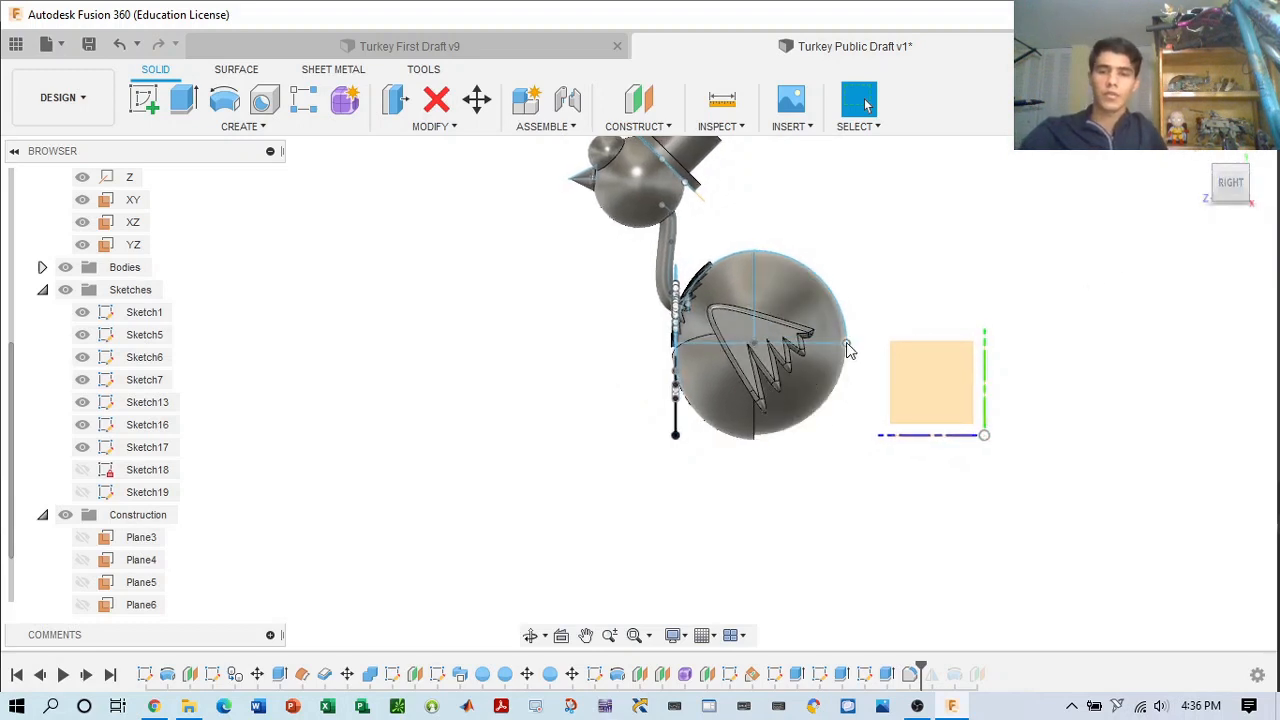
scroll(855, 349, up, 5)
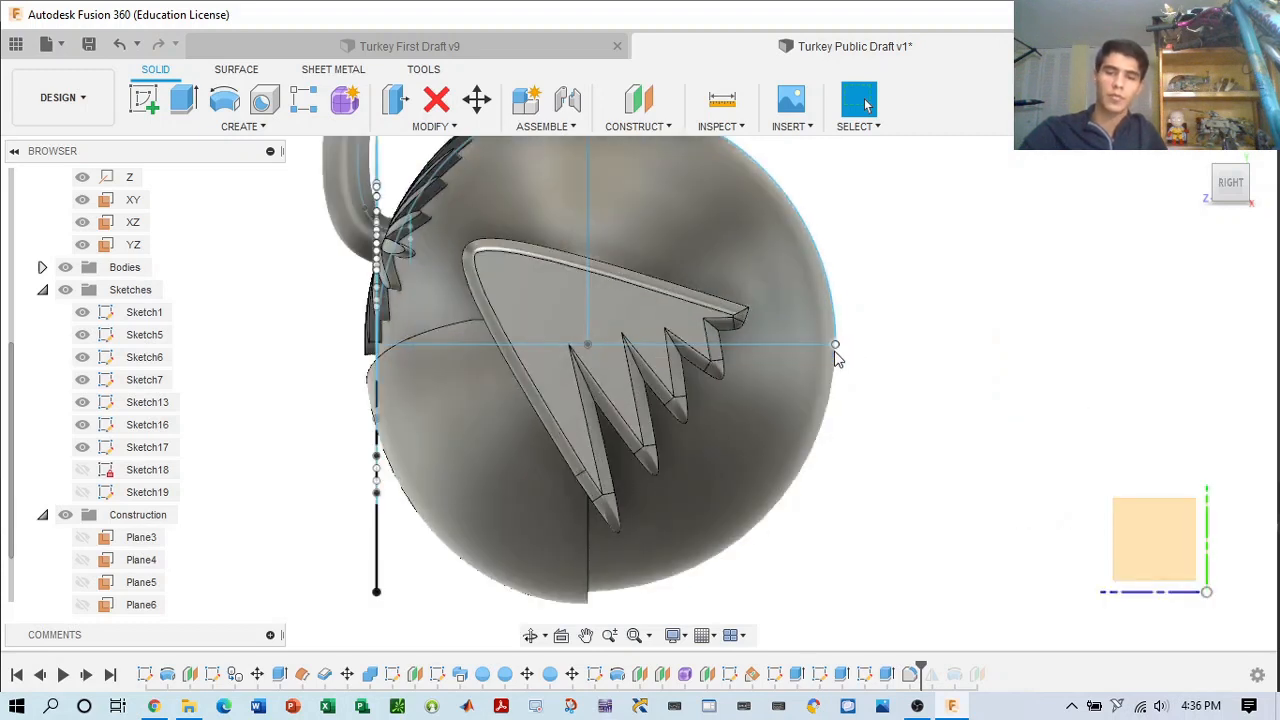
click(667, 124)
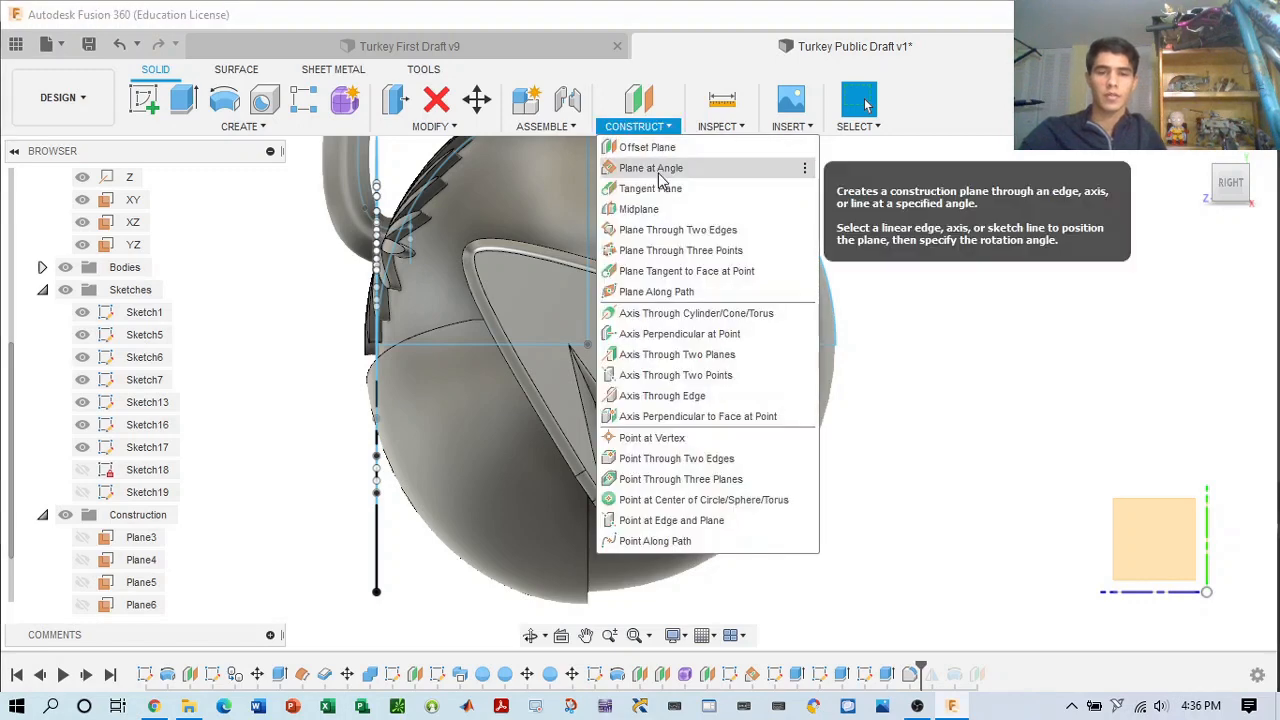
click(655, 168)
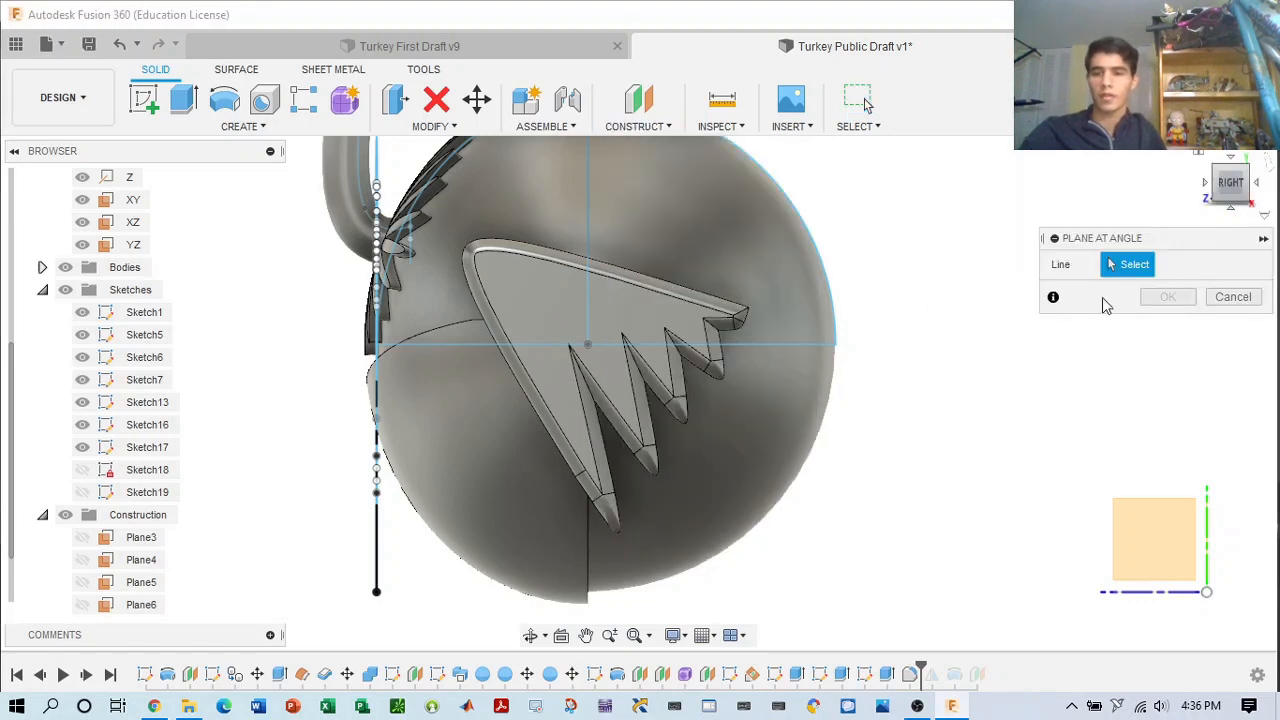
drag(1245, 199, 1155, 212)
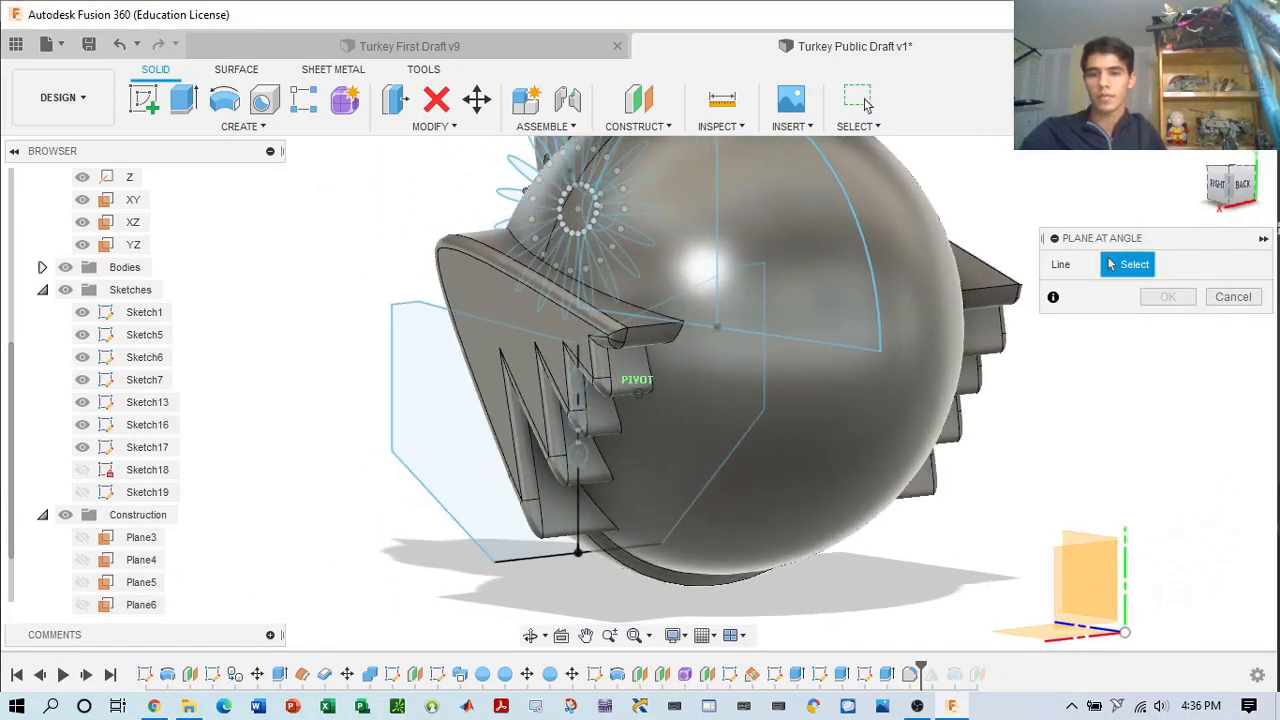
click(1250, 298)
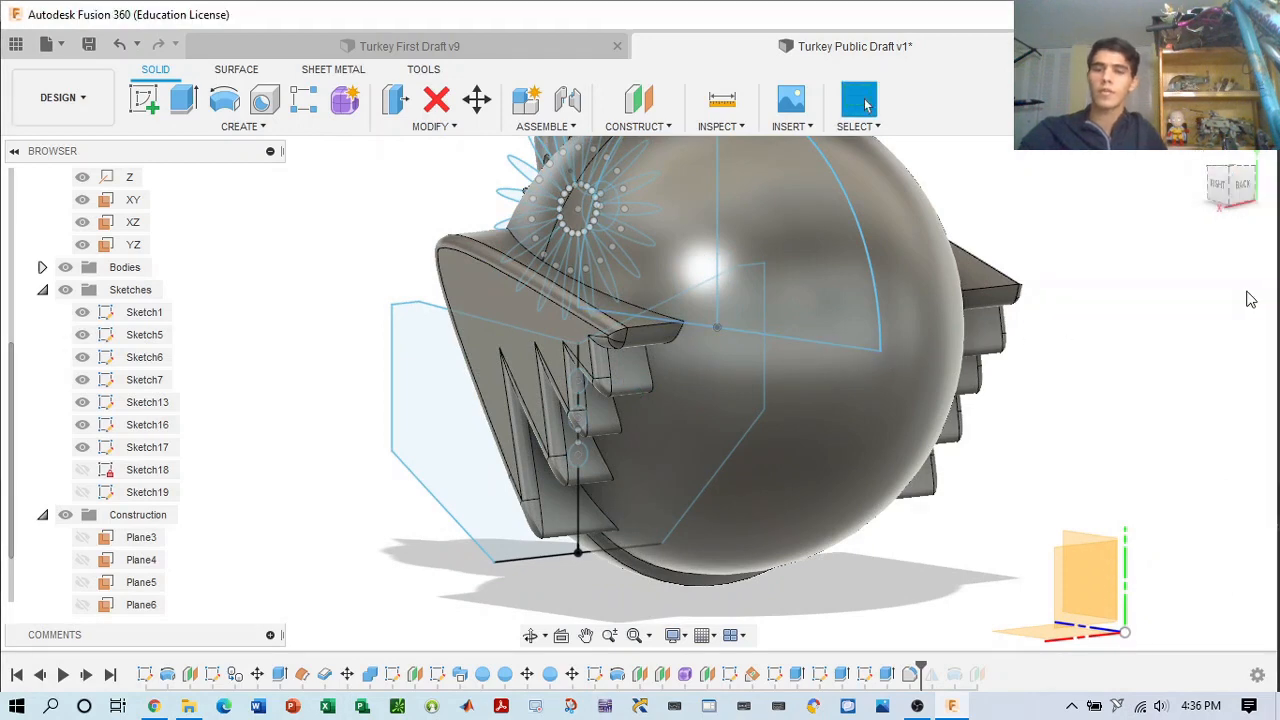
- Create an offset plane from the XY plane, using the To Object extent with the sketch point at the rear of the spherical body
click(669, 128)
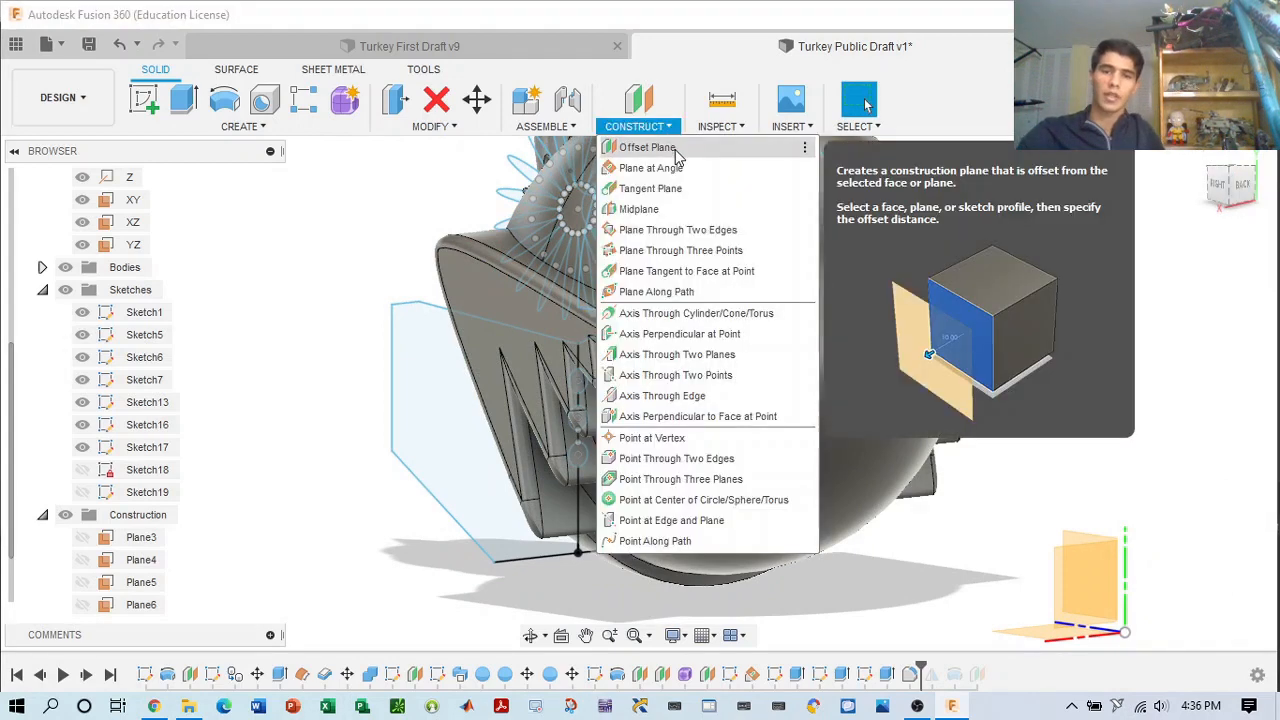
click(648, 148)
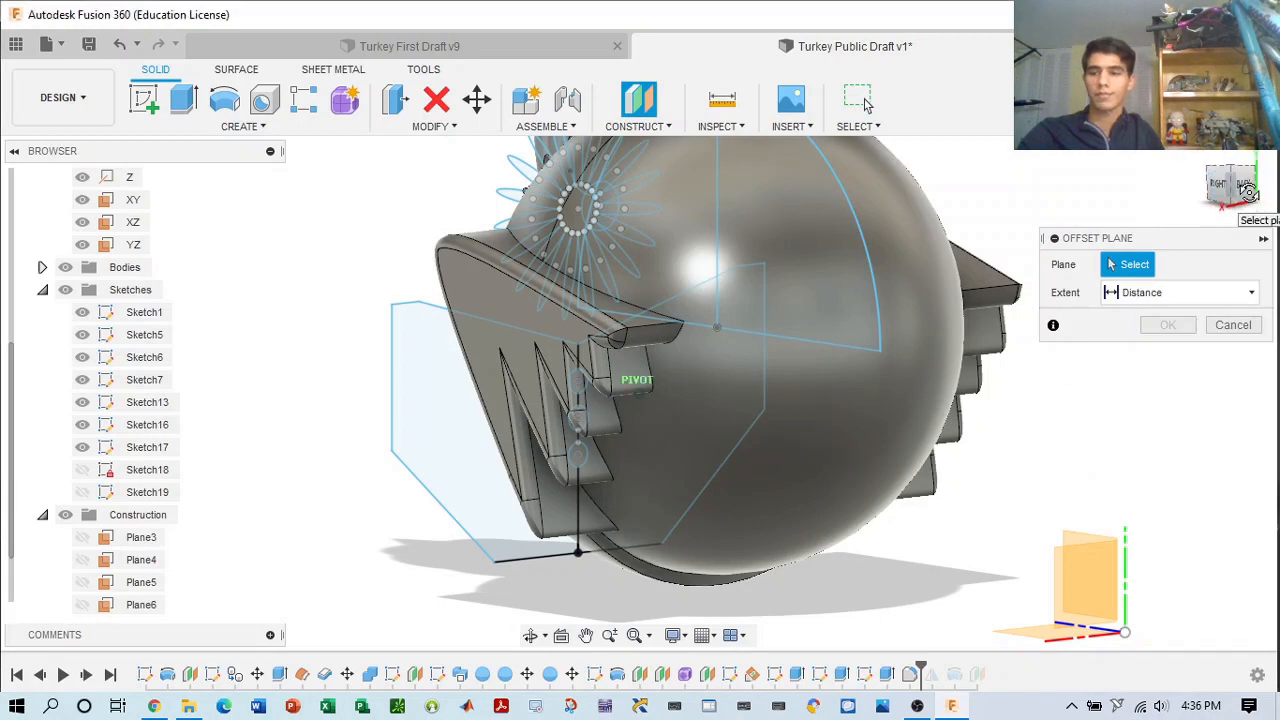
drag(1222, 198, 1231, 221)
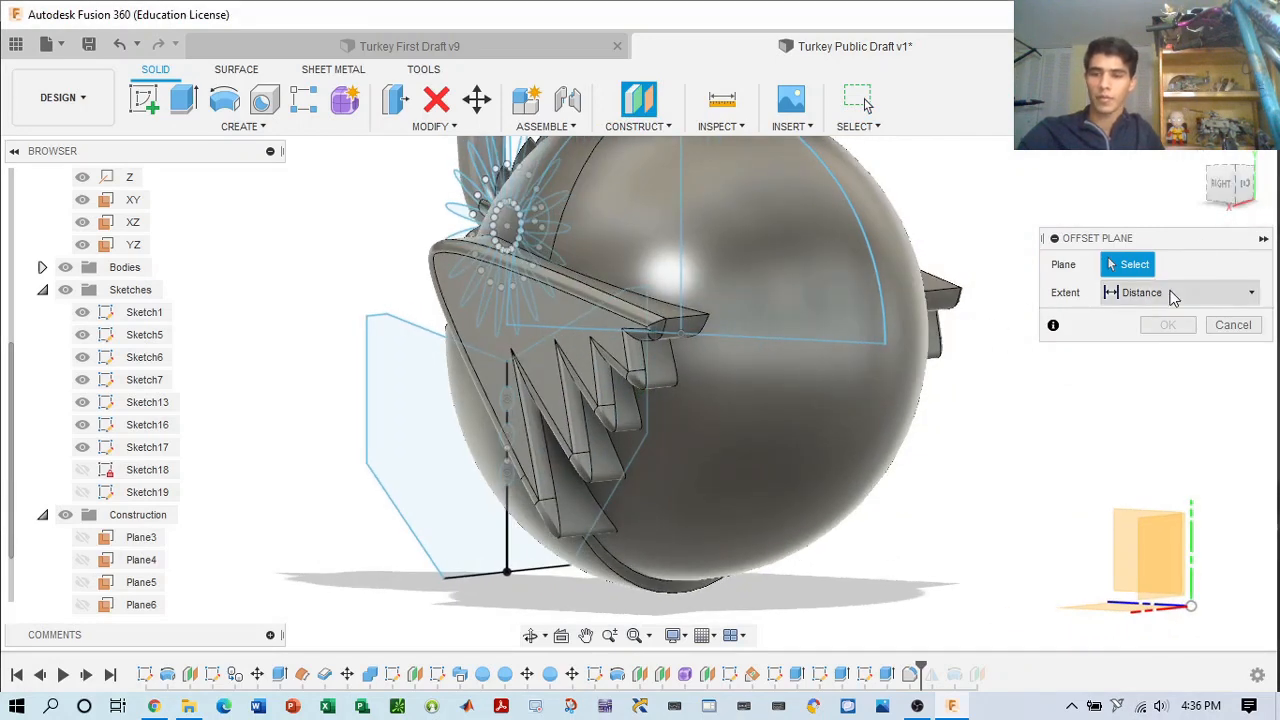
click(1140, 292)
click(1145, 341)
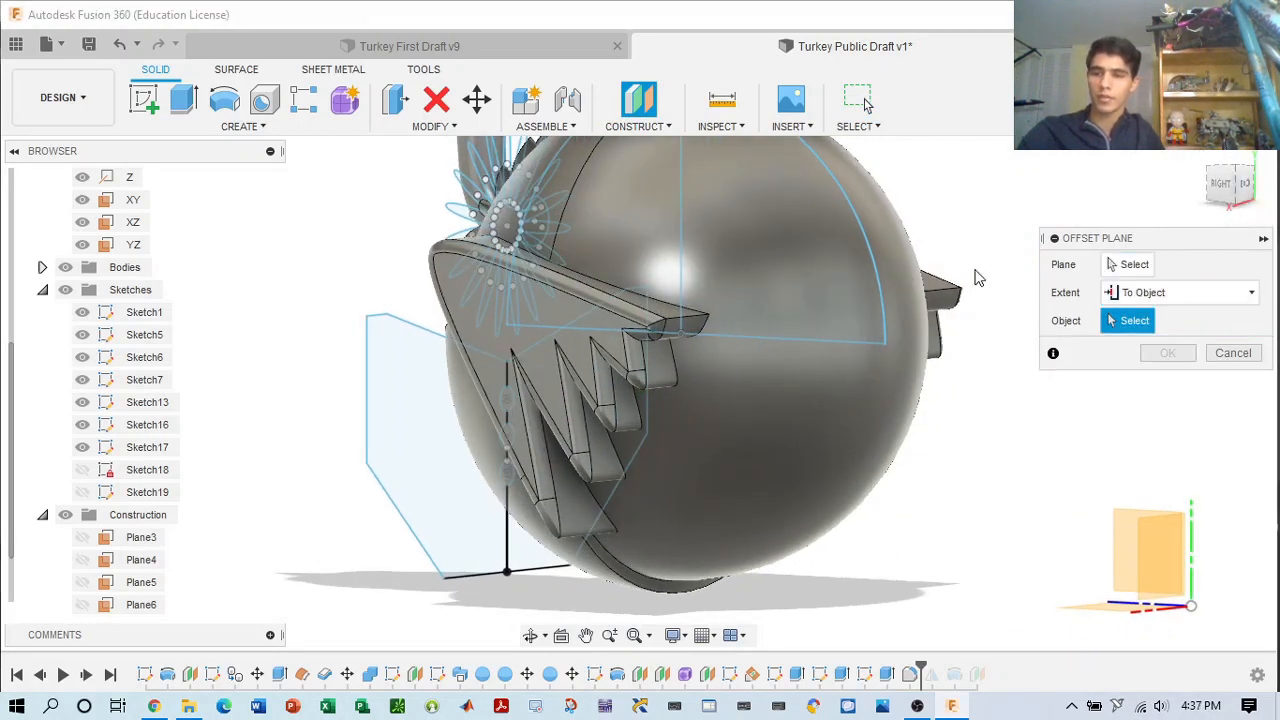
scroll(975, 272, down, 2)
mouse_move(1222, 198)
mouse_down()
mouse_move(1260, 203)
mouse_move(1188, 192)
mouse_move(1106, 256)
mouse_up()
click(1131, 268)
click(982, 326)
scroll(958, 374, up, 4)
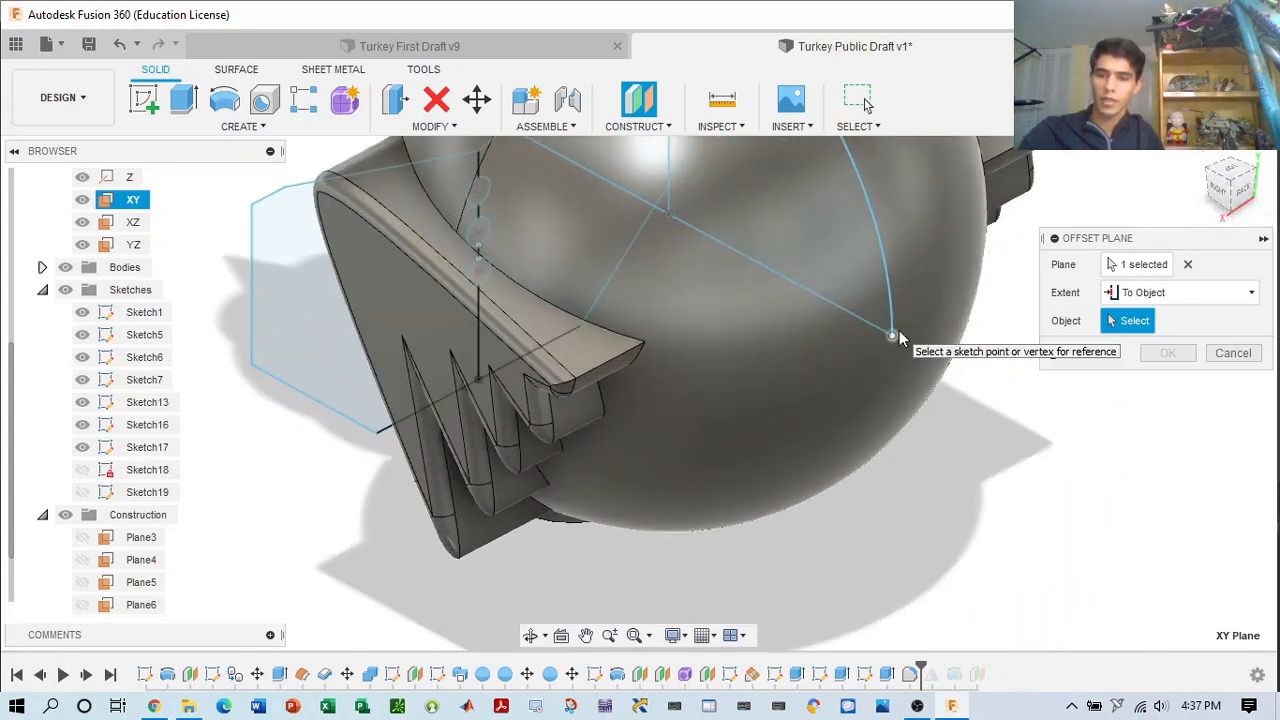
click(892, 333)
drag(1225, 195, 1277, 153)
scroll(912, 344, down, 4)
middle_drag(951, 353, 849, 383)
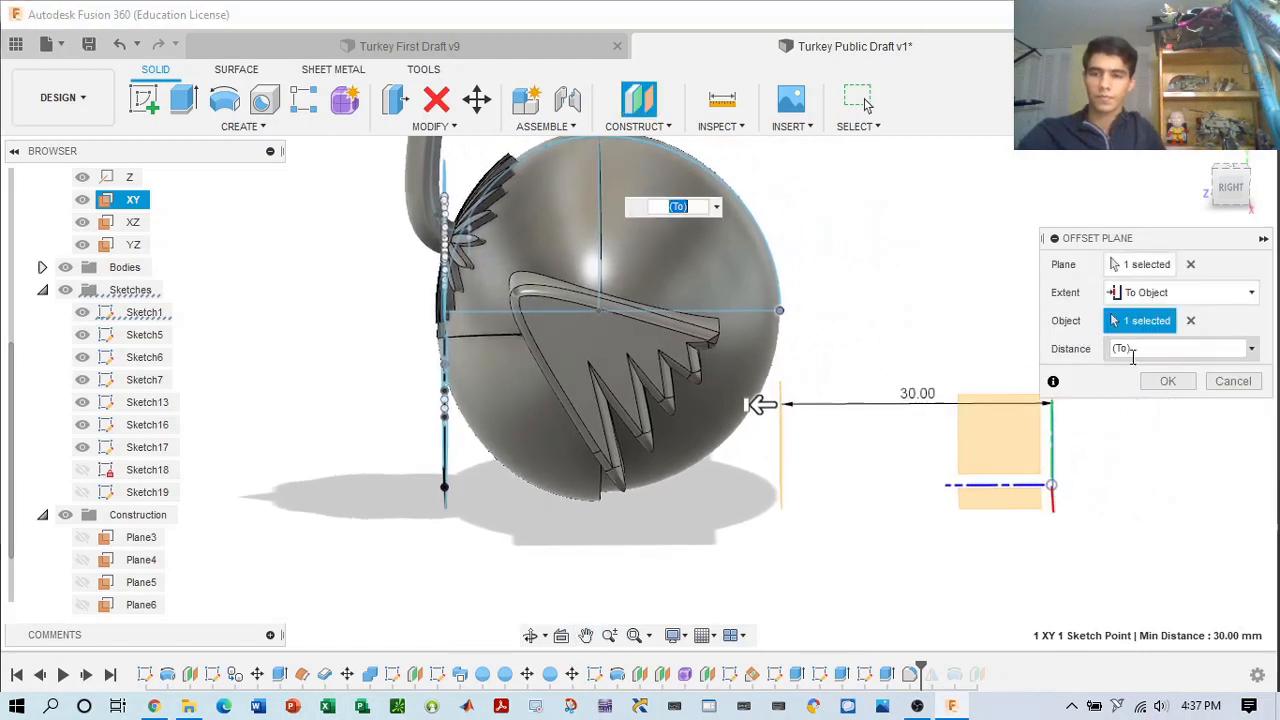
click(1165, 381)
- Sketch a horizontal line about 7 mm long on the new offset plane across the body's rear point
click(1231, 196)
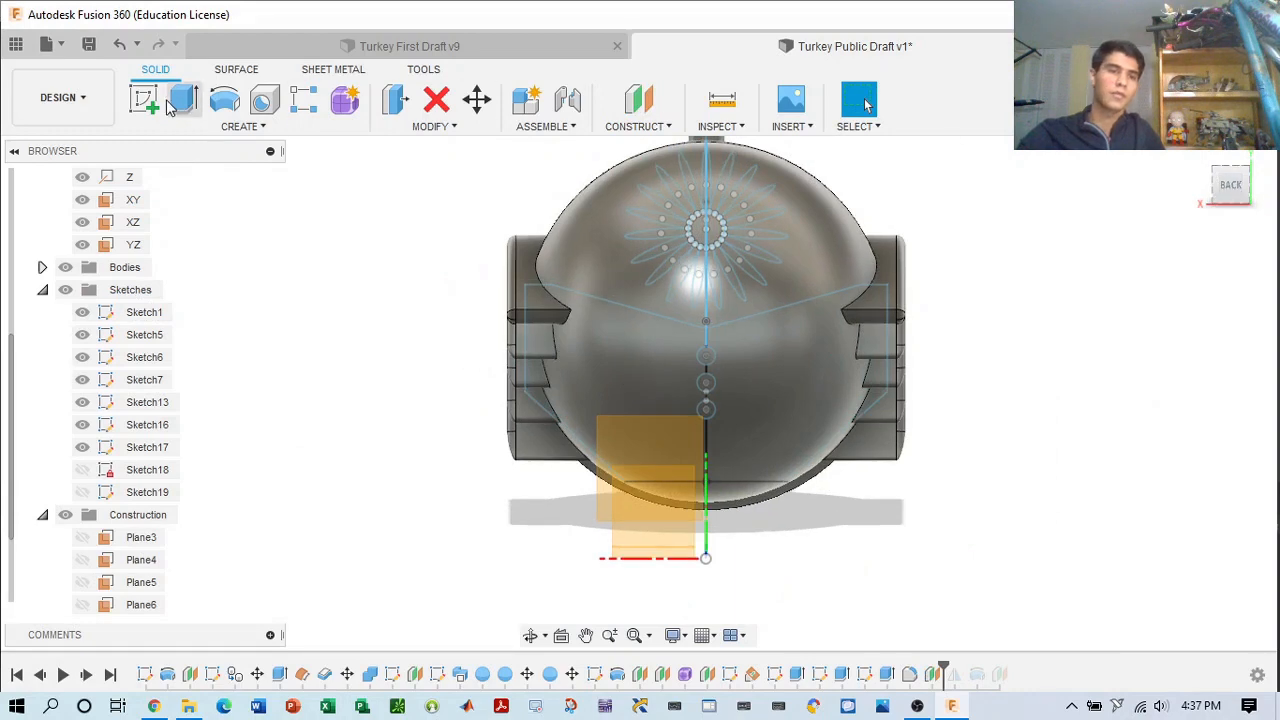
click(674, 422)
click(244, 126)
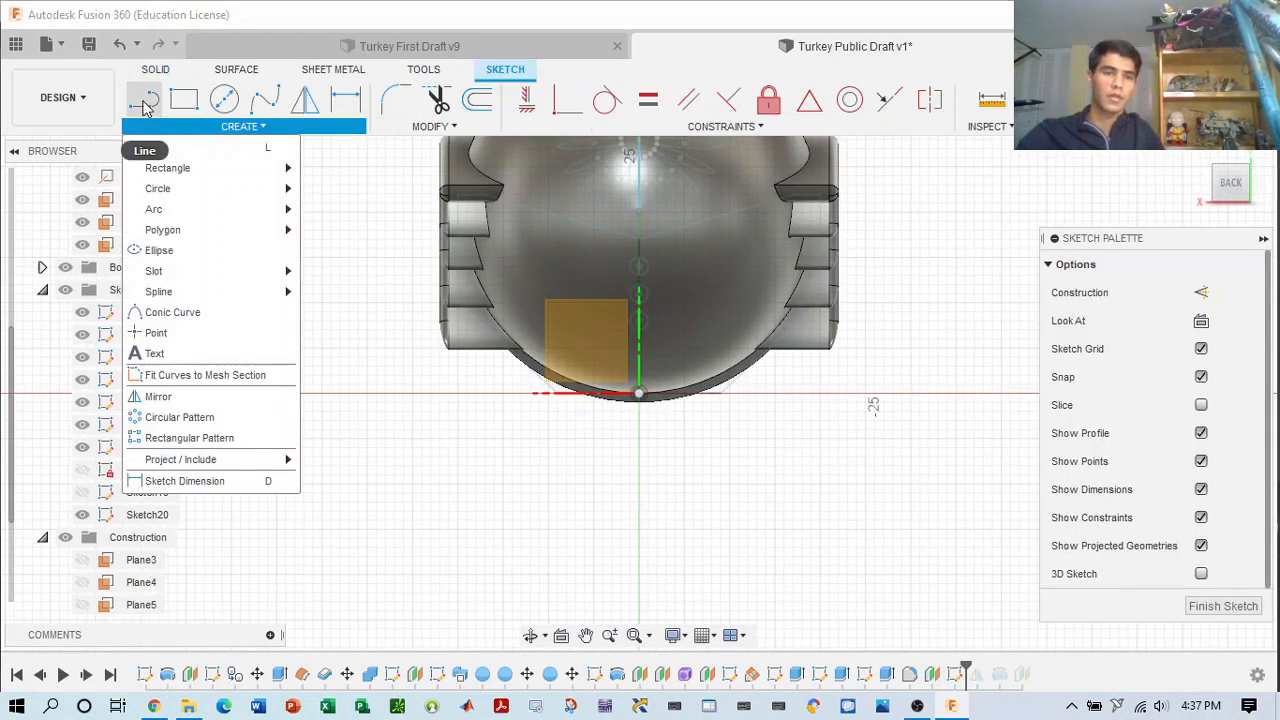
click(145, 112)
scroll(692, 265, up, 4)
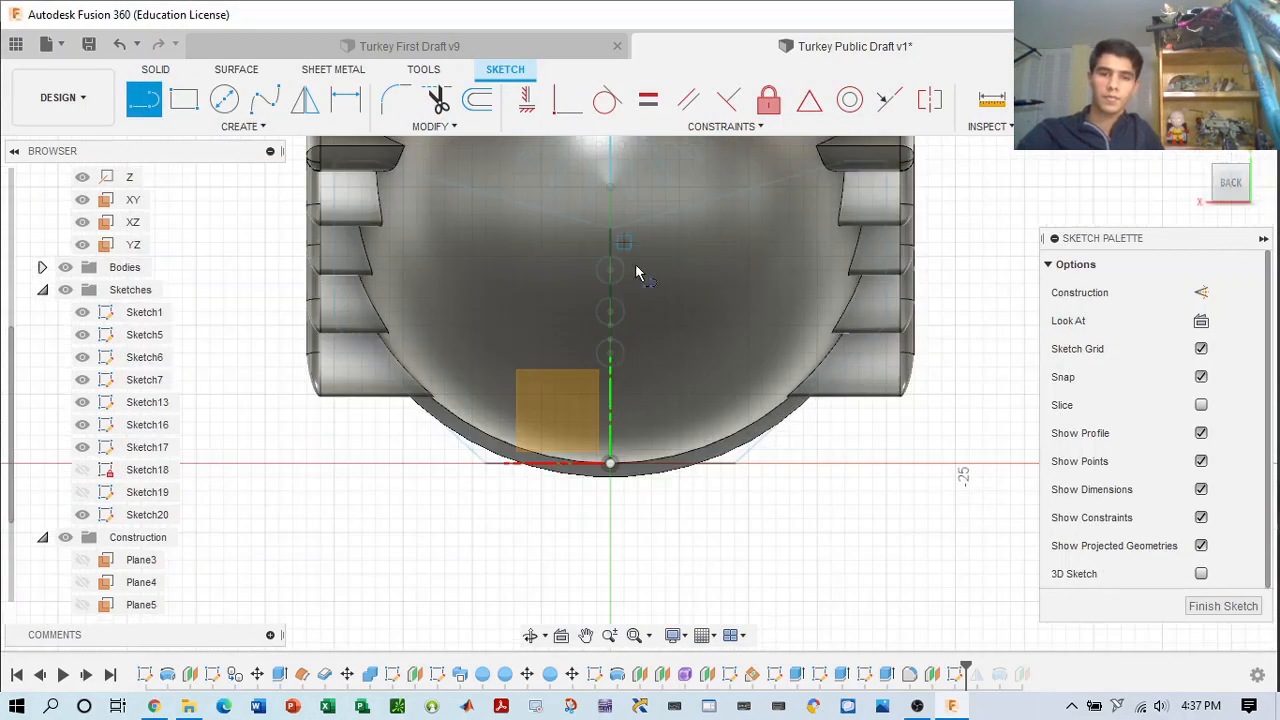
scroll(652, 281, up, 2)
middle_drag(690, 290, 776, 267)
drag(1244, 188, 1260, 187)
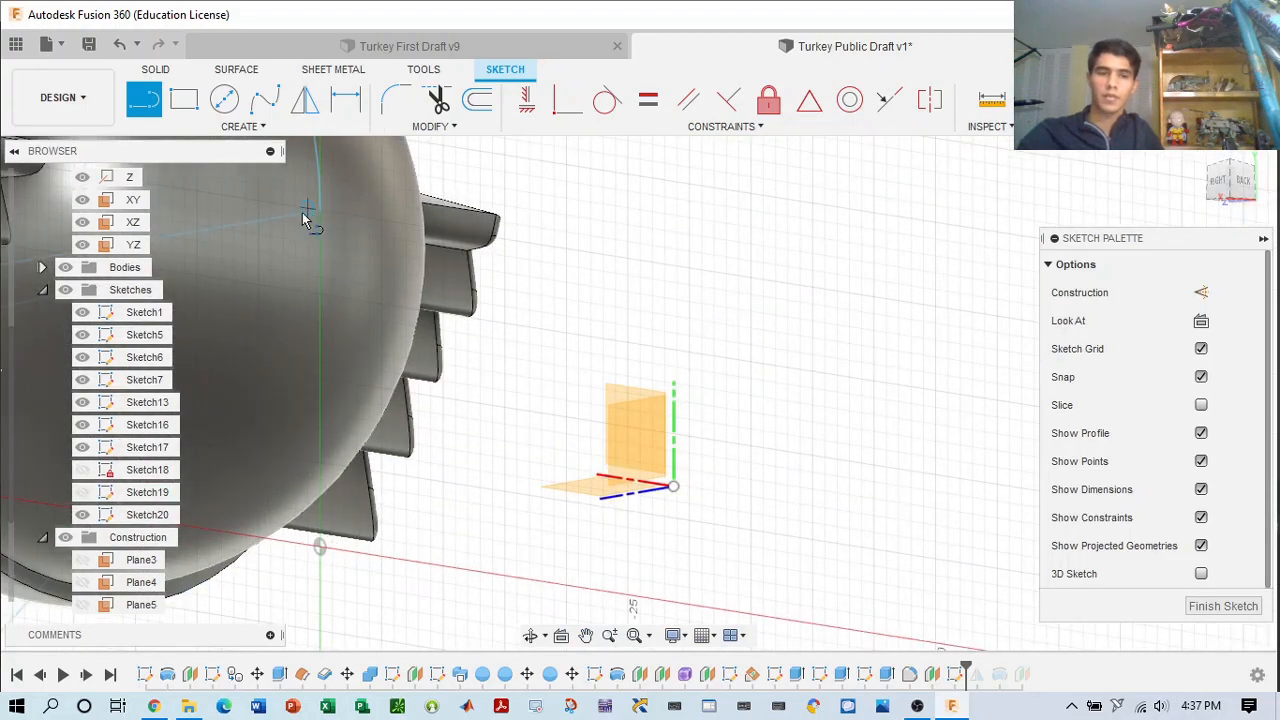
click(1232, 180)
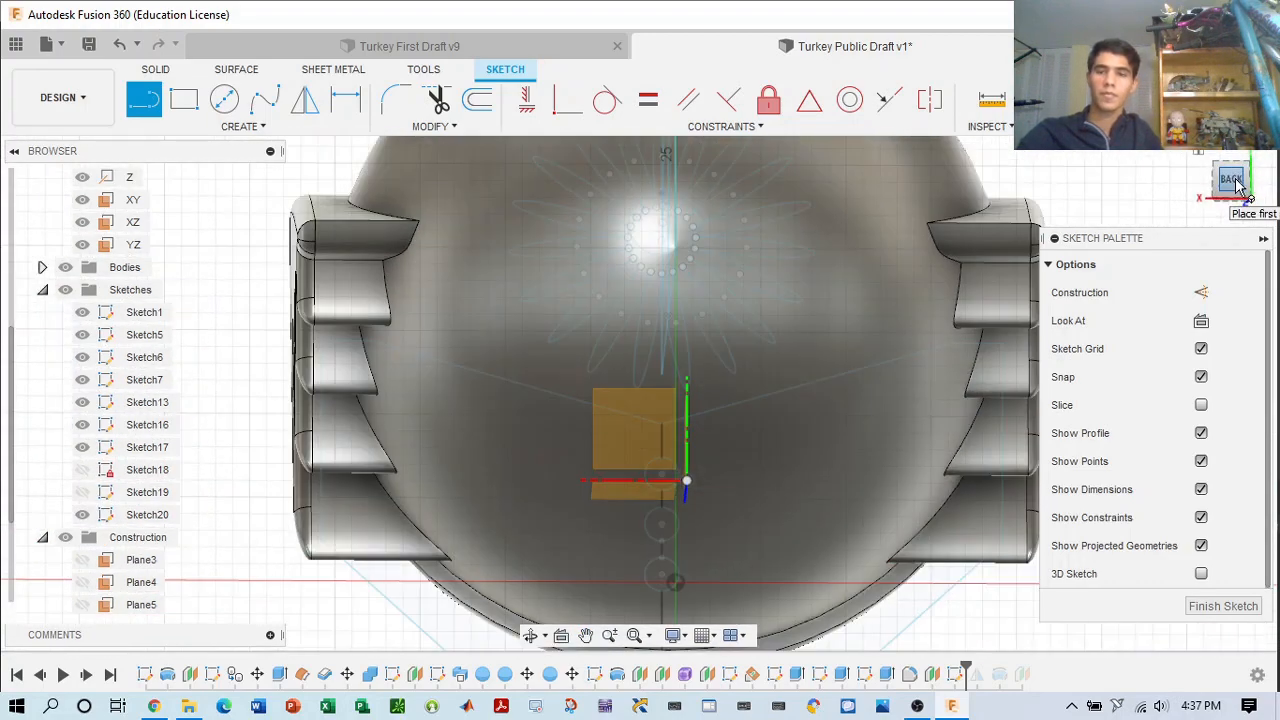
scroll(664, 179, up, 3)
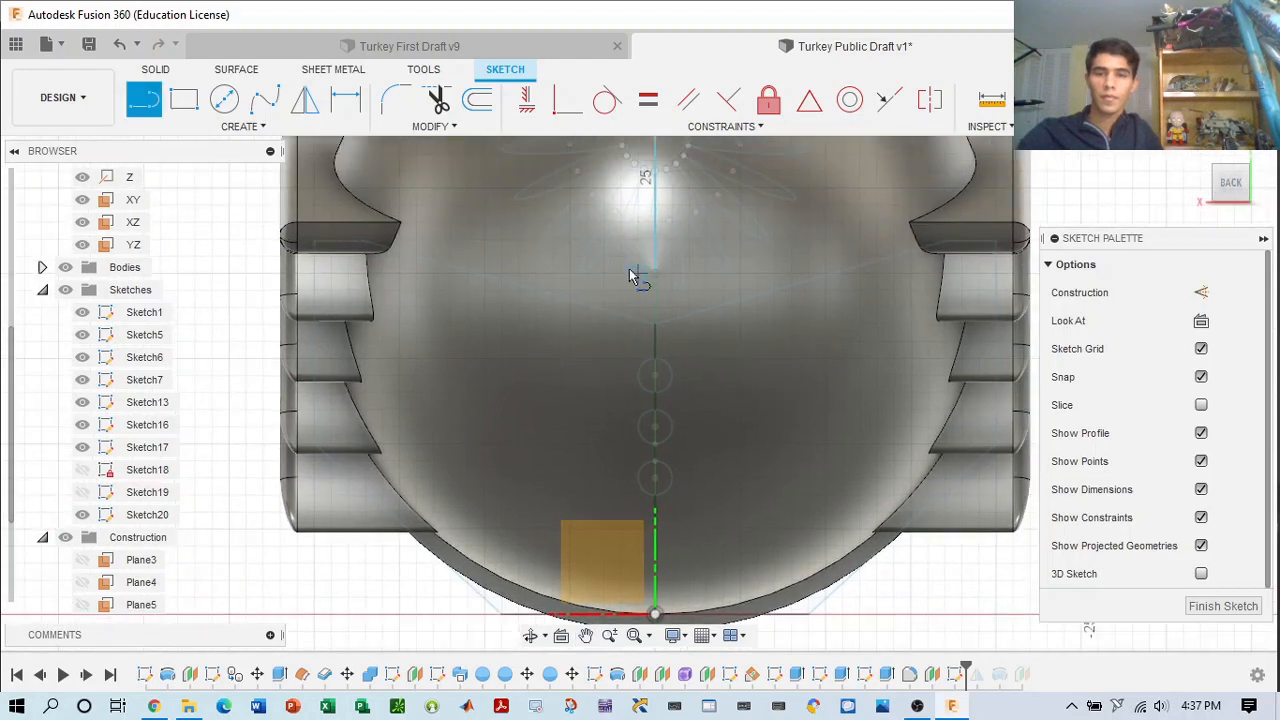
click(604, 273)
click(723, 273)
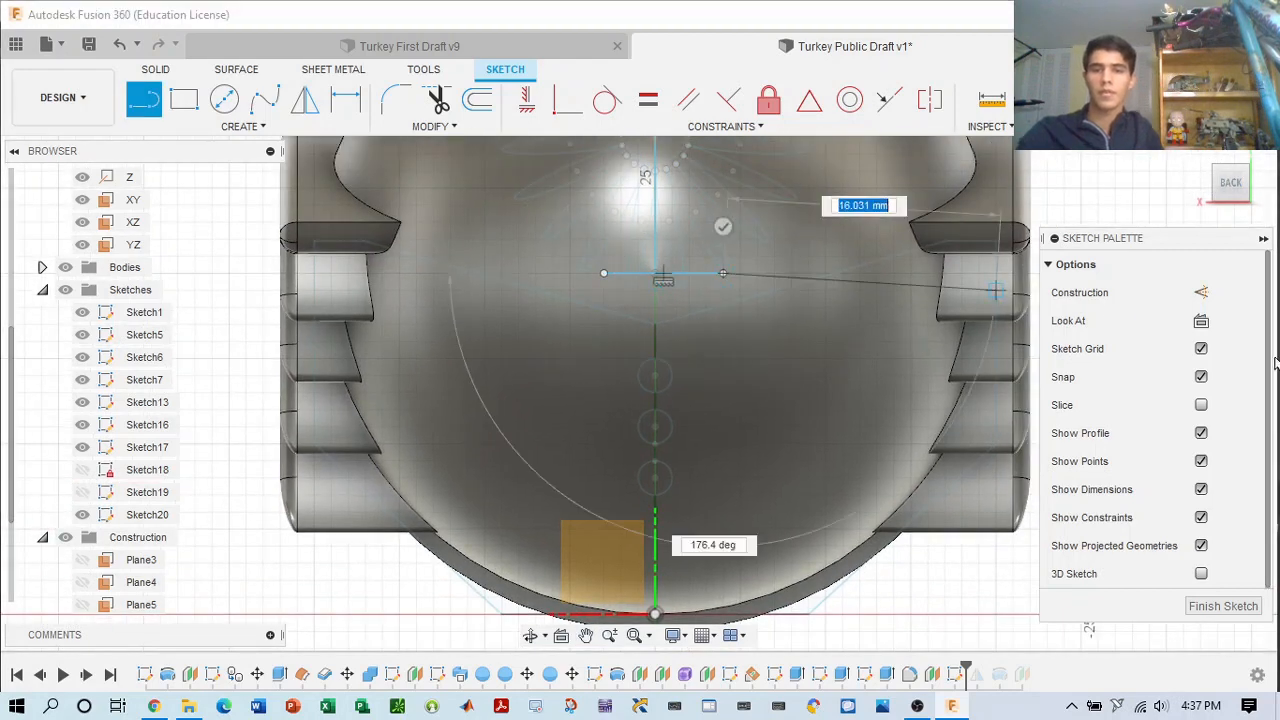
key(Escape)
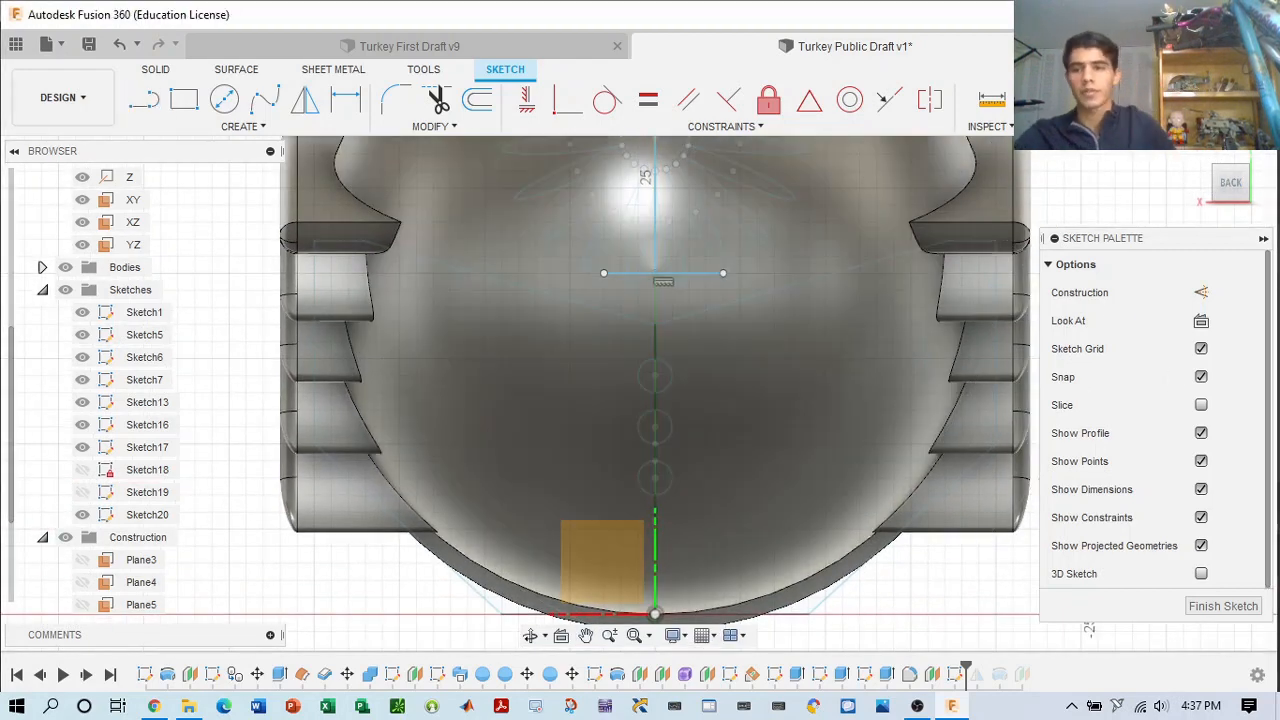
- Start a plane at an angle through the short sketched line and rotate it to -170 degrees
scroll(1238, 210, down, 3)
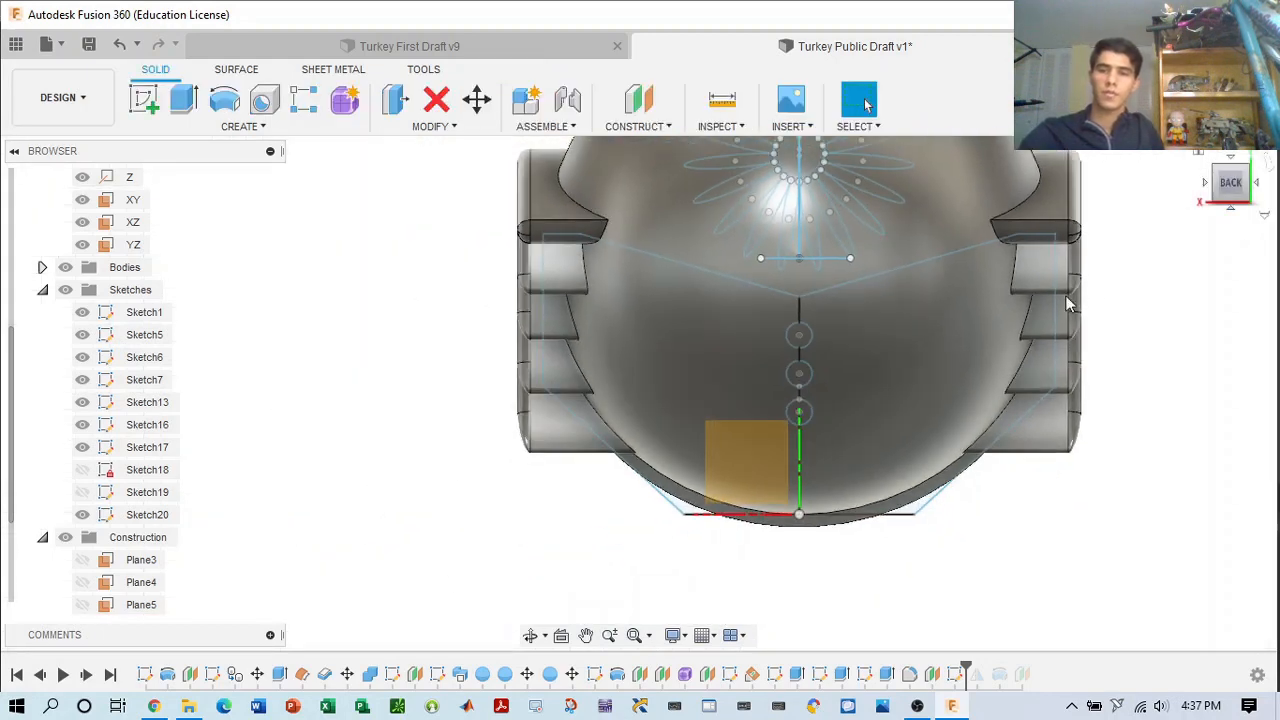
middle_drag(1056, 292, 979, 330)
drag(1225, 184, 1257, 191)
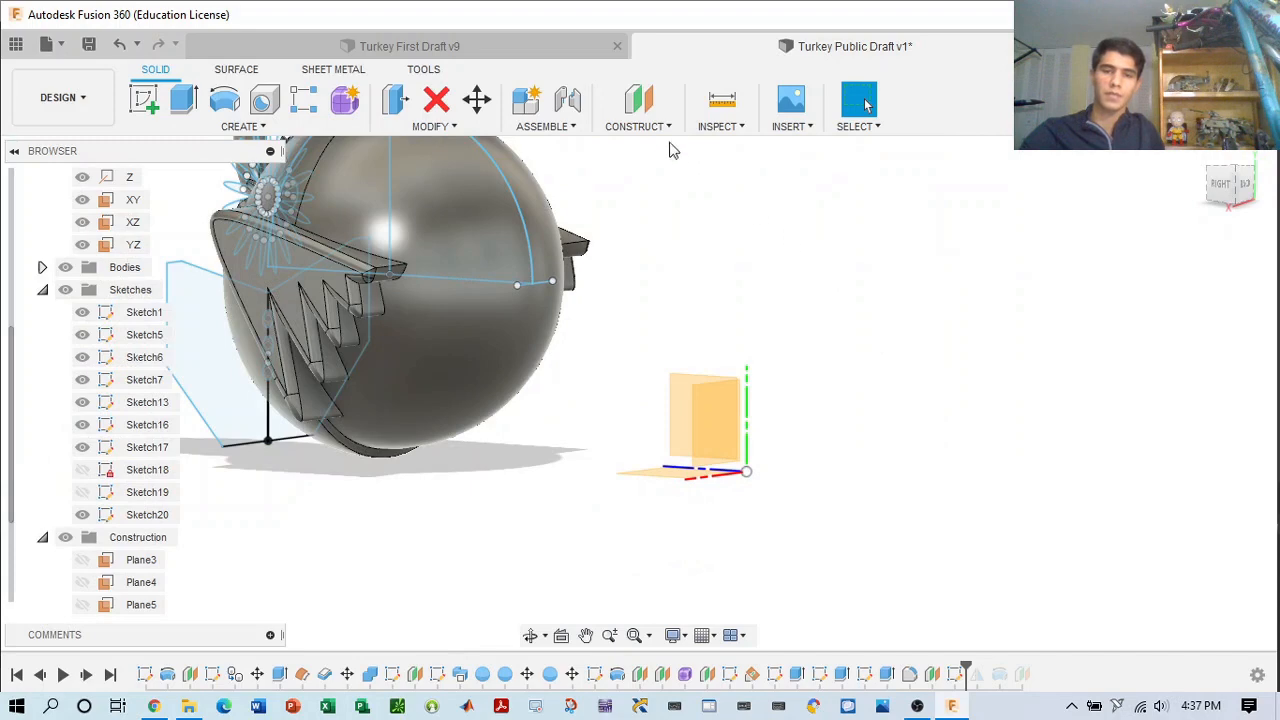
click(655, 127)
click(651, 167)
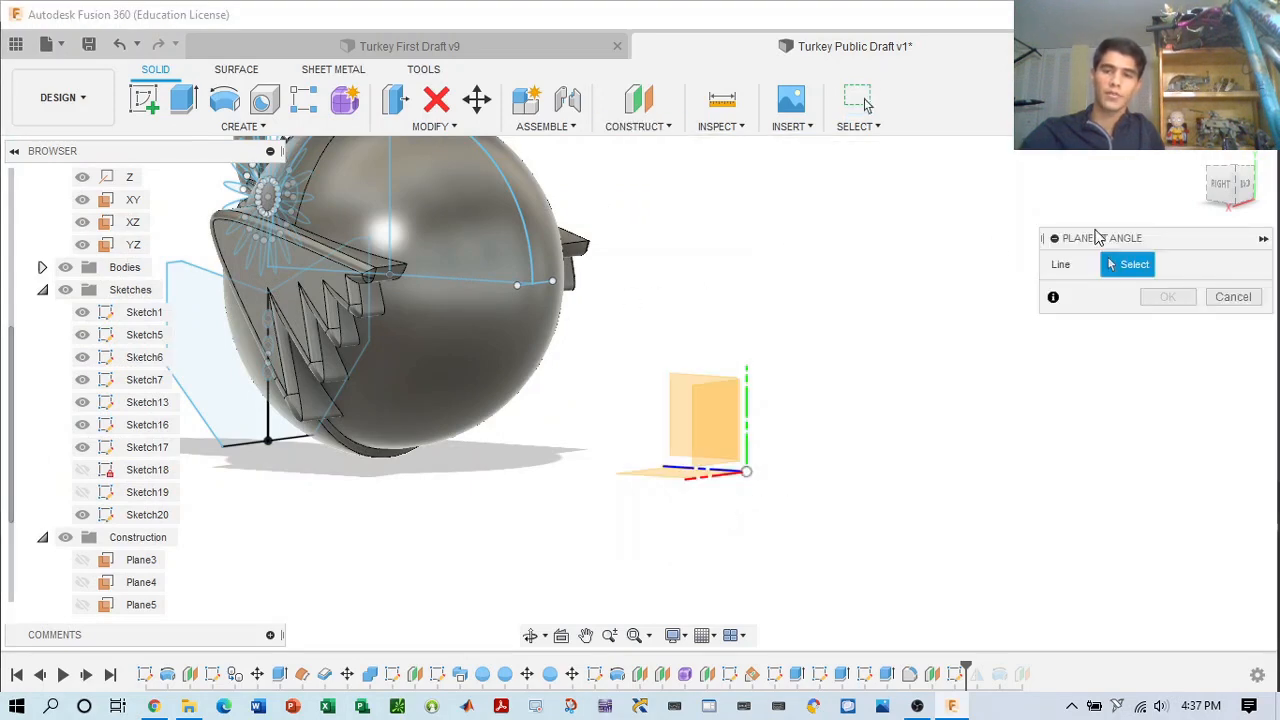
click(522, 285)
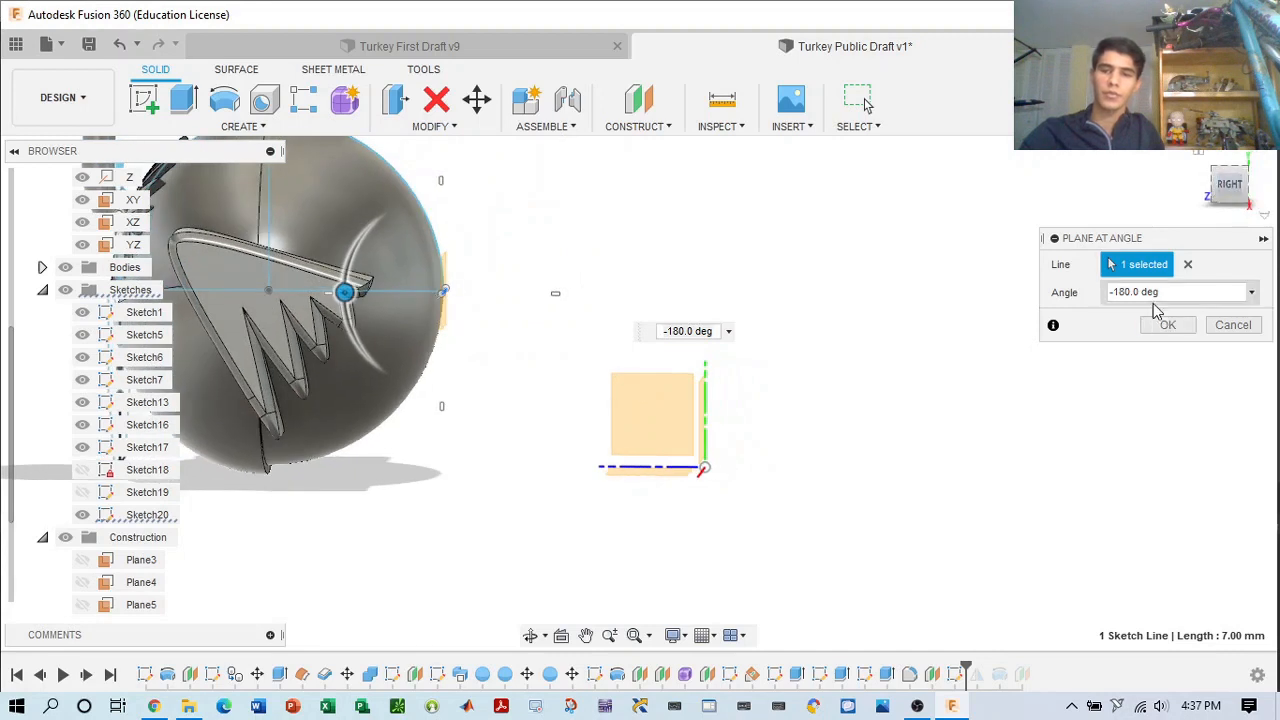
drag(1162, 293, 1082, 291)
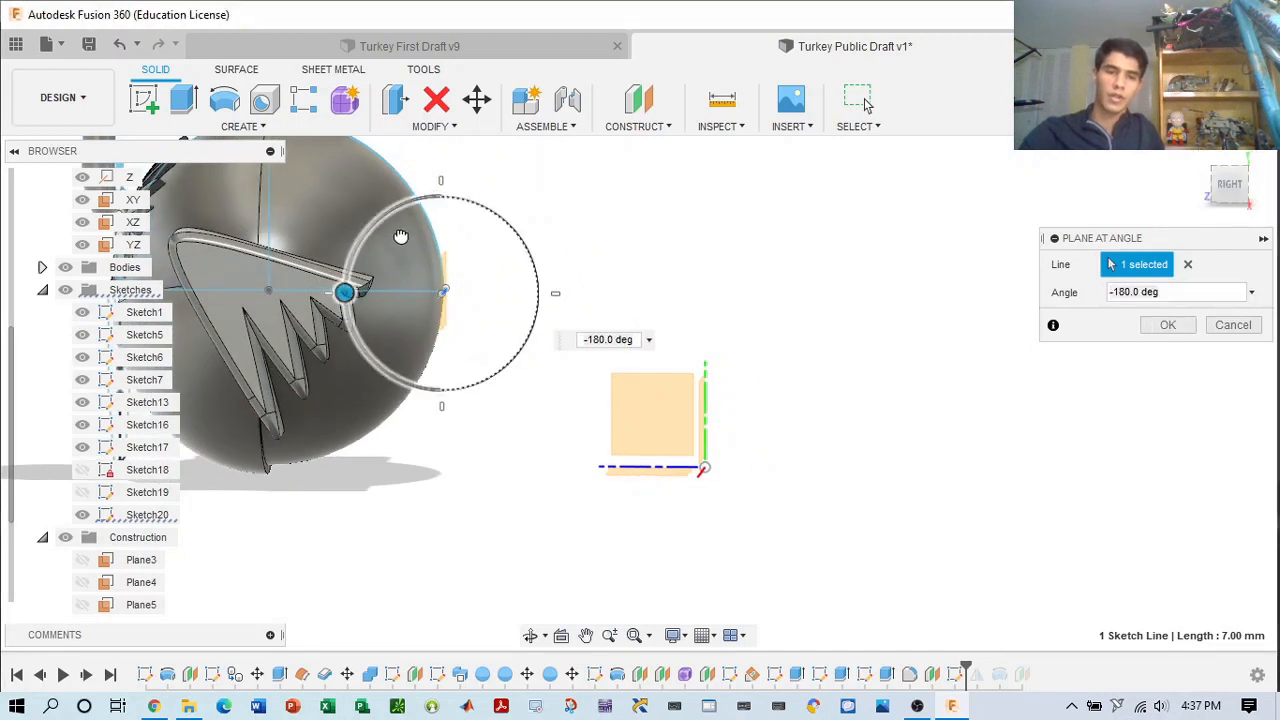
drag(373, 279, 366, 308)
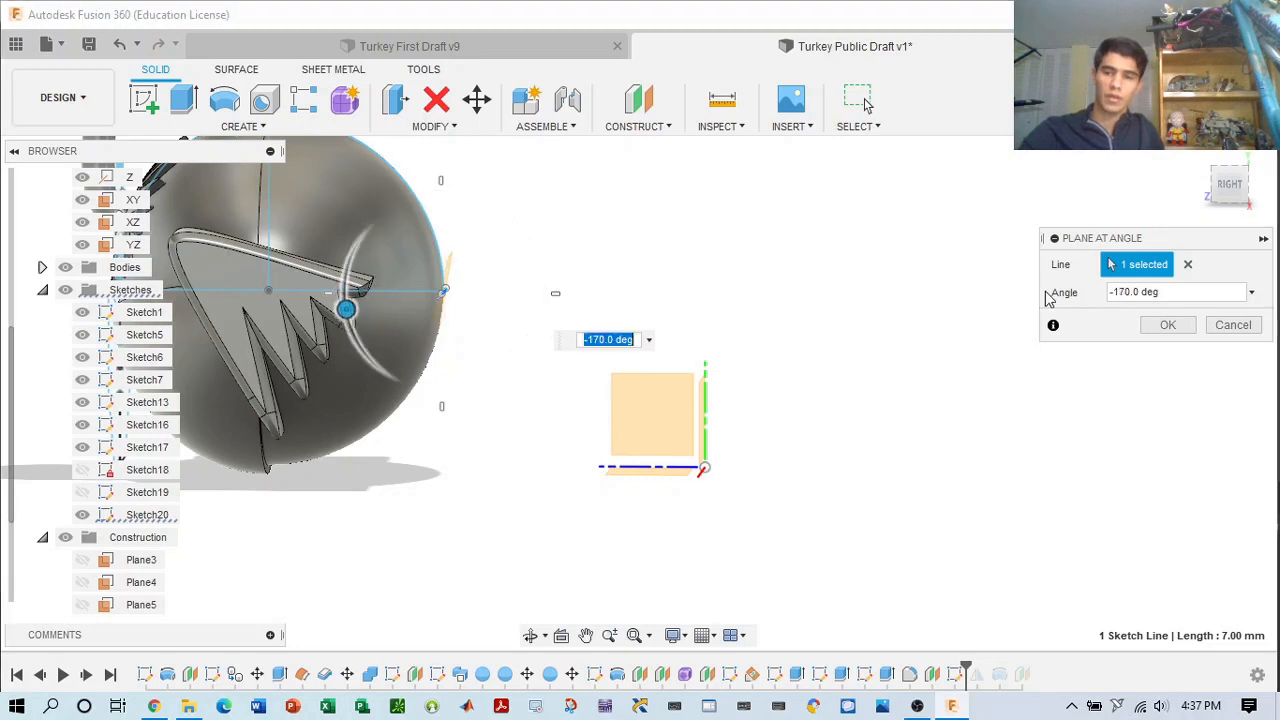
- Try tilting the plane through the short line to -25 and -165 degrees
drag(1188, 292, 972, 292)
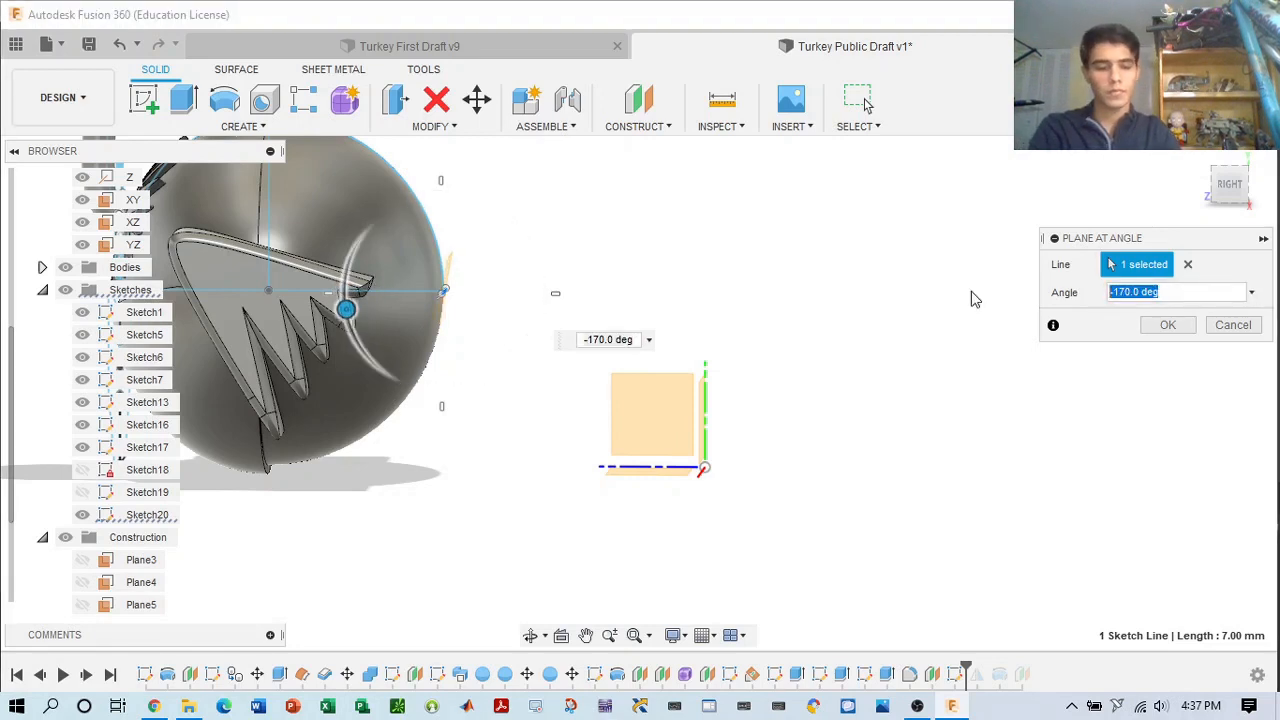
text(-25)
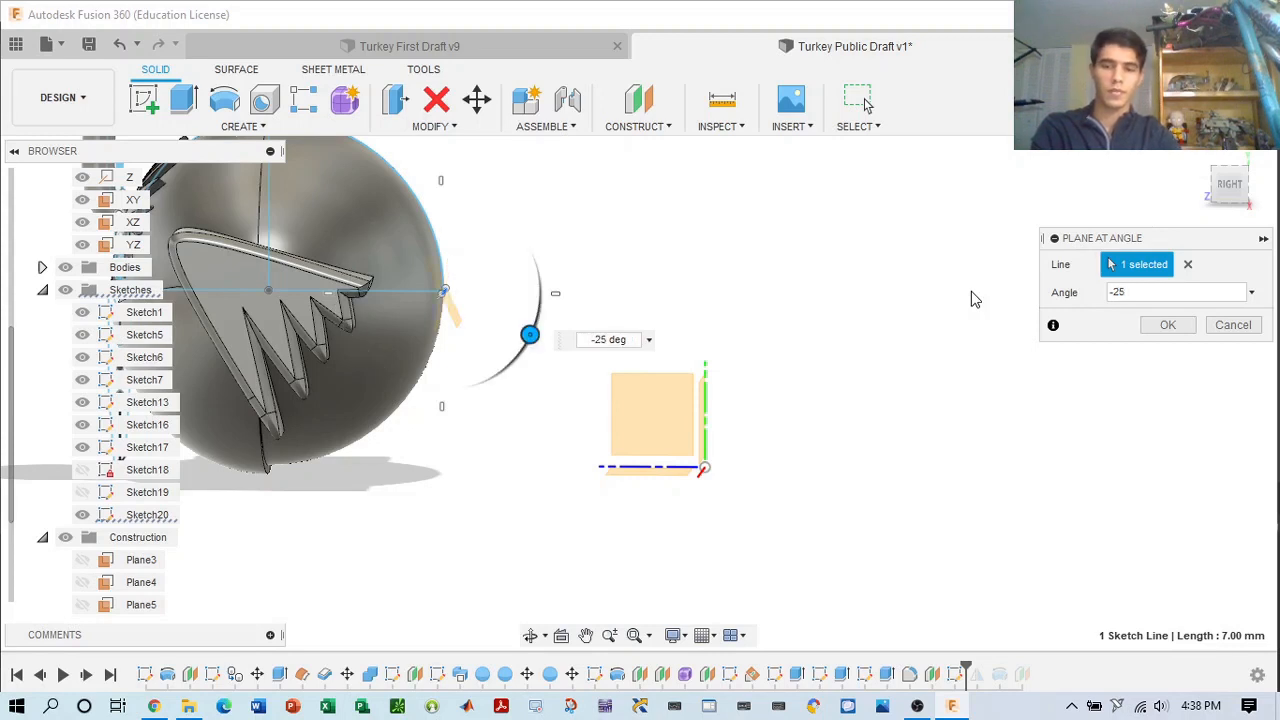
key(BackSpace)
key(BackSpace)
text(175)
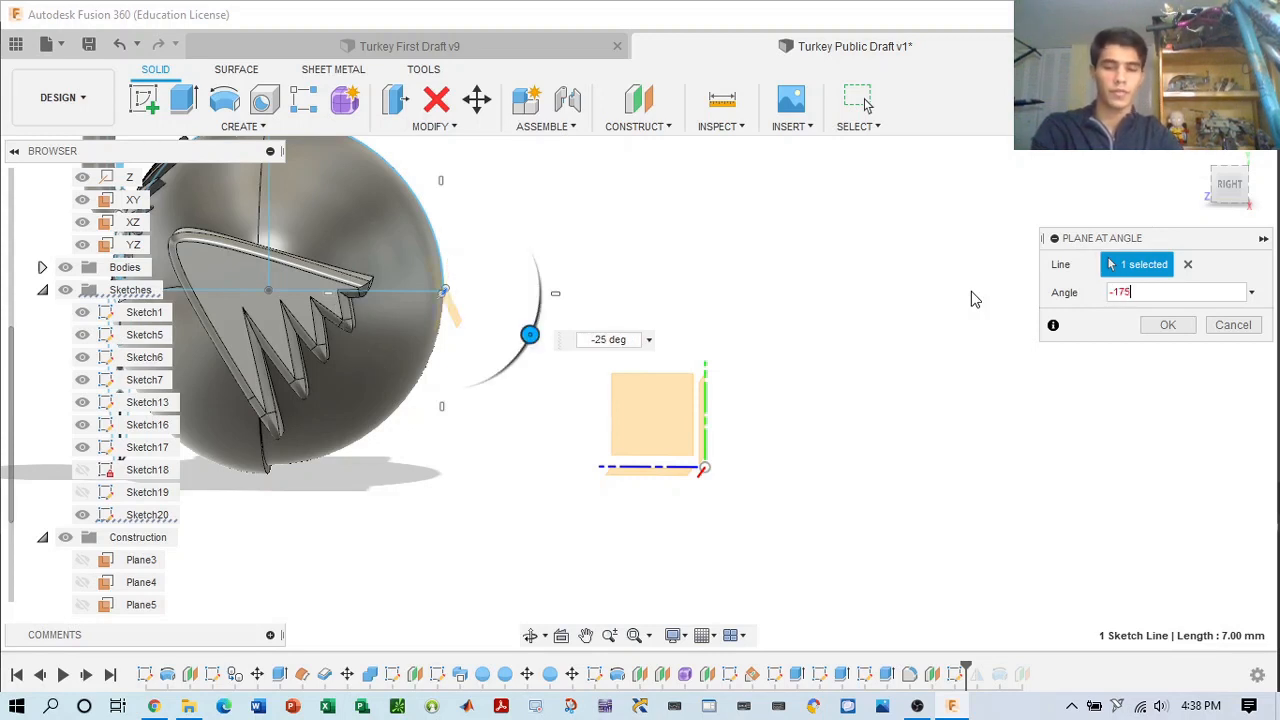
key(BackSpace)
key(BackSpace)
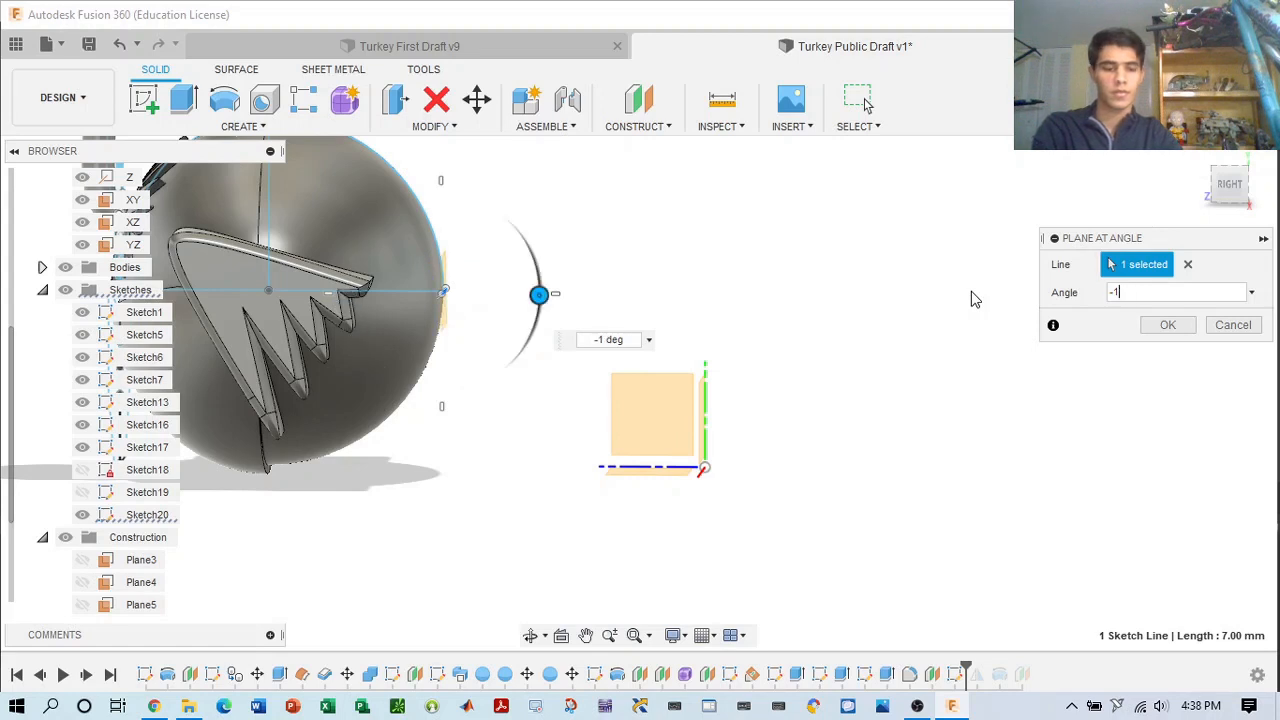
text(65)
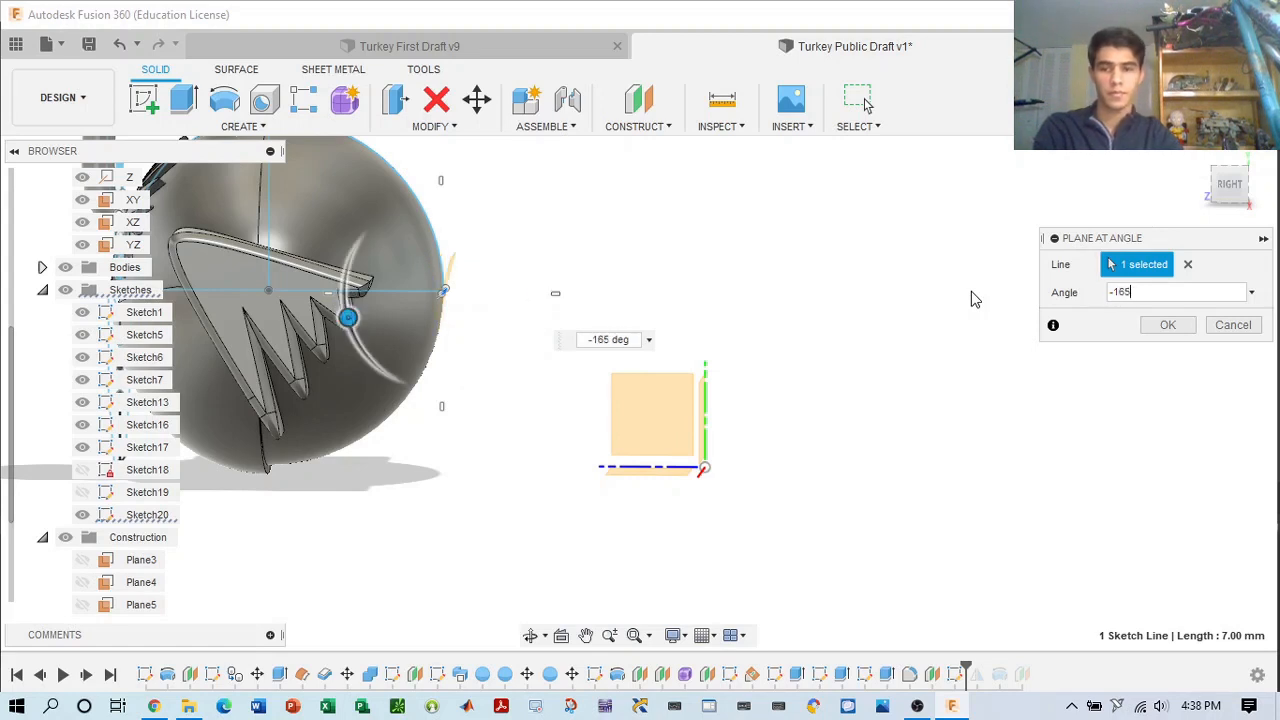
- Set the angle of the plane through the short line to -155 degrees and create the plane
key(BackSpace)
key(BackSpace)
text(55)
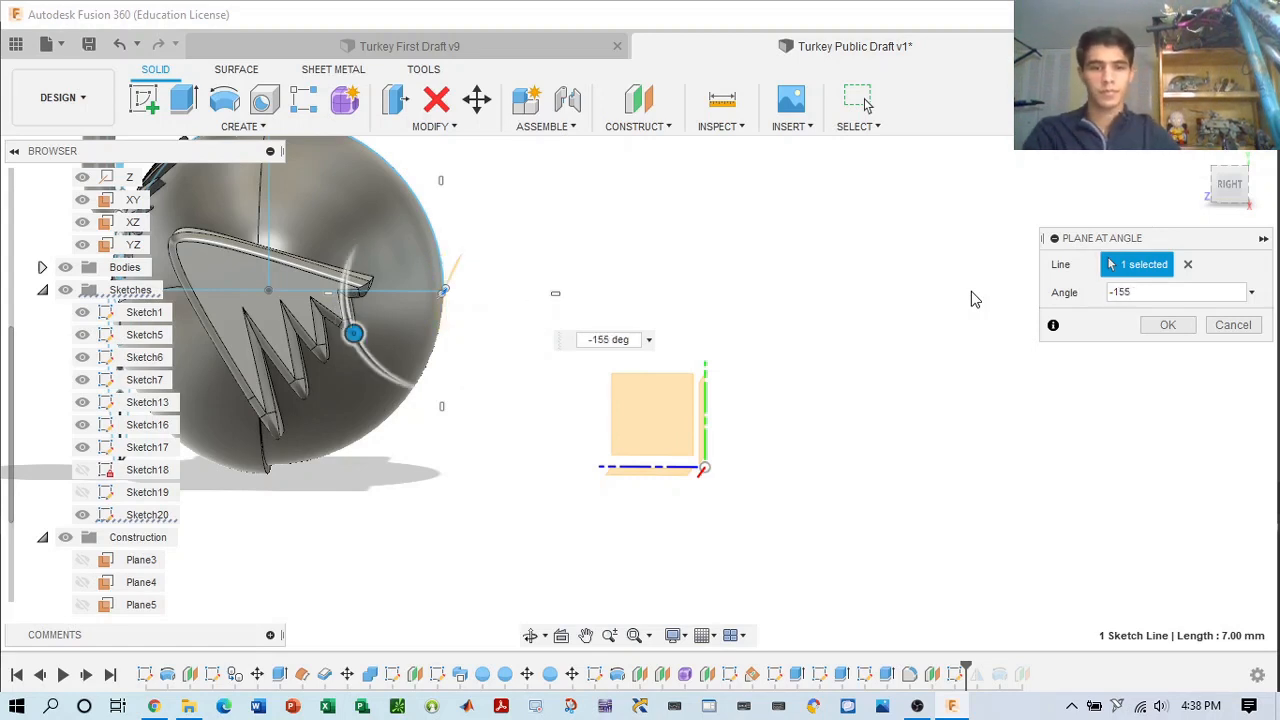
middle_drag(806, 300, 1014, 284)
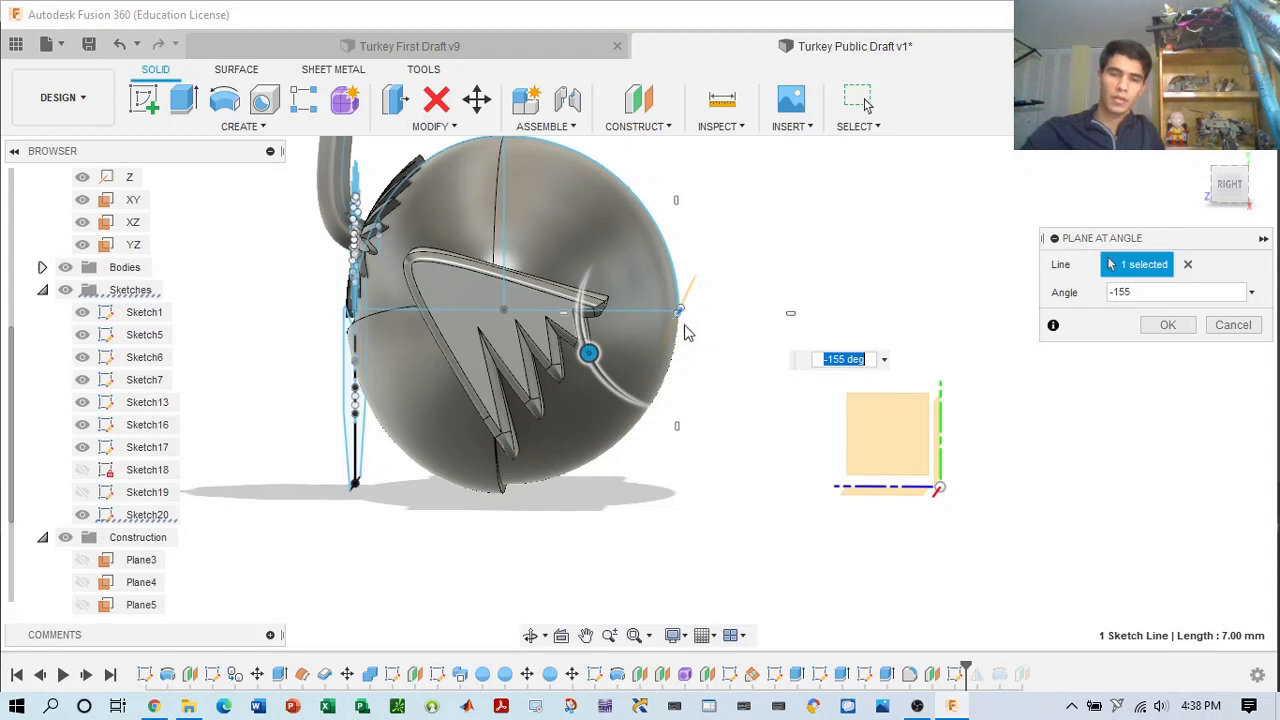
click(1180, 291)
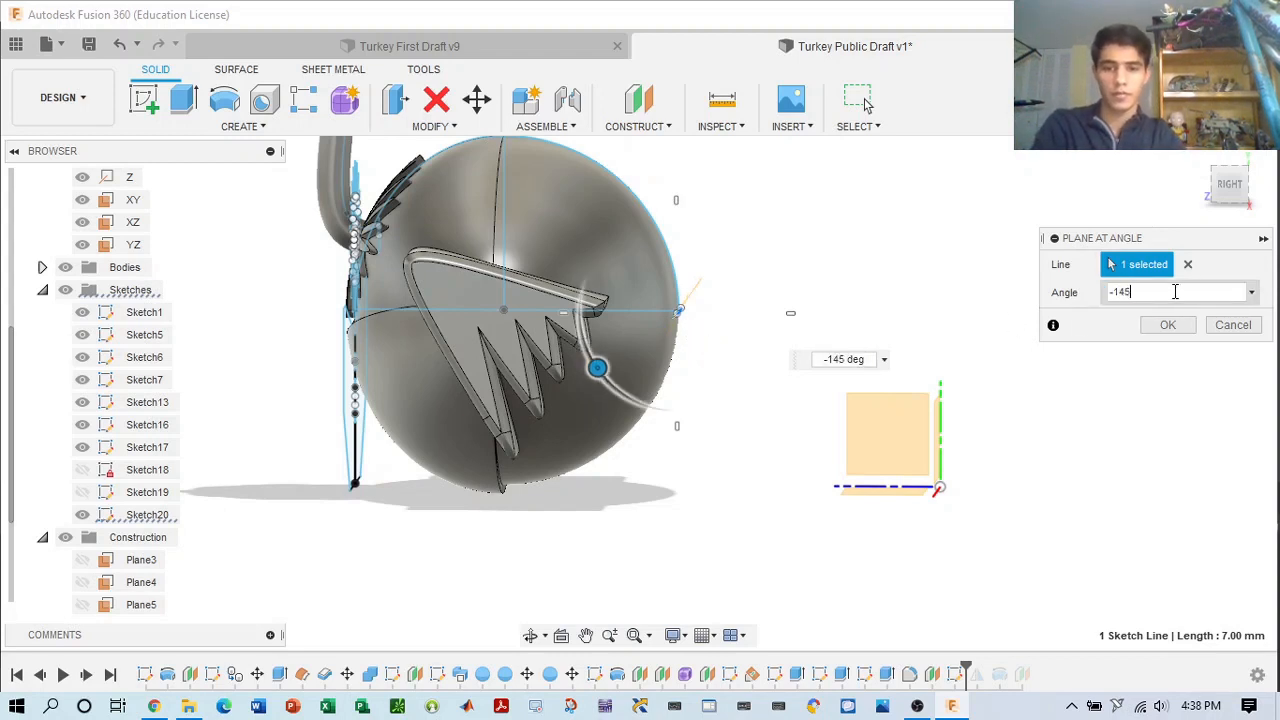
text(-155)
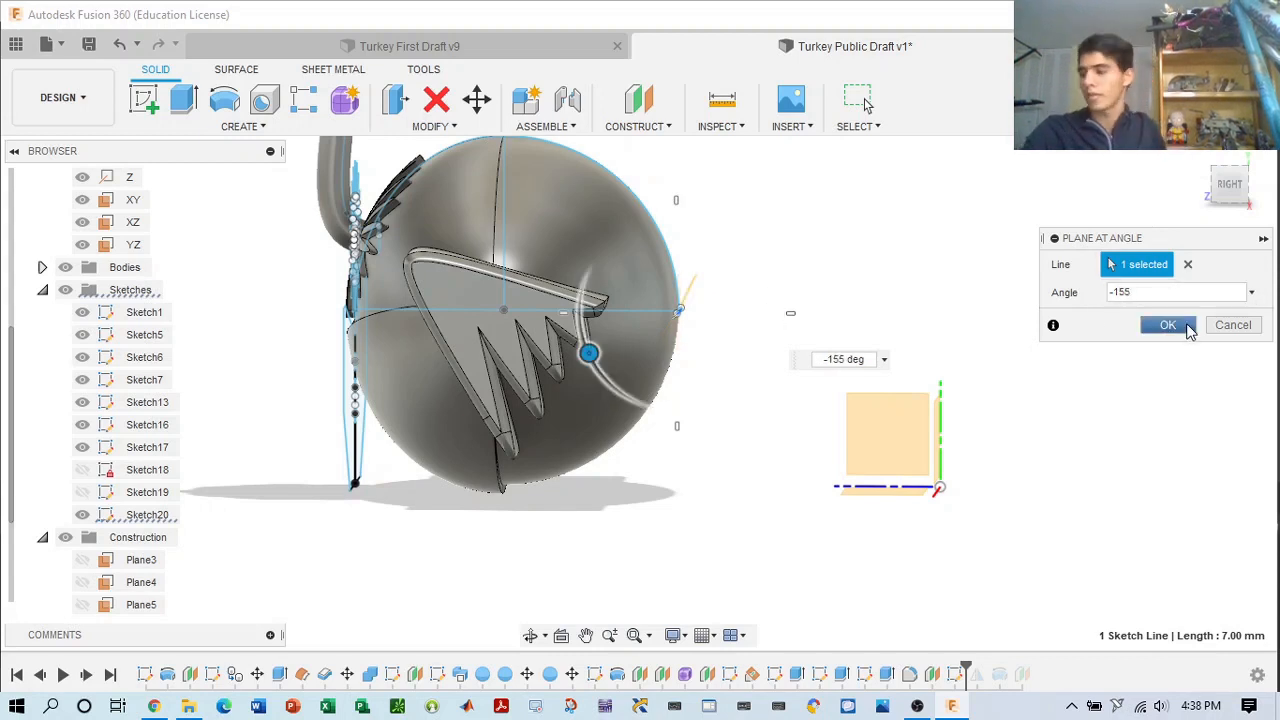
click(1181, 326)
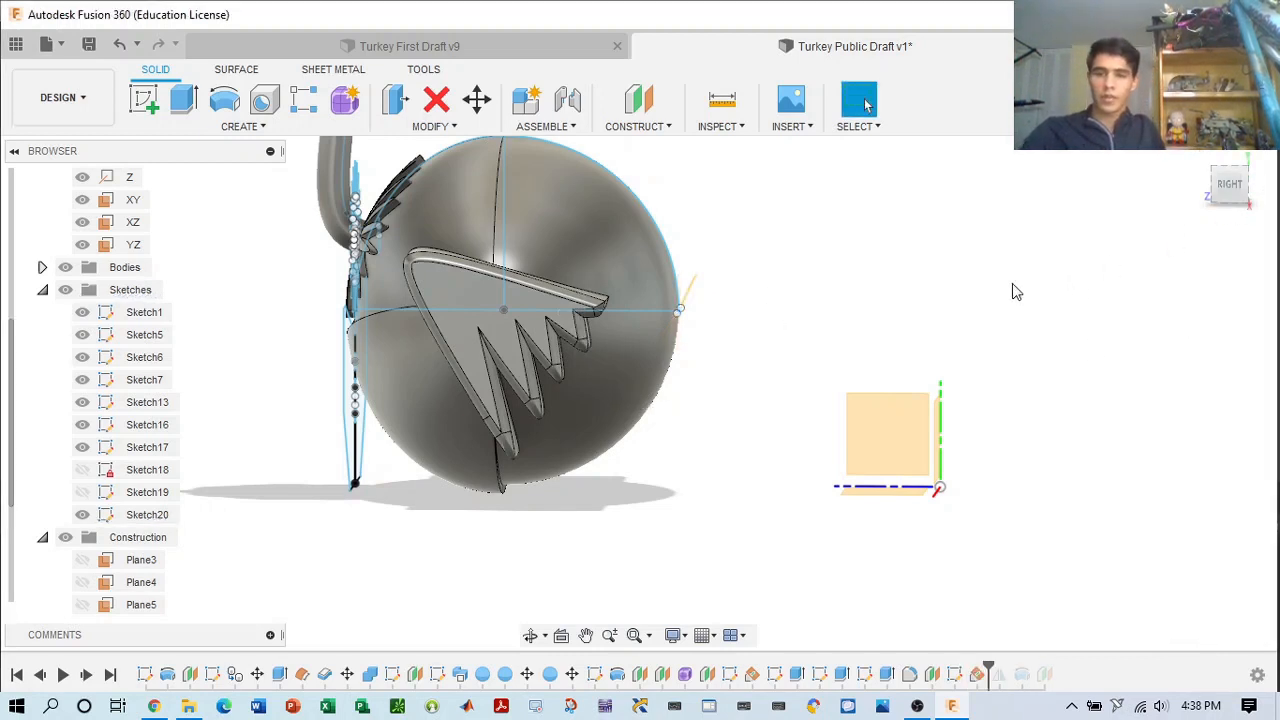
scroll(1010, 280, down, 2)
mouse_move(1248, 192)
mouse_down()
mouse_move(1278, 205)
mouse_move(1150, 188)
mouse_move(1238, 190)
mouse_up()
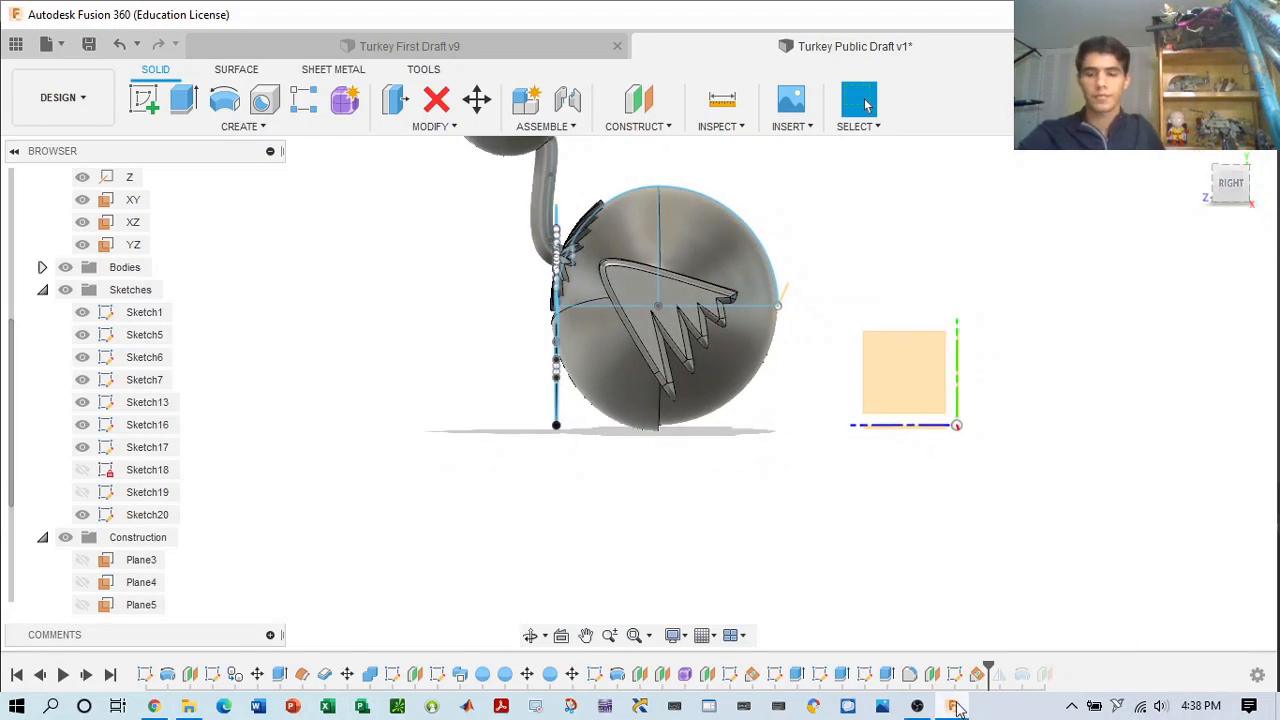
click(917, 706)
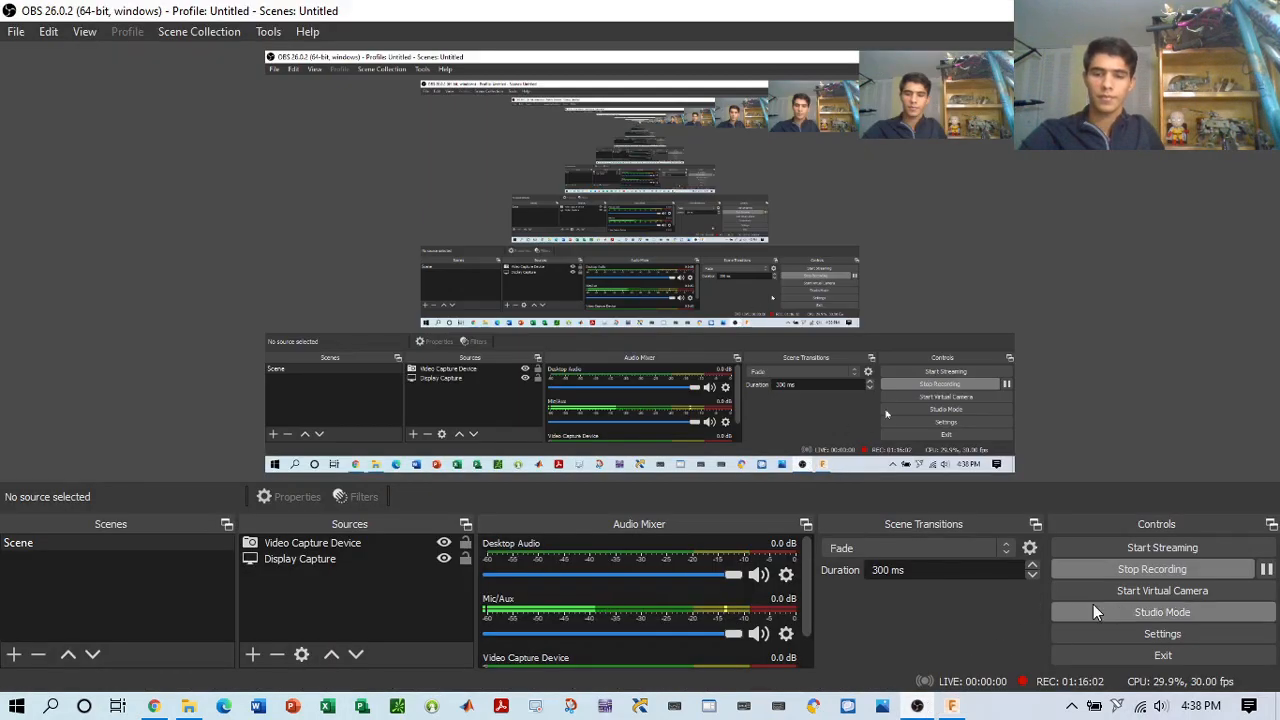
click(1266, 570)
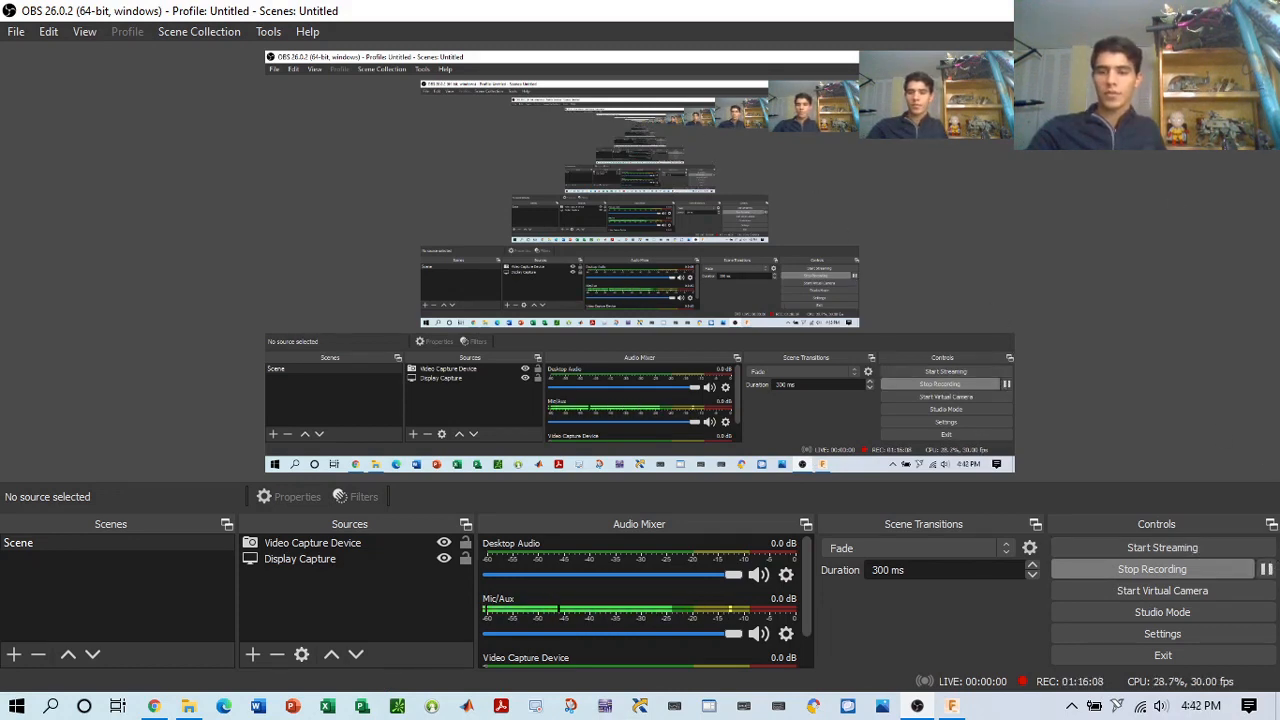
click(954, 706)
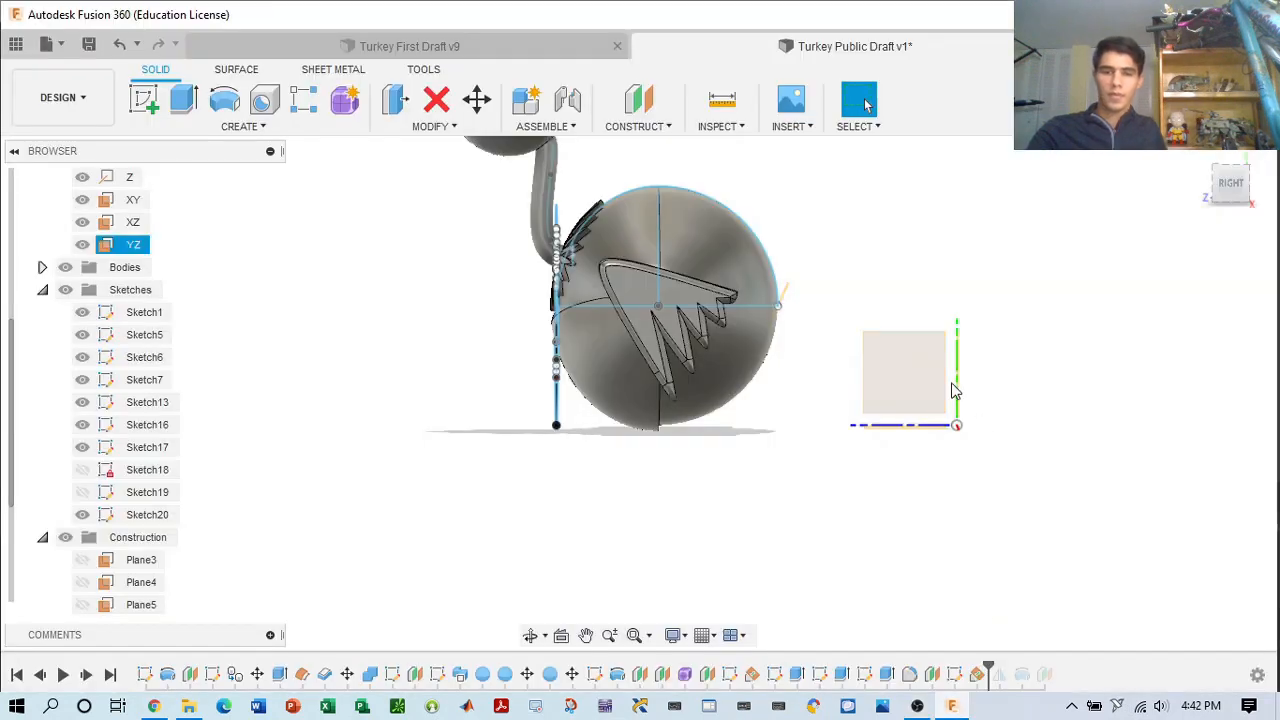
- Start a new sketch behind the turkey, viewed squarely from the back of the spherical body
click(1189, 187)
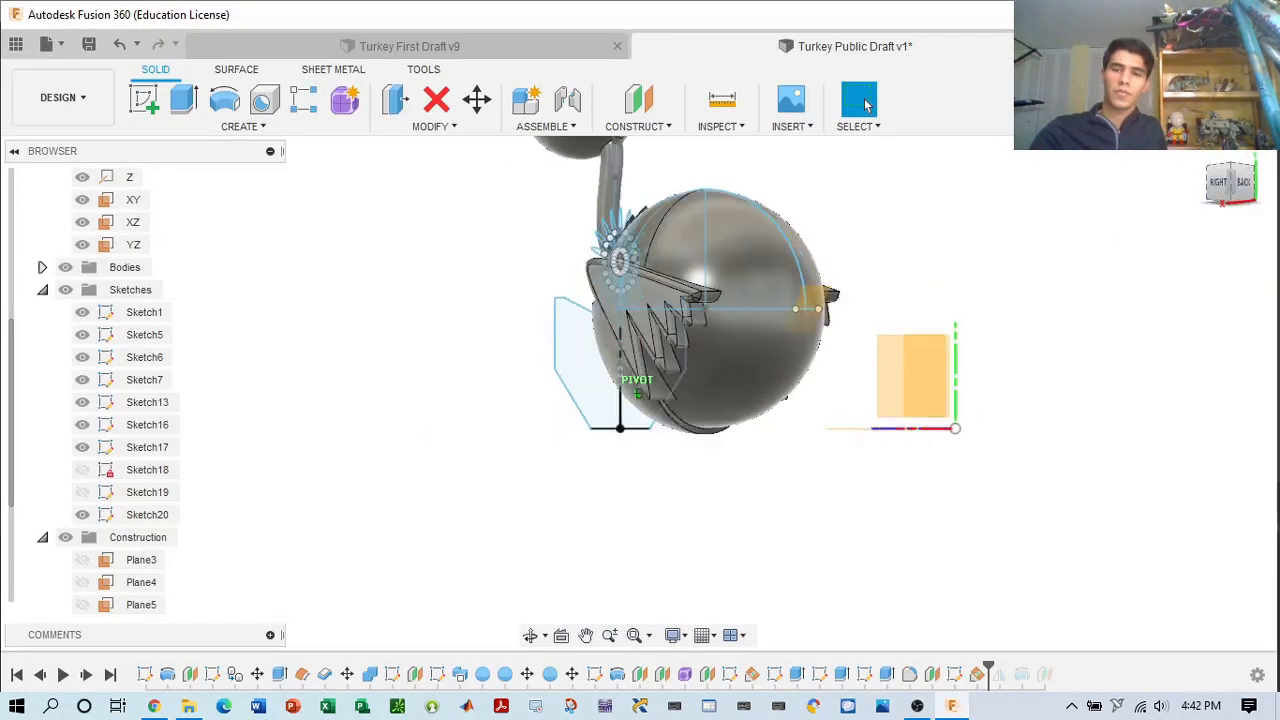
click(141, 98)
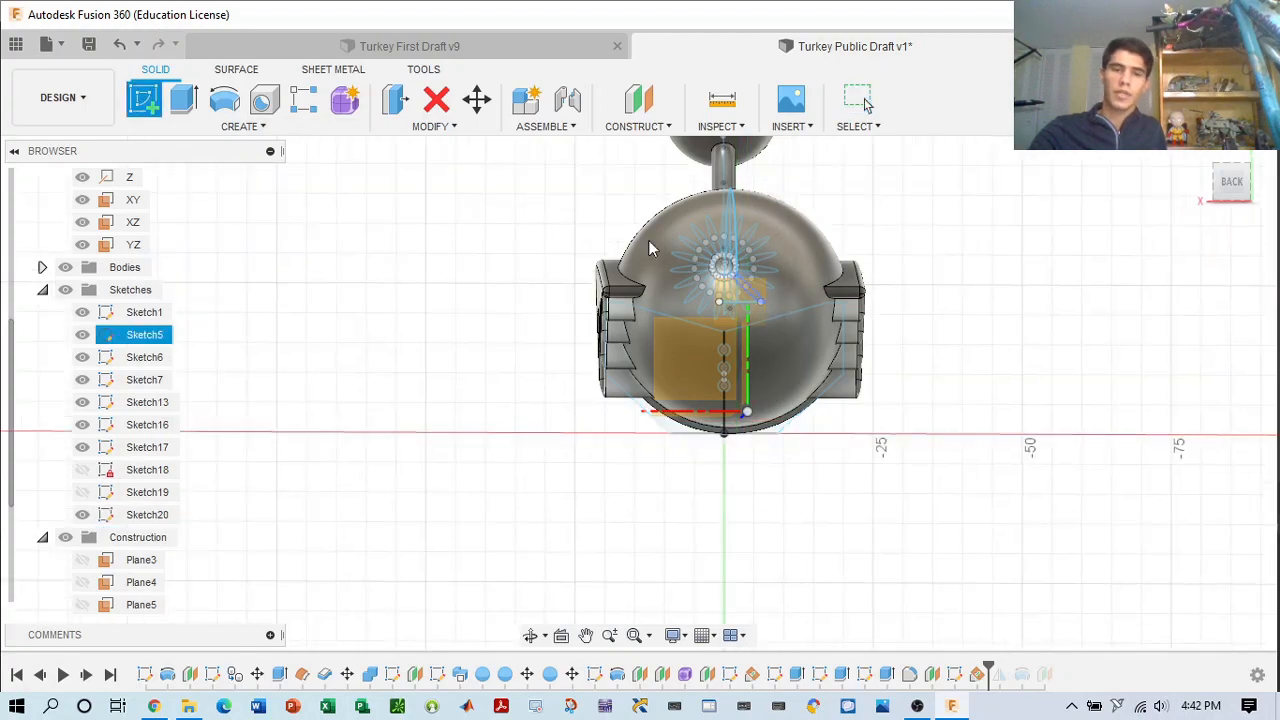
scroll(752, 313, up, 3)
click(841, 286)
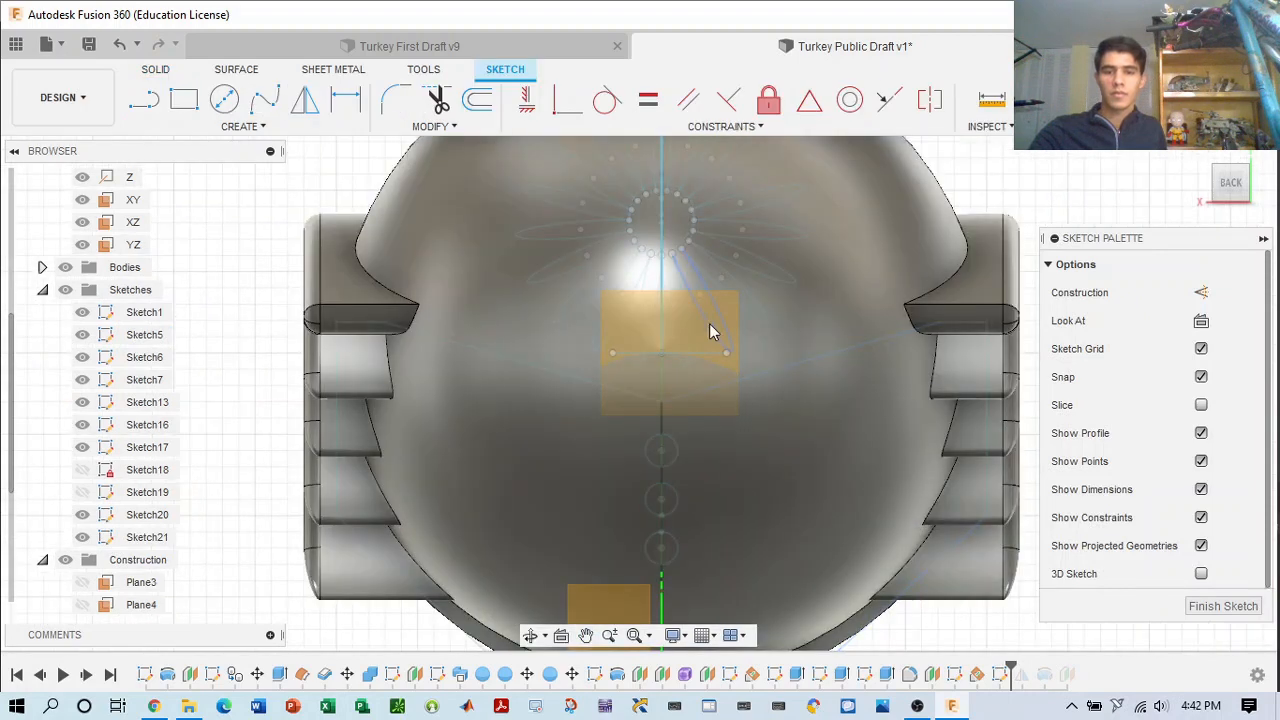
click(705, 322)
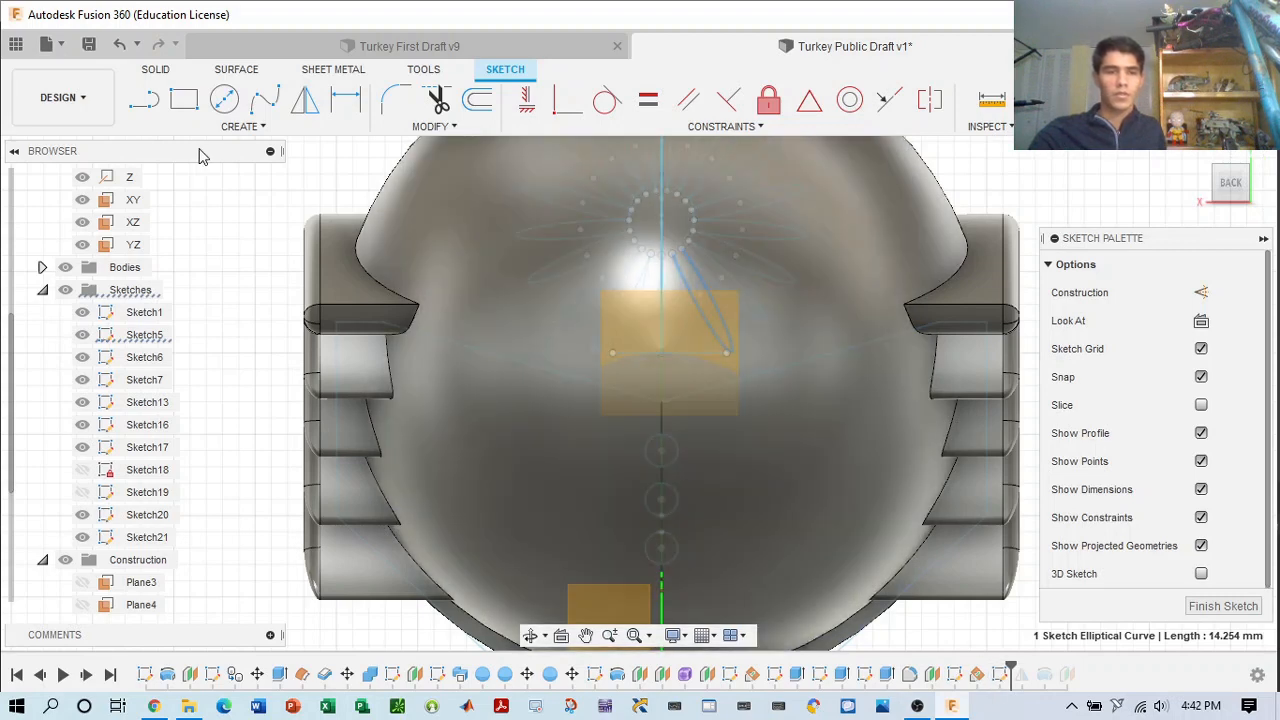
scroll(644, 317, down, 5)
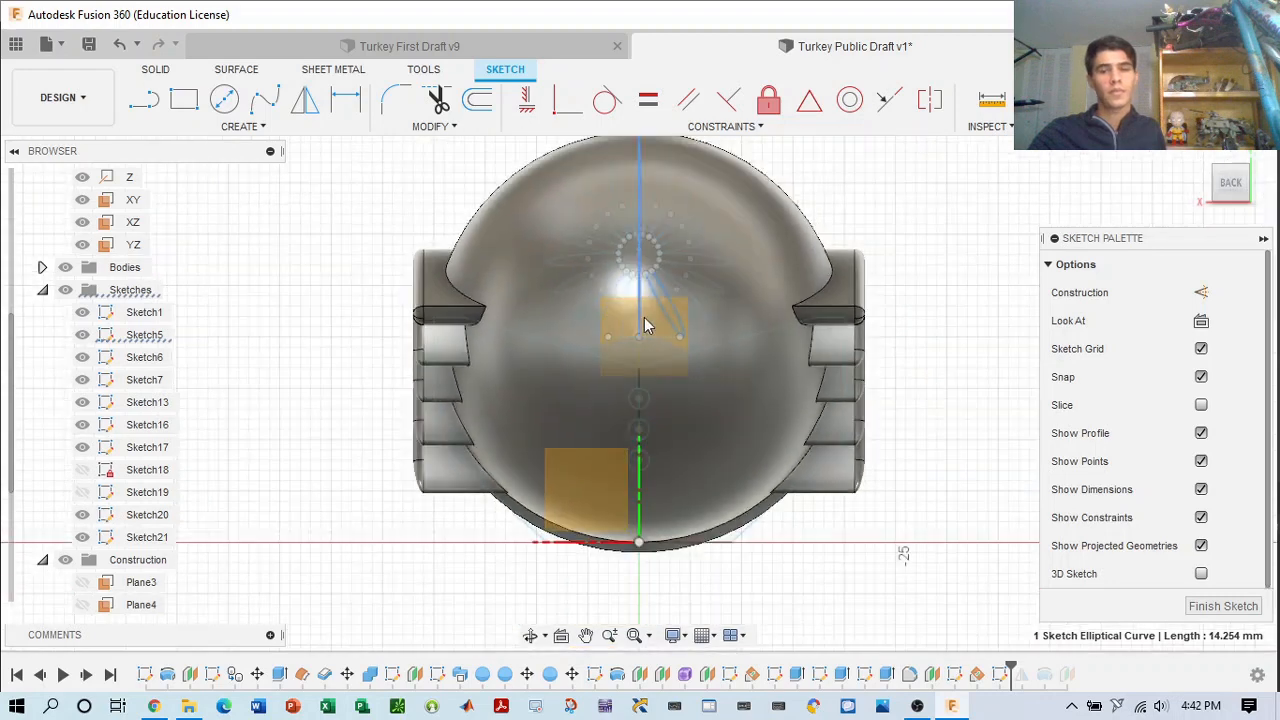
- Start an ellipse centred at the top of the body, with a vertical axis about 40 mm long reaching down to the body's rear point
click(259, 128)
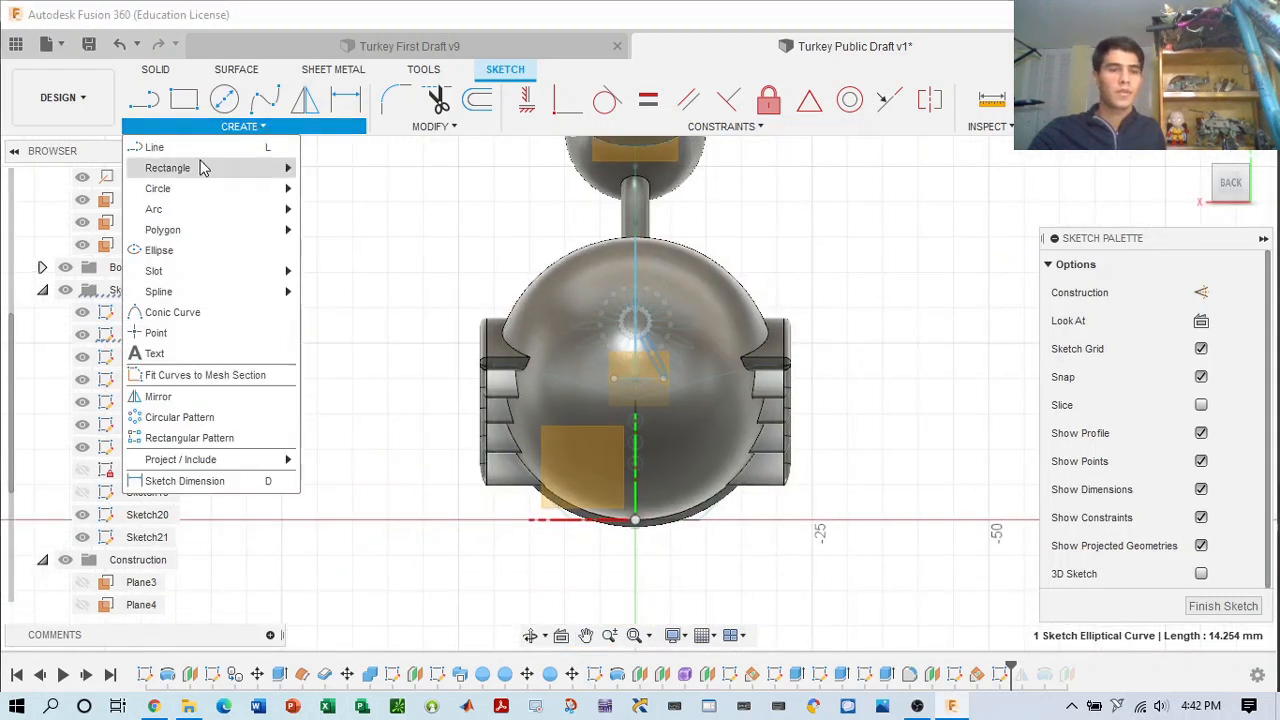
mouse_move(202, 168)
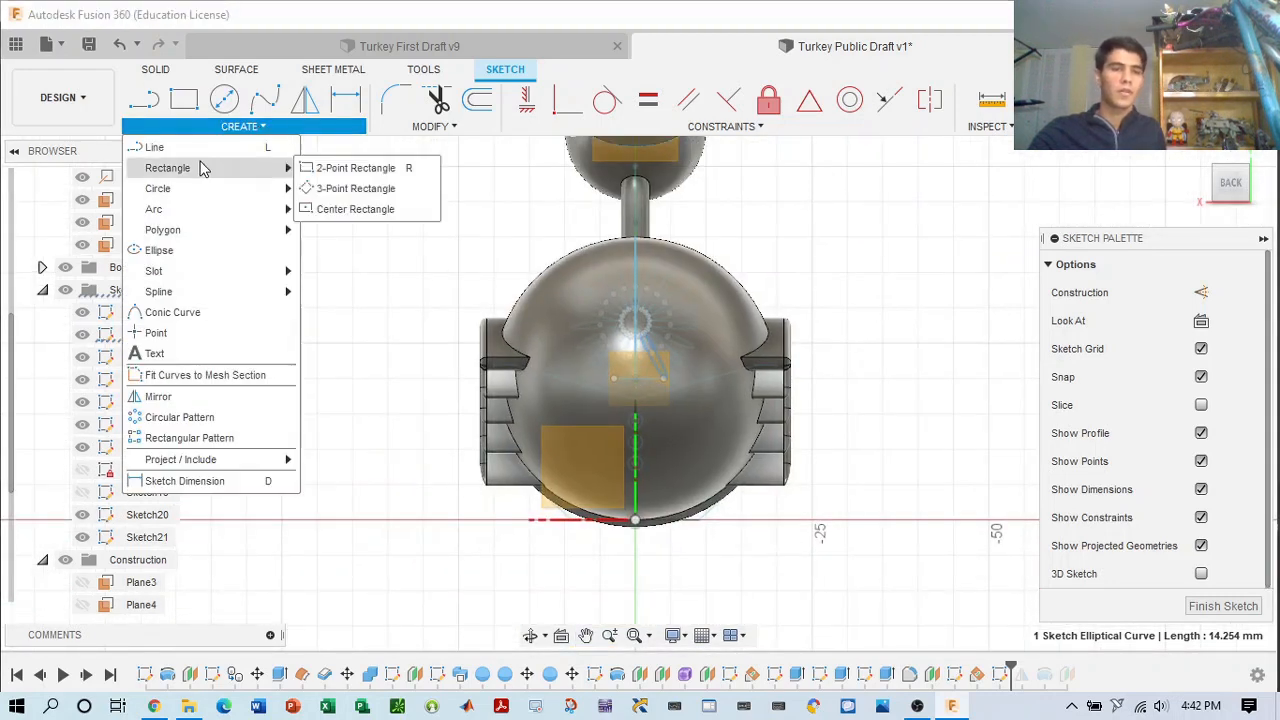
click(211, 251)
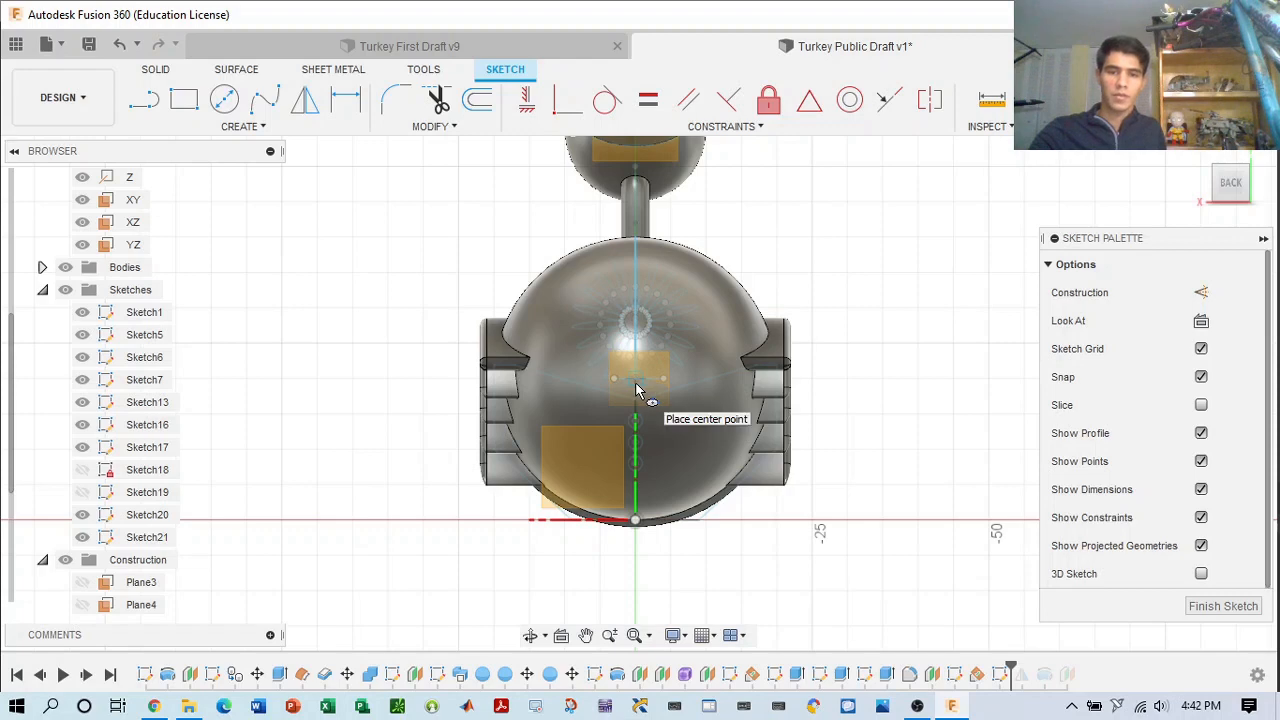
click(636, 240)
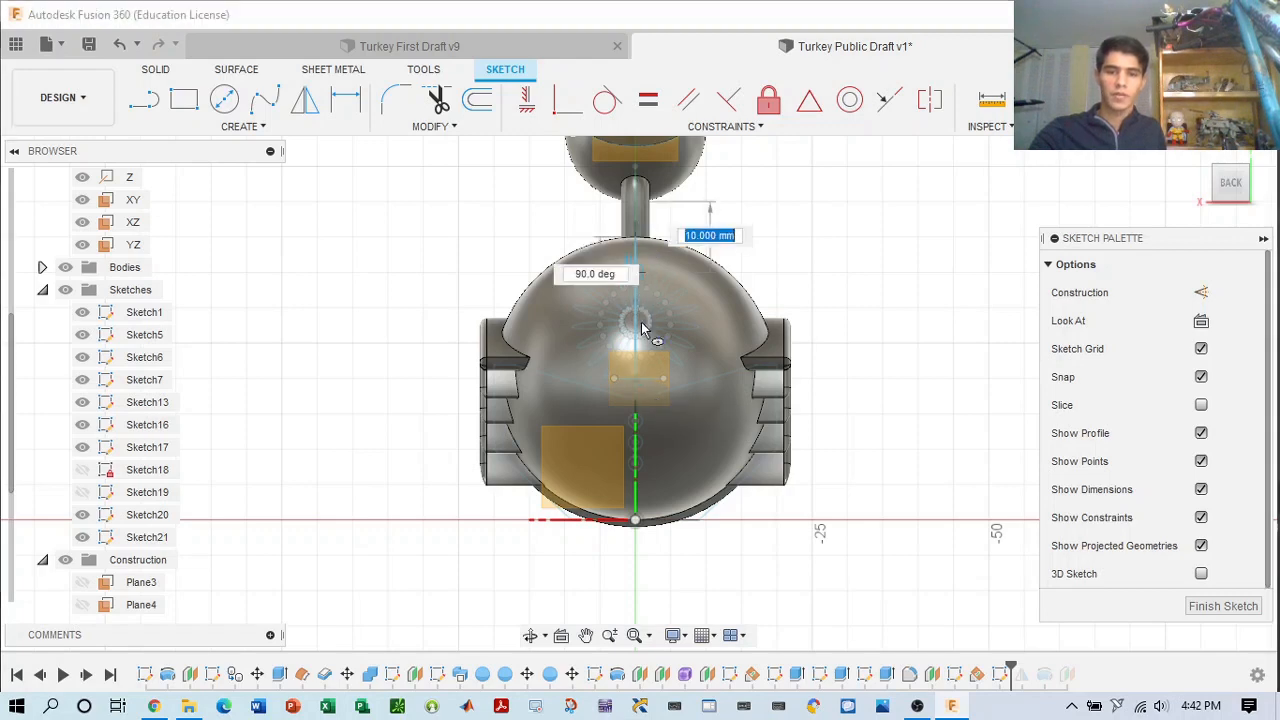
scroll(640, 390, up, 5)
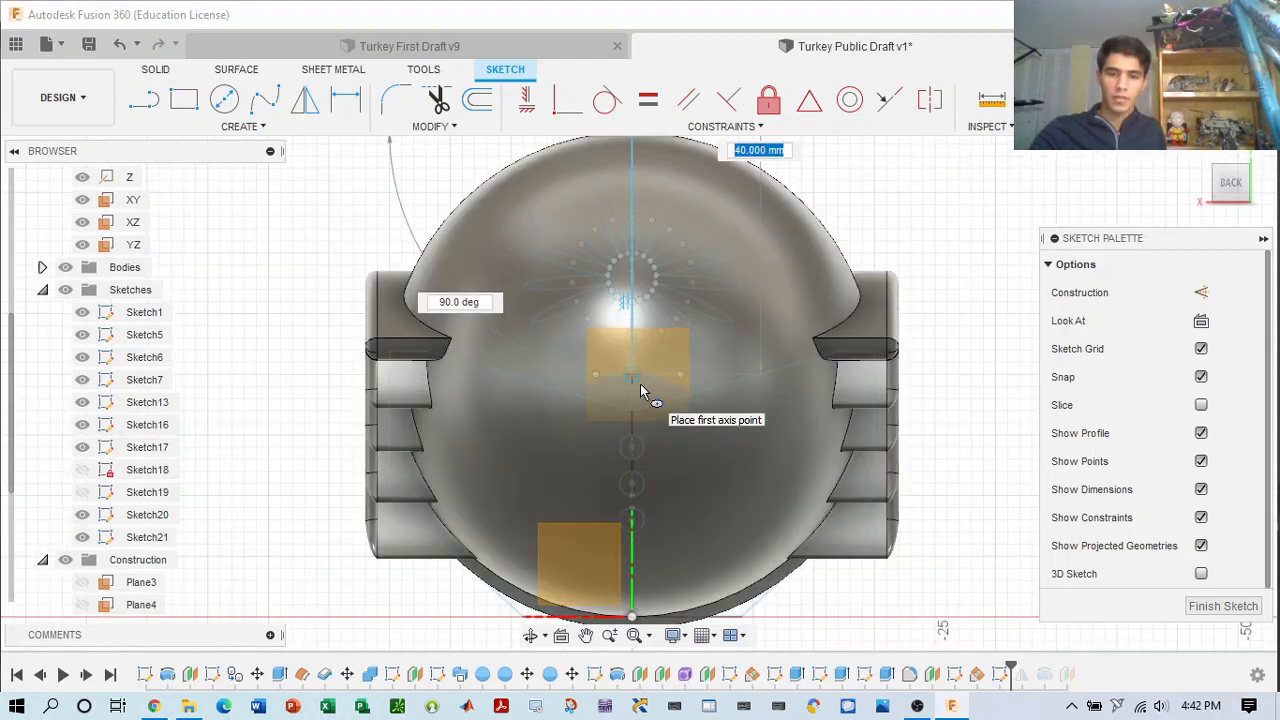
click(632, 368)
scroll(640, 350, down, 8)
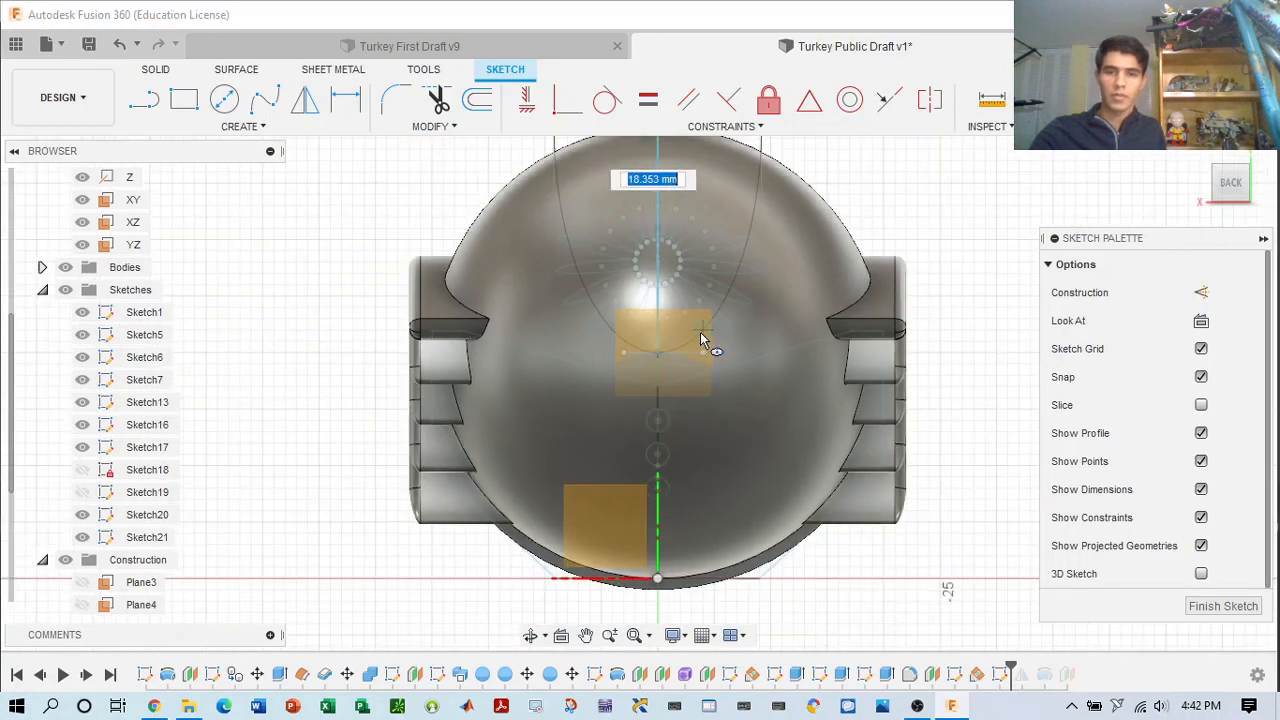
scroll(722, 270, down, 4)
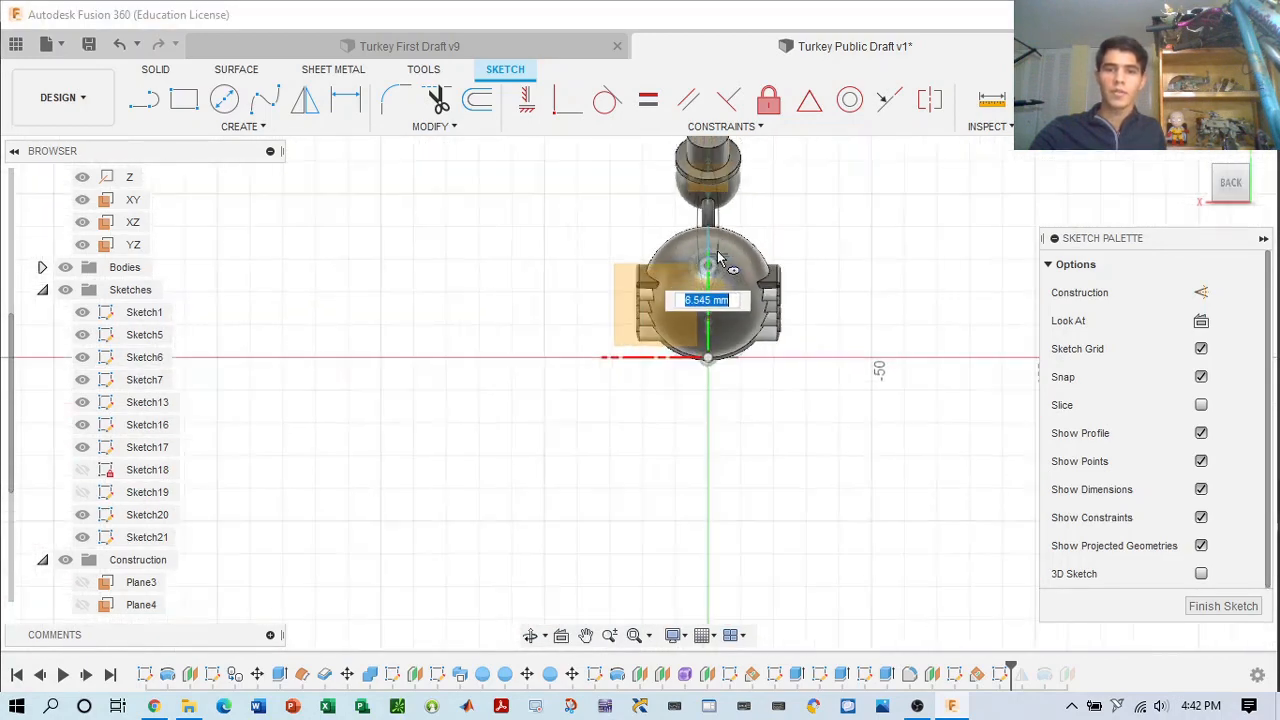
- Try several widths for the ellipse and complete it with a width of 7 mm
scroll(714, 327, up, 5)
scroll(710, 327, up, 2)
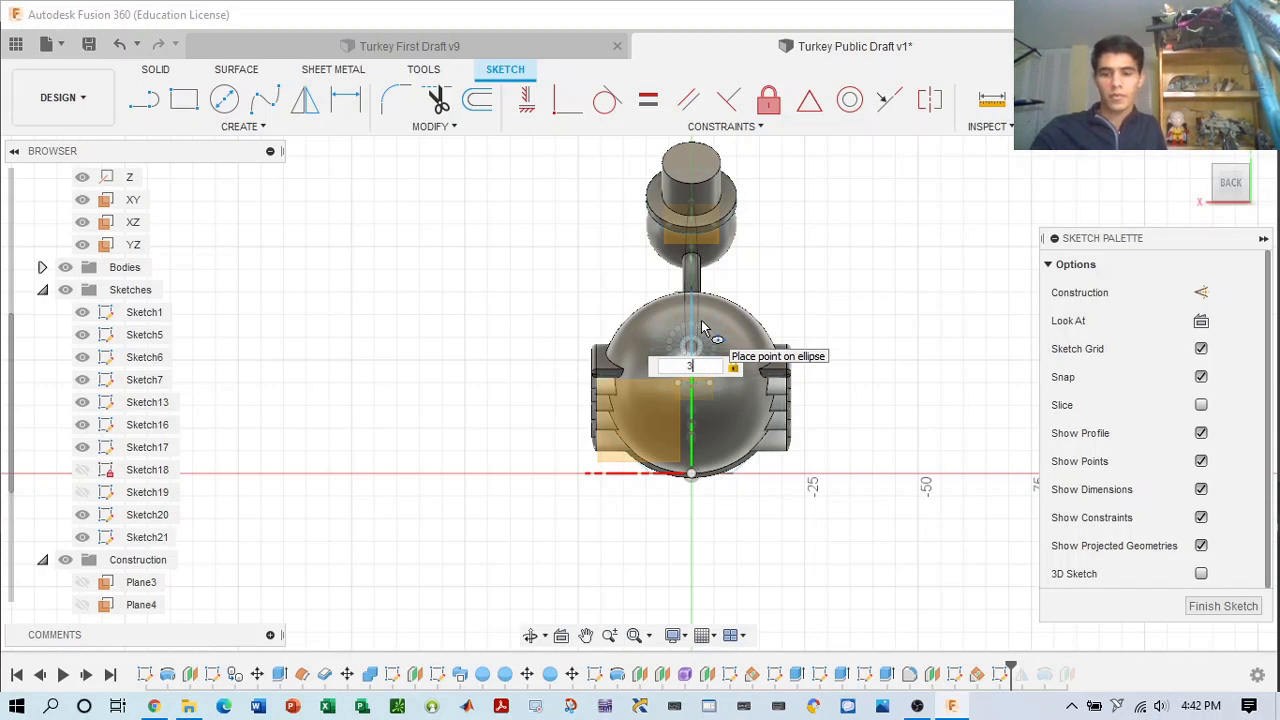
key(BackSpace)
text(5)
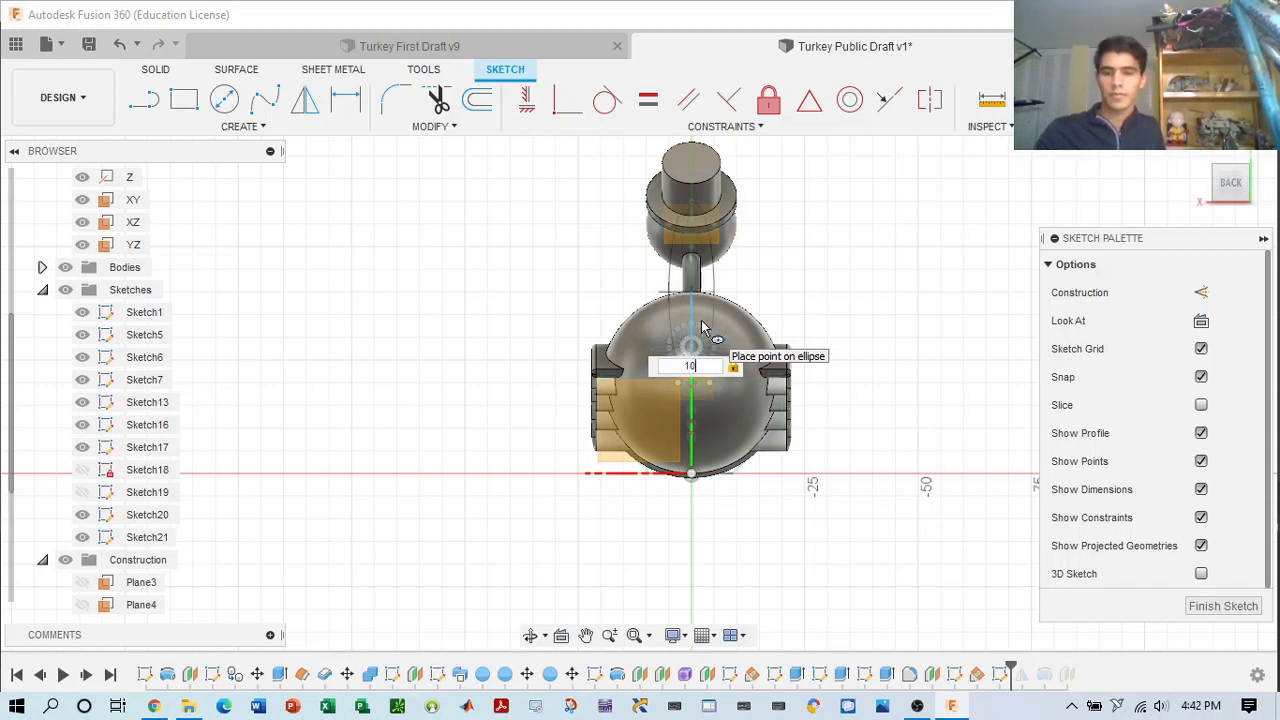
key(BackSpace)
key(BackSpace)
text(6)
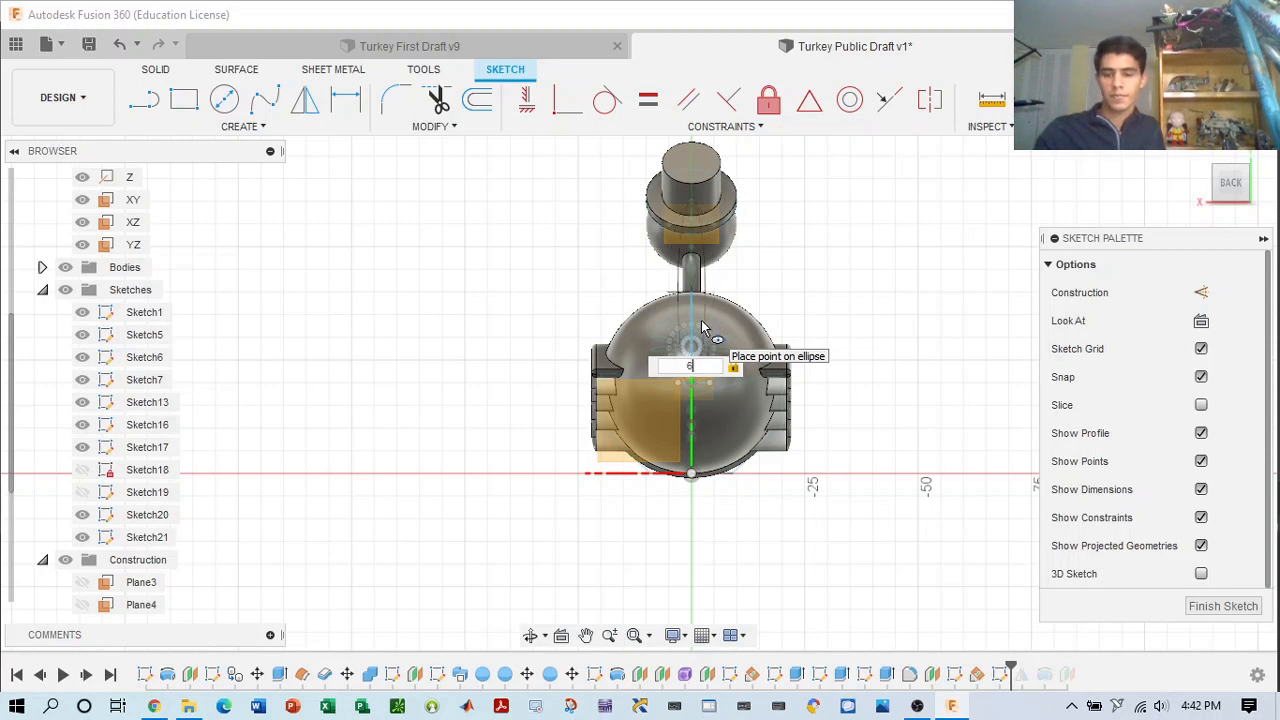
key(BackSpace)
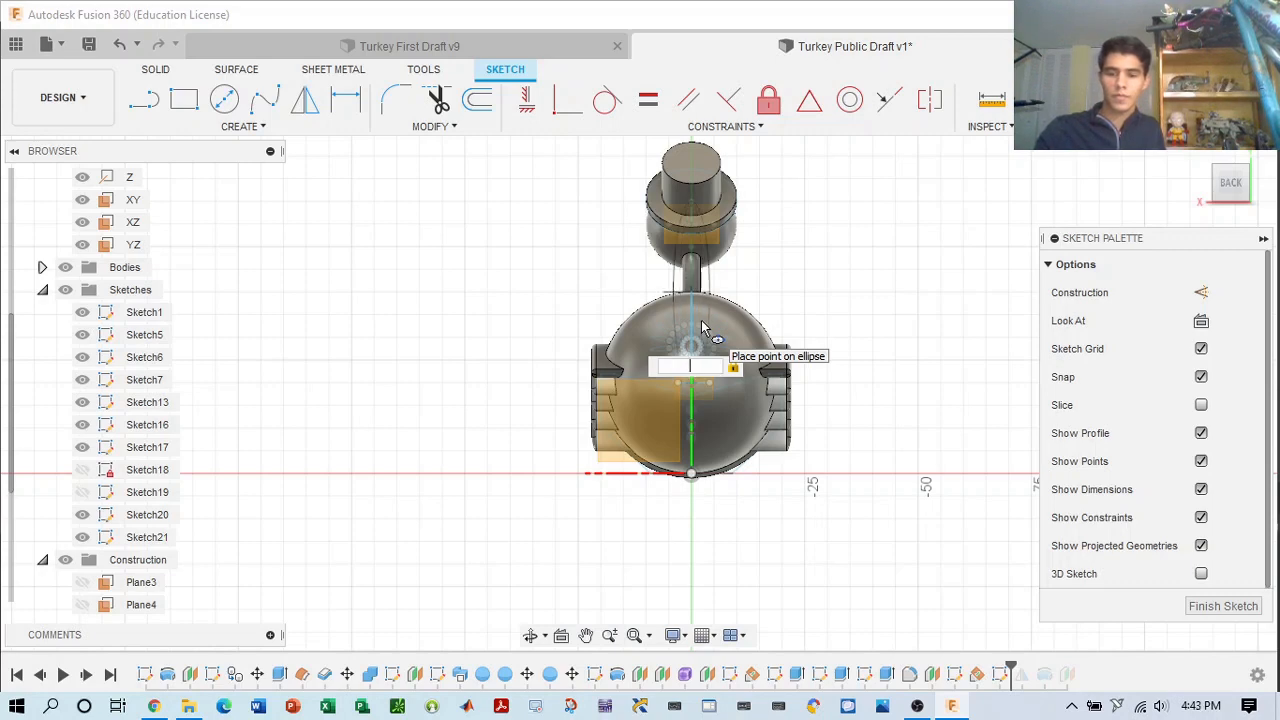
text(7)
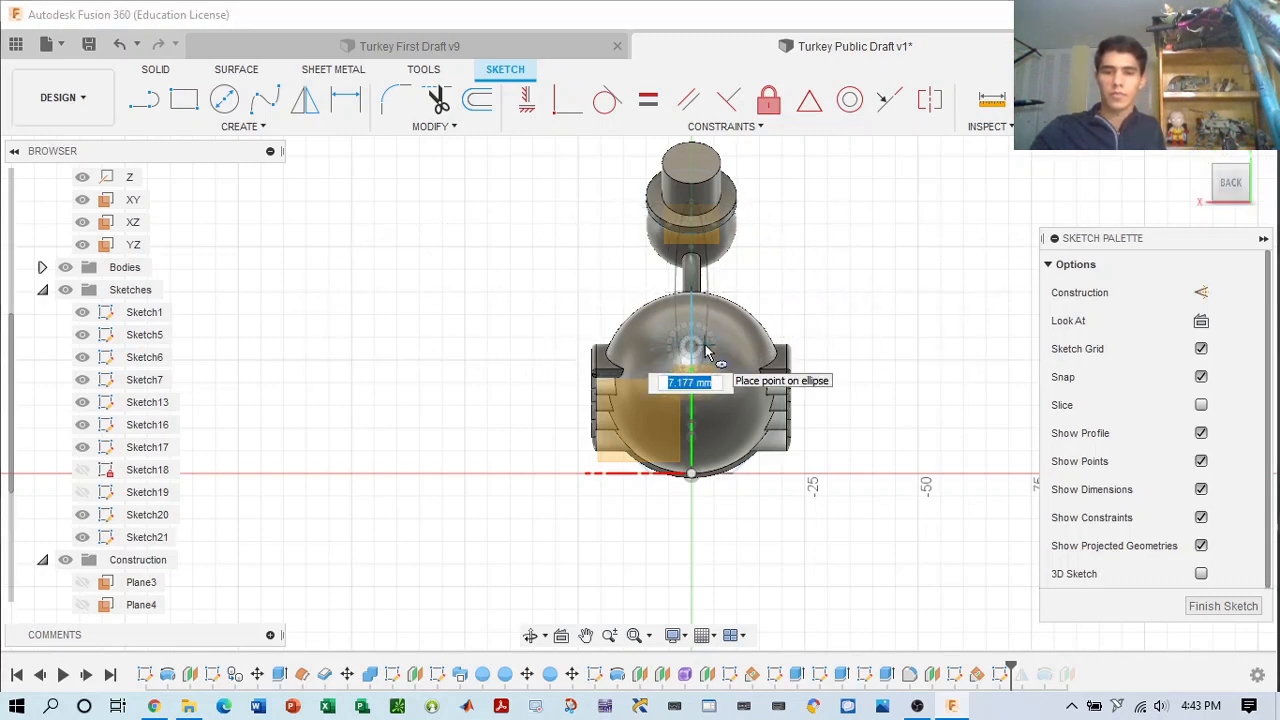
key(Return)
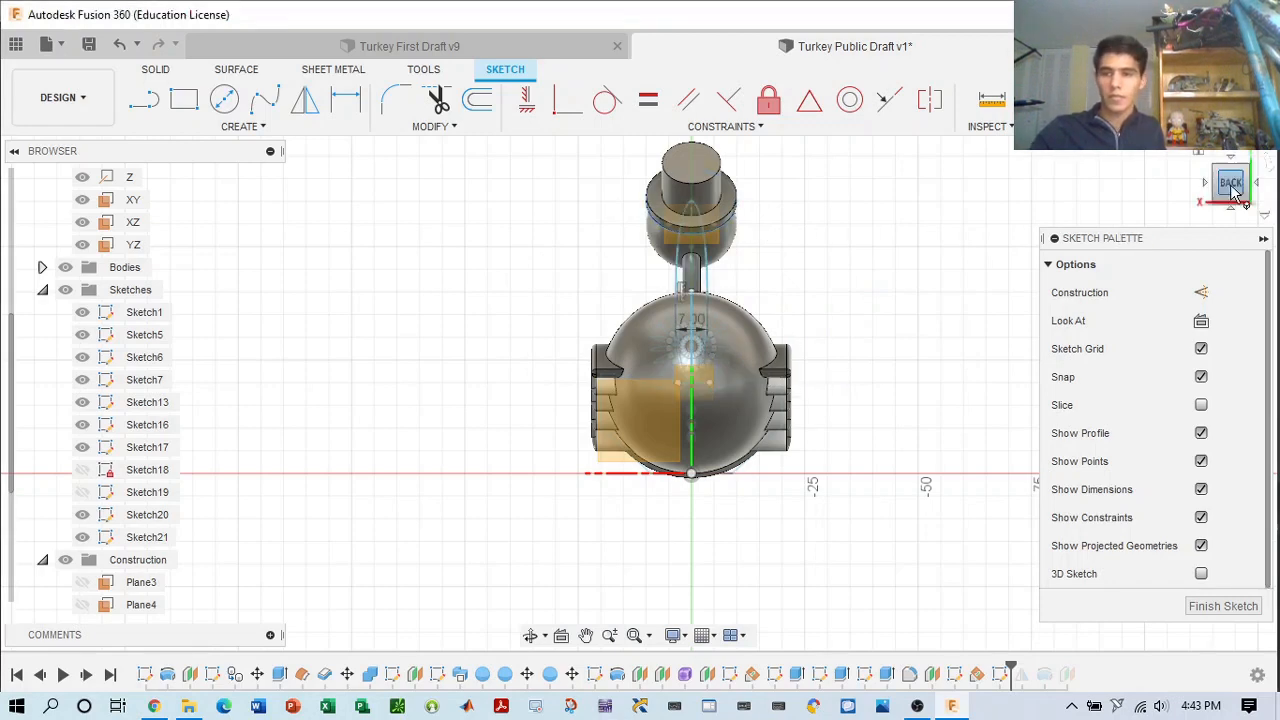
- Finish the ellipse sketch and redefine its sketch plane to the angled construction plane at the rear of the body
drag(1233, 190, 1279, 197)
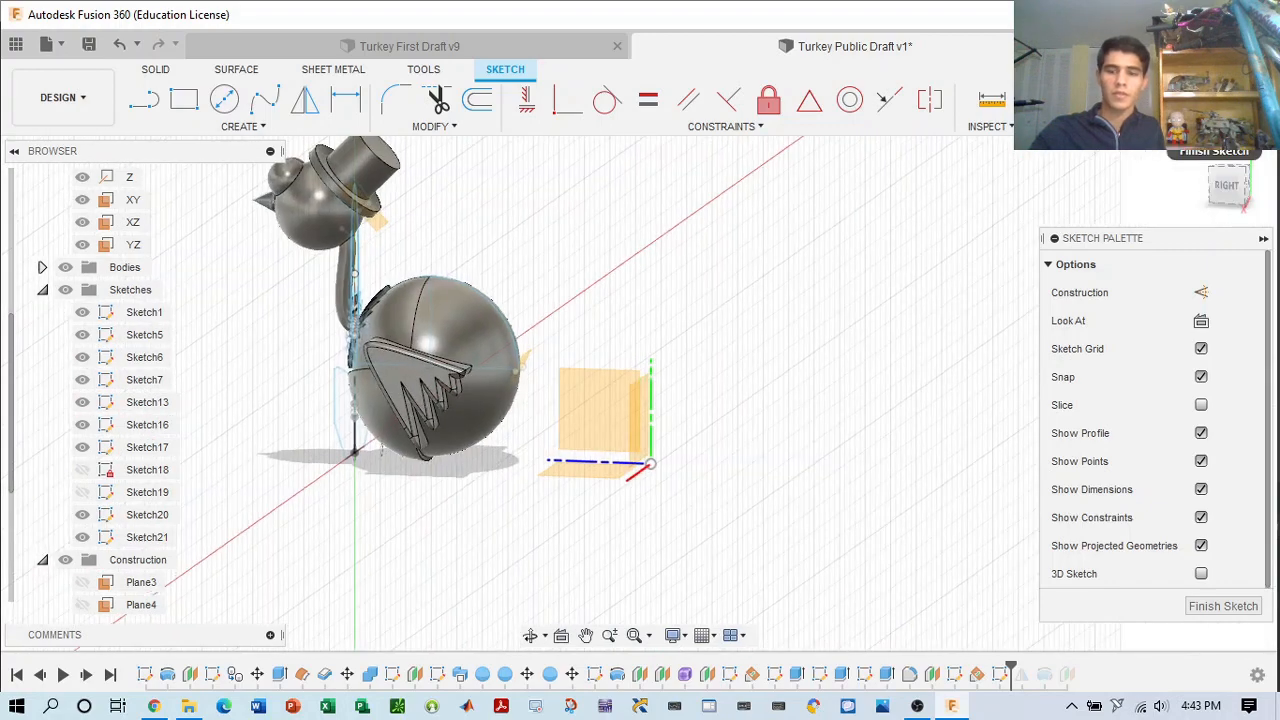
click(1223, 606)
click(1012, 670)
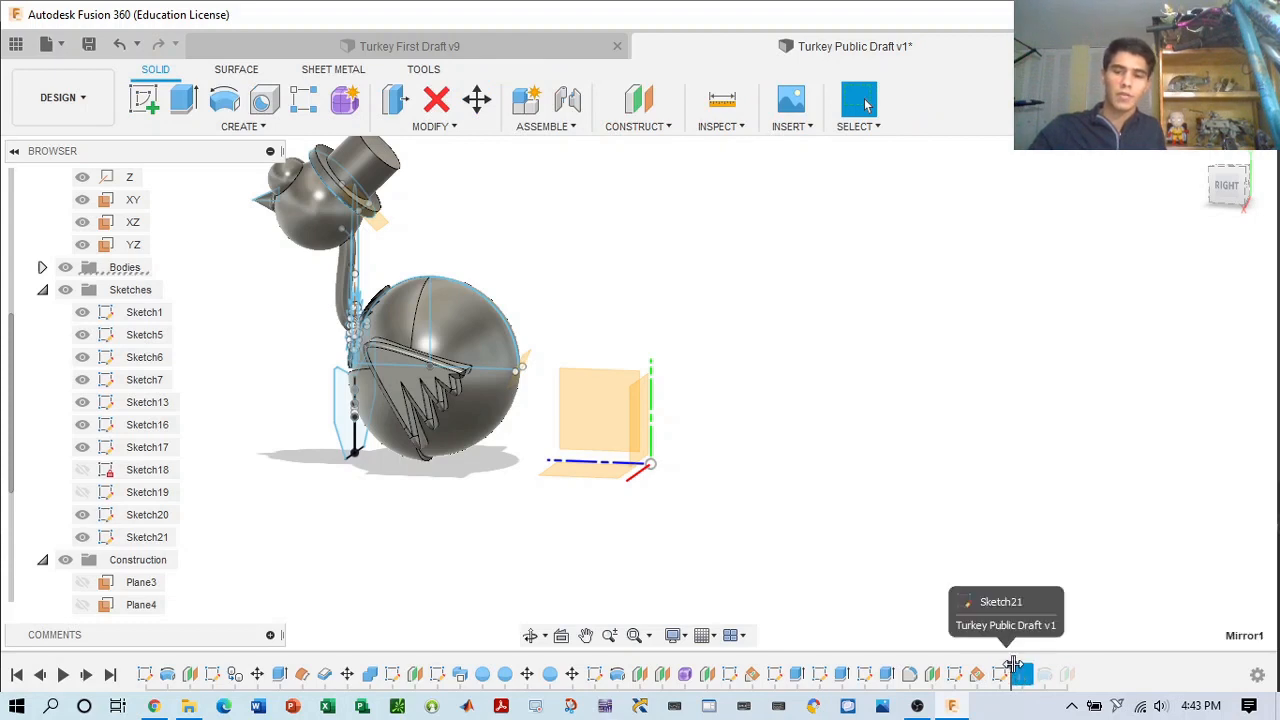
right_click(1004, 674)
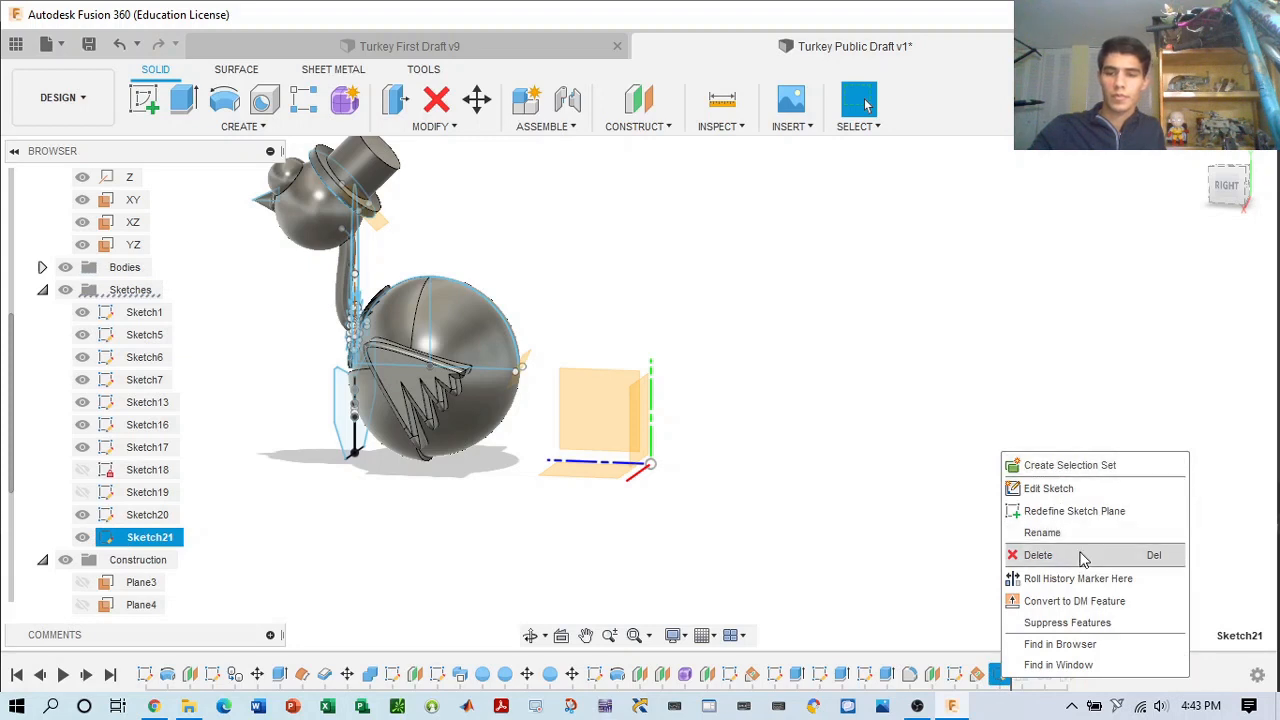
click(1089, 519)
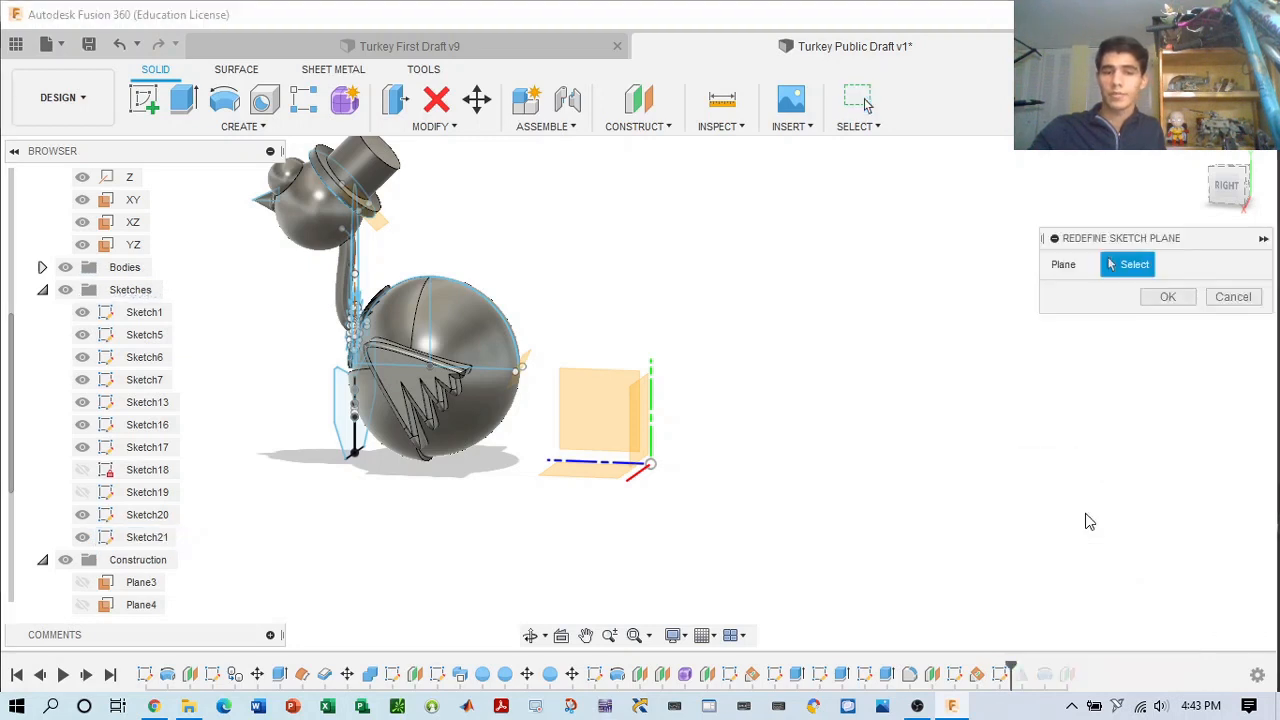
scroll(729, 337, up, 4)
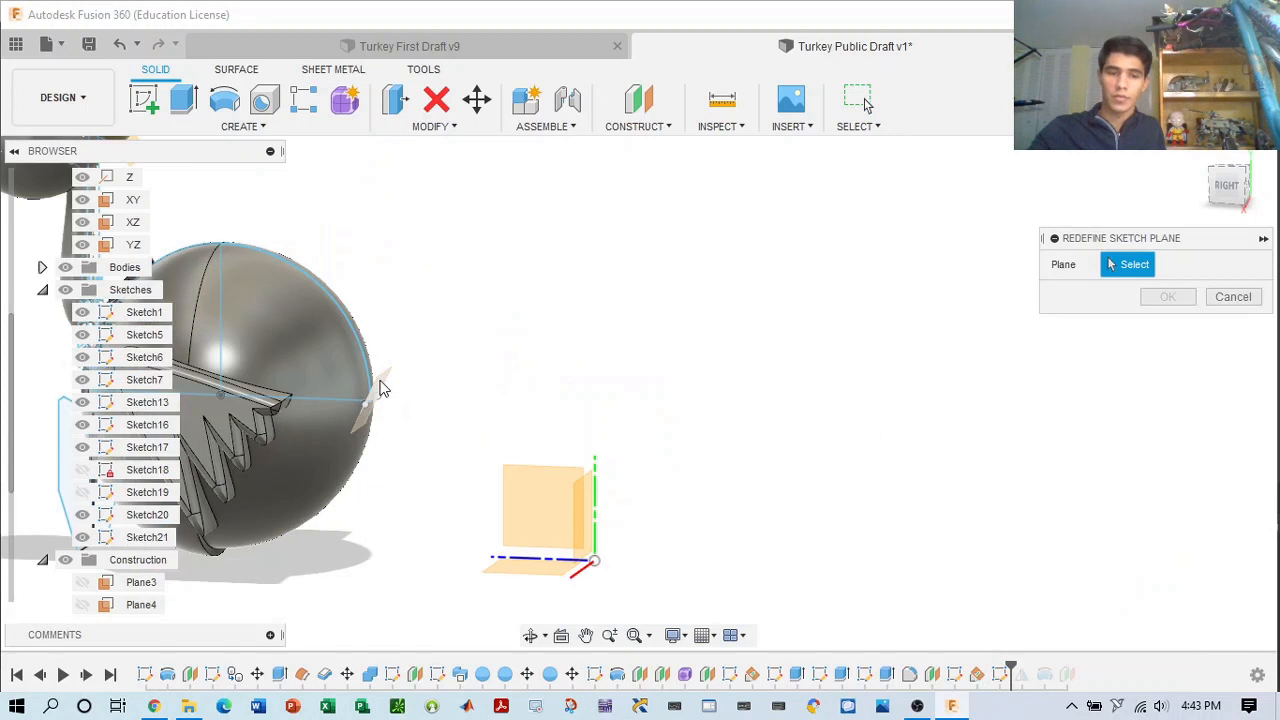
click(380, 388)
drag(1228, 186, 1258, 187)
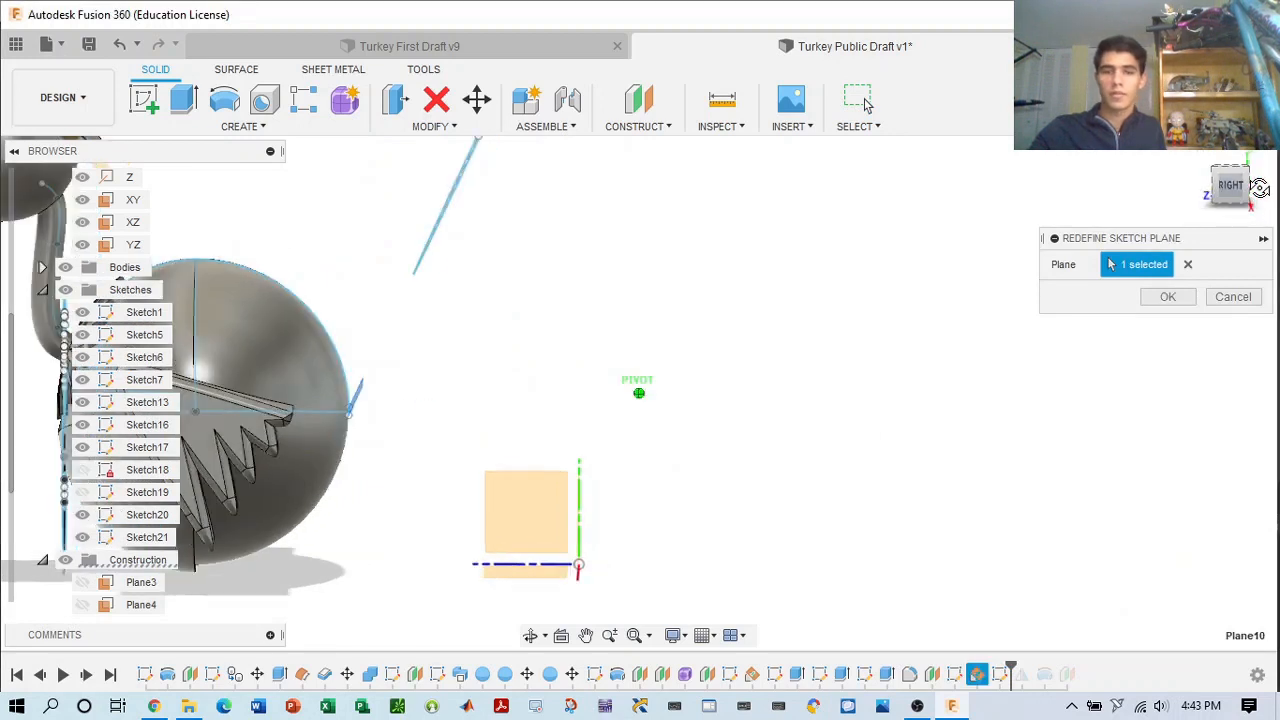
scroll(812, 332, down, 3)
middle_drag(841, 353, 854, 436)
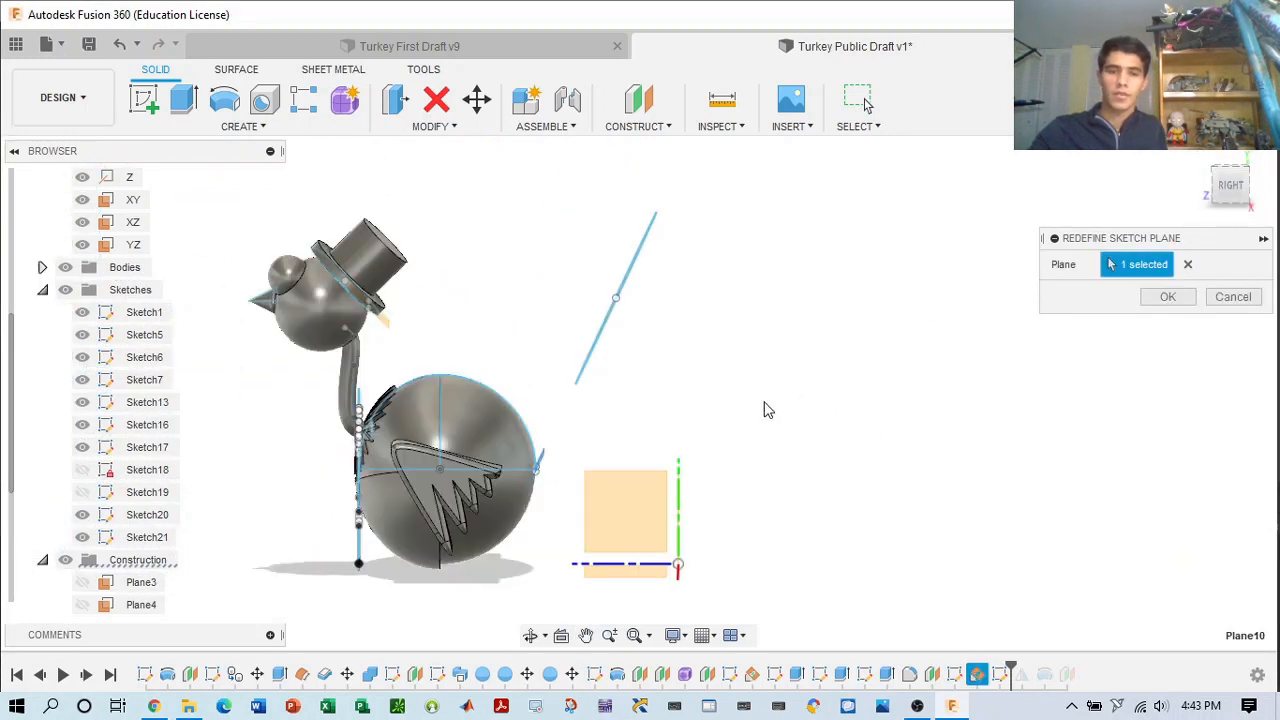
mouse_move(1231, 187)
mouse_down()
mouse_move(1271, 201)
mouse_move(1182, 210)
mouse_move(1176, 196)
mouse_move(1190, 261)
mouse_up()
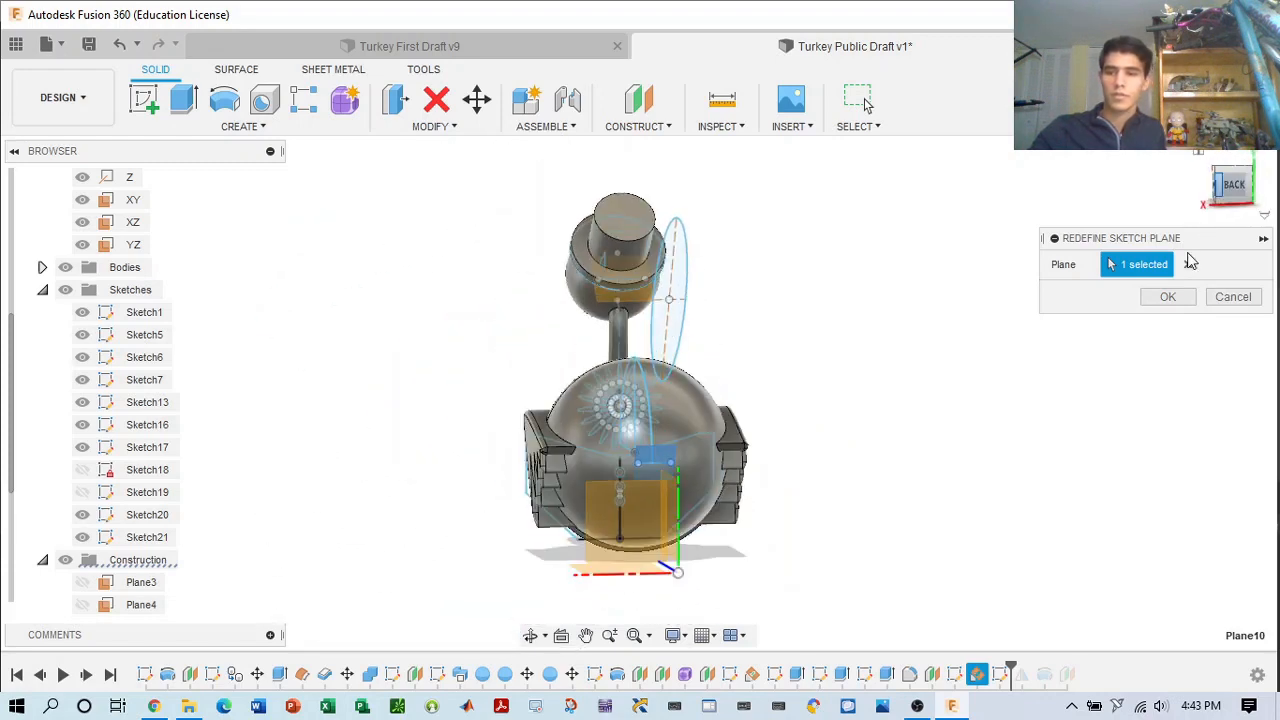
click(1164, 302)
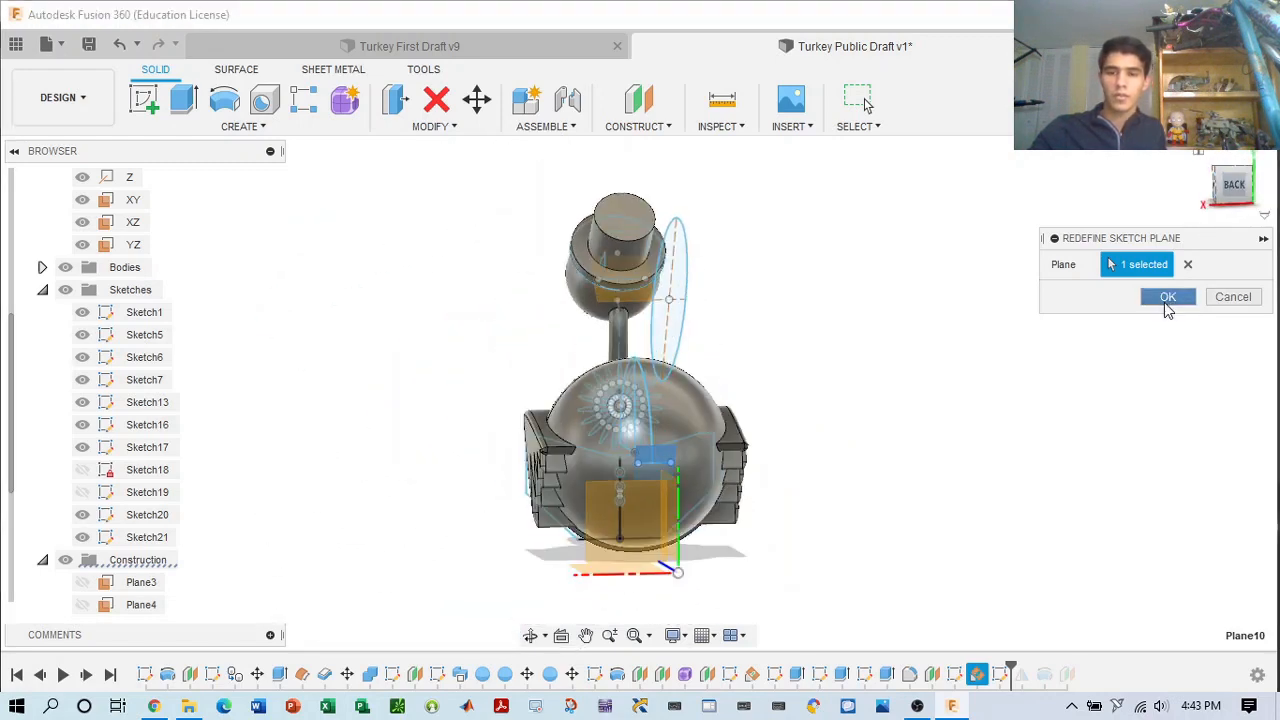
- Move the ellipse by its centre point down along the angled plane towards the rear of the spherical body
drag(1246, 201, 1225, 198)
shift+middle_drag(800, 388, 706, 390)
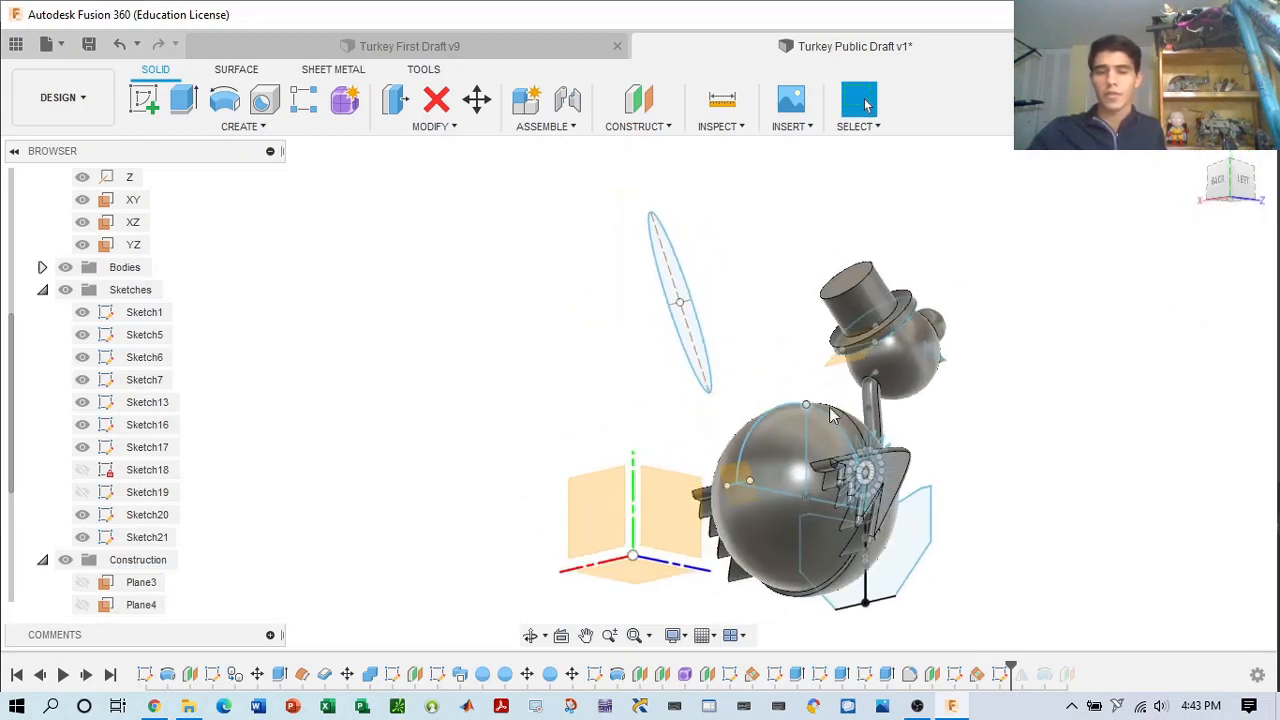
click(750, 474)
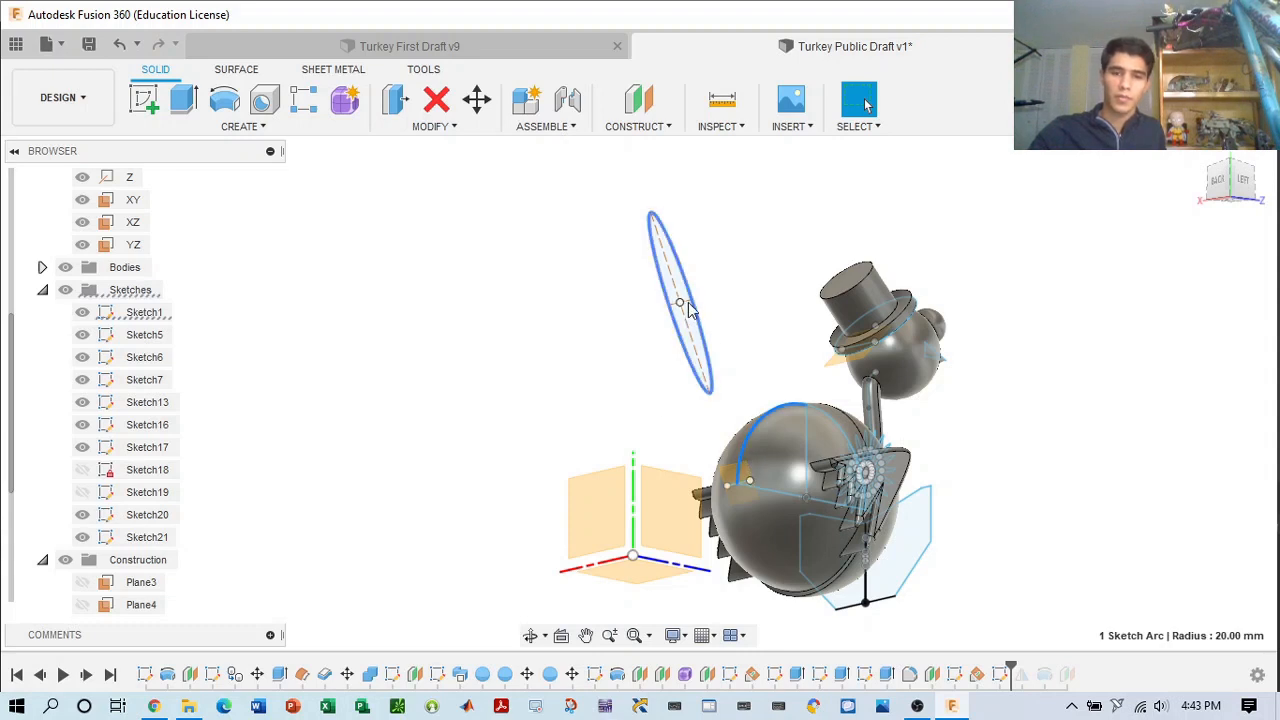
drag(680, 301, 701, 370)
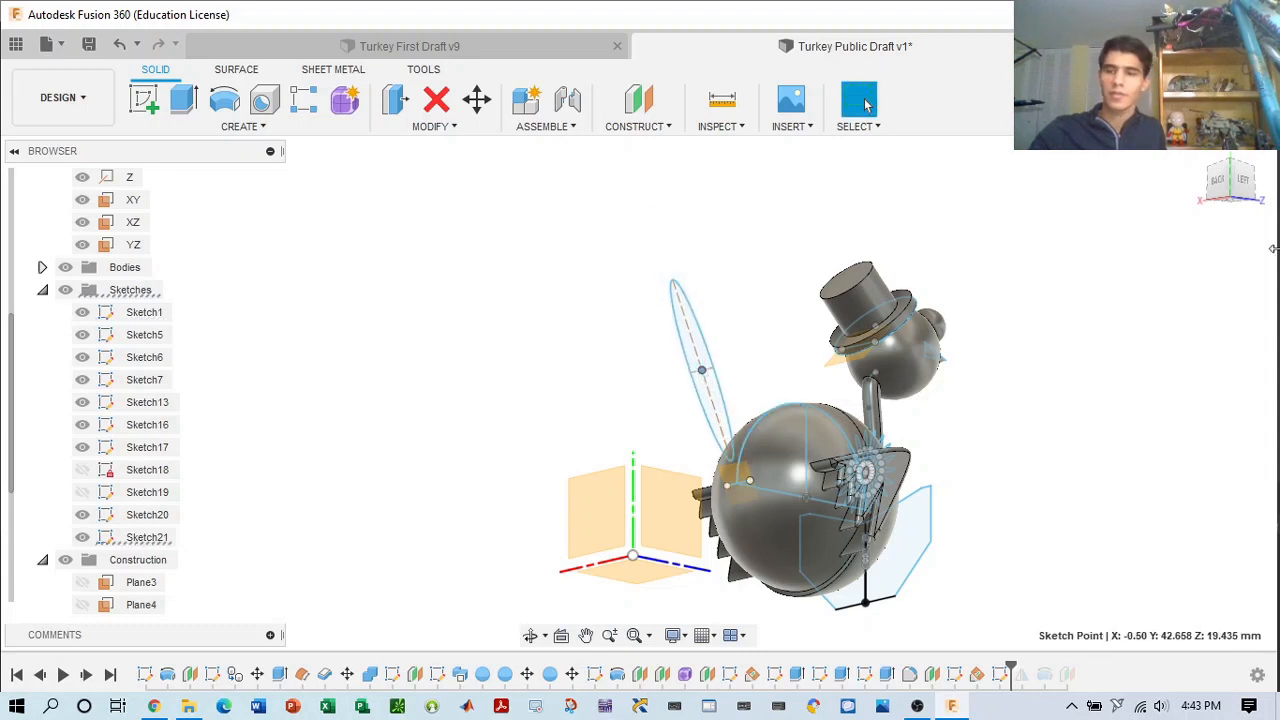
- Reopen the ellipse sketch and move the ellipse down until its lower end reaches the body's rear point
mouse_move(1231, 185)
mouse_down()
mouse_move(1248, 204)
mouse_move(1256, 189)
mouse_up()
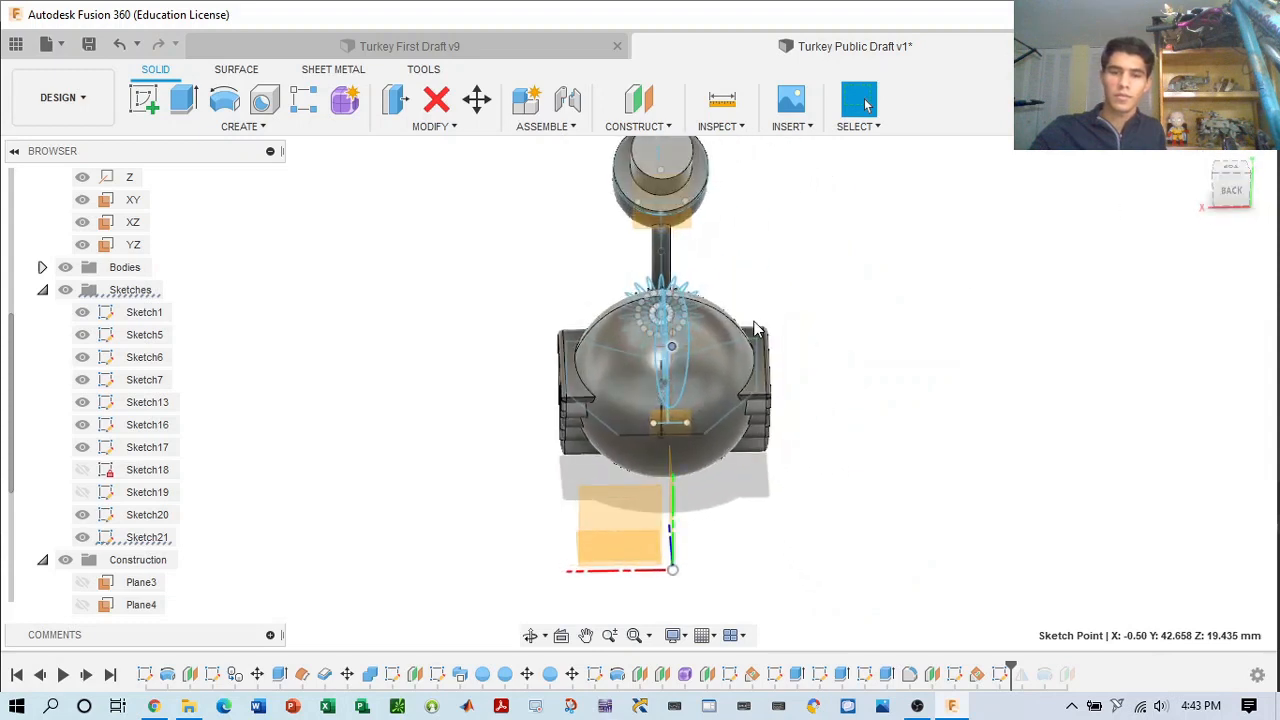
scroll(757, 325, up, 3)
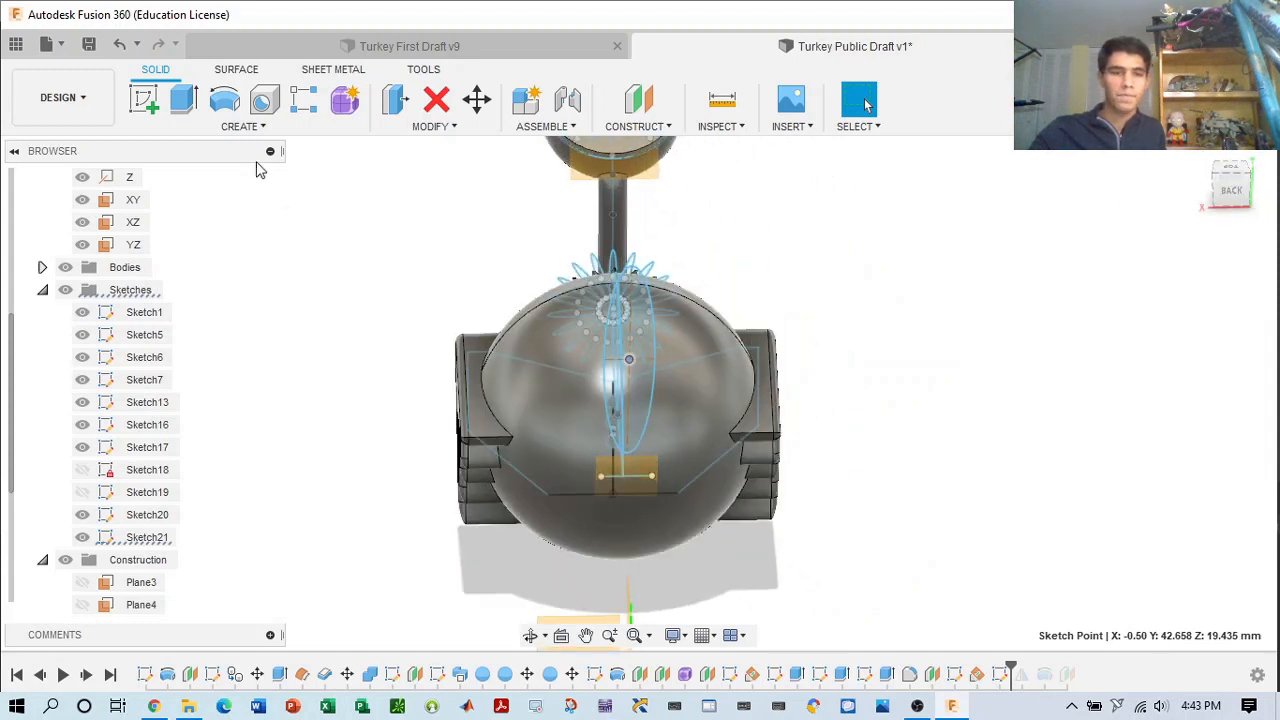
double_click(1010, 676)
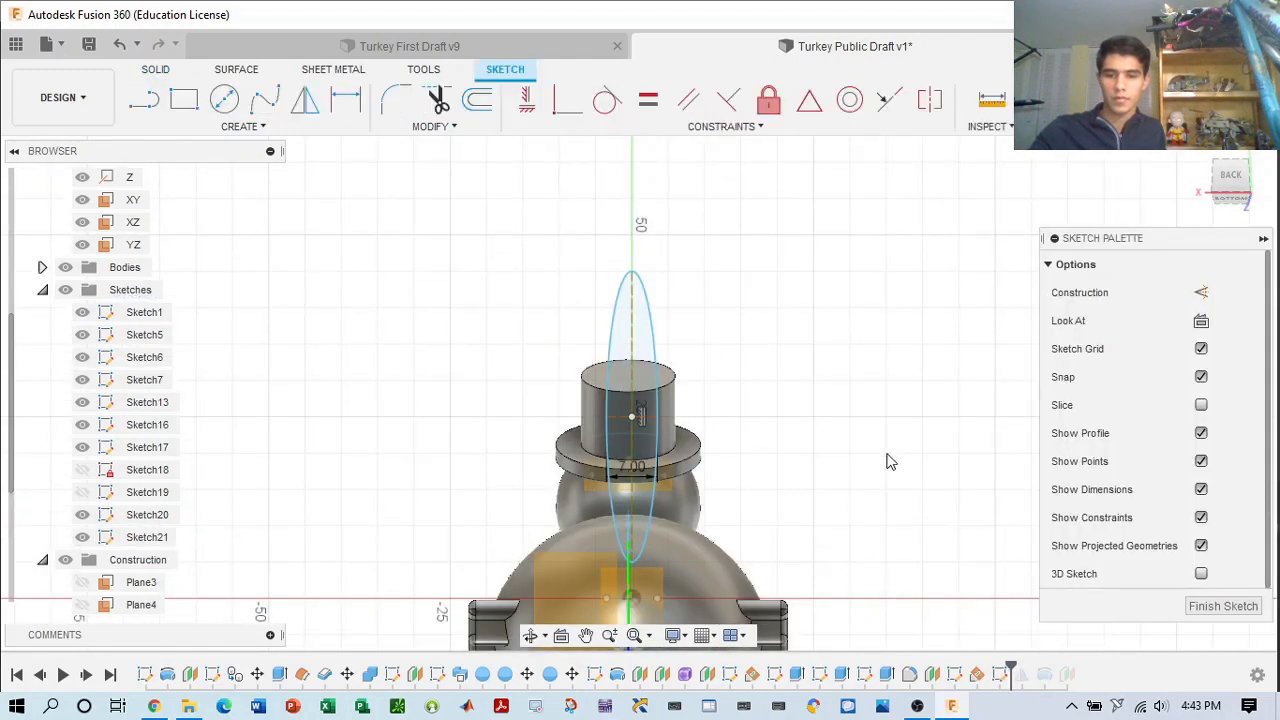
middle_drag(890, 462, 886, 294)
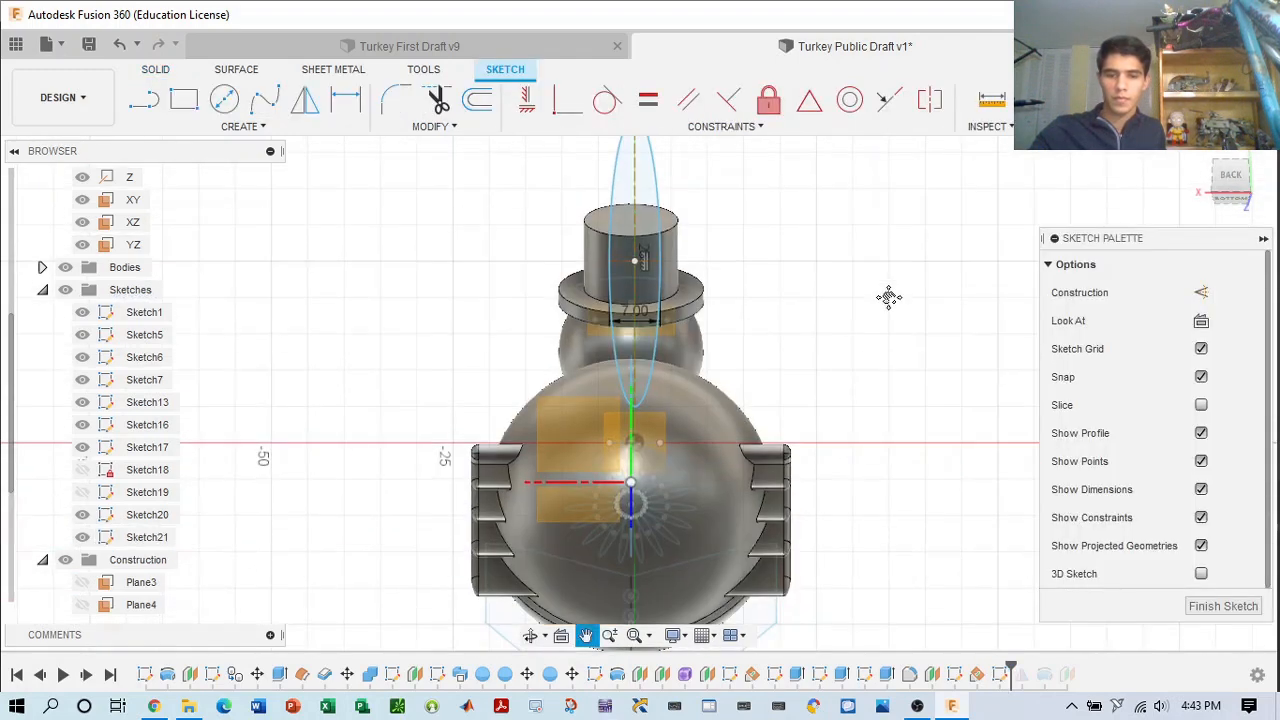
click(662, 240)
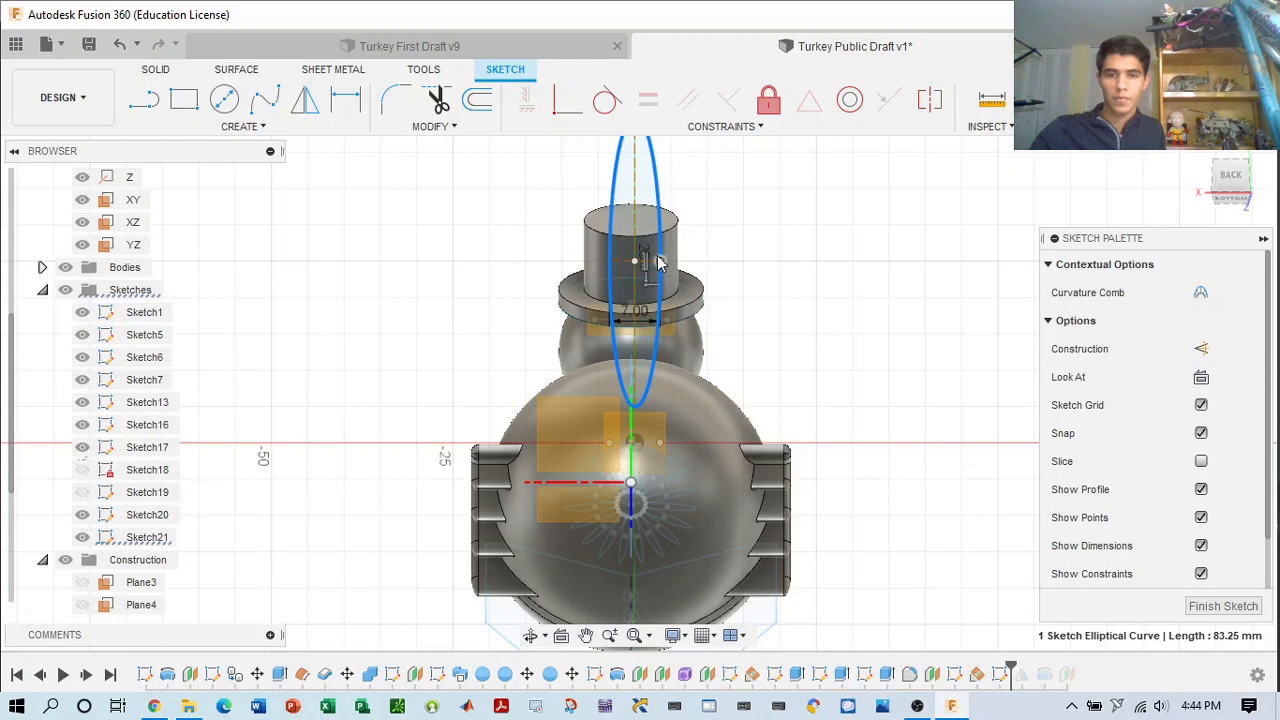
drag(658, 262, 660, 313)
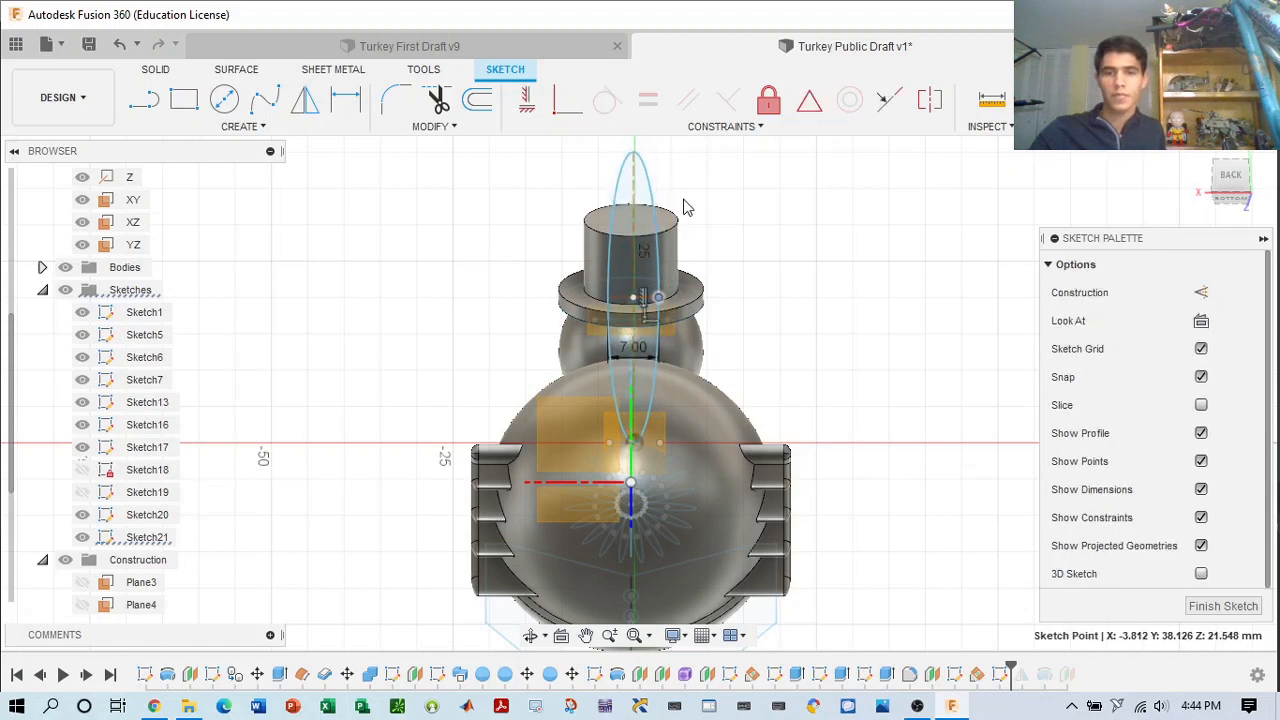
click(658, 276)
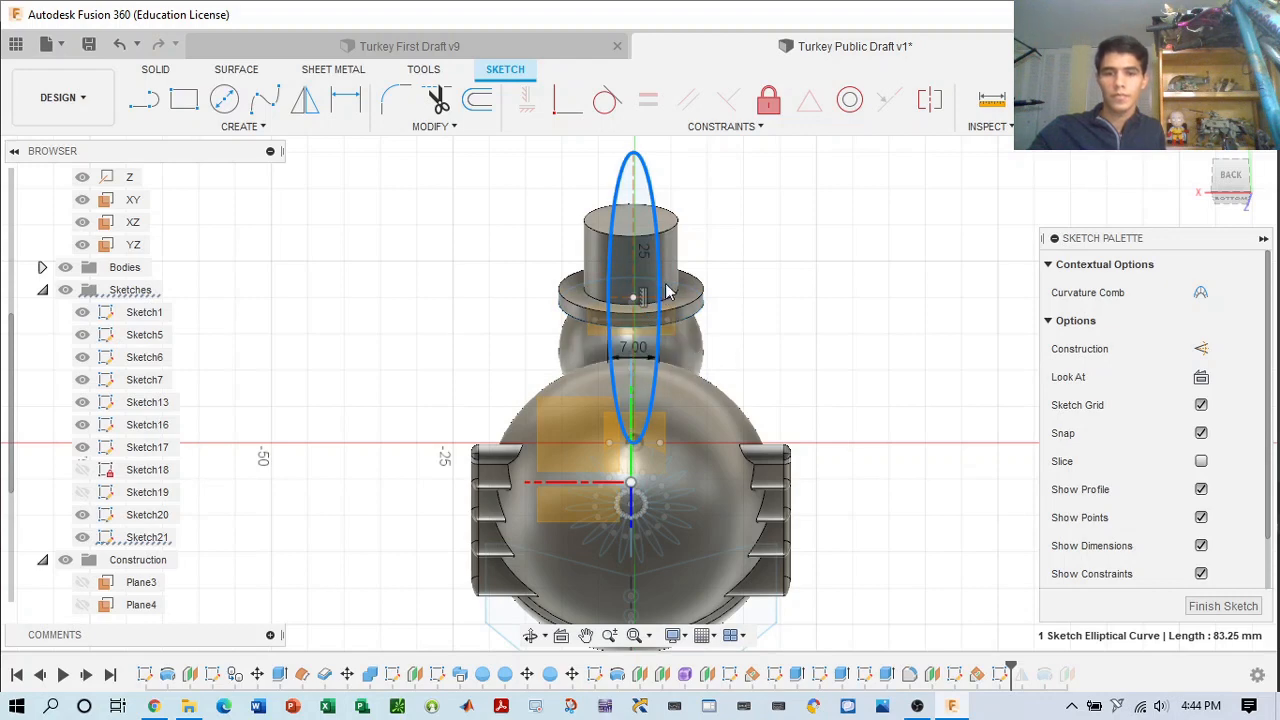
click(345, 97)
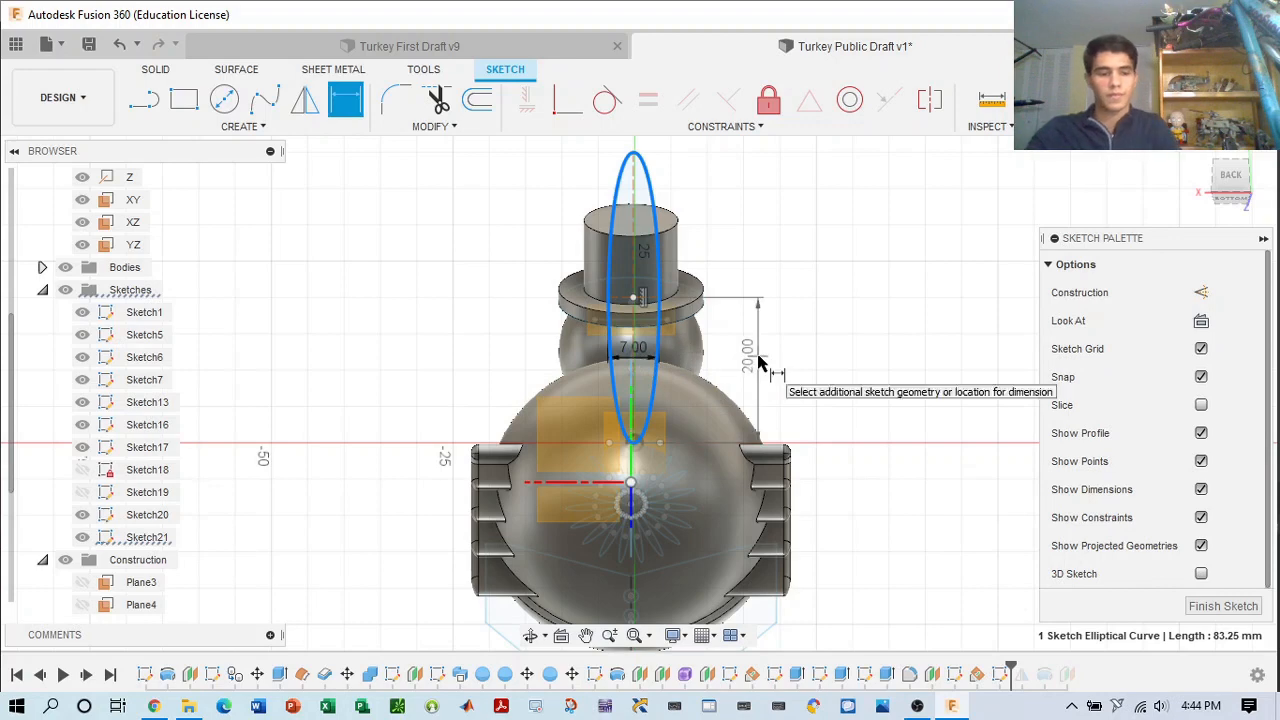
key(Escape)
- Set the ellipse's width dimension to 5 mm
click(643, 364)
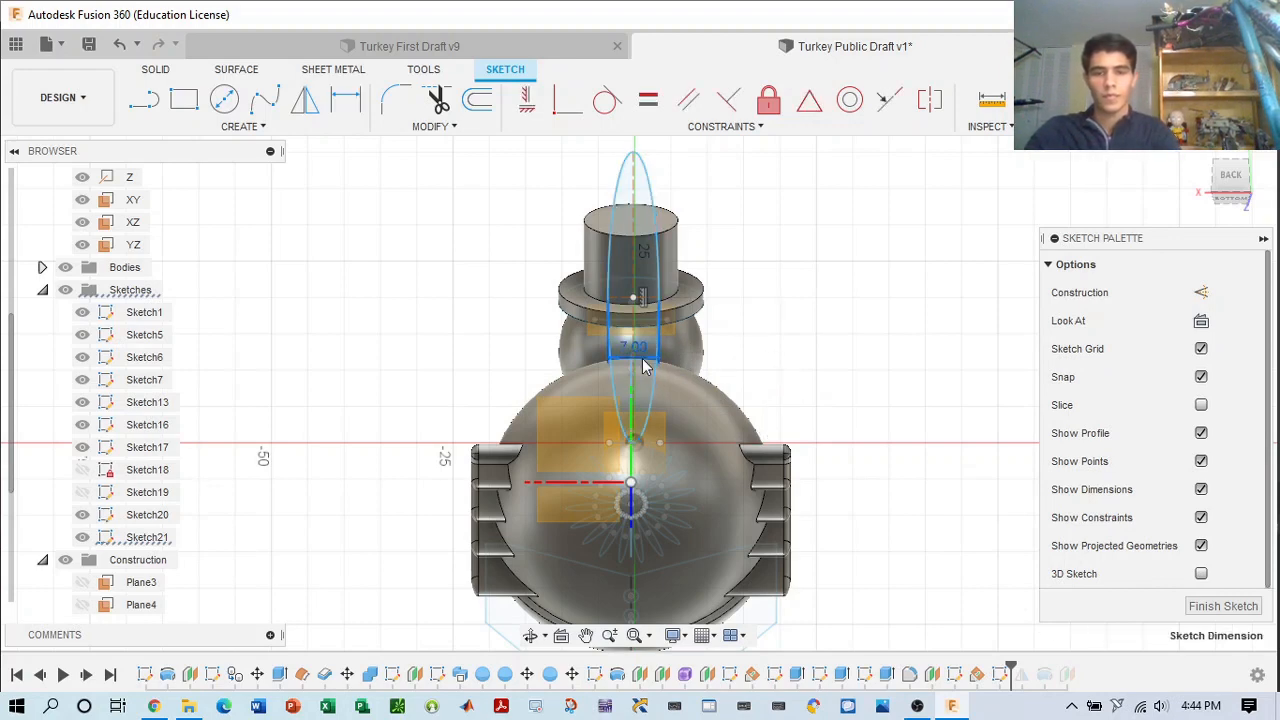
double_click(643, 362)
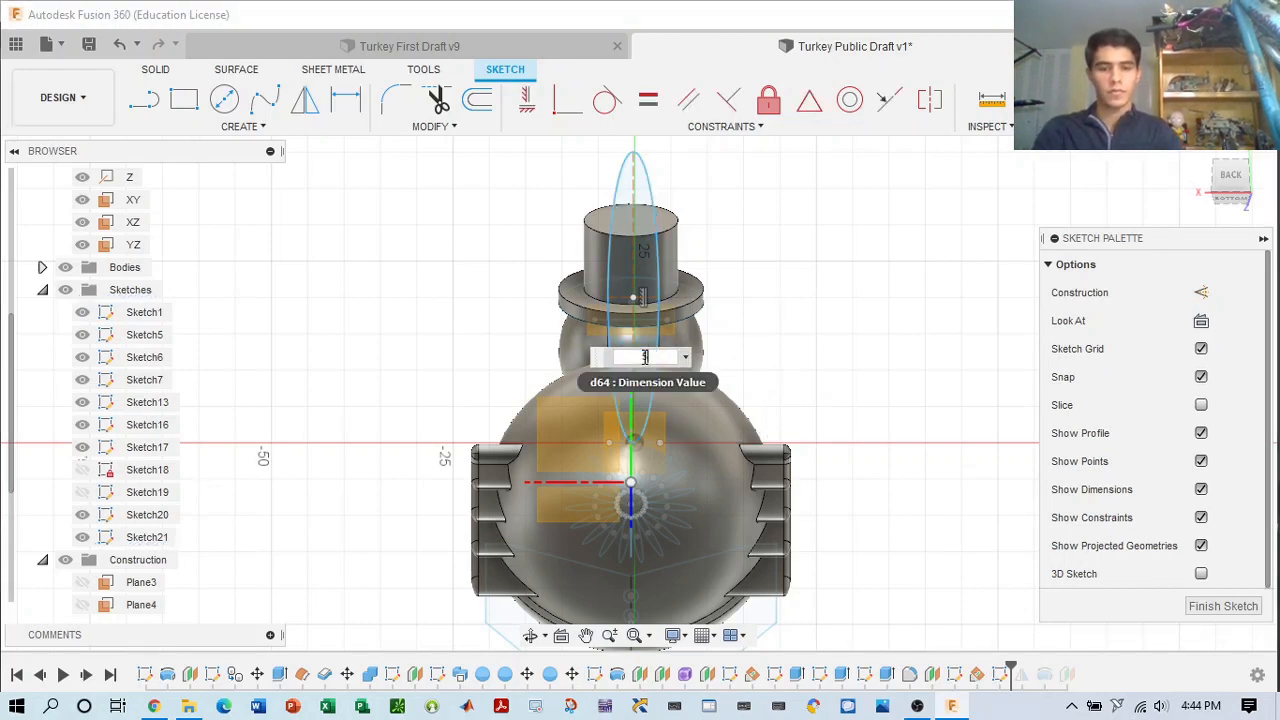
text(5mm)
key(Return)
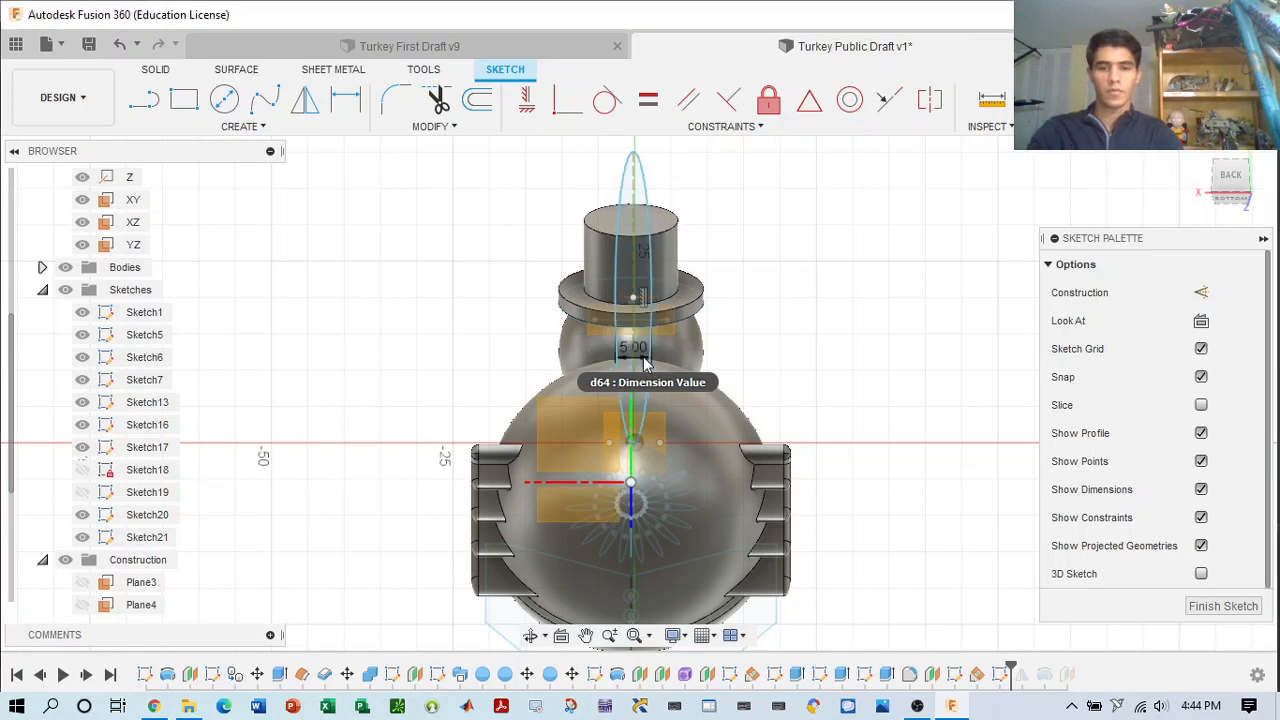
- Stretch the ellipse from its upper end until its vertical axis is about 57 mm long
scroll(716, 256, down, 2)
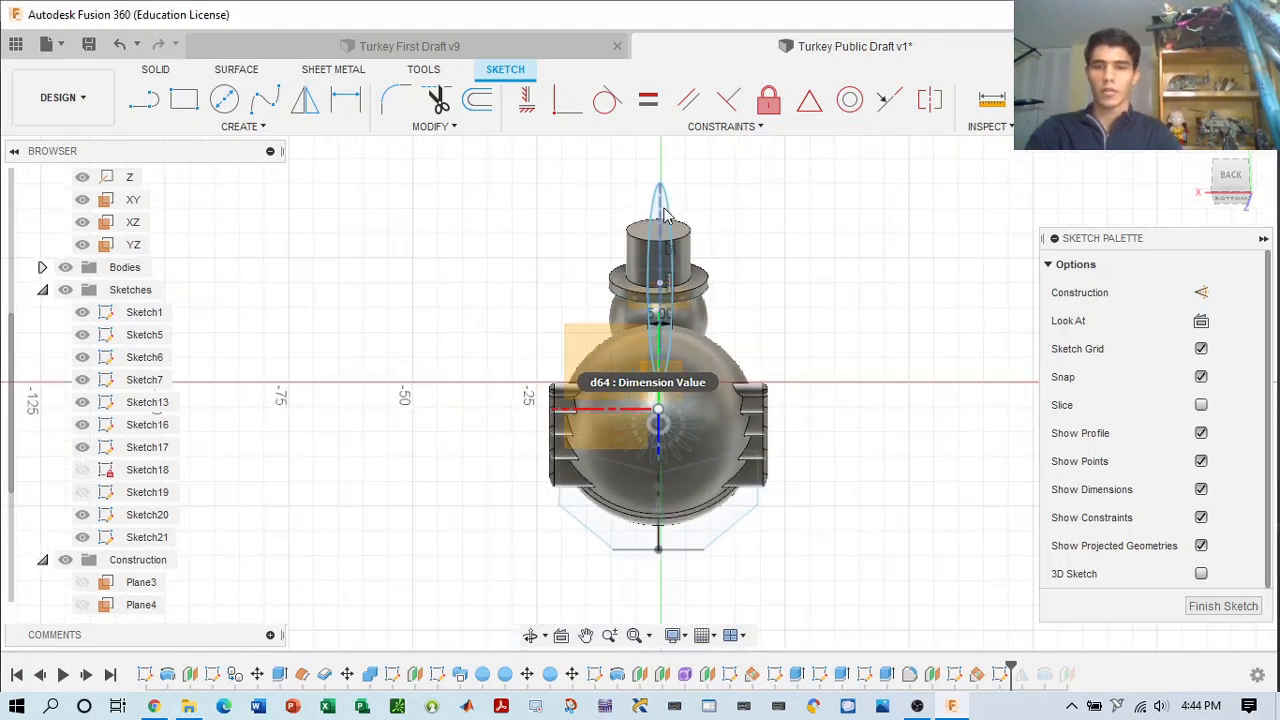
drag(660, 184, 665, 148)
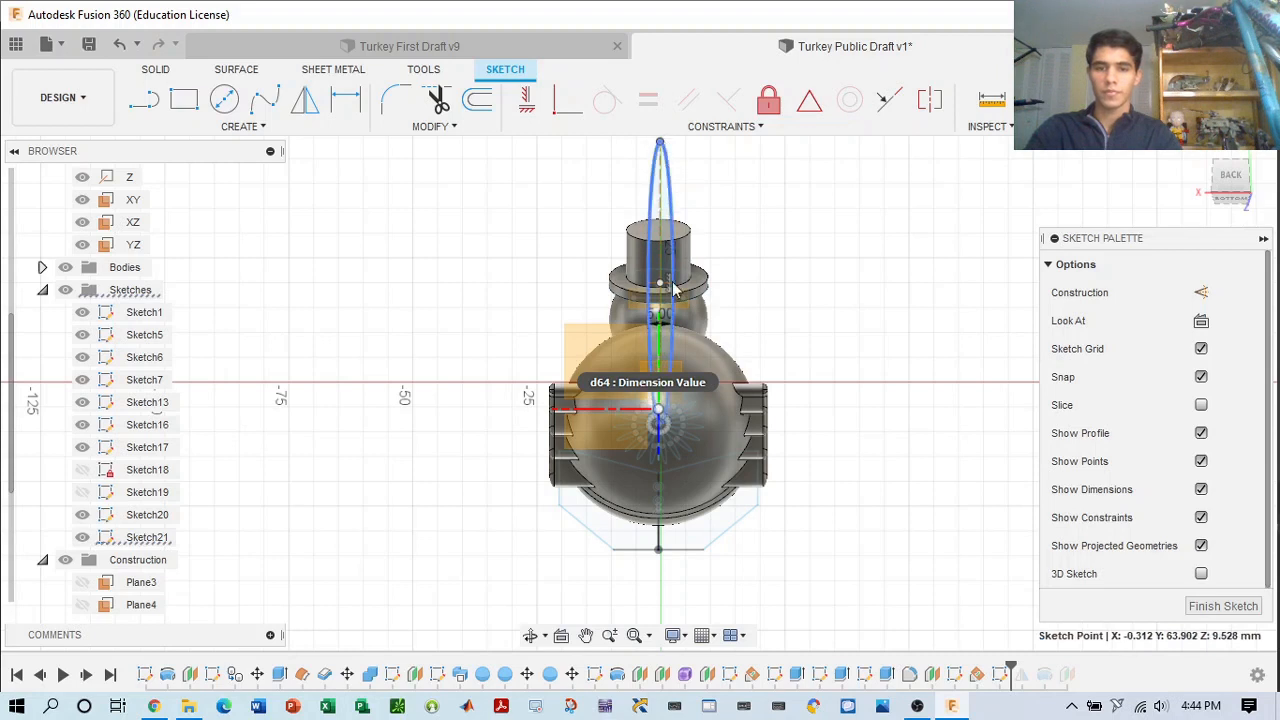
click(664, 329)
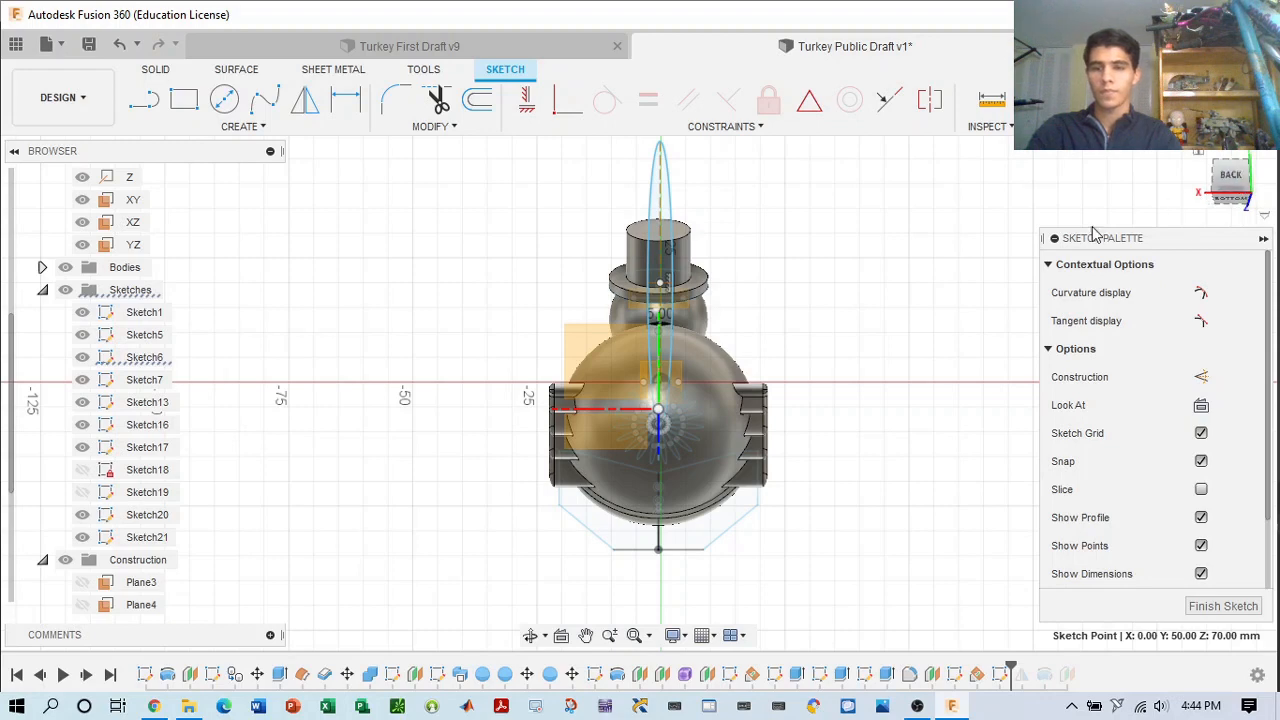
scroll(862, 298, down, 1)
middle_drag(836, 314, 830, 324)
scroll(726, 346, up, 2)
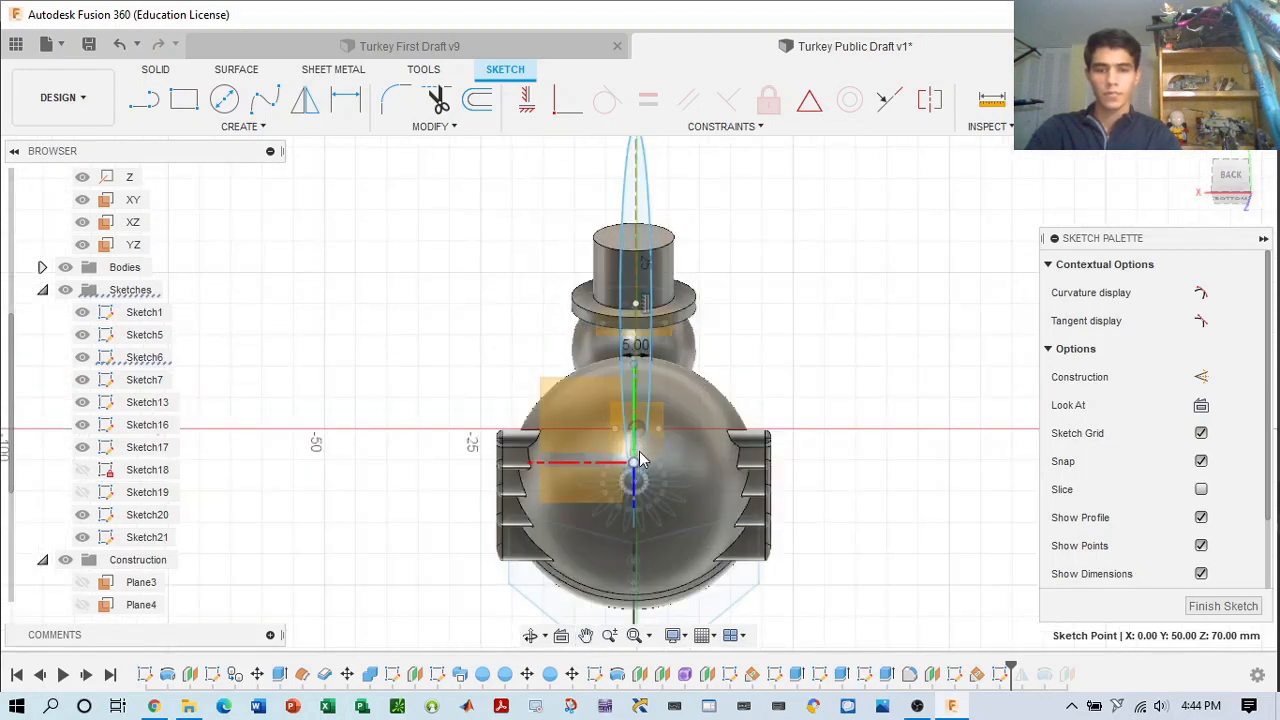
scroll(663, 182, down, 1)
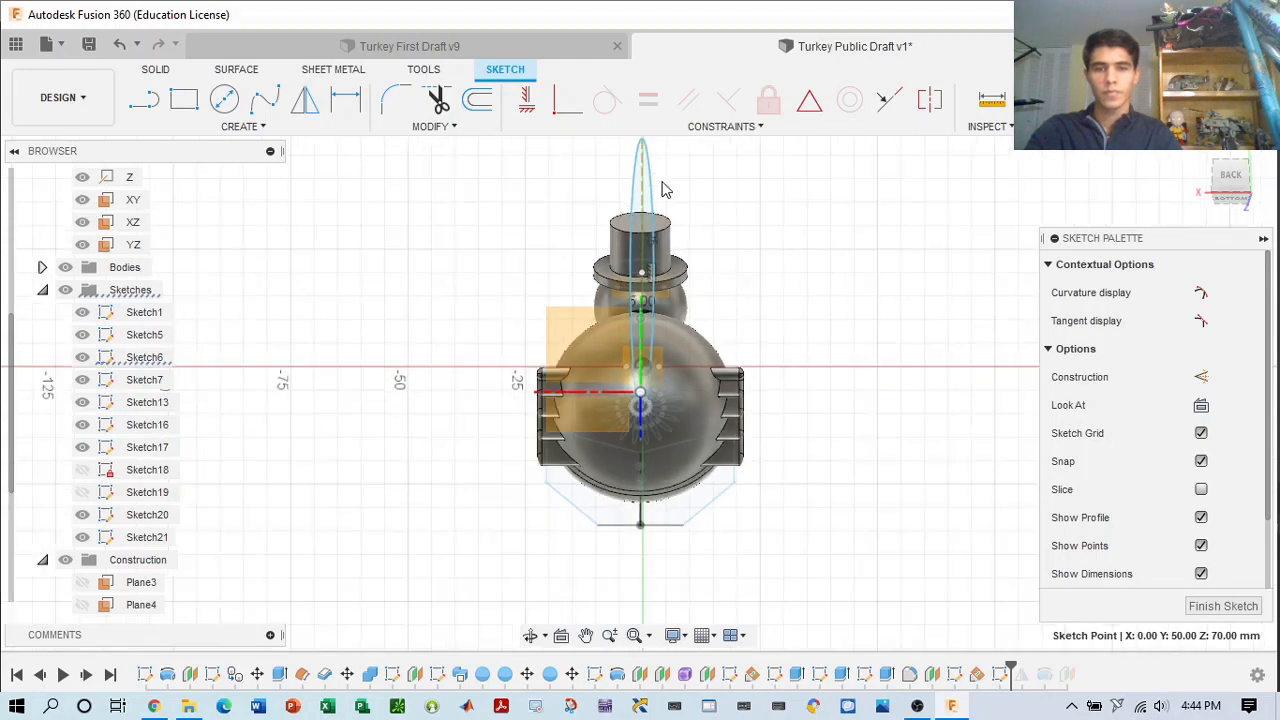
click(645, 318)
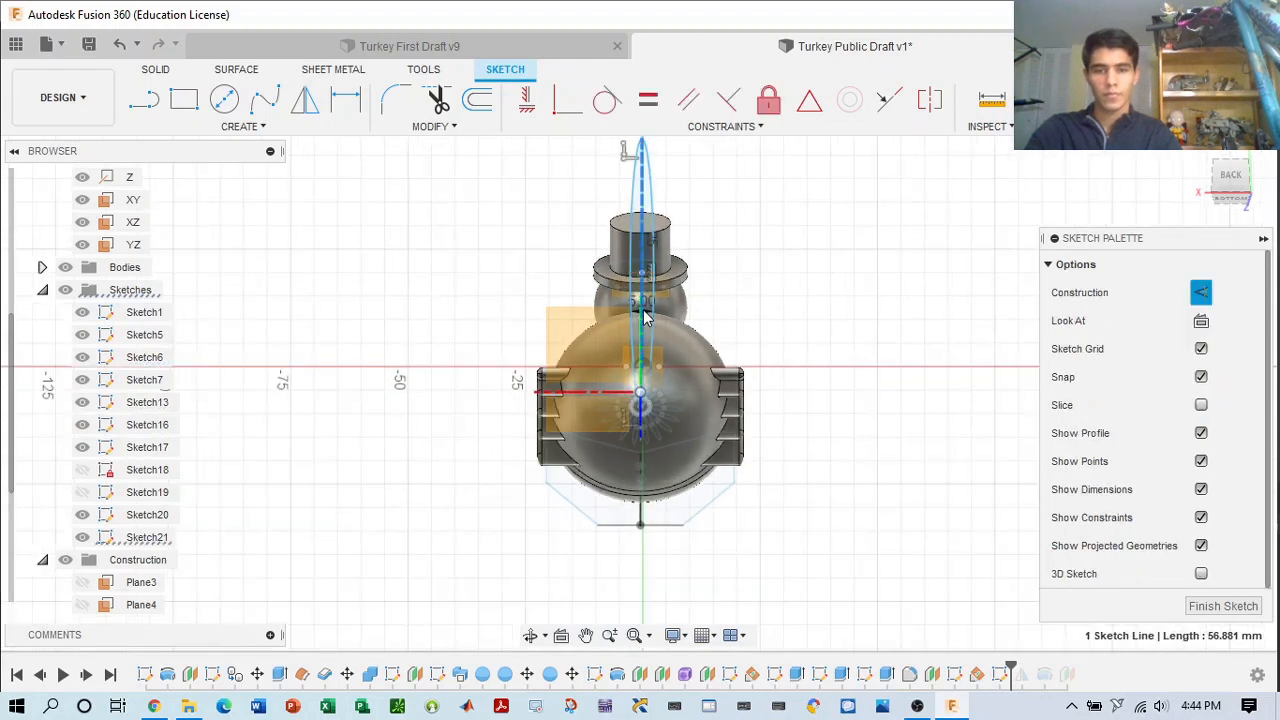
- Set the width dimension of the lengthened ellipse to 6 mm
scroll(645, 313, up, 3)
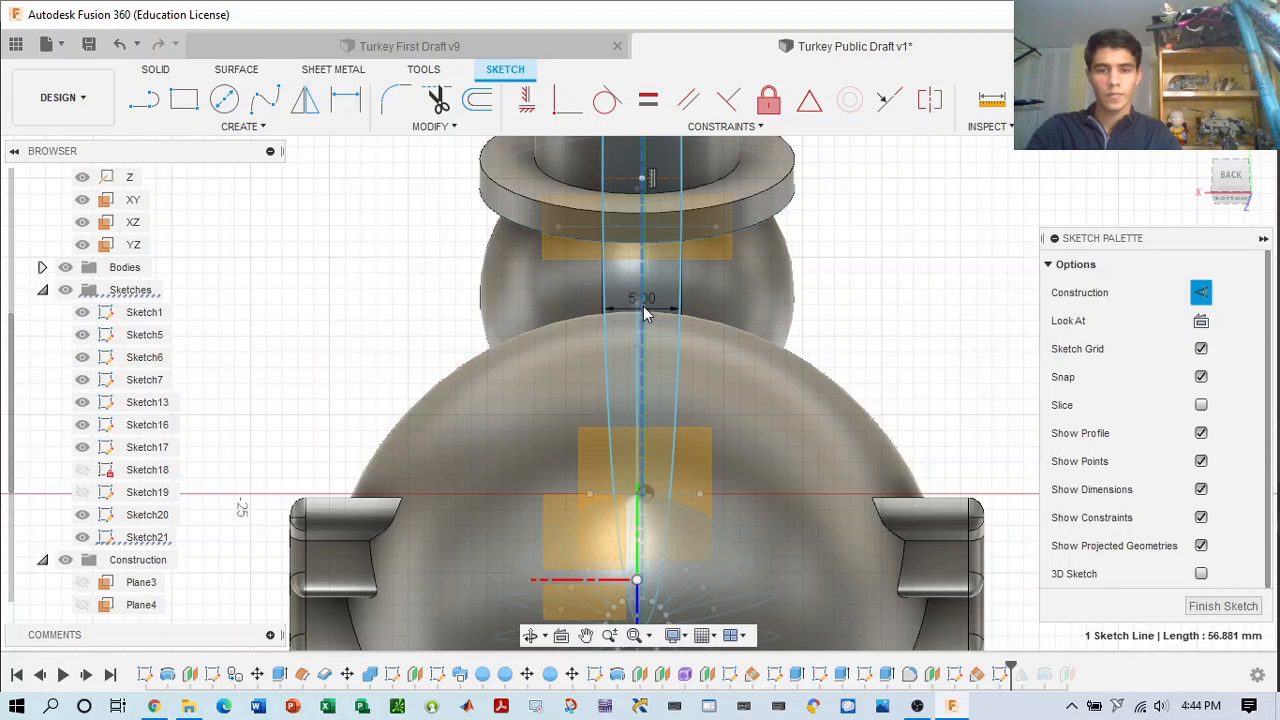
double_click(655, 309)
text(6)
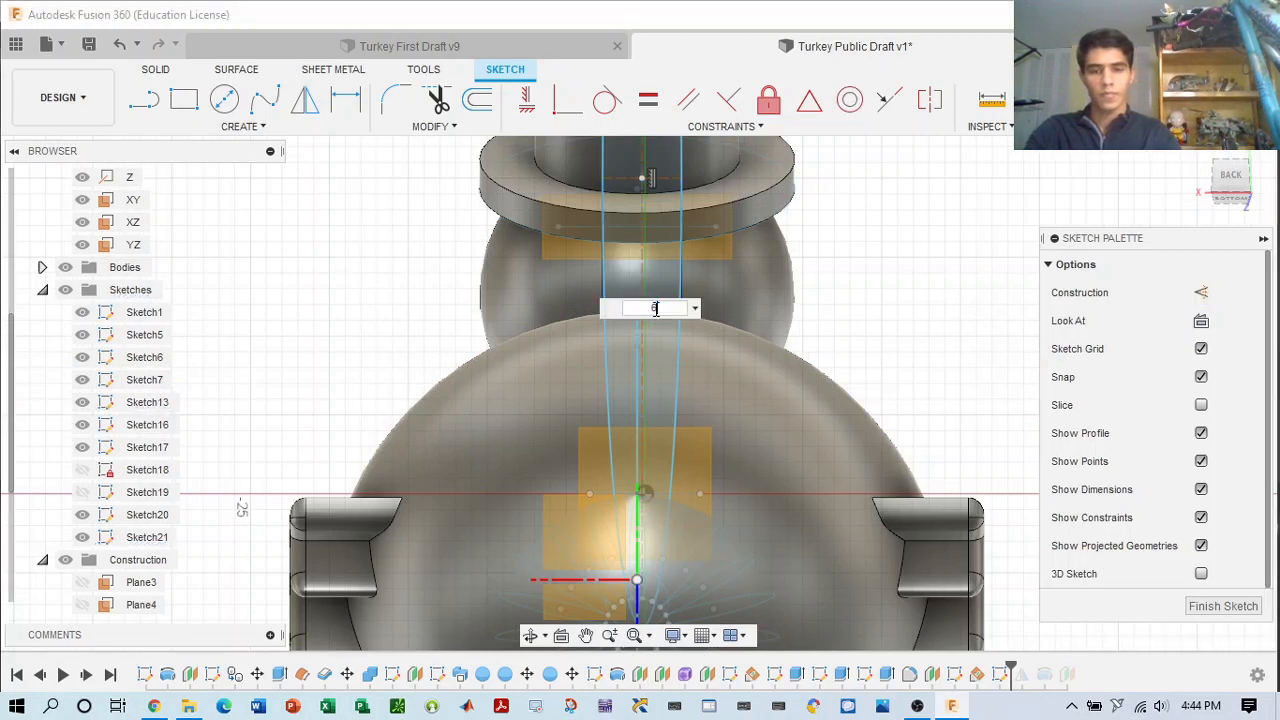
key(Return)
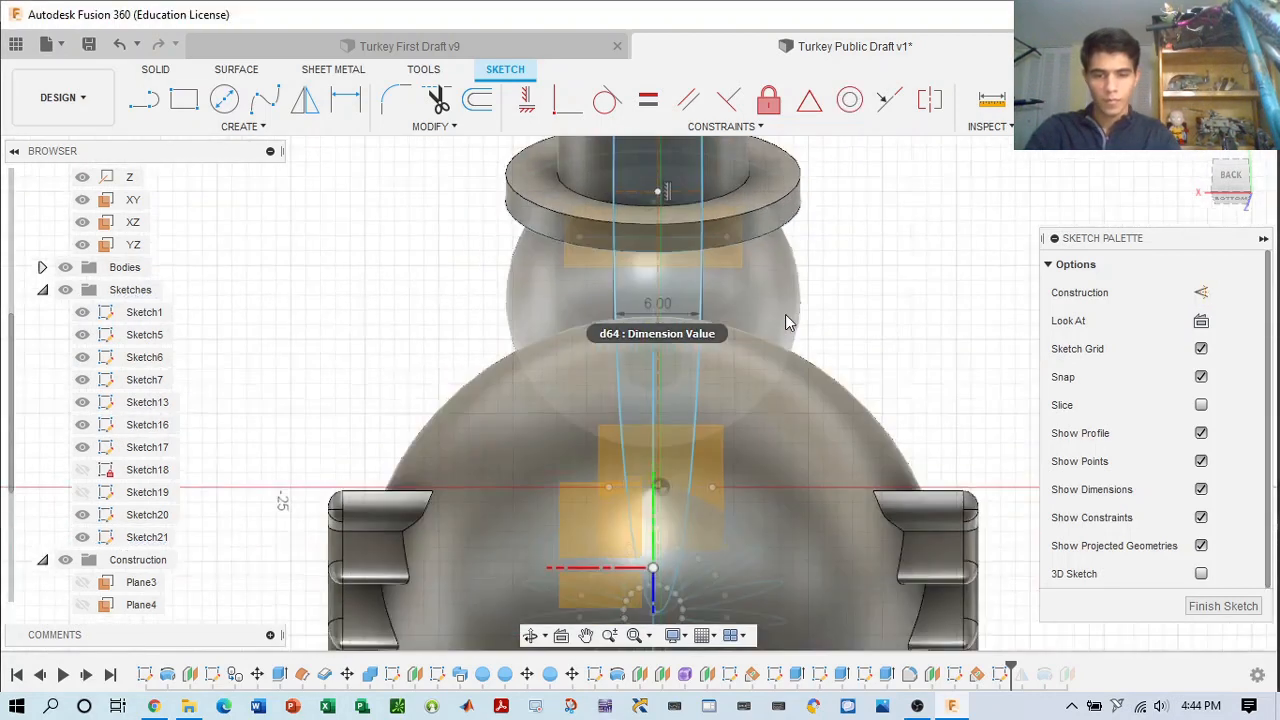
- Shift the ellipse slightly sideways towards the body's vertical centre line and view it from the back and below
scroll(785, 314, down, 1)
middle_drag(789, 398, 784, 353)
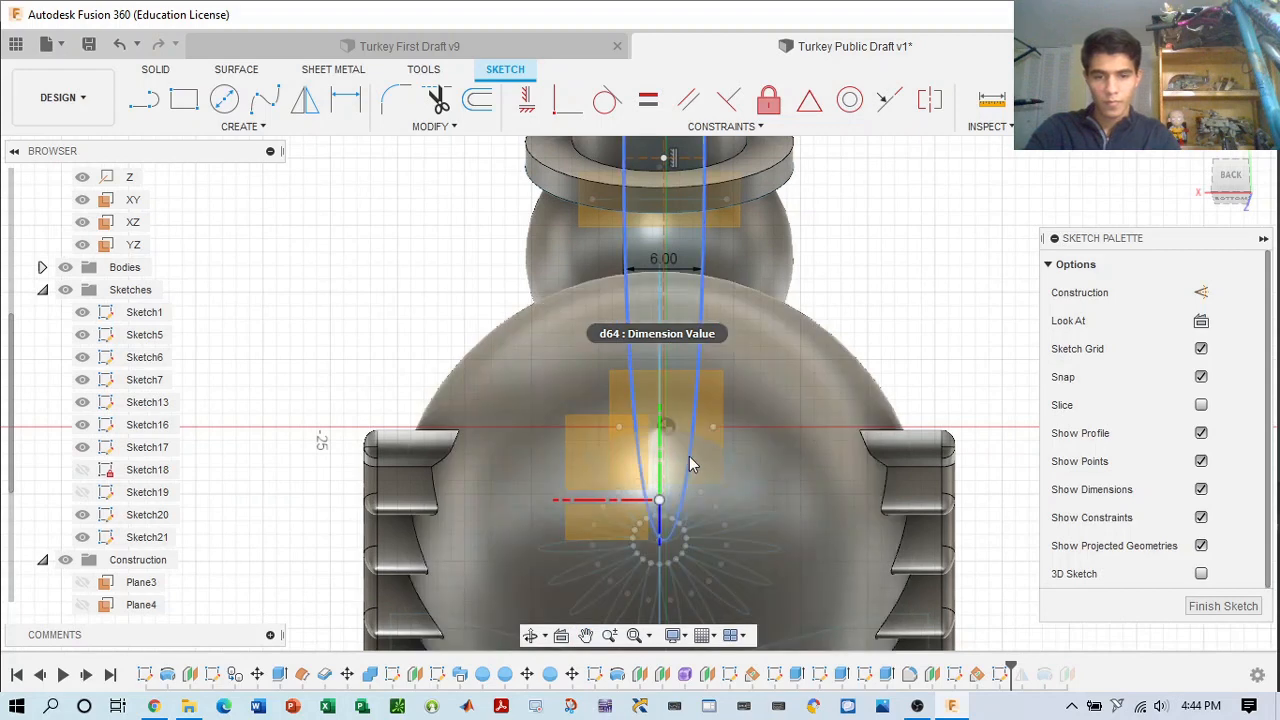
mouse_move(690, 464)
mouse_down()
mouse_move(696, 395)
mouse_move(700, 440)
mouse_move(716, 410)
mouse_move(700, 408)
mouse_move(696, 456)
mouse_up()
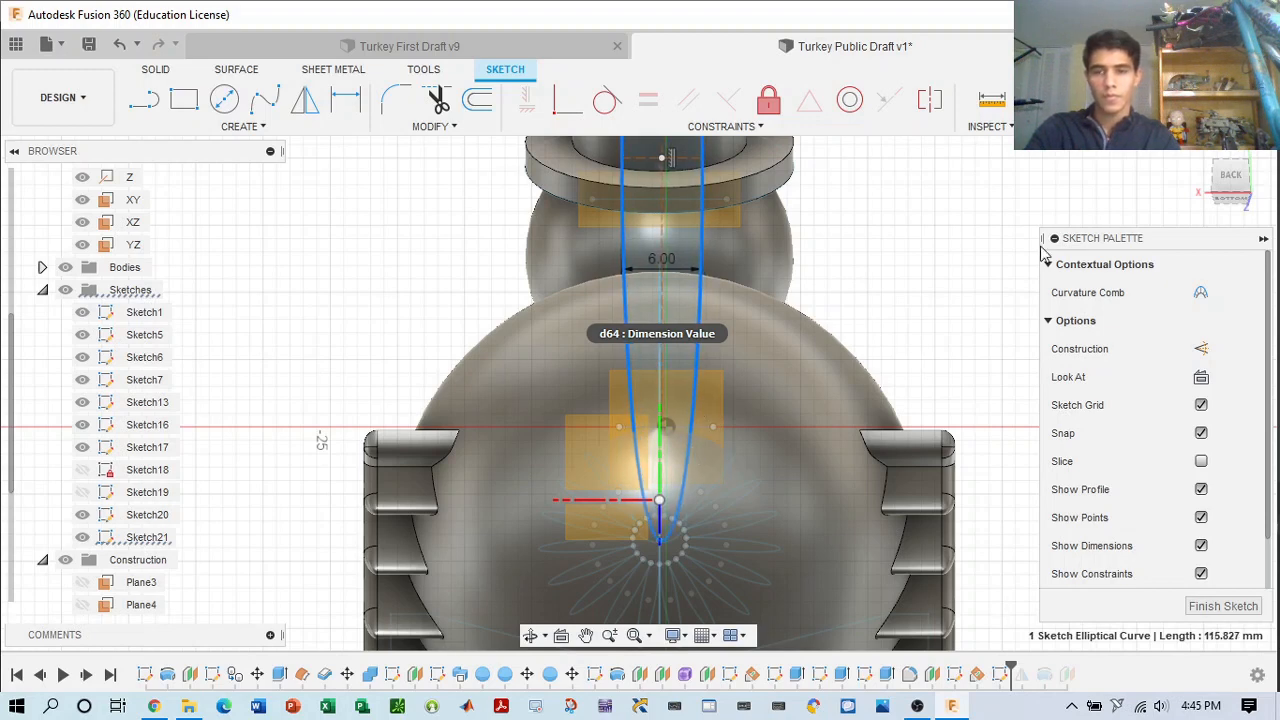
click(1237, 198)
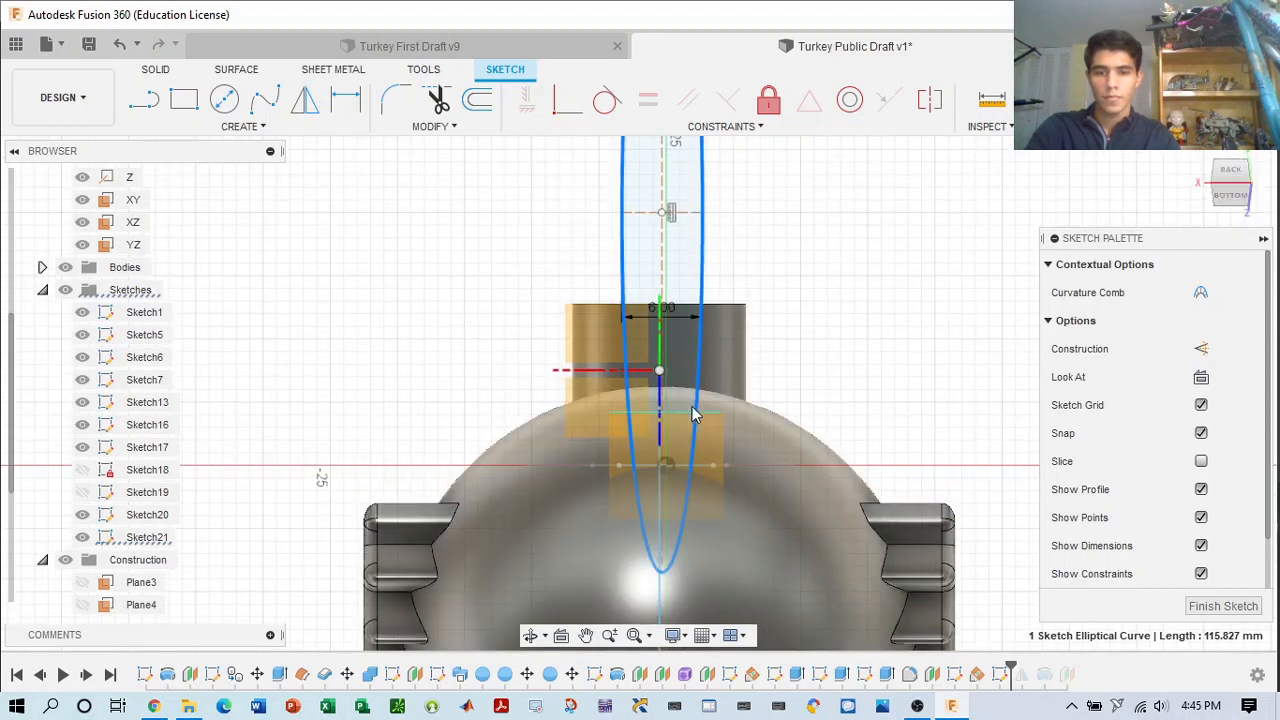
- Pull the ellipse's curve outward slightly to a perimeter of about 118 mm and view it from the turkey's right side
mouse_move(696, 402)
mouse_down()
mouse_move(684, 404)
mouse_move(711, 414)
mouse_move(700, 416)
mouse_up()
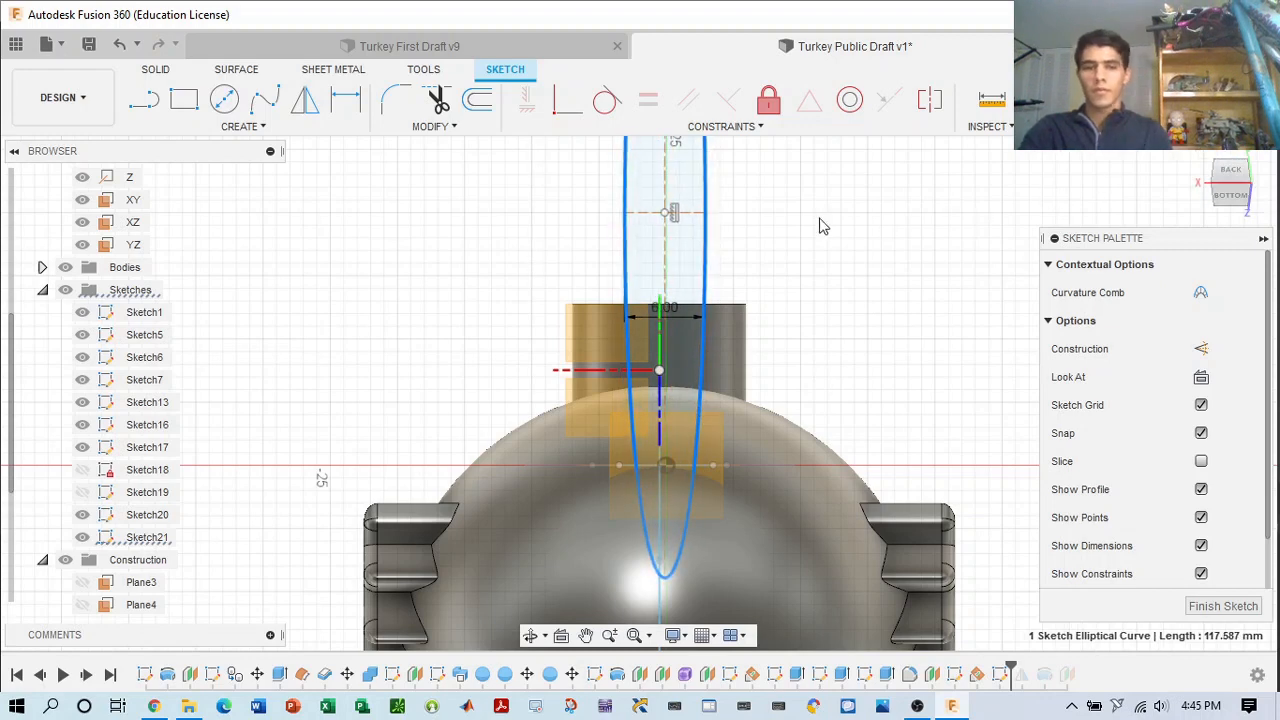
scroll(951, 257, down, 5)
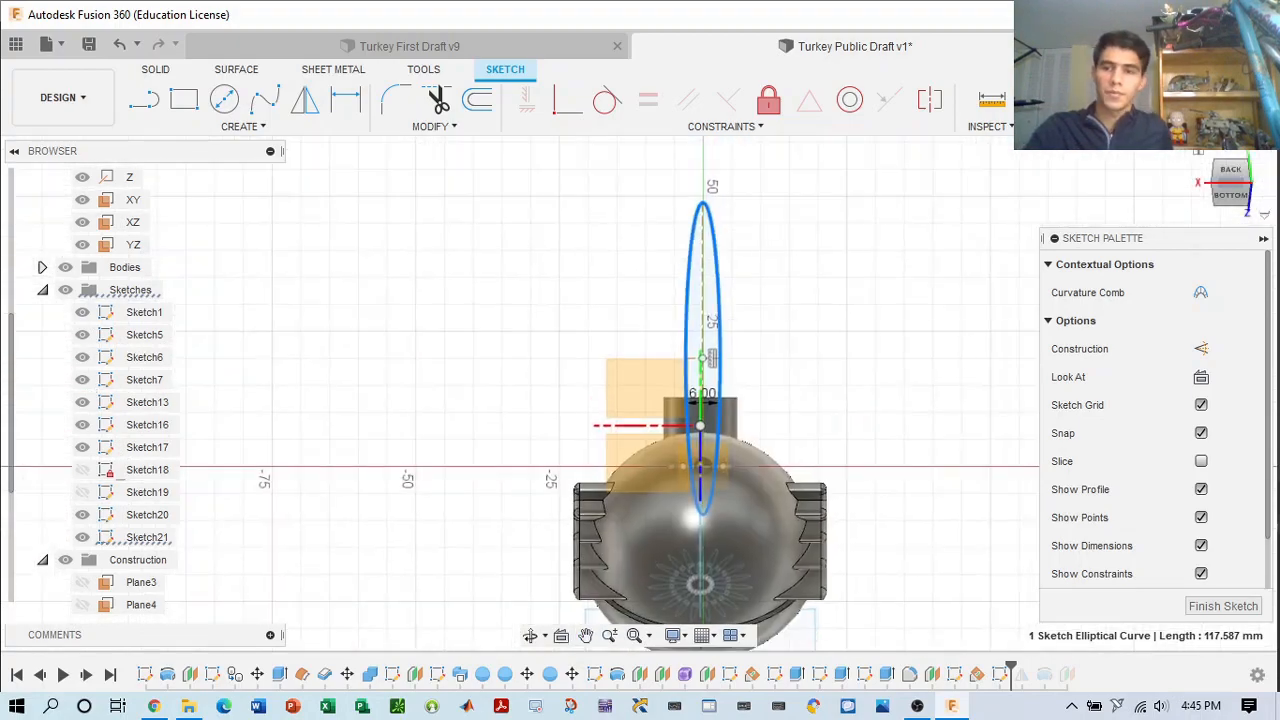
drag(1240, 183, 1228, 184)
mouse_move(930, 270)
shift+middle_down()
mouse_move(758, 274)
mouse_move(986, 272)
shift+middle_up()
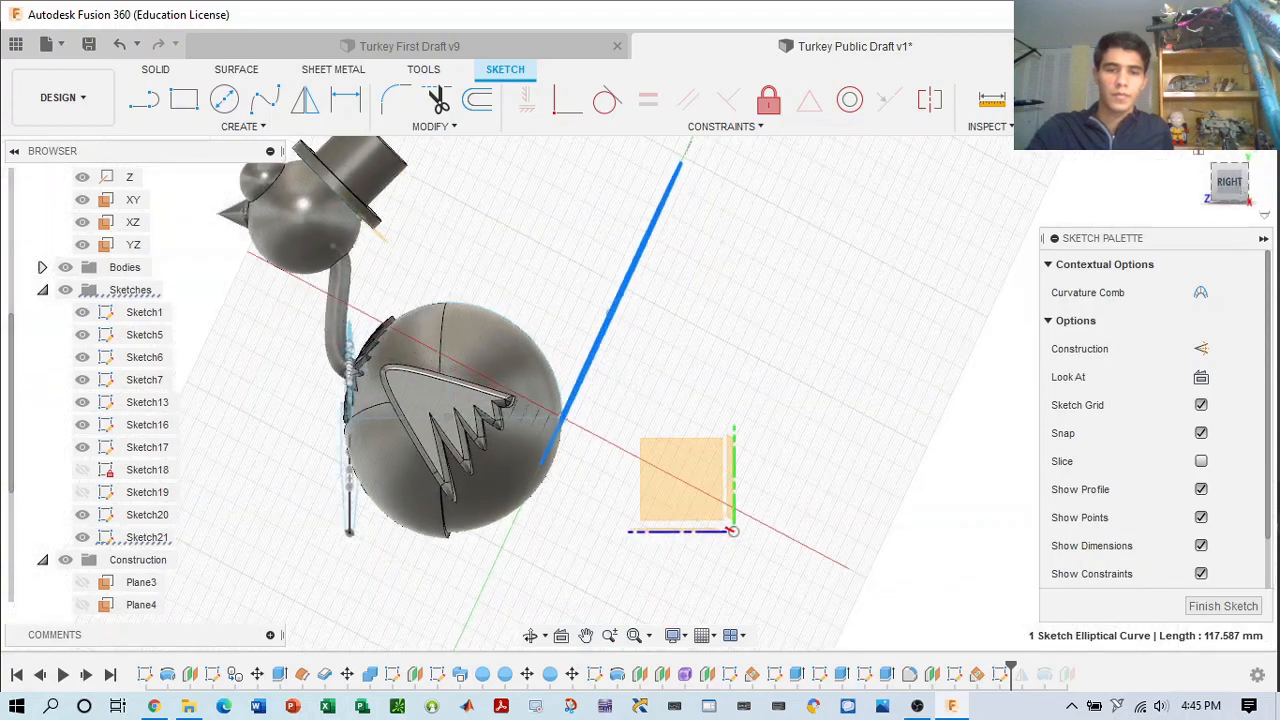
- Compare the ellipse's length and angle with the finished tail feathers in the Turkey First Draft v9 design
click(556, 45)
scroll(1103, 248, down, 2)
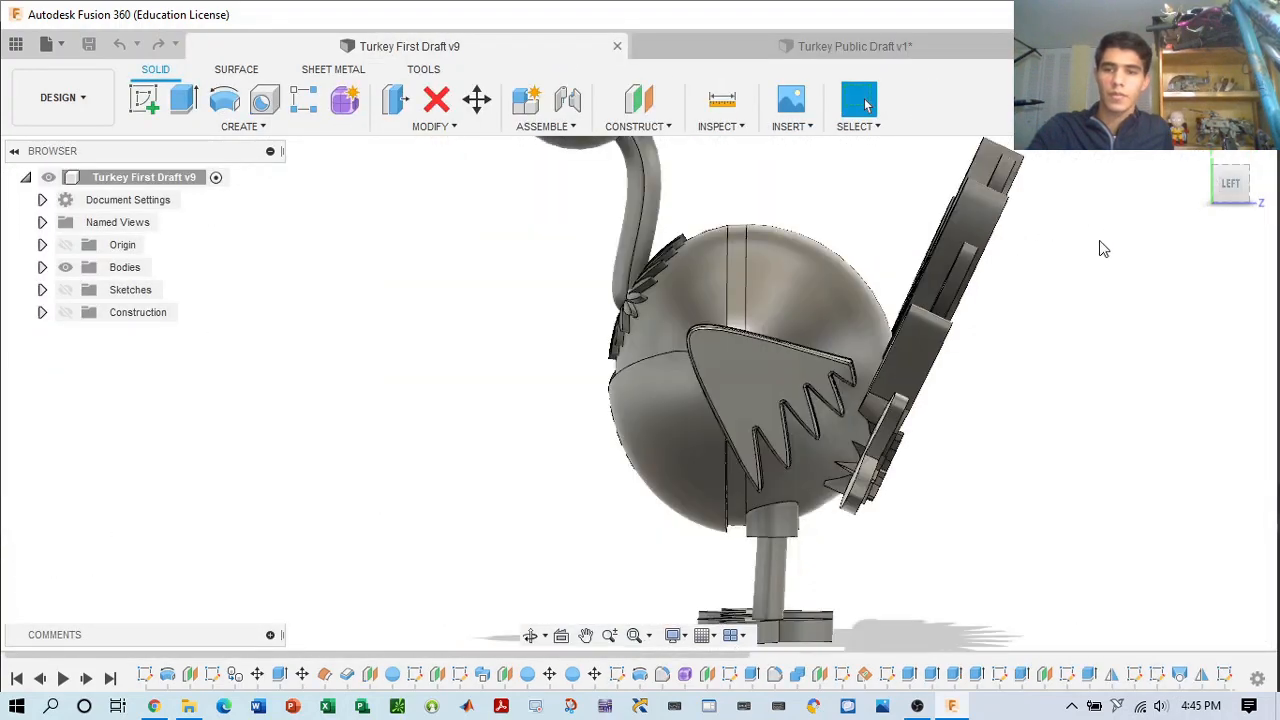
scroll(1070, 186, down, 2)
middle_drag(1069, 188, 998, 294)
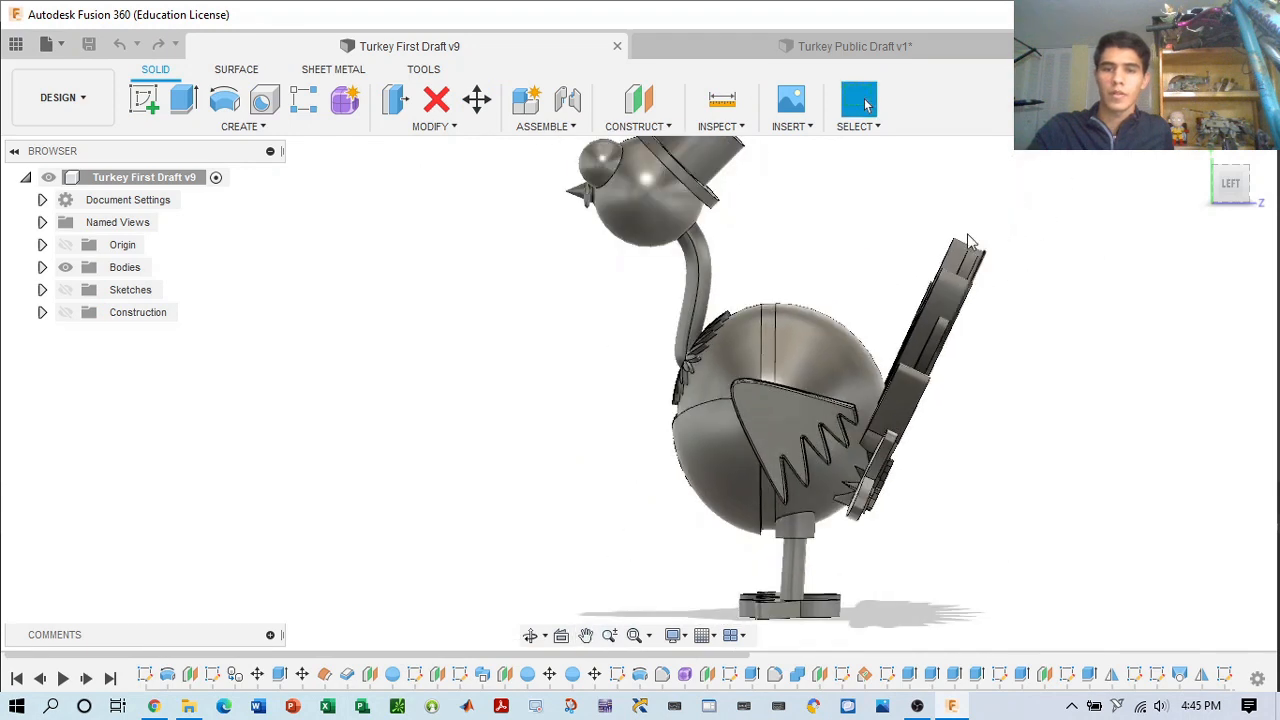
click(840, 42)
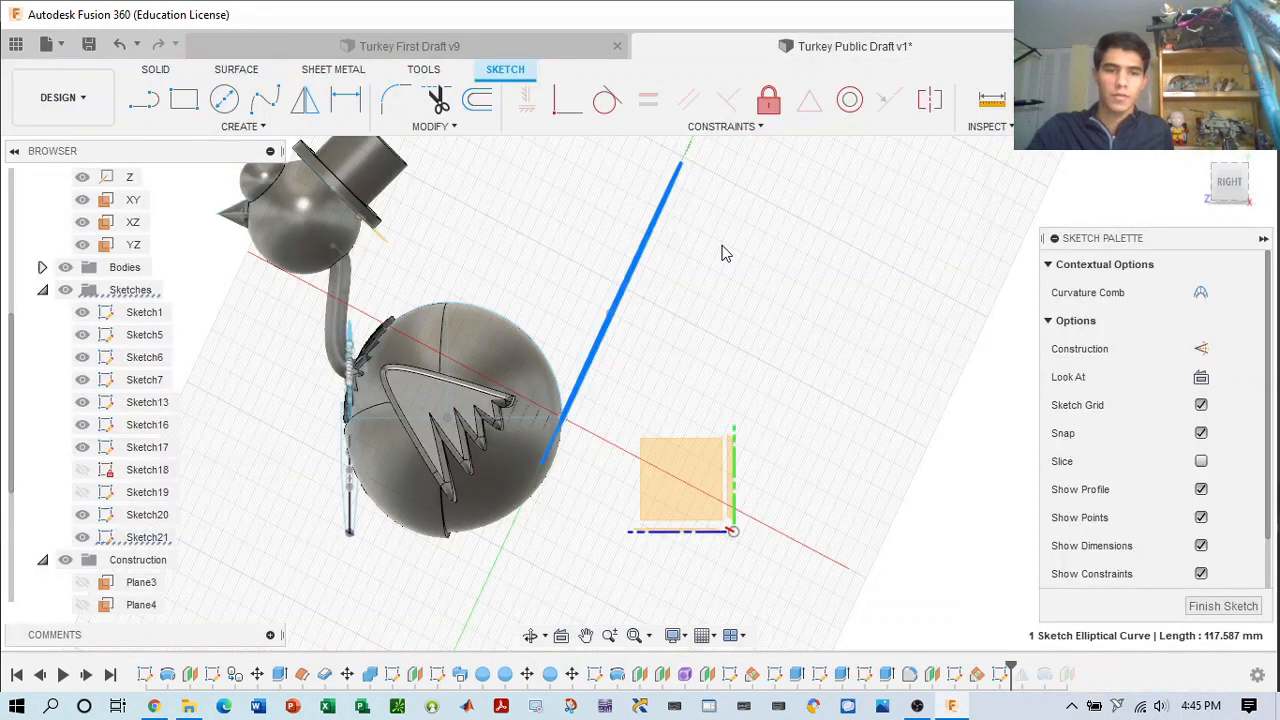
- Shorten the tail feather ellipse by pulling its upper end down along the vertical axis
middle_drag(728, 227, 746, 243)
mouse_move(1229, 186)
mouse_down()
mouse_move(1192, 188)
mouse_move(1150, 130)
mouse_move(1165, 138)
mouse_up()
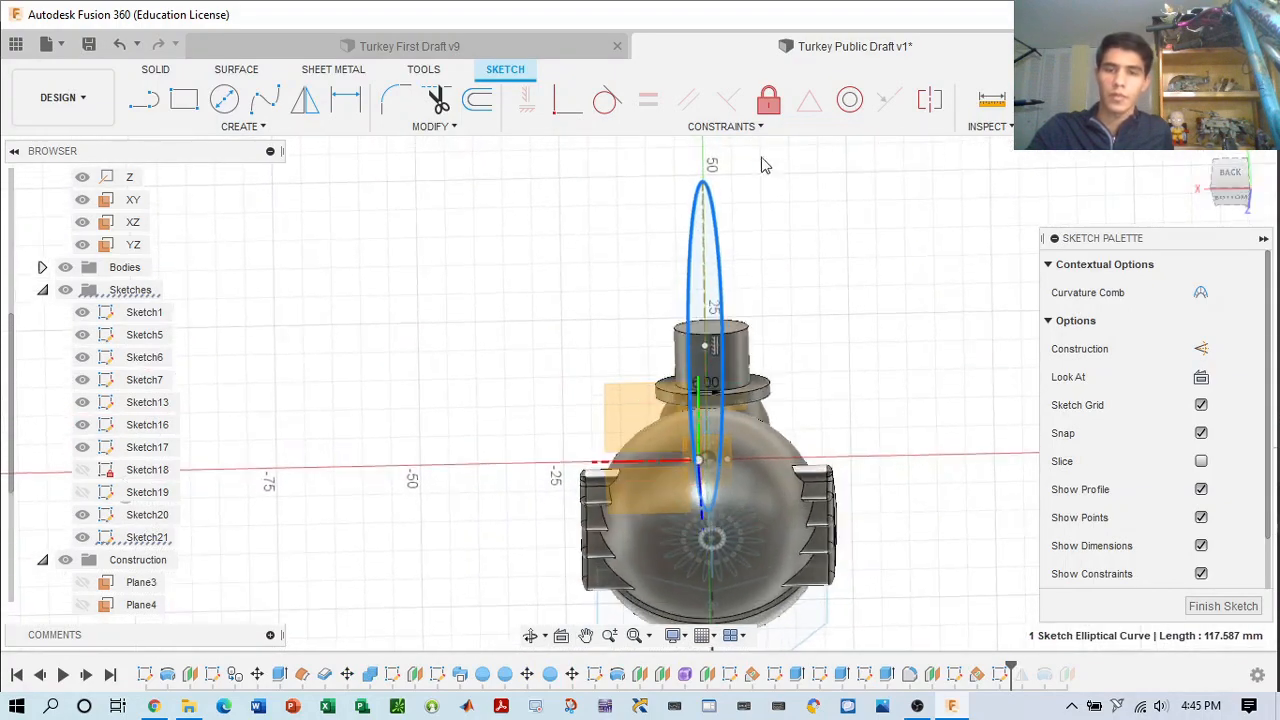
mouse_move(704, 186)
mouse_down()
mouse_move(706, 248)
mouse_move(703, 230)
mouse_up()
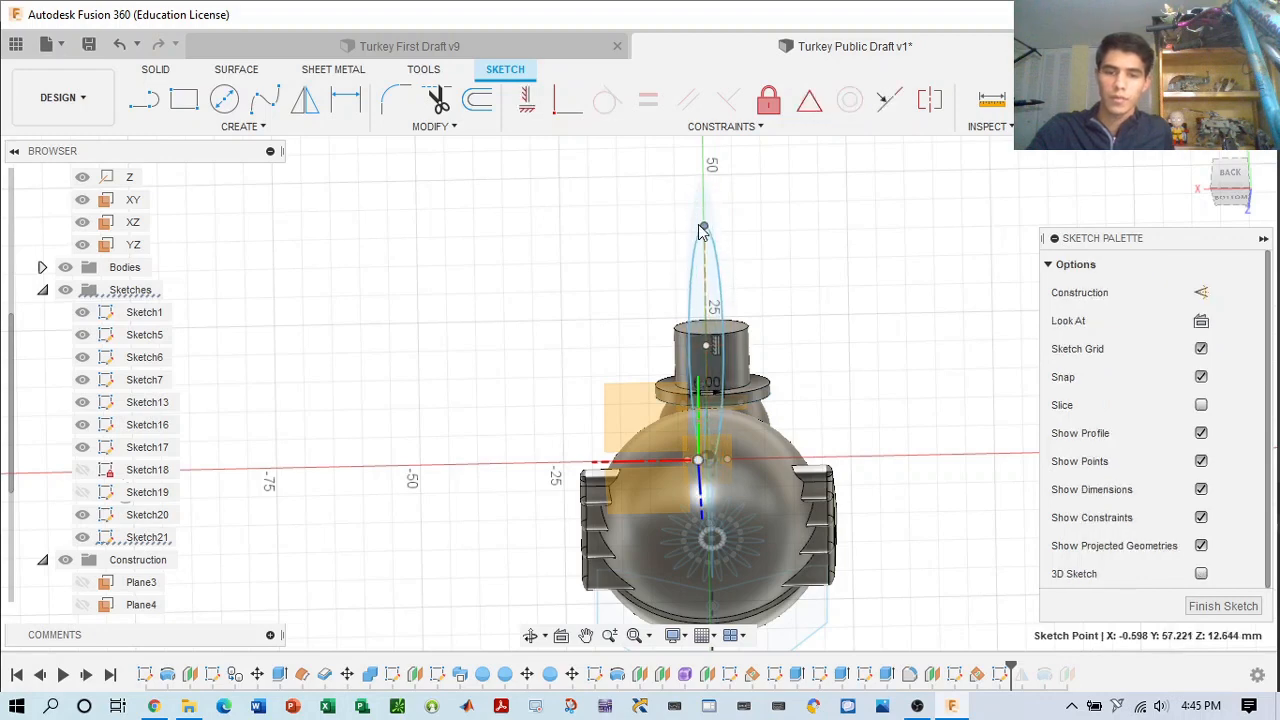
- Set the shortened ellipse's width dimension to 7 mm
click(713, 384)
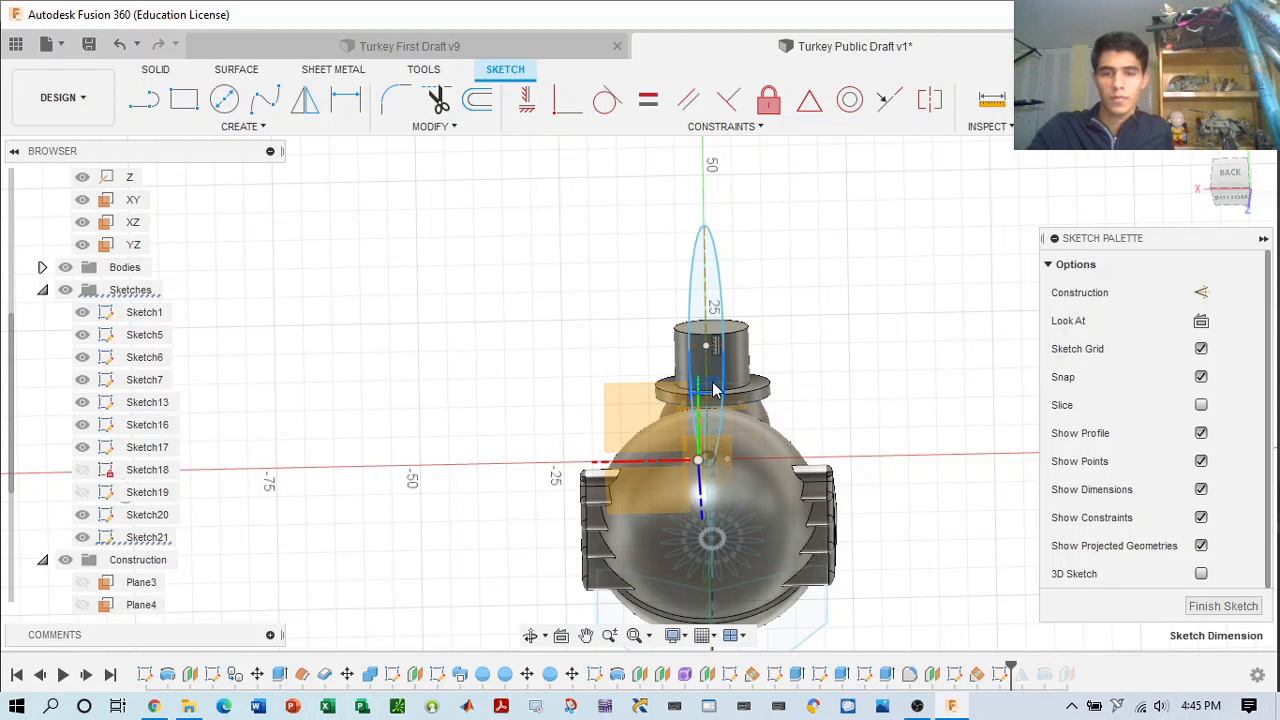
scroll(713, 390, up, 4)
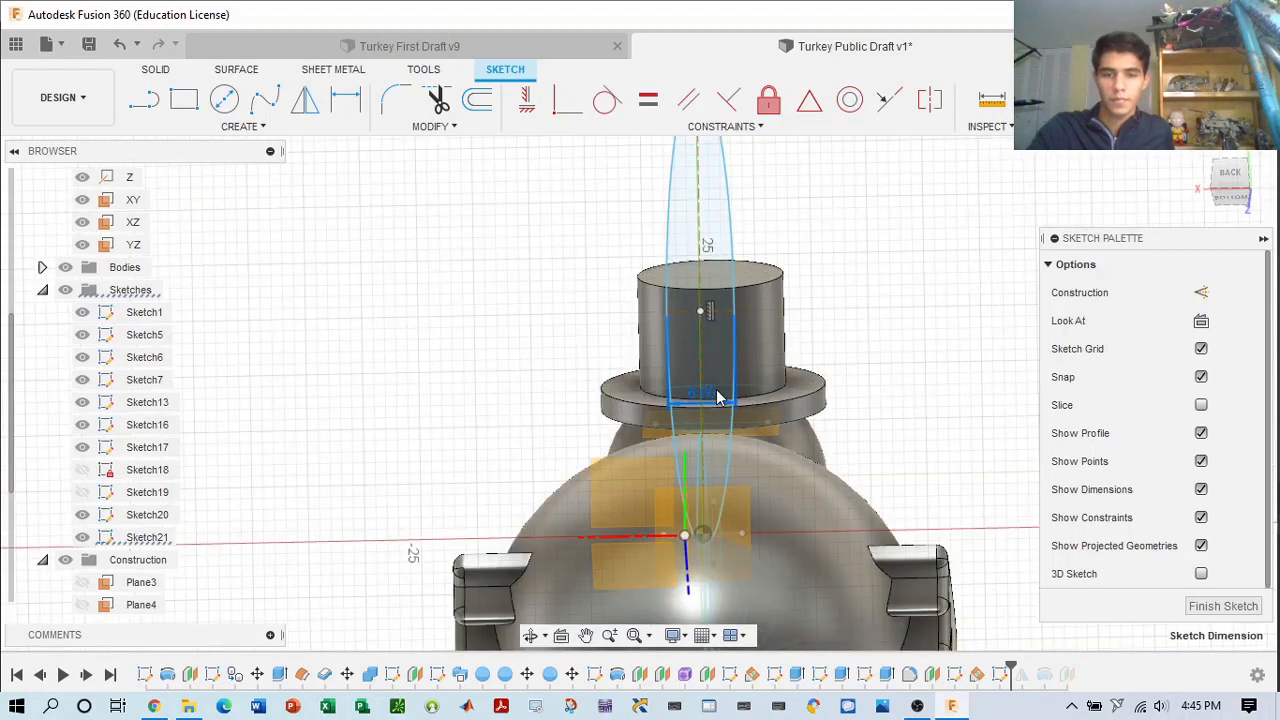
double_click(717, 396)
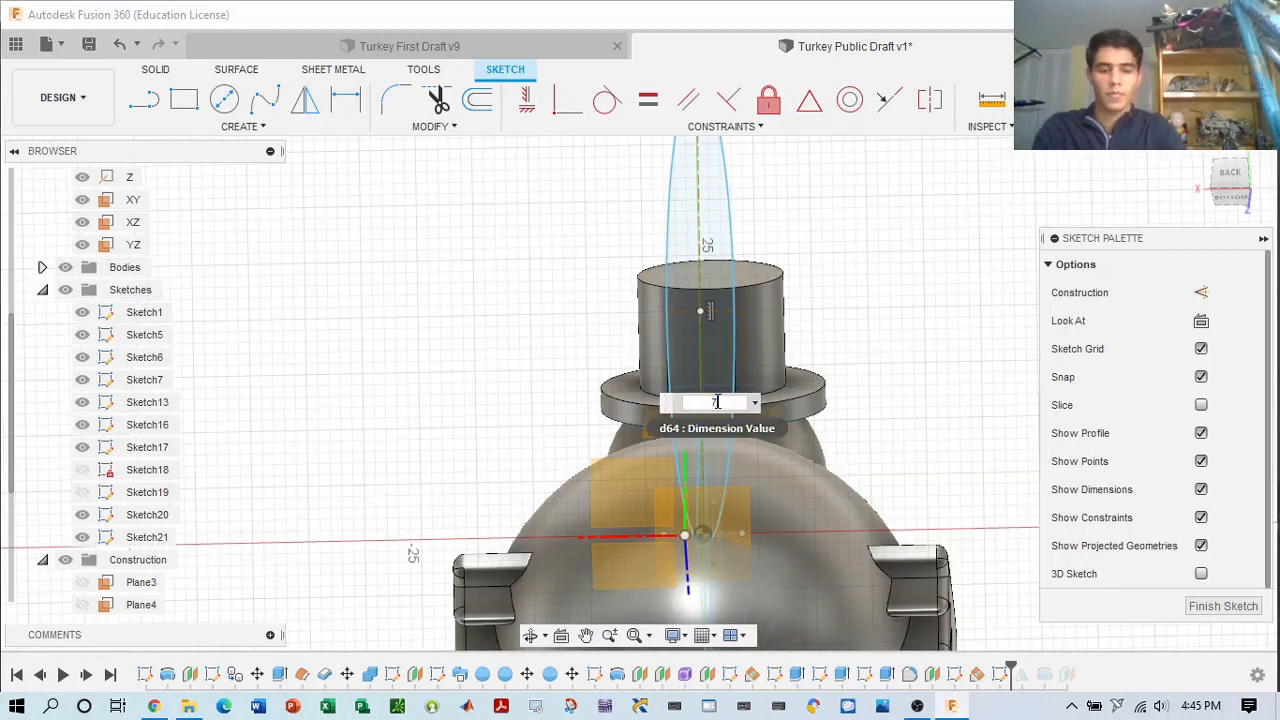
key(Return)
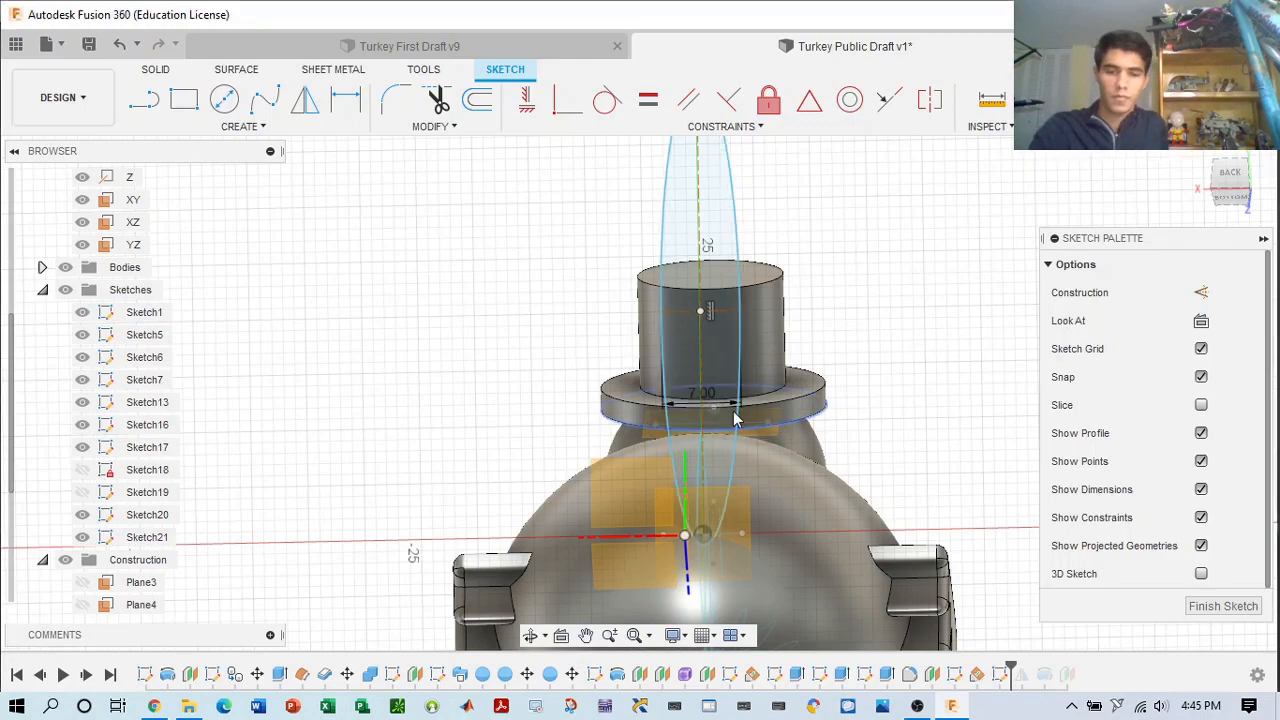
- Look at the turkey from the back and lower the ellipse's centre, shortening it to a perimeter of about 55 mm
middle_drag(853, 413, 896, 389)
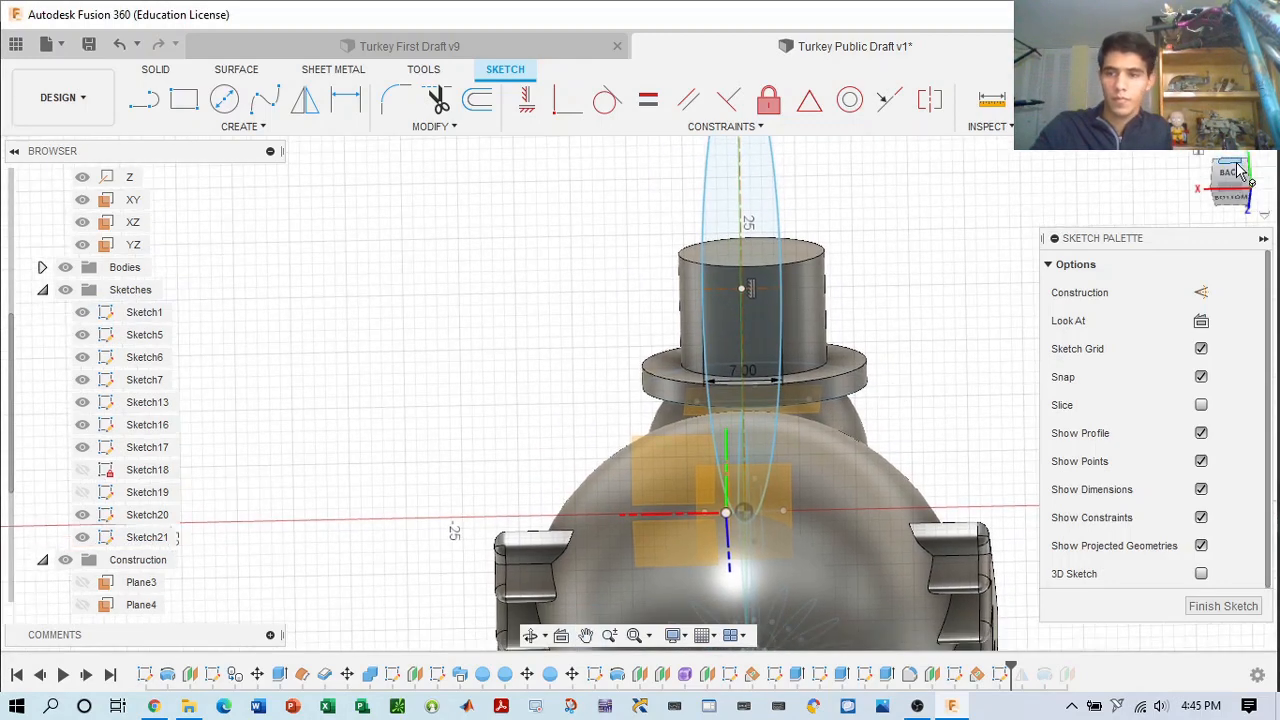
click(1231, 175)
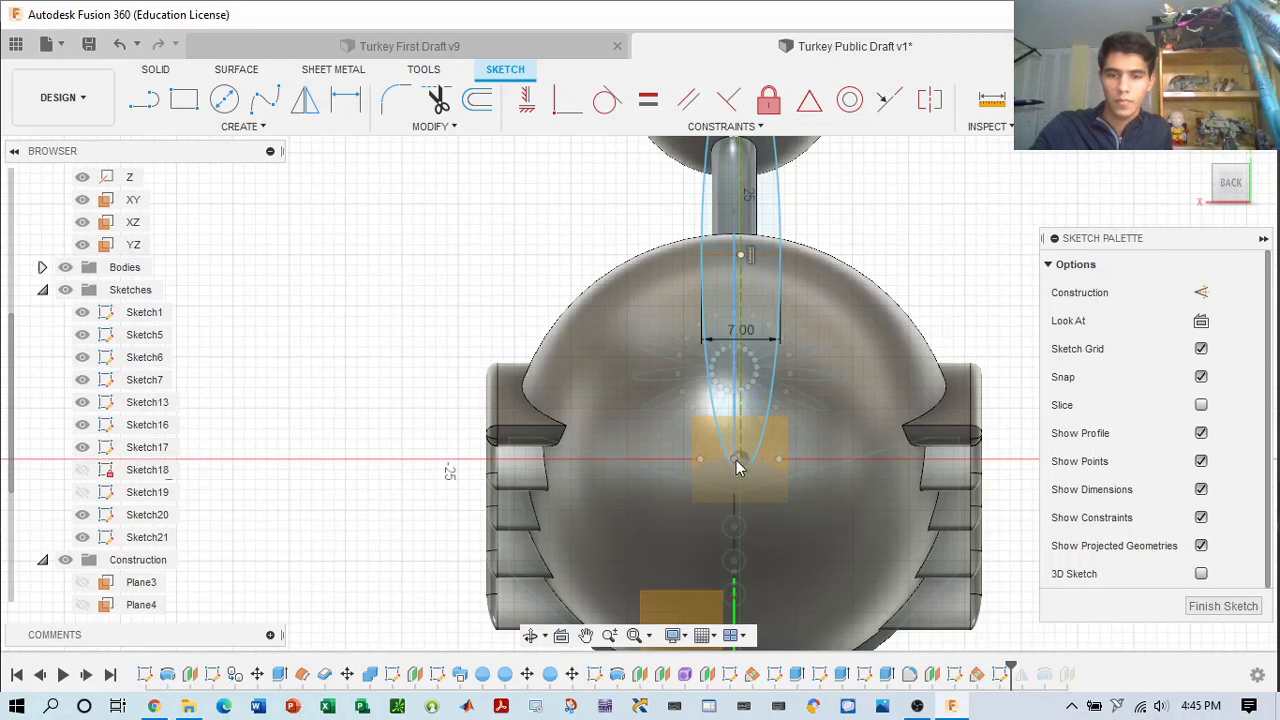
click(781, 338)
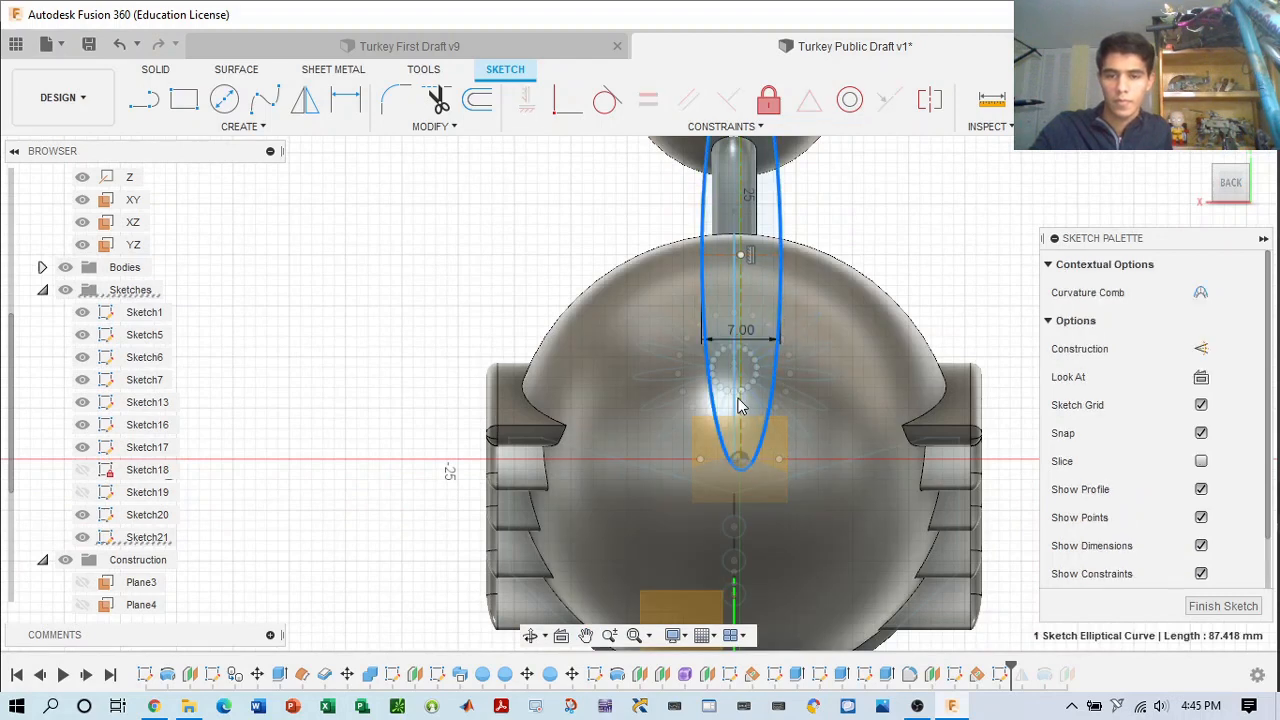
scroll(768, 427, down, 3)
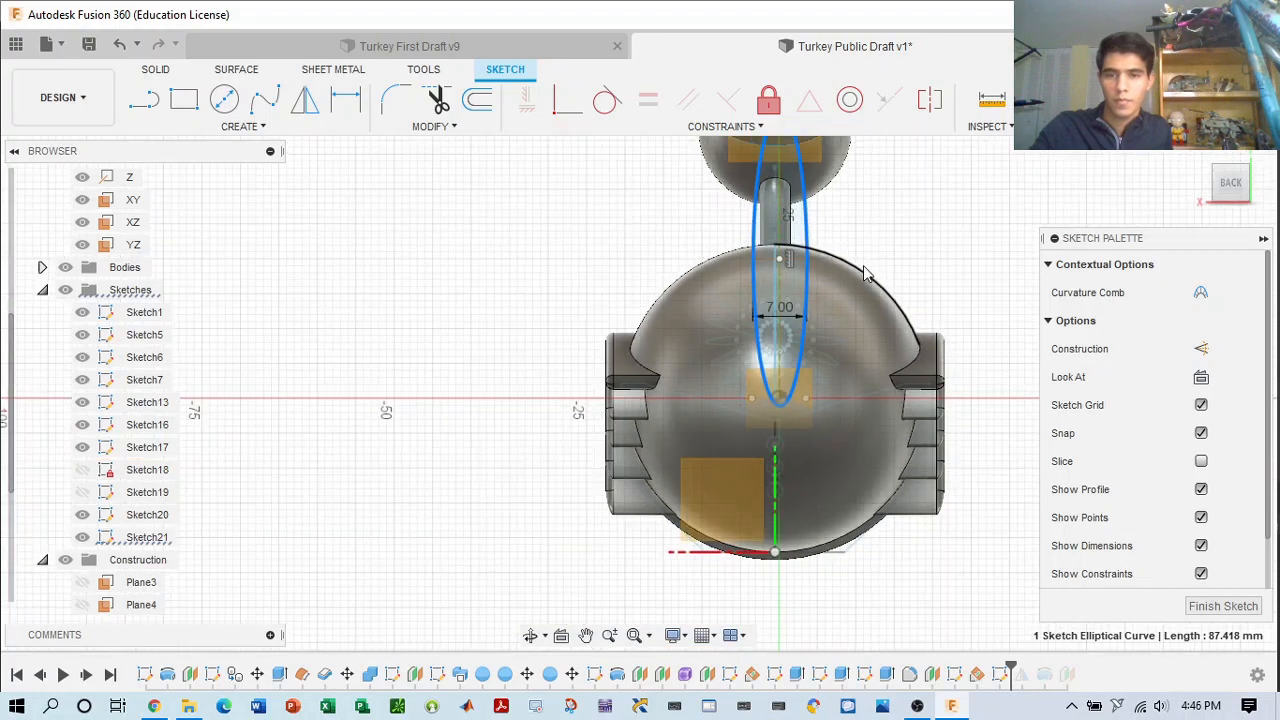
middle_drag(770, 430, 808, 330)
mouse_move(800, 190)
mouse_down()
mouse_move(806, 222)
mouse_move(798, 176)
mouse_up()
drag(788, 253, 788, 304)
click(789, 231)
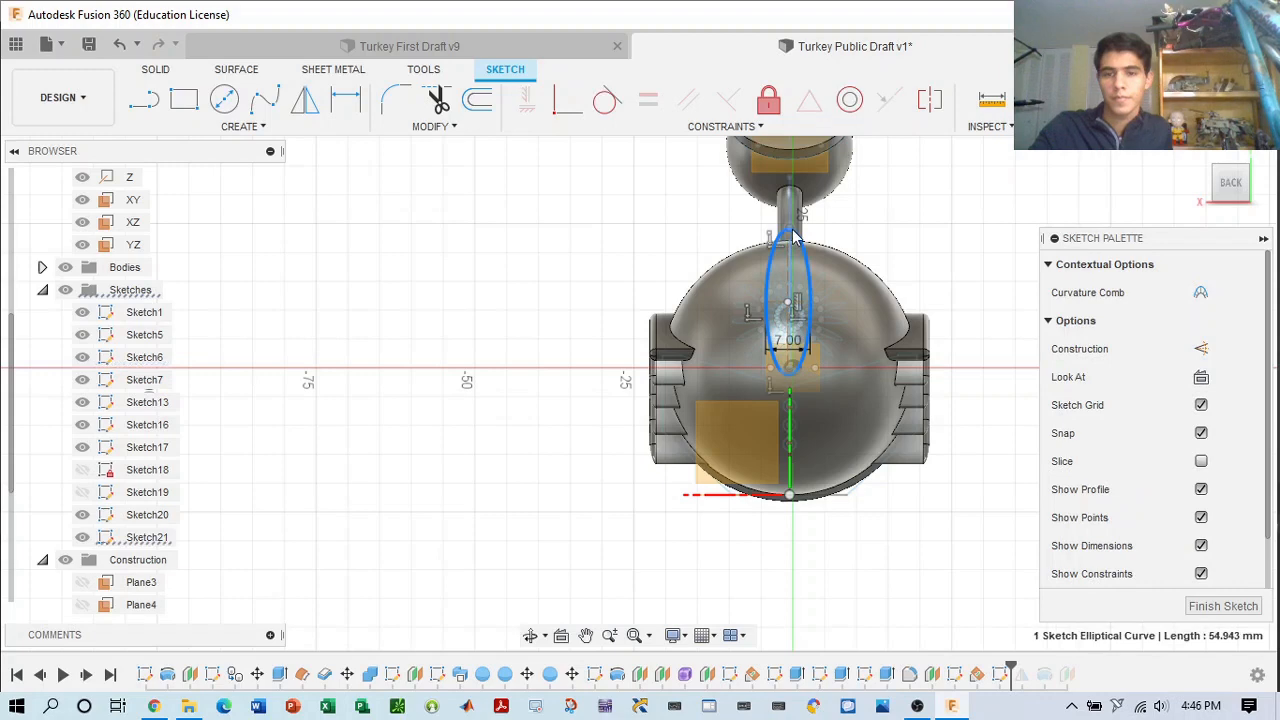
- Move the ellipse's centre point up onto the body's vertical centre line, at about Y 32 mm
click(790, 237)
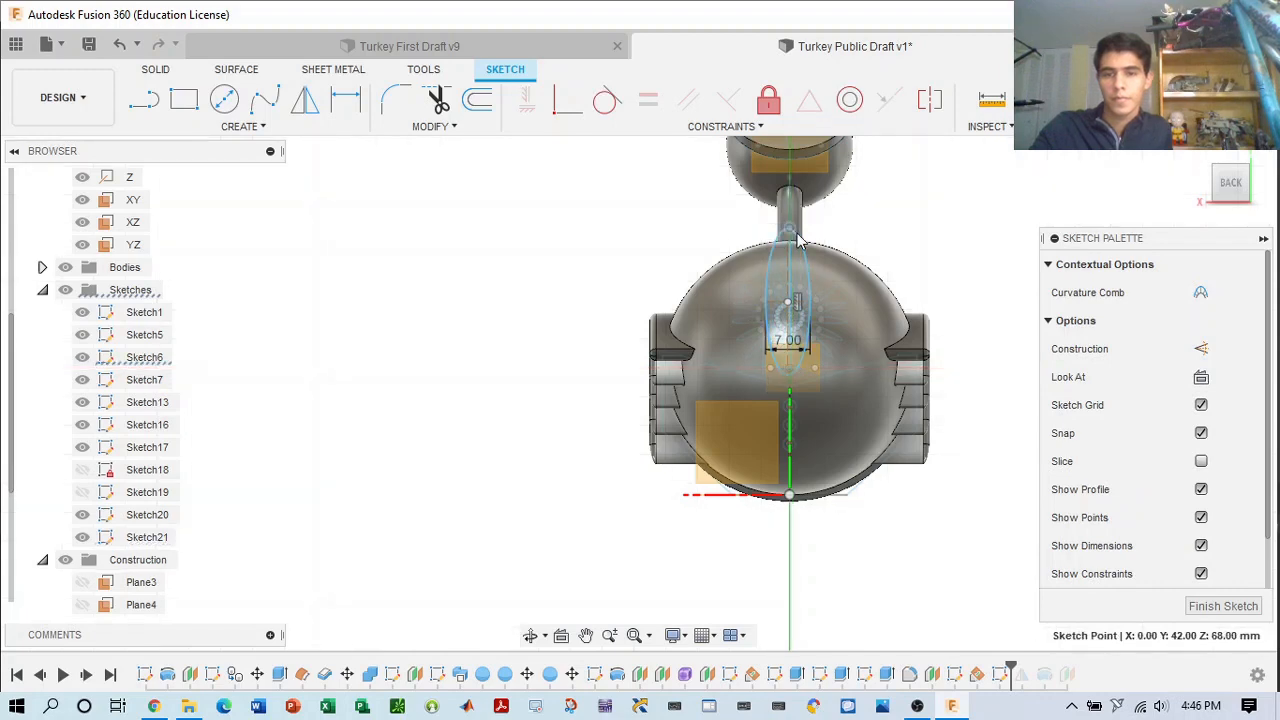
scroll(798, 237, up, 5)
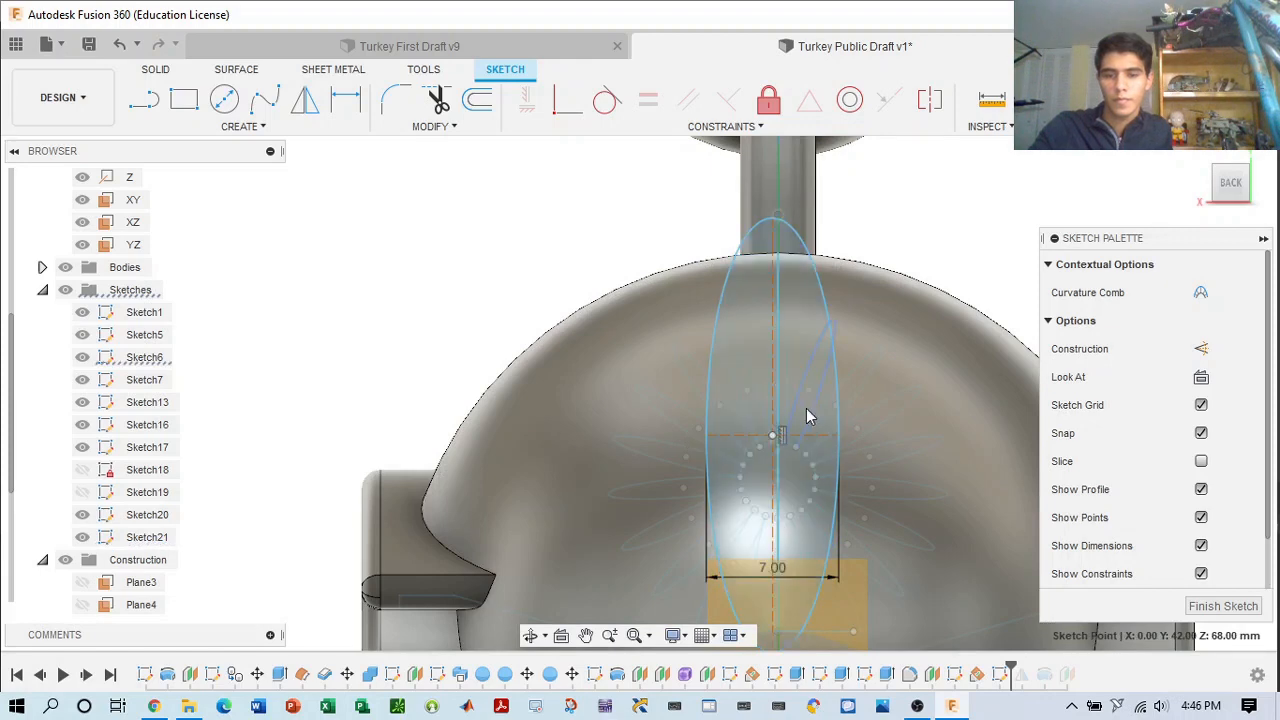
drag(778, 431, 788, 403)
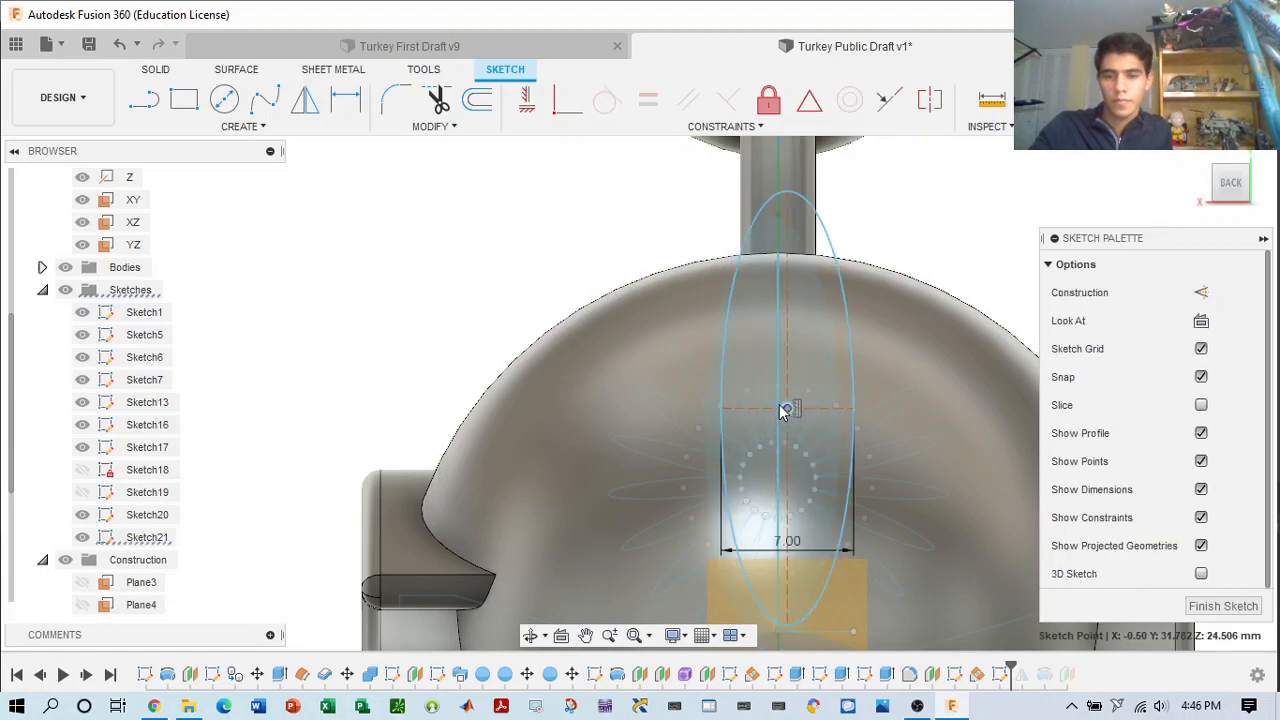
scroll(893, 417, down, 3)
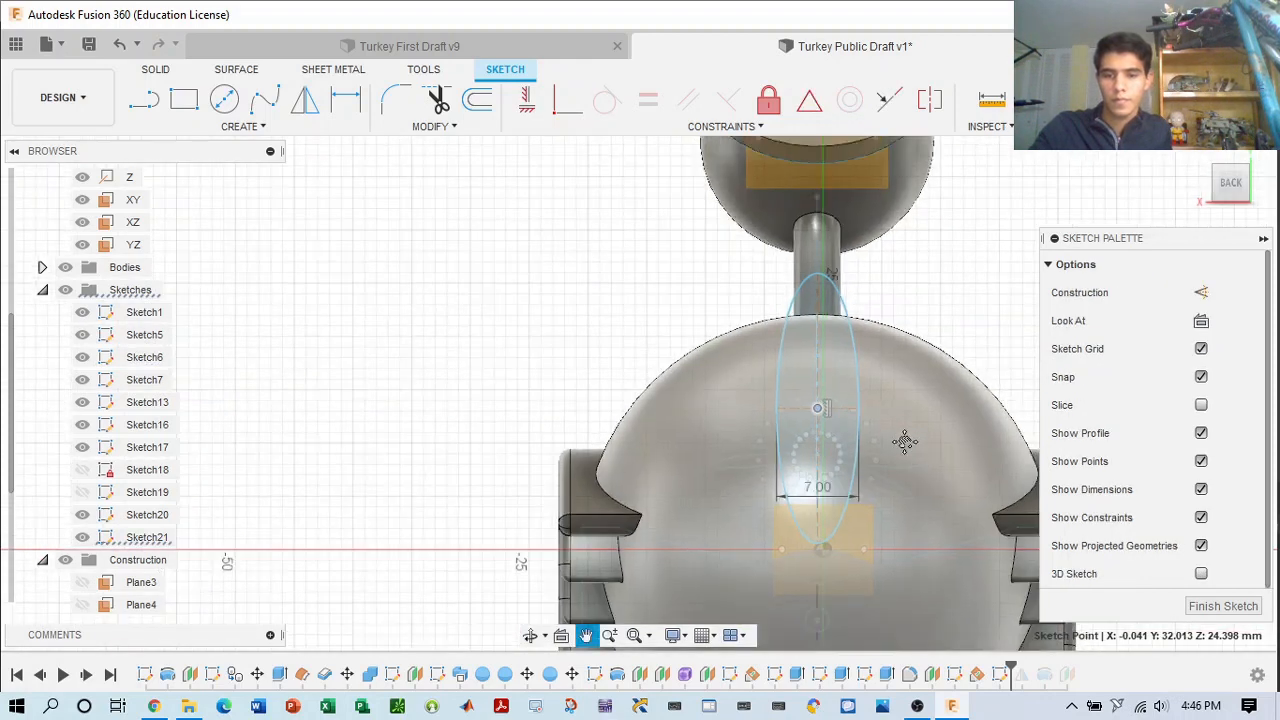
middle_drag(905, 442, 904, 404)
- Stretch the ellipse downward from its lower end to a perimeter of about 92 mm
click(817, 503)
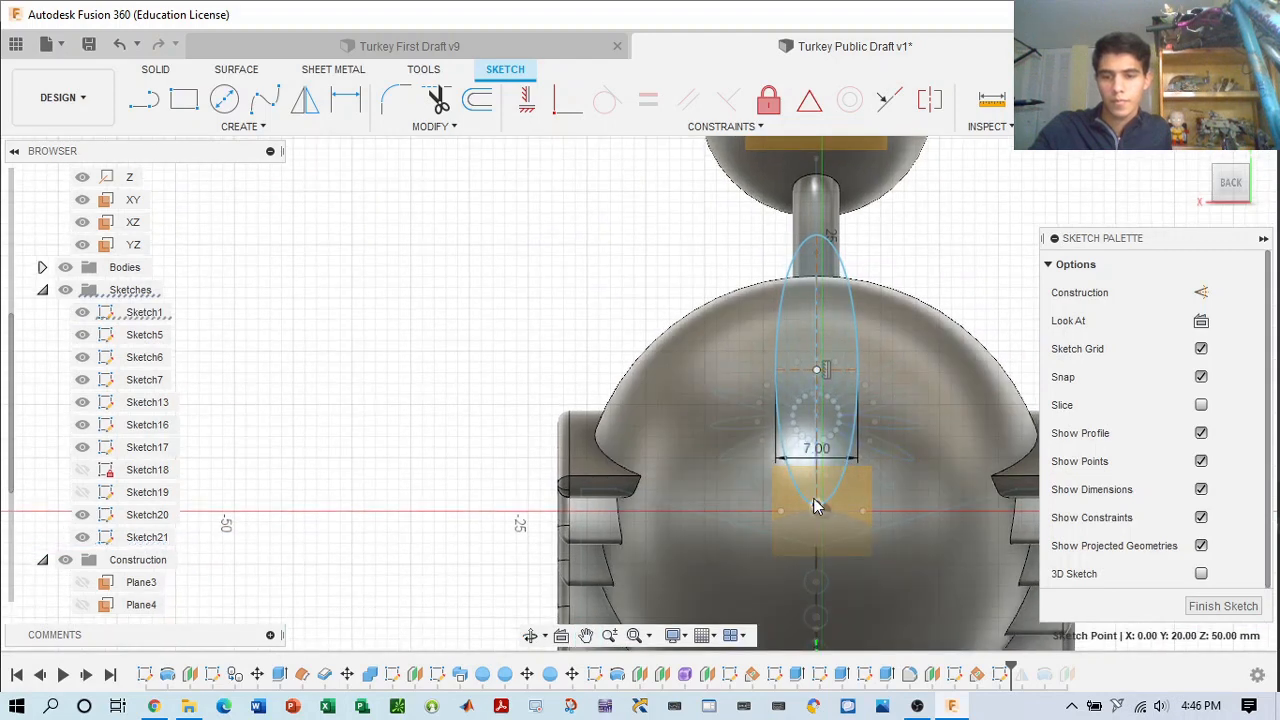
drag(818, 508, 818, 610)
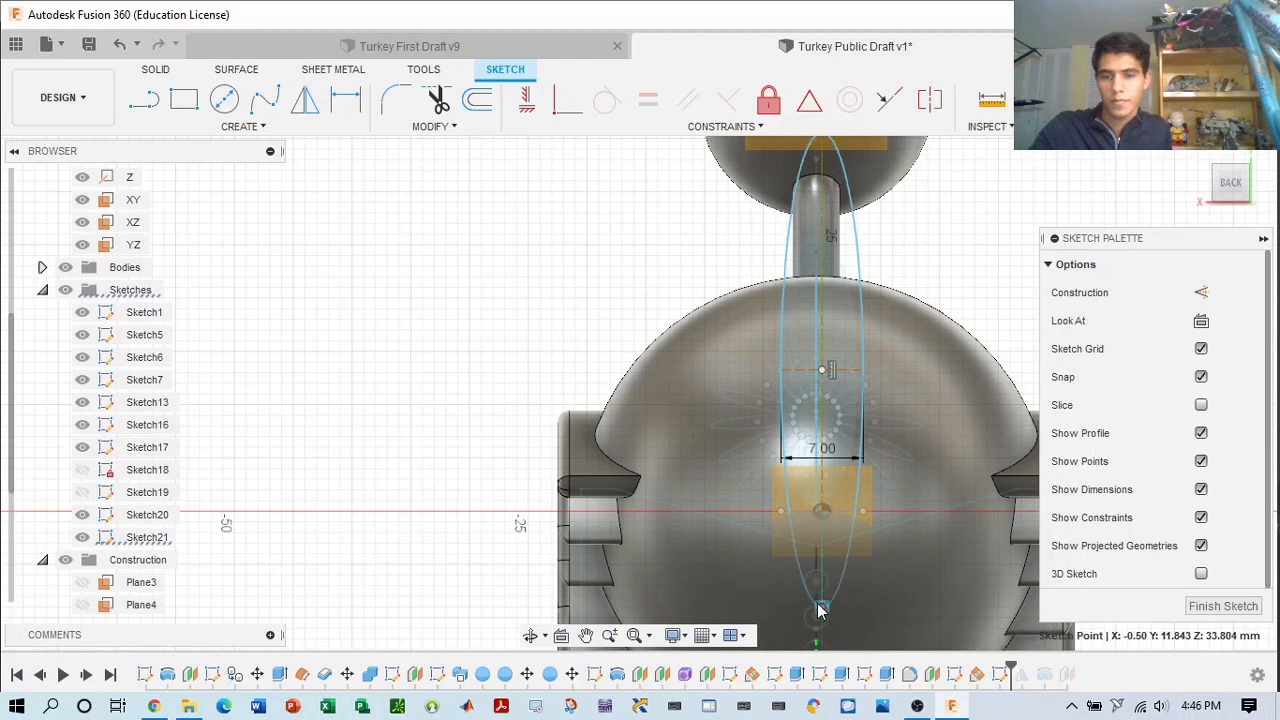
click(866, 394)
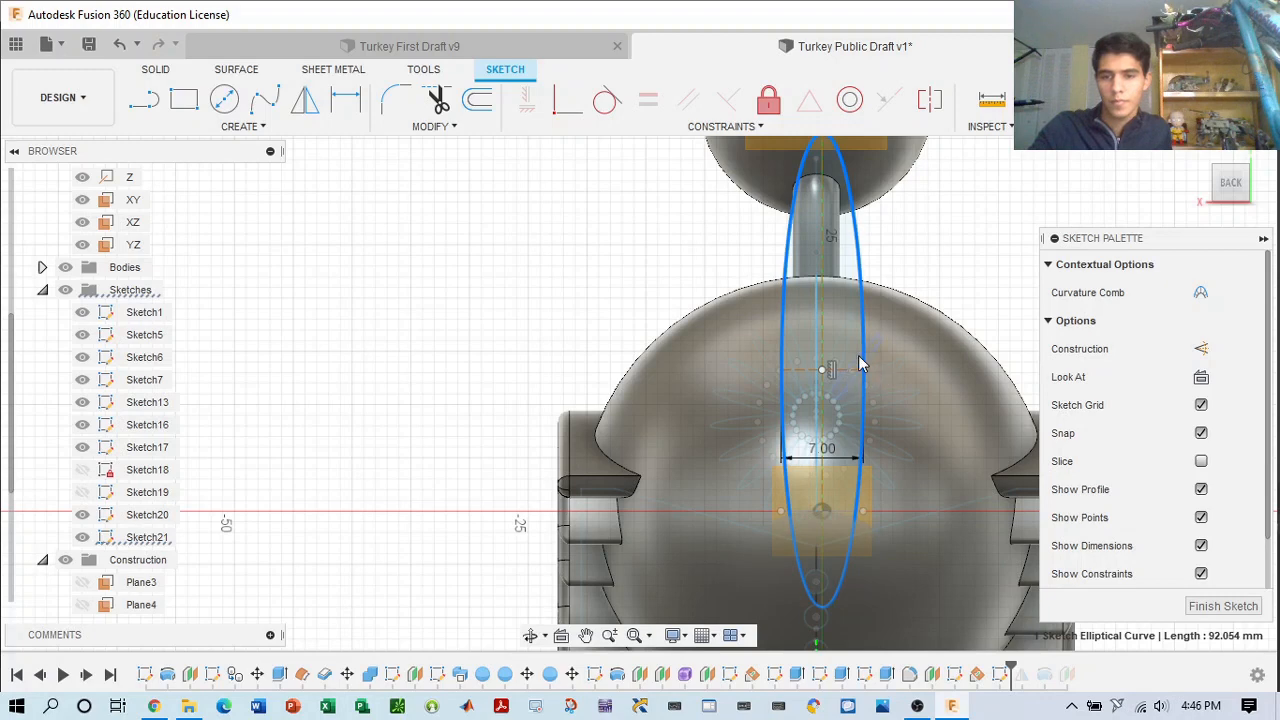
- Raise the ellipse's centre point to Y 37.22 mm and align it with the body's centre line at X 0
drag(822, 370, 827, 311)
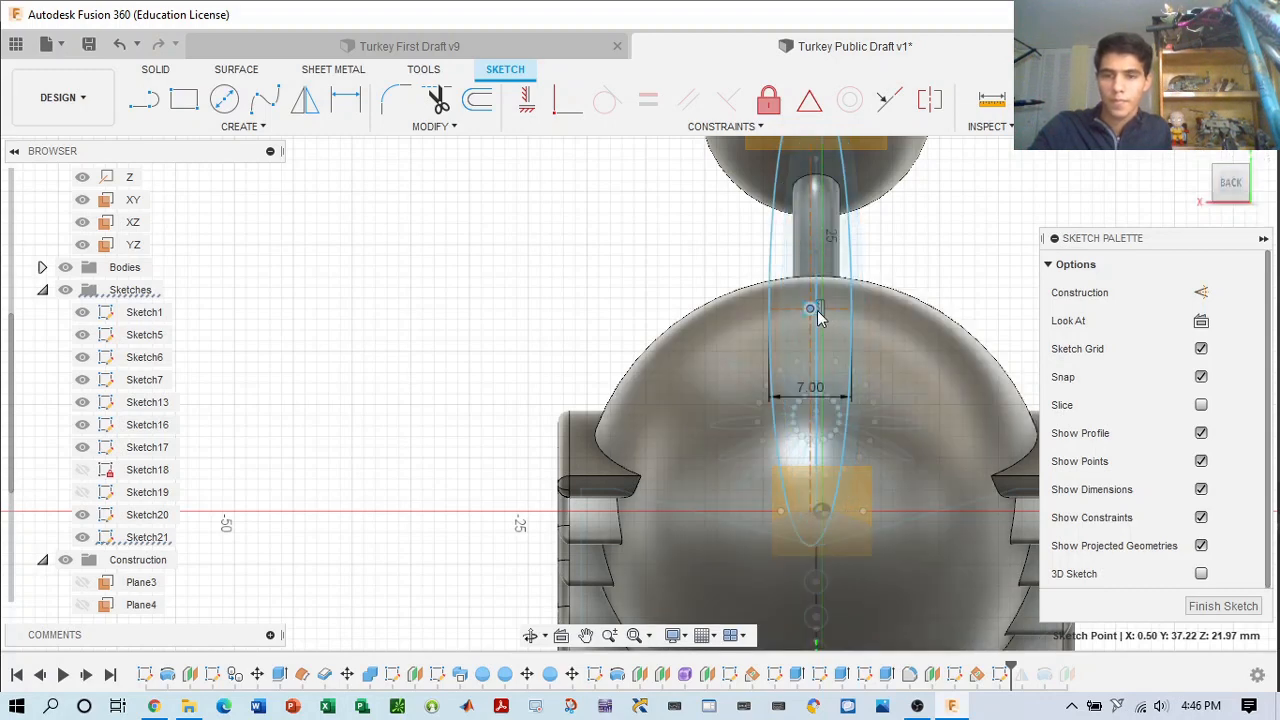
scroll(815, 310, up, 5)
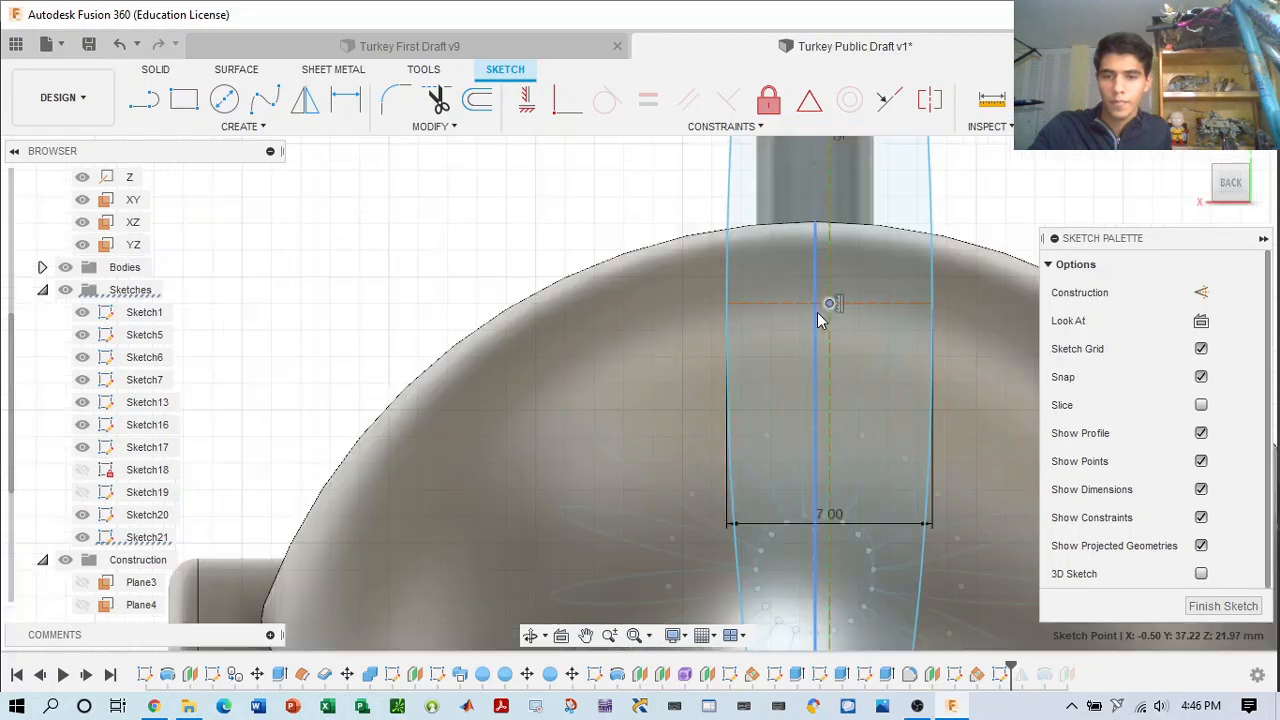
drag(817, 297, 811, 299)
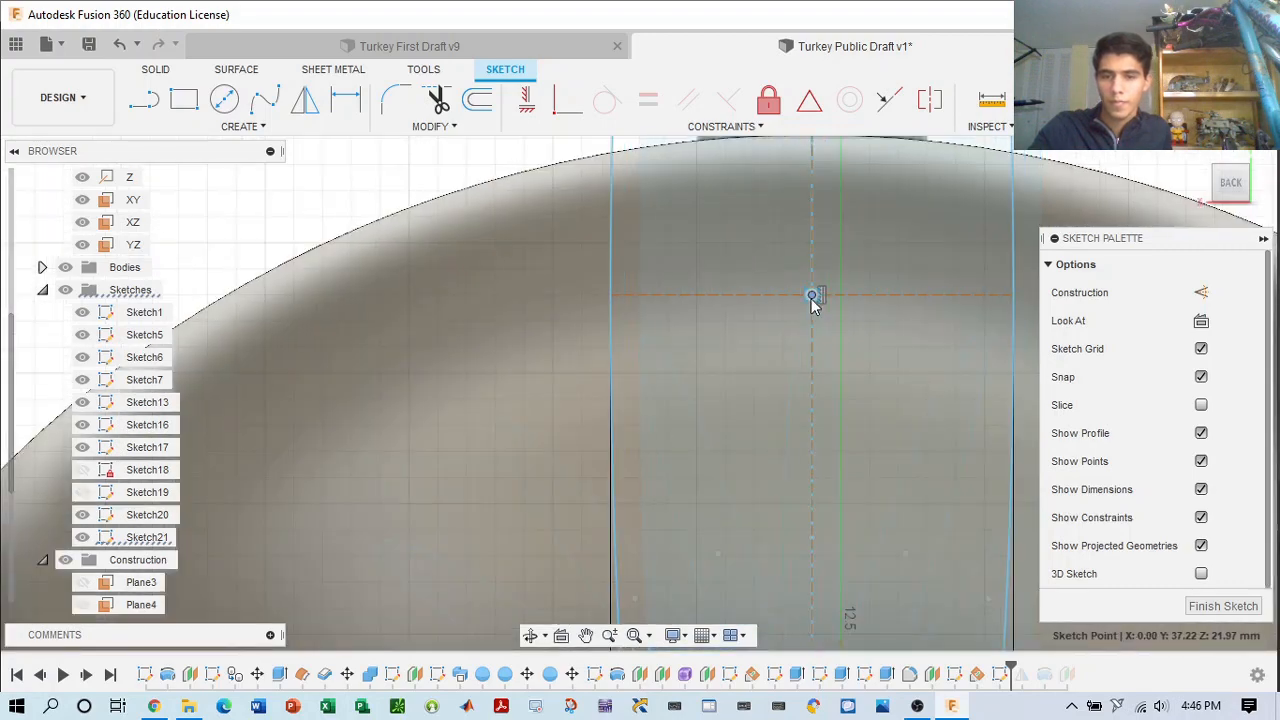
- Examine the ellipse's centring and position against the body from an angle and from directly behind
scroll(884, 307, down, 5)
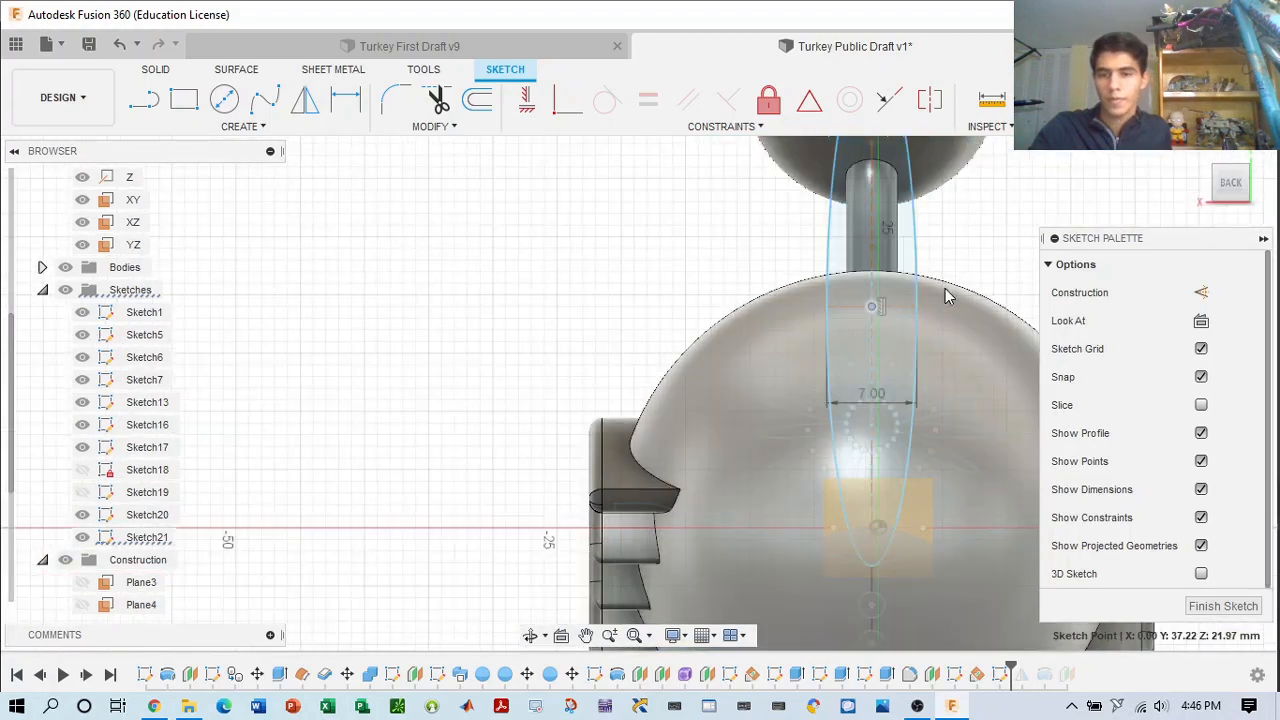
scroll(970, 246, down, 3)
middle_drag(1003, 226, 878, 286)
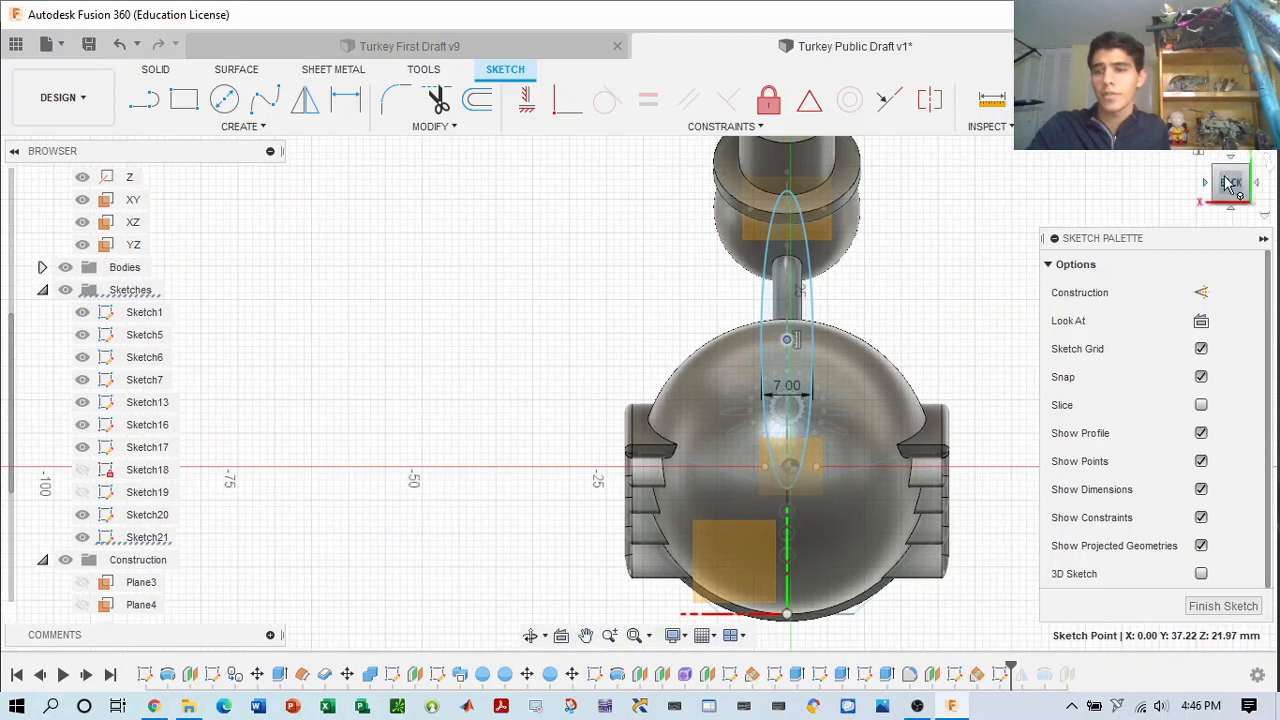
drag(1240, 176, 1268, 184)
mouse_move(878, 286)
shift+middle_down()
mouse_move(1000, 312)
mouse_move(1024, 294)
mouse_move(930, 304)
shift+middle_up()
drag(1268, 178, 1234, 180)
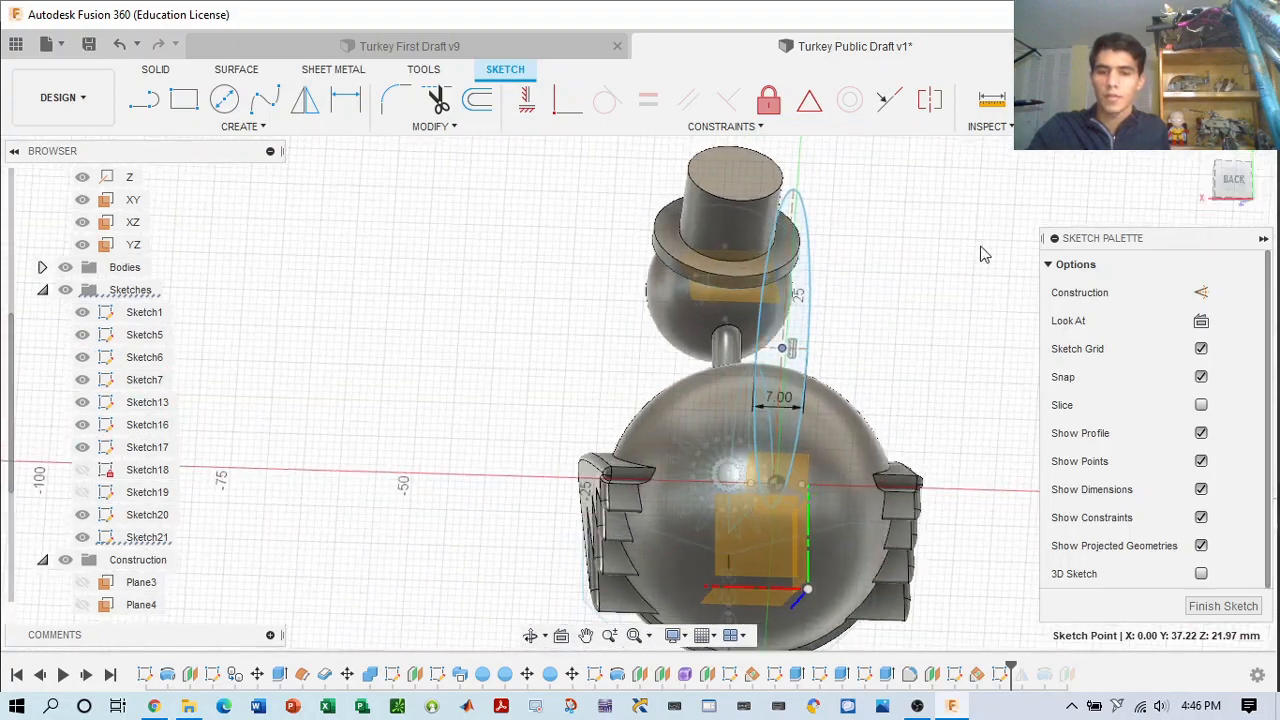
scroll(982, 250, up, 3)
click(1234, 180)
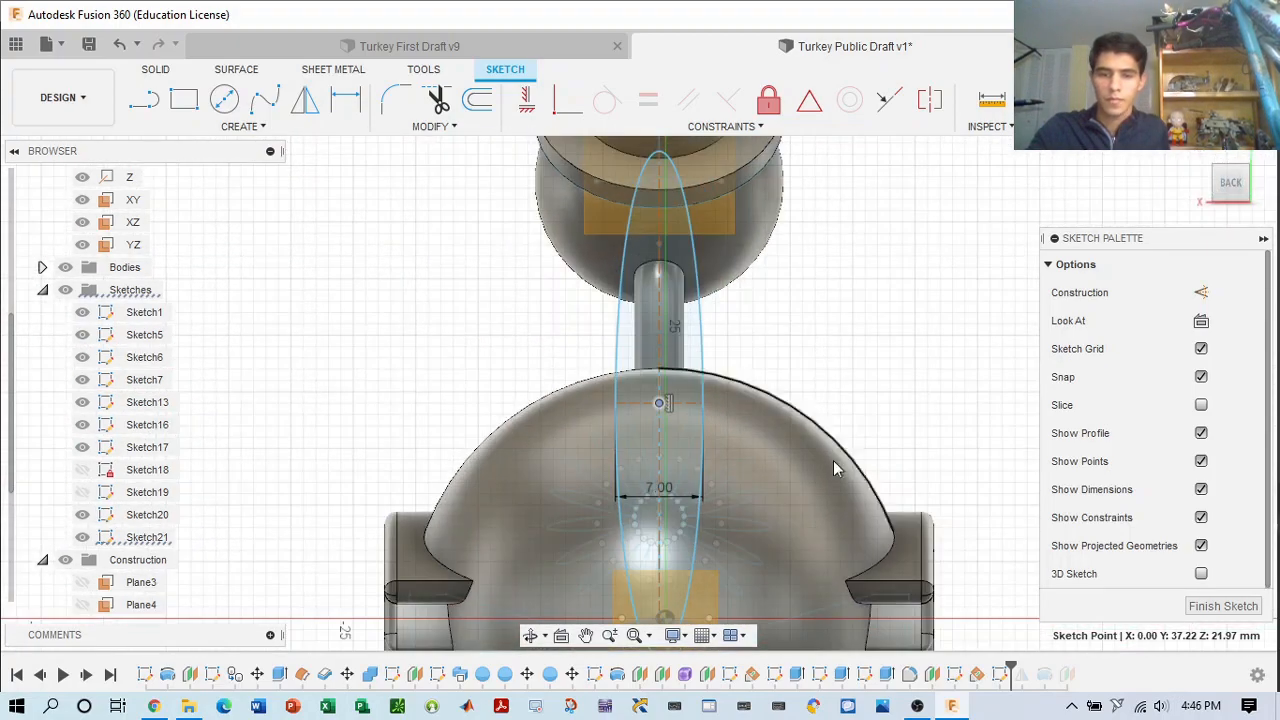
middle_drag(814, 472, 840, 337)
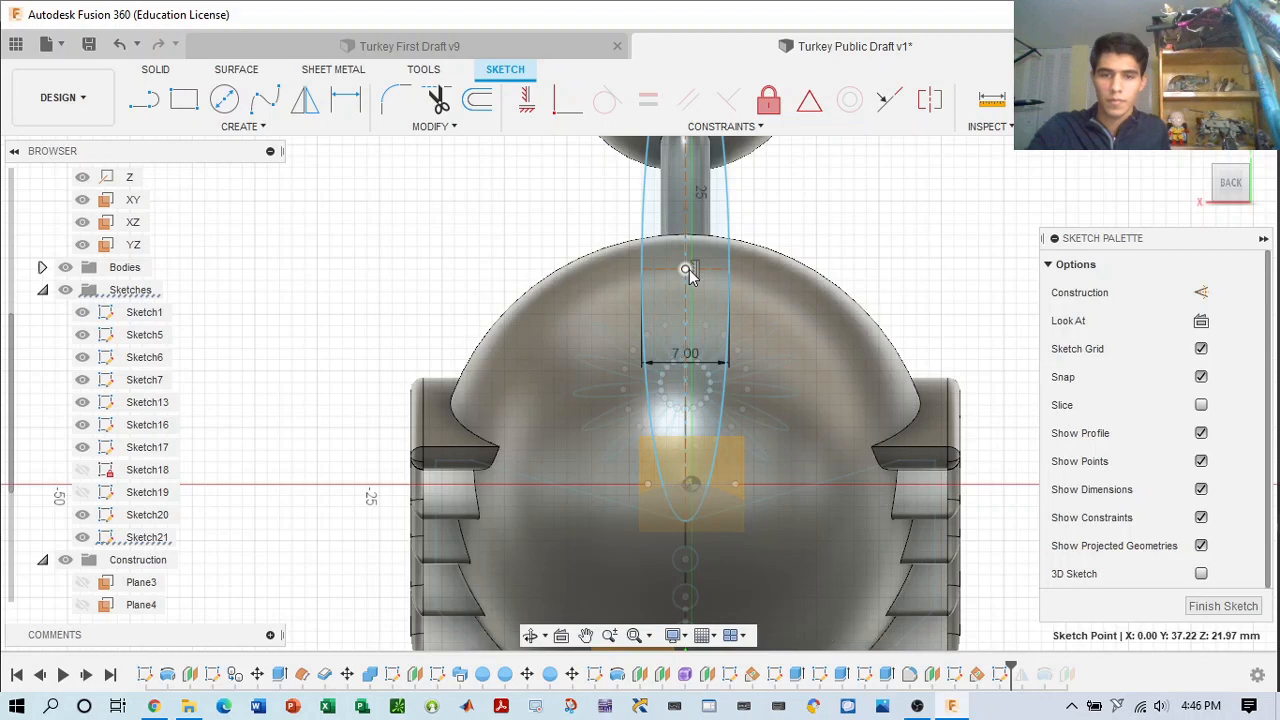
- Lower the ellipse's centre point slightly to Y 36.60 mm, keeping it at X 0
click(688, 273)
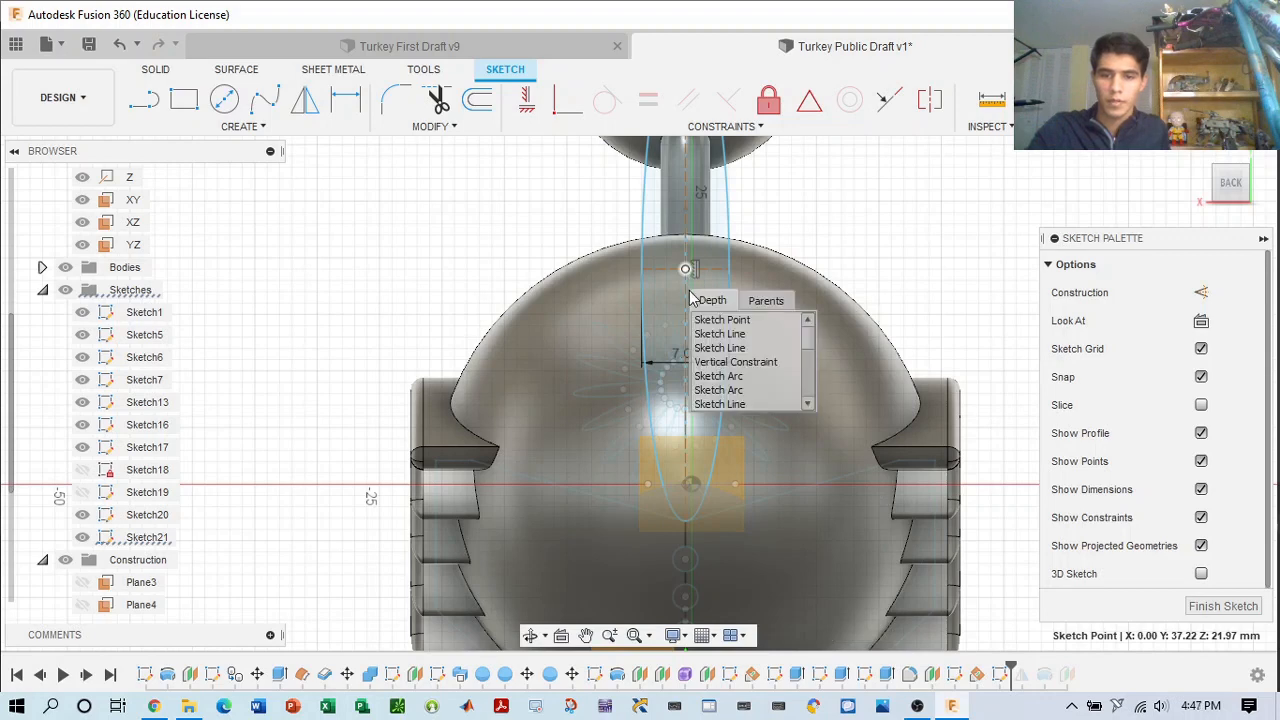
click(692, 258)
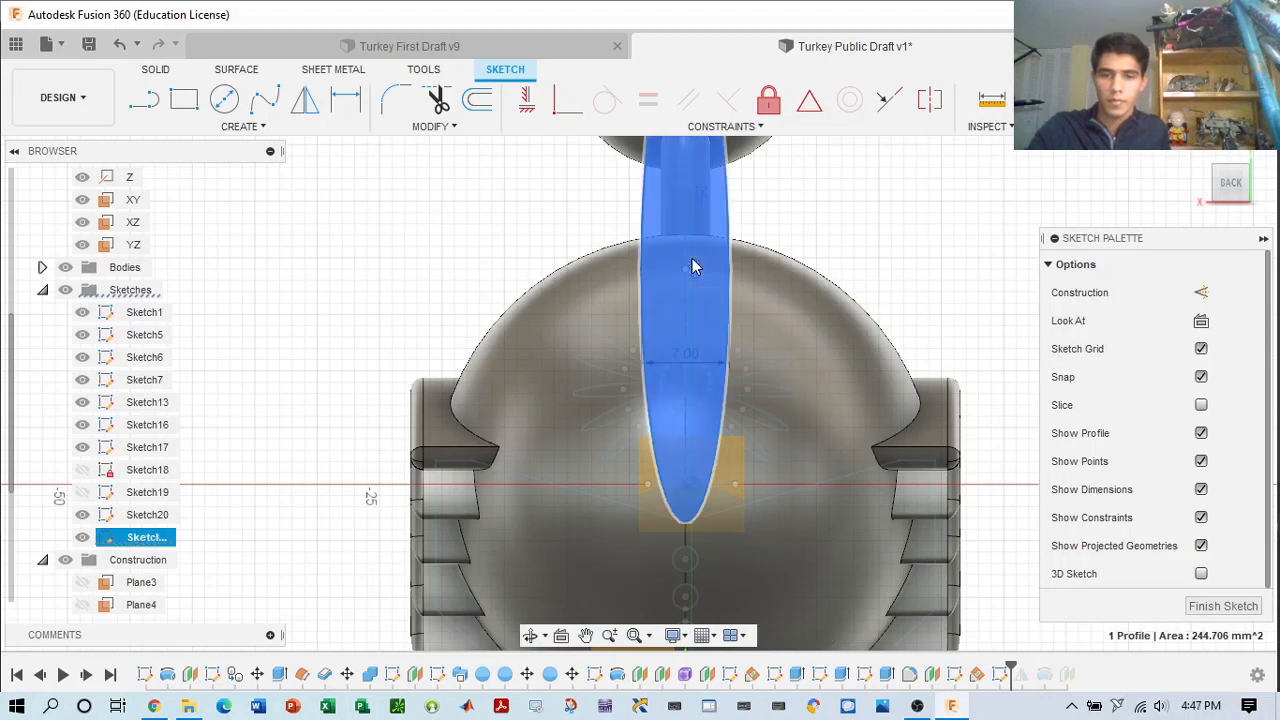
scroll(692, 262, up, 2)
click(684, 290)
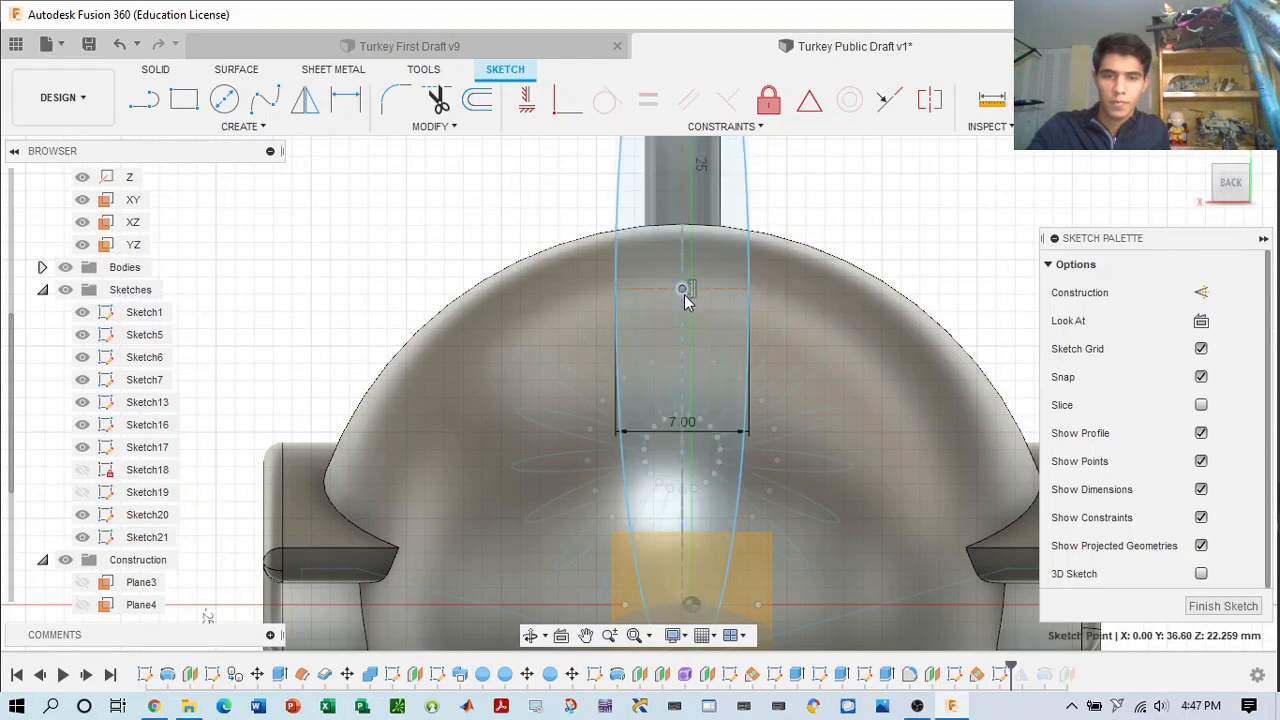
scroll(908, 290, down, 5)
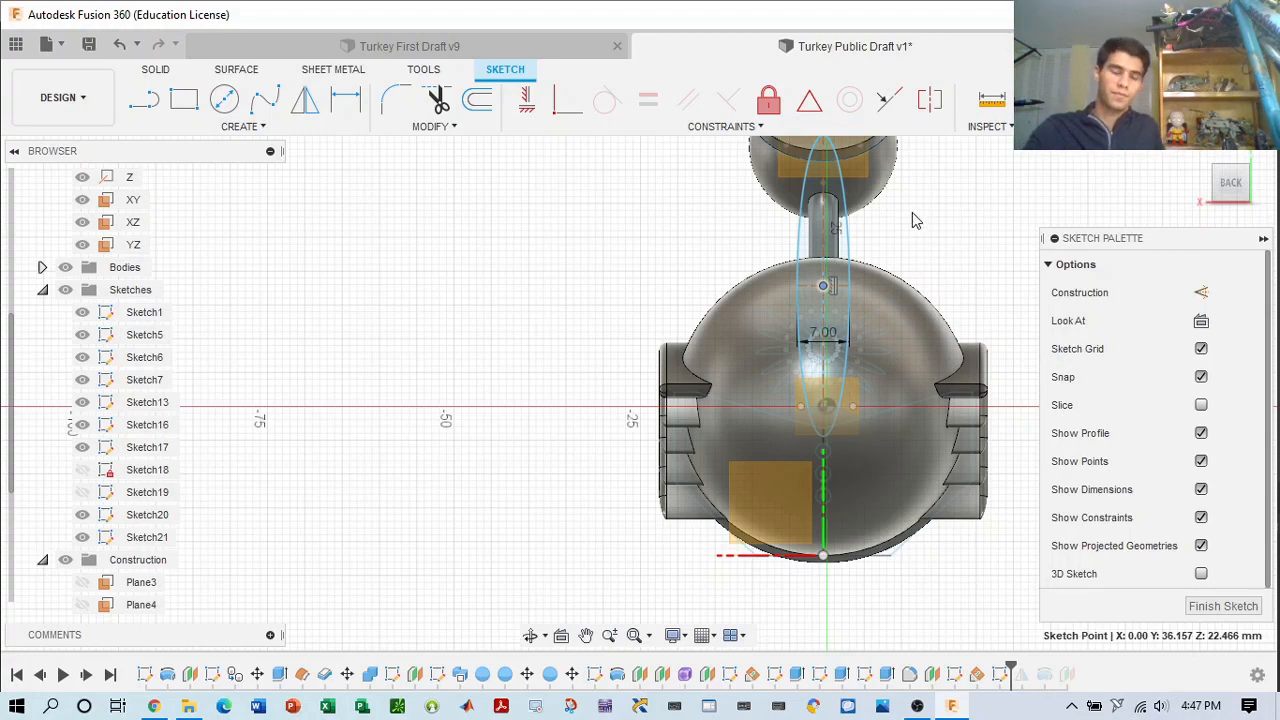
scroll(951, 221, down, 3)
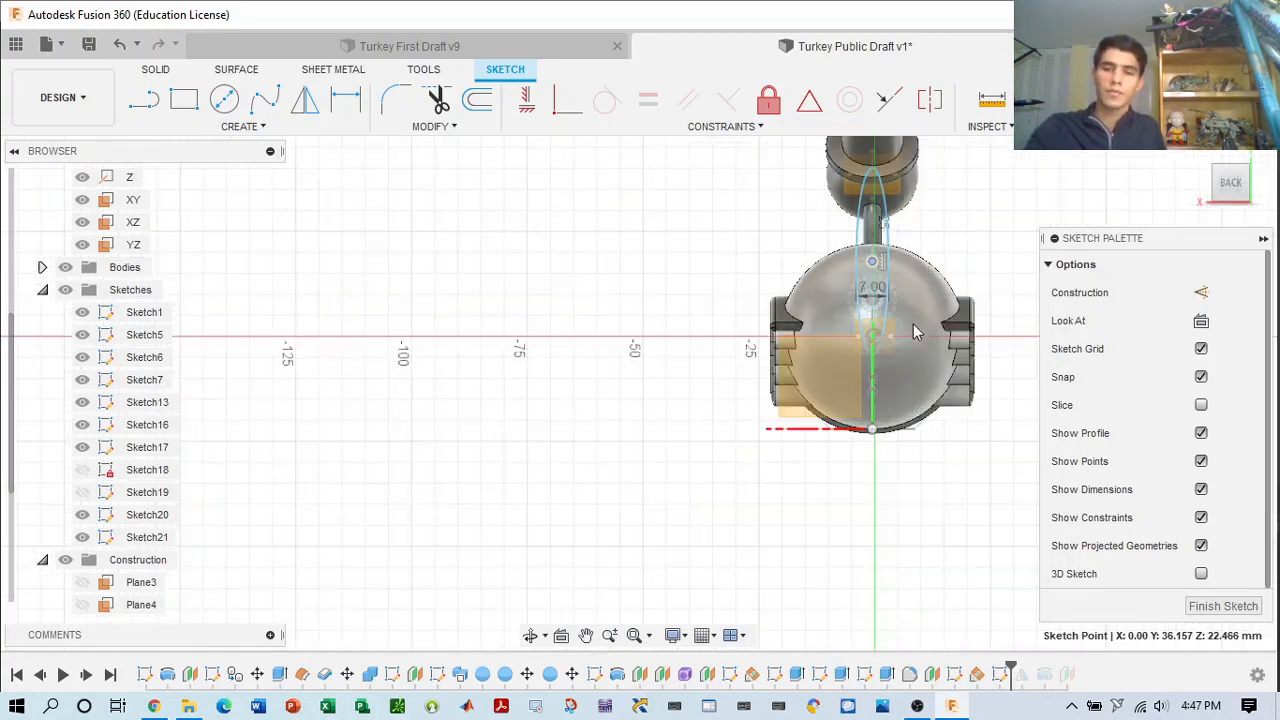
scroll(880, 240, up, 3)
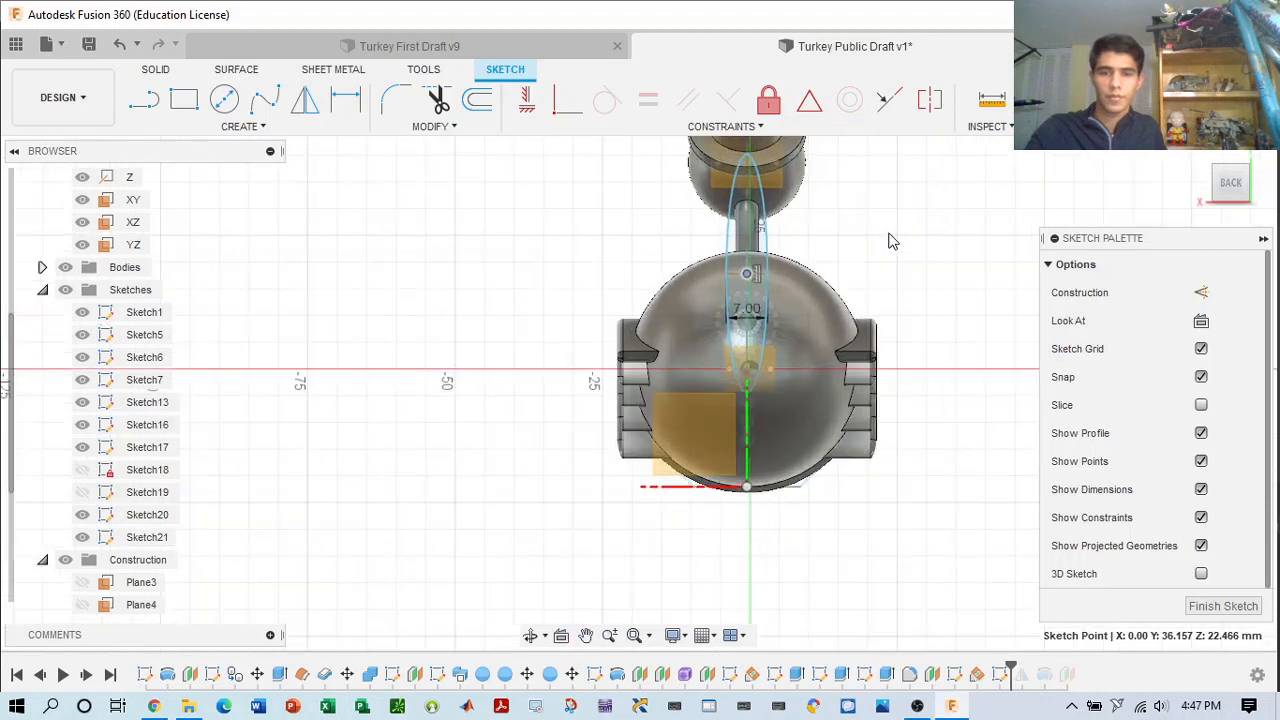
scroll(891, 240, up, 1)
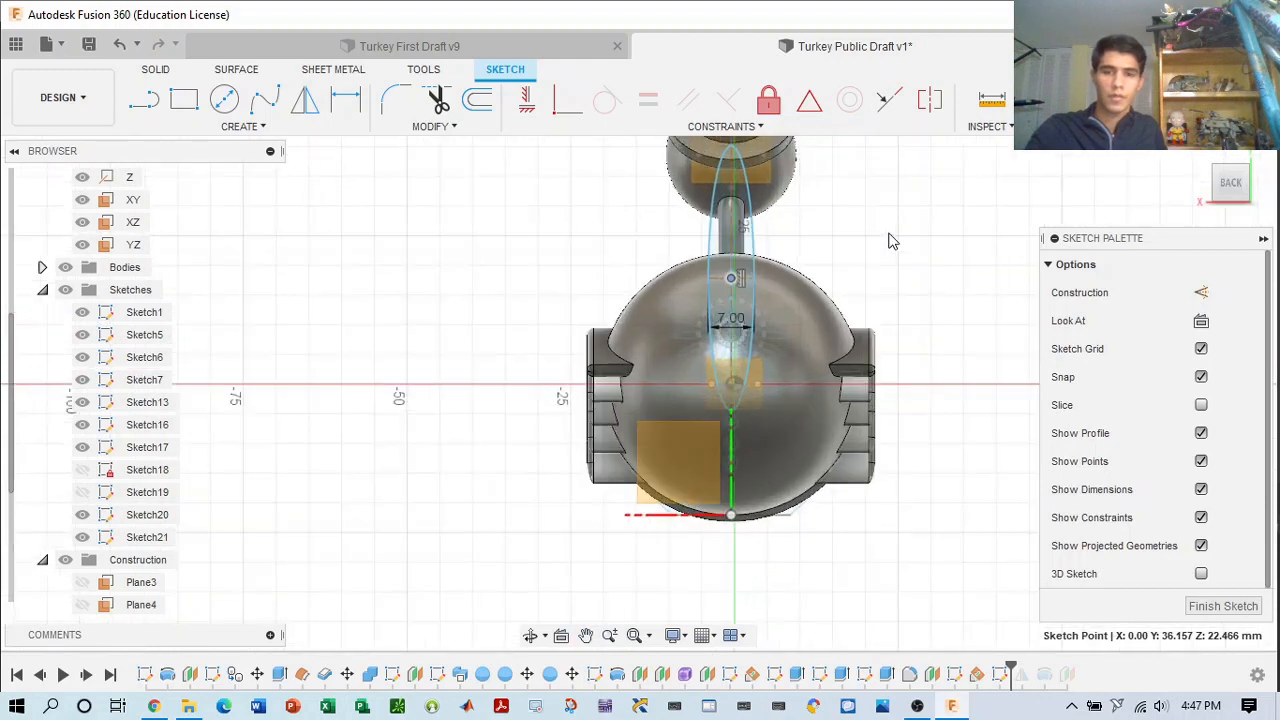
click(266, 136)
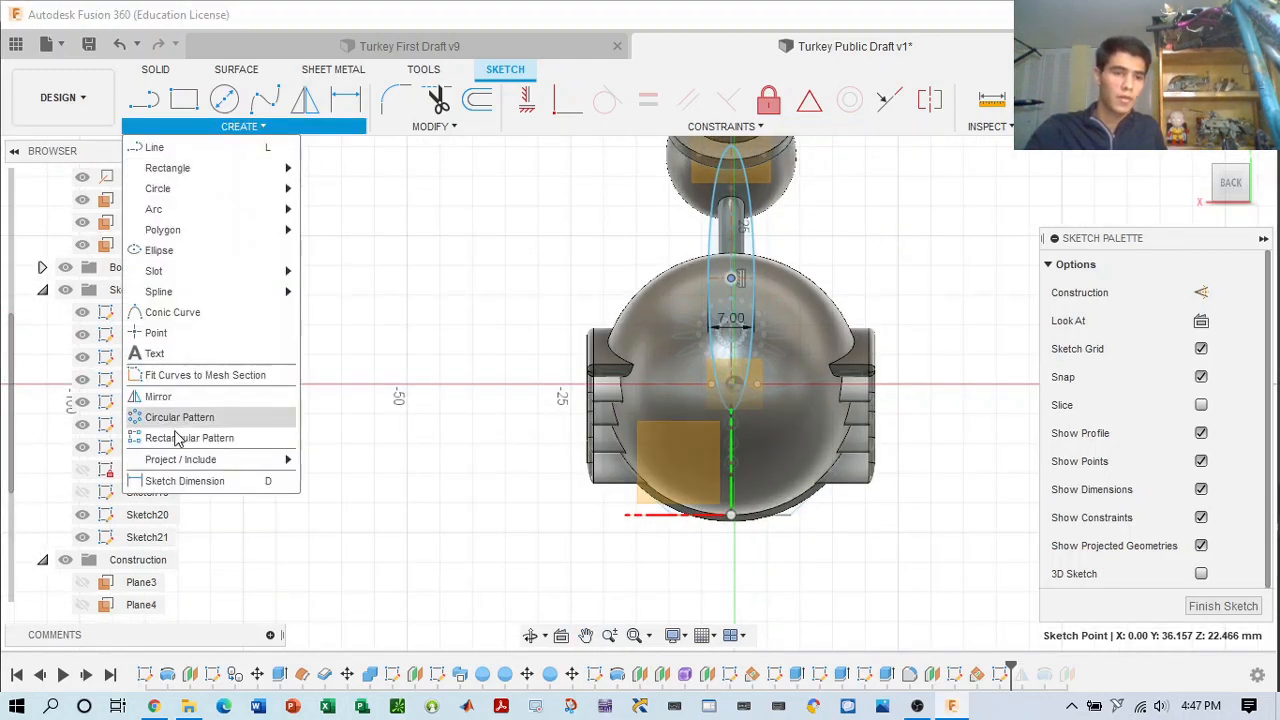
click(185, 417)
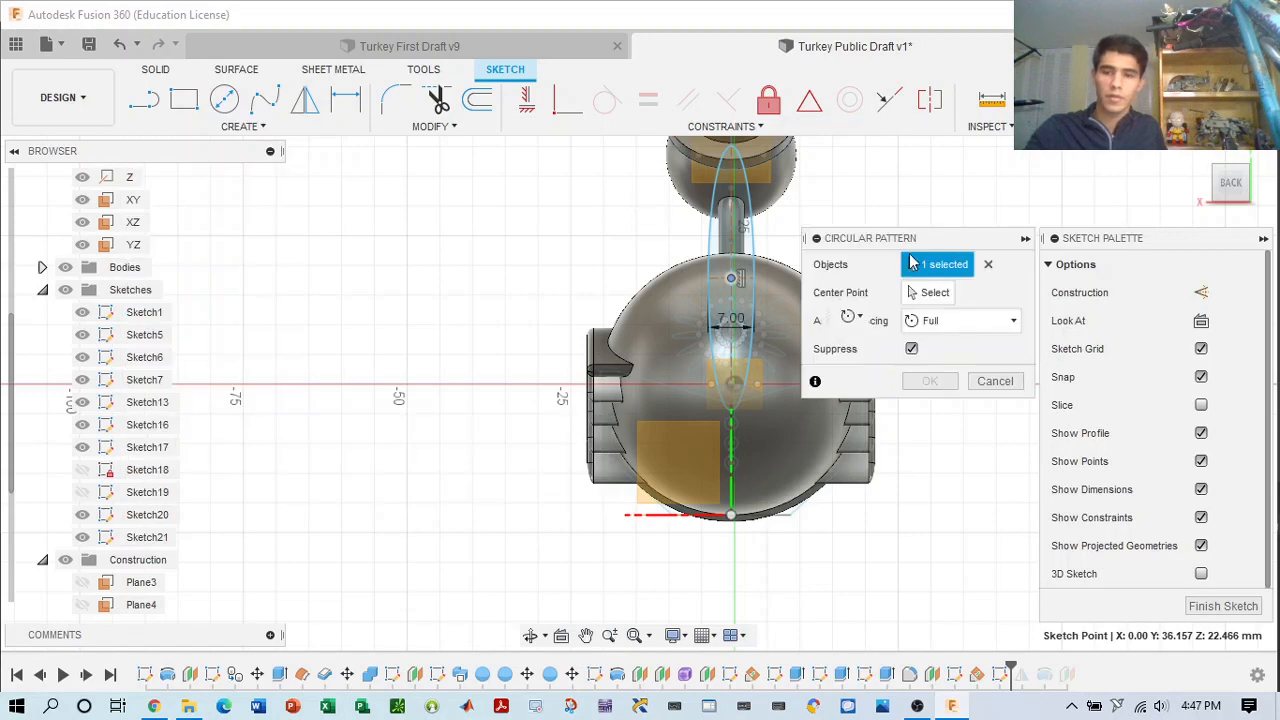
click(754, 233)
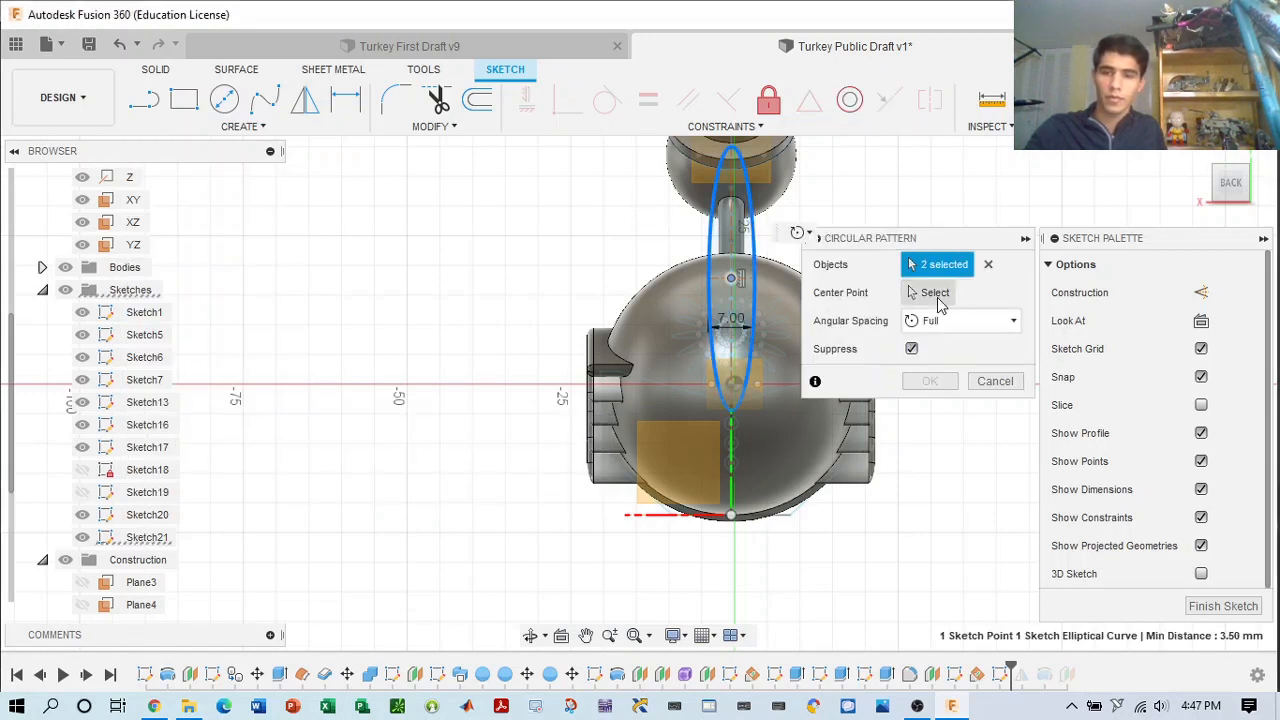
click(935, 293)
scroll(730, 405, up, 6)
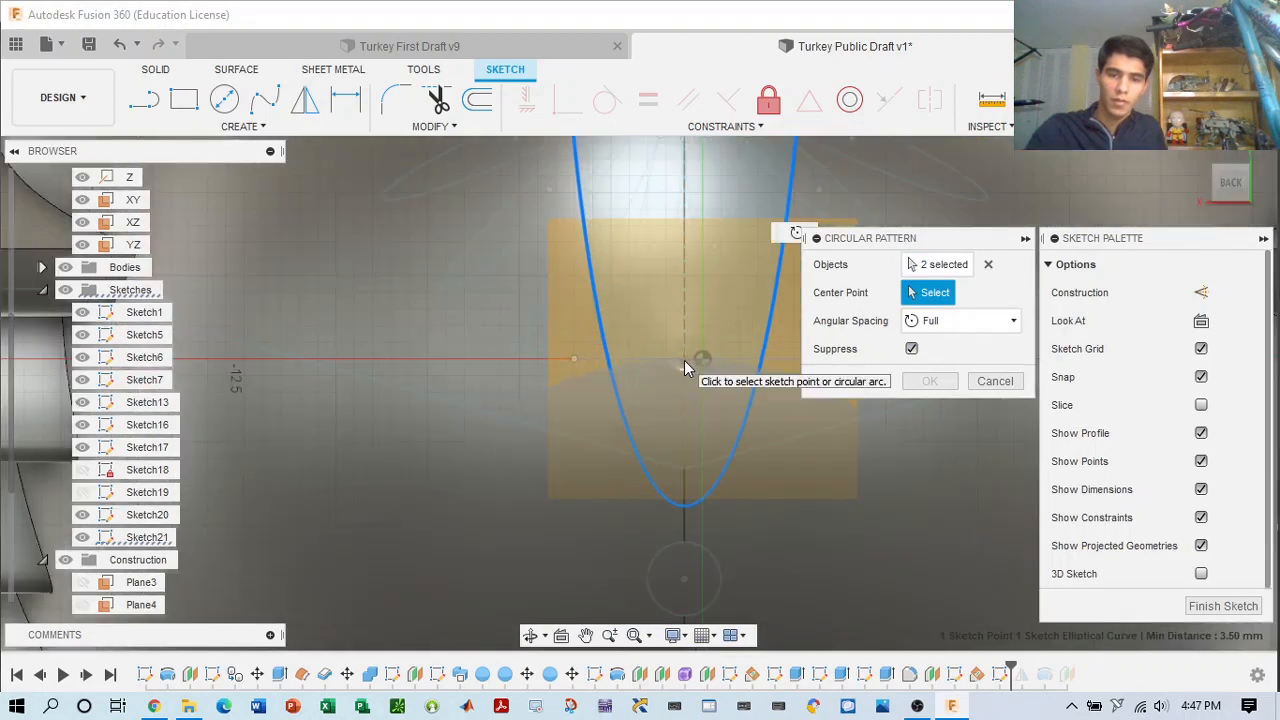
scroll(684, 365, up, 4)
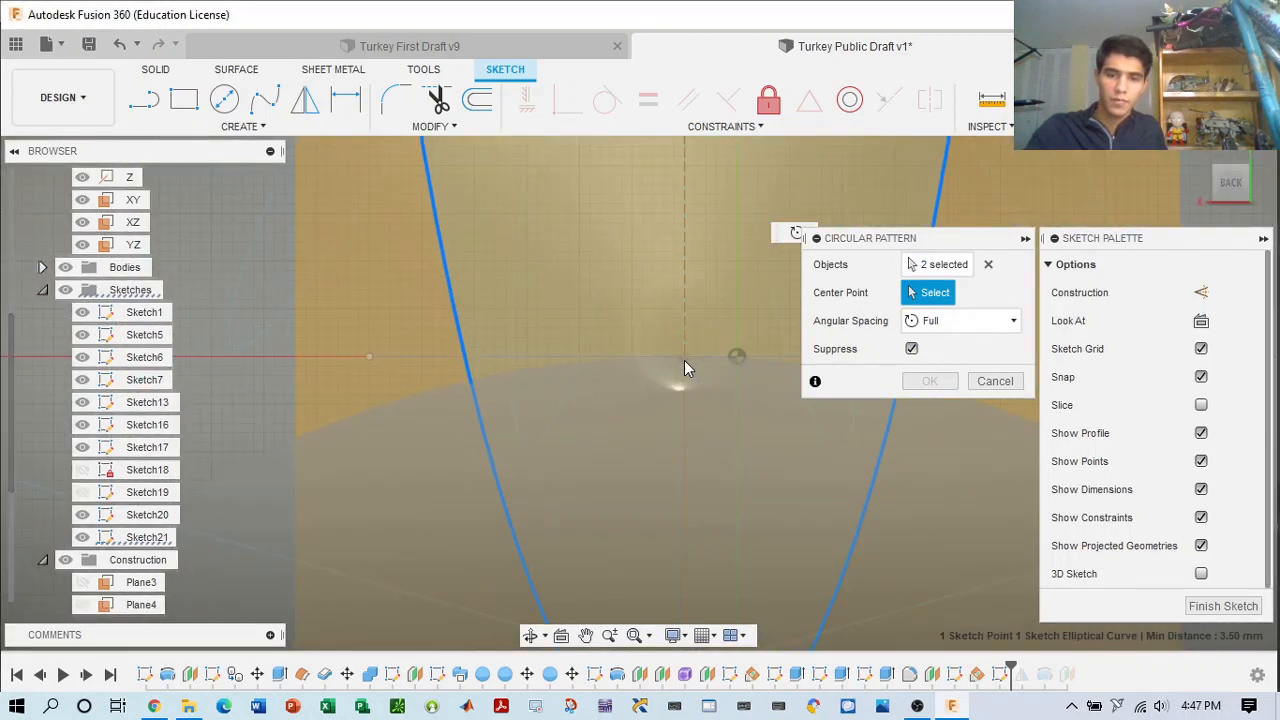
scroll(686, 368, down, 4)
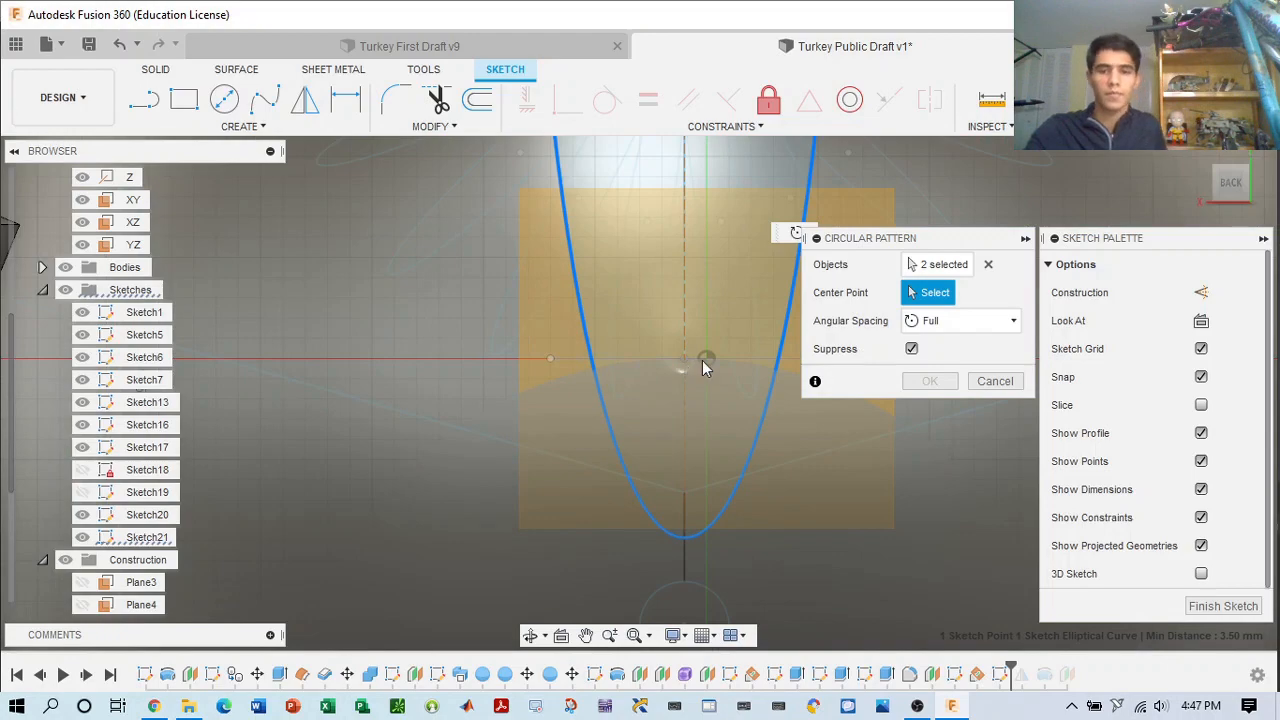
click(707, 360)
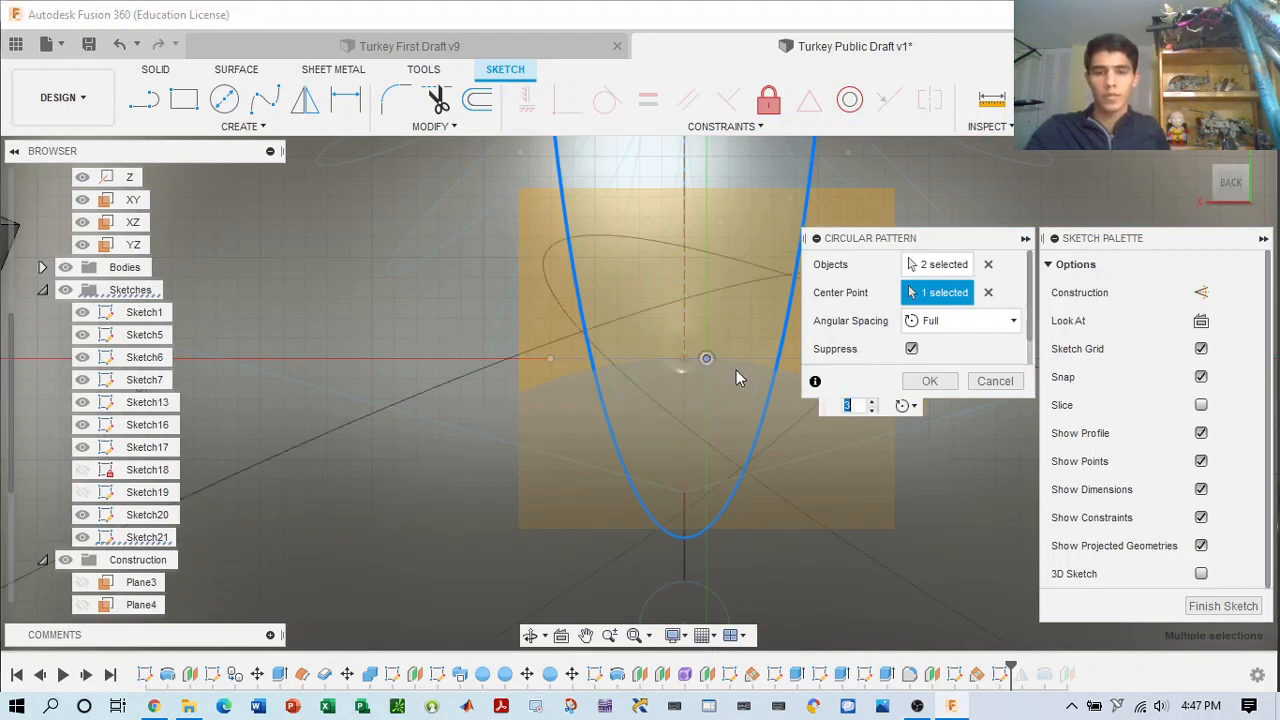
scroll(736, 370, down, 5)
scroll(840, 425, down, 3)
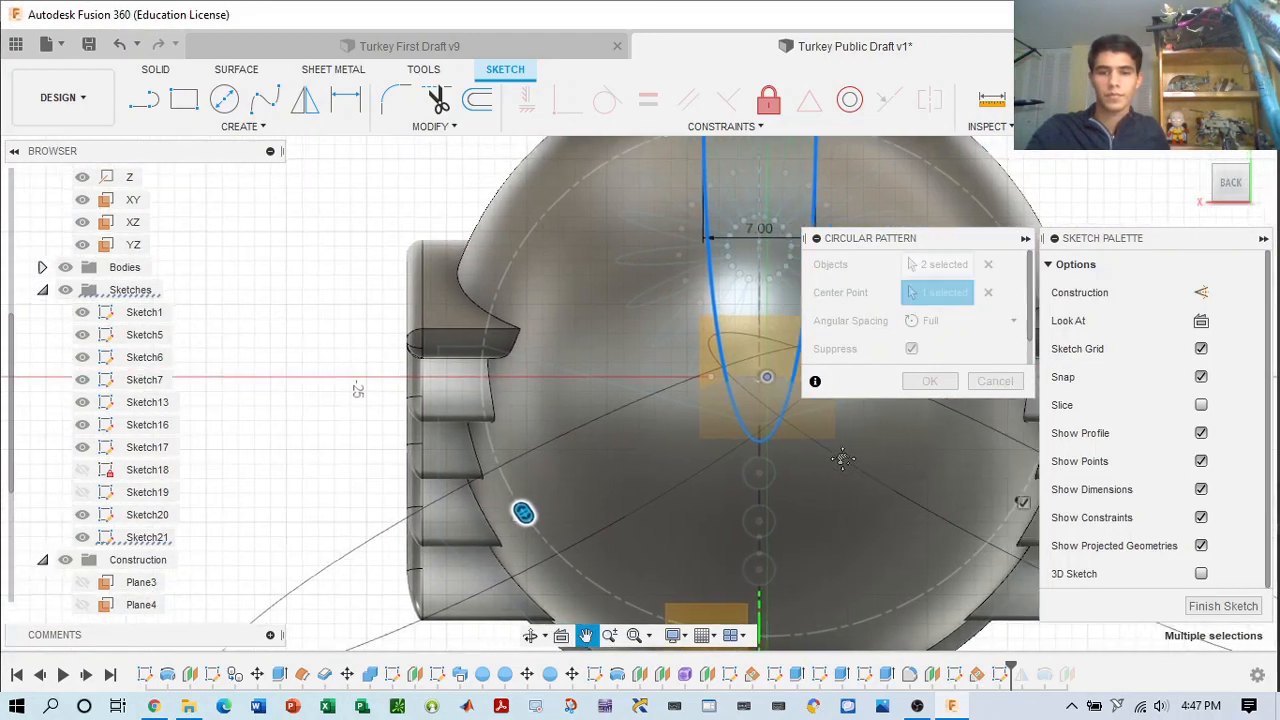
scroll(840, 425, down, 2)
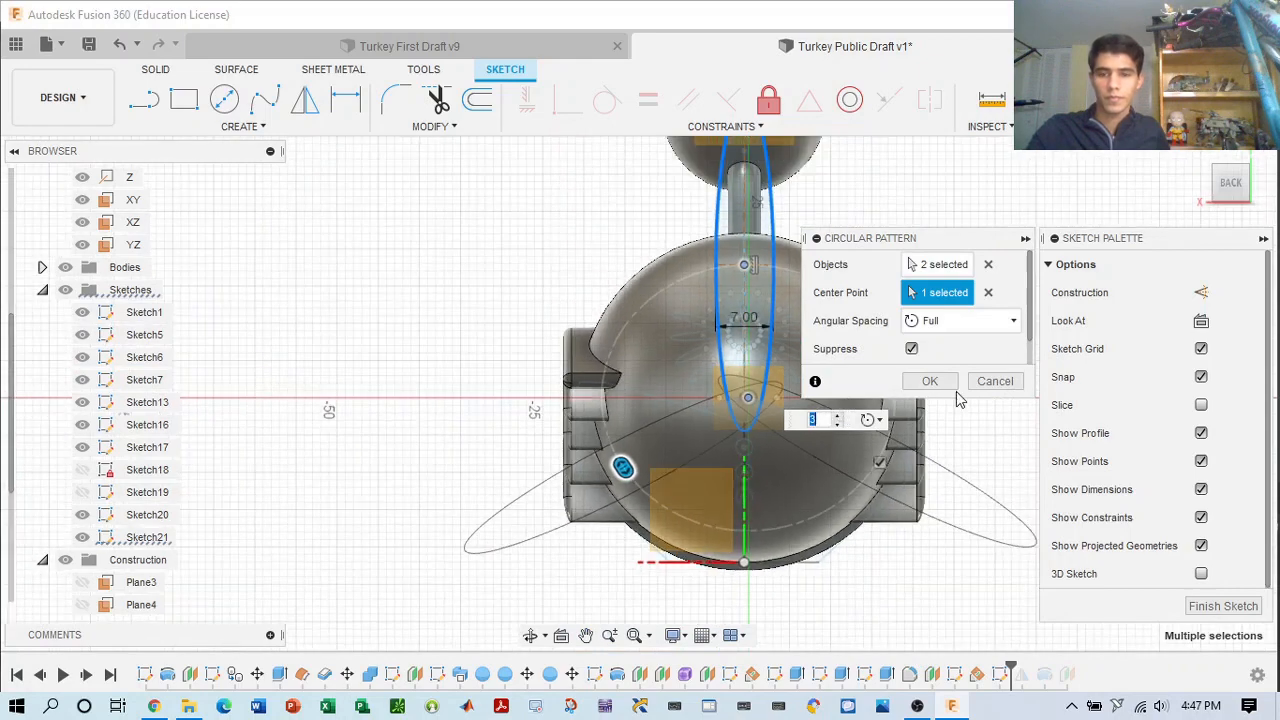
scroll(940, 400, up, 2)
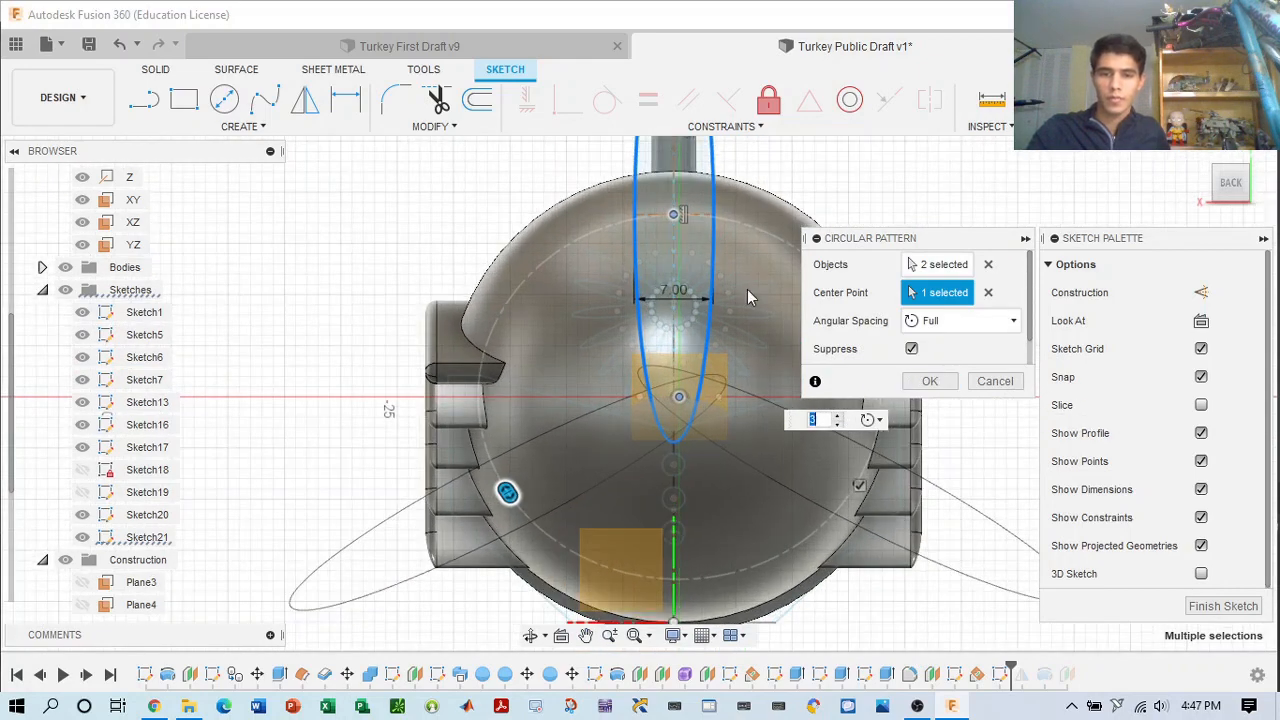
click(995, 381)
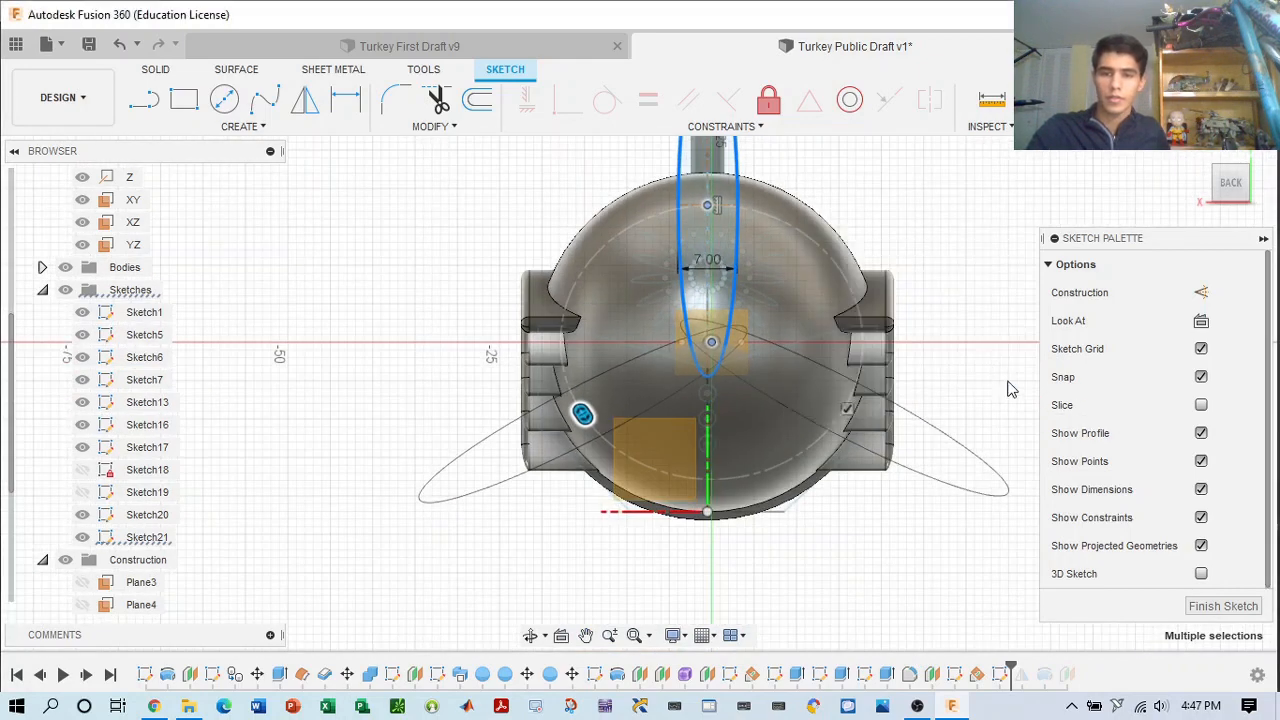
- Shift the elliptical feather profile slightly sideways so its long axis lines up with the sketch origin's vertical axis
scroll(854, 264, down, 1)
scroll(849, 265, up, 3)
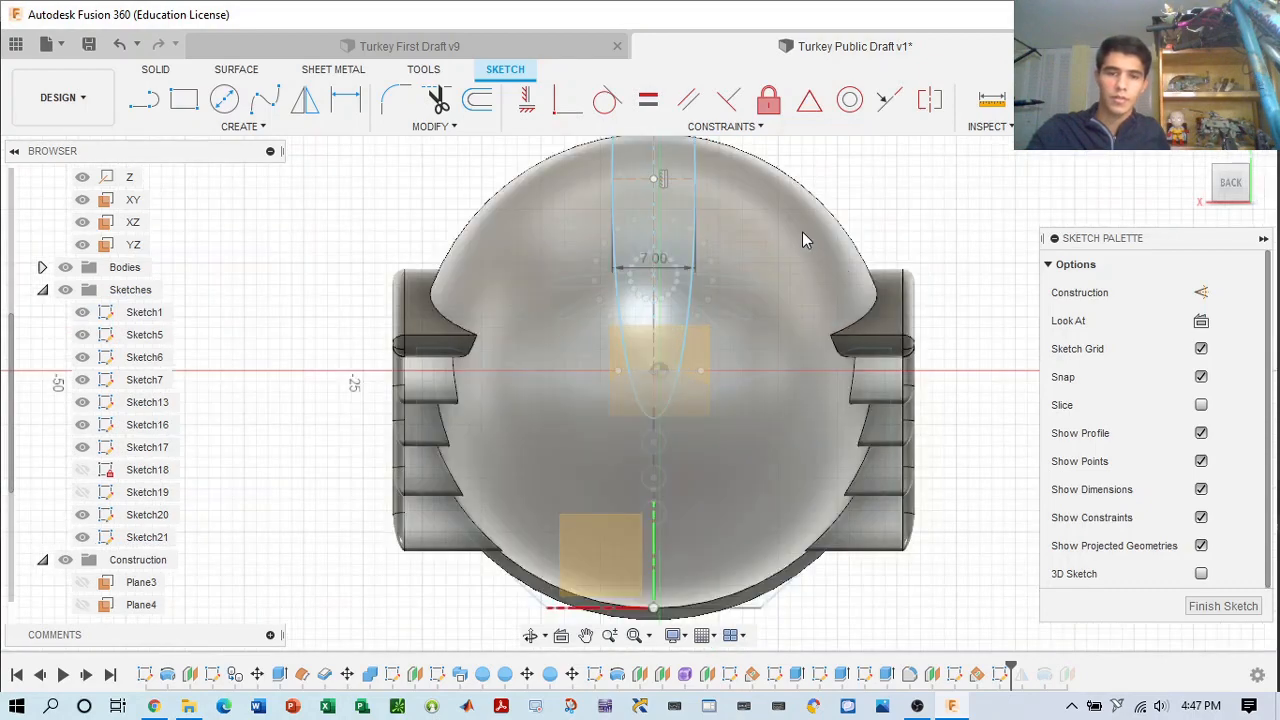
scroll(803, 230, down, 3)
middle_drag(802, 230, 796, 315)
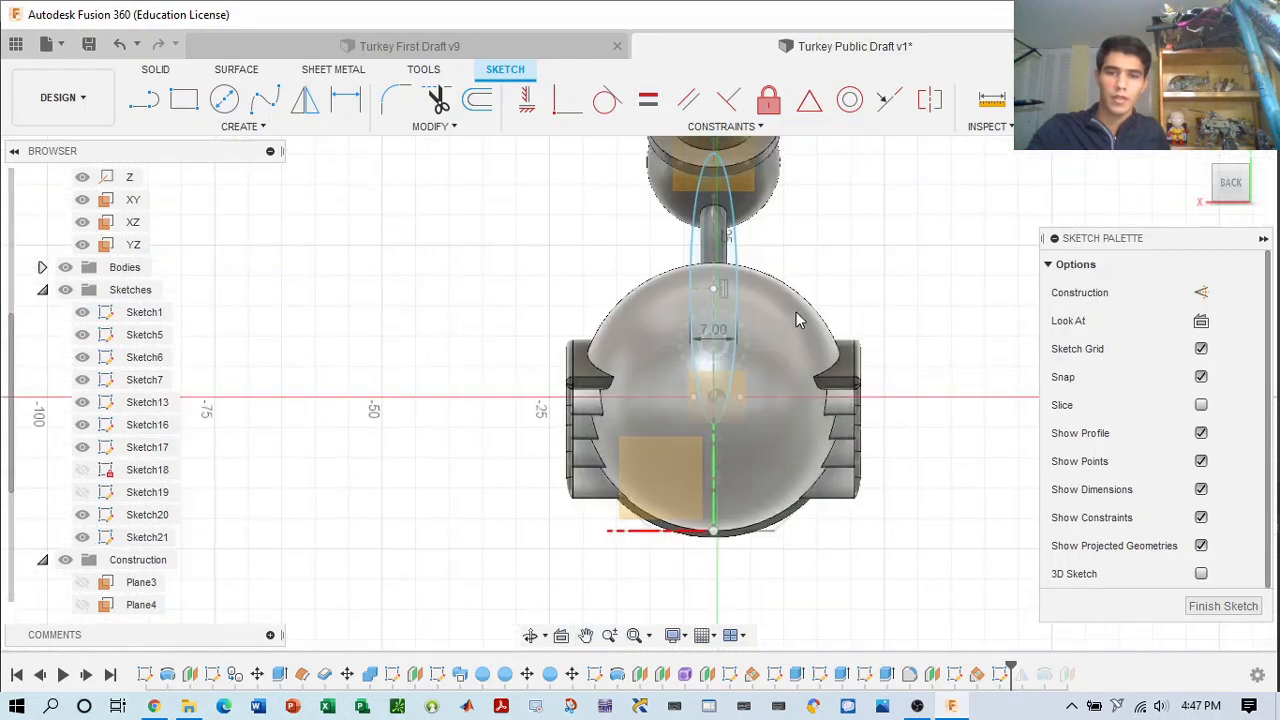
click(739, 222)
scroll(760, 280, up, 5)
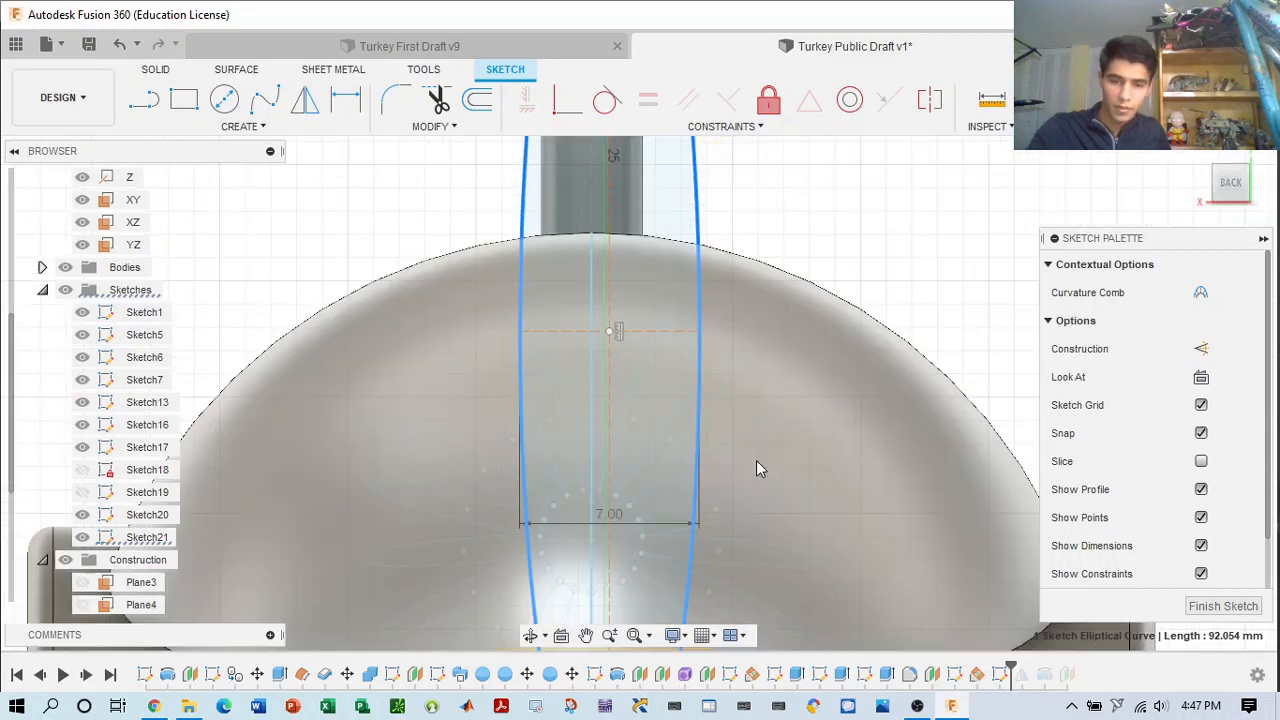
scroll(740, 390, up, 3)
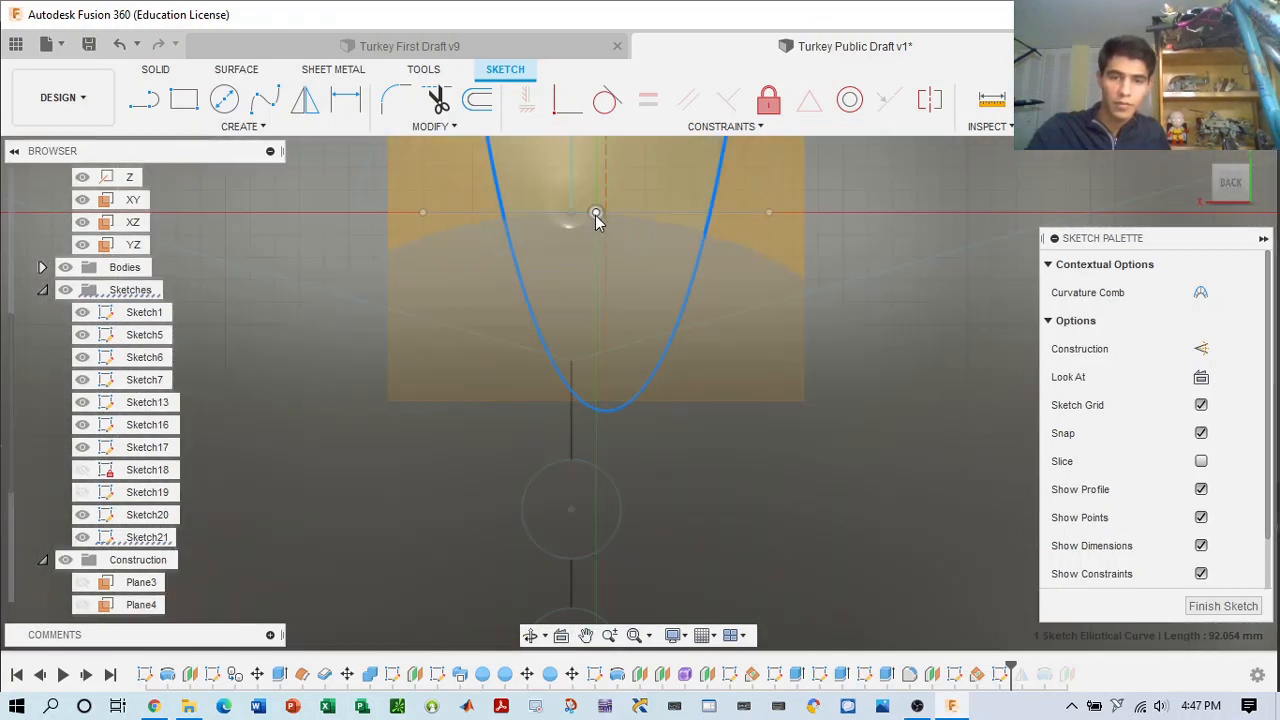
middle_drag(774, 227, 777, 389)
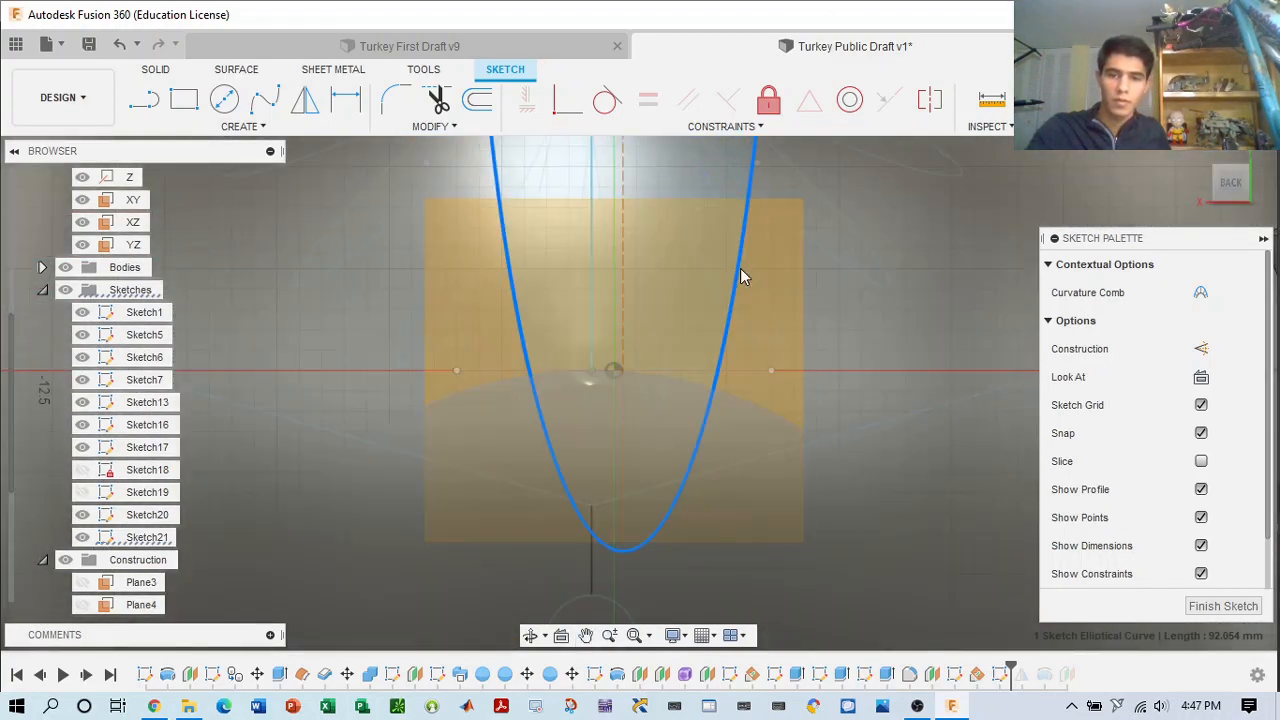
drag(739, 268, 729, 270)
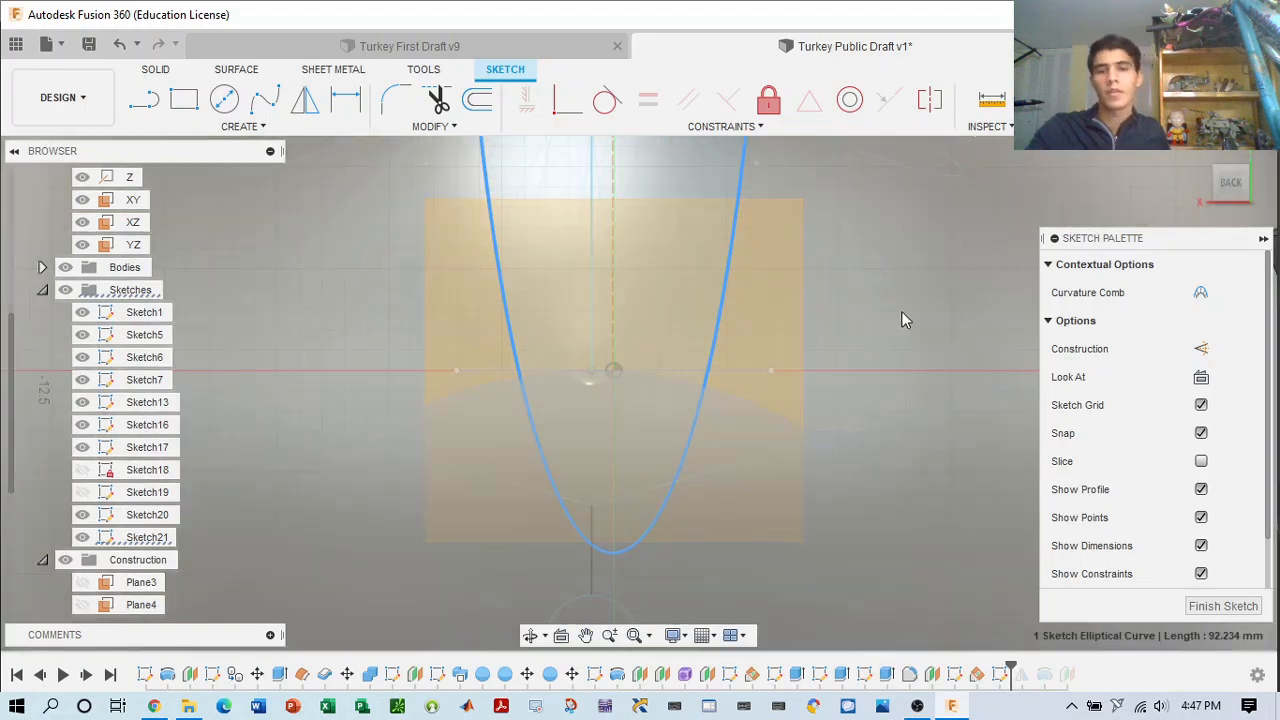
- Set up a circular sketch pattern of the feather ellipse with the sketch origin as its centre point
scroll(905, 318, down, 8)
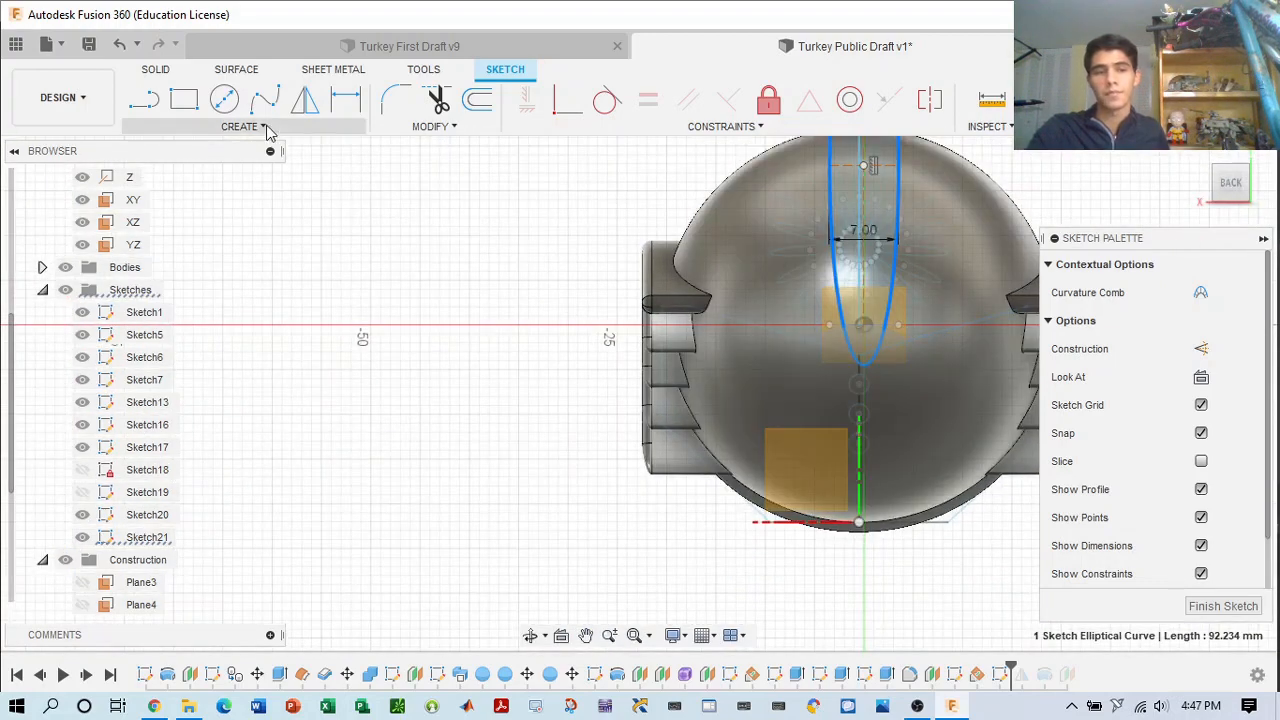
click(267, 127)
click(166, 412)
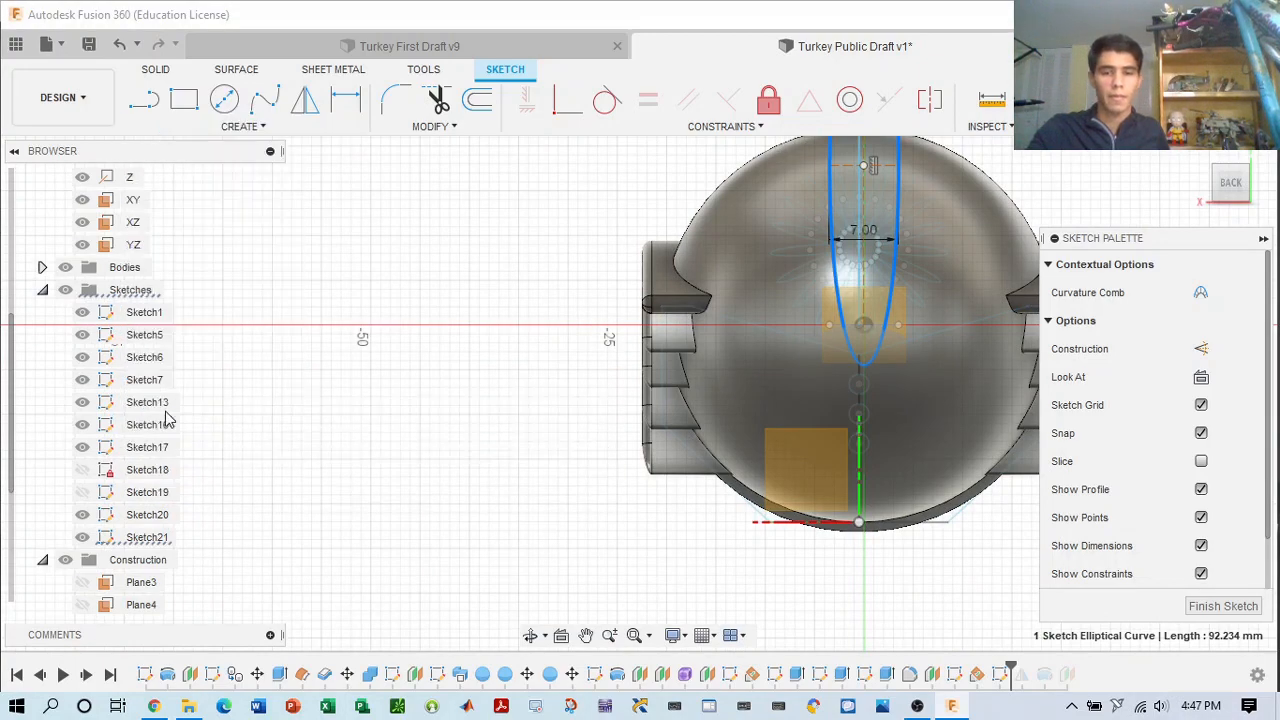
middle_drag(858, 244, 573, 255)
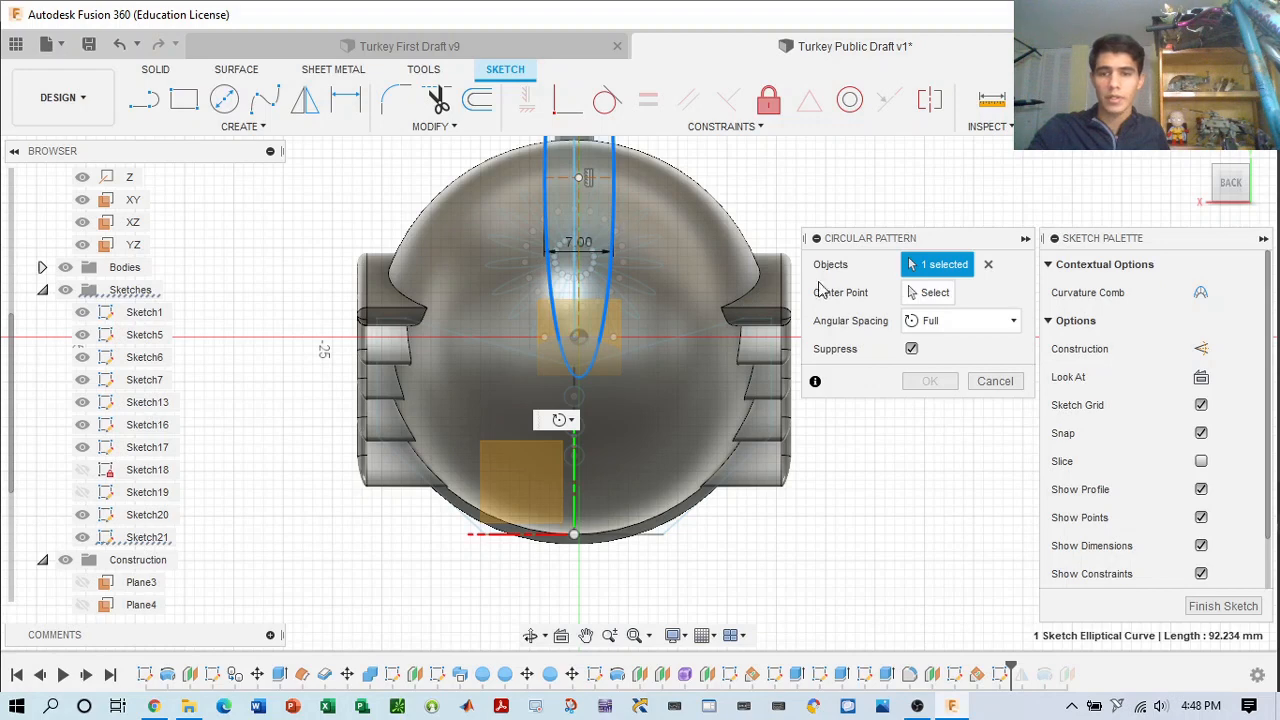
click(914, 292)
click(579, 337)
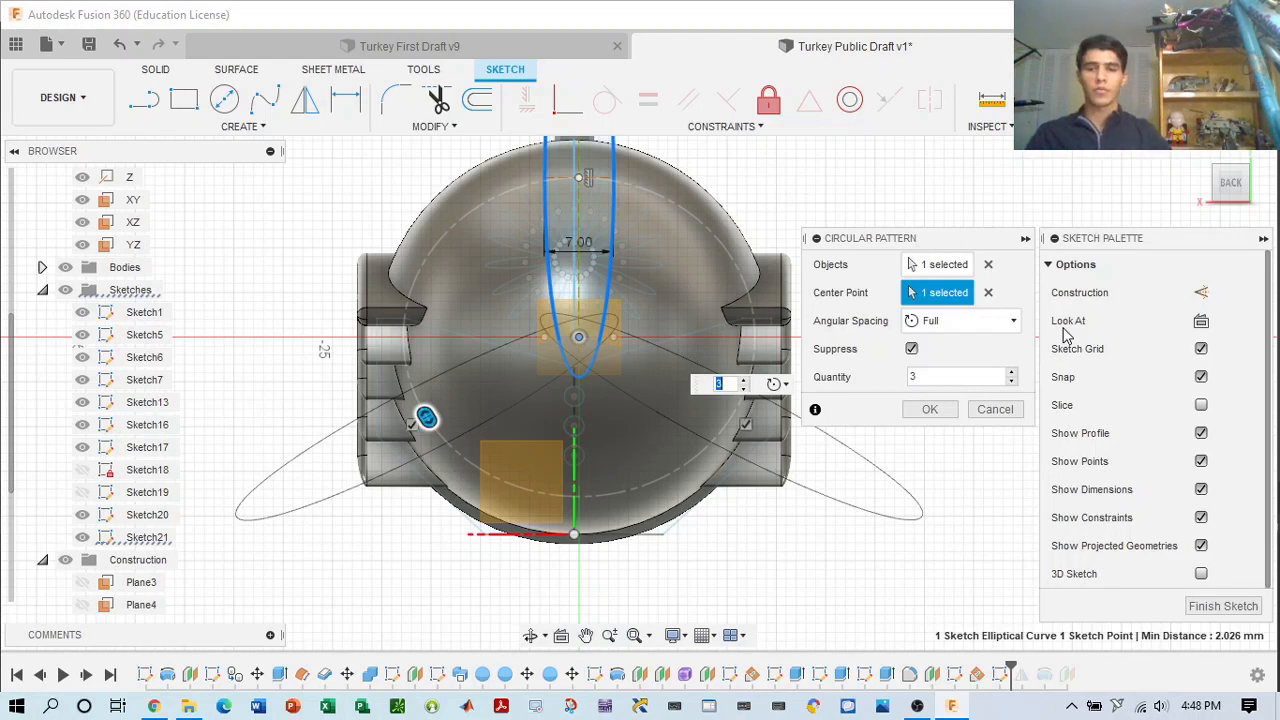
- Try Angle spacing for the circular pattern and settle on Symmetric angular spacing
click(1015, 321)
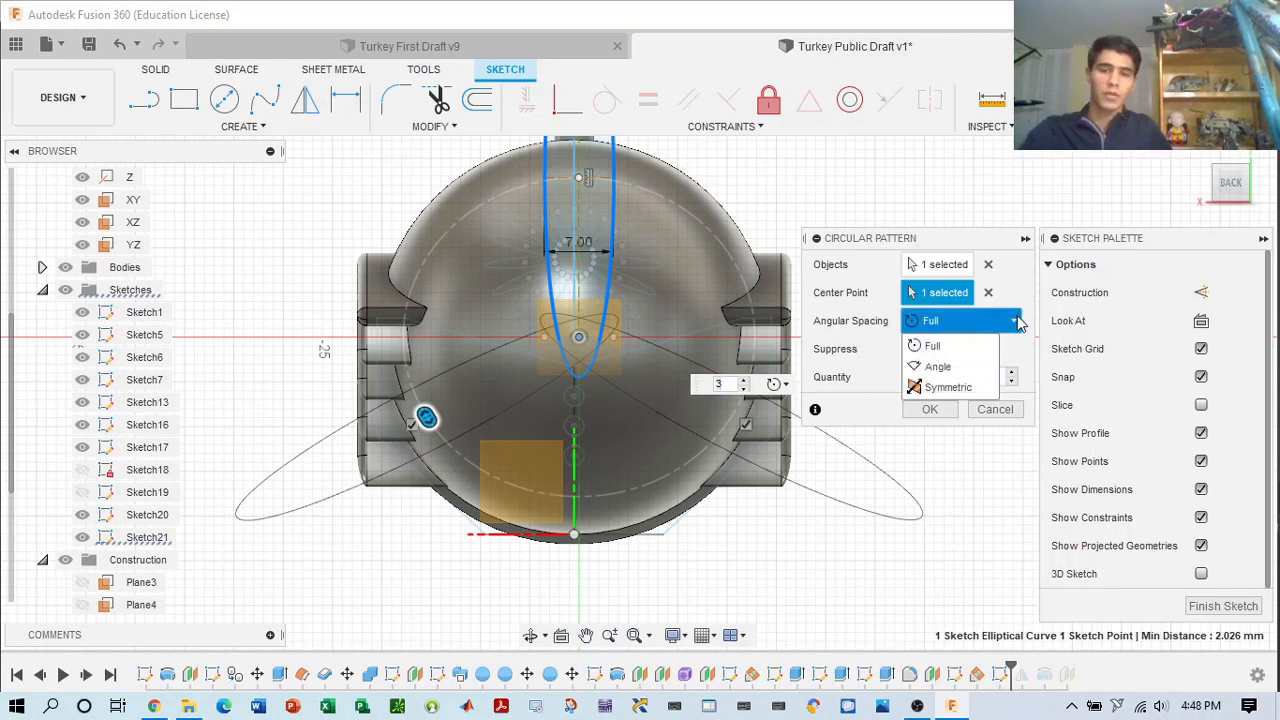
click(980, 192)
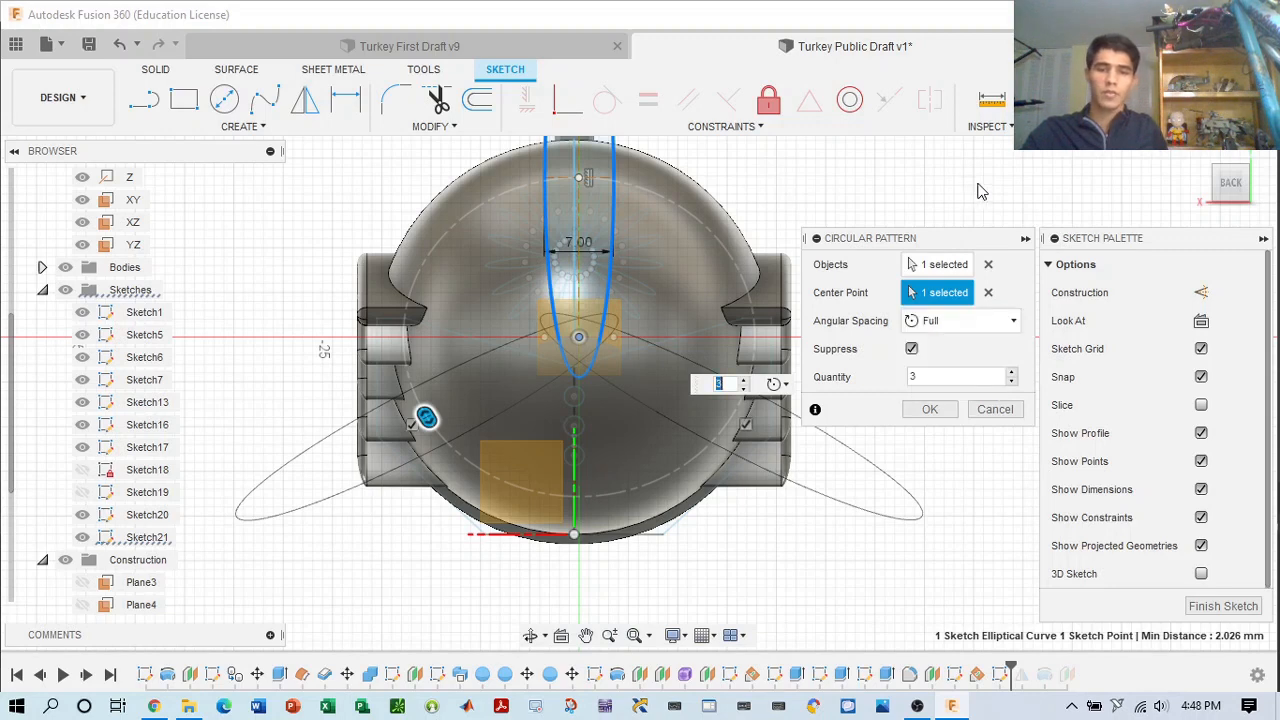
click(989, 323)
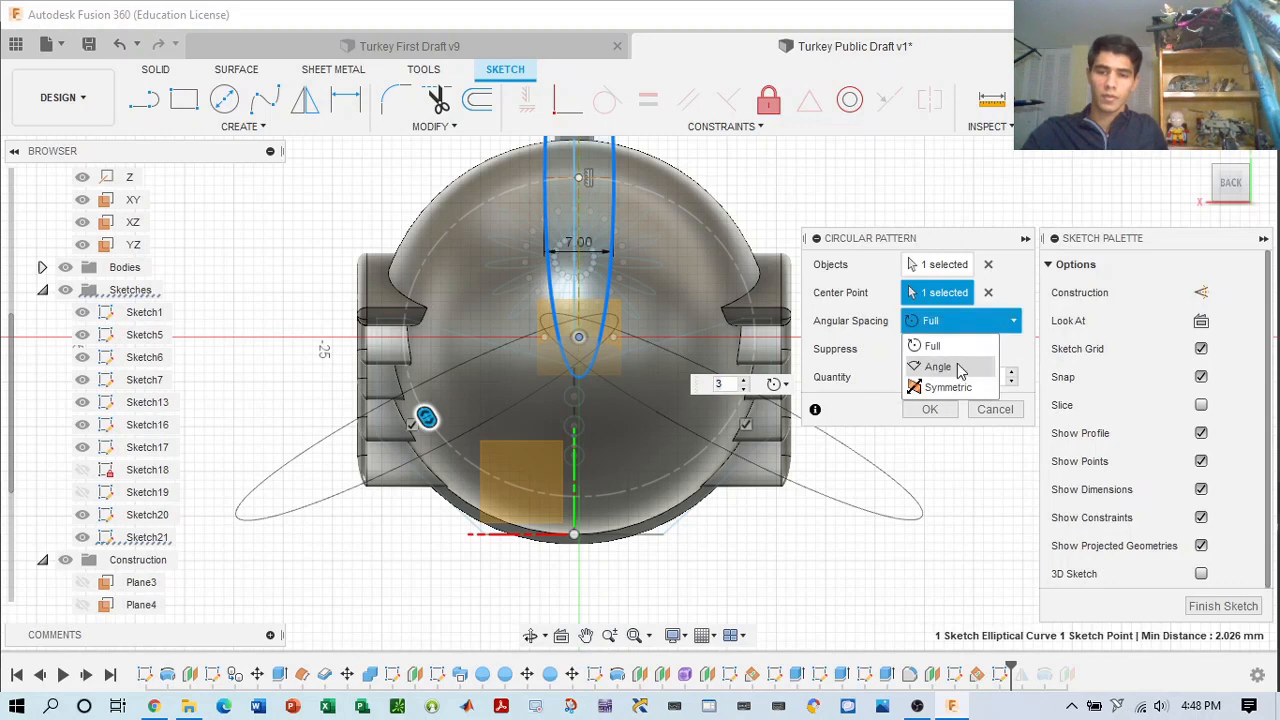
click(940, 367)
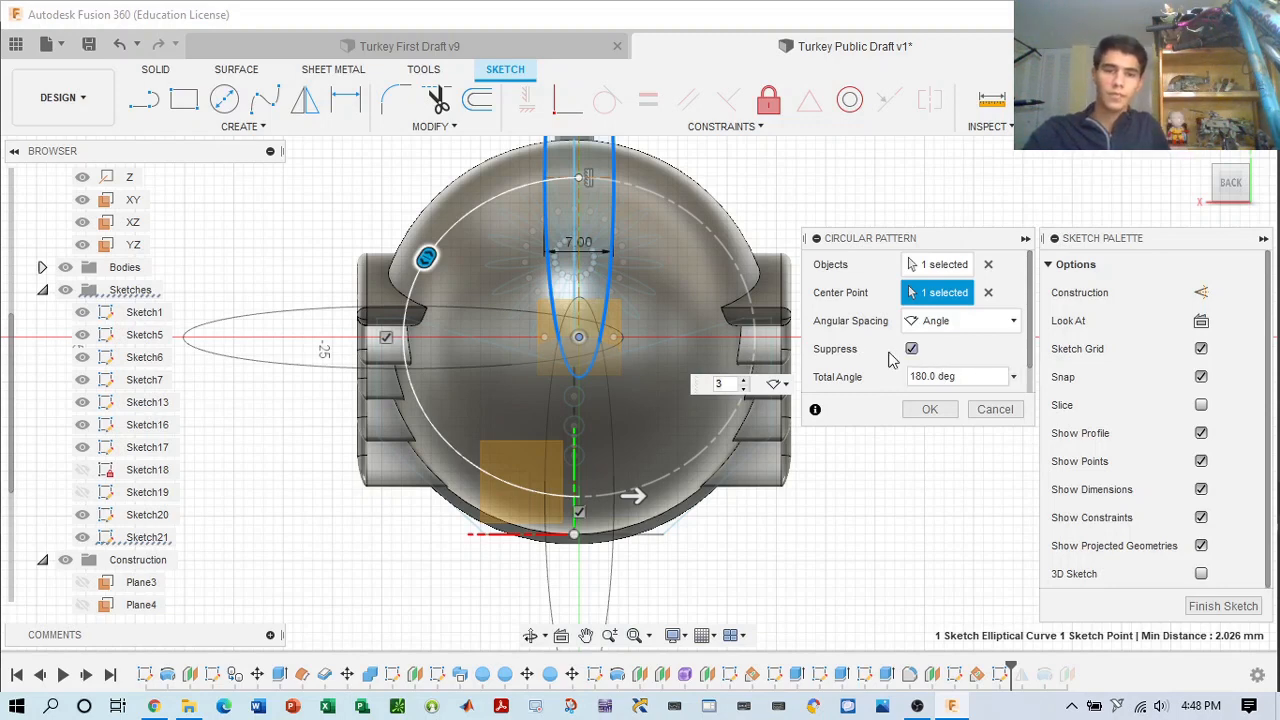
click(988, 321)
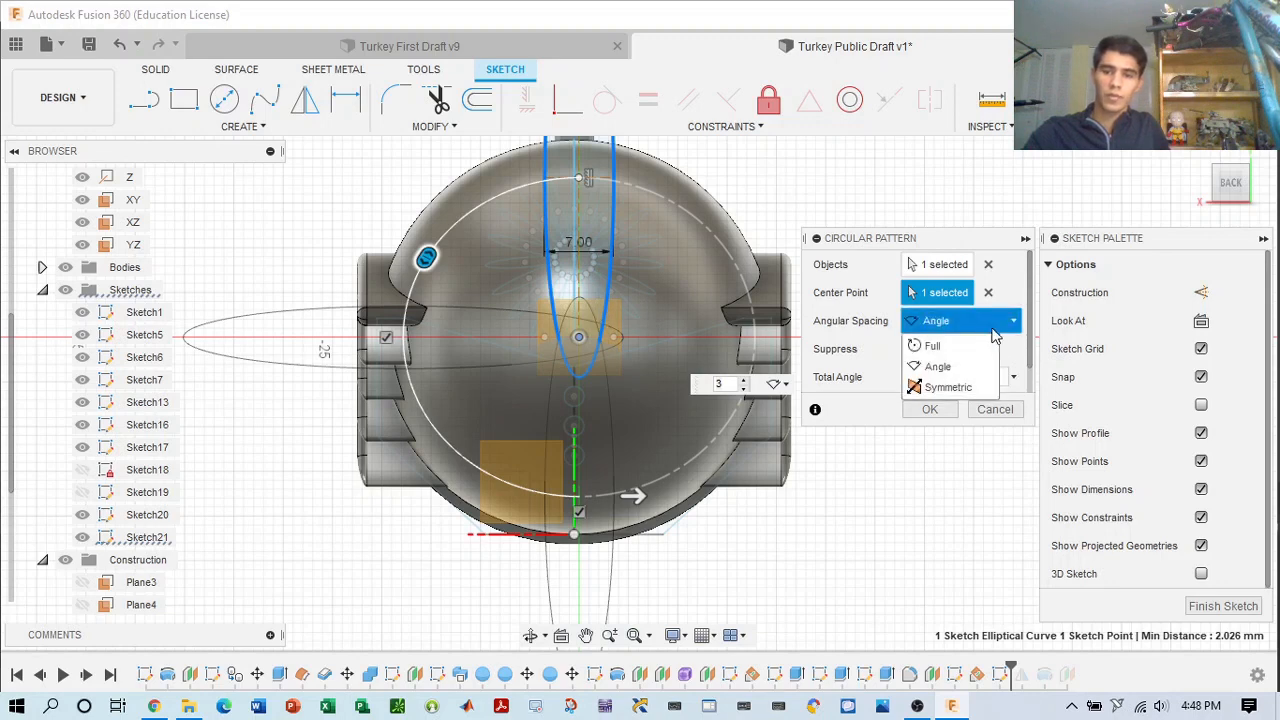
click(985, 387)
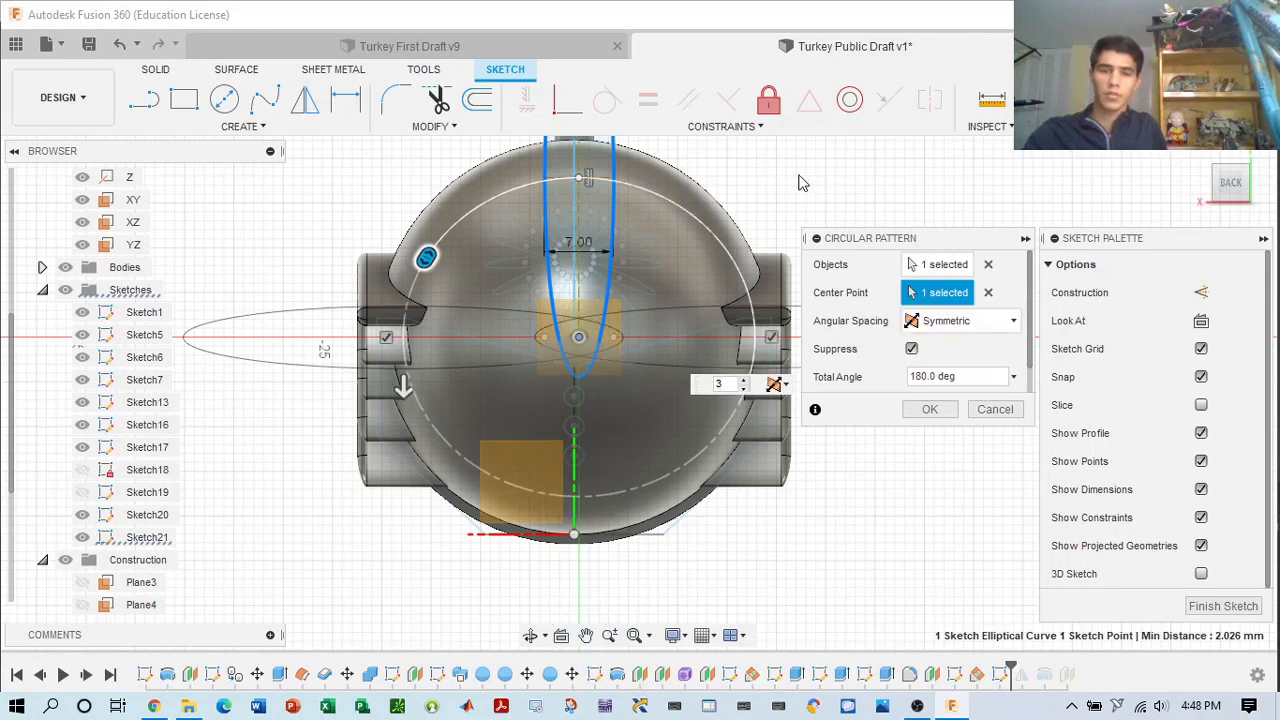
- Try a quantity of 17 for the symmetric circular pattern of the feather ellipse over a 180-degree total angle
middle_drag(800, 183, 706, 248)
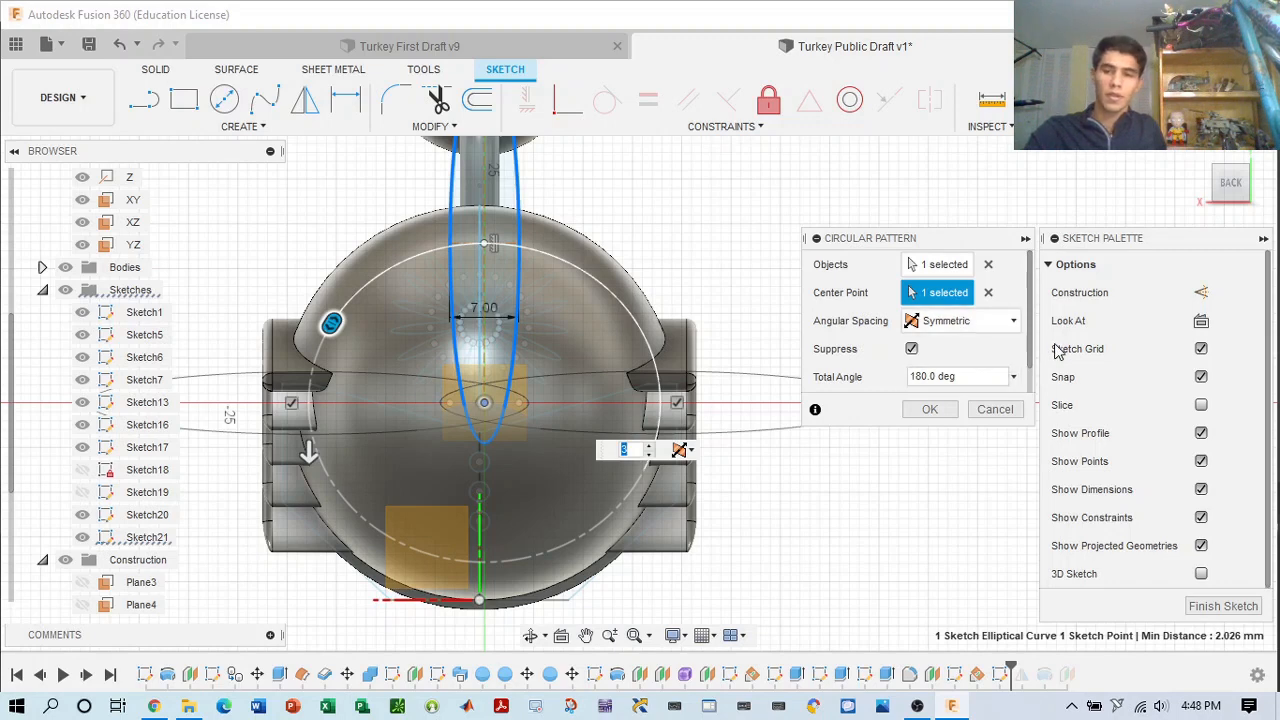
drag(1032, 328, 1032, 353)
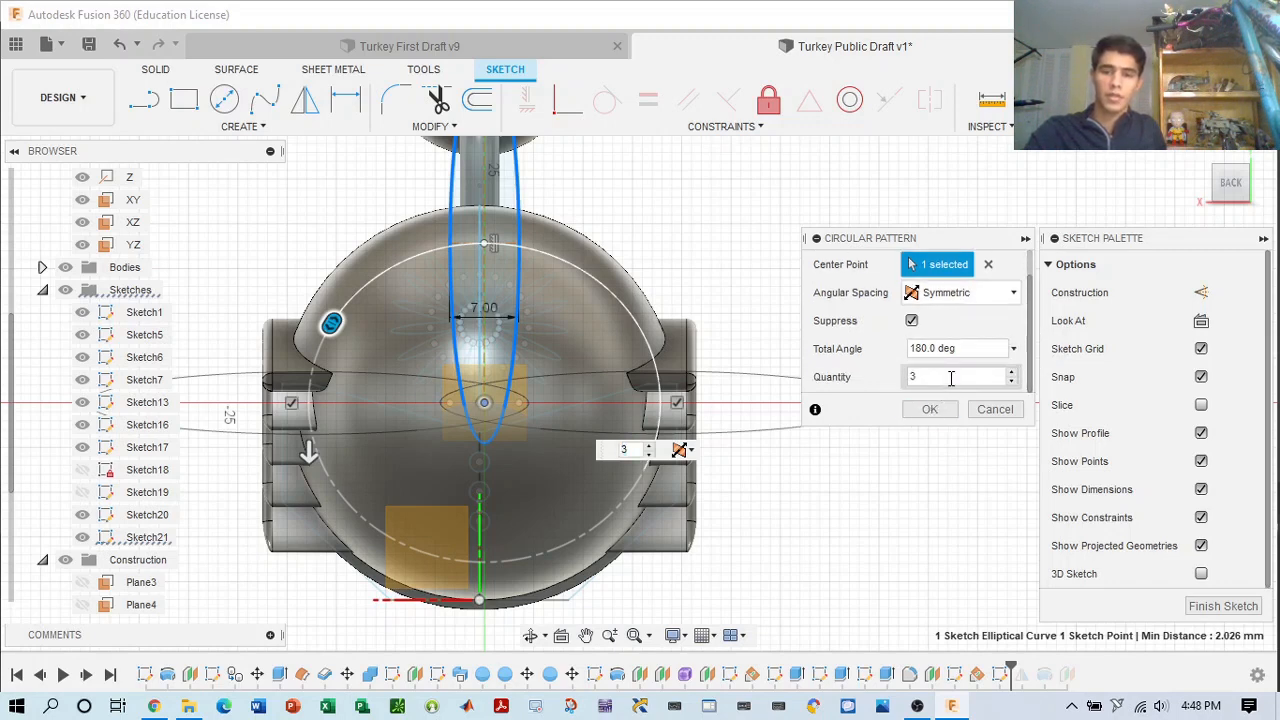
click(1012, 372)
click(1013, 374)
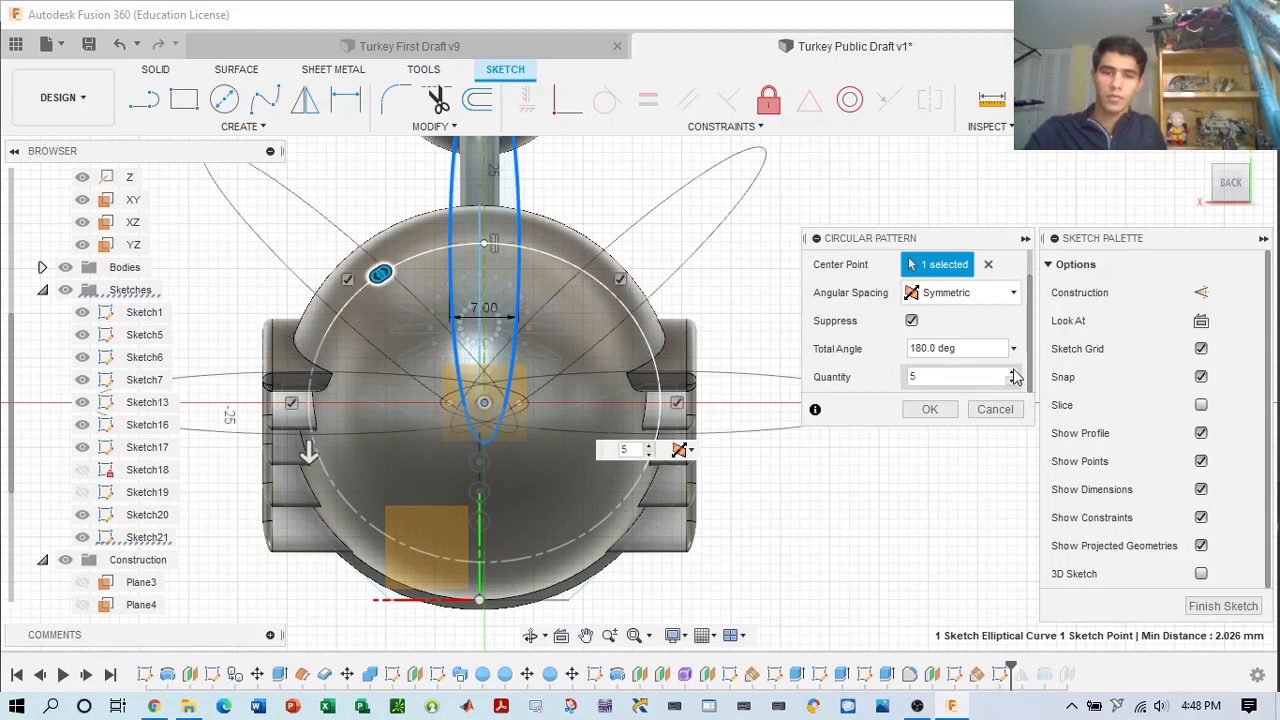
click(1013, 373)
click(1013, 373)
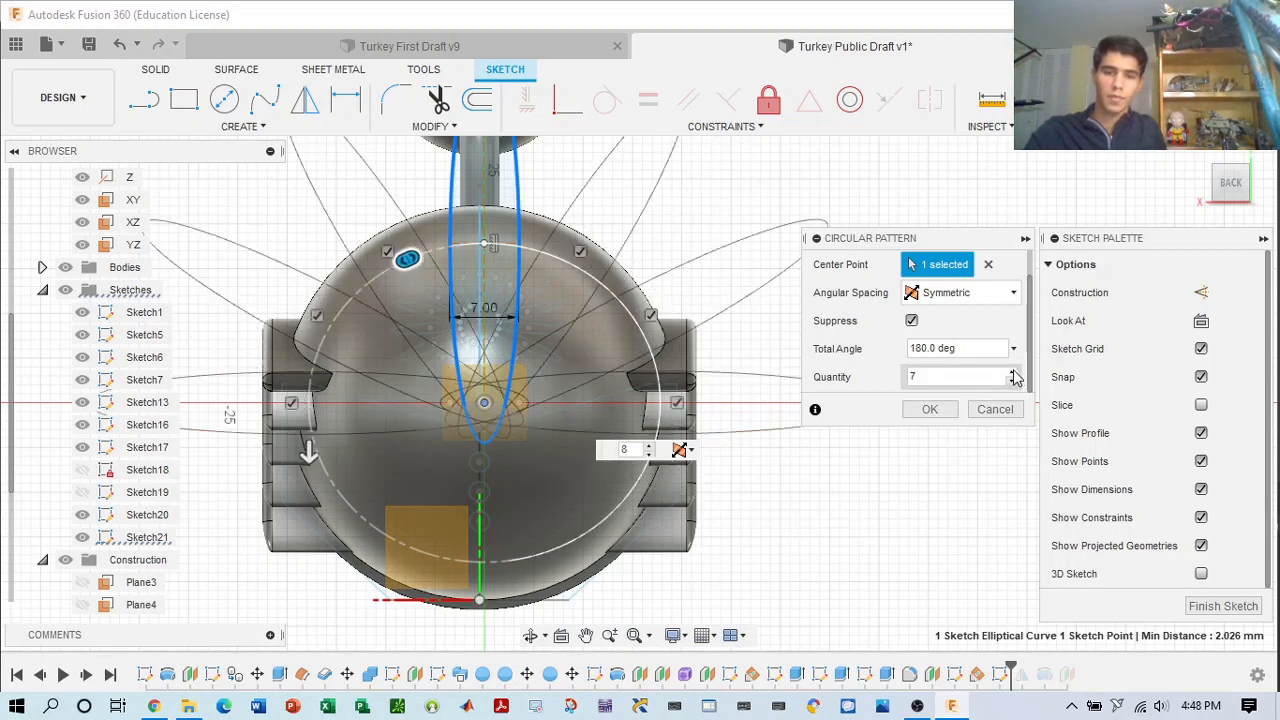
click(1013, 373)
click(1013, 373)
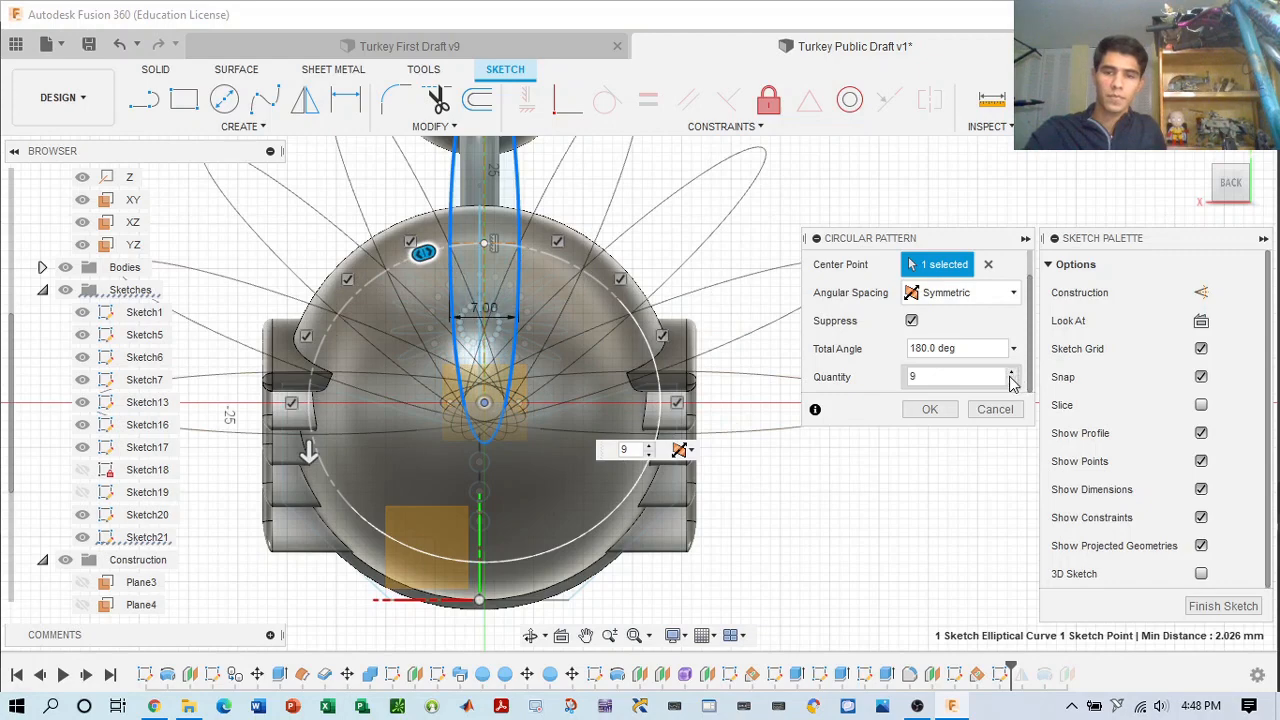
click(1013, 373)
click(1013, 373)
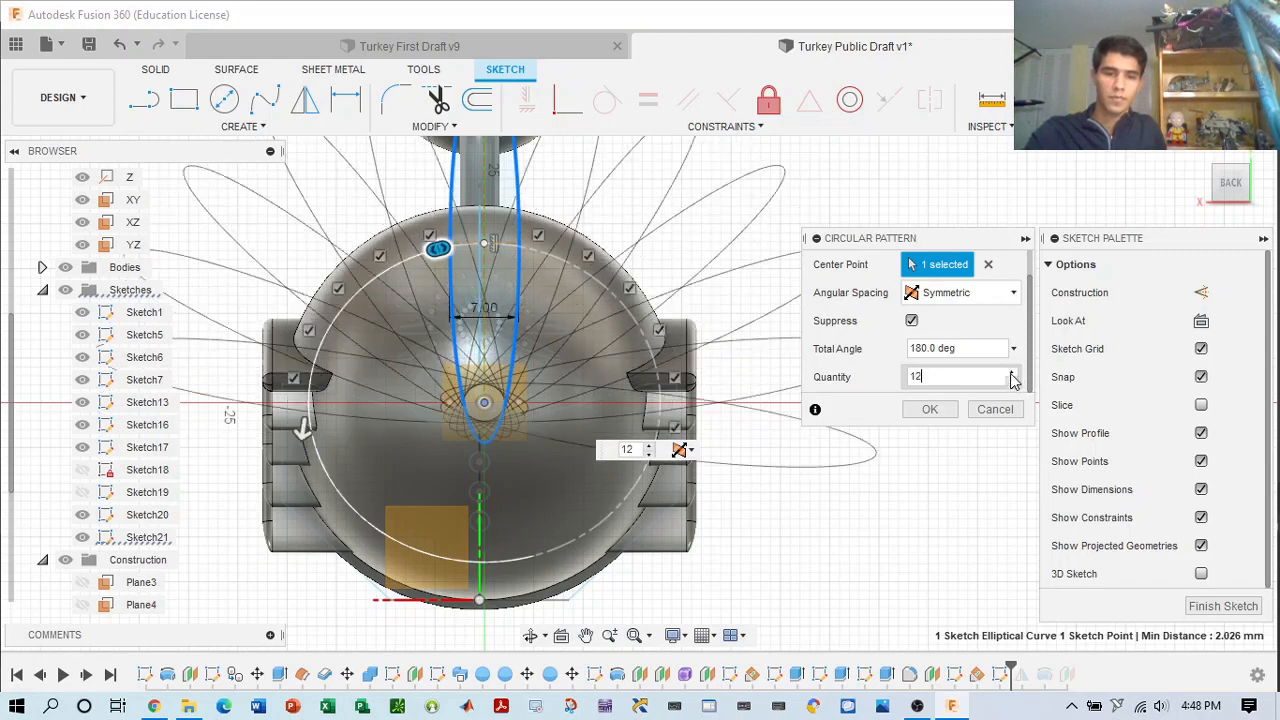
click(1013, 373)
click(1013, 373)
click(1013, 373)
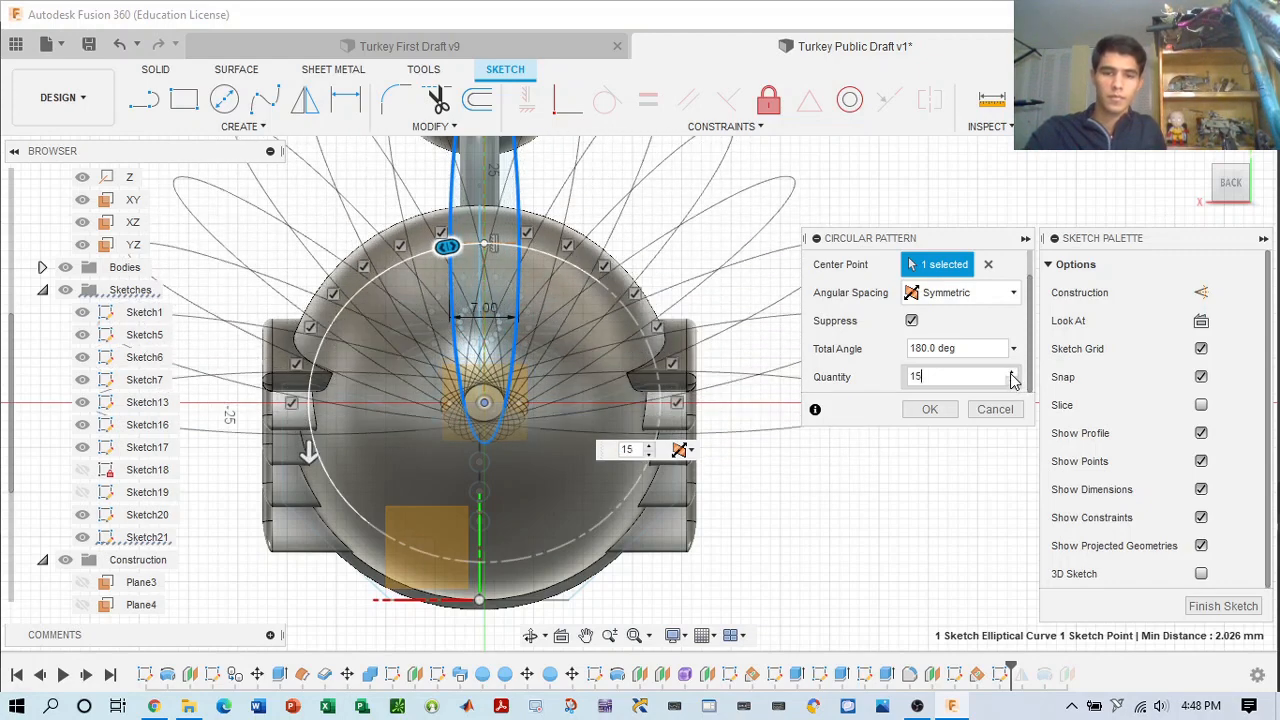
click(1013, 373)
click(1013, 373)
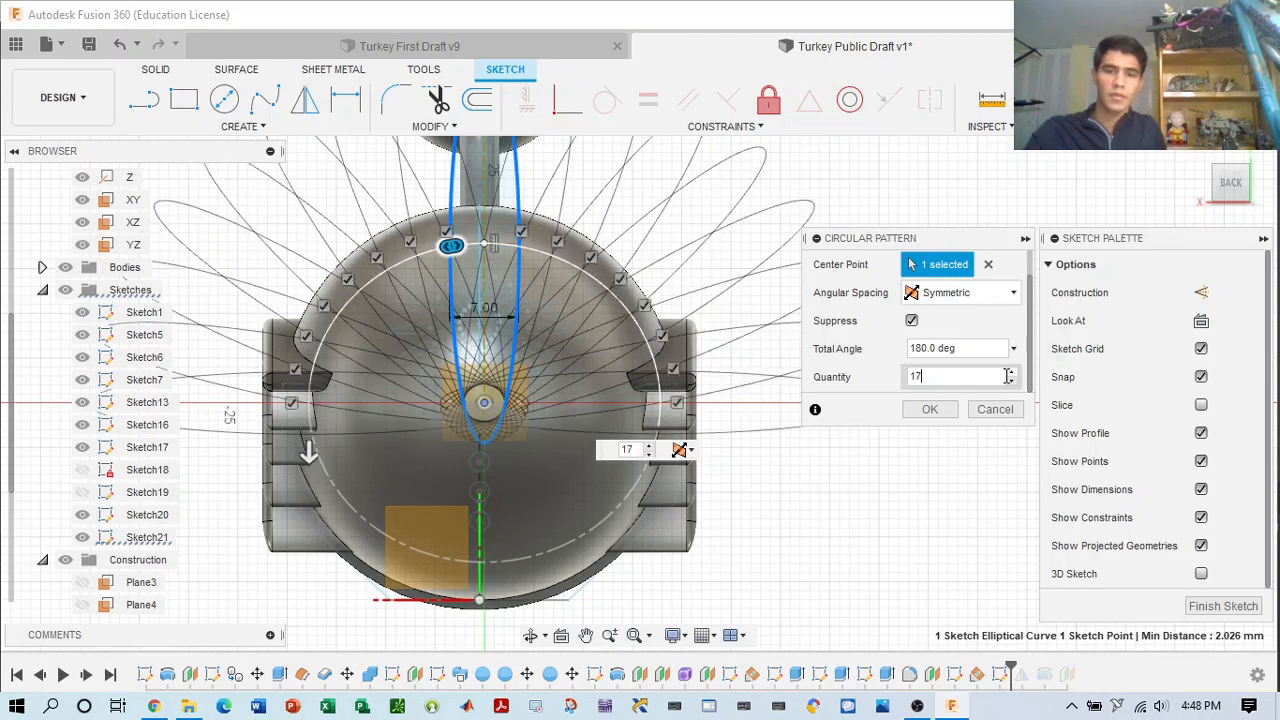
- Try smaller quantities of 14 and 15 for the feather pattern and inspect the fan against the turkey's body
scroll(737, 266, down, 2)
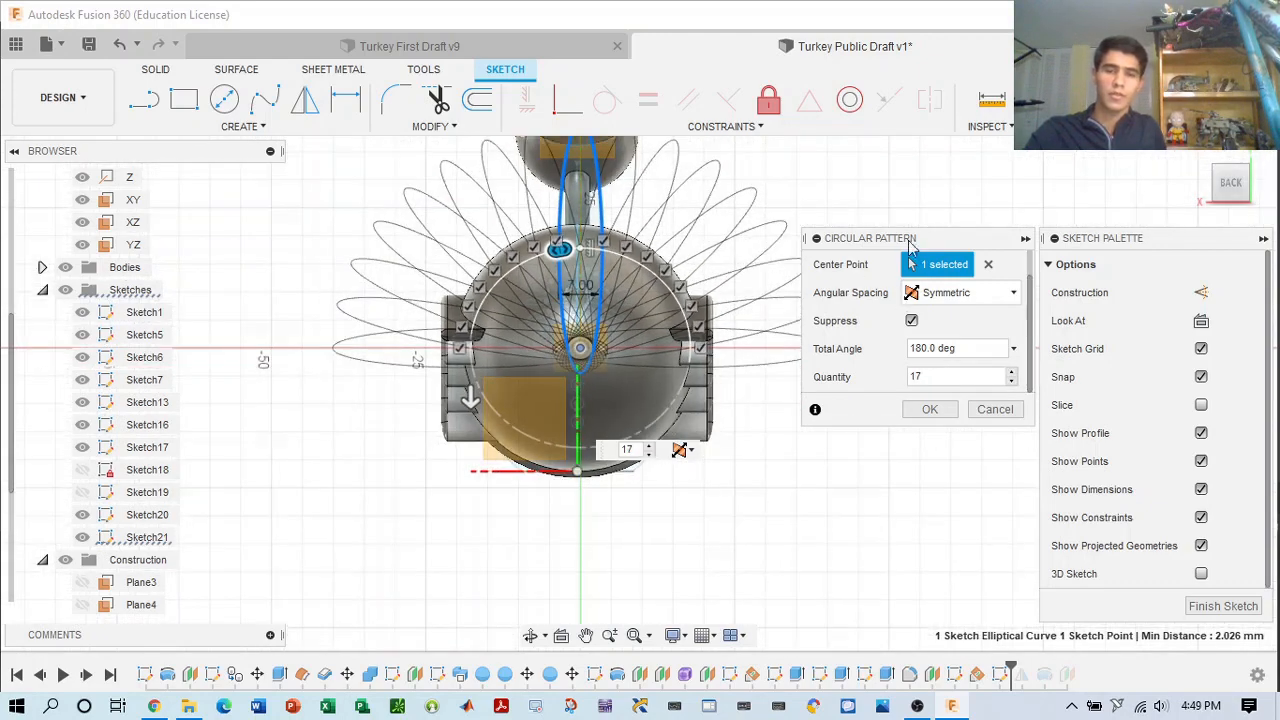
mouse_move(1232, 187)
mouse_down()
mouse_move(1271, 193)
mouse_move(1221, 188)
mouse_up()
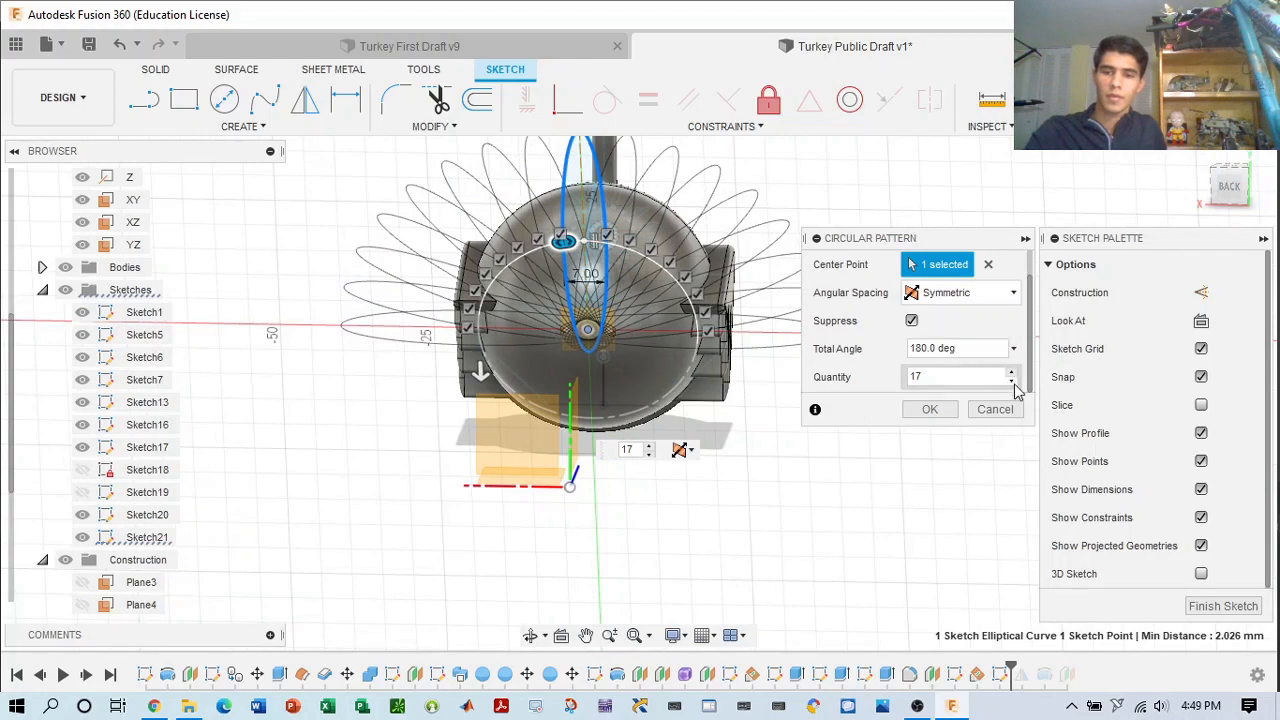
click(1012, 384)
click(1011, 384)
click(1010, 384)
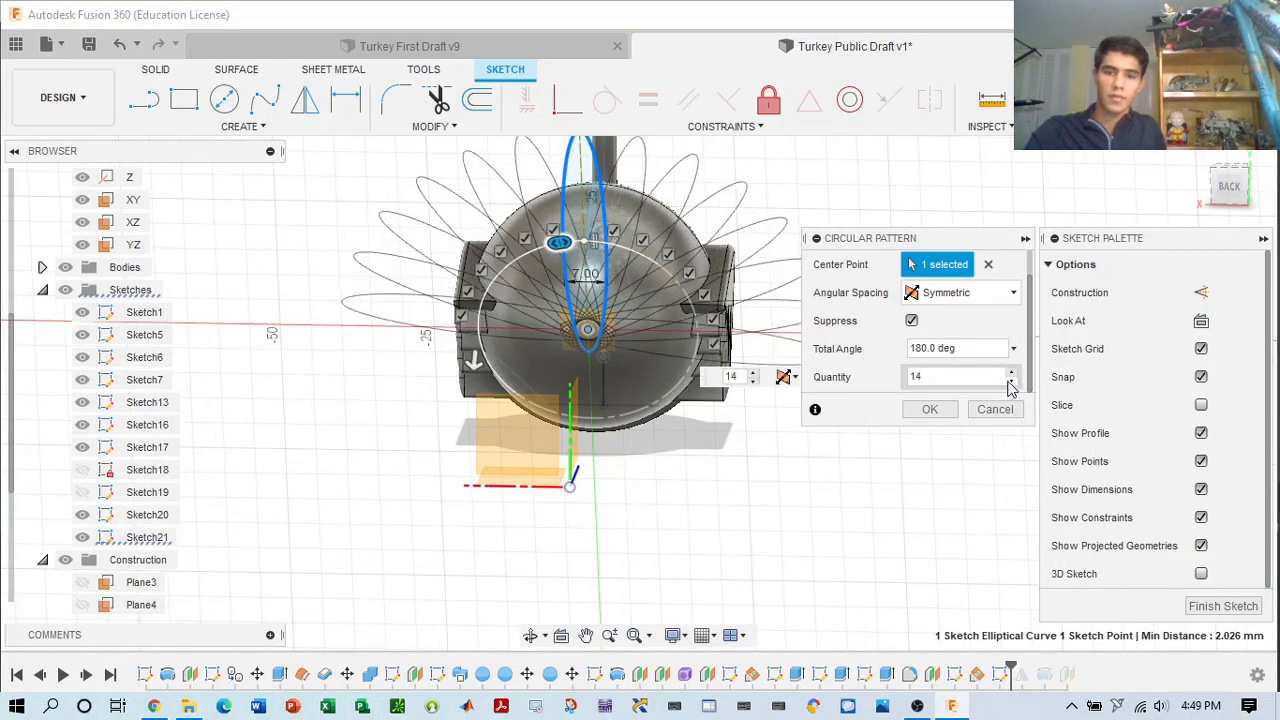
click(1011, 372)
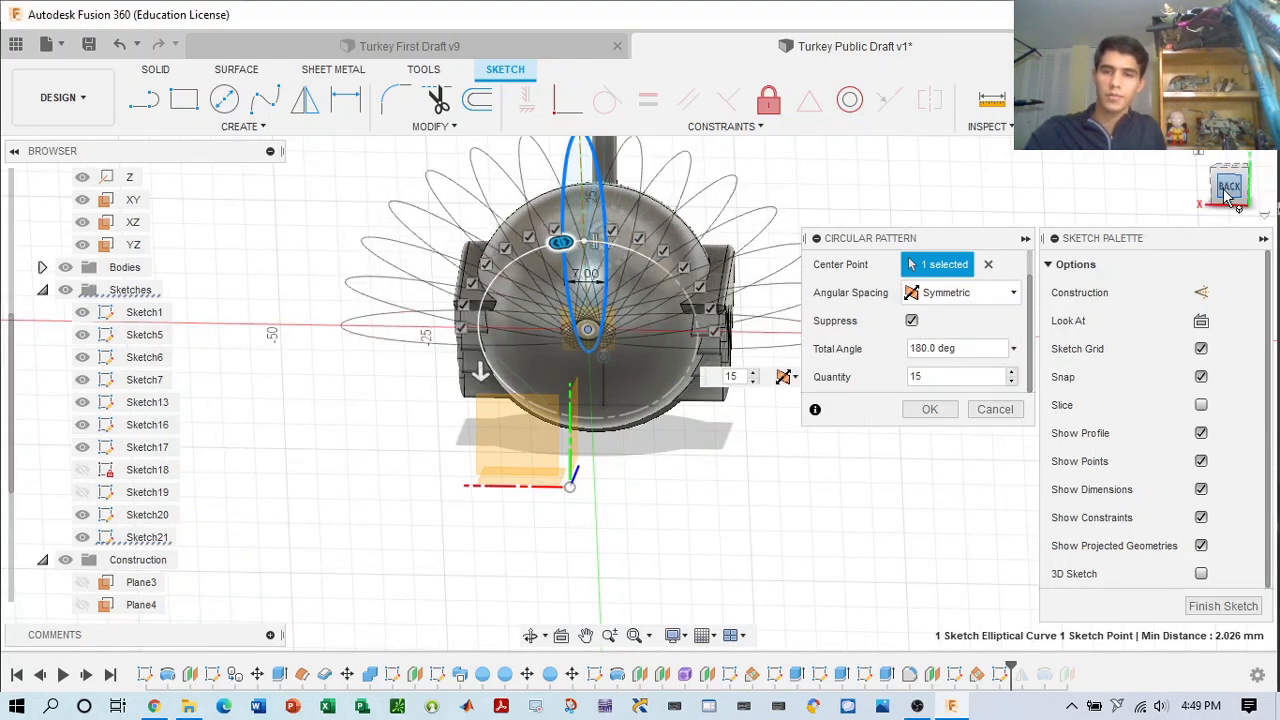
drag(1227, 195, 1278, 206)
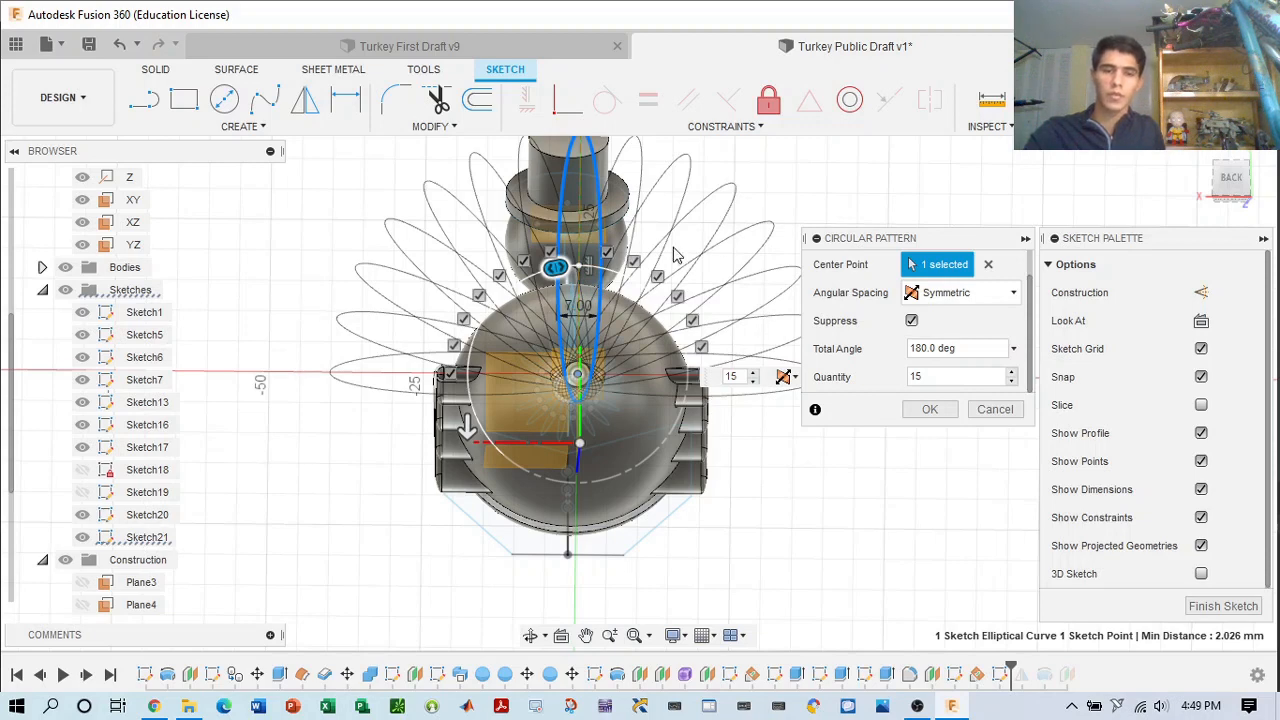
- Set the circular pattern quantity to 11 and create the feather fan
click(1011, 381)
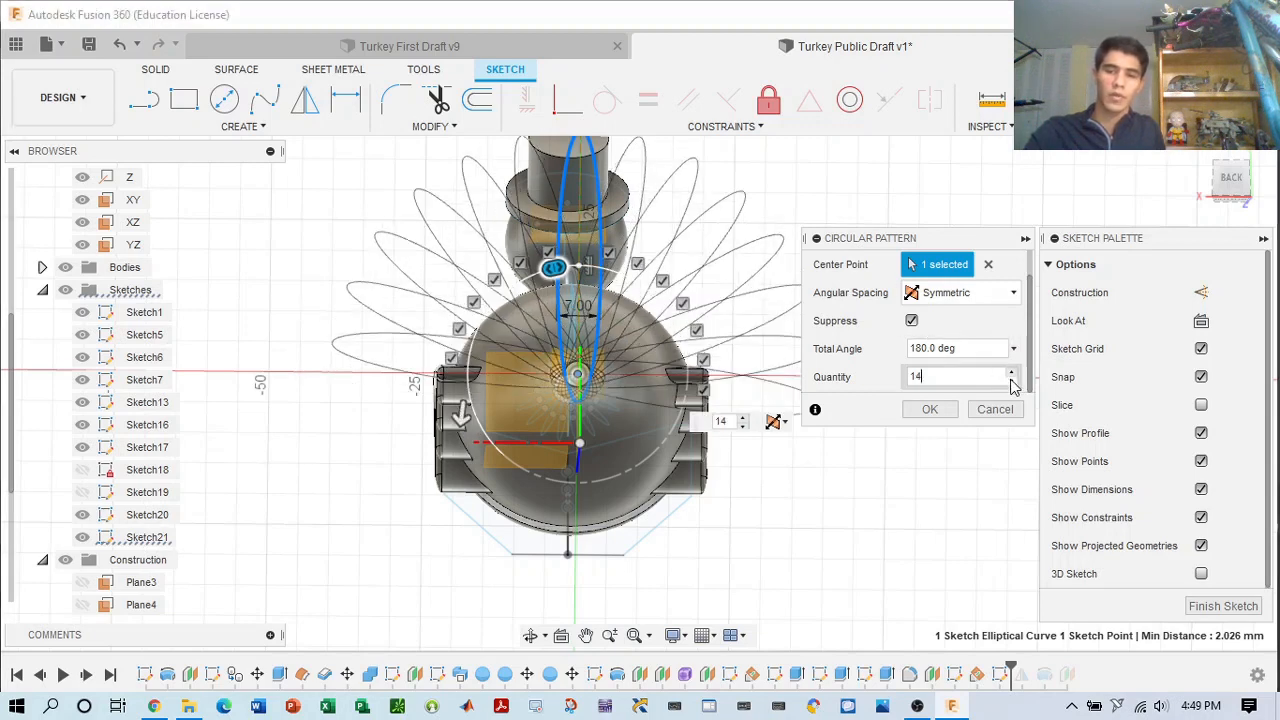
click(1011, 381)
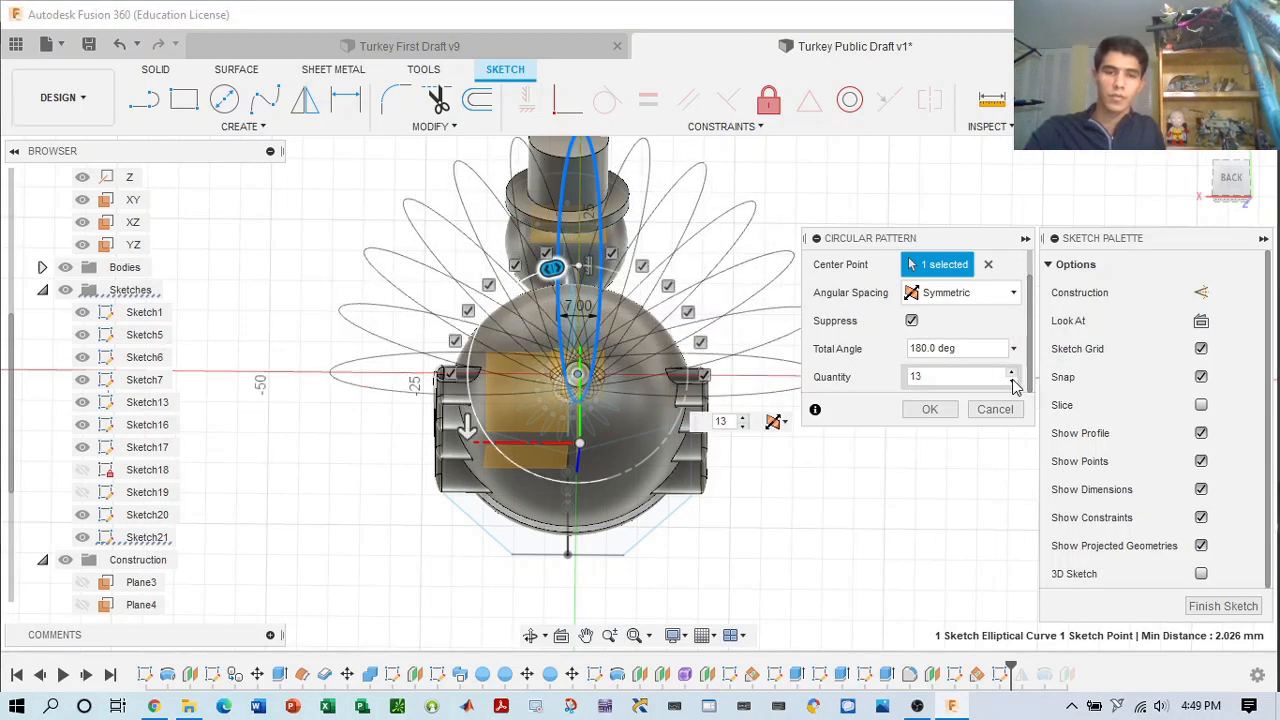
click(1011, 381)
click(1011, 381)
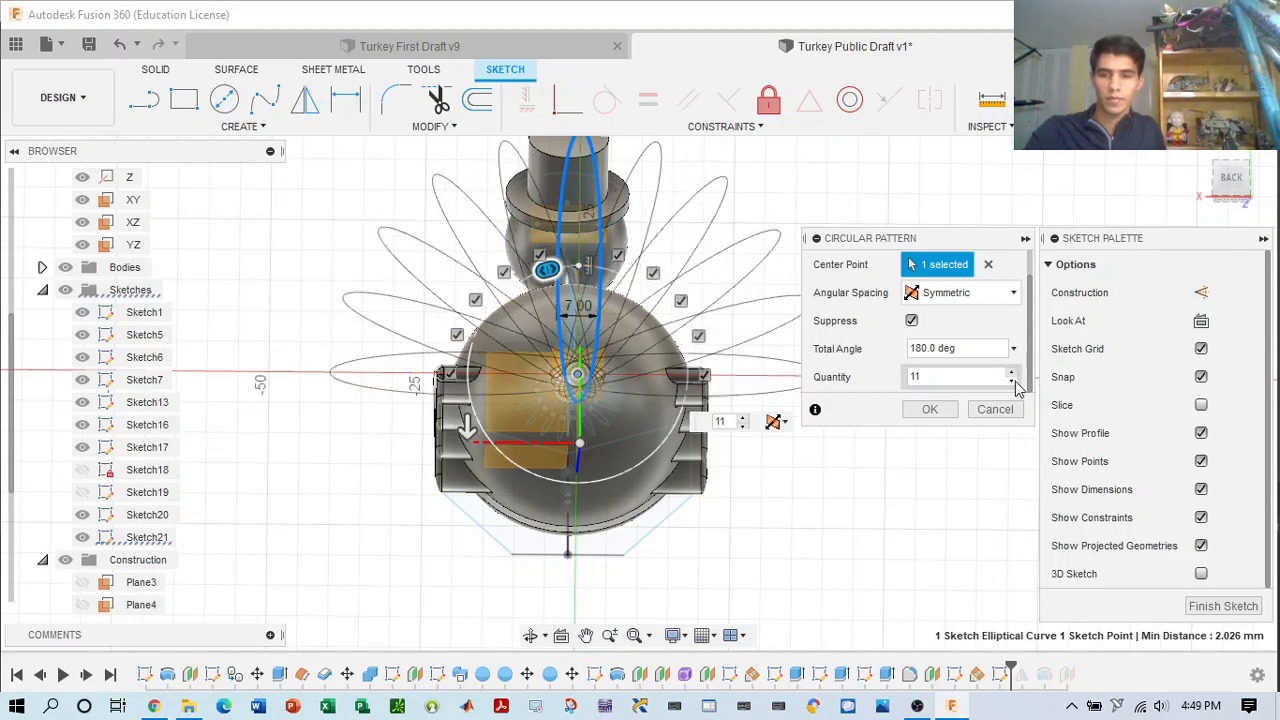
click(930, 410)
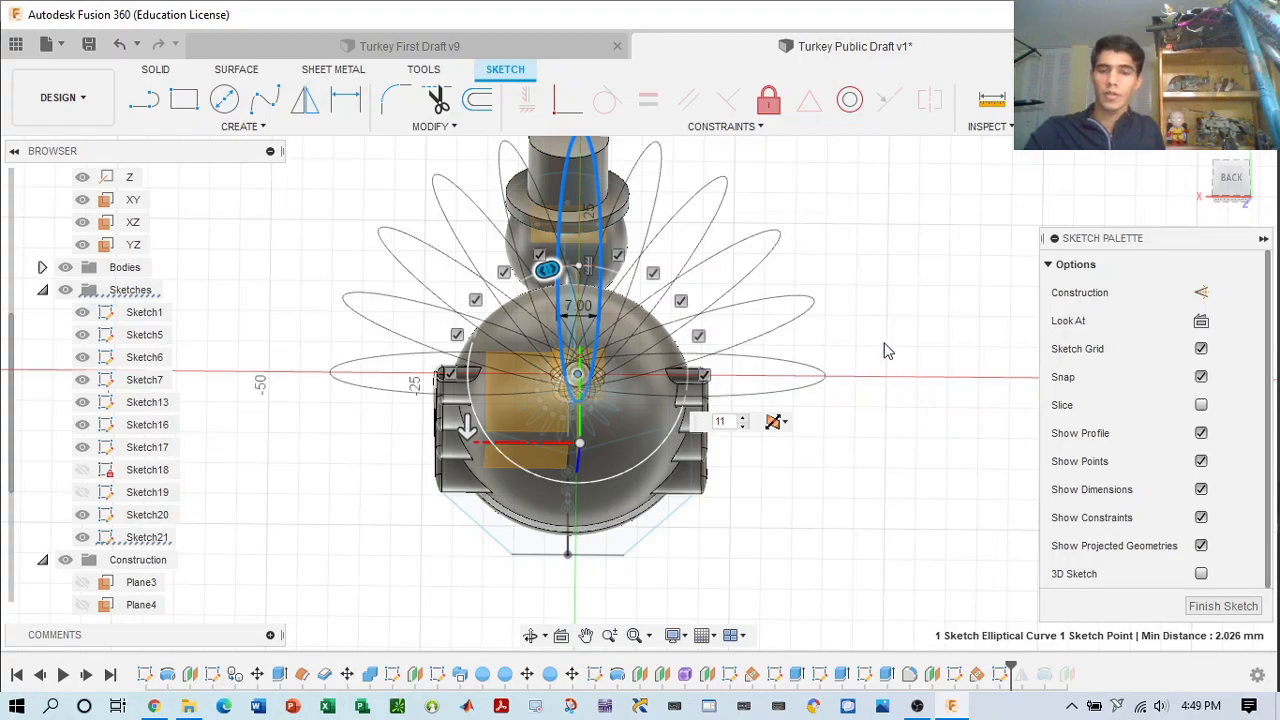
- Check the feather fan from the front and back of the turkey and finish the sketch
click(1252, 178)
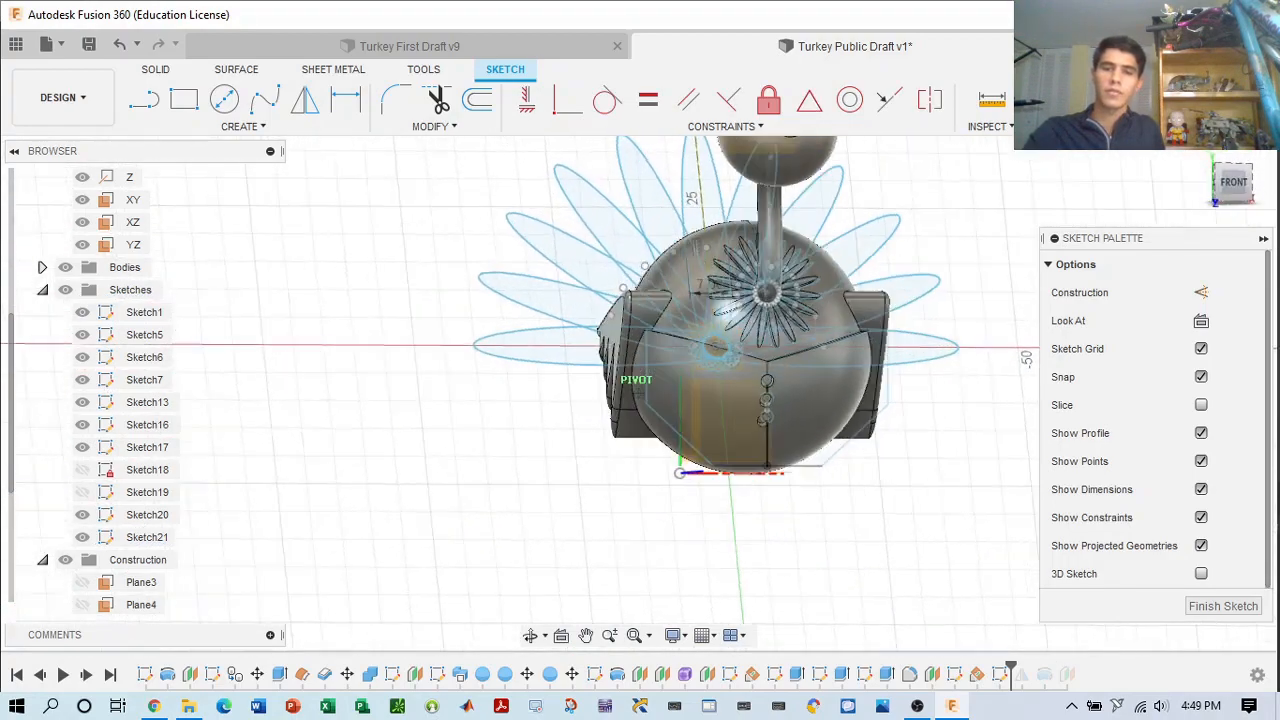
mouse_move(639, 393)
shift+middle_down()
mouse_move(628, 432)
mouse_move(485, 430)
mouse_move(608, 390)
mouse_move(770, 402)
mouse_move(880, 430)
mouse_move(941, 393)
shift+middle_up()
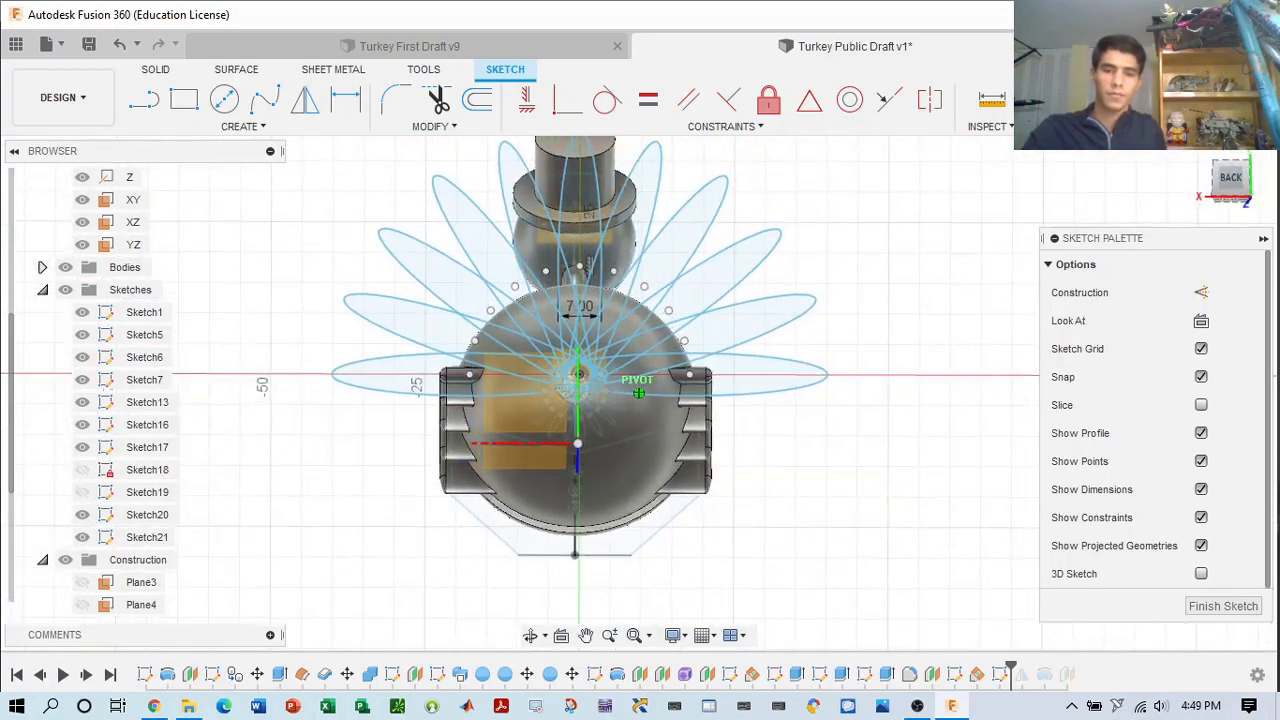
scroll(620, 280, up, 3)
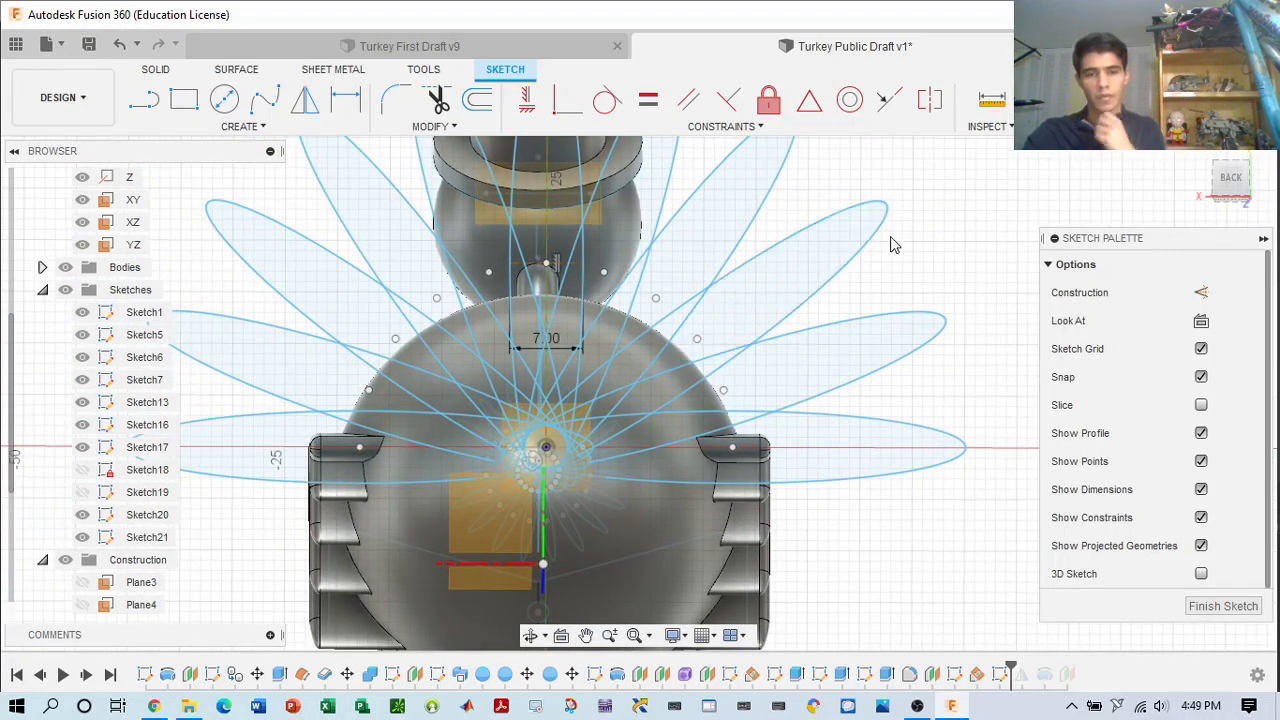
drag(1232, 180, 1270, 183)
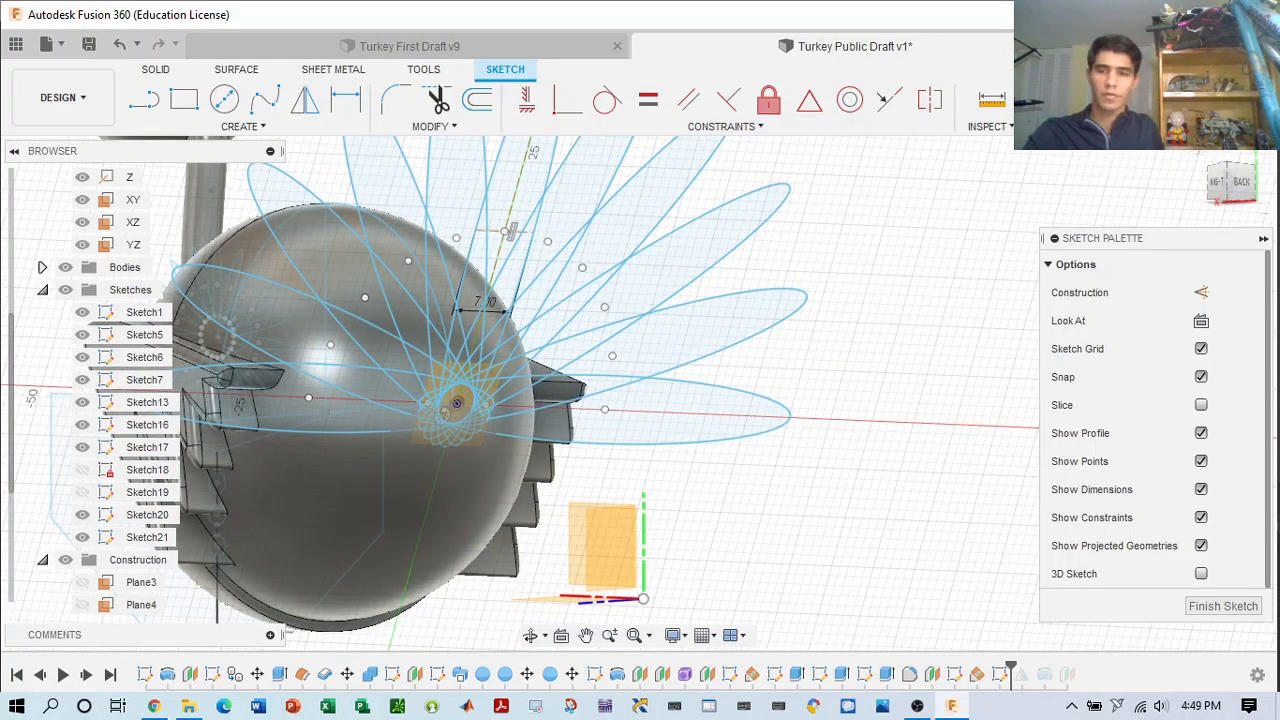
click(1213, 151)
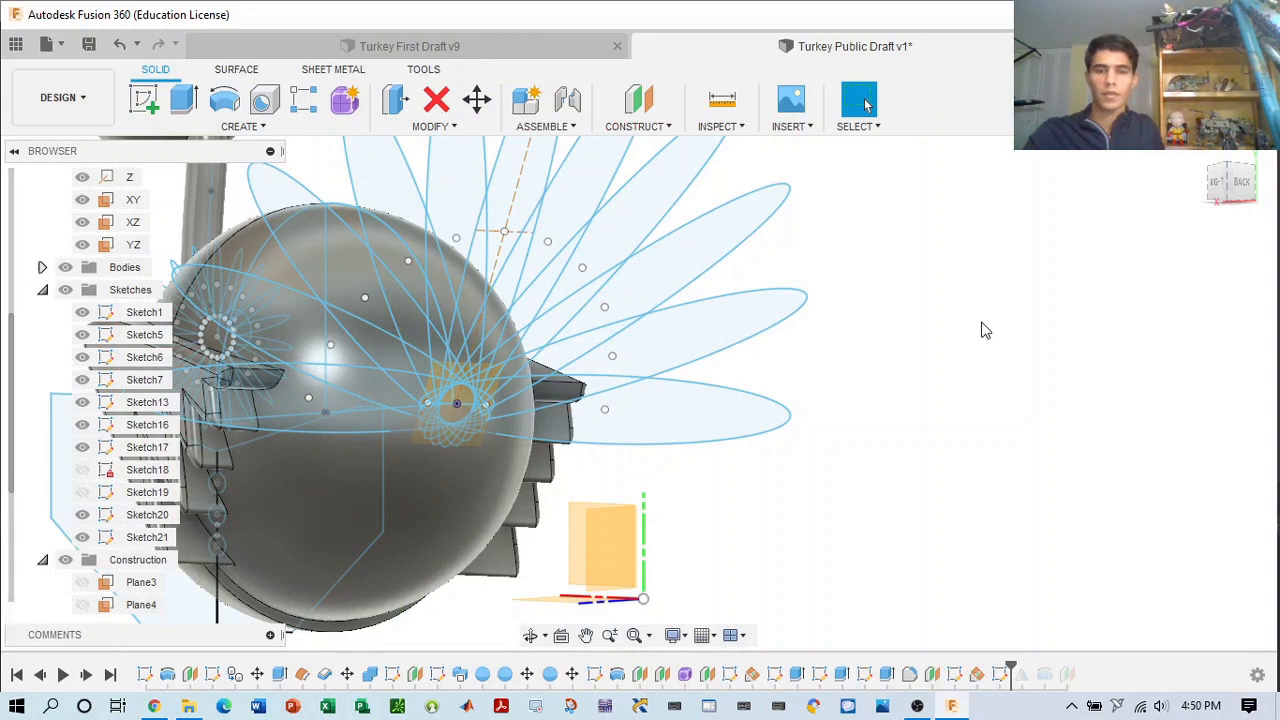
- Start an extrusion and select the outer profiles of all 11 feathers in the tail fan
mouse_move(1248, 180)
mouse_down()
mouse_move(1165, 195)
mouse_move(1184, 166)
mouse_move(1150, 146)
mouse_up()
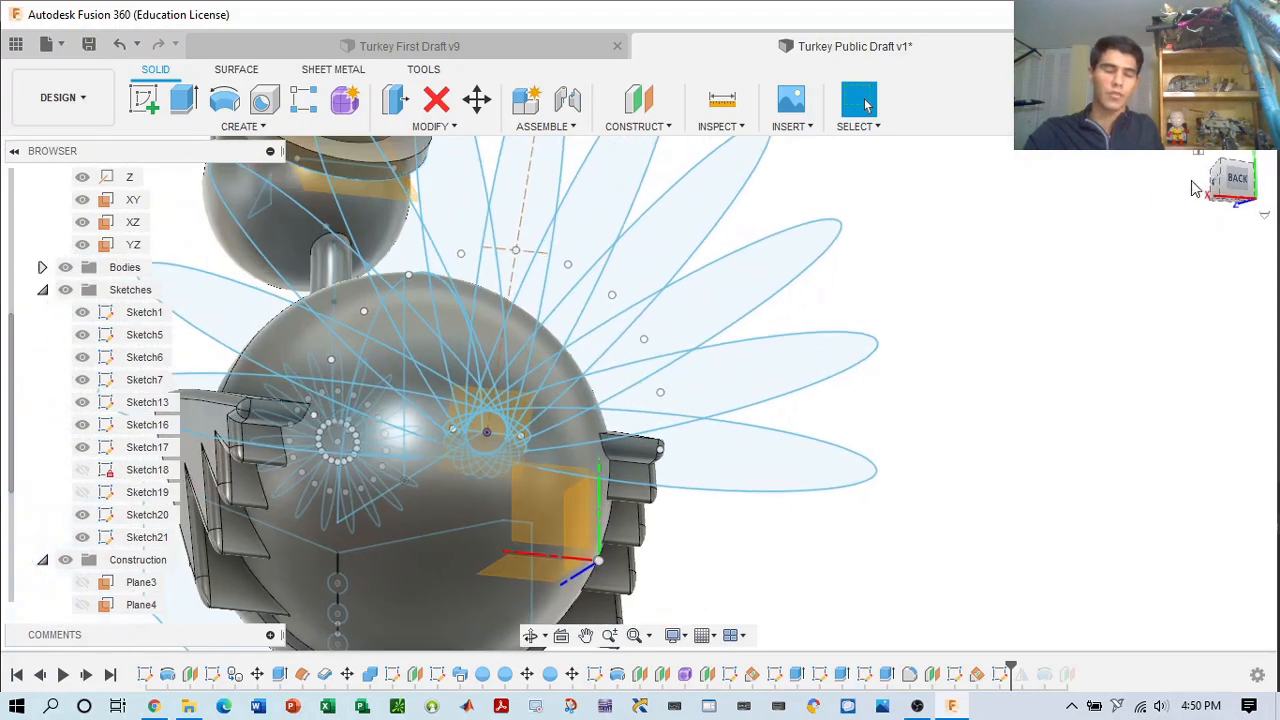
click(236, 126)
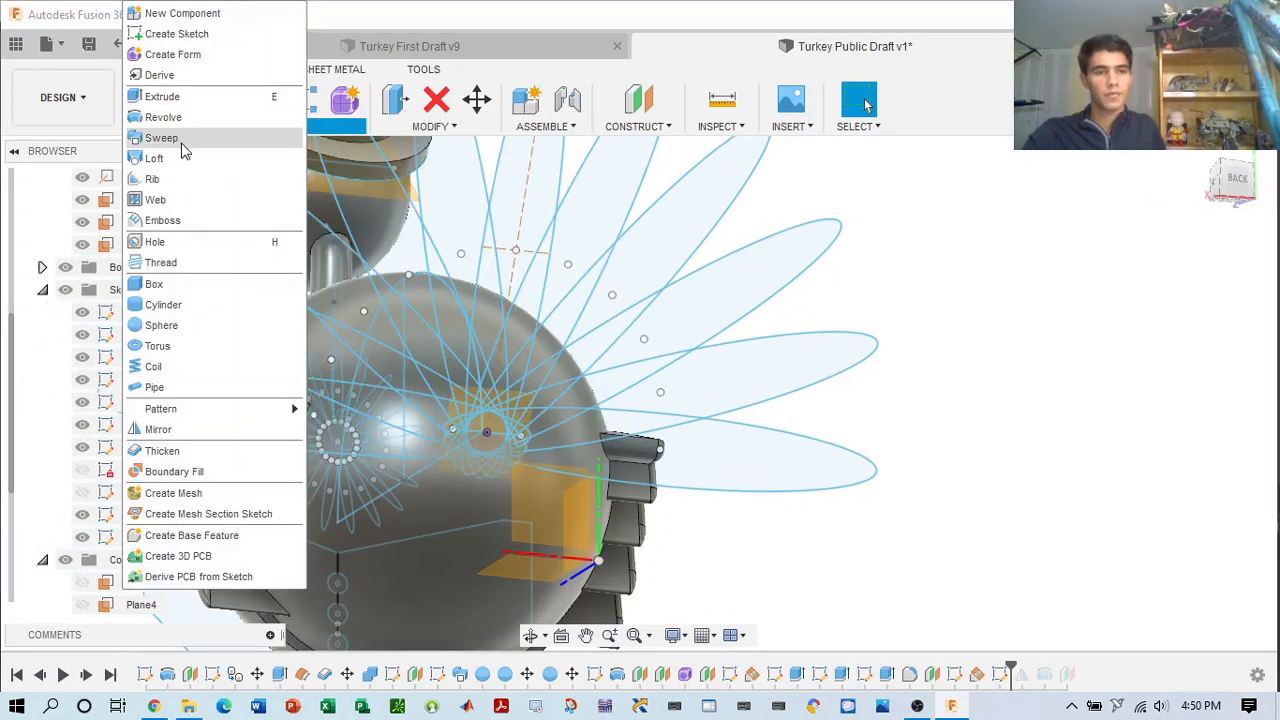
click(165, 96)
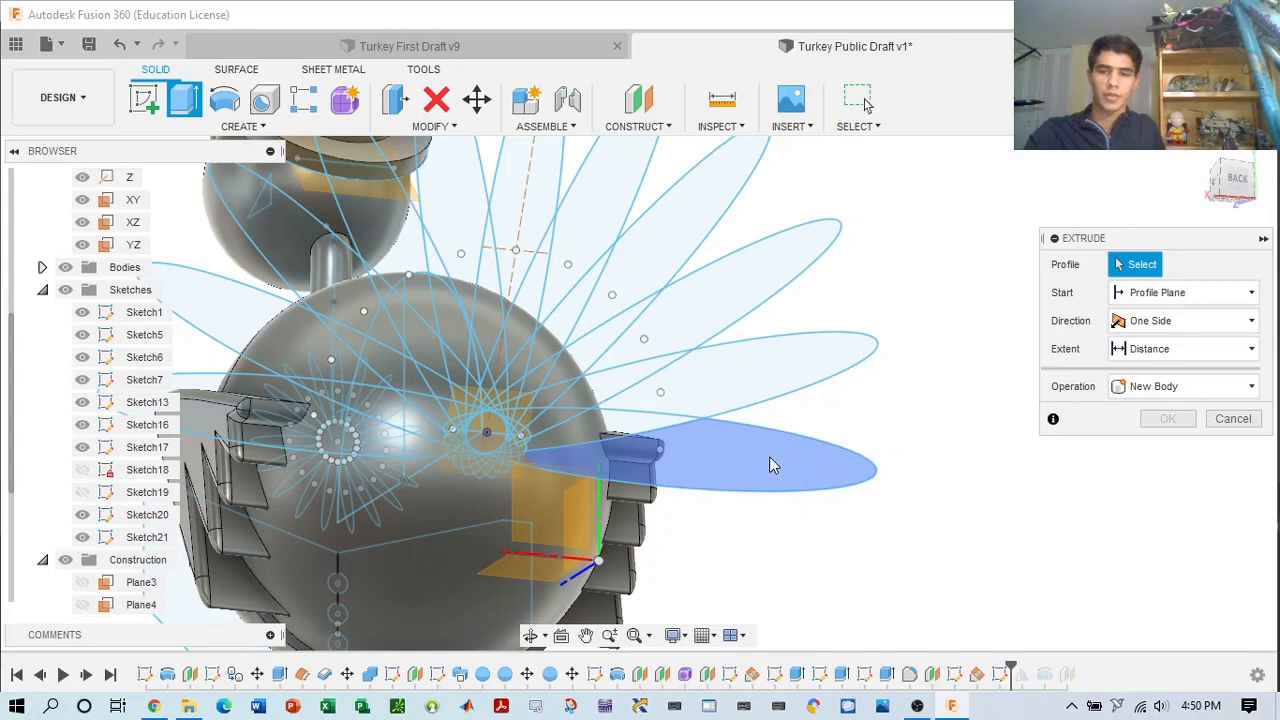
click(768, 458)
click(758, 348)
click(711, 289)
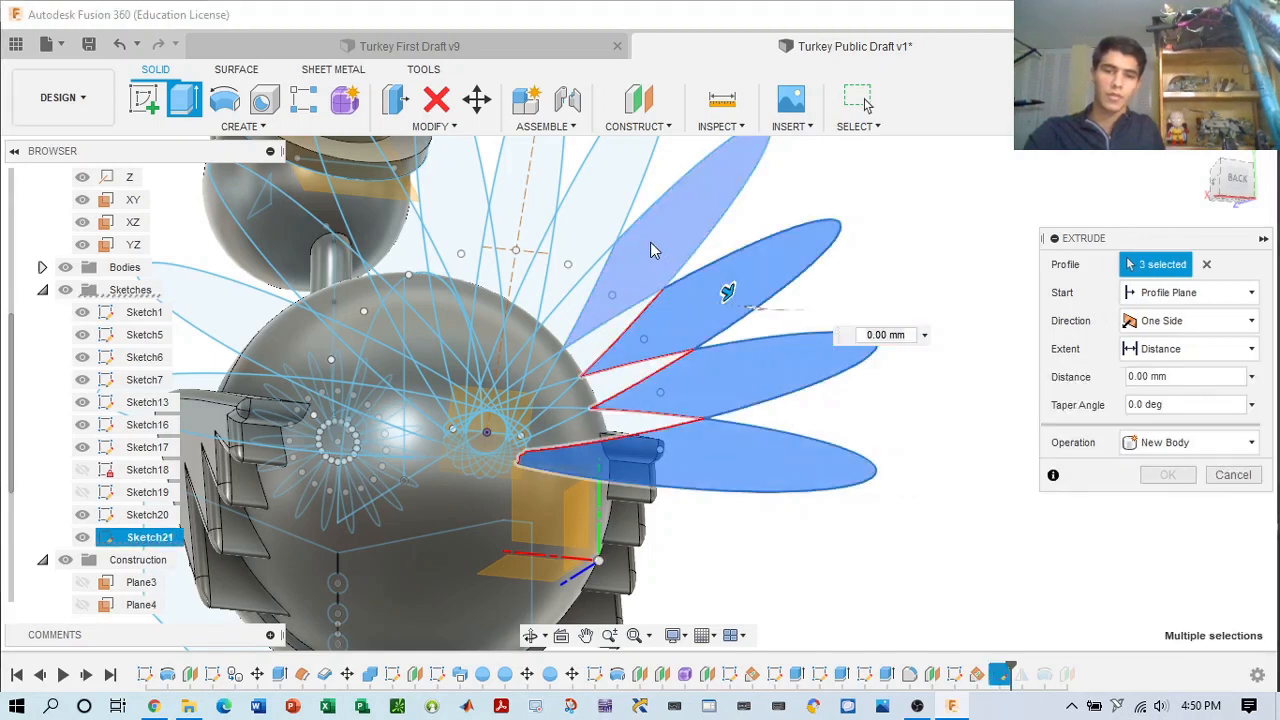
click(645, 238)
click(592, 202)
click(511, 192)
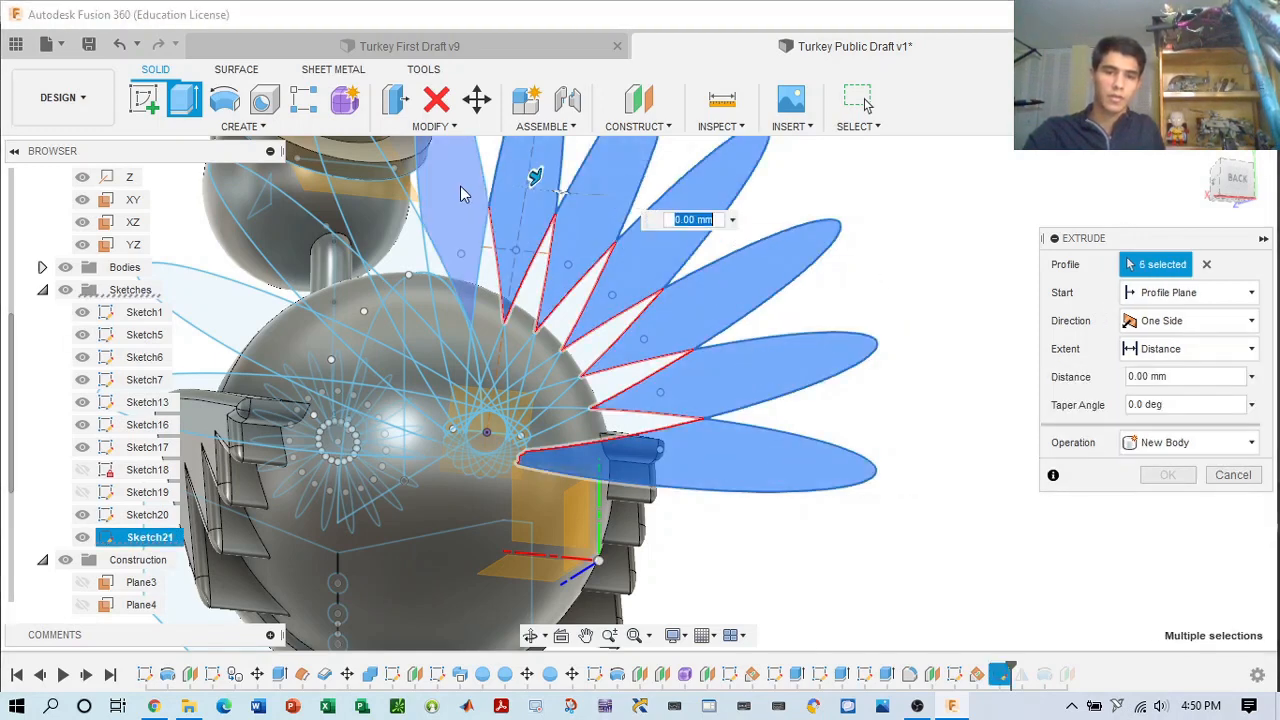
click(462, 193)
middle_drag(352, 205, 487, 206)
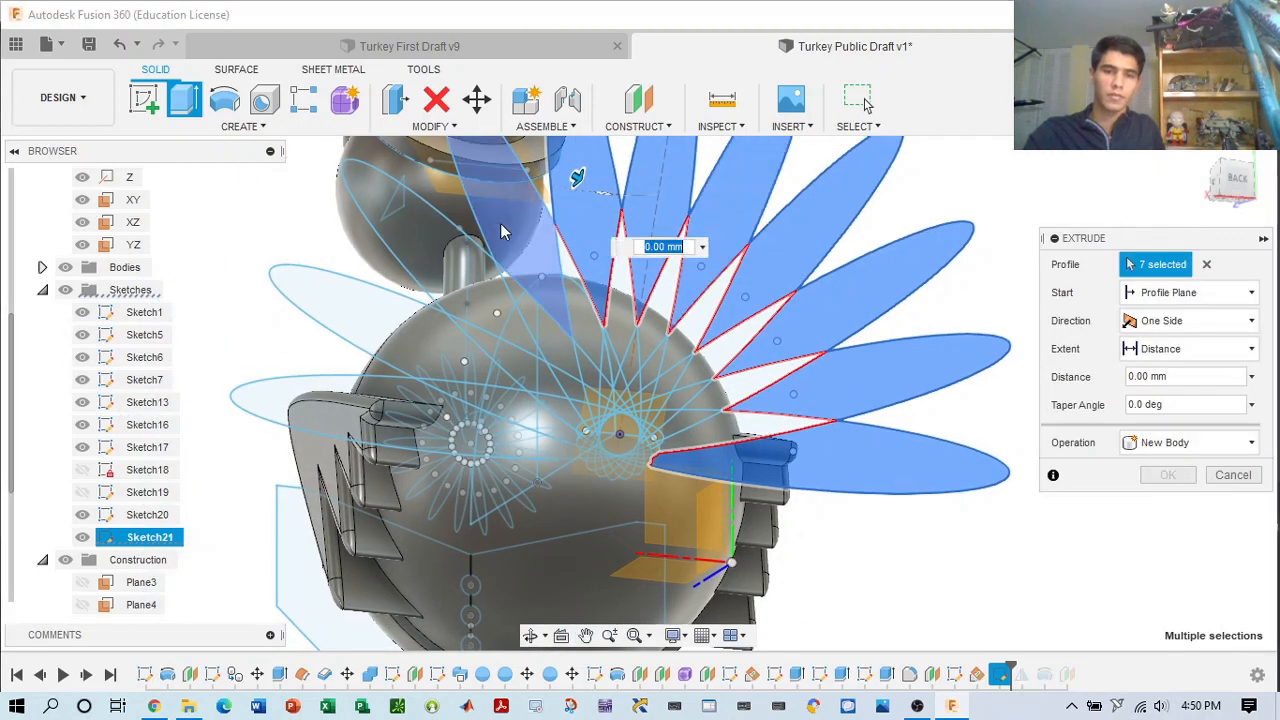
click(502, 231)
click(420, 212)
click(408, 340)
click(391, 415)
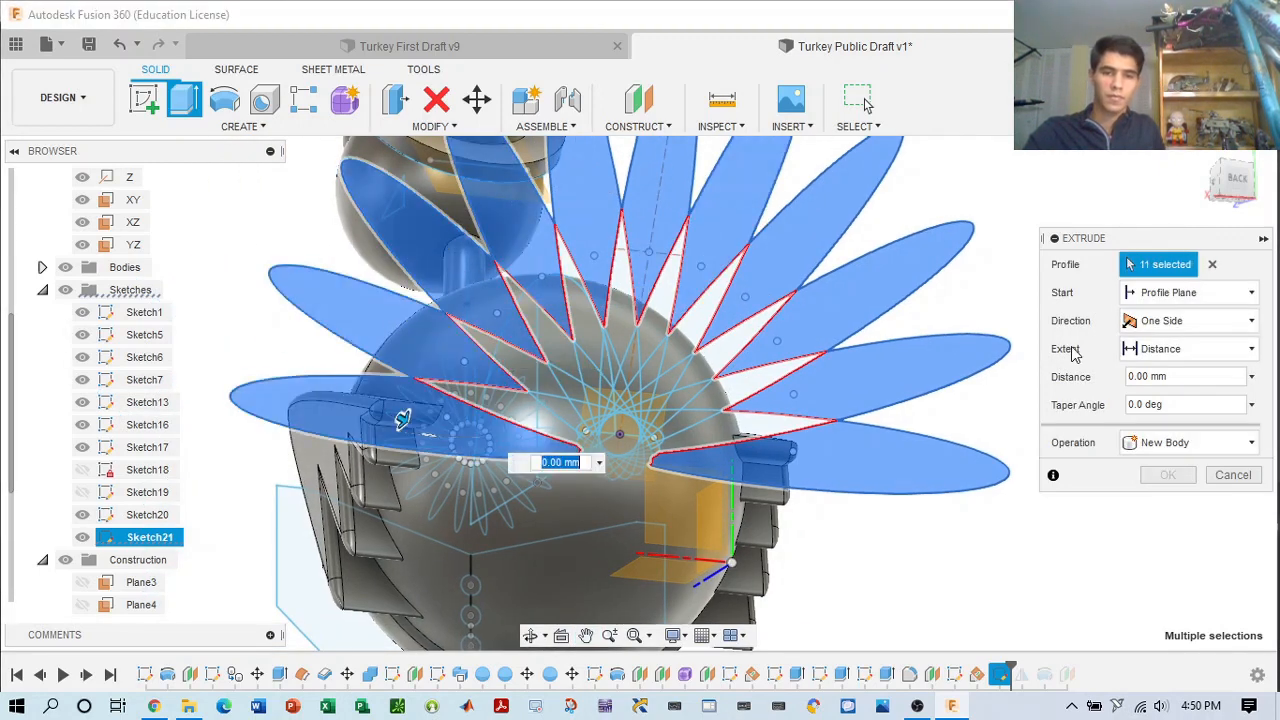
- Deselect every second feather profile so that six alternating feathers are left for the extrusion
middle_drag(760, 340, 810, 323)
click(465, 318)
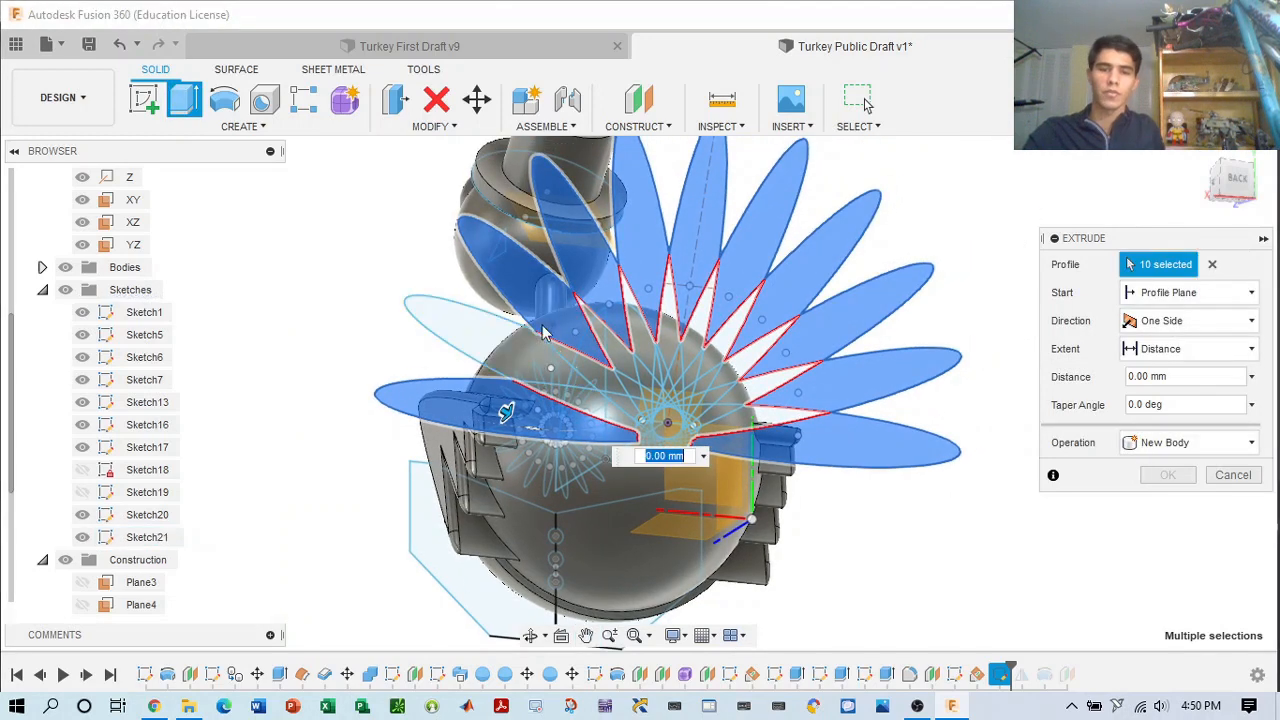
click(586, 267)
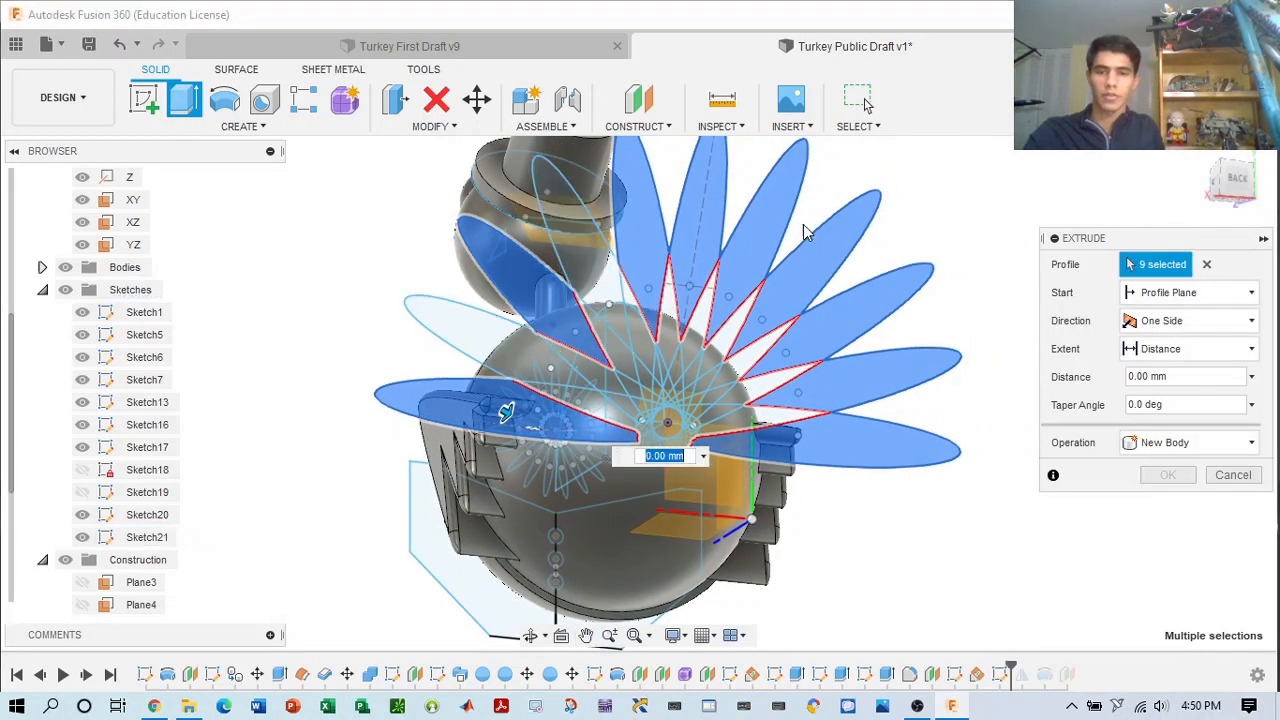
click(708, 232)
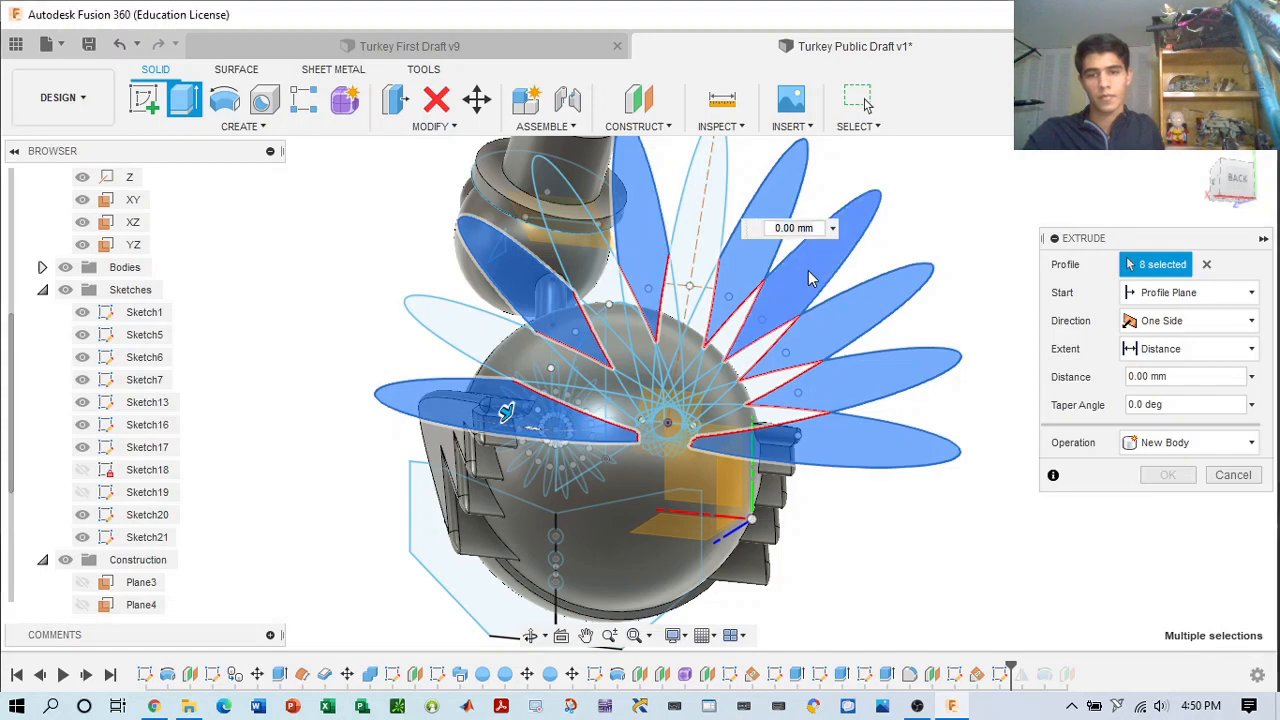
click(812, 245)
click(900, 360)
scroll(948, 305, down, 2)
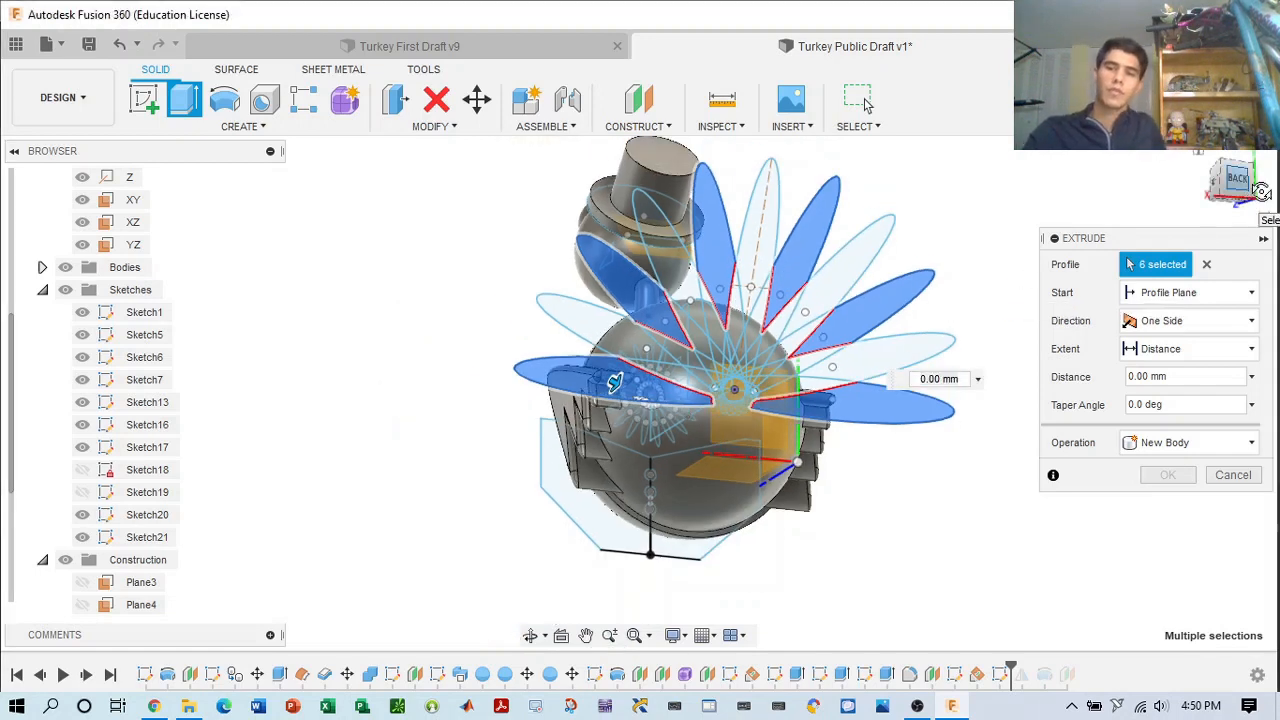
- Set the extrusion of the six alternating feathers to a symmetric direction with a distance of 2 mm
click(1256, 206)
click(1247, 192)
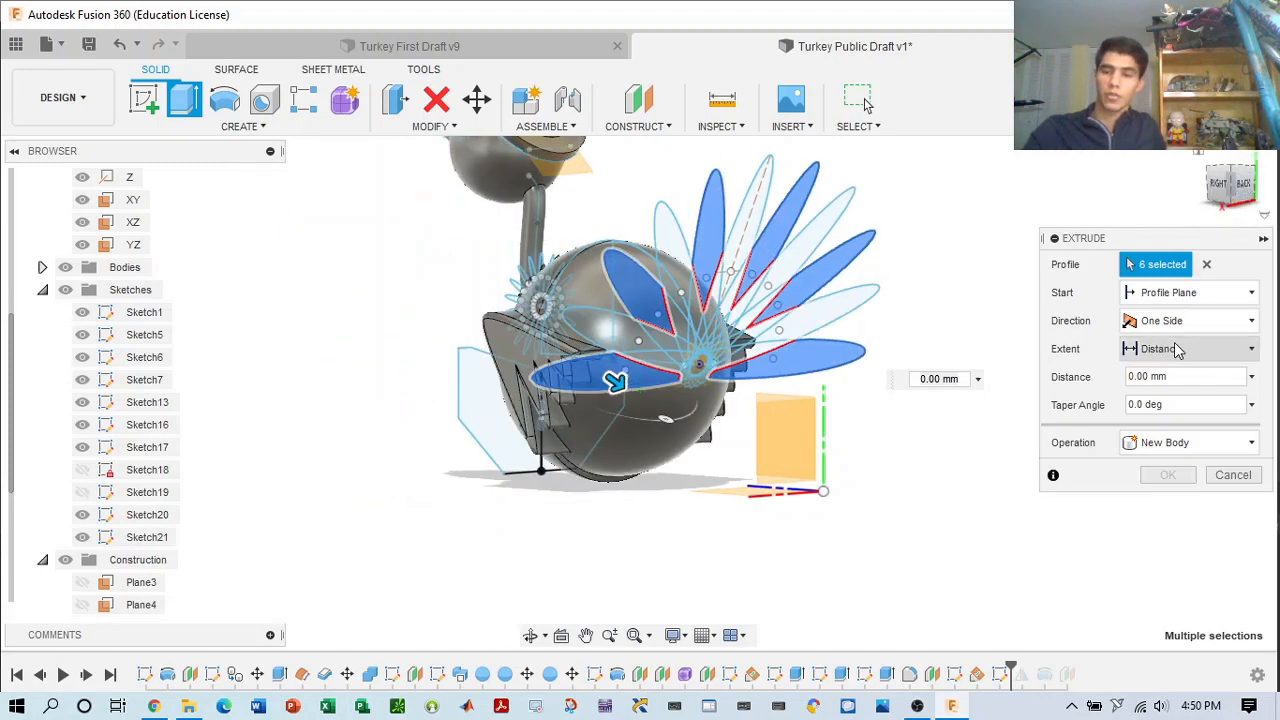
click(1183, 348)
click(1190, 320)
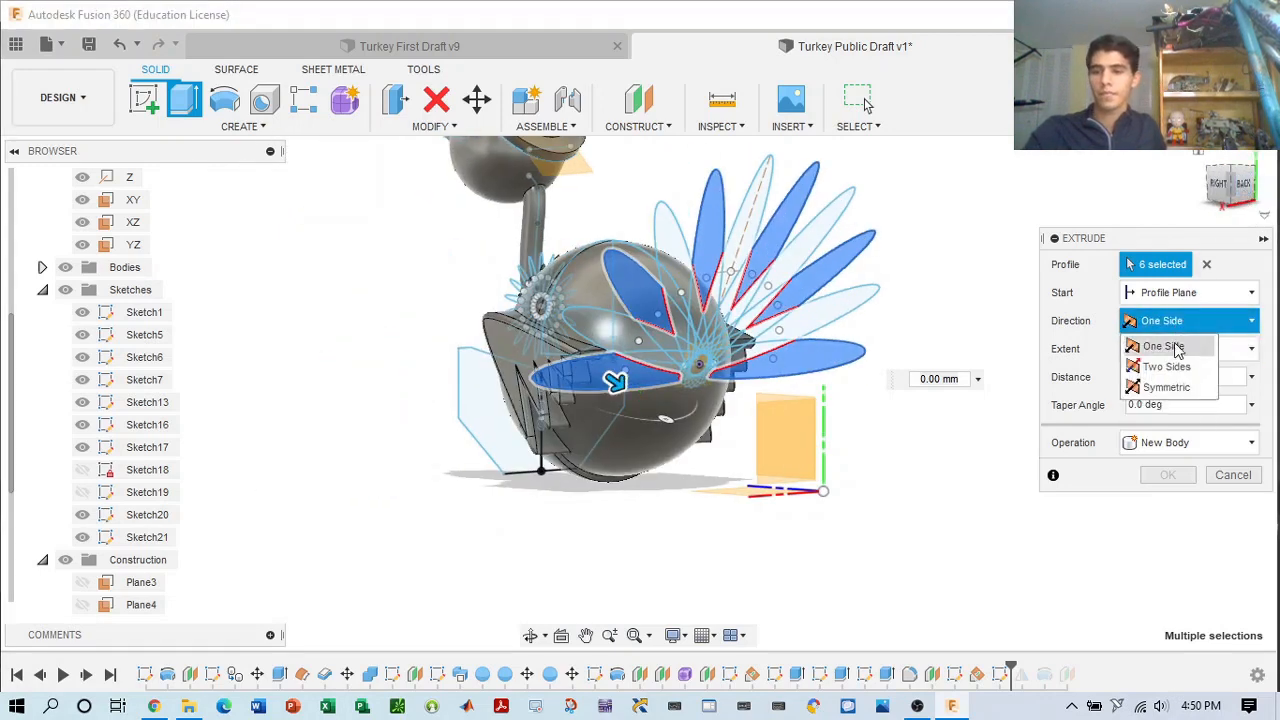
click(1168, 387)
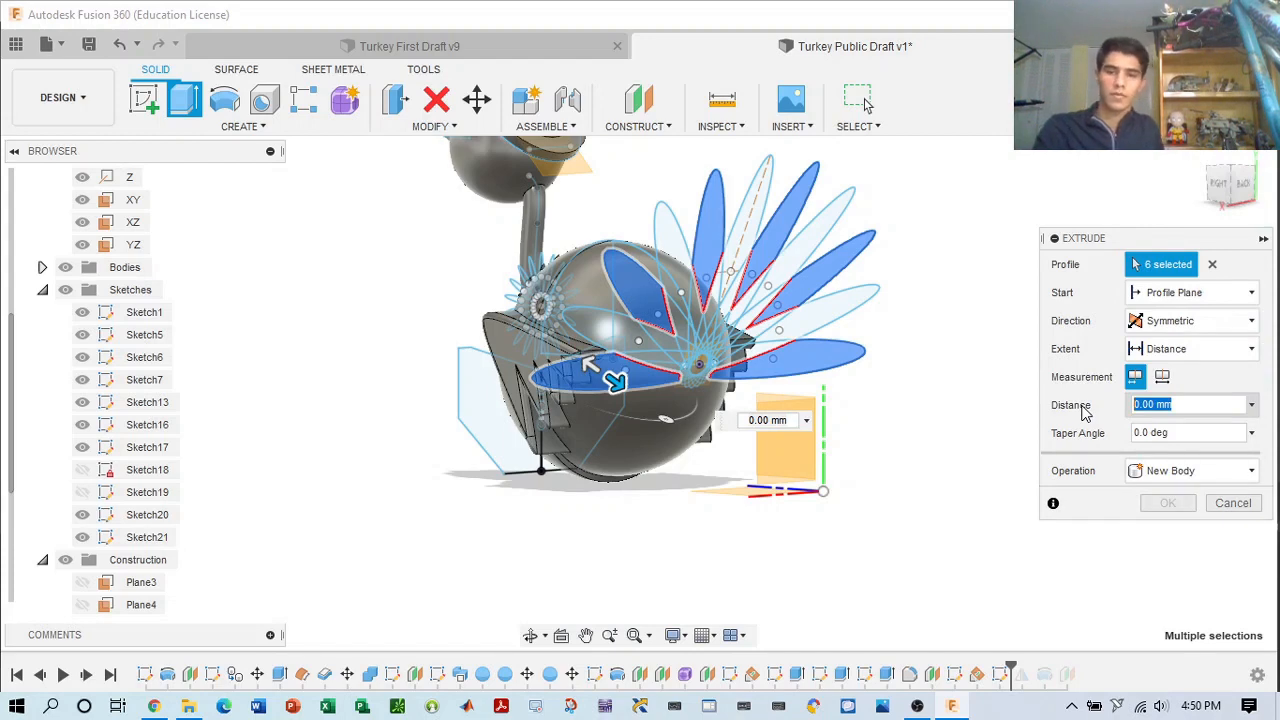
text(2mm)
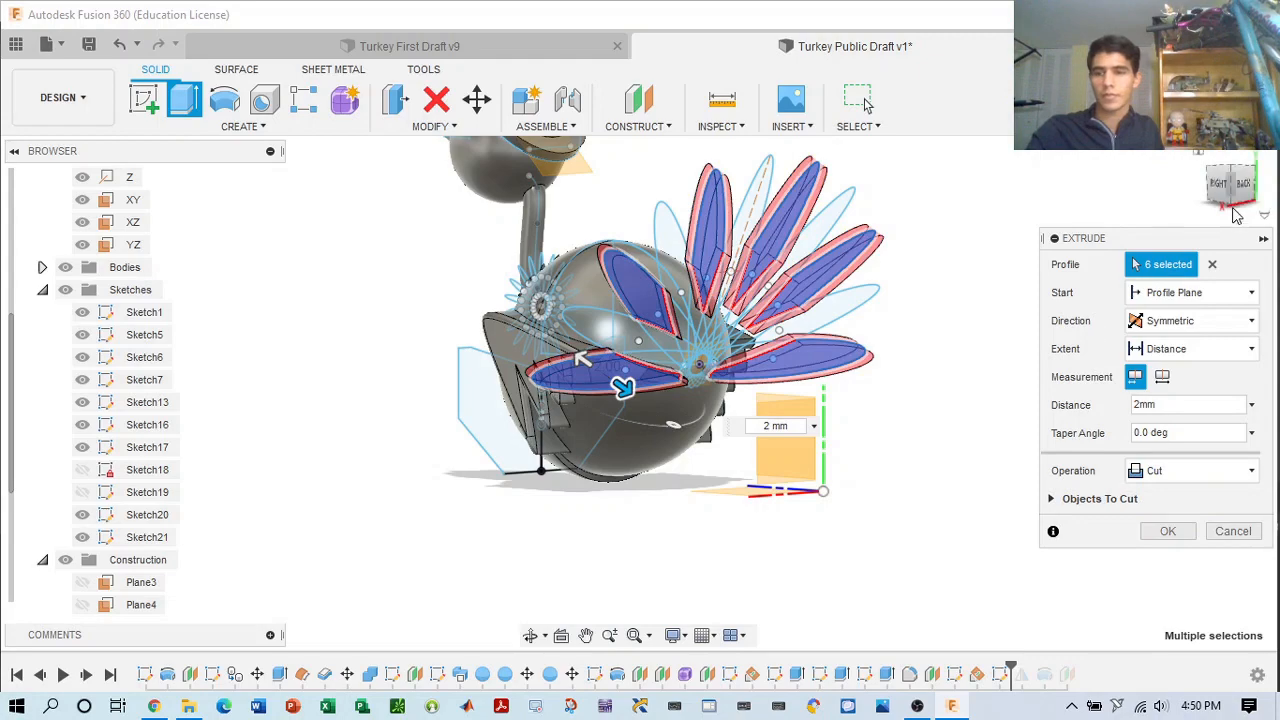
- Change the feather extrusion's operation from Cut to Join and complete it
click(1220, 185)
mouse_move(1229, 190)
mouse_down()
mouse_move(1264, 193)
mouse_move(1235, 190)
mouse_up()
click(1180, 470)
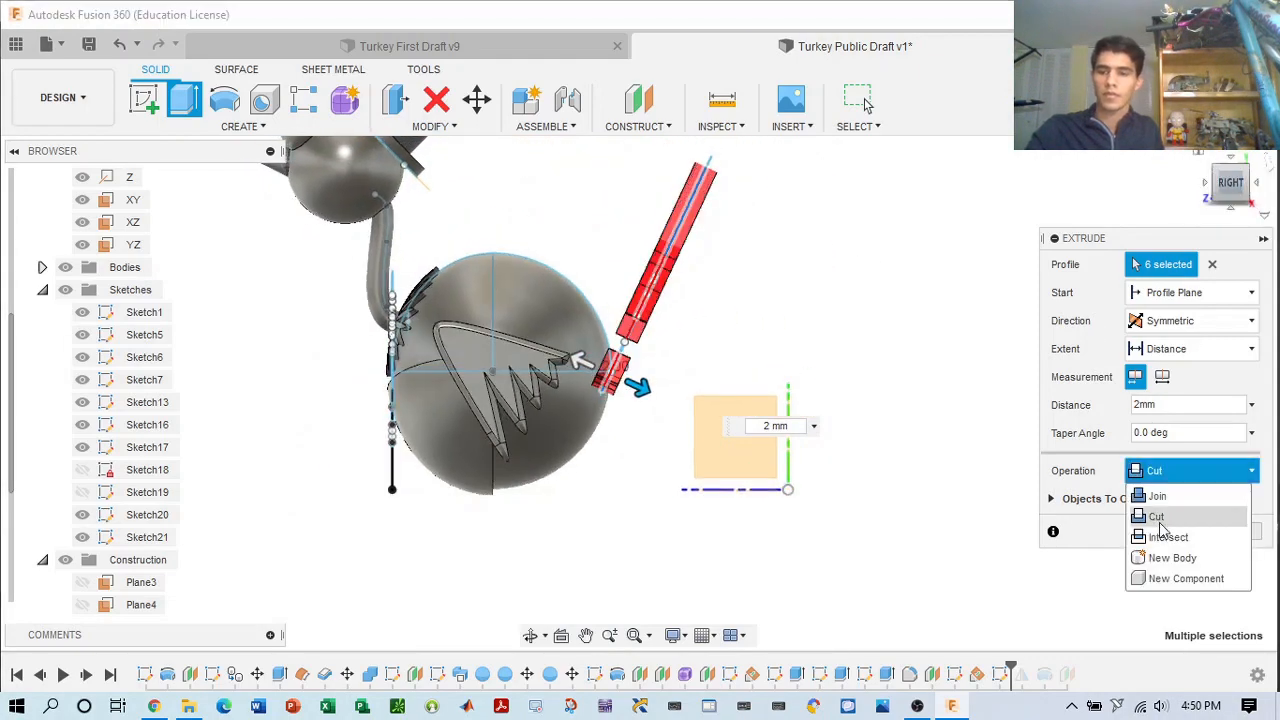
click(1157, 497)
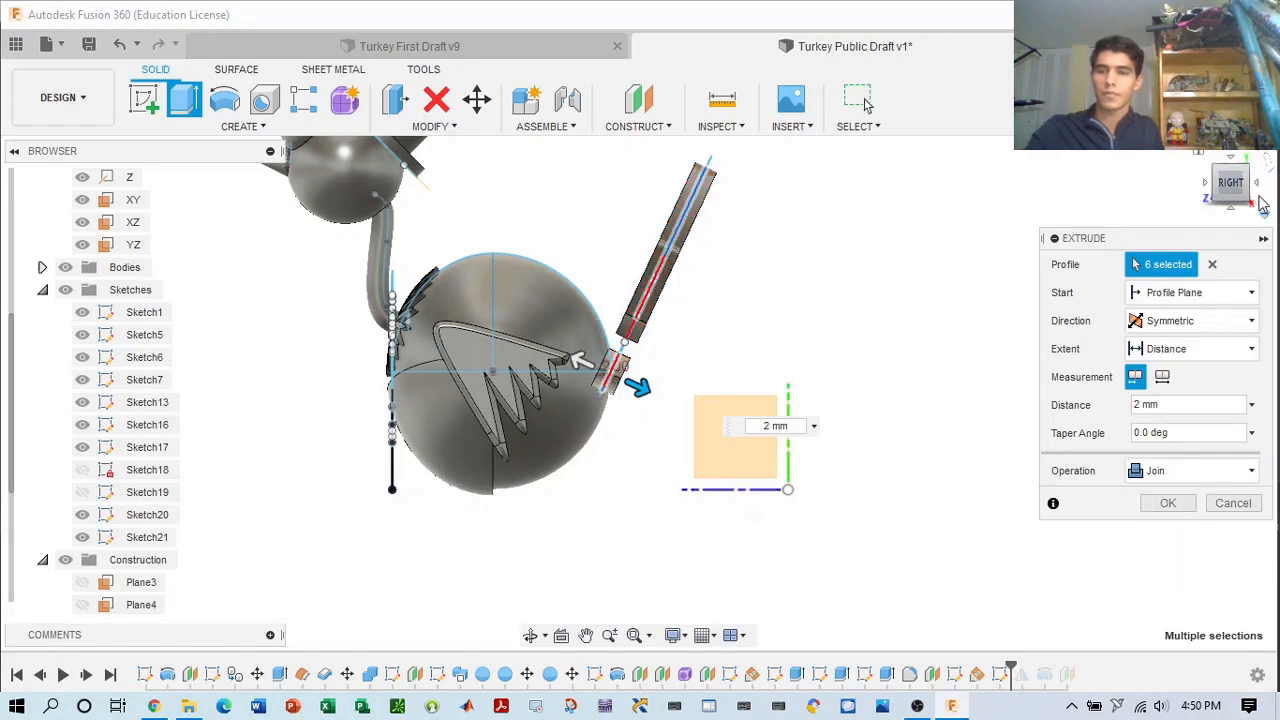
click(1258, 200)
drag(1248, 186, 1215, 184)
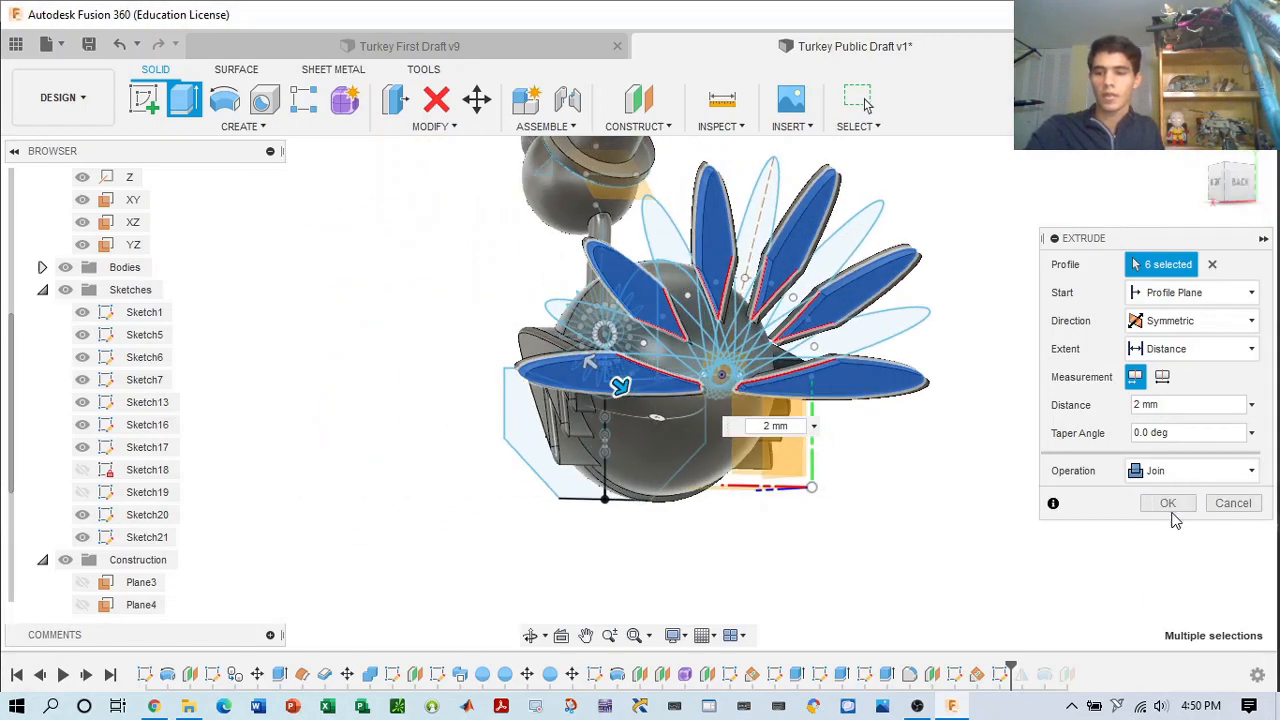
click(1175, 509)
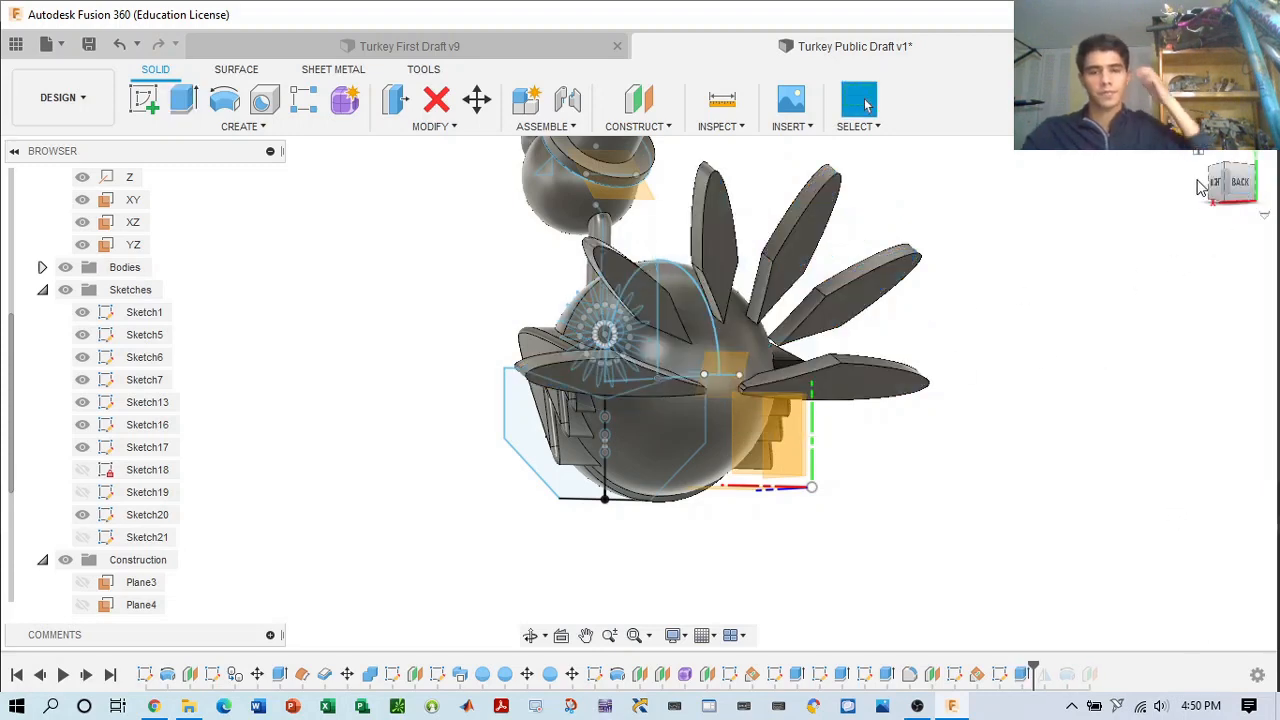
drag(1251, 177, 1230, 186)
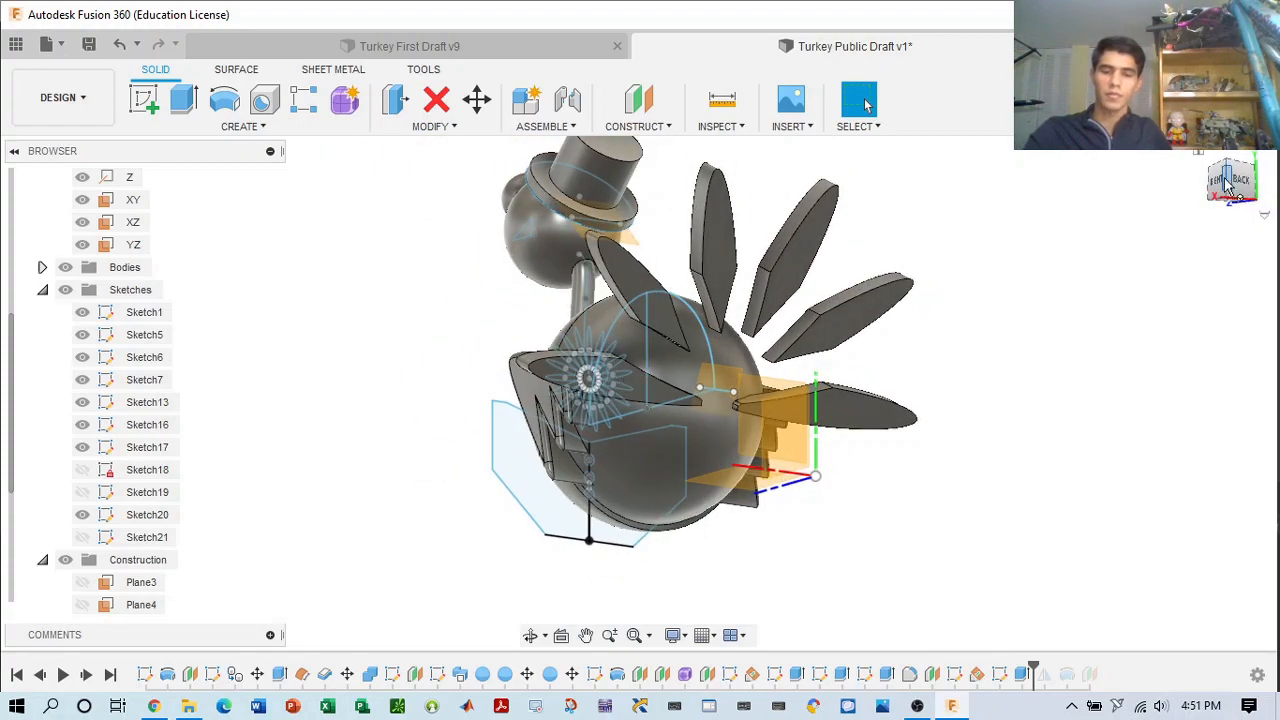
click(183, 100)
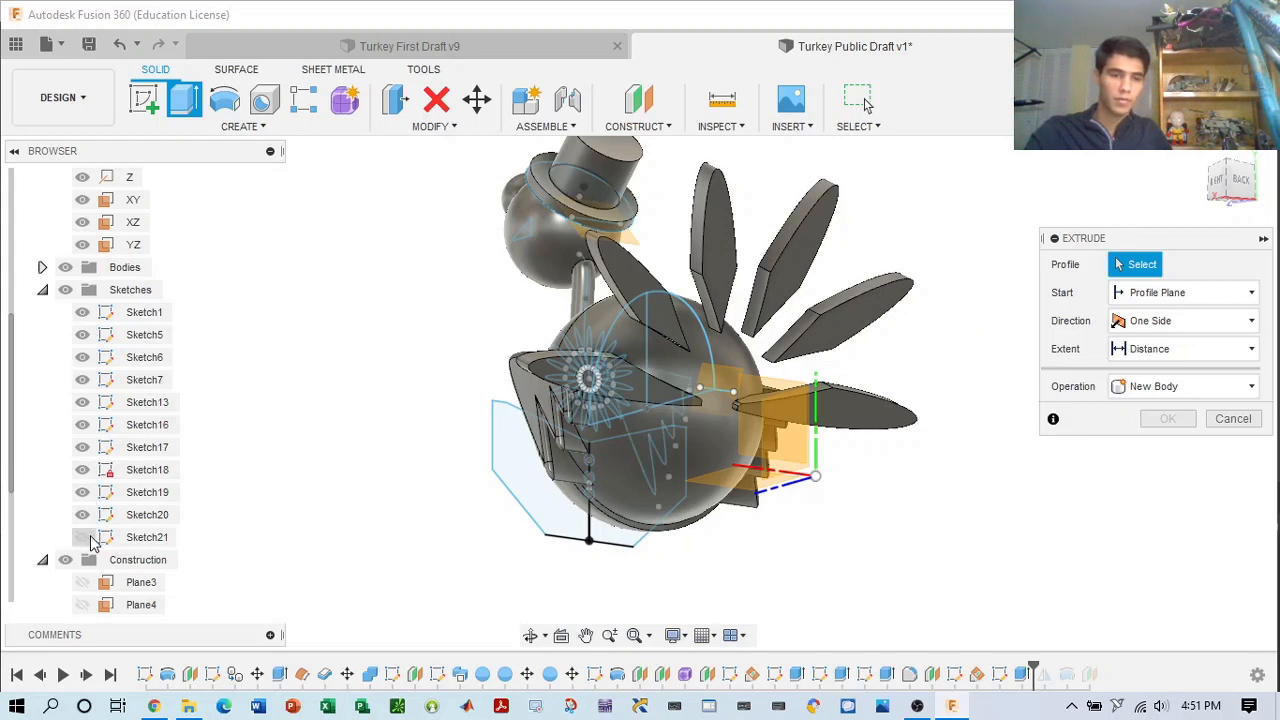
click(84, 537)
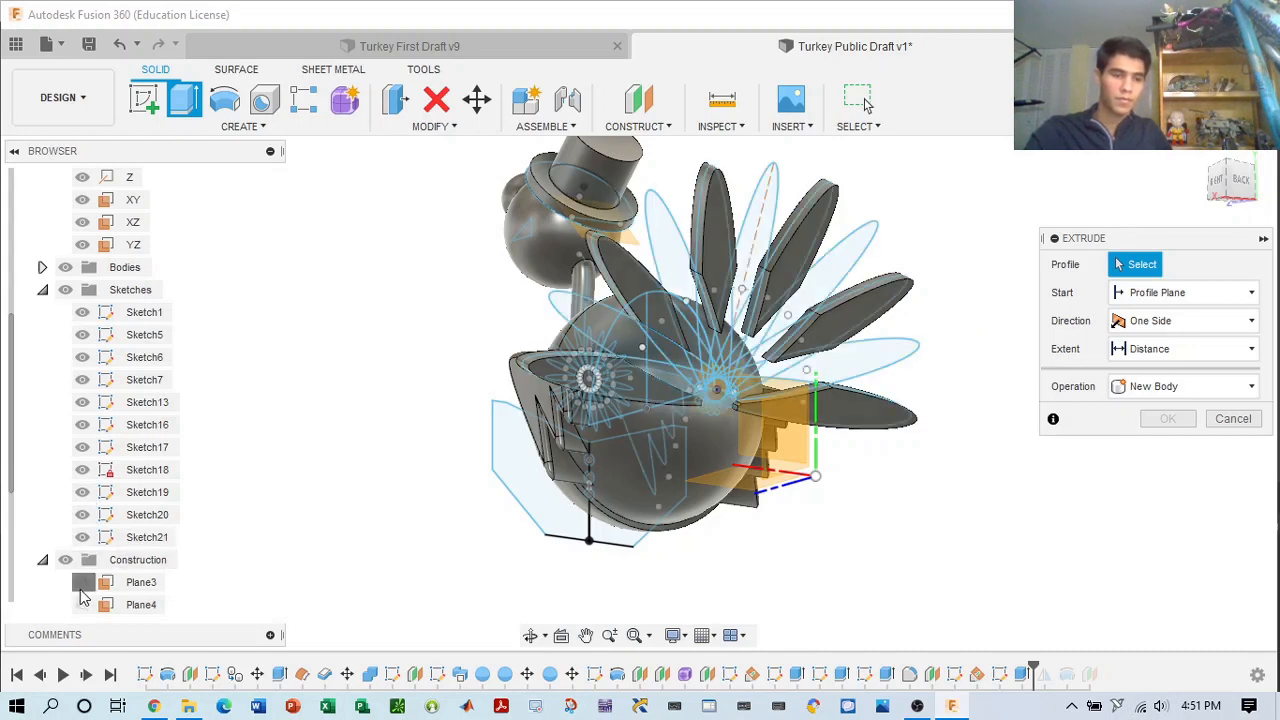
scroll(106, 565, down, 3)
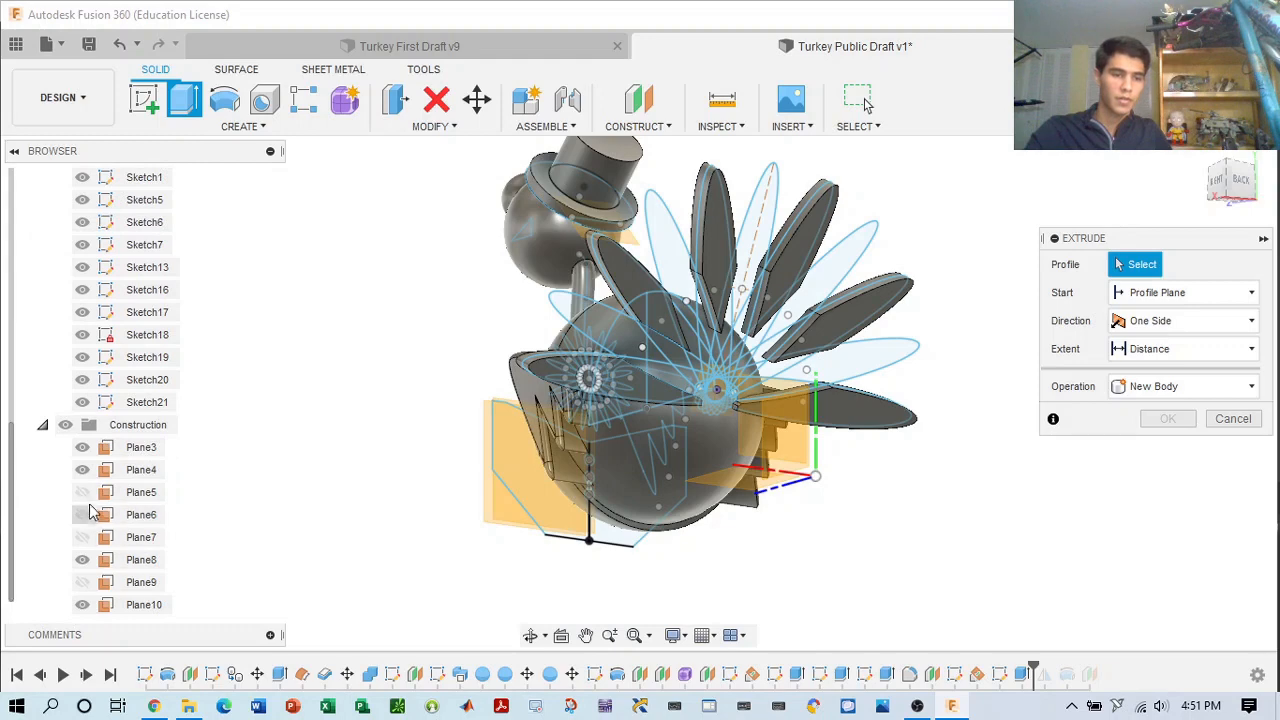
click(84, 538)
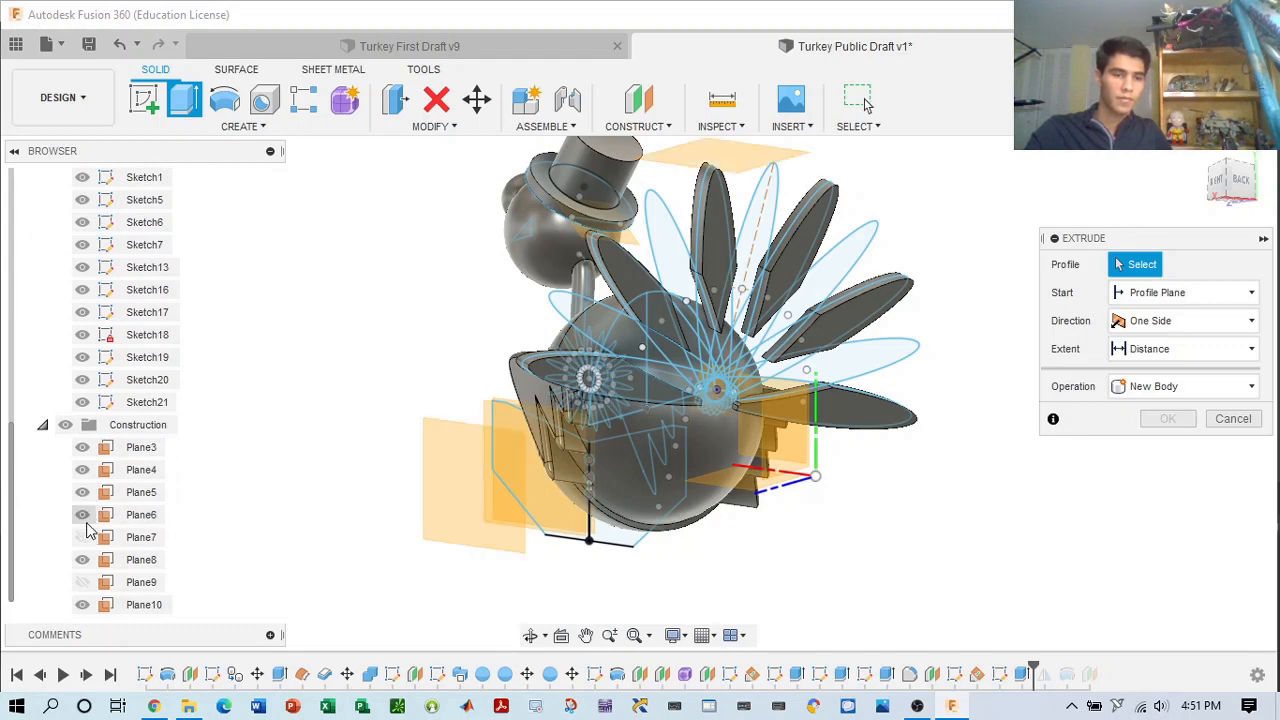
click(86, 586)
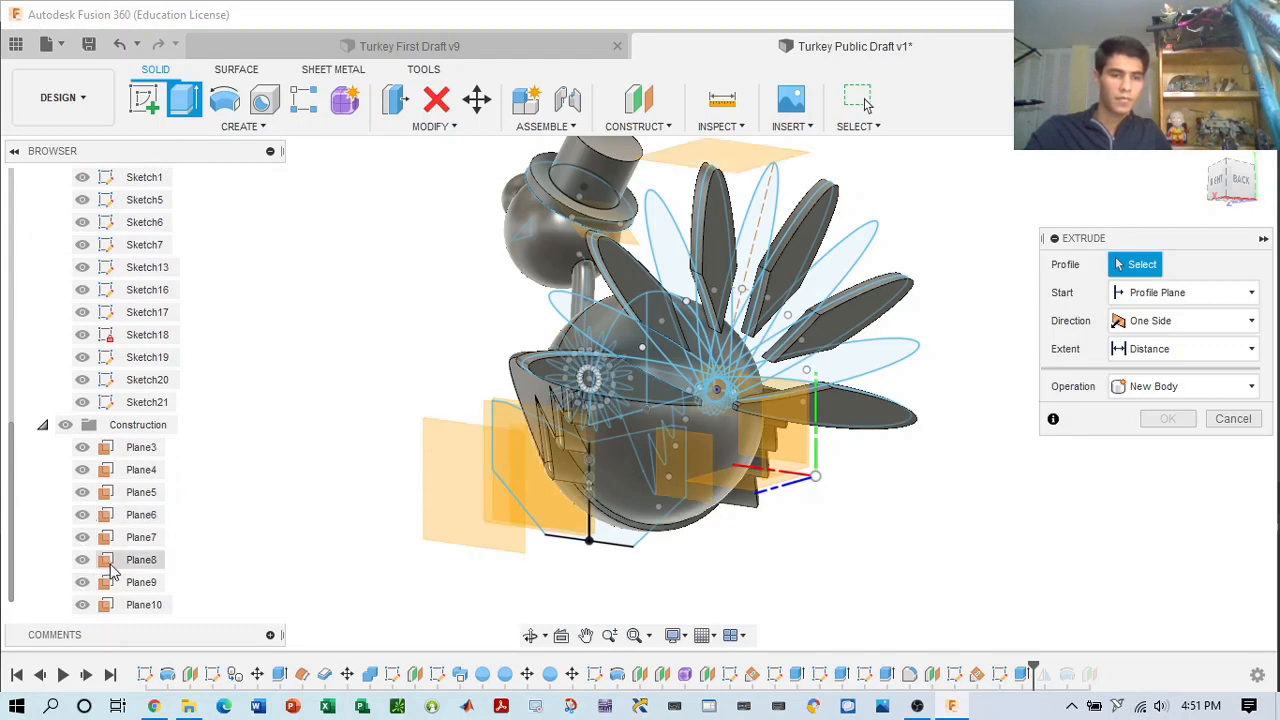
drag(1230, 188, 1265, 191)
click(147, 402)
scroll(126, 277, up, 2)
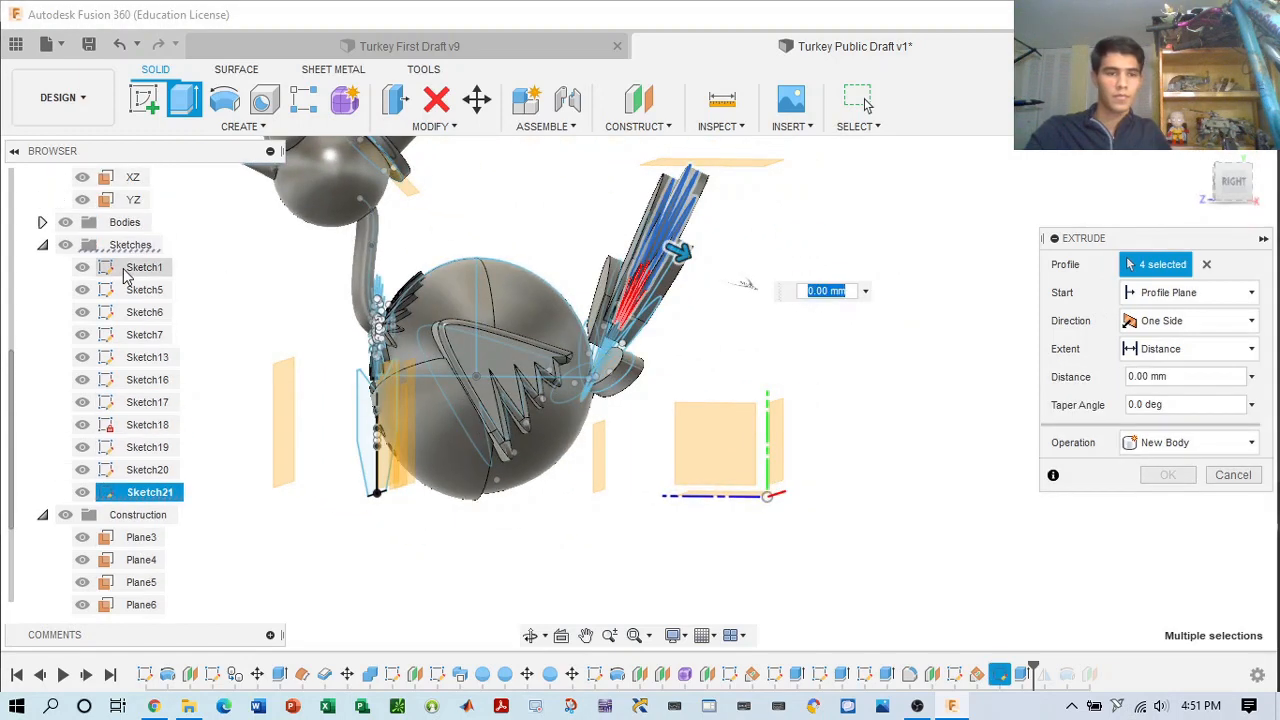
scroll(871, 249, up, 2)
scroll(763, 267, down, 3)
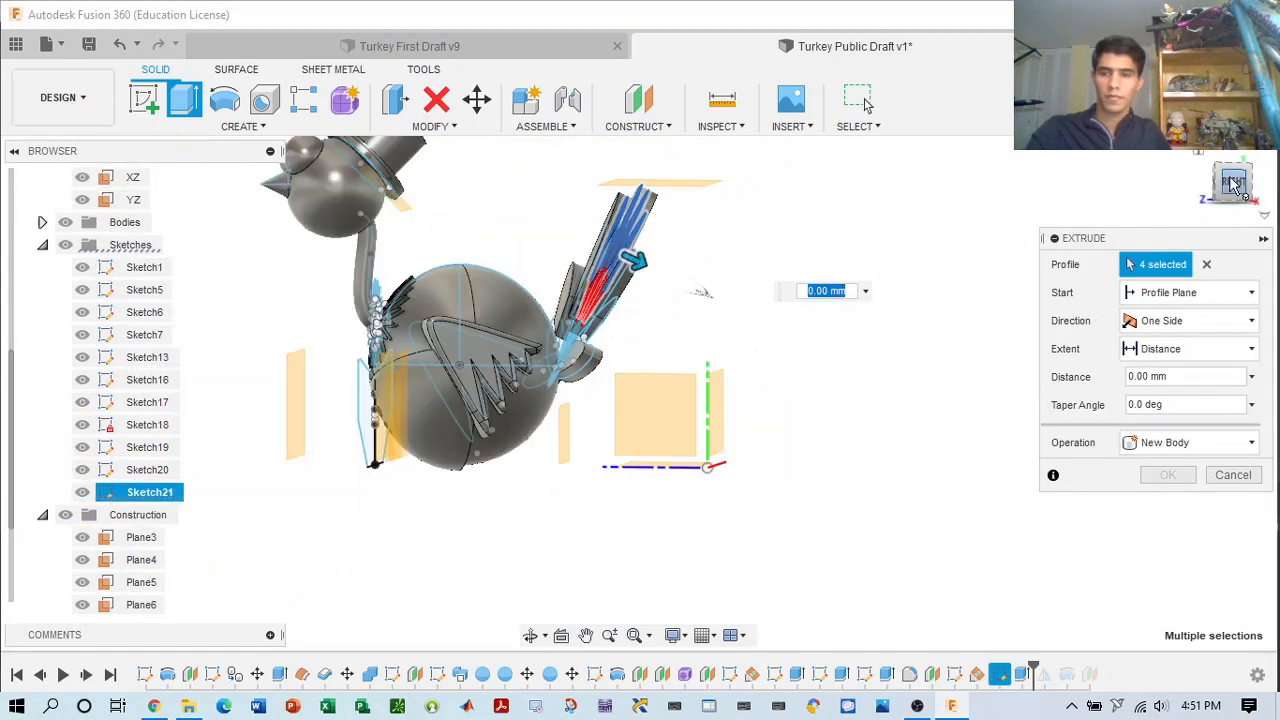
drag(1240, 188, 1208, 190)
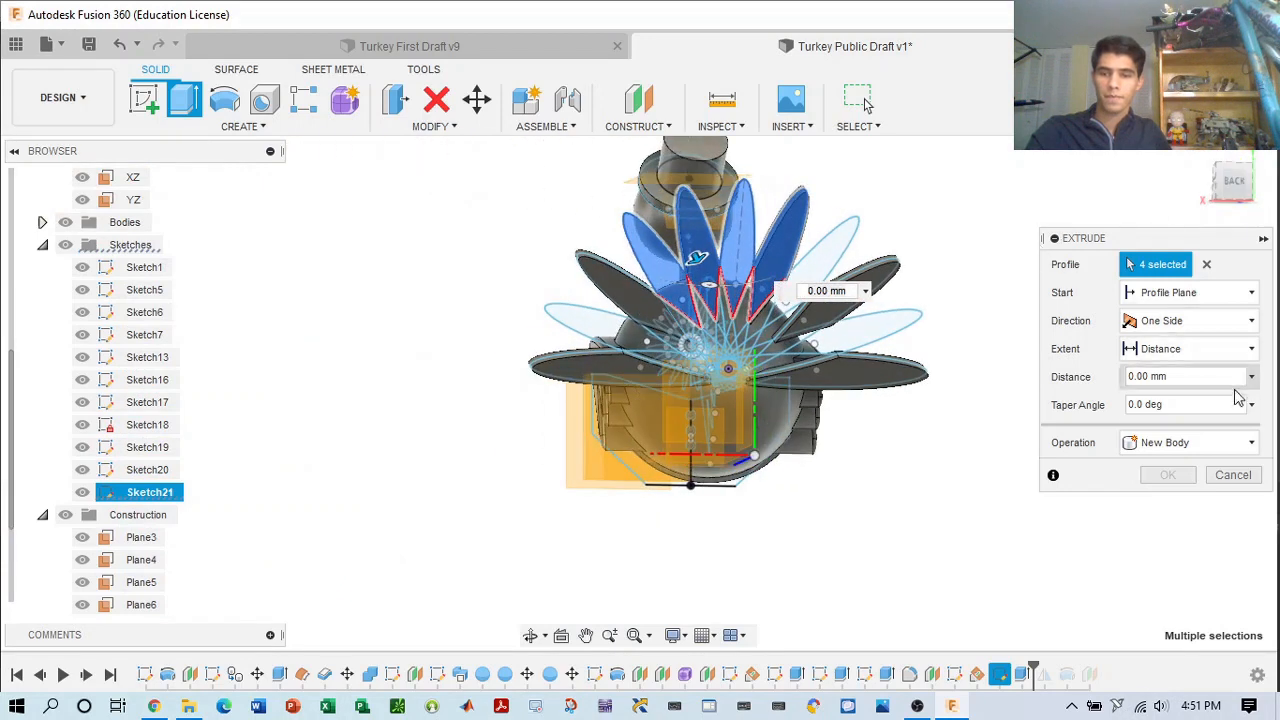
click(1233, 475)
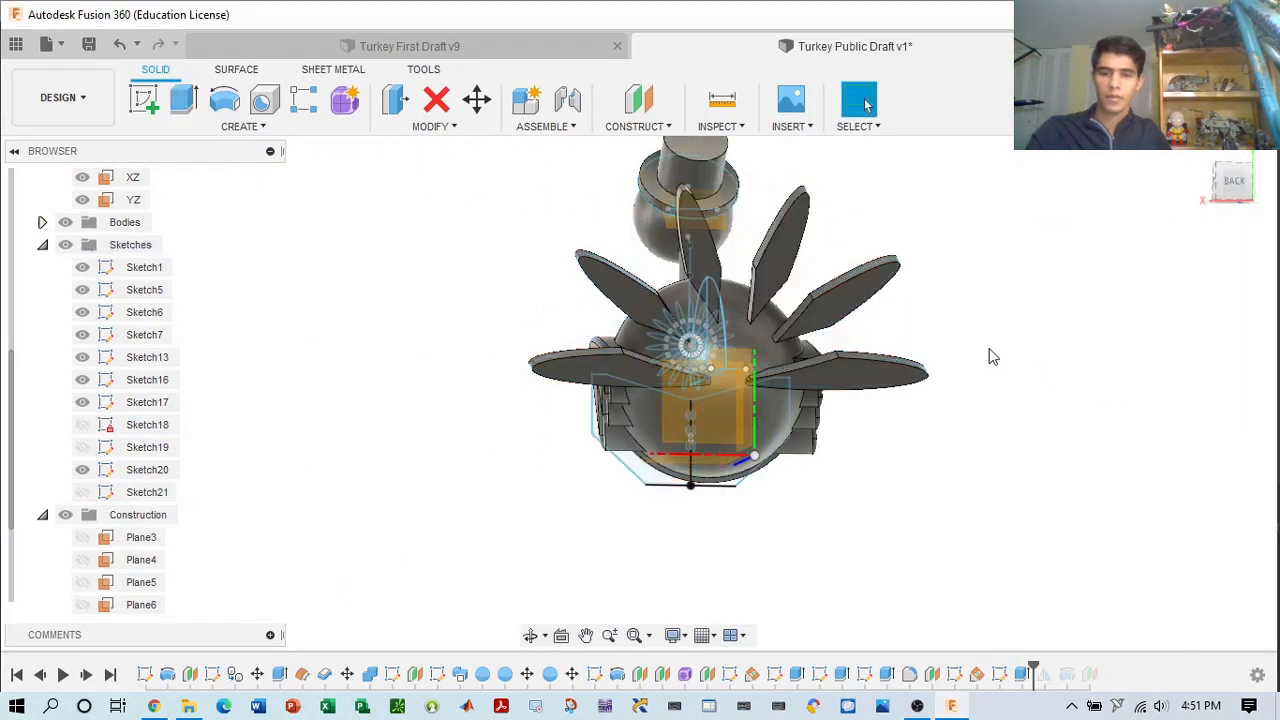
- Start a new extrusion and show Sketch21 and the hidden construction planes from Plane3 through Plane9
click(182, 100)
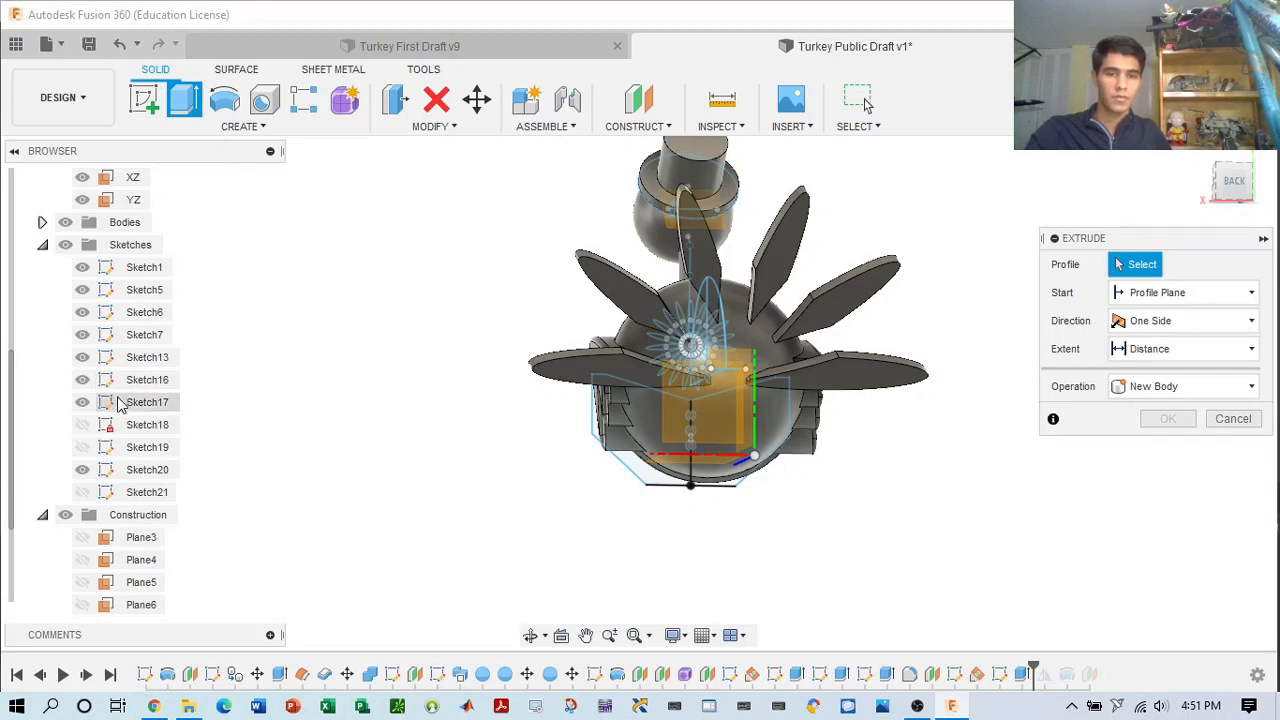
scroll(90, 380, down, 2)
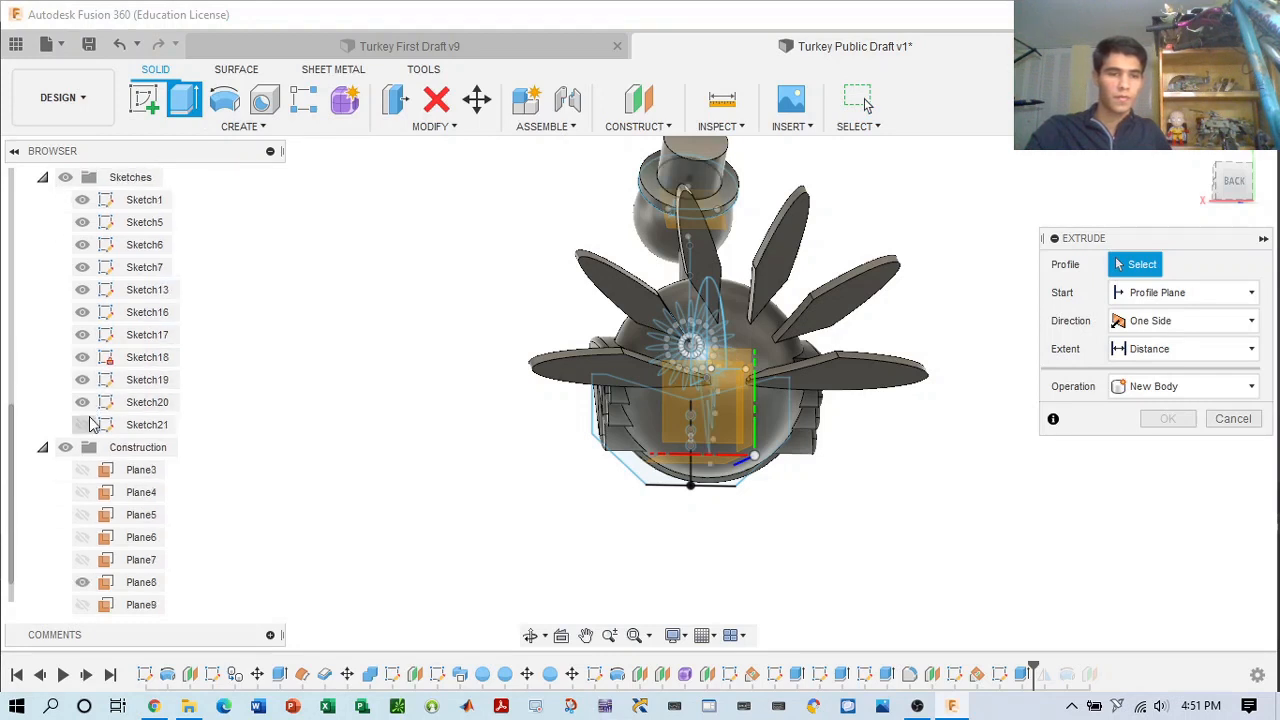
click(84, 424)
click(83, 470)
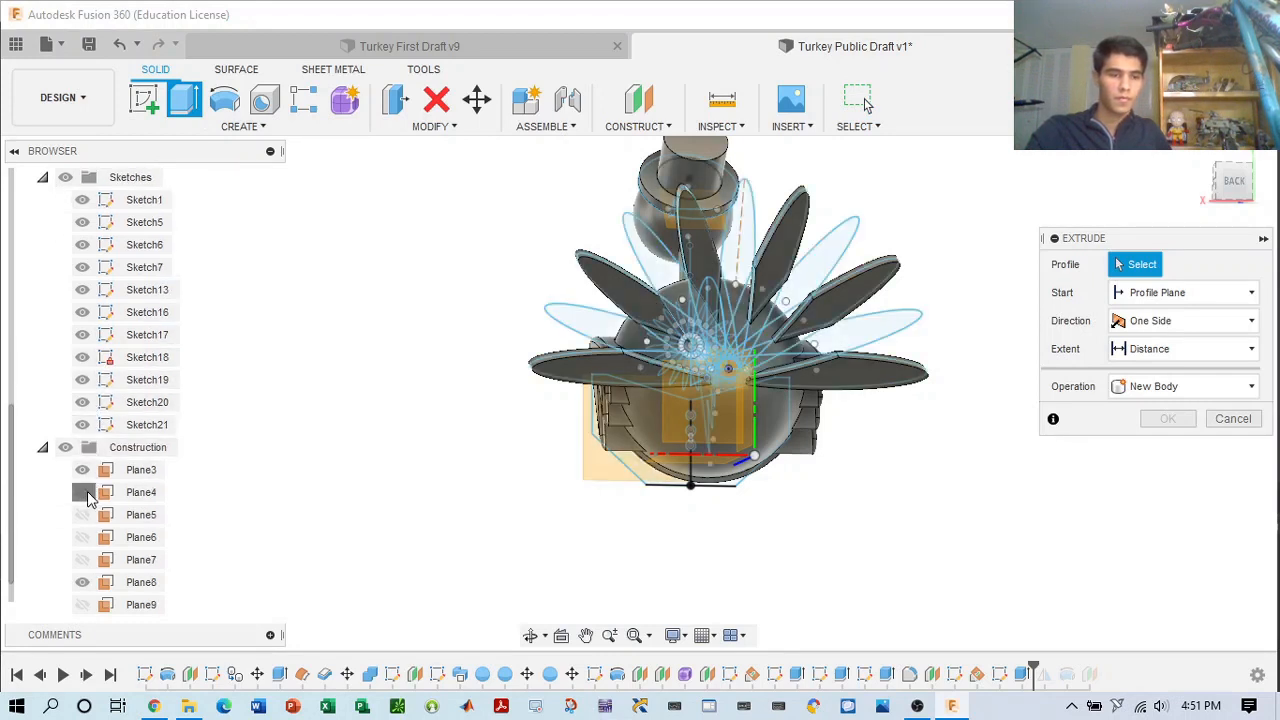
click(83, 492)
click(83, 537)
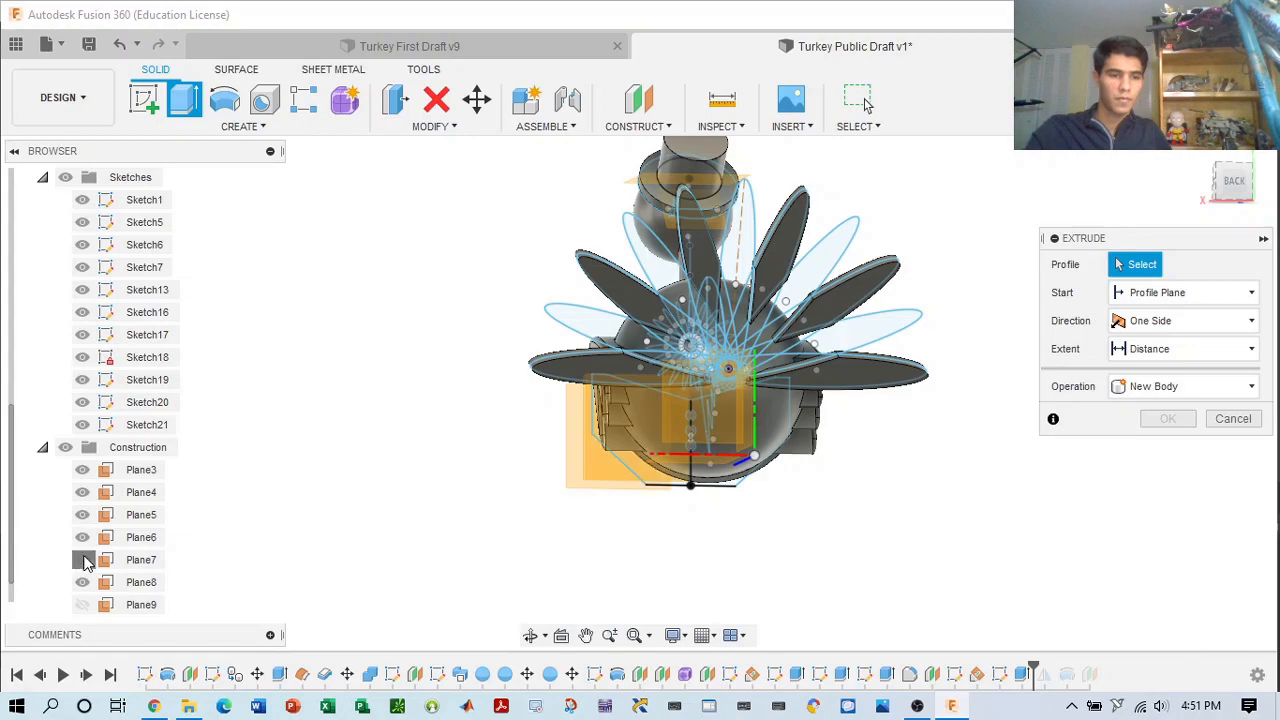
click(83, 604)
scroll(852, 308, up, 3)
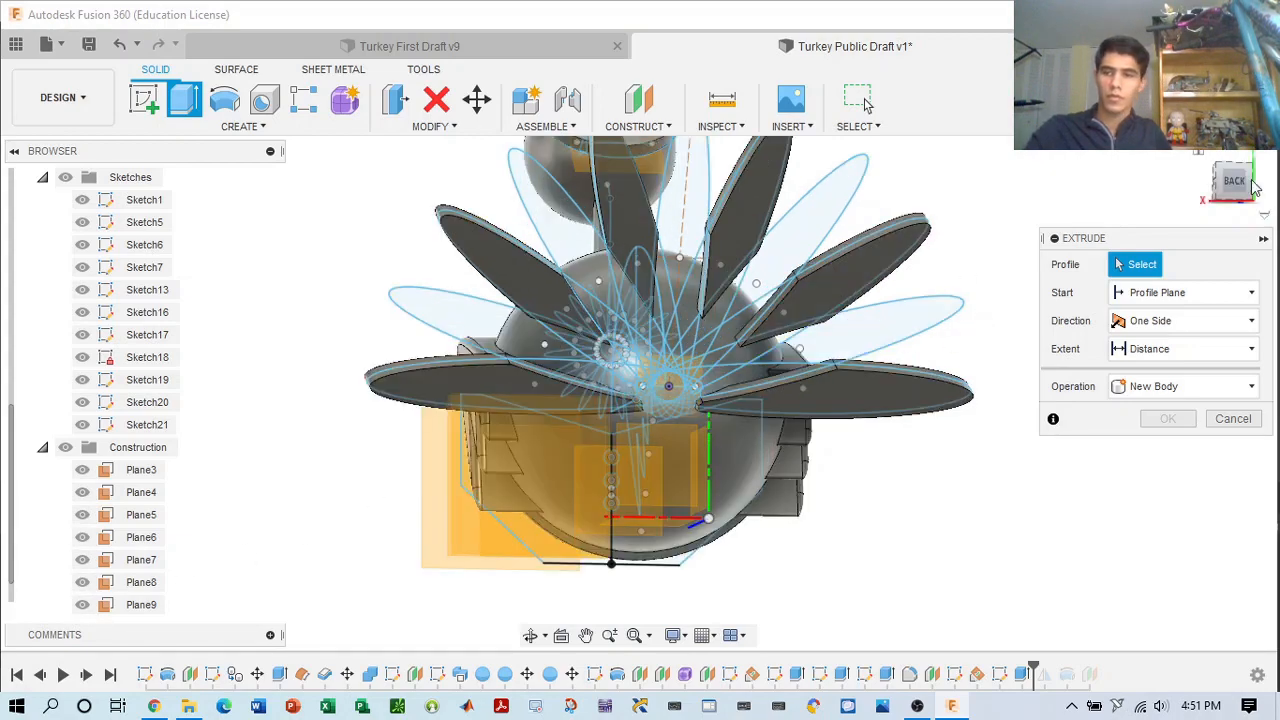
- Select the five remaining feather profiles between the extruded tail feathers for the extrusion
drag(1253, 185, 1279, 188)
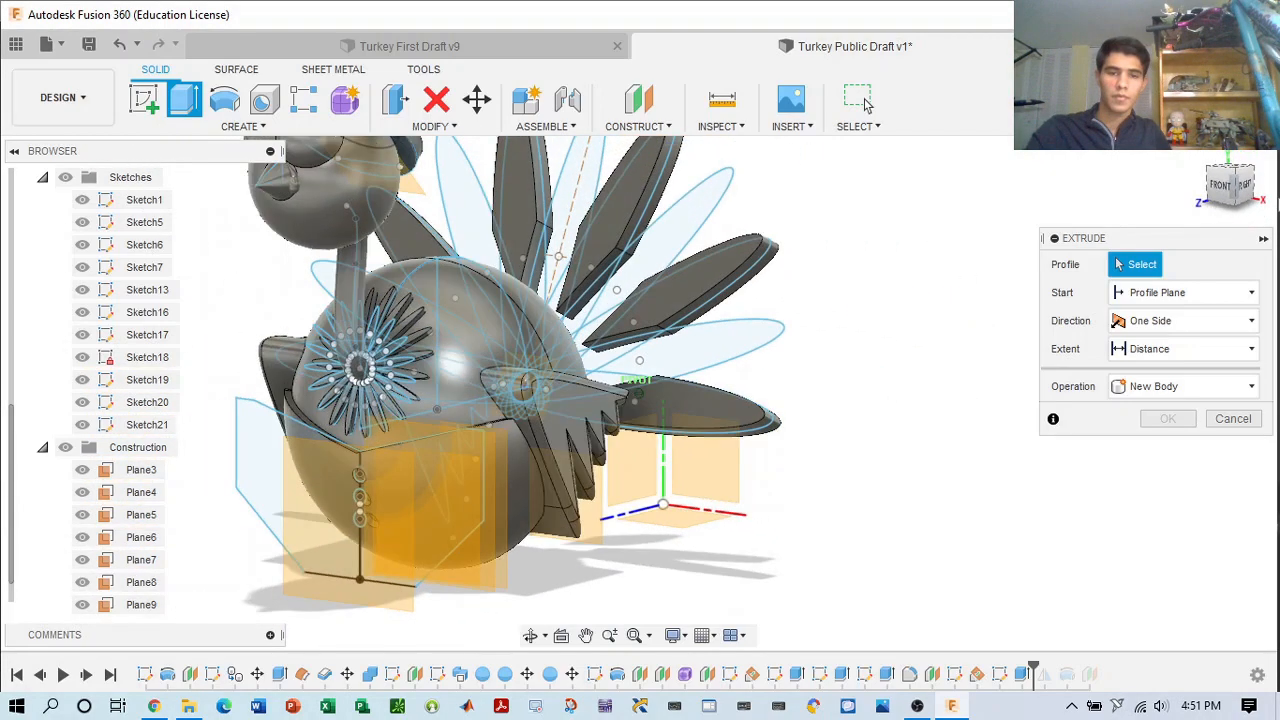
click(643, 357)
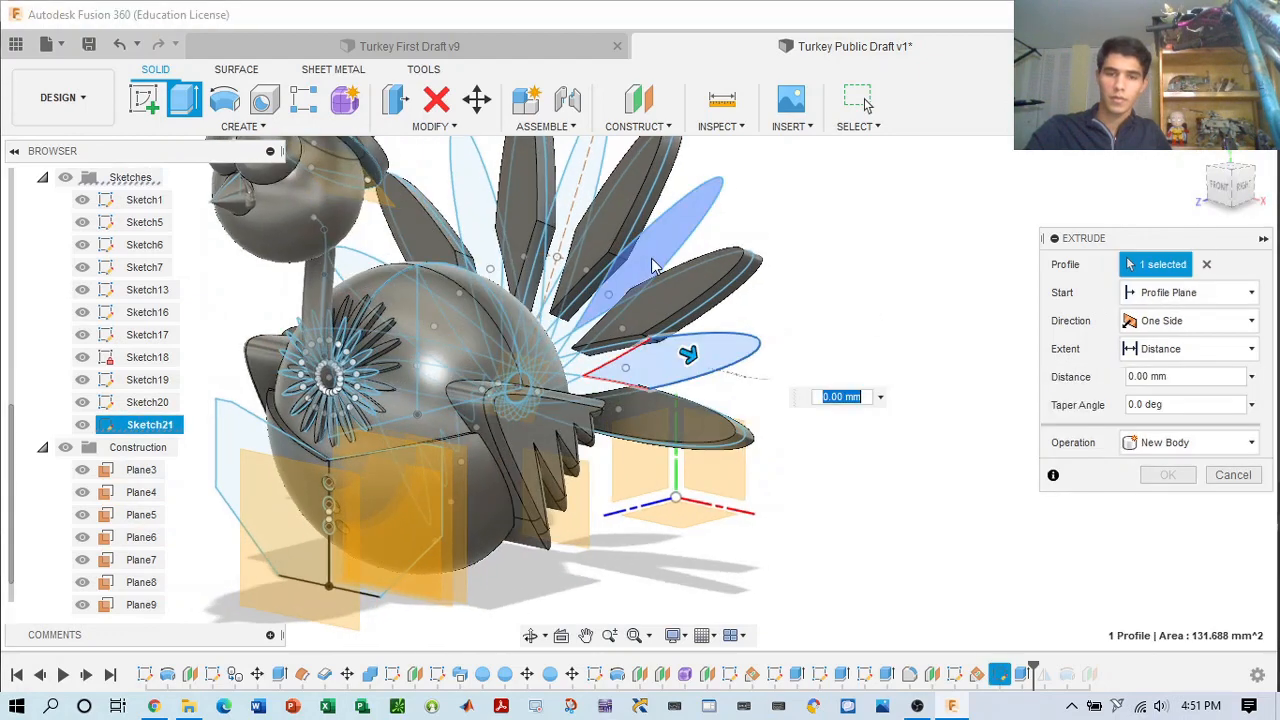
click(652, 265)
click(583, 215)
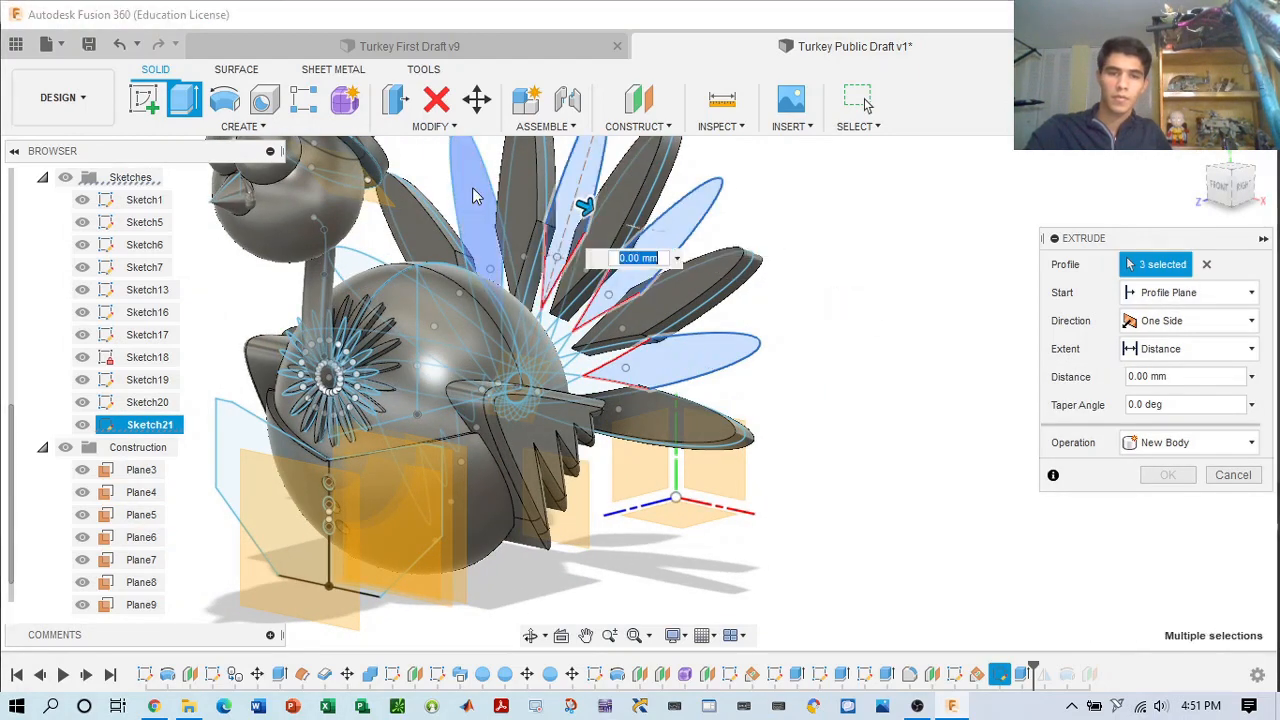
click(475, 196)
drag(1230, 184, 1182, 192)
click(430, 255)
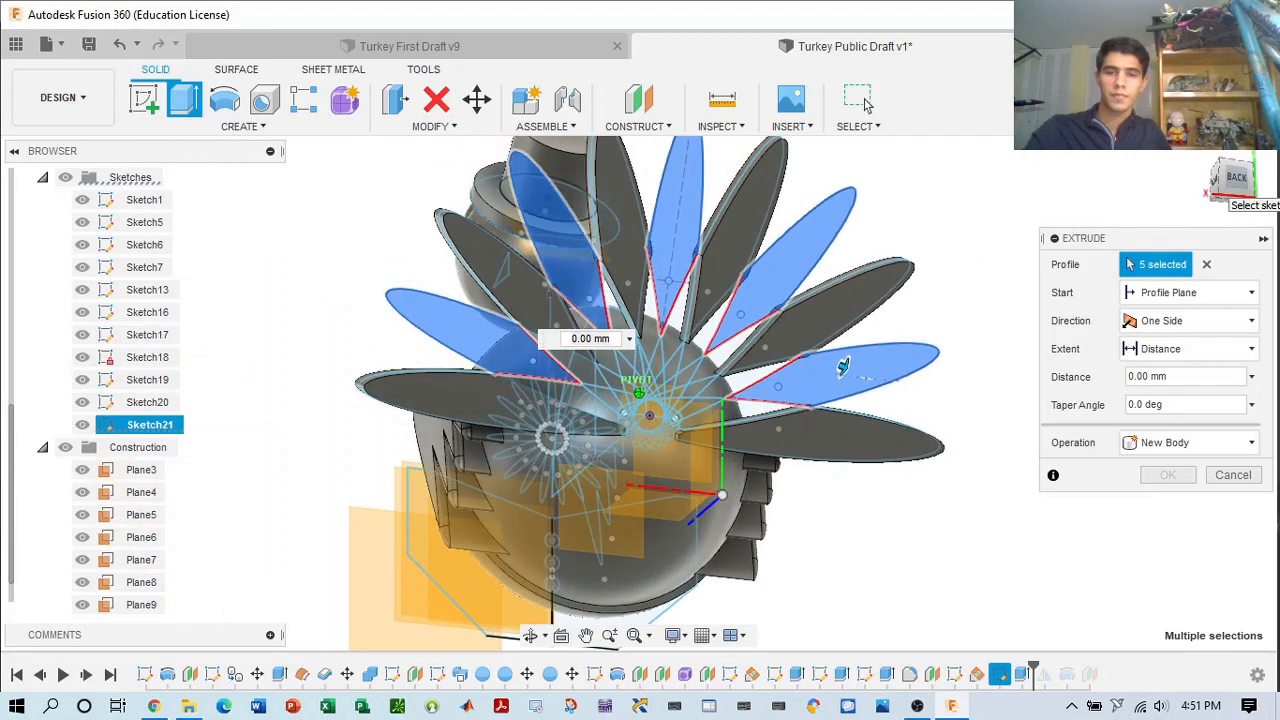
- Extrude the five selected feathers 3 mm to one side using the Join operation
click(1187, 380)
text(3mm)
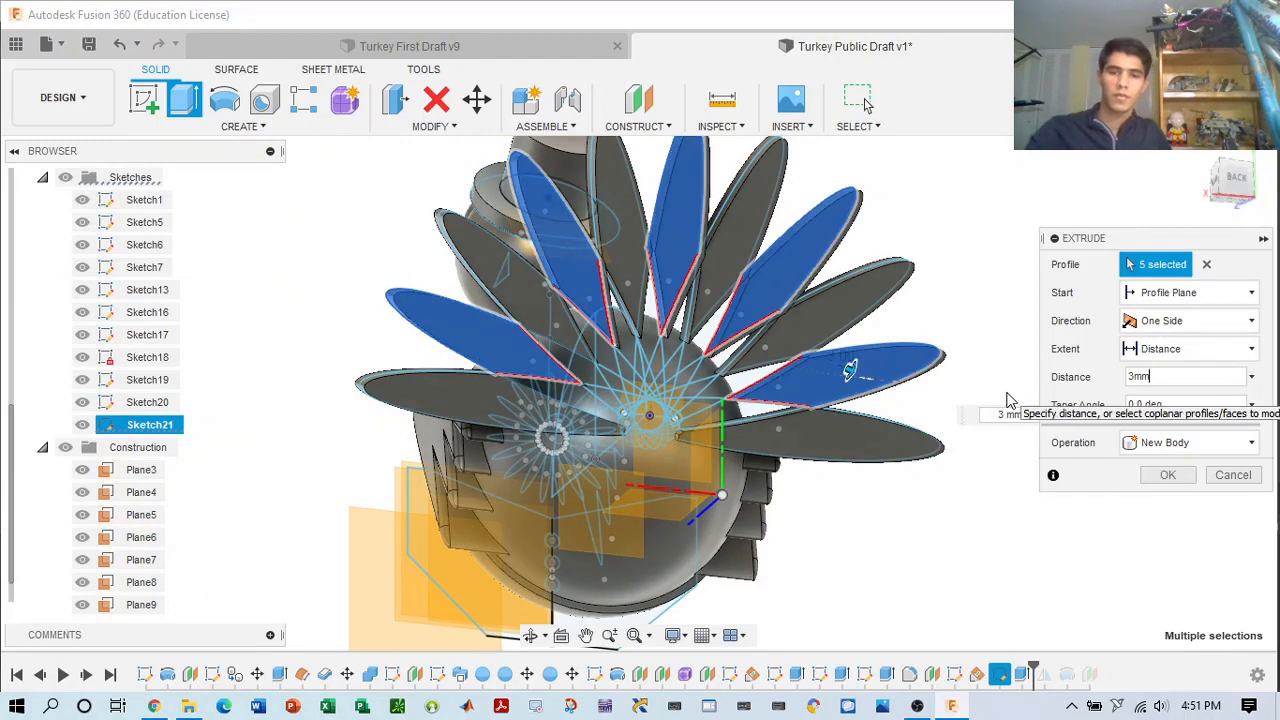
mouse_move(1226, 187)
mouse_down()
mouse_move(1277, 204)
mouse_move(1230, 205)
mouse_up()
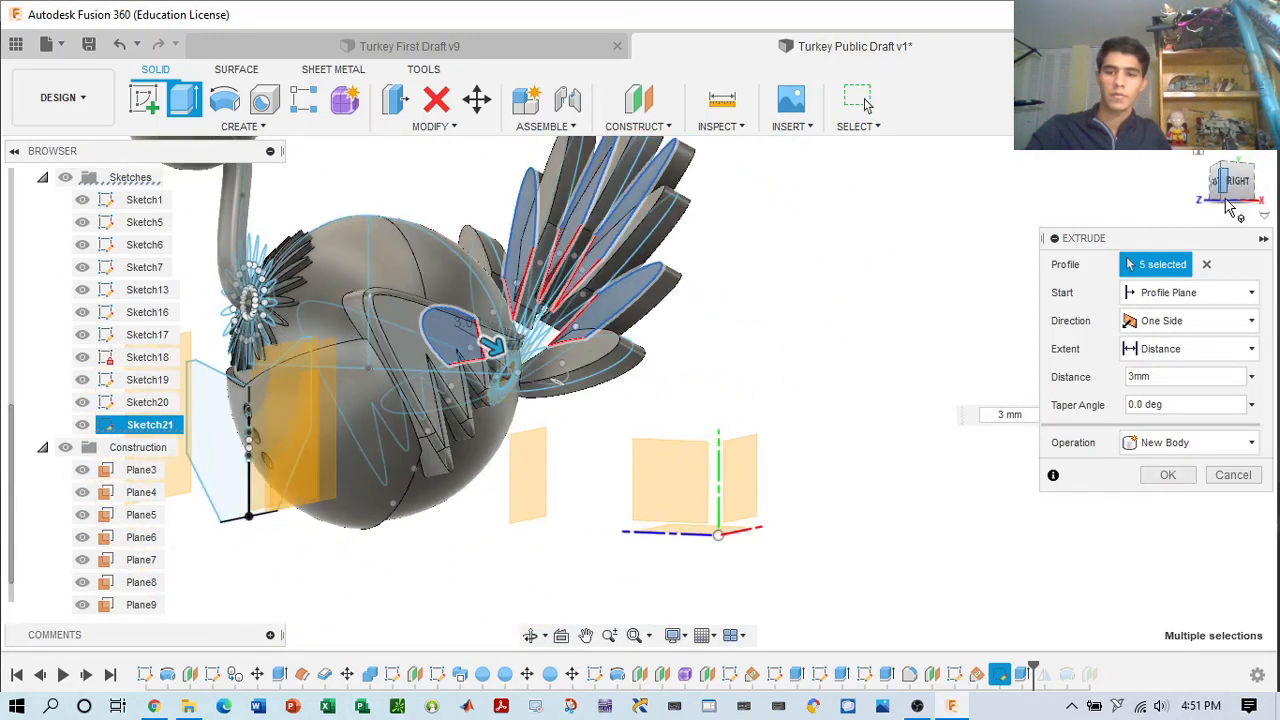
click(1187, 446)
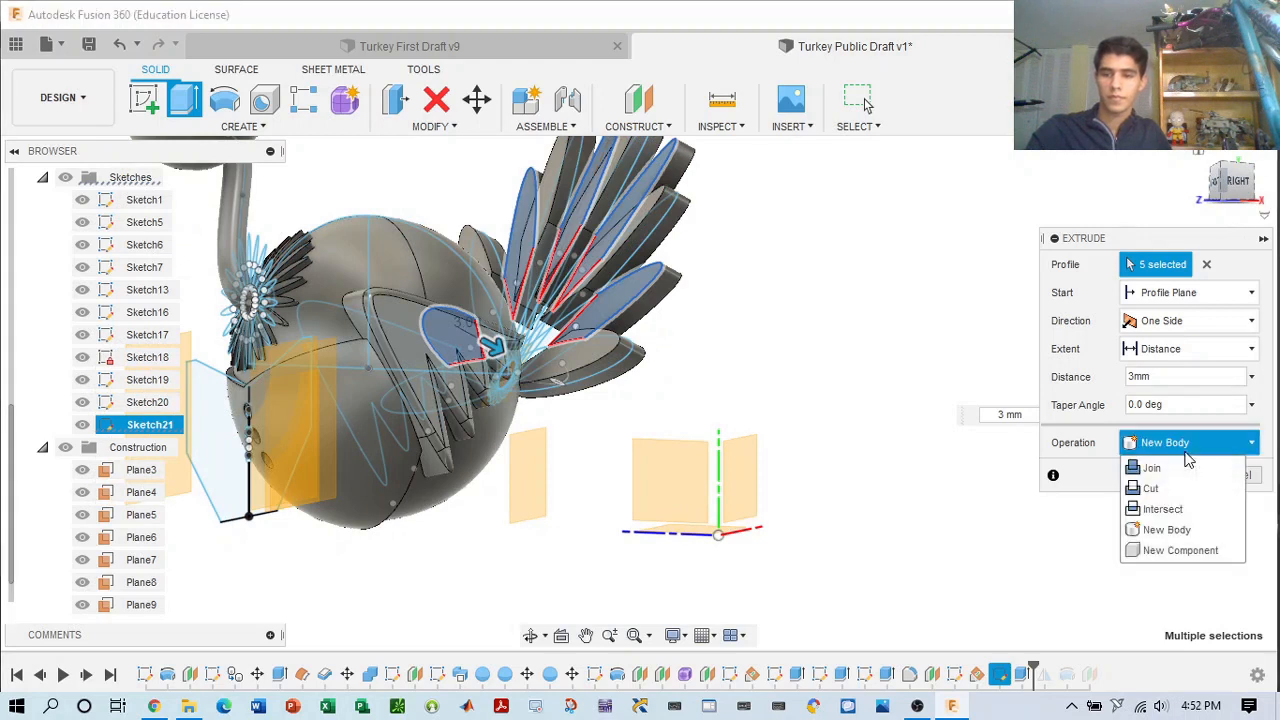
key(Escape)
click(1170, 476)
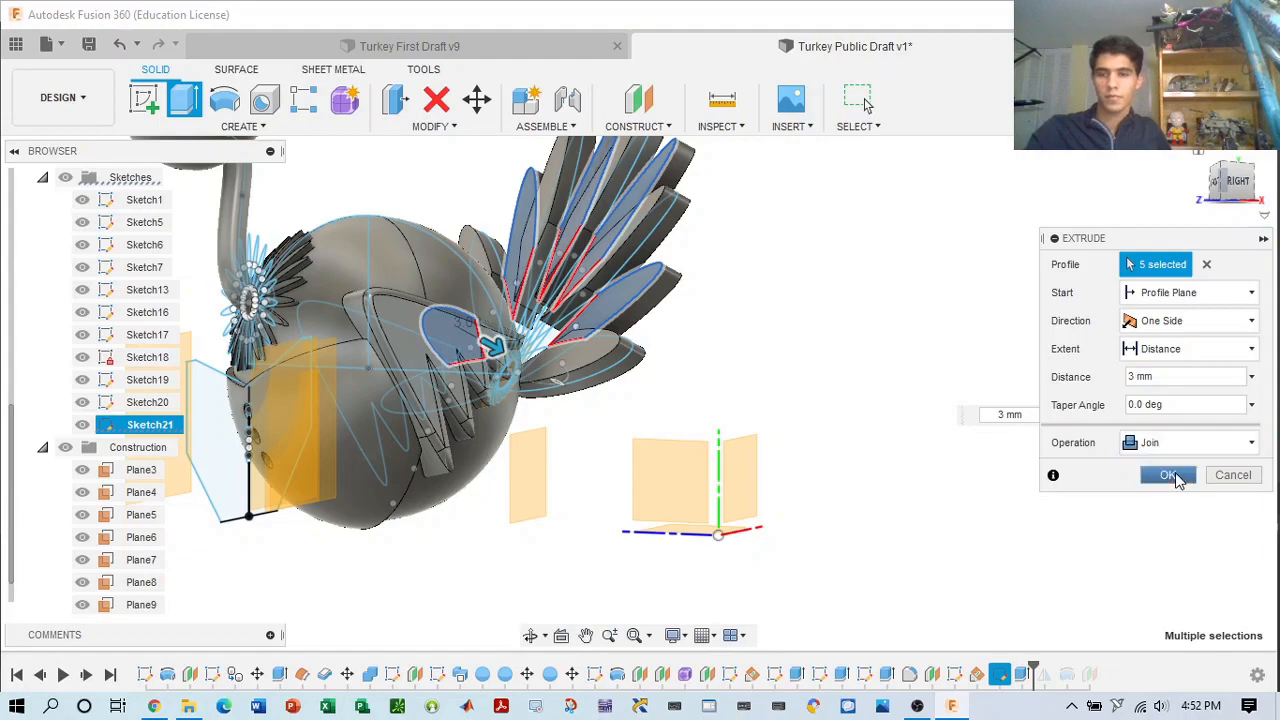
- Hide Sketch1 through Sketch20, leaving only Sketch21 shown, and hide the whole Construction folder of planes
mouse_move(1239, 194)
mouse_down()
mouse_move(1138, 184)
mouse_move(1150, 140)
mouse_move(1188, 135)
mouse_move(1266, 190)
mouse_move(1232, 198)
mouse_move(1176, 134)
mouse_up()
scroll(867, 425, up, 3)
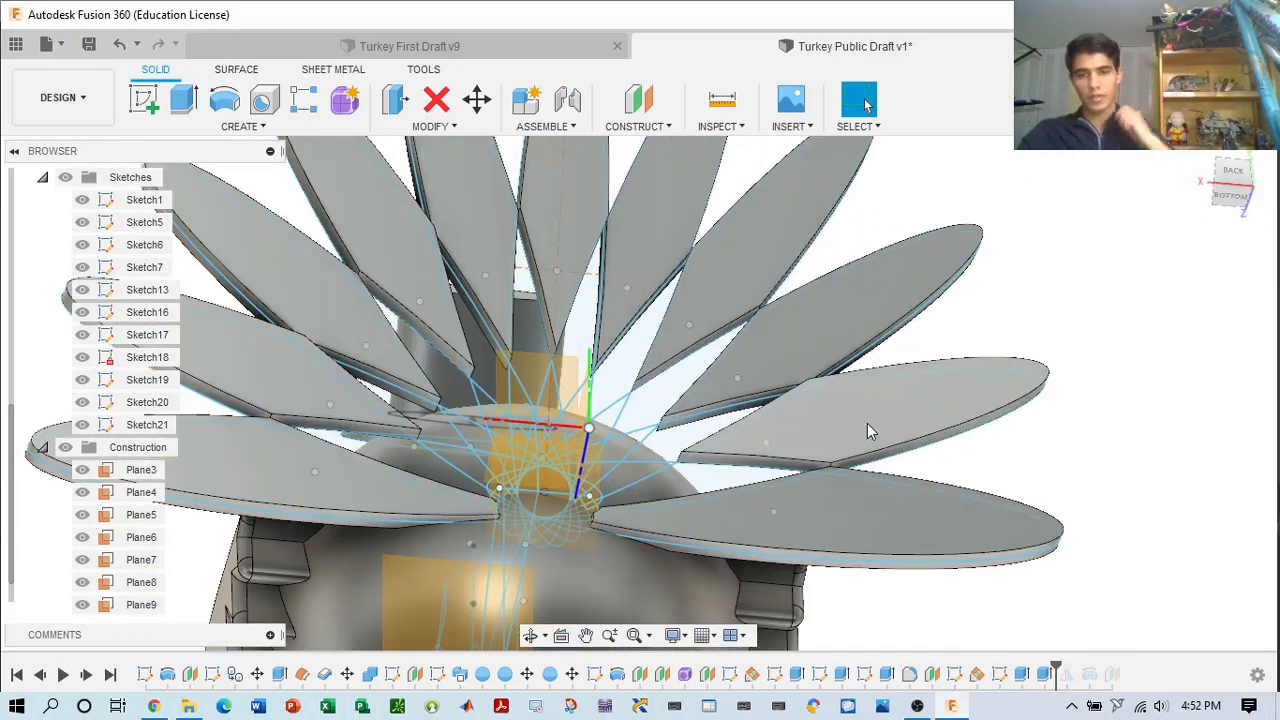
scroll(105, 298, up, 1)
click(82, 289)
click(82, 312)
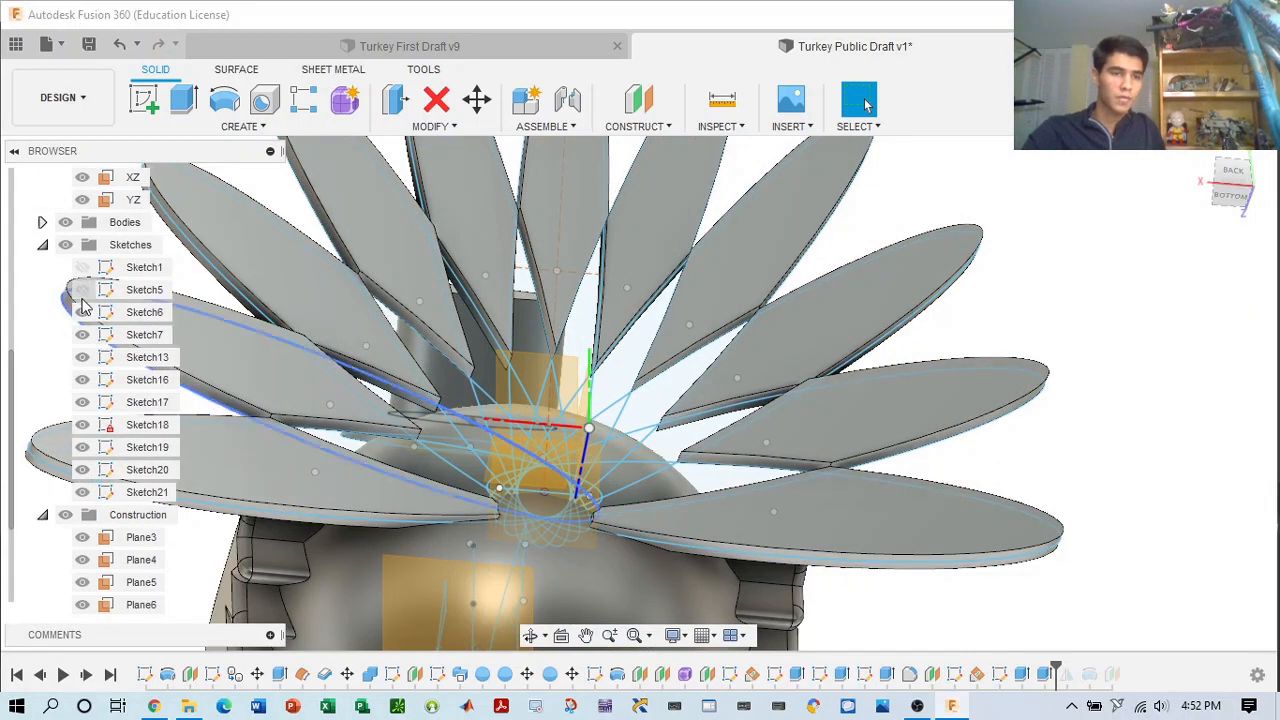
click(82, 334)
click(82, 380)
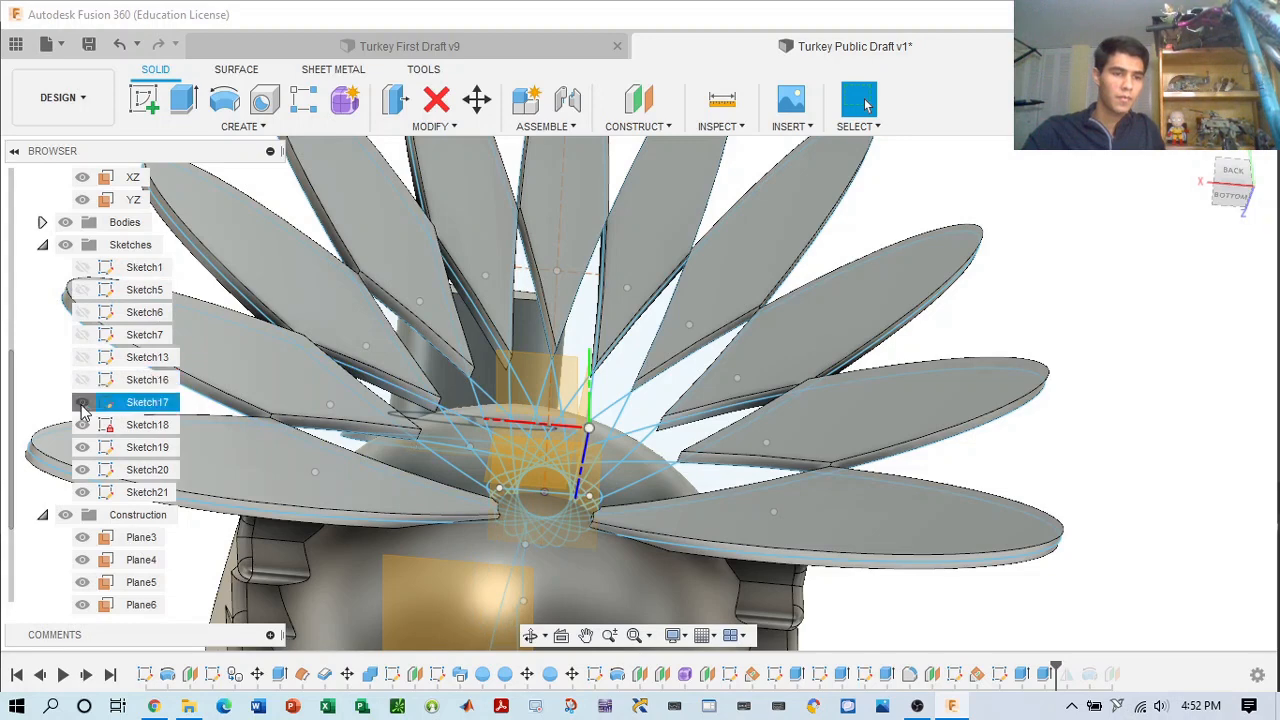
click(82, 424)
click(82, 447)
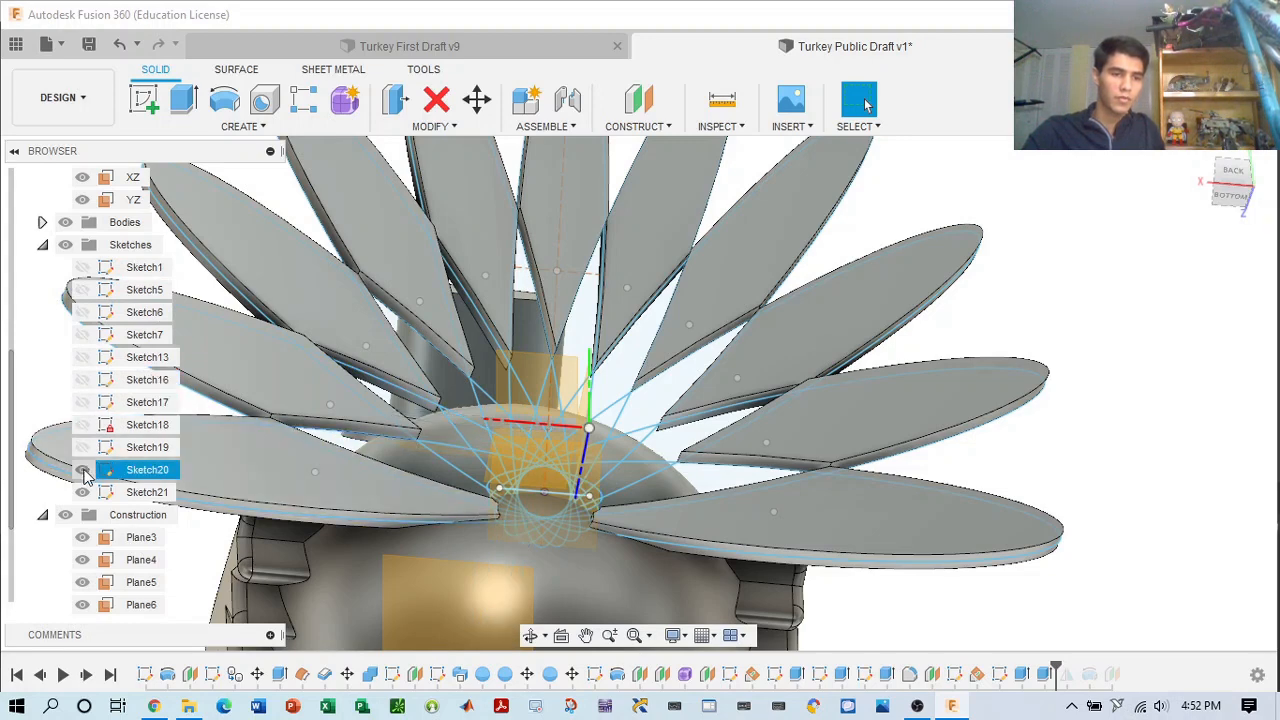
click(82, 469)
middle_drag(572, 400, 677, 318)
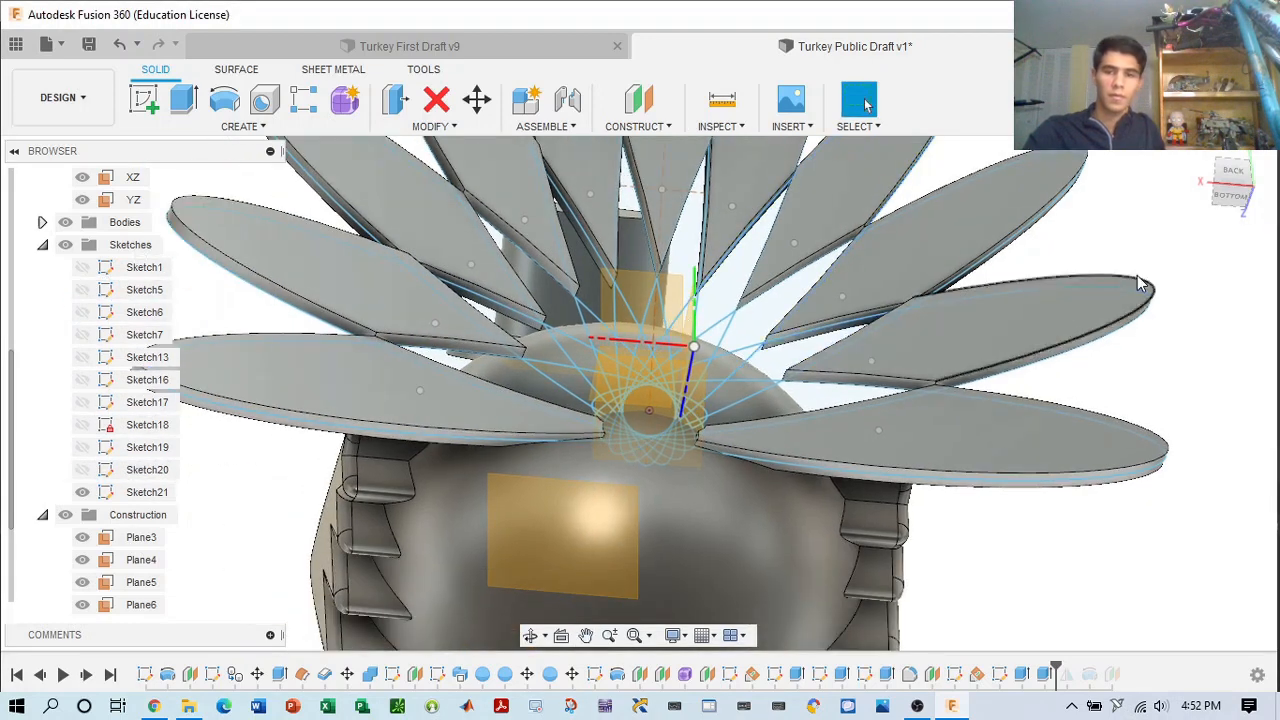
click(65, 515)
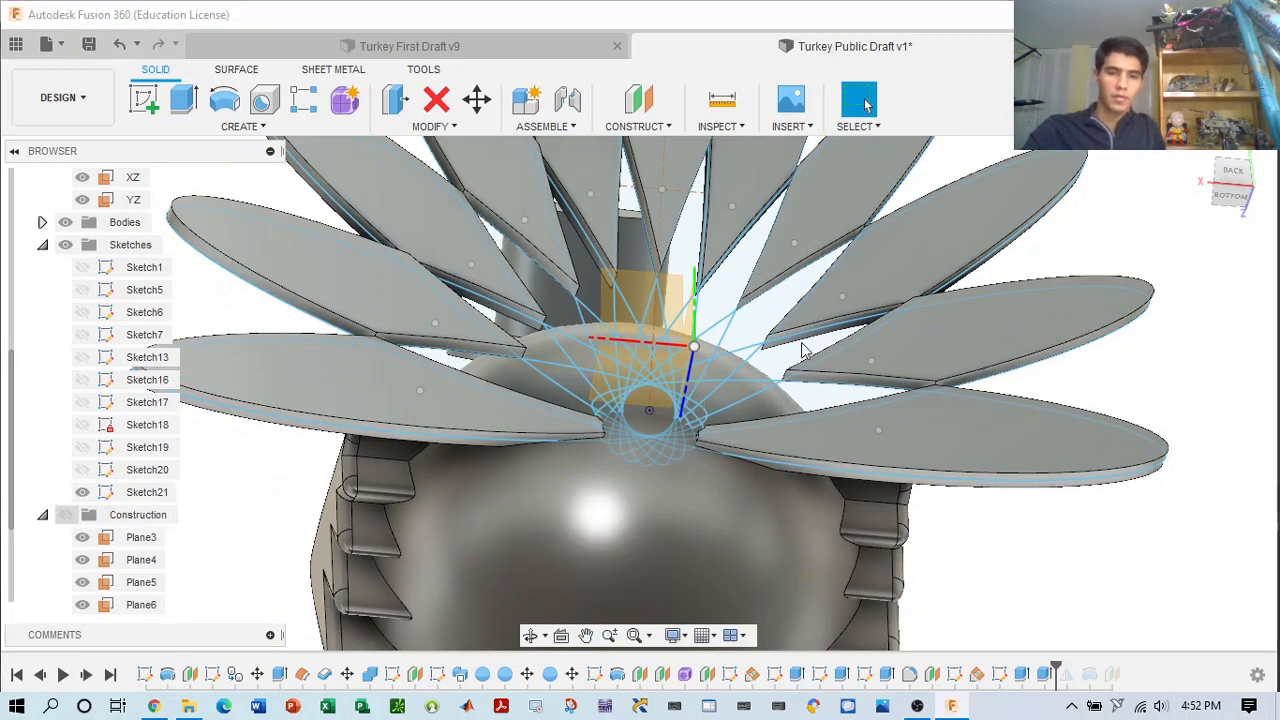
- Start an extrusion and select the ten Sketch21 overlap profiles between neighbouring tail feathers near their bases
mouse_move(1232, 187)
mouse_down()
mouse_move(1260, 195)
mouse_move(1222, 184)
mouse_move(1217, 197)
mouse_move(1236, 190)
mouse_move(1222, 165)
mouse_move(1235, 187)
mouse_up()
scroll(1108, 256, down, 3)
scroll(1003, 230, up, 3)
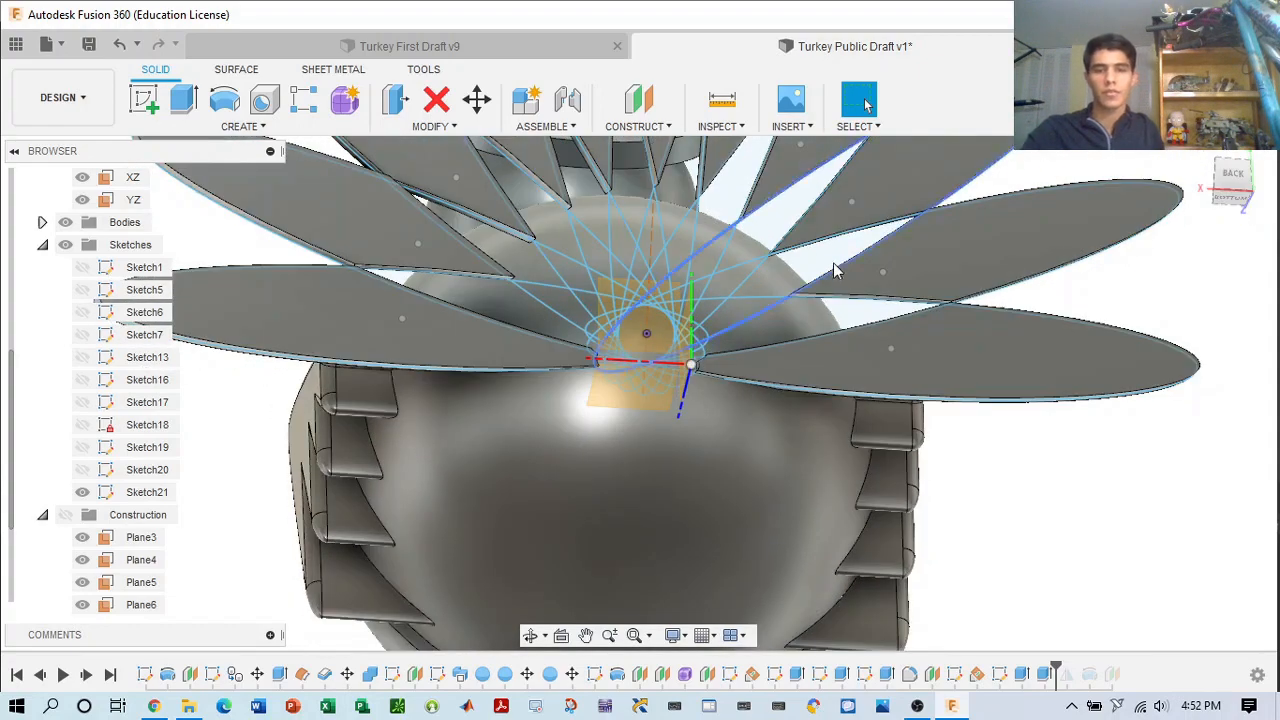
click(184, 98)
click(503, 300)
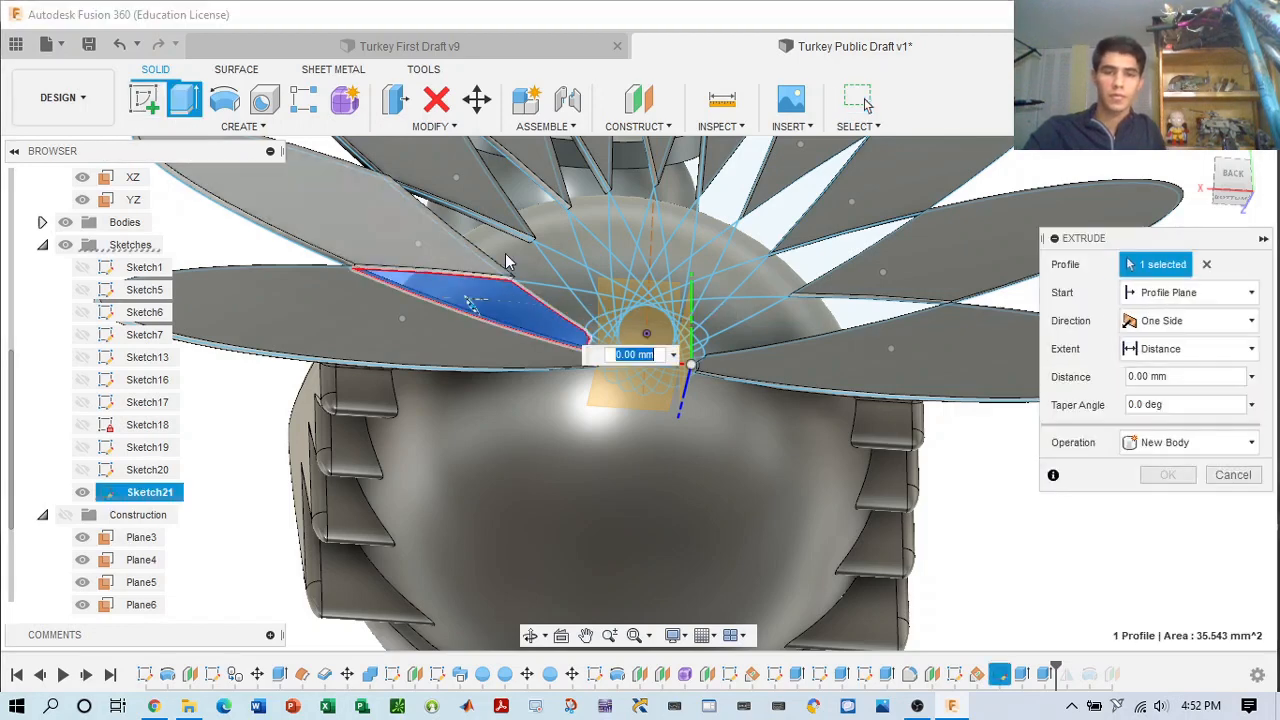
click(540, 220)
click(583, 199)
click(615, 185)
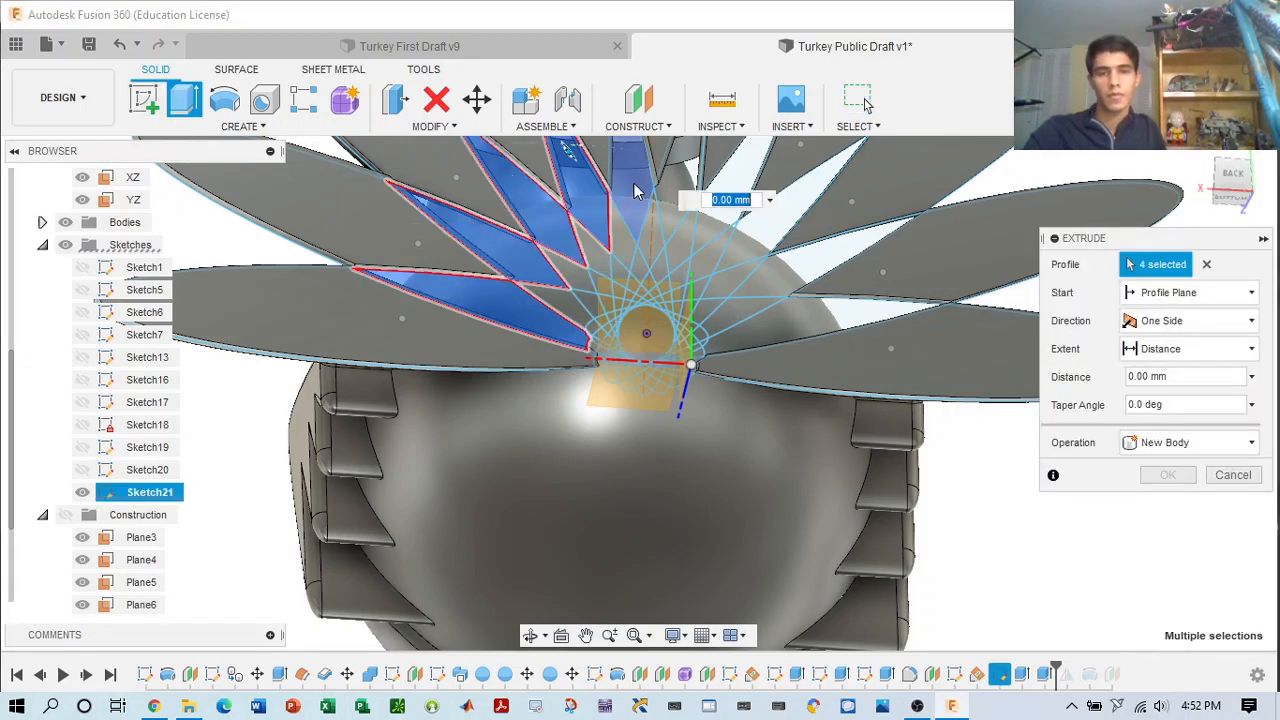
click(655, 175)
click(690, 185)
click(748, 207)
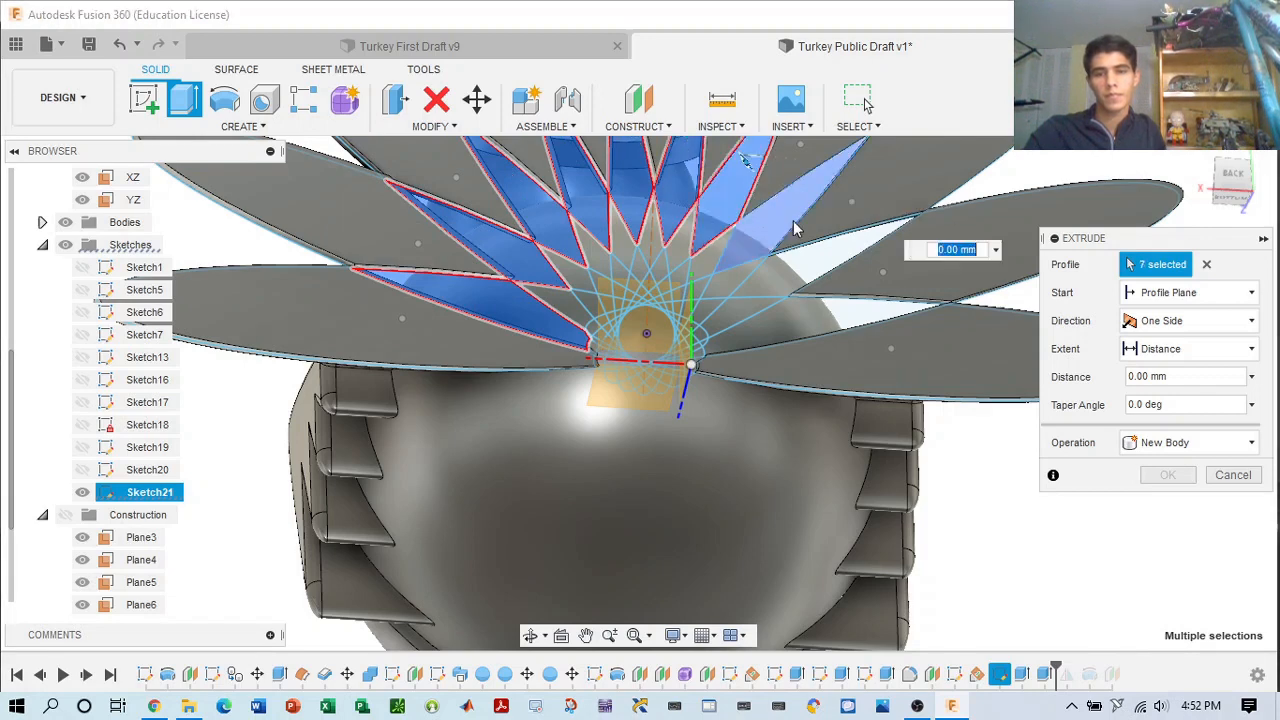
click(790, 215)
click(830, 260)
click(870, 315)
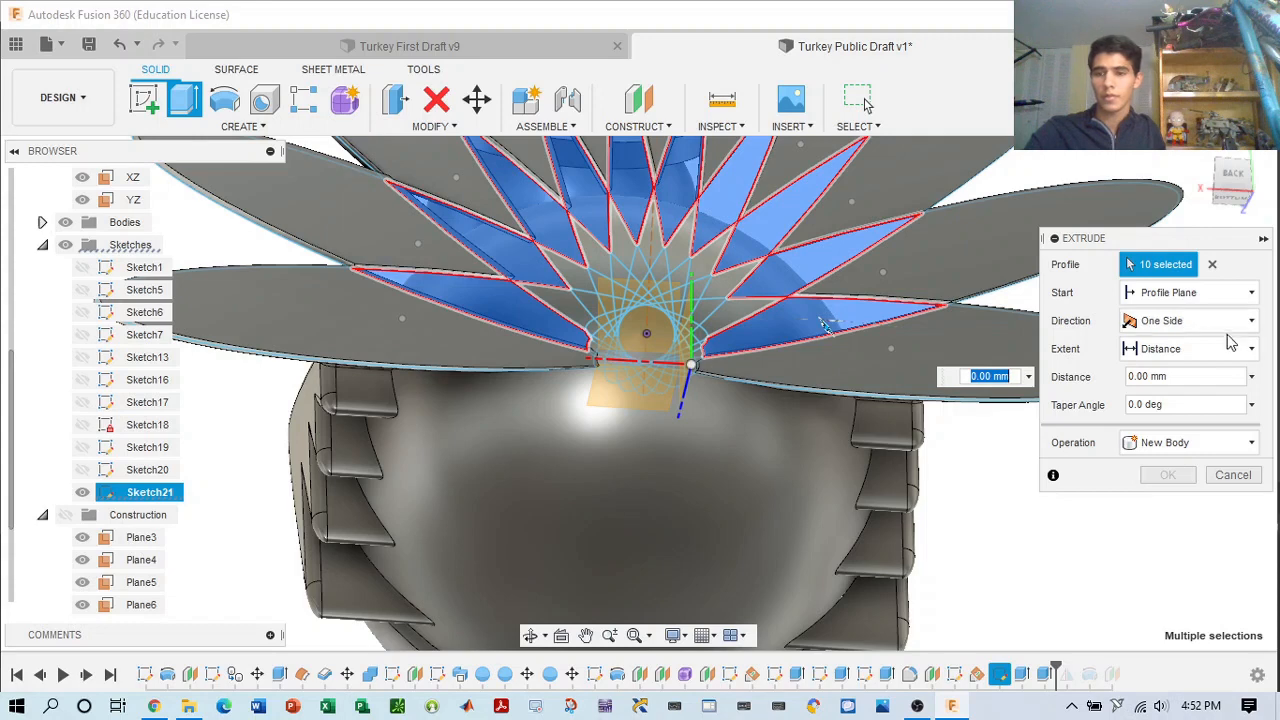
- Extrude the ten overlap profiles symmetrically by 4 mm with the Join operation
click(1185, 377)
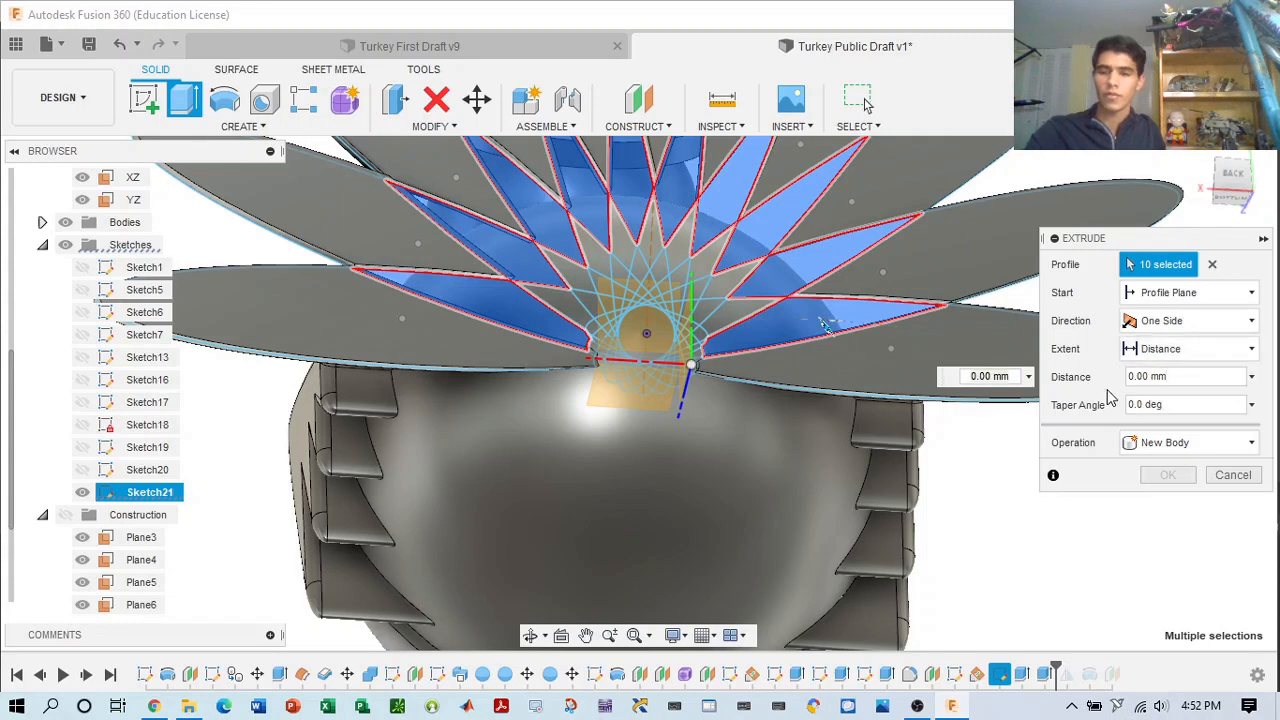
double_click(1186, 377)
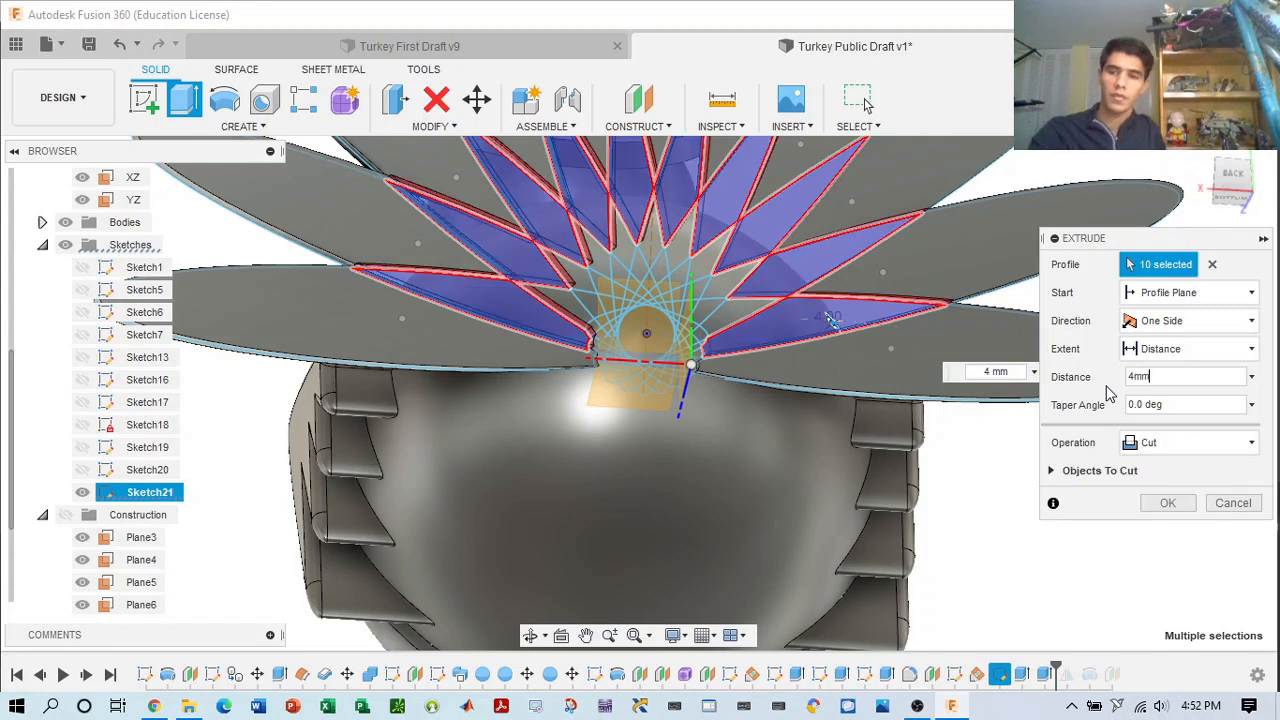
click(1190, 320)
click(1168, 377)
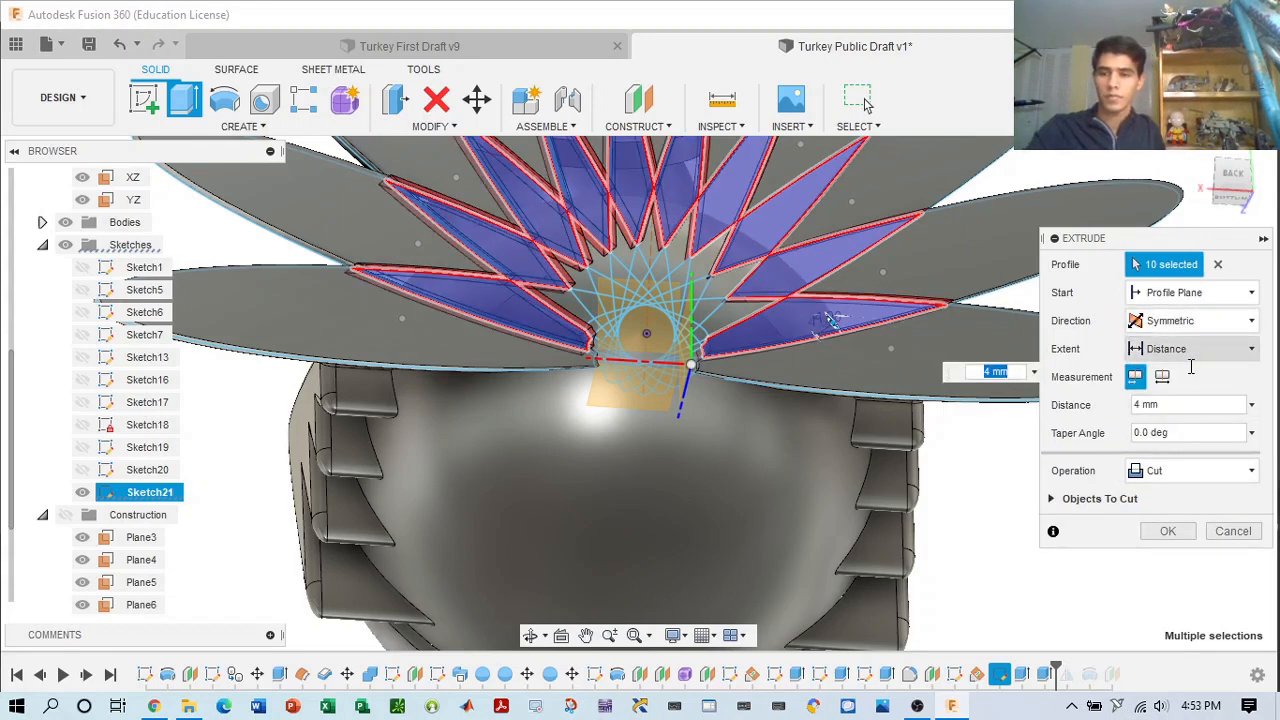
click(1185, 470)
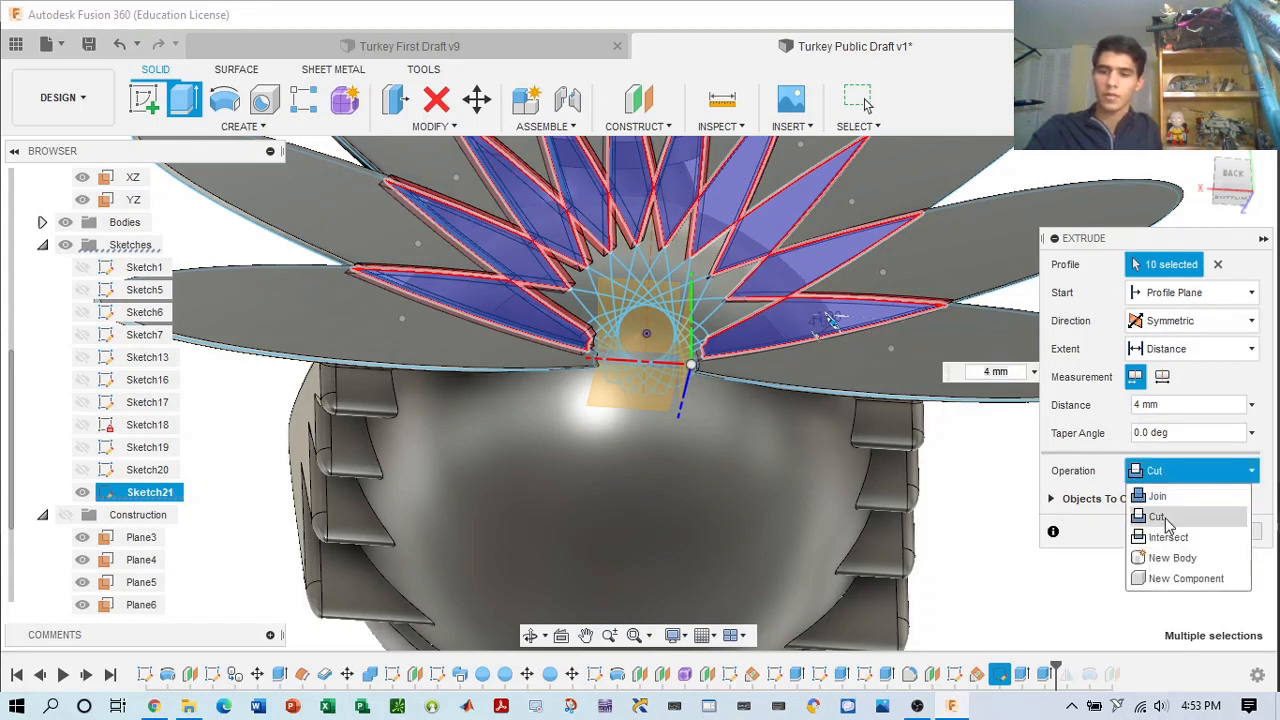
click(1158, 496)
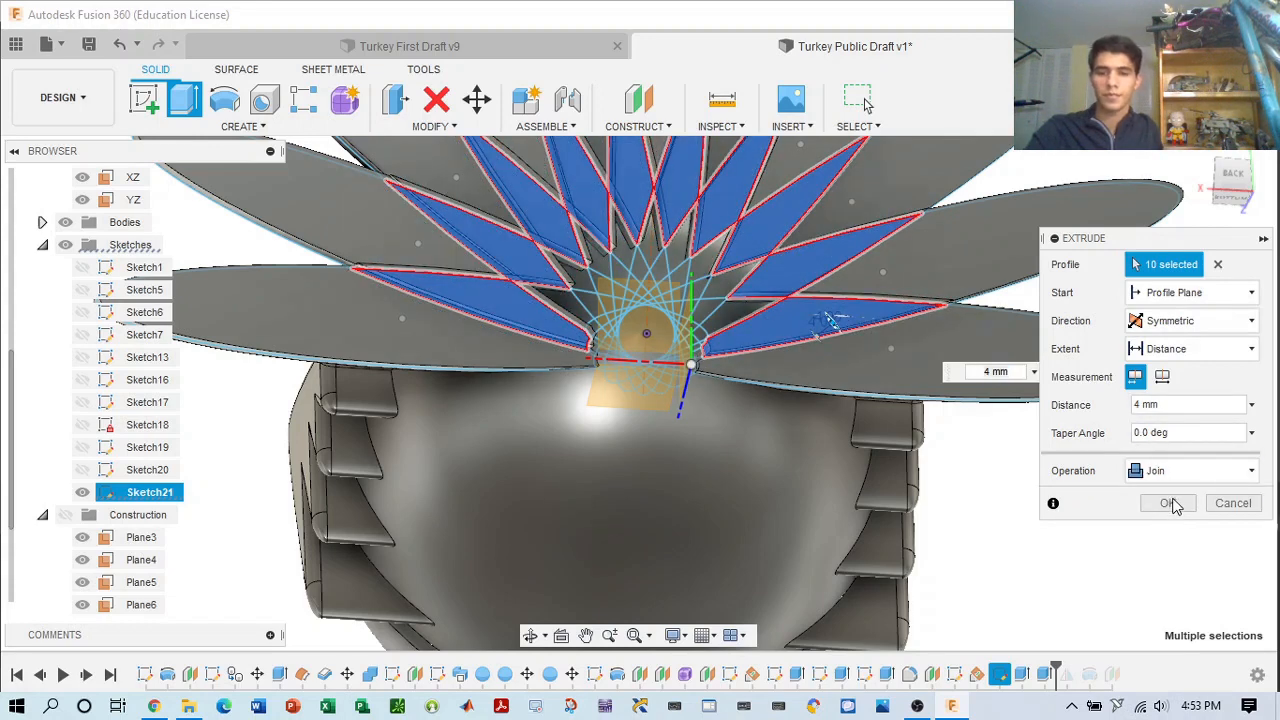
click(1178, 510)
- Inspect the joined tail fan from below, front, side and back
scroll(1146, 286, down, 3)
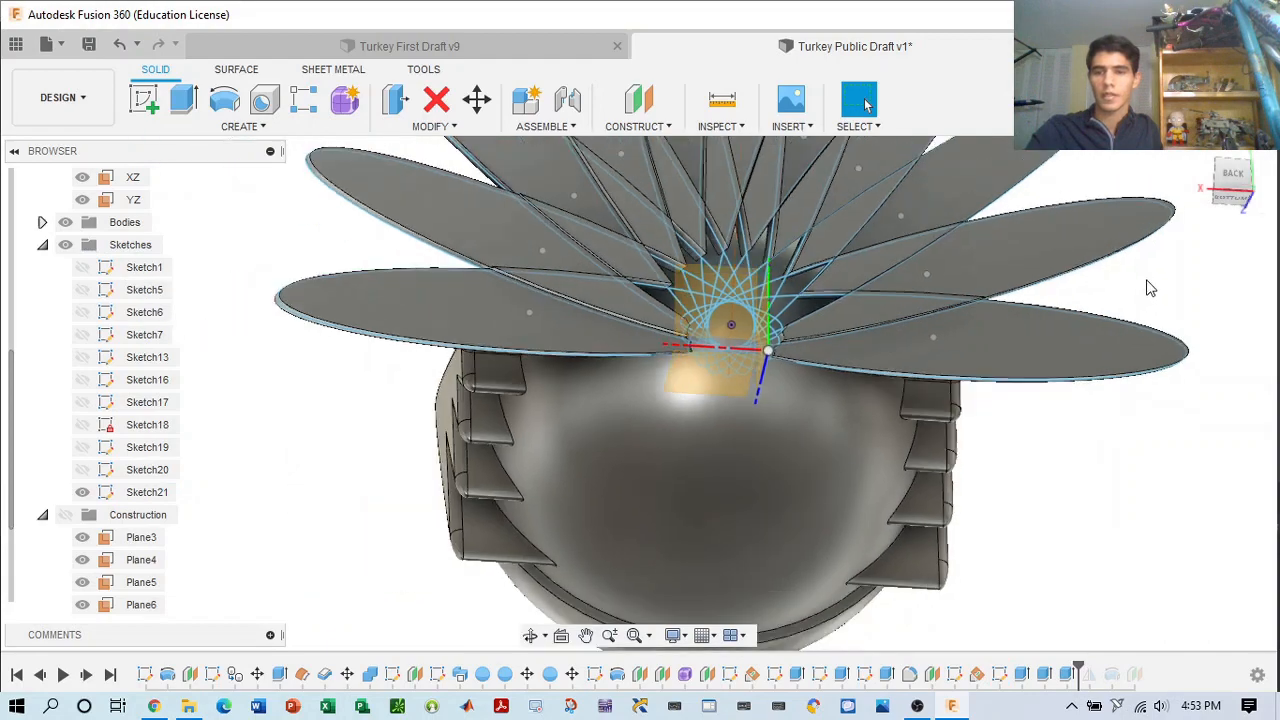
mouse_move(1266, 188)
mouse_down()
mouse_move(1279, 210)
mouse_move(1279, 192)
mouse_up()
middle_drag(928, 243, 965, 339)
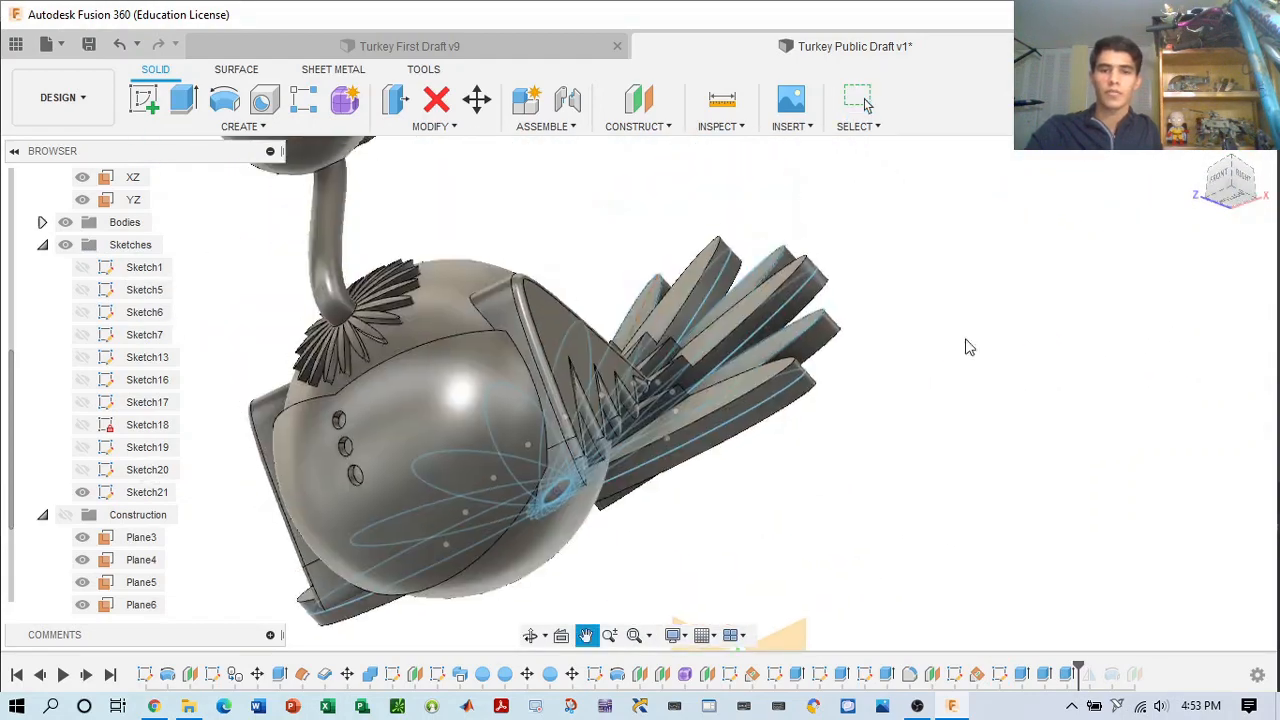
drag(1236, 182, 1258, 212)
shift+middle_drag(890, 221, 903, 240)
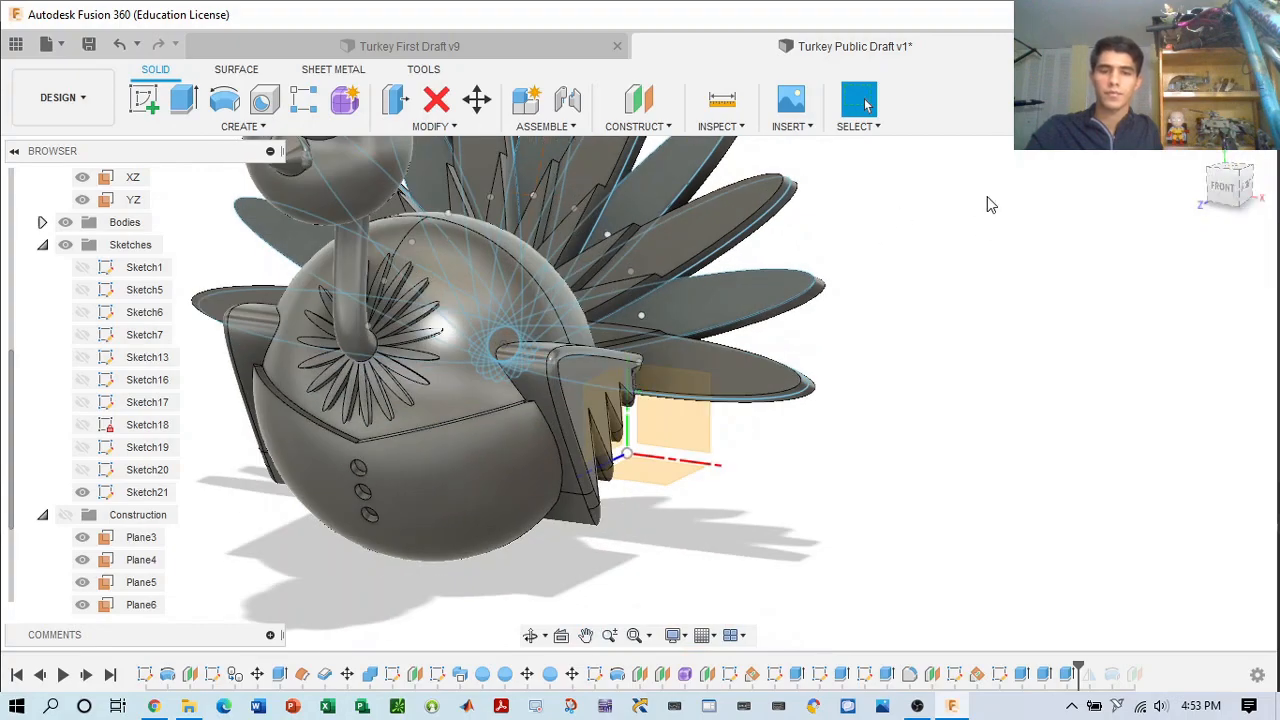
drag(1242, 194, 1150, 178)
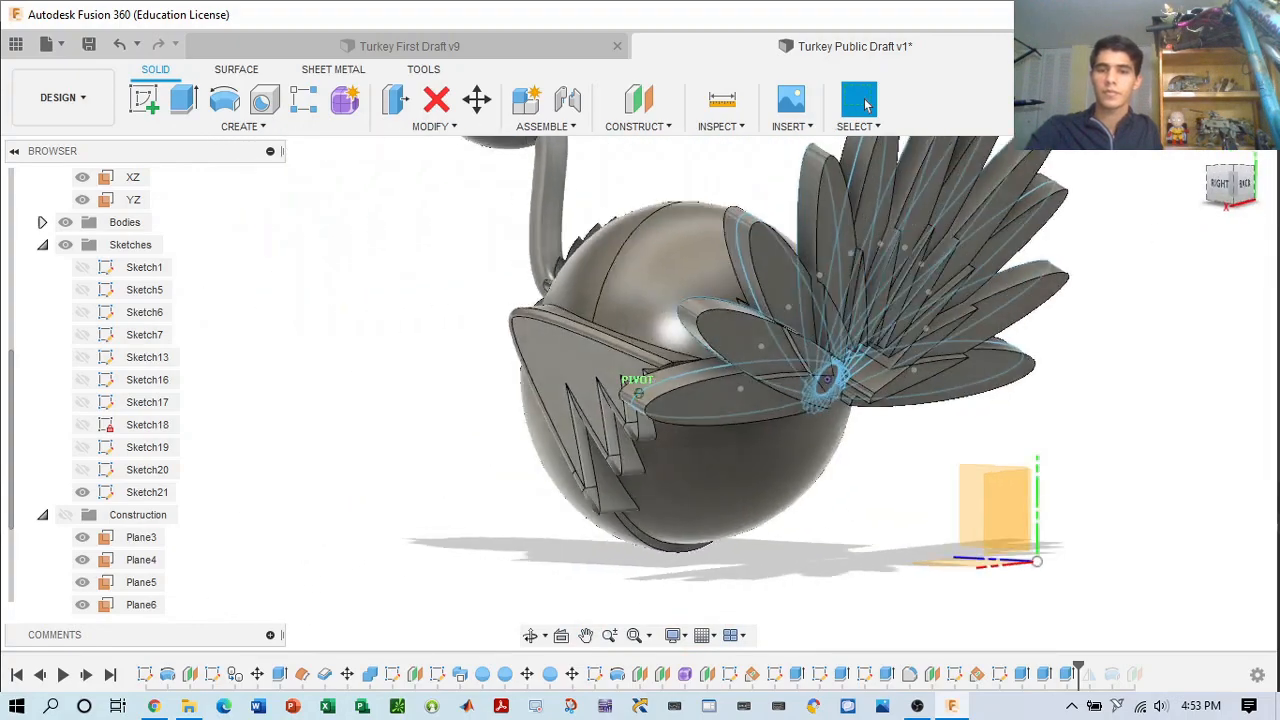
drag(1279, 222, 1245, 204)
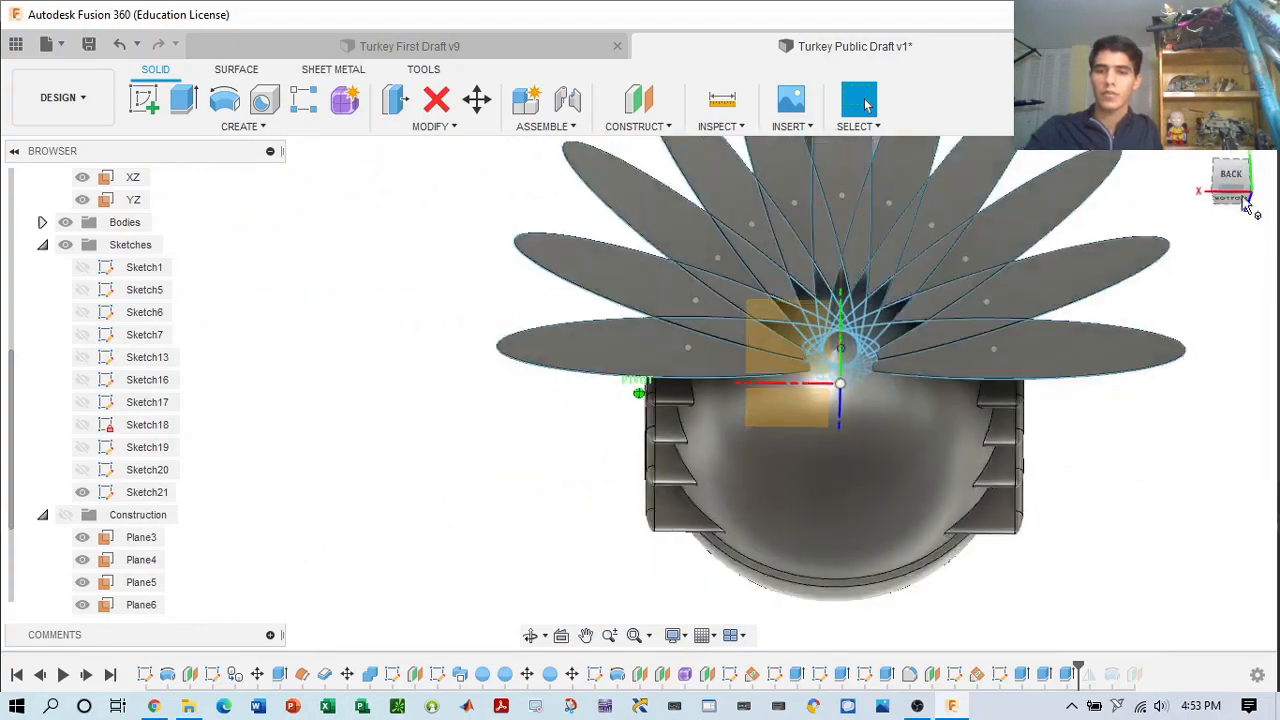
- Start another extrusion and select the nine diamond-shaped Sketch21 profiles in the next ring closer to the fan's center
scroll(888, 337, up, 5)
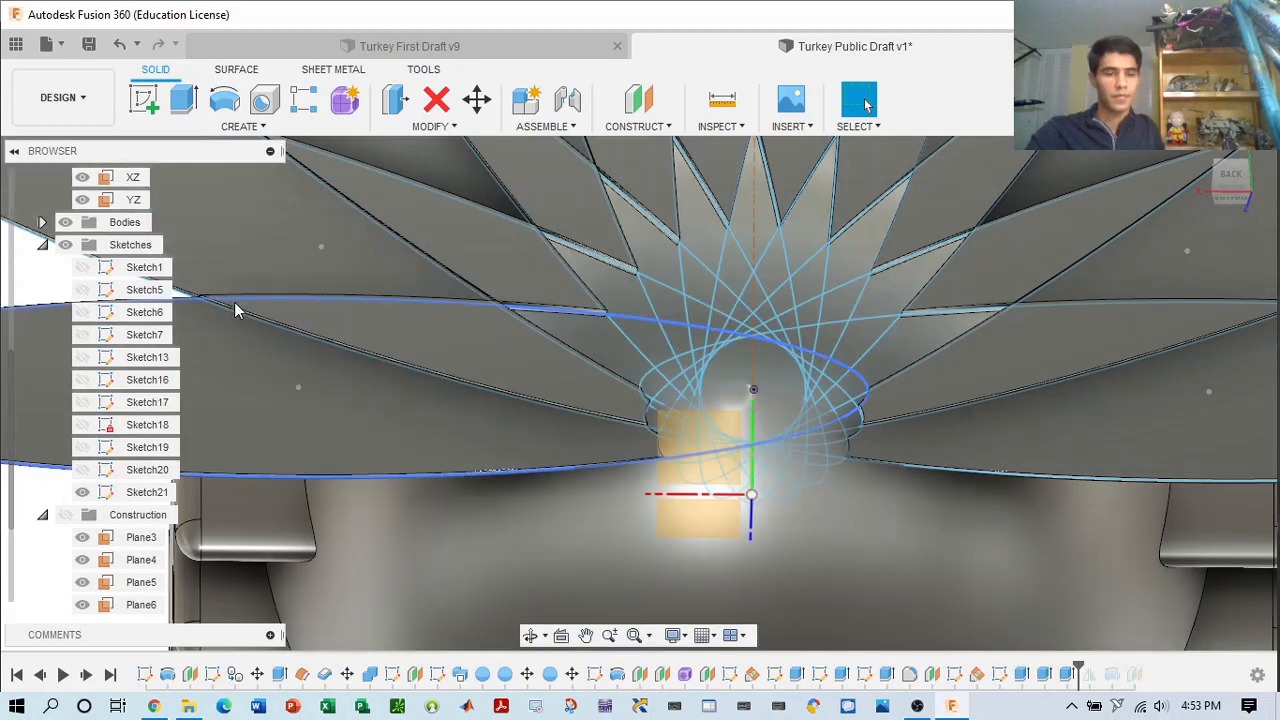
click(184, 100)
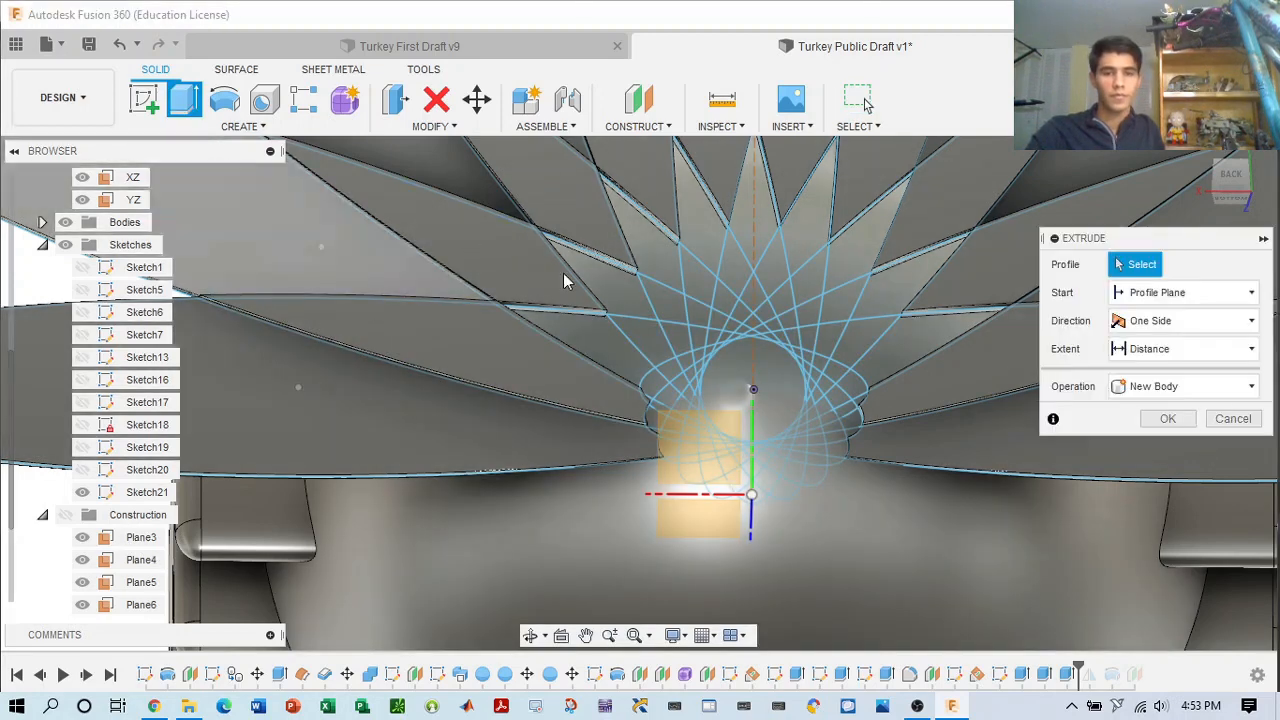
click(587, 341)
click(623, 290)
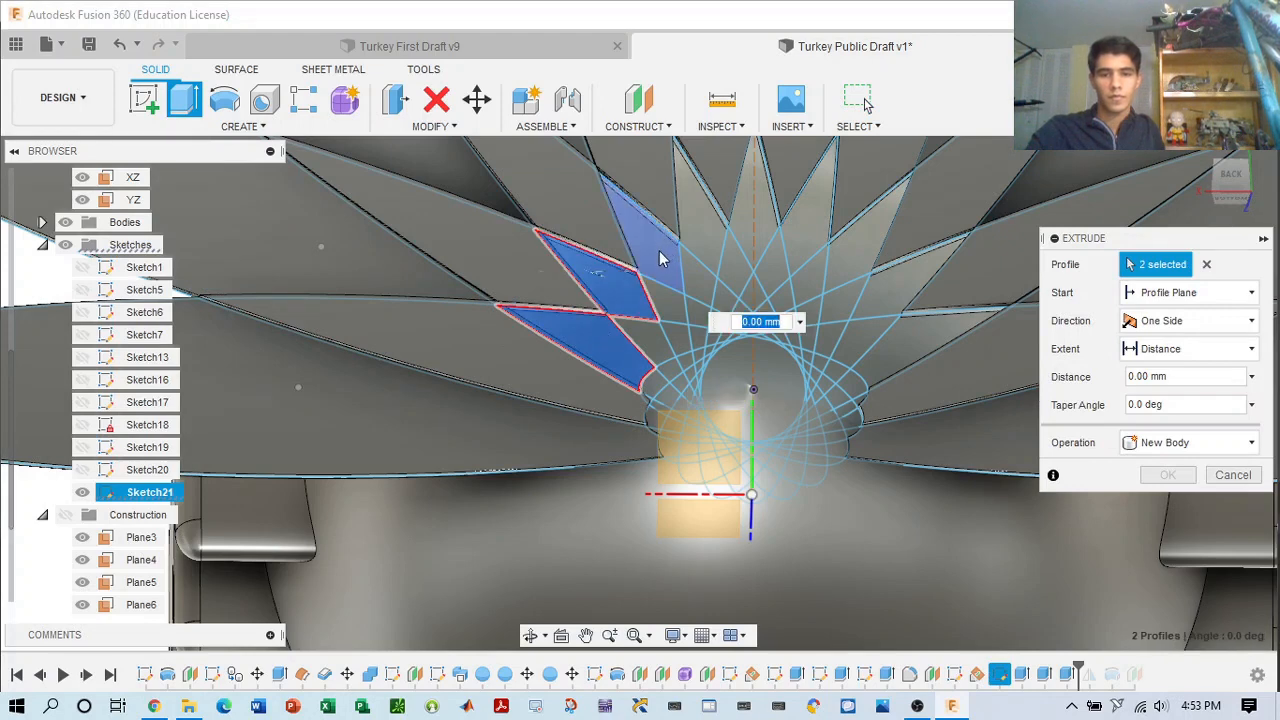
click(655, 250)
click(705, 222)
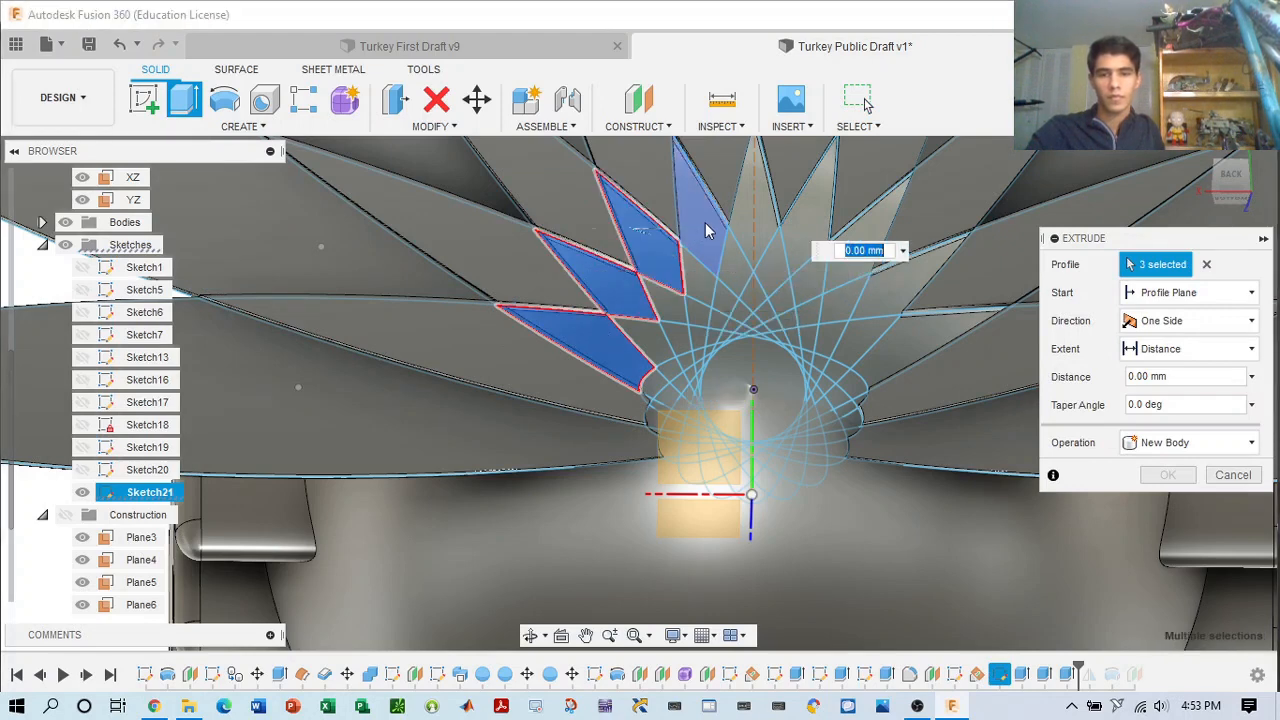
click(775, 211)
click(810, 215)
click(865, 240)
click(898, 297)
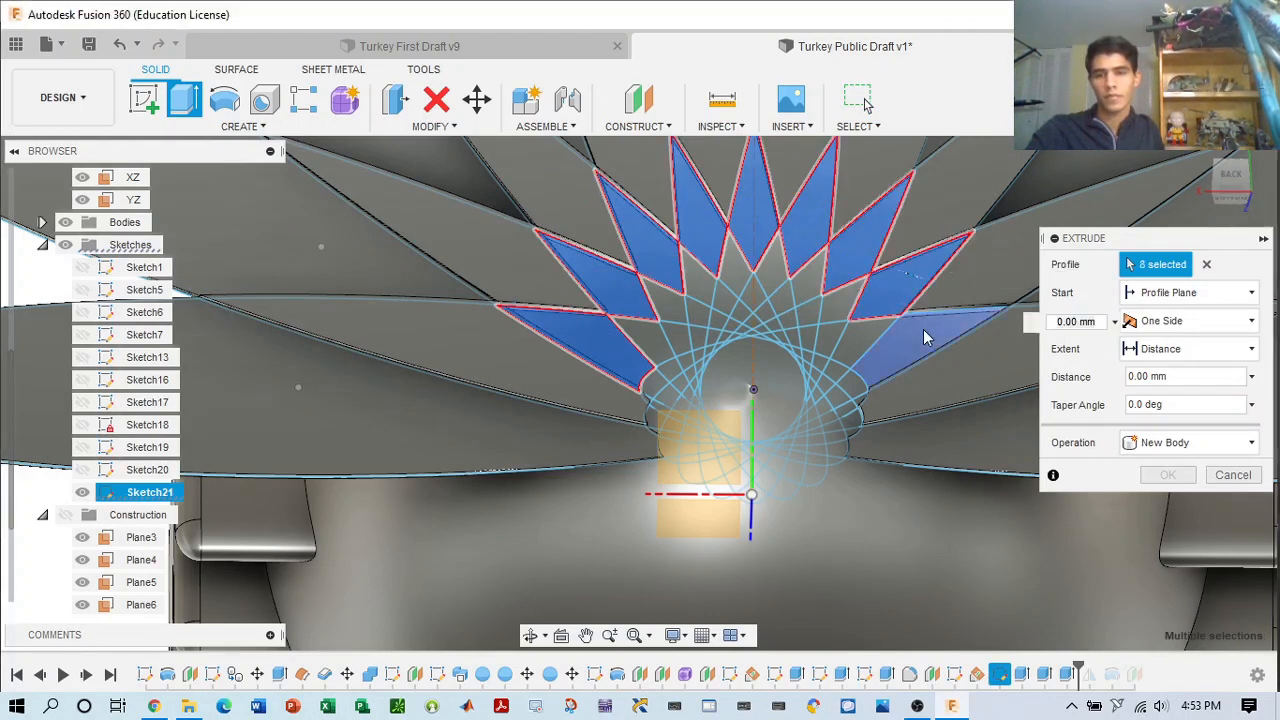
click(923, 337)
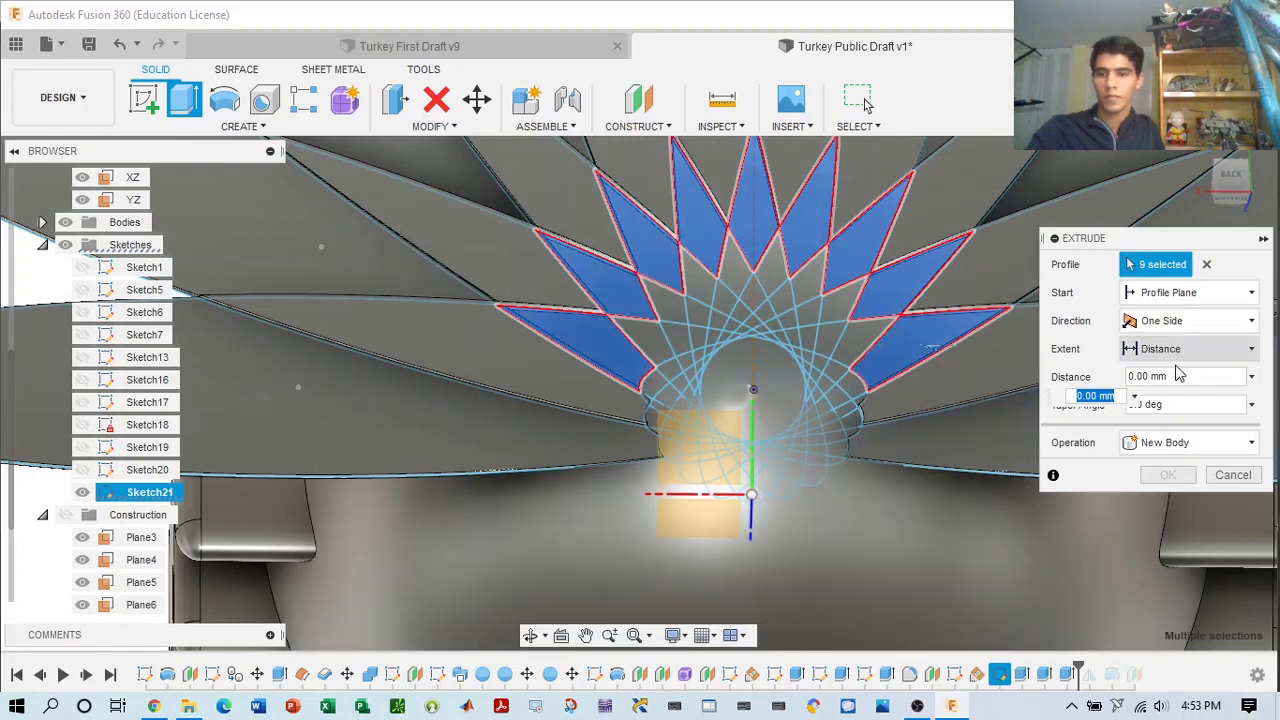
- Extrude the nine inner profiles symmetrically by 6 mm with the Join operation
drag(1178, 376, 1143, 376)
click(1185, 320)
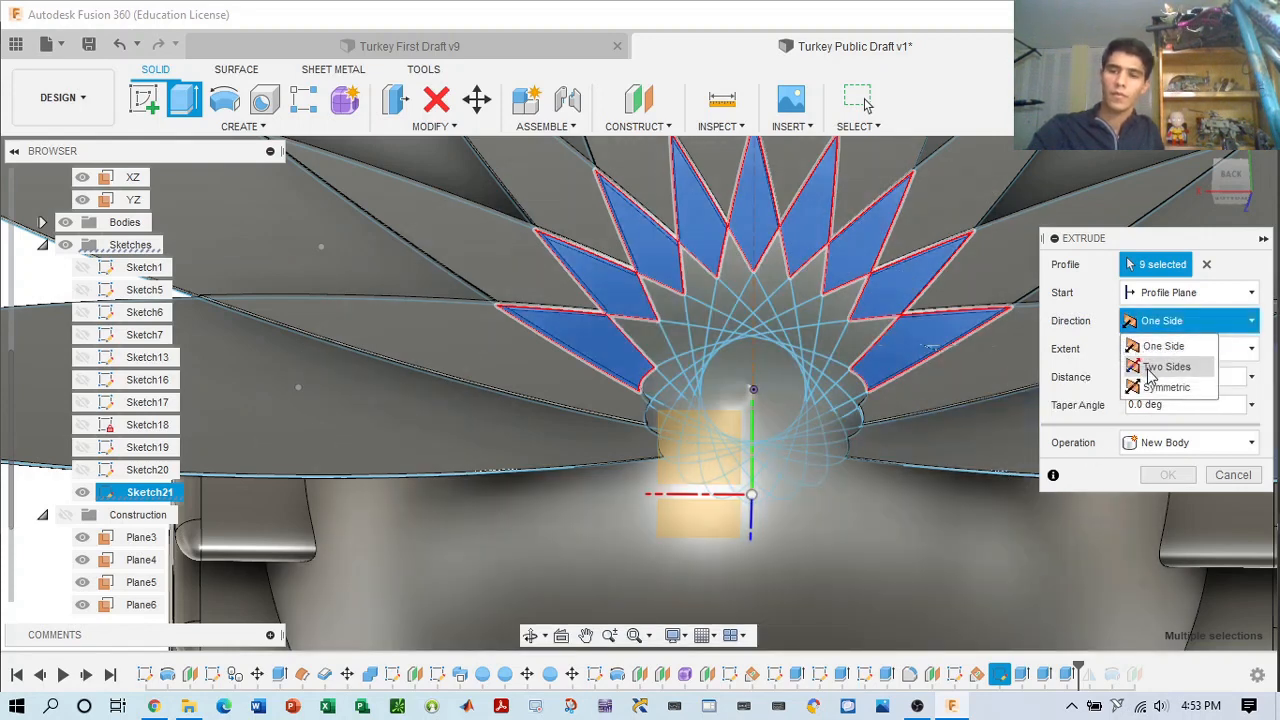
click(1160, 385)
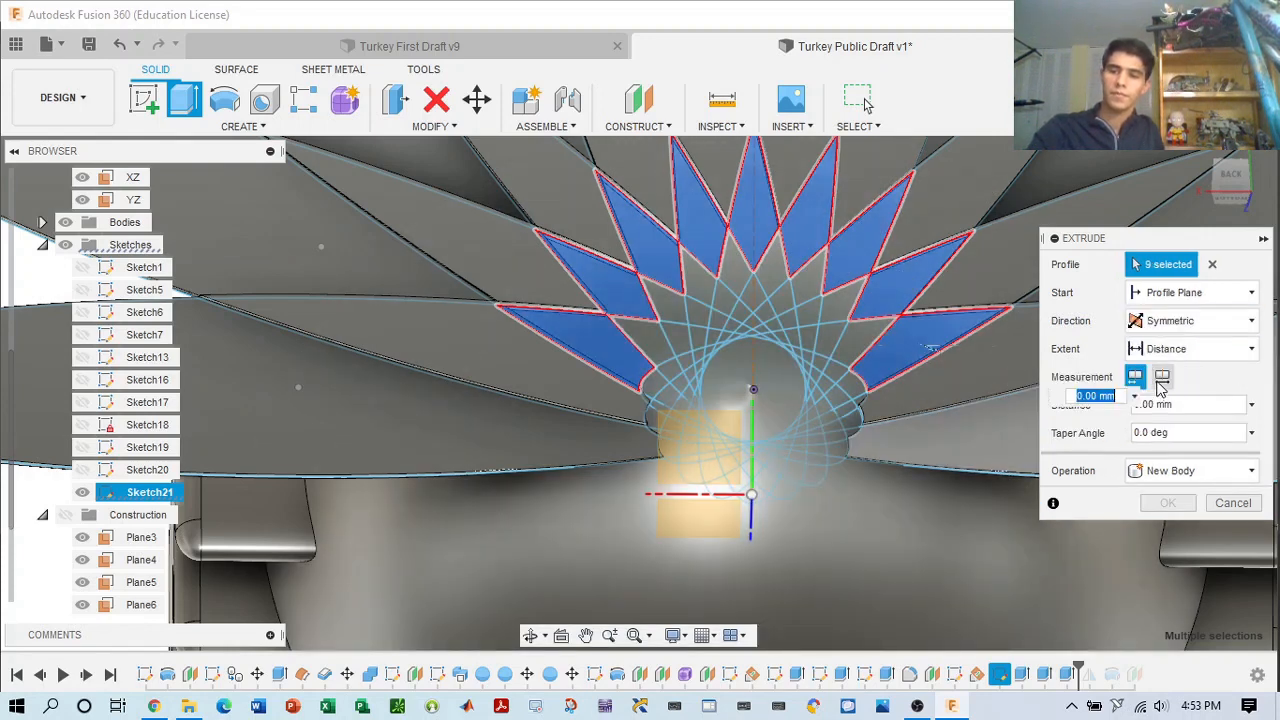
click(1204, 405)
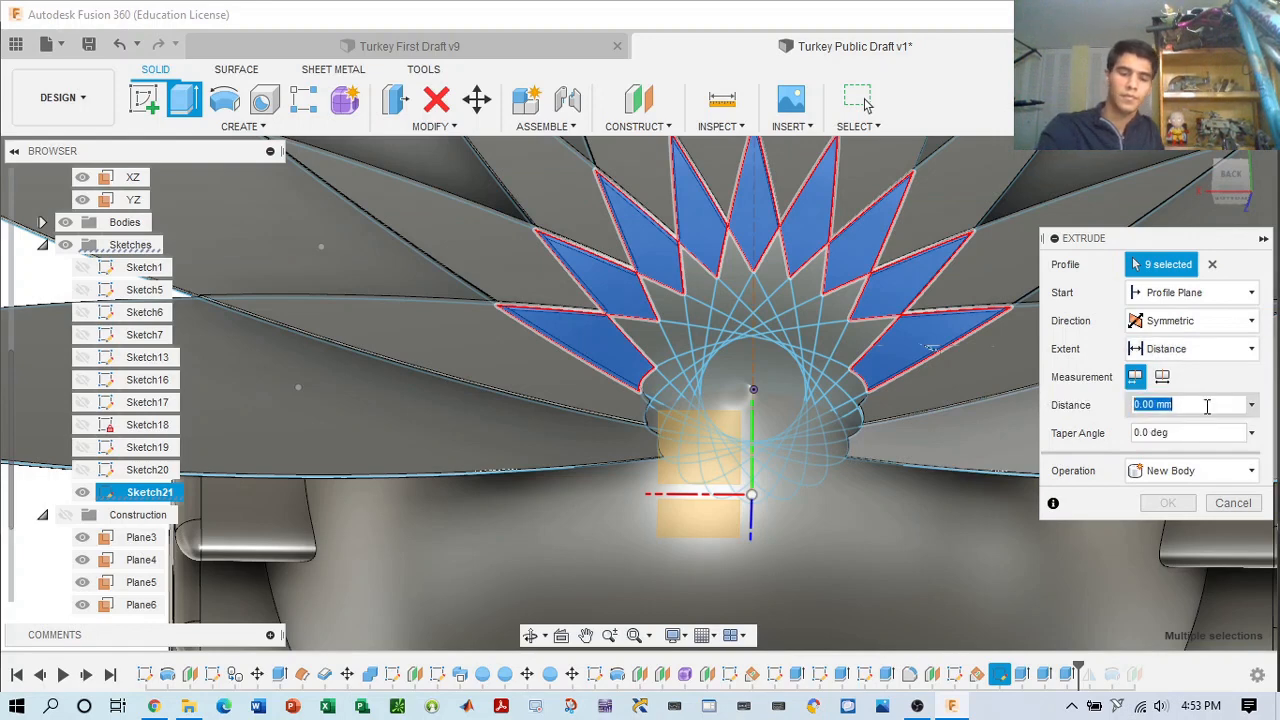
text(6)
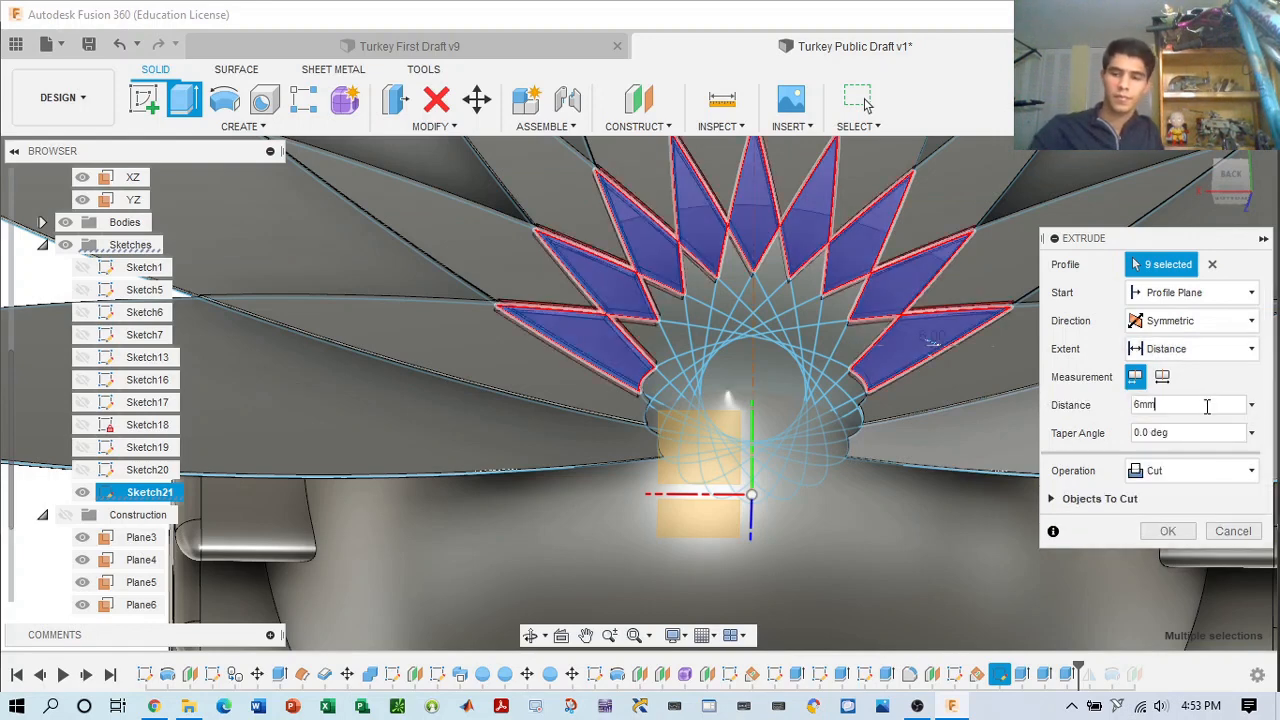
click(1192, 470)
click(1157, 496)
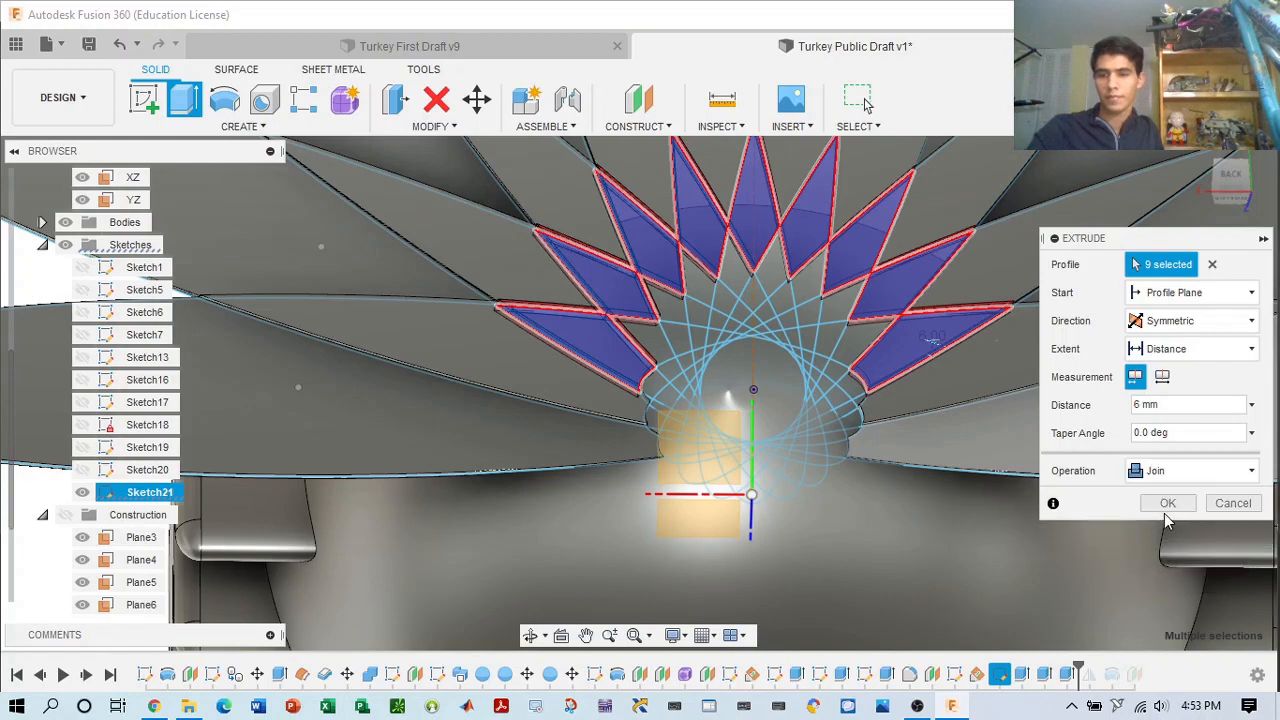
click(1183, 507)
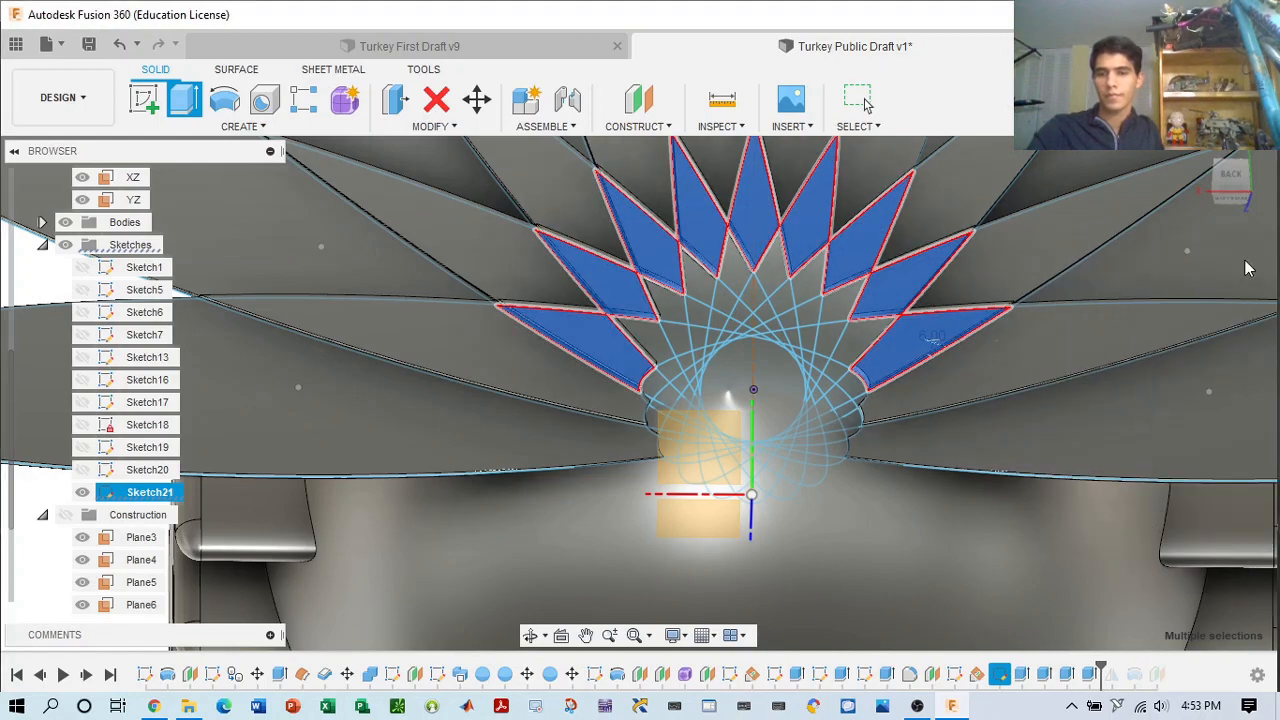
- Examine the stepped feather bases from the side and back, closing in on the fan's center
scroll(1129, 319, down, 3)
click(1232, 207)
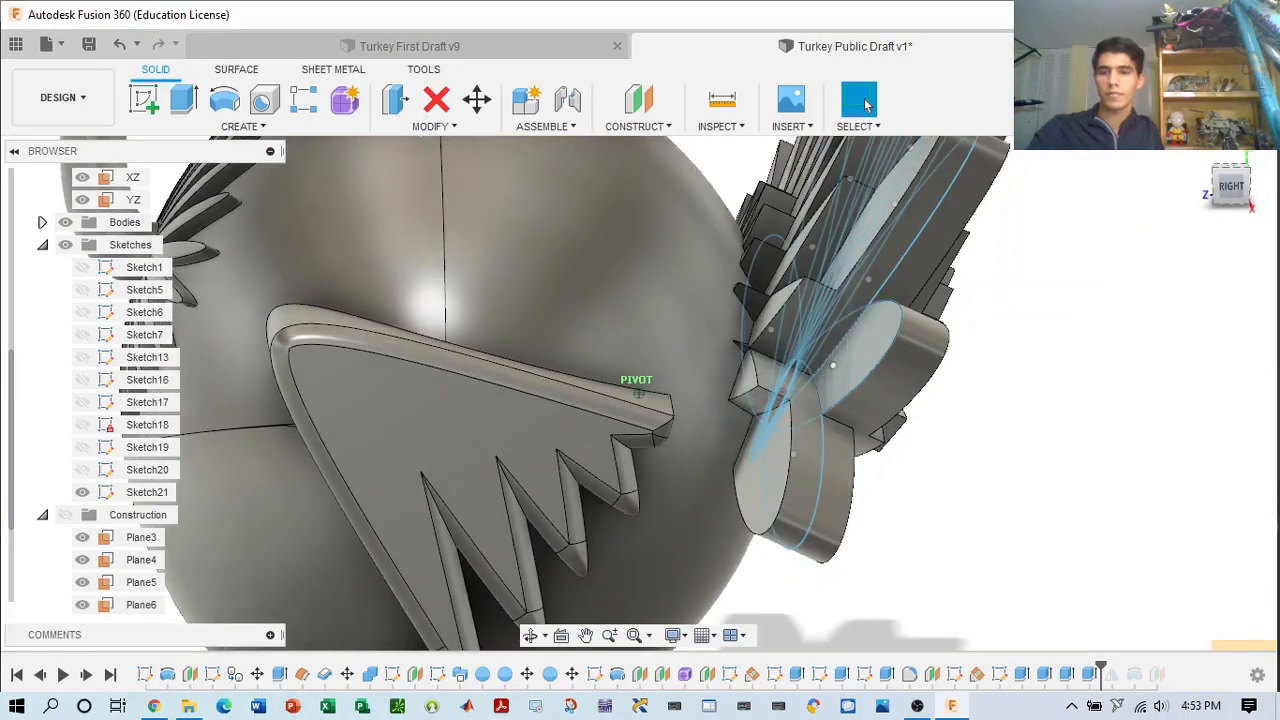
mouse_move(1232, 207)
mouse_down()
mouse_move(1203, 206)
mouse_move(1255, 195)
mouse_move(1236, 191)
mouse_move(1243, 200)
mouse_up()
scroll(1063, 273, down, 3)
scroll(1063, 273, down, 1)
scroll(880, 283, up, 6)
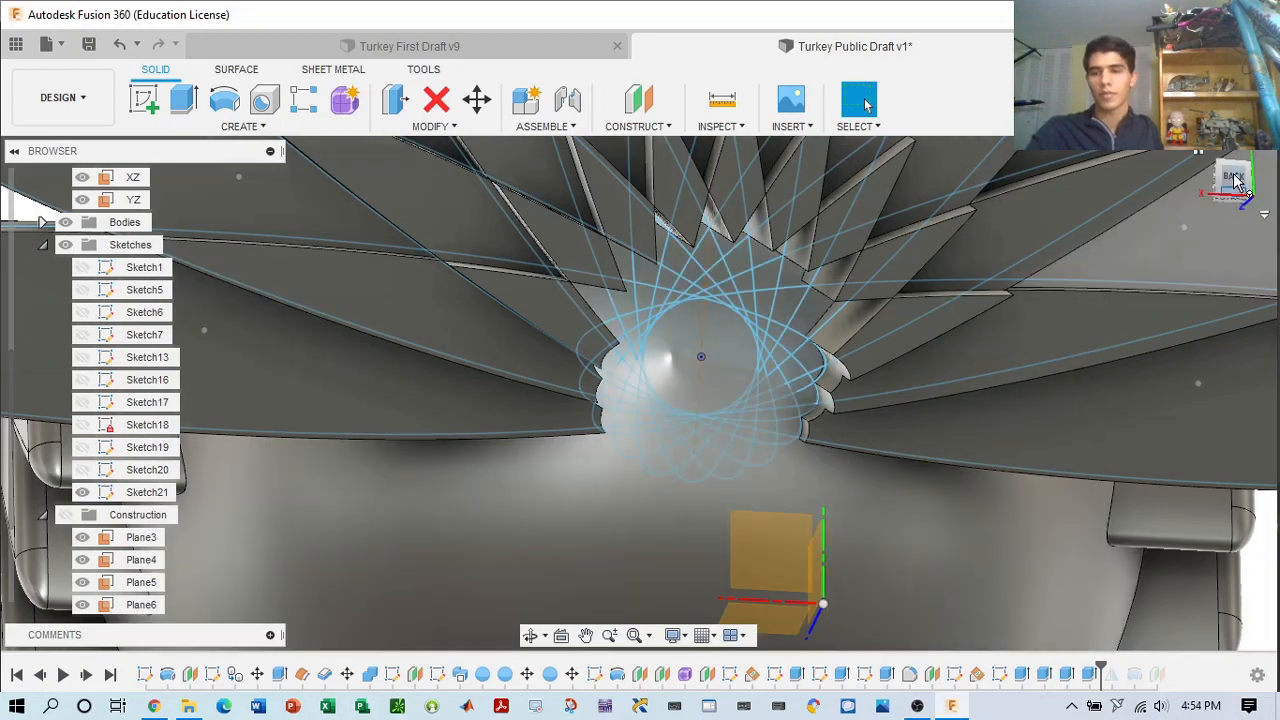
- Start another extrusion and select all the overlapping Sketch21 profiles that fill the tail fan's center
drag(1236, 179, 1233, 173)
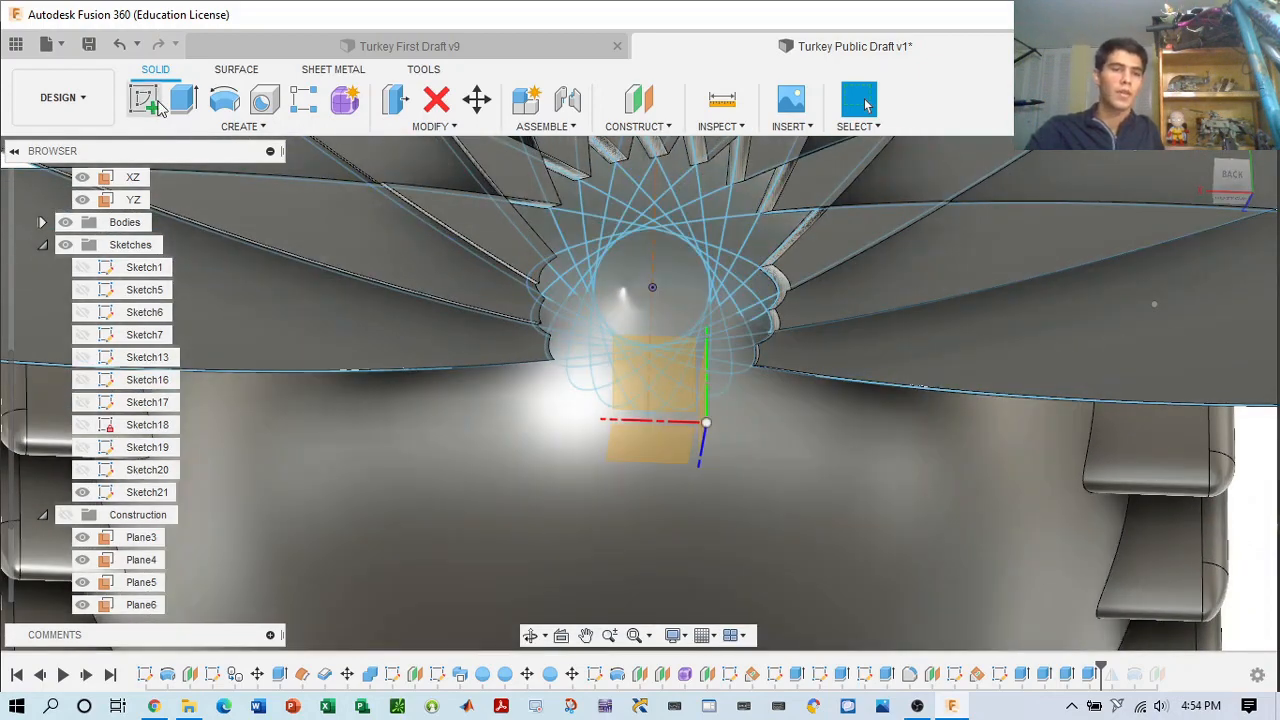
click(183, 98)
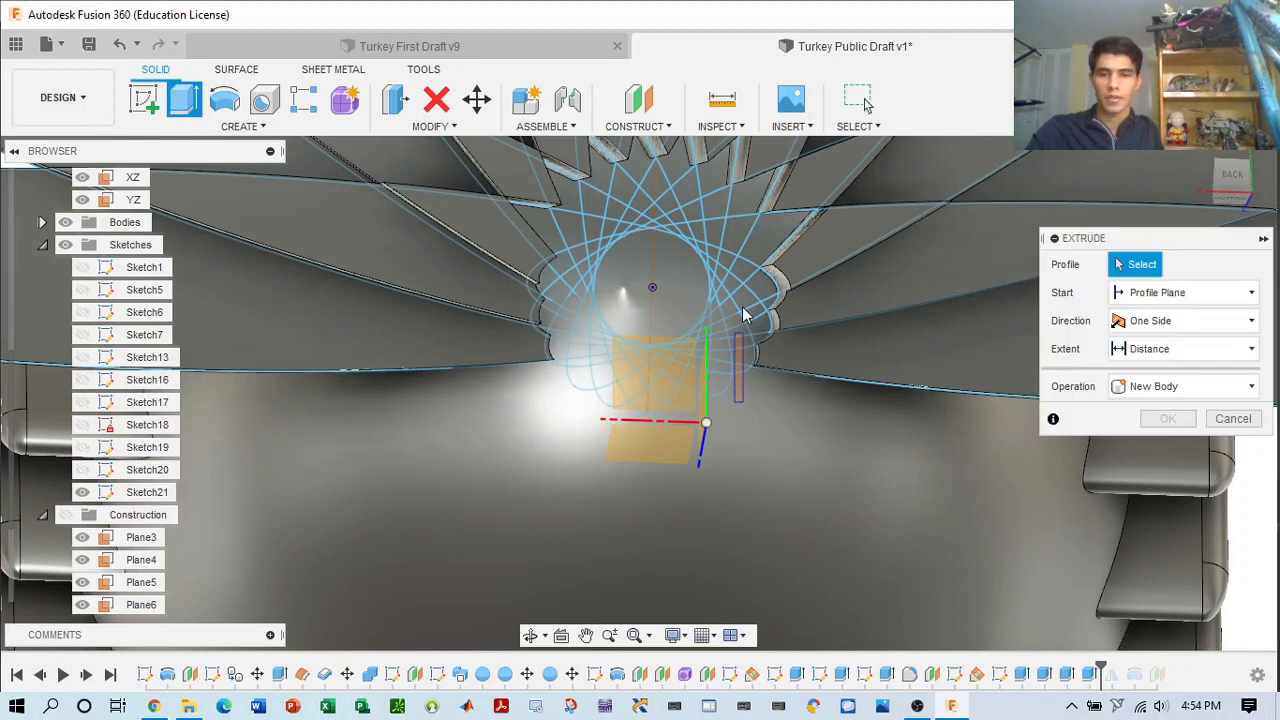
mouse_move(742, 309)
mouse_down()
mouse_move(725, 228)
mouse_move(649, 201)
mouse_move(561, 207)
mouse_move(570, 201)
mouse_move(572, 222)
mouse_up()
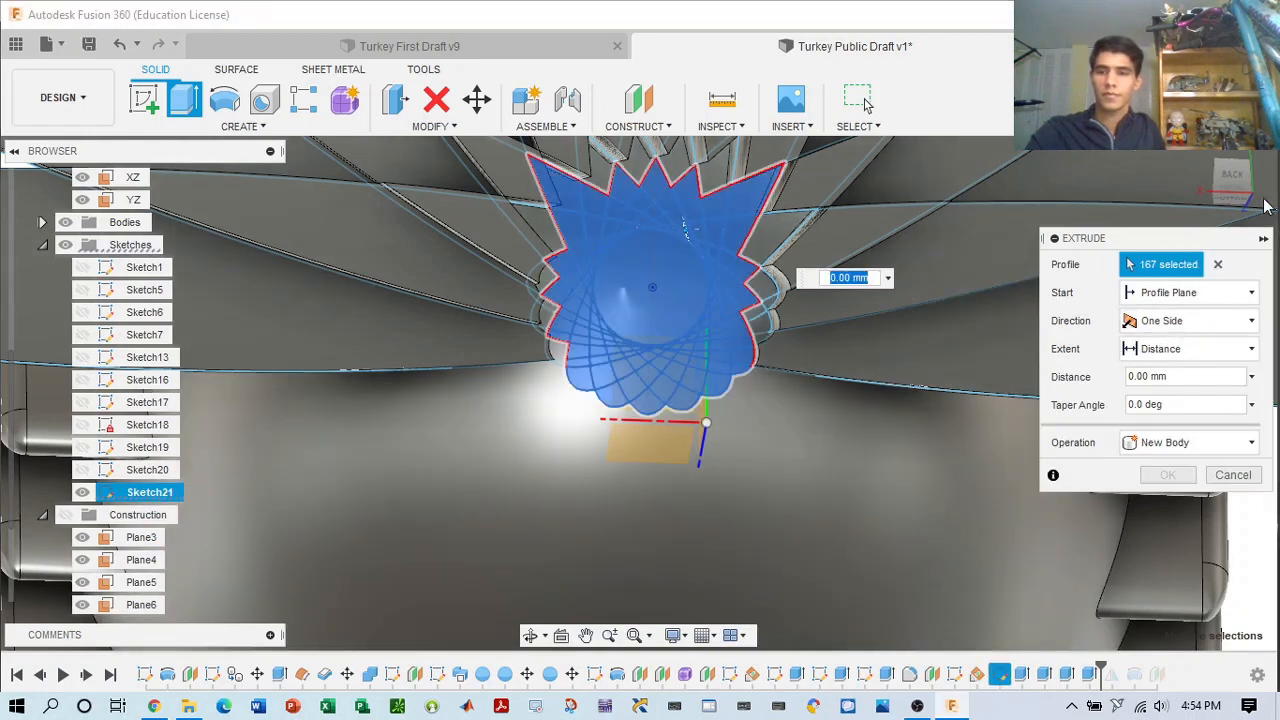
- Make the central extrusion symmetric with a distance of 6.5 mm and check its preview from the side
drag(1231, 187, 1208, 179)
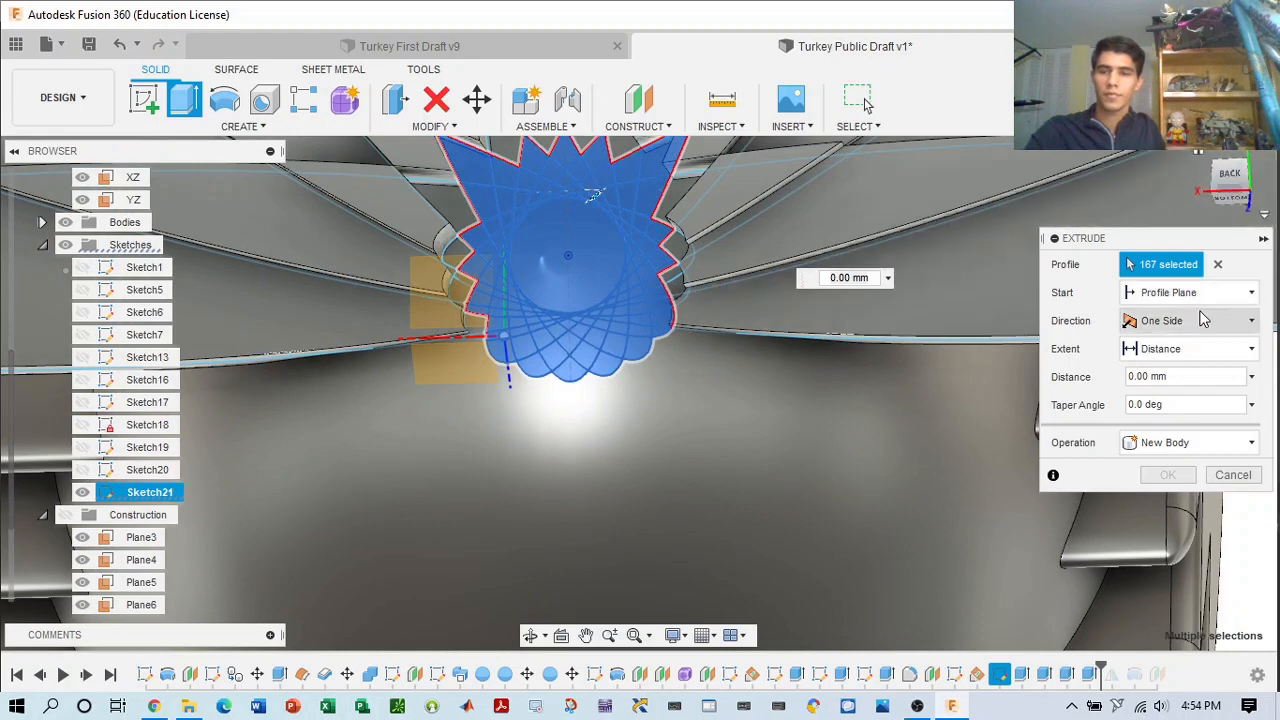
click(1210, 357)
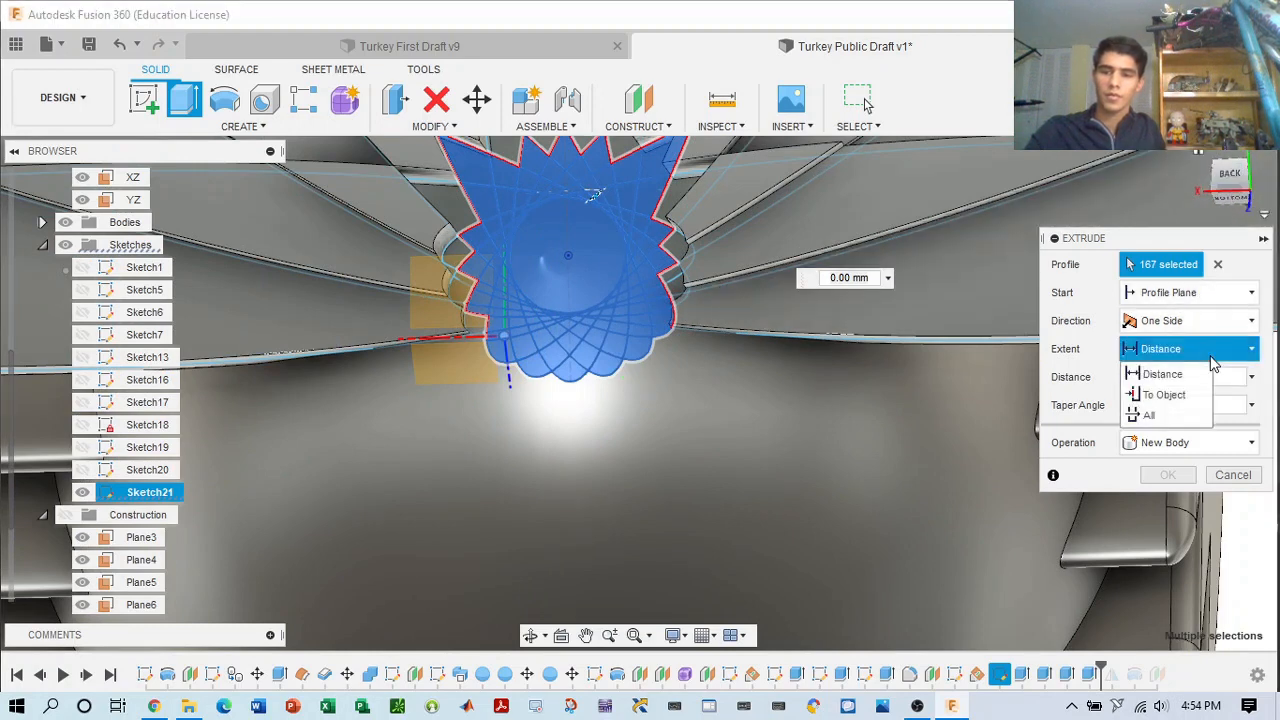
click(1205, 323)
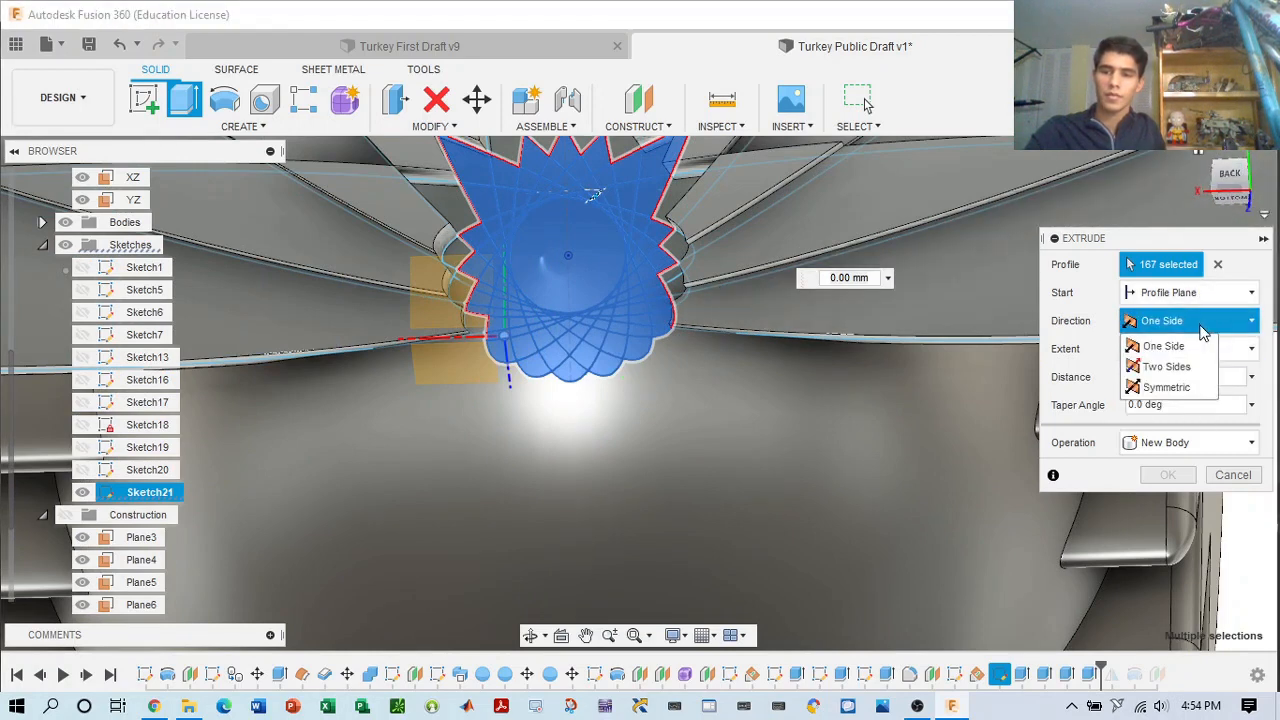
click(1183, 388)
click(1185, 406)
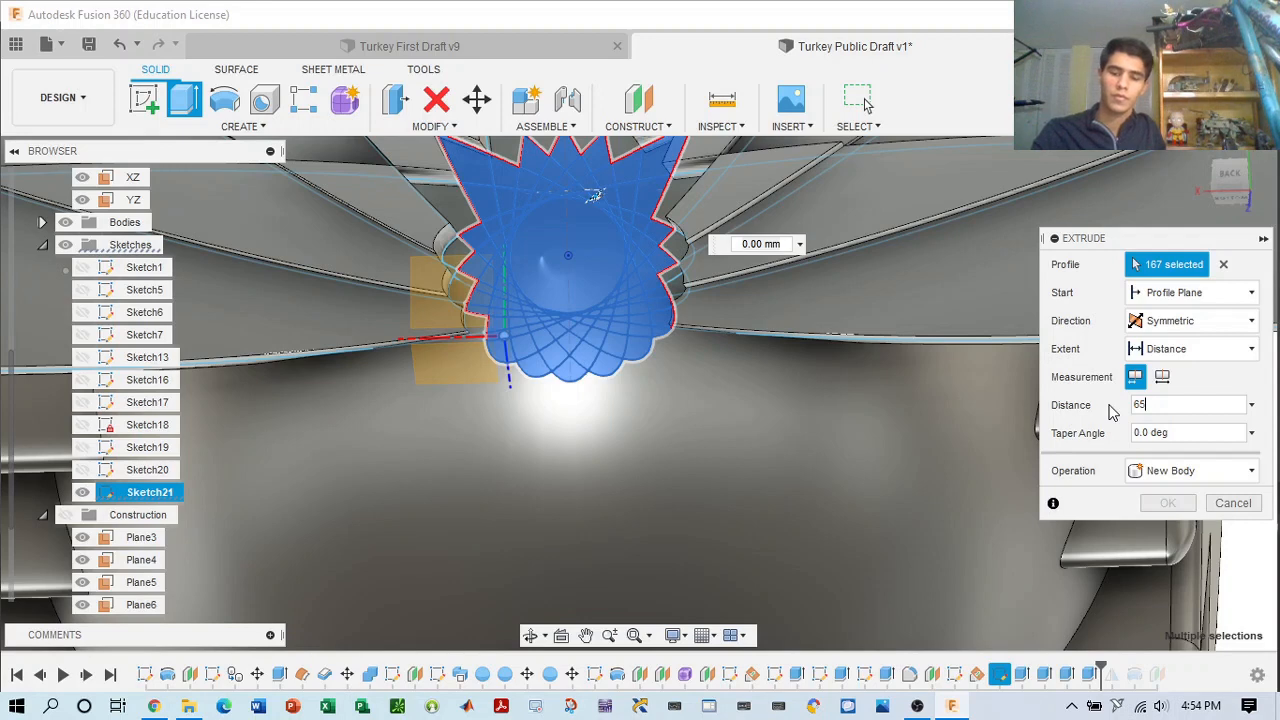
text(6.5)
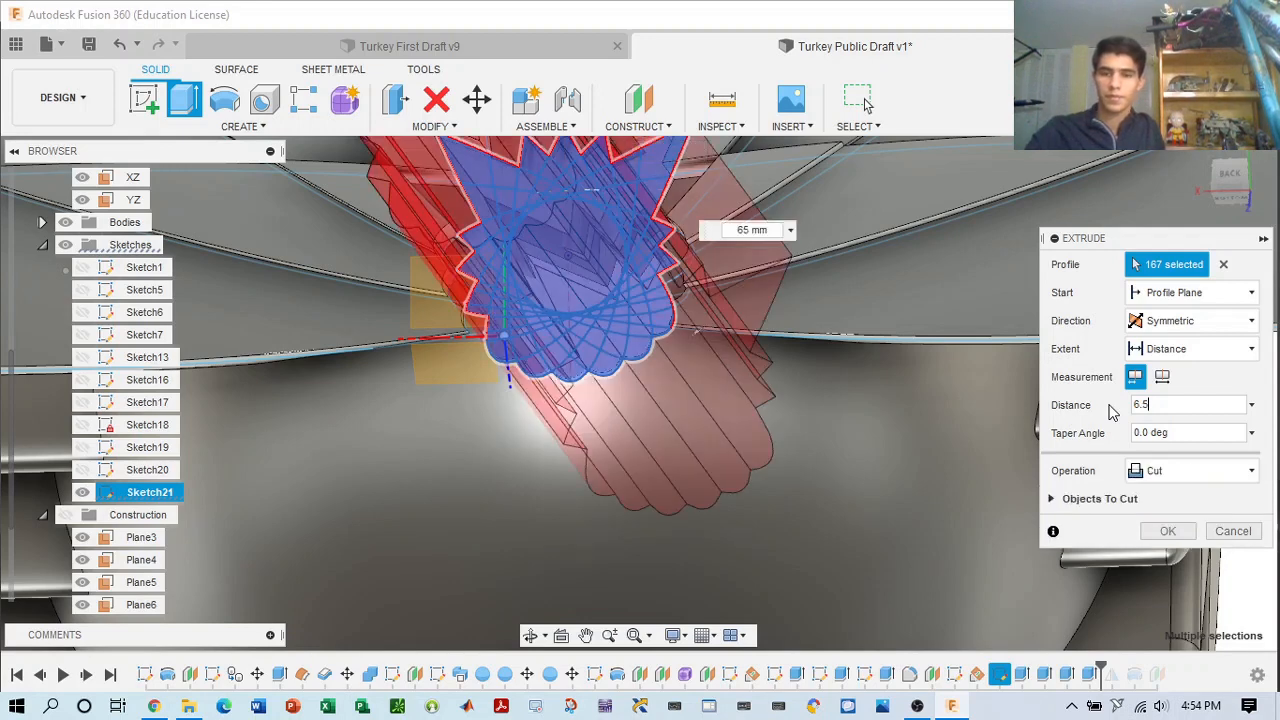
scroll(1021, 406, down, 2)
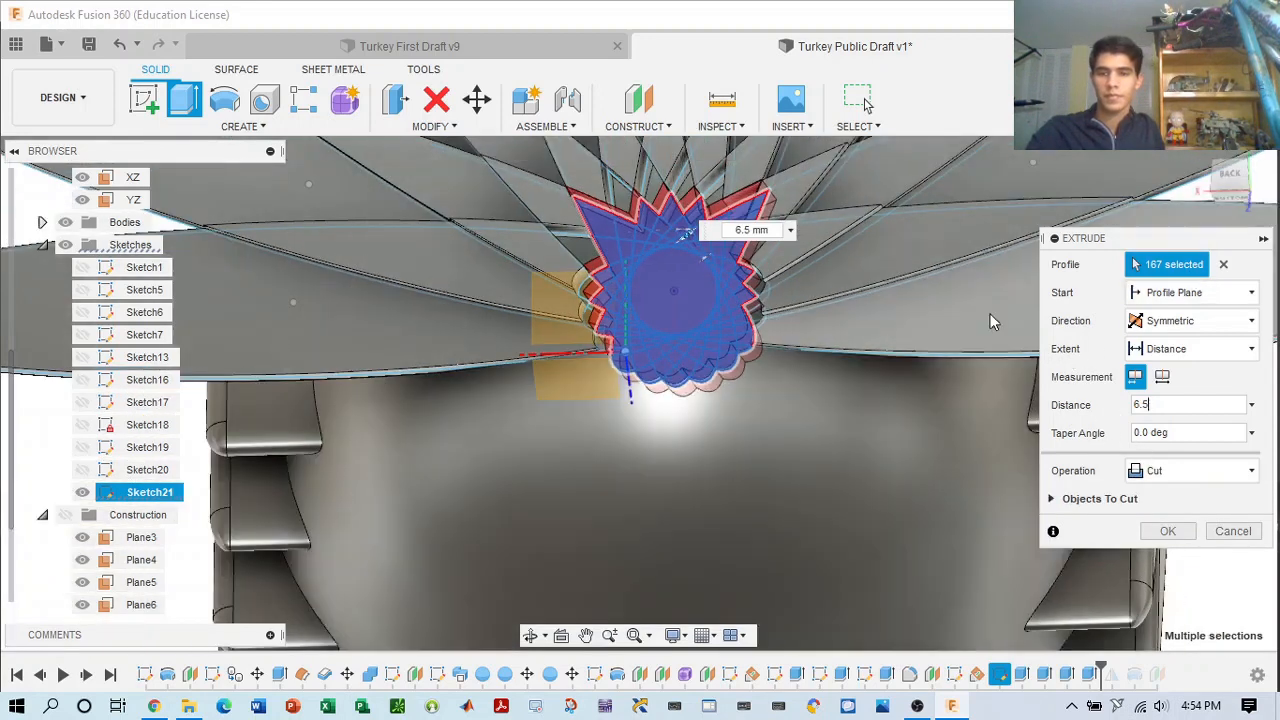
drag(1240, 185, 1278, 190)
middle_drag(968, 287, 752, 236)
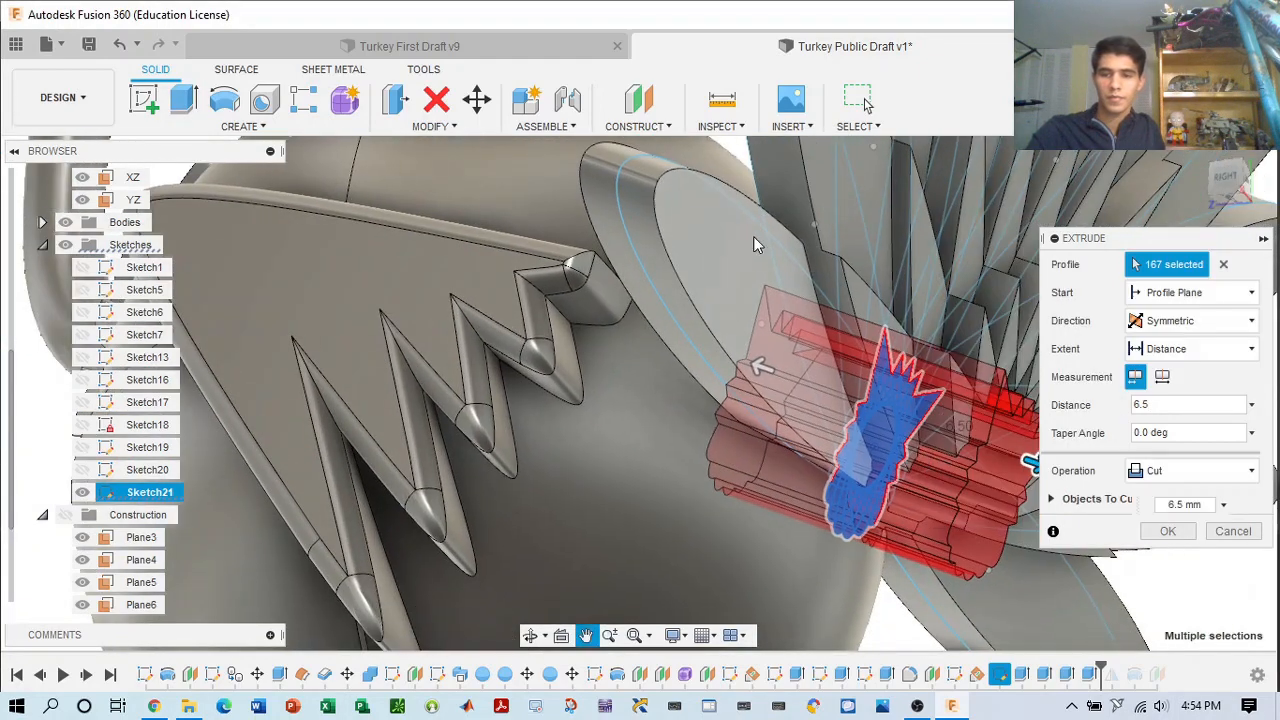
middle_drag(933, 269, 790, 260)
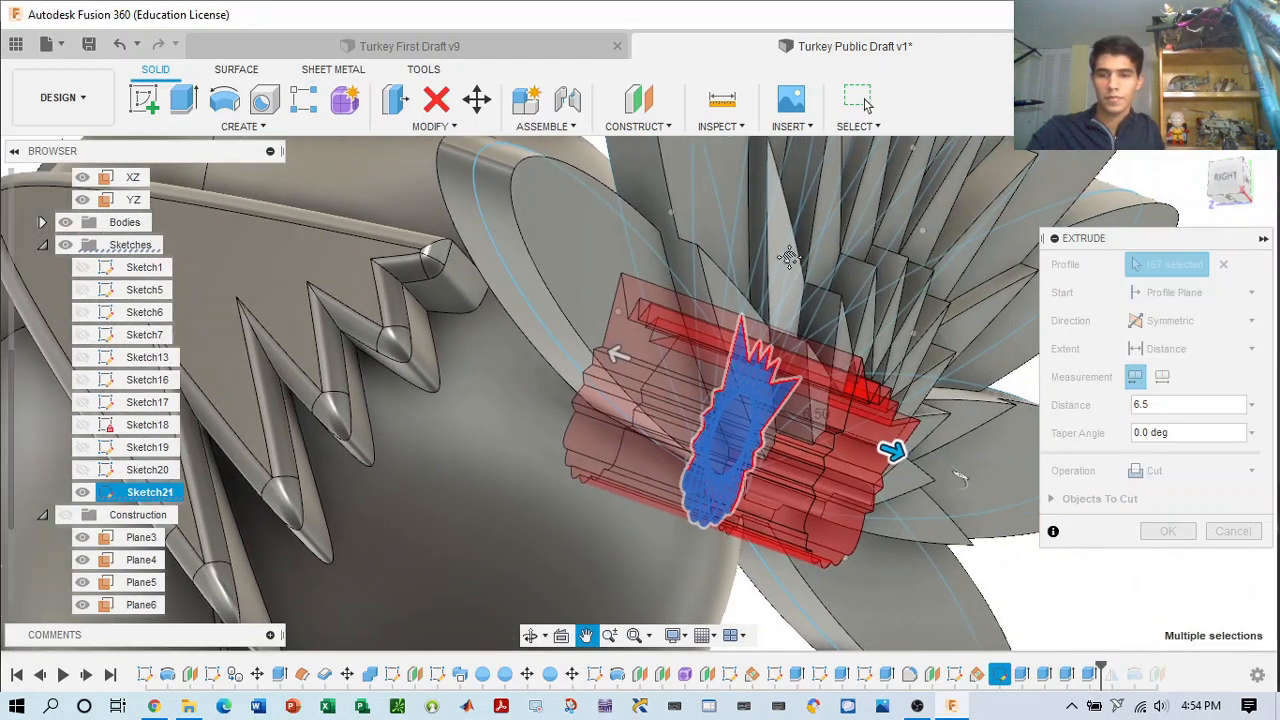
- Switch the central extrusion's operation to Join, check it from the back and complete the feature
click(1147, 408)
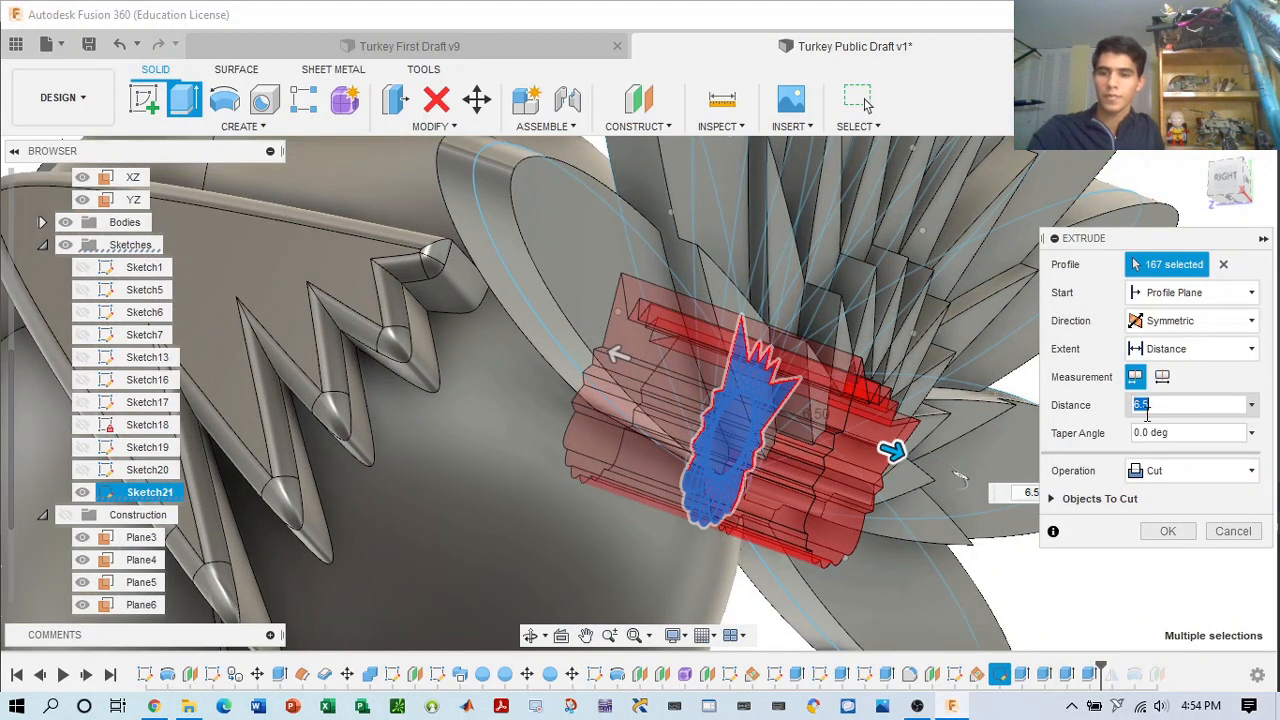
click(1188, 470)
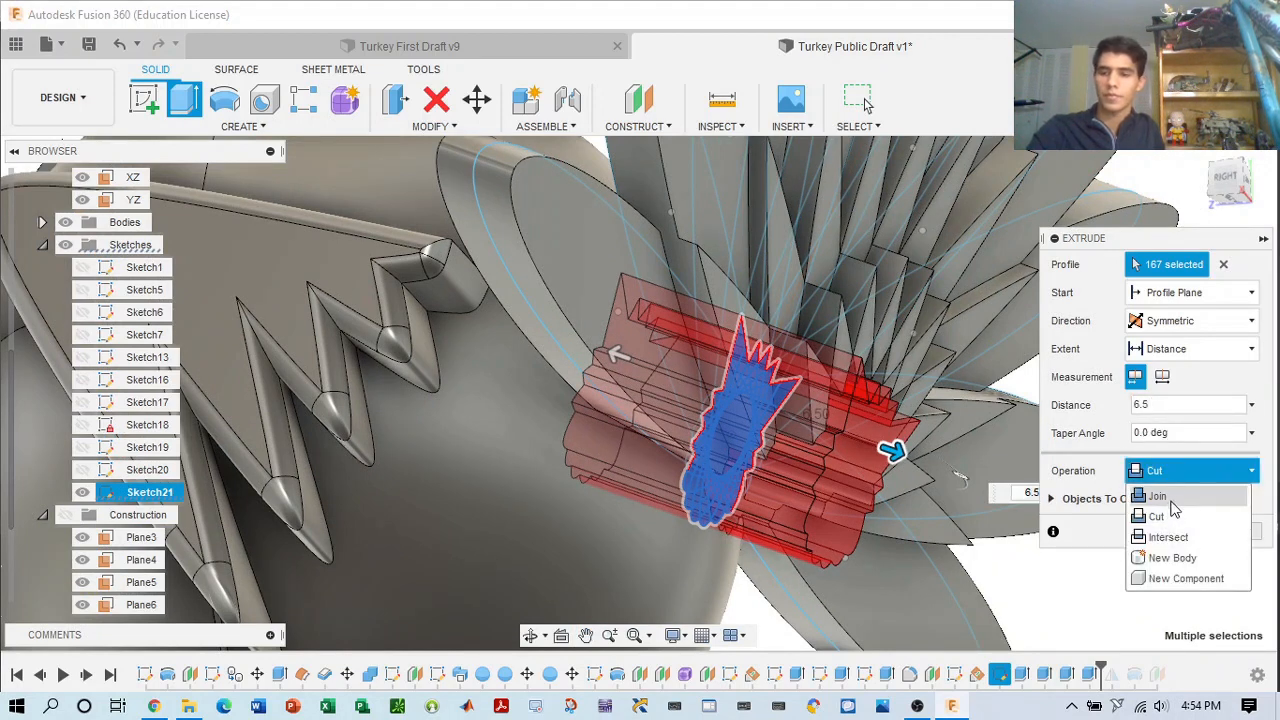
click(1176, 498)
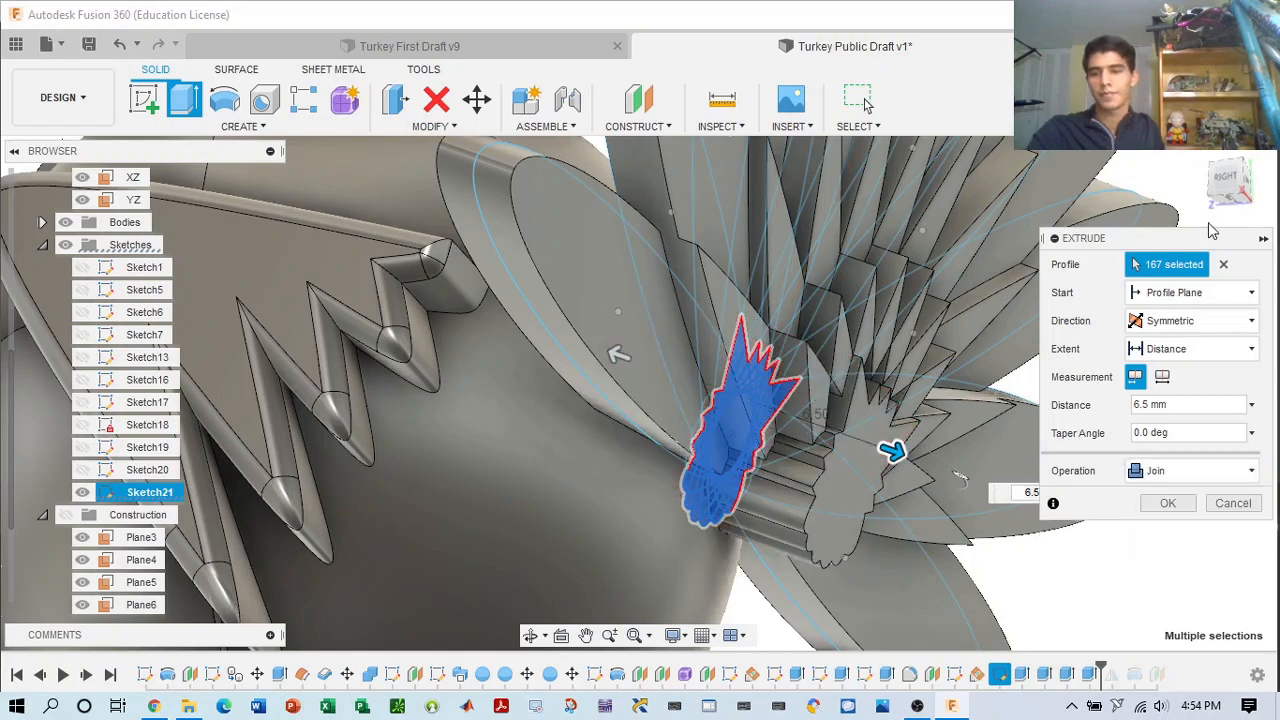
mouse_move(1222, 188)
mouse_down()
mouse_move(1010, 180)
mouse_move(1126, 170)
mouse_up()
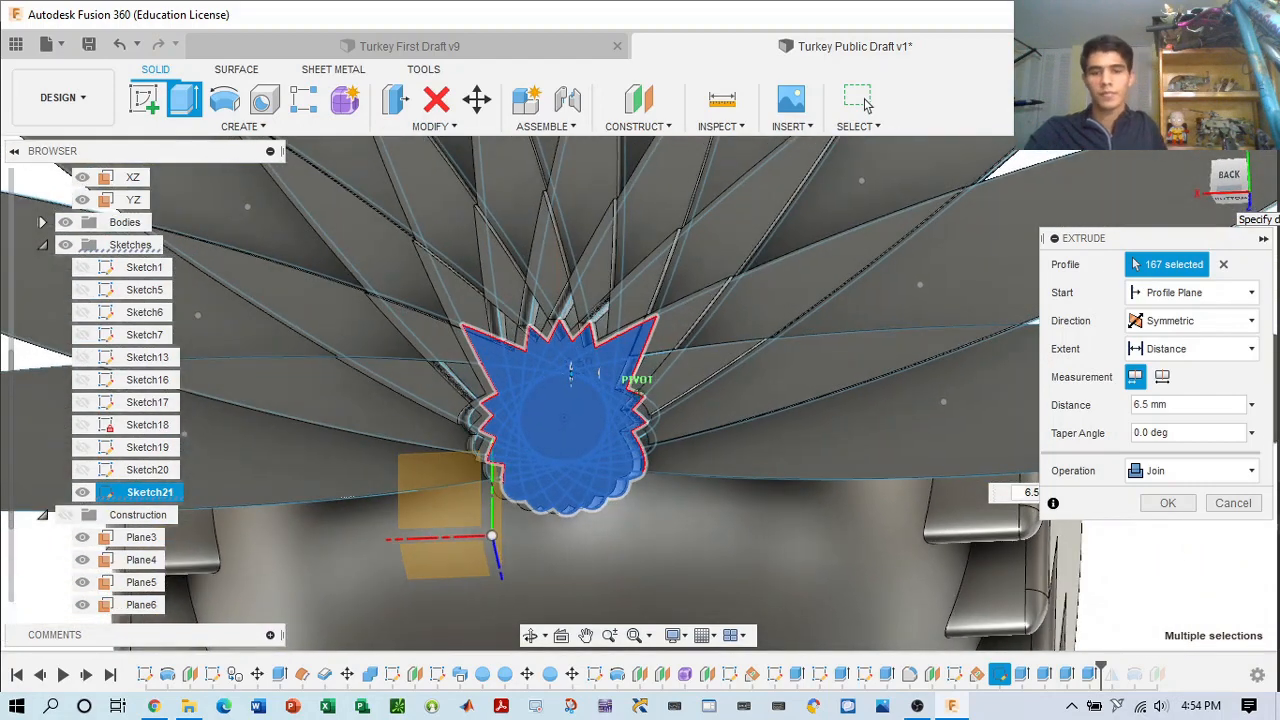
drag(1221, 192, 1228, 191)
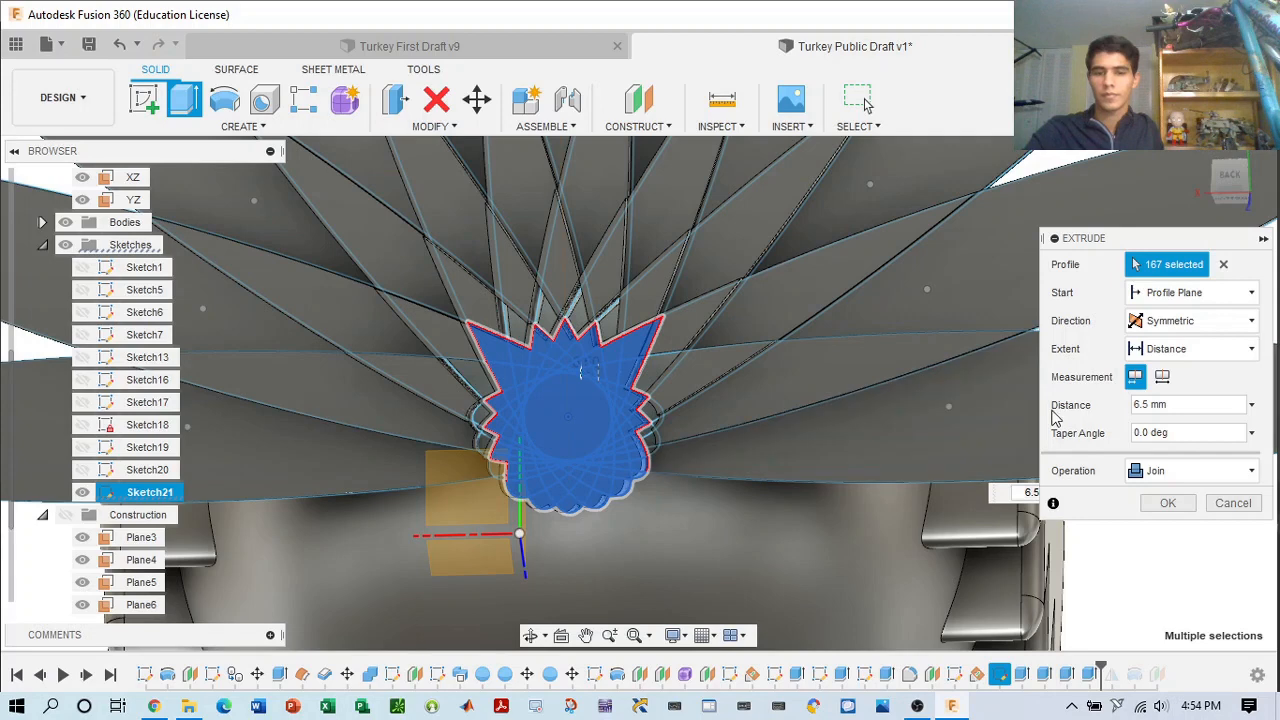
click(1177, 506)
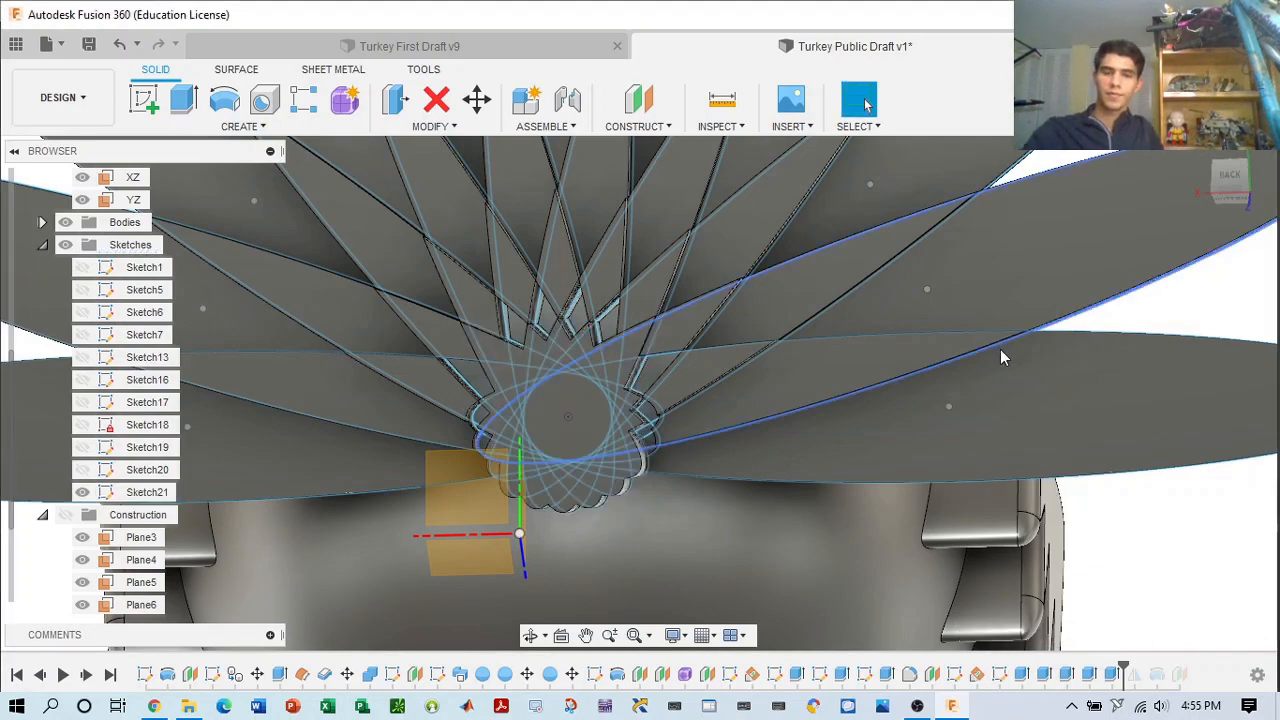
- Hide Sketch21 and examine the joined fan center from the back
mouse_move(1085, 325)
shift+middle_down()
mouse_move(700, 370)
mouse_move(450, 420)
shift+middle_up()
click(83, 492)
mouse_move(1174, 221)
shift+middle_down()
mouse_move(1086, 283)
mouse_move(1070, 240)
mouse_move(1200, 162)
shift+middle_up()
scroll(703, 283, up, 4)
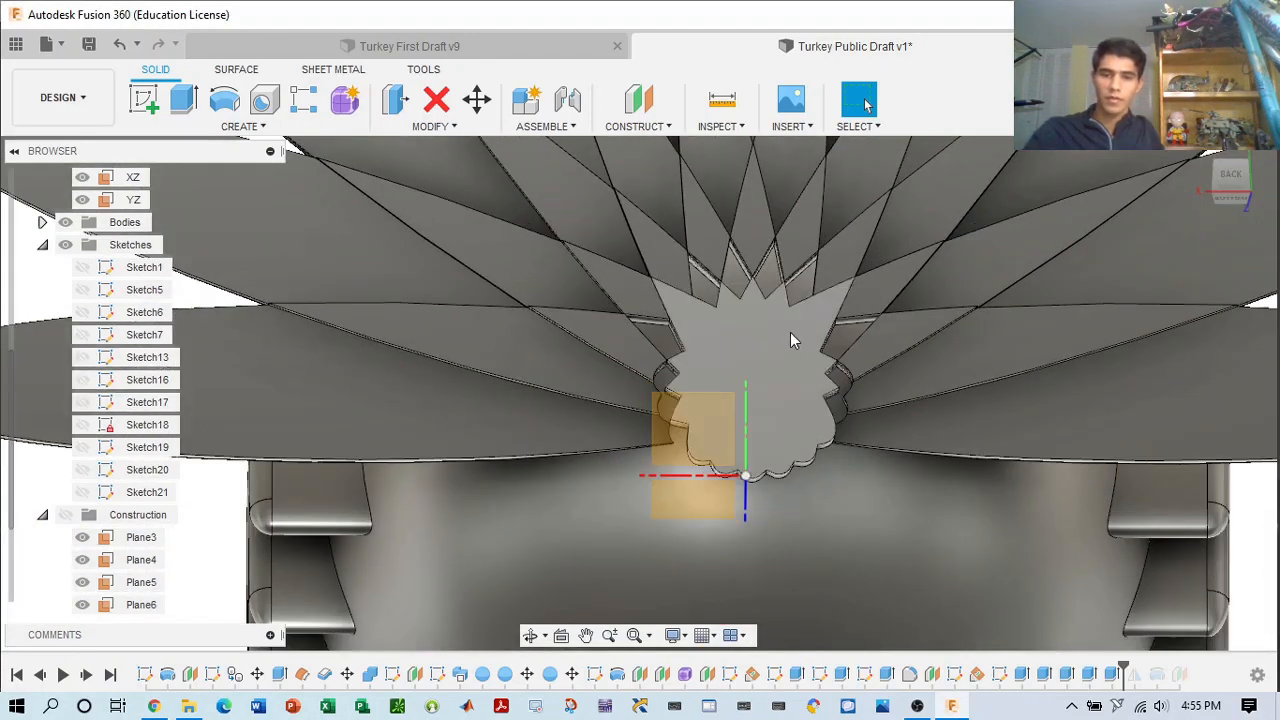
middle_drag(787, 332, 781, 332)
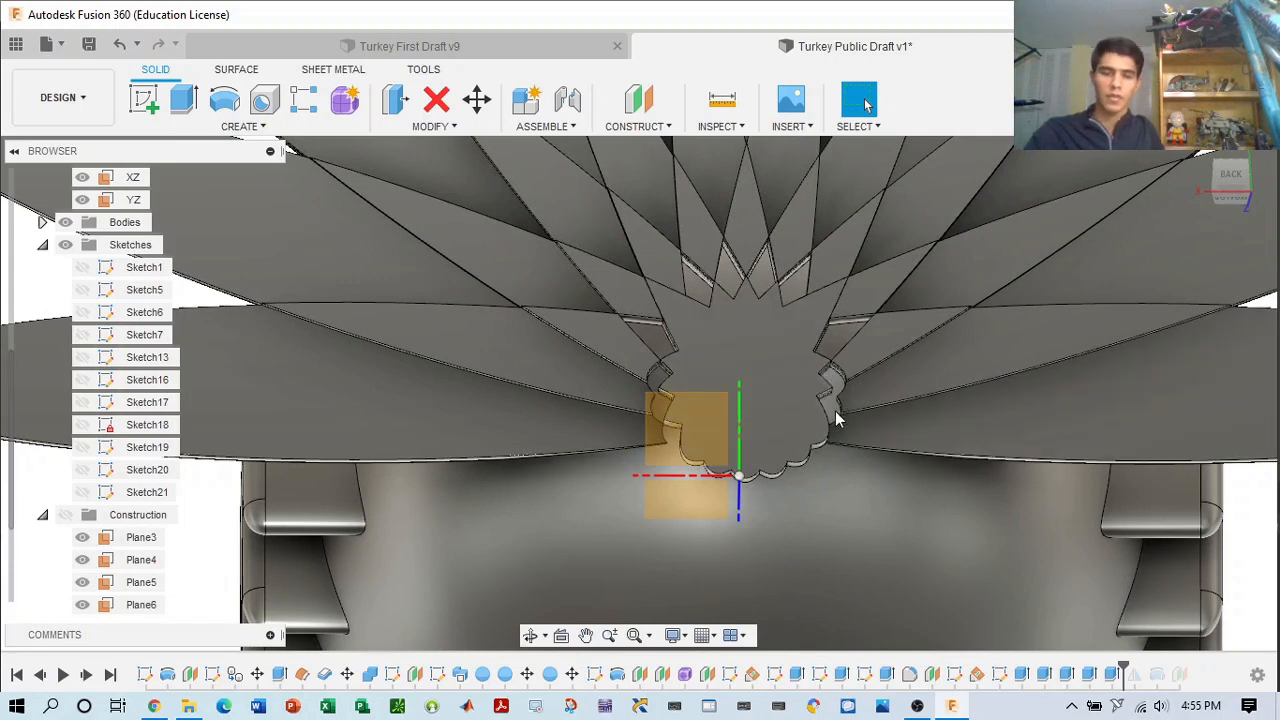
- Reopen the central 6.5 mm extrusion for editing and add the pointed profiles between the feather bases along its upper edge
right_click(1121, 674)
click(1120, 532)
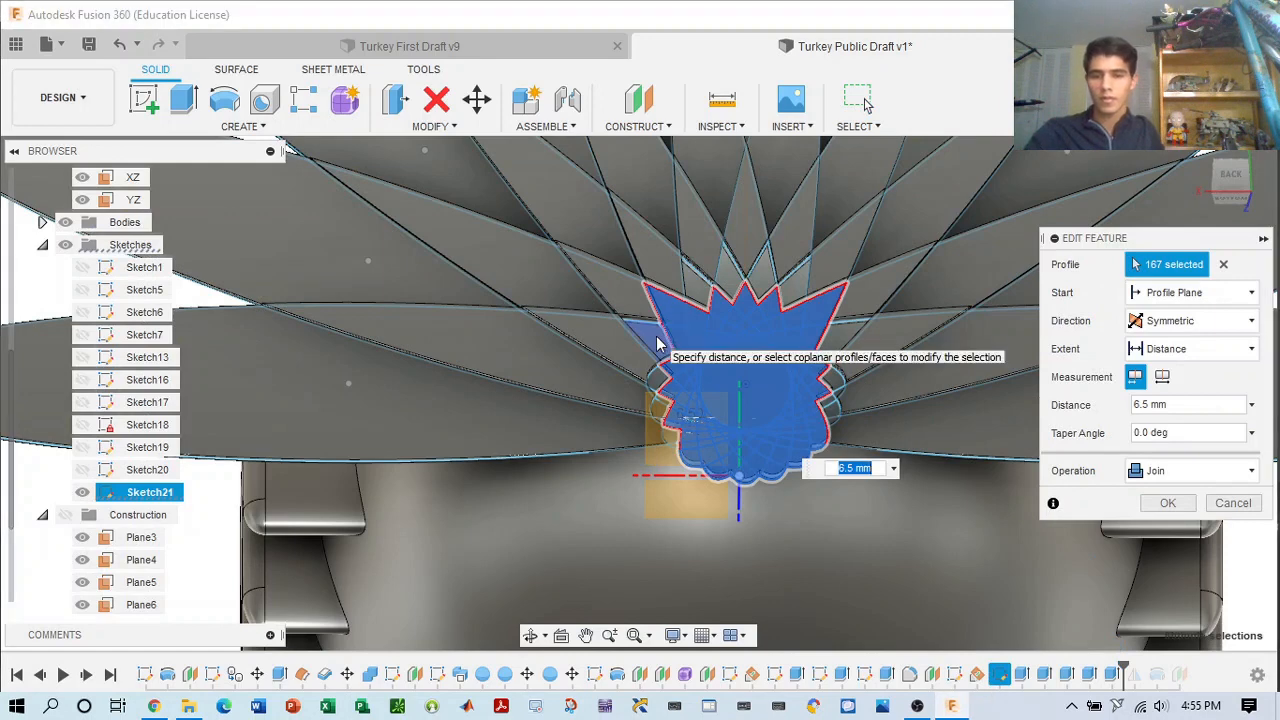
click(700, 291)
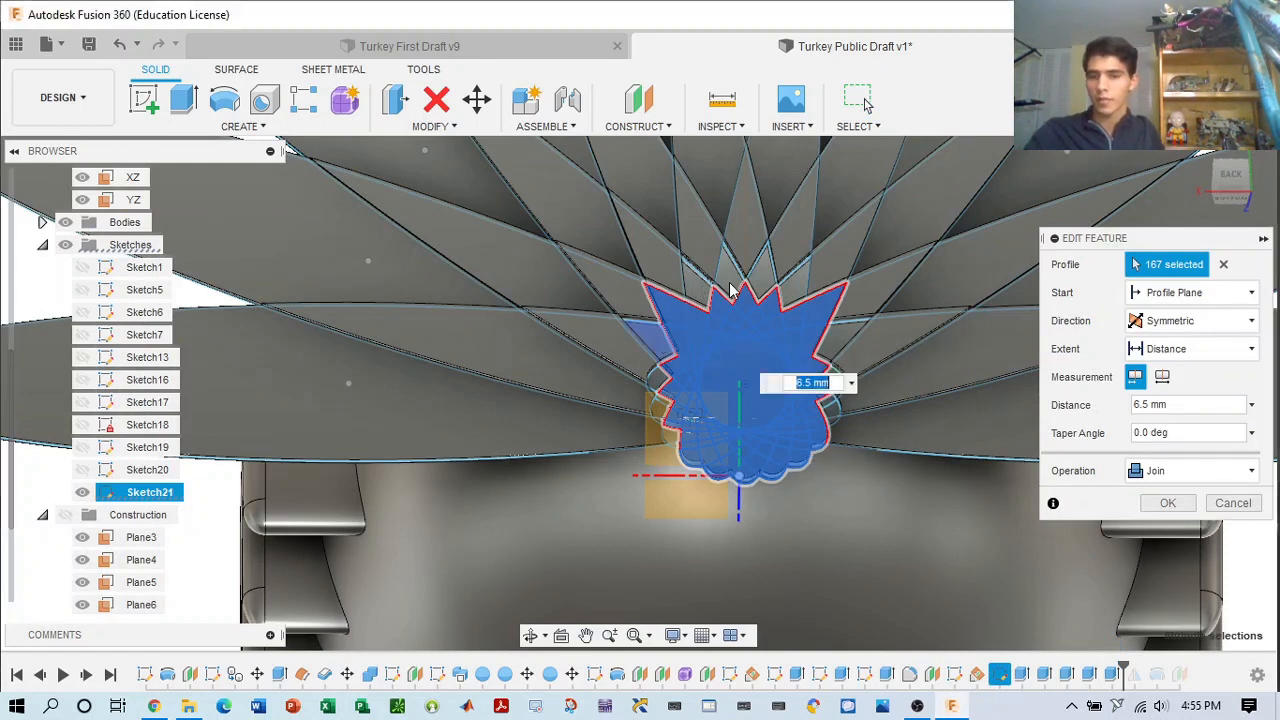
click(771, 290)
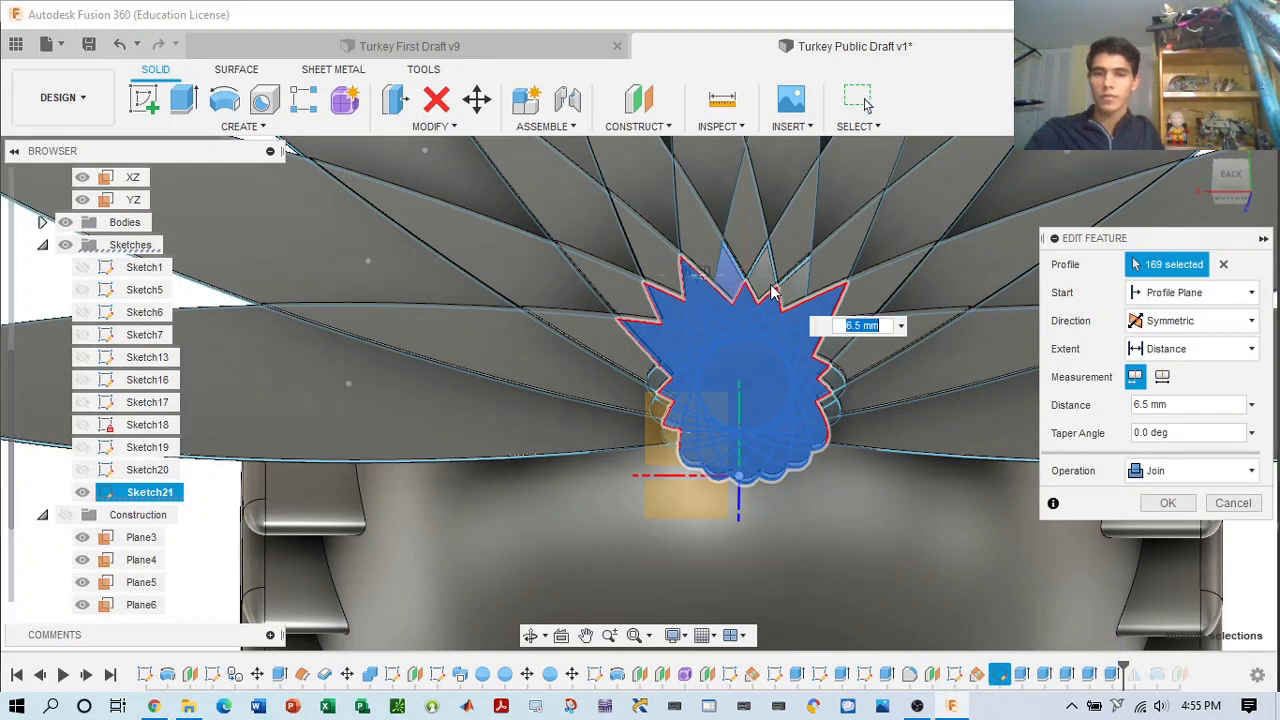
click(798, 292)
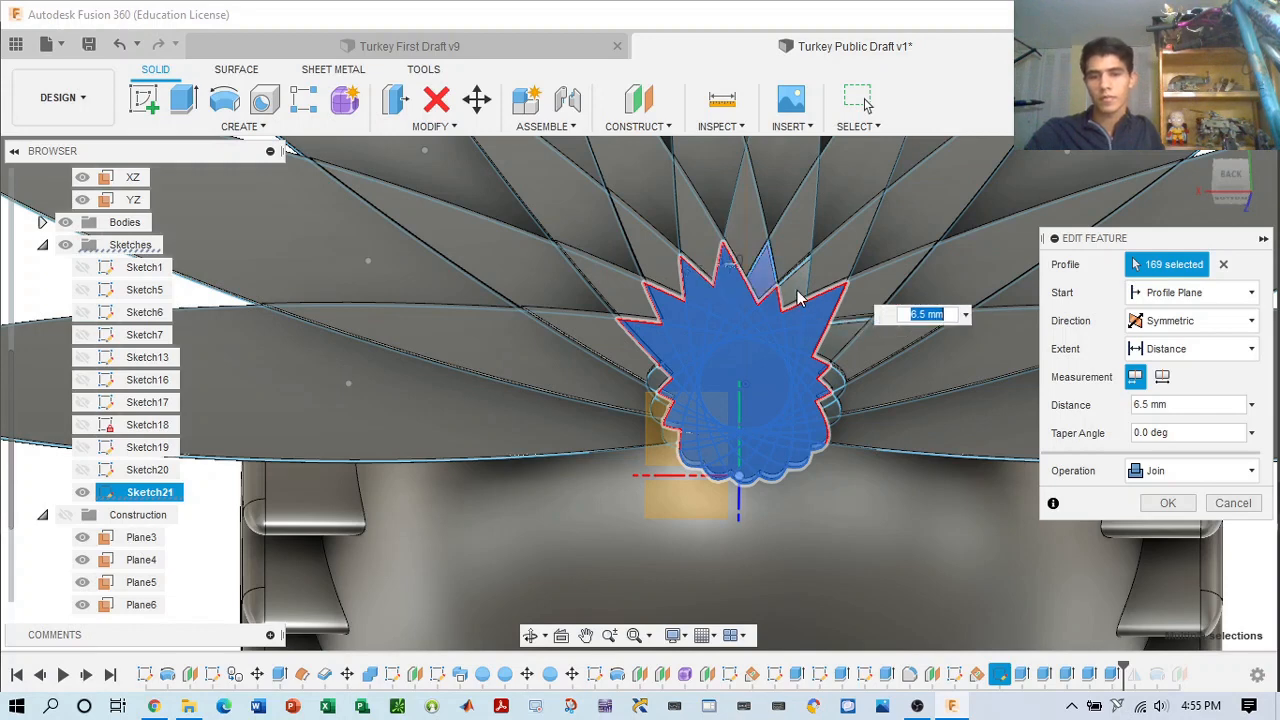
click(798, 296)
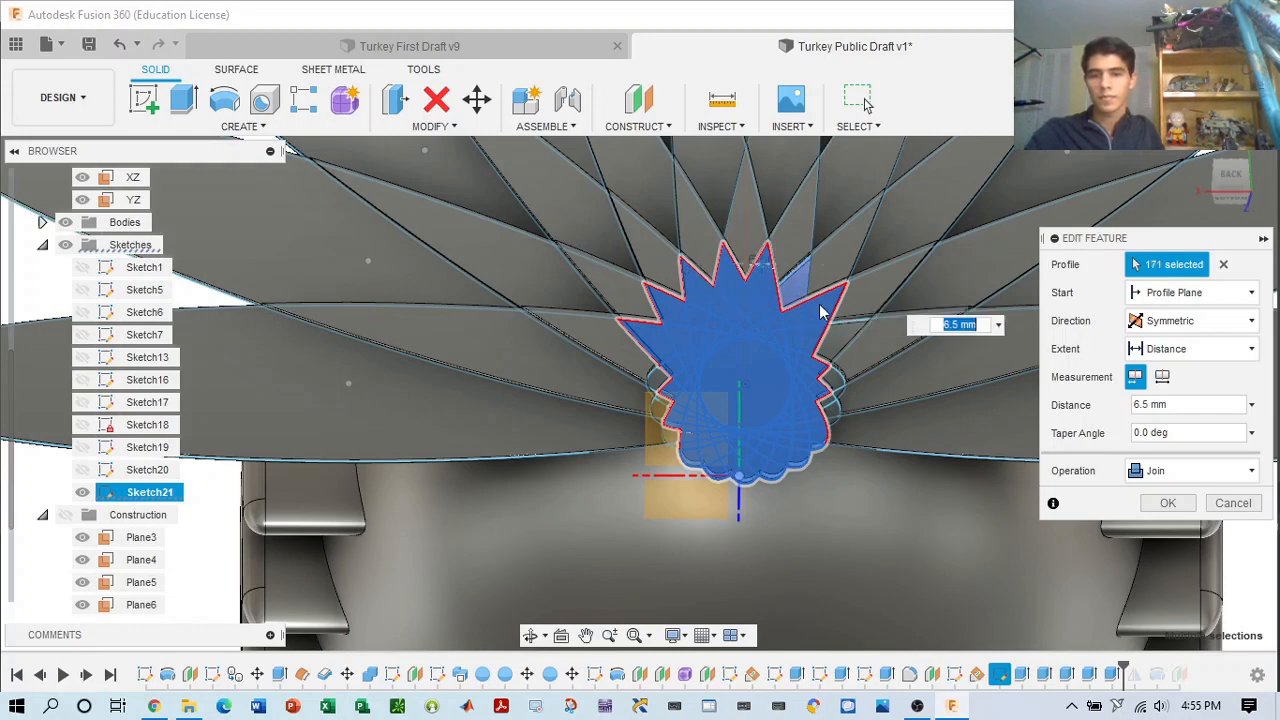
click(844, 341)
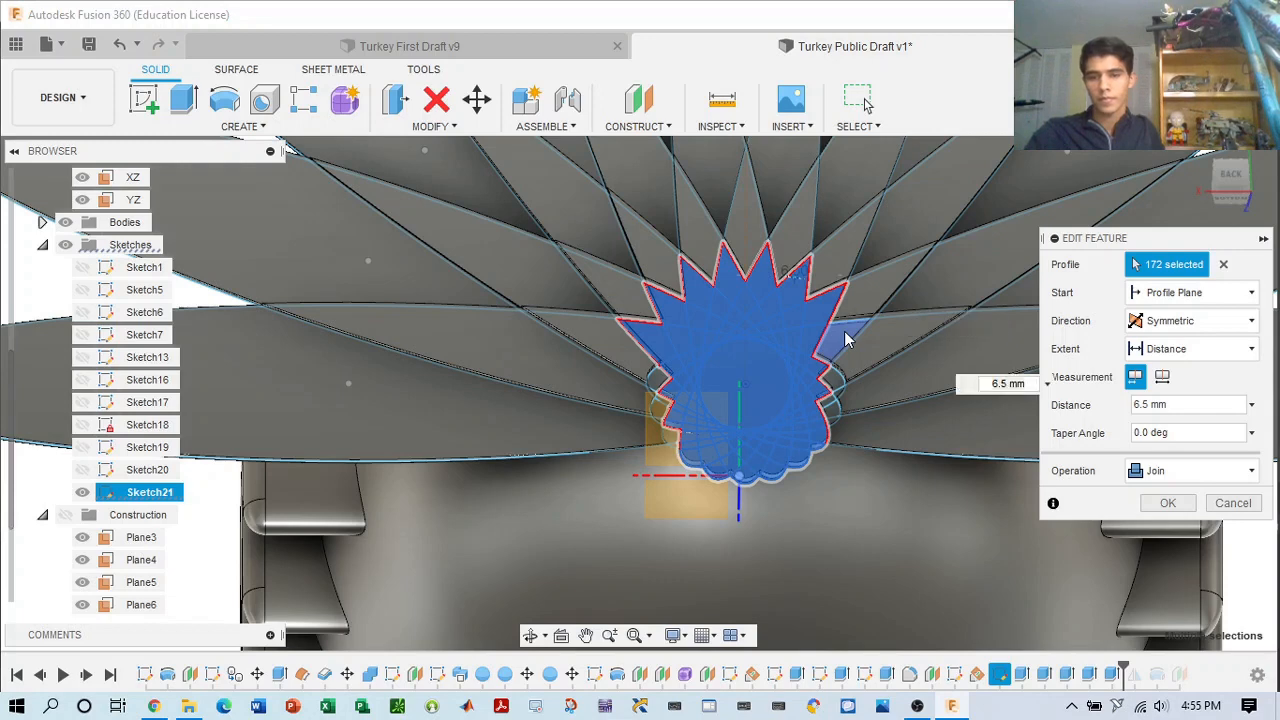
- Add the small rounded feather-end profiles on the right side of the fan center to the extrusion
click(835, 415)
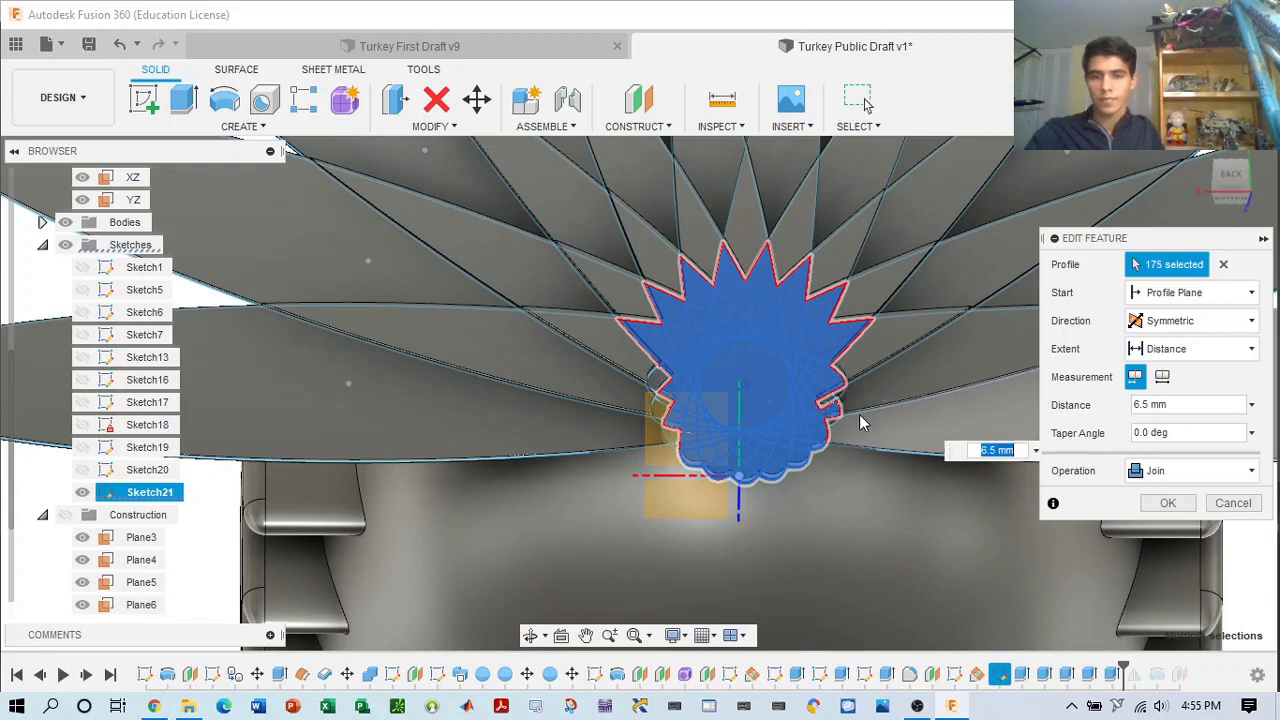
scroll(858, 411, up, 5)
click(778, 378)
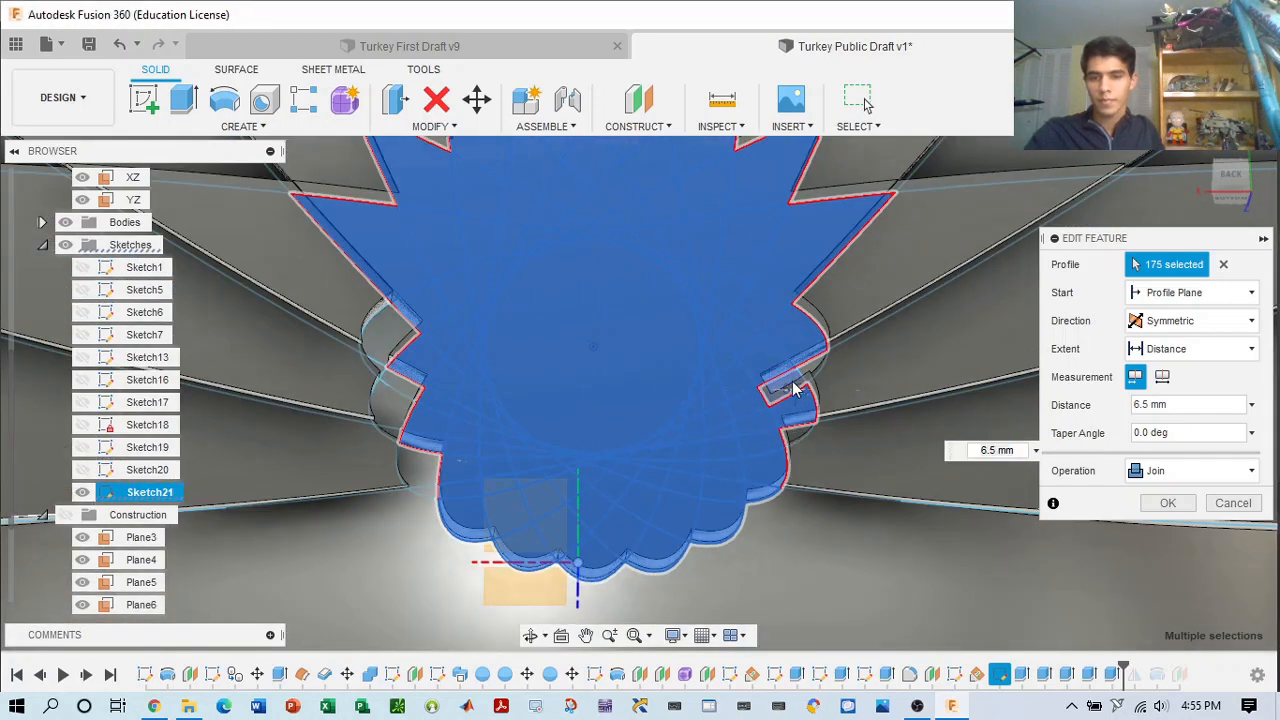
click(797, 443)
- Add the matching small rounded feather-end profiles on the left side of the fan center to the extrusion
drag(527, 408, 408, 403)
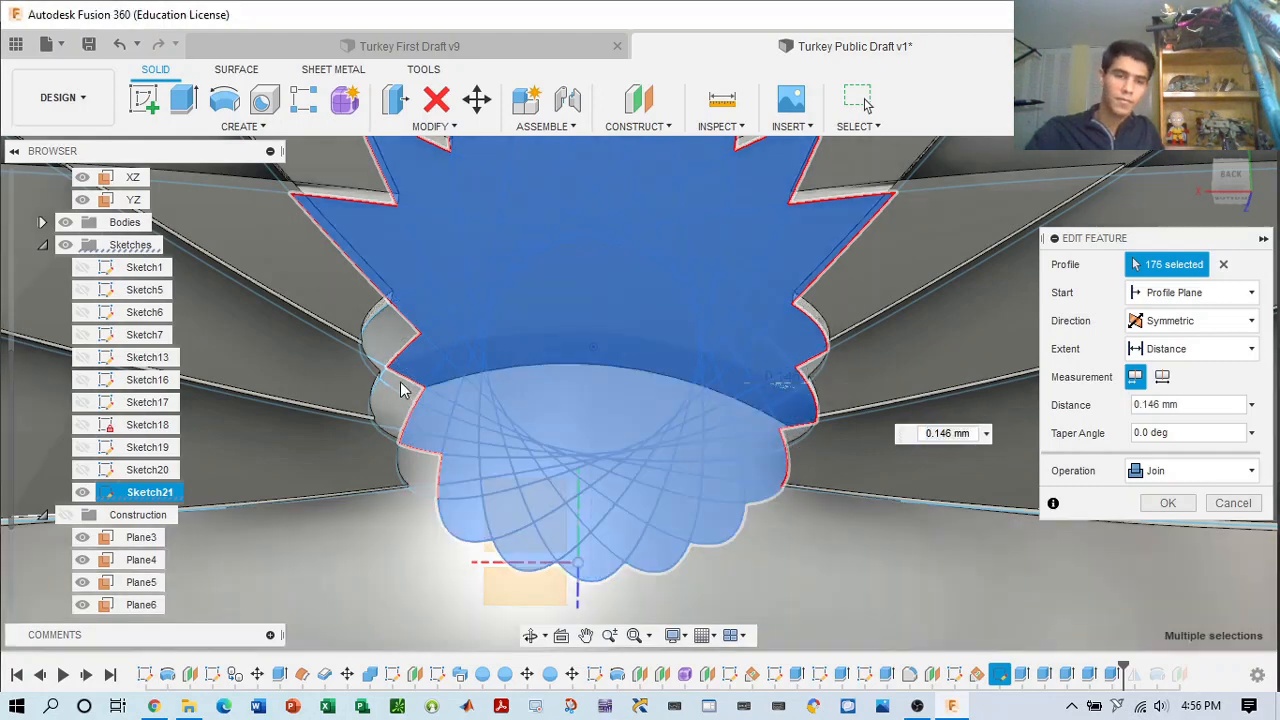
click(385, 334)
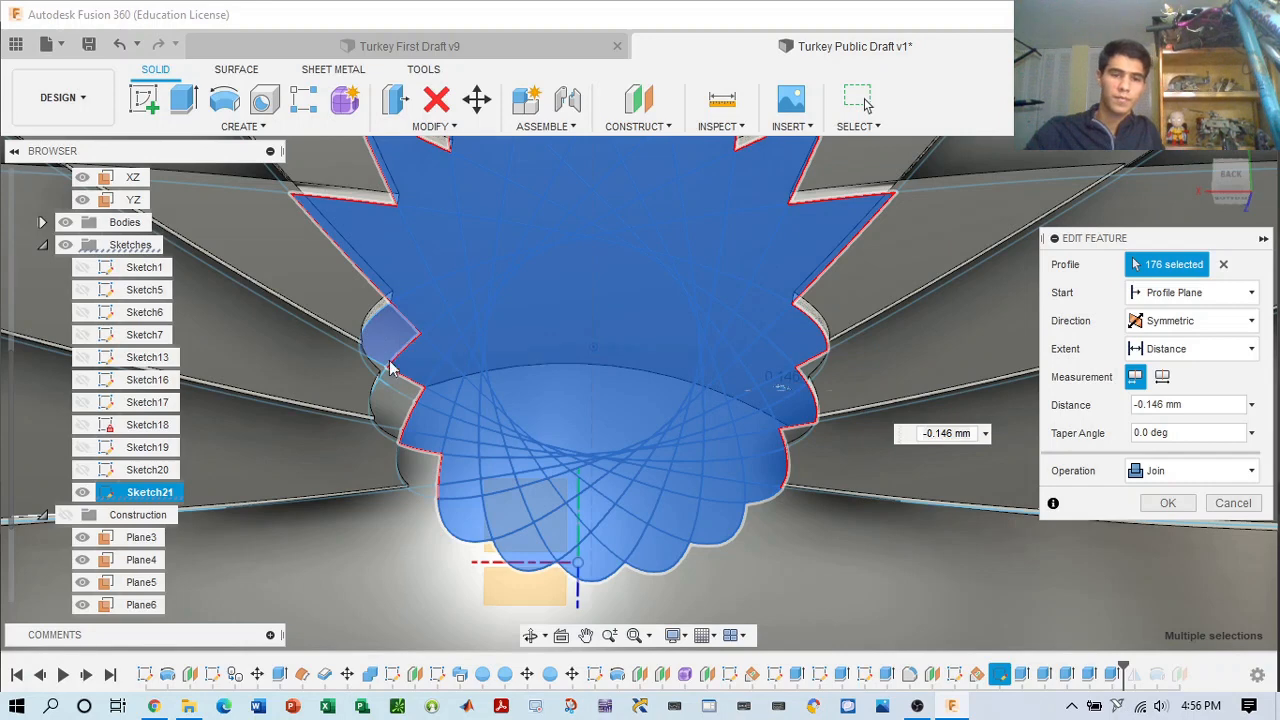
click(395, 390)
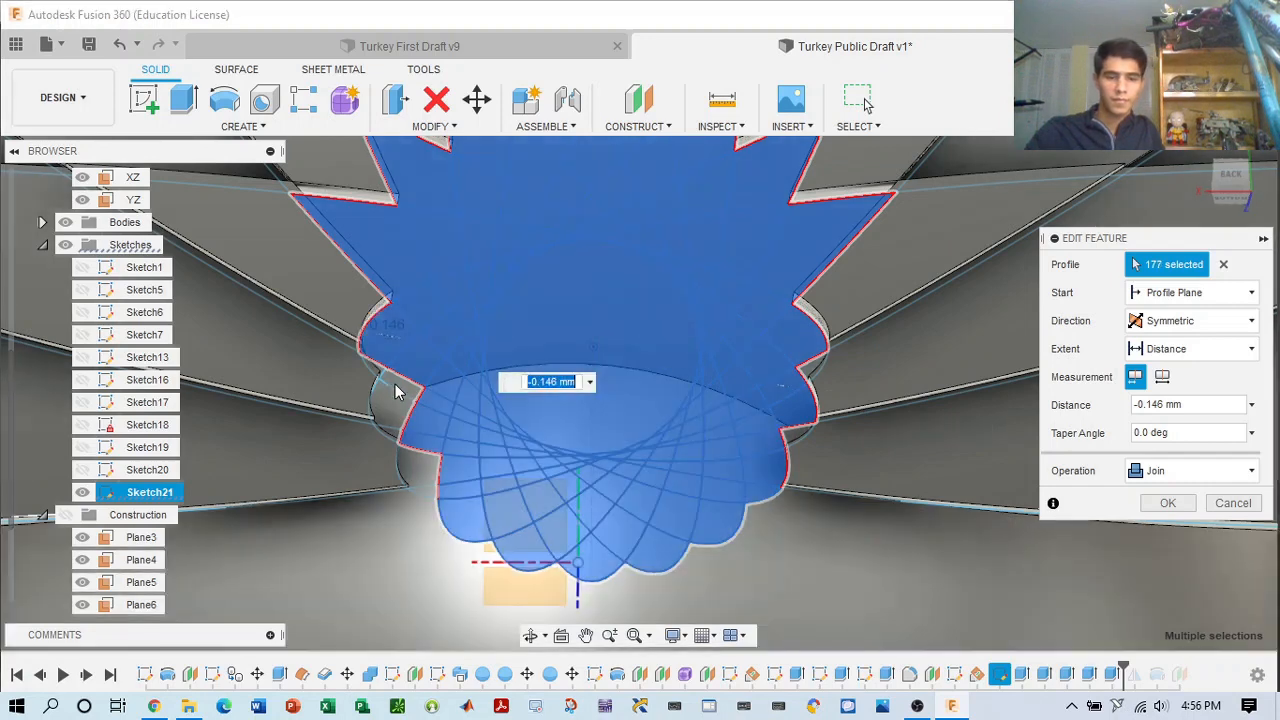
click(396, 405)
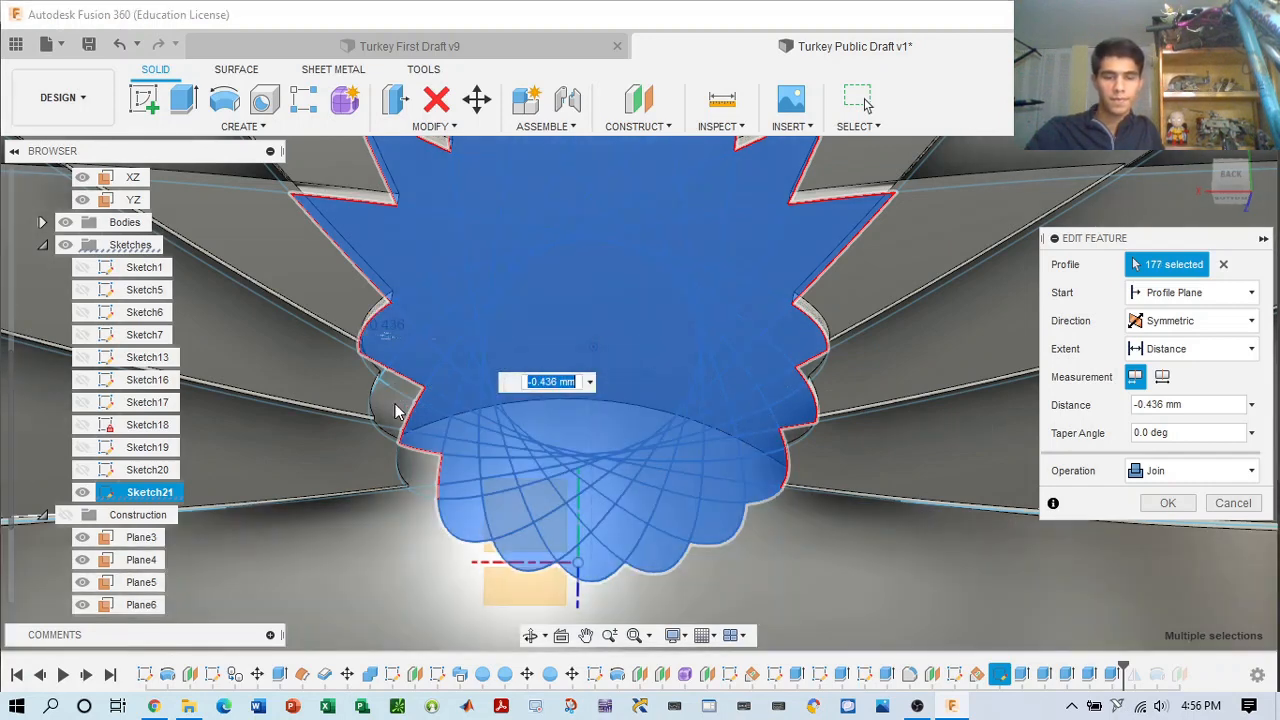
middle_drag(402, 411, 632, 381)
drag(633, 373, 657, 357)
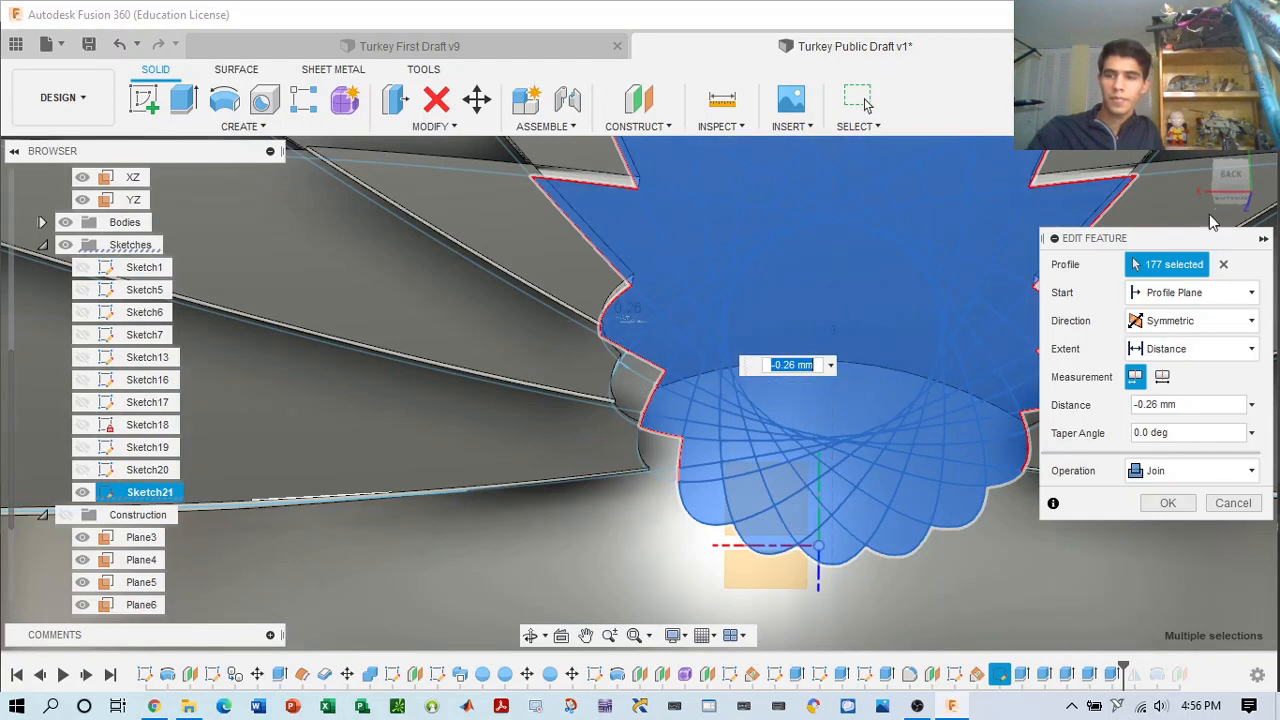
- Cancel the open edit of the scalloped body extrusion, discarding its pending changes
mouse_move(1240, 176)
mouse_down()
mouse_move(1267, 170)
mouse_move(1218, 189)
mouse_up()
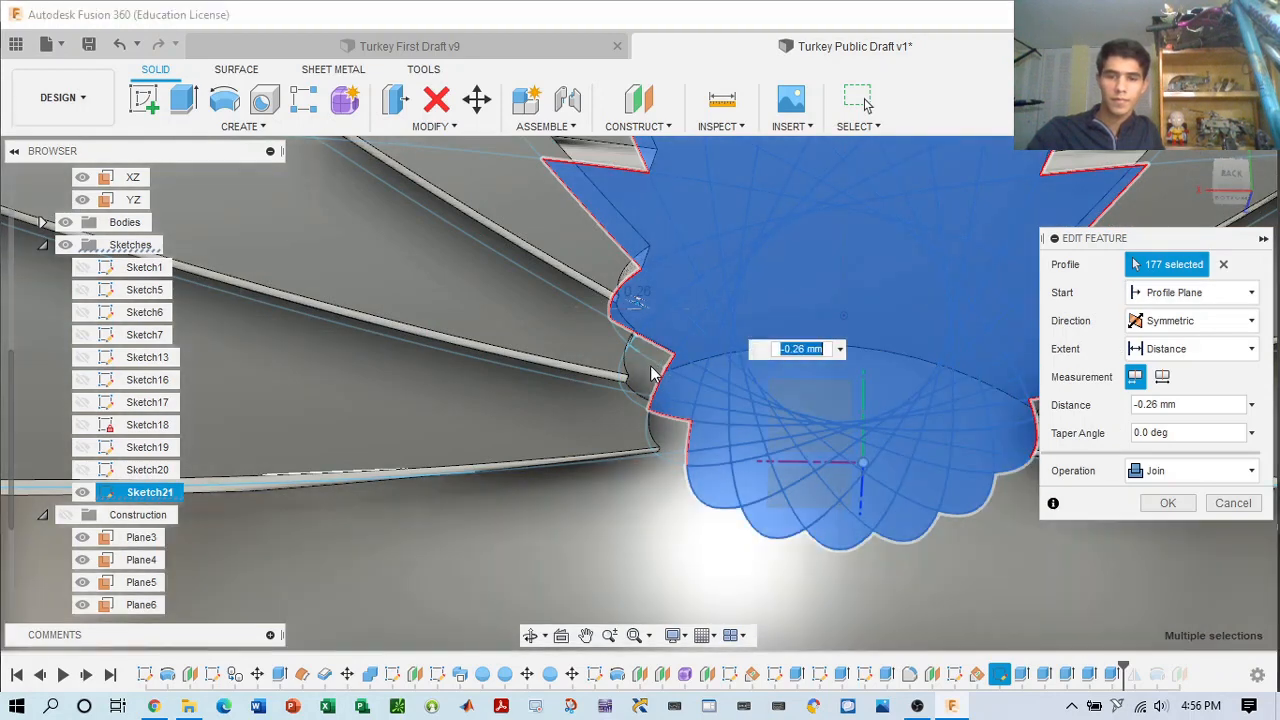
drag(658, 390, 649, 318)
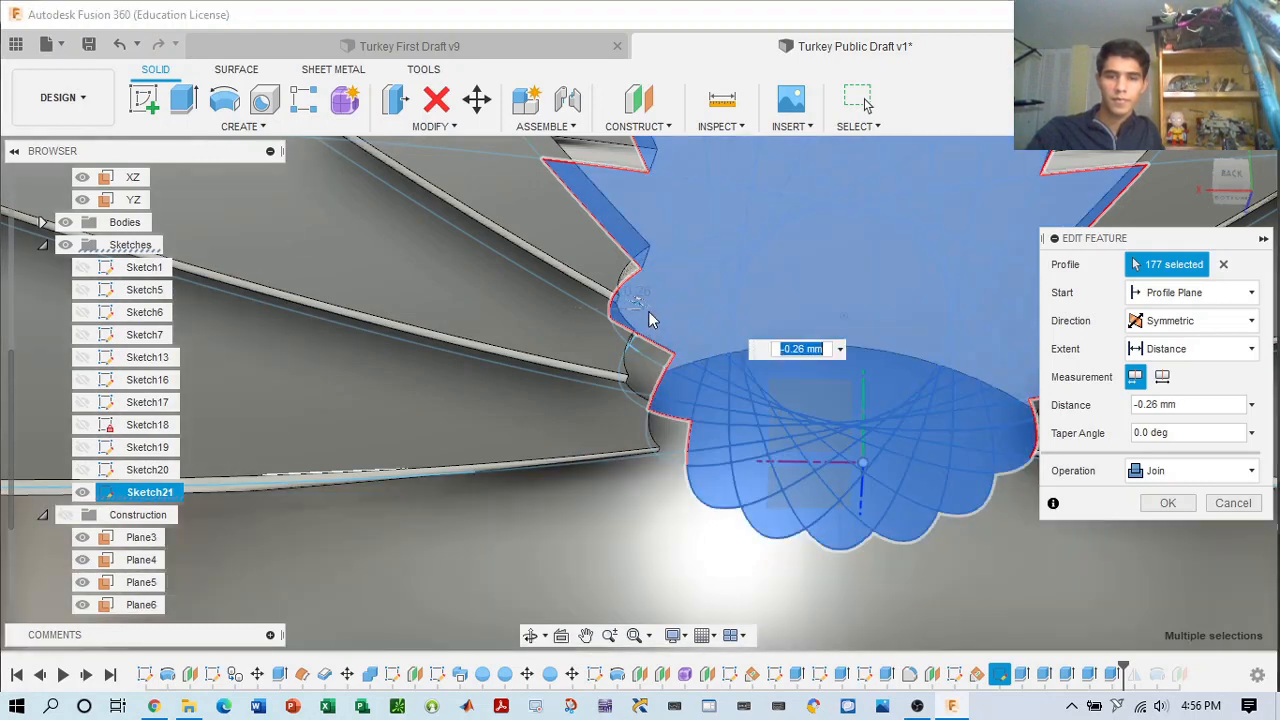
click(1228, 503)
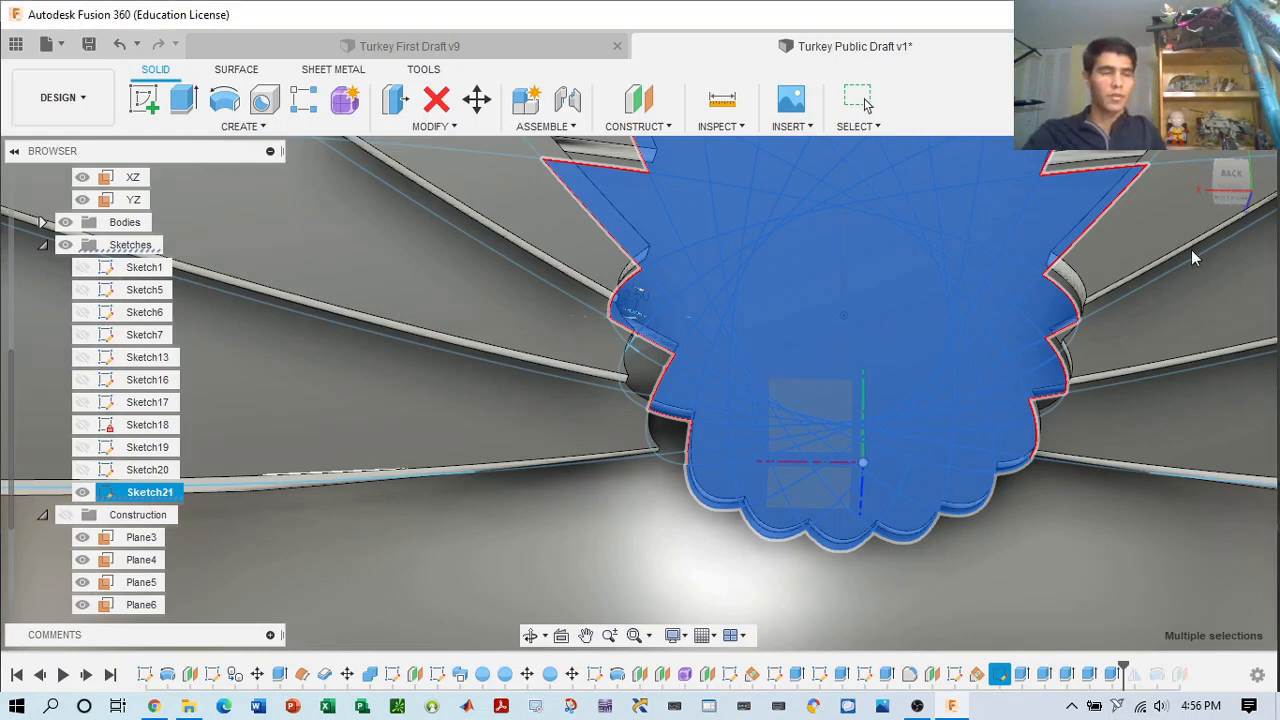
key(Escape)
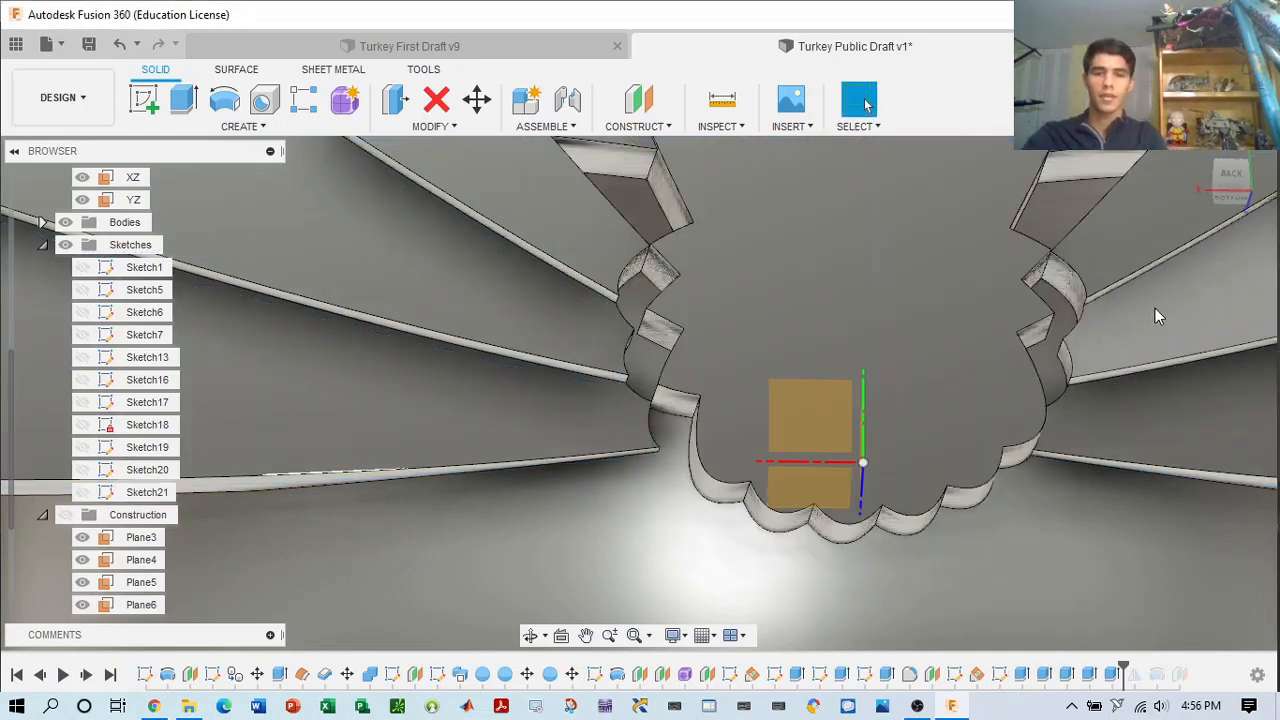
- Reopen the last extrusion, Extrude9, for editing and add the missing sketch regions at the upper-left side of the spiky profile
middle_drag(1133, 320, 980, 400)
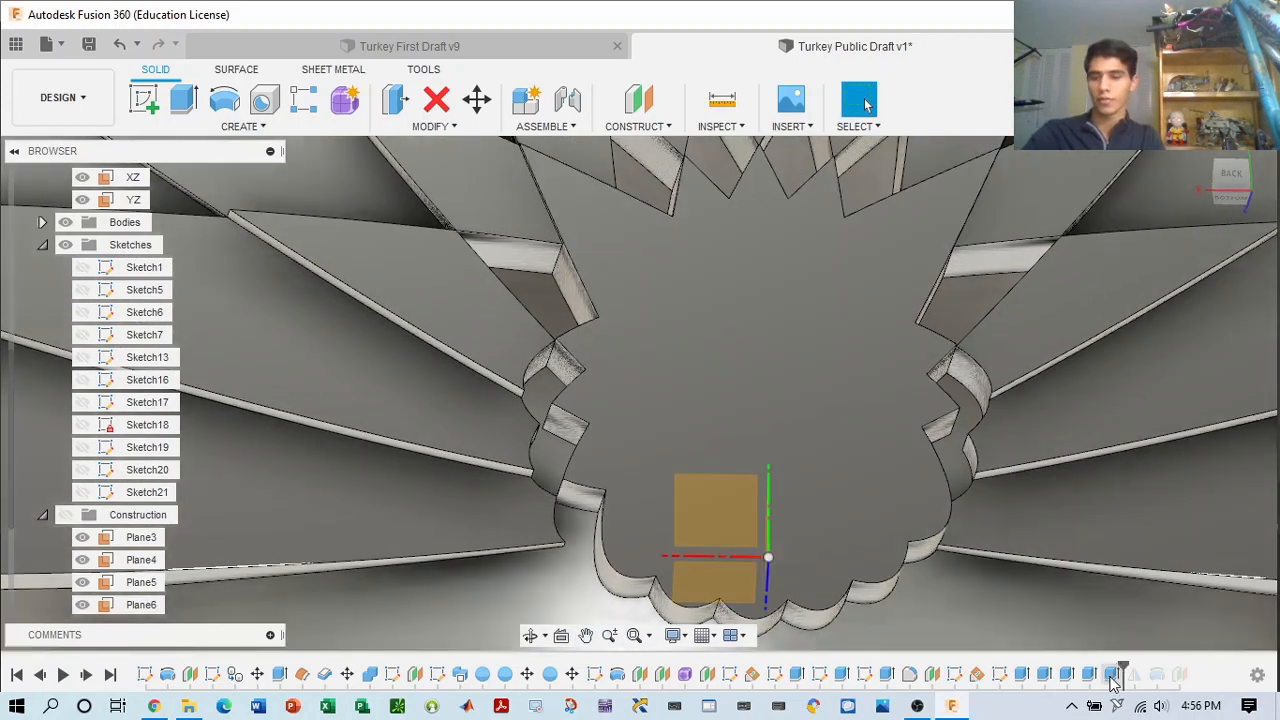
right_click(1108, 676)
click(1151, 532)
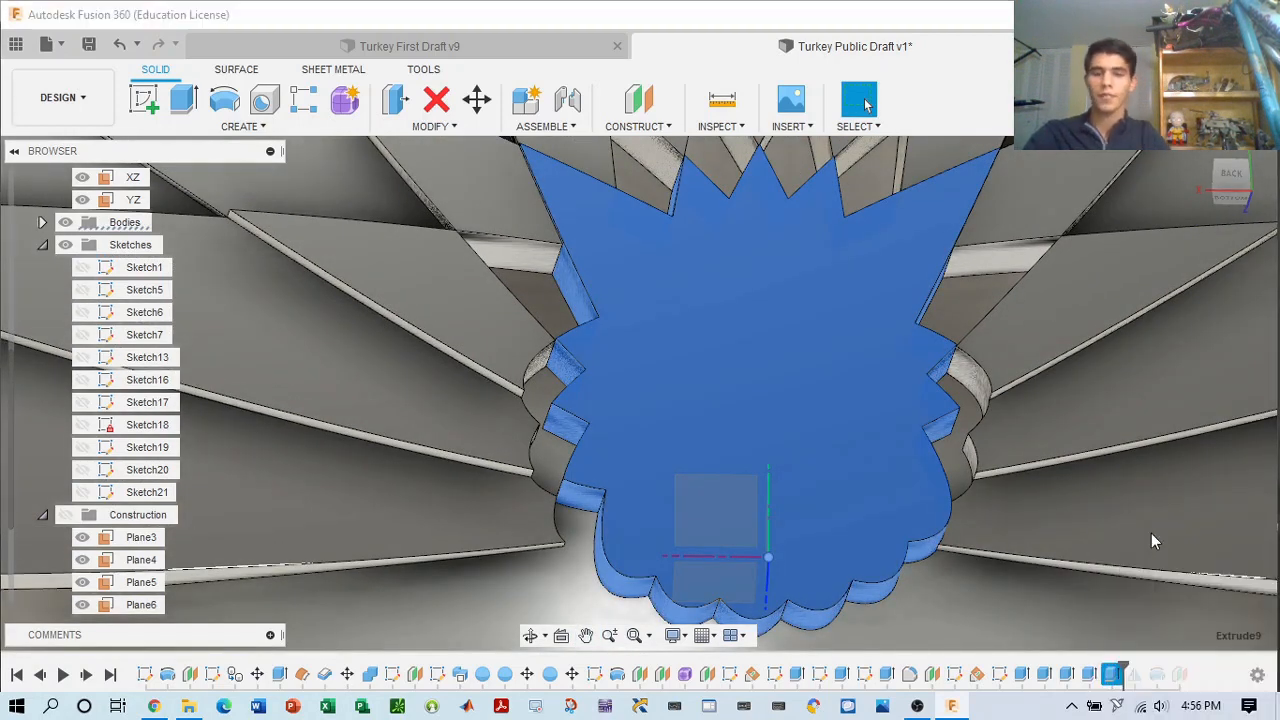
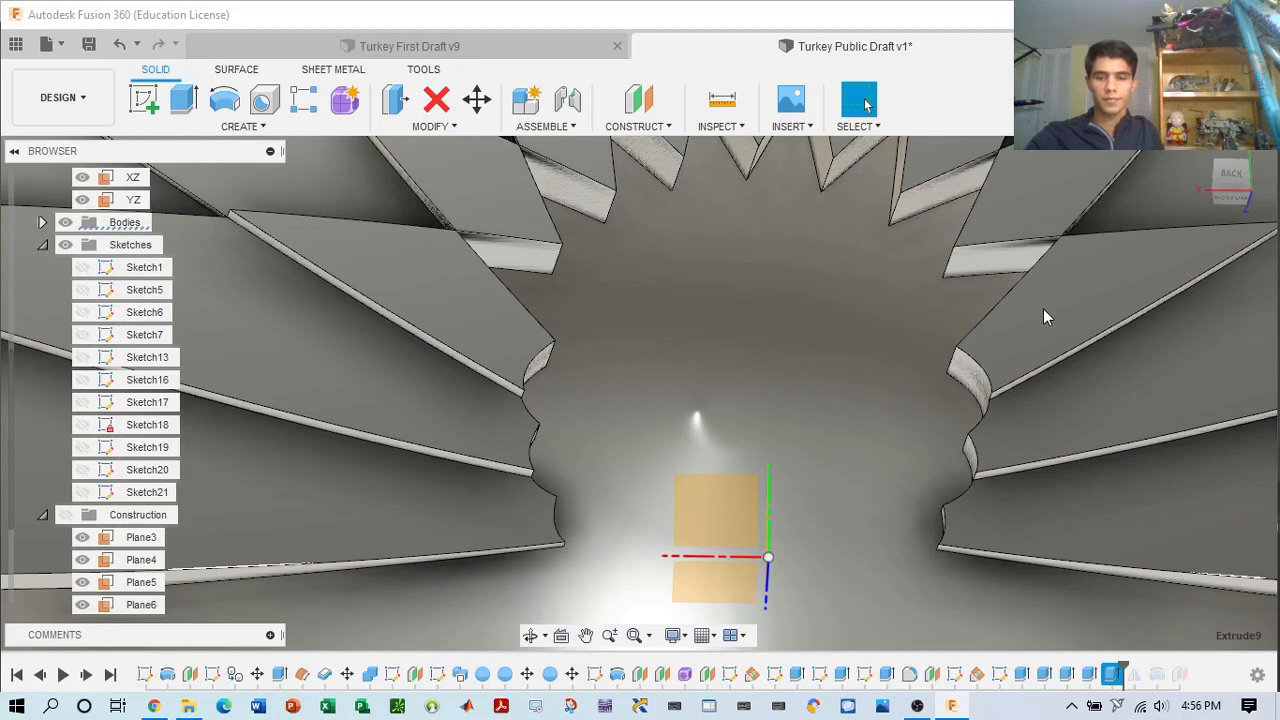
click(1238, 192)
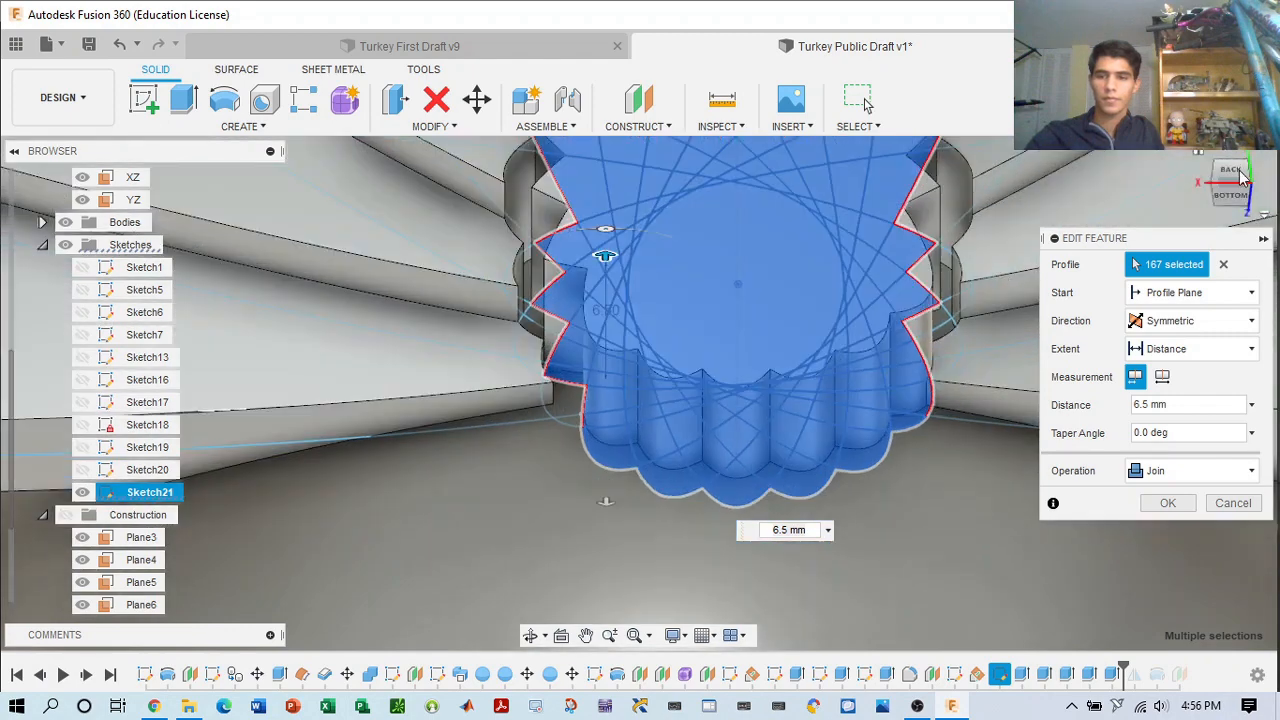
click(1232, 195)
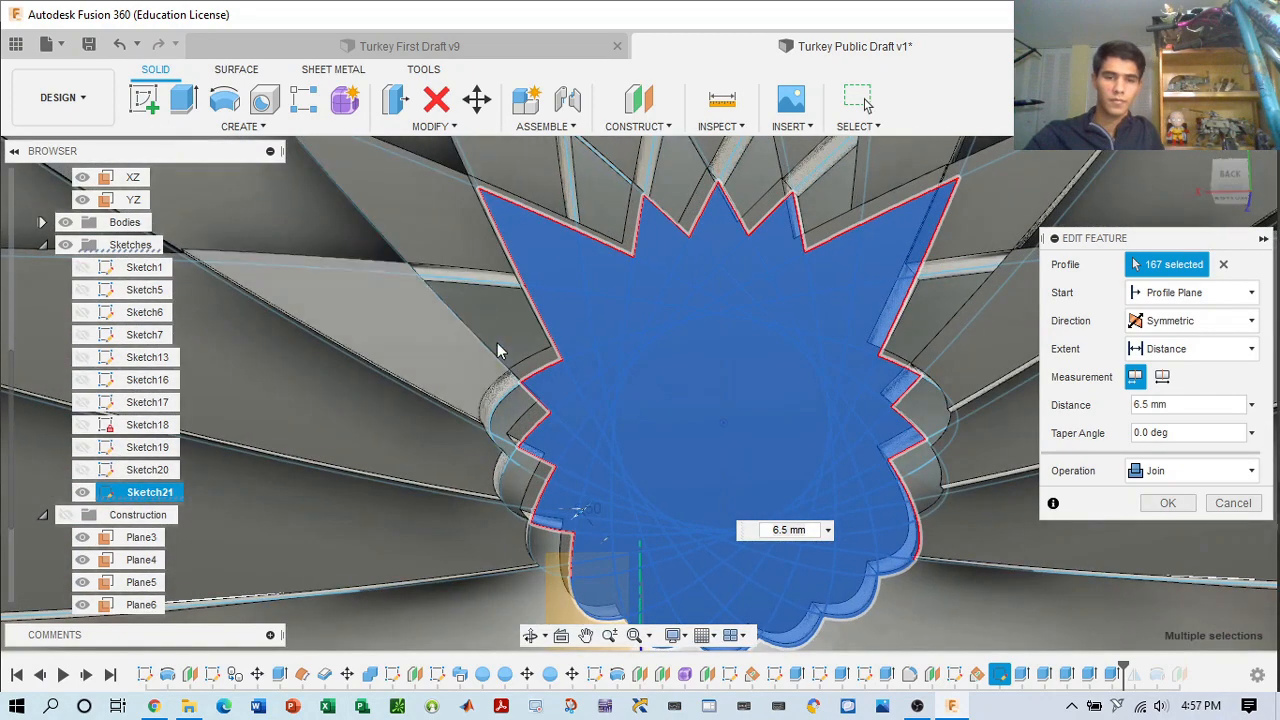
click(512, 415)
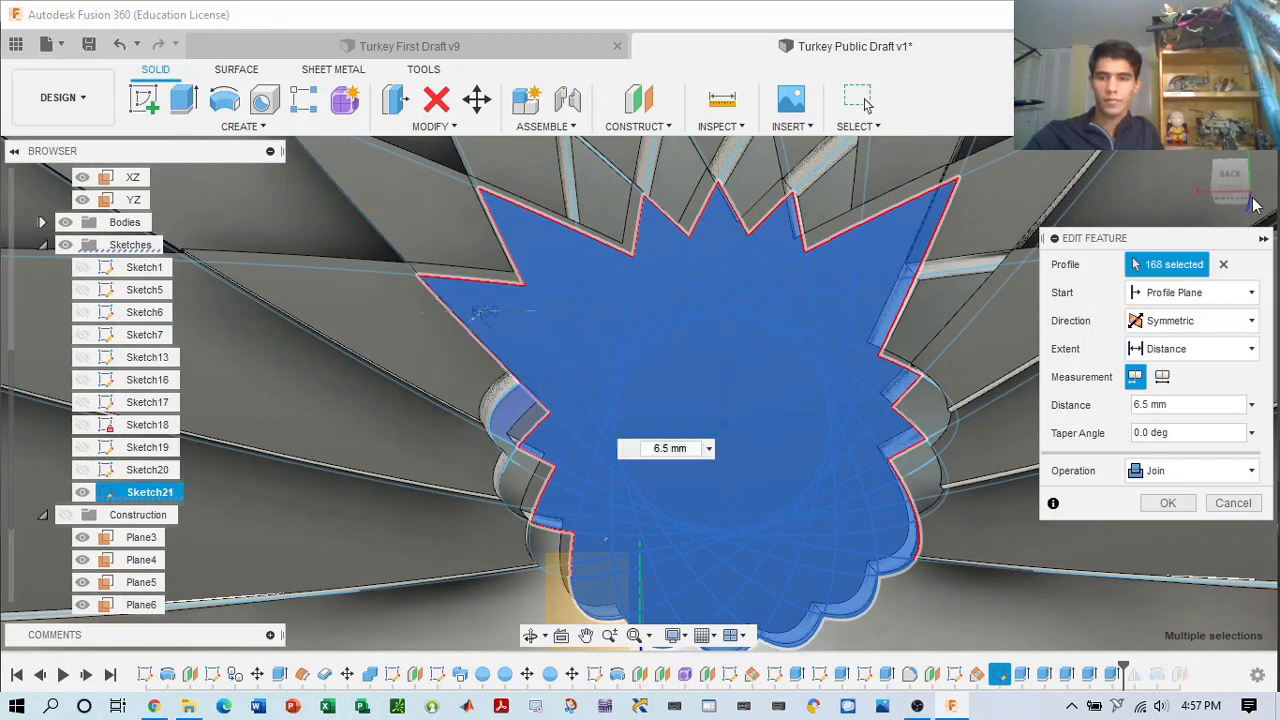
mouse_move(1243, 198)
mouse_down()
mouse_move(1210, 179)
mouse_move(1234, 193)
mouse_up()
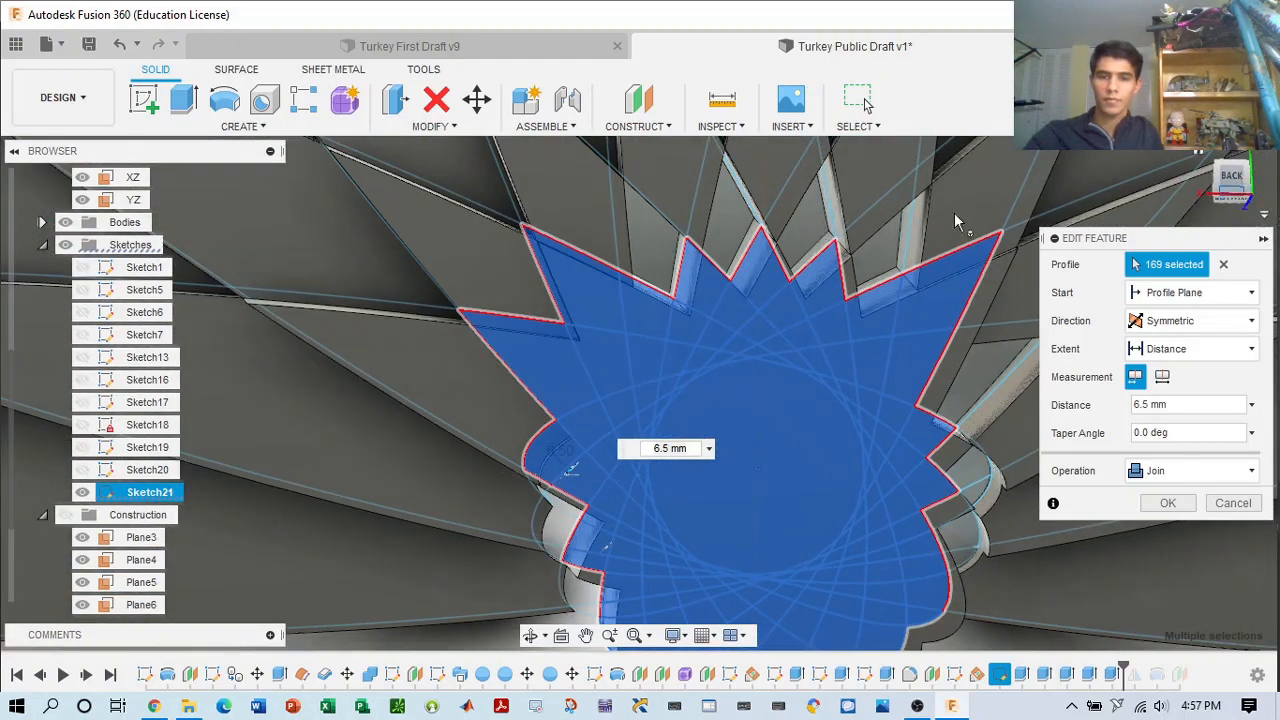
- Add the four unselected sketch regions between the upper spikes to the extrude profile
click(669, 241)
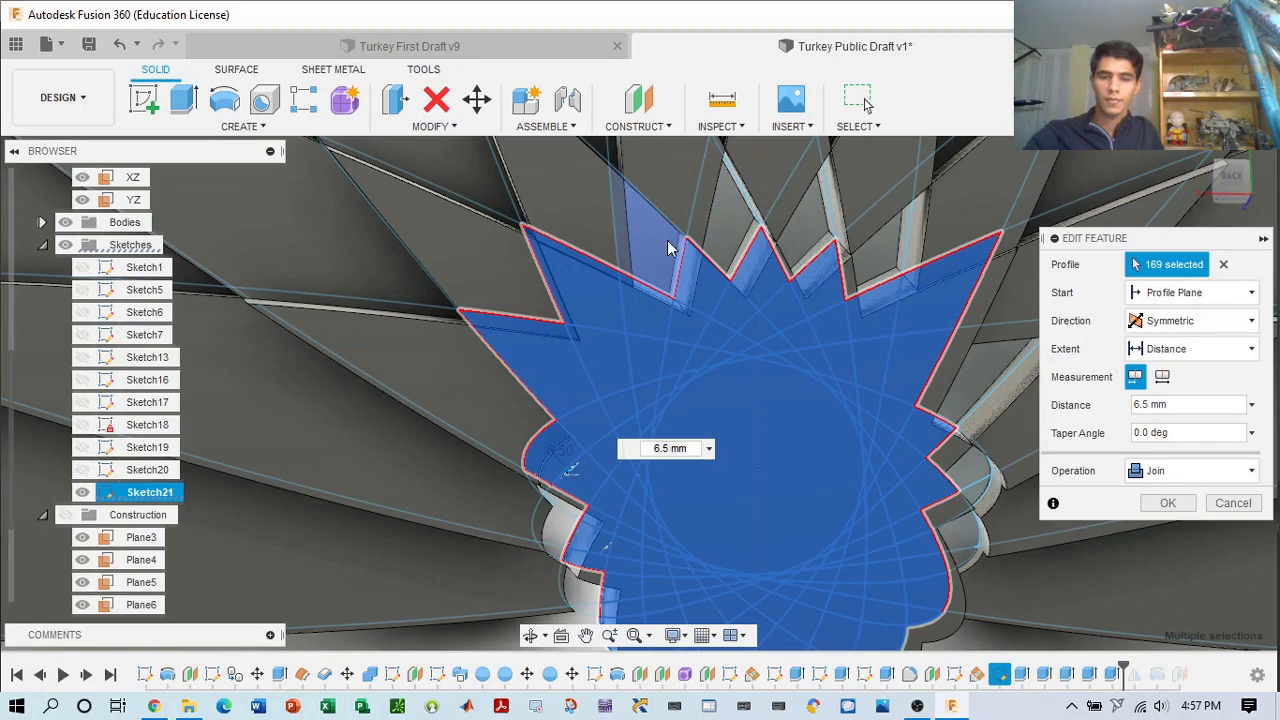
click(734, 213)
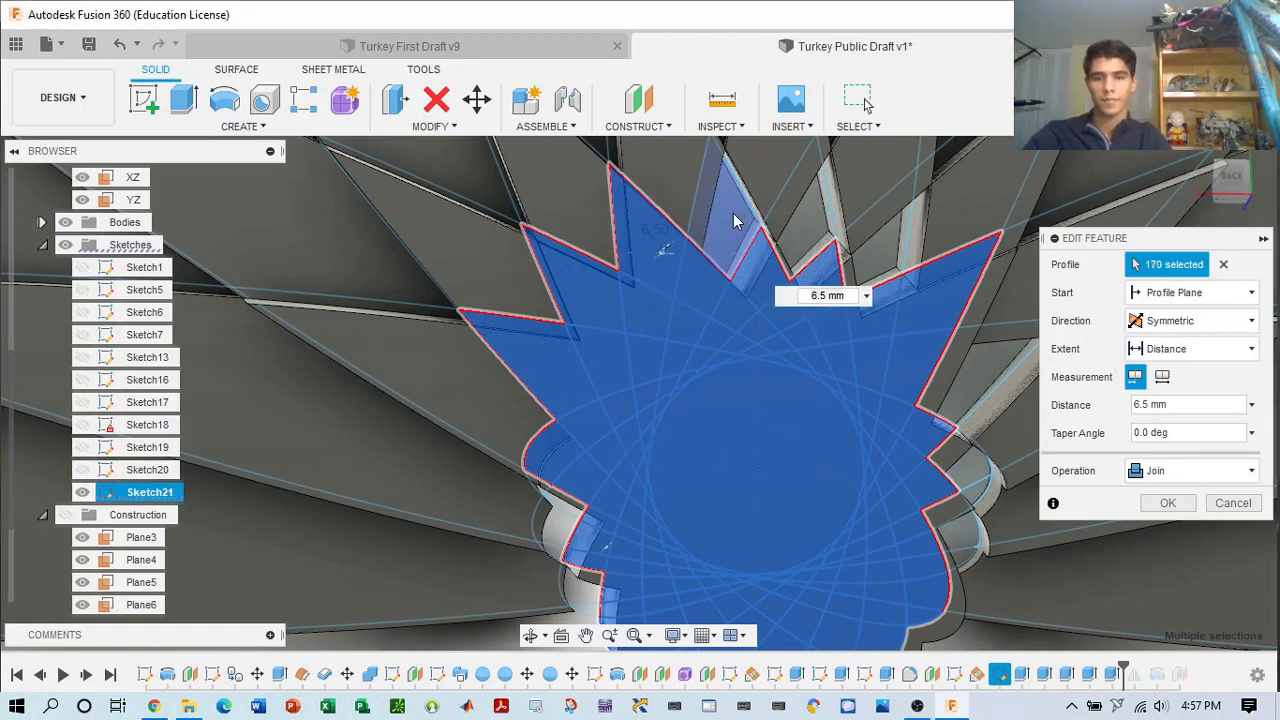
click(835, 233)
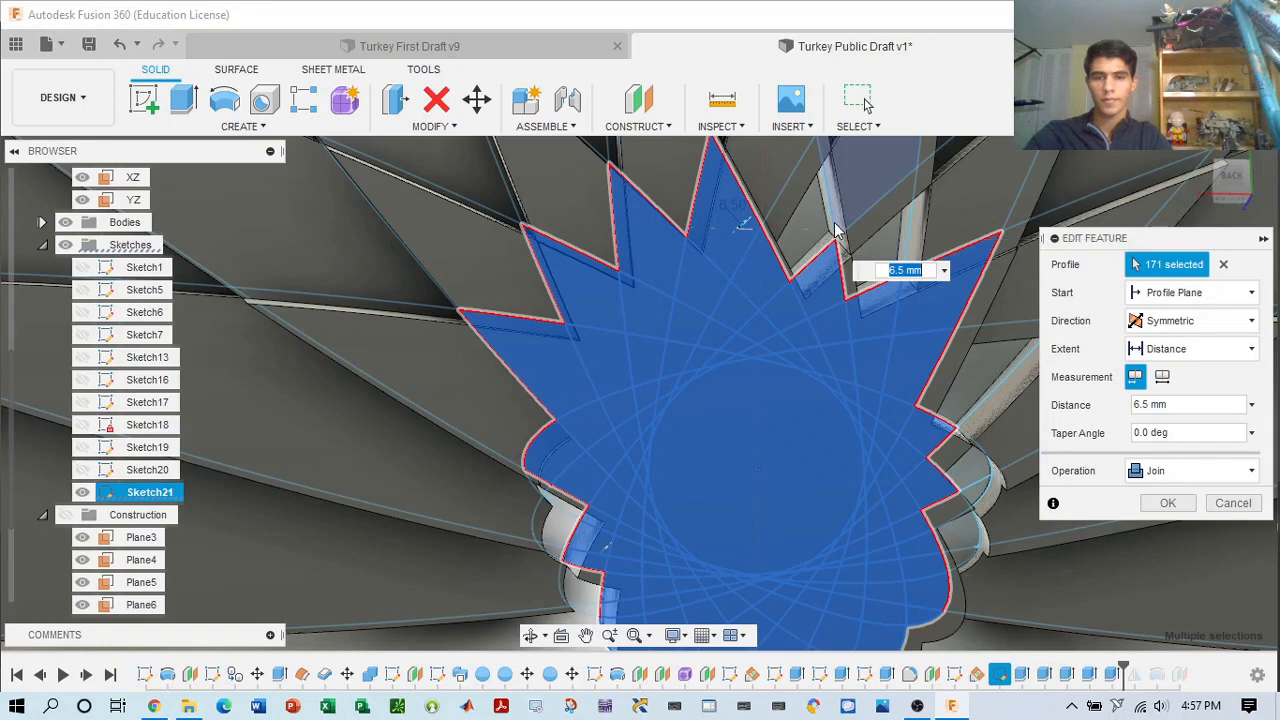
click(880, 243)
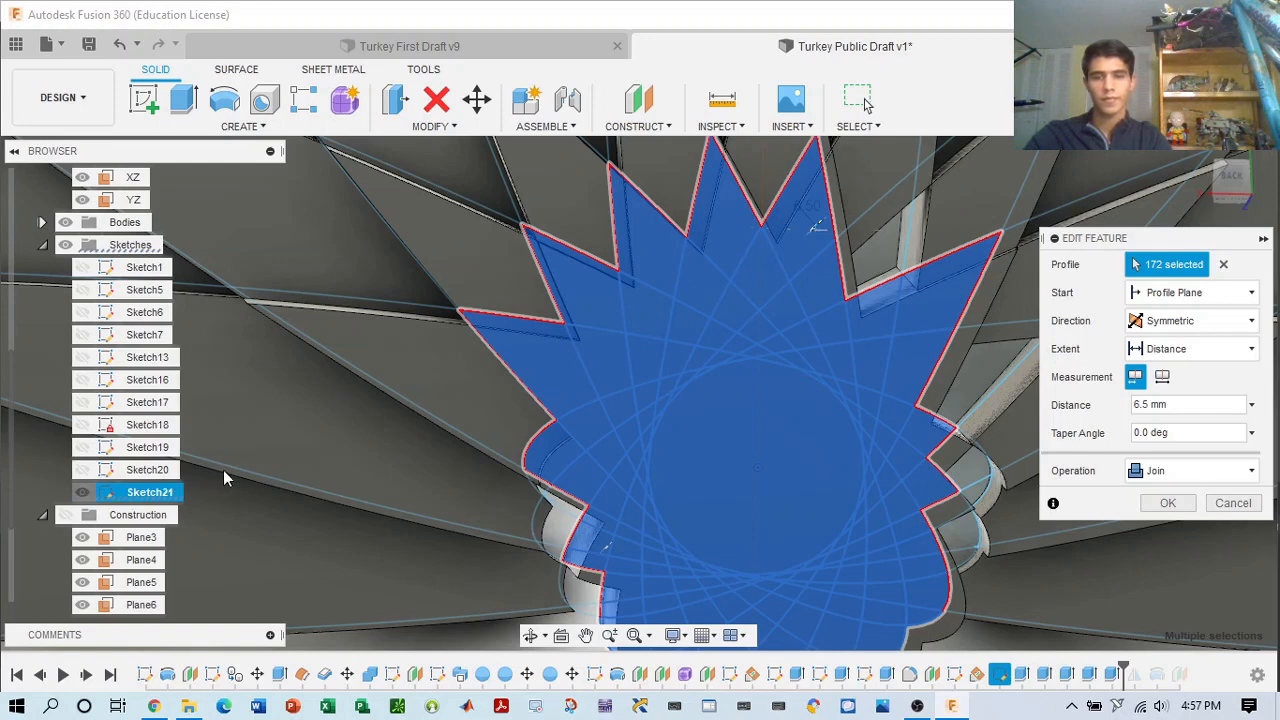
click(87, 492)
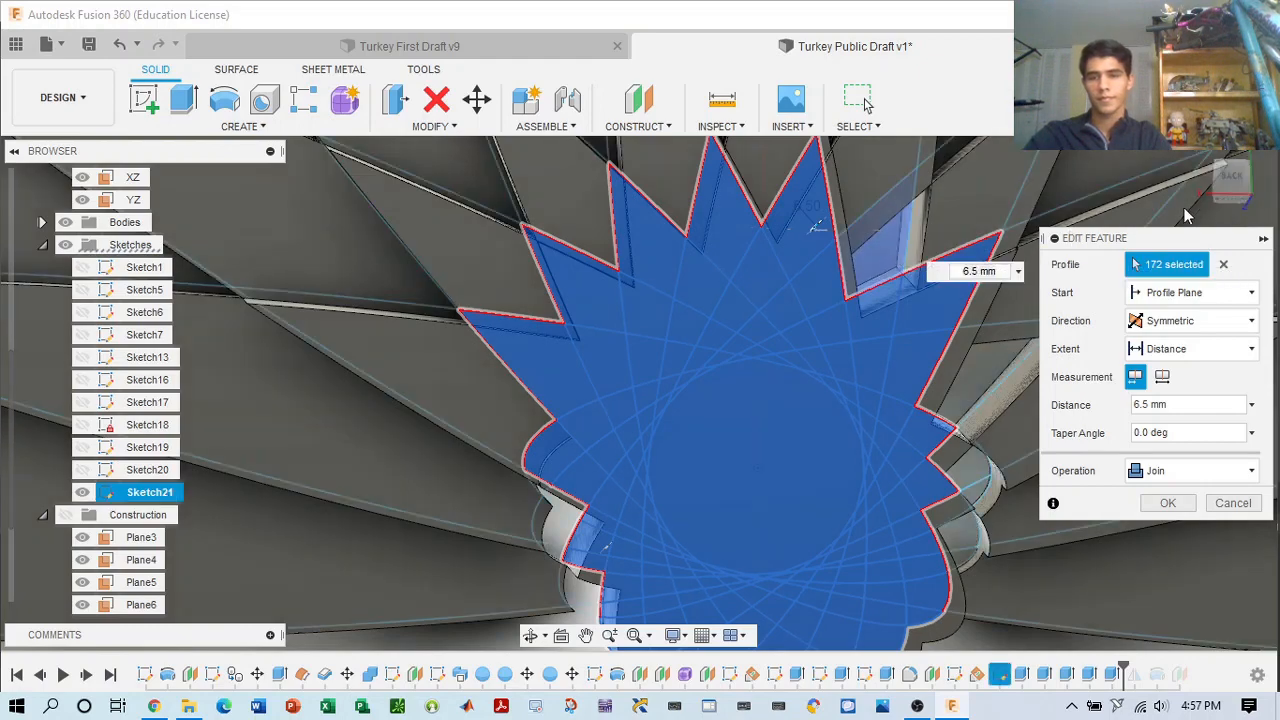
- Add the upper-right spike and the first rounded side lobe below it to the extrude profile
drag(1240, 198, 1190, 184)
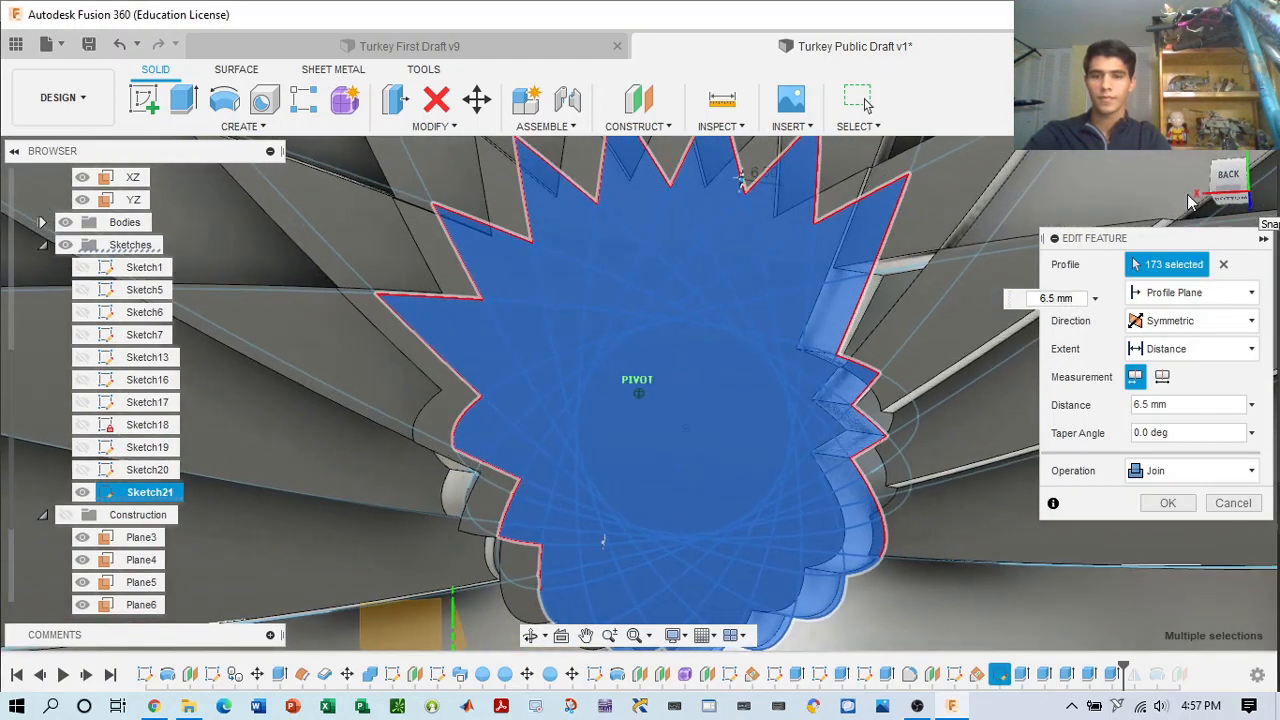
click(880, 405)
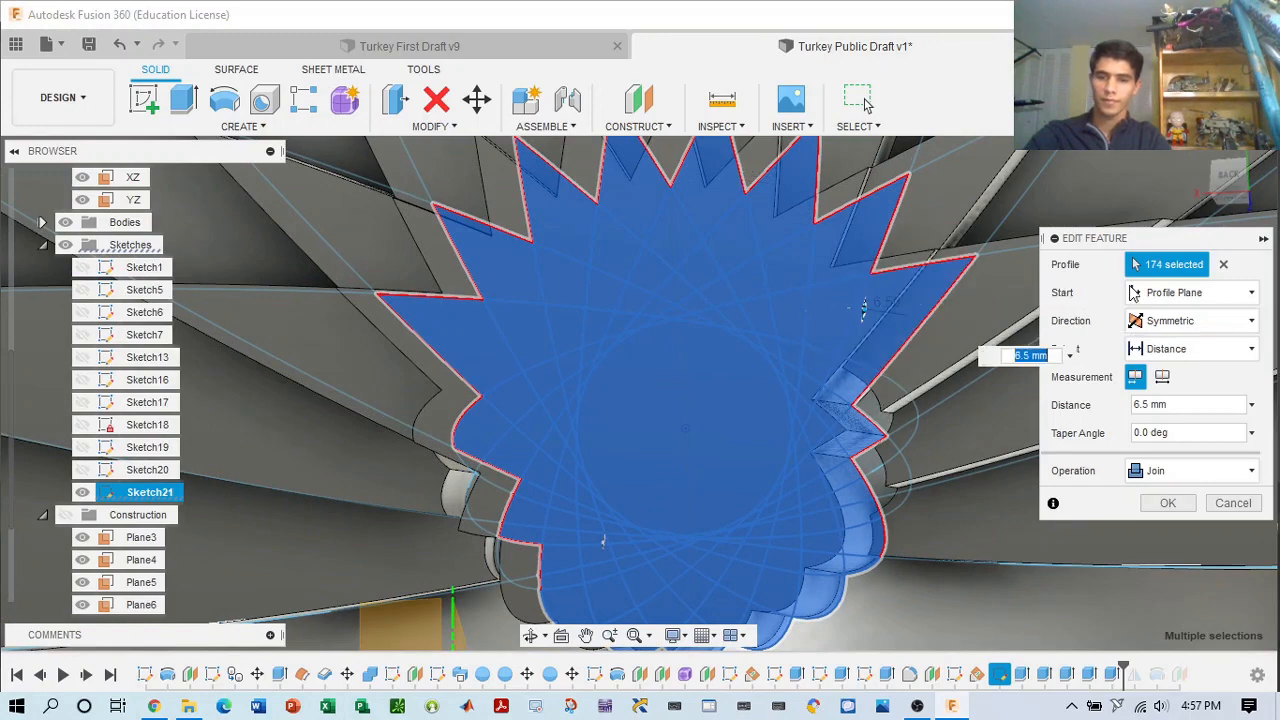
drag(1214, 192, 1247, 192)
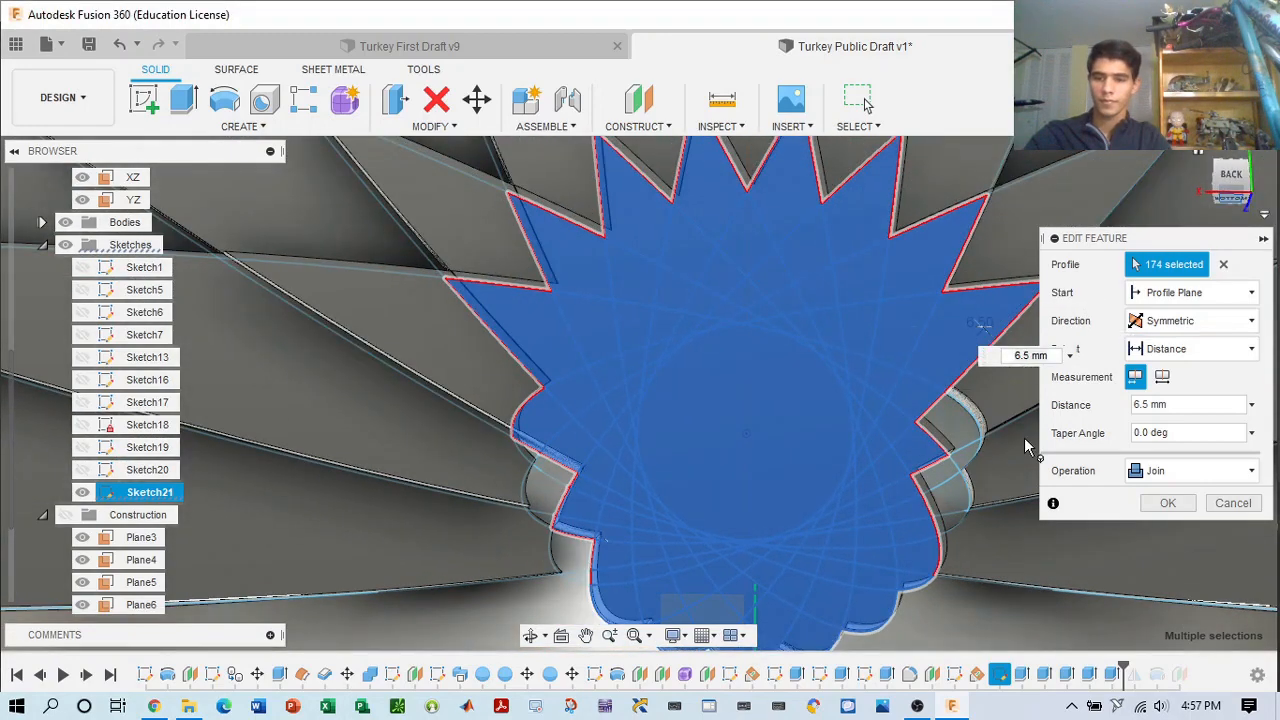
click(962, 452)
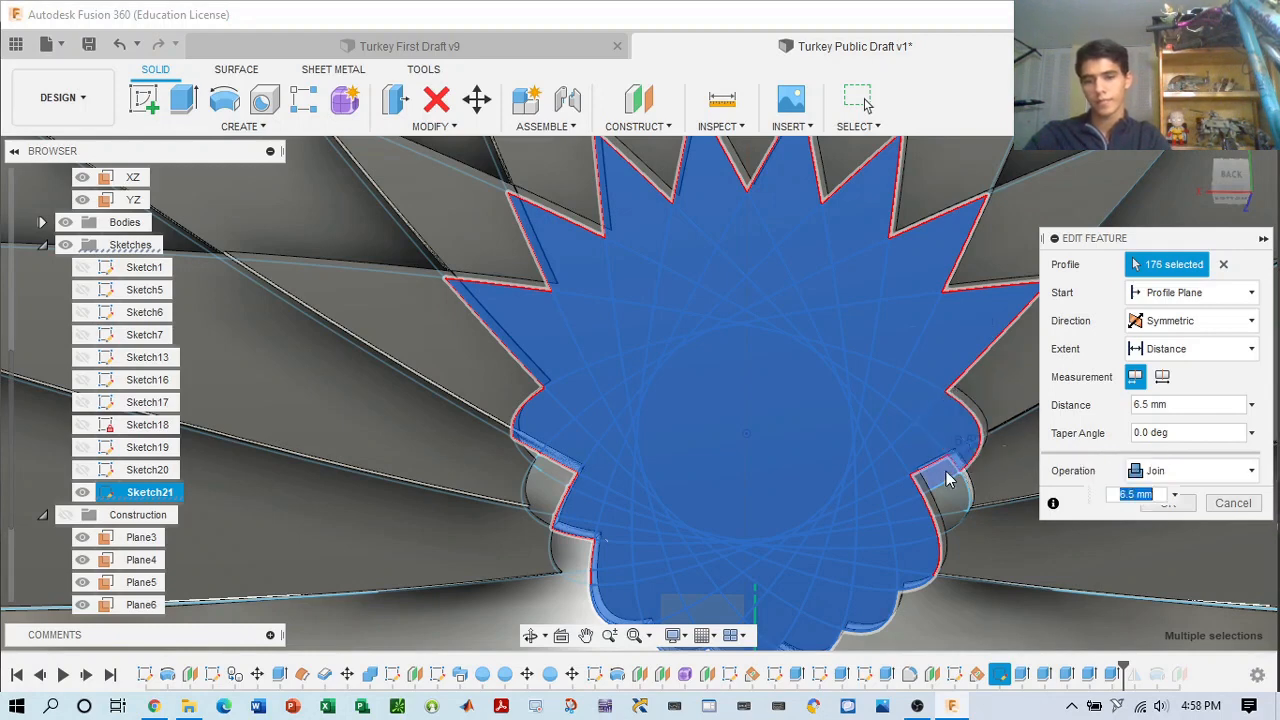
- Add the remaining small regions of the lower right-side lobes to the extrude profile
click(947, 482)
click(950, 498)
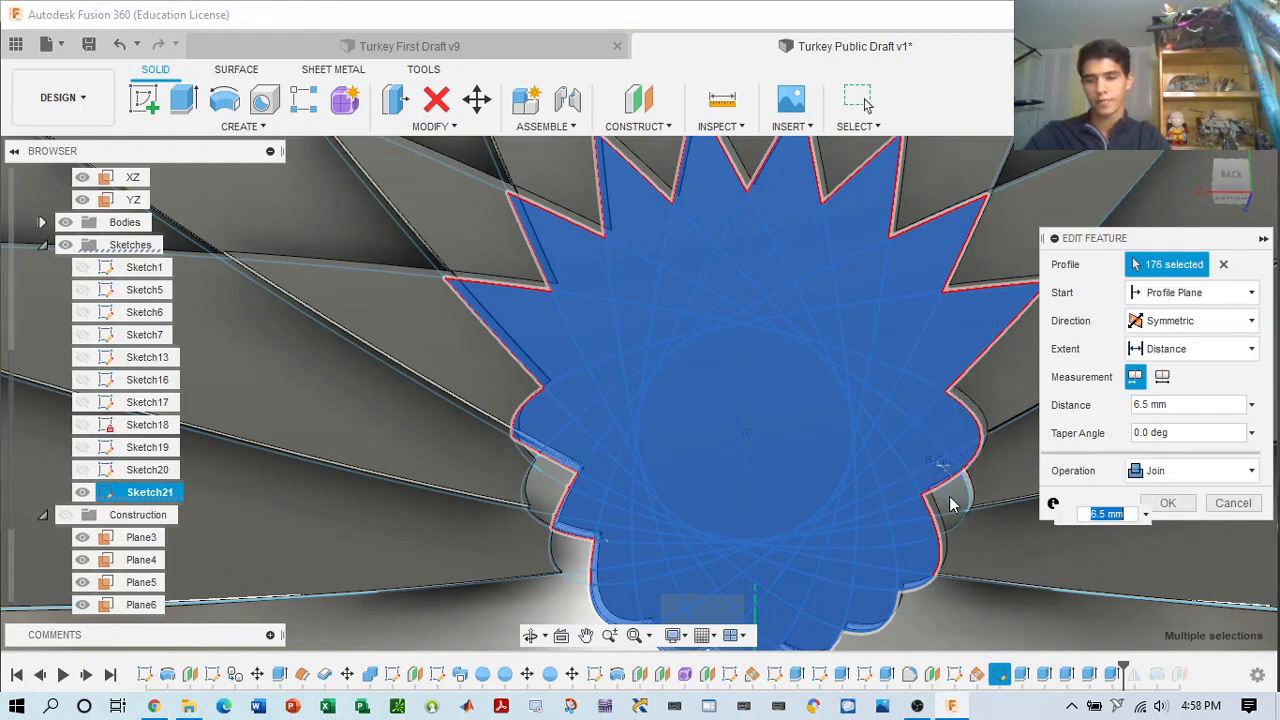
click(951, 518)
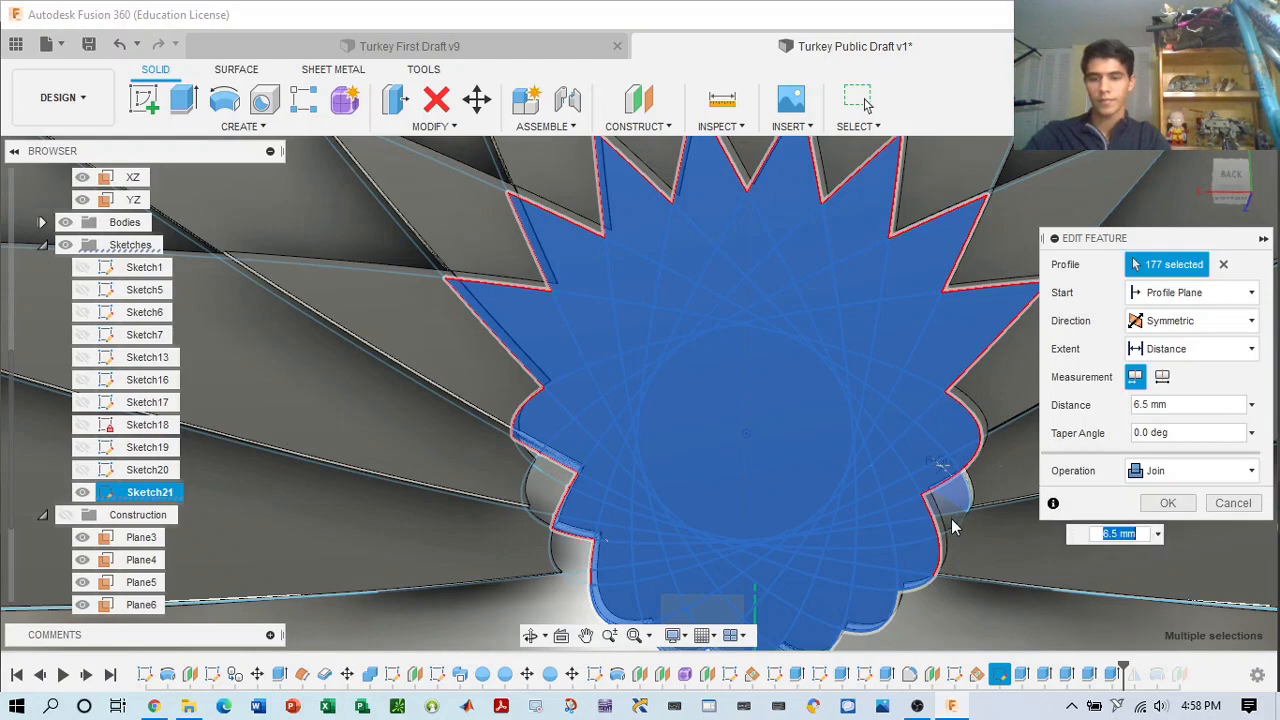
drag(961, 483, 963, 477)
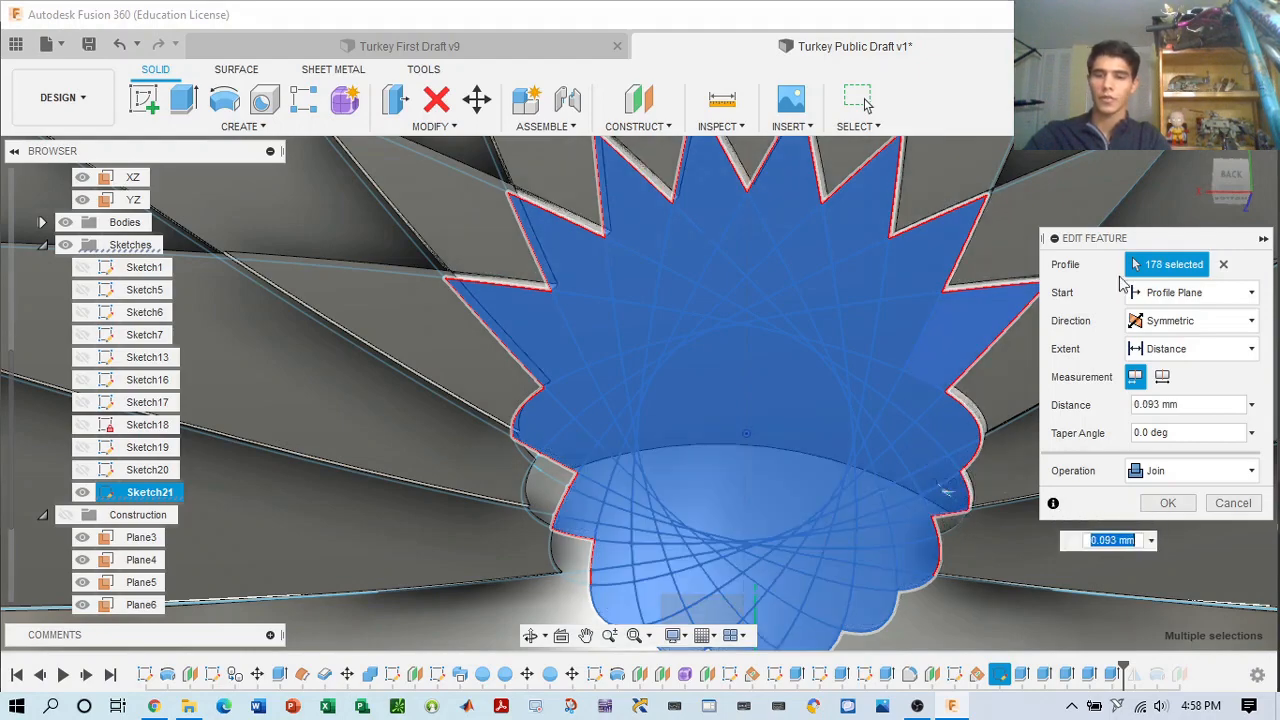
mouse_move(1231, 204)
mouse_down()
mouse_move(1231, 228)
mouse_move(1234, 204)
mouse_up()
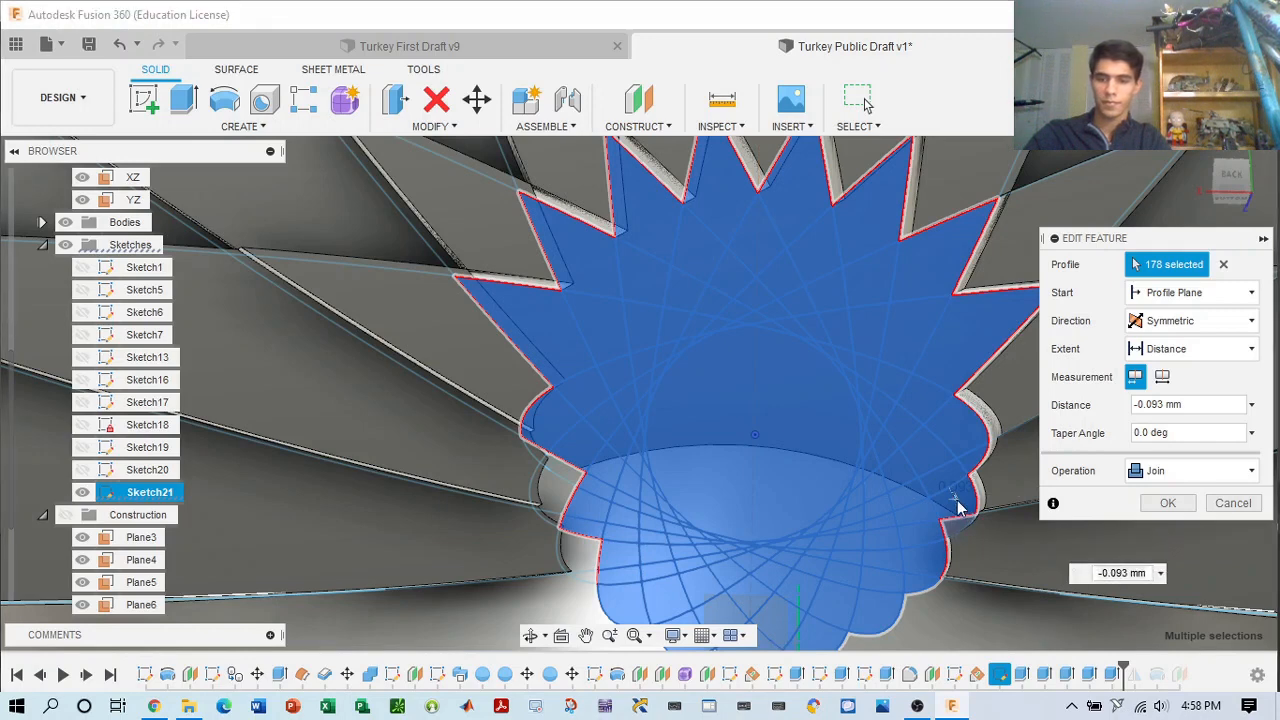
click(678, 540)
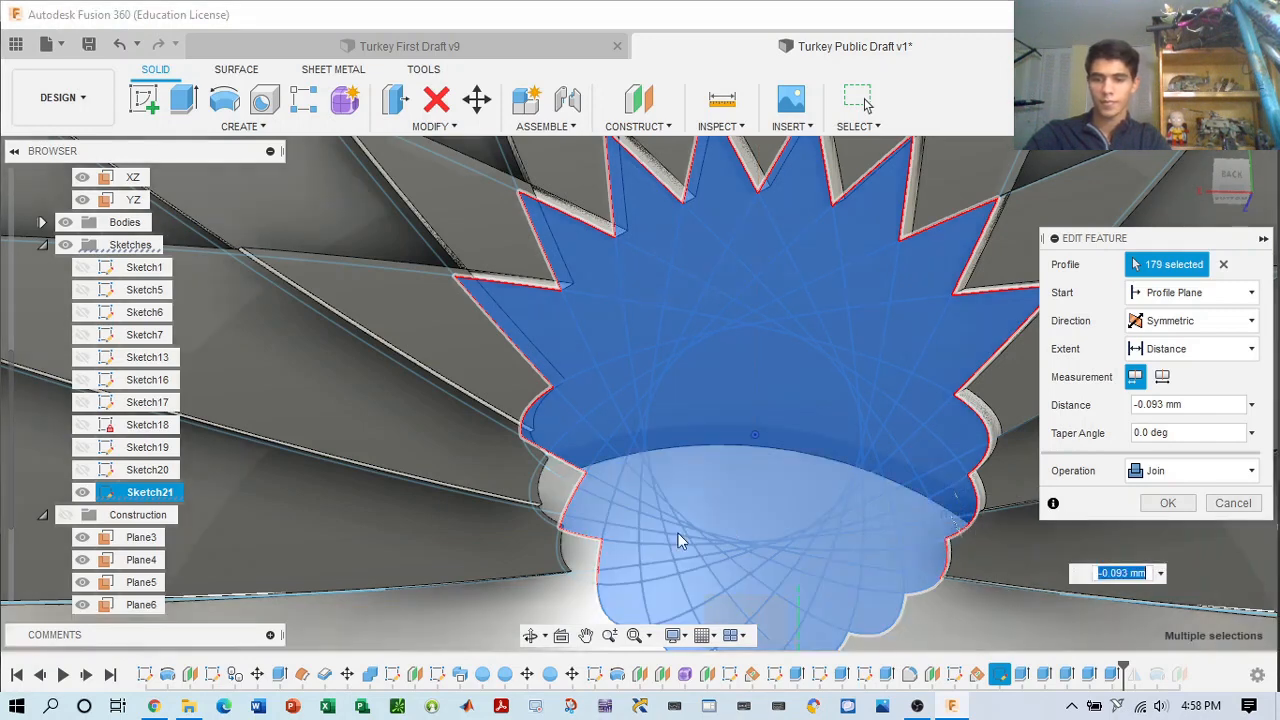
- Add the unselected regions of the lower left-side lobes to the extrude profile
click(588, 562)
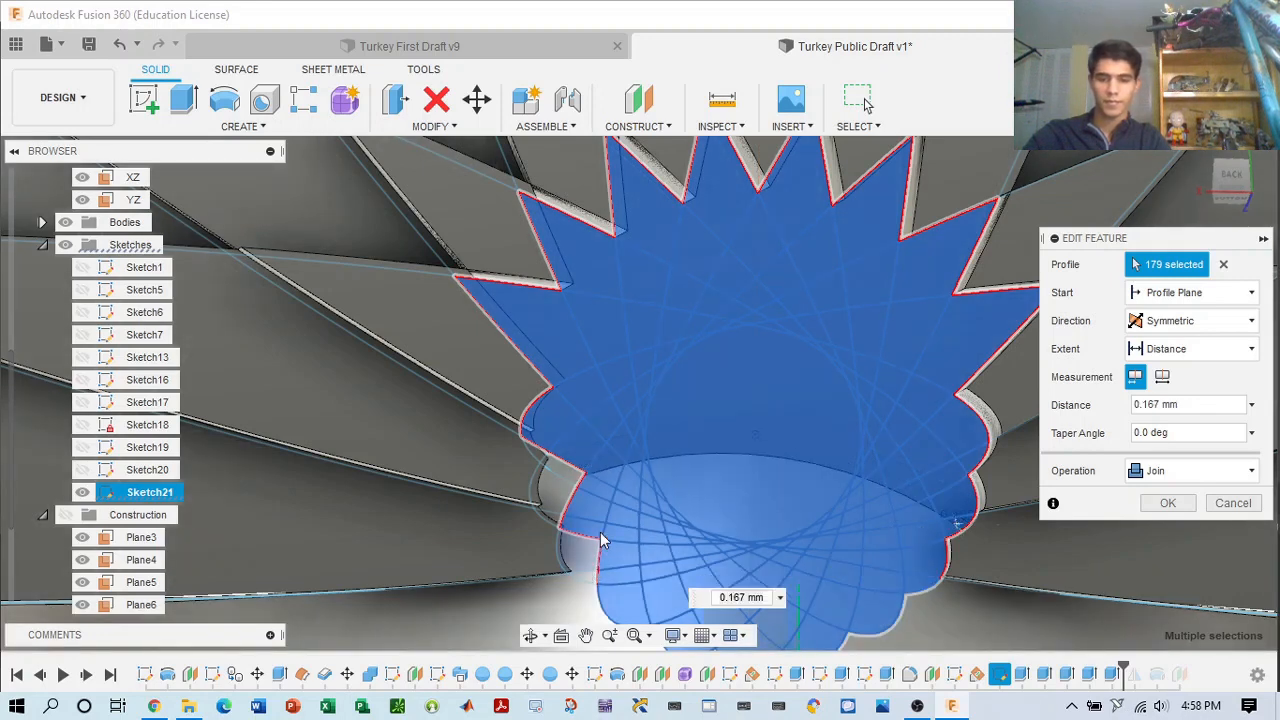
click(547, 485)
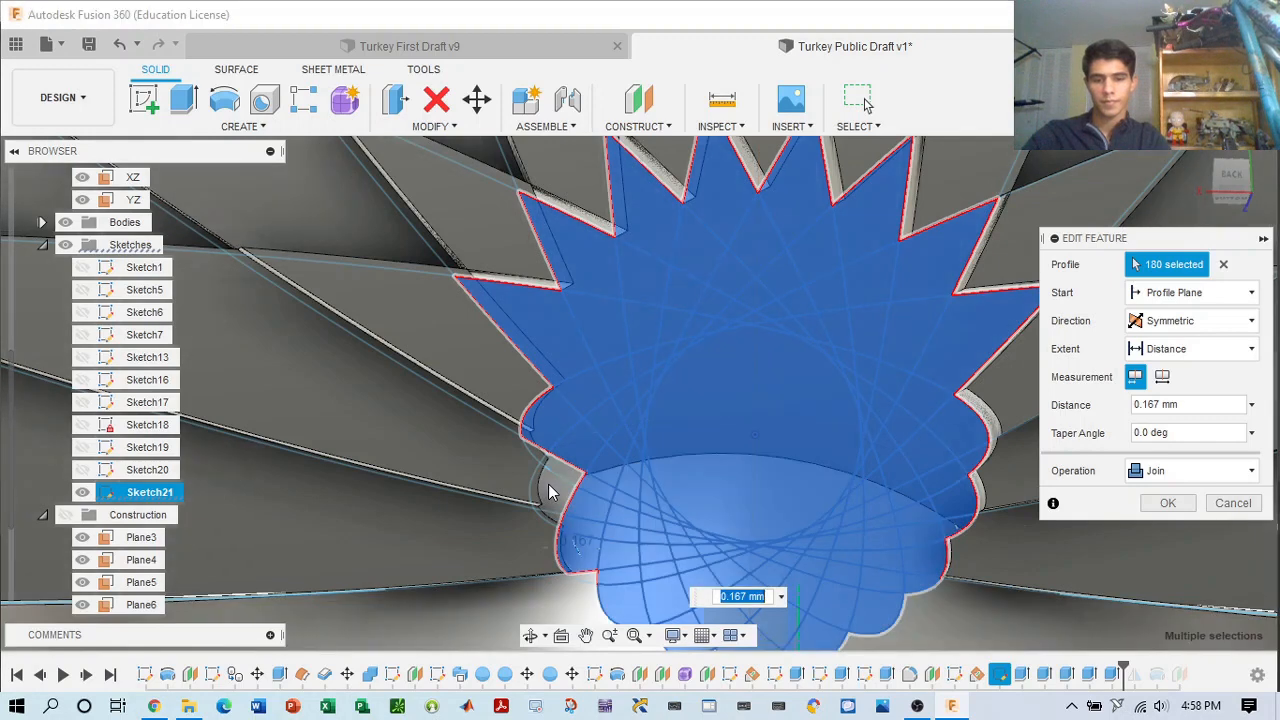
drag(548, 484, 586, 545)
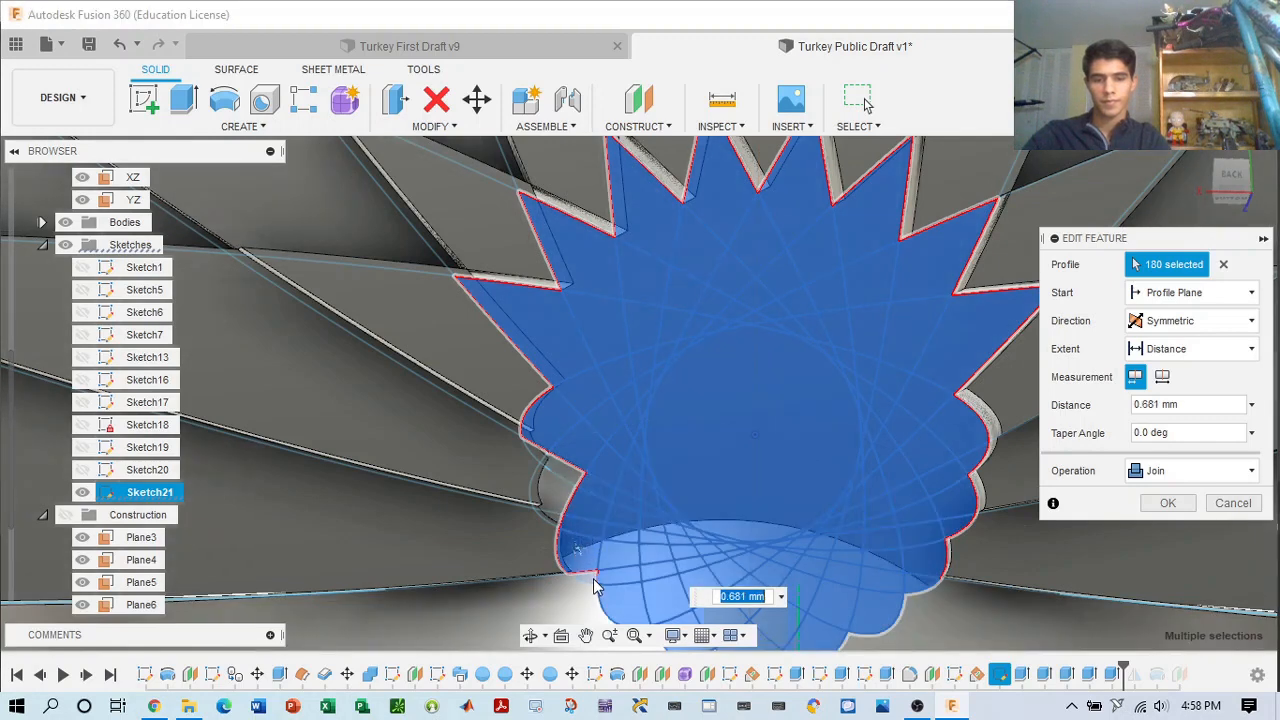
click(594, 590)
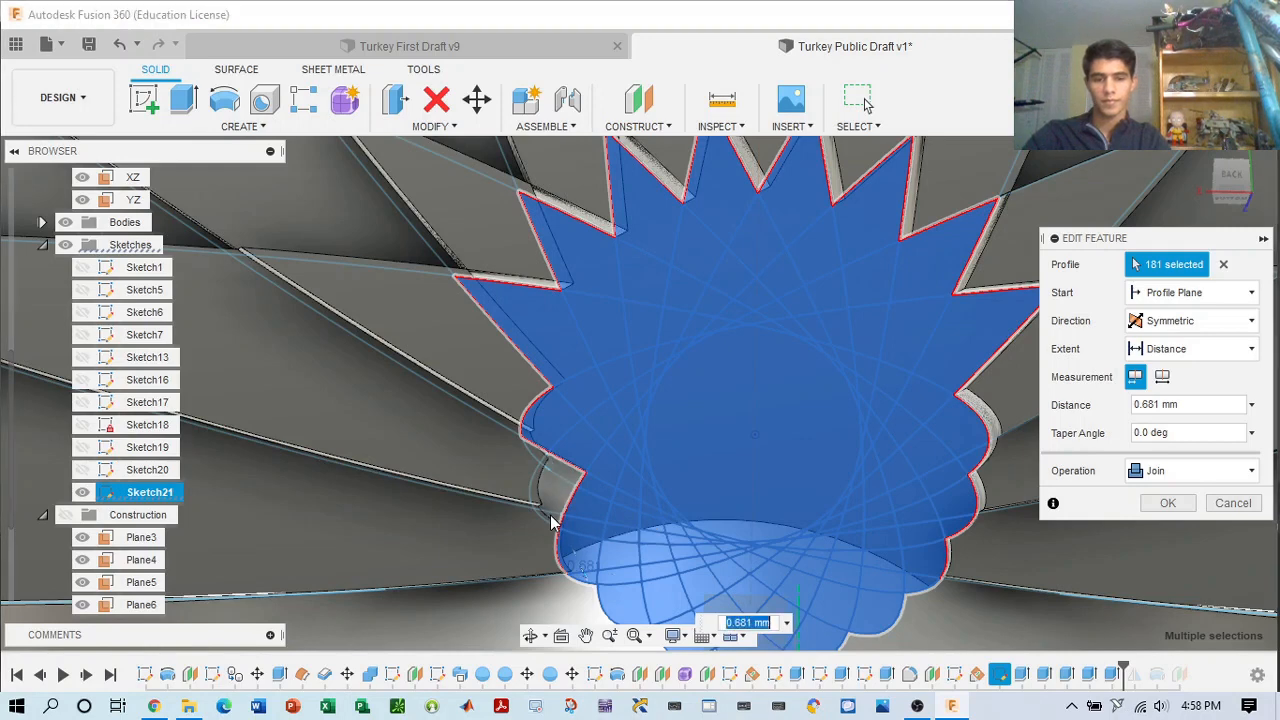
drag(550, 520, 558, 505)
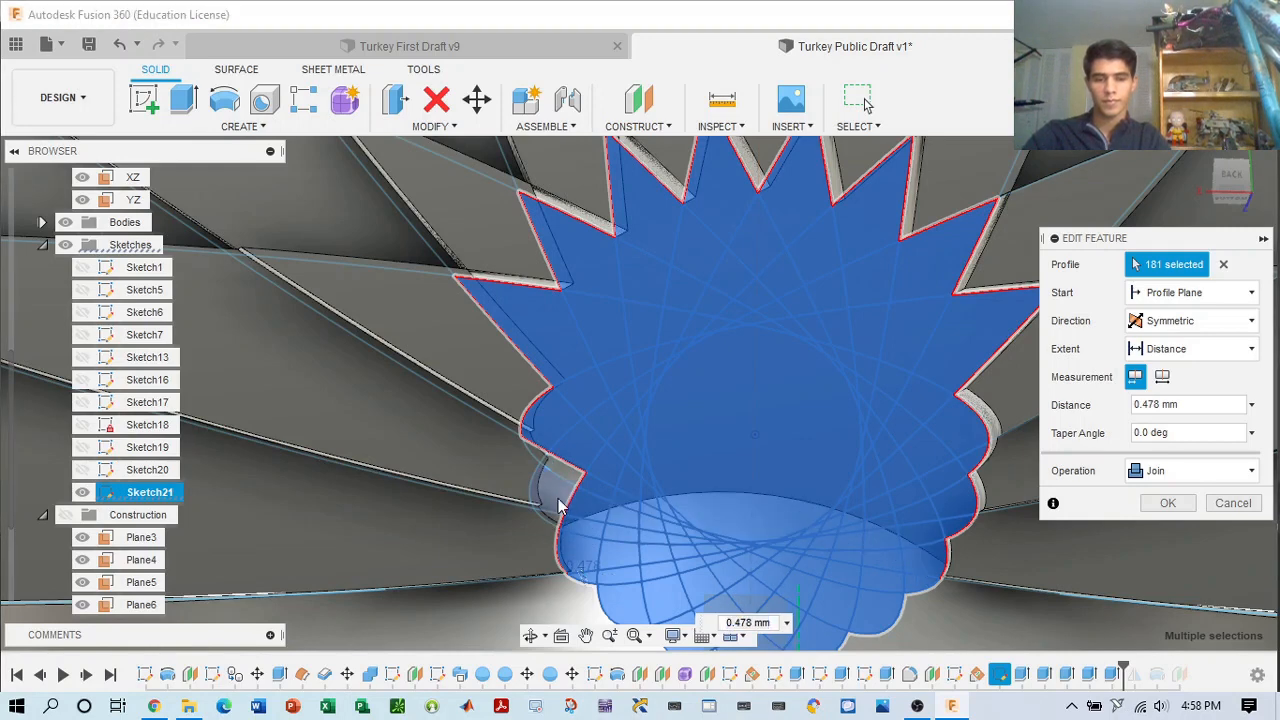
click(559, 503)
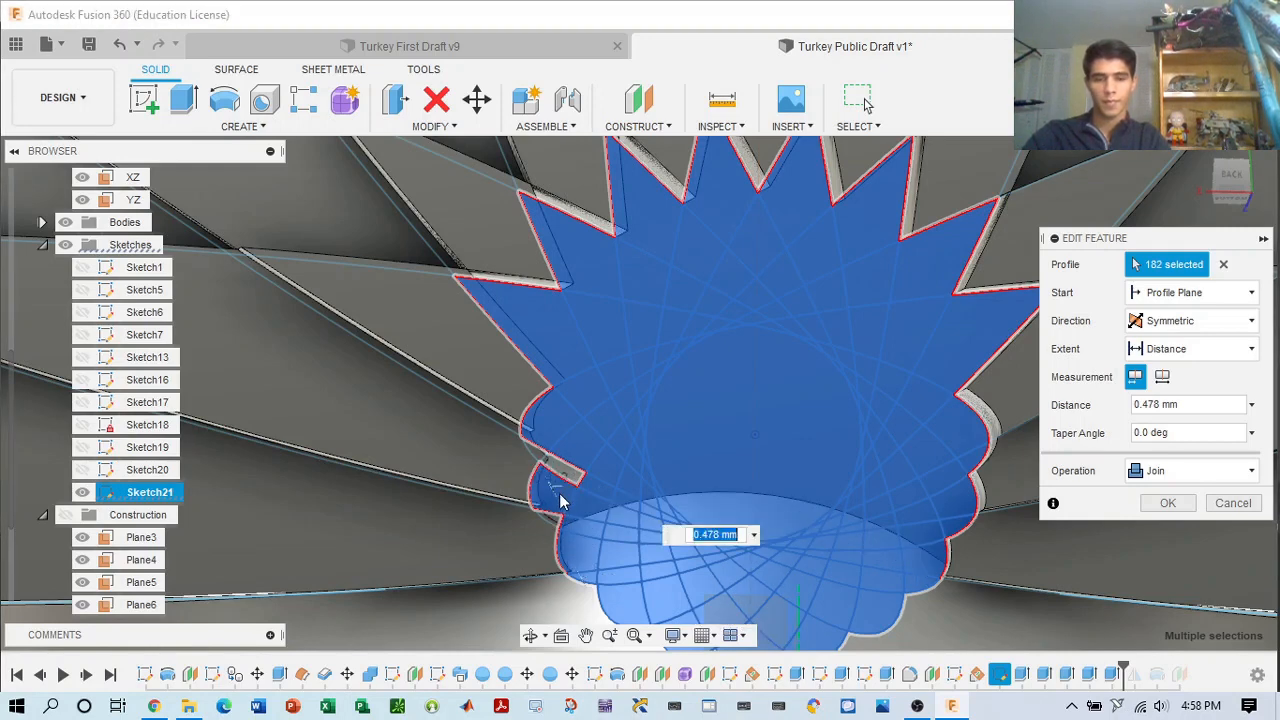
drag(559, 503, 549, 538)
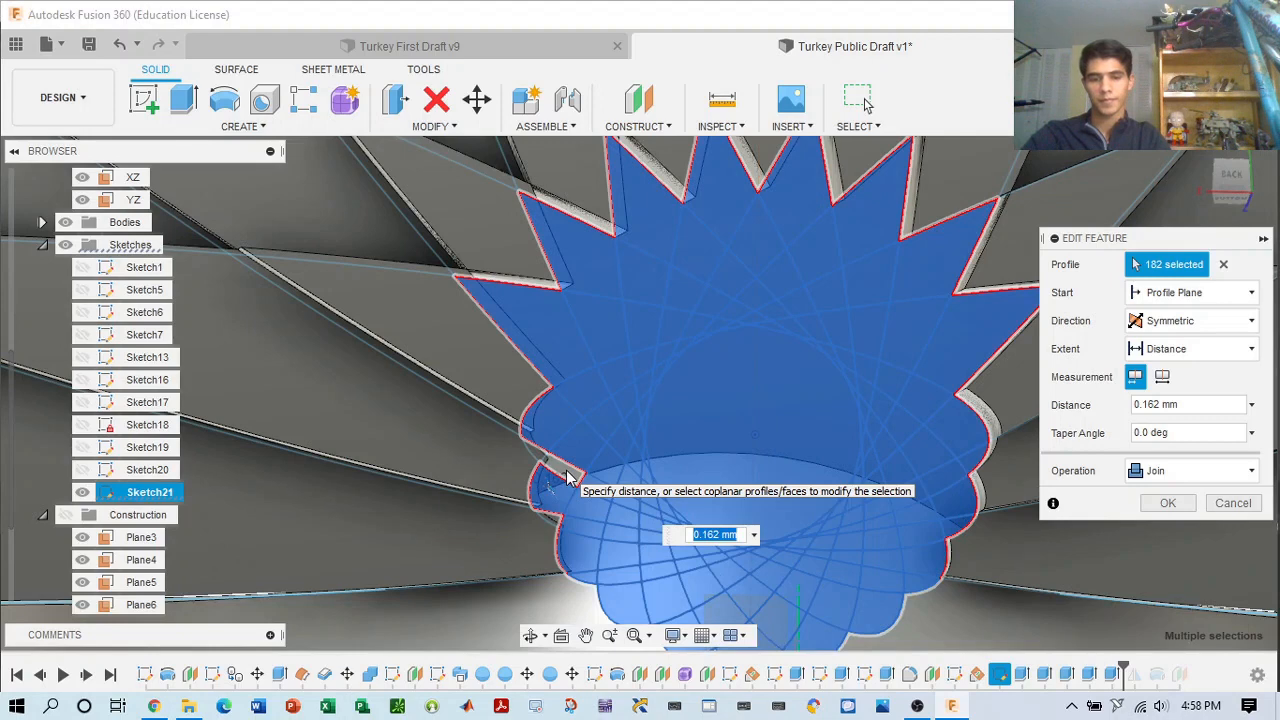
- Add the two leftover sliver regions between the left-side lobes to the extrude profile
scroll(567, 473, up, 5)
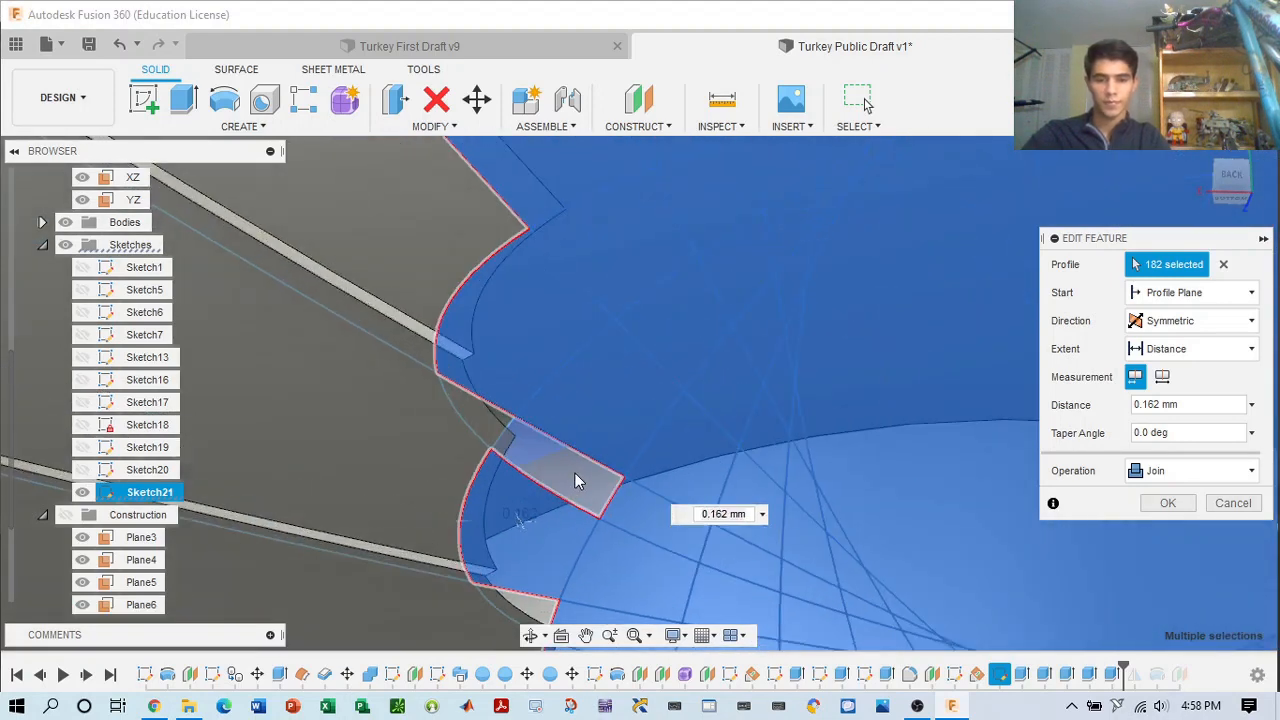
click(591, 498)
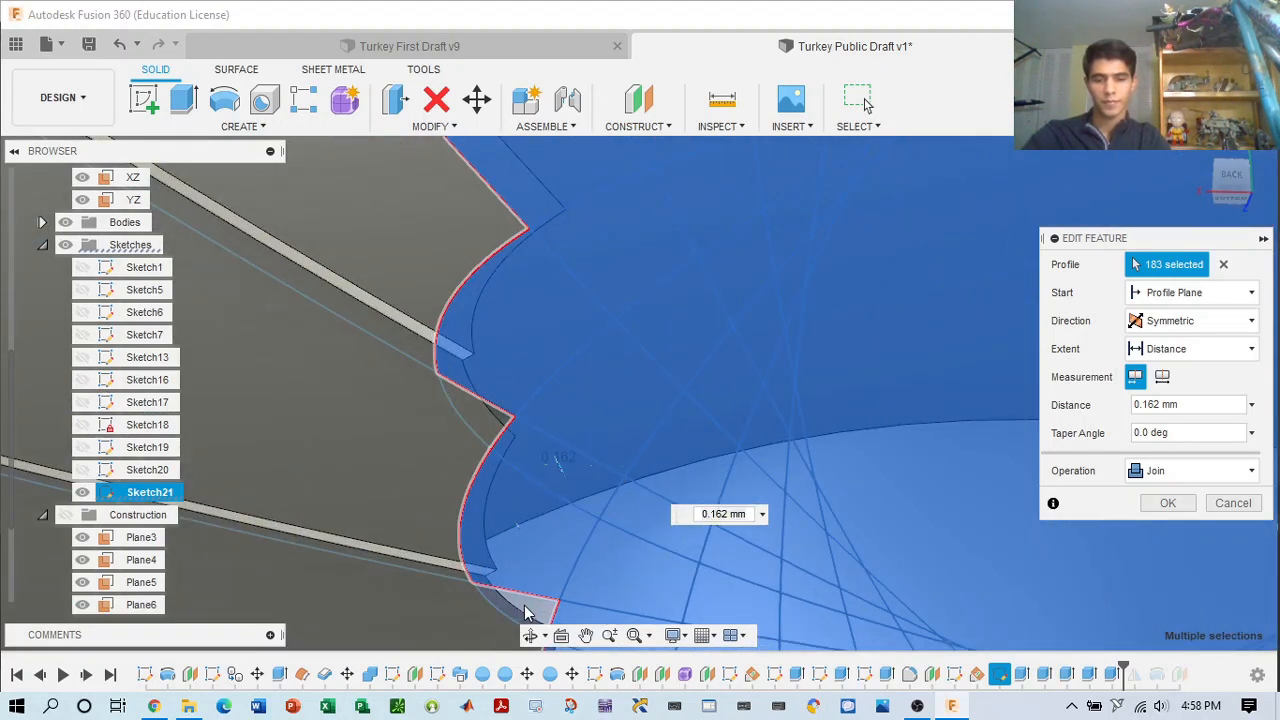
click(837, 503)
scroll(864, 488, down, 5)
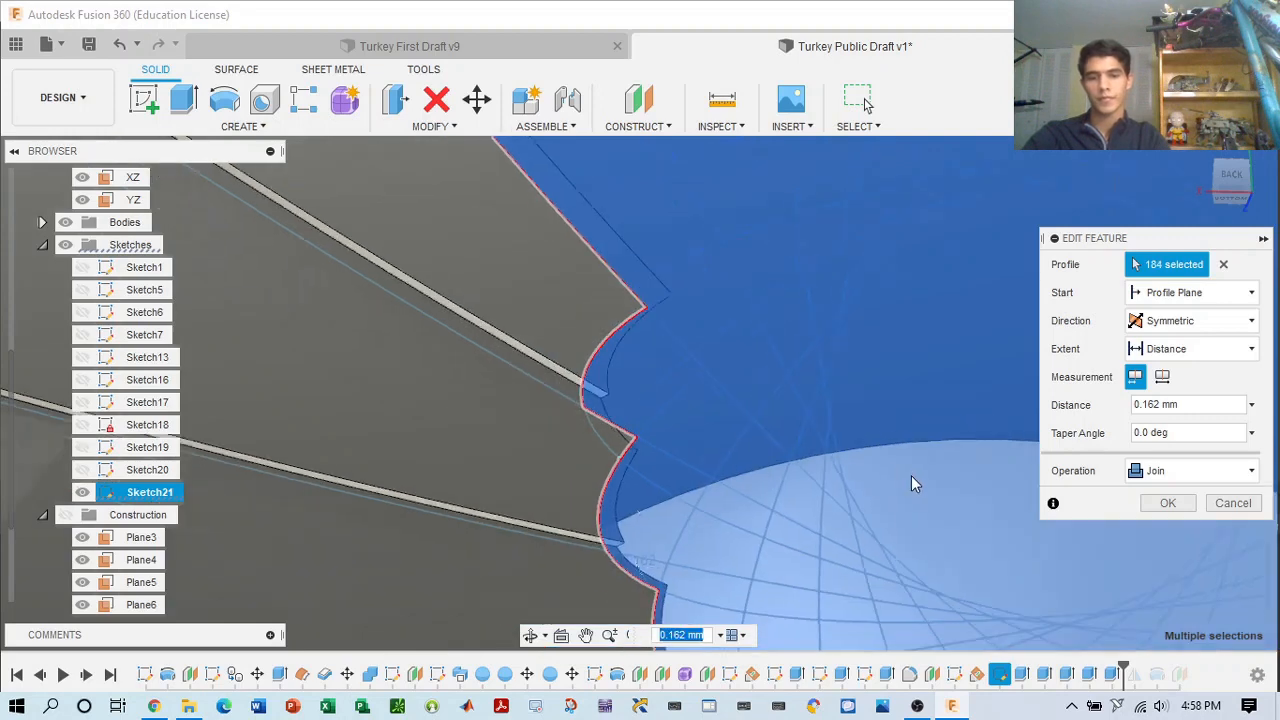
- Add the remaining sliver region between the left-side lobes to the extrude profile and finish the feature edit
scroll(816, 479, up, 5)
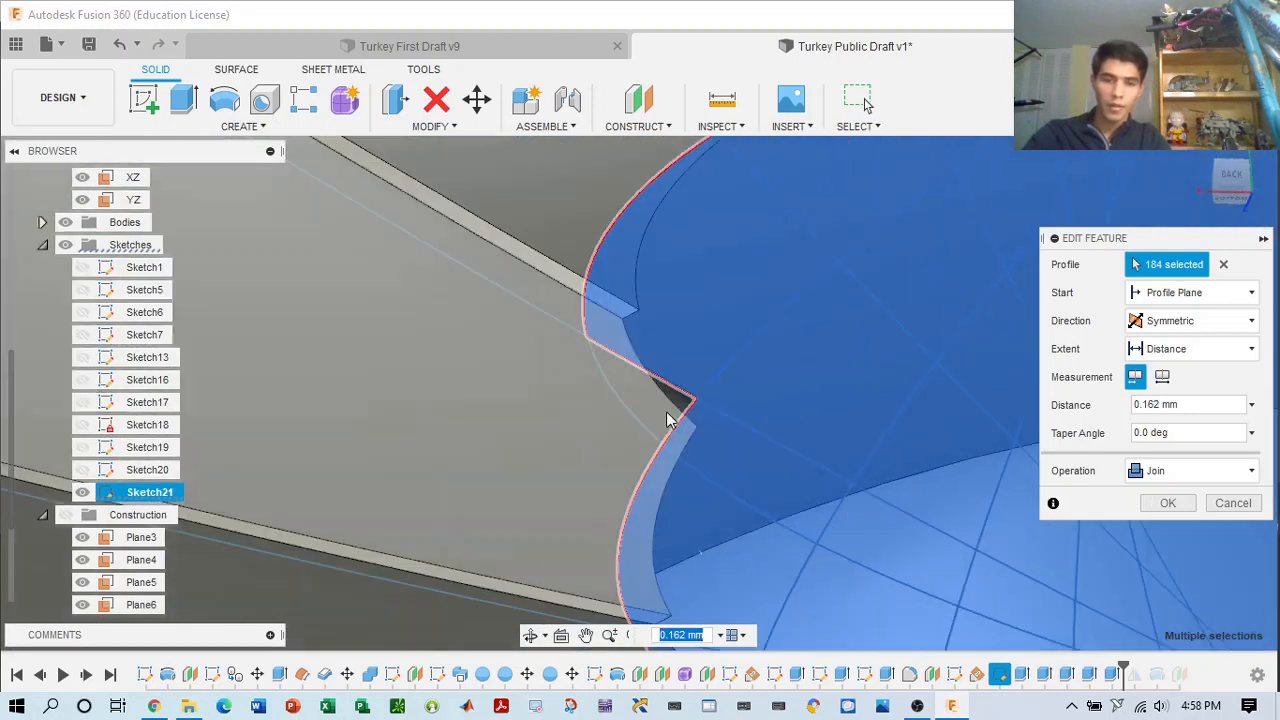
click(675, 396)
click(693, 404)
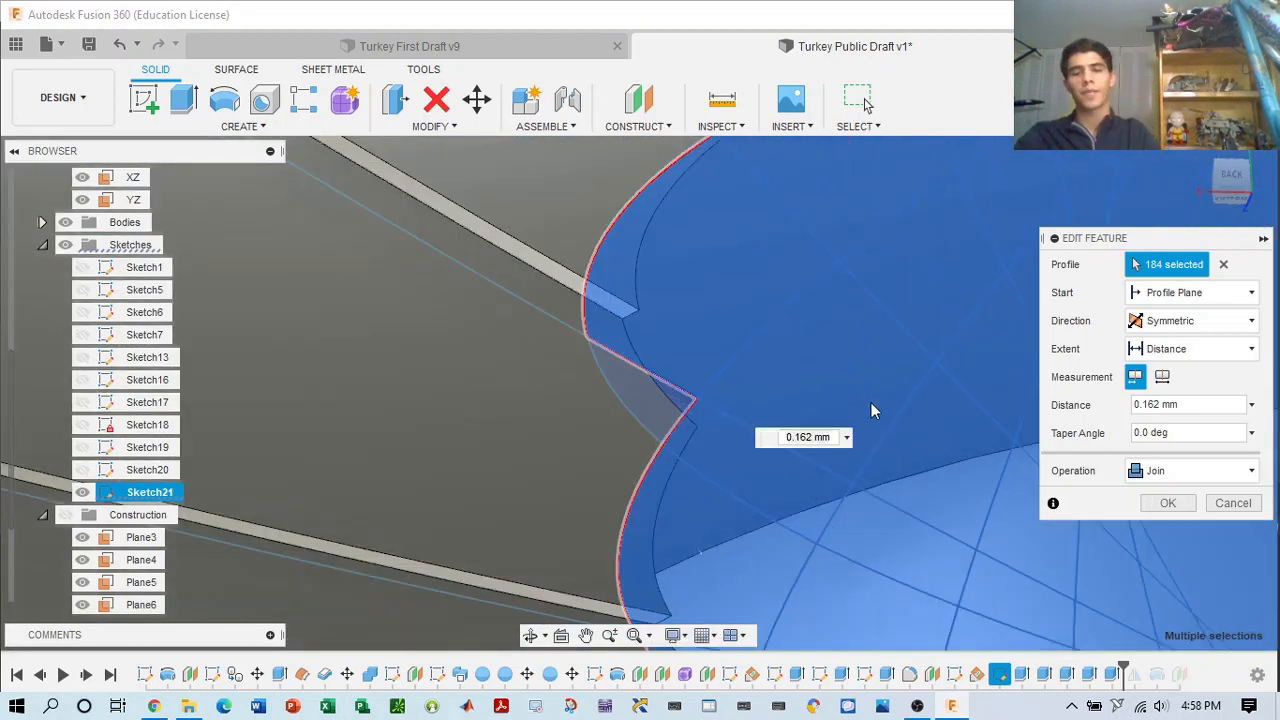
scroll(902, 420, down, 3)
scroll(940, 460, down, 4)
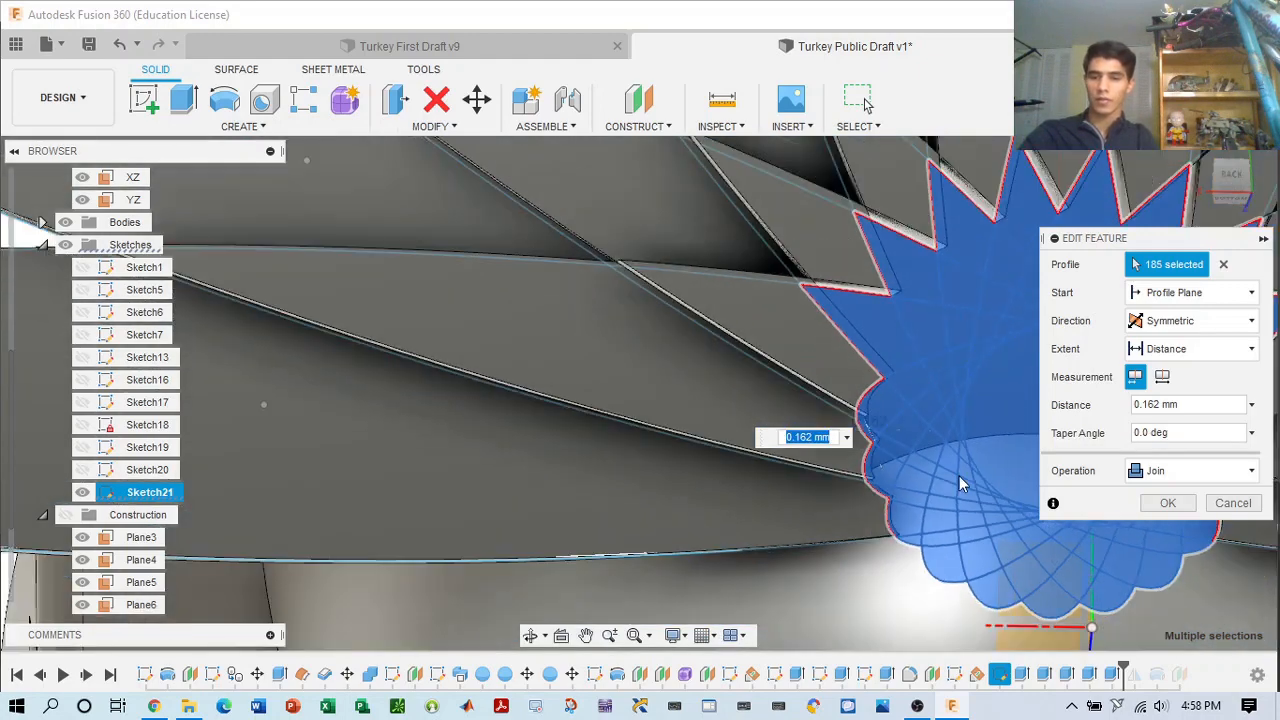
mouse_move(959, 476)
middle_down()
mouse_move(780, 410)
mouse_move(730, 350)
mouse_move(750, 391)
mouse_move(734, 415)
middle_up()
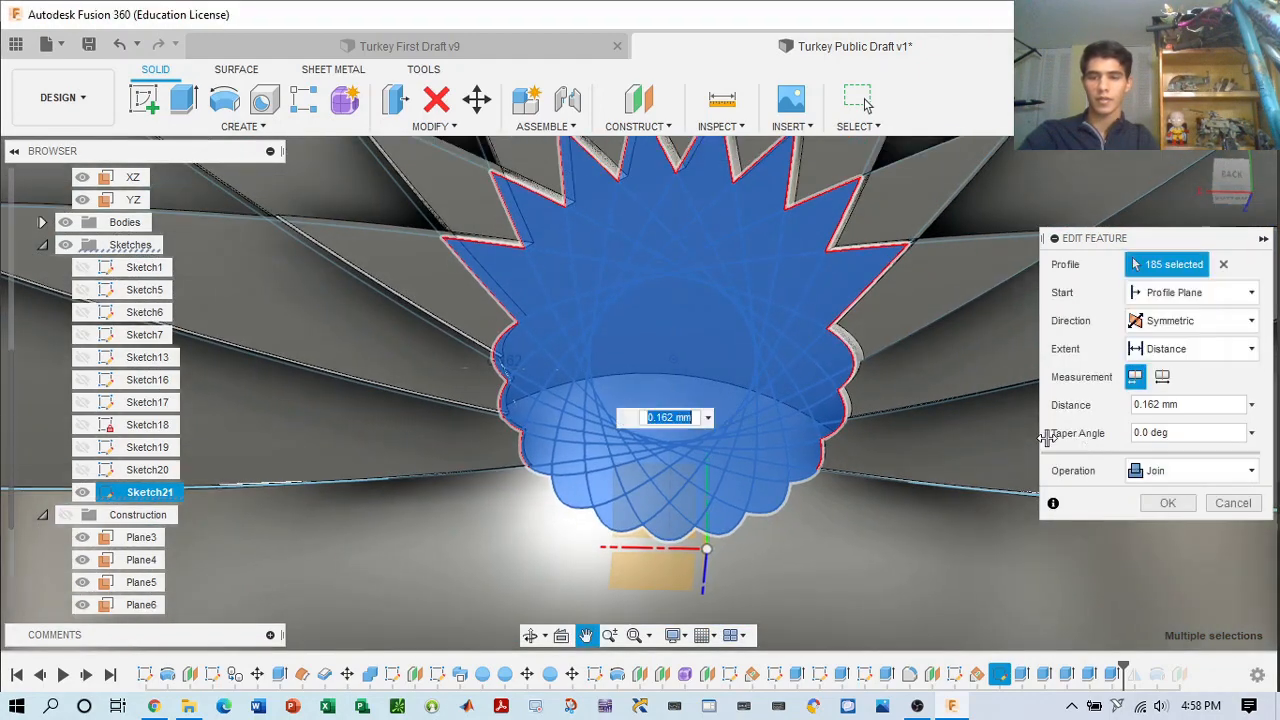
click(1158, 505)
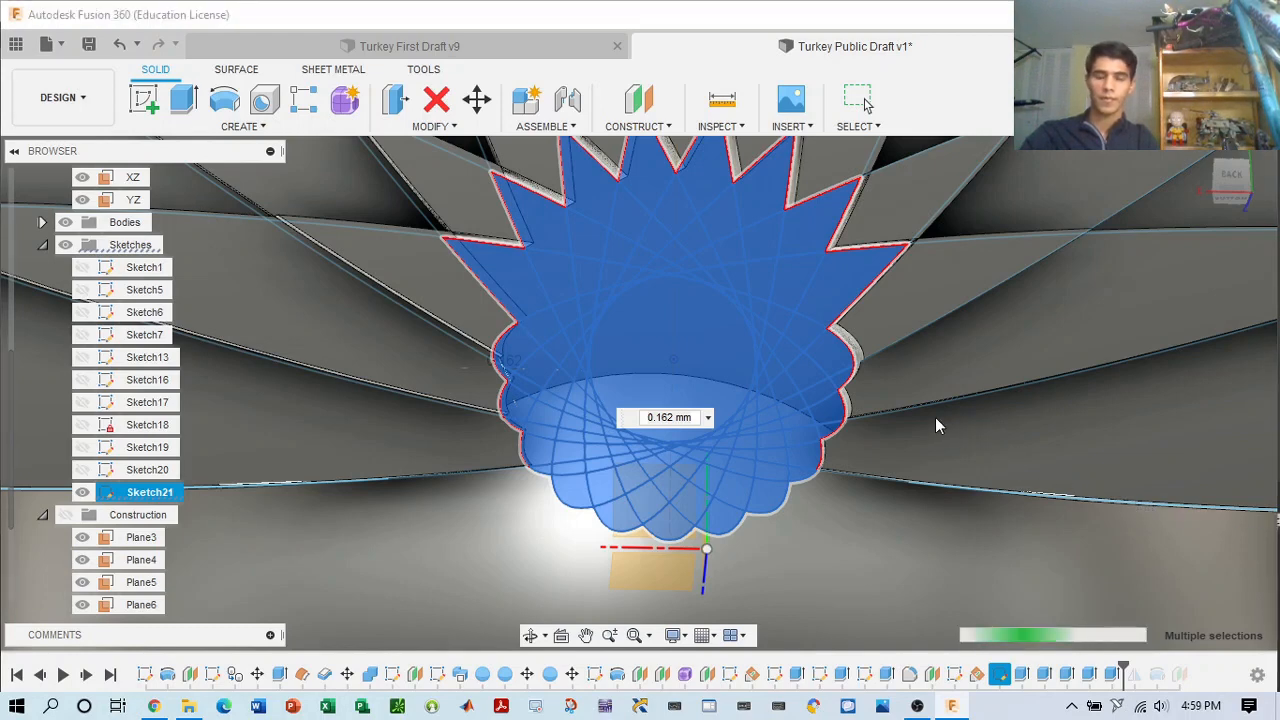
key(Escape)
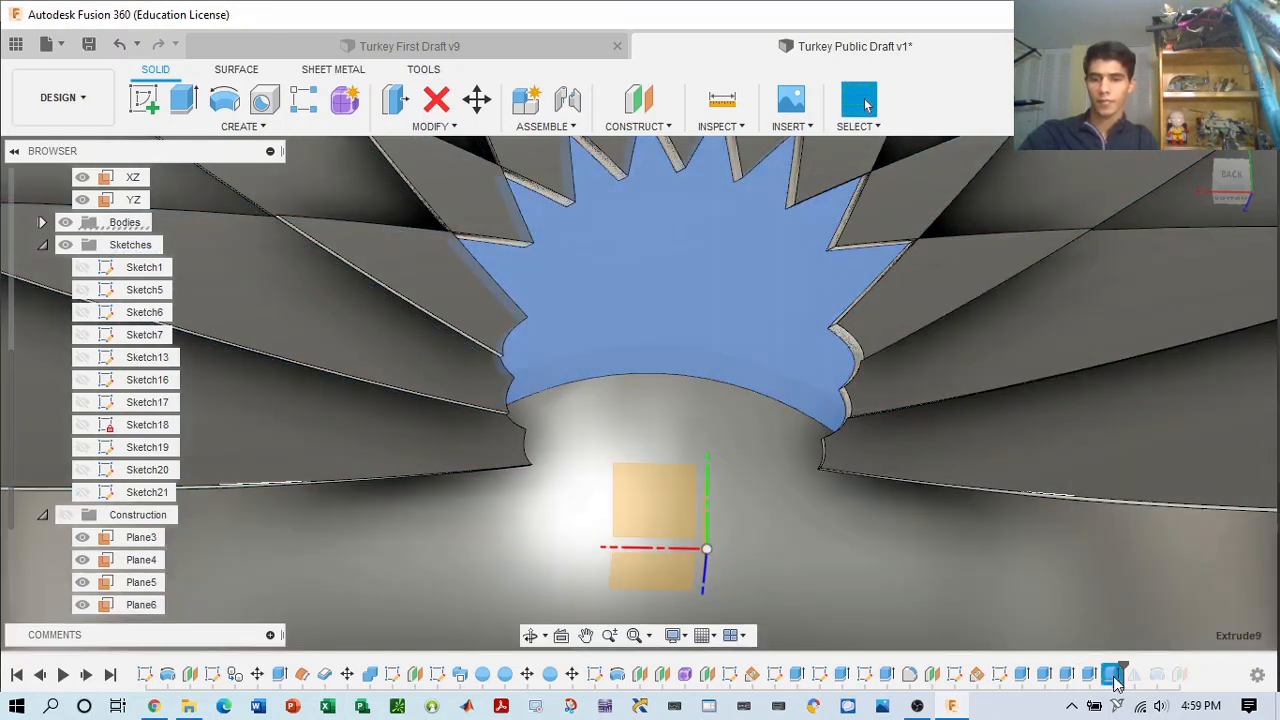
- Set the symmetric distance of the central tail-hub extrusion to 6.5 mm
right_click(1114, 676)
click(1180, 530)
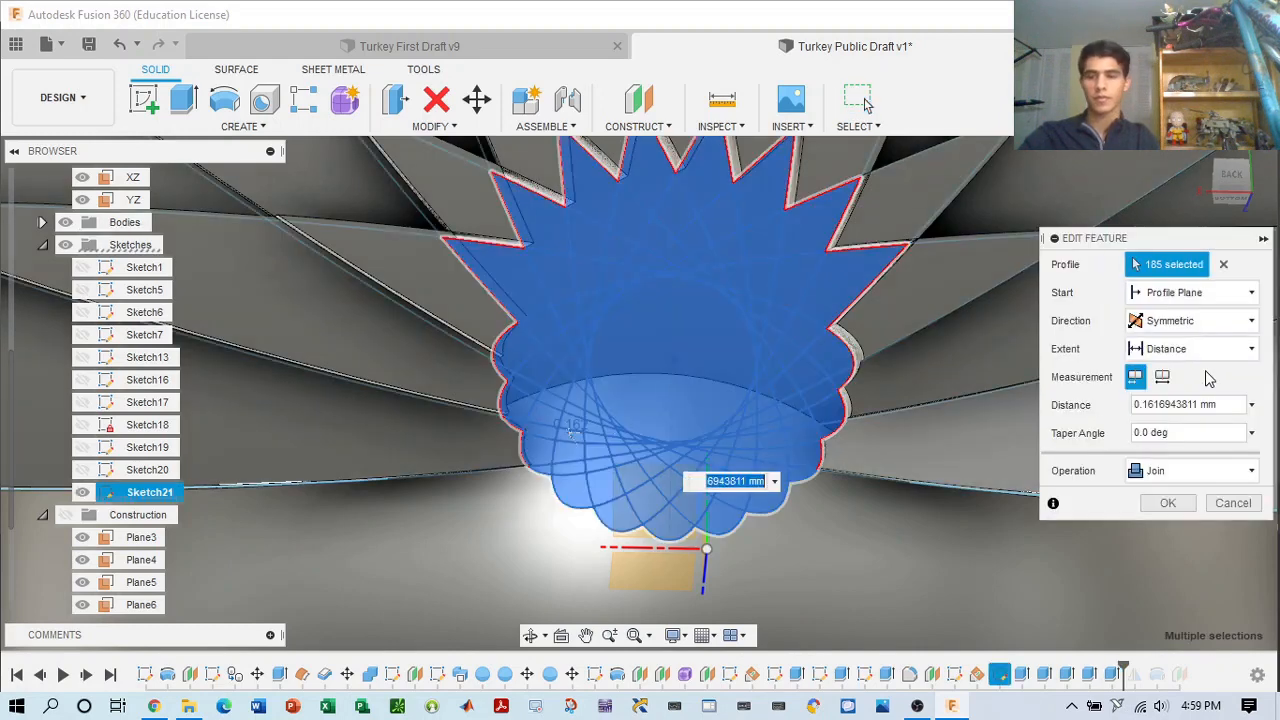
click(1228, 402)
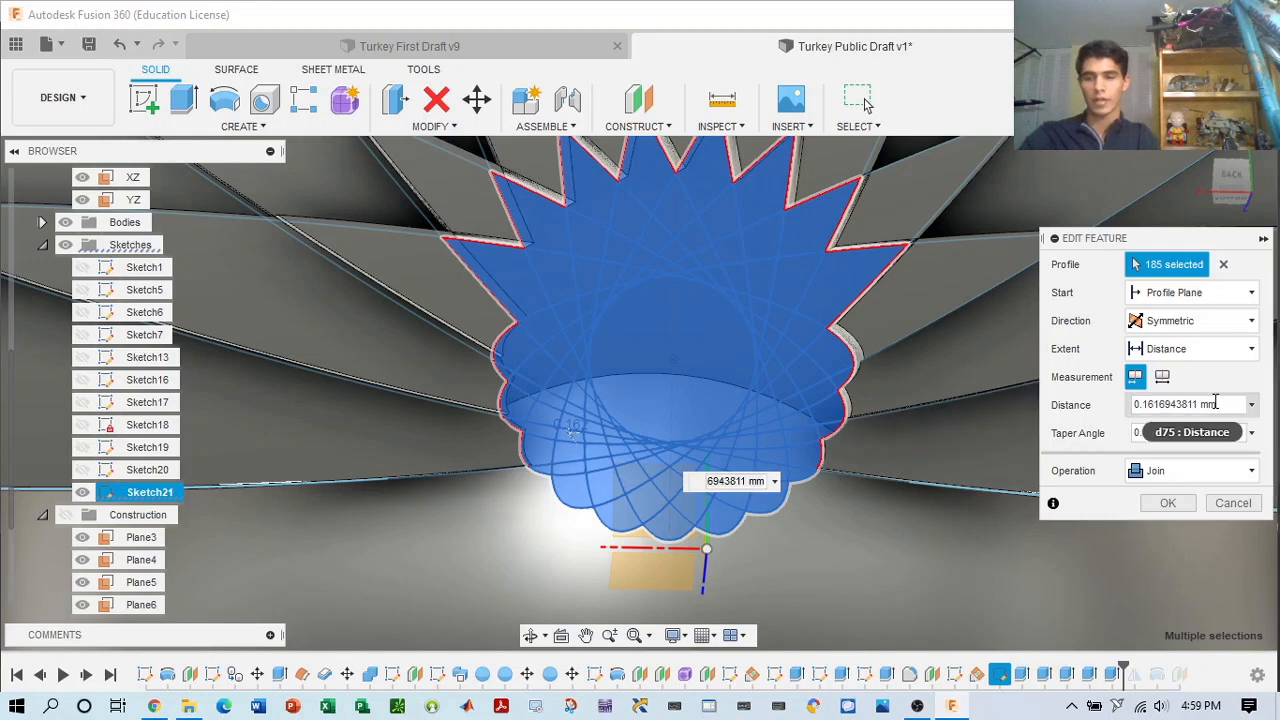
key(ctrl+a)
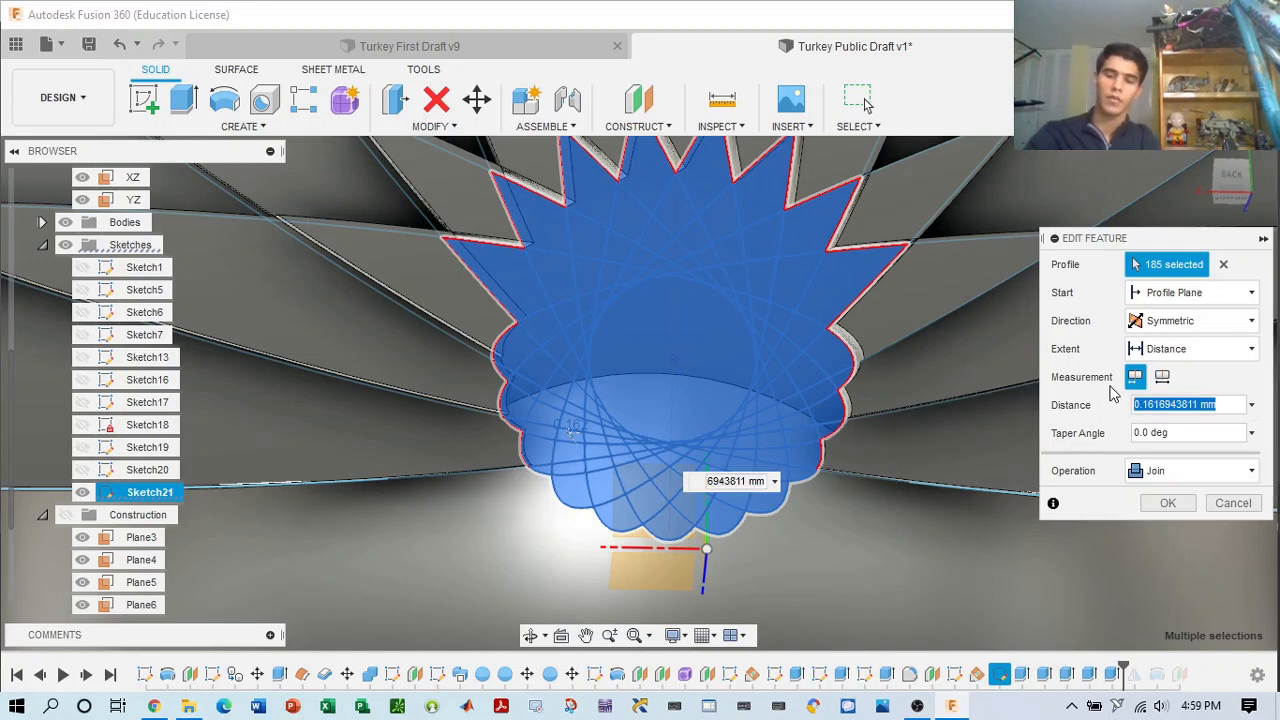
text(6.5mm)
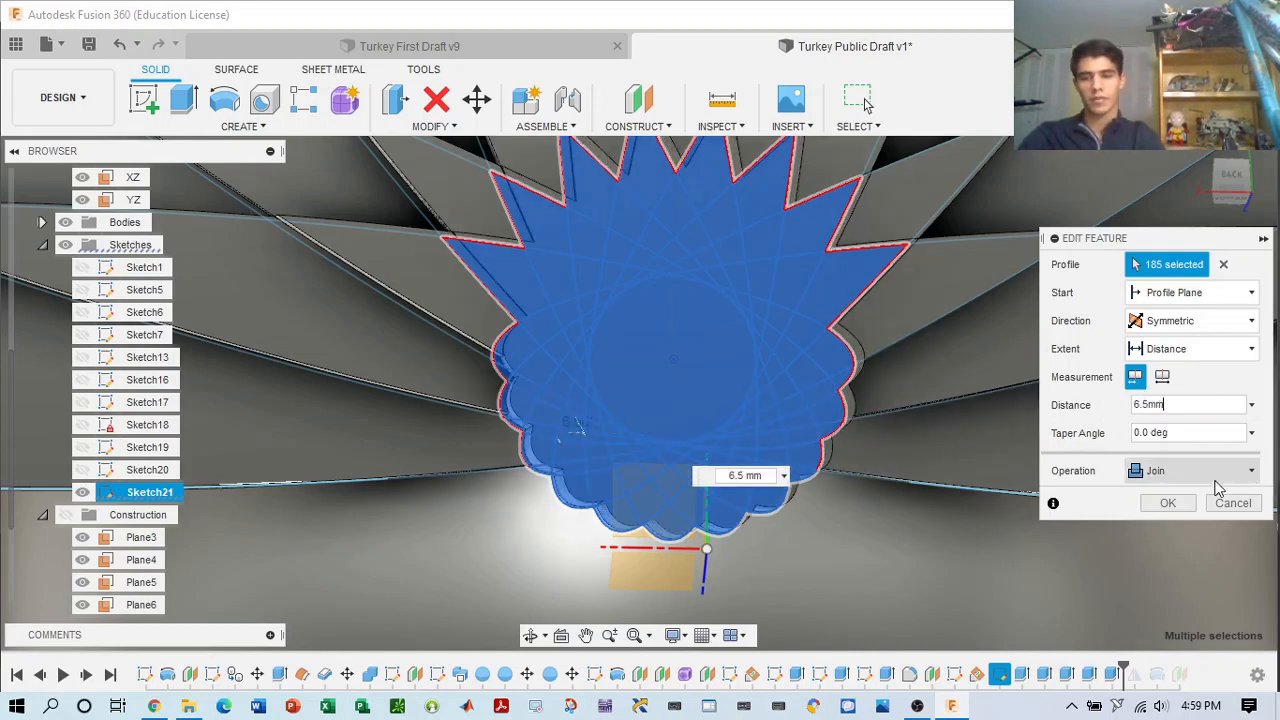
click(1168, 503)
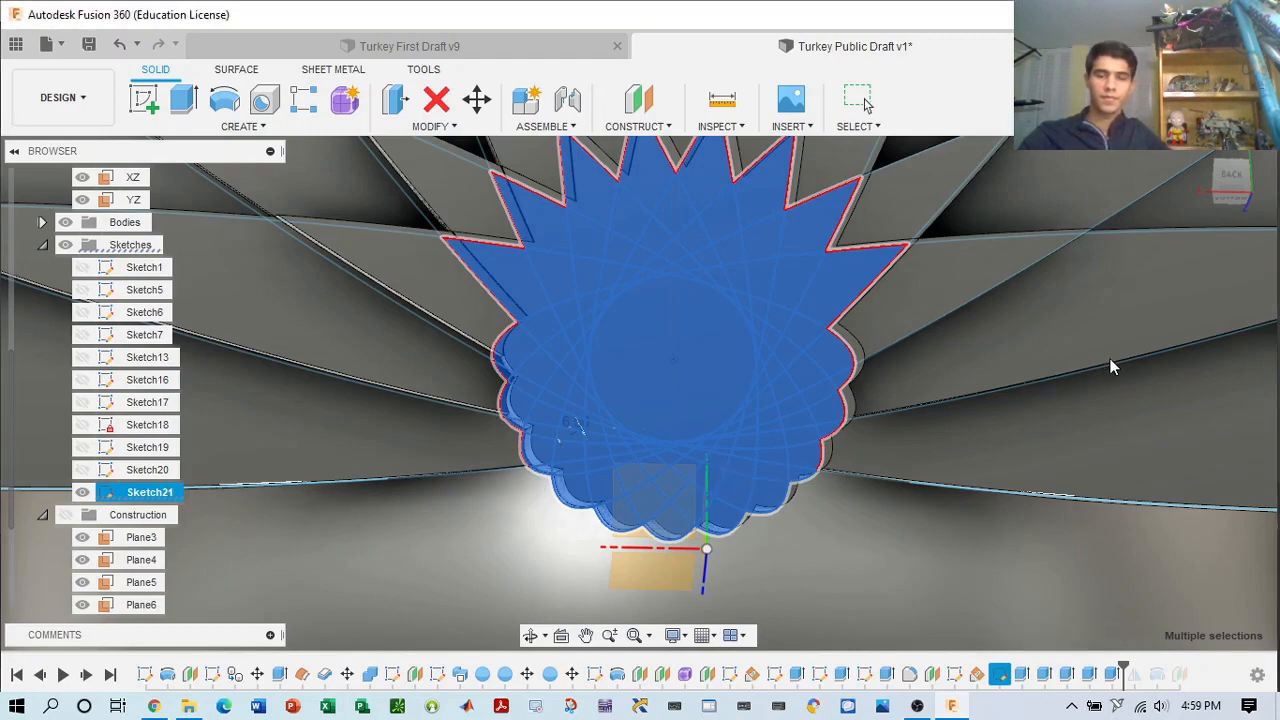
- Examine the tail feathers' thickness and their connection to the body from the front and right side
scroll(1112, 366, down, 5)
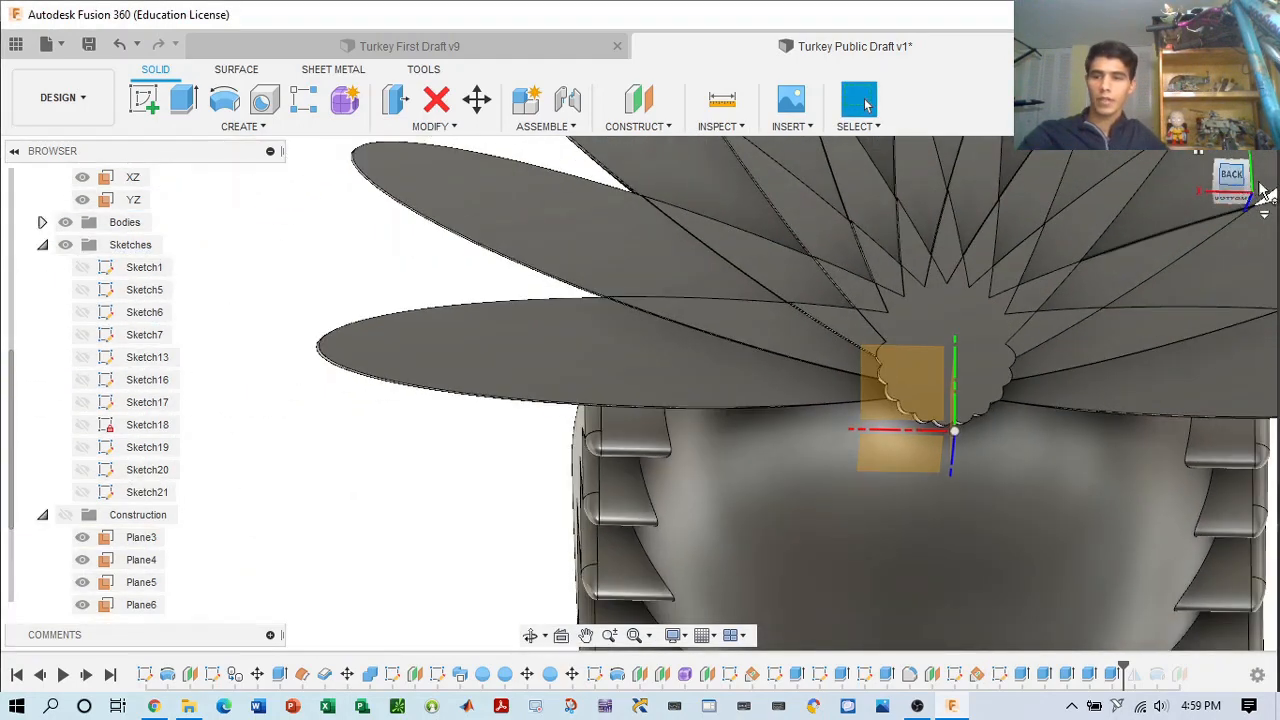
mouse_move(1232, 182)
mouse_down()
mouse_move(1269, 180)
mouse_move(1192, 182)
mouse_move(1206, 192)
mouse_up()
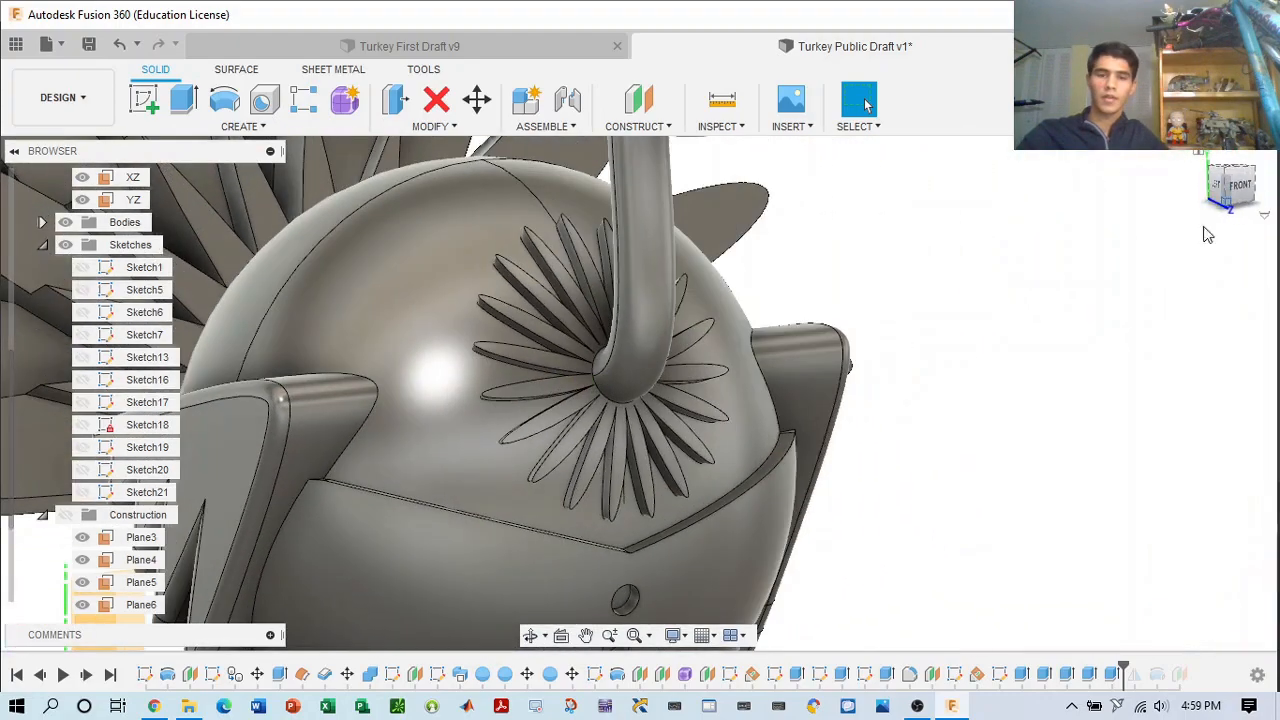
scroll(1085, 290, down, 5)
middle_drag(1068, 298, 893, 361)
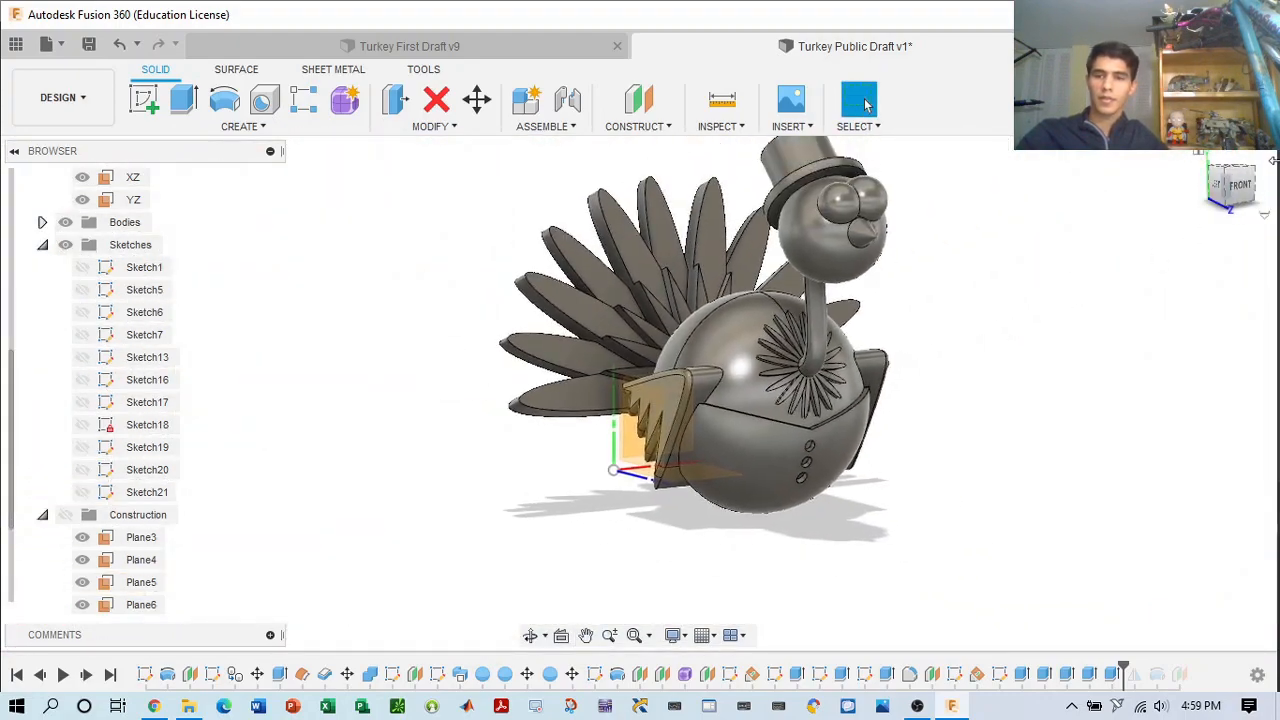
mouse_move(1266, 179)
mouse_down()
mouse_move(1278, 179)
mouse_move(1230, 186)
mouse_up()
scroll(770, 377, up, 3)
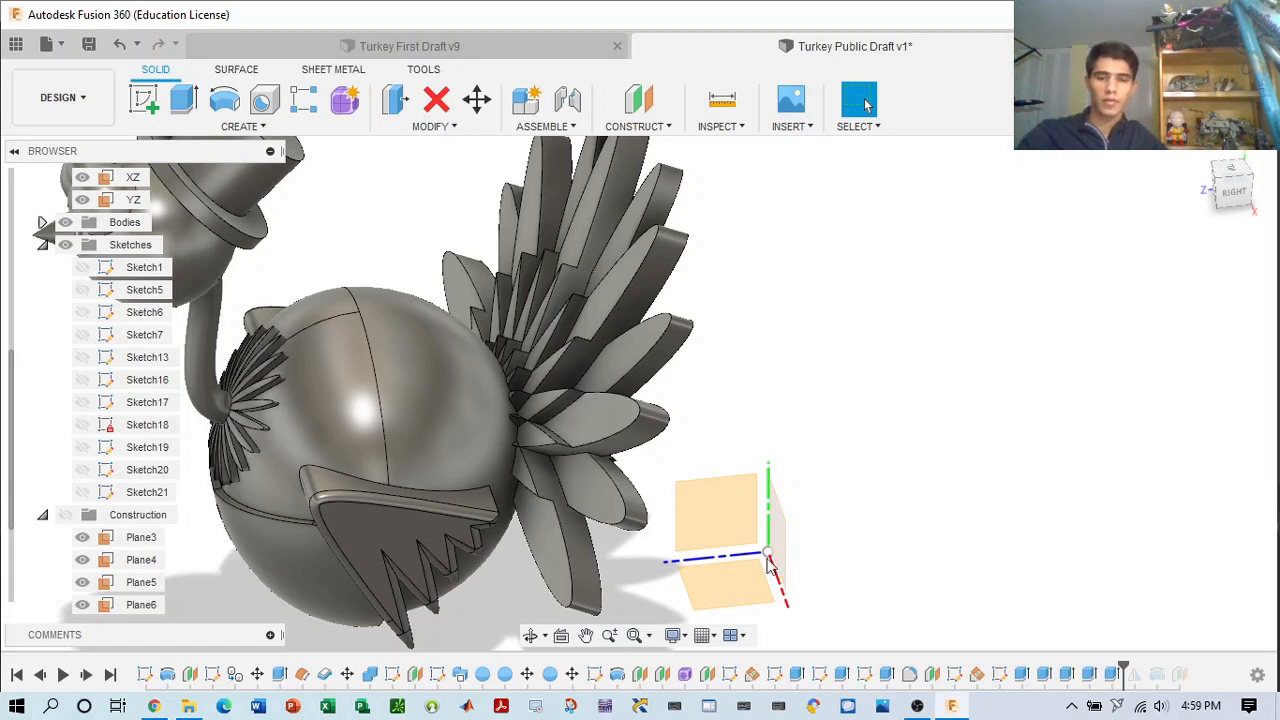
right_click(1040, 680)
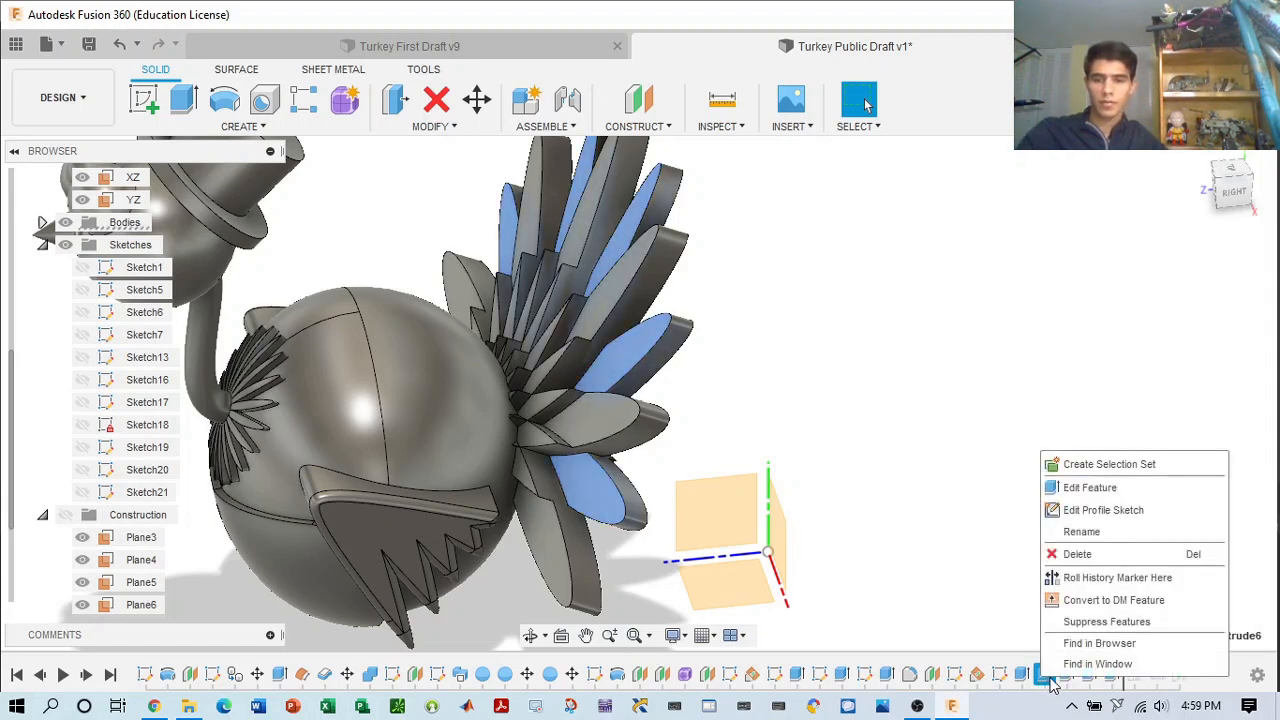
click(1232, 198)
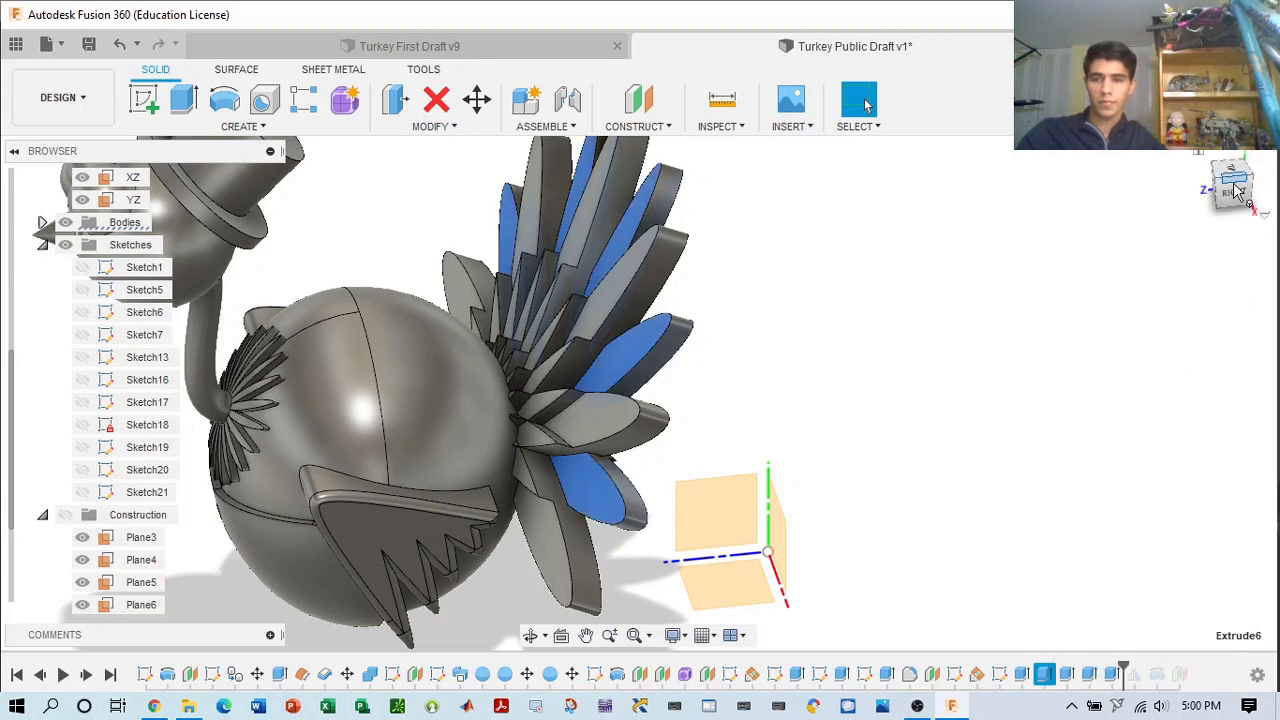
click(1238, 190)
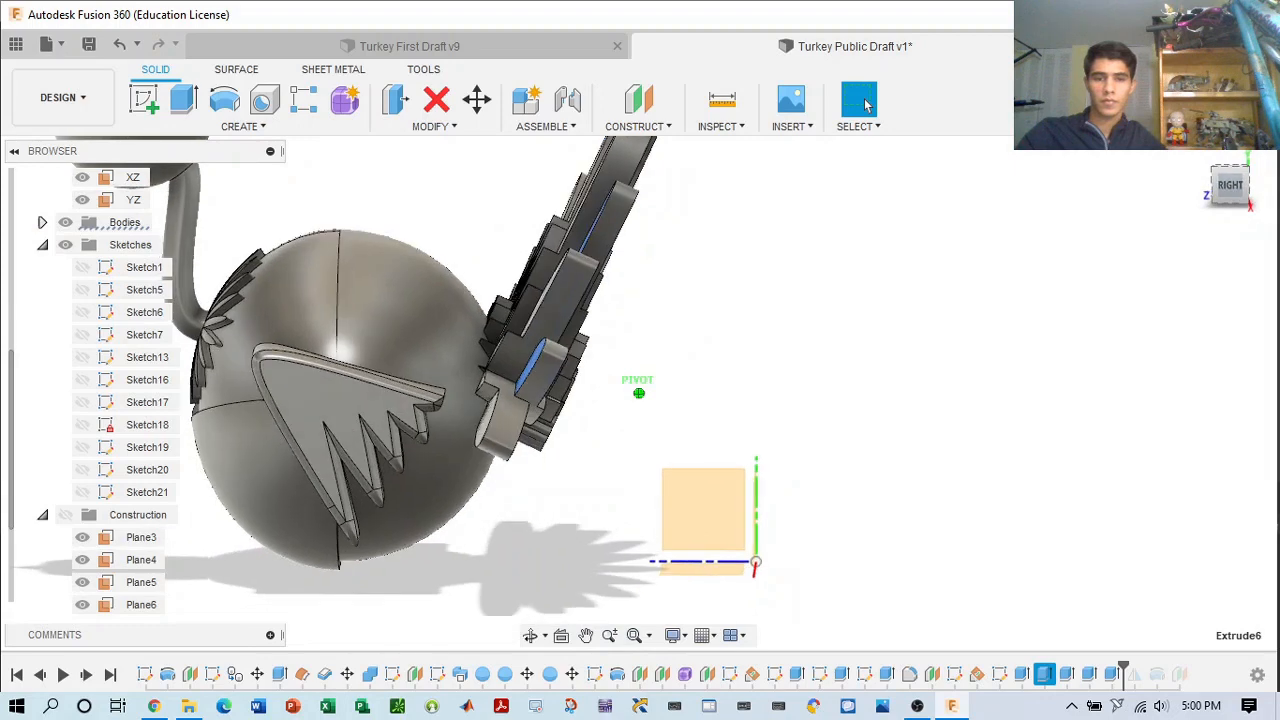
drag(1231, 184, 1228, 196)
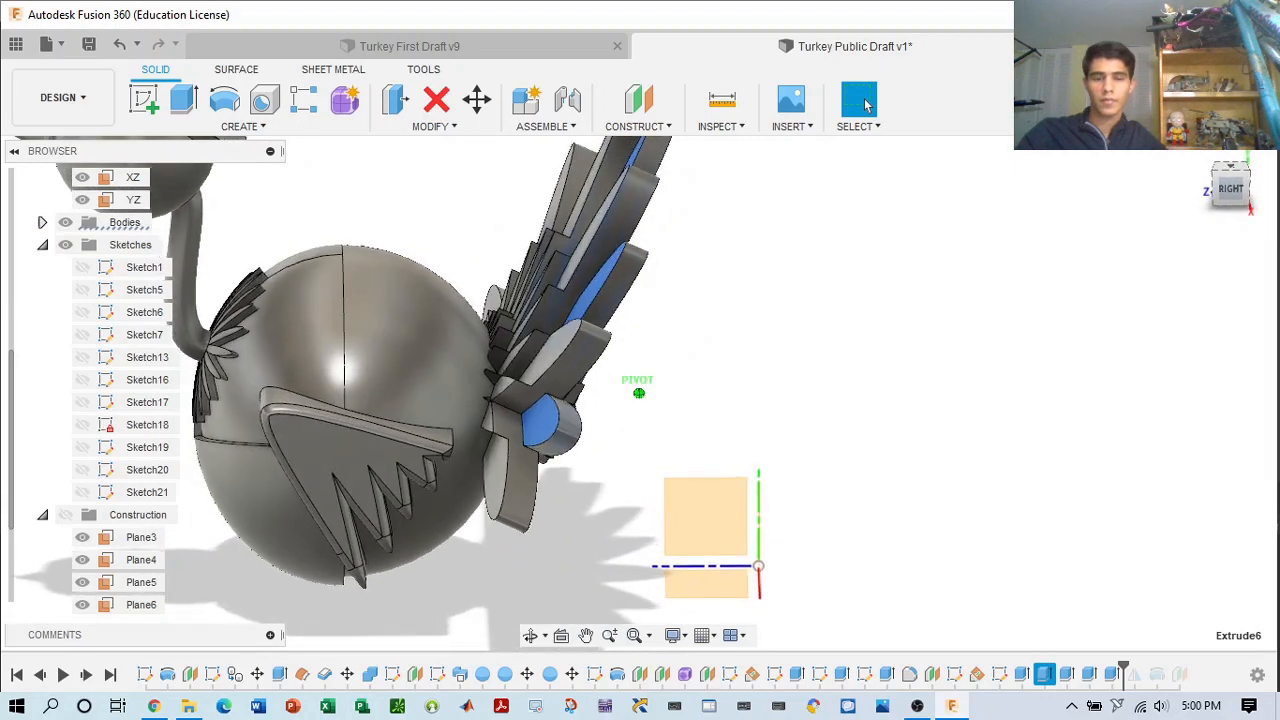
- Check the extrusion settings of the six-feather tail layer without changing them
right_click(1020, 677)
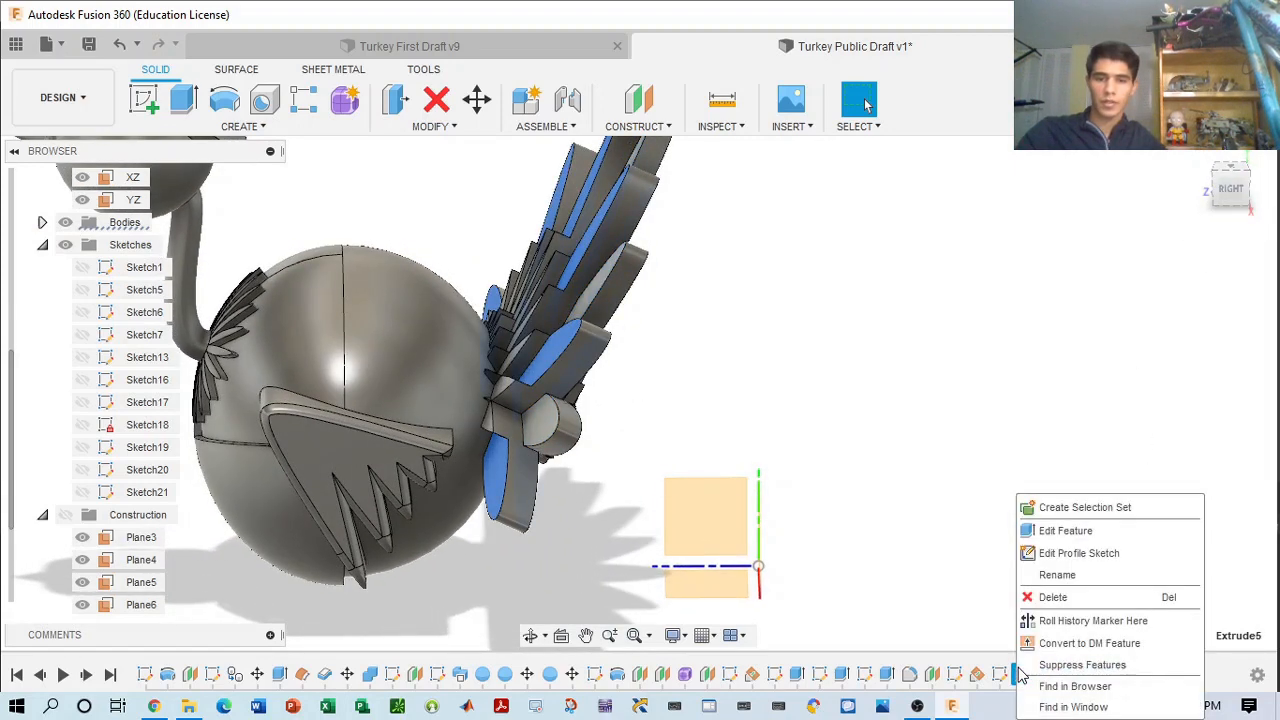
click(1098, 533)
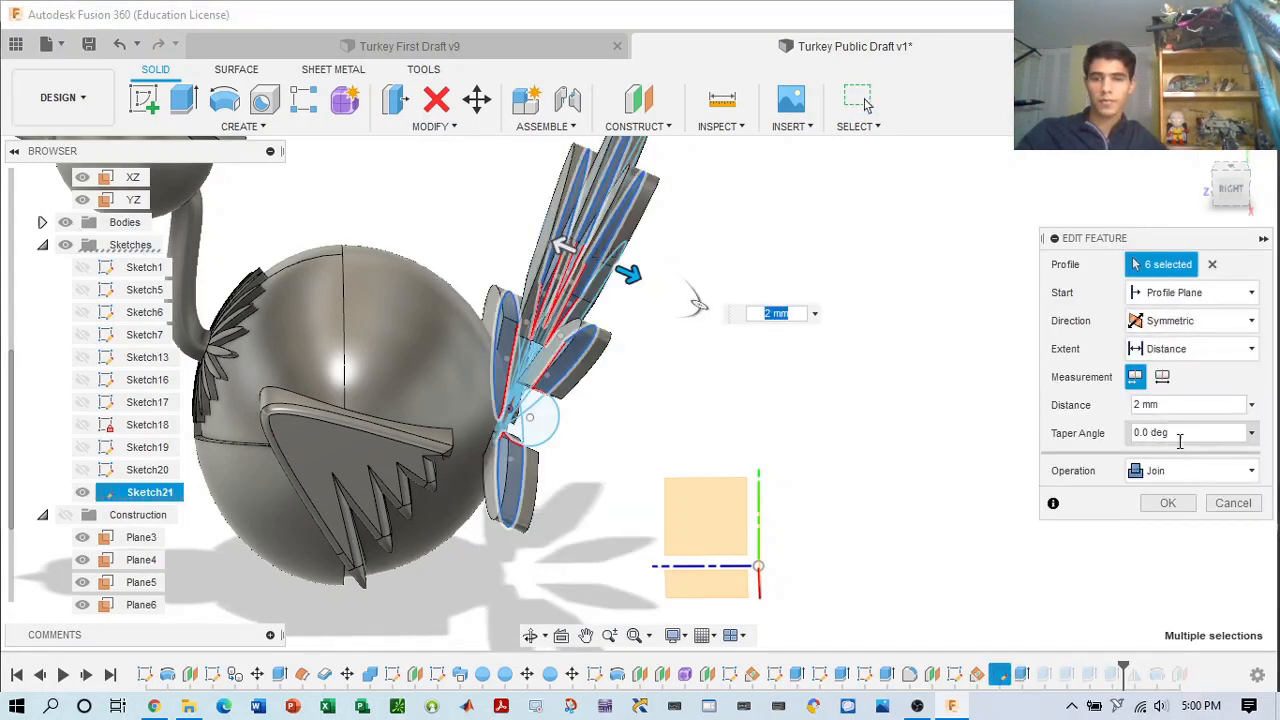
click(1208, 506)
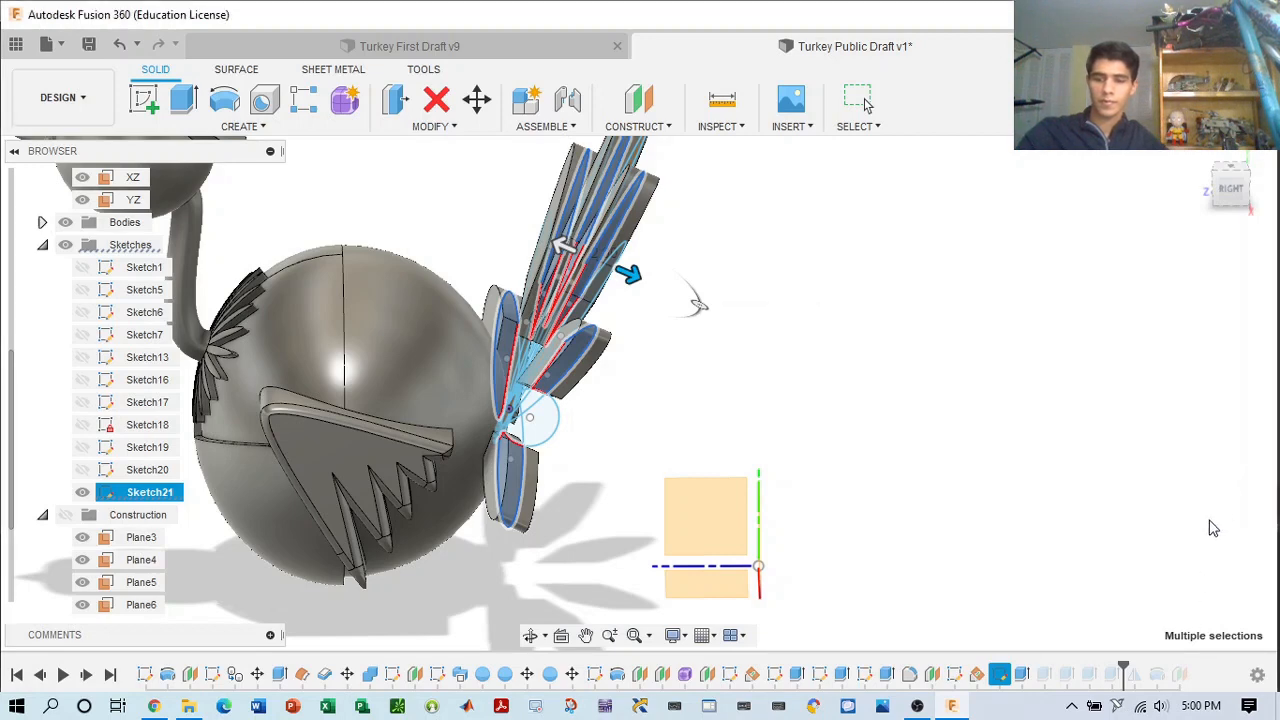
- Increase the one-sided extrusion distance of the five-feather tail layer
right_click(1043, 676)
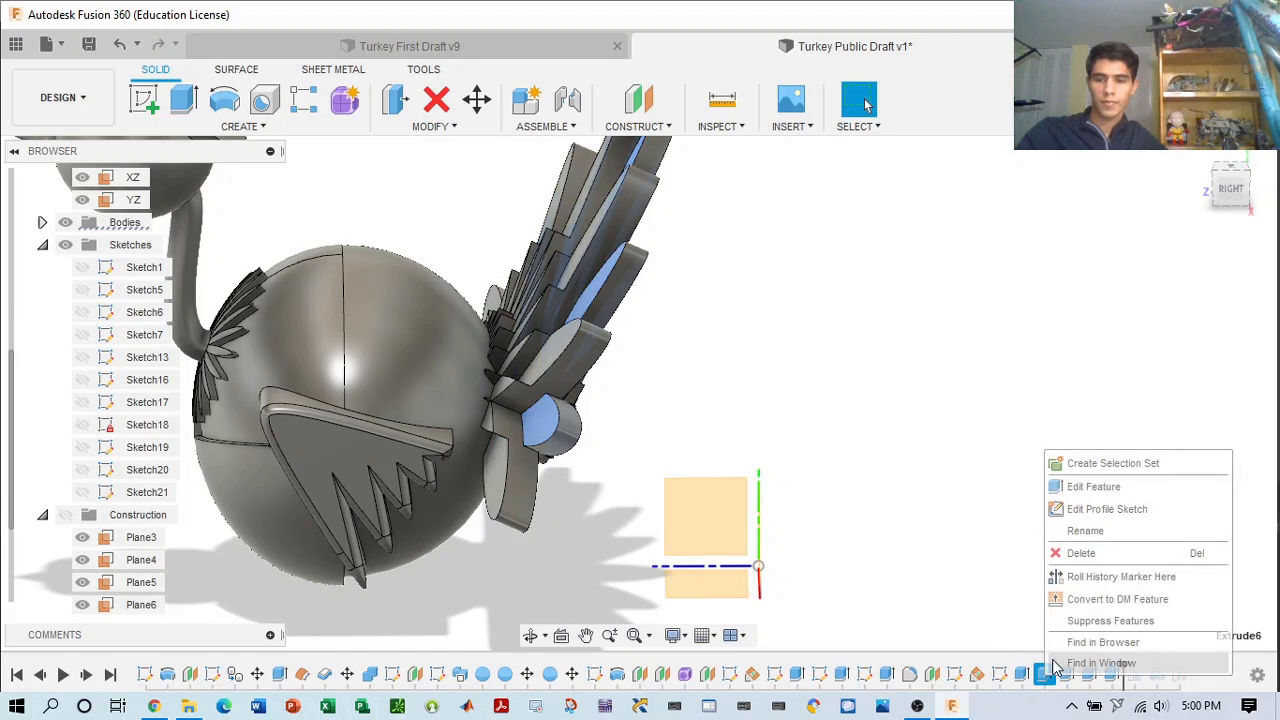
click(1106, 492)
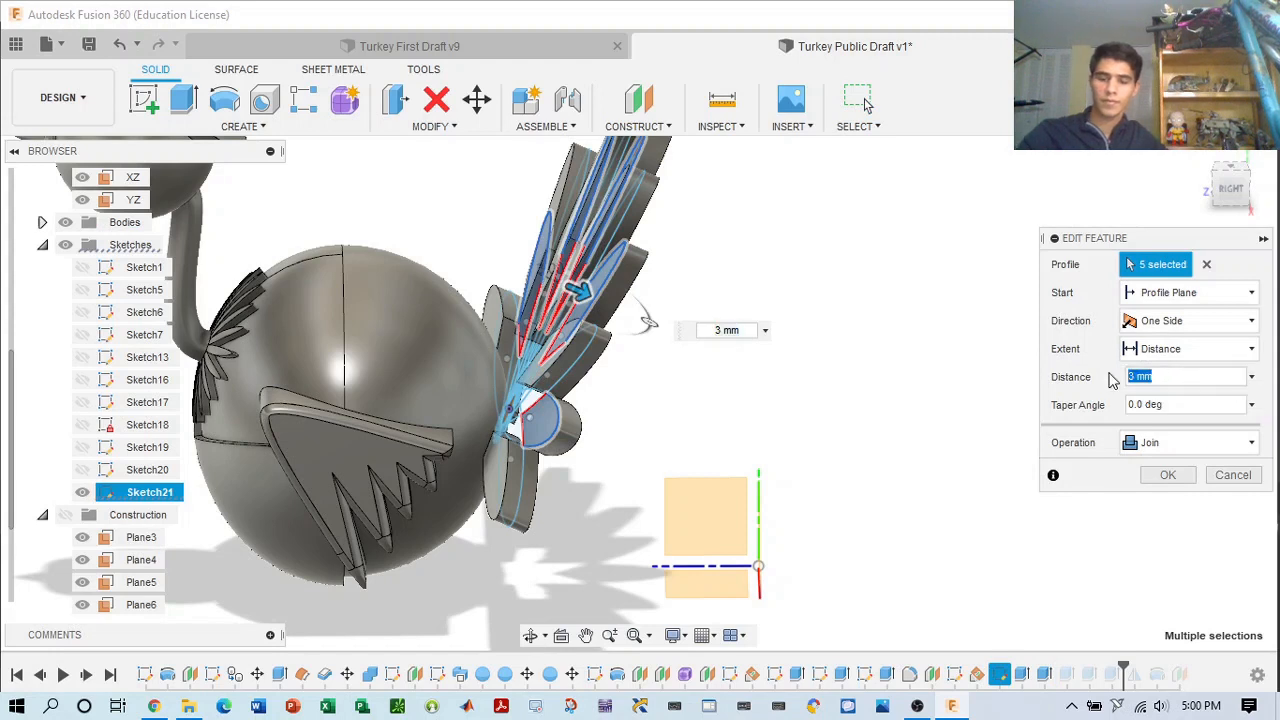
click(1172, 476)
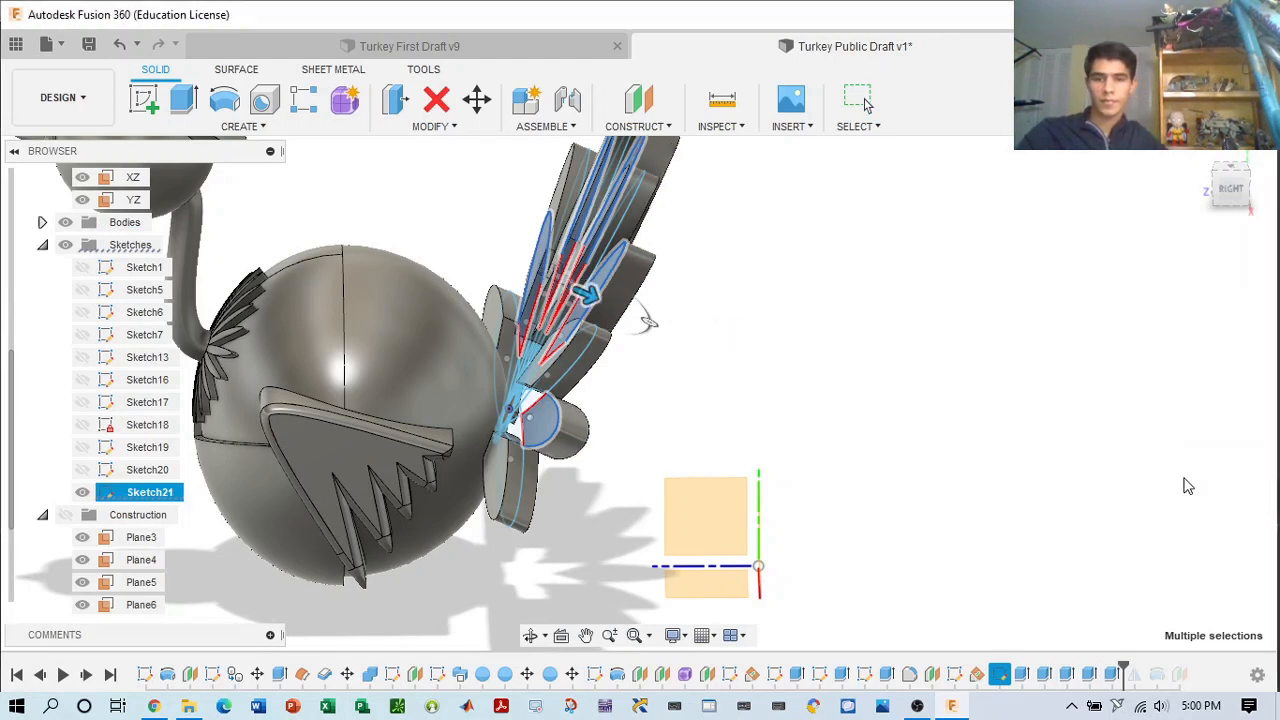
- Inspect the whole turkey from the front, the side and underneath, including the body's underside and tail hub
click(1232, 198)
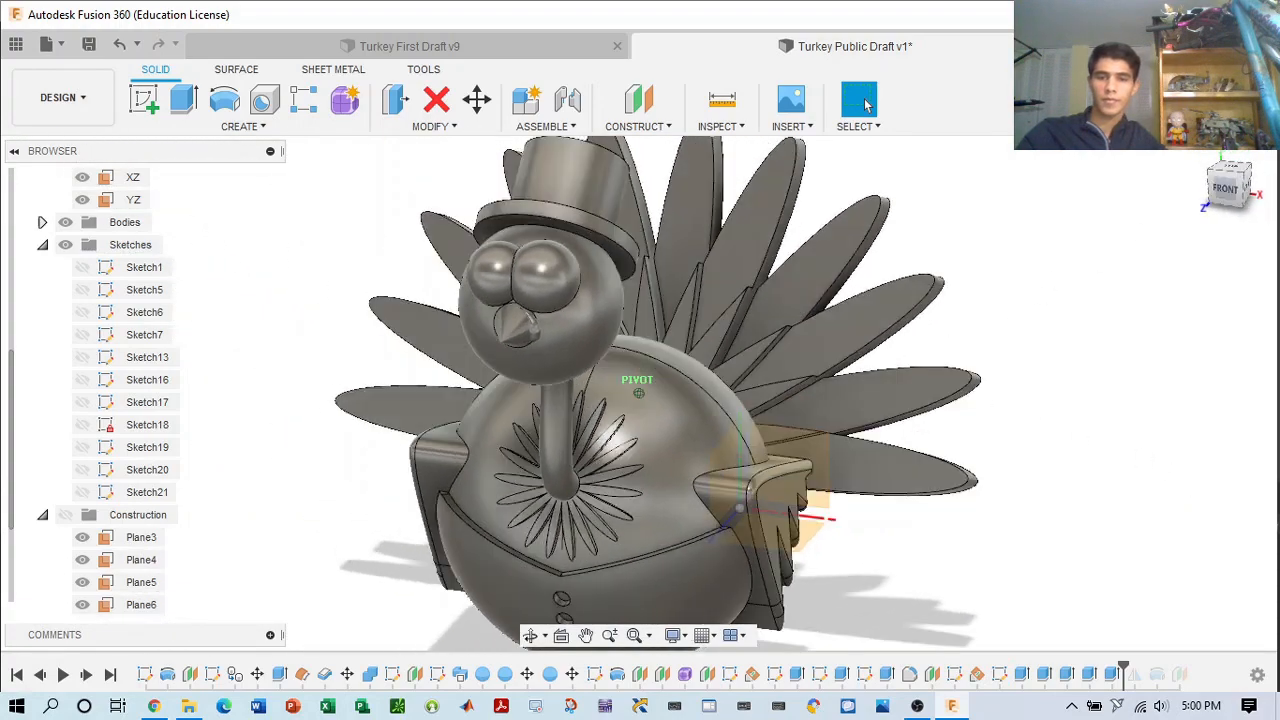
mouse_move(760, 400)
shift+middle_down()
mouse_move(535, 345)
mouse_move(550, 430)
mouse_move(505, 485)
mouse_move(478, 492)
mouse_move(505, 483)
mouse_move(496, 478)
mouse_move(514, 498)
mouse_move(440, 500)
mouse_move(305, 478)
mouse_move(238, 400)
mouse_move(500, 408)
shift+middle_up()
shift+middle_drag(740, 240, 1126, 252)
scroll(1000, 275, down, 3)
middle_drag(879, 350, 961, 305)
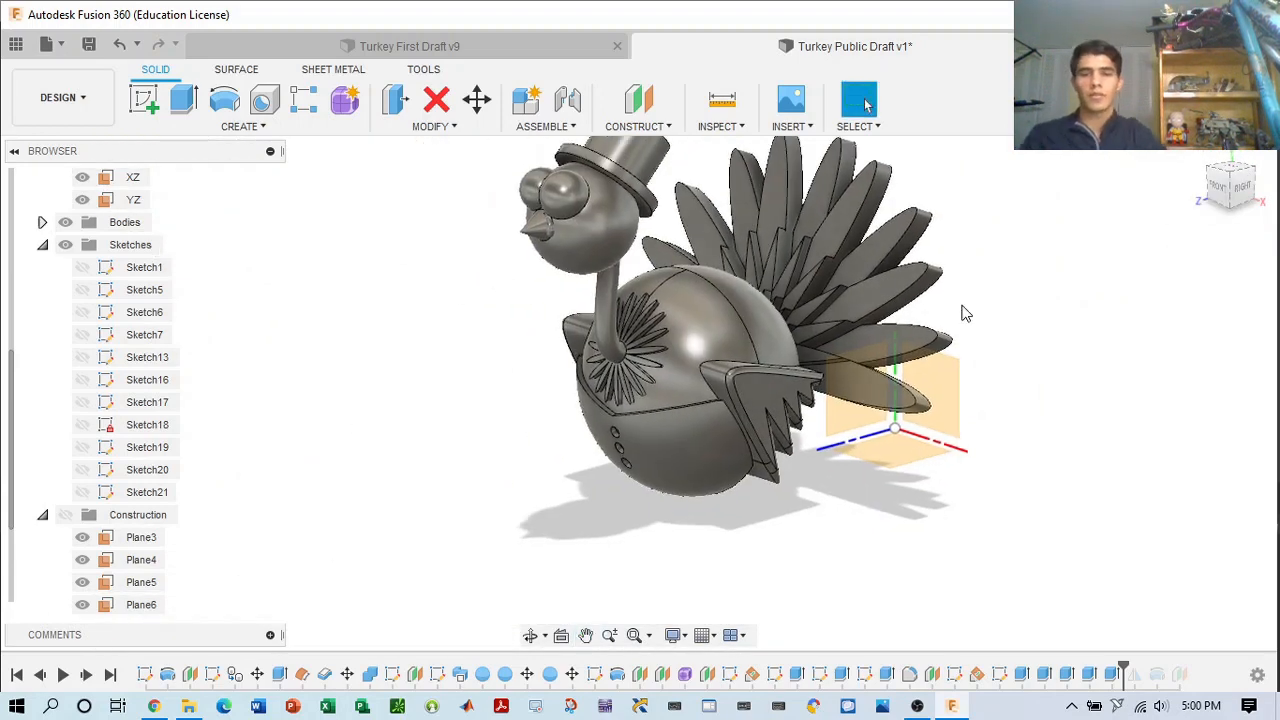
scroll(1015, 278, down, 2)
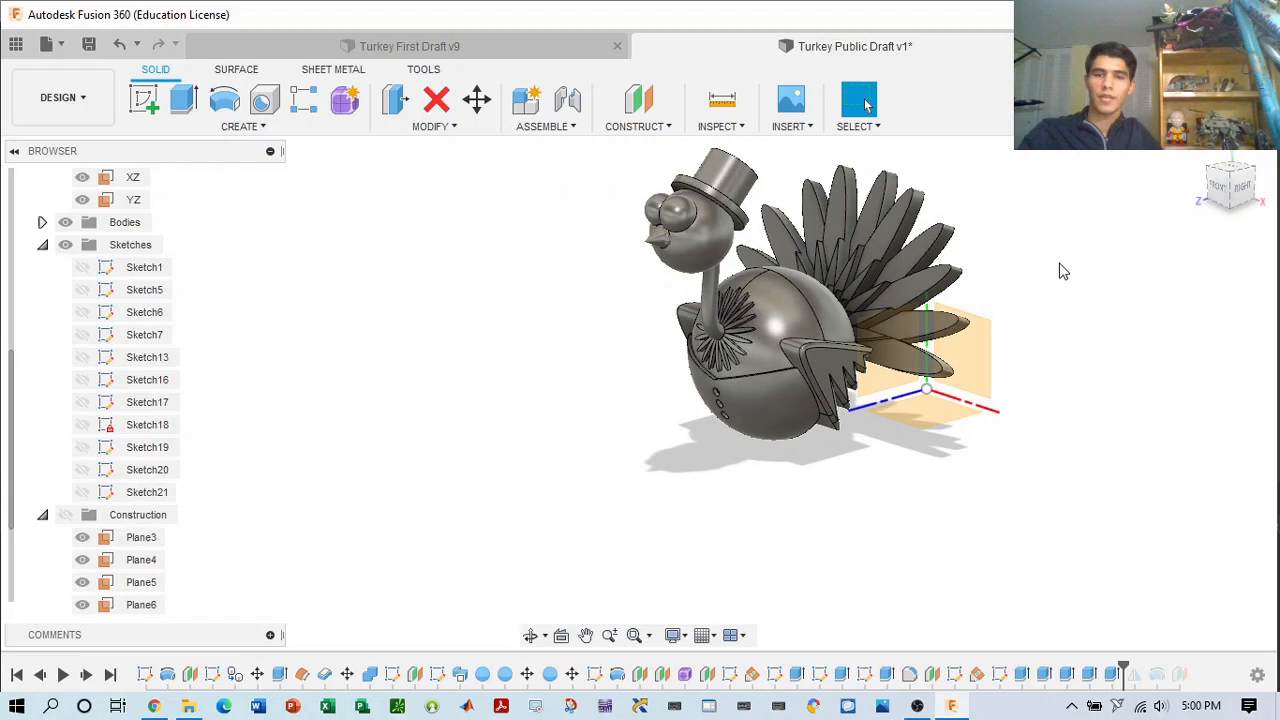
mouse_move(1240, 188)
mouse_down()
mouse_move(1277, 148)
mouse_move(1220, 200)
mouse_move(1230, 232)
mouse_up()
click(1233, 205)
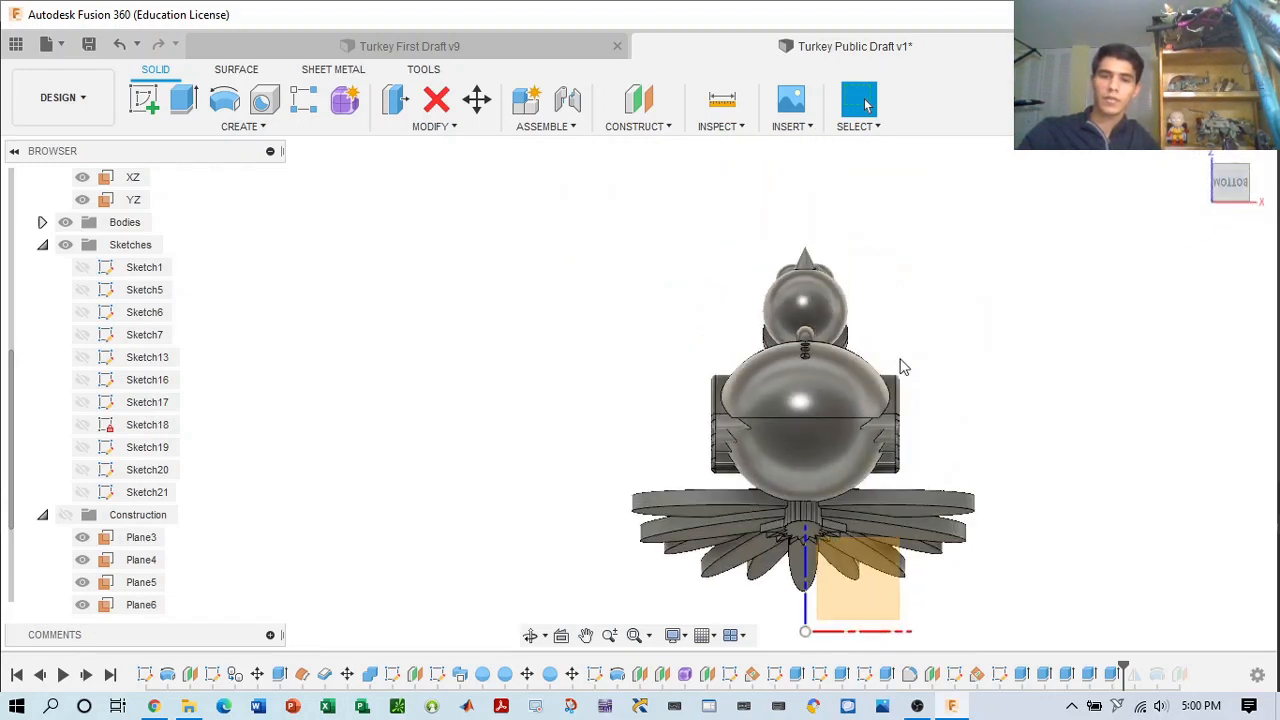
middle_drag(895, 490, 930, 368)
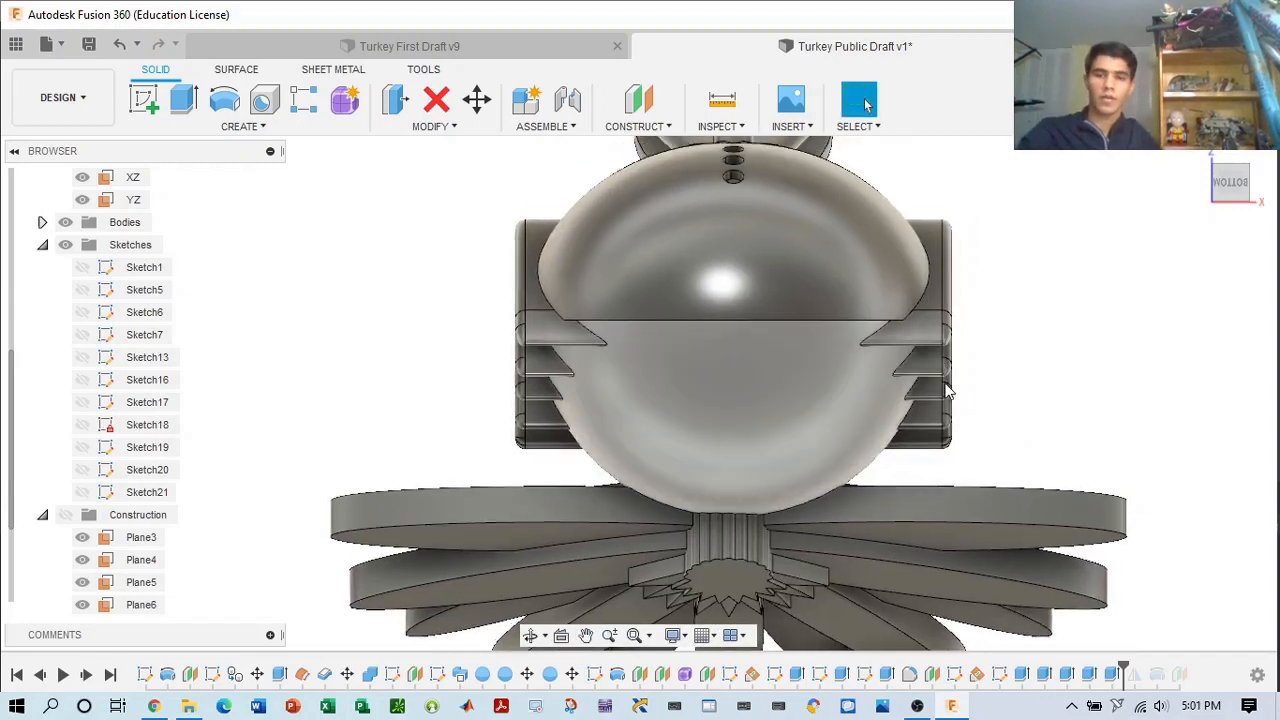
scroll(941, 384, down, 5)
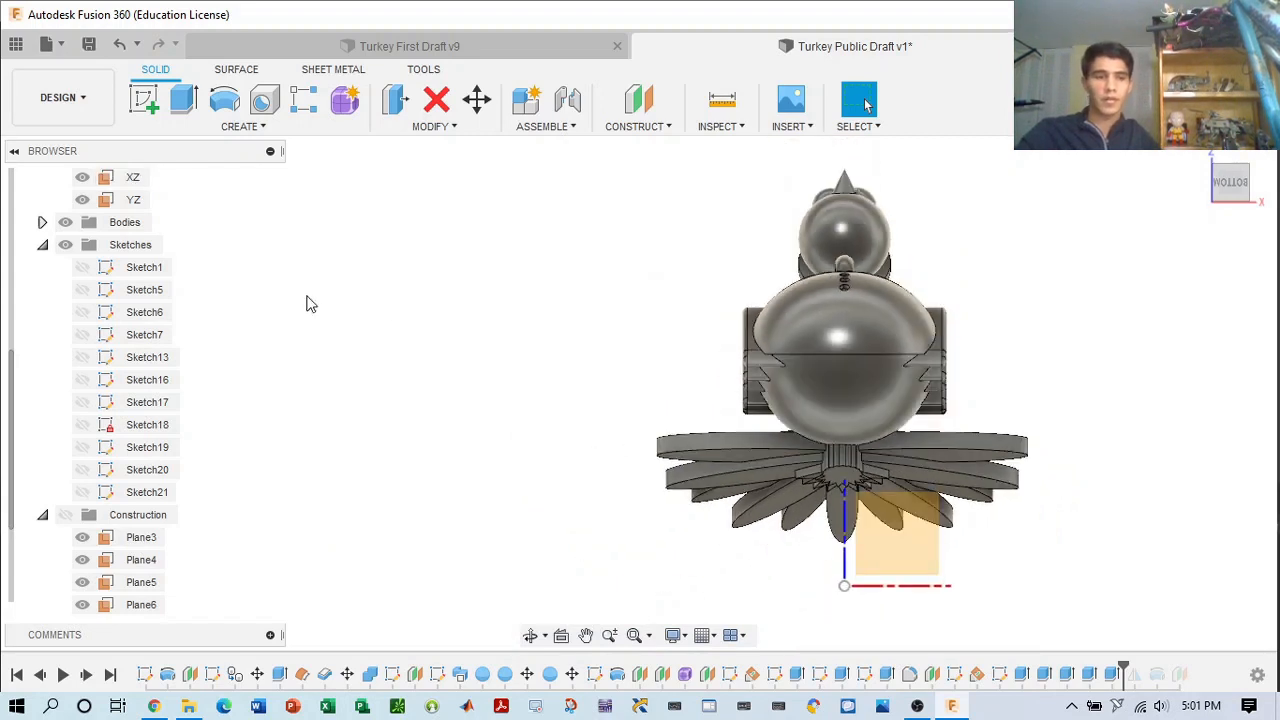
- Sketch an 8 mm by 5 mm ellipse on the XZ plane, beside the centreline on the body's underside
click(146, 102)
click(905, 525)
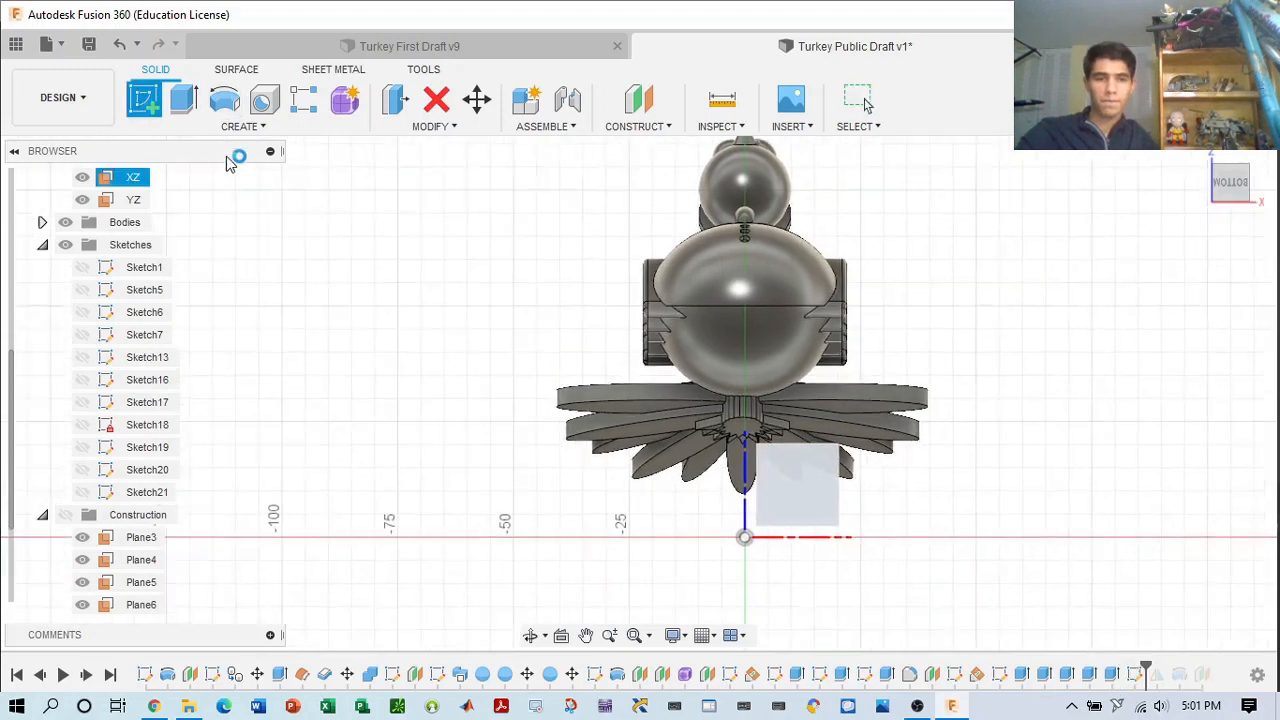
click(245, 126)
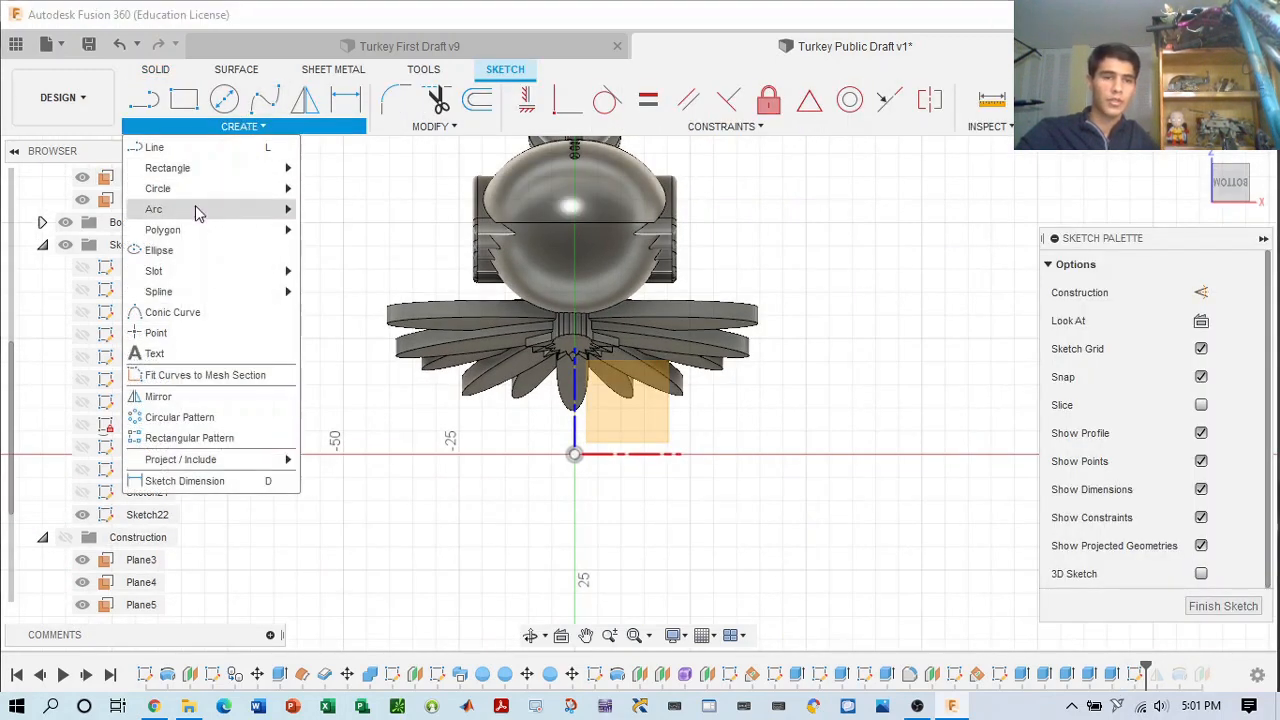
click(212, 252)
scroll(649, 240, up, 8)
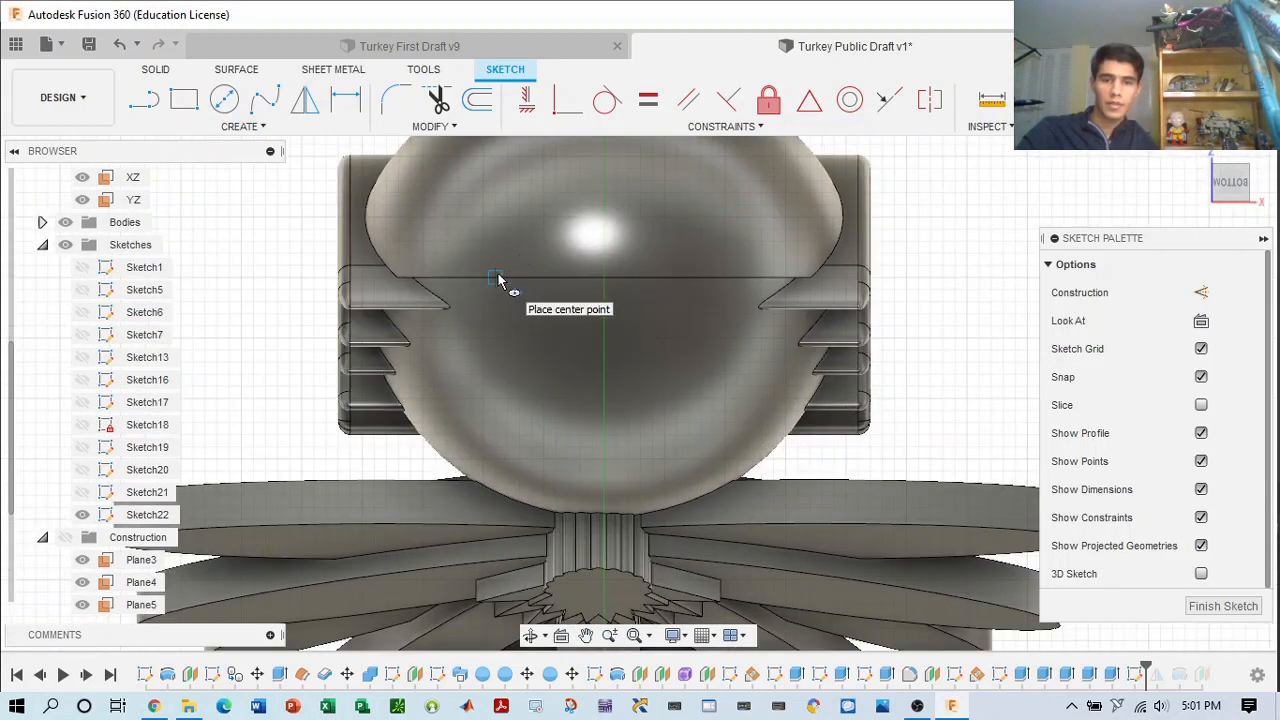
click(499, 279)
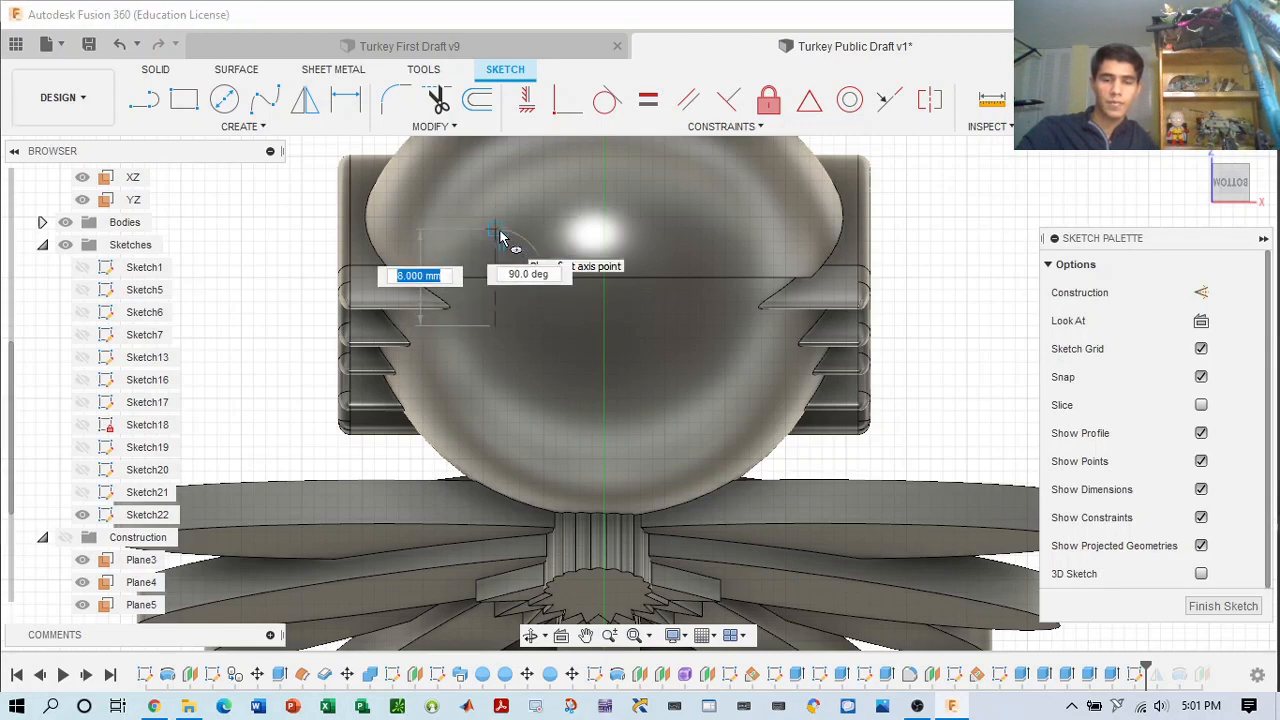
click(502, 248)
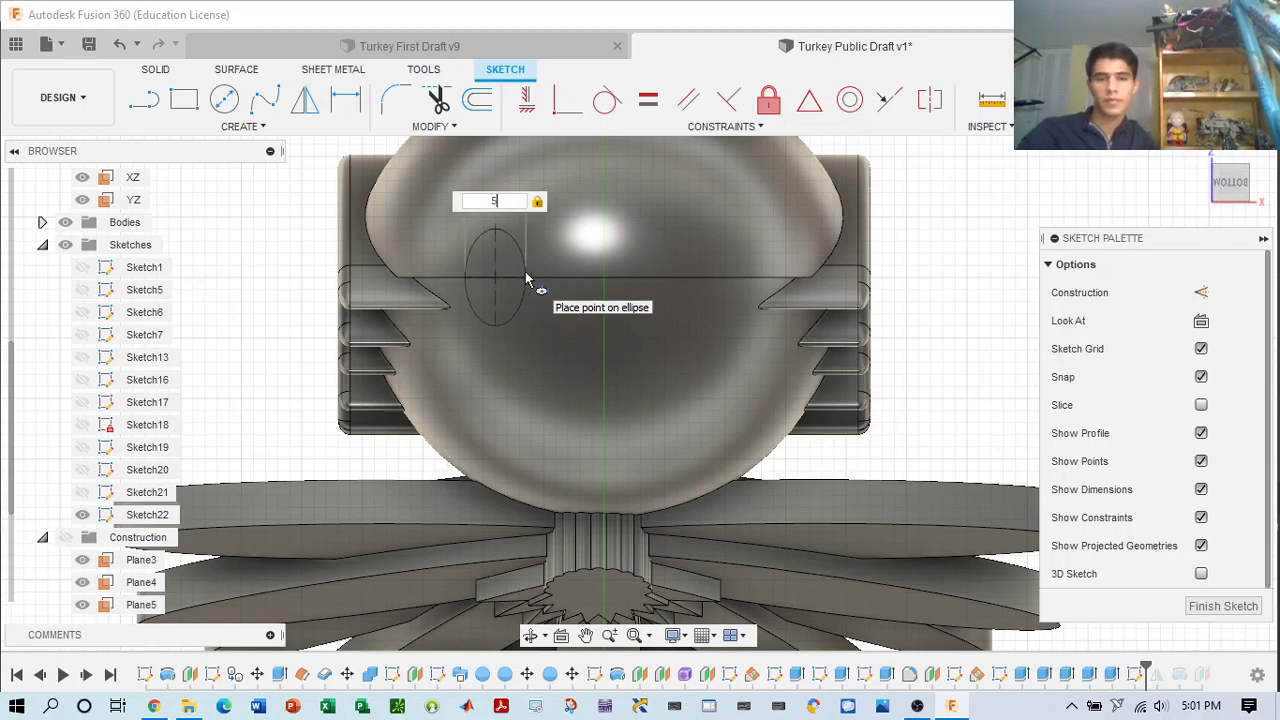
key(Return)
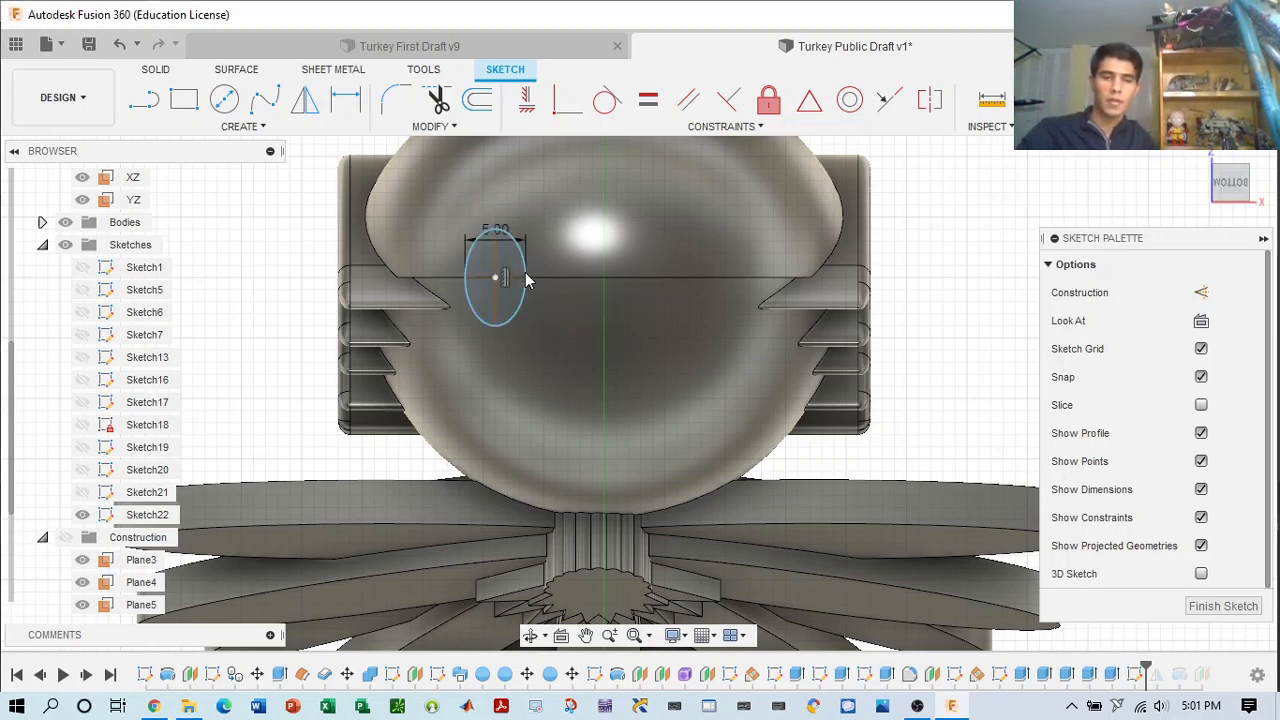
- Draw a short line along the body's centreline, level with the ellipse
click(604, 288)
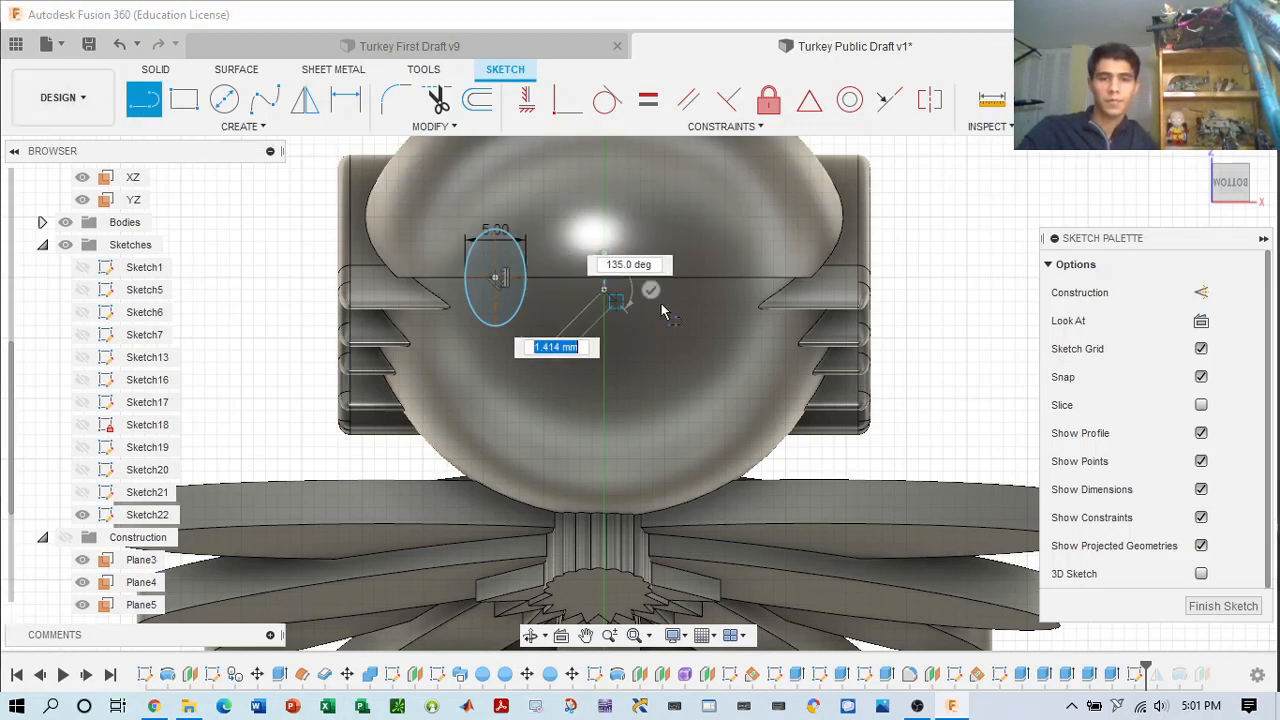
key(Escape)
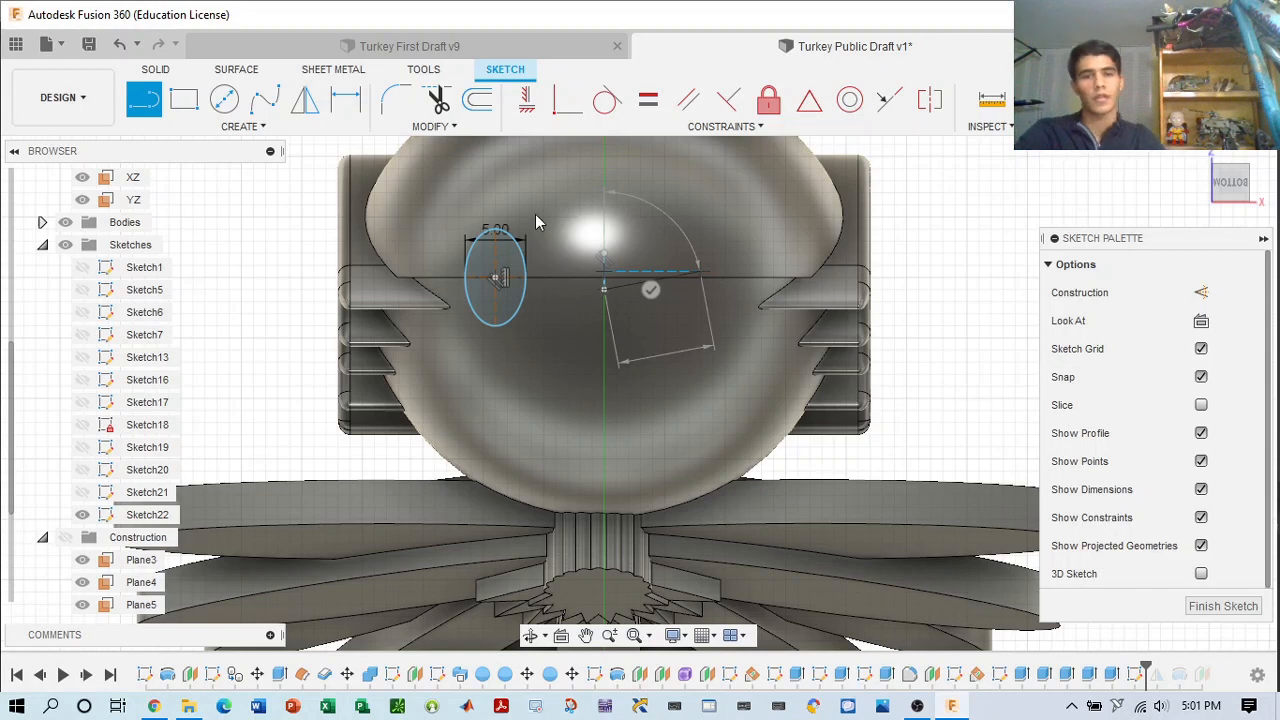
key(Escape)
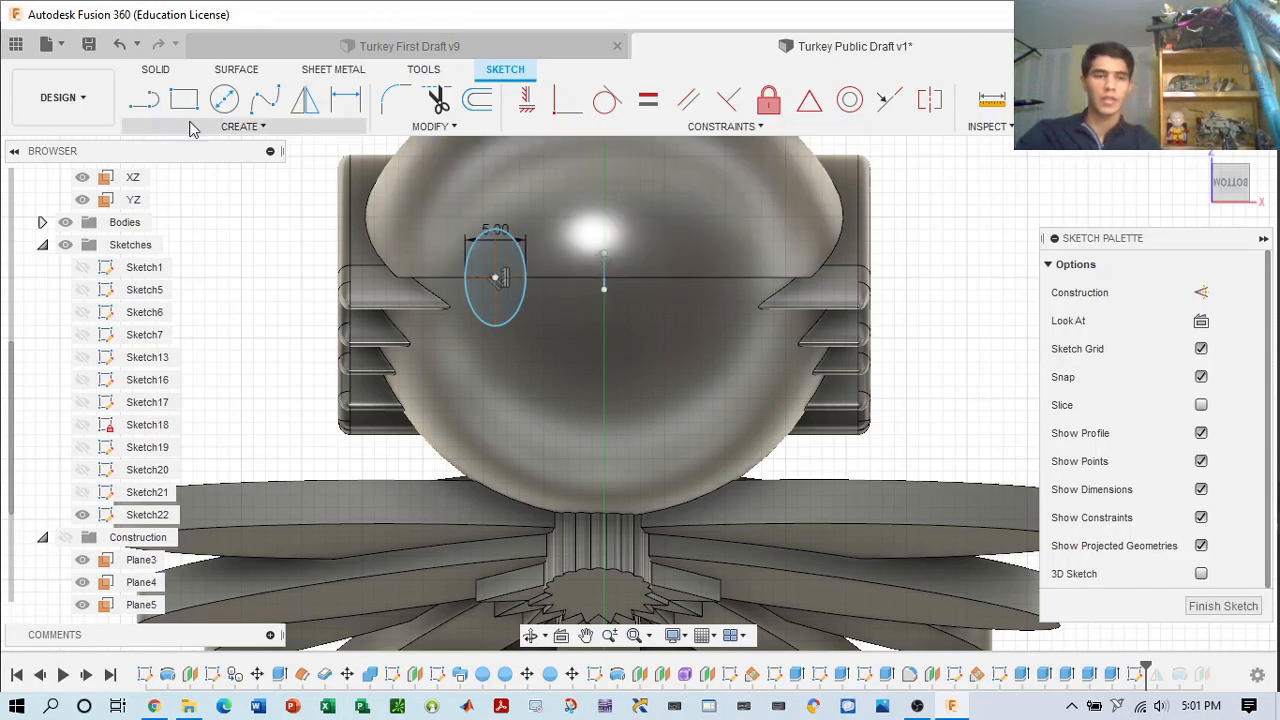
- Mirror the ellipse across the short centreline and finish the sketch
click(240, 126)
click(158, 396)
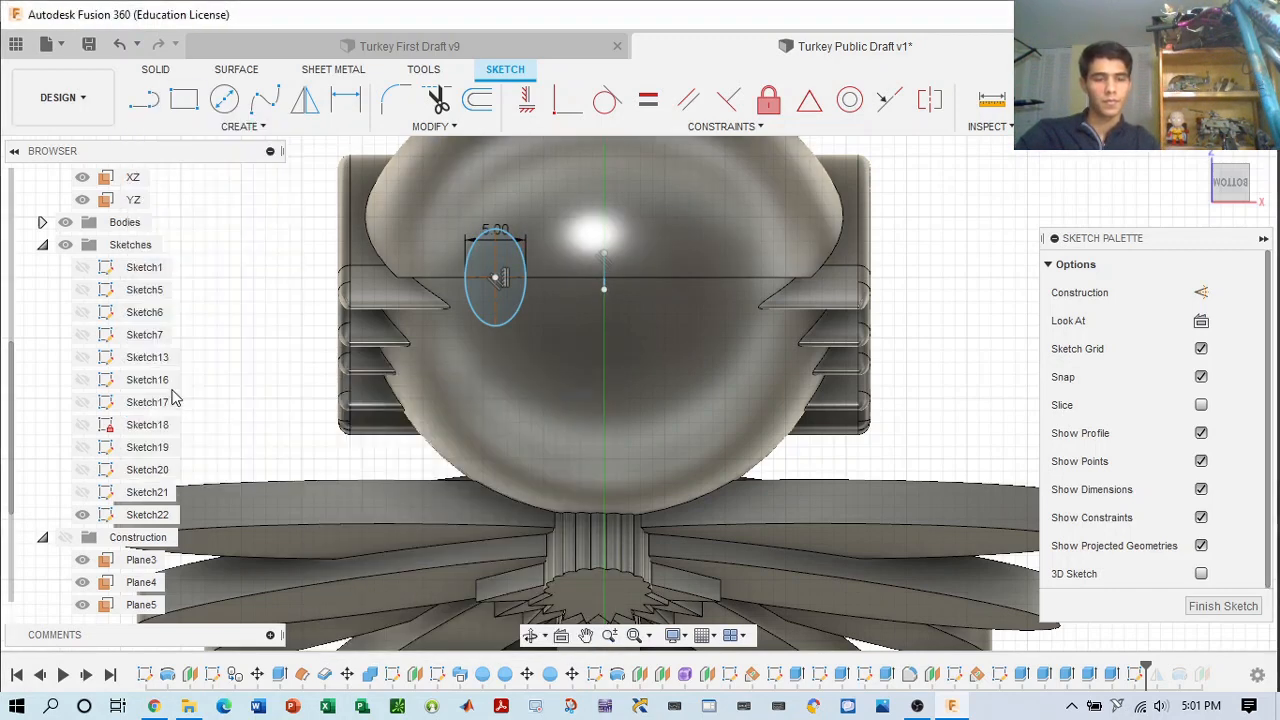
click(525, 266)
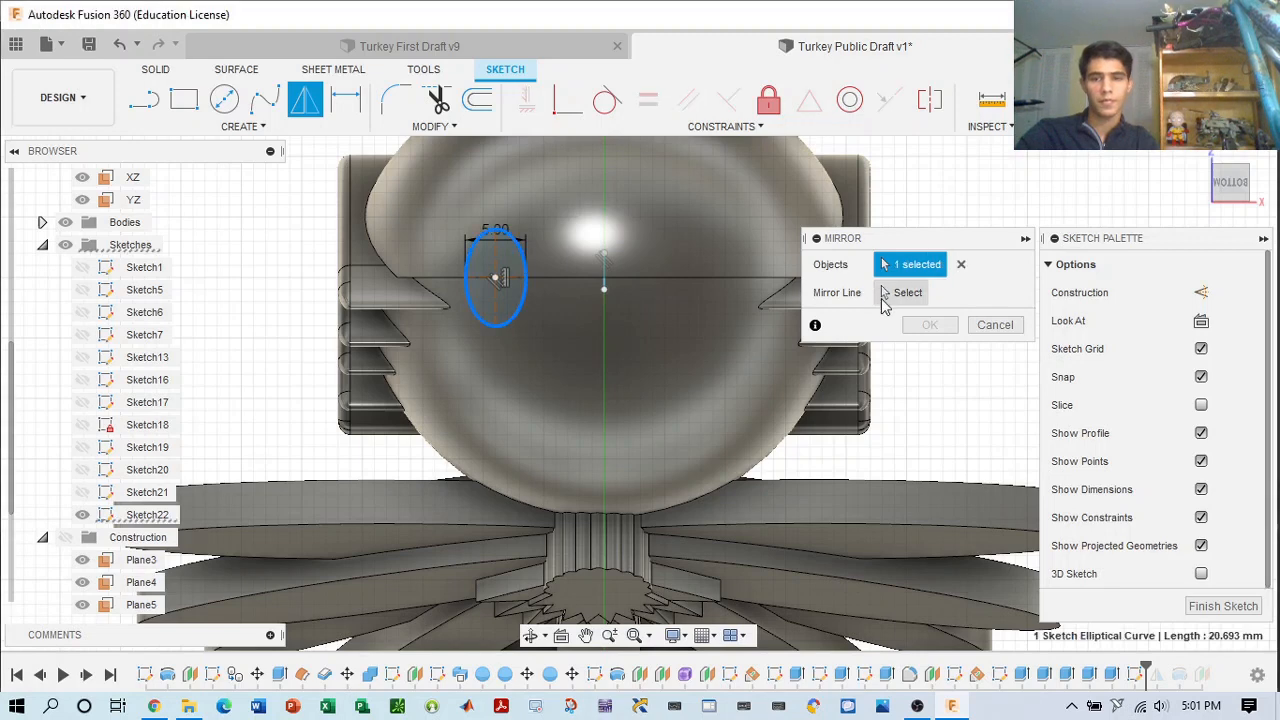
click(884, 296)
click(606, 280)
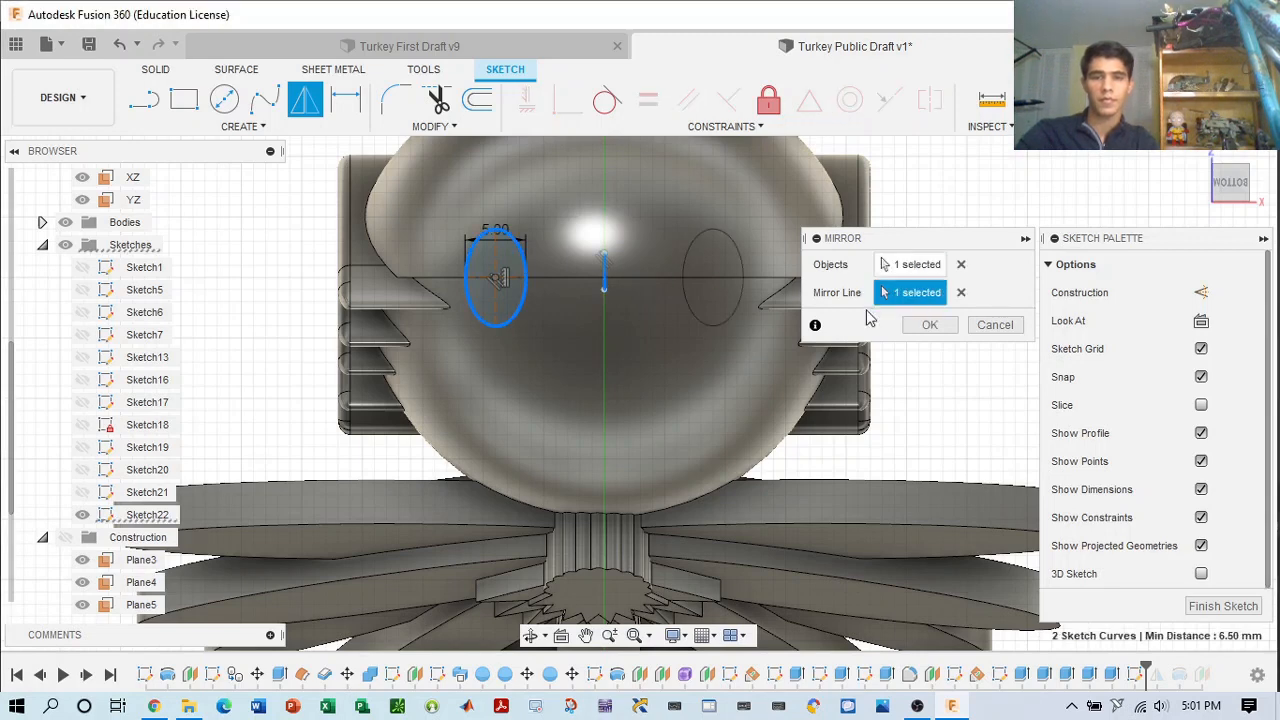
click(930, 325)
click(620, 199)
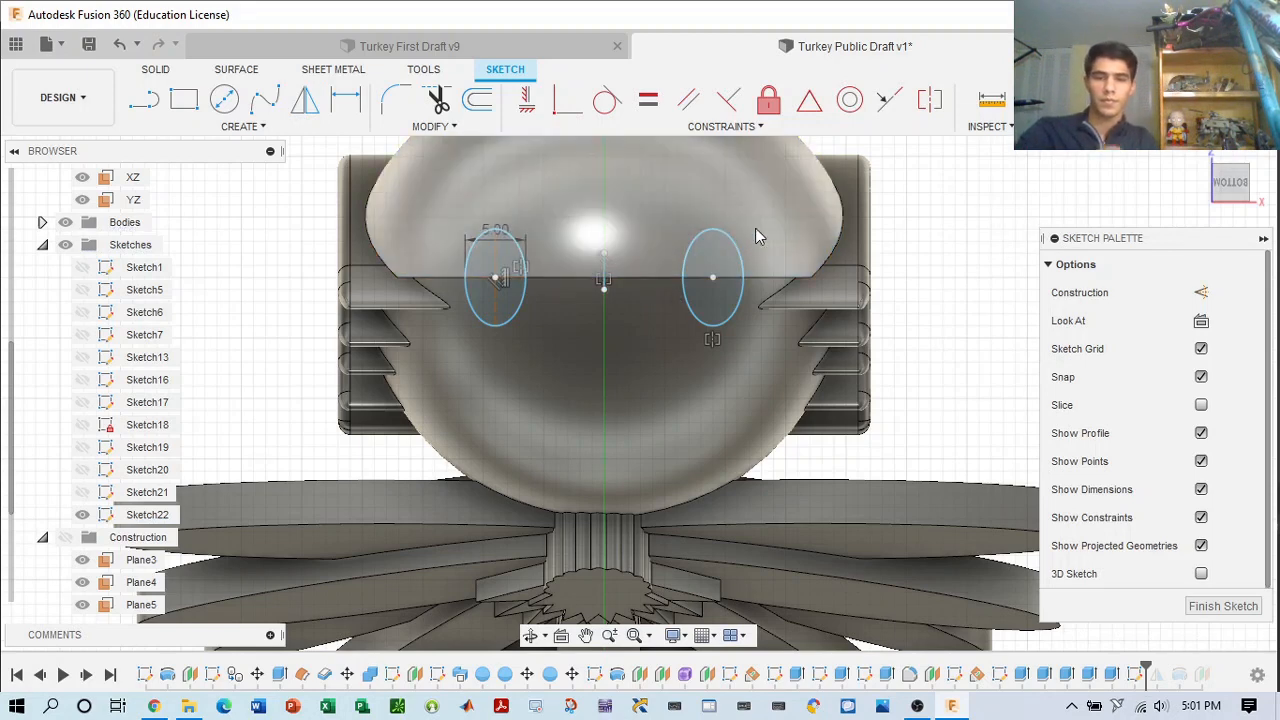
scroll(585, 245, up, 2)
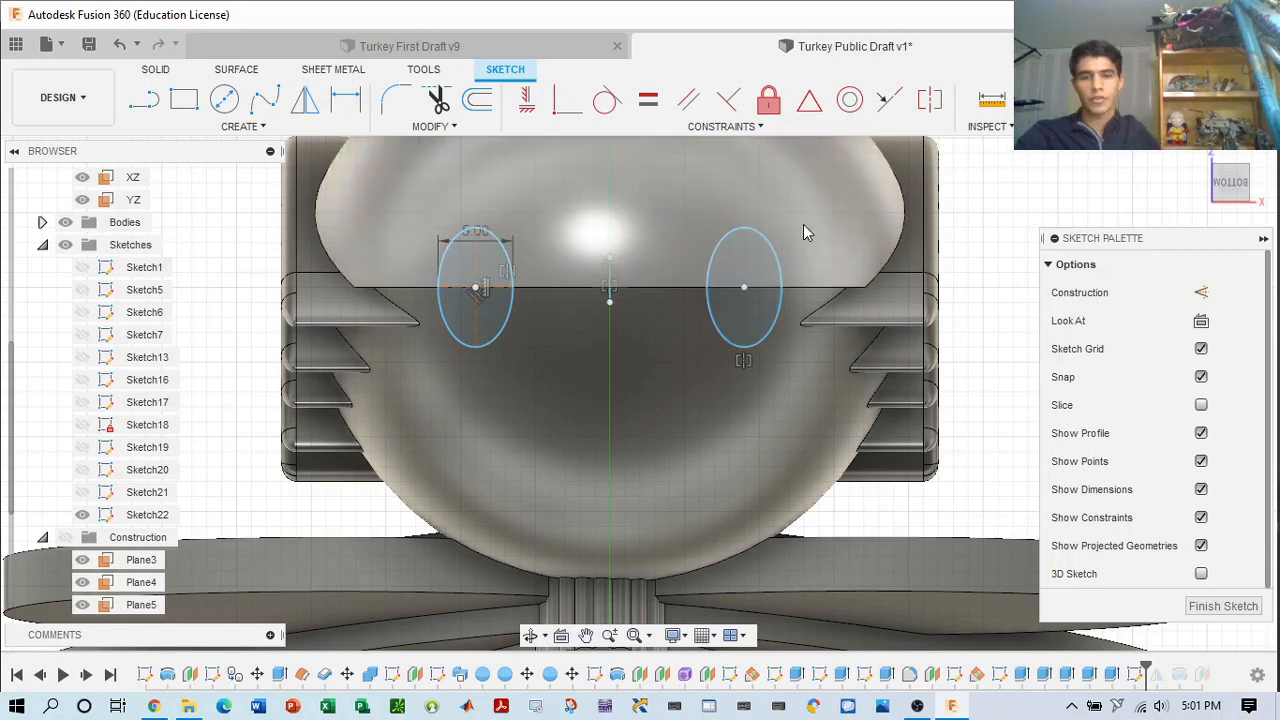
click(1223, 606)
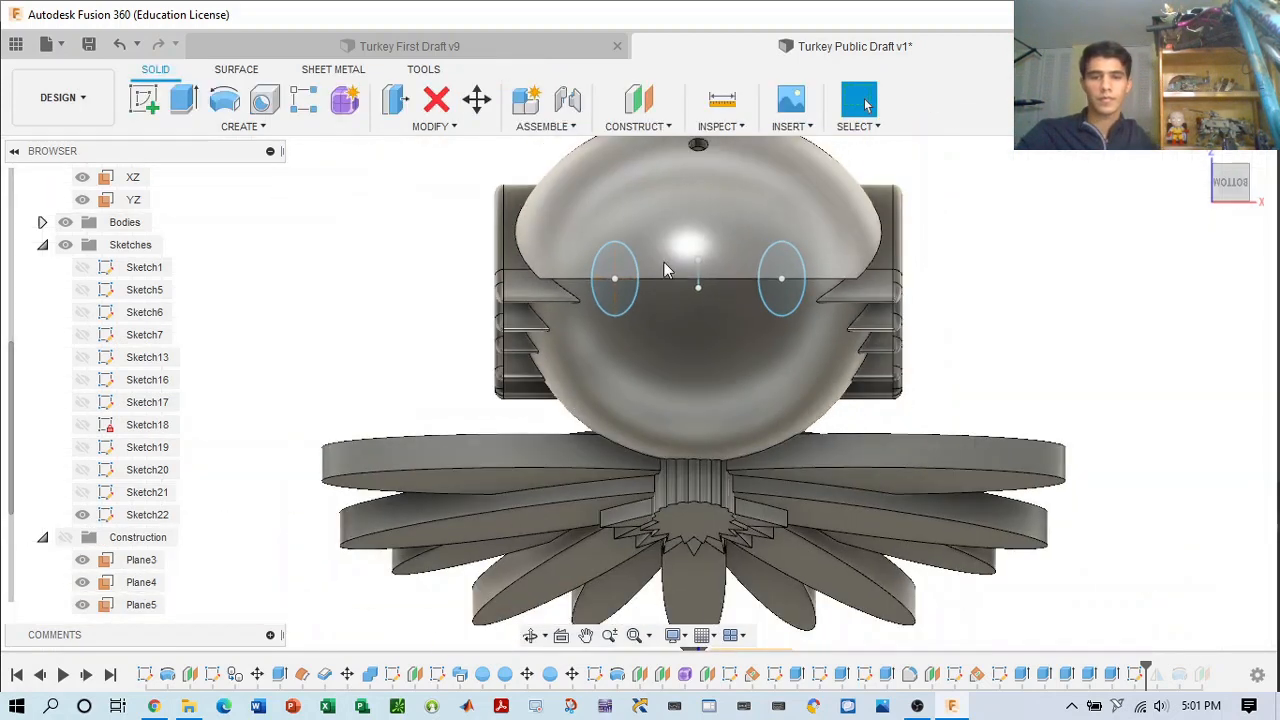
- Set up a symmetric extrusion of one ellipse with a distance of 2 mm
click(620, 270)
click(184, 101)
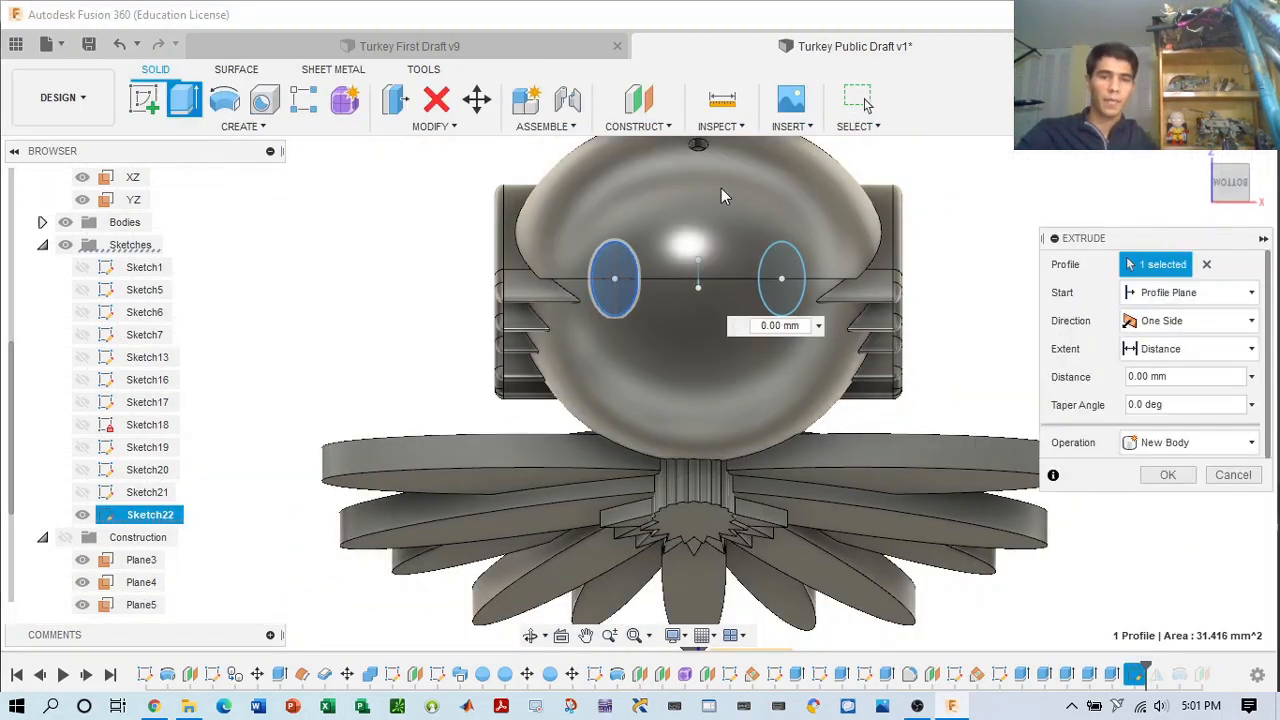
click(1244, 186)
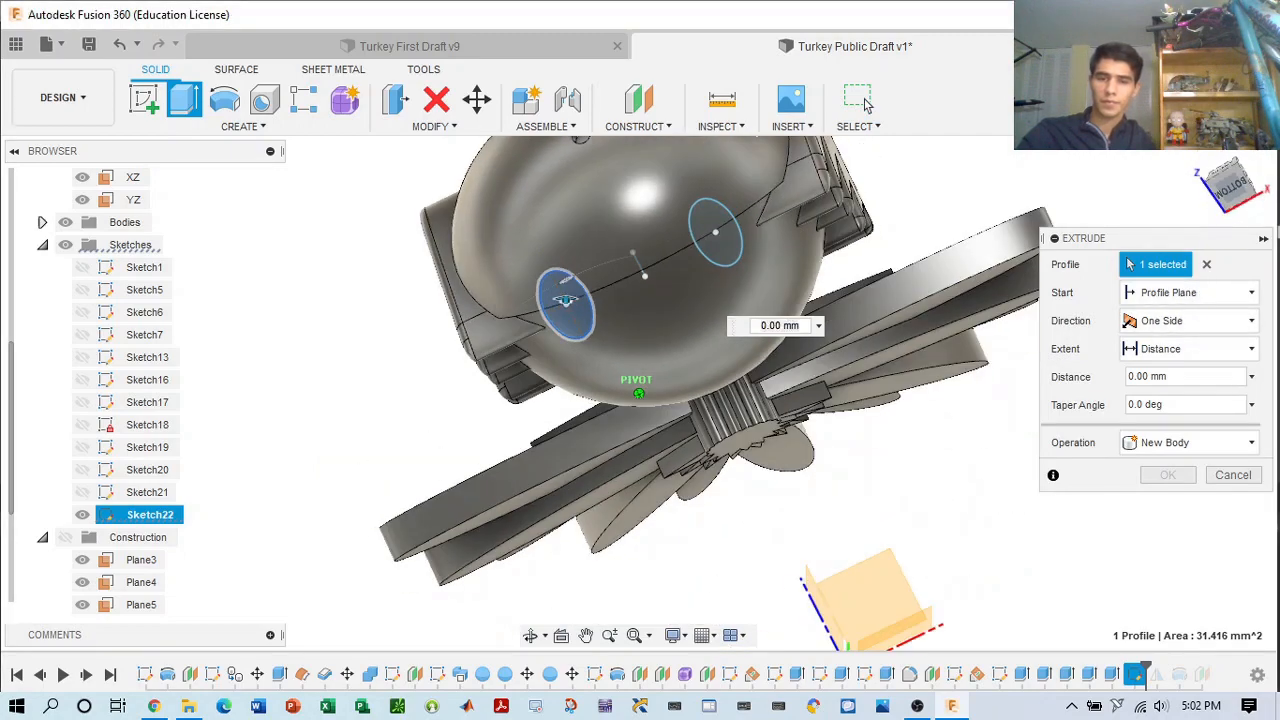
drag(1246, 181, 1220, 181)
click(1188, 326)
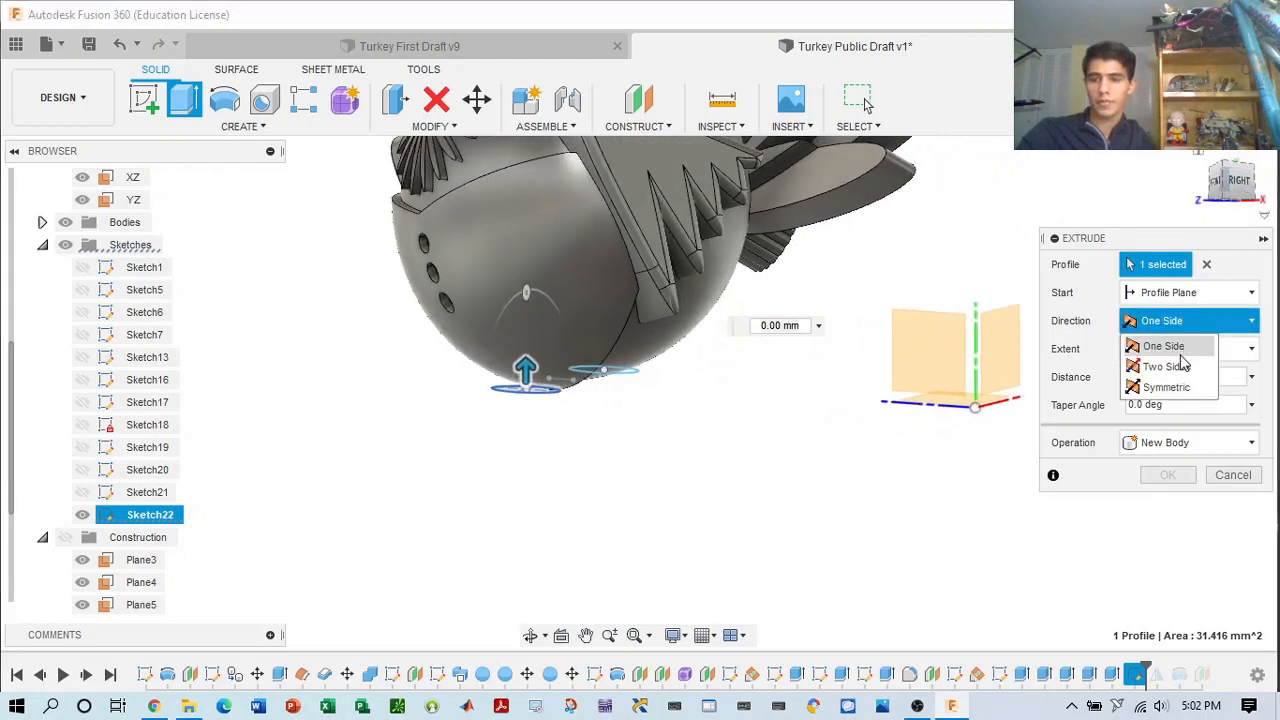
click(1196, 388)
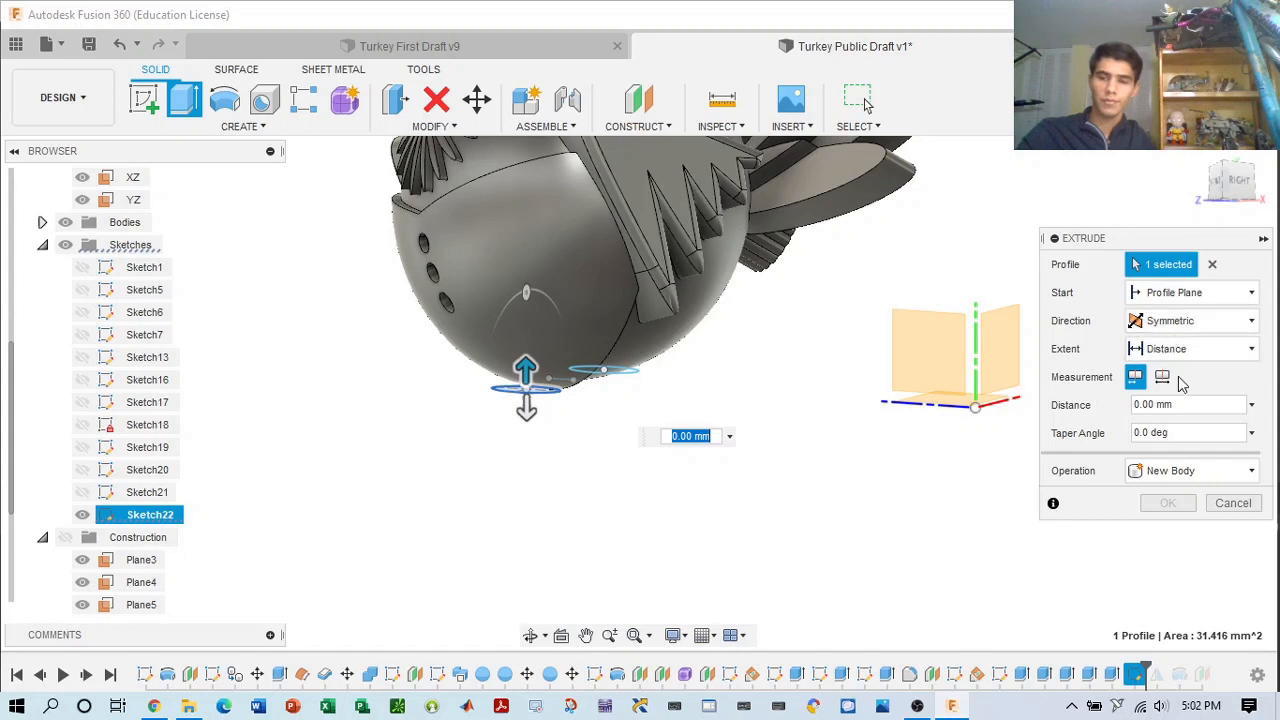
drag(523, 375, 527, 345)
mouse_move(1206, 181)
mouse_down()
mouse_move(1256, 181)
mouse_move(1229, 184)
mouse_up()
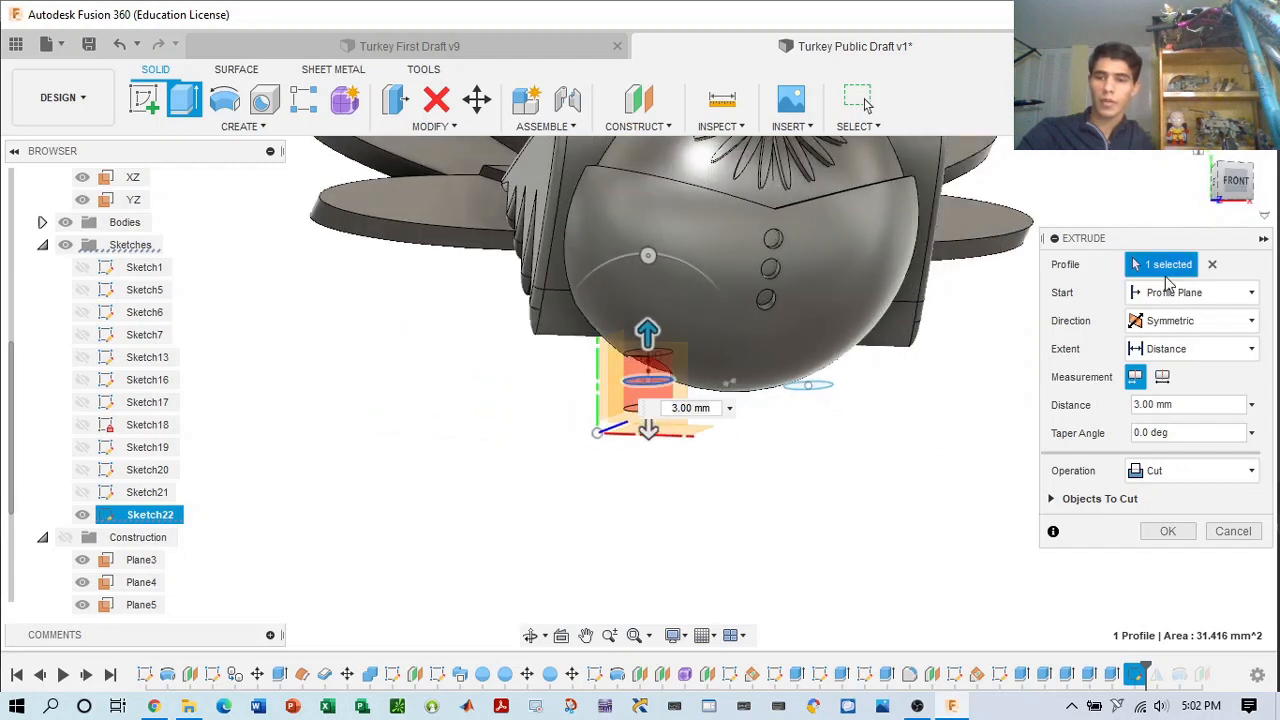
mouse_move(645, 328)
mouse_down()
mouse_move(648, 302)
mouse_move(648, 342)
mouse_up()
- Make the ellipse extrusion two-sided, with 7 mm up into the body, and set its operation to Join
click(1190, 320)
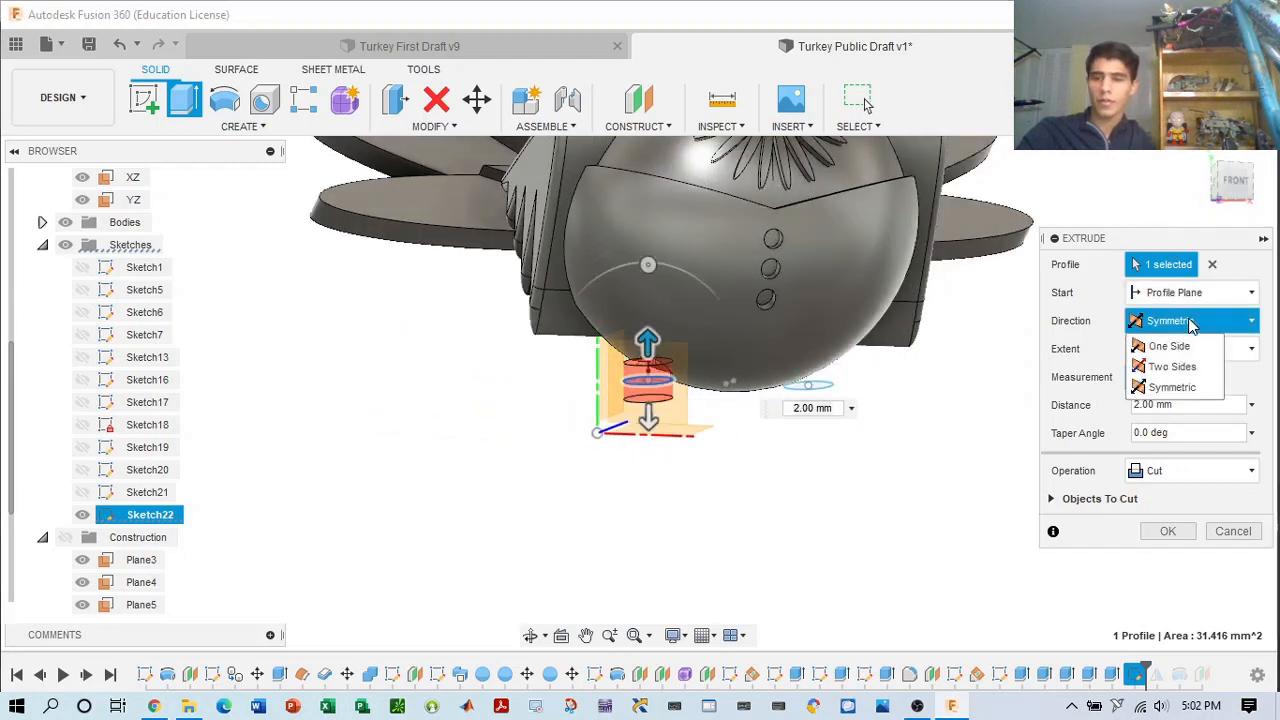
click(1175, 367)
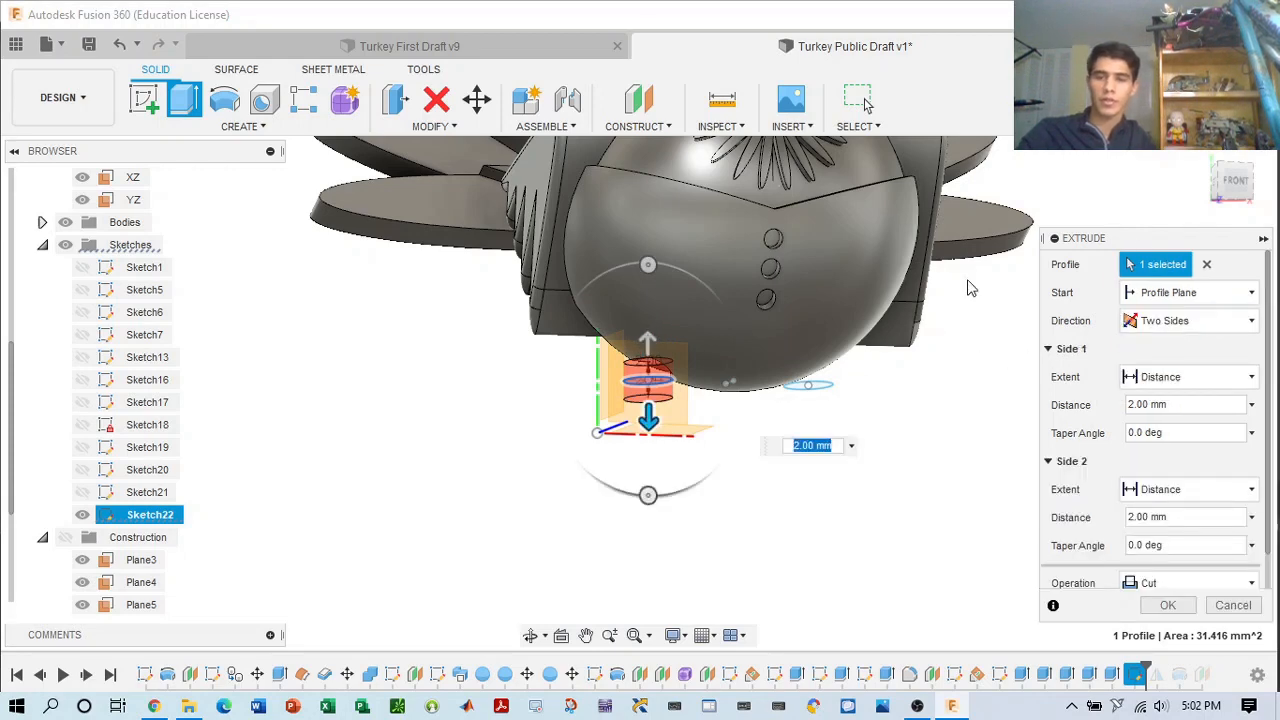
shift+middle_drag(968, 288, 755, 397)
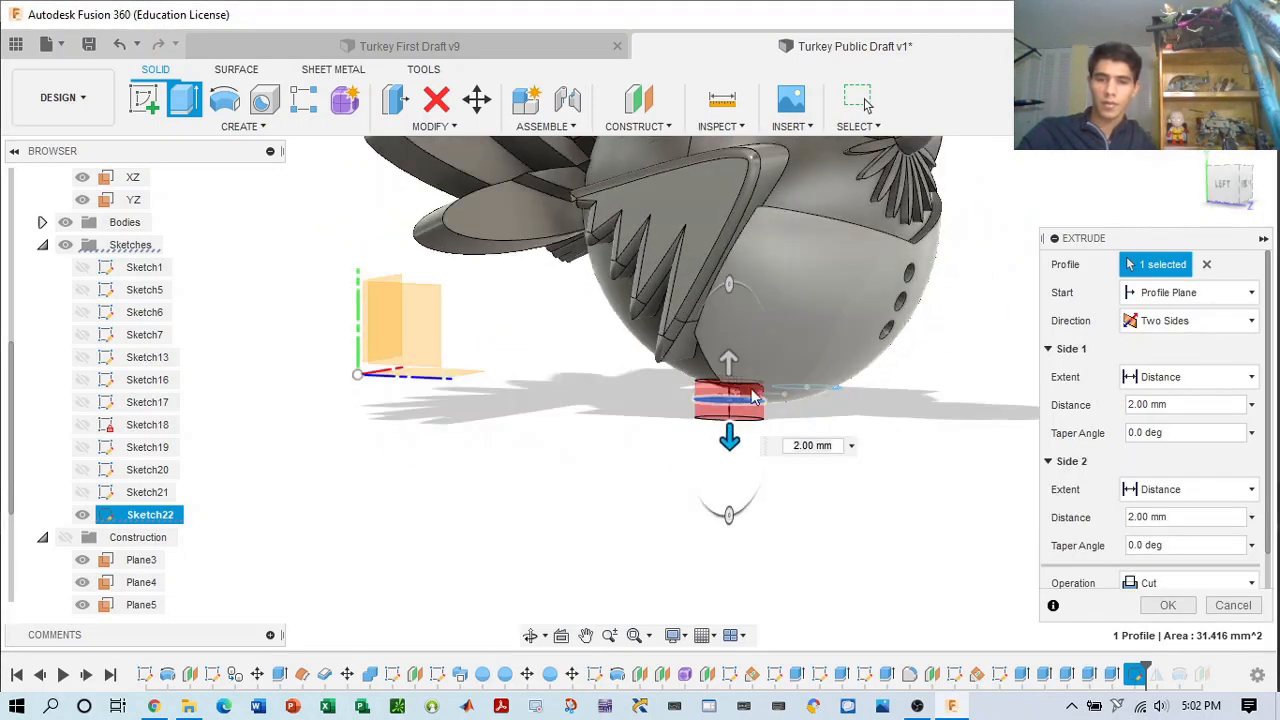
drag(748, 364, 748, 318)
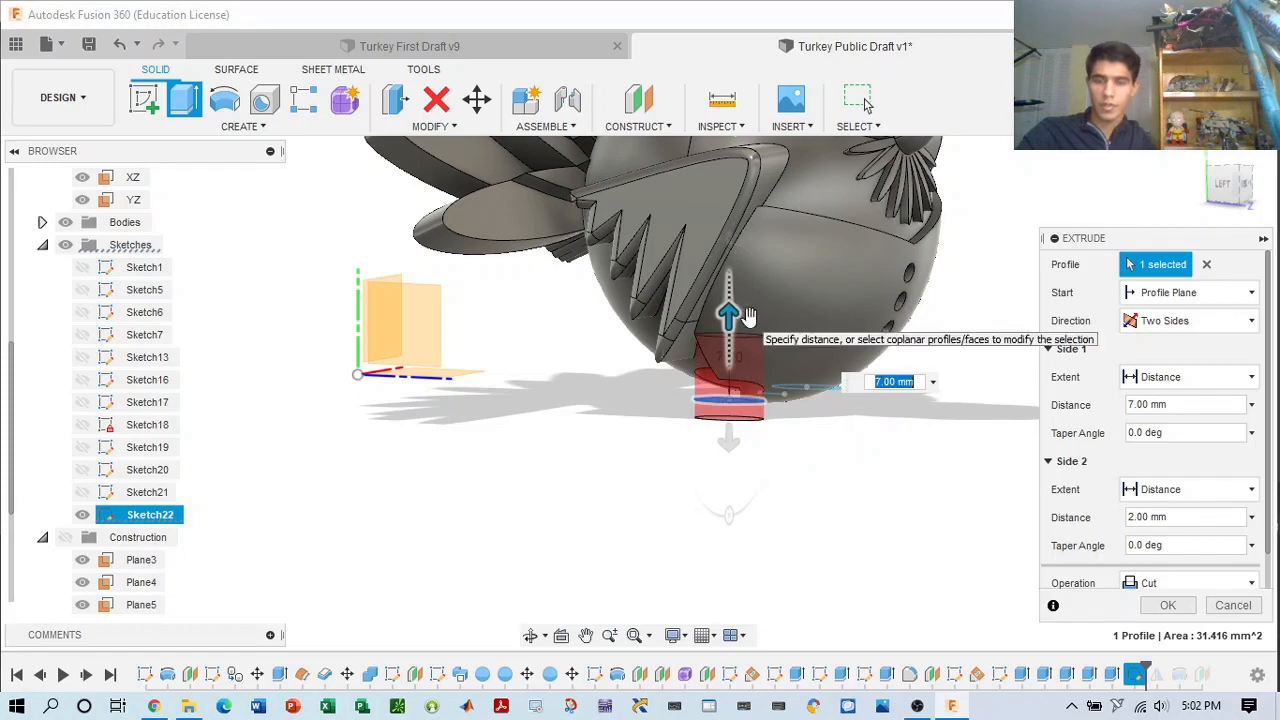
mouse_move(1208, 185)
mouse_down()
mouse_move(1065, 187)
mouse_move(1206, 186)
mouse_move(1244, 166)
mouse_move(1274, 192)
mouse_move(1242, 172)
mouse_up()
click(1163, 583)
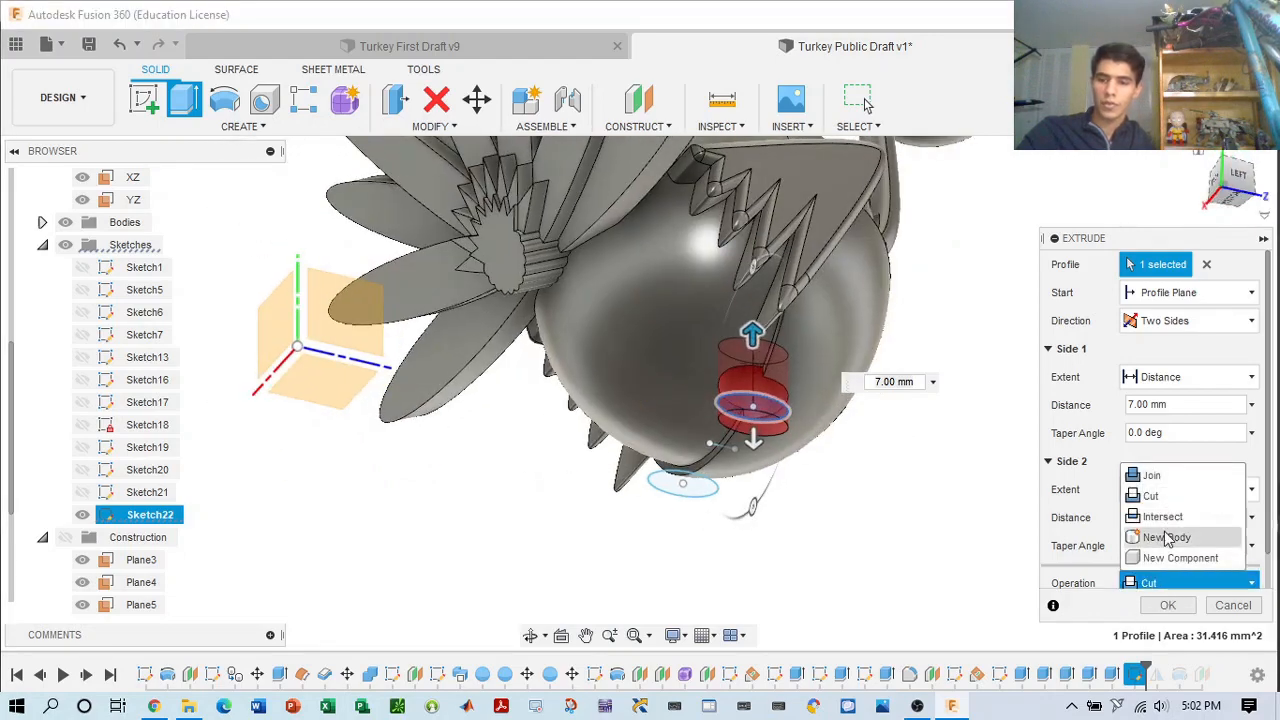
click(1160, 476)
- Check the leg stub's preview from several sides and complete the extrusion with 2 mm on its second side
drag(1236, 184, 1163, 220)
scroll(1228, 205, down, 4)
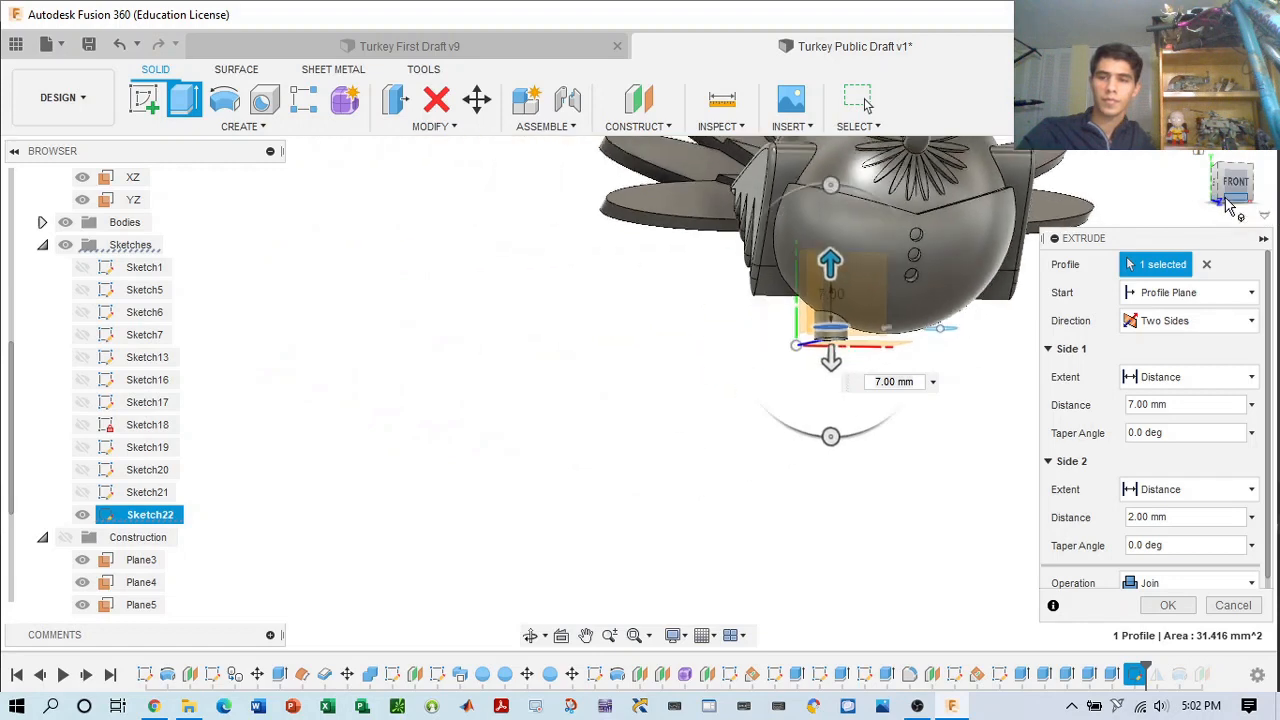
drag(1242, 180, 1205, 172)
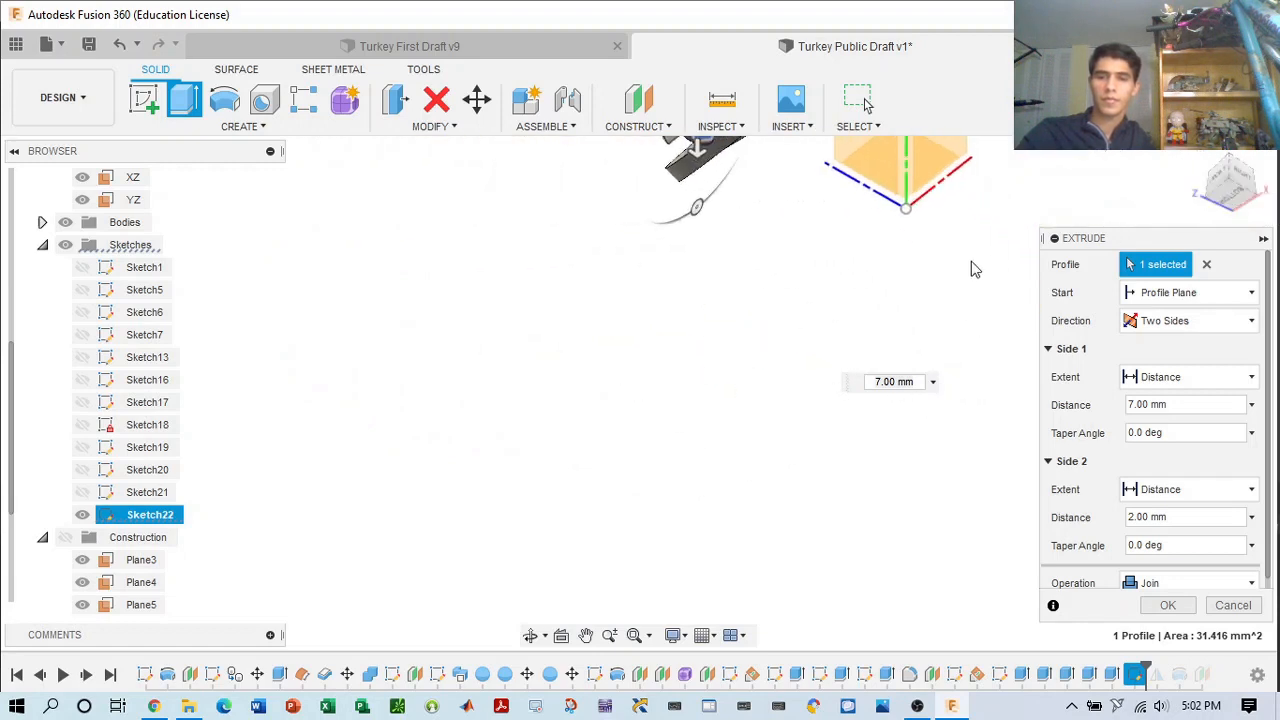
middle_drag(973, 281, 991, 428)
scroll(850, 292, up, 5)
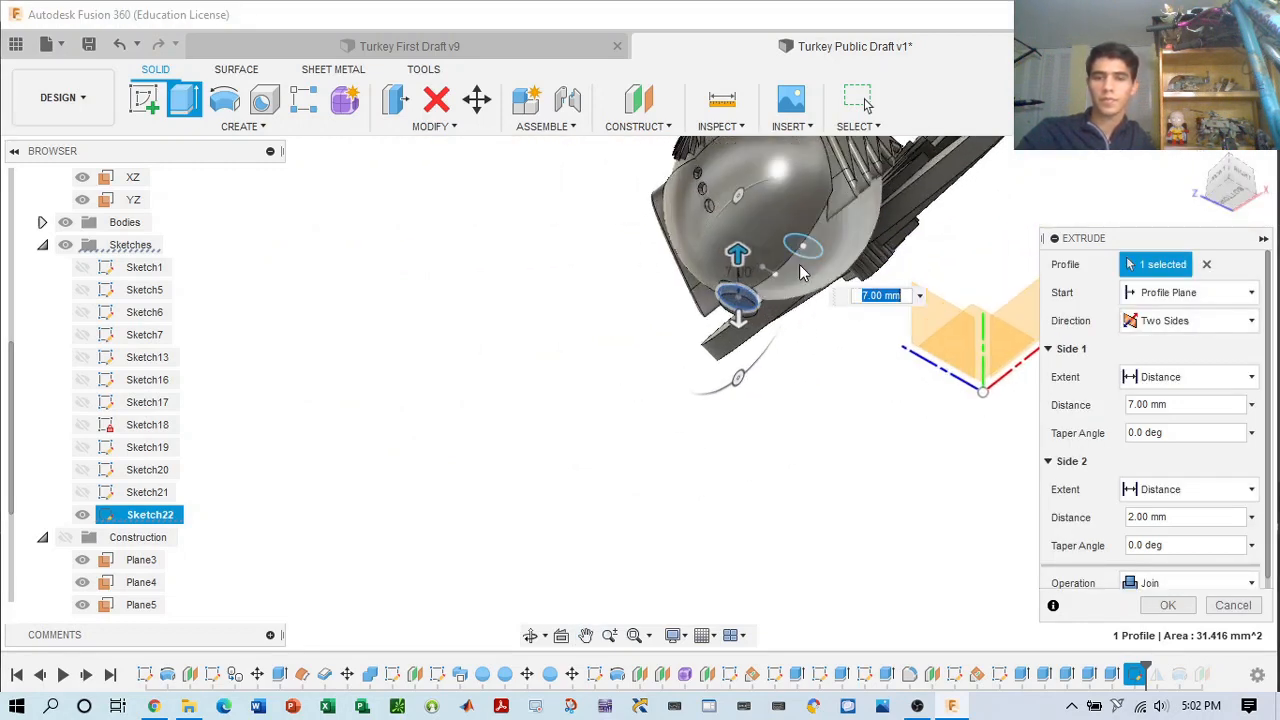
middle_drag(797, 263, 826, 322)
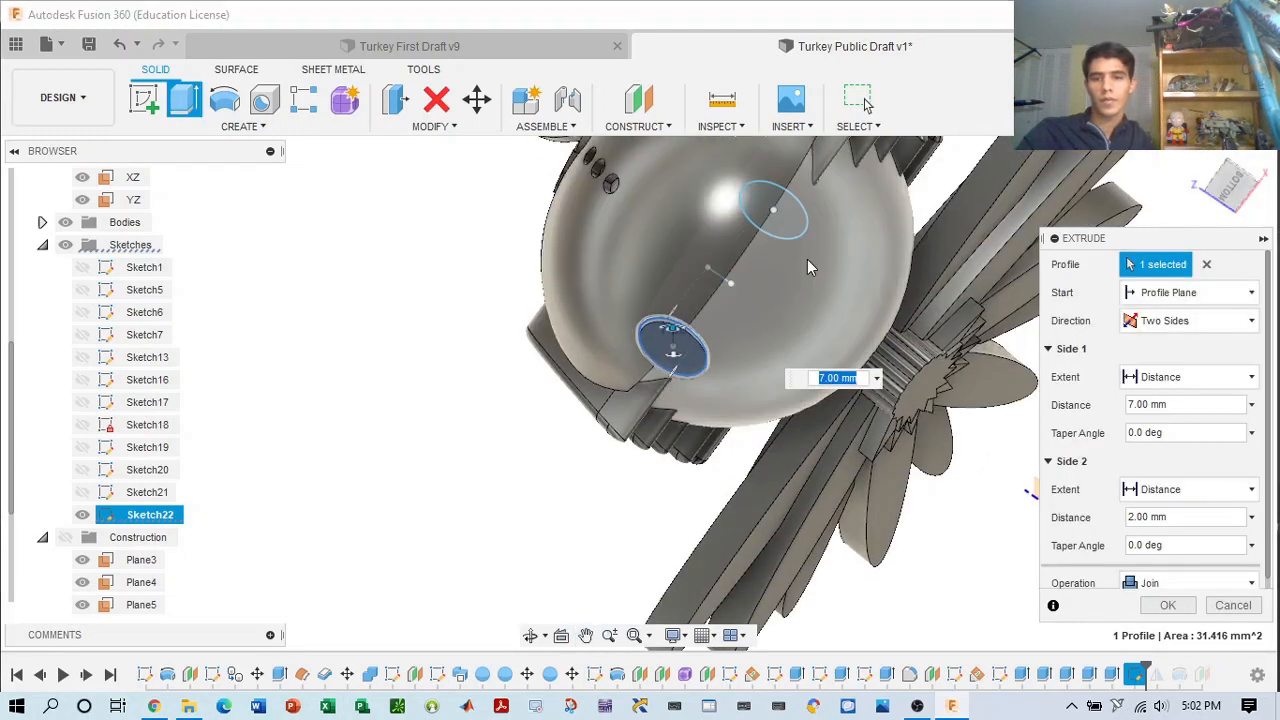
scroll(803, 257, down, 2)
mouse_move(1238, 168)
mouse_down()
mouse_move(1258, 224)
mouse_move(1228, 218)
mouse_move(938, 325)
mouse_up()
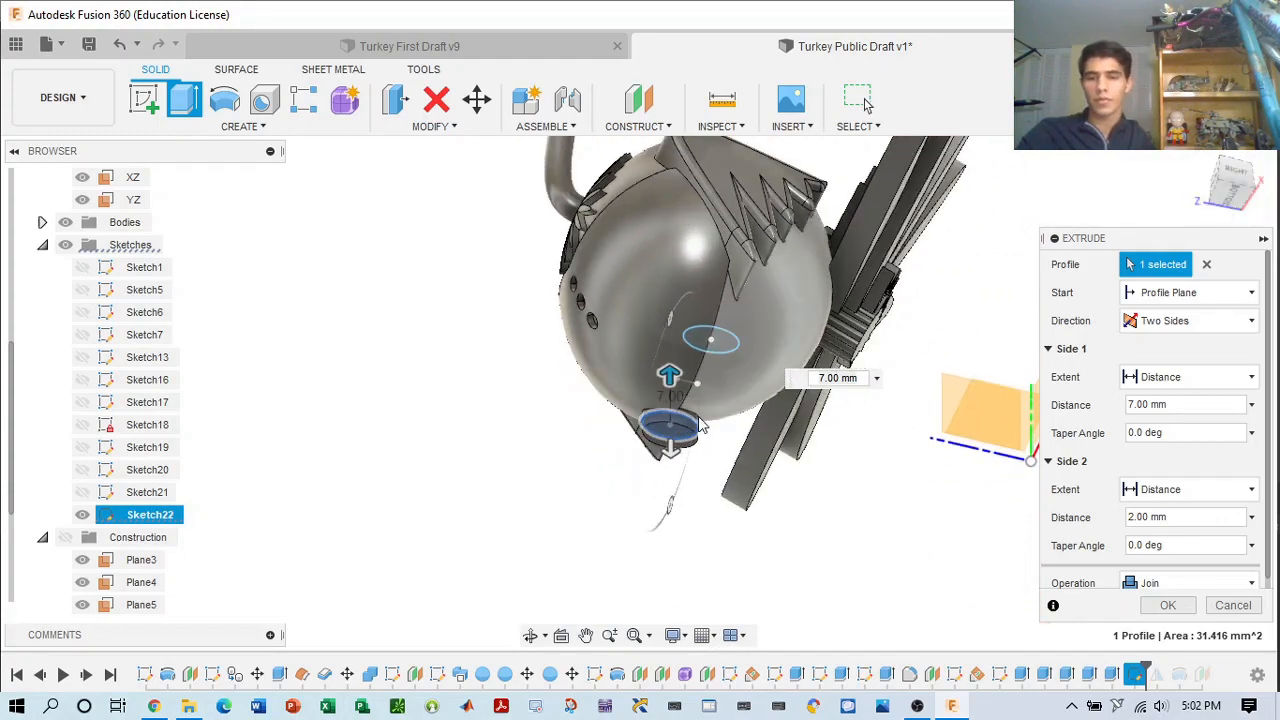
drag(1232, 184, 1118, 305)
scroll(698, 592, up, 5)
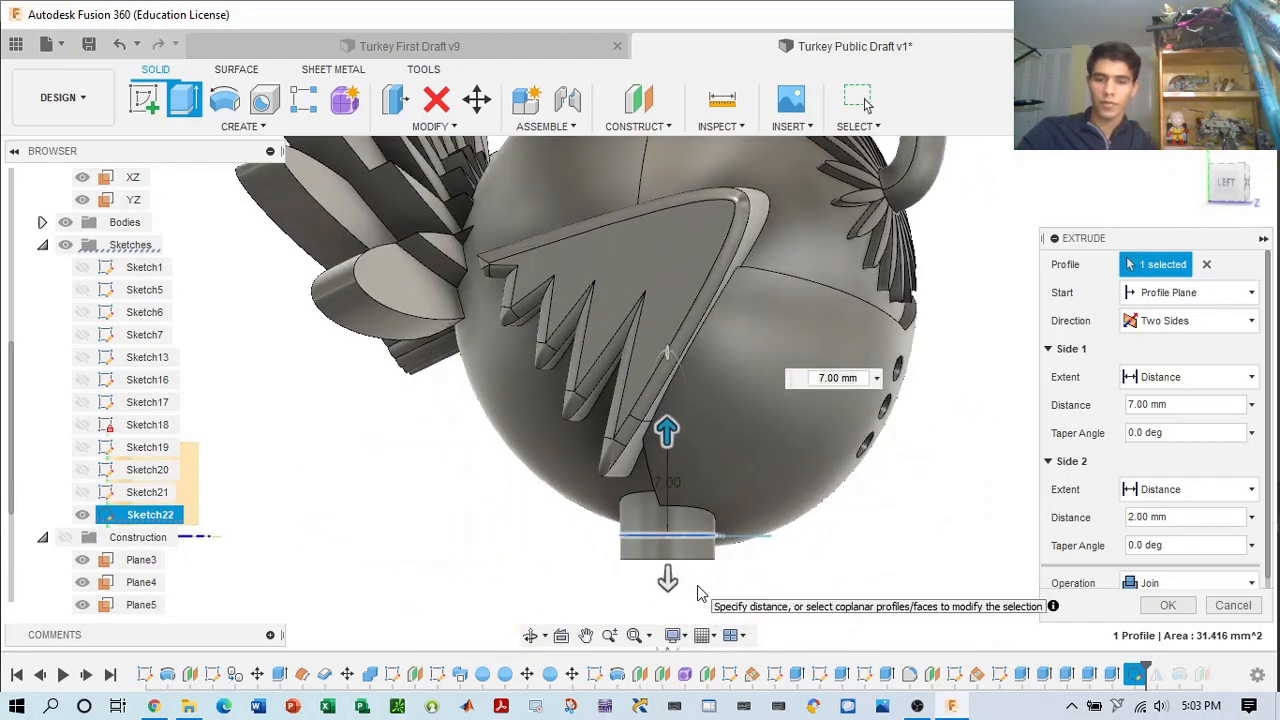
mouse_move(651, 563)
mouse_down()
mouse_move(652, 530)
mouse_move(652, 563)
mouse_up()
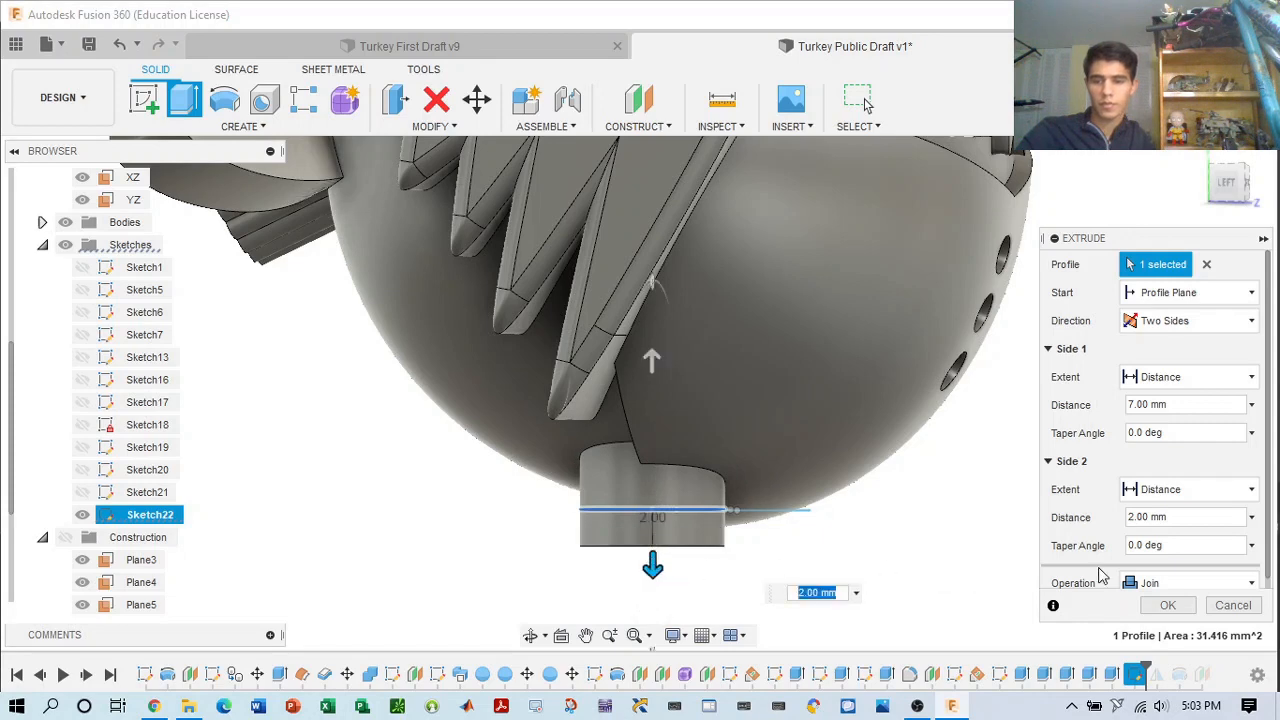
click(1168, 607)
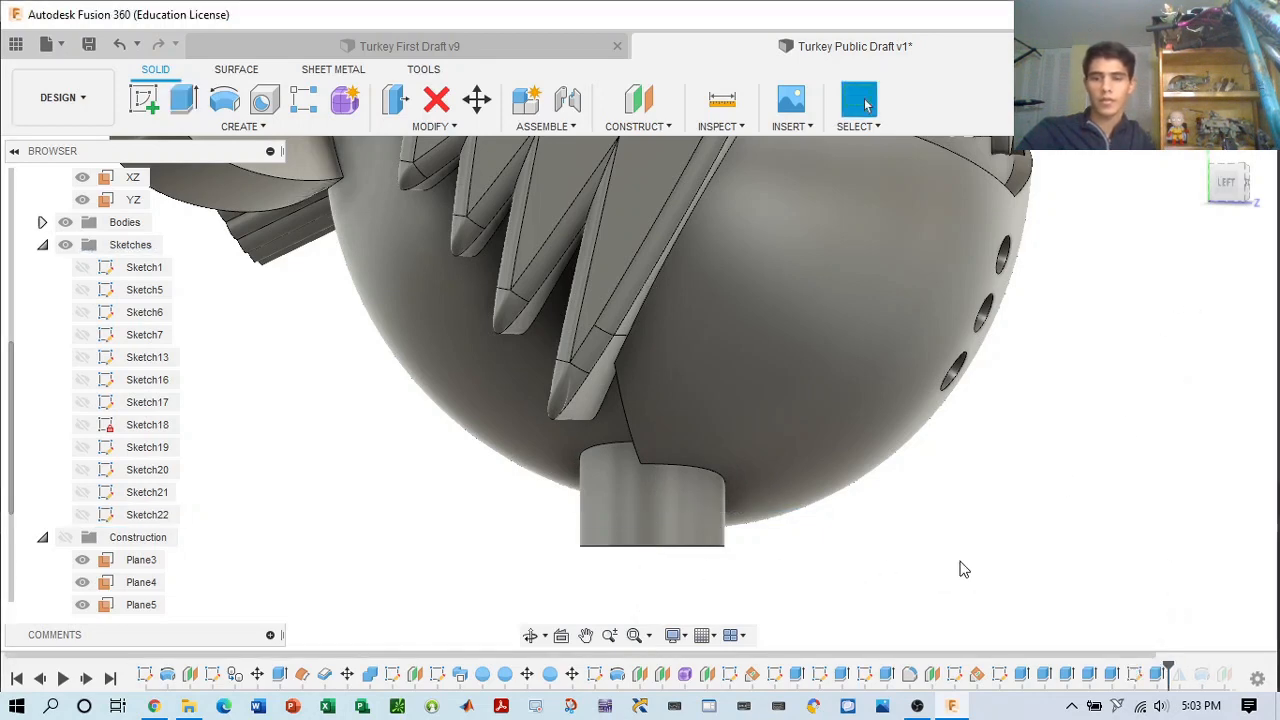
- Edit the leg sketch, move the dimensioned ellipse straight back toward the tail, and finish the sketch
drag(1226, 184, 1204, 186)
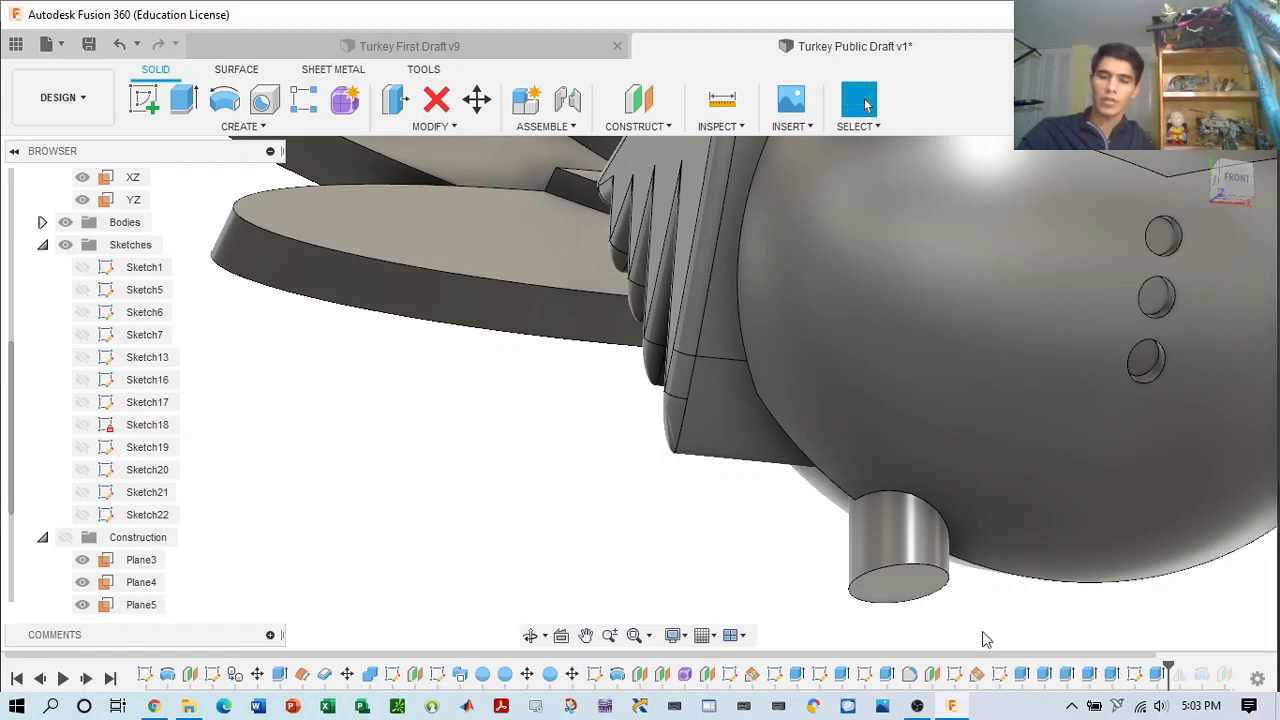
click(1135, 676)
right_click(1135, 676)
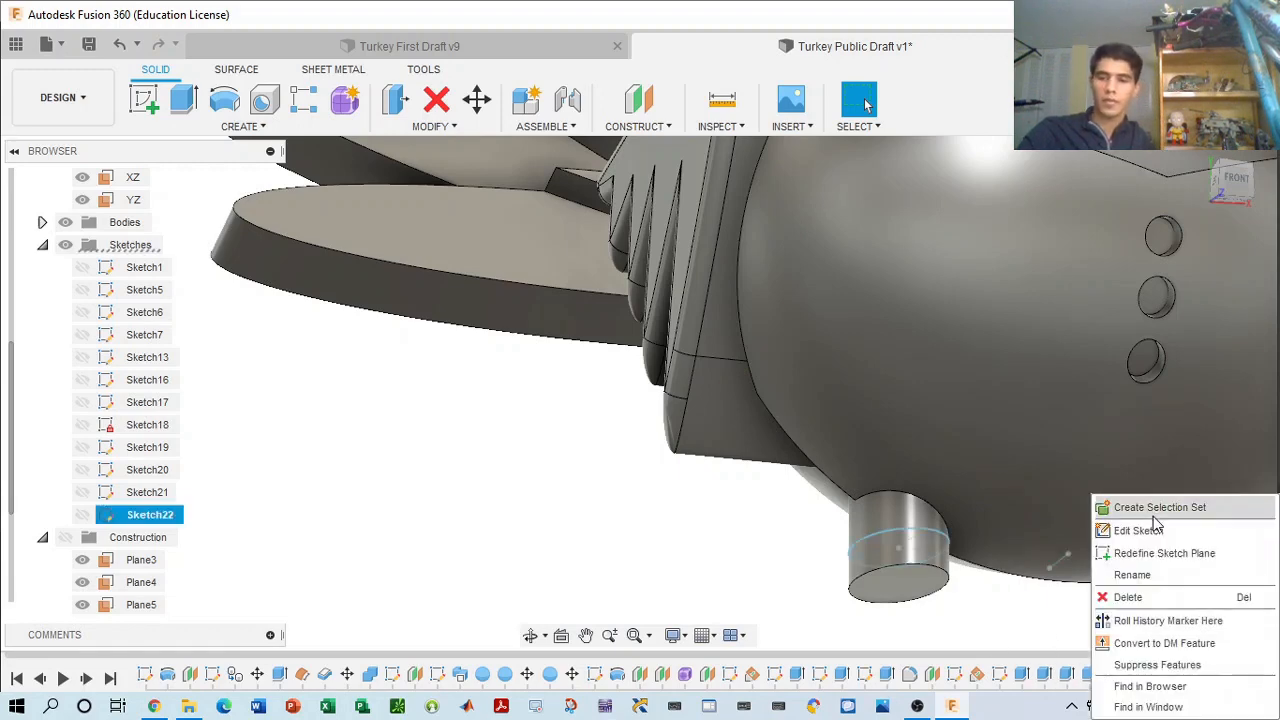
click(1155, 531)
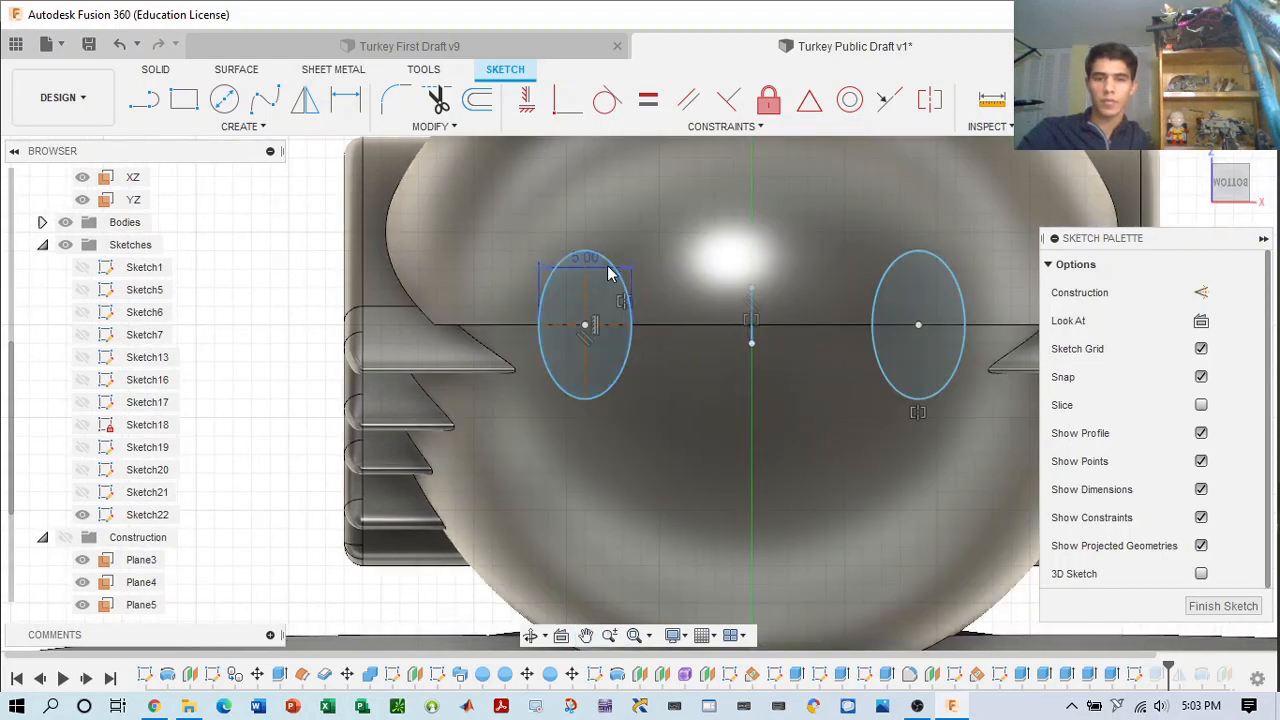
click(613, 273)
drag(613, 281, 607, 342)
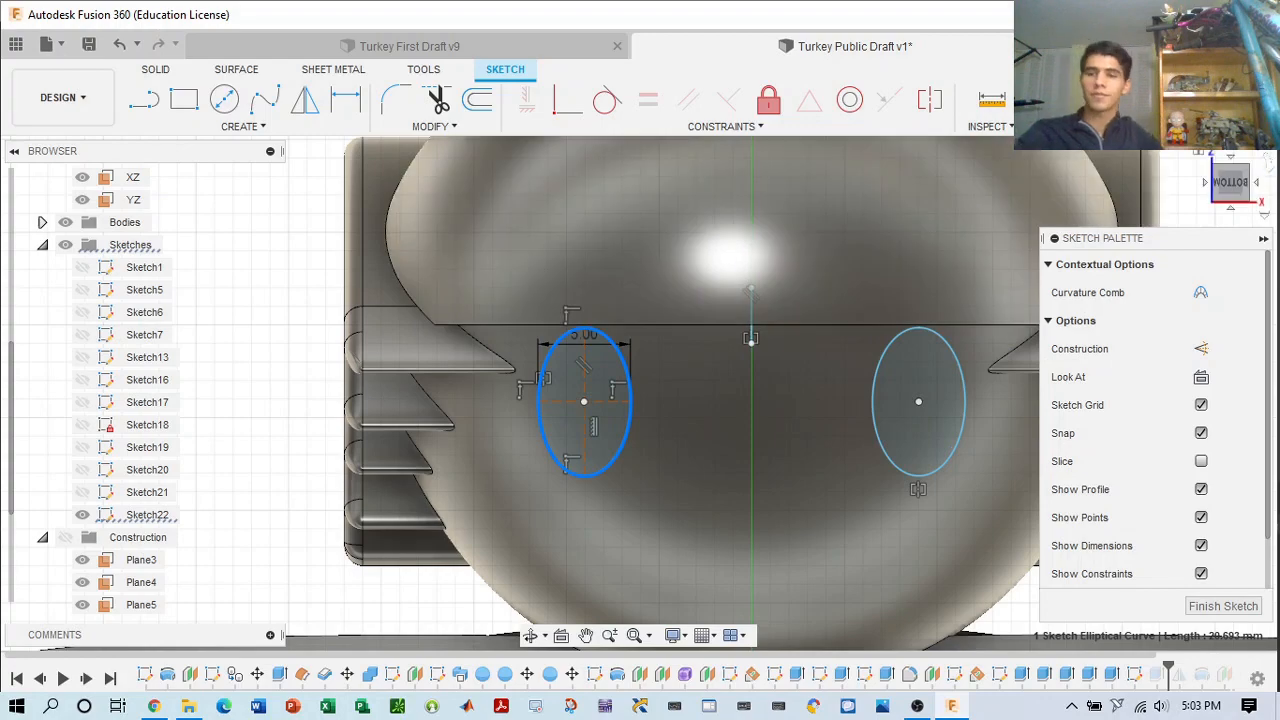
click(1194, 100)
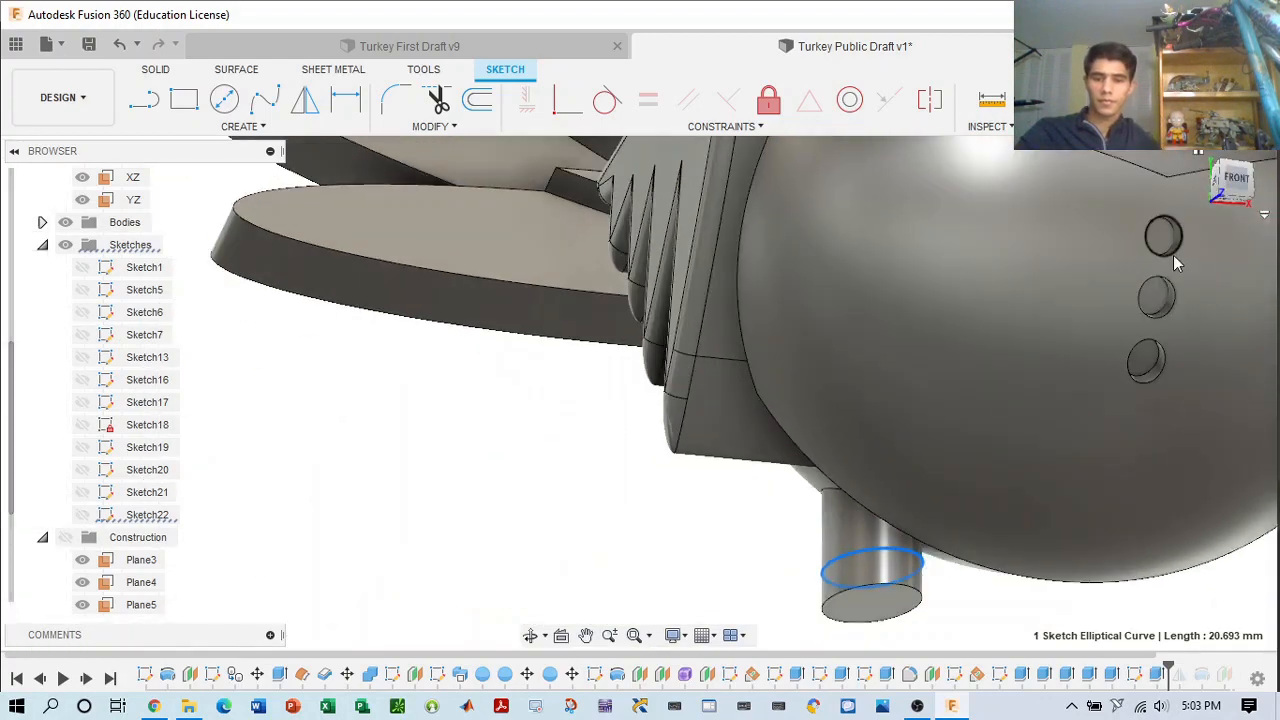
- Set up a feature mirror with the leg stub extrusion as its object
drag(1243, 174, 1222, 135)
mouse_move(900, 400)
shift+middle_down()
mouse_move(930, 500)
mouse_move(954, 480)
shift+middle_up()
mouse_move(954, 480)
shift+middle_down()
mouse_move(991, 285)
mouse_move(900, 395)
mouse_move(862, 480)
mouse_move(850, 560)
mouse_move(865, 570)
mouse_move(1000, 430)
mouse_move(1125, 348)
shift+middle_up()
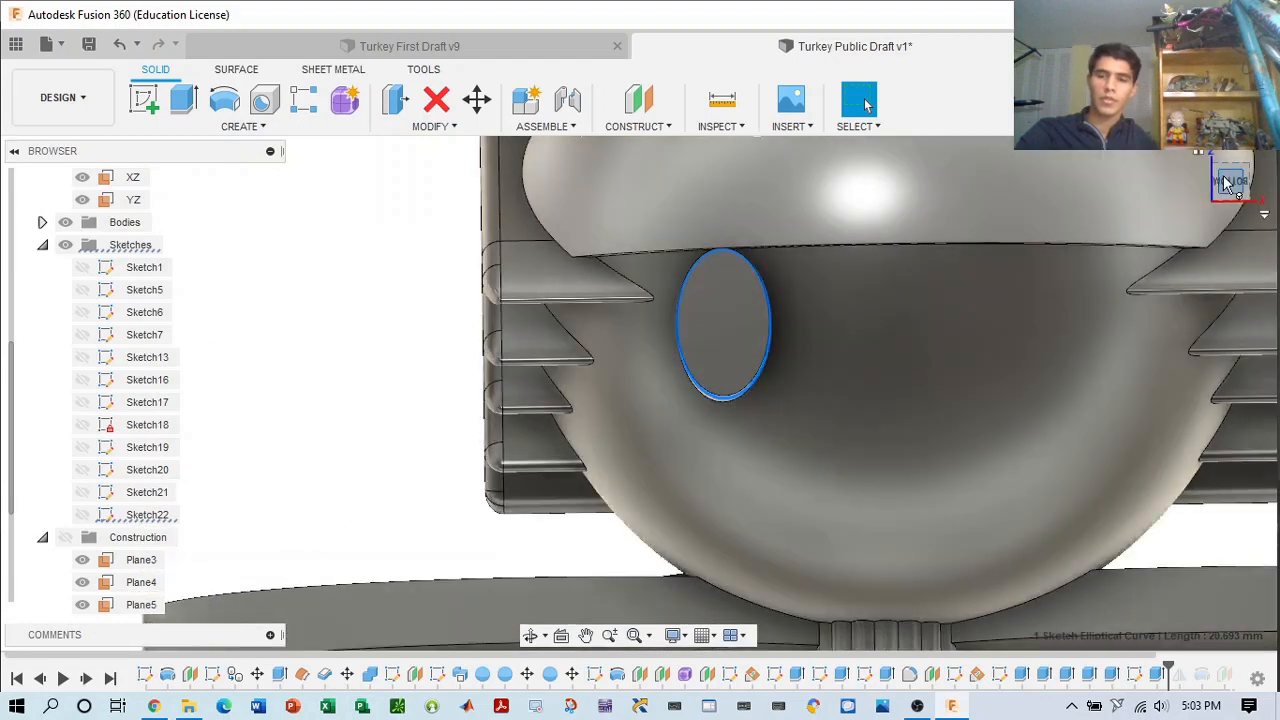
click(1222, 192)
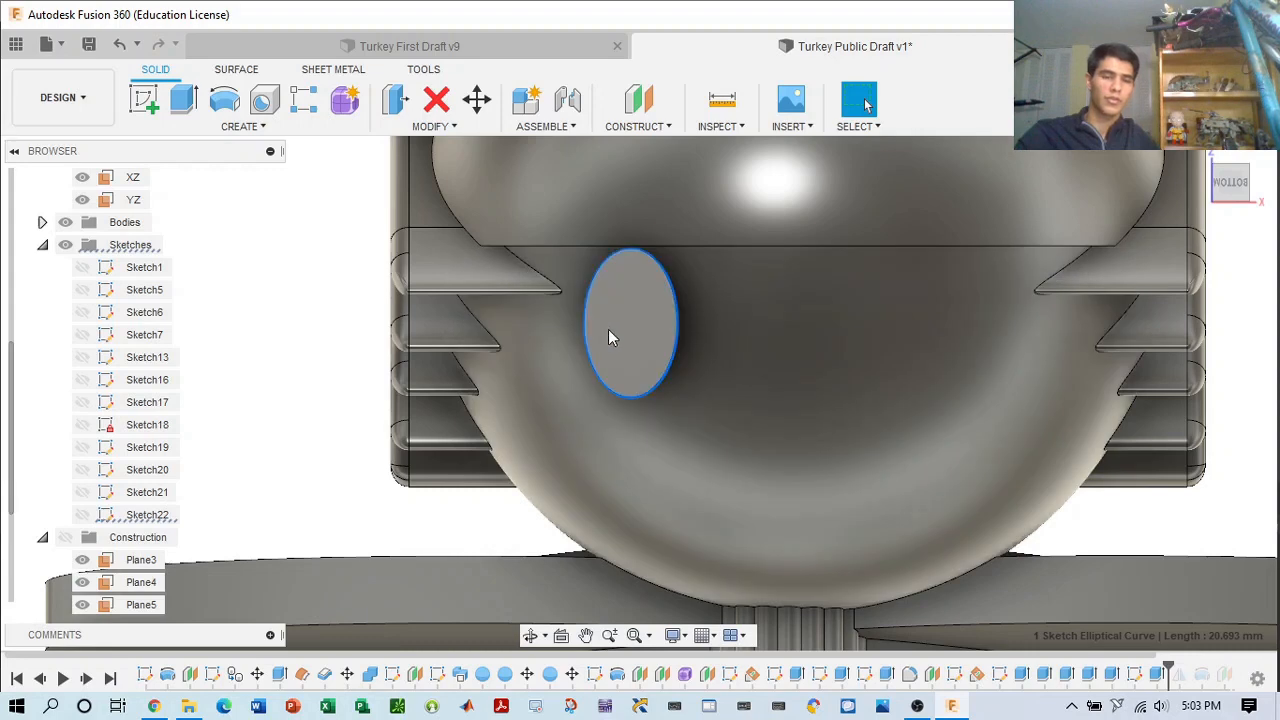
click(222, 104)
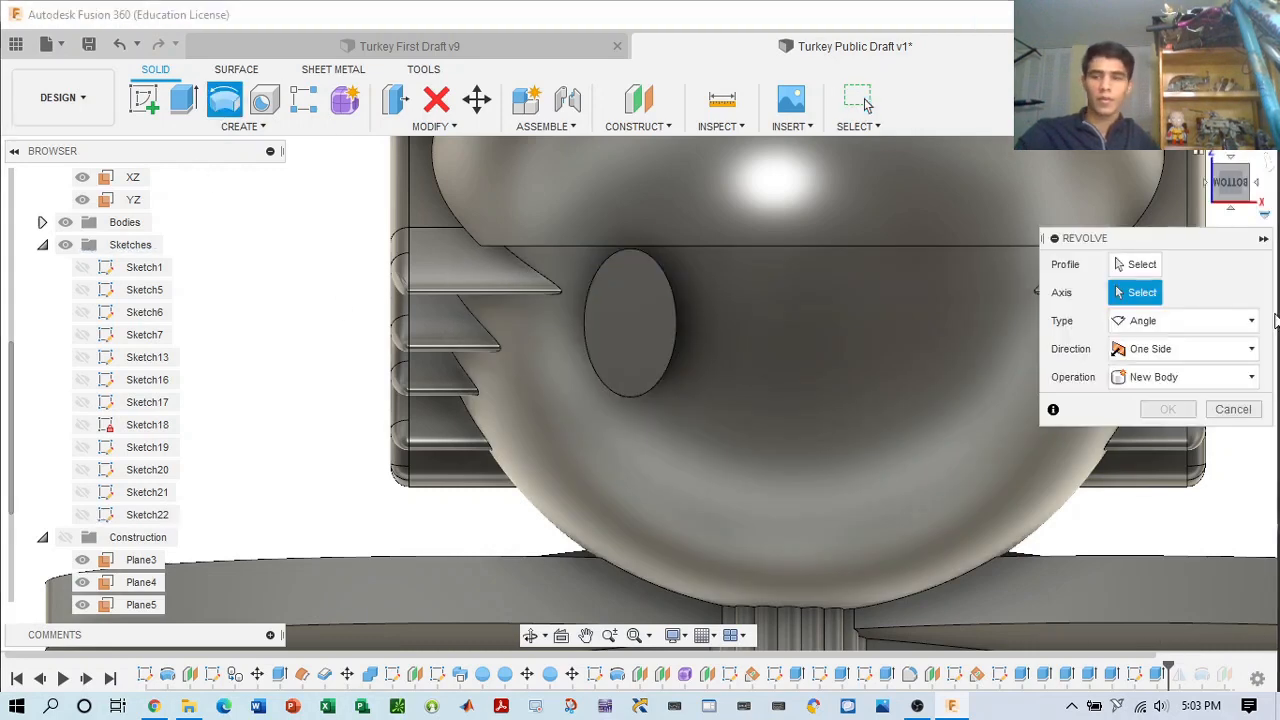
click(1233, 410)
click(239, 126)
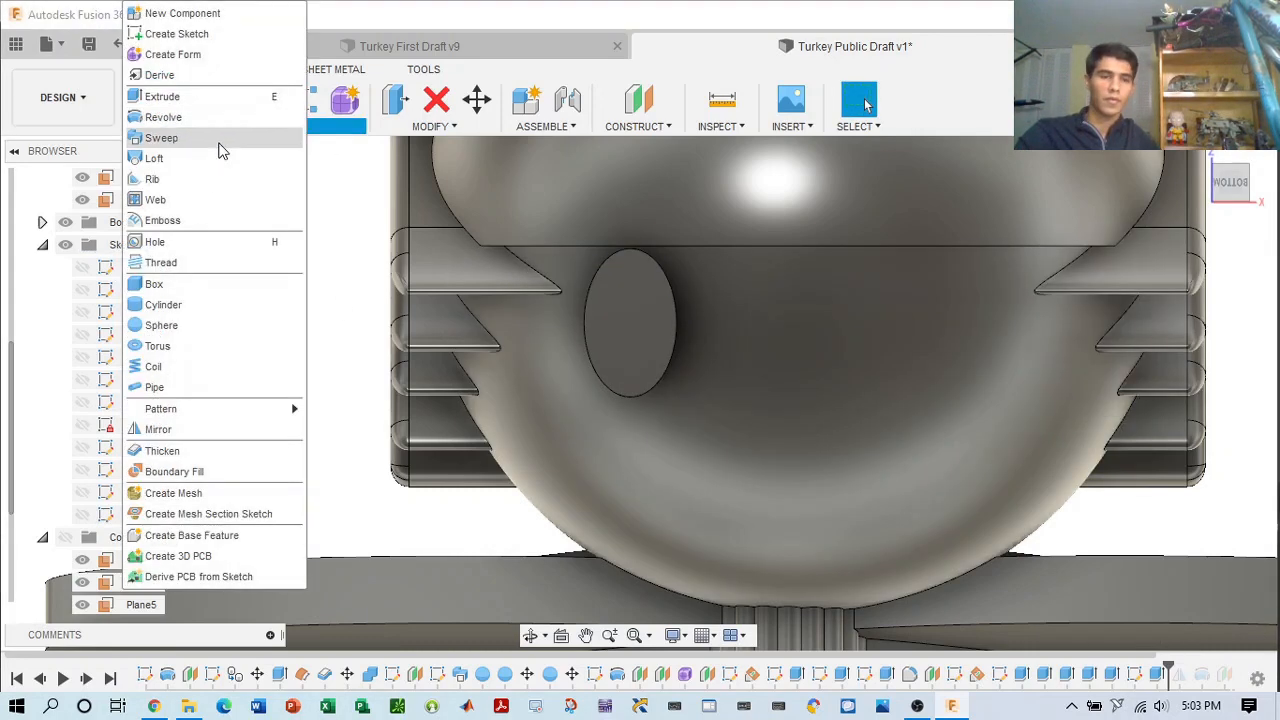
click(190, 428)
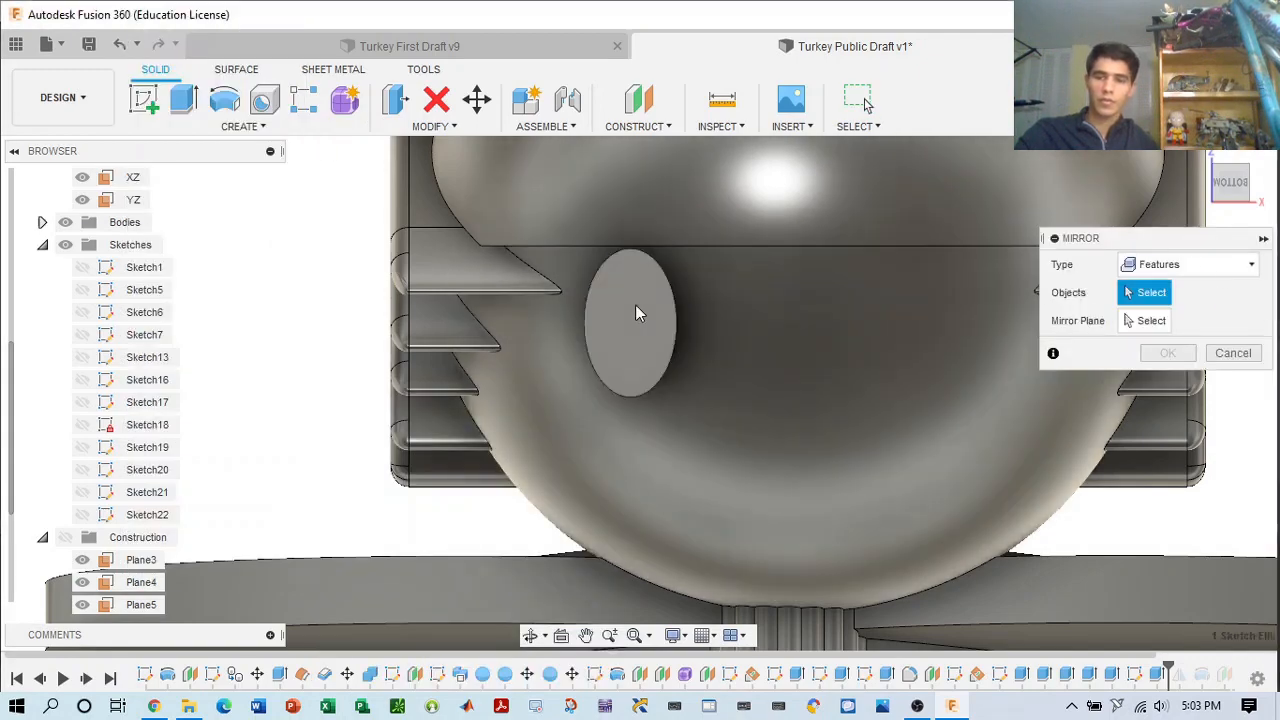
click(634, 318)
drag(1231, 192, 1185, 207)
click(1150, 322)
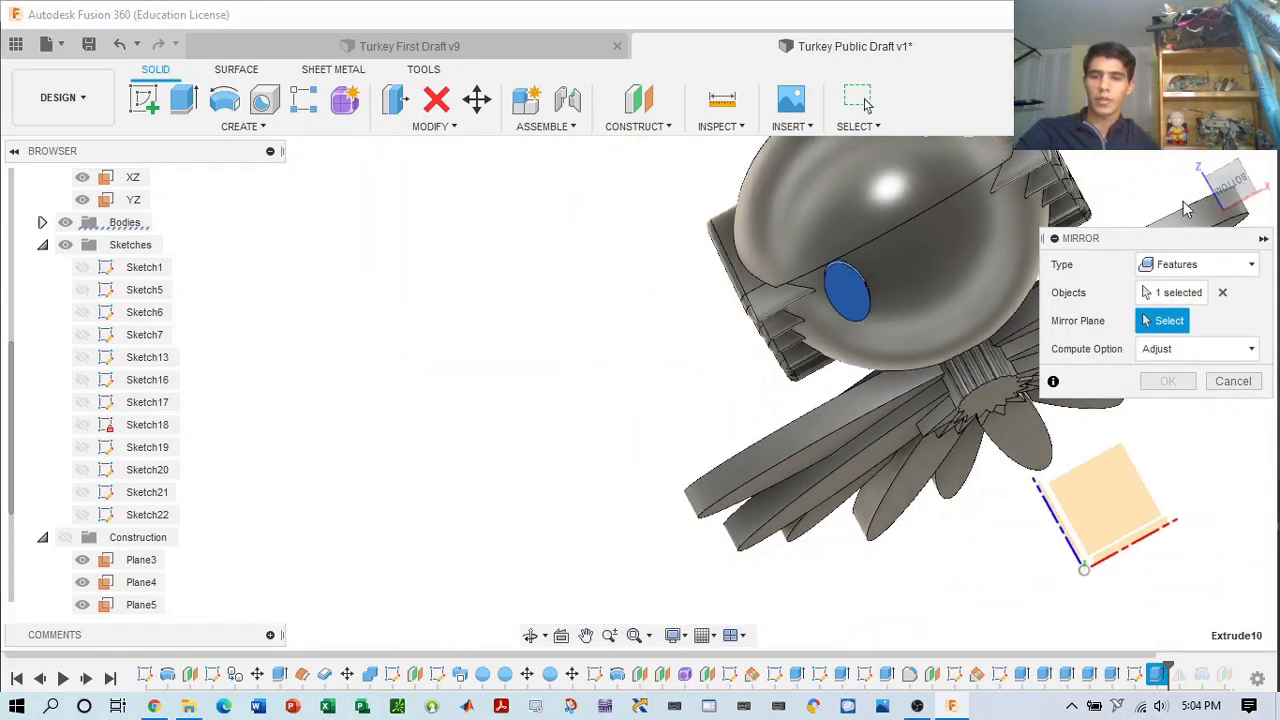
- Choose the YZ plane as the mirror plane and complete the mirror of the leg stub
click(1230, 186)
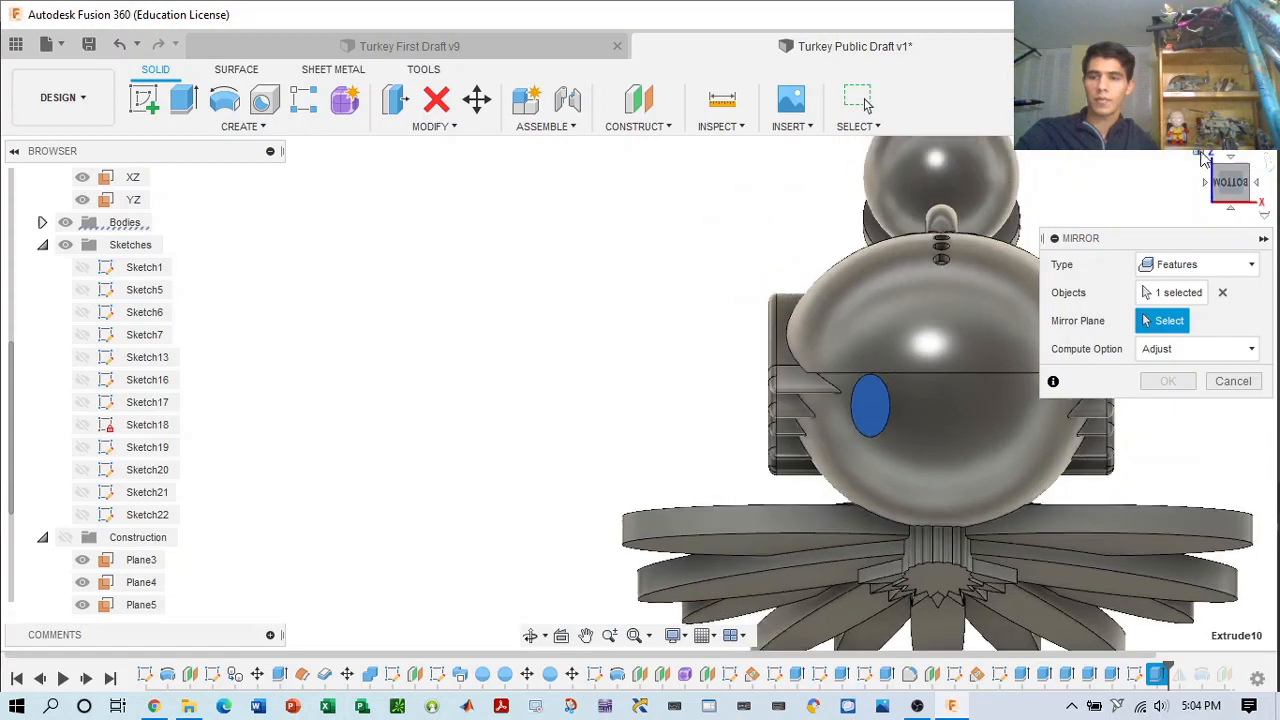
click(1202, 159)
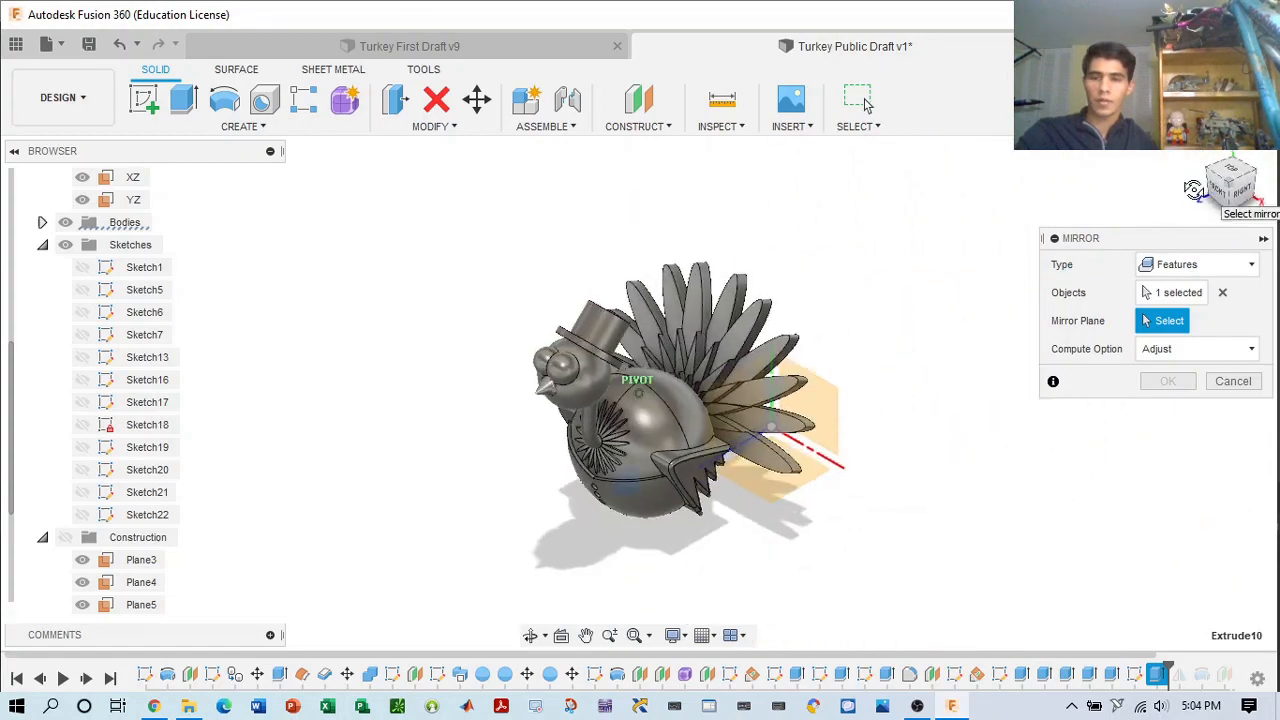
drag(1230, 190, 1180, 180)
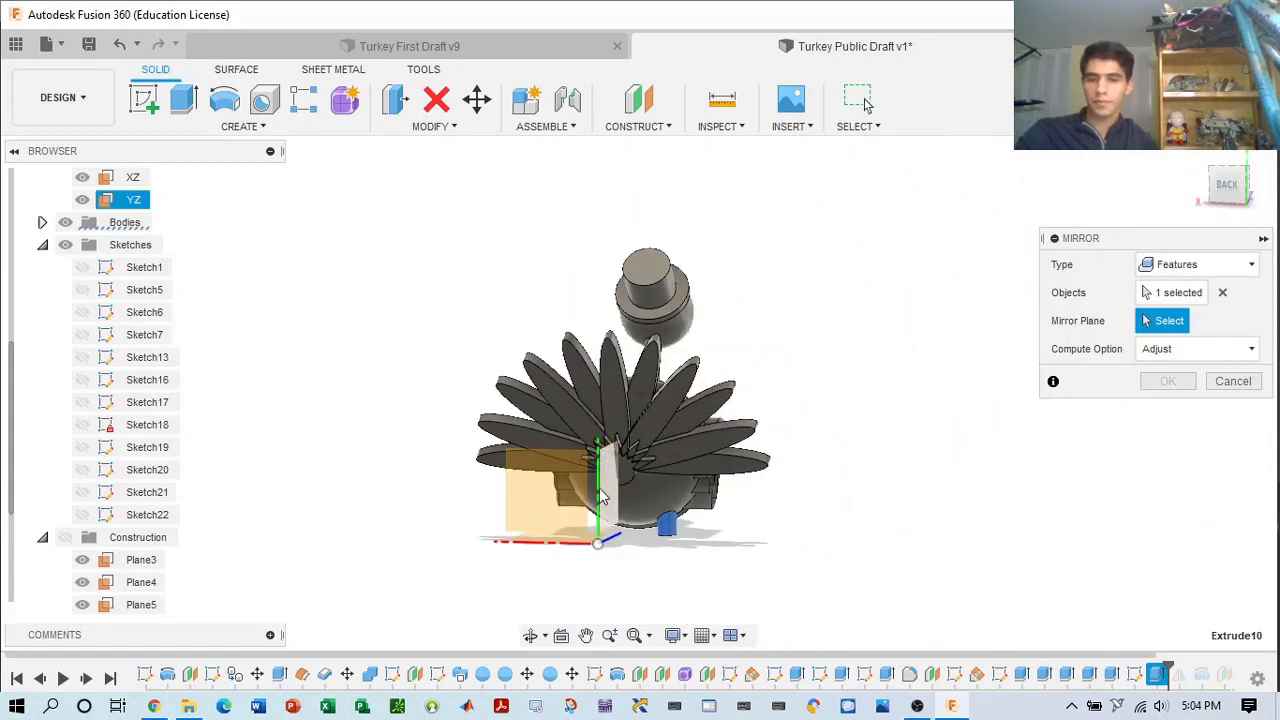
drag(1235, 190, 1278, 172)
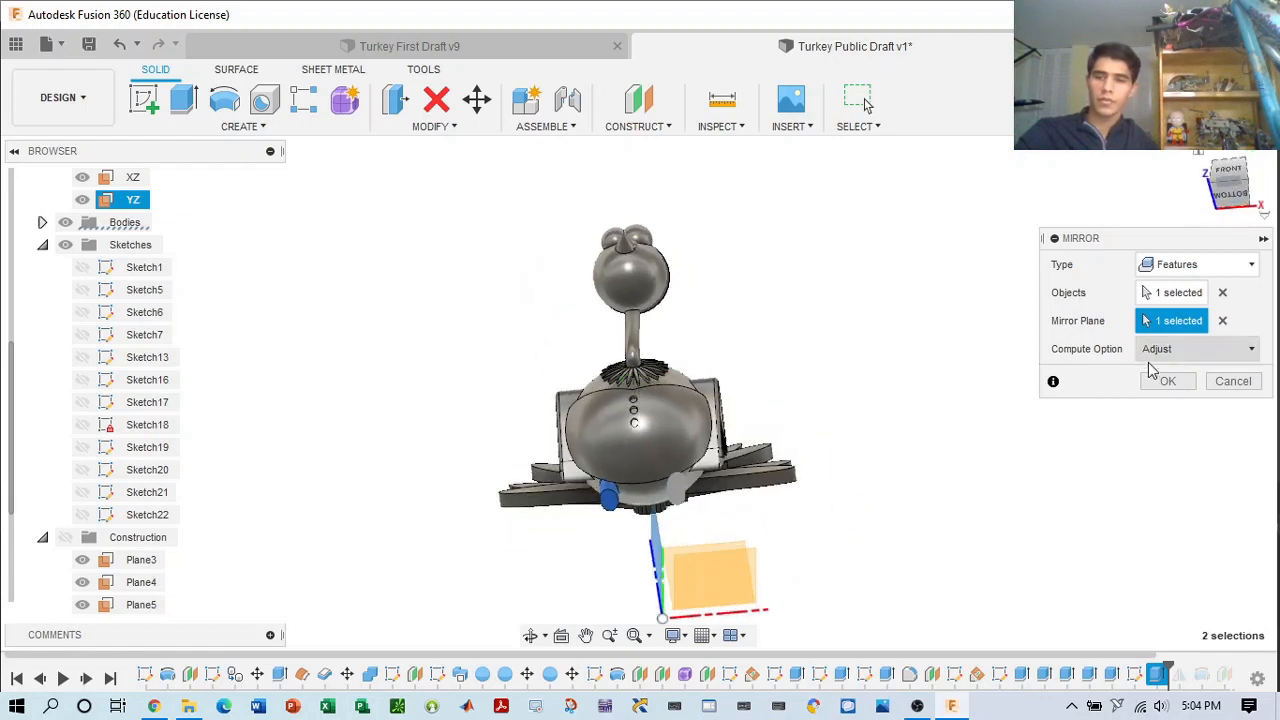
click(1166, 381)
- Examine both leg stubs and their placement under the body from the front, the side and below
scroll(812, 462, up, 3)
scroll(776, 438, down, 1)
middle_drag(766, 386, 865, 190)
scroll(665, 334, up, 5)
middle_drag(652, 335, 664, 334)
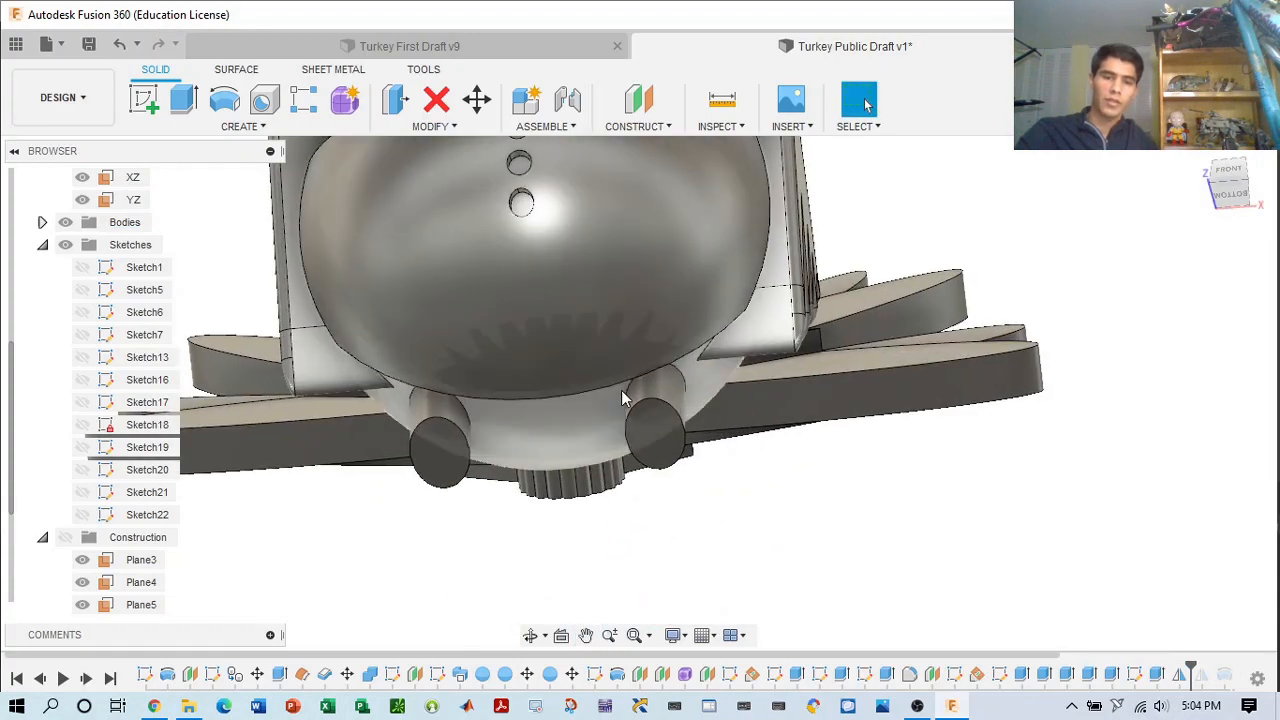
mouse_move(1234, 196)
mouse_down()
mouse_move(8, 166)
mouse_move(3, 298)
mouse_move(7, 230)
mouse_up()
drag(1222, 160, 1229, 212)
scroll(1140, 250, down, 4)
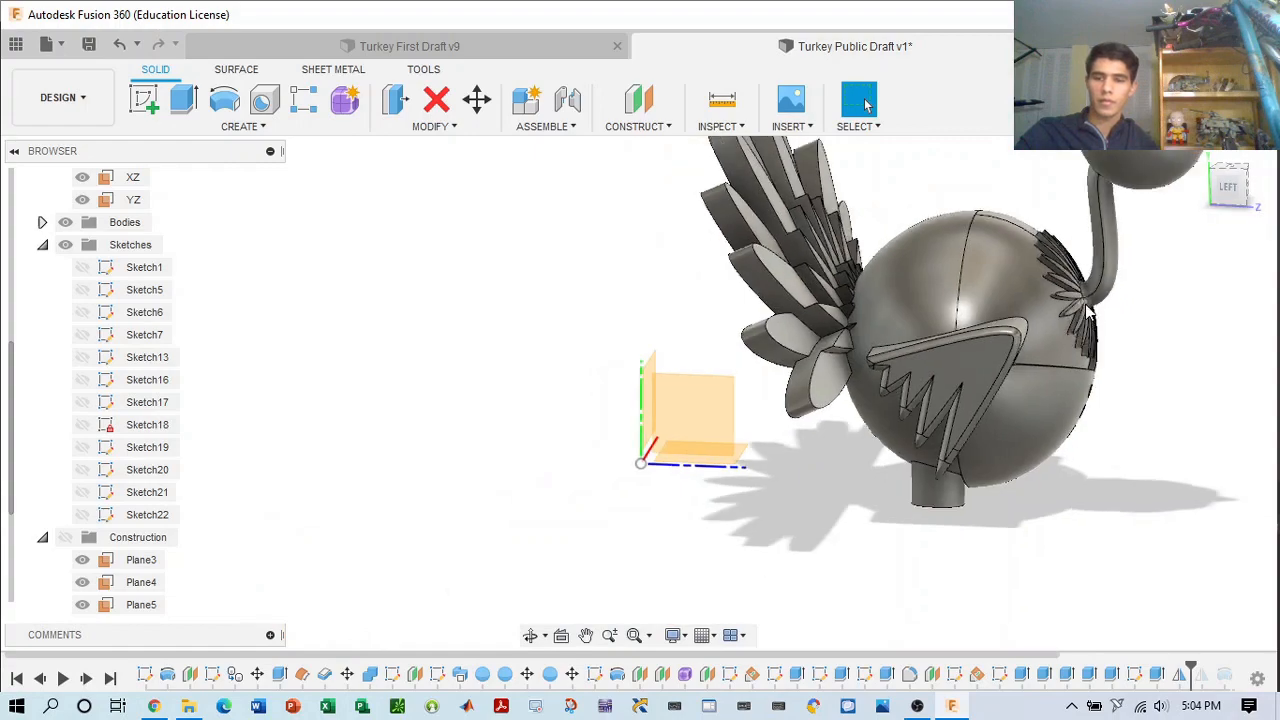
scroll(1088, 313, up, 3)
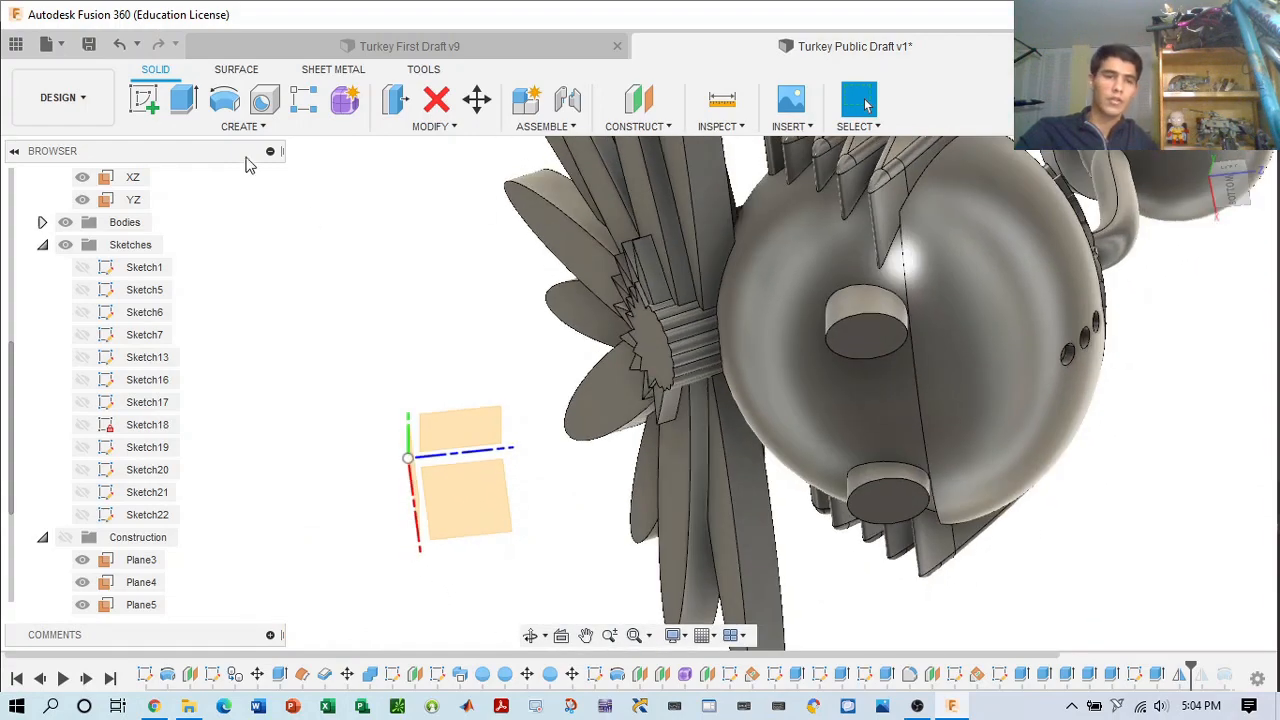
- Start a sketch on the original leg stub's bottom face and draw a 4 mm diameter circle at the face's centre
click(244, 126)
click(337, 123)
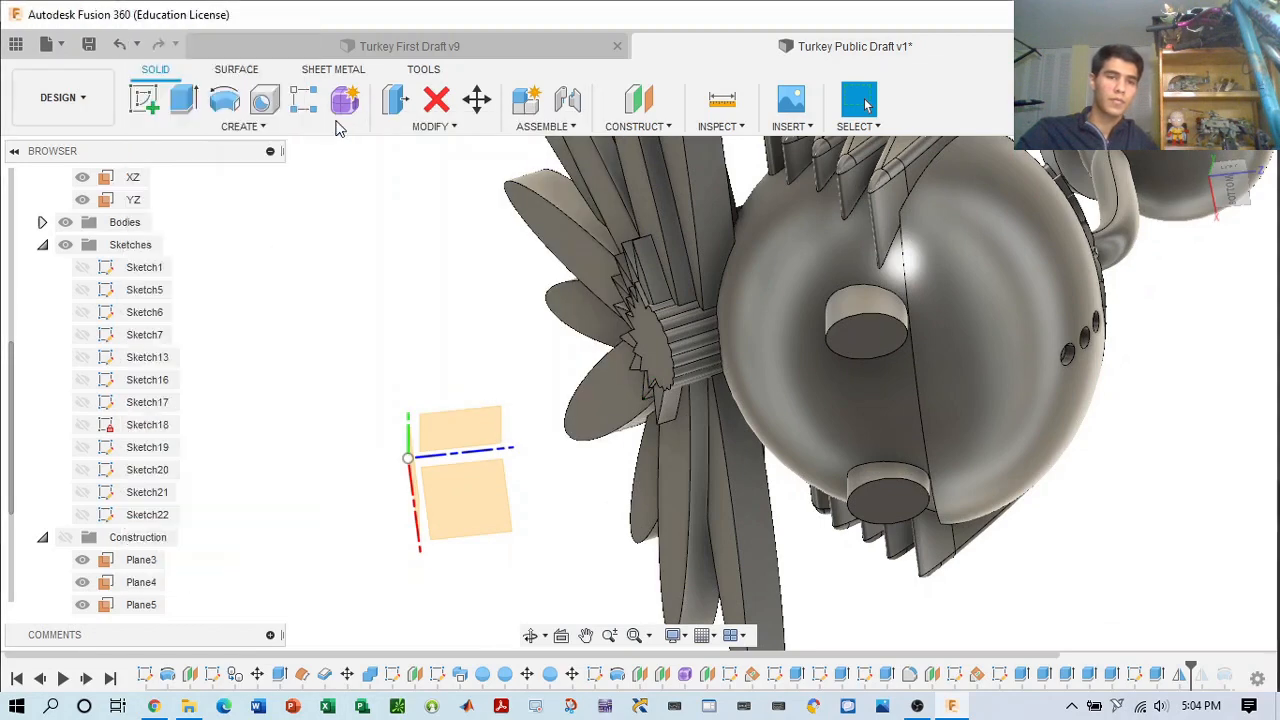
click(145, 100)
click(874, 334)
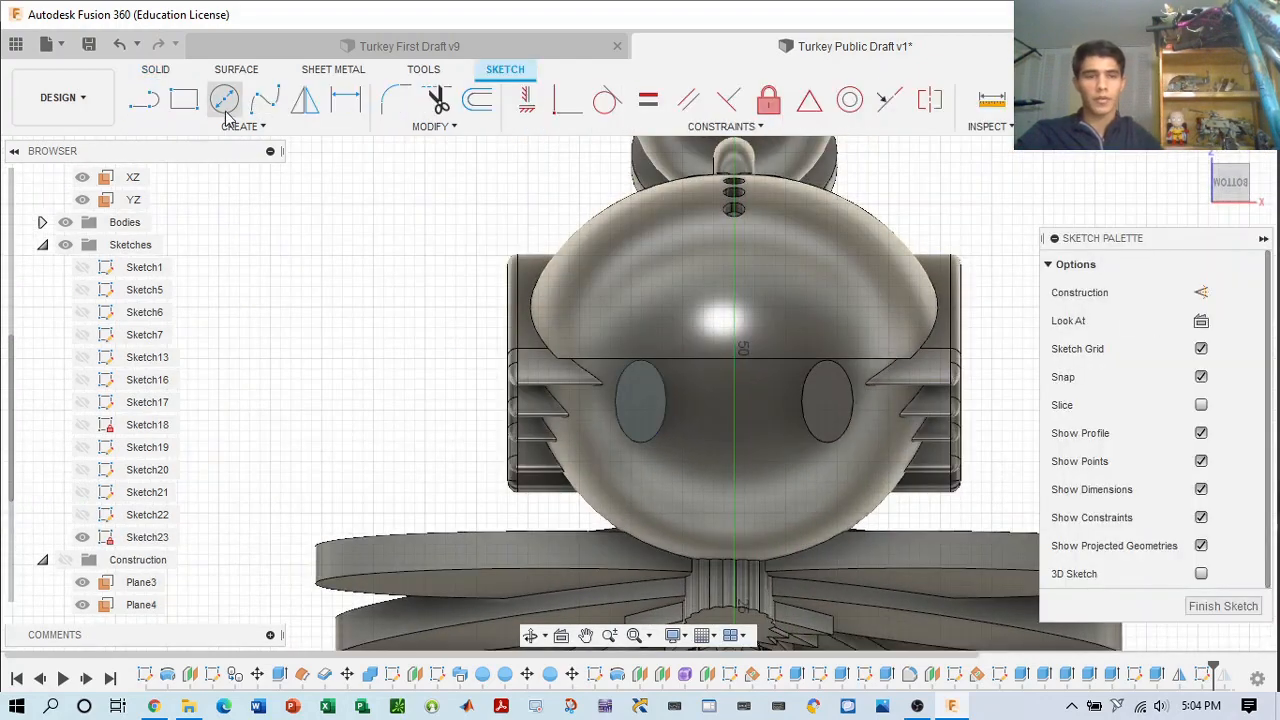
click(225, 102)
scroll(638, 405, up, 3)
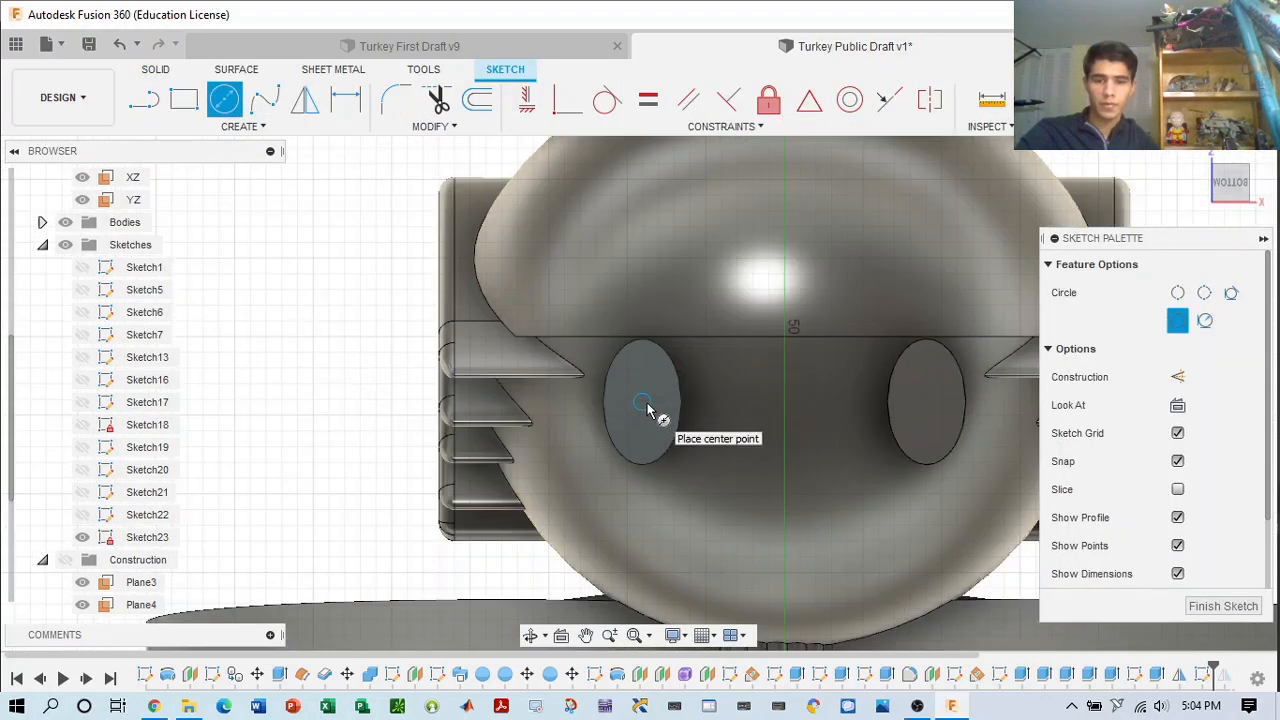
click(643, 404)
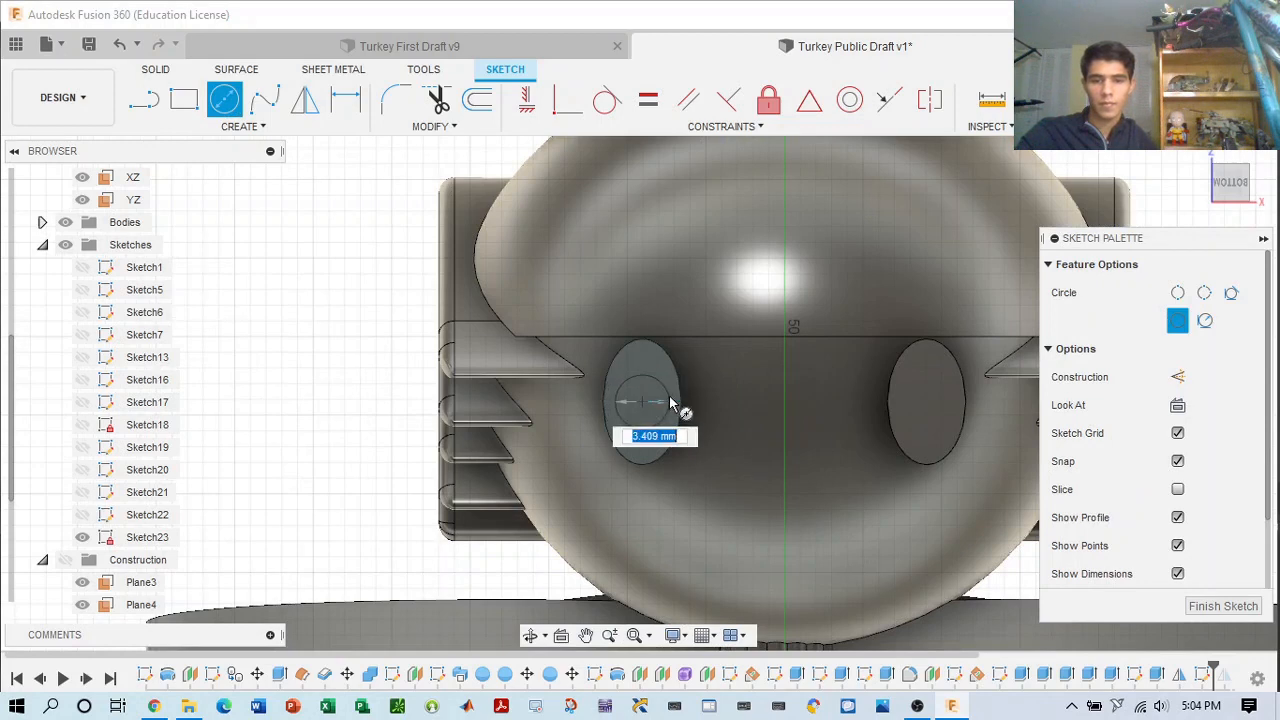
scroll(678, 402, up, 3)
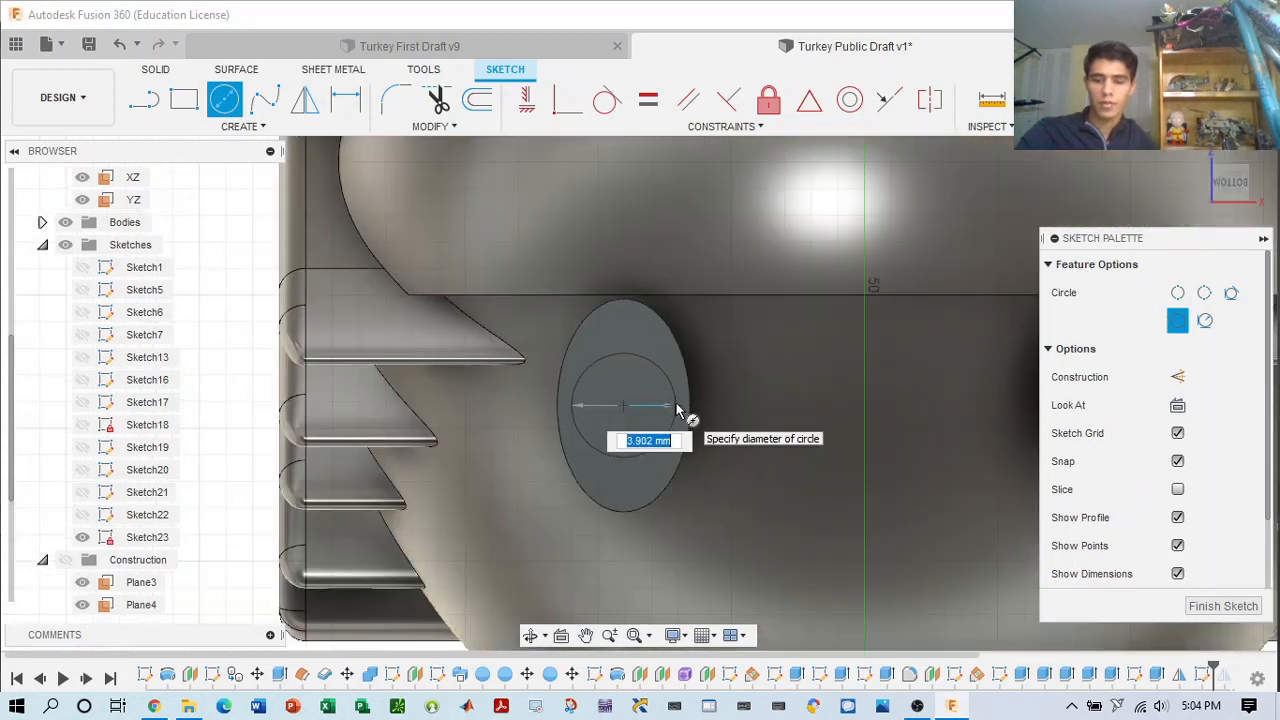
text(4)
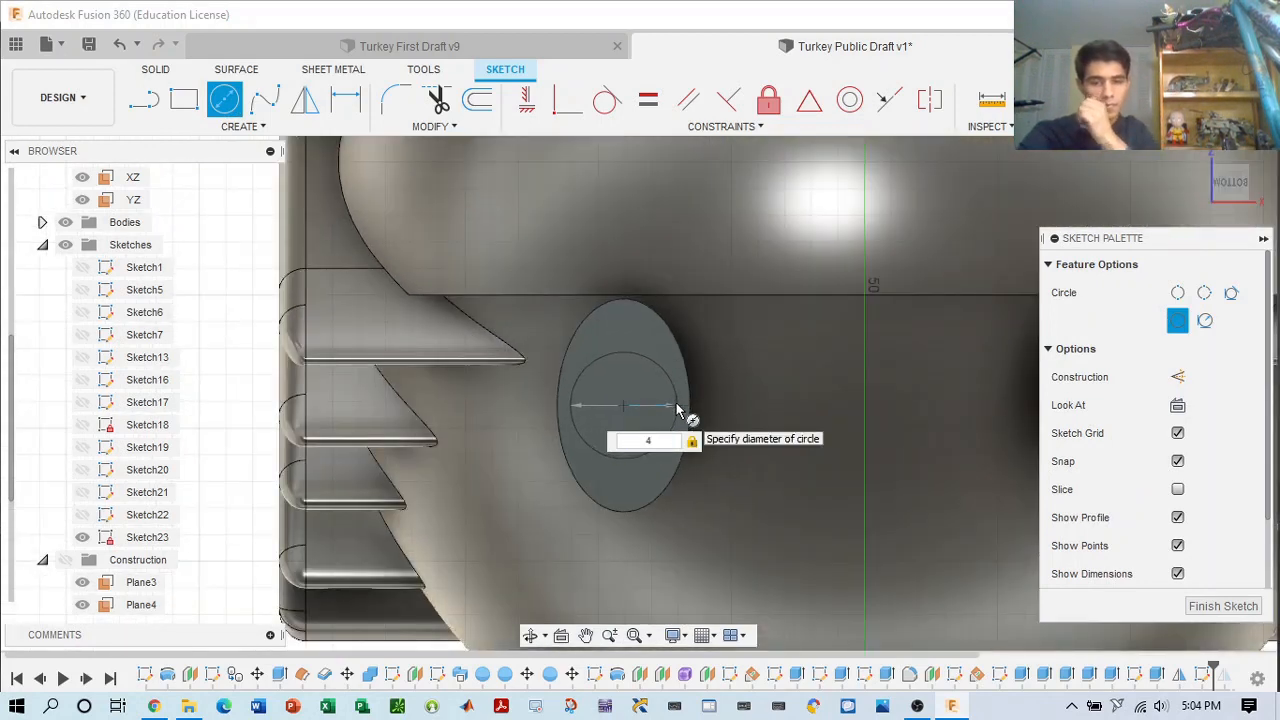
key(Return)
key(Escape)
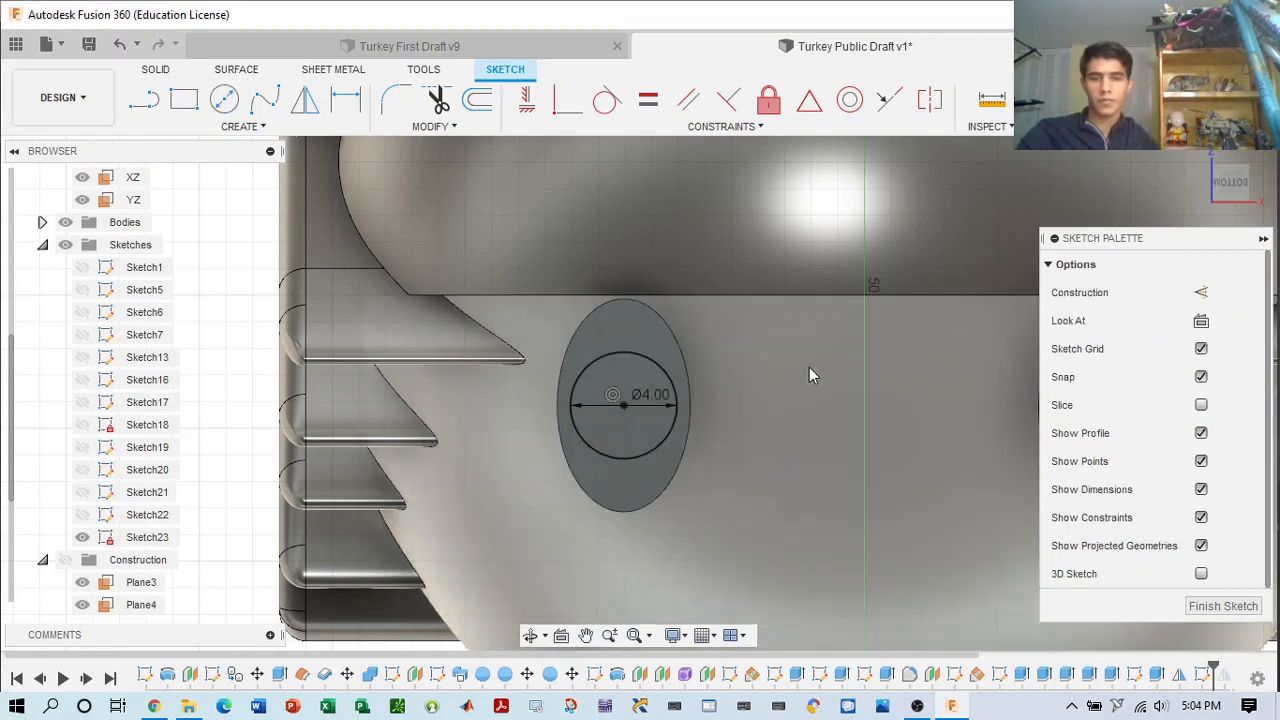
- Draw a short line along the body's centre axis, midway between the two leg stubs
scroll(810, 367, down, 4)
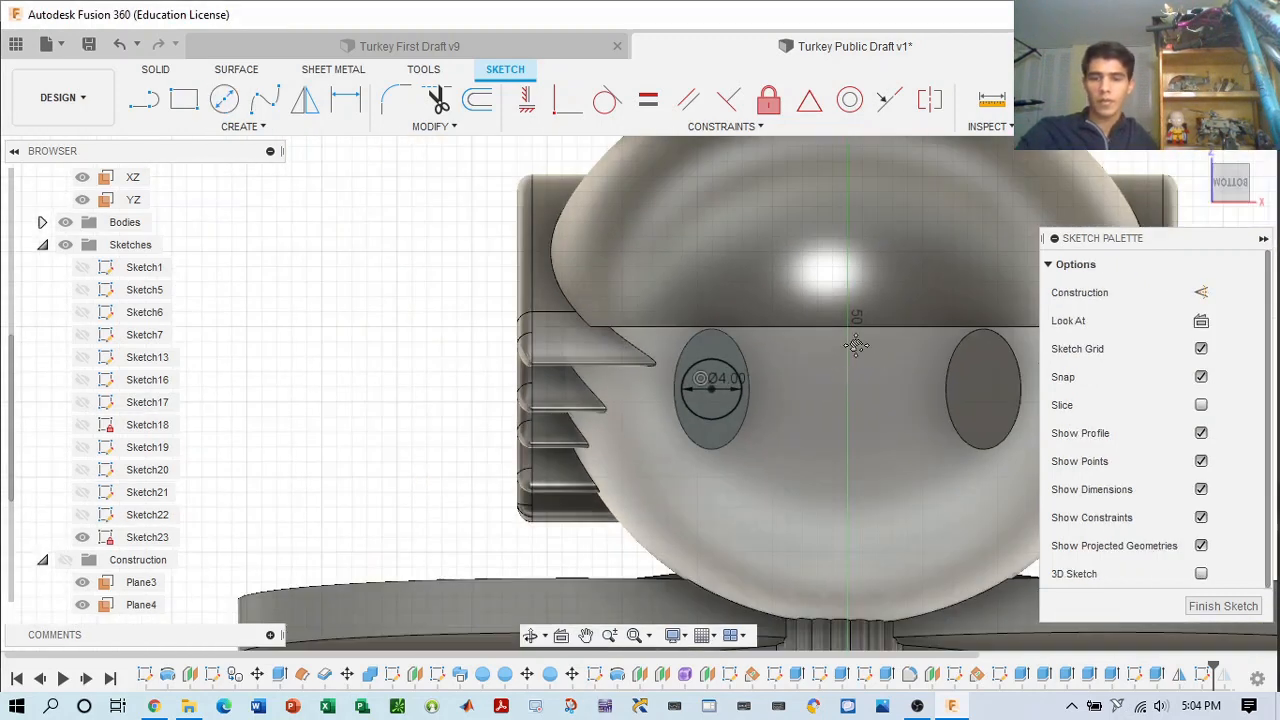
middle_drag(856, 345, 765, 344)
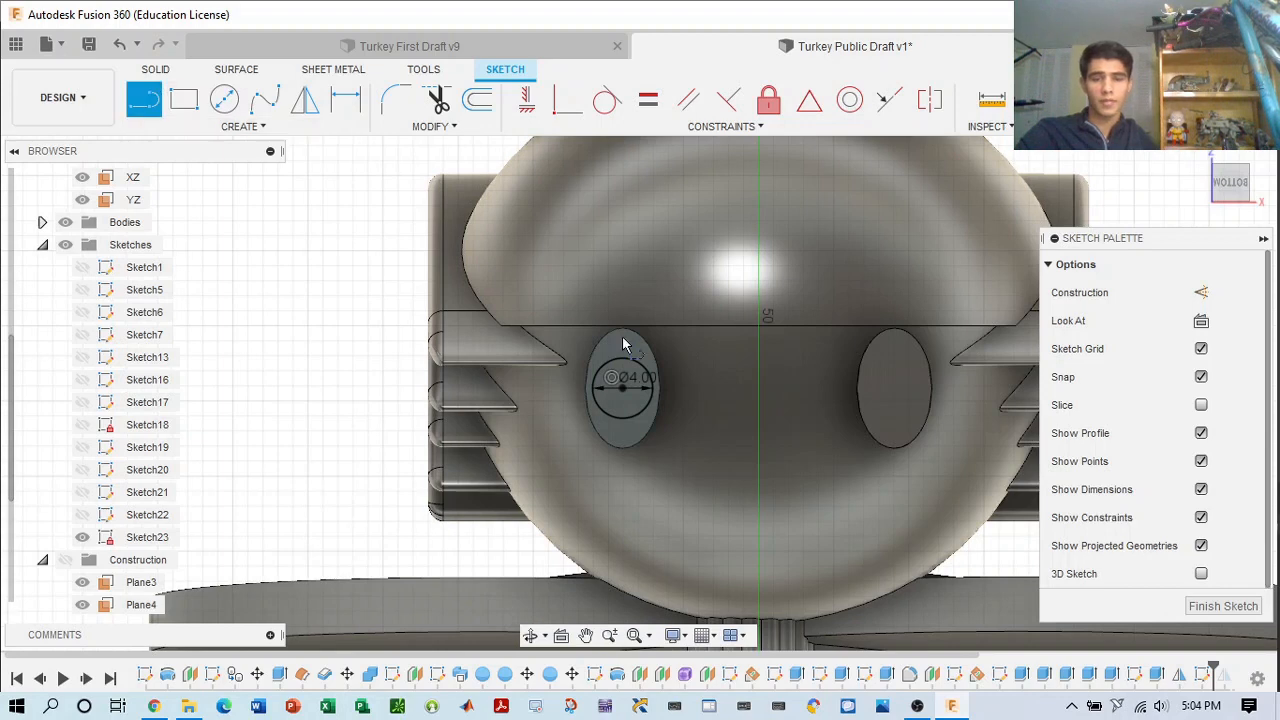
click(758, 372)
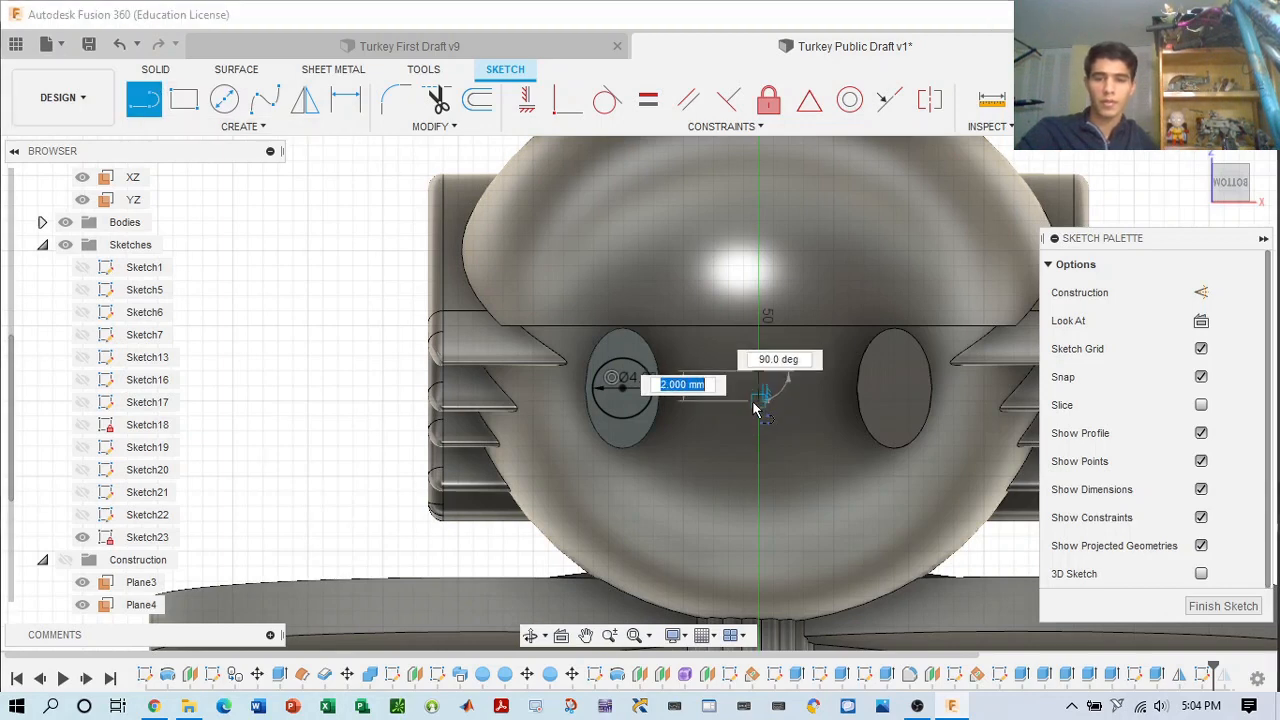
click(758, 407)
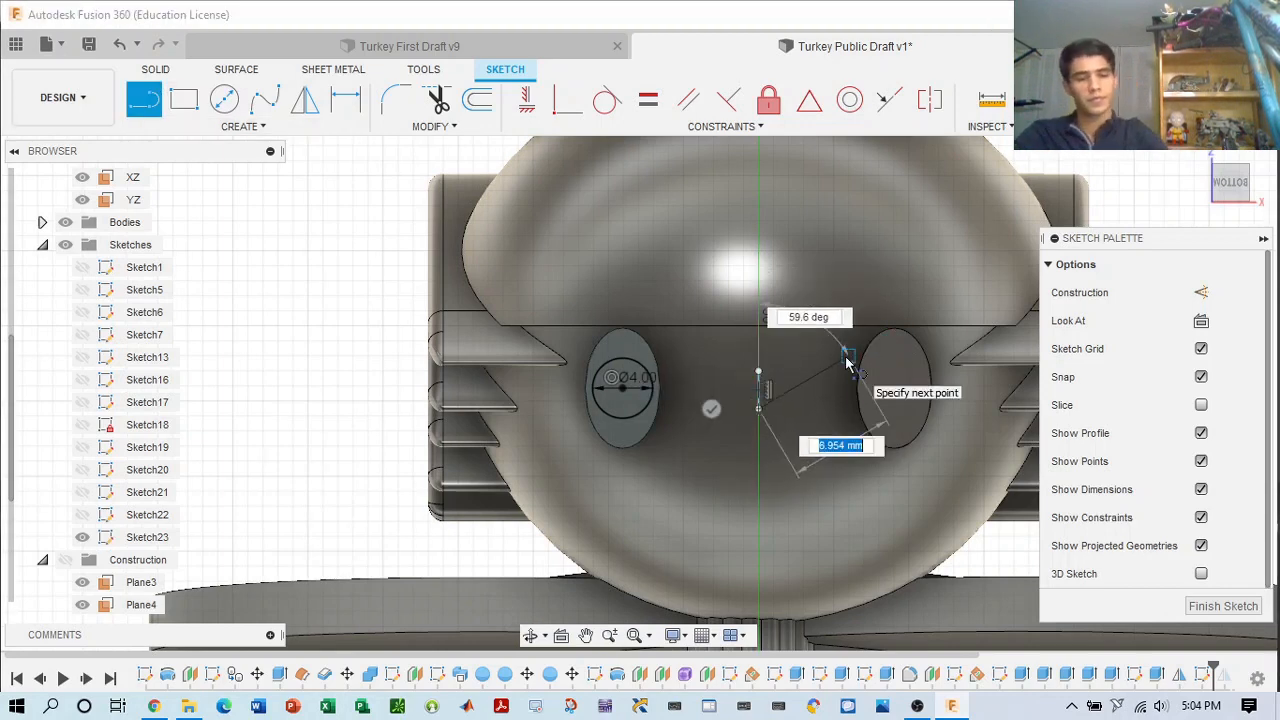
key(Escape)
- Mirror the 4 mm circle across the short centreline onto the other leg stub and finish the sketch
click(275, 127)
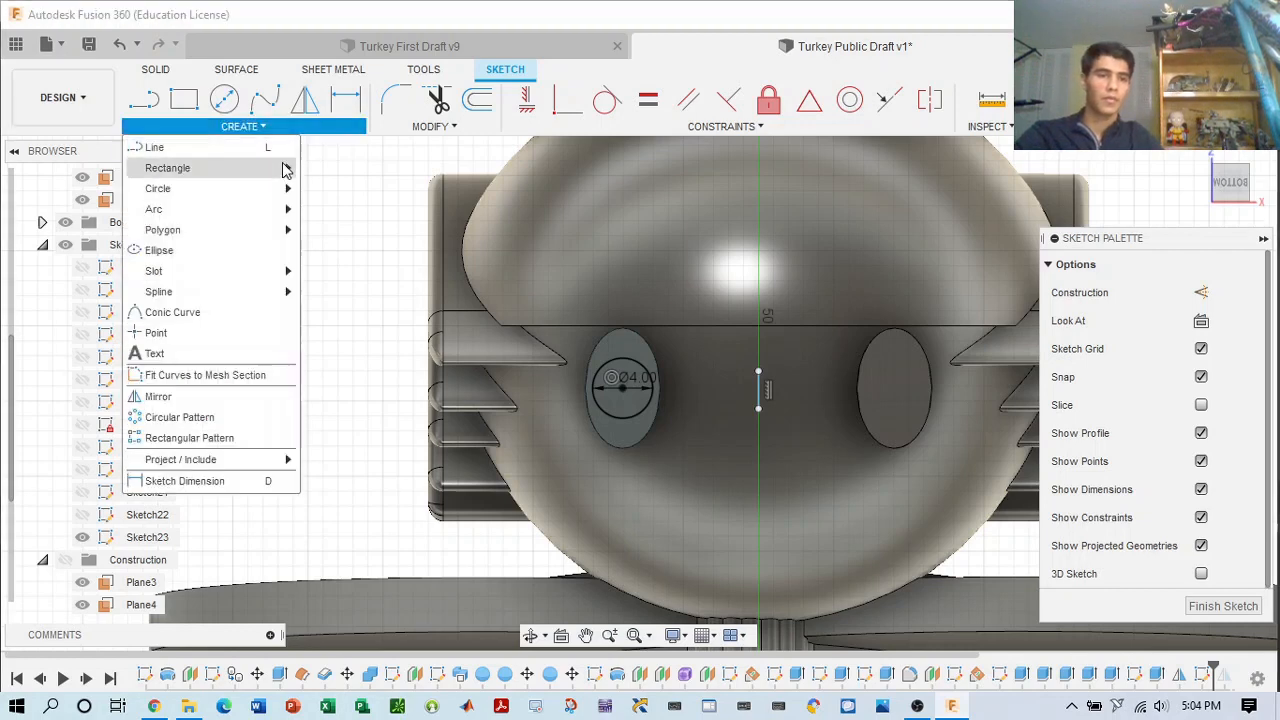
click(203, 397)
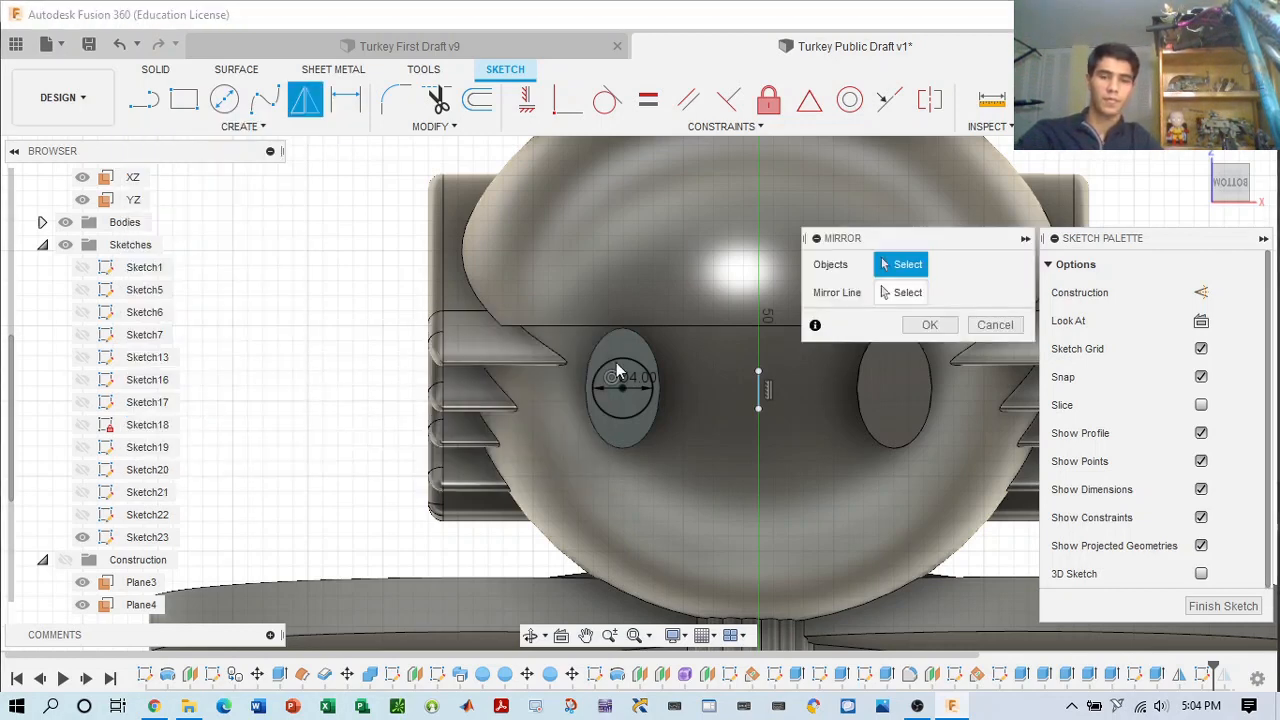
click(642, 368)
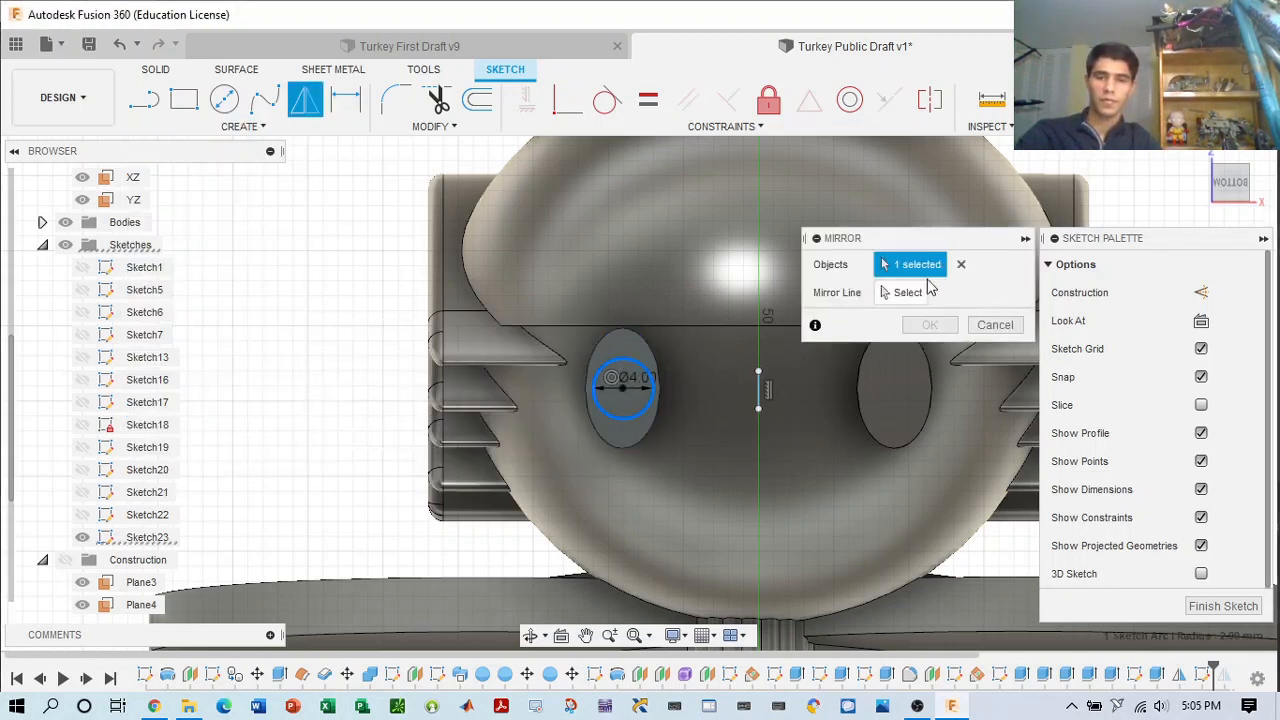
click(760, 390)
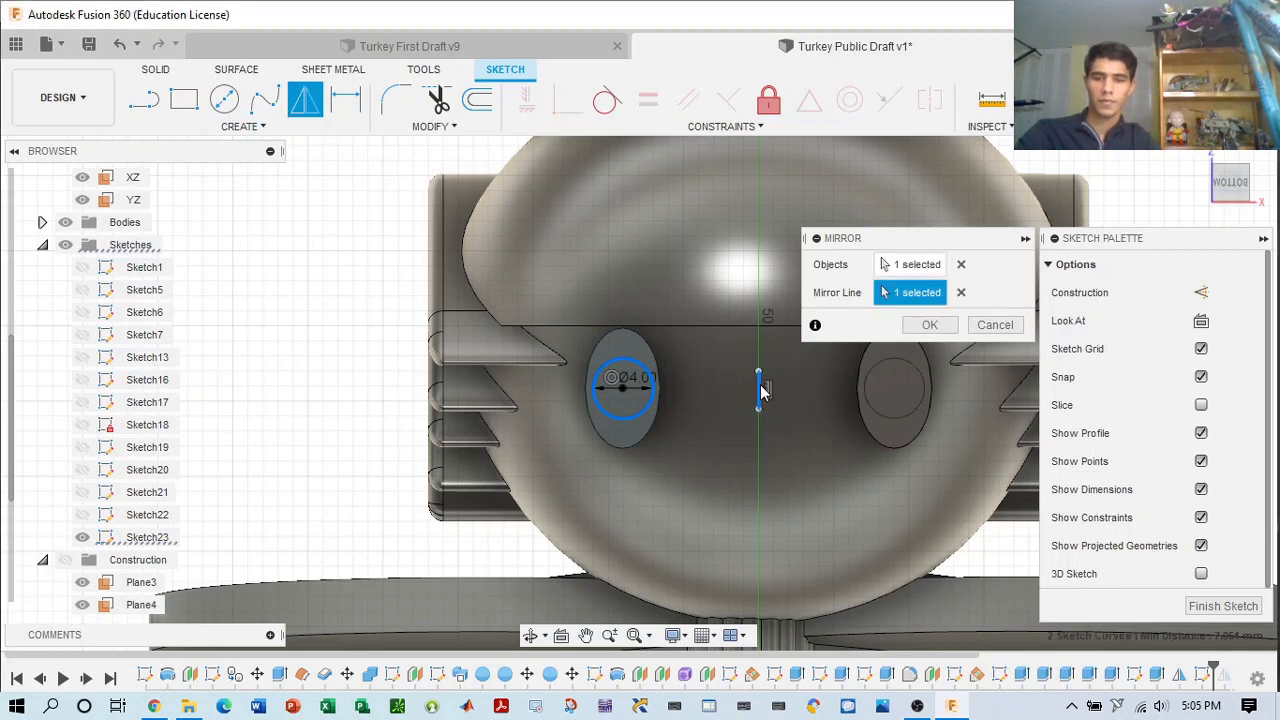
click(993, 326)
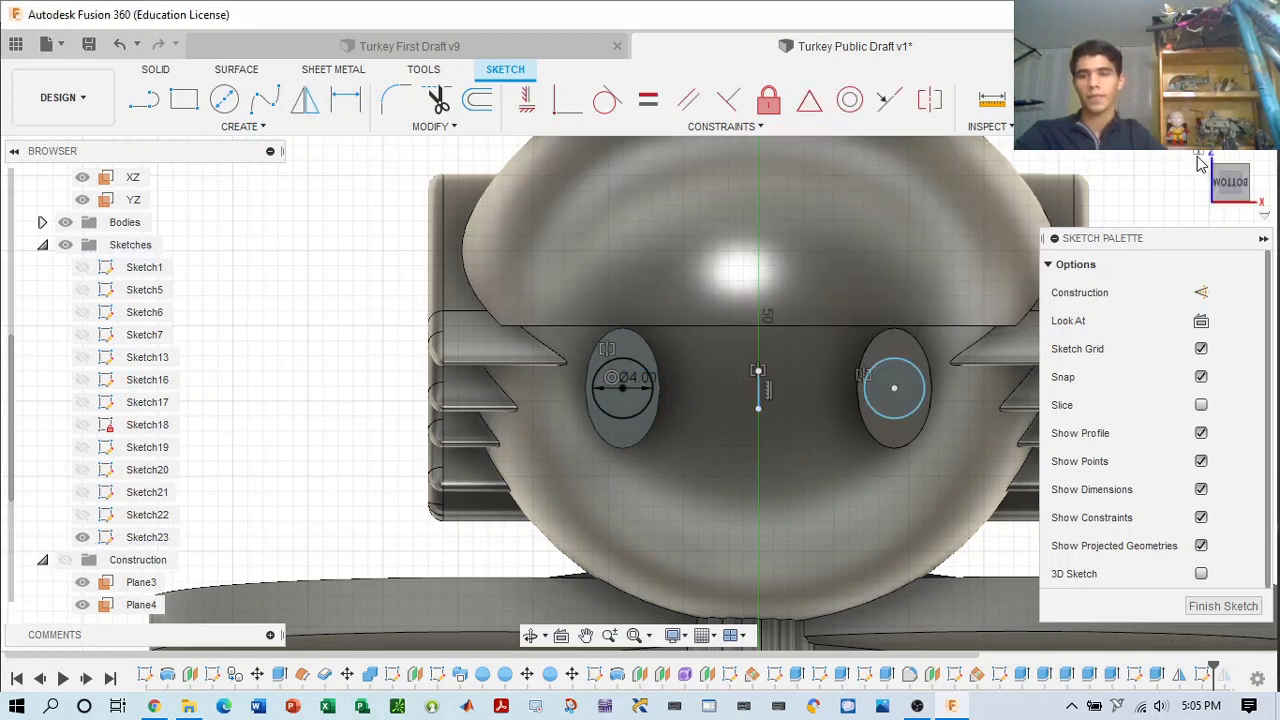
click(1203, 100)
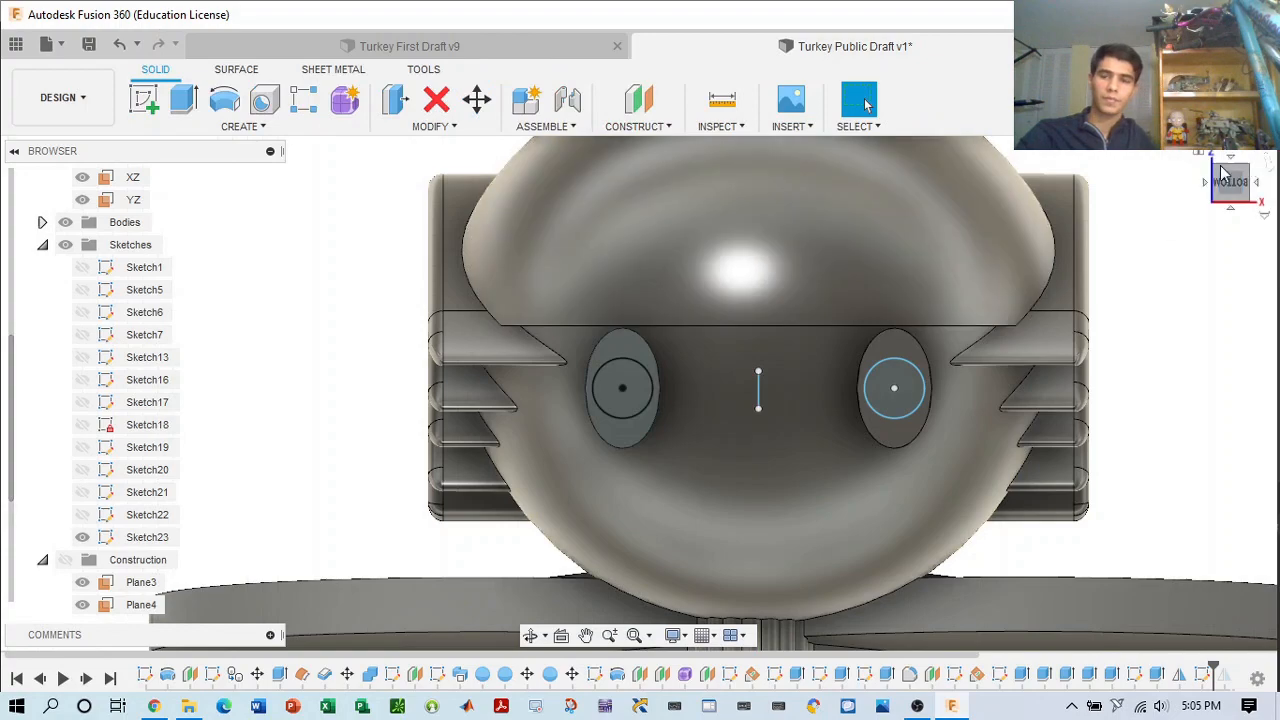
- Start an offset construction plane from the XZ plane and pull it 10 mm downward below the turkey
scroll(1207, 180, down, 3)
scroll(1240, 185, down, 1)
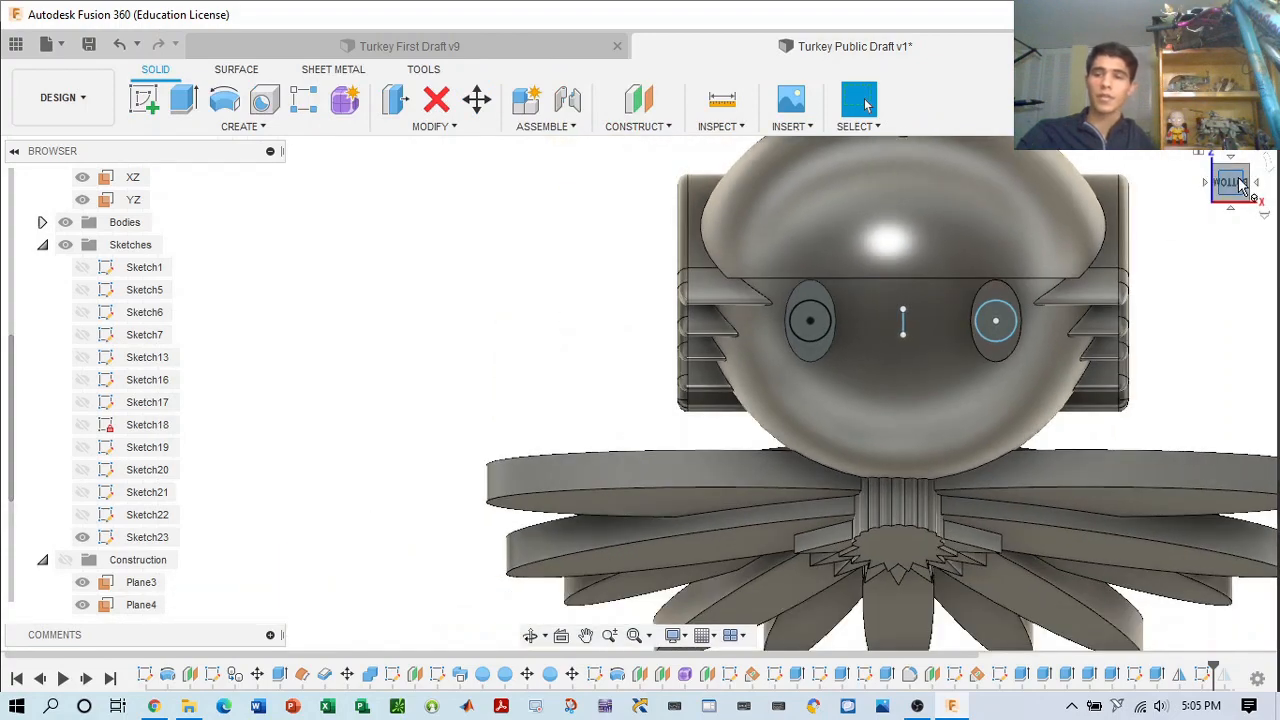
mouse_move(1240, 185)
mouse_down()
mouse_move(1228, 215)
mouse_move(1236, 268)
mouse_move(1043, 263)
mouse_move(1050, 272)
mouse_move(1258, 208)
mouse_up()
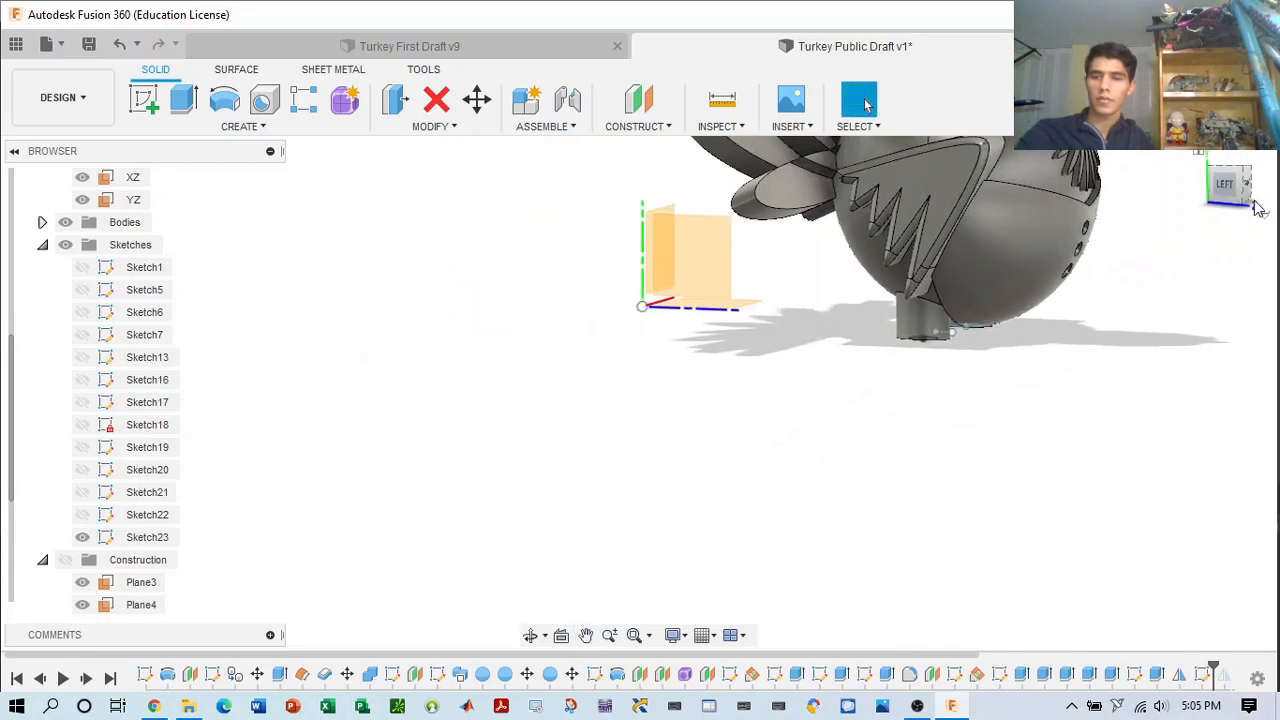
click(1205, 157)
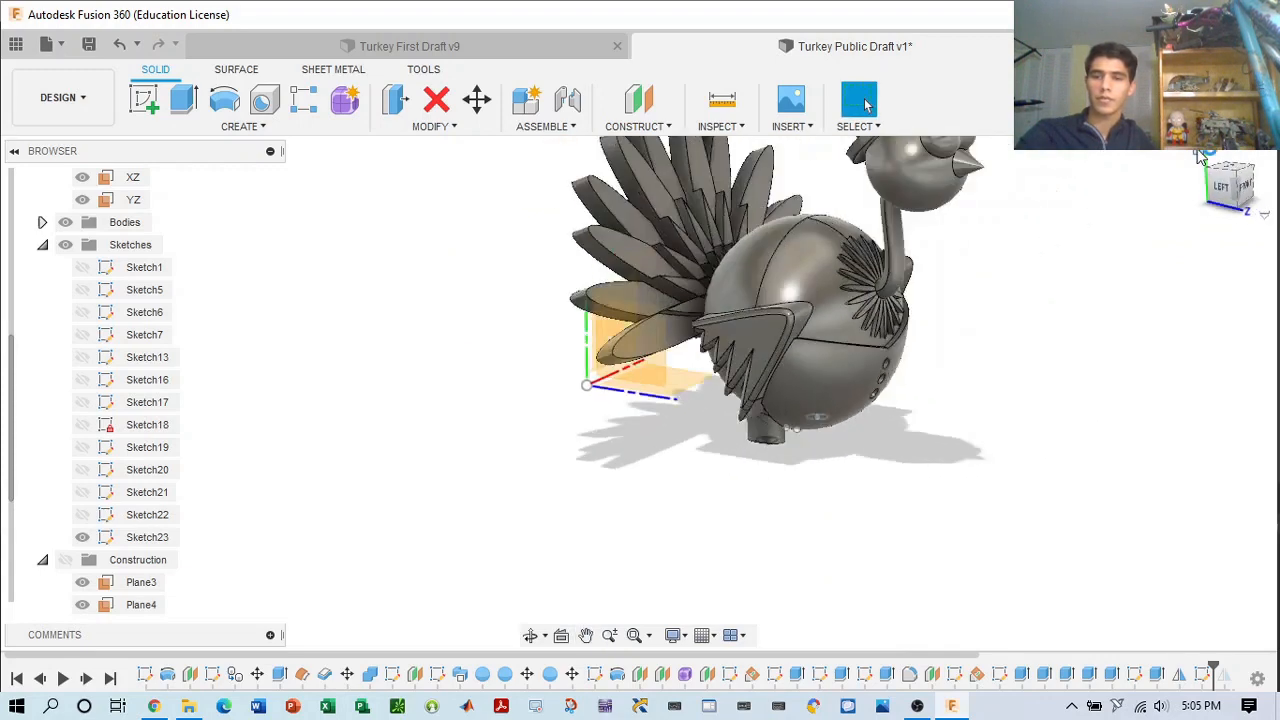
click(1228, 192)
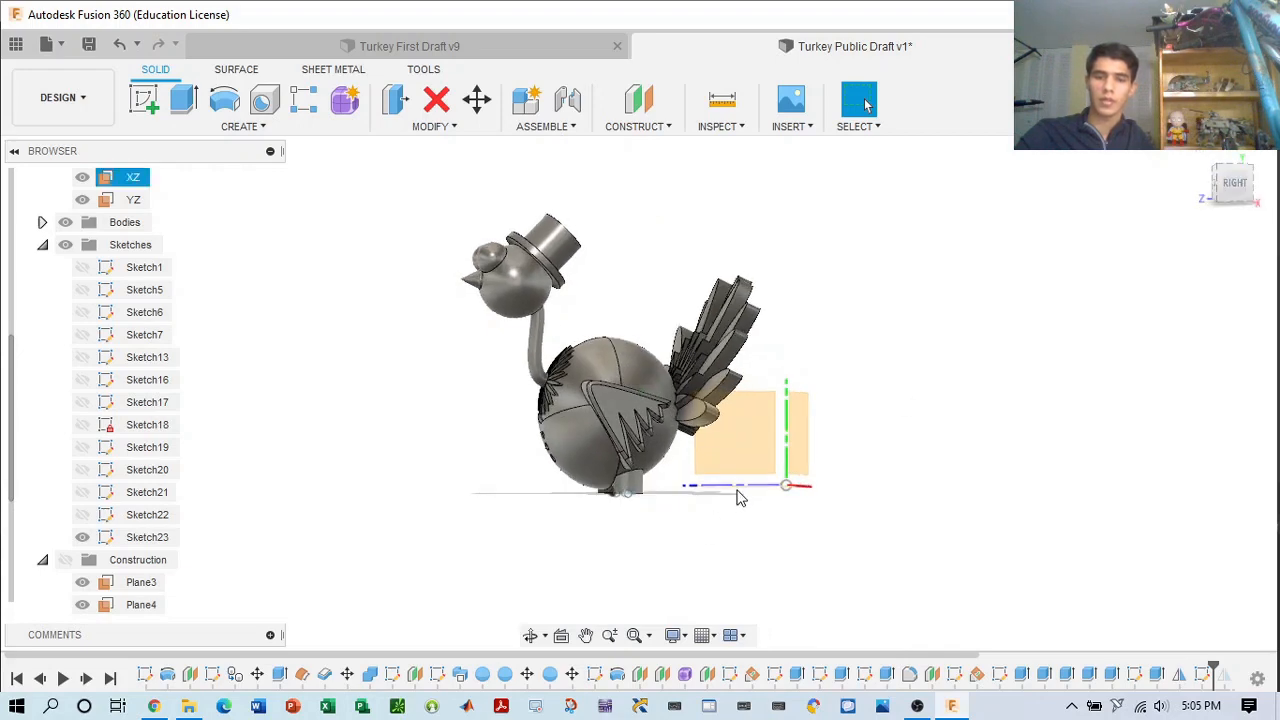
click(638, 118)
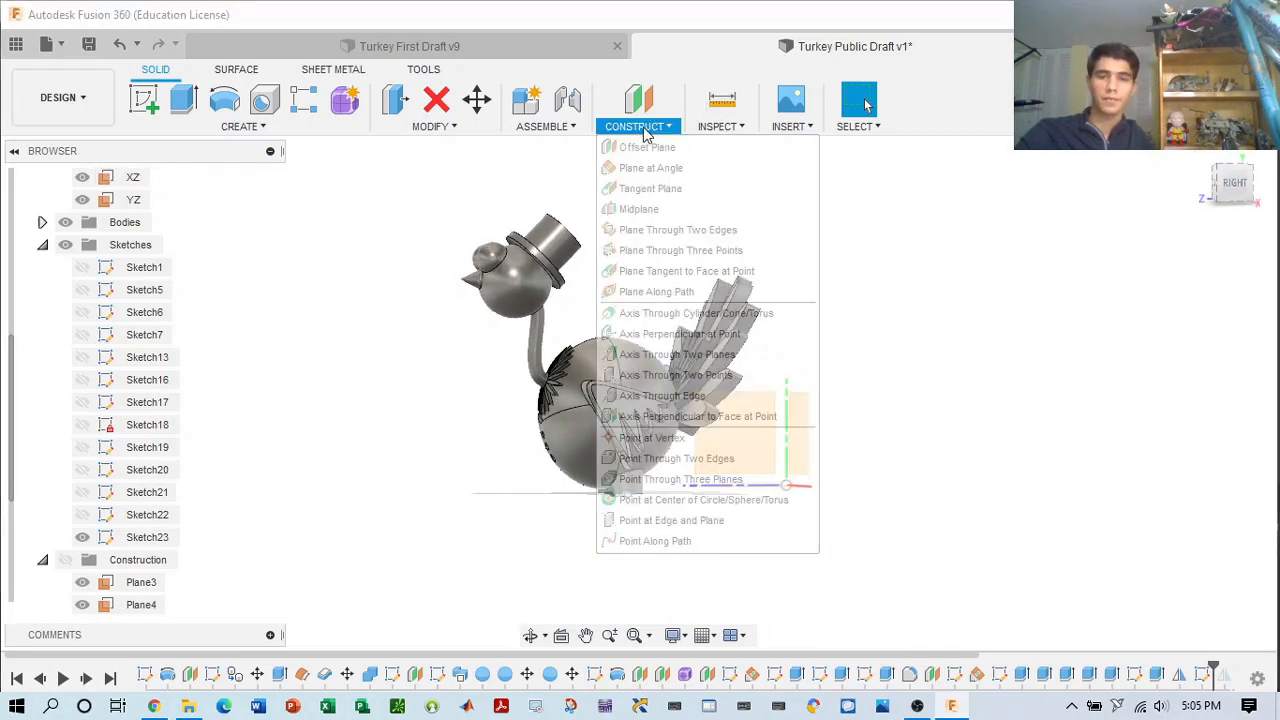
click(695, 151)
click(1231, 208)
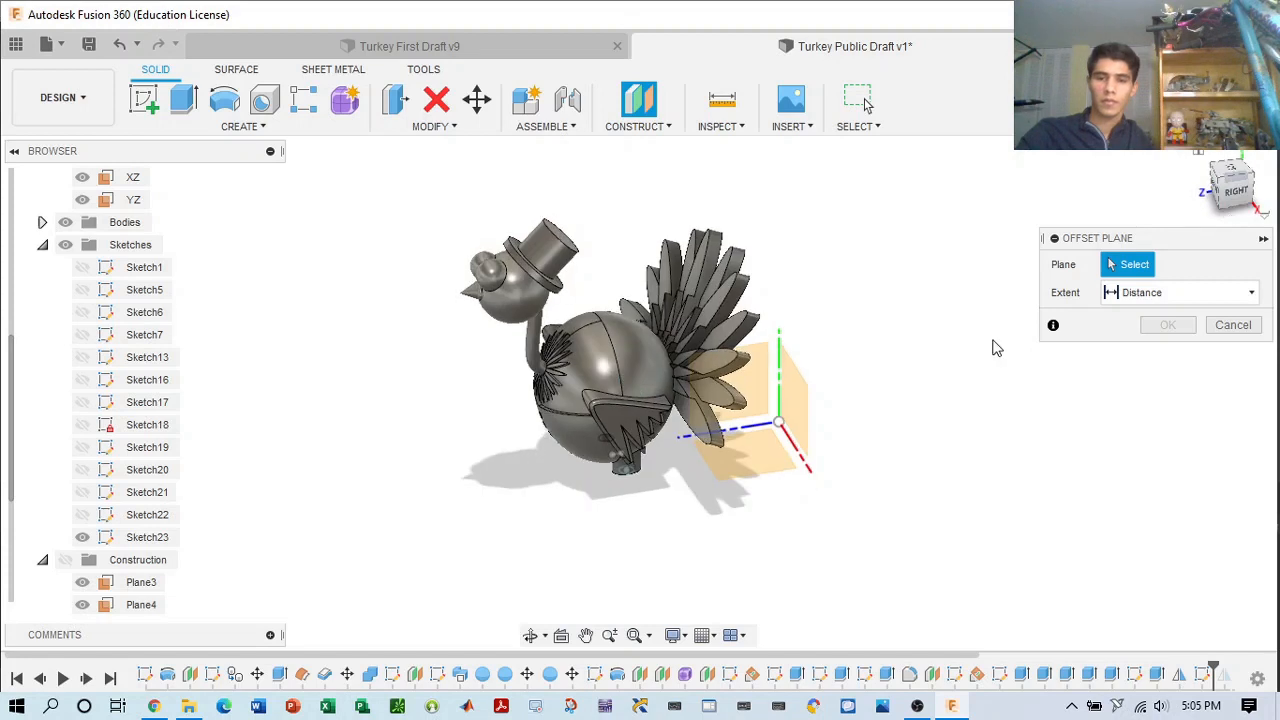
click(738, 470)
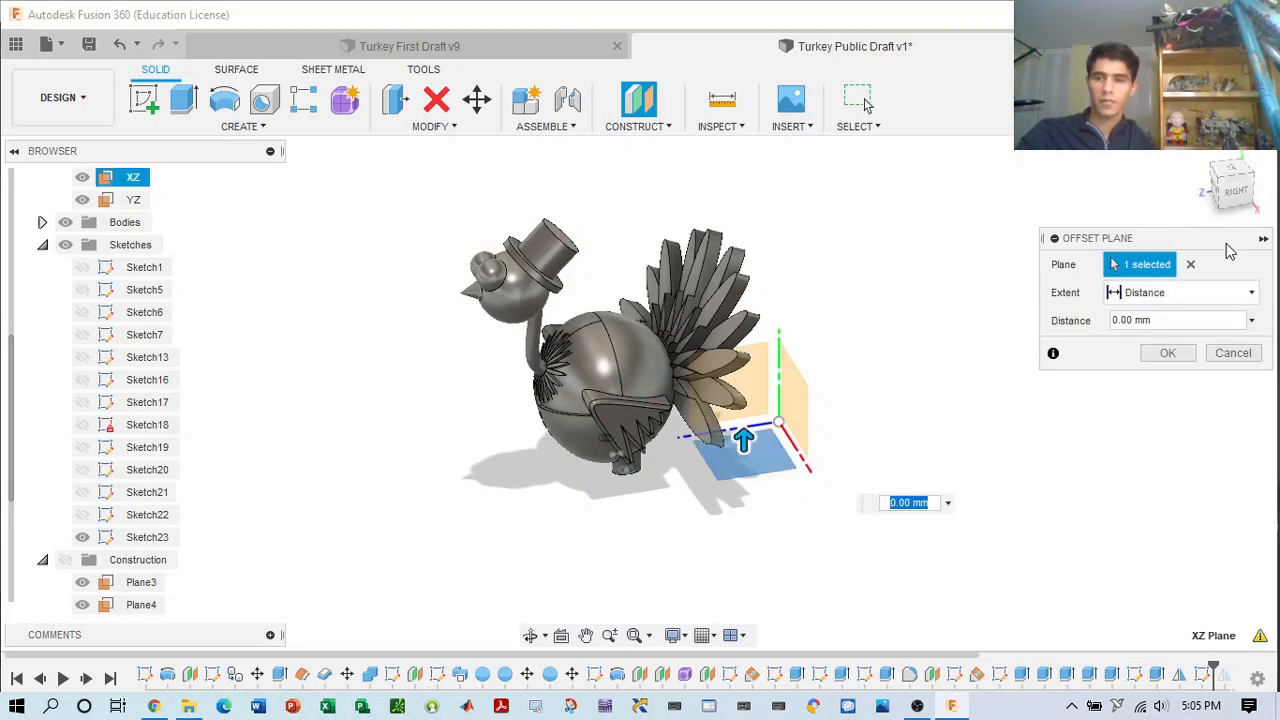
click(1233, 188)
drag(745, 468, 741, 497)
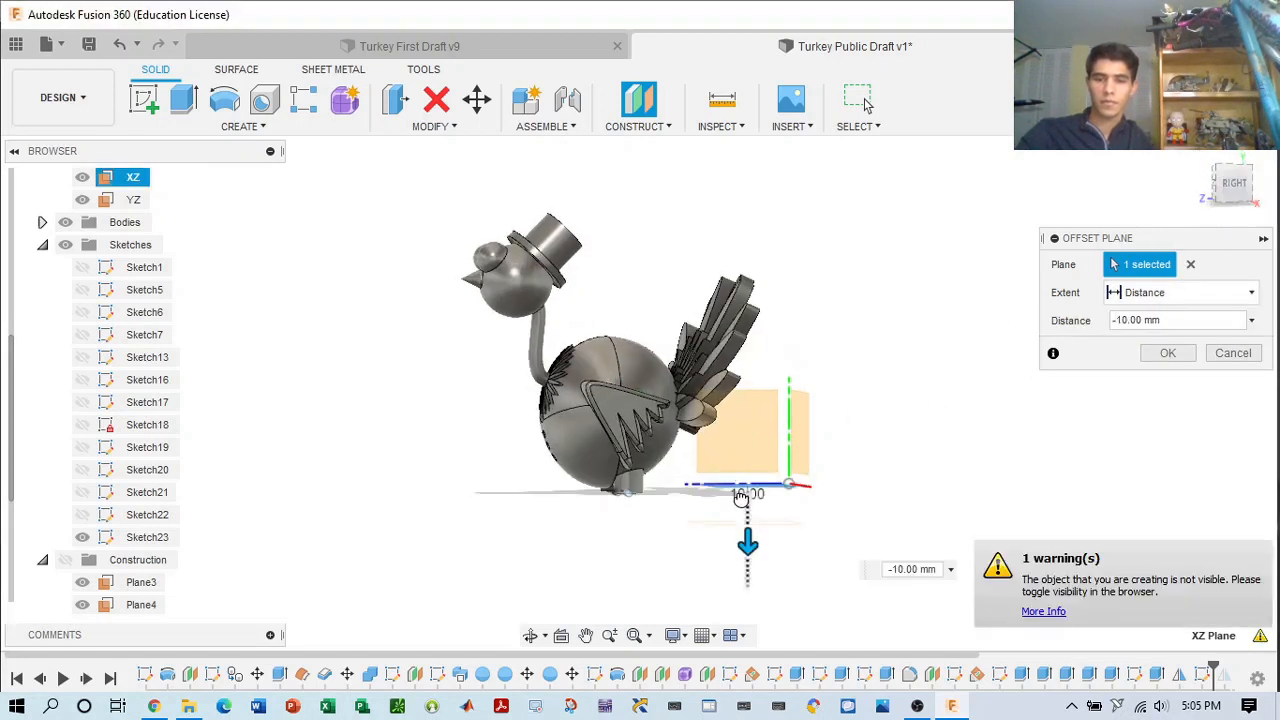
- Show the construction planes, set the new plane's offset to -15 mm and create it
middle_drag(1053, 456, 960, 349)
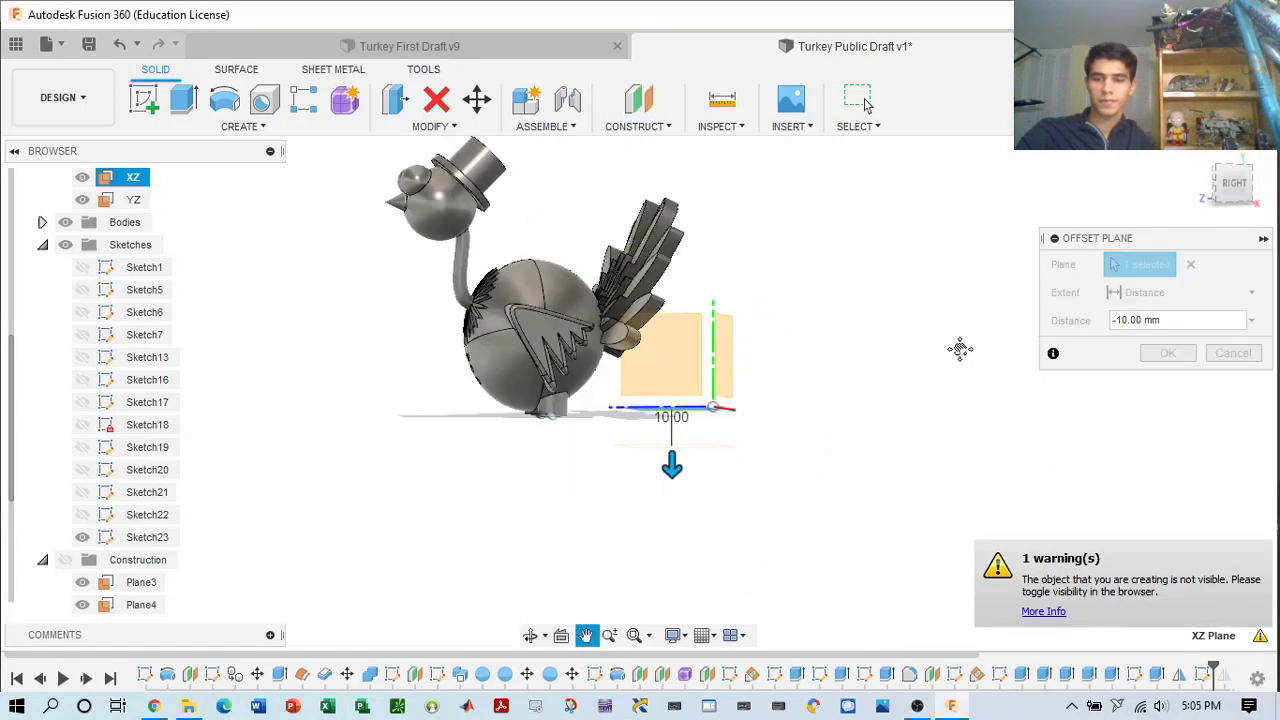
scroll(100, 515, down, 2)
scroll(100, 520, down, 1)
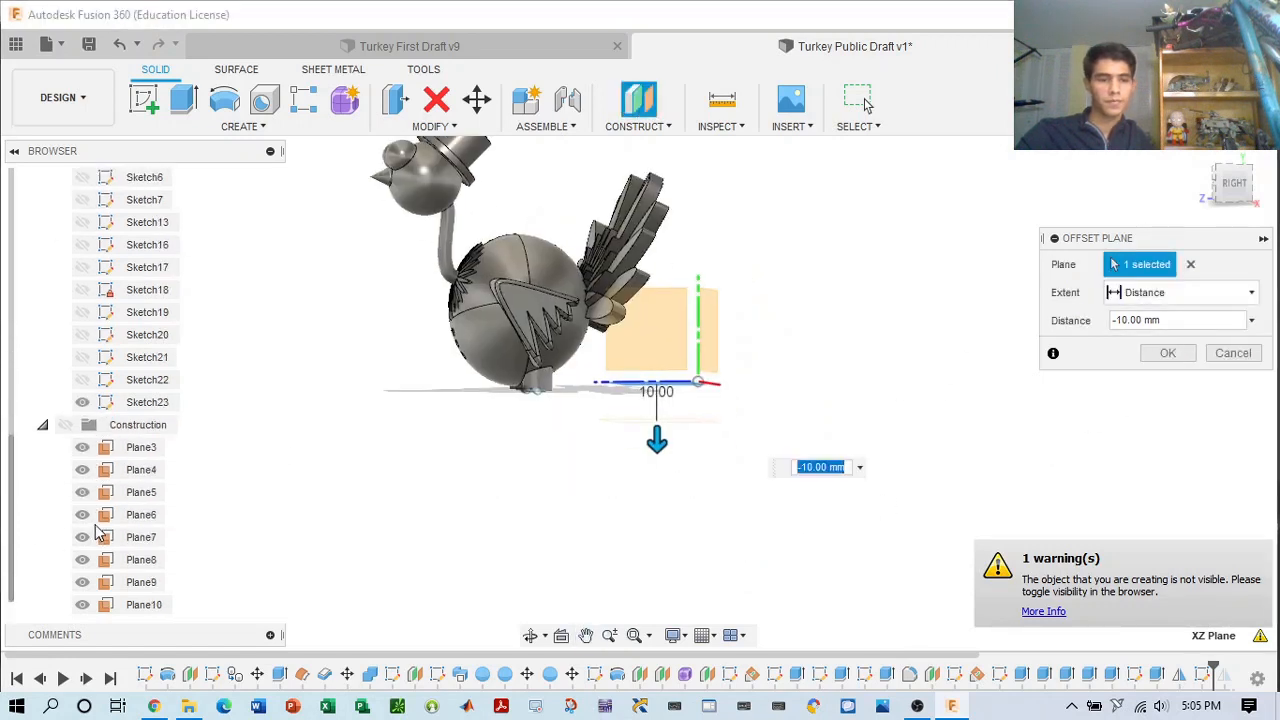
click(64, 426)
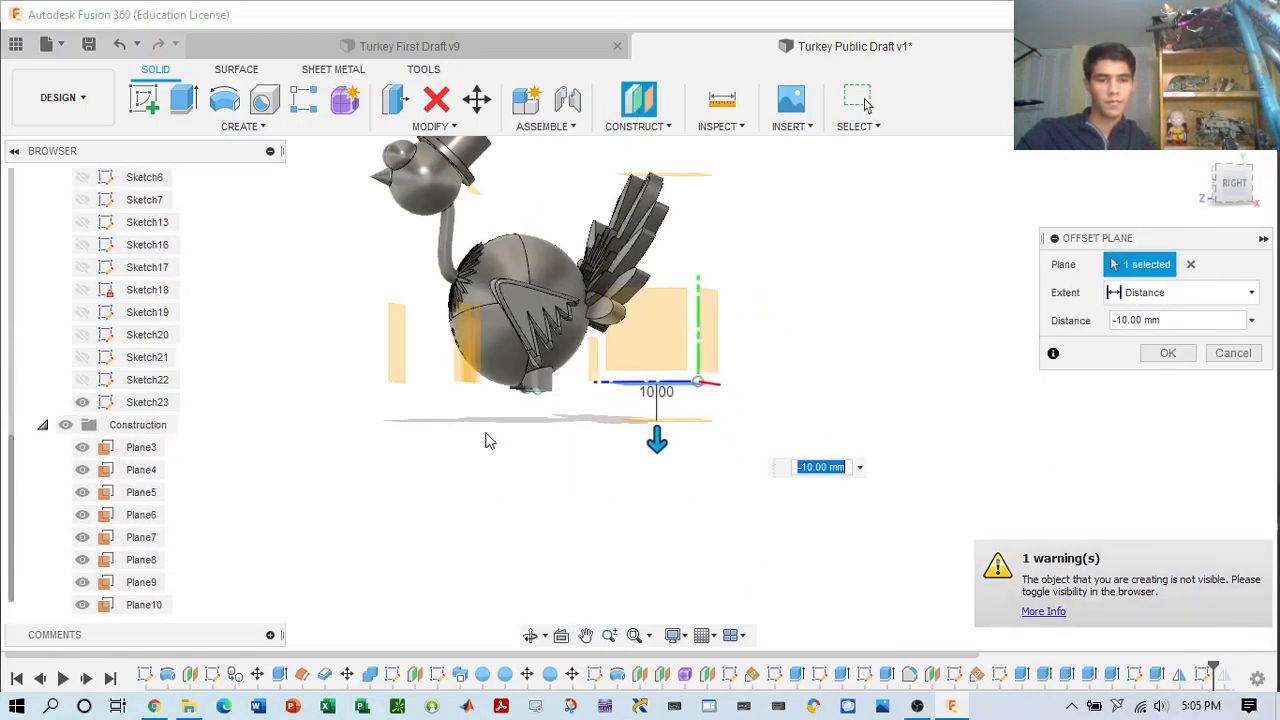
scroll(683, 410, up, 2)
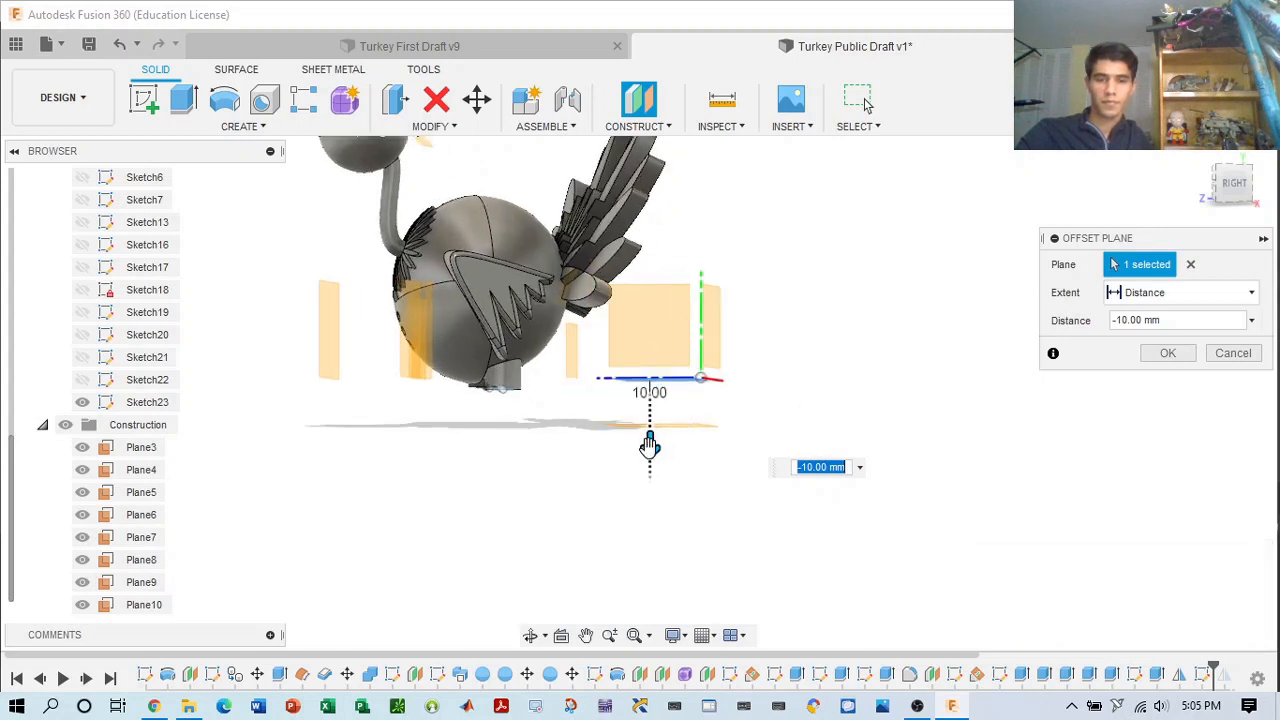
drag(650, 446, 650, 472)
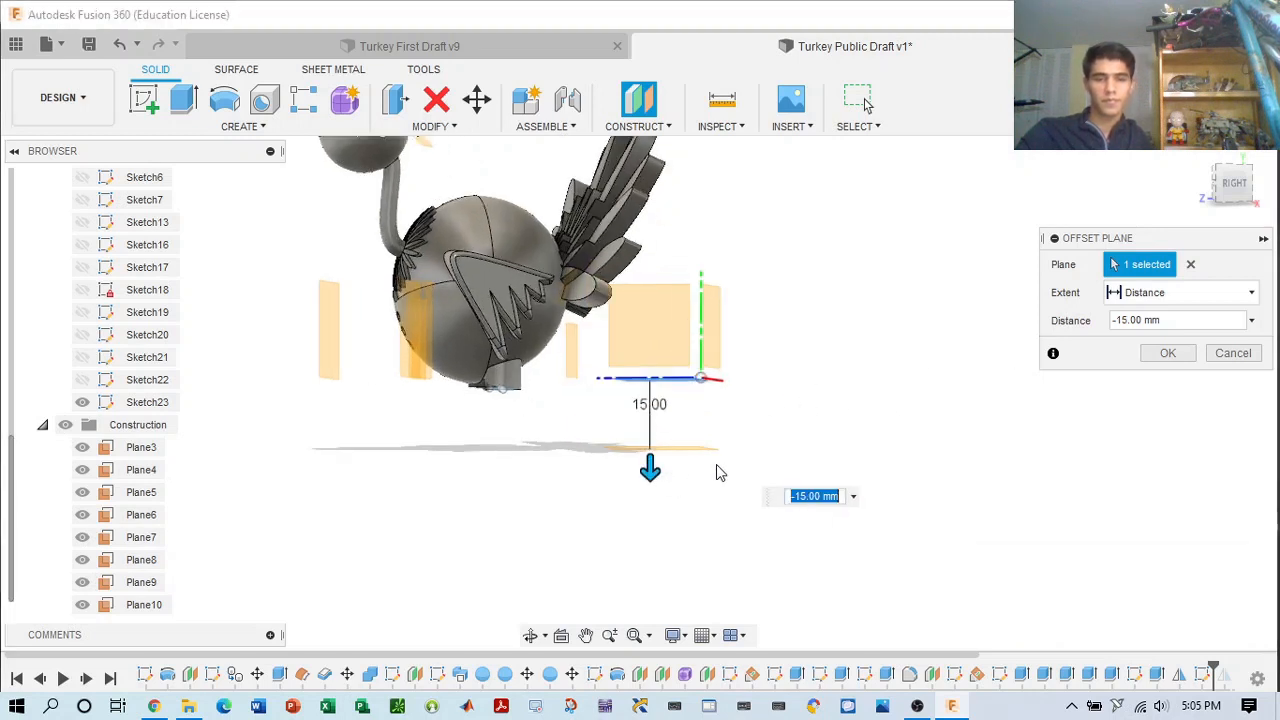
click(1160, 352)
- Edit the original leg stub's extrusion so its side 2 distance is 1 mm
drag(1271, 187, 1276, 183)
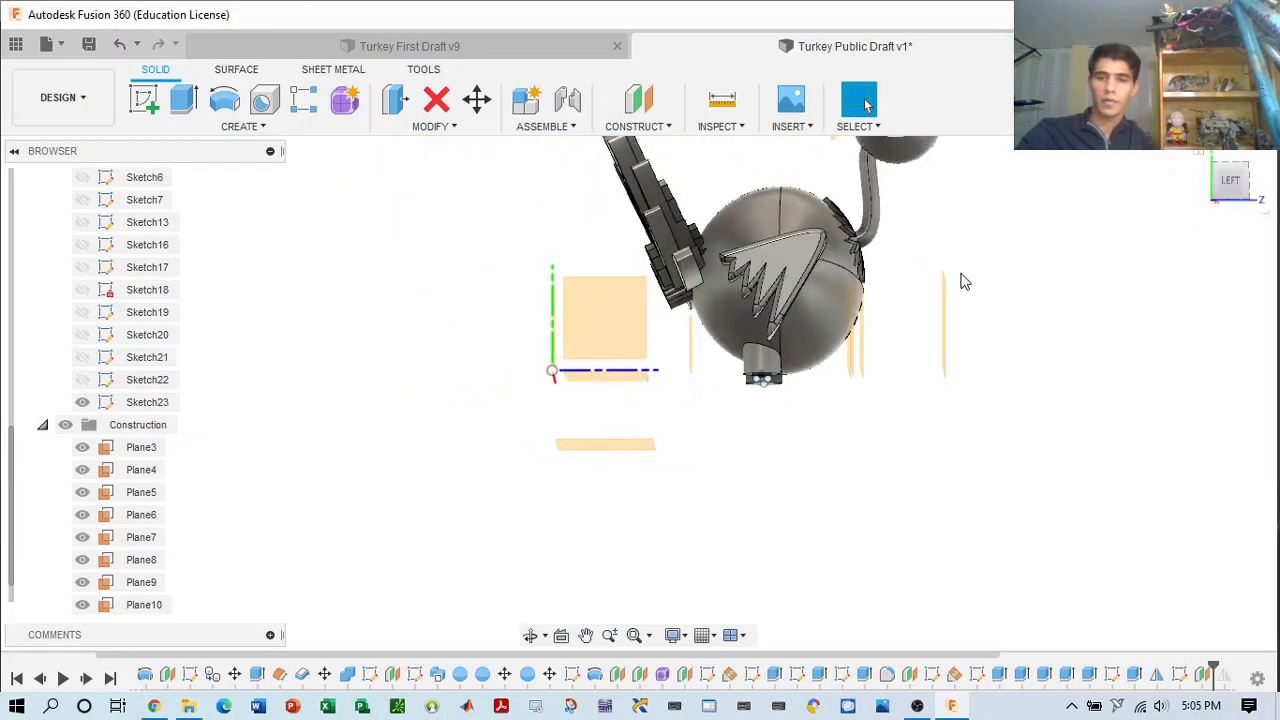
right_click(1136, 675)
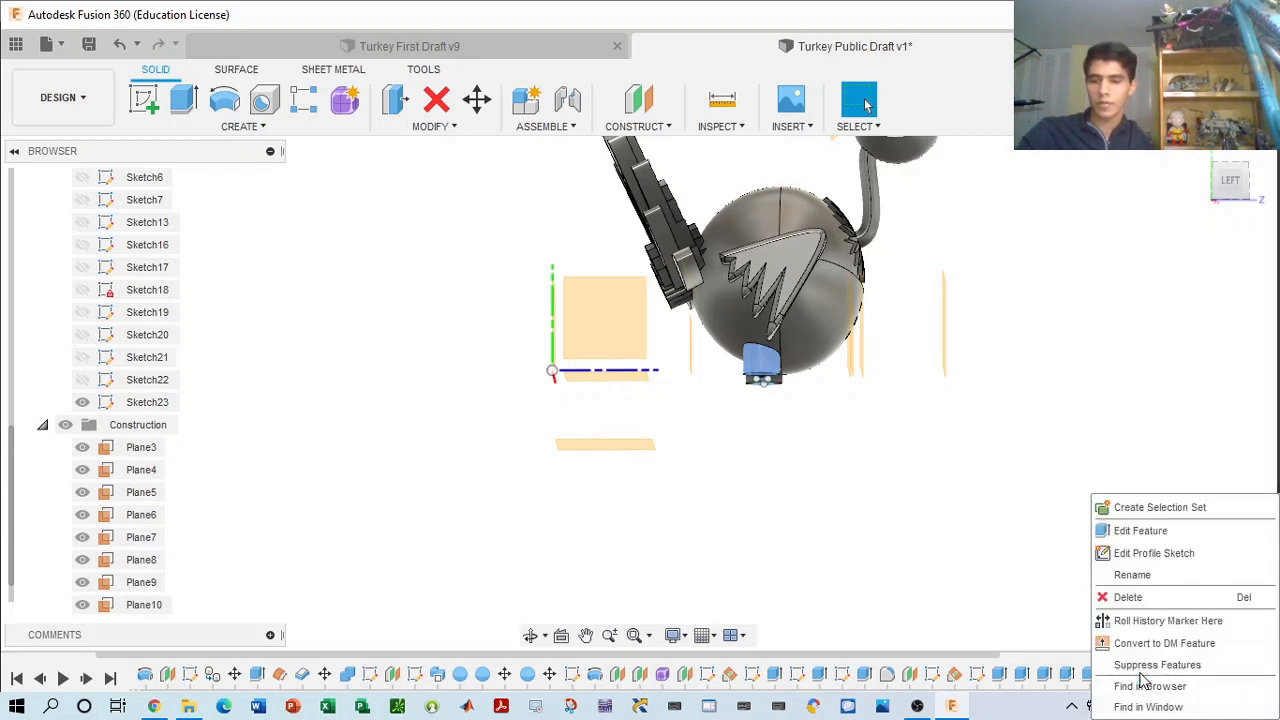
click(1141, 531)
scroll(740, 400, up, 5)
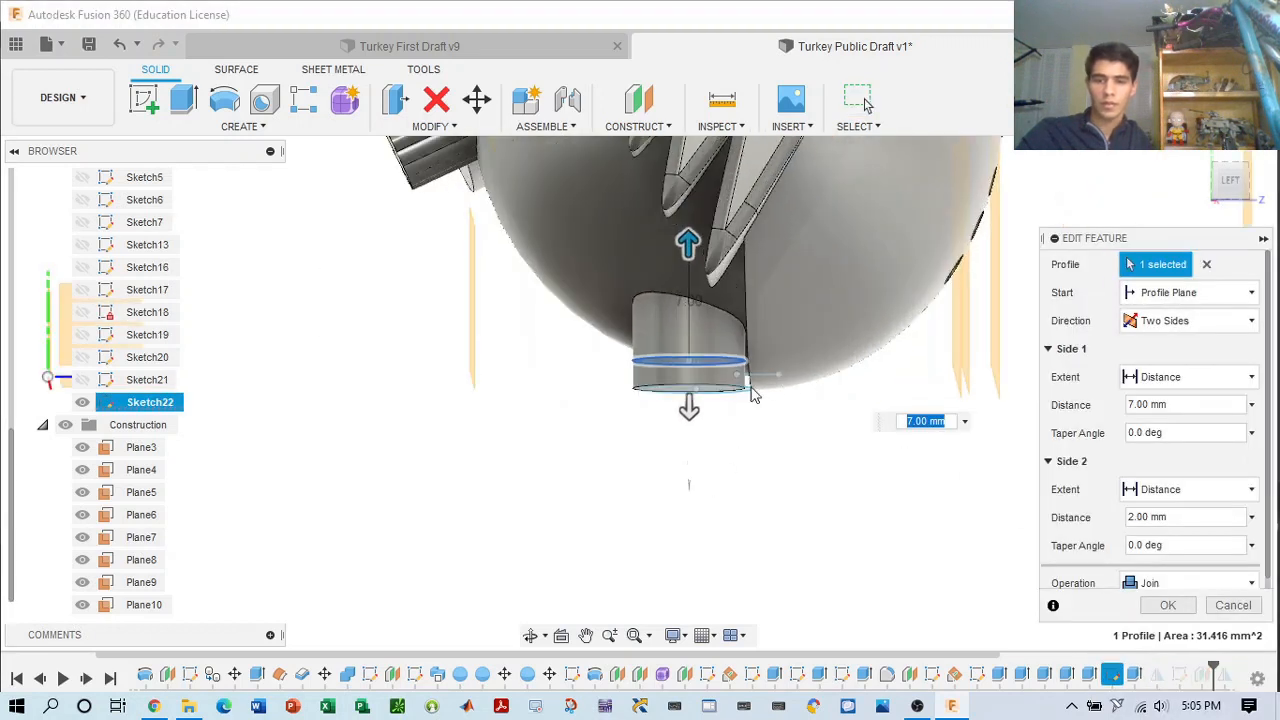
drag(663, 408, 666, 390)
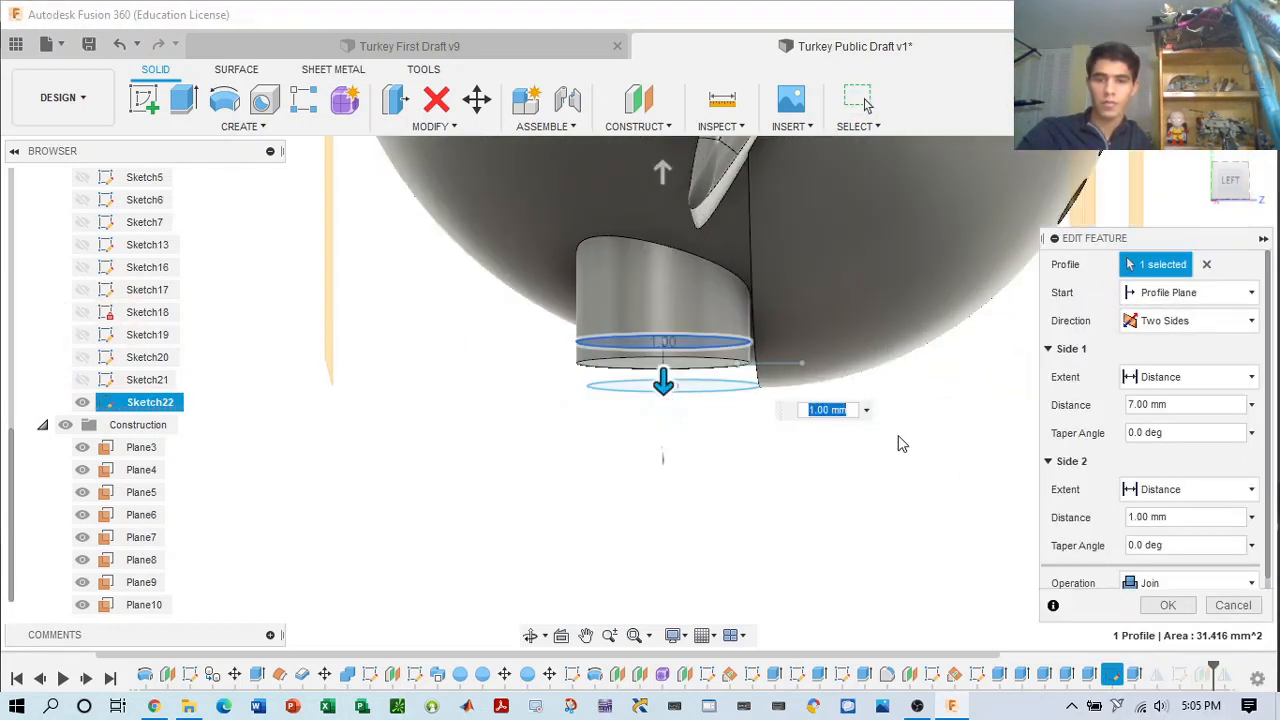
click(1158, 604)
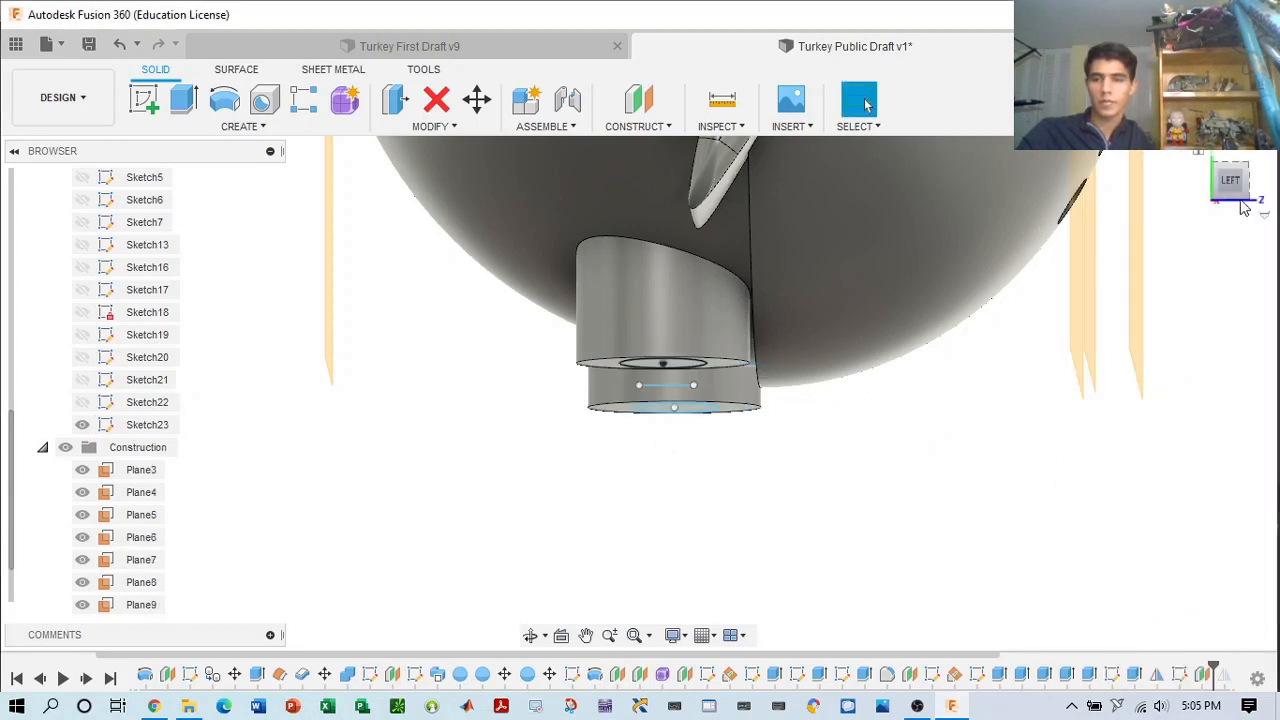
click(1243, 205)
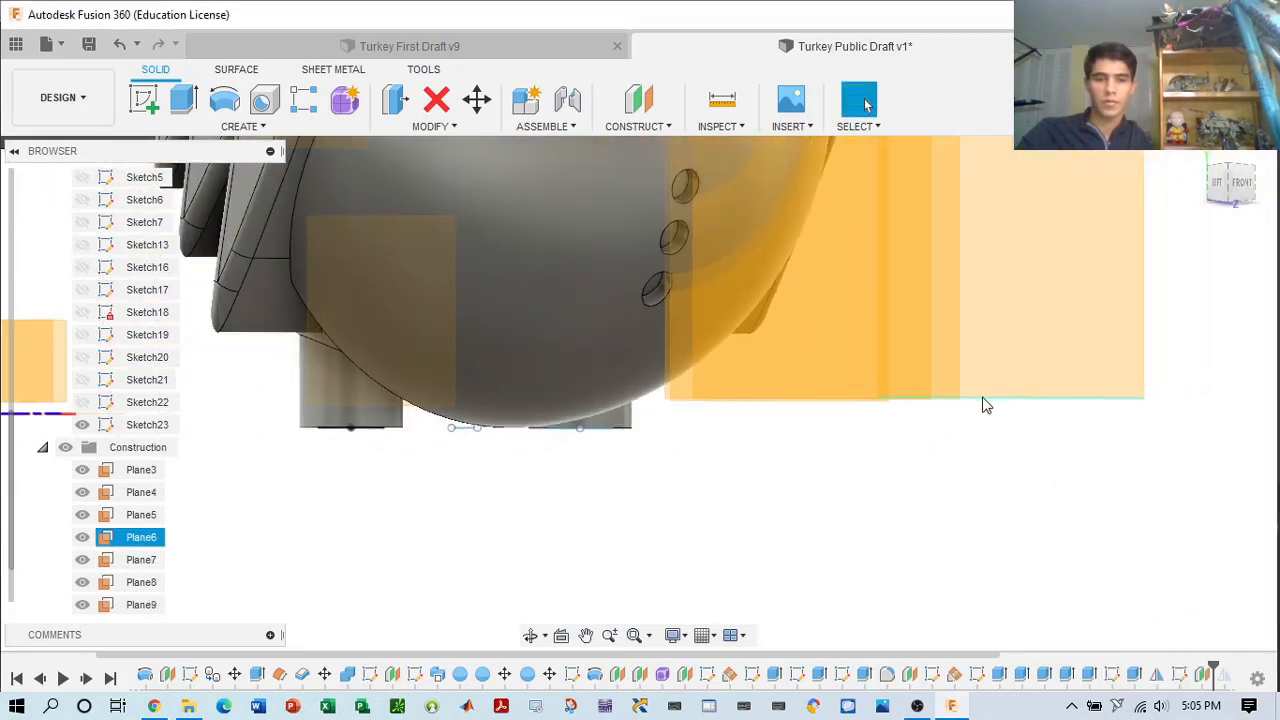
mouse_move(1226, 191)
mouse_down()
mouse_move(1272, 180)
mouse_move(1218, 203)
mouse_up()
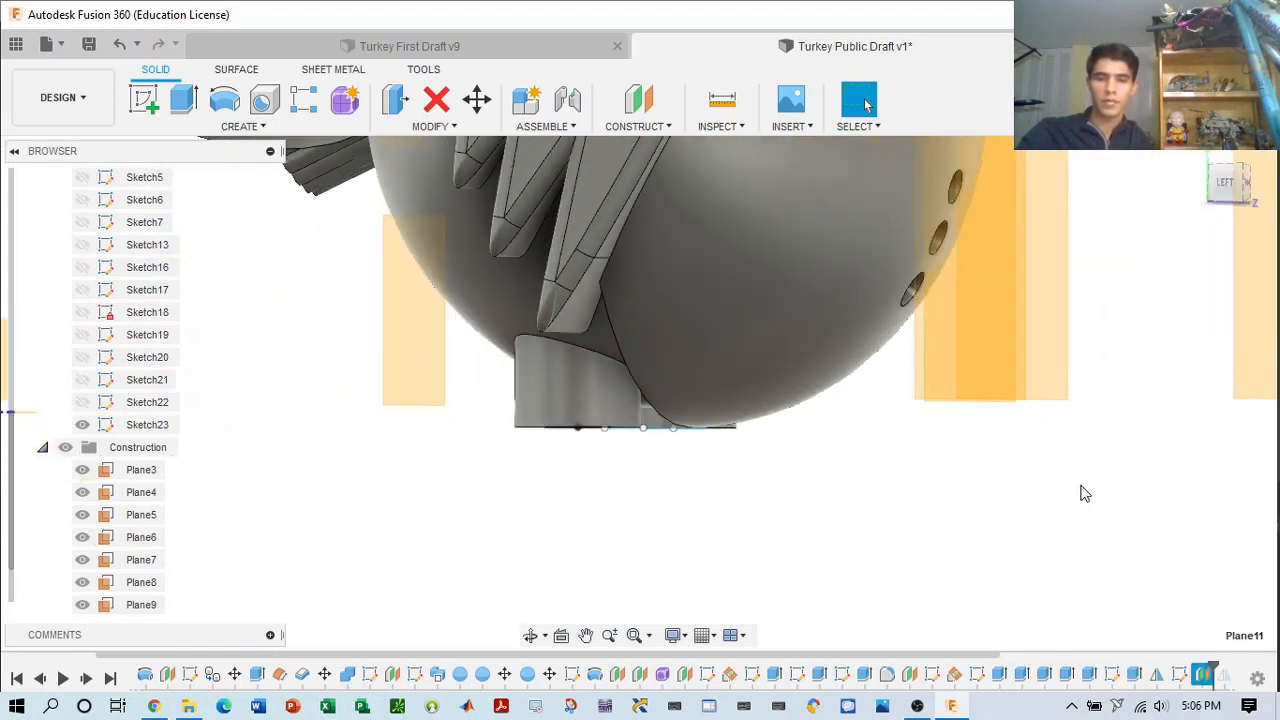
- Start a sketch on the new offset plane beneath the turkey and view it from below
scroll(1150, 460, down, 5)
drag(1226, 188, 1098, 214)
middle_drag(642, 538, 616, 515)
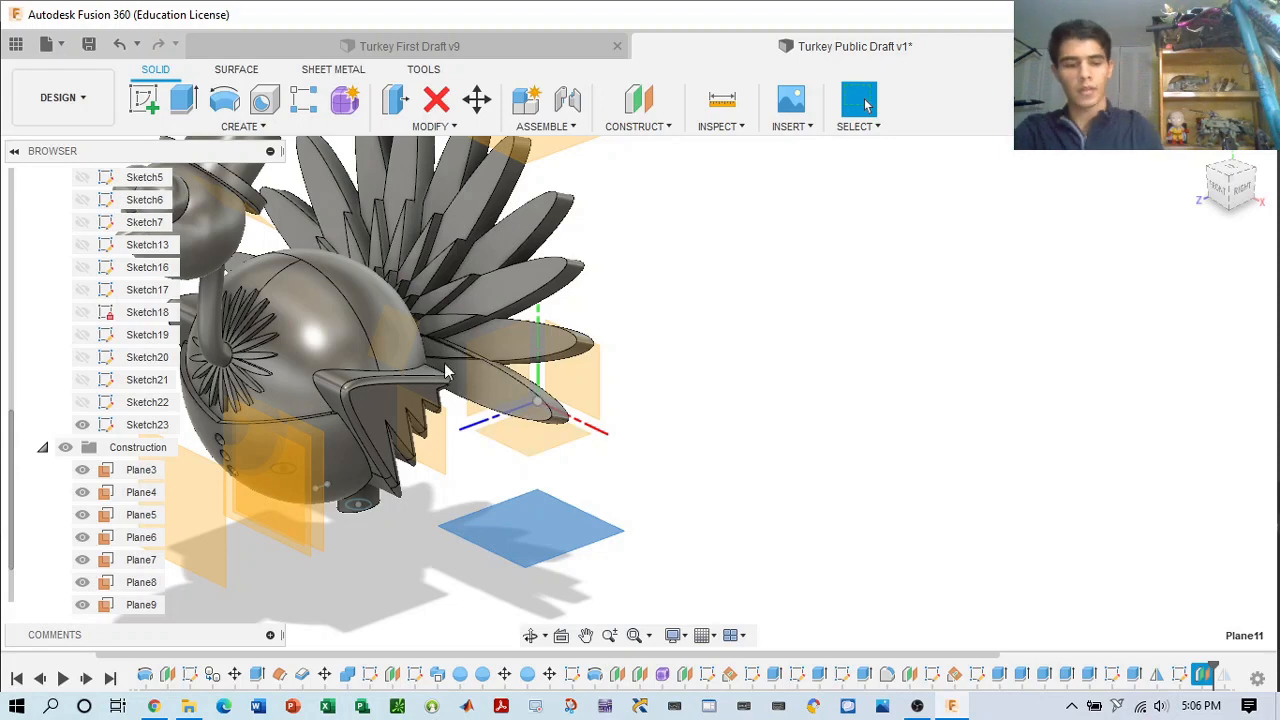
drag(1238, 197, 1237, 177)
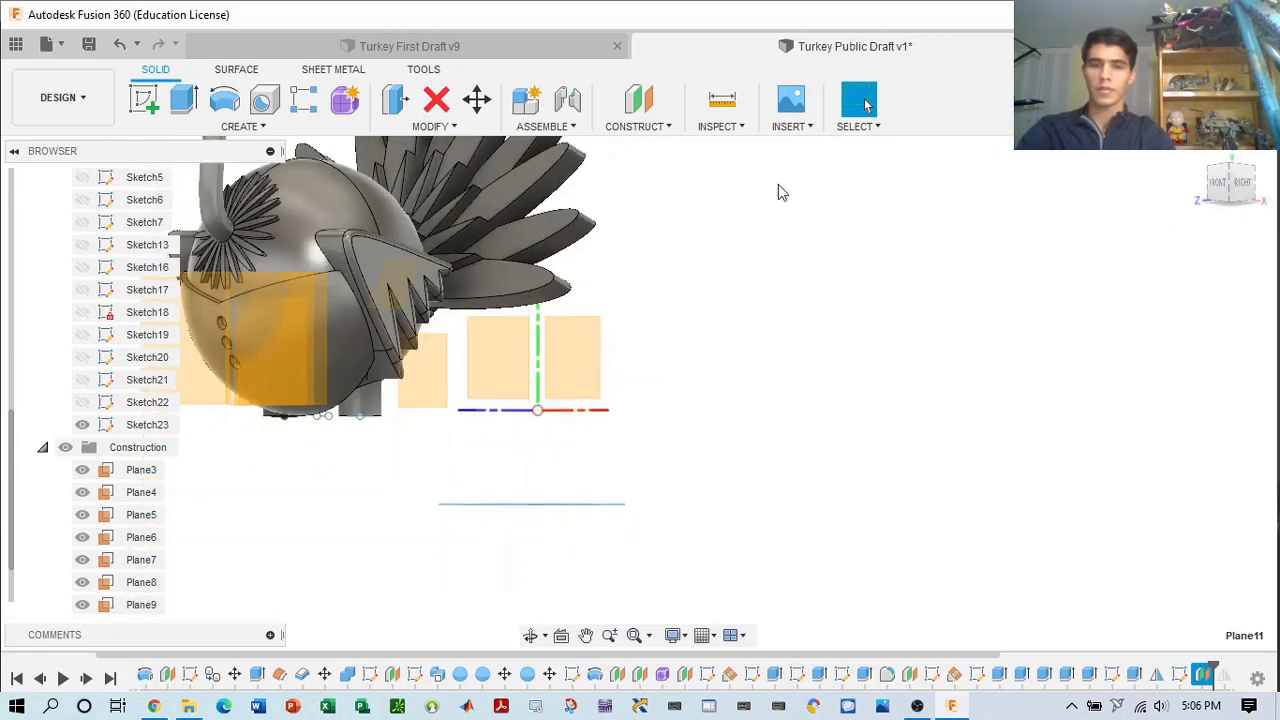
click(142, 100)
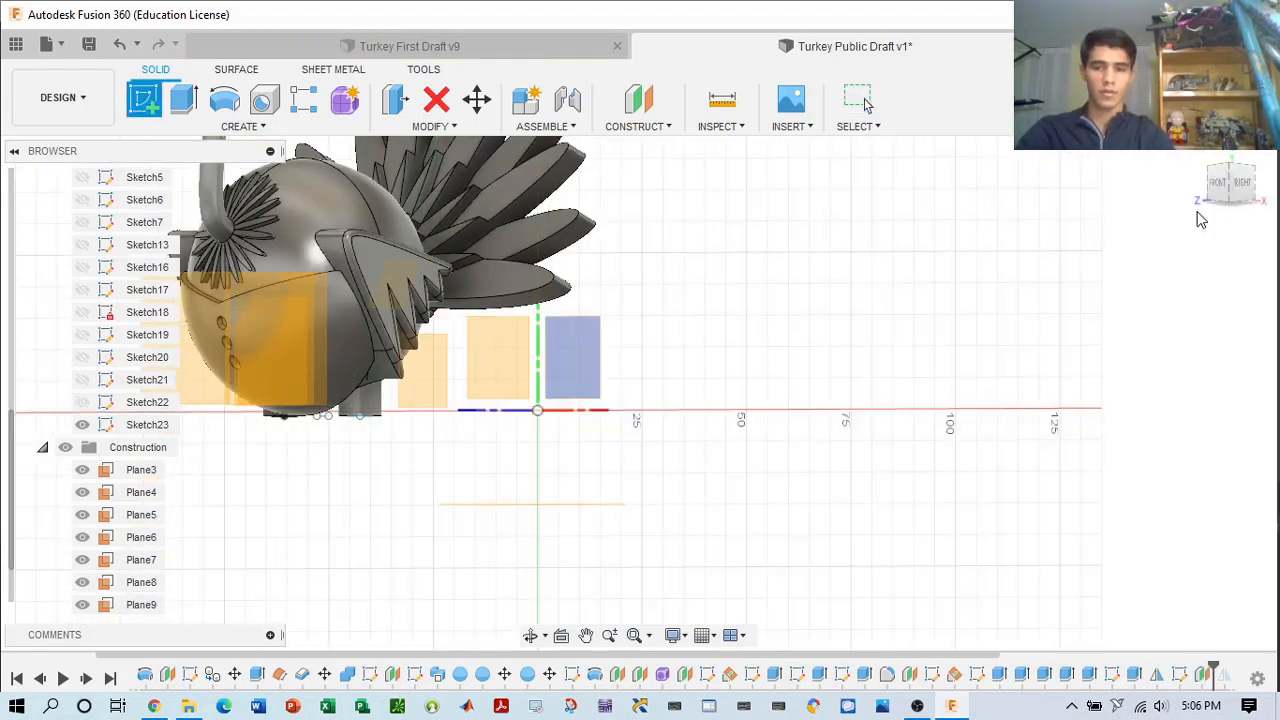
click(1229, 194)
click(513, 545)
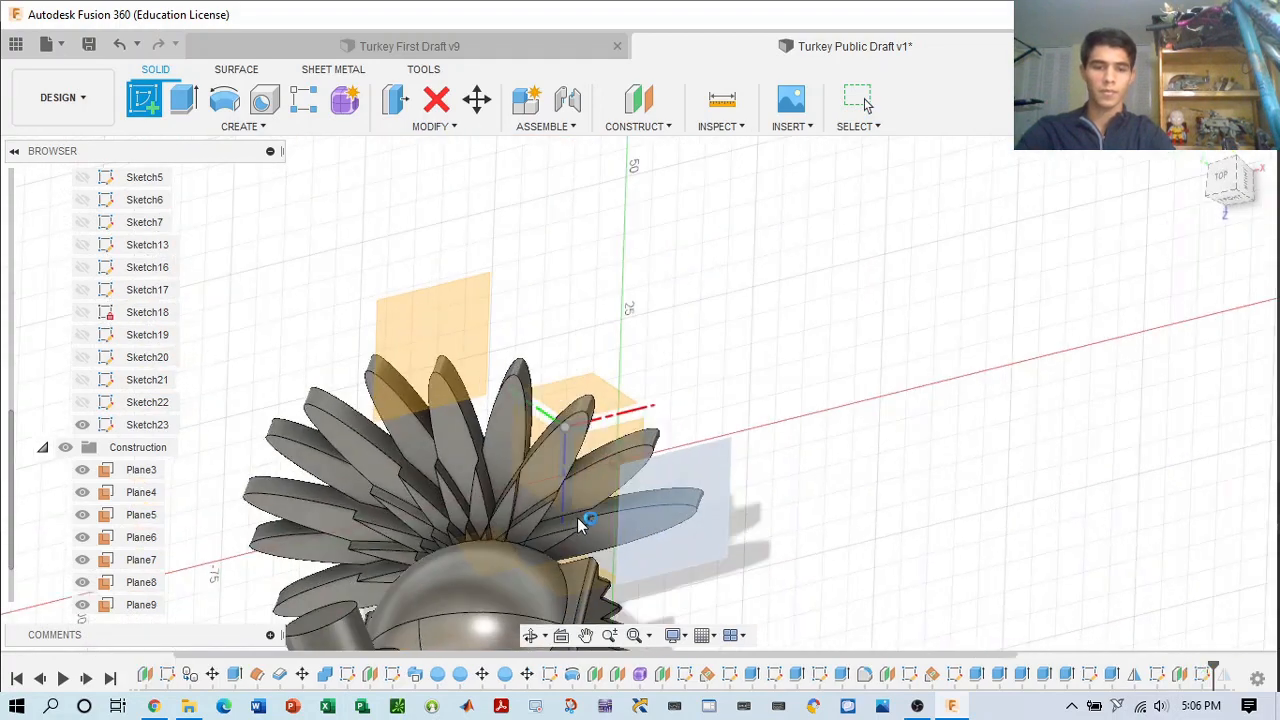
click(1232, 172)
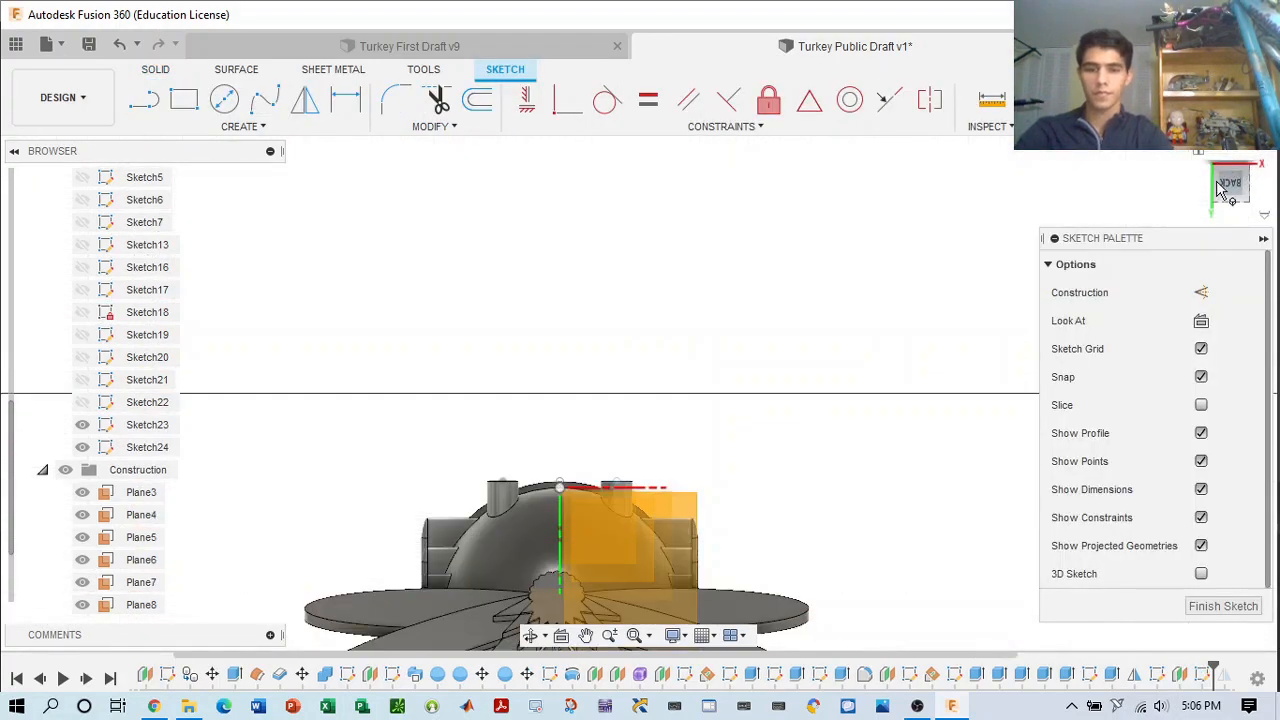
click(1222, 186)
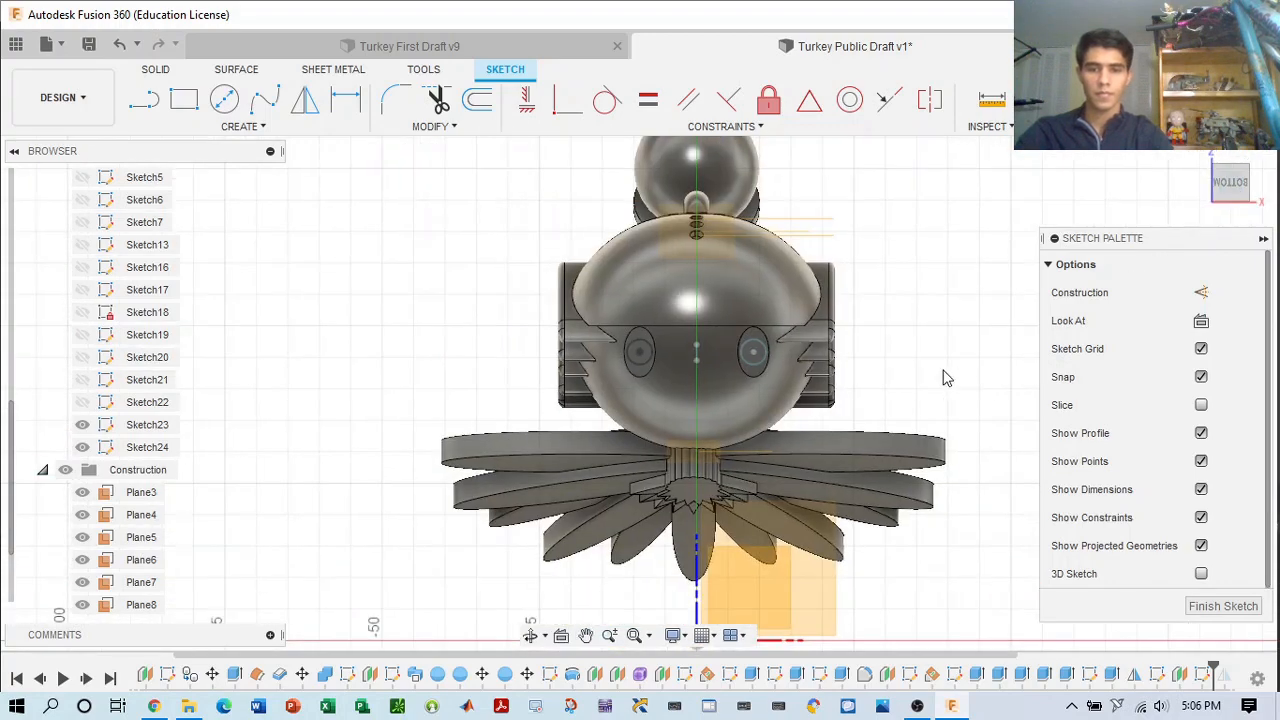
scroll(757, 434, up, 5)
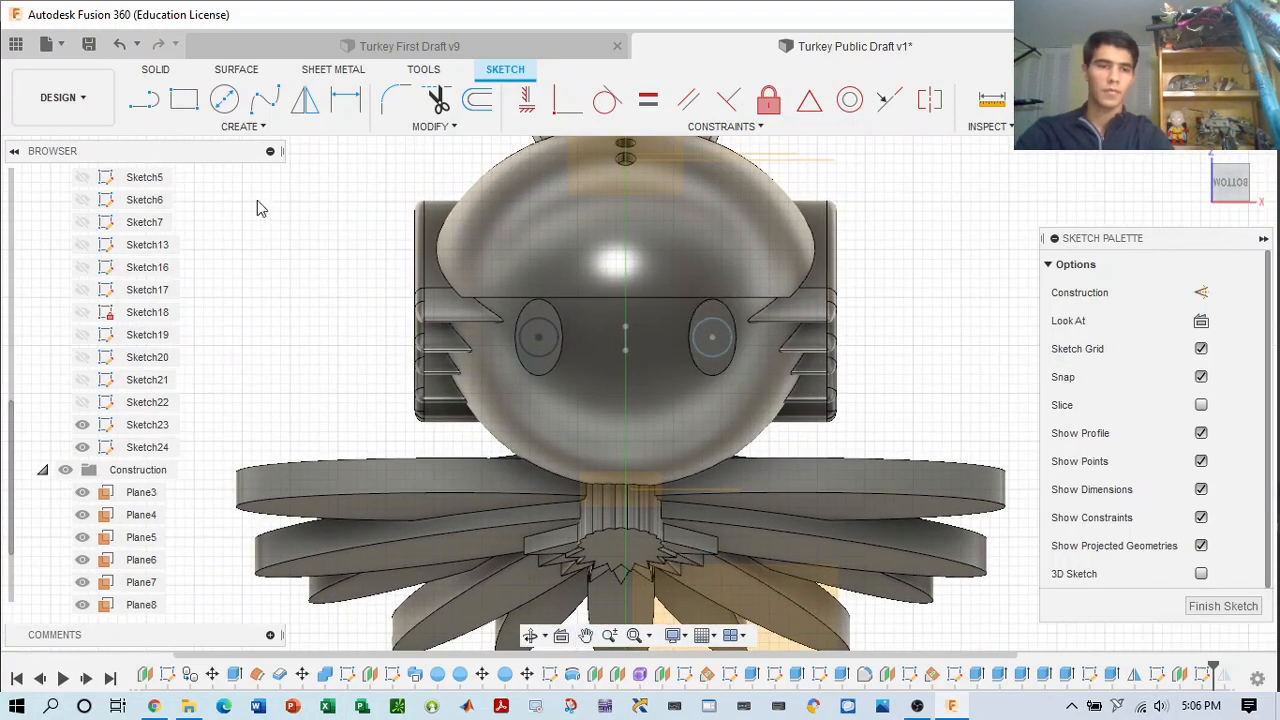
- Draw a front-to-back ellipse centred ahead of the original leg stub, ending at the leg circle's centre, with a 3.75 mm minor axis
click(240, 127)
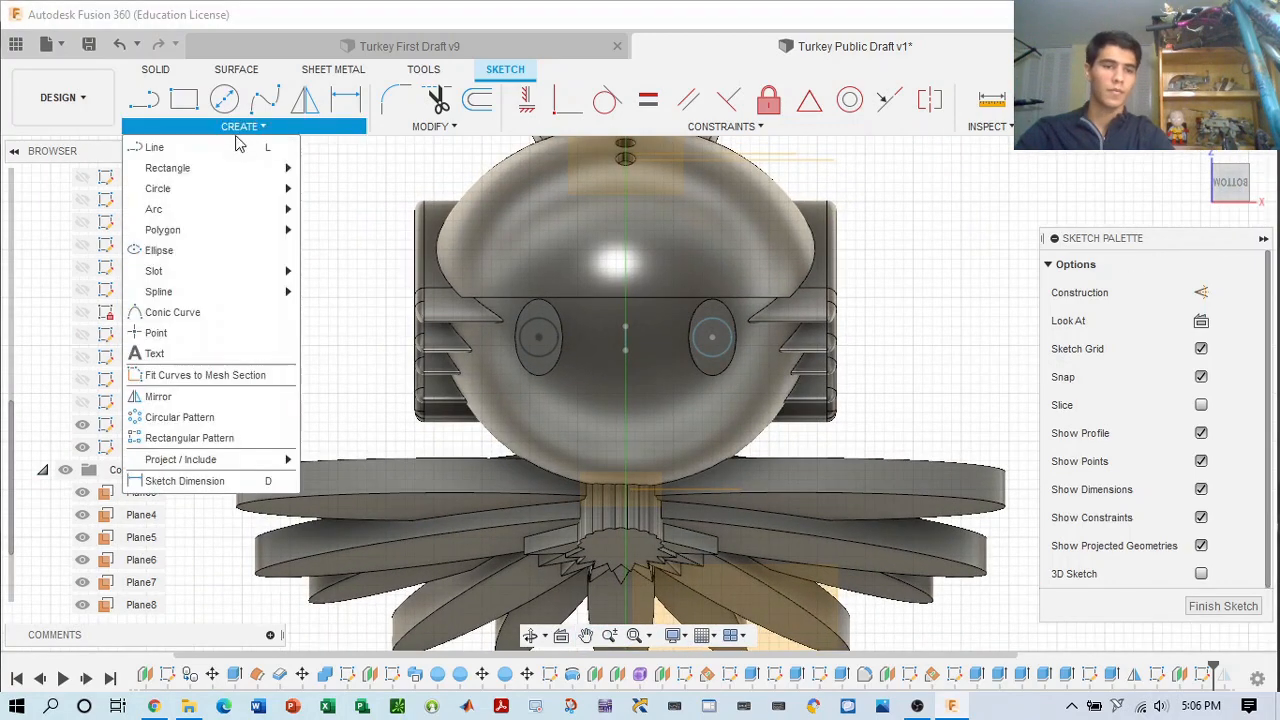
click(183, 257)
scroll(550, 318, up, 4)
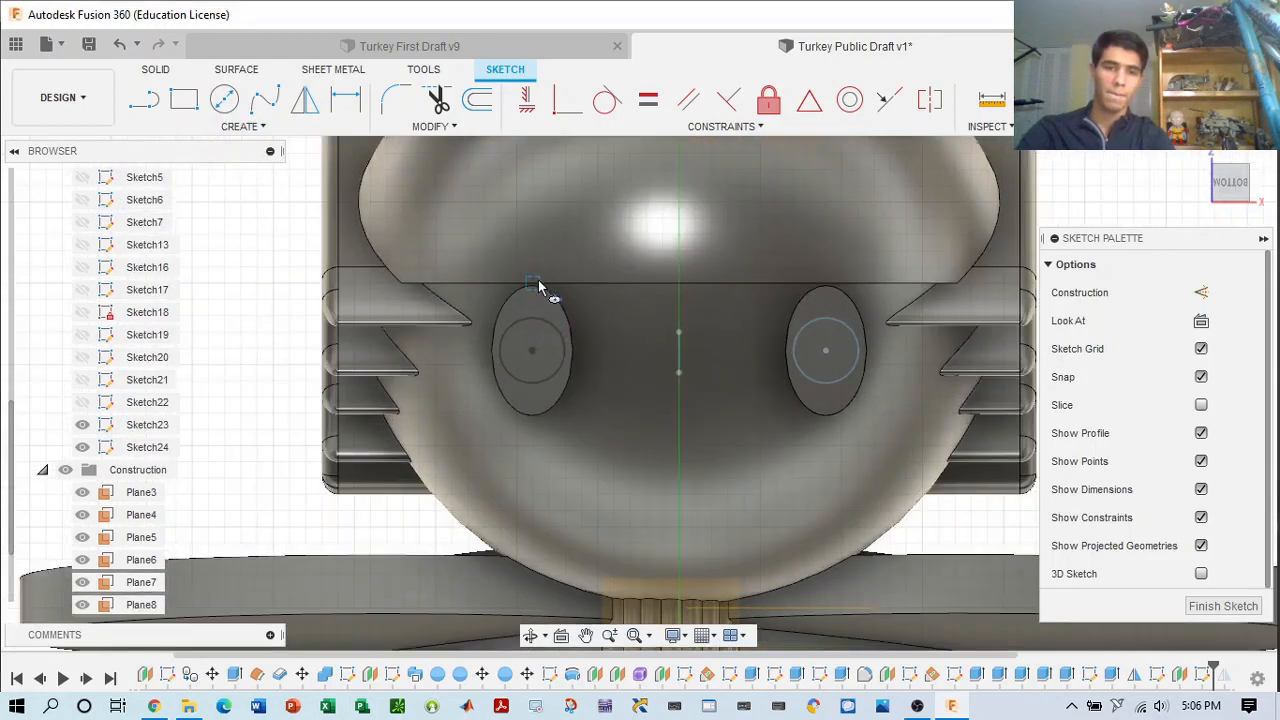
click(537, 247)
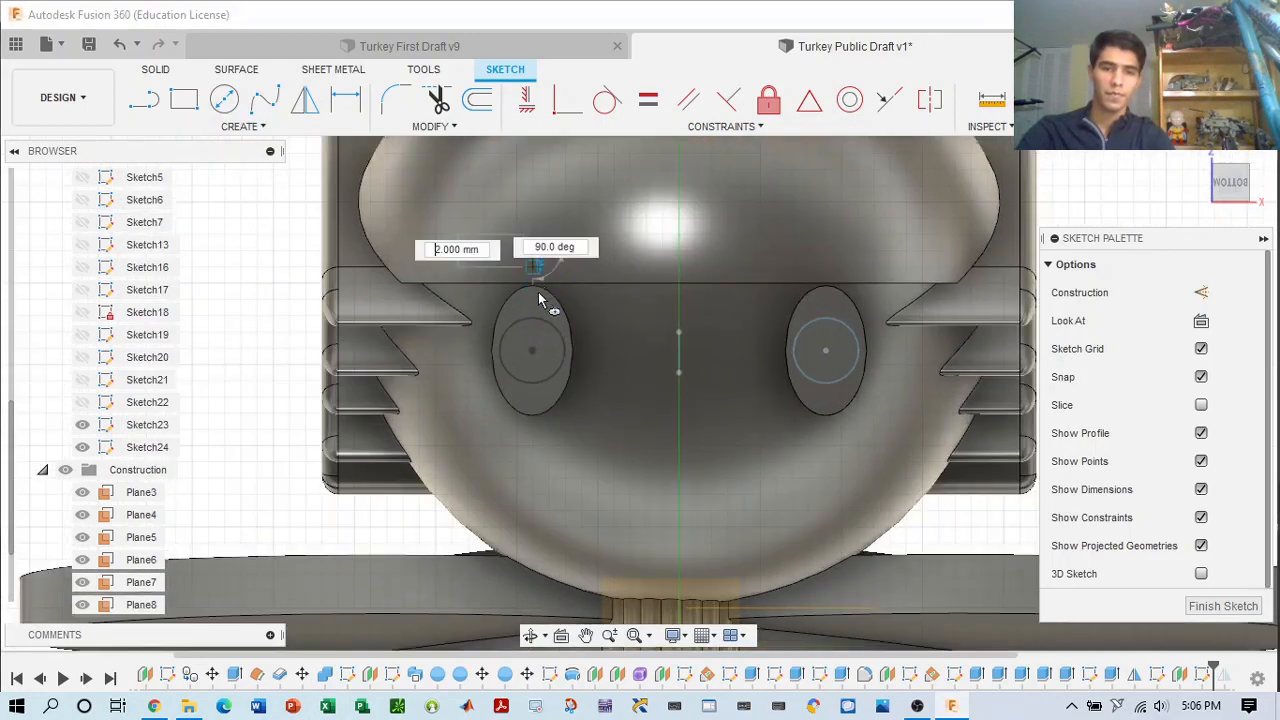
click(536, 345)
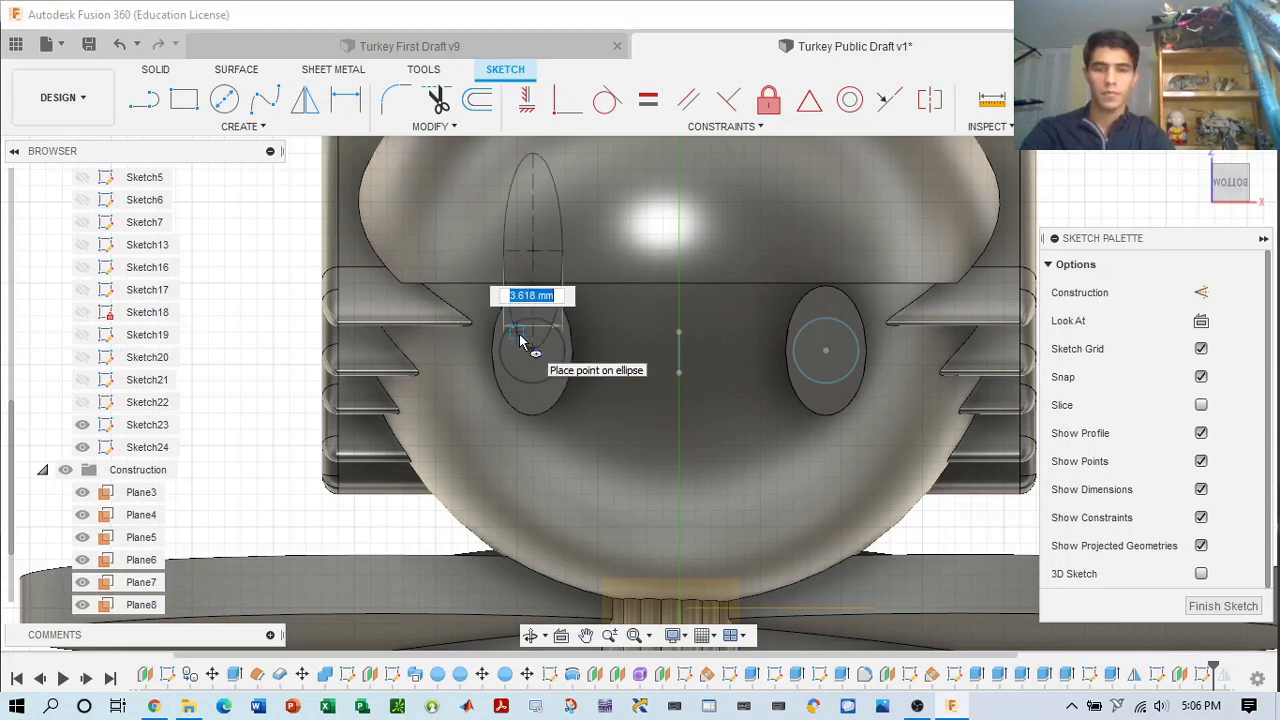
text(4)
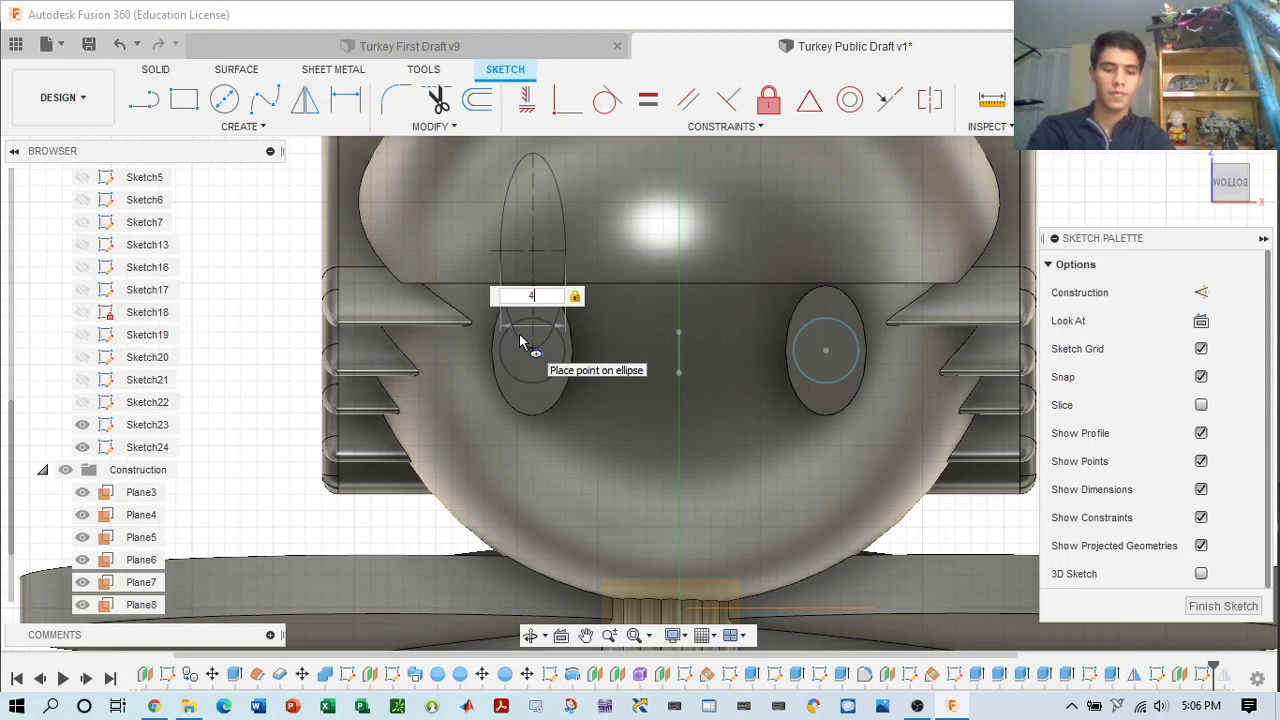
text(3.75)
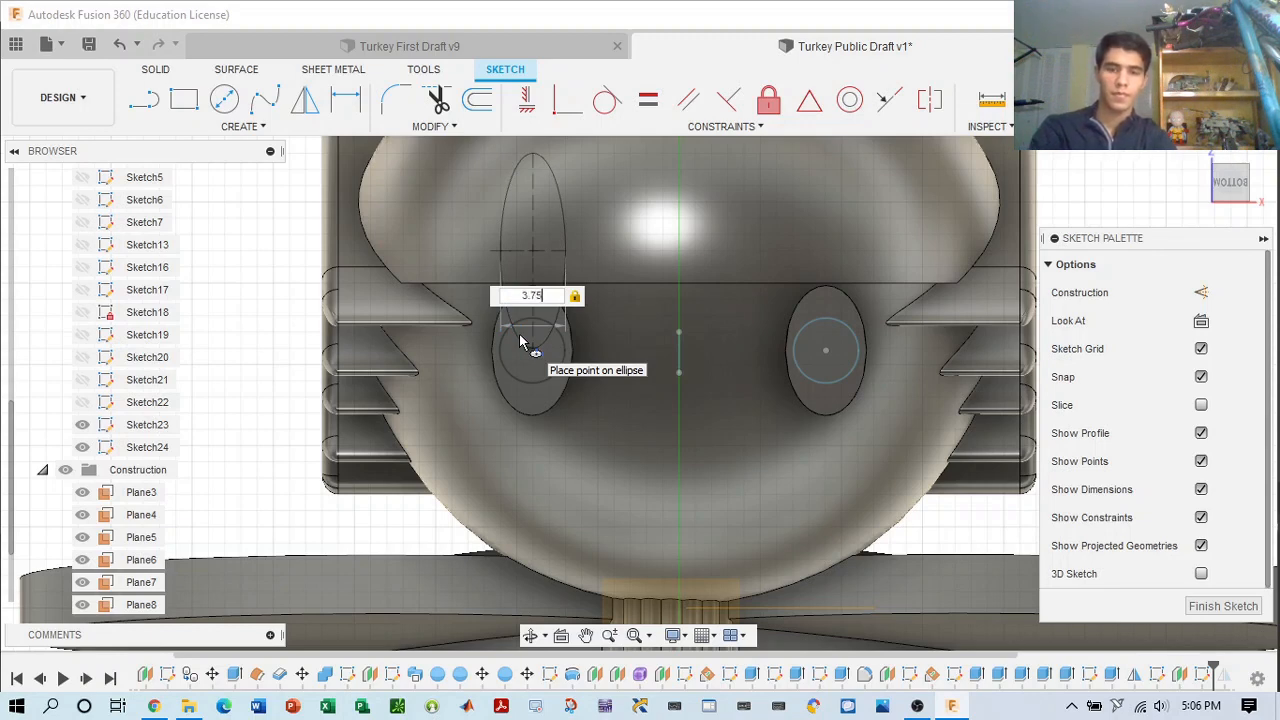
key(Return)
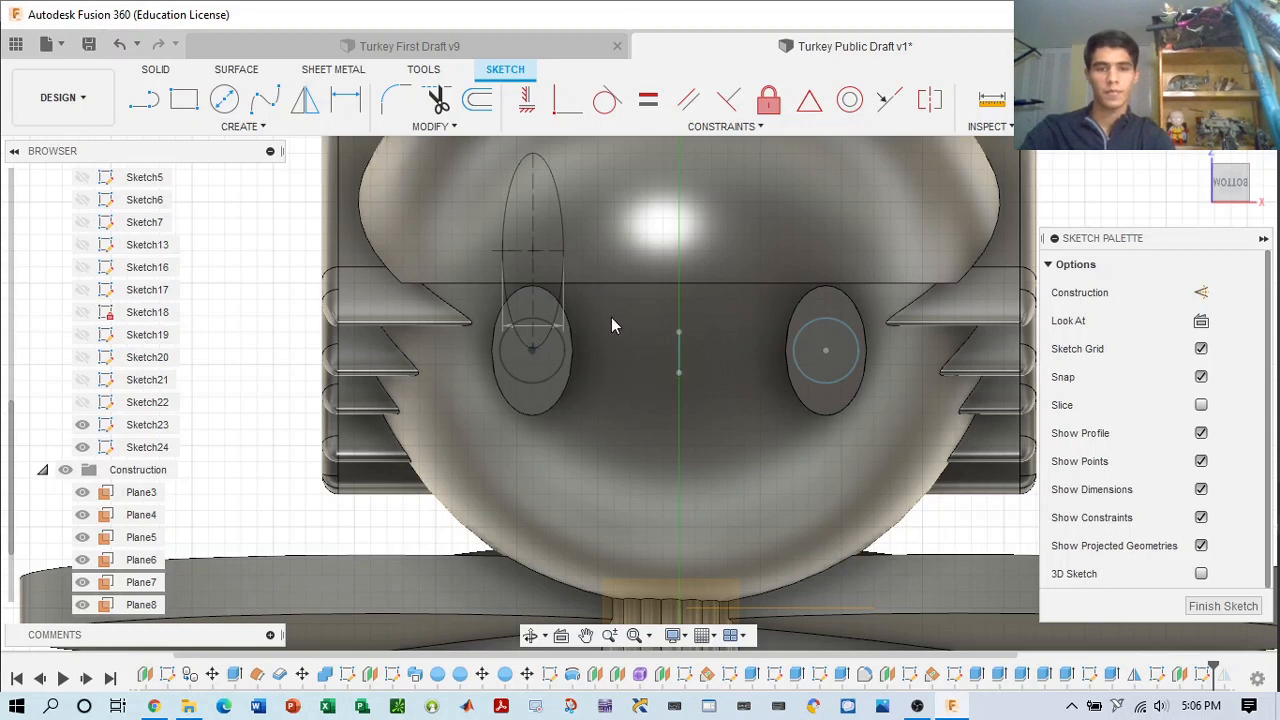
scroll(729, 283, down, 2)
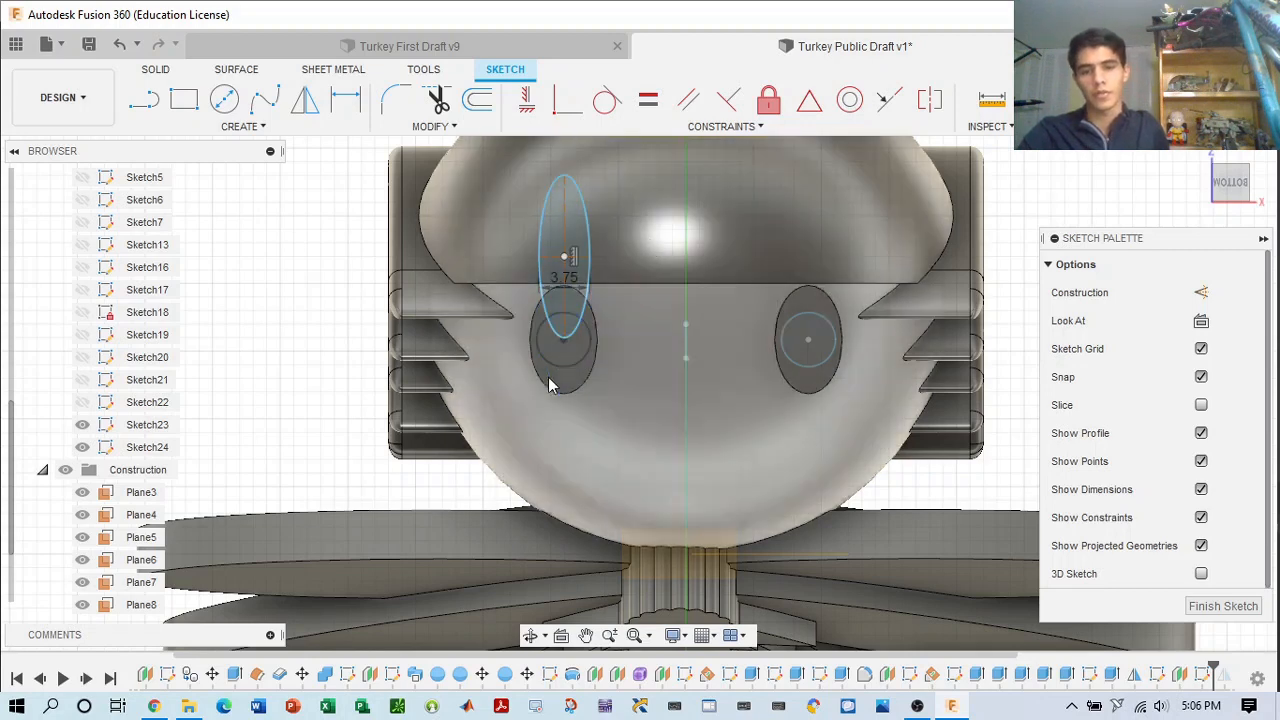
- Set up a circular pattern of the toe ellipse around the centre of the original leg's circle
click(544, 318)
key(Escape)
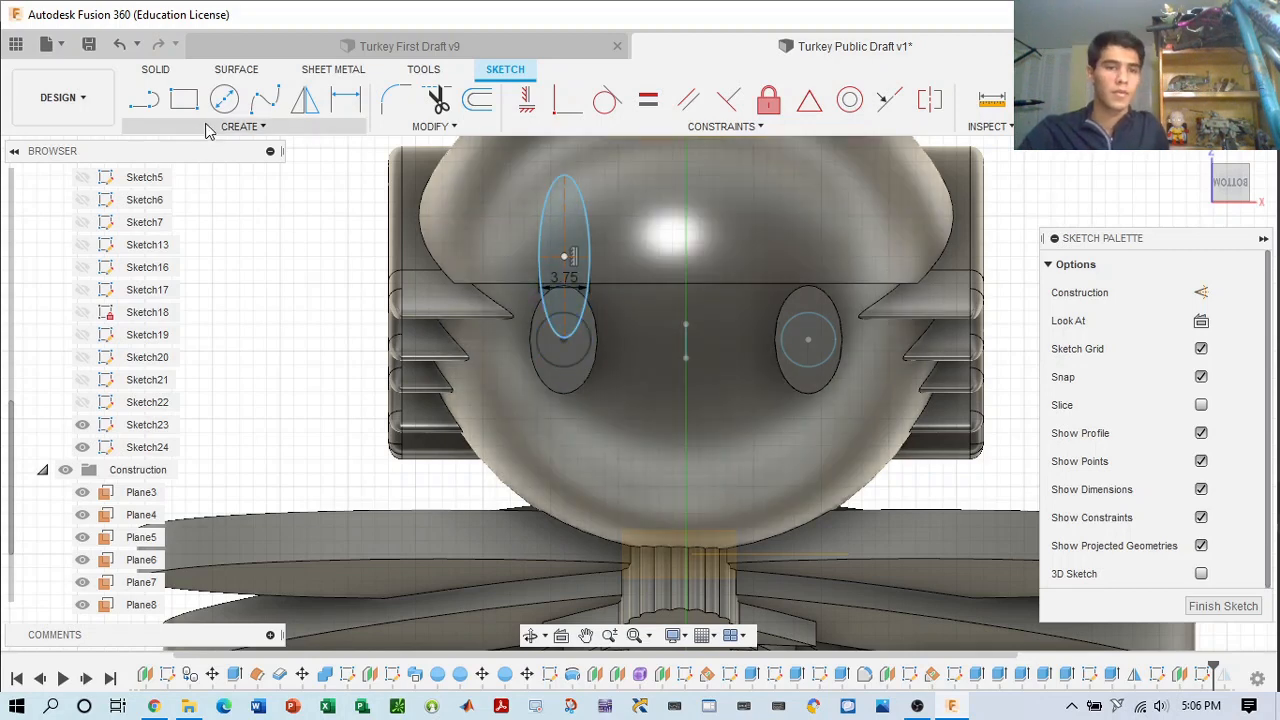
click(542, 284)
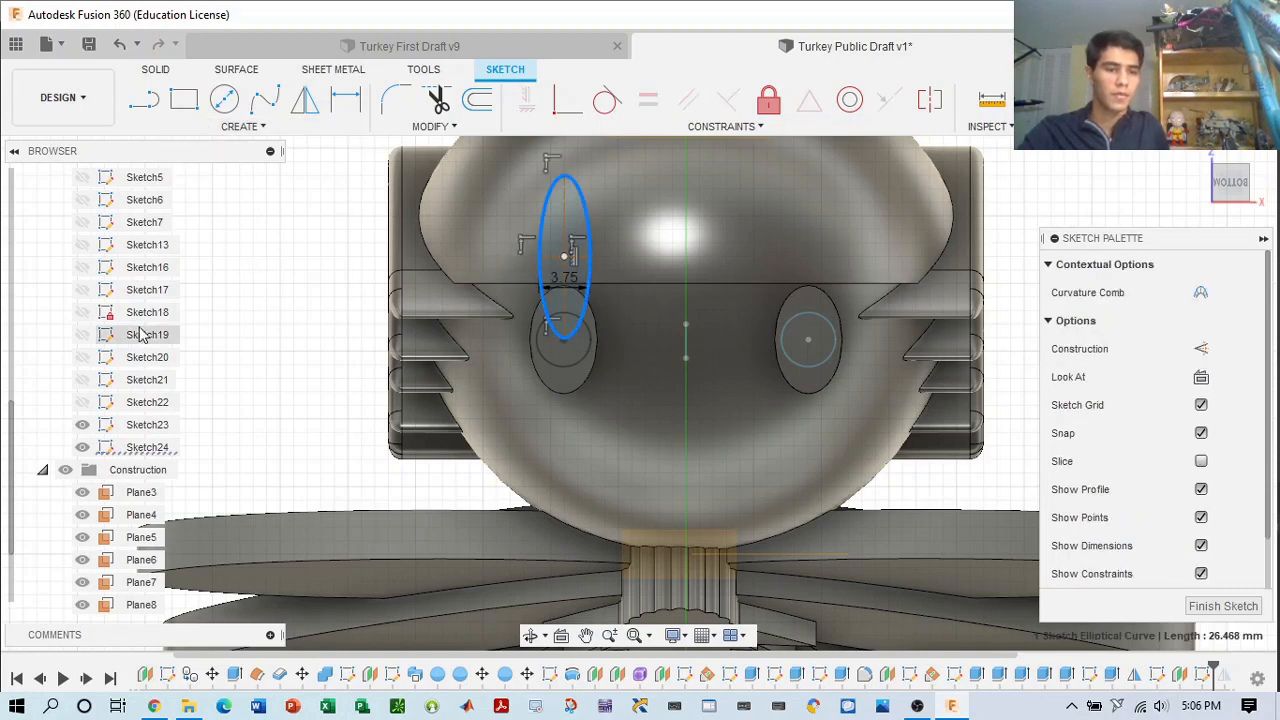
click(238, 126)
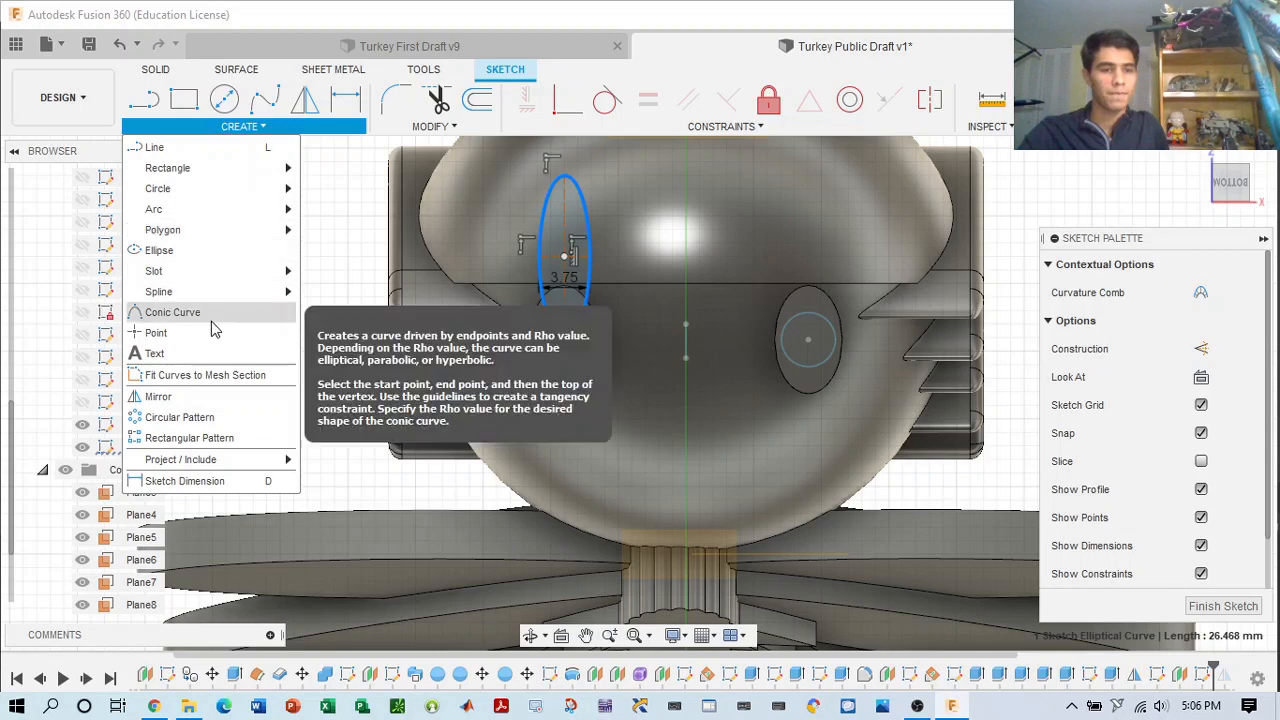
click(217, 425)
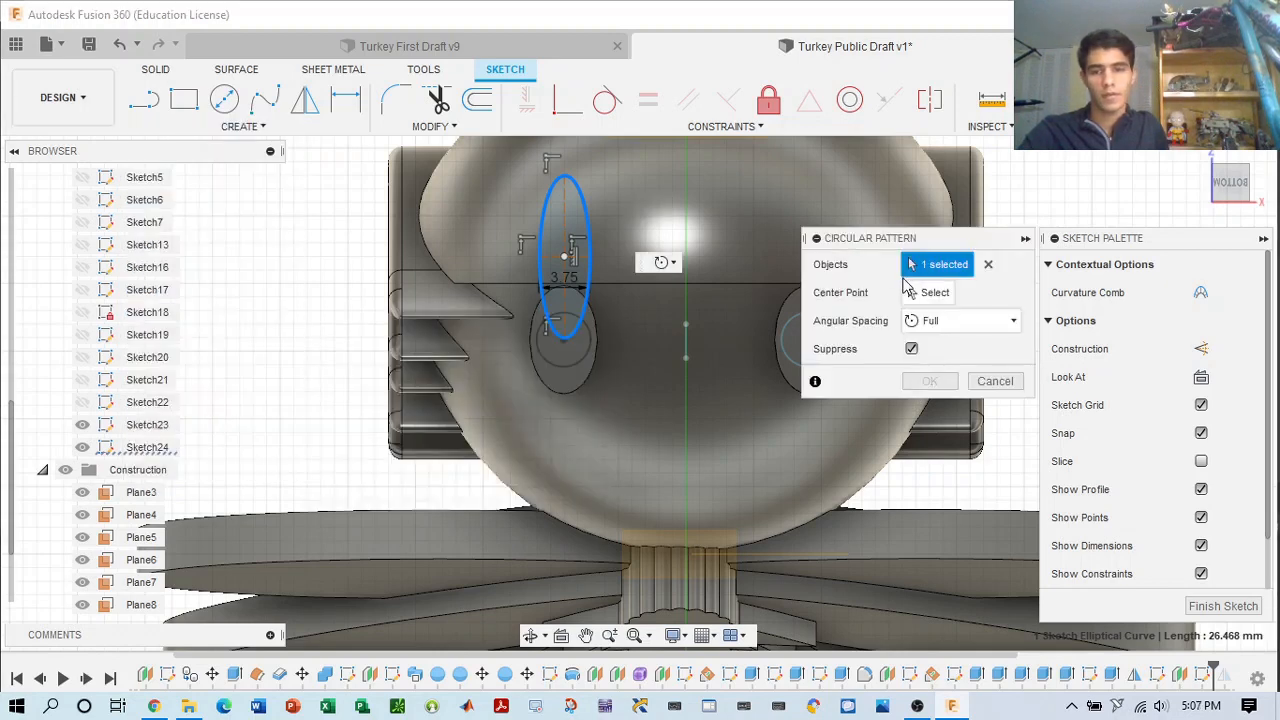
click(568, 210)
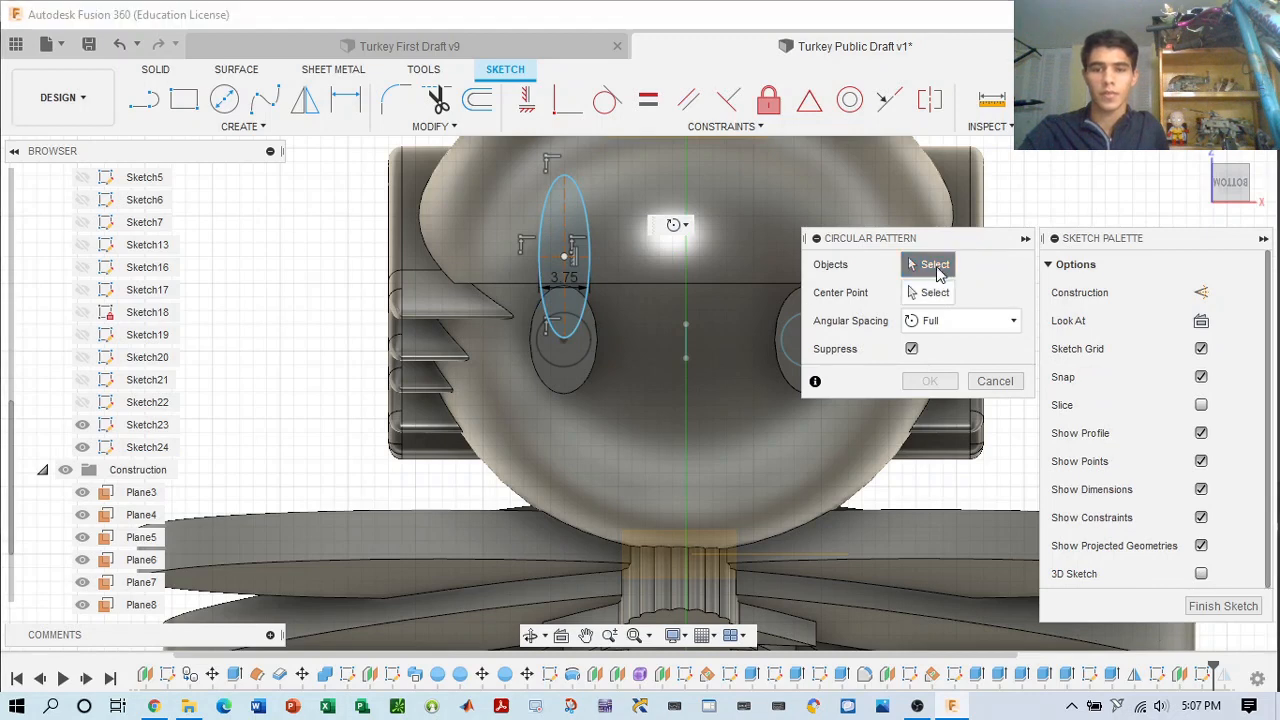
click(578, 200)
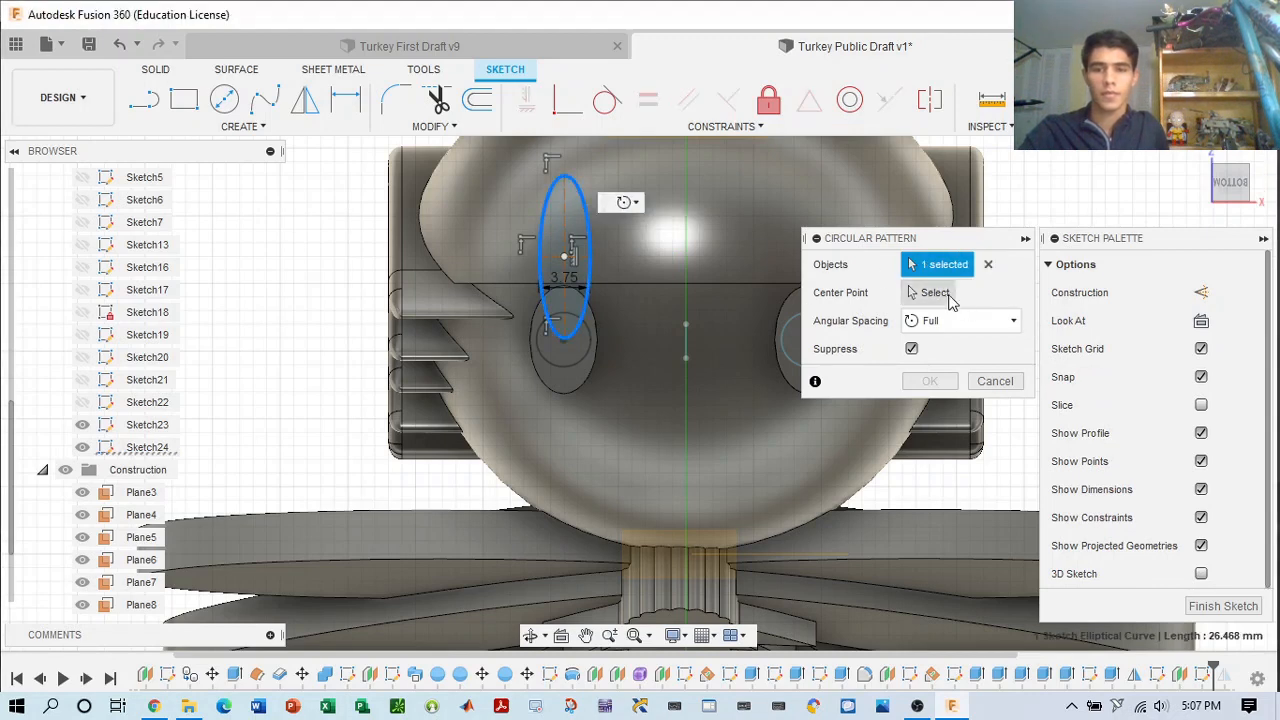
click(934, 292)
click(564, 339)
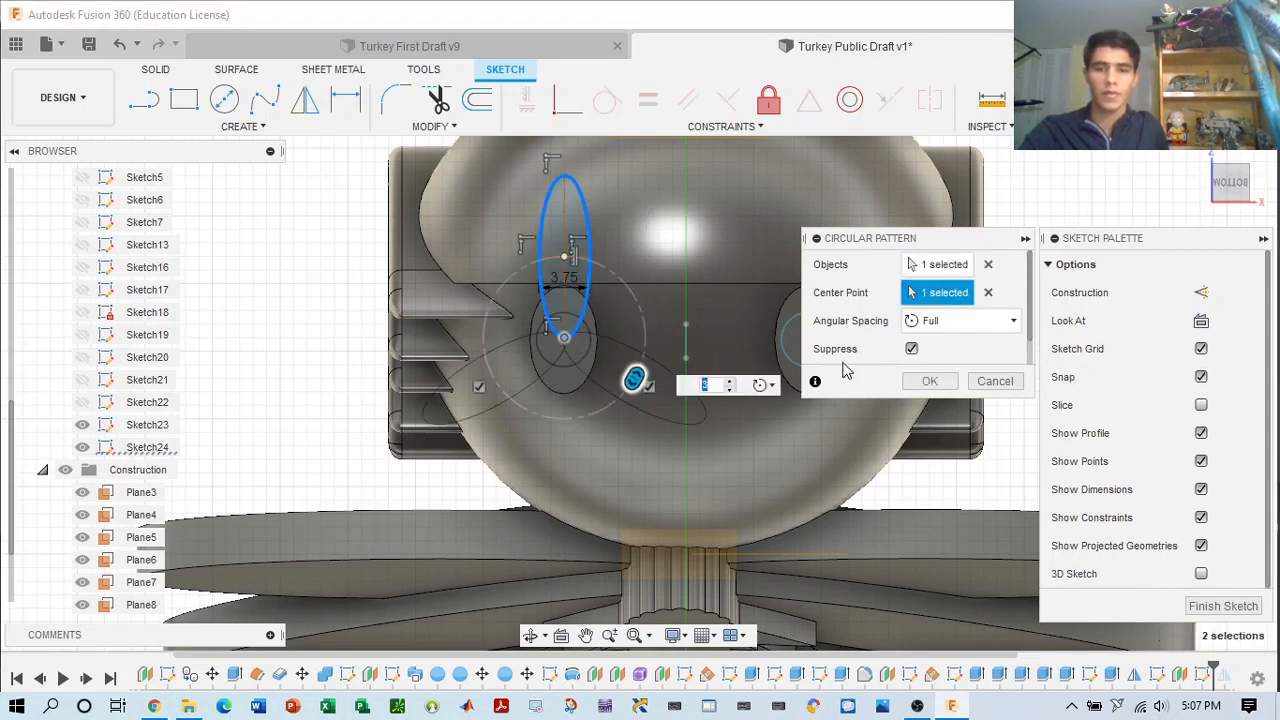
- Spread the three patterned toes symmetrically over a total angle of 90 degrees and create the pattern
click(960, 321)
click(944, 363)
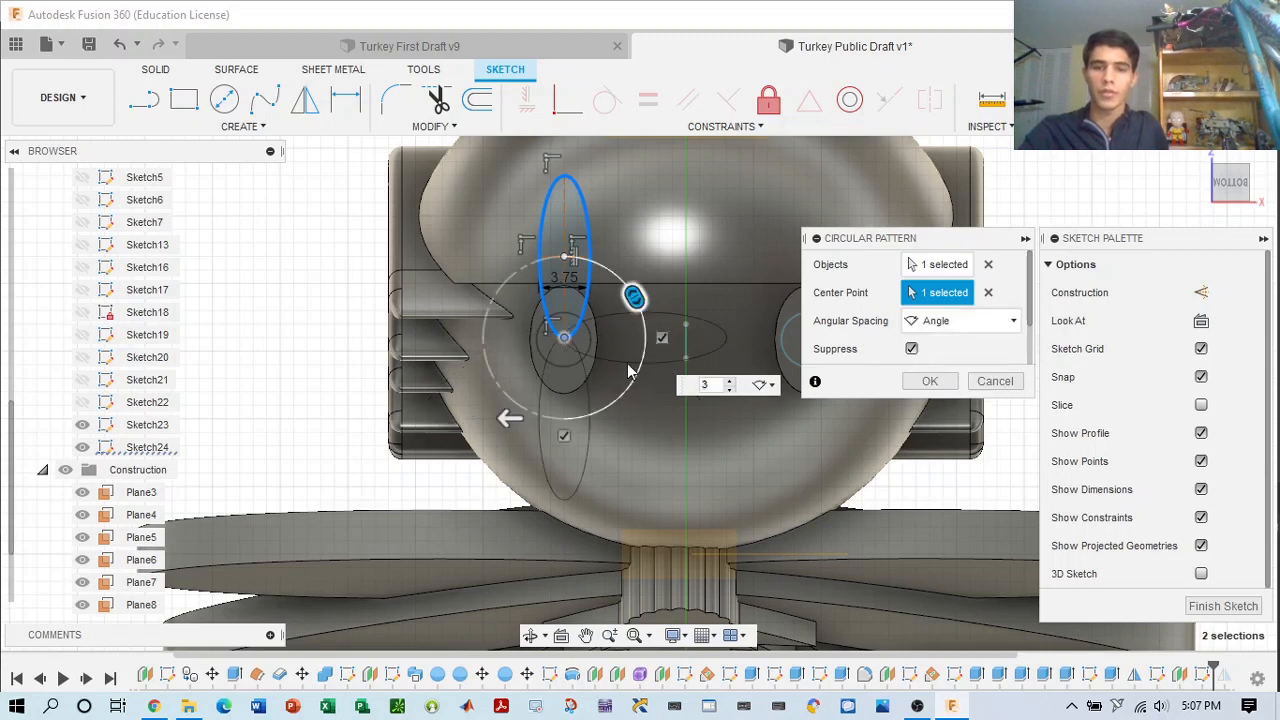
drag(510, 413, 500, 446)
click(935, 321)
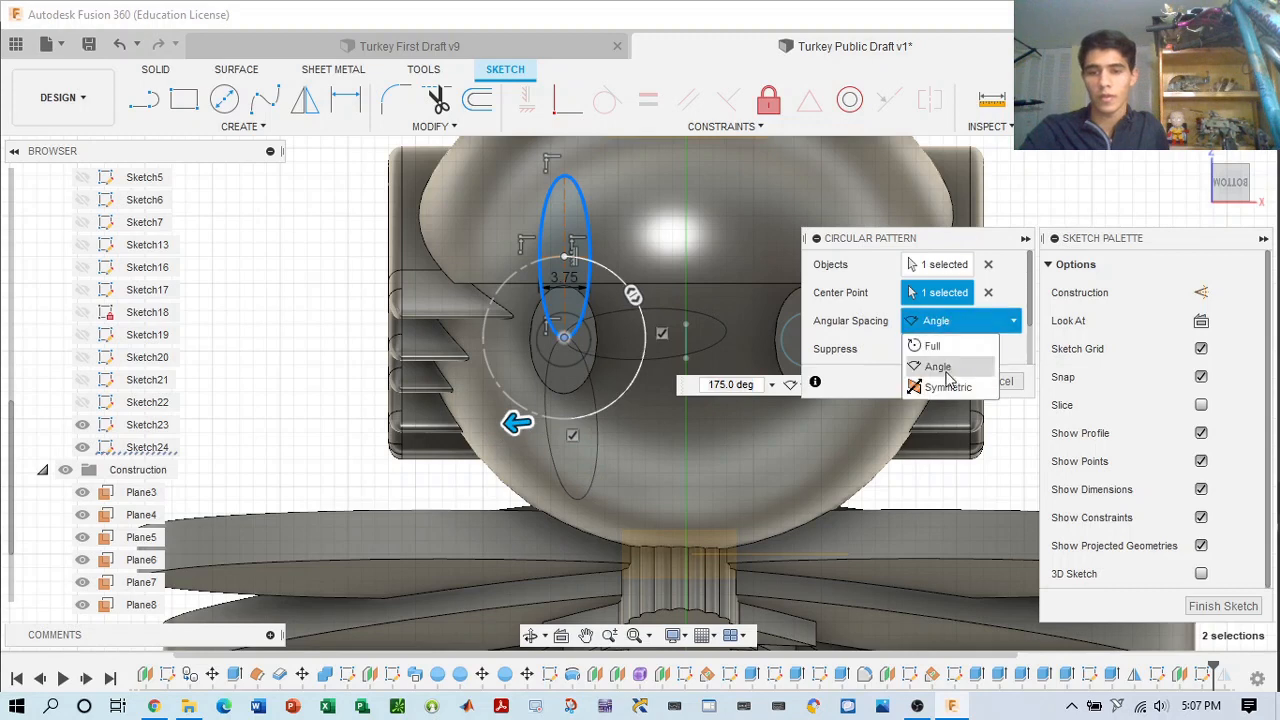
click(945, 388)
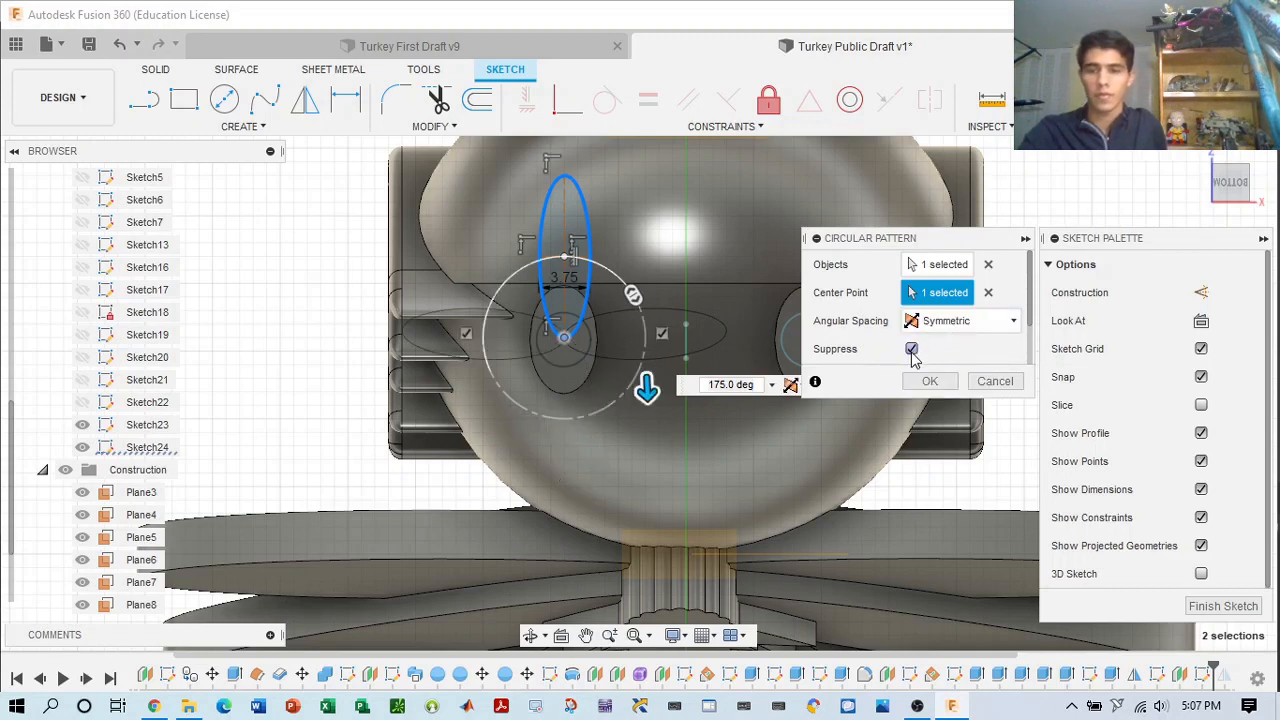
drag(1033, 320, 1035, 348)
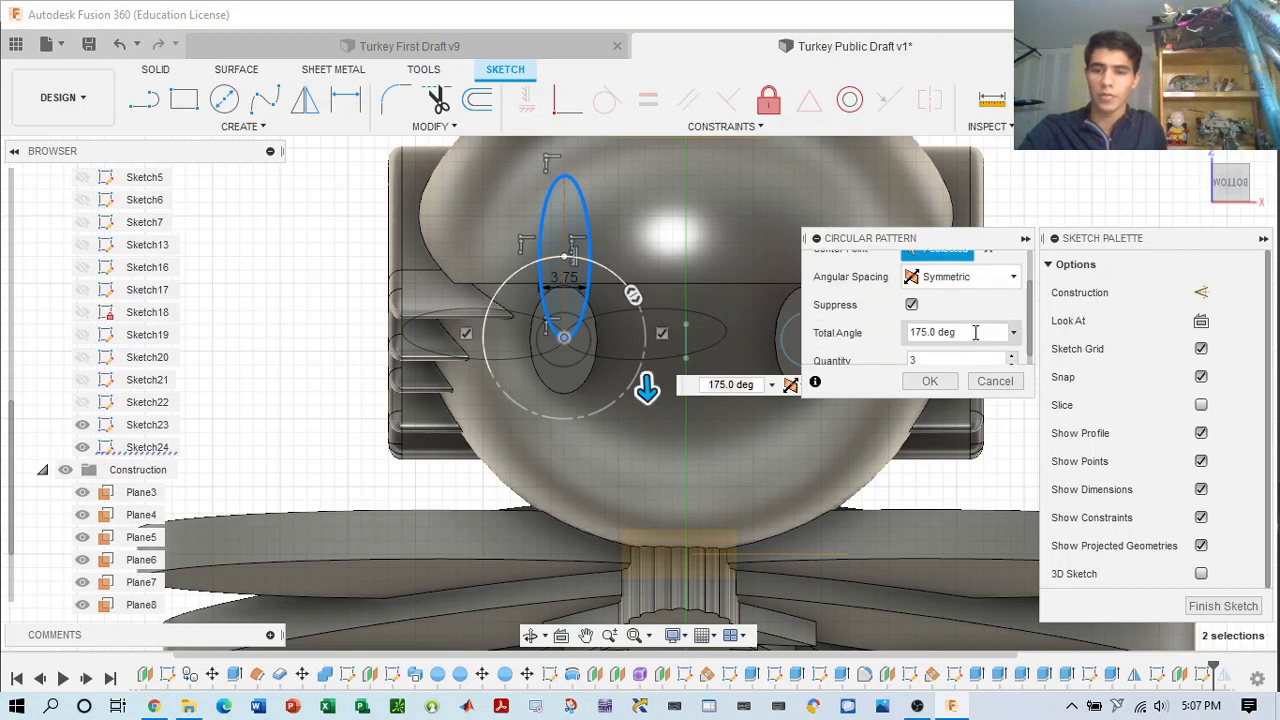
text(90)
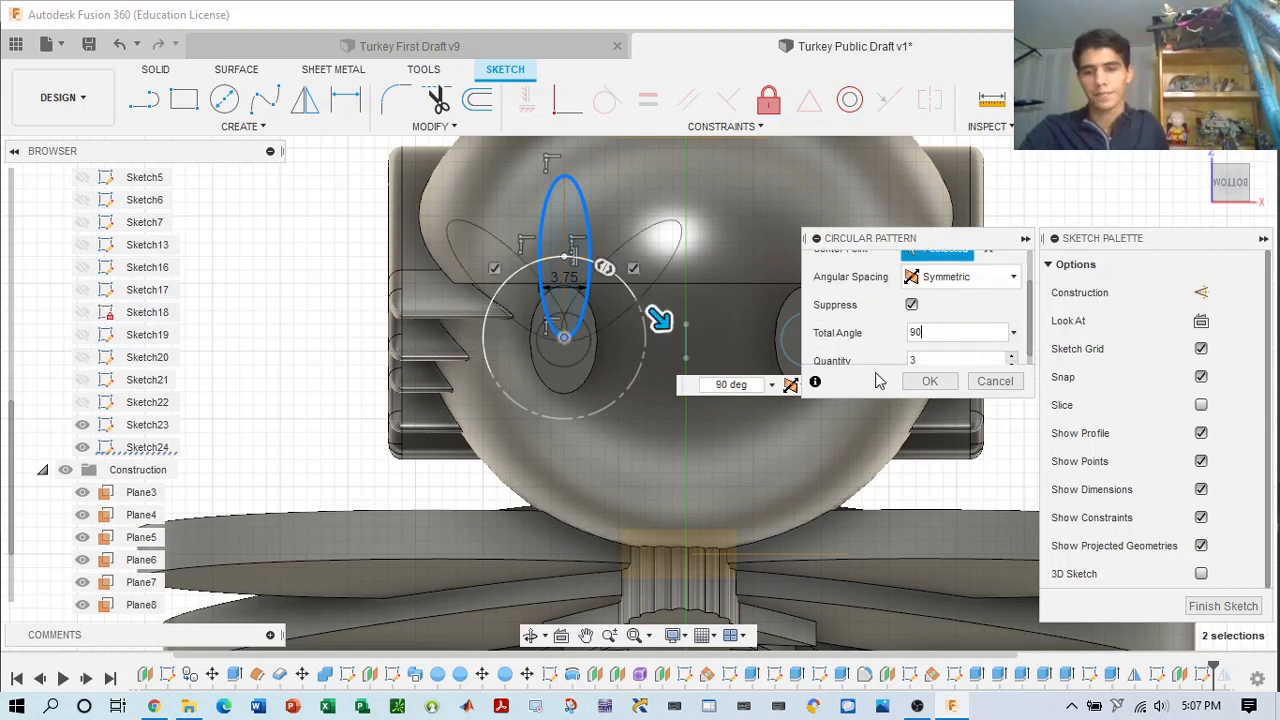
click(953, 384)
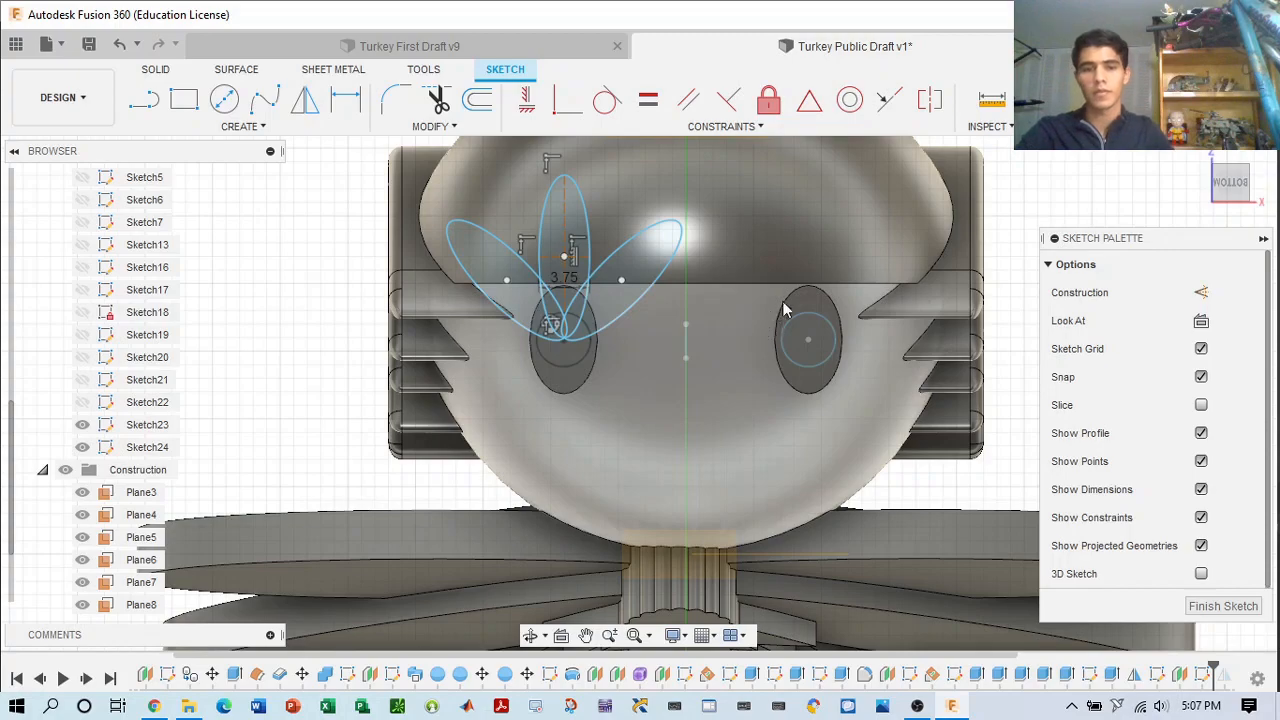
- Undo the circular pattern of the toe ellipse
middle_drag(782, 301, 814, 388)
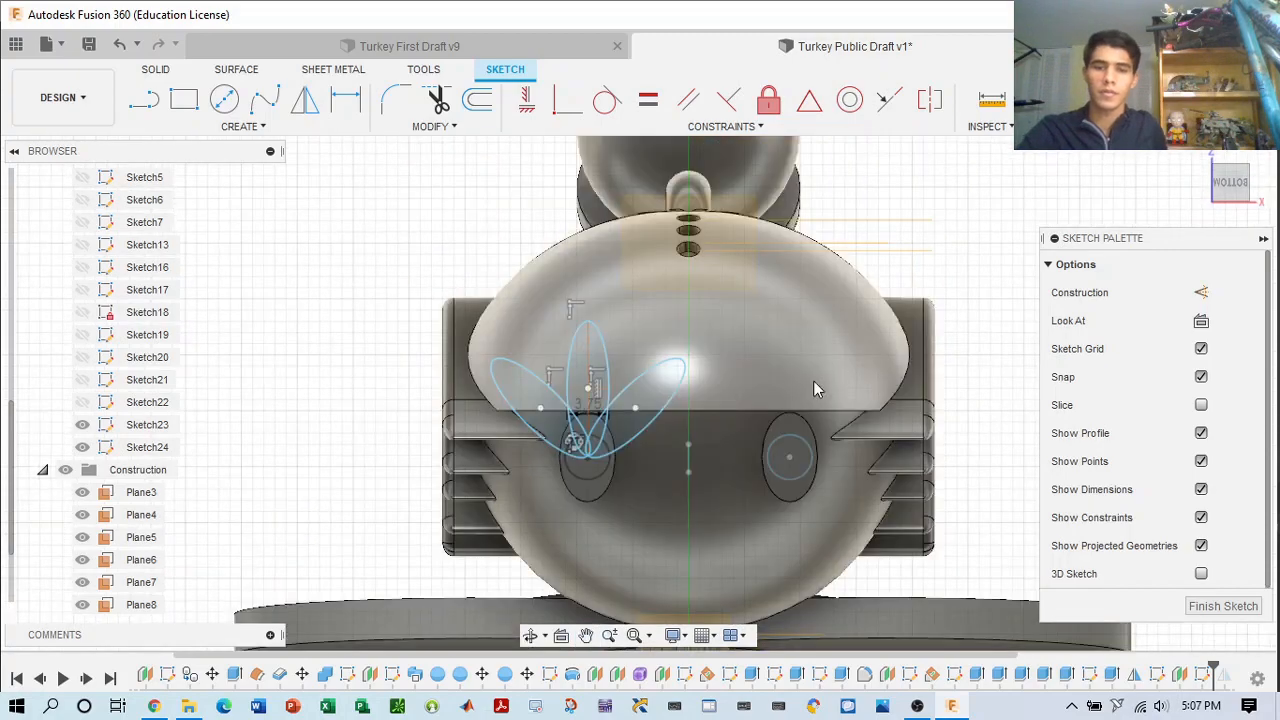
mouse_move(1233, 190)
mouse_down()
mouse_move(1222, 214)
mouse_move(1232, 243)
mouse_move(1231, 208)
mouse_move(1258, 200)
mouse_up()
click(1232, 200)
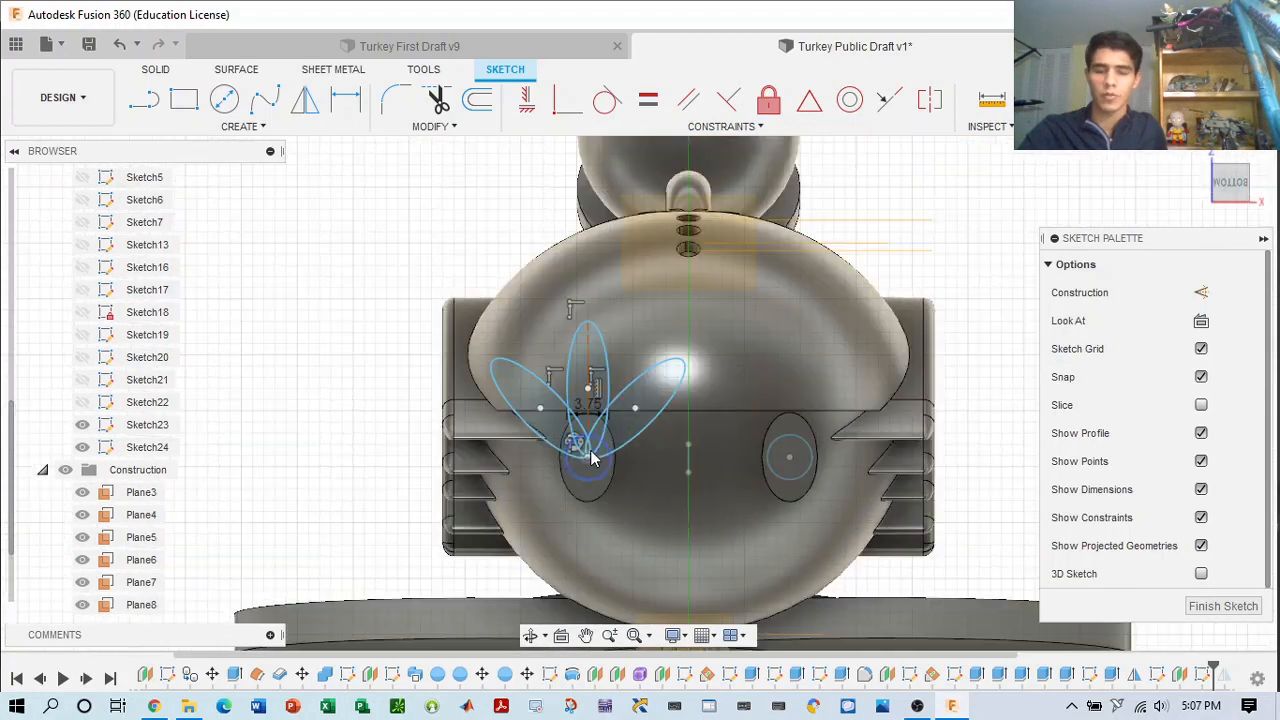
click(119, 45)
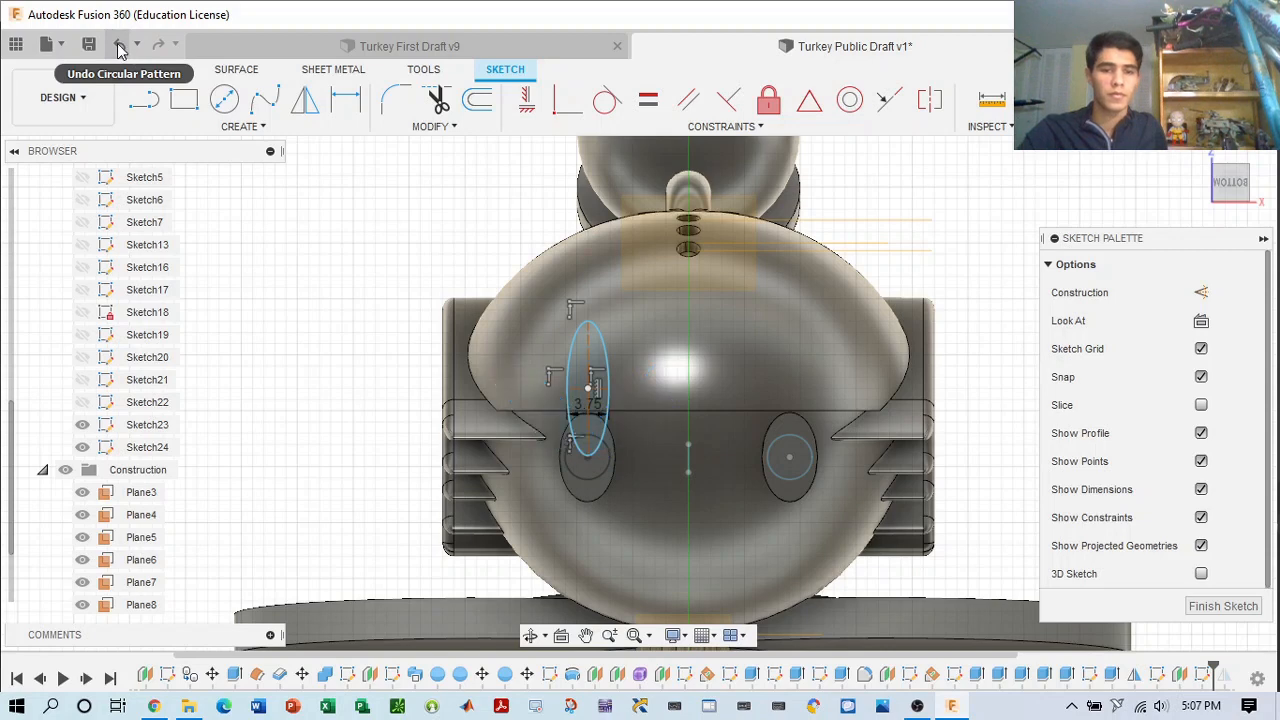
- Circular-pattern the toe ellipse around the leg circle's centre as three instances, spaced symmetrically over a total angle of 75 degrees
click(605, 379)
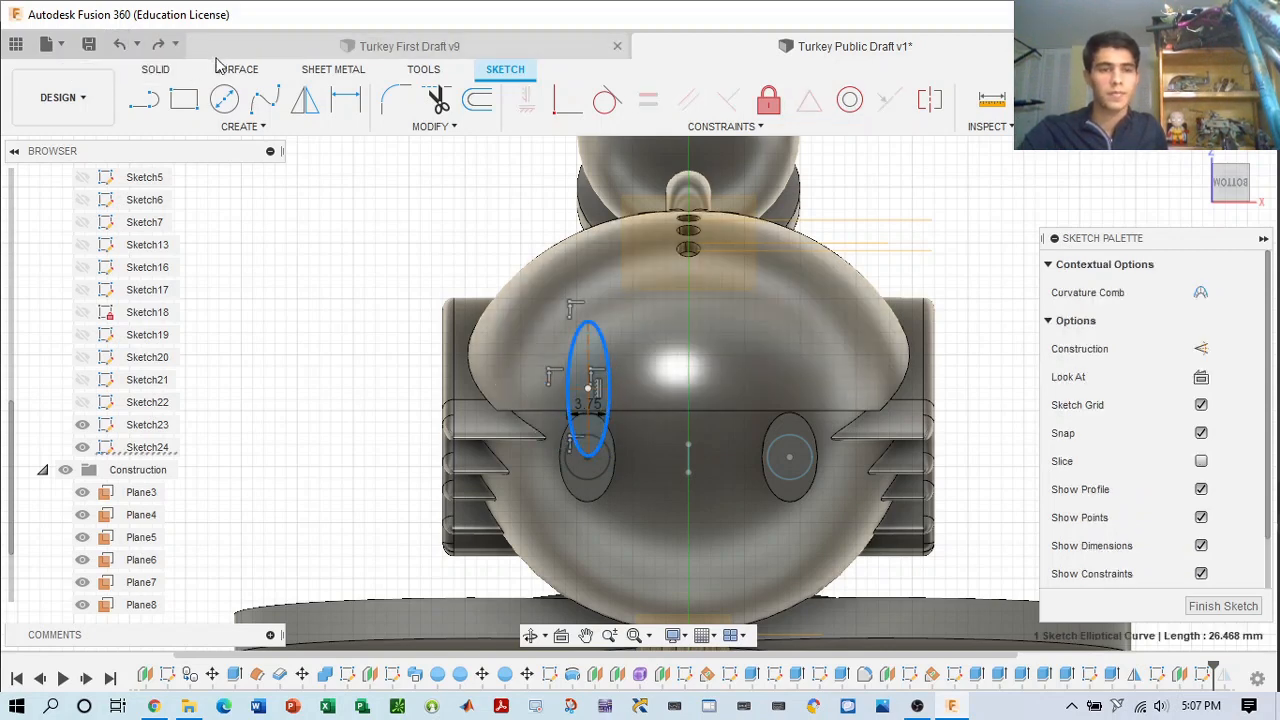
click(230, 128)
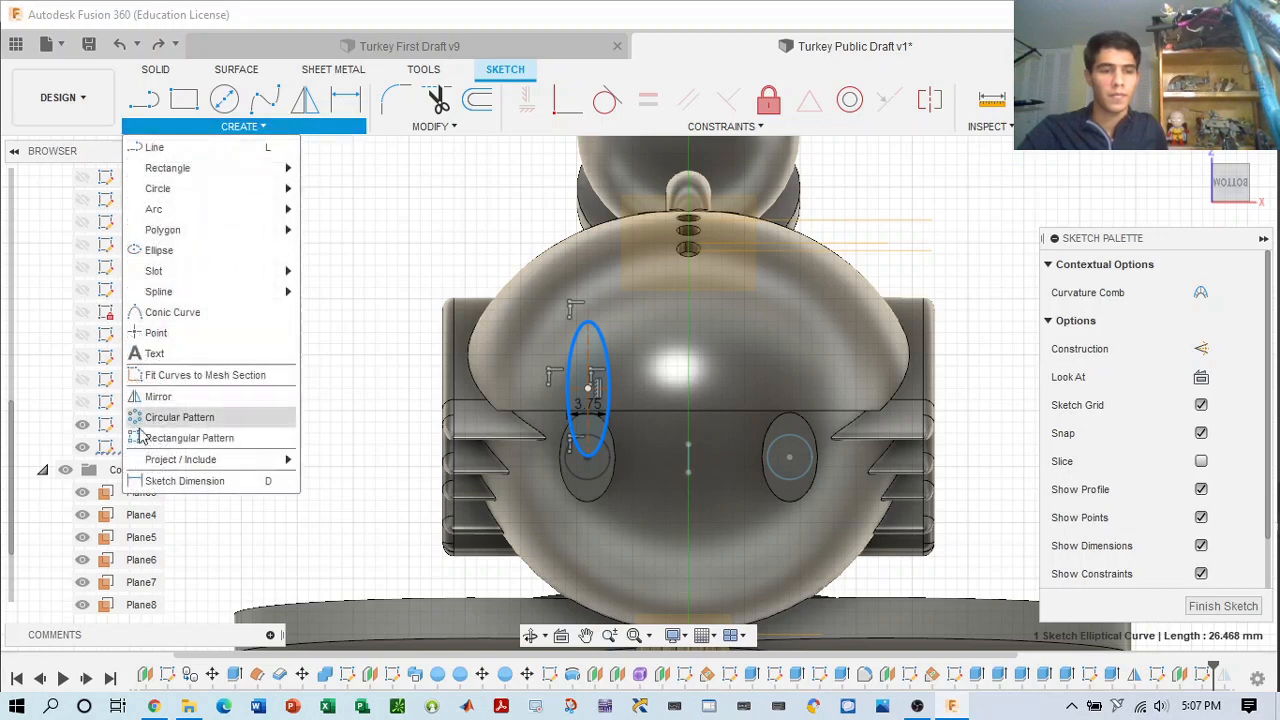
click(179, 418)
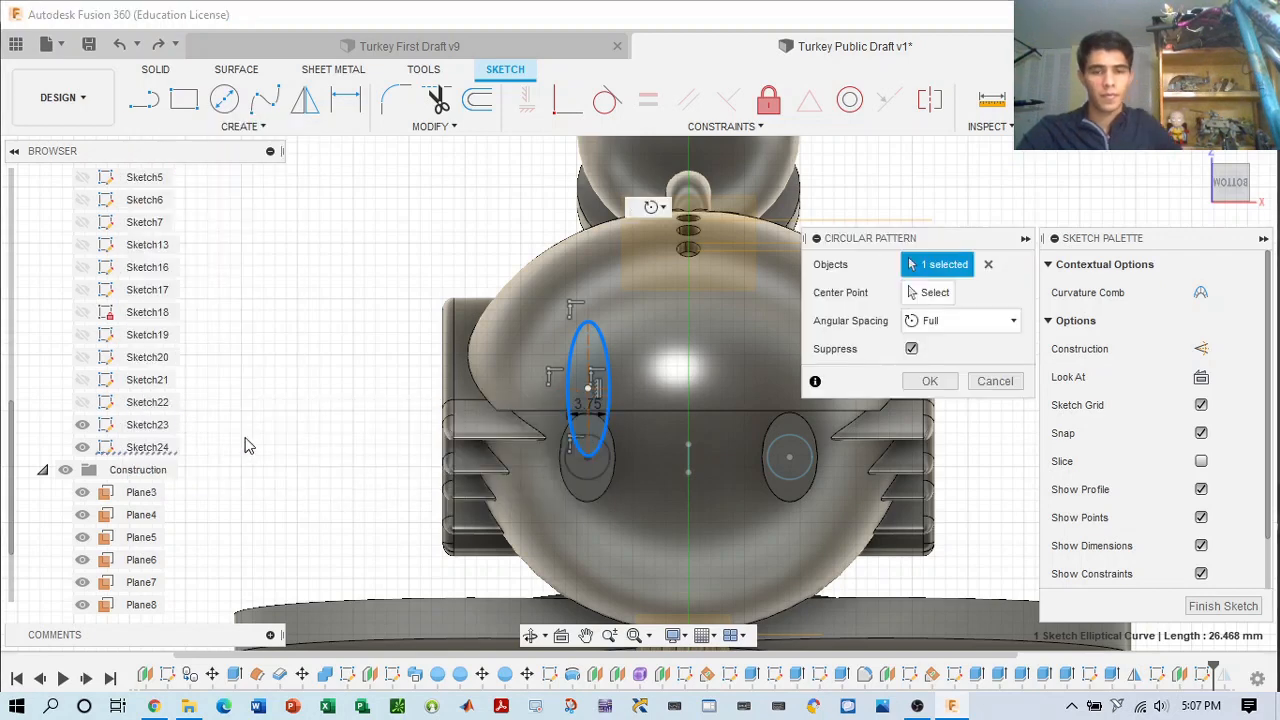
click(960, 320)
click(948, 367)
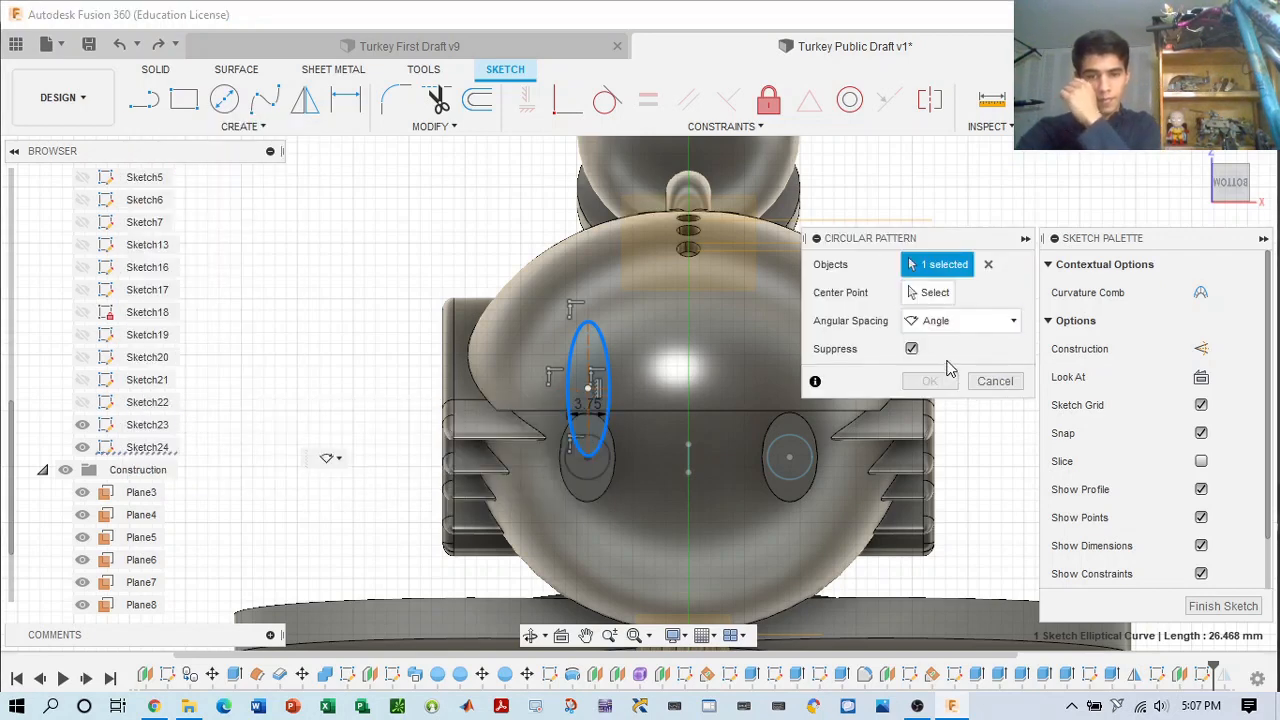
click(938, 295)
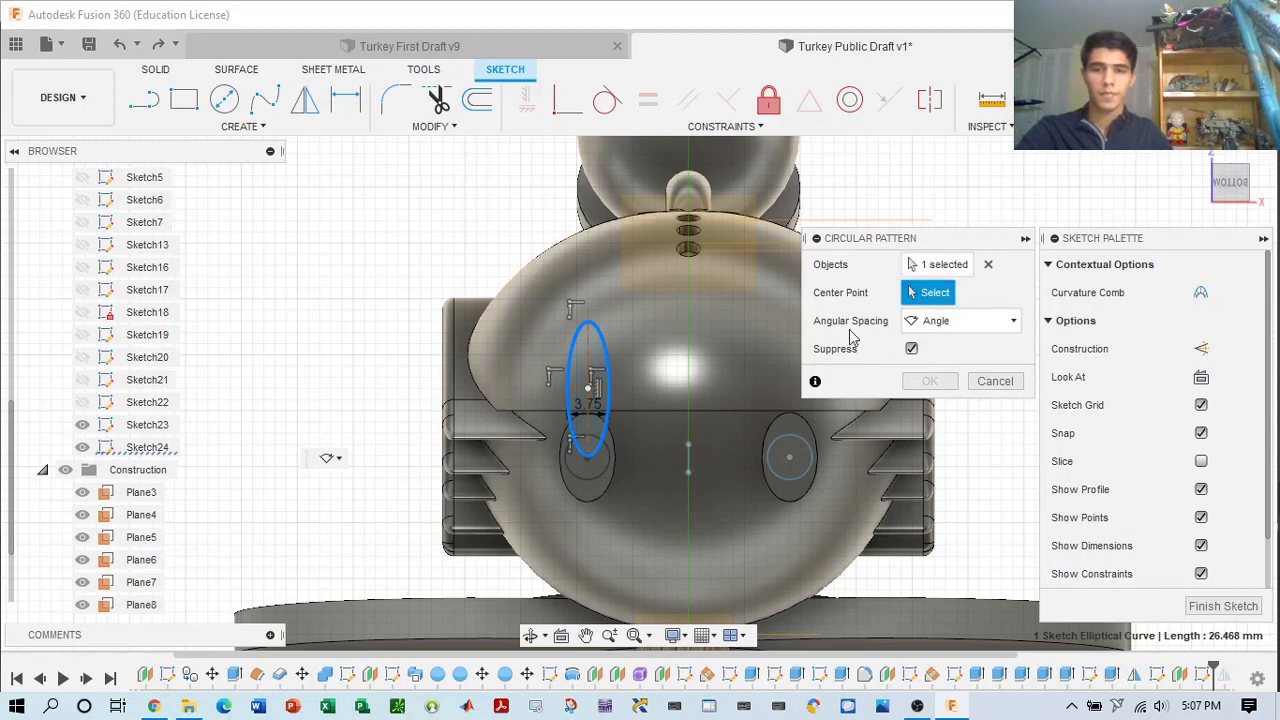
click(589, 454)
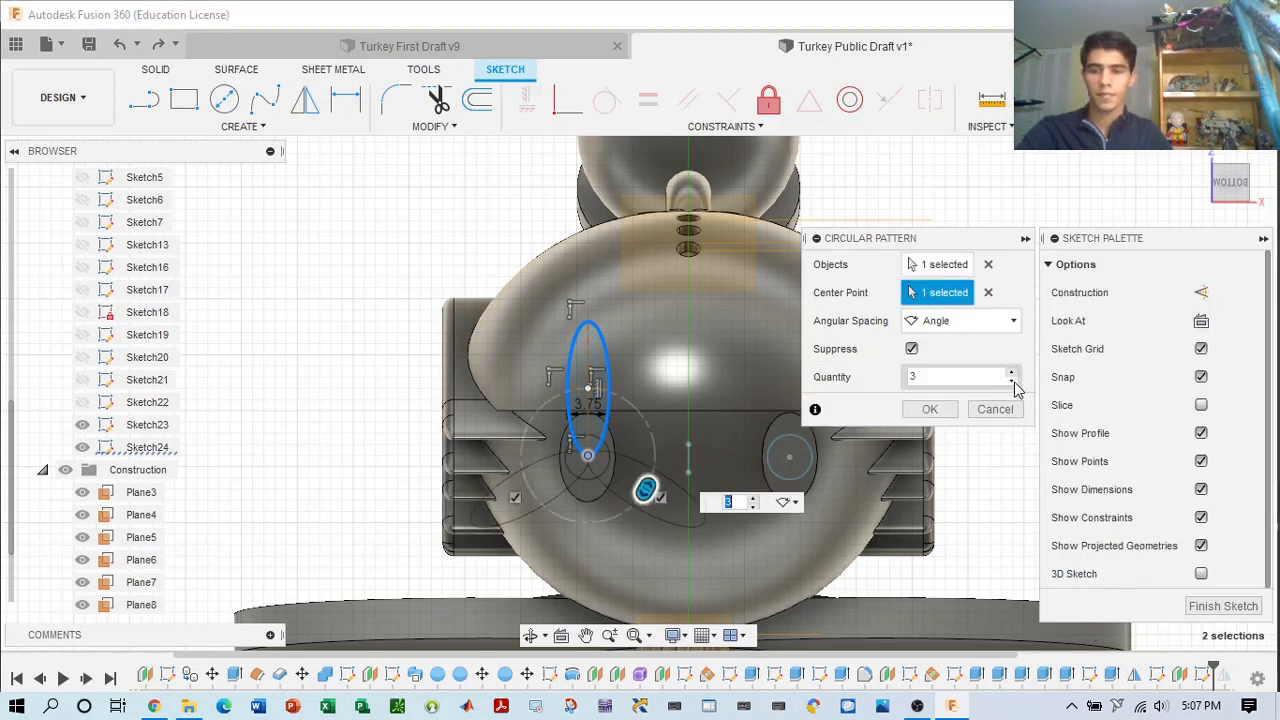
click(1013, 321)
click(975, 386)
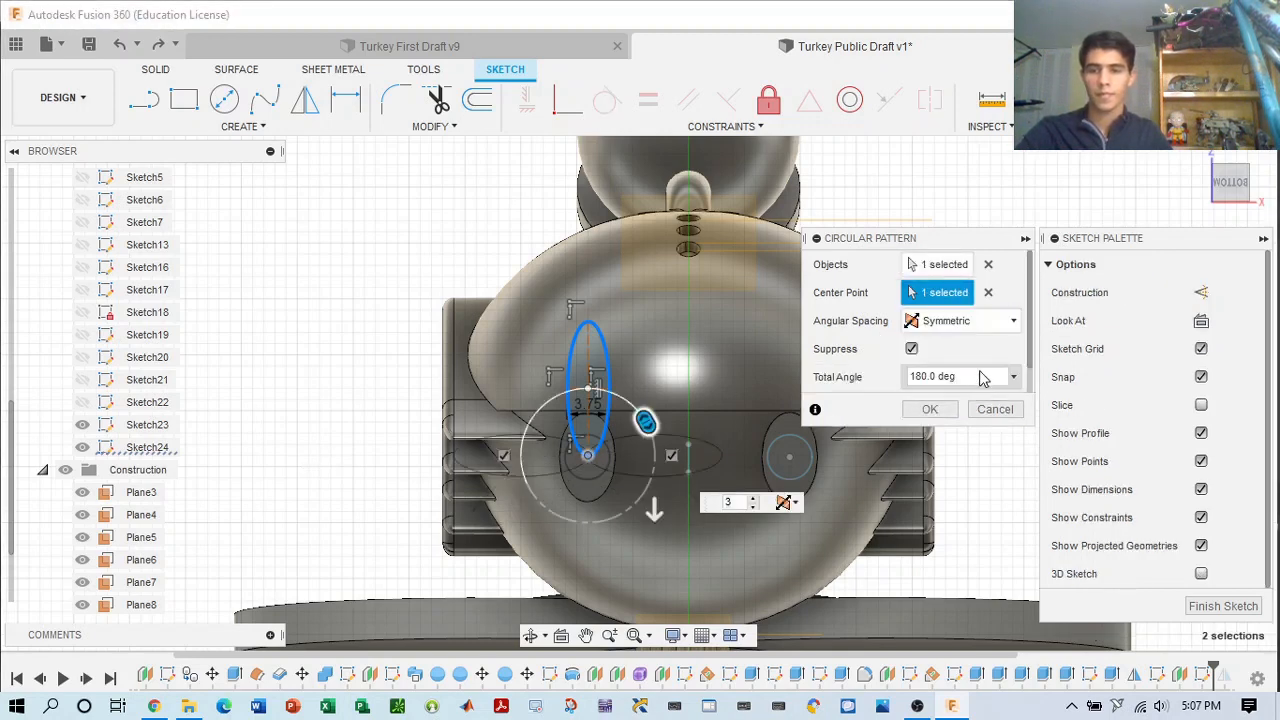
drag(976, 378, 903, 378)
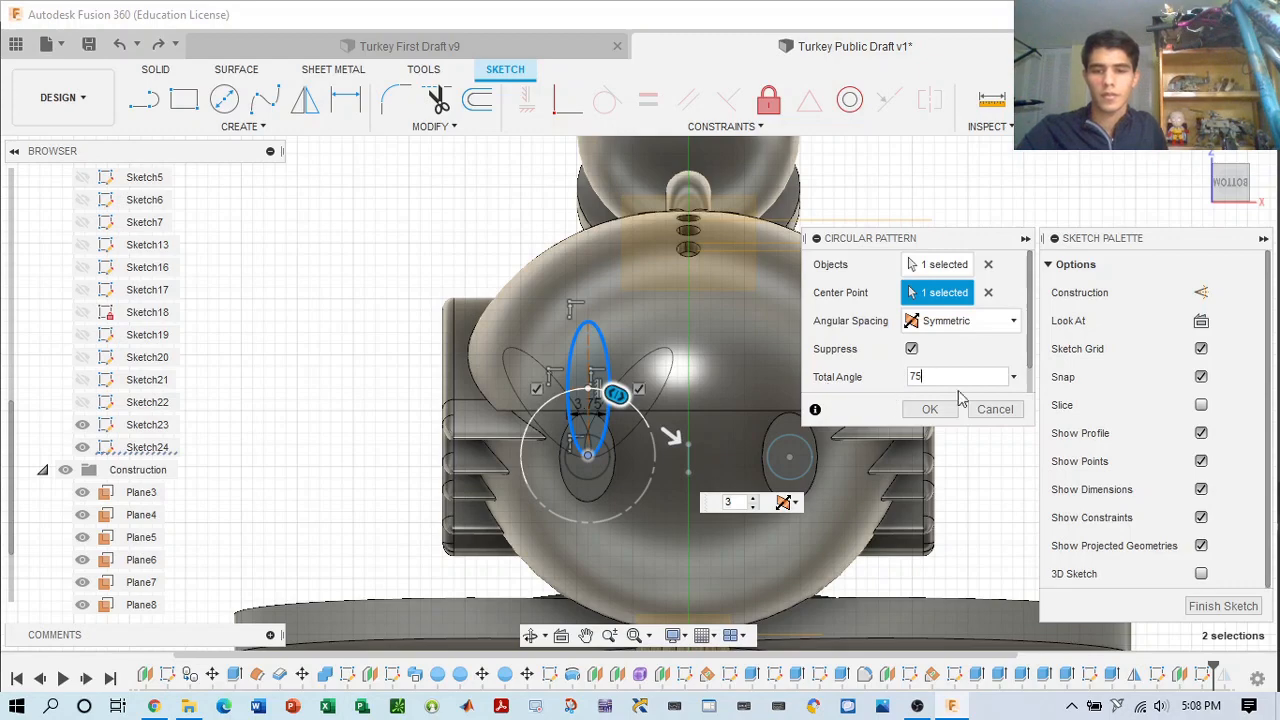
click(929, 409)
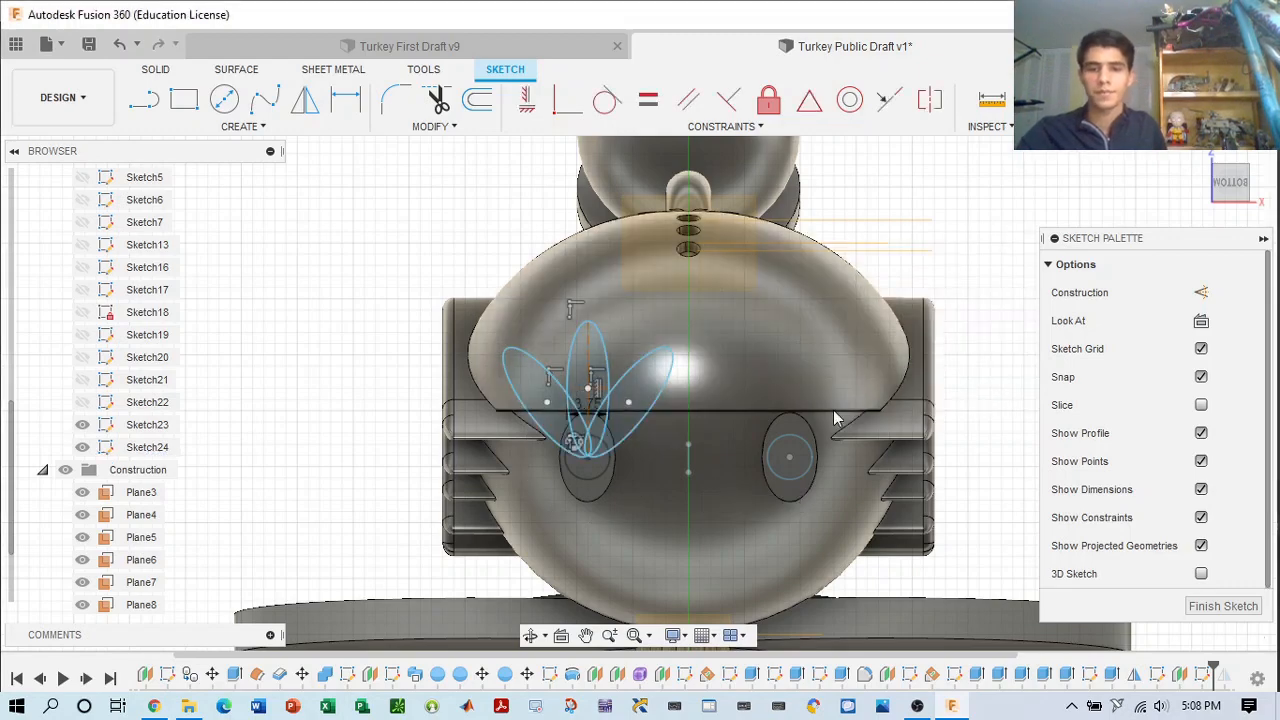
- Trim away the overlapping inner curves of the three toe ellipses to leave a single foot outline
scroll(664, 400, up, 5)
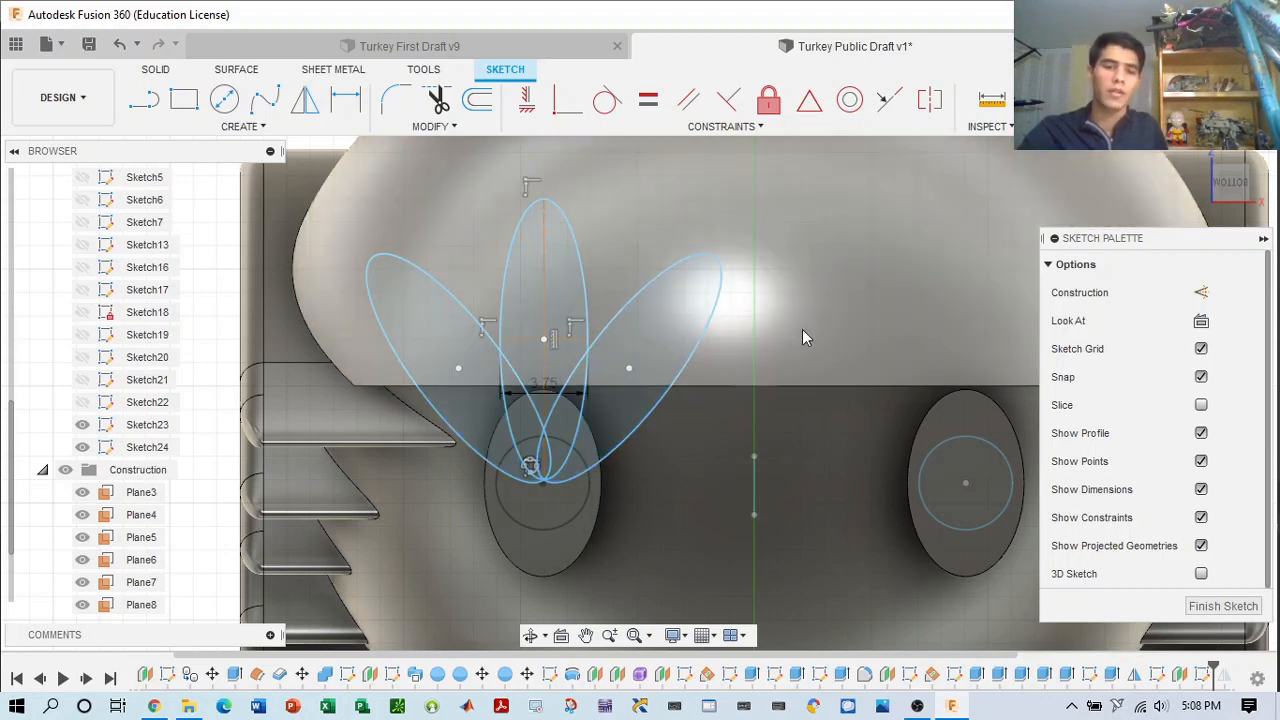
middle_drag(806, 333, 809, 289)
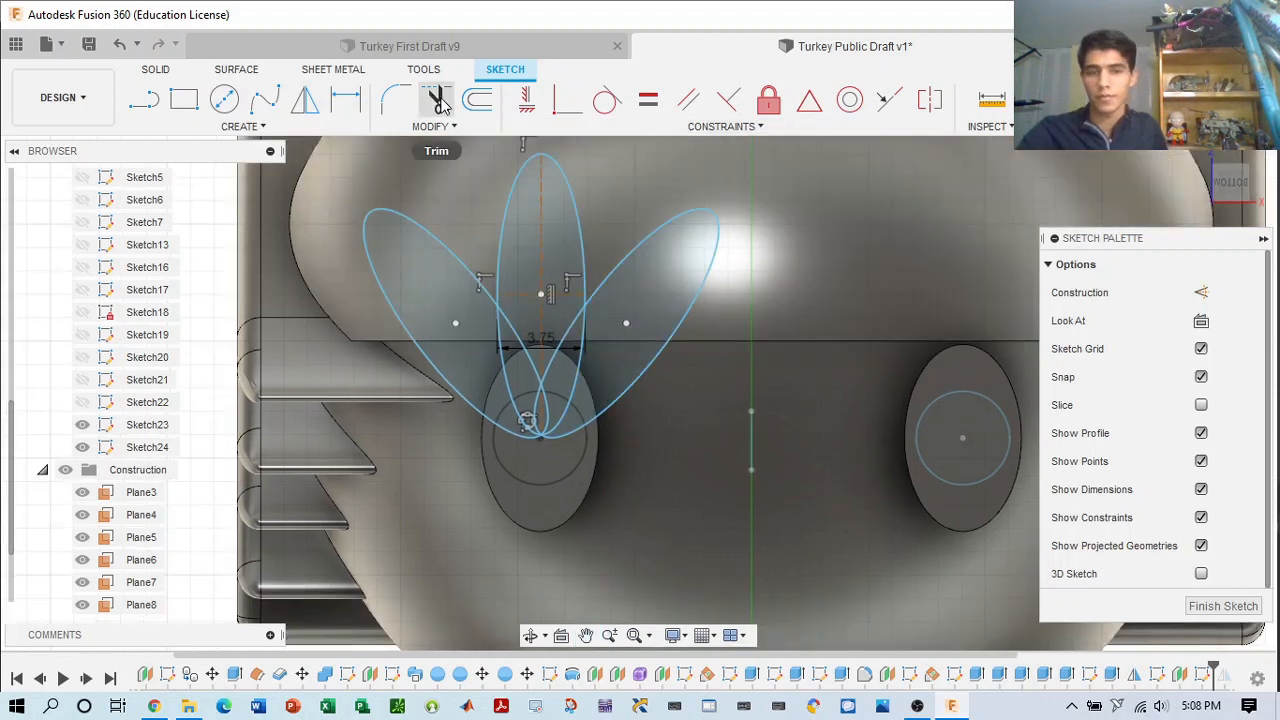
click(437, 99)
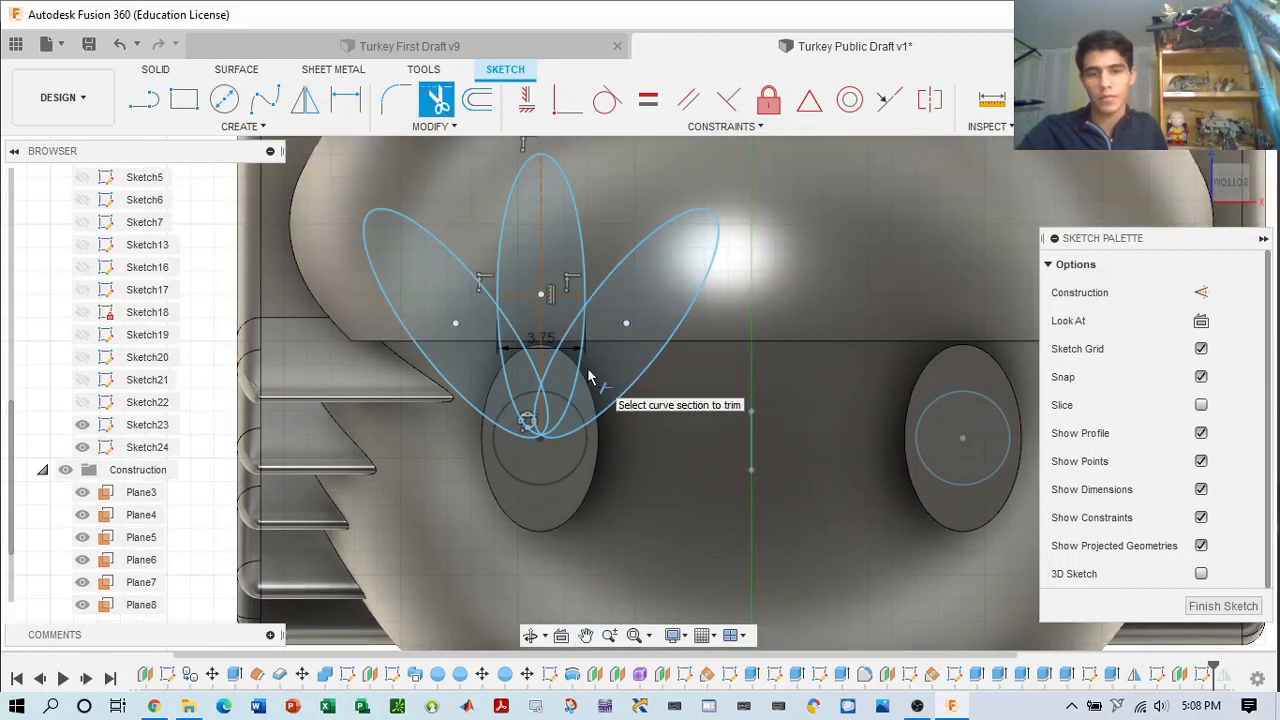
click(586, 377)
click(500, 374)
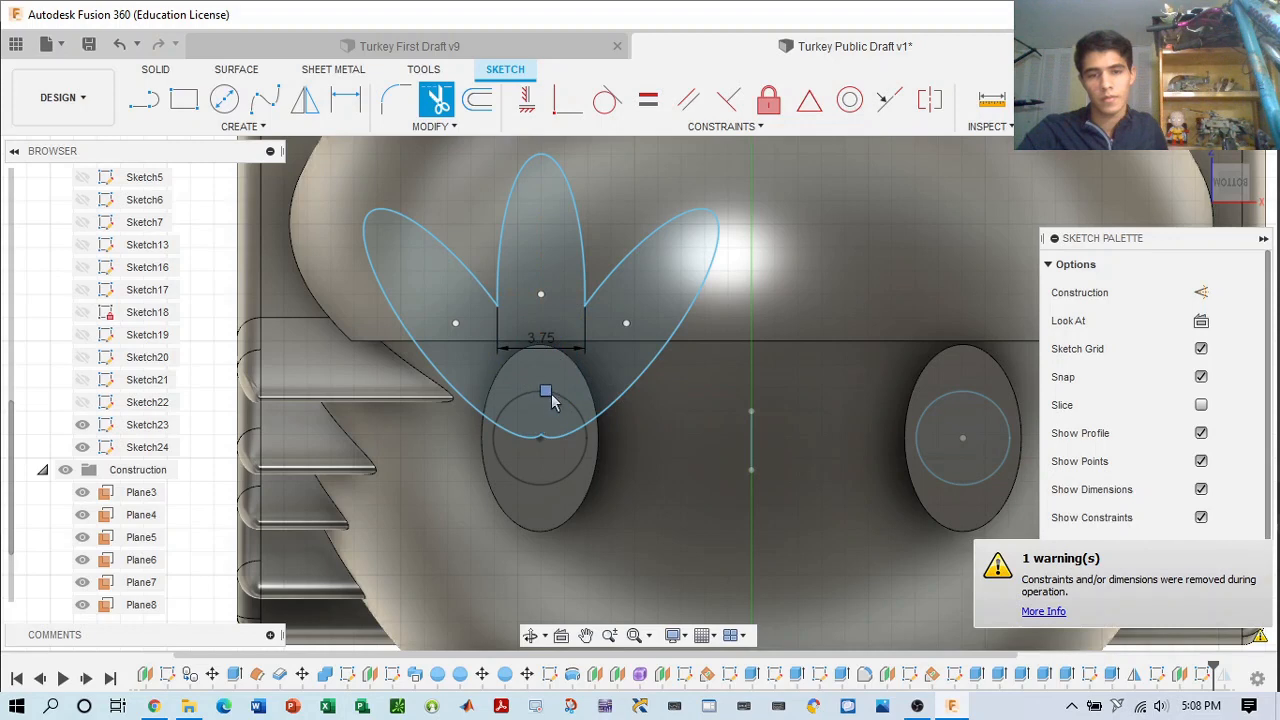
scroll(929, 313, down, 3)
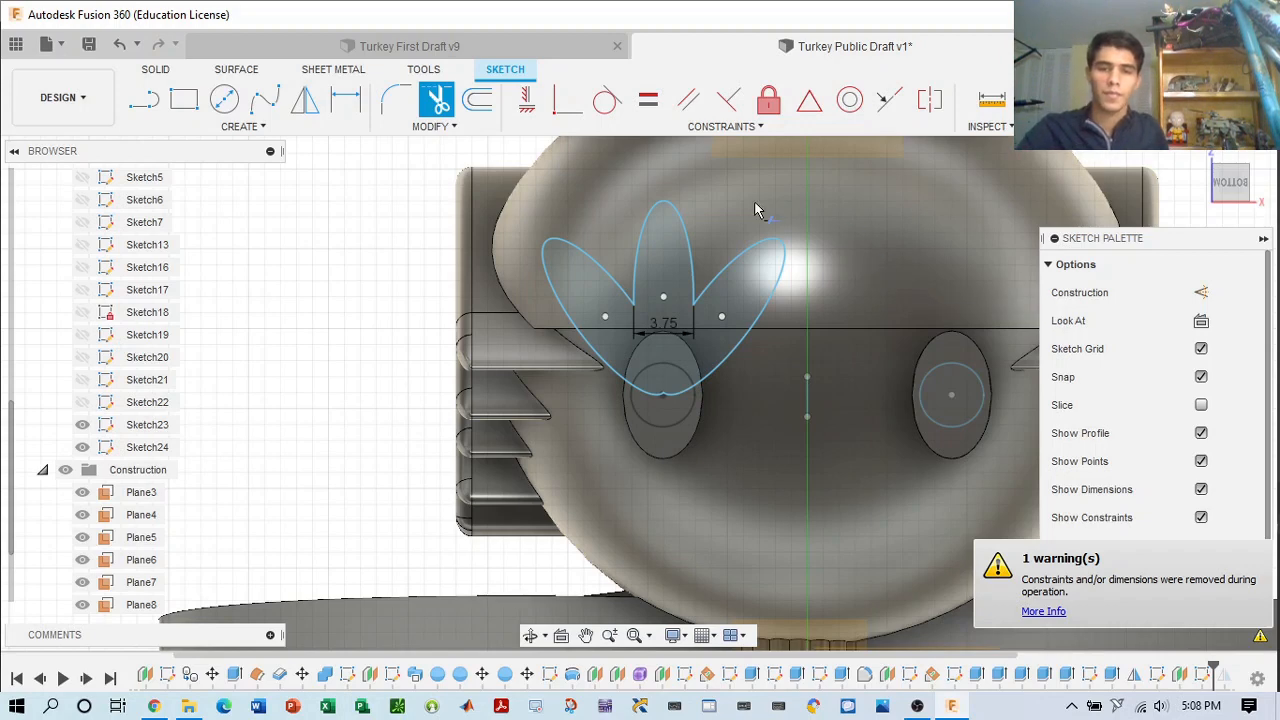
click(143, 97)
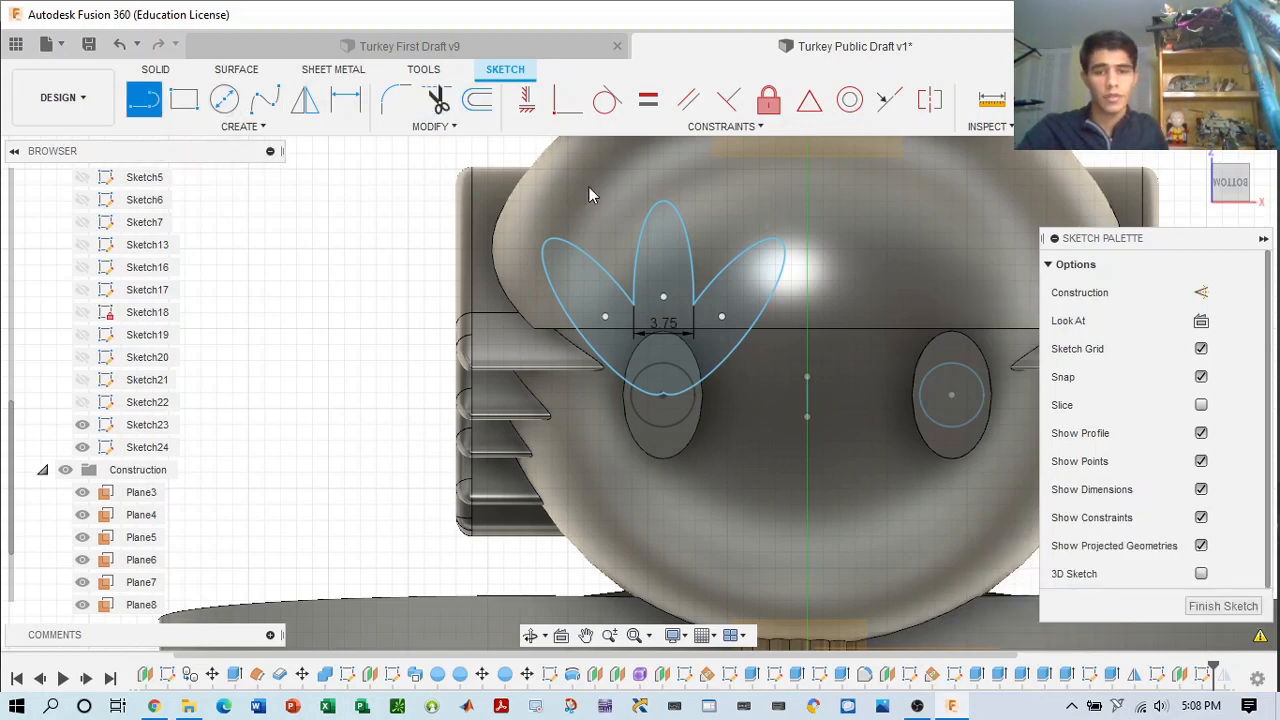
click(807, 303)
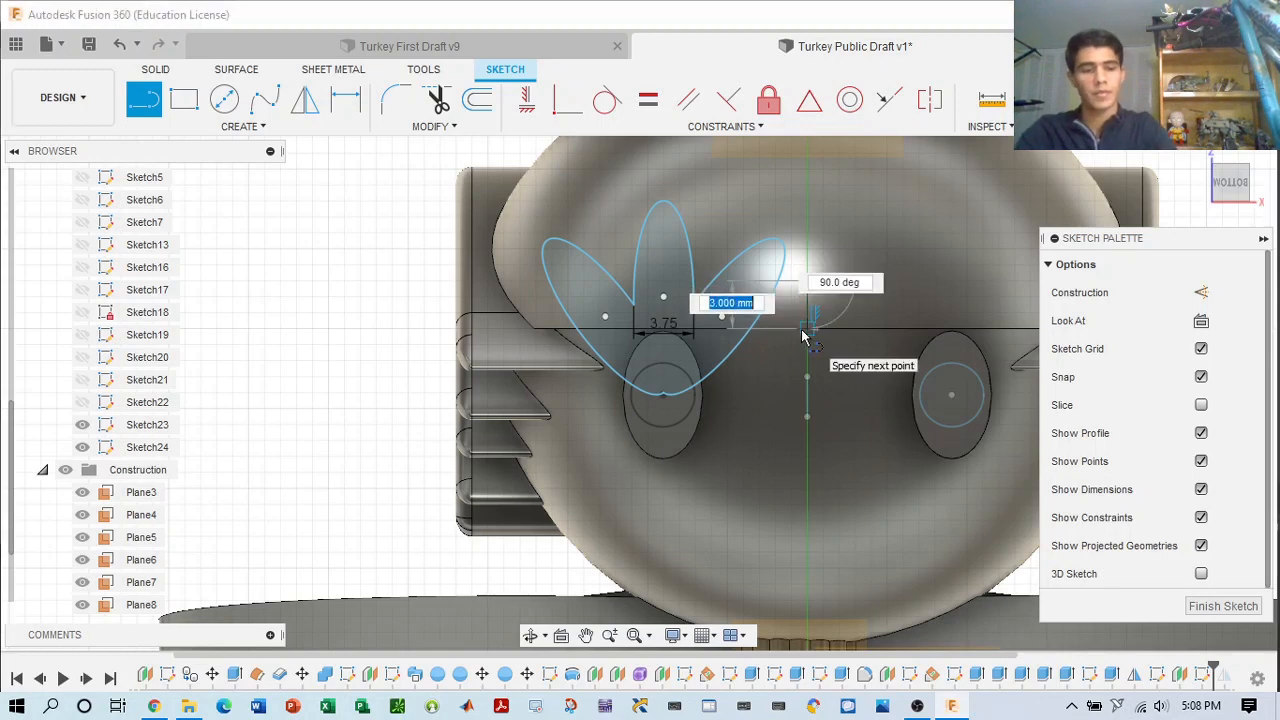
key(Escape)
- Draw a short front-to-back line on the body's centreline between the legs, starting at the front end of the existing reference line
key(l)
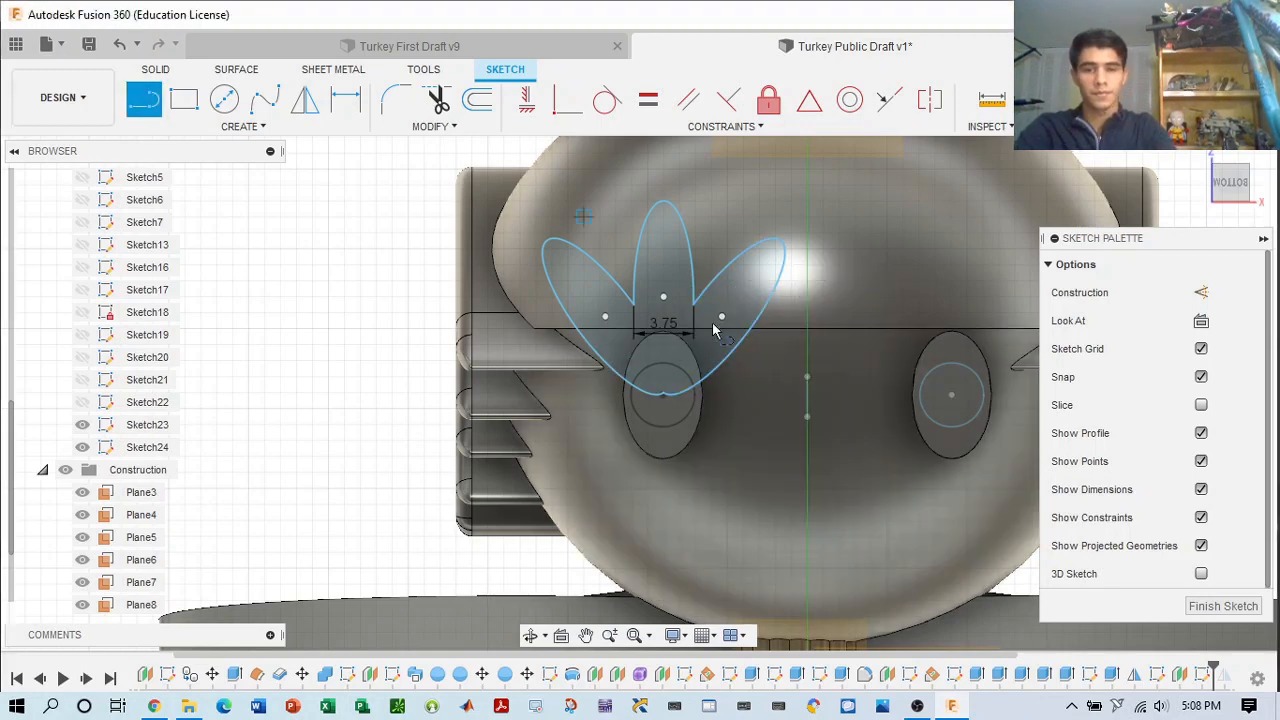
click(807, 378)
click(807, 408)
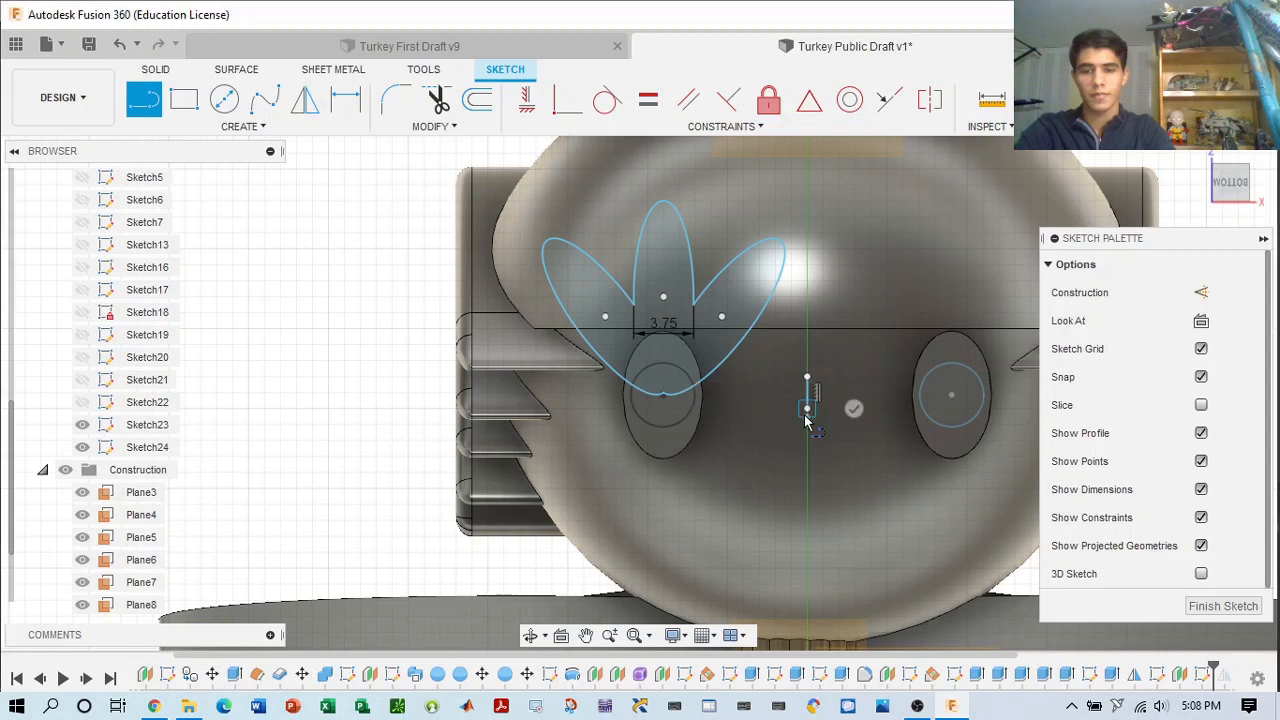
key(Escape)
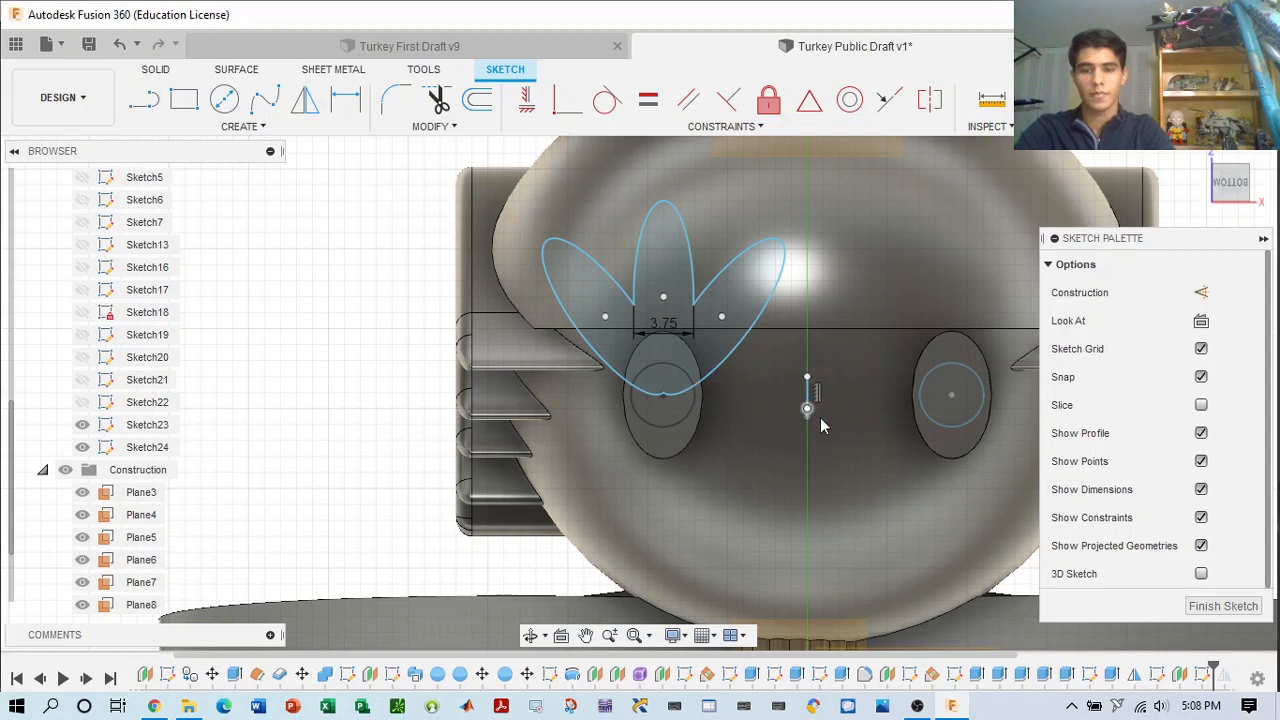
- Draw a 3.75 mm wide rear toe ellipse behind the foot outline and shift its centre forward so it overlaps the outline
click(196, 127)
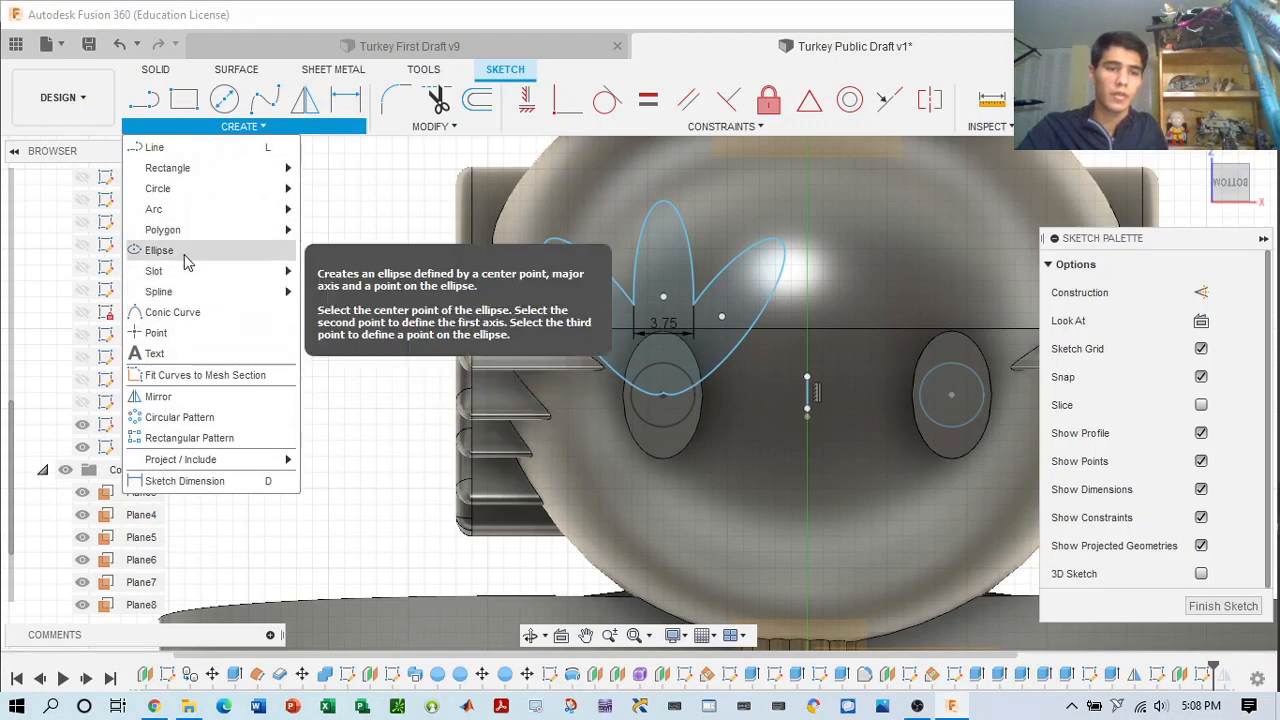
click(200, 250)
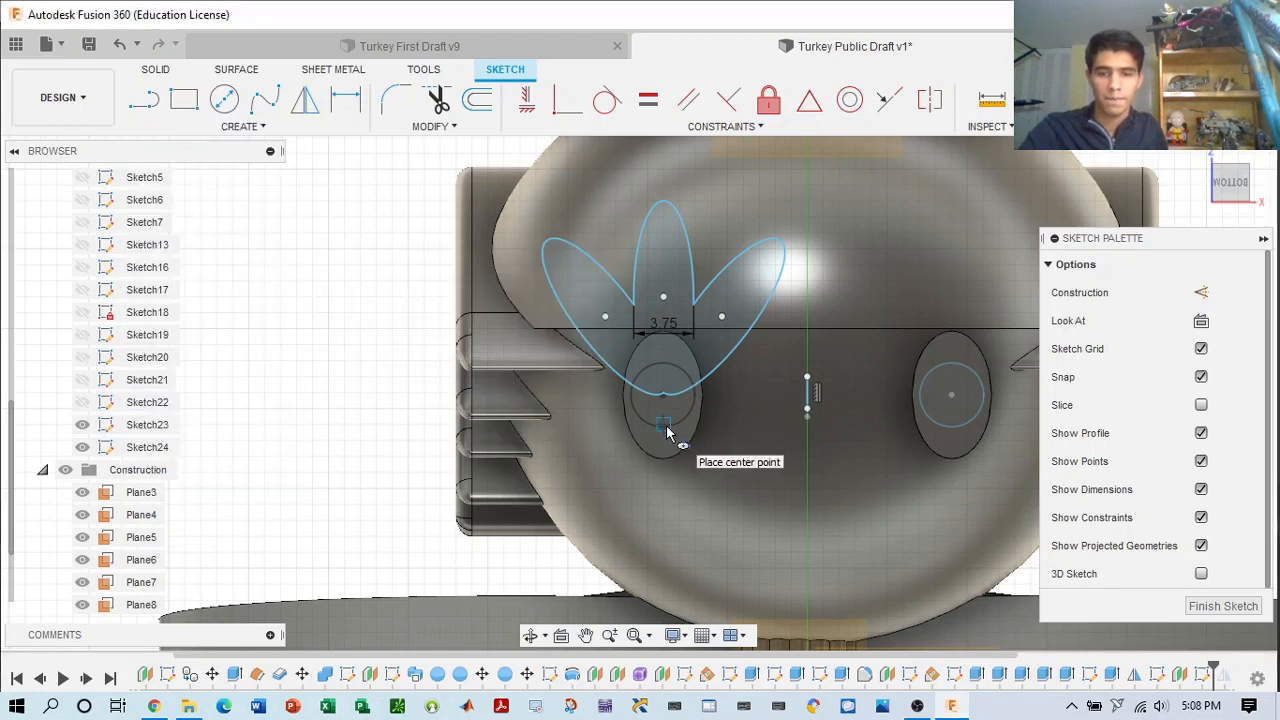
click(664, 424)
click(648, 364)
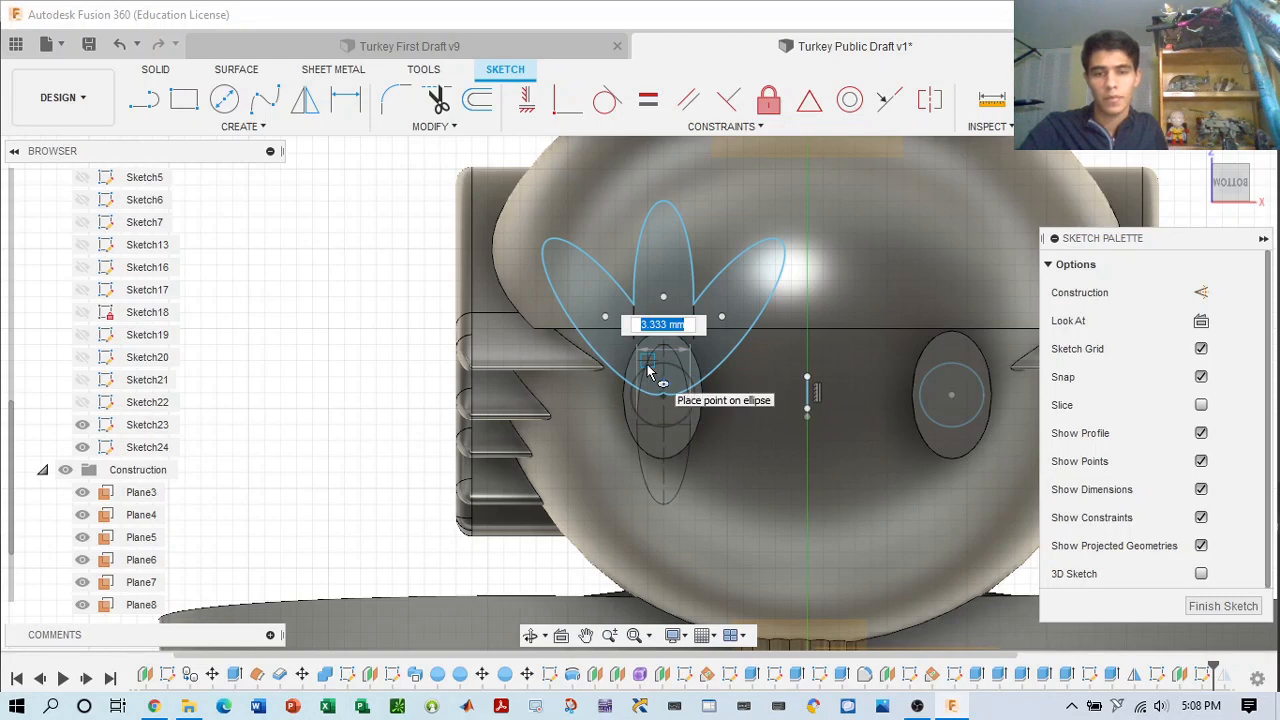
text(3.75)
key(Return)
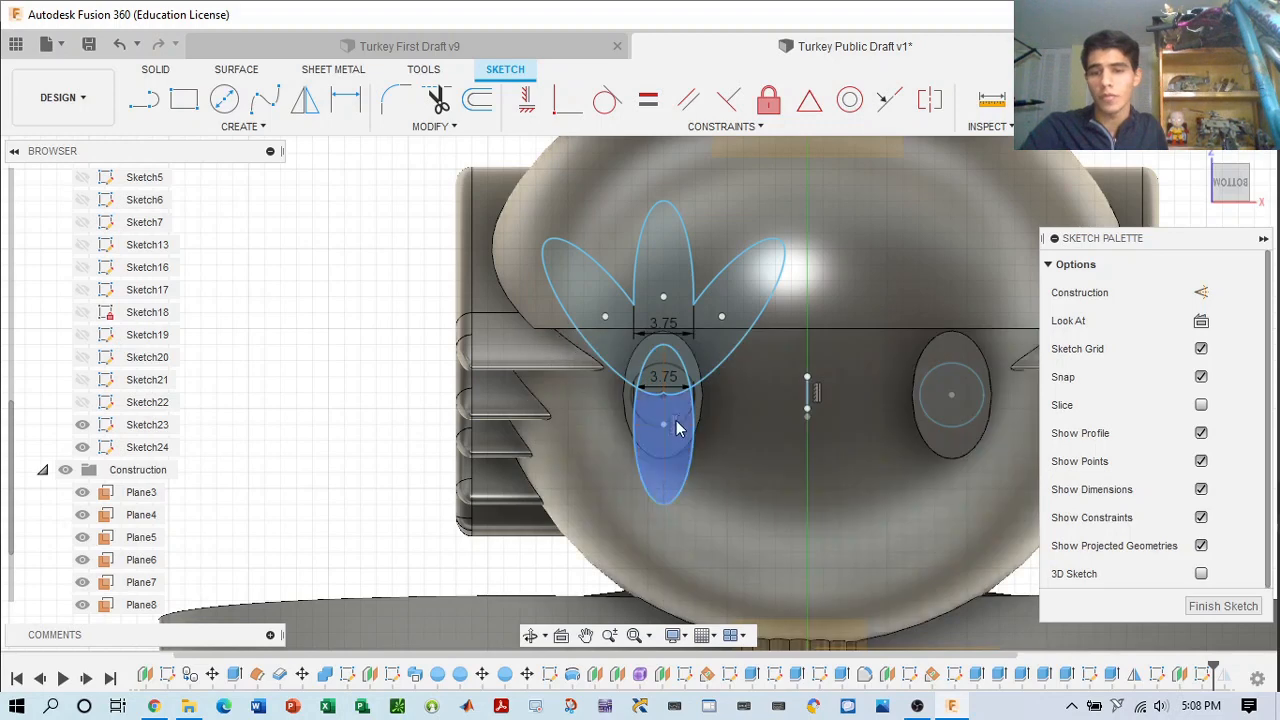
mouse_move(664, 424)
mouse_down()
mouse_move(666, 396)
mouse_move(667, 412)
mouse_up()
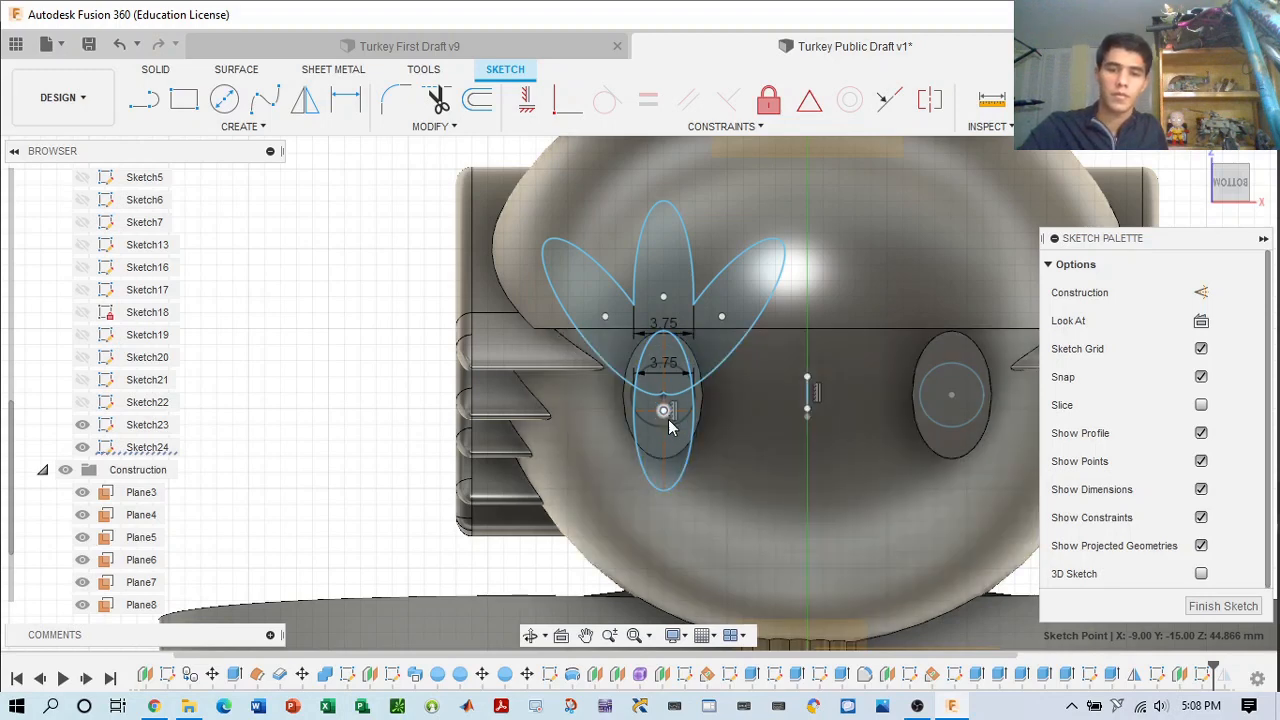
drag(669, 420, 667, 408)
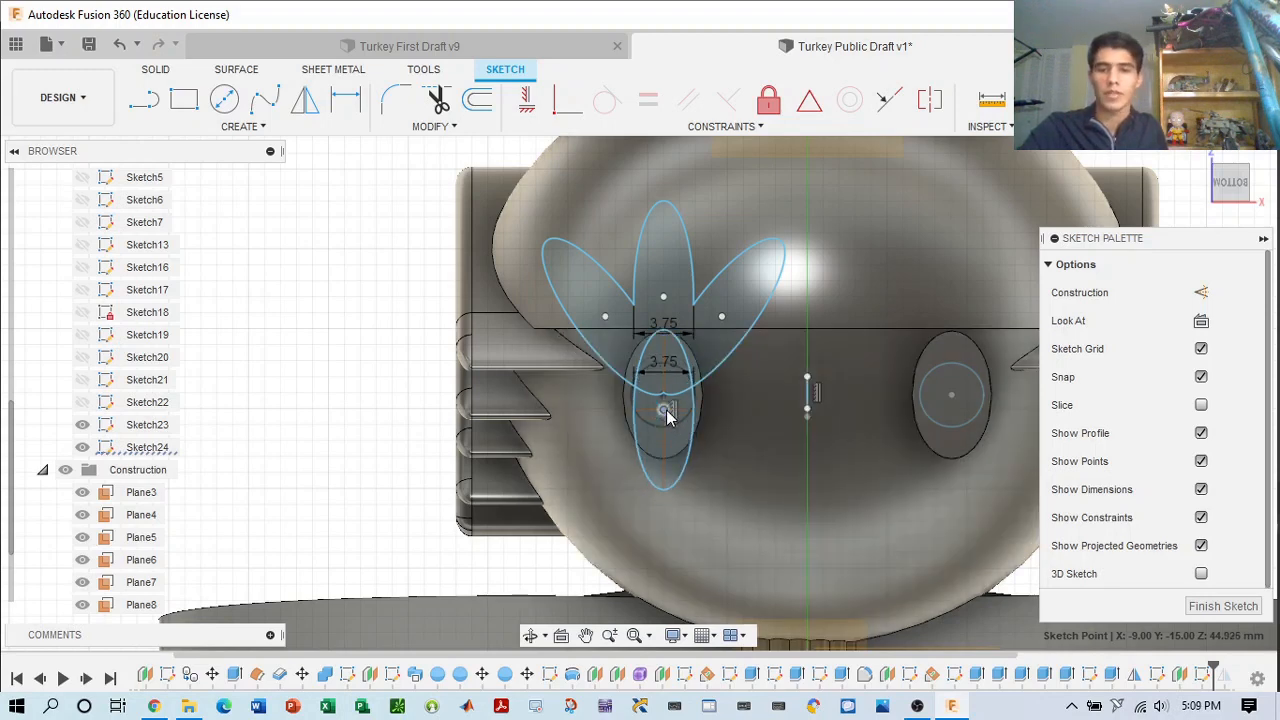
- Trim the overlapping curves between the rear toe and the front toes to leave one continuous foot outline
click(437, 99)
click(672, 346)
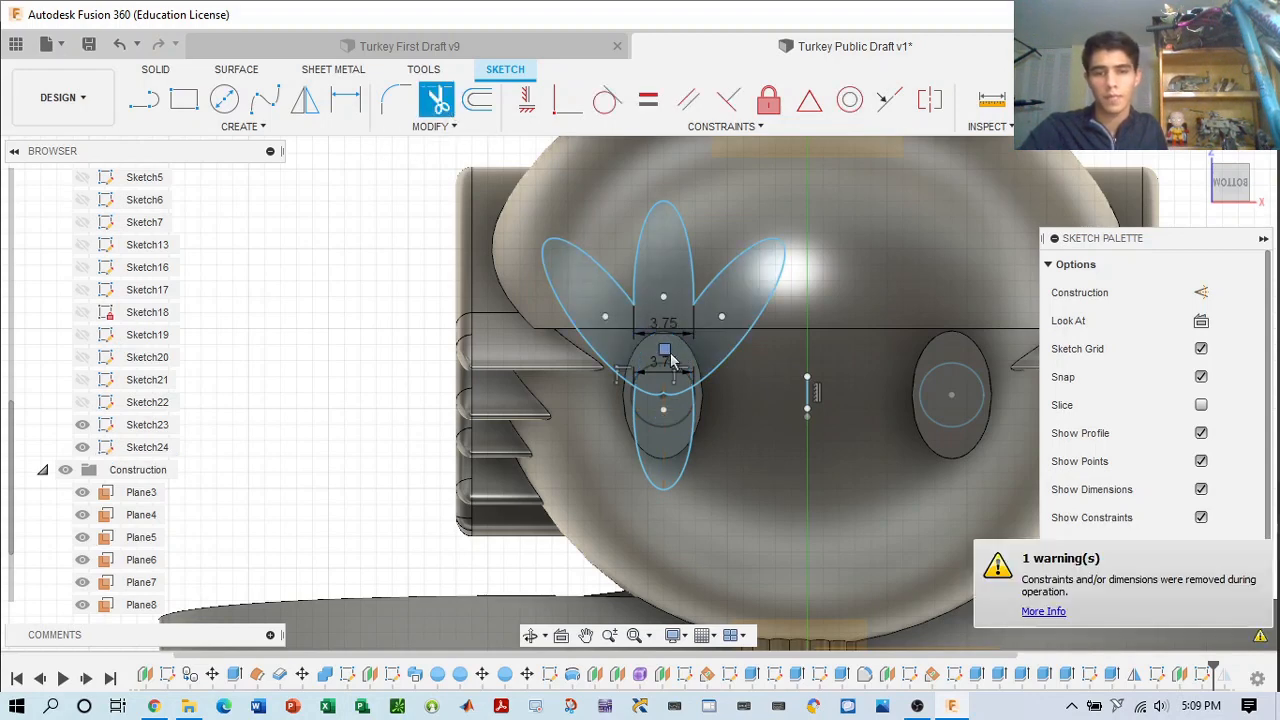
click(670, 394)
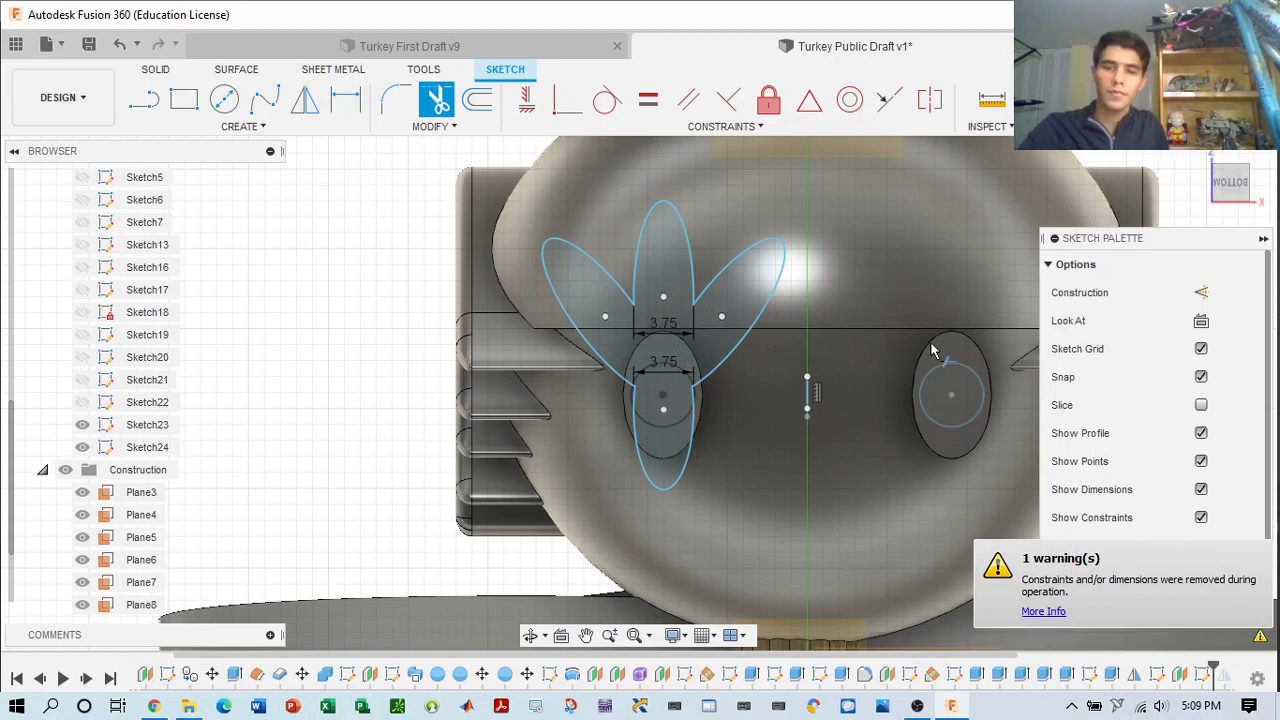
- Mirror the complete foot outline across the short line between the legs
click(262, 128)
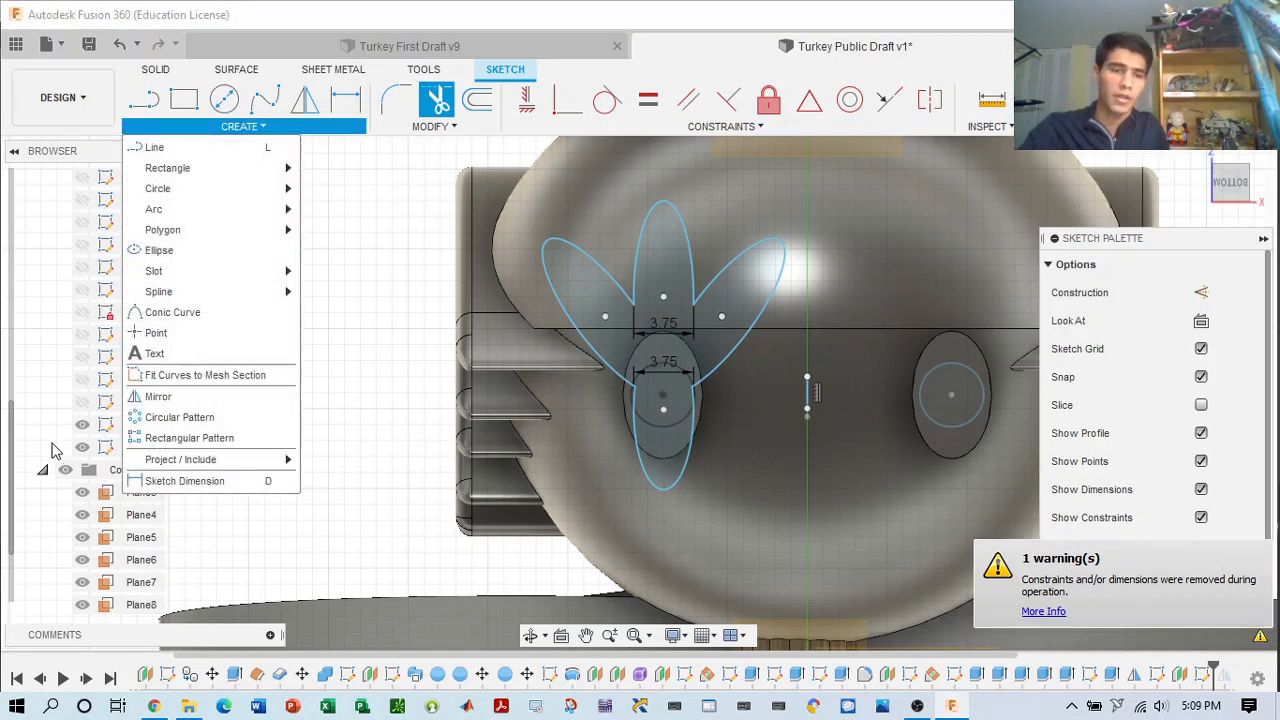
click(160, 397)
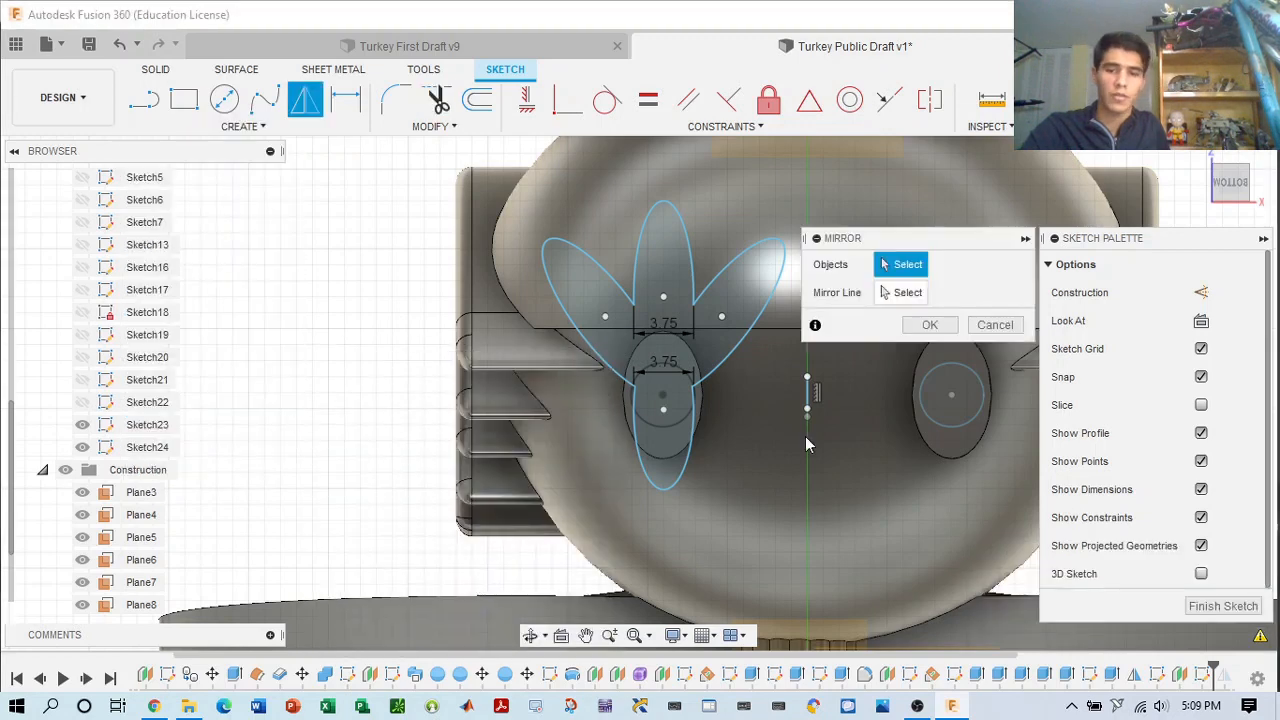
double_click(622, 376)
click(907, 298)
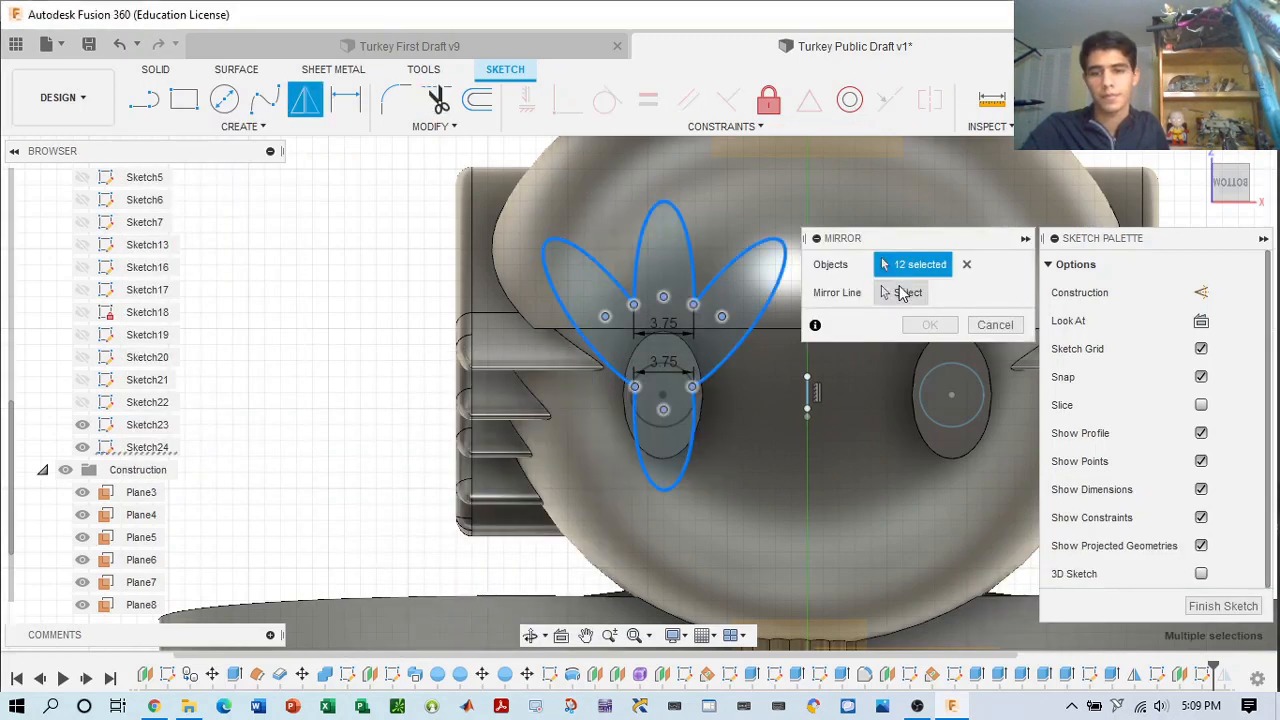
click(809, 398)
scroll(905, 433, down, 3)
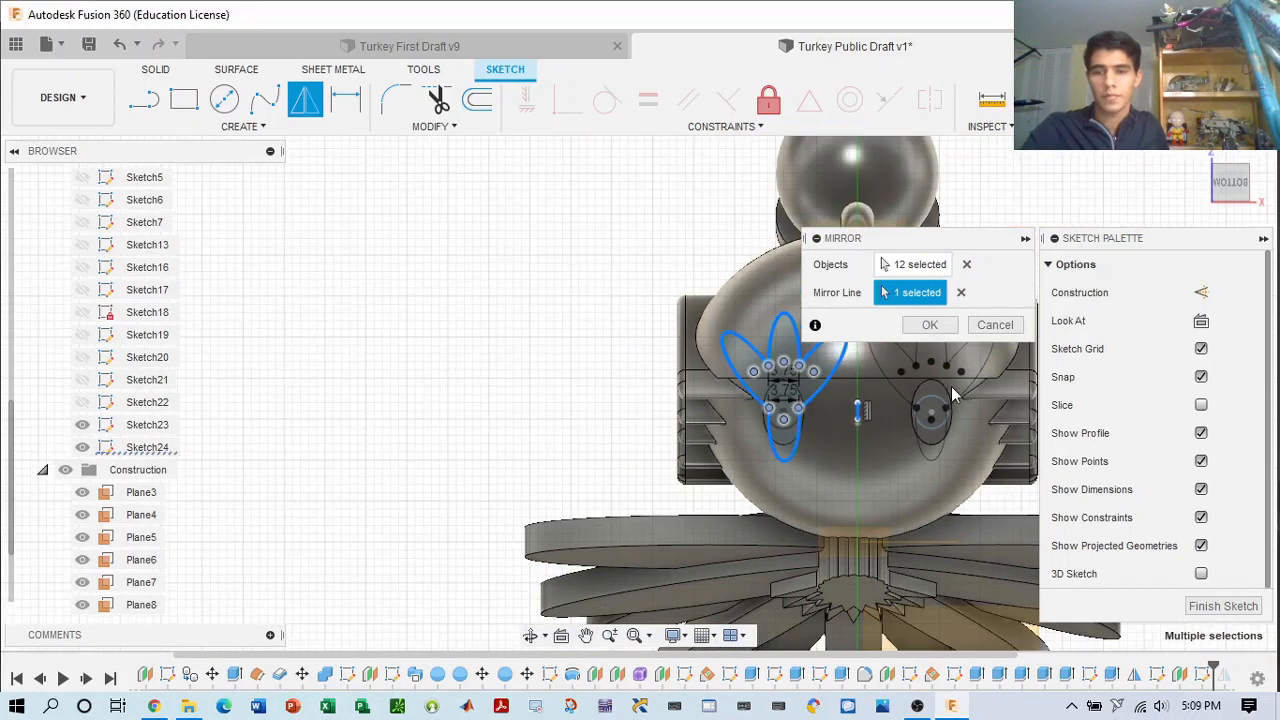
click(1213, 197)
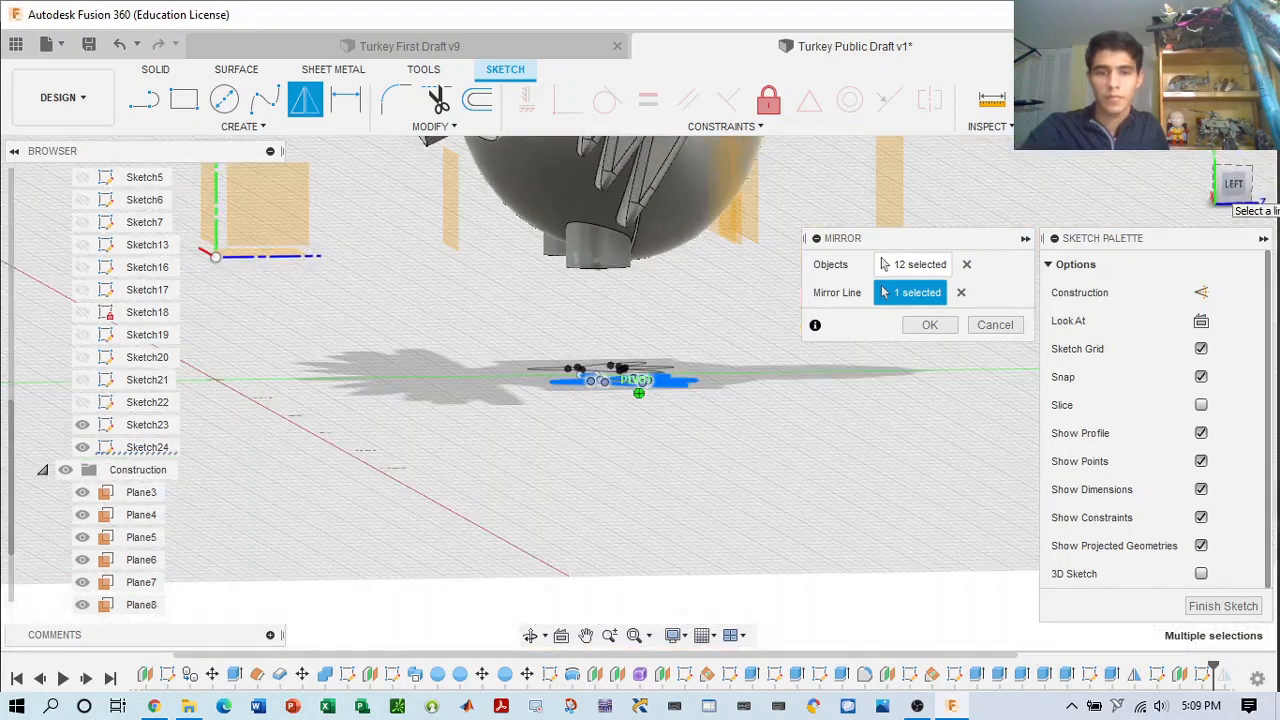
mouse_move(1216, 196)
mouse_down()
mouse_move(1180, 164)
mouse_move(1200, 185)
mouse_up()
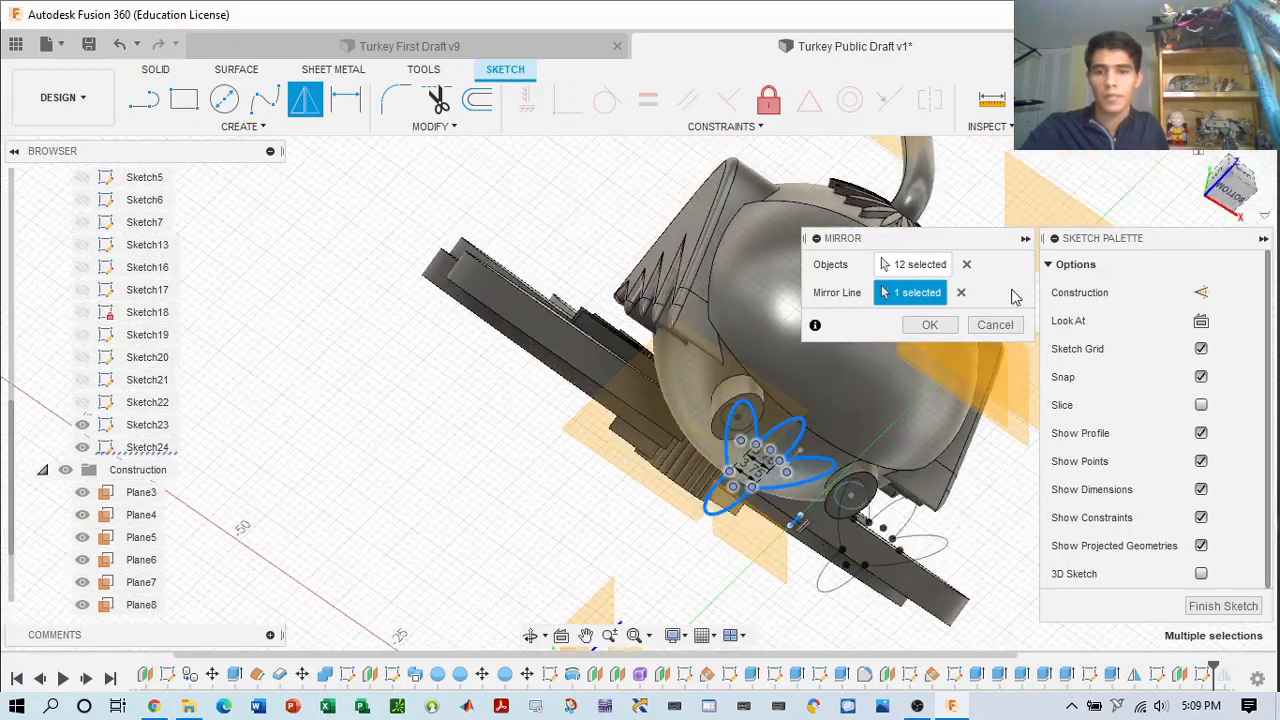
click(930, 325)
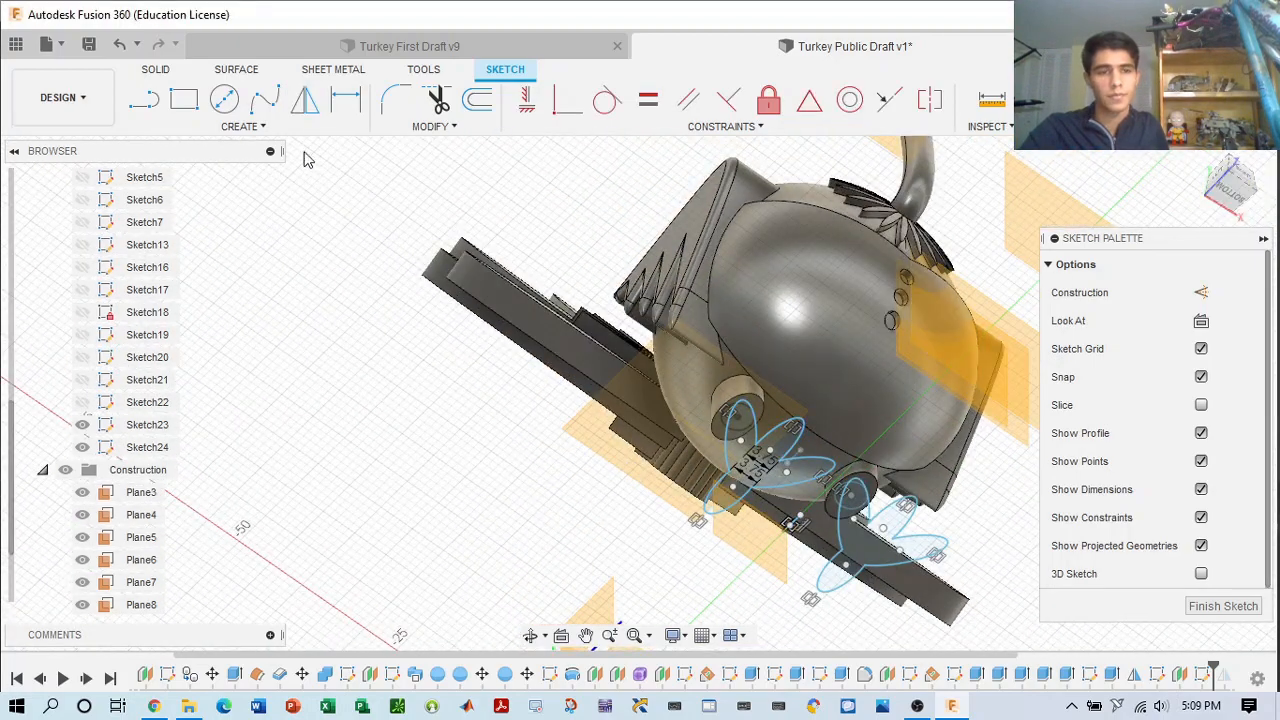
- Finish the sketch and extrude both foot profiles 3 mm upward as new bodies
click(240, 126)
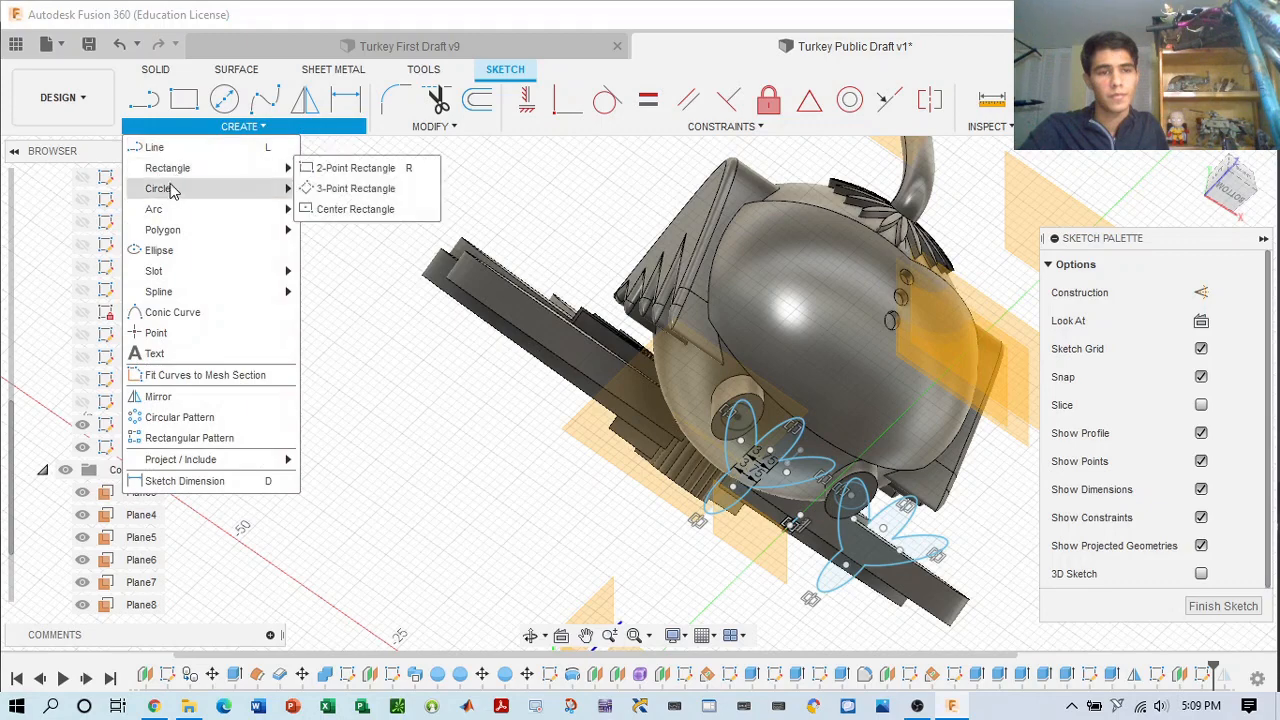
click(1200, 104)
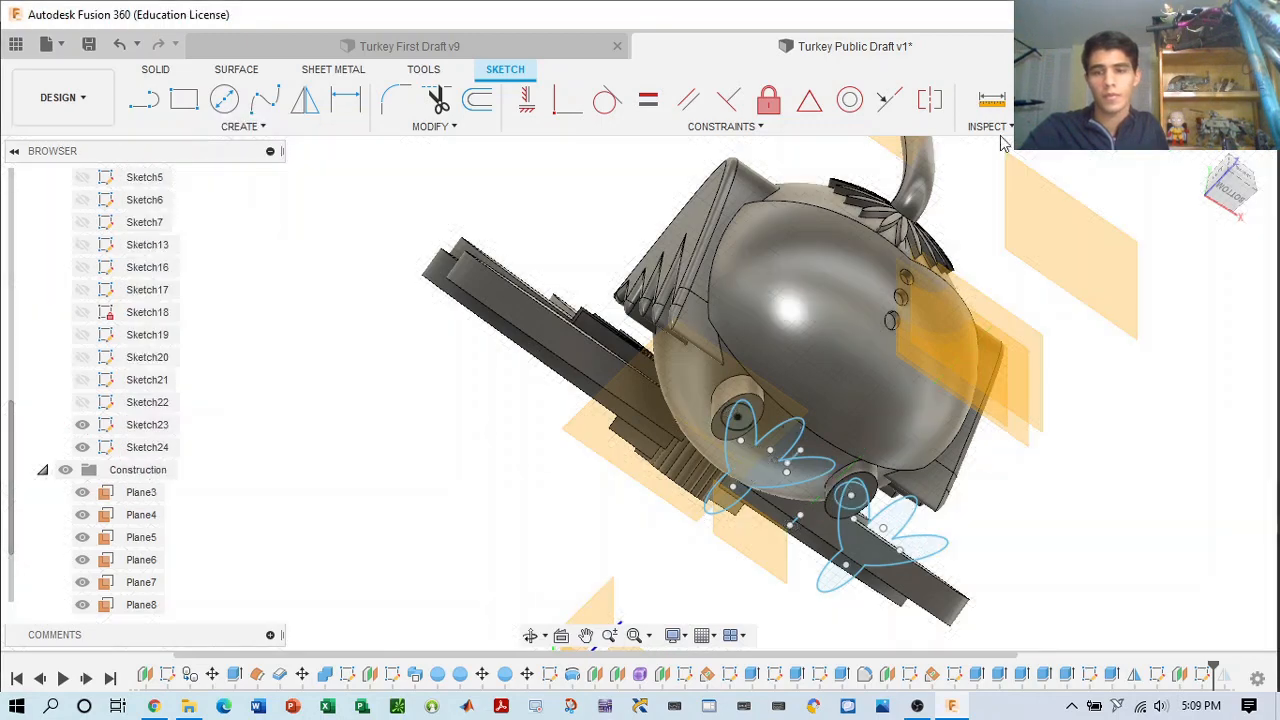
click(186, 129)
key(e)
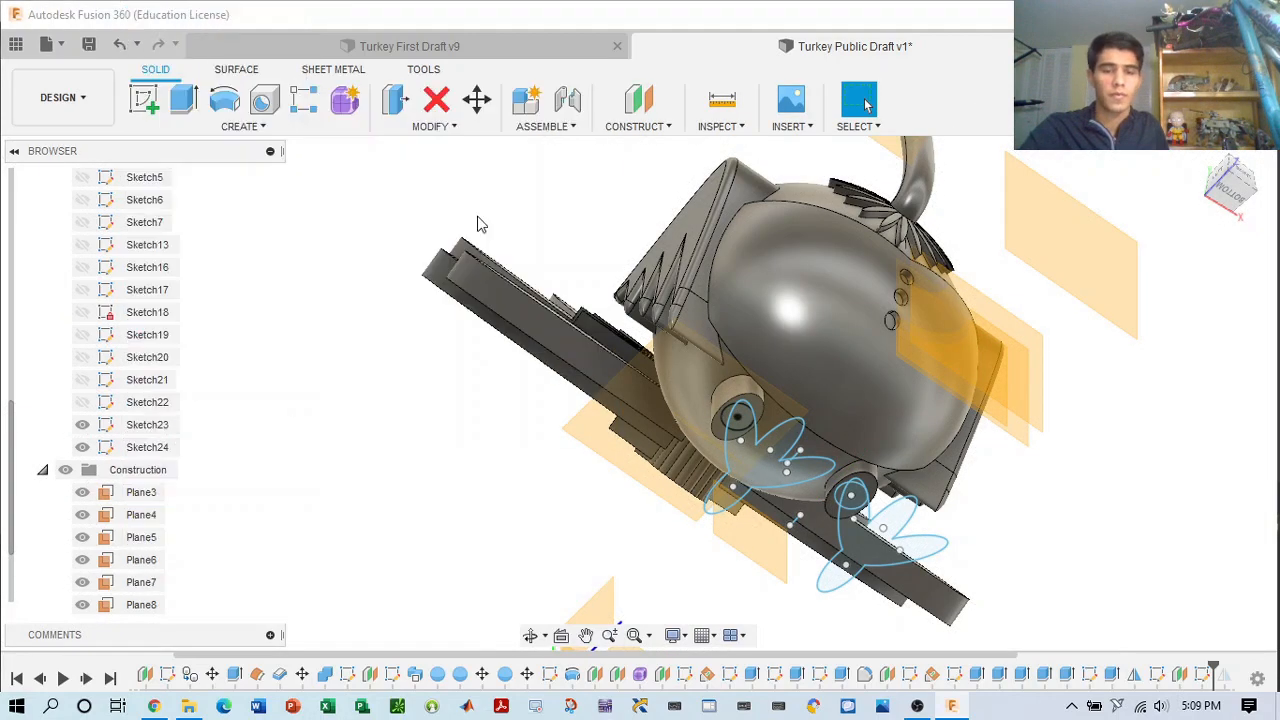
click(752, 460)
click(1230, 198)
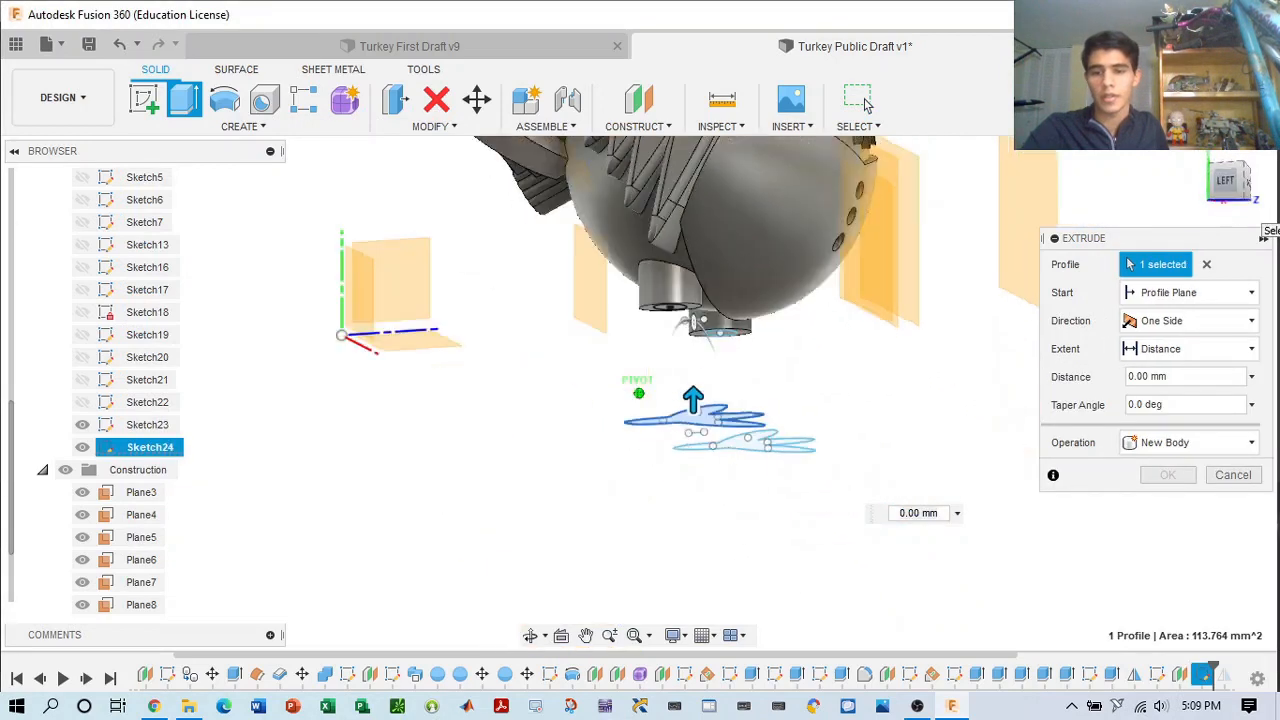
click(1170, 377)
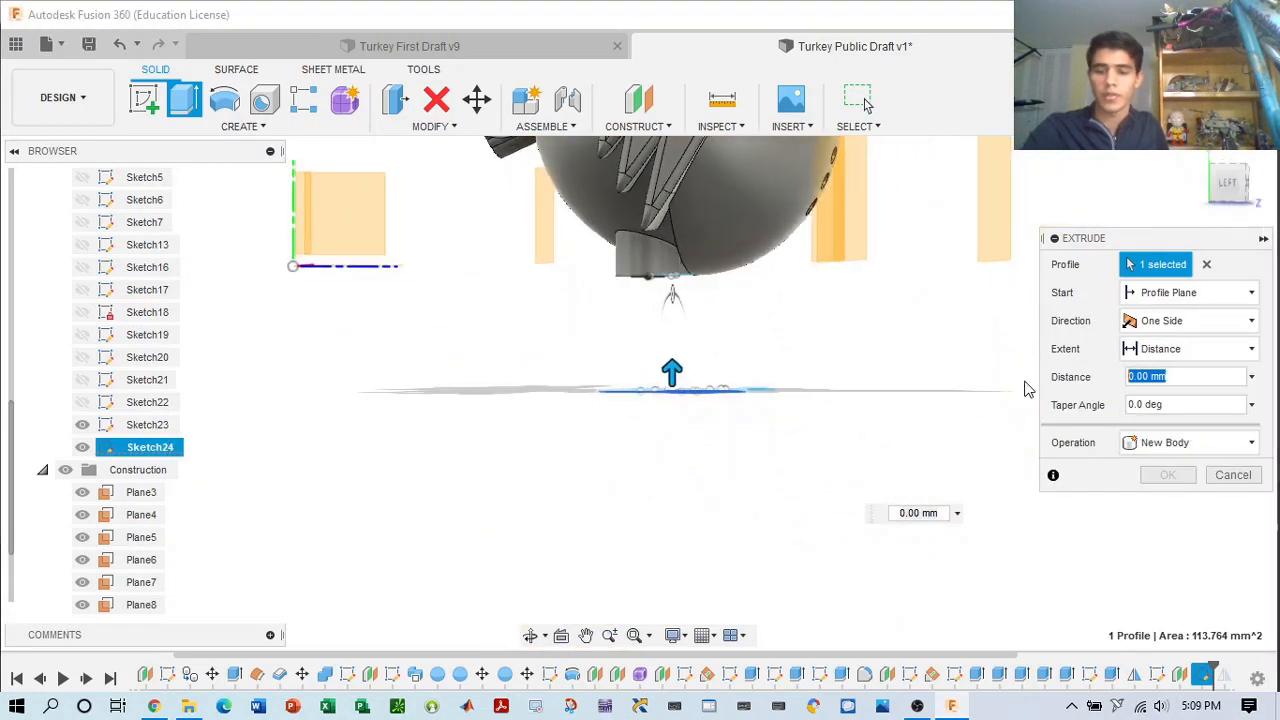
text(2mm)
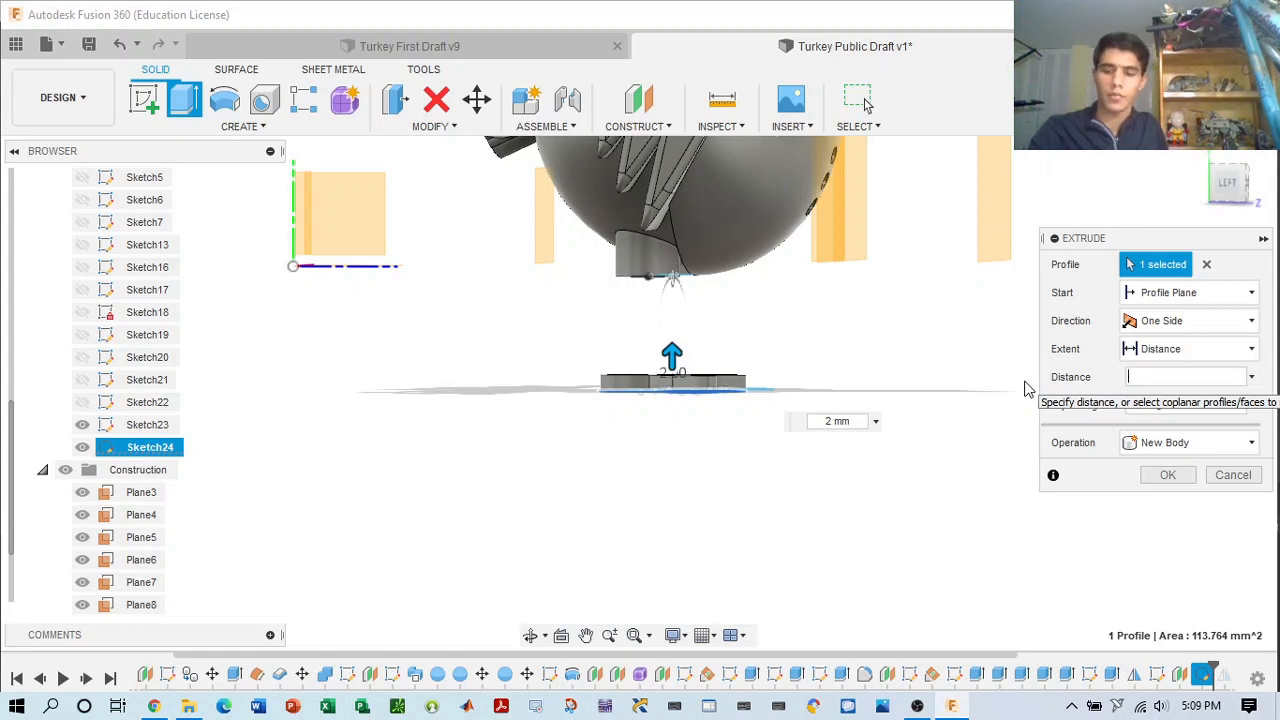
text(3mm)
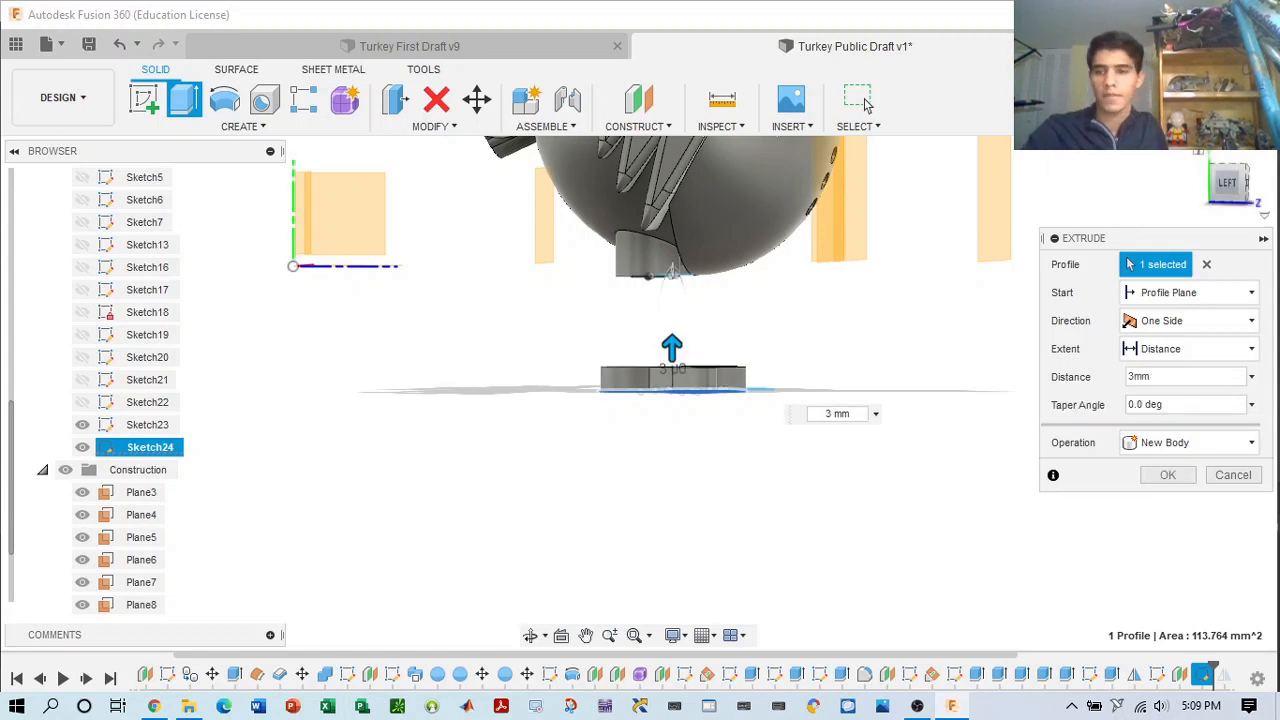
mouse_move(1243, 164)
mouse_down()
mouse_move(1200, 176)
mouse_move(1180, 142)
mouse_move(1170, 178)
mouse_move(1211, 197)
mouse_move(1210, 211)
mouse_move(1252, 191)
mouse_up()
click(927, 425)
click(1167, 474)
scroll(915, 243, up, 3)
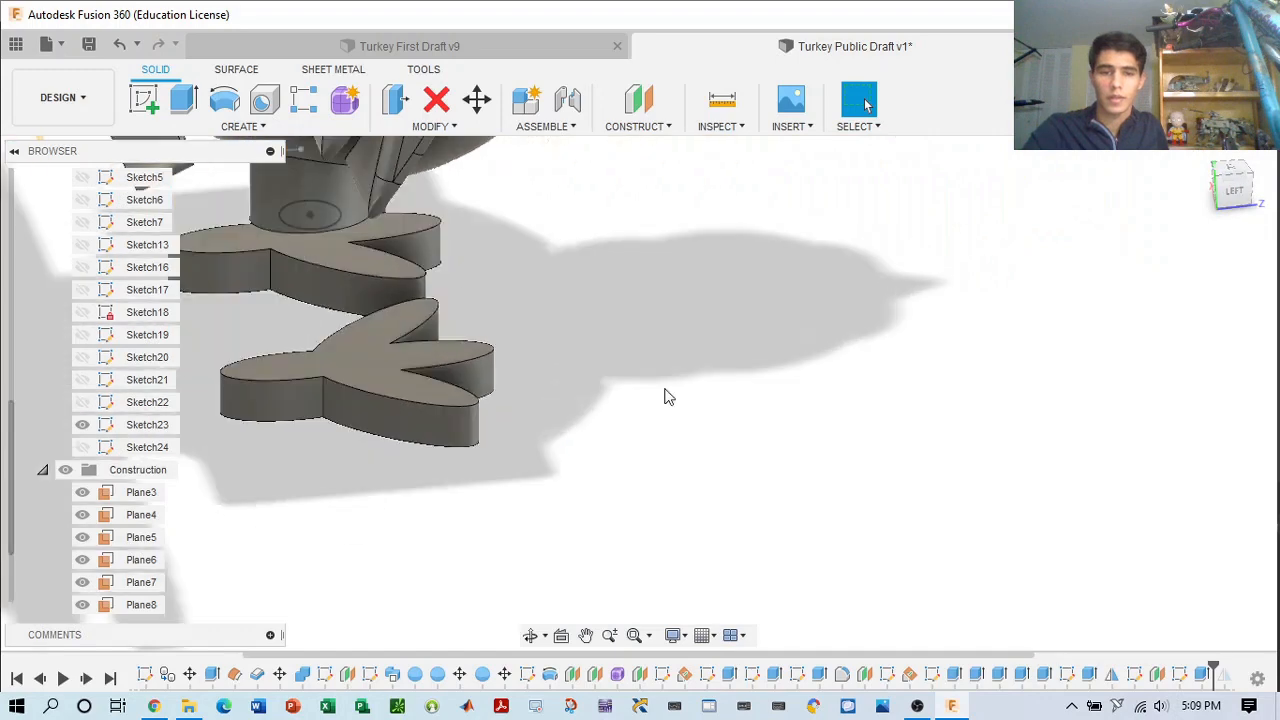
middle_drag(493, 370, 702, 365)
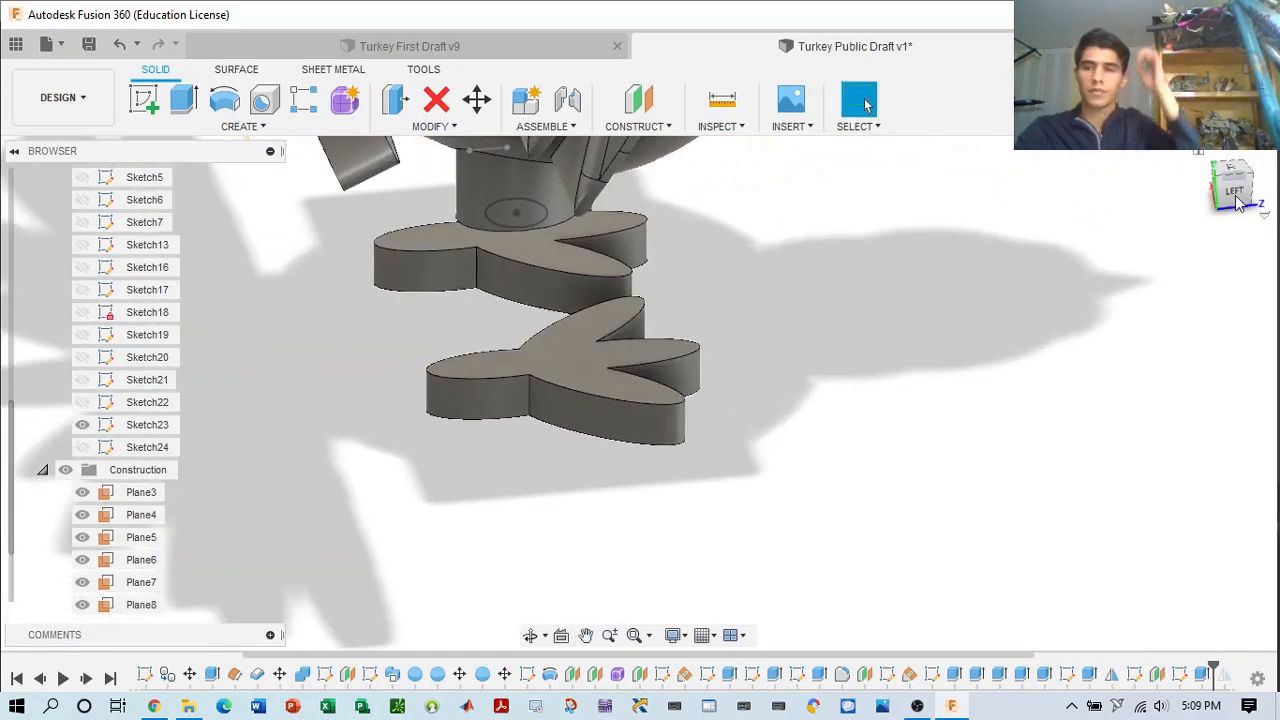
drag(1210, 190, 1218, 200)
click(240, 126)
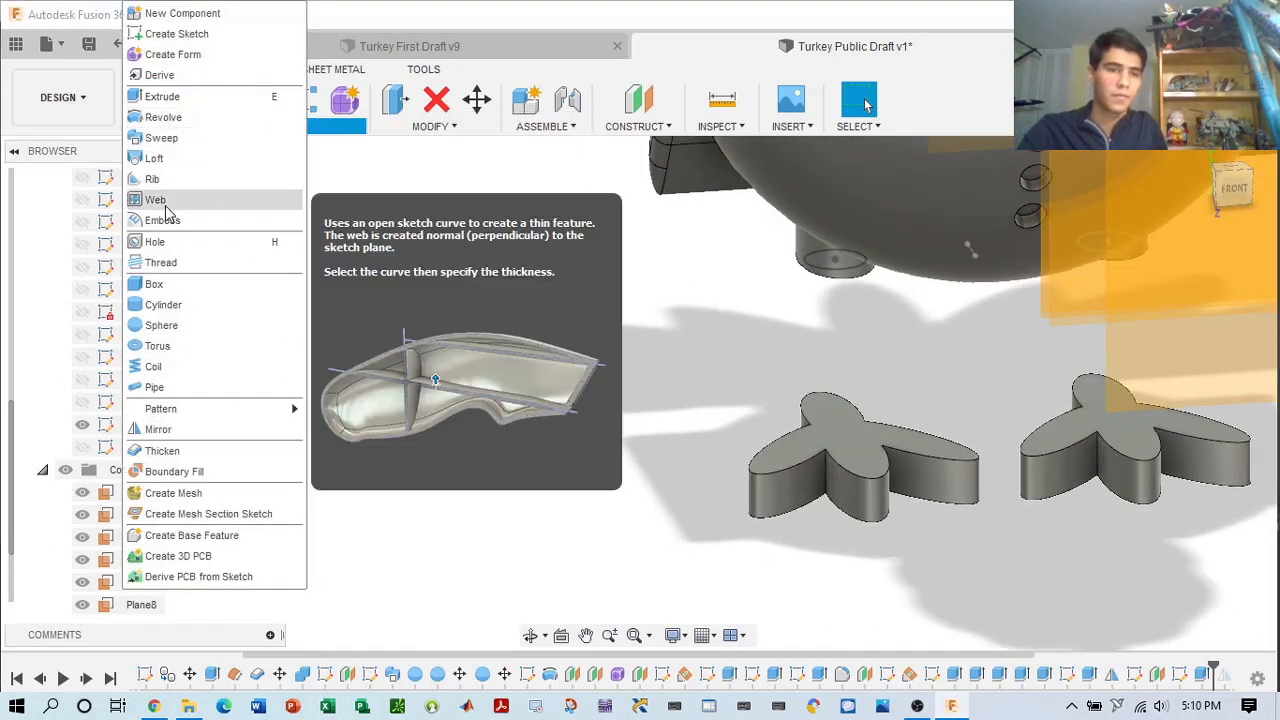
click(405, 18)
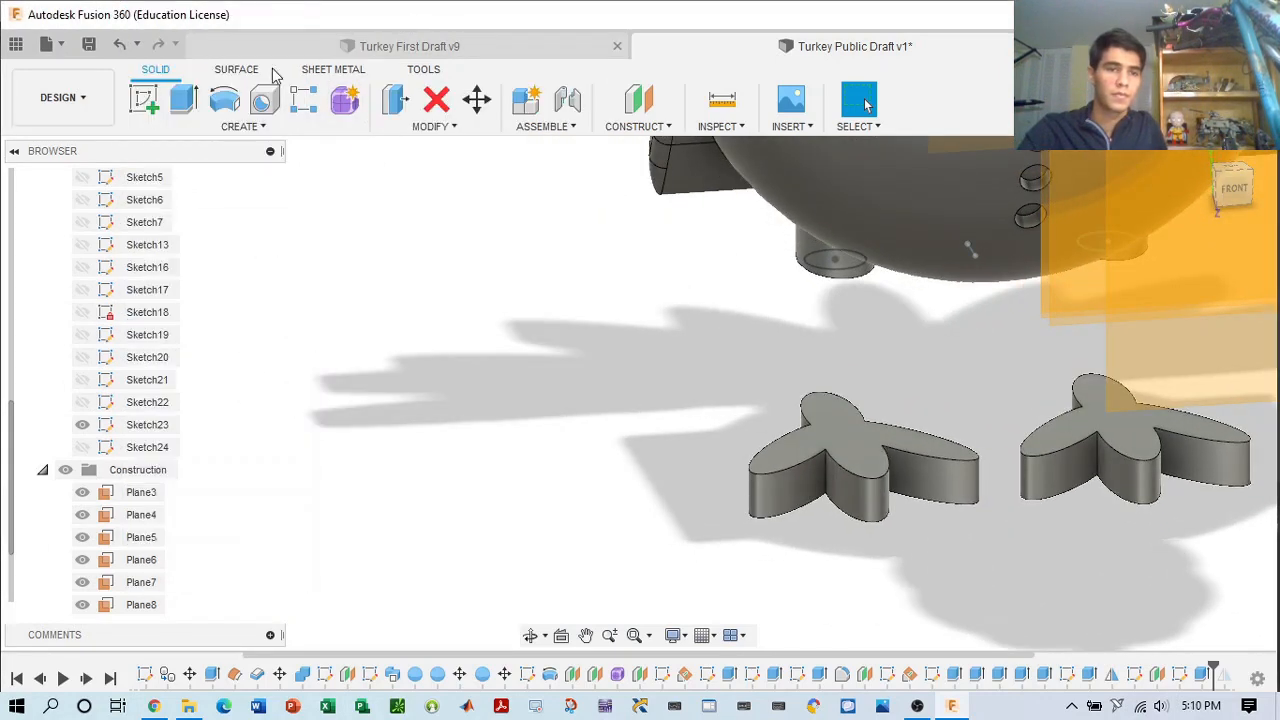
click(224, 100)
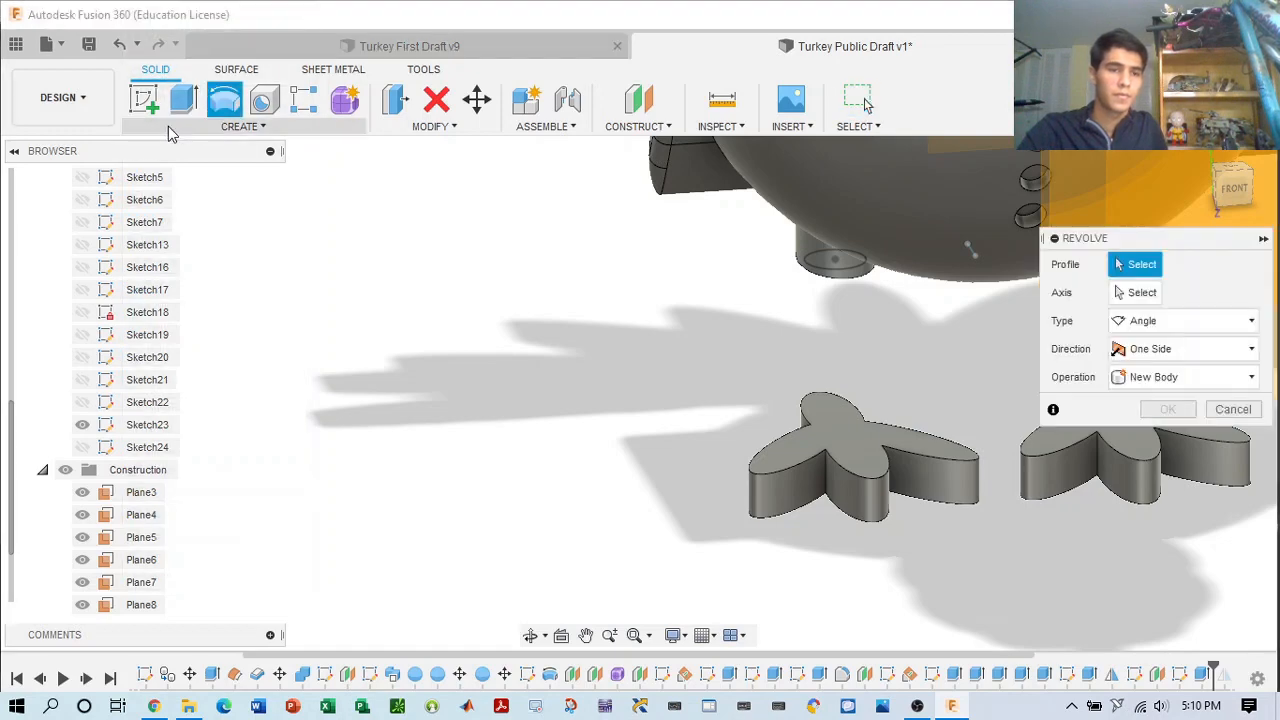
click(1233, 409)
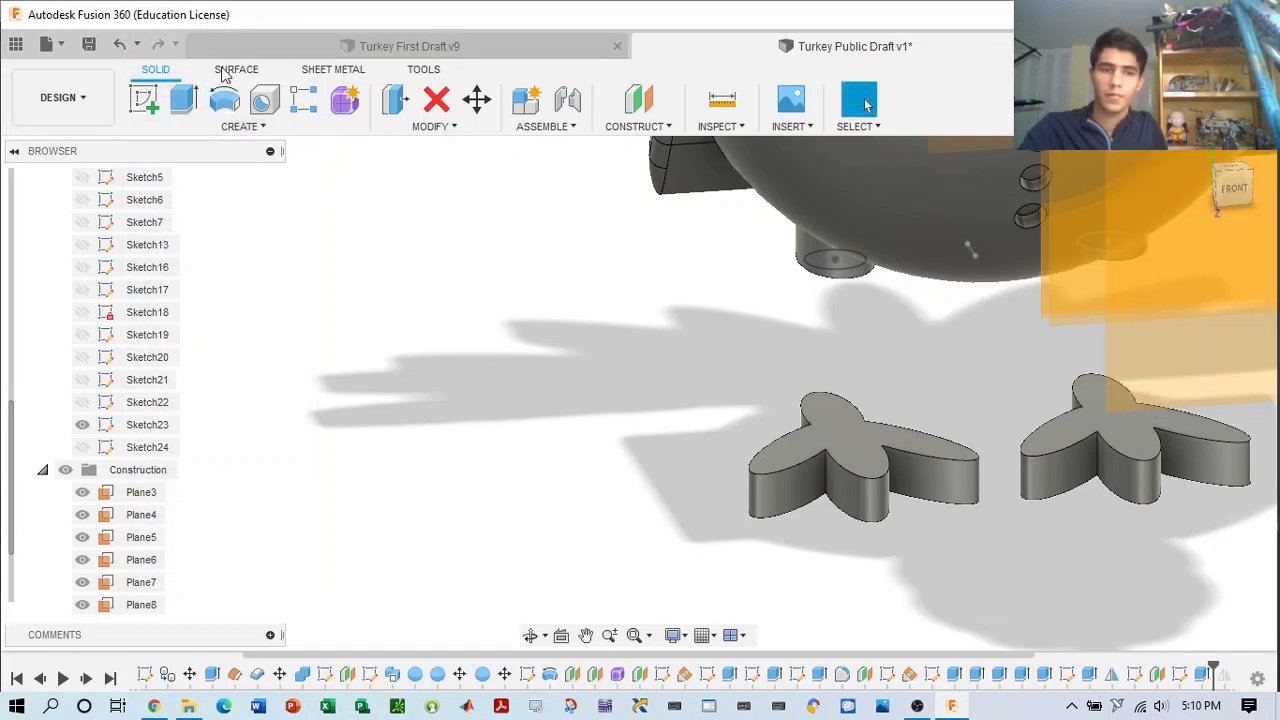
- Start a sketch on the top face of one foot and draw a 4 mm circle where its toes meet, ahead of the leg circle
click(145, 102)
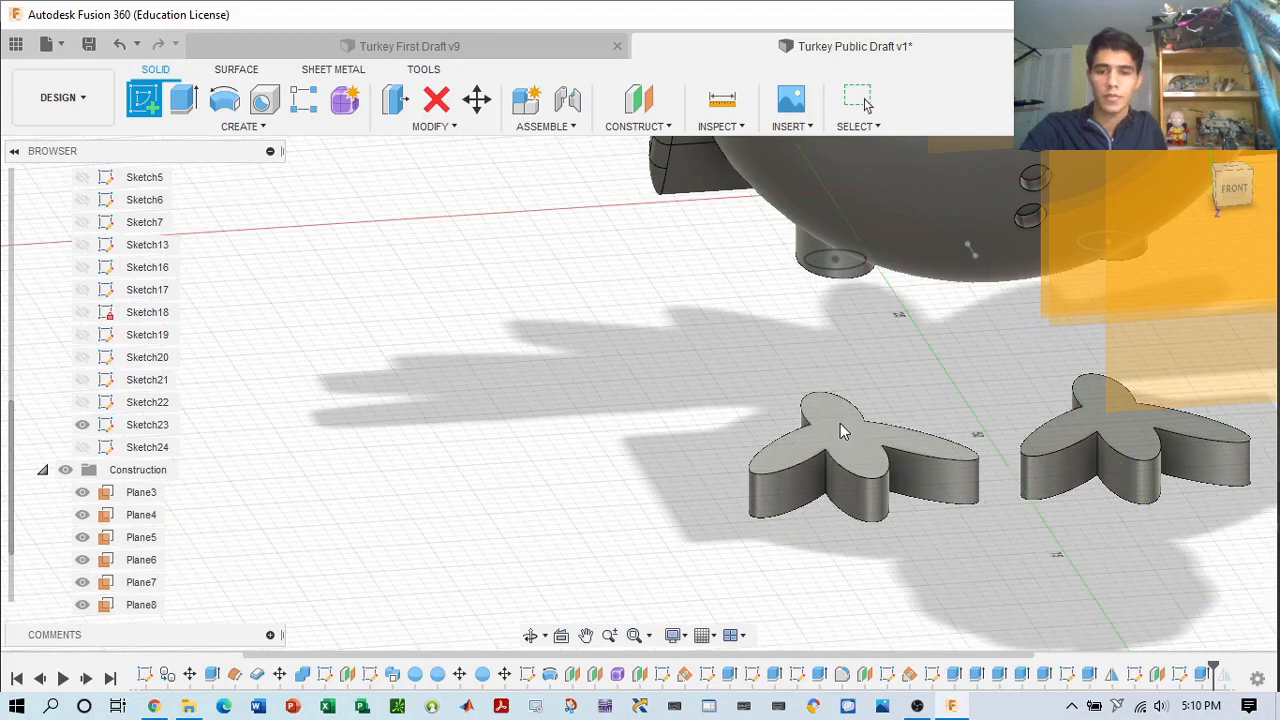
click(840, 423)
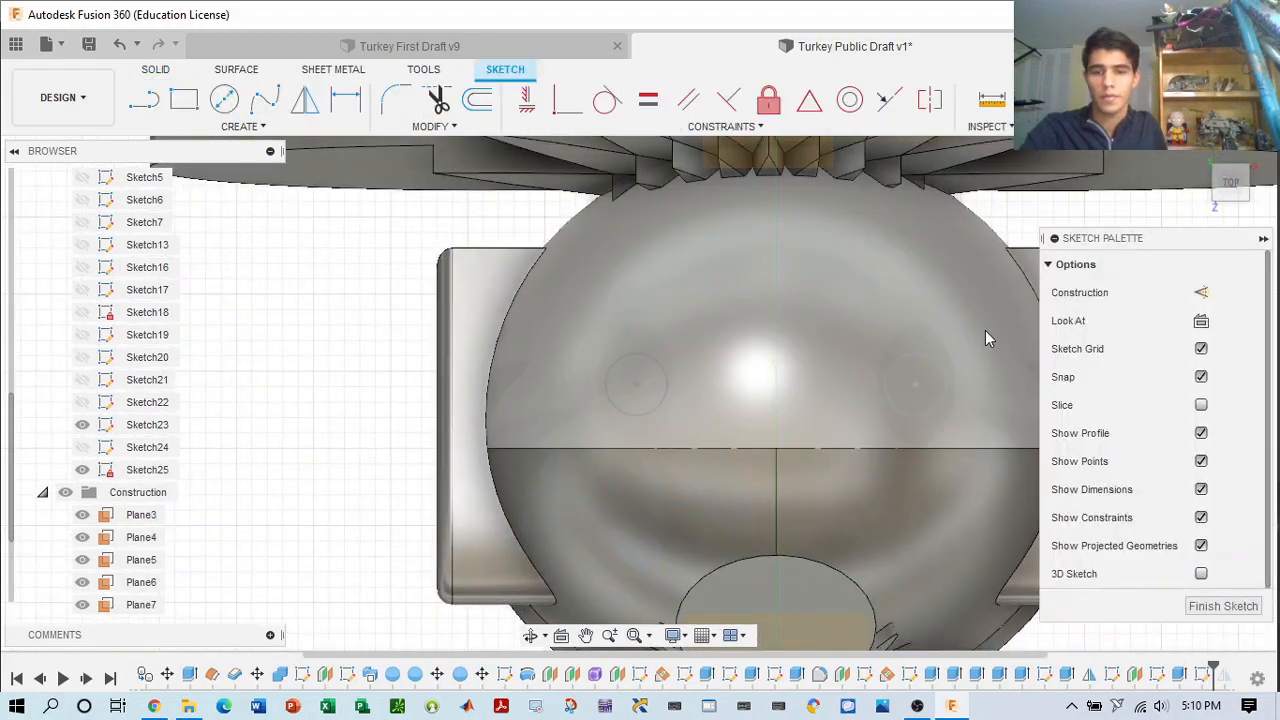
drag(1232, 188, 1203, 188)
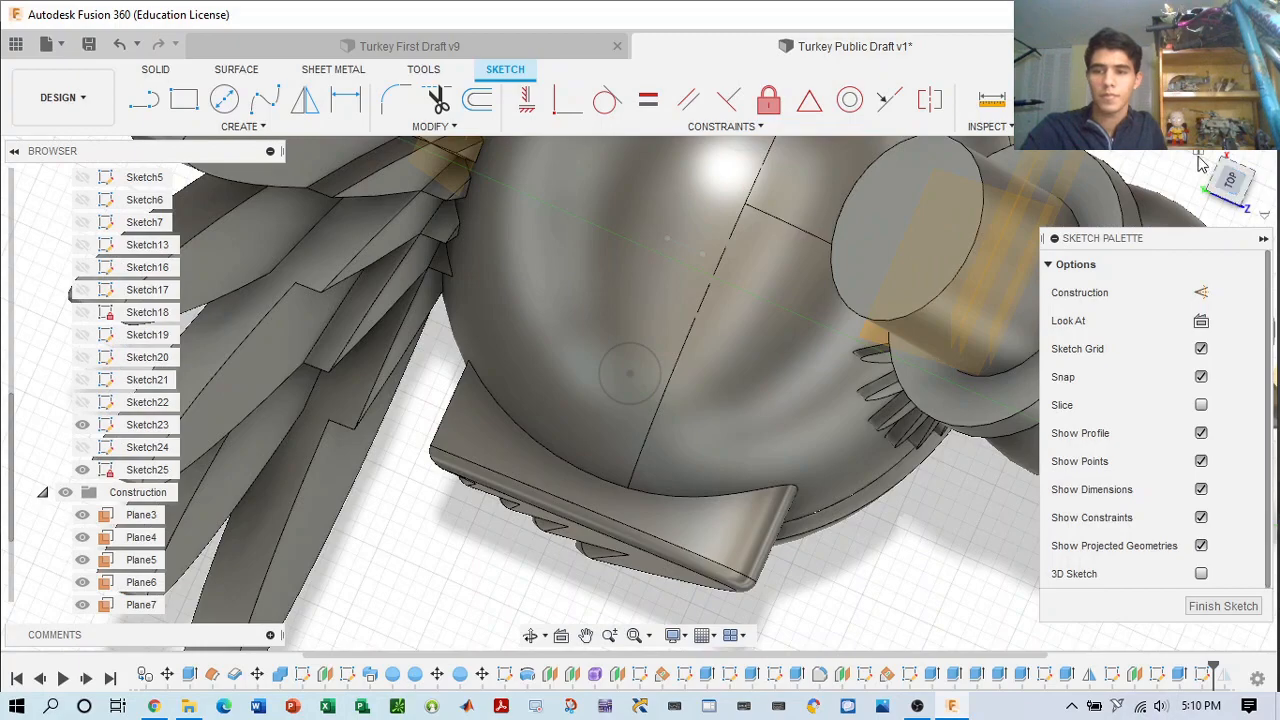
click(1199, 156)
drag(1243, 213, 1238, 167)
scroll(812, 401, up, 5)
middle_drag(602, 473, 711, 471)
scroll(652, 337, up, 6)
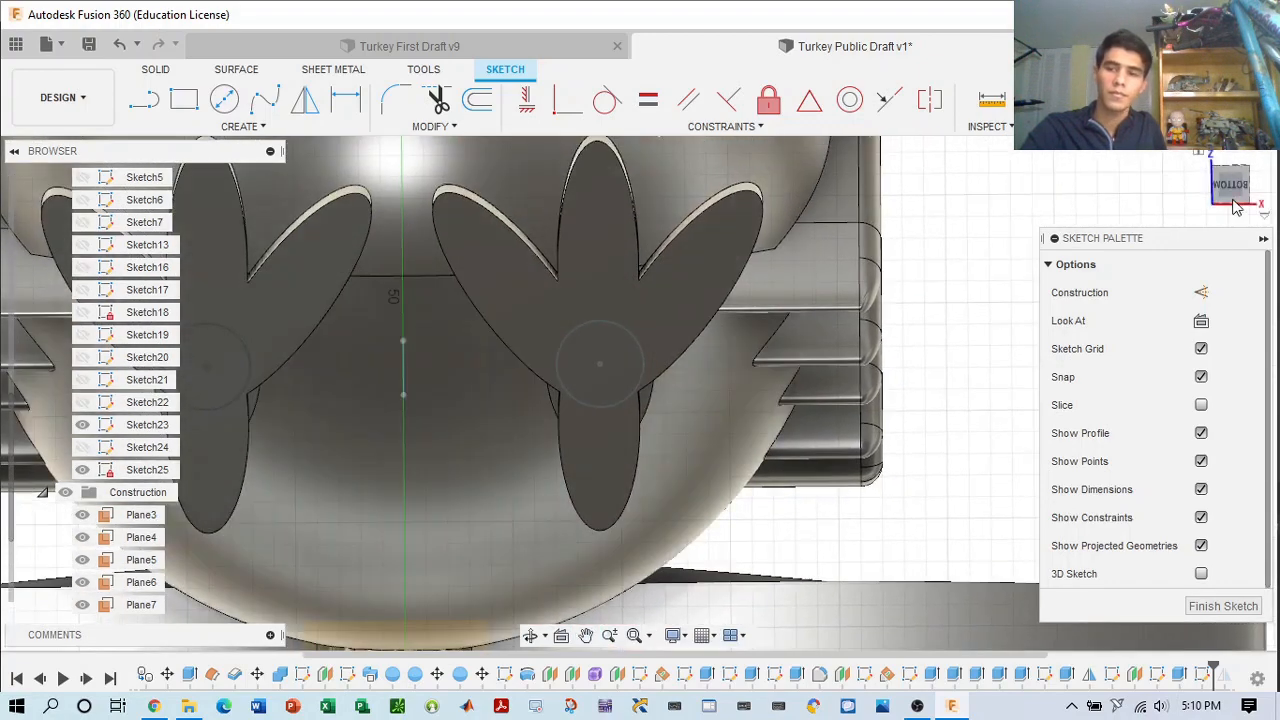
click(1231, 188)
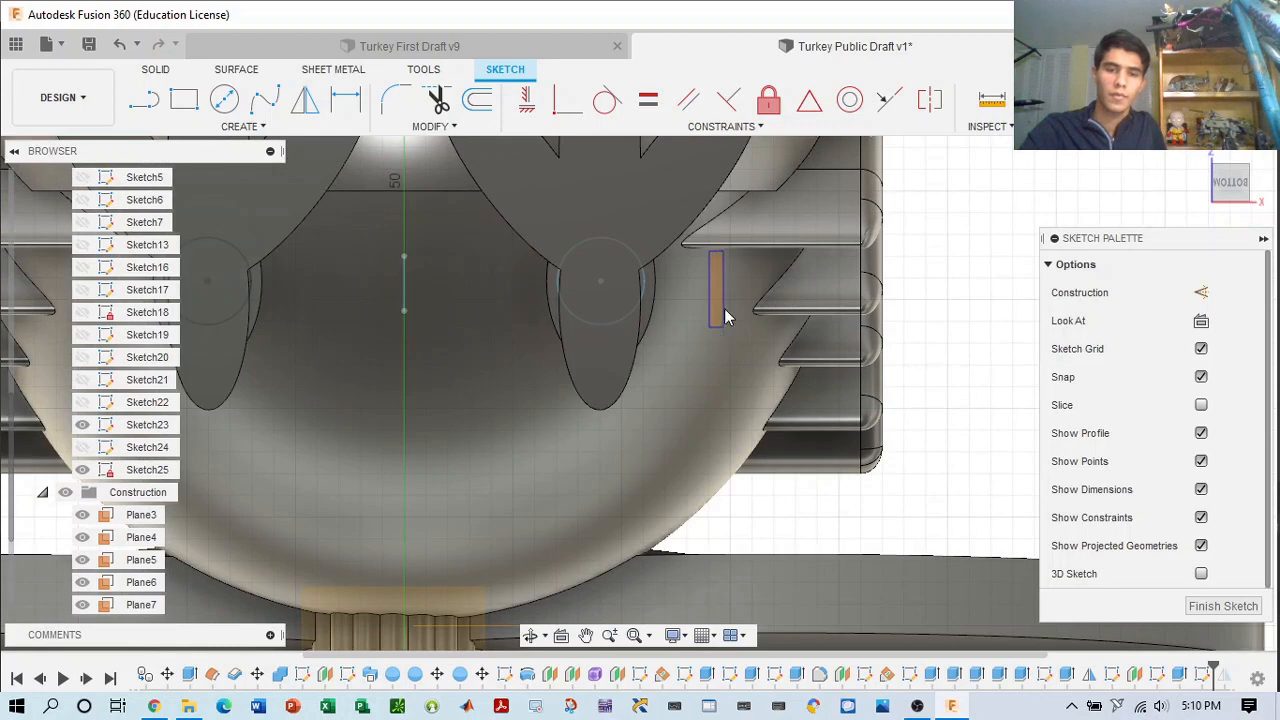
middle_drag(722, 262, 724, 386)
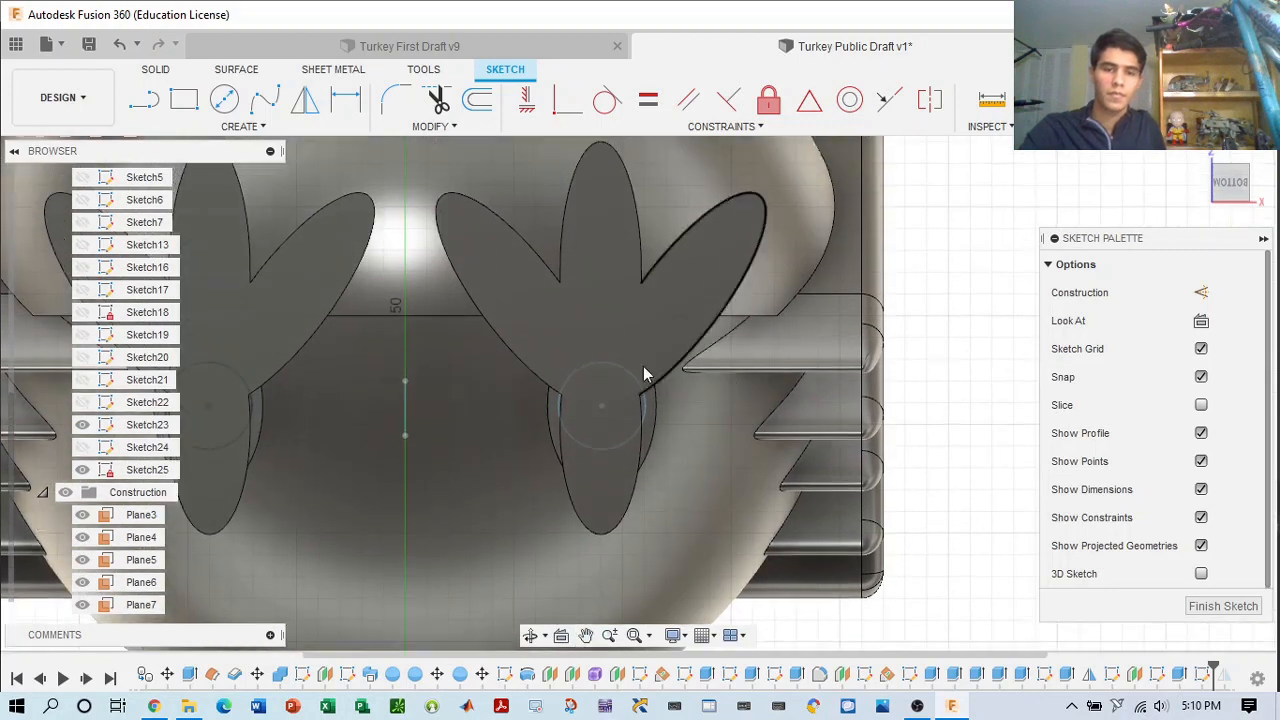
click(224, 97)
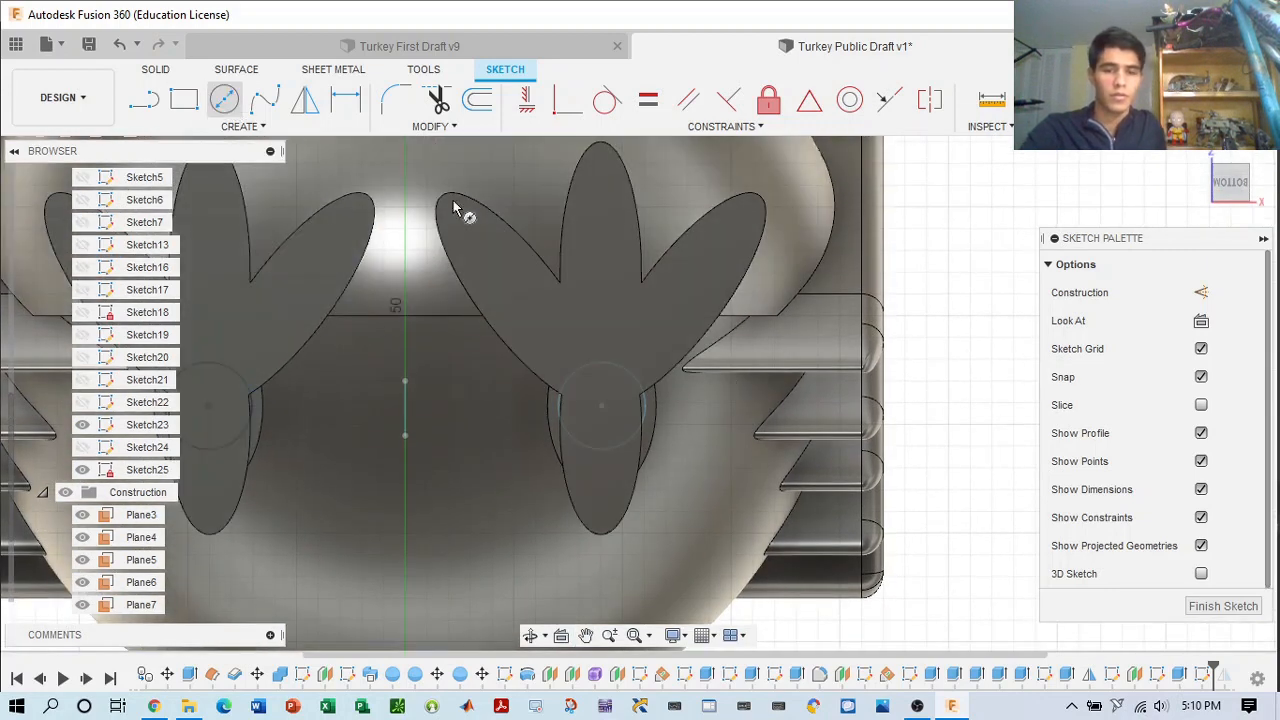
click(600, 338)
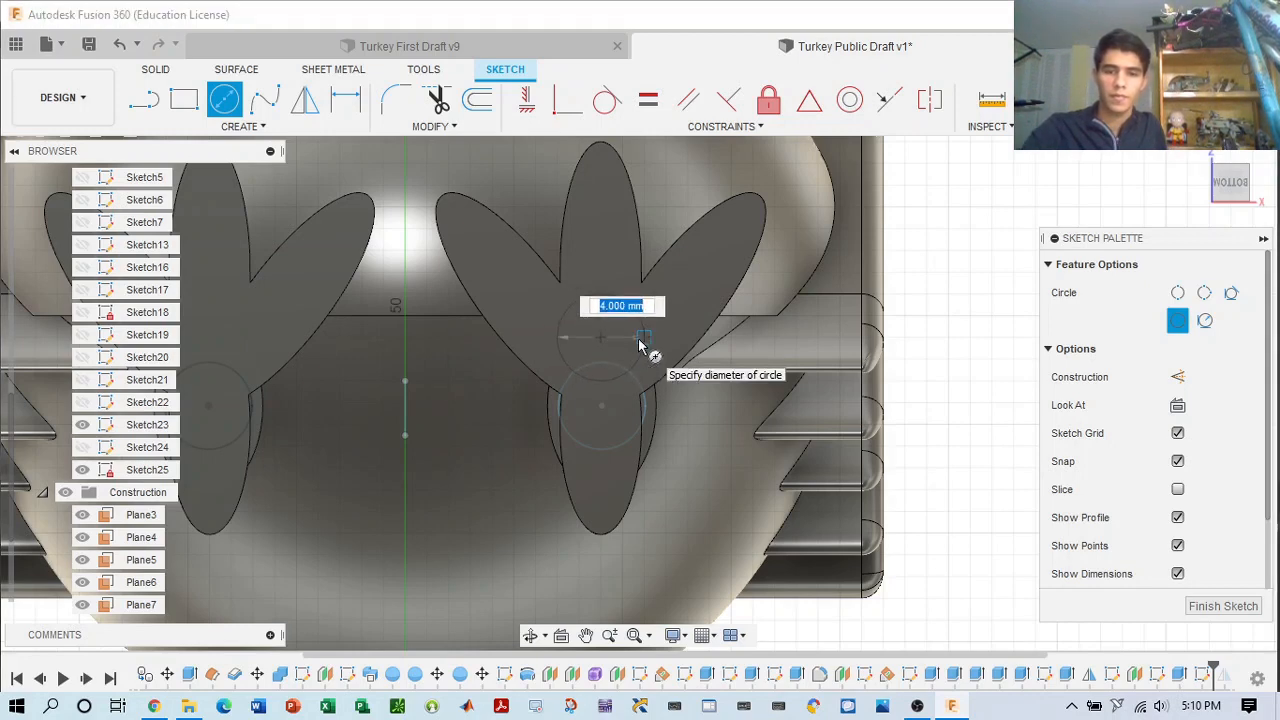
click(640, 345)
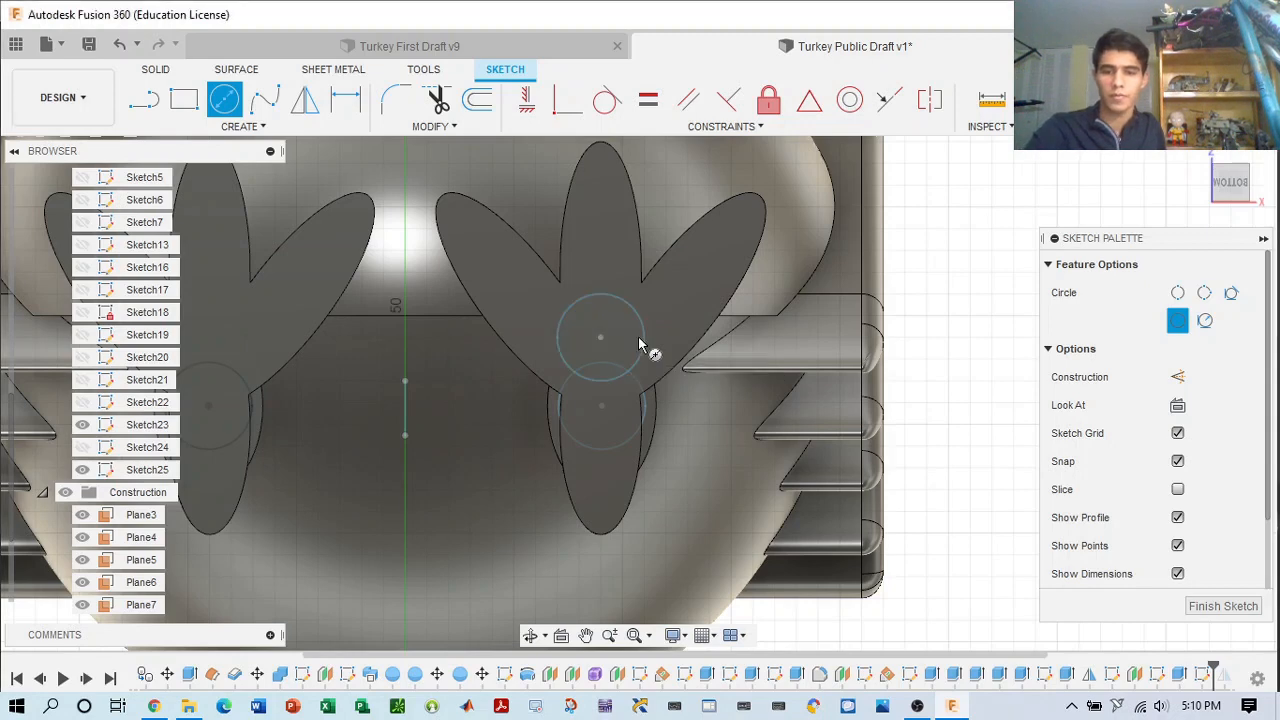
middle_drag(598, 355, 803, 334)
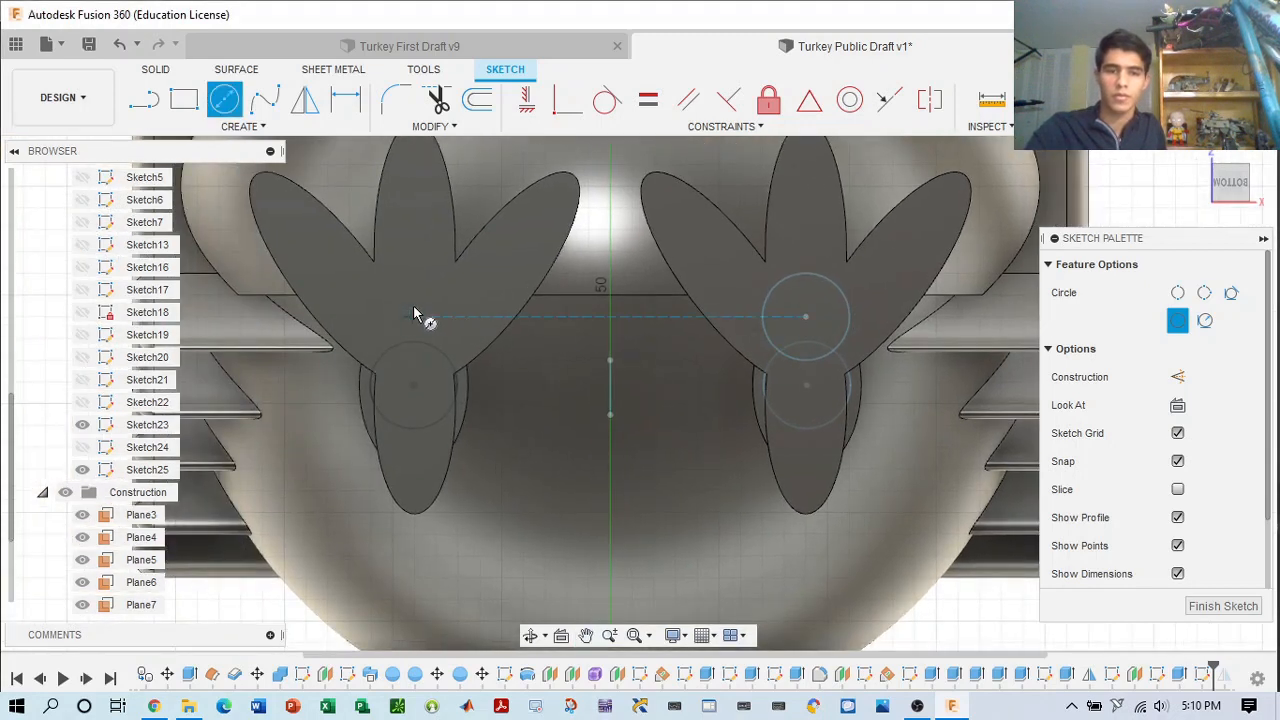
key(Escape)
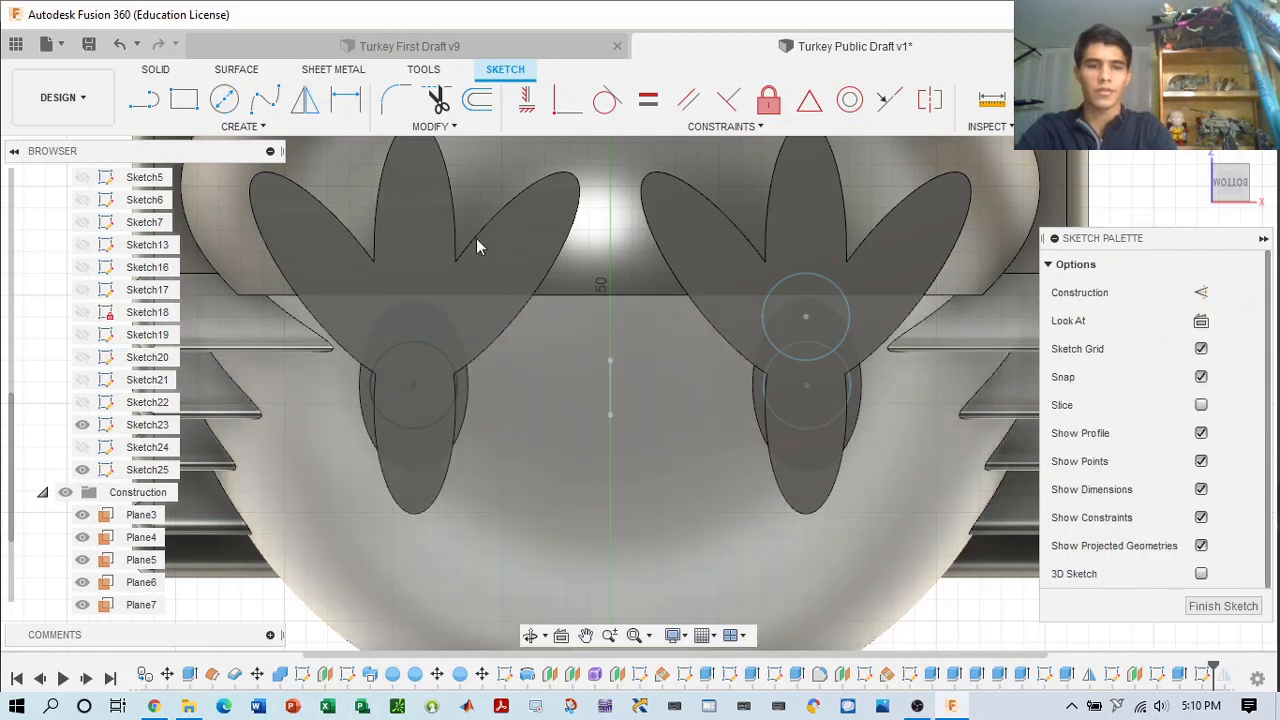
- Trace the short line midway between the feet to serve as a mirror axis in the sketch
key(l)
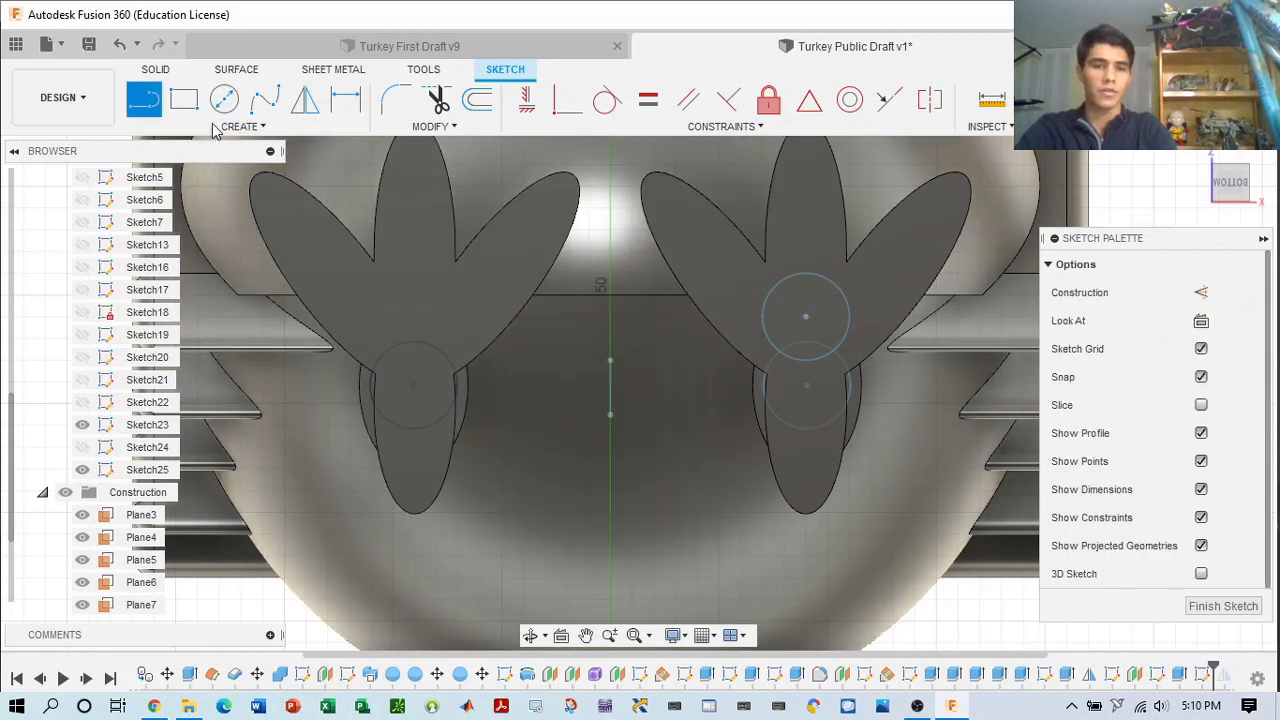
click(610, 361)
click(610, 414)
key(Escape)
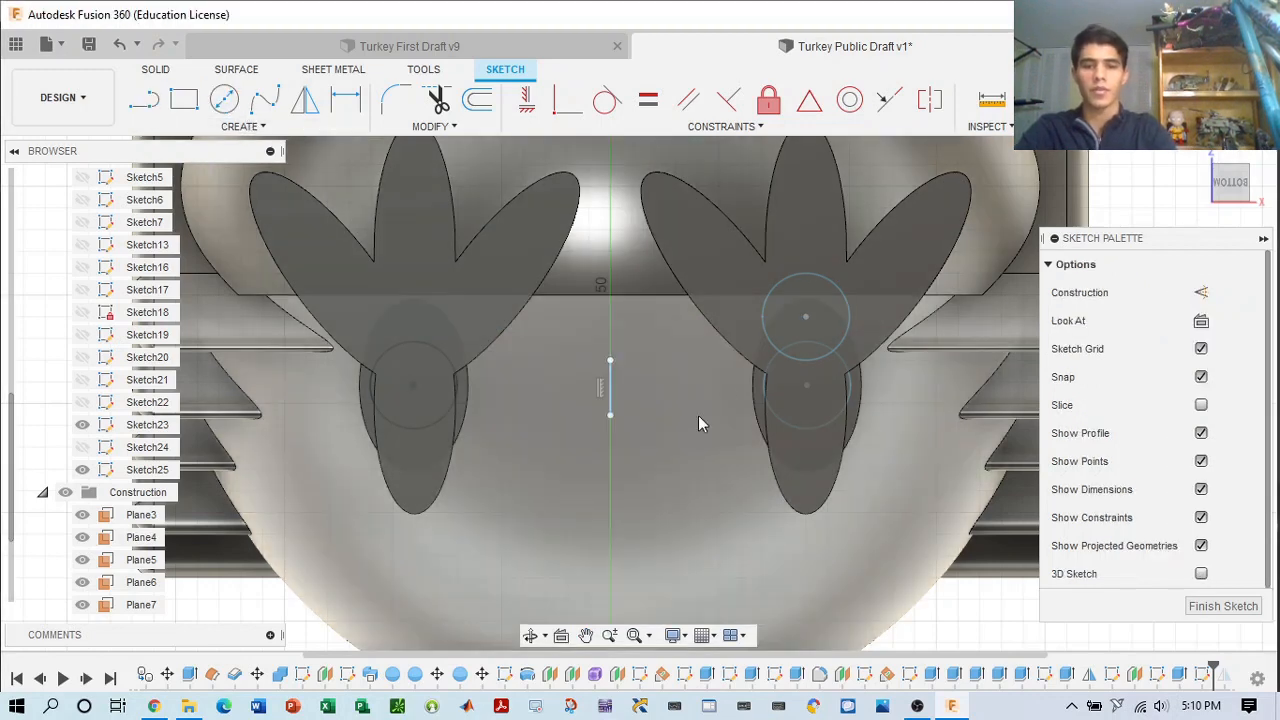
- Mirror the 4 mm circle across the short centre line onto the other foot and finish the sketch
click(237, 126)
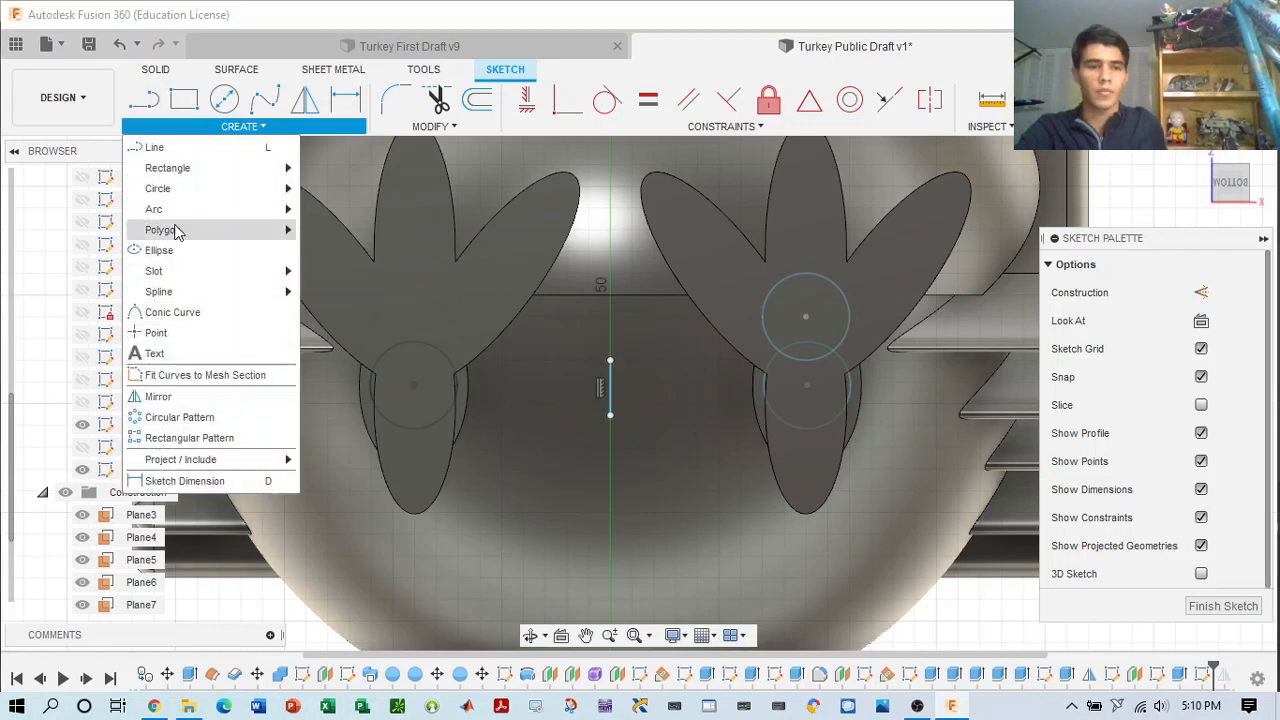
click(170, 396)
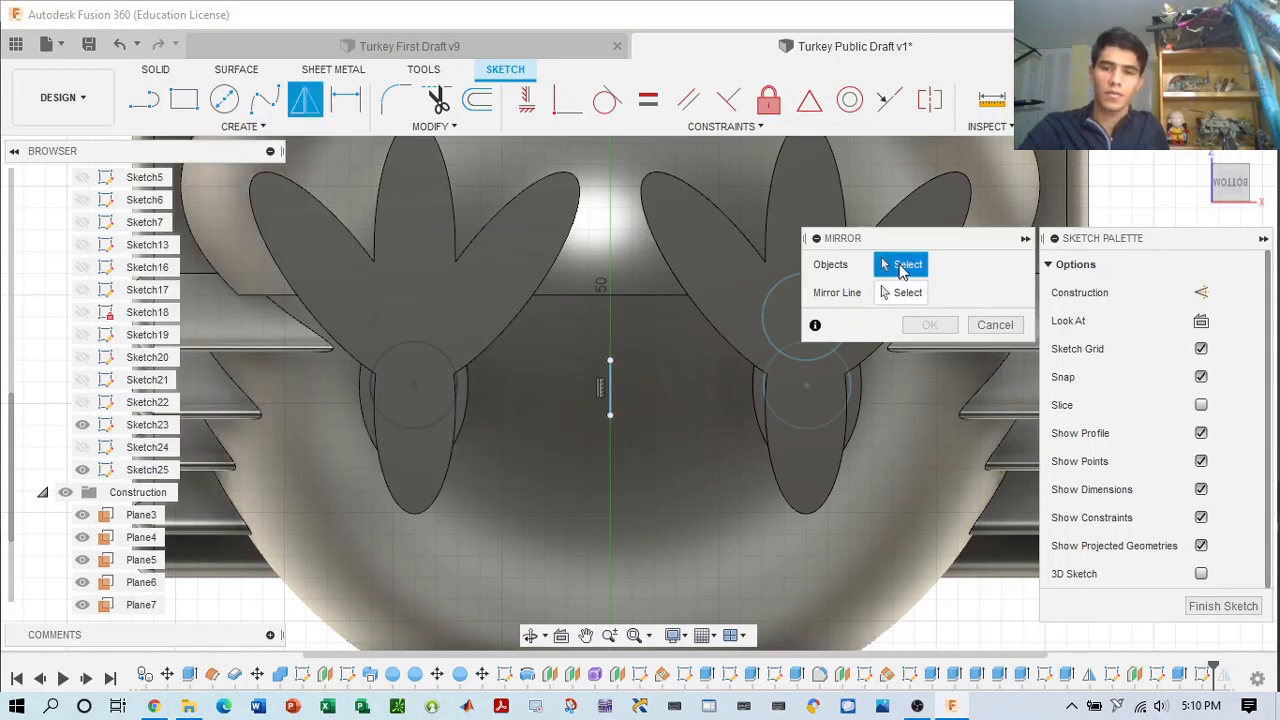
click(773, 292)
click(895, 292)
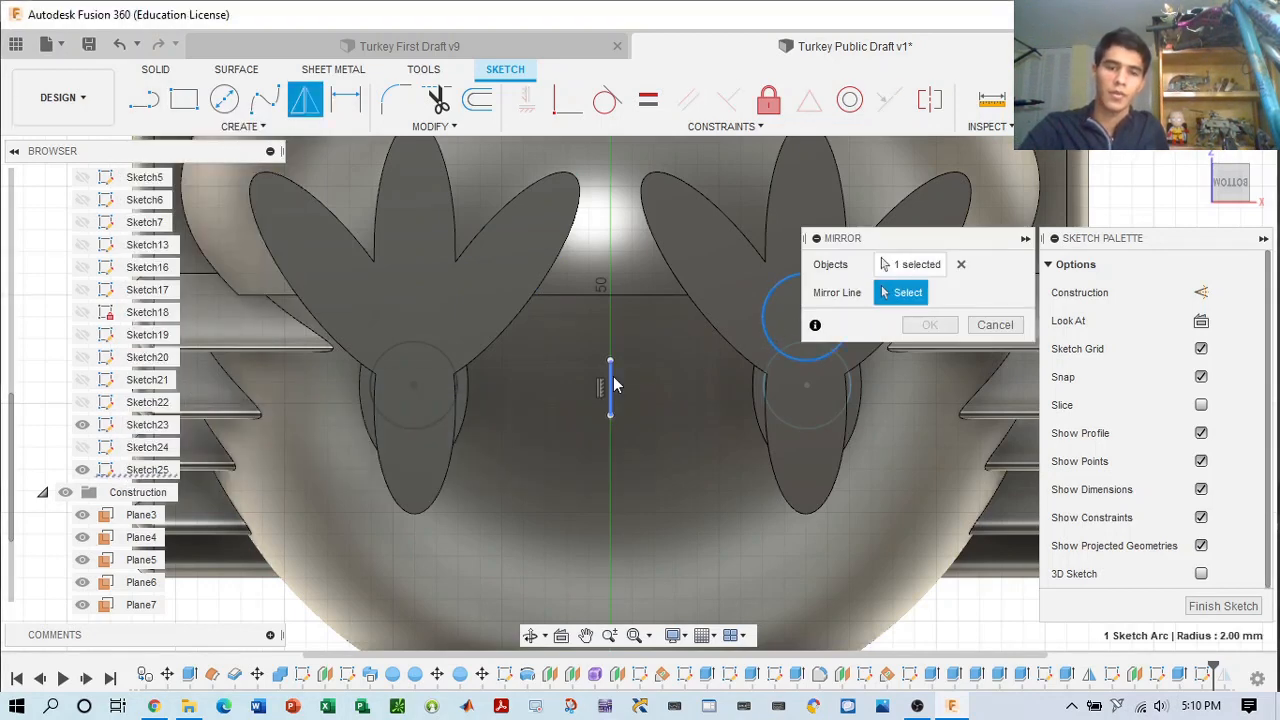
click(611, 385)
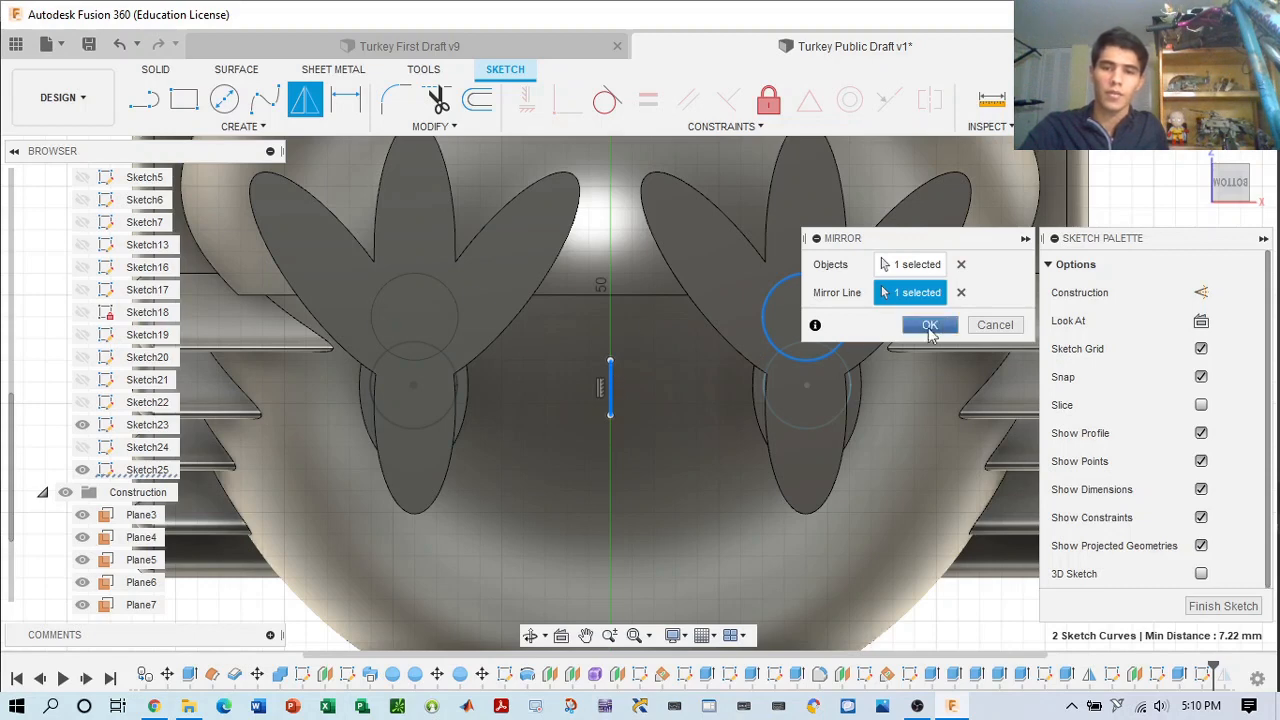
click(930, 325)
scroll(930, 310, down, 1)
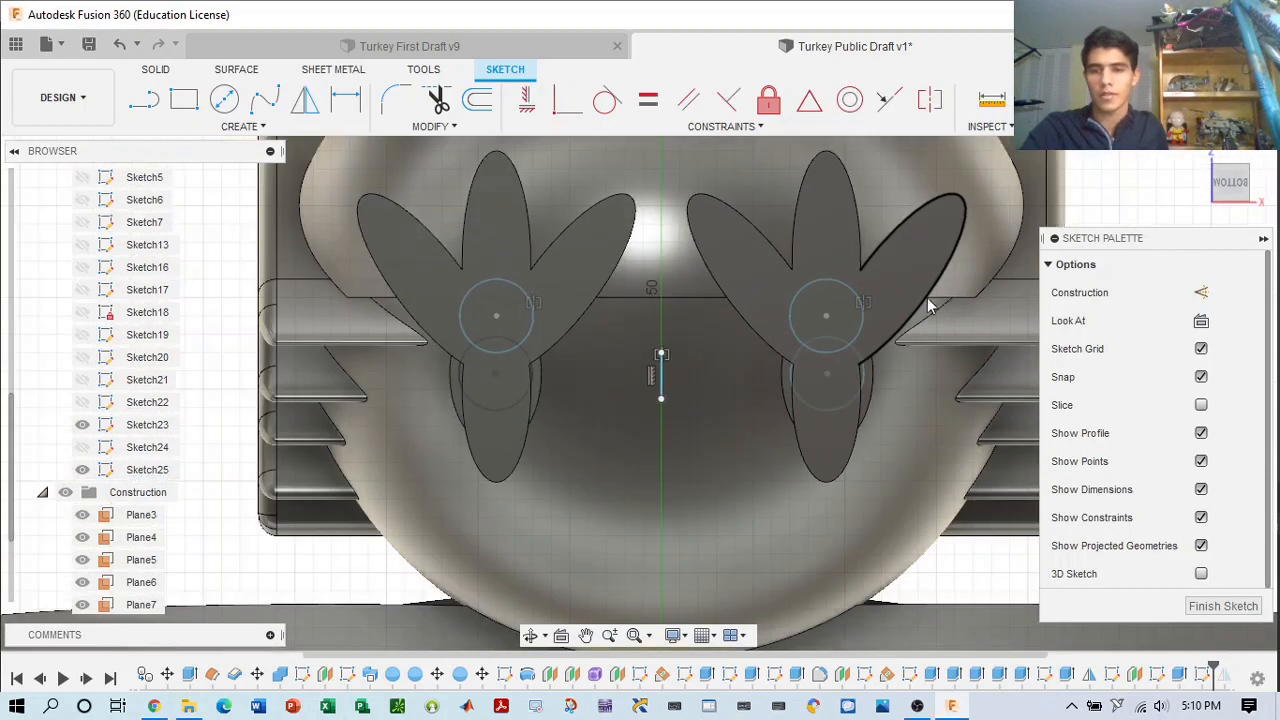
click(1198, 100)
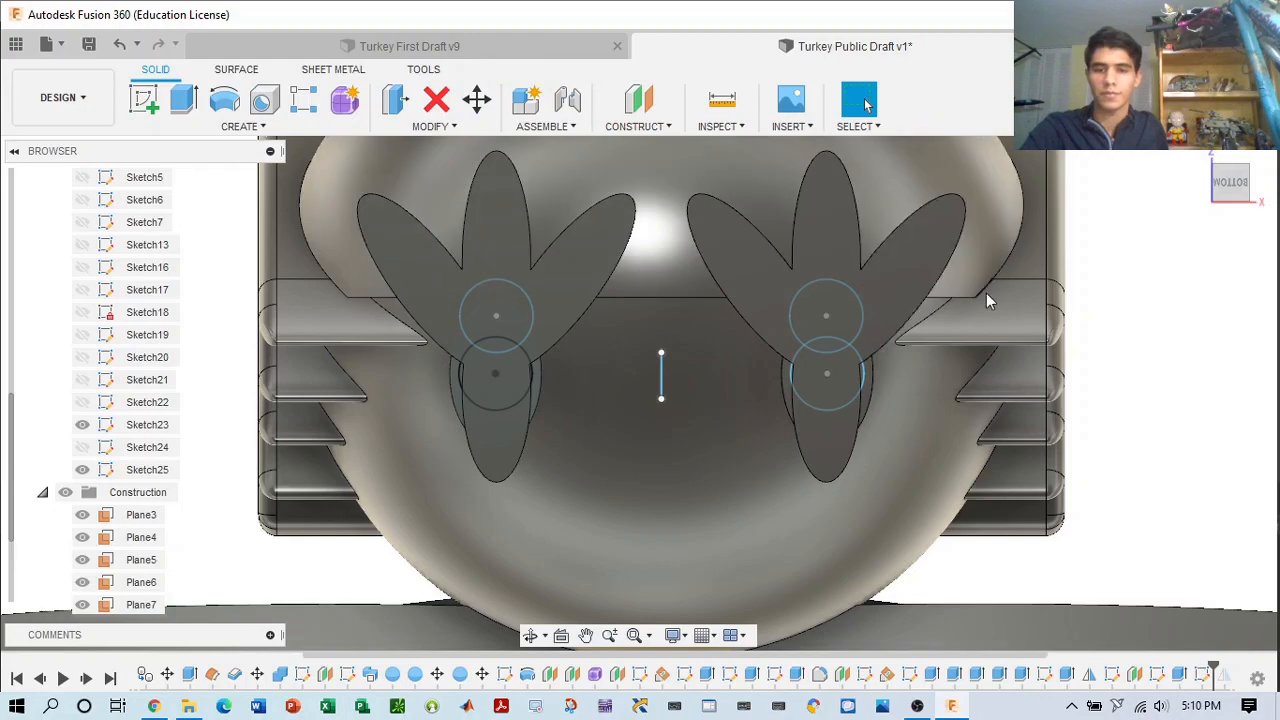
- Edit the offset plane that carries the feet and set its distance to -18 mm
click(1238, 190)
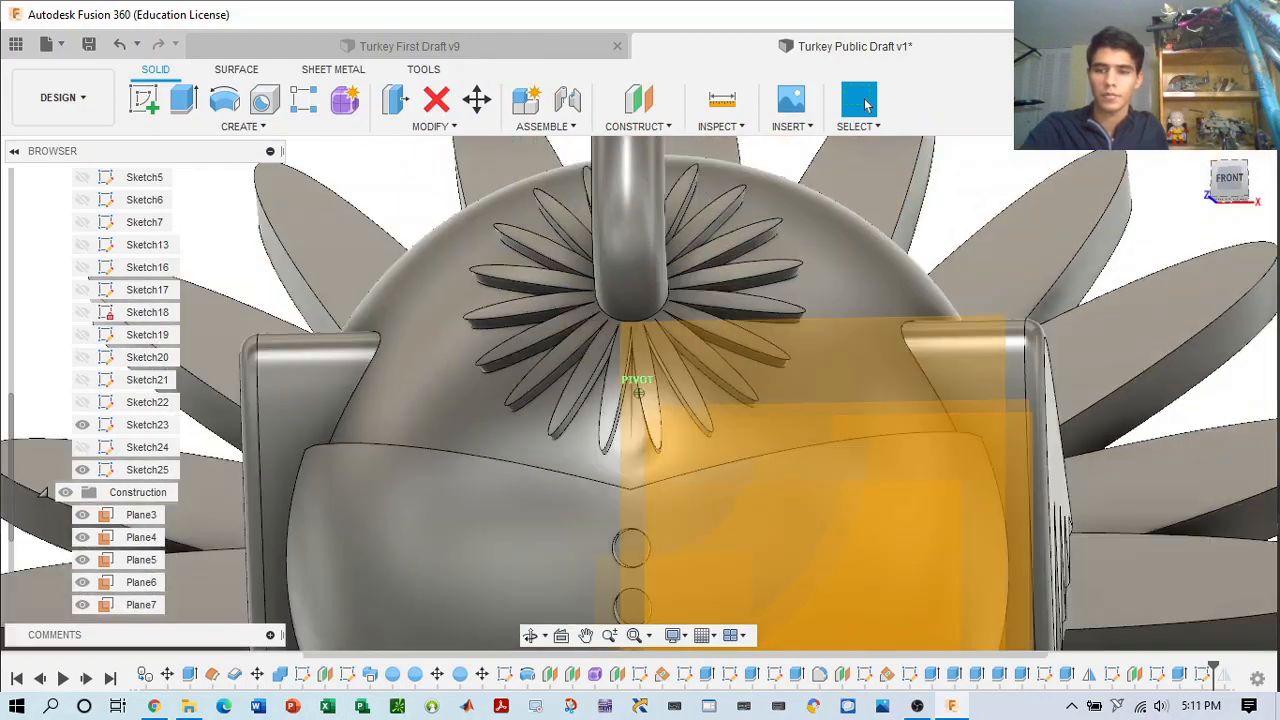
click(1200, 157)
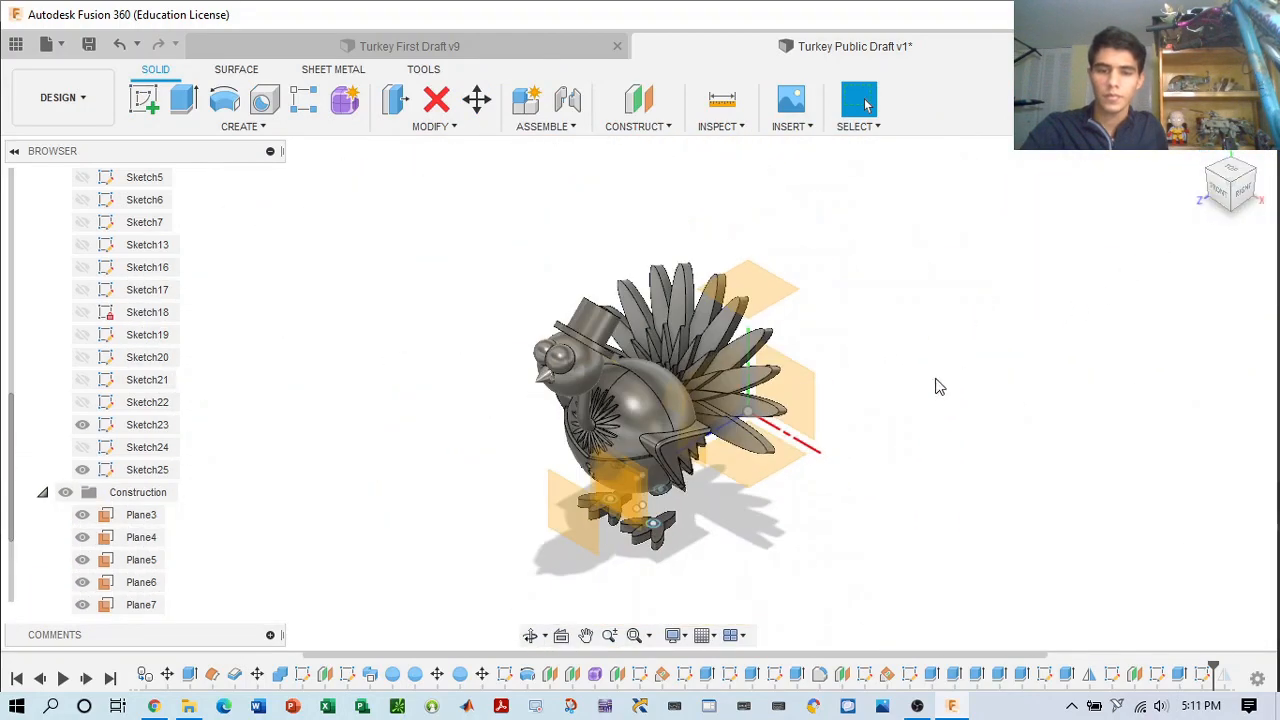
drag(1240, 196, 1228, 182)
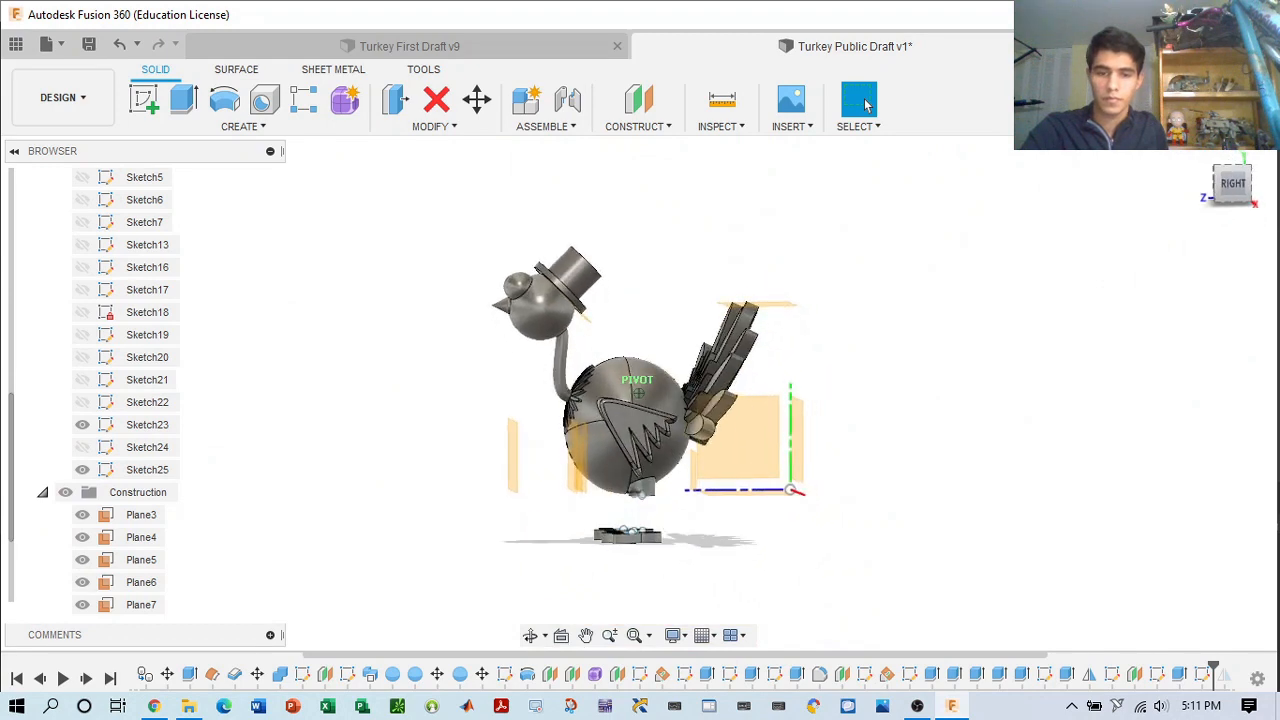
drag(800, 280, 1020, 280)
scroll(677, 362, up, 5)
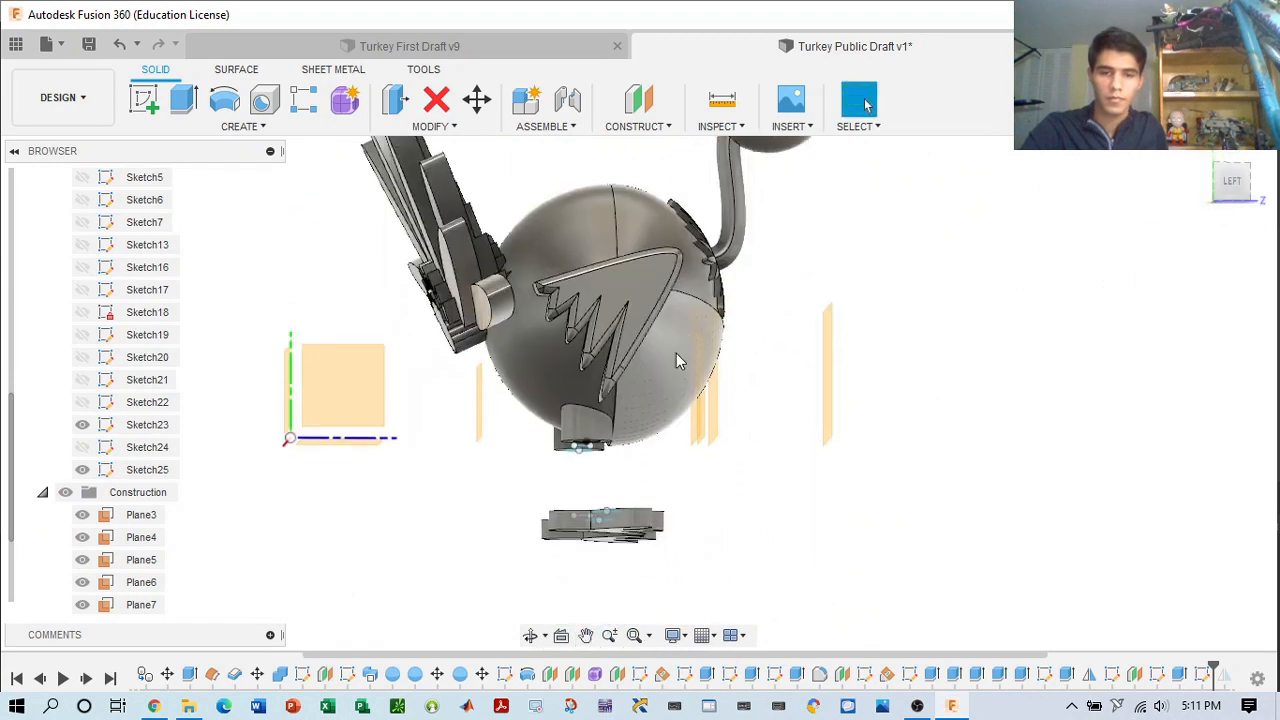
scroll(622, 455, up, 1)
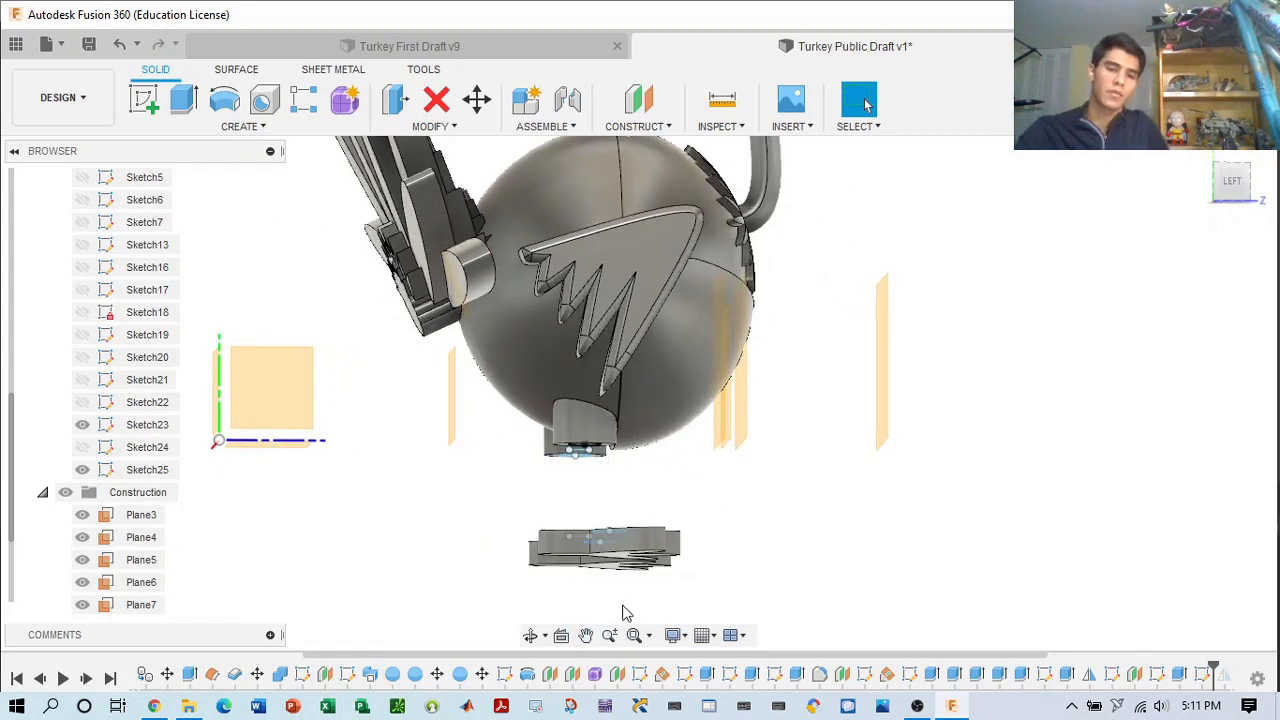
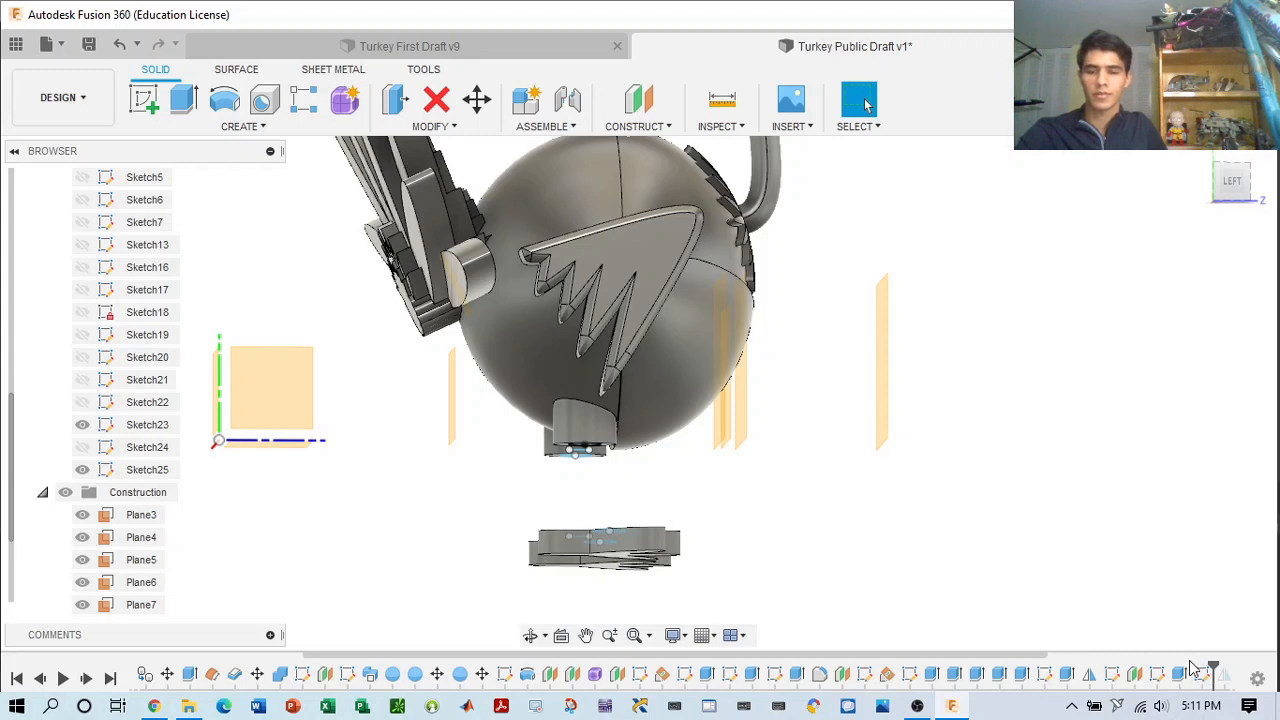
right_click(1136, 678)
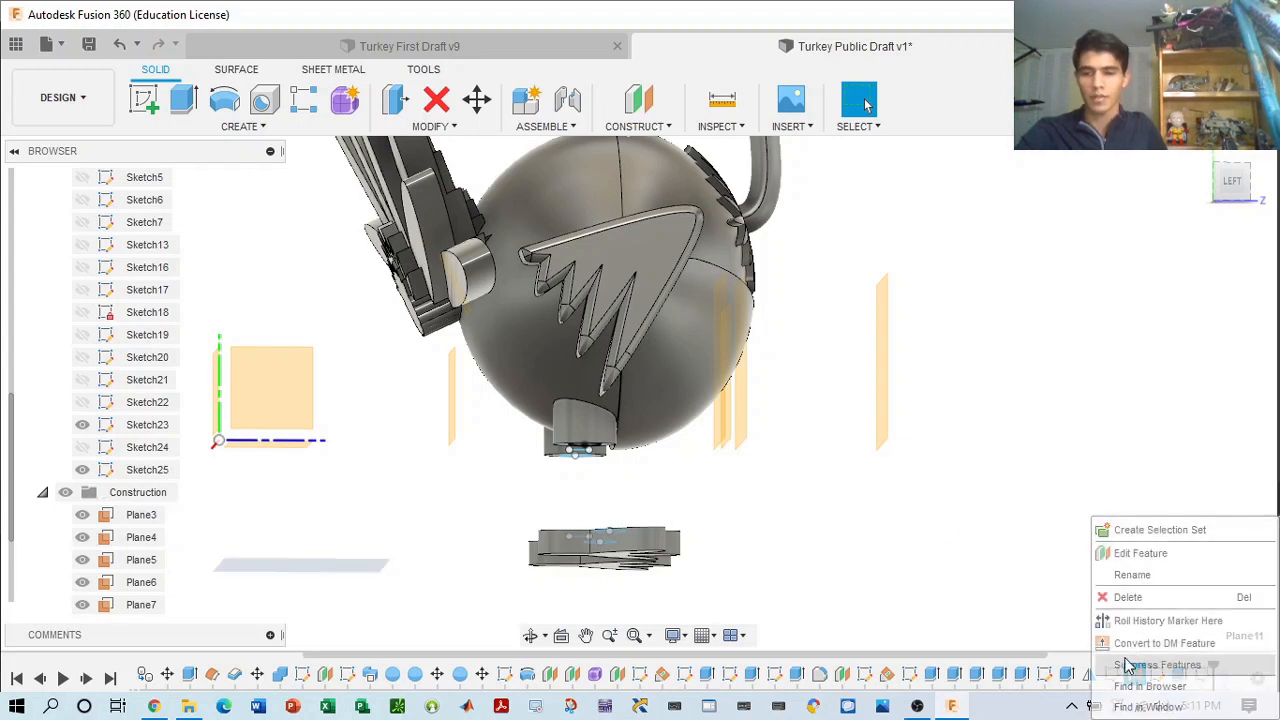
click(1155, 552)
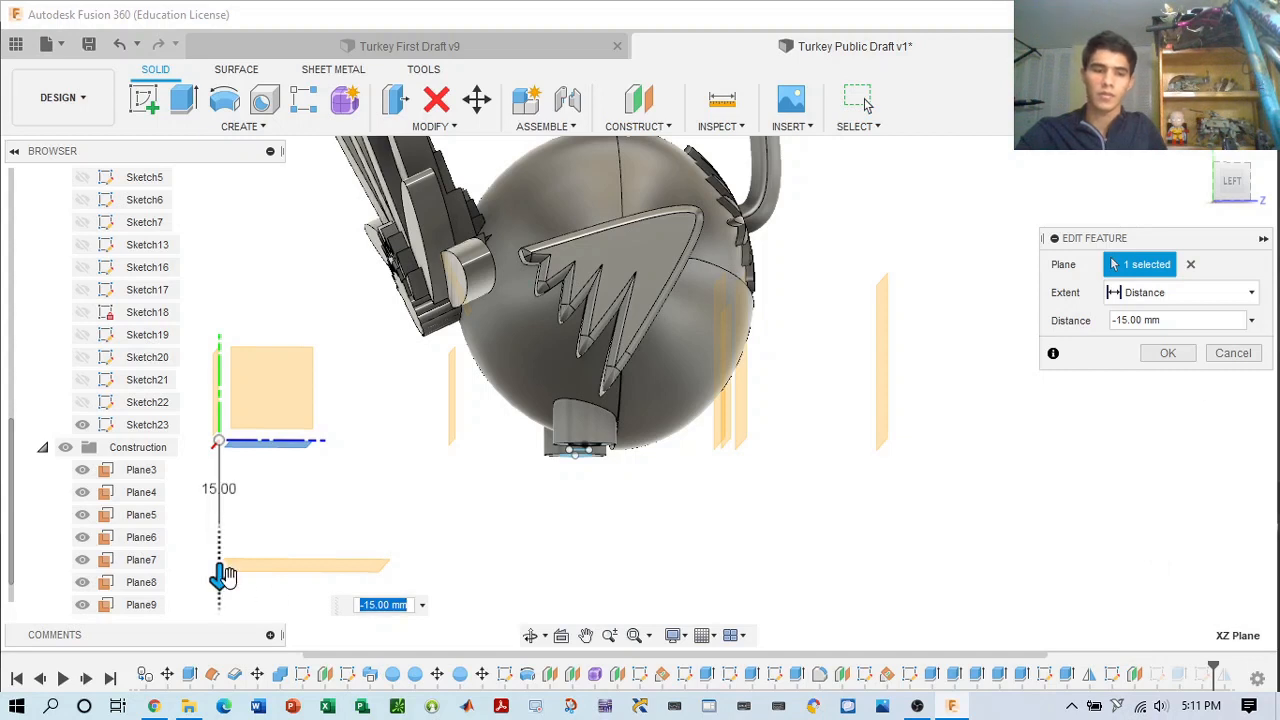
click(1093, 320)
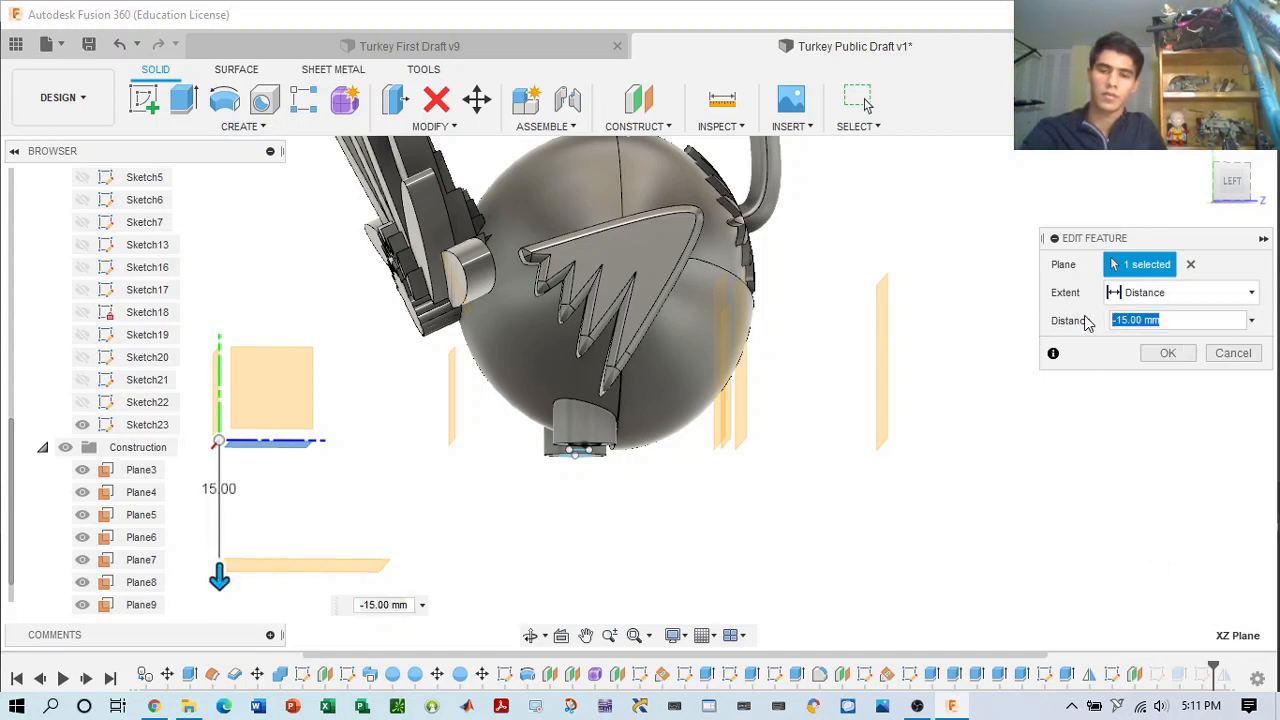
text(18)
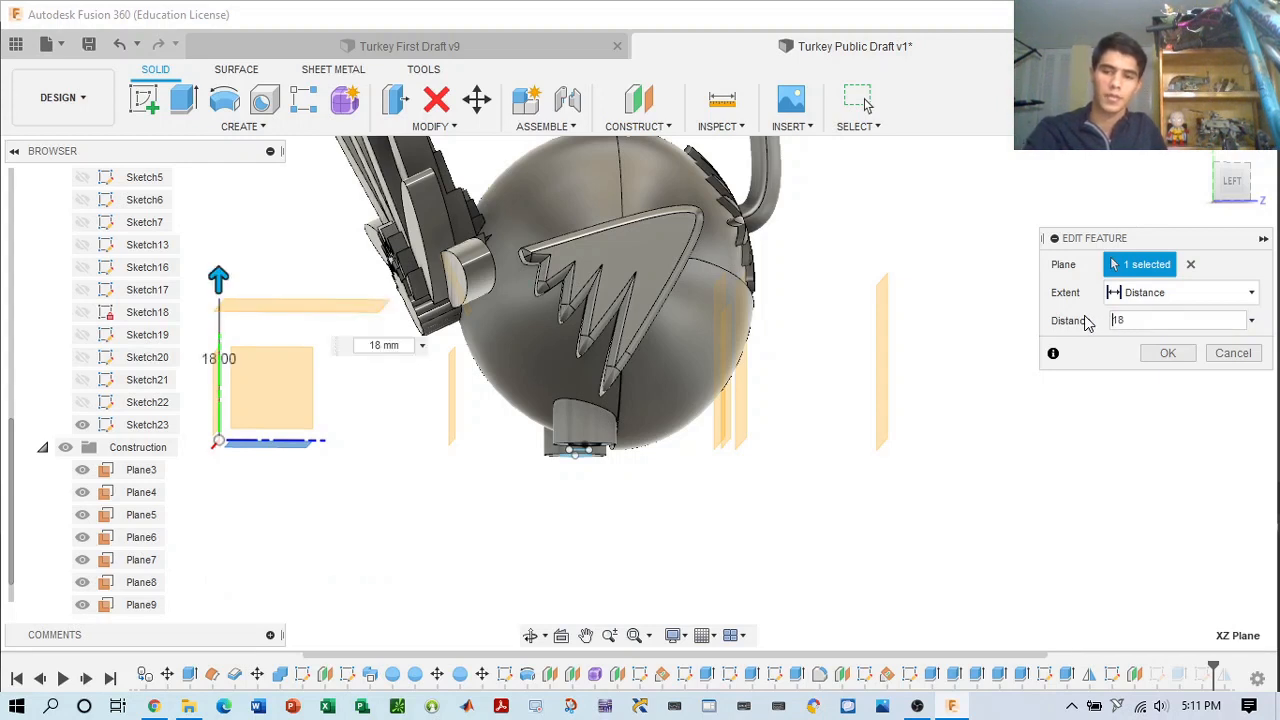
click(1114, 320)
text(-)
click(1167, 353)
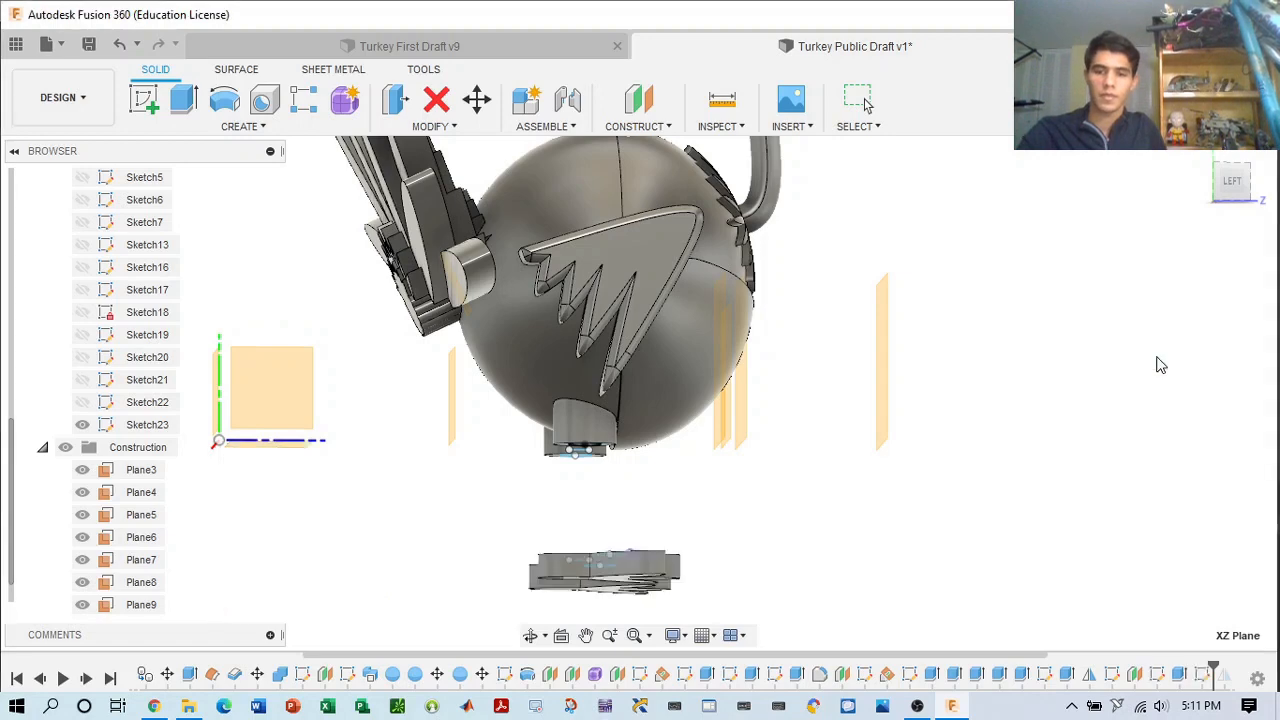
- Locate the foot sketches in the model history and make the foot outline sketch, Sketch24, visible
shift+middle_drag(590, 551, 591, 577)
scroll(690, 580, down, 3)
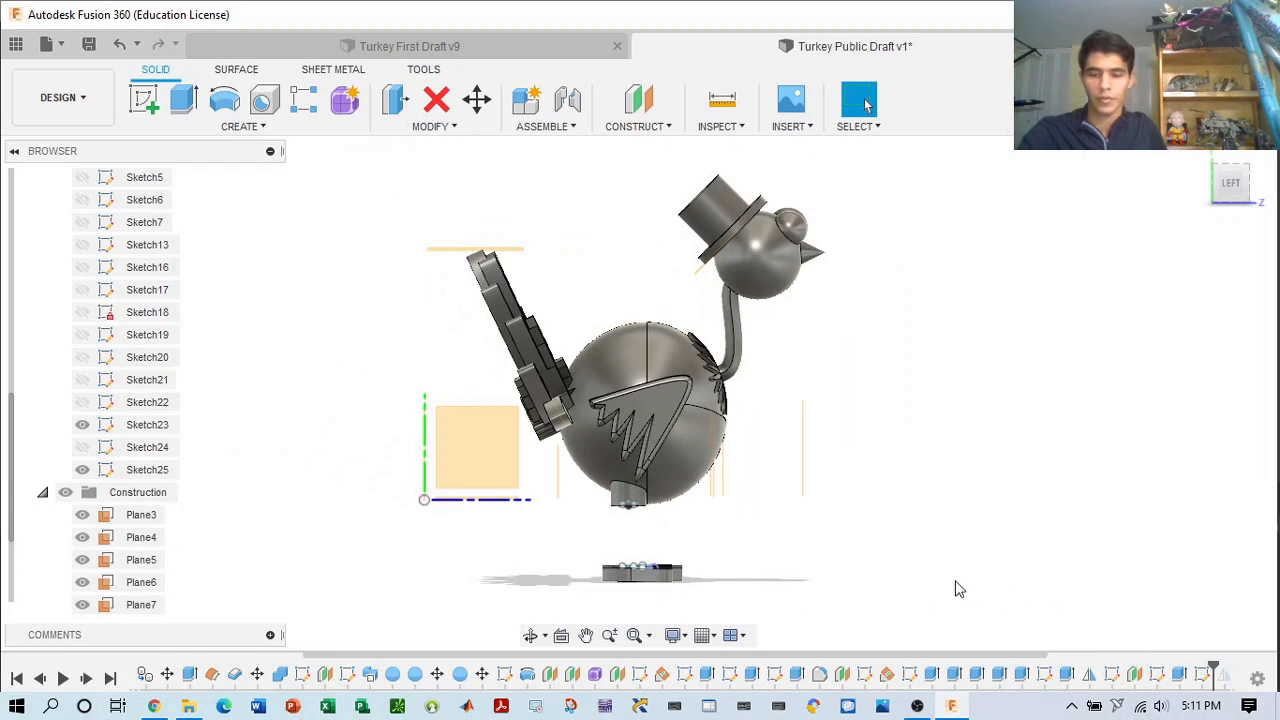
click(1202, 680)
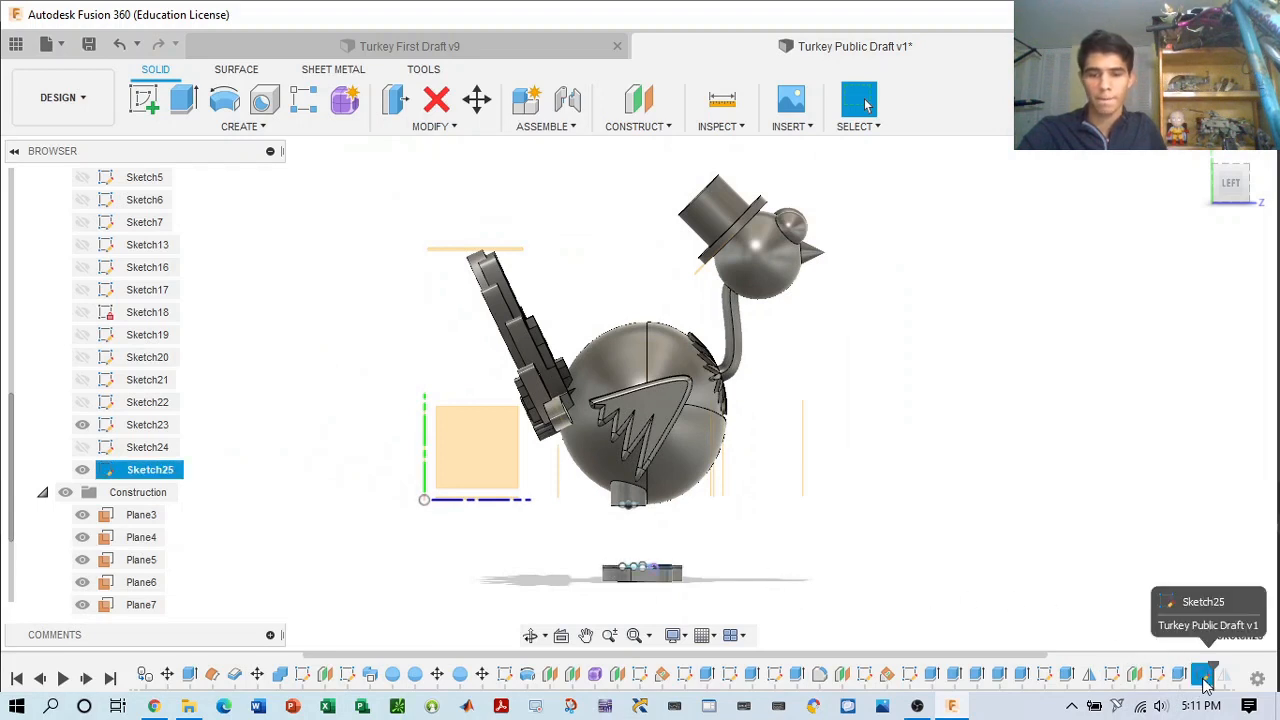
scroll(920, 585, up, 4)
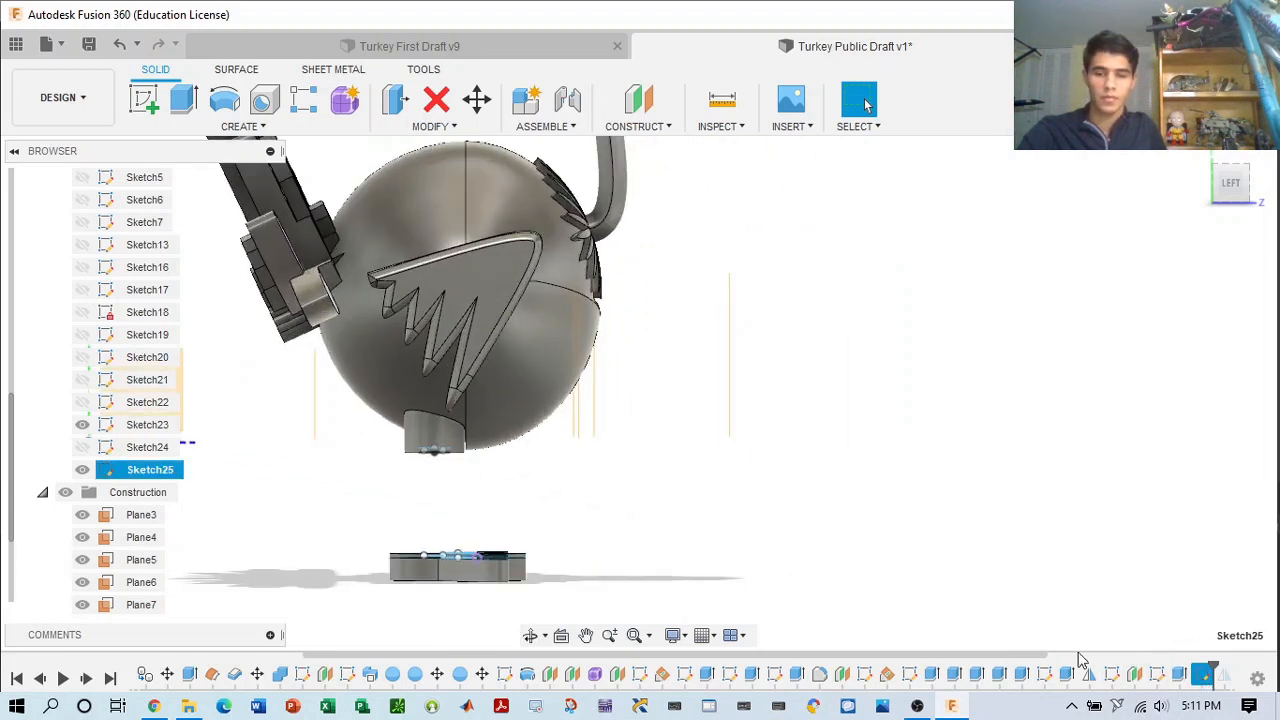
click(1156, 678)
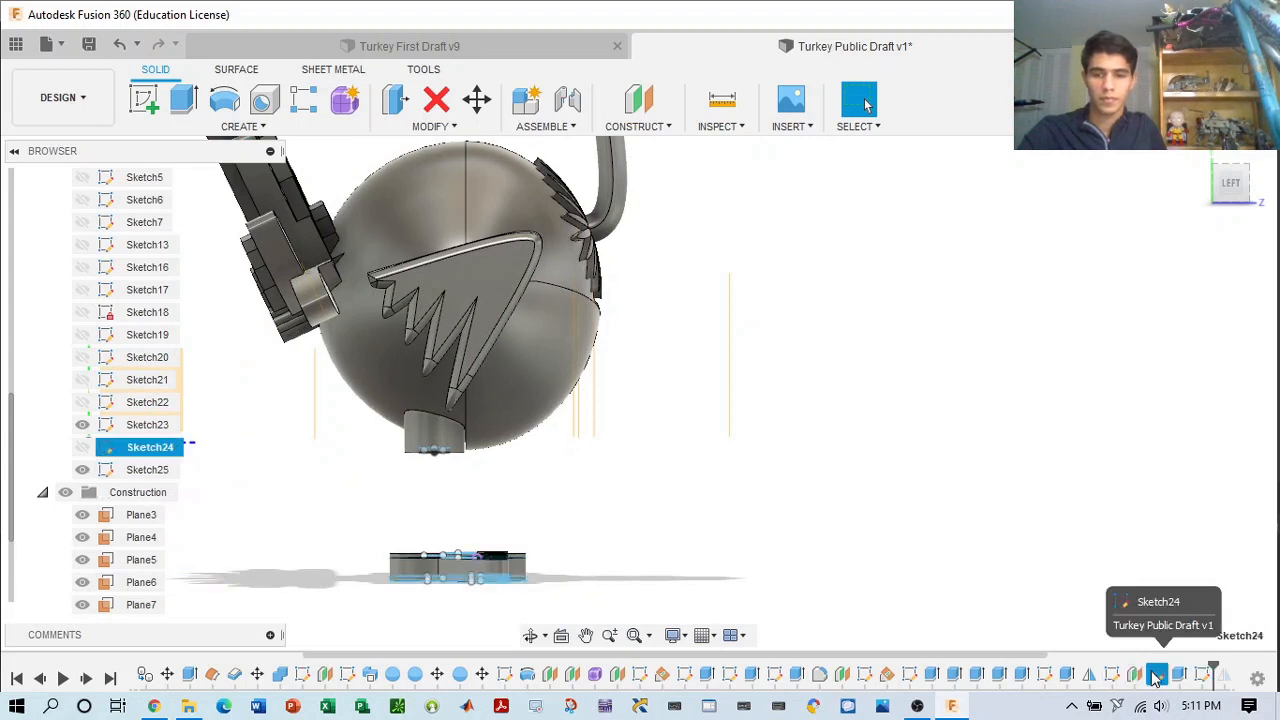
click(1154, 674)
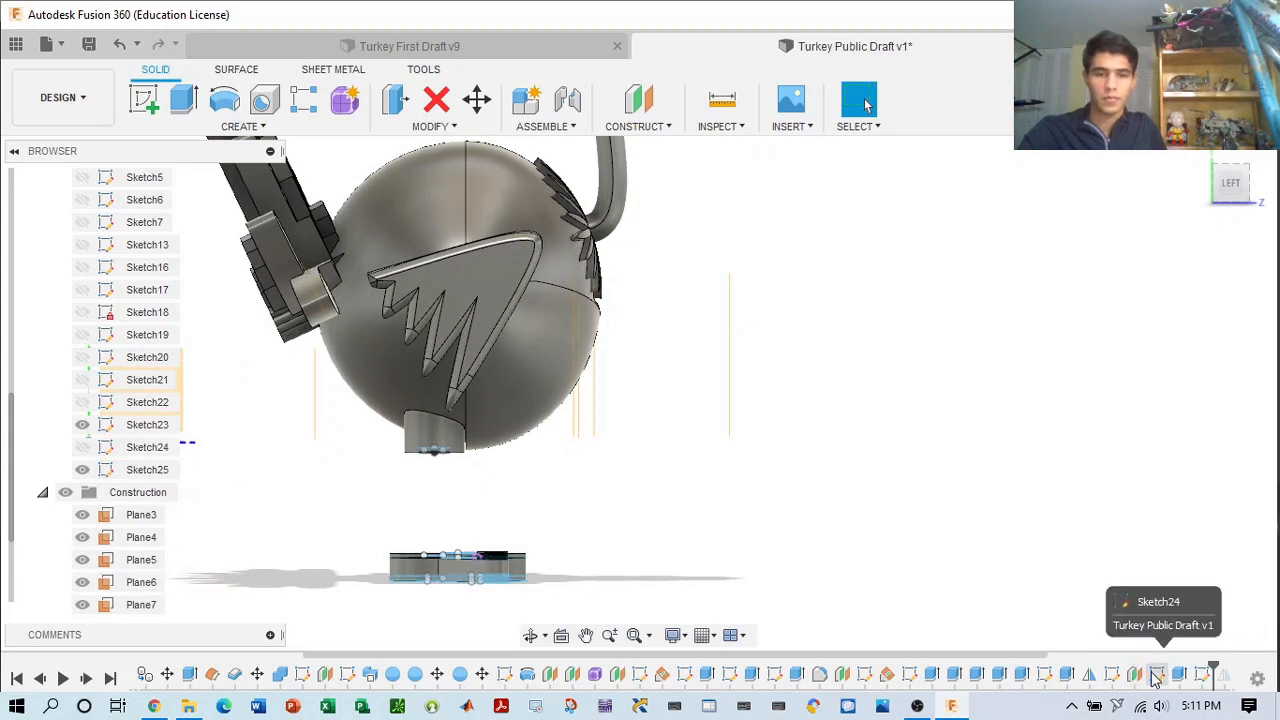
- Edit the offset plane that carries the feet and set its distance to -20 mm
scroll(117, 543, down, 1)
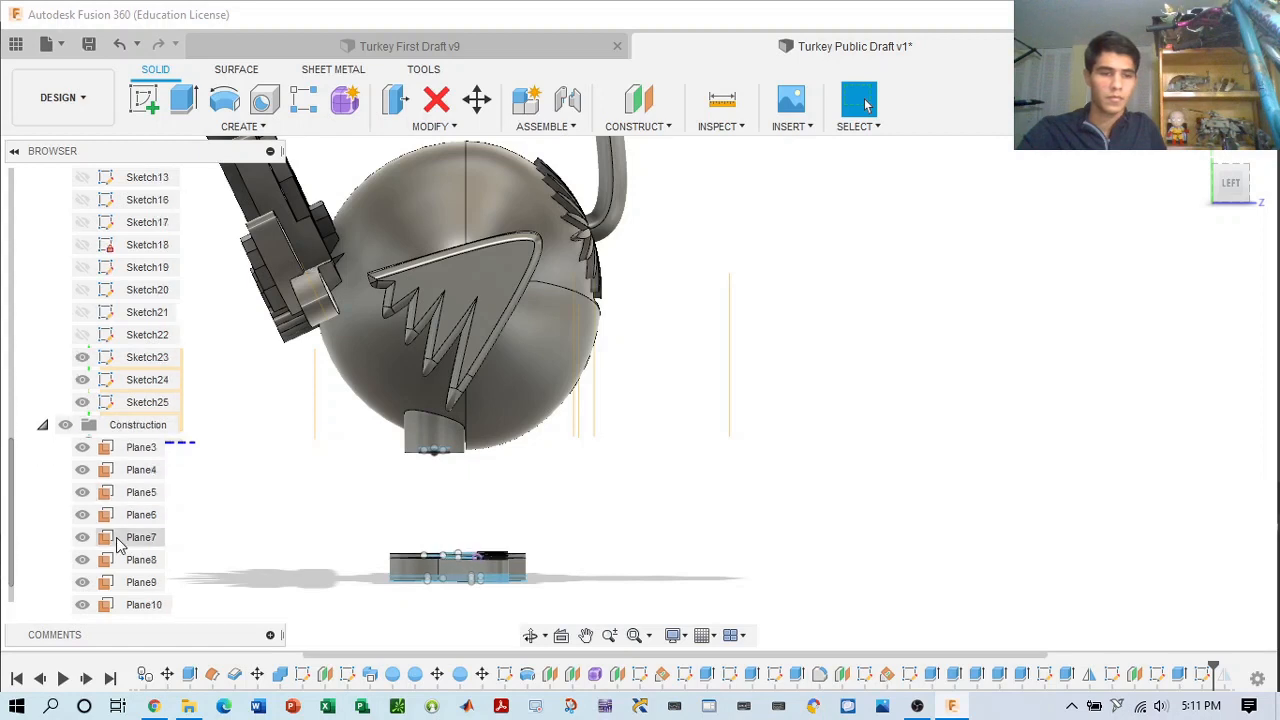
scroll(117, 543, down, 1)
mouse_move(349, 606)
middle_down()
mouse_move(486, 503)
mouse_move(567, 483)
middle_up()
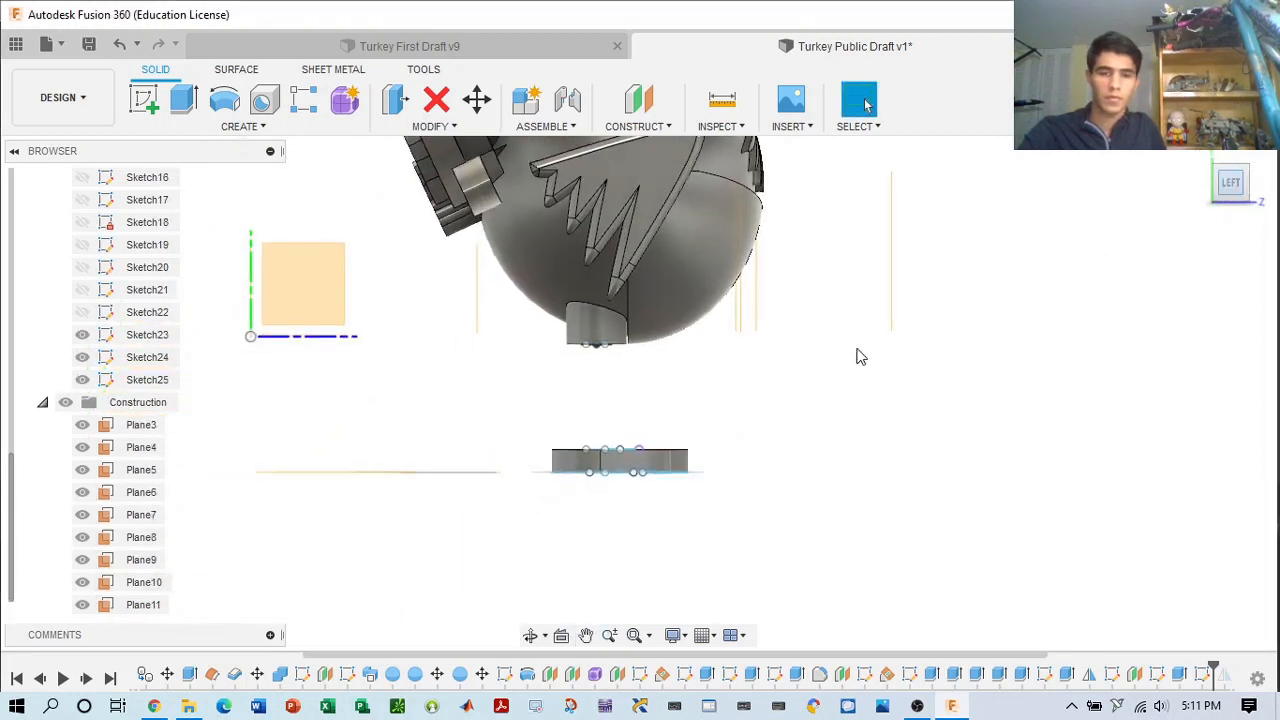
right_click(1135, 673)
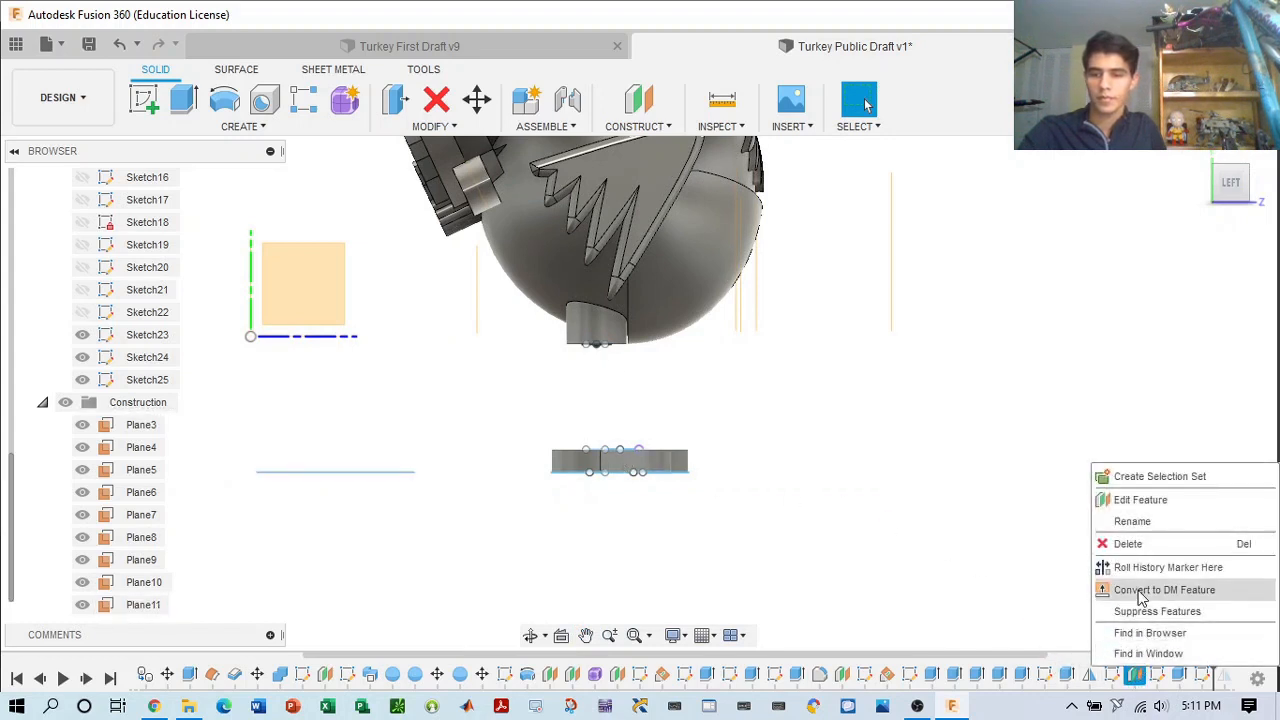
click(1140, 500)
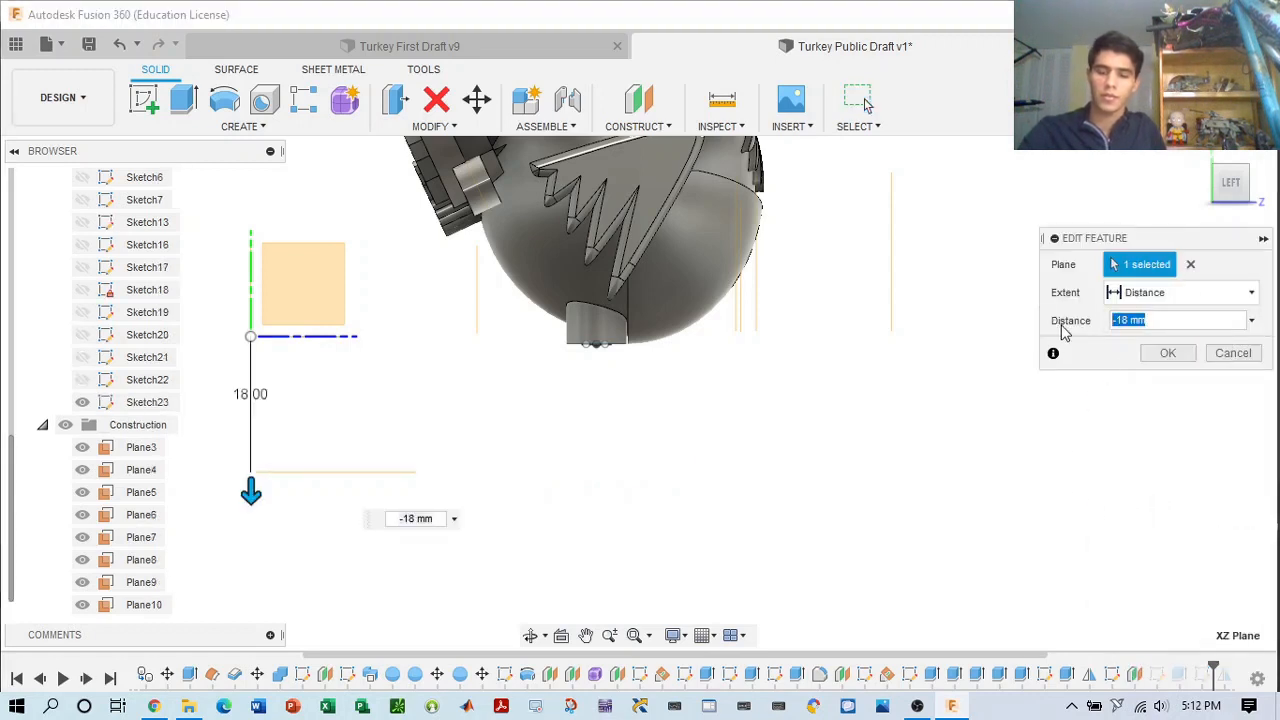
text(-20)
key(Return)
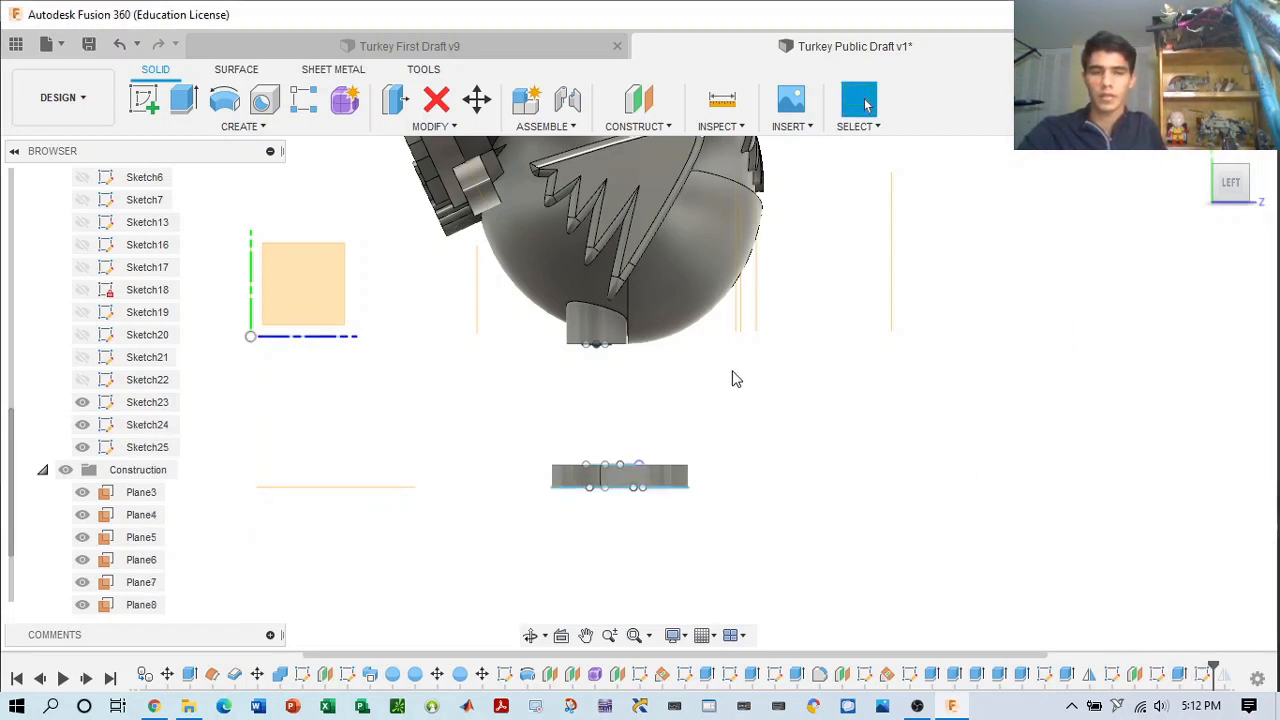
- Loft a leg between the circle under one leg stub and the matching circle on top of the foot below it
click(230, 126)
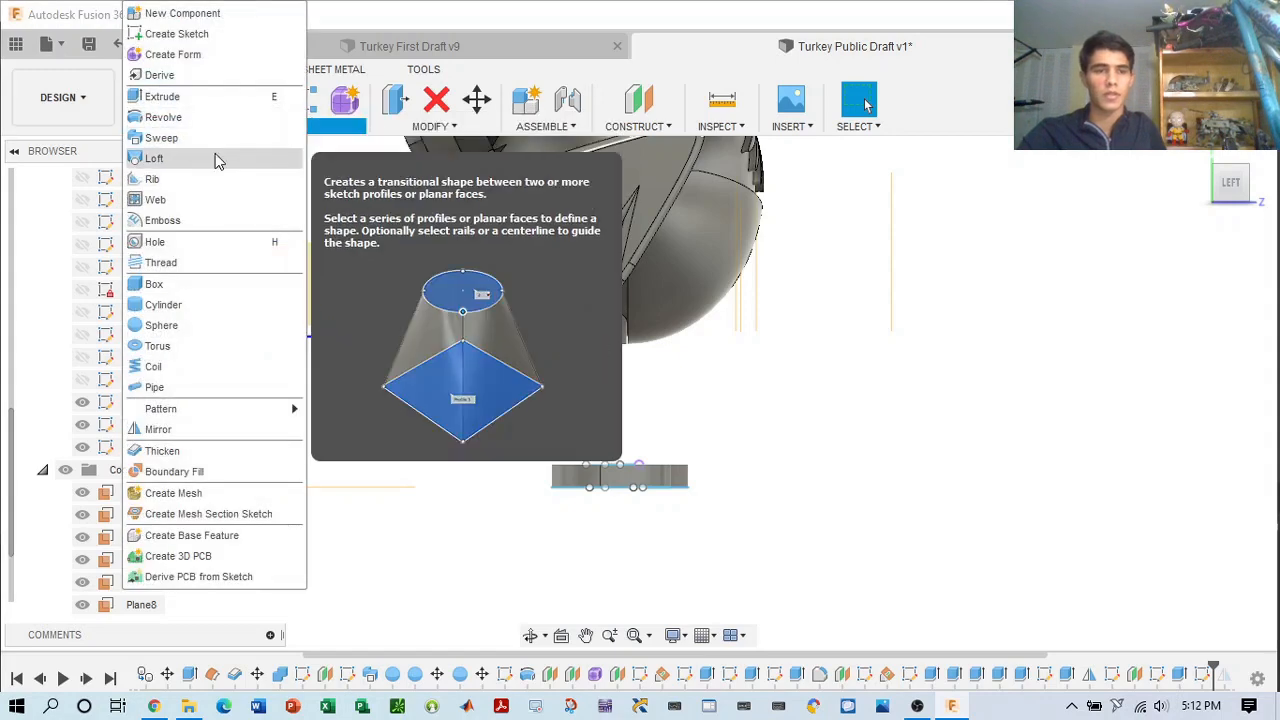
click(218, 160)
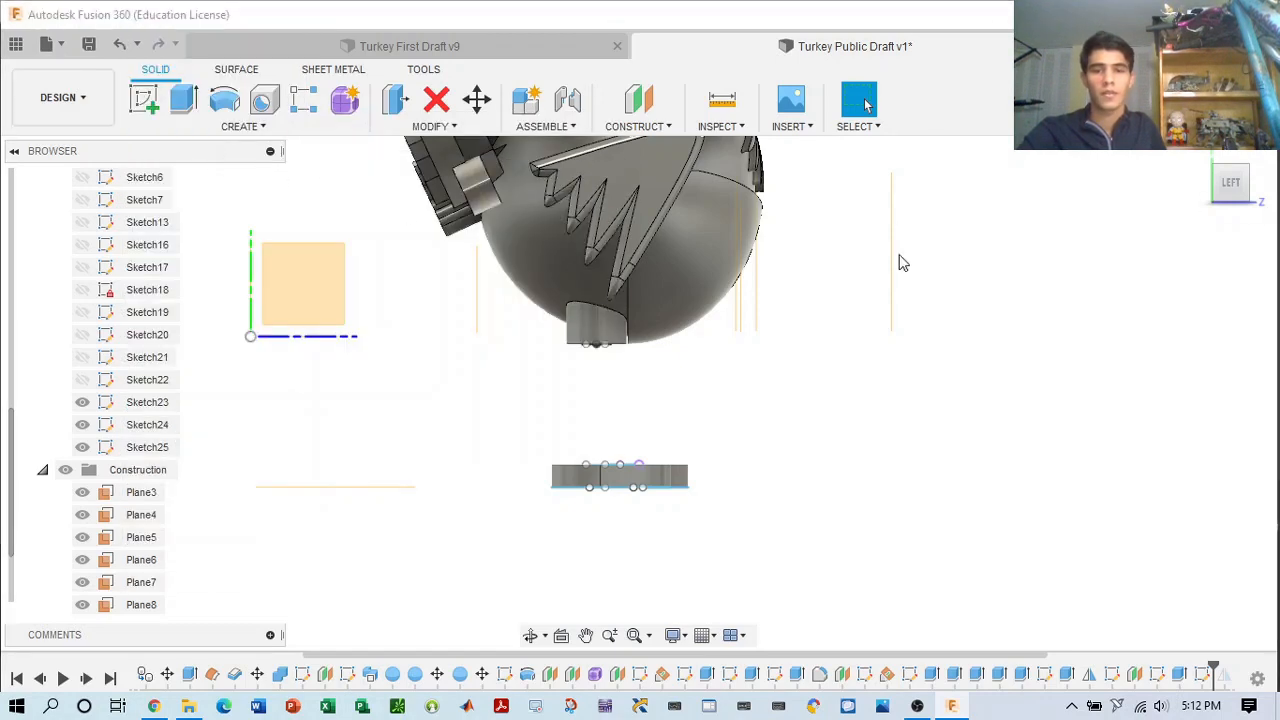
scroll(820, 303, up, 2)
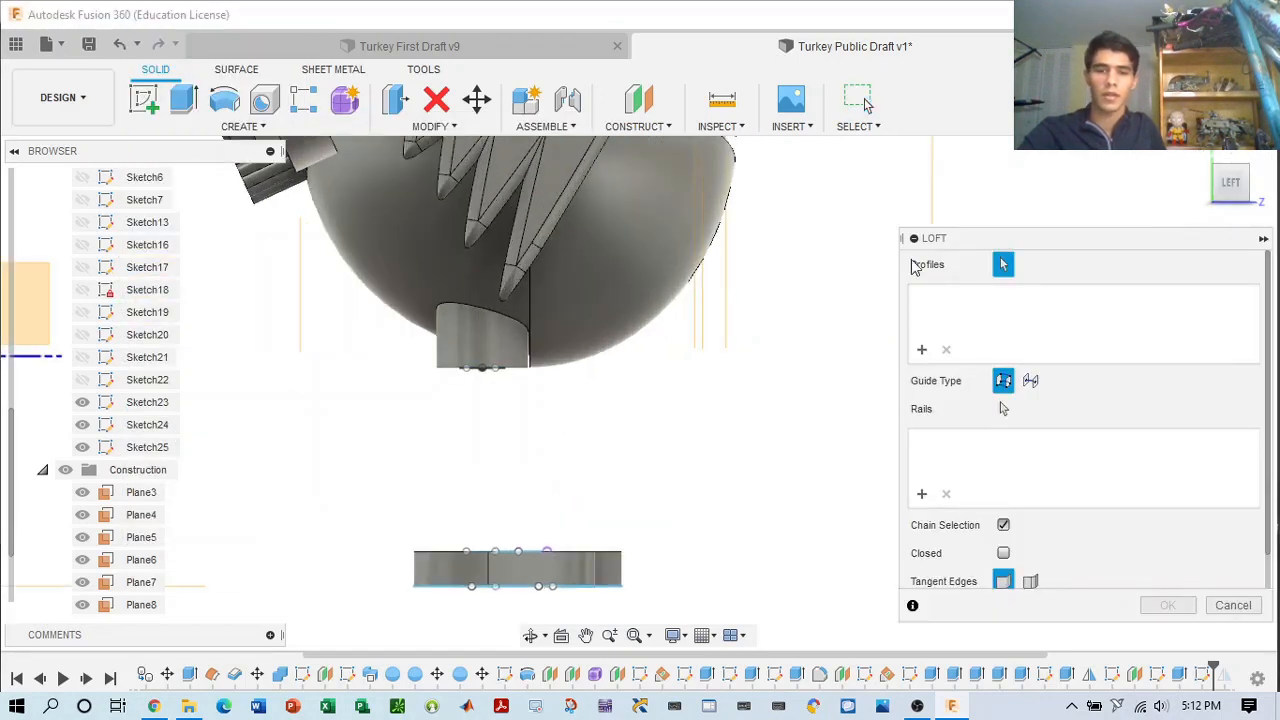
click(1238, 188)
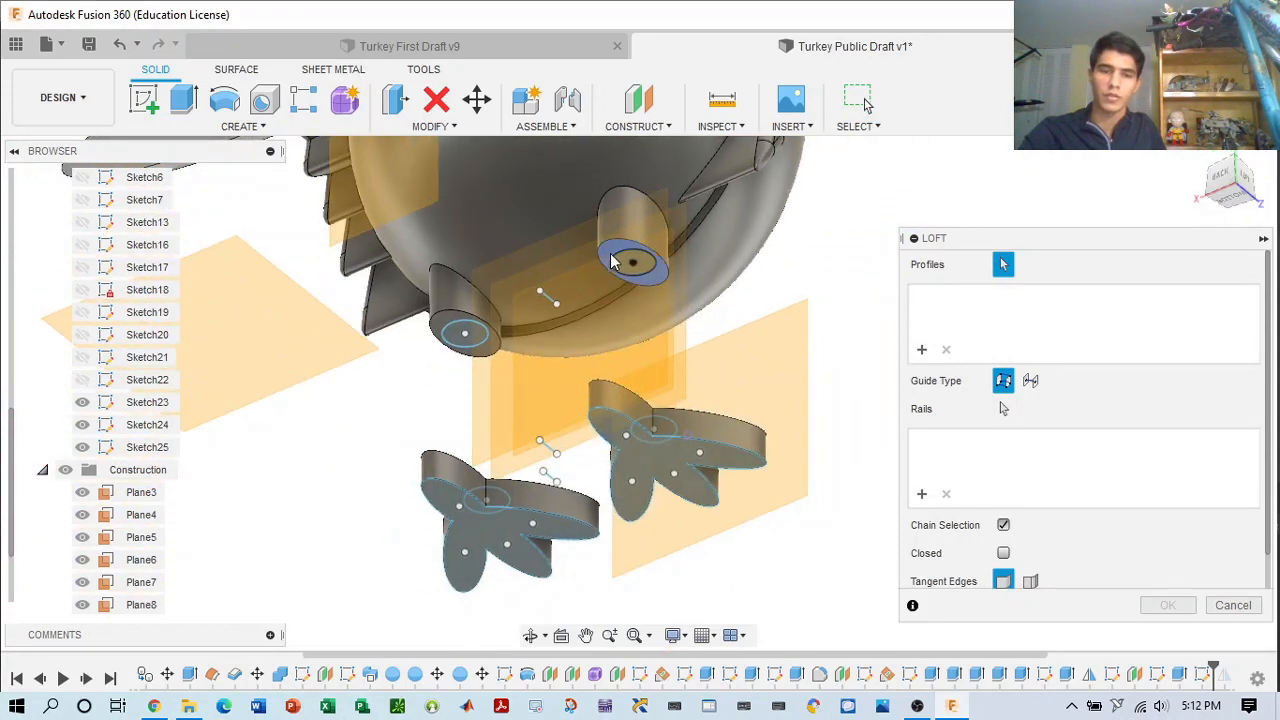
scroll(633, 263, up, 2)
click(633, 263)
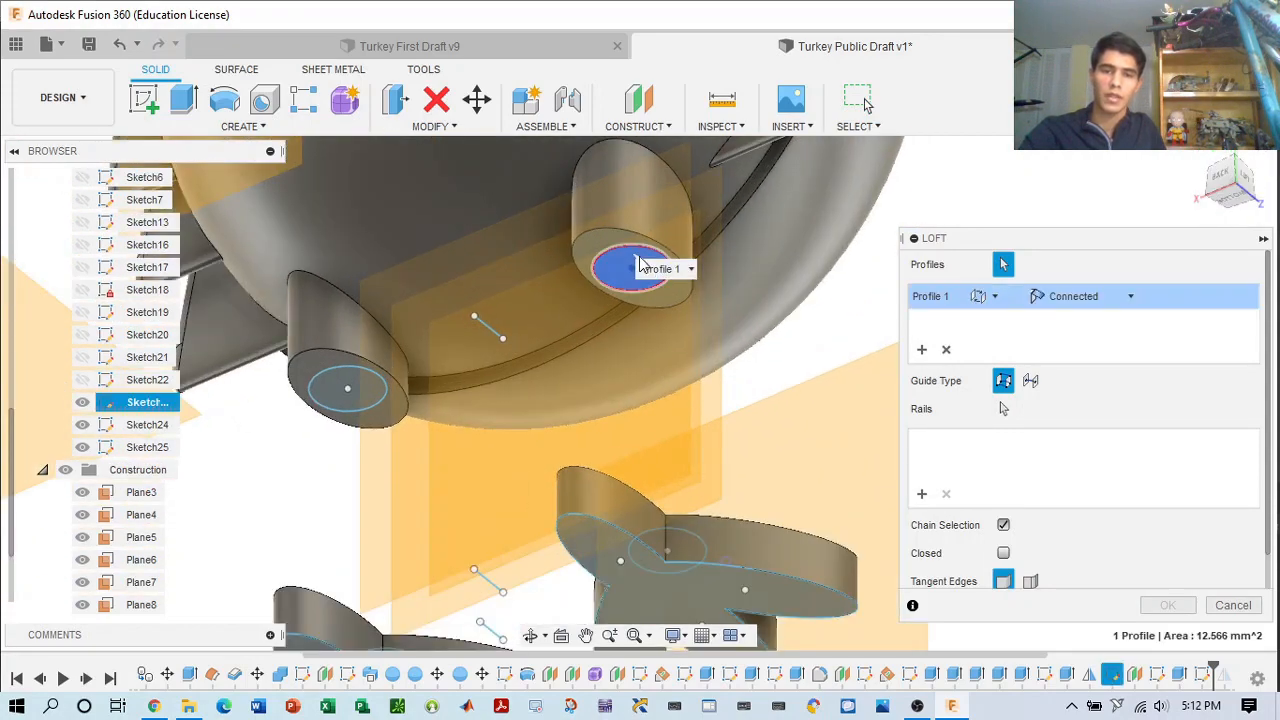
click(1225, 186)
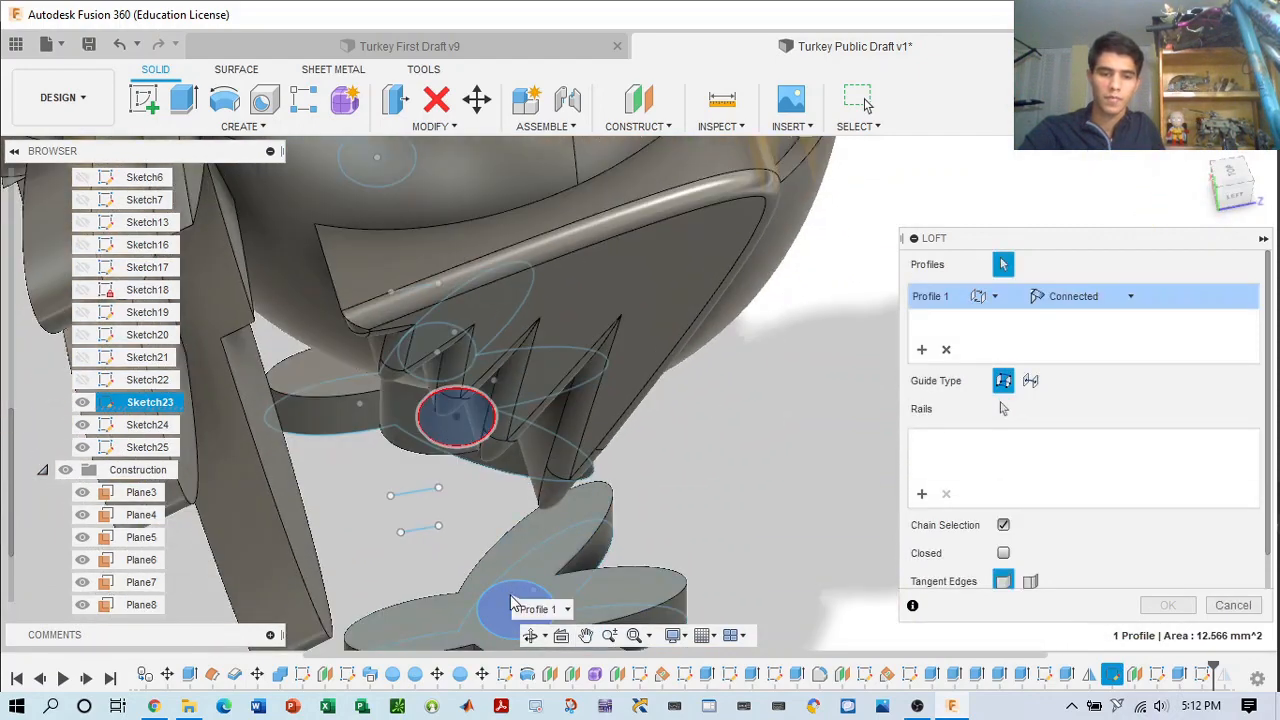
click(510, 602)
click(1228, 180)
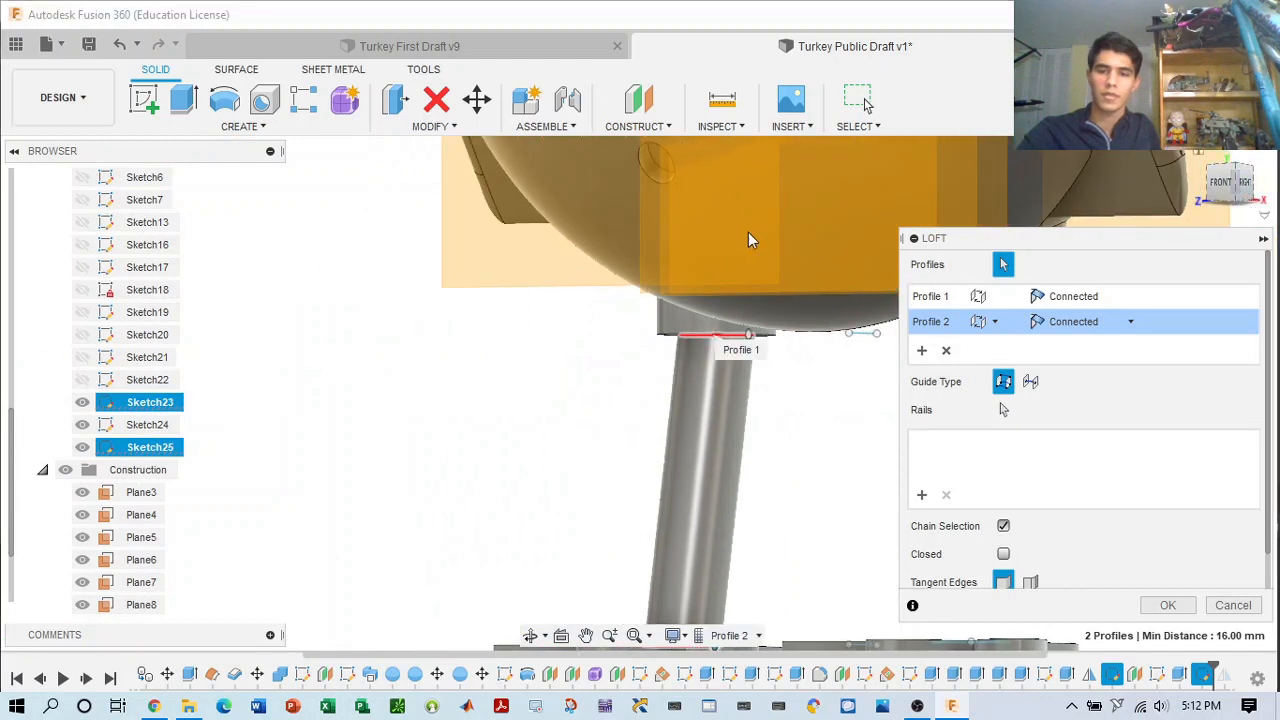
middle_drag(751, 240, 351, 149)
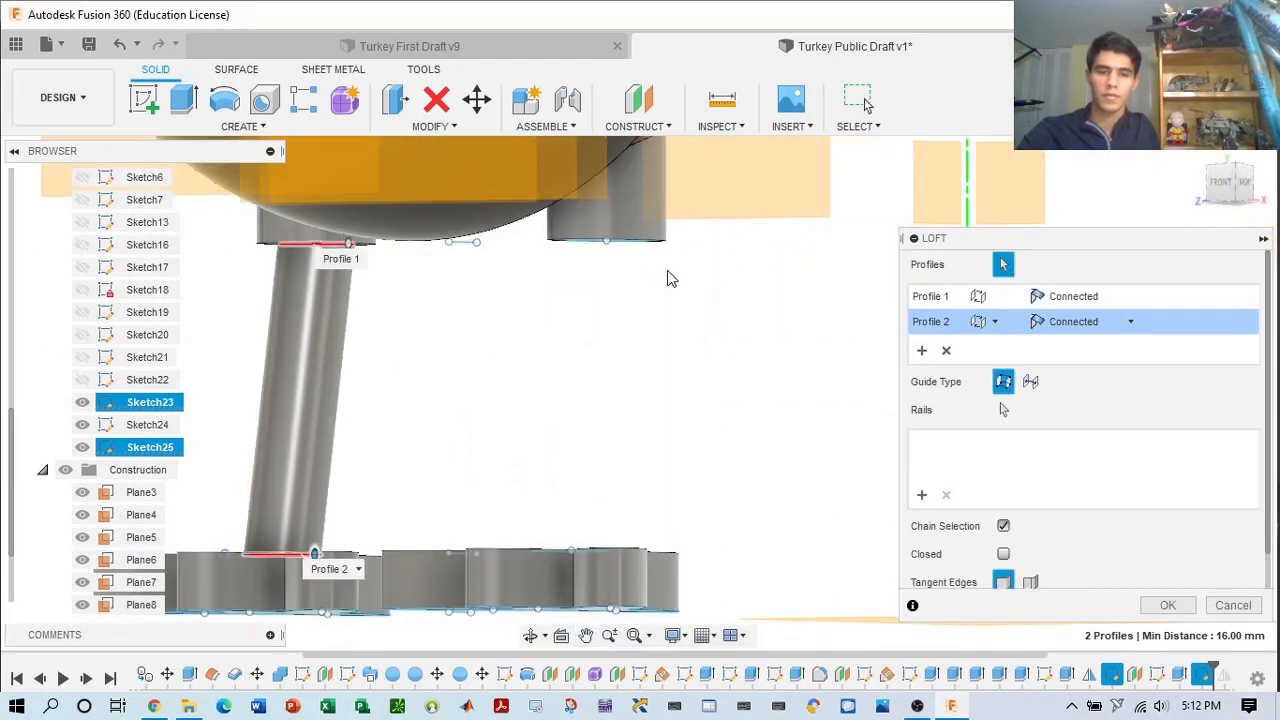
click(1168, 608)
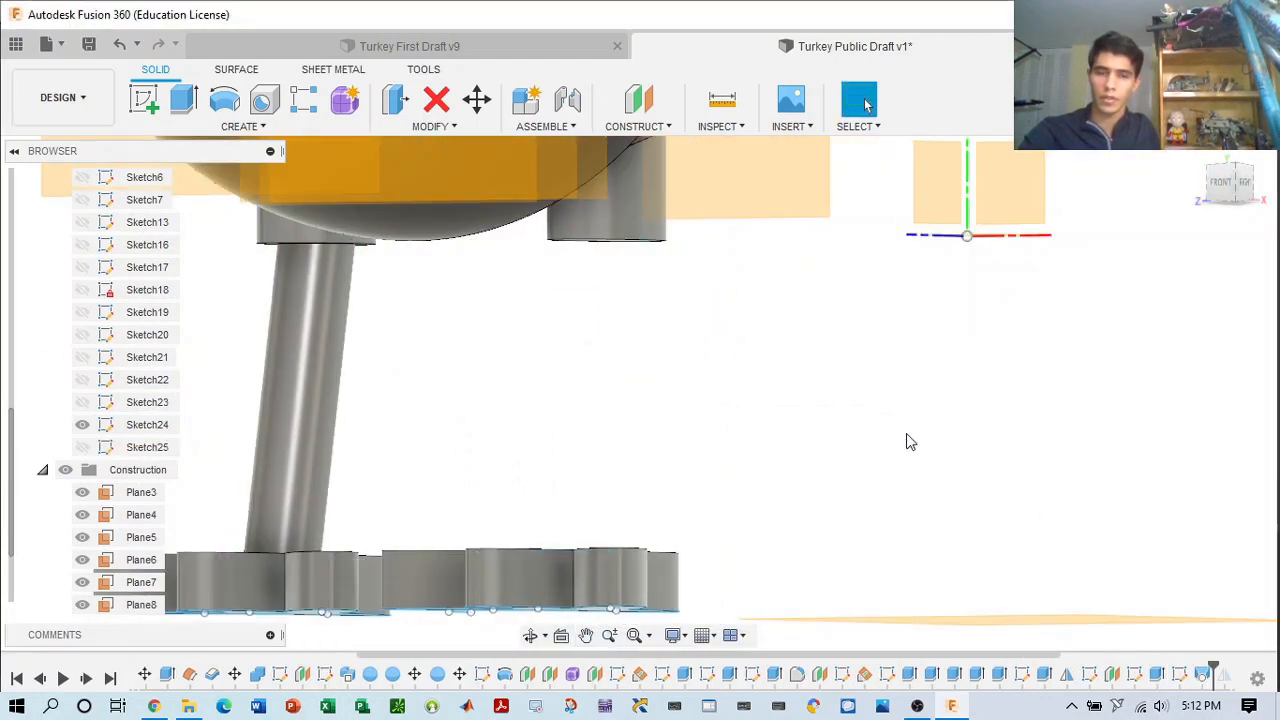
mouse_move(1235, 195)
mouse_down()
mouse_move(1274, 215)
mouse_move(1259, 209)
mouse_up()
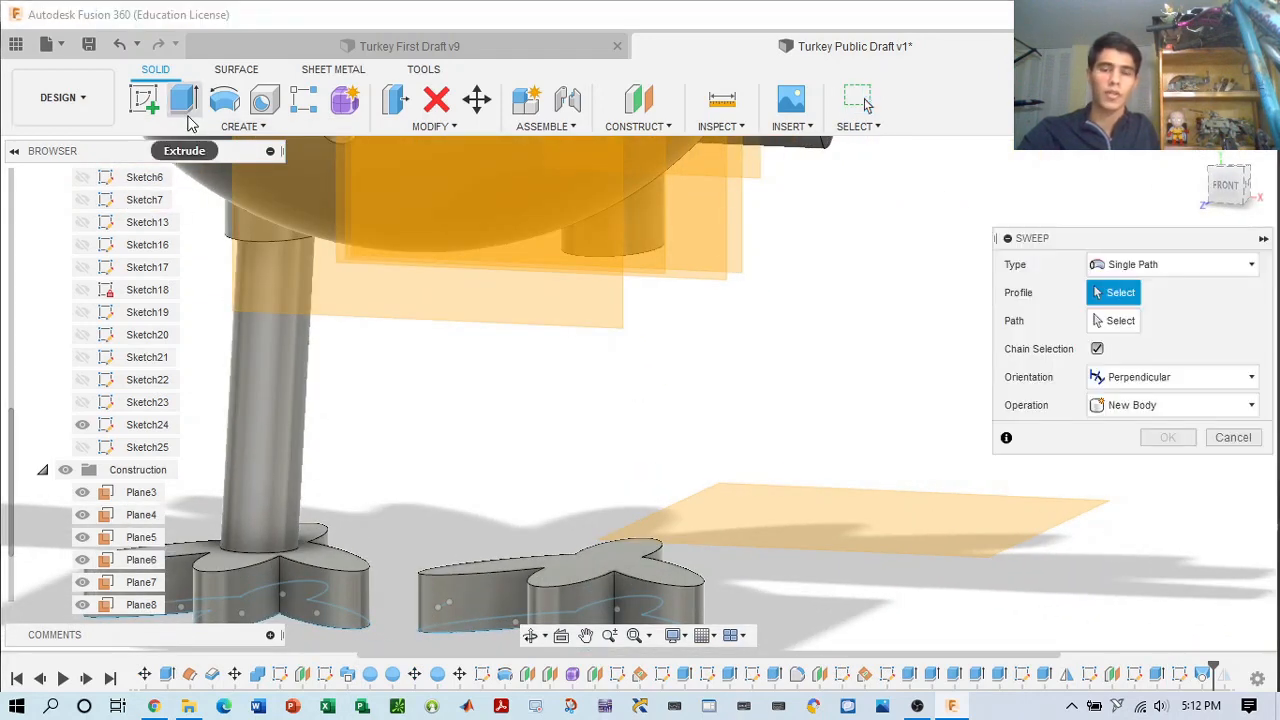
click(224, 128)
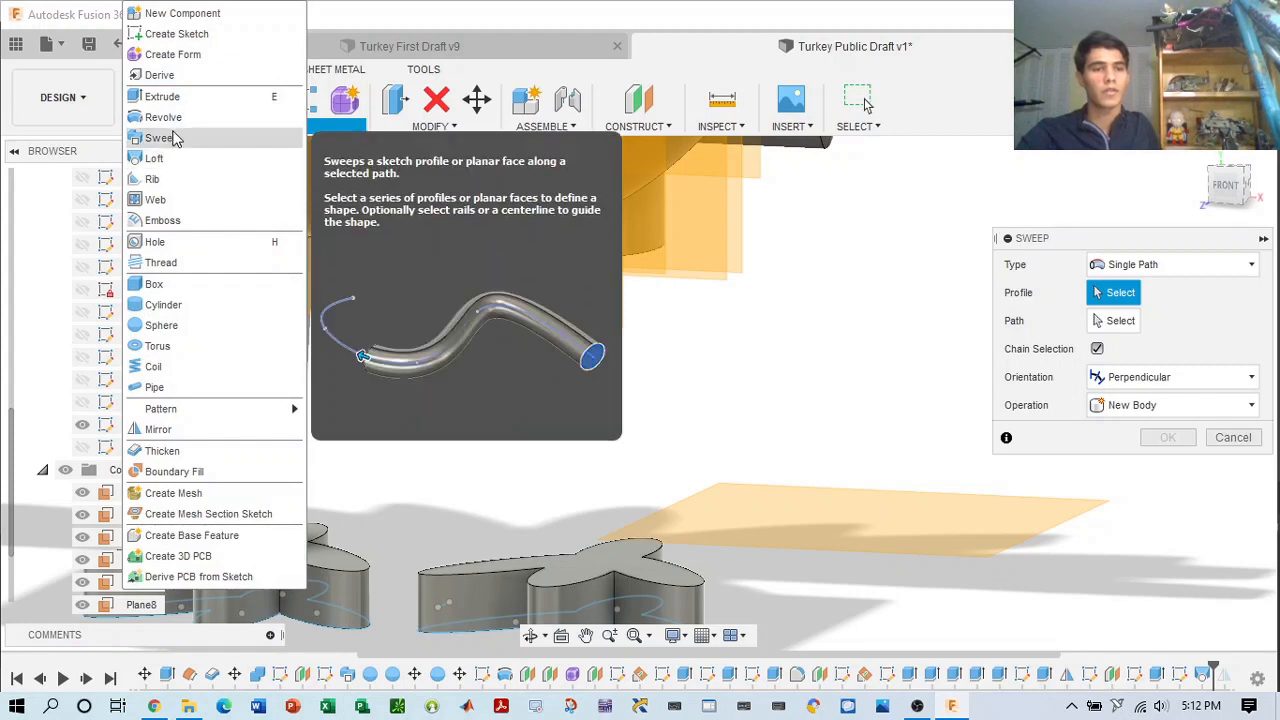
click(155, 158)
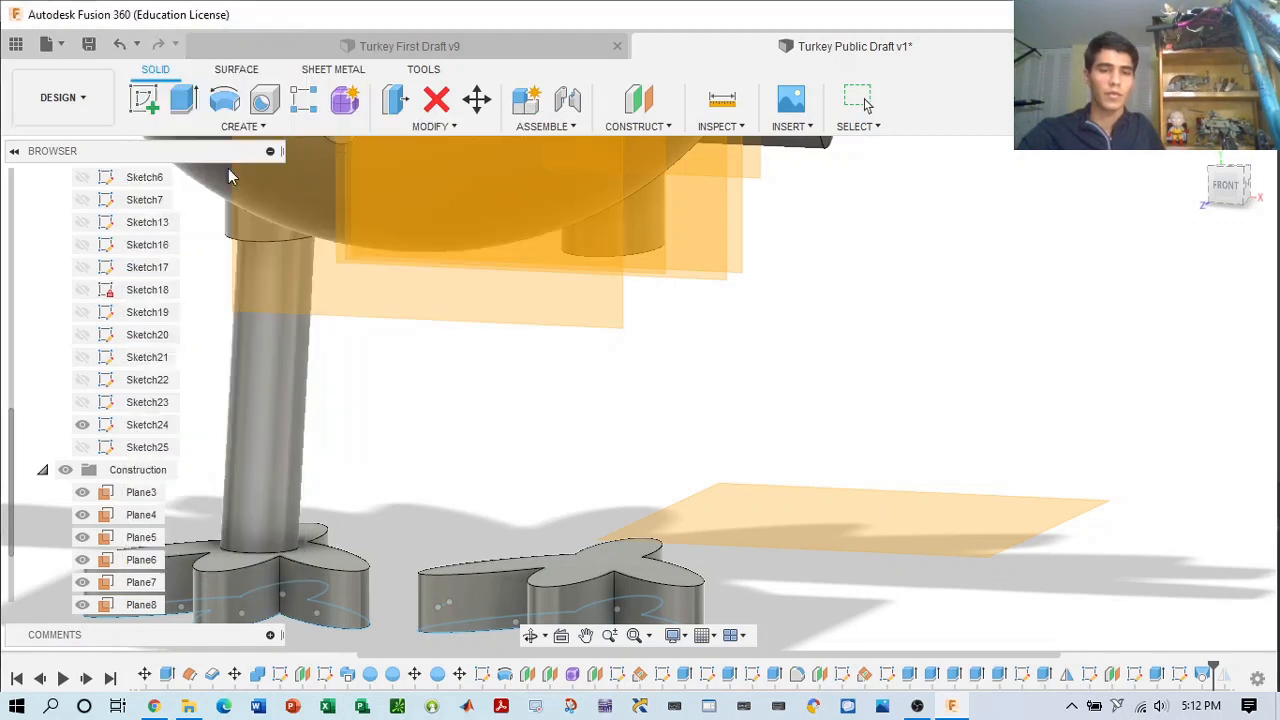
click(1232, 200)
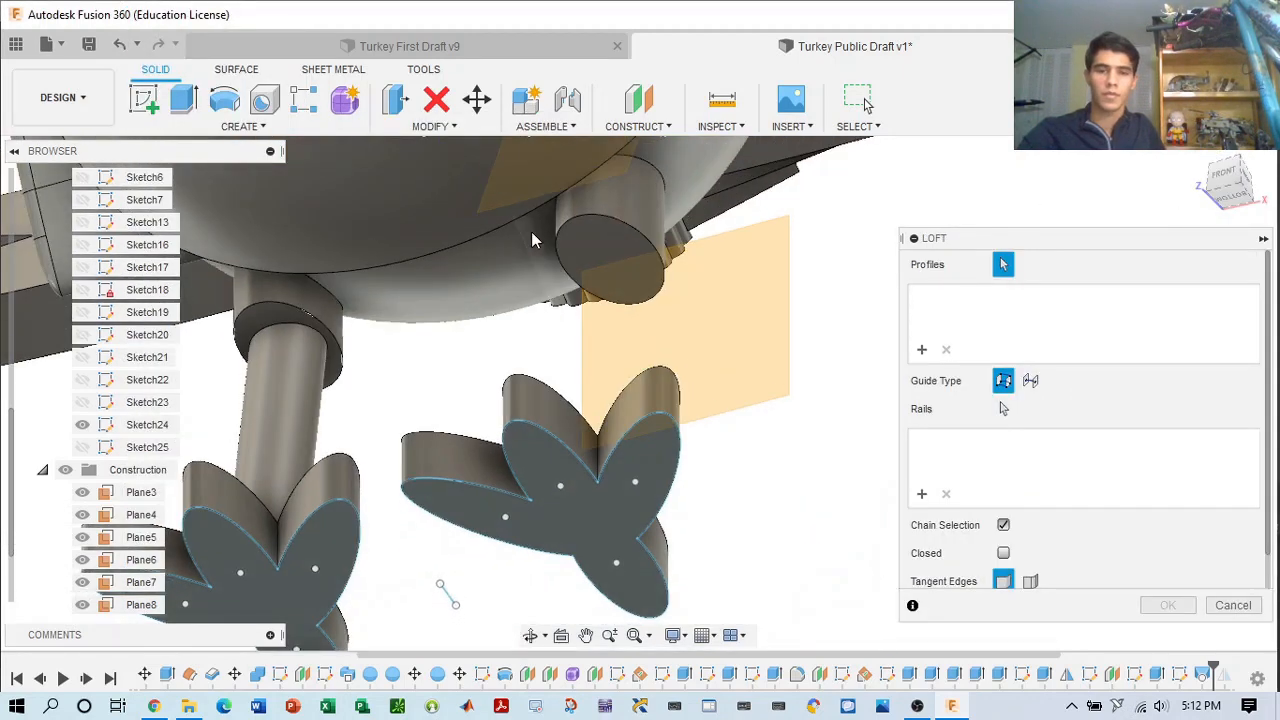
click(1240, 605)
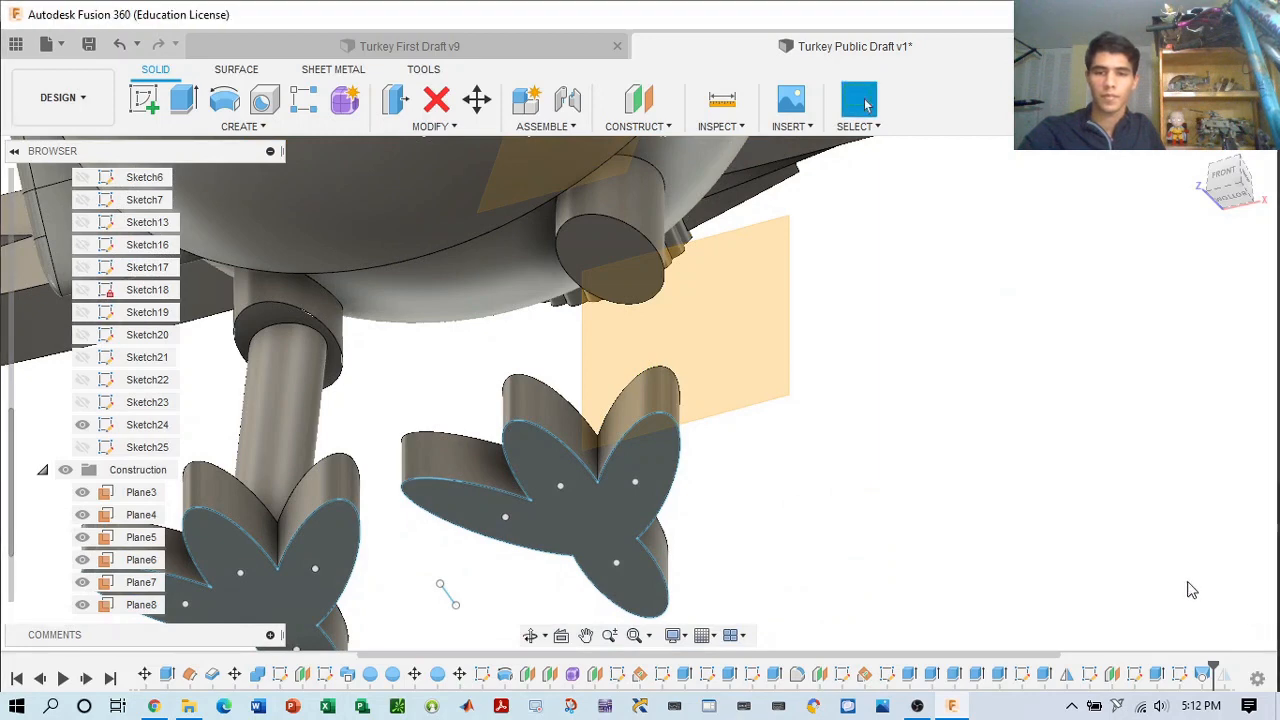
- Show Sketch23 and Sketch25 and loft the second leg between its stub circle and the circle on its foot
click(84, 449)
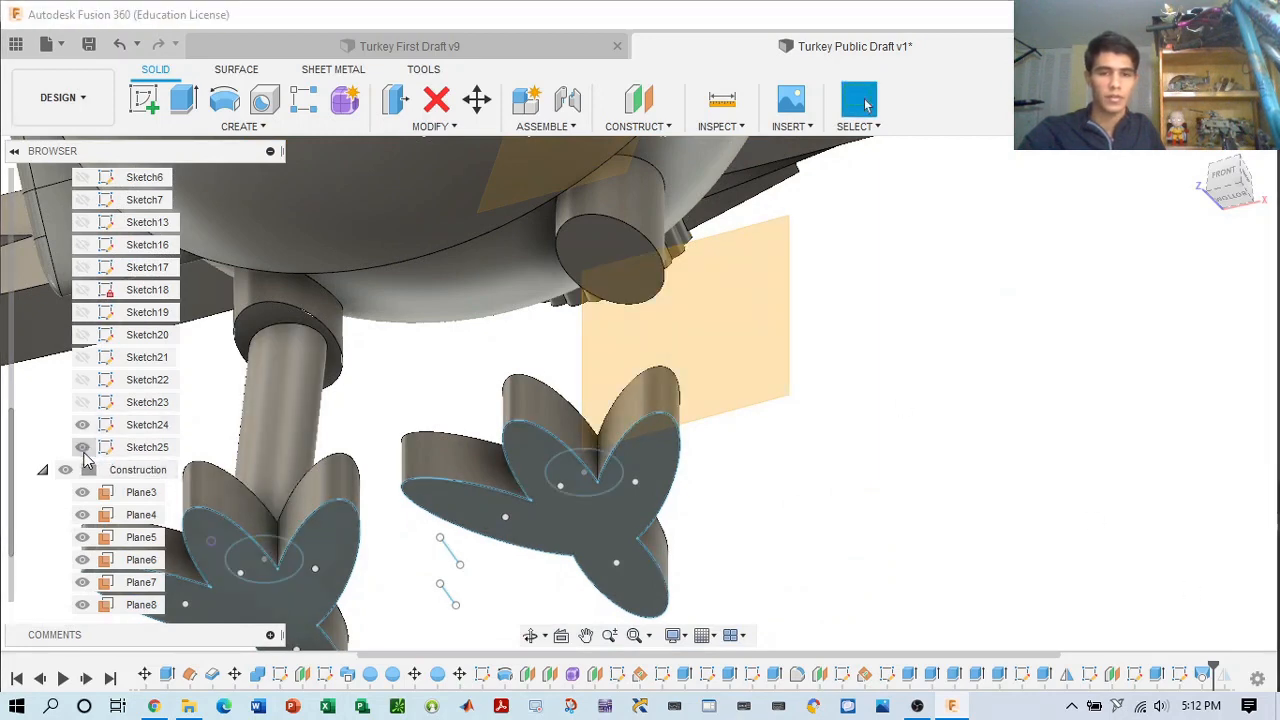
click(83, 402)
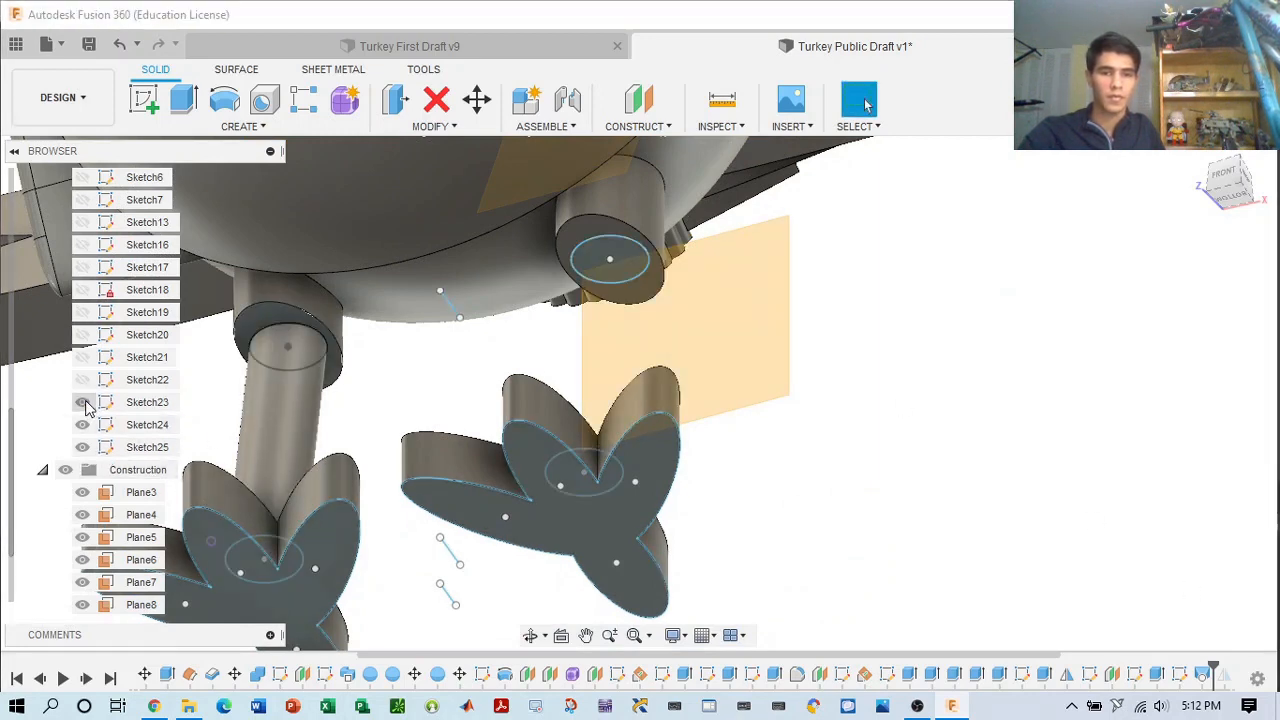
right_click(173, 138)
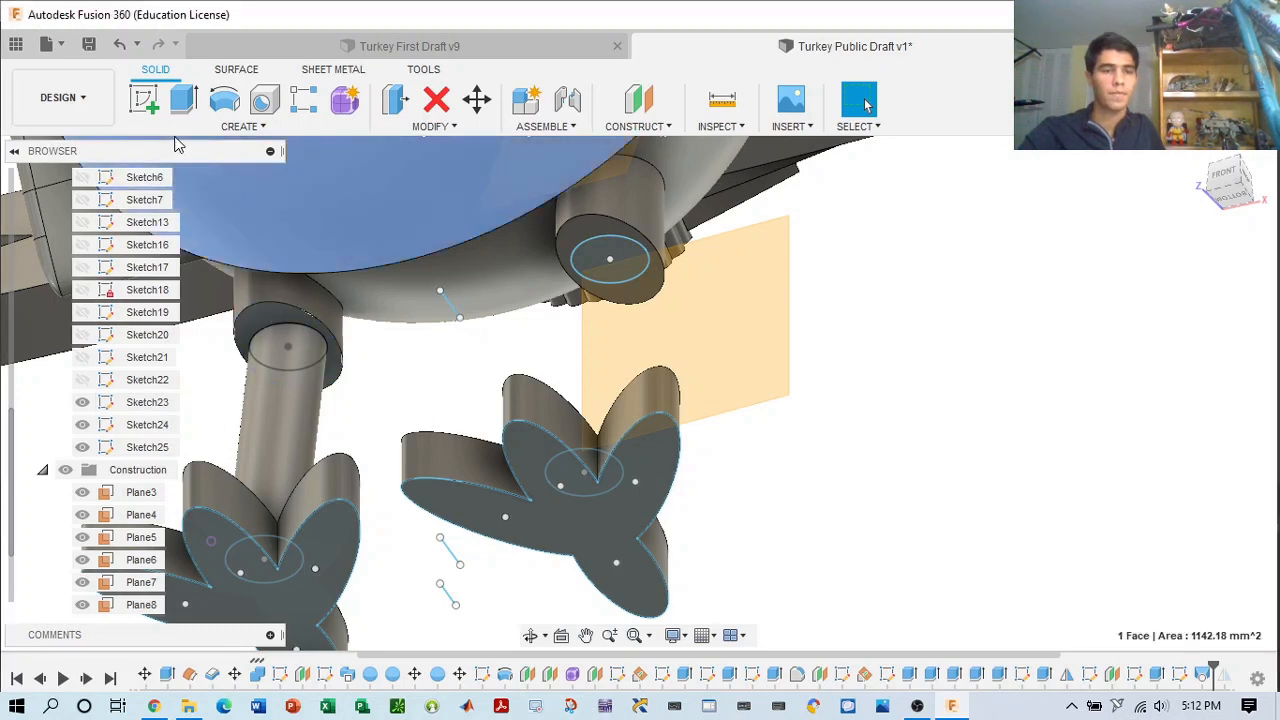
click(173, 129)
click(240, 126)
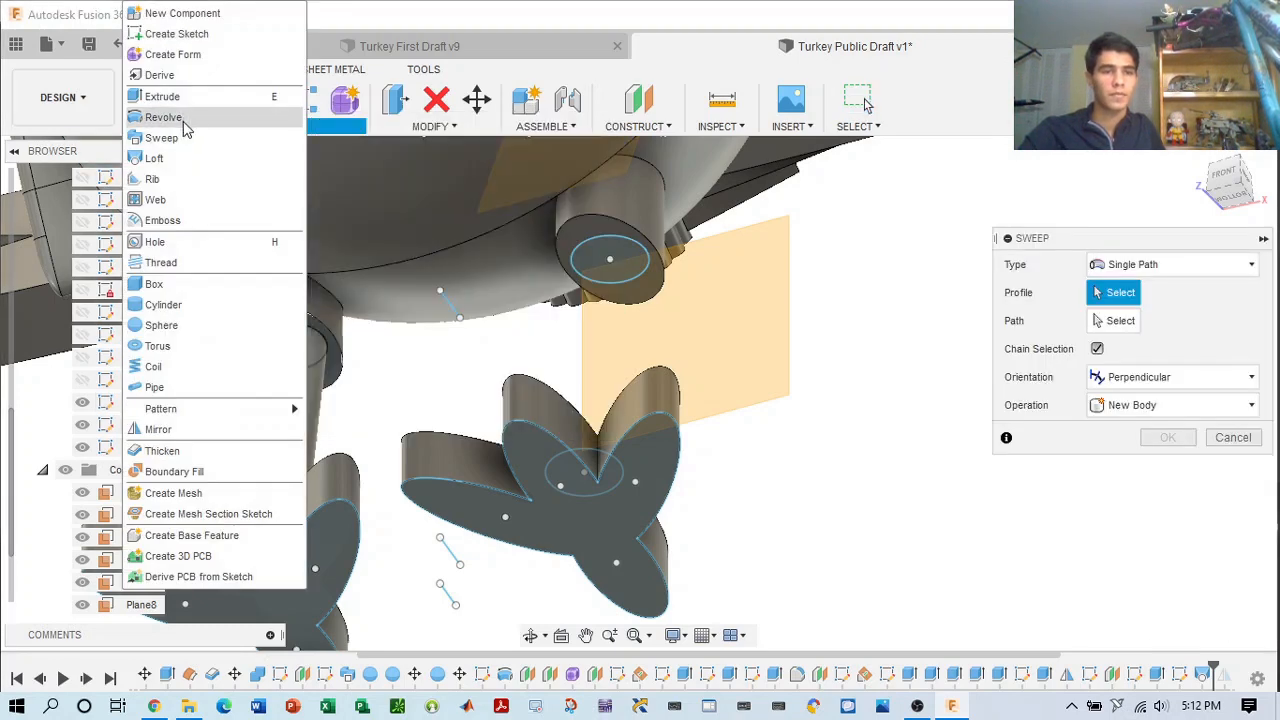
click(609, 259)
click(1250, 198)
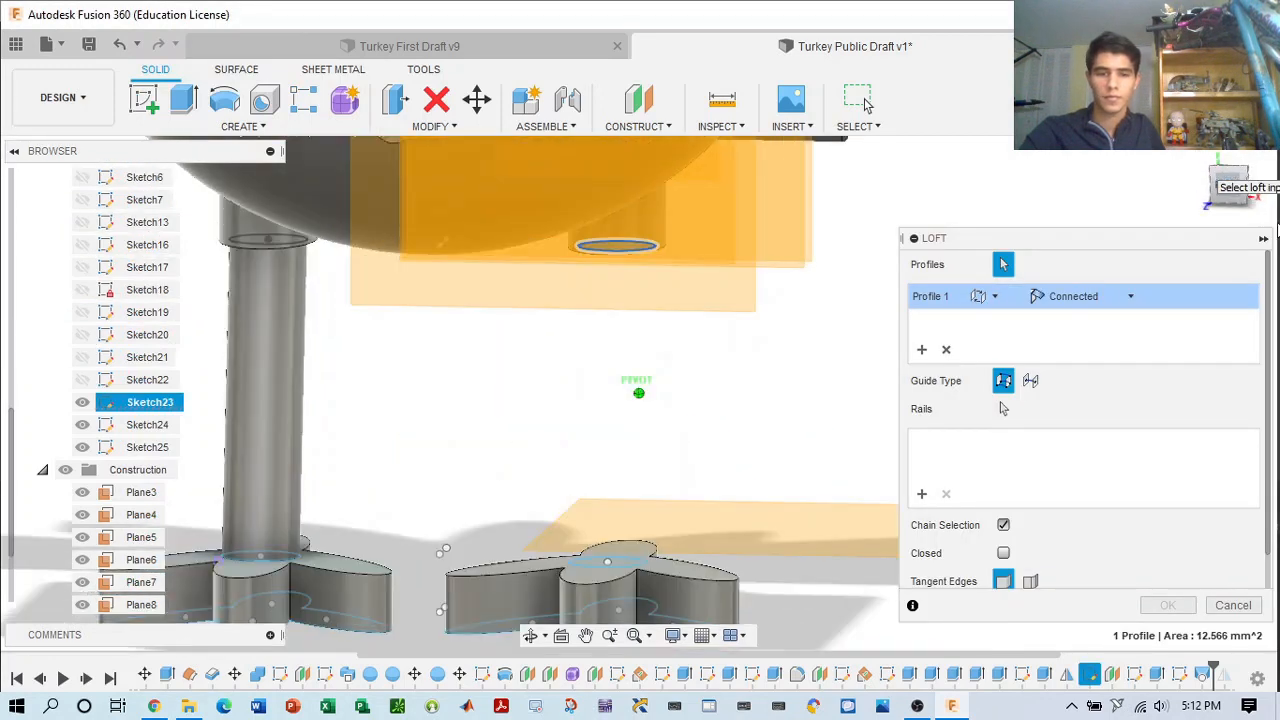
click(598, 572)
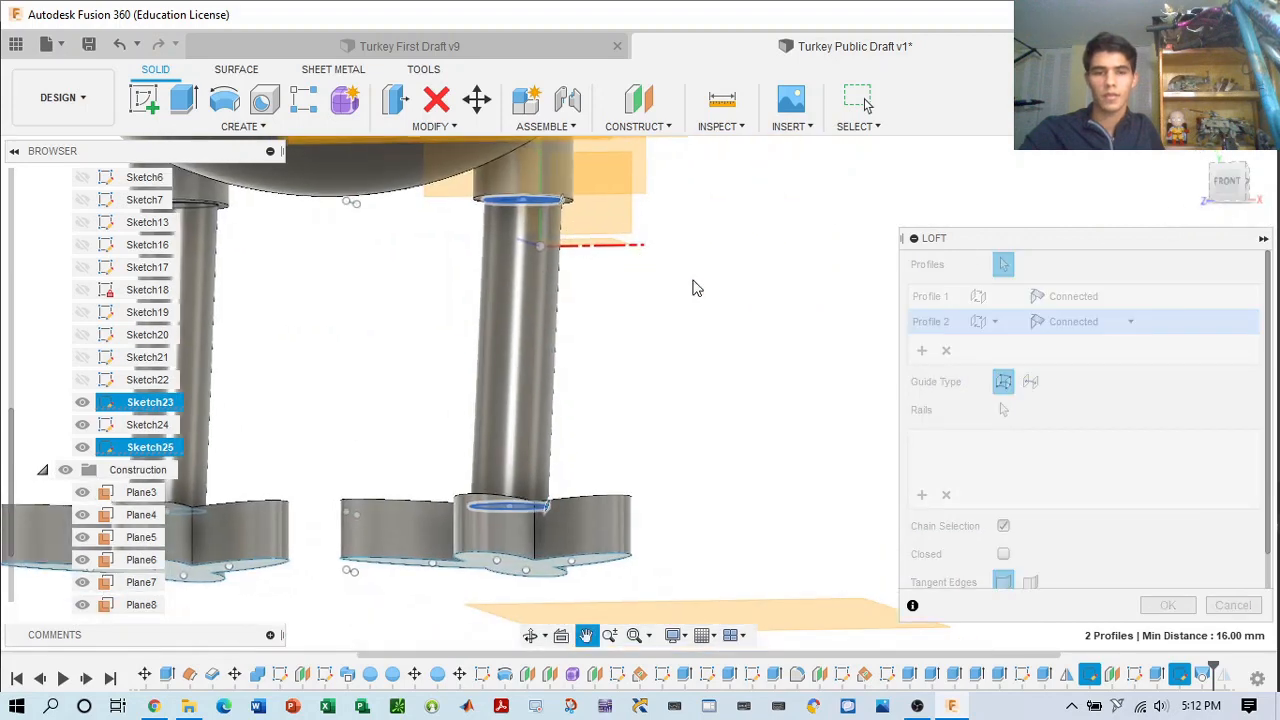
click(1167, 605)
- Show all the hidden sketches, from Sketch1 through Sketch22, on the finished turkey
scroll(926, 385, down, 5)
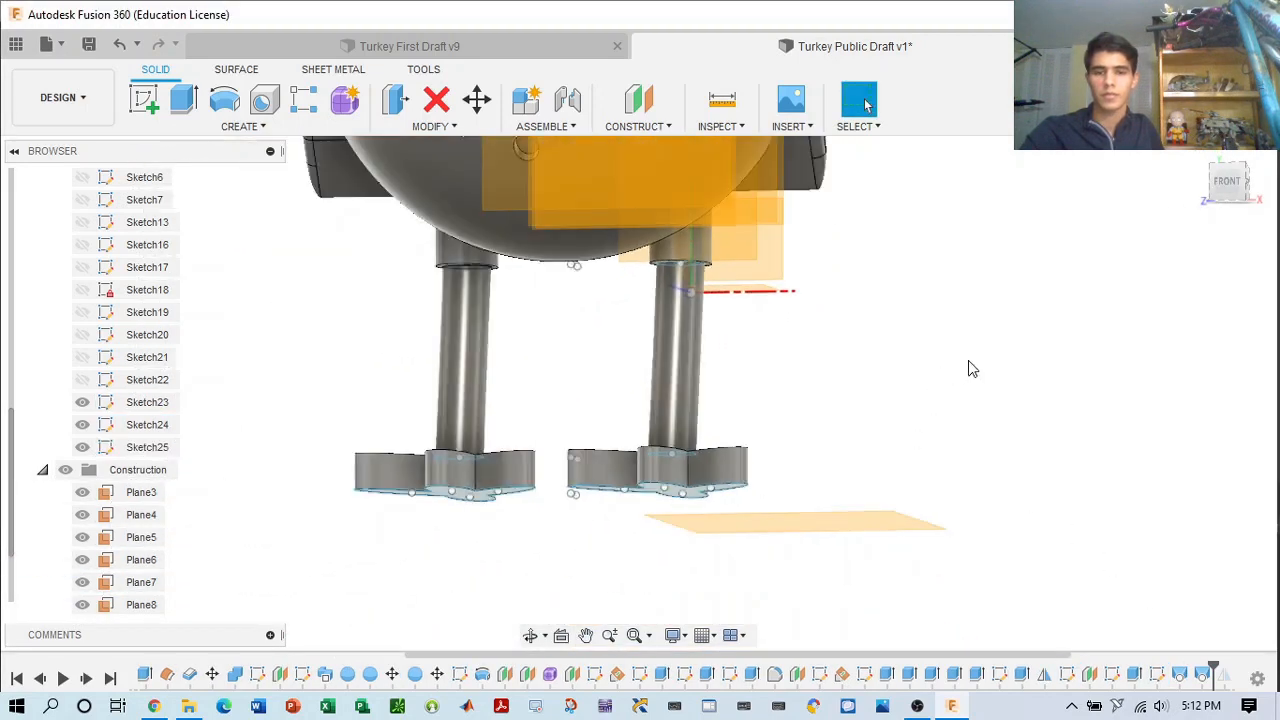
drag(1190, 193, 1125, 195)
scroll(1100, 274, down, 5)
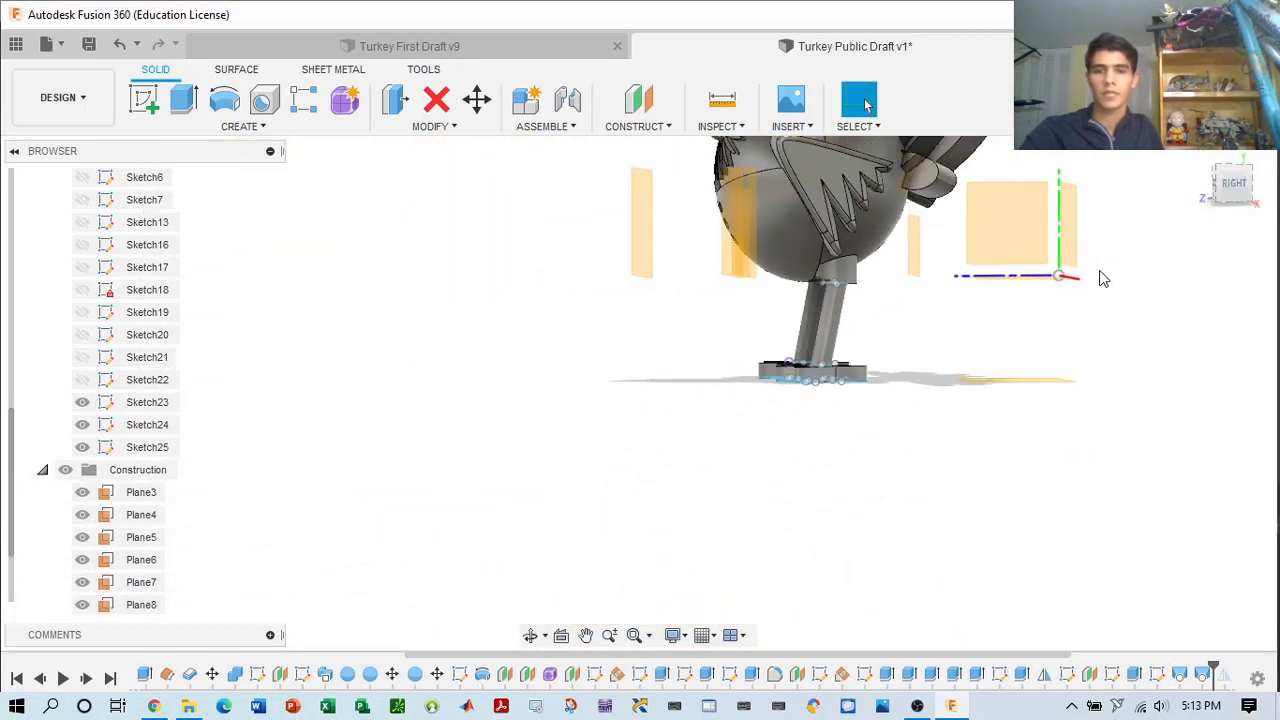
middle_drag(1095, 281, 991, 451)
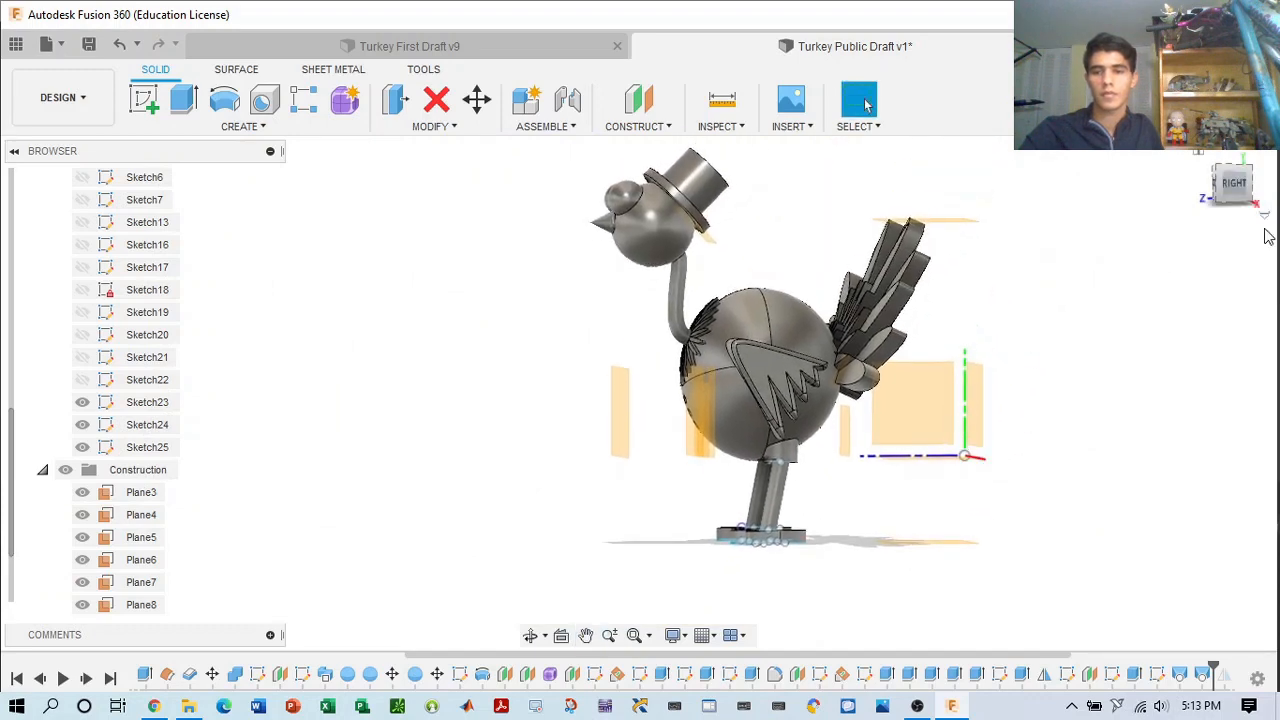
mouse_move(1249, 194)
mouse_down()
mouse_move(1279, 194)
mouse_move(1235, 190)
mouse_up()
scroll(121, 278, up, 5)
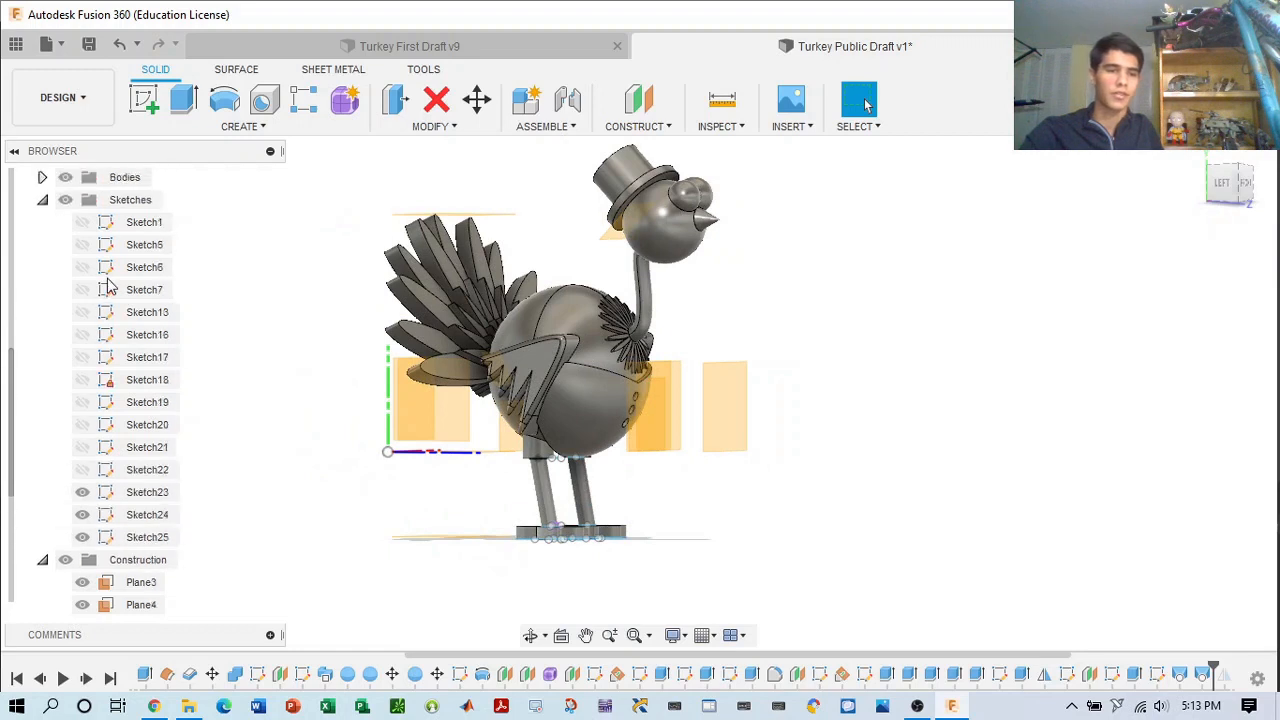
click(83, 245)
click(83, 267)
click(83, 289)
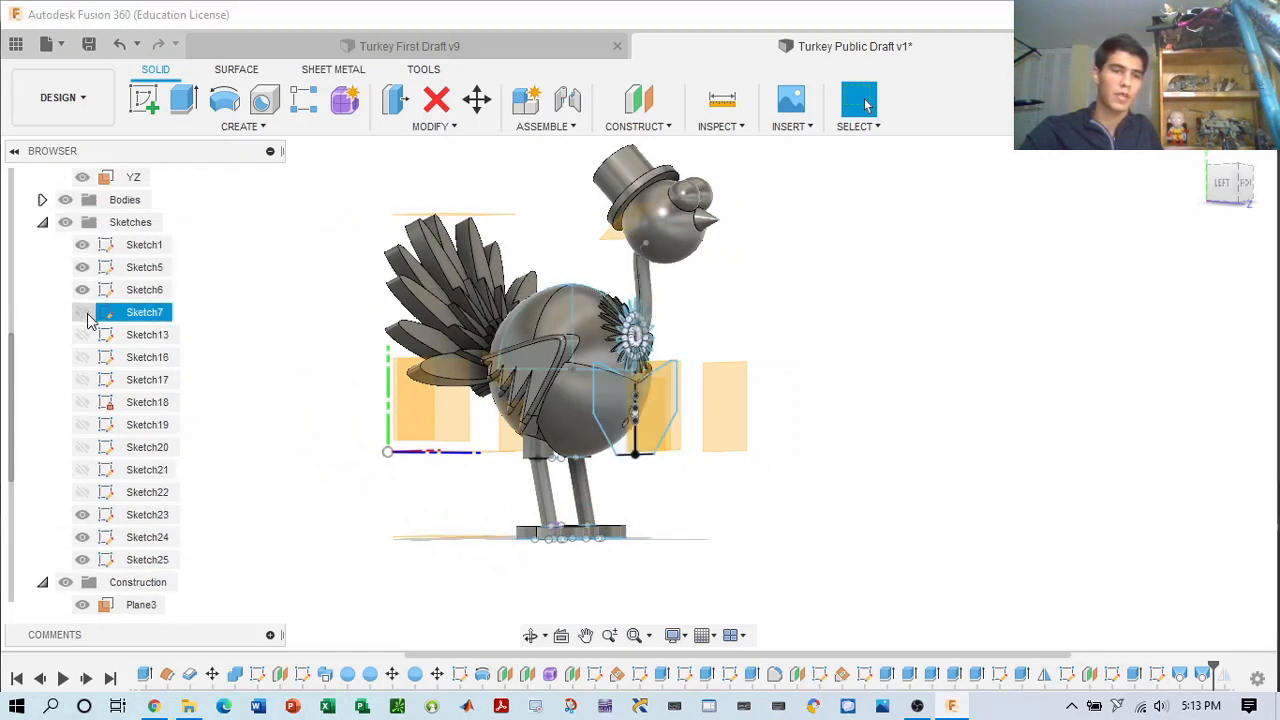
click(83, 312)
click(83, 334)
click(83, 357)
click(83, 379)
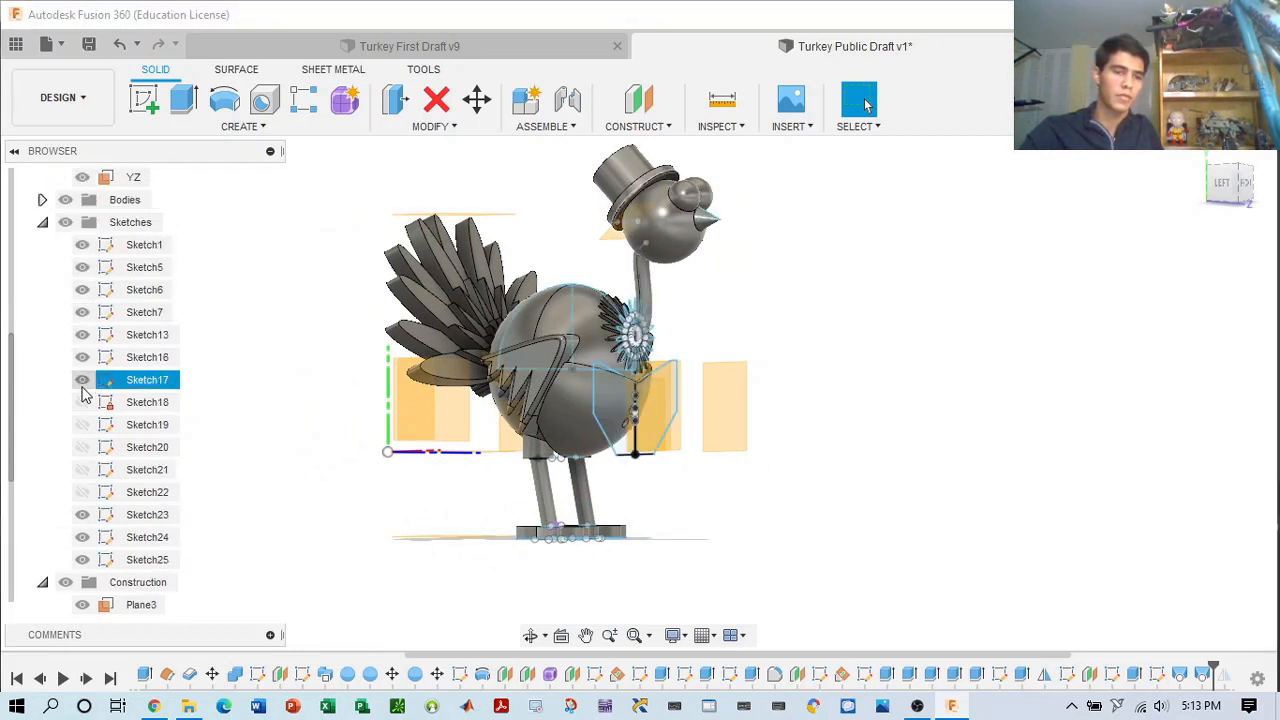
click(83, 402)
click(83, 469)
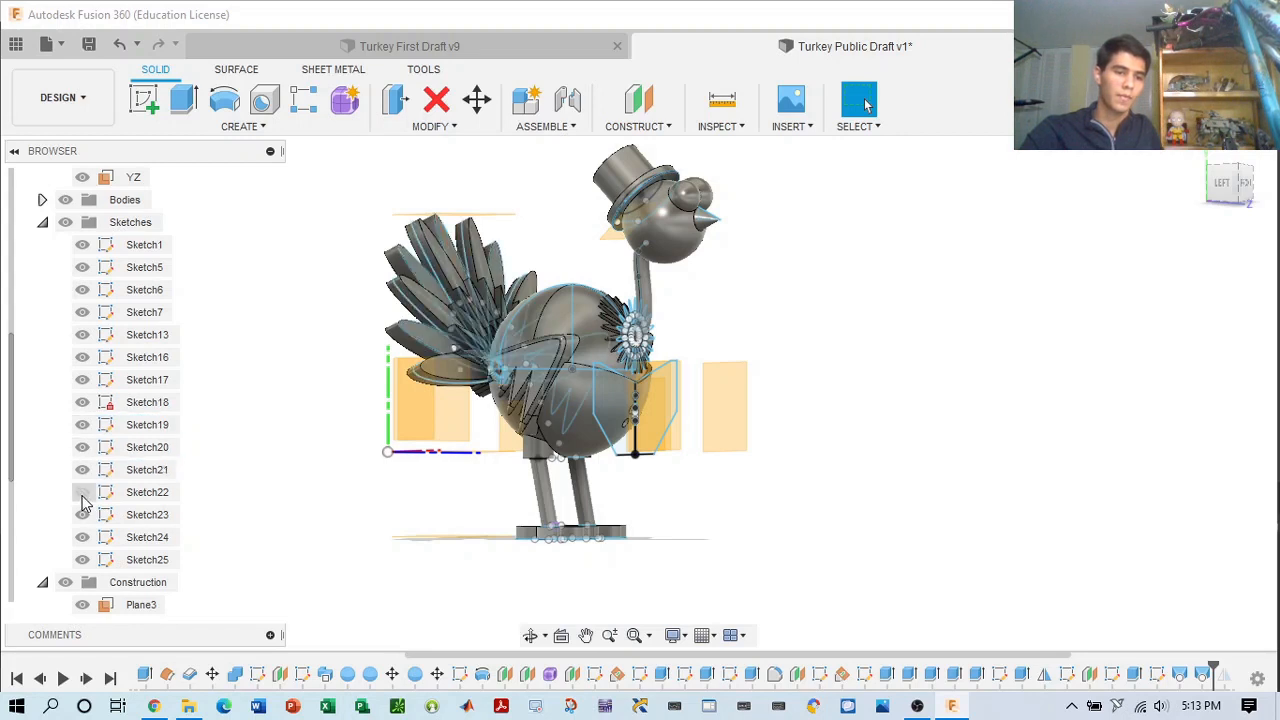
click(83, 492)
- Hide the whole Construction folder and the whole Sketches folder
scroll(105, 487, down, 3)
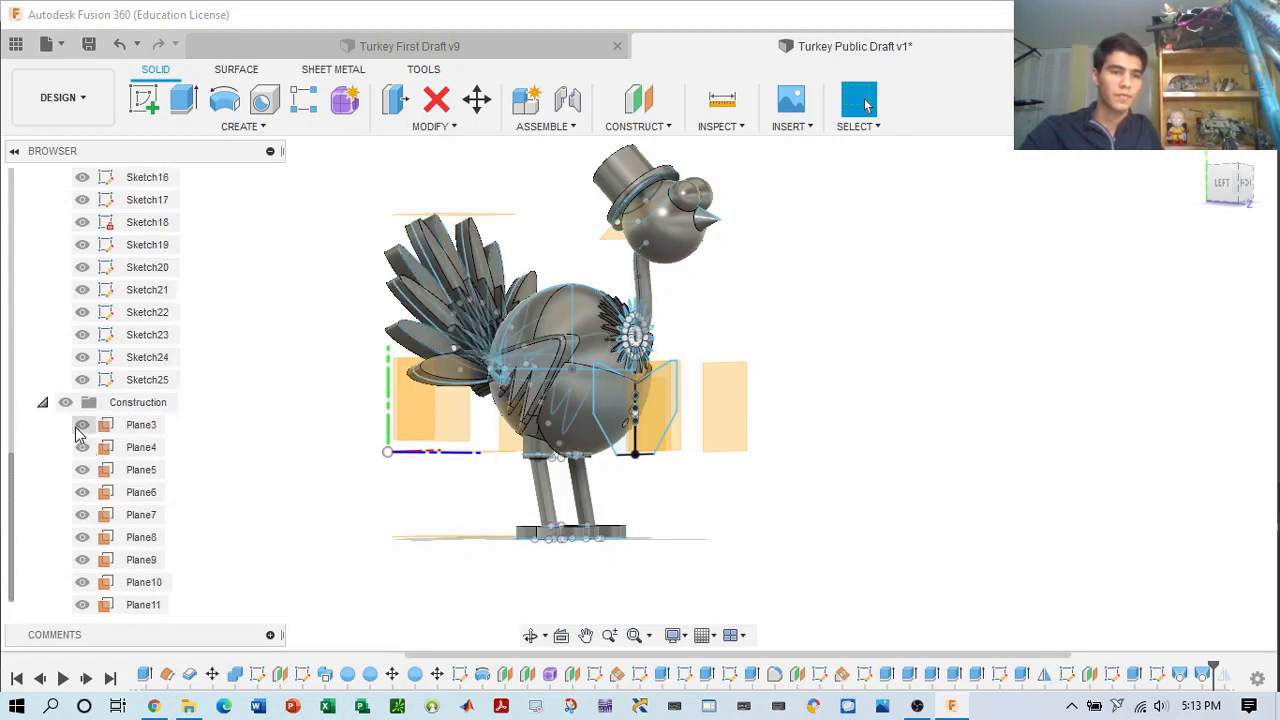
click(65, 402)
scroll(72, 330, up, 4)
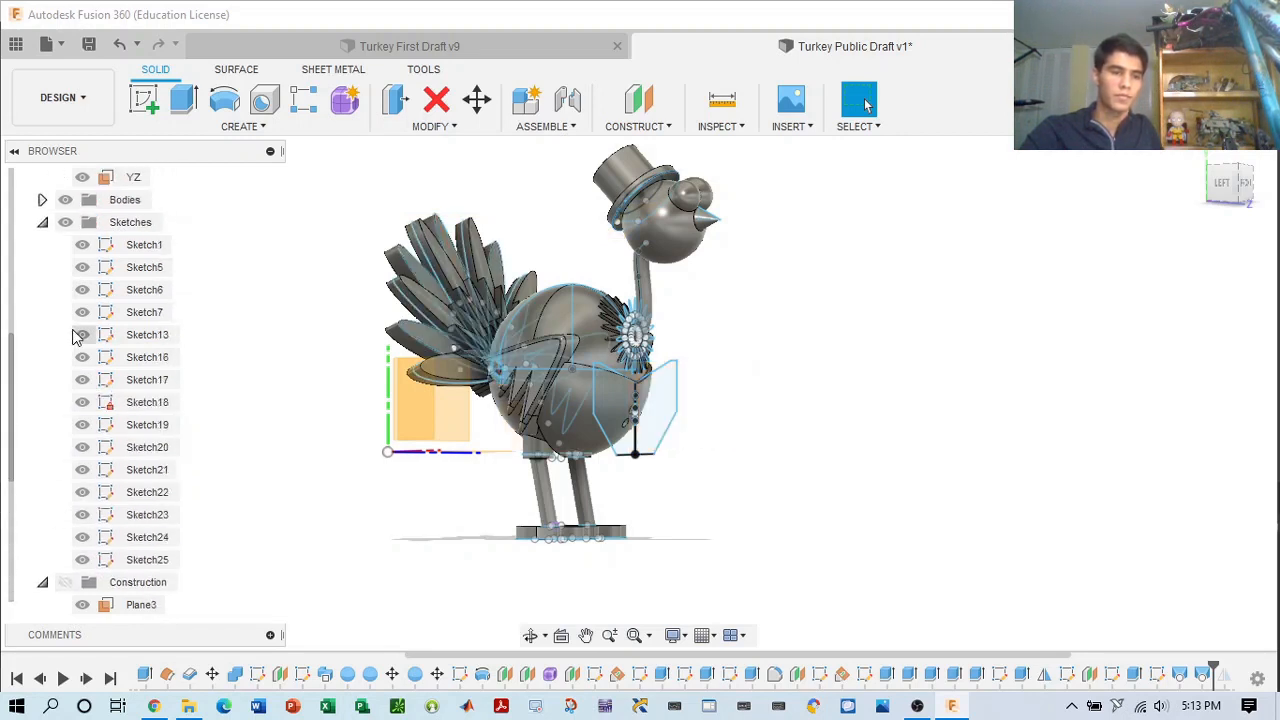
click(65, 223)
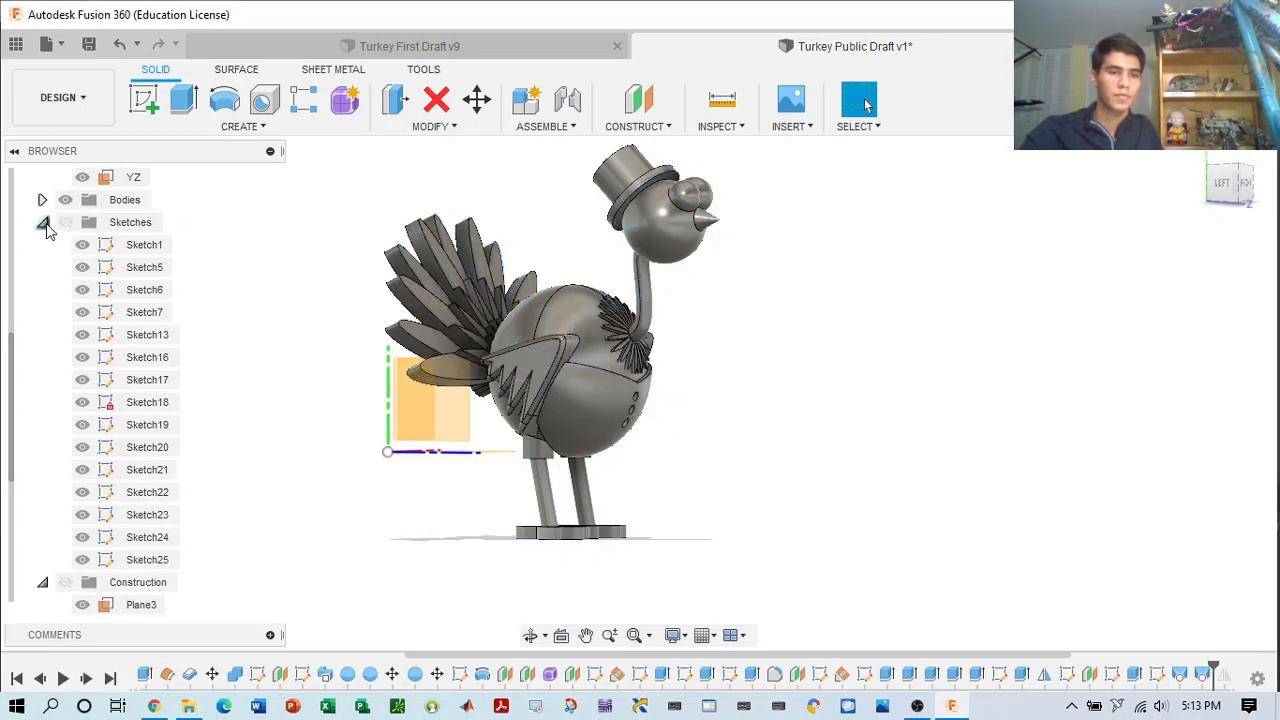
- Collapse the Sketches, Construction and Origin folders and hide the origin geometry so only the bodies are displayed
click(42, 222)
click(42, 402)
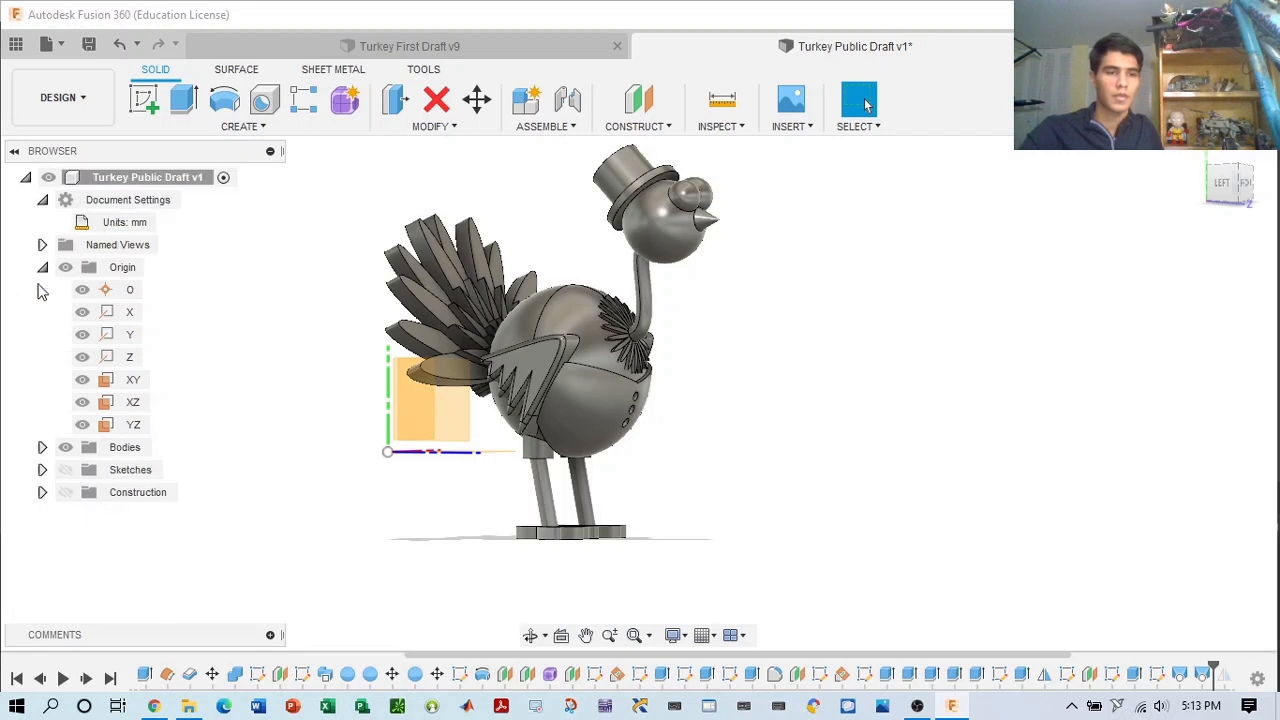
click(42, 267)
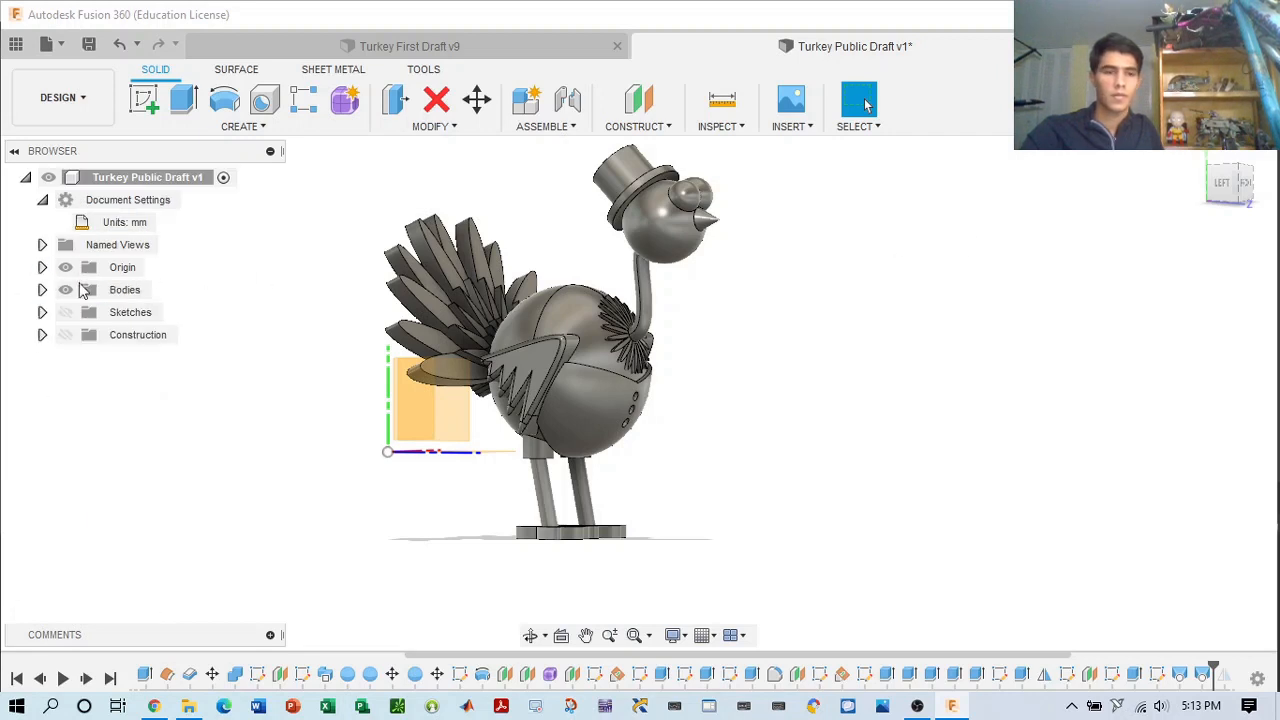
click(65, 290)
click(65, 290)
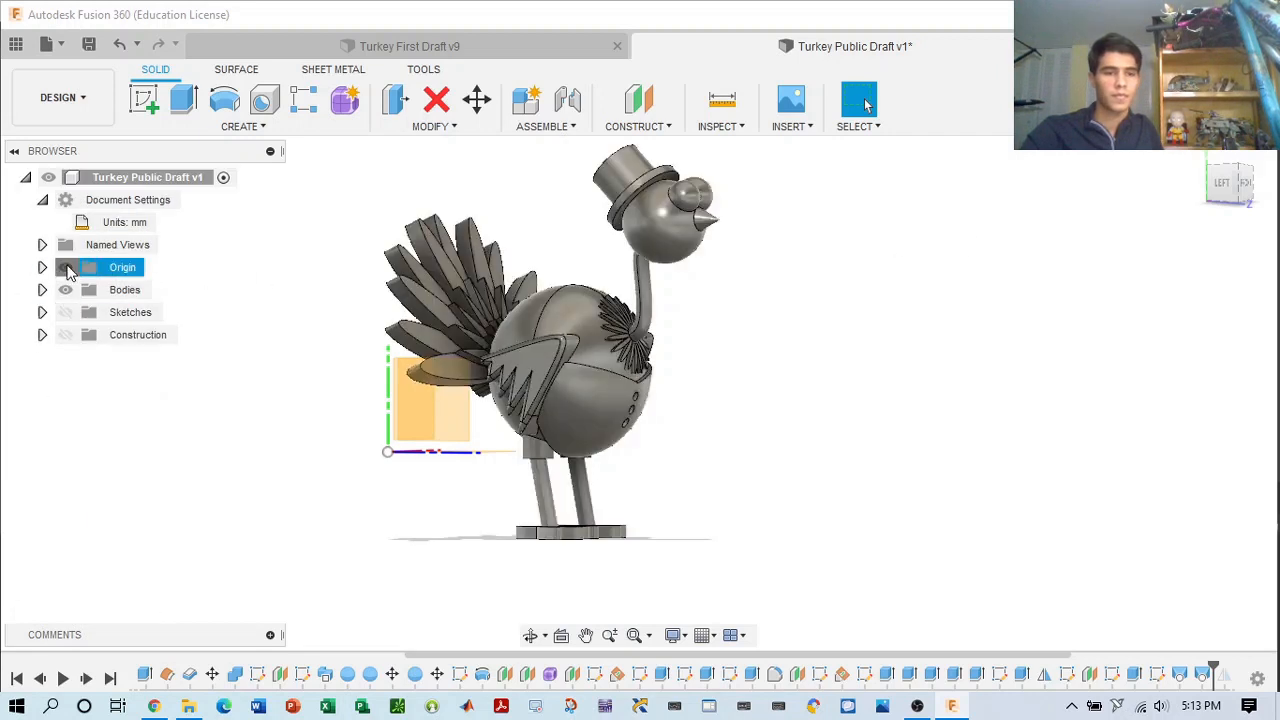
click(65, 267)
- Compare the finished turkey with the earlier model in Turkey First Draft v9, viewing both at an angle
click(1244, 183)
drag(1242, 184, 1163, 189)
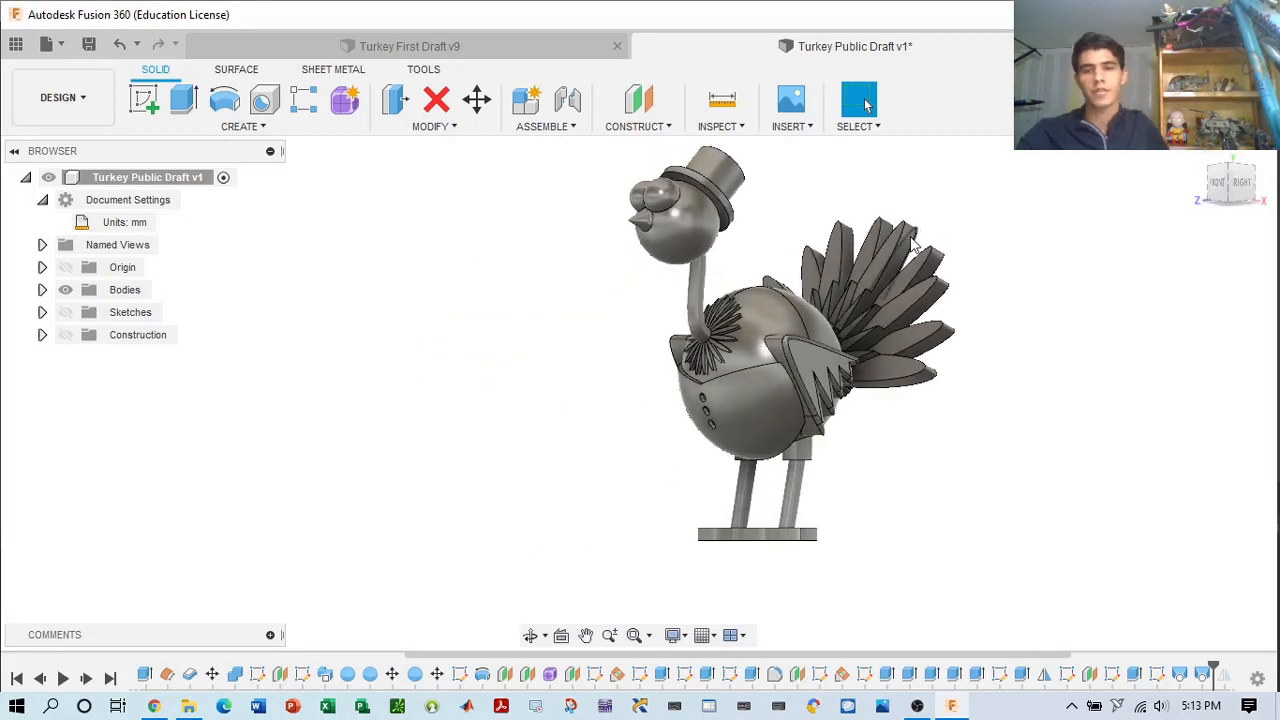
click(517, 50)
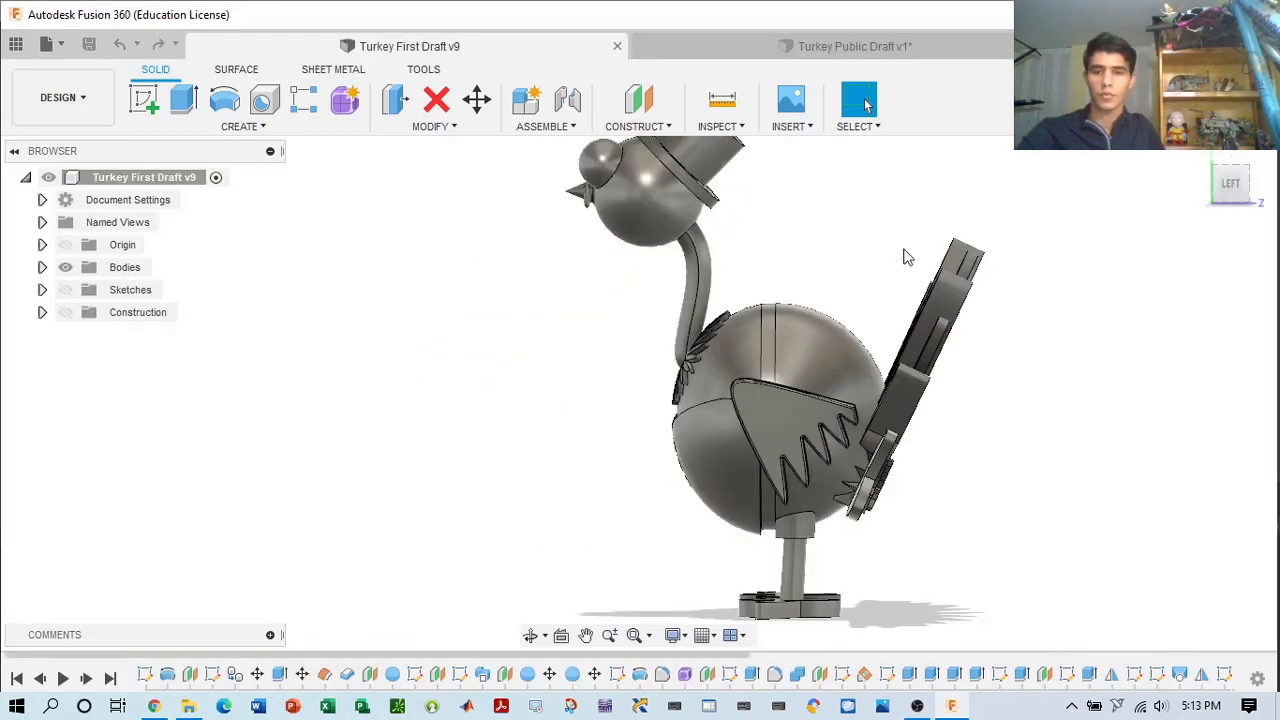
drag(1272, 183, 1275, 188)
scroll(1024, 330, down, 2)
middle_drag(965, 340, 807, 352)
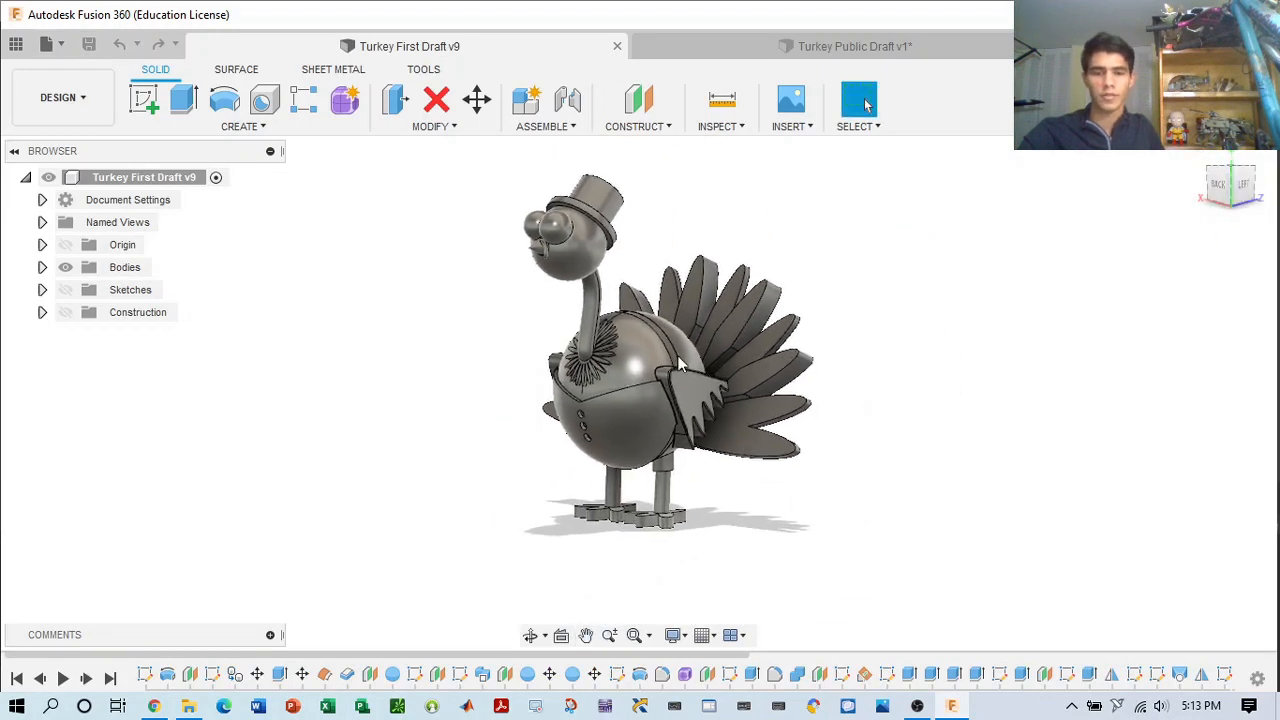
click(855, 46)
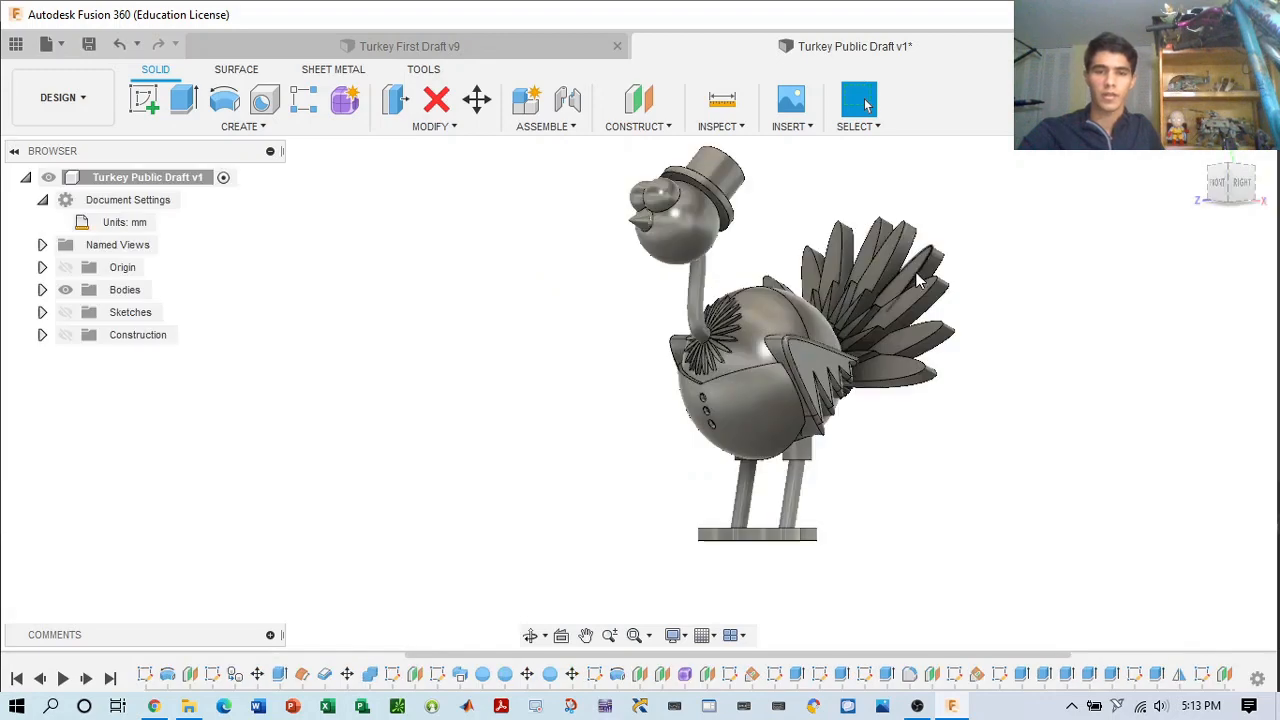
mouse_move(1230, 180)
mouse_down()
mouse_move(1245, 182)
mouse_move(1235, 185)
mouse_up()
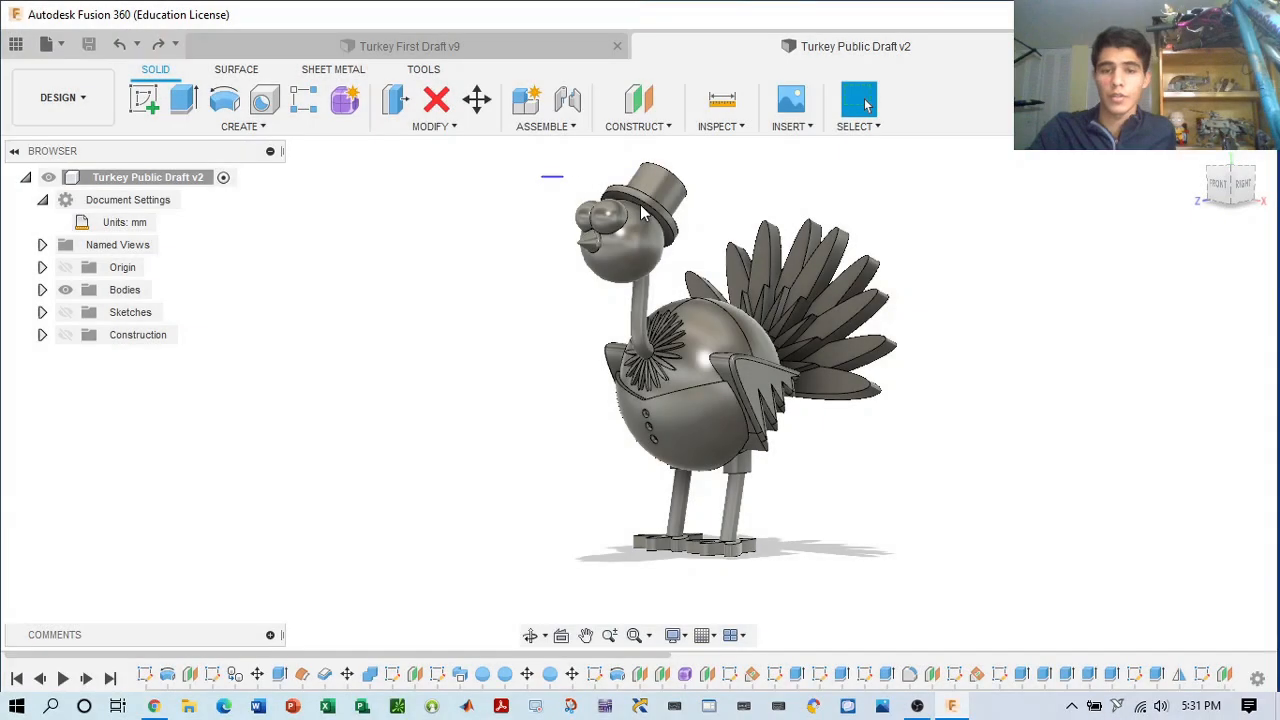
- Select all the turkey's bodies and merge them with Combine using the Join operation
drag(543, 186, 863, 608)
drag(910, 557, 515, 150)
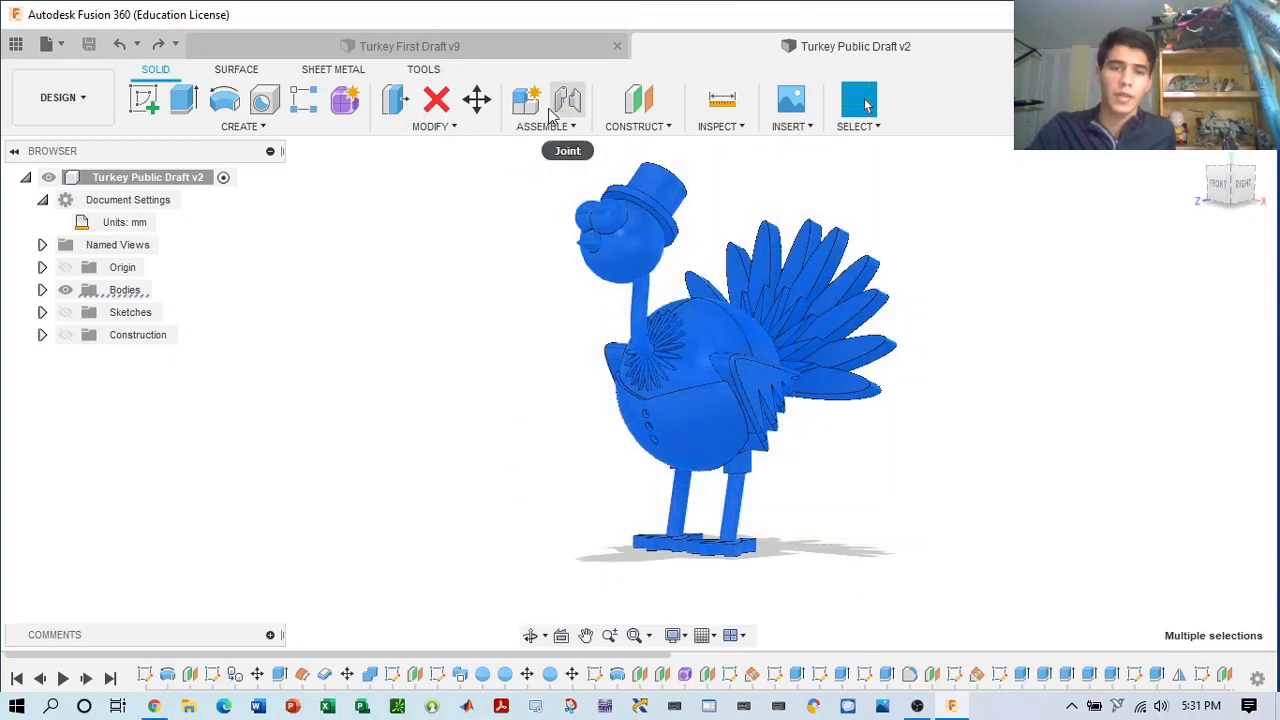
click(458, 126)
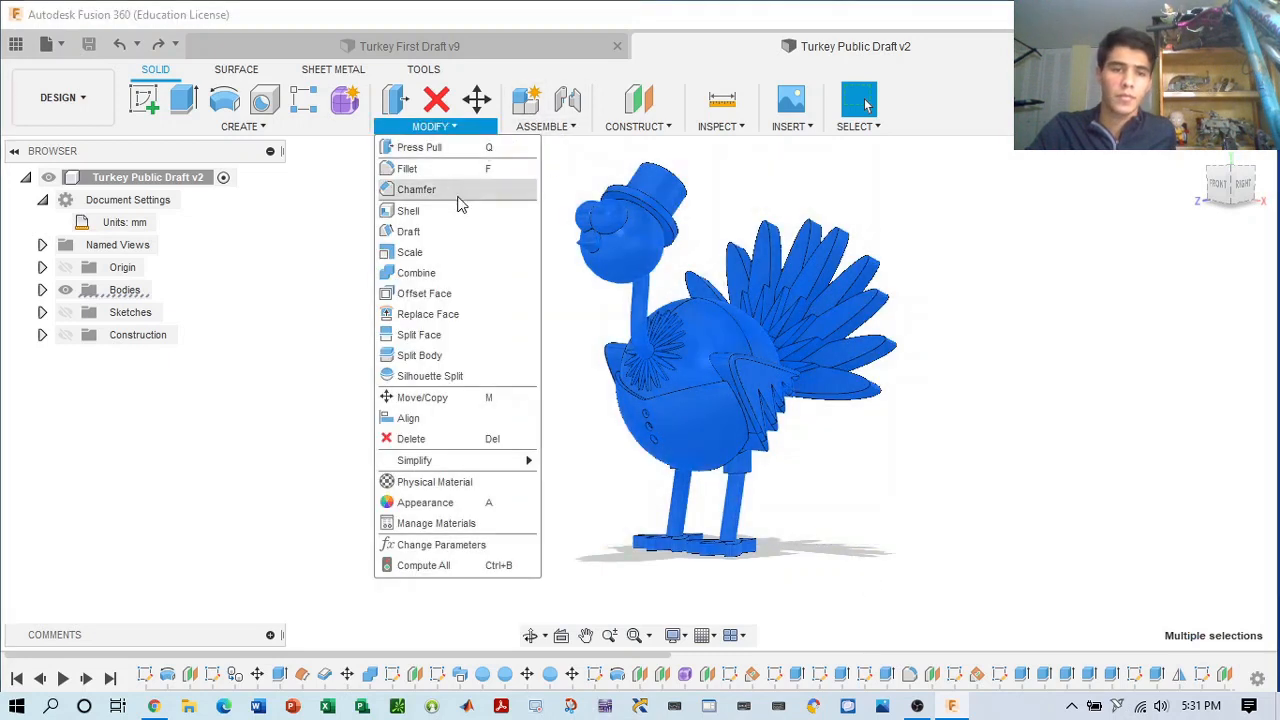
click(448, 273)
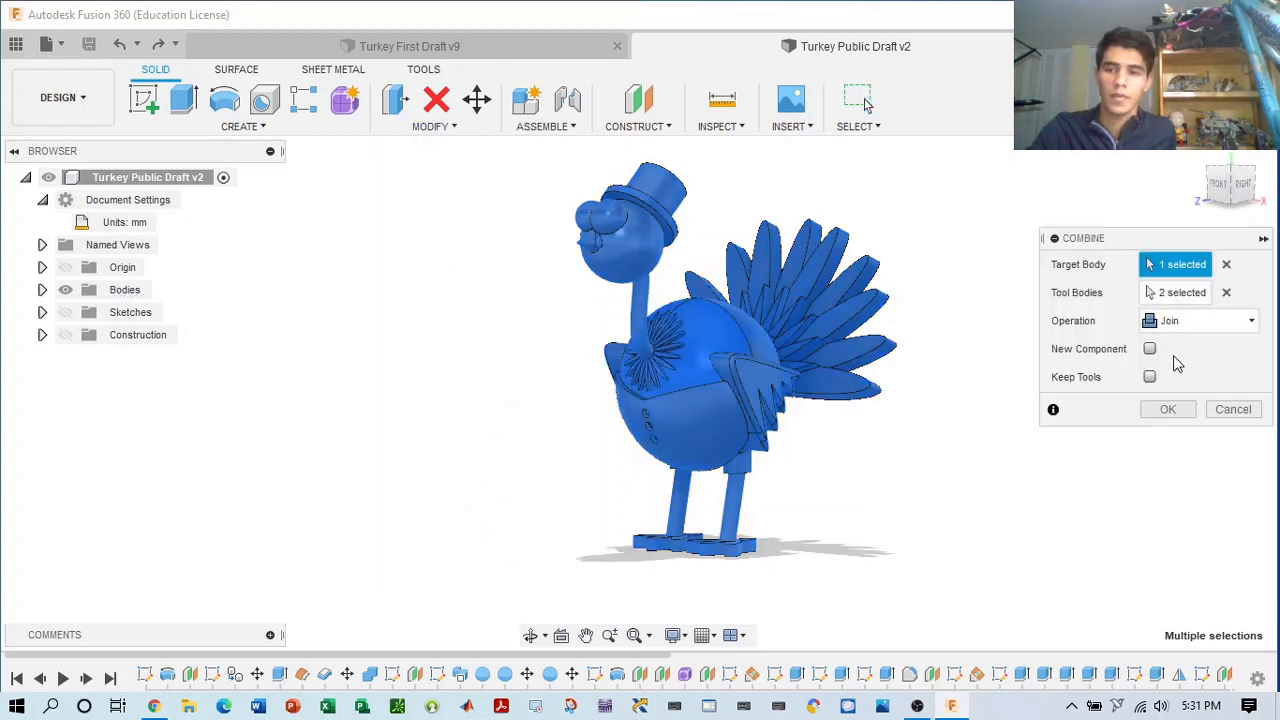
click(1168, 411)
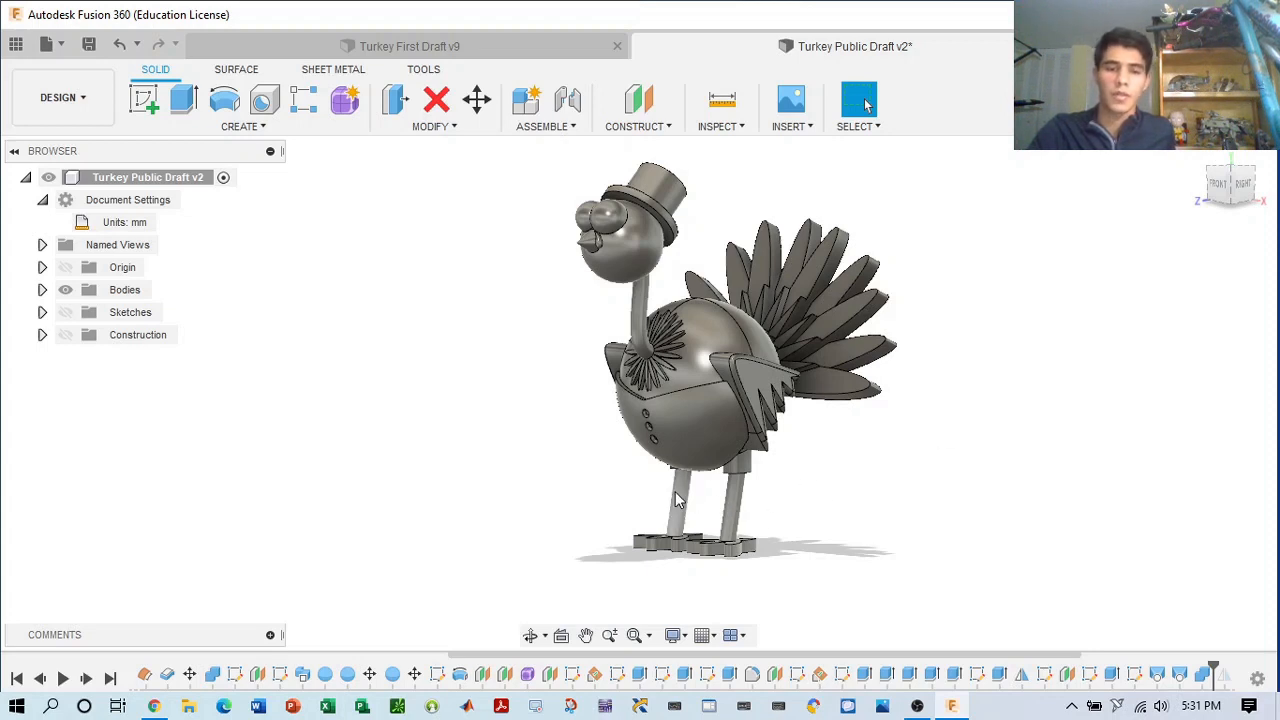
- Check by selection whether the legs and feet belong to the same body as the rest of the turkey
drag(642, 498, 787, 568)
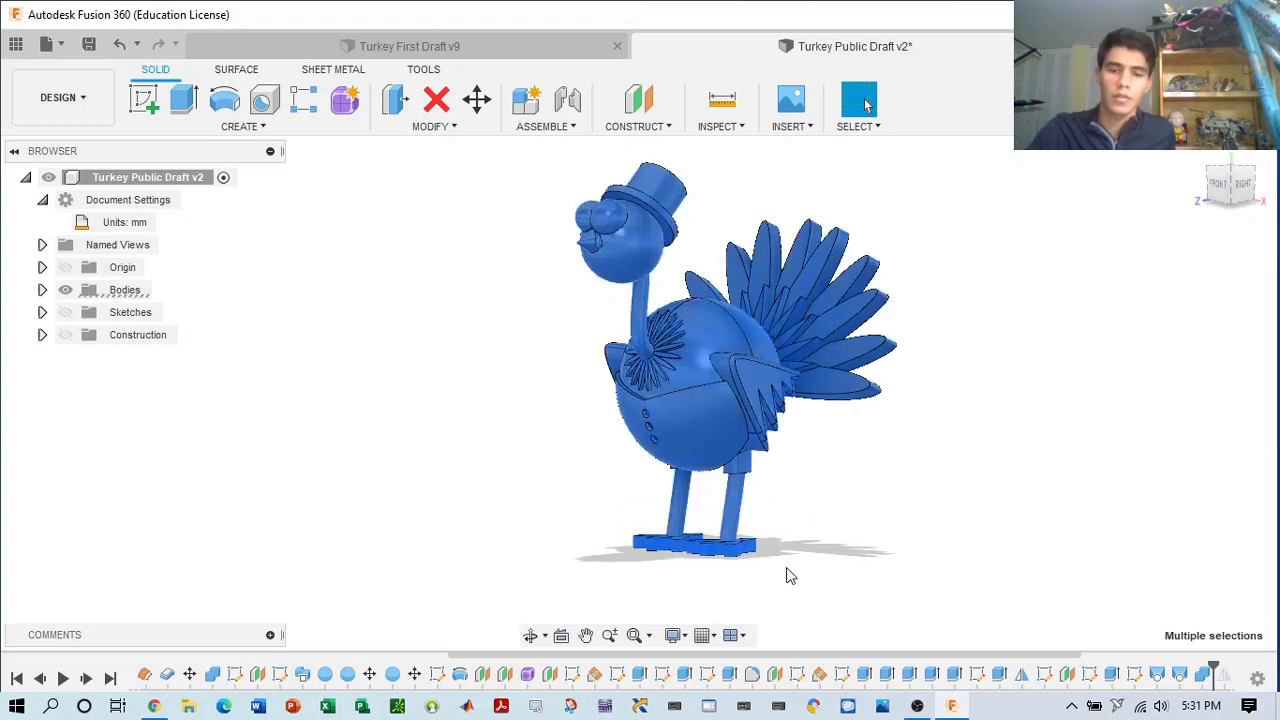
click(780, 527)
scroll(779, 527, up, 4)
scroll(732, 521, up, 2)
click(686, 481)
click(549, 469)
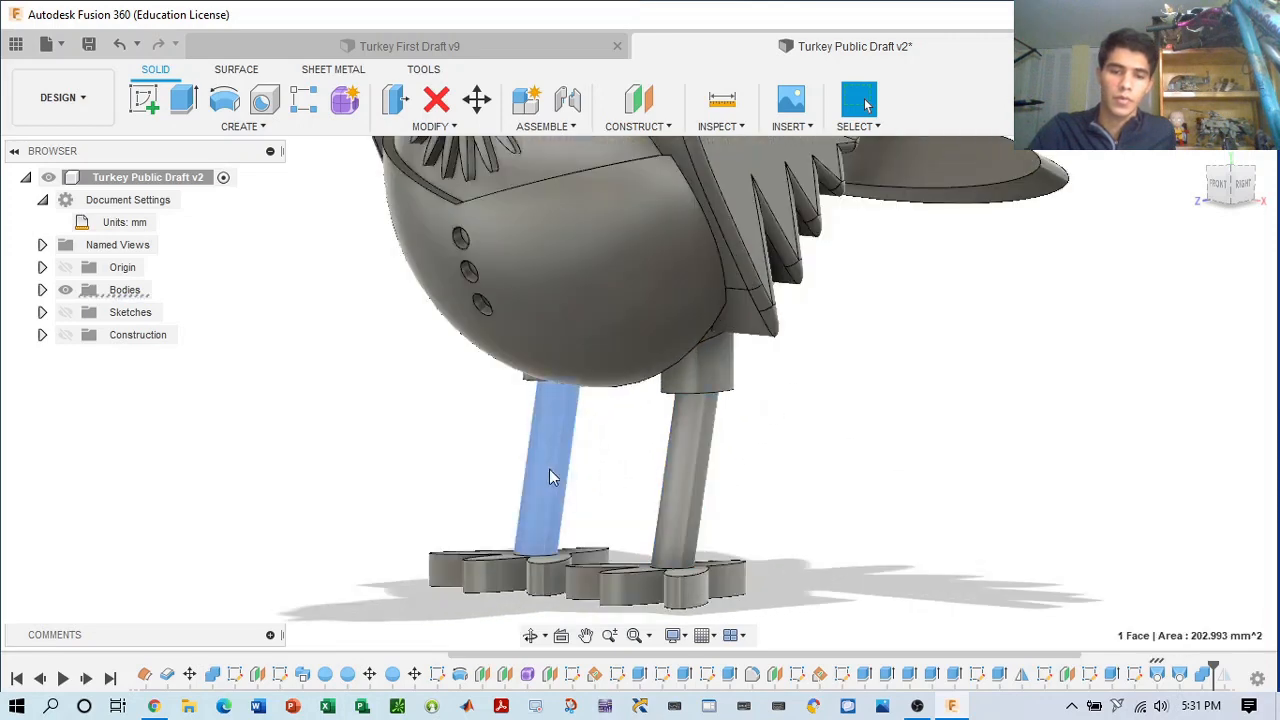
click(698, 504)
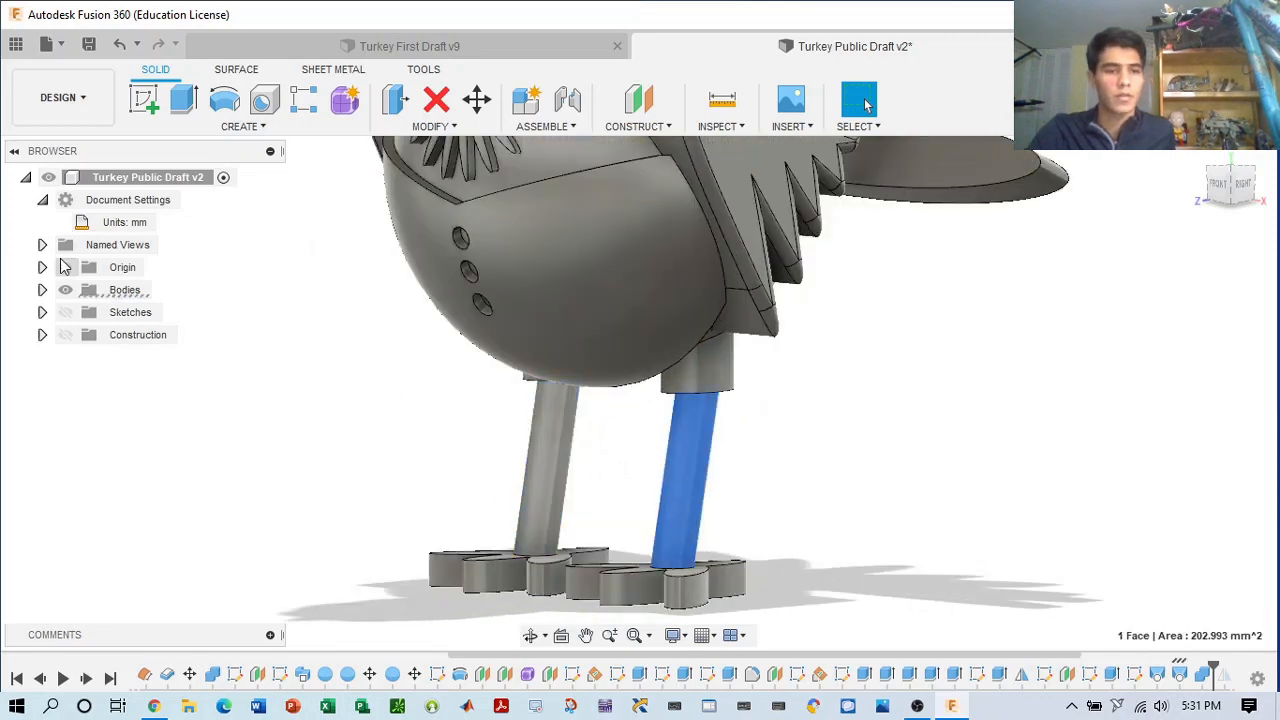
click(45, 288)
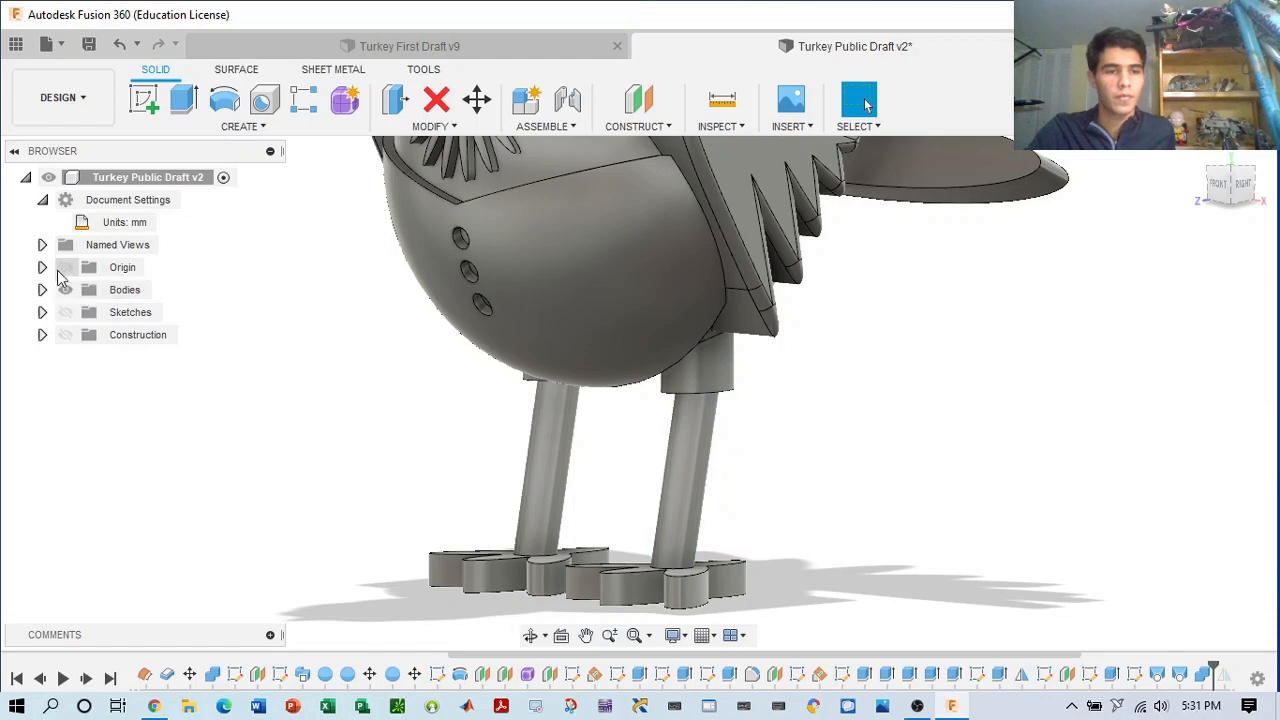
click(701, 464)
drag(752, 608, 659, 540)
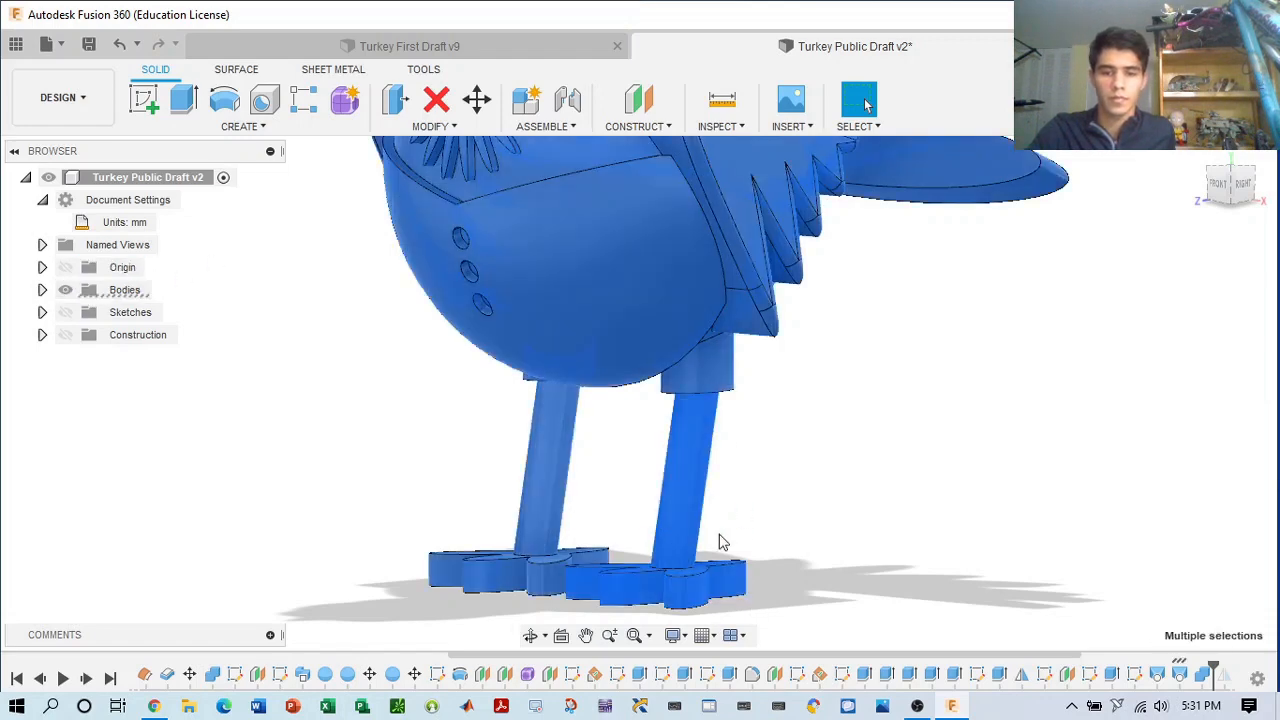
click(751, 526)
- Apply the Polymide (Kapton) plastic appearance to the leg beneath the near wing, with appearances applied to bodies/components
right_click(685, 492)
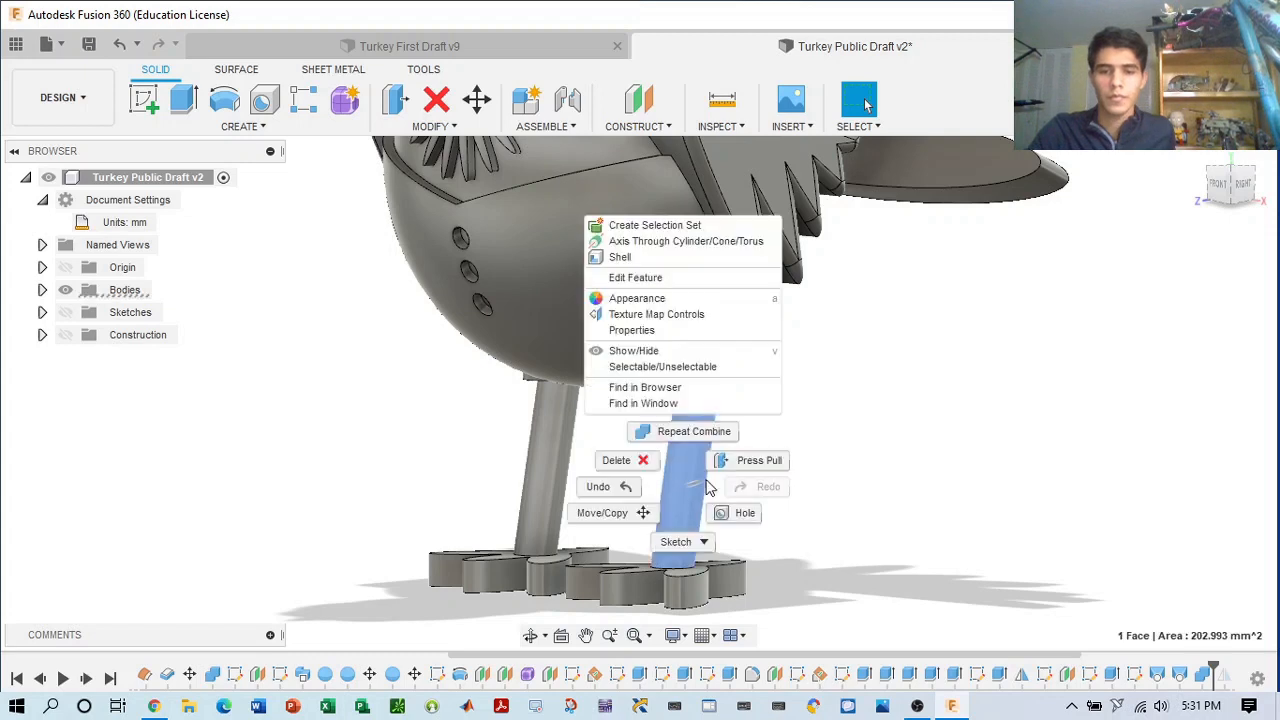
click(697, 300)
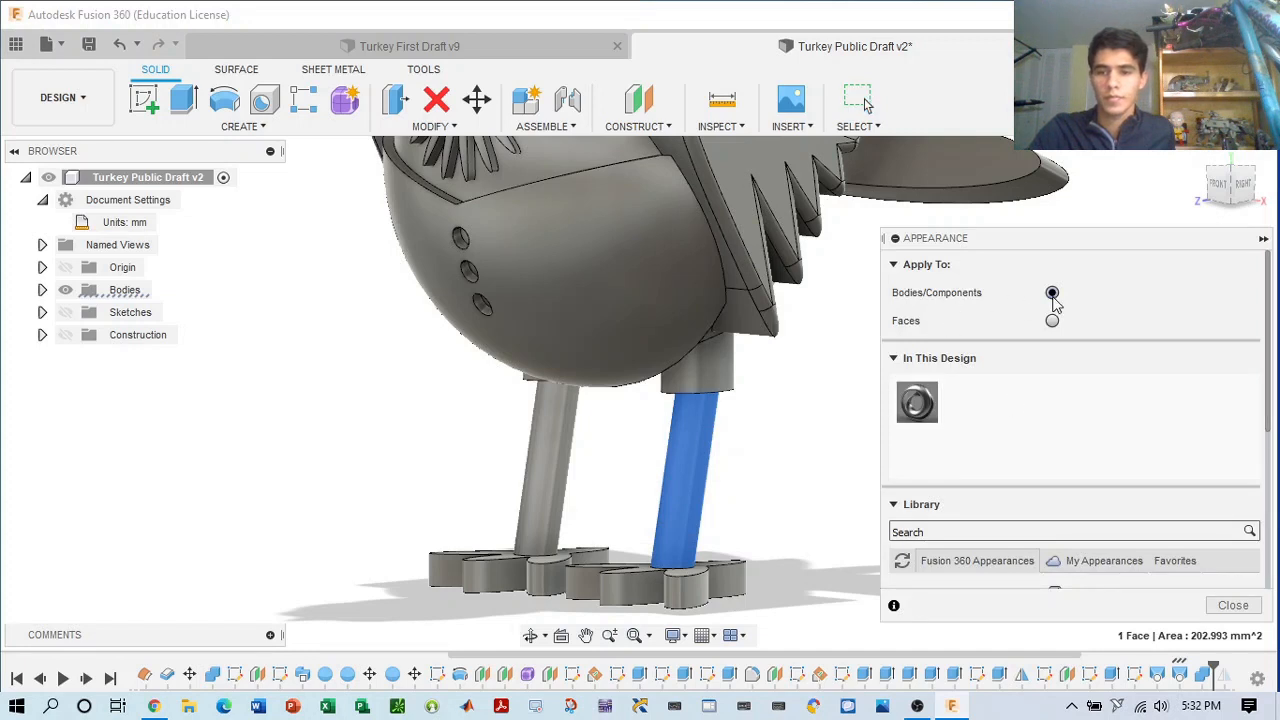
scroll(925, 517, down, 3)
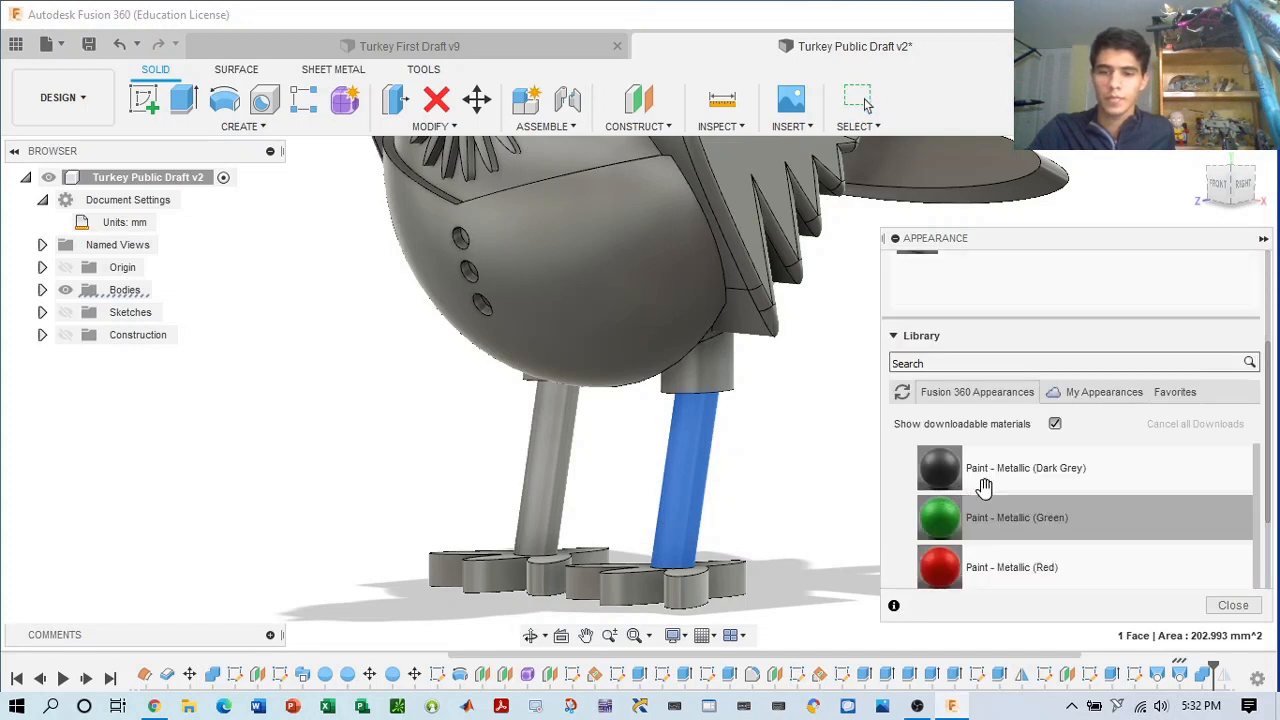
scroll(903, 486, down, 5)
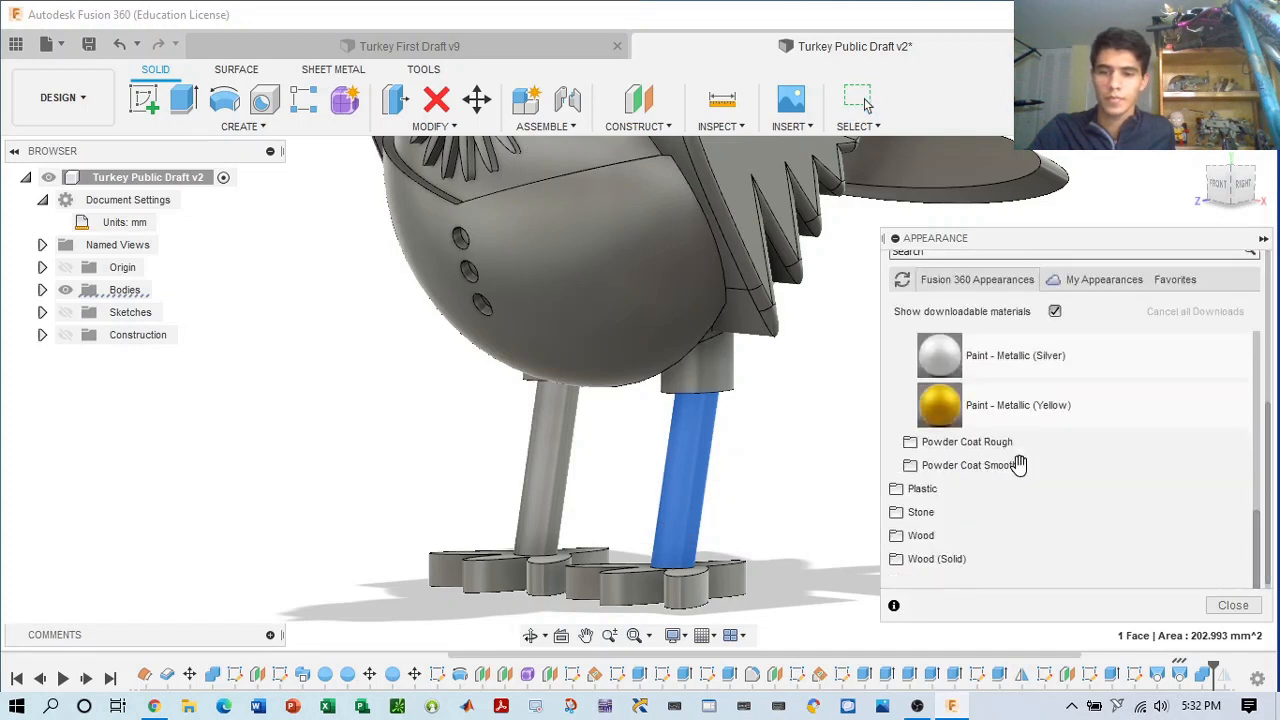
click(920, 482)
scroll(955, 510, down, 5)
scroll(962, 505, up, 2)
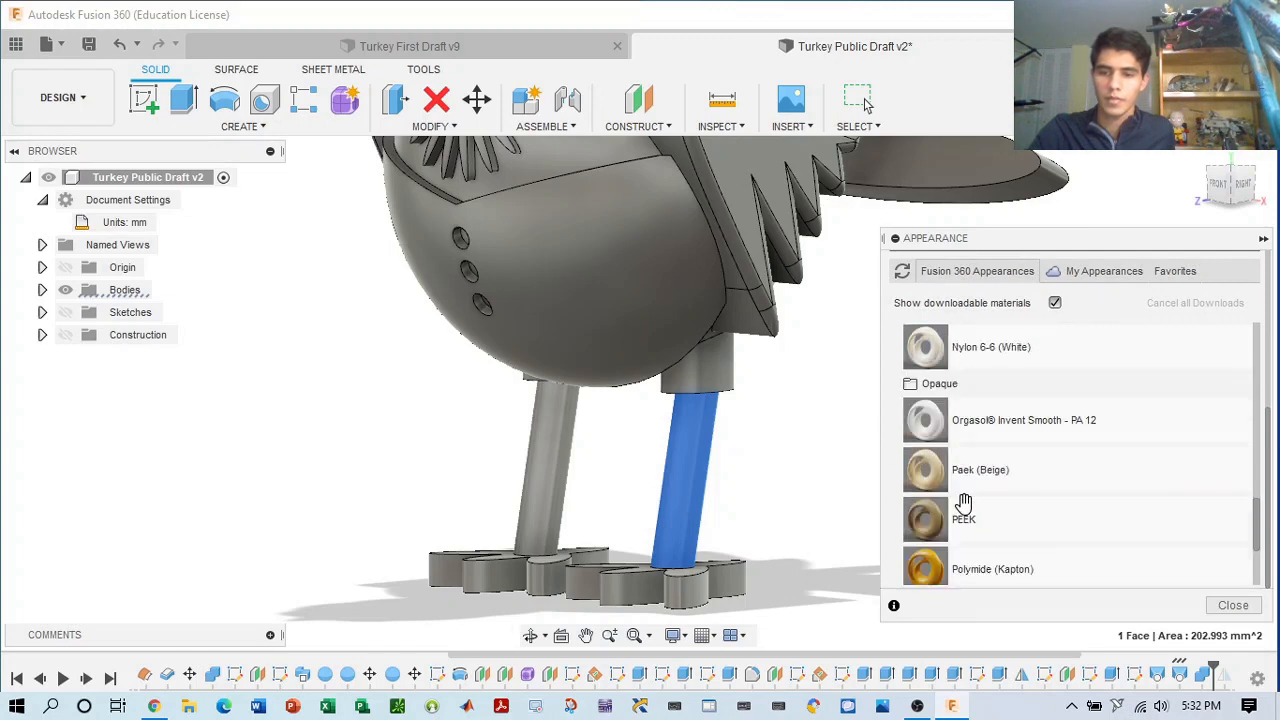
scroll(964, 503, up, 3)
scroll(961, 498, down, 3)
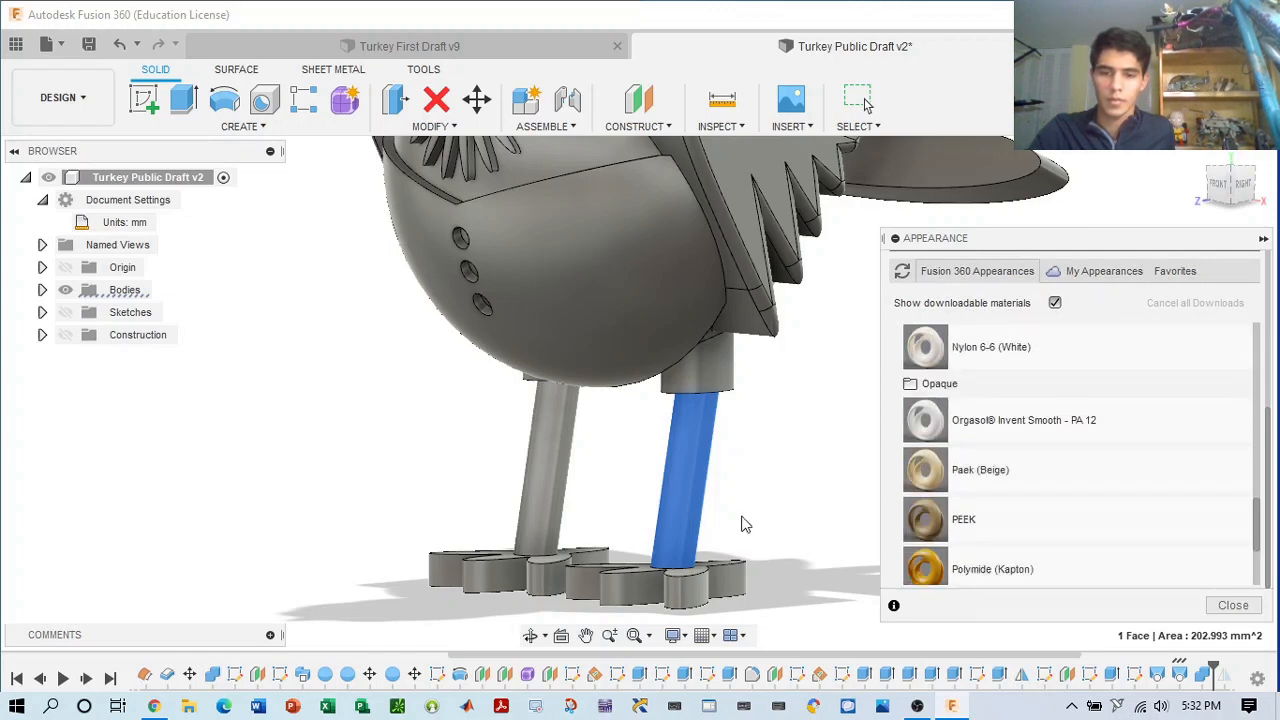
drag(930, 568, 683, 458)
drag(962, 572, 735, 512)
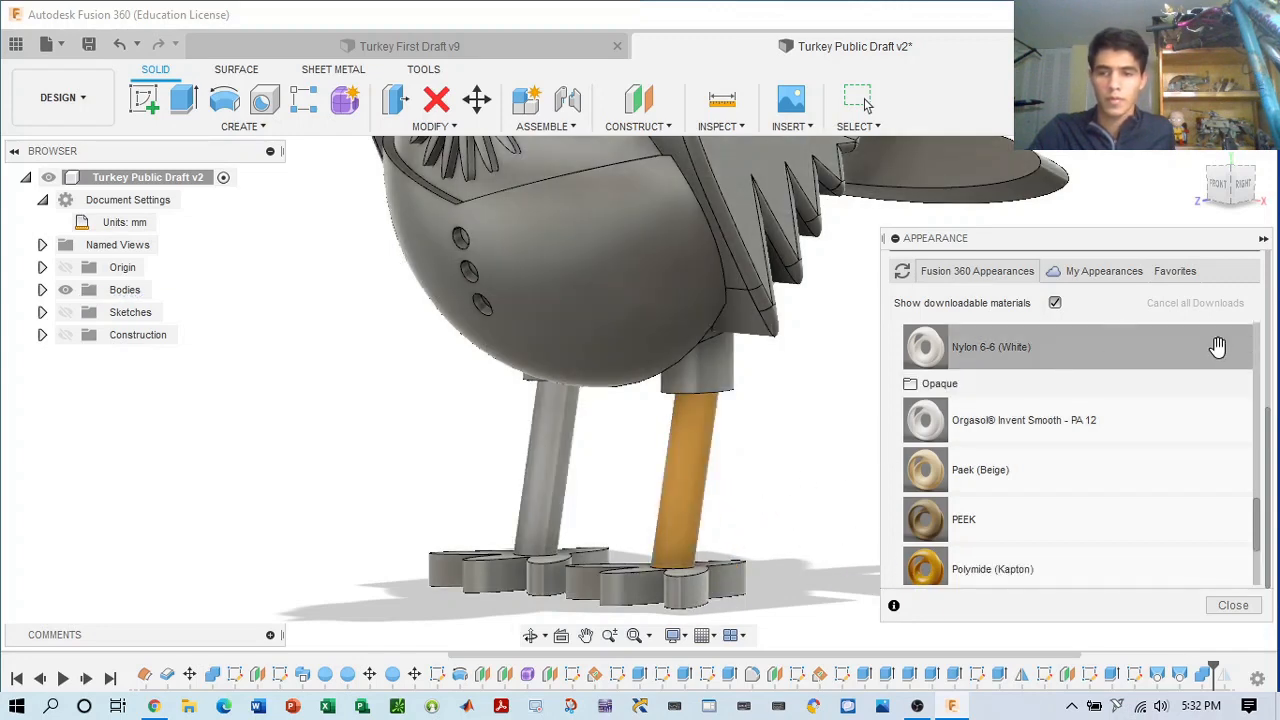
scroll(1137, 380, down, 4)
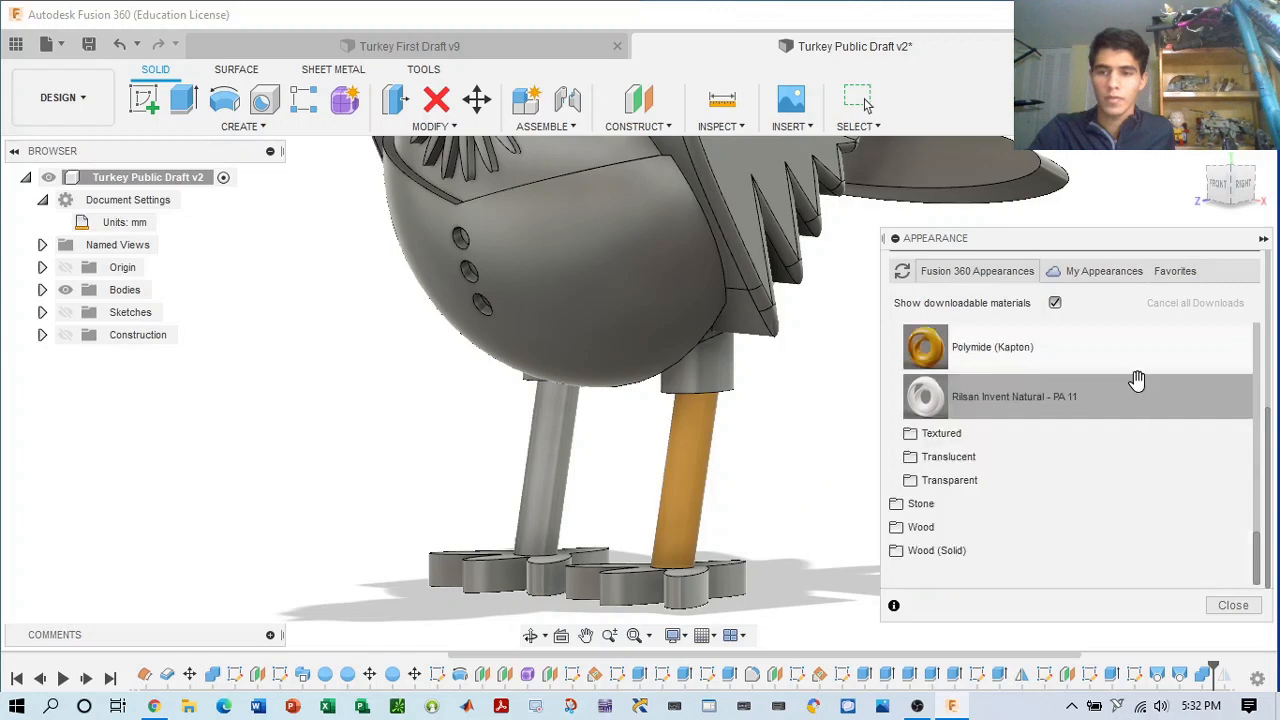
- Apply the Polymide (Kapton) appearance already used in this design to the turkey's right leg
click(1233, 606)
click(565, 468)
right_click(565, 468)
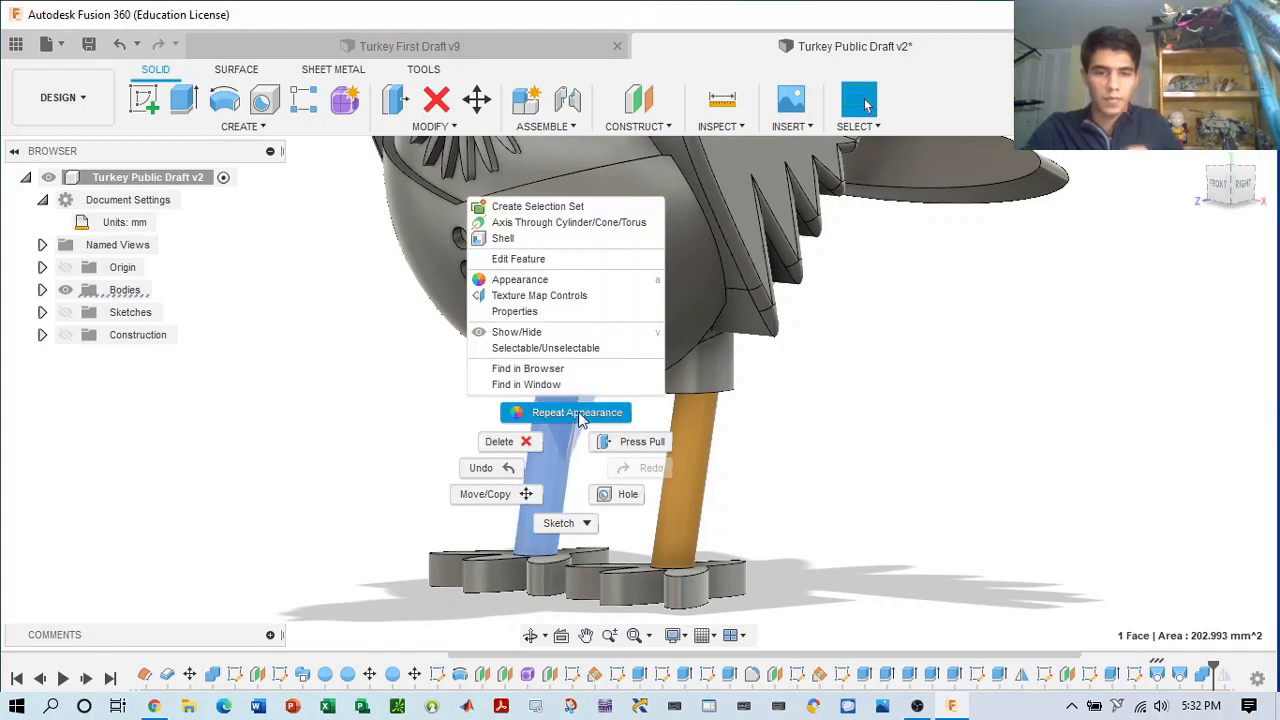
click(562, 280)
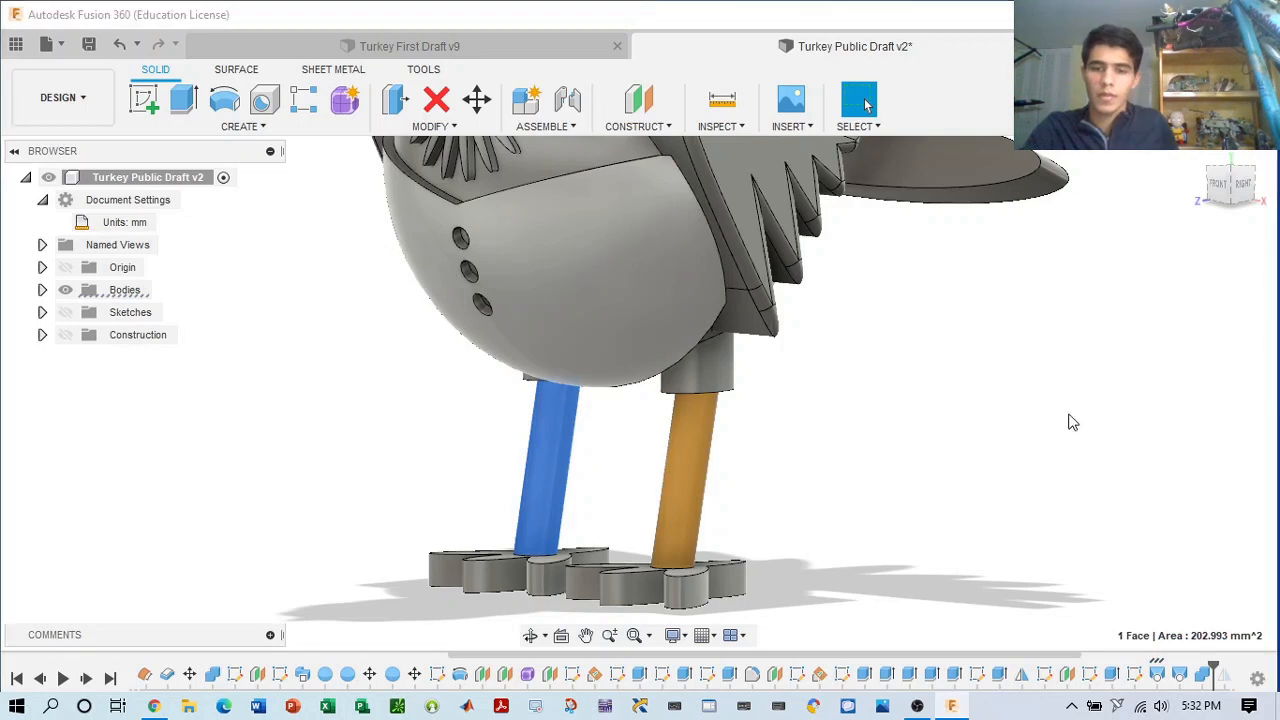
drag(975, 420, 560, 440)
click(685, 598)
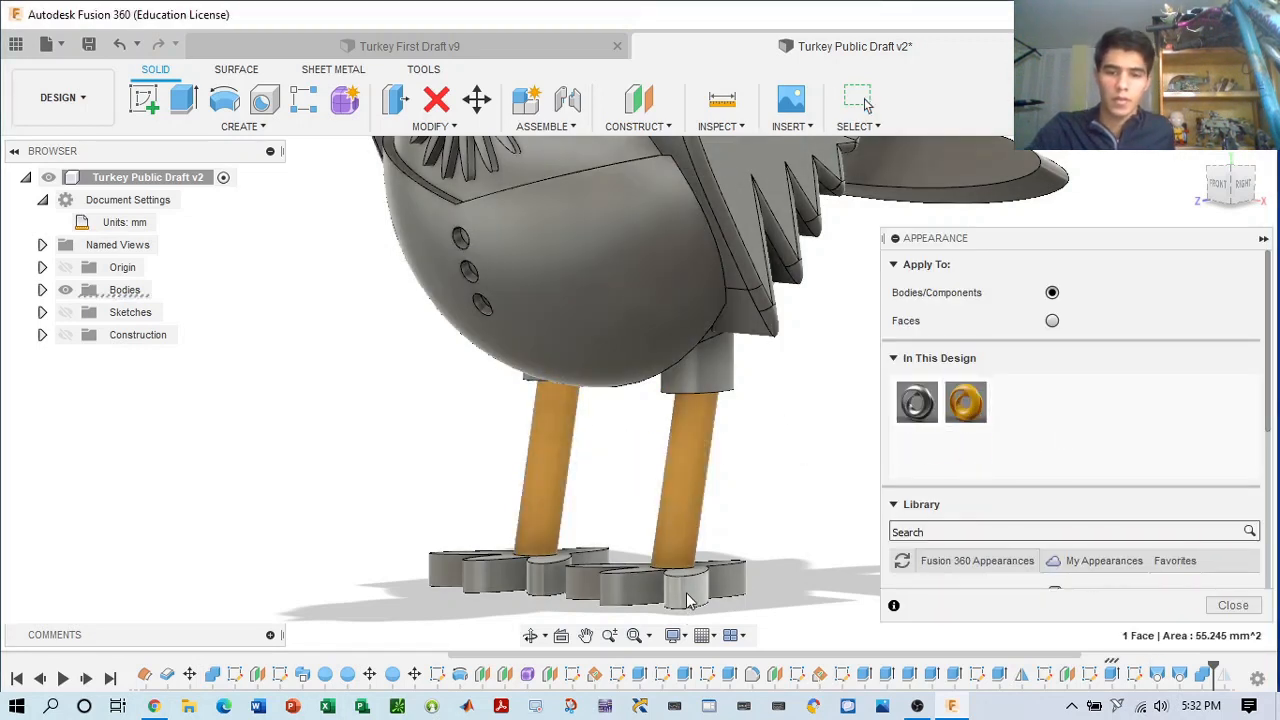
right_click(687, 598)
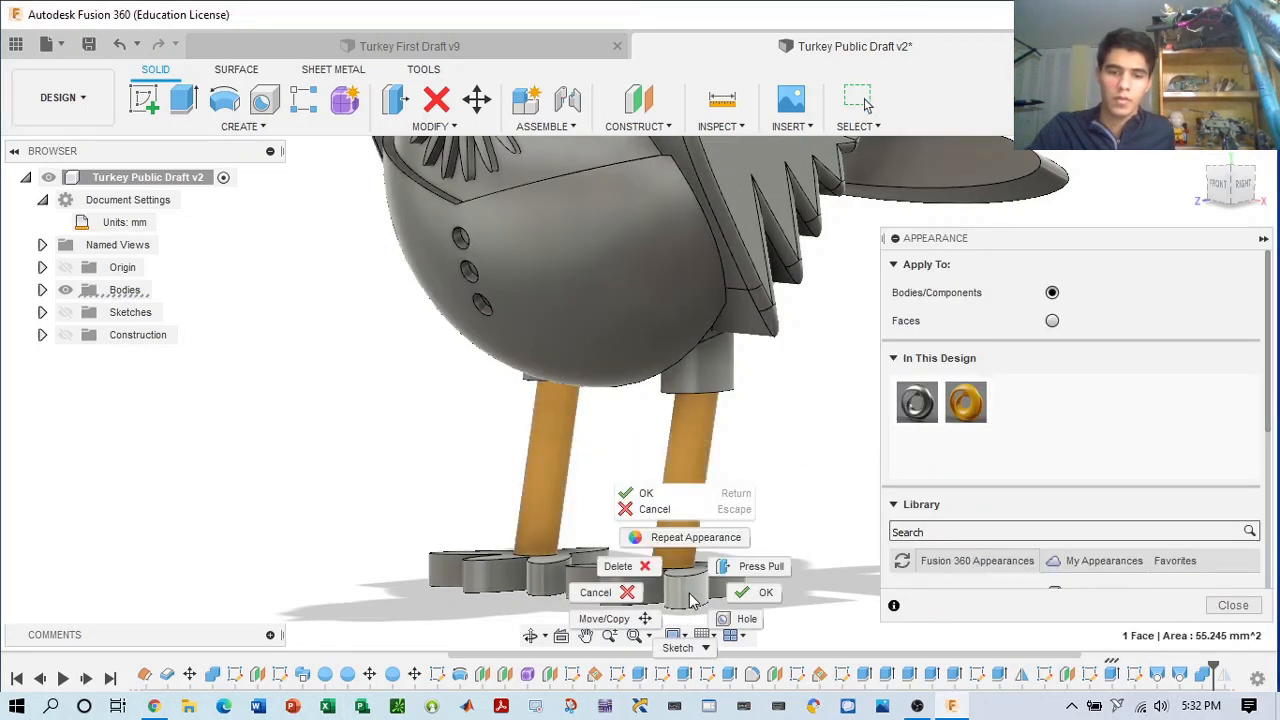
click(693, 538)
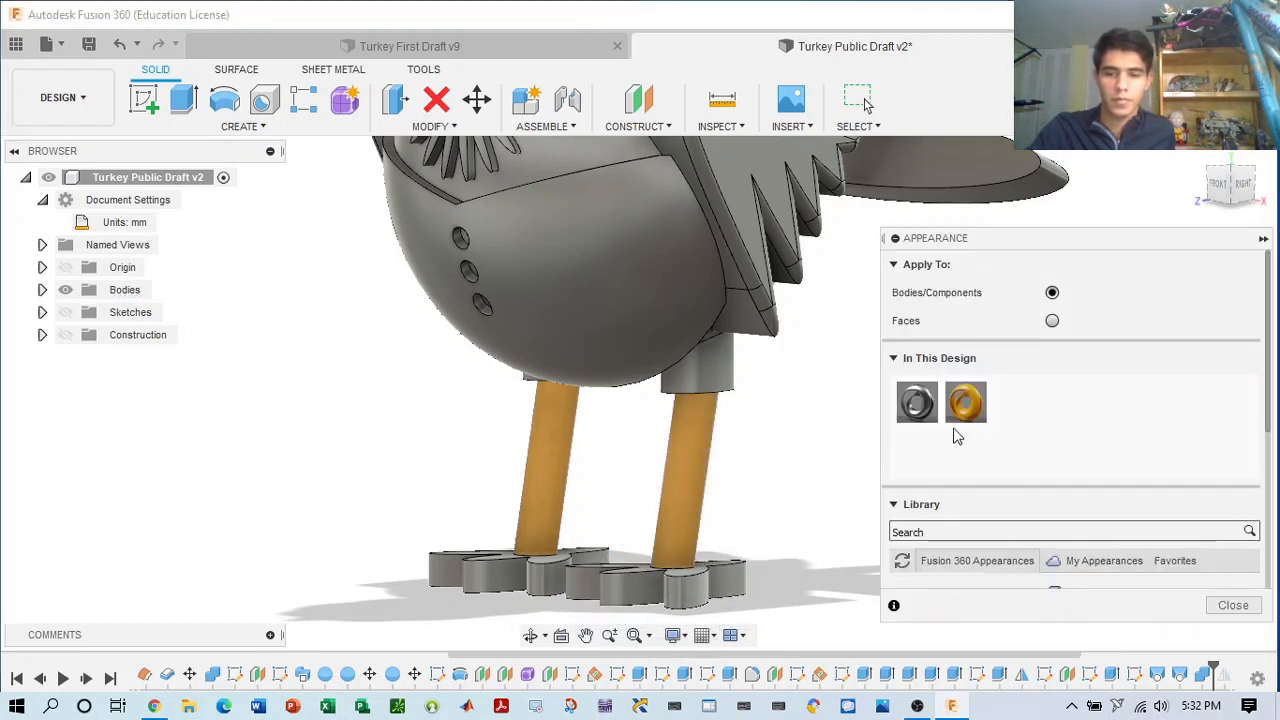
drag(963, 405, 673, 592)
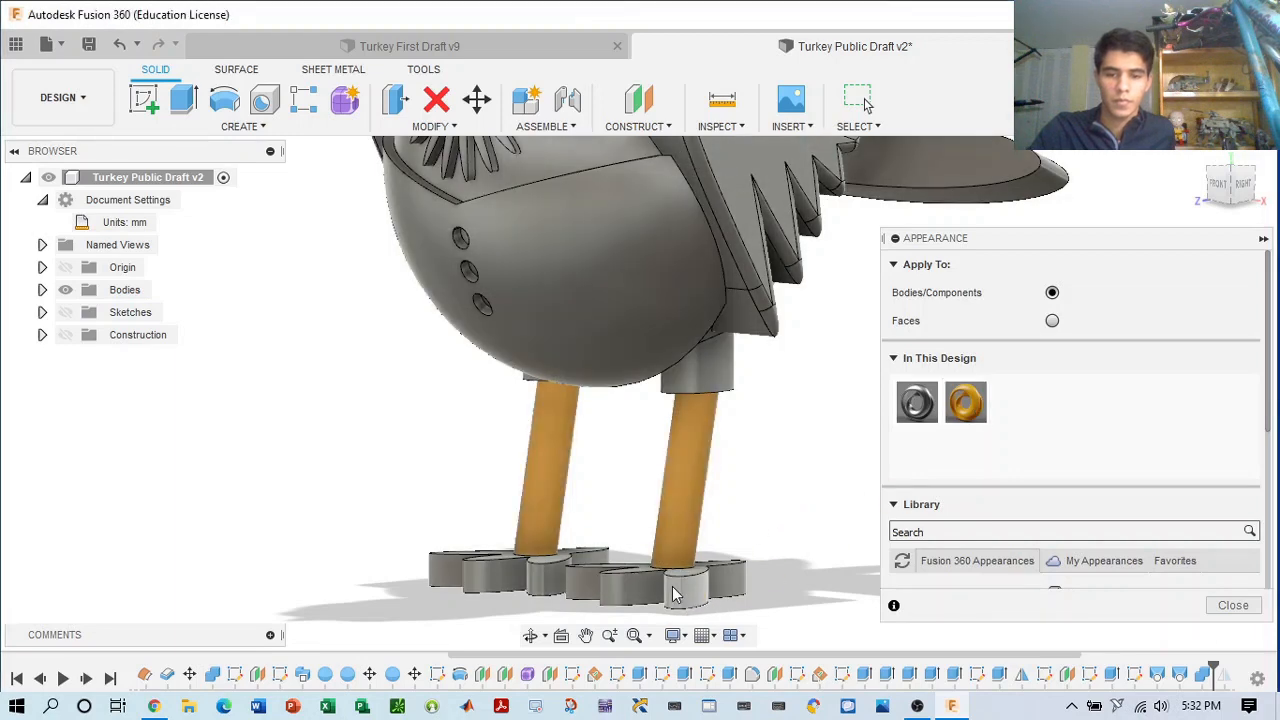
drag(965, 402, 688, 588)
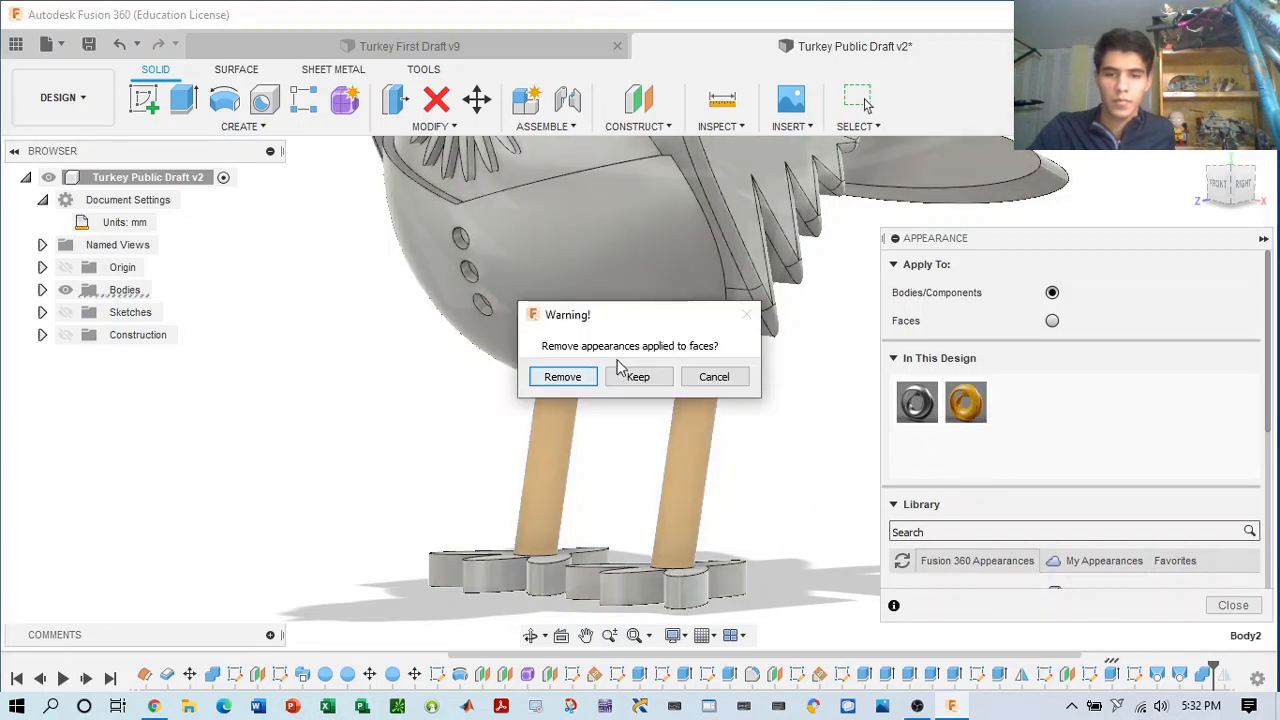
click(728, 383)
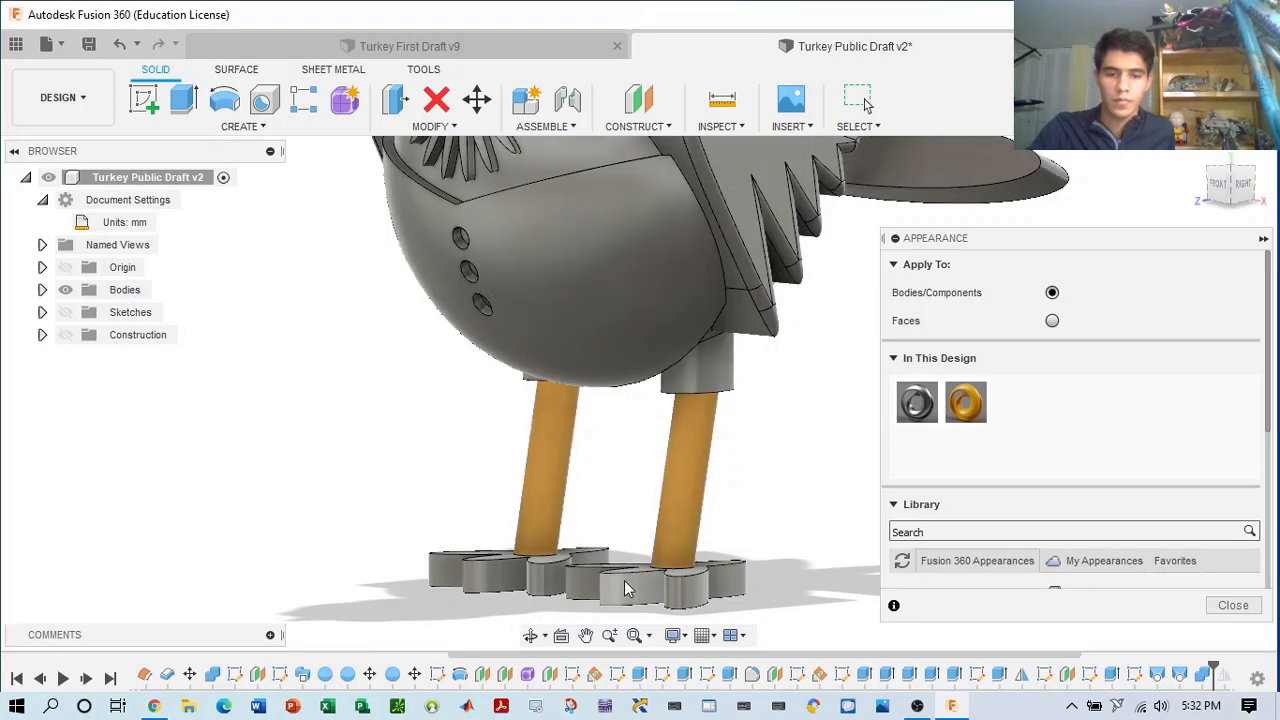
- Try applying Polymide (Kapton) to a foot as a body appearance, removing the face appearances, and undo it
right_click(624, 588)
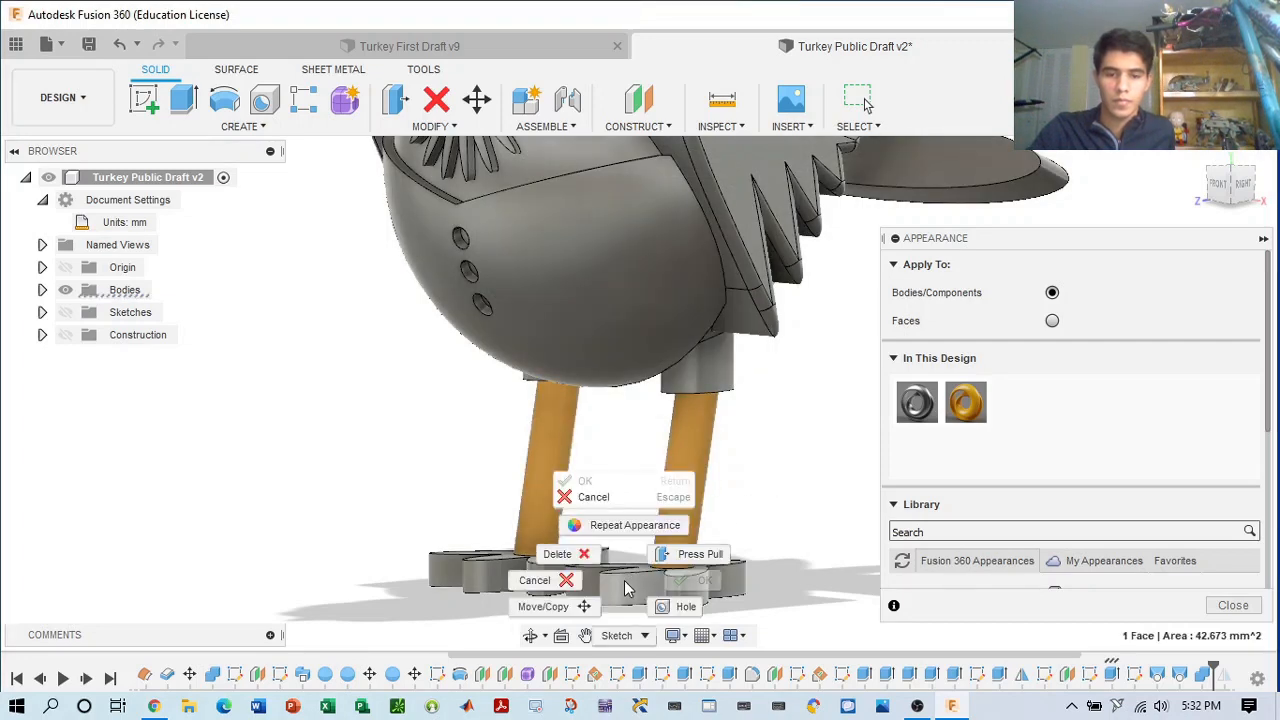
click(665, 523)
key(a)
drag(965, 402, 643, 592)
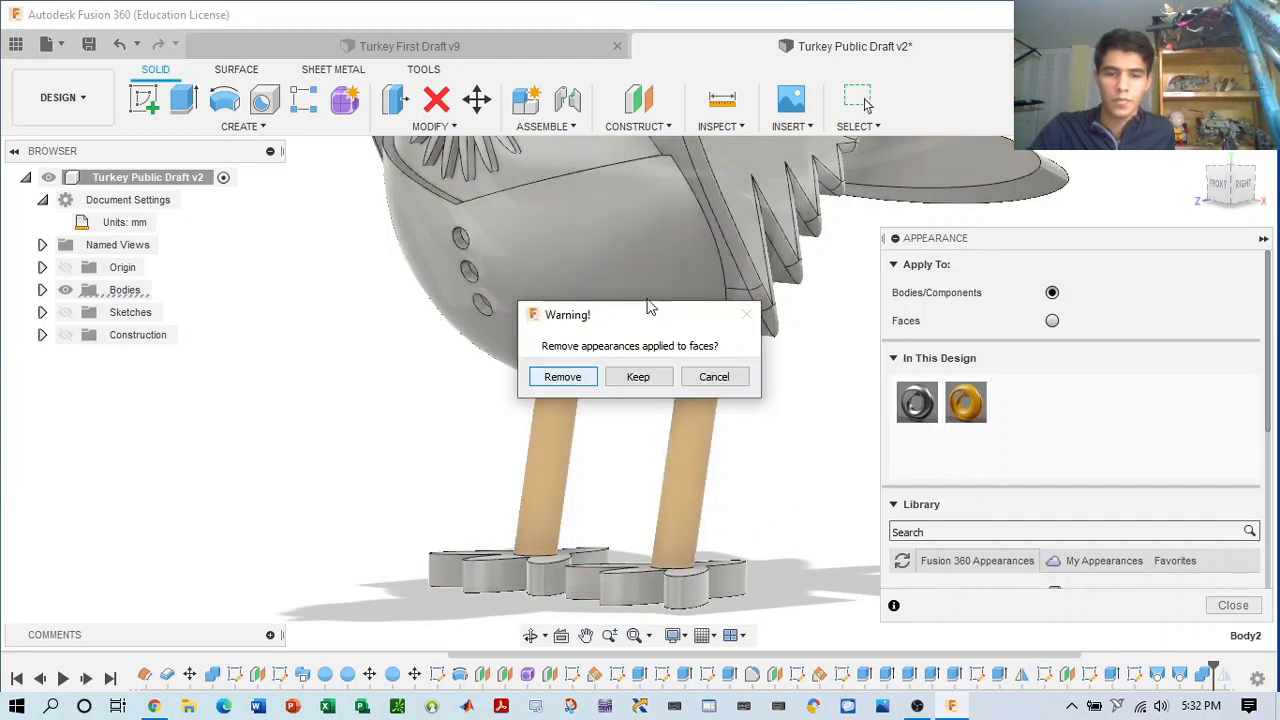
click(588, 377)
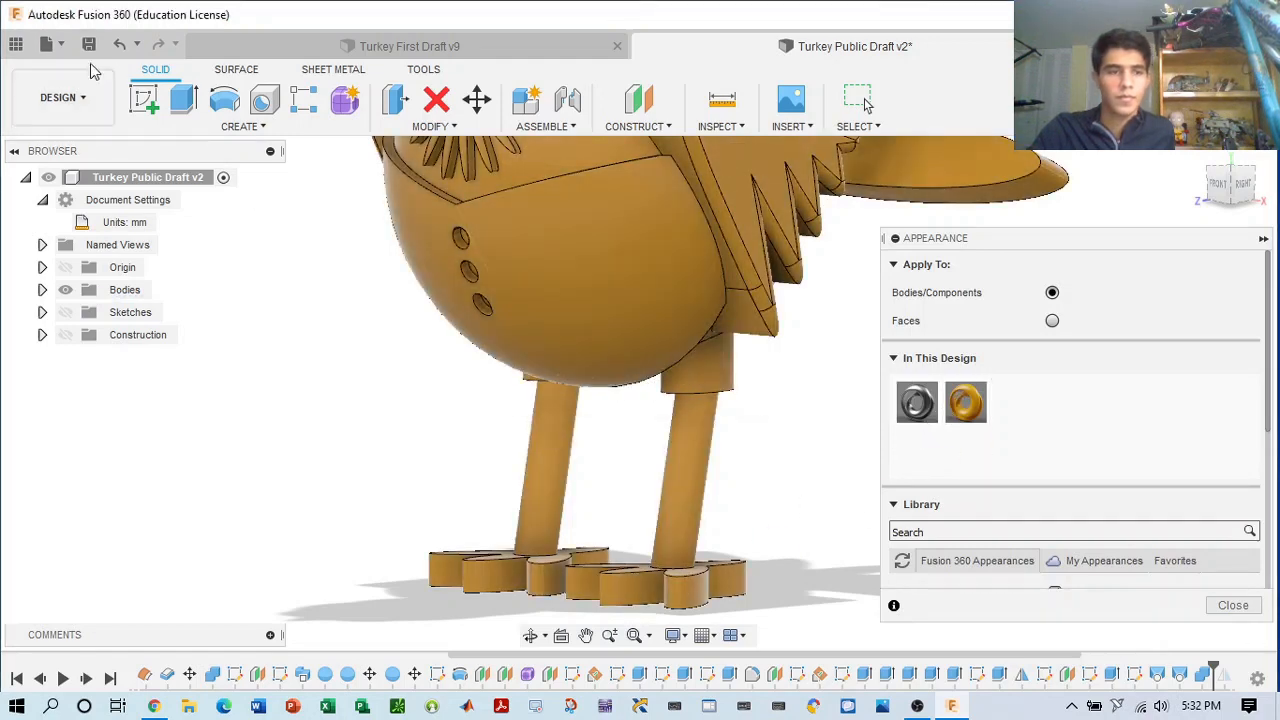
click(120, 45)
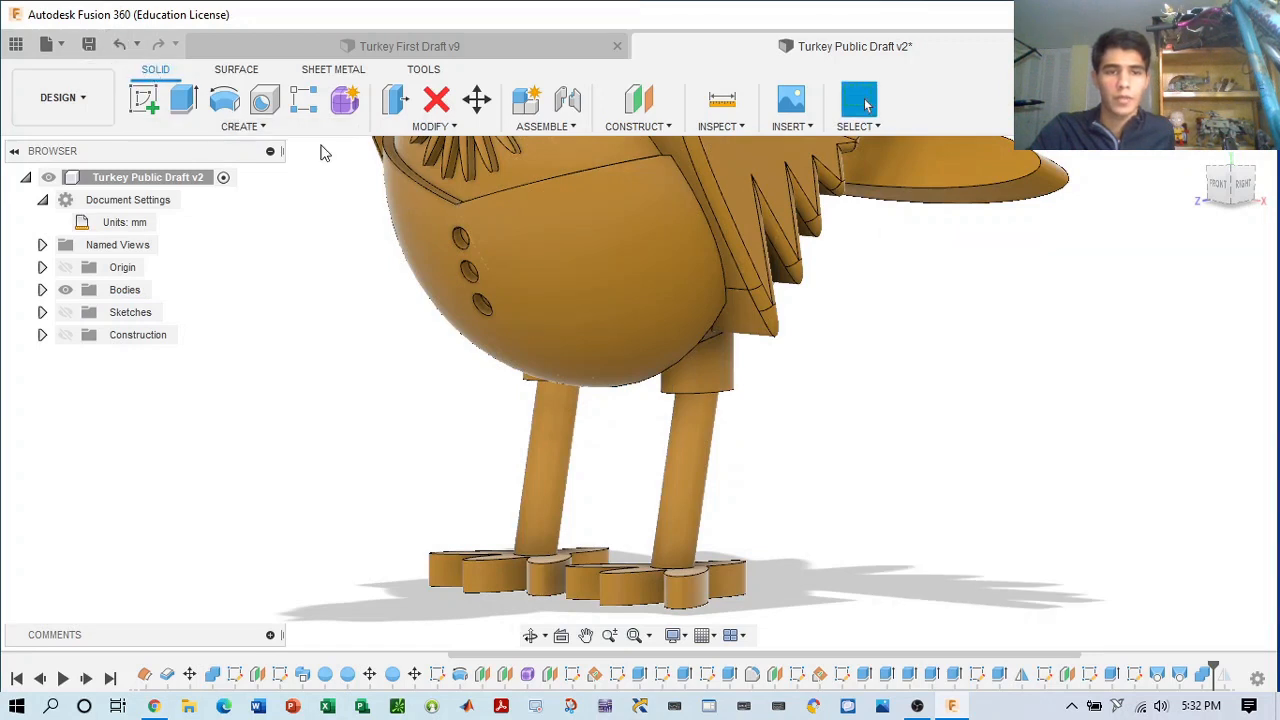
click(121, 45)
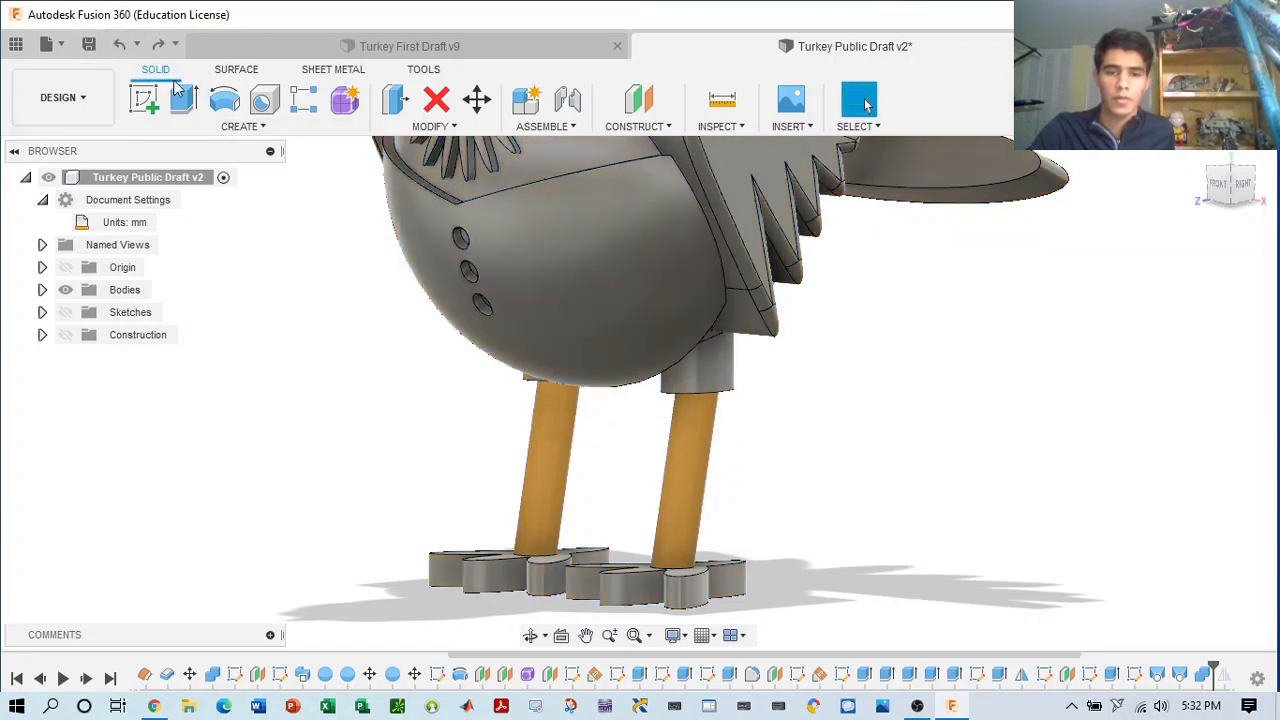
- Apply the Polymide (Kapton) appearance to the top face of the turkey's right foot
shift+middle_drag(836, 490, 522, 416)
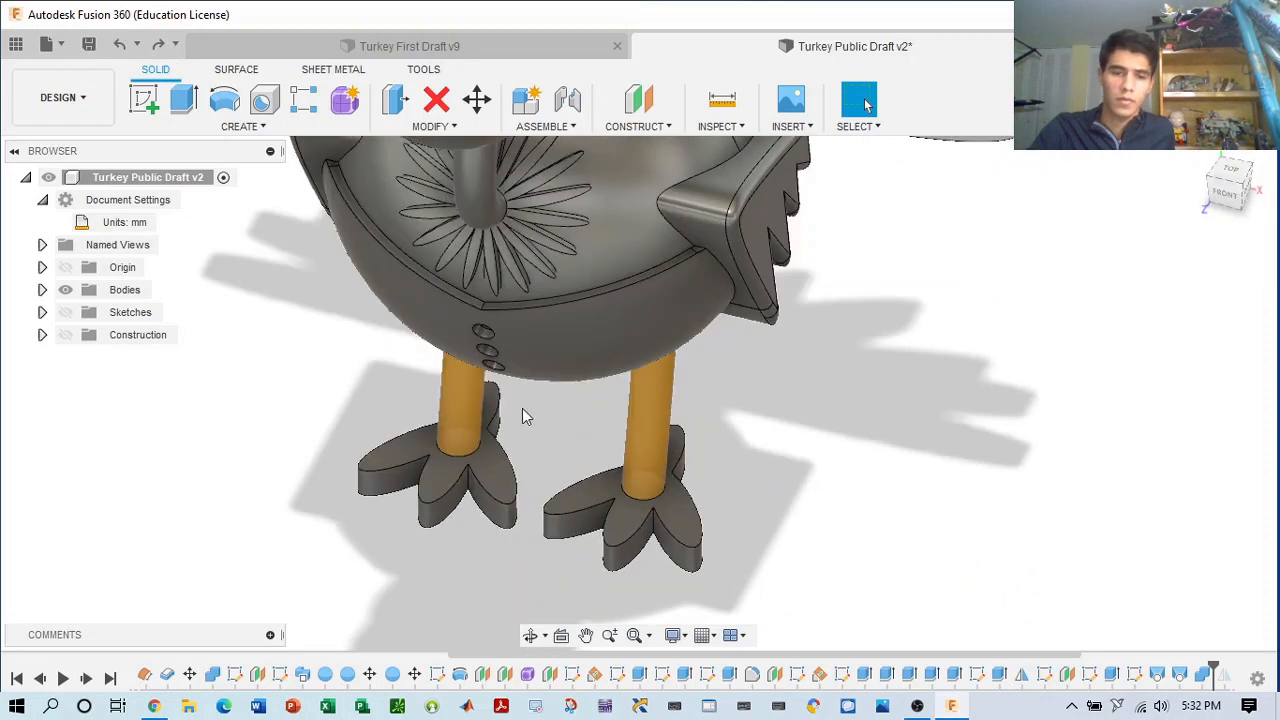
right_click(490, 465)
click(501, 278)
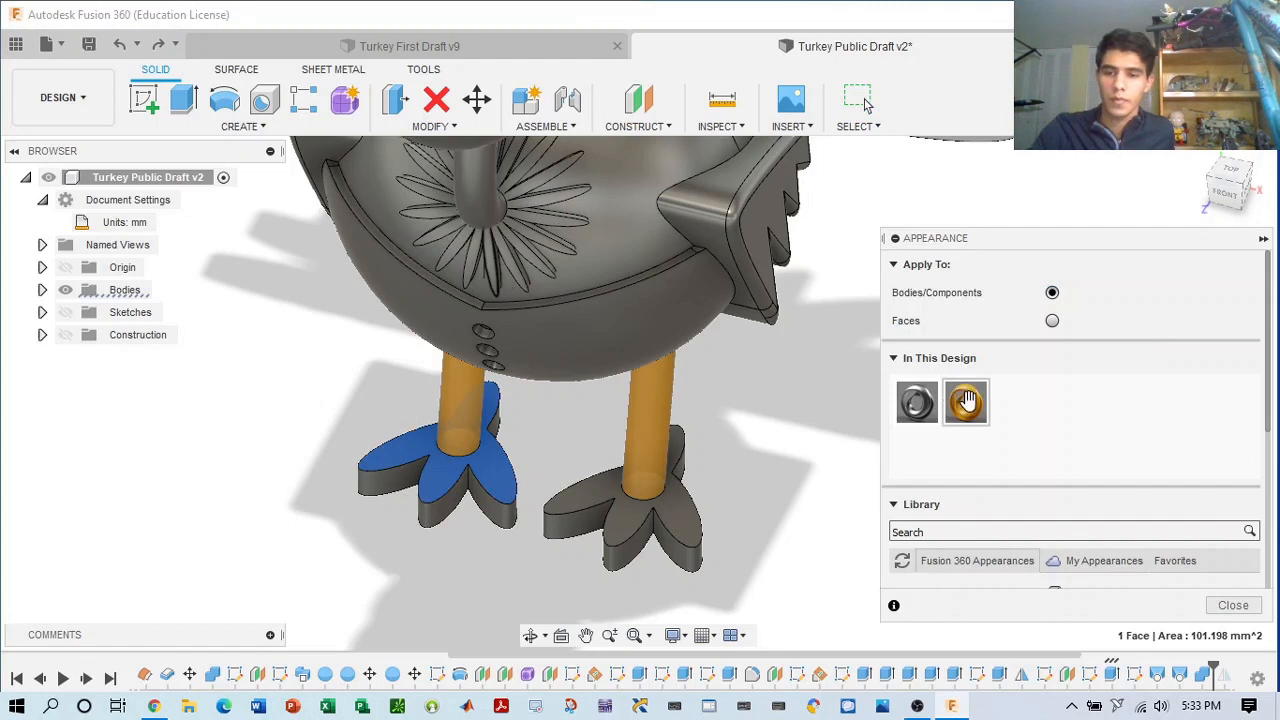
drag(965, 402, 490, 469)
- Set appearances to apply to Faces and put Polymide (Kapton) on the top face of the turkey's left foot
drag(966, 402, 684, 500)
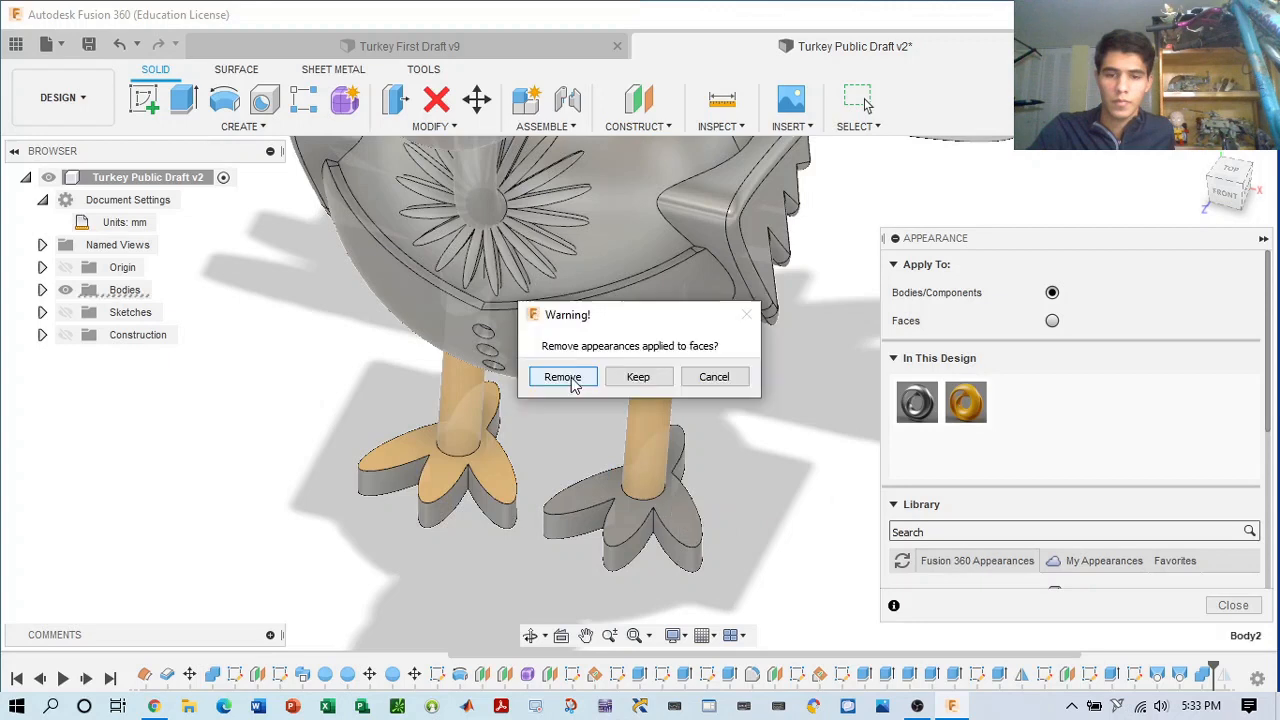
click(734, 384)
click(683, 508)
right_click(683, 509)
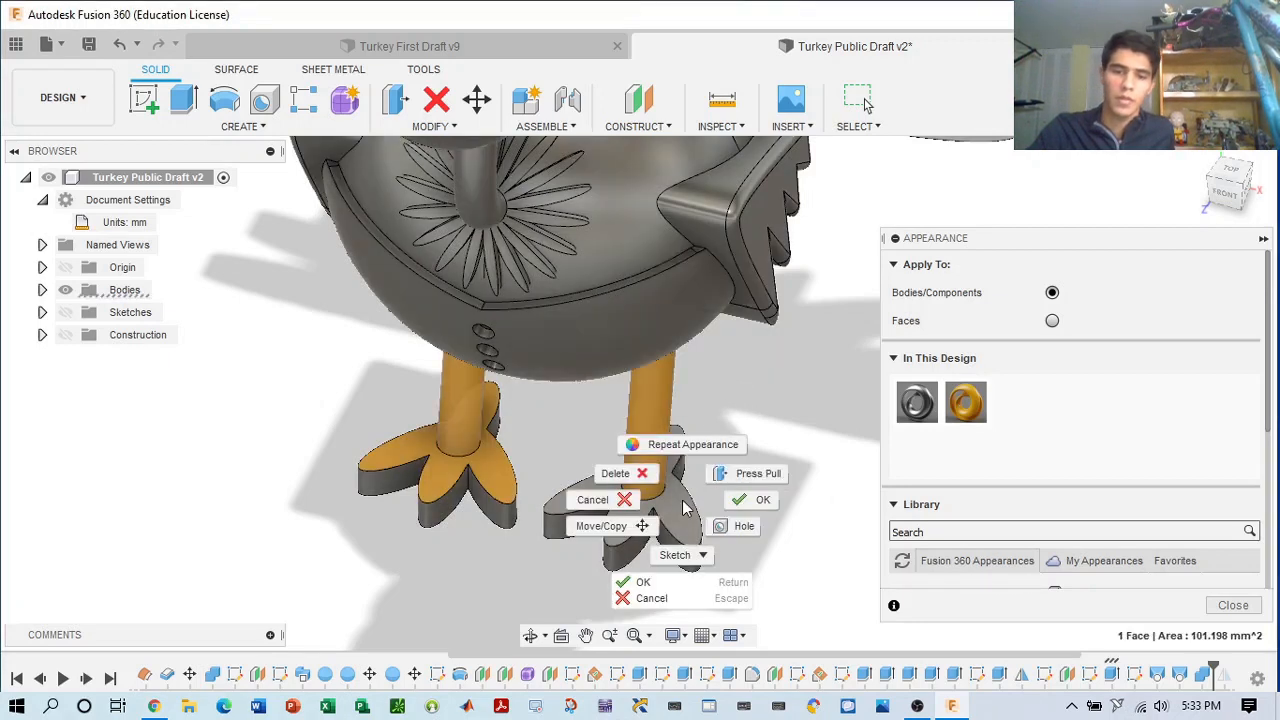
click(680, 444)
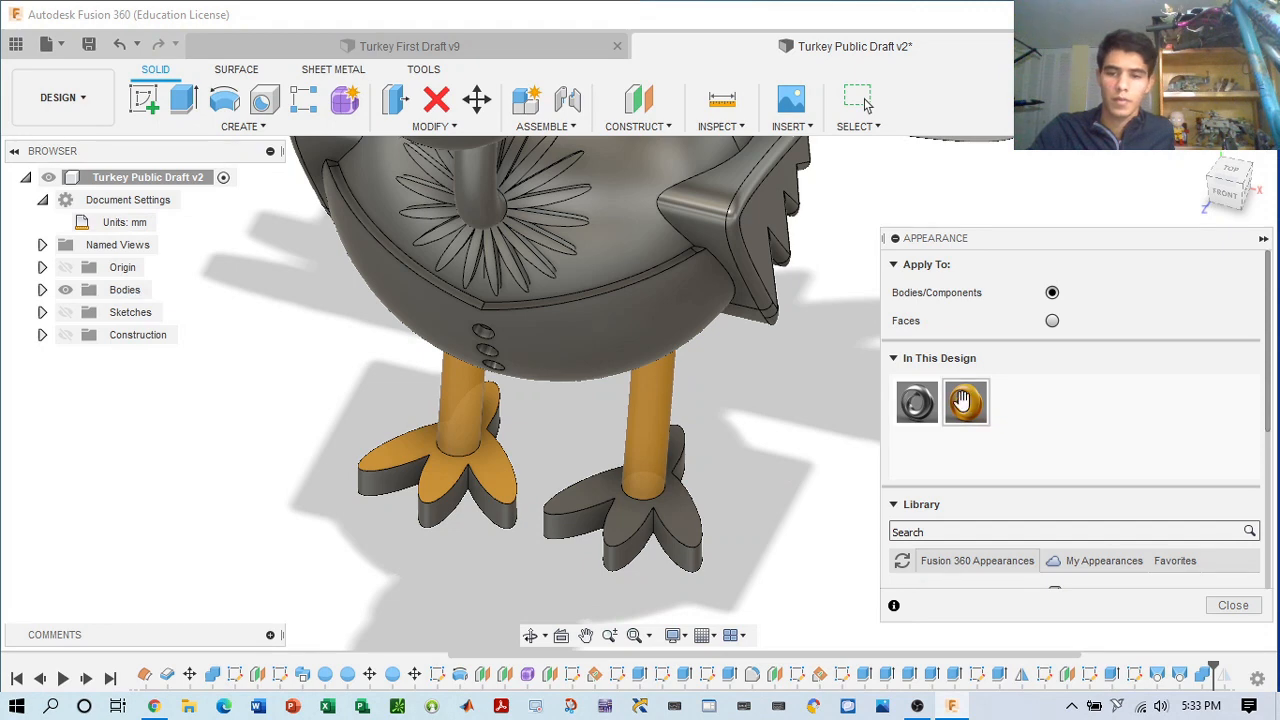
drag(961, 400, 803, 408)
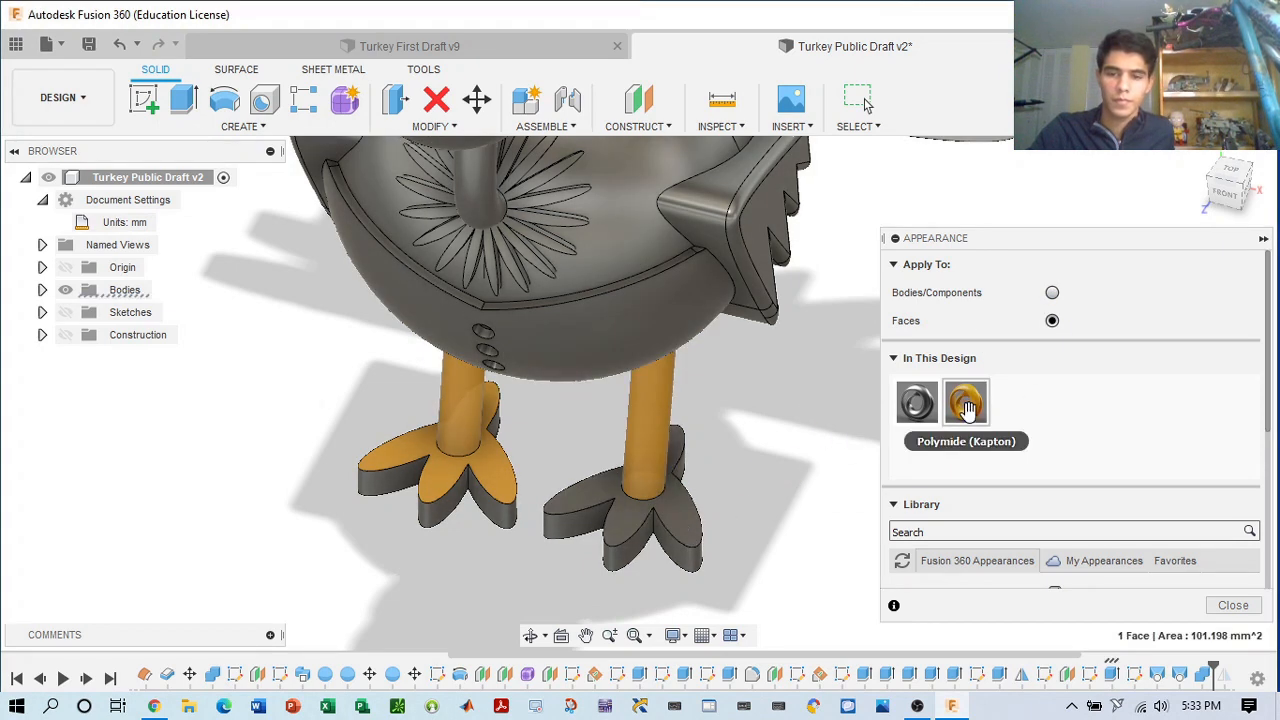
drag(965, 402, 768, 512)
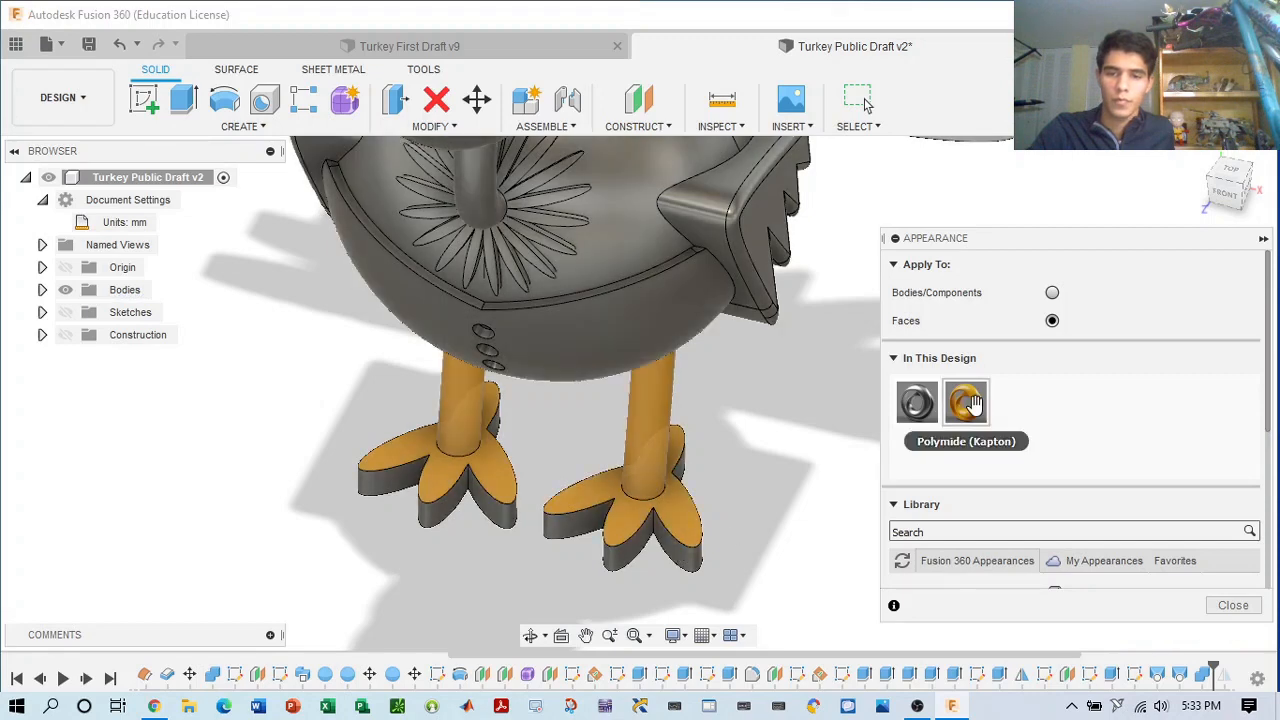
- Apply Polymide (Kapton) to the side faces of the left foot's outer front toe and rear toe
drag(965, 402, 665, 540)
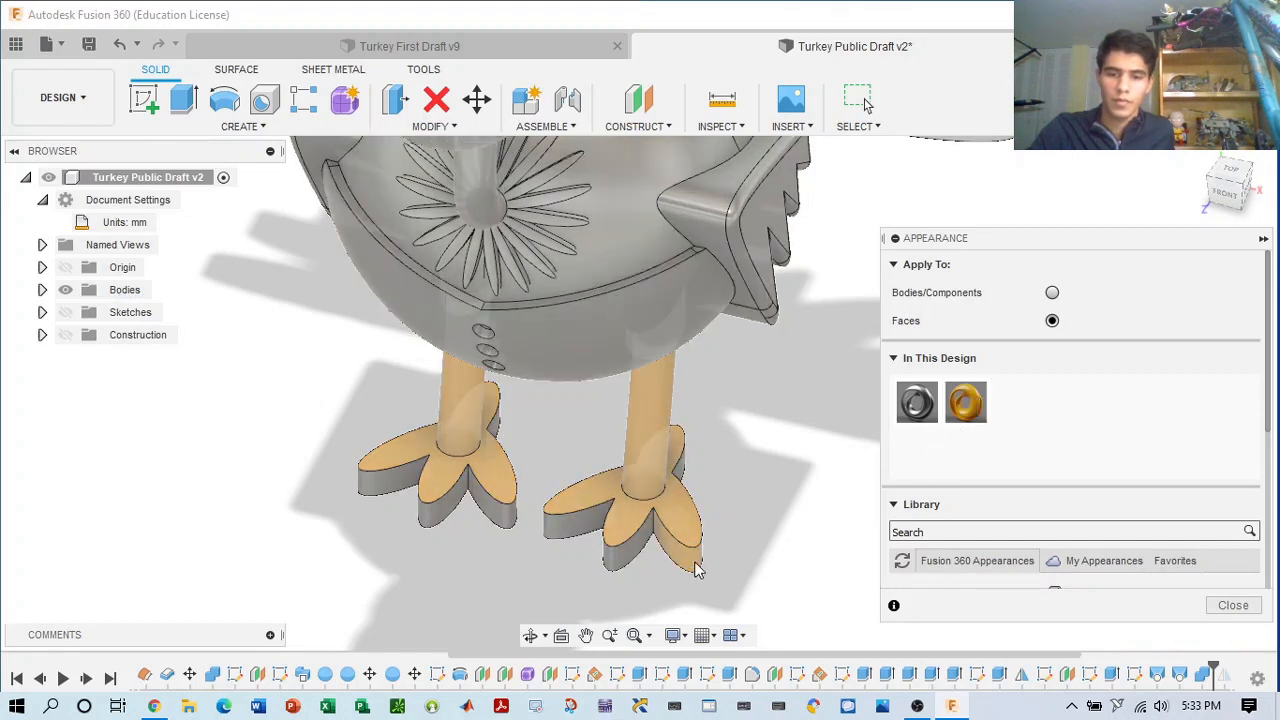
shift+middle_drag(1184, 190, 1025, 165)
drag(966, 406, 761, 543)
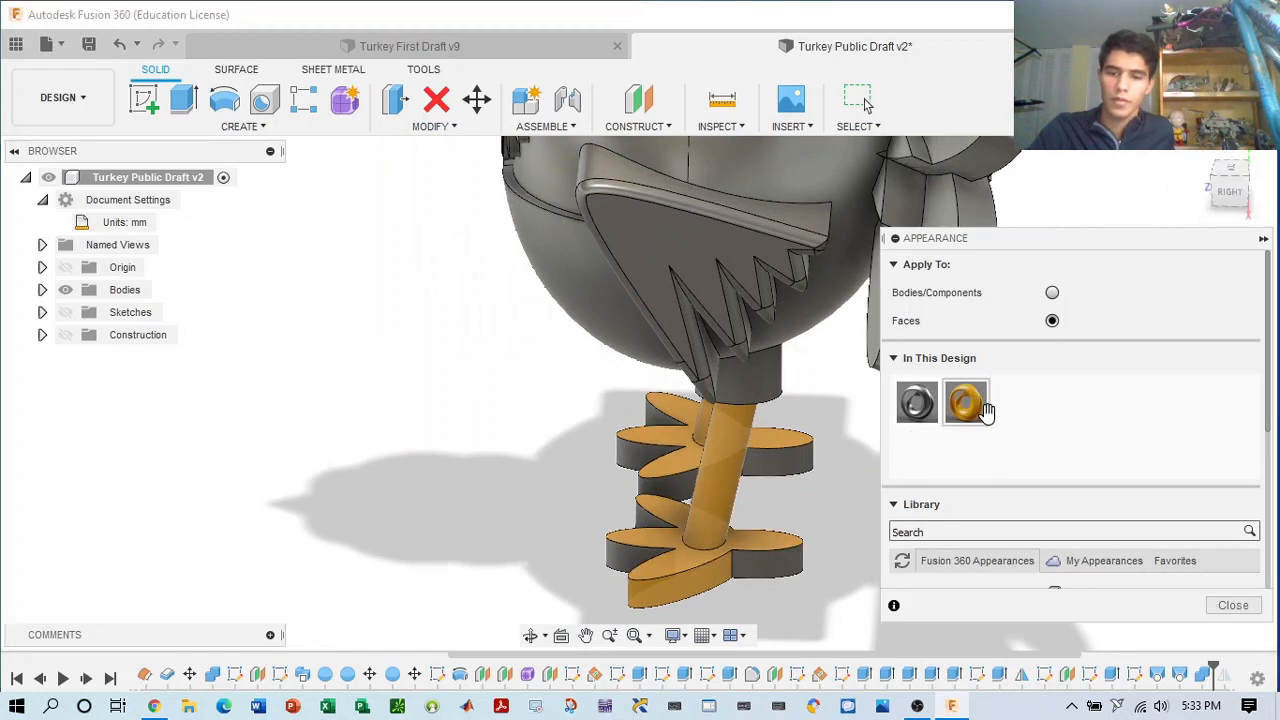
drag(970, 408, 777, 556)
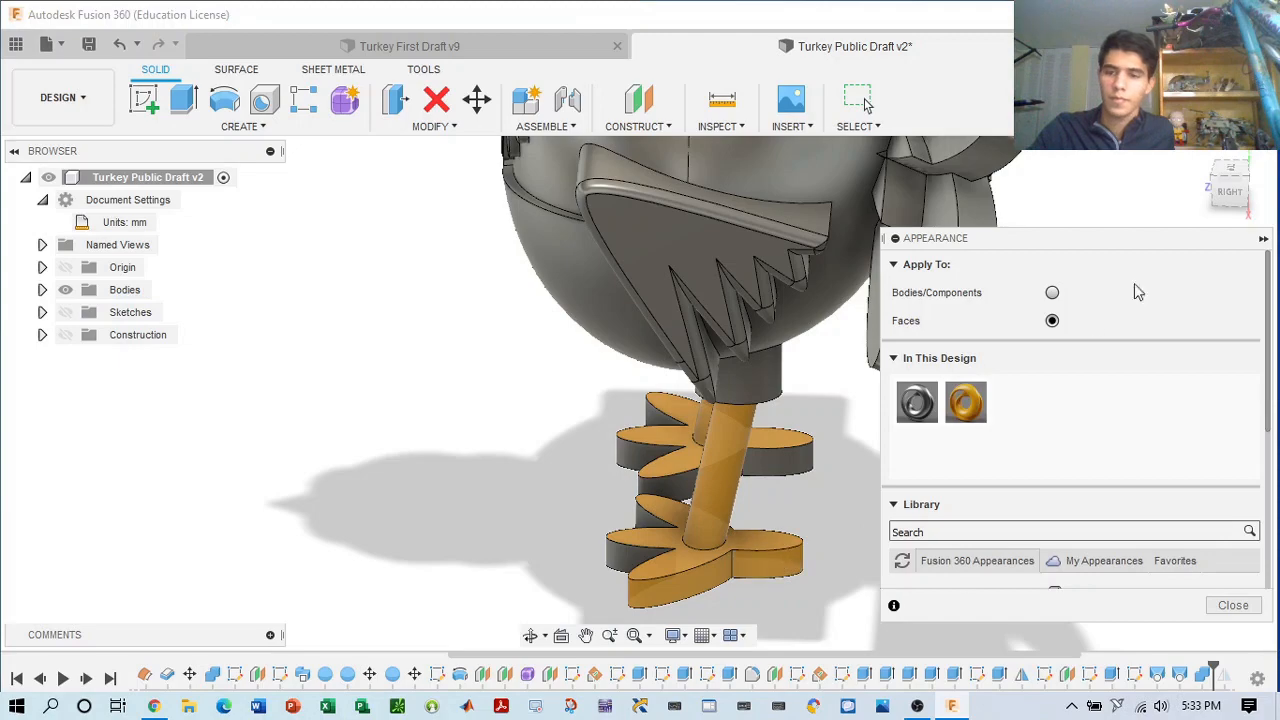
shift+middle_drag(705, 428, 997, 420)
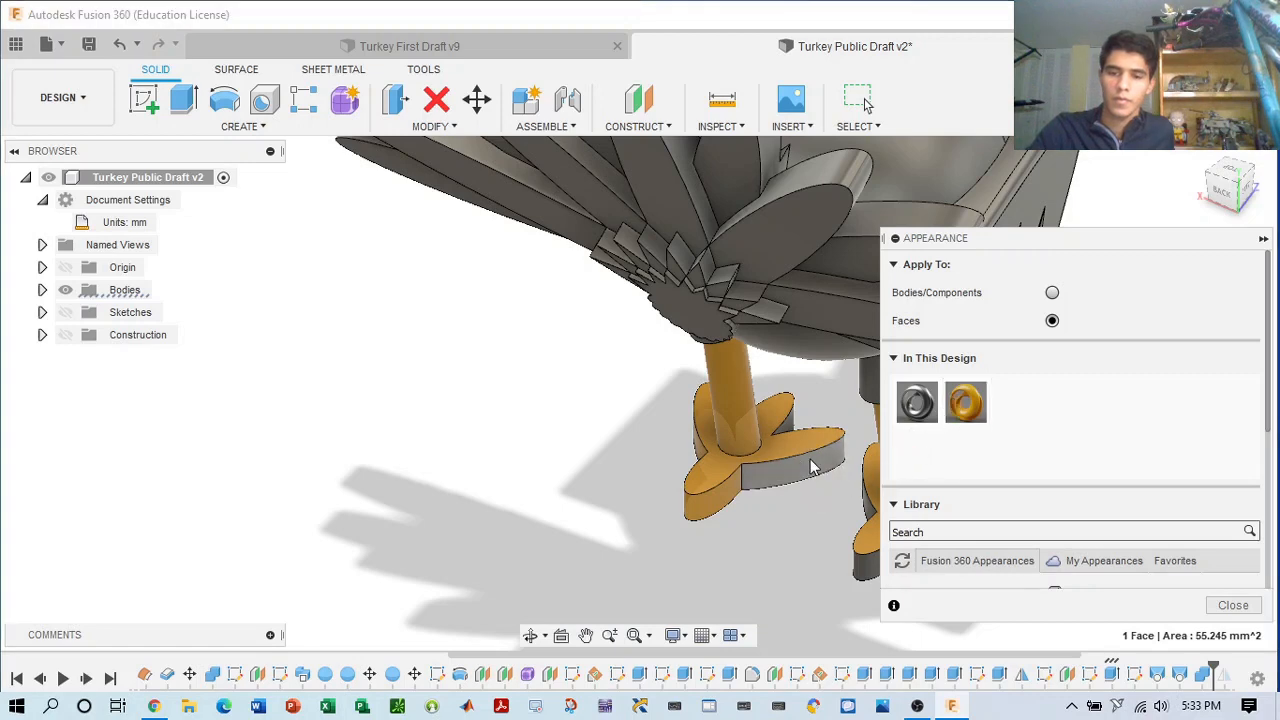
drag(962, 404, 805, 460)
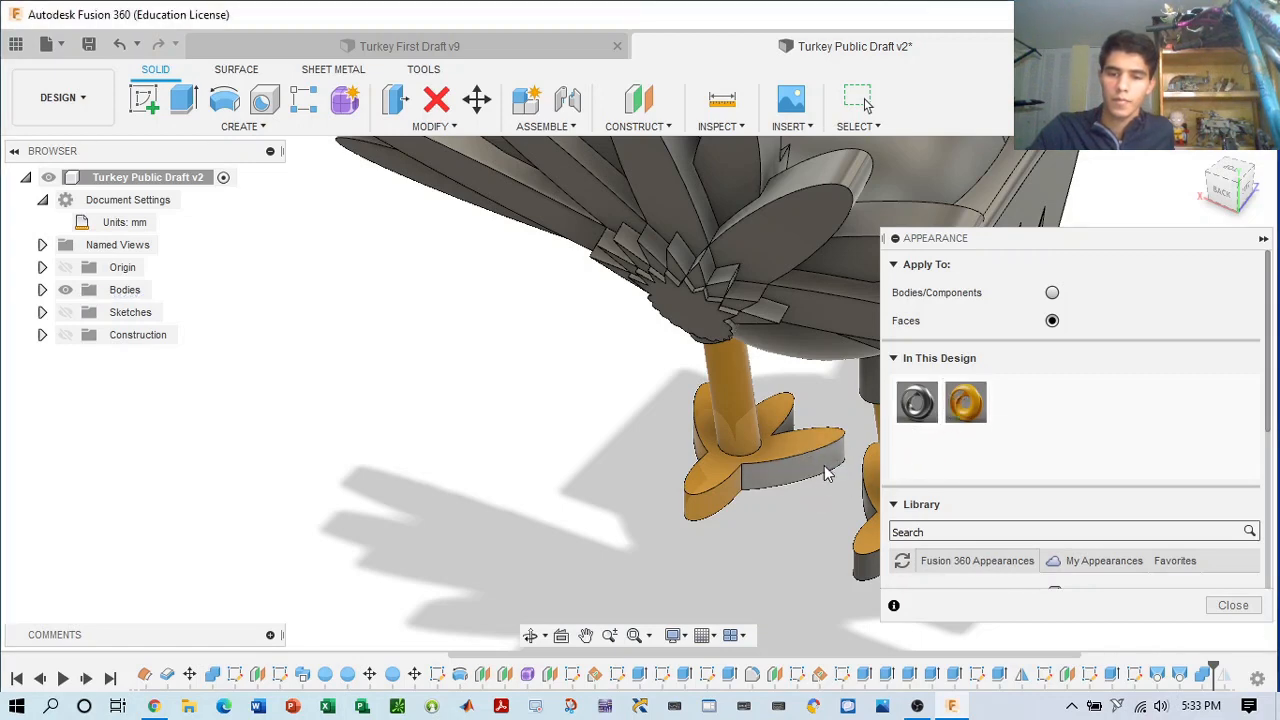
drag(965, 404, 806, 476)
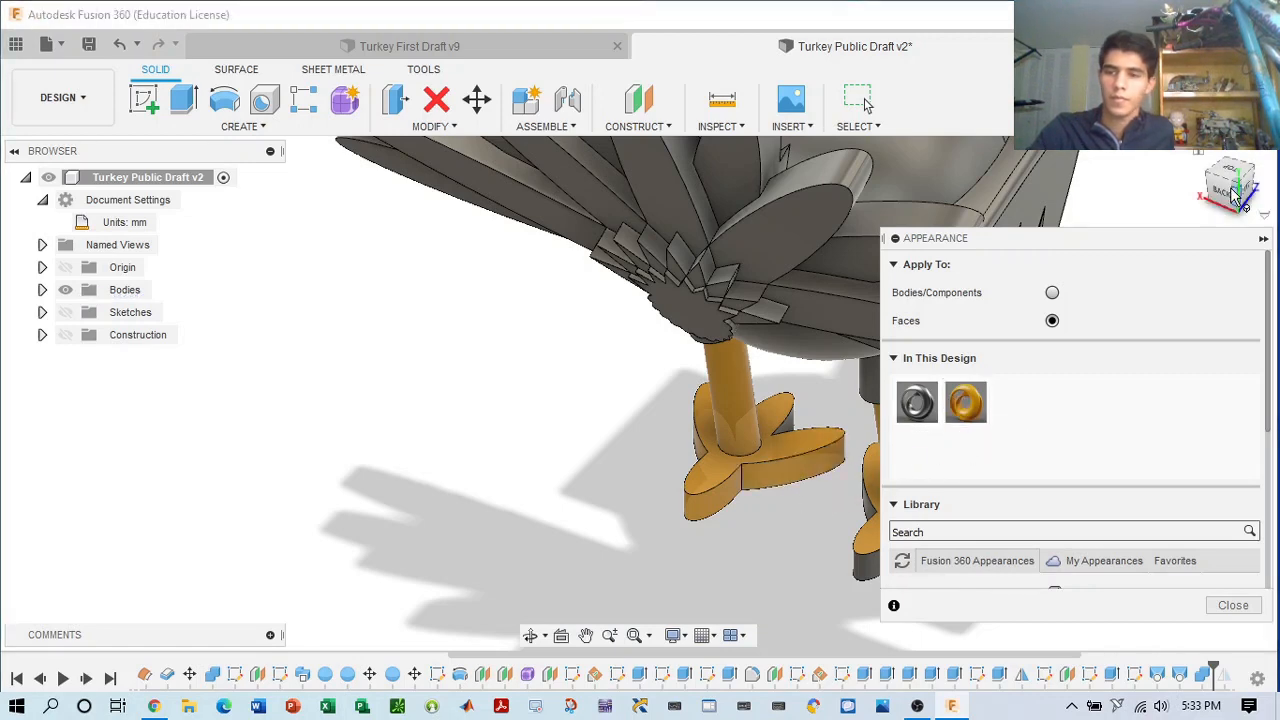
- Apply Polymide (Kapton) to the remaining side faces of the left foot's inner and middle front toes
mouse_move(1230, 195)
mouse_down()
mouse_move(990, 275)
mouse_move(773, 385)
mouse_up()
middle_drag(541, 398, 572, 210)
drag(965, 404, 632, 457)
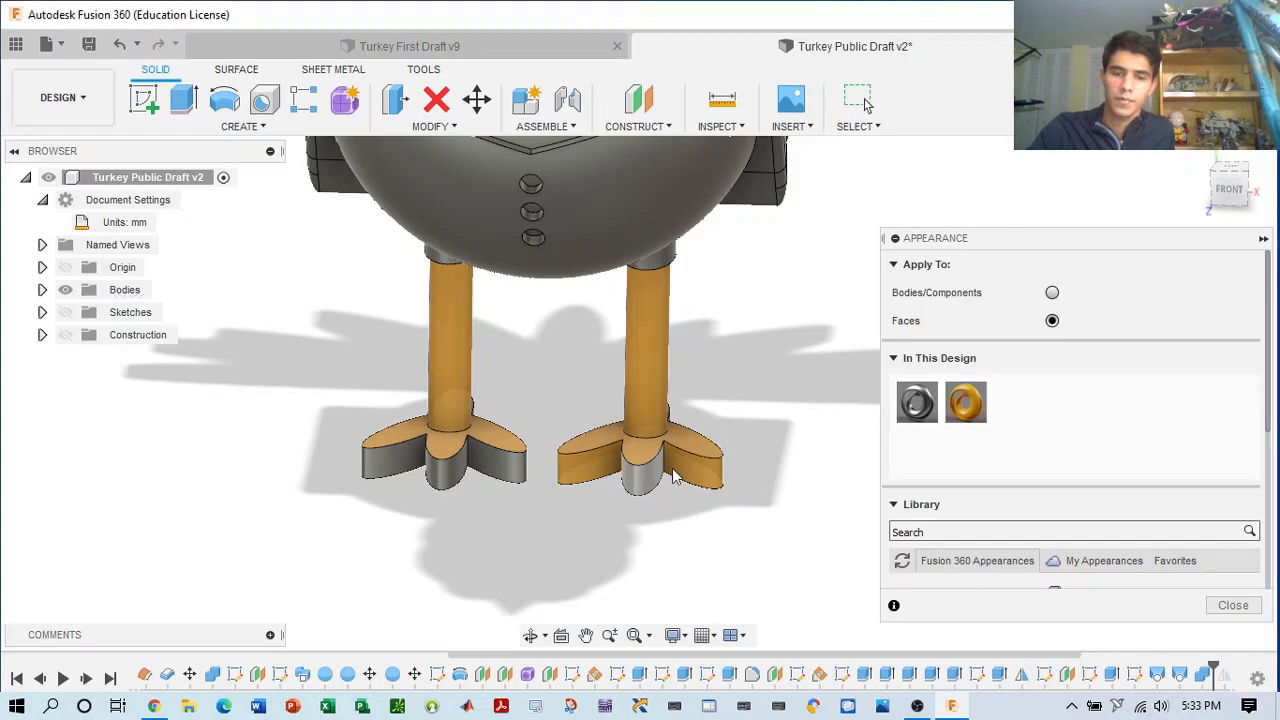
drag(964, 404, 601, 480)
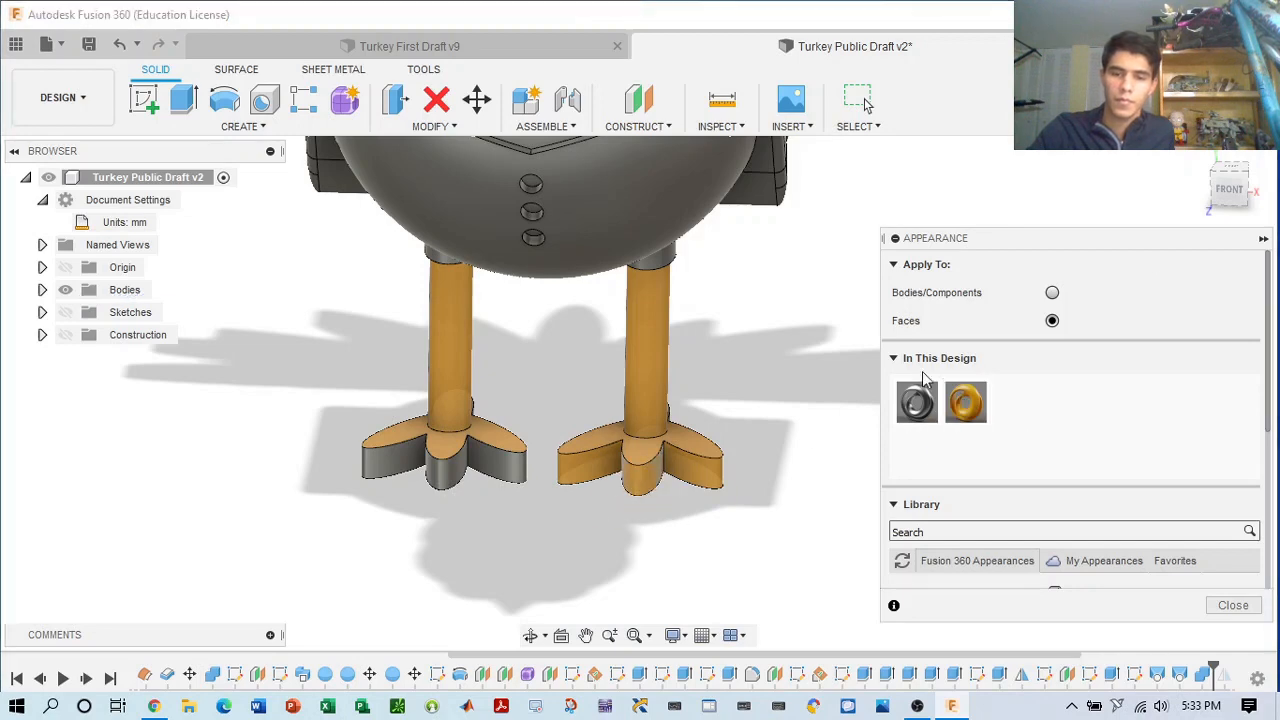
- Apply the Polymide (Kapton) appearance to the underside faces of both feet
drag(1230, 193, 1236, 130)
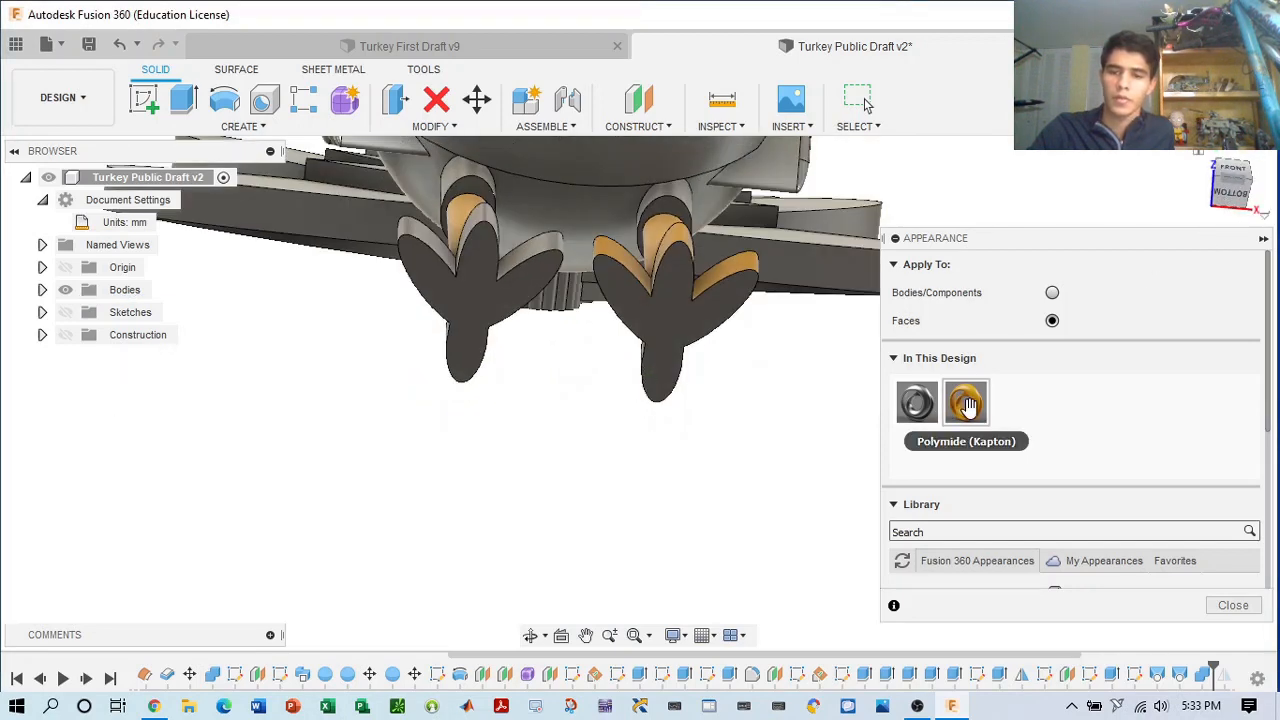
drag(952, 405, 680, 306)
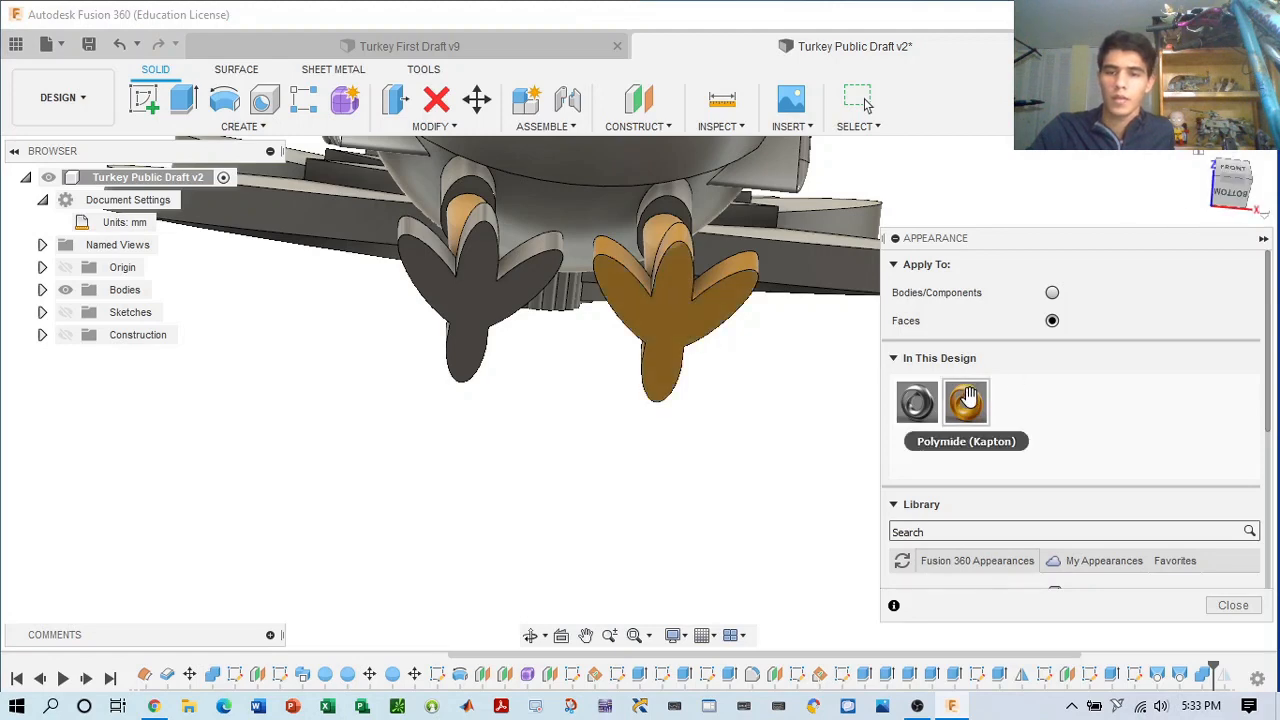
drag(951, 404, 505, 375)
- Apply Polymide (Kapton) to the remaining grey side faces of the turkey's right foot
click(1238, 193)
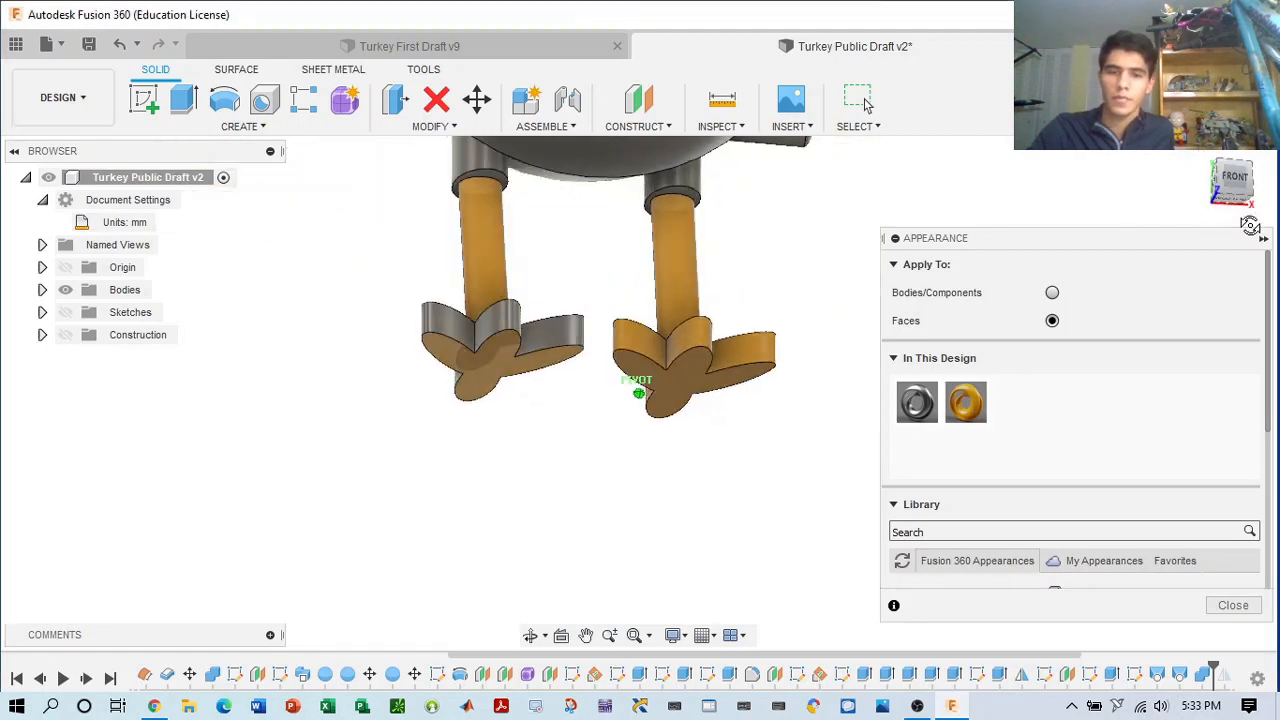
drag(936, 411, 547, 338)
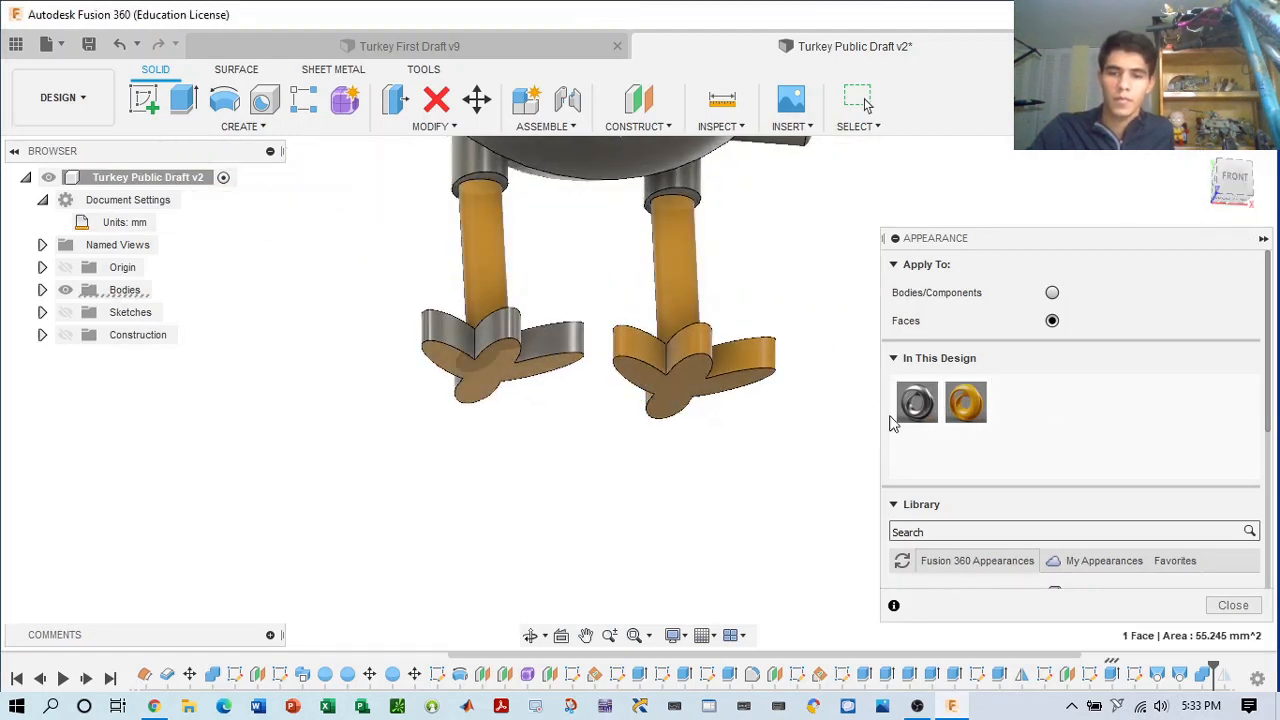
drag(899, 400, 502, 344)
shift+middle_drag(640, 368, 620, 413)
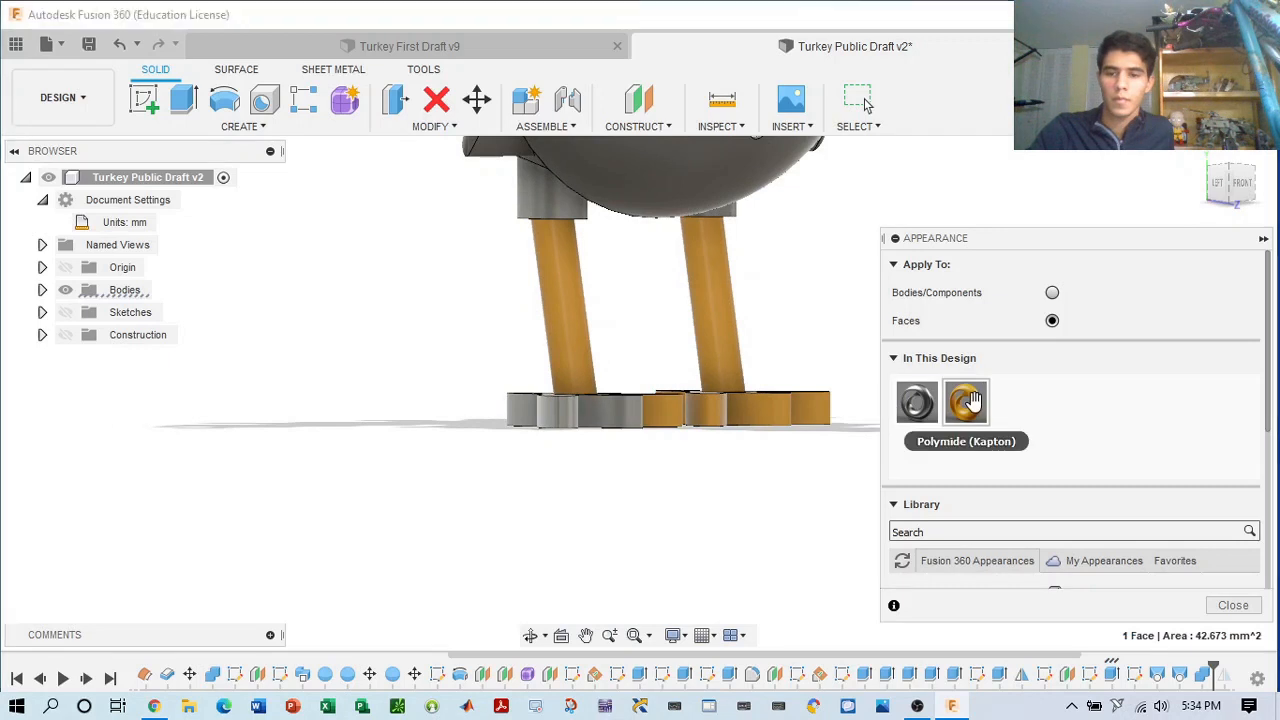
drag(621, 397, 612, 405)
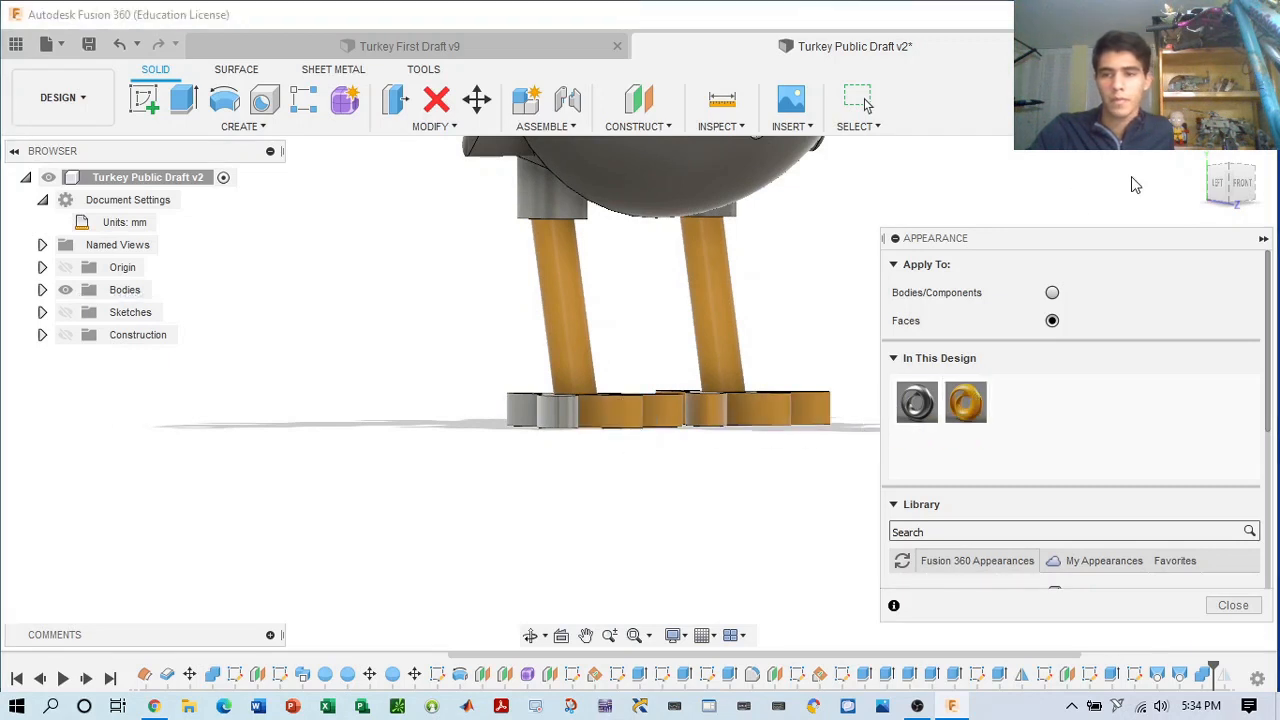
click(1228, 190)
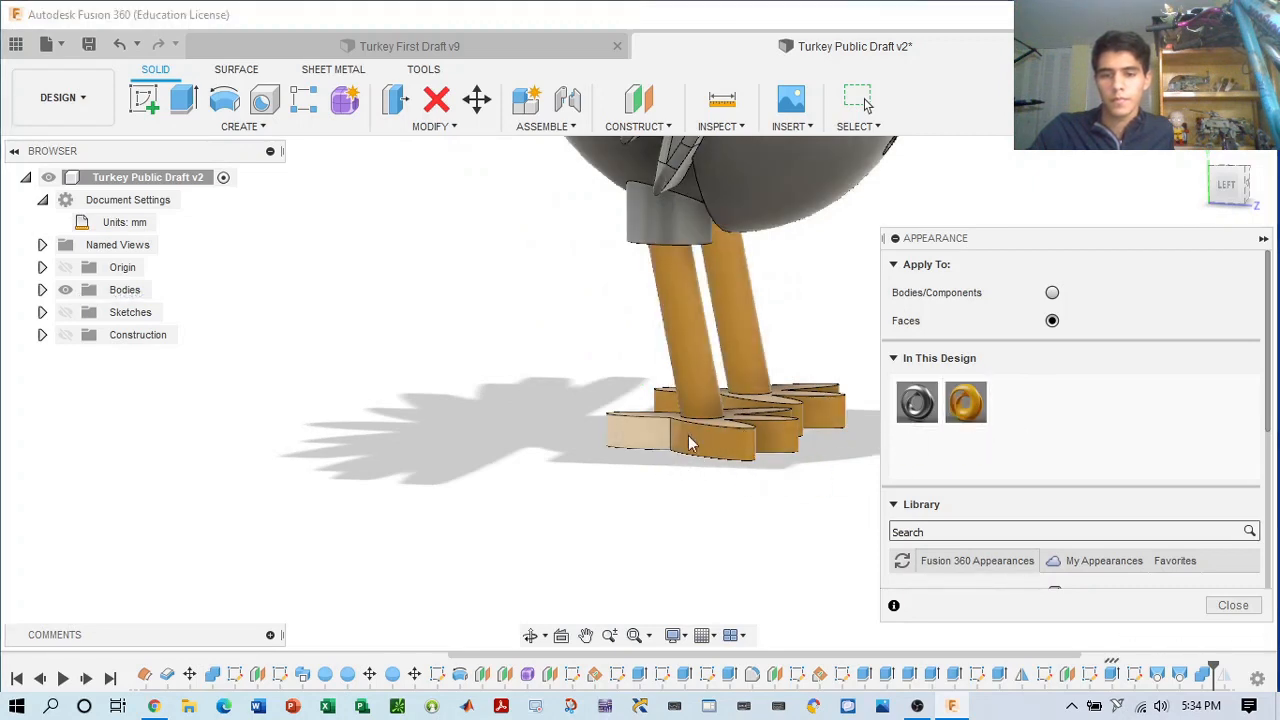
mouse_move(1226, 190)
mouse_down()
mouse_move(1196, 212)
mouse_move(1134, 208)
mouse_up()
scroll(737, 284, down, 3)
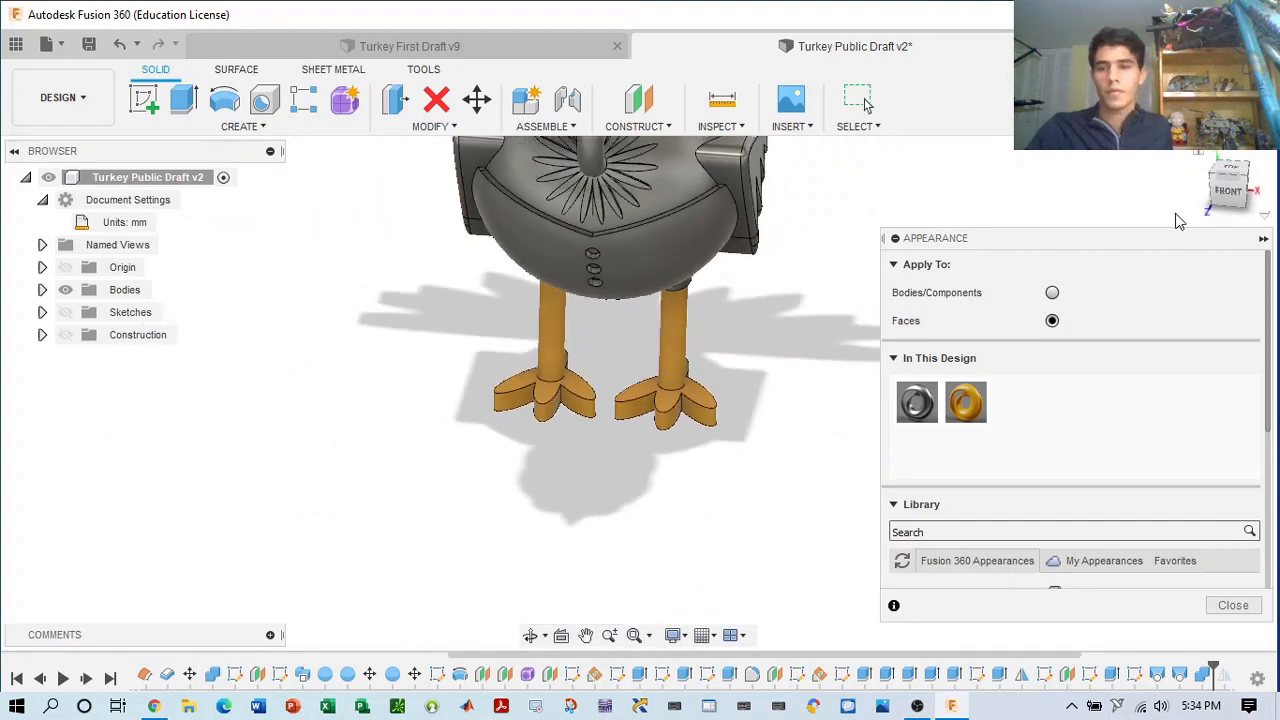
- Apply the Nylon 6-6 (White) appearance to the upper chest face of the turkey's body
mouse_move(1229, 192)
mouse_down()
mouse_move(1186, 236)
mouse_move(1150, 214)
mouse_up()
middle_drag(636, 392, 628, 486)
click(1218, 193)
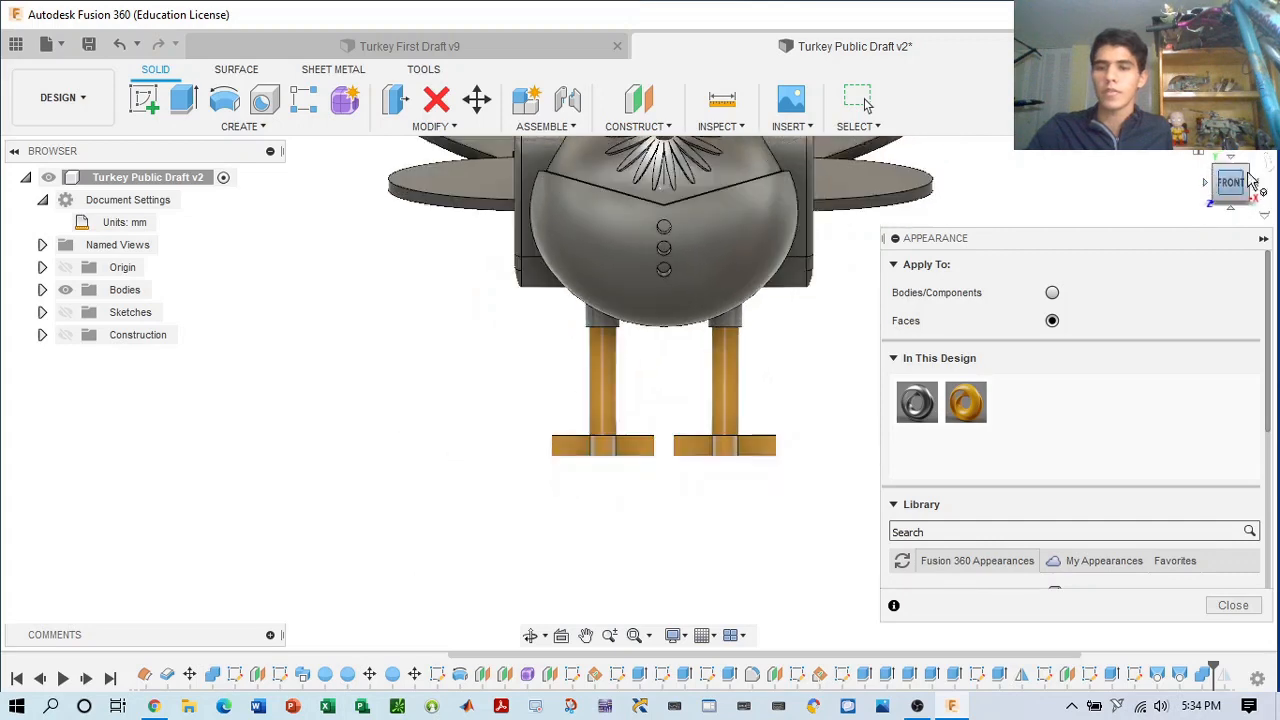
drag(1201, 189, 1158, 188)
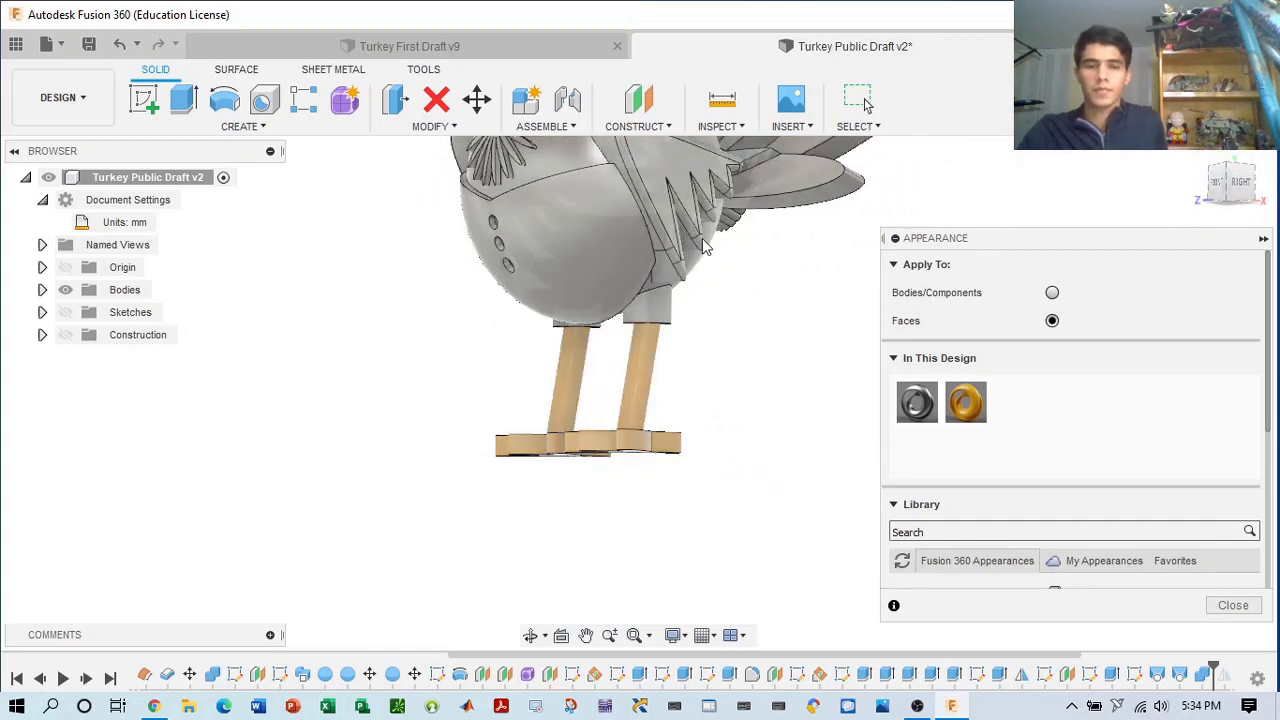
middle_drag(699, 228, 638, 295)
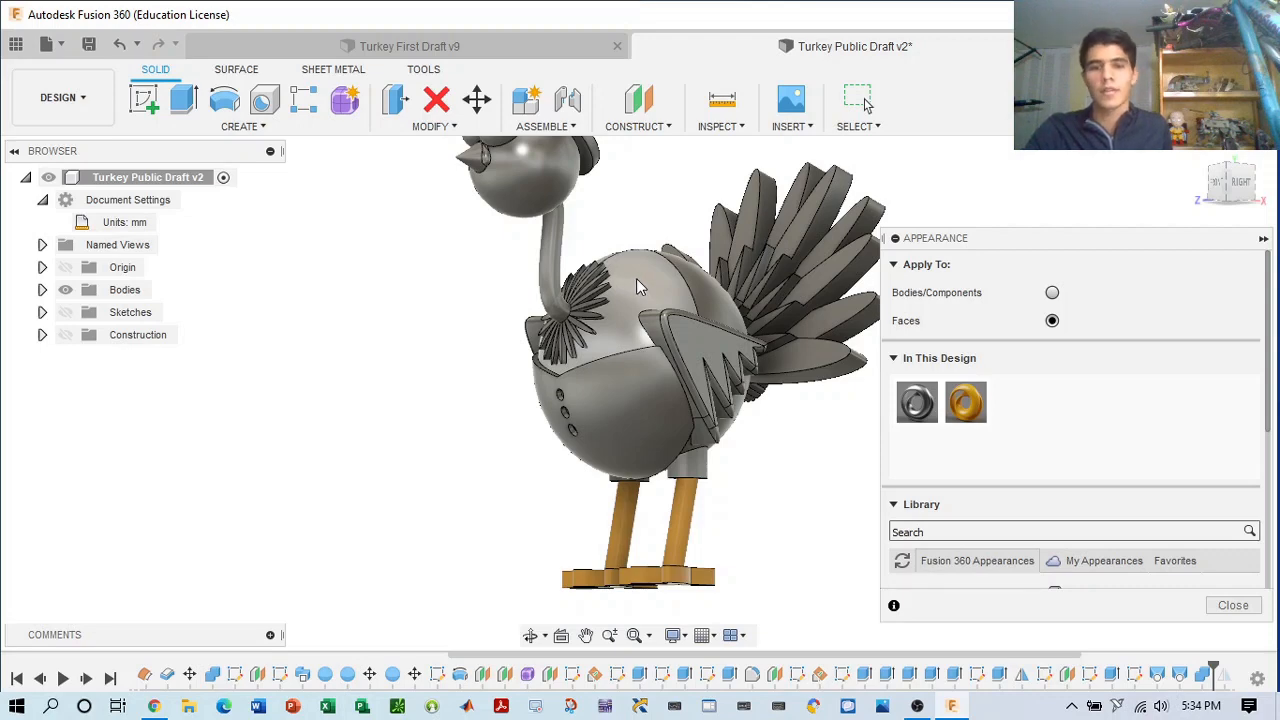
scroll(990, 525, down, 5)
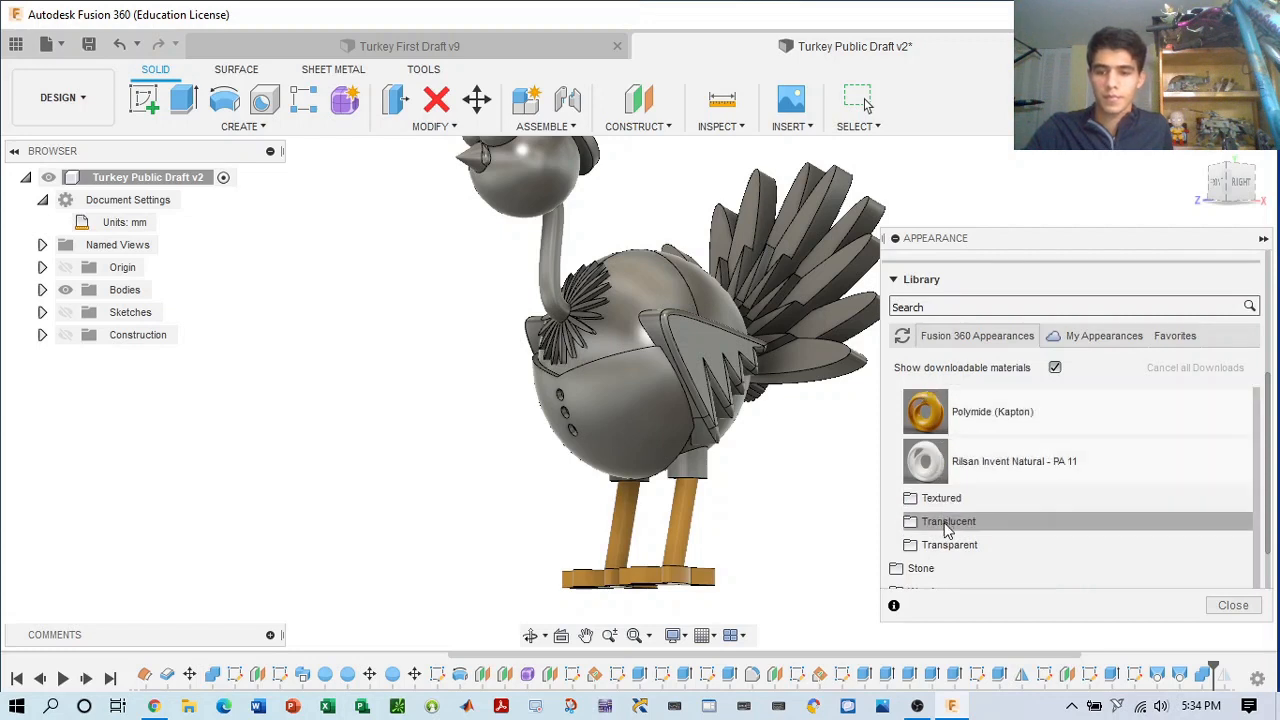
scroll(955, 537, down, 1)
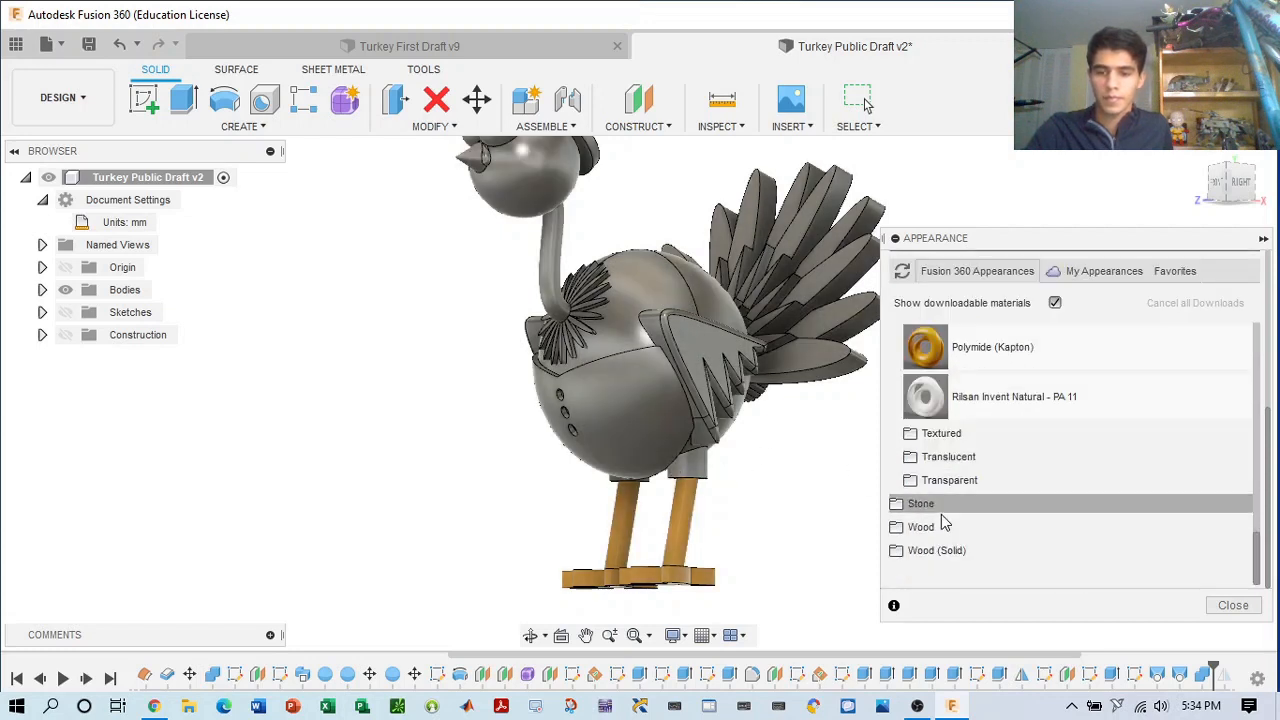
scroll(960, 470, up, 5)
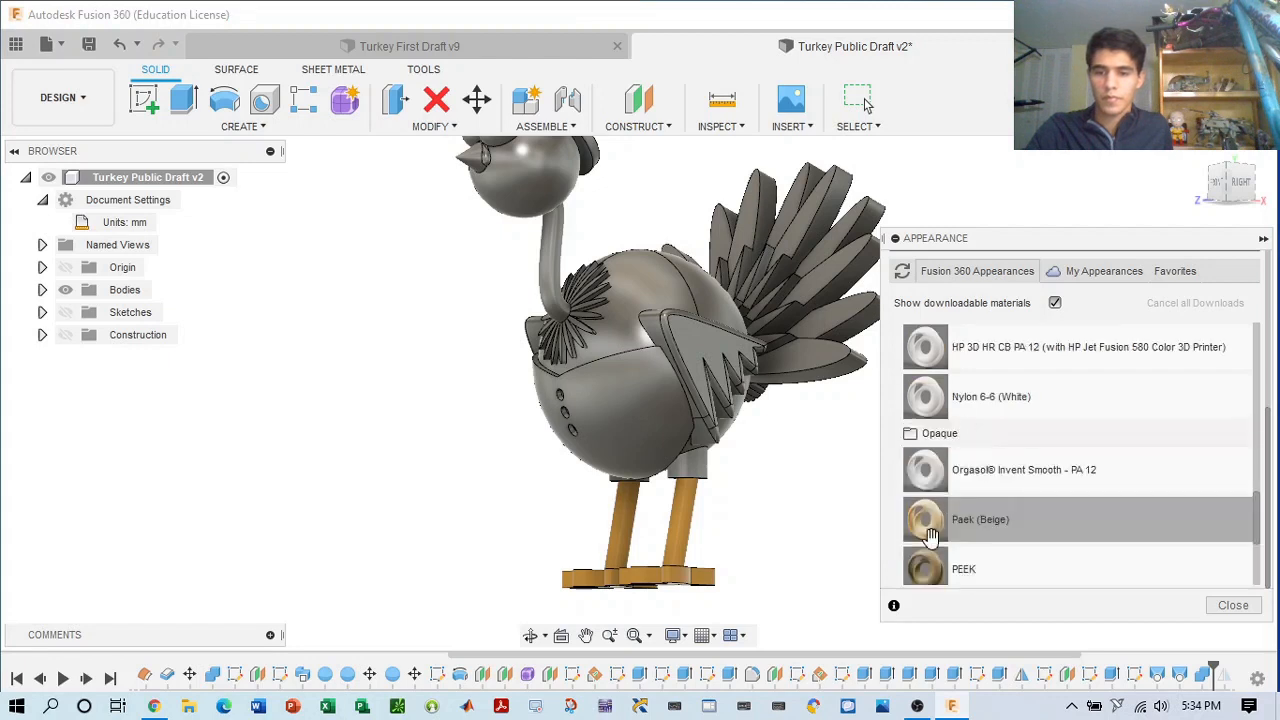
scroll(968, 440, down, 3)
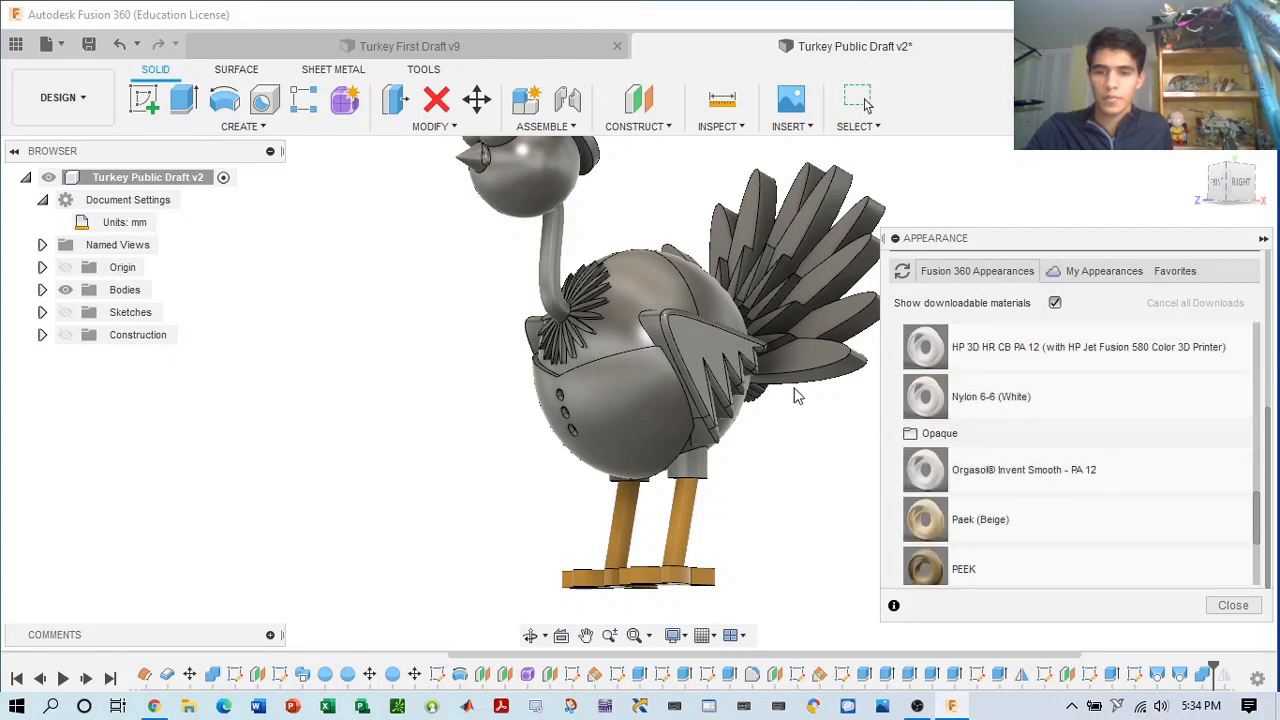
click(641, 297)
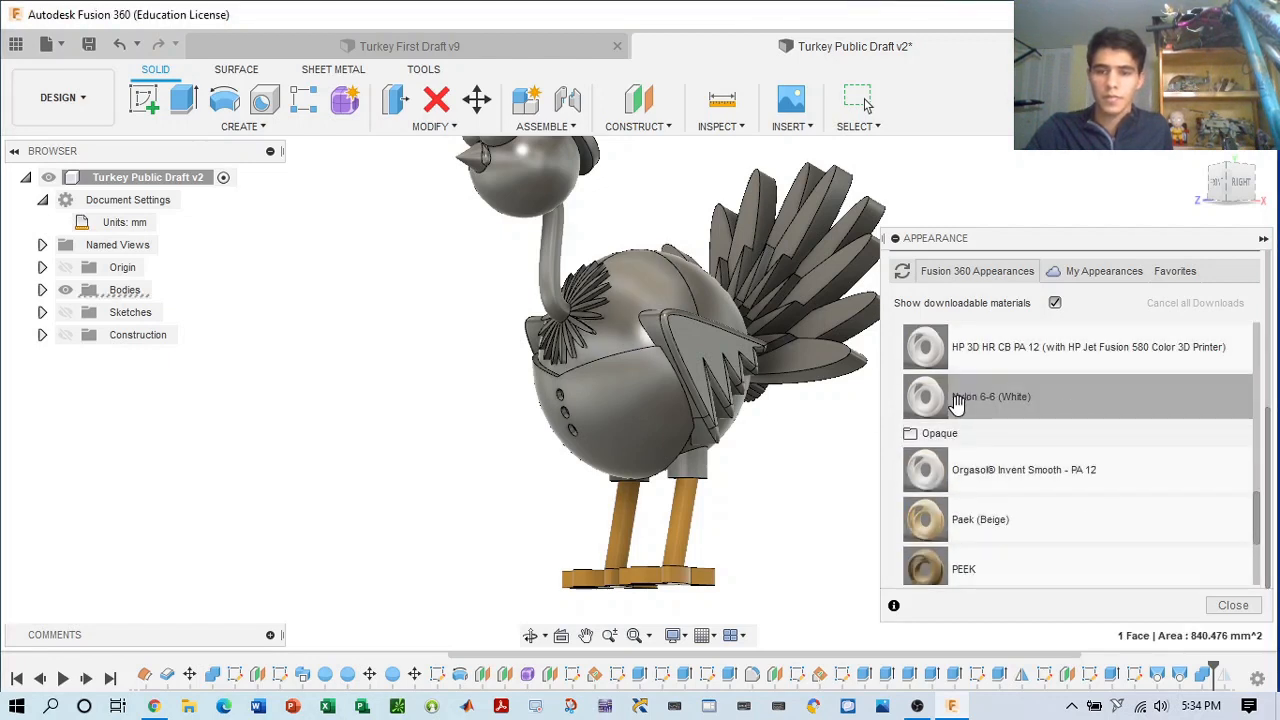
drag(905, 397, 625, 286)
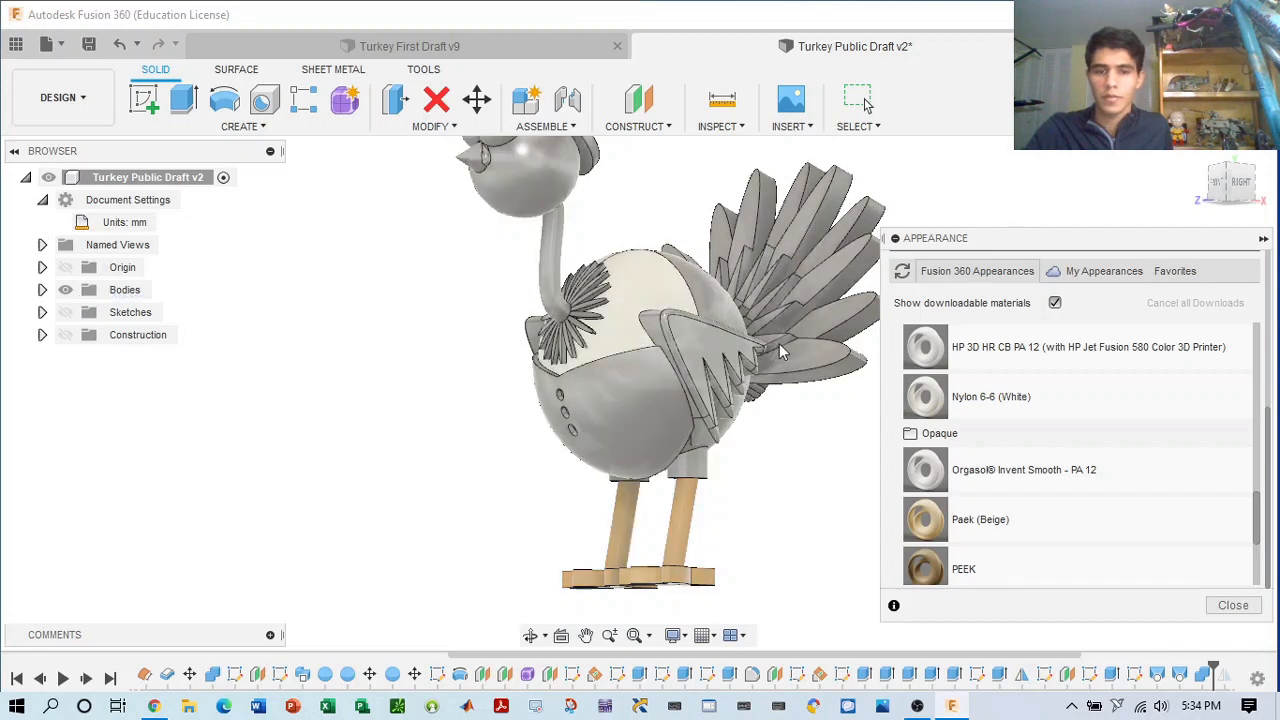
- Apply the Paint - Metallic (Black) appearance to the lower front face of the body with the three buttons
click(633, 398)
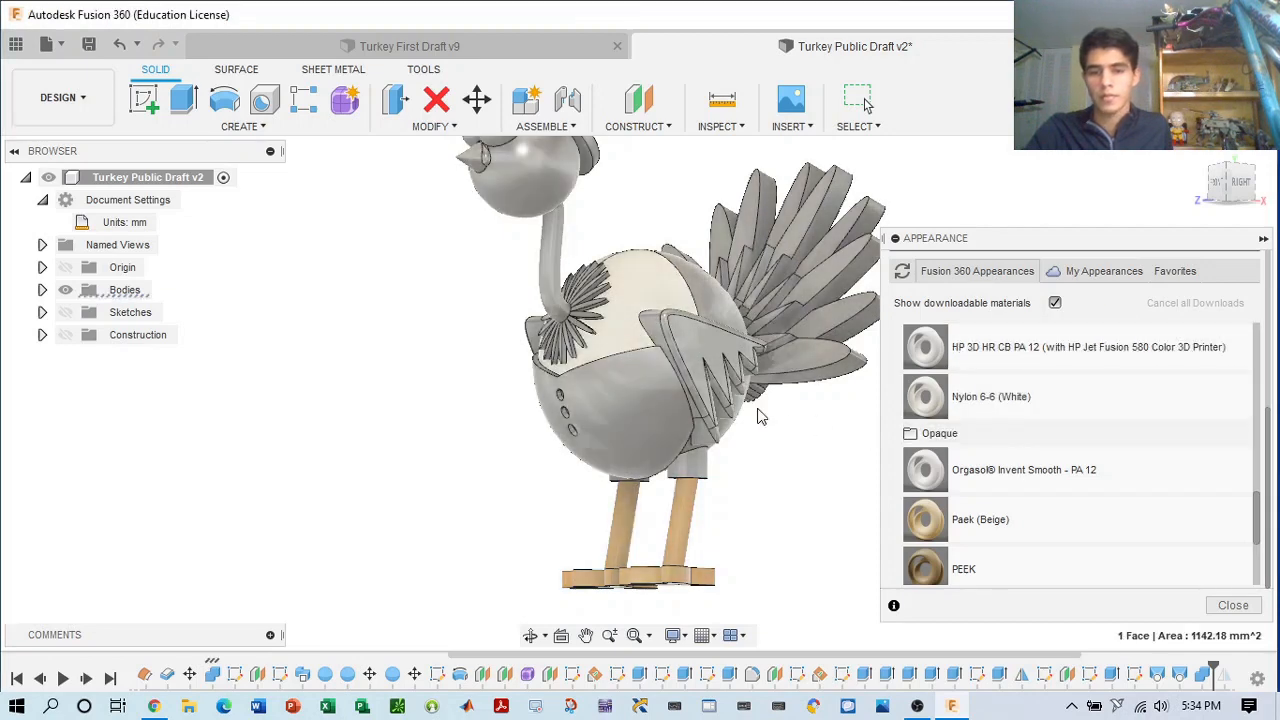
scroll(998, 368, up, 3)
scroll(998, 368, up, 5)
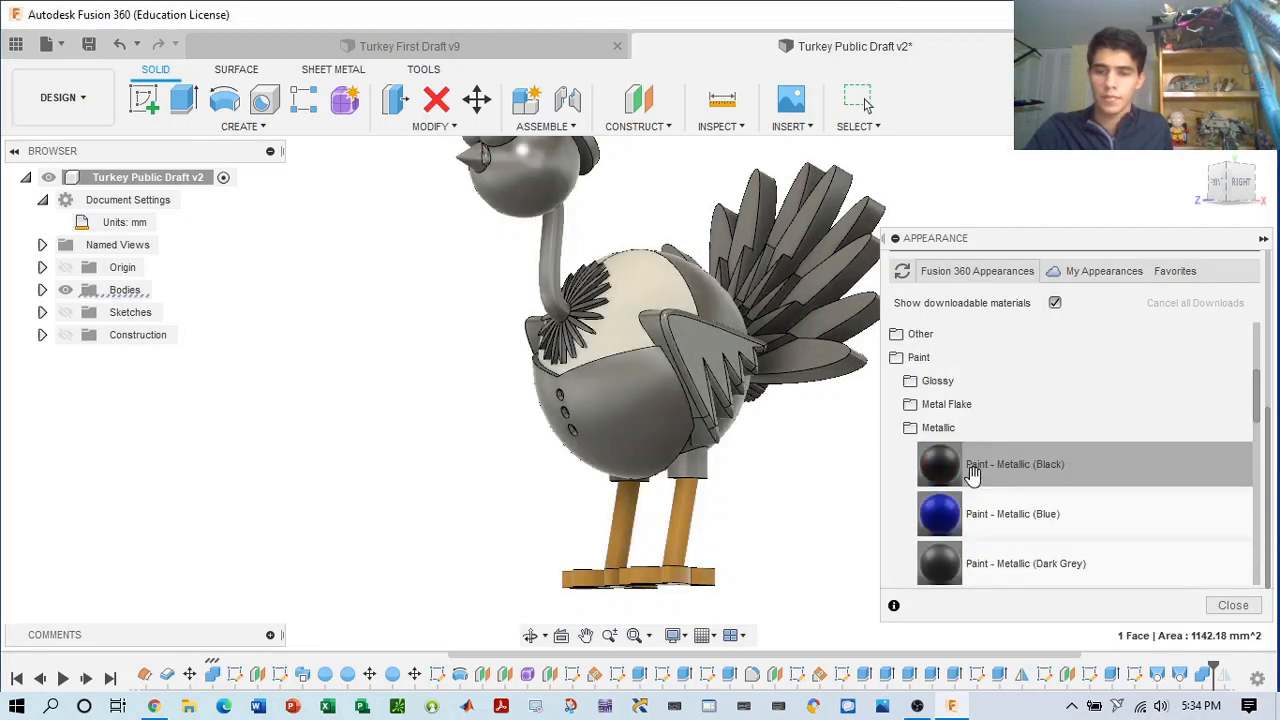
mouse_move(951, 464)
mouse_down()
mouse_move(658, 412)
mouse_move(610, 386)
mouse_move(647, 409)
mouse_move(963, 473)
mouse_move(584, 396)
mouse_move(605, 387)
mouse_up()
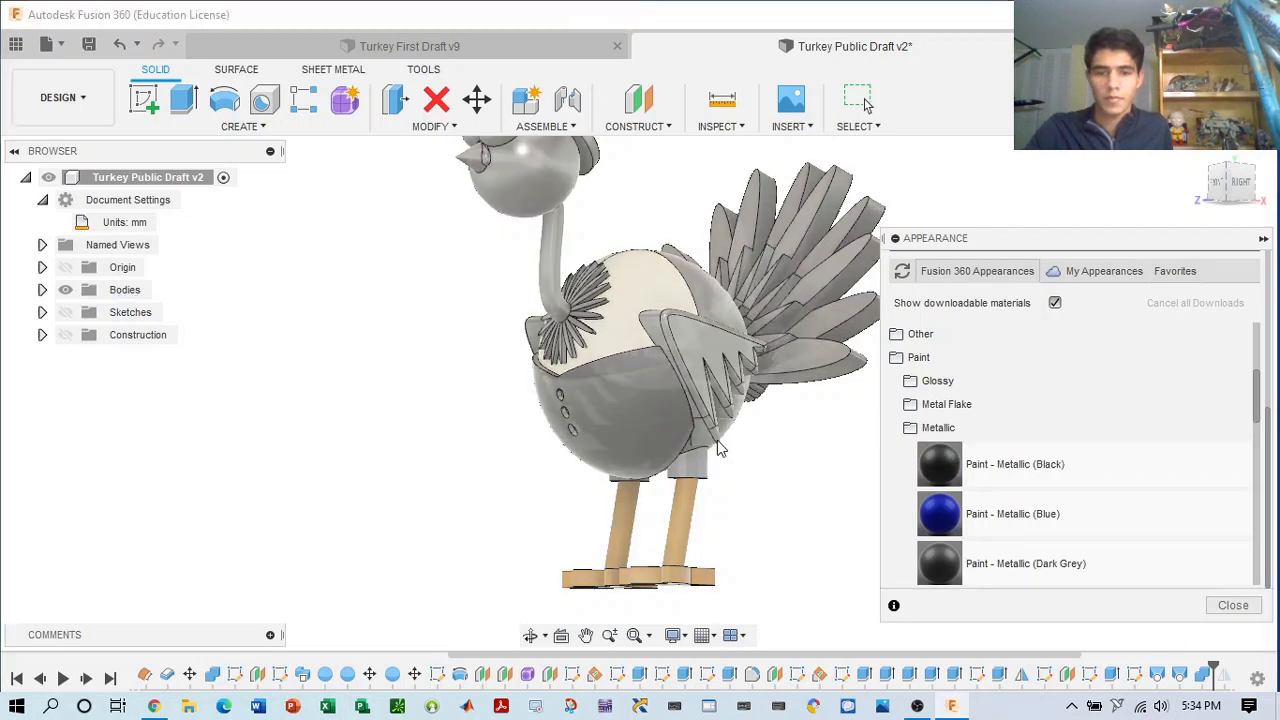
- Try to apply the Polymide (Kapton) plastic appearance to the top button on the turkey's belly
mouse_move(1226, 203)
mouse_down()
mouse_move(1274, 218)
mouse_move(1194, 215)
mouse_up()
scroll(645, 405, up, 5)
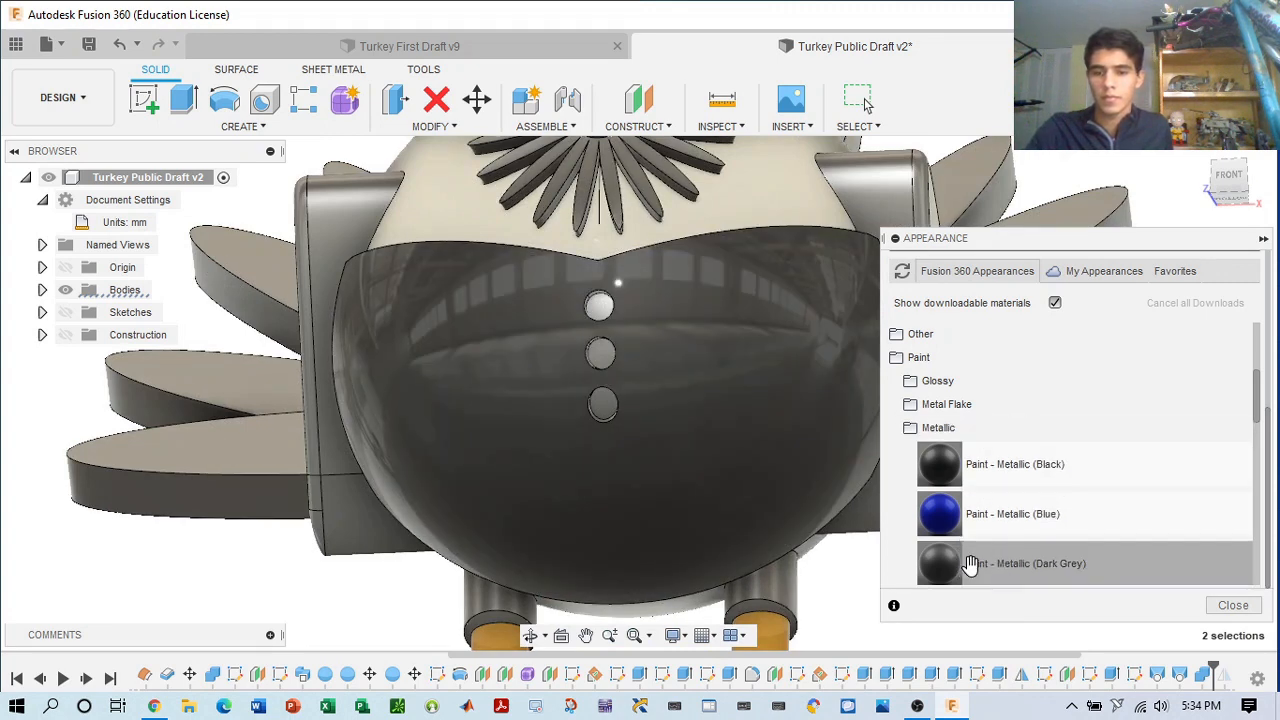
scroll(971, 508, down, 3)
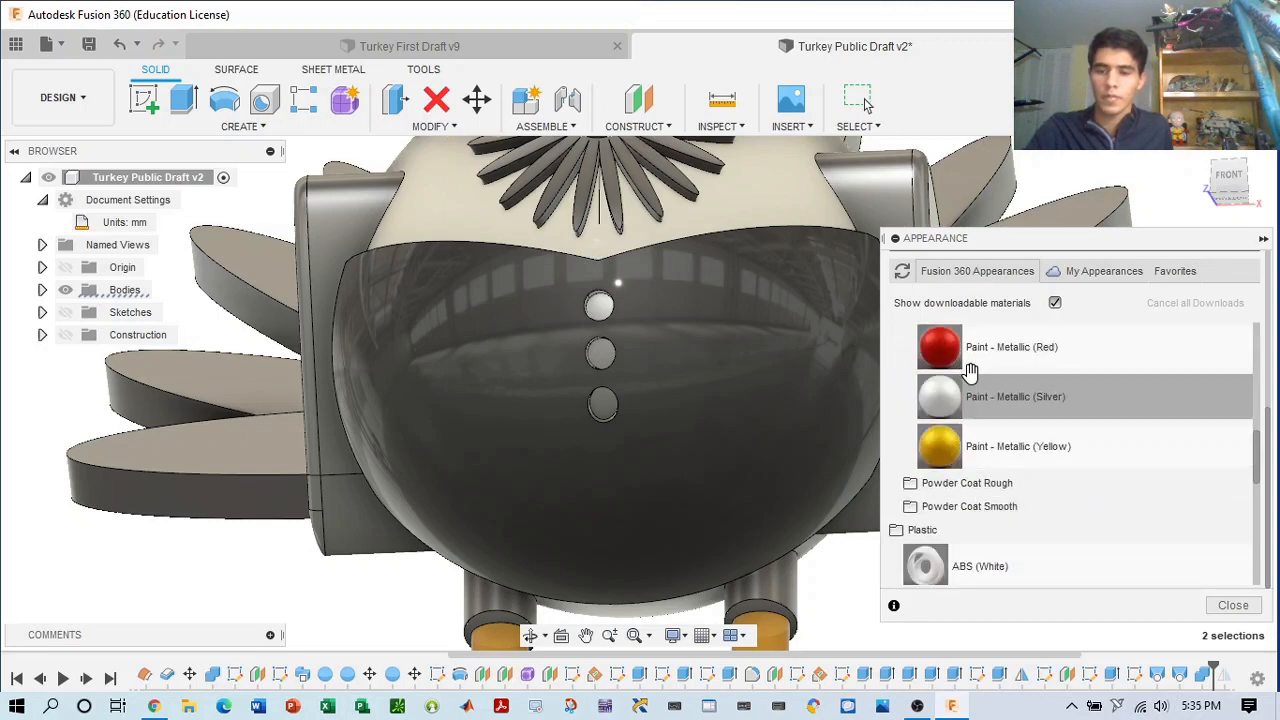
scroll(952, 420, down, 10)
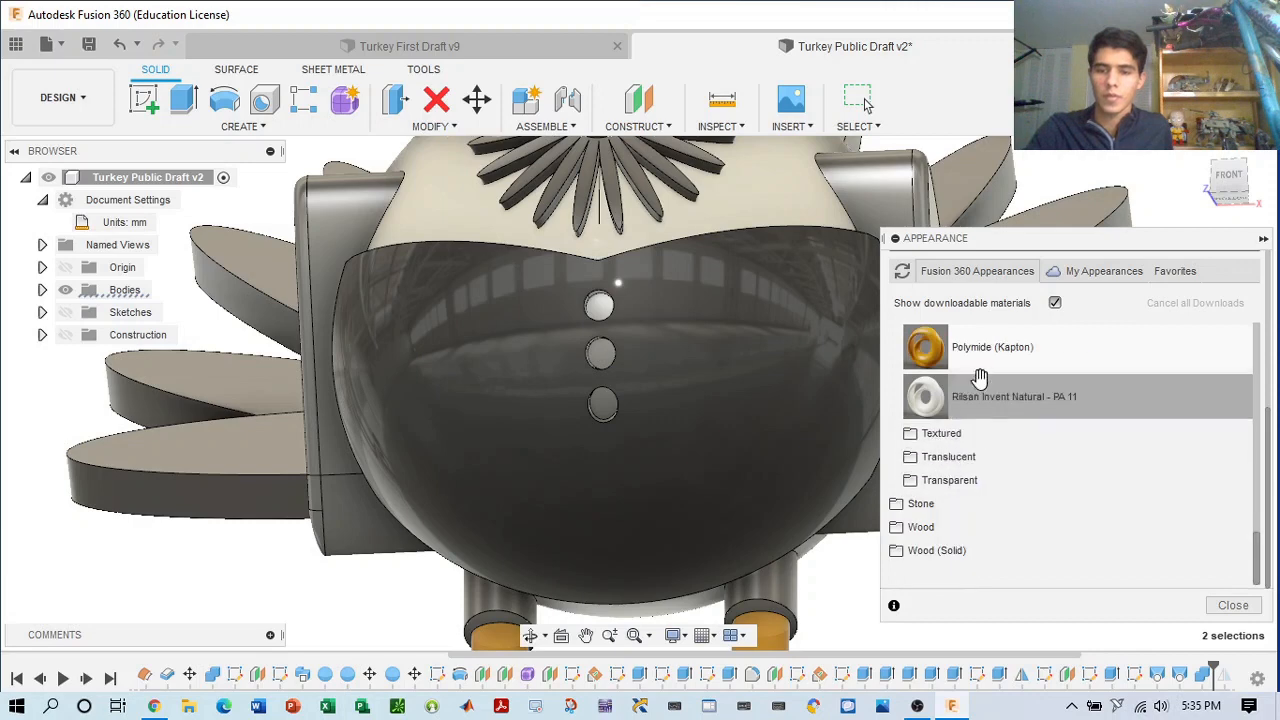
click(602, 307)
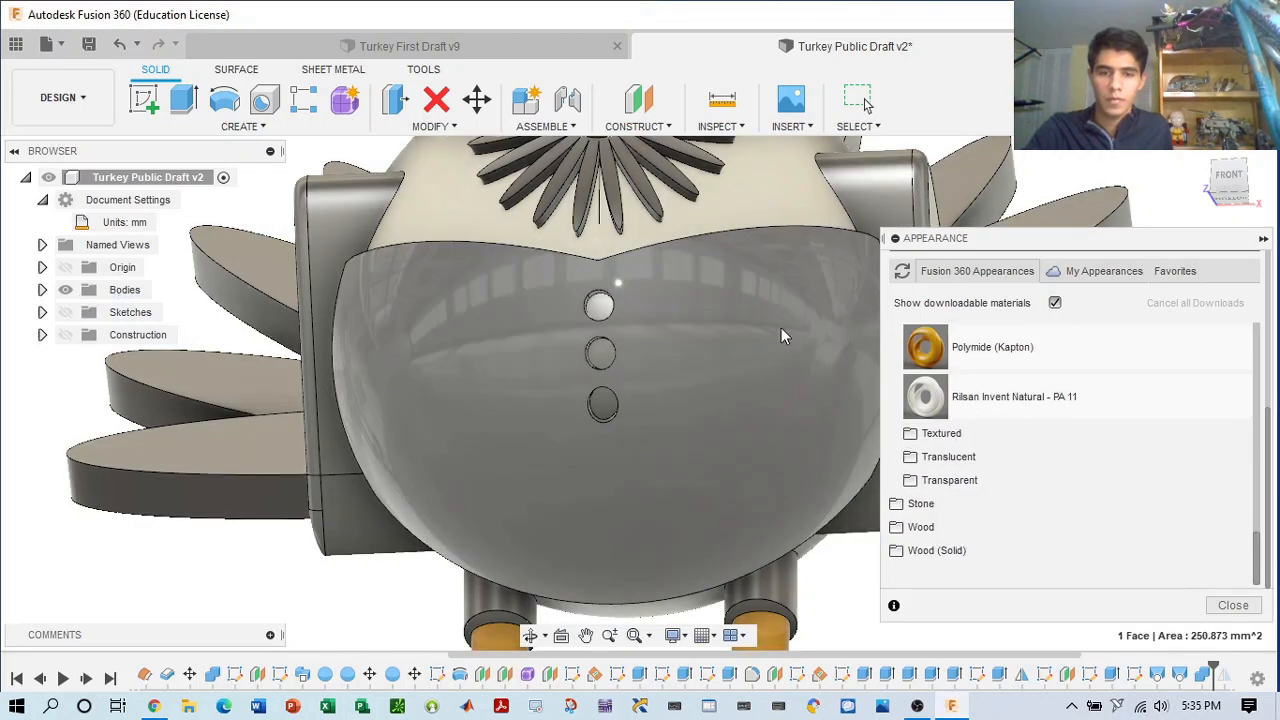
drag(930, 347, 595, 318)
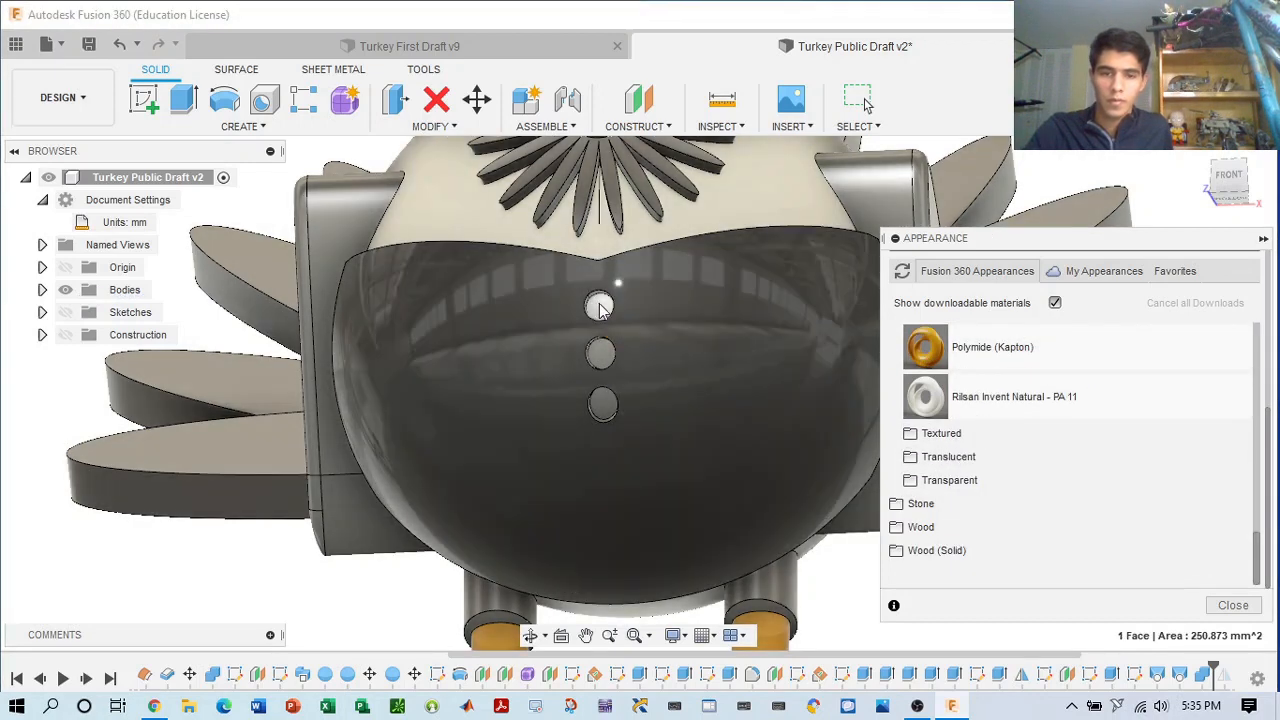
scroll(600, 310, up, 5)
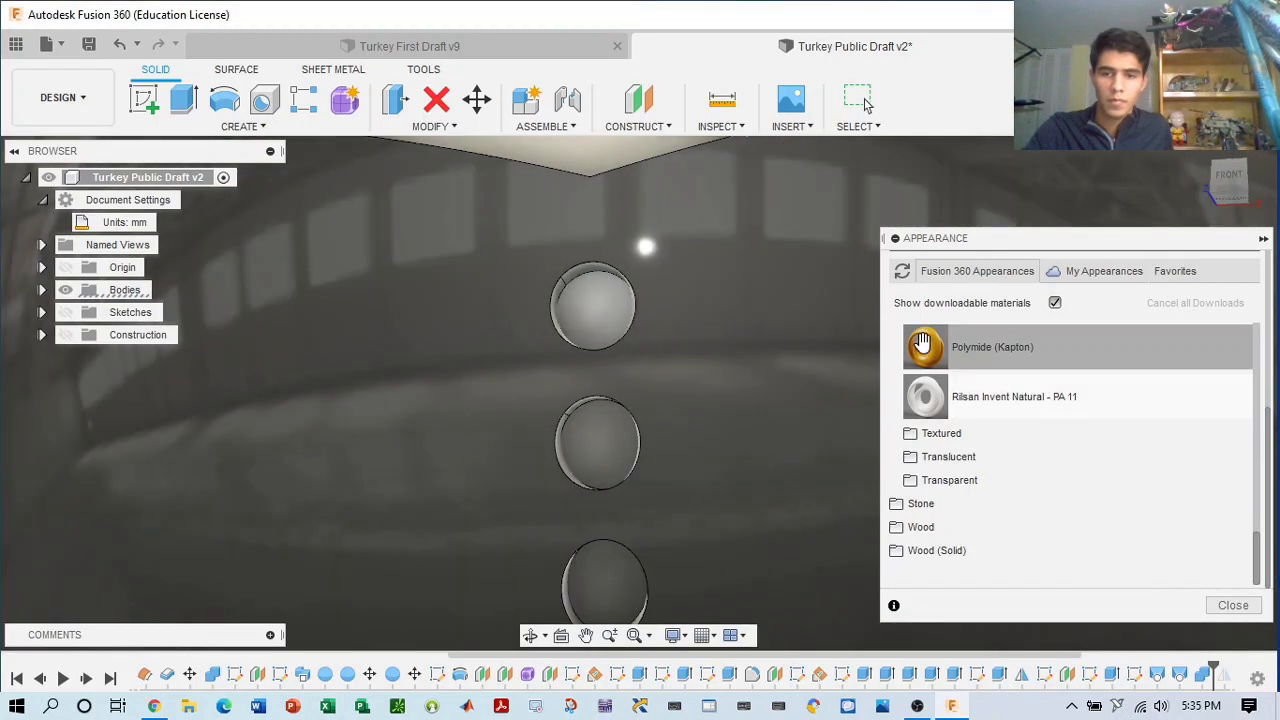
drag(923, 345, 578, 291)
click(714, 377)
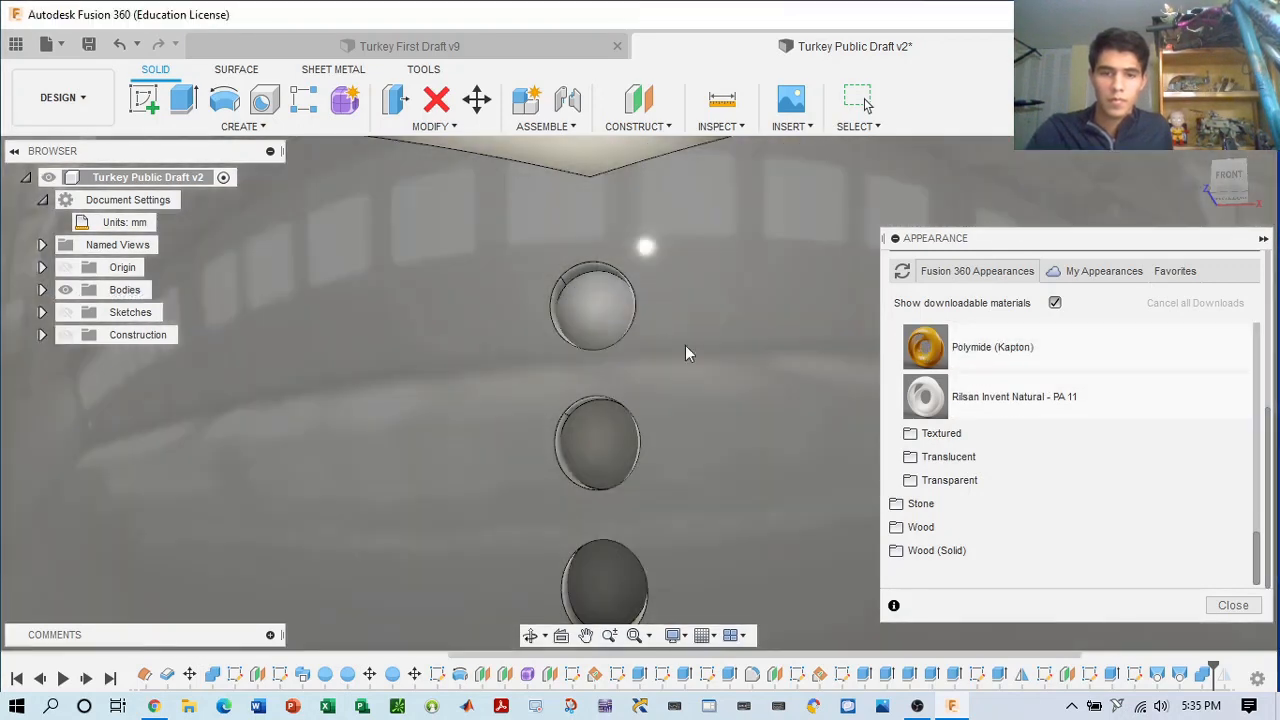
- Restart the Appearance command for faces and apply Polymide (Kapton) to the top belly button's side wall and front face
scroll(535, 243, up, 6)
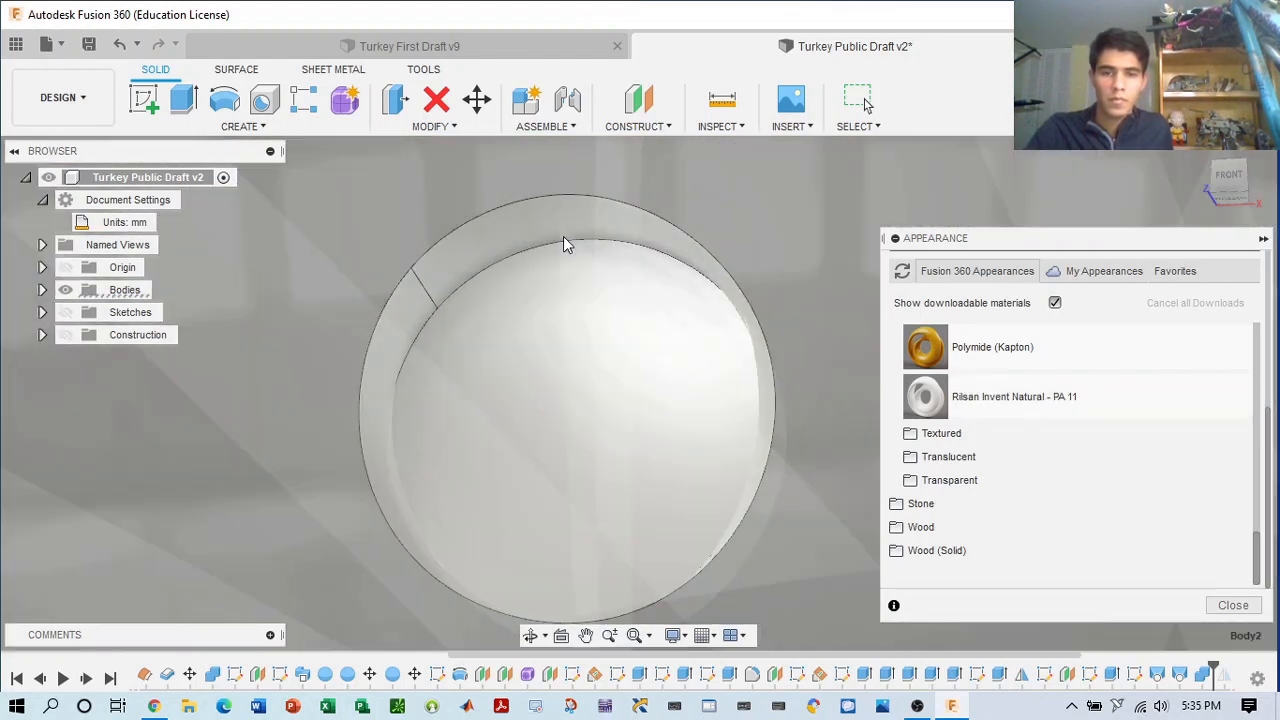
right_click(563, 236)
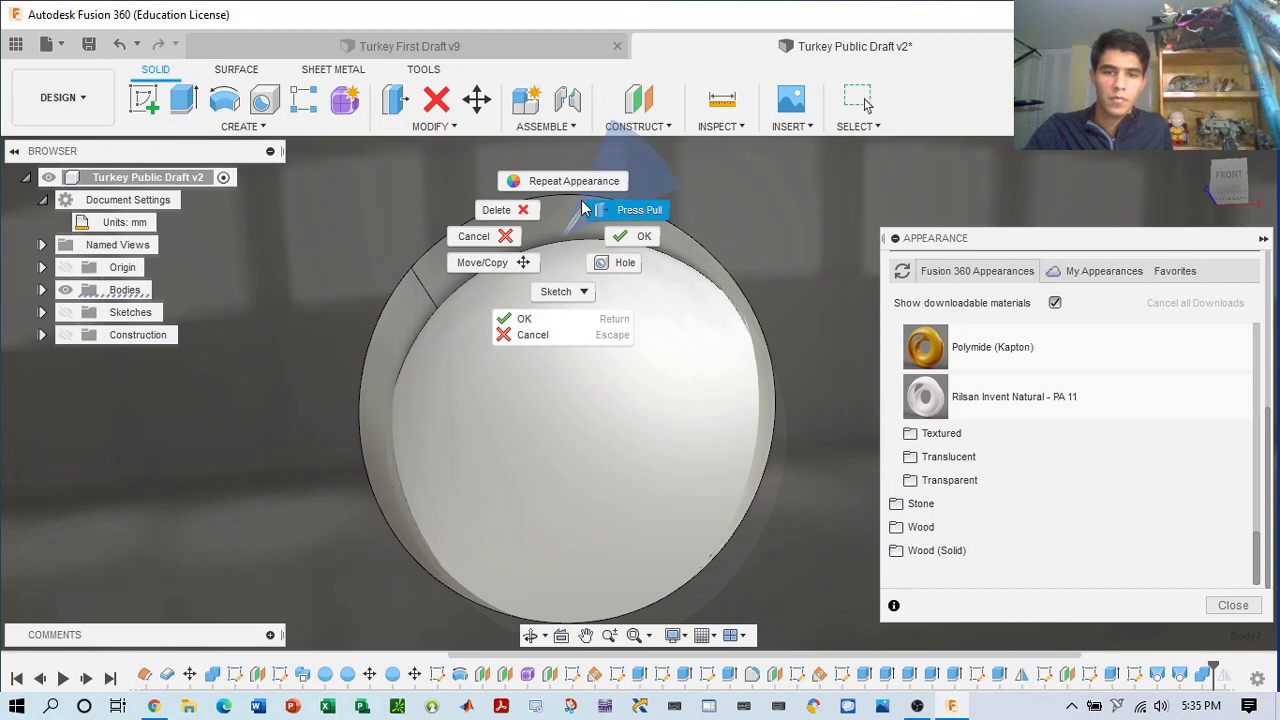
click(573, 180)
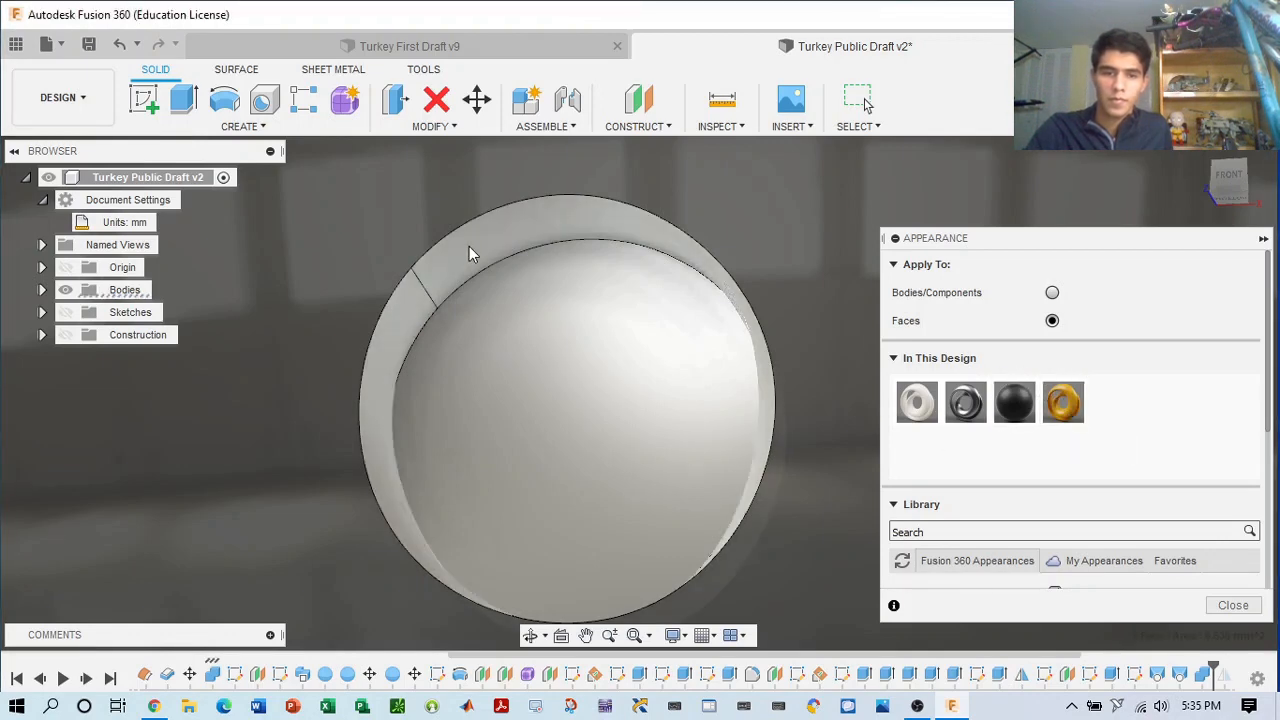
drag(500, 231, 492, 229)
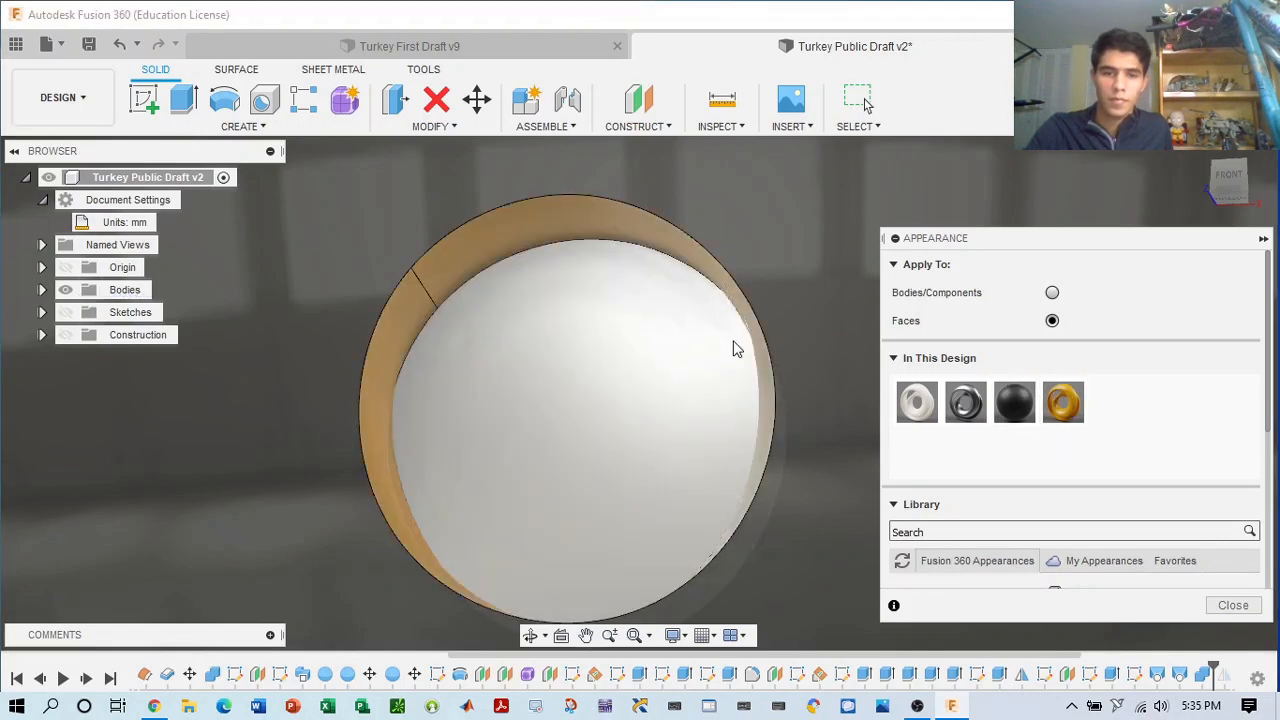
drag(1067, 408, 580, 363)
scroll(786, 398, down, 8)
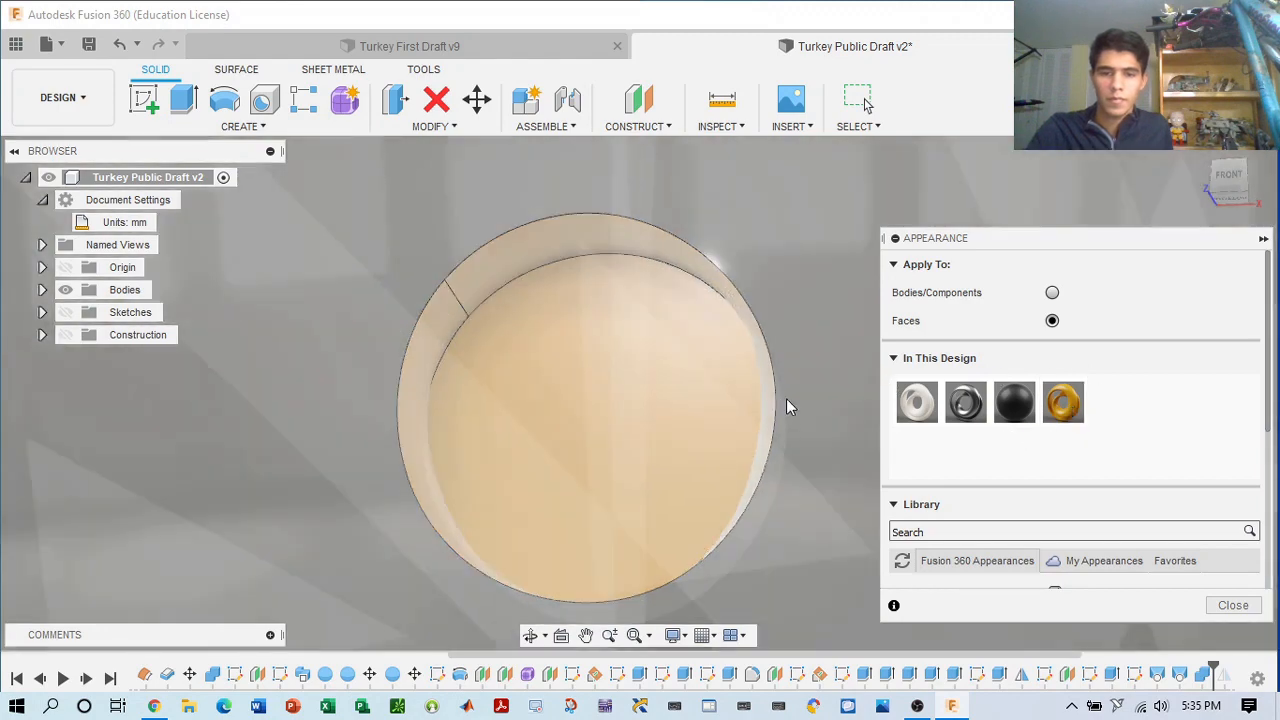
- Apply Polymide (Kapton) to the front face and side wall of the middle belly button
scroll(811, 414, down, 6)
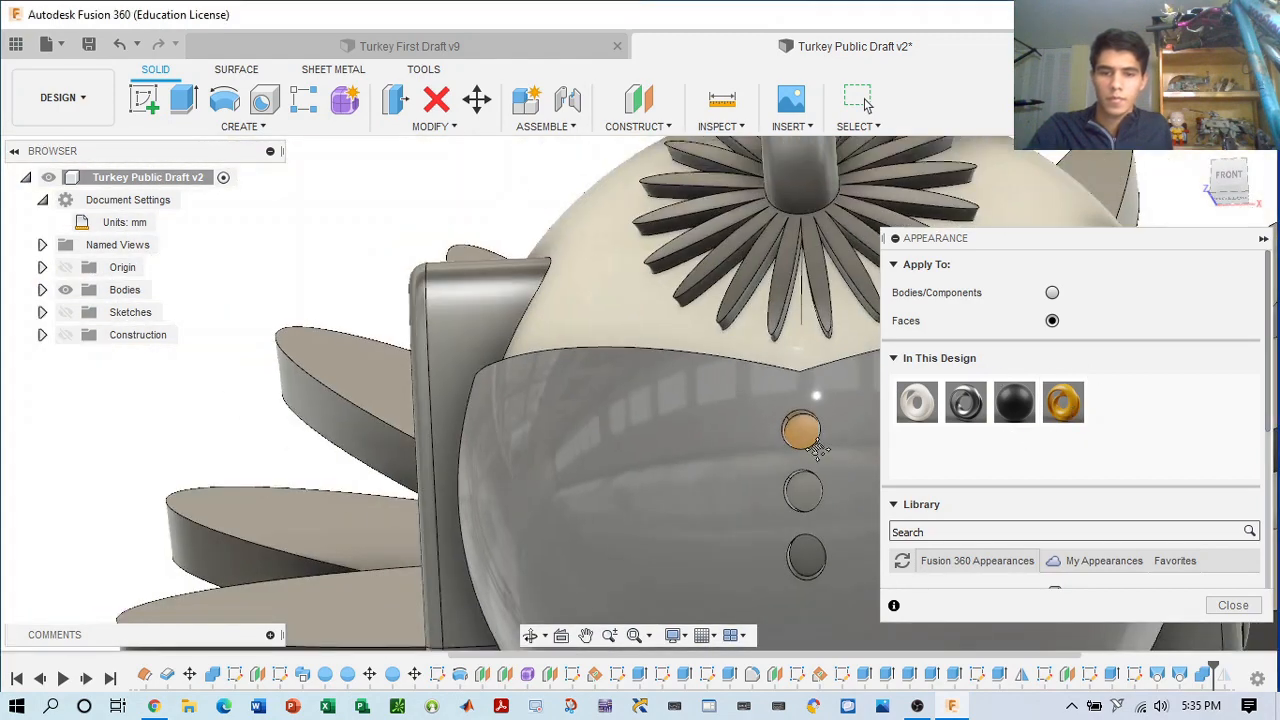
scroll(665, 345, up, 8)
scroll(538, 375, up, 5)
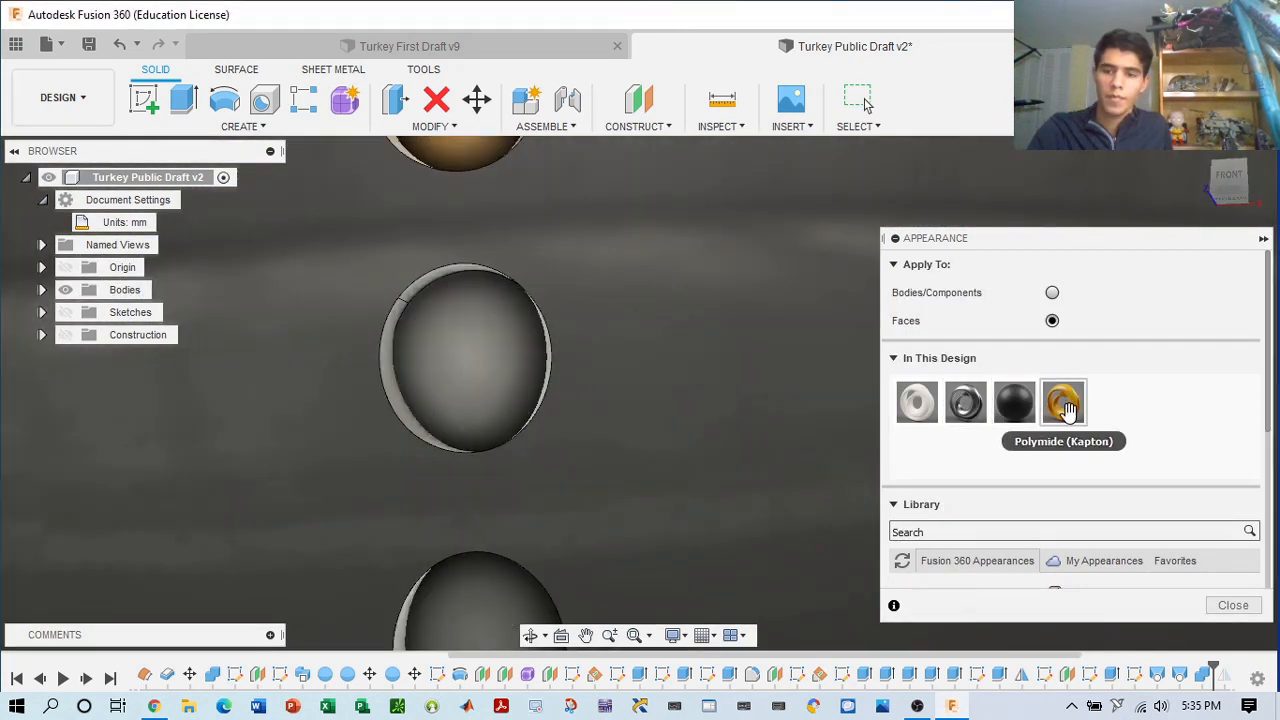
drag(1068, 408, 465, 340)
drag(1073, 410, 363, 243)
scroll(510, 306, down, 3)
scroll(654, 437, down, 6)
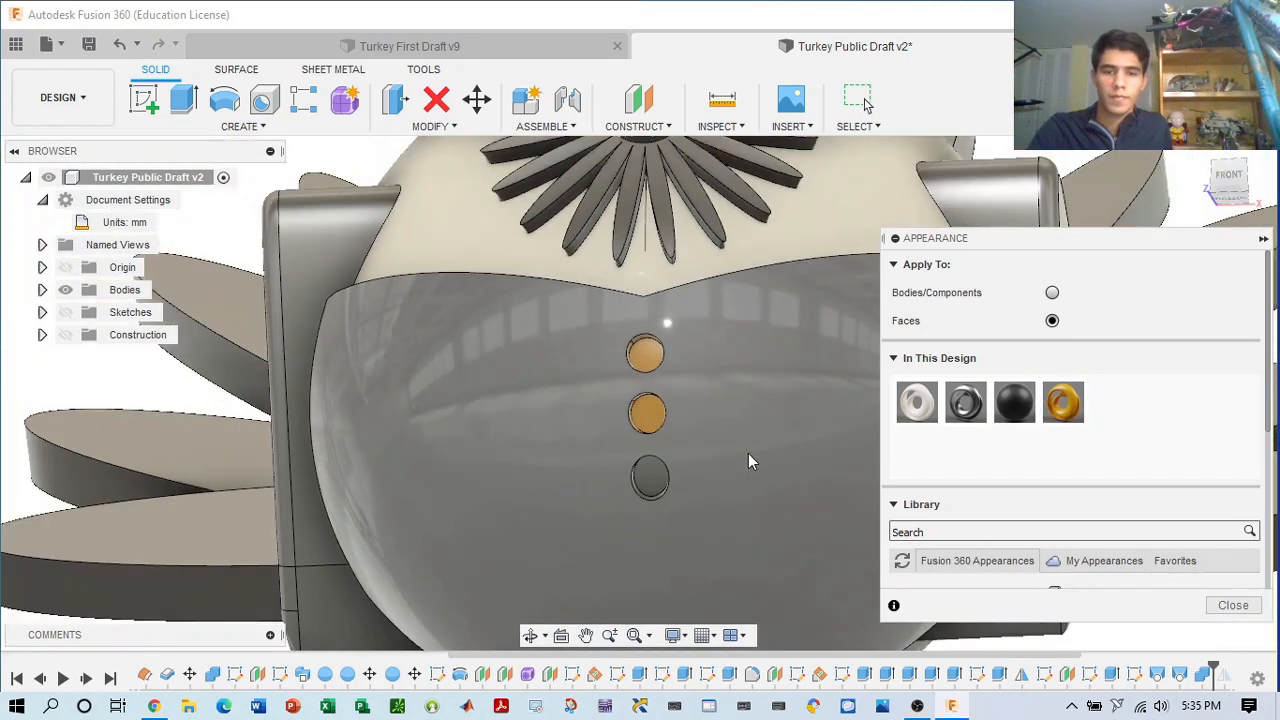
- Apply Polymide (Kapton) to the front face and side wall of the lowest belly button
middle_drag(748, 453, 581, 341)
scroll(485, 346, up, 8)
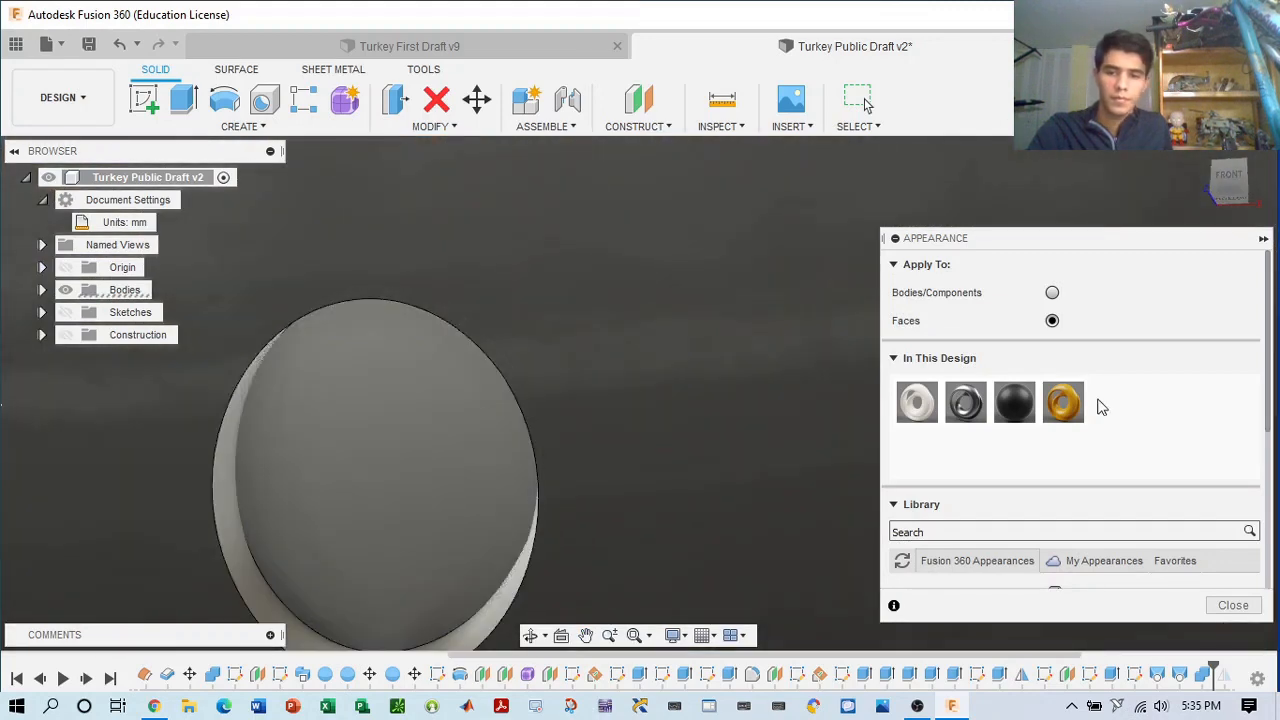
drag(1075, 403, 491, 429)
middle_drag(491, 429, 650, 155)
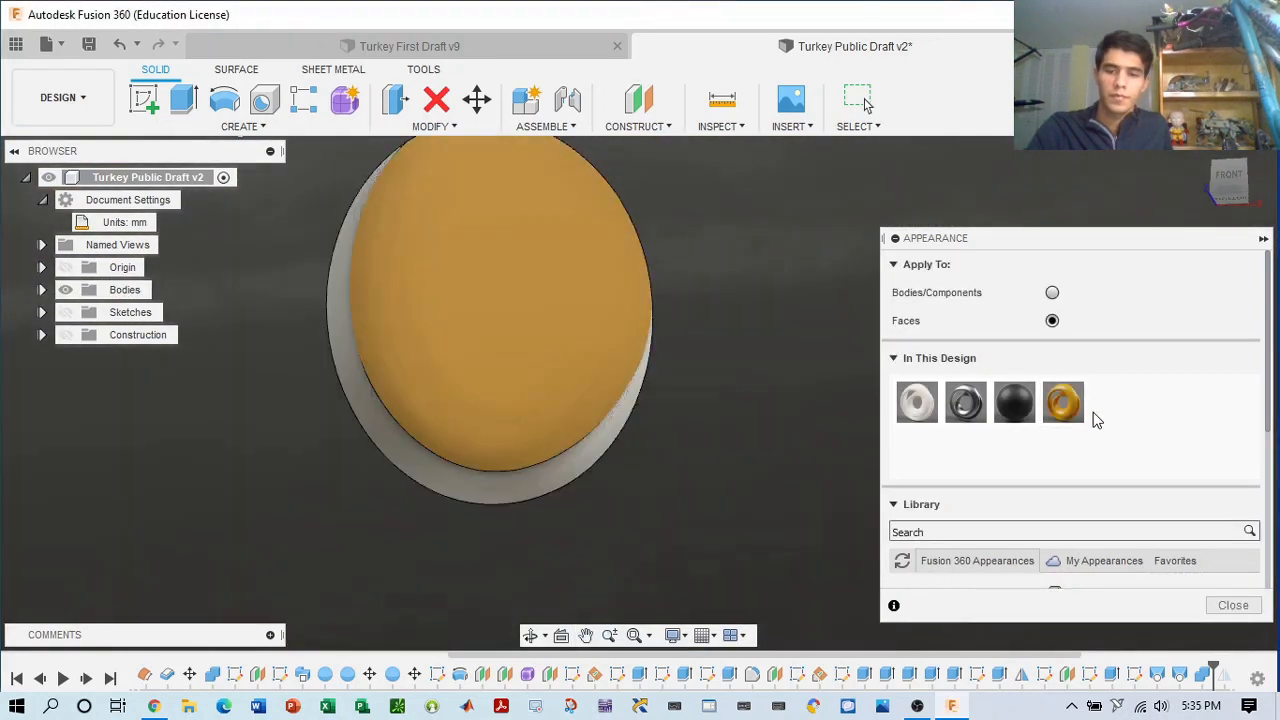
drag(920, 443, 517, 480)
scroll(517, 480, down, 3)
scroll(705, 420, down, 10)
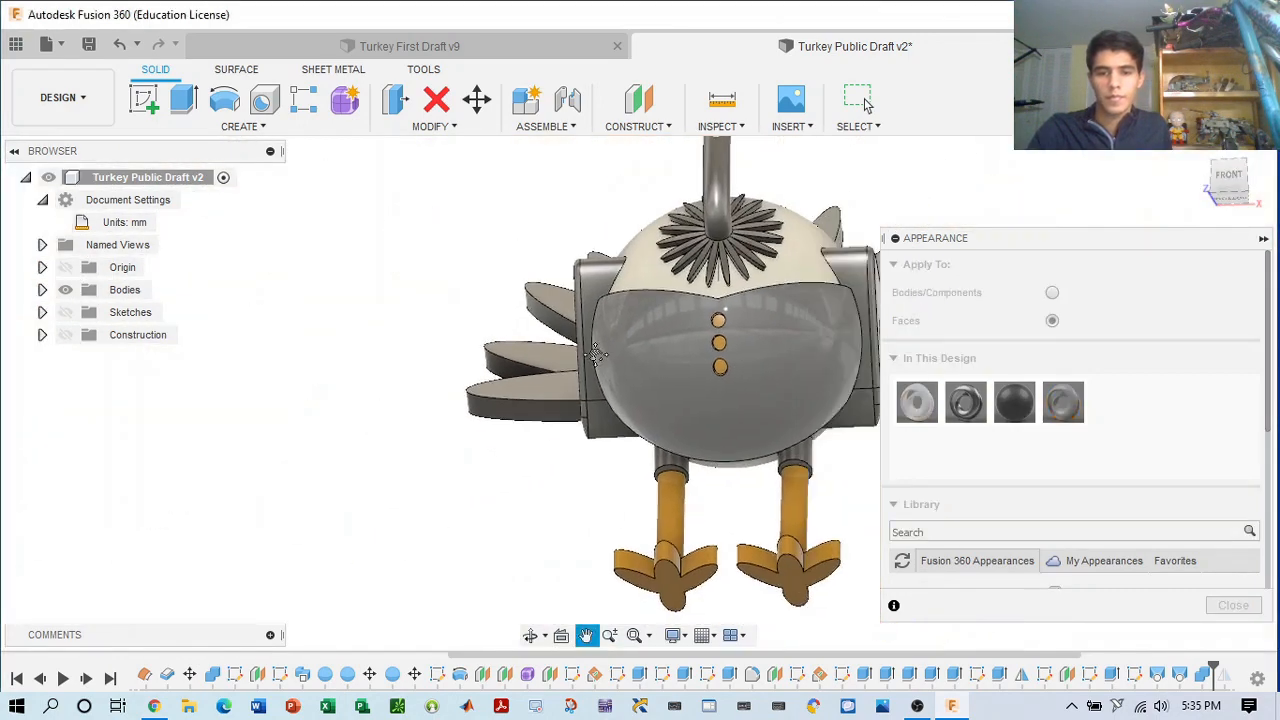
- Try Paint - Metallic (Dark Grey) and Paint - Metallic (Black) on the vest-shaped face of the turkey's lower belly
middle_drag(595, 354, 433, 341)
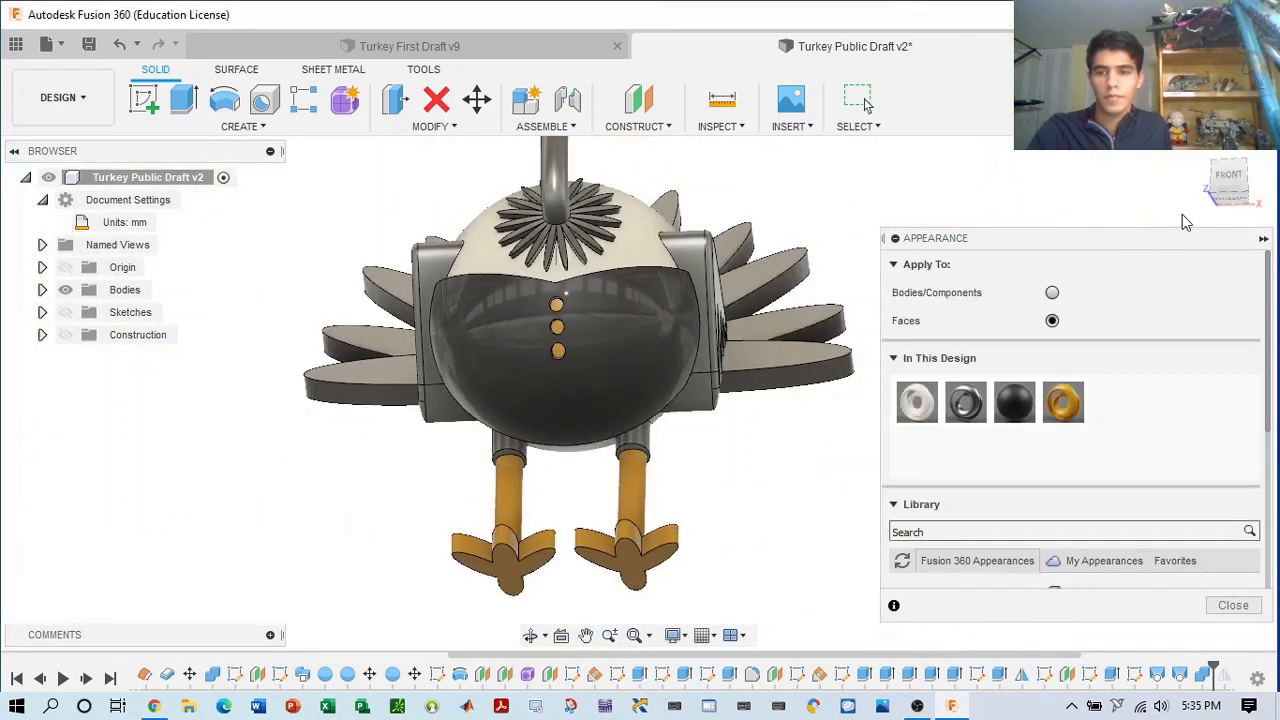
mouse_move(1229, 176)
mouse_down()
mouse_move(1192, 186)
mouse_move(1218, 196)
mouse_up()
scroll(702, 264, up, 4)
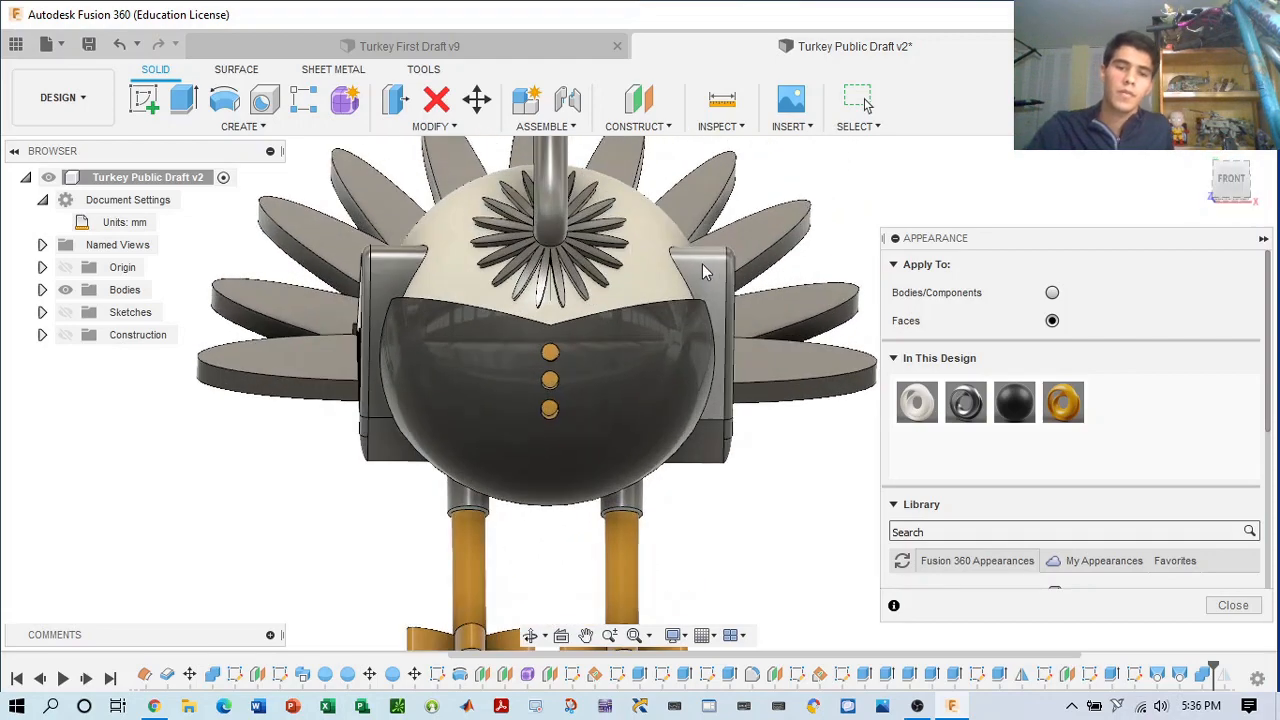
scroll(715, 337, down, 2)
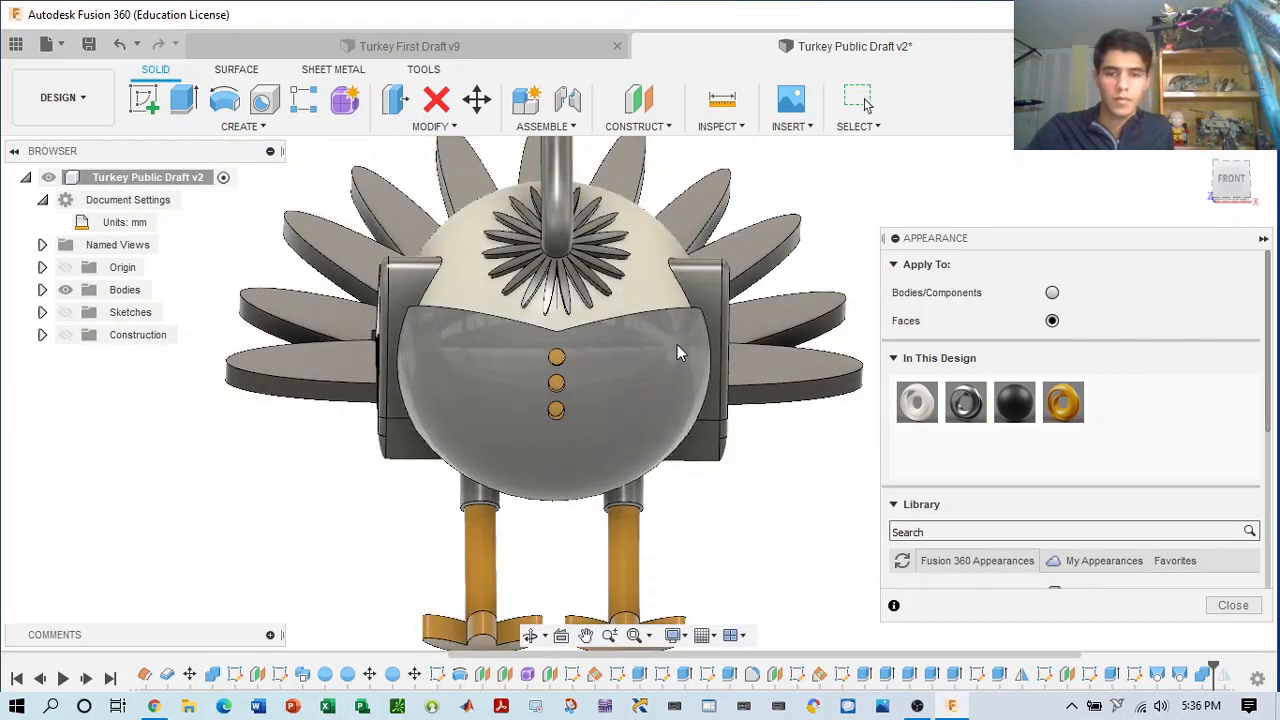
click(677, 344)
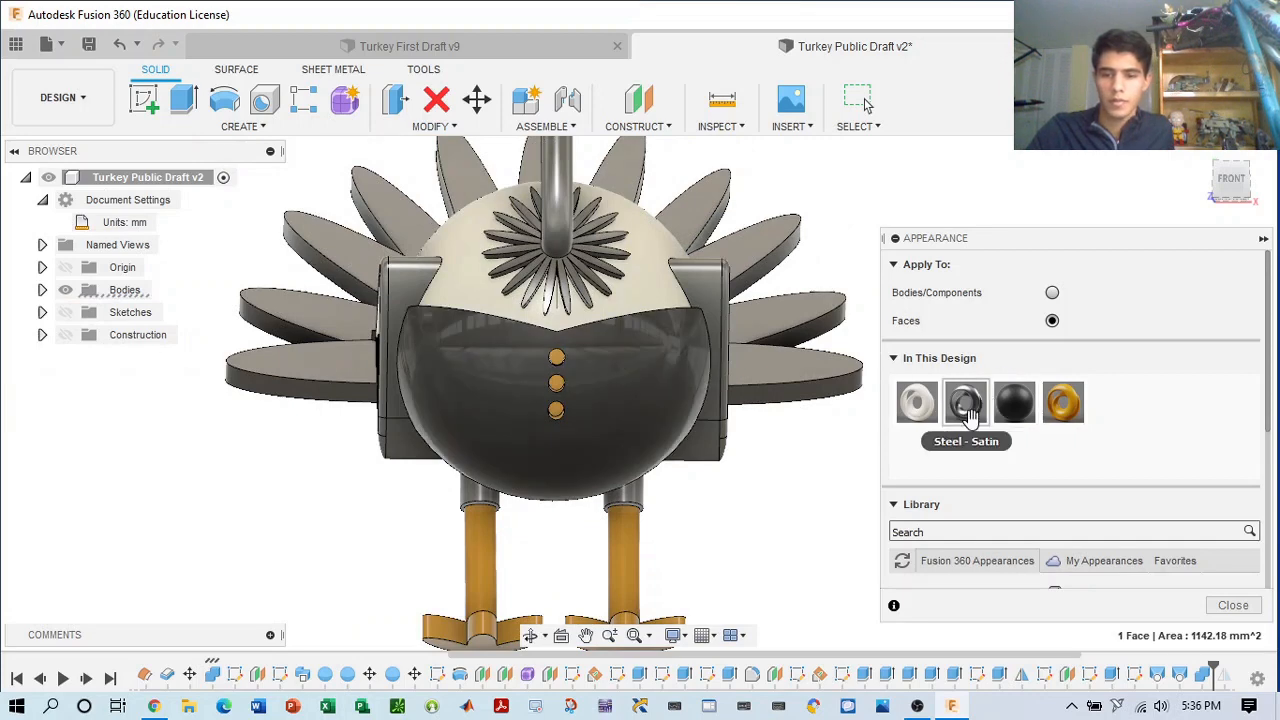
scroll(940, 357, down, 5)
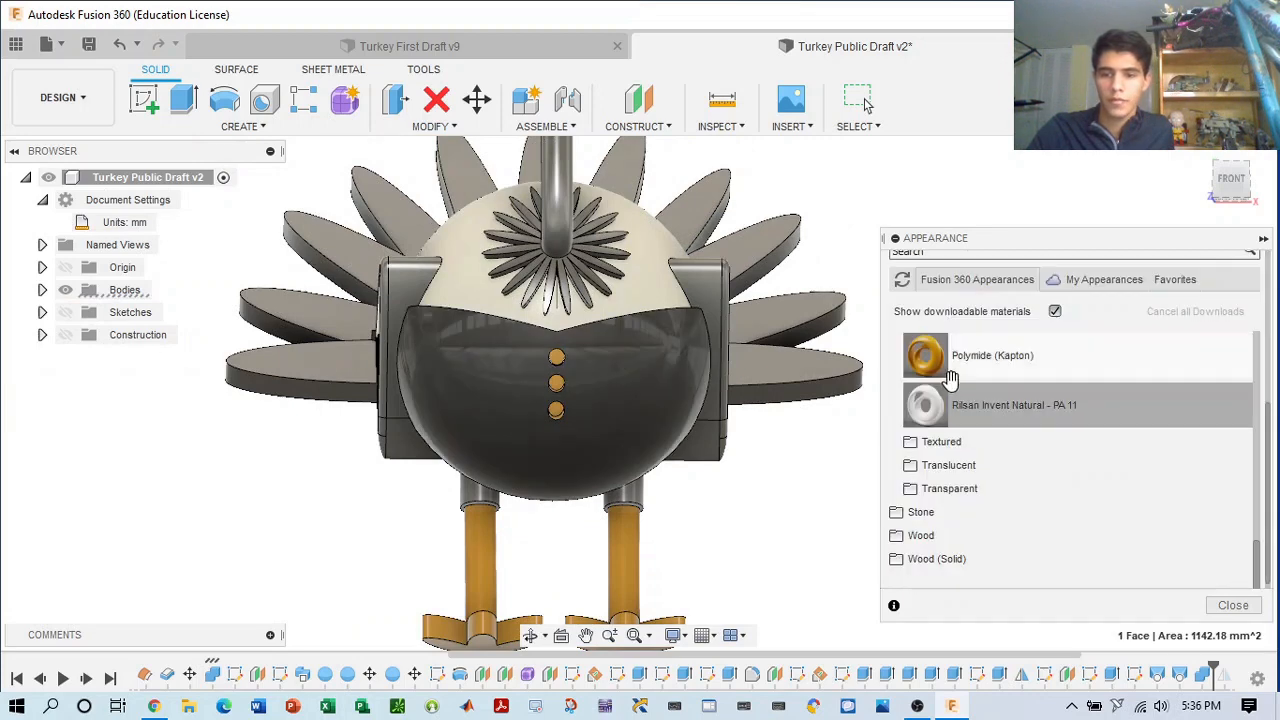
scroll(955, 338, up, 10)
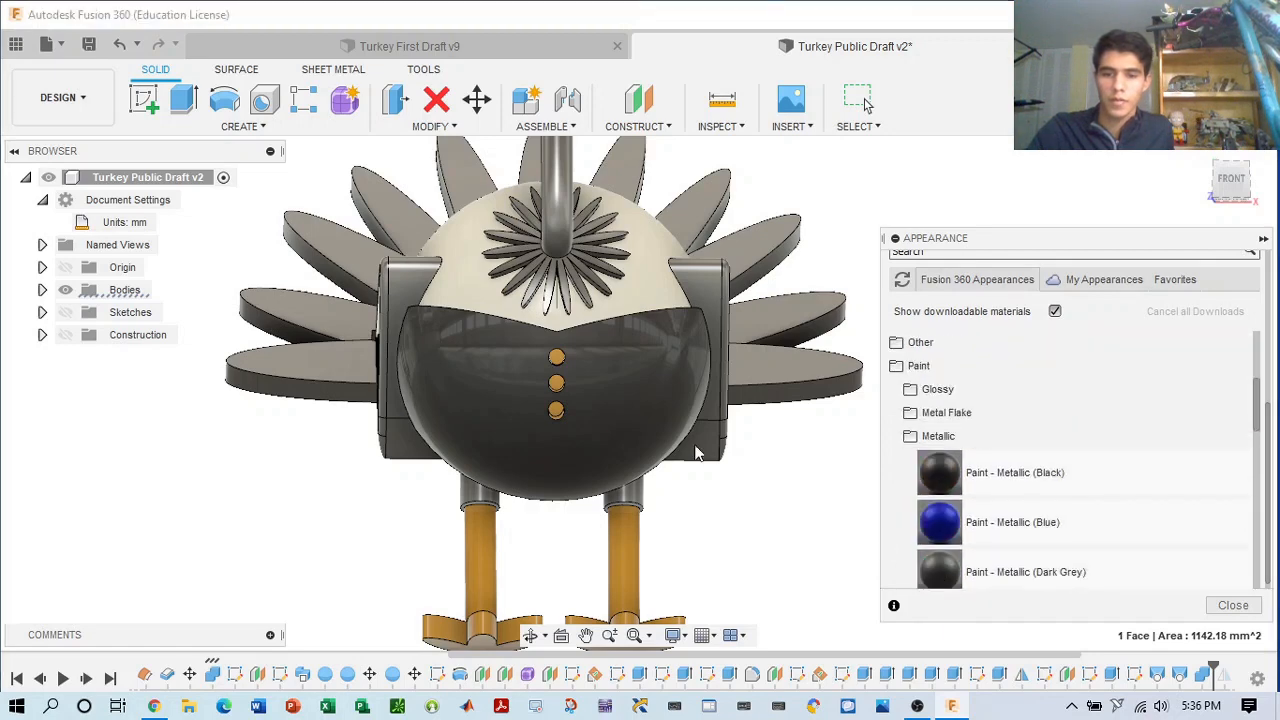
mouse_move(951, 582)
mouse_down()
mouse_move(809, 497)
mouse_move(641, 337)
mouse_move(635, 357)
mouse_up()
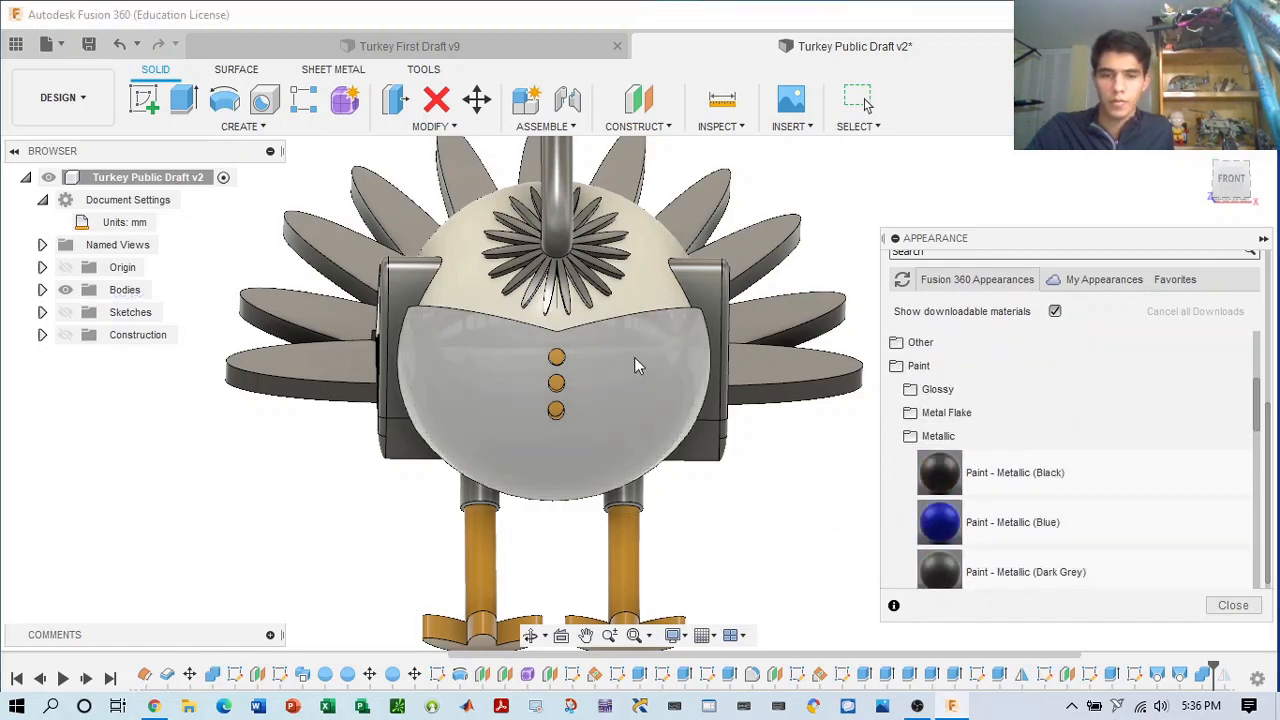
drag(1247, 186, 1236, 186)
drag(951, 490, 528, 415)
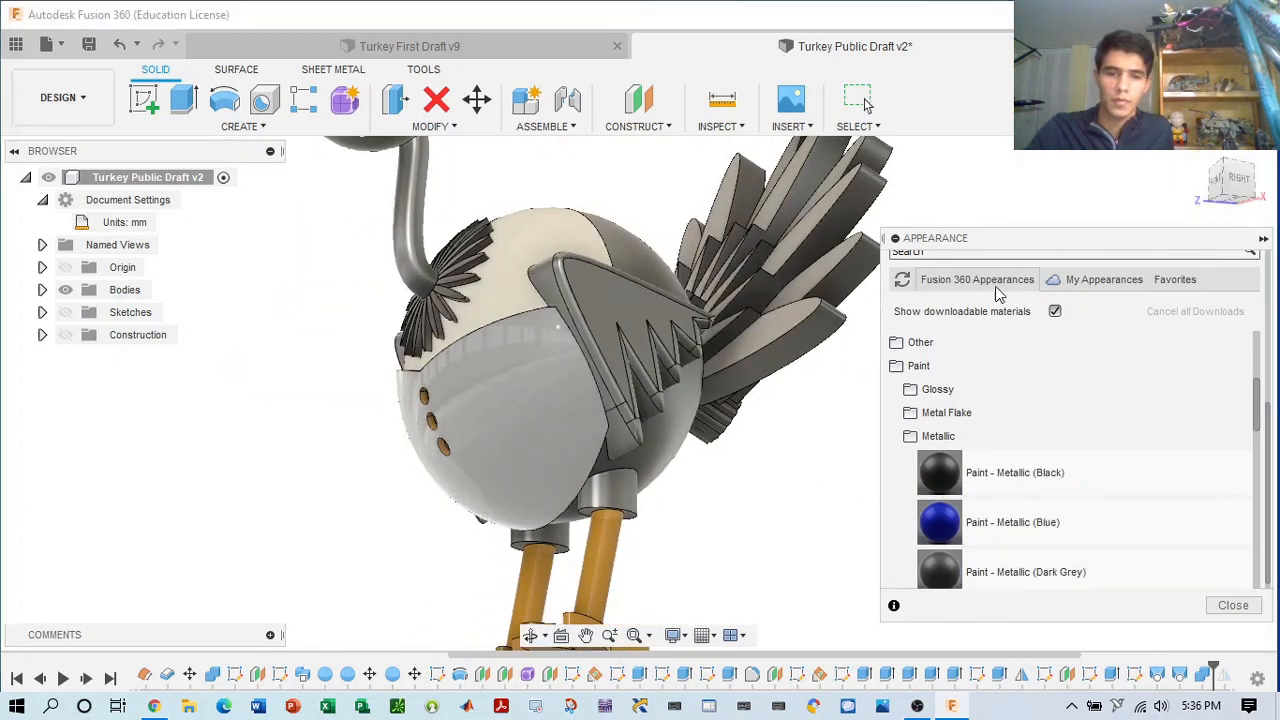
- Apply Paint - Enamel Glossy (Black) from the glossy paints to the vest-shaped lower belly face
click(1257, 190)
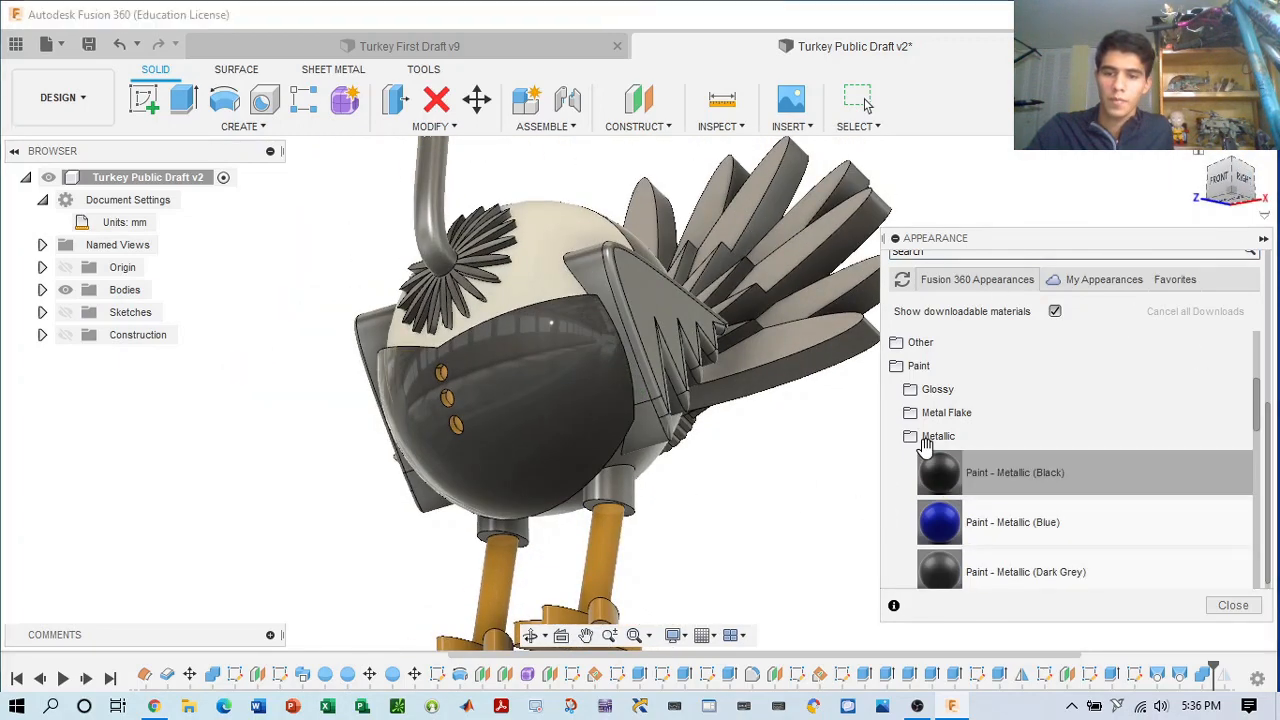
scroll(925, 455, down, 2)
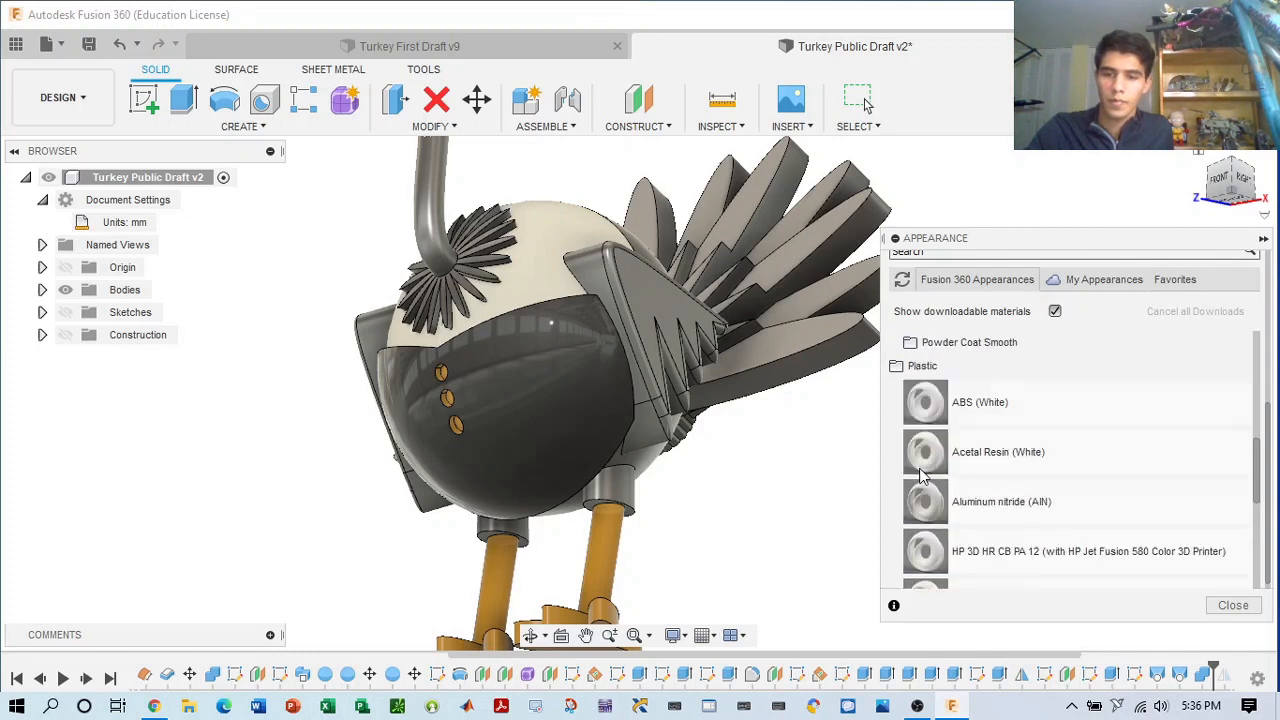
click(925, 370)
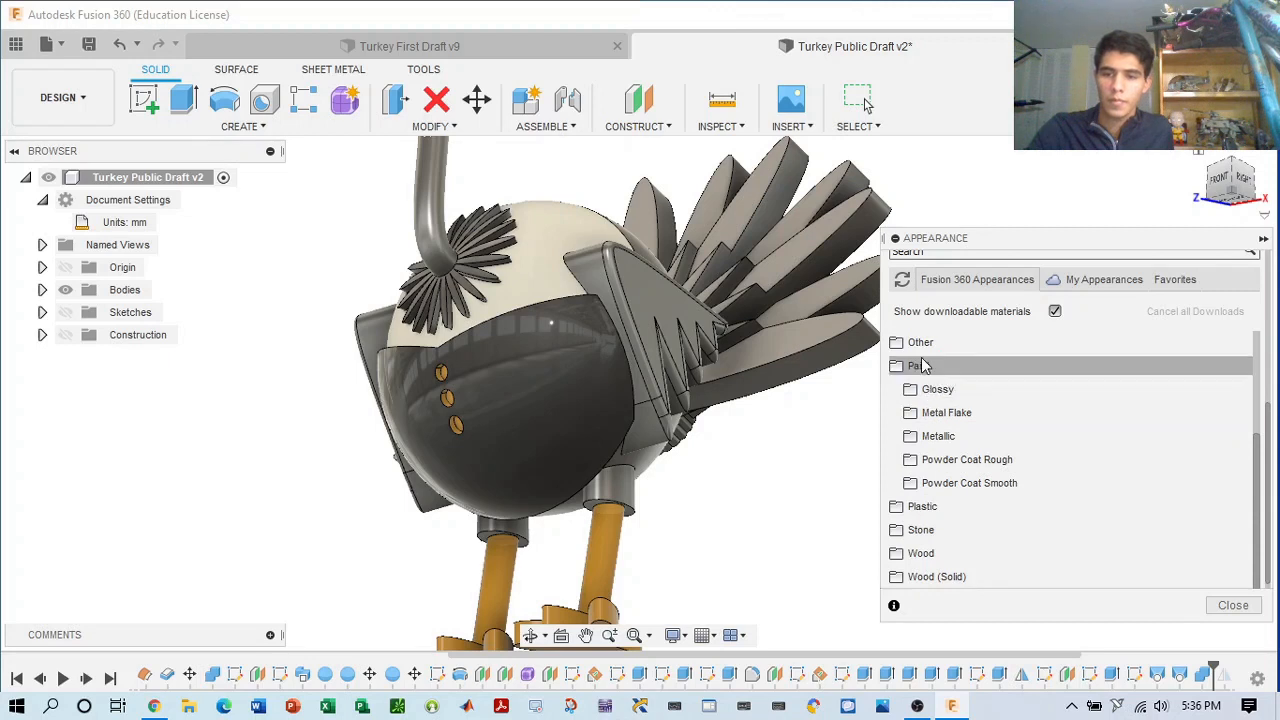
click(935, 392)
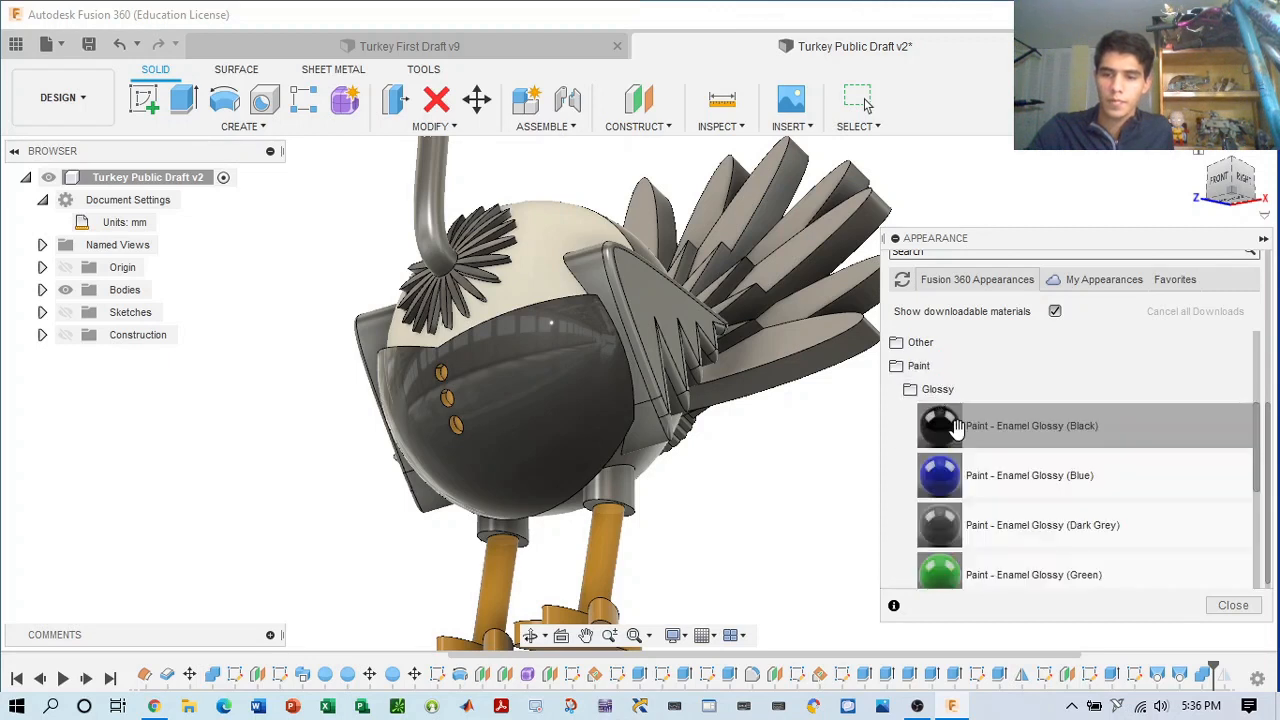
drag(957, 432, 528, 379)
drag(601, 438, 615, 447)
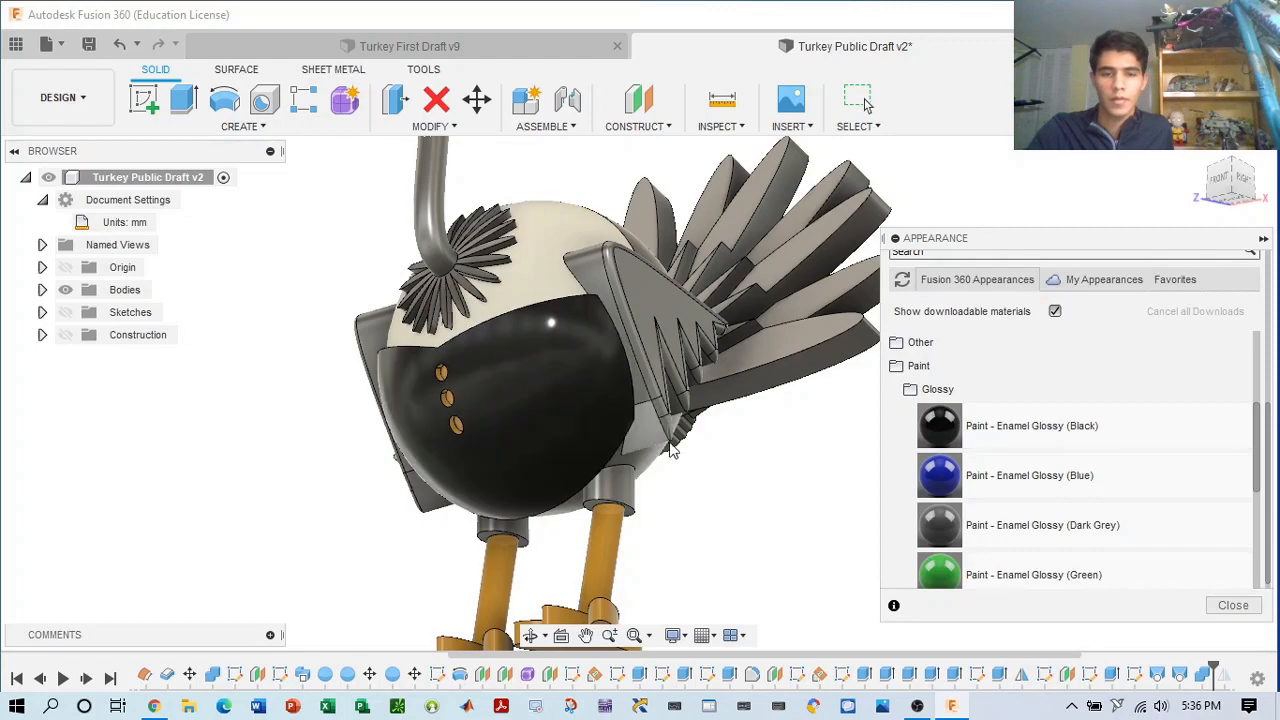
- Apply Paint - Enamel Glossy (Black) to the side of the top hat's crown and to the faces of its brim
mouse_move(1238, 192)
mouse_down()
mouse_move(1190, 192)
mouse_move(1256, 212)
mouse_move(1267, 192)
mouse_move(1231, 198)
mouse_move(1243, 200)
mouse_up()
scroll(765, 286, down, 4)
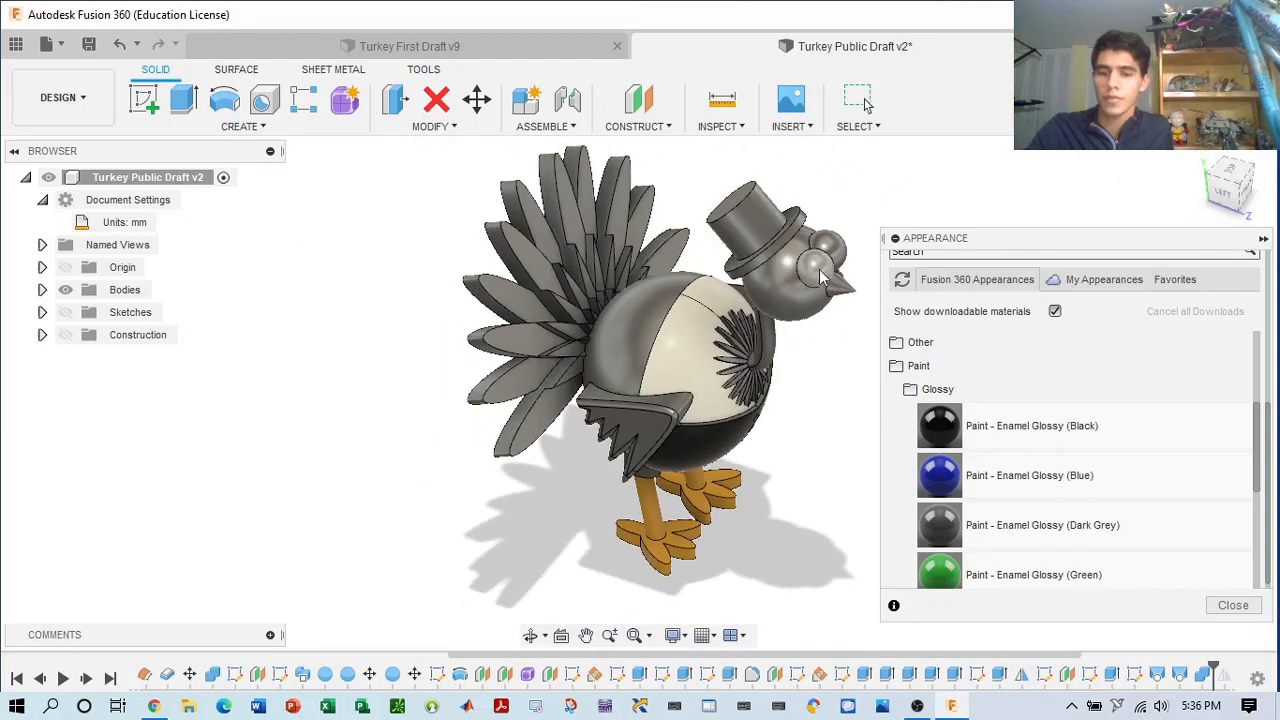
scroll(820, 278, up, 3)
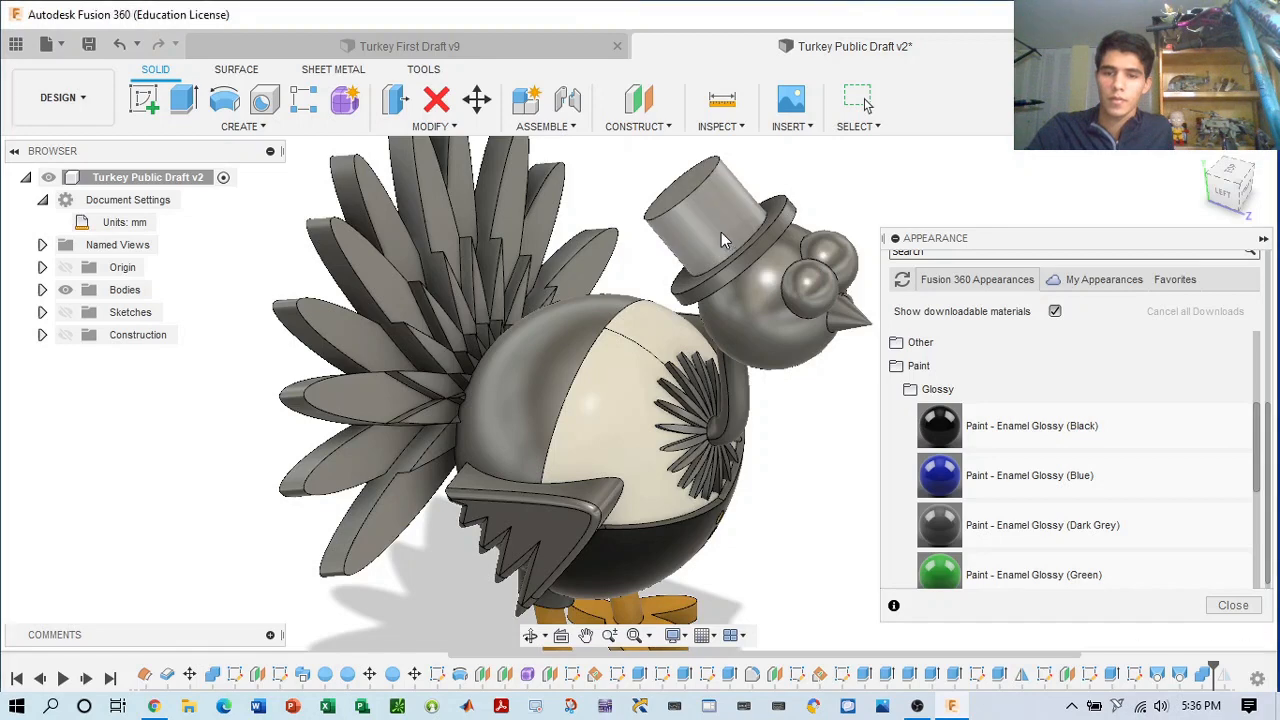
drag(940, 425, 686, 183)
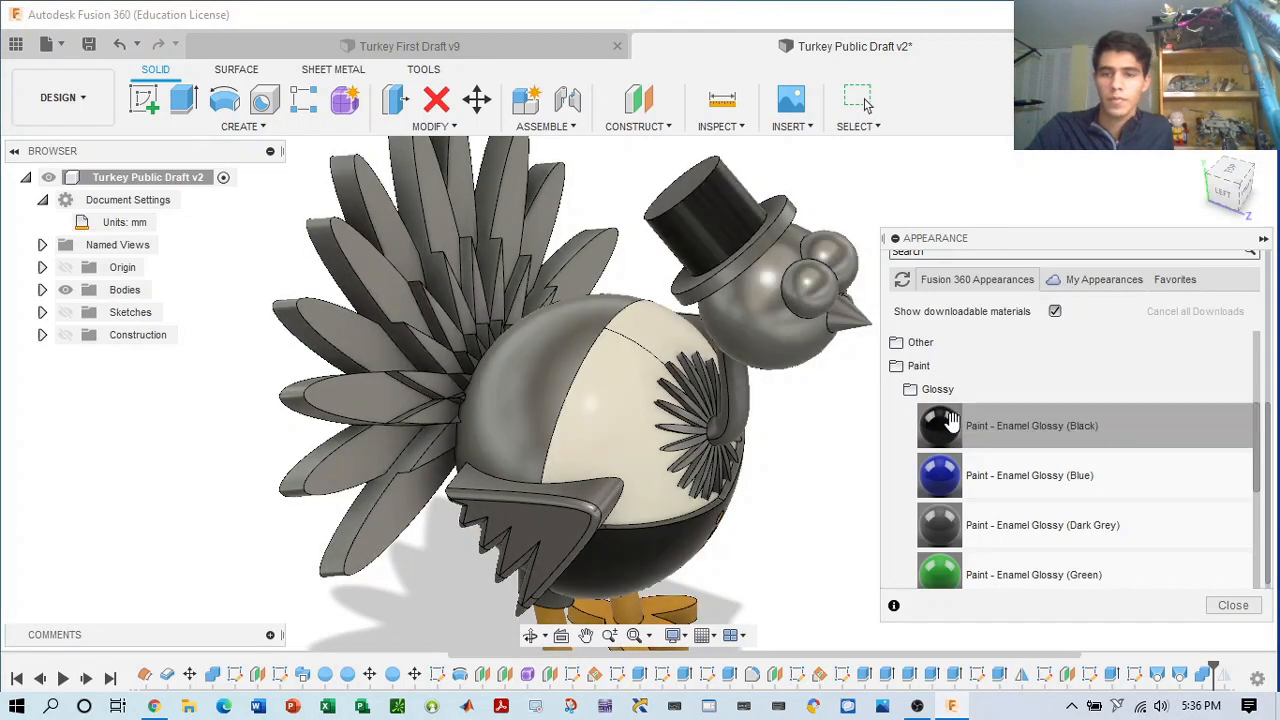
scroll(783, 227, up, 3)
drag(942, 423, 769, 239)
middle_drag(830, 240, 904, 295)
drag(930, 425, 843, 254)
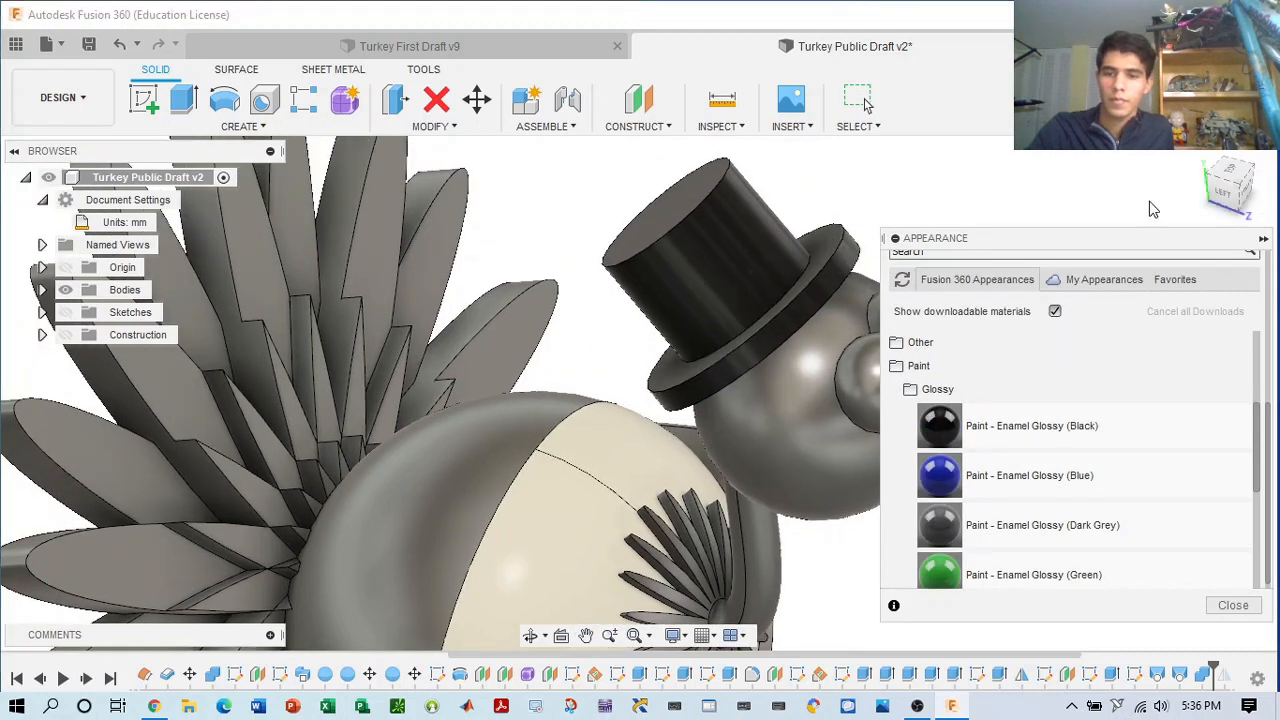
- Apply Paint - Enamel Glossy (White) to both of the turkey's eyes
drag(1225, 198, 1138, 212)
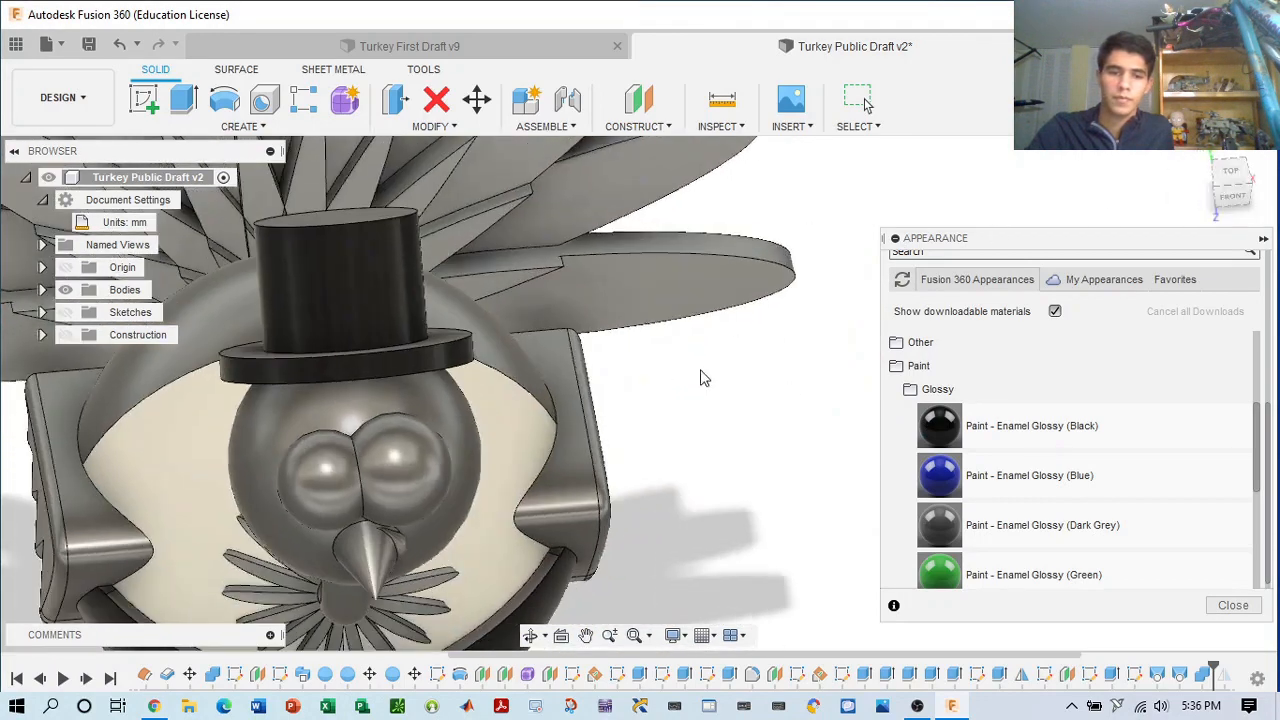
middle_drag(671, 328, 674, 265)
scroll(980, 460, down, 5)
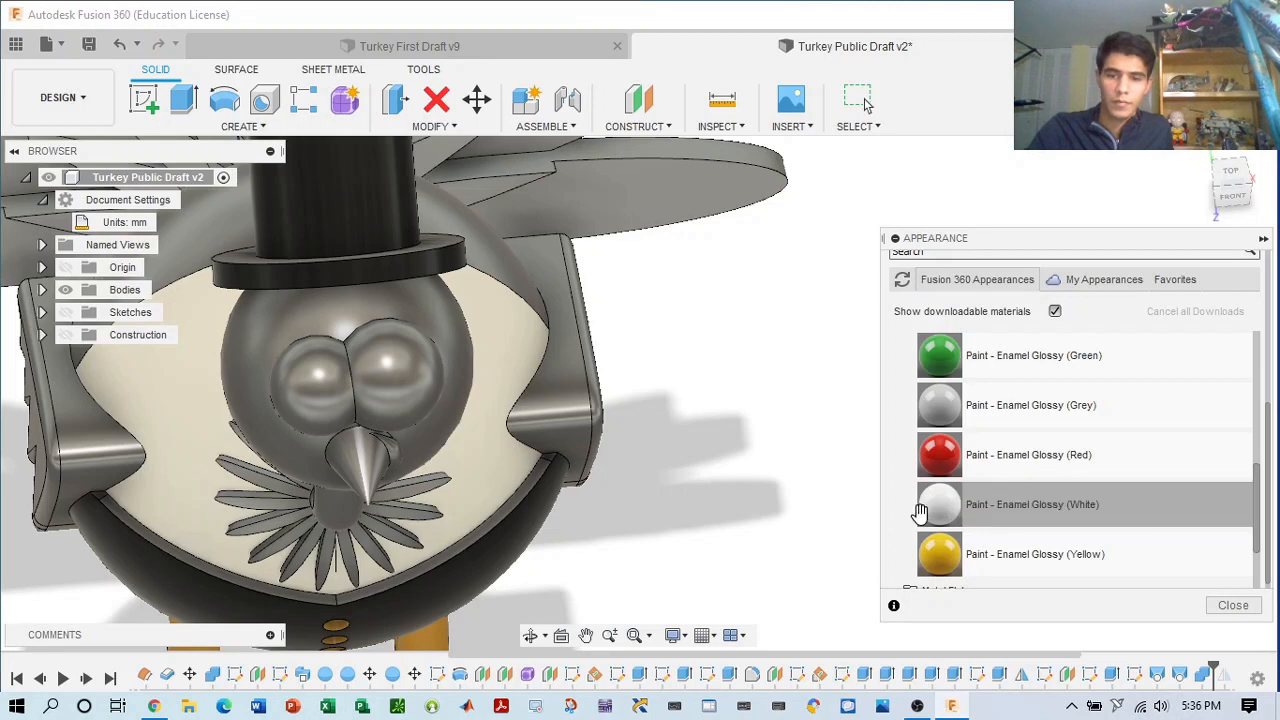
drag(928, 500, 286, 410)
drag(935, 502, 323, 392)
- Apply Paint - Enamel Glossy (White) to the large cream chest face above the black vest
middle_drag(521, 404, 609, 298)
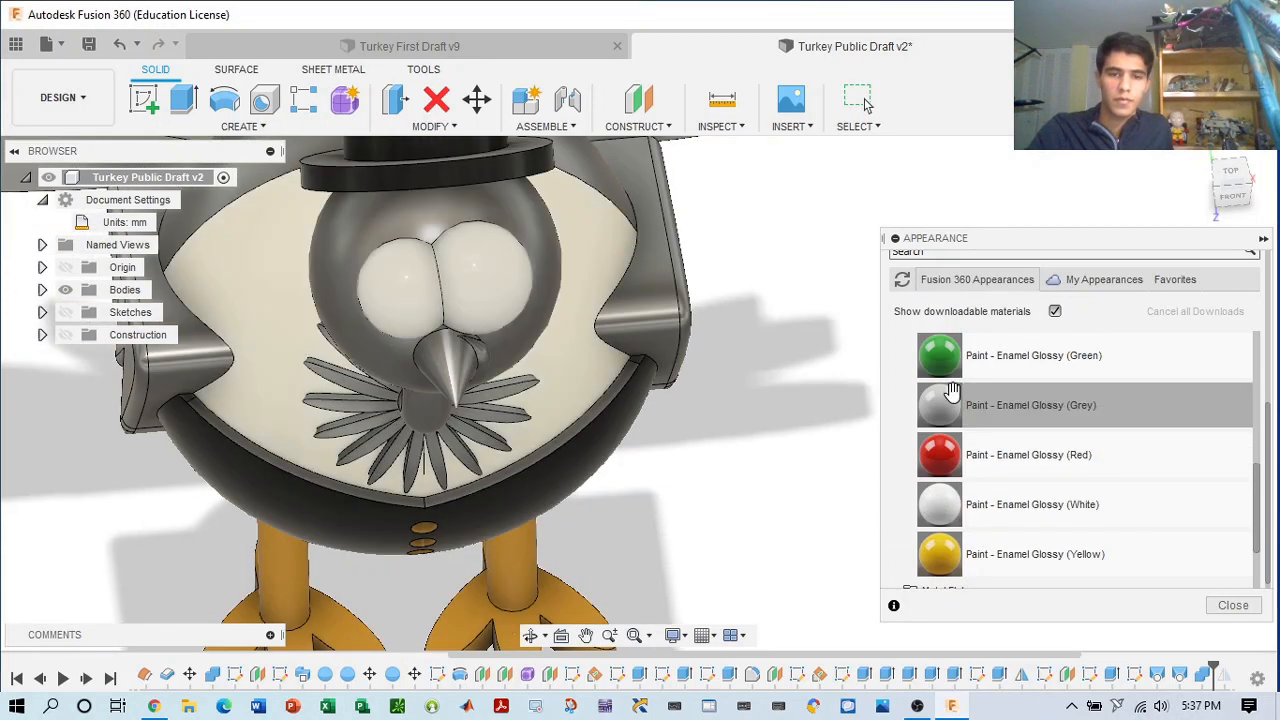
drag(1232, 188, 1254, 168)
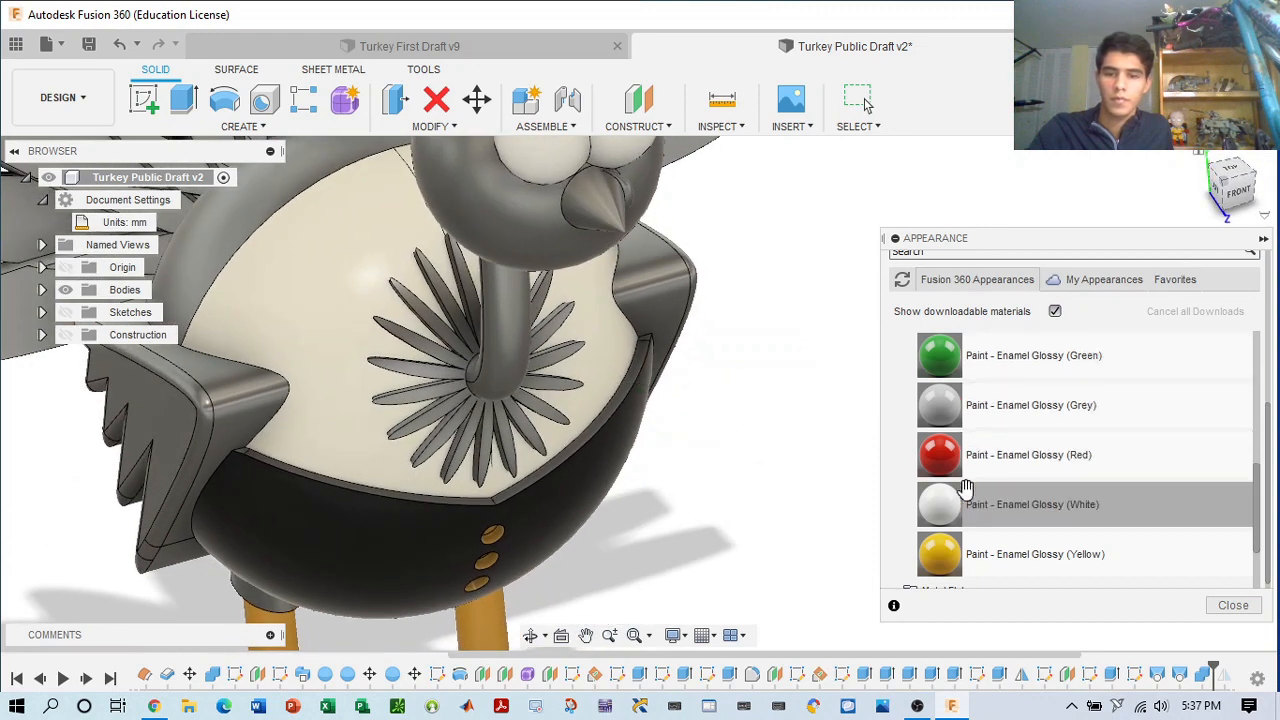
drag(905, 488, 594, 317)
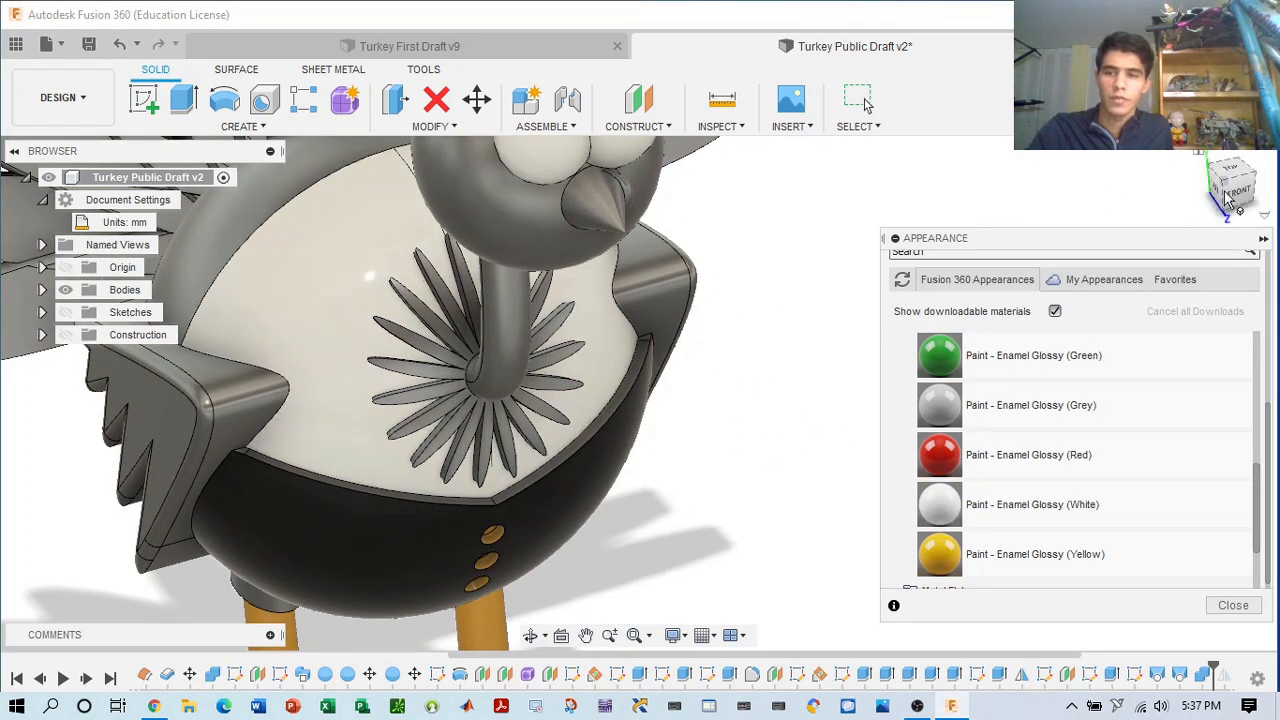
- Look through the Paint and Plastic appearance folders for a colour for the rear of the turkey's body
drag(1238, 190, 1168, 188)
middle_drag(812, 261, 675, 357)
scroll(707, 365, down, 3)
scroll(730, 352, down, 2)
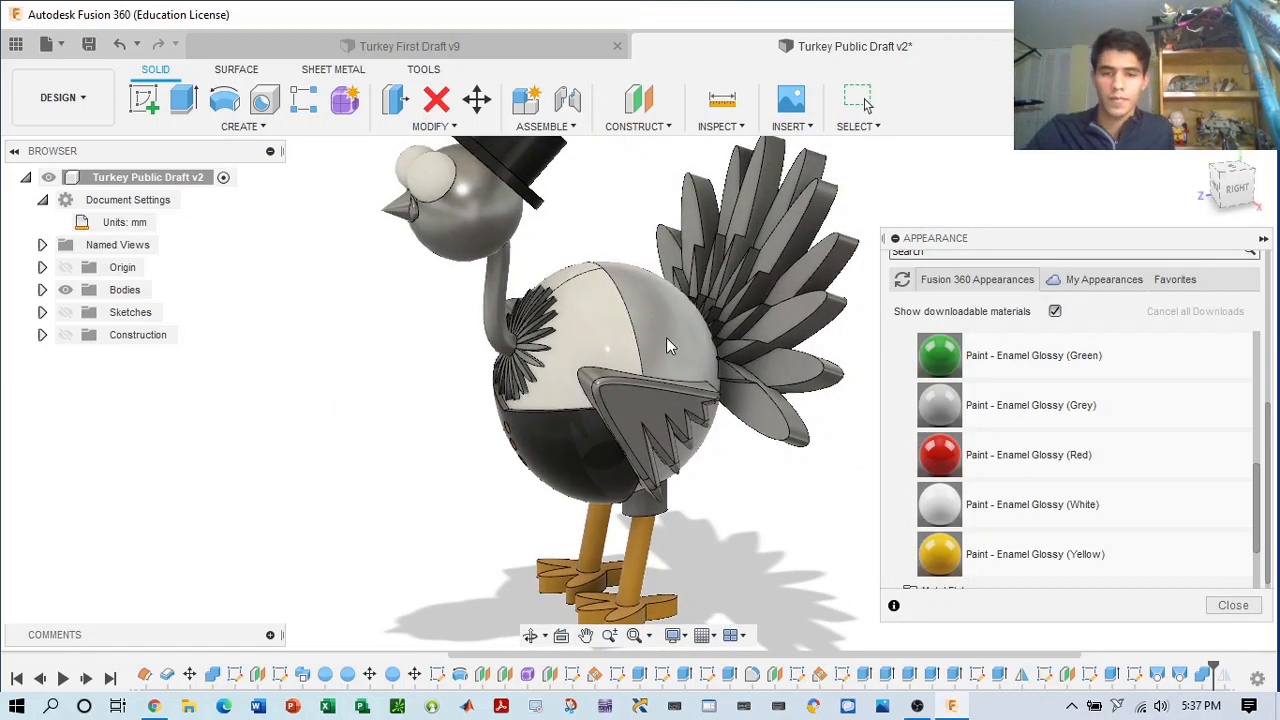
scroll(955, 360, up, 3)
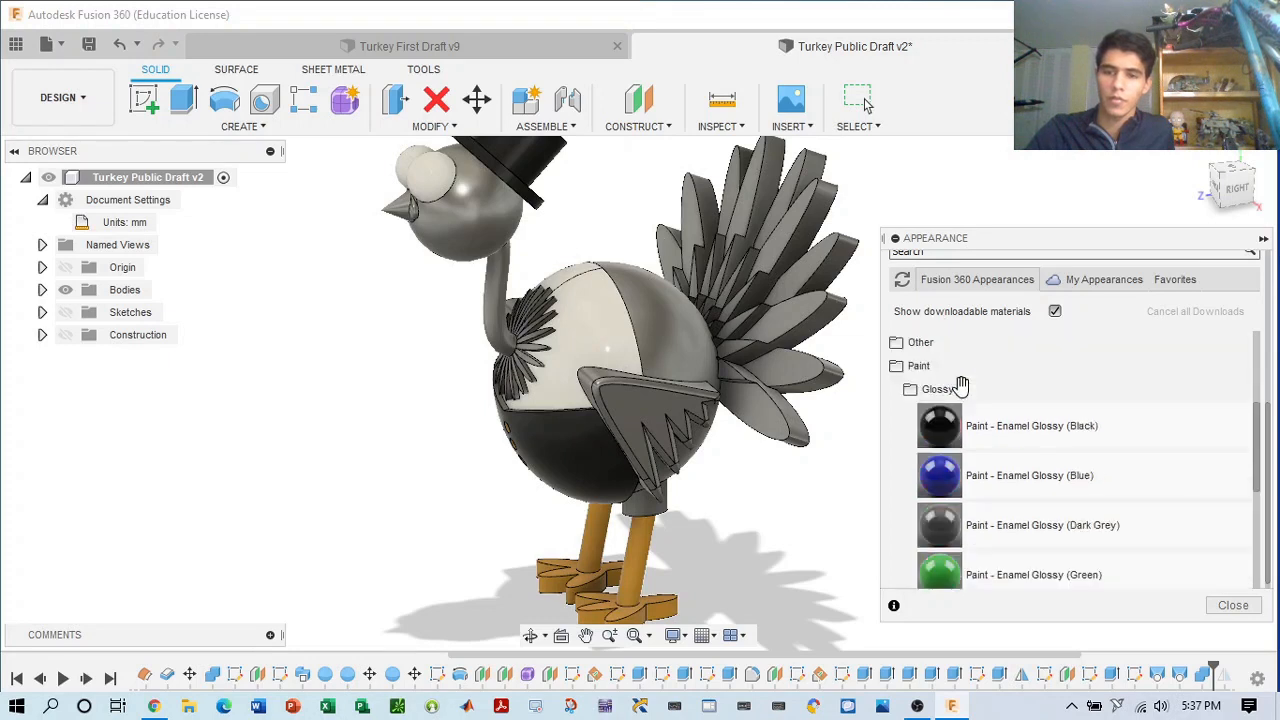
scroll(963, 393, down, 4)
scroll(900, 410, up, 4)
click(912, 432)
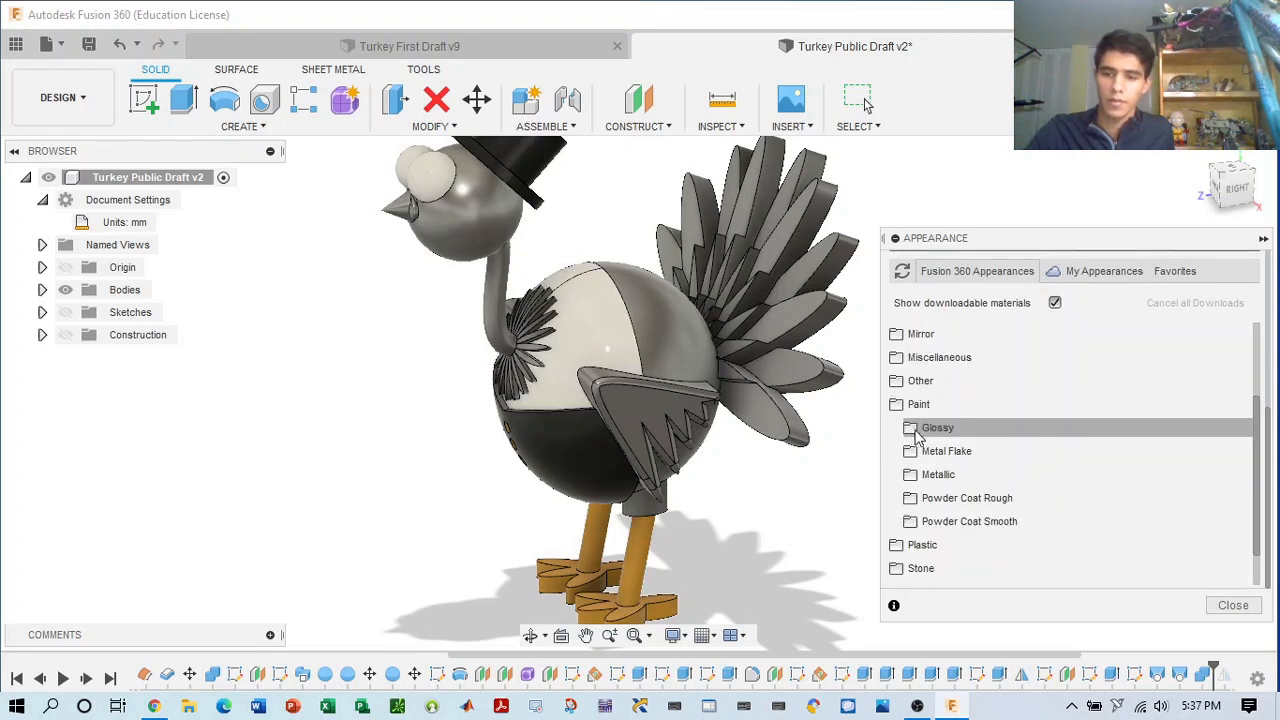
scroll(934, 449, down, 1)
click(935, 498)
scroll(962, 498, down, 8)
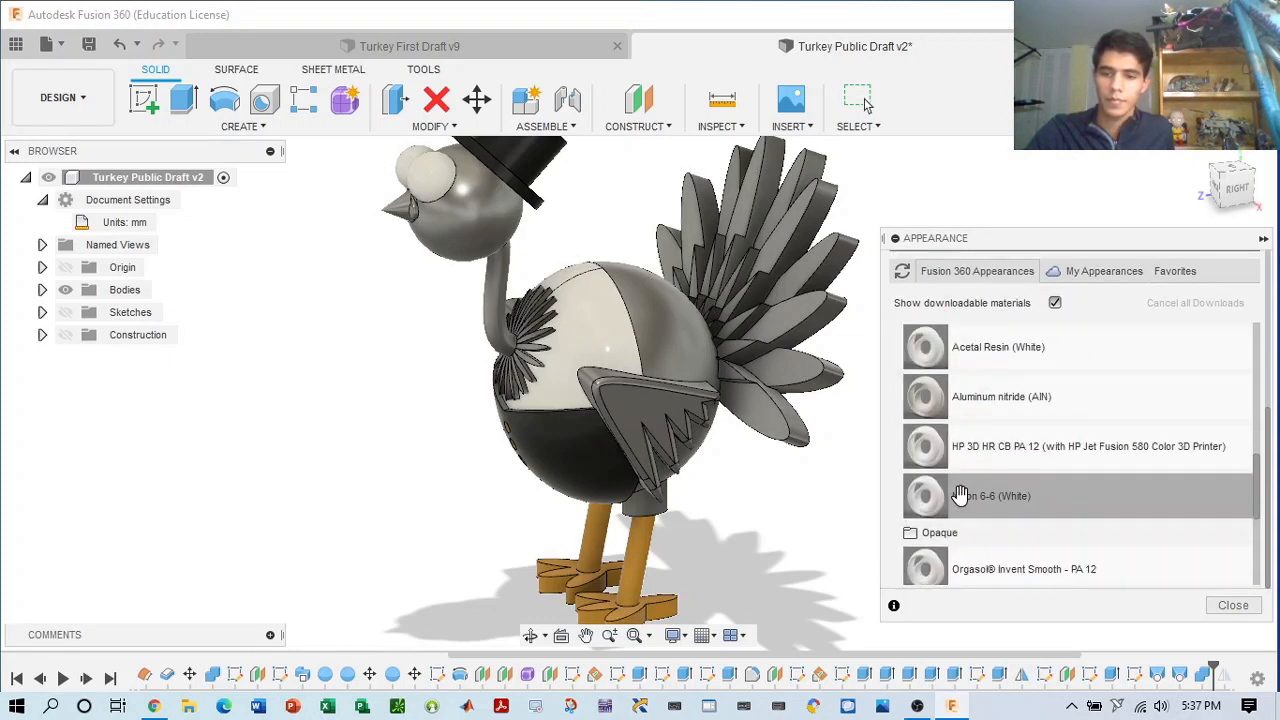
scroll(966, 491, up, 9)
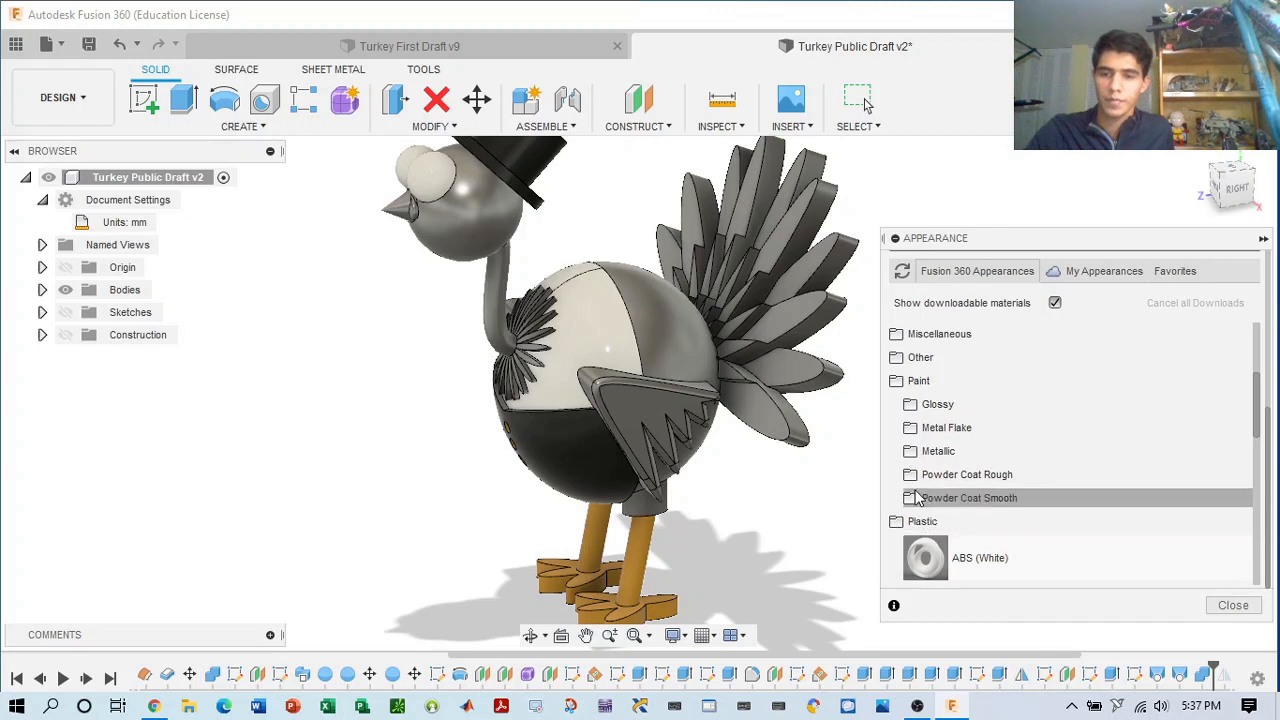
click(920, 522)
click(905, 383)
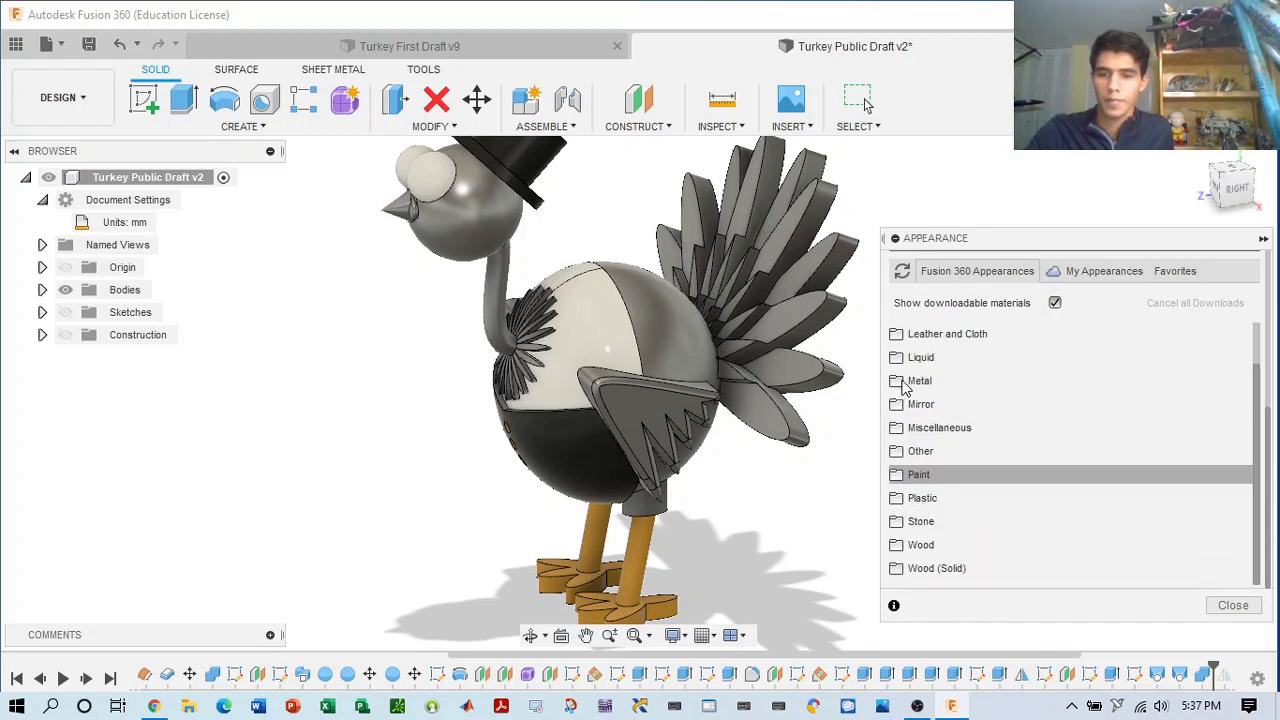
- Examine the Wood appearances, including Cherry and Mahogany, and check the Paint subfolders again
click(912, 548)
scroll(931, 491, down, 6)
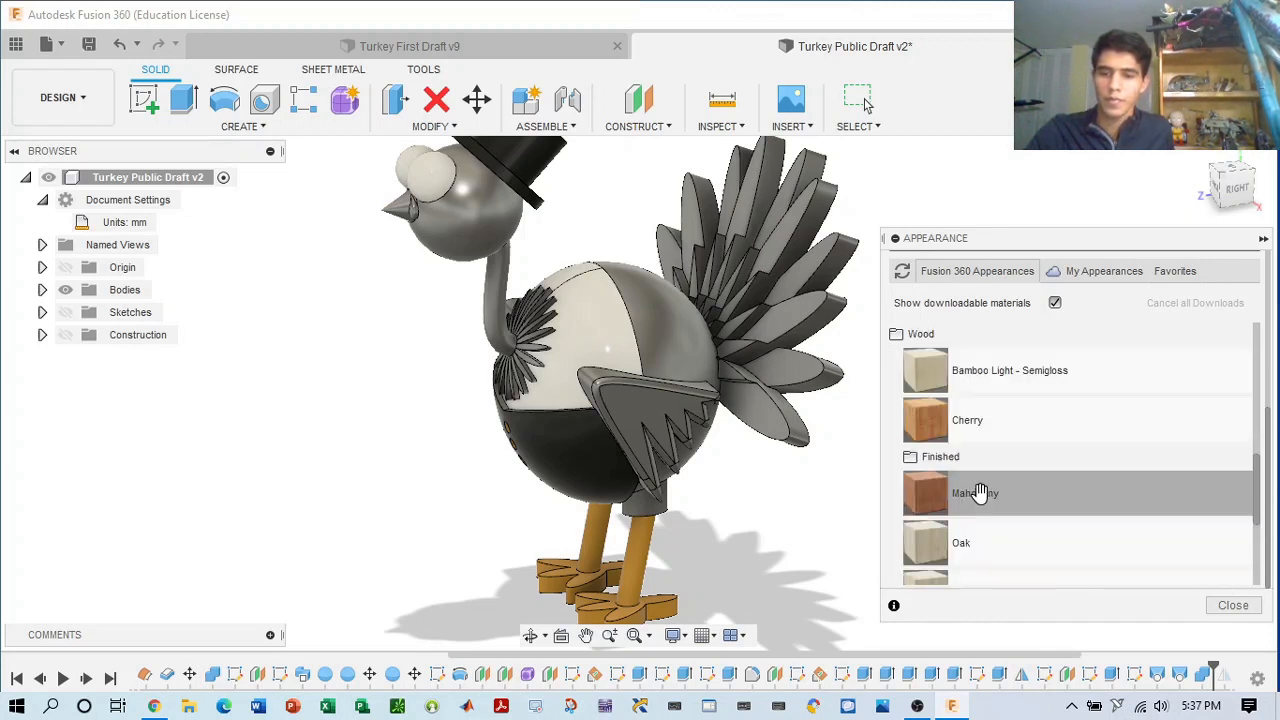
scroll(975, 491, up, 5)
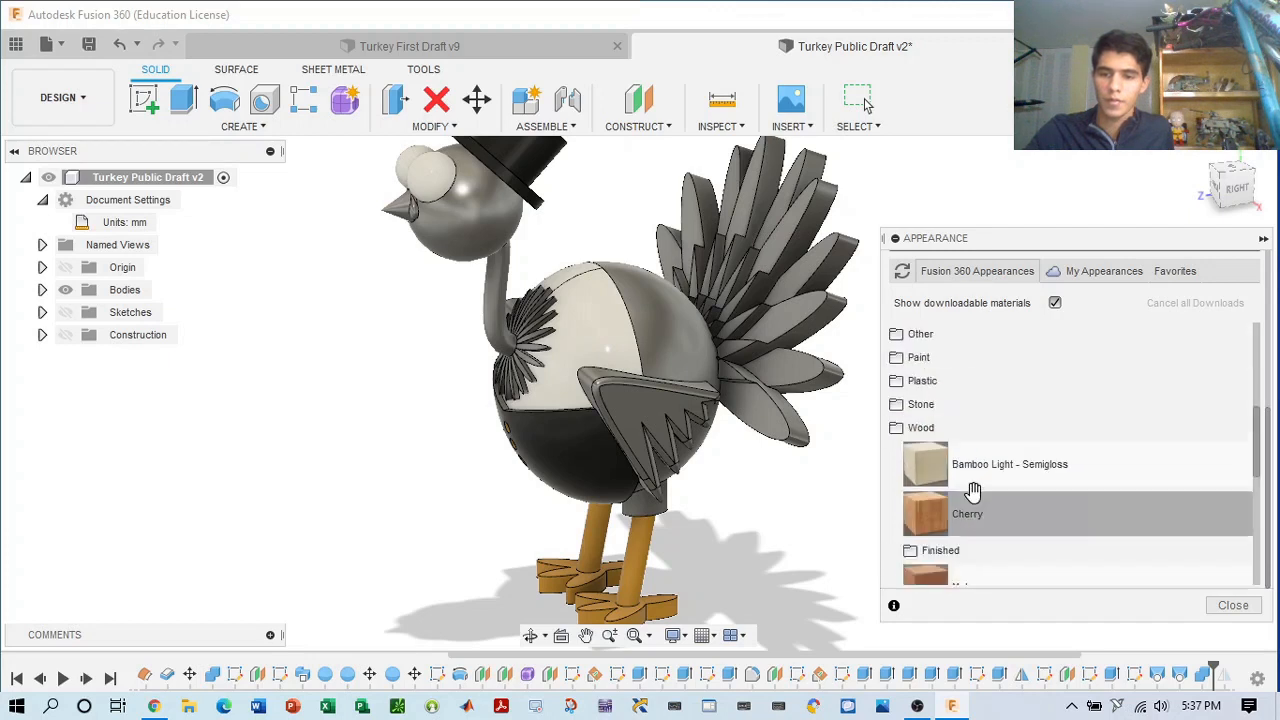
click(904, 442)
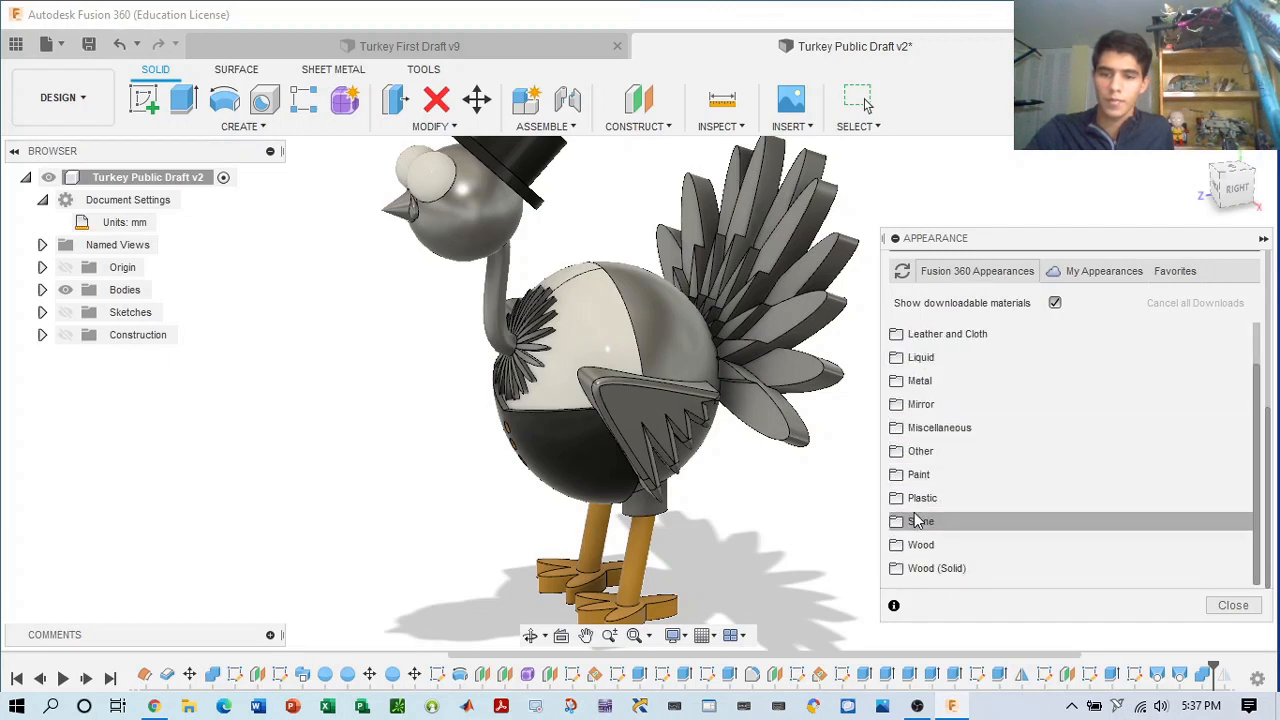
click(912, 474)
scroll(965, 505, down, 3)
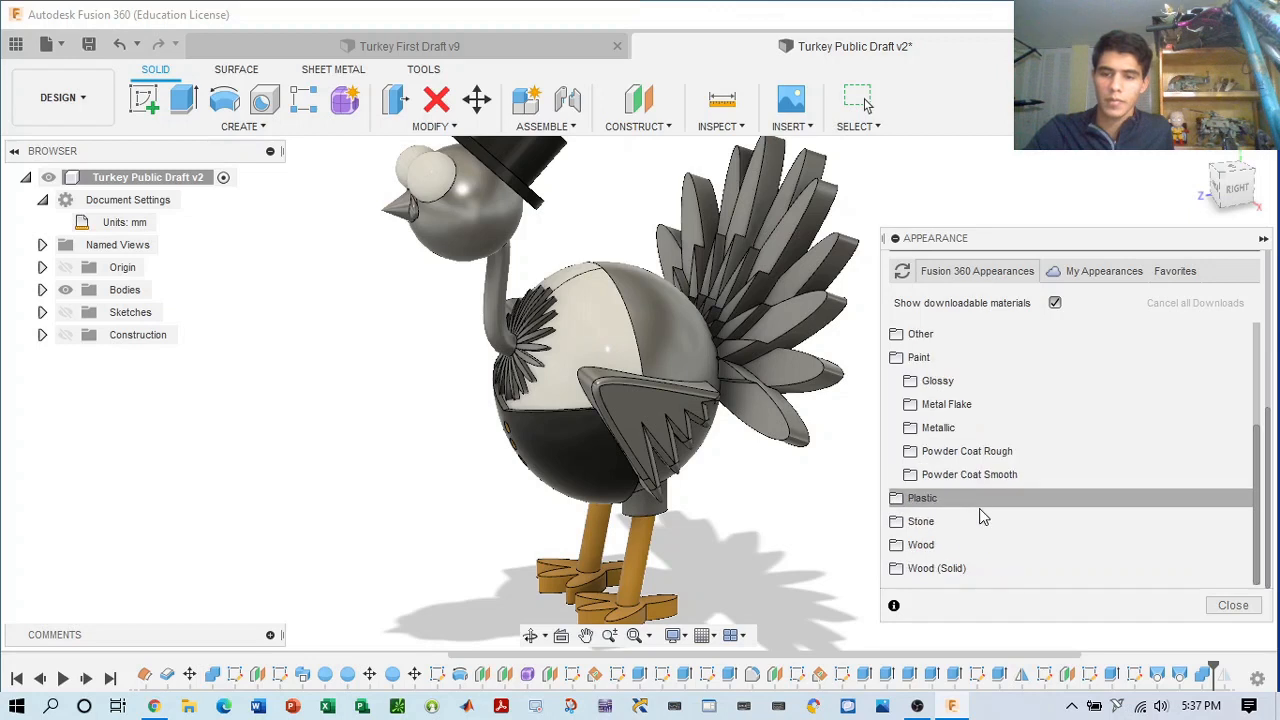
click(912, 357)
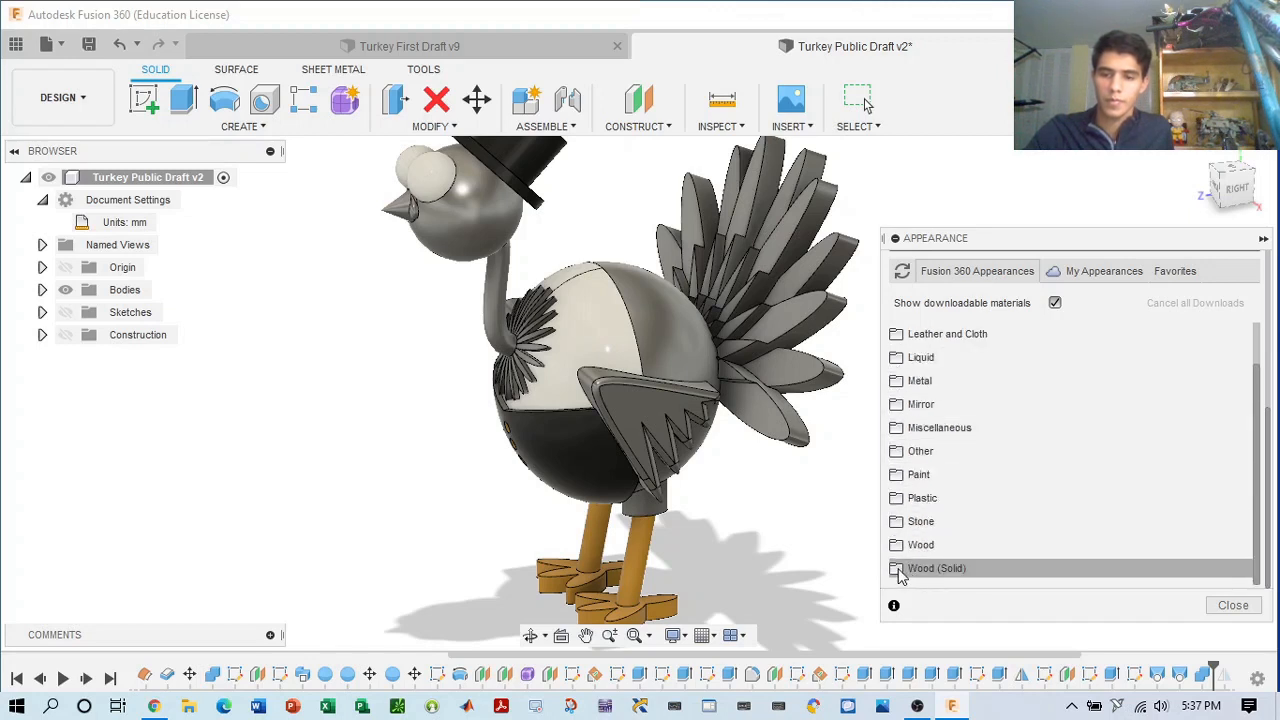
- Look through the Painted and Stained appearances in the Wood (Solid) folder
click(930, 568)
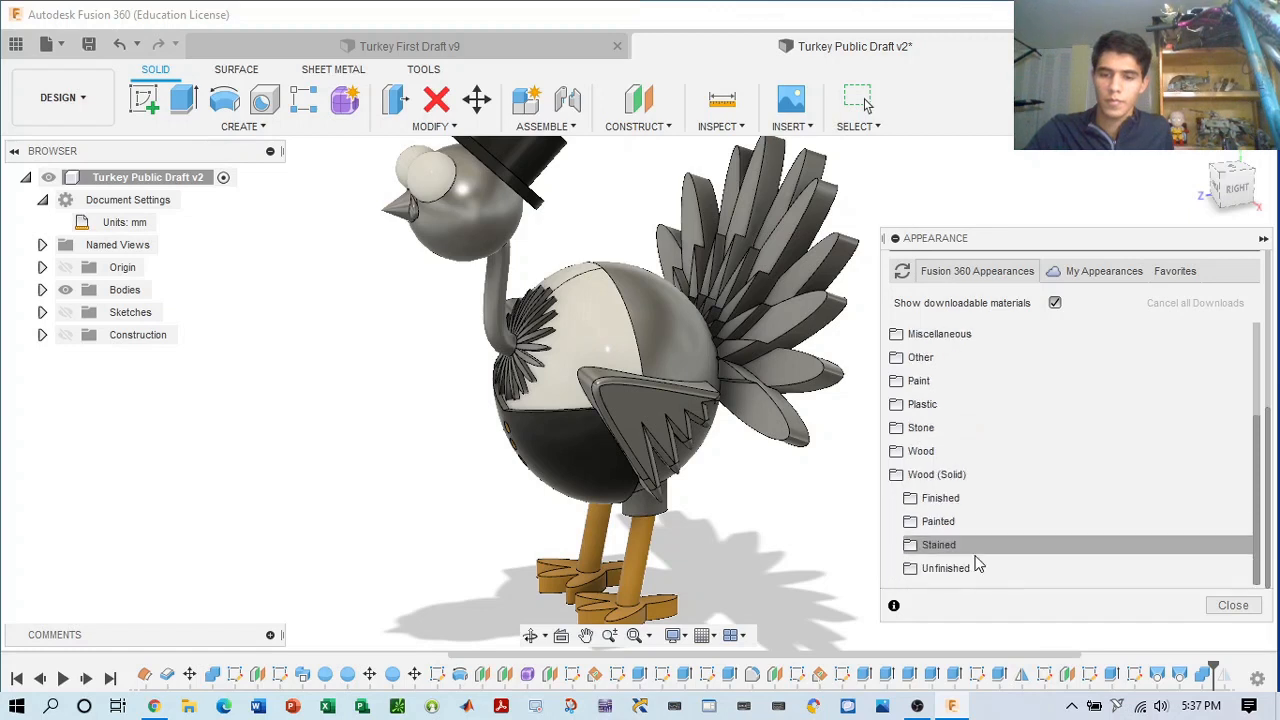
click(981, 532)
scroll(974, 509, up, 6)
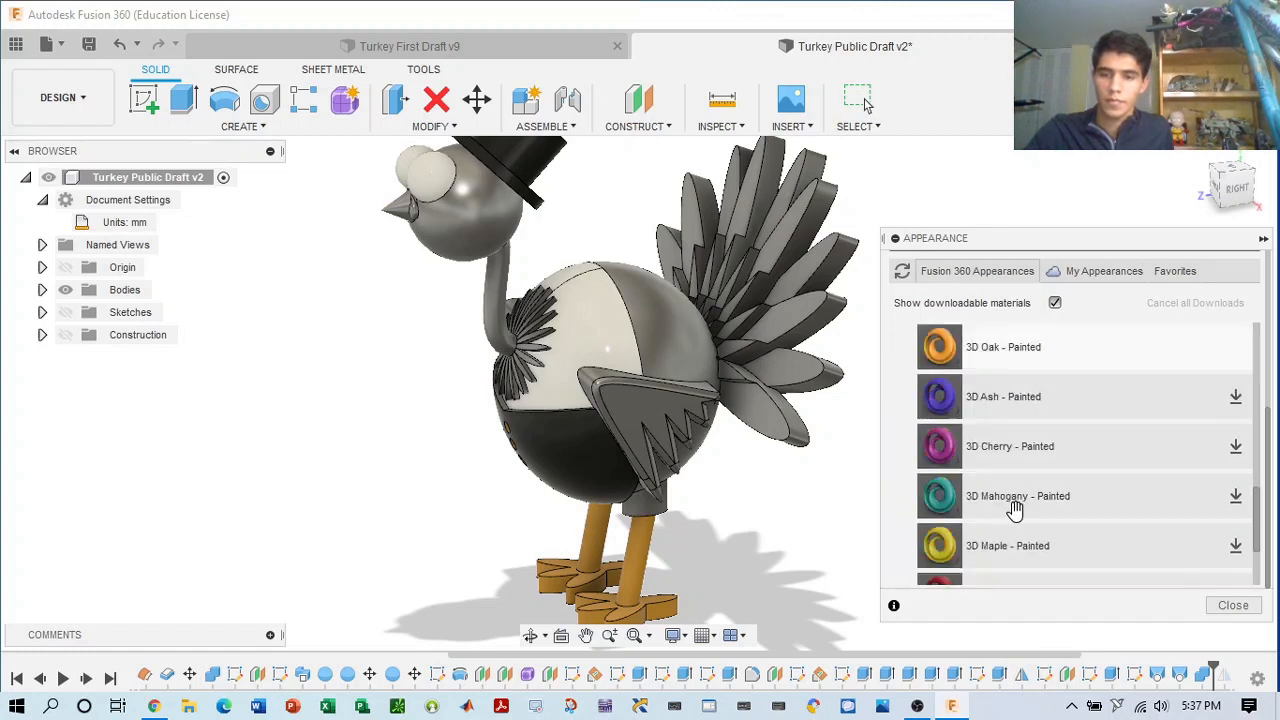
scroll(963, 534, down, 3)
scroll(1016, 523, down, 3)
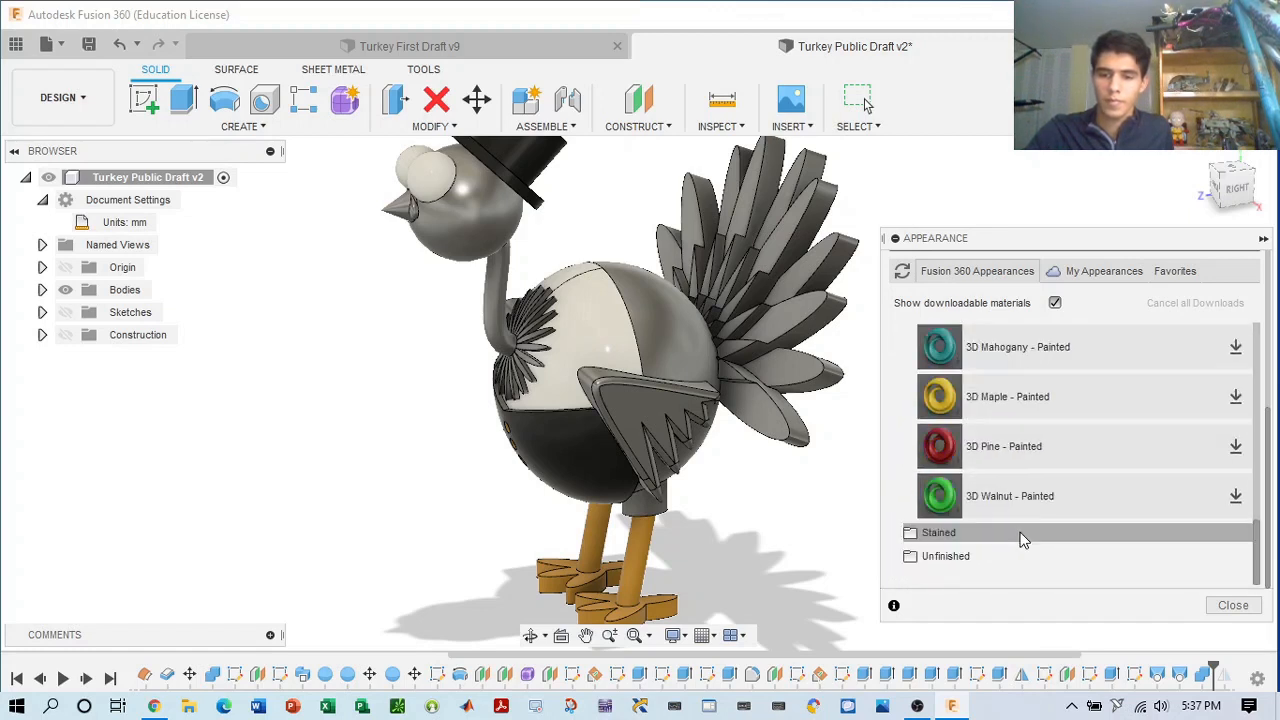
click(913, 538)
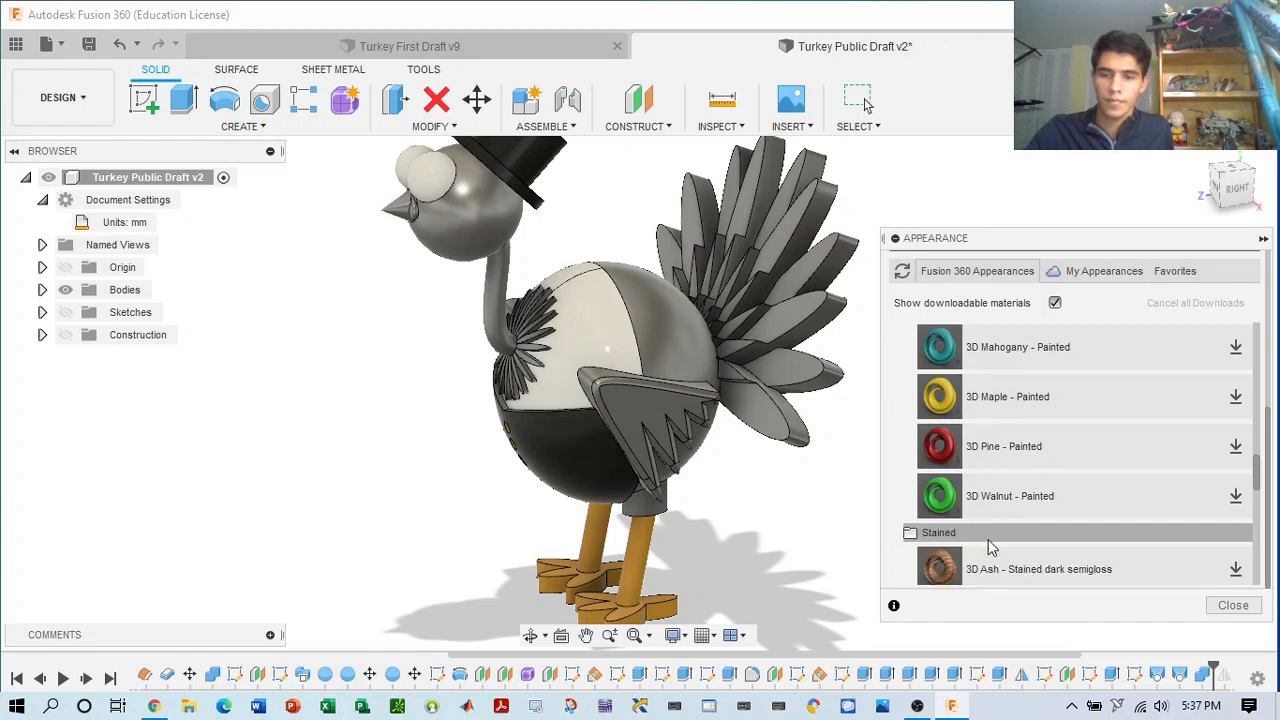
scroll(1006, 534, down, 4)
drag(940, 496, 590, 383)
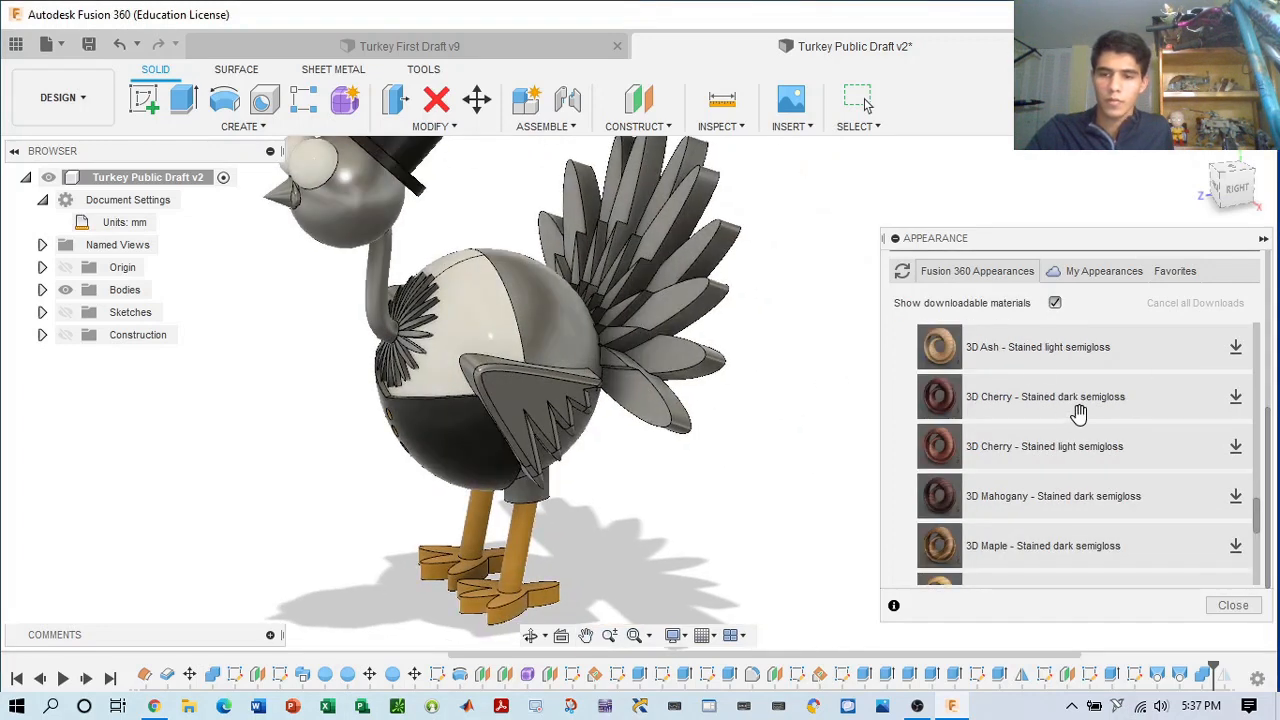
scroll(1063, 423, down, 3)
scroll(1063, 423, up, 5)
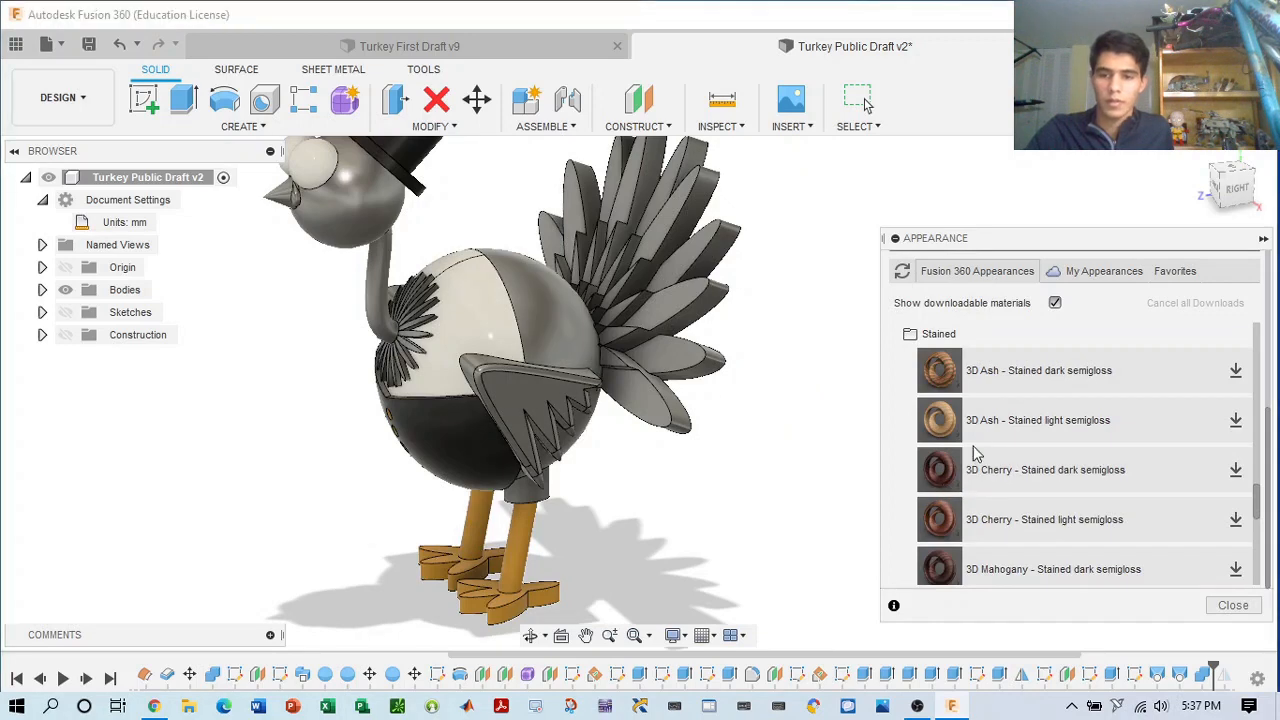
- Try to apply 3D Cherry - Stained dark semigloss to the grey rear face of the turkey's body
drag(940, 470, 555, 323)
drag(940, 470, 526, 287)
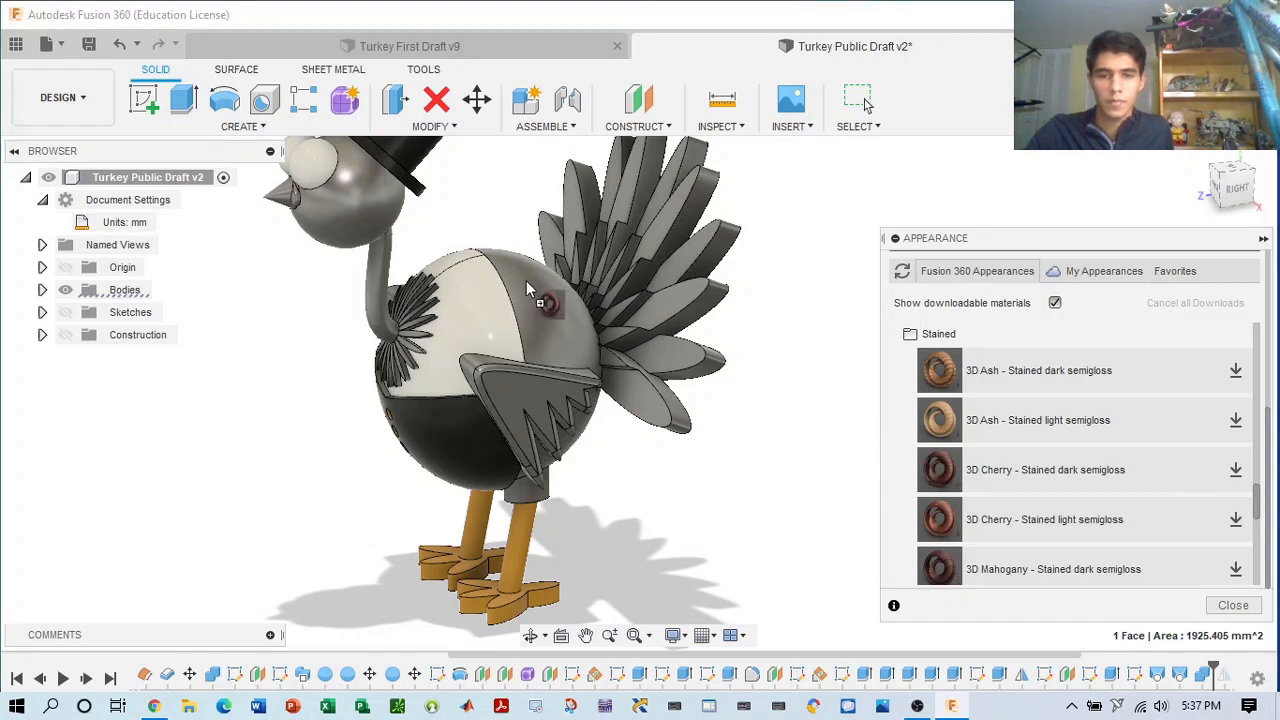
scroll(566, 311, down, 2)
scroll(562, 317, up, 5)
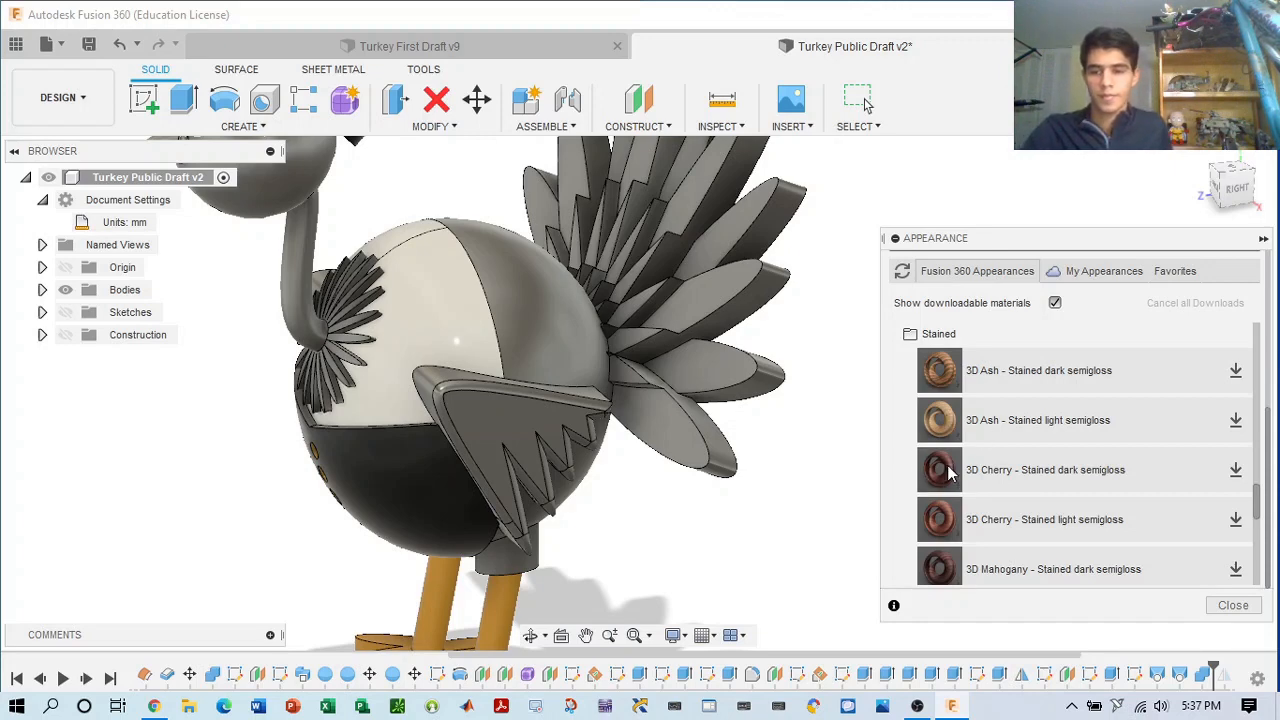
- Download 3D Cherry - Stained dark semigloss and try to apply it to the body's grey rear face
click(1236, 470)
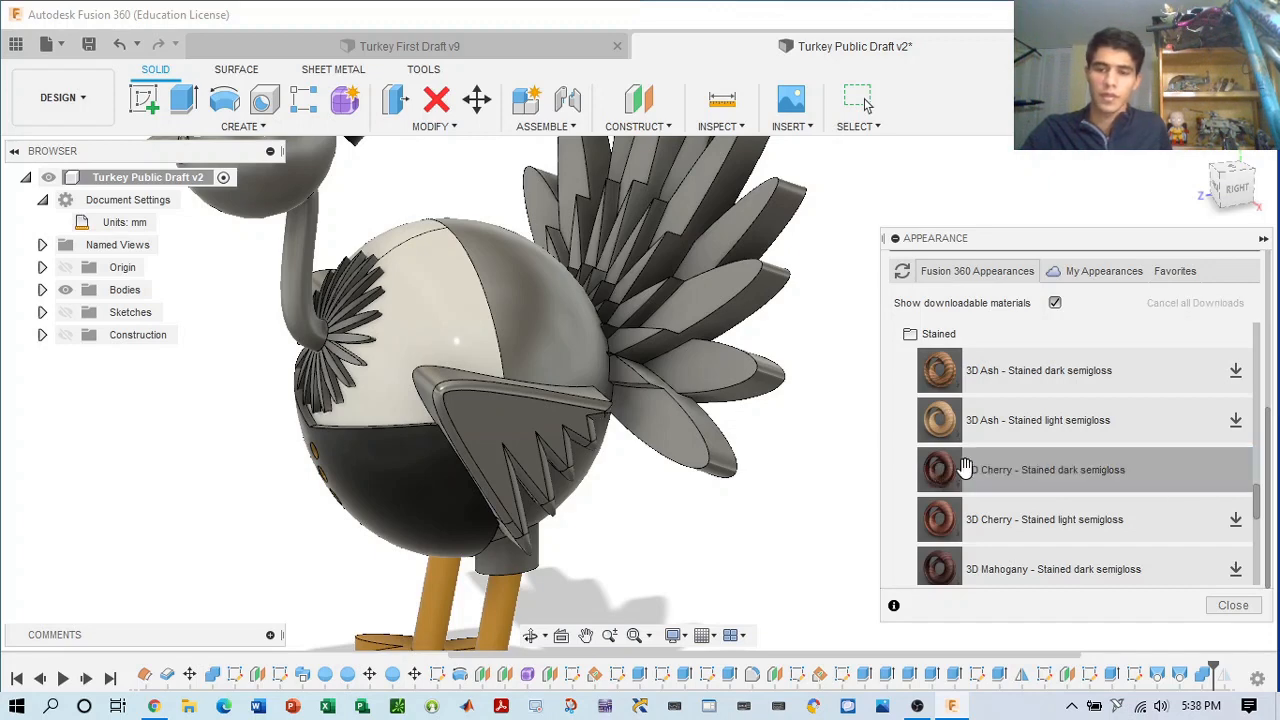
drag(945, 472, 514, 308)
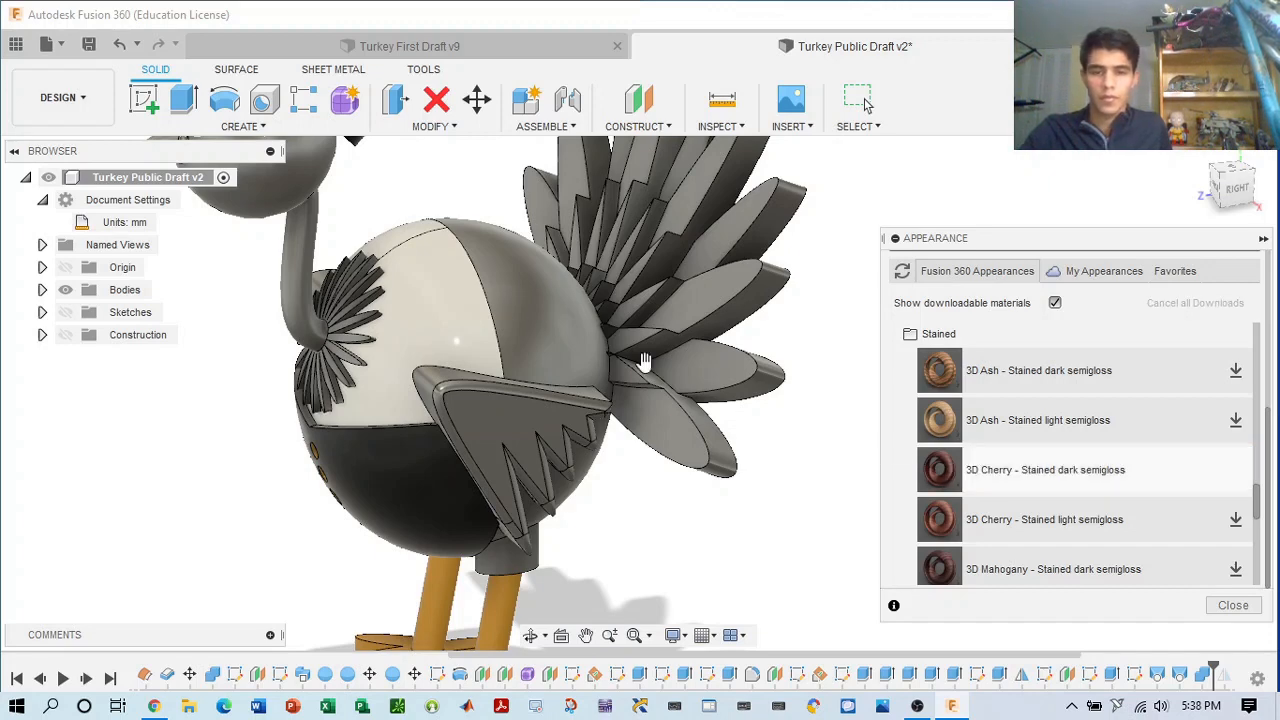
drag(940, 472, 514, 298)
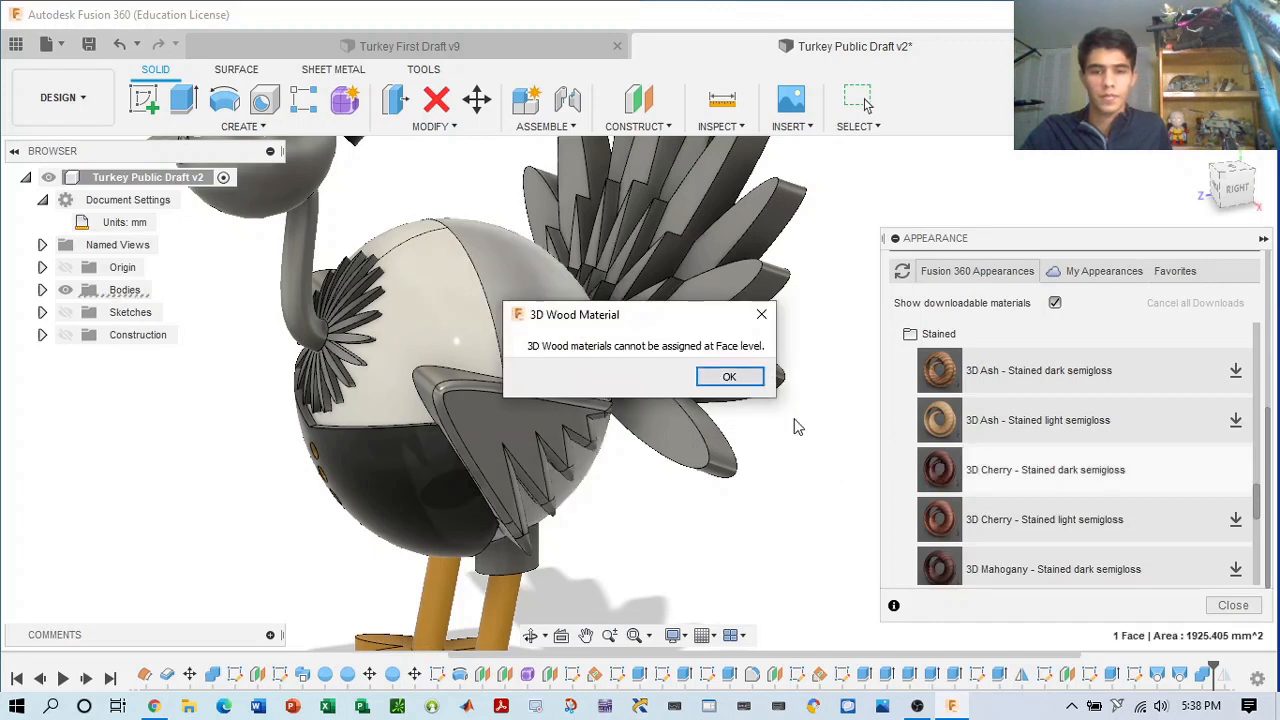
click(761, 314)
- Switch the appearance target to Bodies/Components and try to apply 3D Cherry - Stained dark semigloss to the turkey's body
scroll(1083, 386, down, 5)
scroll(1098, 398, down, 5)
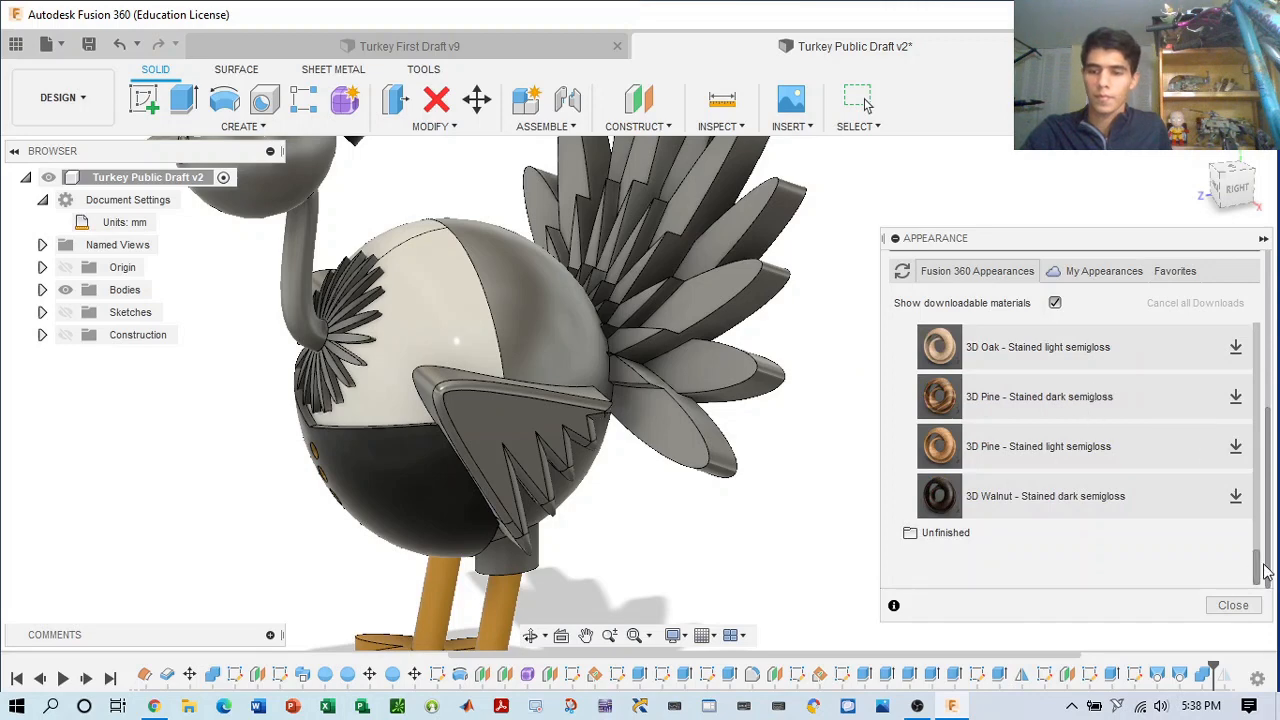
scroll(1159, 450, up, 5)
scroll(1159, 450, up, 10)
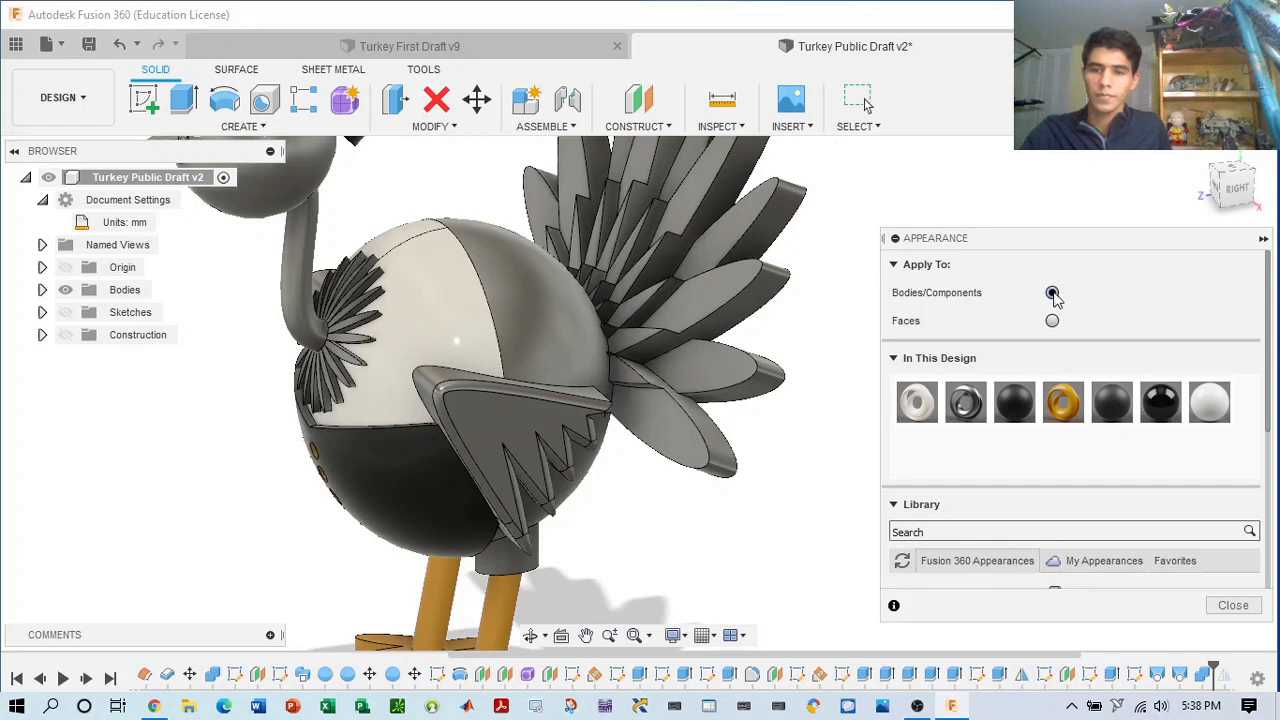
scroll(1067, 441, down, 5)
scroll(1030, 477, down, 5)
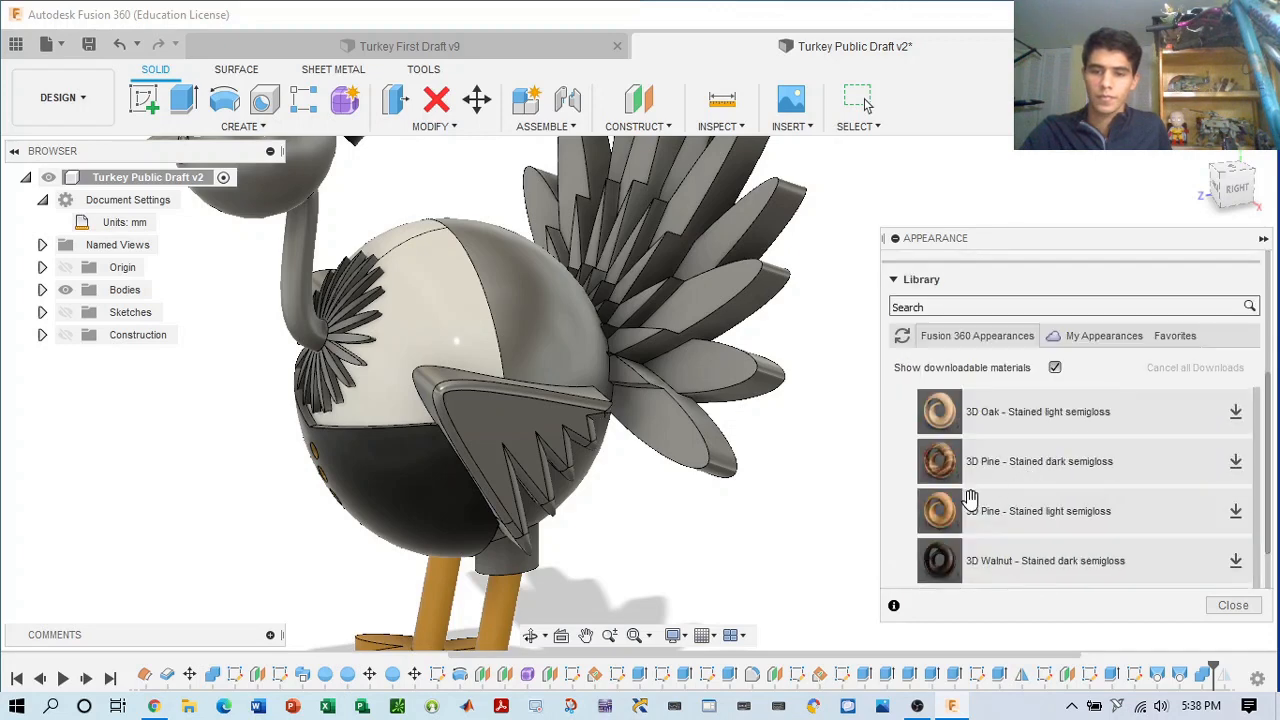
scroll(958, 440, up, 3)
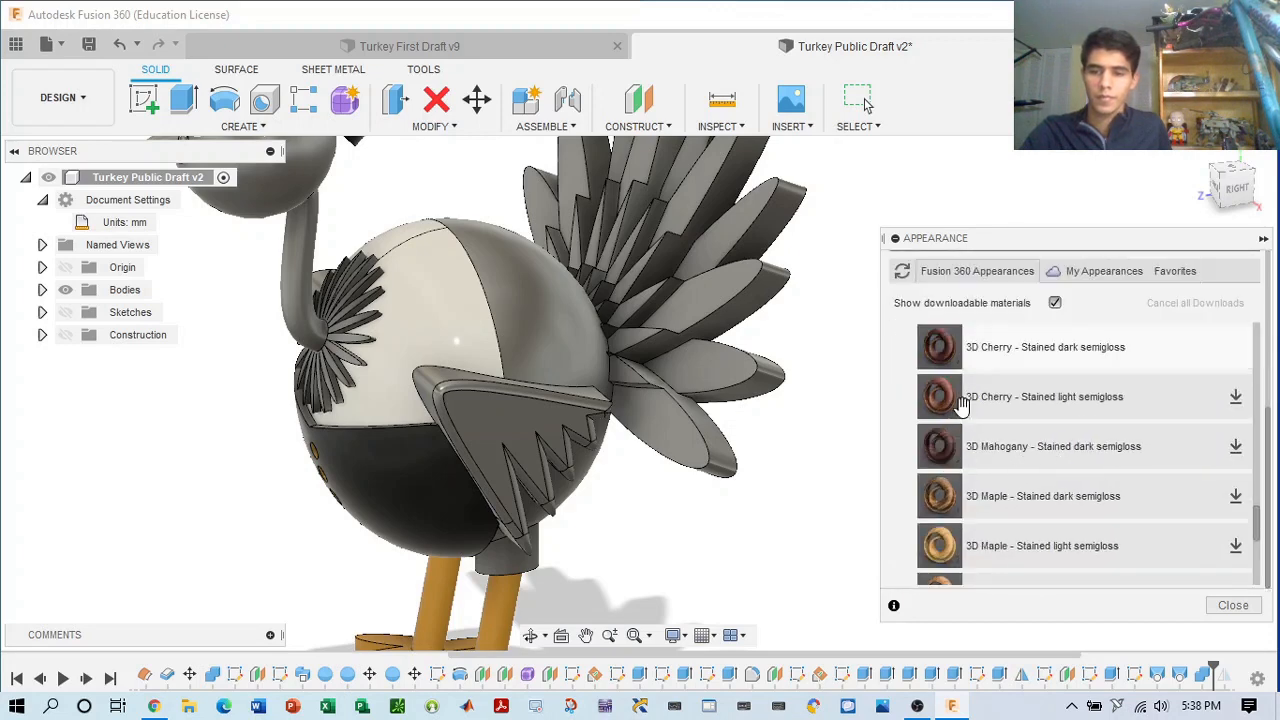
click(941, 355)
drag(943, 355, 539, 298)
drag(928, 368, 543, 320)
click(731, 374)
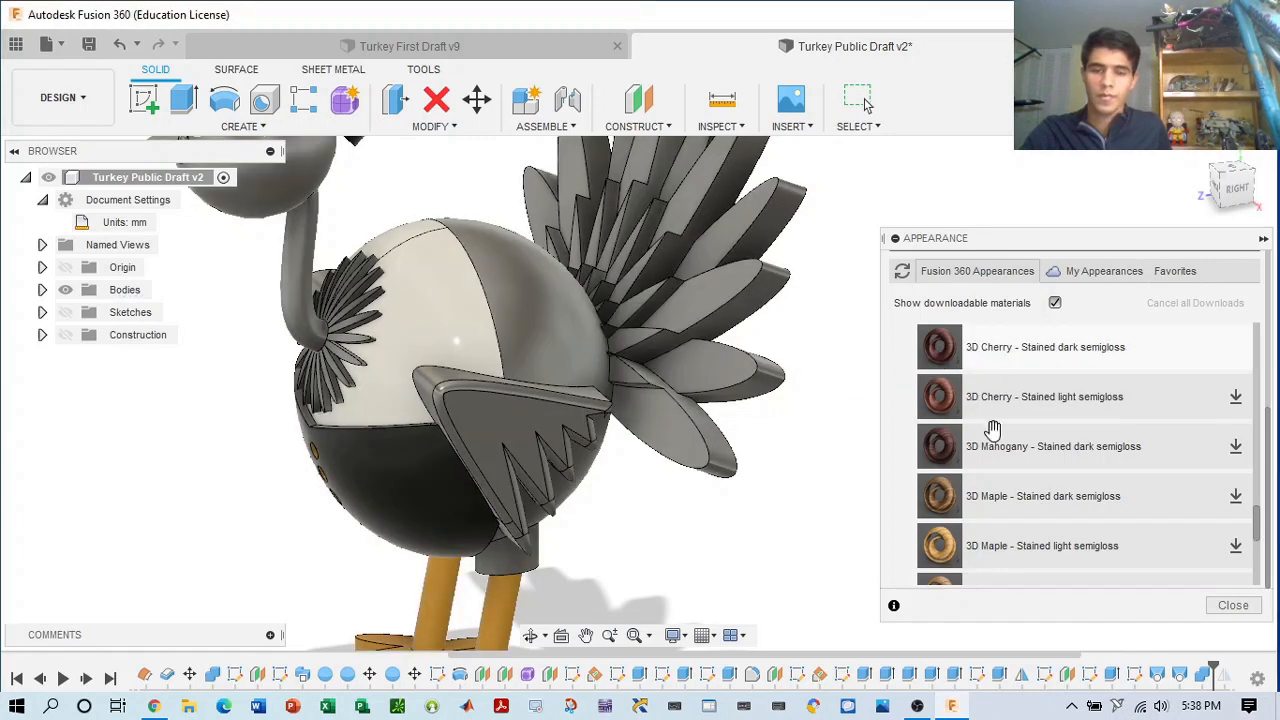
- Close the appearance settings and bring the turkey's coloured front into view
scroll(899, 450, up, 2)
scroll(1100, 510, down, 5)
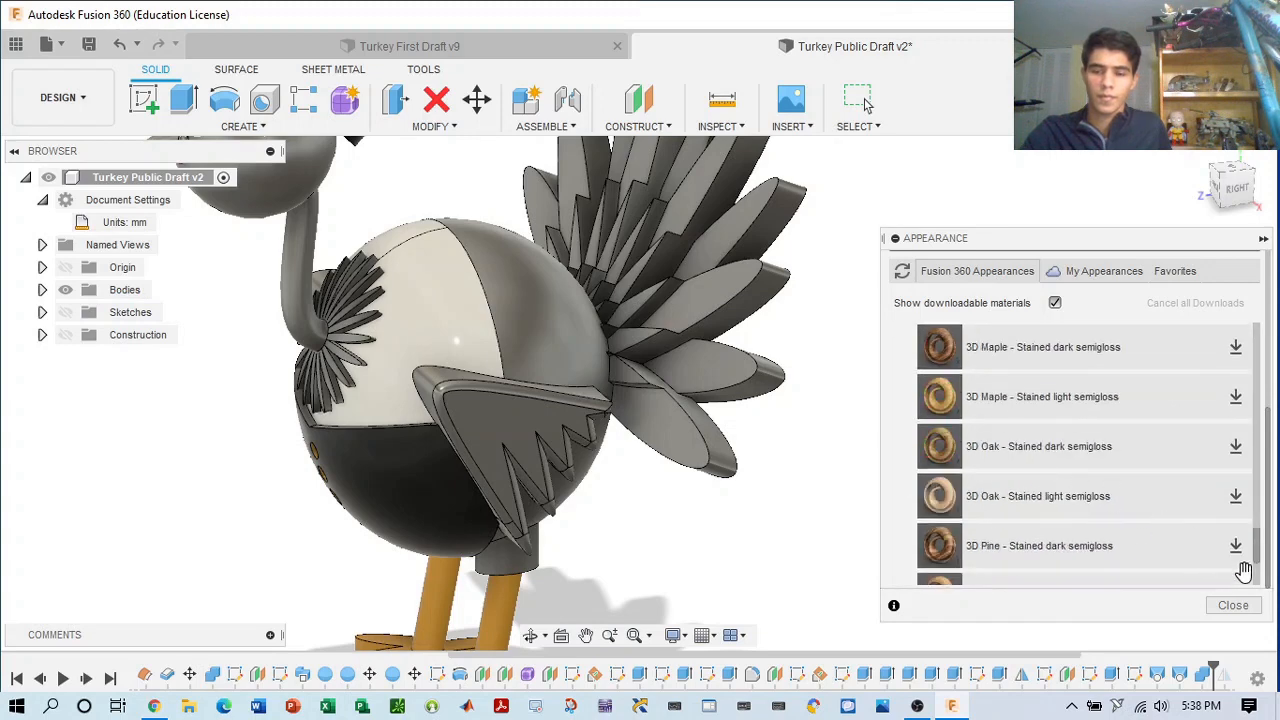
click(1233, 606)
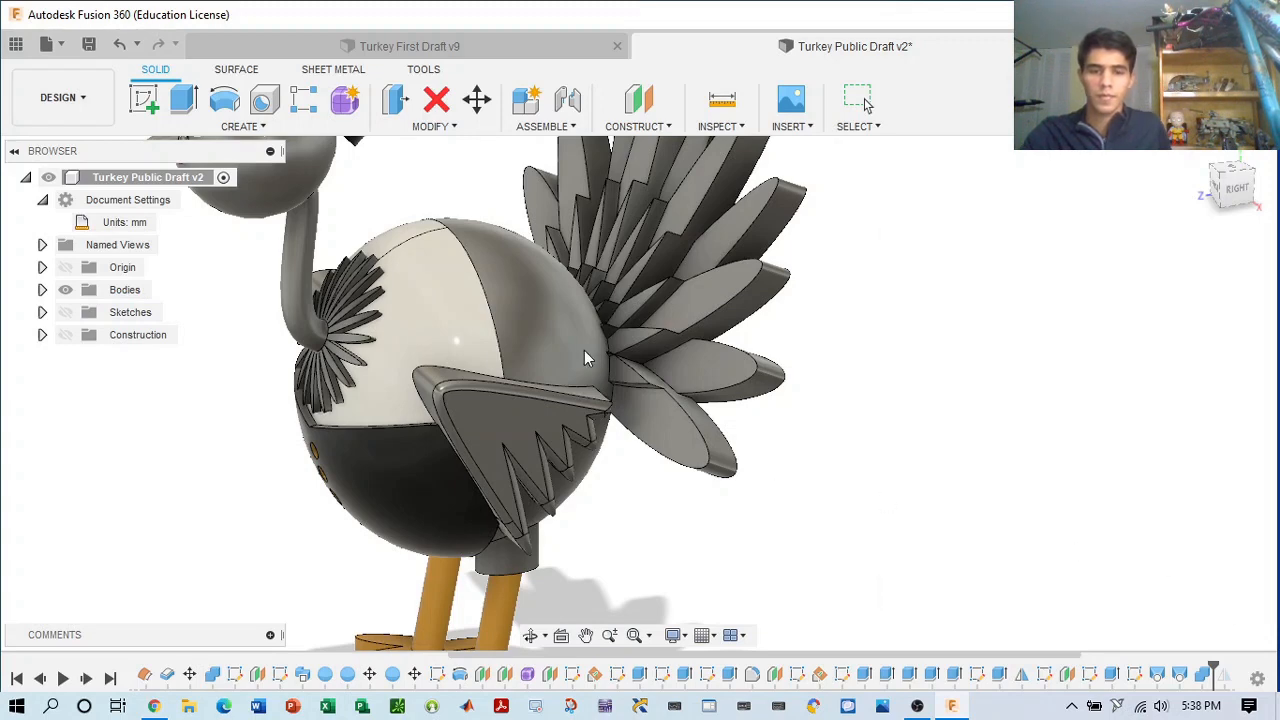
drag(1239, 203, 1276, 185)
middle_drag(736, 215, 806, 303)
scroll(772, 258, up, 4)
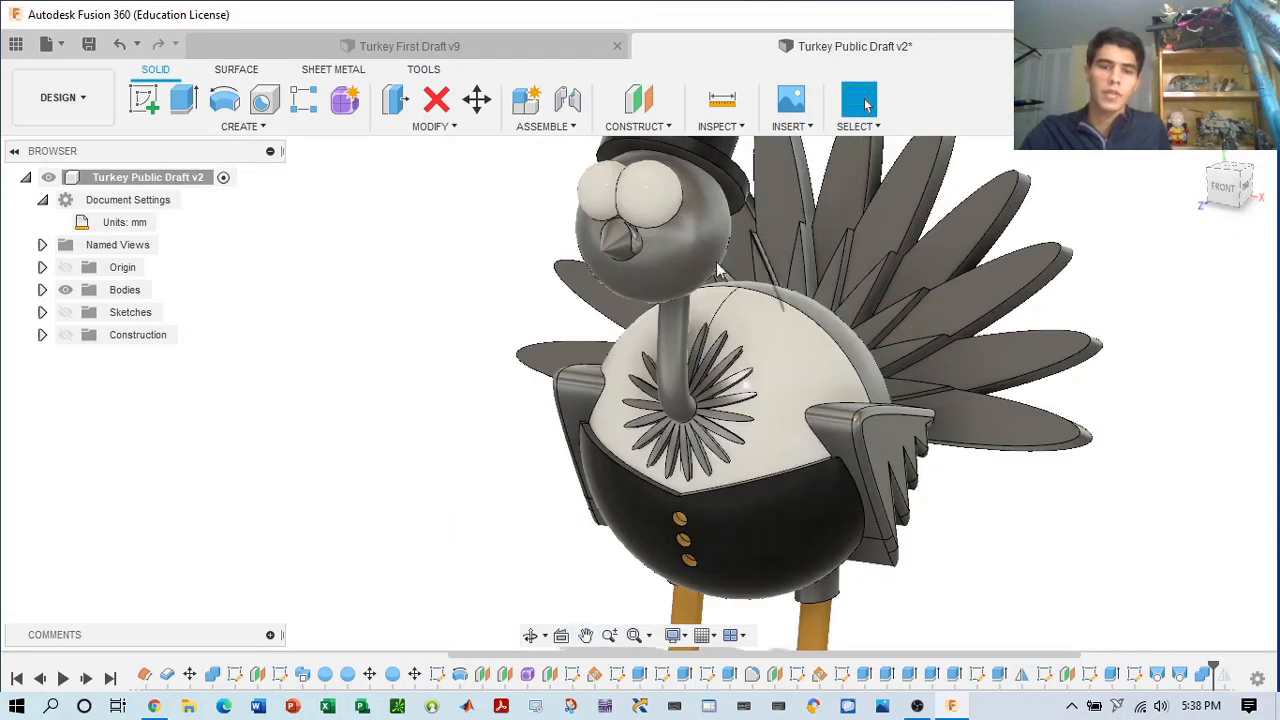
- Apply the orange-gold appearance already in the design to the turkey's conical beak
scroll(627, 254, up, 4)
scroll(627, 252, up, 2)
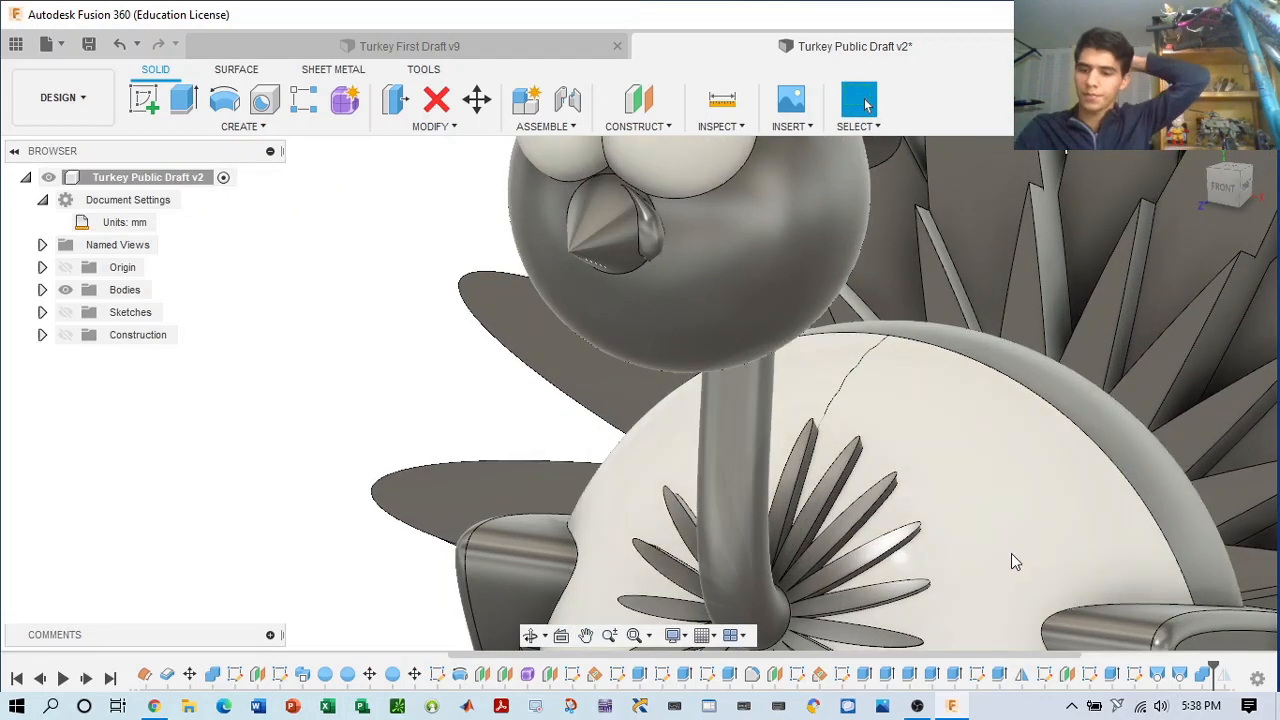
scroll(678, 296, down, 2)
right_click(625, 230)
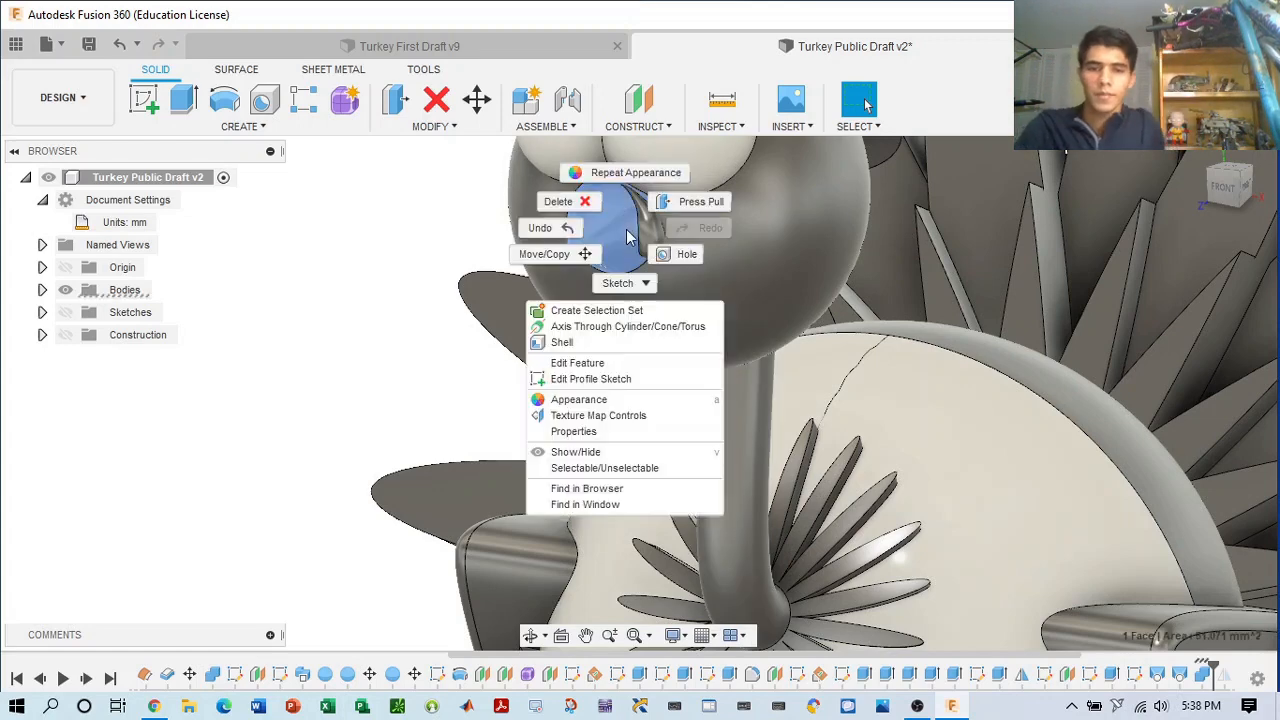
click(634, 172)
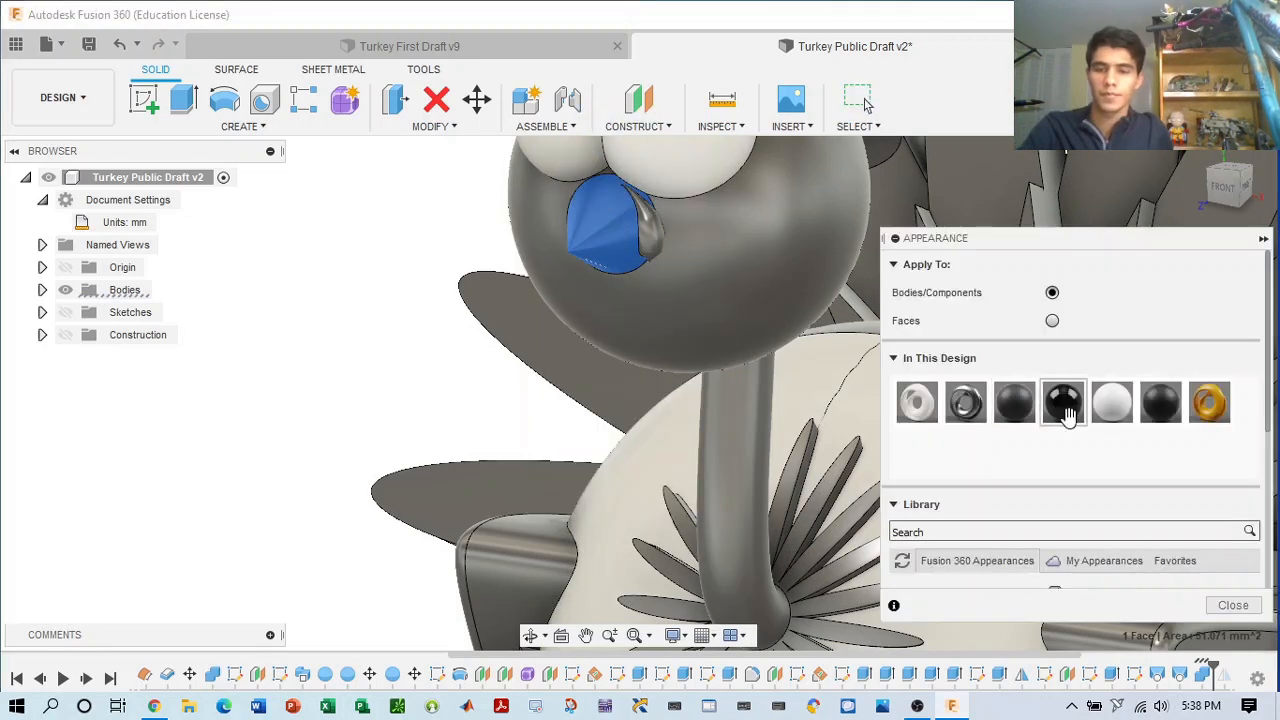
drag(1212, 410, 595, 222)
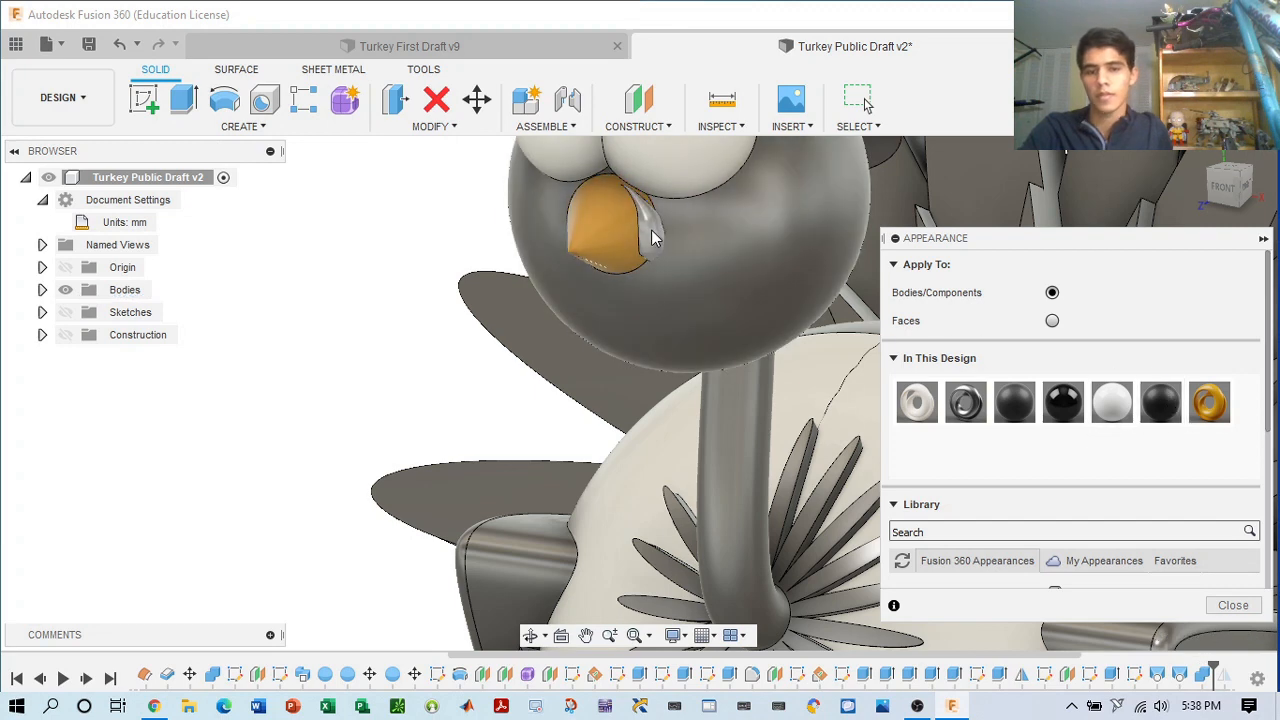
- Download the 3D Pine - Painted appearance and try to apply it to the grey snood beside the beak
scroll(955, 420, down, 5)
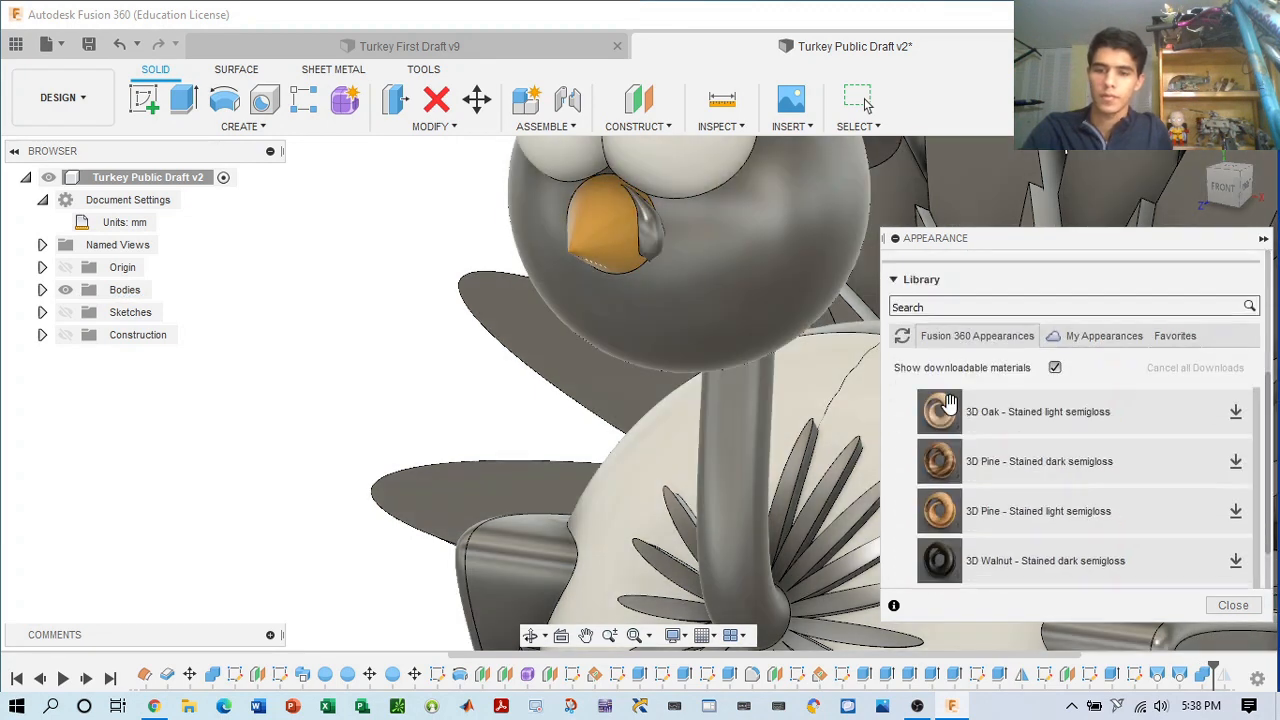
scroll(982, 424, up, 6)
scroll(962, 424, down, 2)
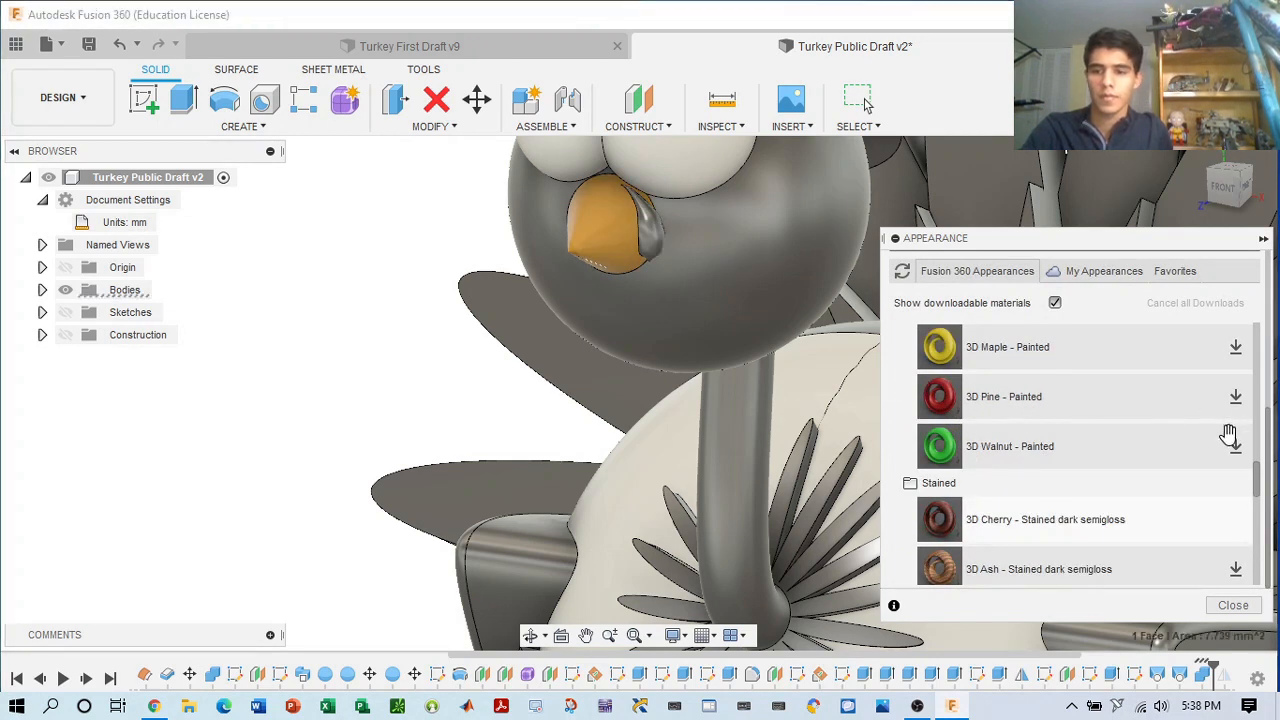
click(1236, 396)
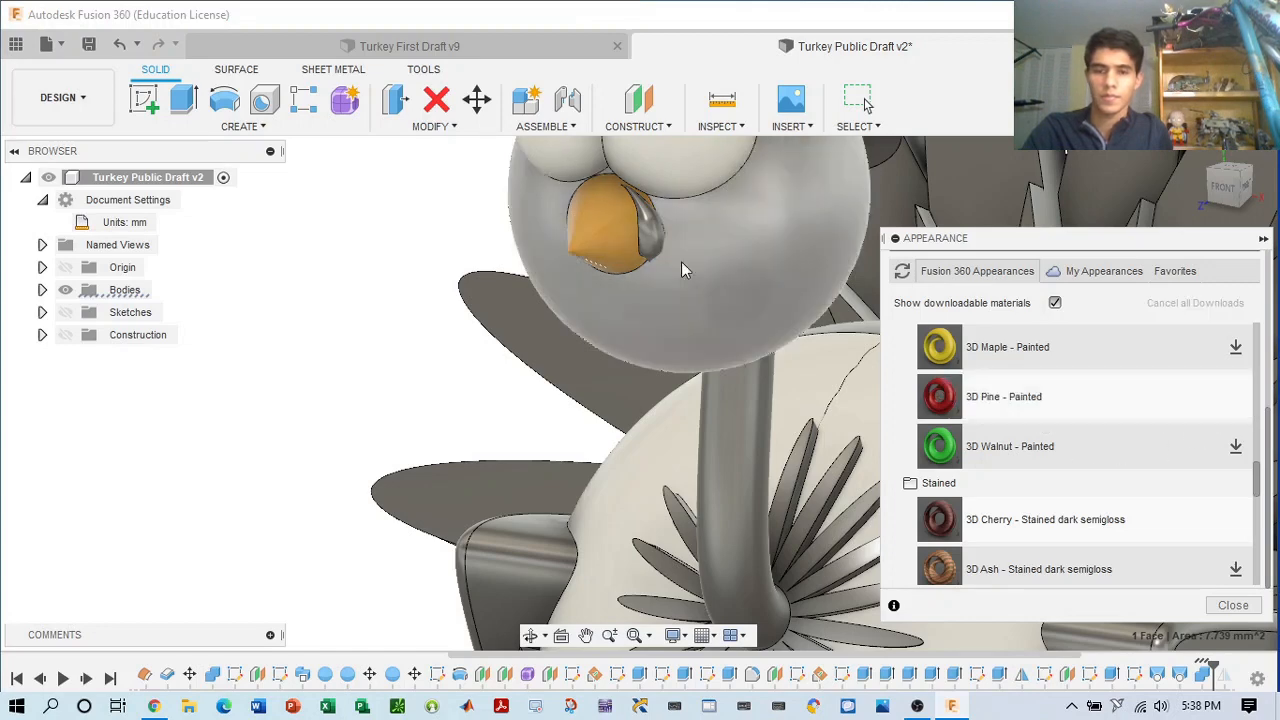
drag(946, 393, 643, 219)
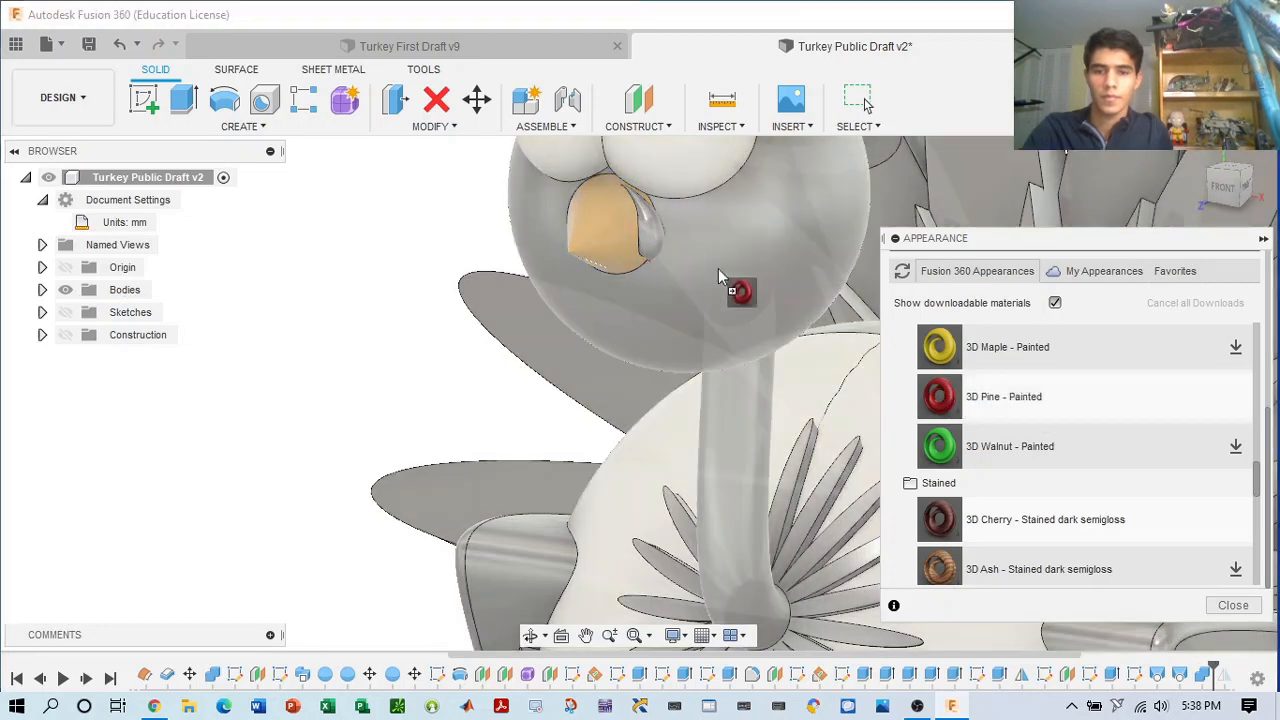
drag(718, 268, 1272, 483)
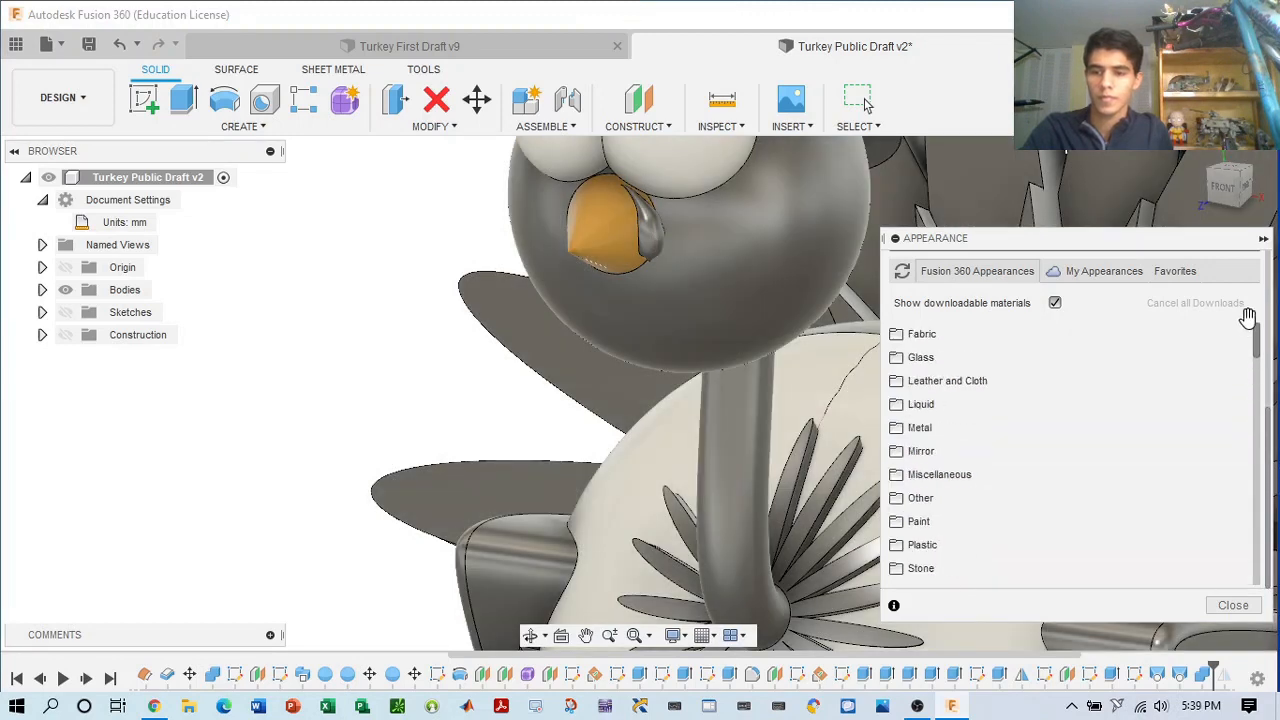
- Switch the appearance target to Faces and try to apply 3D Pine - Painted to the snood
scroll(1120, 360, up, 5)
scroll(952, 357, up, 1)
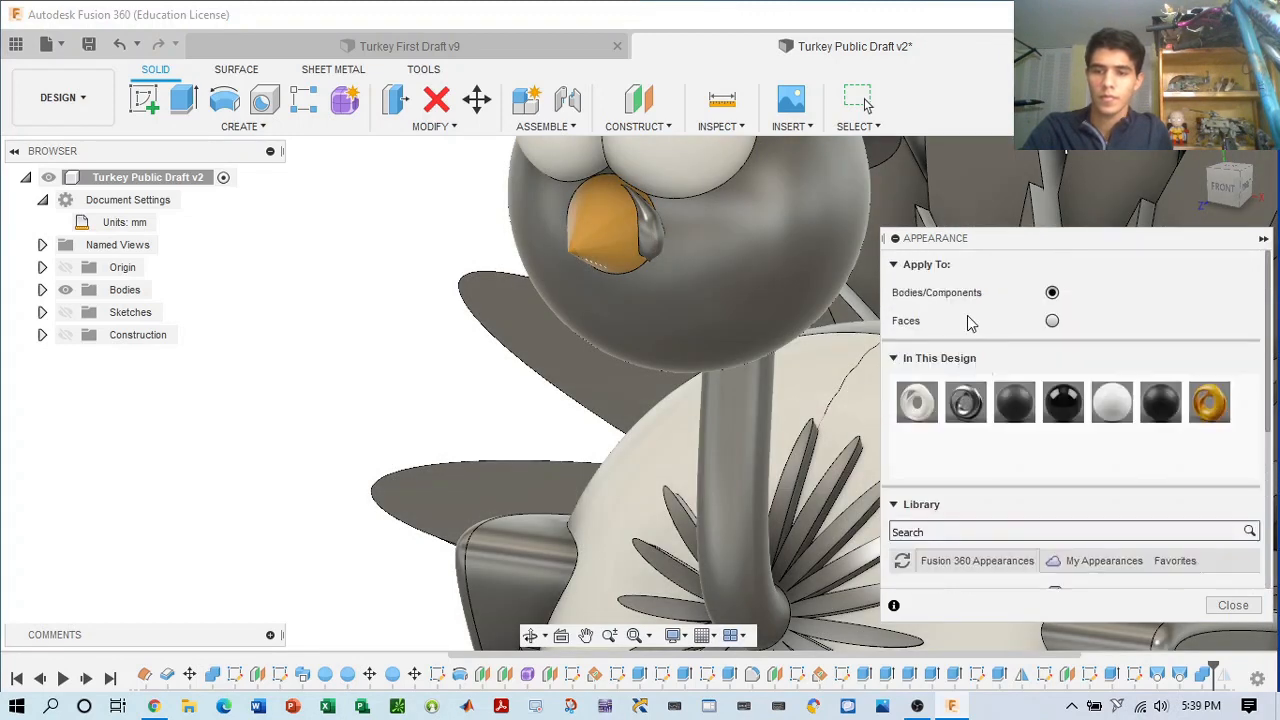
click(1052, 321)
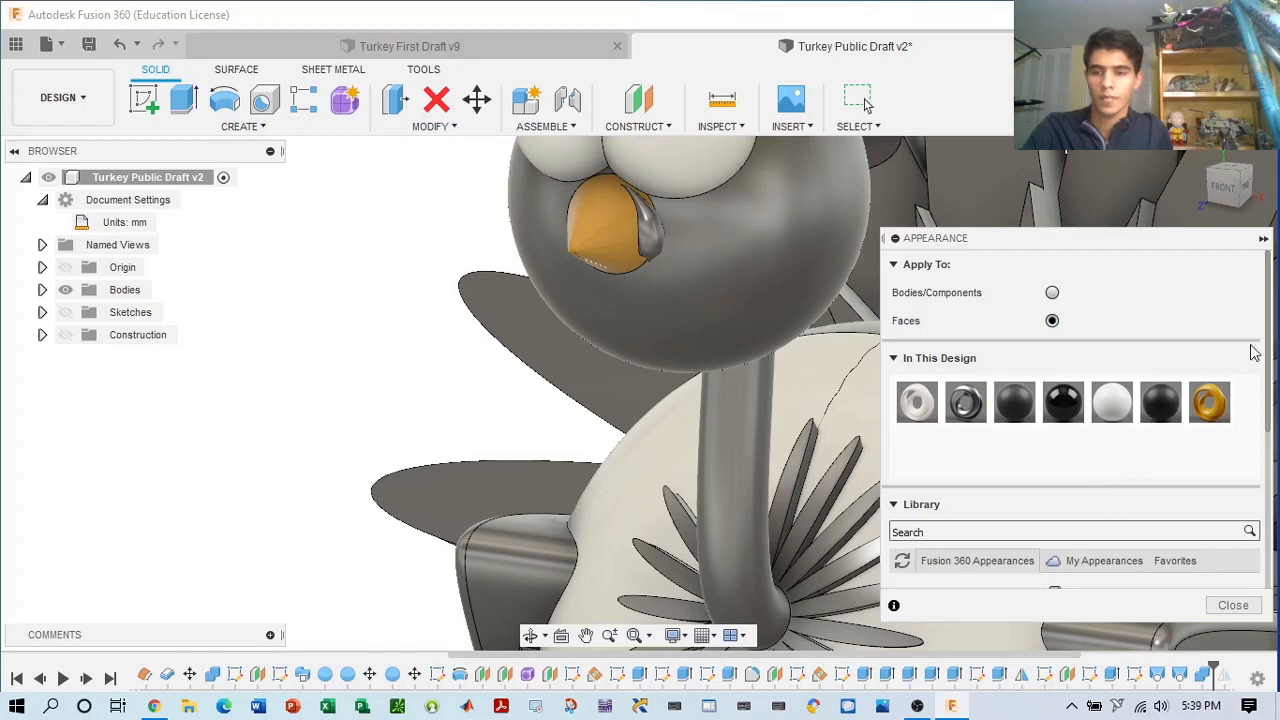
drag(1272, 320, 1262, 497)
scroll(957, 477, down, 5)
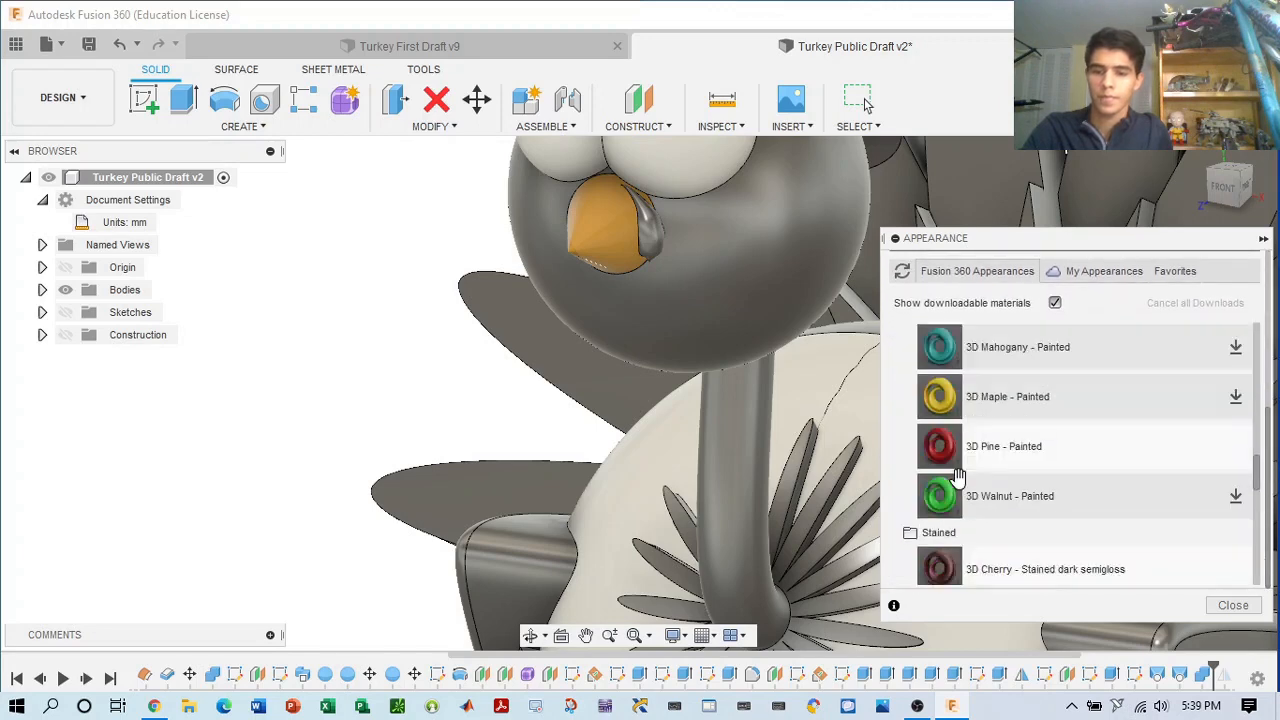
click(658, 238)
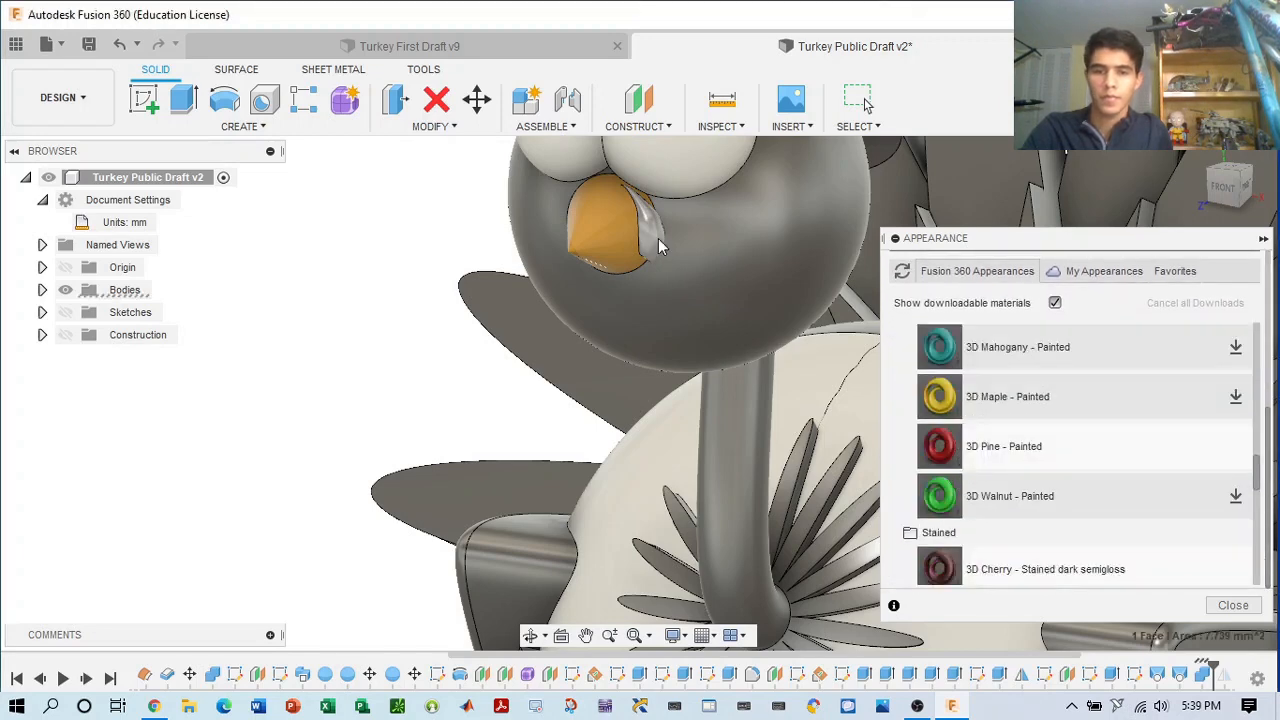
mouse_move(985, 446)
mouse_down()
mouse_move(765, 300)
mouse_move(750, 276)
mouse_up()
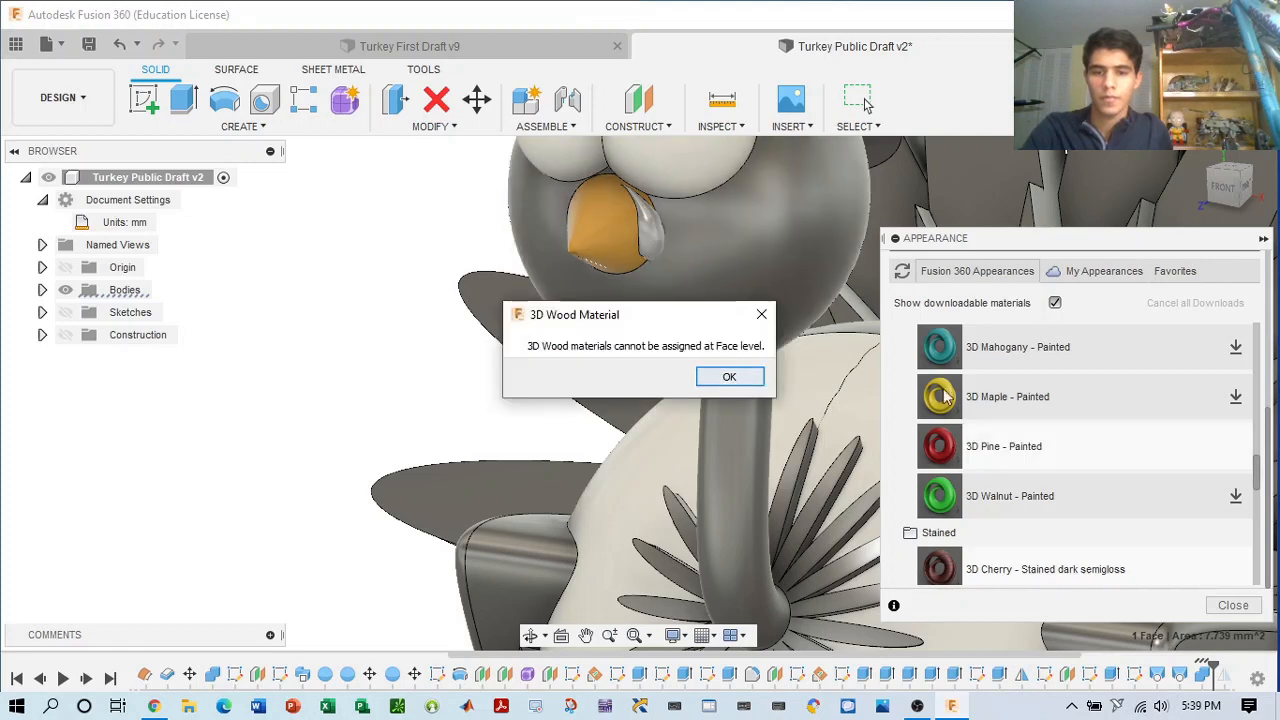
click(722, 376)
- Set the appearance target back to Bodies/Components and try to apply 3D Pine - Painted to the snood again
drag(1256, 489, 1255, 342)
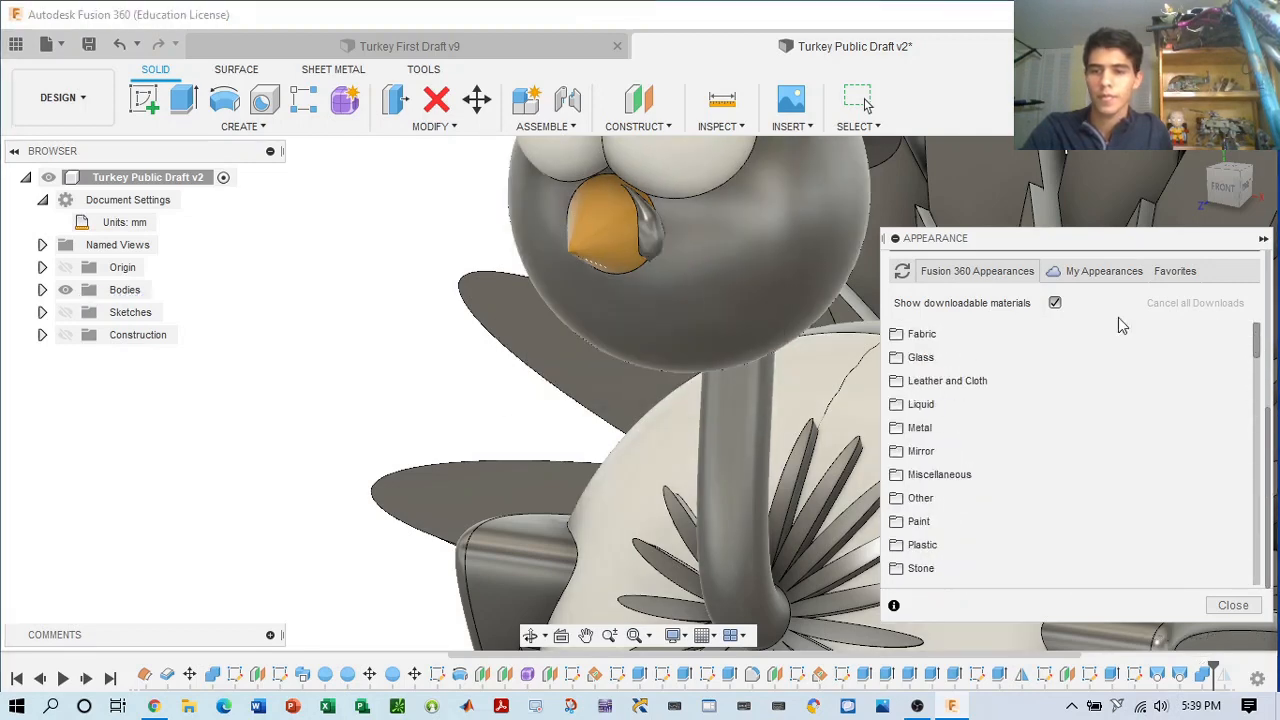
scroll(1172, 374, up, 3)
click(1052, 284)
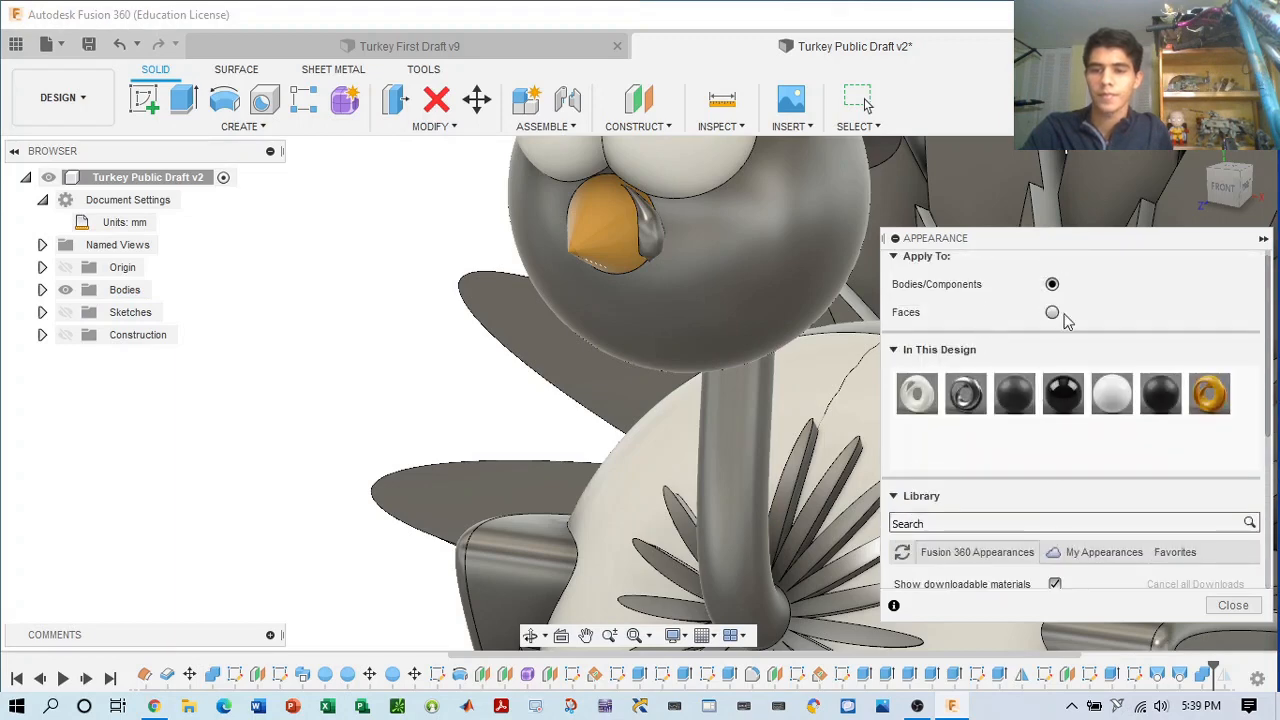
scroll(1108, 434, down, 10)
scroll(1166, 443, up, 3)
scroll(1100, 470, down, 2)
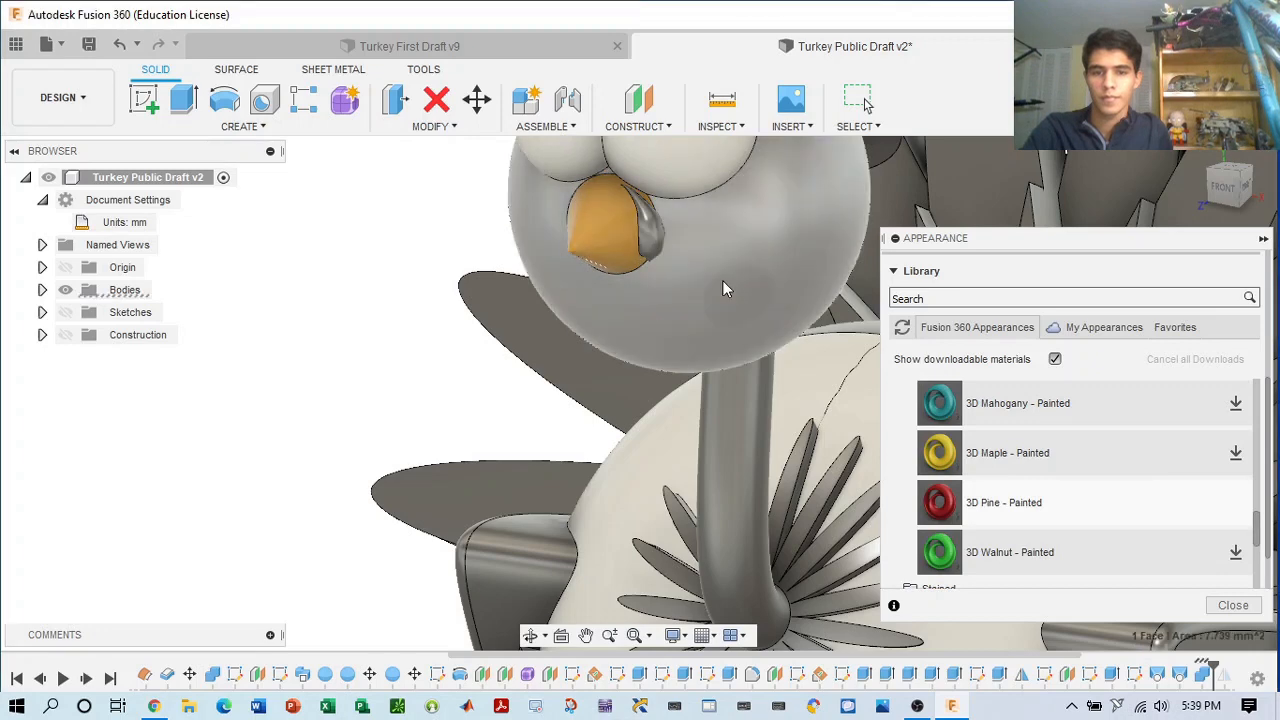
drag(940, 502, 644, 230)
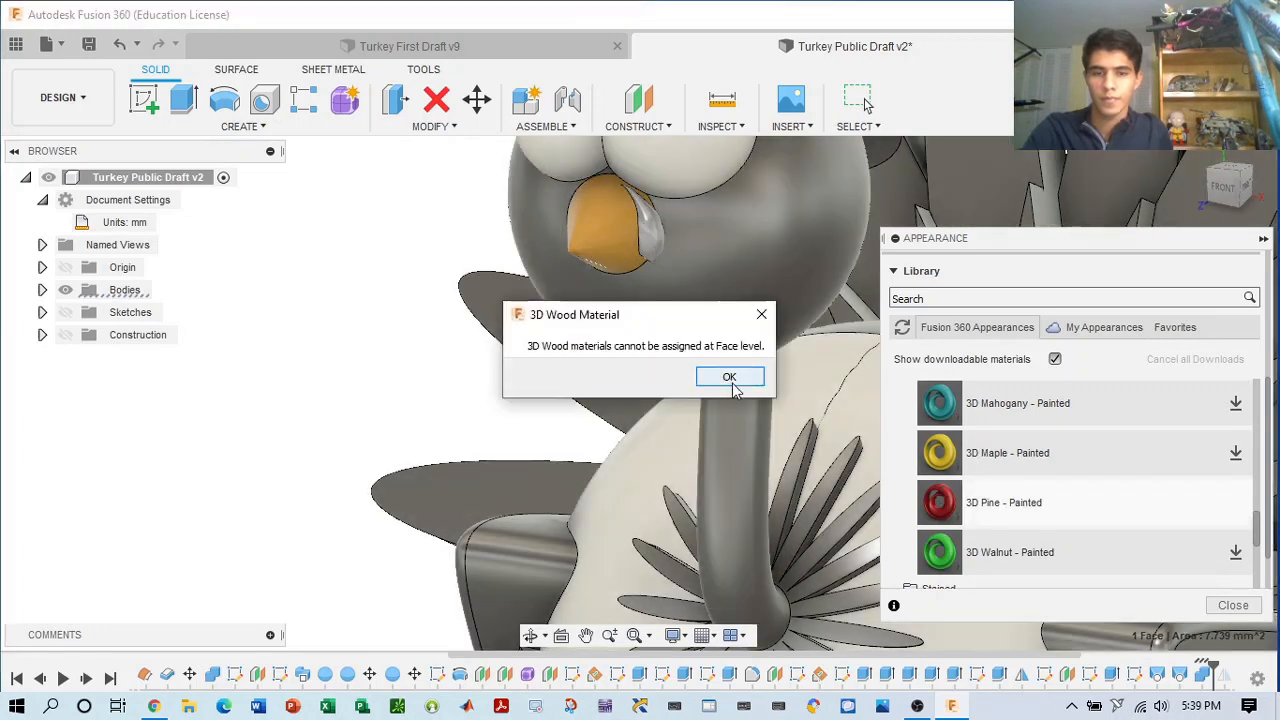
click(734, 381)
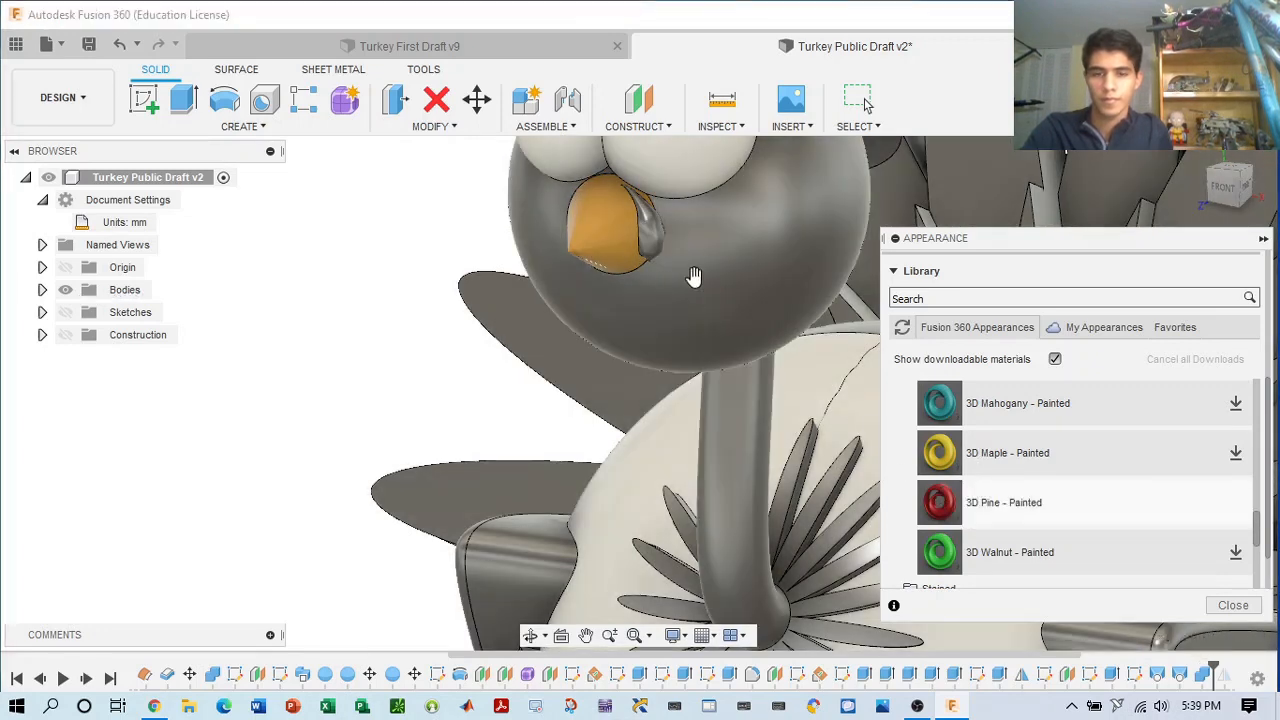
- Reopen the appearance settings and try to apply 3D Pine - Painted at the snood, cancelling the removal of face appearances
scroll(650, 248, up, 3)
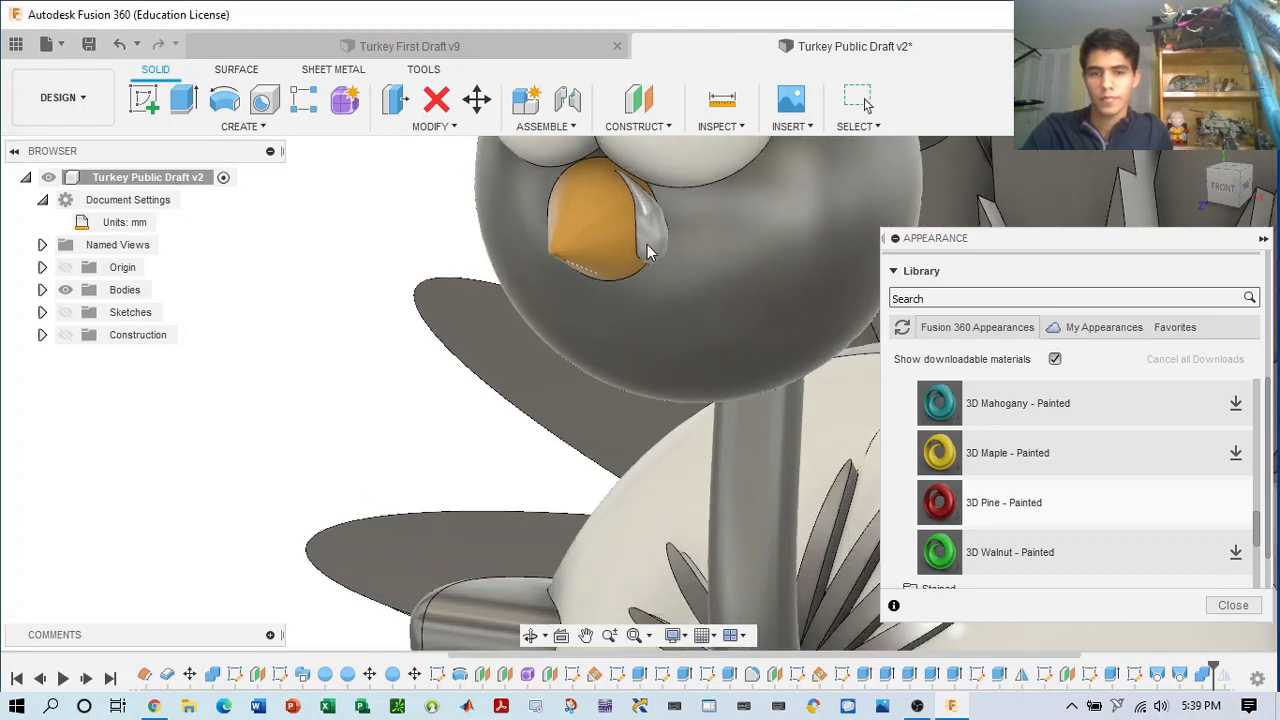
right_click(650, 222)
click(643, 166)
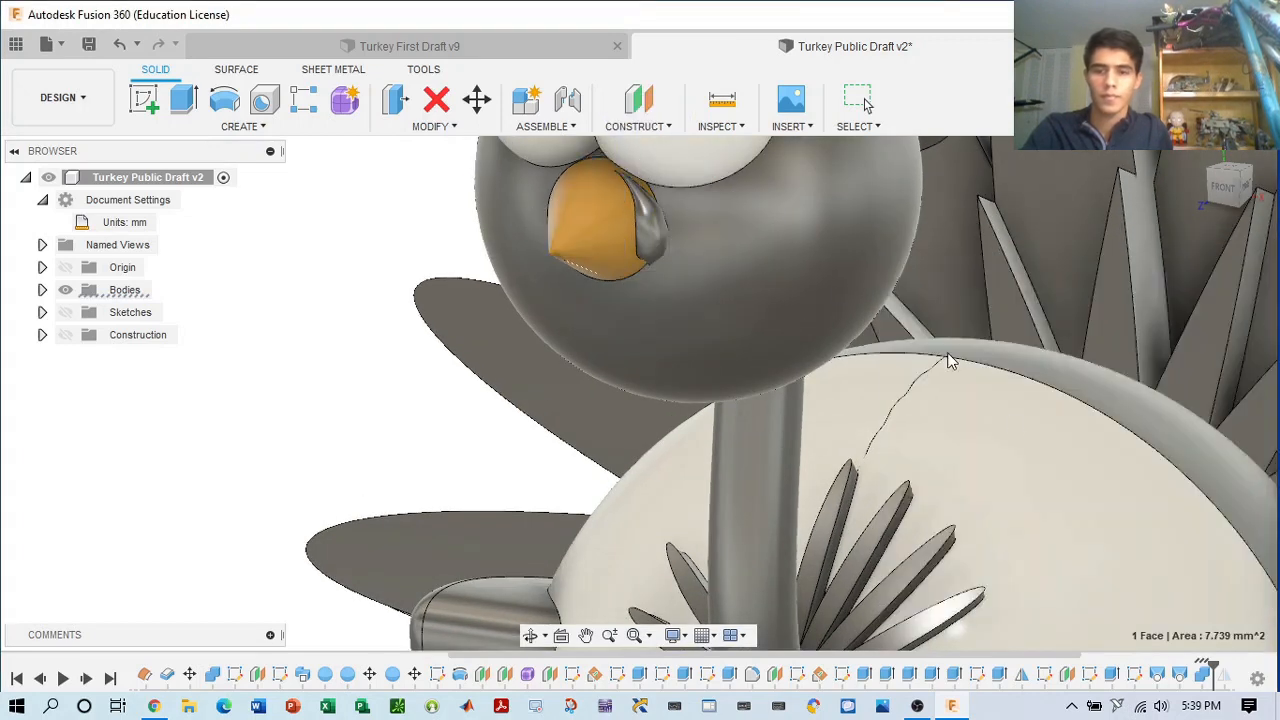
key(a)
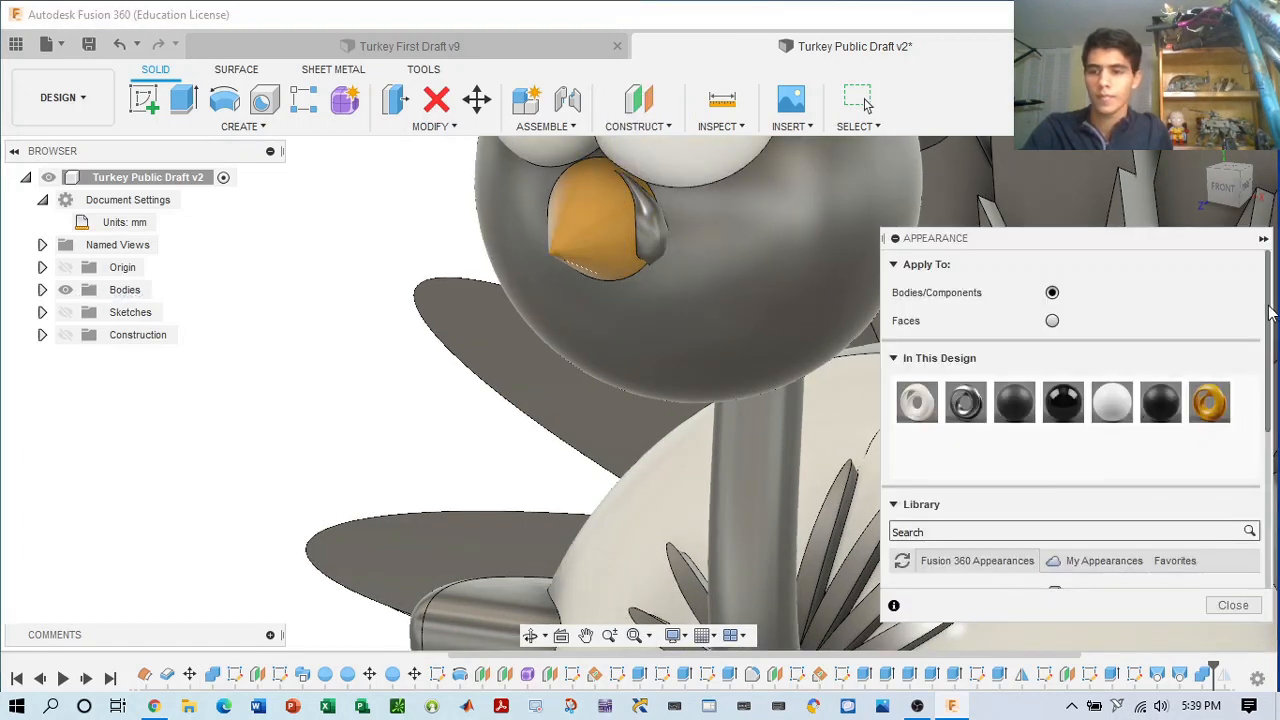
drag(1266, 330, 1270, 452)
scroll(1109, 491, down, 5)
scroll(1080, 449, up, 6)
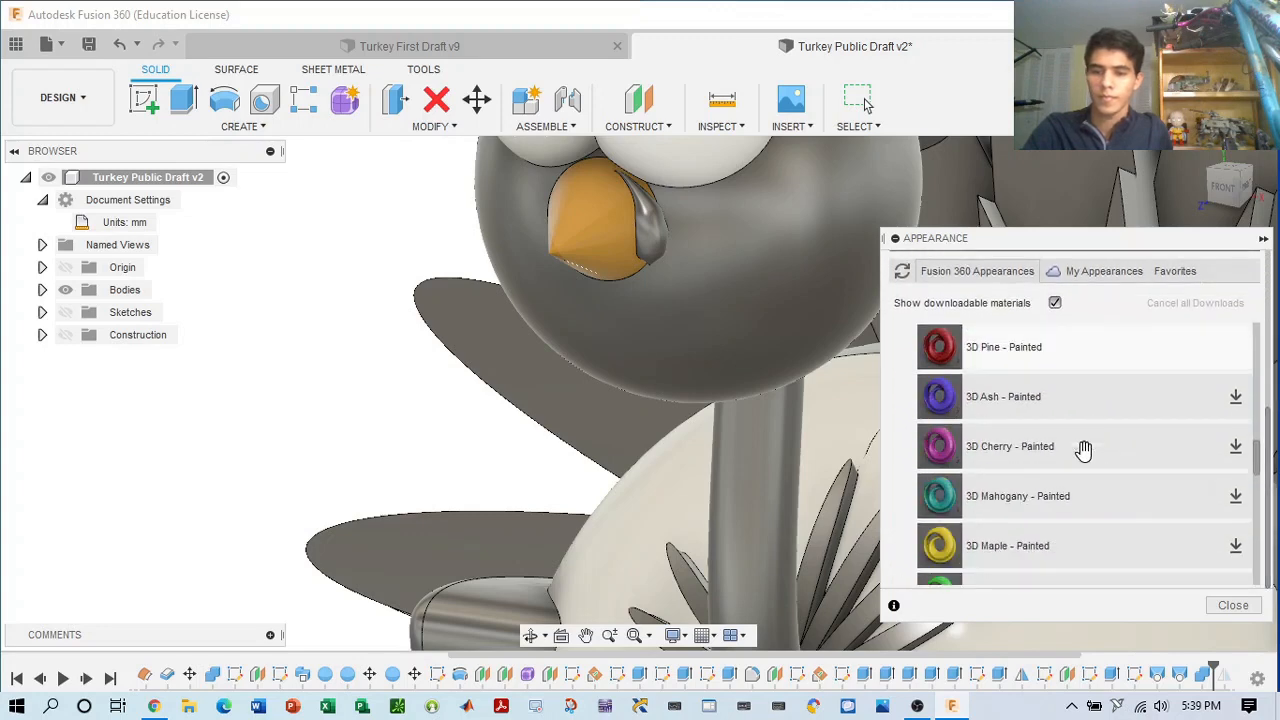
drag(938, 345, 646, 212)
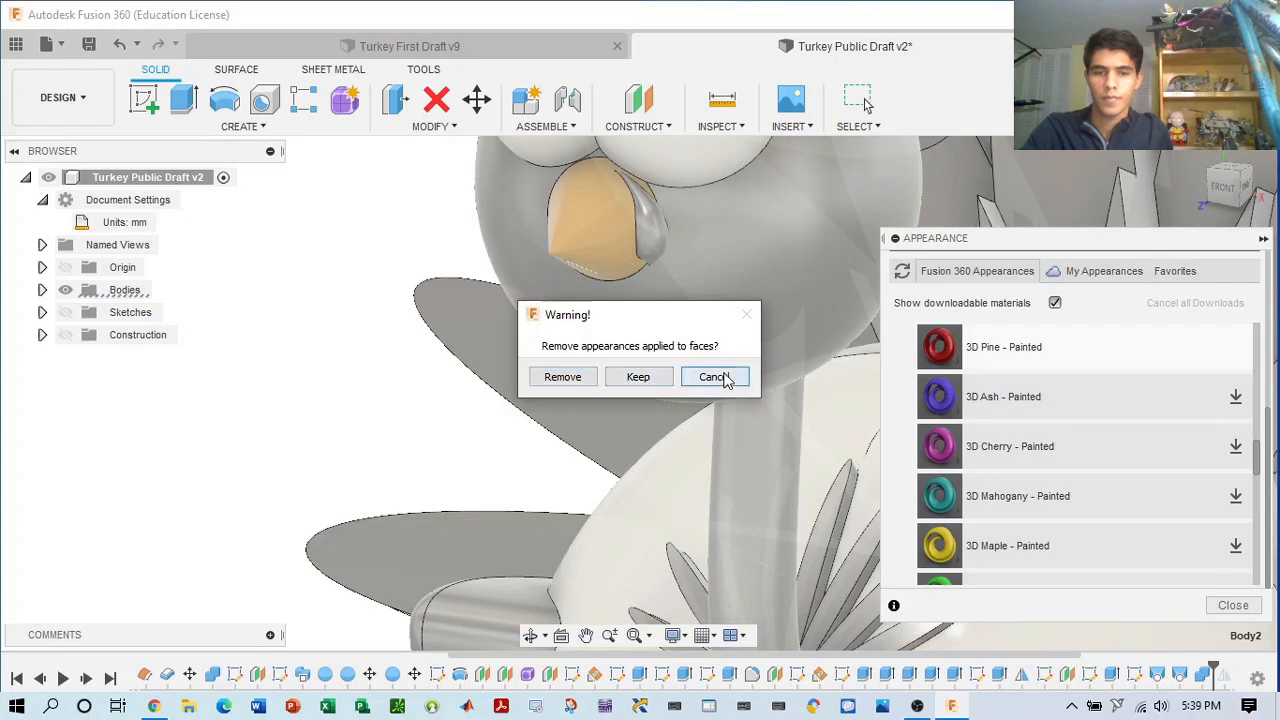
click(714, 376)
mouse_move(938, 347)
mouse_down()
mouse_move(945, 362)
mouse_move(647, 250)
mouse_move(946, 349)
mouse_up()
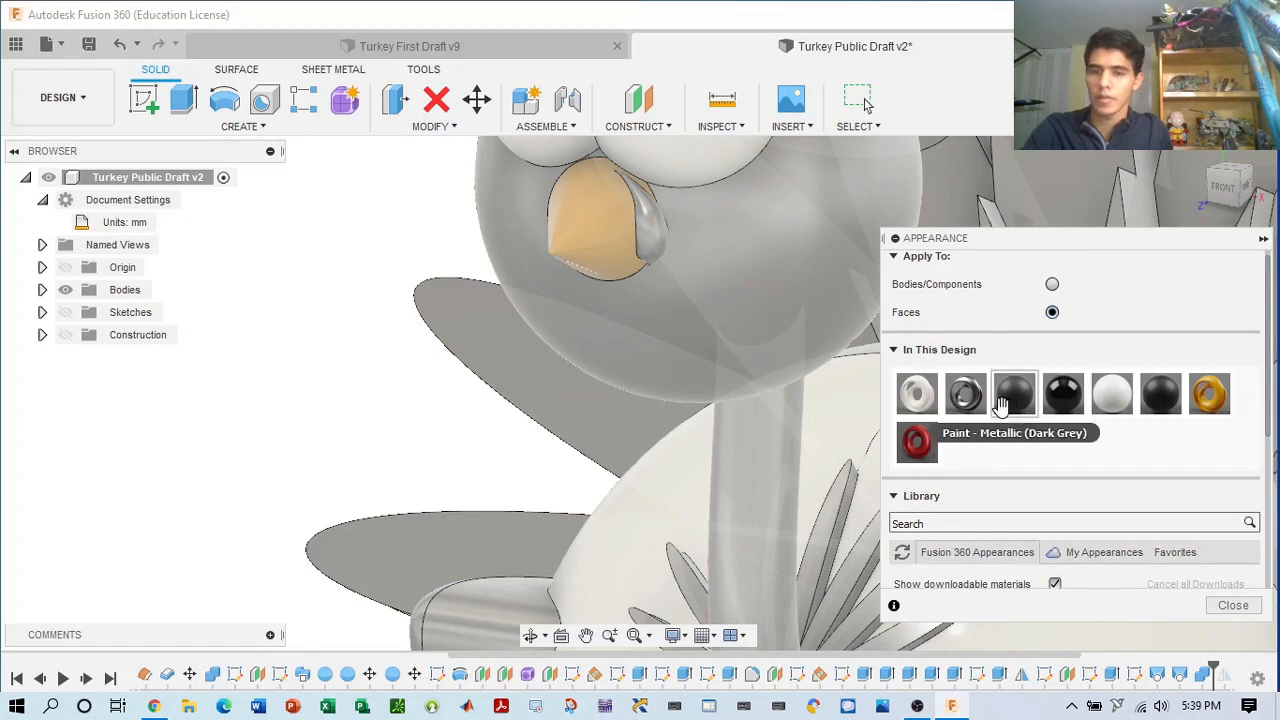
- With Faces as the target, repeatedly try to apply the design's own 3D Pine - Painted appearance to the snood
mouse_move(914, 444)
mouse_down()
mouse_move(905, 413)
mouse_move(657, 205)
mouse_move(652, 215)
mouse_up()
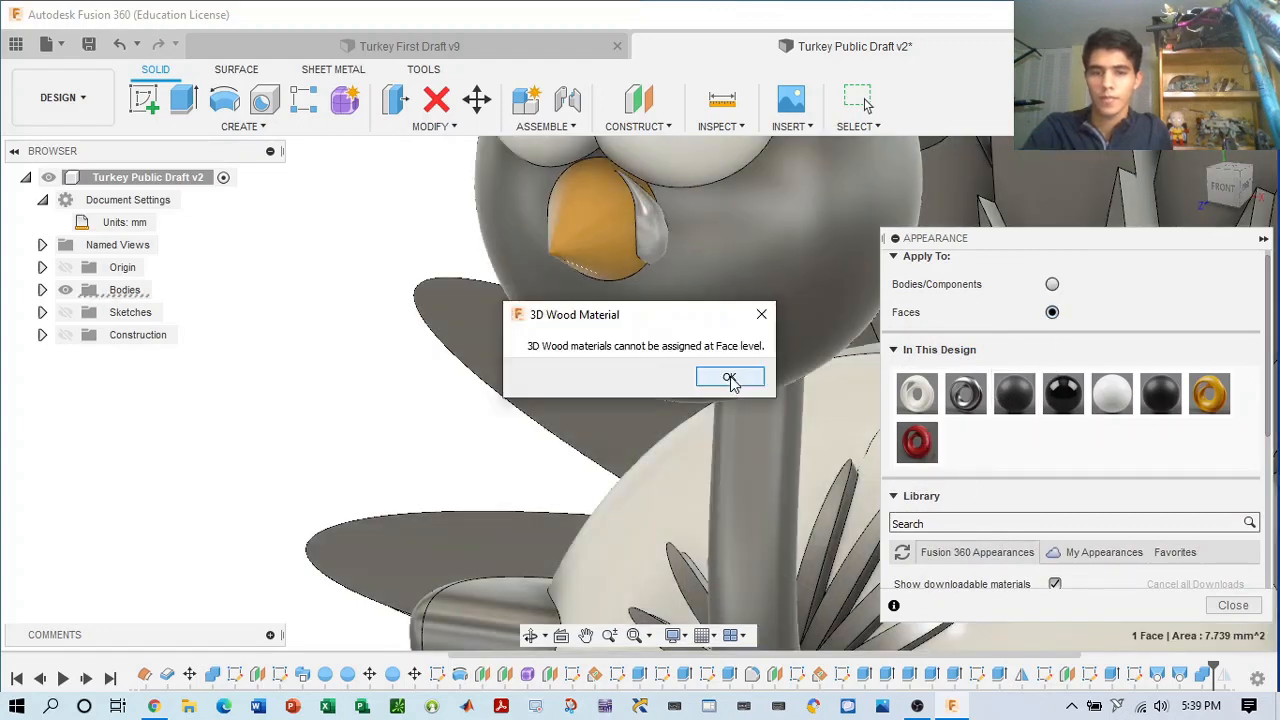
click(737, 377)
drag(915, 440, 645, 238)
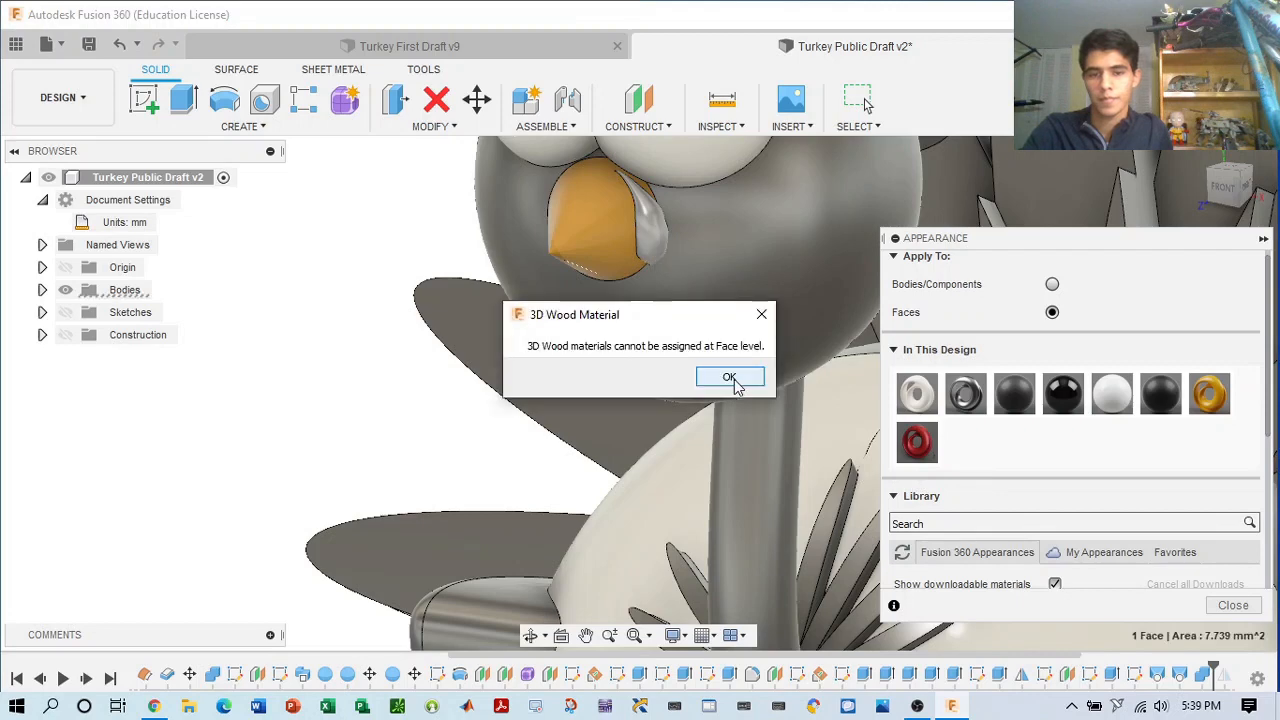
click(737, 377)
scroll(797, 397, down, 2)
scroll(808, 408, down, 3)
middle_drag(769, 440, 663, 329)
scroll(832, 404, up, 2)
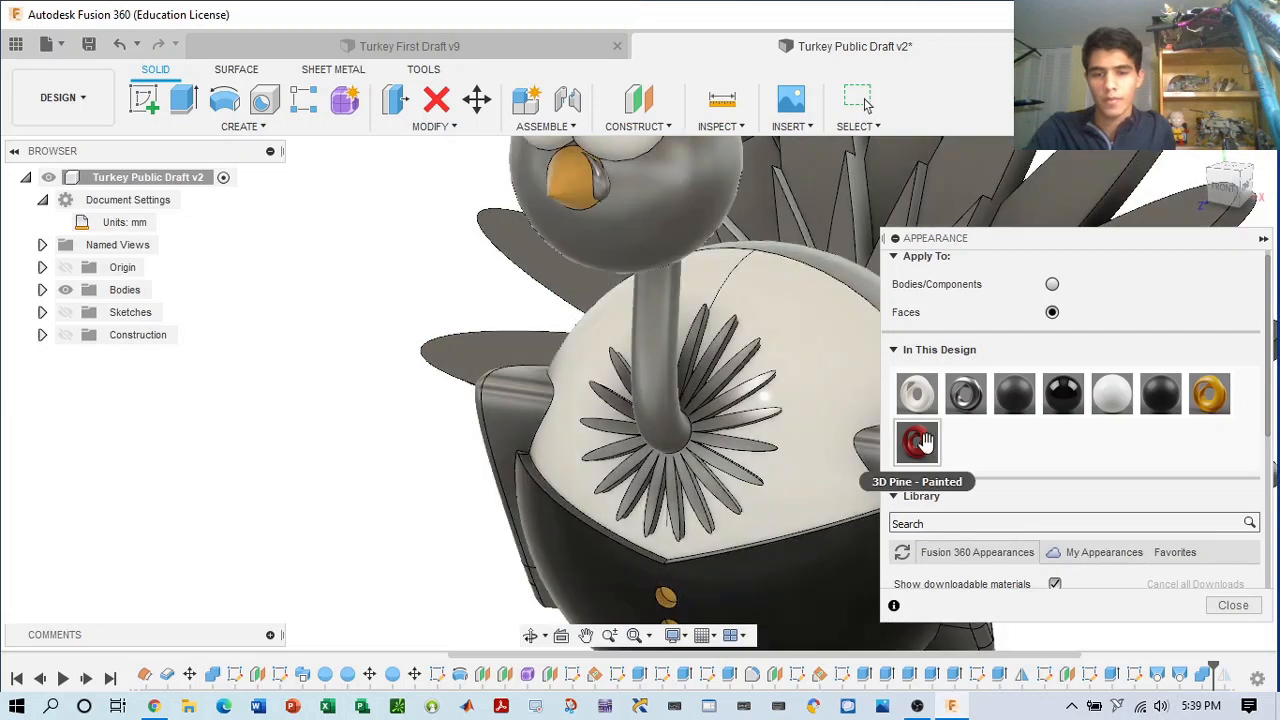
drag(921, 442, 617, 206)
middle_drag(717, 283, 716, 322)
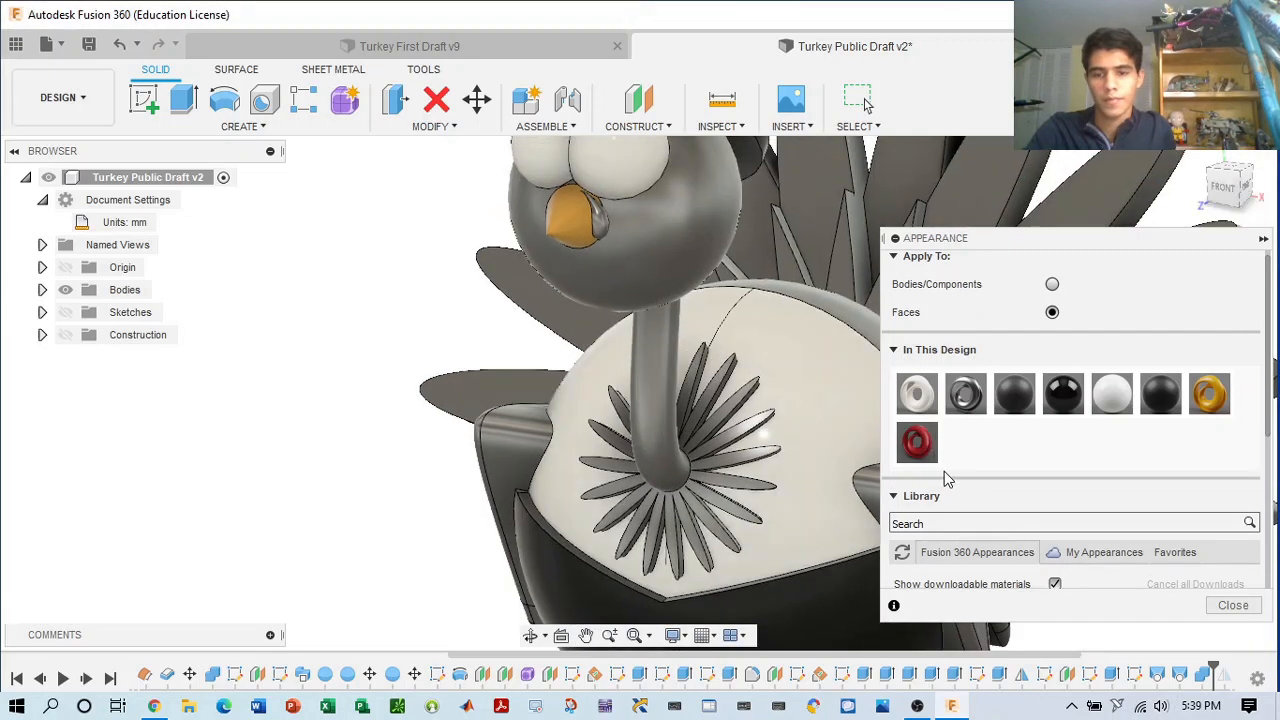
drag(921, 440, 617, 236)
click(734, 374)
- Find 3D Pine - Painted in the appearance library and try to apply it to the snood's face
scroll(1015, 470, down, 2)
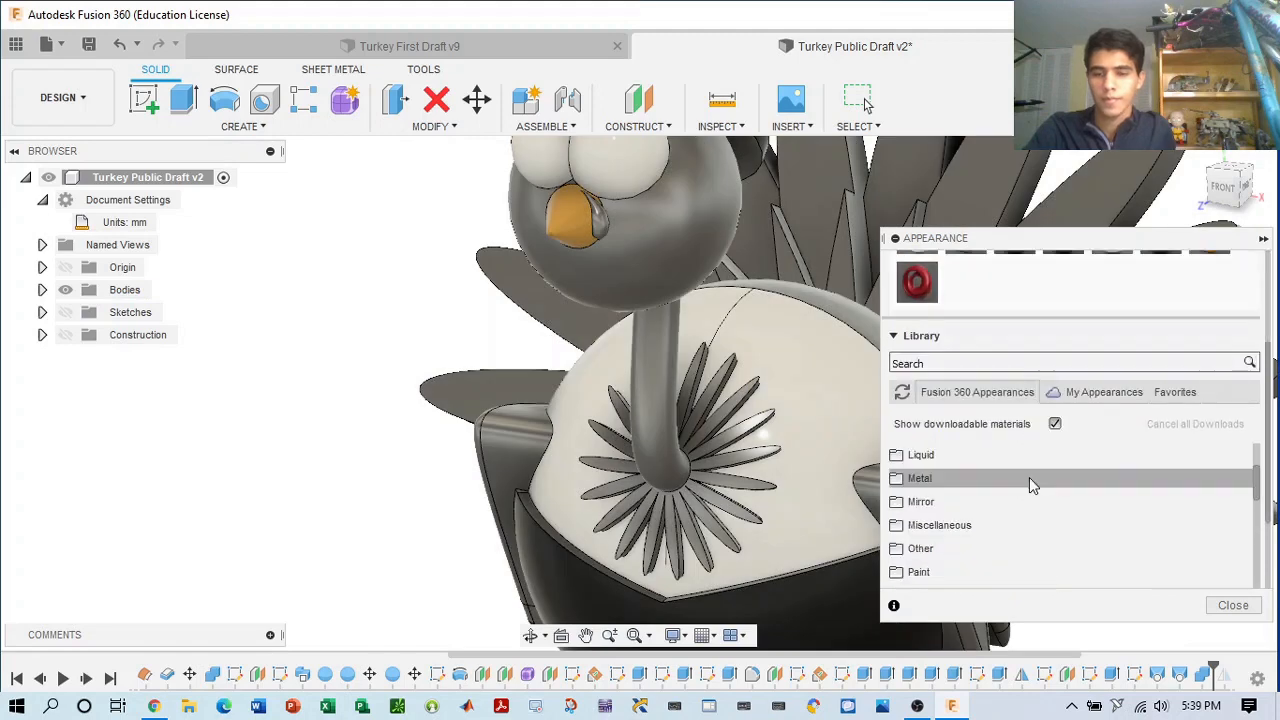
click(1029, 477)
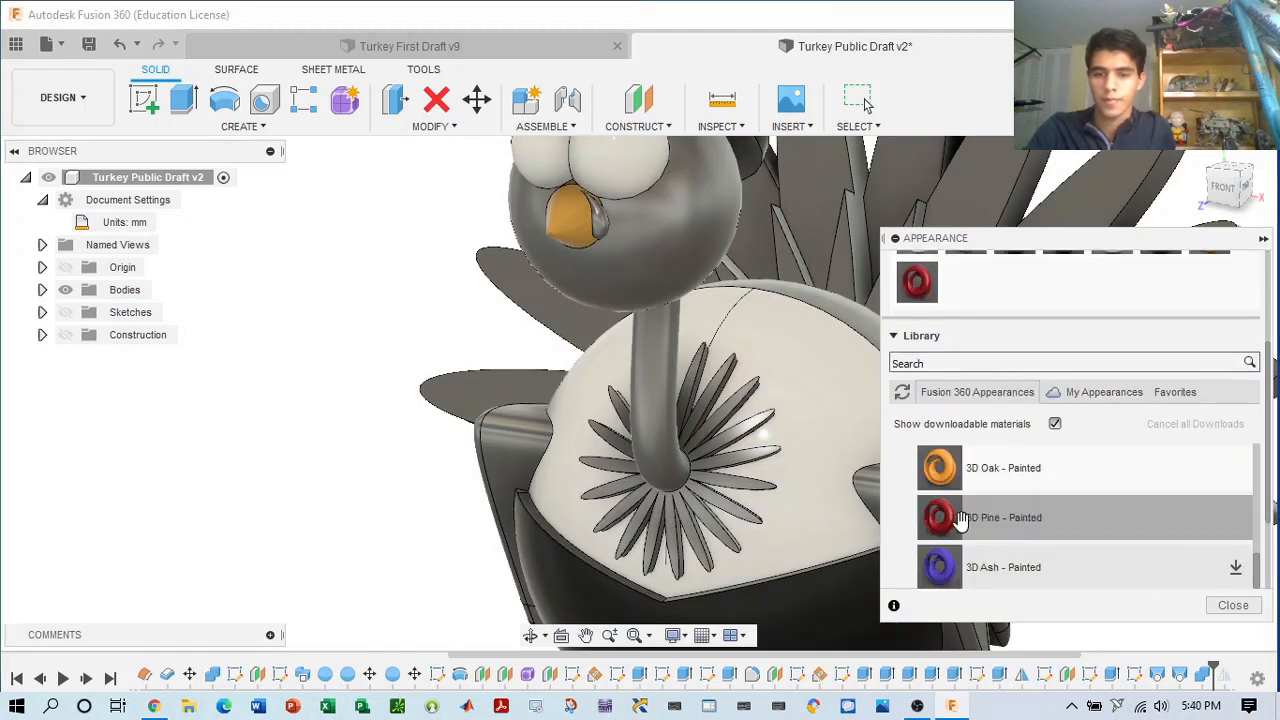
drag(930, 517, 615, 238)
click(729, 376)
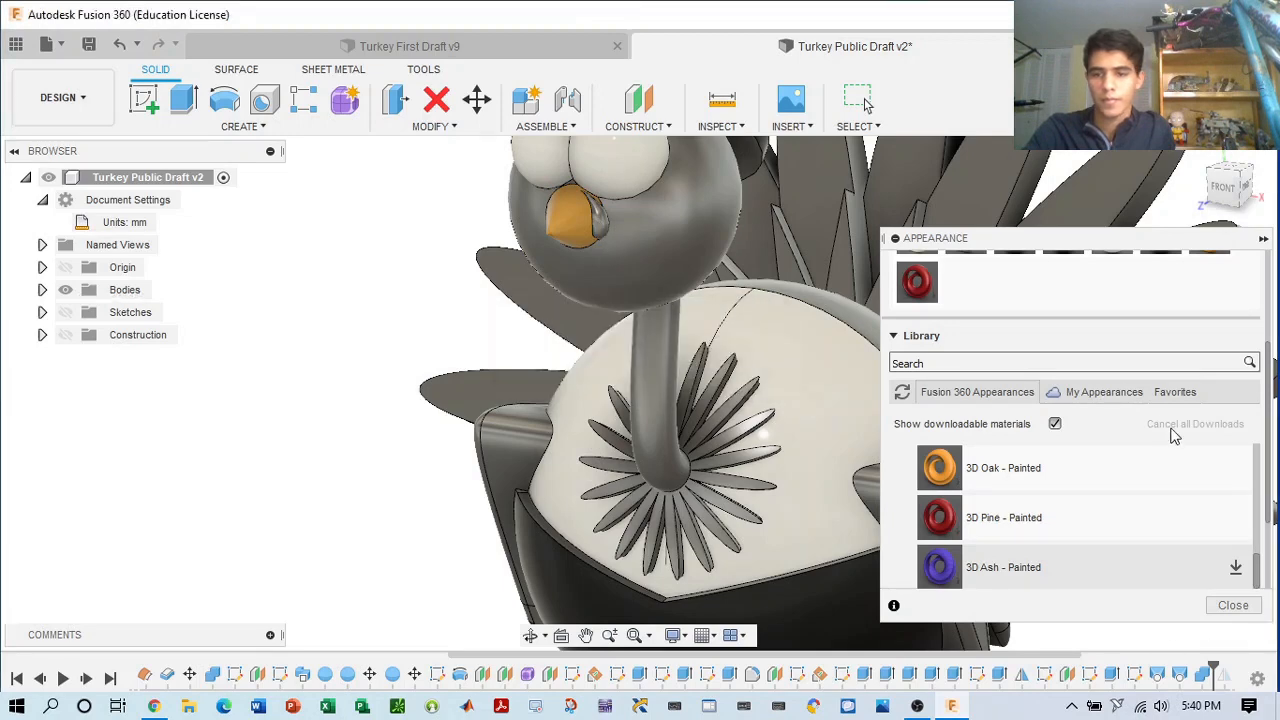
- Set the appearance target to Bodies/Components and open the design's 3D Pine - Painted appearance for editing
scroll(1257, 563, up, 5)
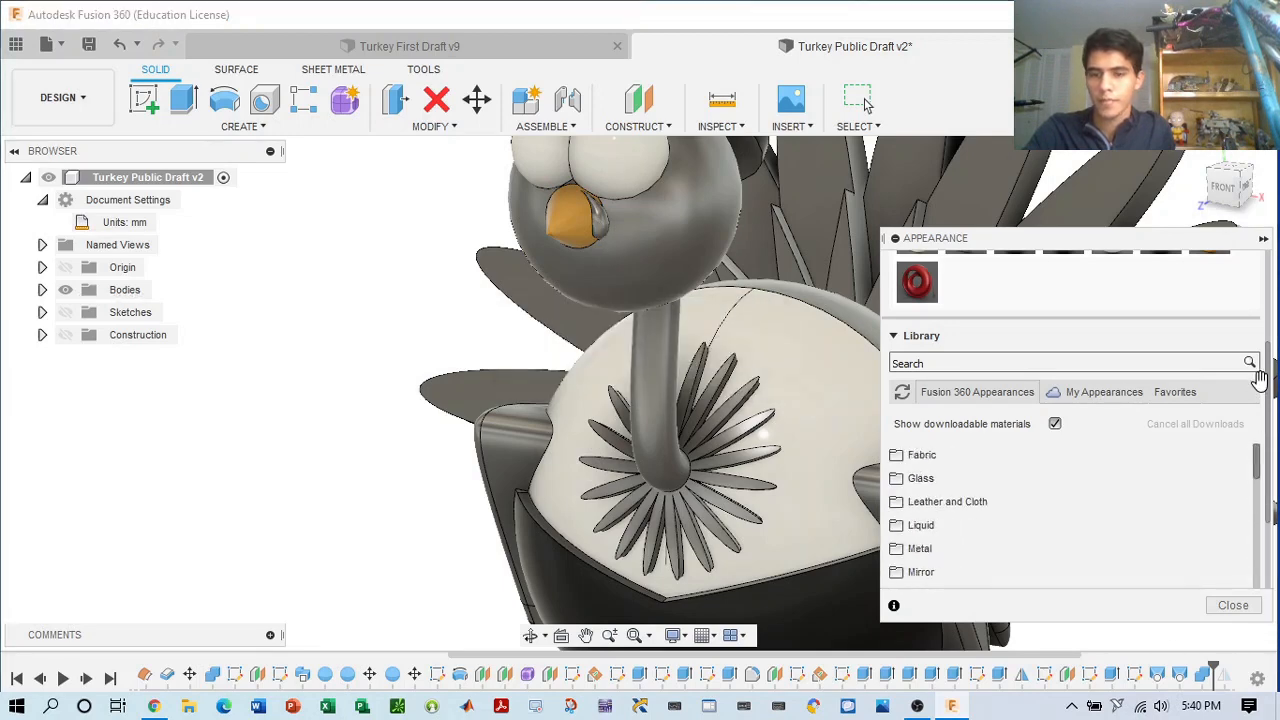
scroll(1101, 386, up, 3)
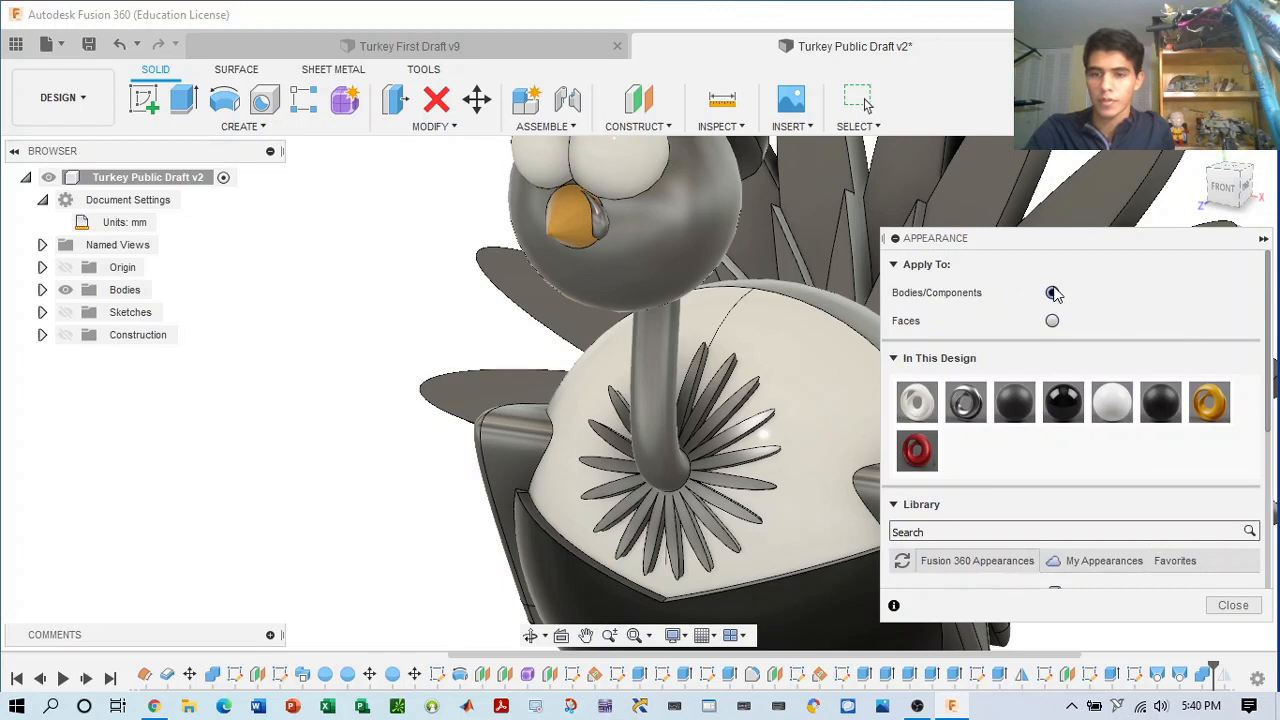
scroll(1046, 406, down, 3)
scroll(1046, 380, up, 1)
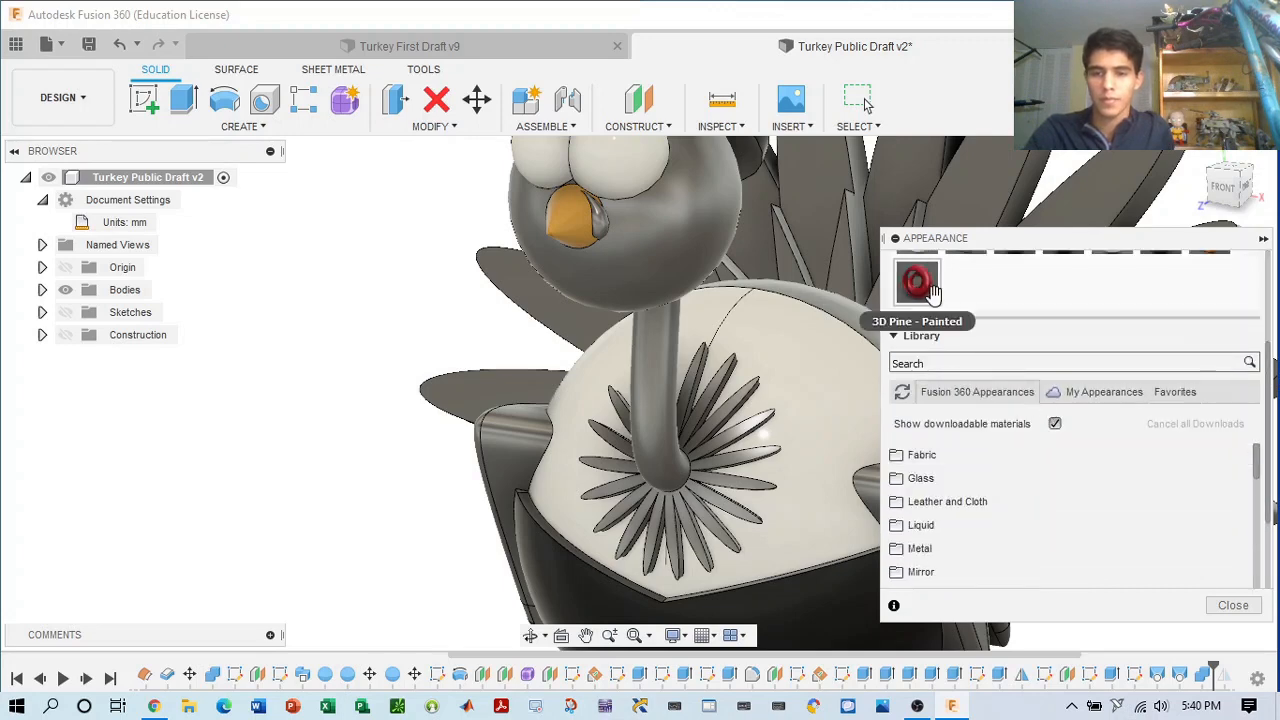
double_click(930, 290)
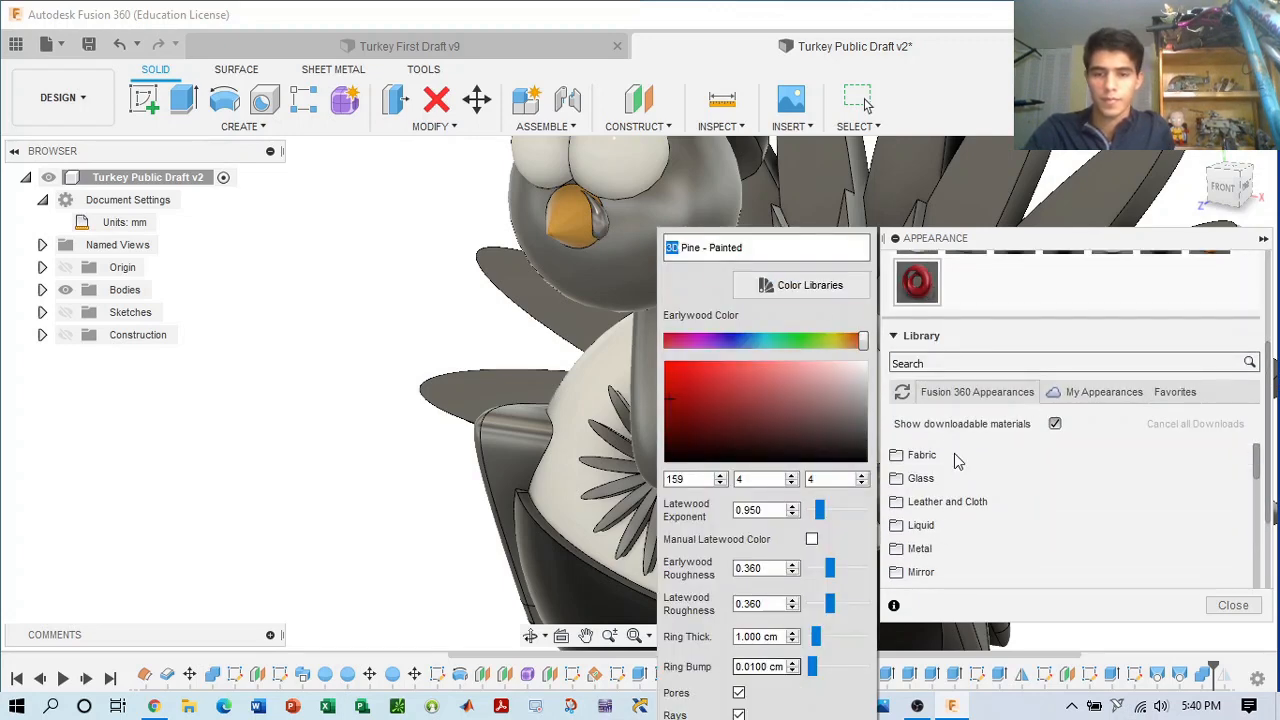
- Leave the appearance's settings and try to apply the design's 3D Pine - Painted to the snood beside the beak
drag(917, 282, 1019, 326)
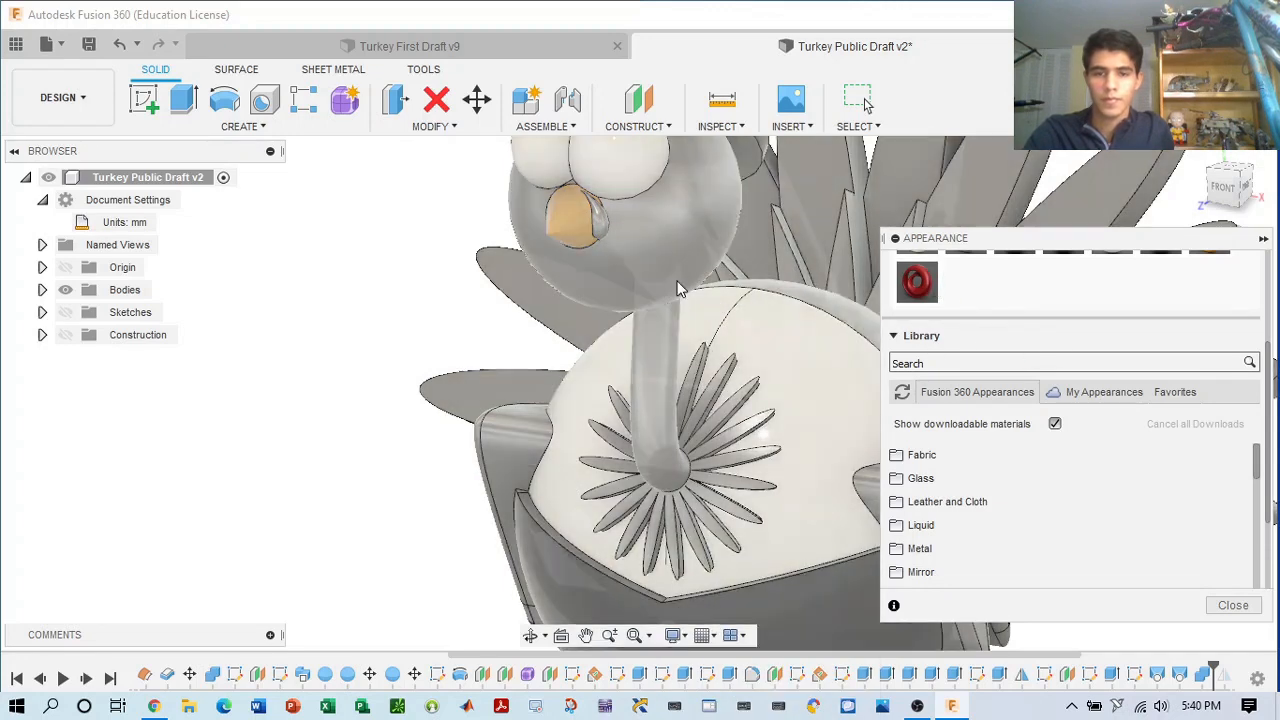
click(604, 221)
scroll(606, 228, up, 5)
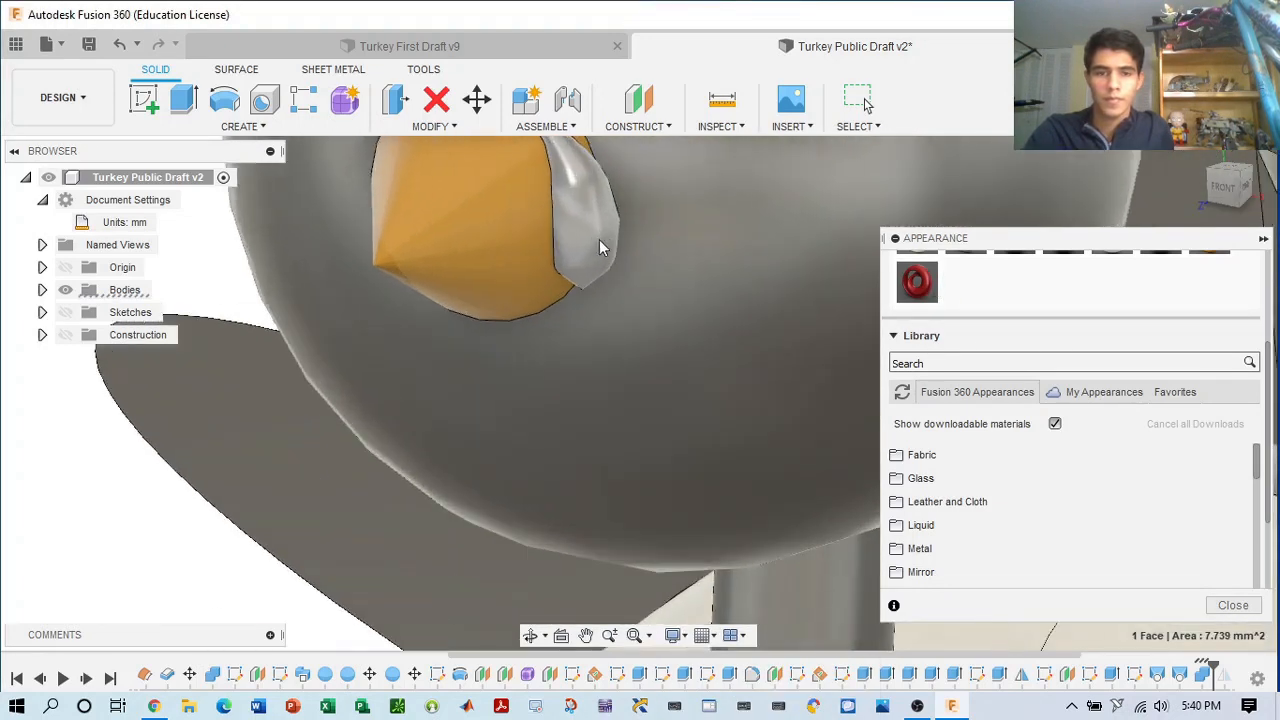
drag(917, 282, 601, 207)
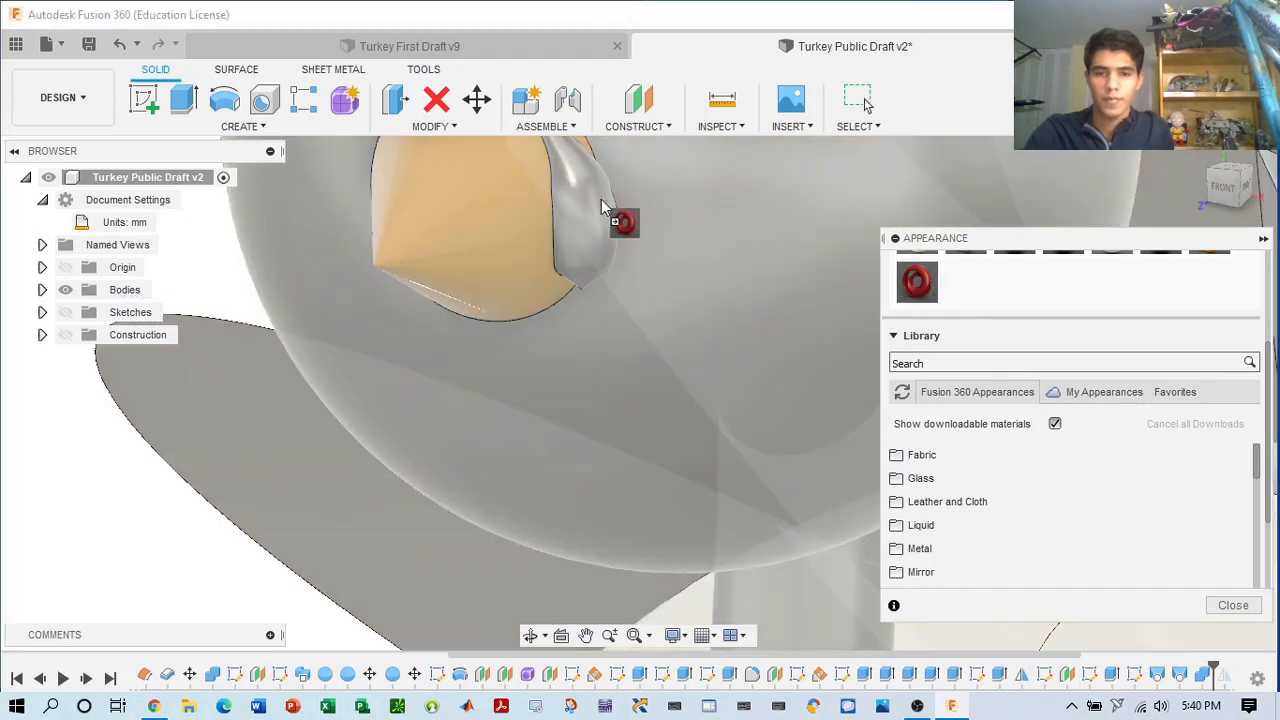
drag(1014, 269, 980, 270)
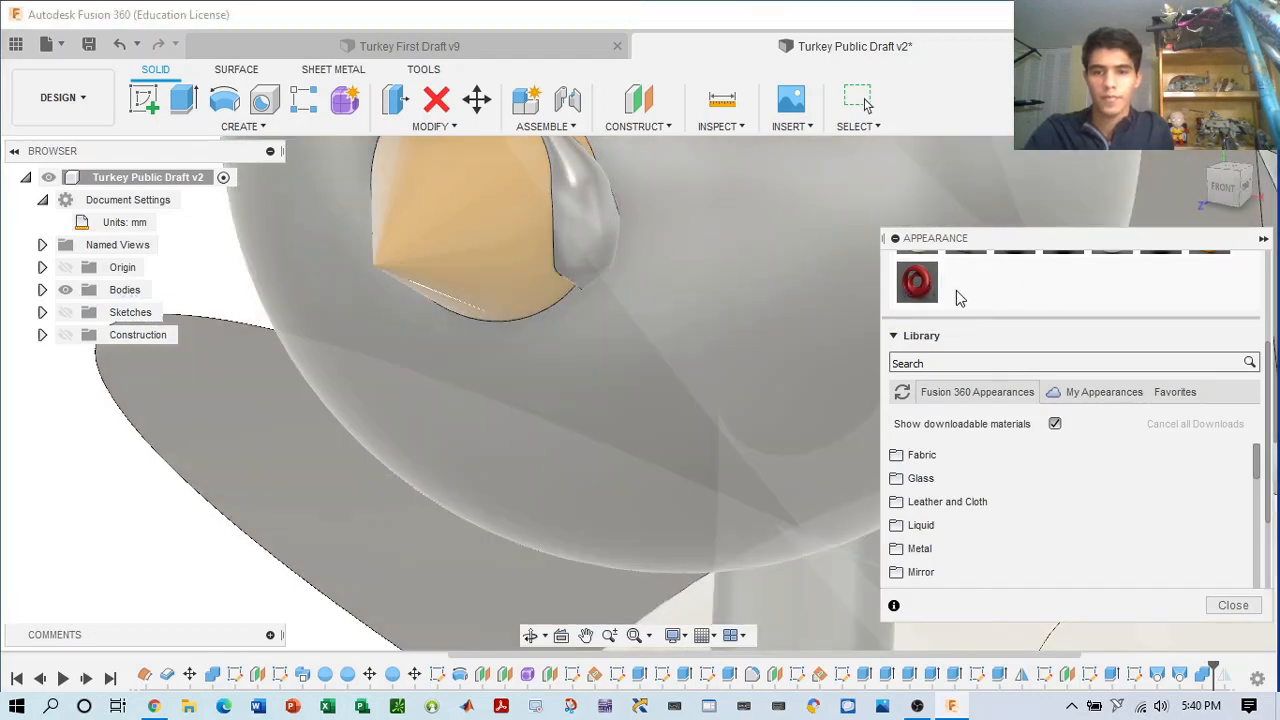
- Find 3D Pine - Painted among the painted solid woods in the appearance library
scroll(828, 329, down, 4)
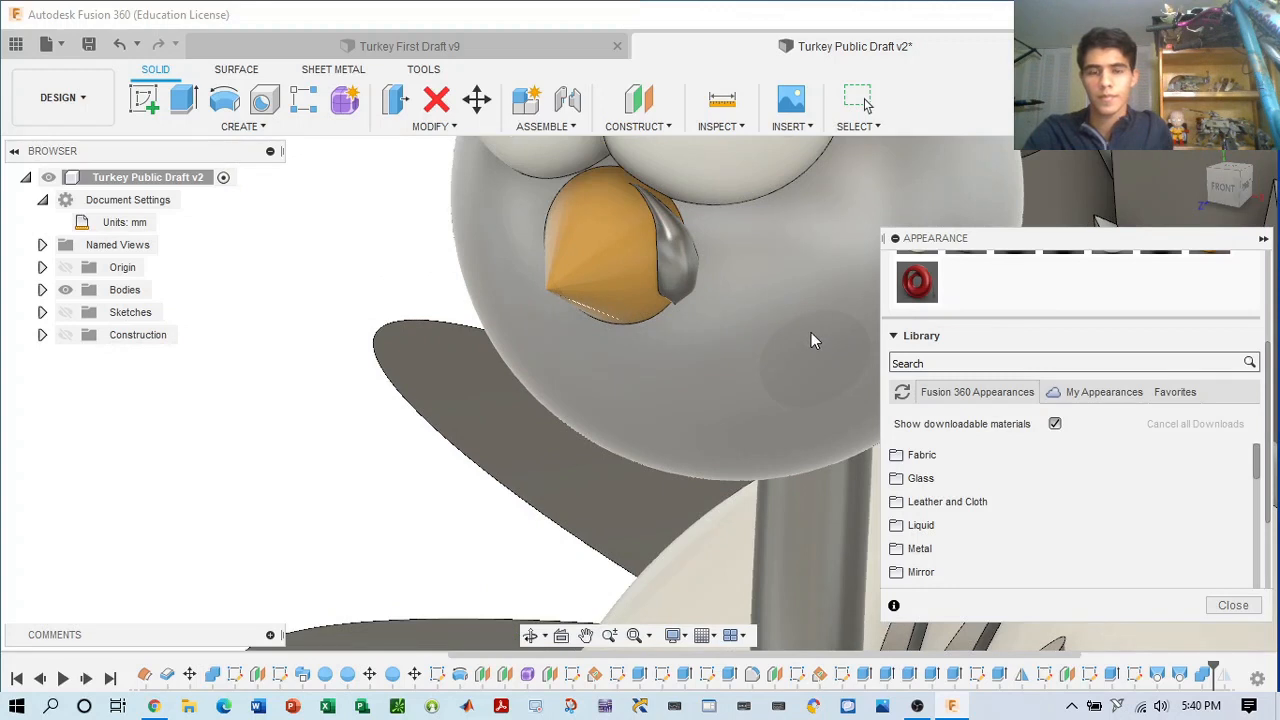
scroll(990, 518, down, 5)
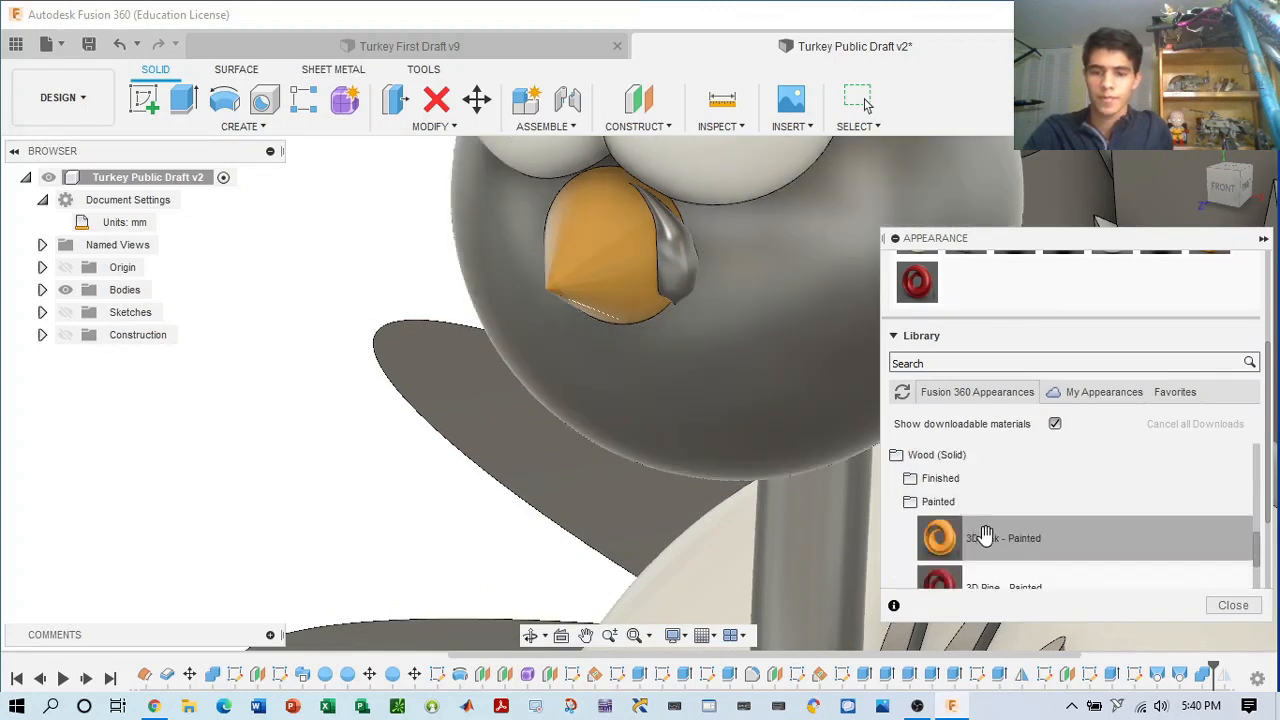
scroll(988, 540, down, 3)
scroll(992, 544, up, 3)
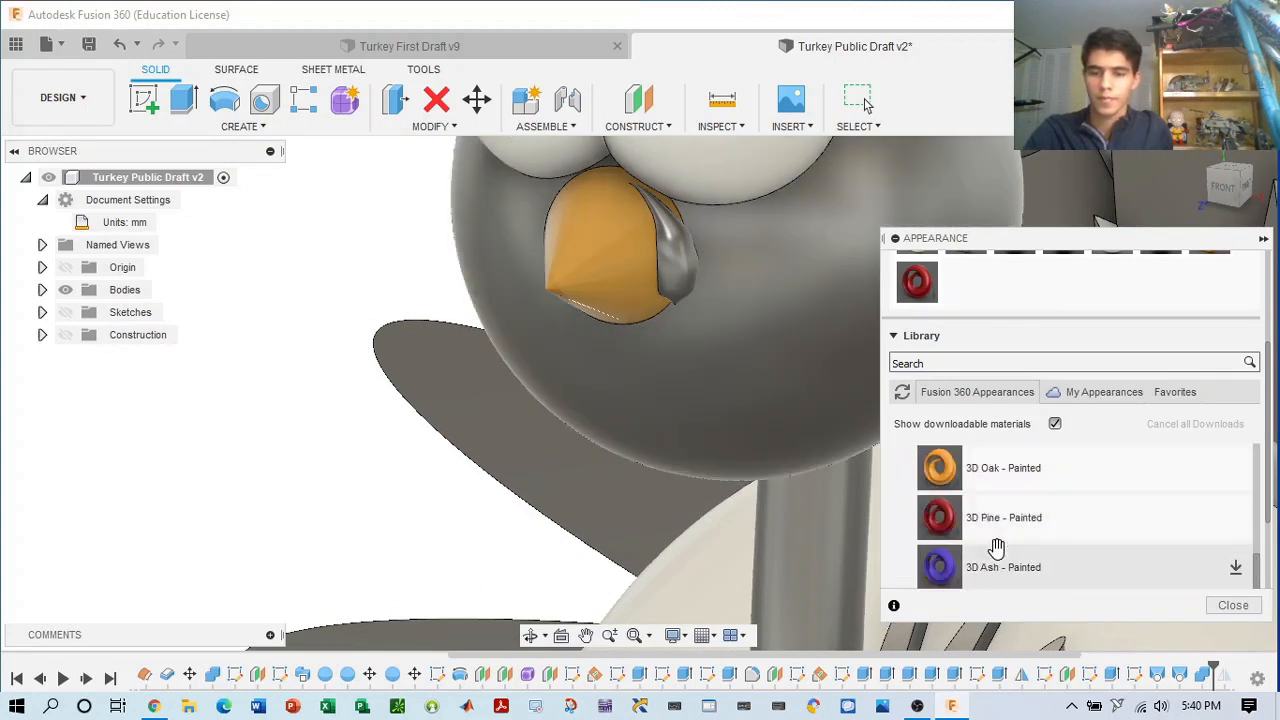
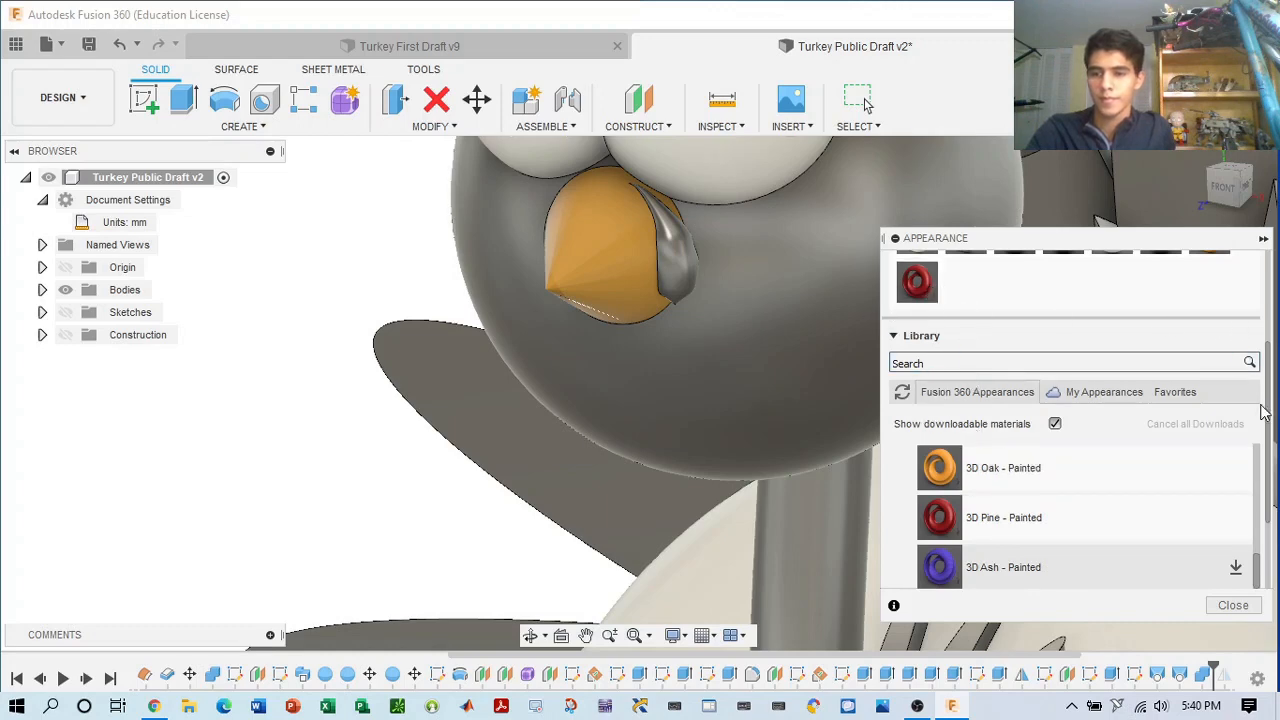
- With Faces as the target, try again to apply the design's 3D Pine - Painted appearance to the snood
scroll(1200, 420, up, 3)
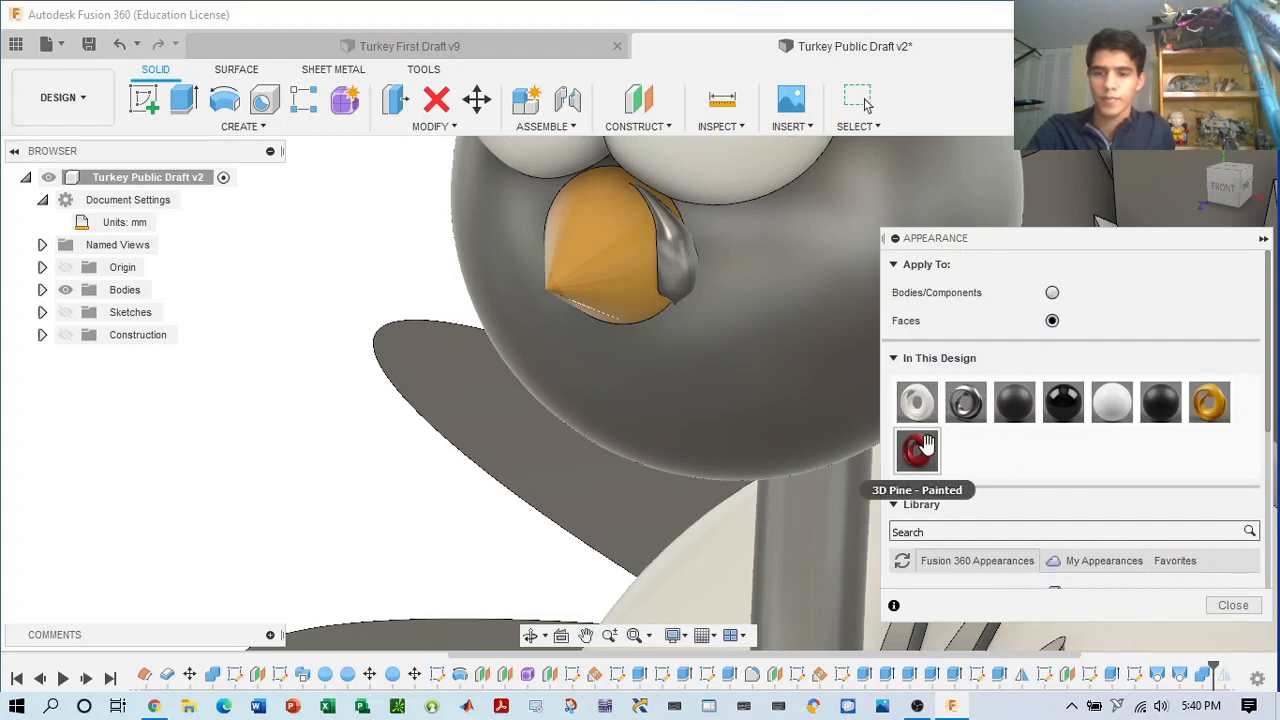
drag(917, 452, 664, 260)
click(729, 377)
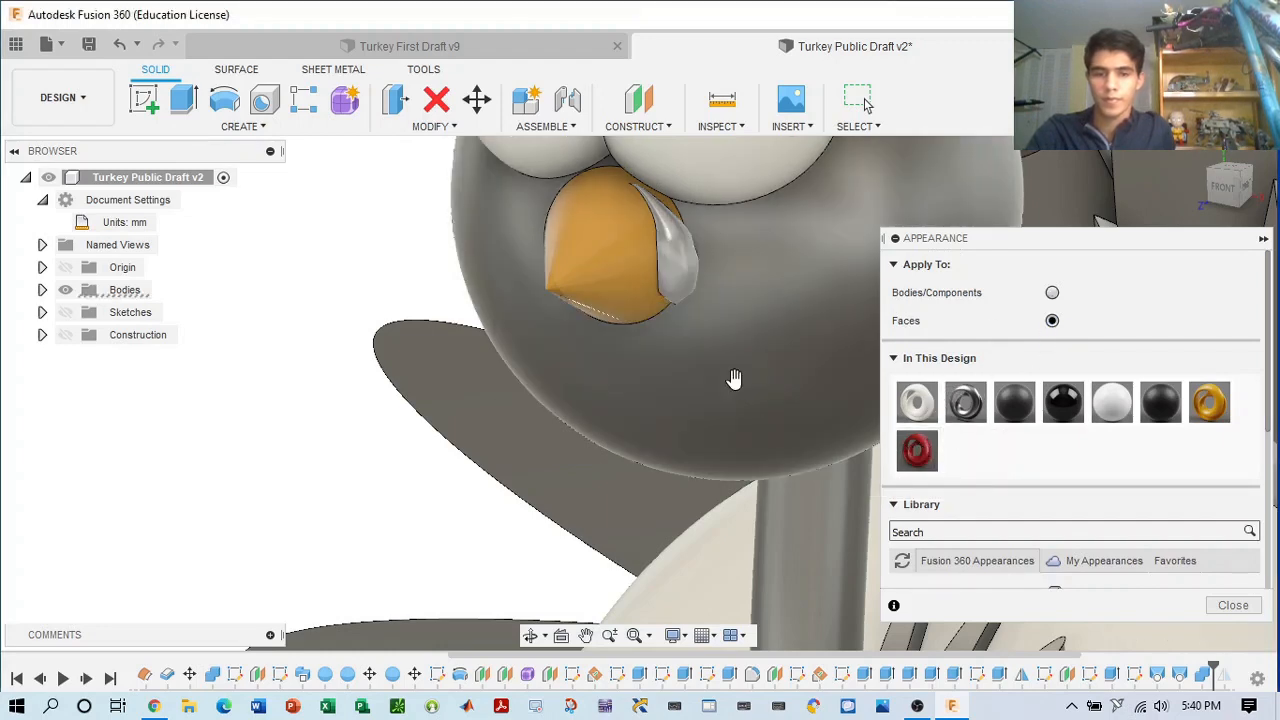
scroll(713, 343, down, 5)
scroll(831, 403, down, 8)
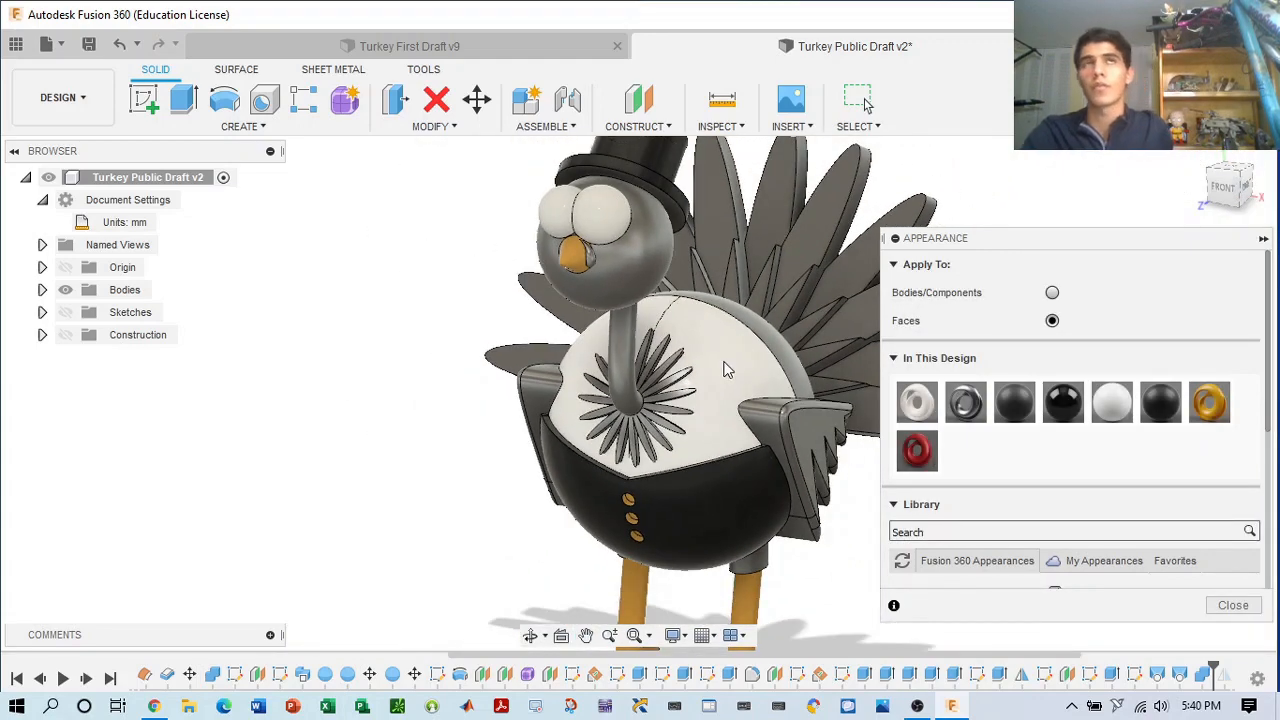
- Close the appearance settings and roll the design history back to before the last combine feature and Mirror1
click(466, 134)
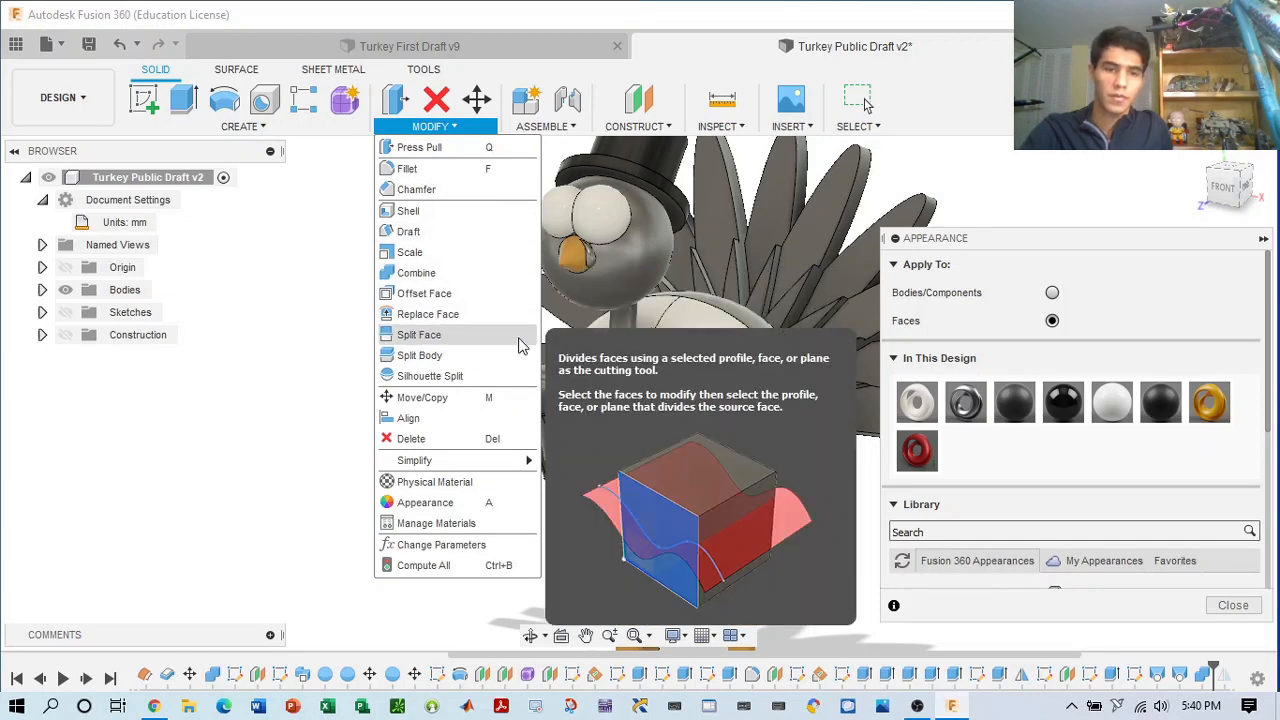
click(882, 632)
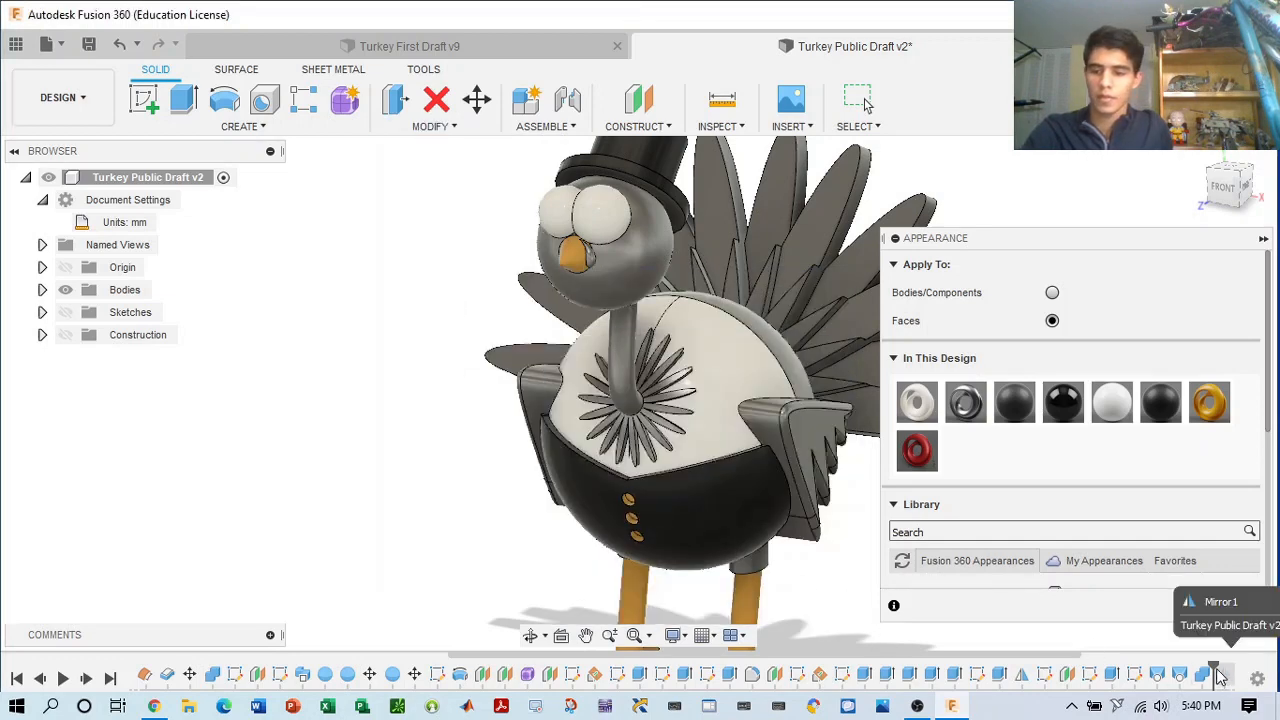
click(864, 98)
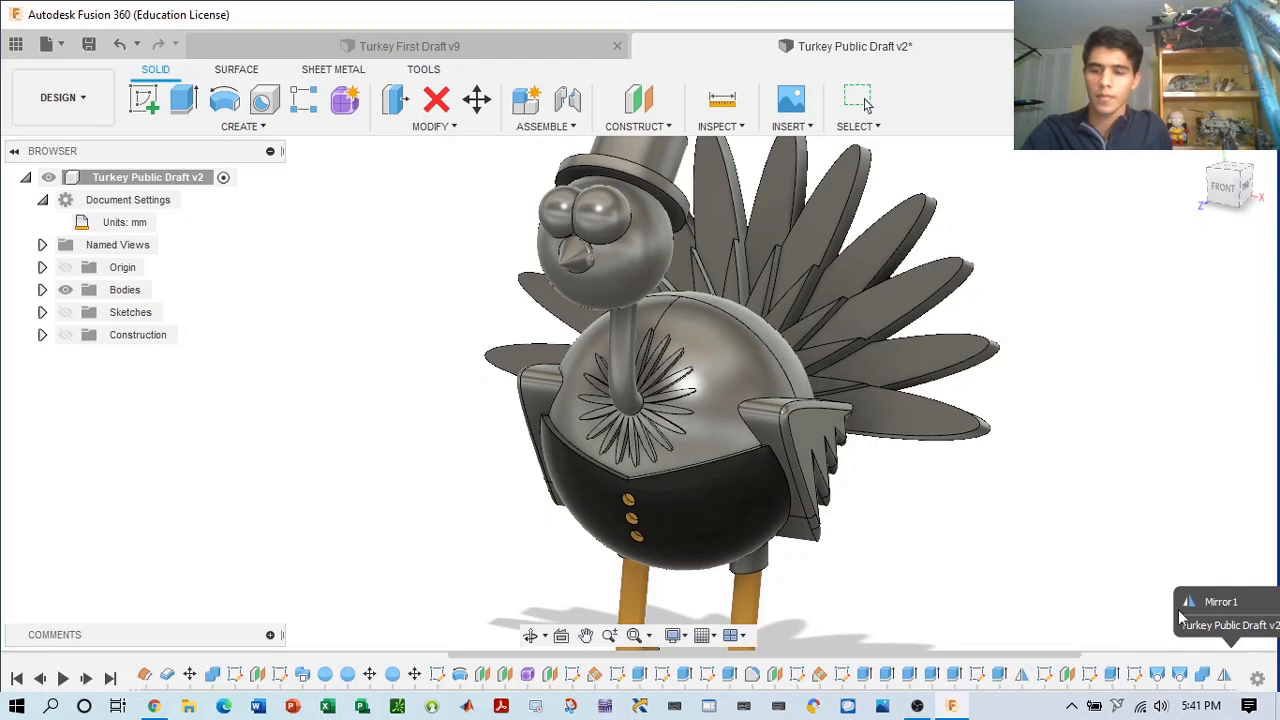
middle_drag(1005, 482, 857, 350)
middle_drag(929, 402, 985, 522)
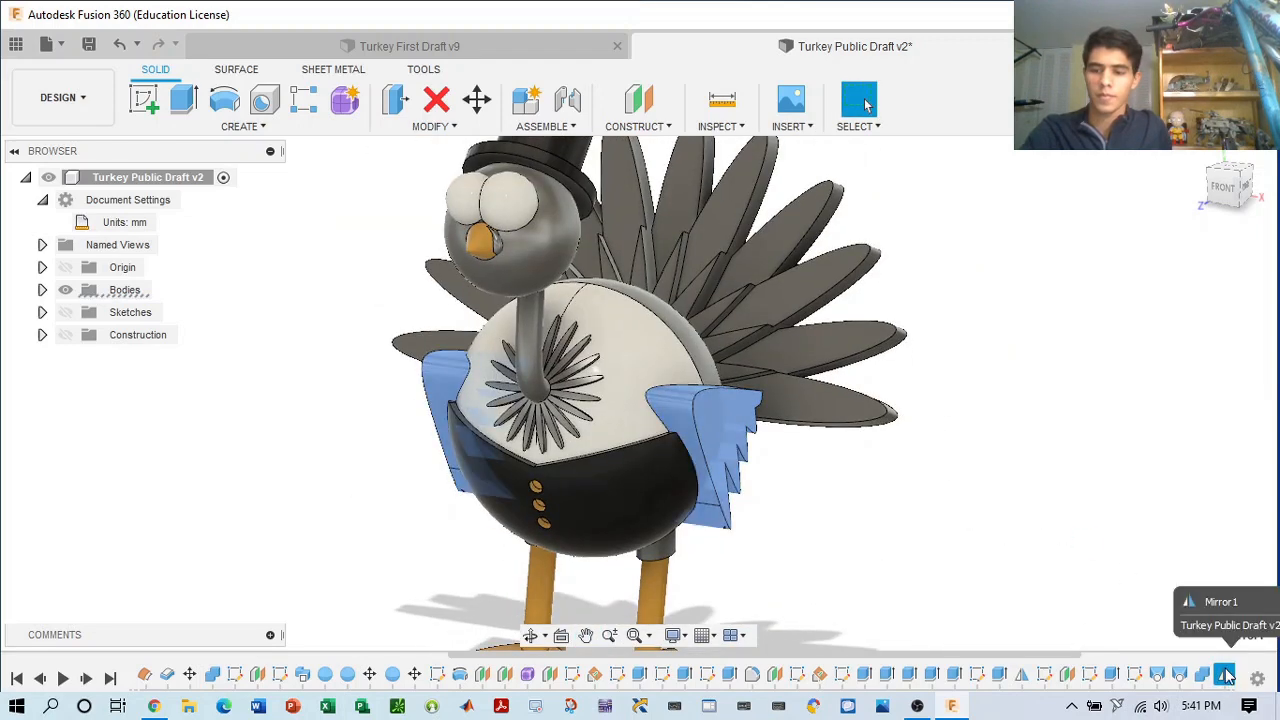
click(1226, 677)
right_click(1227, 677)
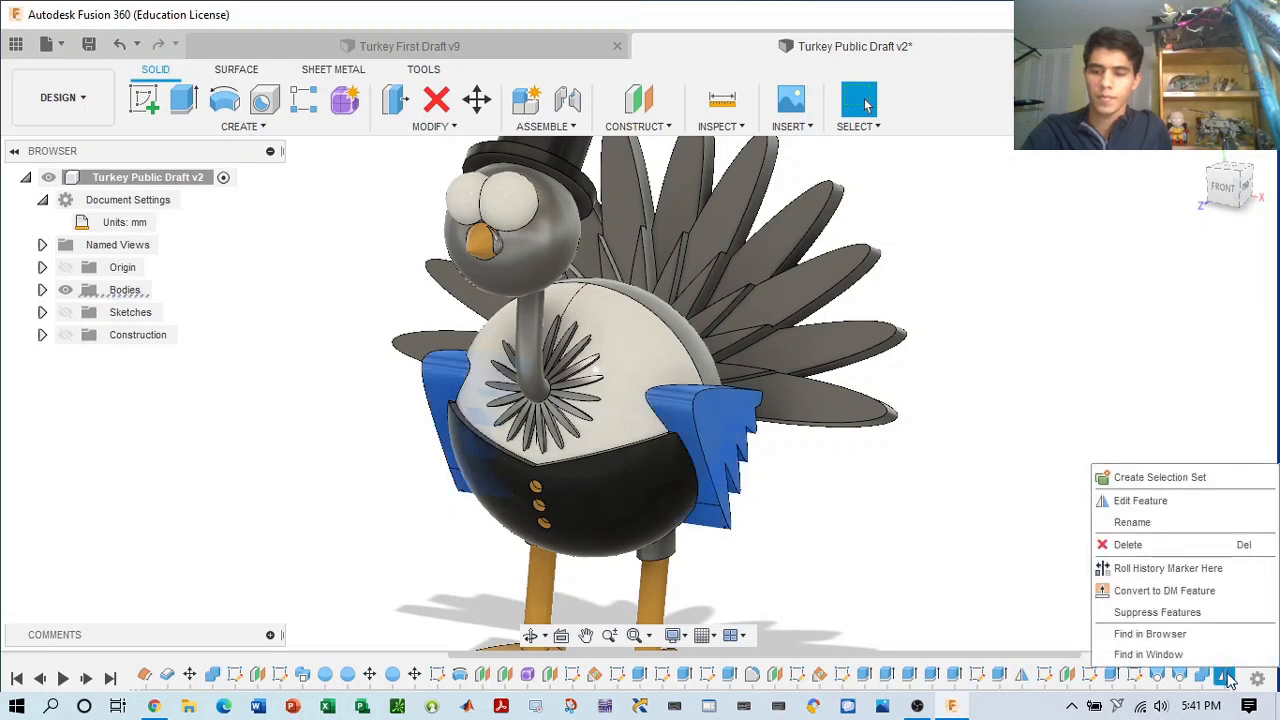
click(1178, 548)
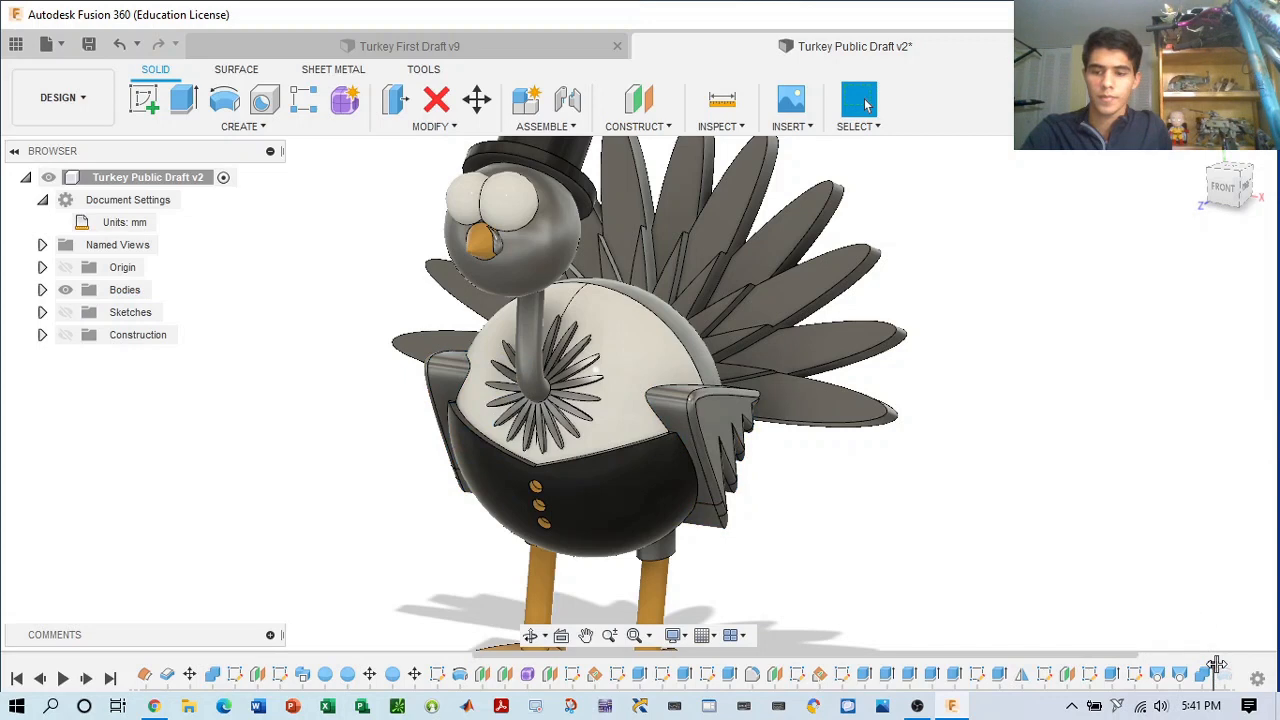
drag(1217, 665, 1196, 665)
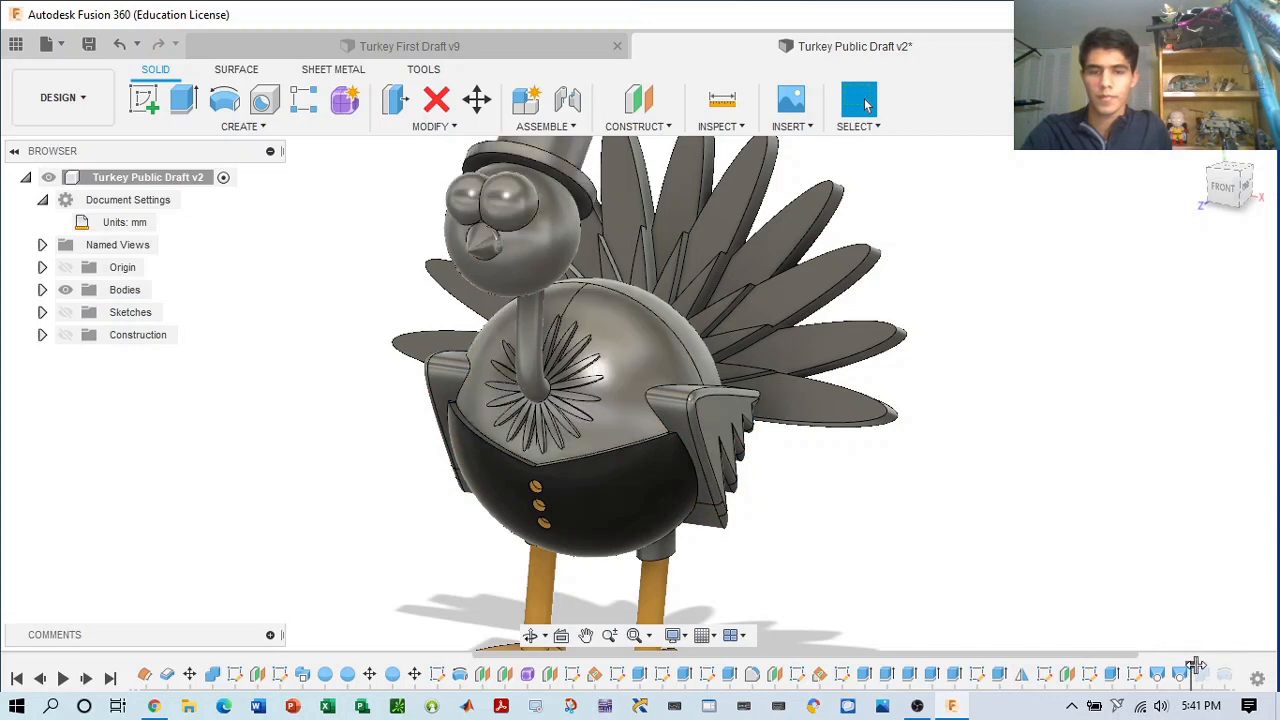
- Open the appearance settings for the selected snood face and try to apply 3D Pine - Painted, dismissing the message
middle_drag(897, 455, 1000, 493)
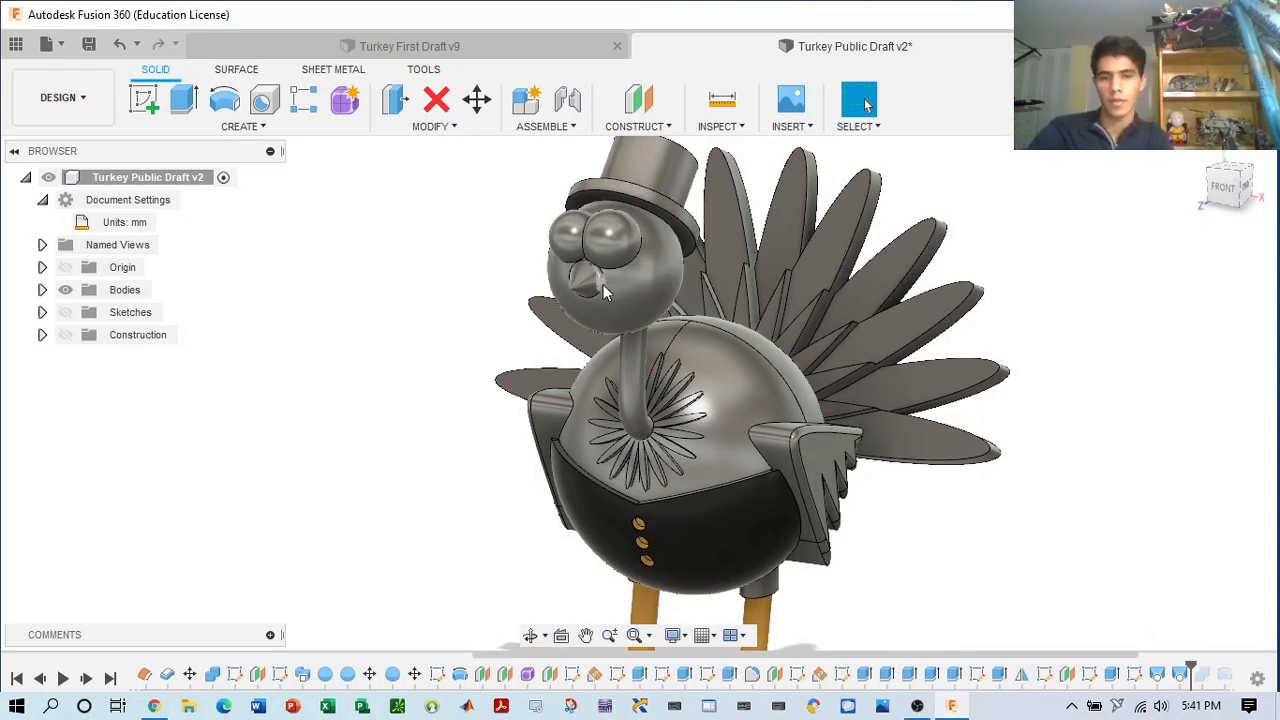
click(601, 284)
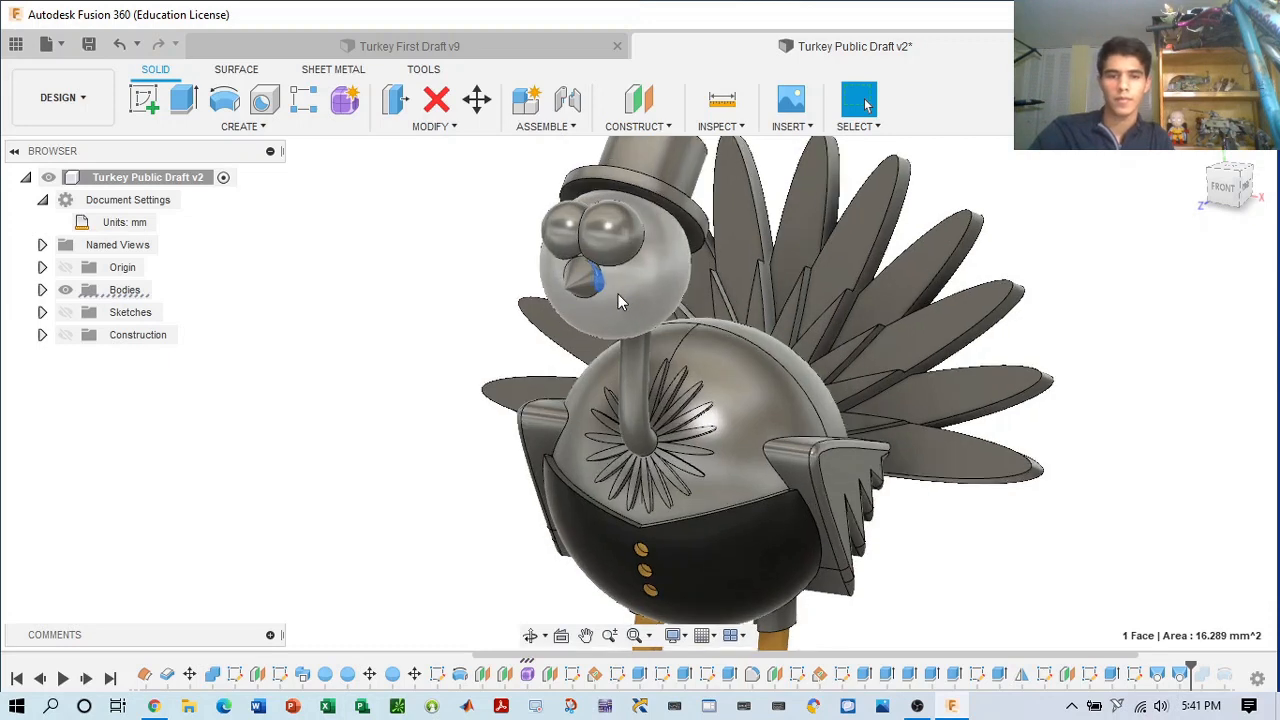
right_click(598, 278)
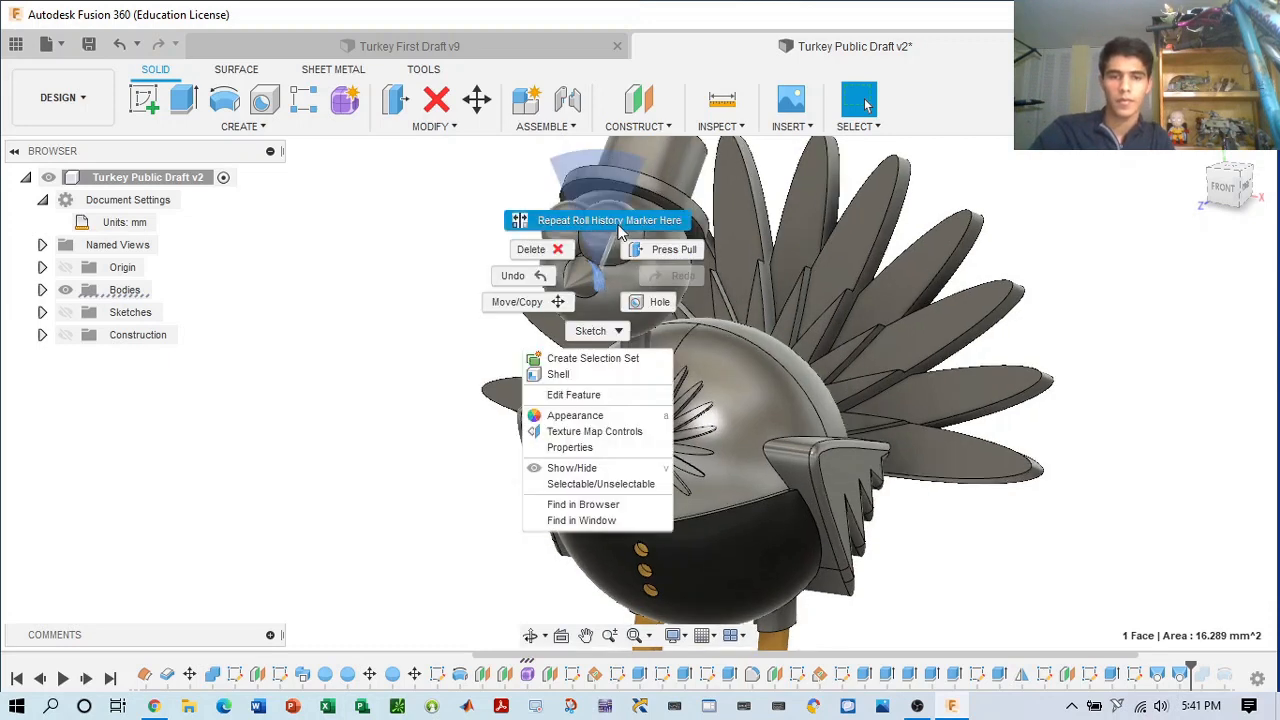
click(621, 418)
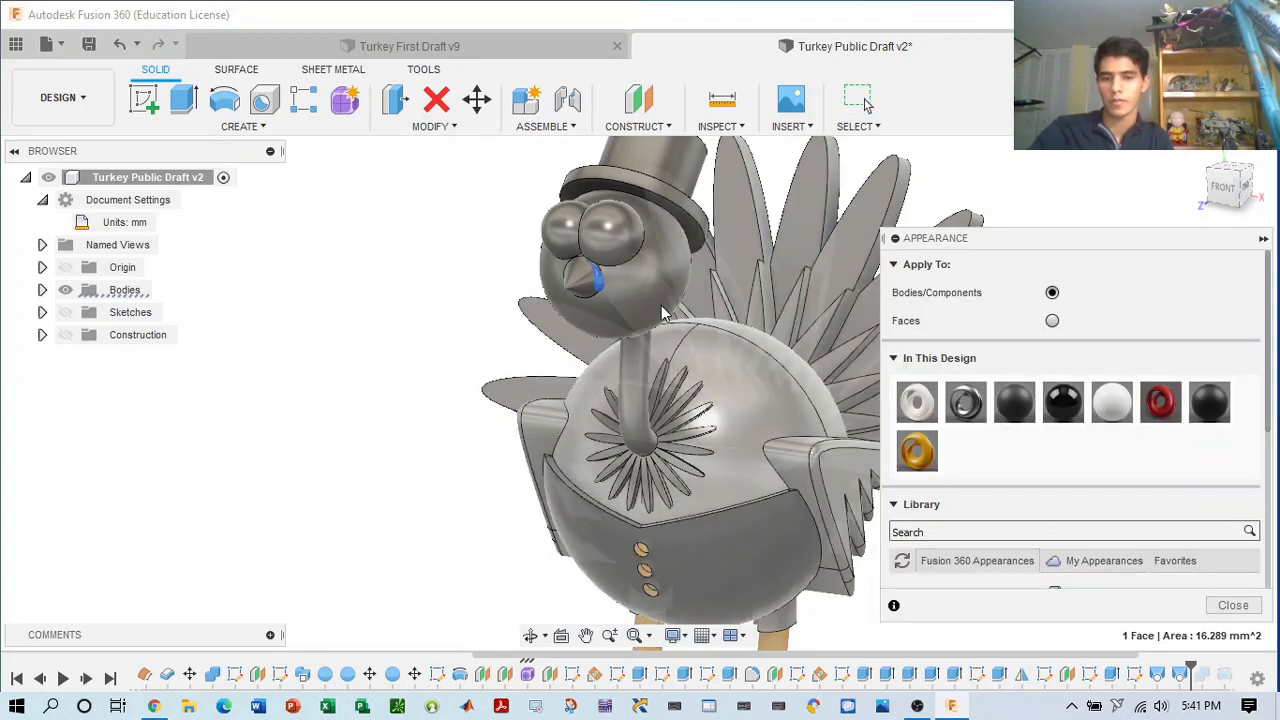
scroll(667, 300, up, 3)
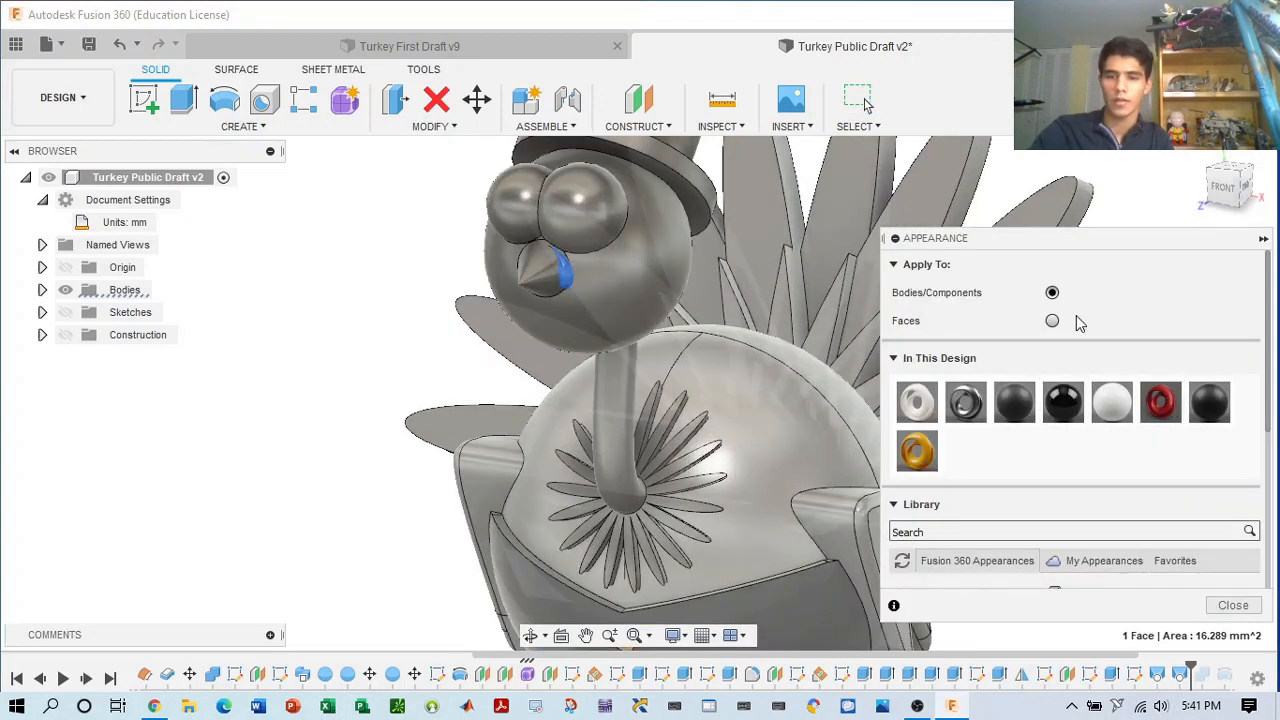
drag(1162, 403, 559, 260)
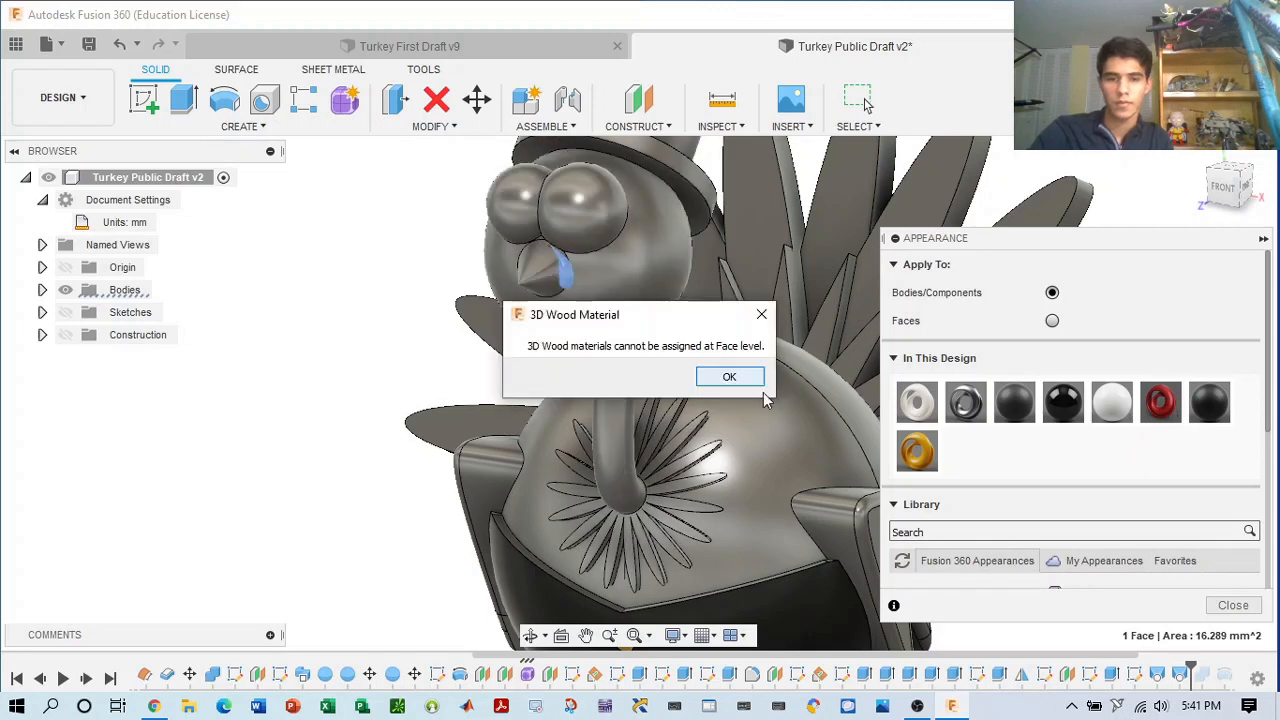
click(737, 374)
- Apply the design's 3D Pine - Painted appearance to the snood body with Bodies/Components as the target
scroll(634, 307, up, 2)
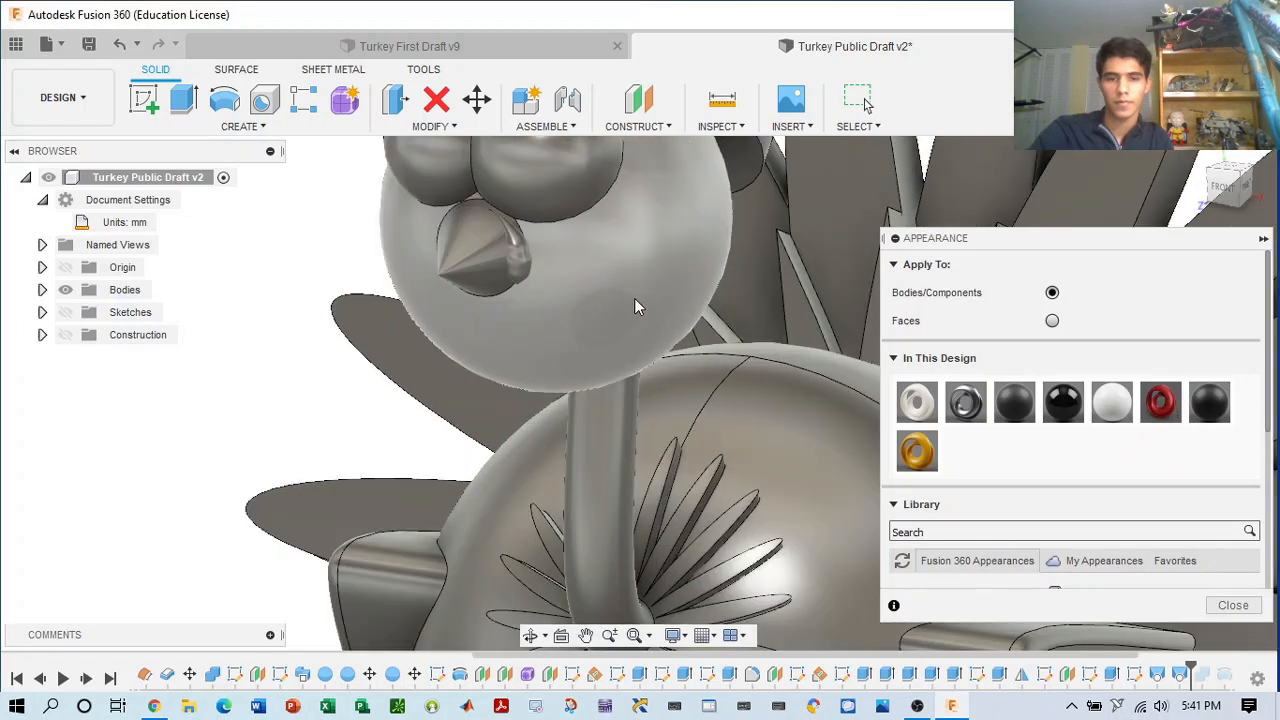
click(512, 243)
right_click(512, 250)
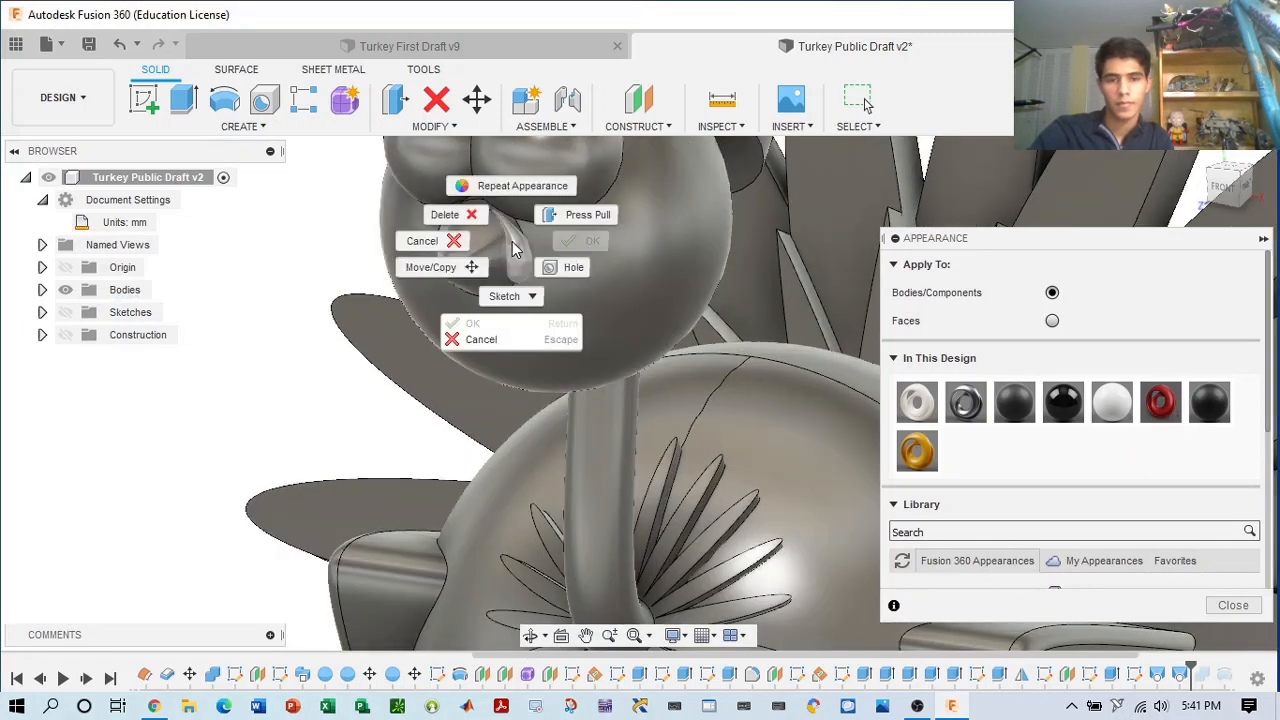
click(740, 388)
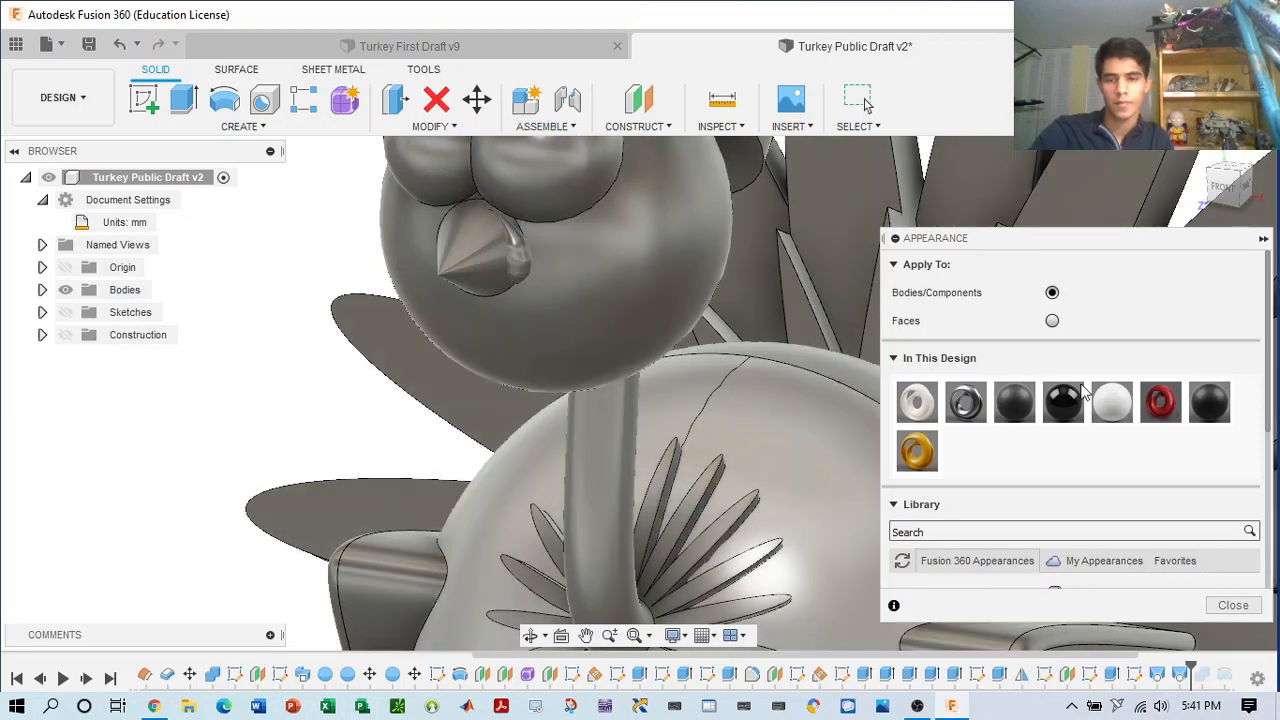
drag(1160, 402, 516, 259)
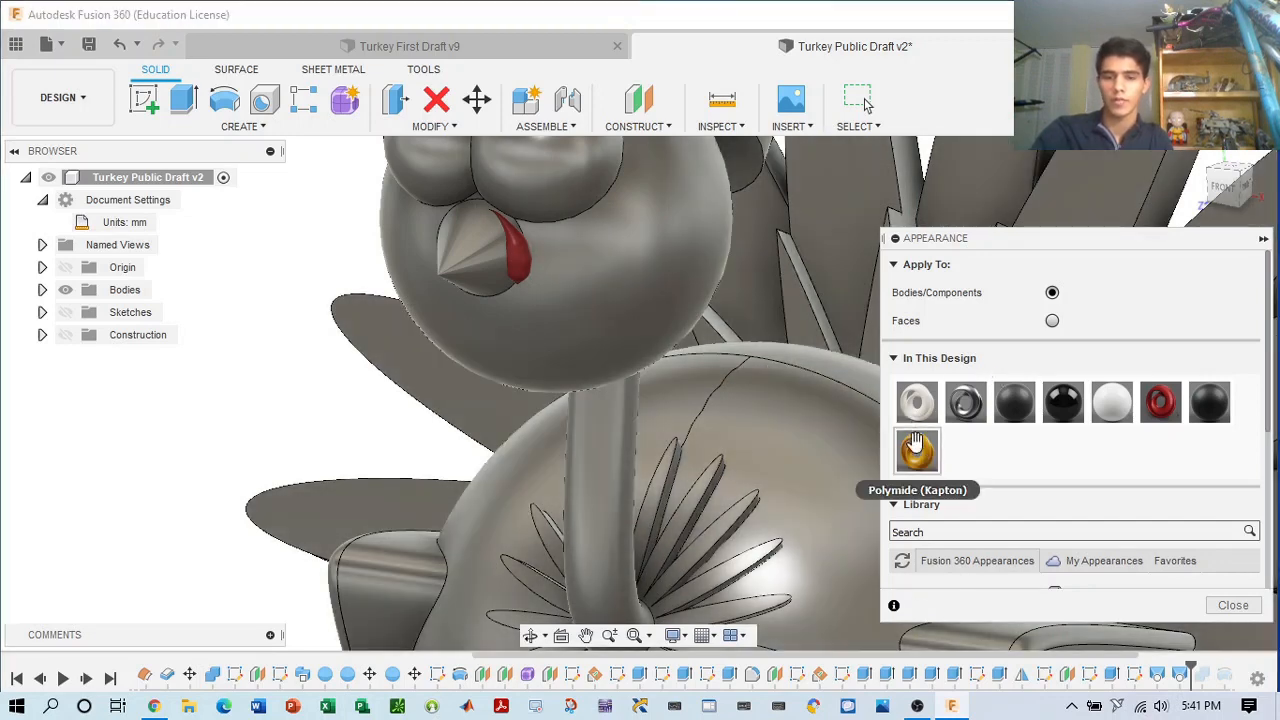
- Try to apply Polymide (Kapton) to the beak and close the appearance settings
drag(917, 451, 946, 441)
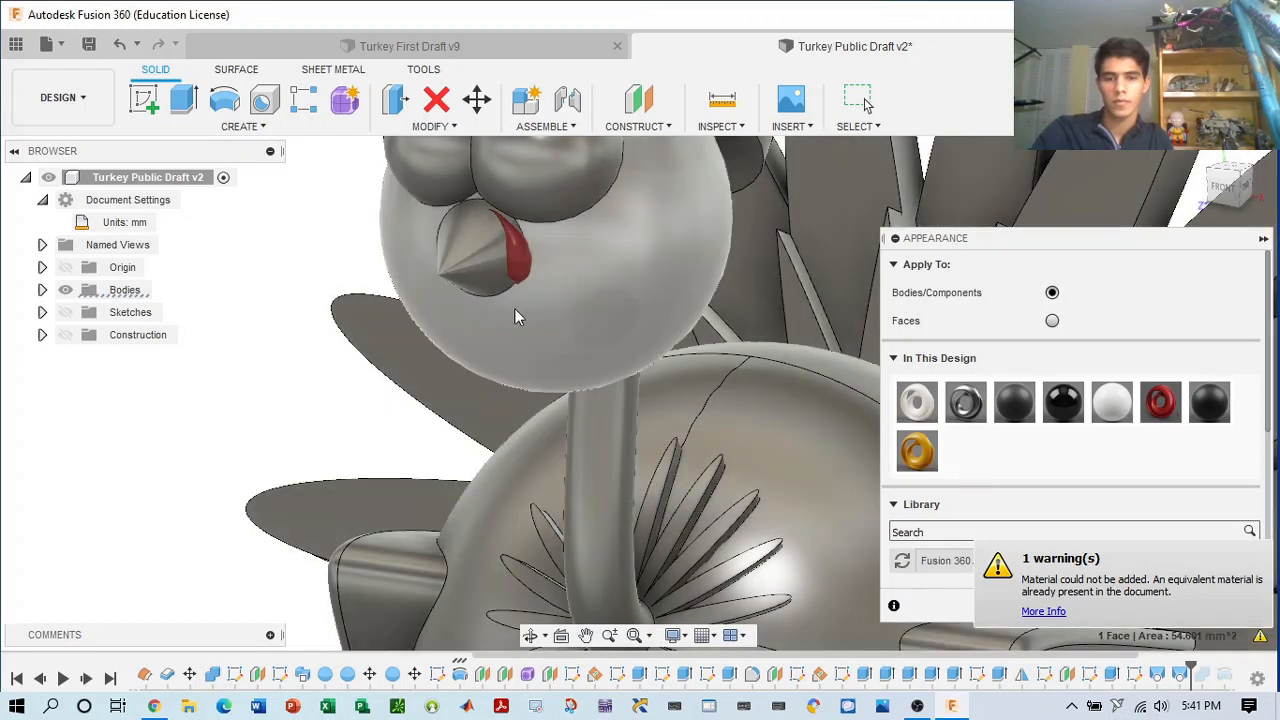
double_click(486, 278)
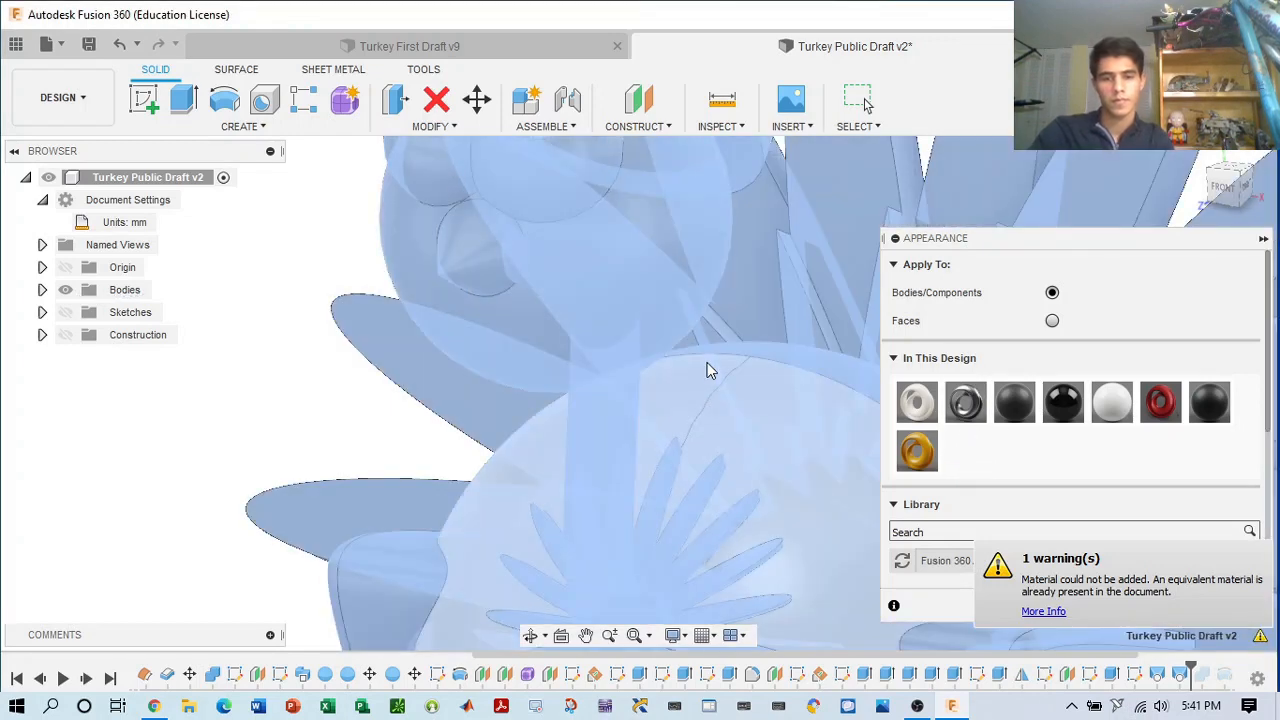
key(Escape)
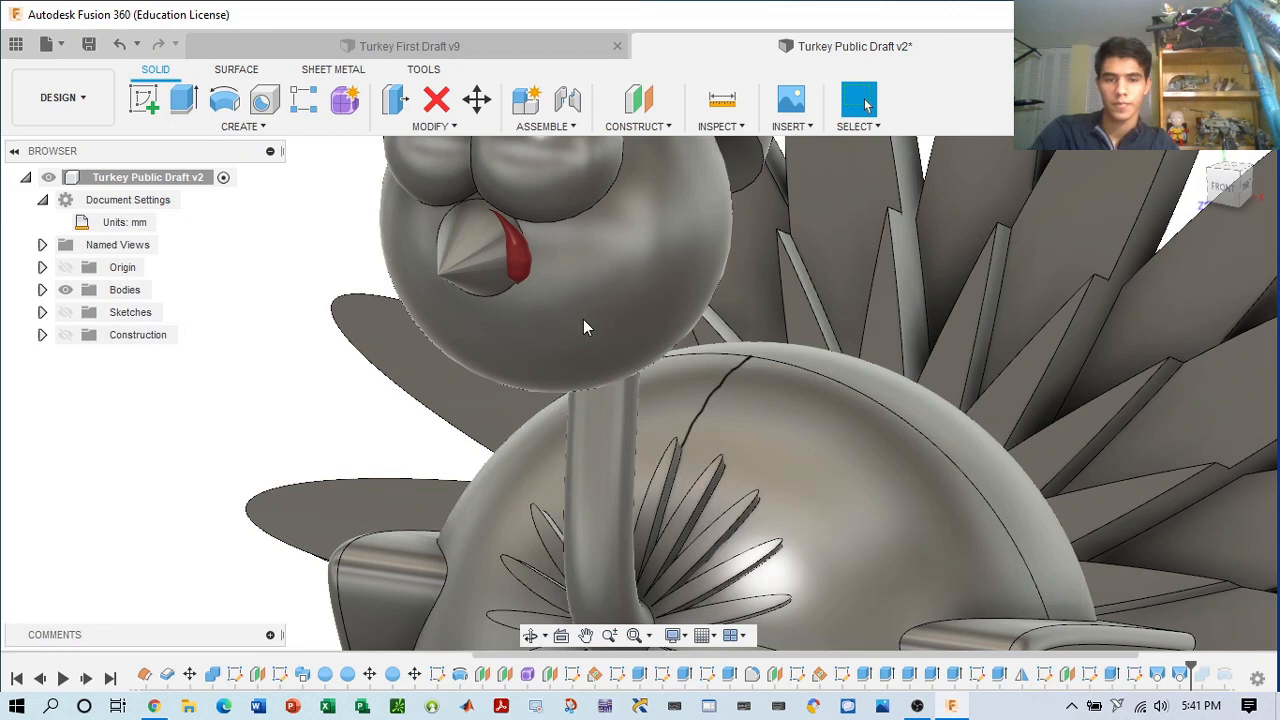
- Apply the gold-orange appearance already in the design to the beak body, with Bodies/Components as the target
right_click(490, 268)
click(507, 211)
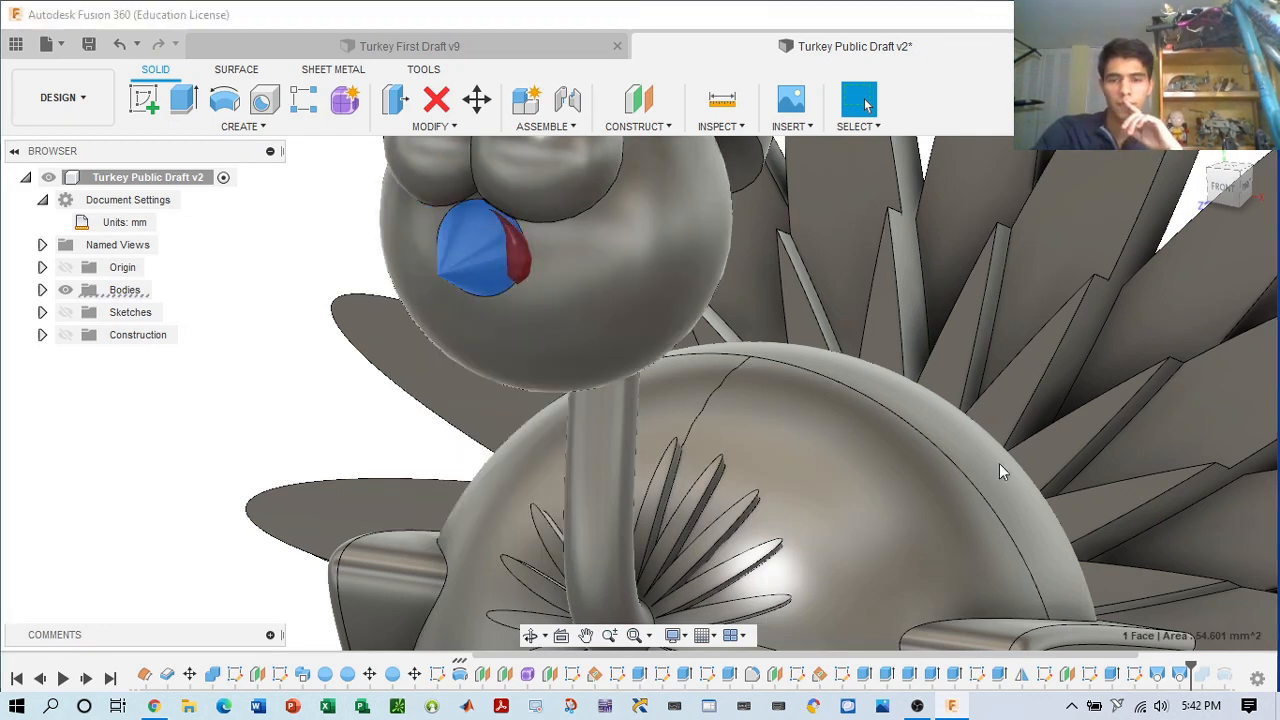
key(a)
drag(917, 450, 456, 245)
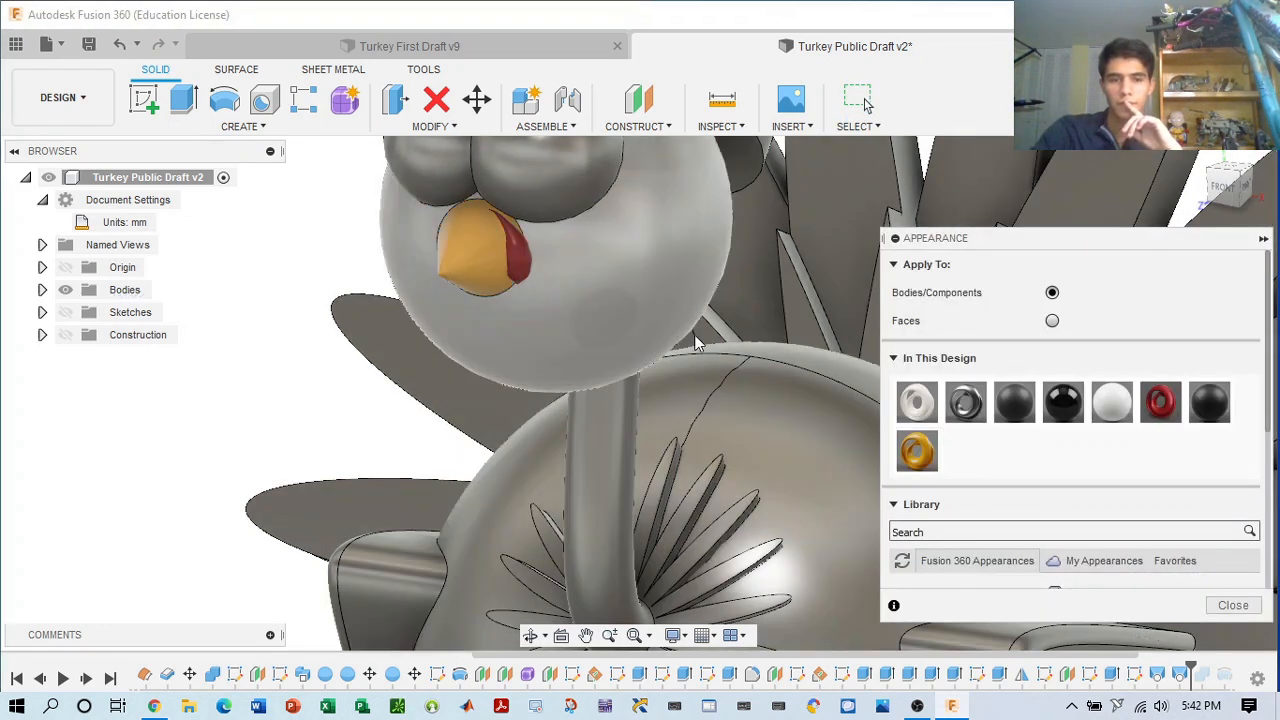
- Apply the design's white appearance to the nearer eye body
scroll(750, 322, down, 5)
middle_drag(760, 324, 684, 377)
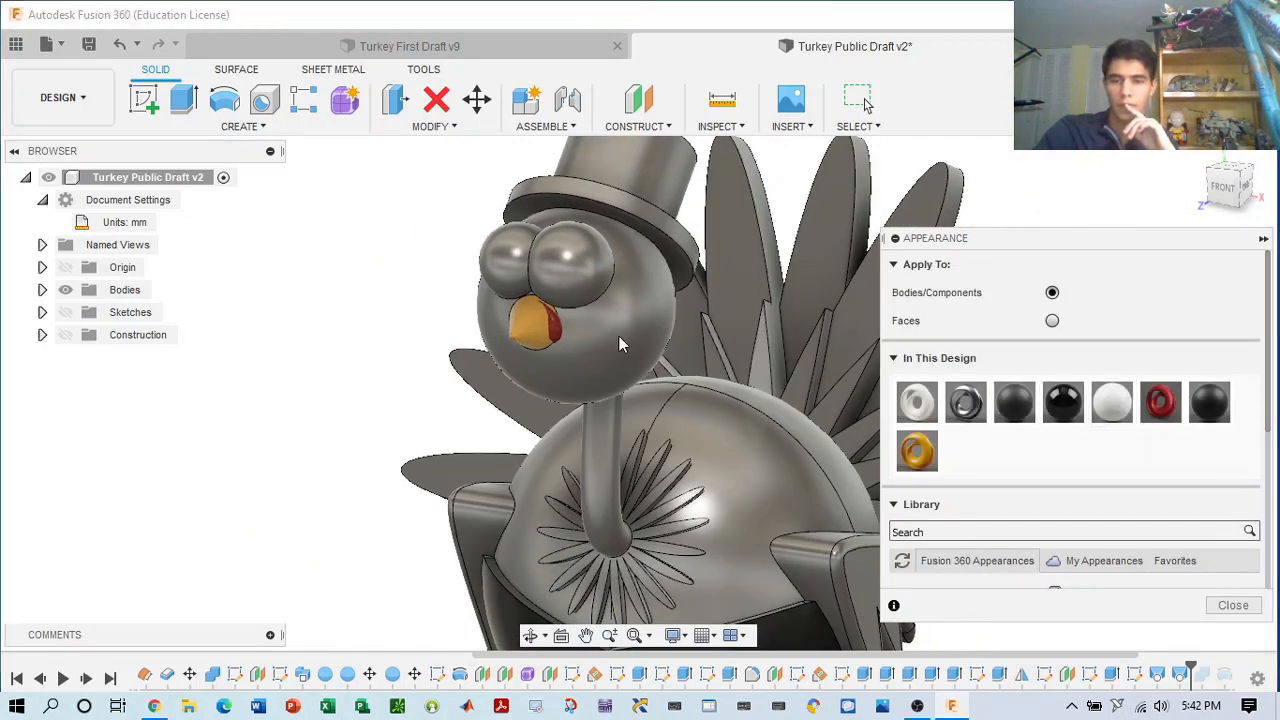
right_click(584, 281)
click(586, 220)
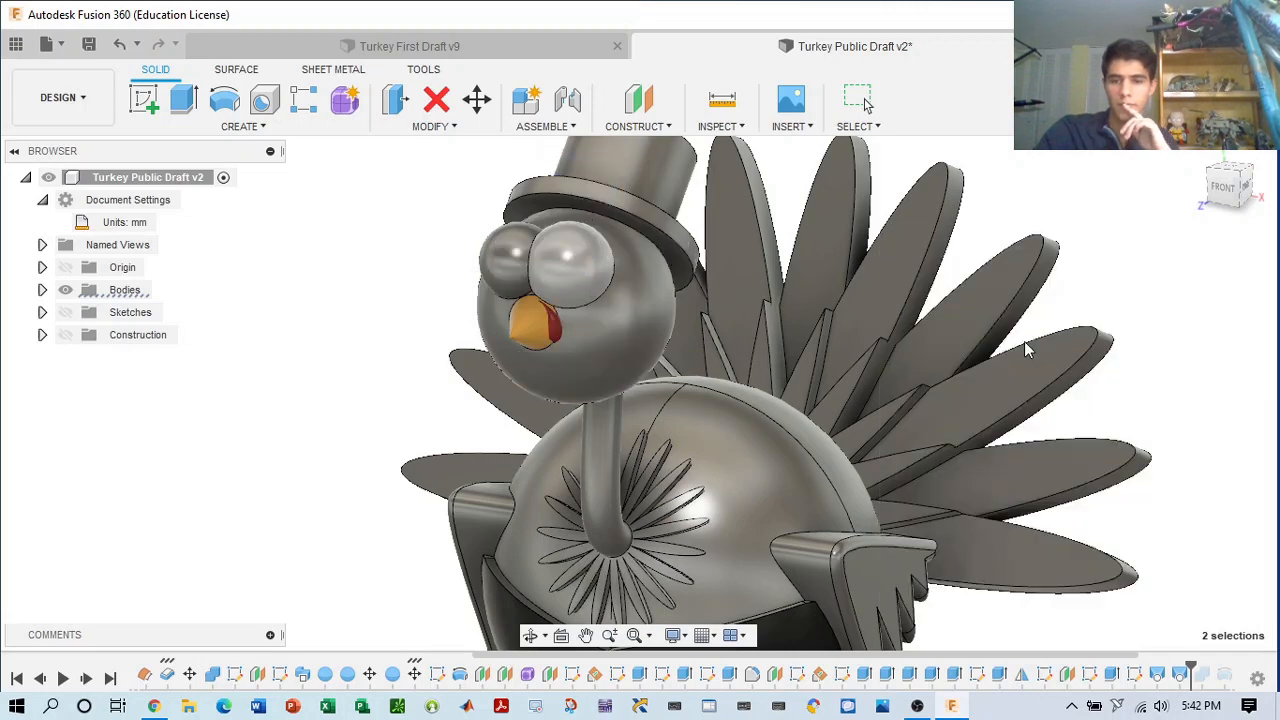
drag(1105, 403, 585, 278)
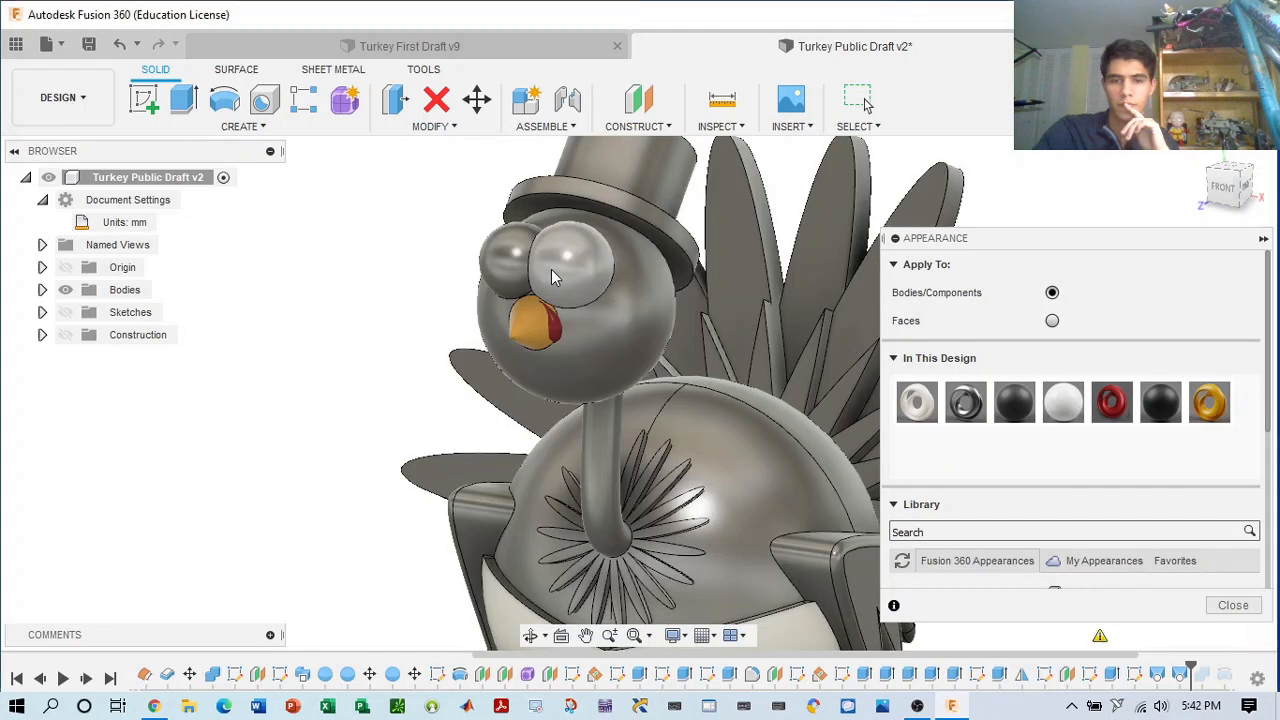
drag(1070, 398, 572, 238)
drag(496, 250, 1017, 329)
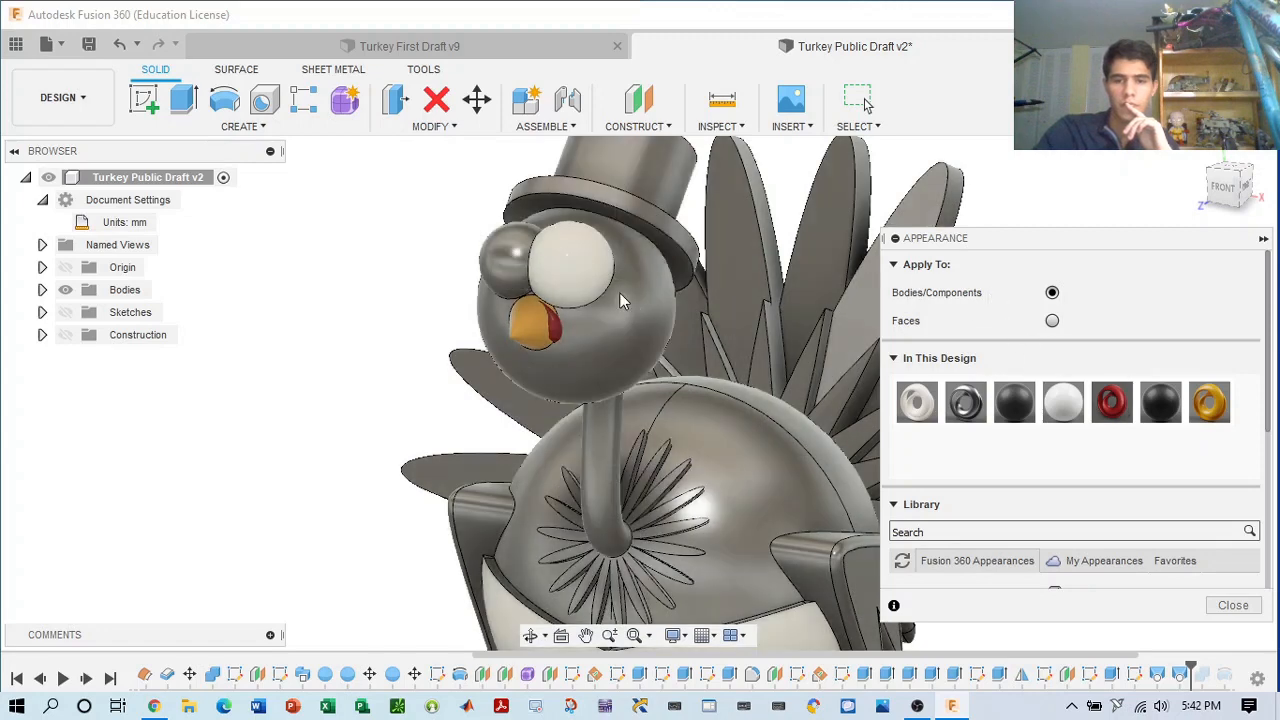
- Try to apply the white appearance to the farther eye and undo the last appearance change
scroll(594, 281, up, 5)
drag(1061, 404, 380, 289)
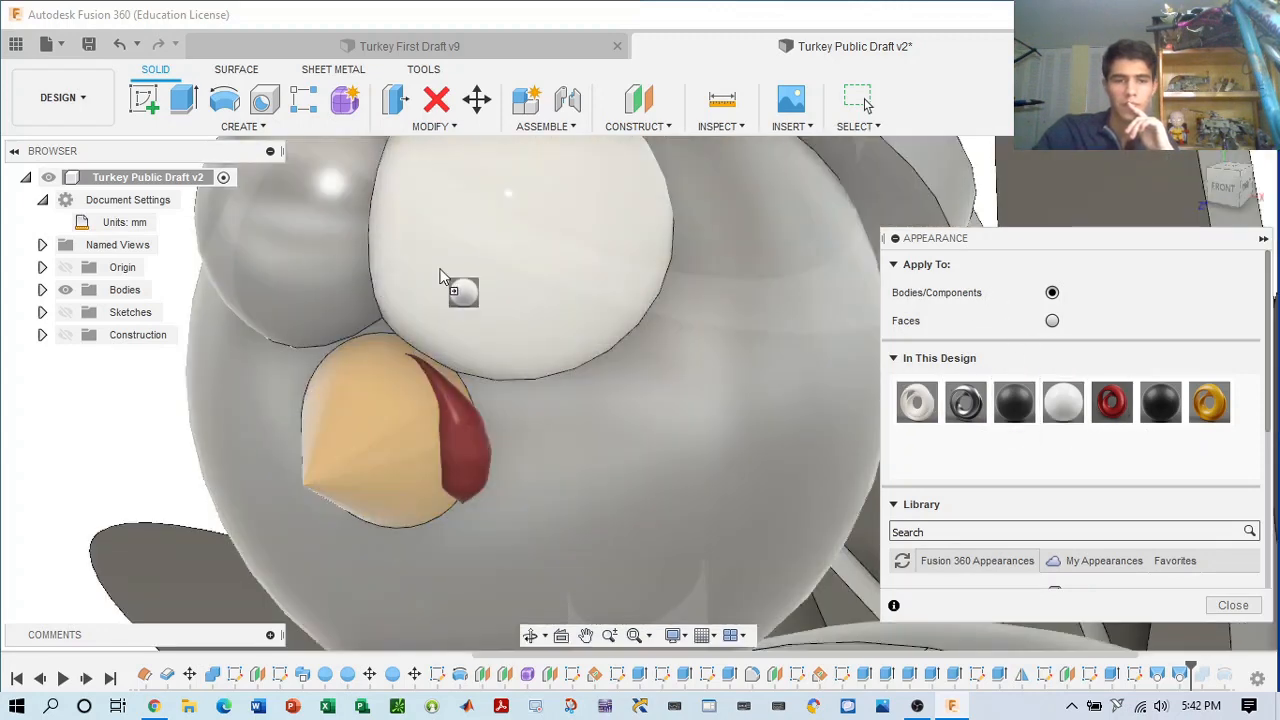
drag(1128, 391, 1128, 392)
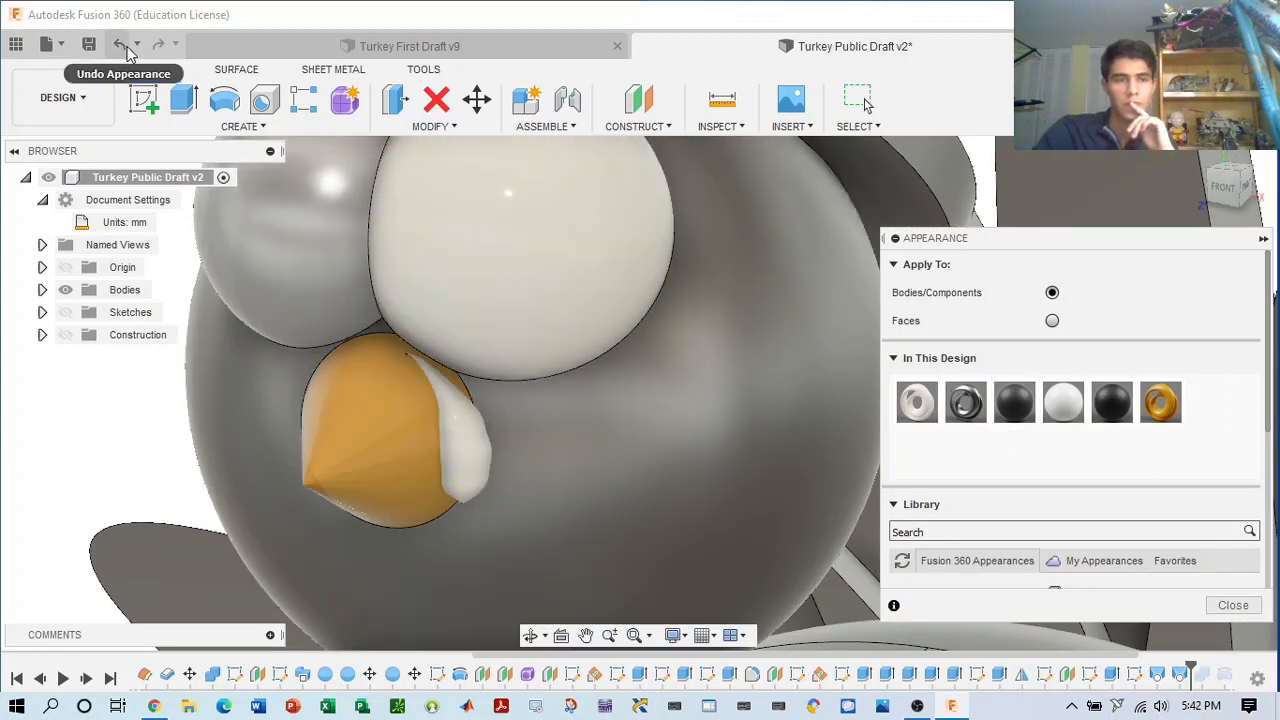
click(122, 46)
- Select the farther eye, reopen the appearance settings and apply the design's white appearance to it
click(315, 241)
right_click(317, 242)
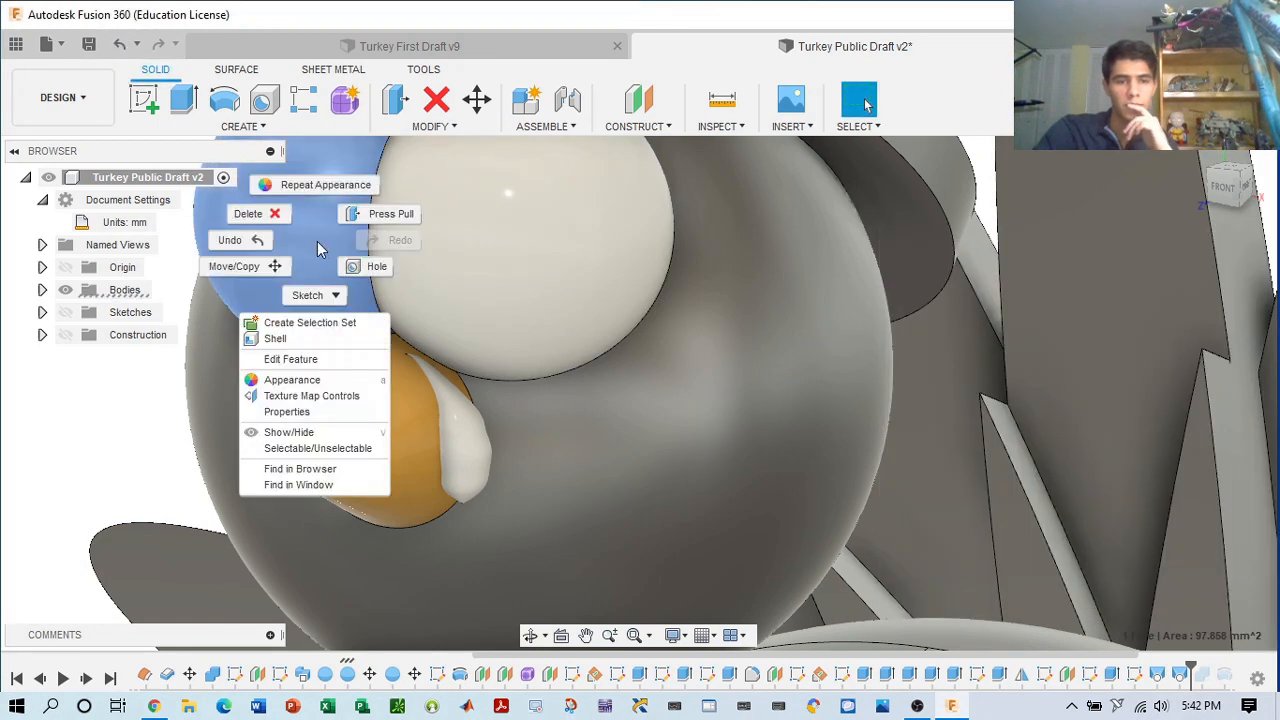
click(321, 174)
drag(1112, 402, 304, 224)
scroll(688, 285, down, 5)
middle_drag(688, 285, 614, 384)
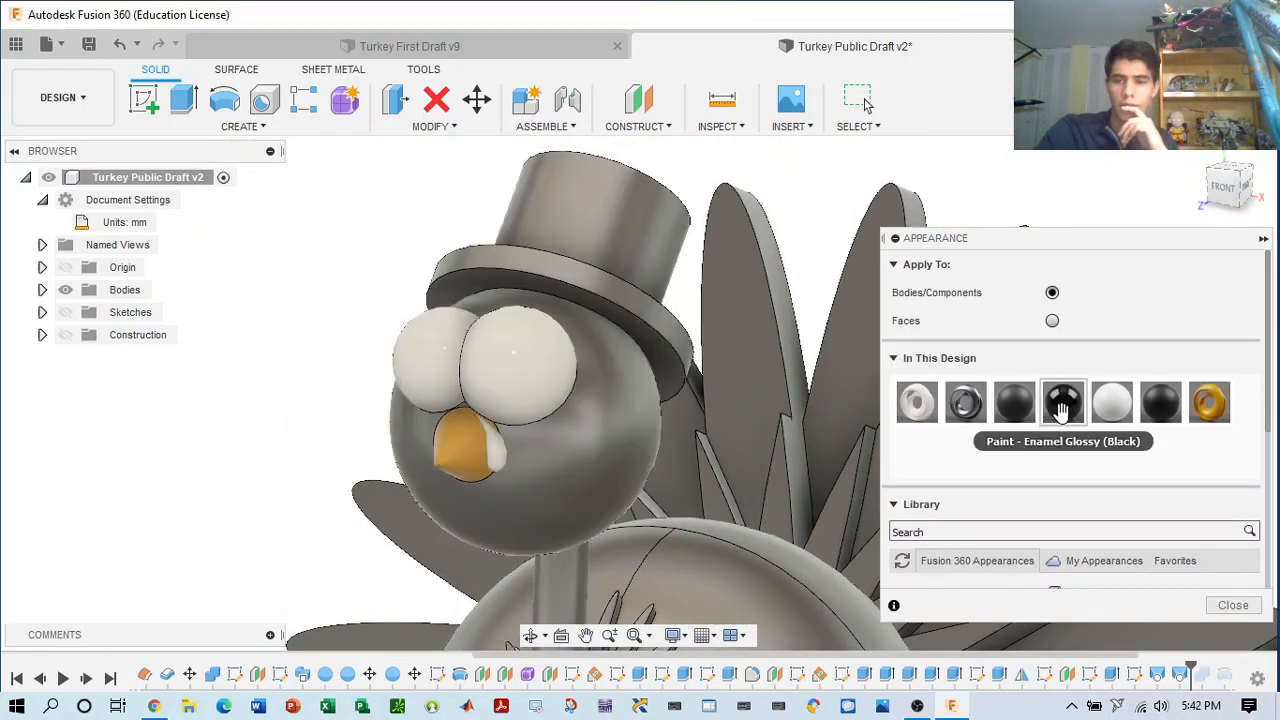
scroll(738, 362, up, 3)
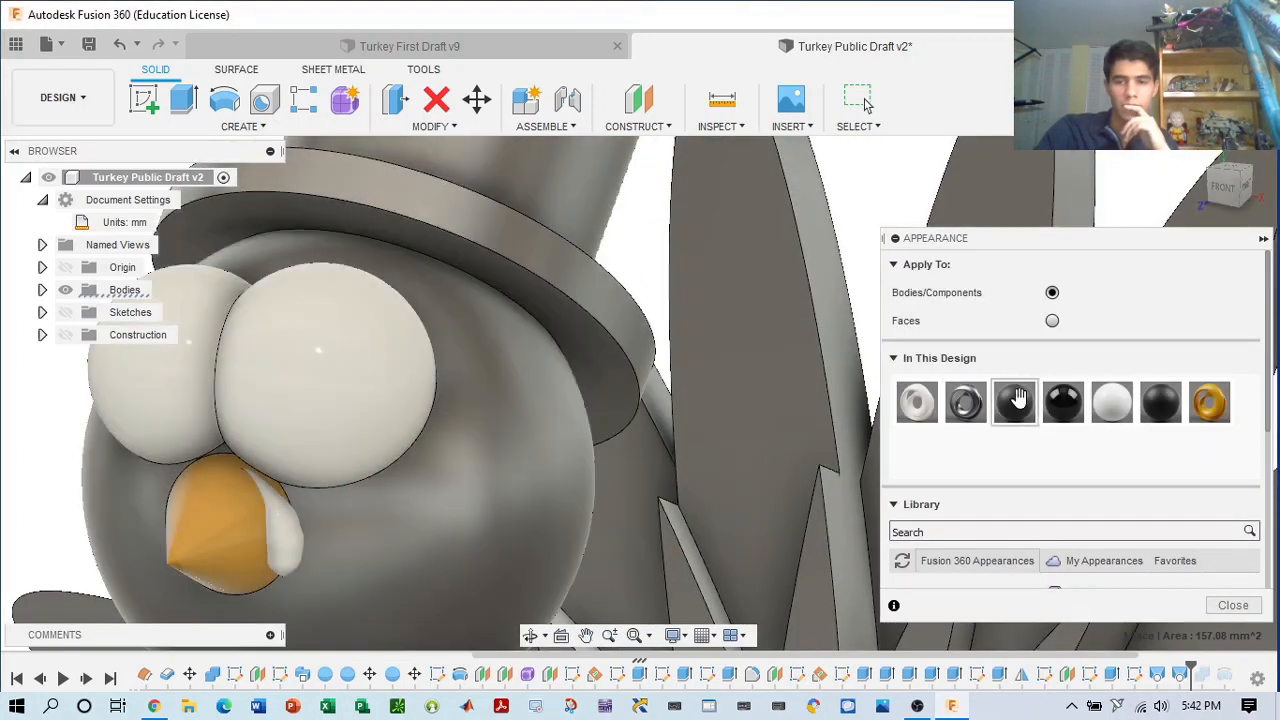
drag(1014, 402, 570, 295)
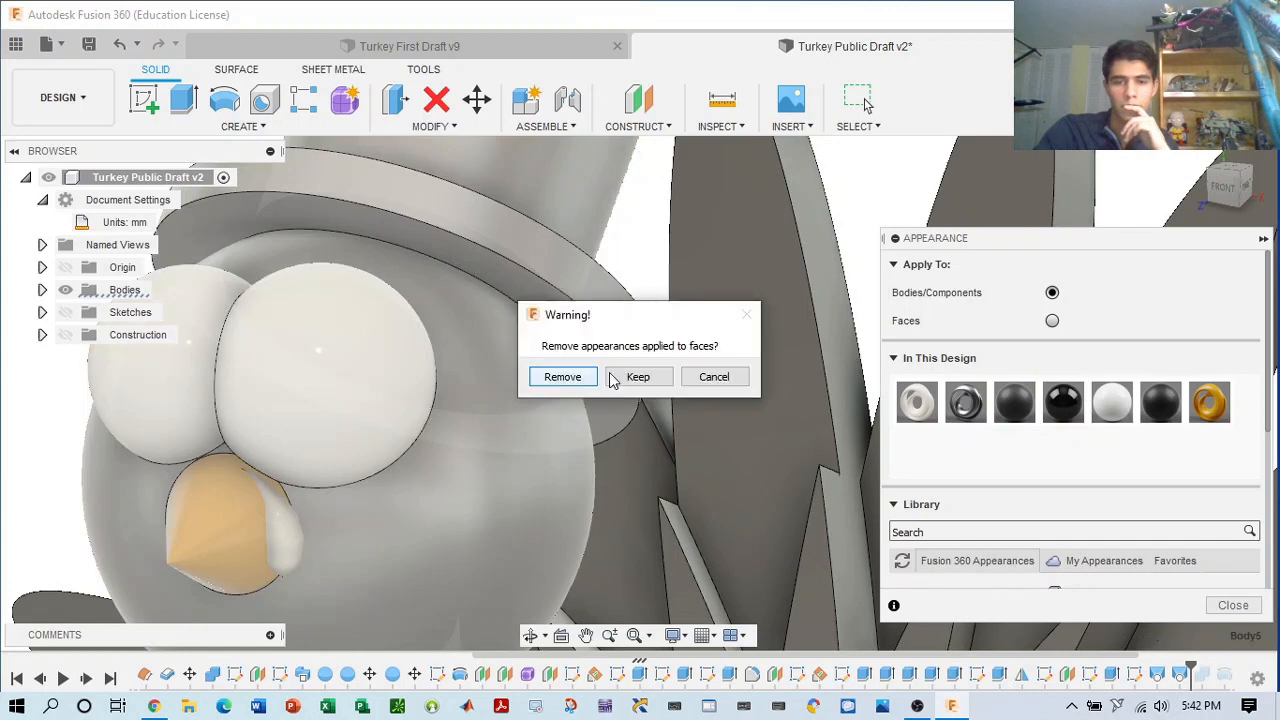
click(714, 376)
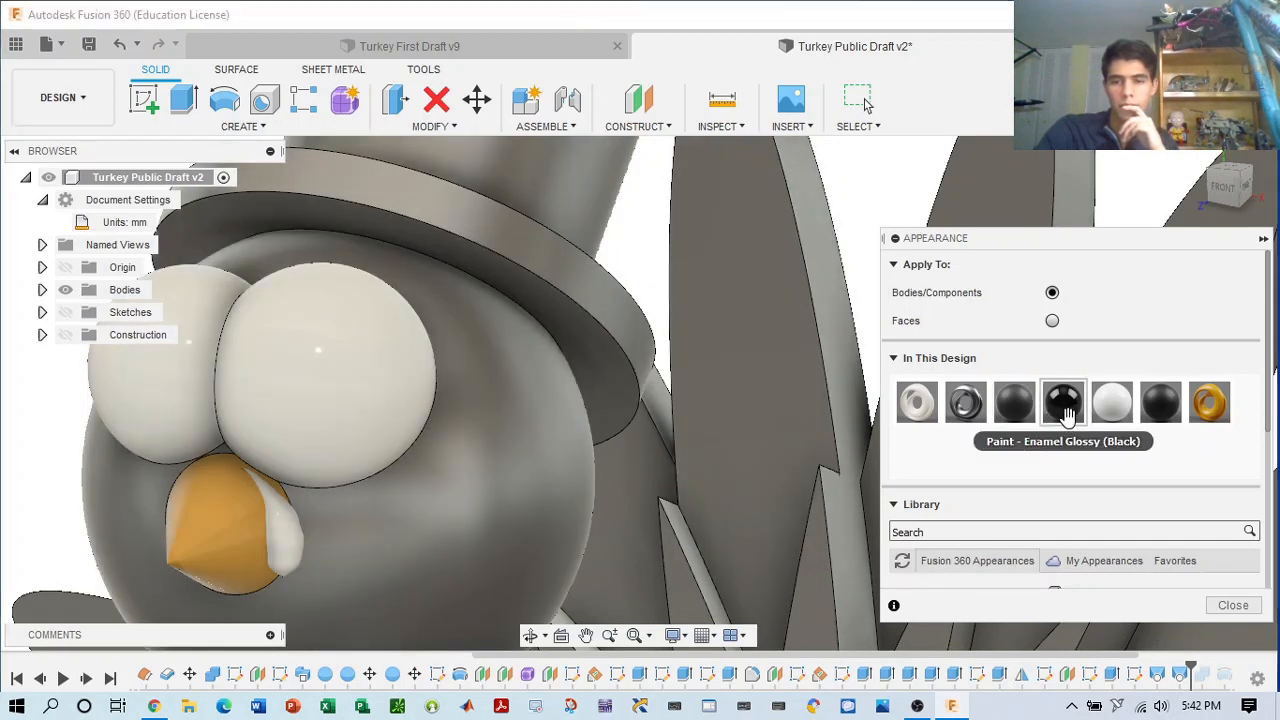
- Edit the Paint - Enamel Glossy (Black) appearance to RGB 247, 188, 188 and dismiss the warning
double_click(1066, 414)
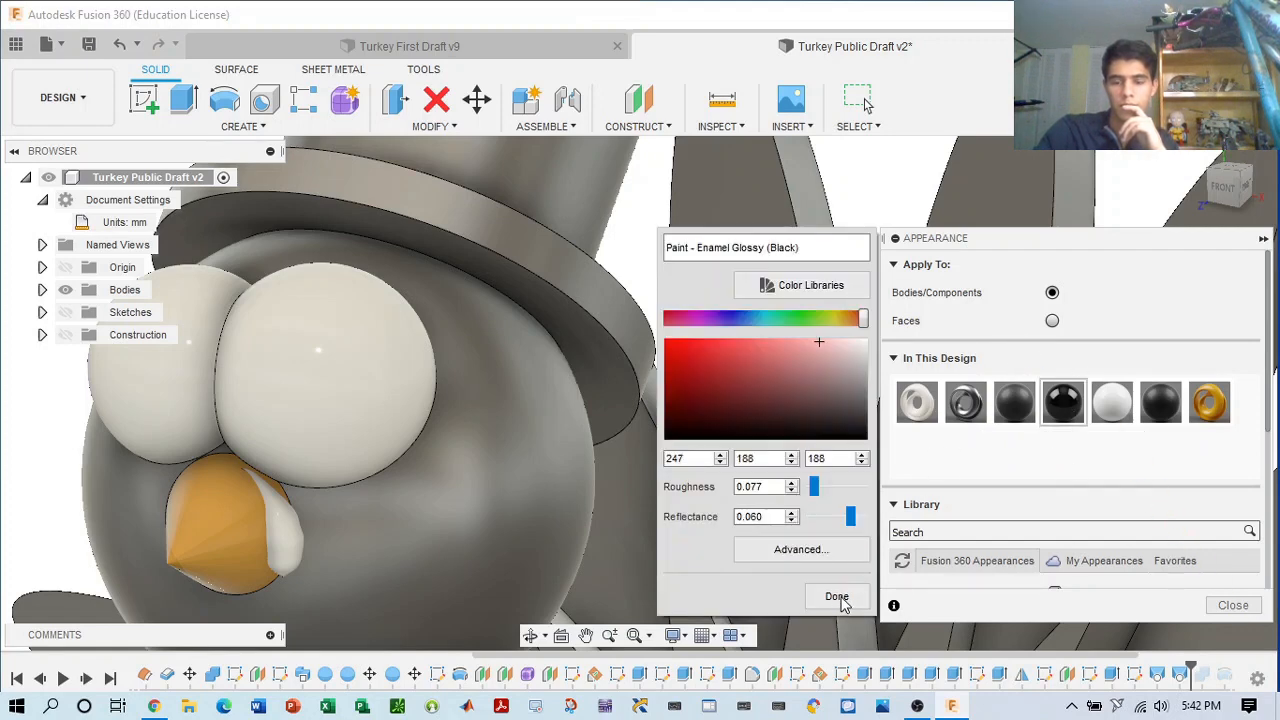
click(838, 598)
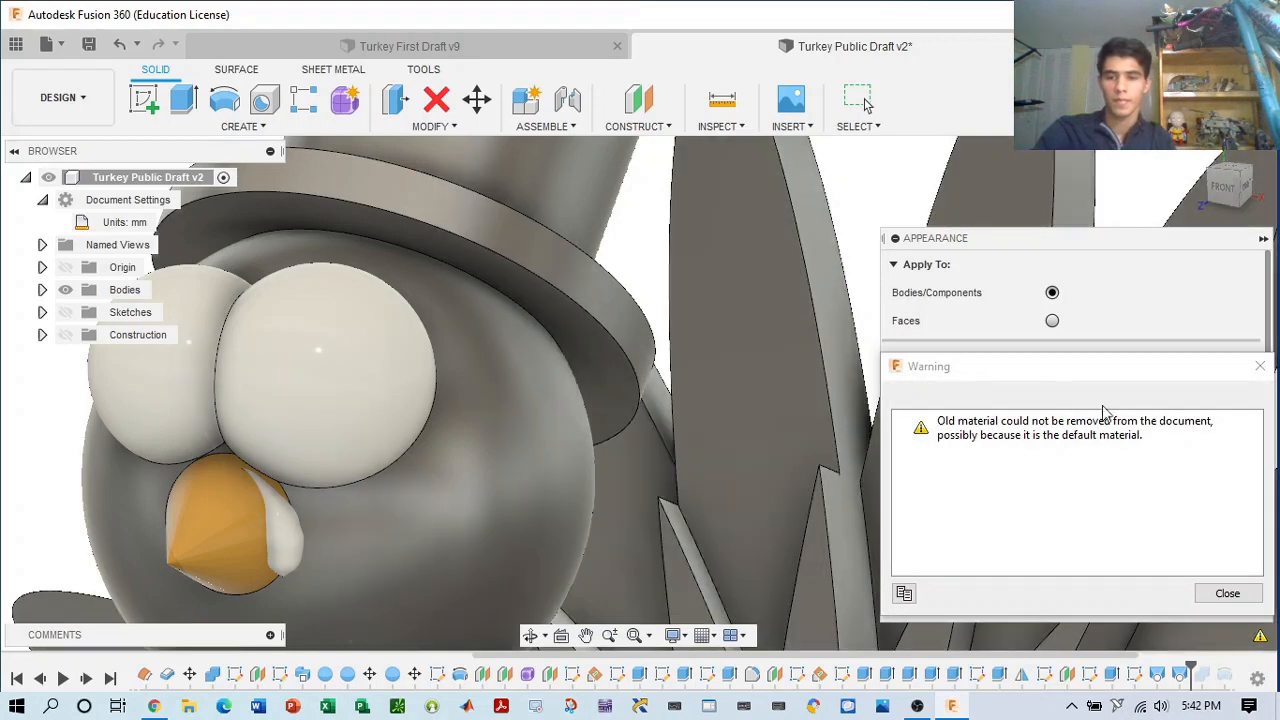
click(1260, 367)
- Look through the Fusion 360 appearance library's solid wood finishes and its material categories
scroll(1075, 420, down, 3)
scroll(1080, 409, up, 3)
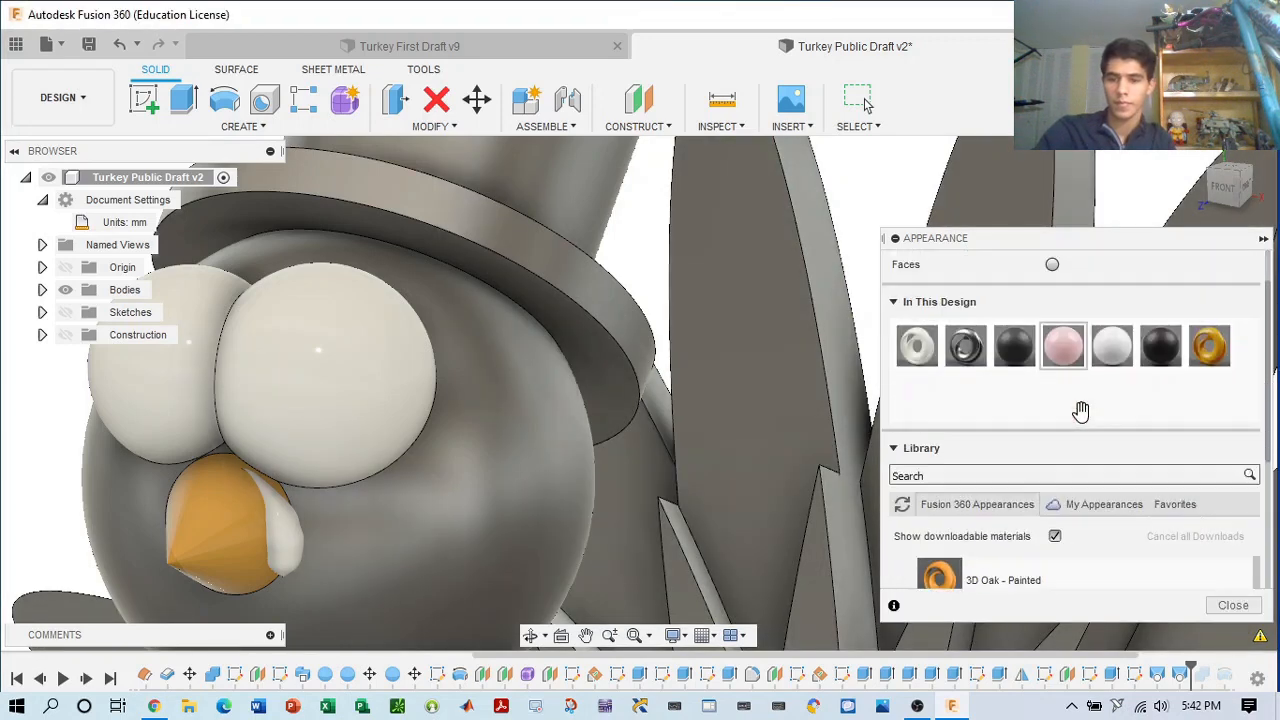
scroll(1022, 460, down, 10)
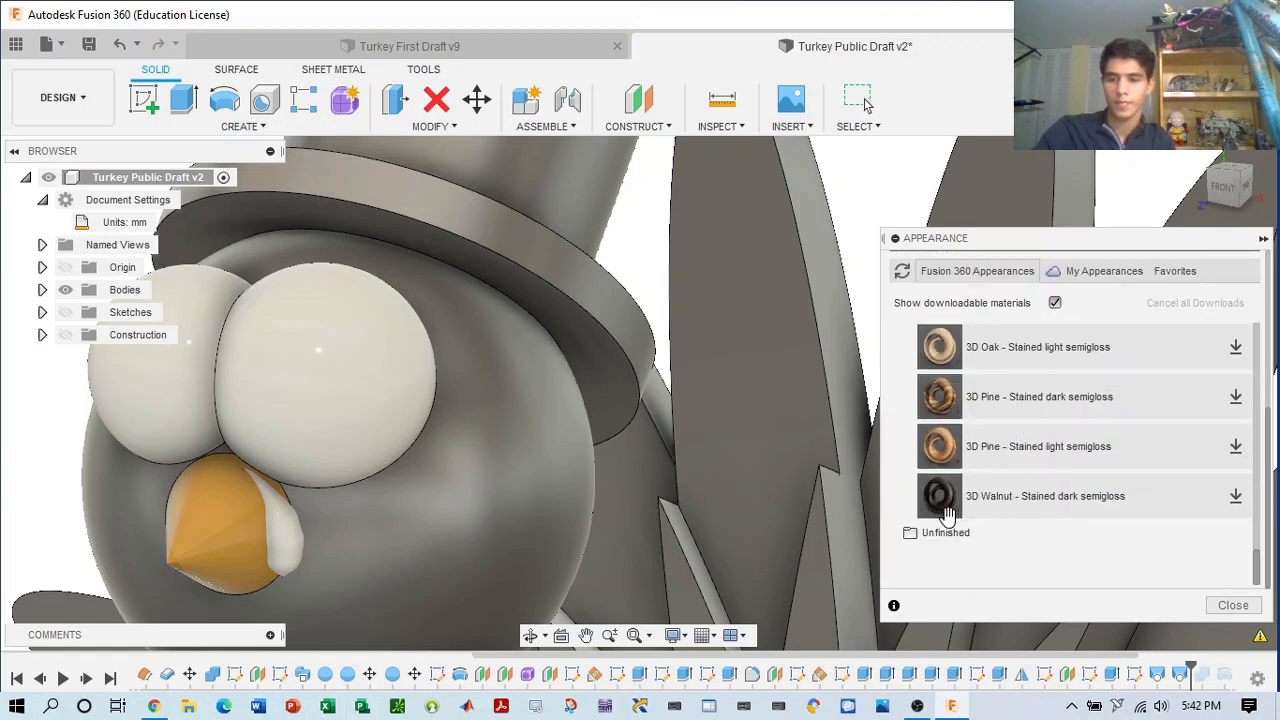
scroll(955, 505, up, 6)
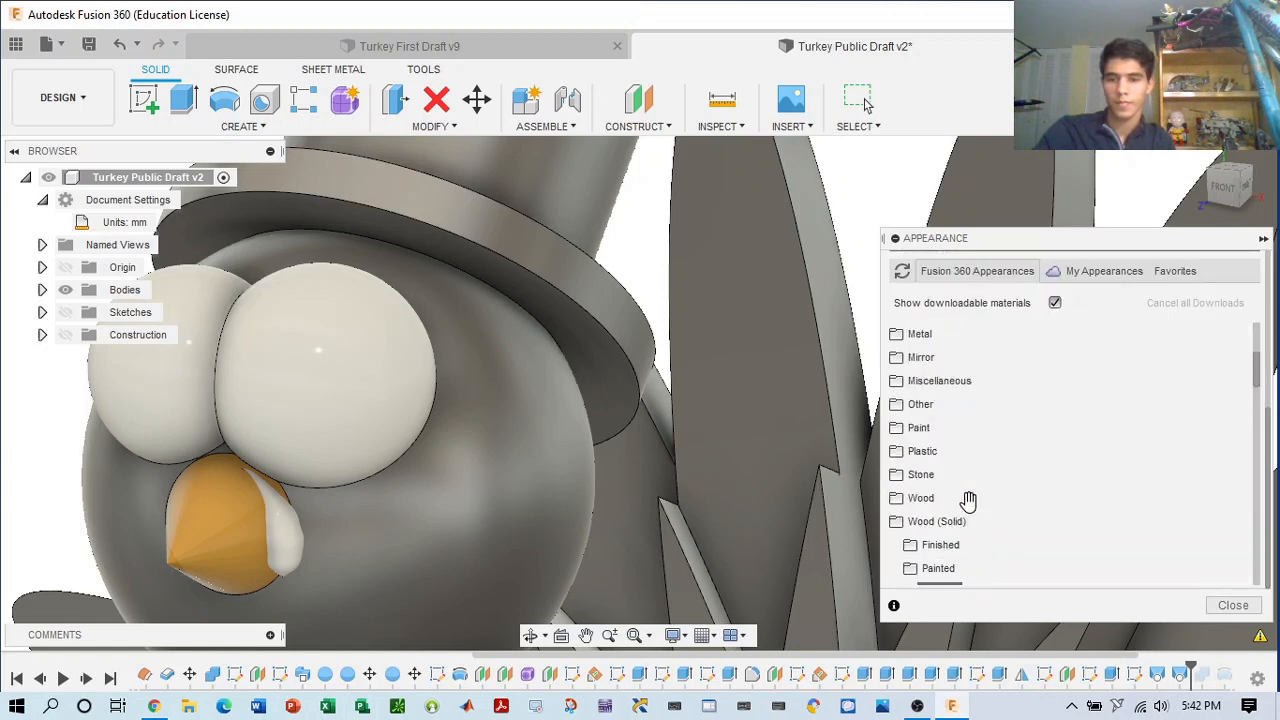
scroll(912, 505, up, 5)
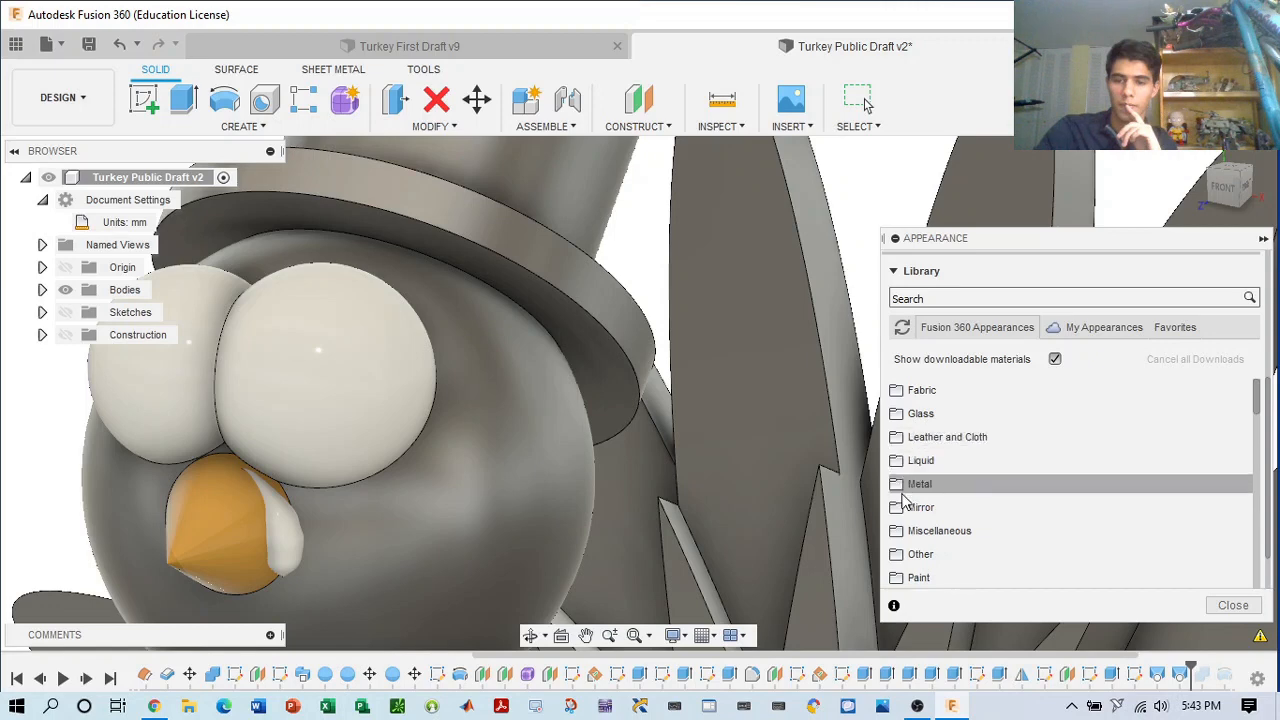
scroll(905, 540, down, 1)
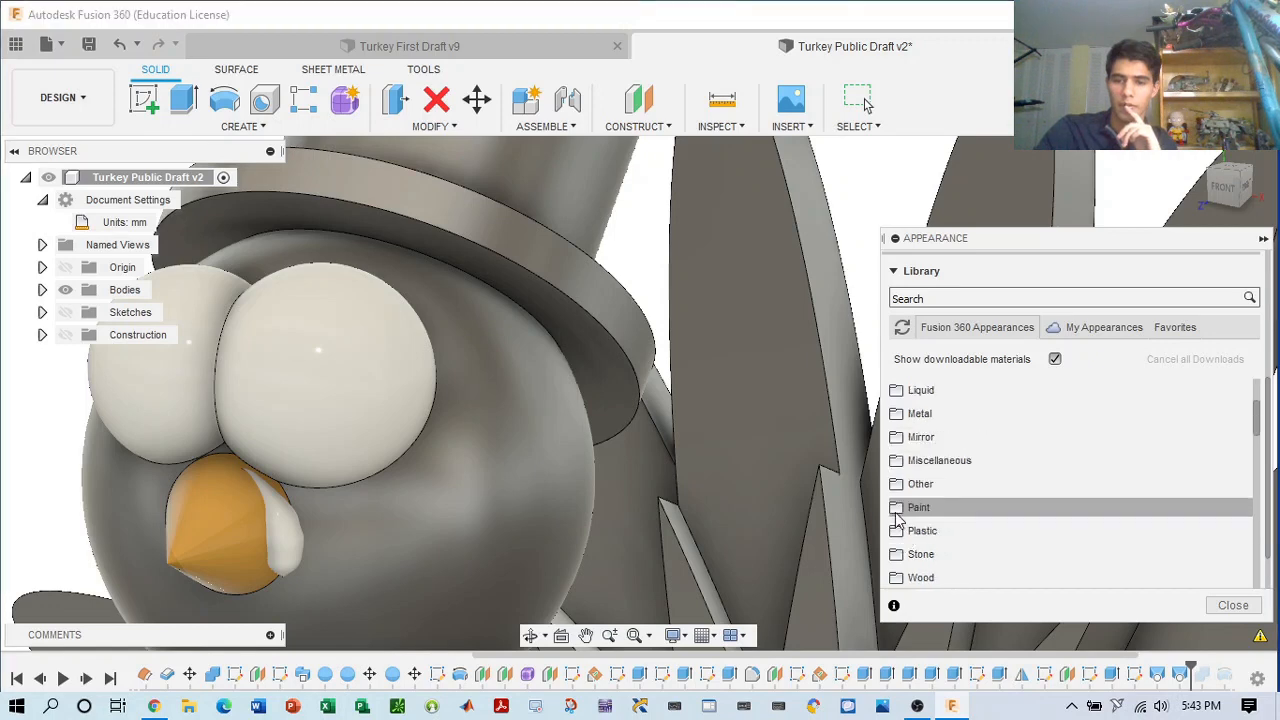
scroll(900, 510, down, 3)
scroll(910, 512, up, 3)
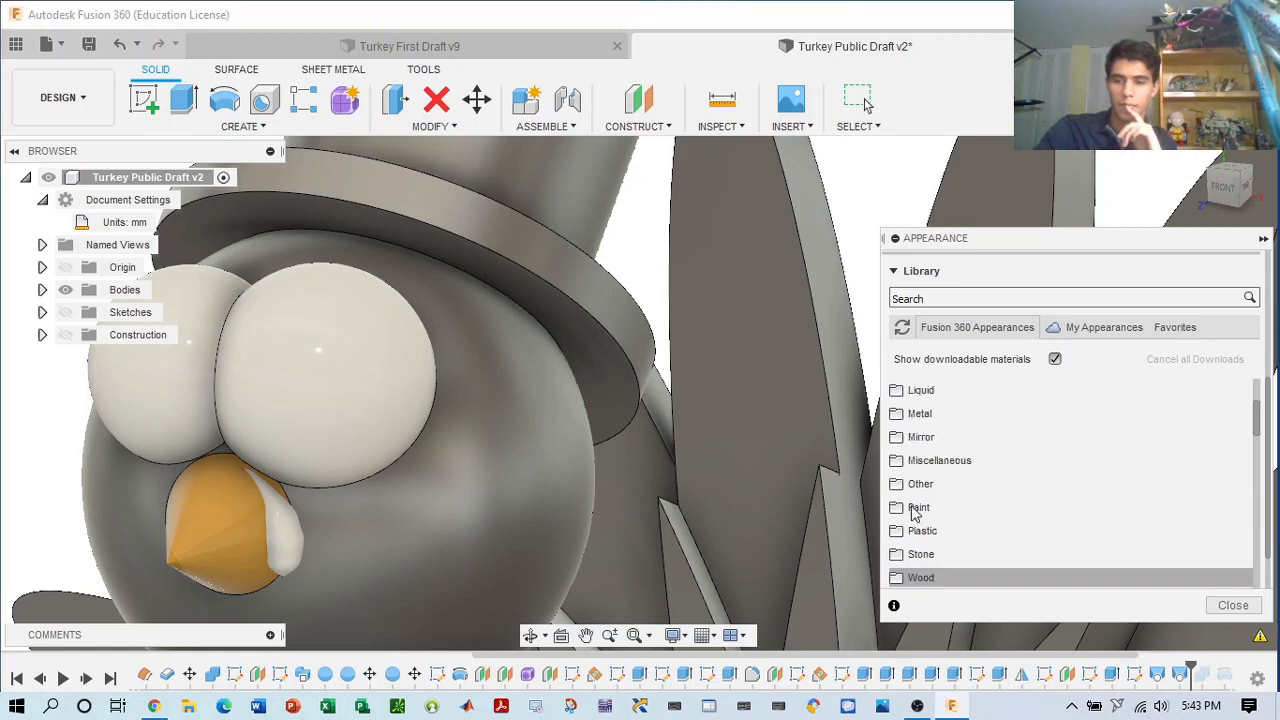
- Examine the Metallic paint appearances in the library's Paint category
click(913, 510)
scroll(930, 520, down, 1)
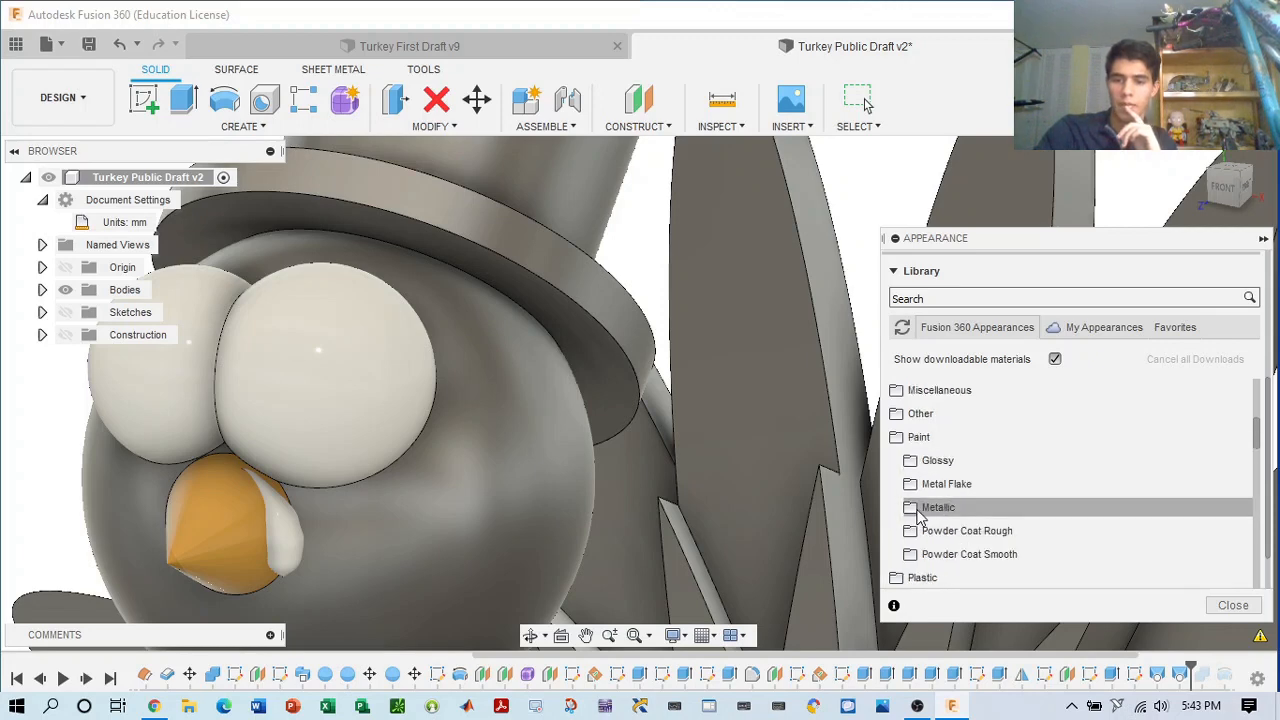
click(918, 507)
scroll(968, 530, down, 5)
scroll(970, 535, up, 4)
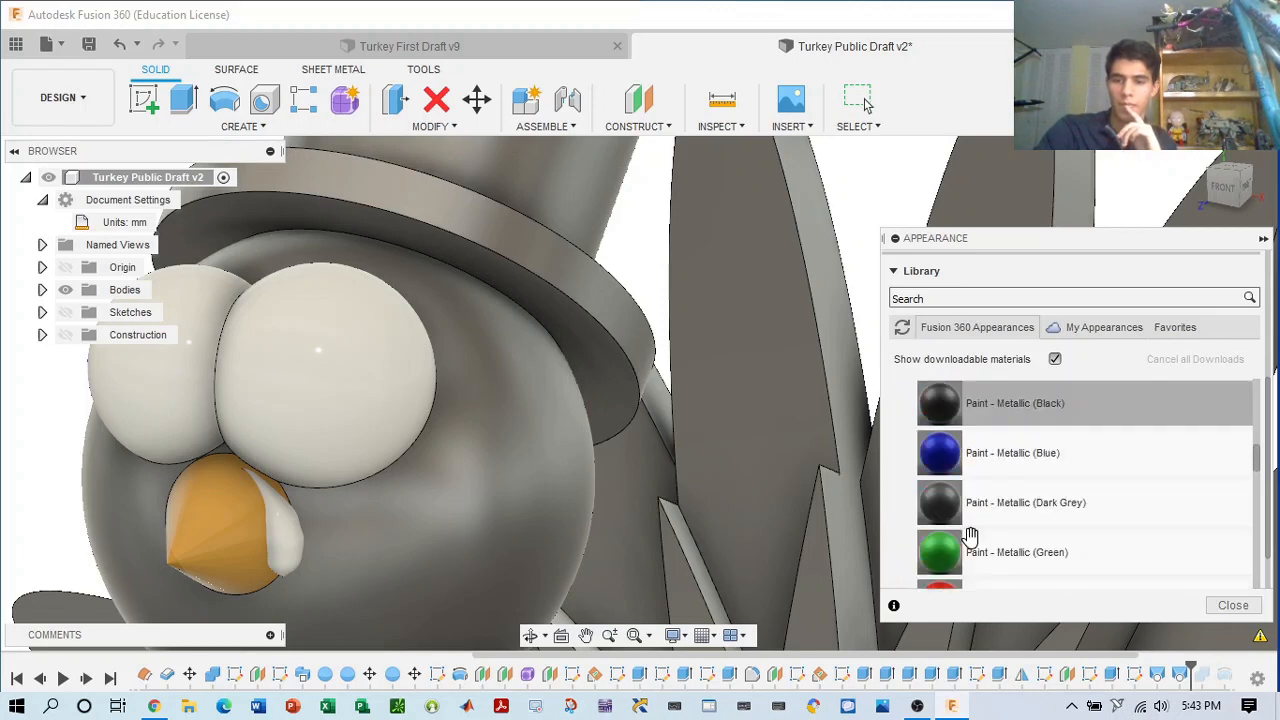
scroll(972, 530, up, 3)
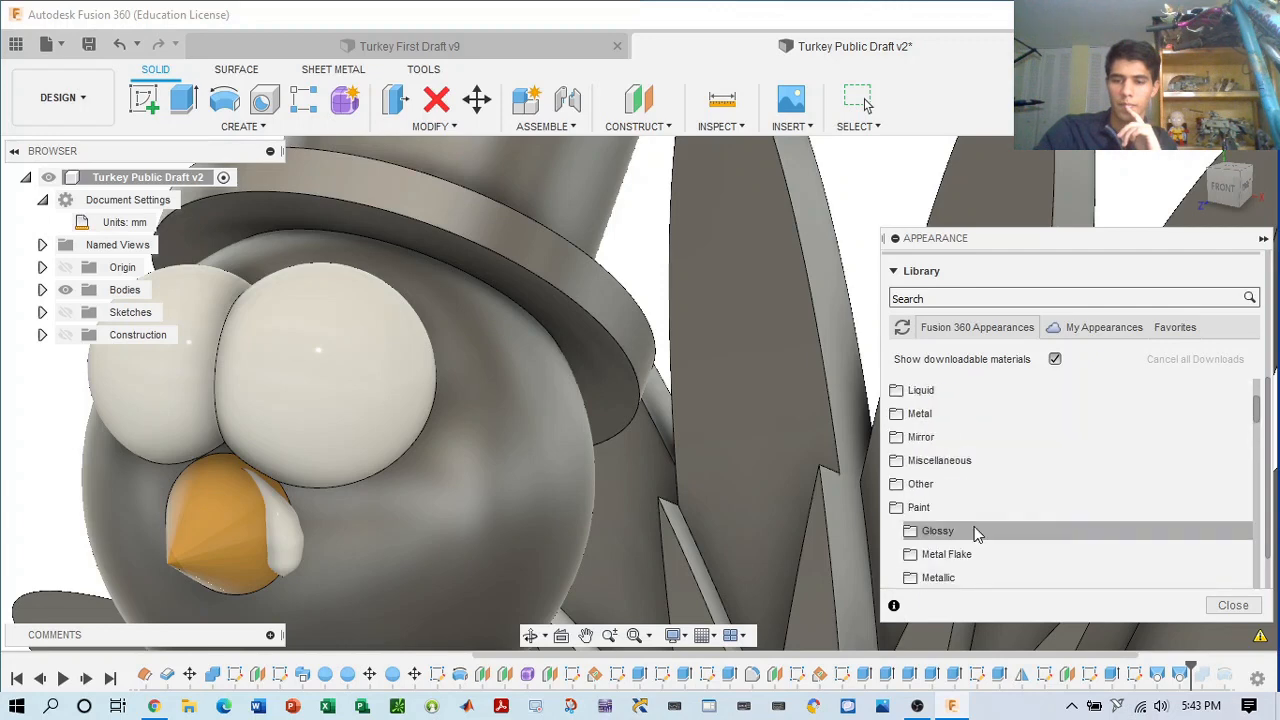
click(906, 508)
- Check the library's Metal subcategories, the remaining material categories and My Appearances for a suitable appearance
click(908, 413)
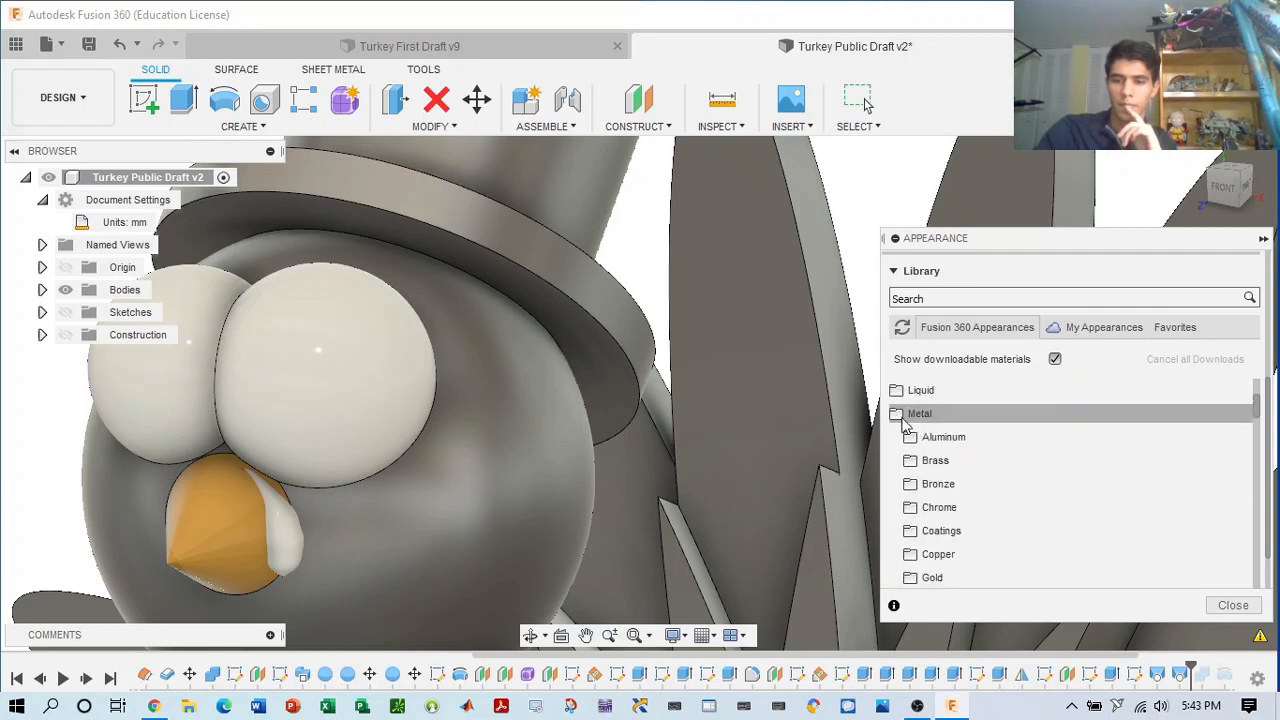
scroll(951, 466, down, 3)
scroll(950, 468, up, 3)
scroll(951, 466, up, 3)
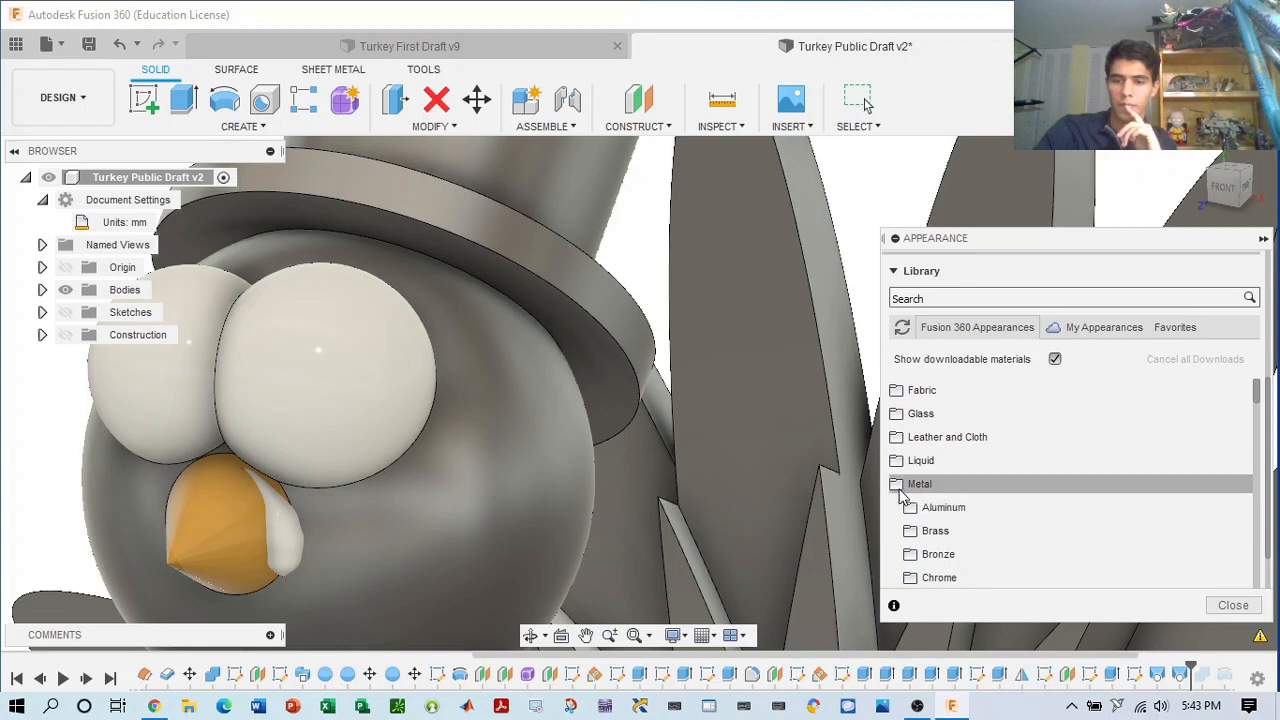
click(914, 484)
scroll(910, 460, down, 2)
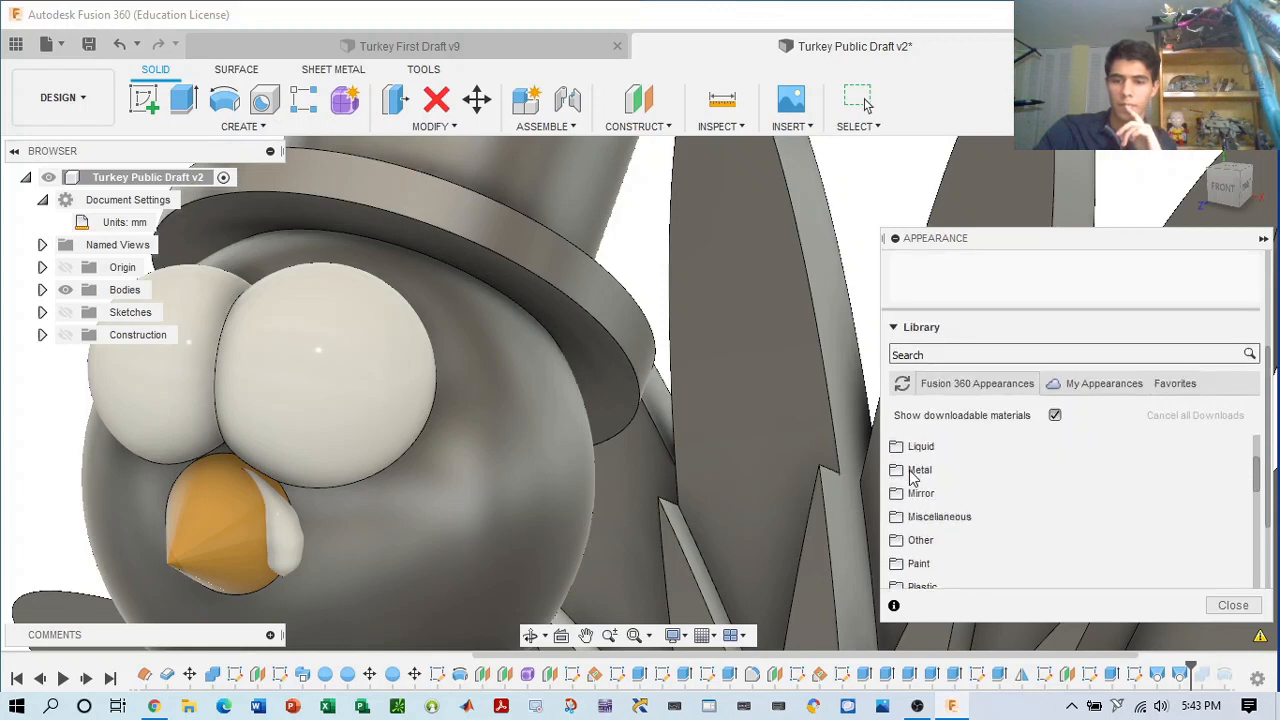
scroll(915, 542, down, 1)
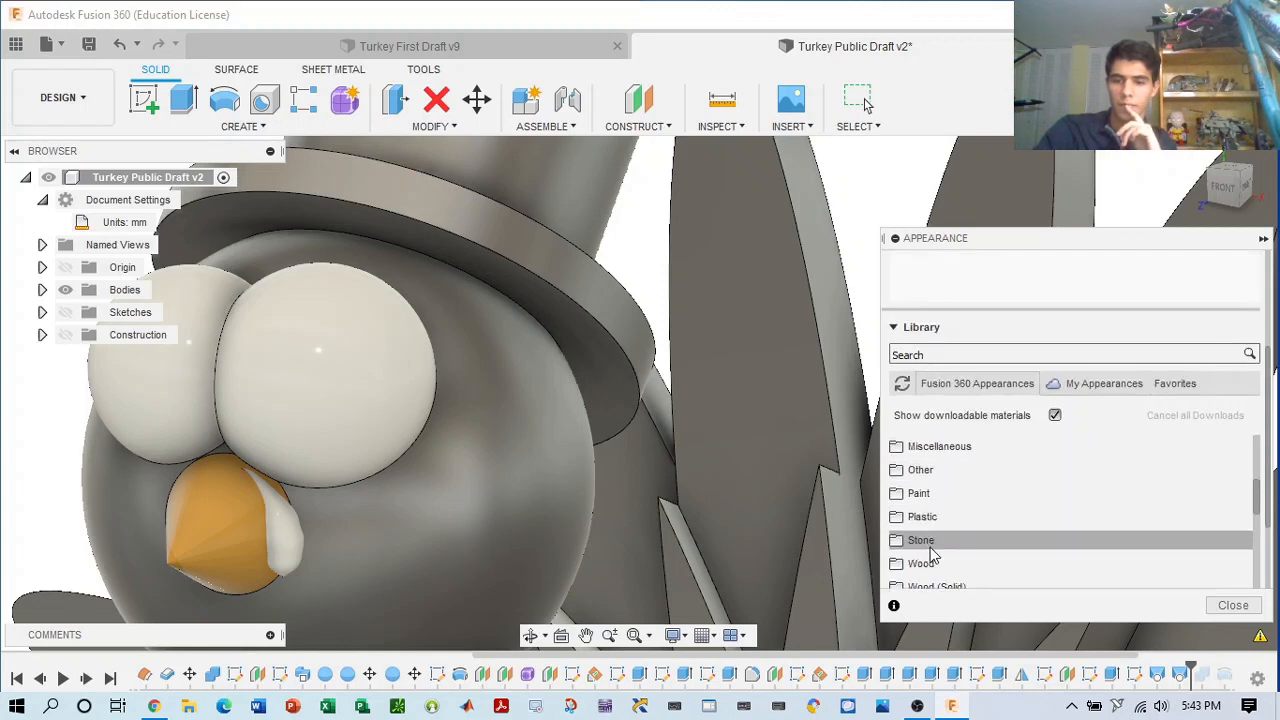
scroll(930, 553, down, 3)
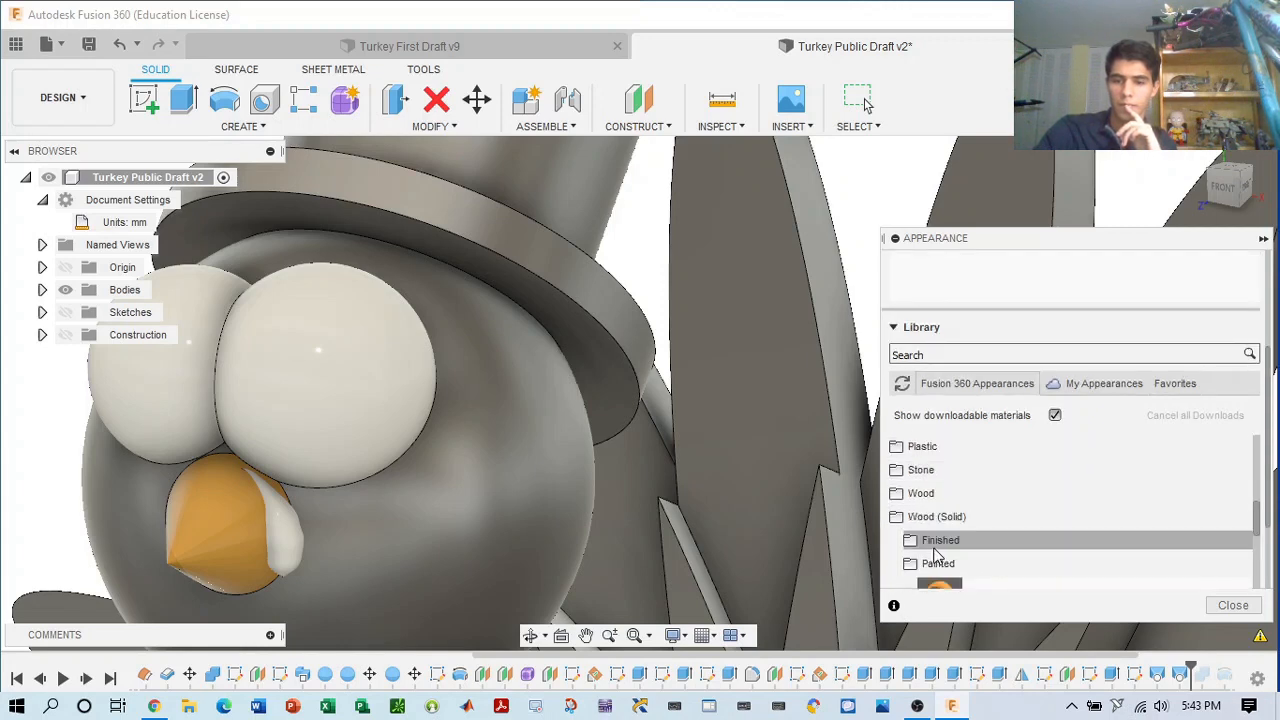
click(1110, 386)
click(1005, 387)
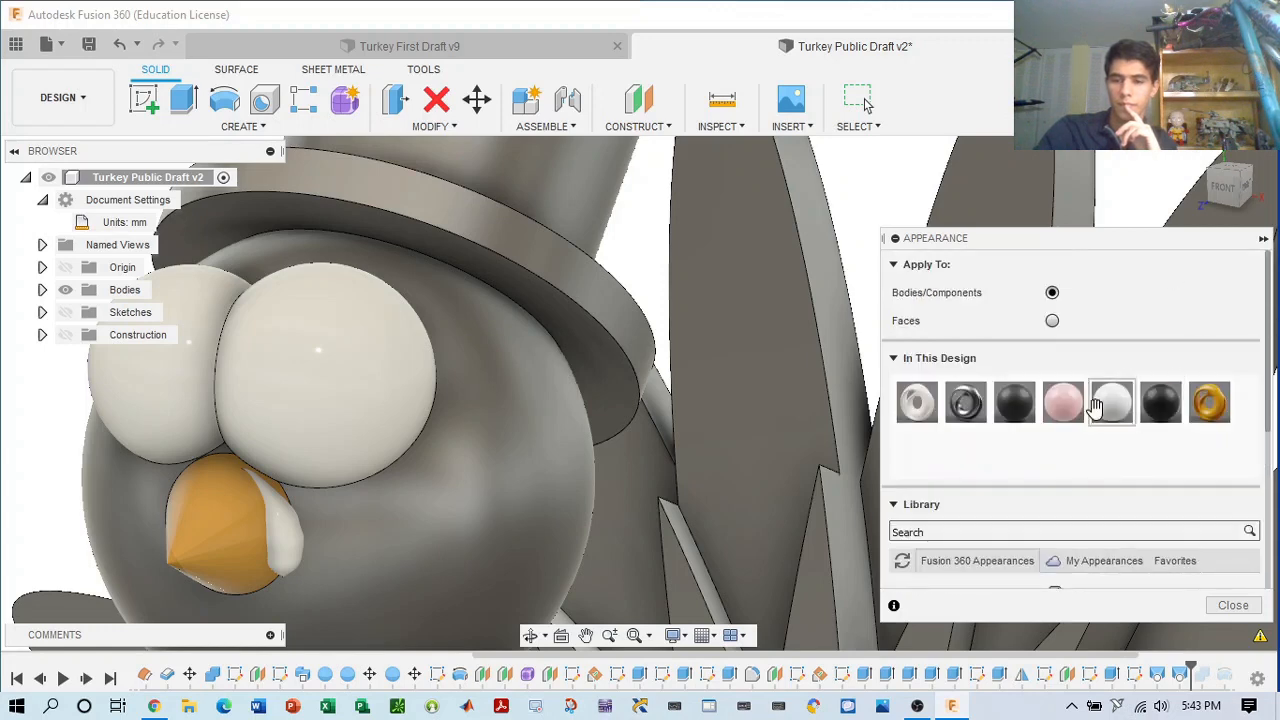
- Apply a dark appearance from the design to the head and hat body, keeping the appearances applied to faces
drag(1007, 404, 597, 312)
drag(985, 405, 617, 415)
click(644, 384)
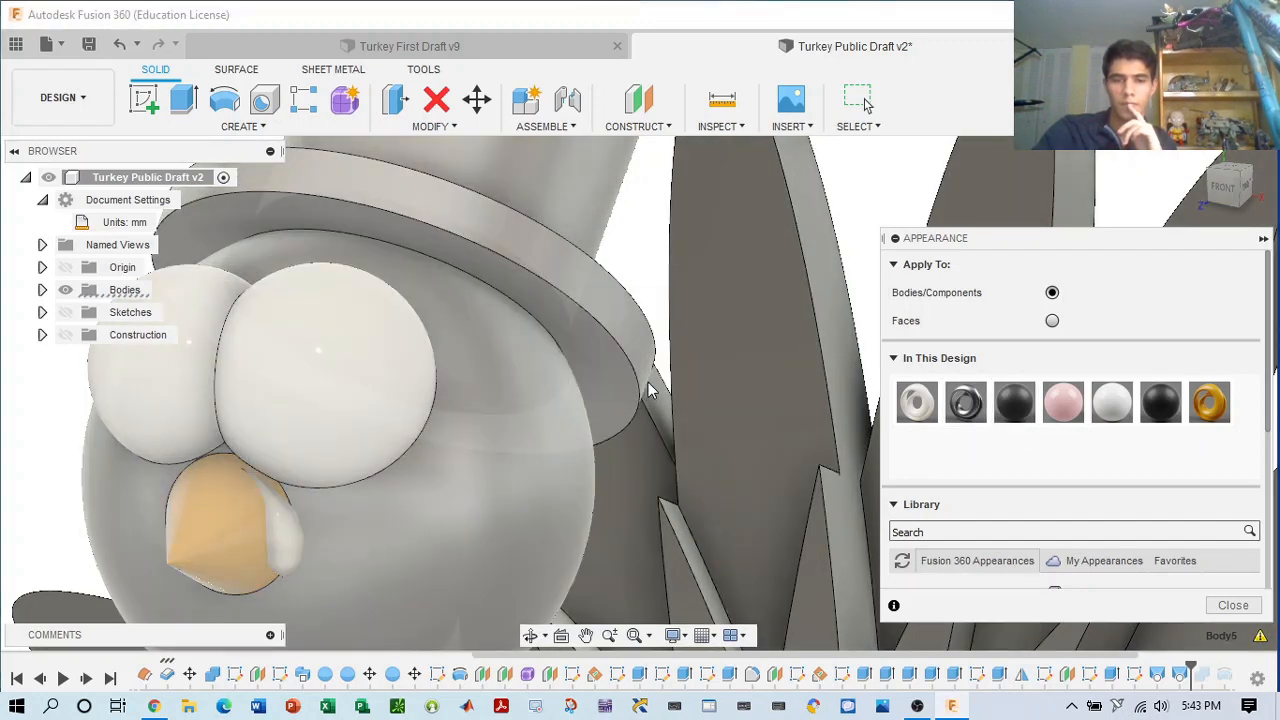
scroll(658, 388, down, 5)
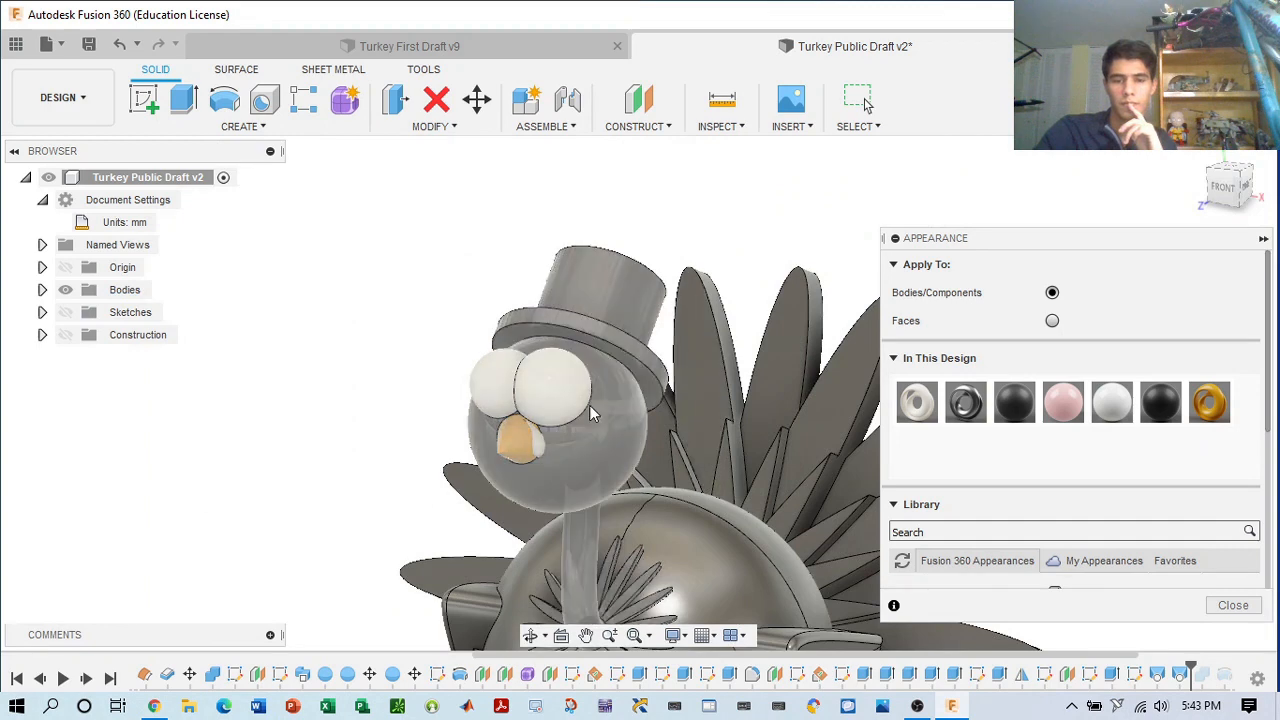
- Undo the dark appearance on the head and hat body and the white appearance on the farther eye
click(120, 45)
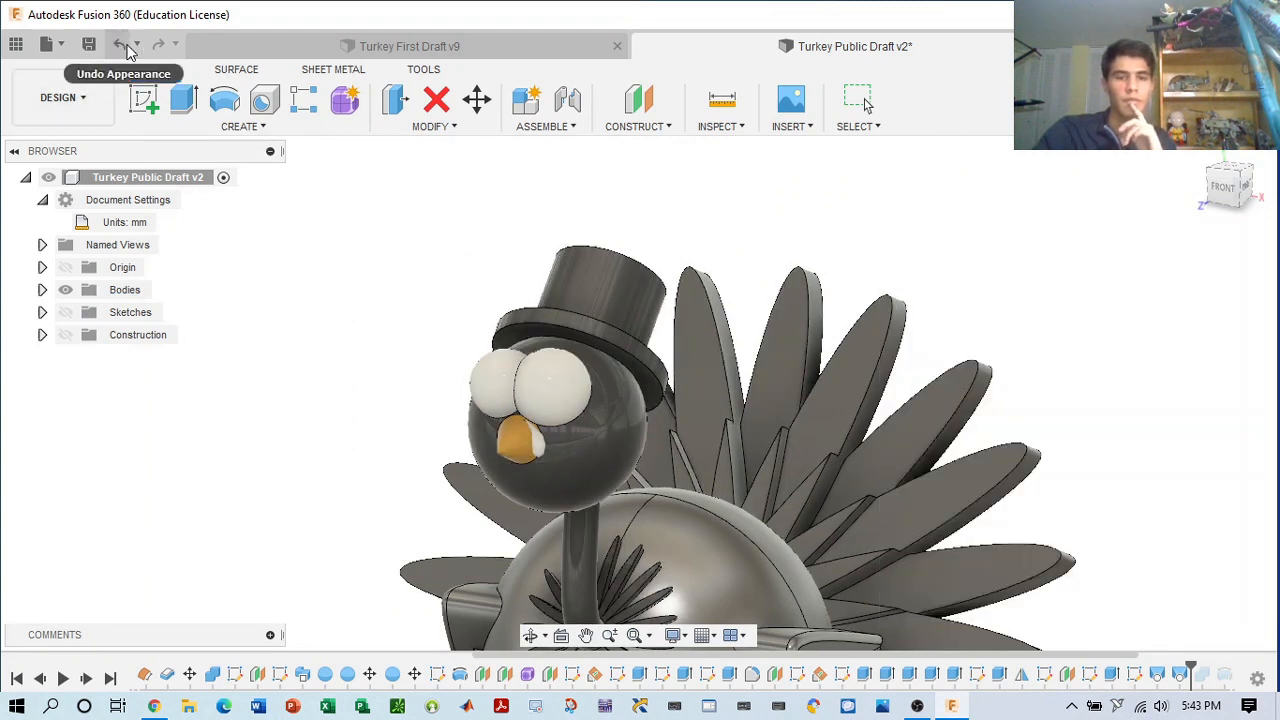
click(117, 47)
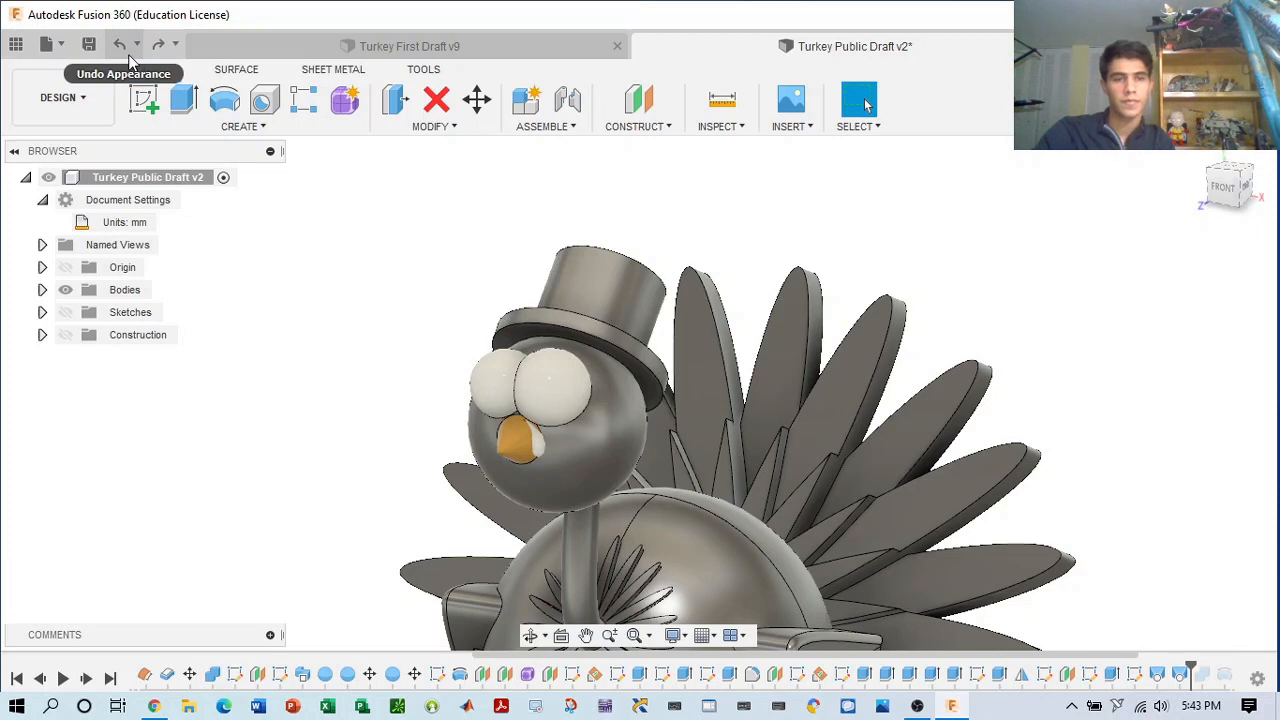
click(122, 46)
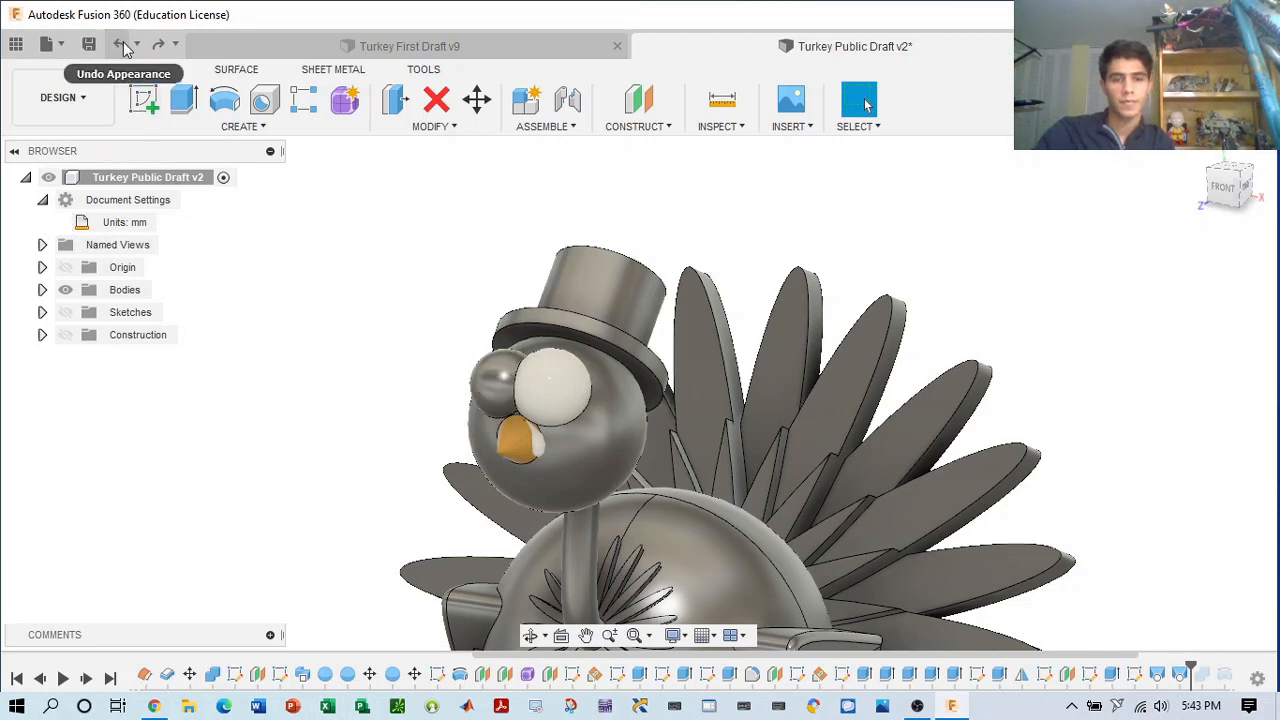
- Undo the previous appearance change and apply the design's white appearance to the farther eye
click(122, 47)
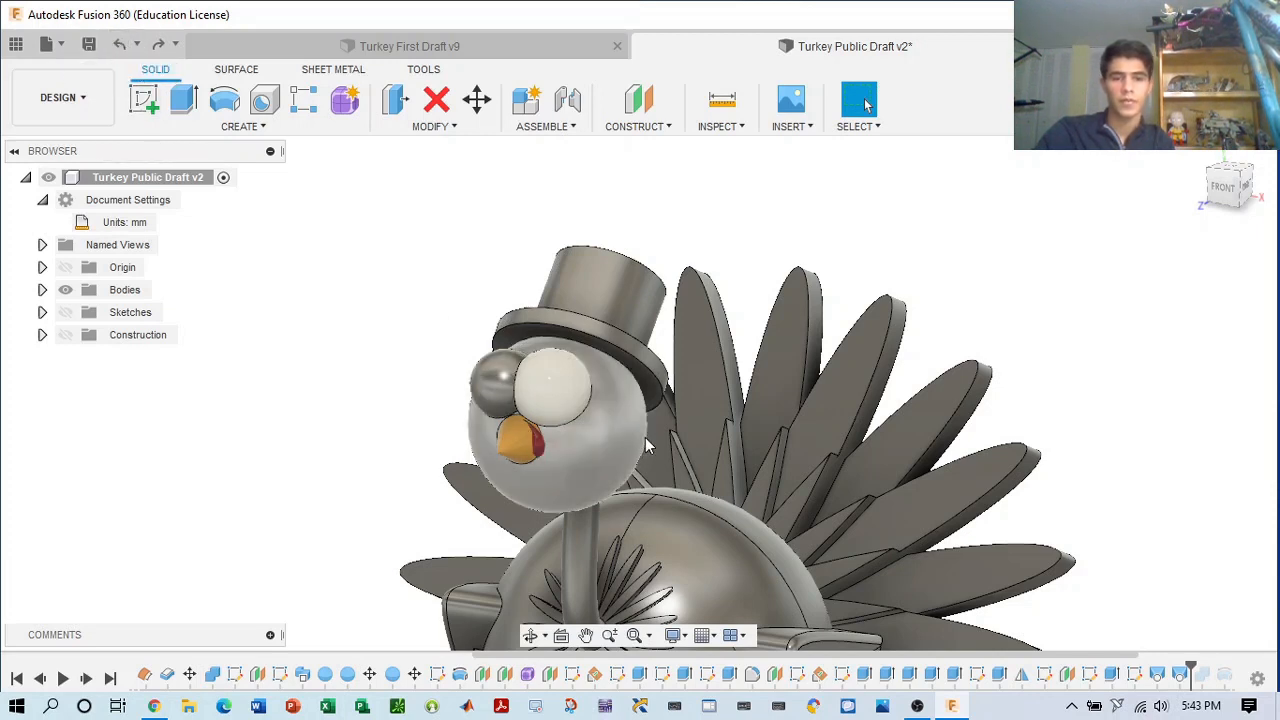
middle_drag(863, 575, 962, 571)
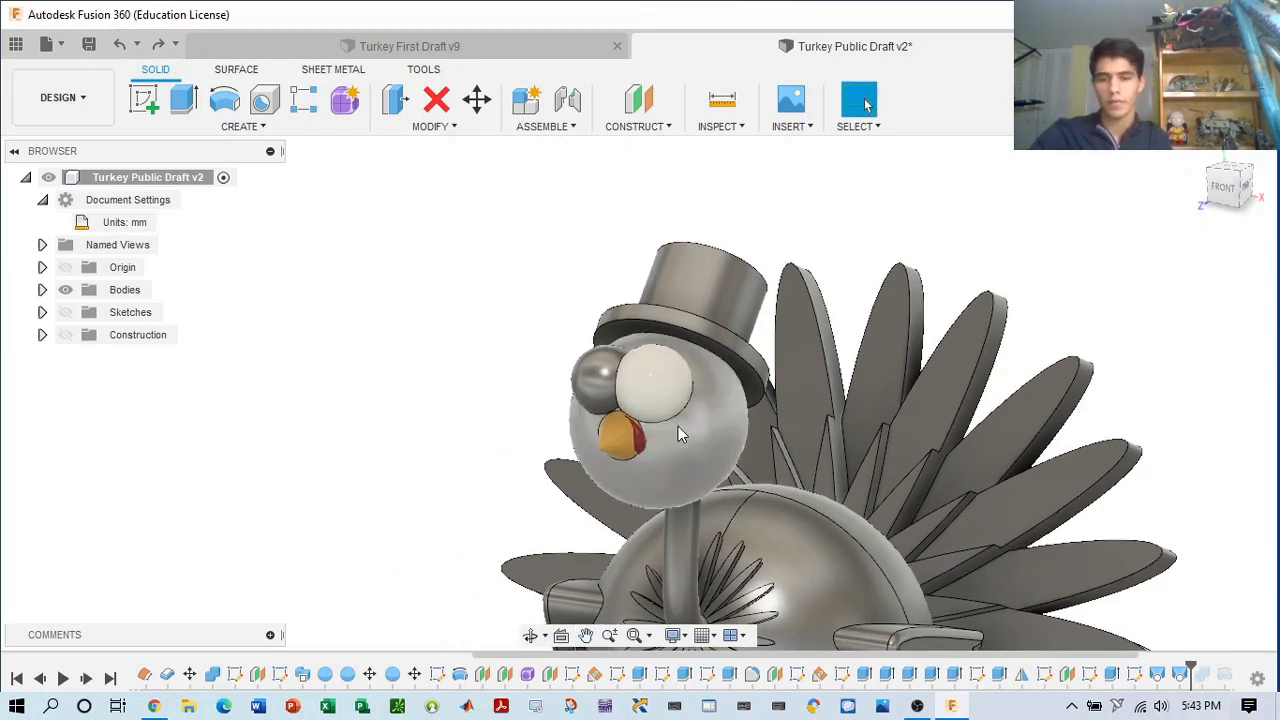
click(614, 385)
right_click(610, 381)
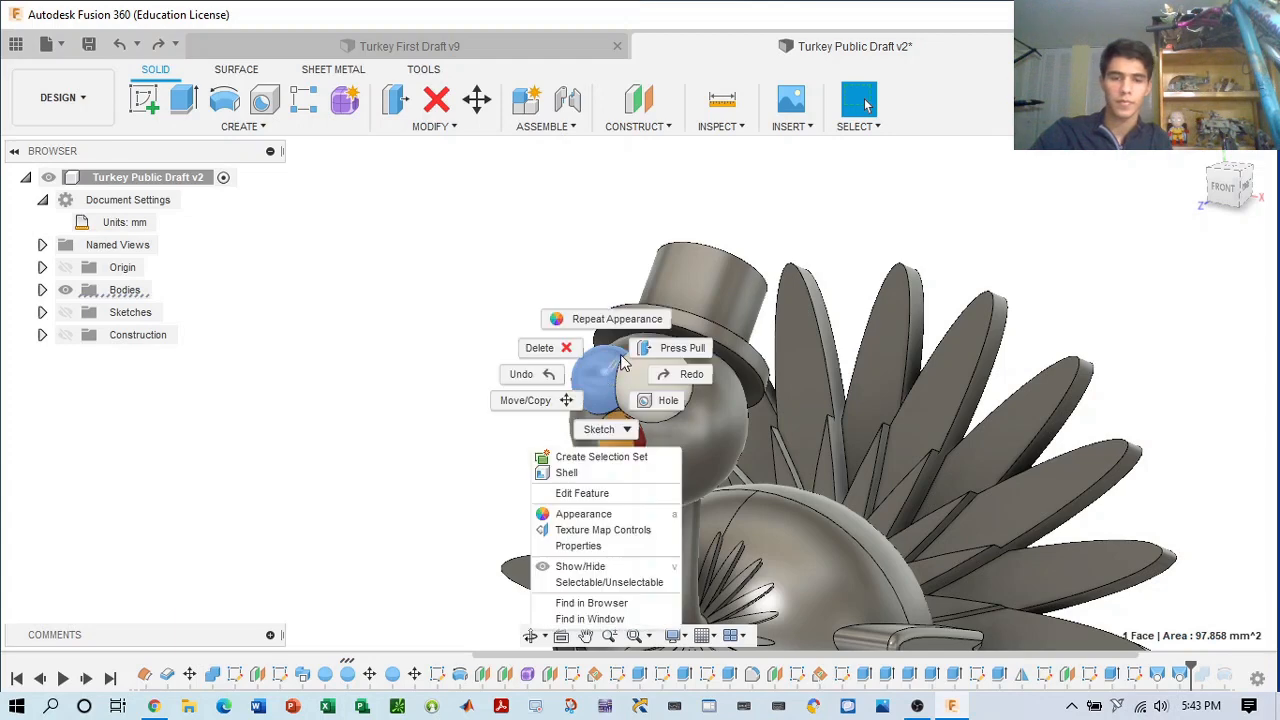
click(615, 238)
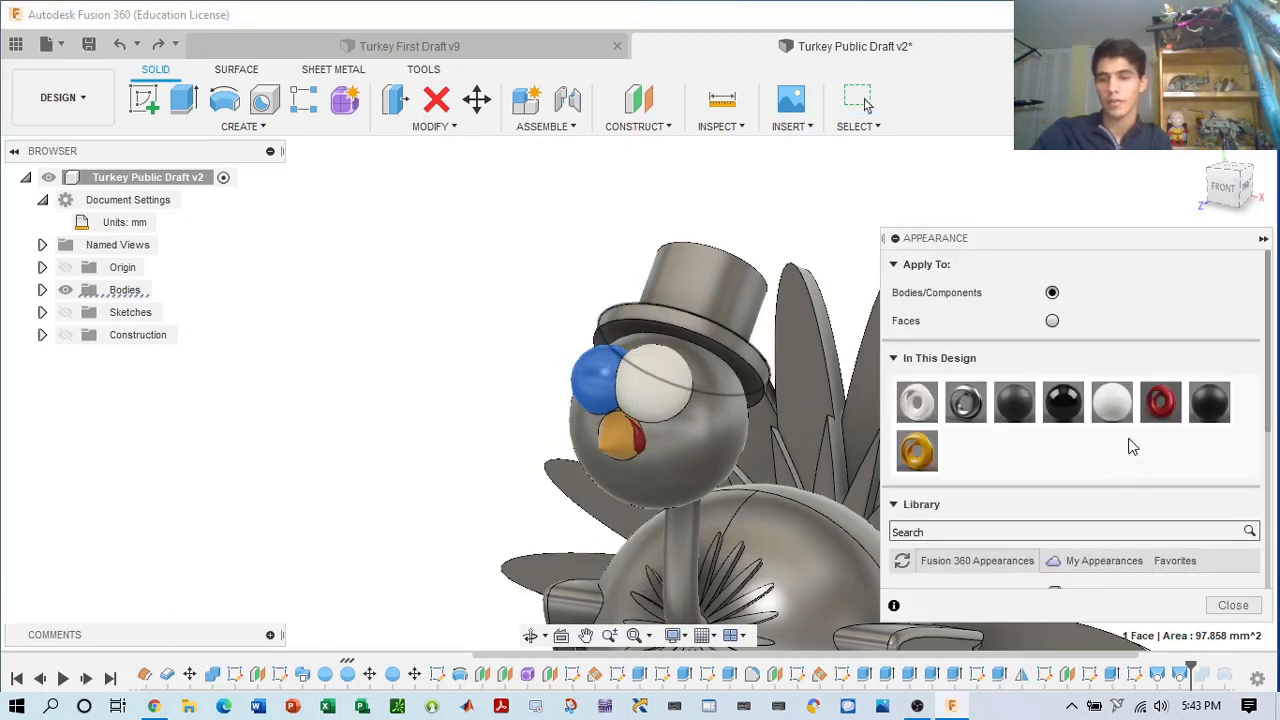
drag(1112, 401, 605, 387)
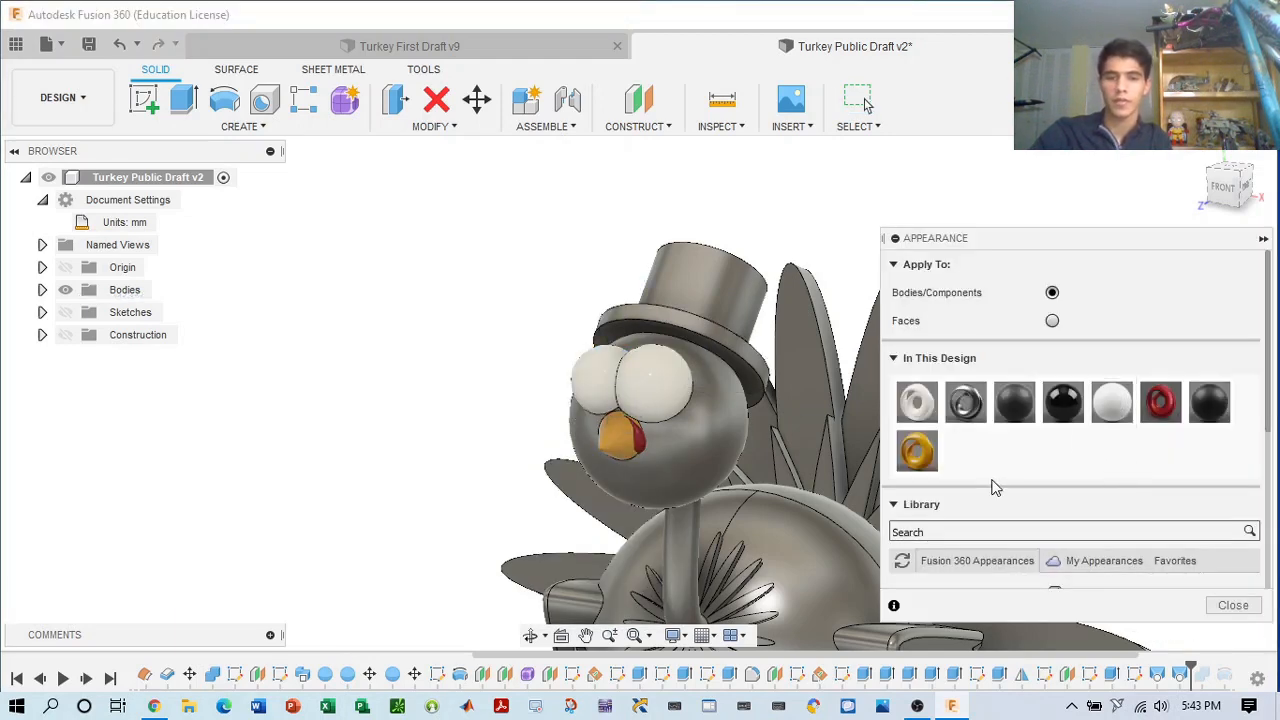
- Examine the stained wood appearances in the library for a suitable reddish-brown for the head
scroll(1000, 514, down, 2)
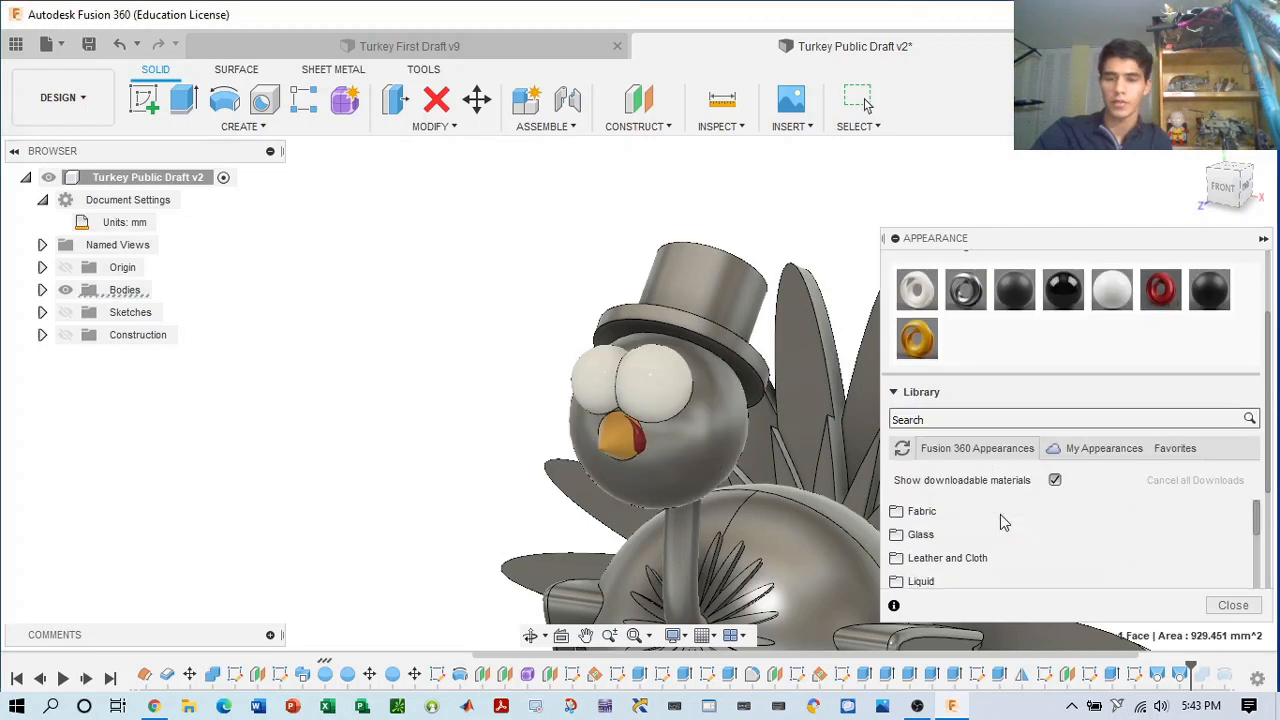
scroll(995, 513, down, 5)
scroll(998, 518, down, 5)
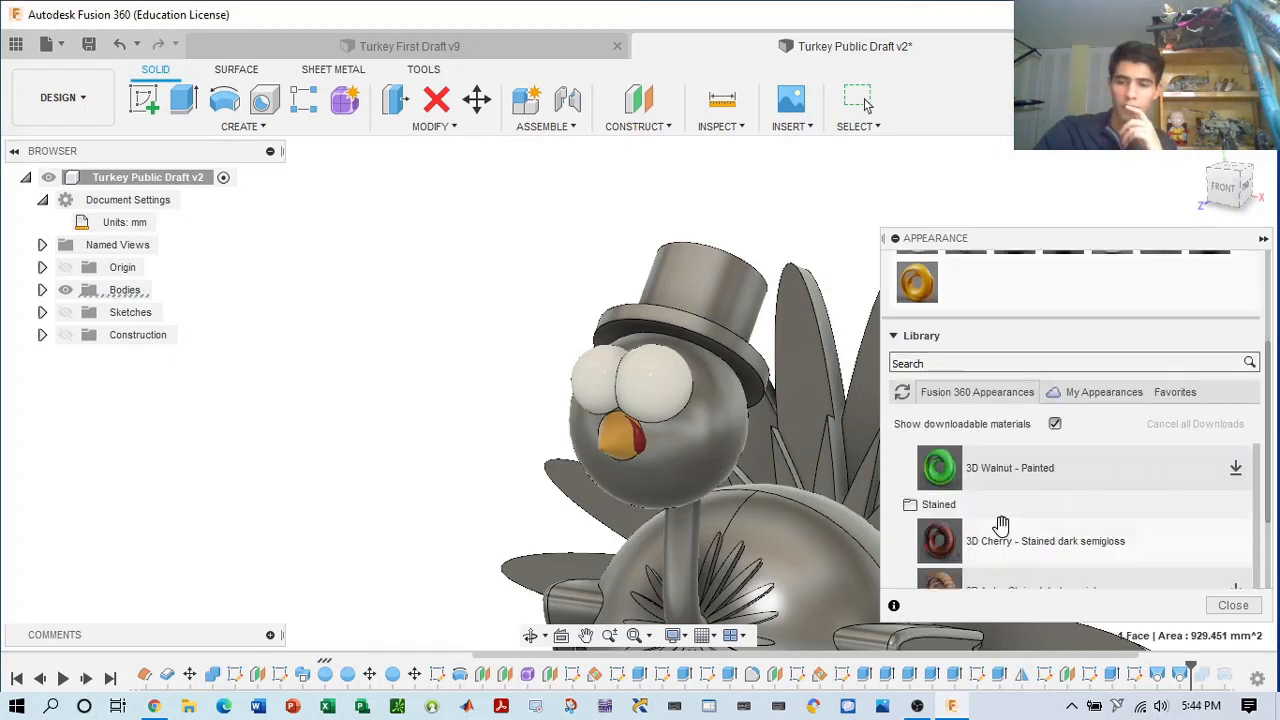
click(1236, 468)
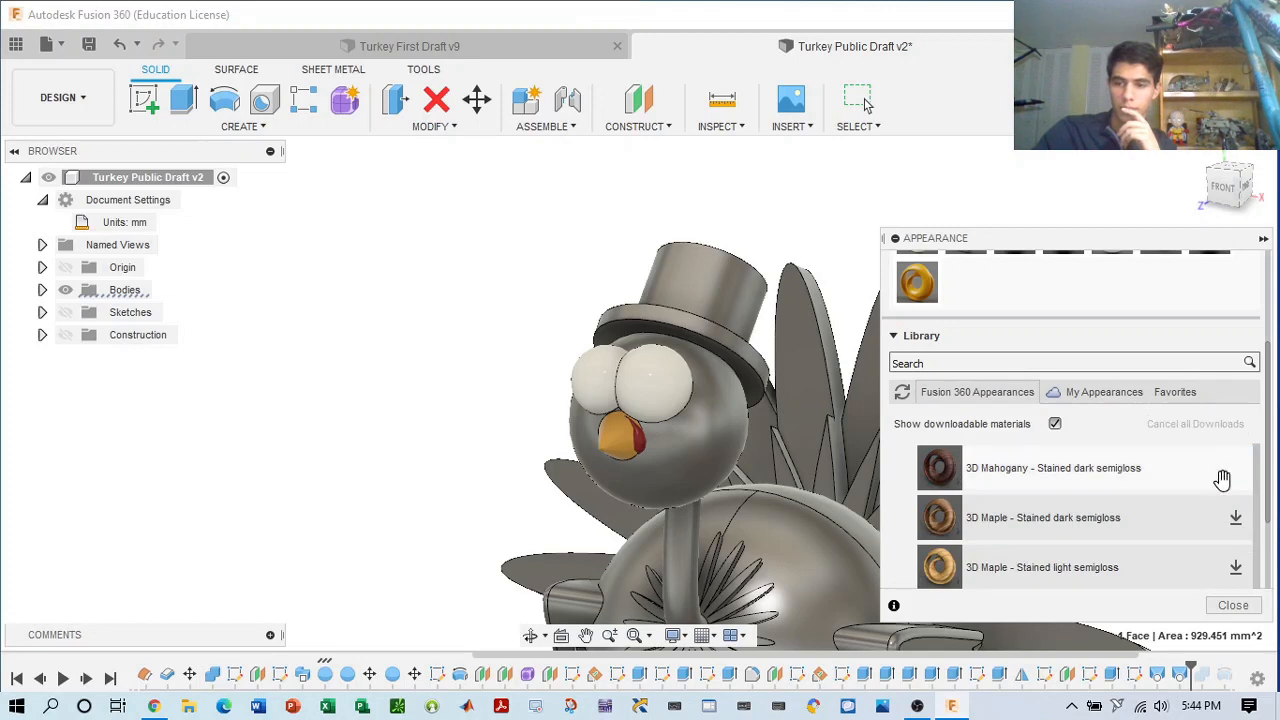
scroll(649, 457, up, 5)
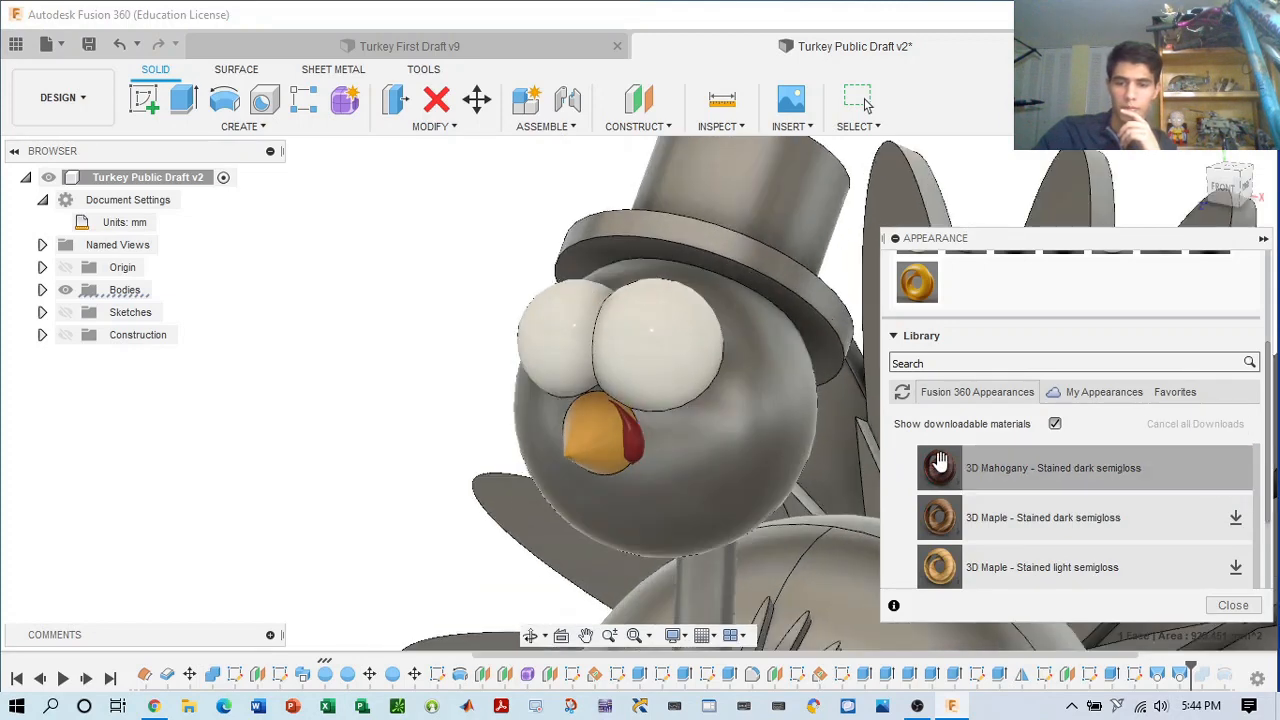
drag(910, 457, 943, 471)
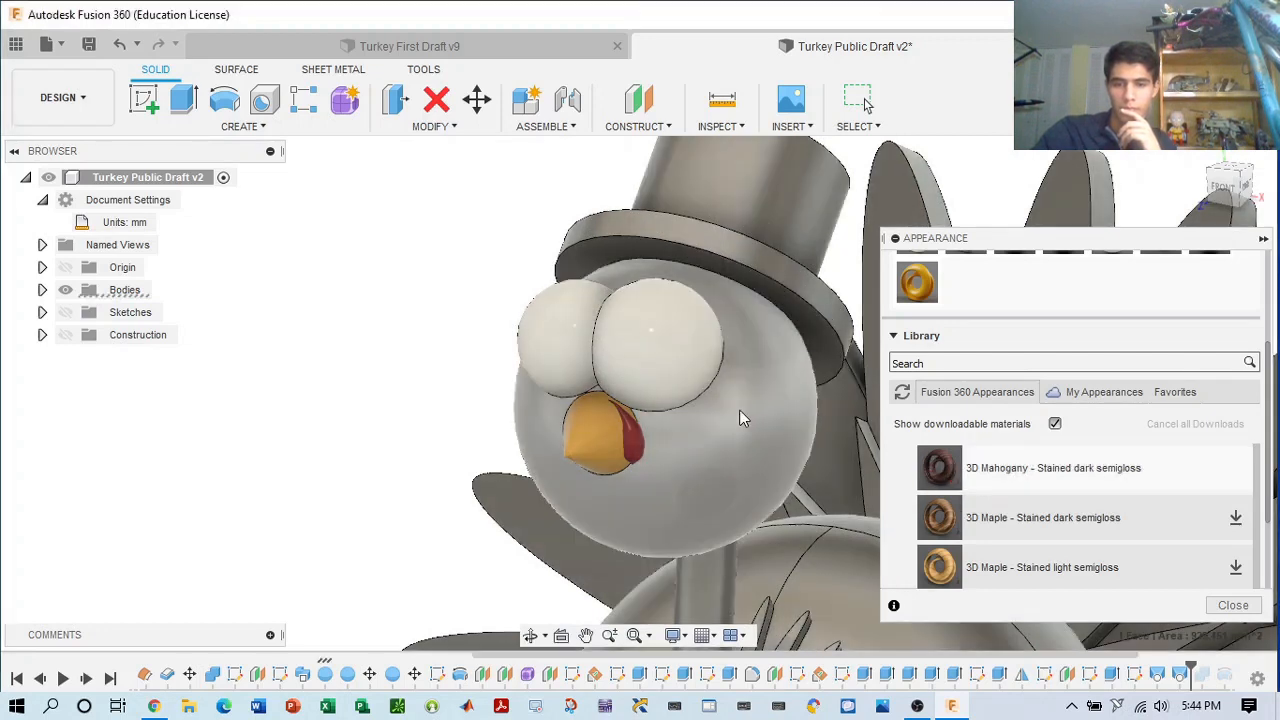
right_click(739, 409)
click(752, 340)
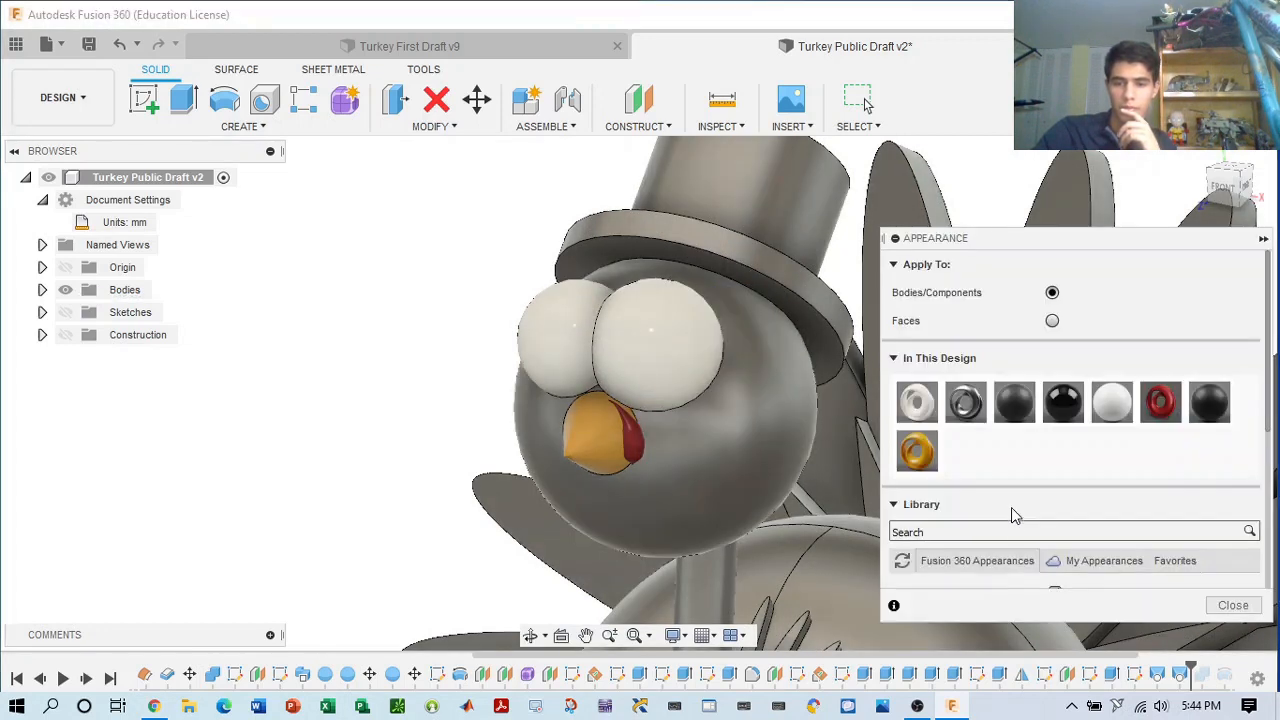
scroll(1027, 513, down, 5)
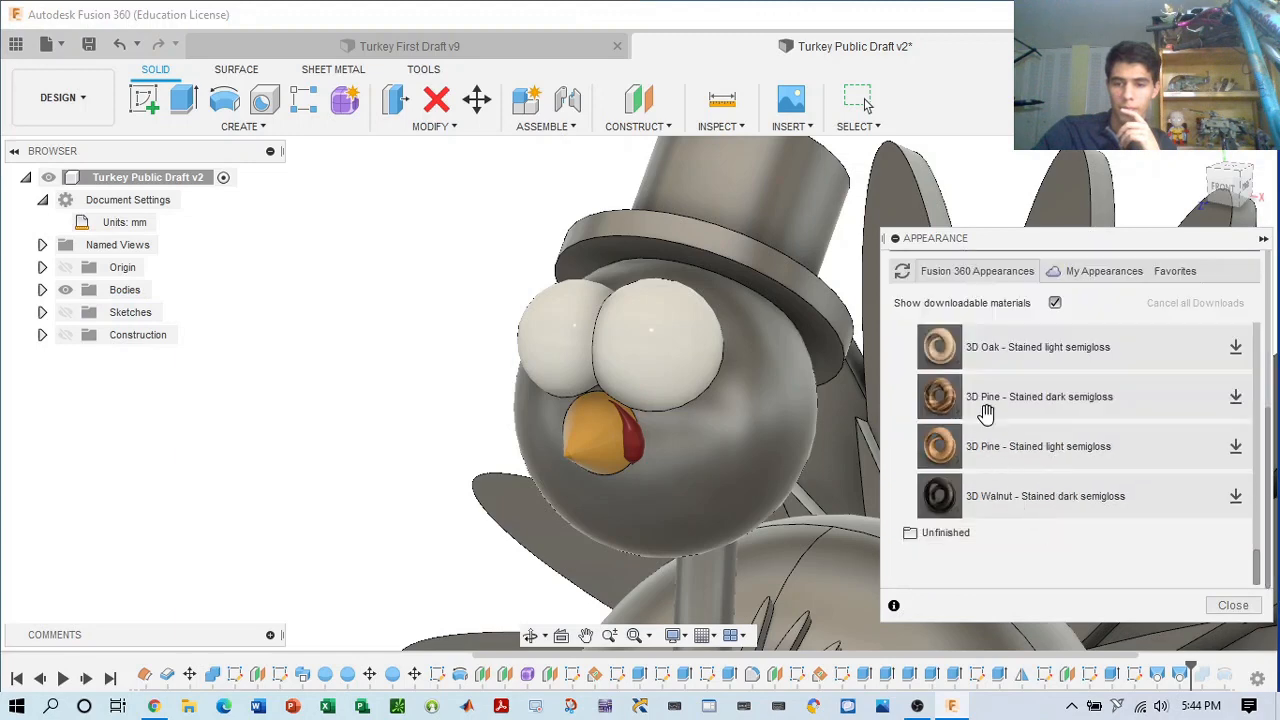
scroll(1040, 432, up, 3)
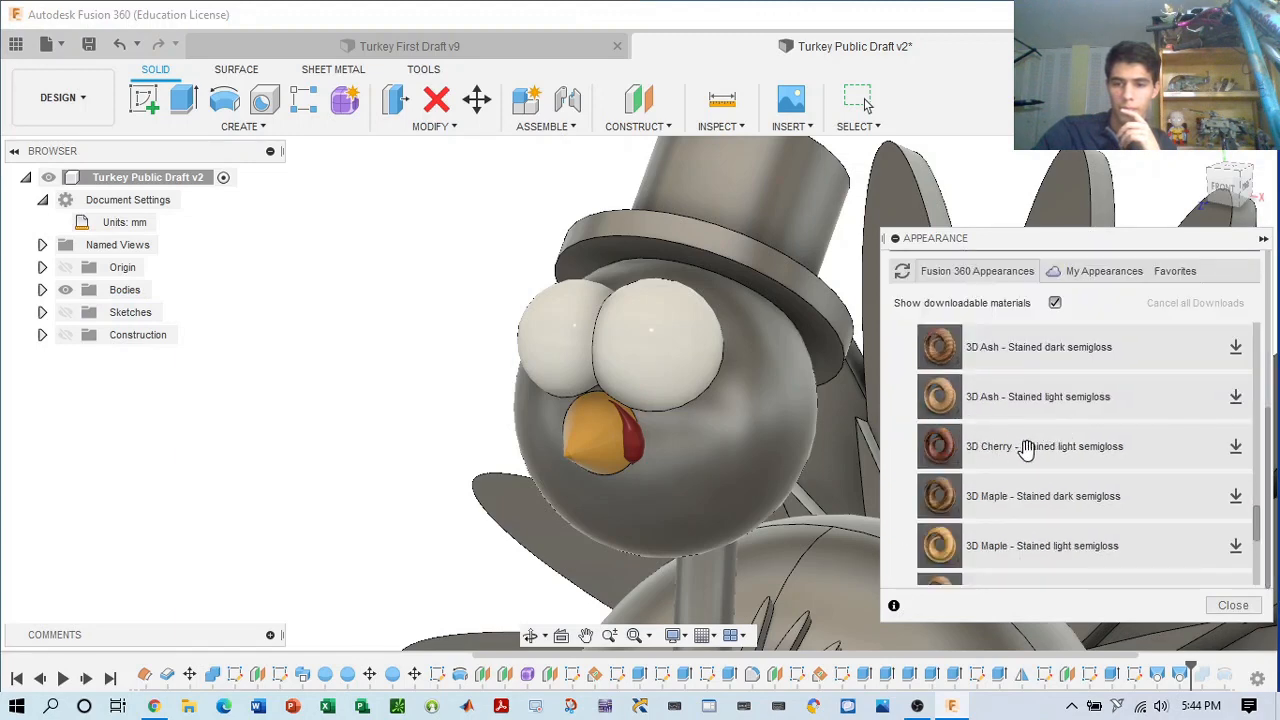
scroll(1031, 449, up, 3)
scroll(1031, 449, down, 2)
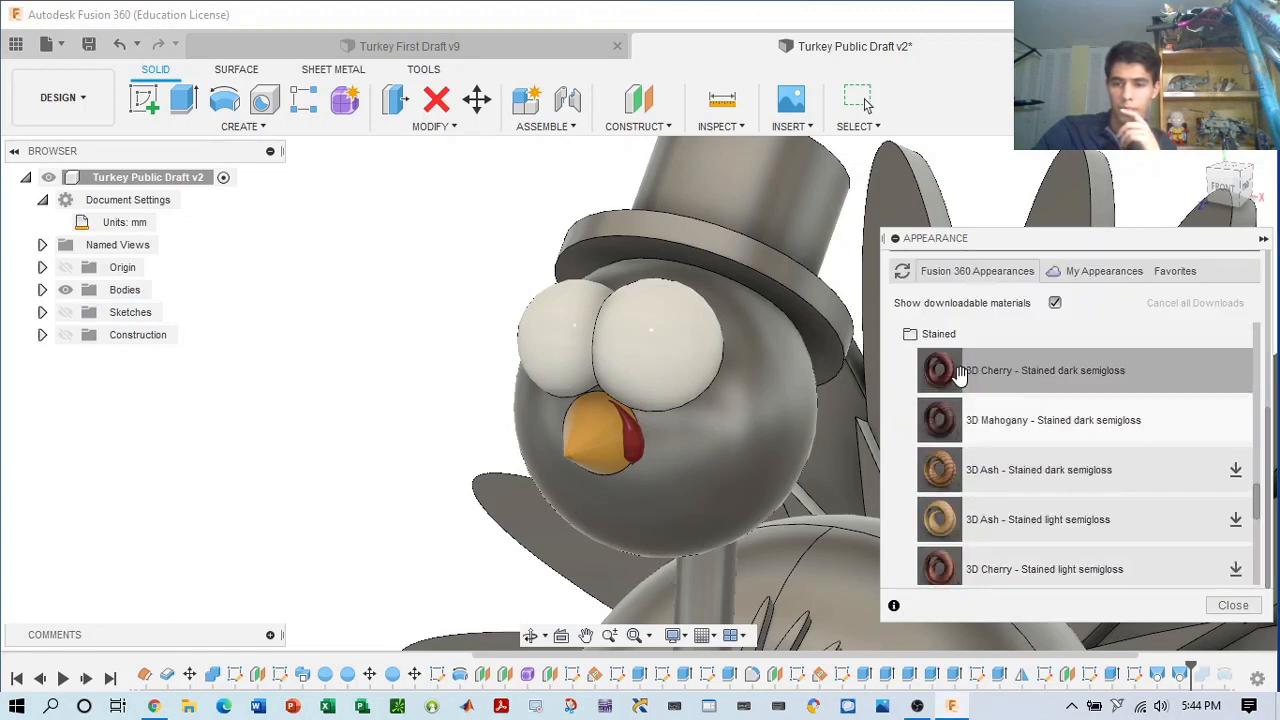
- Try 3D Cherry - Stained dark semigloss on the head and hat body, keeping the appearances applied to faces, and undo it
drag(957, 373, 756, 425)
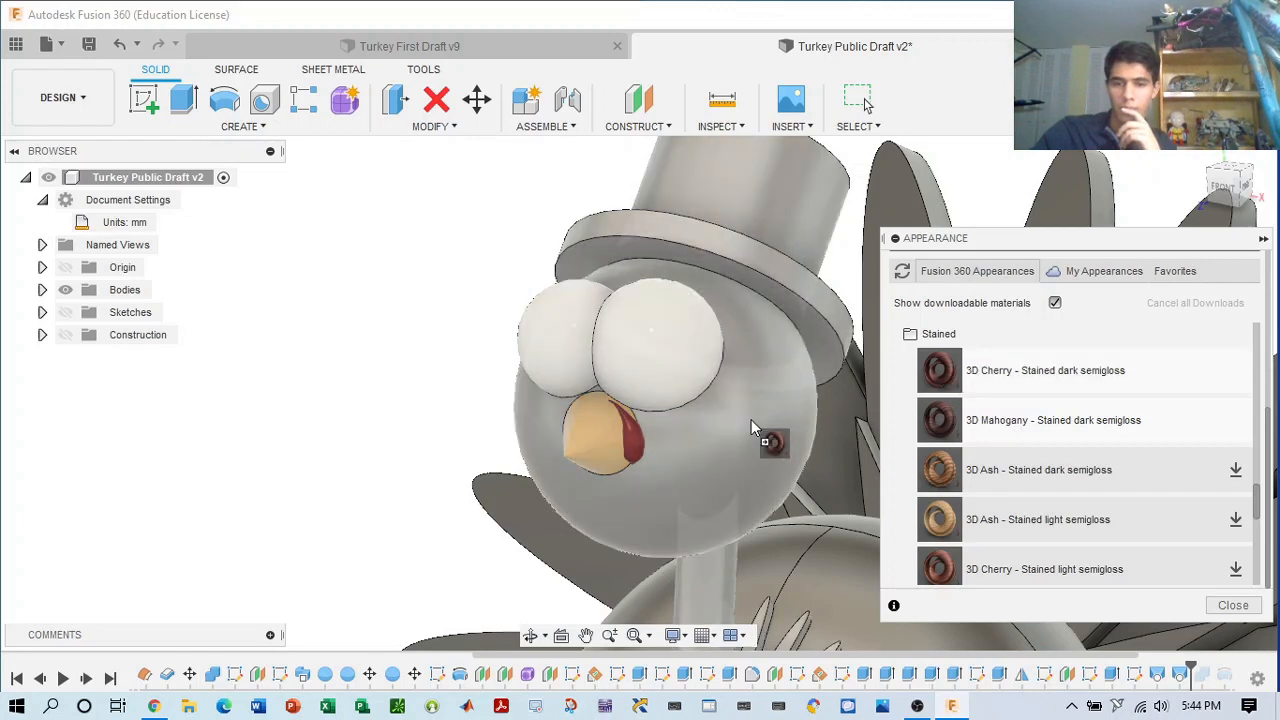
drag(829, 383, 787, 398)
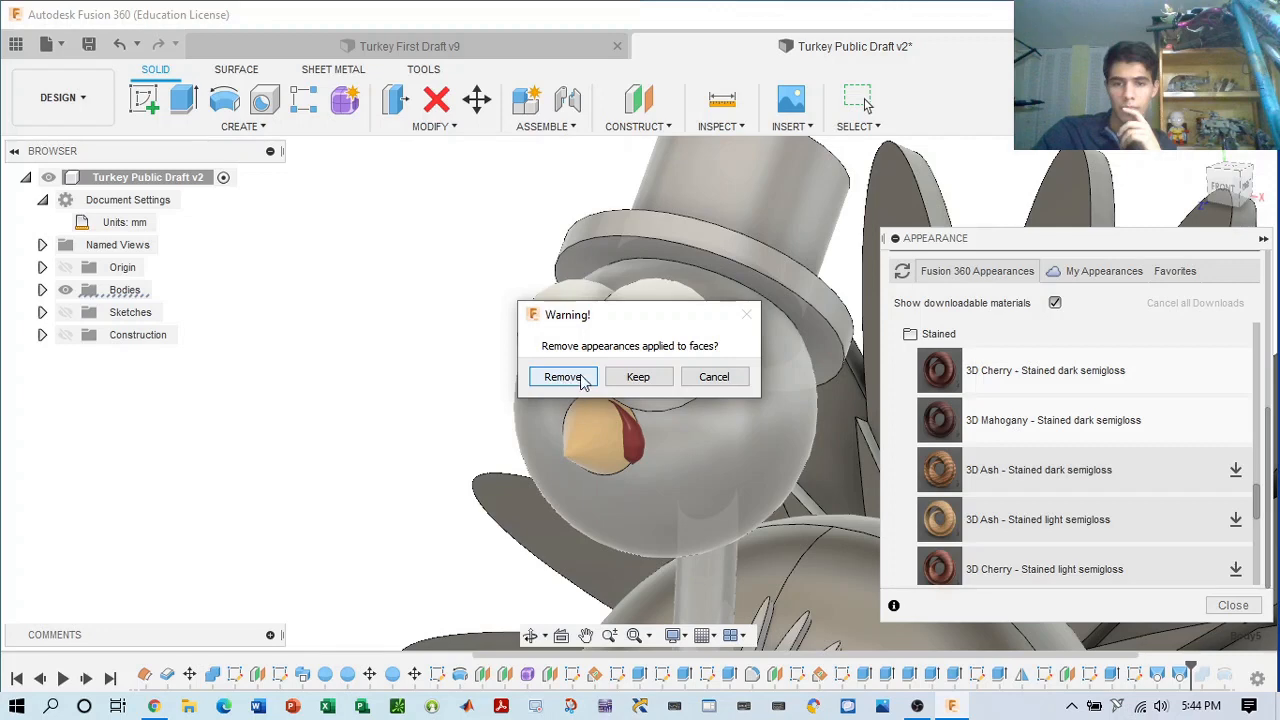
click(641, 381)
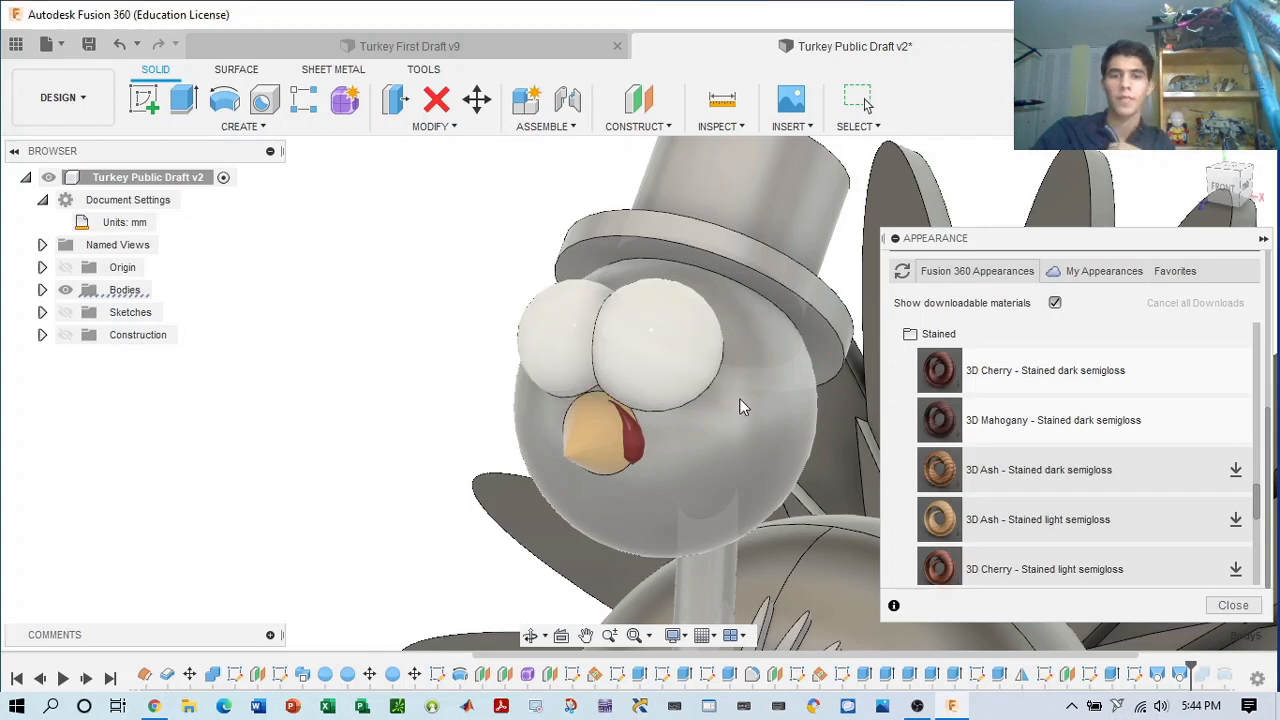
scroll(750, 405, down, 5)
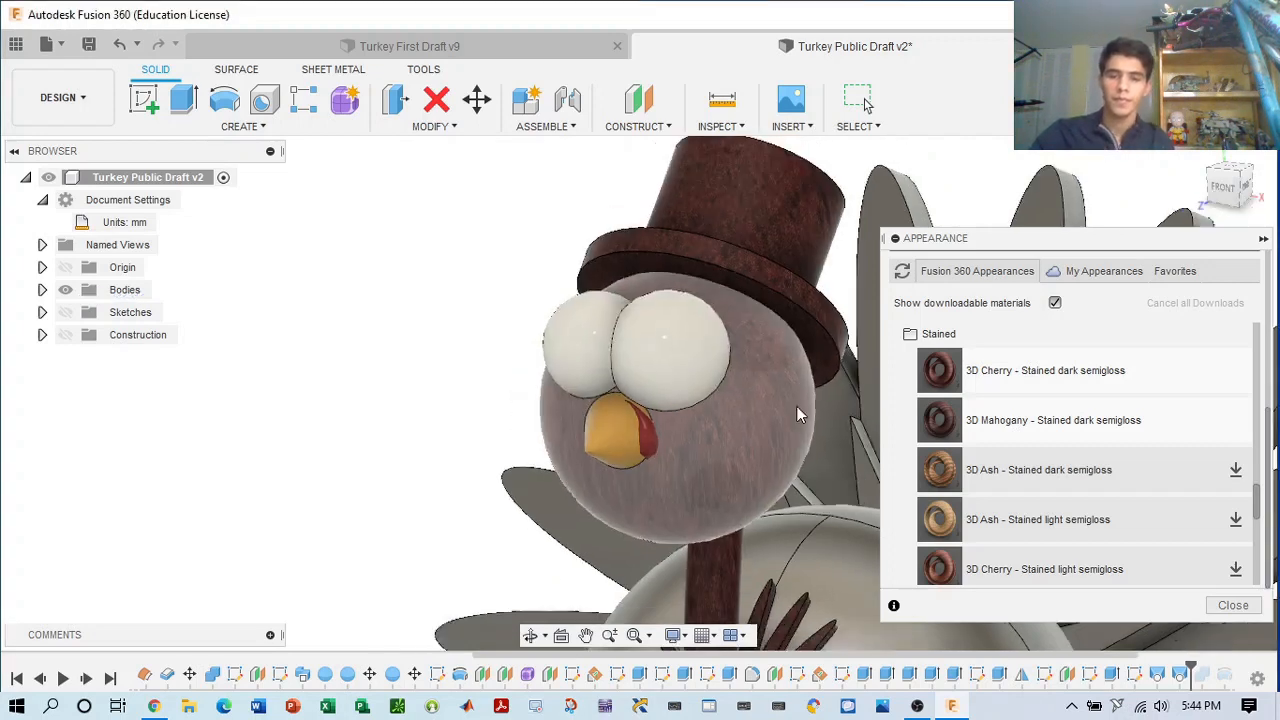
scroll(746, 433, up, 2)
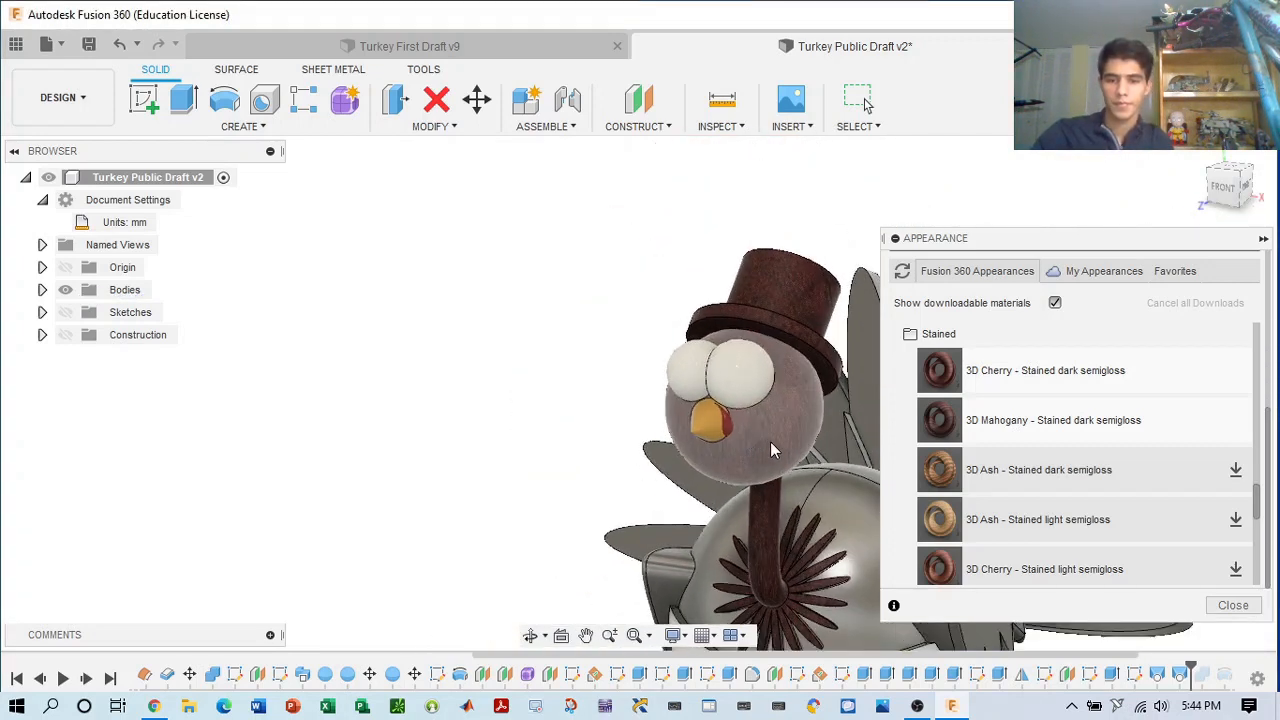
key(Escape)
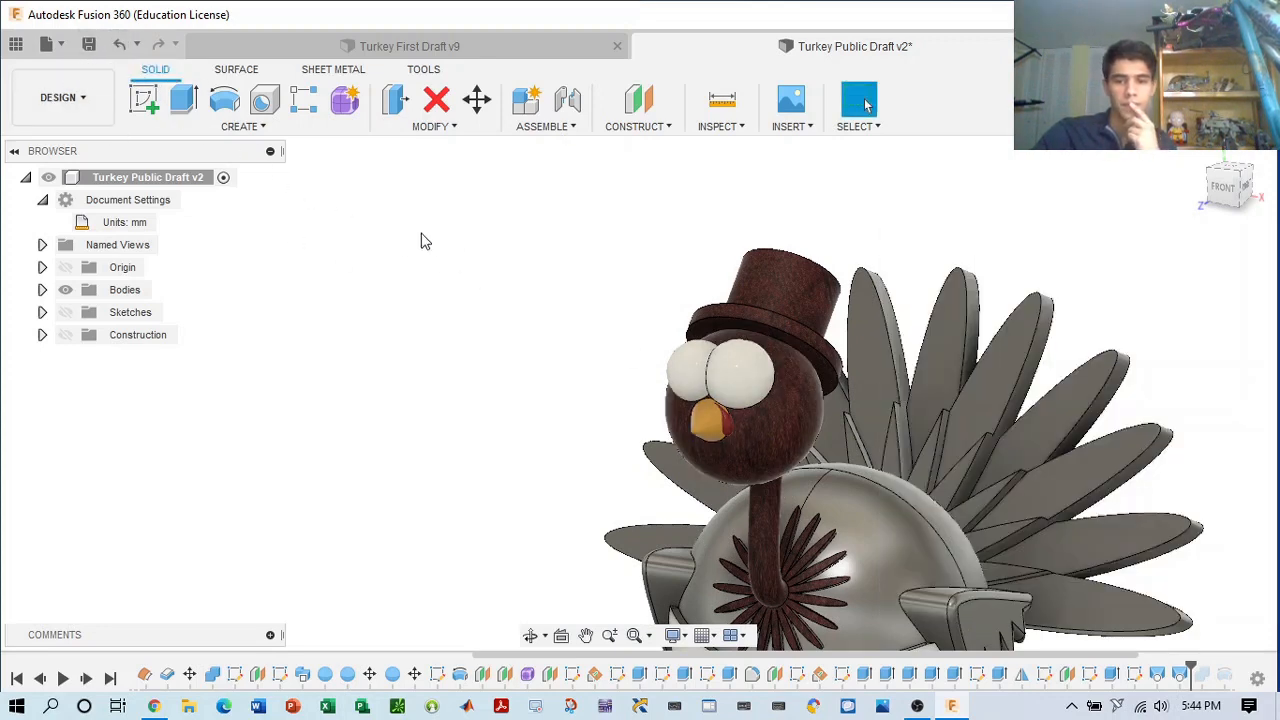
click(119, 43)
- Set appearances to apply to faces and apply the design's black appearance to the side of the hat's crown
click(797, 294)
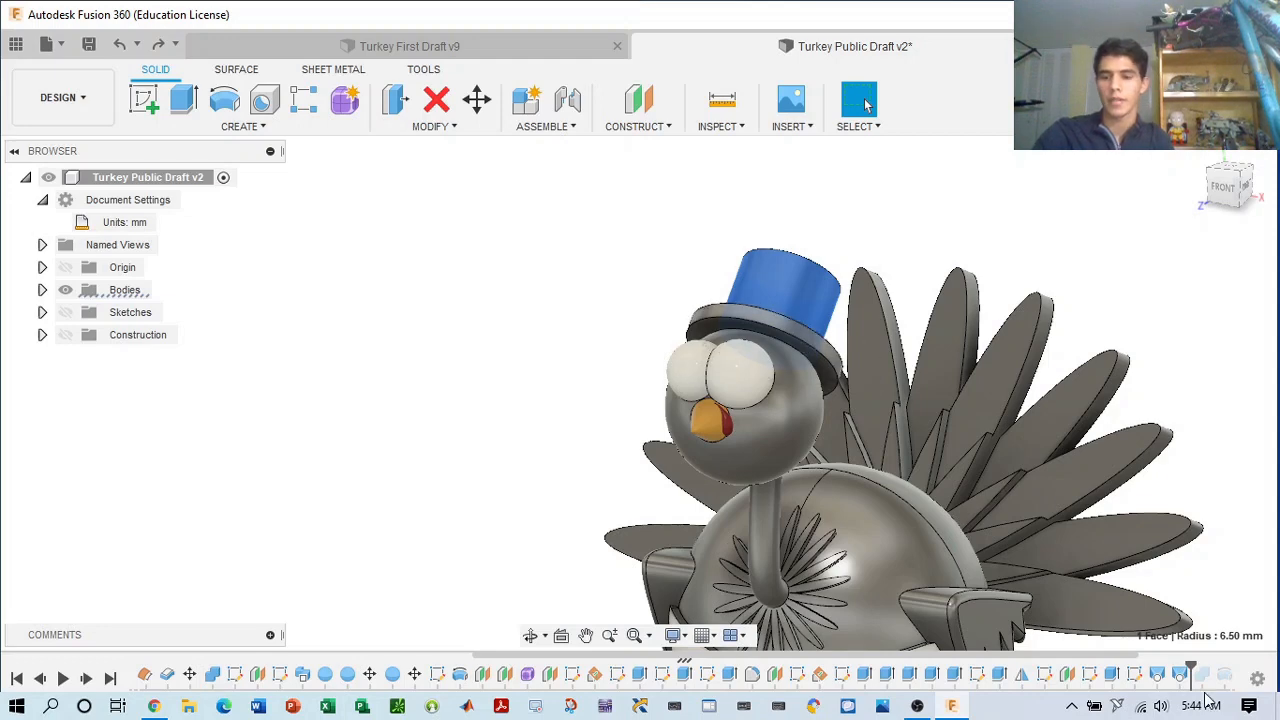
right_click(788, 297)
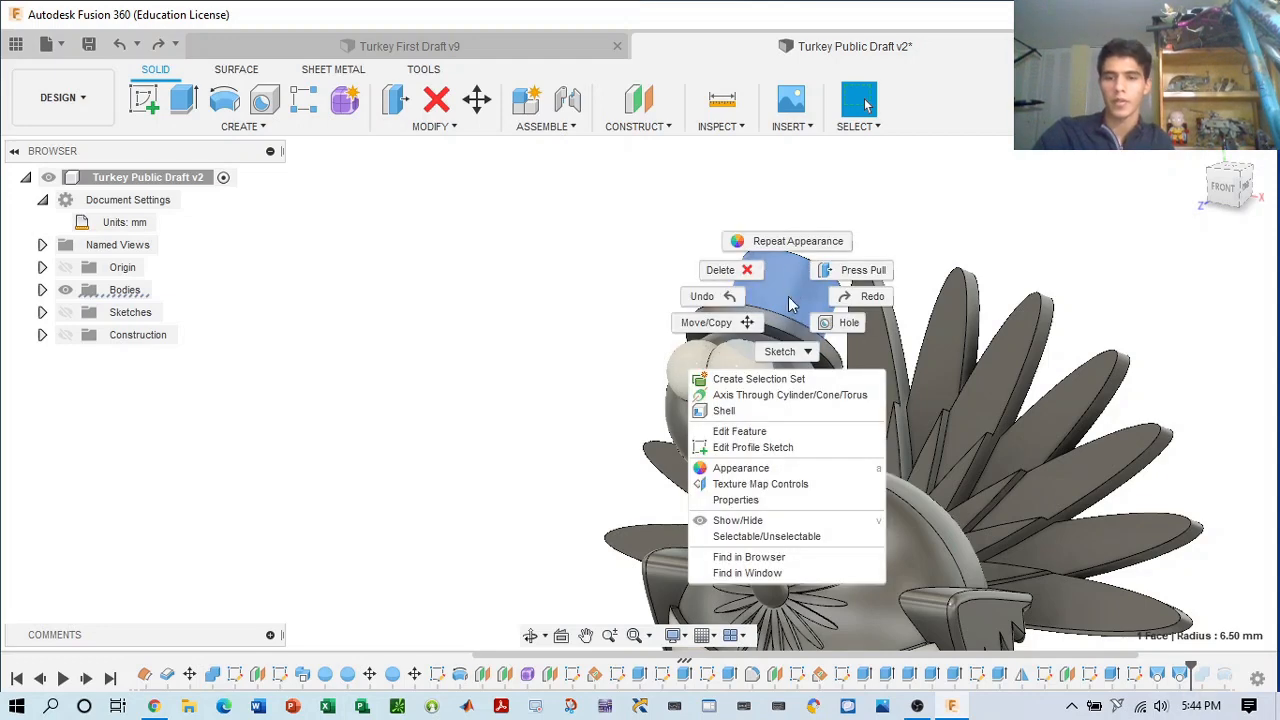
click(790, 242)
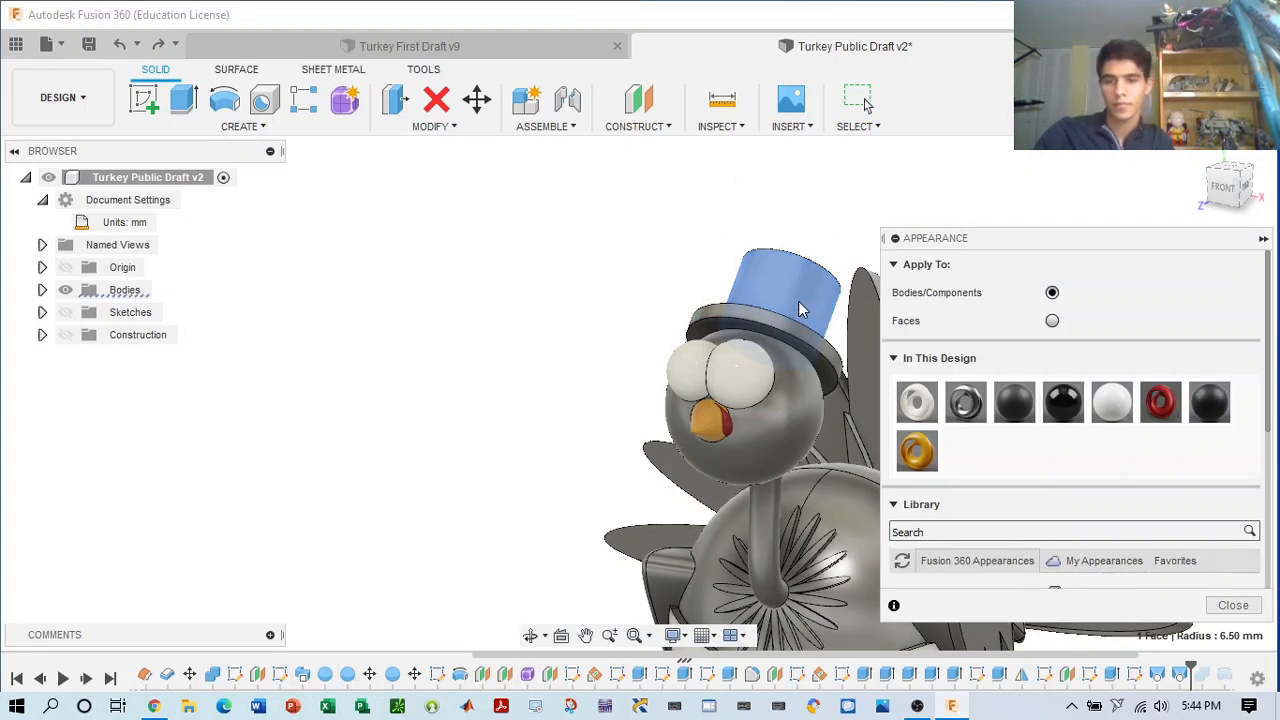
click(1052, 321)
drag(1063, 401, 800, 295)
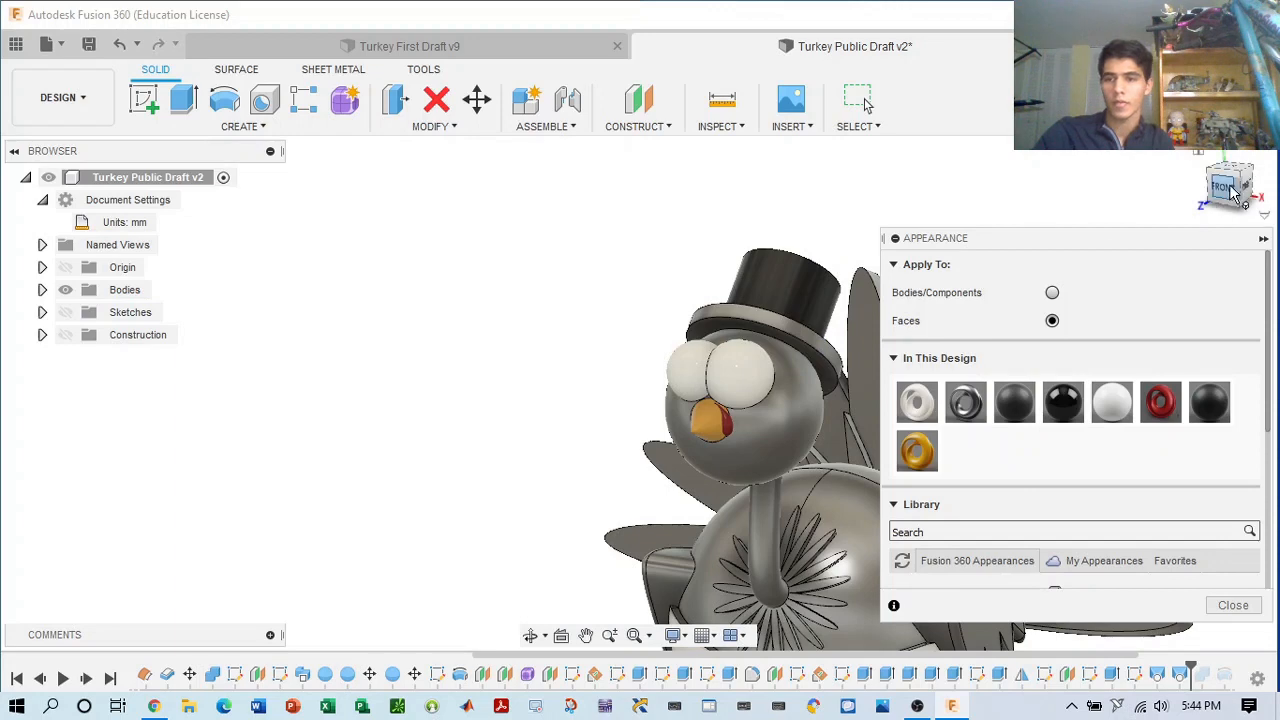
- Apply the black appearance to the crown's top face and to the brim's upper face and outer edge
drag(1232, 188, 1185, 220)
drag(1061, 402, 825, 345)
drag(1059, 402, 794, 446)
scroll(800, 440, up, 5)
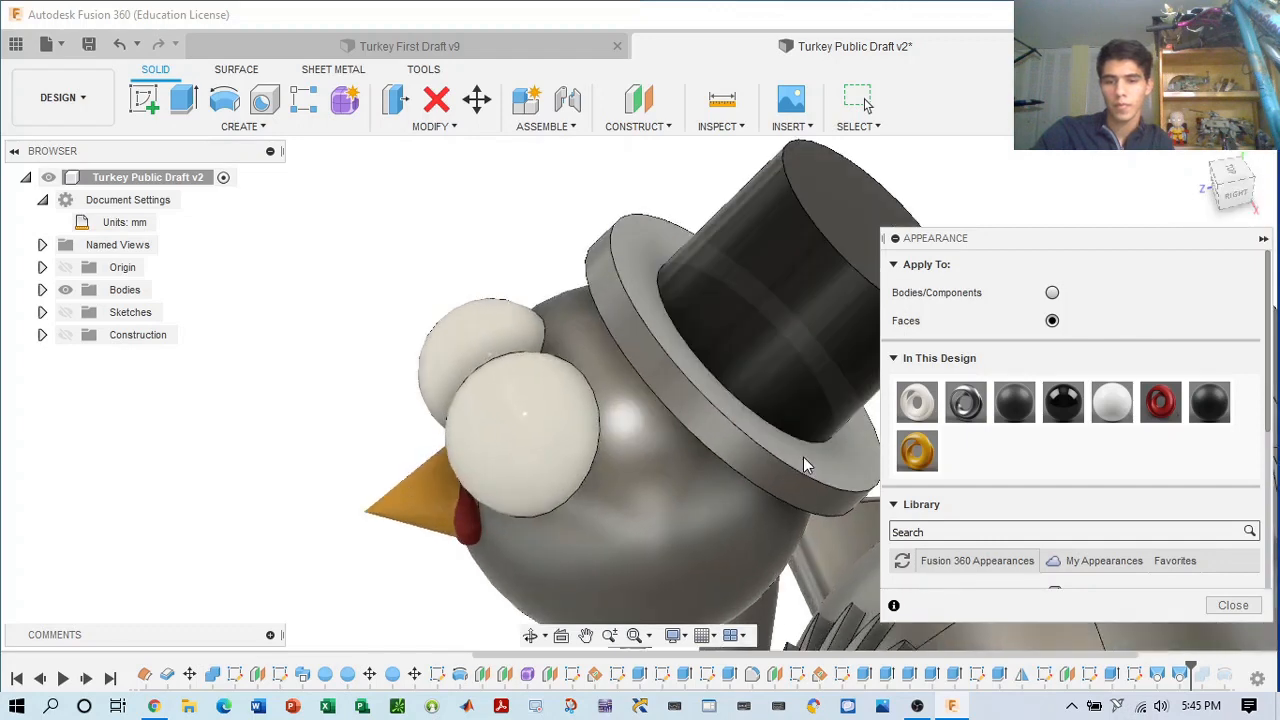
drag(1026, 401, 778, 450)
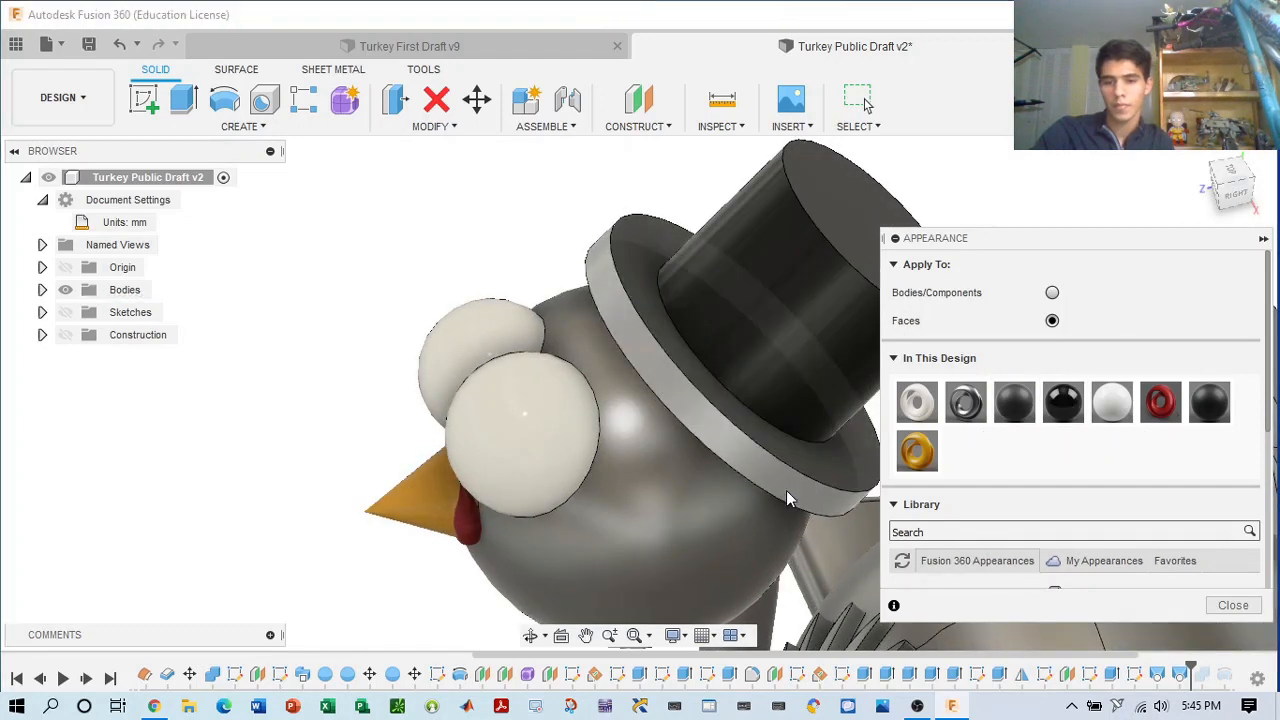
drag(1019, 416, 870, 490)
drag(778, 492, 786, 486)
- Apply the black appearance to the underside of the hat's brim and check the hat from the side
mouse_move(1236, 200)
mouse_down()
mouse_move(1272, 178)
mouse_move(1276, 150)
mouse_up()
middle_drag(793, 221, 625, 358)
scroll(739, 360, up, 4)
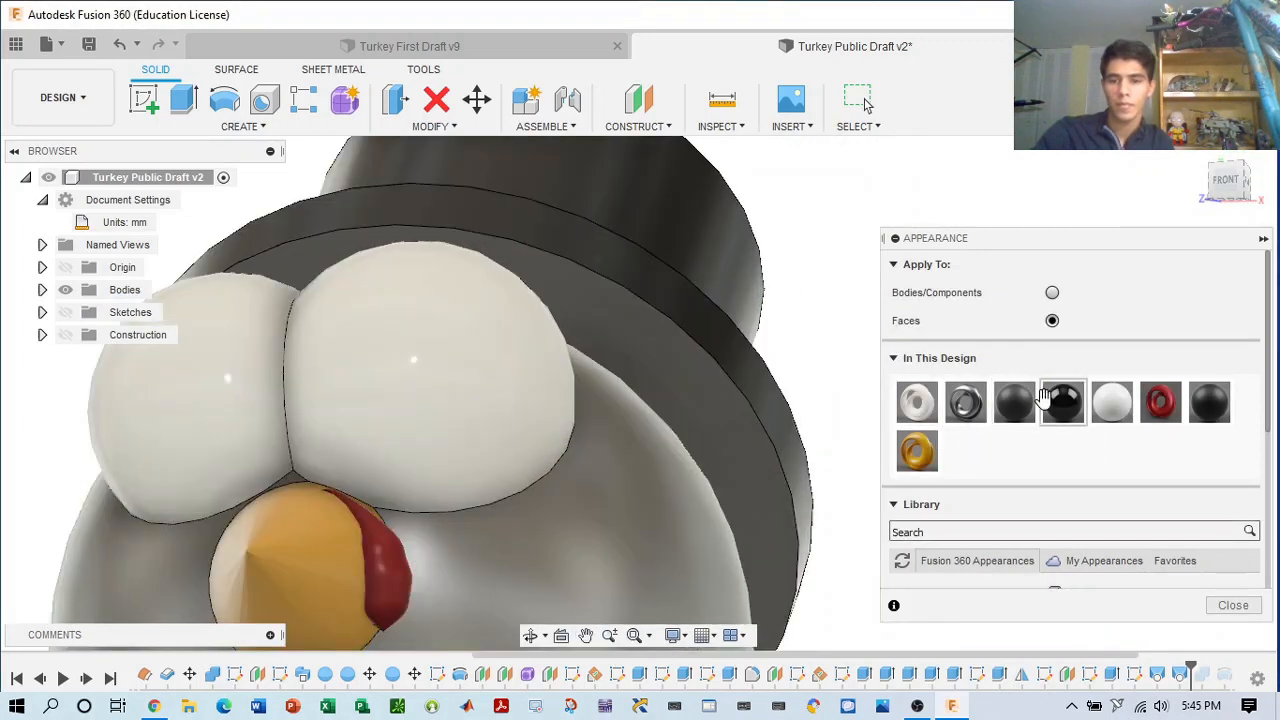
scroll(750, 440, down, 2)
scroll(754, 440, down, 4)
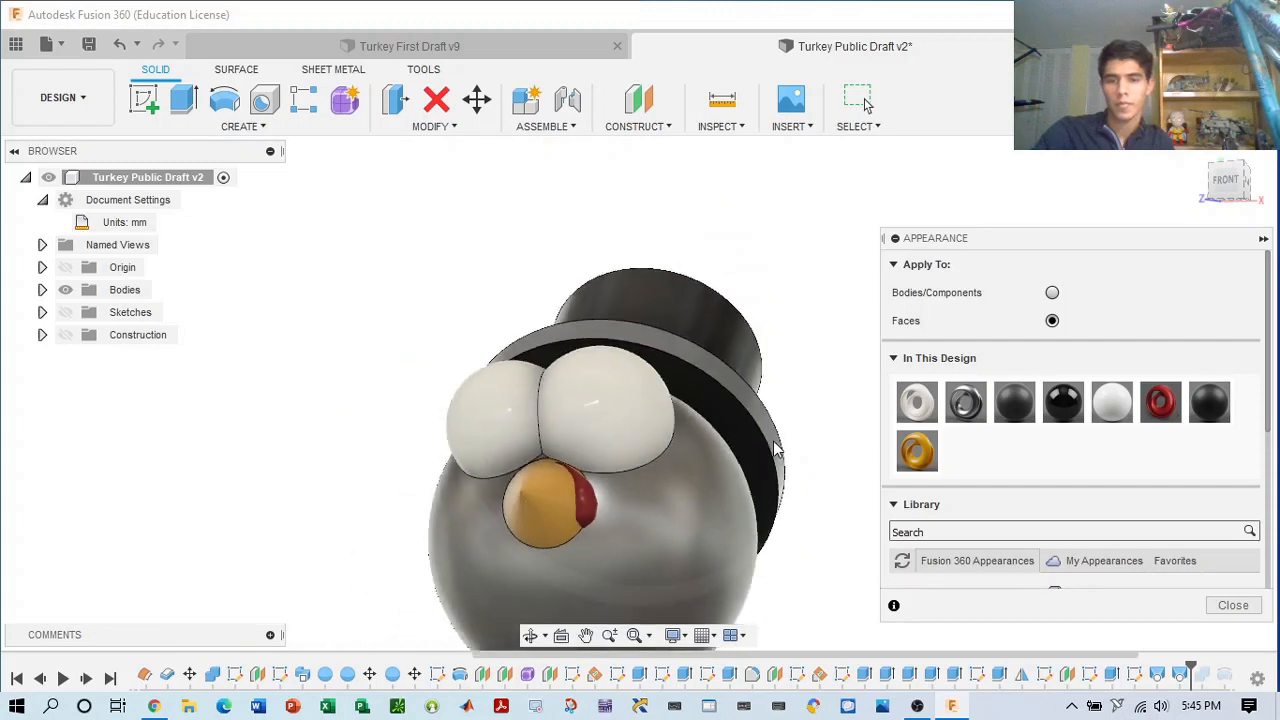
drag(1232, 186, 1250, 180)
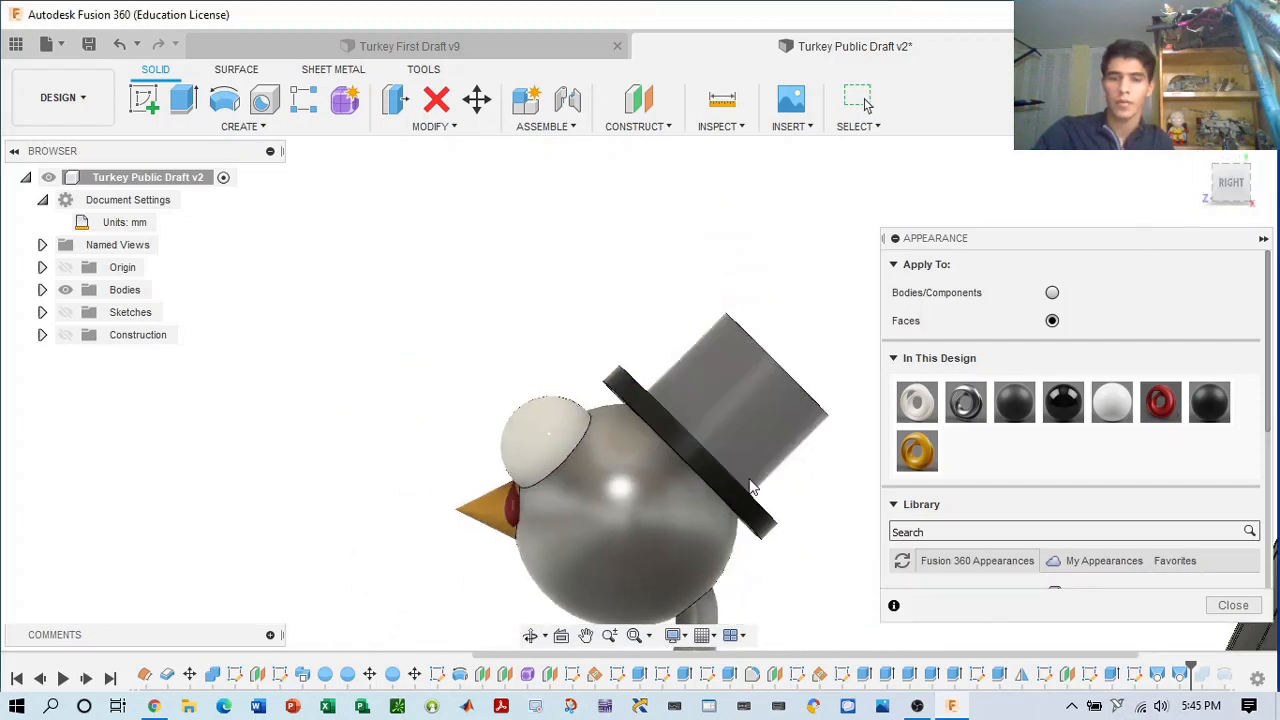
scroll(743, 480, down, 3)
middle_drag(756, 642, 826, 528)
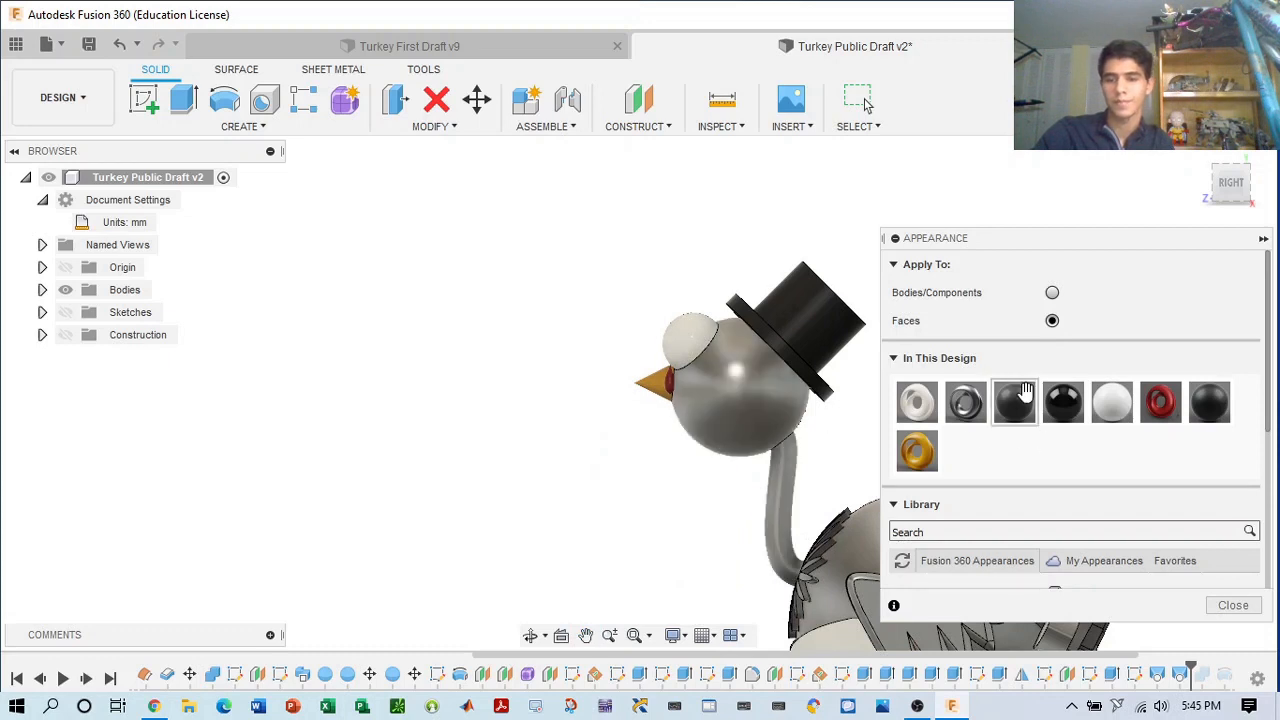
- Try to apply a dark stained wood appearance from the library to the head's spherical face only
scroll(1063, 489, down, 3)
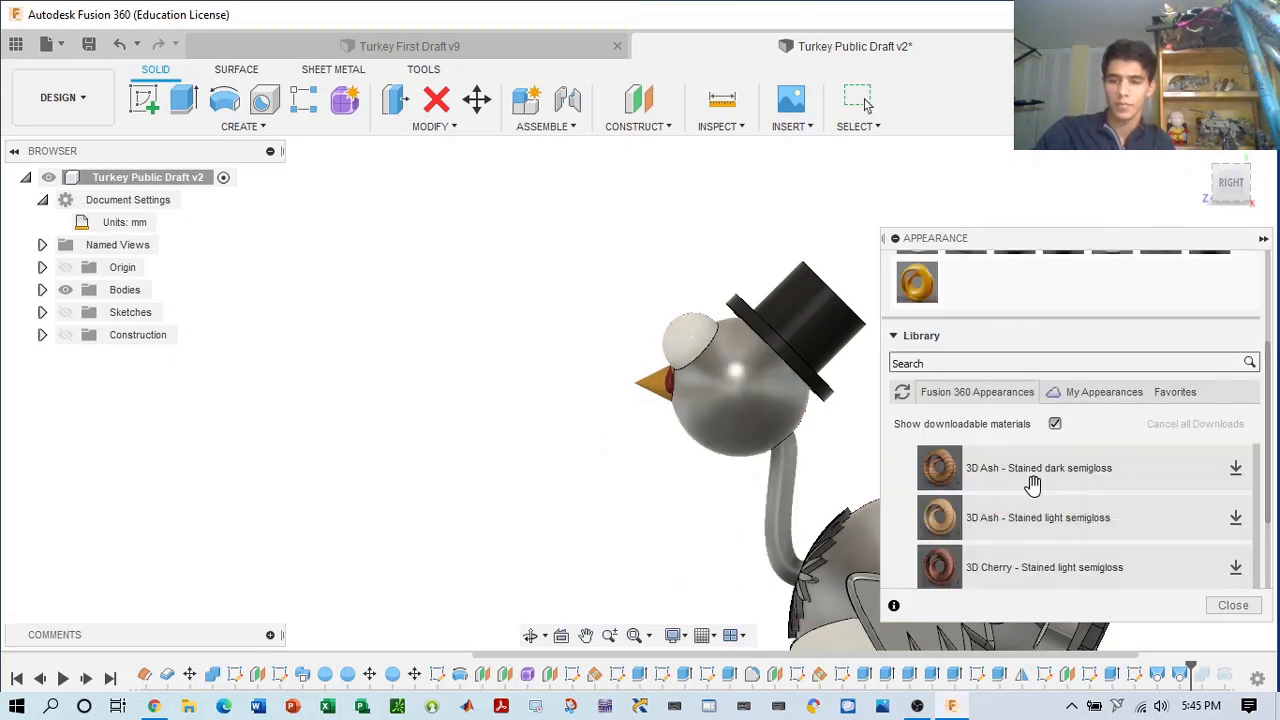
scroll(1036, 510, down, 5)
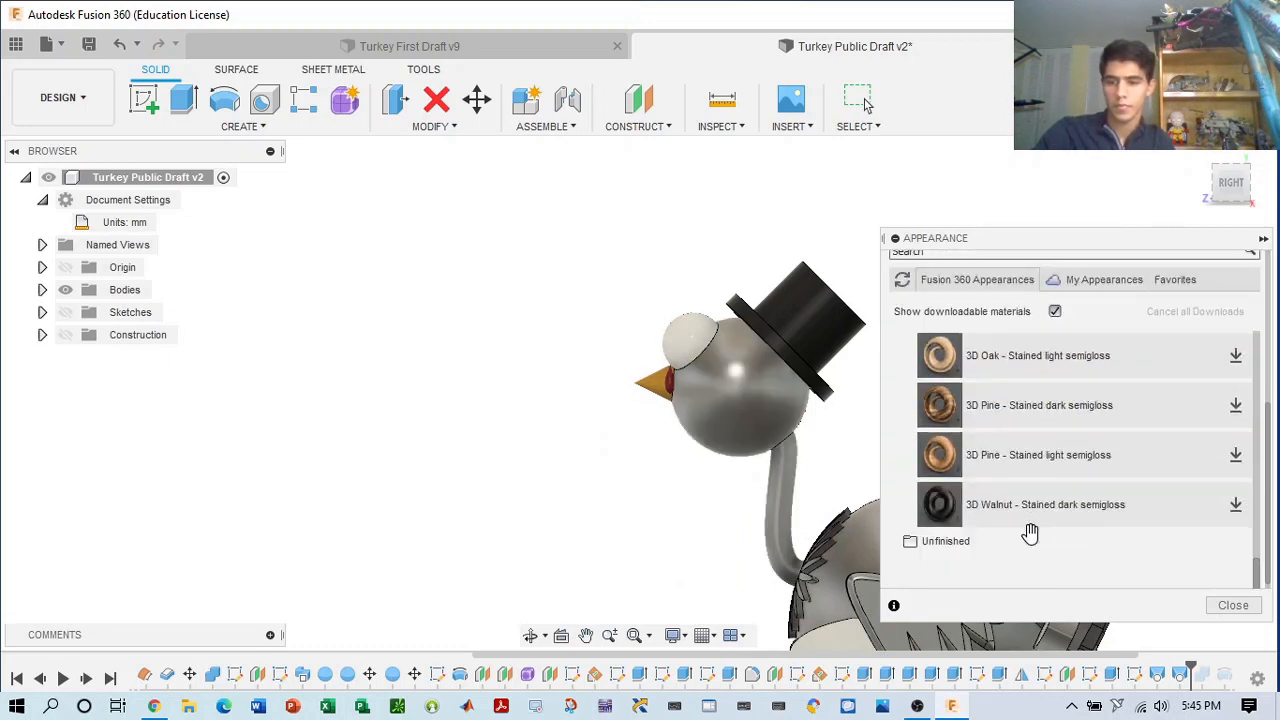
scroll(1033, 527, down, 3)
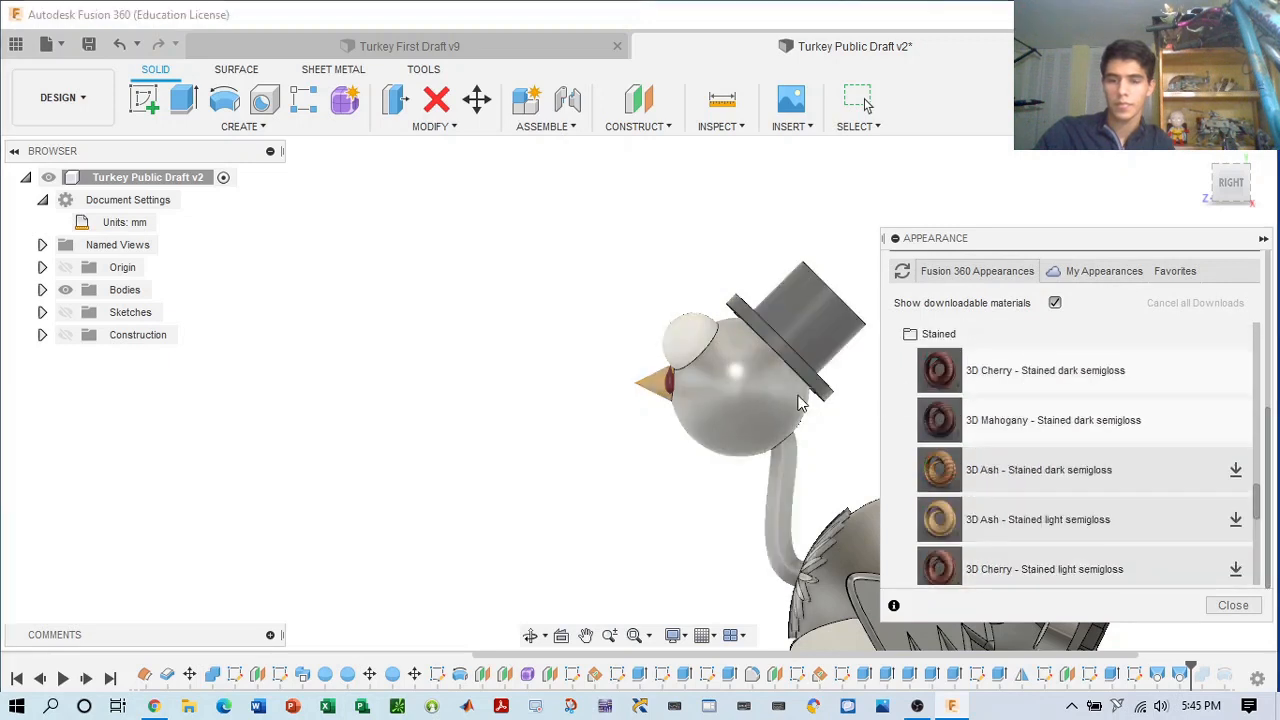
drag(851, 385, 765, 386)
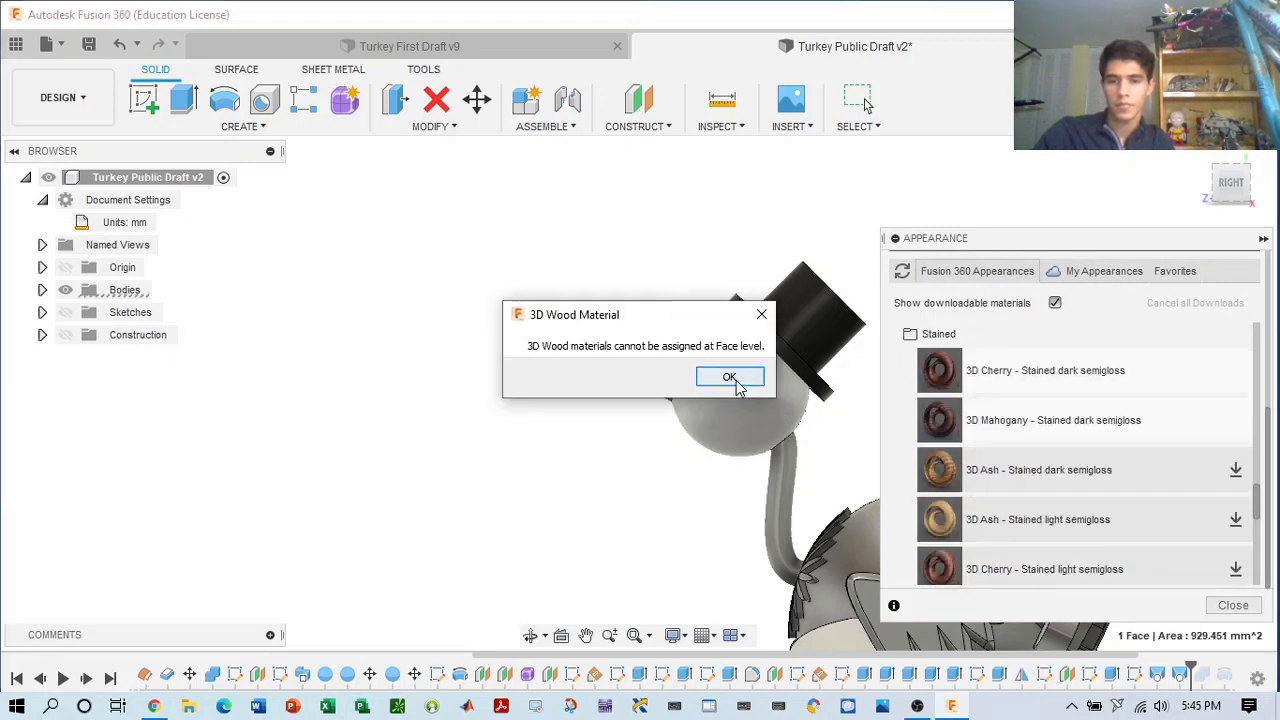
click(730, 378)
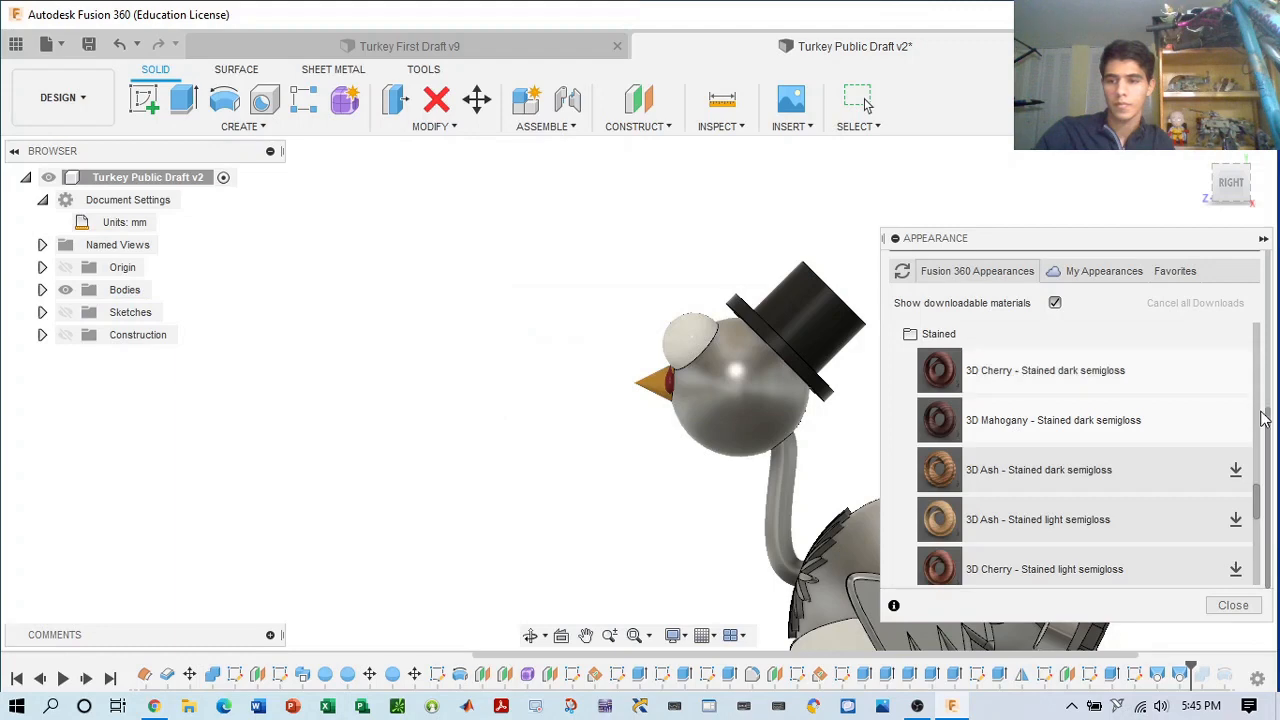
- Select the neck feathers from the front and set appearances to apply to faces
scroll(1006, 305, up, 15)
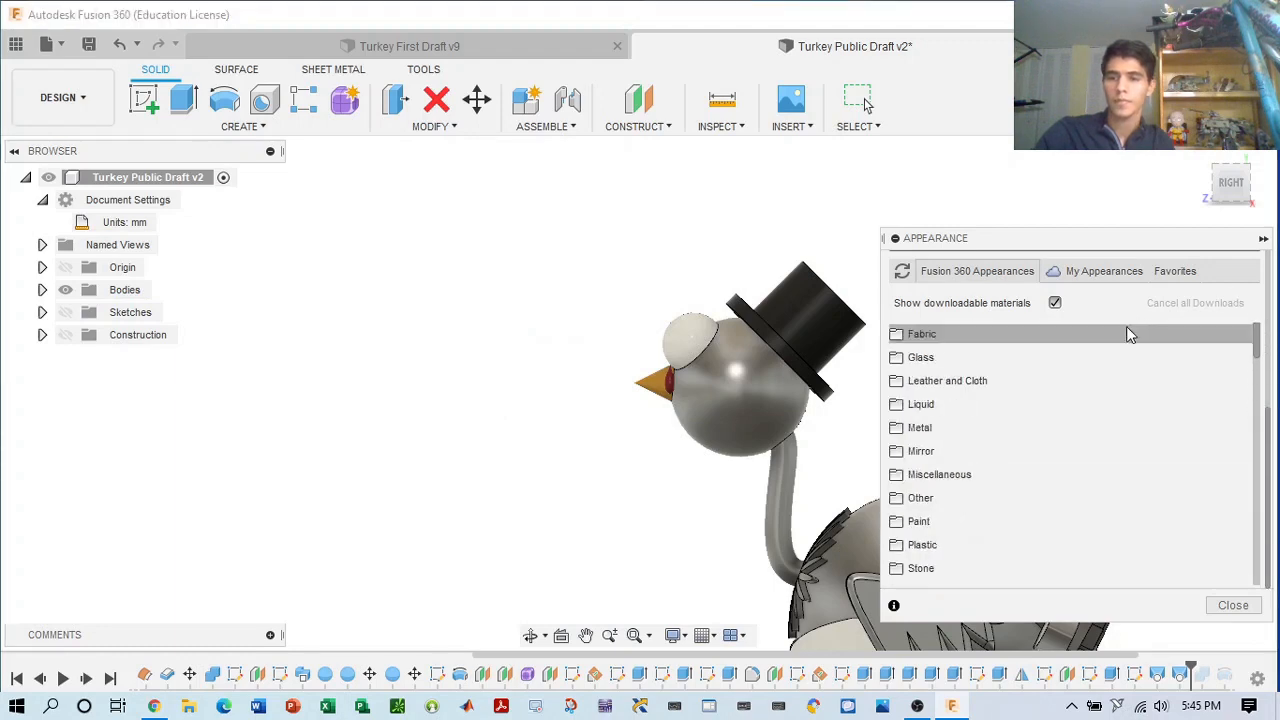
scroll(802, 417, up, 3)
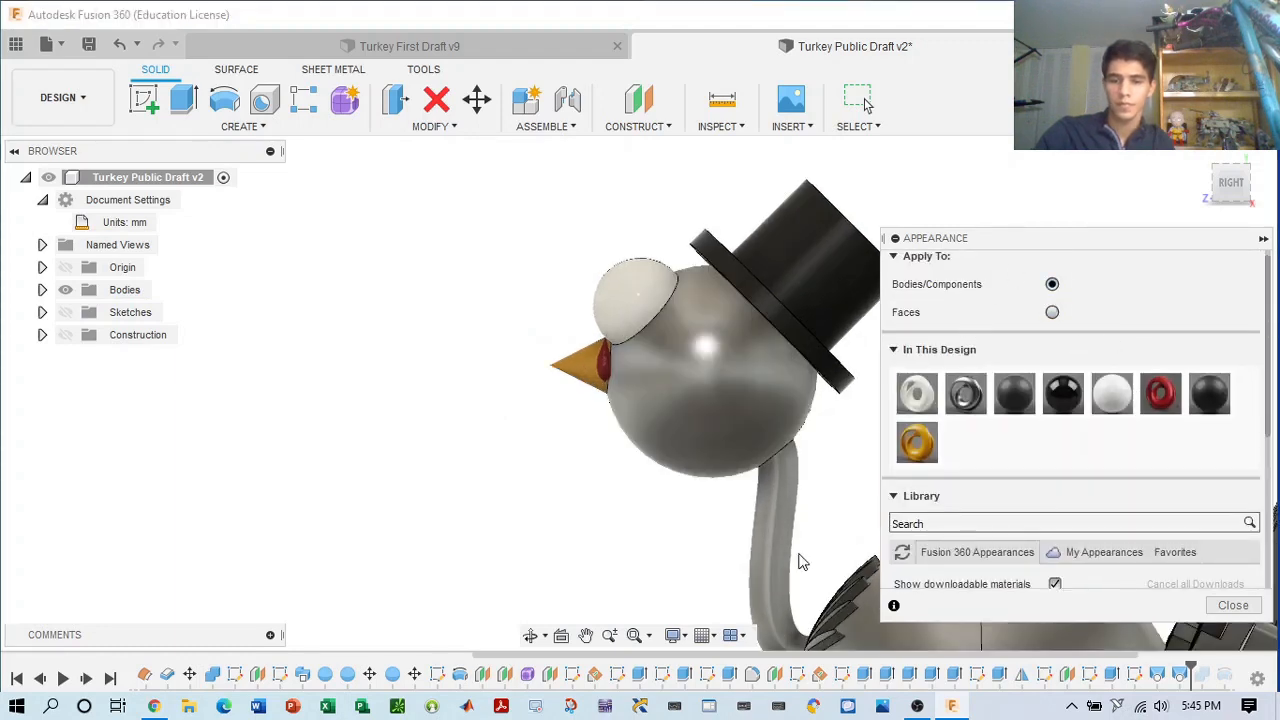
middle_drag(797, 554, 851, 389)
drag(1233, 183, 1274, 189)
scroll(918, 443, down, 1)
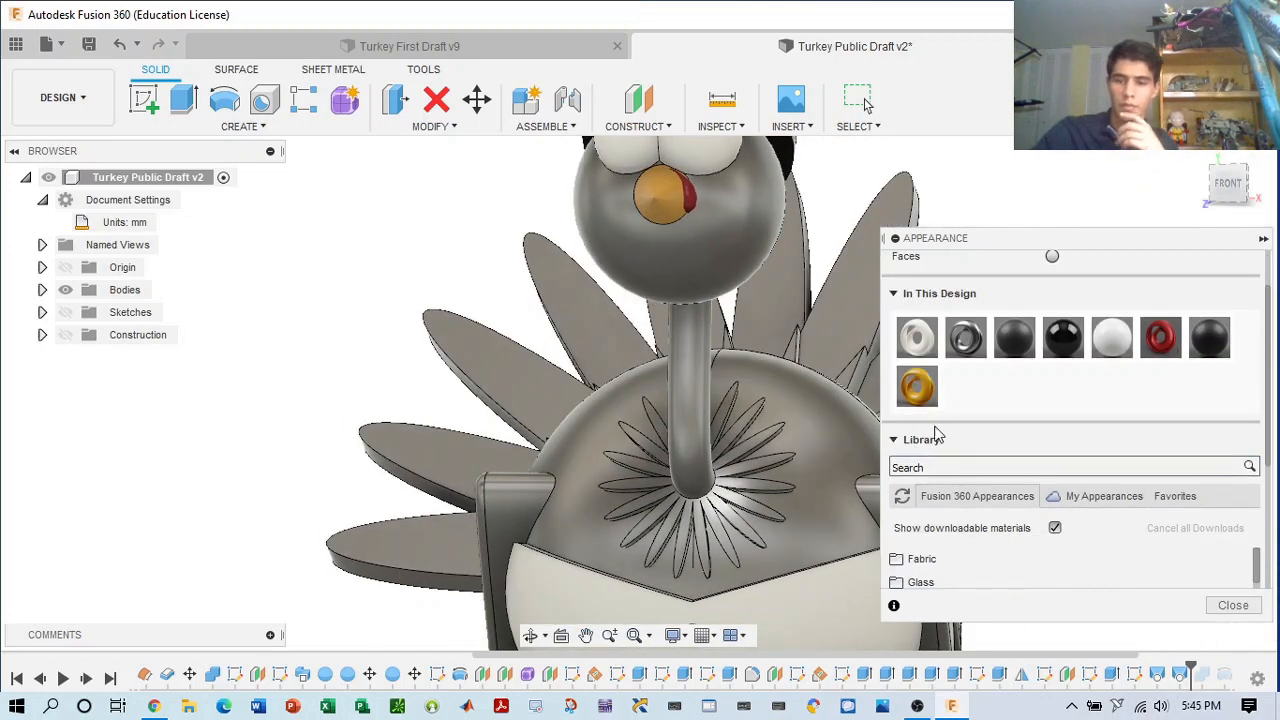
scroll(728, 533, up, 2)
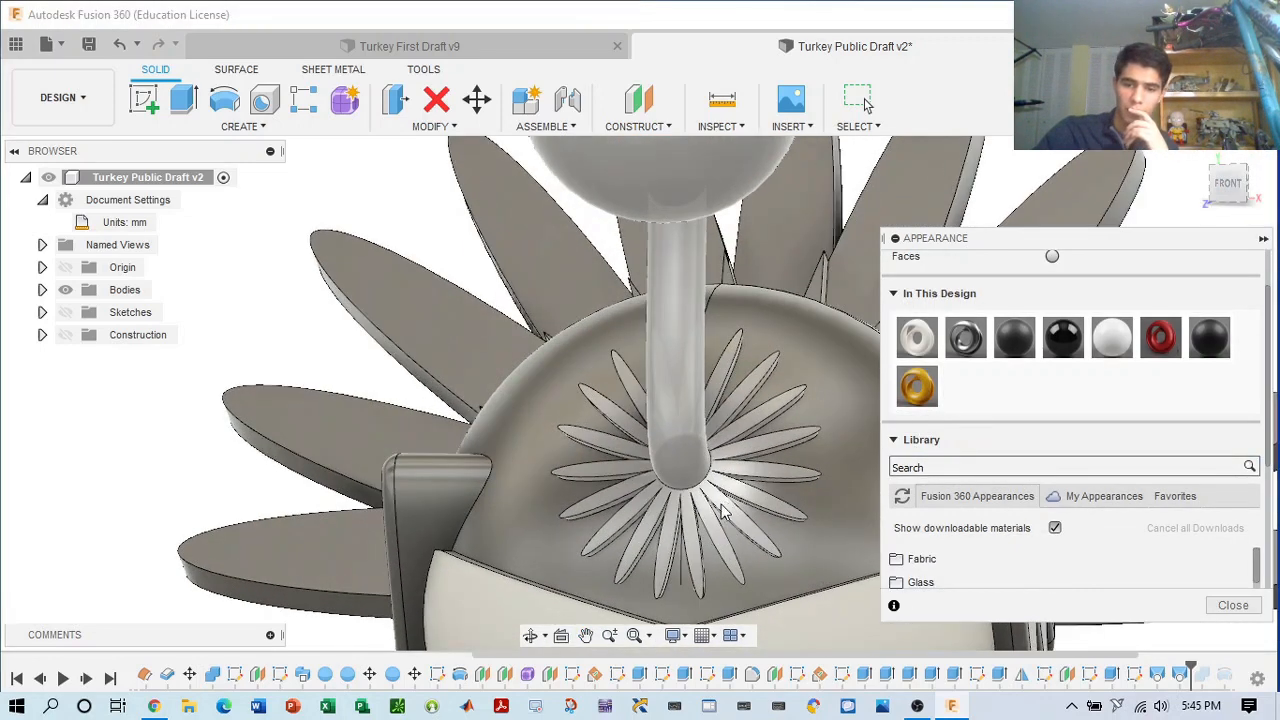
click(721, 504)
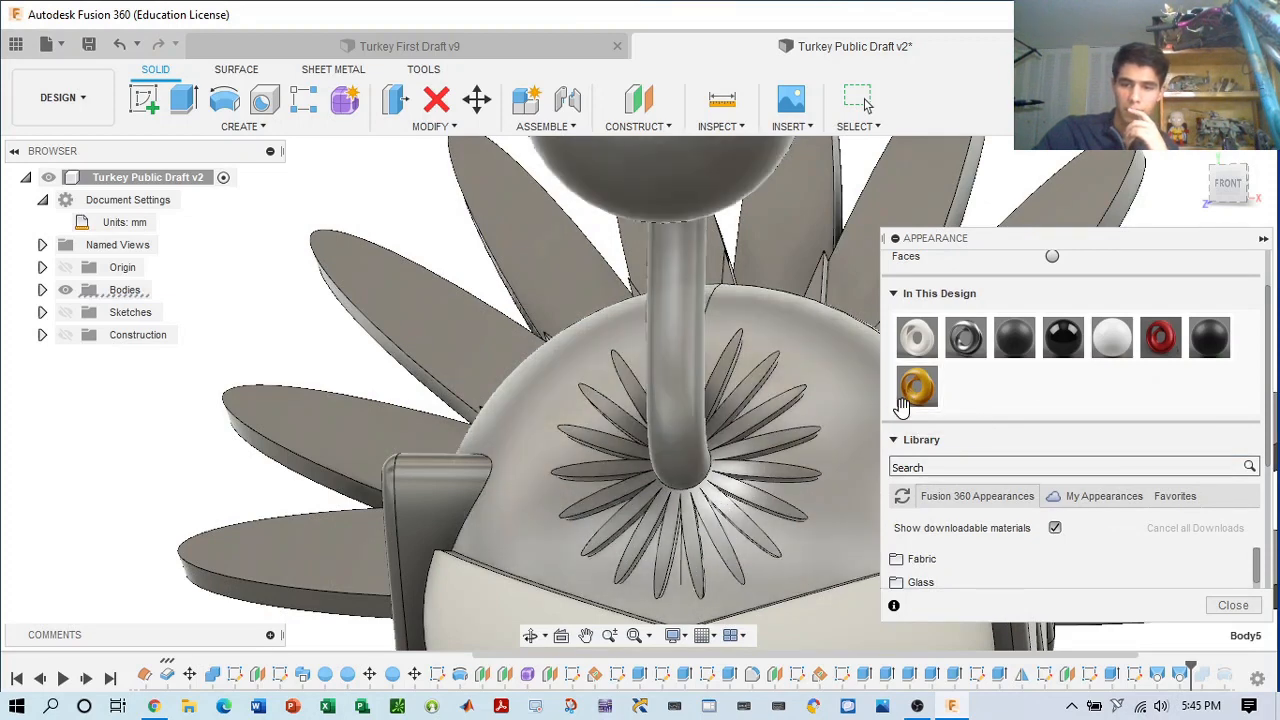
scroll(1092, 378, up, 1)
click(1052, 322)
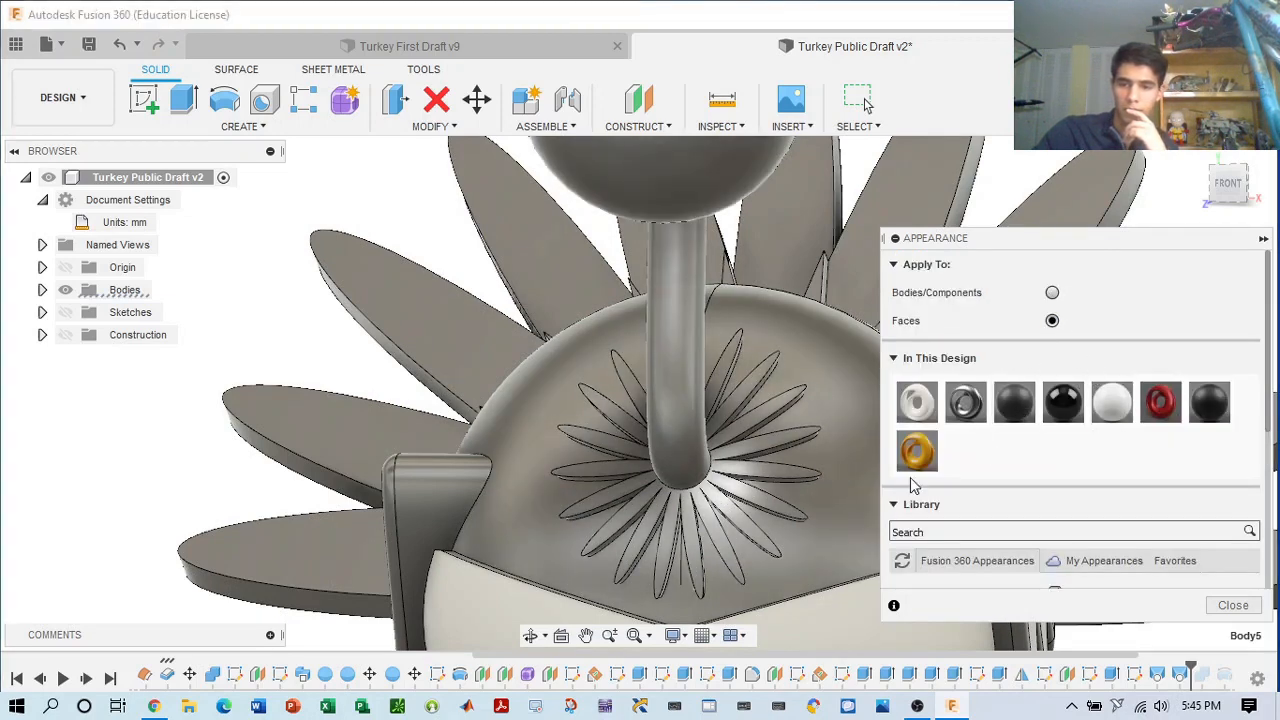
scroll(835, 492, up, 4)
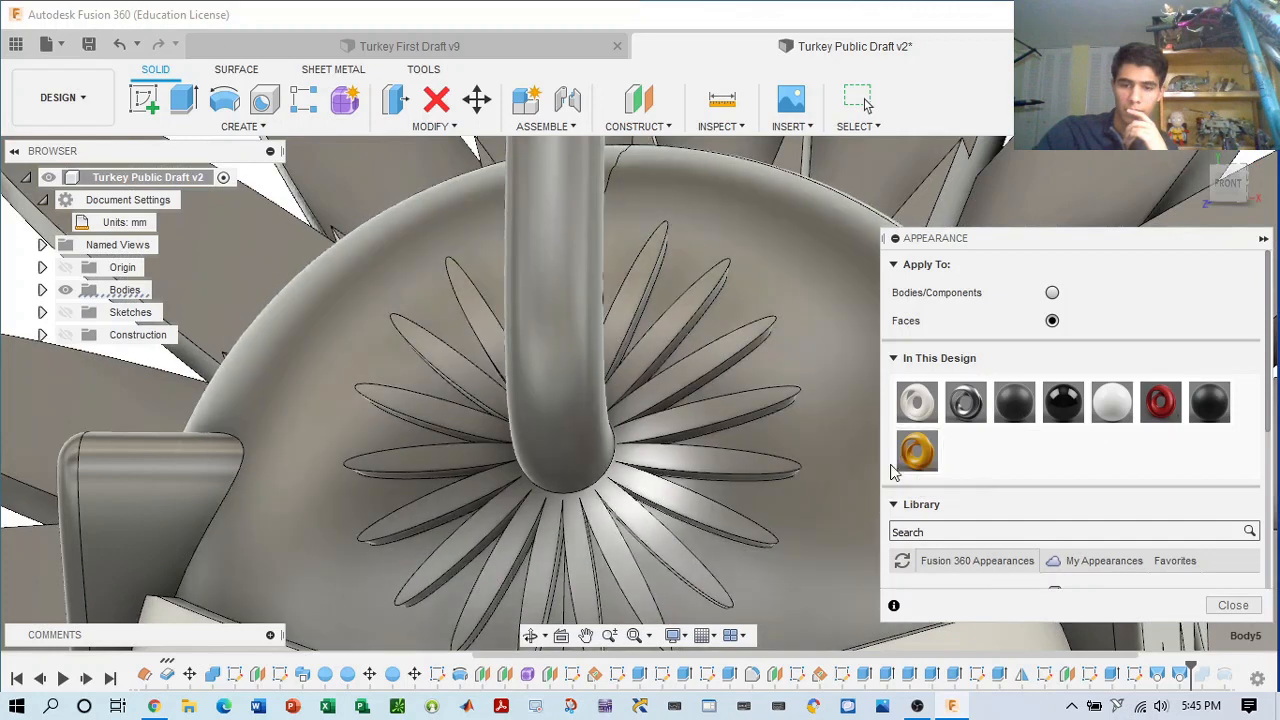
drag(915, 452, 684, 505)
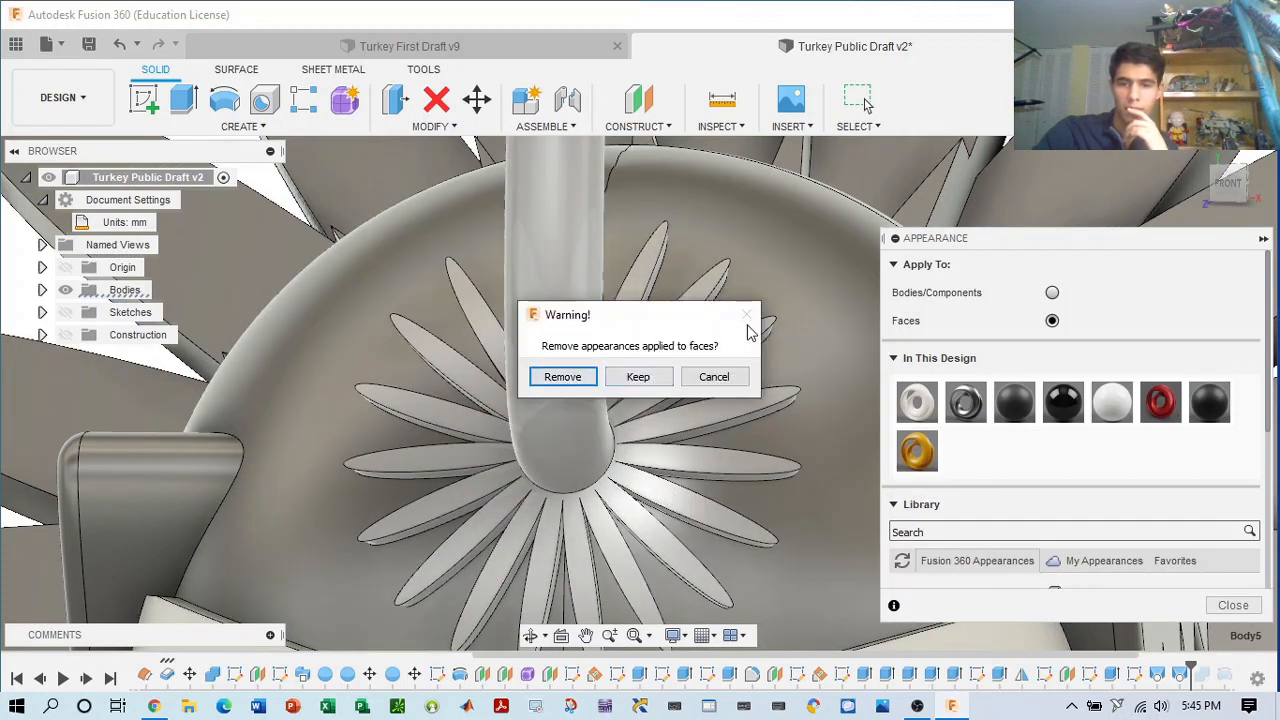
click(712, 380)
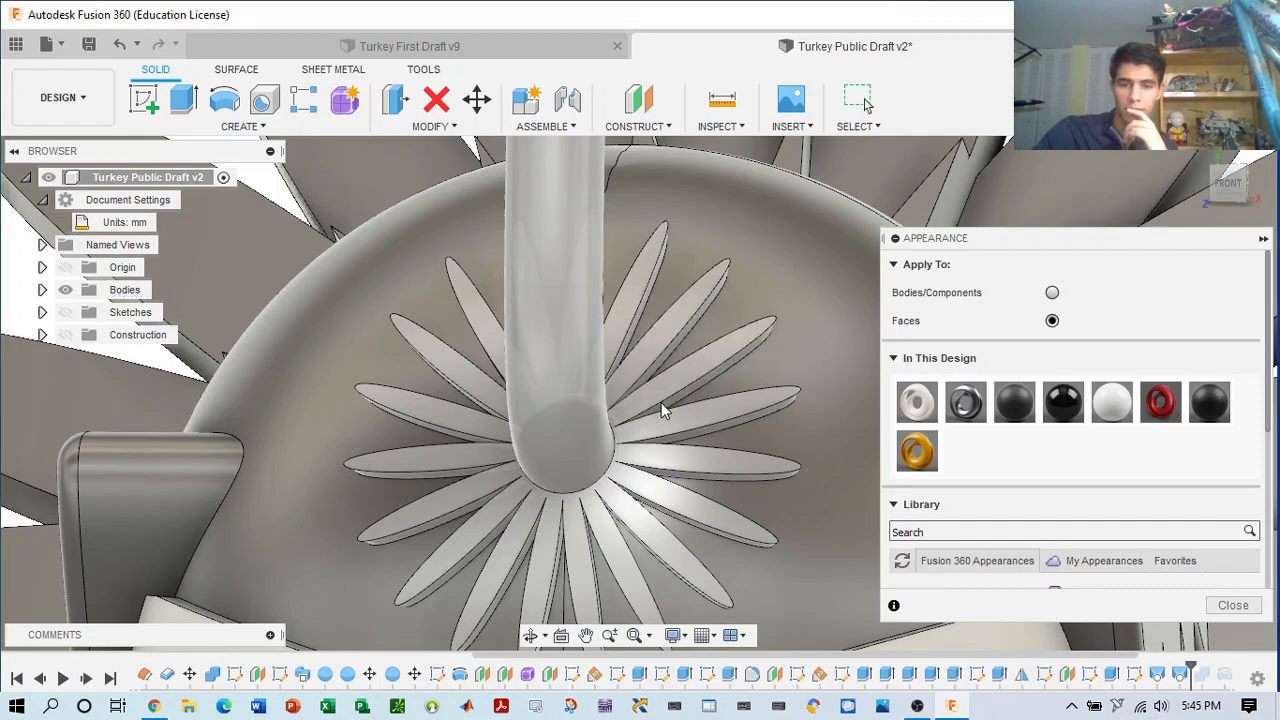
- Apply the design's Paint - Enamel Glossy (Black) appearance to the front belly face around the gold buttons
scroll(661, 402, down, 8)
middle_drag(768, 366, 664, 392)
scroll(740, 354, down, 4)
middle_drag(740, 354, 717, 368)
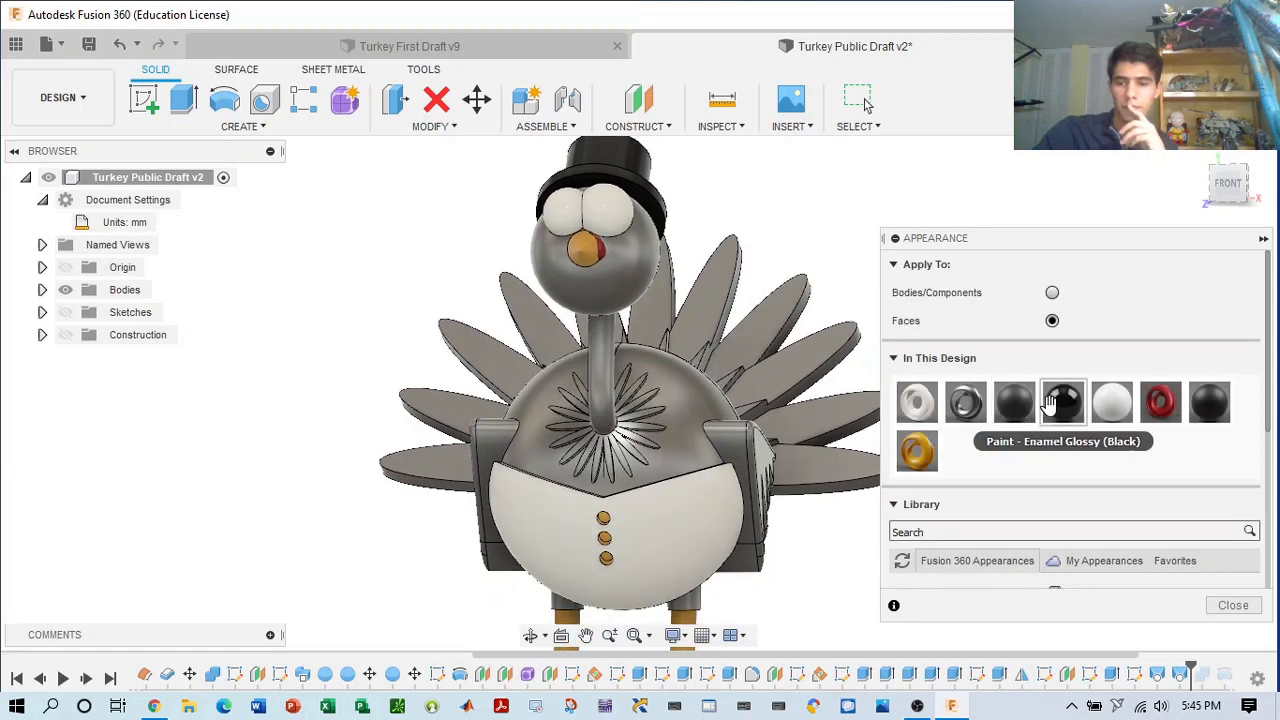
drag(1050, 402, 674, 580)
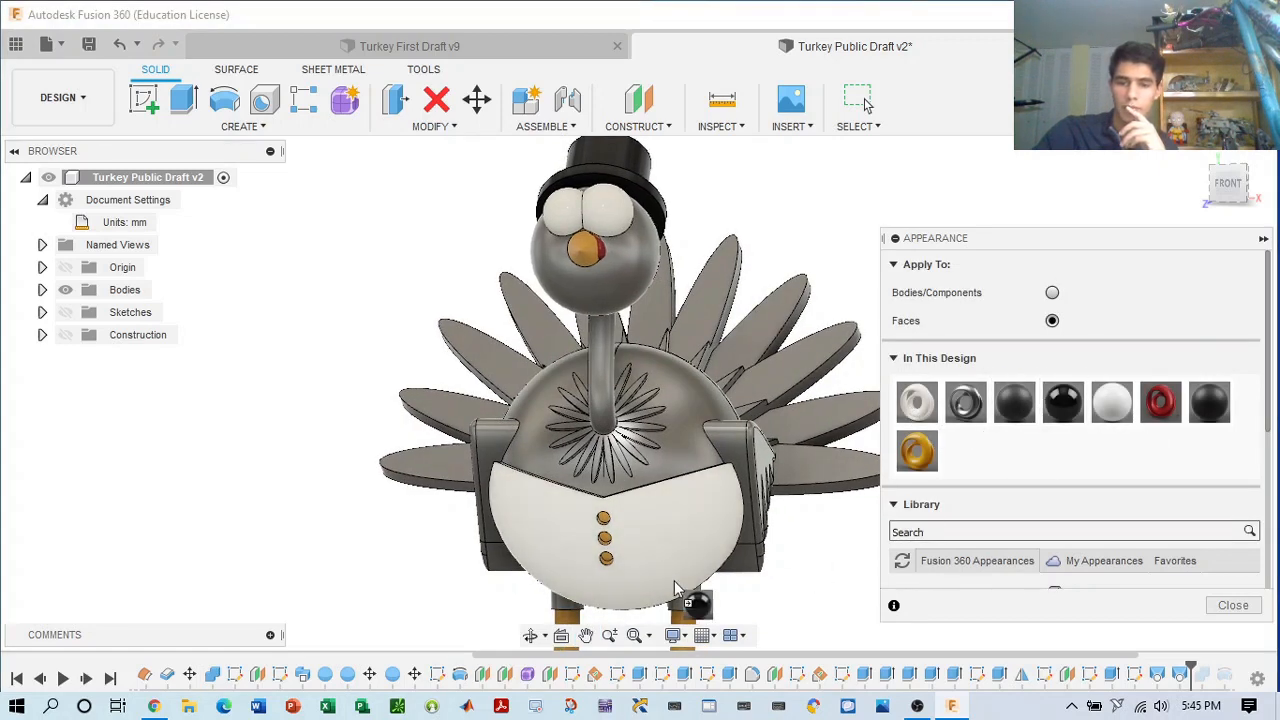
drag(650, 528, 716, 533)
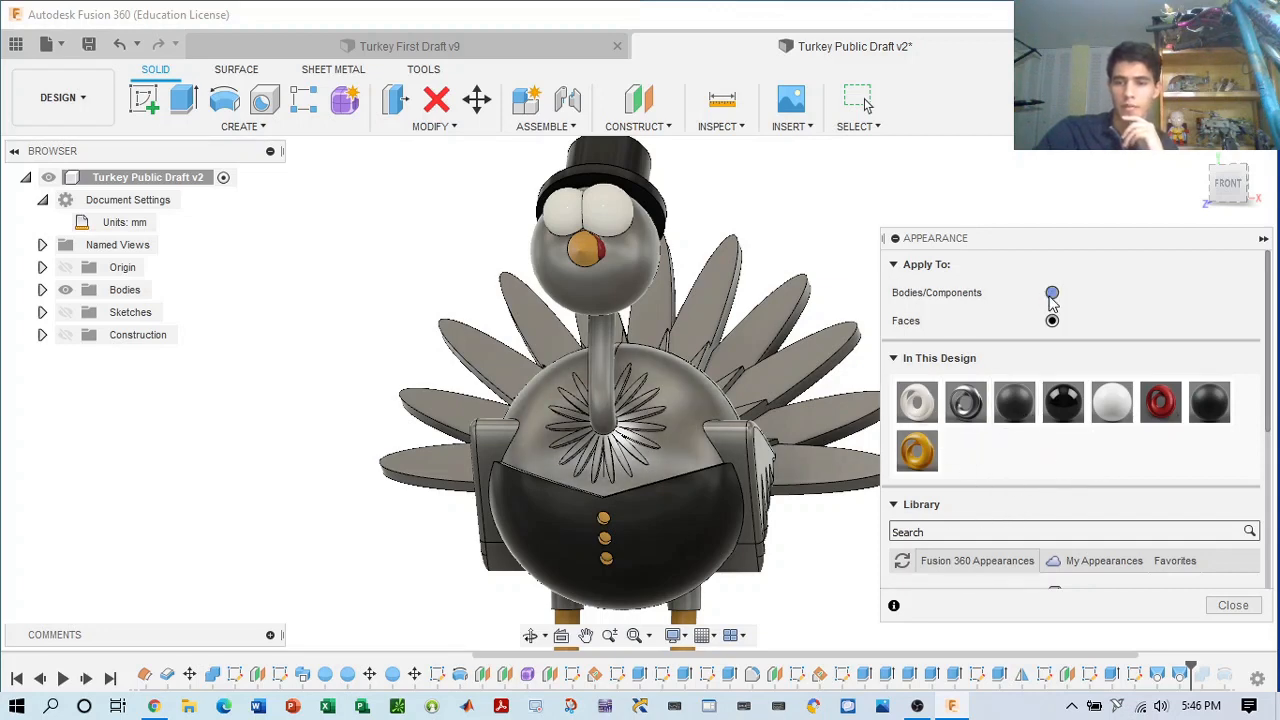
- Apply the 3D Cherry - Stained dark semigloss appearance to the whole head-and-neck body, keeping its face appearances, and check it from the side
scroll(1072, 450, down, 10)
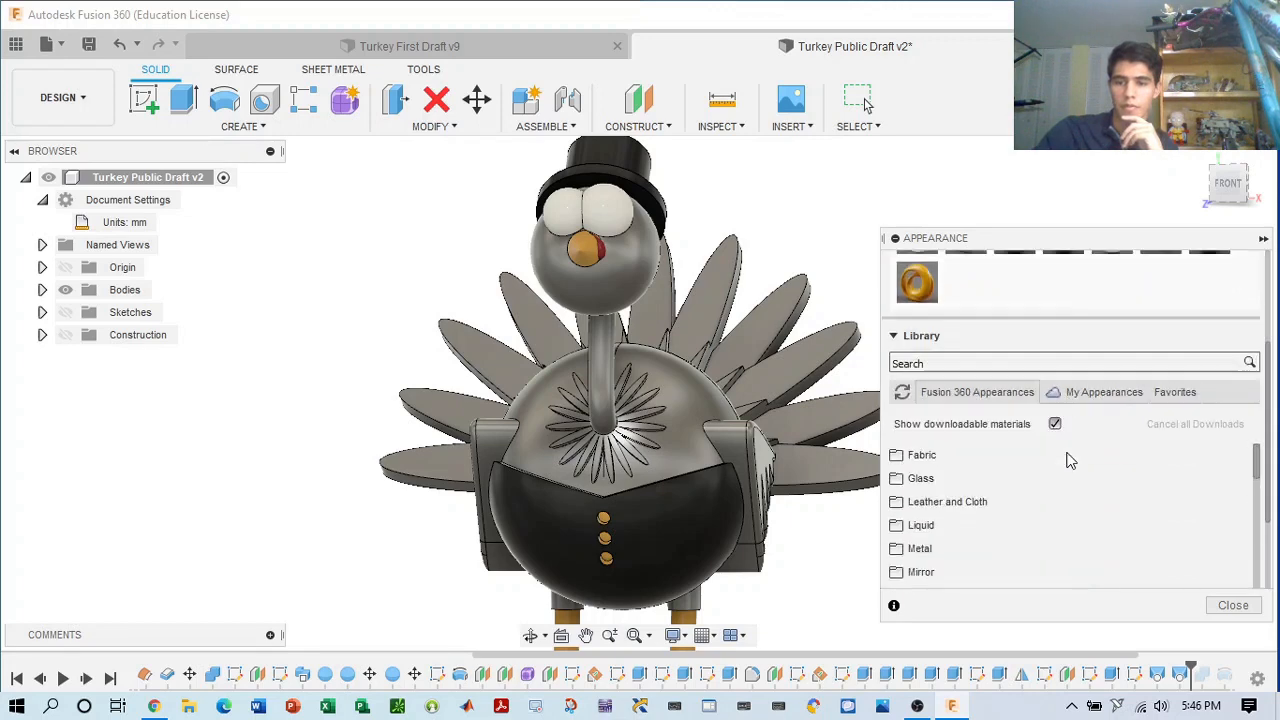
drag(948, 541, 585, 271)
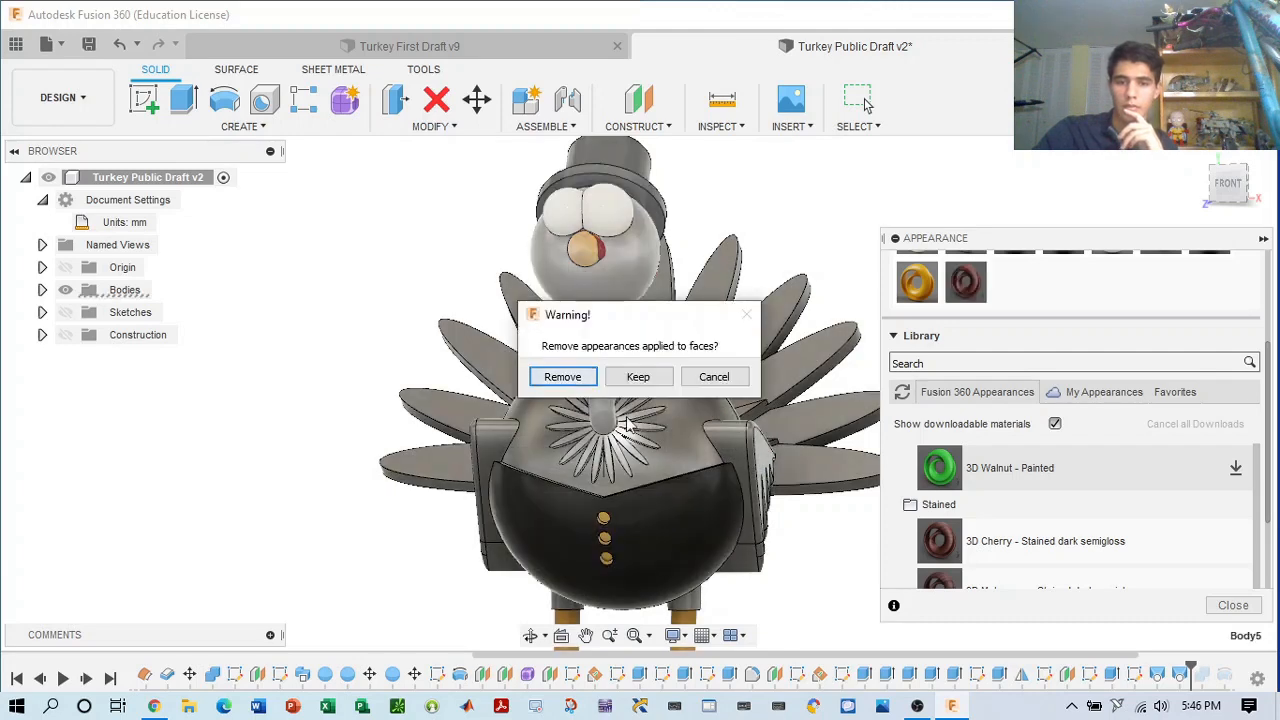
click(640, 374)
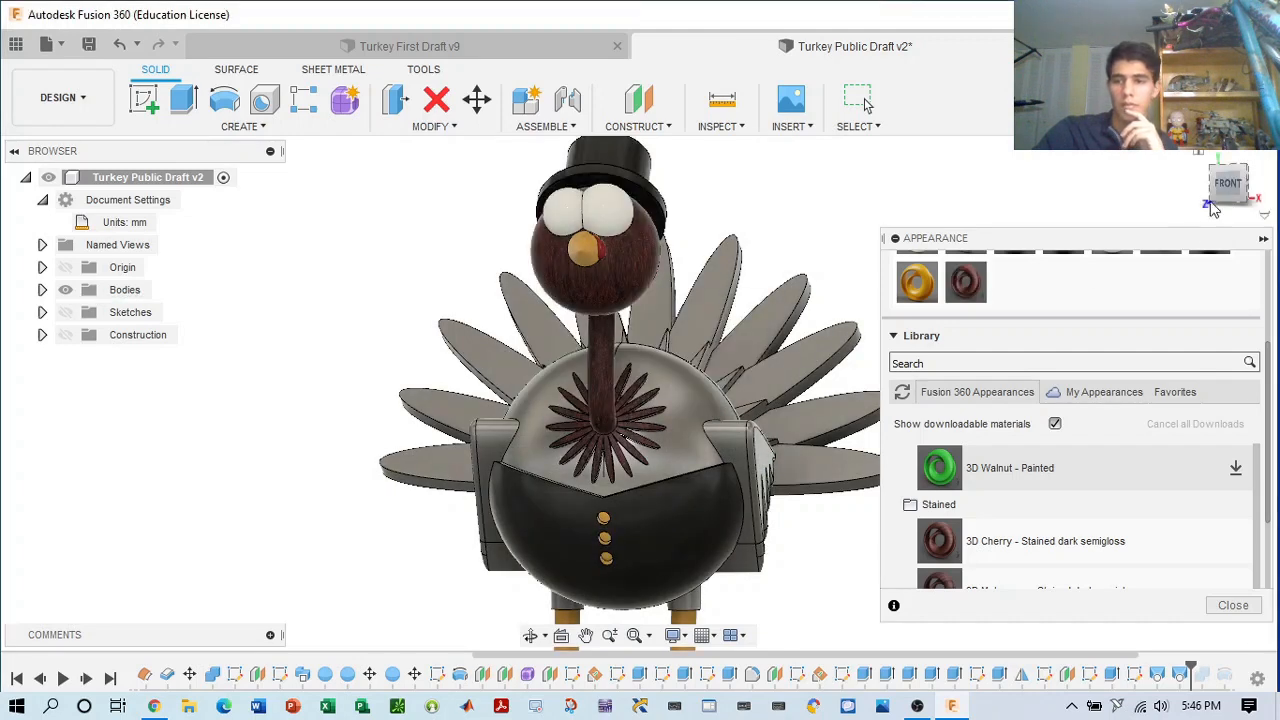
drag(1230, 188, 1214, 183)
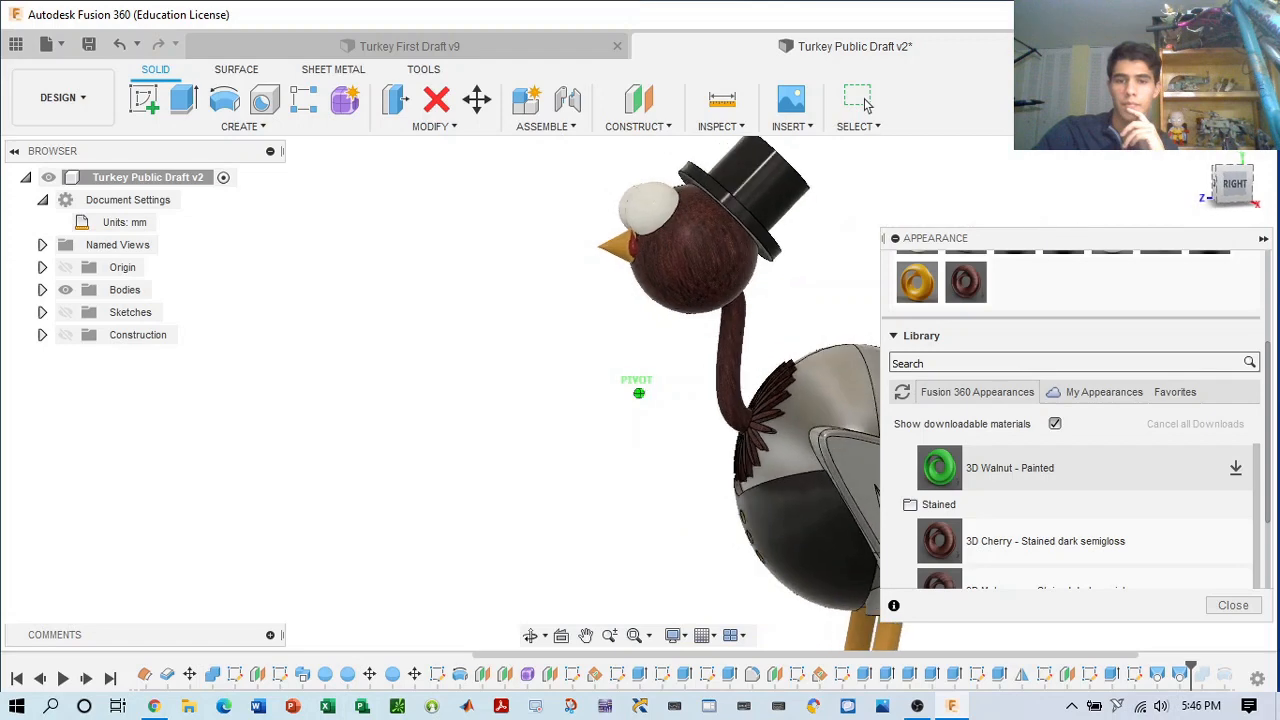
click(1218, 186)
- Download 3D Pine - Stained dark semigloss and apply it to the head-and-neck body, keeping the appearances on its faces
scroll(1007, 537, down, 3)
scroll(1007, 537, down, 3)
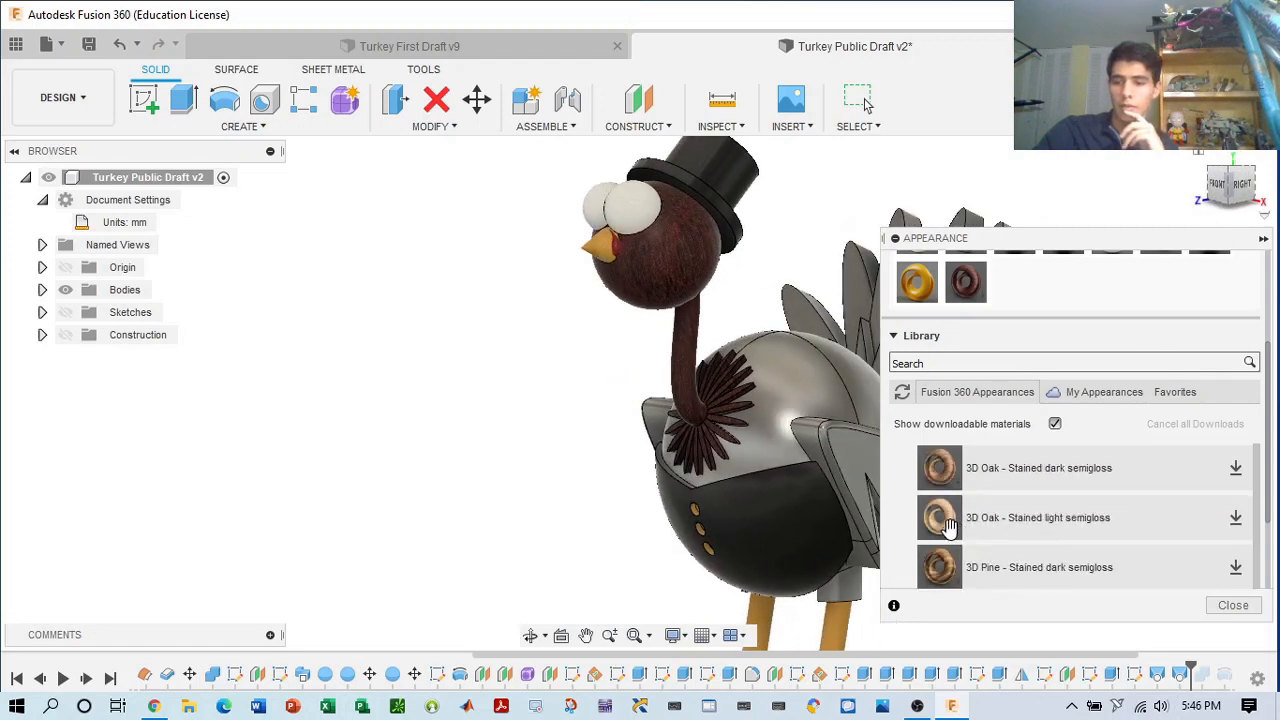
click(1236, 569)
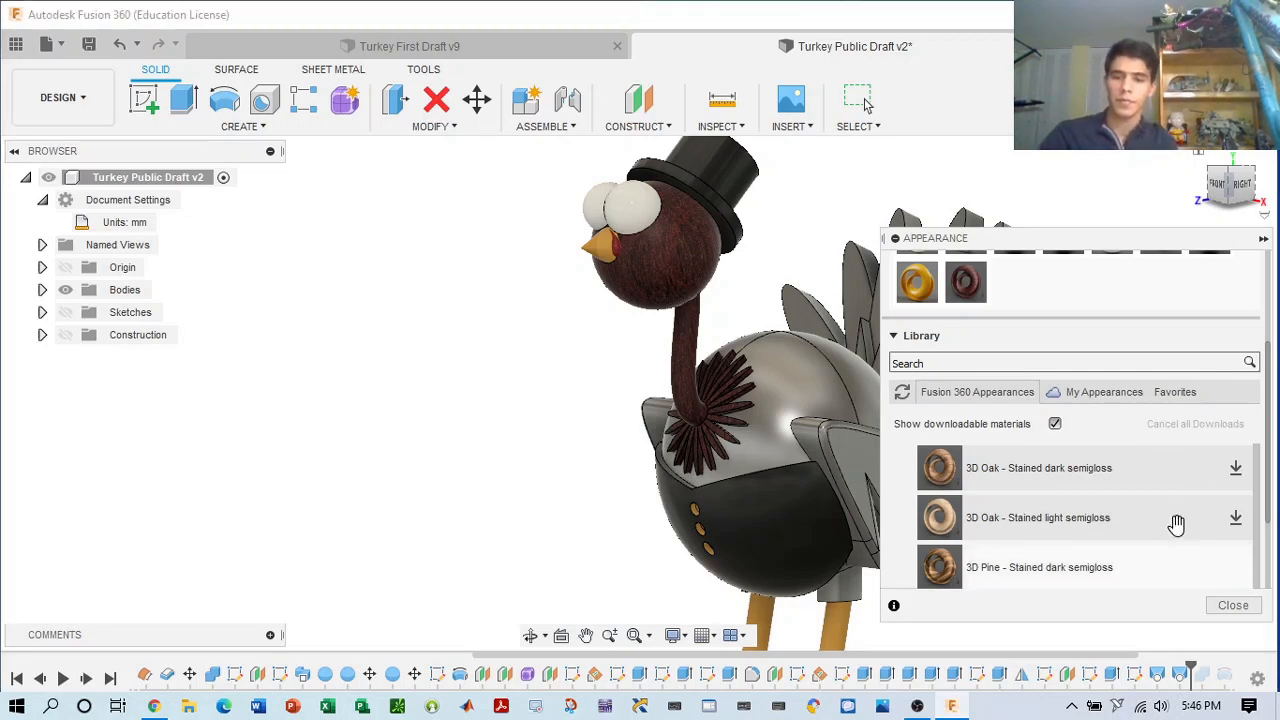
drag(968, 585, 668, 260)
click(638, 377)
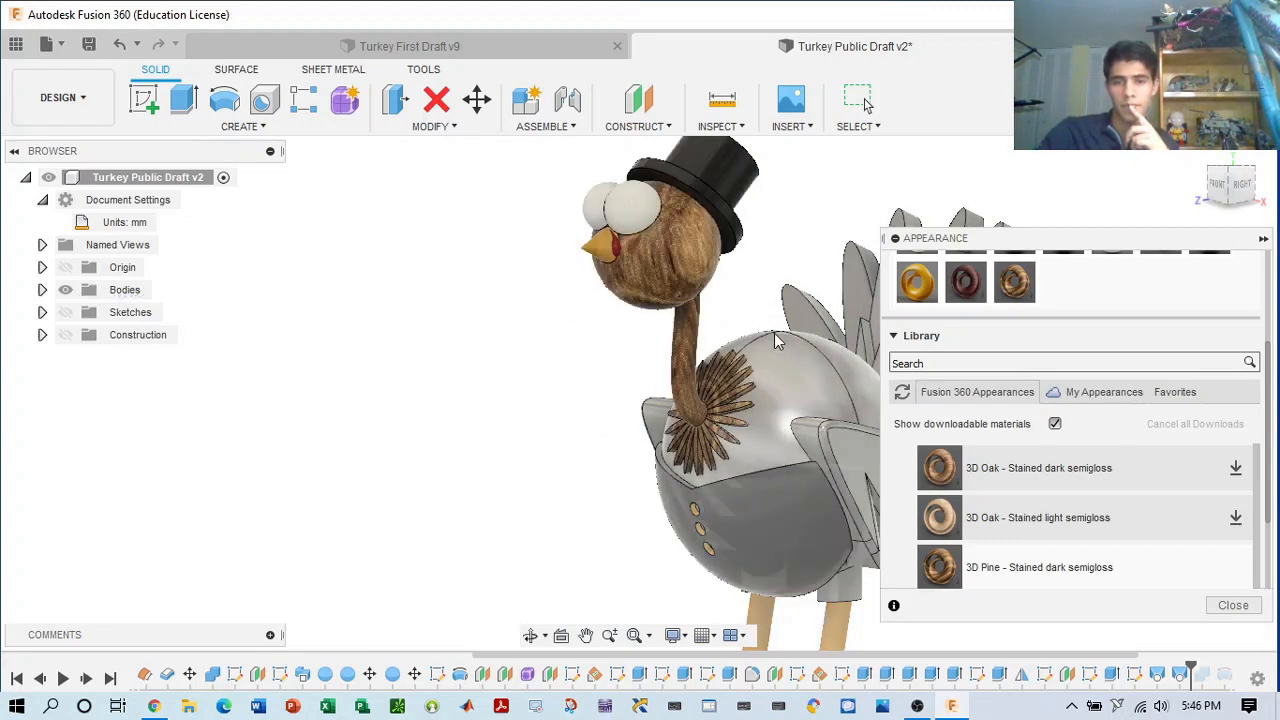
middle_drag(801, 358, 652, 348)
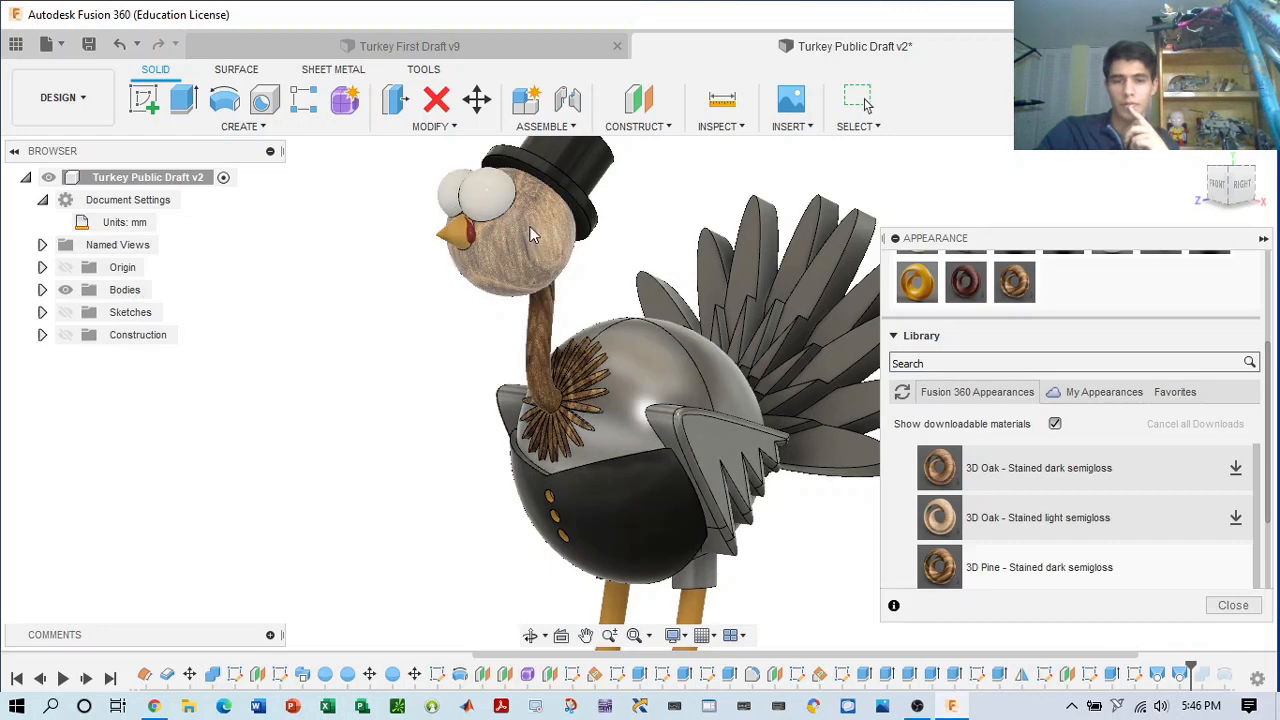
- Download 3D Mahogany - Unfinished from the unfinished woods and apply it to the head-and-neck body, keeping its face appearances
scroll(998, 511, down, 1)
scroll(998, 511, down, 2)
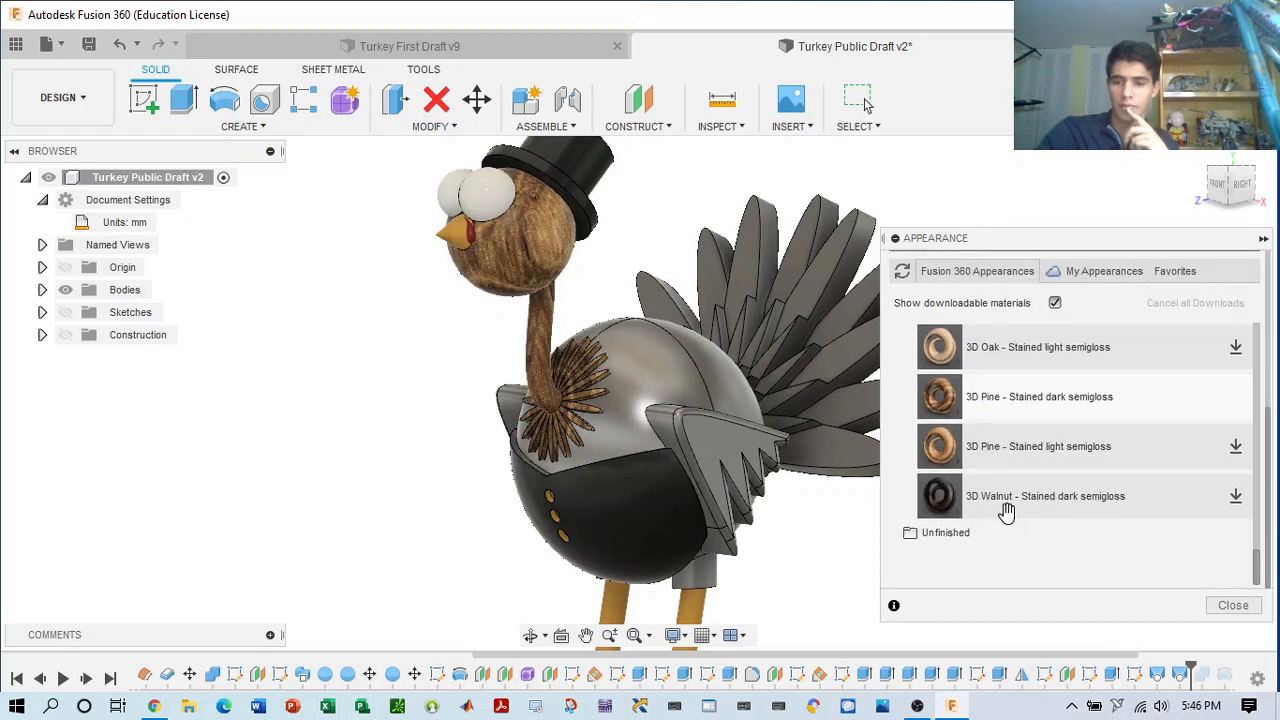
click(913, 535)
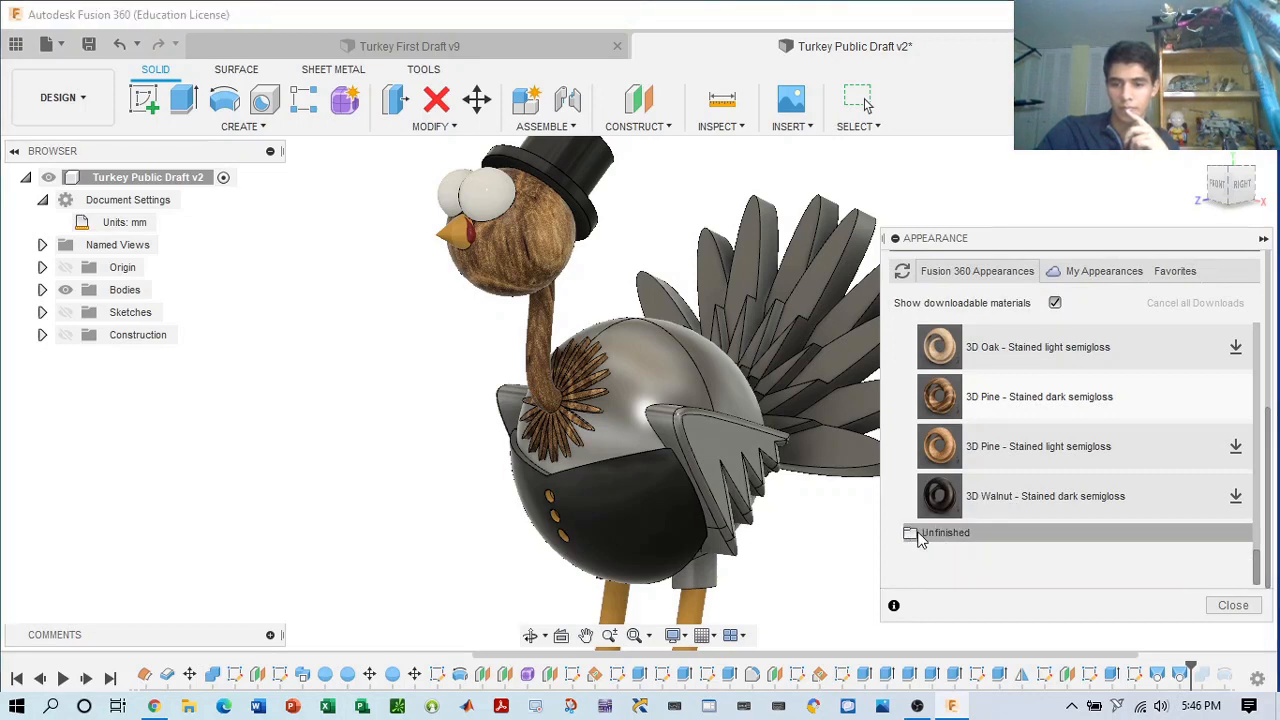
scroll(1029, 534, down, 5)
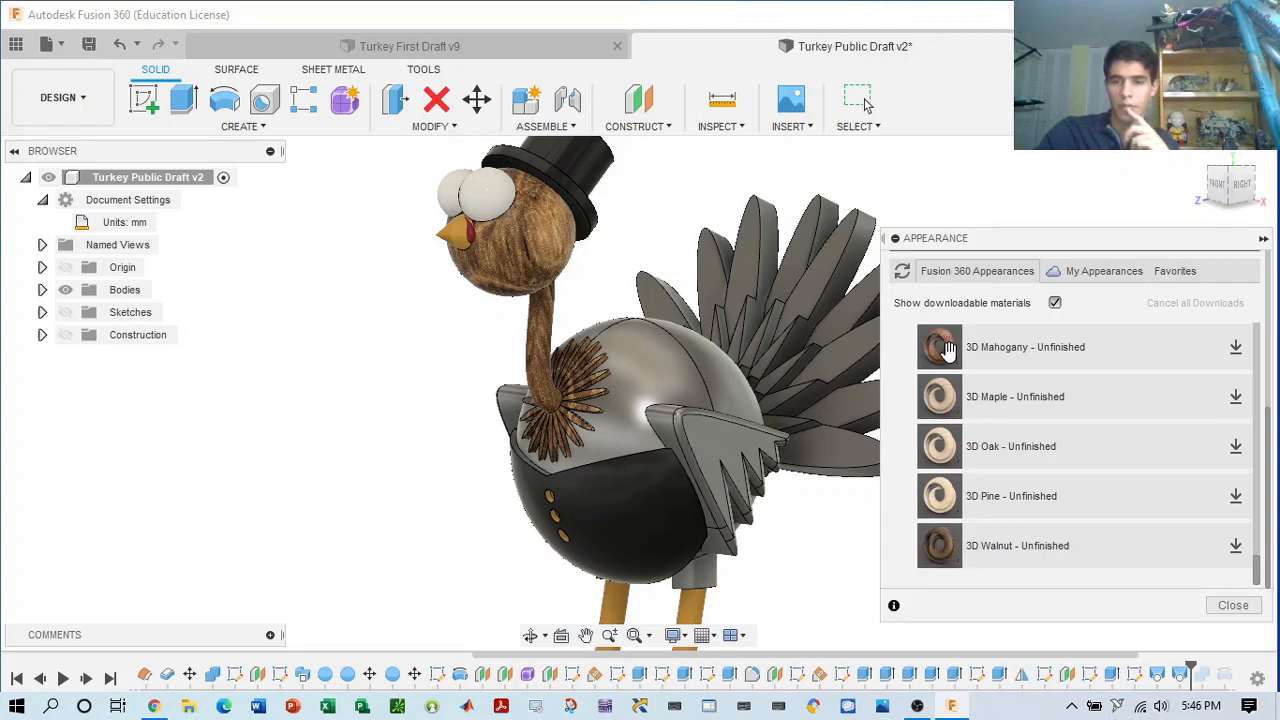
click(1233, 350)
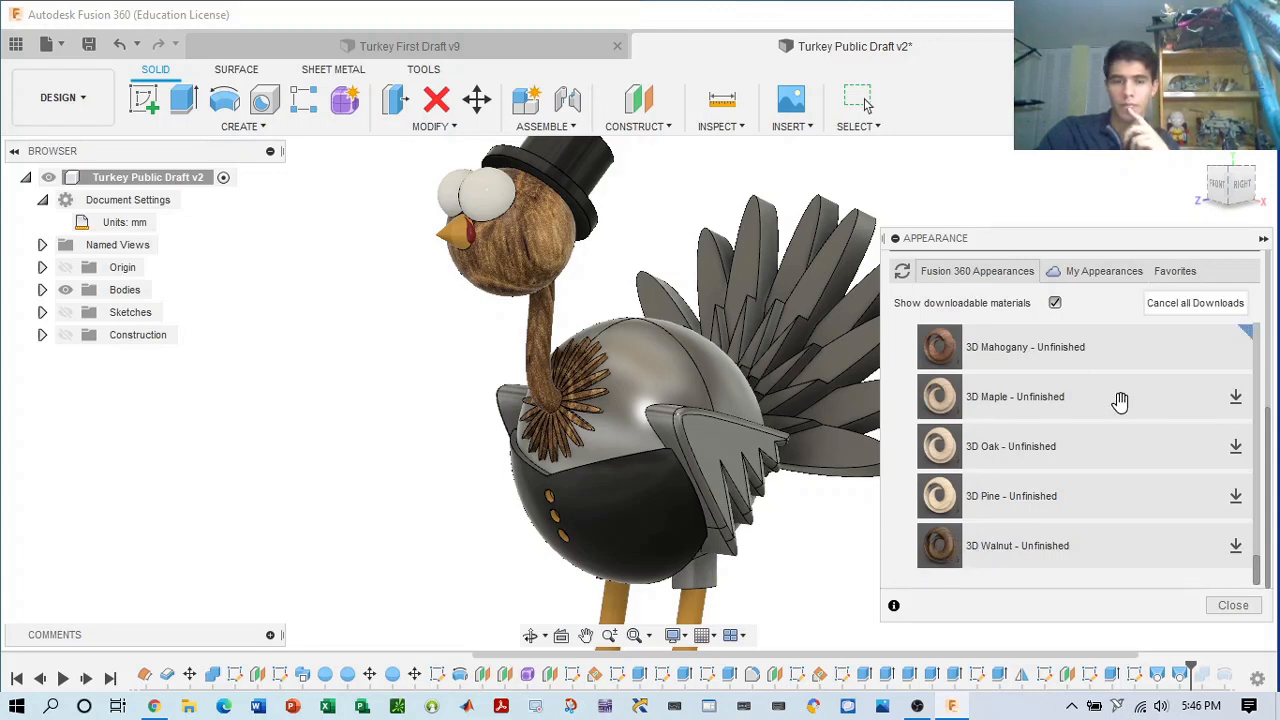
drag(1098, 346, 527, 208)
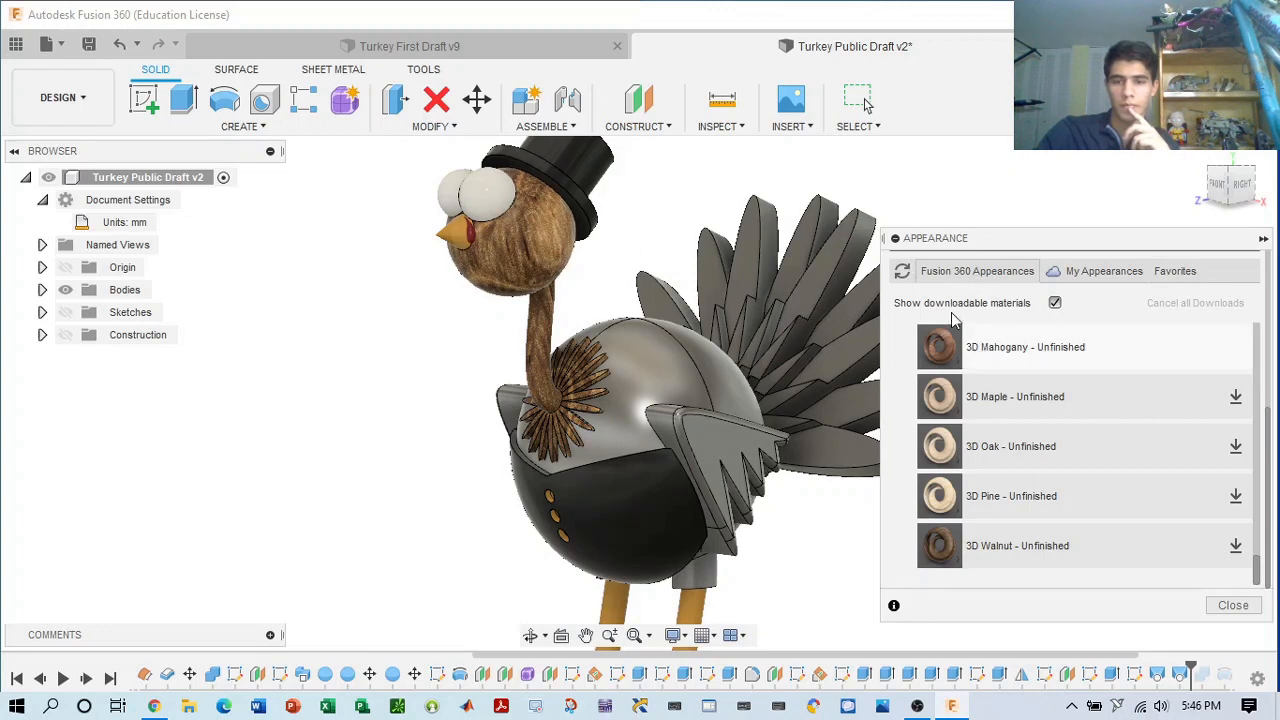
drag(951, 342, 530, 212)
click(636, 376)
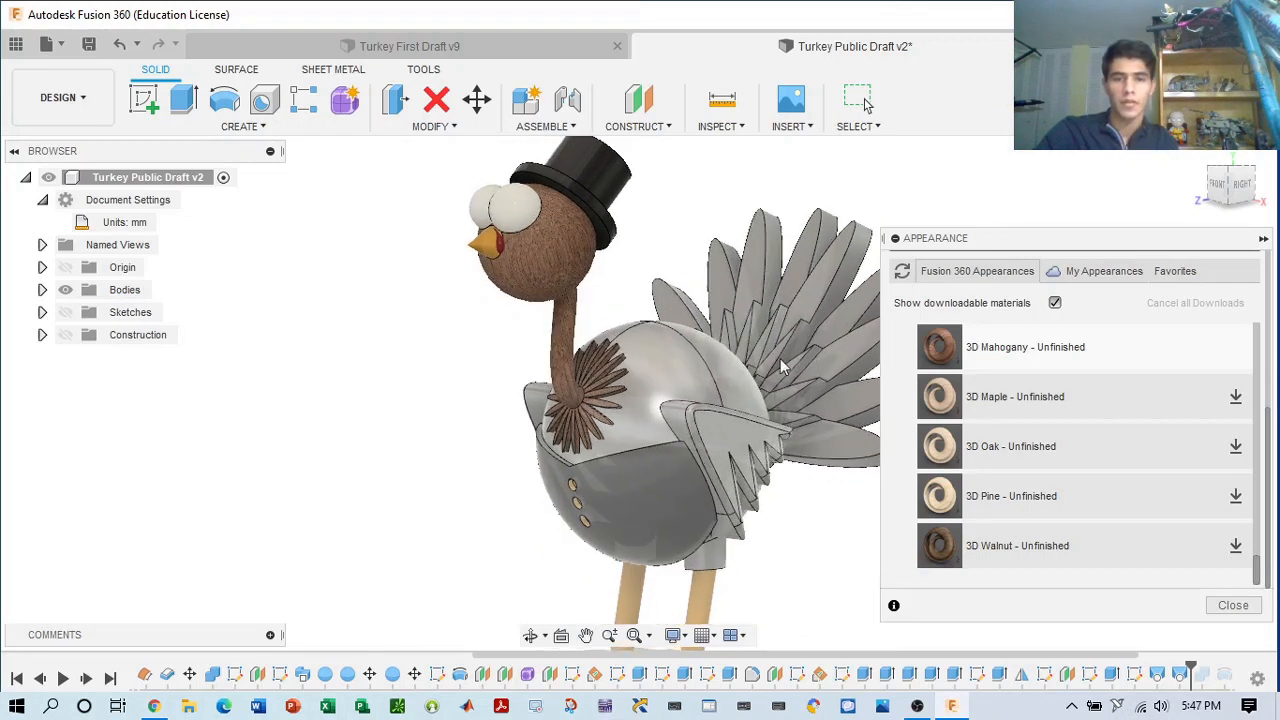
- Set appearances to apply to faces and apply Paint - Enamel Glossy (White) to the chest face behind the neck feathers
scroll(597, 397, up, 3)
click(595, 385)
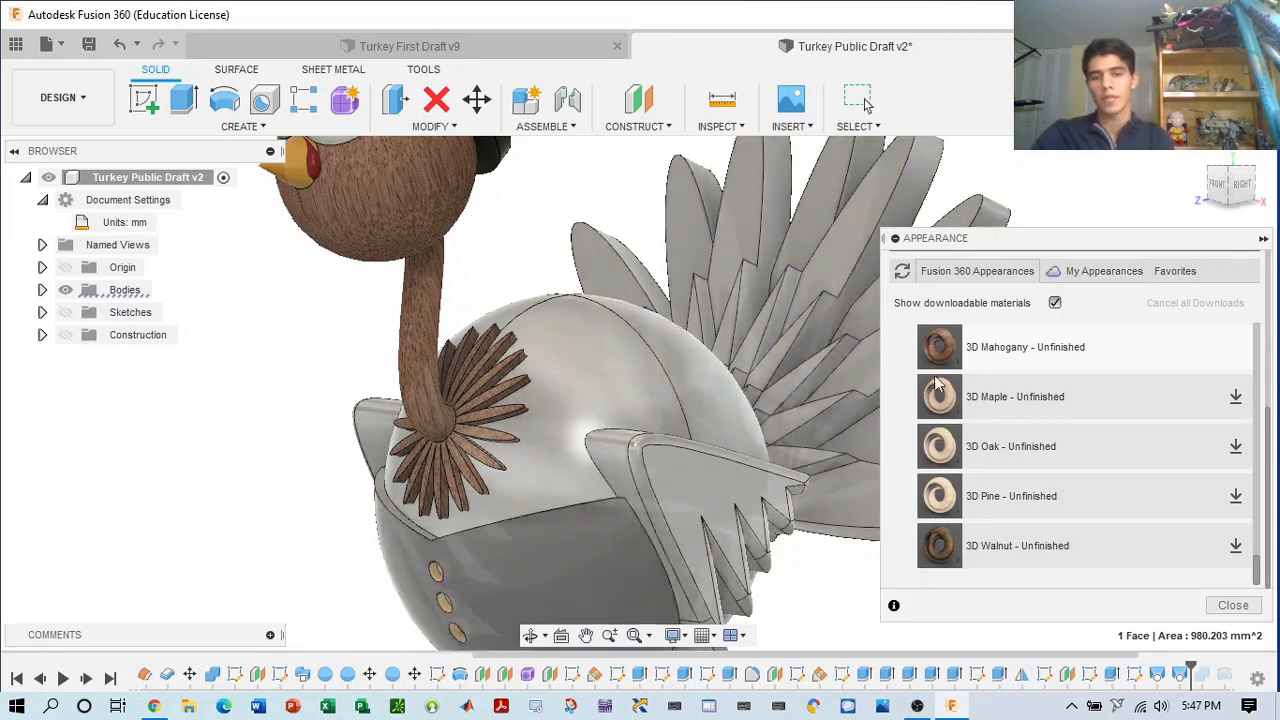
scroll(1000, 360, up, 10)
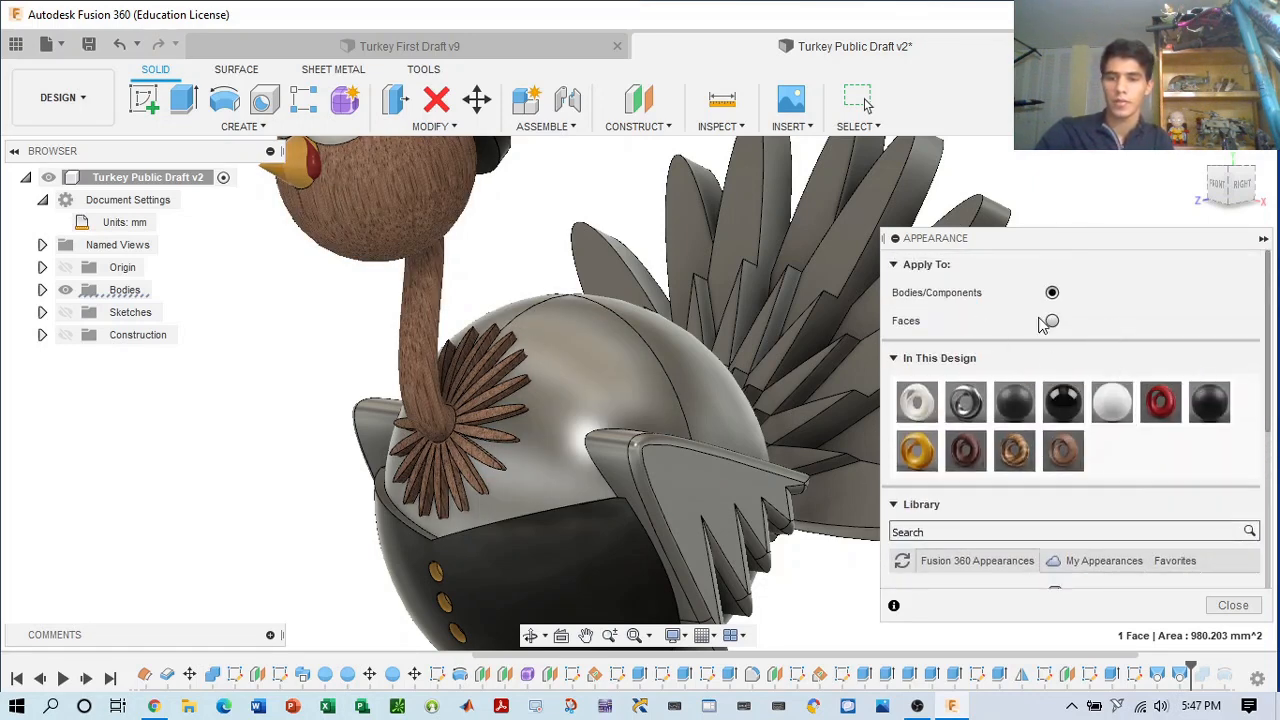
click(1052, 321)
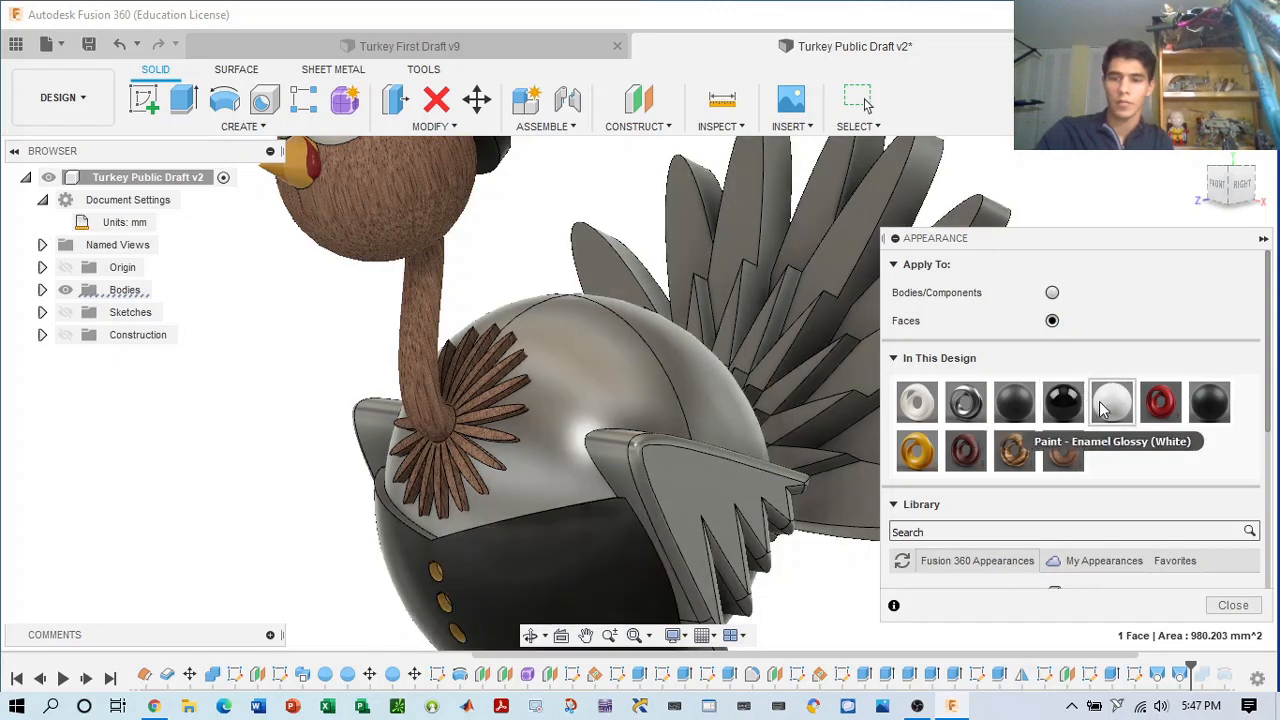
mouse_move(1103, 410)
mouse_down()
mouse_move(519, 418)
mouse_move(535, 408)
mouse_up()
scroll(742, 450, down, 3)
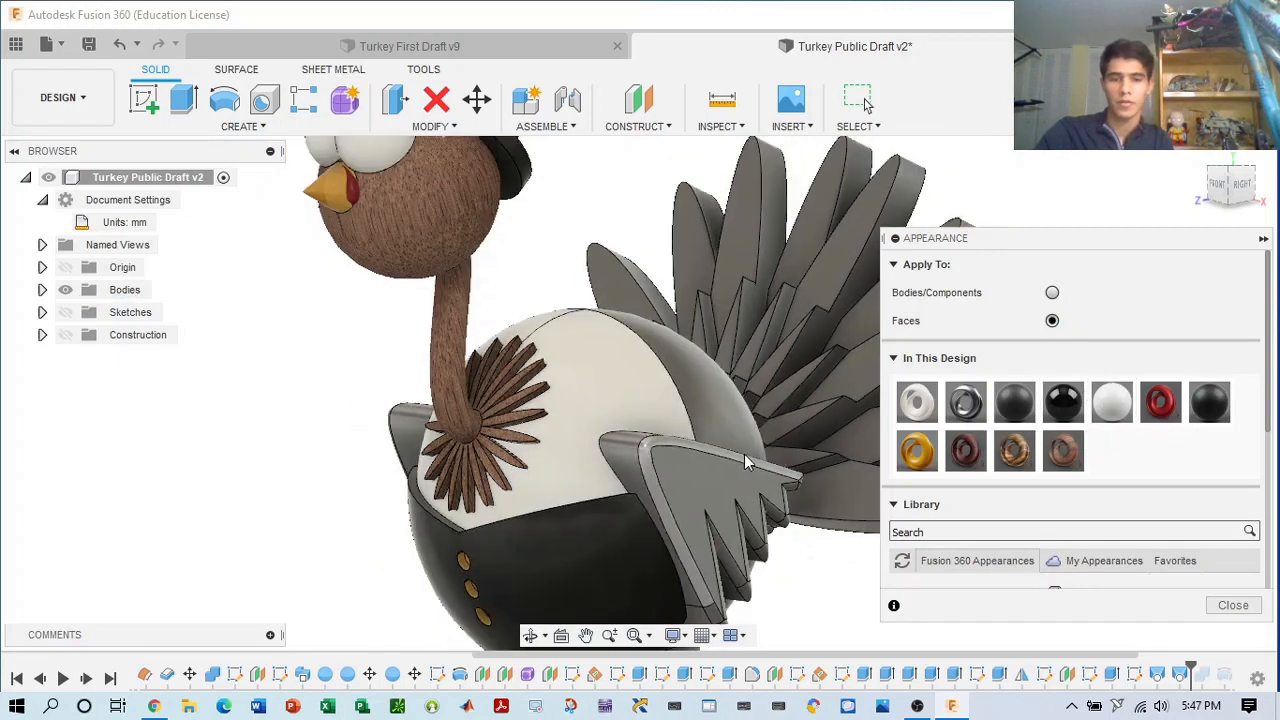
- Apply the design's 3D Pine - Stained dark semigloss appearance to the whole main body with wings and tail, keeping its face appearances
middle_drag(750, 458, 847, 412)
mouse_move(1209, 176)
mouse_down()
mouse_move(1271, 182)
mouse_move(1203, 185)
mouse_up()
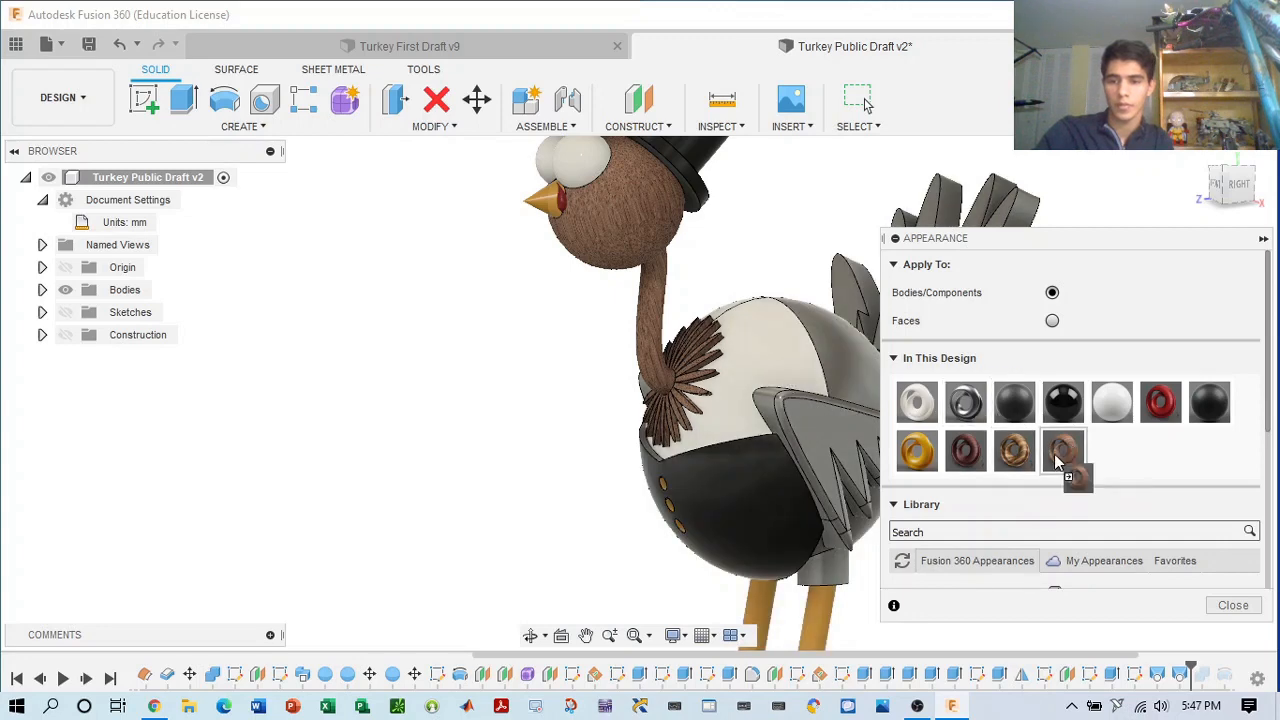
drag(1035, 447, 780, 370)
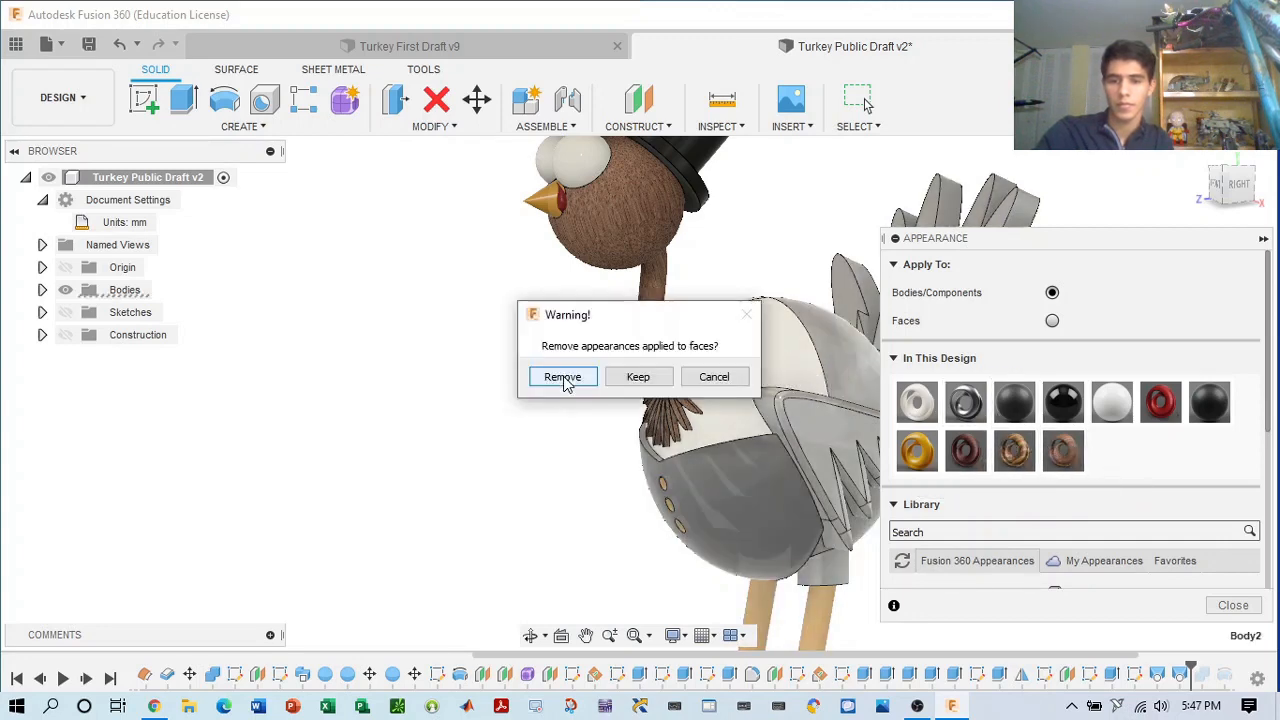
click(648, 382)
middle_drag(848, 404, 648, 384)
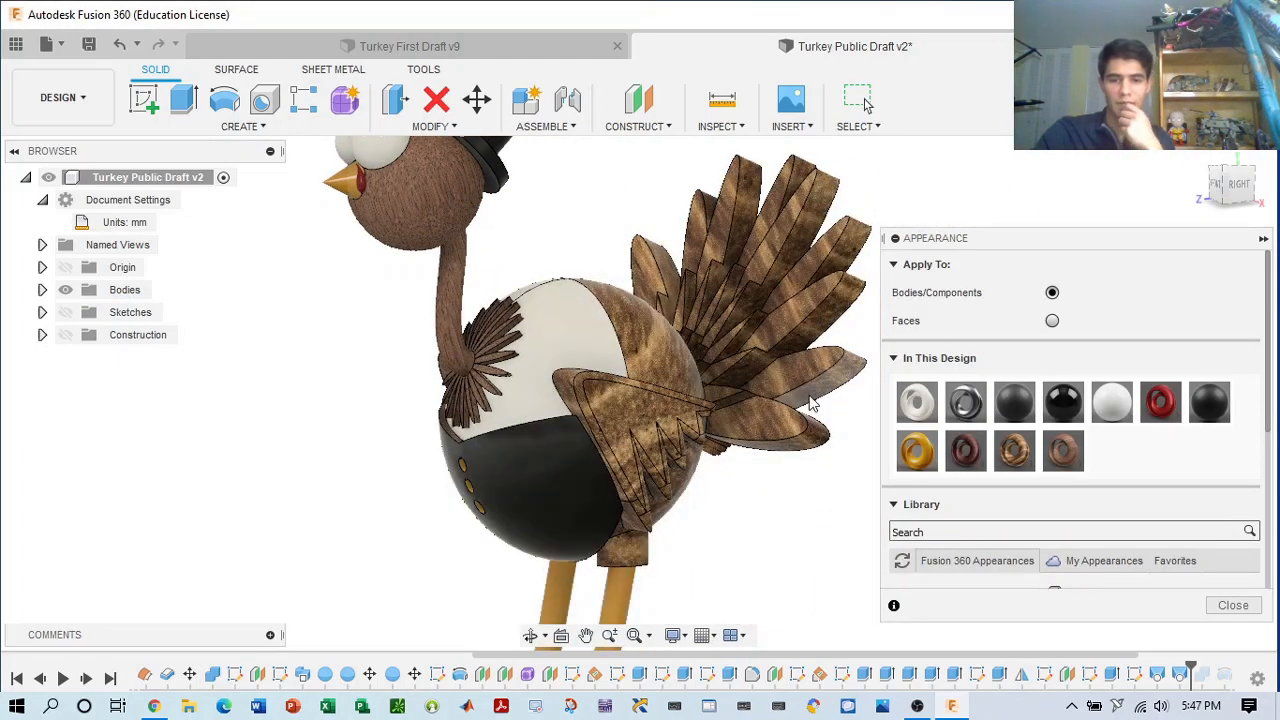
- Apply the design's 3D Mahogany - Unfinished appearance to the whole main body with wings and tail, keeping its face appearances
drag(1236, 190, 1208, 190)
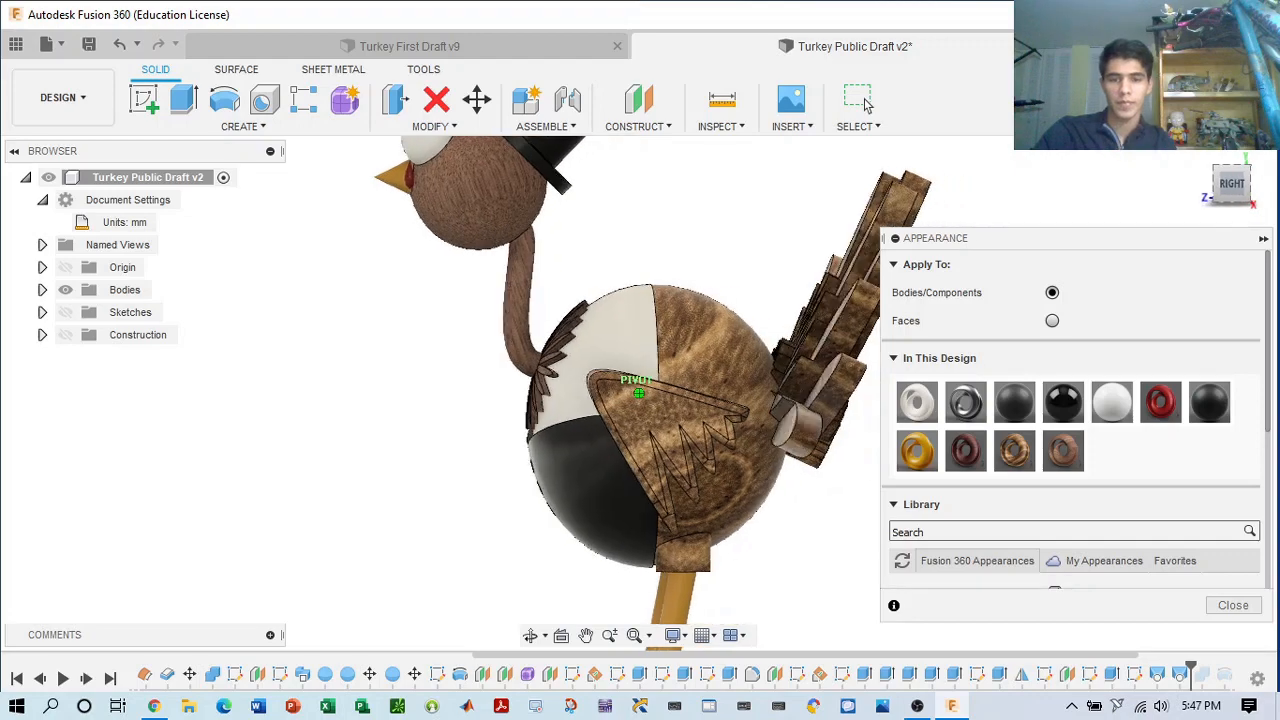
drag(1063, 452, 567, 385)
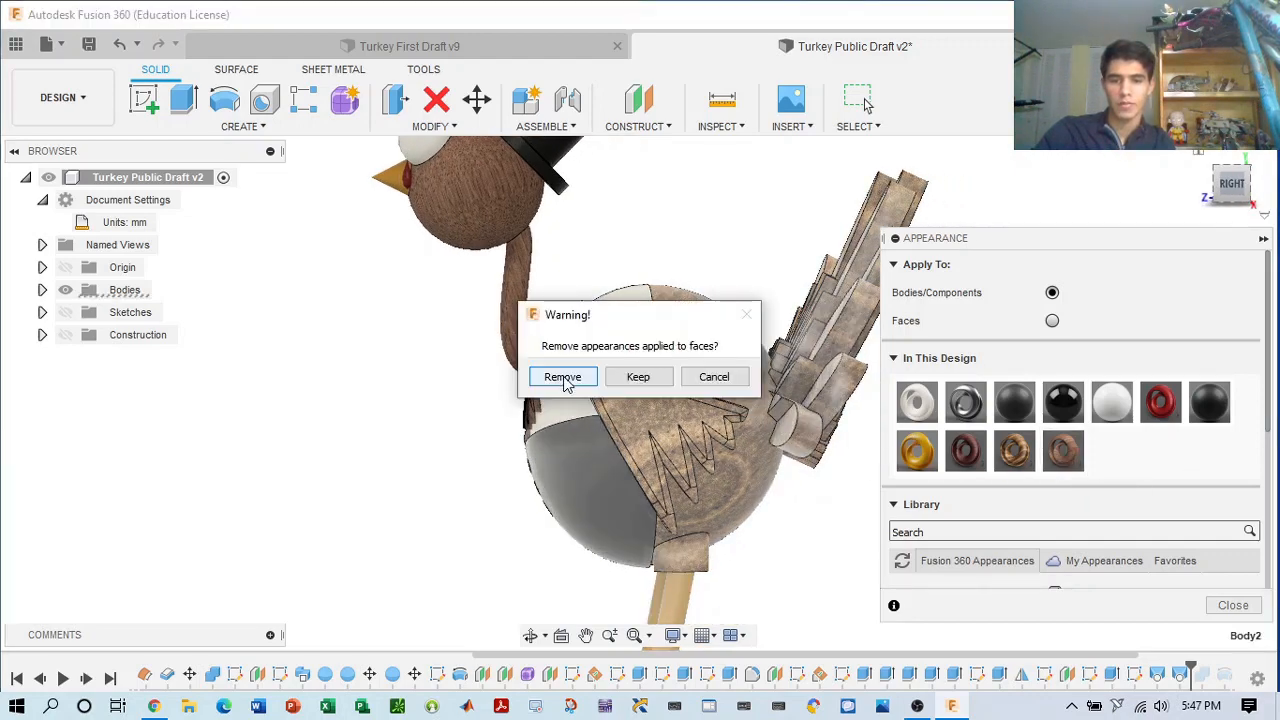
click(655, 380)
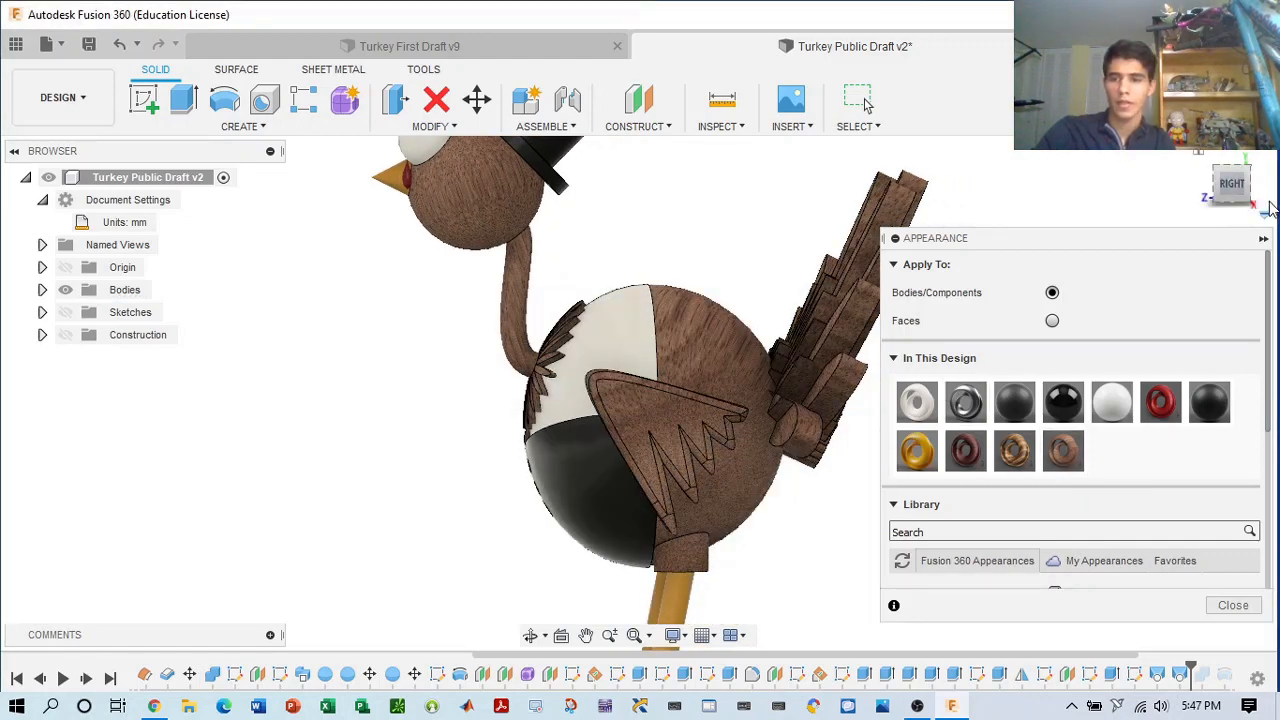
- Set appearances to apply to faces and apply Polymide (Kapton) to the front faces of two alternating tail feathers on one side
mouse_move(1234, 190)
mouse_down()
mouse_move(1214, 193)
mouse_move(1256, 188)
mouse_move(1262, 202)
mouse_up()
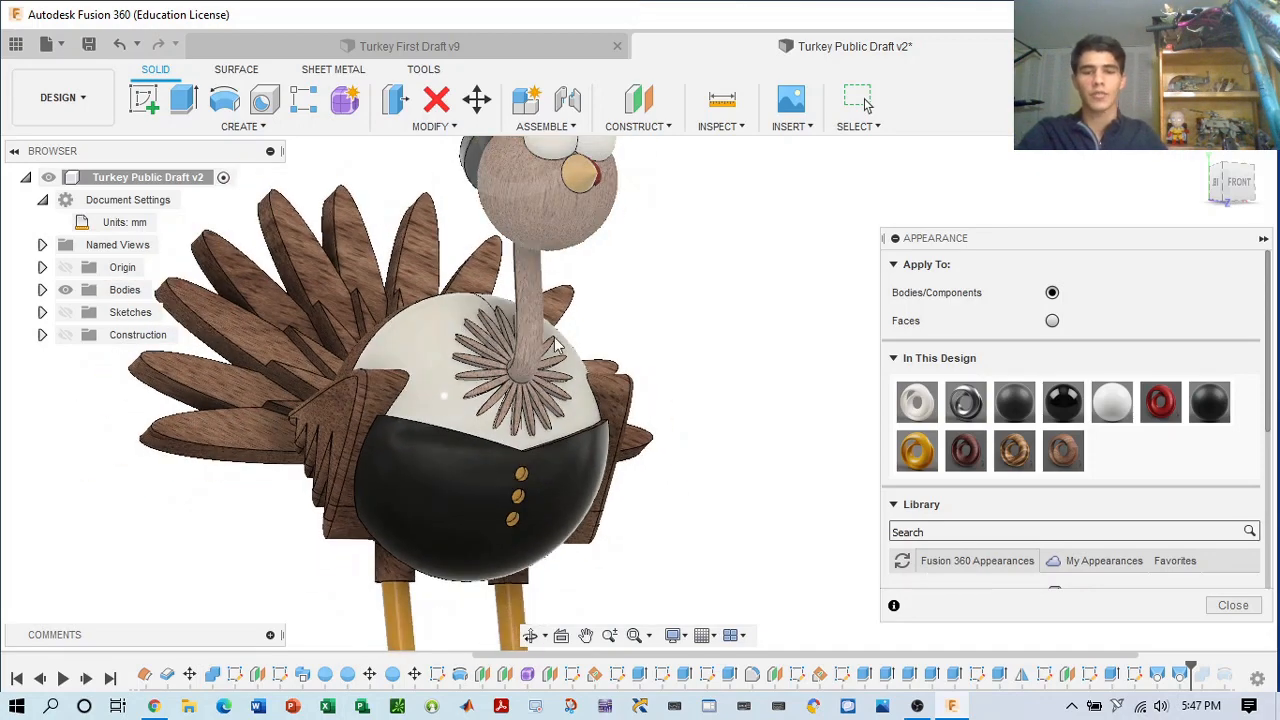
middle_drag(583, 288, 792, 342)
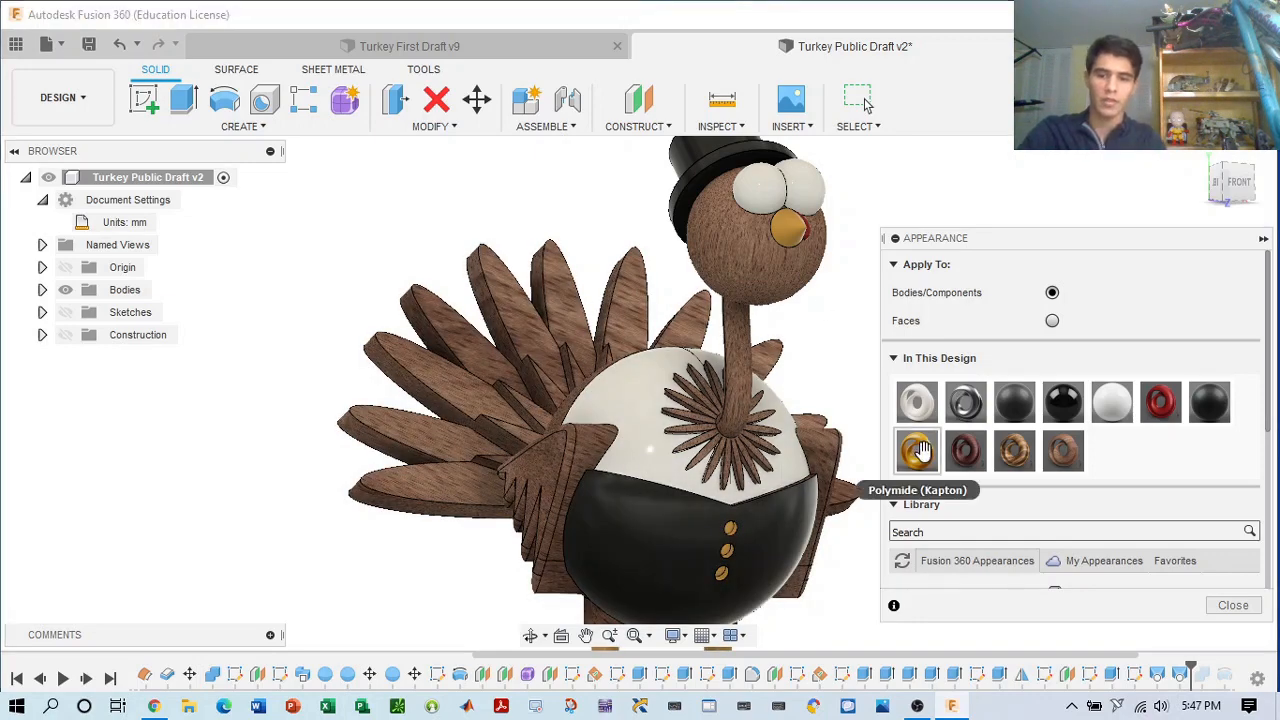
shift+middle_drag(487, 492, 569, 421)
drag(917, 450, 466, 393)
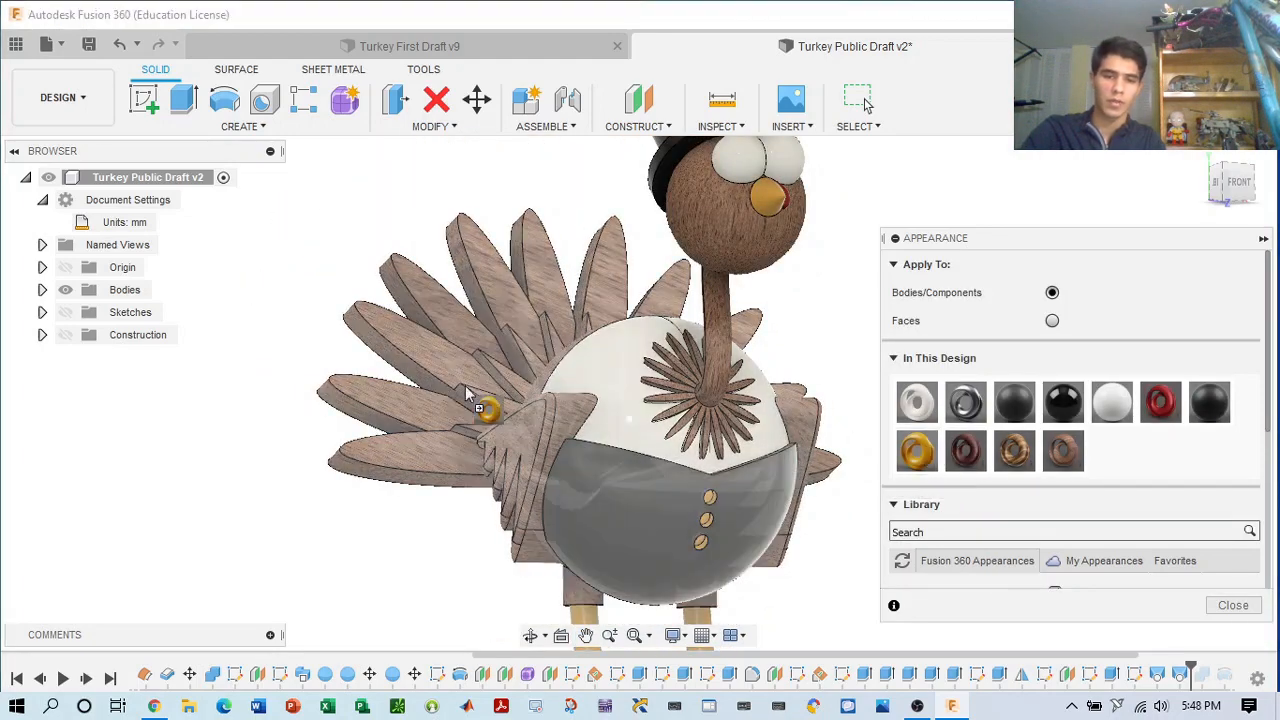
drag(403, 450, 612, 344)
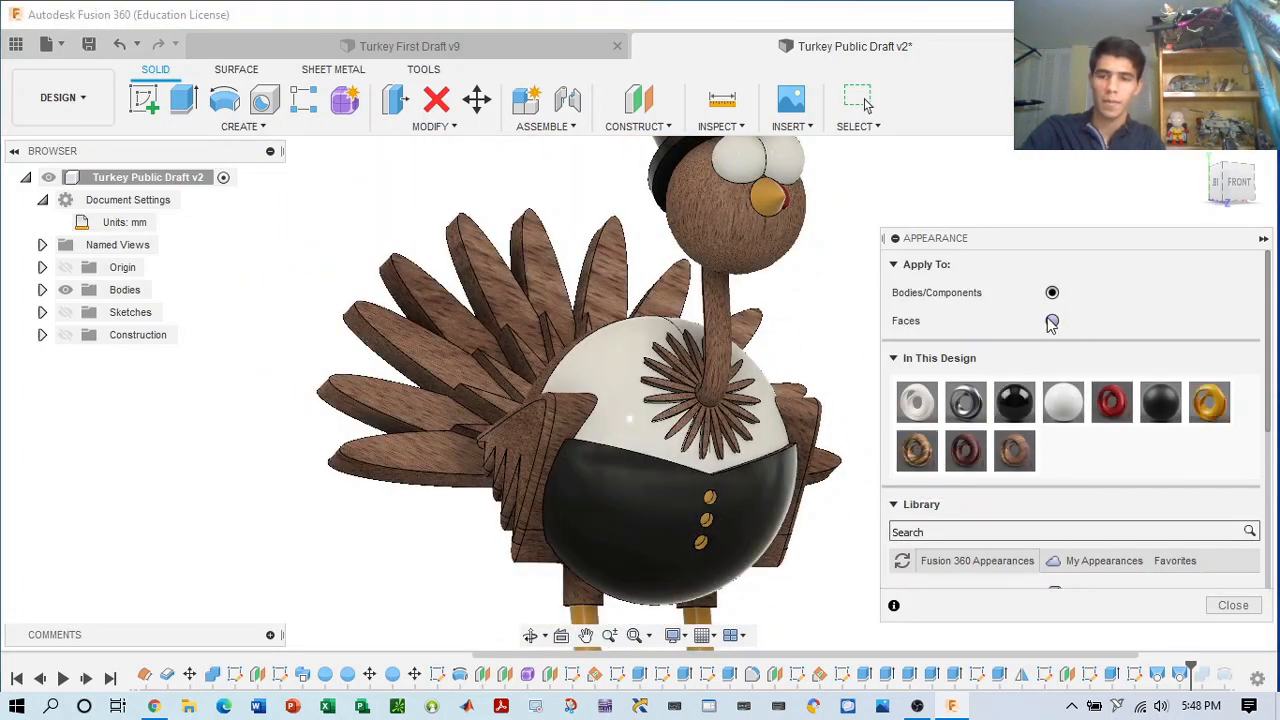
drag(1209, 401, 408, 450)
drag(1209, 405, 468, 320)
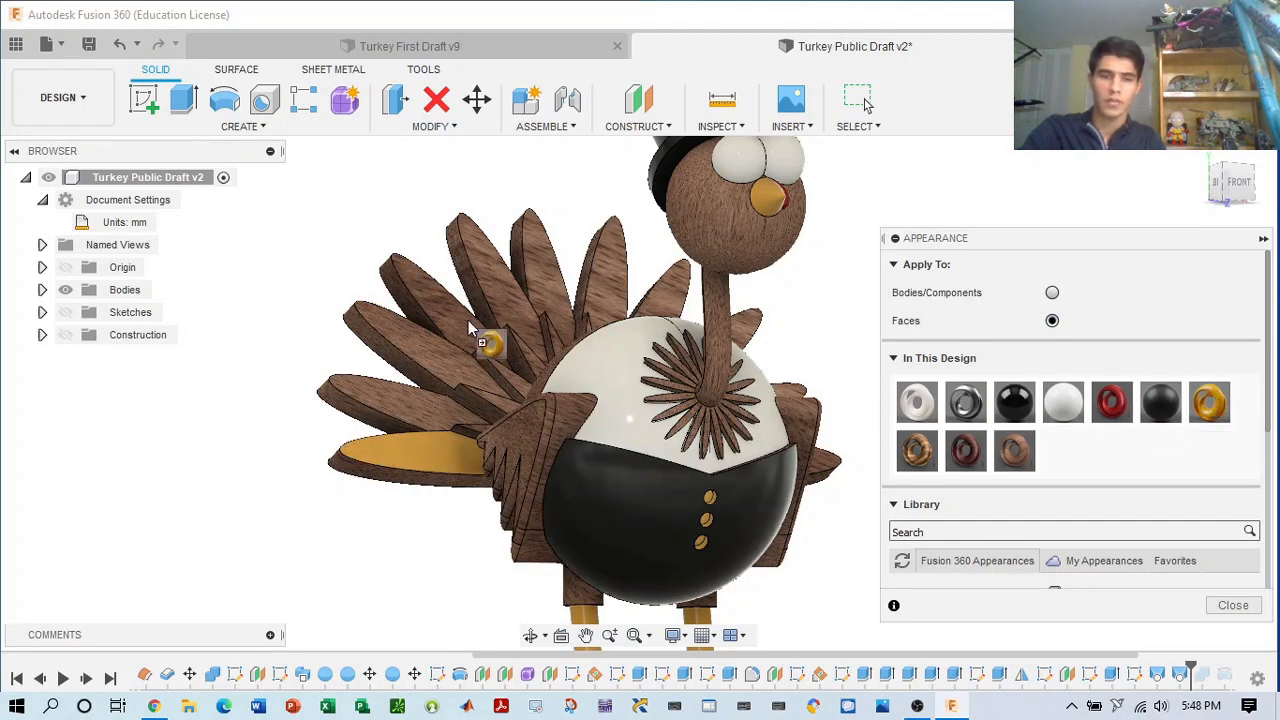
- Apply Polymide (Kapton) to the front faces of the two matching tail feathers on the opposite side
drag(1195, 400, 864, 304)
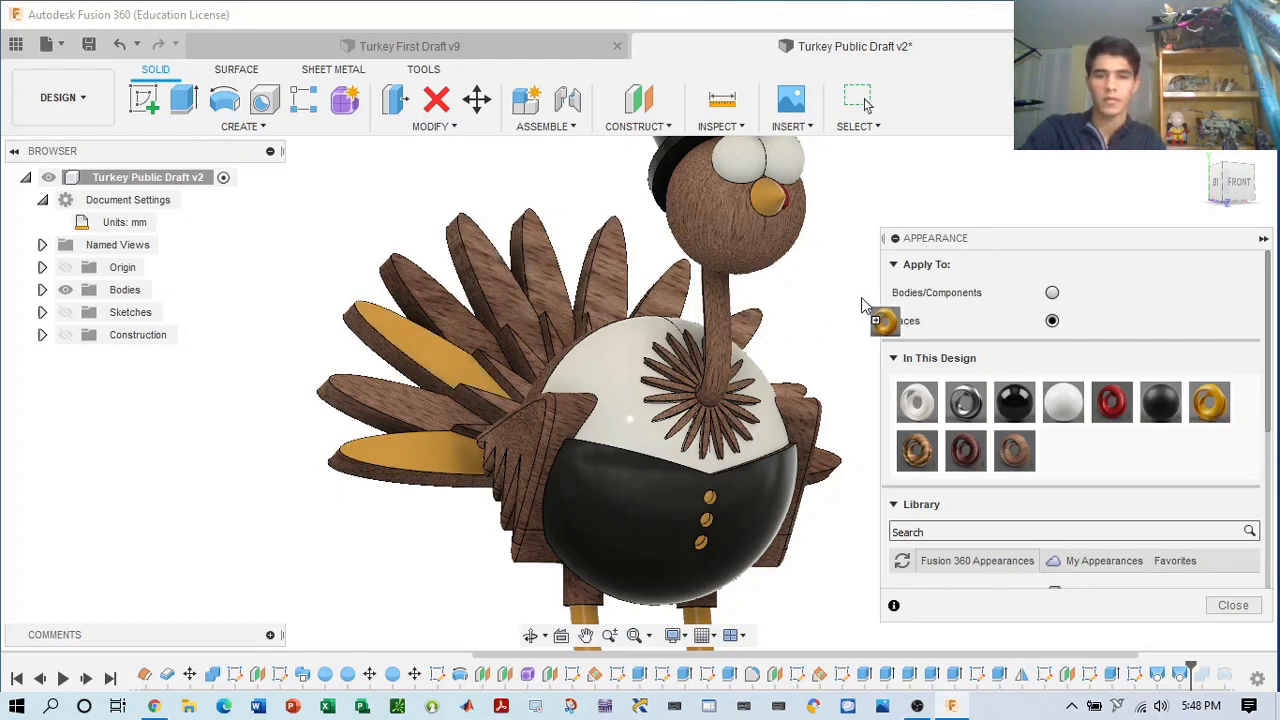
middle_drag(801, 294, 680, 294)
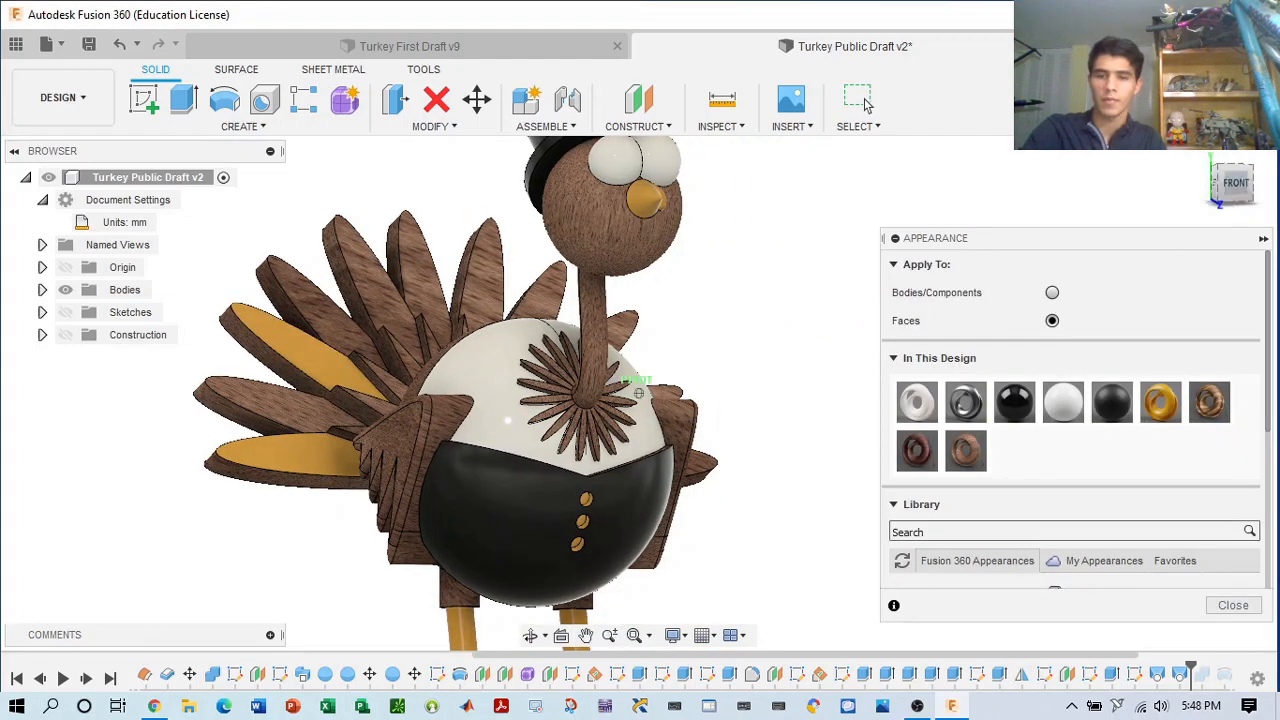
drag(1238, 188, 1196, 192)
drag(1162, 403, 988, 354)
drag(700, 315, 701, 318)
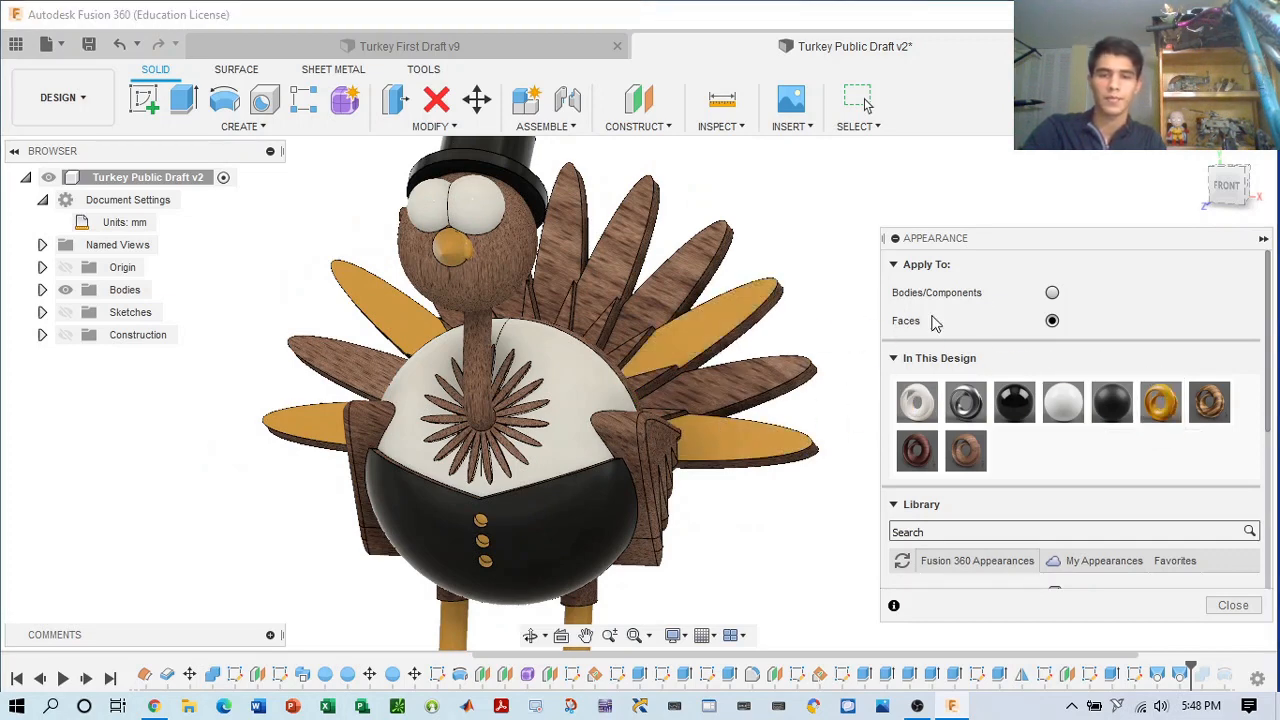
- Try to apply 3D Pine - Painted from the painted solid woods to the front face of a brown tail feather
click(1226, 182)
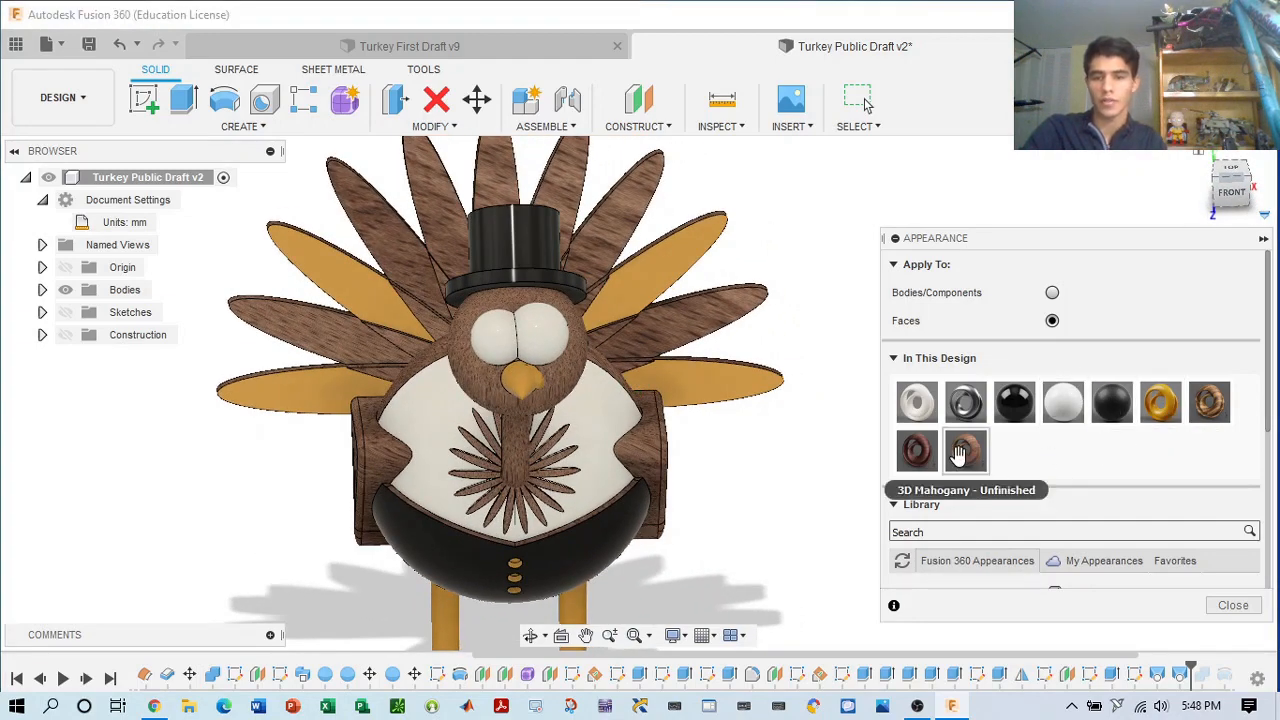
scroll(980, 455, down, 10)
scroll(988, 500, down, 5)
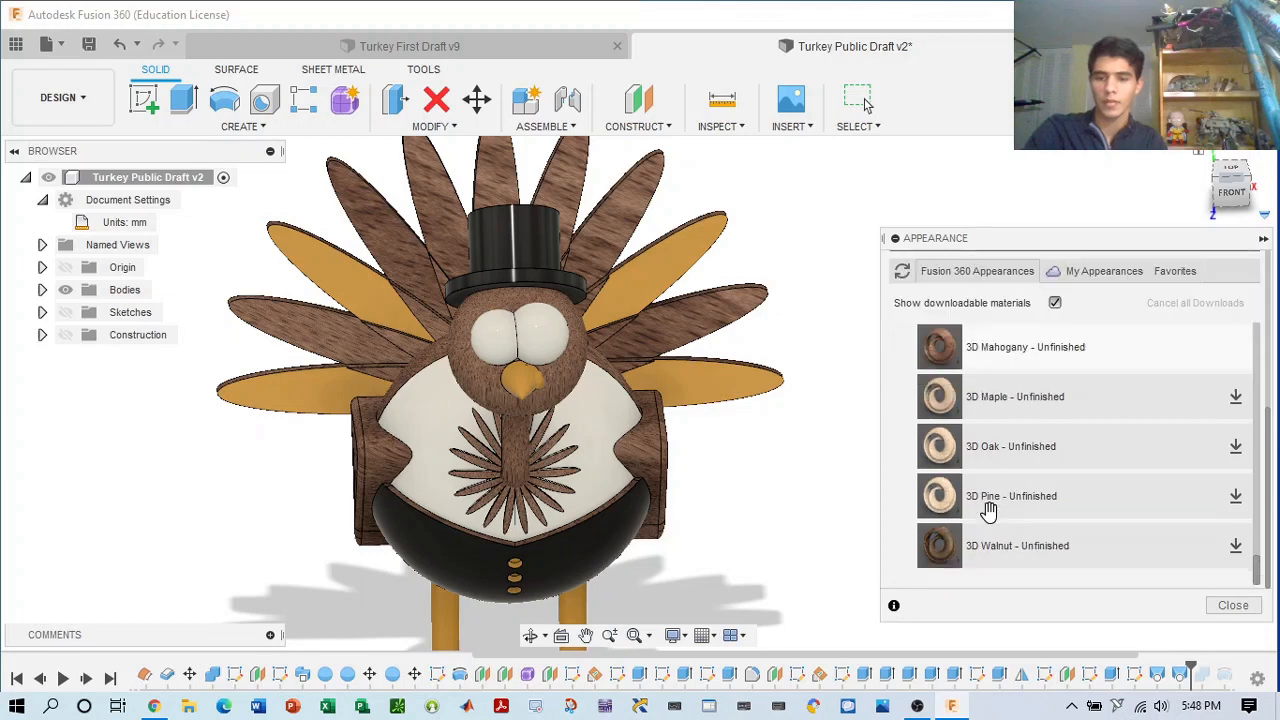
scroll(993, 485, down, 2)
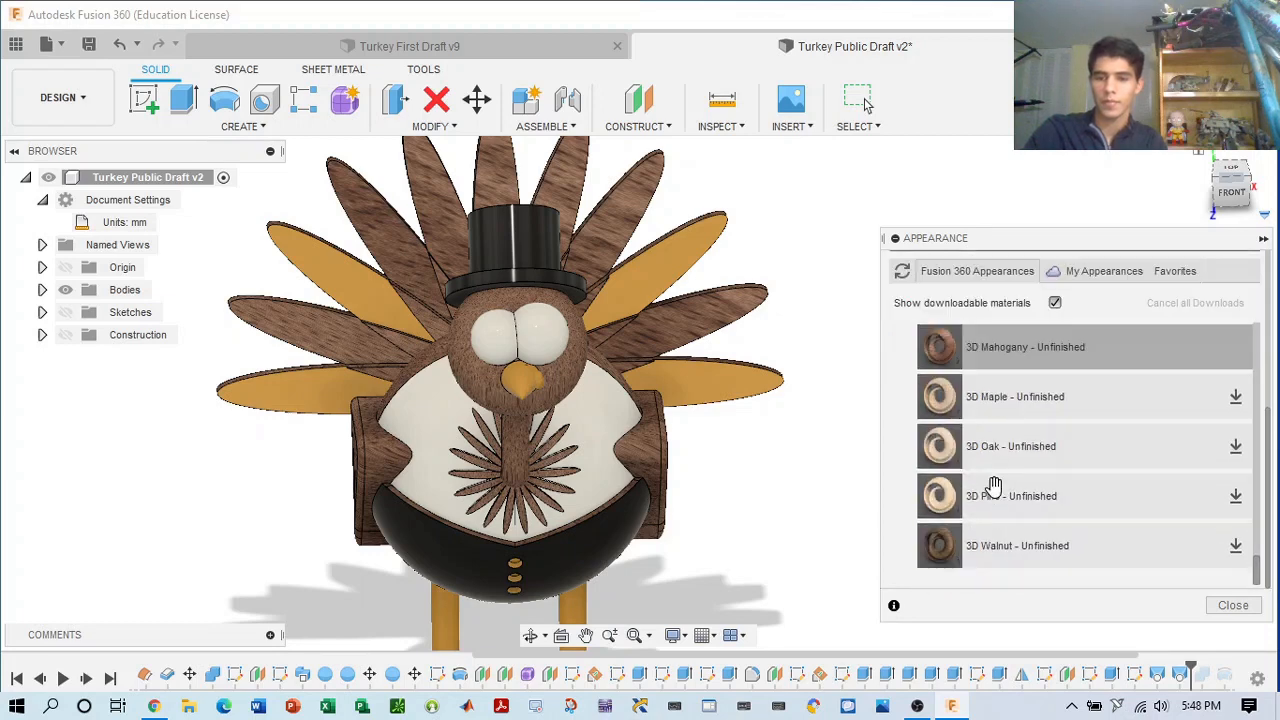
scroll(1051, 491, up, 5)
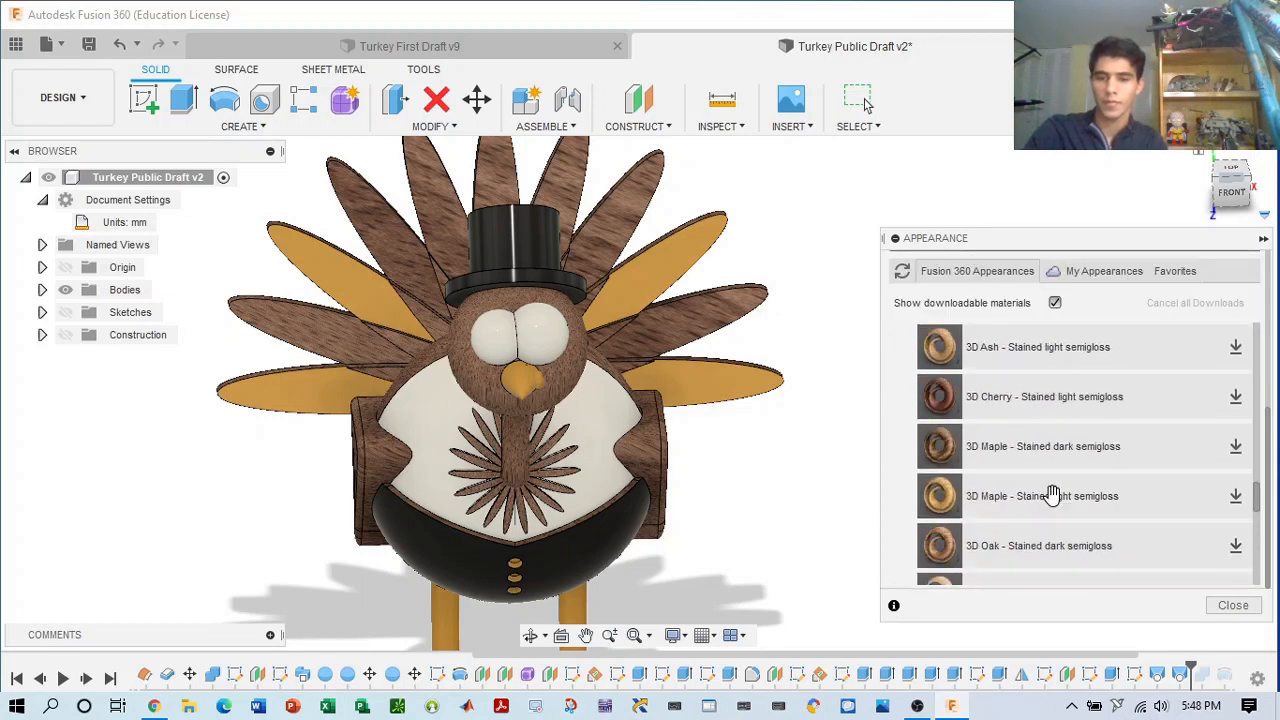
scroll(1006, 477, up, 5)
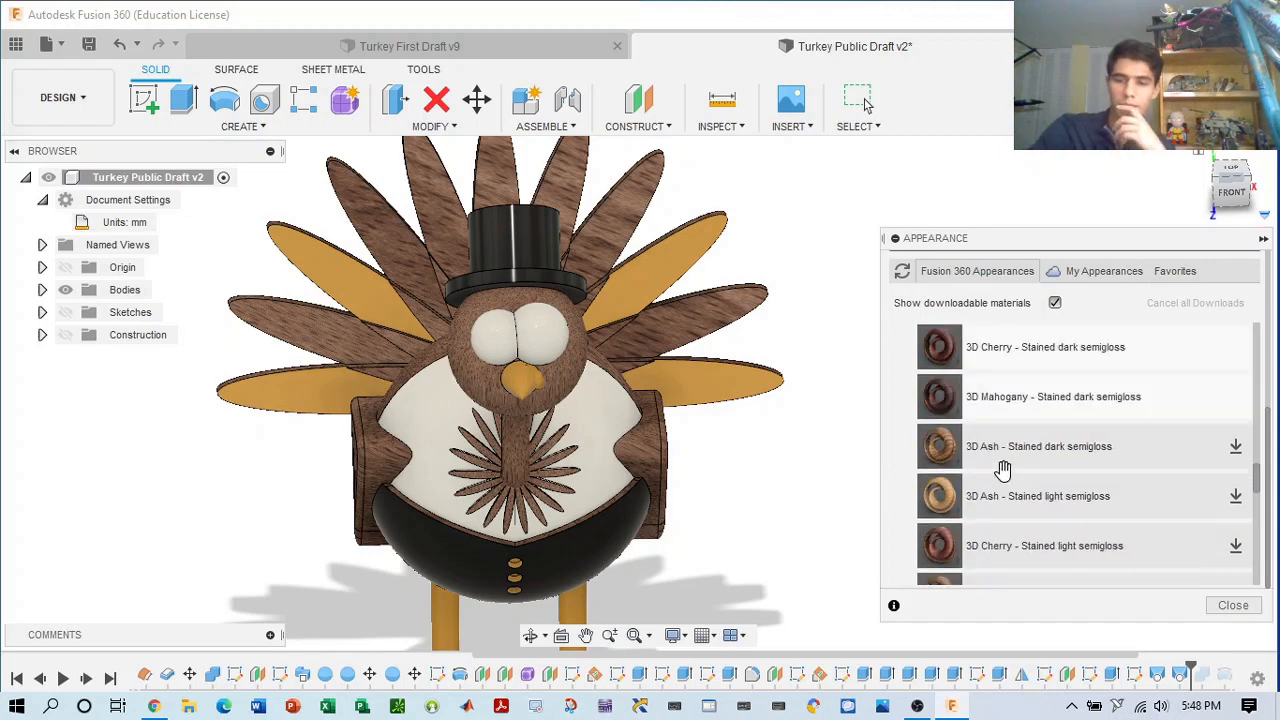
scroll(950, 495, up, 3)
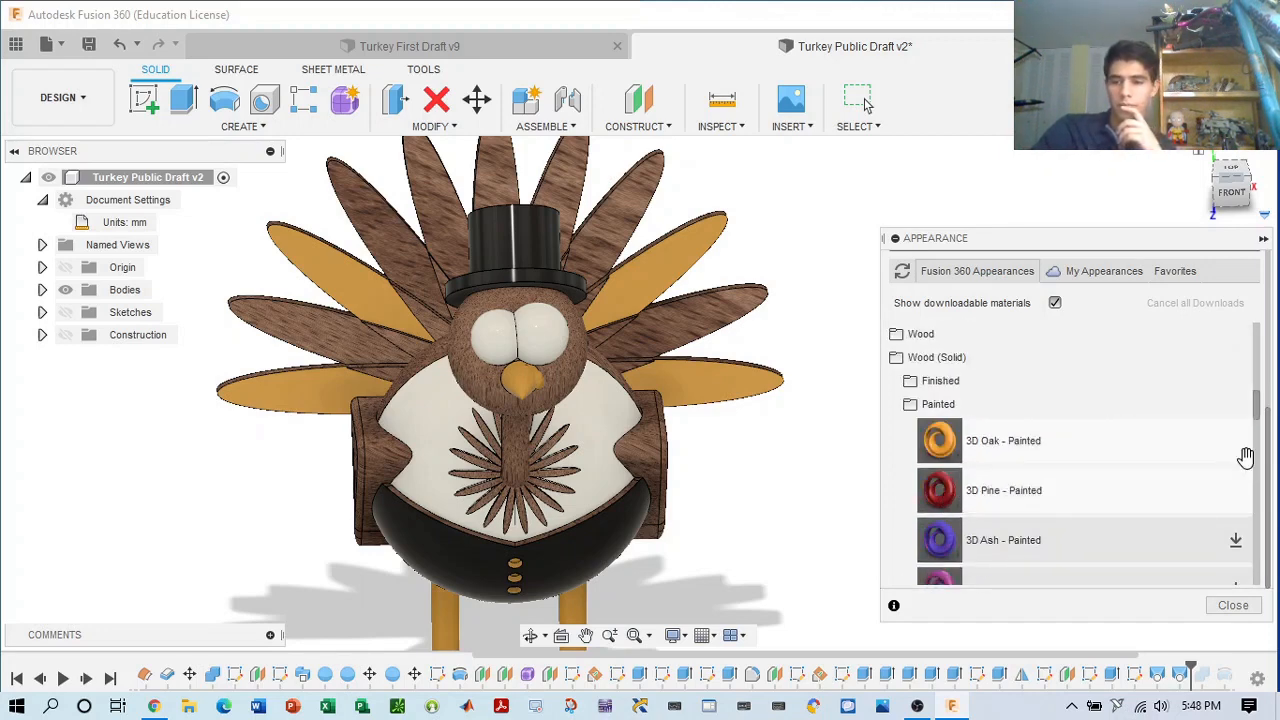
mouse_move(940, 490)
mouse_down()
mouse_move(649, 296)
mouse_move(619, 330)
mouse_move(857, 299)
mouse_move(845, 246)
mouse_up()
drag(1235, 197, 1205, 195)
drag(940, 490, 767, 400)
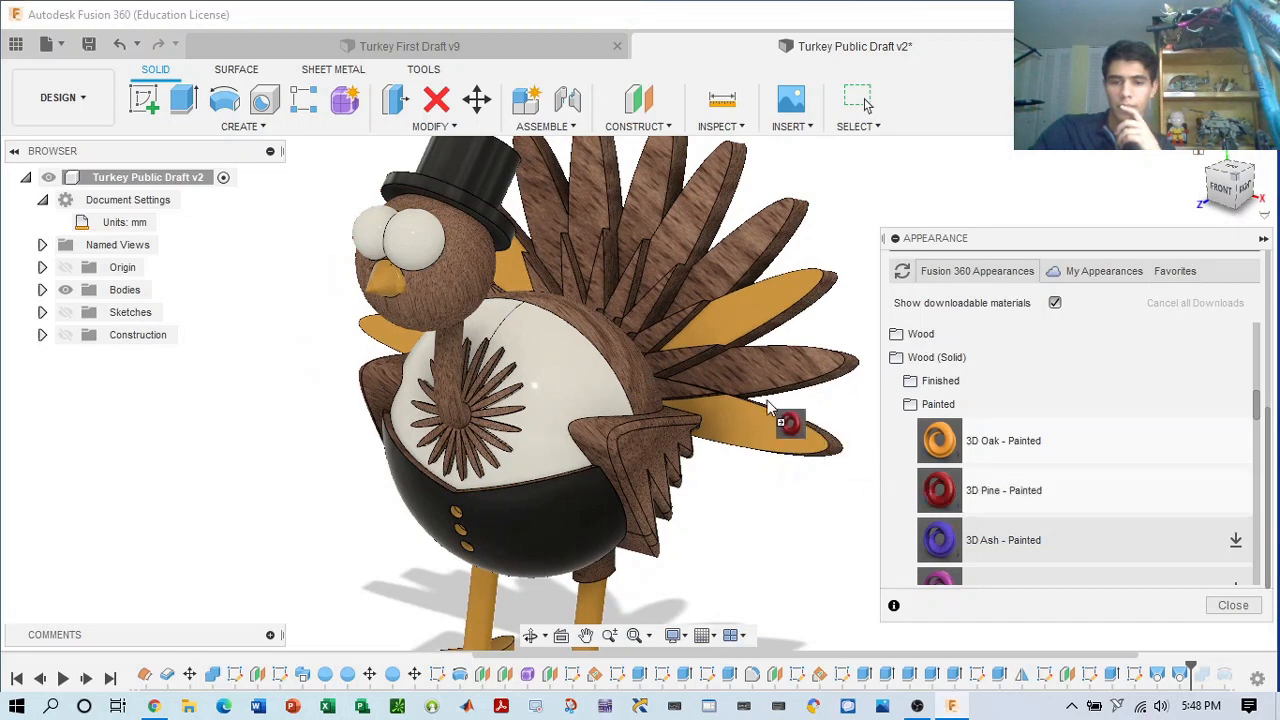
drag(677, 393, 677, 392)
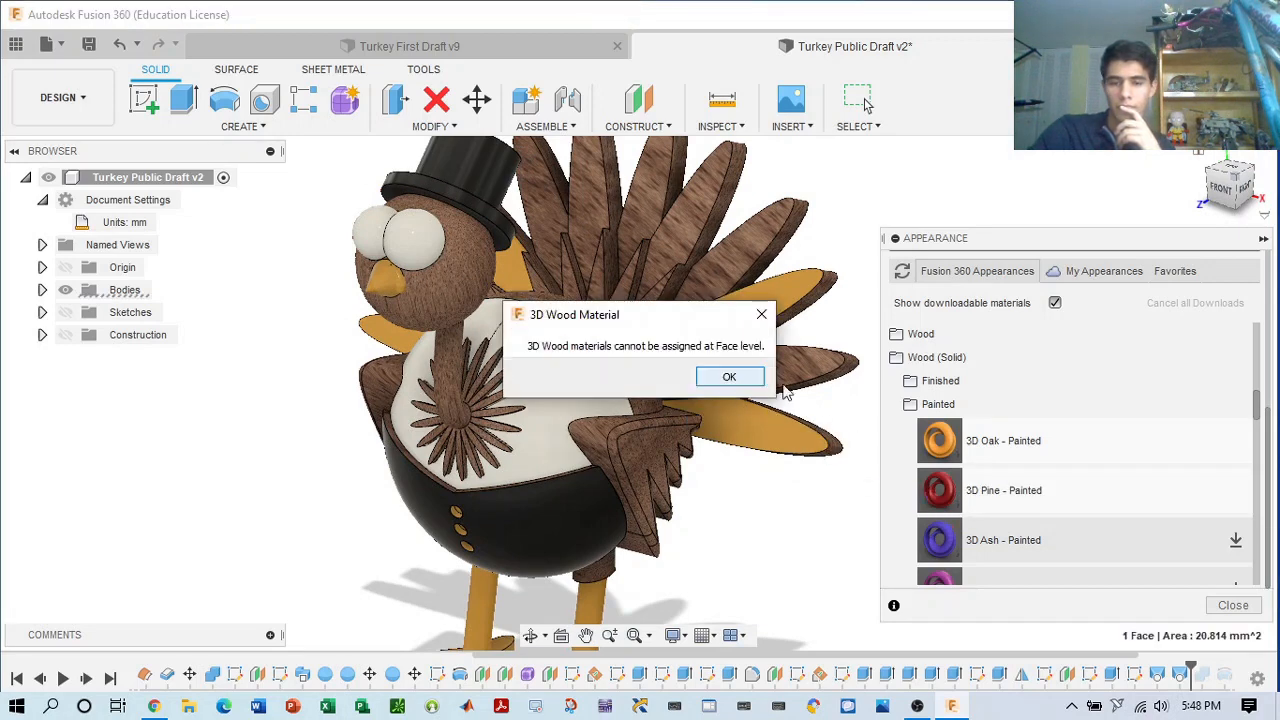
click(762, 316)
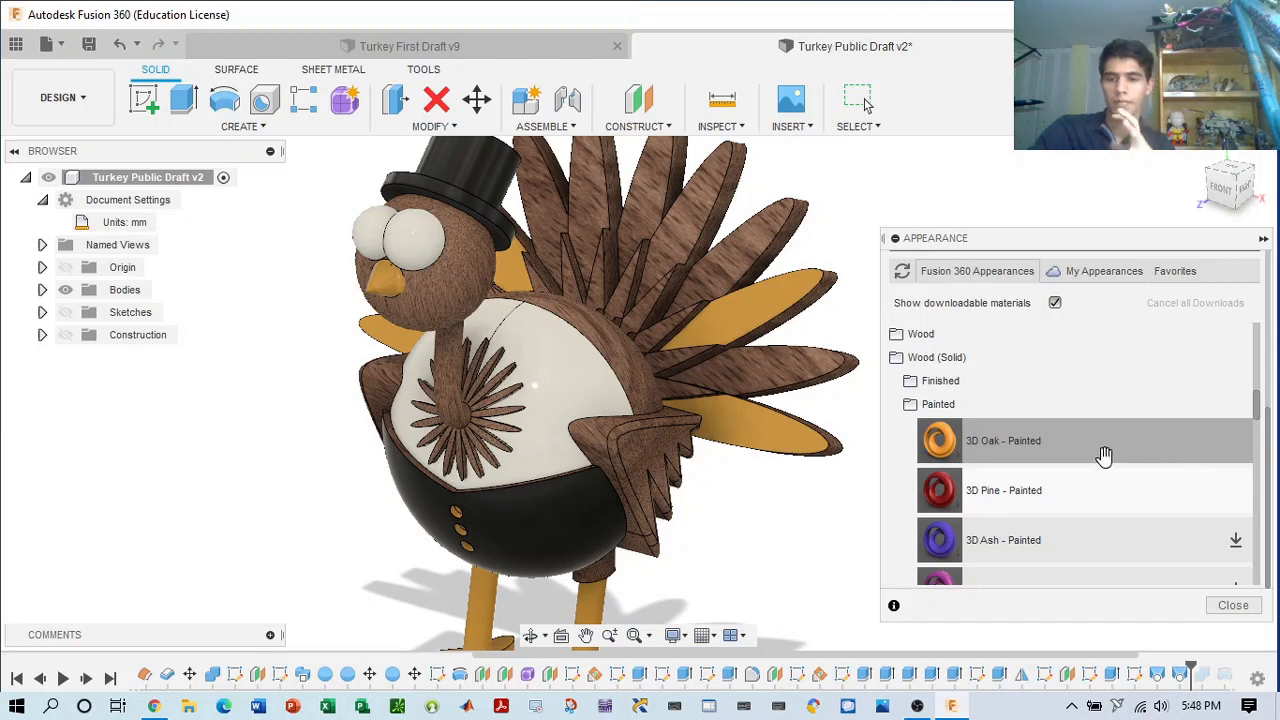
- Examine the appearance library's categories, including Mirror and Metal, for a finish for the remaining tail feathers
scroll(1122, 433, up, 10)
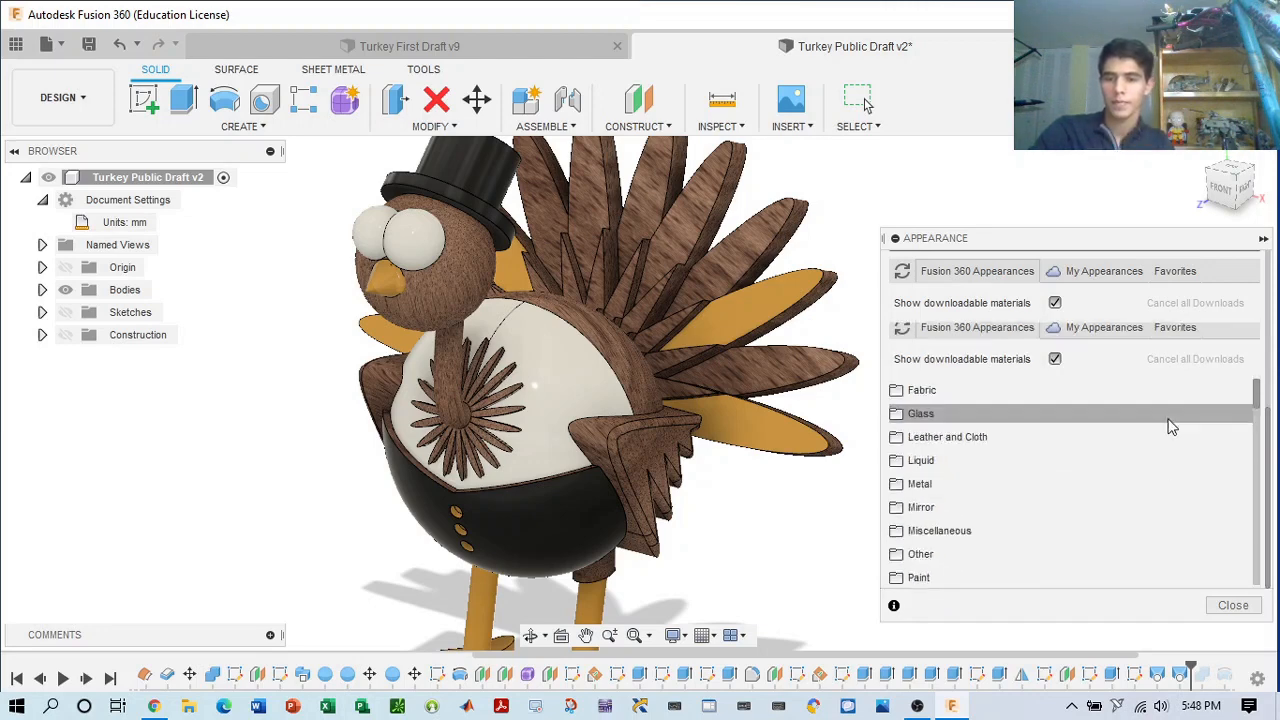
scroll(1110, 420, down, 5)
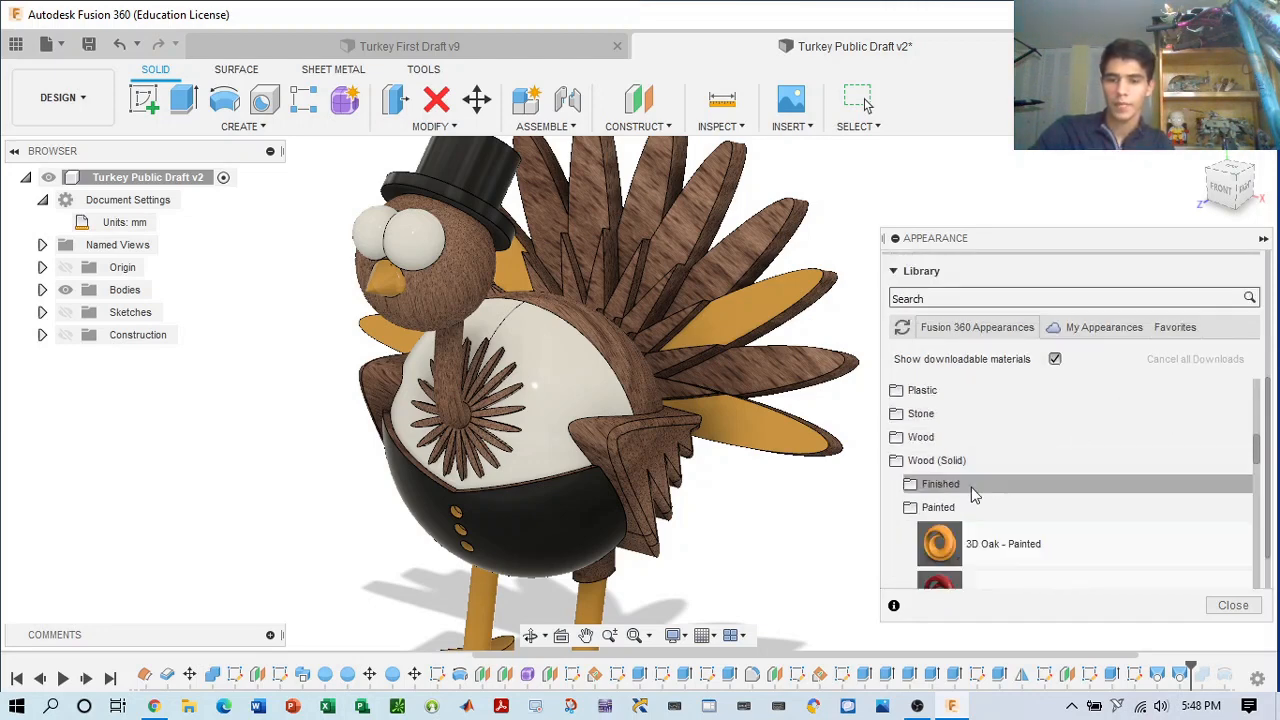
click(899, 465)
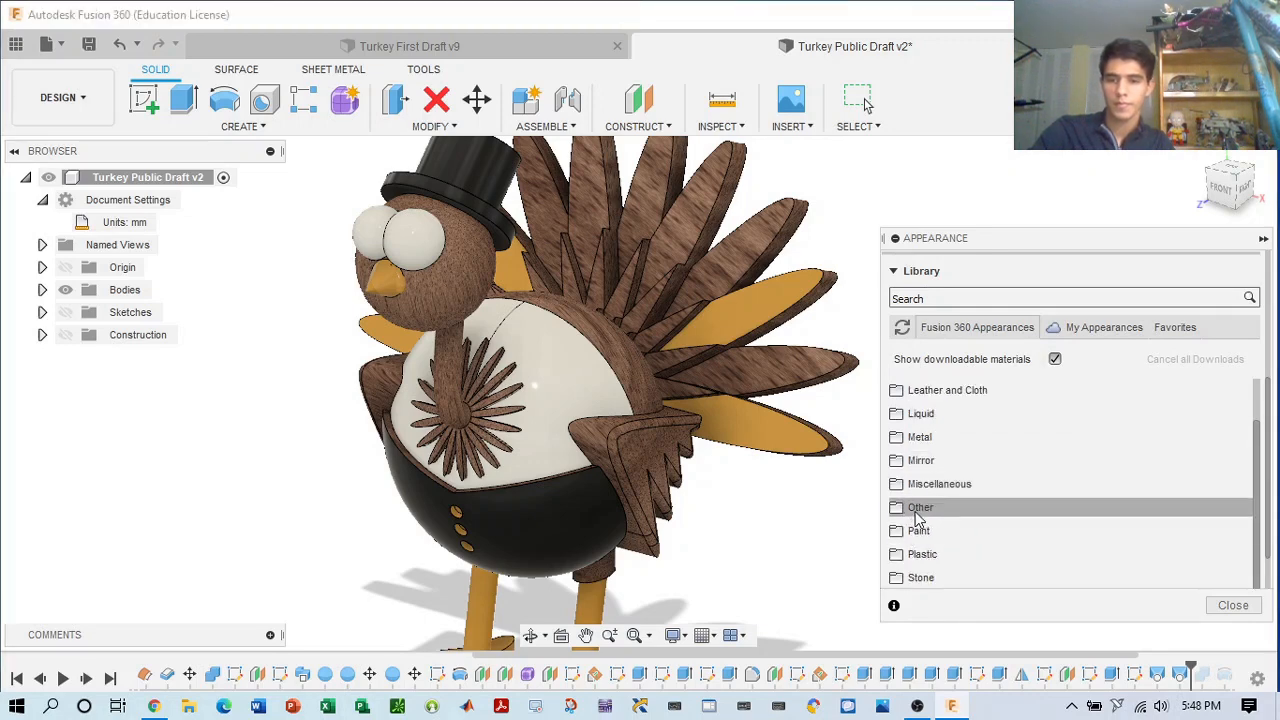
click(897, 467)
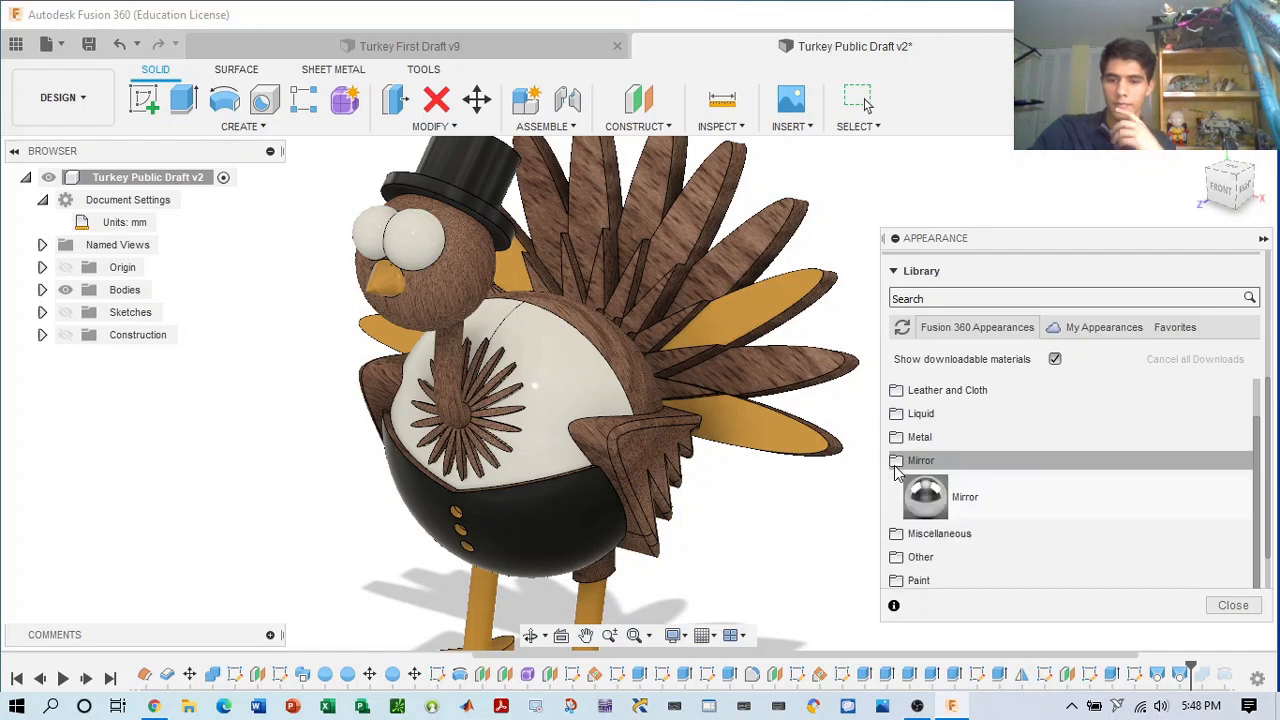
click(897, 463)
click(898, 437)
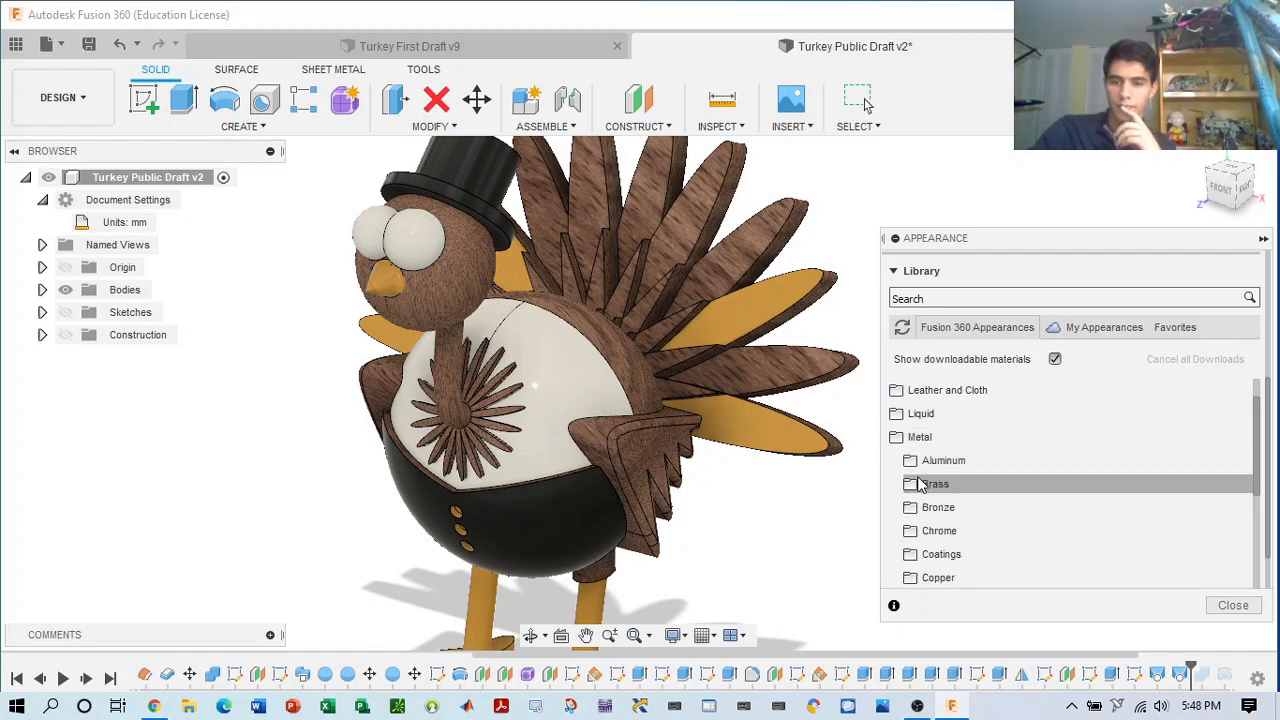
click(897, 437)
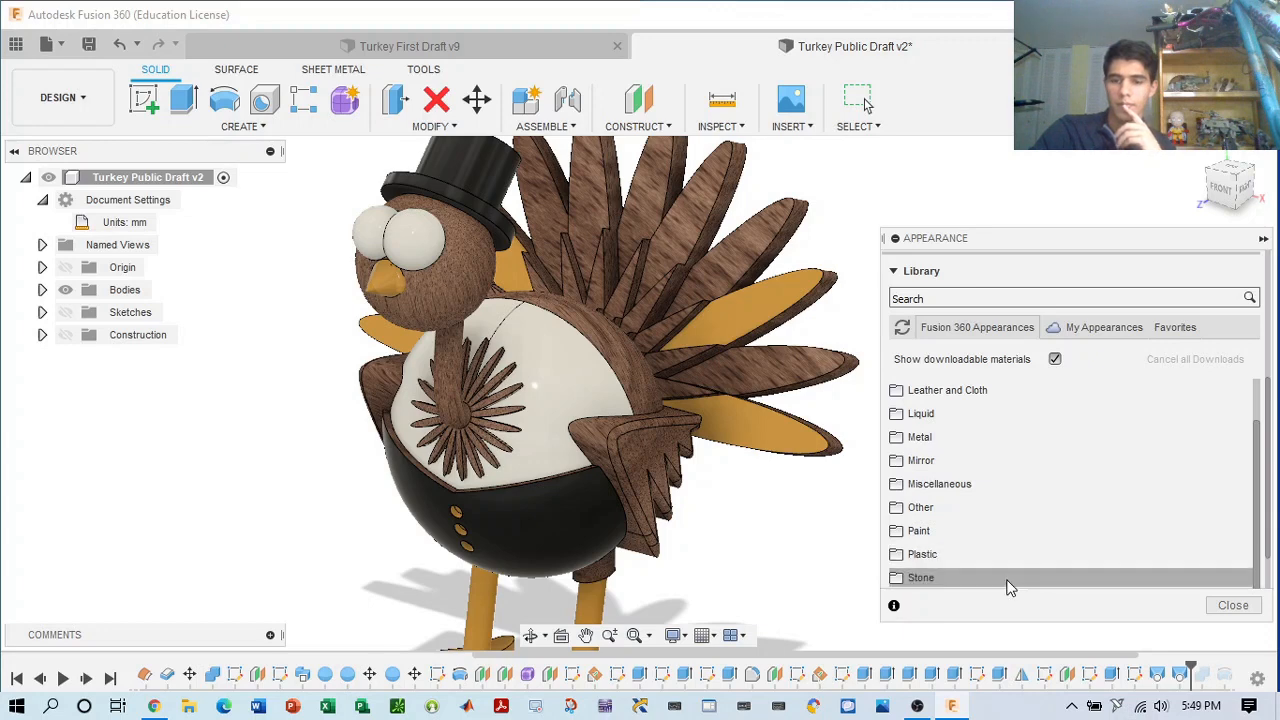
scroll(1190, 360, up, 5)
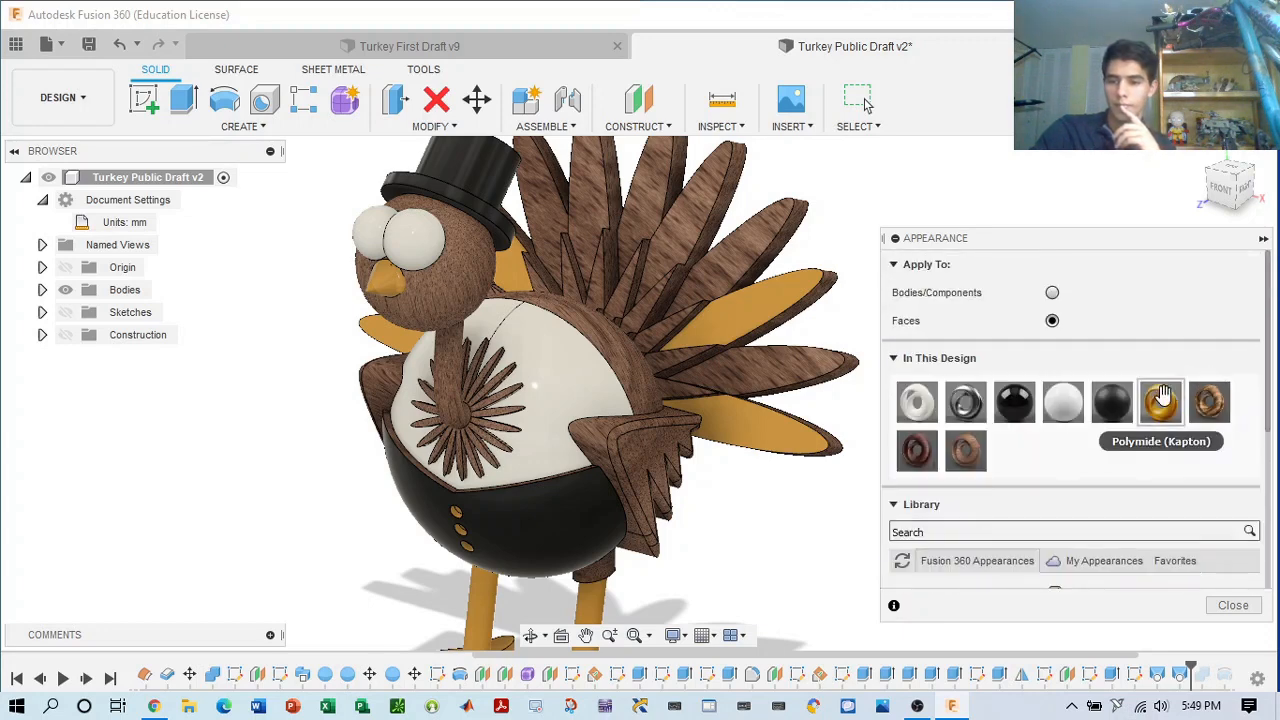
- Apply Polymide (Kapton) to the front faces of two alternating upper tail feathers, completing the gold and wood pattern
drag(1175, 406, 680, 217)
middle_drag(763, 280, 759, 429)
drag(1162, 404, 690, 335)
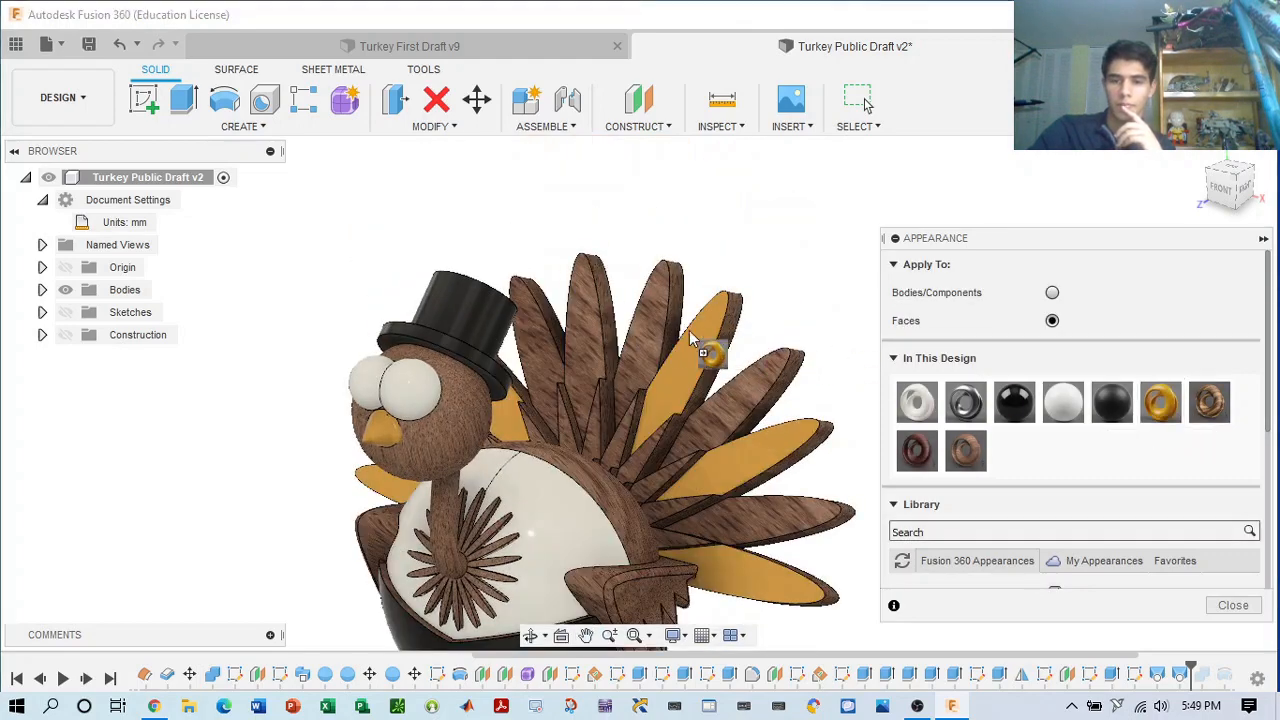
drag(600, 325, 587, 322)
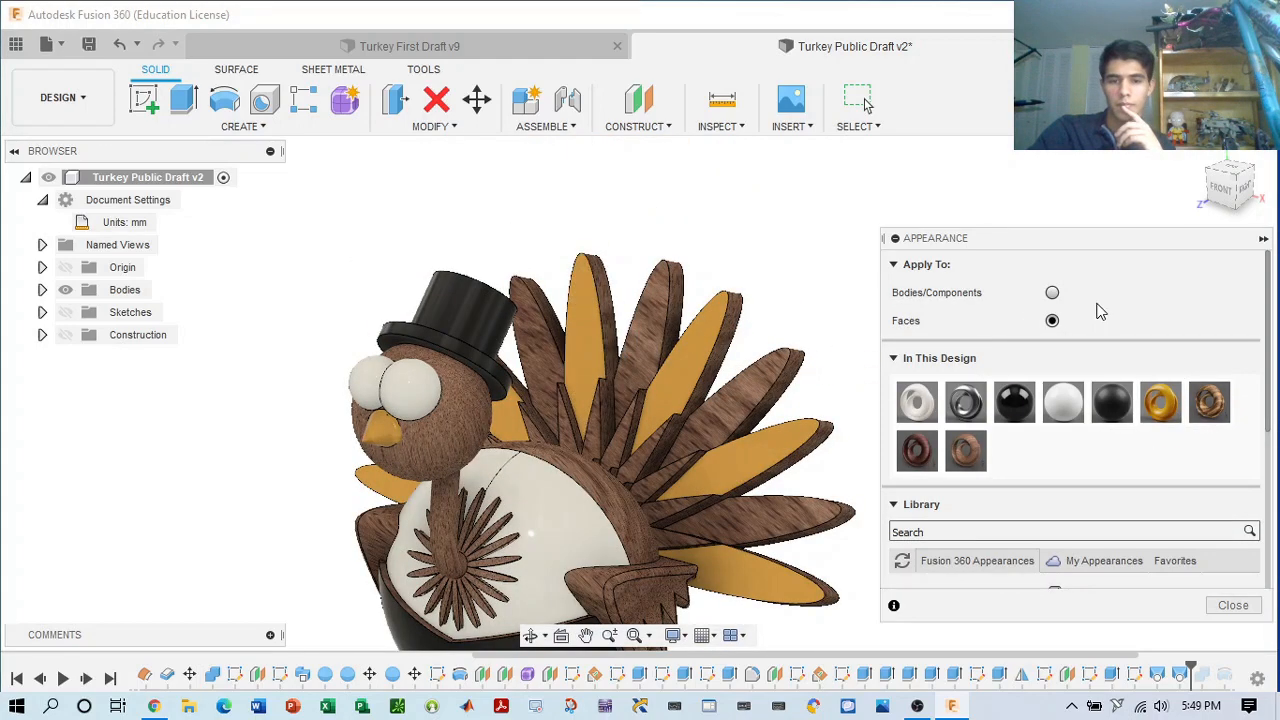
- Examine the colored turkey from the back, side and front, including a close view of the small inner tail feathers
drag(1241, 195, 1077, 302)
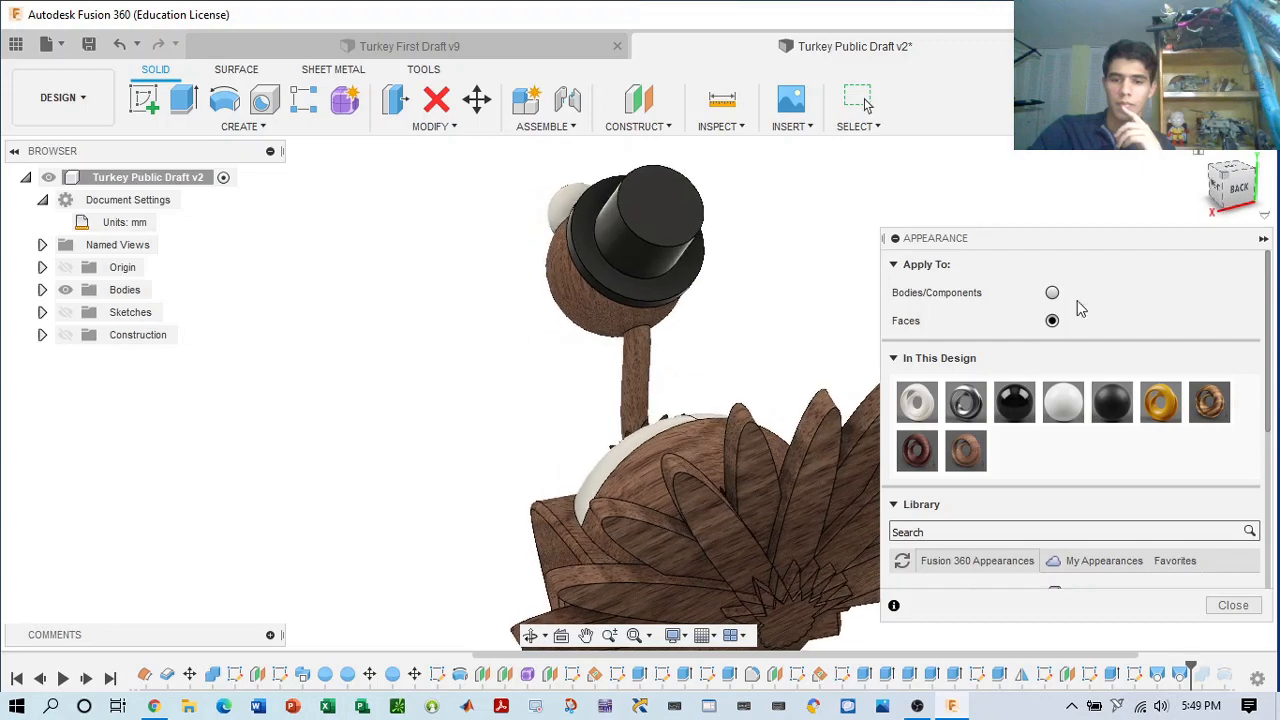
middle_drag(823, 477, 745, 355)
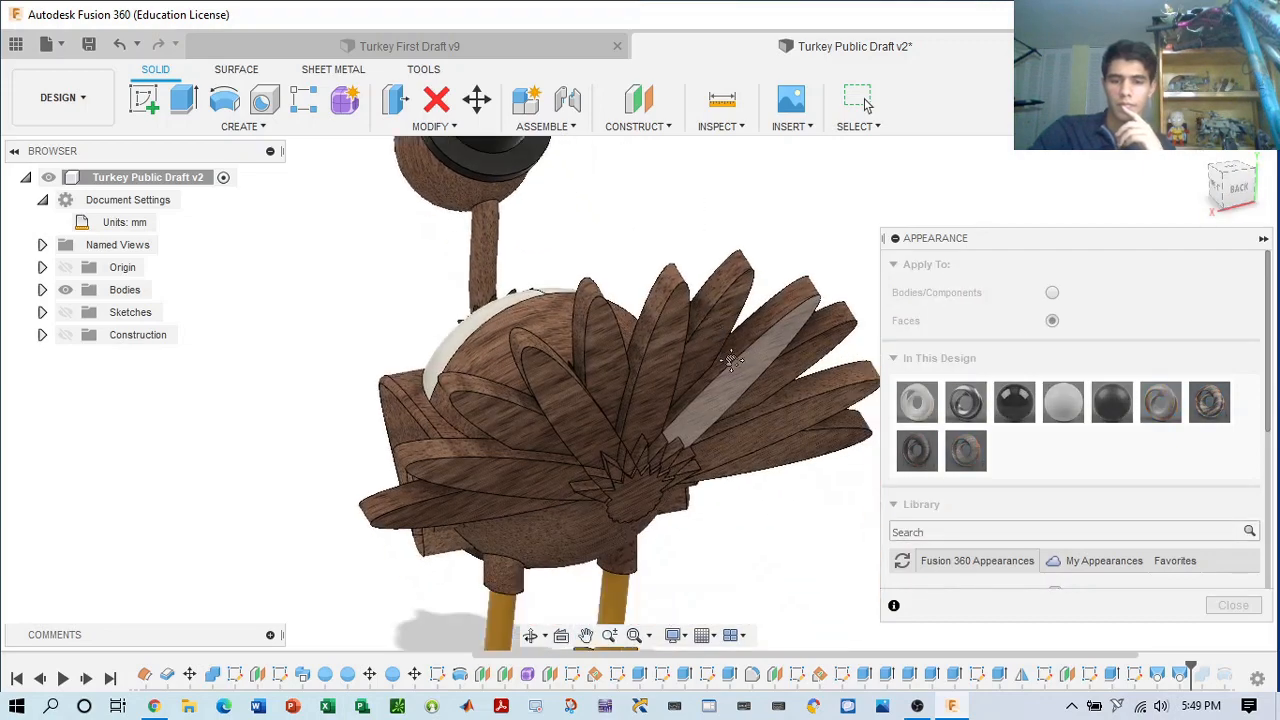
click(1270, 193)
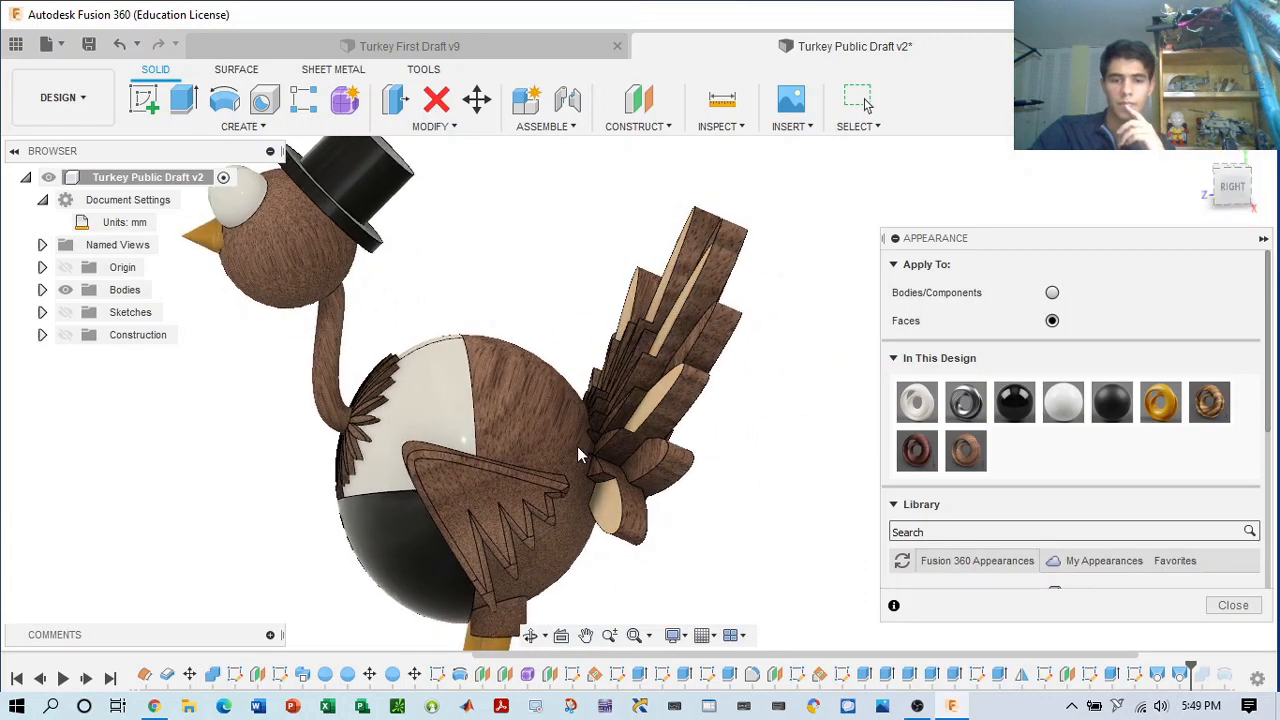
scroll(564, 491, down, 2)
click(1213, 188)
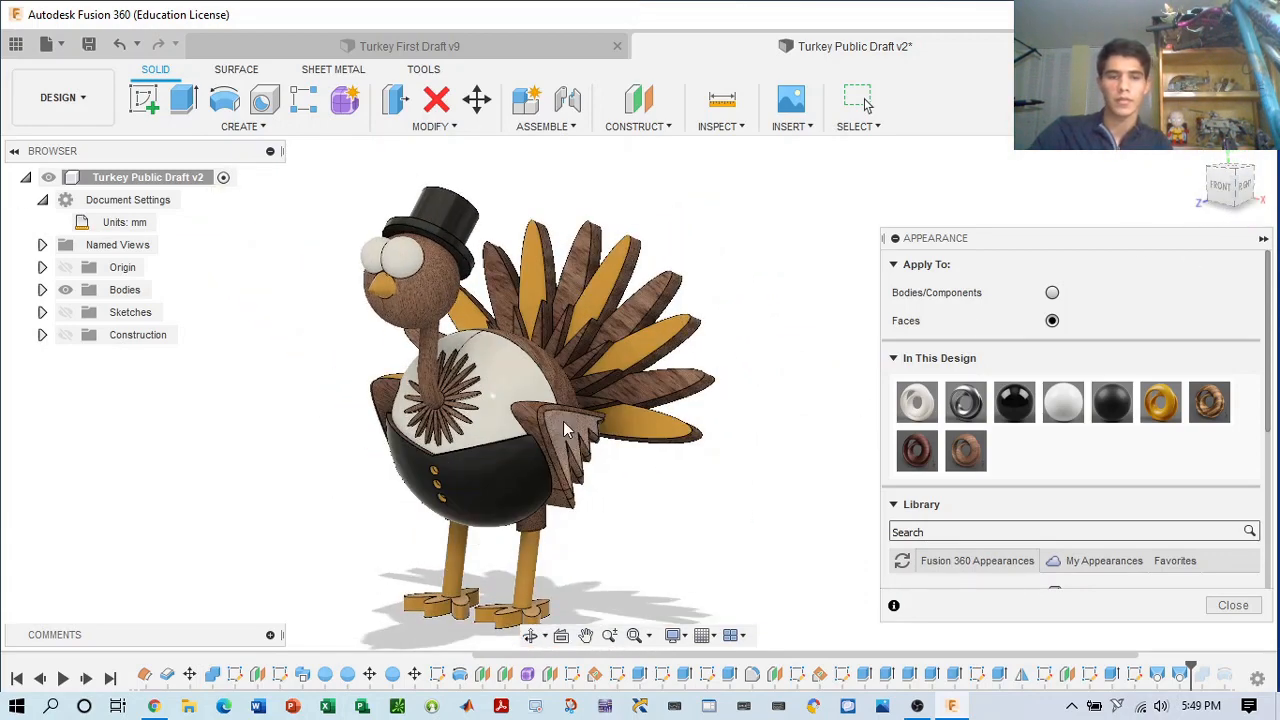
click(1234, 176)
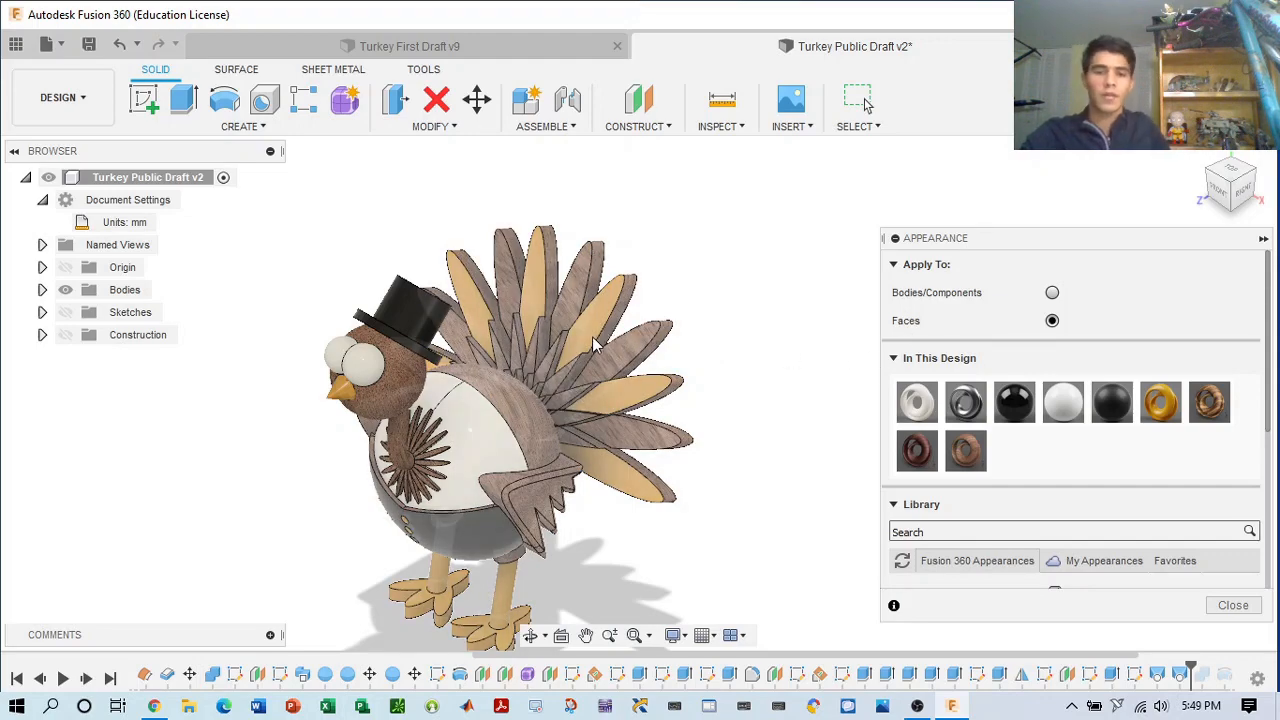
scroll(538, 385, up, 8)
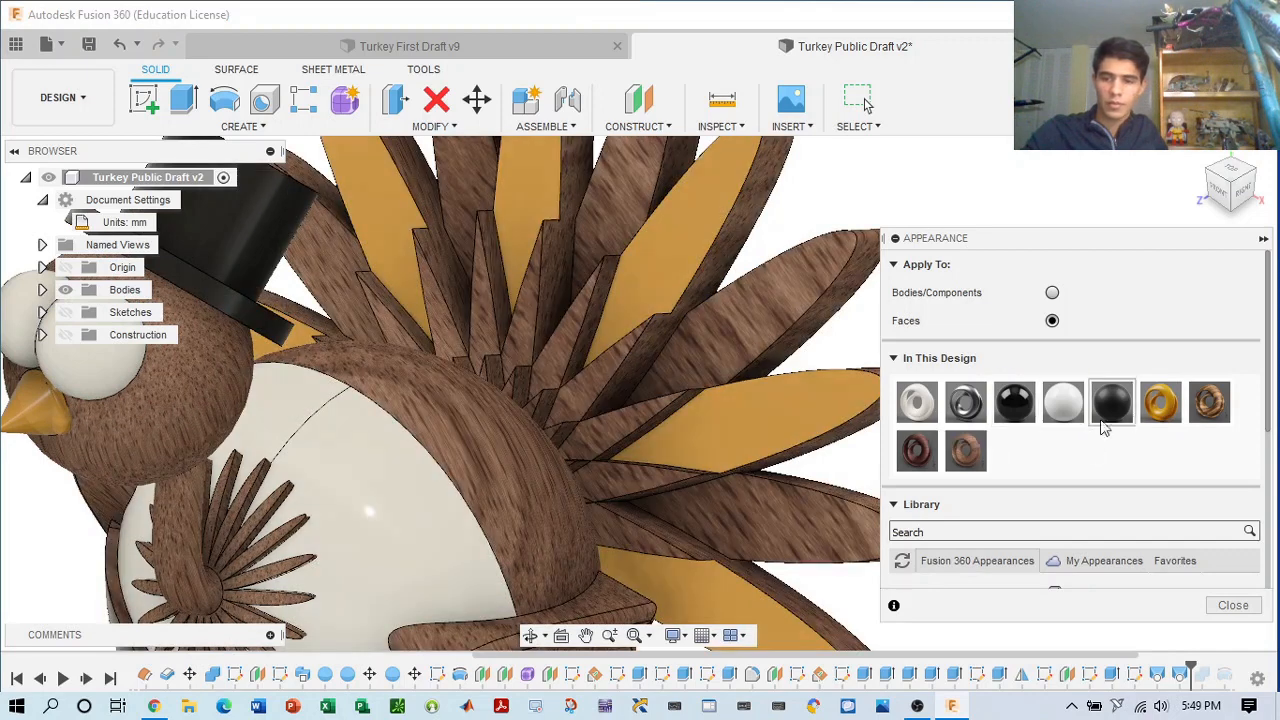
- Apply Polymide (Kapton) to the front faces of the small inner tail feathers in front of the gold feathers
drag(1157, 405, 545, 366)
drag(1160, 402, 738, 449)
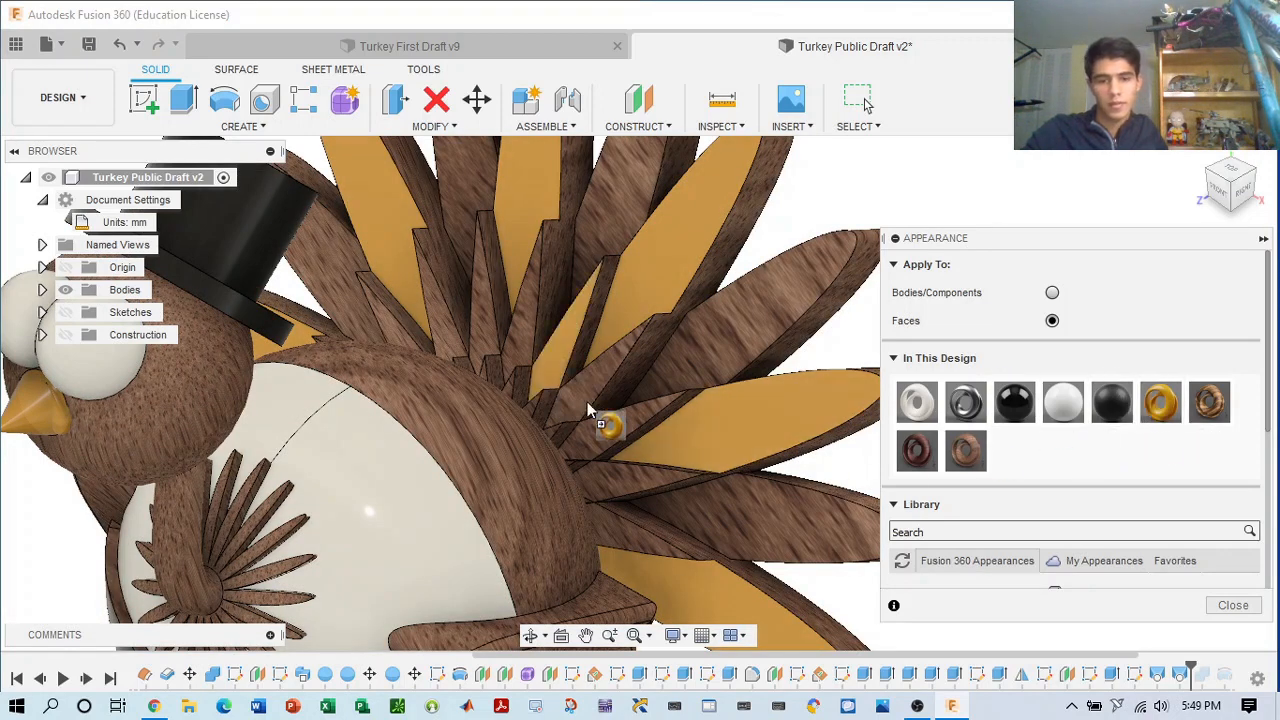
drag(590, 410, 702, 428)
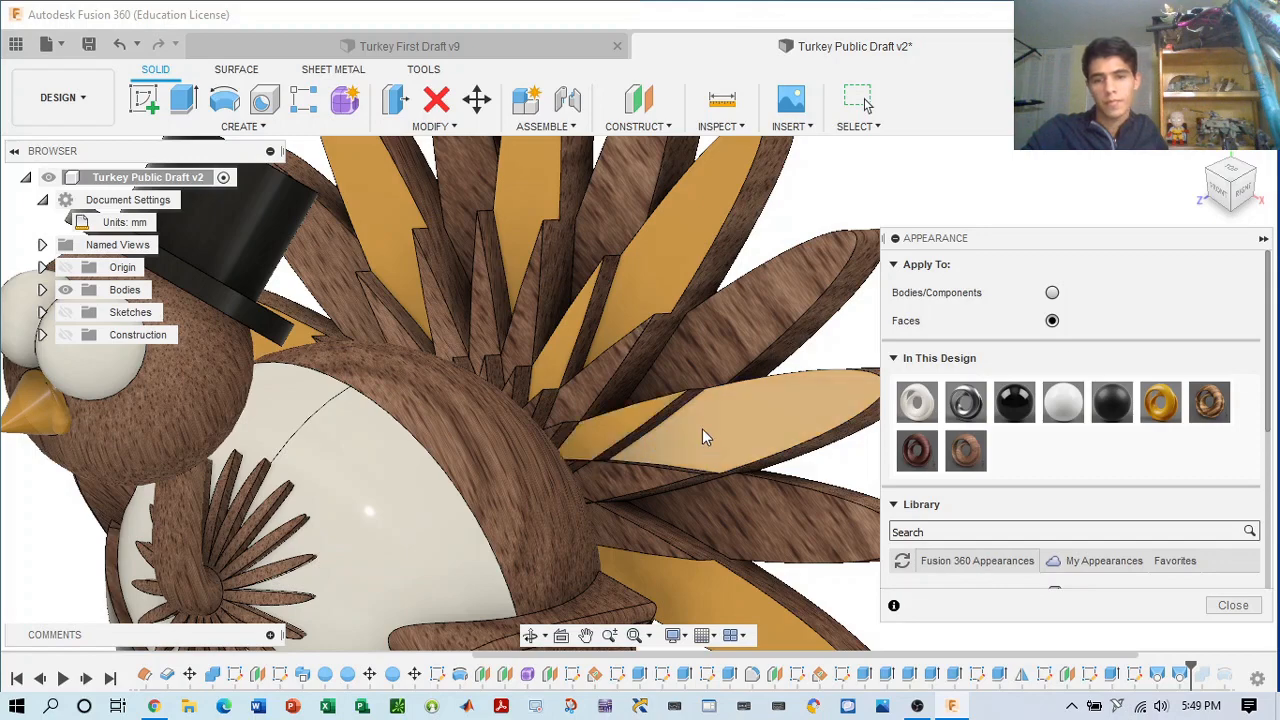
middle_drag(702, 429, 663, 218)
drag(1158, 395, 570, 299)
drag(1164, 401, 750, 316)
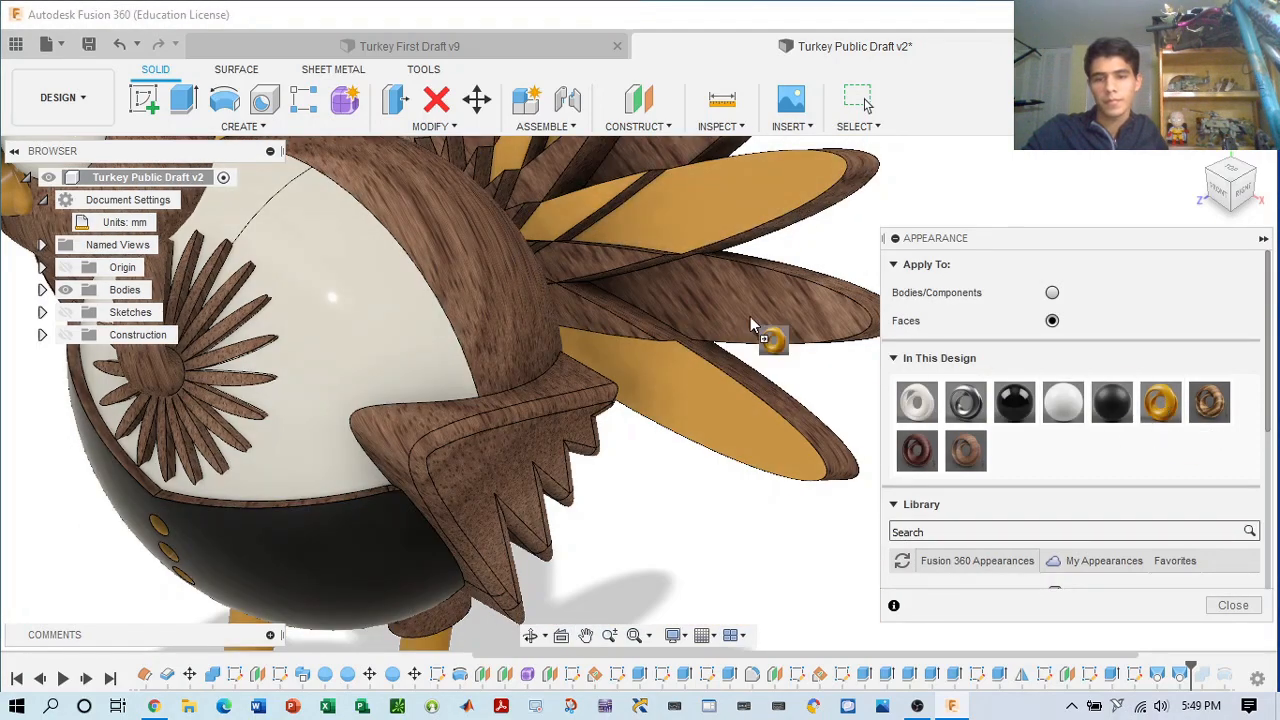
drag(566, 298, 568, 302)
middle_drag(663, 215, 872, 350)
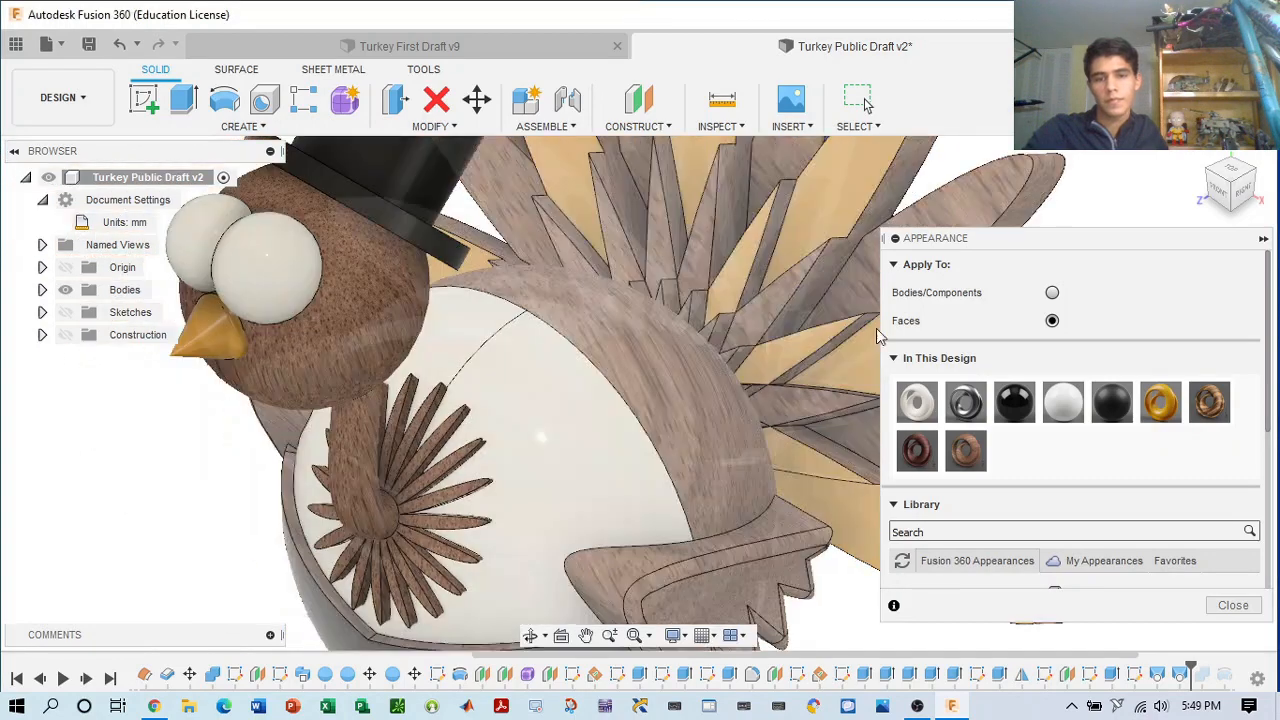
drag(1163, 405, 780, 300)
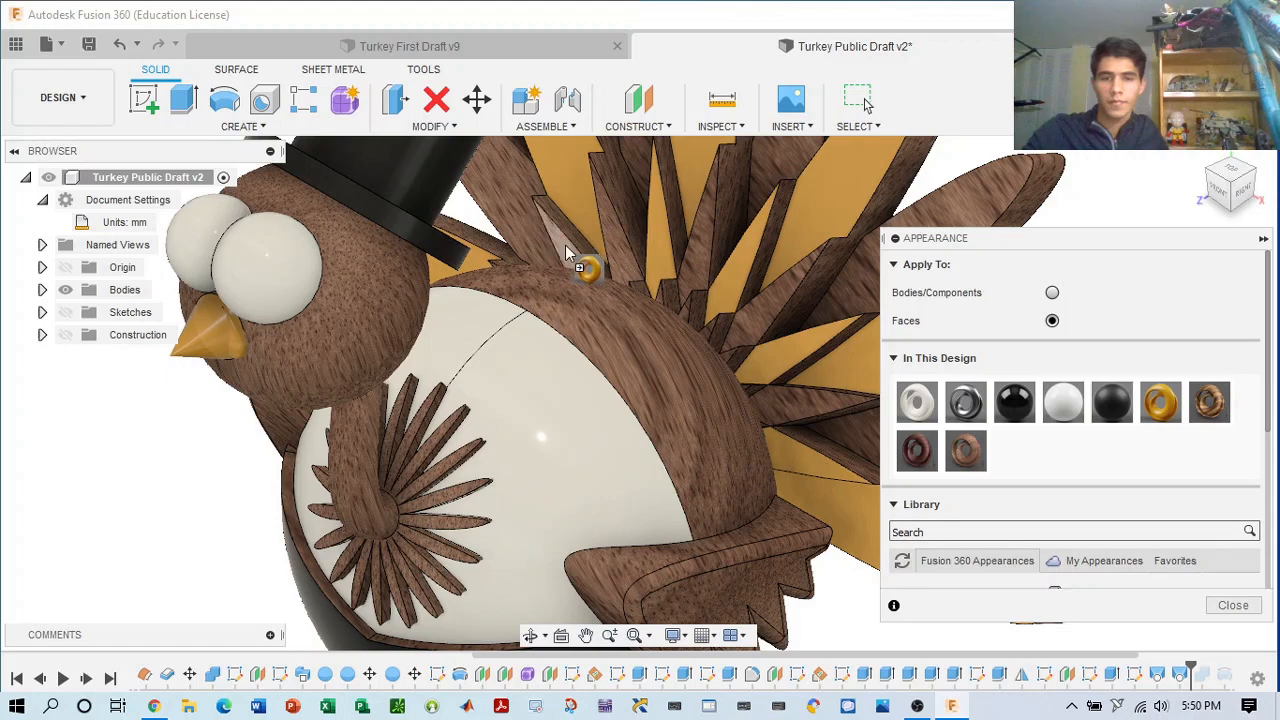
drag(565, 250, 565, 250)
- Apply Paint - Enamel Glossy (Black) to narrow side faces of the small inner feather in front of an upper gold tail feather
scroll(723, 287, down, 6)
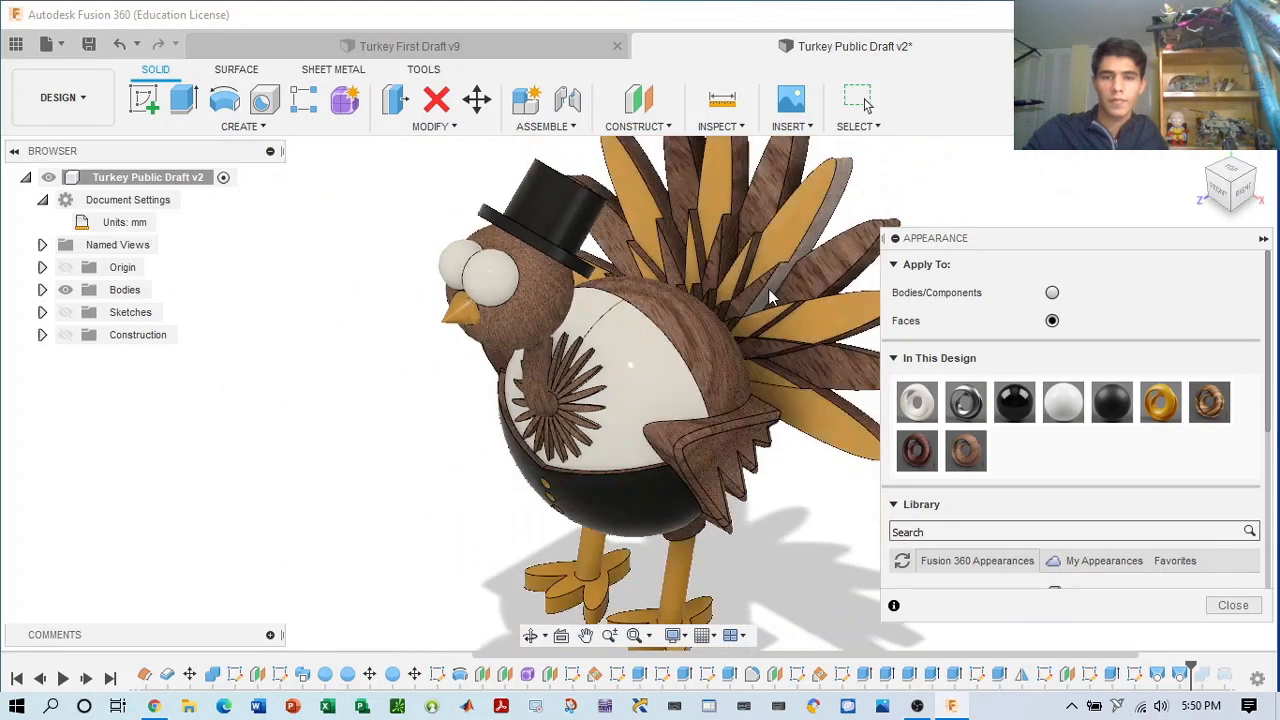
drag(1237, 200, 1170, 208)
scroll(730, 265, down, 3)
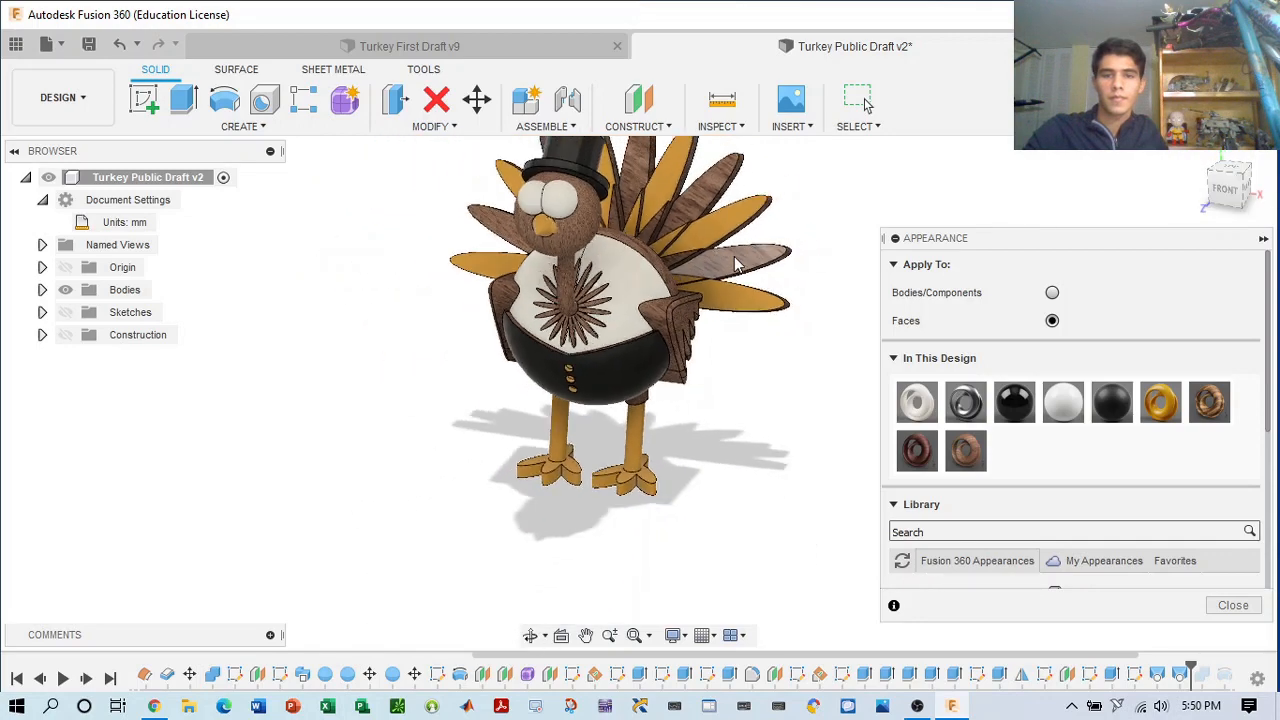
drag(690, 247, 599, 259)
mouse_move(1220, 193)
mouse_down()
mouse_move(1172, 174)
mouse_move(1186, 194)
mouse_up()
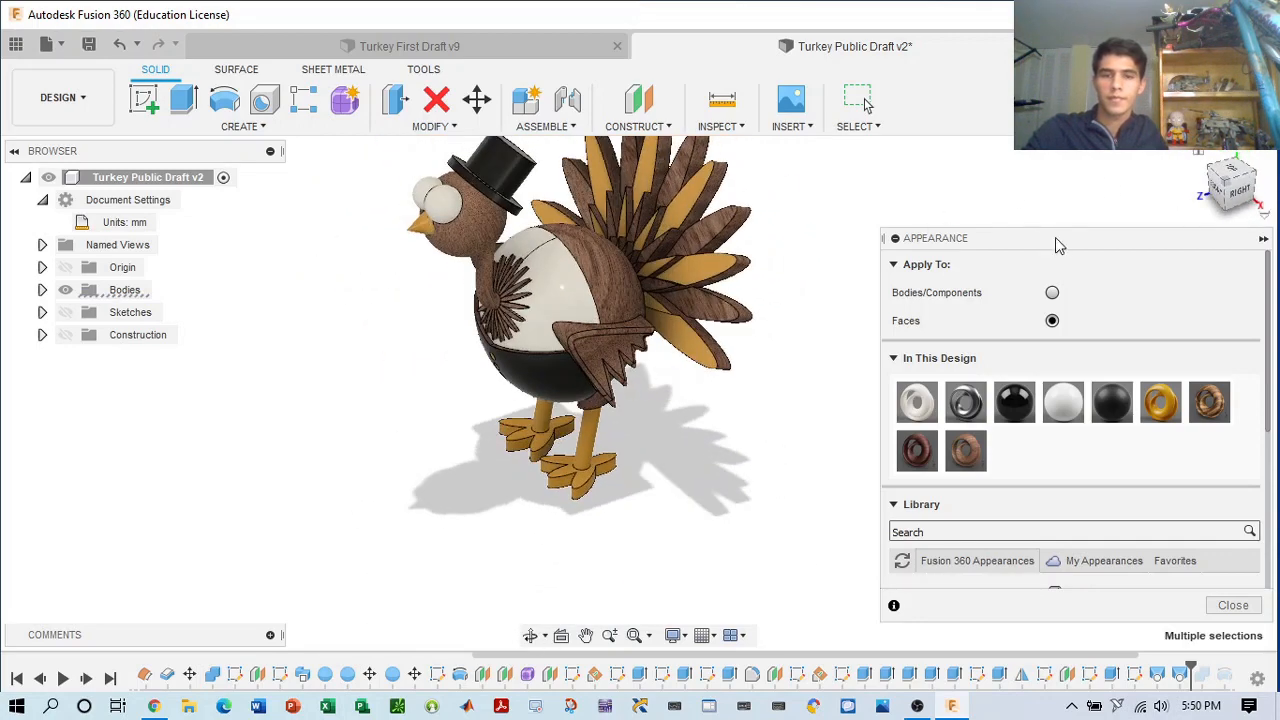
scroll(634, 280, up, 6)
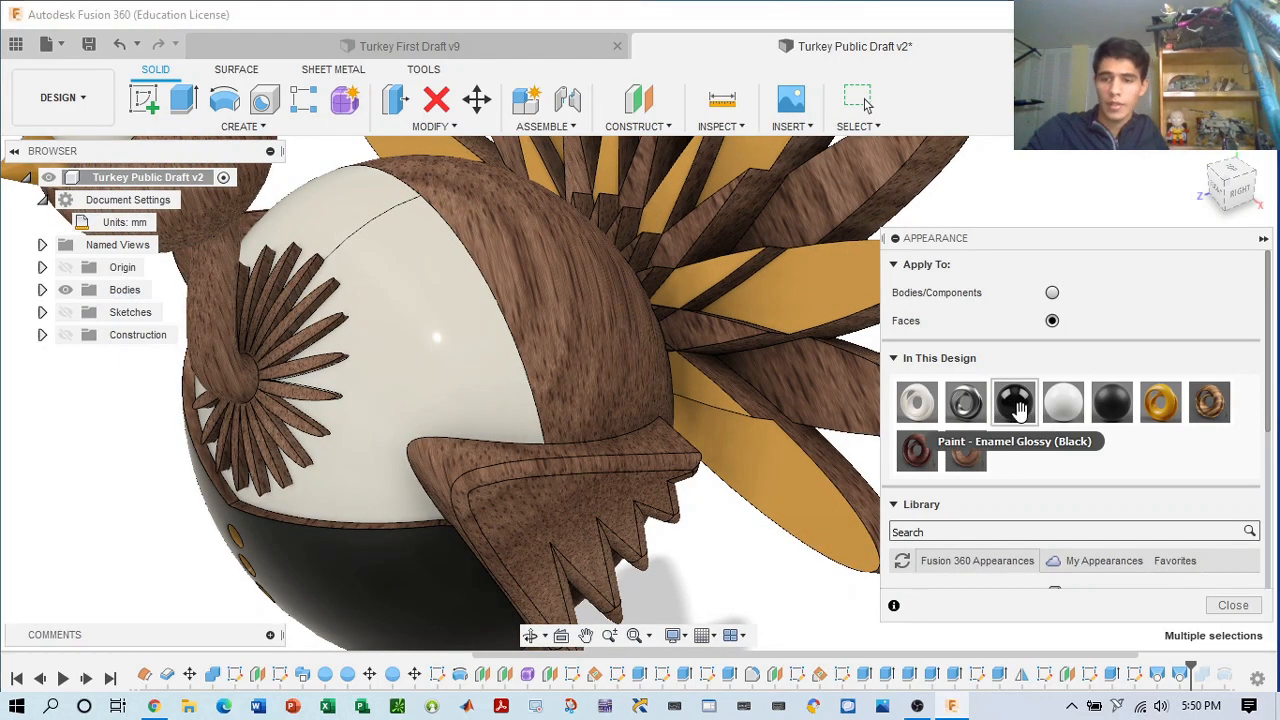
mouse_move(1014, 401)
mouse_down()
mouse_move(844, 301)
mouse_move(662, 248)
mouse_move(698, 182)
mouse_up()
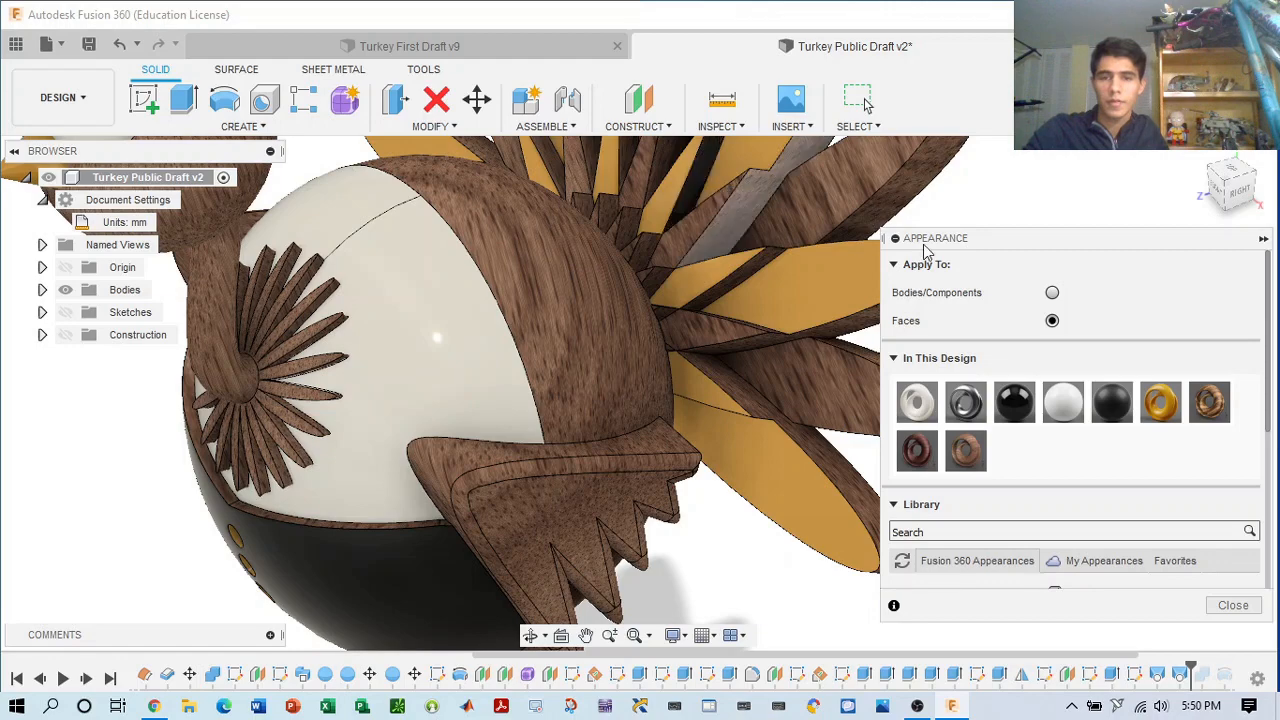
mouse_move(1014, 401)
mouse_down()
mouse_move(828, 240)
mouse_move(737, 189)
mouse_move(762, 199)
mouse_move(732, 263)
mouse_move(740, 273)
mouse_up()
- Apply Paint - Enamel Glossy (Black) to the narrow side faces between the gold surfaces of a feather on the model's right side
mouse_move(1213, 182)
mouse_down()
mouse_move(1268, 213)
mouse_move(1257, 212)
mouse_up()
scroll(876, 326, up, 3)
drag(904, 388, 722, 324)
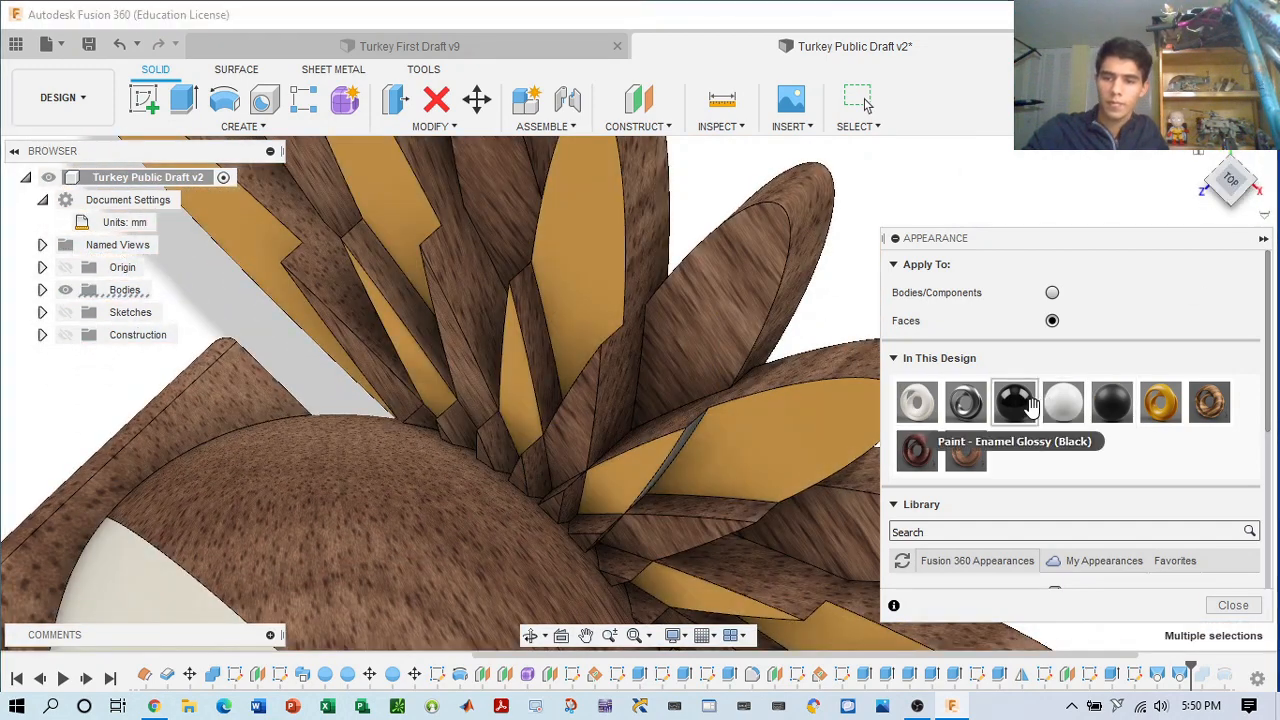
drag(1014, 401, 777, 585)
drag(770, 513, 861, 204)
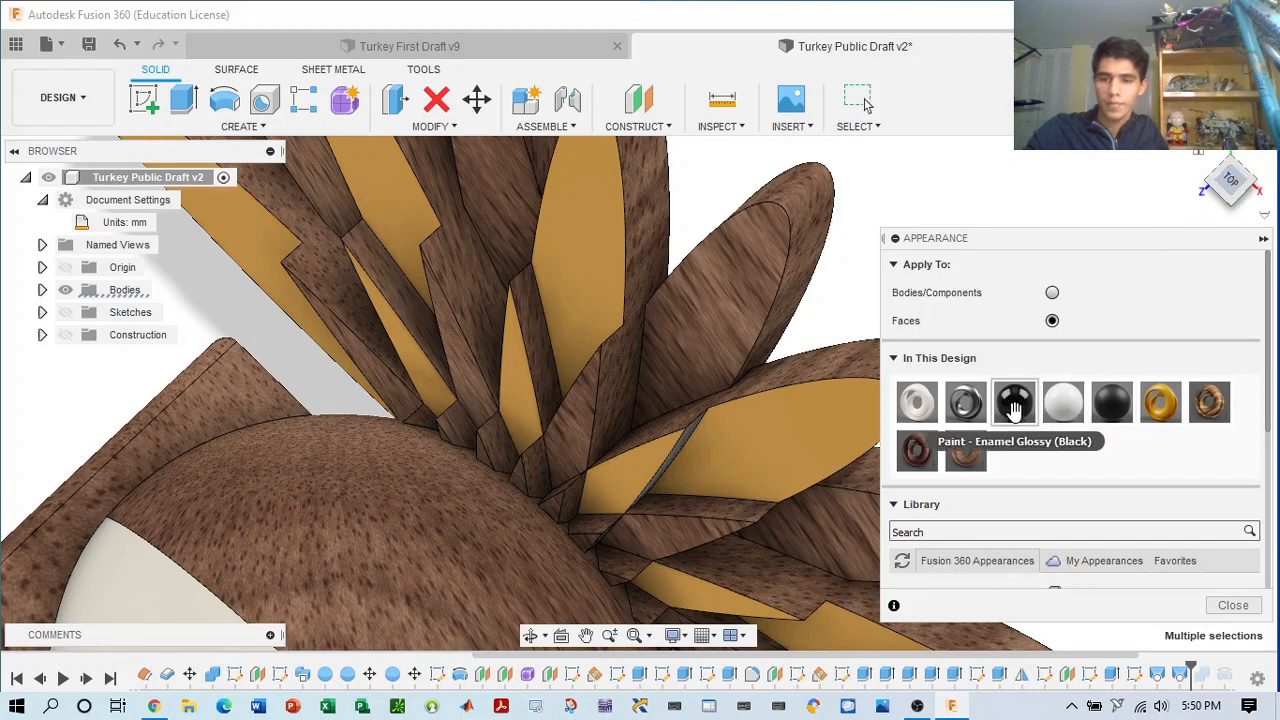
drag(1014, 401, 862, 235)
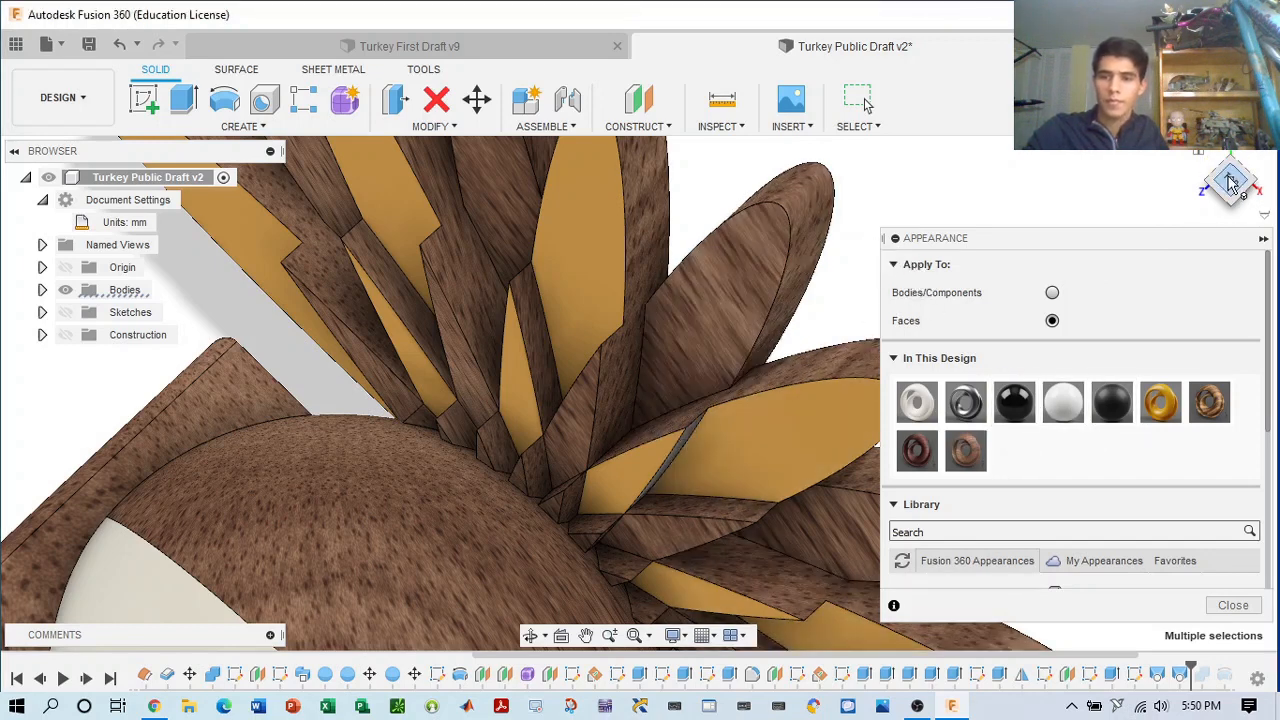
drag(1231, 181, 1200, 120)
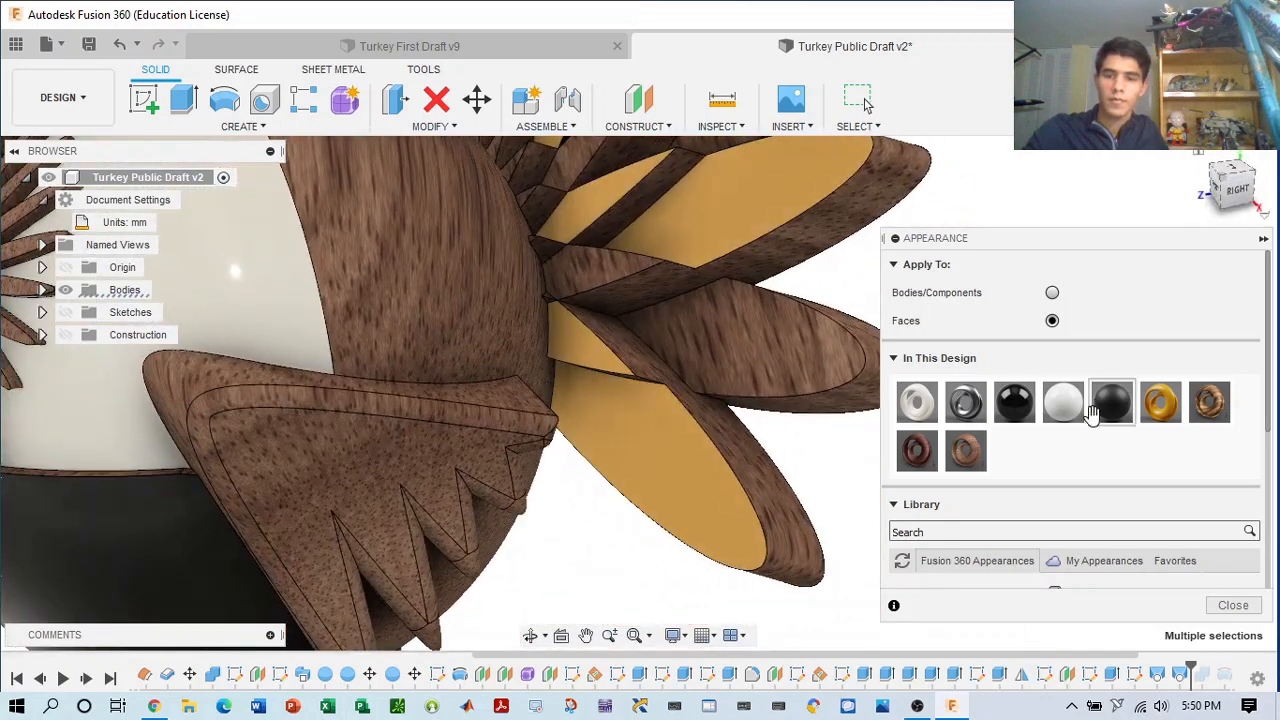
drag(1014, 401, 639, 196)
- Apply Paint - Enamel Glossy (Black) to the narrow side faces of two inner feathers on the model's left side
mouse_move(1222, 197)
mouse_down()
mouse_move(1182, 115)
mouse_move(1125, 90)
mouse_move(1123, 204)
mouse_up()
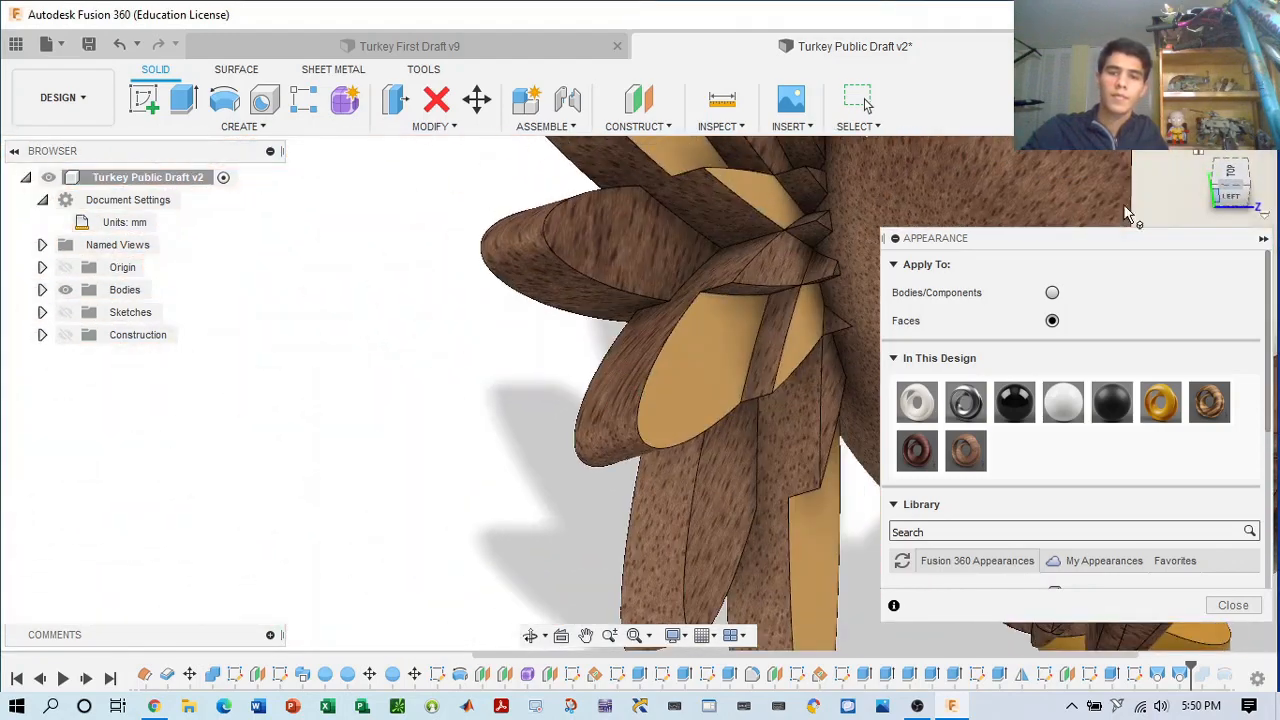
scroll(911, 218, down, 2)
shift+middle_drag(911, 218, 790, 333)
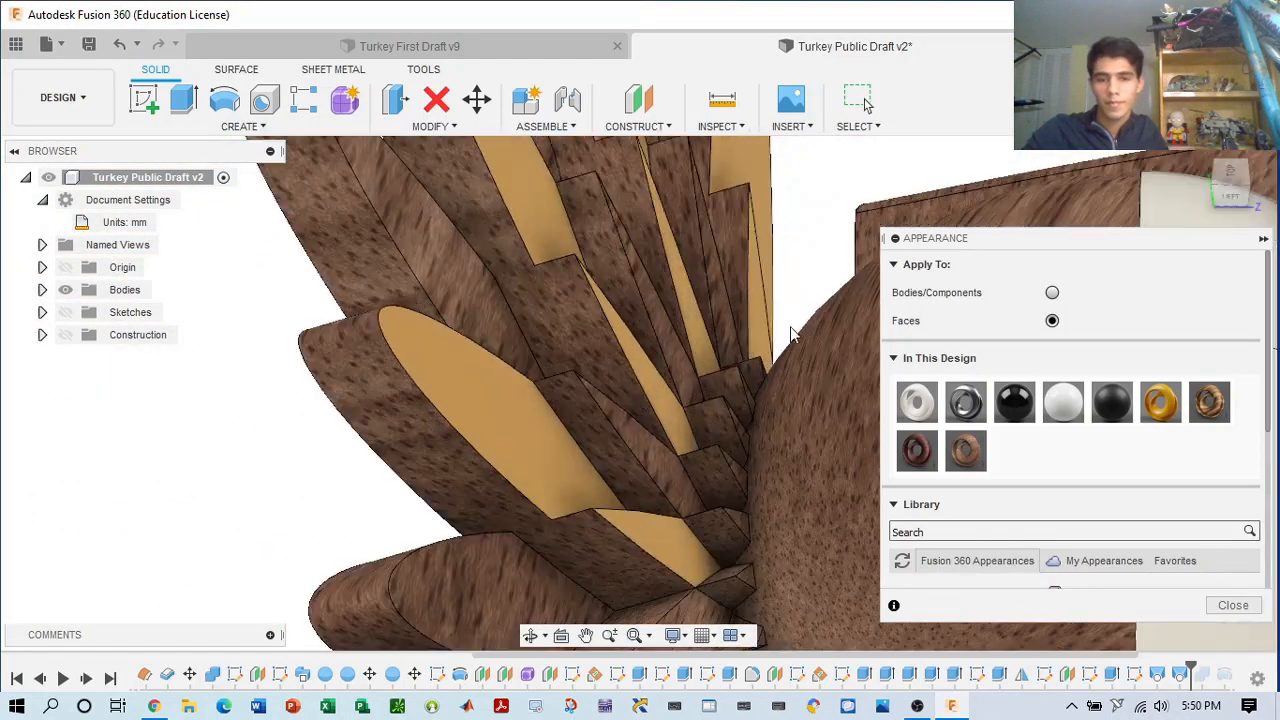
drag(1234, 192, 1105, 125)
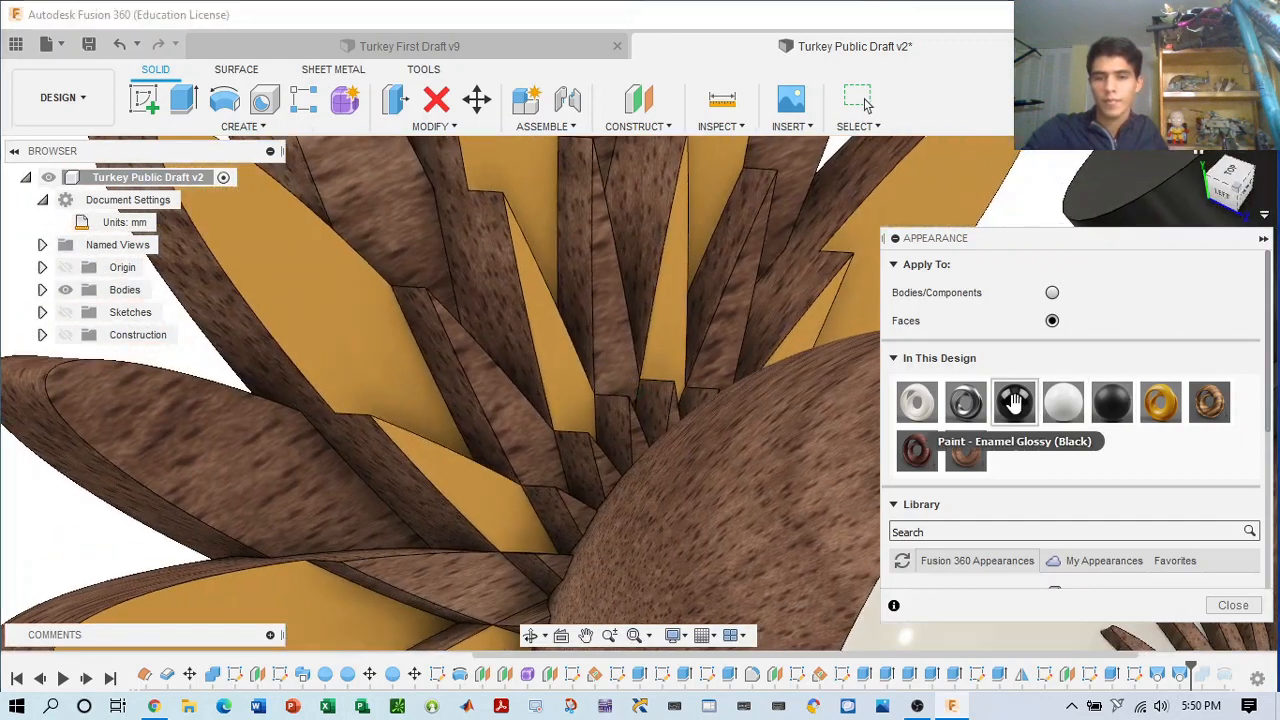
drag(1014, 401, 574, 236)
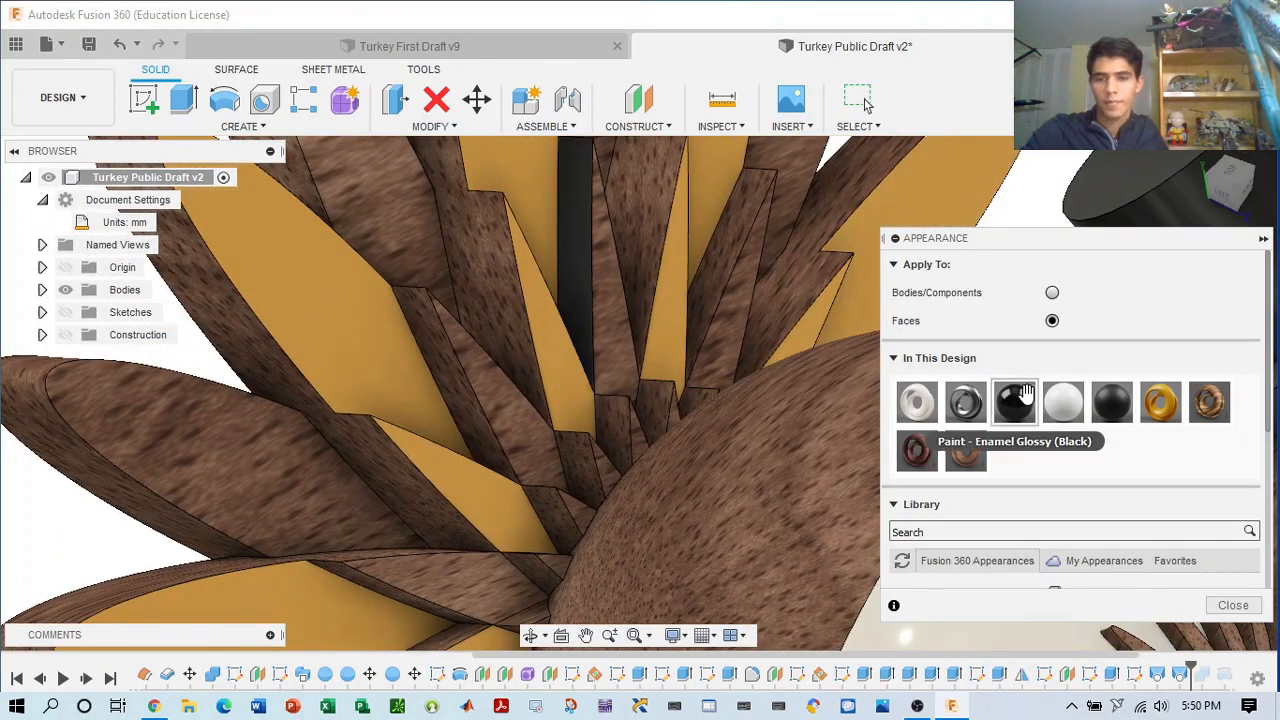
drag(1016, 397, 457, 383)
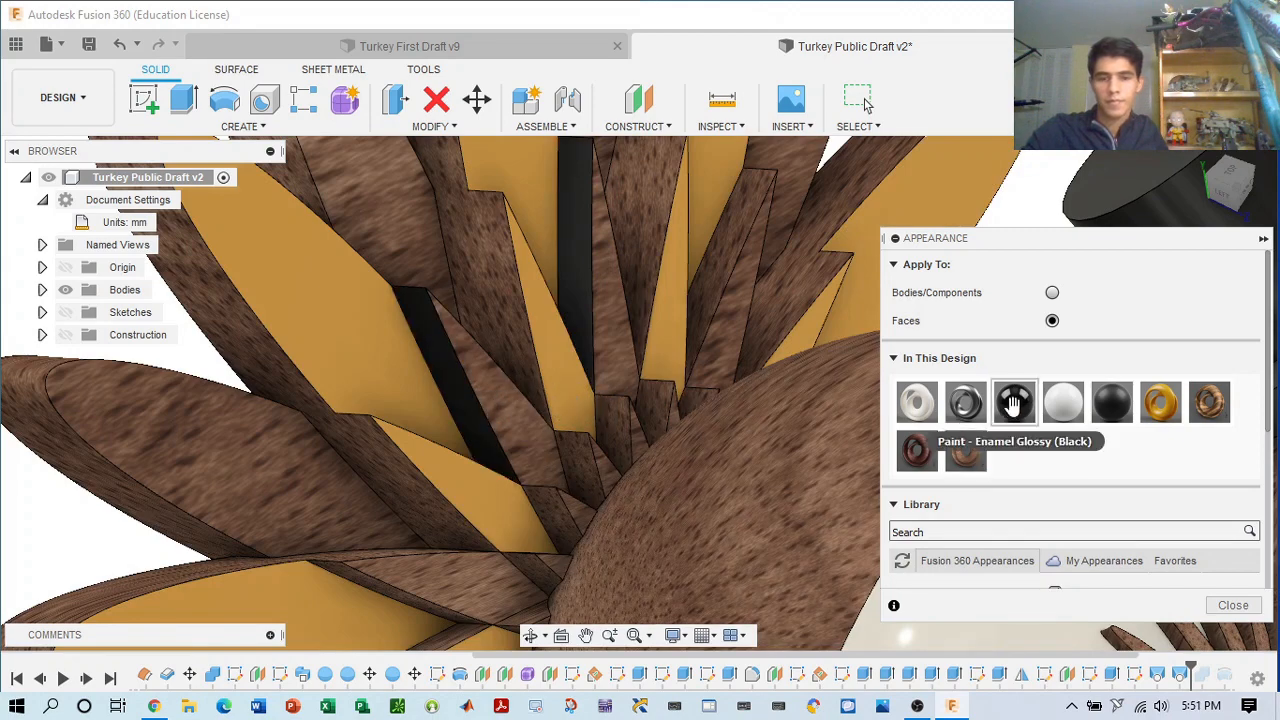
drag(1018, 403, 32, 500)
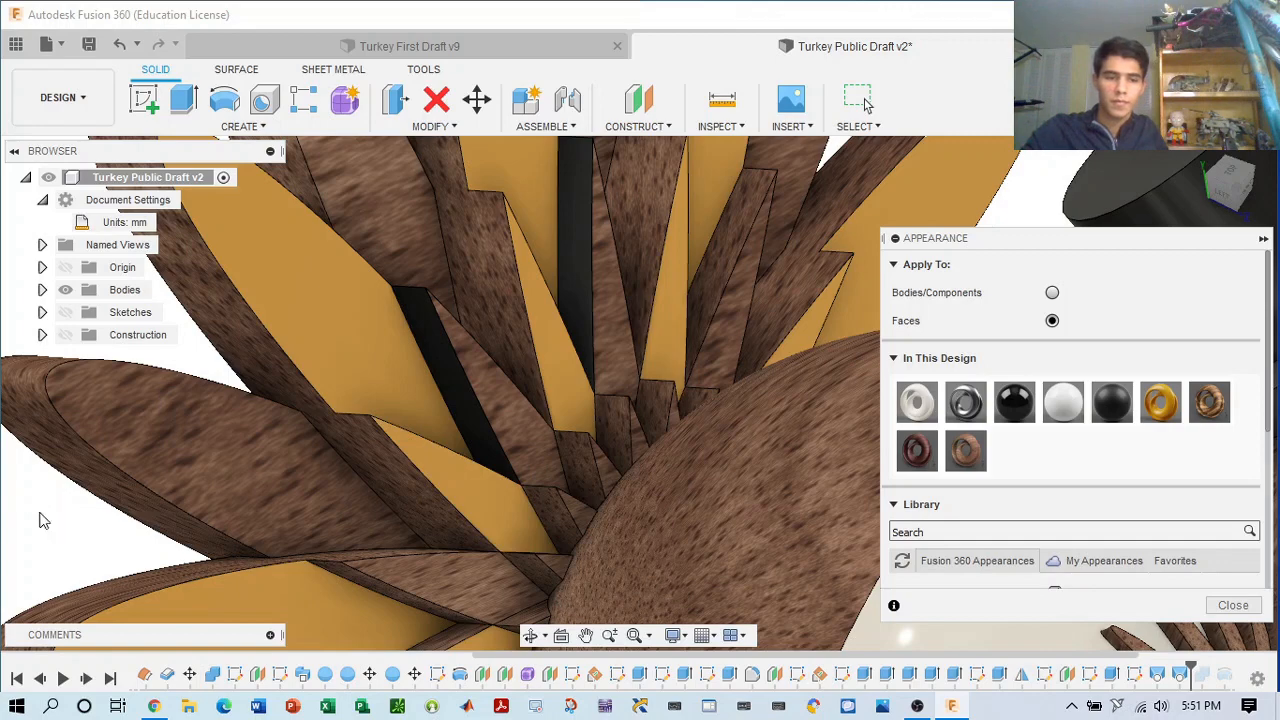
middle_drag(704, 458, 742, 253)
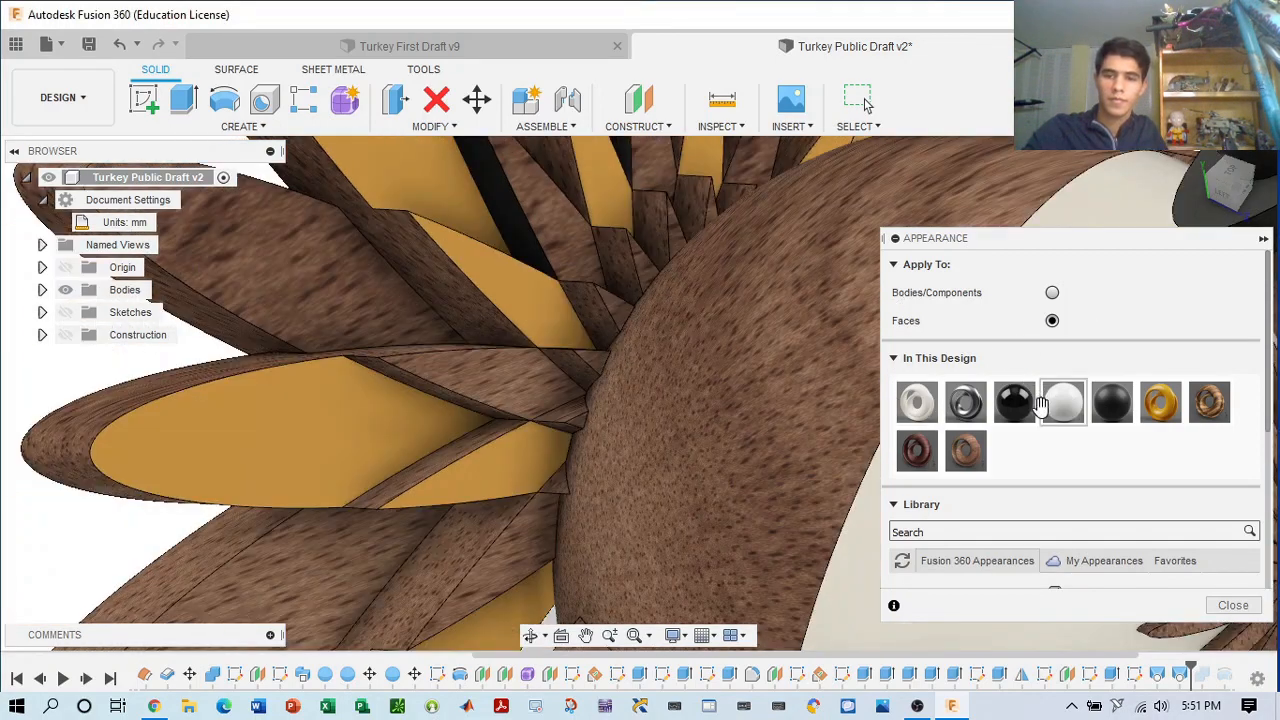
drag(1030, 403, 706, 420)
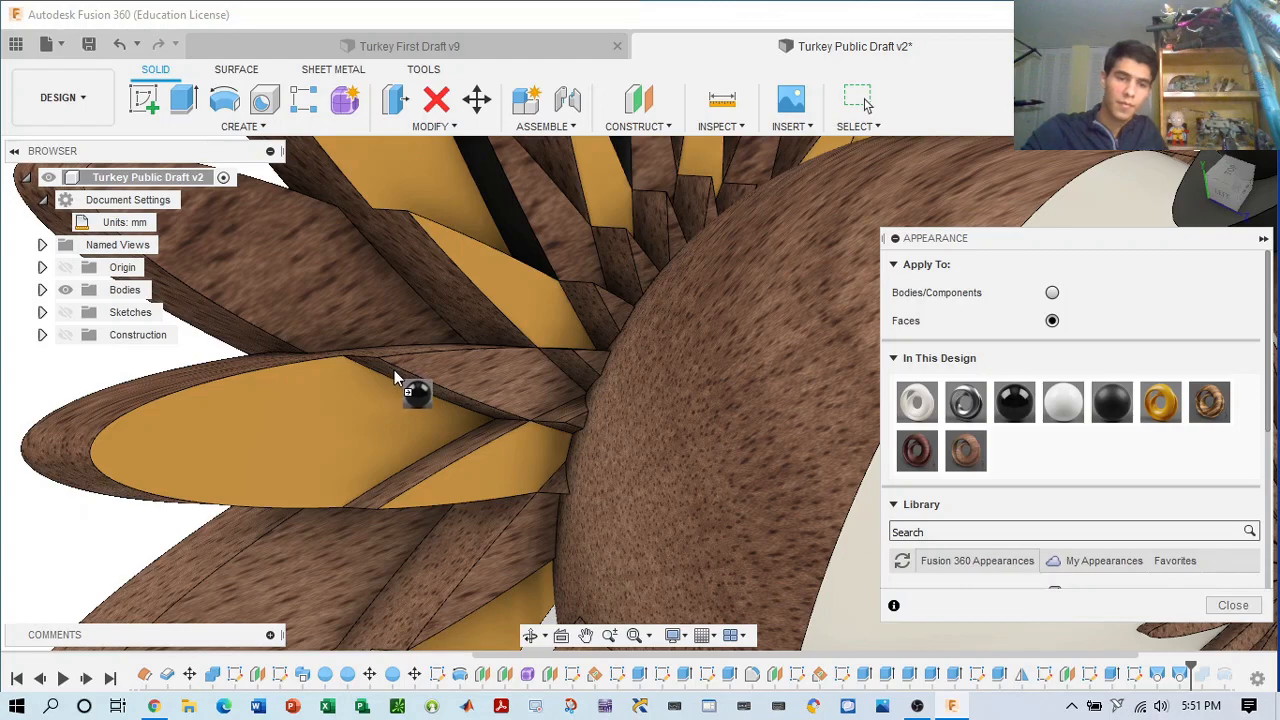
drag(395, 372, 171, 360)
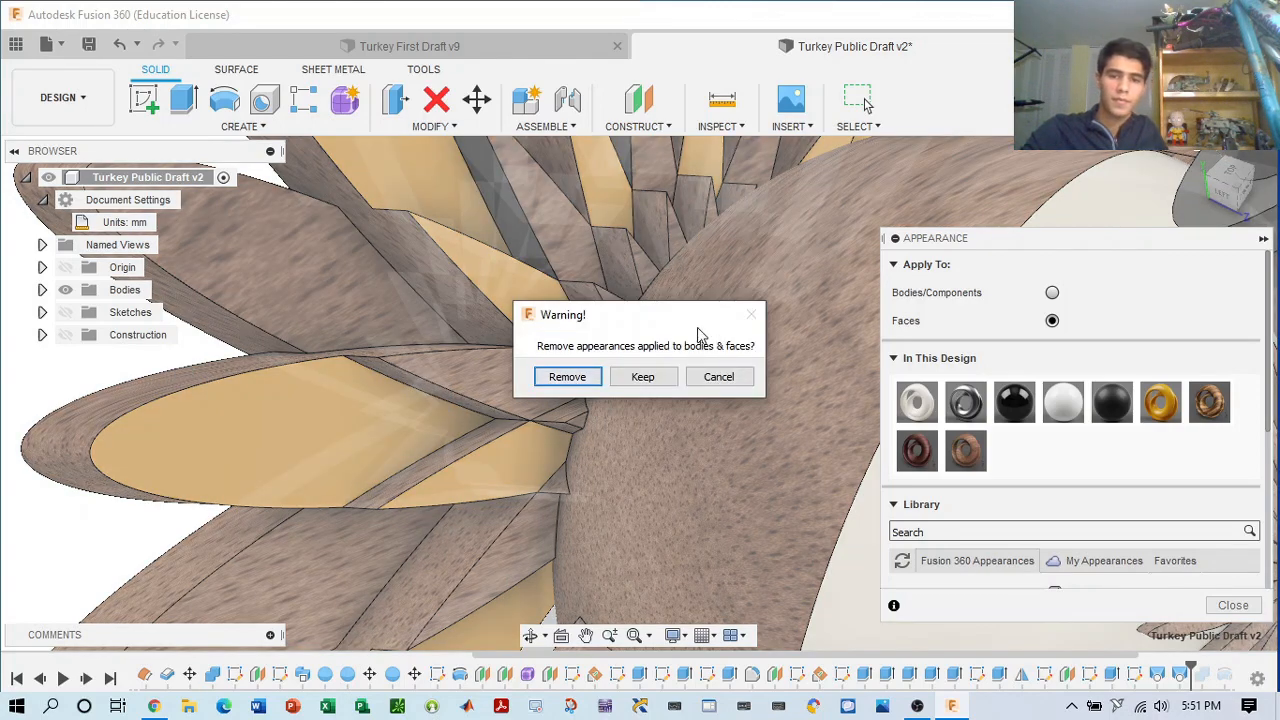
click(728, 376)
- Apply Paint - Enamel Glossy (Black) to the two narrow side faces between the gold surfaces of a lower feather on the model's left side
drag(1249, 181, 1233, 191)
drag(1012, 404, 570, 251)
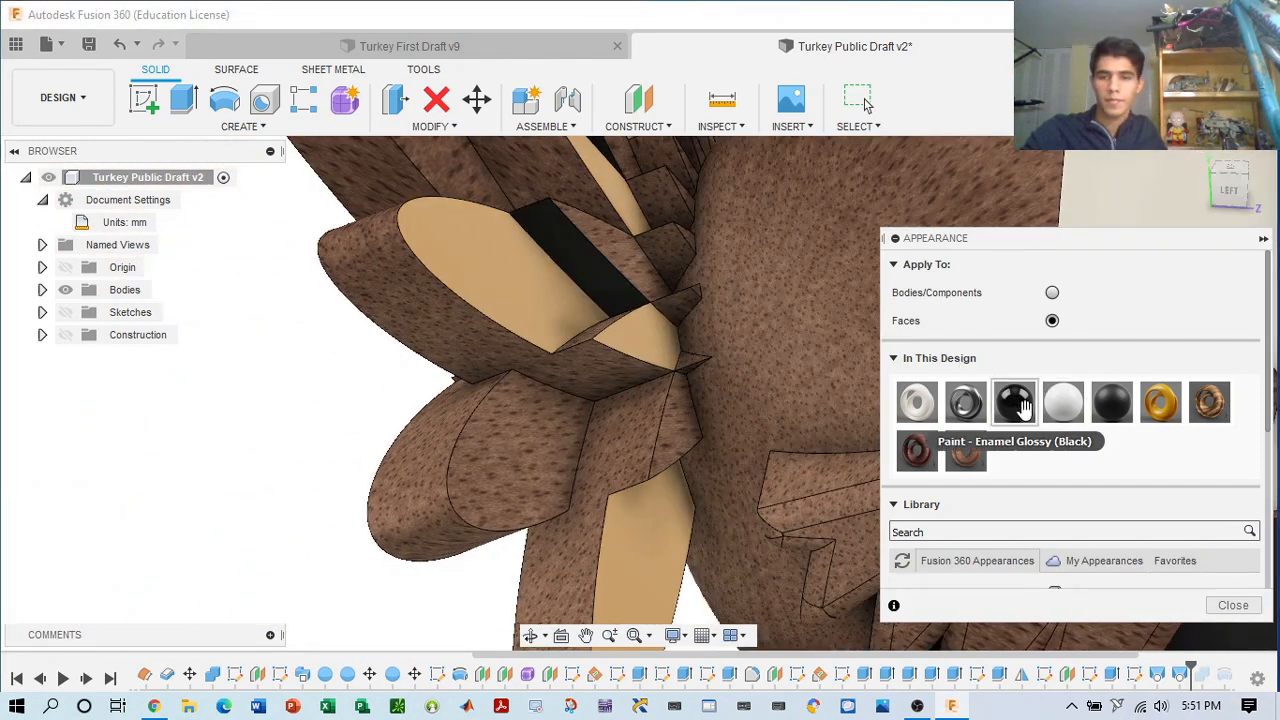
drag(1014, 402, 592, 269)
middle_drag(655, 278, 745, 306)
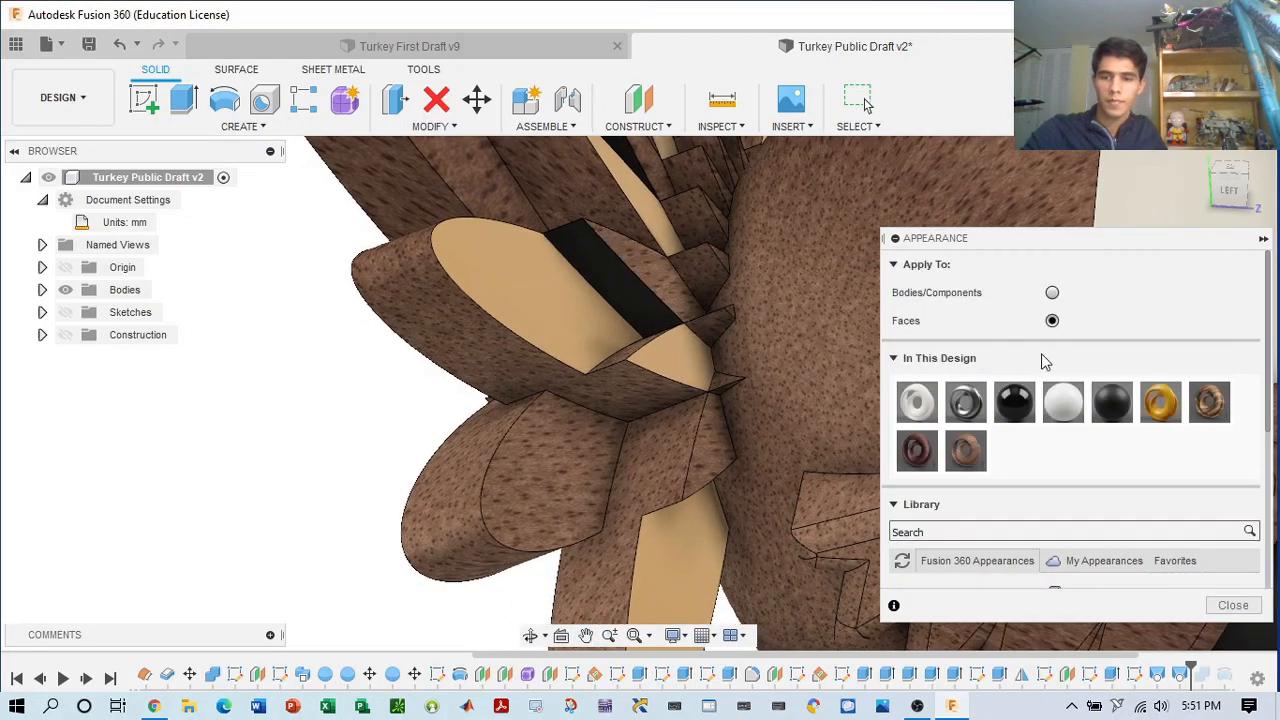
drag(1218, 187, 1237, 203)
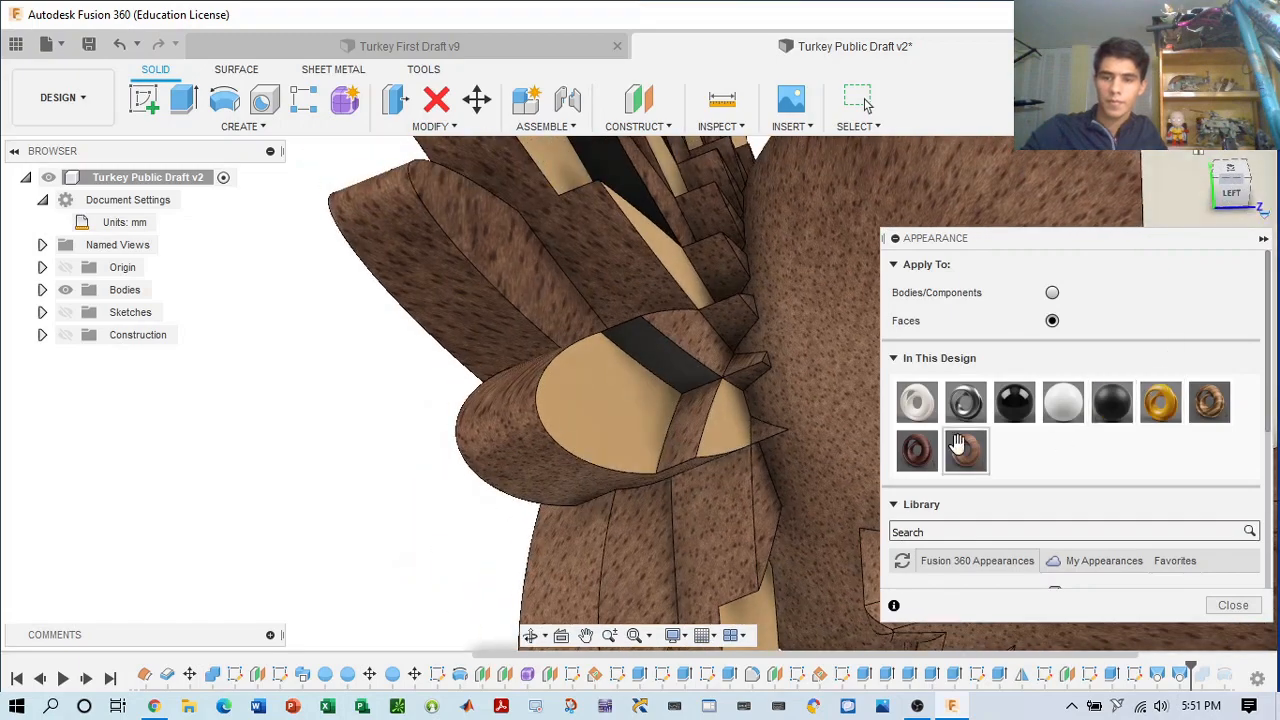
drag(1014, 401, 697, 414)
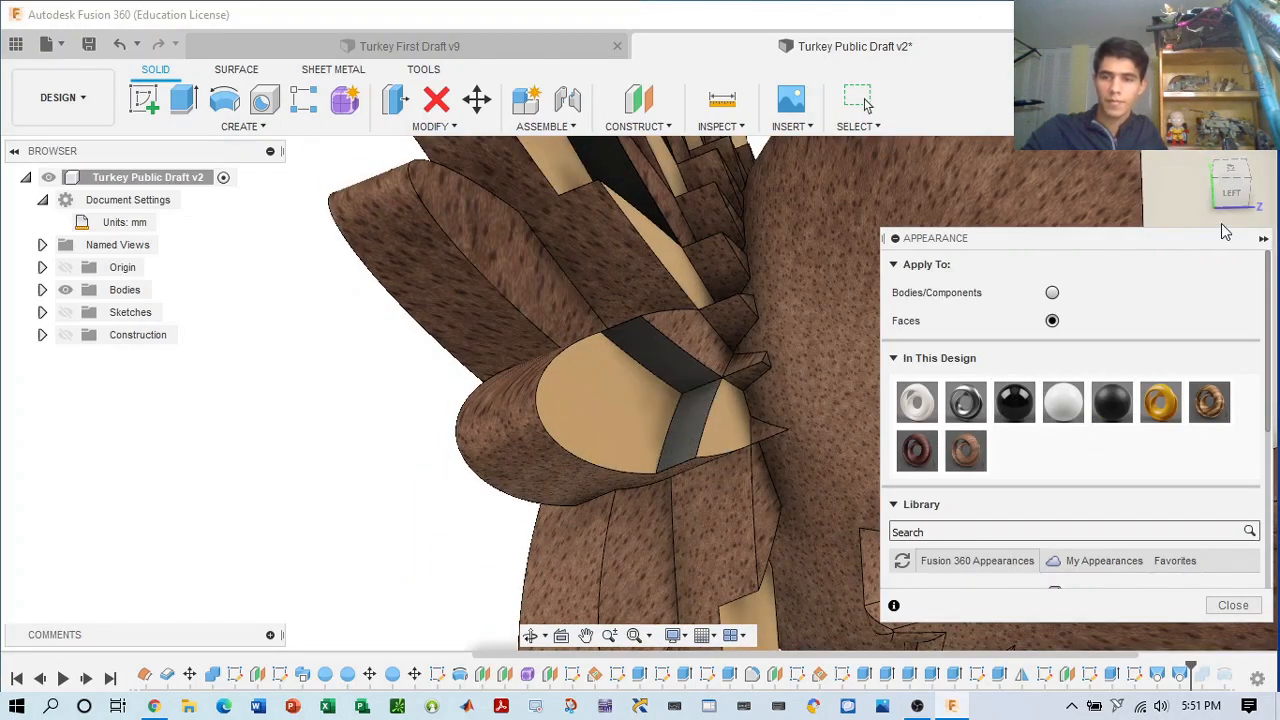
- Apply the 3D Pine - Painted appearance to the small face beside the turkey's beak
drag(1231, 192, 884, 290)
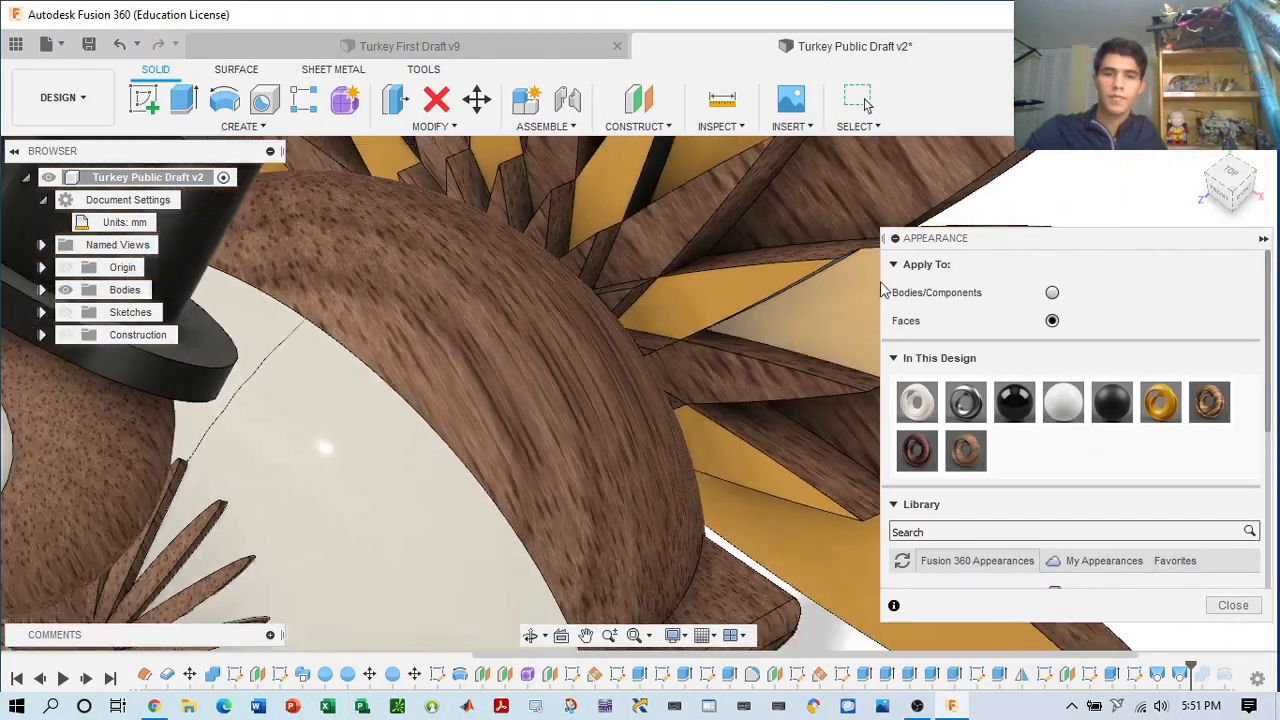
scroll(882, 285, down, 2)
scroll(803, 331, down, 4)
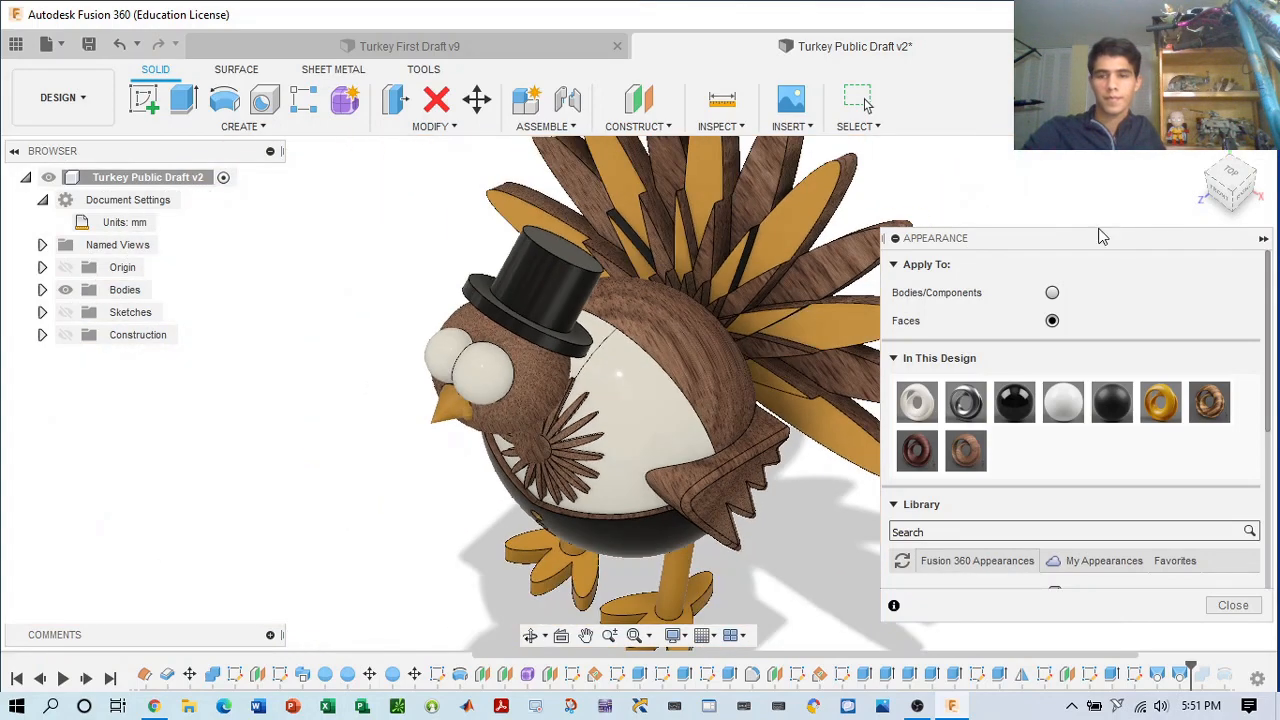
mouse_move(1222, 199)
mouse_down()
mouse_move(1255, 207)
mouse_move(1279, 165)
mouse_move(1235, 188)
mouse_move(1220, 170)
mouse_move(1225, 182)
mouse_up()
scroll(670, 280, up, 5)
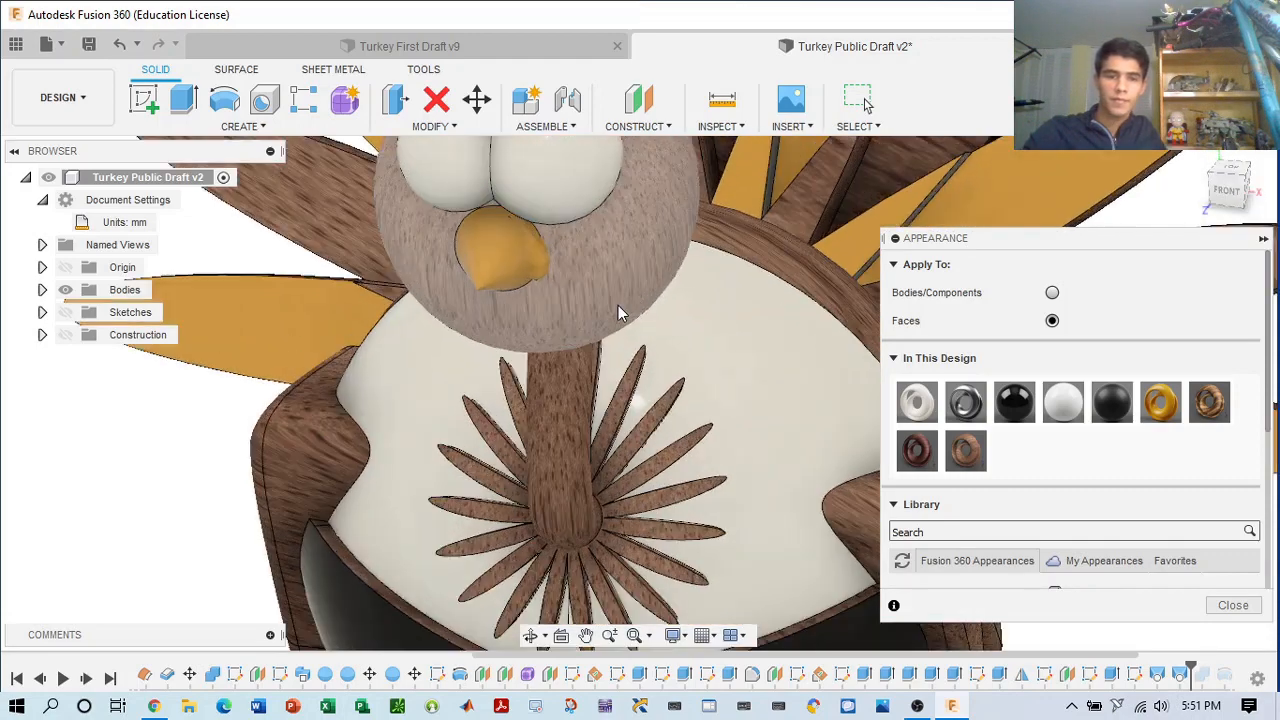
scroll(620, 310, up, 1)
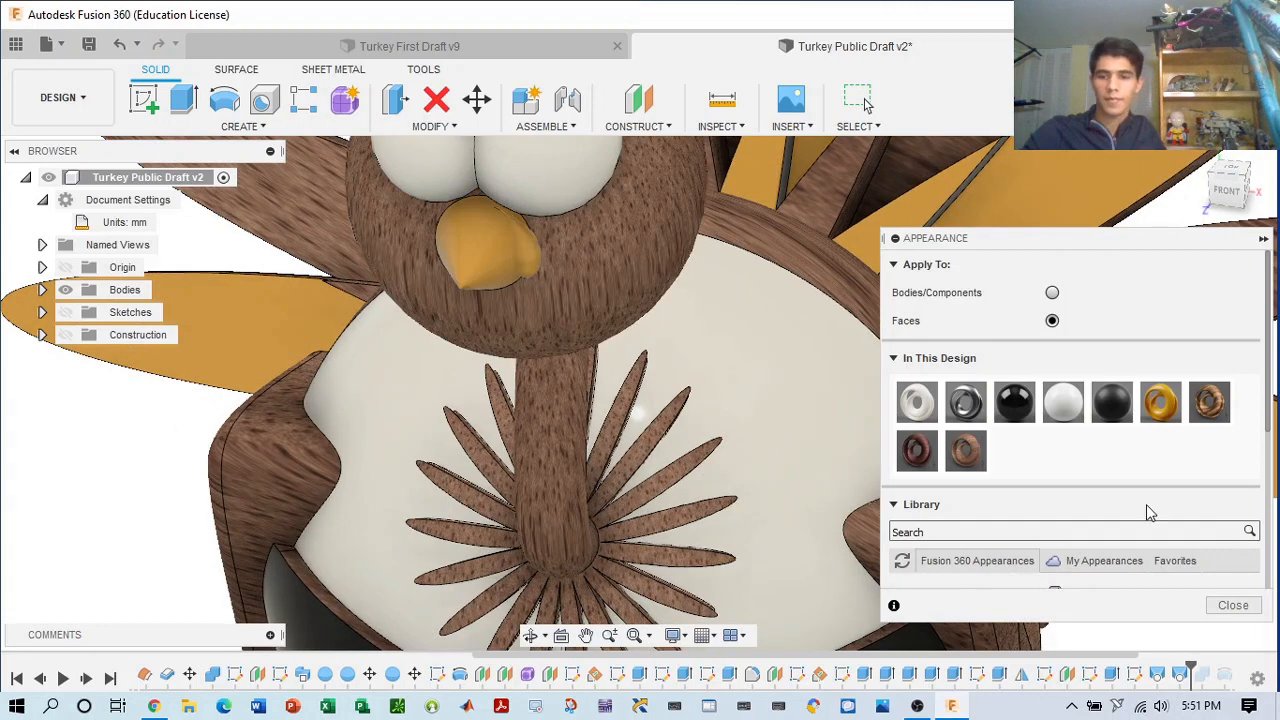
scroll(1034, 451, down, 5)
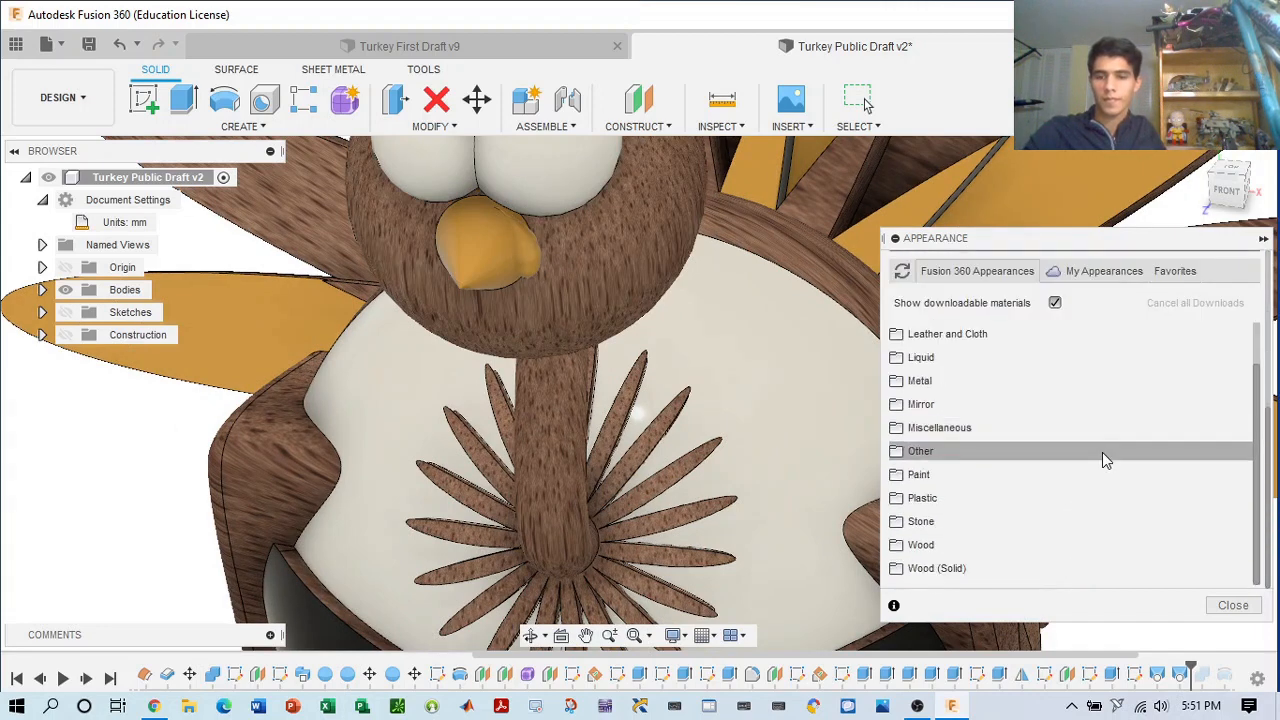
scroll(1026, 413, up, 3)
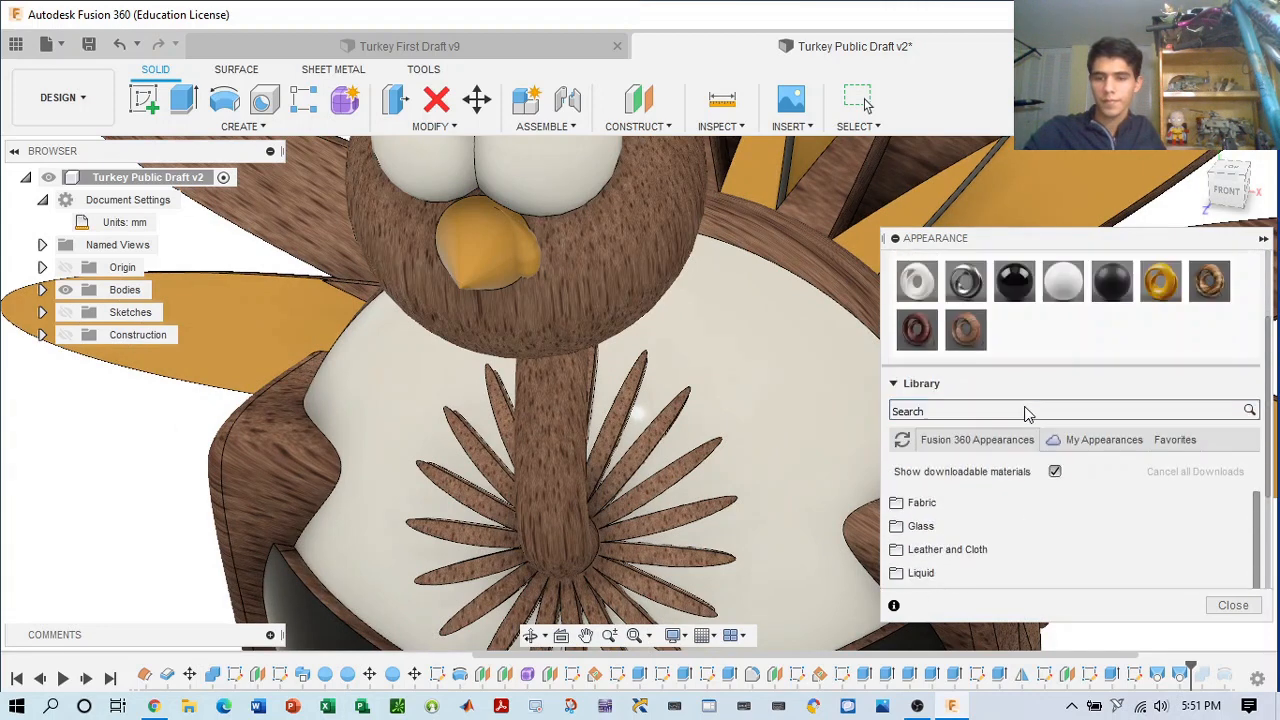
scroll(1020, 380, up, 2)
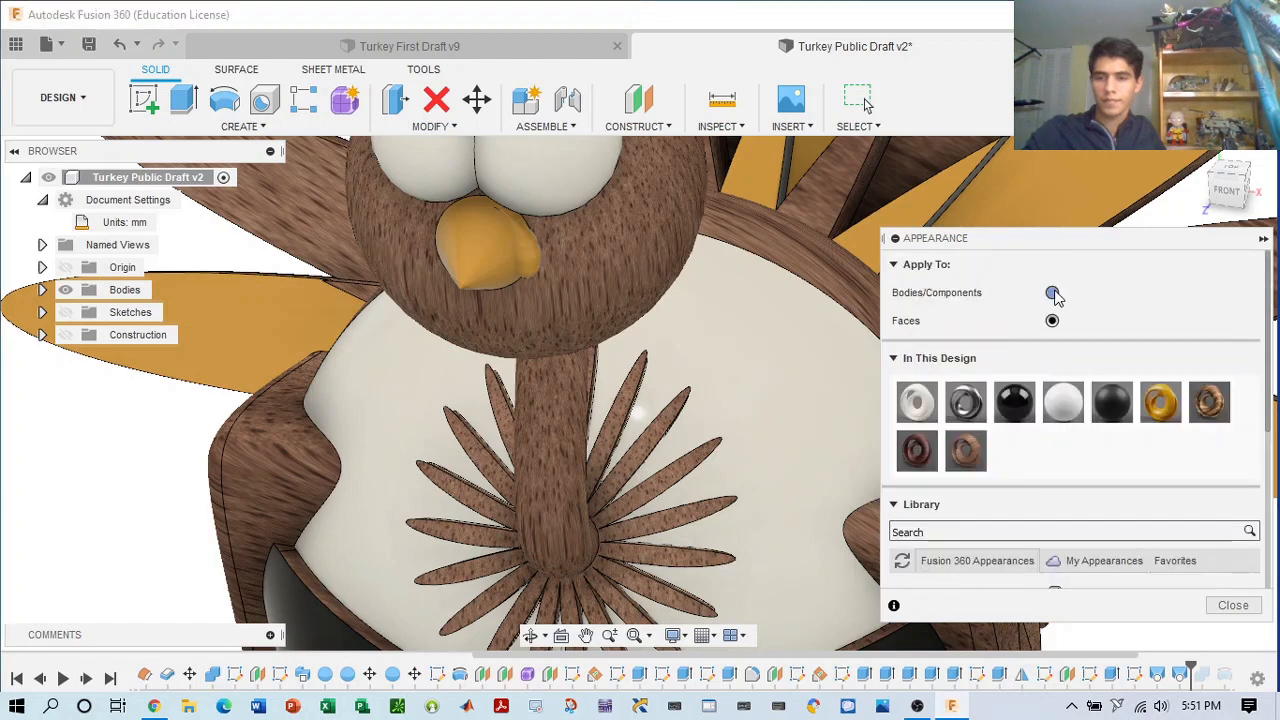
scroll(1073, 472, down, 5)
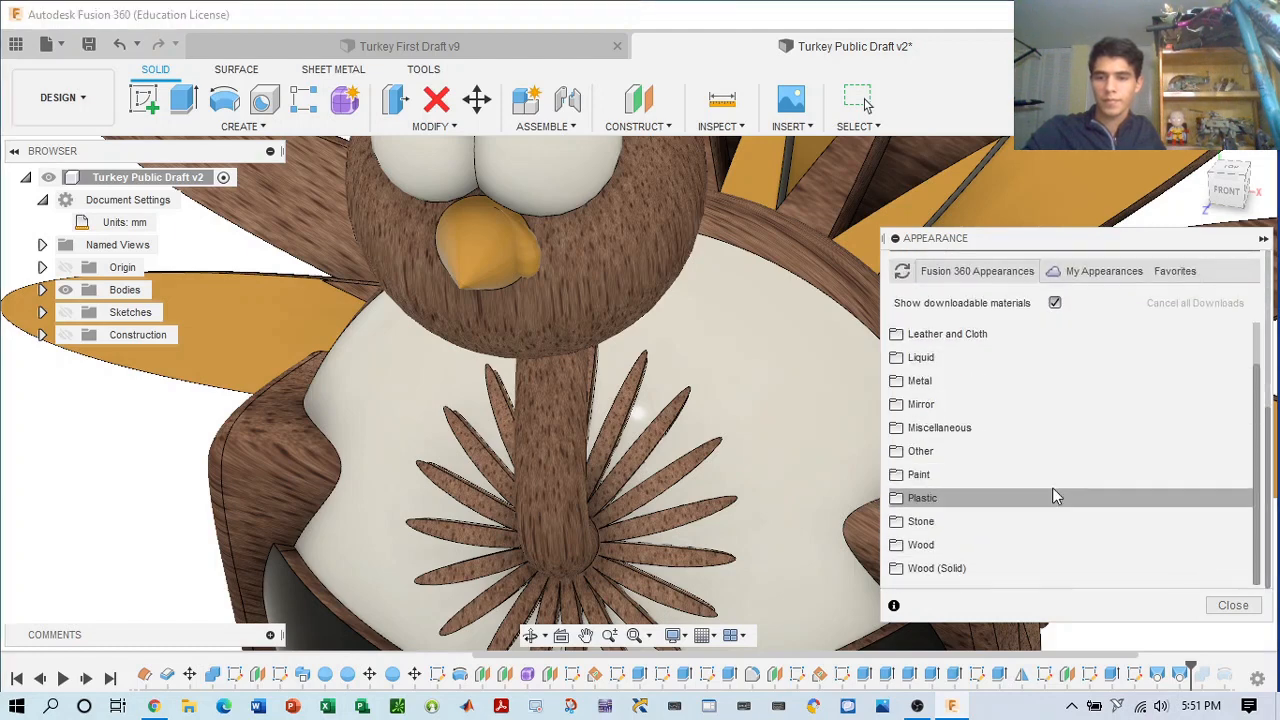
click(905, 568)
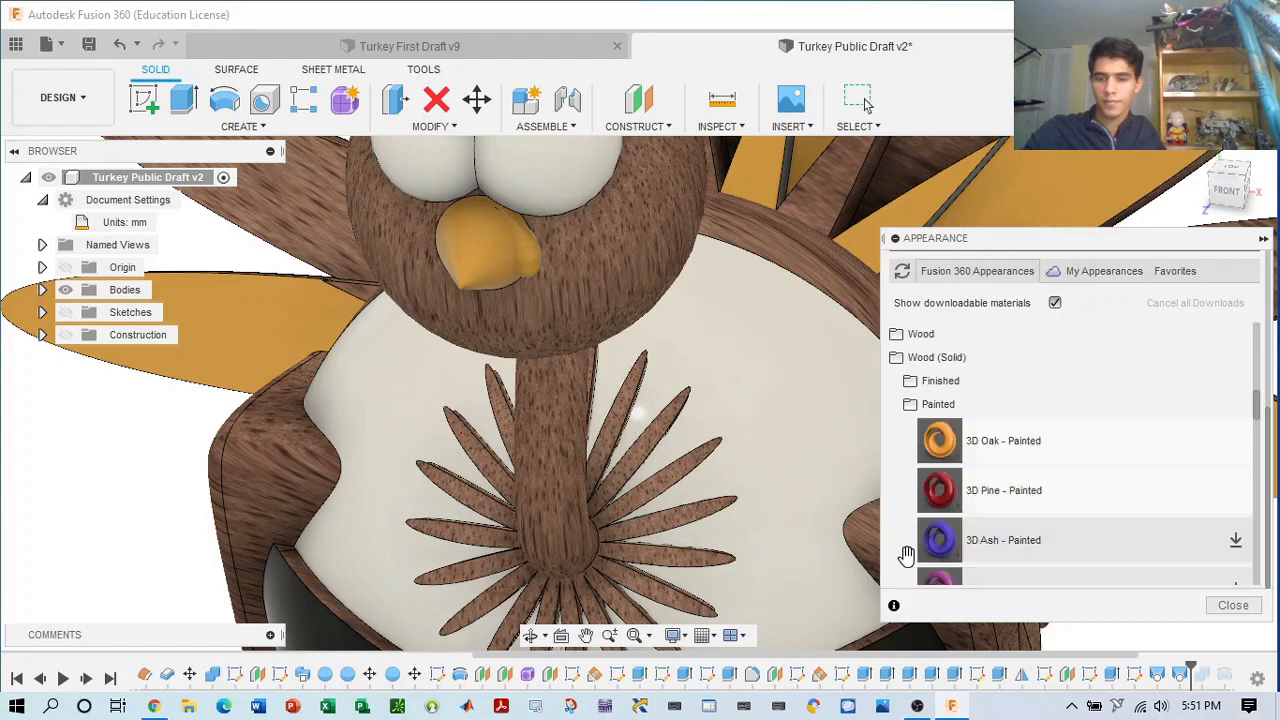
drag(935, 490, 385, 246)
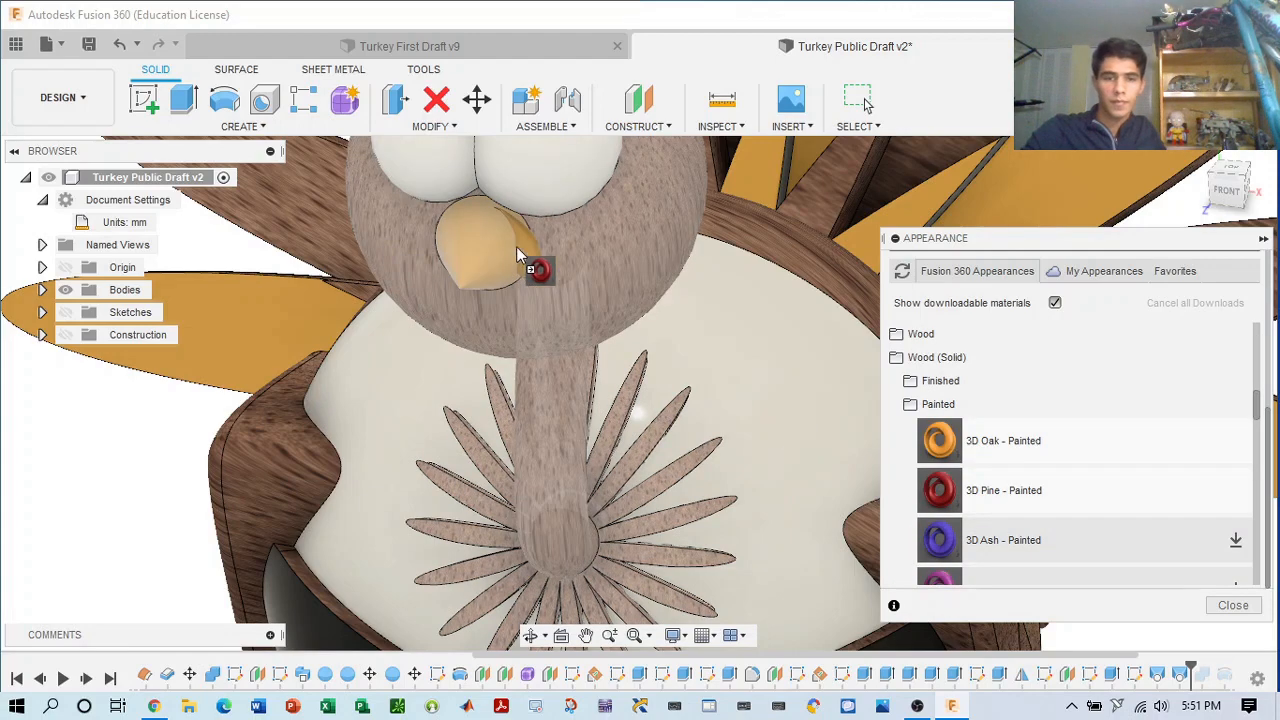
mouse_move(516, 246)
mouse_down()
mouse_move(529, 241)
mouse_move(534, 255)
mouse_up()
scroll(812, 275, down, 2)
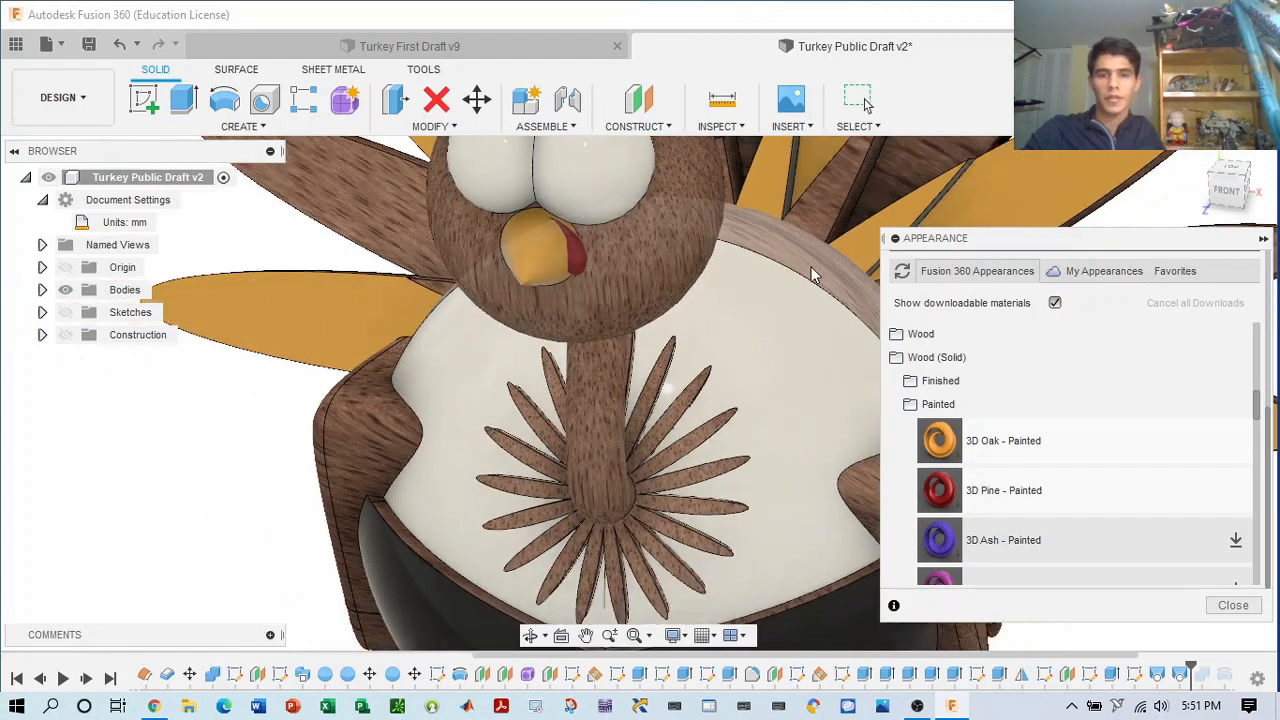
- Apply Paint - Enamel Glossy (Black) to the narrow side faces of the inner feather in front of the lowest gold feather on the model's left side
scroll(812, 275, down, 5)
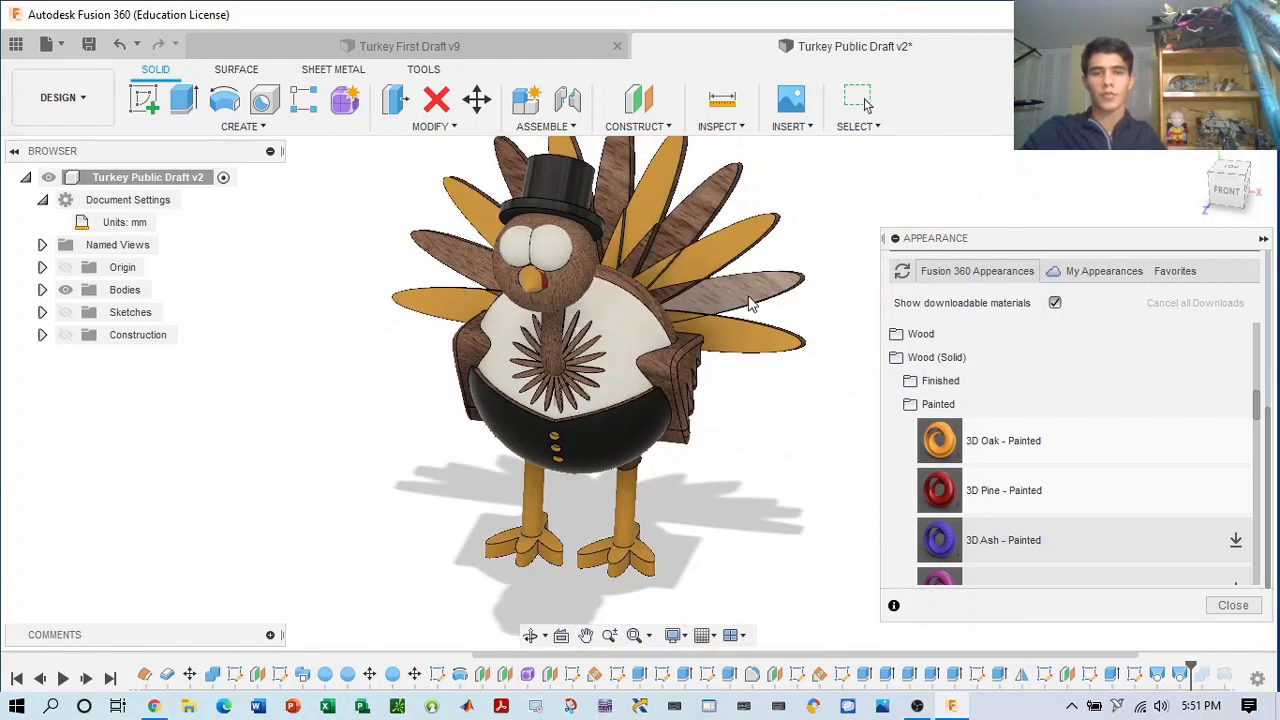
scroll(752, 304, down, 1)
drag(1240, 189, 1178, 180)
scroll(709, 327, up, 6)
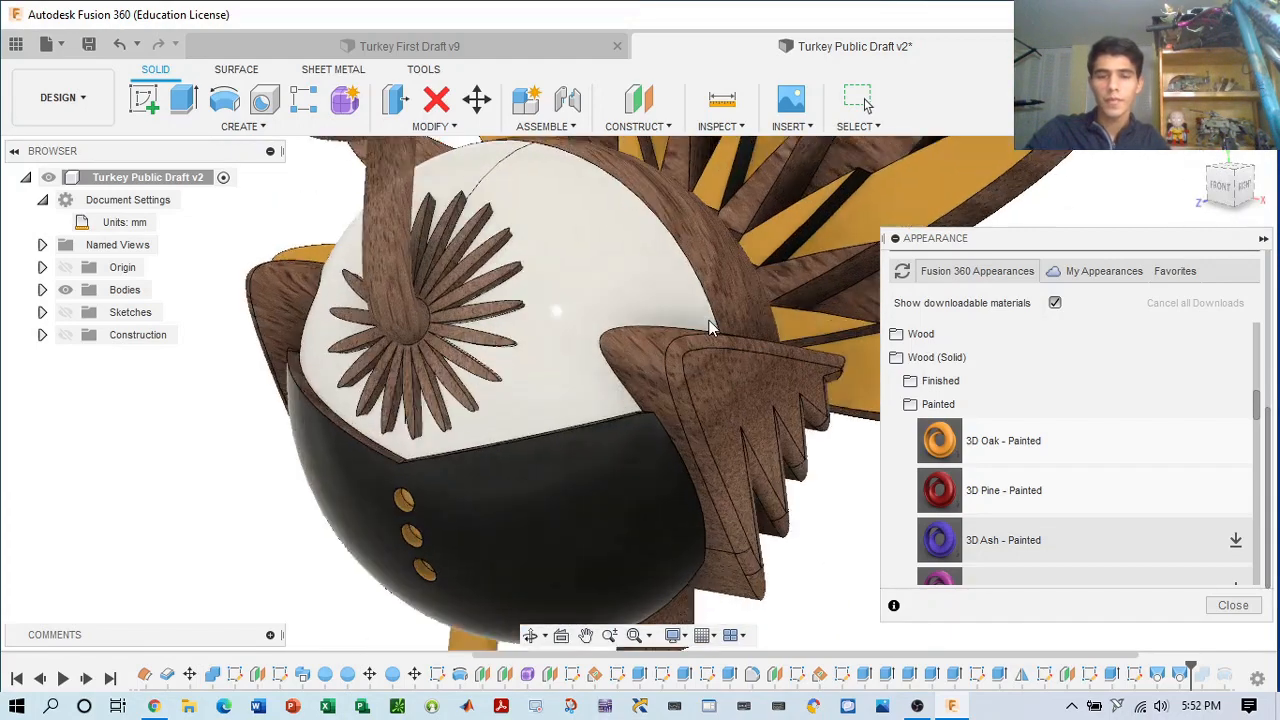
scroll(709, 327, up, 8)
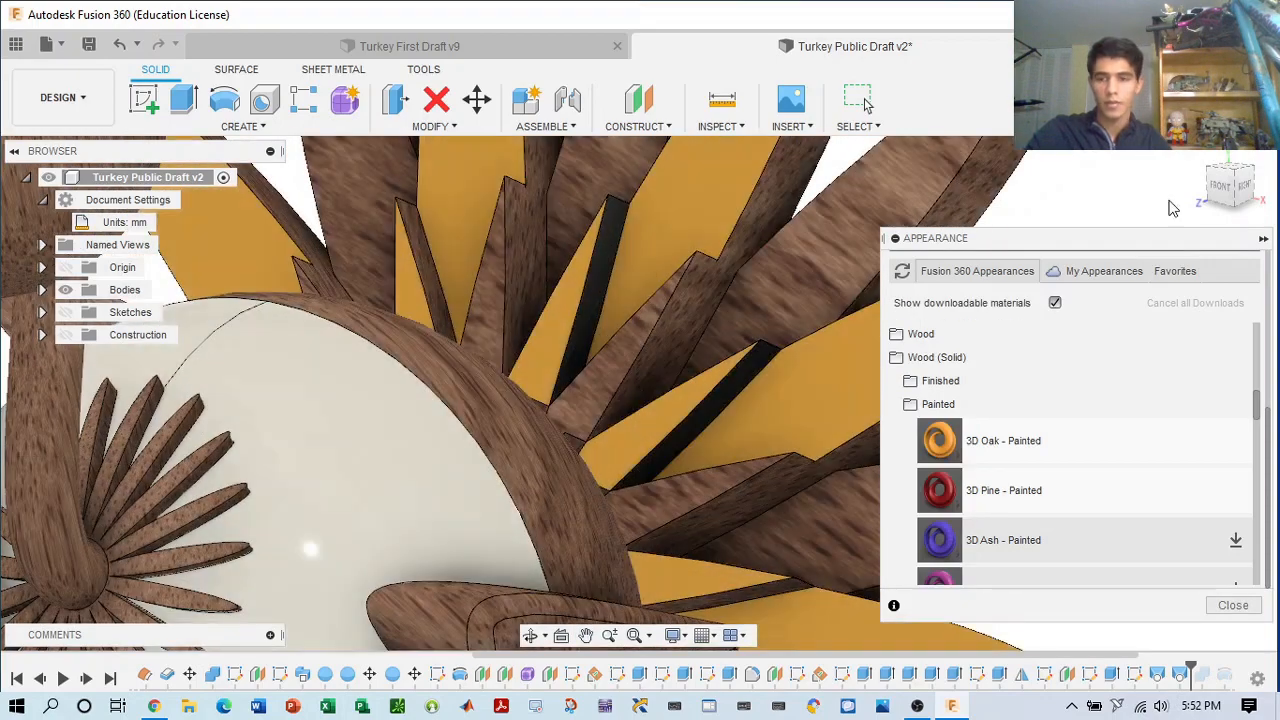
mouse_move(1222, 188)
mouse_down()
mouse_move(1268, 187)
mouse_move(1178, 214)
mouse_move(1274, 178)
mouse_move(1248, 218)
mouse_move(1258, 186)
mouse_up()
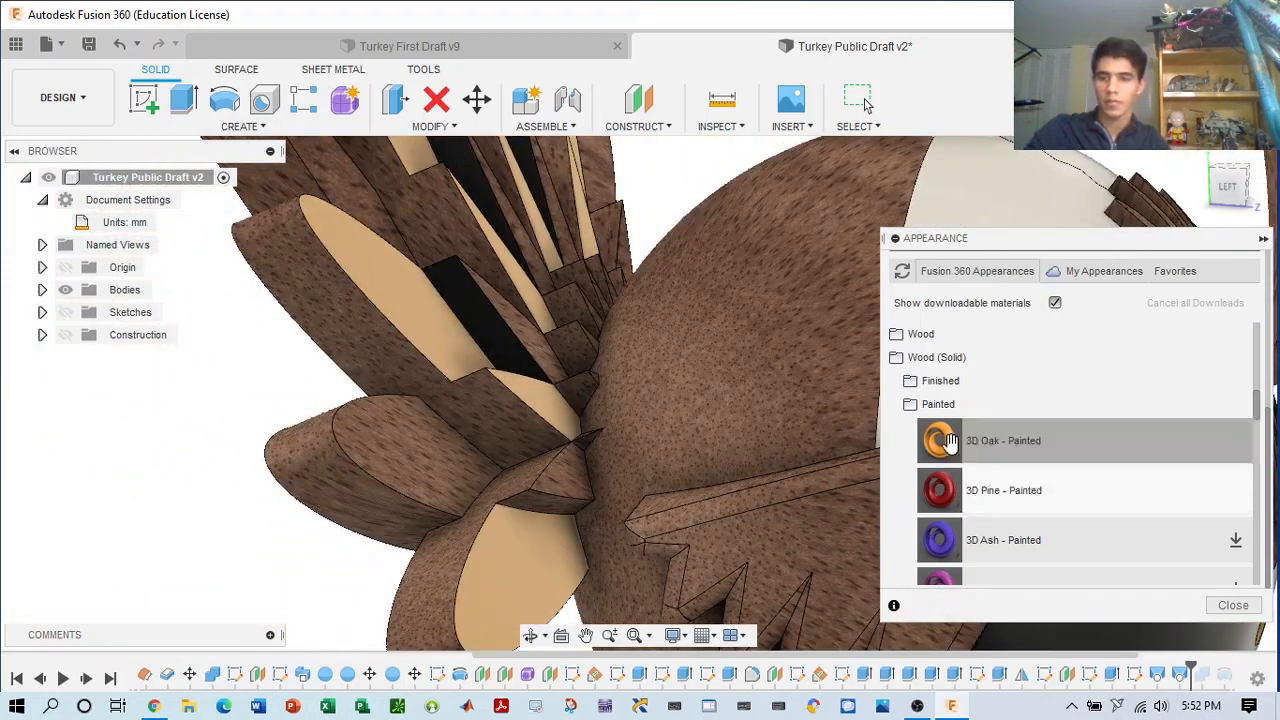
scroll(1240, 375, up, 5)
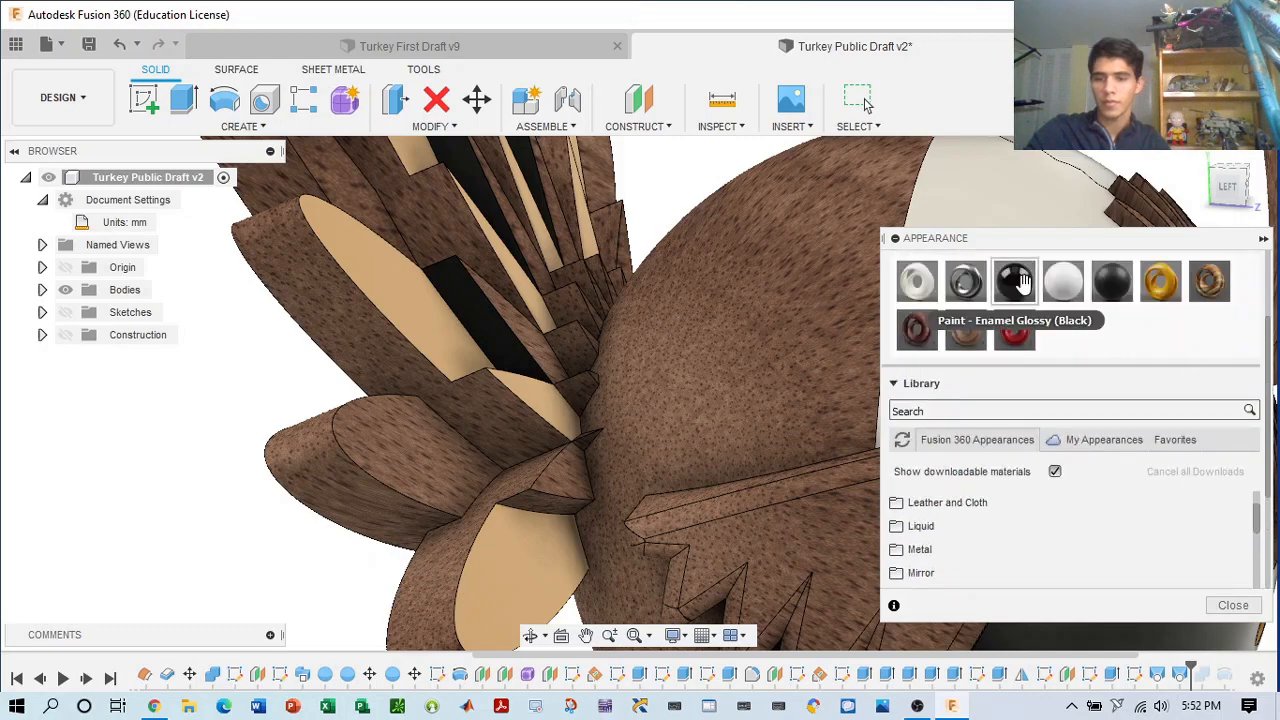
scroll(1039, 314, up, 2)
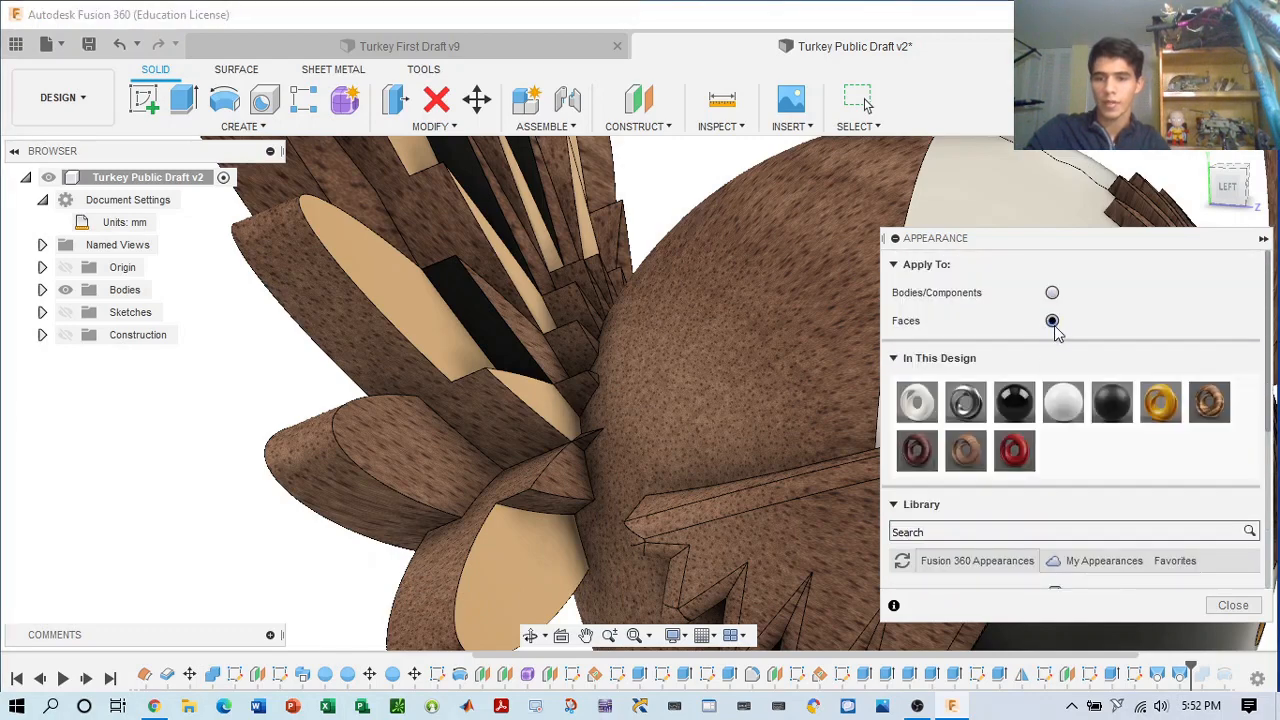
scroll(440, 580, up, 5)
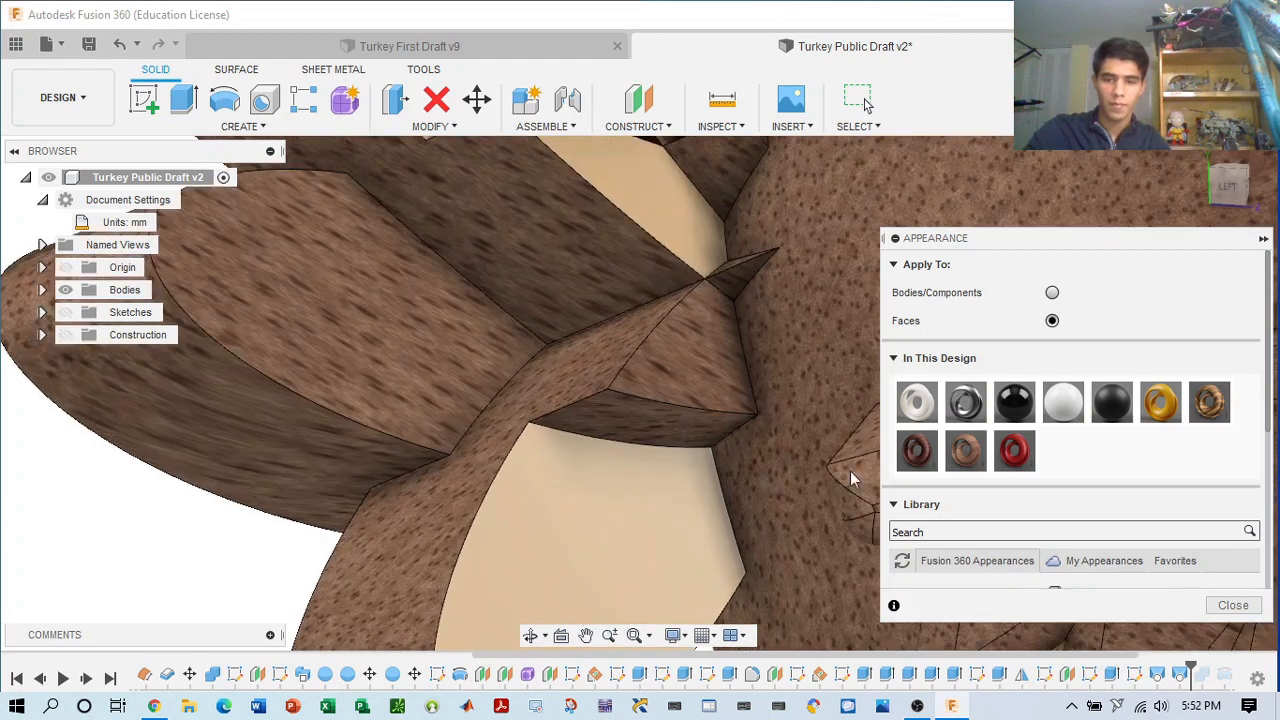
drag(1014, 401, 697, 441)
scroll(730, 442, down, 2)
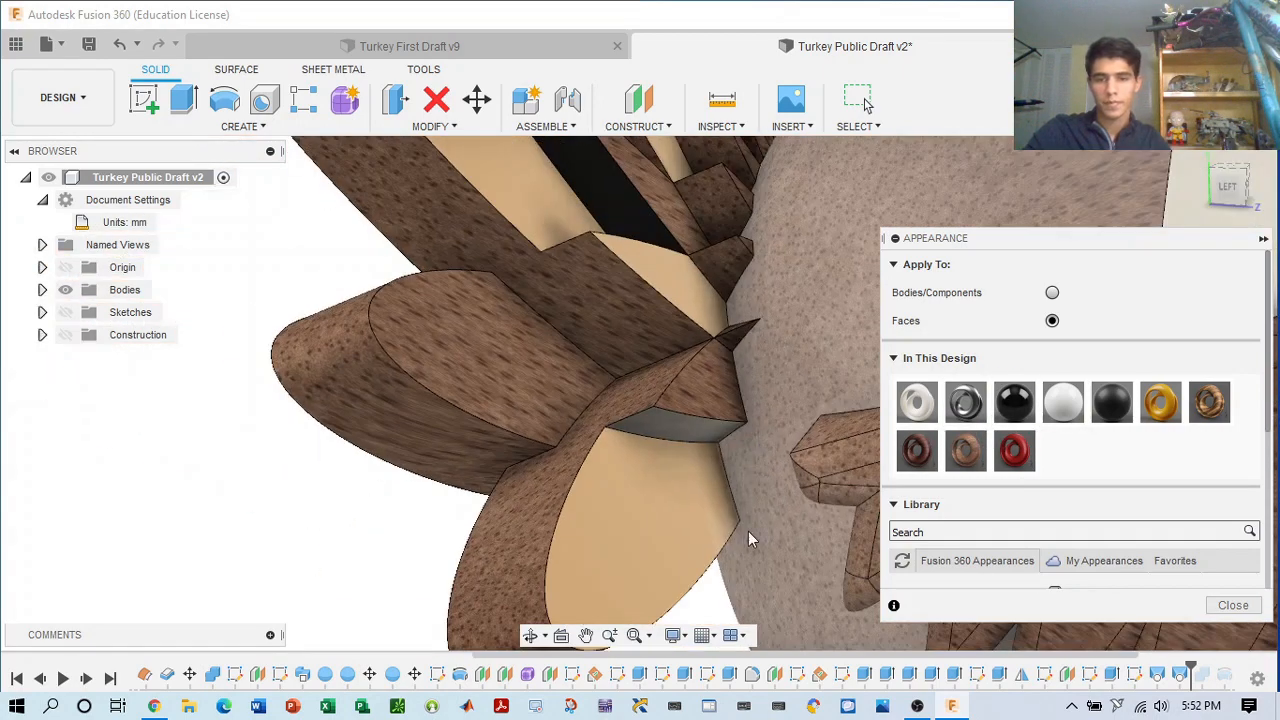
scroll(748, 531, down, 4)
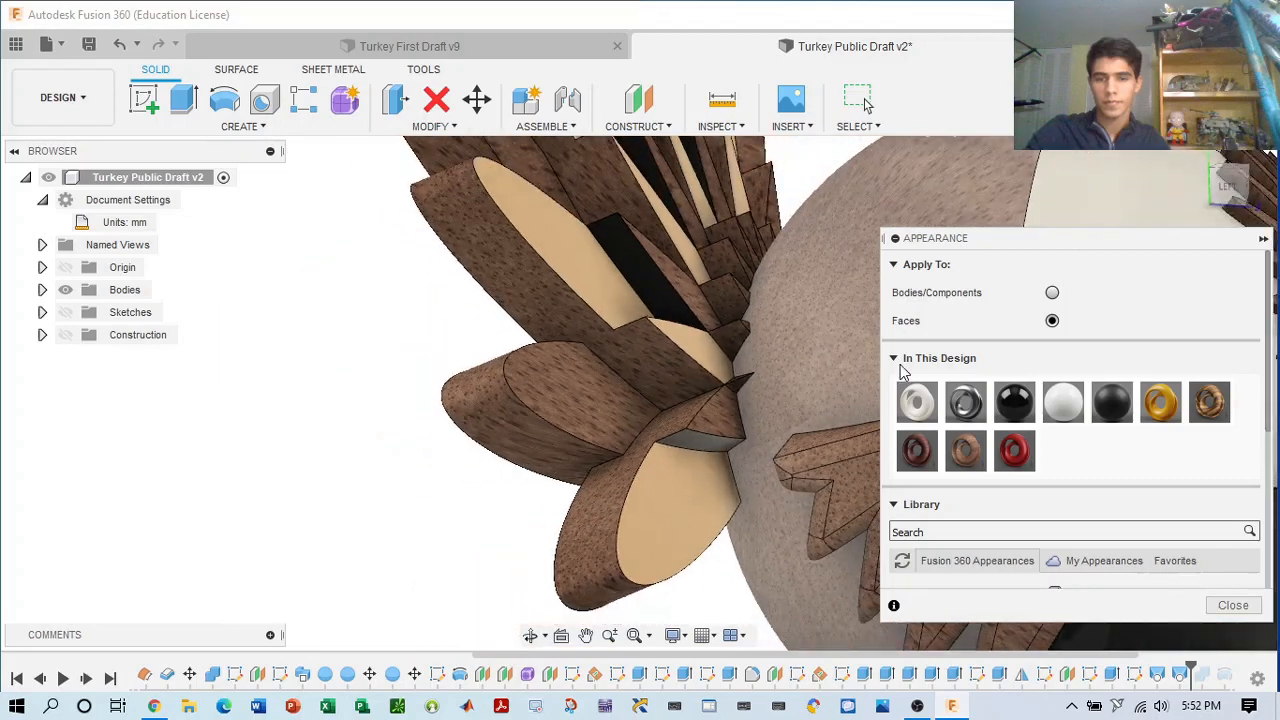
mouse_move(1229, 186)
mouse_down()
mouse_move(1205, 245)
mouse_move(1155, 245)
mouse_move(1165, 228)
mouse_move(1160, 242)
mouse_move(1195, 228)
mouse_move(1170, 285)
mouse_move(1236, 190)
mouse_up()
drag(1022, 402, 568, 393)
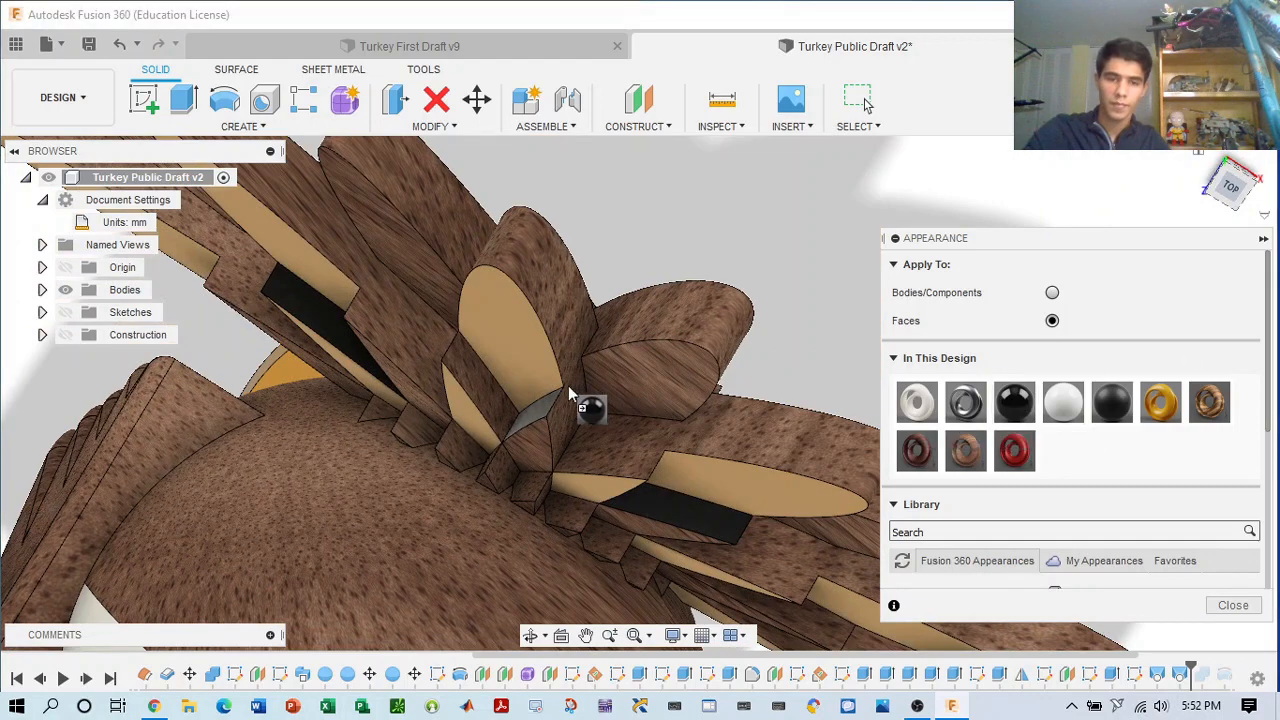
drag(480, 390, 482, 391)
mouse_move(781, 609)
middle_down()
mouse_move(621, 364)
mouse_move(607, 272)
middle_up()
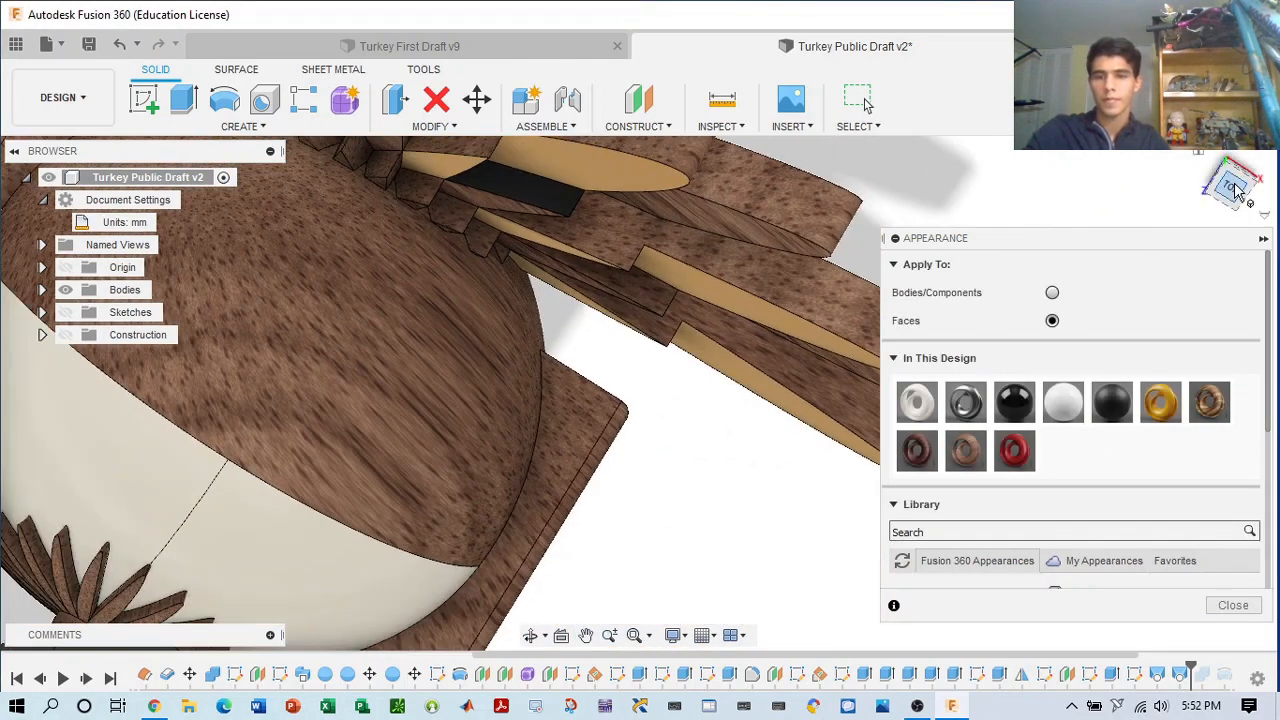
- Apply Paint - Enamel Glossy (Black) to the narrow side face between the gold surfaces of the lowest feather on the model's right side
mouse_move(1228, 186)
mouse_down()
mouse_move(1190, 153)
mouse_move(1245, 150)
mouse_move(1130, 130)
mouse_move(1115, 112)
mouse_up()
scroll(687, 475, up, 5)
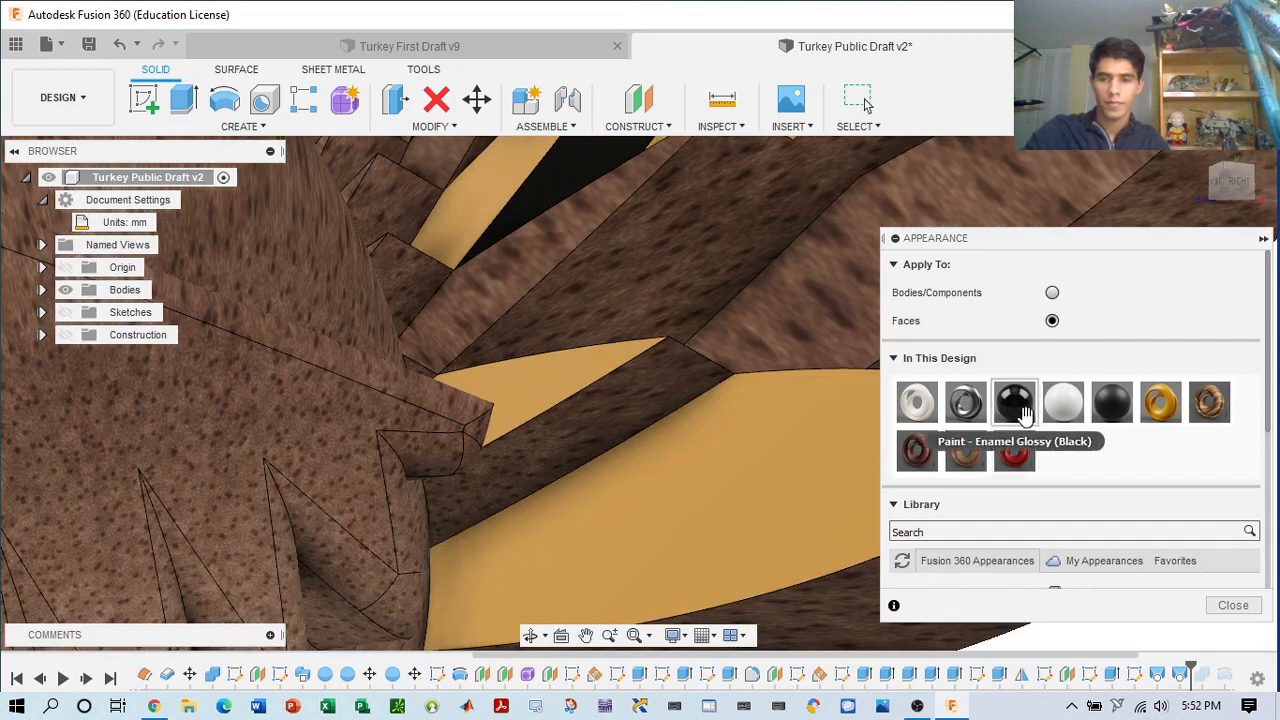
drag(1014, 402, 594, 423)
scroll(680, 437, down, 5)
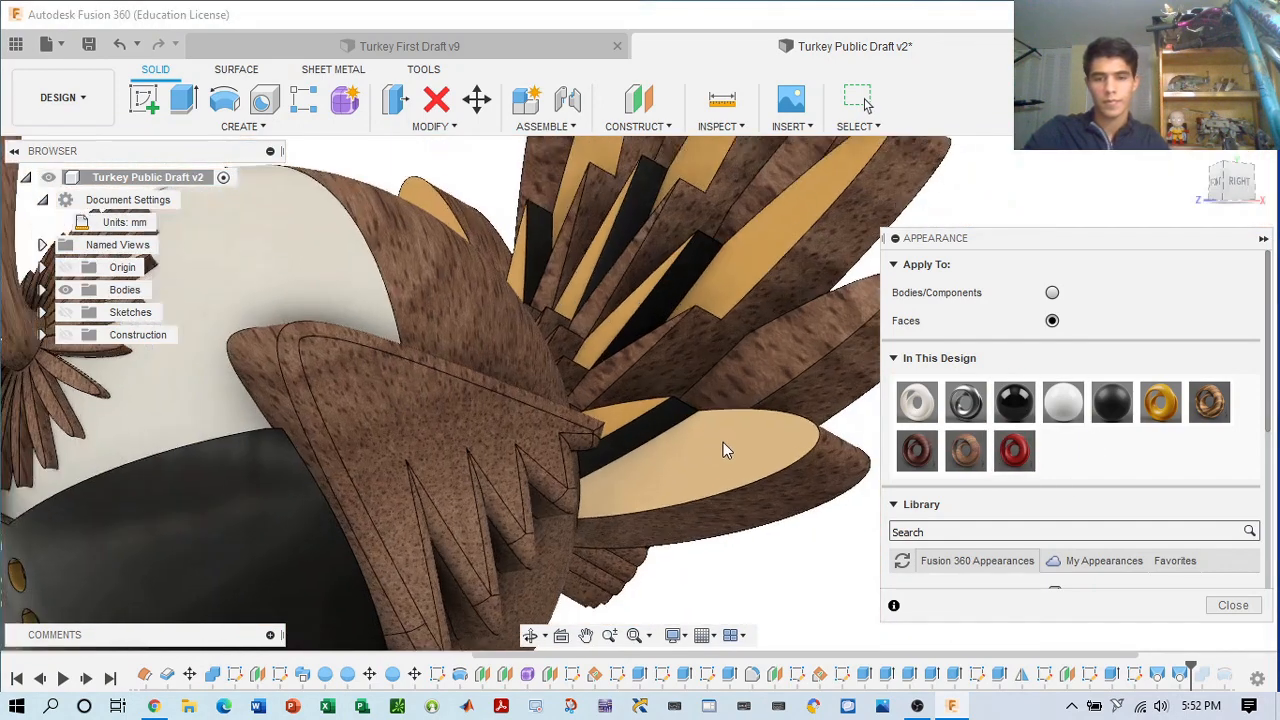
- Examine the colored turkey from the side, the front and both front corners to check its appearances
scroll(732, 463, down, 5)
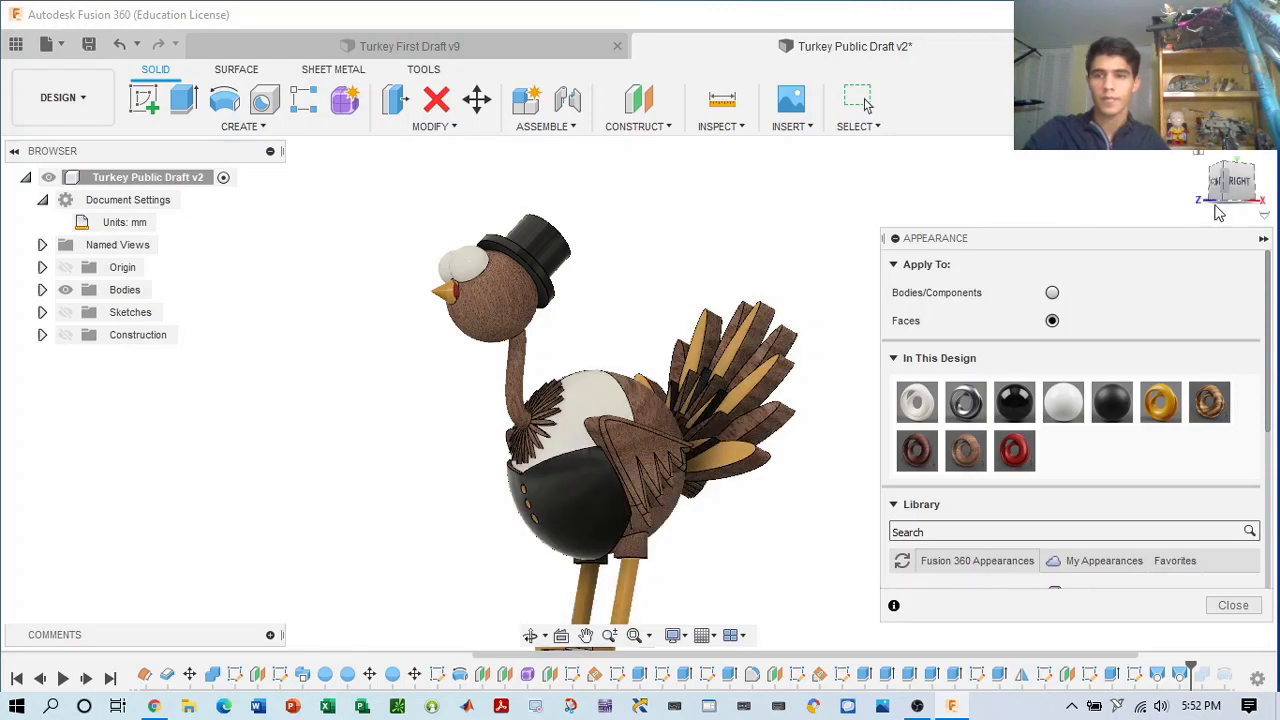
shift+middle_drag(1218, 212, 940, 220)
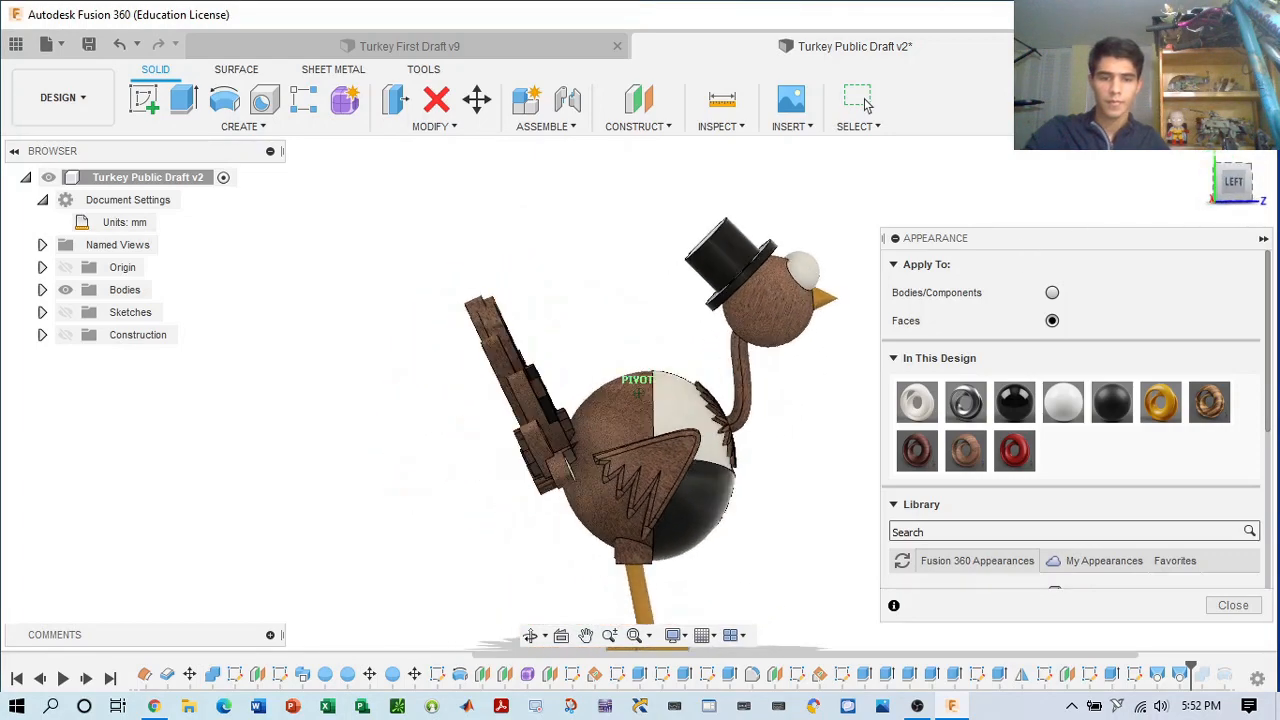
shift+middle_drag(864, 98, 864, 98)
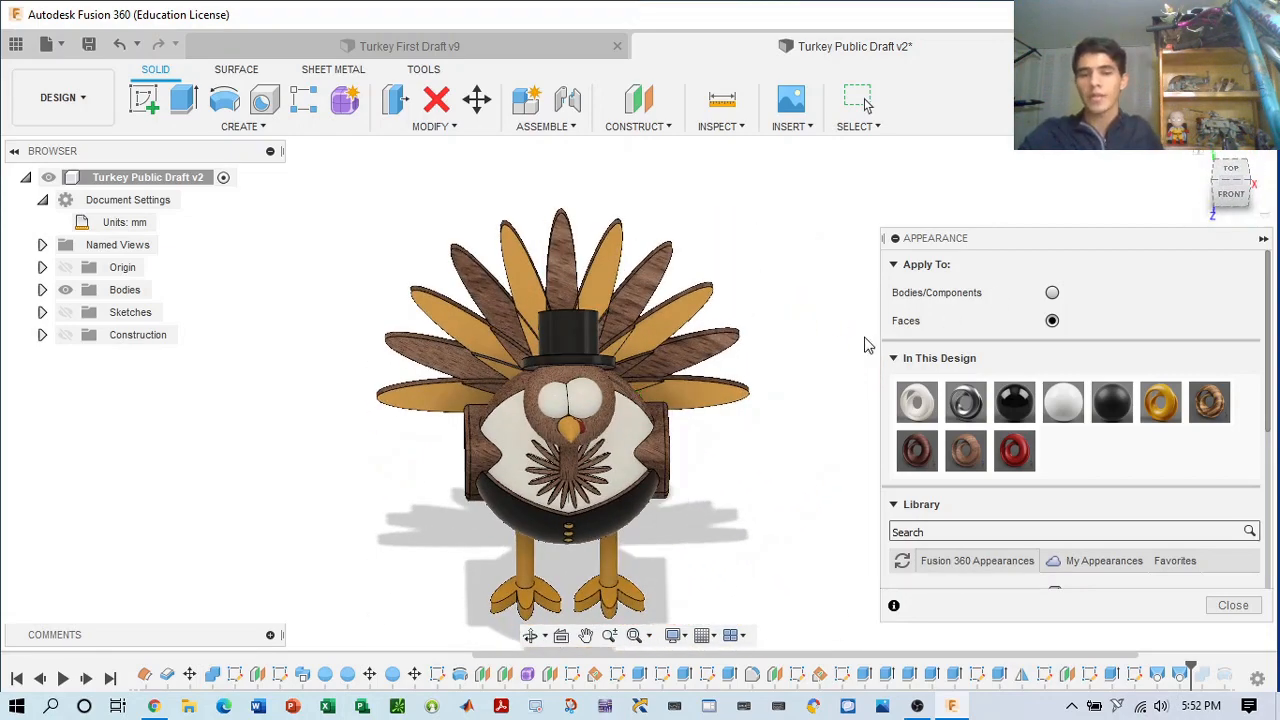
click(1253, 181)
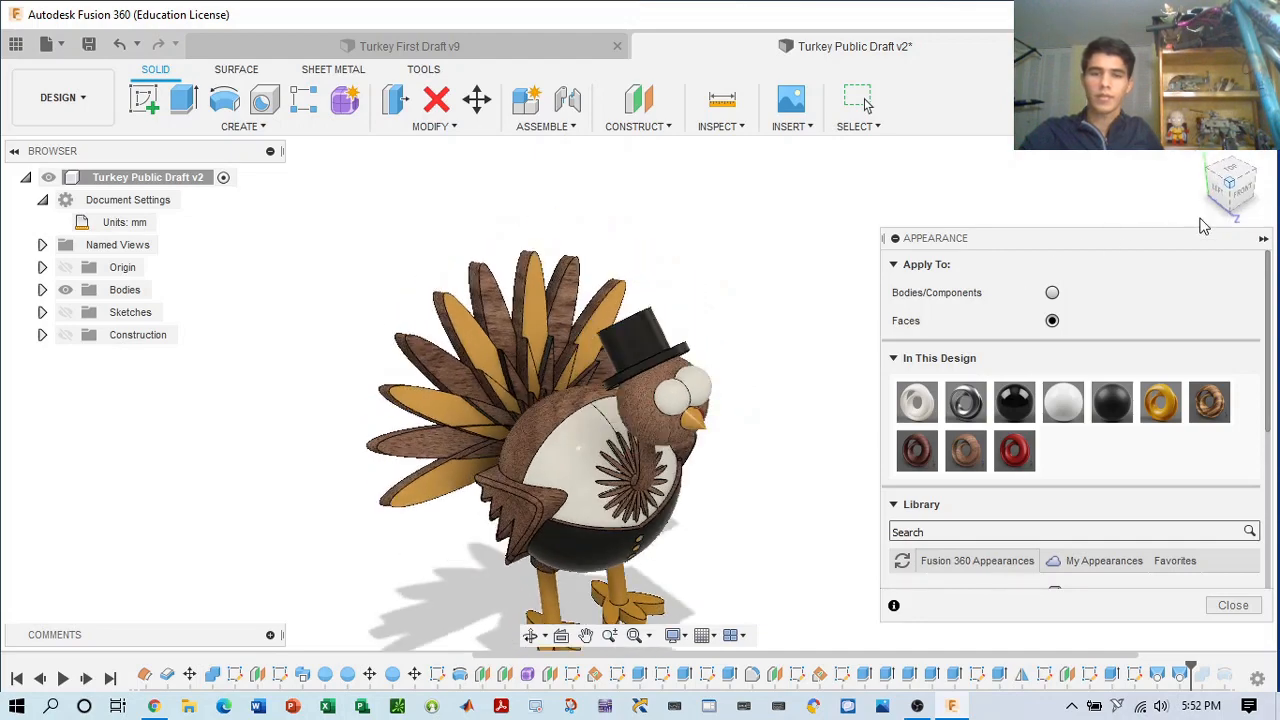
click(1254, 173)
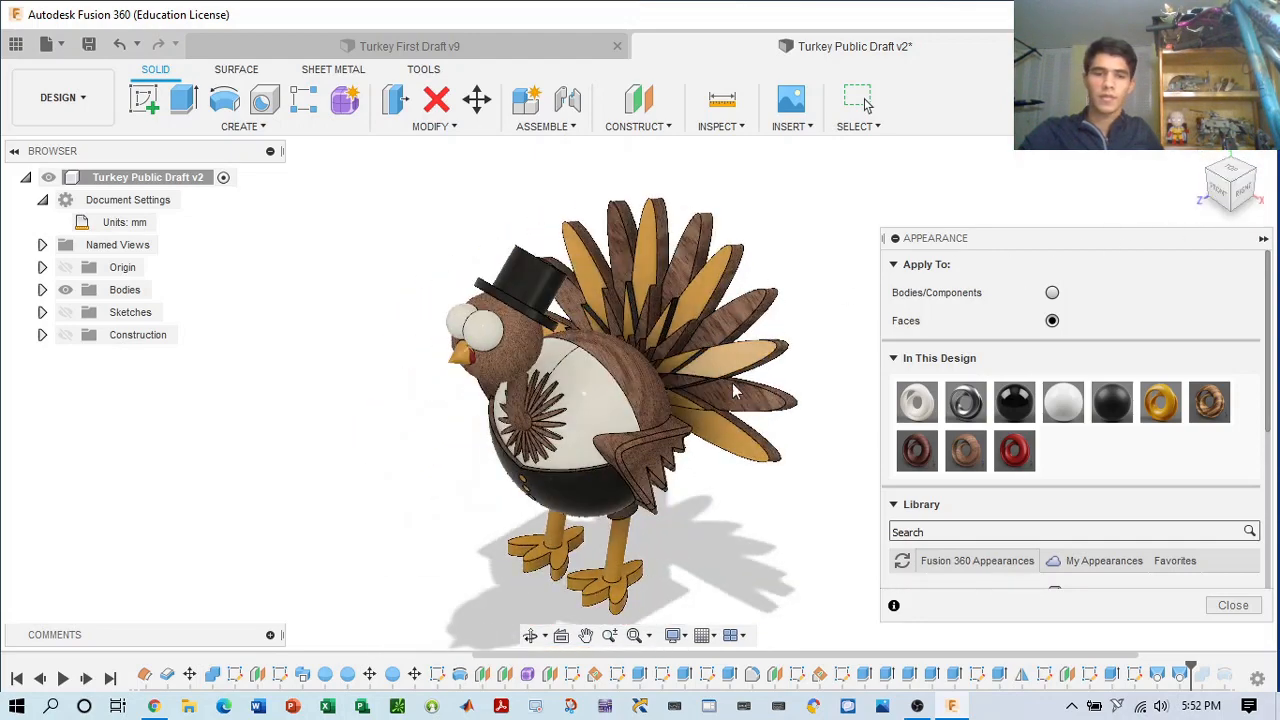
scroll(692, 420, up, 3)
middle_drag(646, 543, 760, 390)
scroll(692, 371, down, 3)
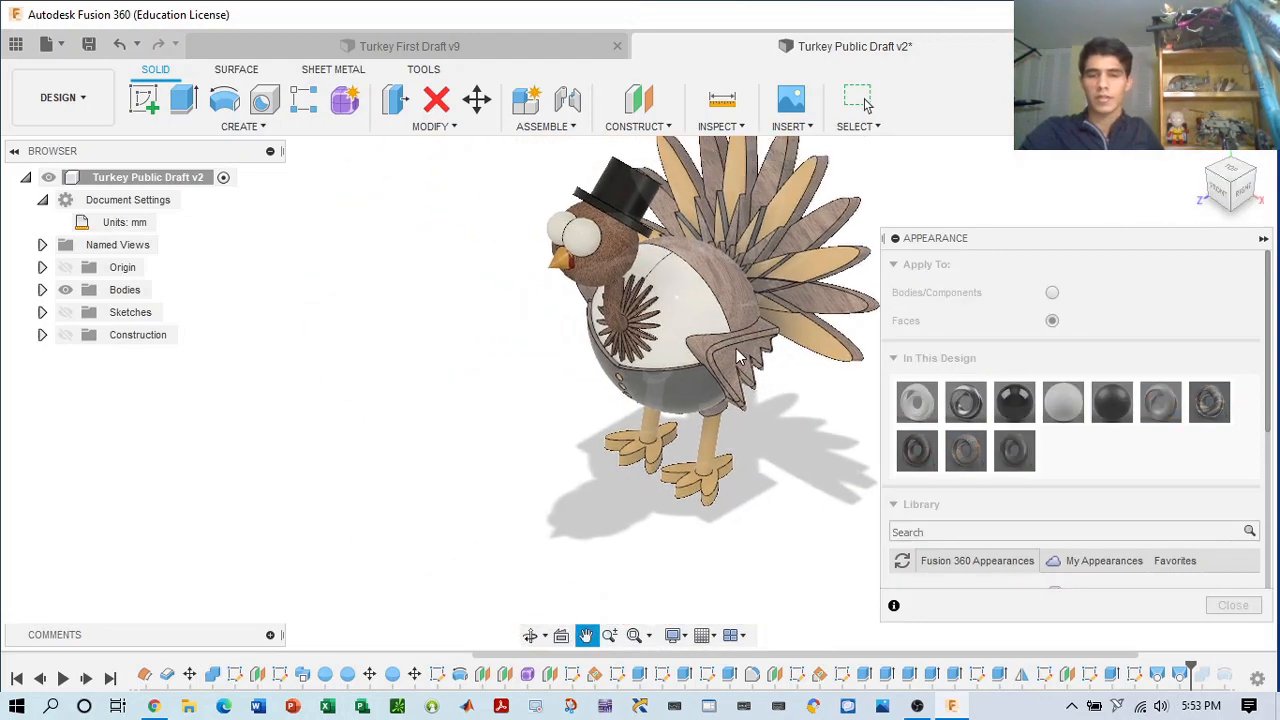
scroll(743, 345, up, 2)
scroll(740, 335, down, 2)
middle_drag(738, 326, 667, 358)
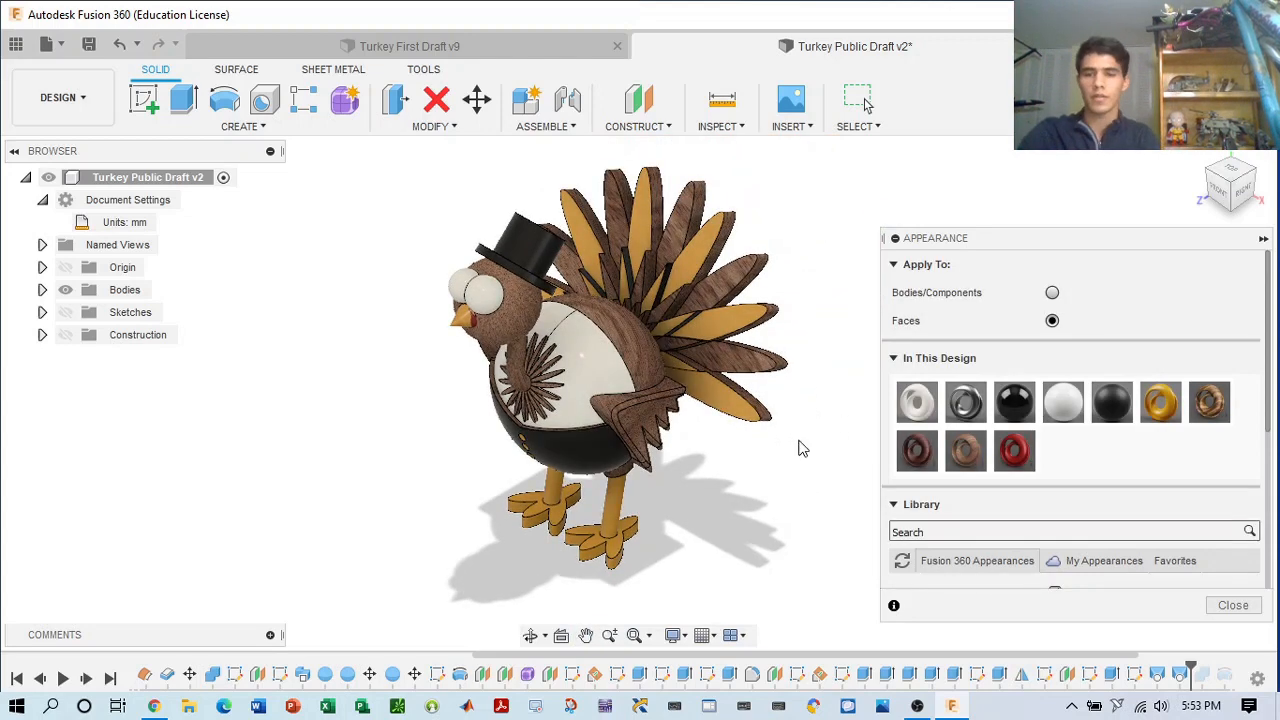
- Finish editing appearances, switch to the Render workspace and list its scene setup commands
click(1233, 605)
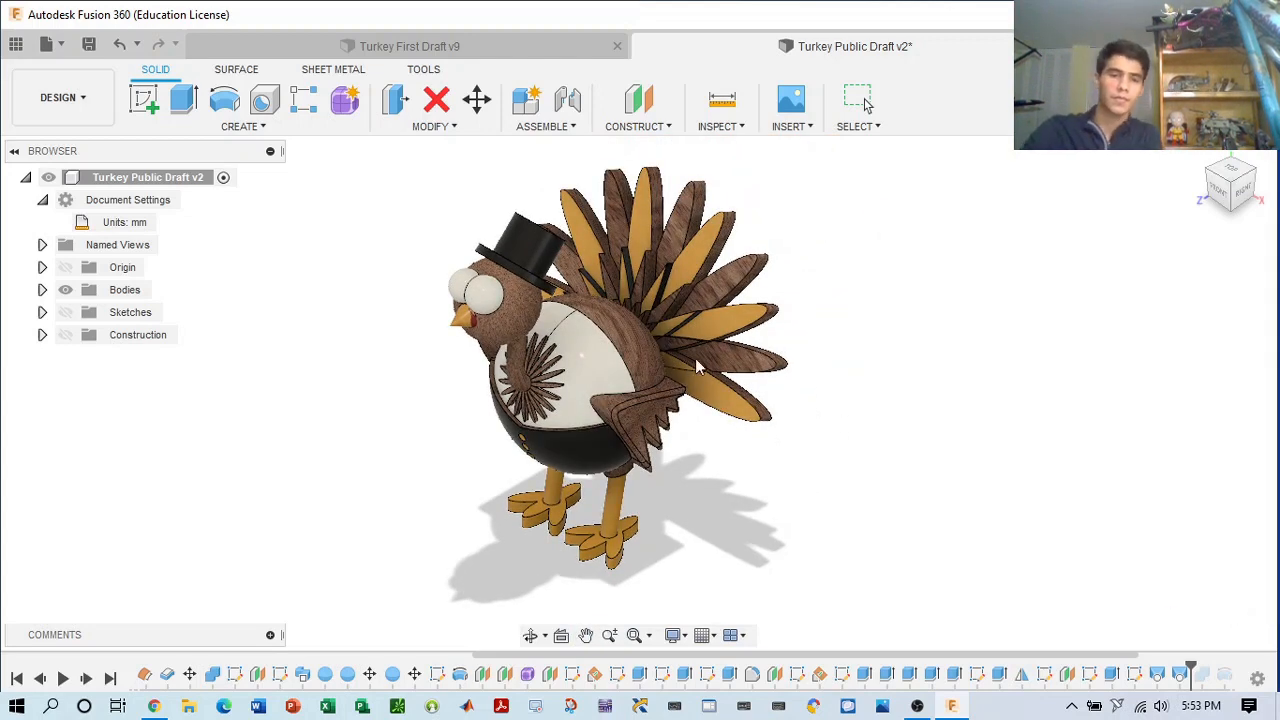
click(84, 97)
click(60, 208)
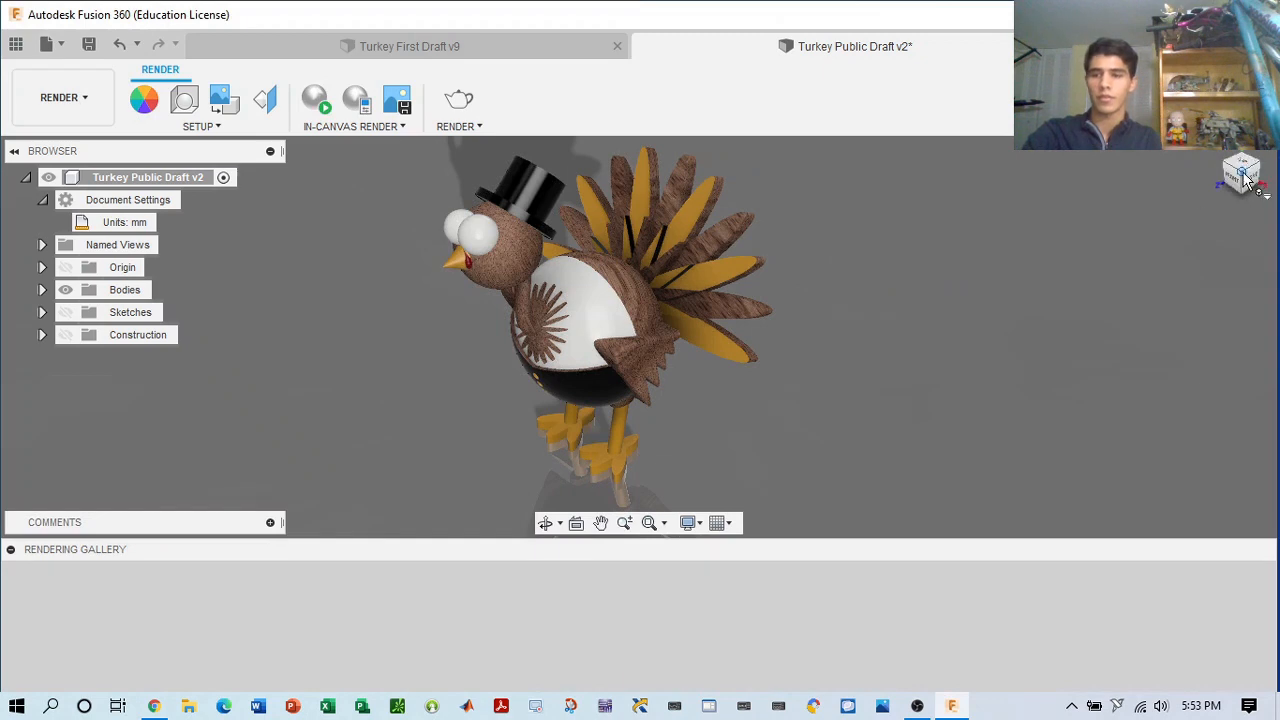
mouse_move(1244, 174)
mouse_down()
mouse_move(1268, 142)
mouse_move(1228, 150)
mouse_move(1252, 128)
mouse_move(1268, 160)
mouse_move(1256, 172)
mouse_move(1186, 172)
mouse_move(1171, 188)
mouse_up()
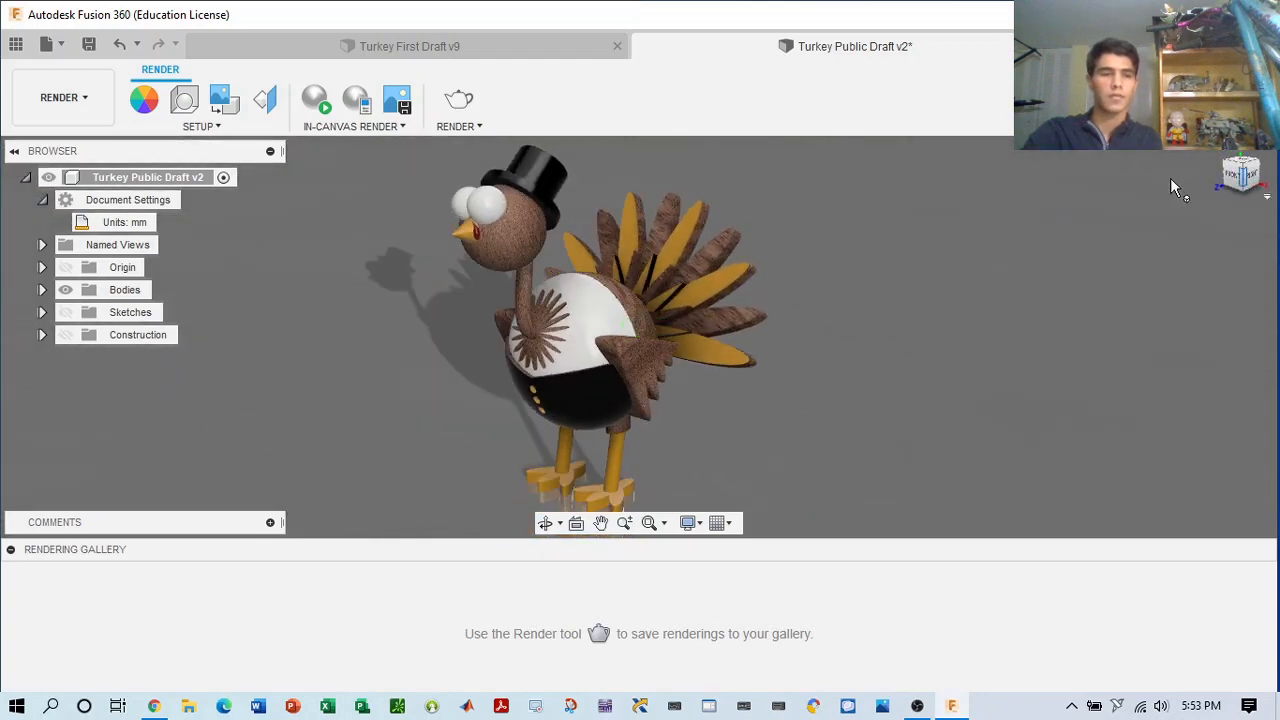
click(205, 126)
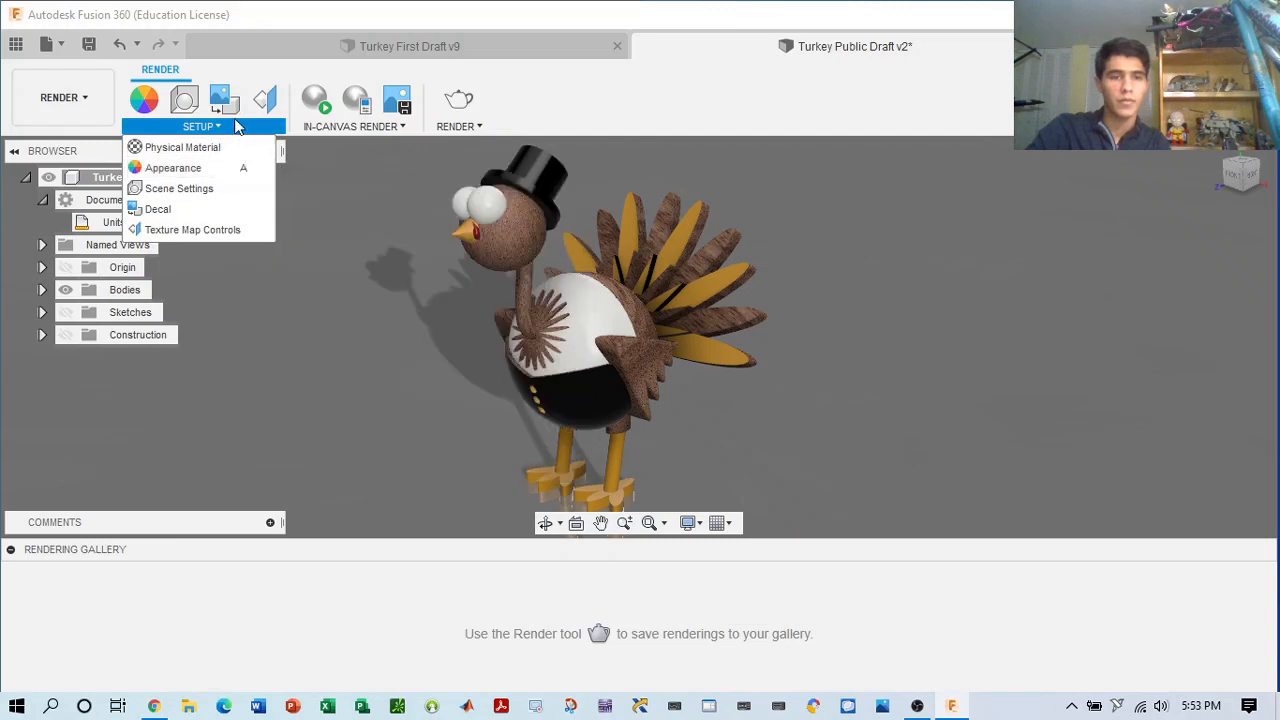
- Adjust the scene's environment brightness to about 1594 lx and close the scene settings
click(185, 100)
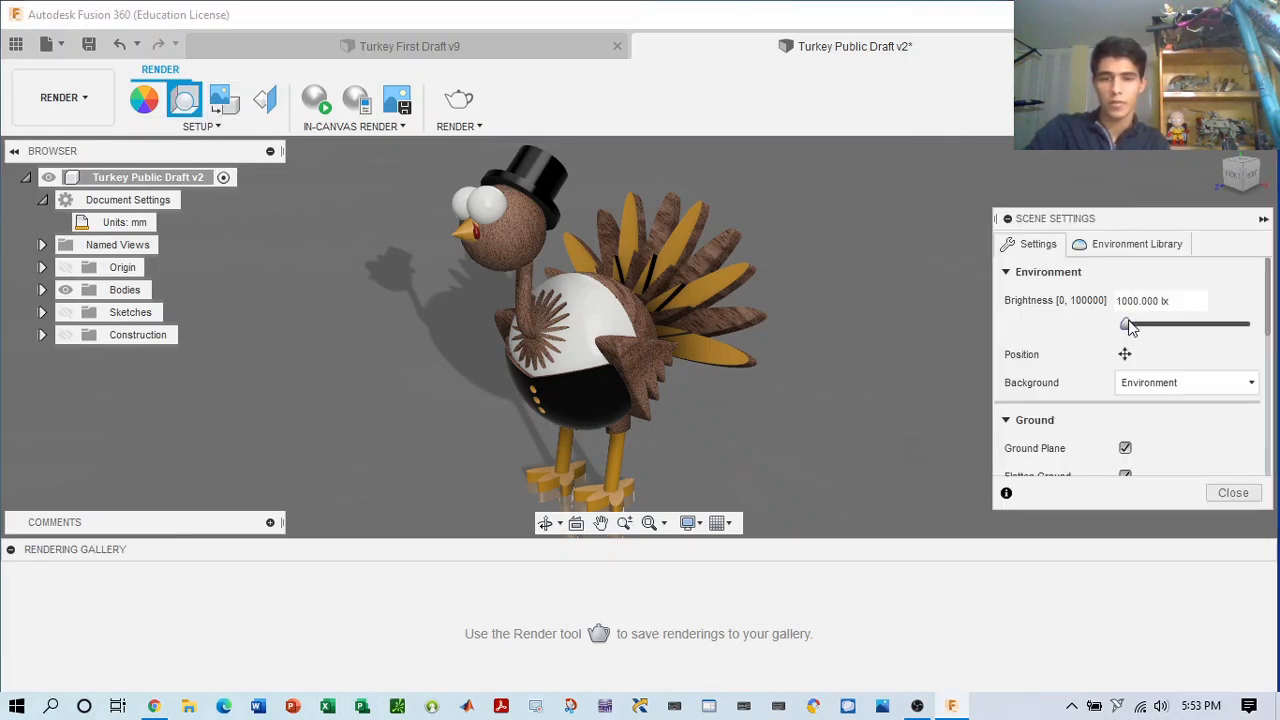
drag(1130, 328, 1057, 350)
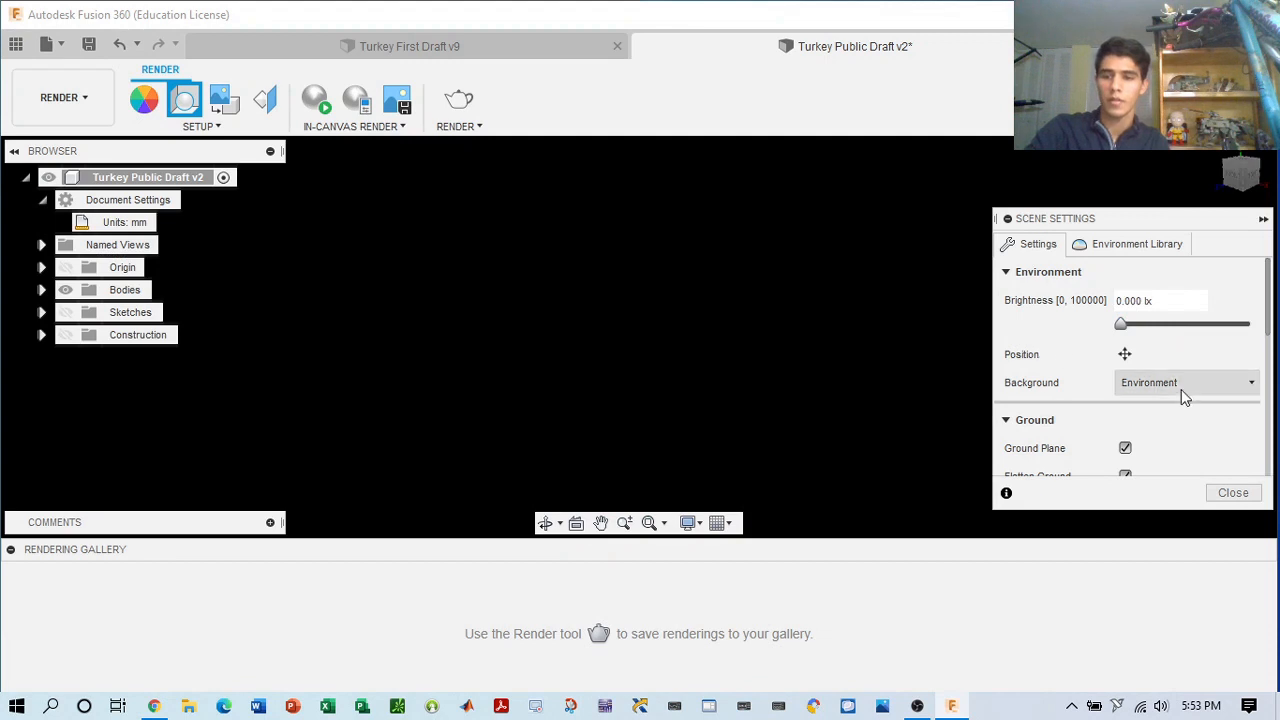
drag(1135, 332, 1156, 332)
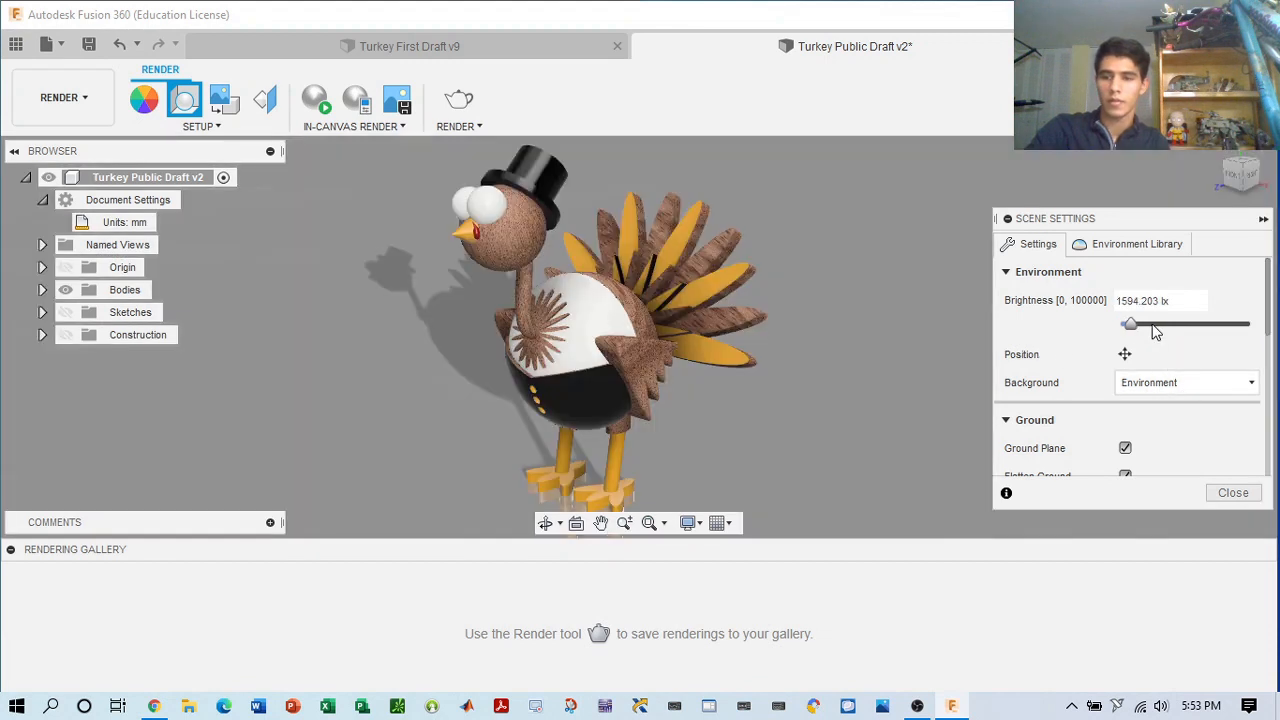
click(1236, 493)
- Reopen the scene settings and set the perspective camera's focal length to 90 mm
click(186, 104)
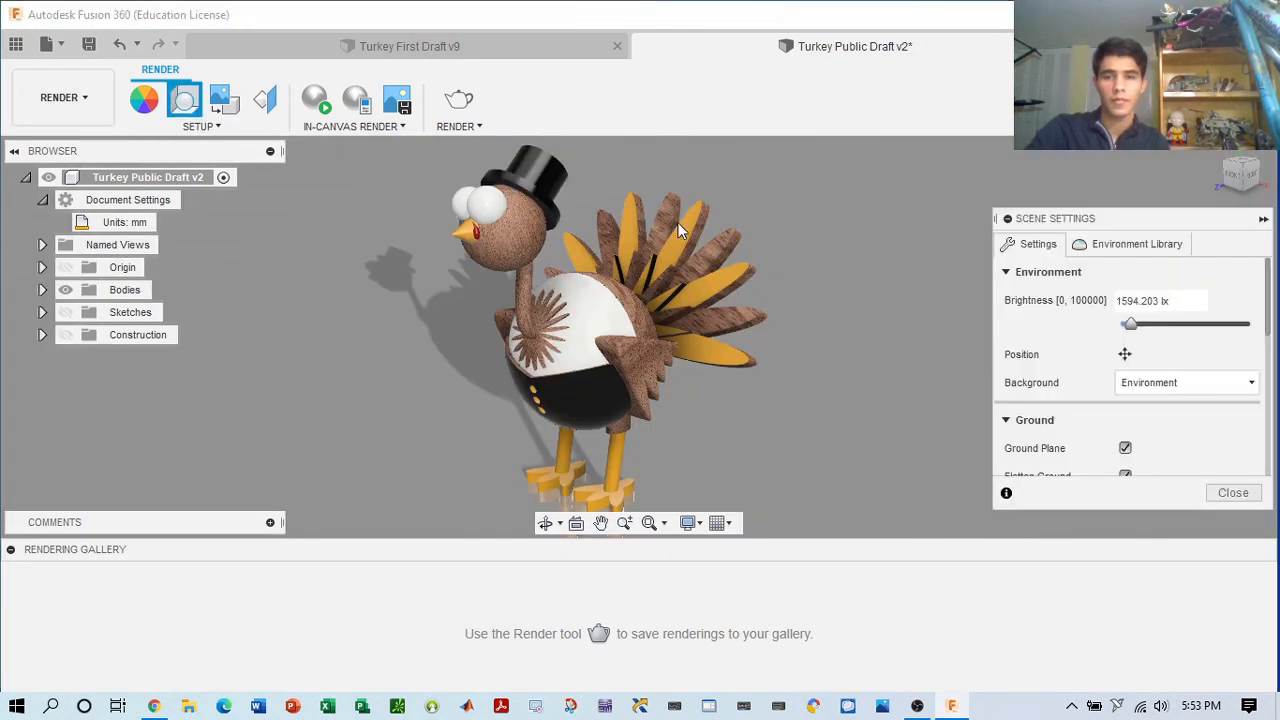
scroll(1181, 394, down, 1)
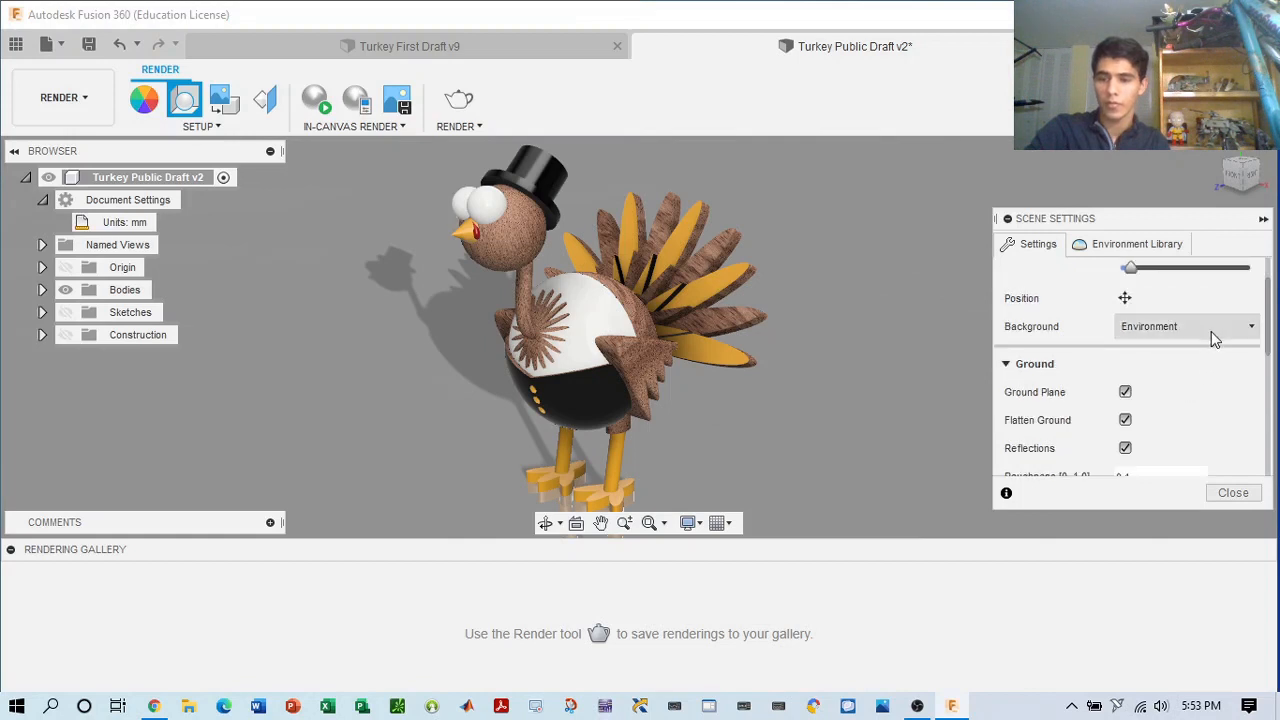
click(1180, 327)
click(1190, 330)
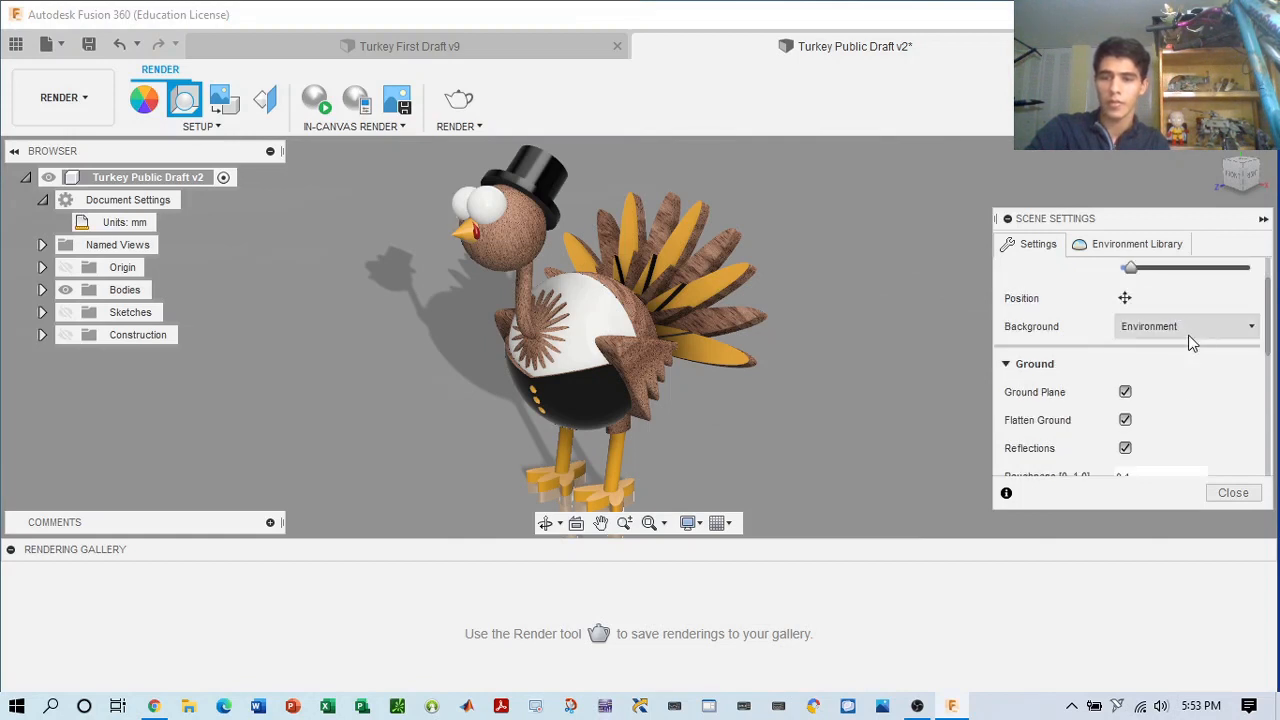
scroll(1118, 415, down, 3)
mouse_move(1175, 396)
mouse_down()
mouse_move(1208, 396)
mouse_move(1141, 396)
mouse_move(1175, 395)
mouse_up()
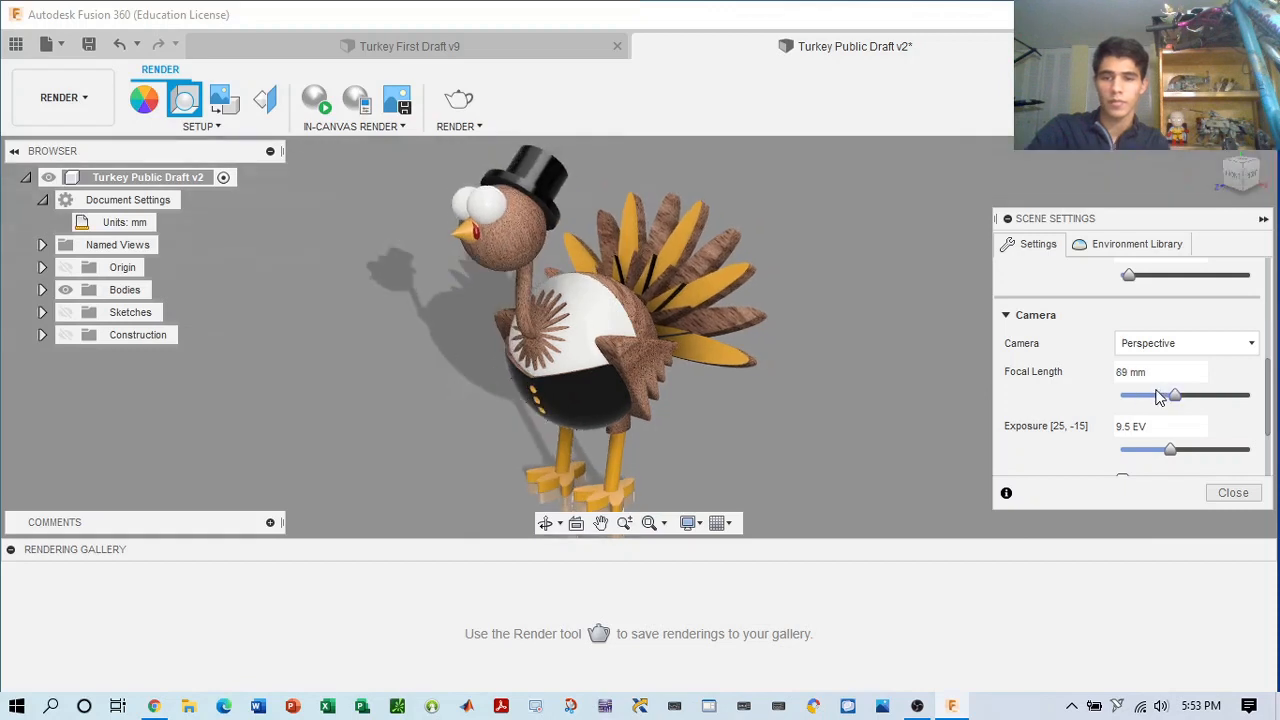
click(1129, 372)
key(BackSpace)
key(BackSpace)
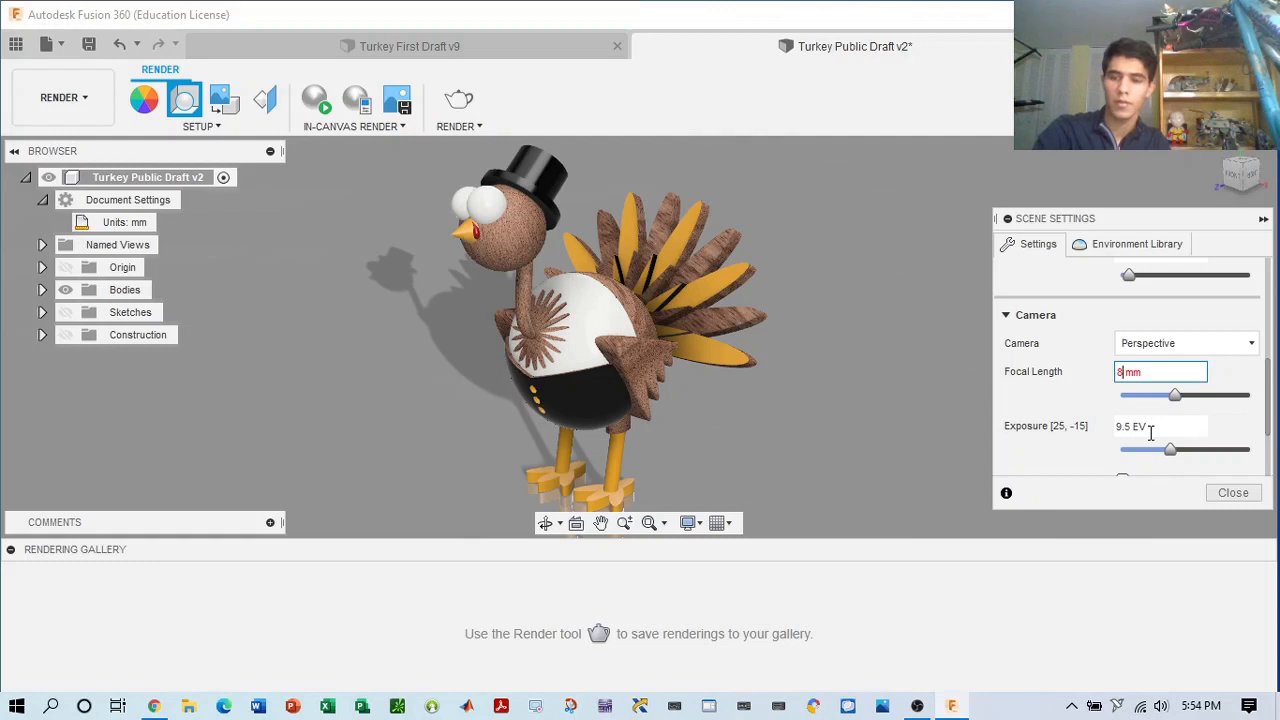
text(90)
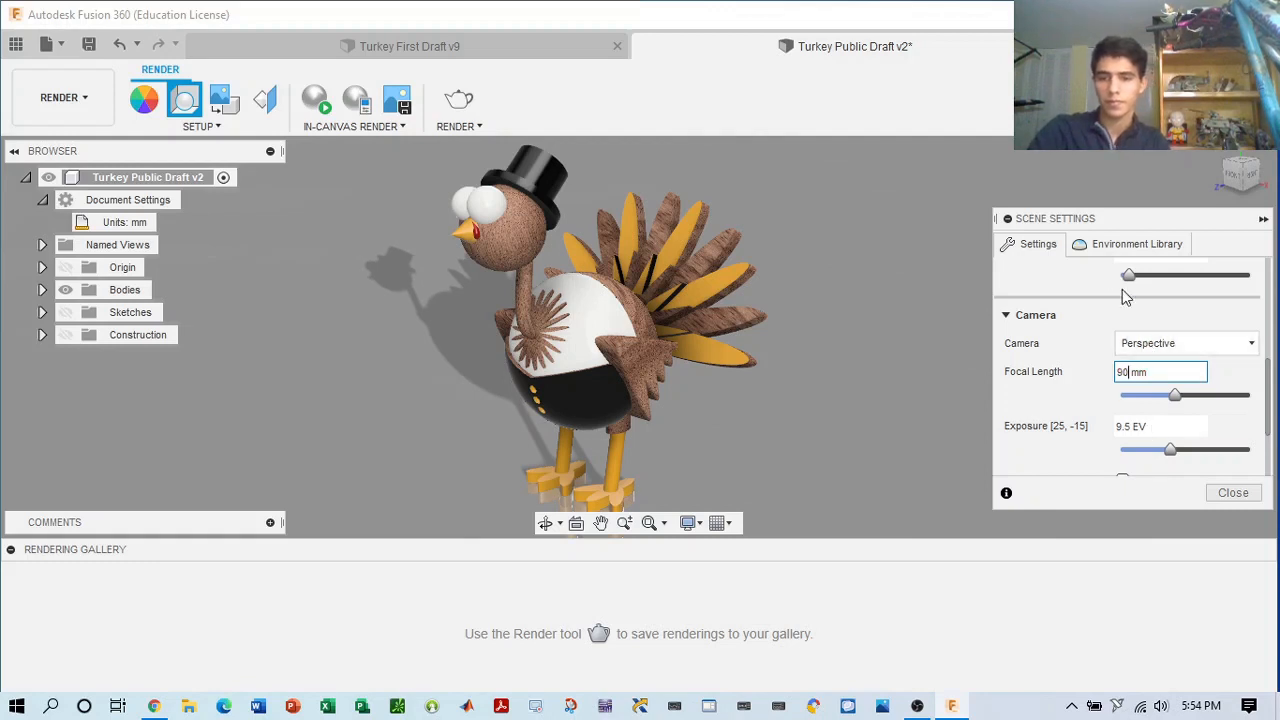
- Try the Sharp Highlights, Soft Light and Warm Light environments on the turkey scene
click(1105, 246)
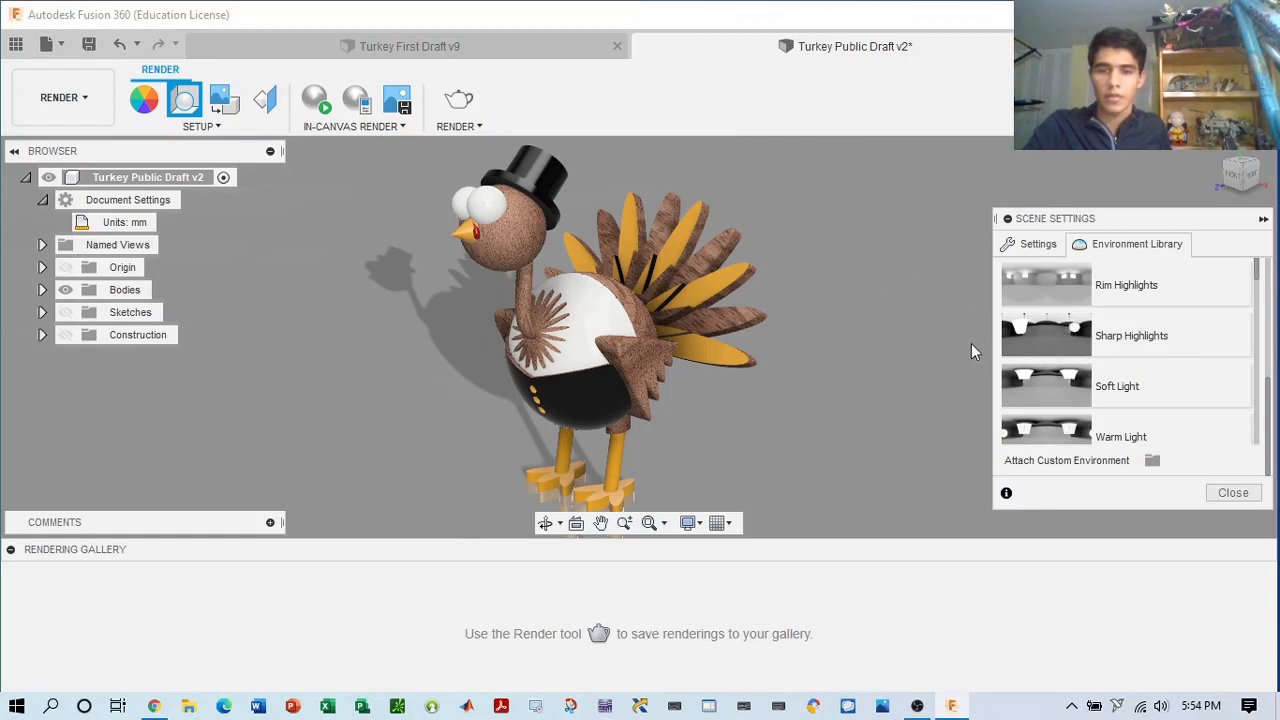
scroll(931, 344, down, 5)
middle_drag(878, 345, 695, 323)
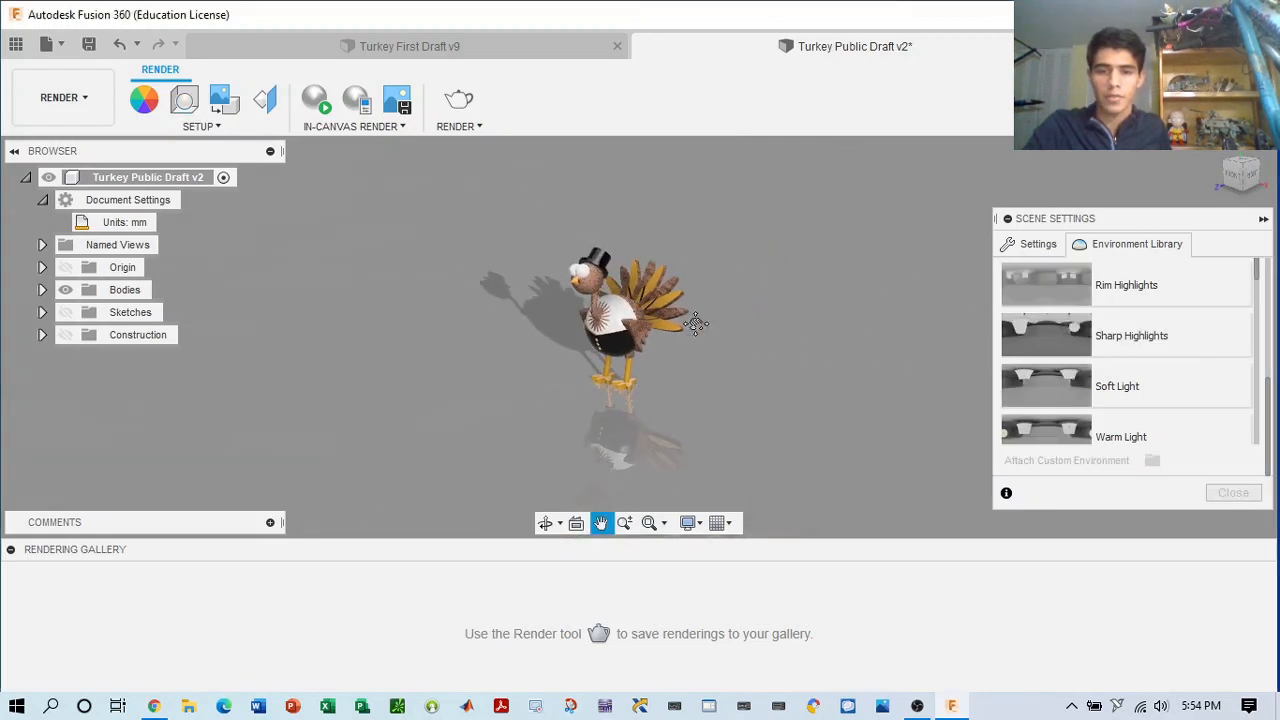
scroll(700, 330, up, 5)
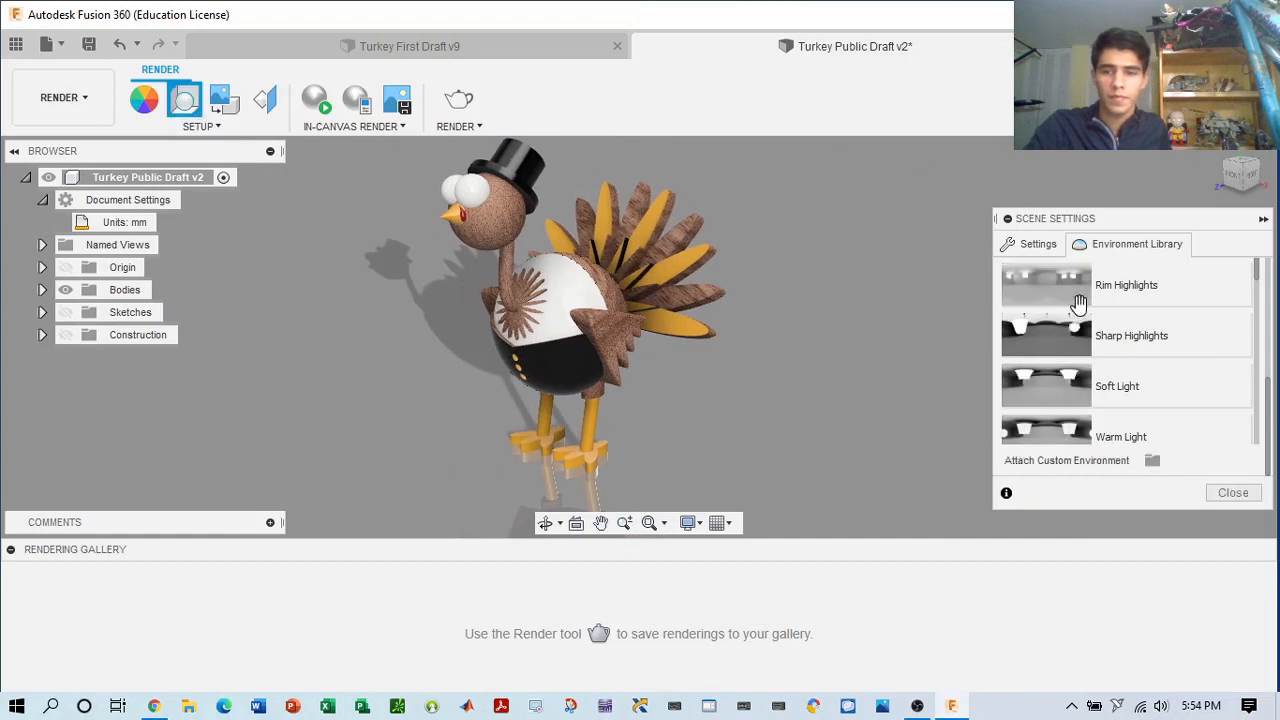
double_click(1066, 335)
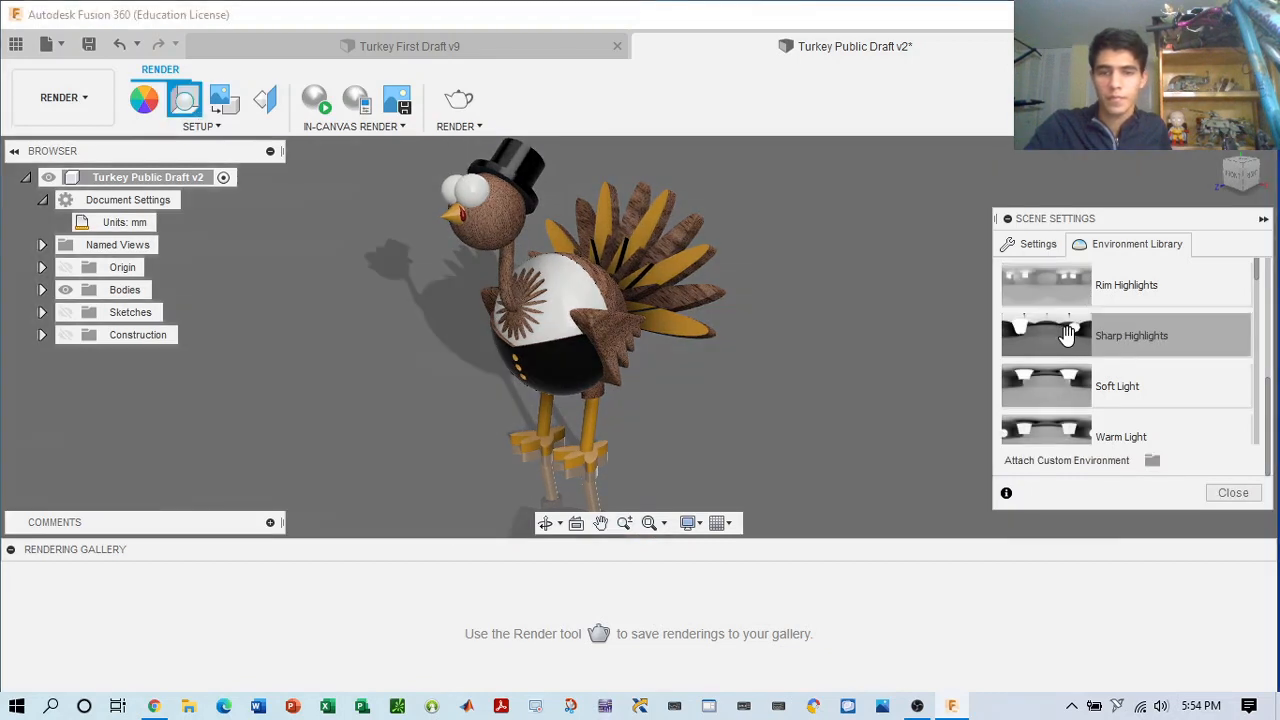
double_click(1056, 376)
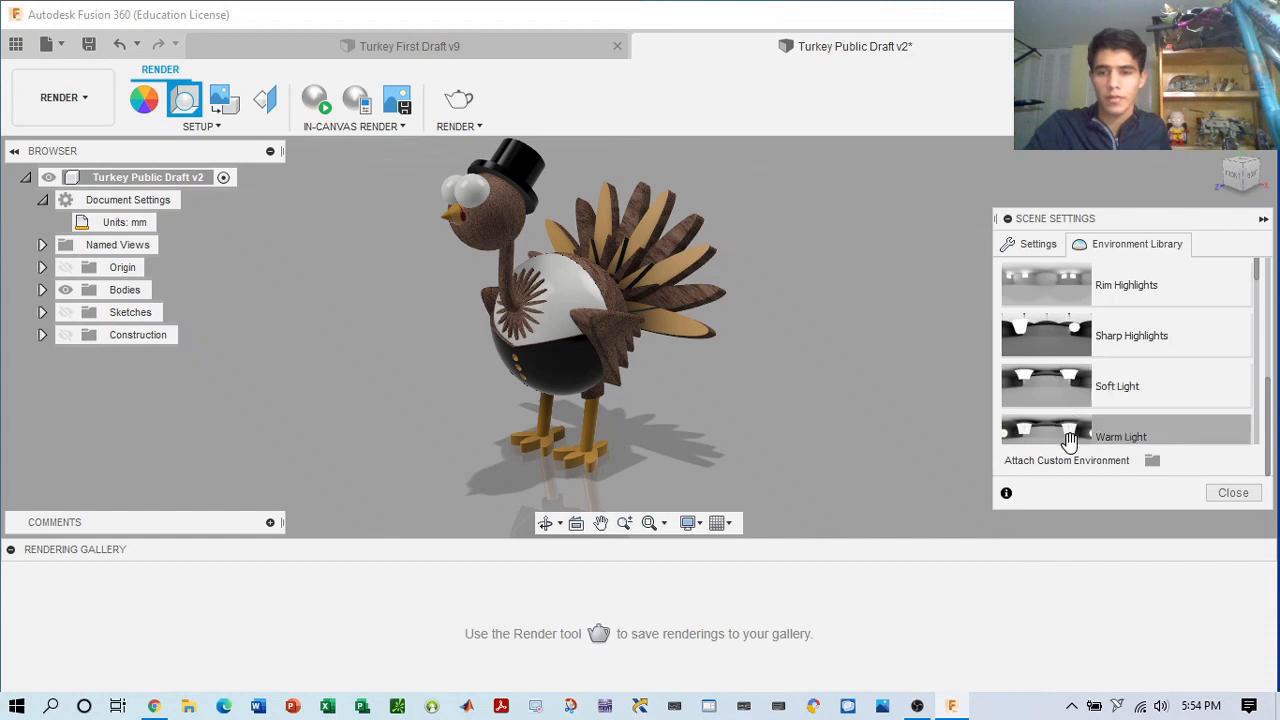
double_click(1069, 432)
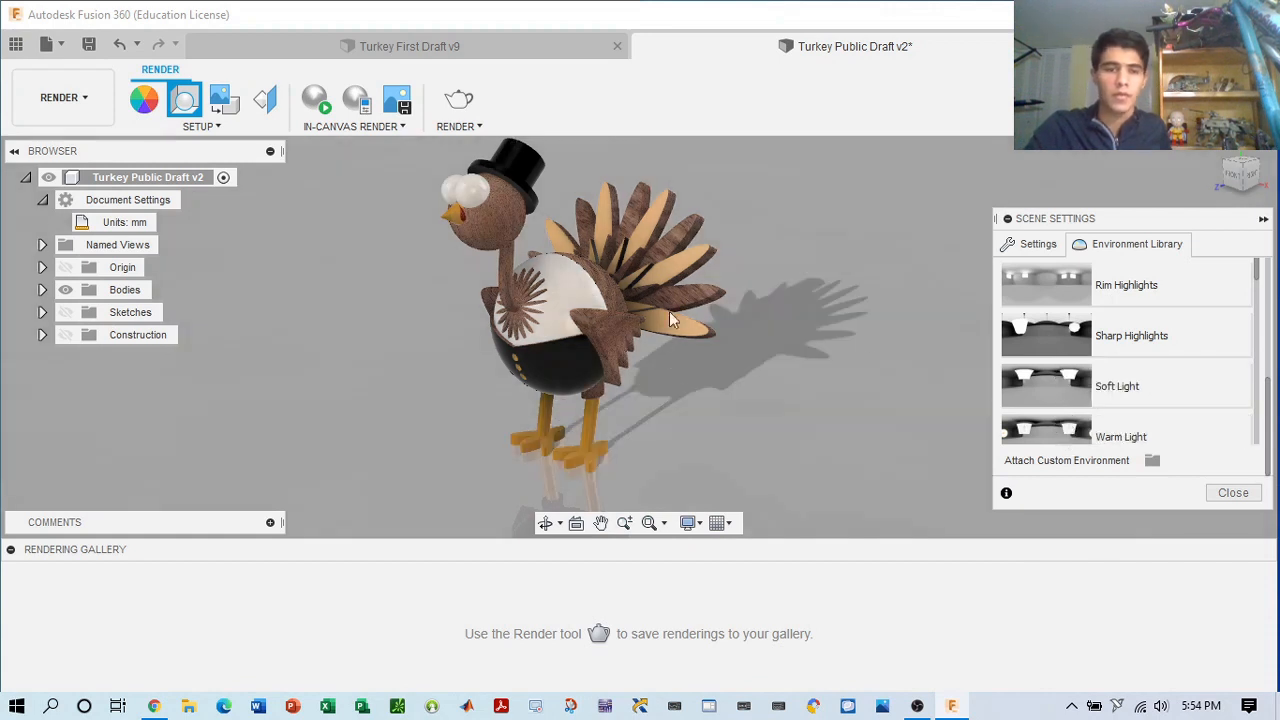
- Check the turkey under Warm Light from several angles and compare it with the Sharp Highlights and Soft Light environments
drag(1238, 176, 1259, 174)
scroll(519, 299, up, 2)
scroll(585, 320, down, 3)
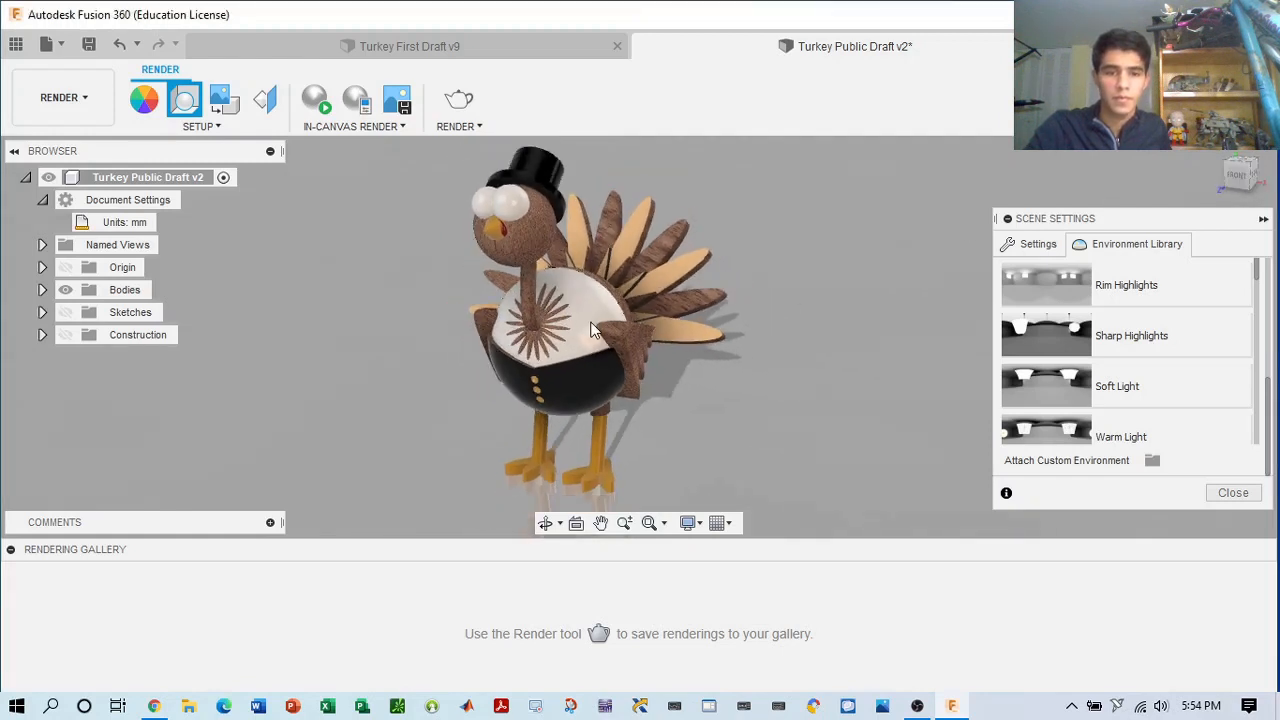
middle_drag(602, 318, 655, 330)
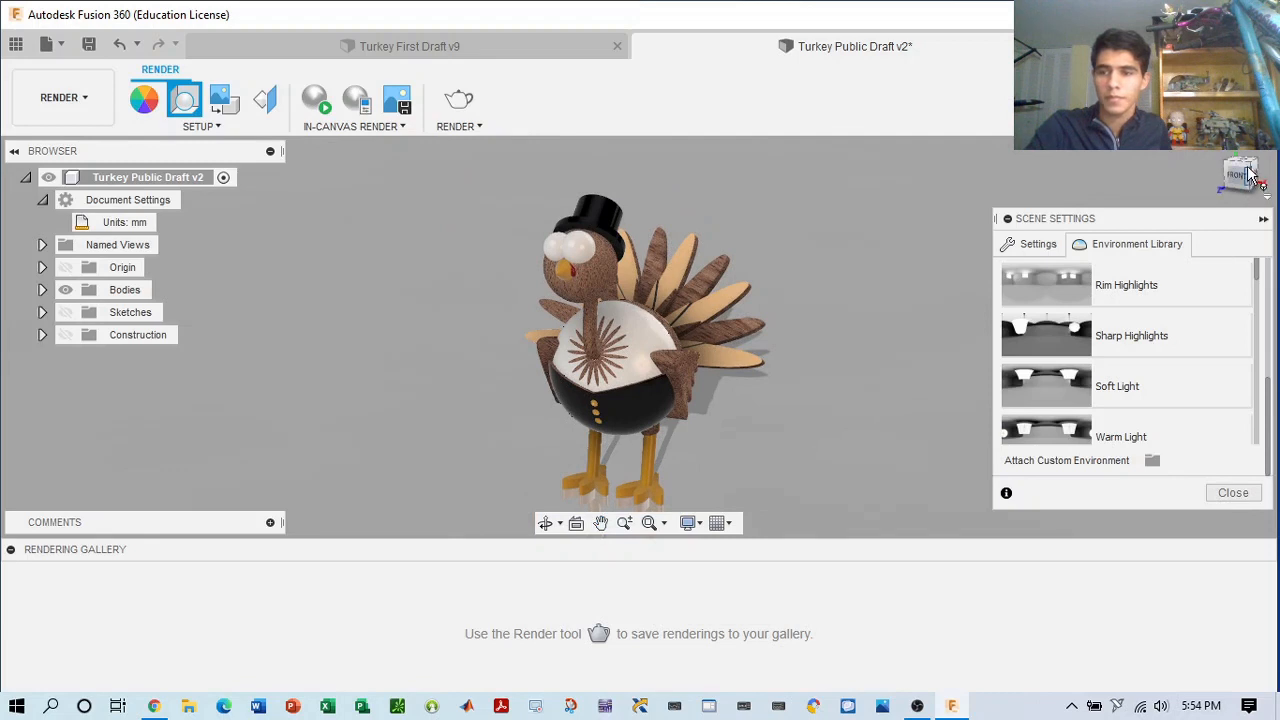
drag(1256, 171, 1220, 163)
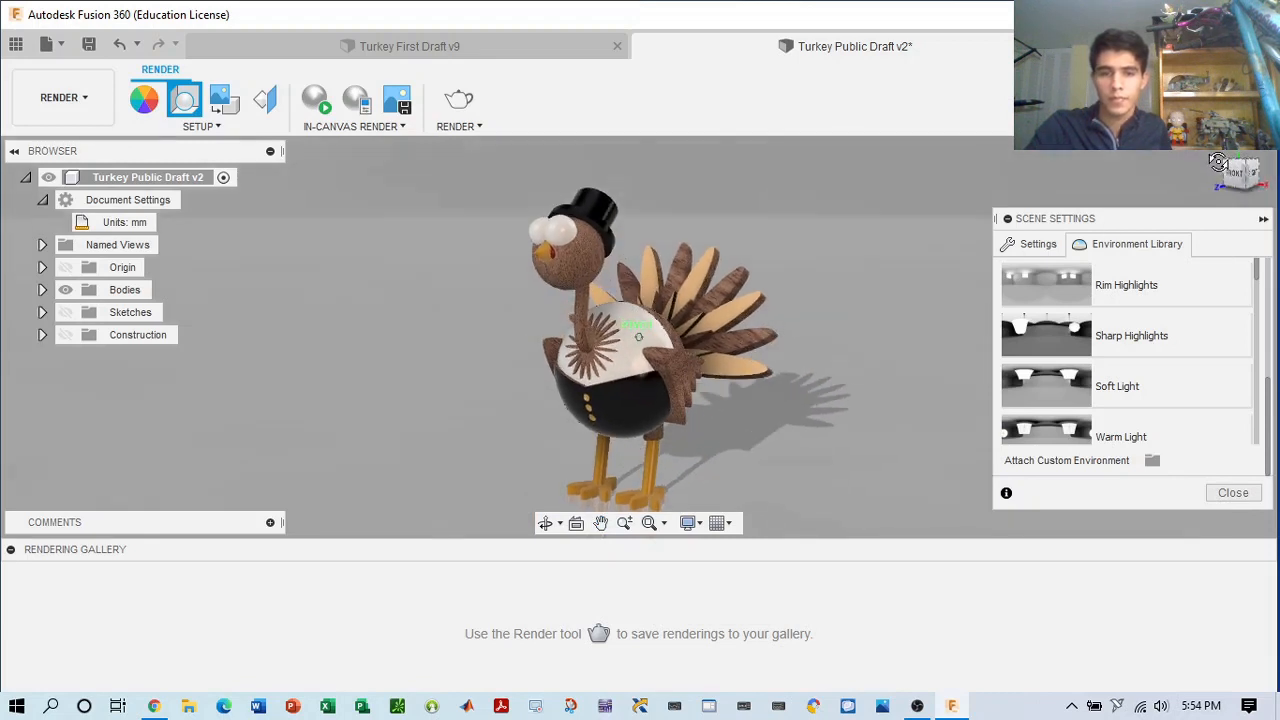
scroll(729, 384, up, 2)
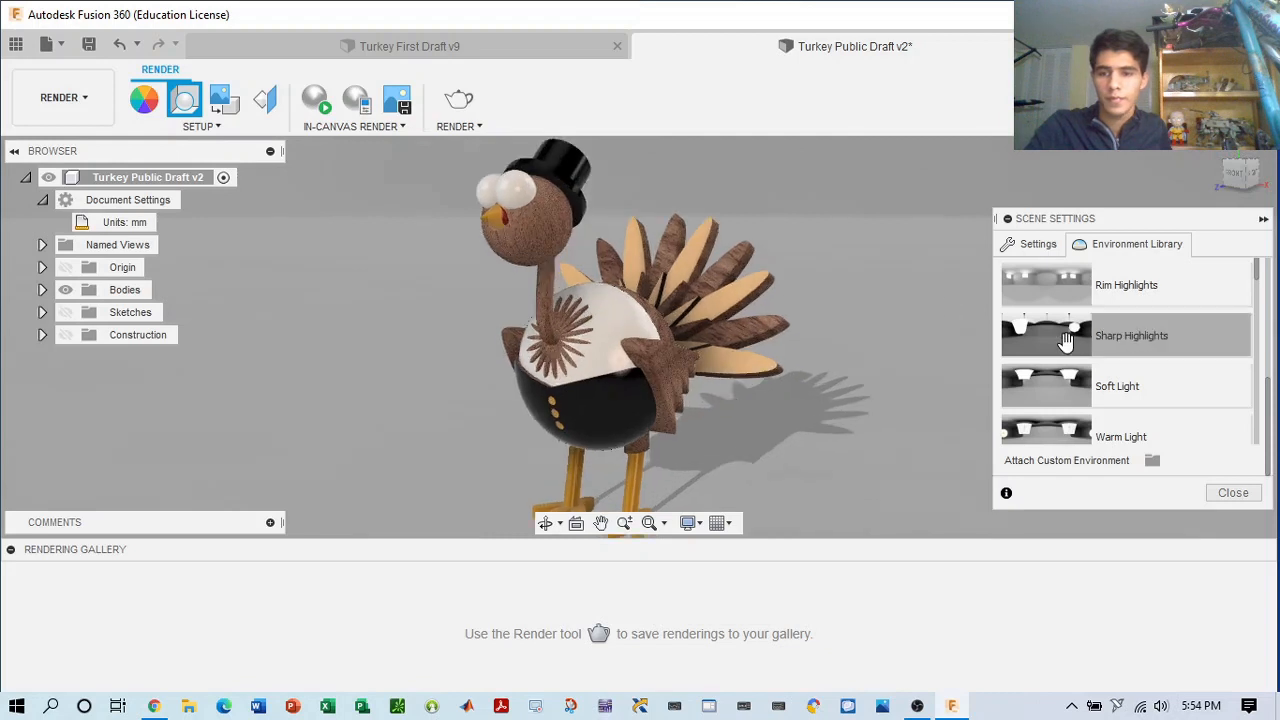
click(1065, 340)
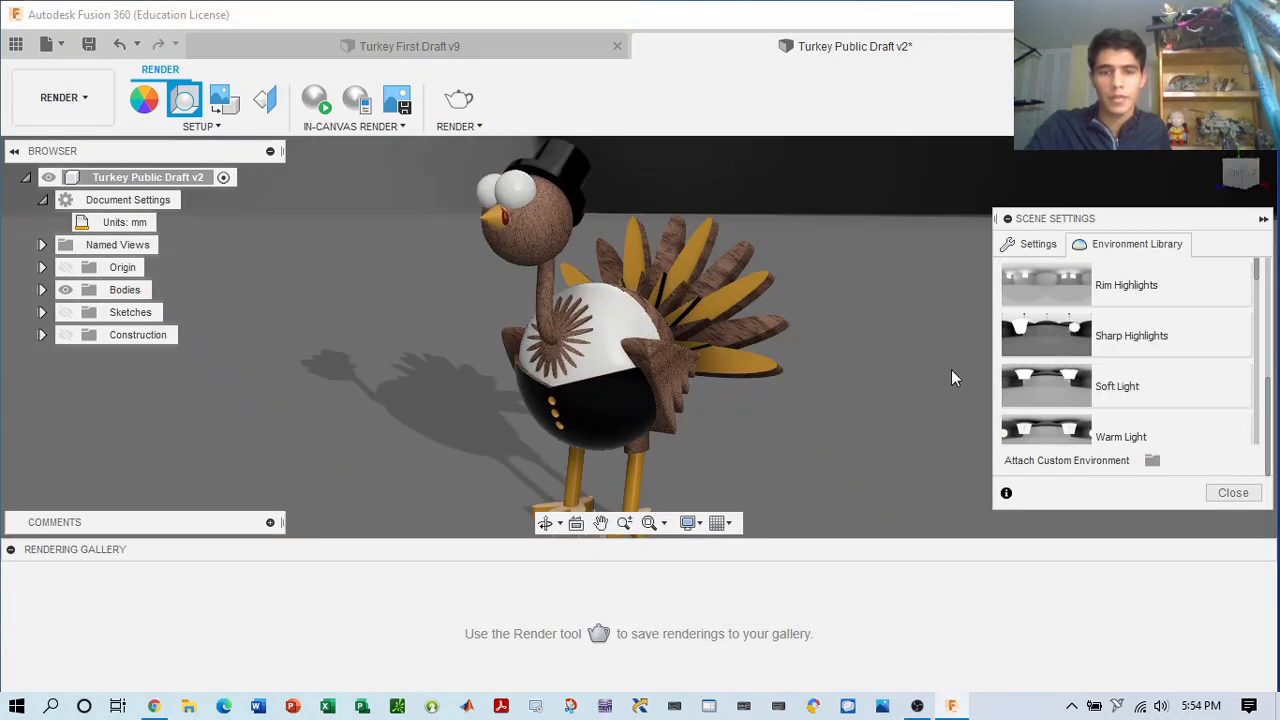
scroll(1073, 403, down, 3)
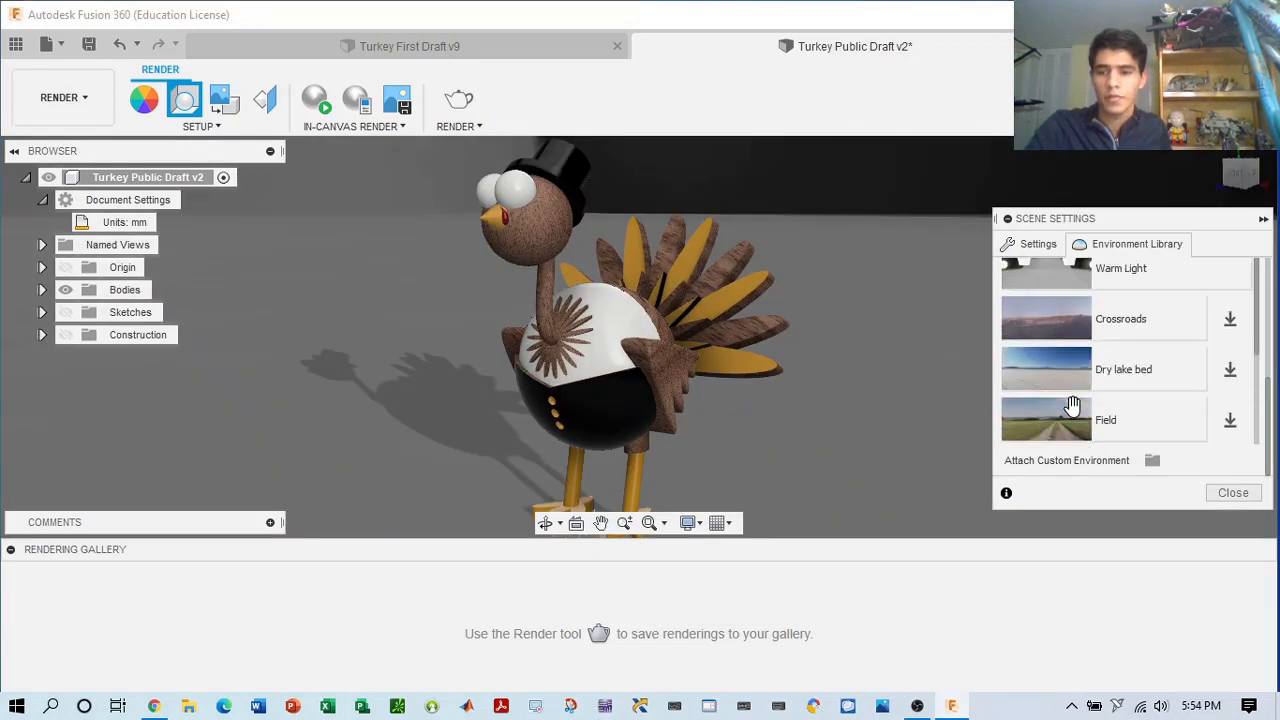
scroll(1073, 403, up, 1)
click(1053, 320)
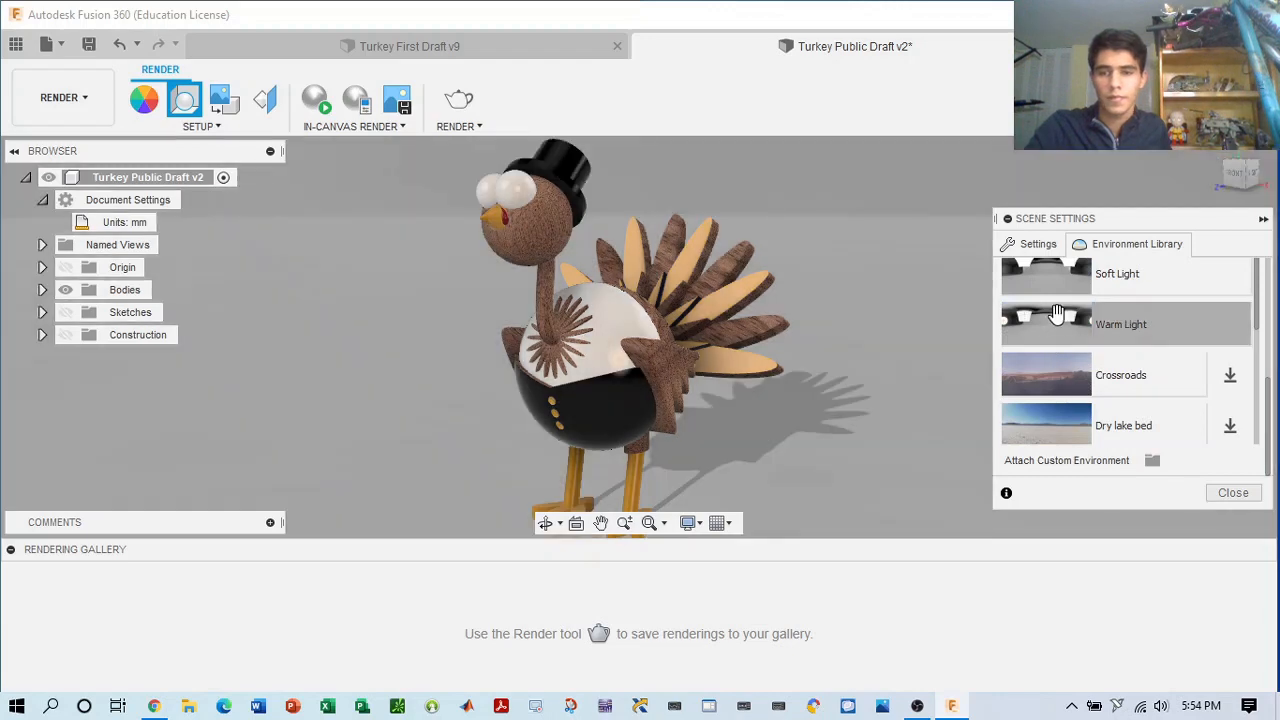
click(1054, 286)
scroll(1051, 327, up, 2)
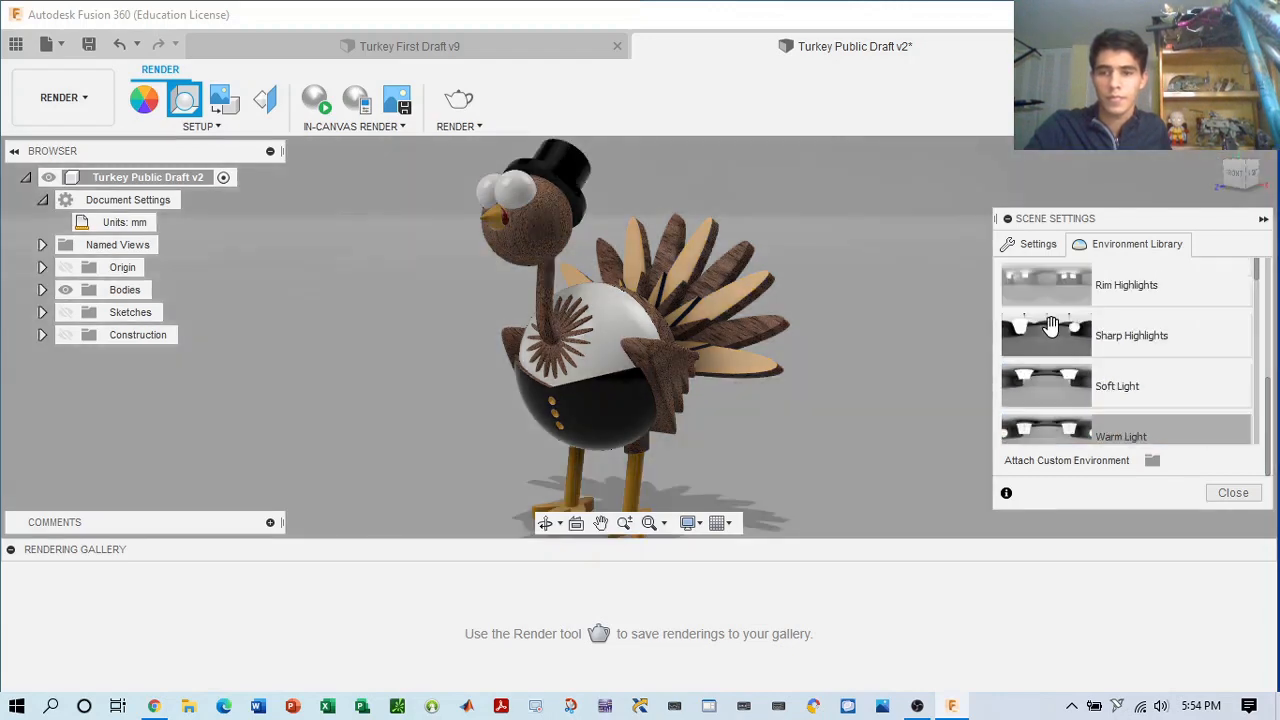
- Apply the Sharp Highlights environment, frame the whole turkey from its front corner and exit the scene settings
click(1056, 342)
middle_drag(779, 353, 793, 320)
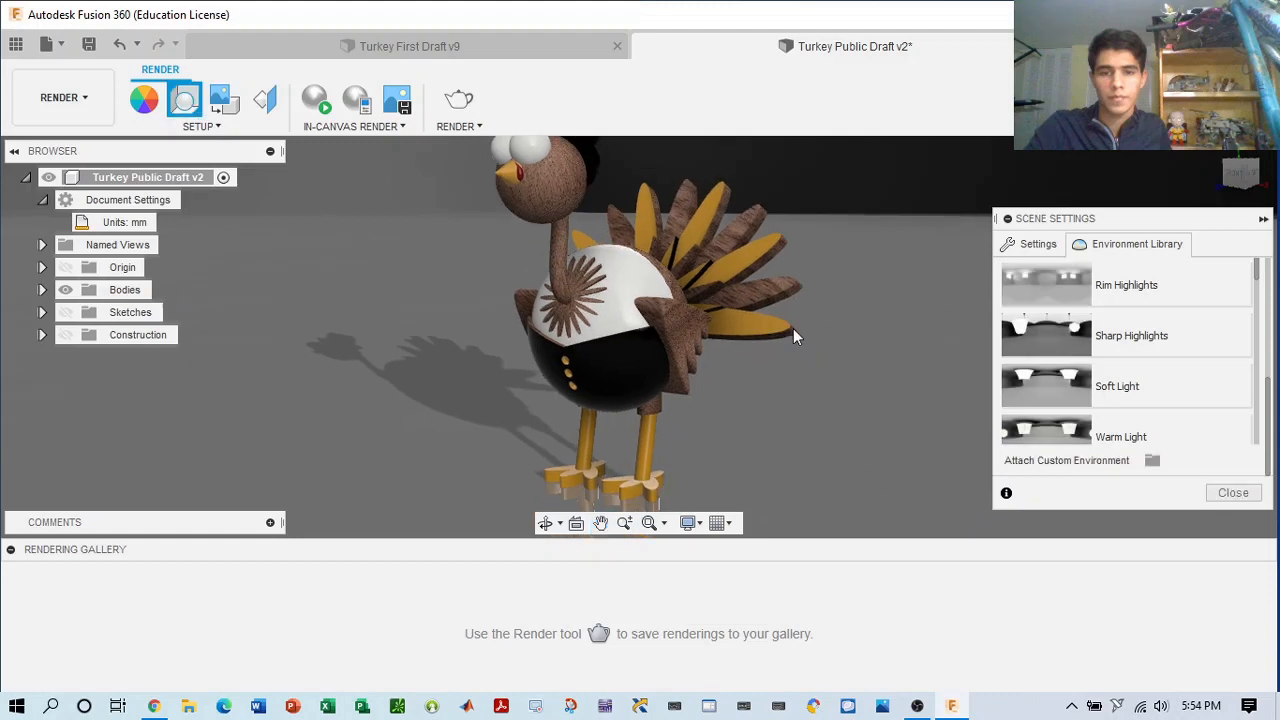
scroll(794, 325, down, 2)
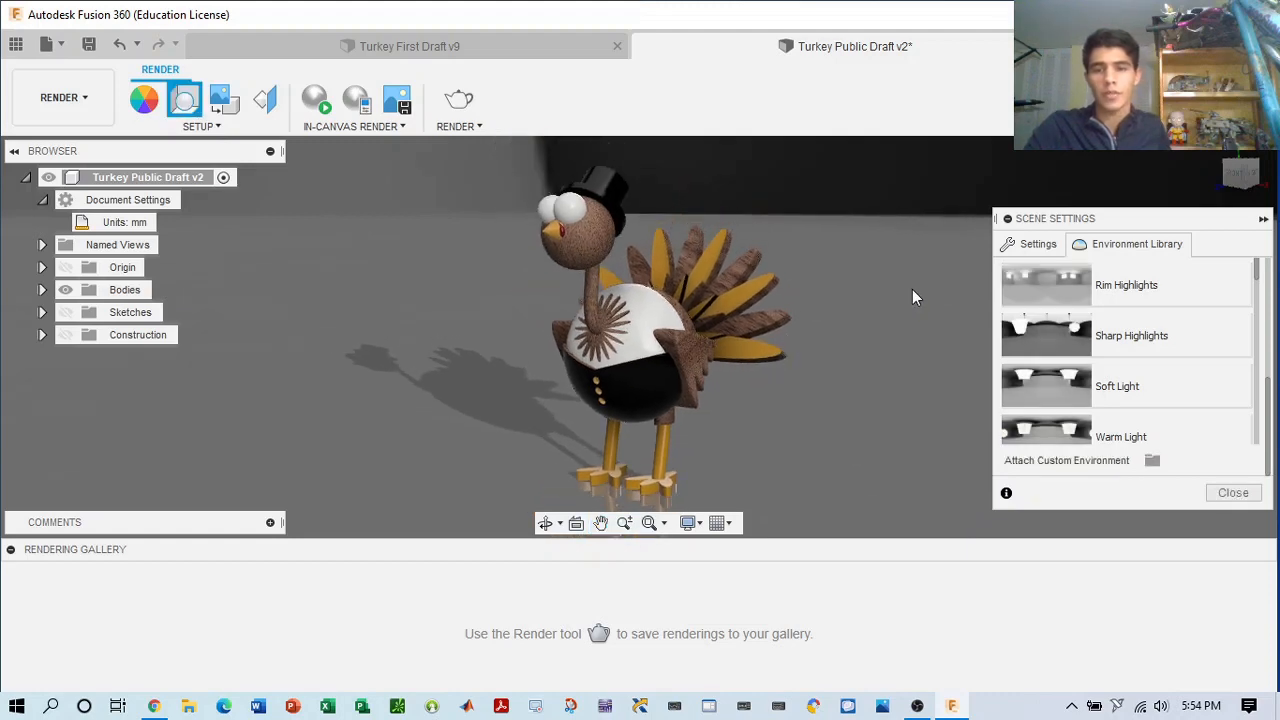
shift+middle_drag(1240, 170, 1225, 180)
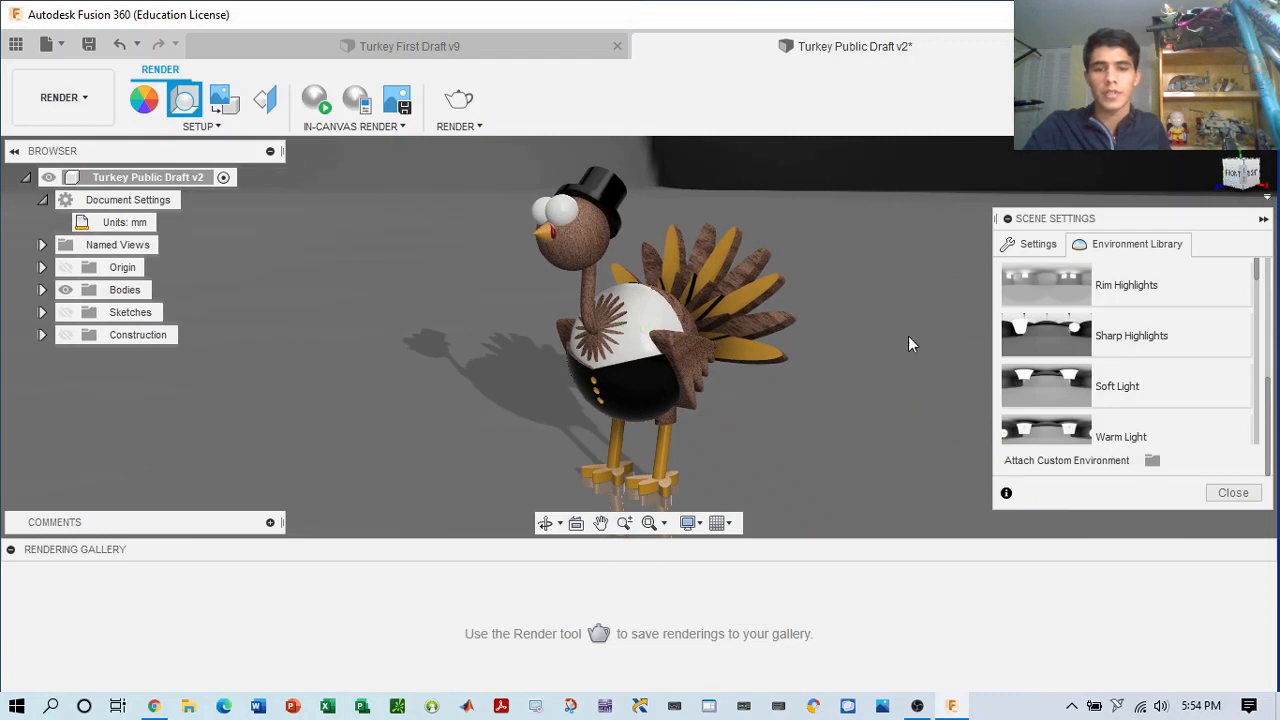
right_click(726, 380)
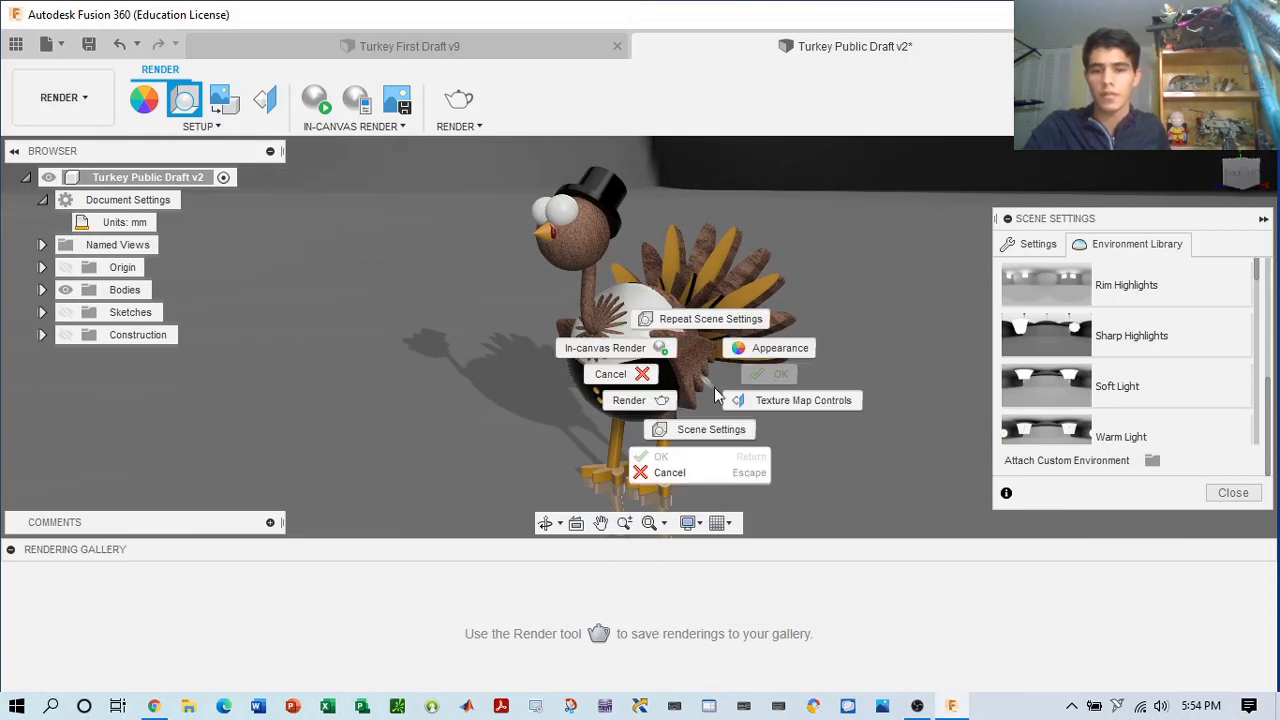
click(738, 481)
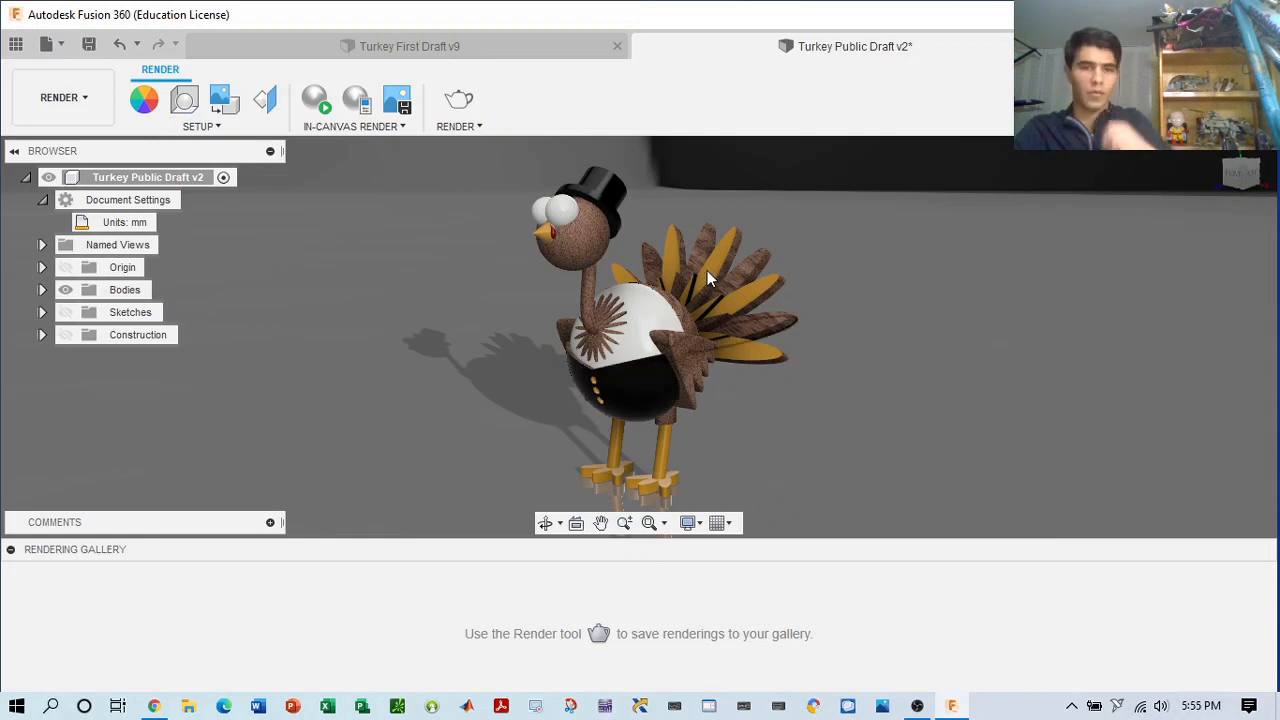
- Start a render of the turkey with the Cloud Renderer at Standard quality
click(462, 104)
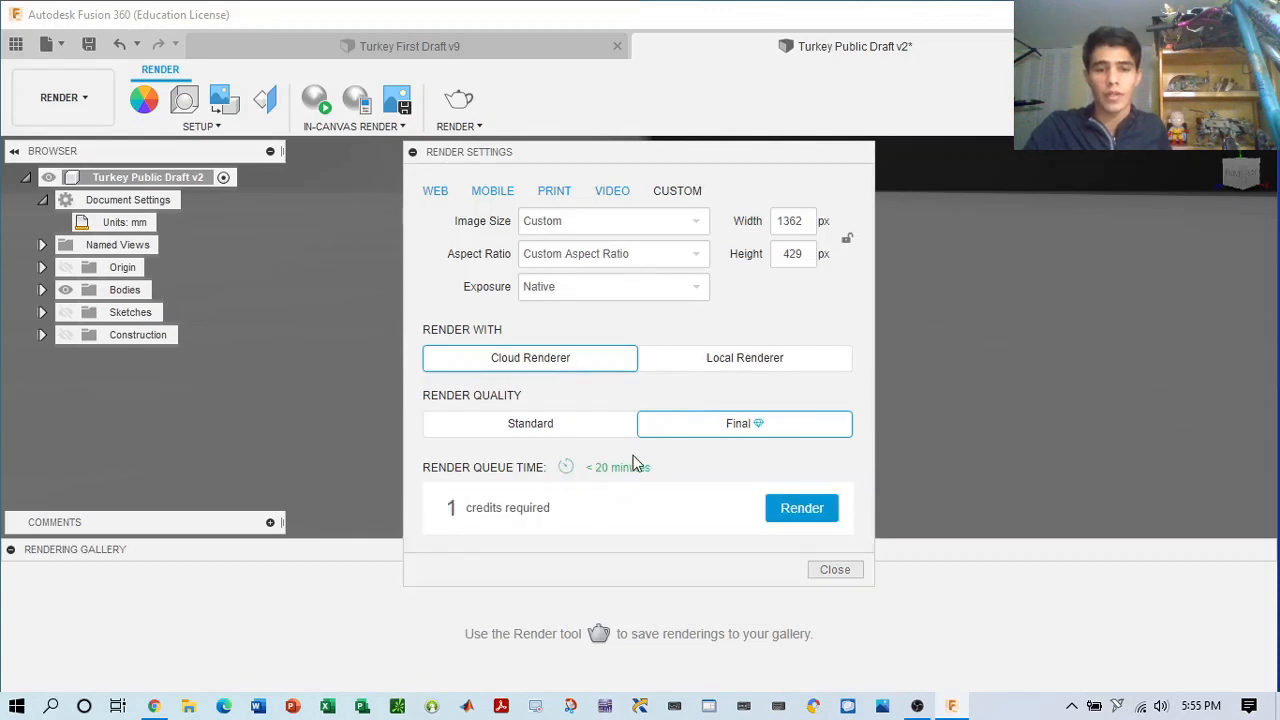
click(535, 428)
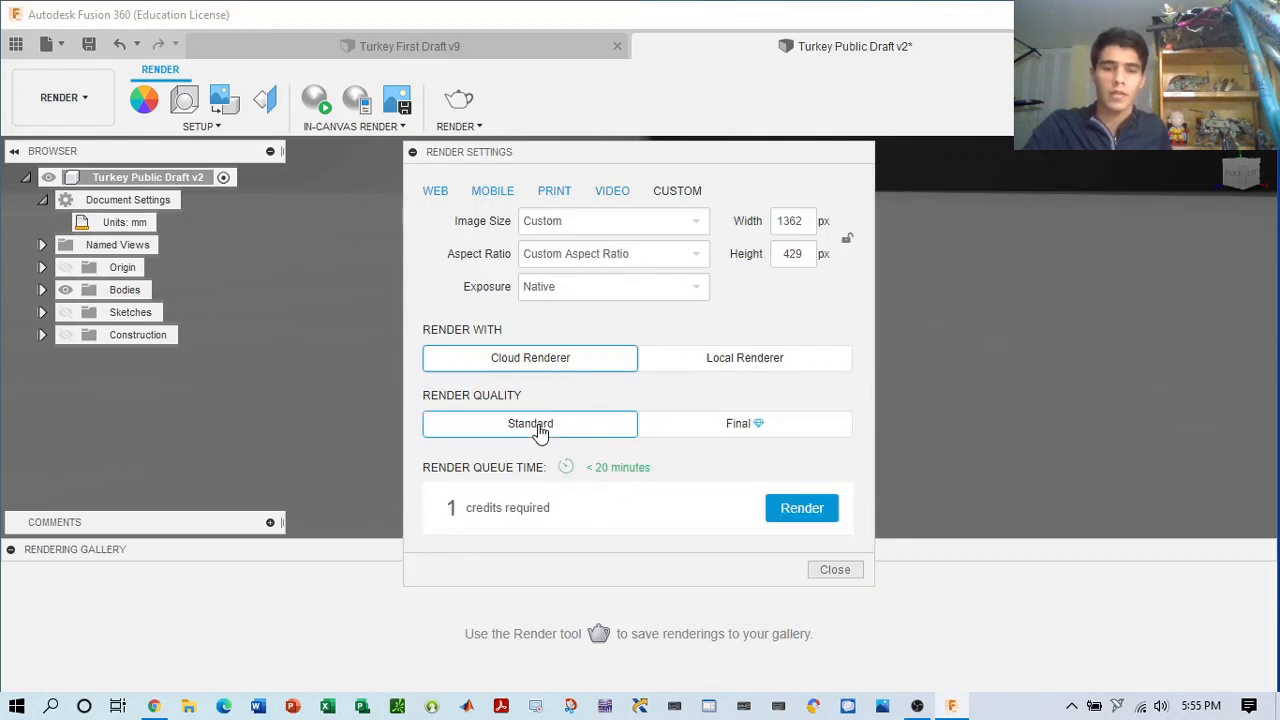
click(795, 510)
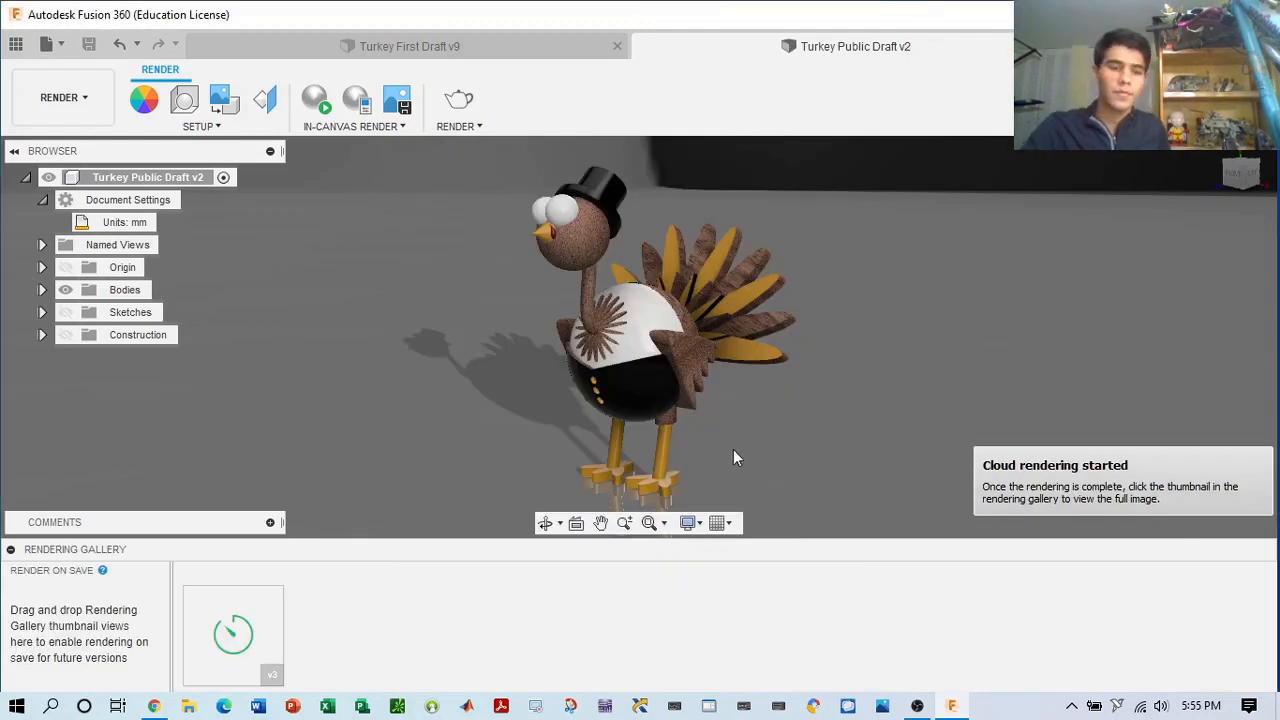
mouse_move(278, 628)
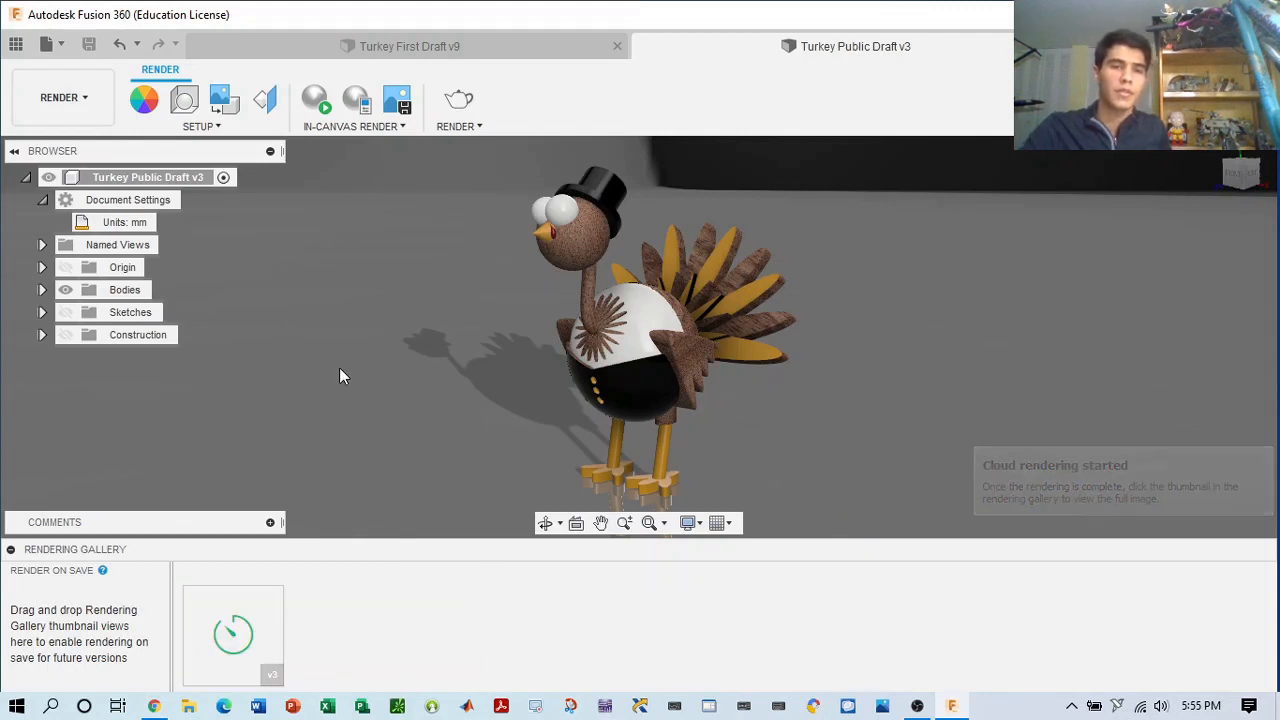
click(16, 43)
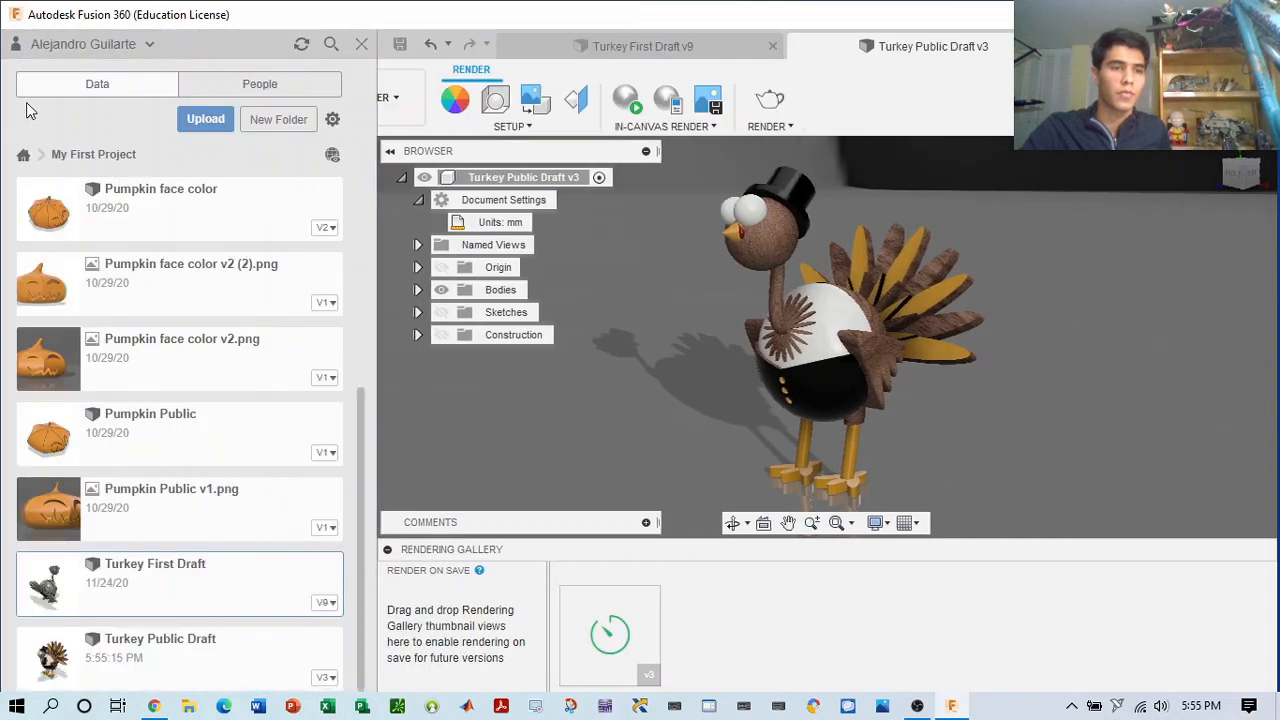
click(361, 44)
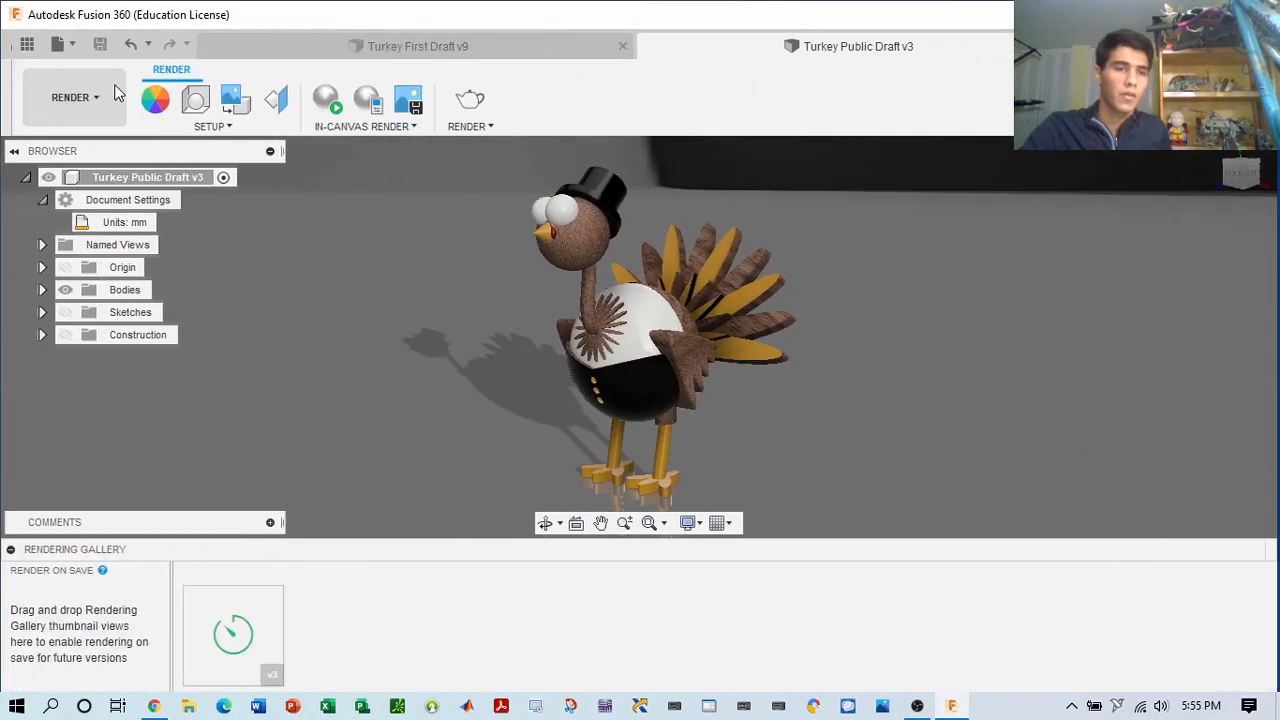
- Capture the canvas with a transparent background as the PNG "Turkey Public Draft v3", saving it to the My First Project cloud folder and Downloads
click(62, 45)
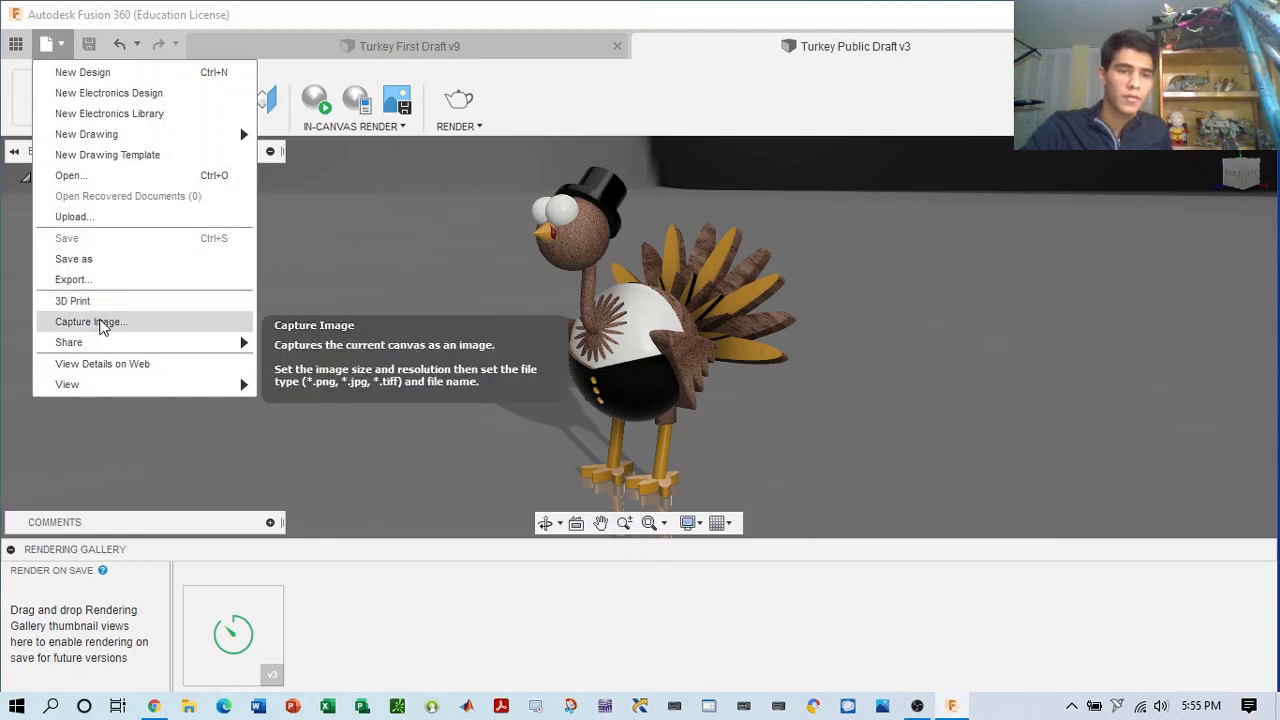
click(96, 321)
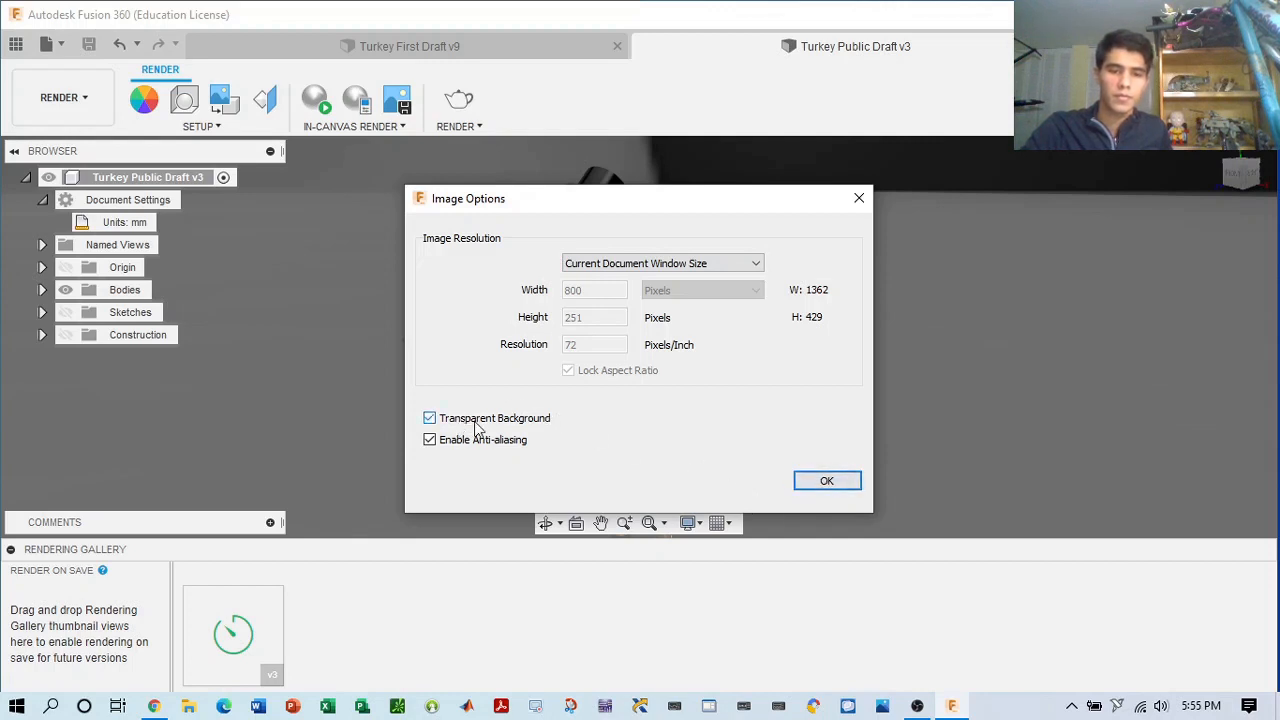
click(827, 483)
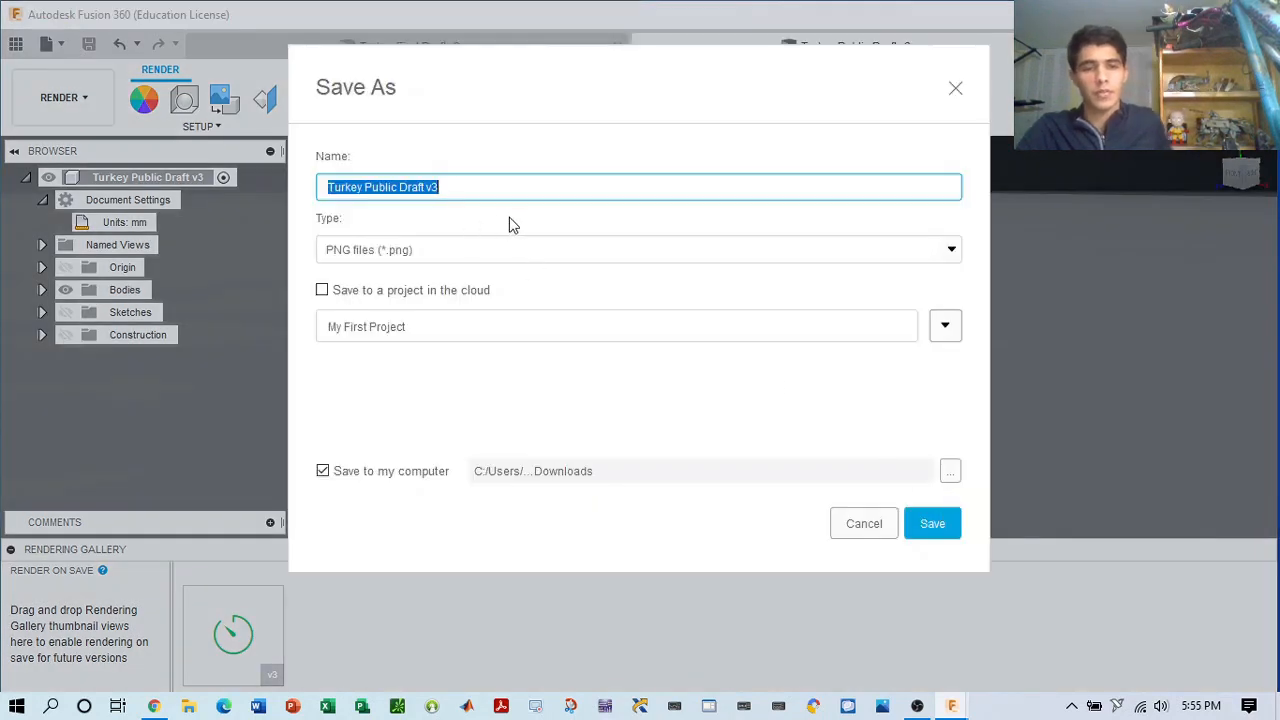
click(378, 292)
click(932, 524)
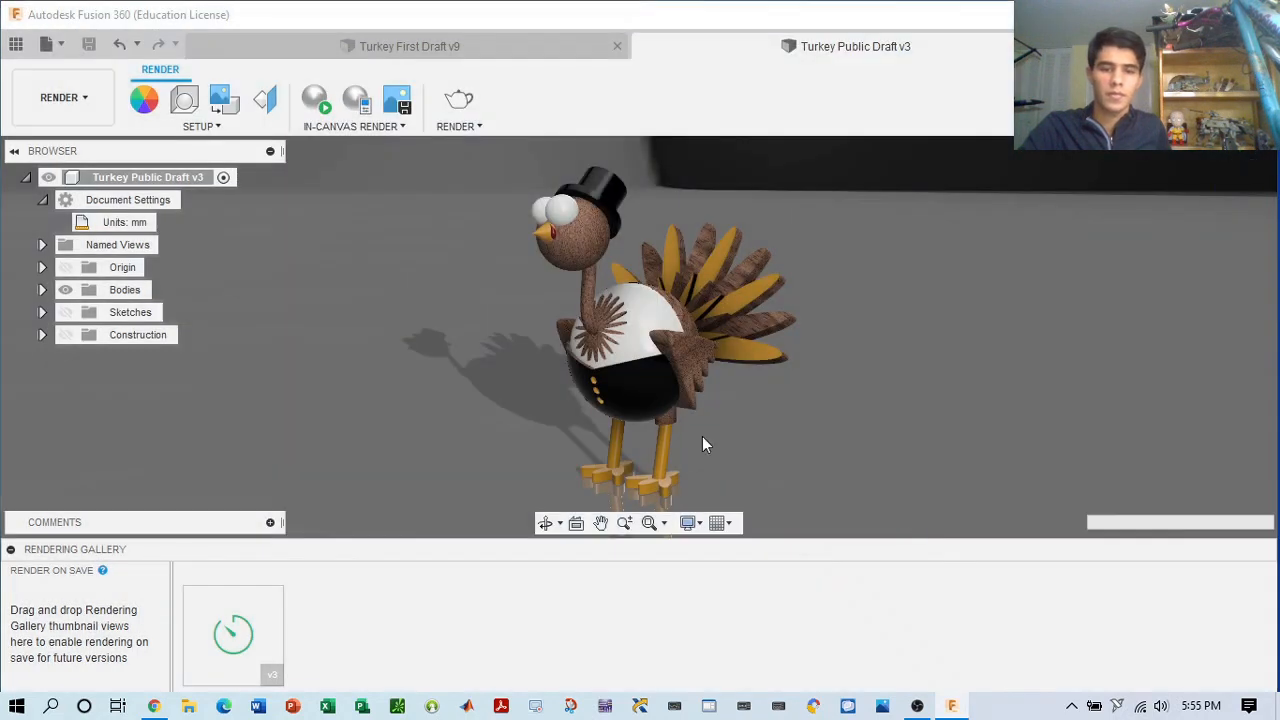